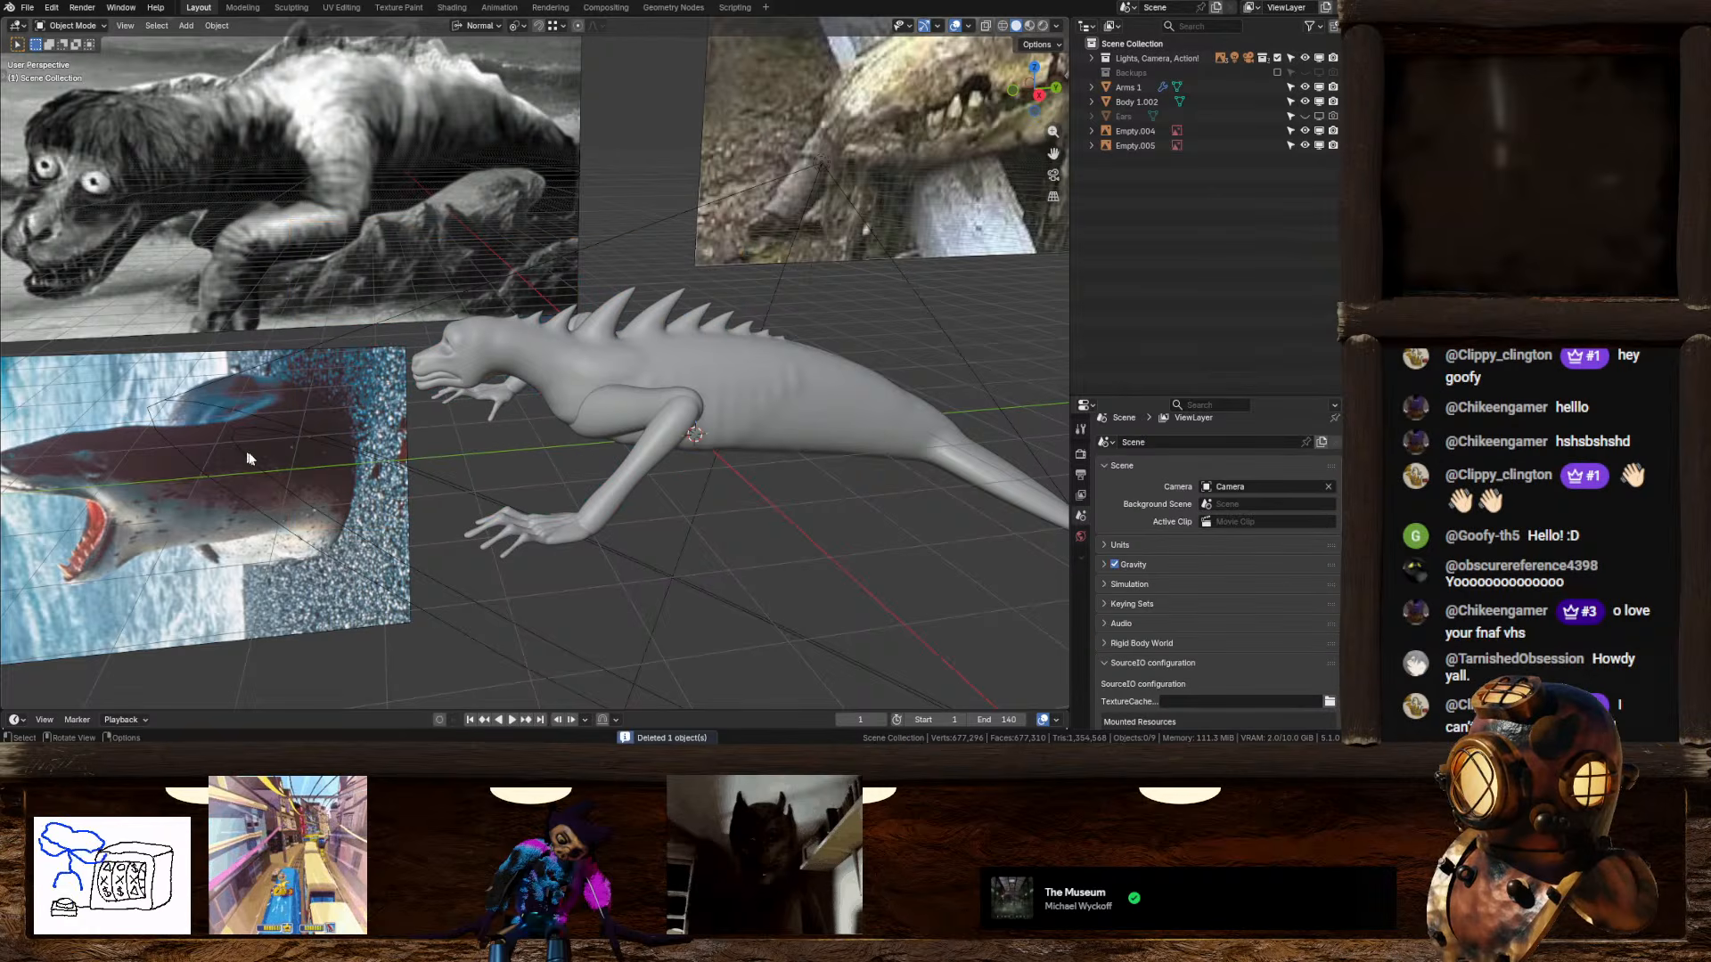
# Step: Delete the shark reference image from the scene
pyautogui.click(101, 421)
pyautogui.press('x')
pyautogui.press('Return')
# Step: In right orthographic view, shrink the black-and-white creature reference image and place it just in front of and above the model's head
pyautogui.moveTo(389, 388); pyautogui.dragTo(396, 530, button='middle')
pyautogui.scroll(-2, 334, 366)
pyautogui.click(531, 421)
pyautogui.moveTo(531, 420); pyautogui.dragTo(986, 203, button='middle')
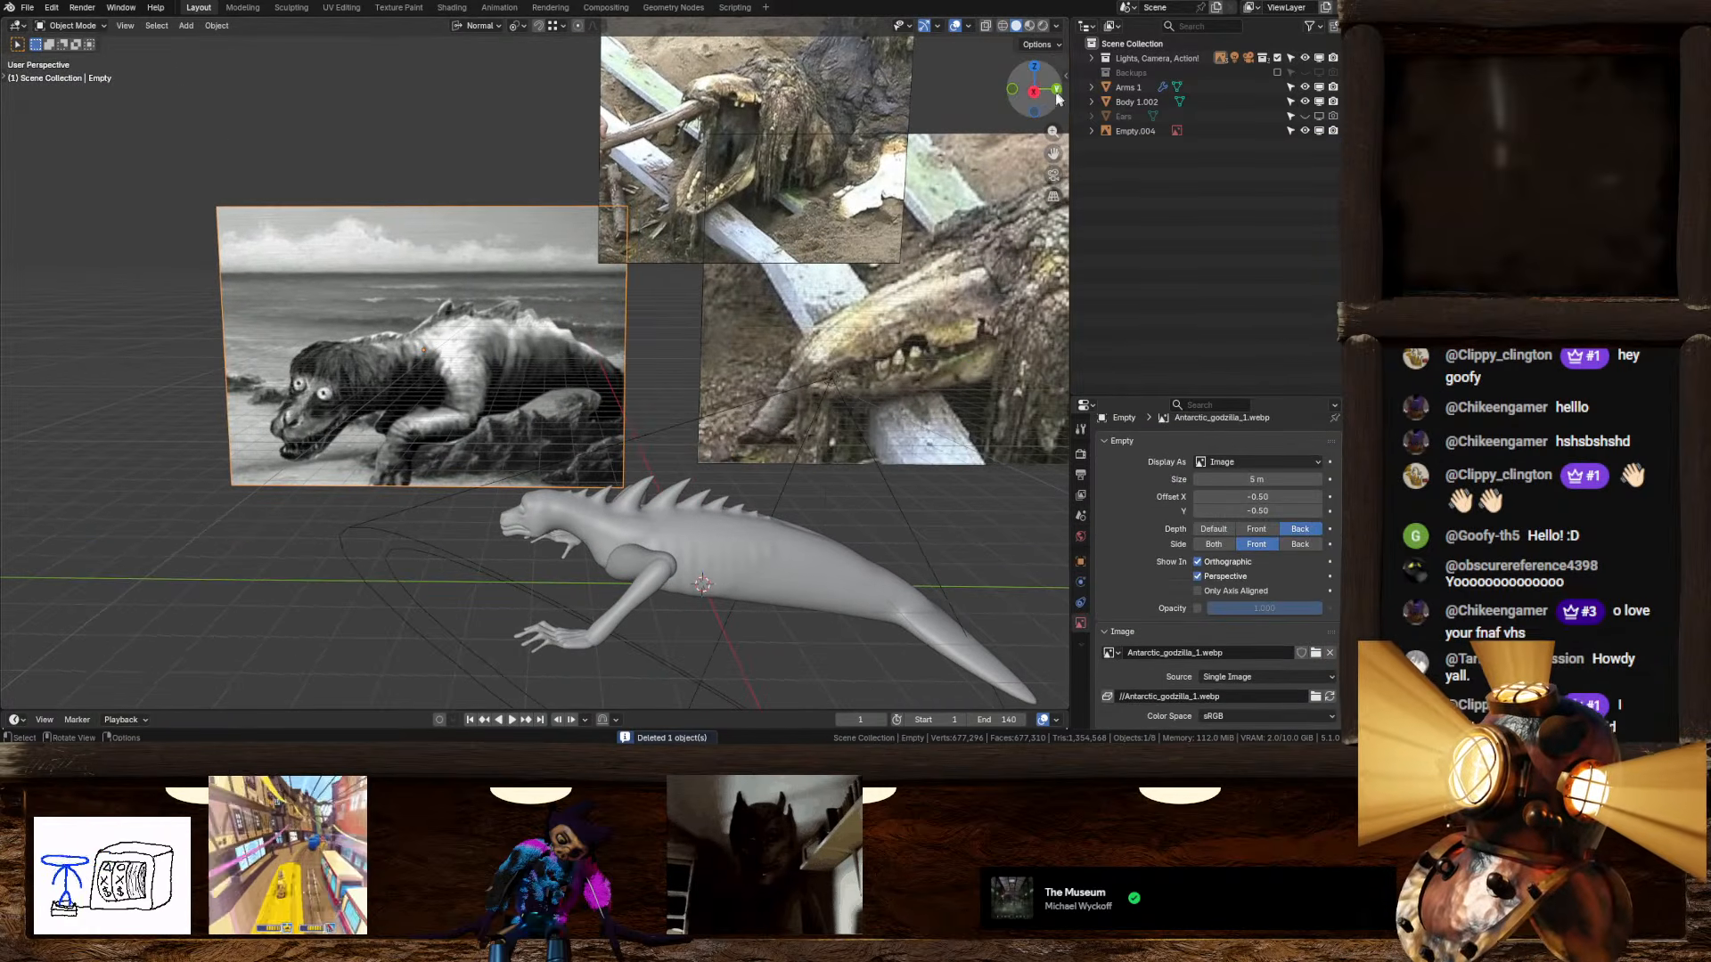
pyautogui.press('KP_3')
pyautogui.press('g')
pyautogui.click(492, 413)
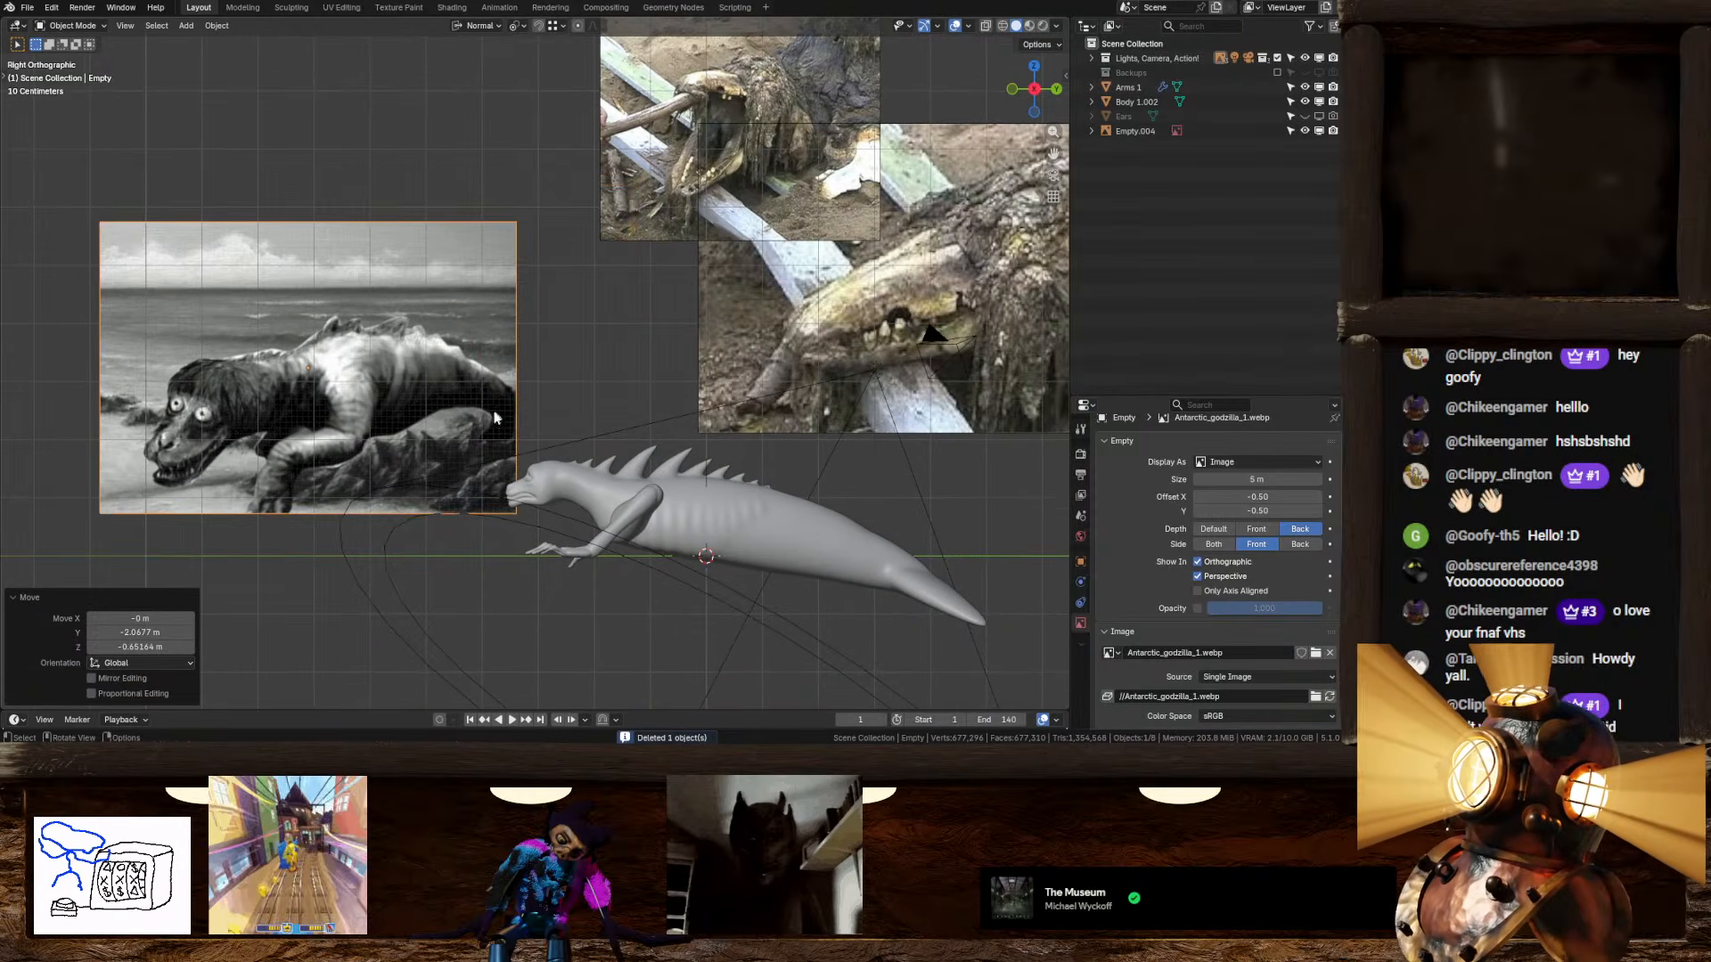
pyautogui.press('s')
pyautogui.click(519, 431)
pyautogui.press('g')
pyautogui.click(570, 456)
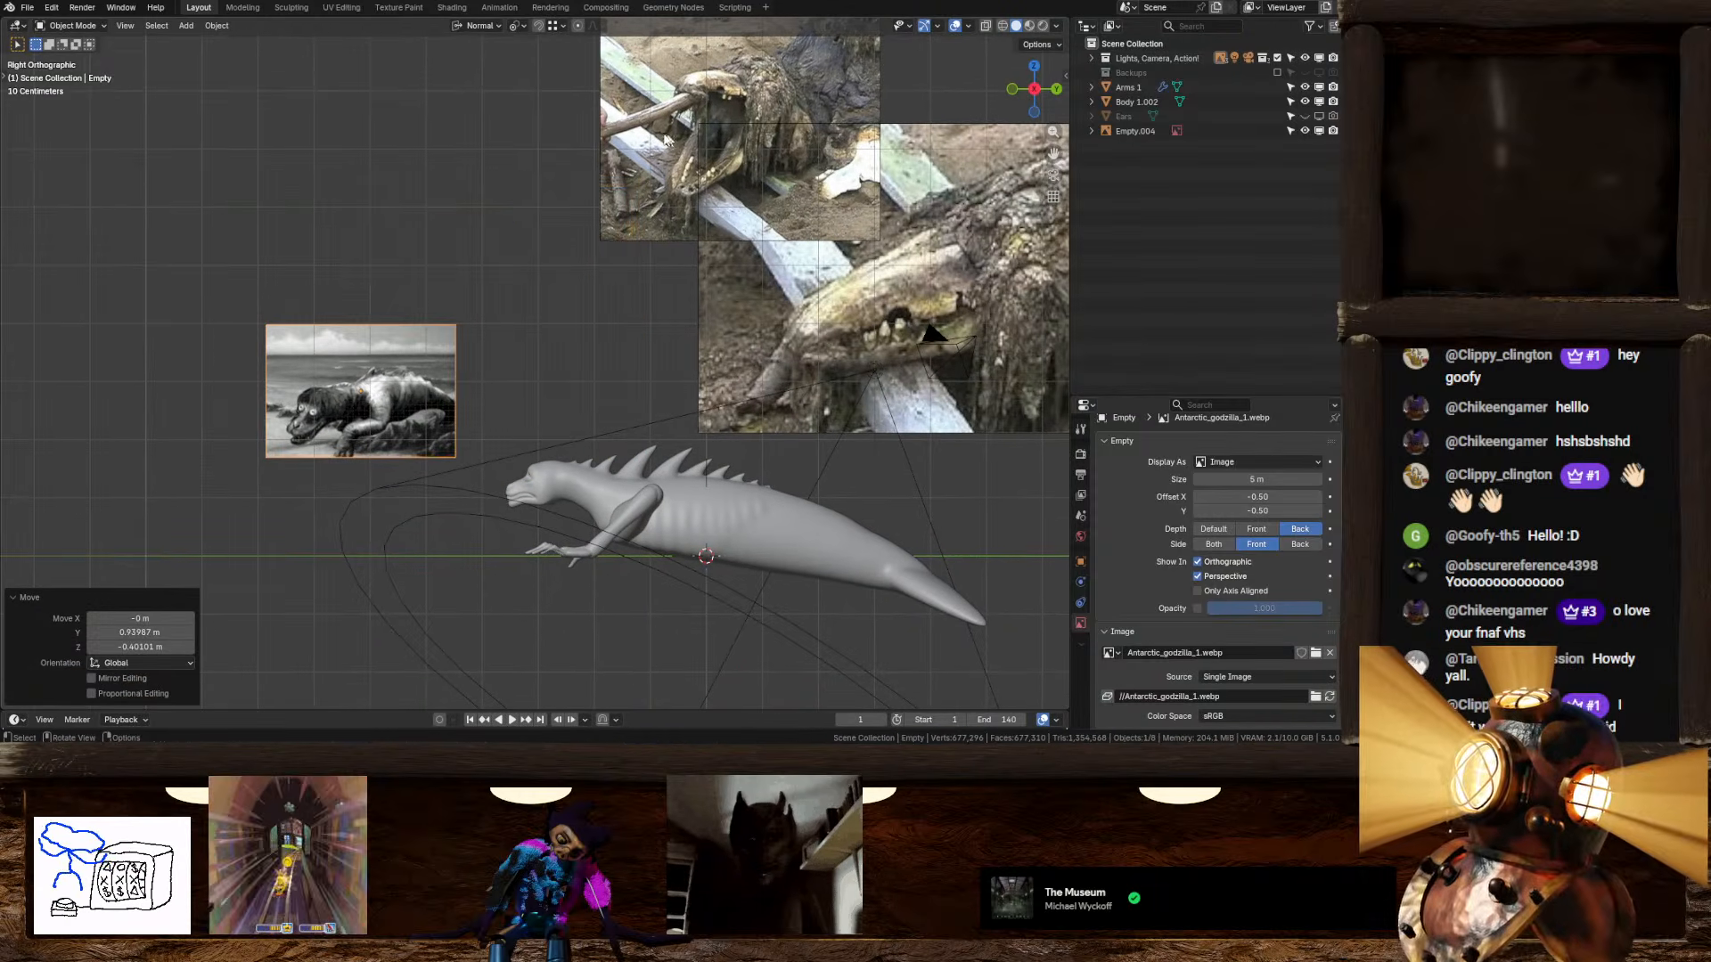
# Step: Shrink the monster10.jpg reference image and place it beside the black-and-white picture, above the model's head
pyautogui.click(756, 189)
pyautogui.press('g')
pyautogui.click(623, 274)
pyautogui.press('s')
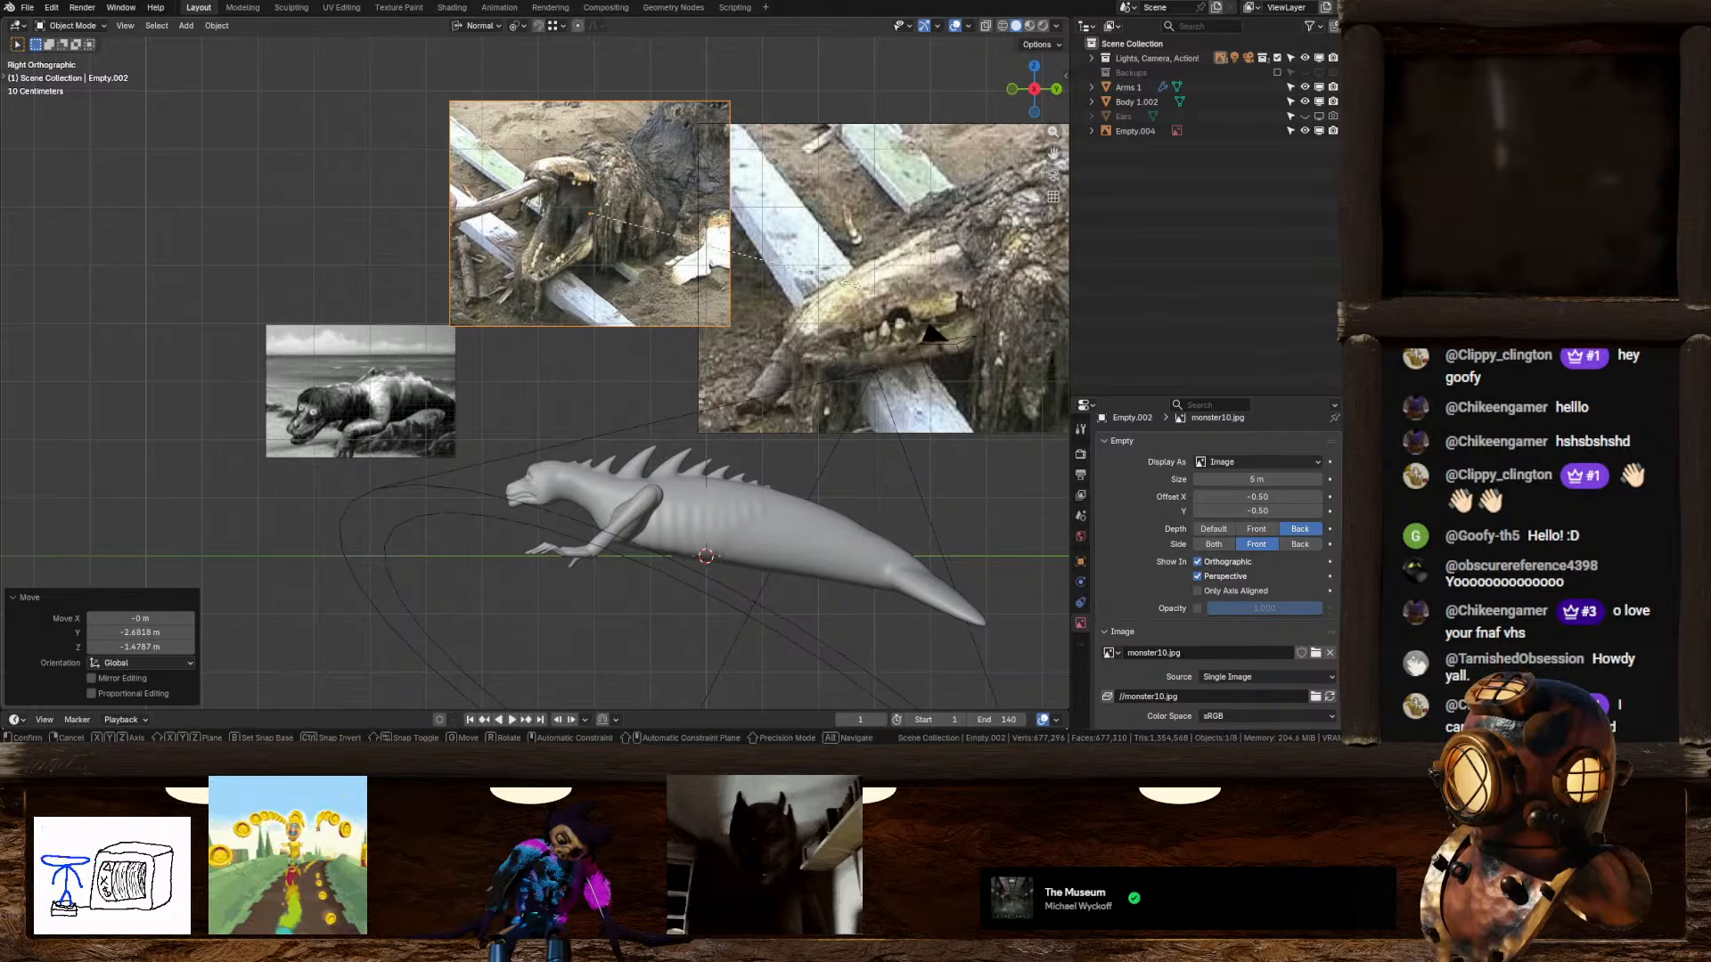
pyautogui.click(691, 273)
pyautogui.press('g')
pyautogui.click(629, 381)
# Step: Shrink the remaining carcass reference image, place it beside the monster10.jpg image above the model's back, and clear the selection
pyautogui.click(1051, 343)
pyautogui.press('g')
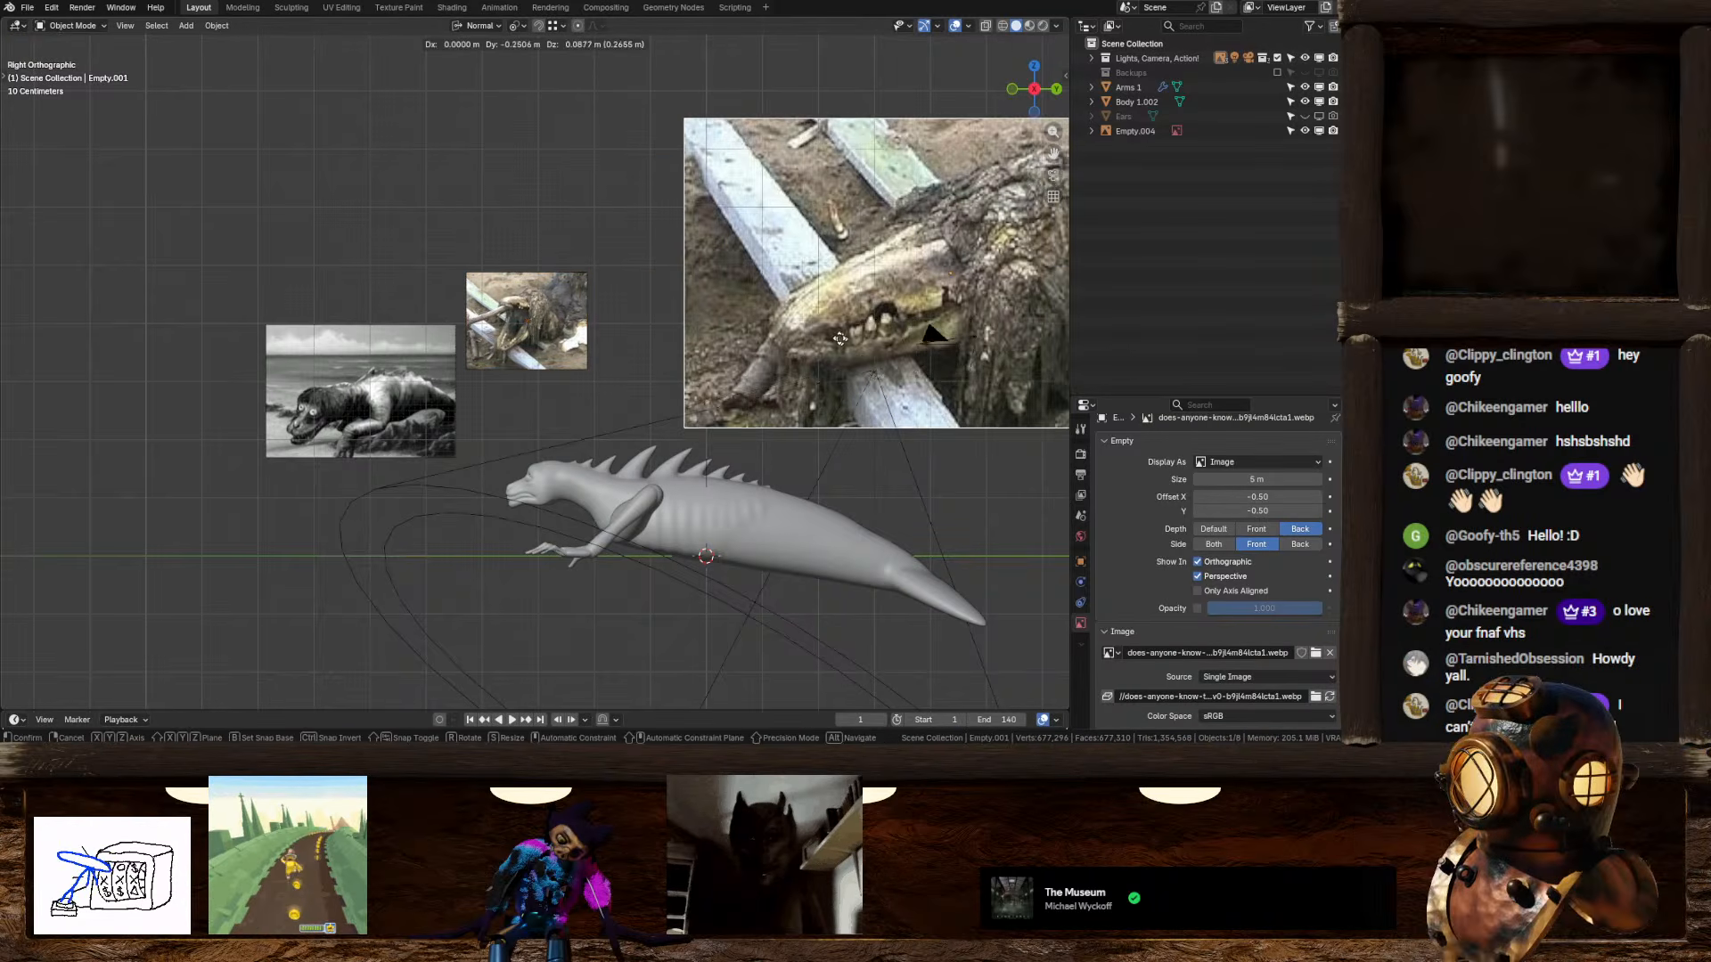
pyautogui.click(1000, 321)
pyautogui.press('s')
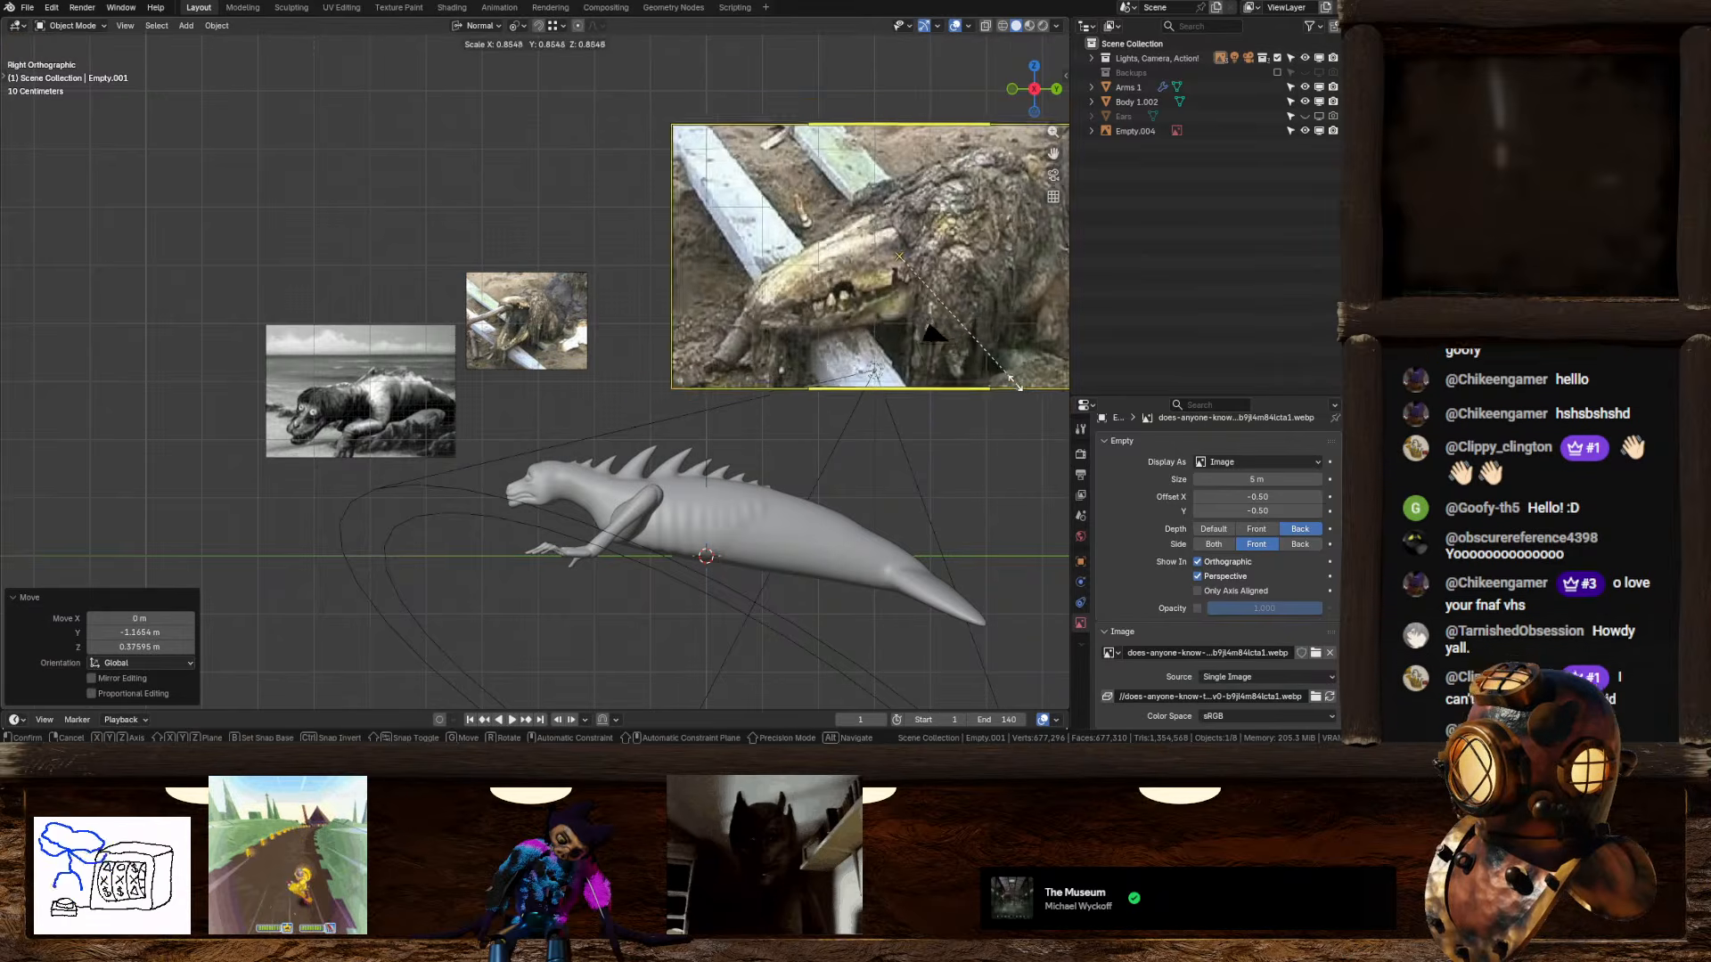
pyautogui.click(931, 292)
pyautogui.press('g')
pyautogui.click(692, 368)
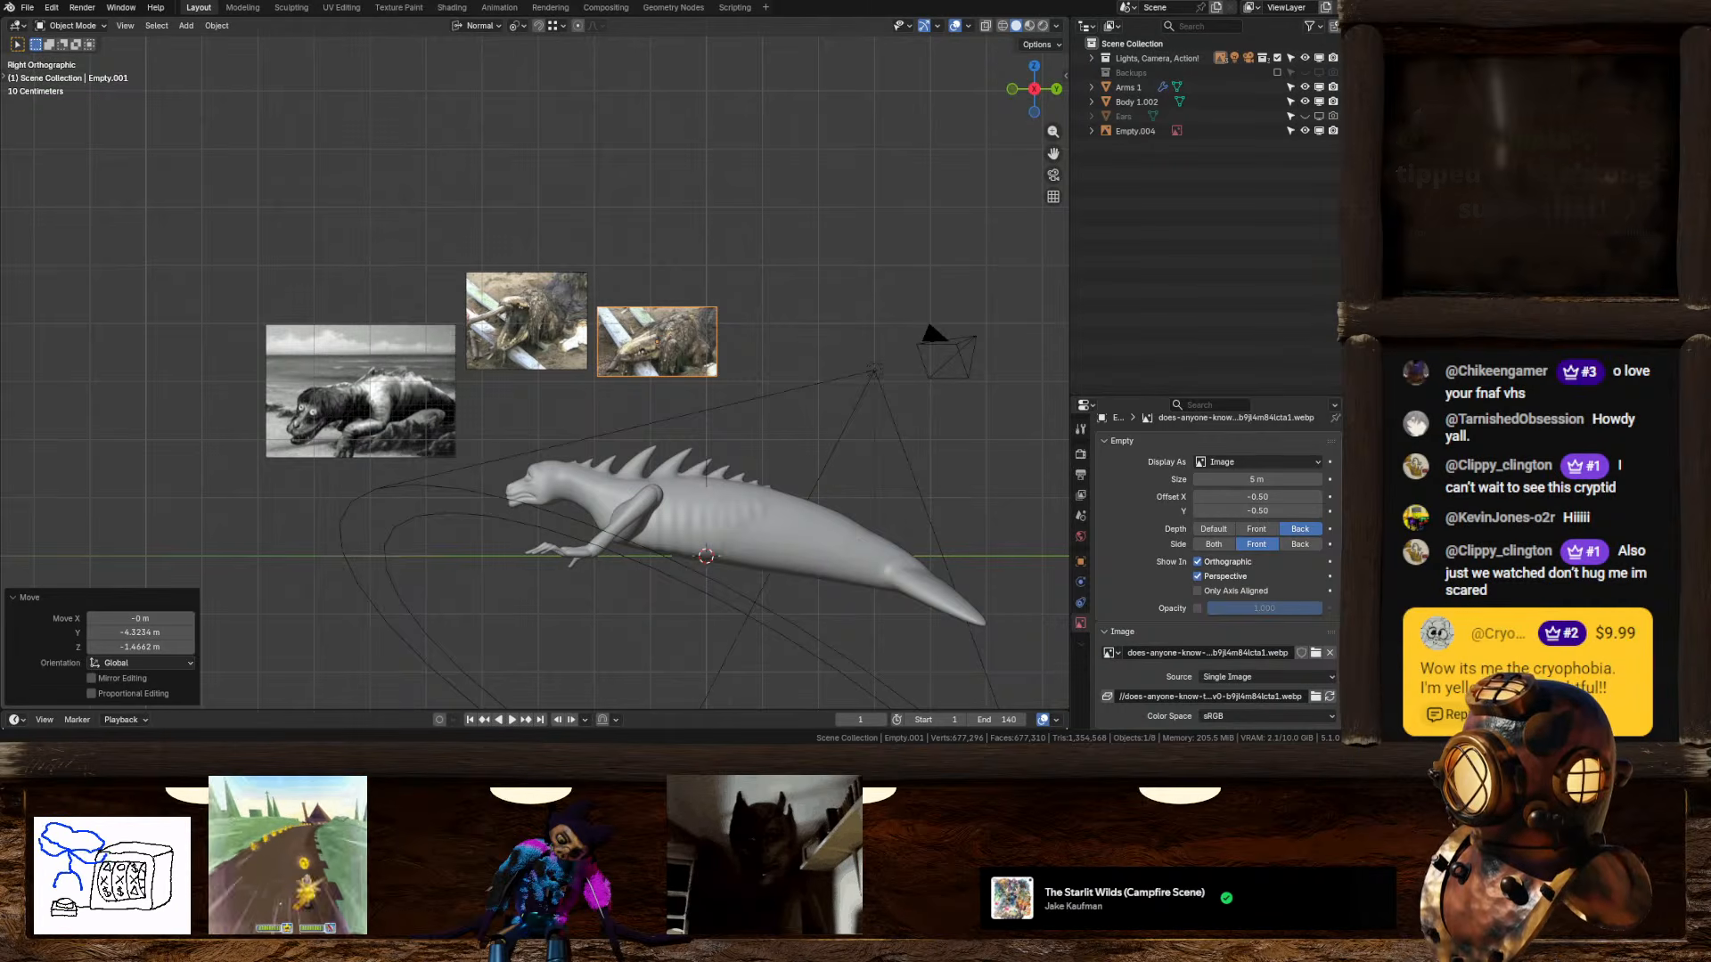
pyautogui.click(729, 185)
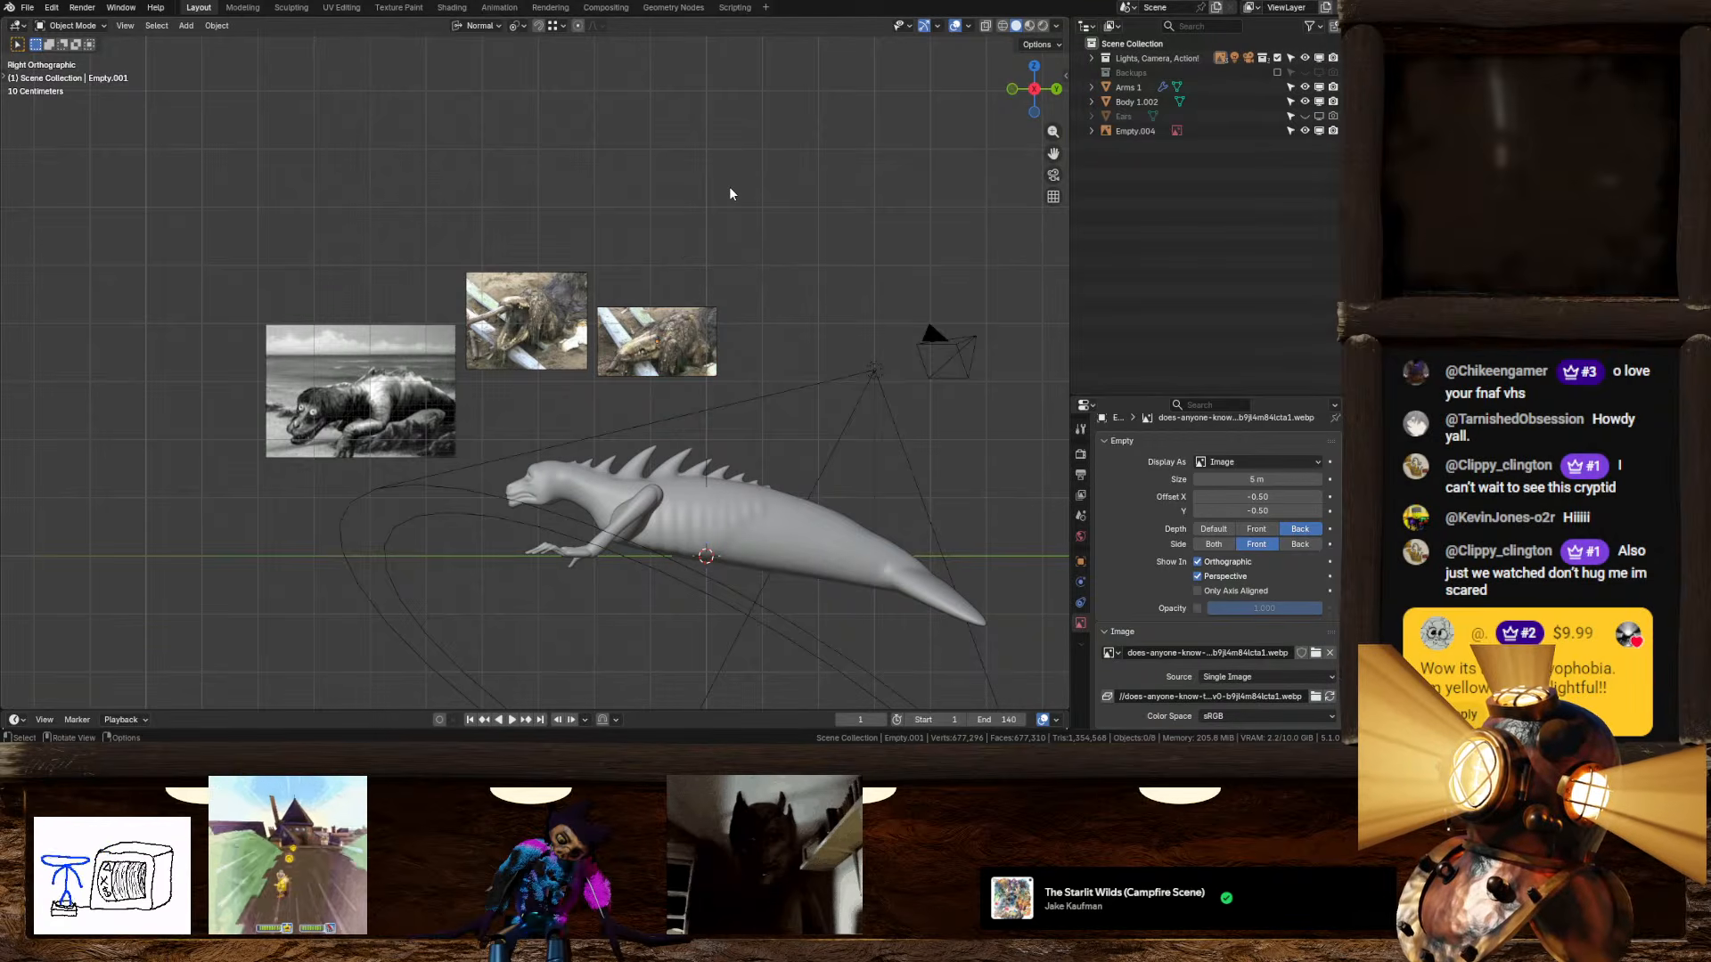
# Step: Select the creature's body mesh and switch to the Sculpting workspace
pyautogui.scroll(1, 728, 185)
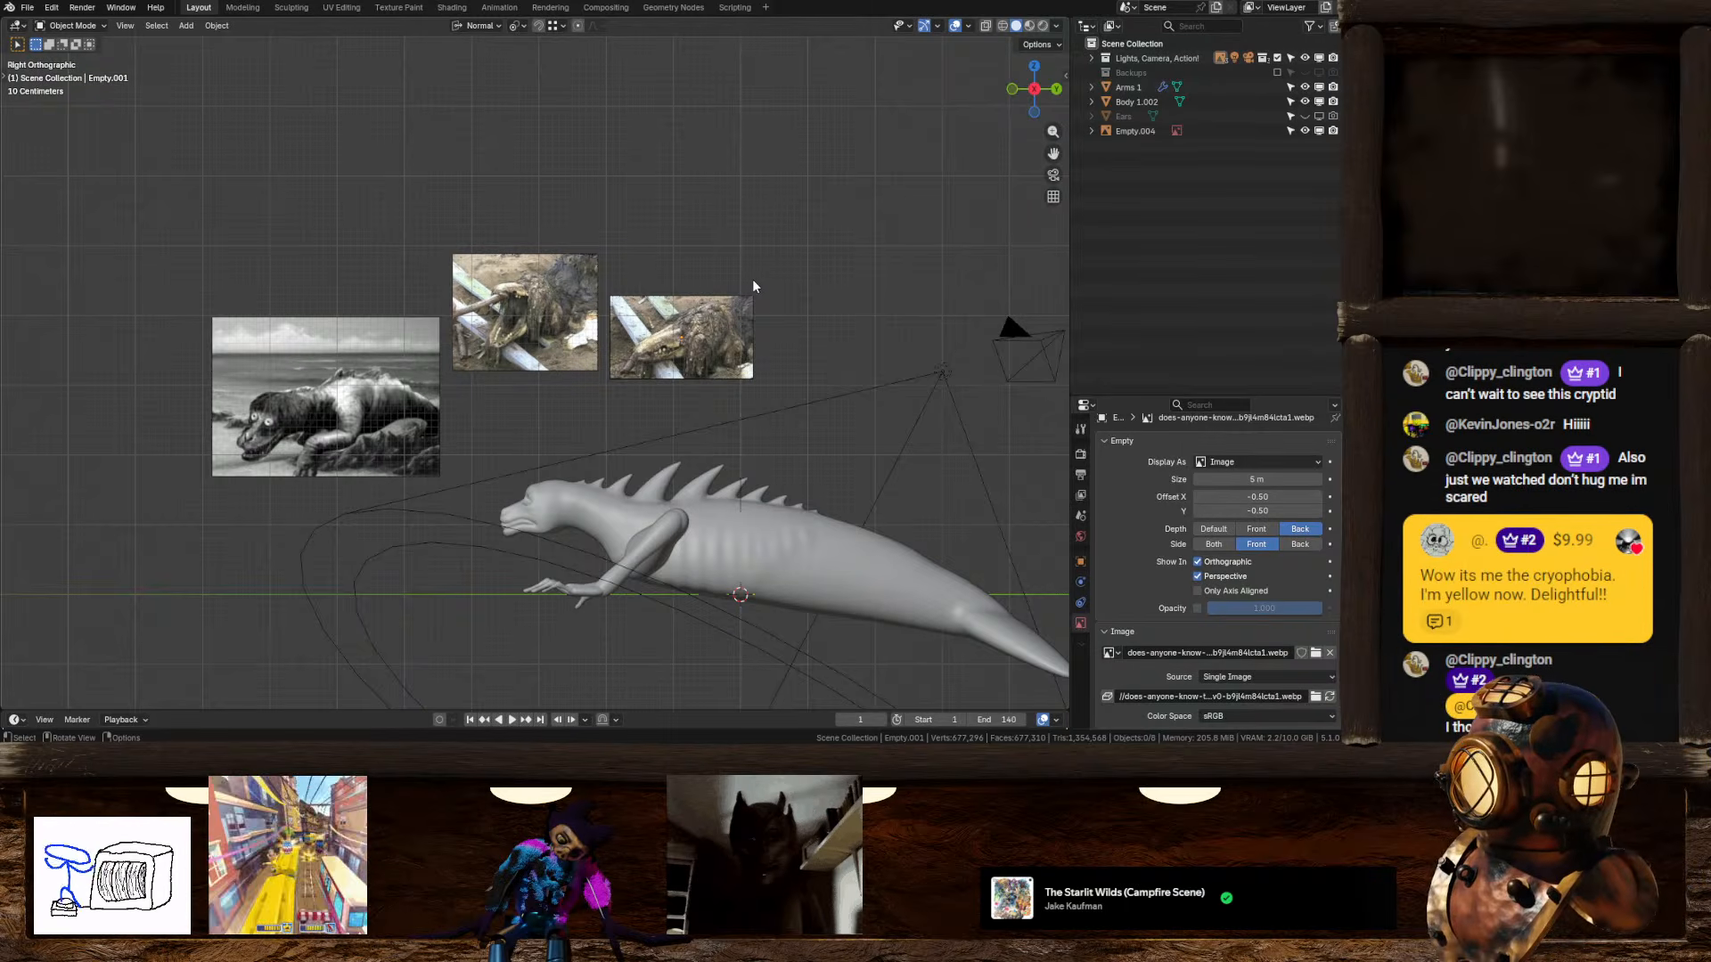
pyautogui.moveTo(754, 286); pyautogui.dragTo(825, 225, button='middle')
pyautogui.scroll(4, 614, 352)
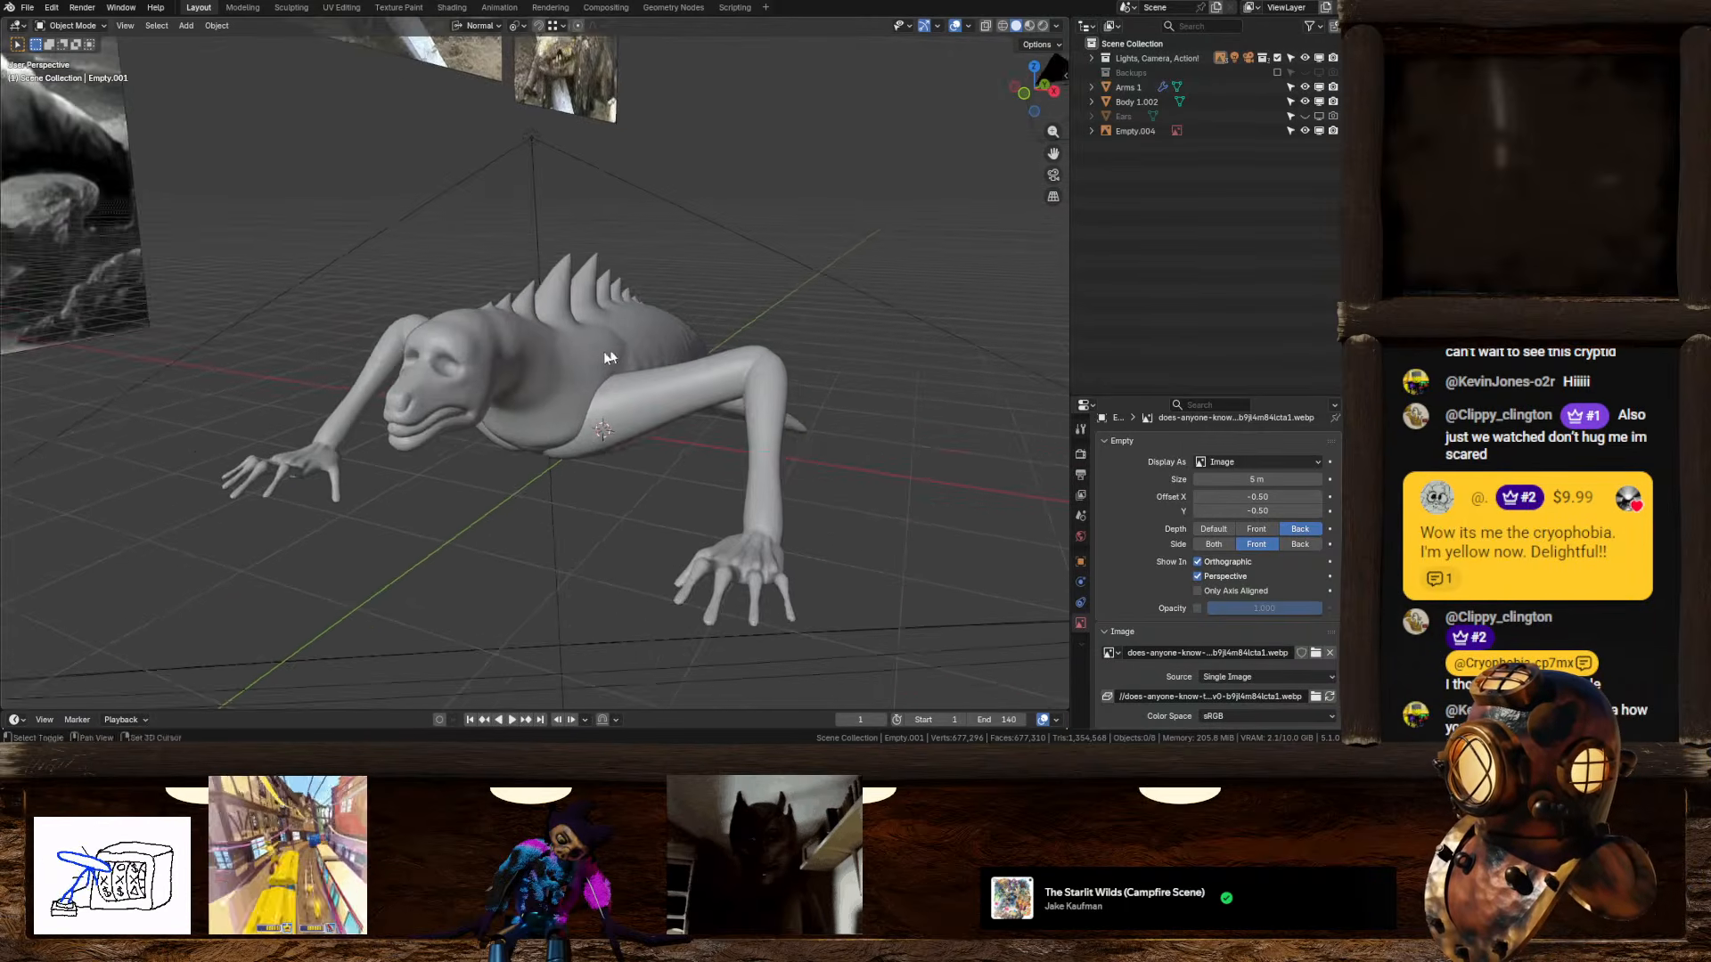
pyautogui.keyDown('shift'); pyautogui.moveTo(562, 352); pyautogui.dragTo(683, 334, button='middle'); pyautogui.keyUp('shift')
pyautogui.click(596, 383)
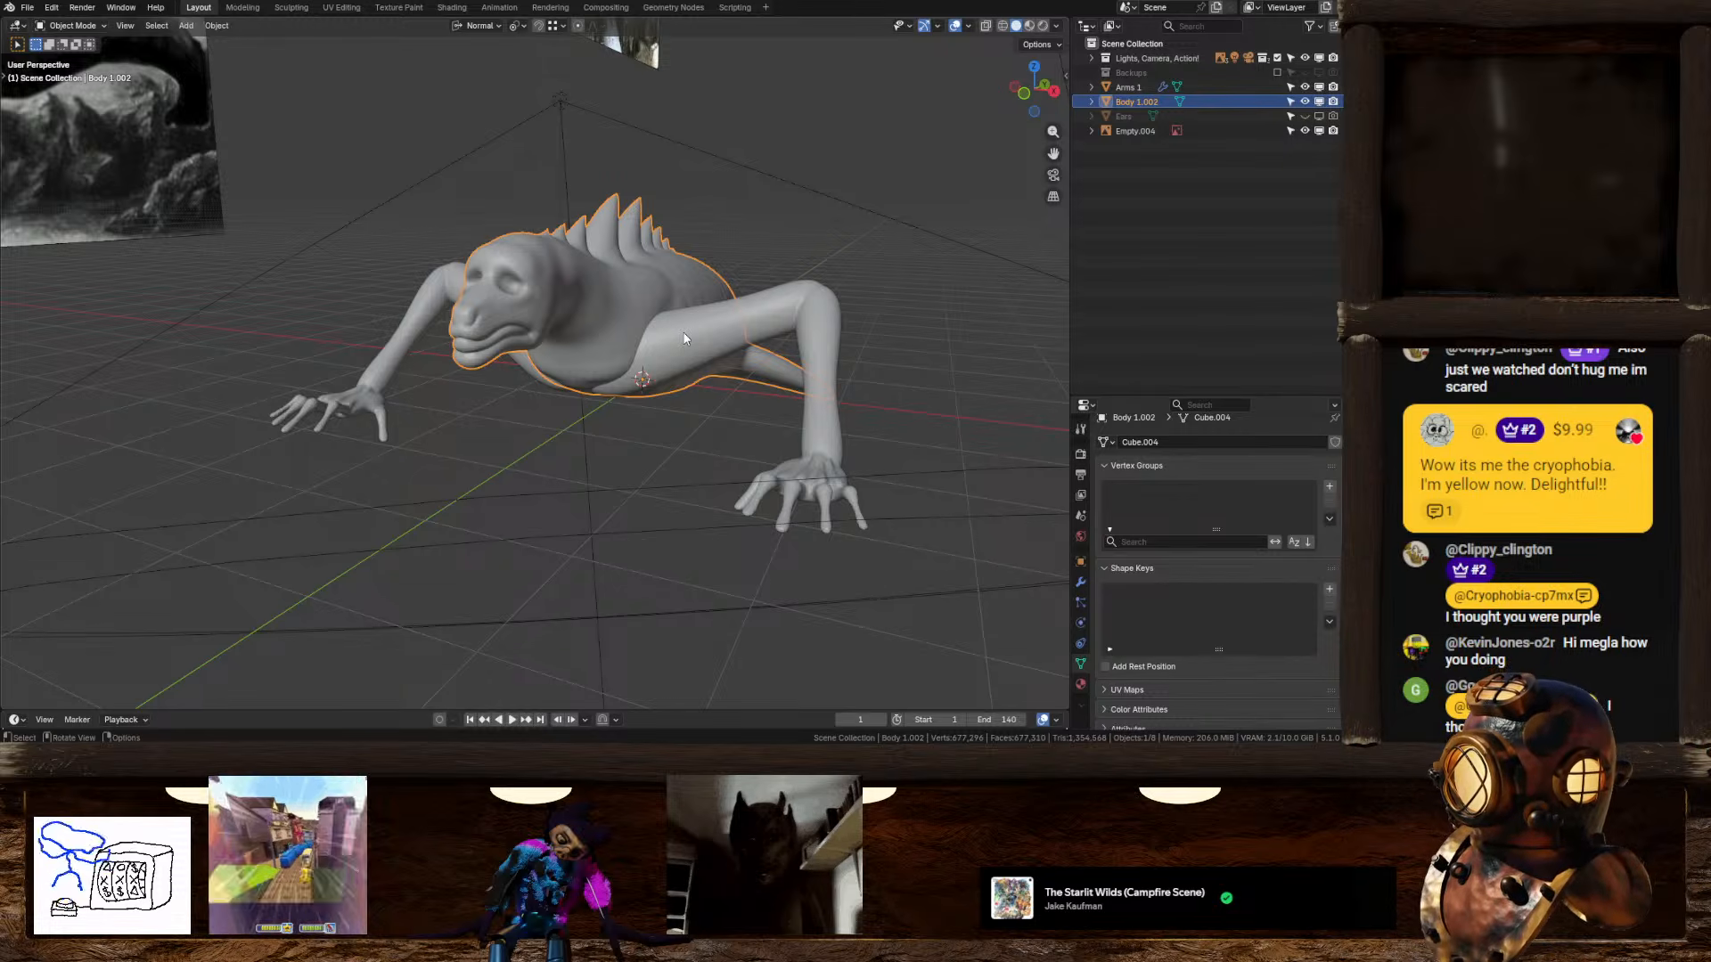
pyautogui.scroll(5, 628, 324)
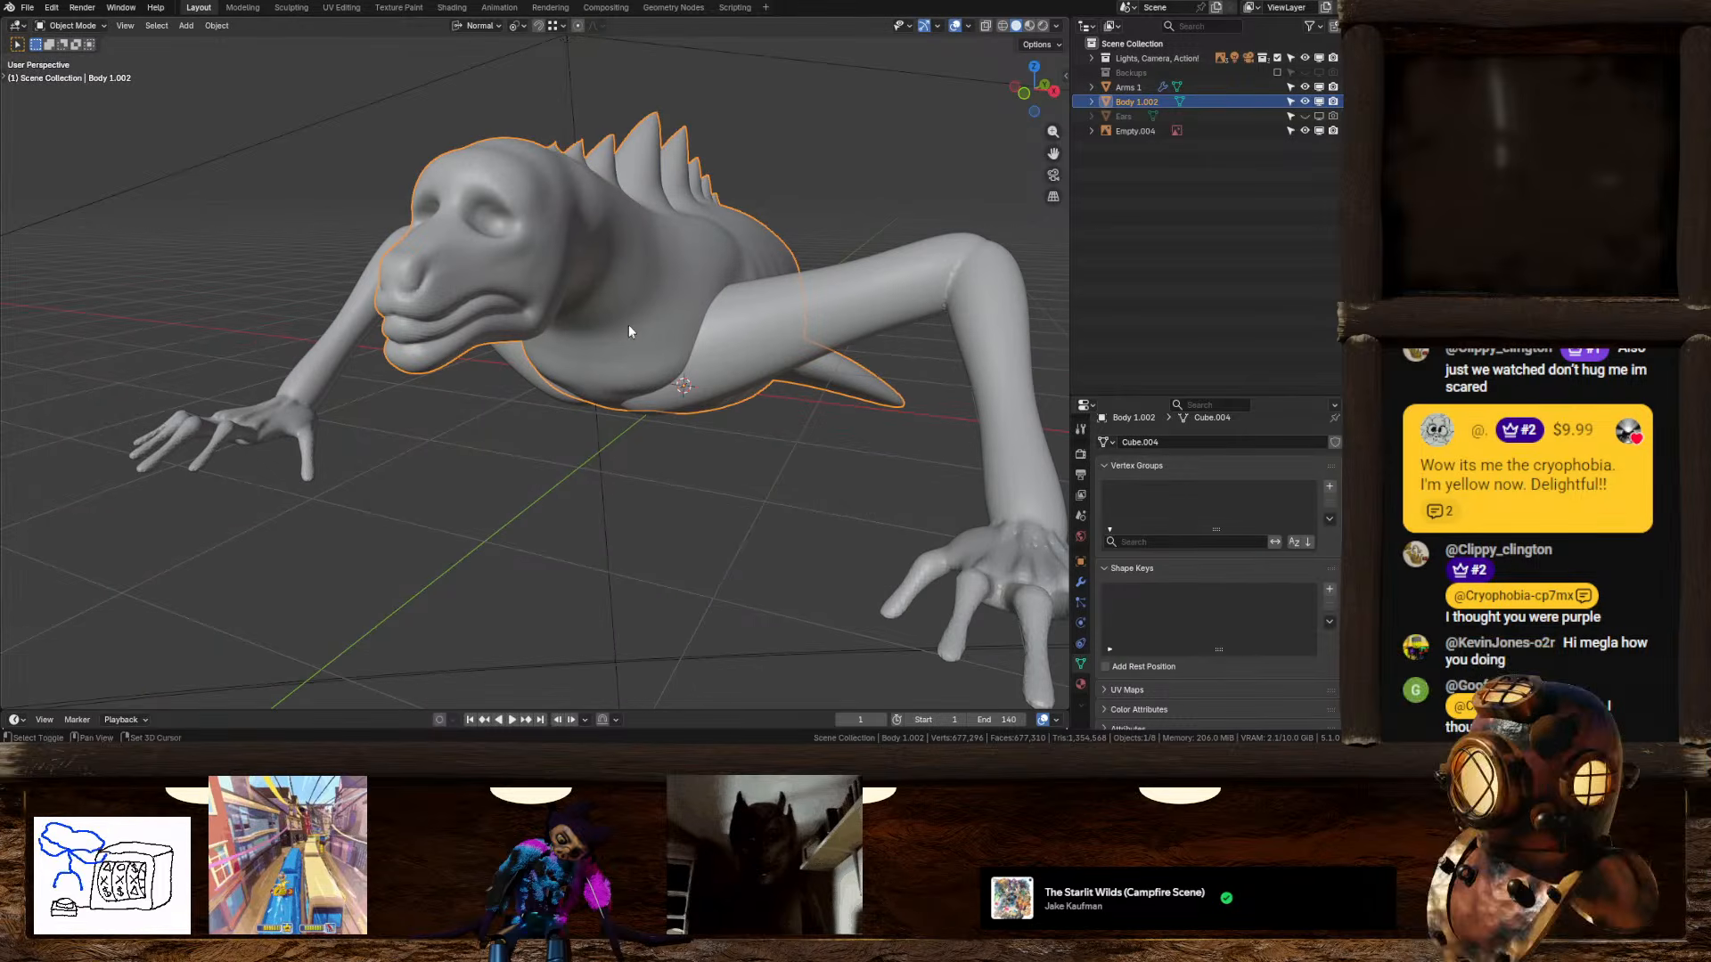
pyautogui.moveTo(771, 534)
pyautogui.mouseDown(button='middle')
pyautogui.moveTo(672, 459)
pyautogui.moveTo(738, 455)
pyautogui.moveTo(713, 441)
pyautogui.mouseUp(button='middle')
pyautogui.click(292, 7)
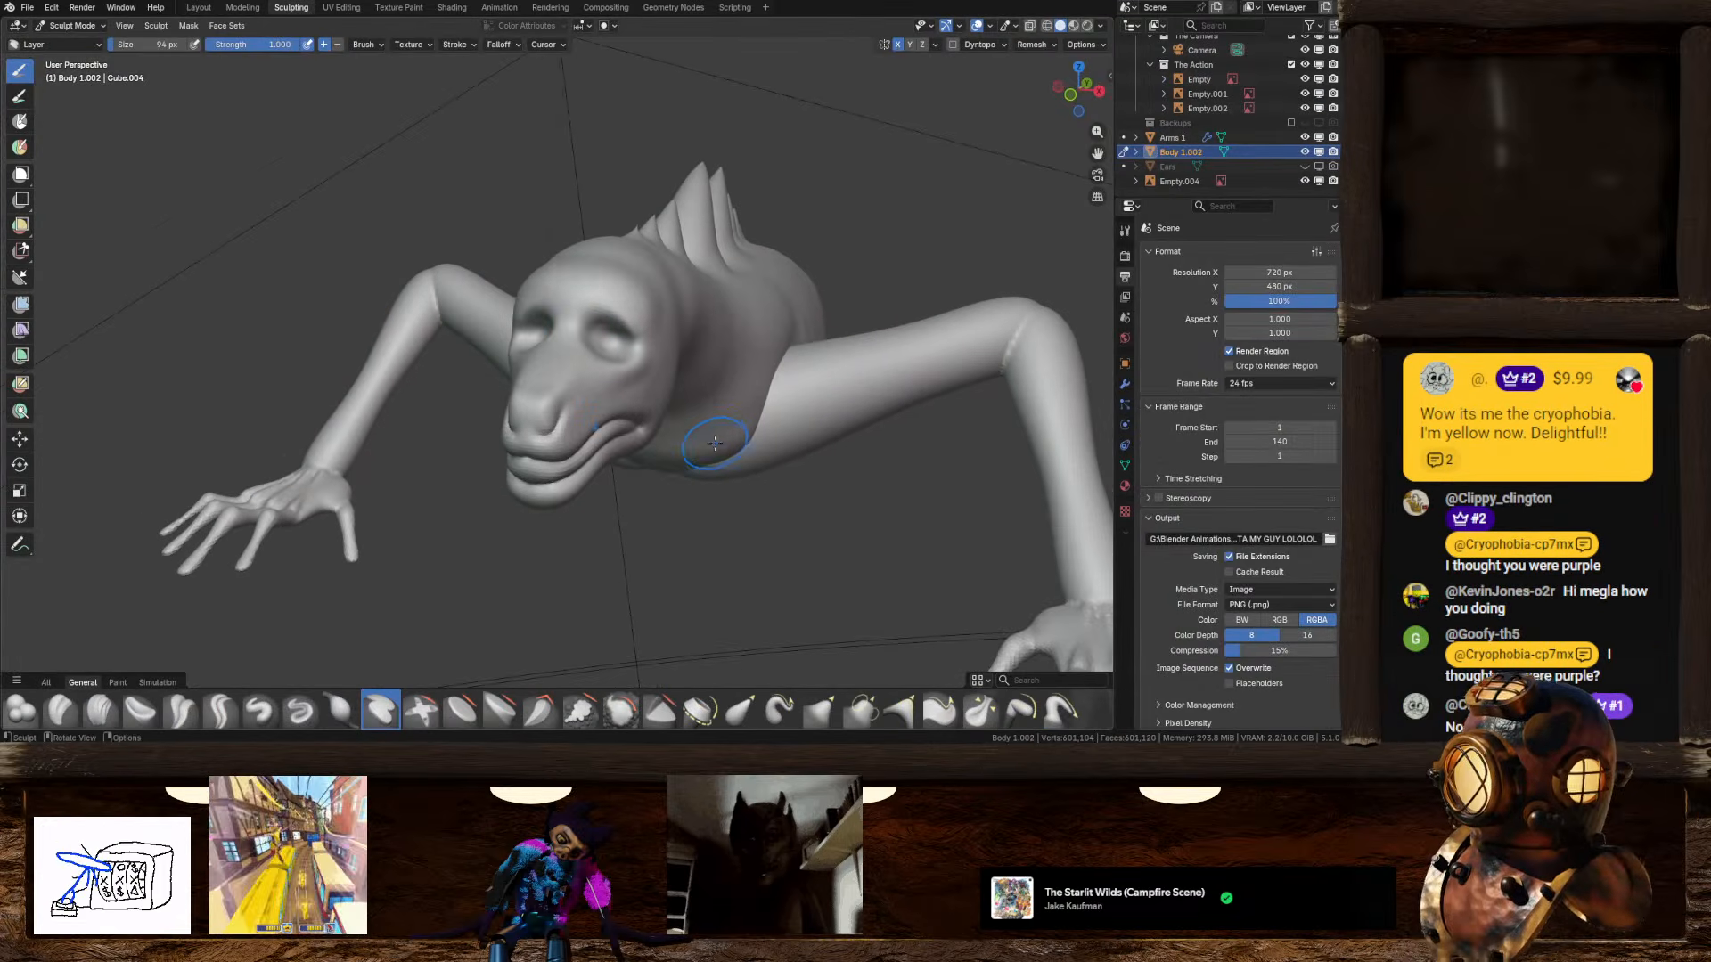
# Step: Examine the creature's face and mouth up close, as well as its overall body shape
pyautogui.scroll(1, 712, 443)
pyautogui.moveTo(710, 443)
pyautogui.mouseDown()
pyautogui.moveTo(687, 448)
pyautogui.moveTo(704, 446)
pyautogui.mouseUp()
pyautogui.moveTo(704, 445)
pyautogui.mouseDown(button='middle')
pyautogui.moveTo(683, 415)
pyautogui.moveTo(714, 439)
pyautogui.mouseUp(button='middle')
pyautogui.scroll(1, 540, 328)
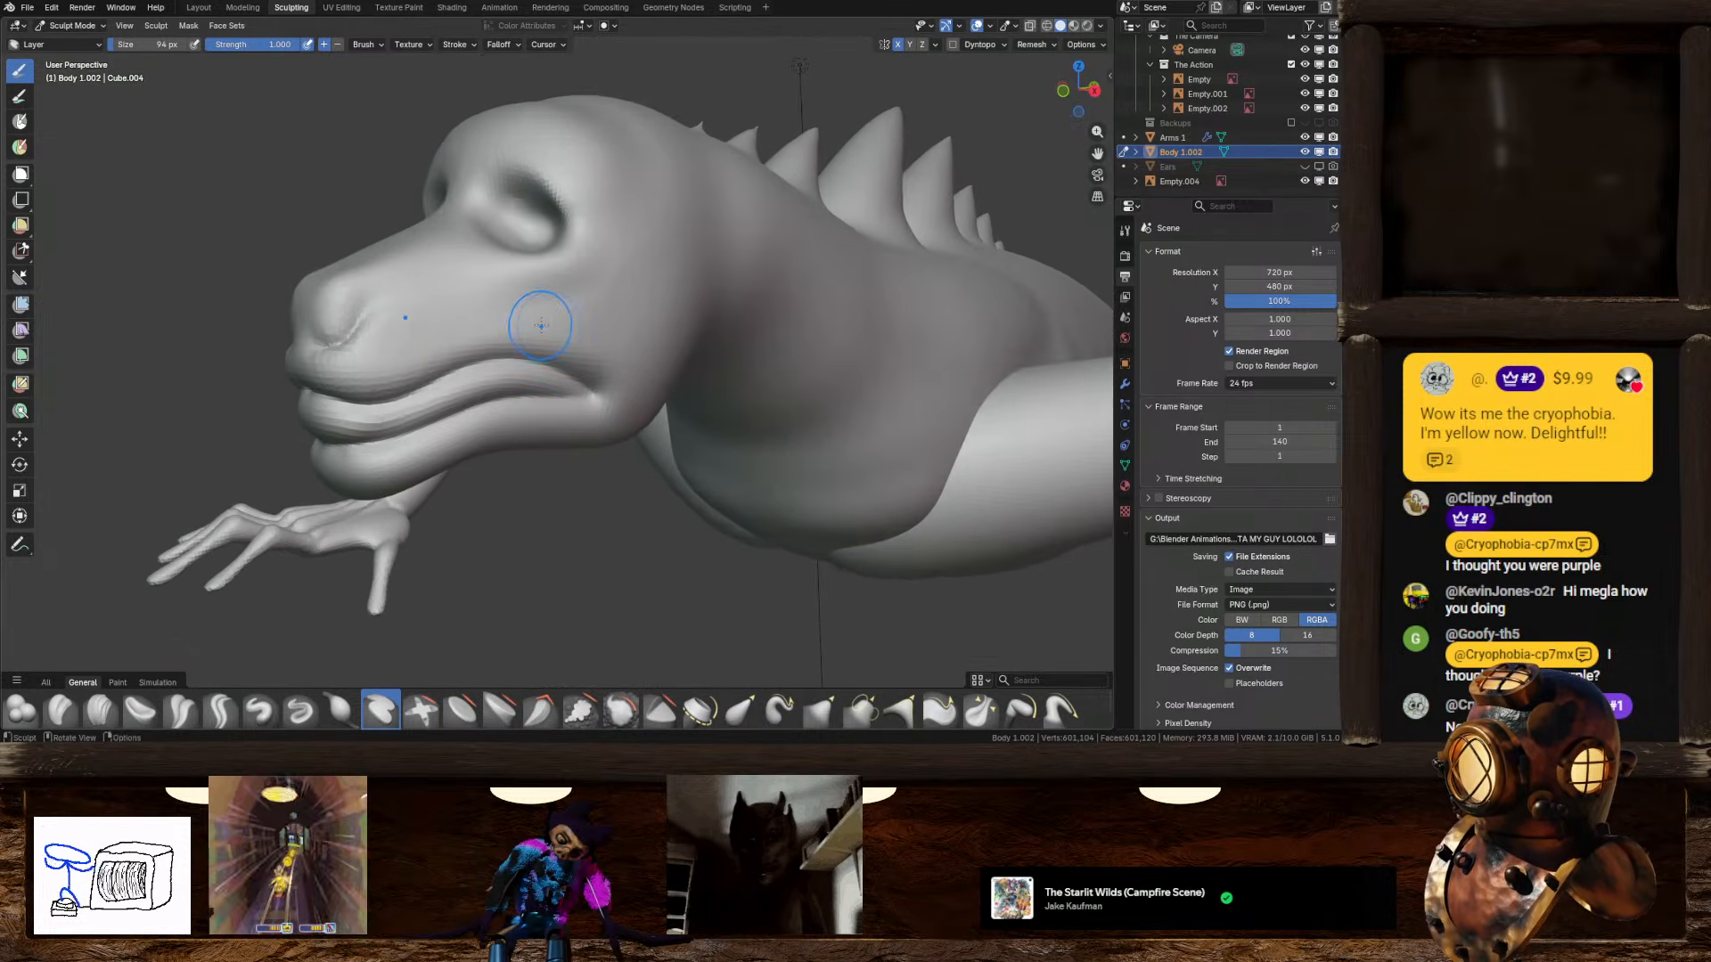
pyautogui.moveTo(542, 324); pyautogui.dragTo(538, 328, button='middle')
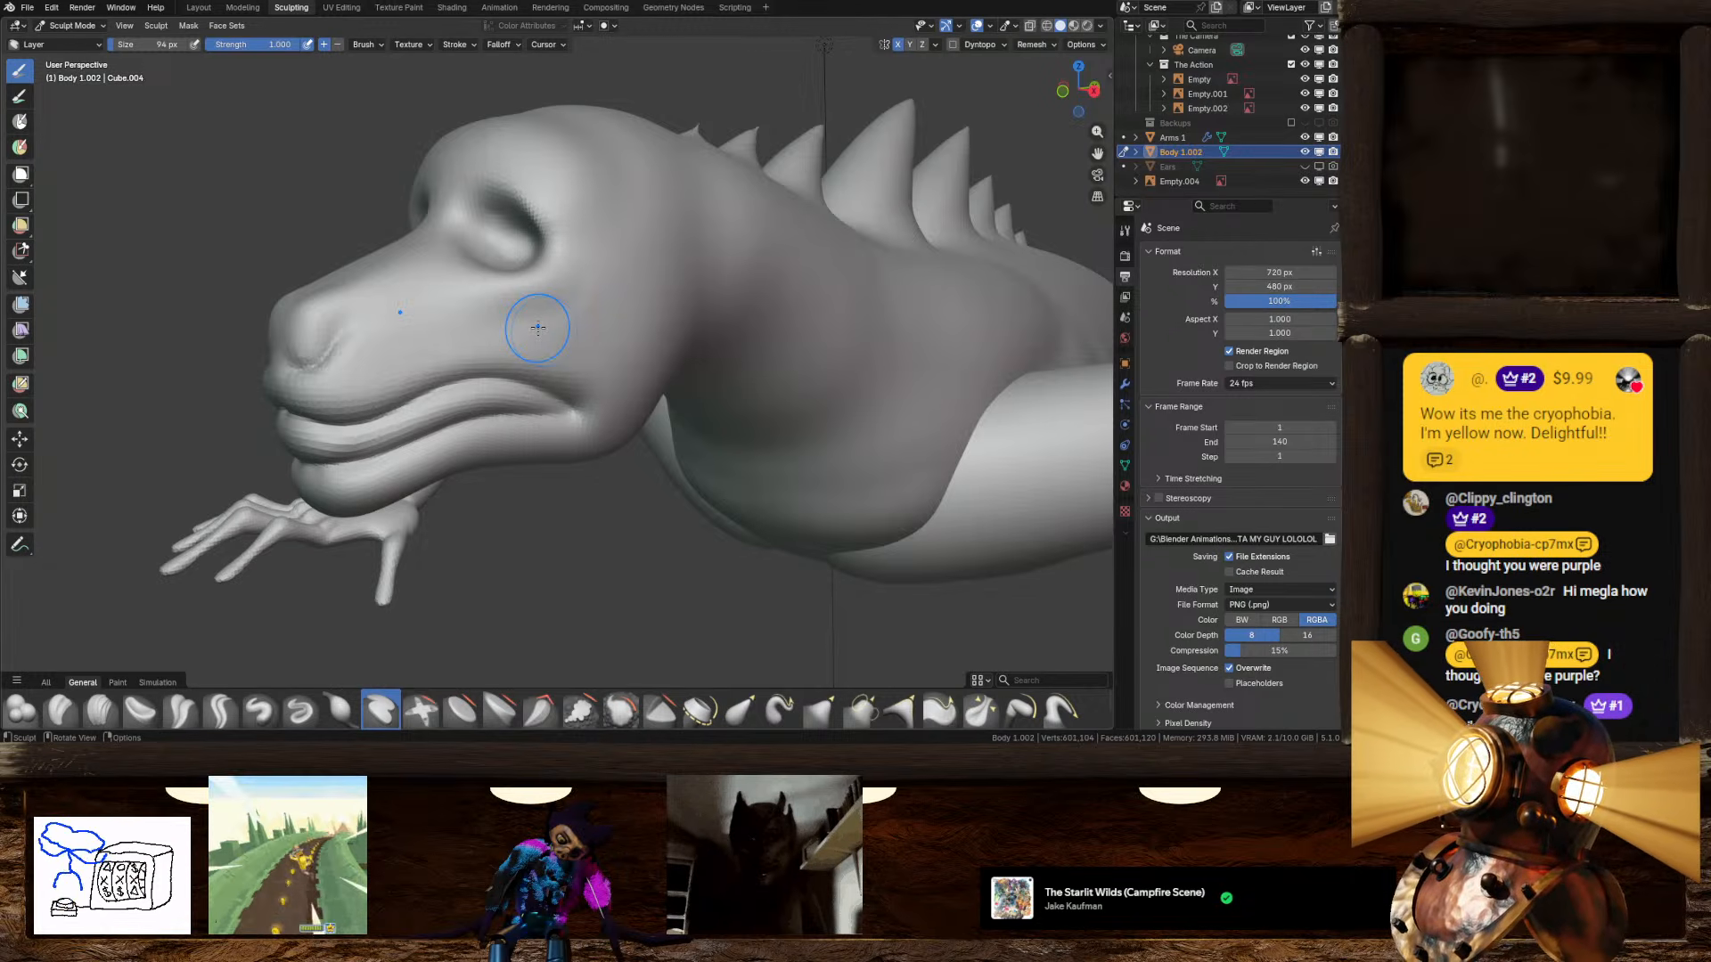
pyautogui.scroll(12, 537, 328)
pyautogui.scroll(-15, 536, 328)
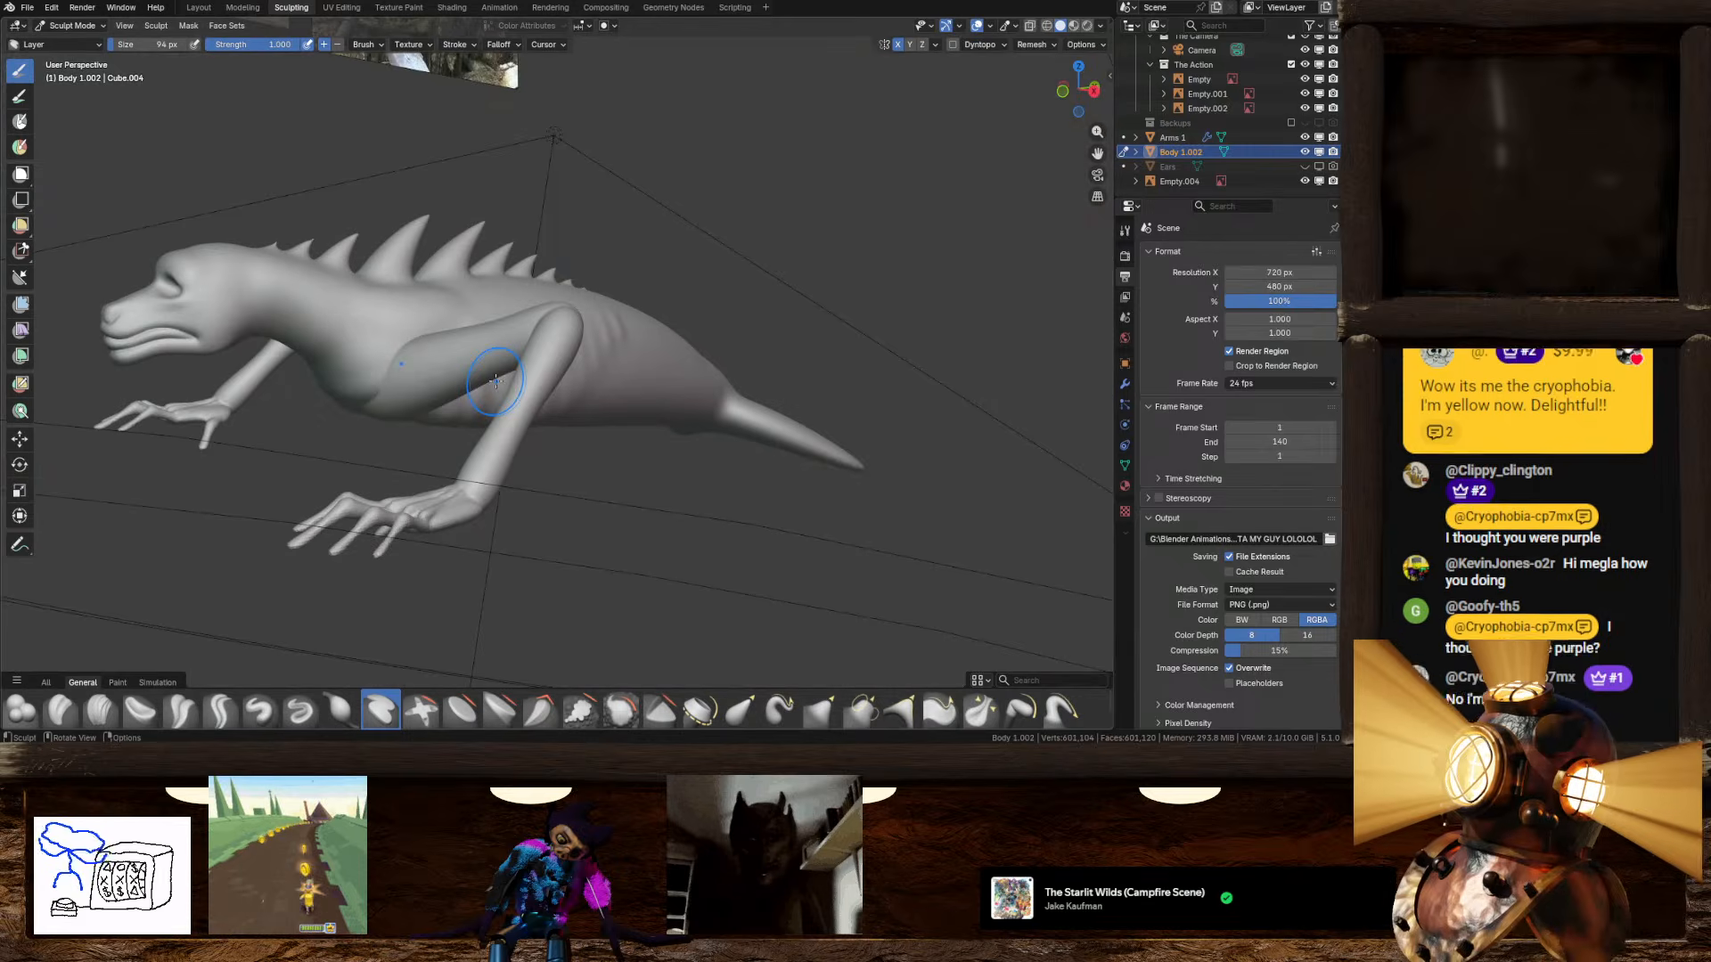
pyautogui.moveTo(525, 370); pyautogui.dragTo(489, 364, button='middle')
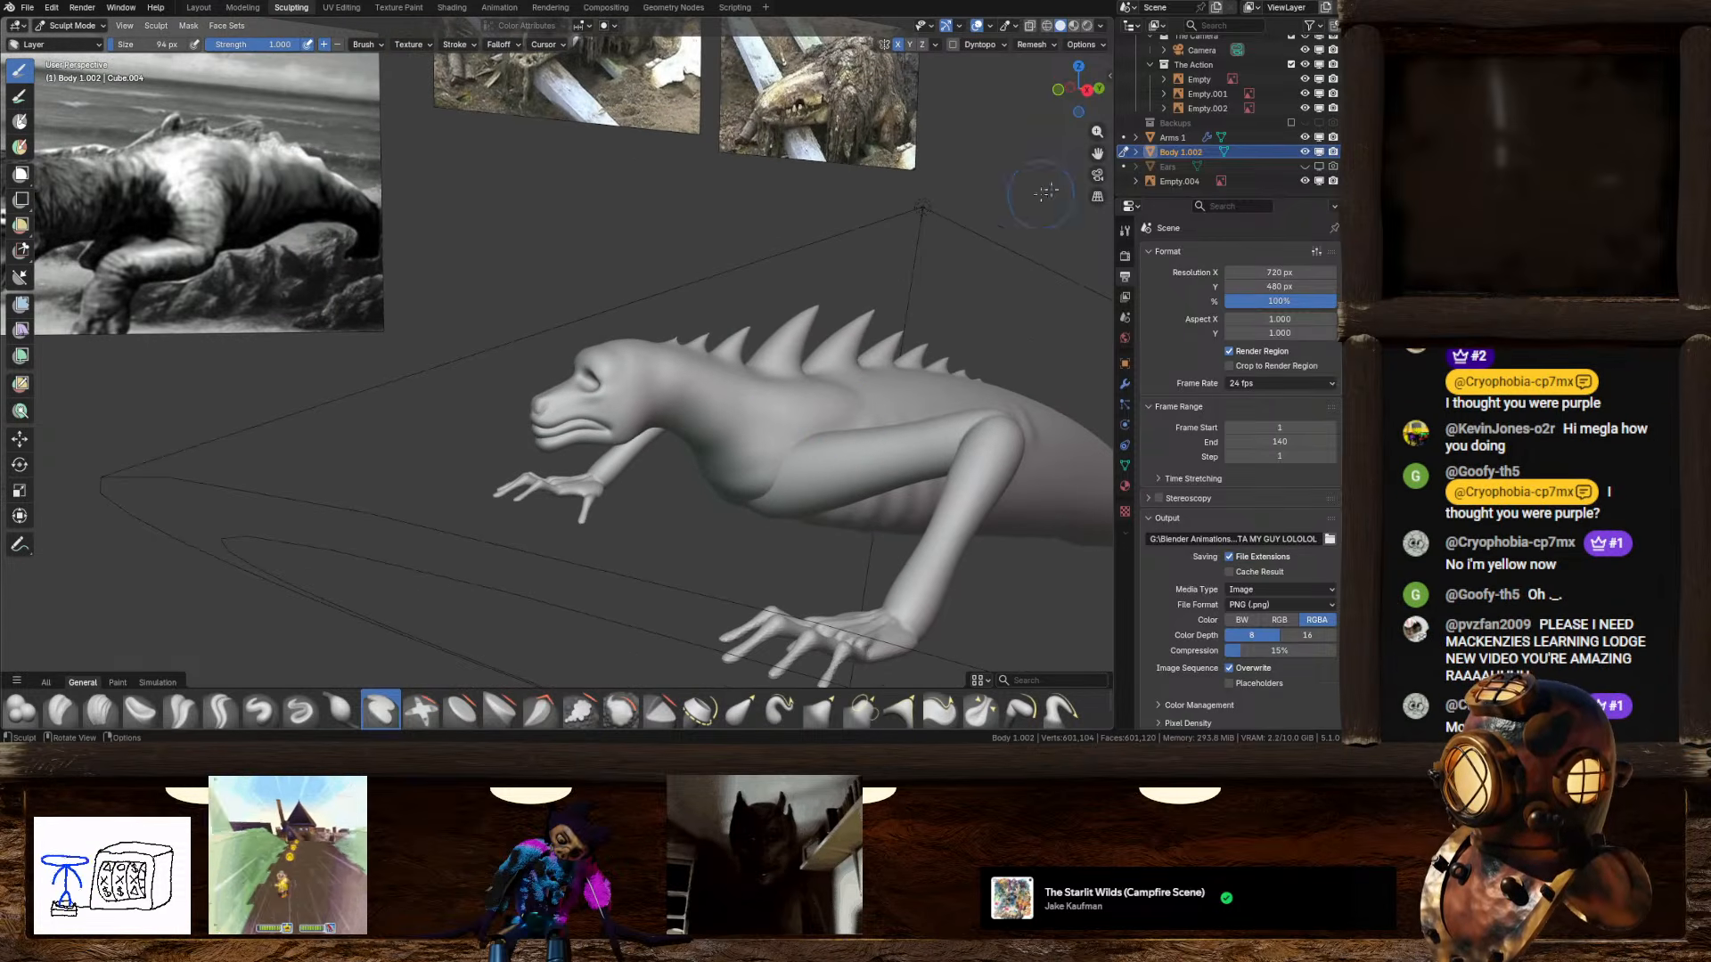
# Step: Examine the head, neck and flank in right side view and from angled views on both sides
pyautogui.click(1087, 90)
pyautogui.scroll(4, 610, 394)
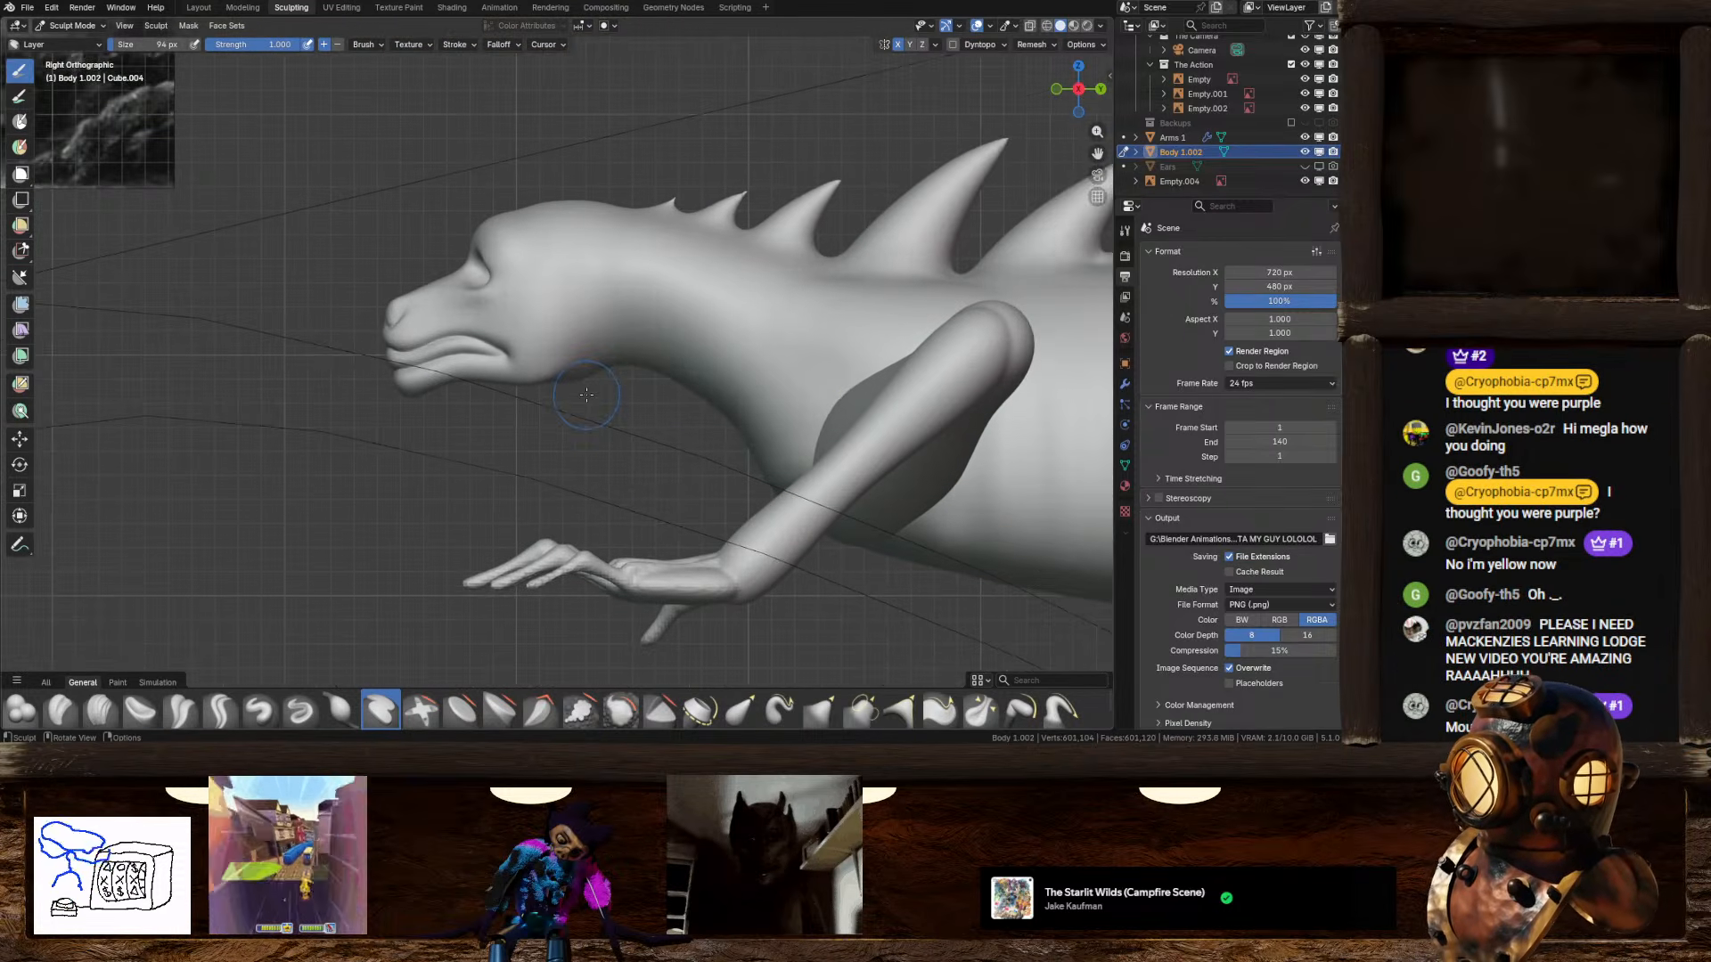
pyautogui.keyDown('shift'); pyautogui.moveTo(585, 390); pyautogui.dragTo(713, 448, button='middle'); pyautogui.keyUp('shift')
pyautogui.scroll(6, 473, 393)
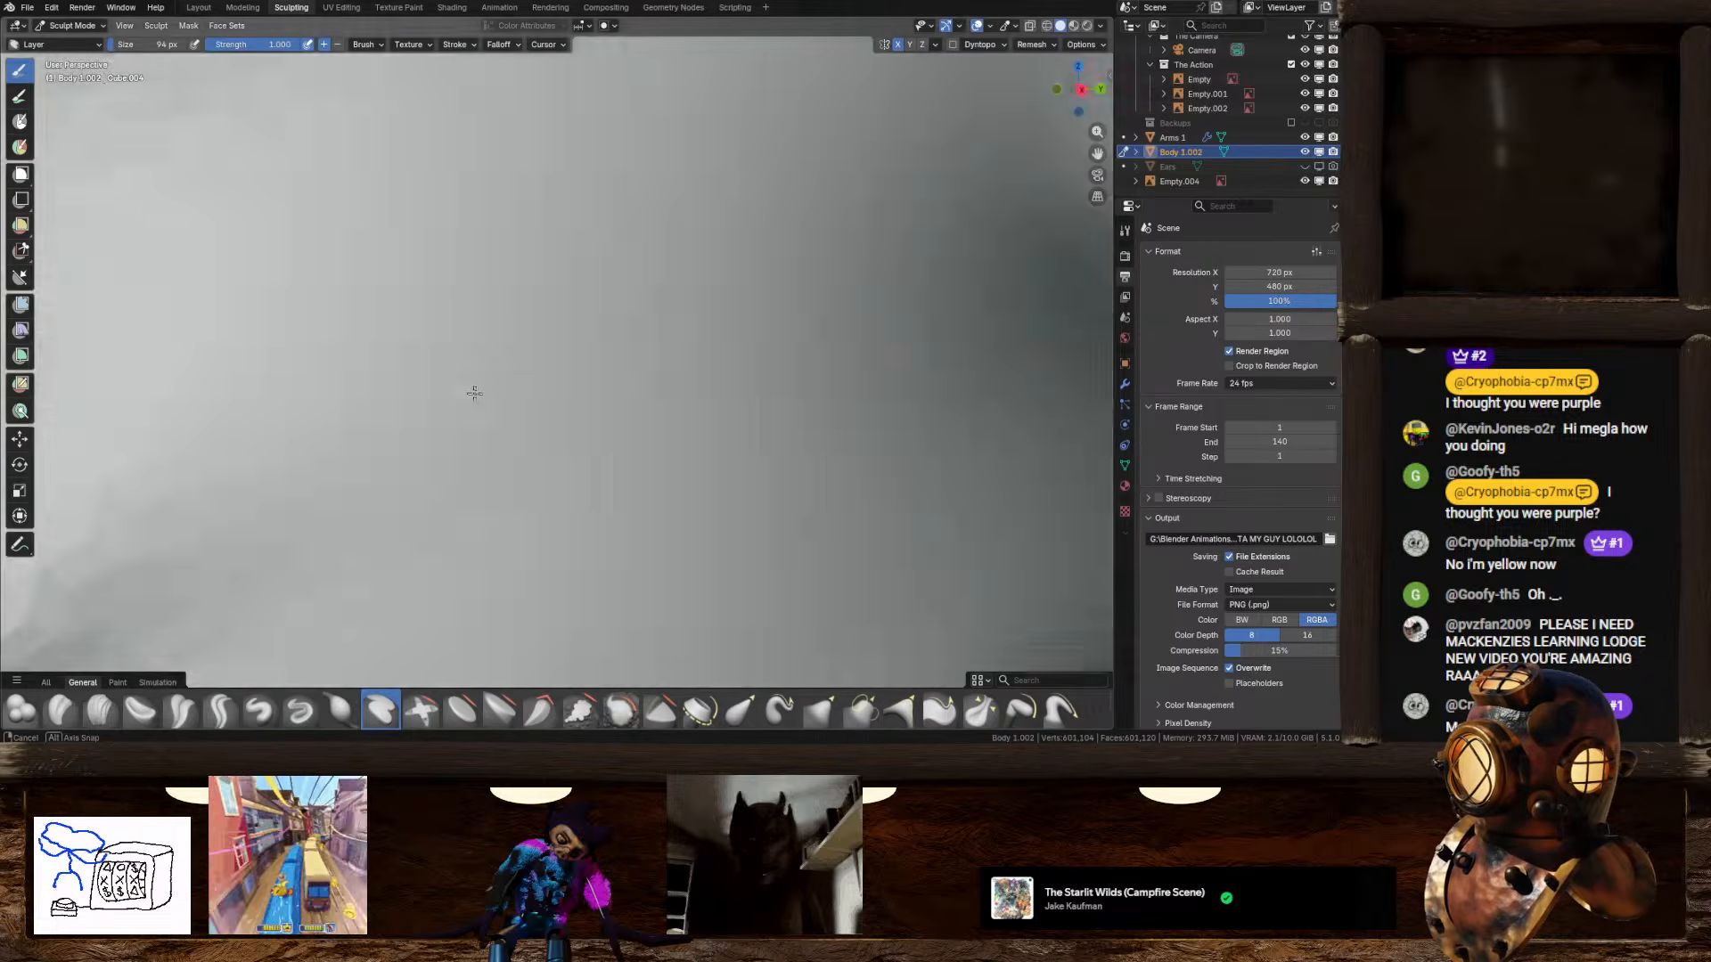
pyautogui.moveTo(508, 403); pyautogui.dragTo(687, 477, button='middle')
pyautogui.scroll(-4, 748, 425)
pyautogui.scroll(4, 687, 478)
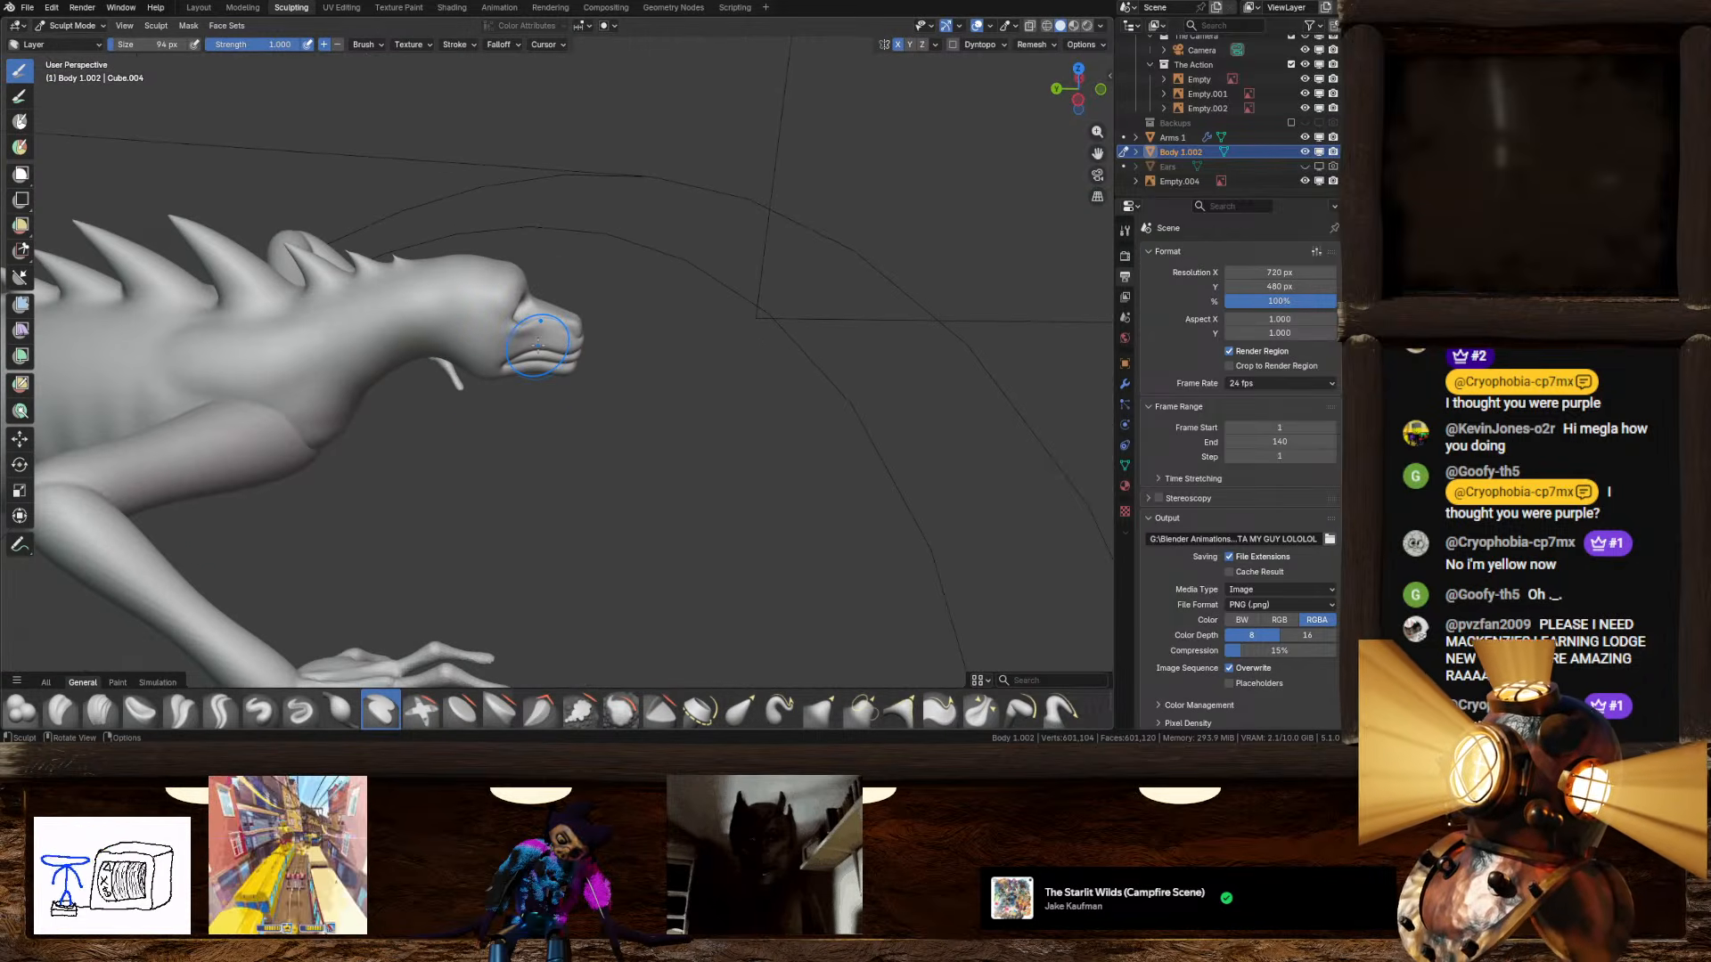
pyautogui.press('KP_Decimal')
pyautogui.moveTo(725, 318); pyautogui.dragTo(616, 324, button='middle')
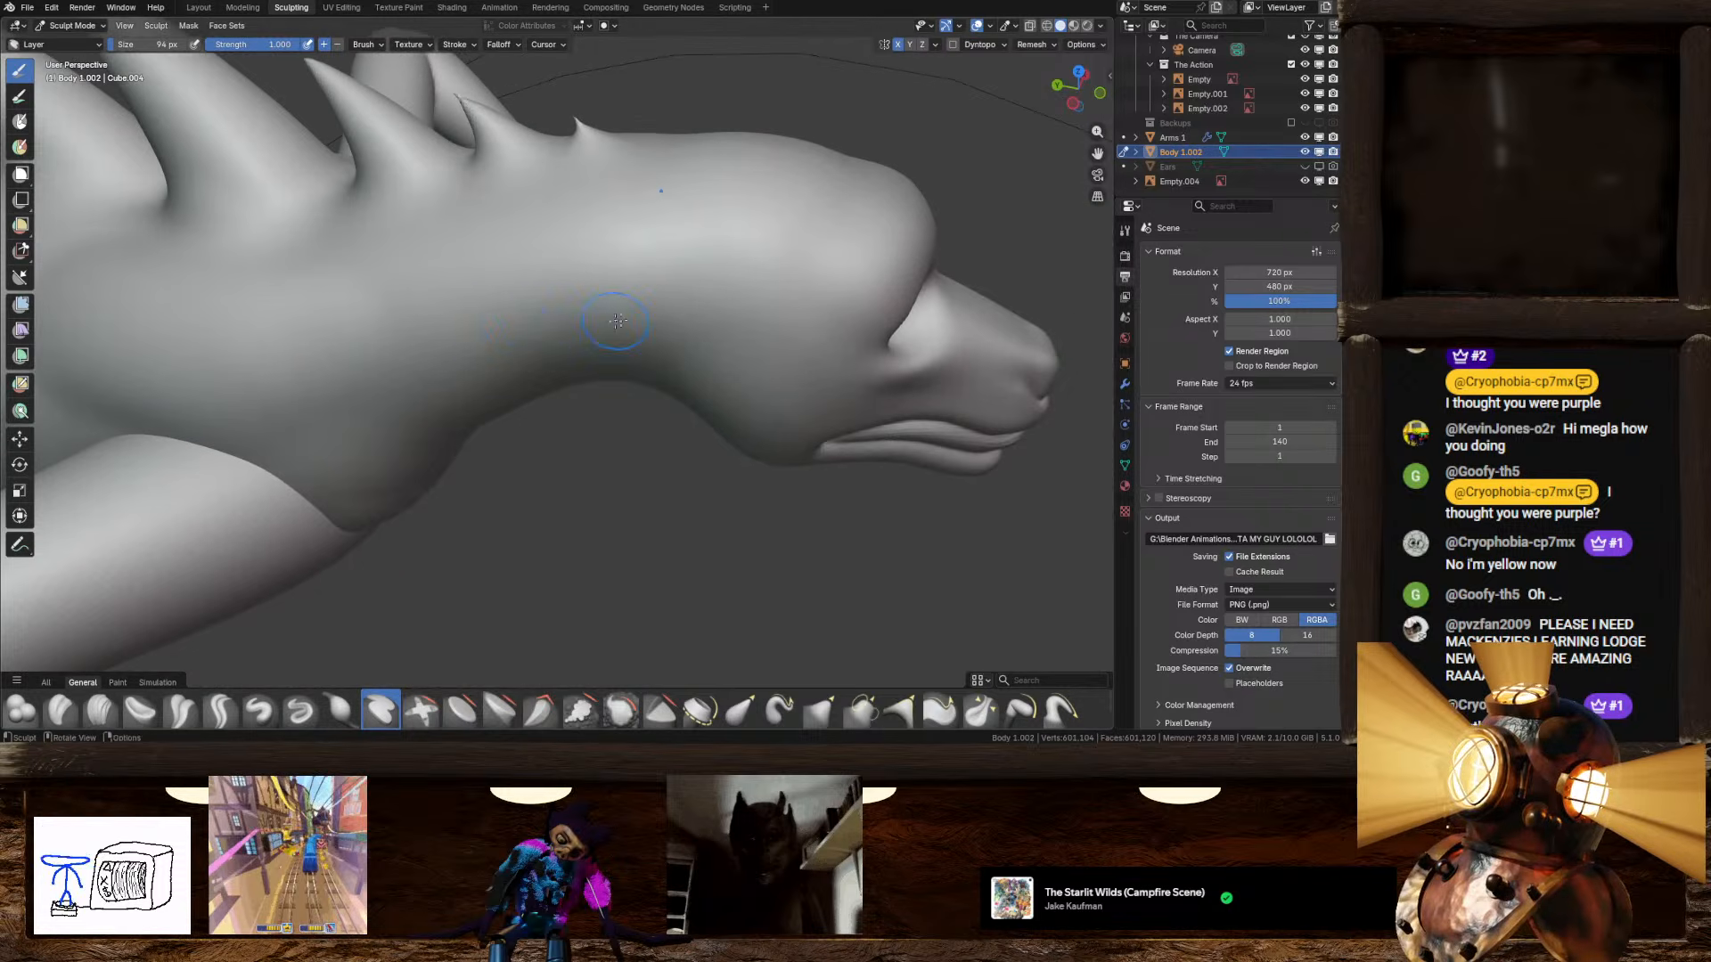
pyautogui.click(1081, 82)
pyautogui.press('KP_Decimal')
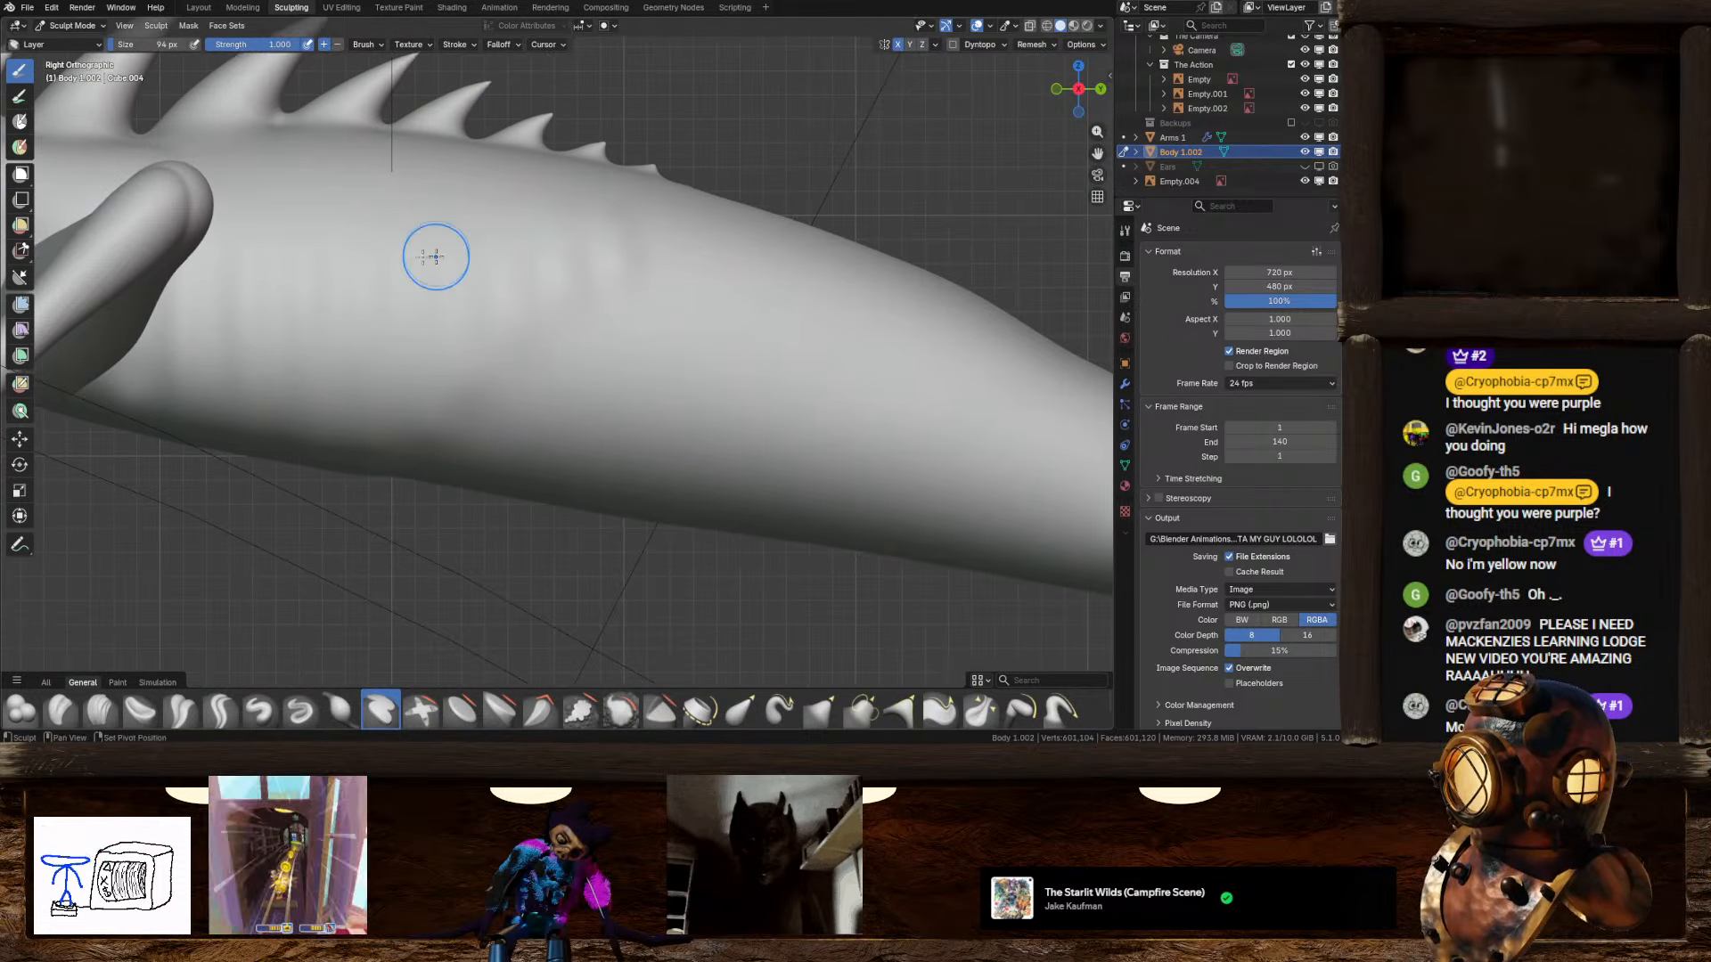
pyautogui.keyDown('shift'); pyautogui.moveTo(435, 256); pyautogui.dragTo(994, 439, button='middle'); pyautogui.keyUp('shift')
pyautogui.keyDown('shift'); pyautogui.moveTo(660, 330); pyautogui.dragTo(878, 333, button='middle'); pyautogui.keyUp('shift')
pyautogui.keyDown('shift'); pyautogui.moveTo(760, 342); pyautogui.dragTo(725, 344, button='middle'); pyautogui.keyUp('shift')
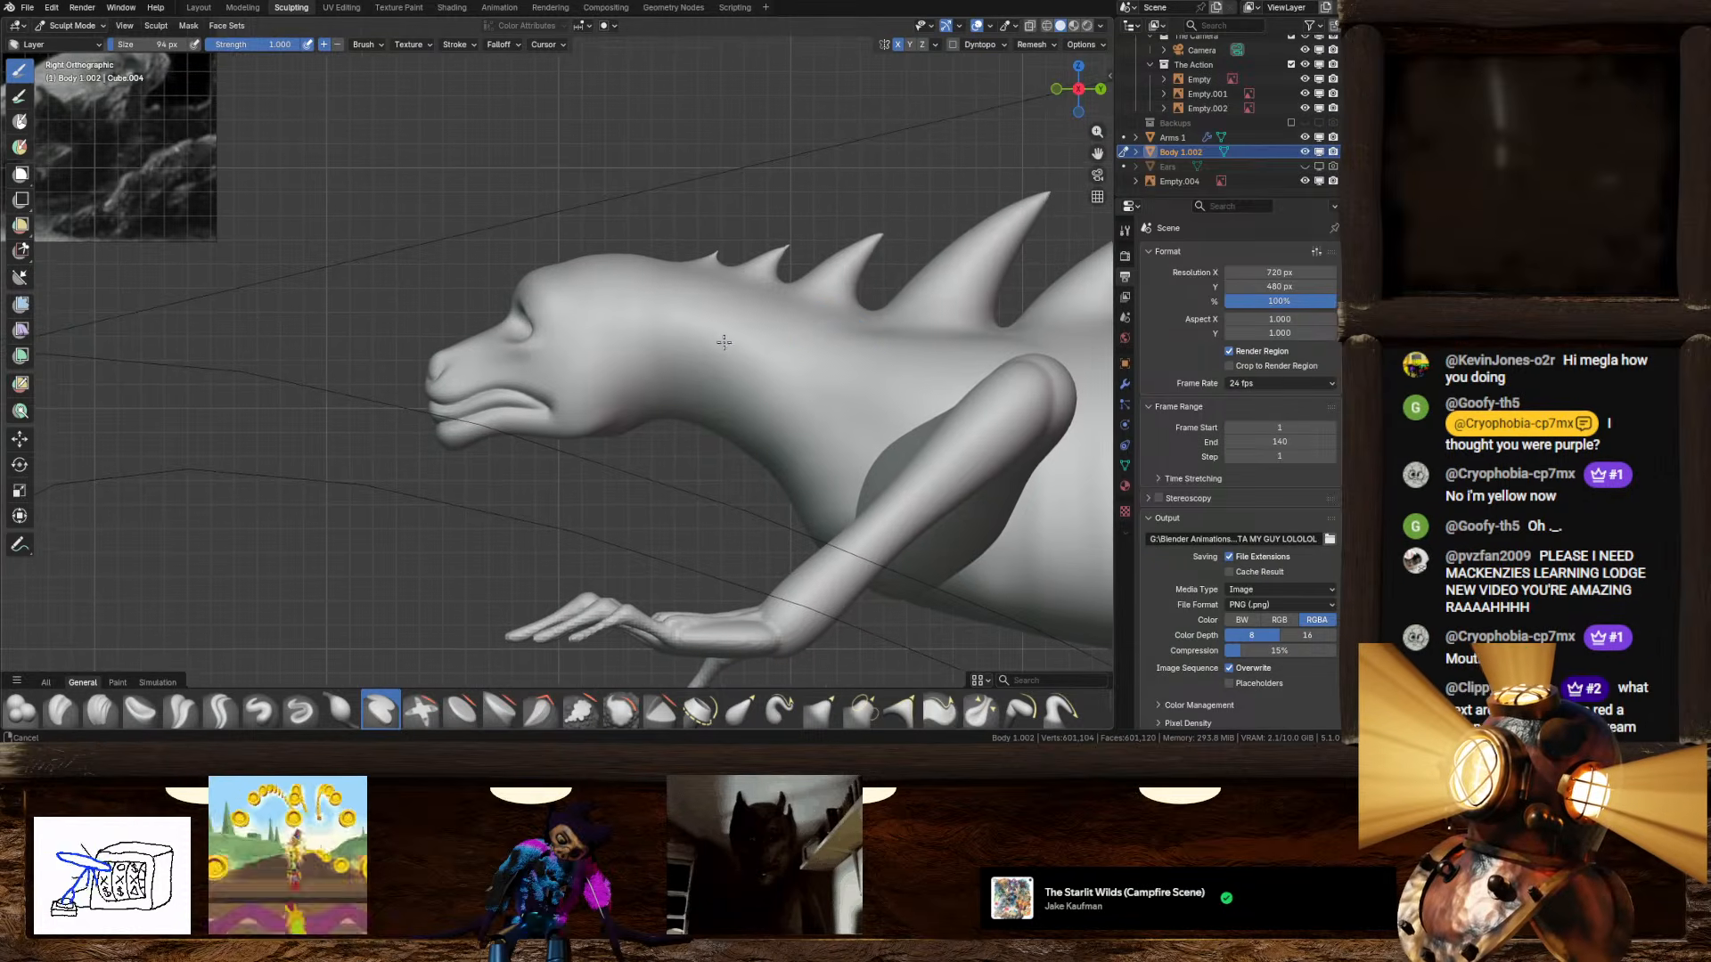
pyautogui.moveTo(622, 340); pyautogui.dragTo(697, 378, button='middle')
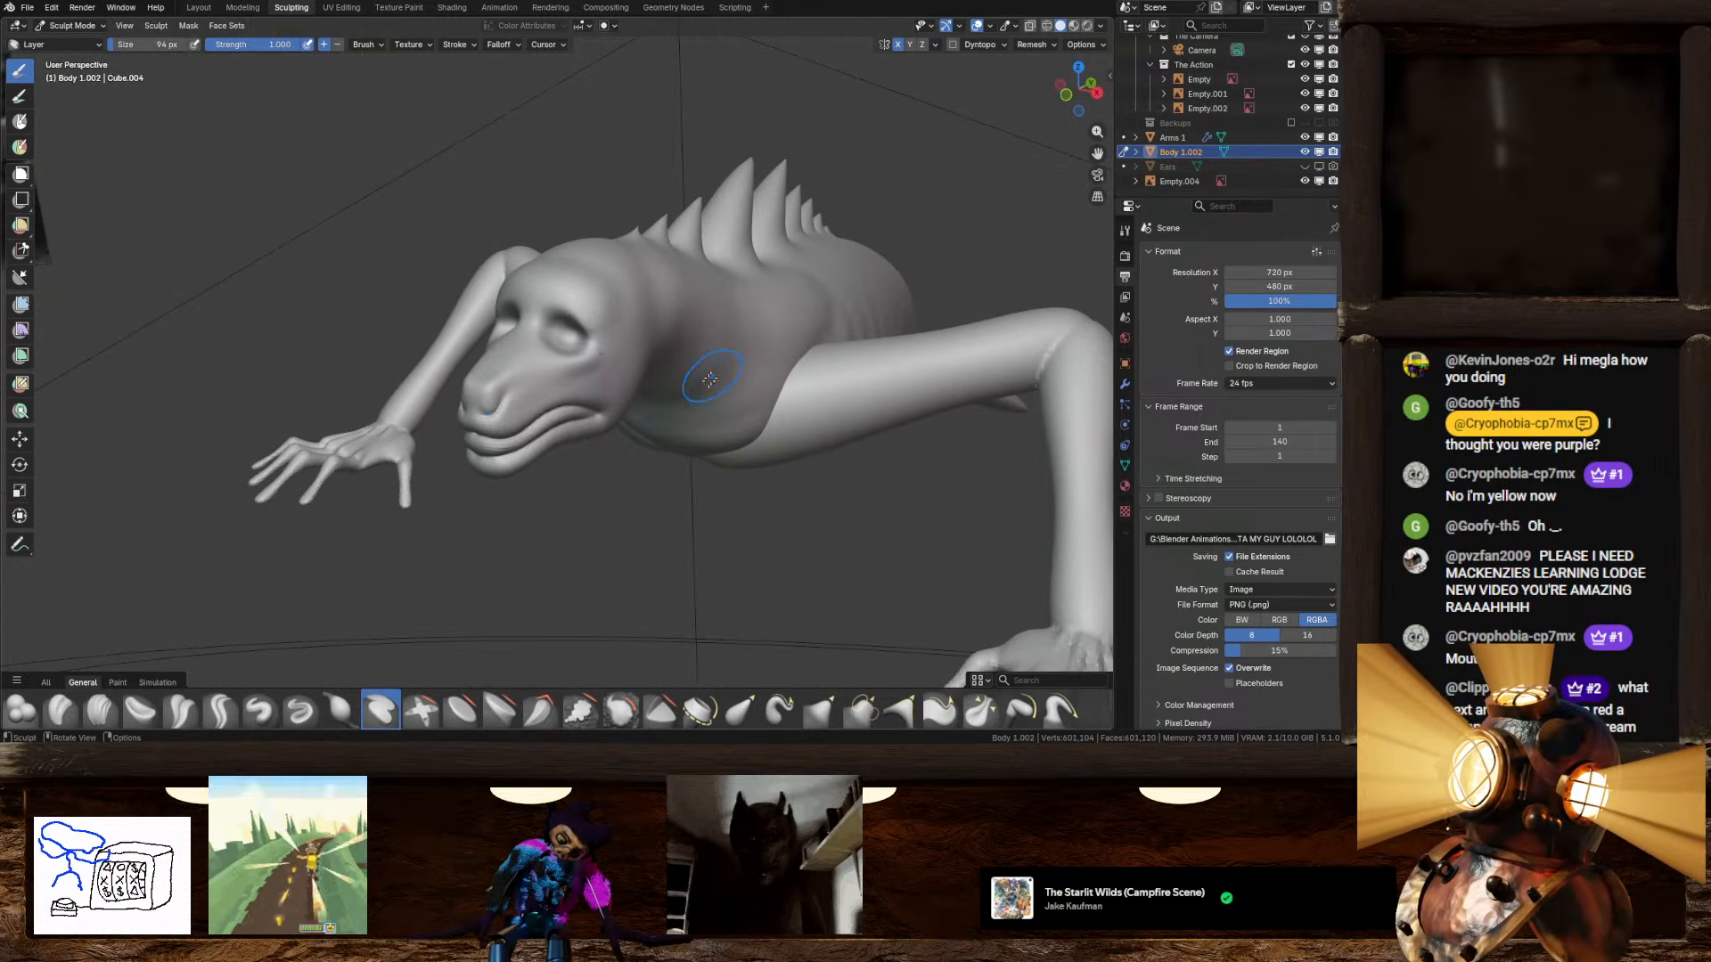
pyautogui.scroll(1, 553, 436)
pyautogui.scroll(2, 552, 430)
pyautogui.scroll(-2, 579, 409)
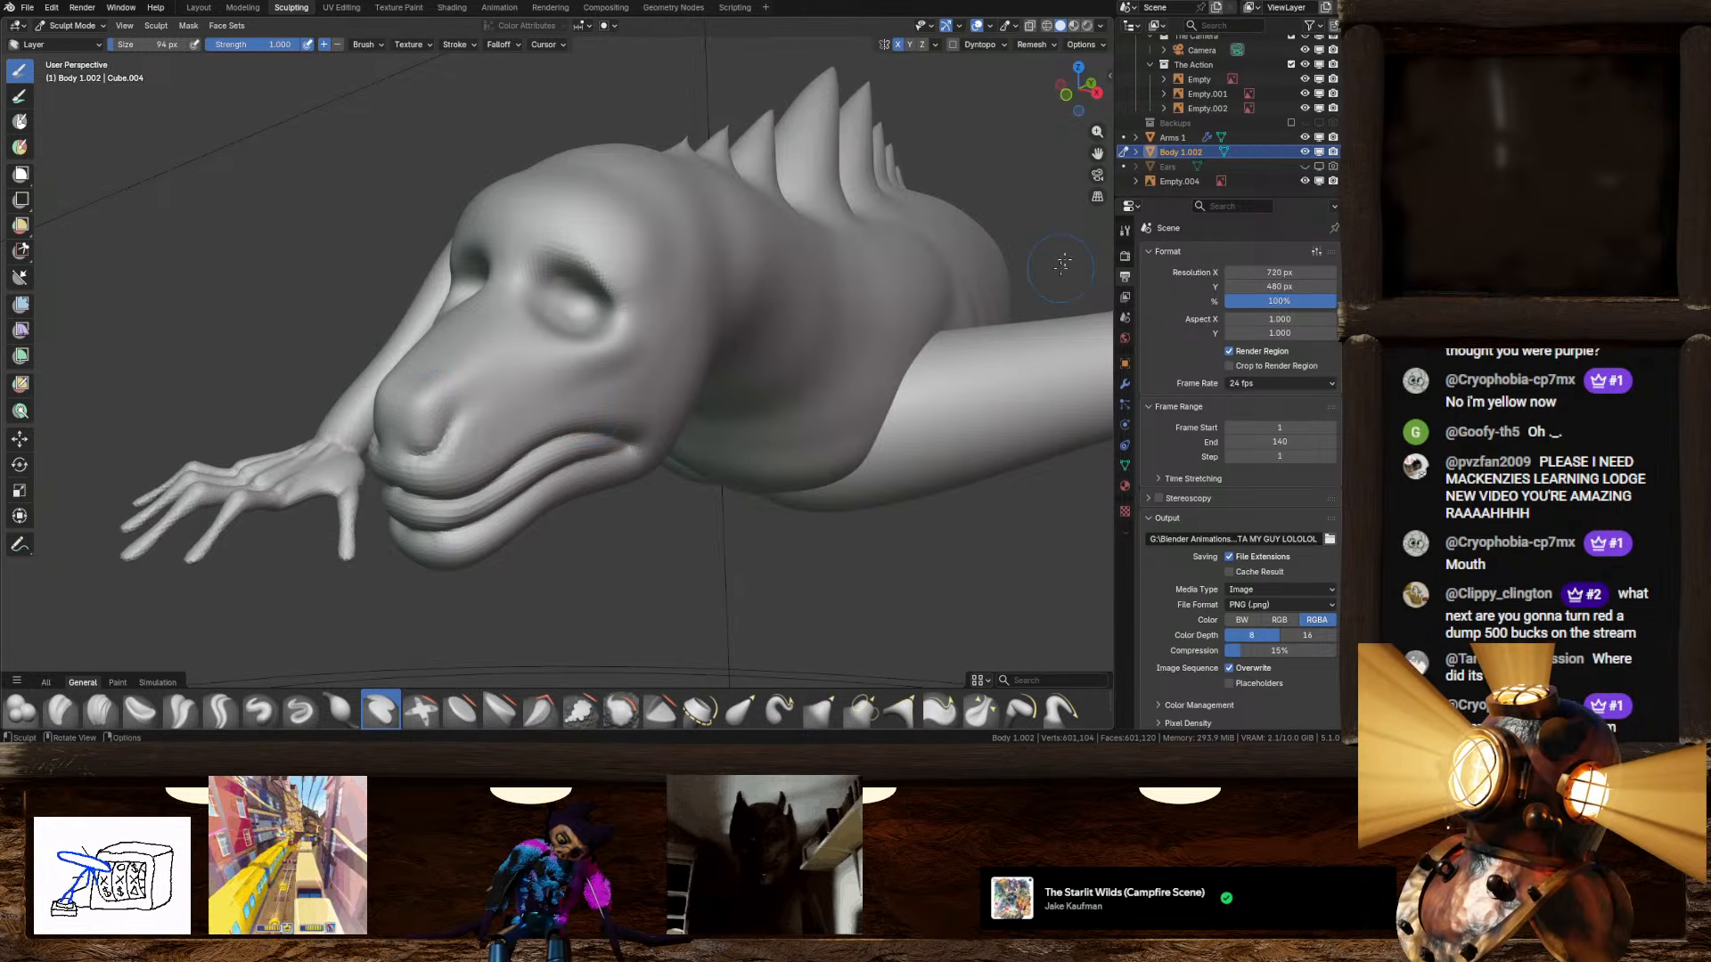
# Step: Show the hidden Ears object to view it on the head, and hide it again
pyautogui.click(1319, 167)
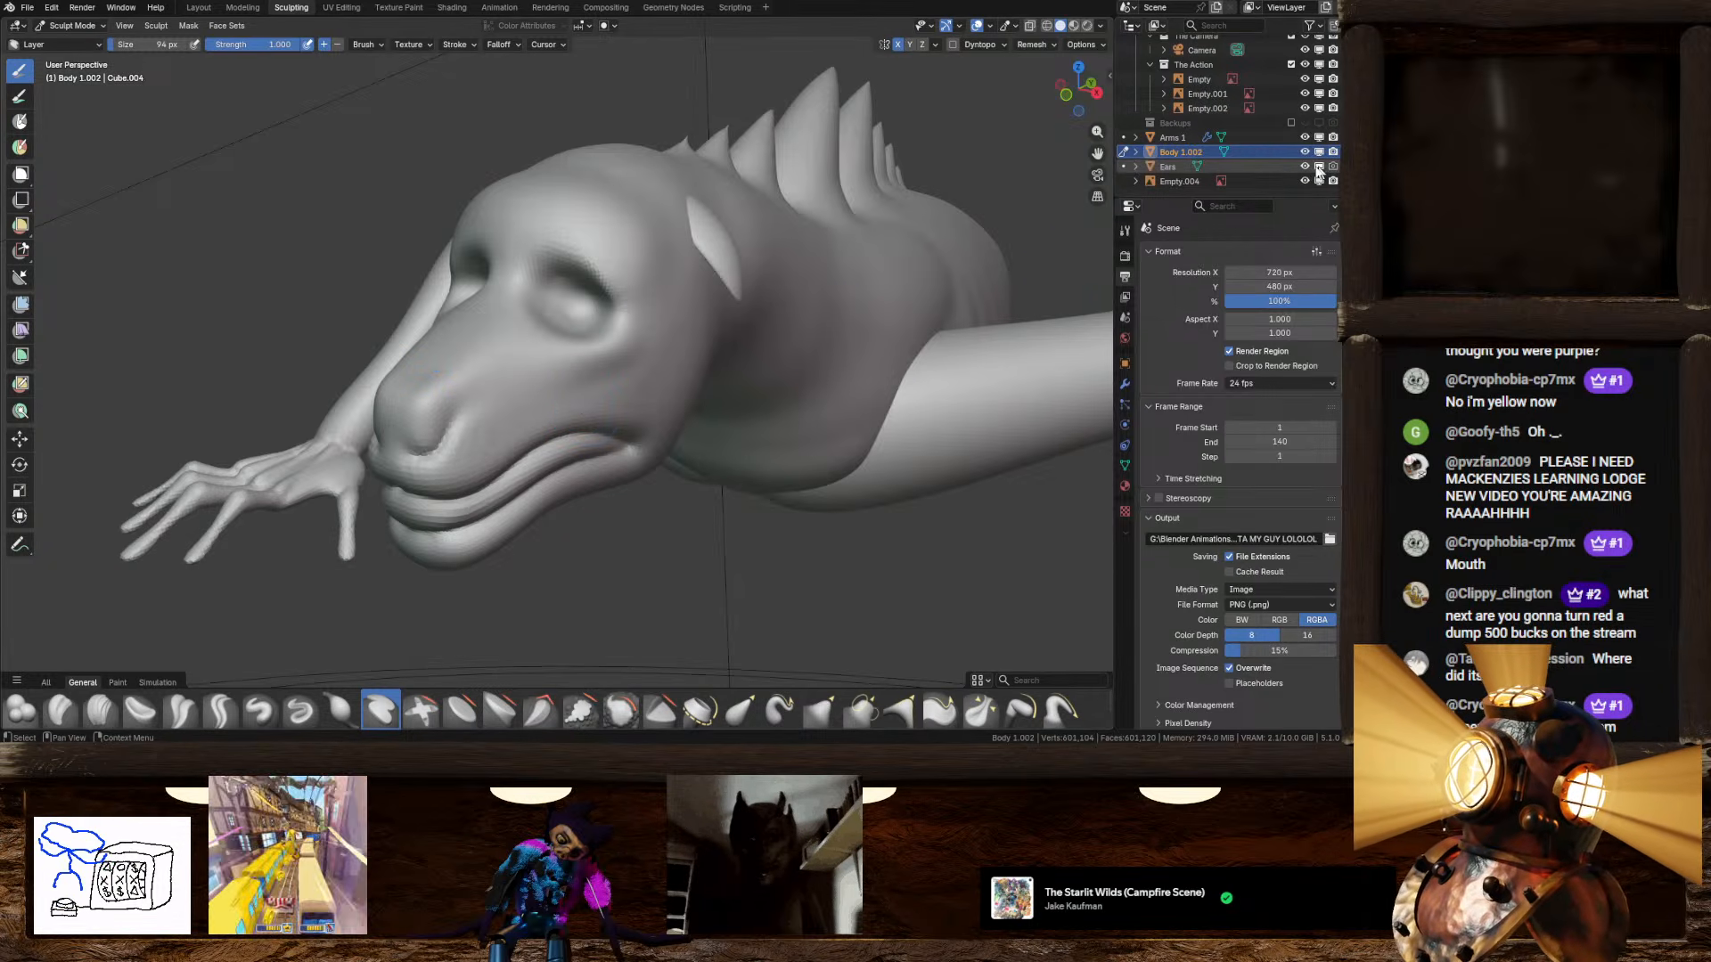
pyautogui.moveTo(972, 227); pyautogui.dragTo(815, 258, button='middle')
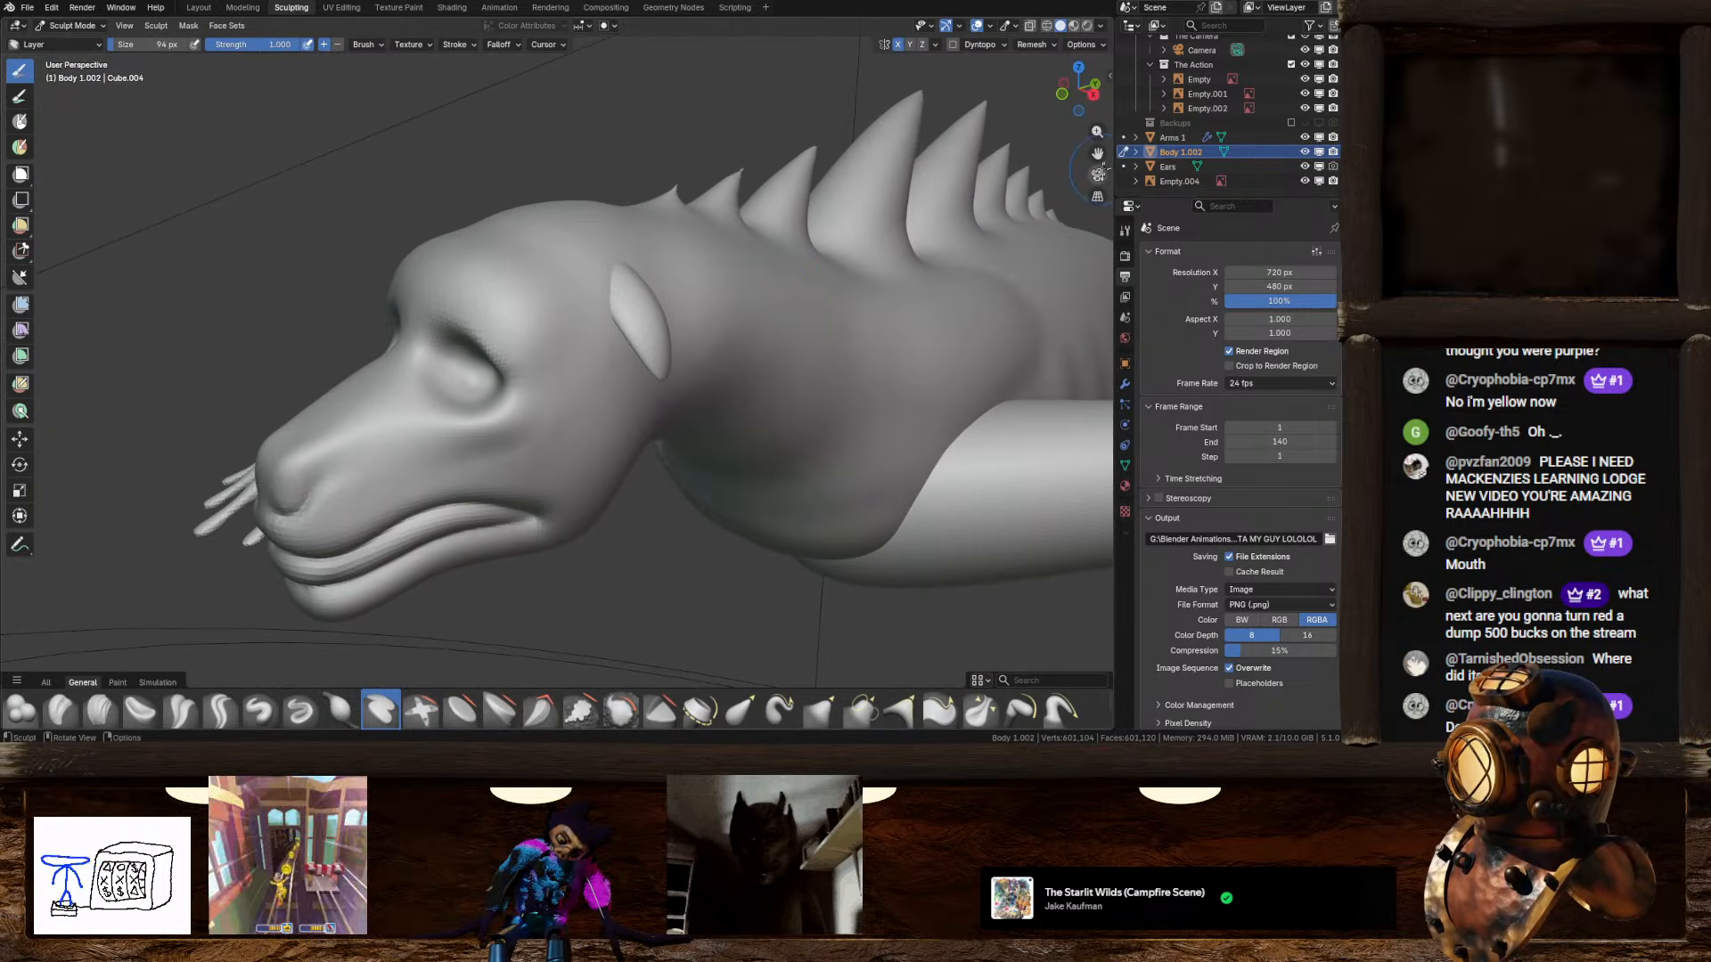
pyautogui.click(1304, 167)
# Step: Sculpt strokes around the creature's snout and mouth with the Layer brush at strength 1.000, undoing the last stroke
pyautogui.moveTo(670, 267); pyautogui.dragTo(781, 273, button='middle')
pyautogui.scroll(1, 748, 317)
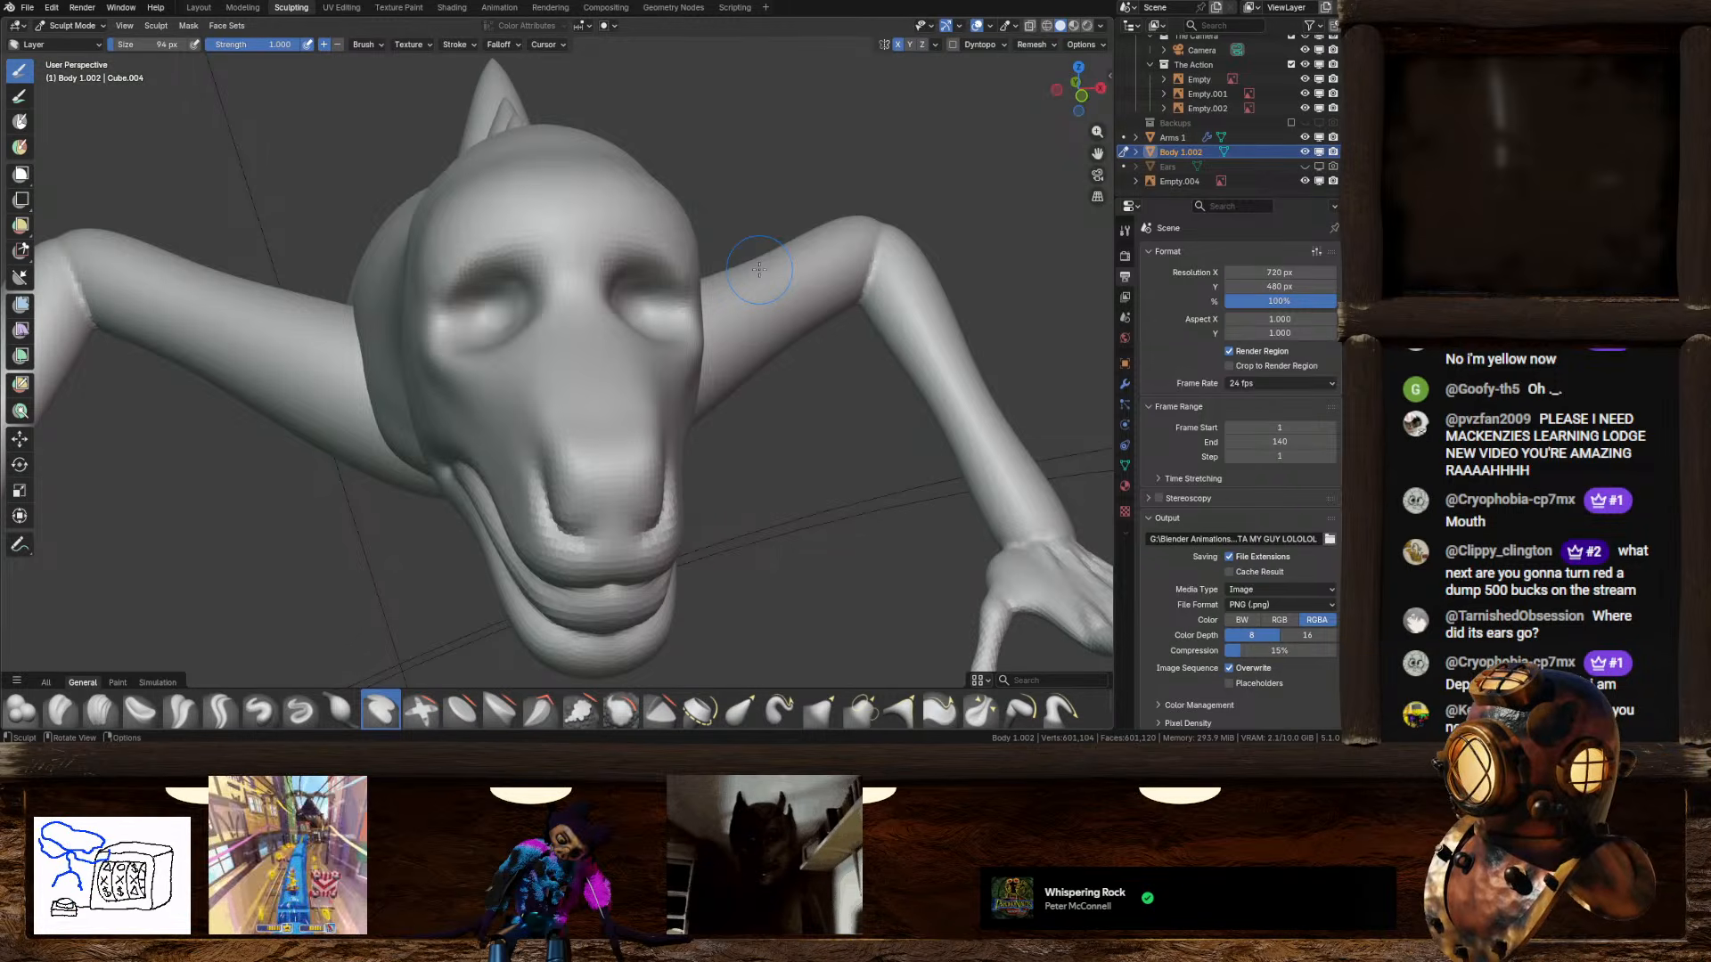
pyautogui.moveTo(718, 266); pyautogui.dragTo(703, 330, button='middle')
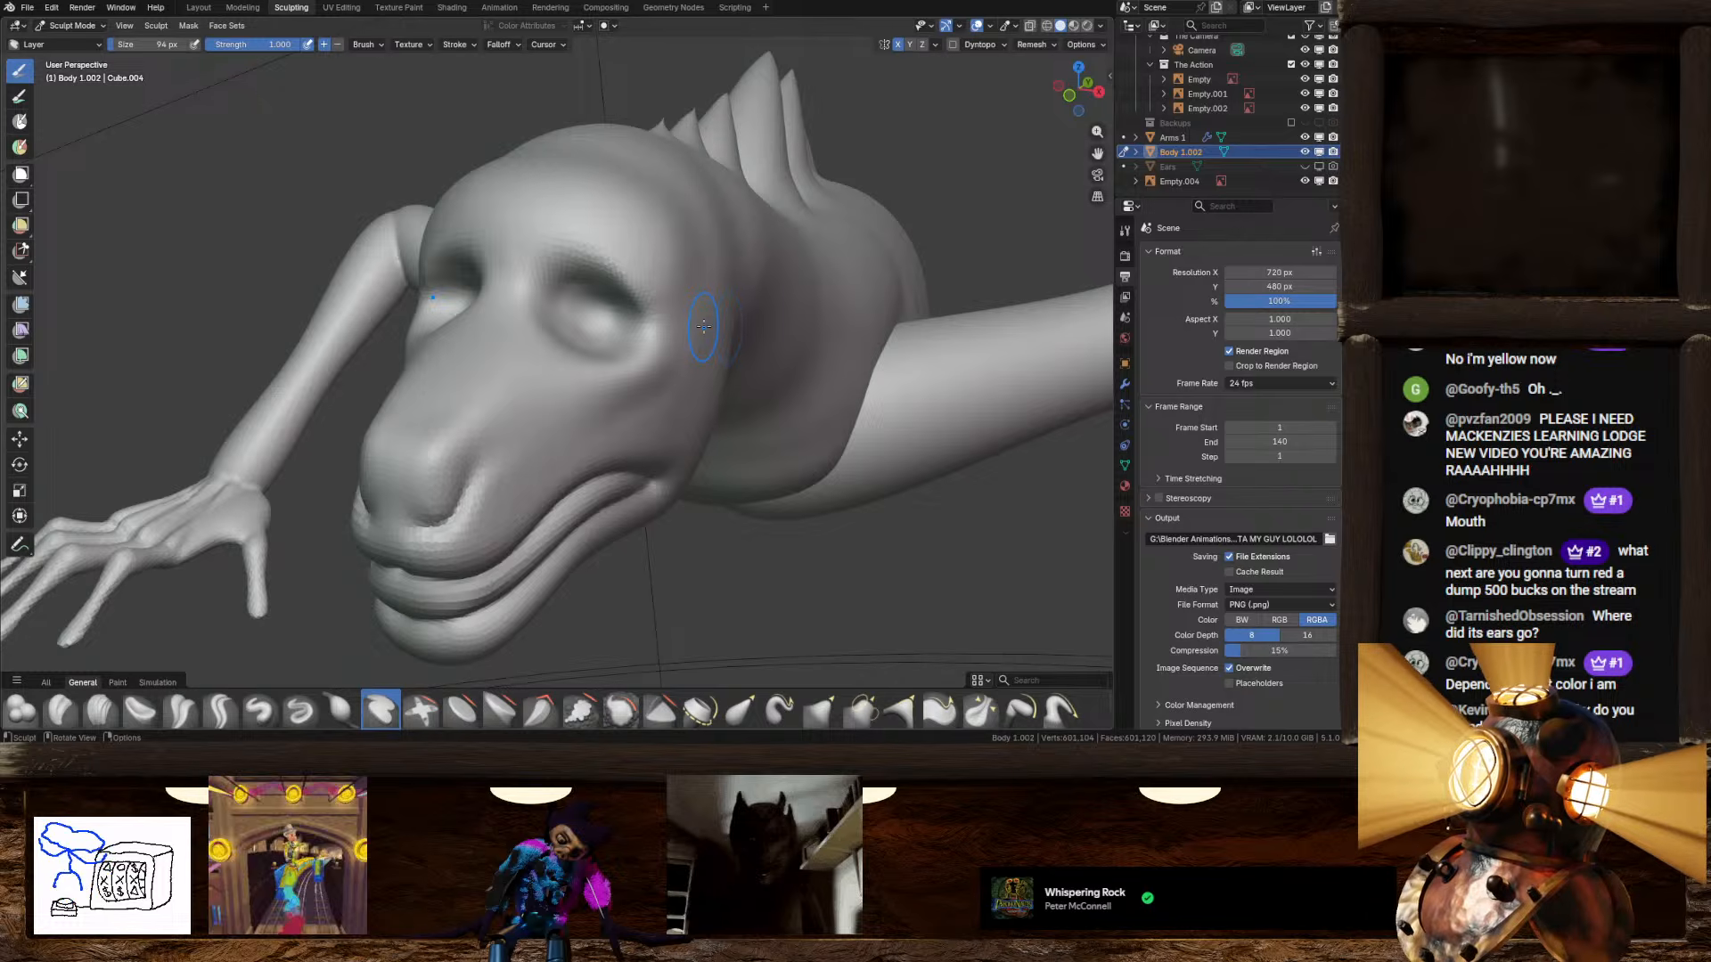
pyautogui.moveTo(703, 325); pyautogui.dragTo(663, 331, button='middle')
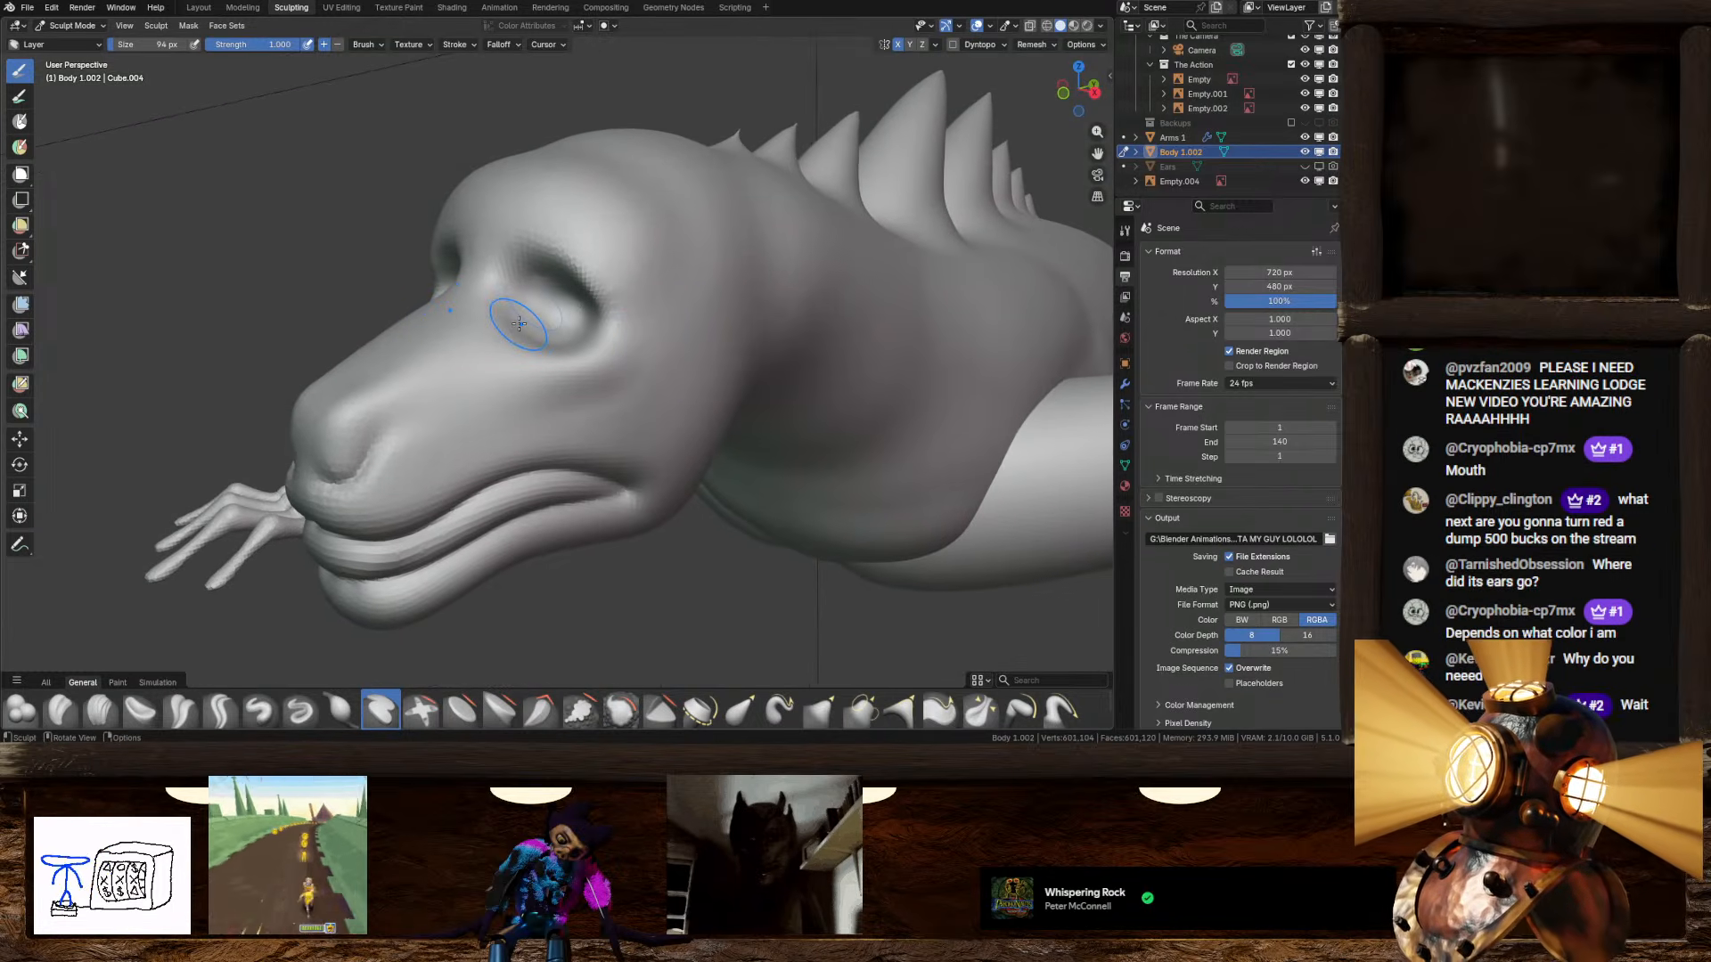
pyautogui.moveTo(524, 321)
pyautogui.mouseDown(button='middle')
pyautogui.moveTo(490, 299)
pyautogui.moveTo(586, 311)
pyautogui.moveTo(638, 343)
pyautogui.mouseUp(button='middle')
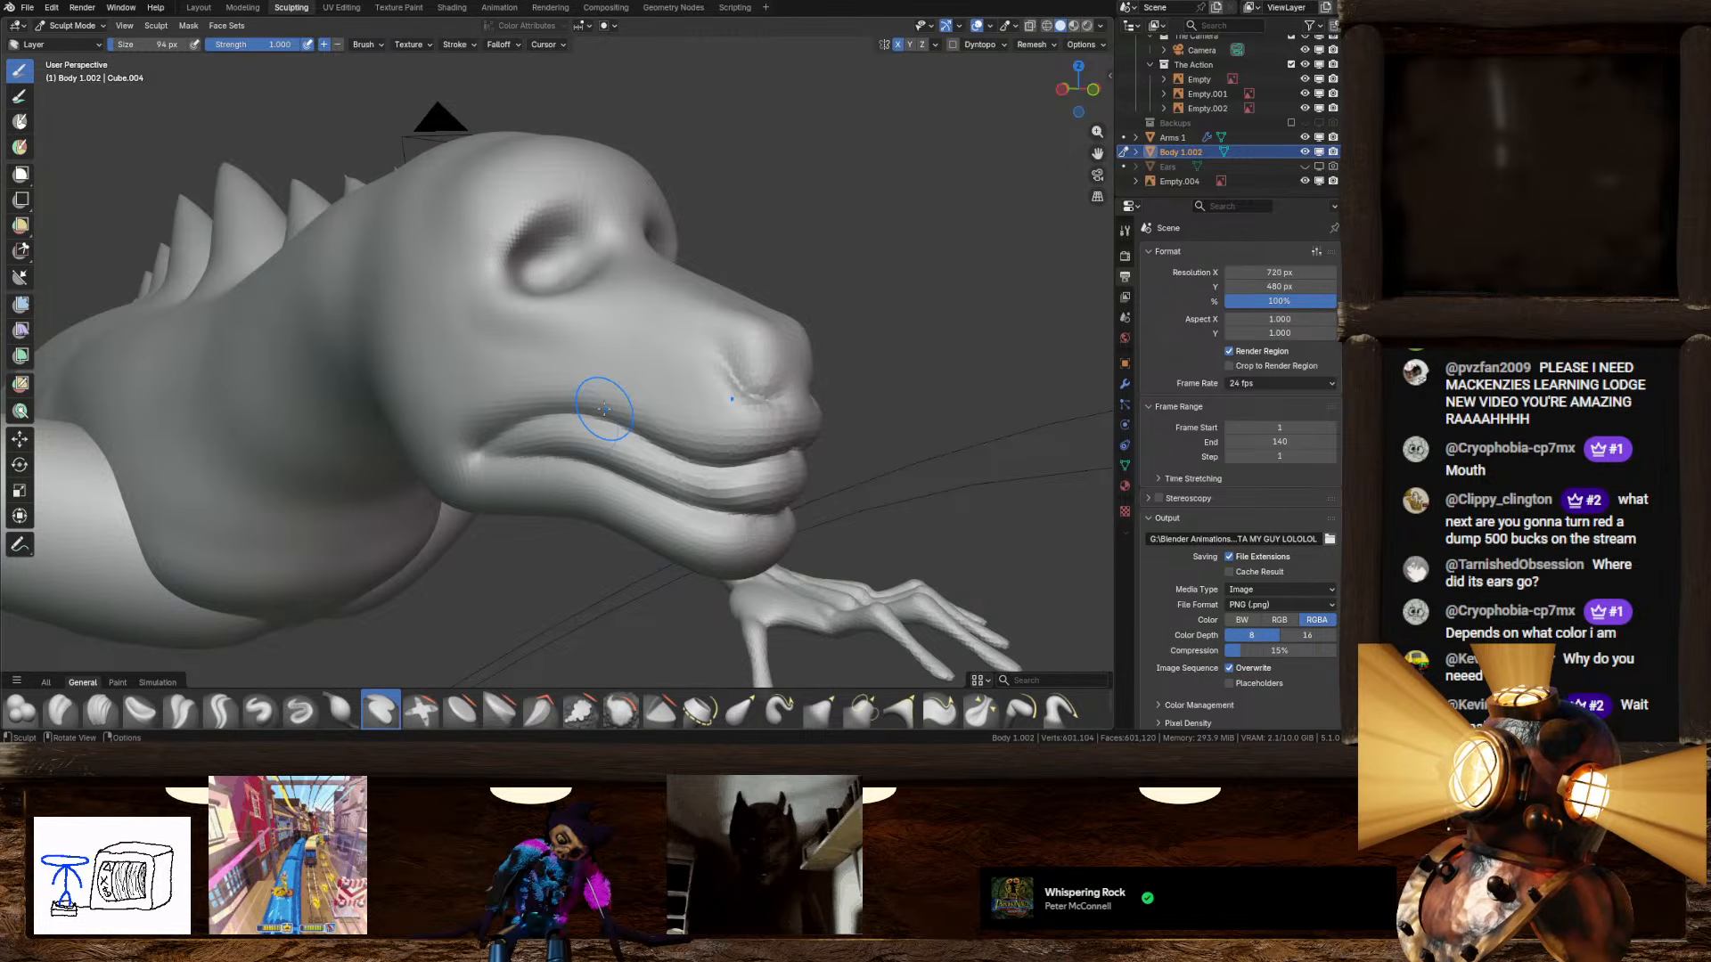
pyautogui.moveTo(725, 386); pyautogui.dragTo(533, 357)
pyautogui.moveTo(533, 356); pyautogui.dragTo(403, 432, button='middle')
pyautogui.moveTo(404, 432); pyautogui.dragTo(585, 384)
pyautogui.hotkey('ctrl', 'z')
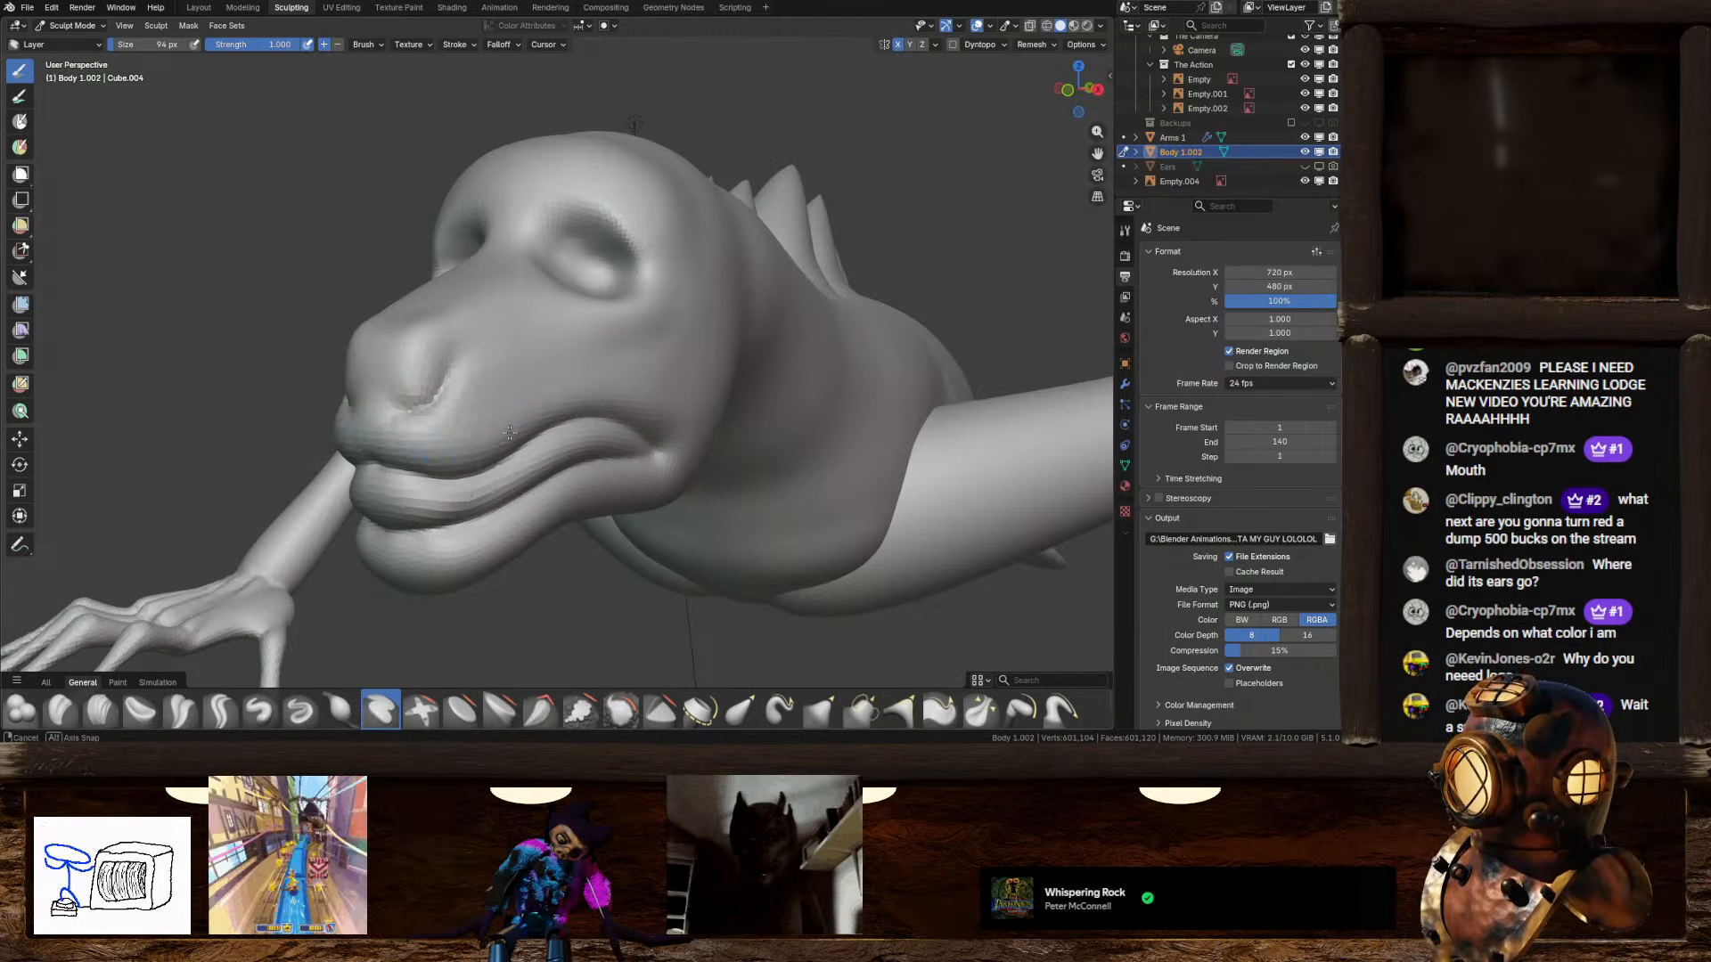
# Step: Switch the sculpting brush from Layer to Draw for work on the creature's head
pyautogui.moveTo(585, 383); pyautogui.dragTo(562, 435, button='middle')
pyautogui.scroll(1, 553, 442)
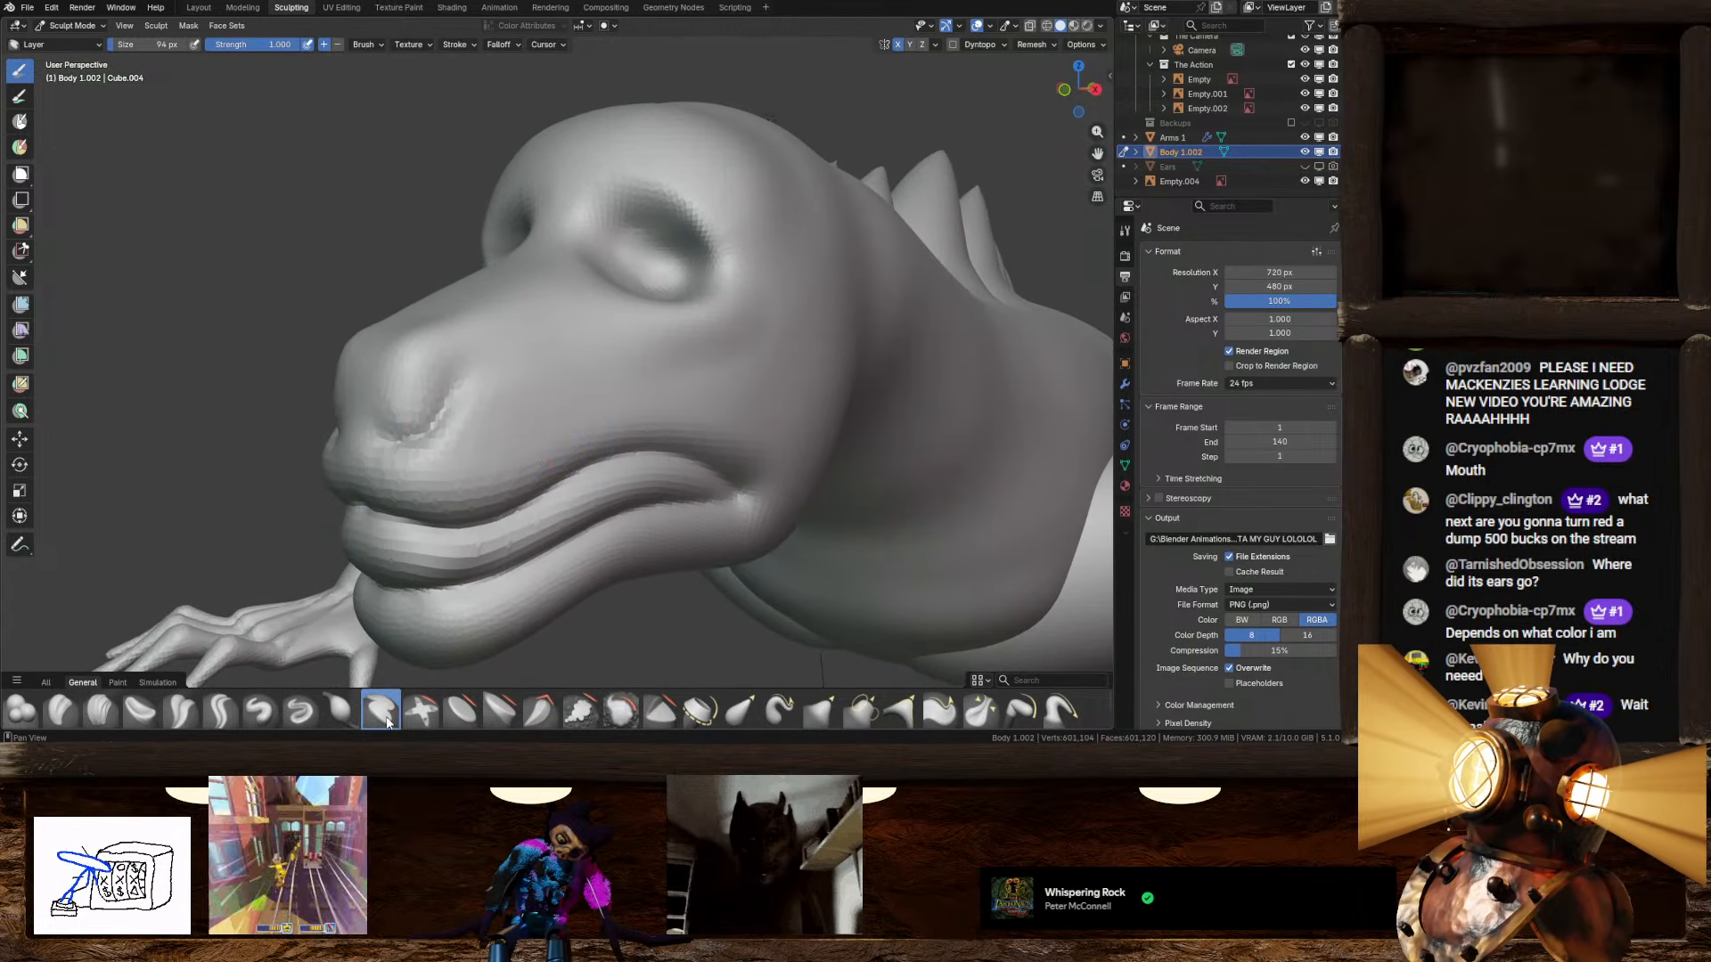
pyautogui.click(259, 710)
pyautogui.scroll(3, 481, 428)
pyautogui.scroll(-4, 504, 385)
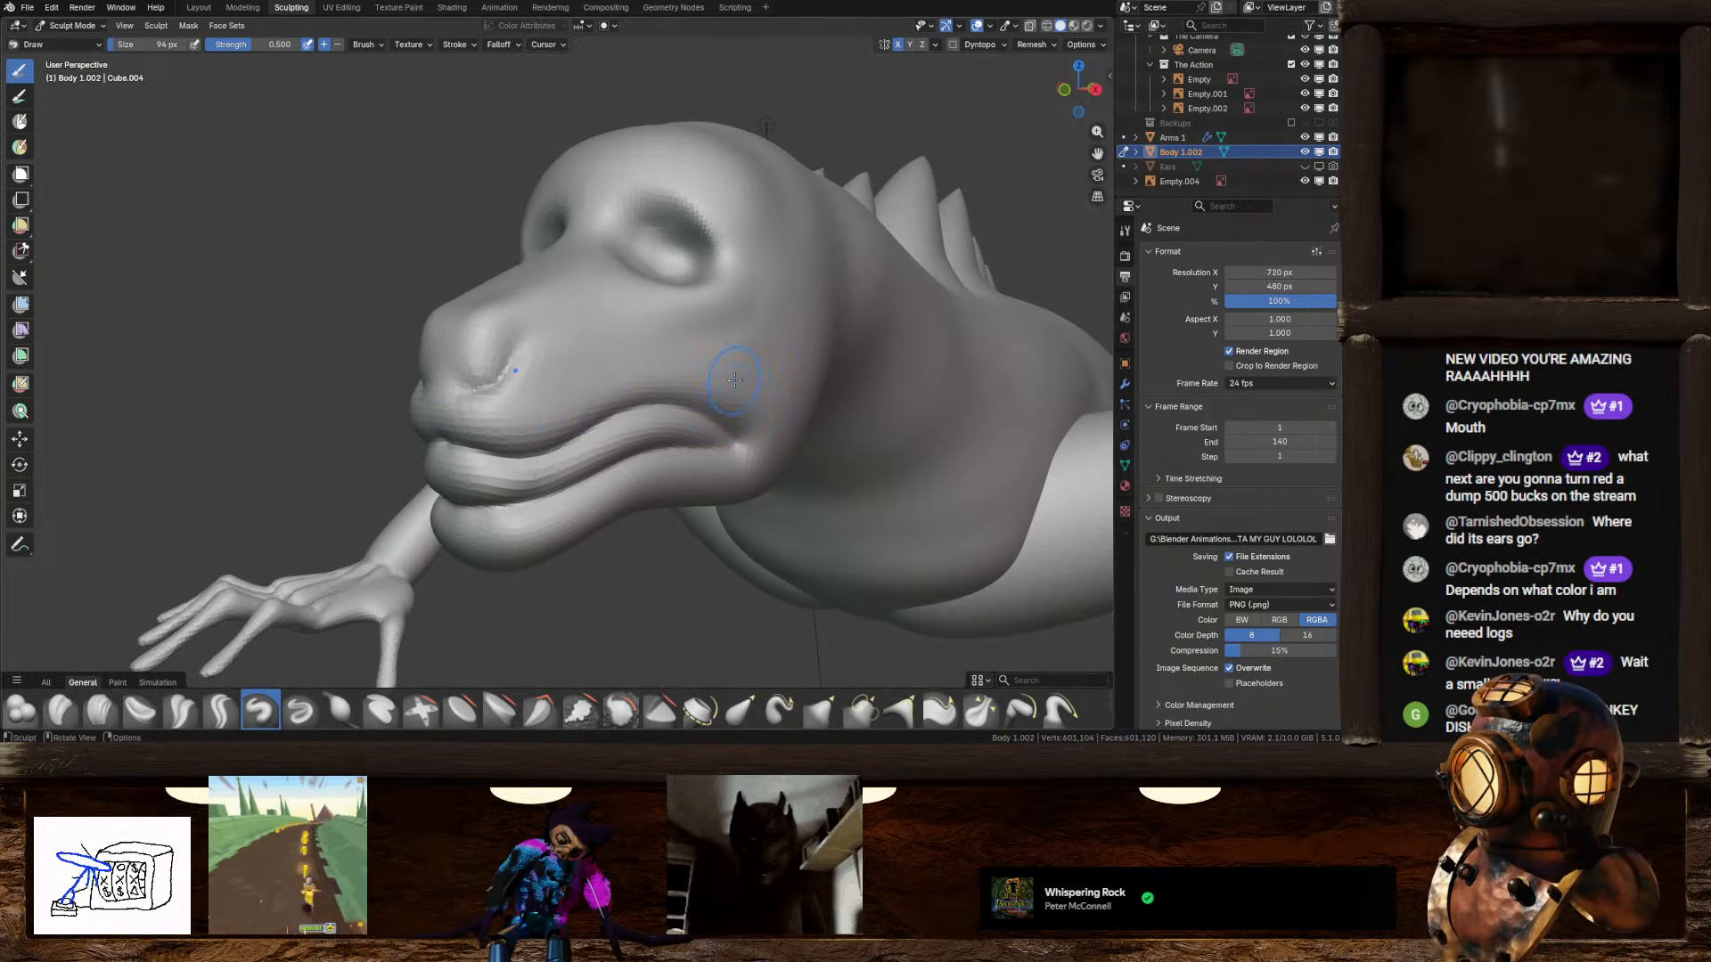
pyautogui.moveTo(559, 414)
pyautogui.mouseDown(button='middle')
pyautogui.moveTo(535, 419)
pyautogui.moveTo(721, 402)
pyautogui.moveTo(677, 392)
pyautogui.mouseUp(button='middle')
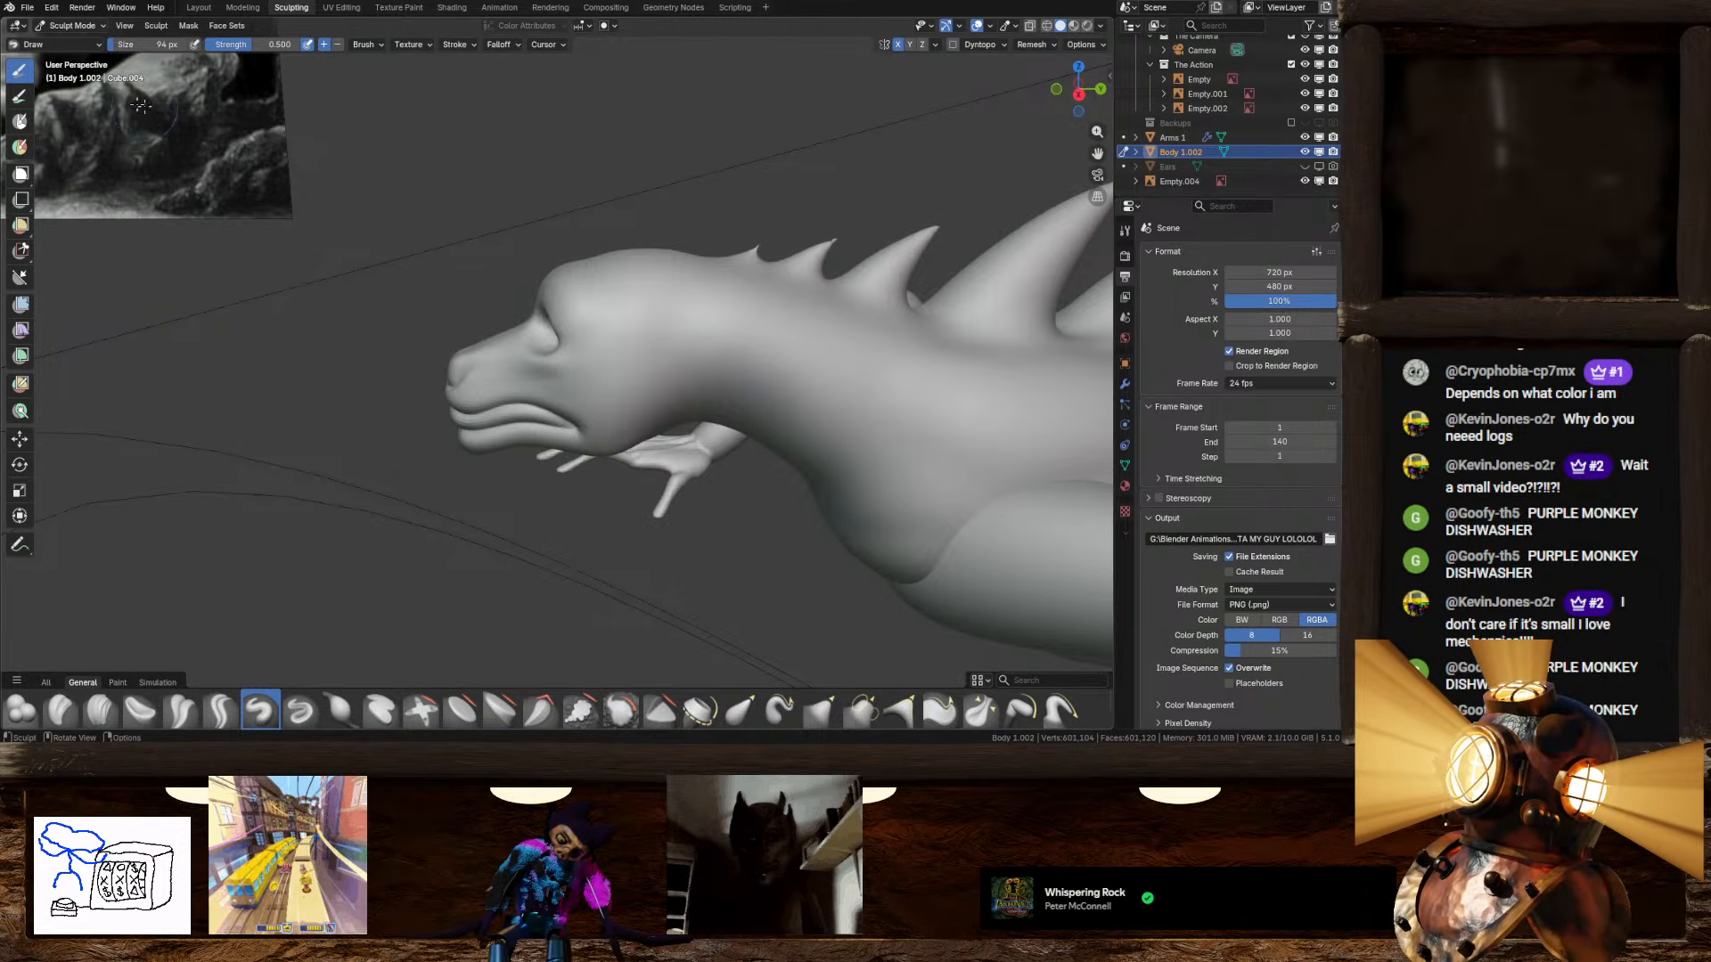
# Step: Open the body mesh for editing in the Layout workspace, in right side view with X-ray turned on
pyautogui.click(210, 9)
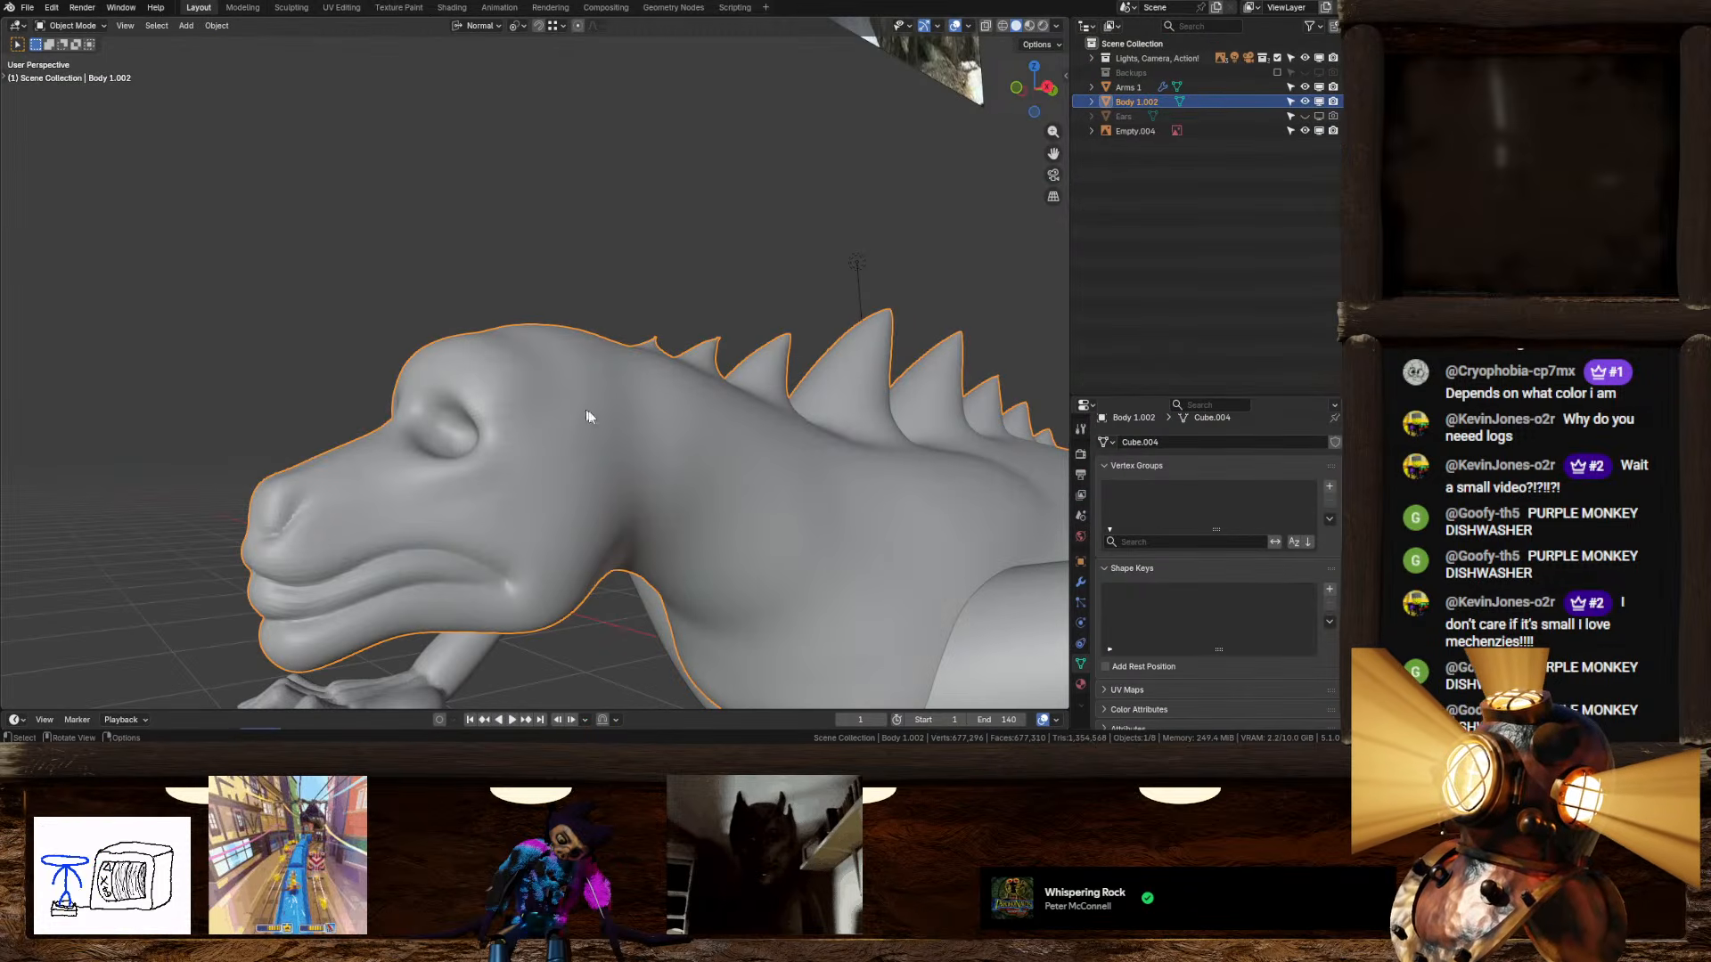
pyautogui.press('Tab')
pyautogui.moveTo(671, 440); pyautogui.dragTo(606, 492, button='middle')
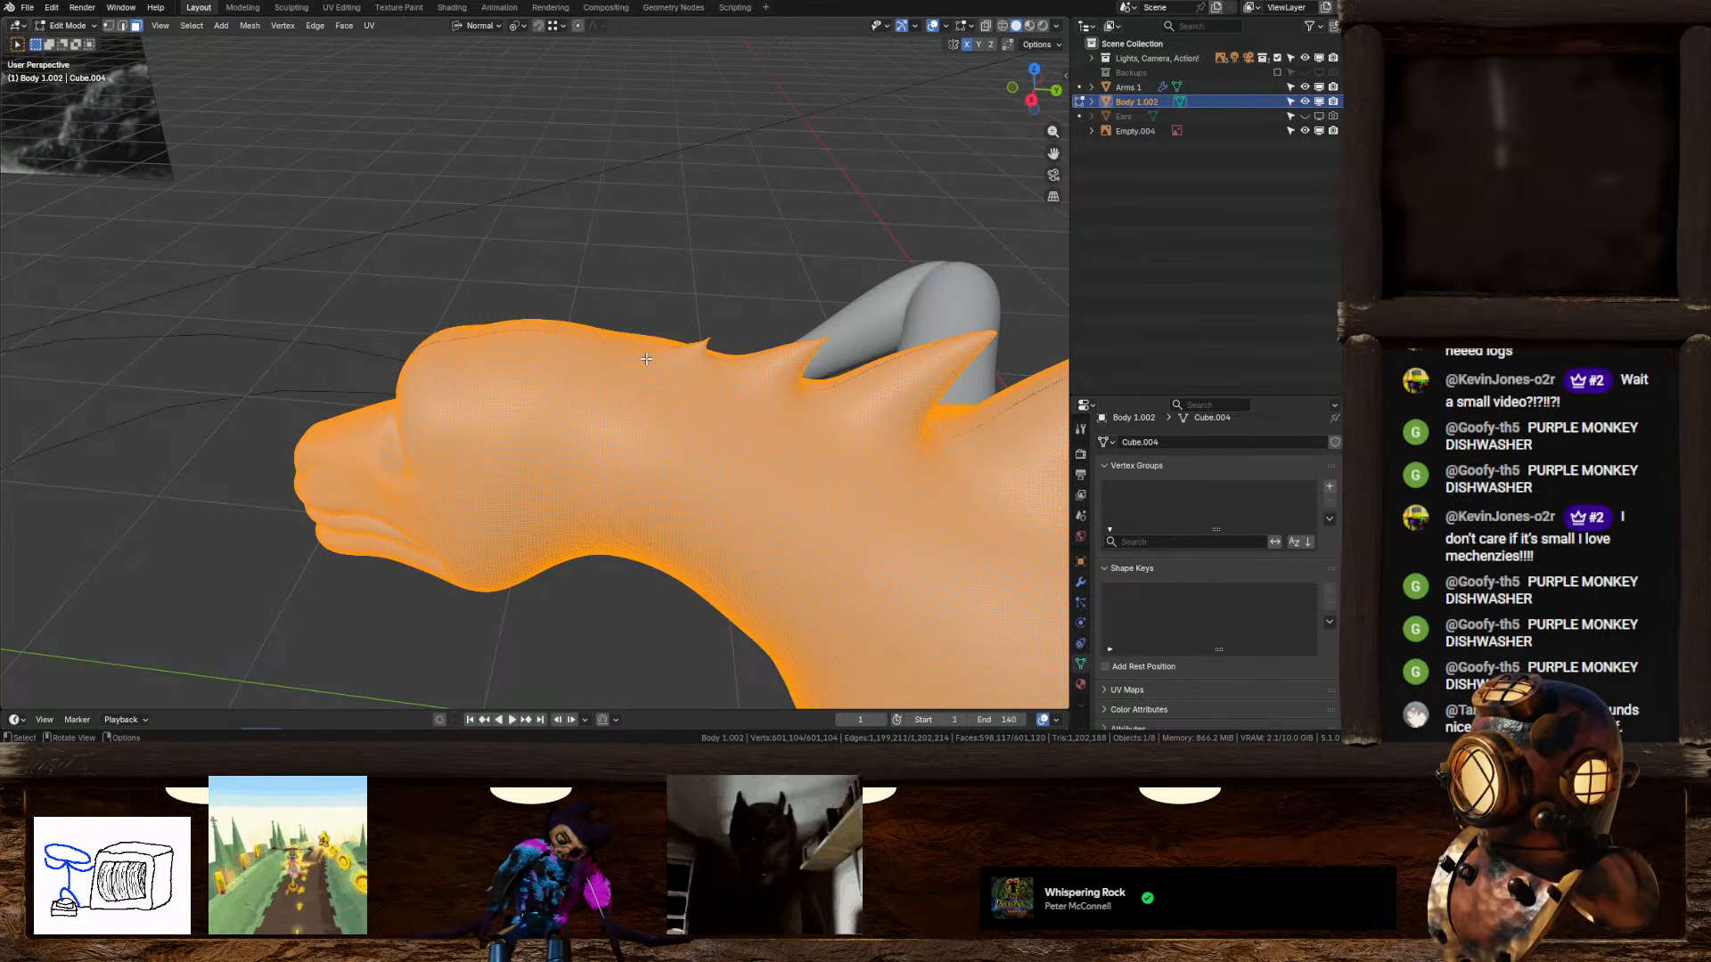
pyautogui.click(1031, 99)
pyautogui.keyDown('shift'); pyautogui.moveTo(798, 346); pyautogui.dragTo(786, 267, button='middle'); pyautogui.keyUp('shift')
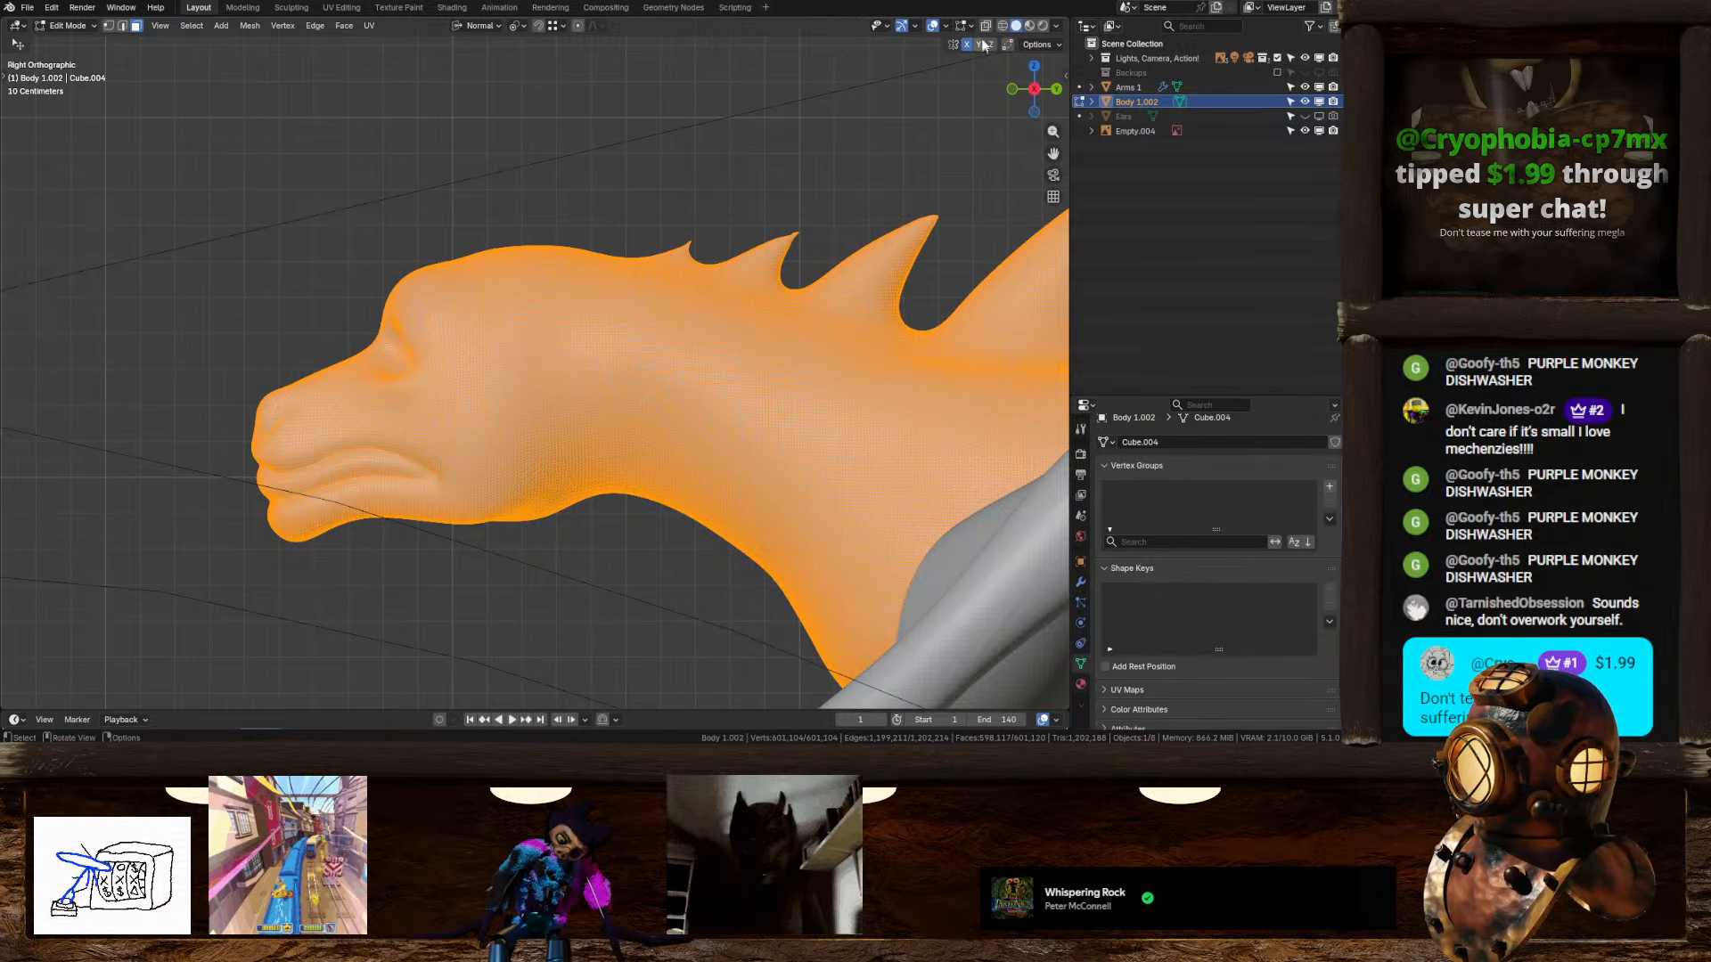
pyautogui.hotkey('alt', 'z')
# Step: Circle-select a band of faces running around the creature's neck just behind the head, through the full thickness of the mesh
pyautogui.press('w')
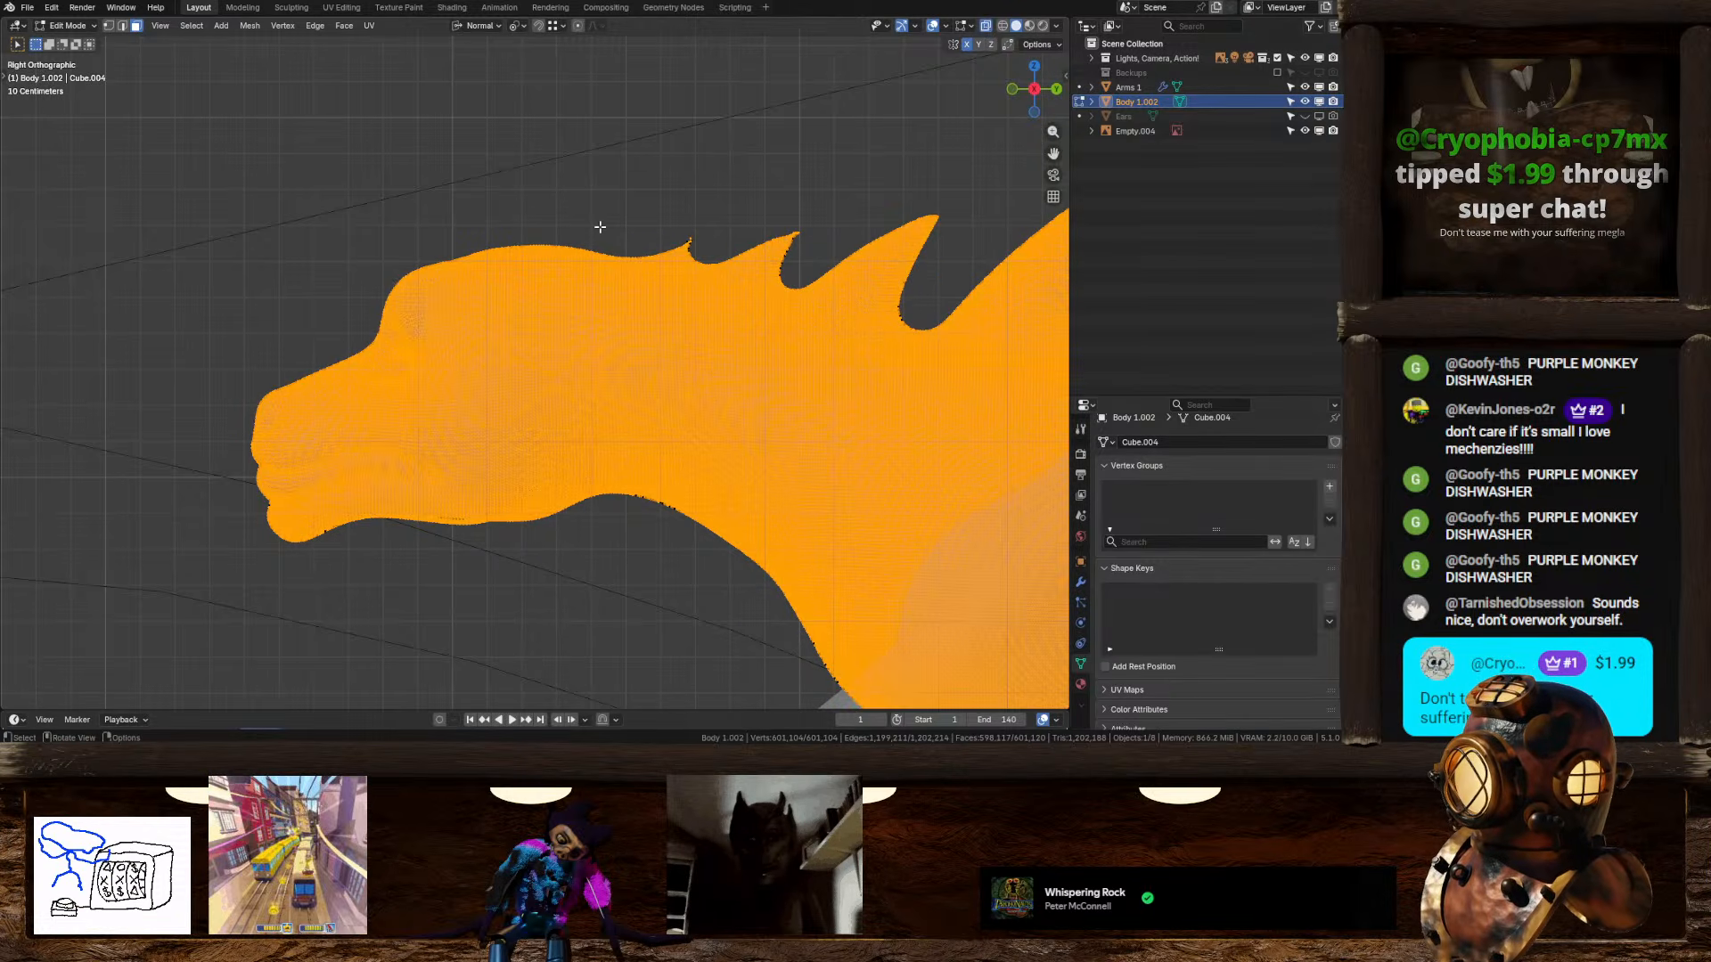
pyautogui.press('w')
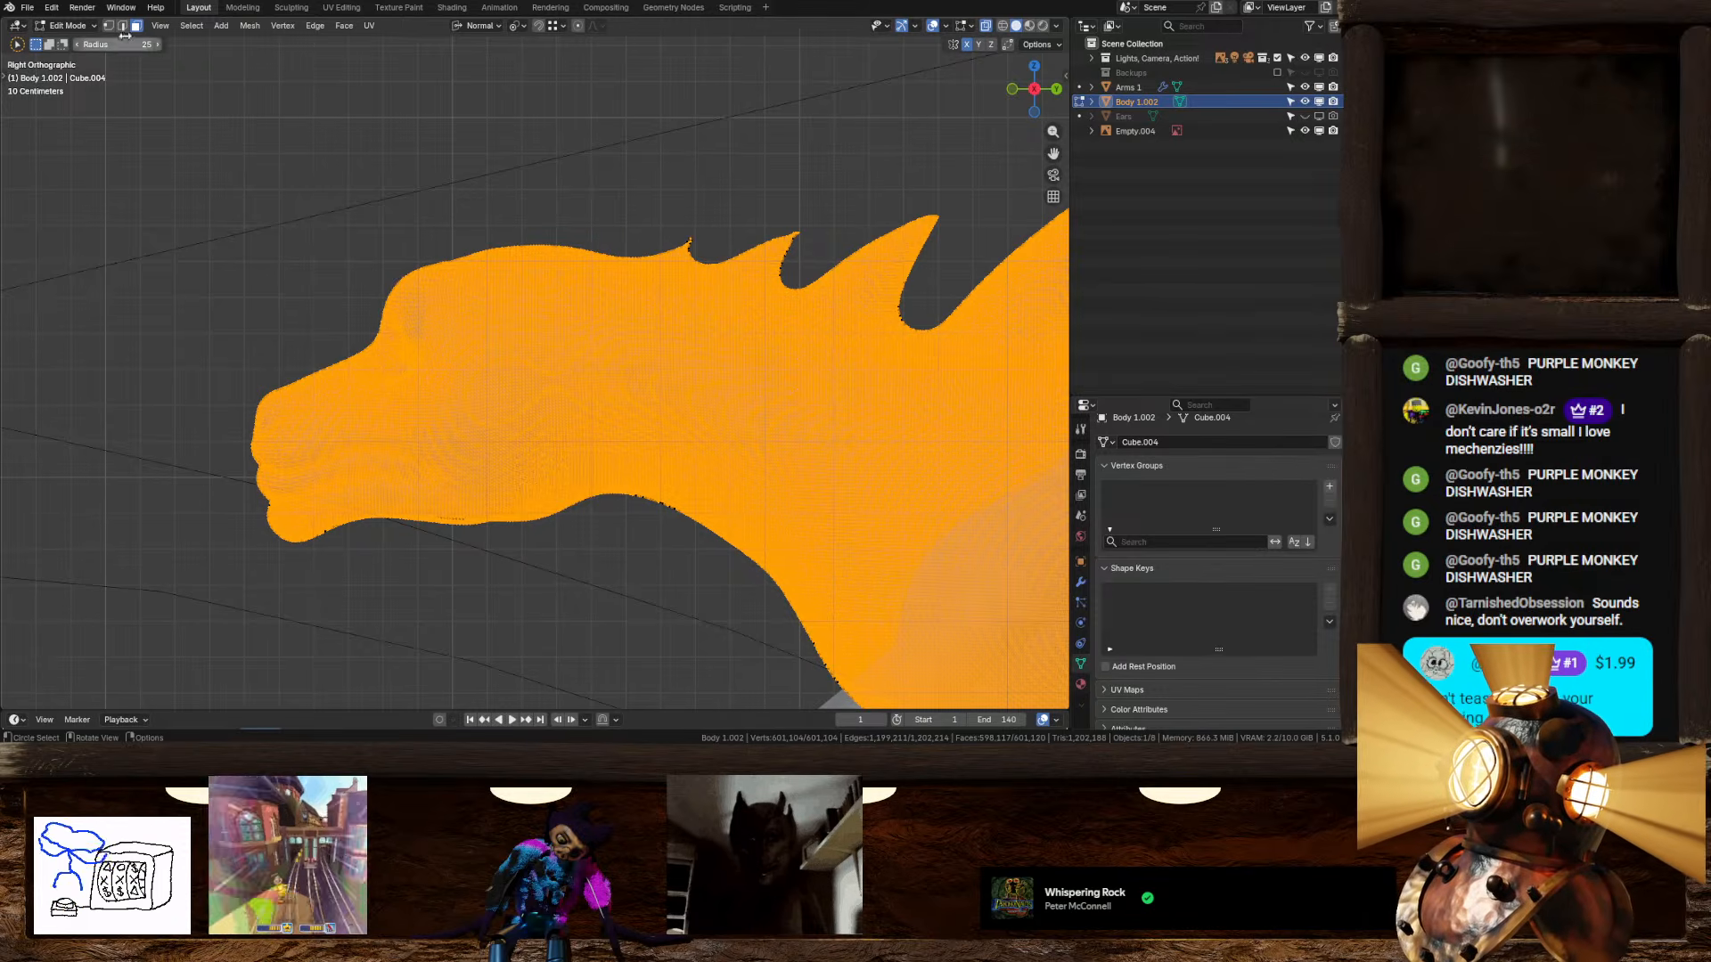
pyautogui.moveTo(628, 197); pyautogui.dragTo(607, 497)
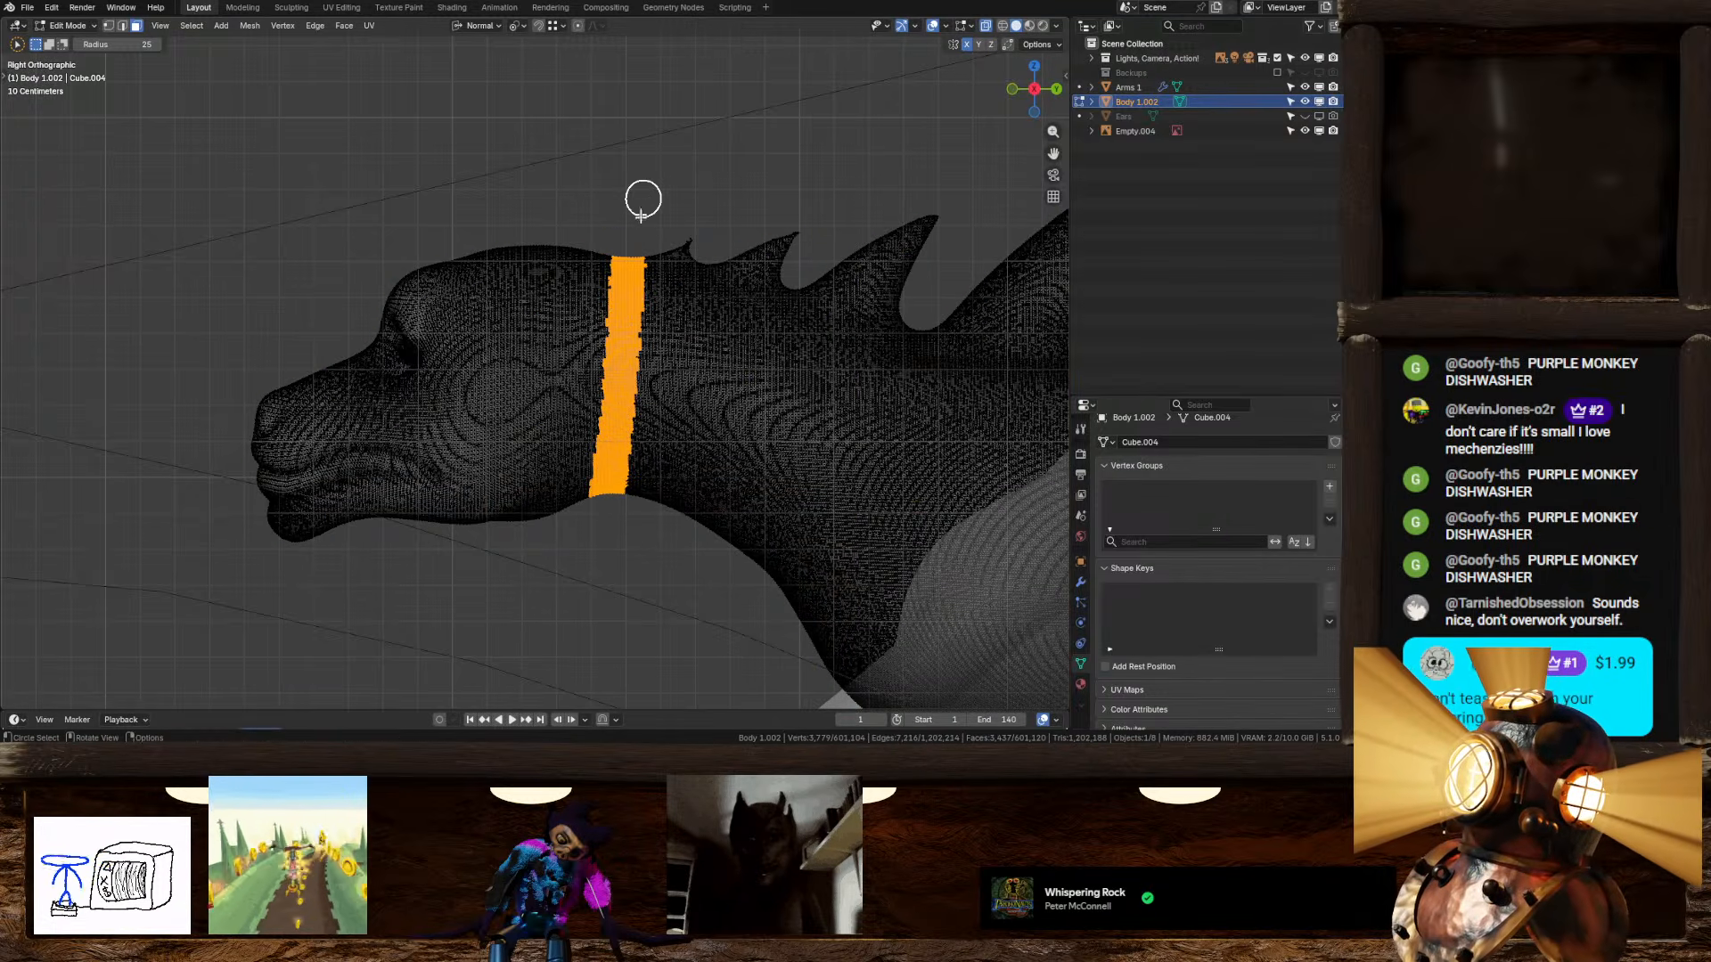
pyautogui.moveTo(641, 198)
pyautogui.mouseDown()
pyautogui.moveTo(603, 507)
pyautogui.moveTo(605, 458)
pyautogui.moveTo(638, 237)
pyautogui.moveTo(605, 506)
pyautogui.moveTo(630, 229)
pyautogui.moveTo(623, 511)
pyautogui.mouseUp()
pyautogui.moveTo(623, 511)
pyautogui.mouseDown(button='middle')
pyautogui.moveTo(634, 324)
pyautogui.moveTo(523, 191)
pyautogui.mouseUp(button='middle')
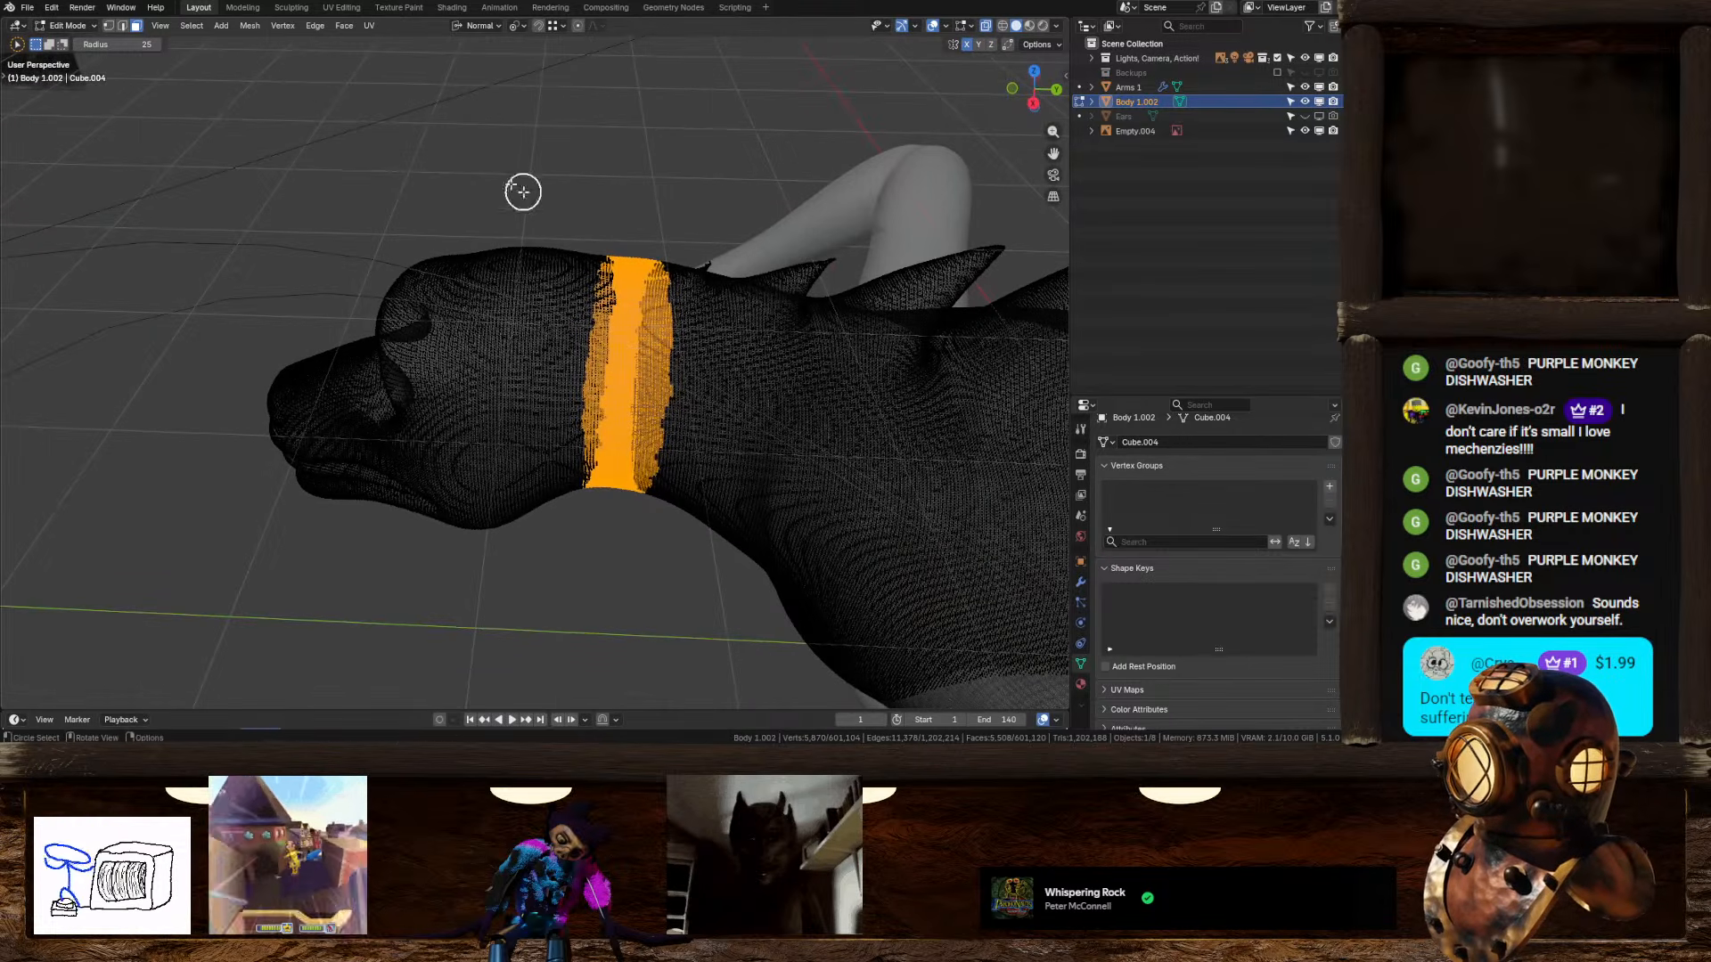
# Step: Duplicate the Body 1.002 object in place and delete the copy
pyautogui.press('Tab')
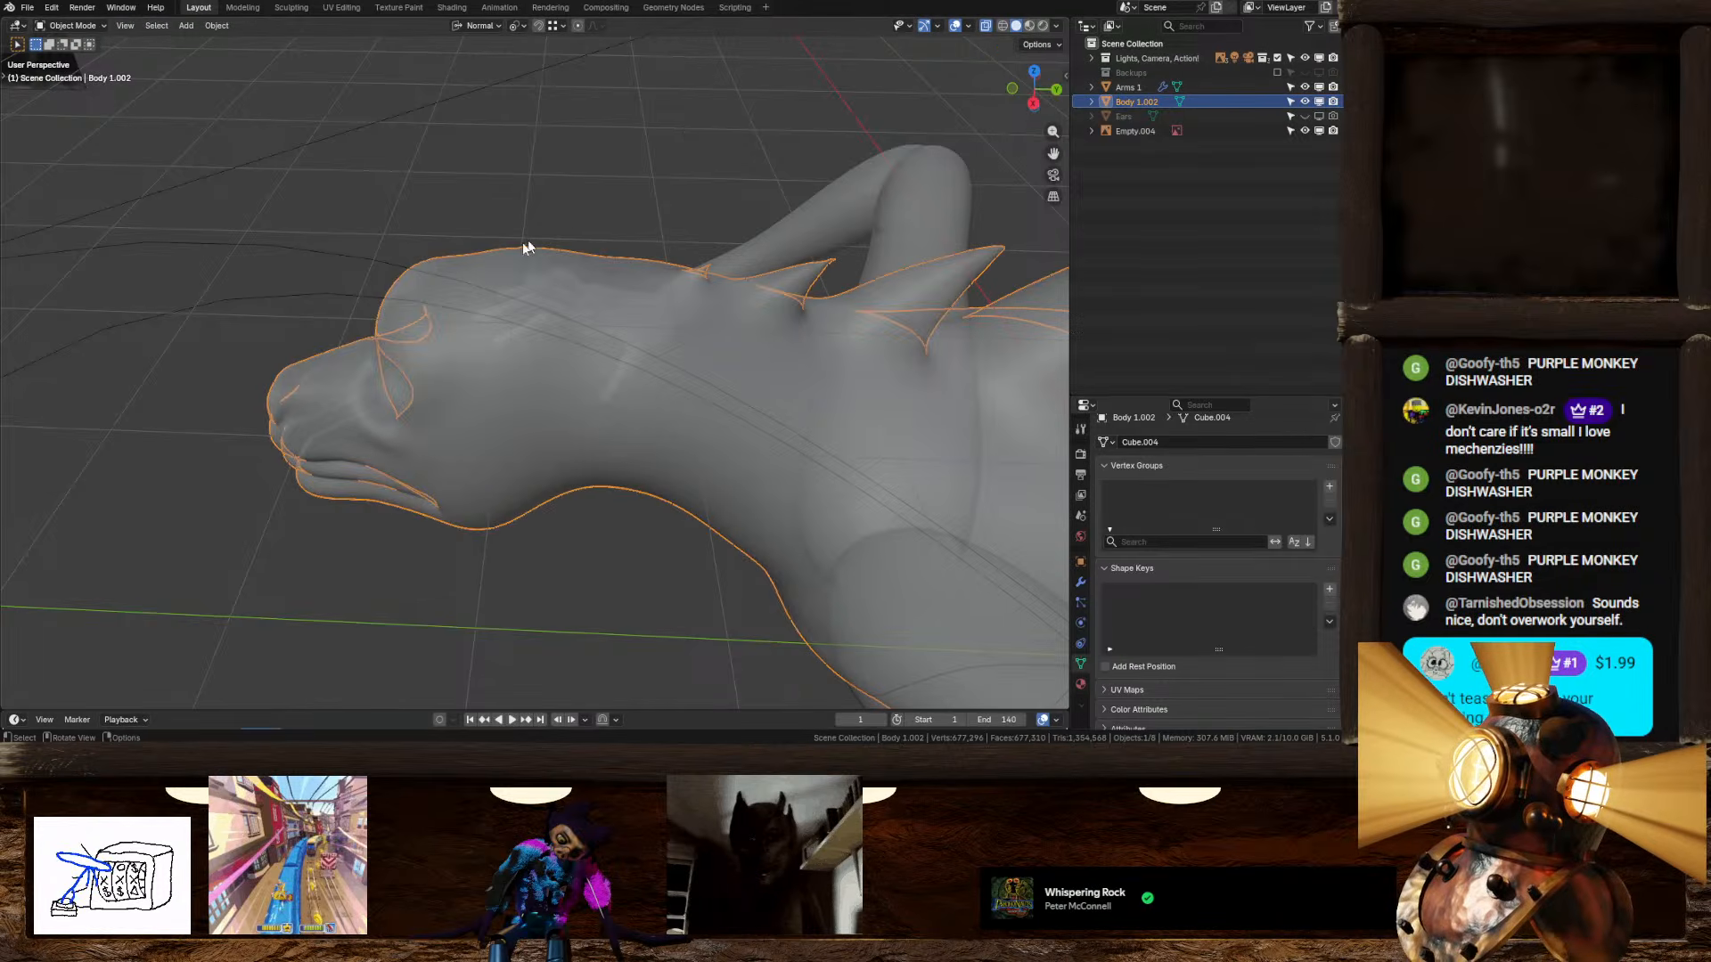
pyautogui.moveTo(529, 248); pyautogui.dragTo(658, 251, button='middle')
pyautogui.scroll(-3, 777, 214)
pyautogui.hotkey('shift', 'd')
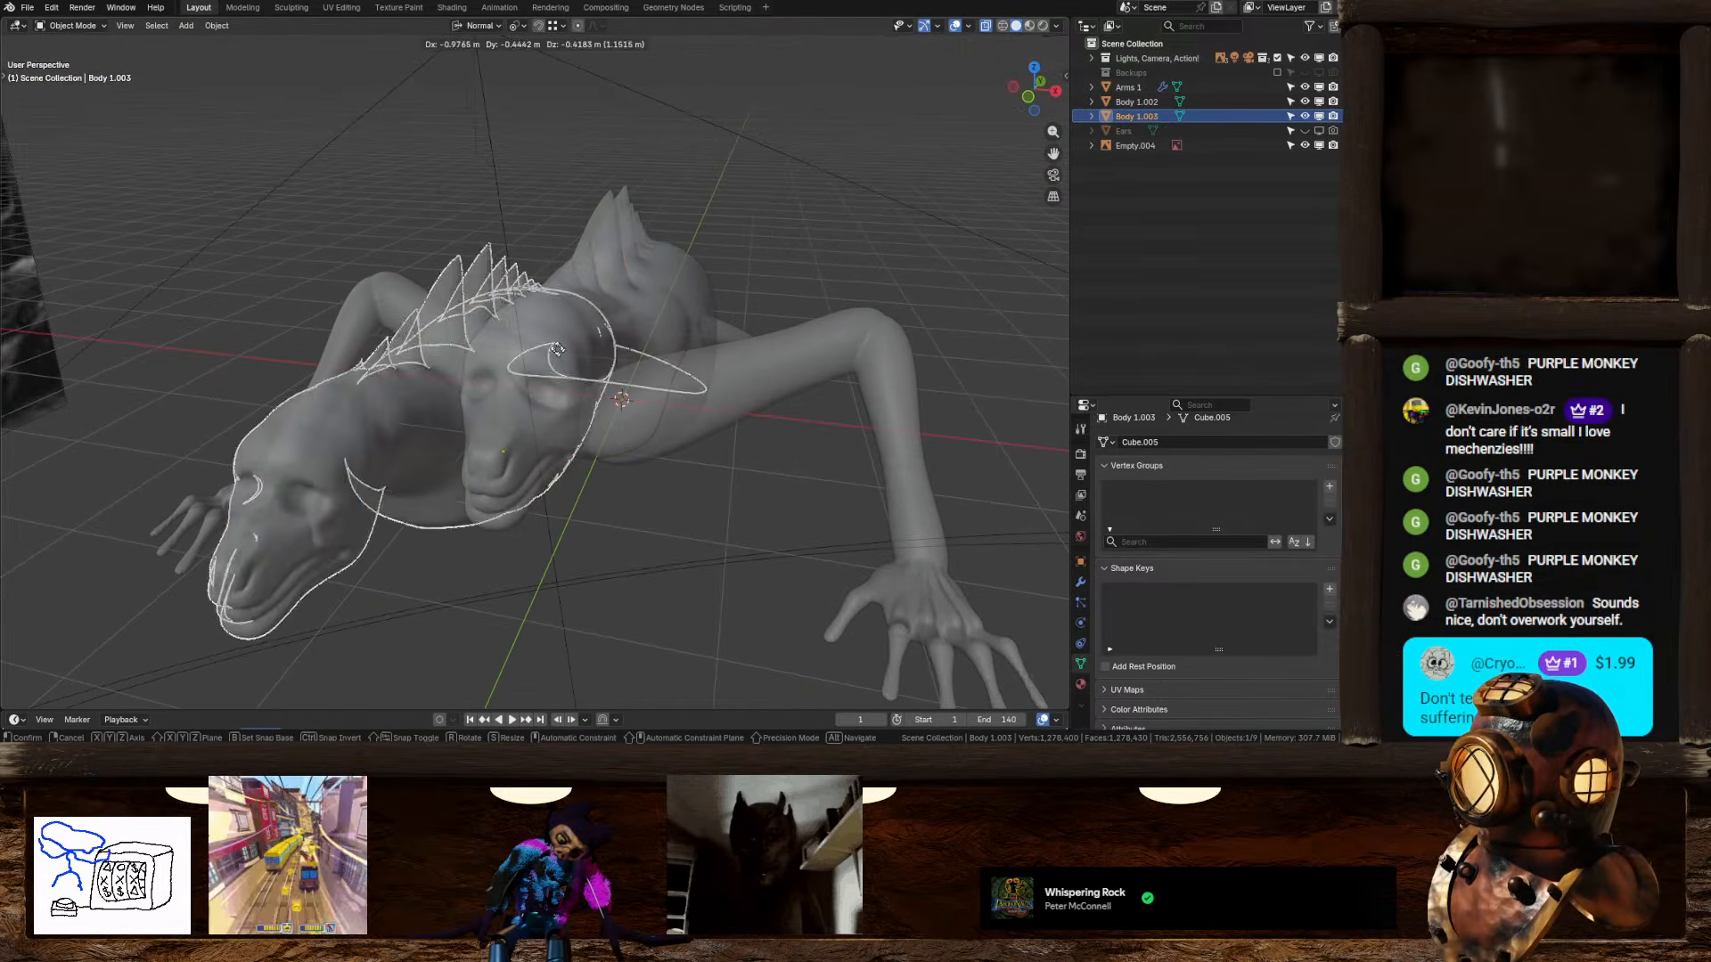
pyautogui.rightClick(1025, 200)
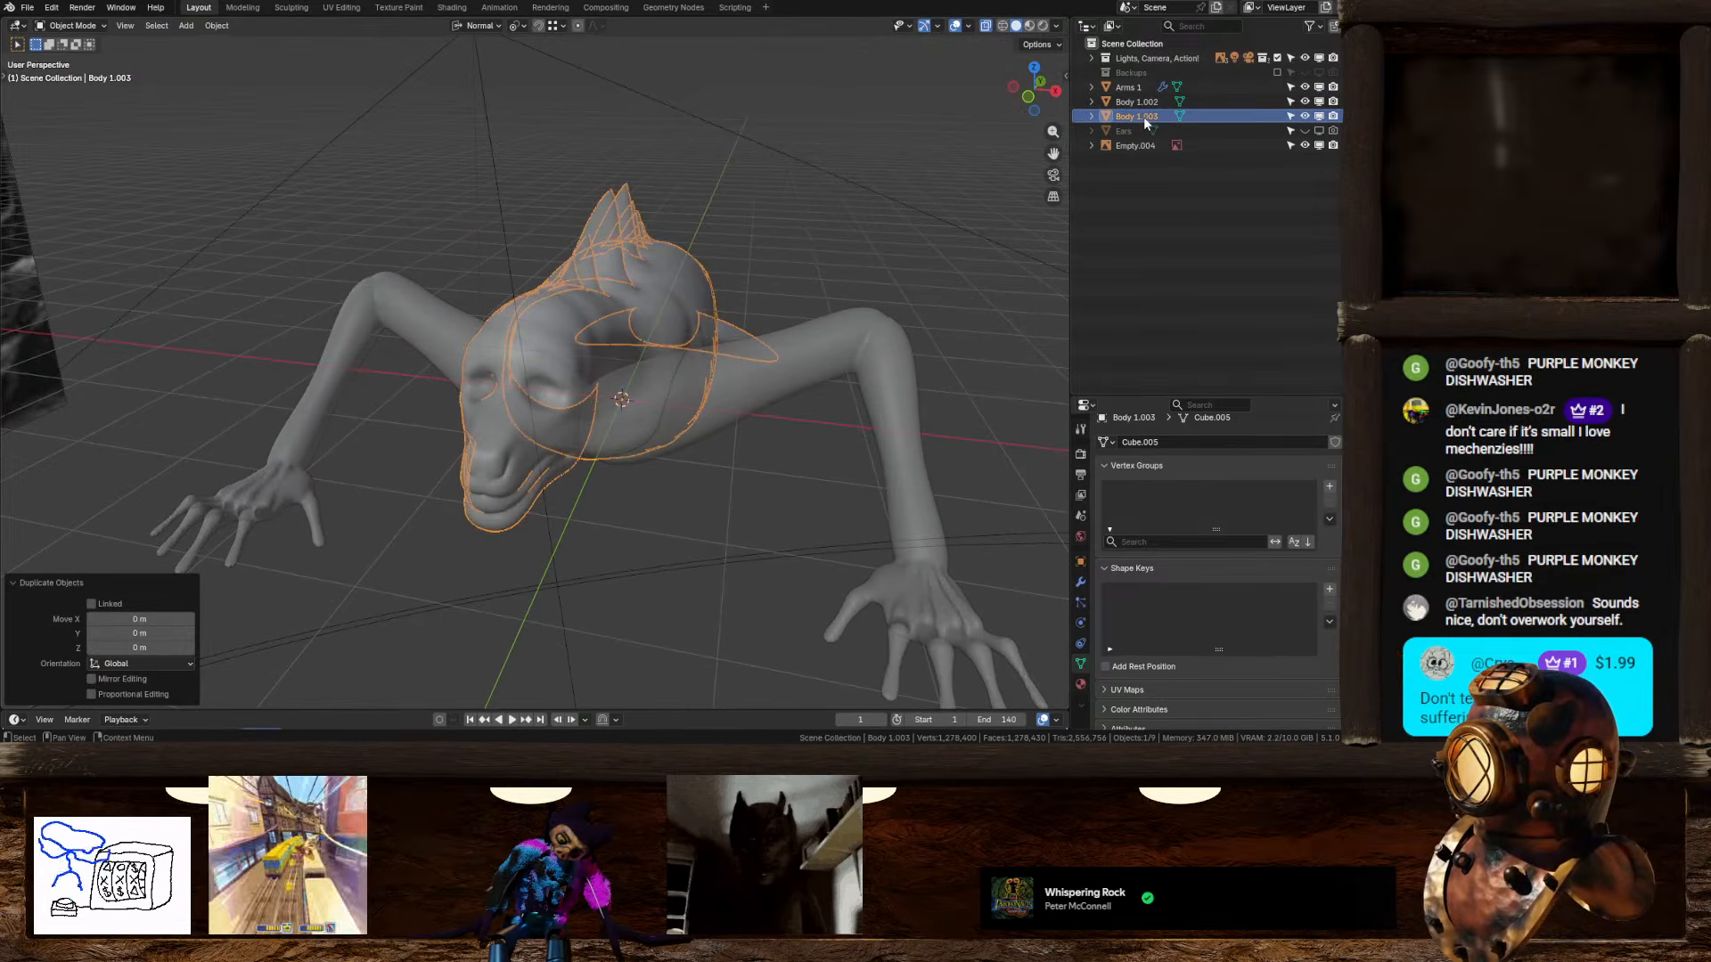
pyautogui.press('Delete')
# Step: Narrow the selected band of faces around the body's neck in right side view and delete those faces
pyautogui.moveTo(739, 324); pyautogui.dragTo(558, 330, button='middle')
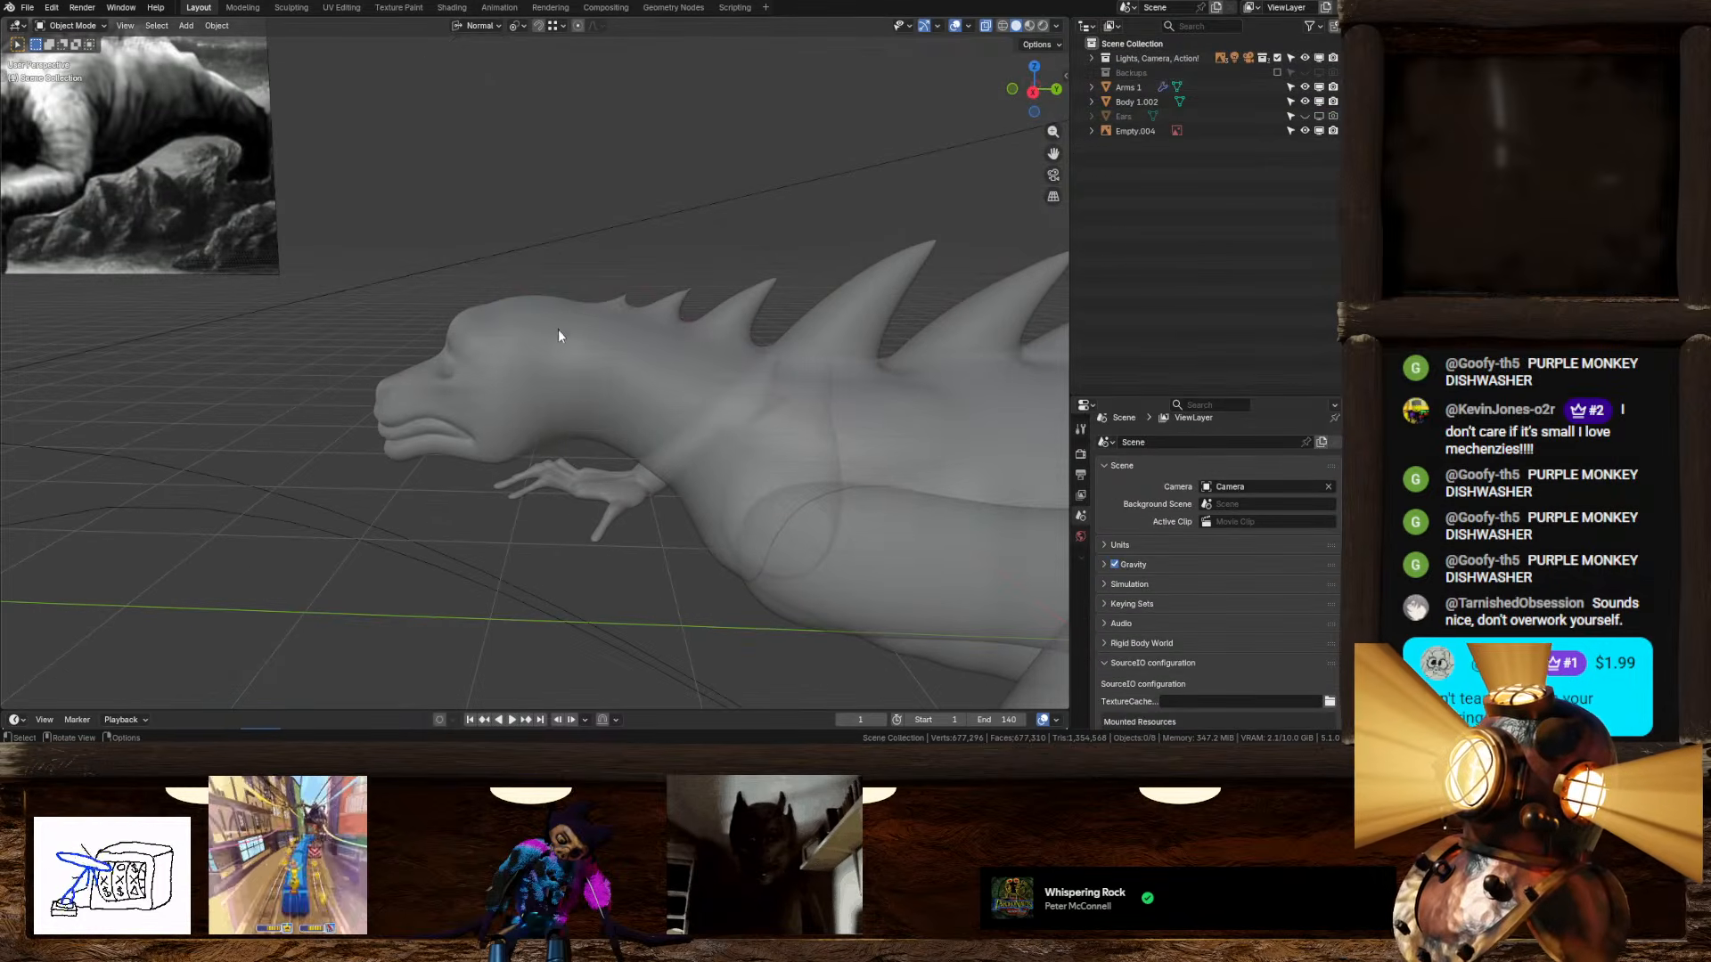
pyautogui.click(561, 331)
pyautogui.press('Tab')
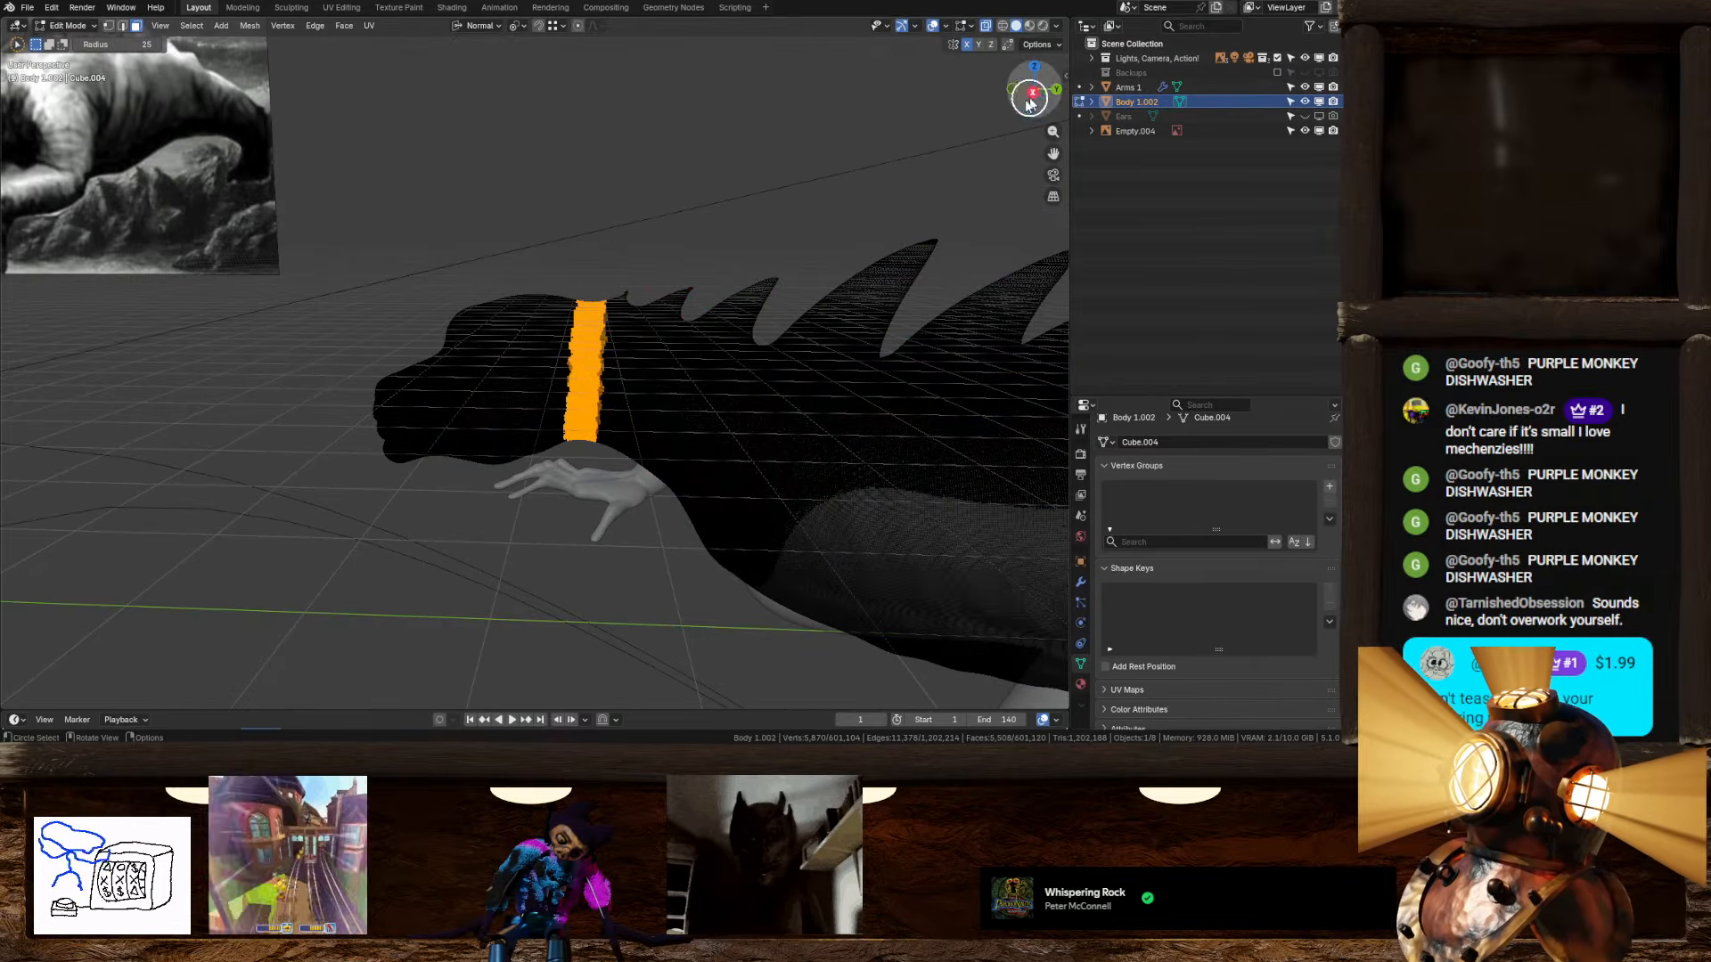
pyautogui.scroll(1, 932, 217)
pyautogui.click(1032, 92)
pyautogui.scroll(3, 645, 313)
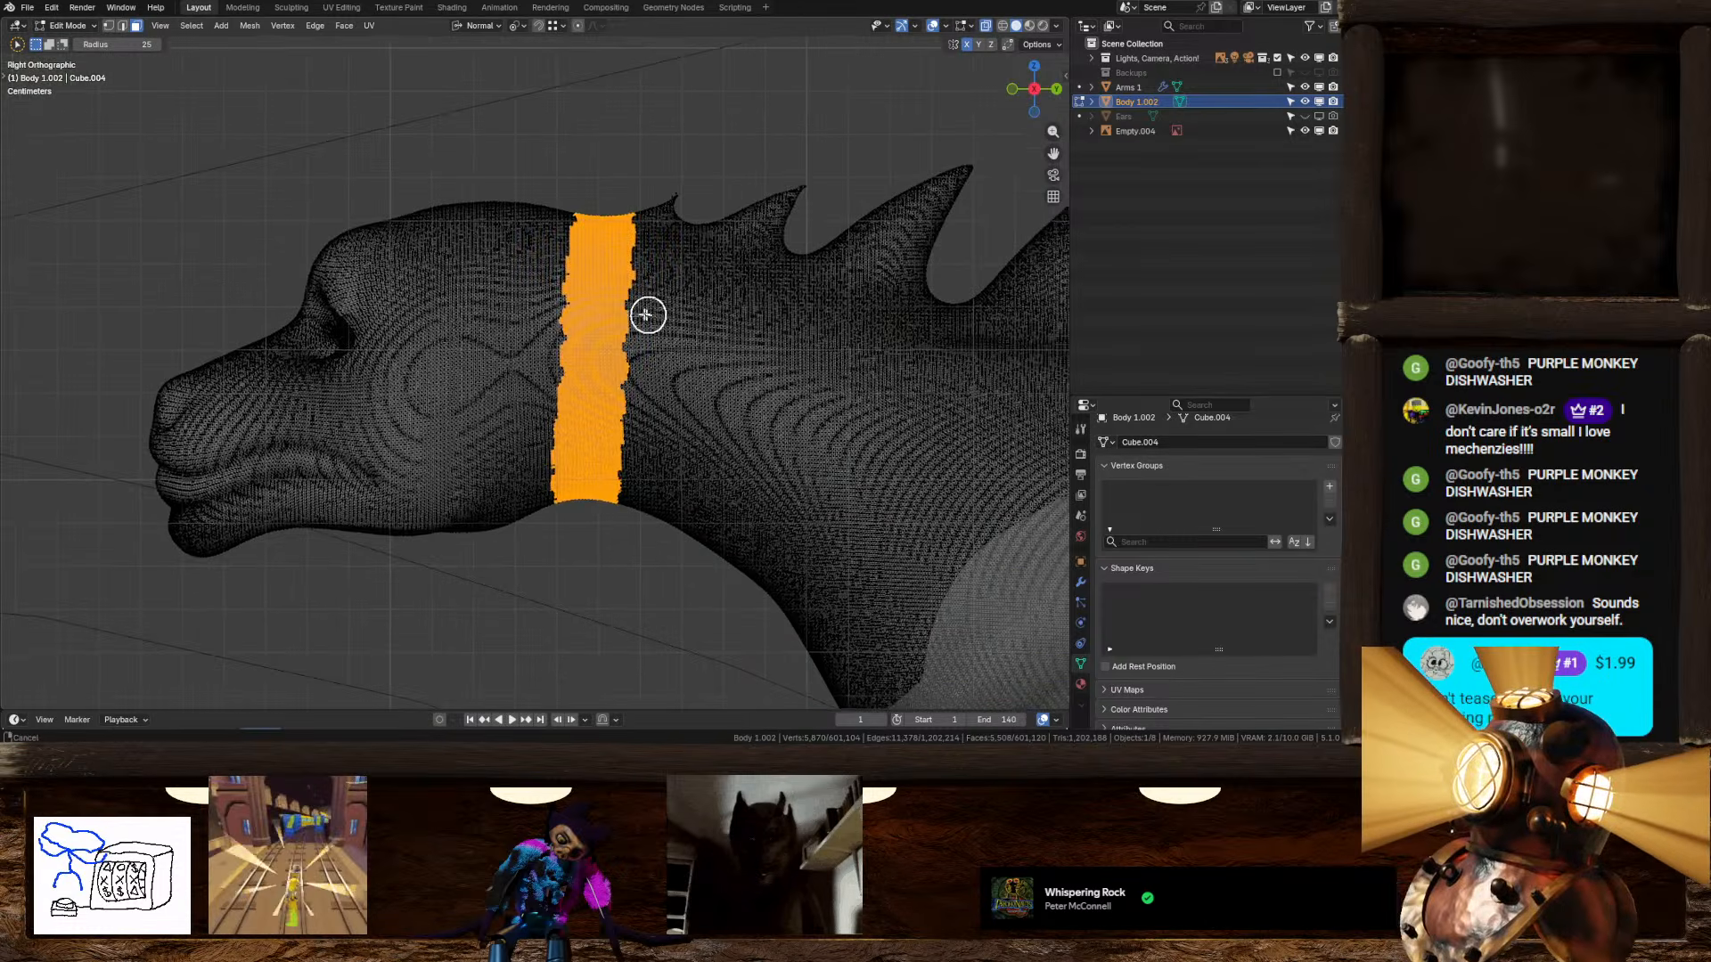
pyautogui.scroll(1, 627, 191)
pyautogui.moveTo(627, 191)
pyautogui.mouseDown()
pyautogui.moveTo(627, 168)
pyautogui.moveTo(597, 547)
pyautogui.moveTo(630, 180)
pyautogui.mouseUp()
pyautogui.moveTo(628, 274)
pyautogui.mouseDown()
pyautogui.moveTo(584, 523)
pyautogui.moveTo(610, 434)
pyautogui.mouseUp()
pyautogui.rightClick(539, 640)
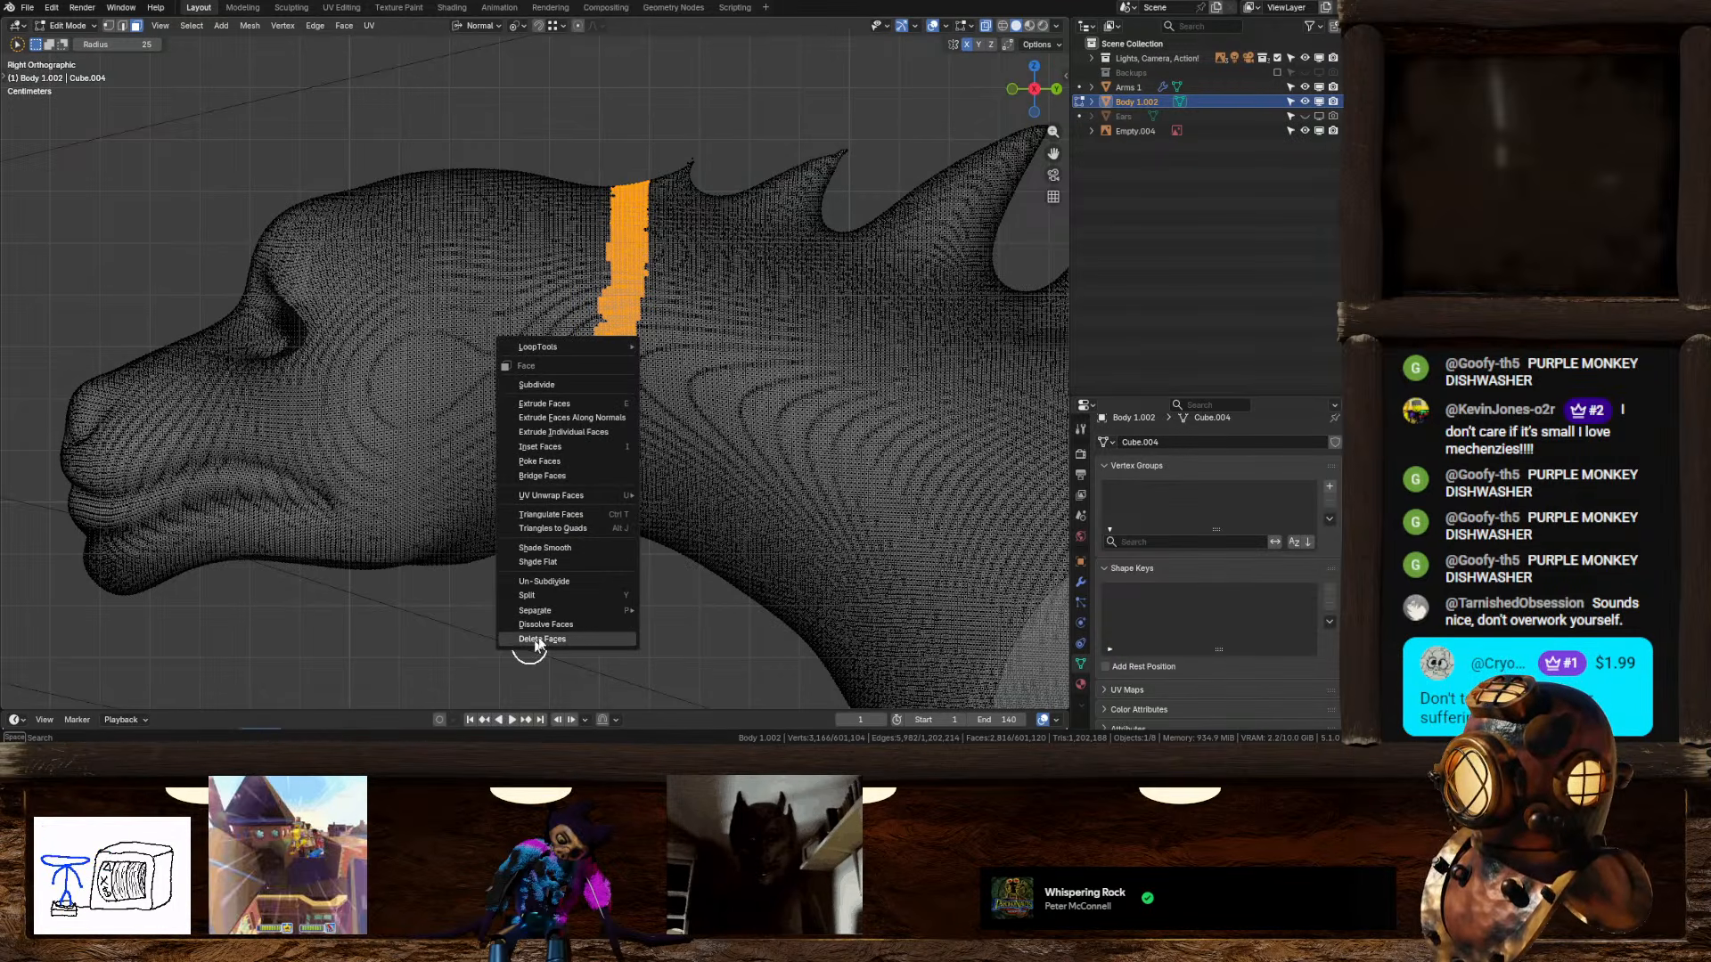
pyautogui.press('Return')
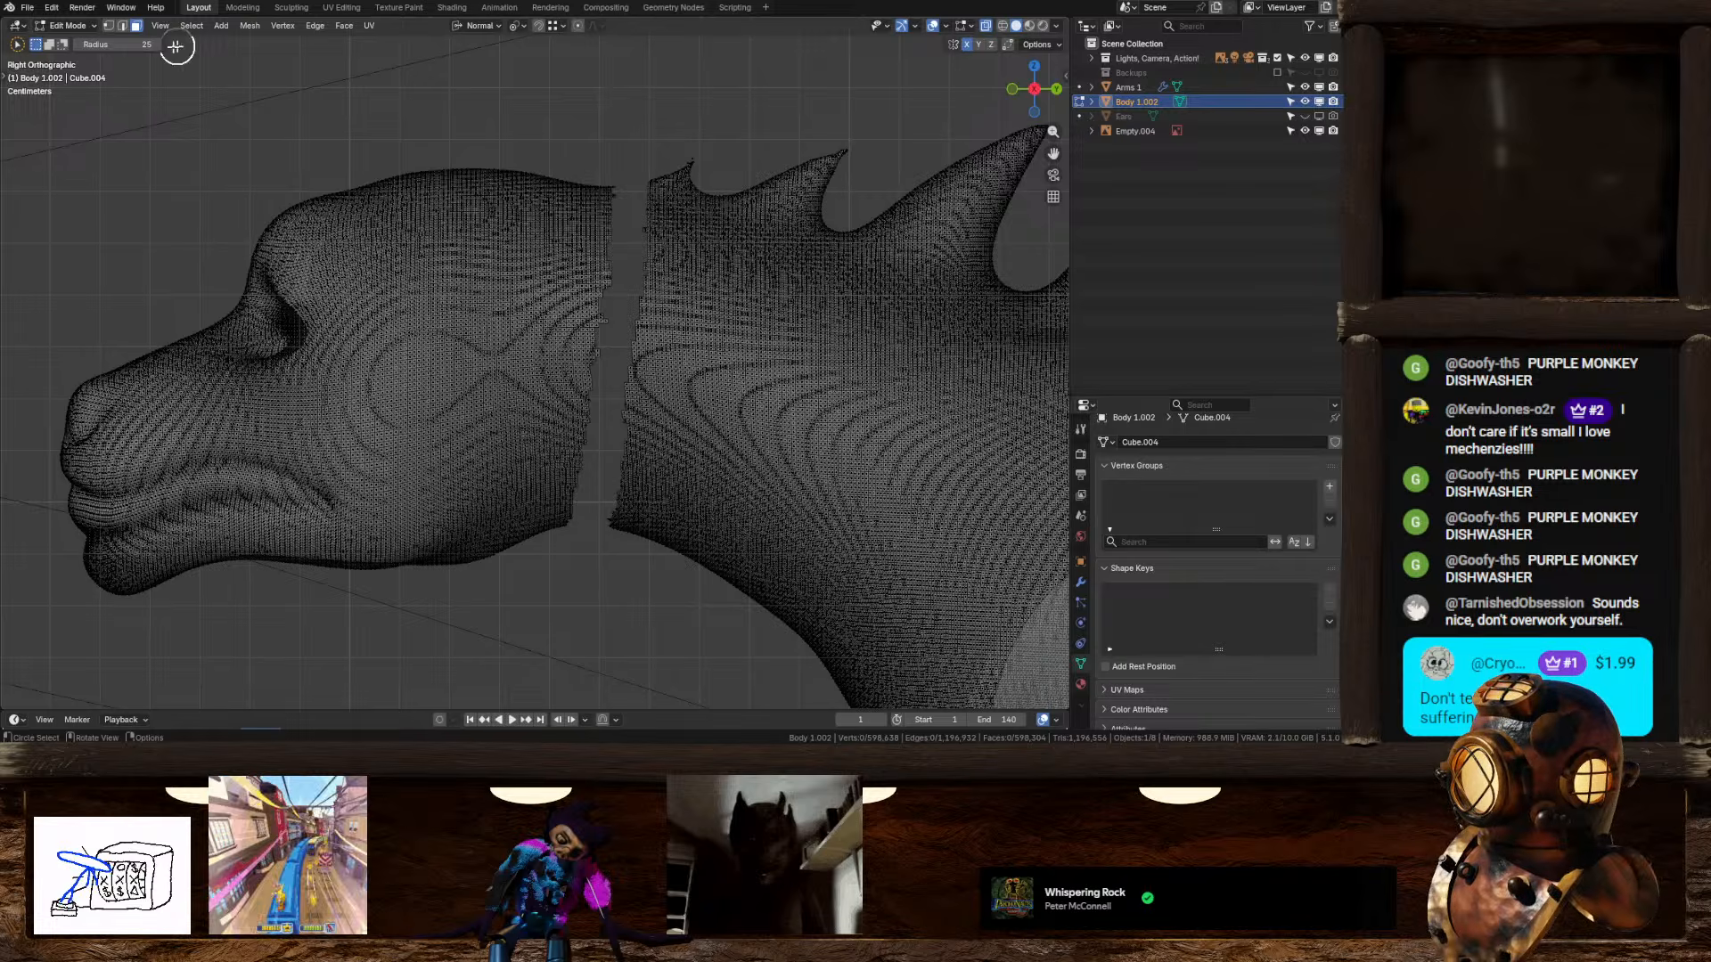
# Step: Try to loop-select the open edges along the head's side of the neck cut in edge mode
pyautogui.press('w')
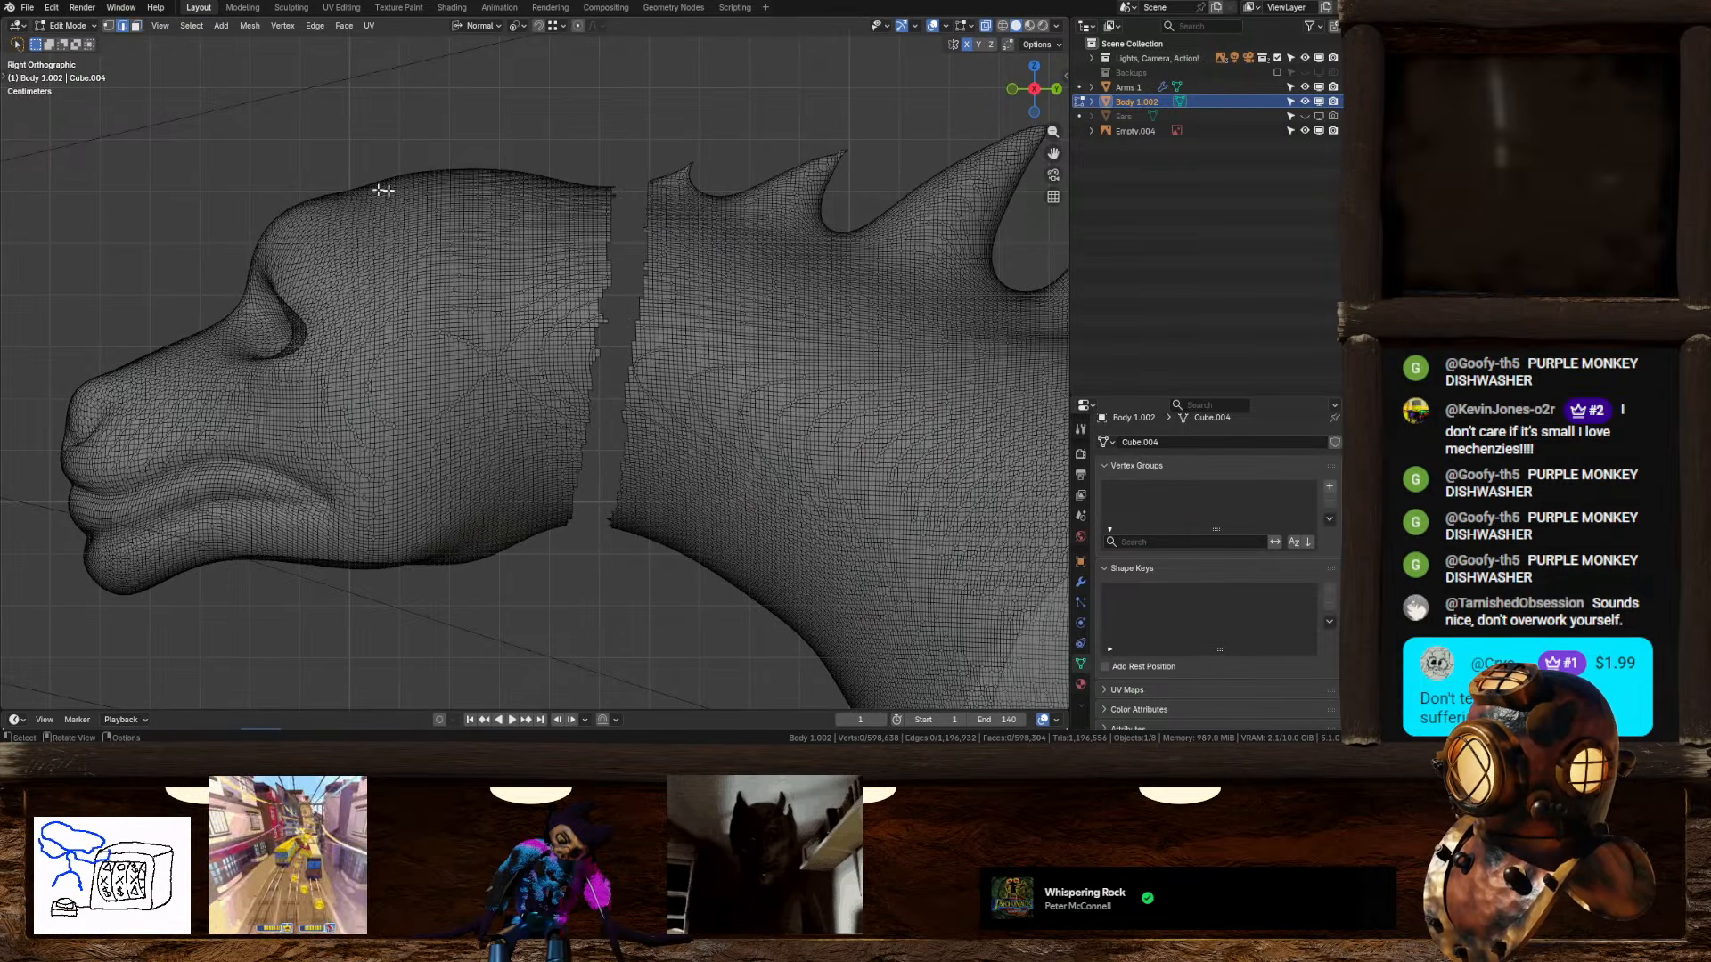
pyautogui.moveTo(656, 231); pyautogui.dragTo(606, 264, button='middle')
pyautogui.scroll(3, 606, 264)
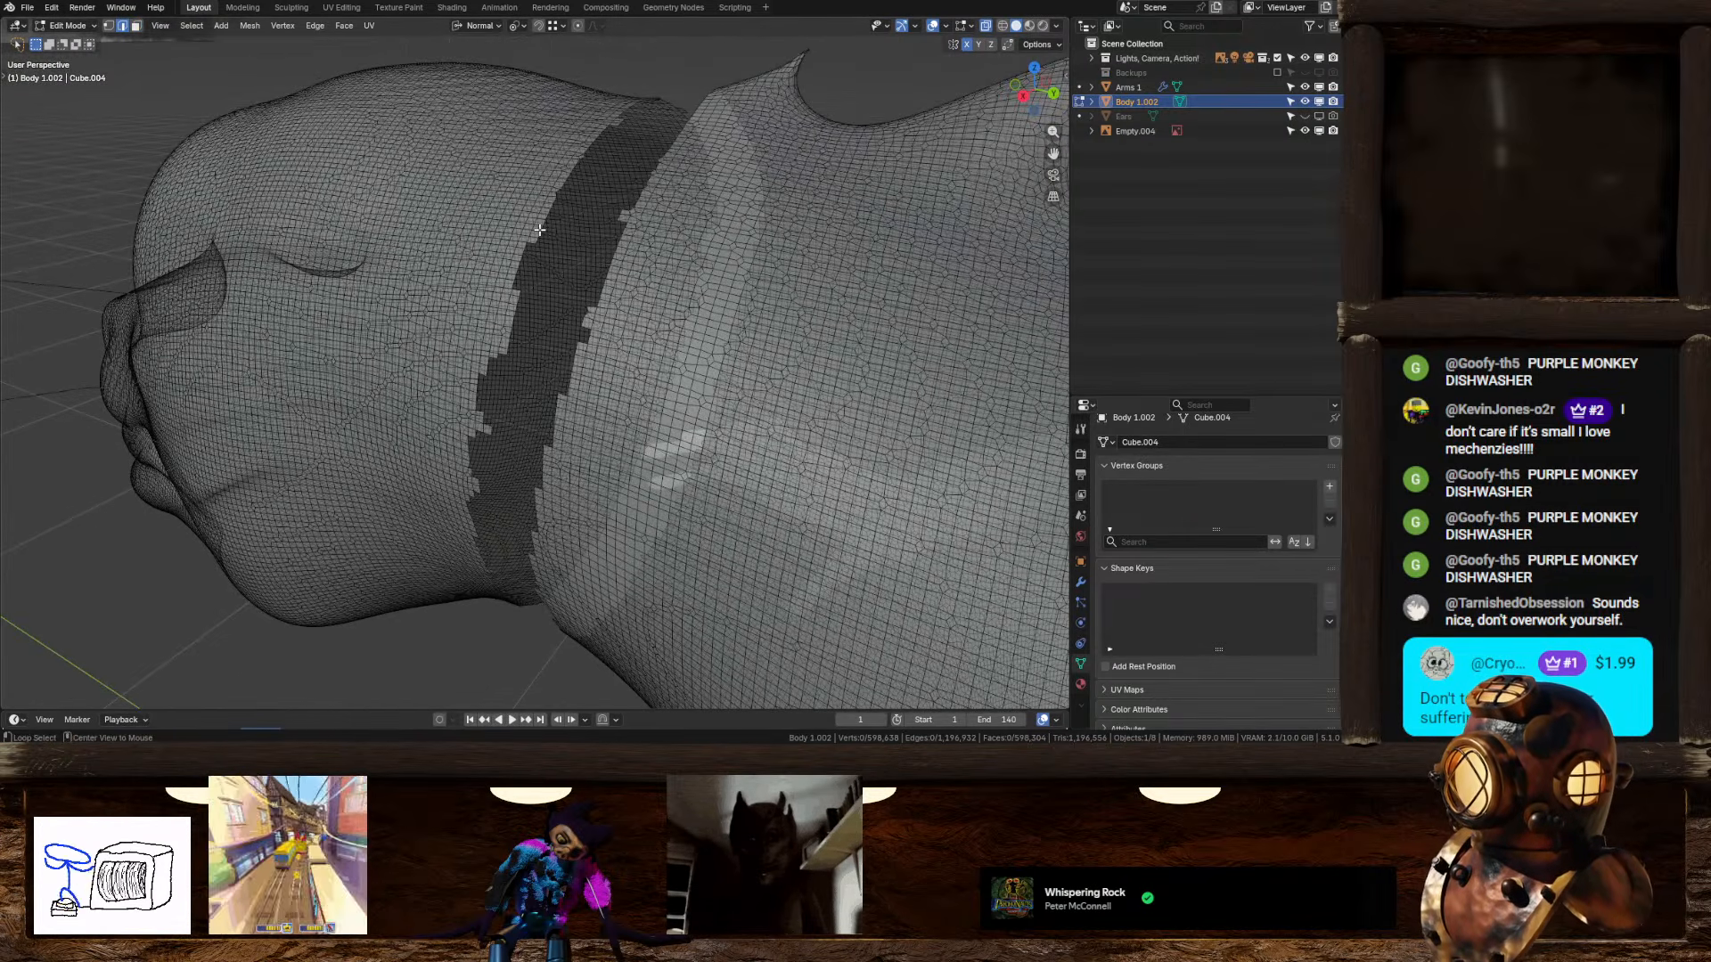
pyautogui.keyDown('alt'); pyautogui.click(539, 230); pyautogui.keyUp('alt')
pyautogui.click(1022, 96)
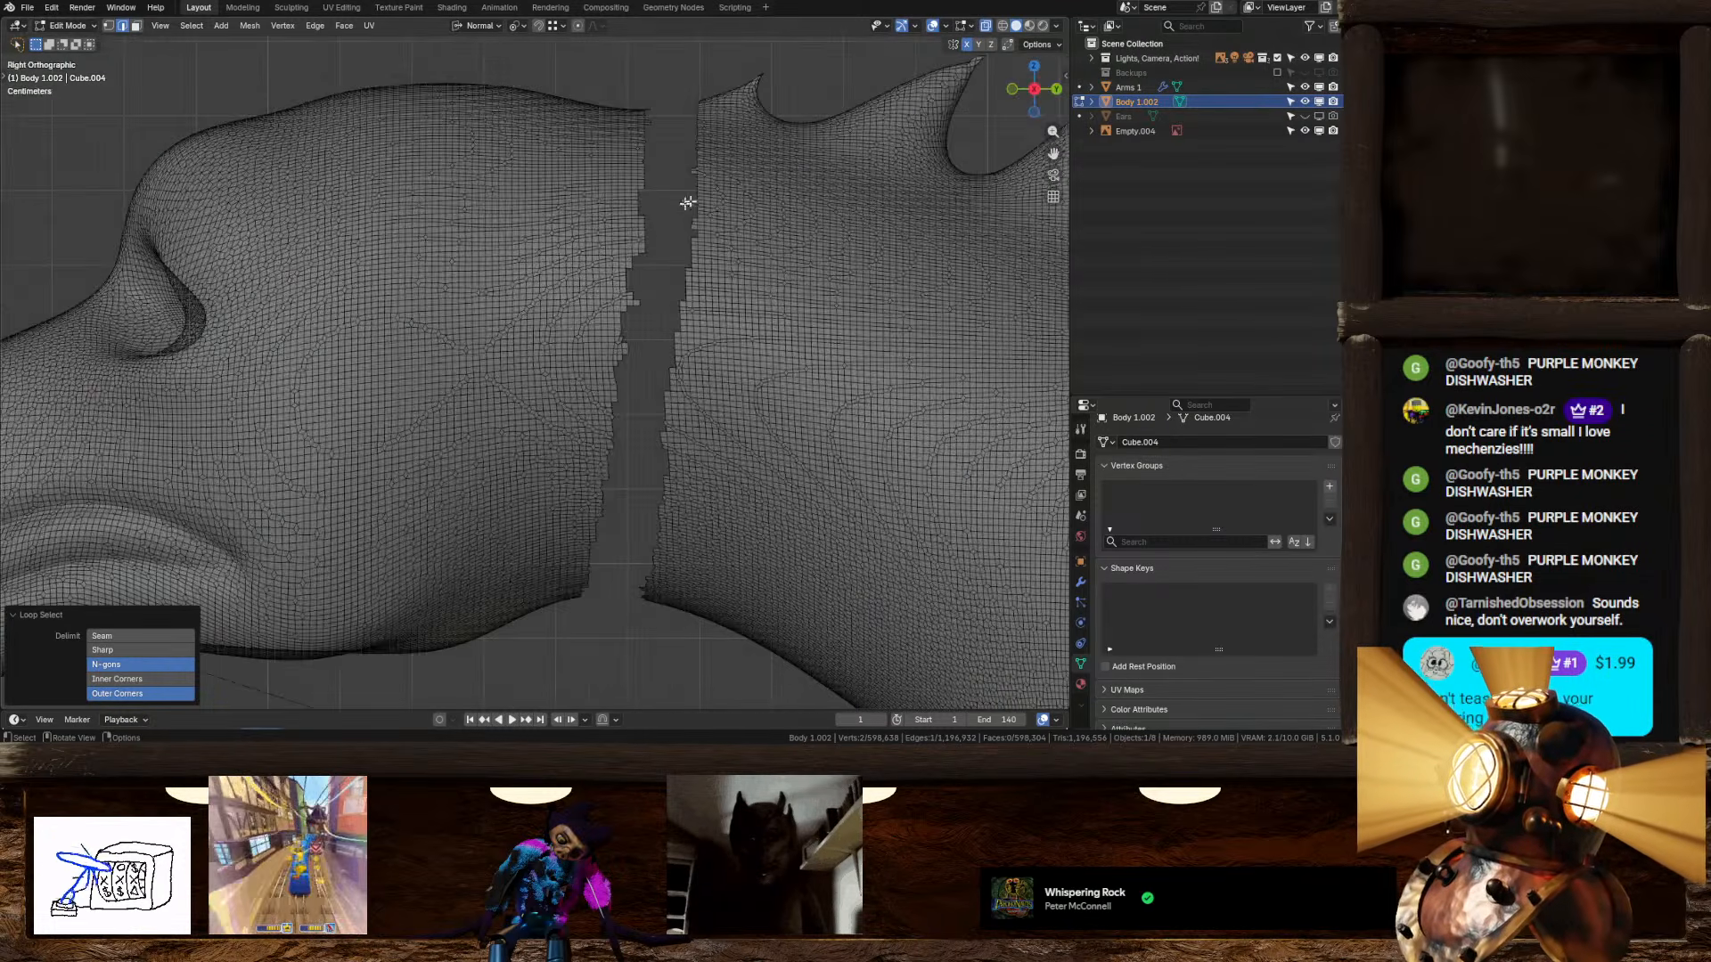
# Step: Select the linked head geometry, reduce it to its boundary loop at the cut, and fill that loop with a face
pyautogui.scroll(-6, 624, 235)
pyautogui.press('l')
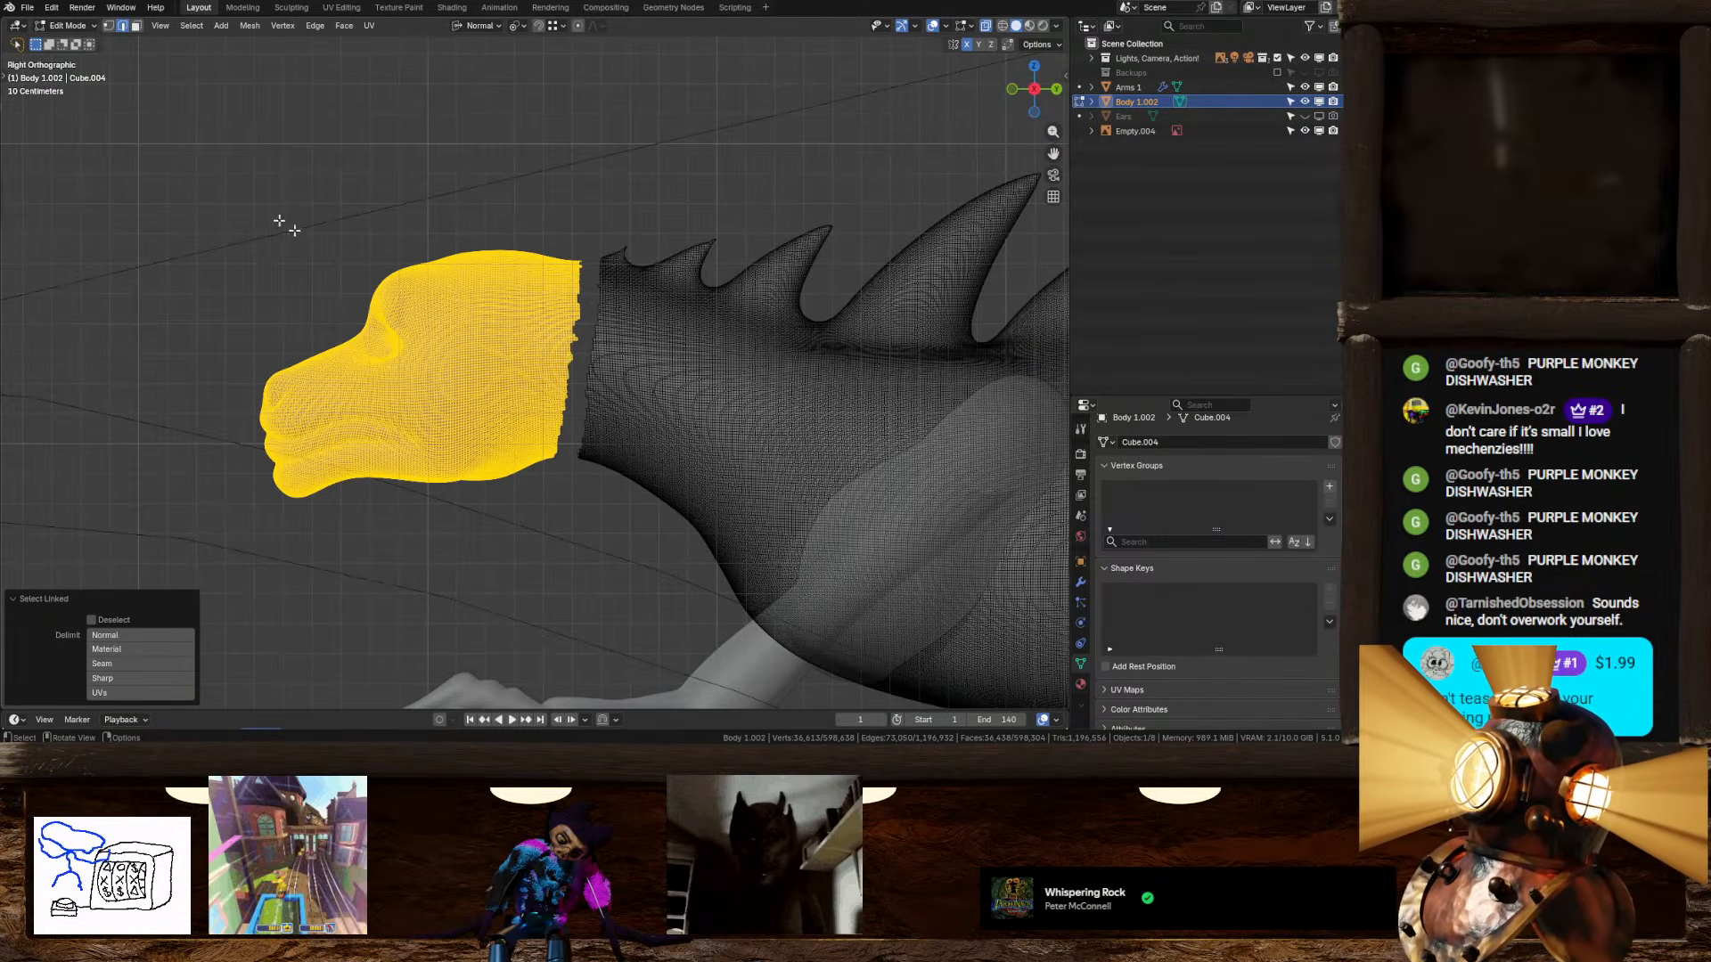
pyautogui.click(193, 25)
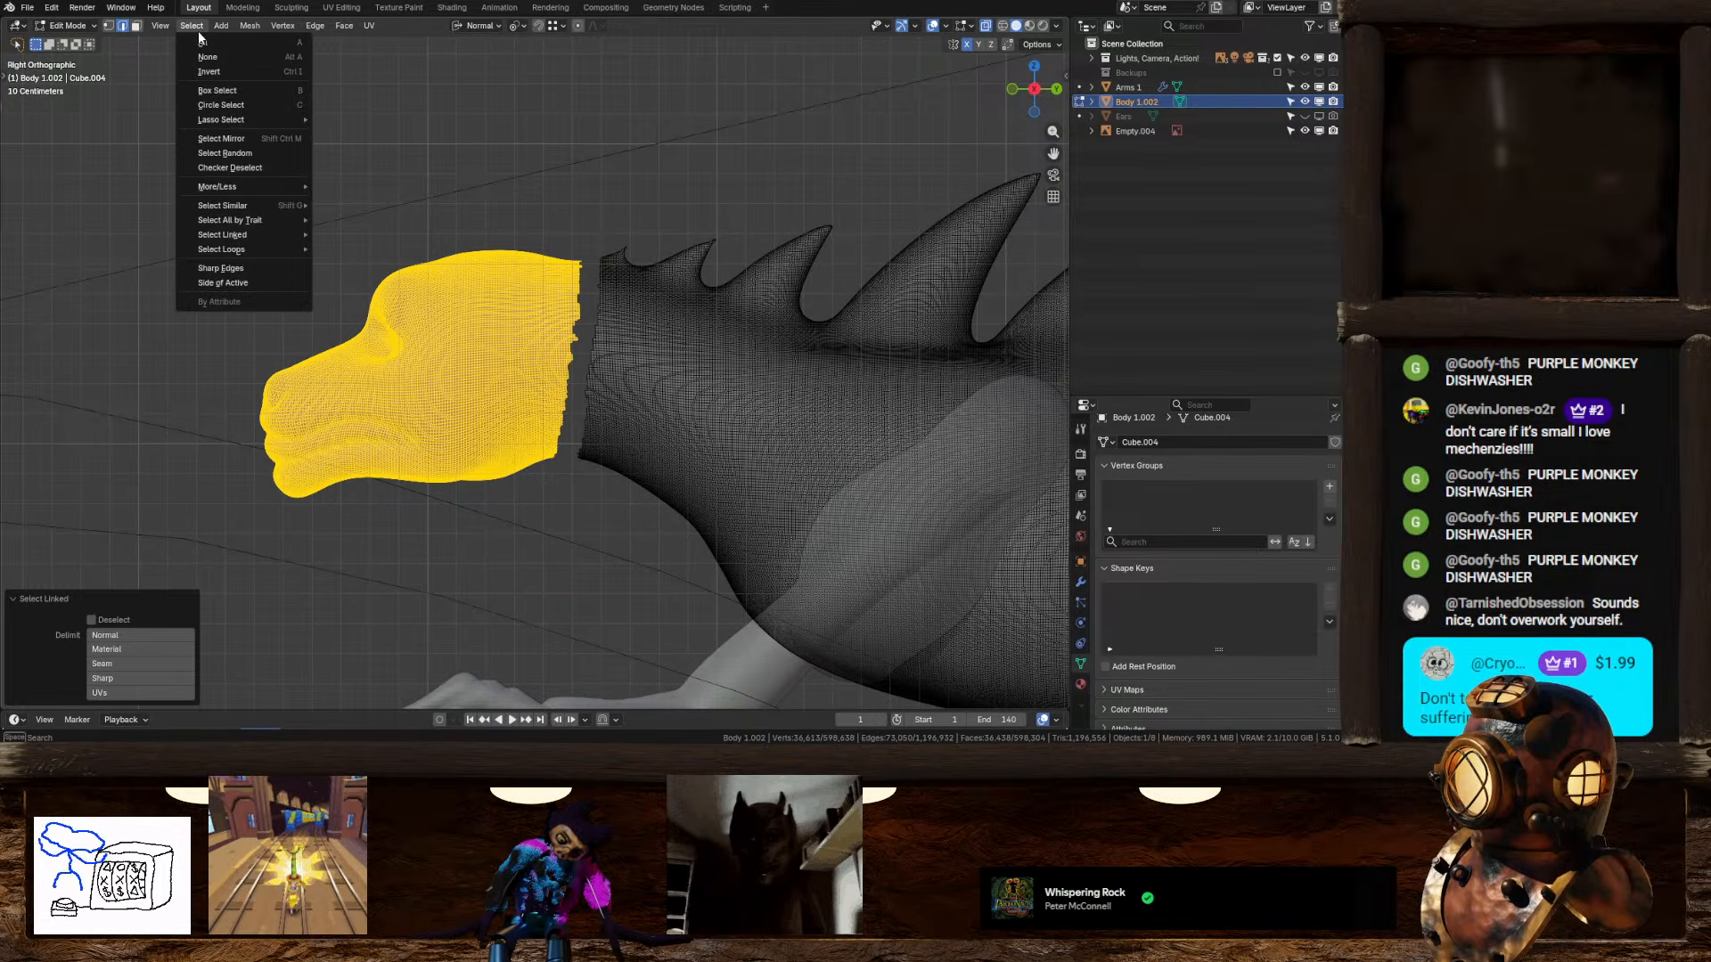
pyautogui.moveTo(286, 248)
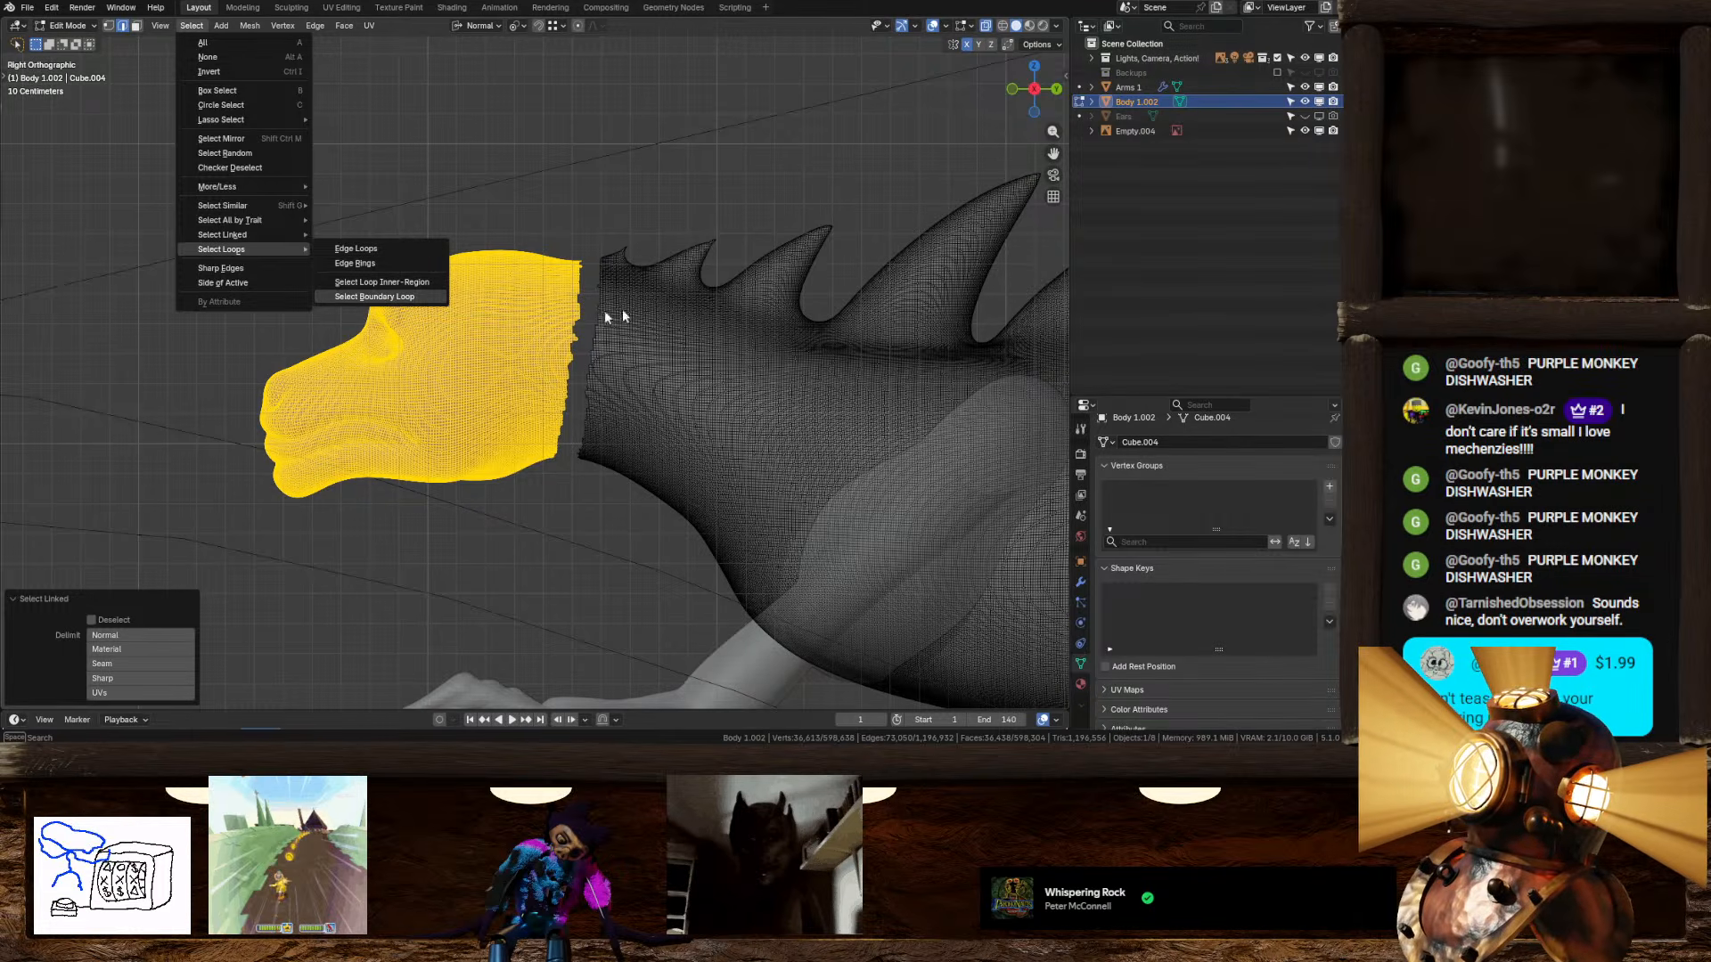
pyautogui.click(375, 297)
pyautogui.moveTo(760, 244); pyautogui.dragTo(704, 317, button='middle')
pyautogui.scroll(1, 555, 329)
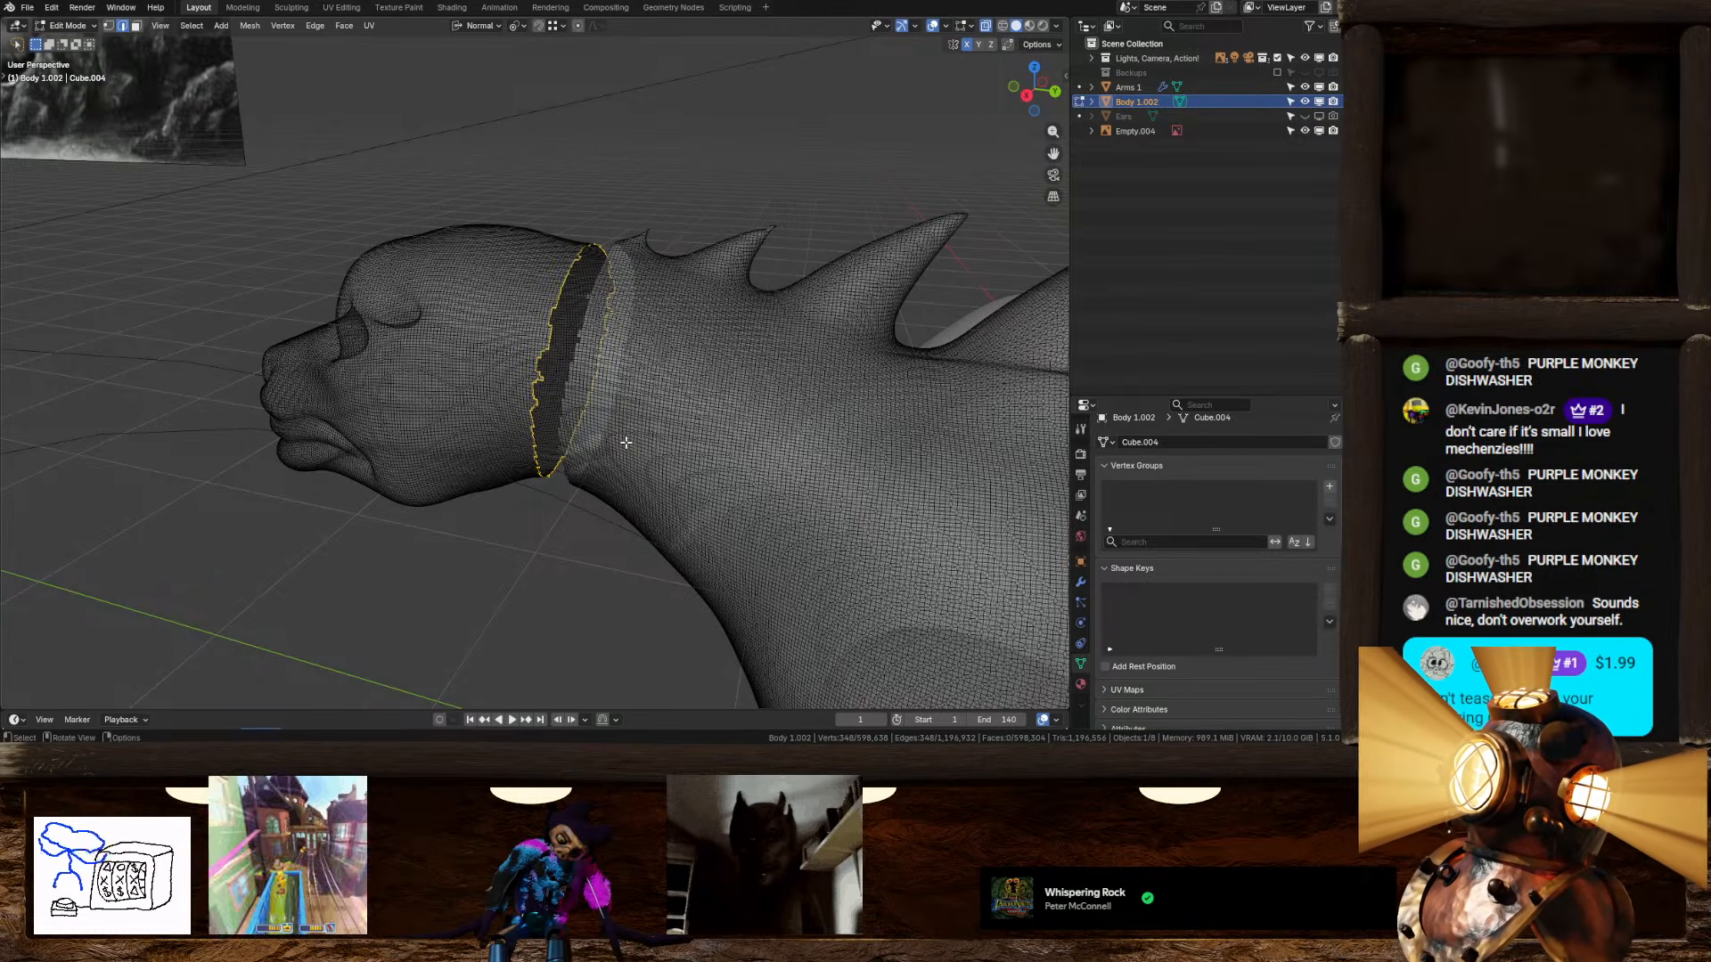
pyautogui.click(1024, 108)
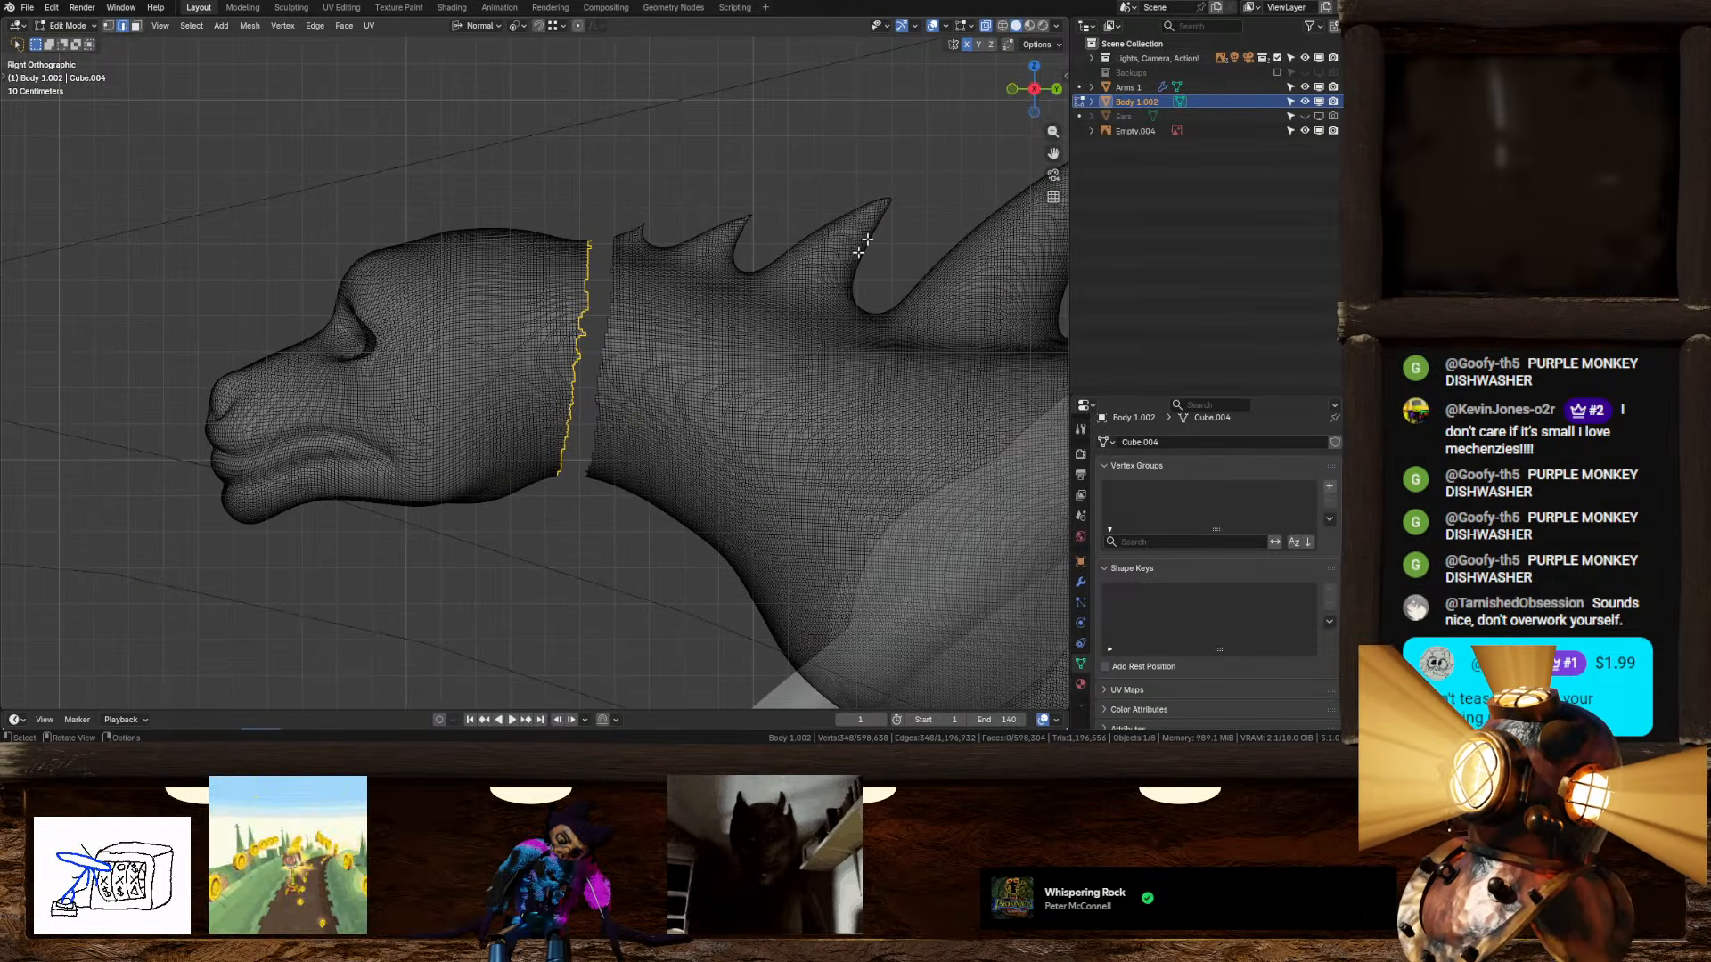
pyautogui.scroll(4, 742, 293)
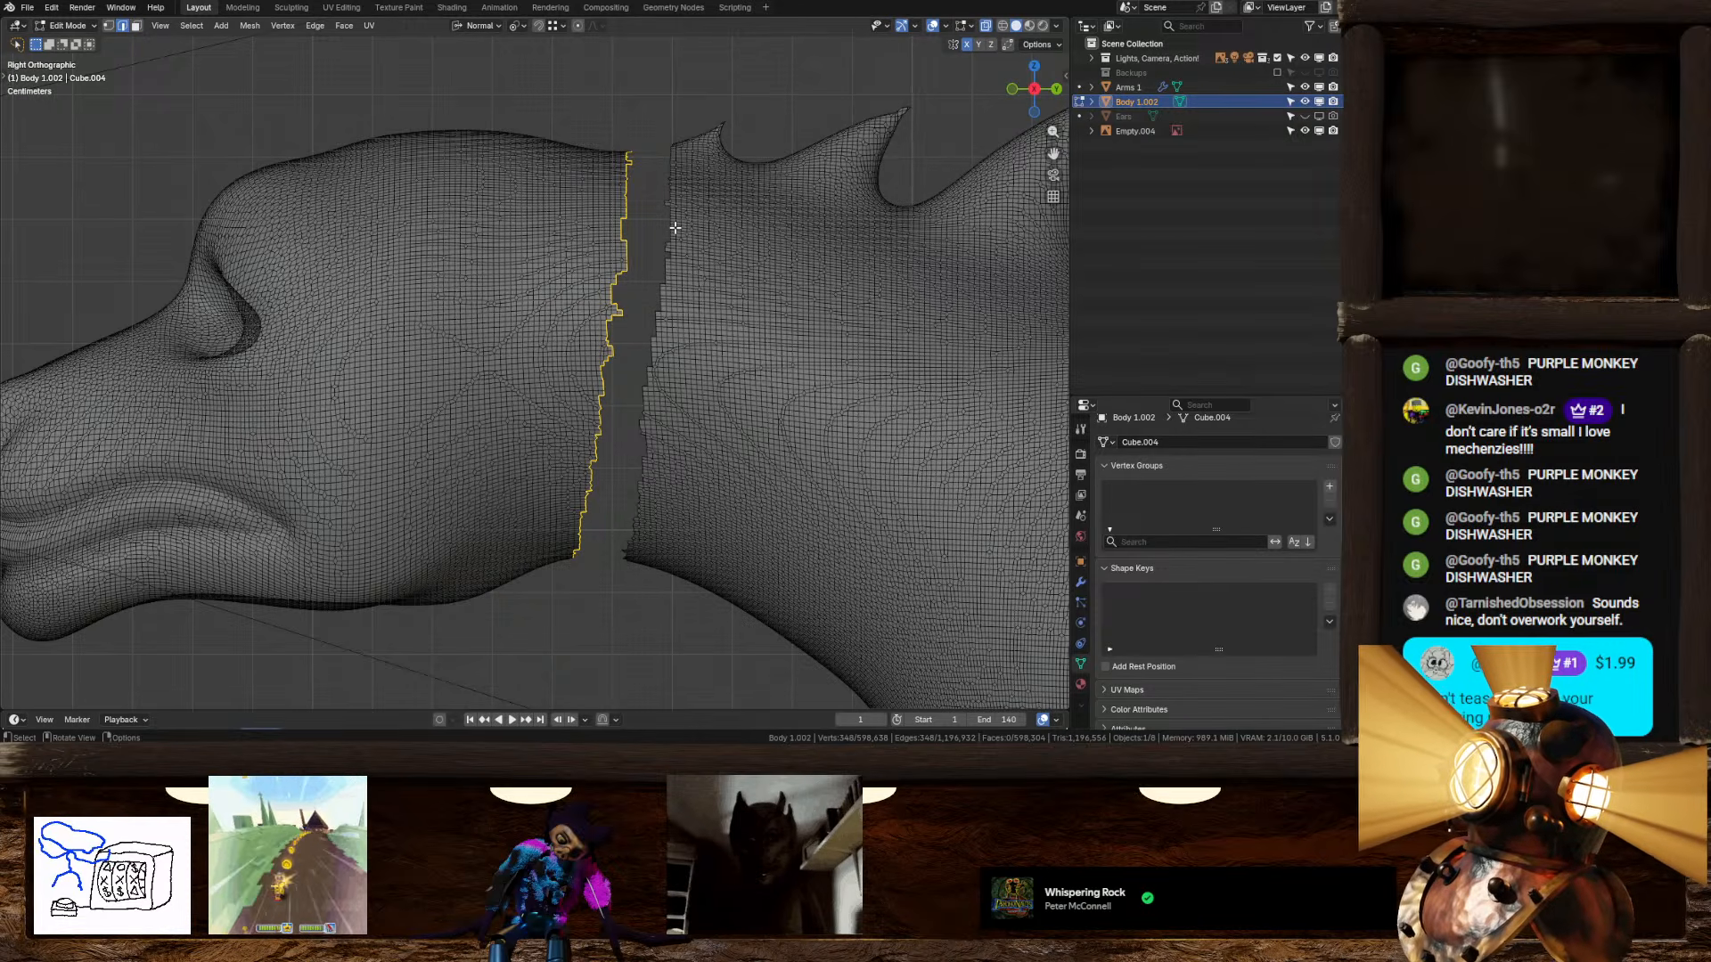
pyautogui.press('f')
# Step: Select the linked neck and torso geometry, reduce it to its boundary loop, and fill that loop with a face
pyautogui.scroll(1, 695, 228)
pyautogui.keyDown('shift'); pyautogui.moveTo(706, 229); pyautogui.dragTo(639, 292, button='middle'); pyautogui.keyUp('shift')
pyautogui.scroll(-2, 631, 258)
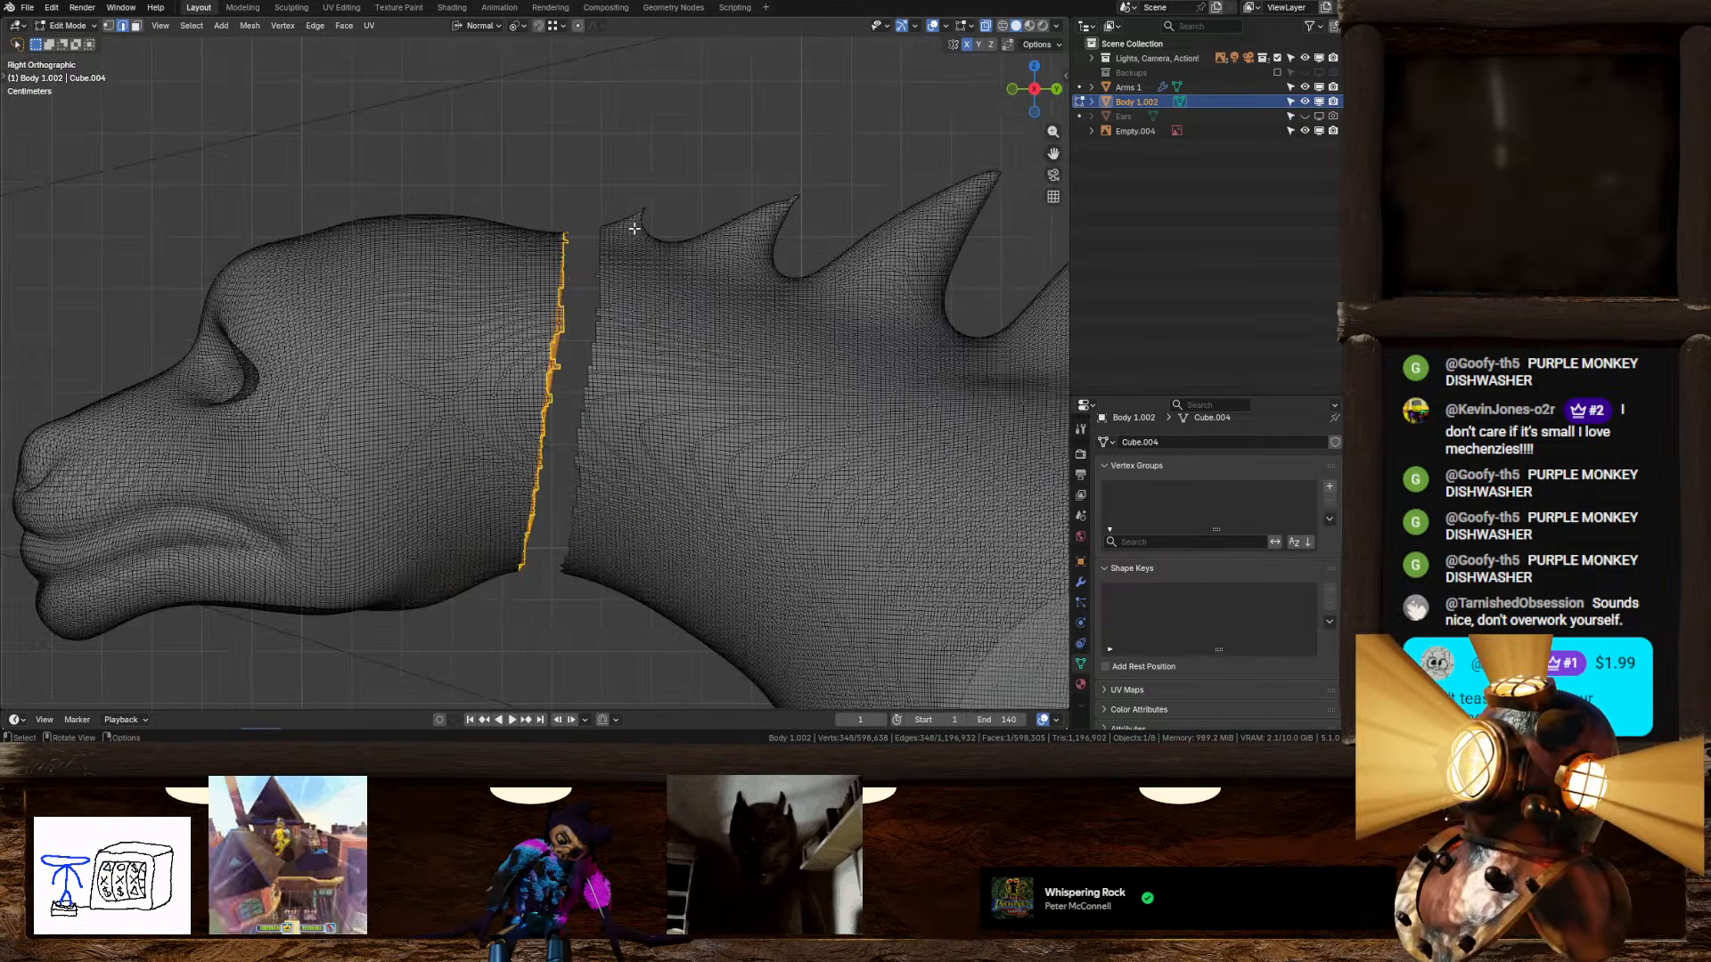
pyautogui.click(682, 364)
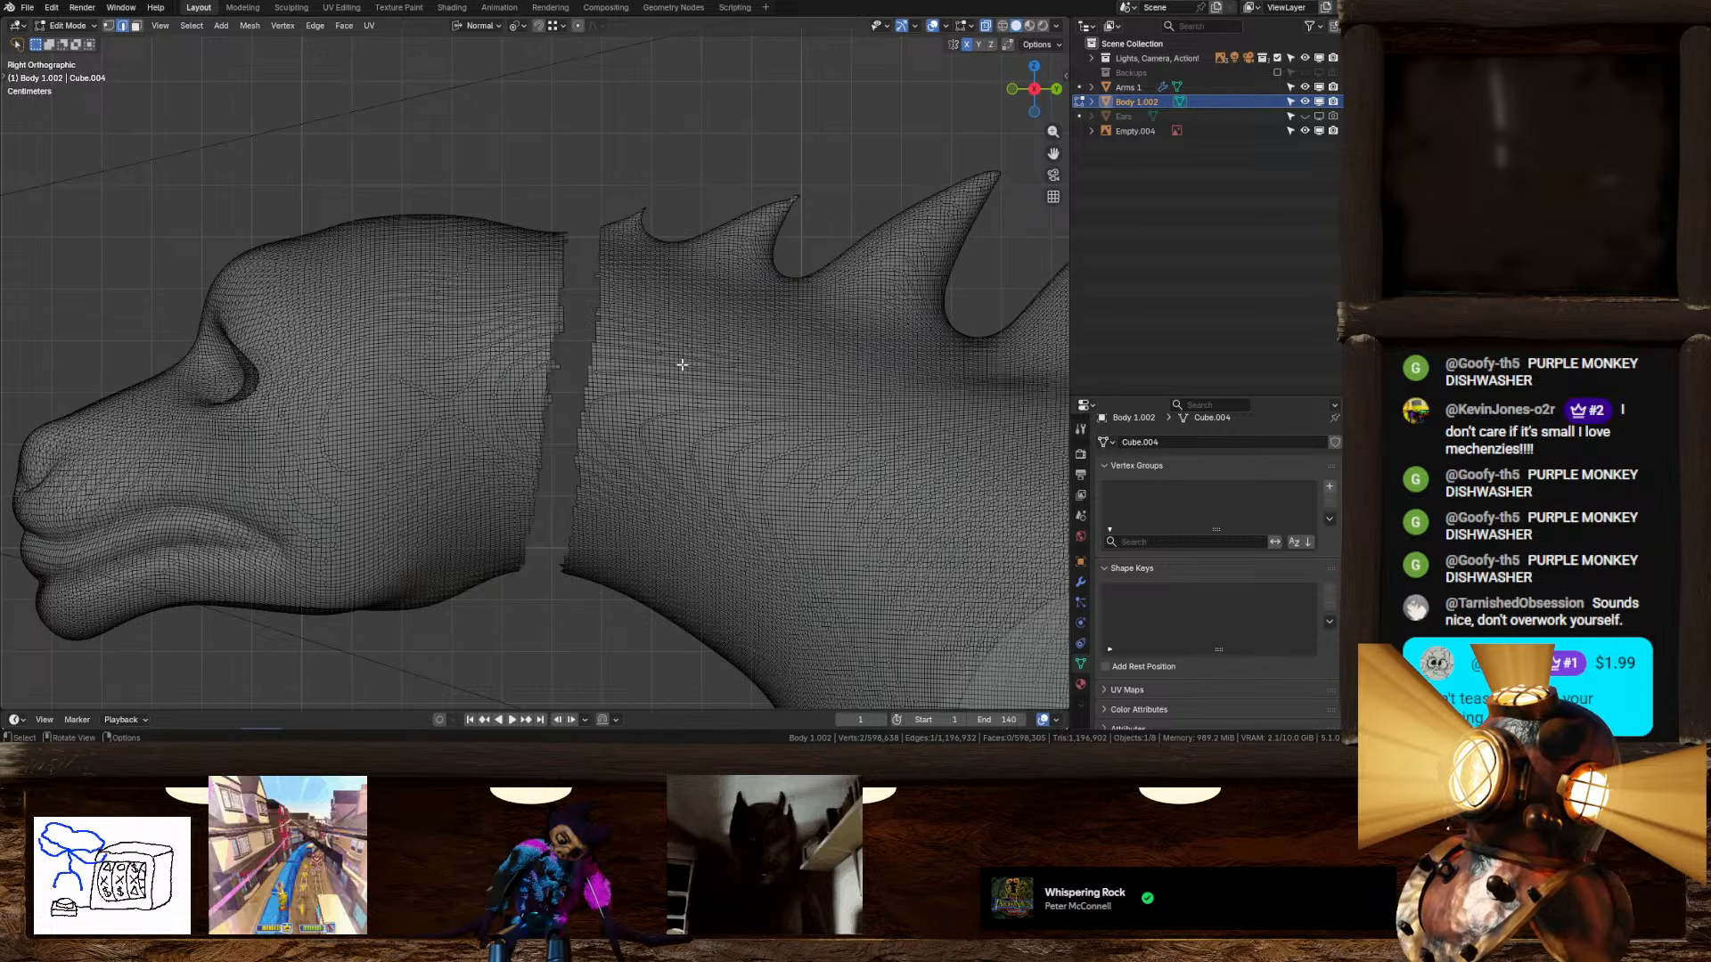
pyautogui.press('l')
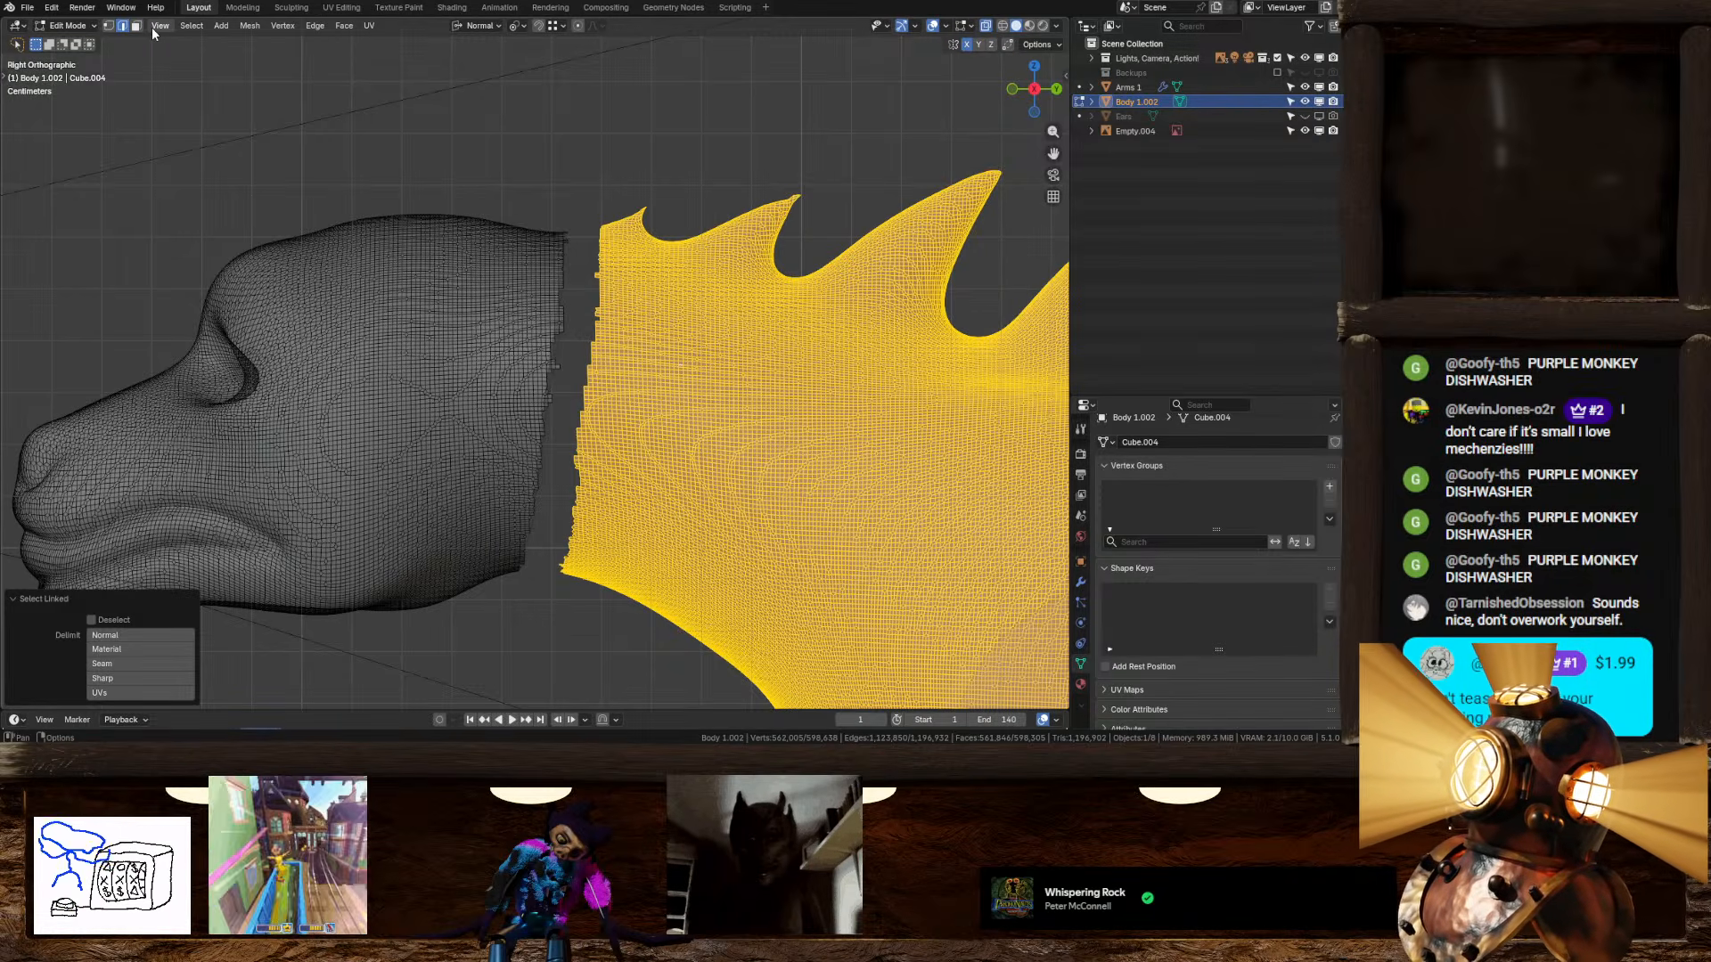
pyautogui.click(186, 26)
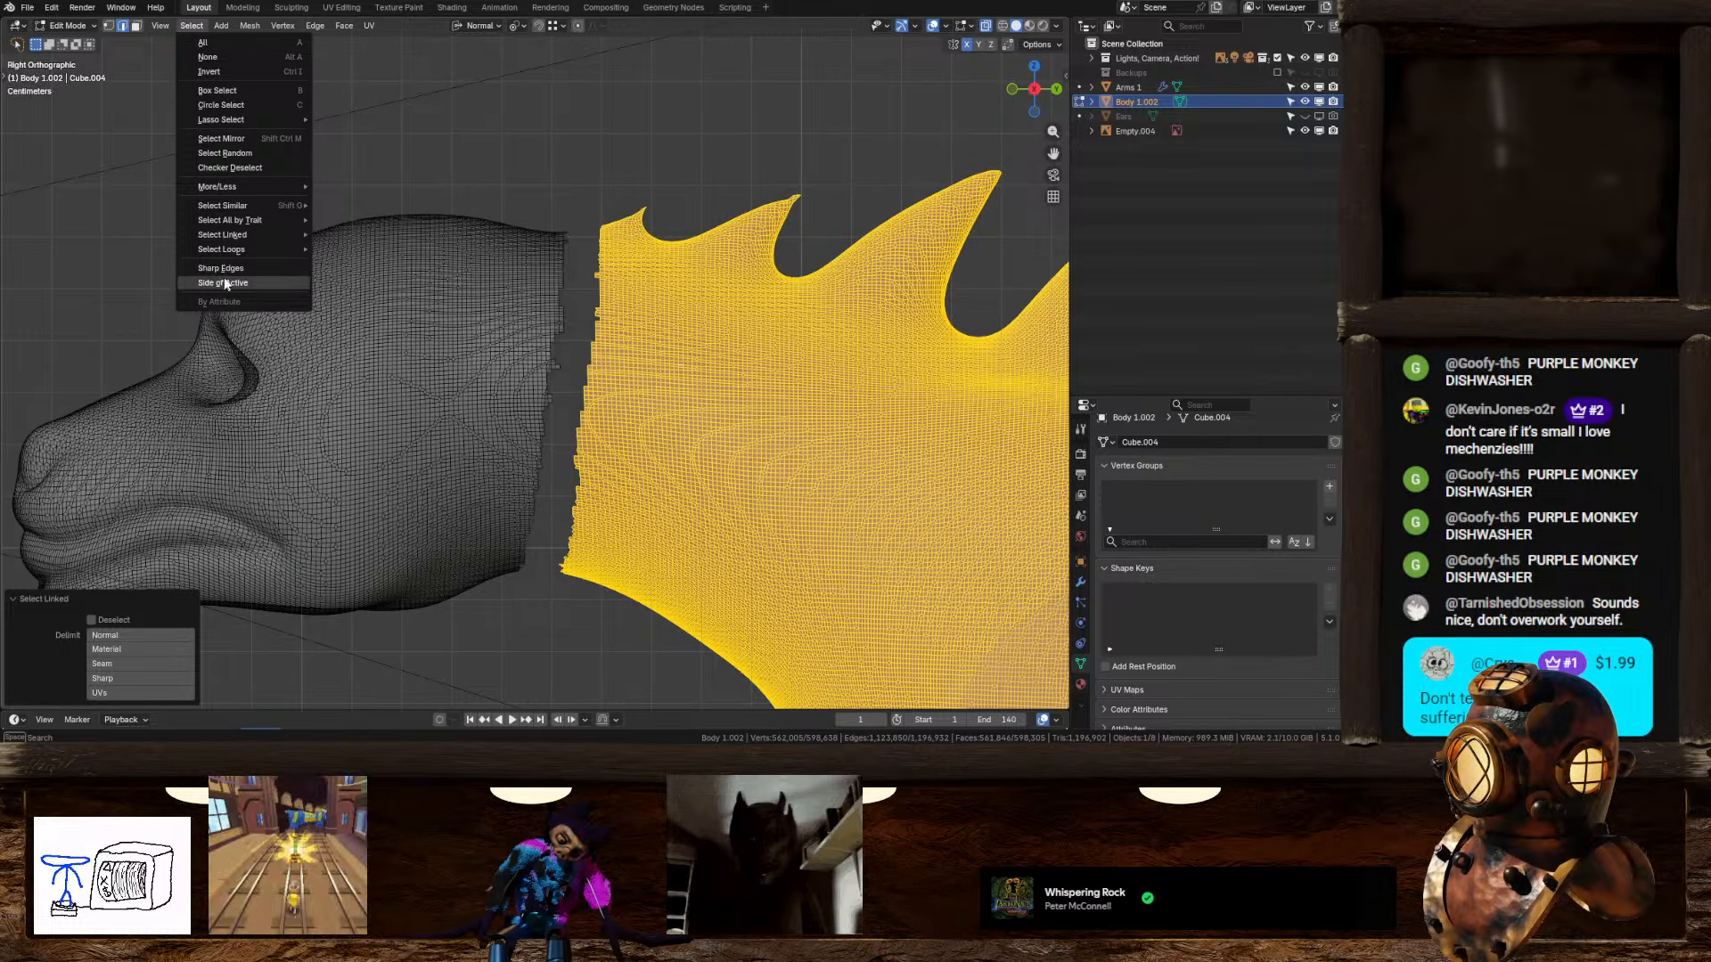
pyautogui.moveTo(250, 250)
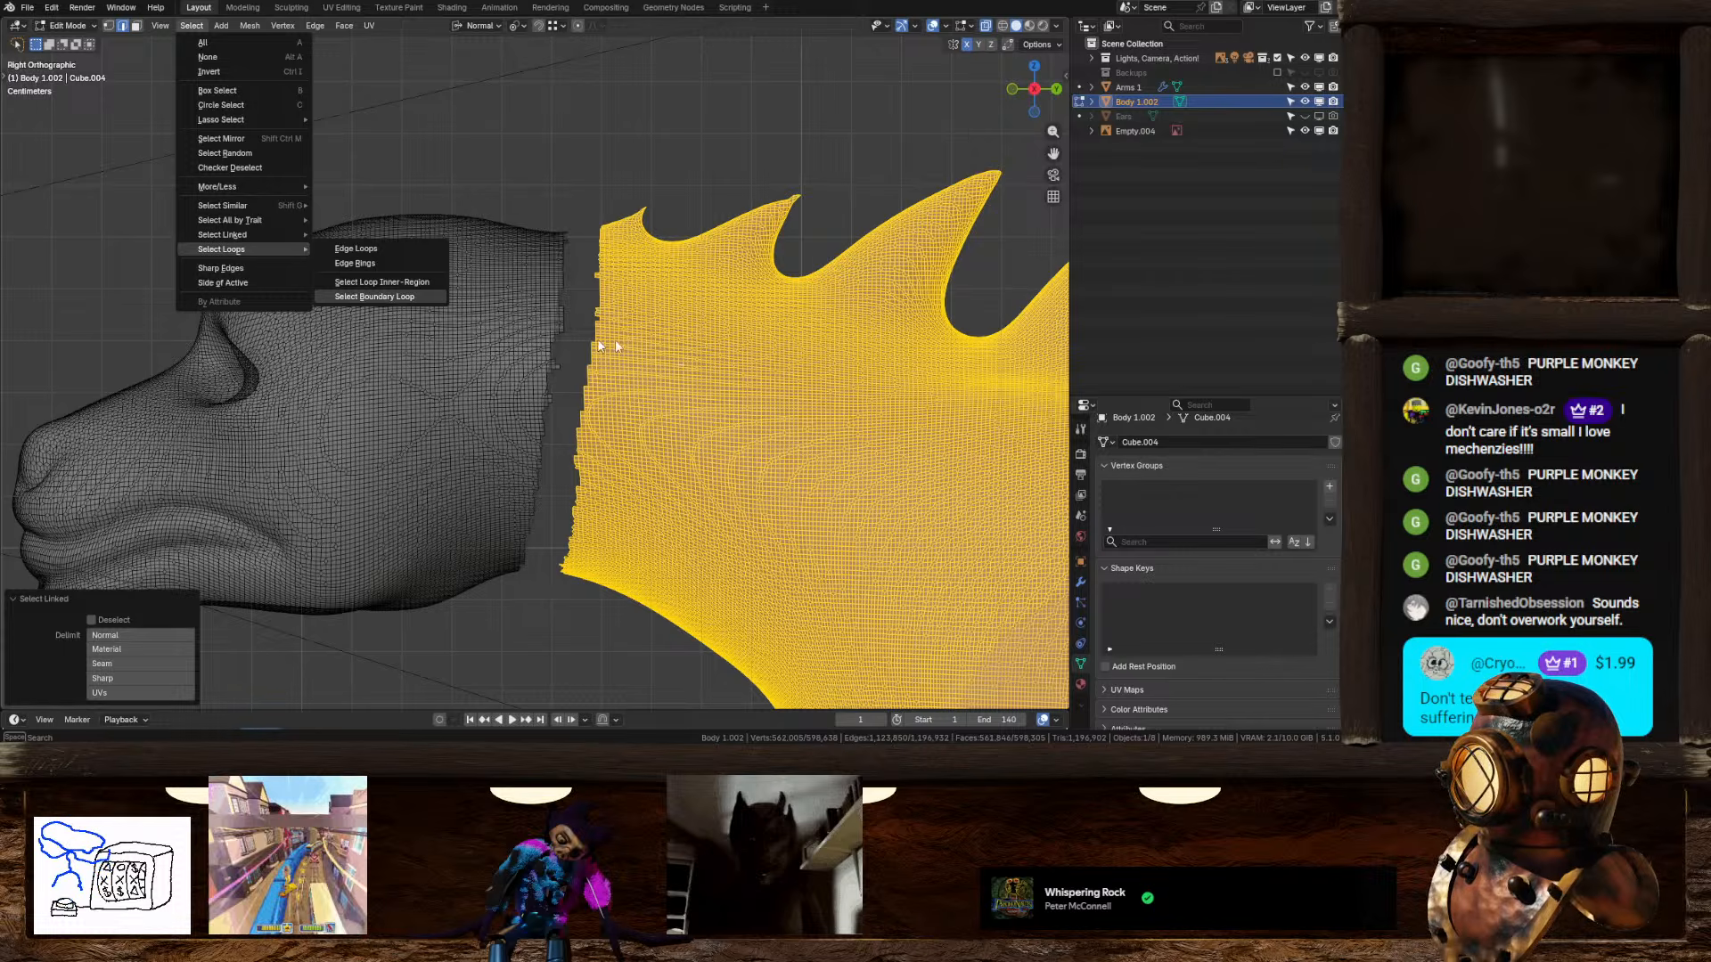
pyautogui.click(380, 299)
pyautogui.moveTo(668, 332); pyautogui.dragTo(562, 360, button='middle')
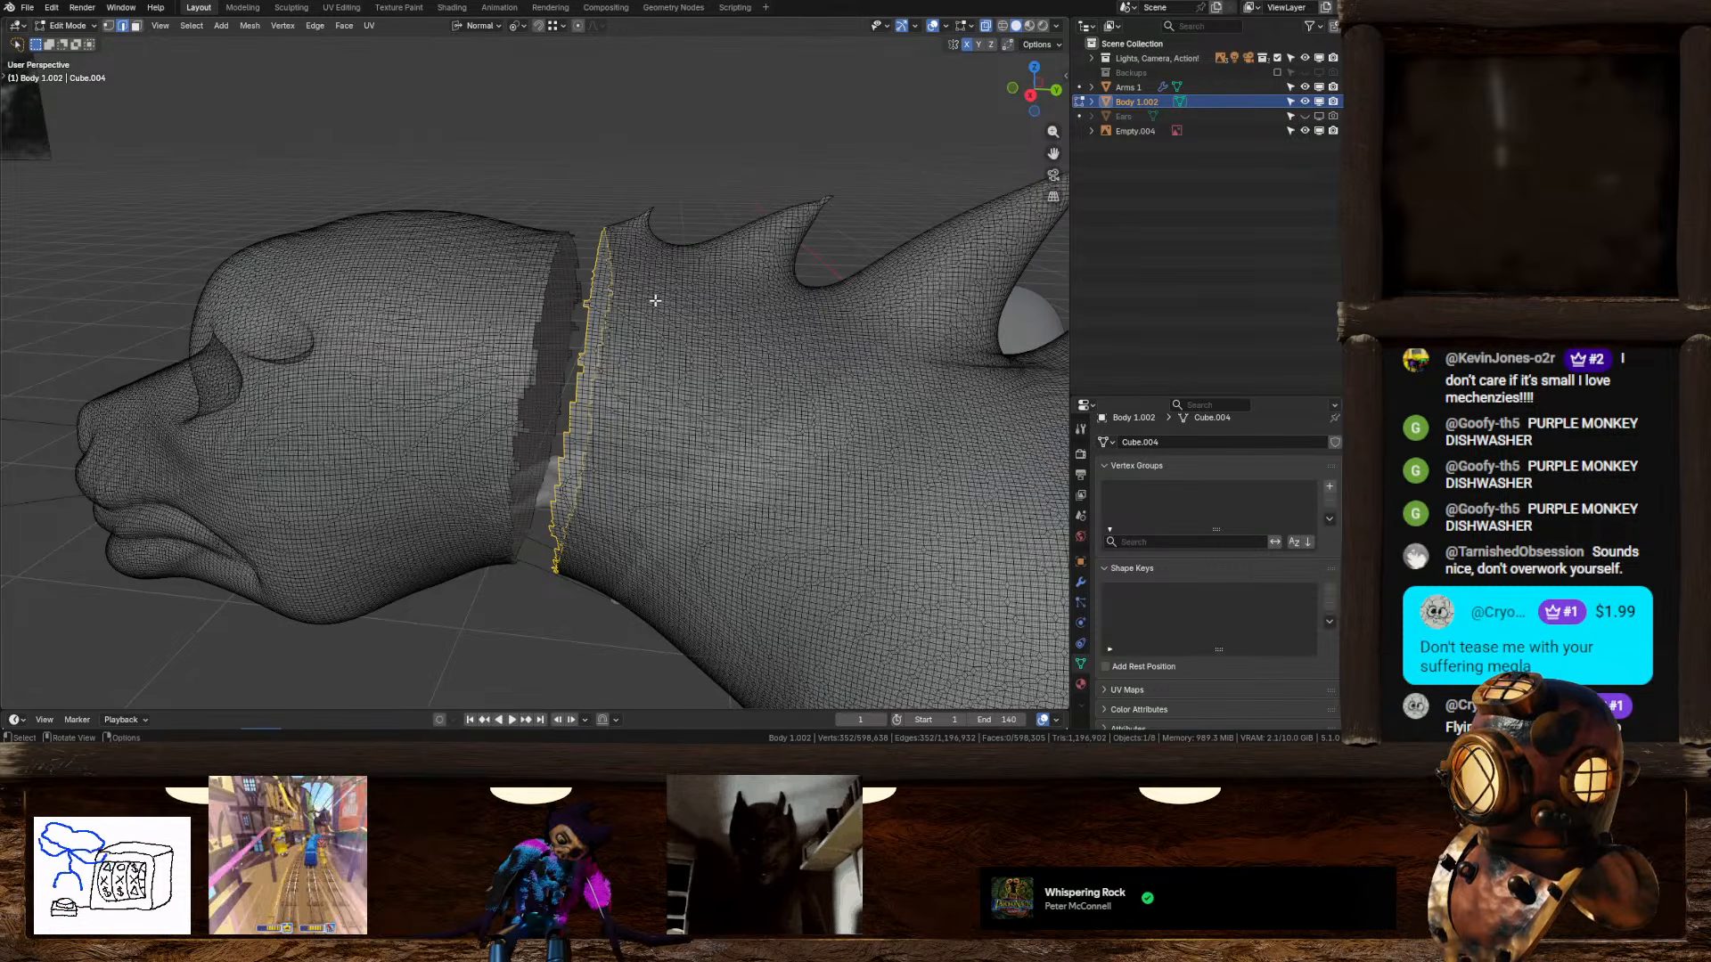
pyautogui.press('f')
# Step: Turn off X-ray in Object Mode and inspect the capped cuts between the head and neck from several angles
pyautogui.moveTo(655, 301); pyautogui.dragTo(553, 193, button='middle')
pyautogui.press('Tab')
pyautogui.moveTo(599, 254); pyautogui.dragTo(527, 308, button='middle')
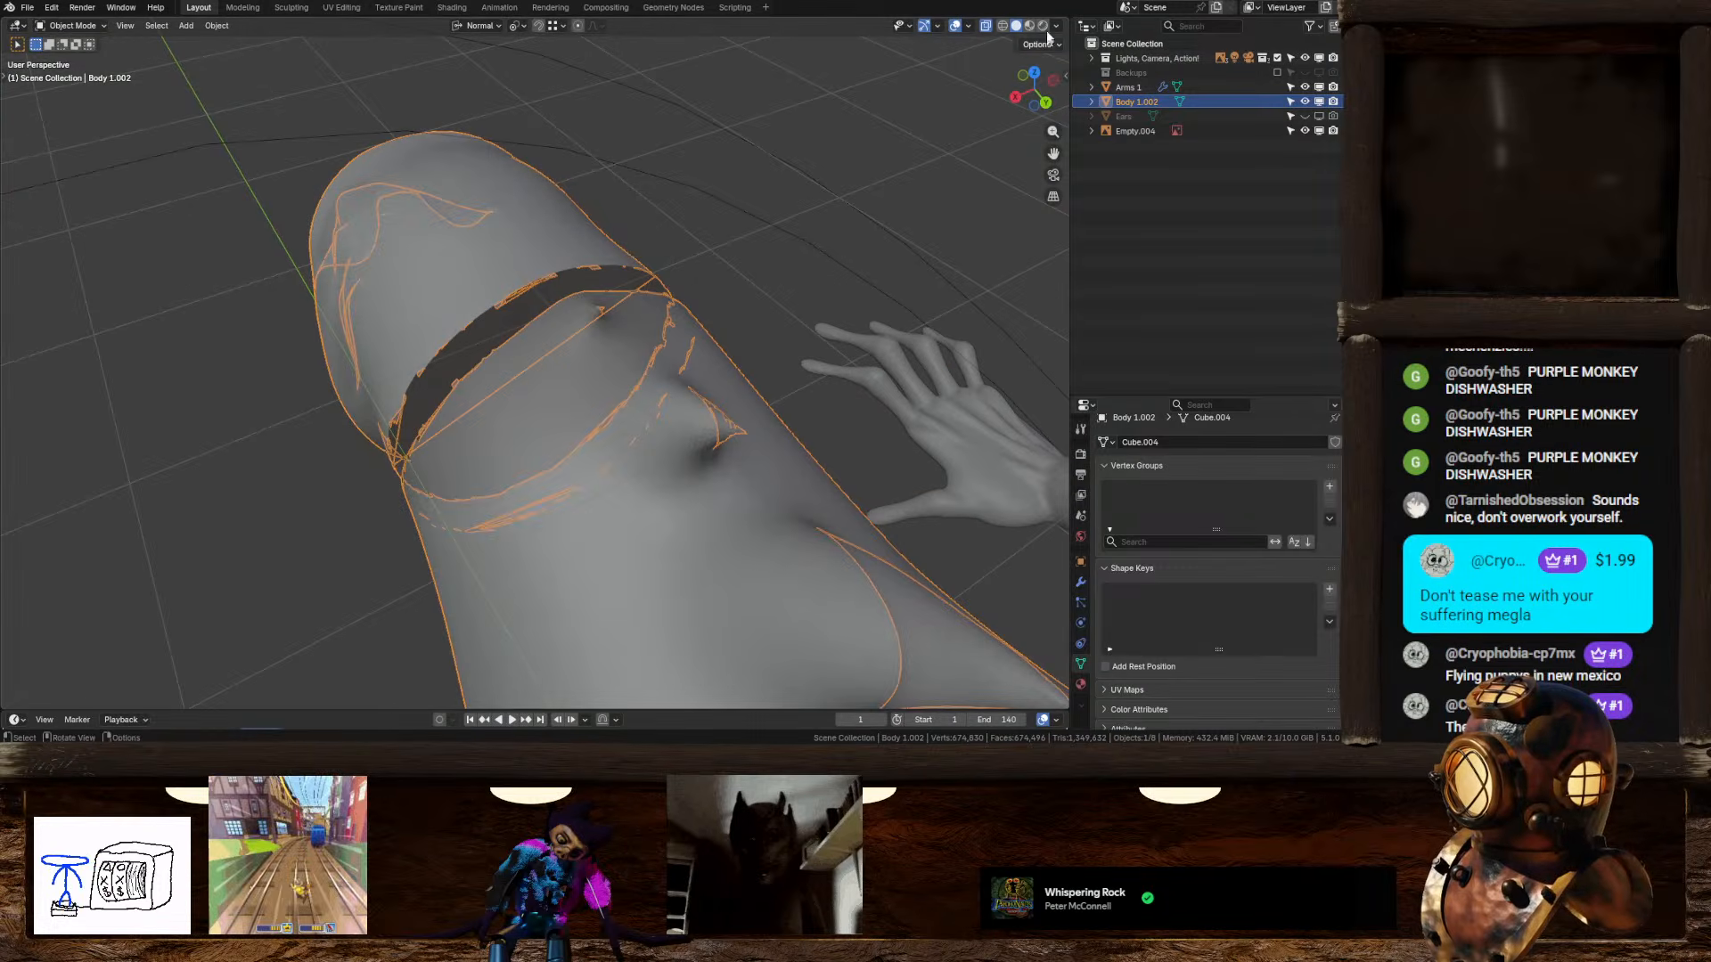
pyautogui.click(986, 28)
pyautogui.moveTo(655, 268); pyautogui.dragTo(605, 306, button='middle')
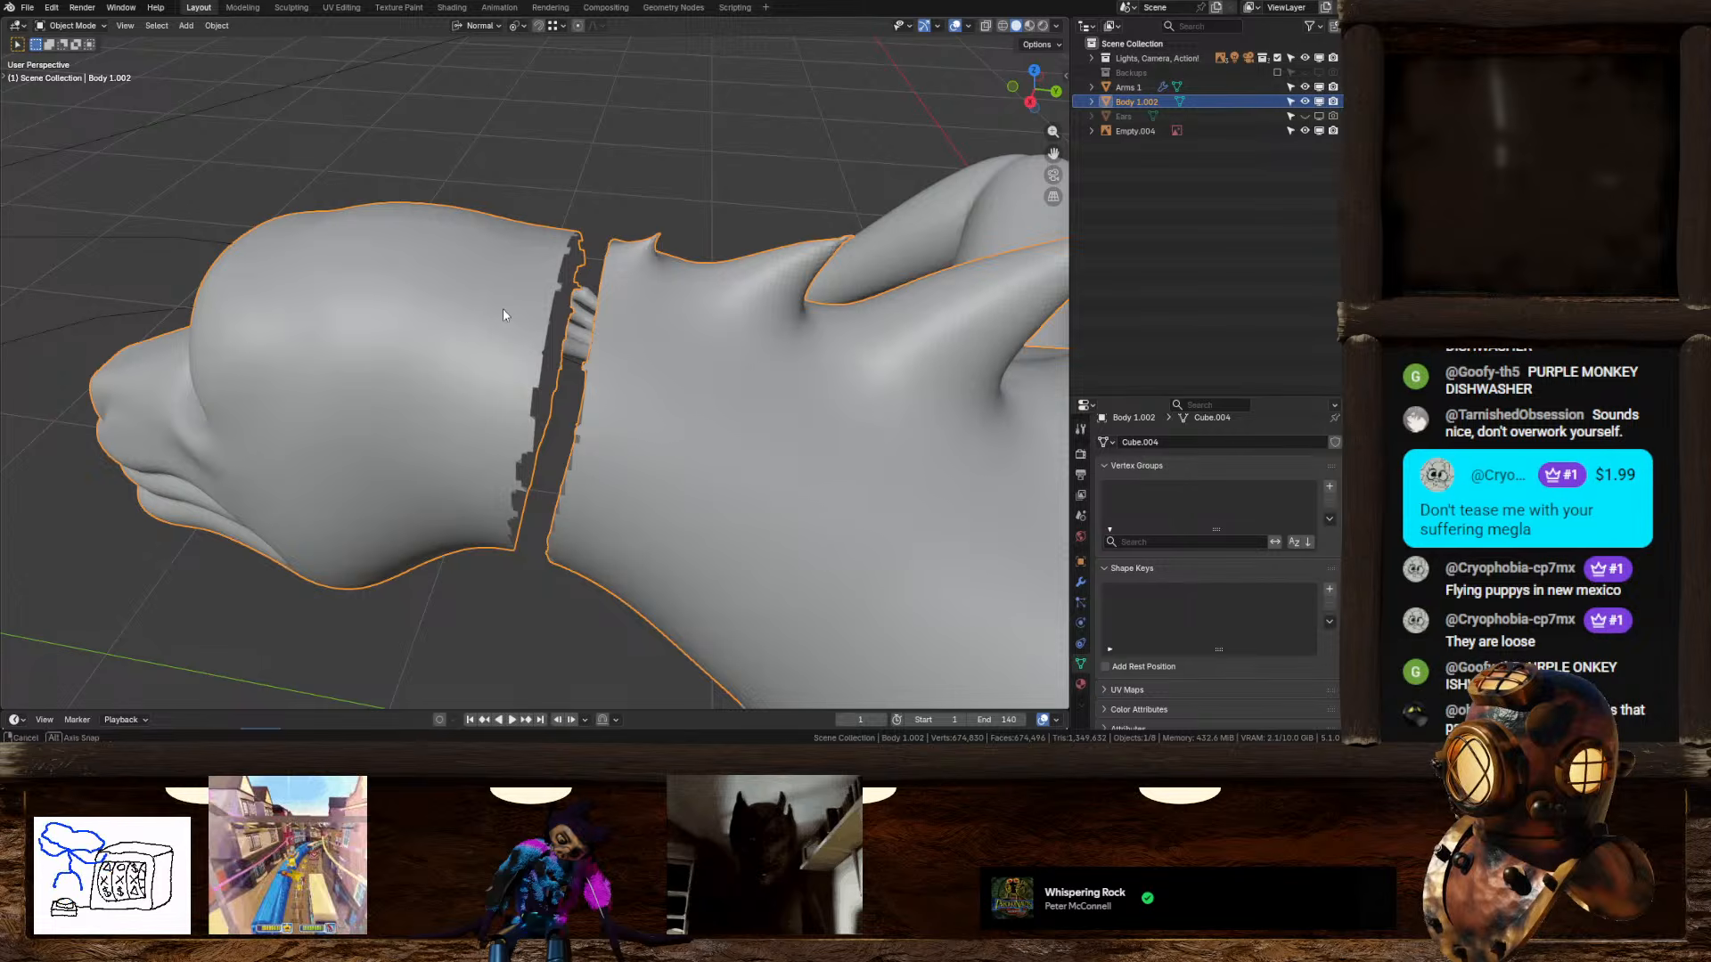
pyautogui.moveTo(503, 309); pyautogui.dragTo(559, 303, button='middle')
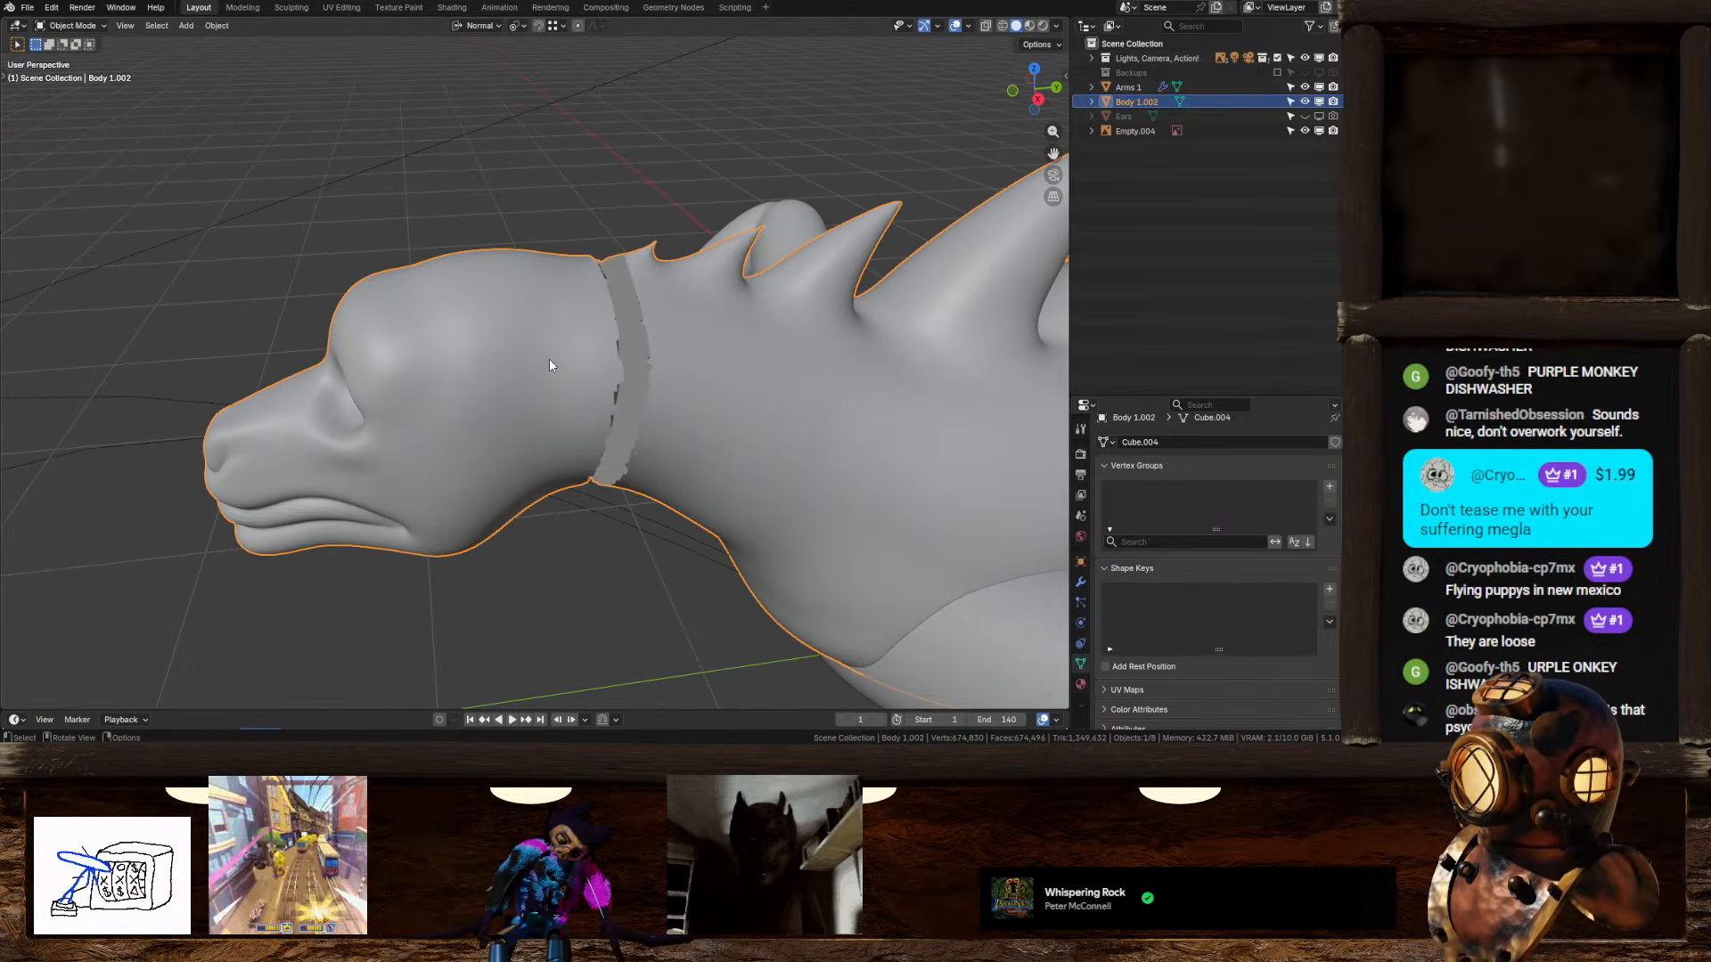
# Step: Select the linked head geometry in Edit Mode, separate it into its own object, and make it the active object in Object Mode
pyautogui.press('Tab')
pyautogui.click(475, 344)
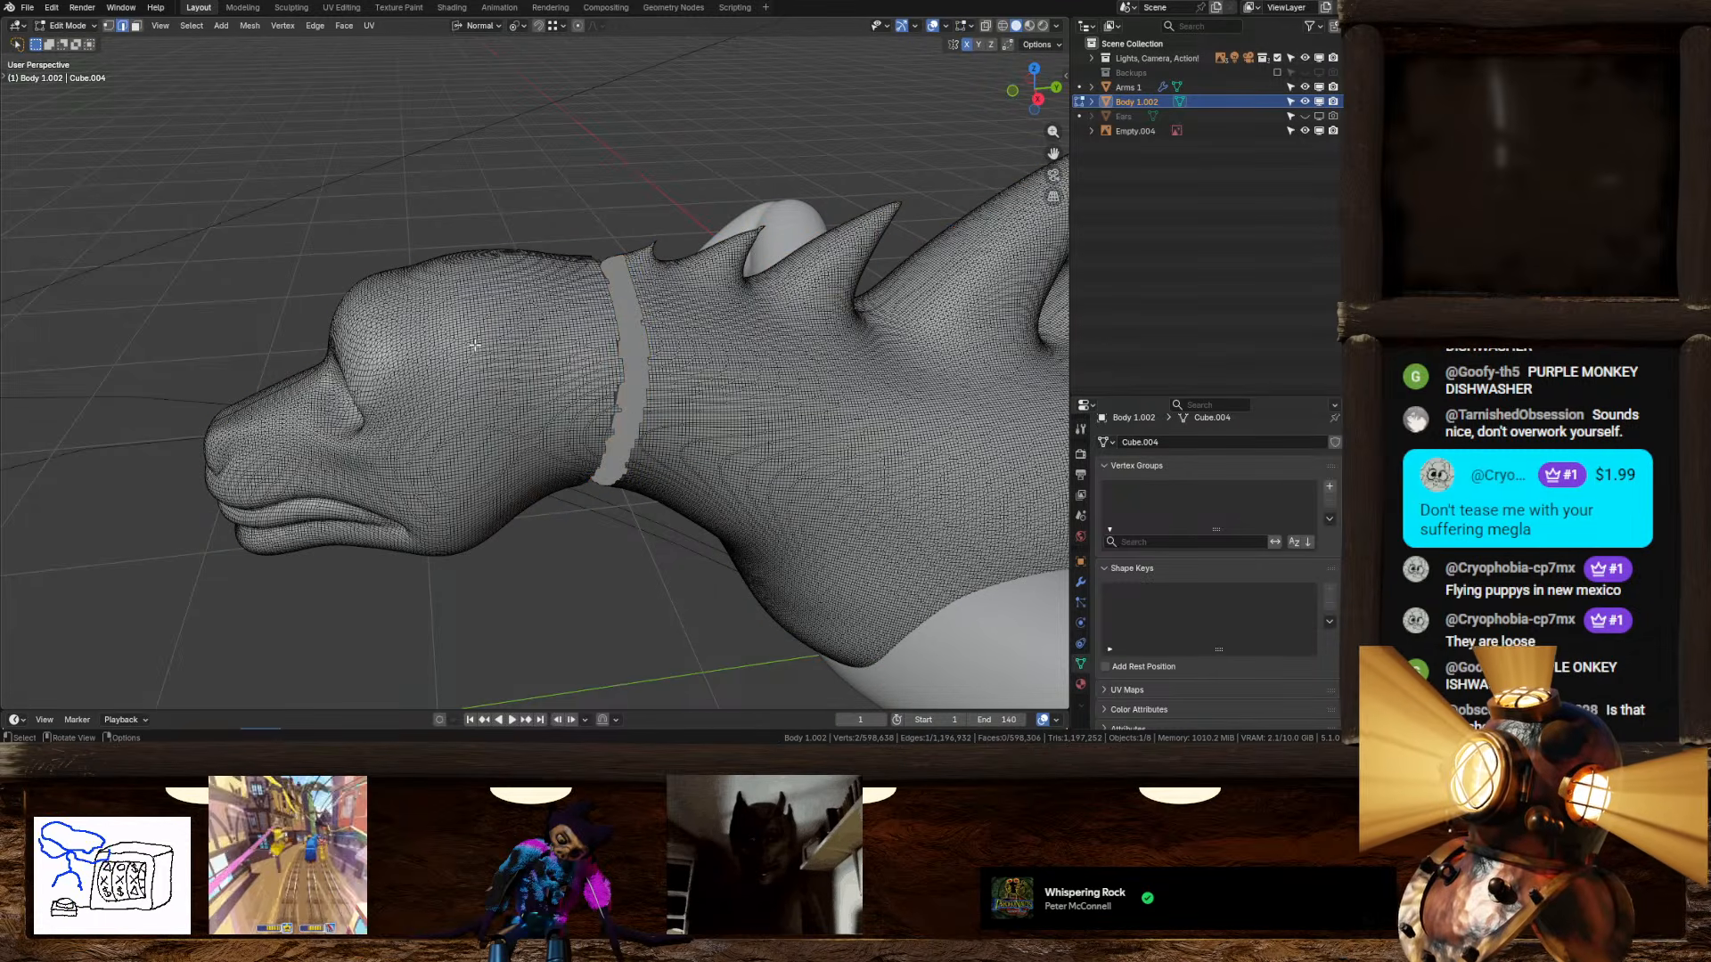
pyautogui.press('l')
pyautogui.moveTo(475, 344); pyautogui.dragTo(463, 276, button='middle')
pyautogui.hotkey('ctrl', 'e')
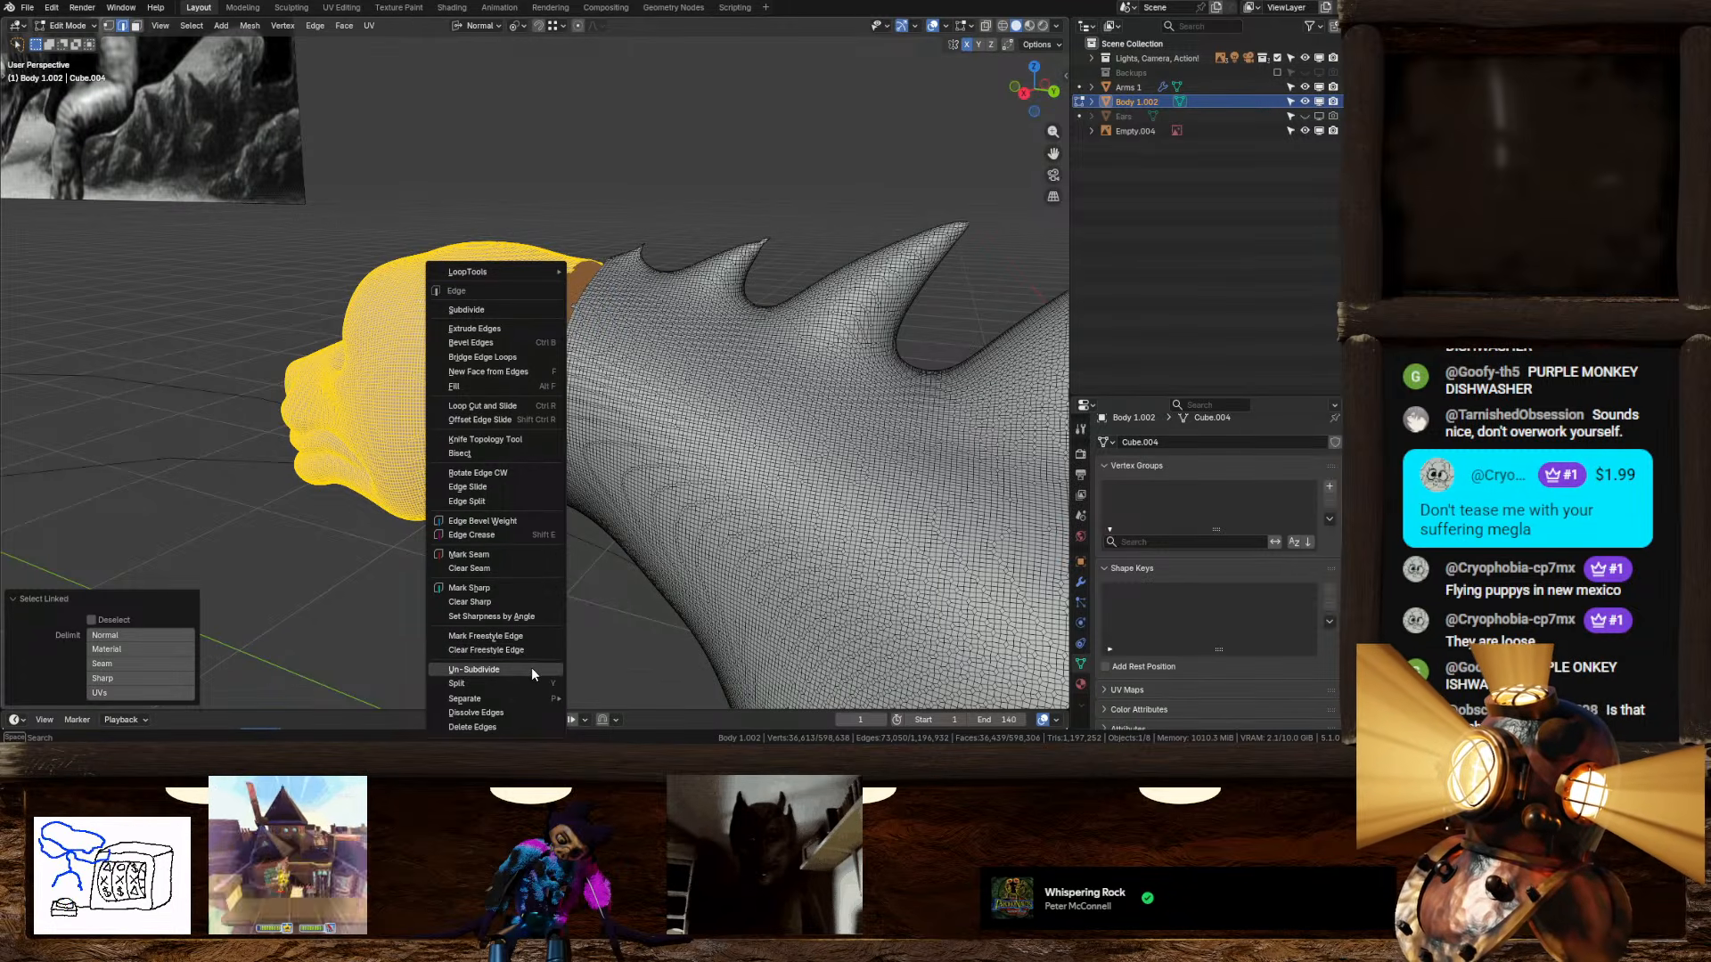
pyautogui.moveTo(499, 699)
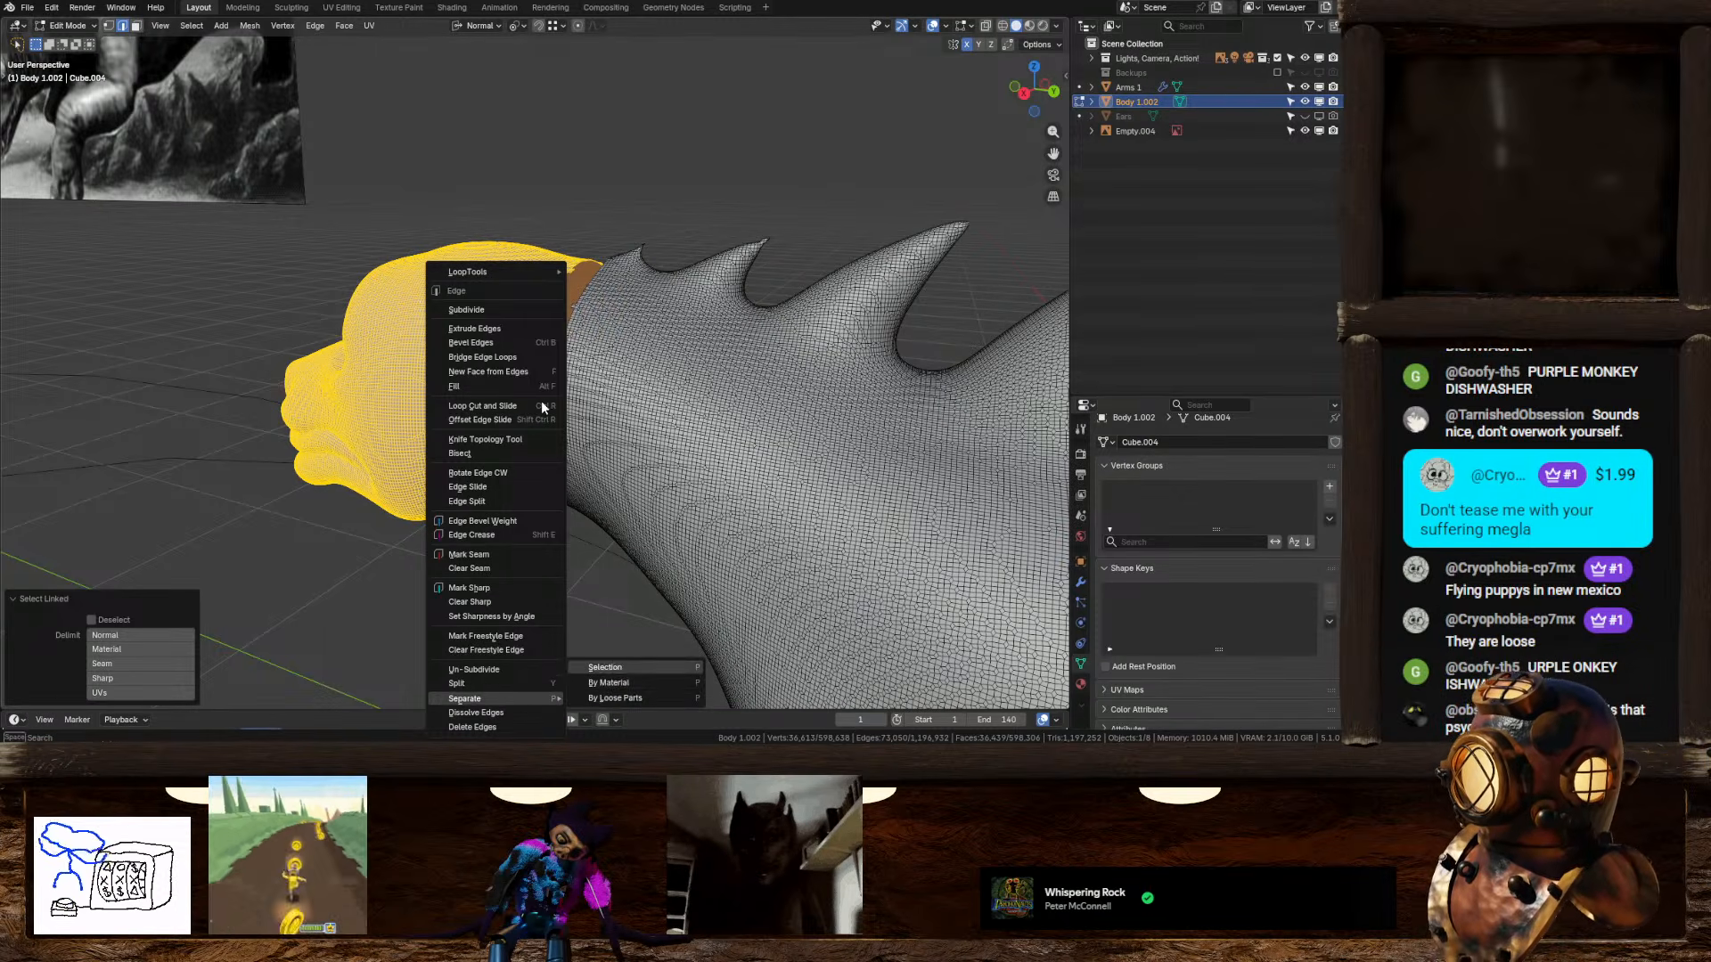
pyautogui.press('Tab')
pyautogui.click(470, 358)
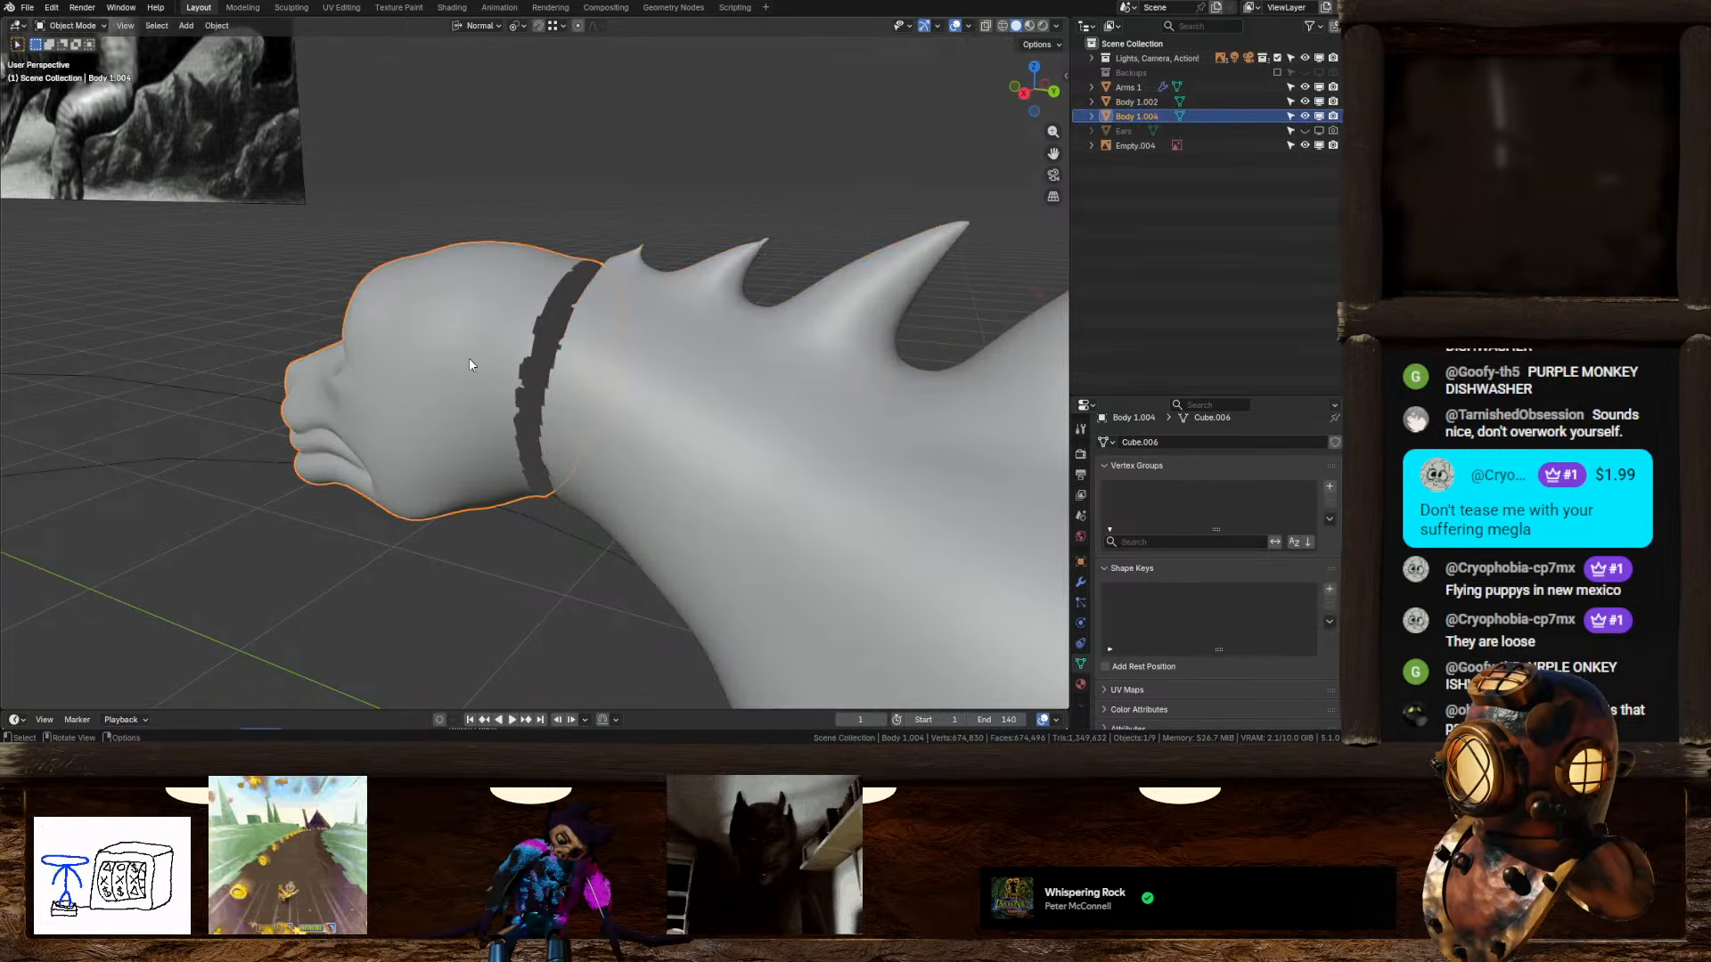
pyautogui.moveTo(469, 359); pyautogui.dragTo(504, 346, button='middle')
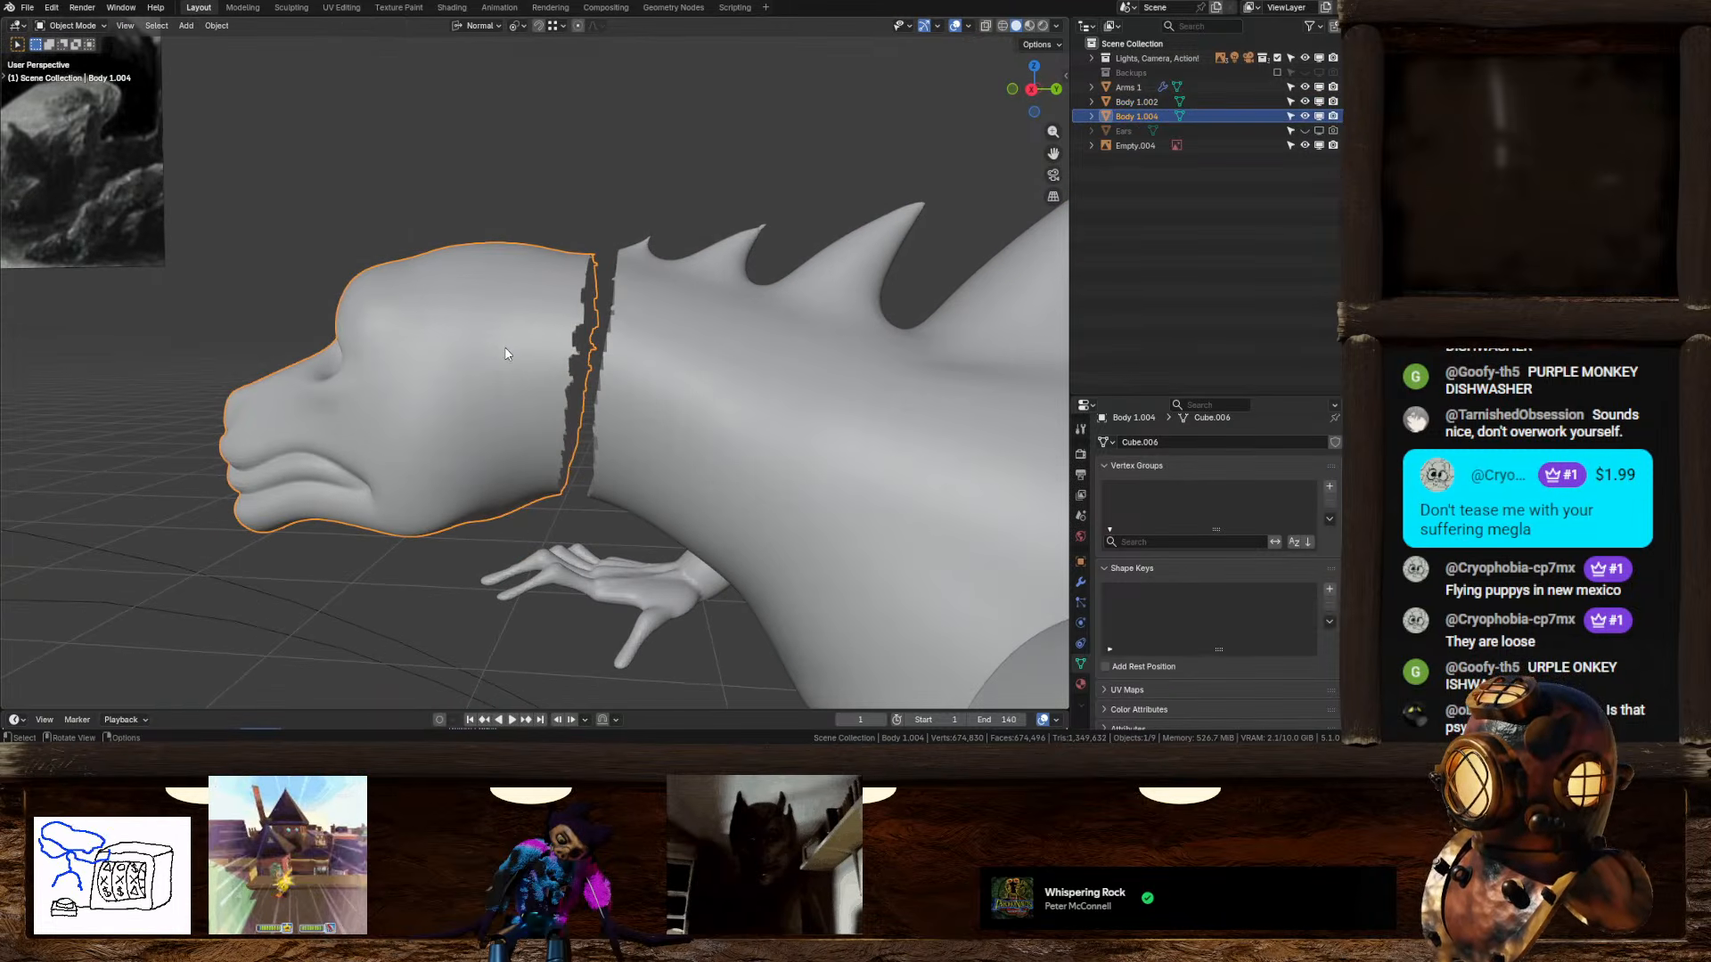
pyautogui.moveTo(657, 344); pyautogui.dragTo(351, 322, button='middle')
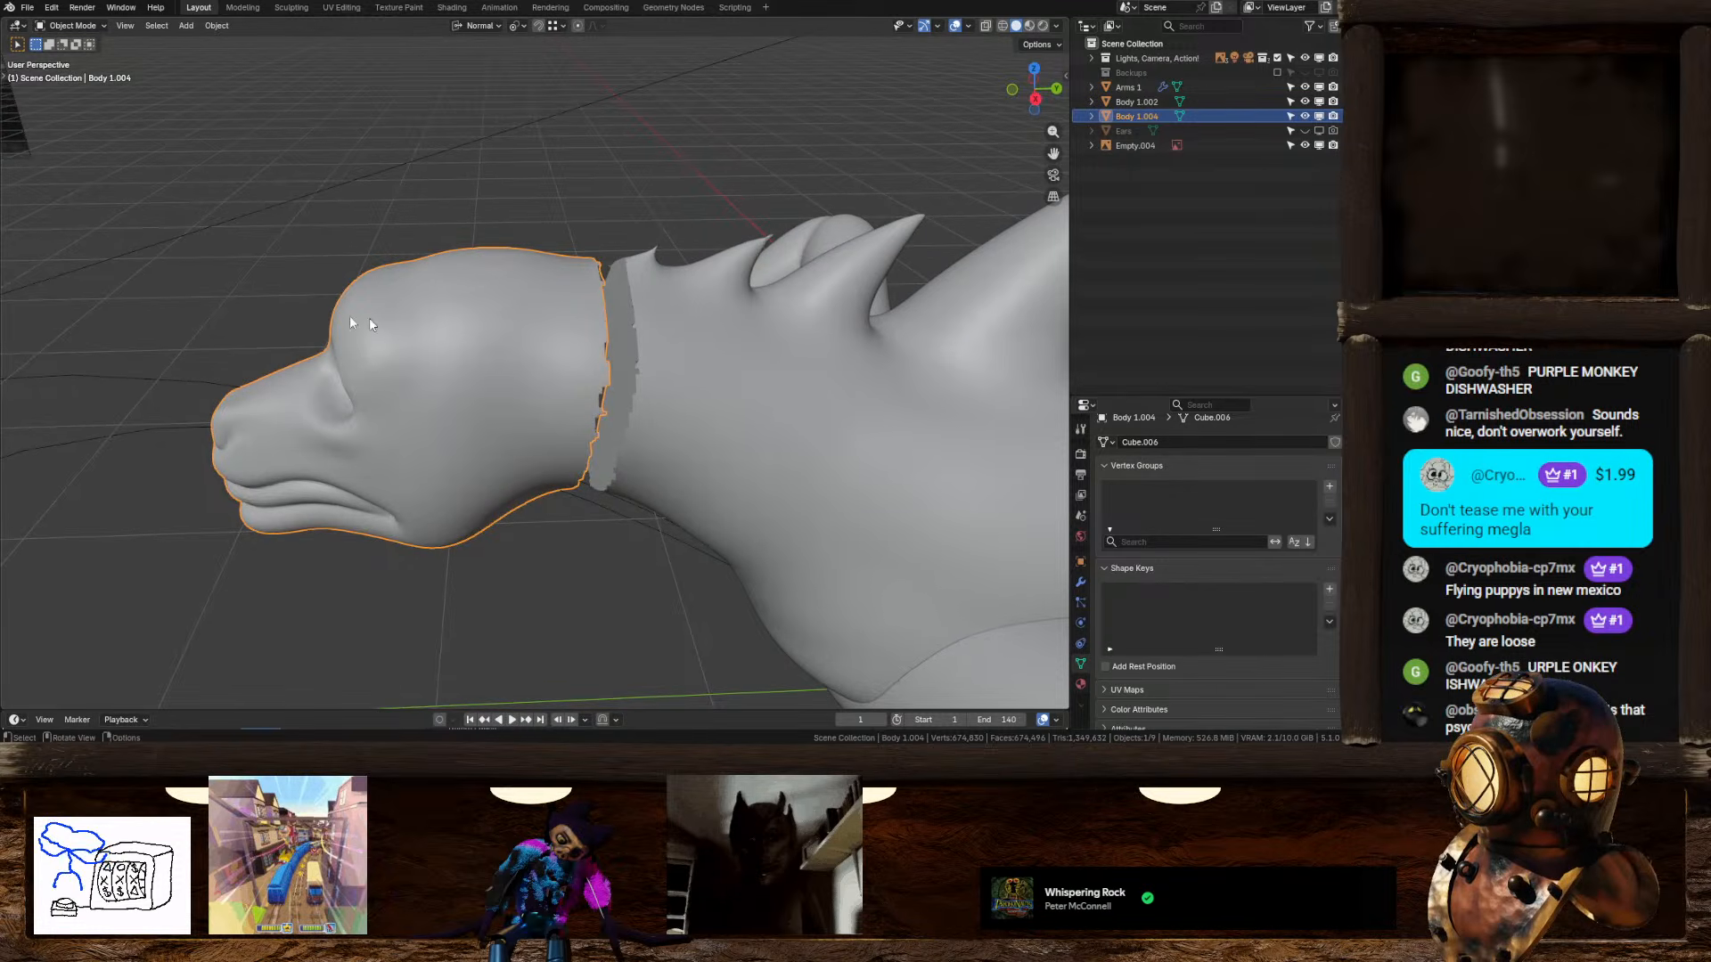
# Step: Bring the separated head into the Sculpting workspace and voxel-remesh it
pyautogui.click(291, 8)
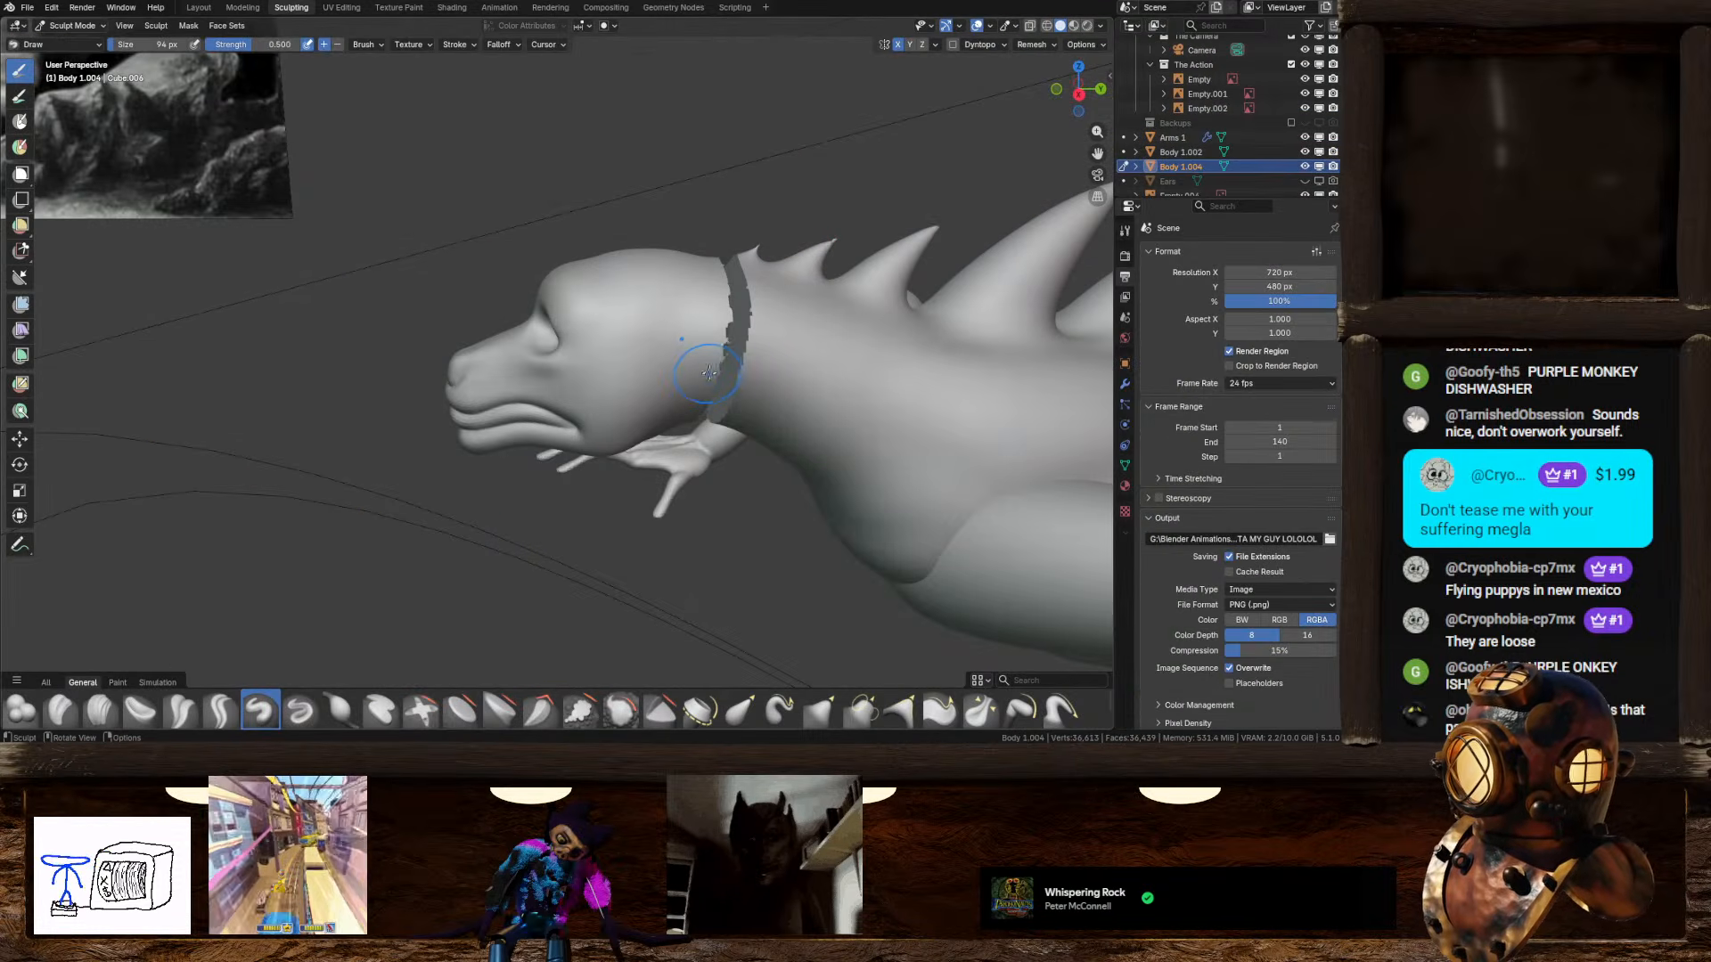
pyautogui.moveTo(708, 373); pyautogui.dragTo(668, 367, button='middle')
pyautogui.hotkey('ctrl', 'r')
pyautogui.moveTo(686, 343)
pyautogui.mouseDown()
pyautogui.moveTo(690, 299)
pyautogui.moveTo(677, 454)
pyautogui.mouseUp()
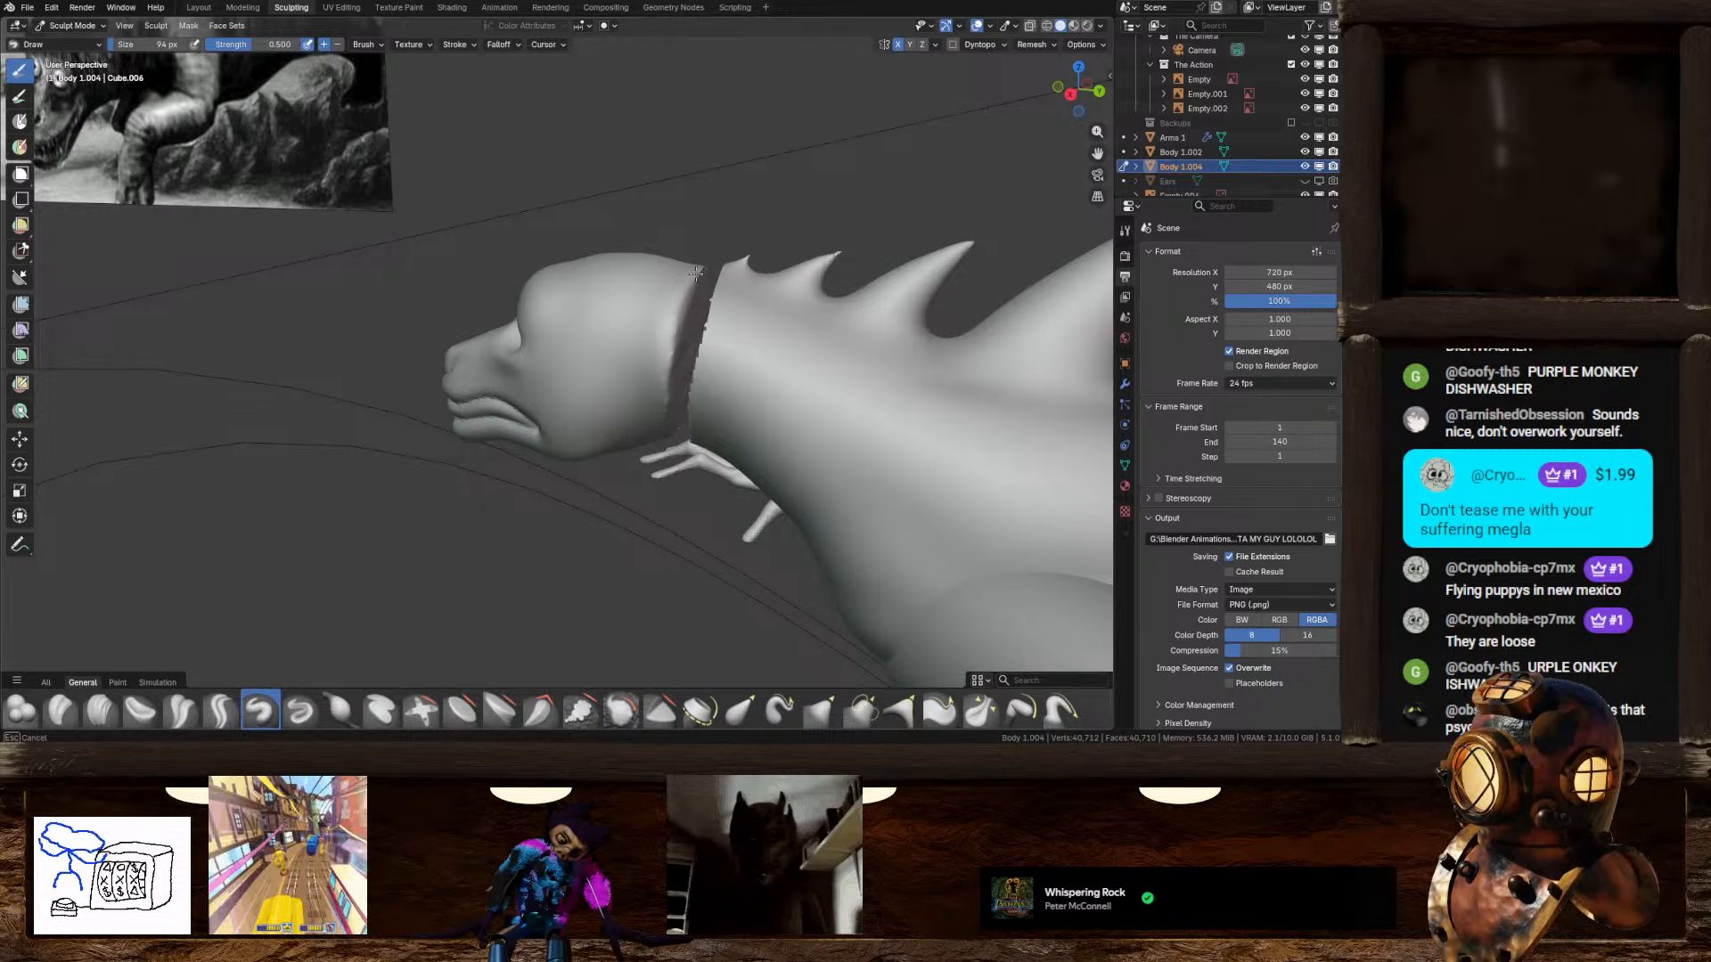
# Step: Try remeshing the head with a 0.002 m voxel size and test Draw strokes around the nostril
pyautogui.moveTo(695, 273); pyautogui.dragTo(689, 377, button='middle')
pyautogui.press('r')
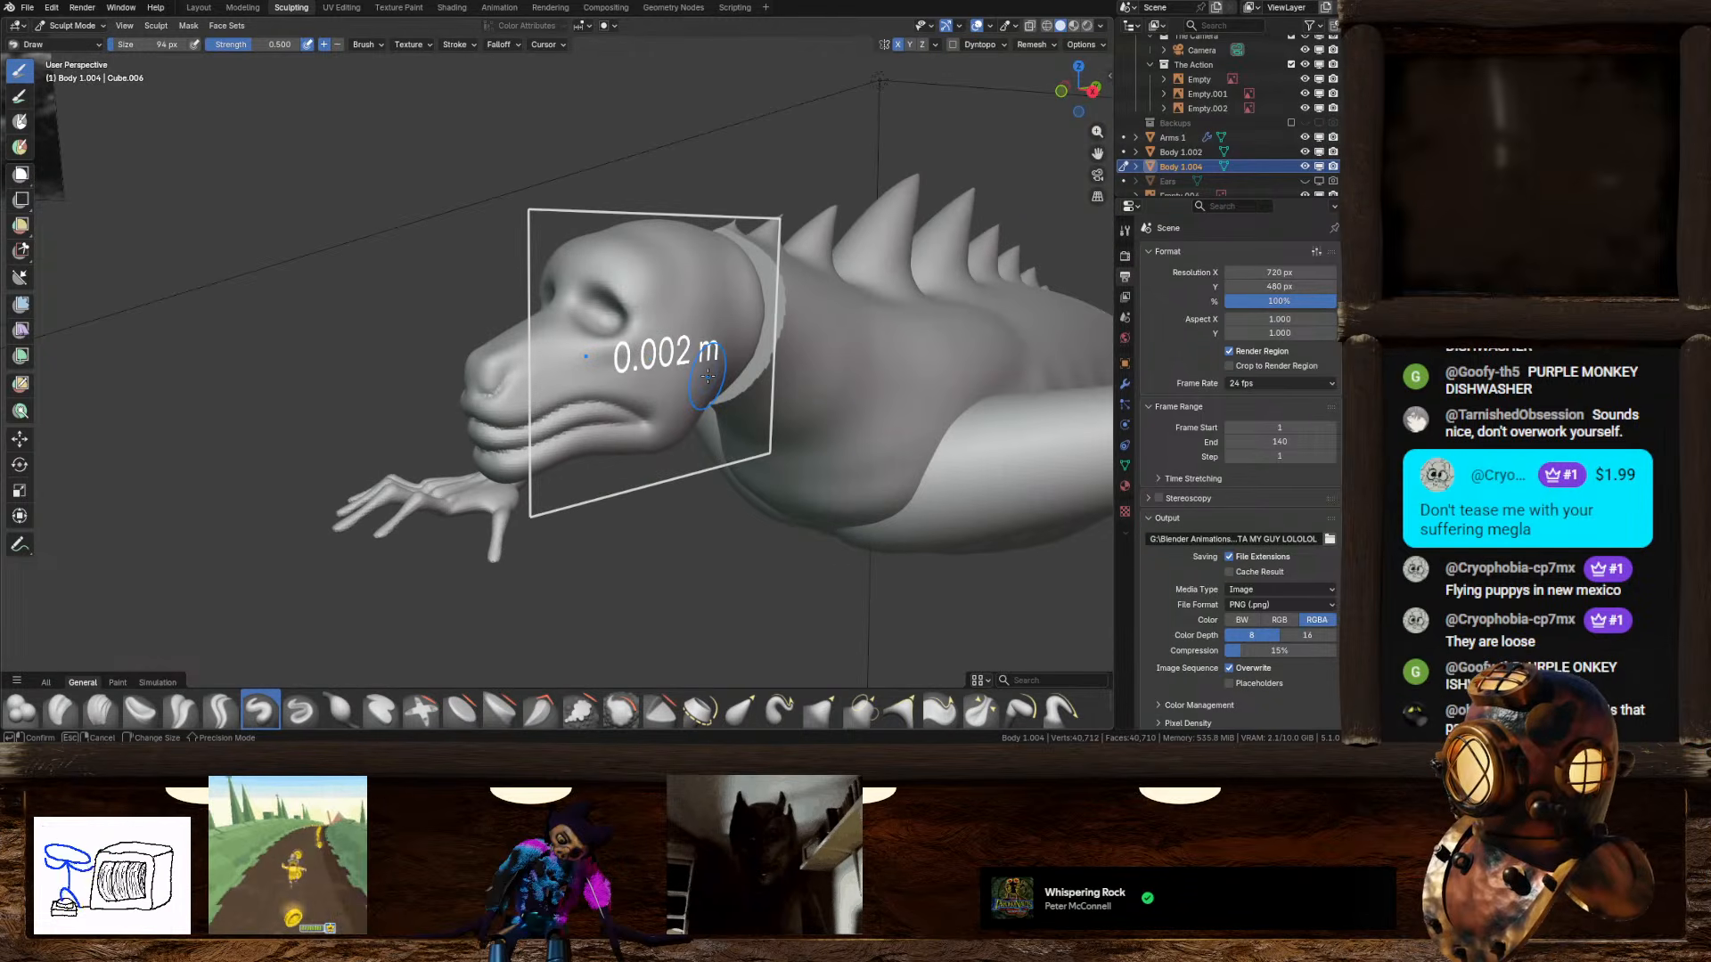
pyautogui.click(717, 368)
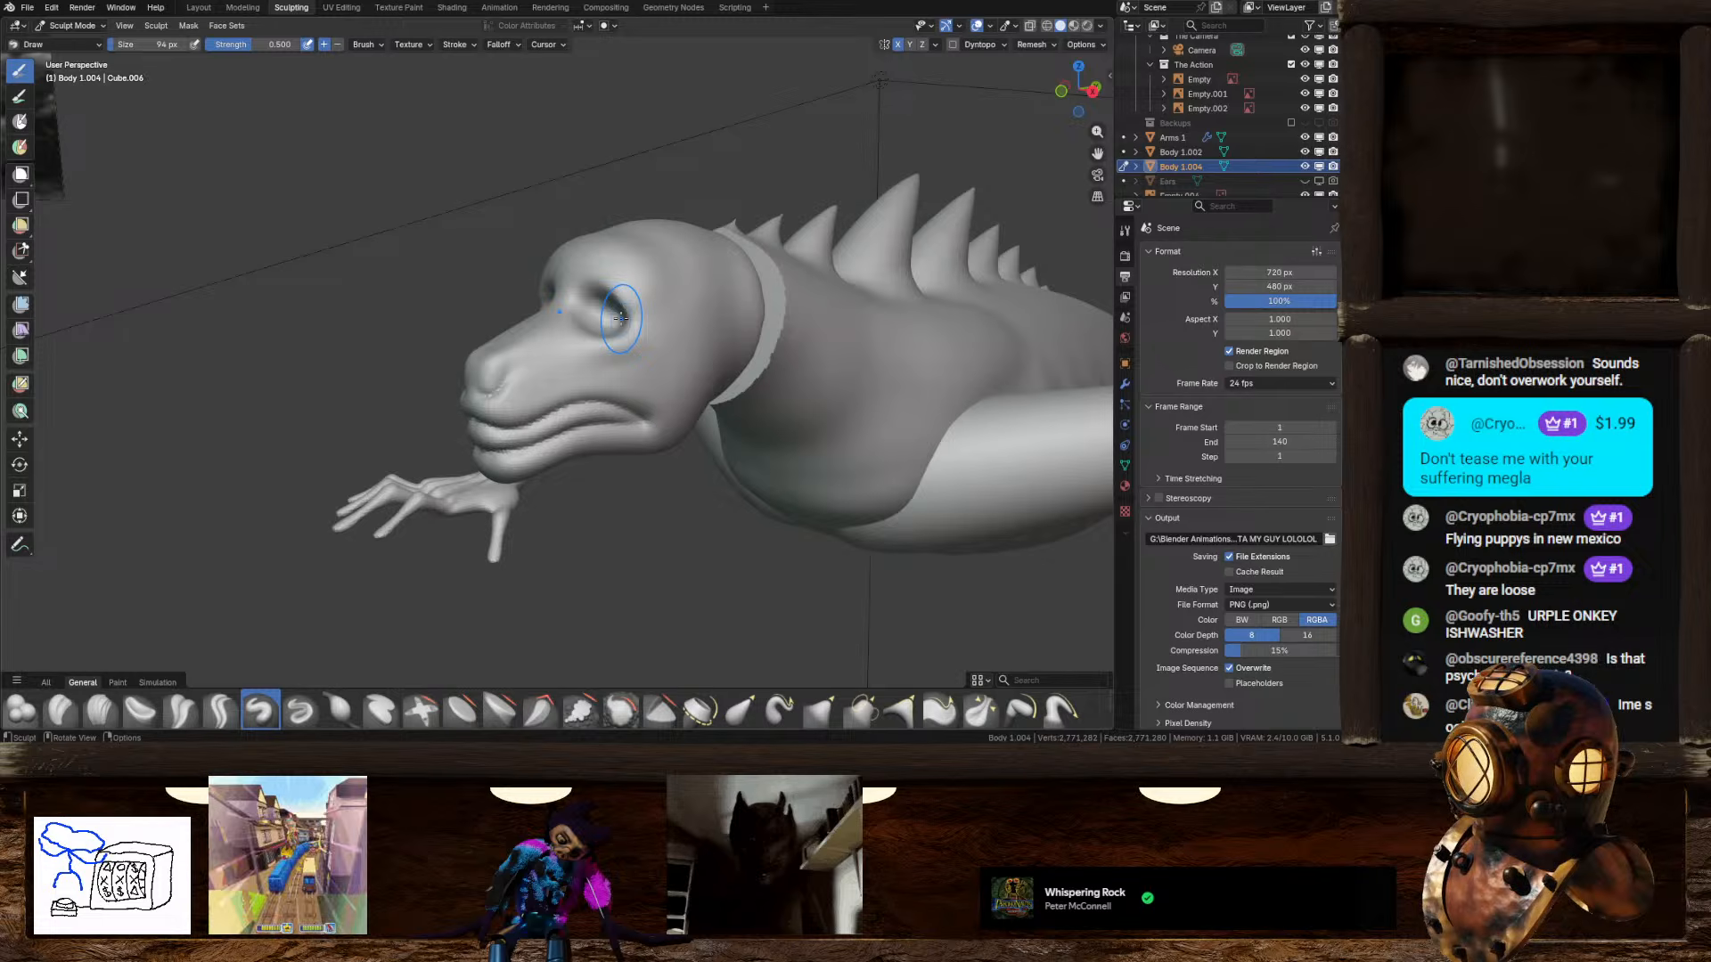
pyautogui.scroll(4, 622, 322)
pyautogui.moveTo(451, 401); pyautogui.dragTo(406, 358)
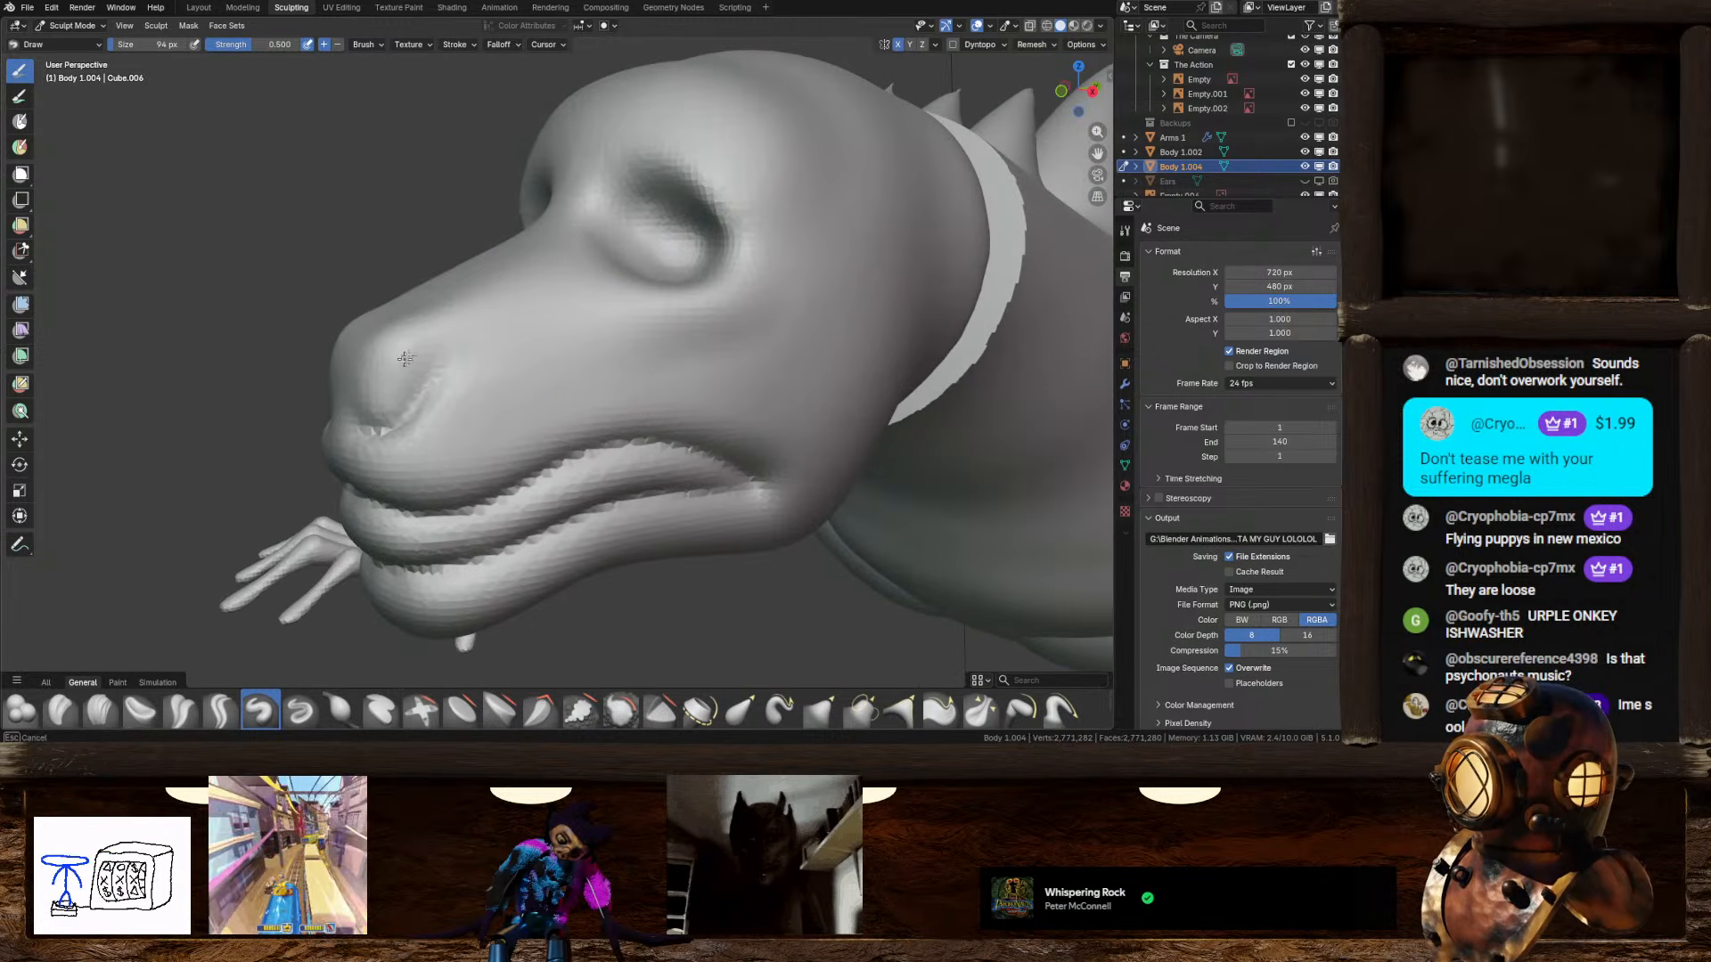
pyautogui.moveTo(344, 454); pyautogui.dragTo(412, 395)
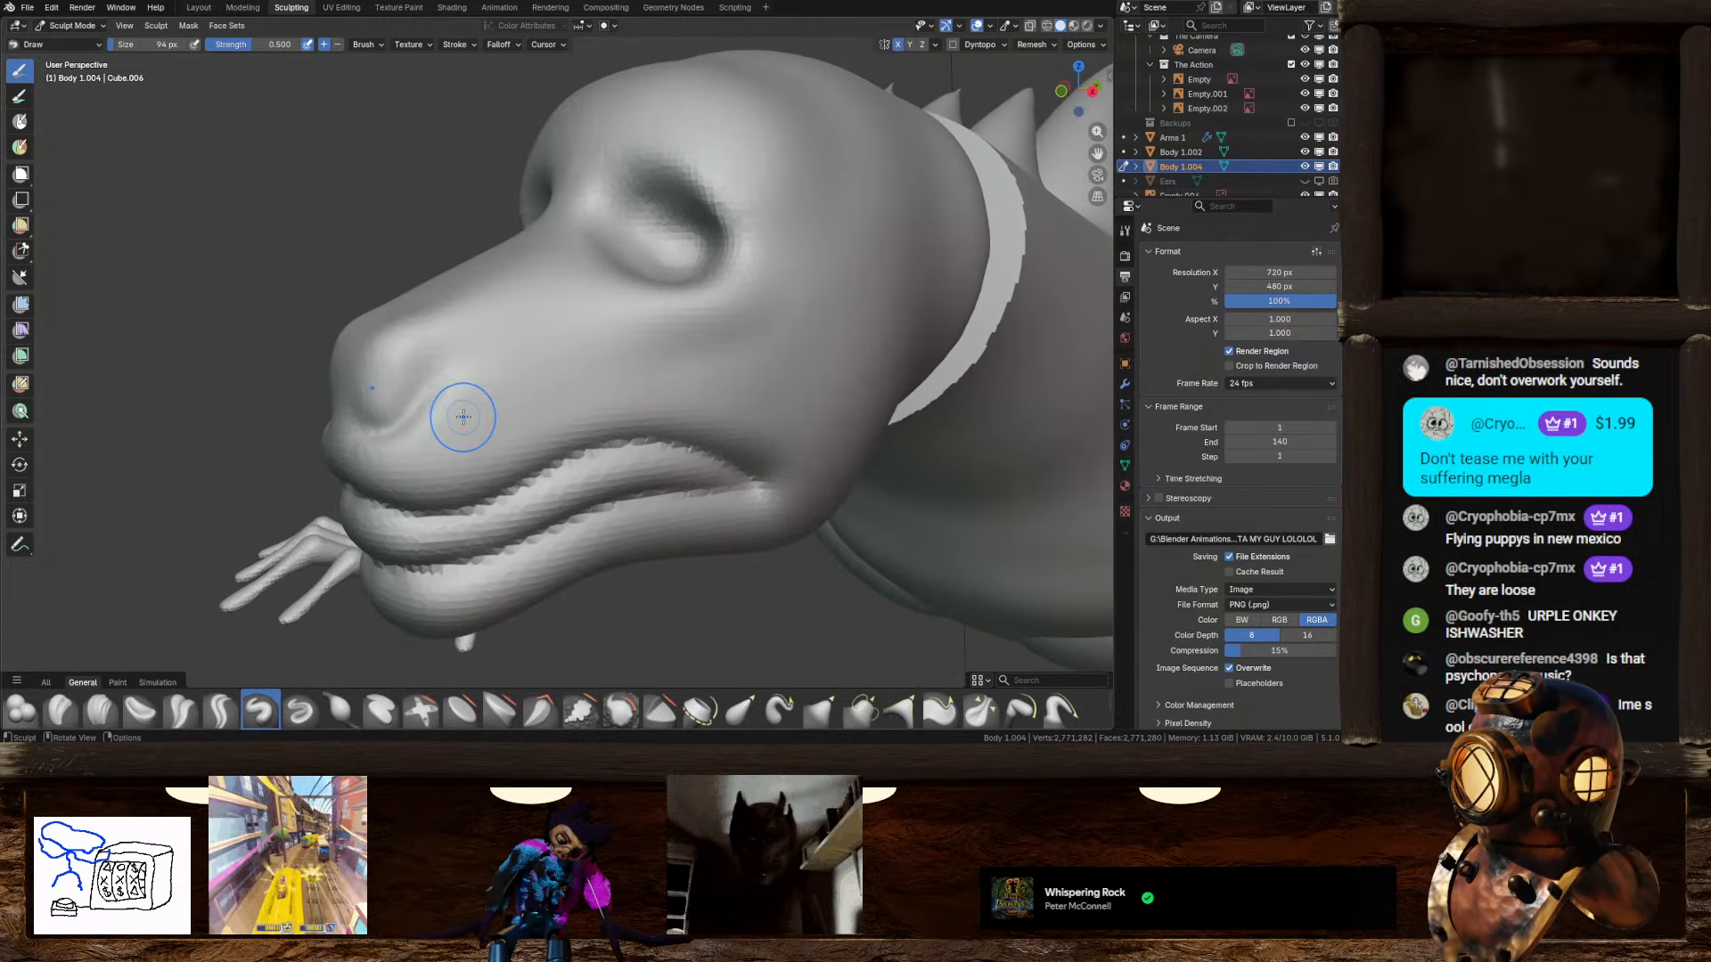
pyautogui.moveTo(458, 413); pyautogui.dragTo(544, 419, button='middle')
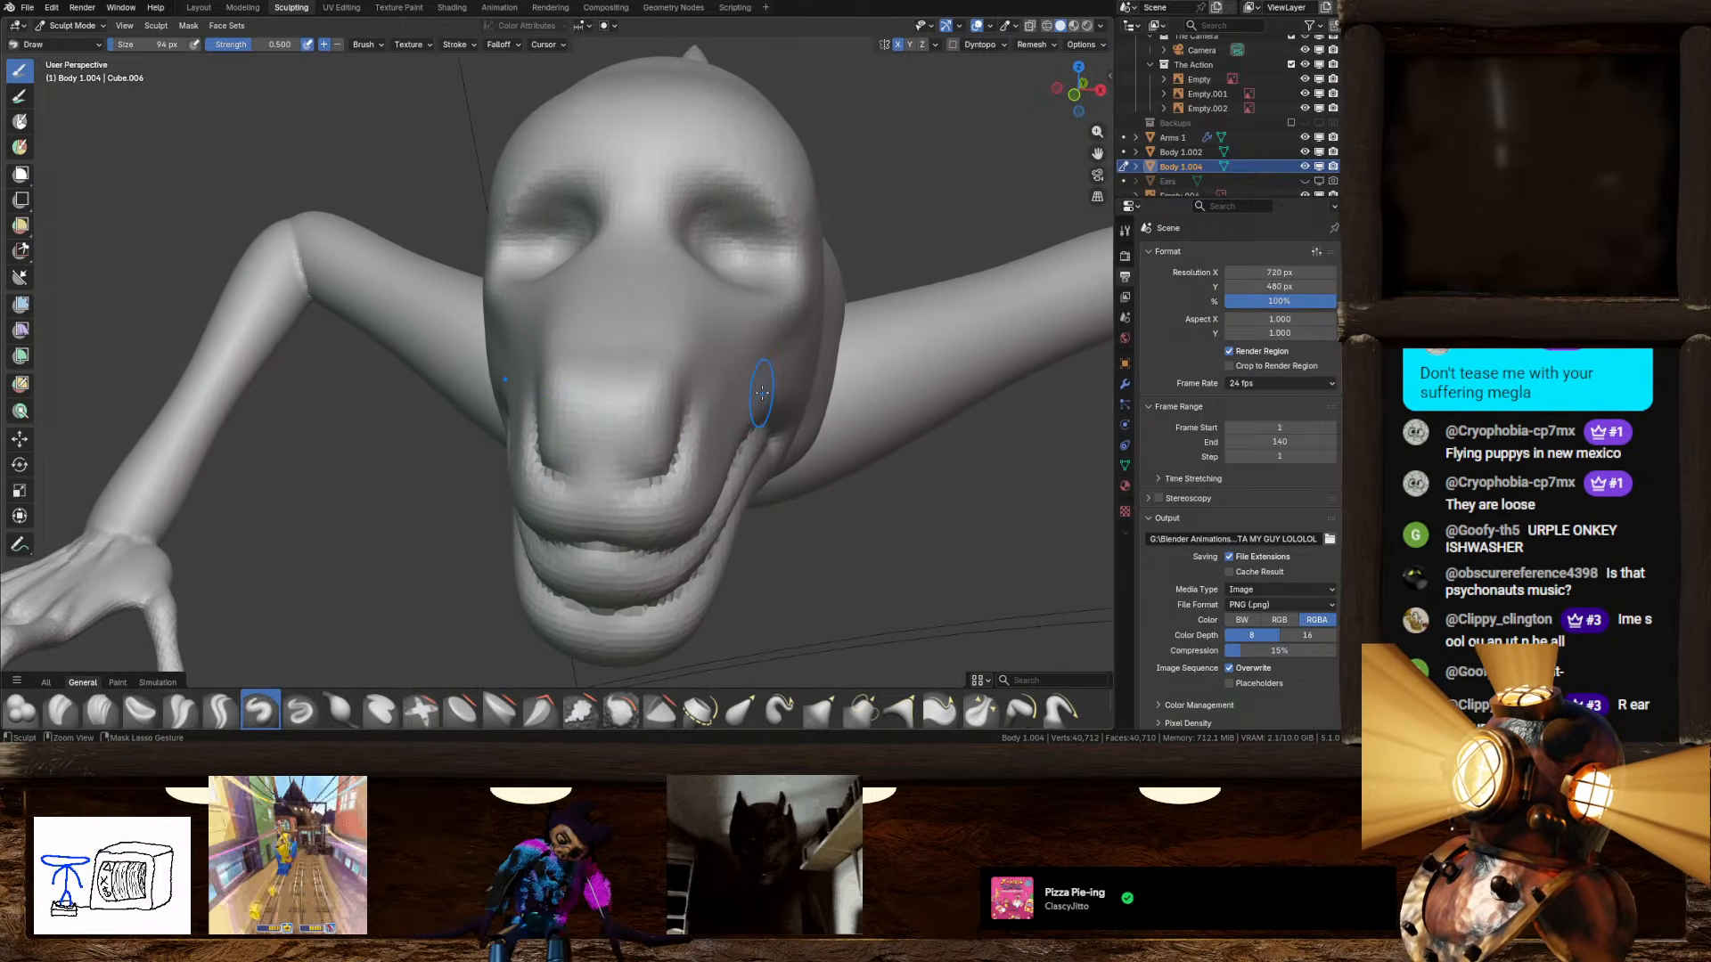
# Step: Adjust the head's voxel size, using a close side view of the eye socket, and remesh the head at higher resolution
pyautogui.moveTo(756, 383)
pyautogui.mouseDown(button='middle')
pyautogui.moveTo(695, 374)
pyautogui.moveTo(811, 375)
pyautogui.mouseUp(button='middle')
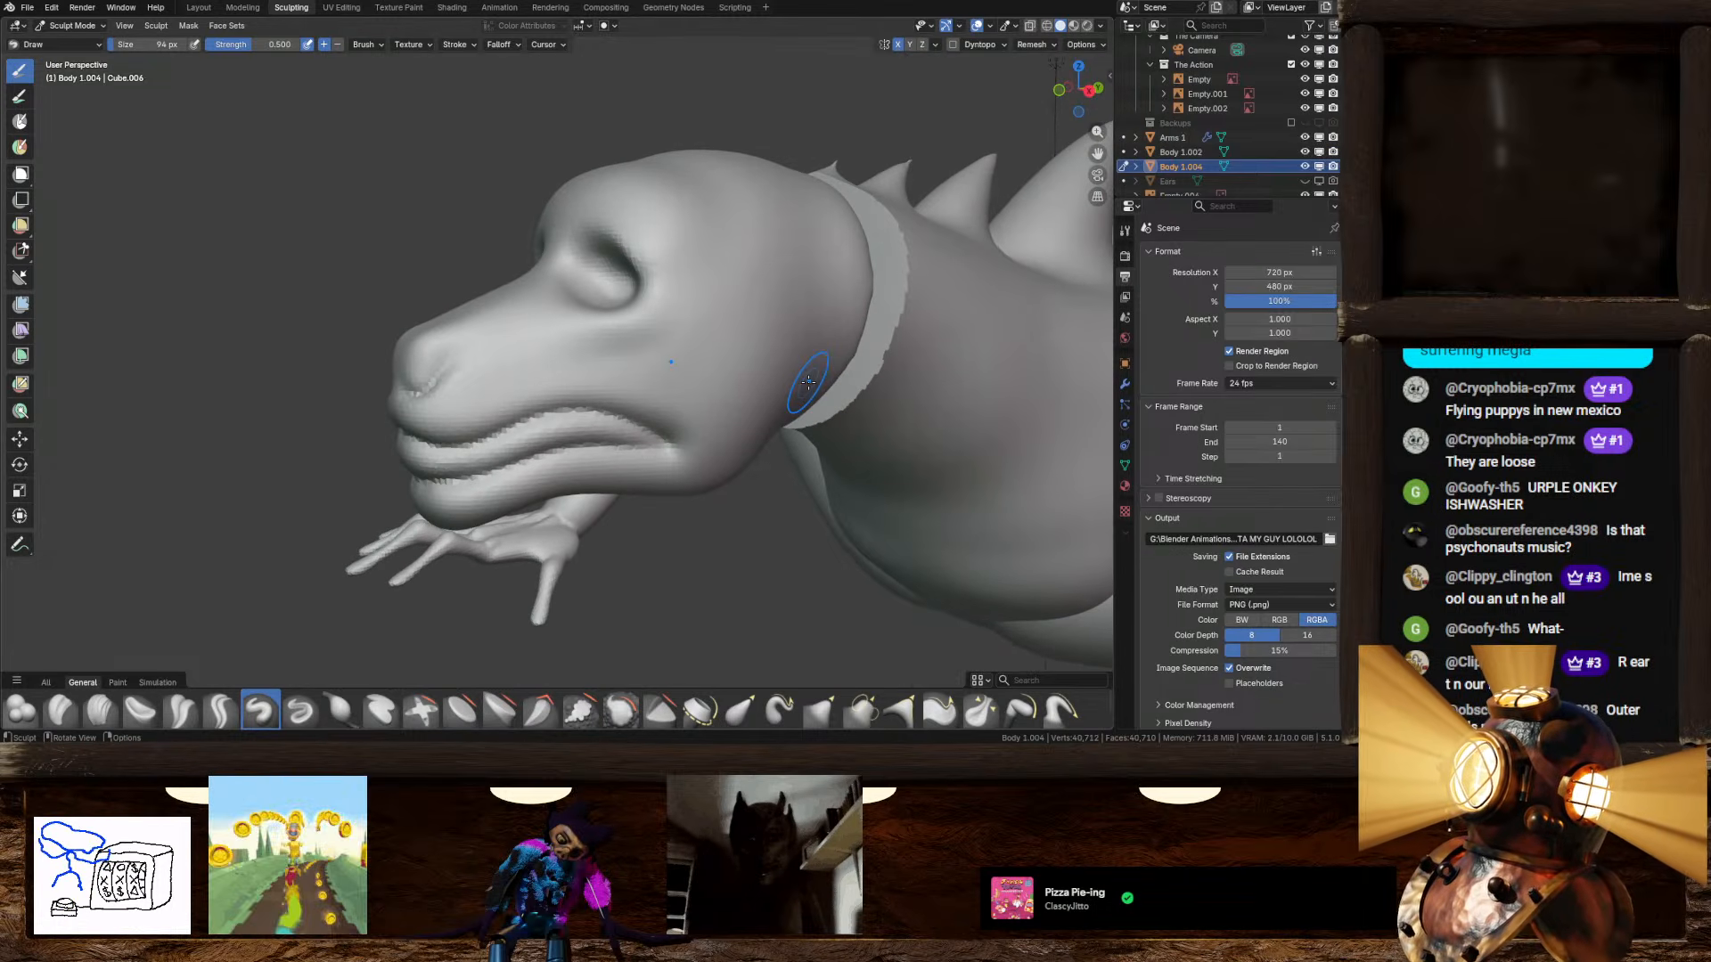
pyautogui.moveTo(783, 373); pyautogui.dragTo(752, 374, button='middle')
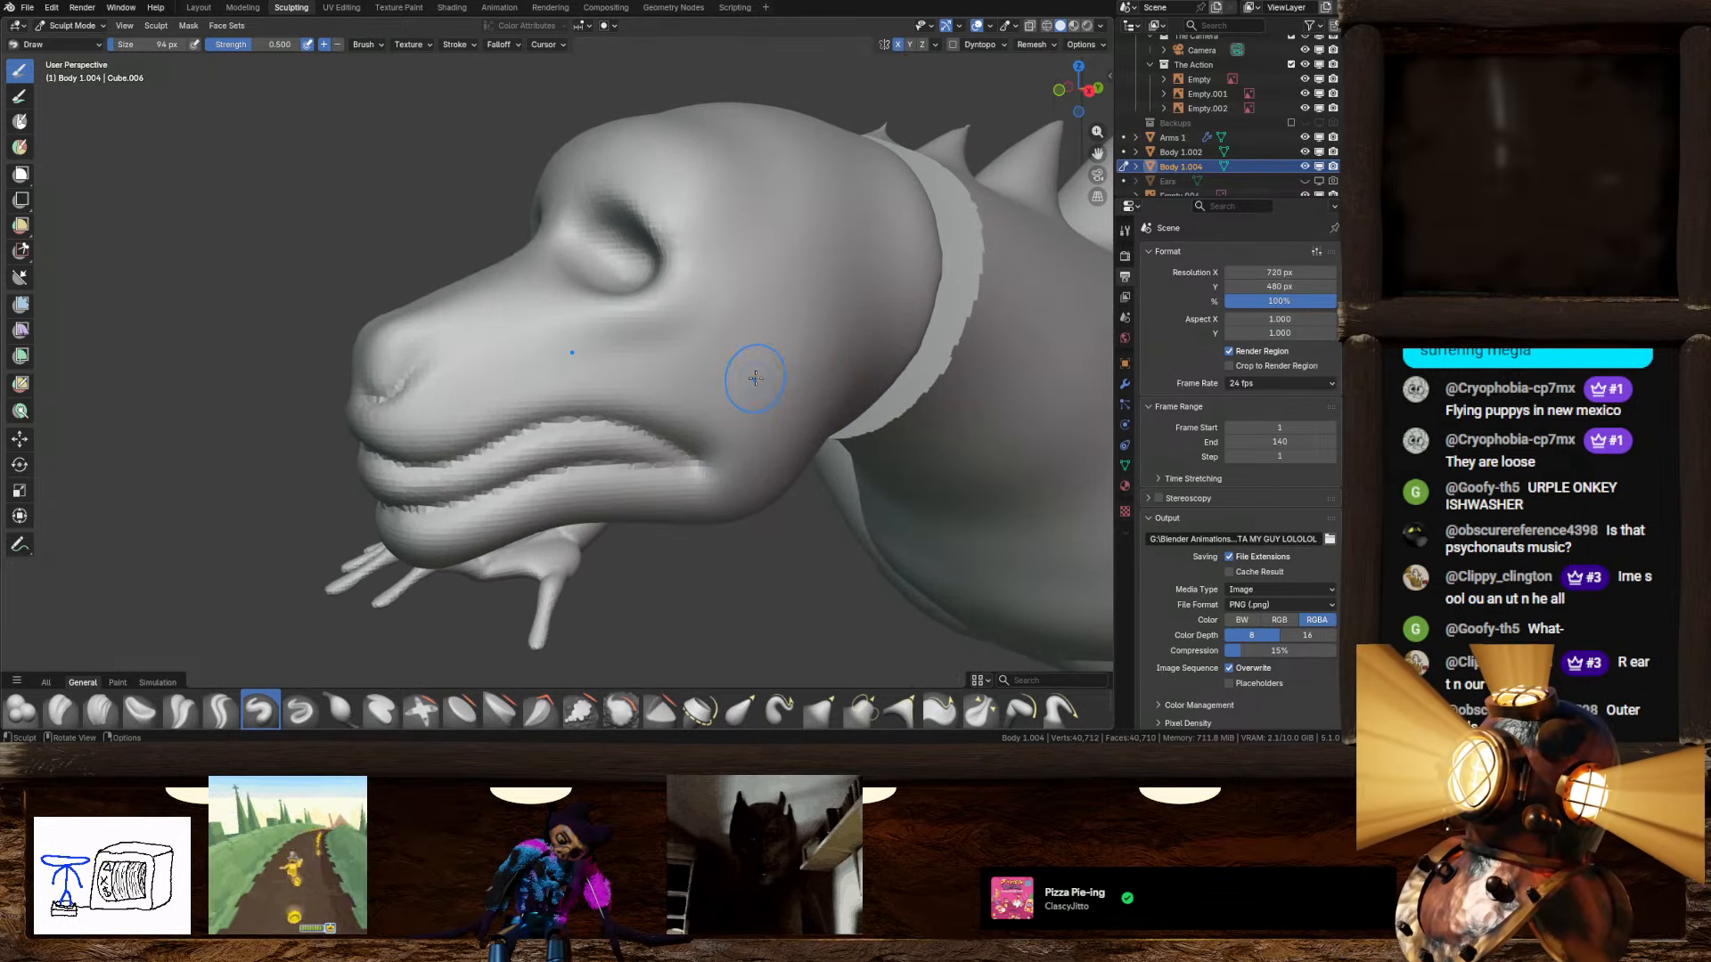
pyautogui.press('r')
pyautogui.click(753, 378)
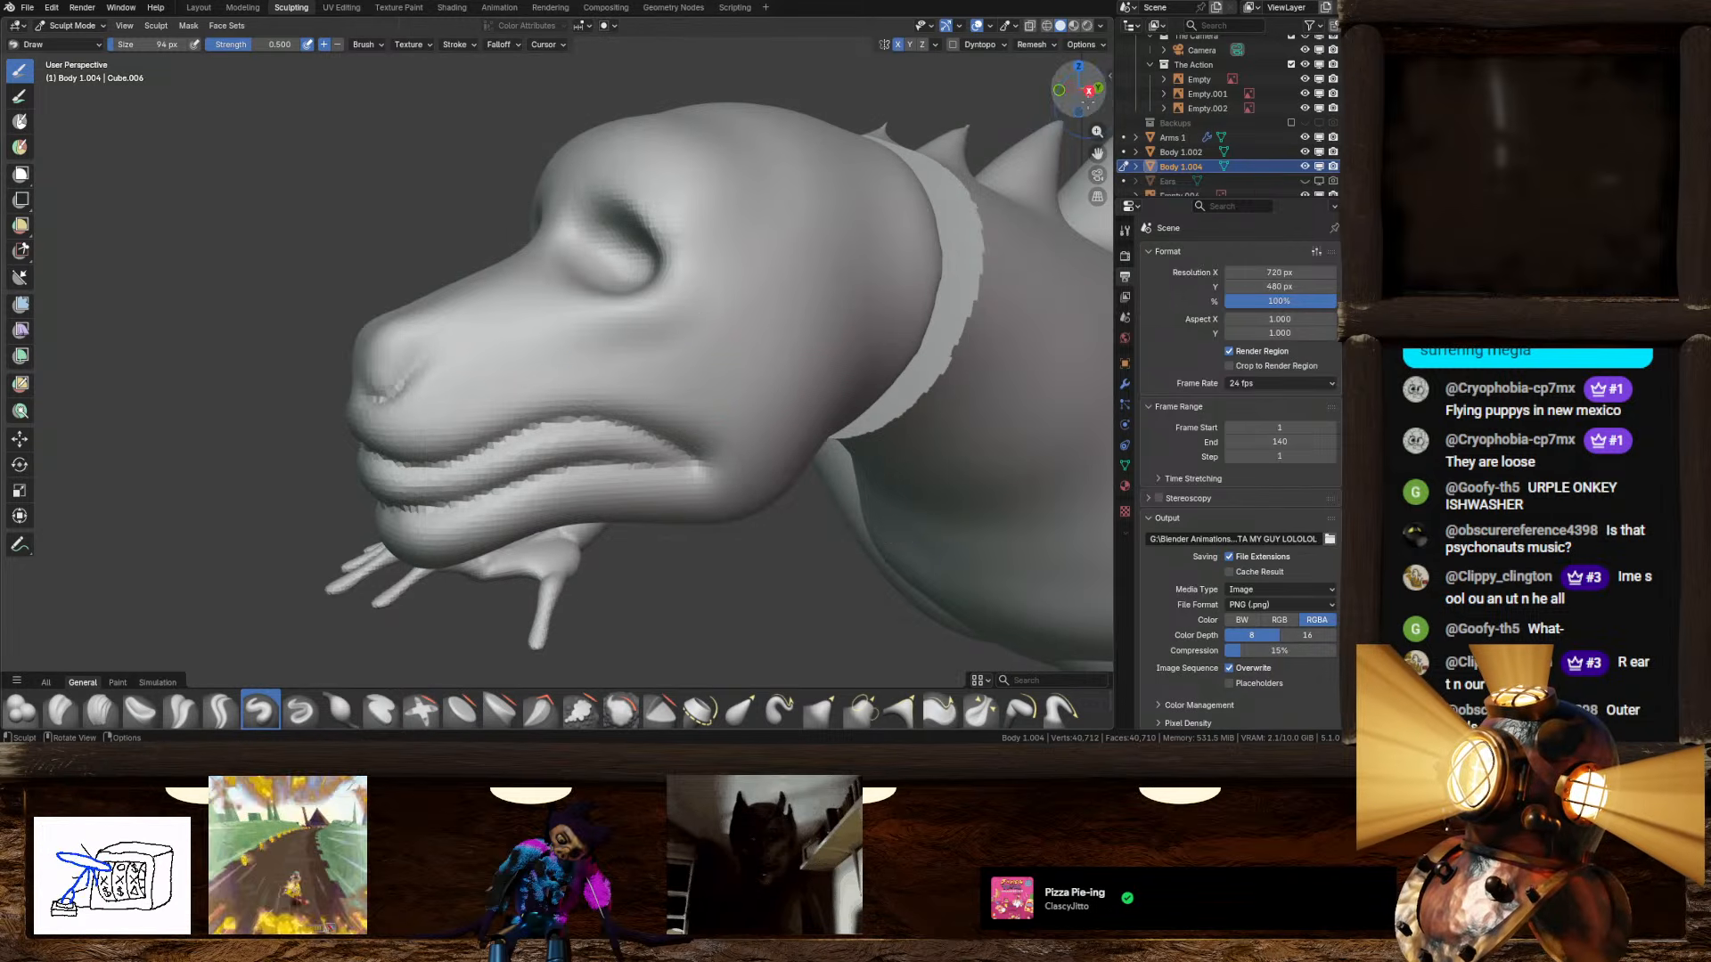
pyautogui.click(1088, 90)
pyautogui.scroll(5, 679, 346)
pyautogui.scroll(3, 679, 345)
pyautogui.keyDown('shift'); pyautogui.moveTo(499, 287); pyautogui.dragTo(835, 545, button='middle'); pyautogui.keyUp('shift')
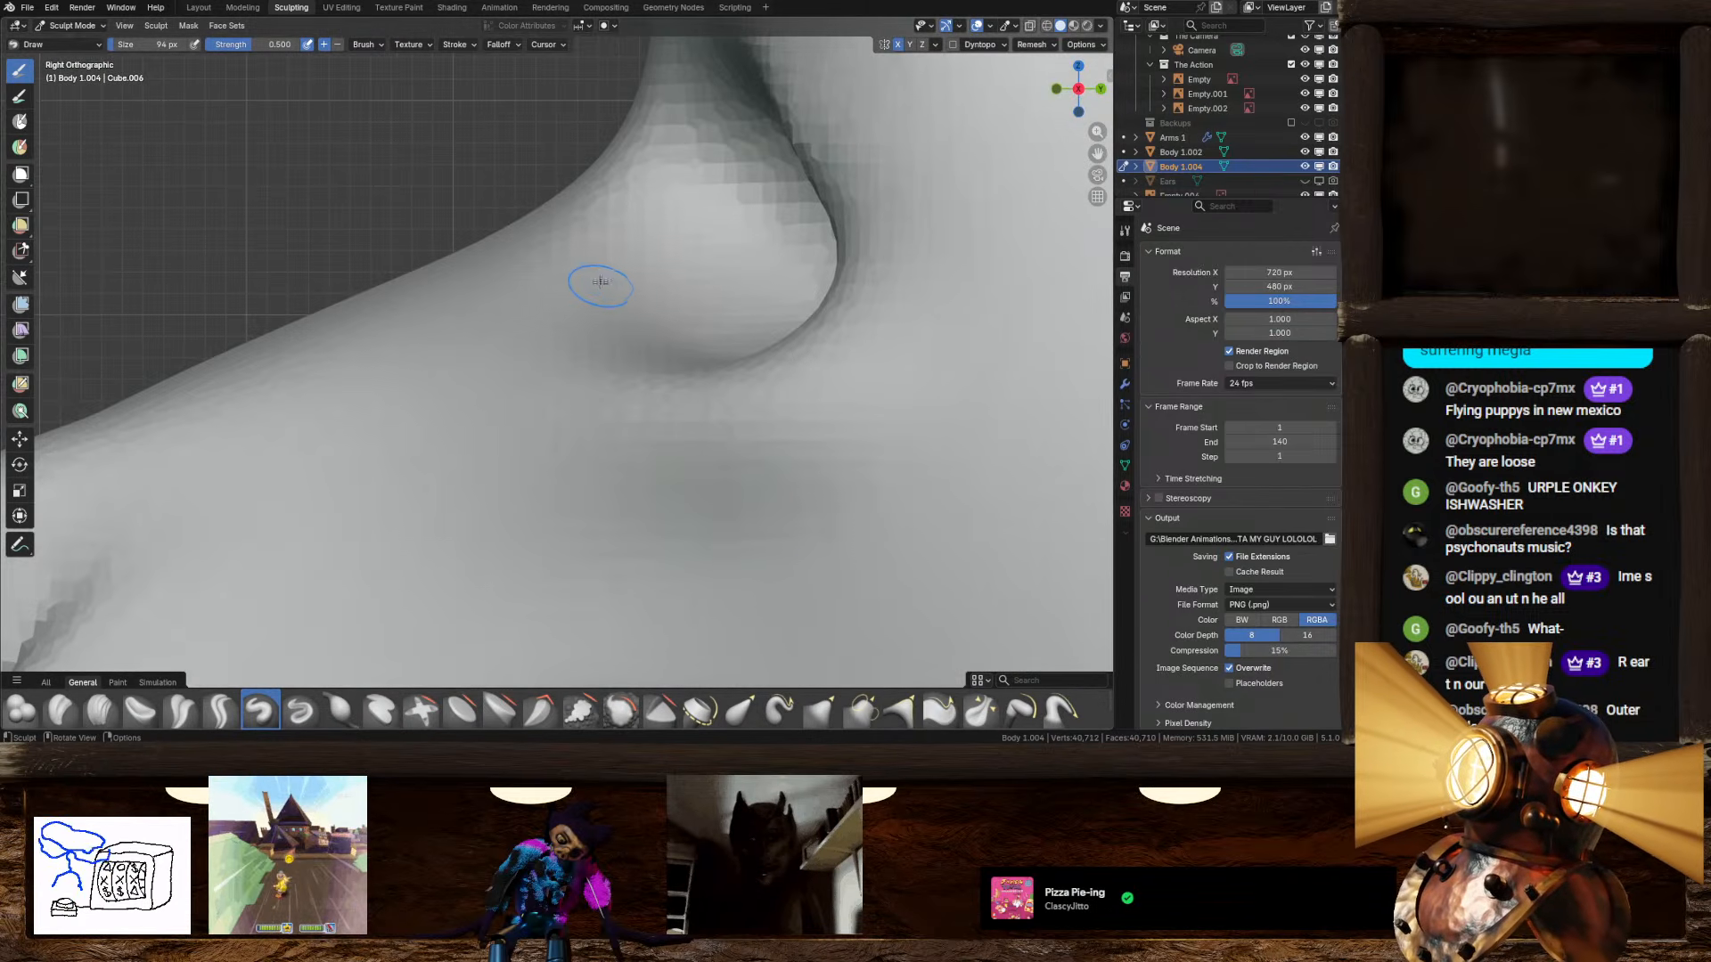
pyautogui.press('r')
pyautogui.click(598, 276)
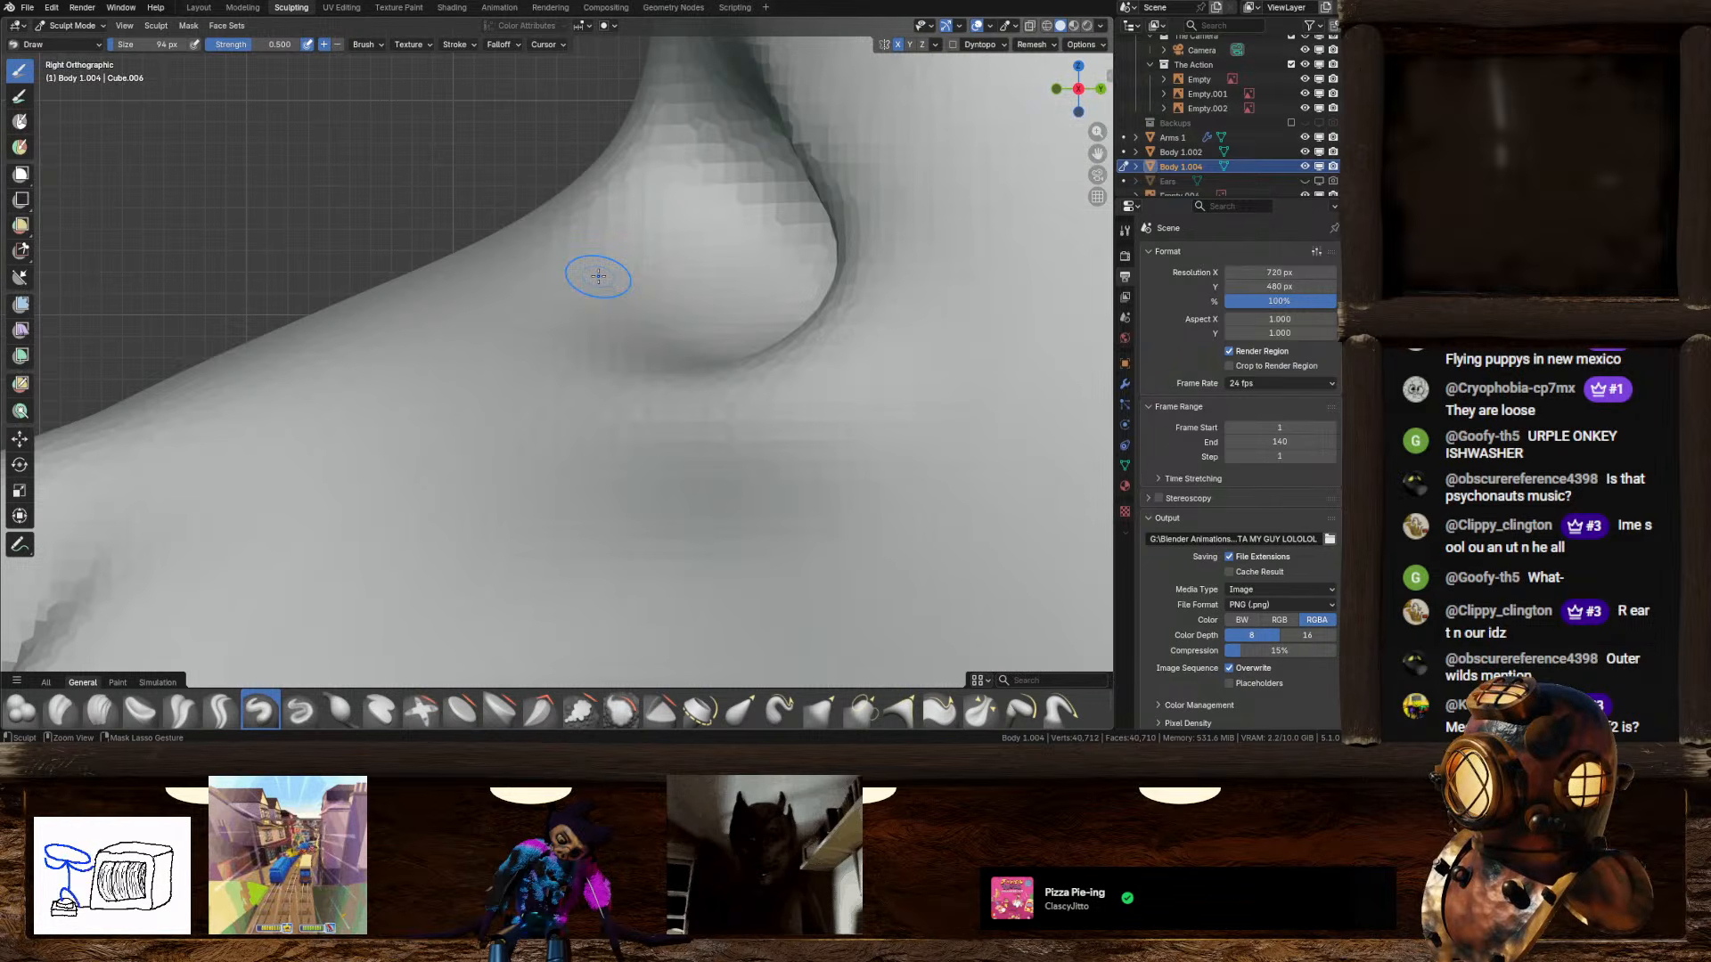
pyautogui.moveTo(598, 279); pyautogui.dragTo(611, 286, button='middle')
pyautogui.scroll(-6, 552, 425)
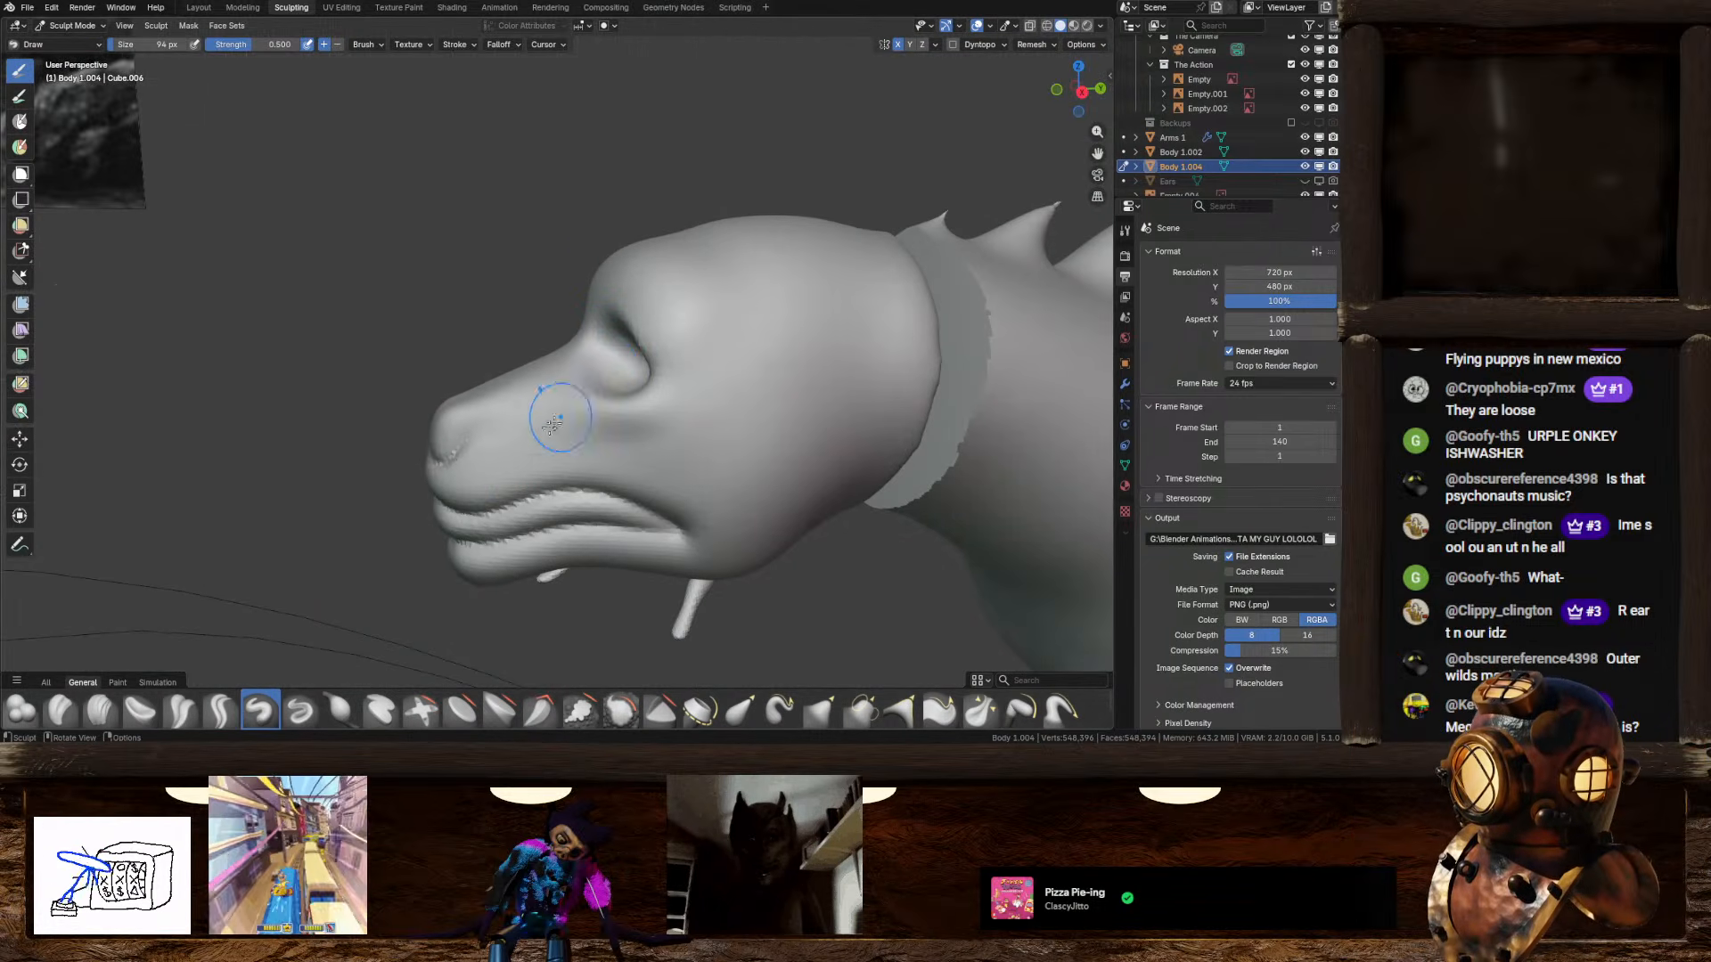
# Step: Examine the remeshed head's snout, mouth, eye sockets, and underside from several angles
pyautogui.moveTo(458, 453); pyautogui.dragTo(609, 477, button='middle')
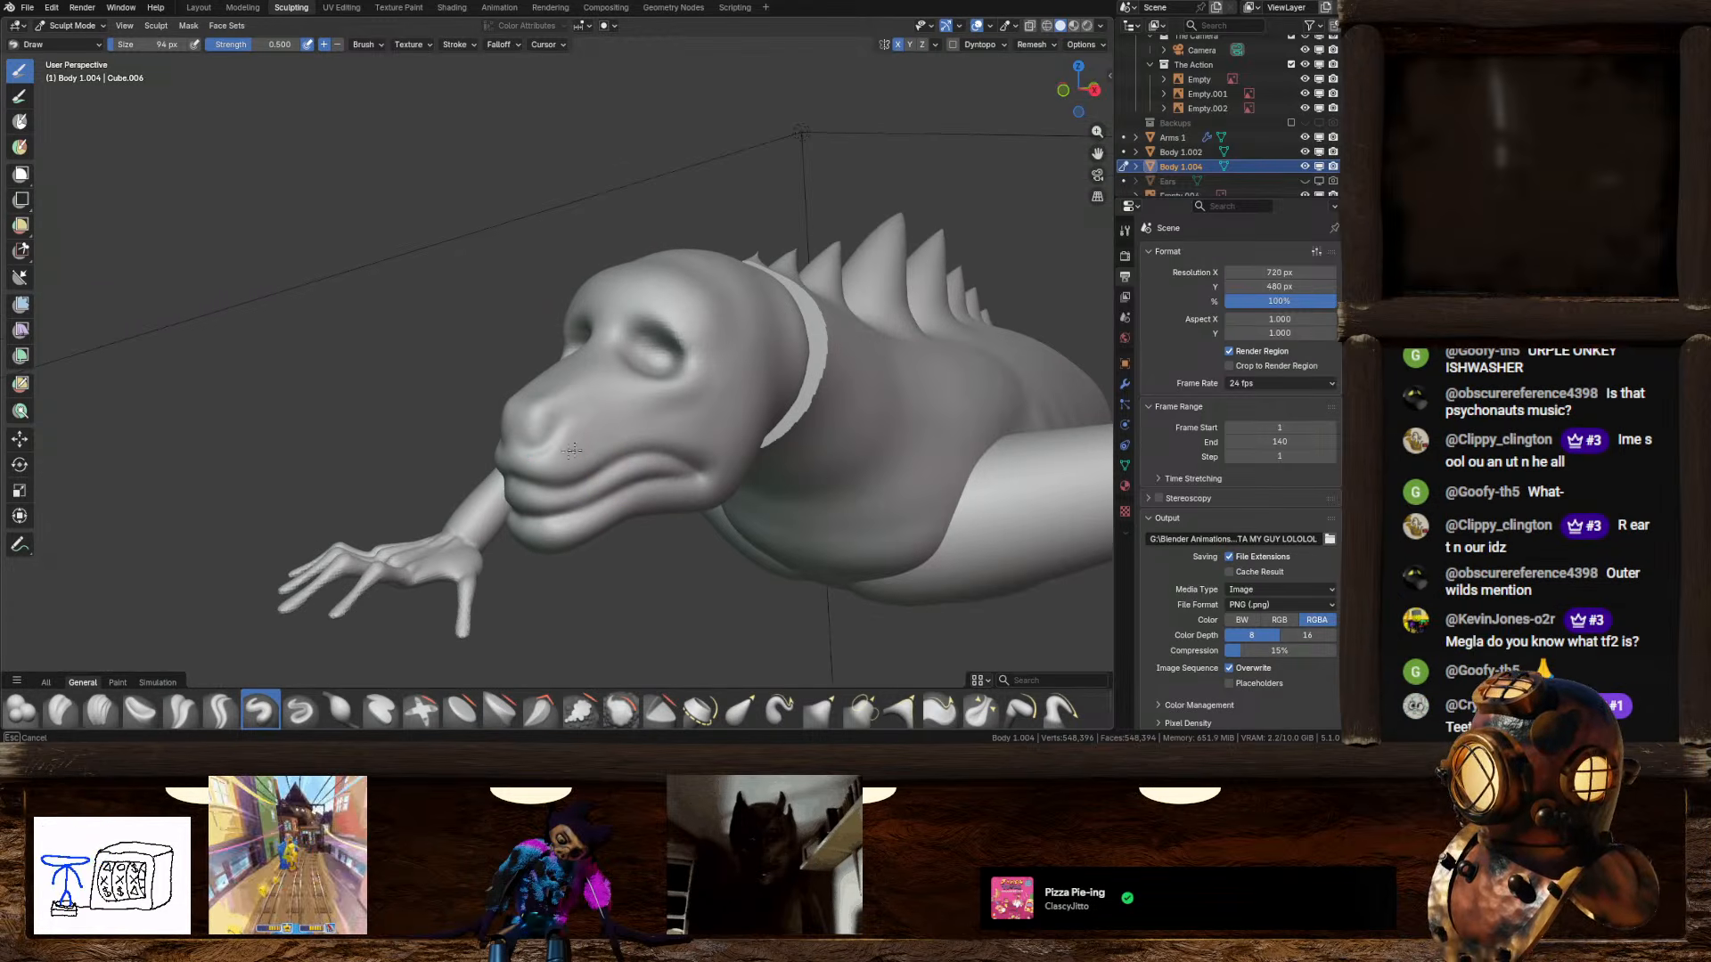
pyautogui.moveTo(688, 334)
pyautogui.mouseDown(button='middle')
pyautogui.moveTo(648, 372)
pyautogui.moveTo(670, 340)
pyautogui.moveTo(656, 340)
pyautogui.moveTo(678, 348)
pyautogui.mouseUp(button='middle')
pyautogui.press('KP_Decimal')
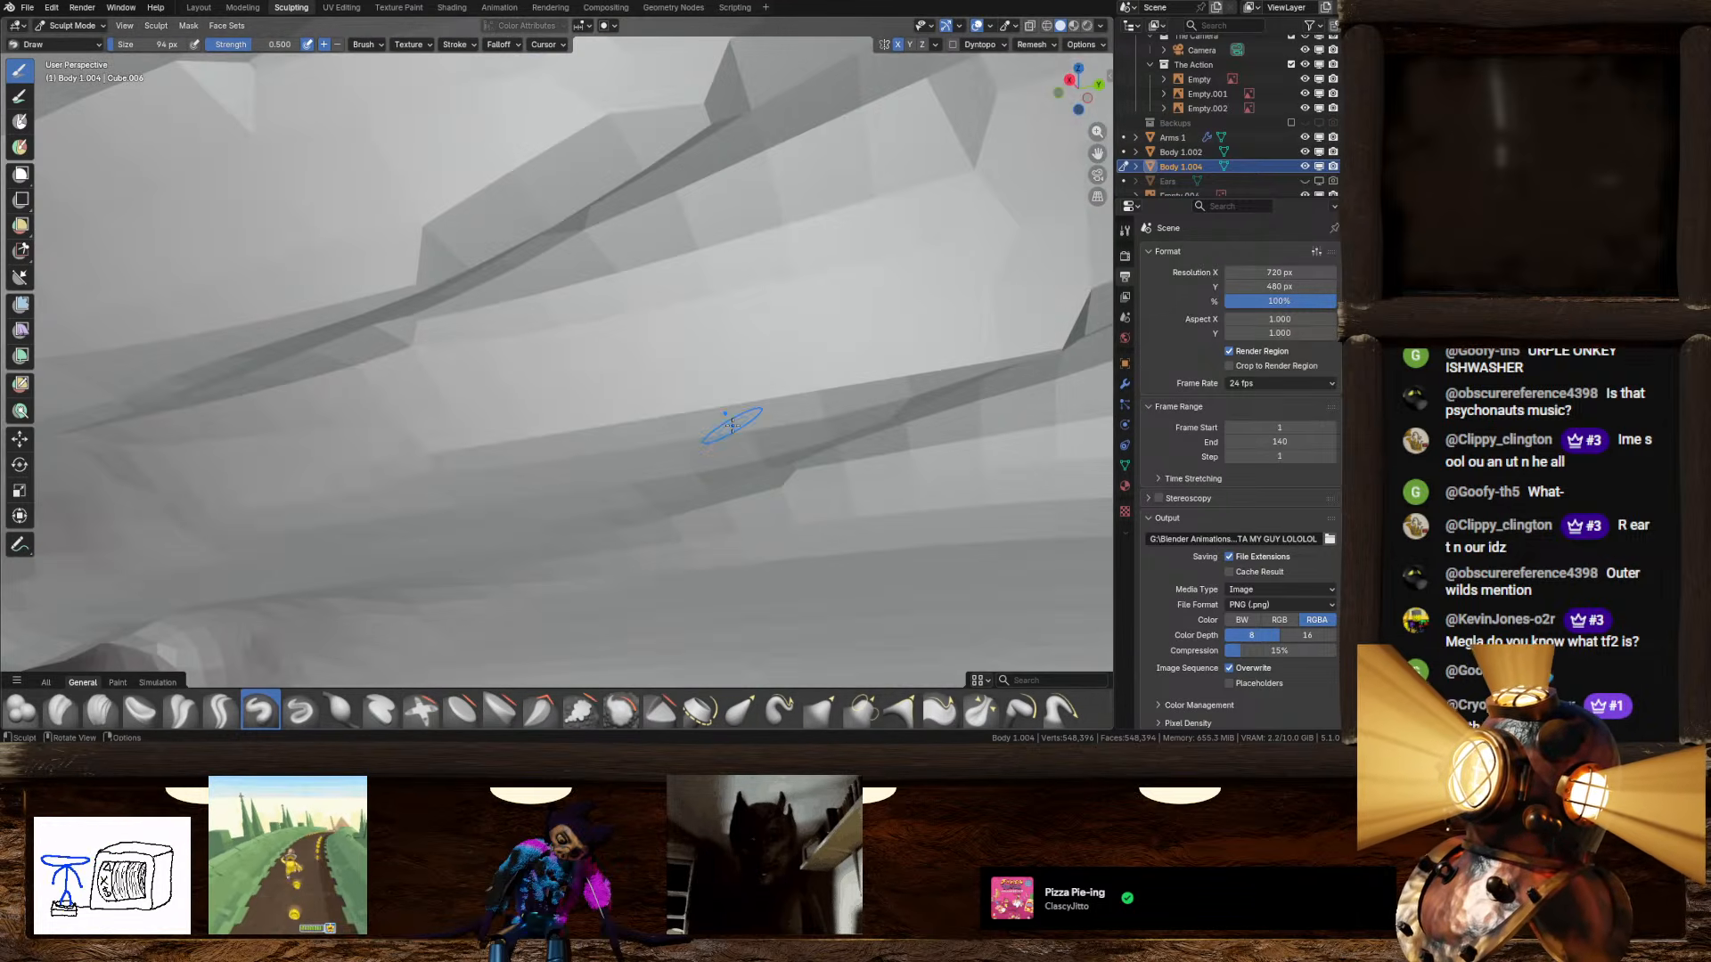
pyautogui.scroll(-10, 726, 424)
pyautogui.moveTo(721, 405); pyautogui.dragTo(712, 359)
pyautogui.moveTo(690, 439); pyautogui.dragTo(771, 378, button='middle')
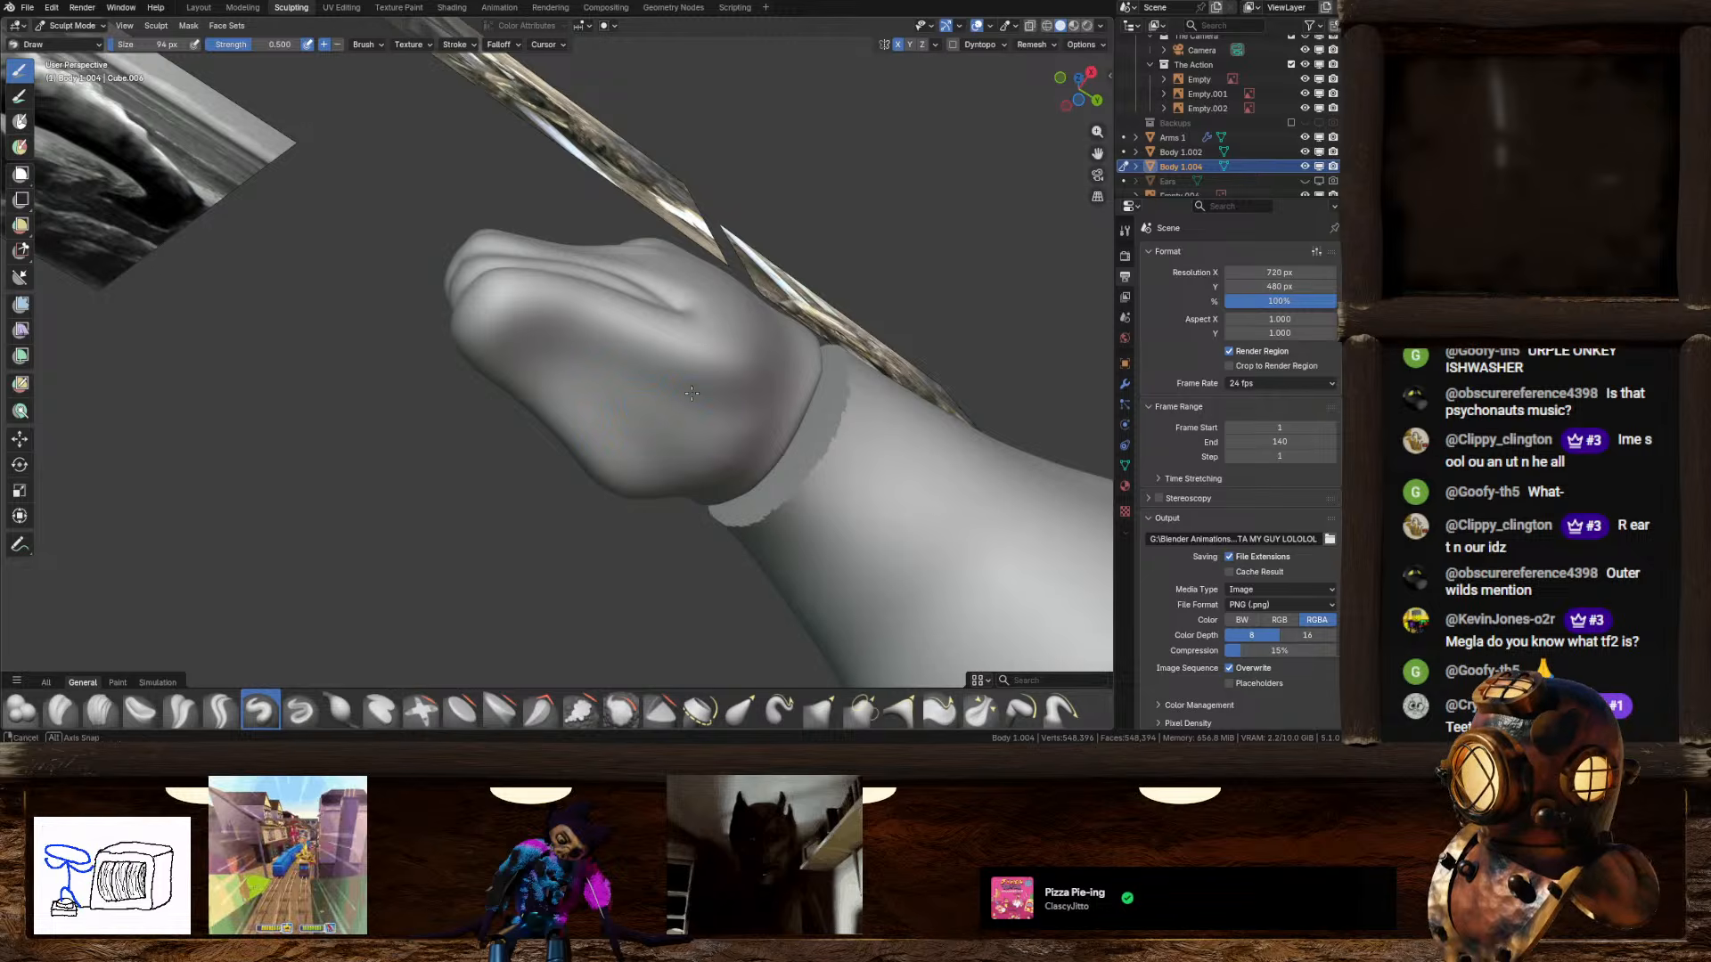
pyautogui.moveTo(692, 393); pyautogui.dragTo(751, 487, button='middle')
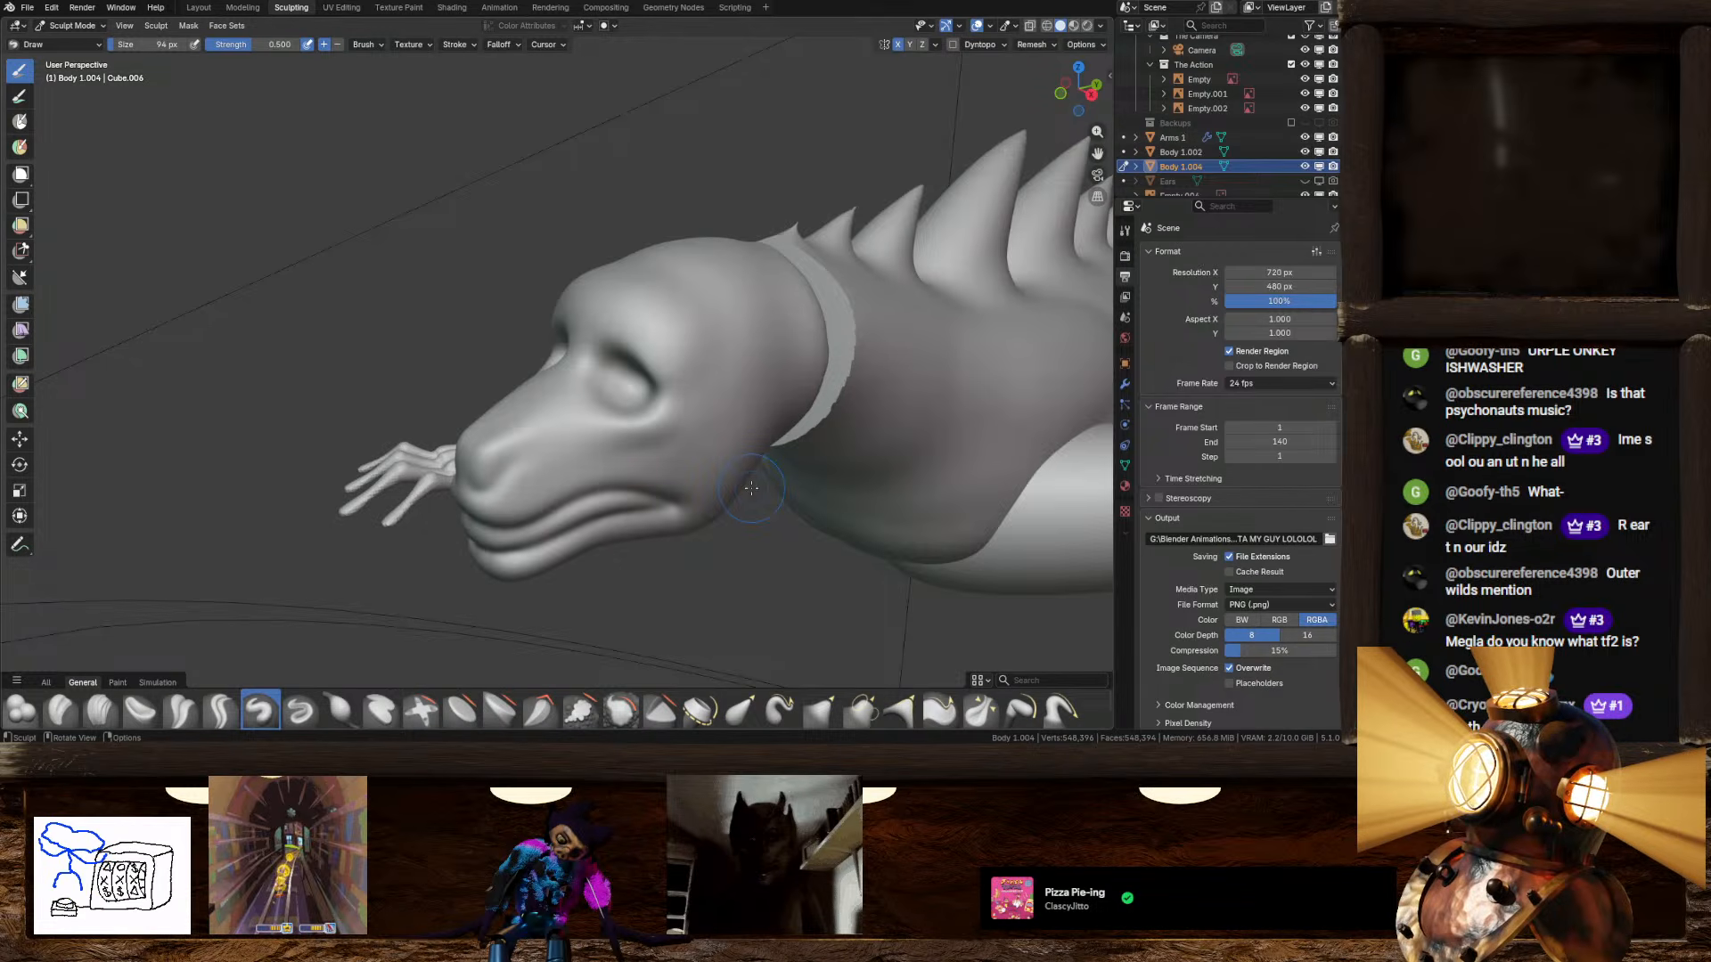
pyautogui.moveTo(731, 477)
pyautogui.mouseDown(button='middle')
pyautogui.moveTo(718, 403)
pyautogui.moveTo(653, 396)
pyautogui.mouseUp(button='middle')
pyautogui.scroll(1, 631, 382)
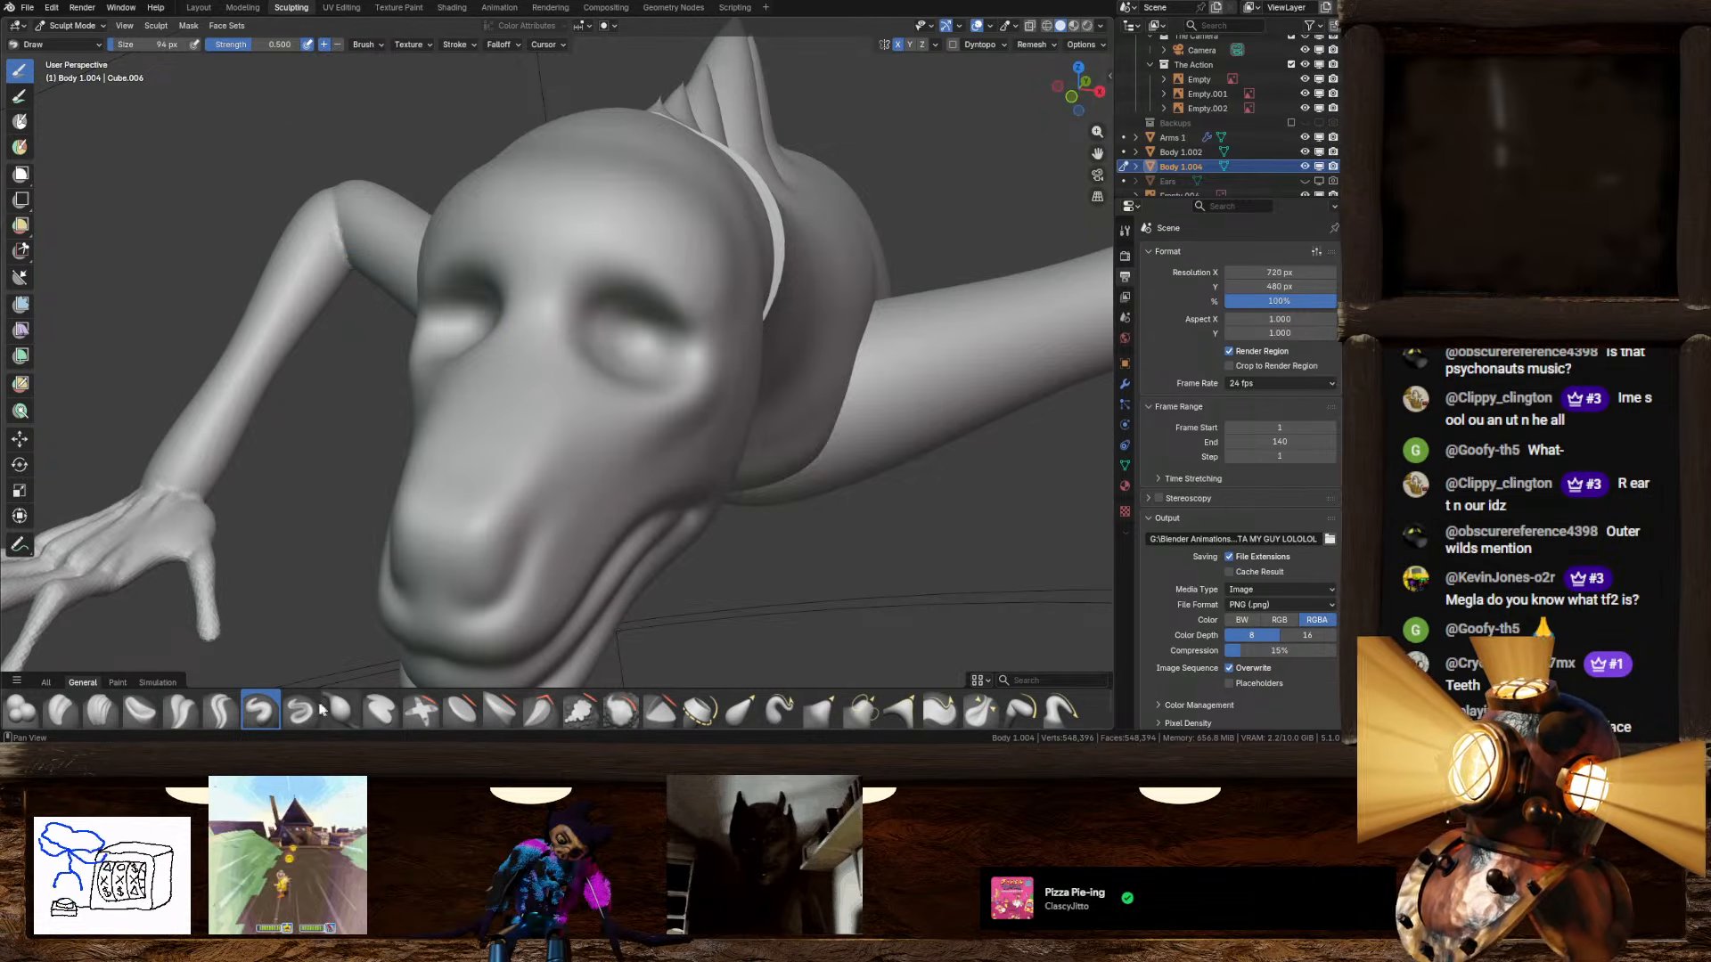
pyautogui.moveTo(575, 470)
pyautogui.mouseDown(button='middle')
pyautogui.moveTo(503, 414)
pyautogui.moveTo(601, 480)
pyautogui.mouseUp(button='middle')
pyautogui.moveTo(615, 611); pyautogui.dragTo(591, 272, button='middle')
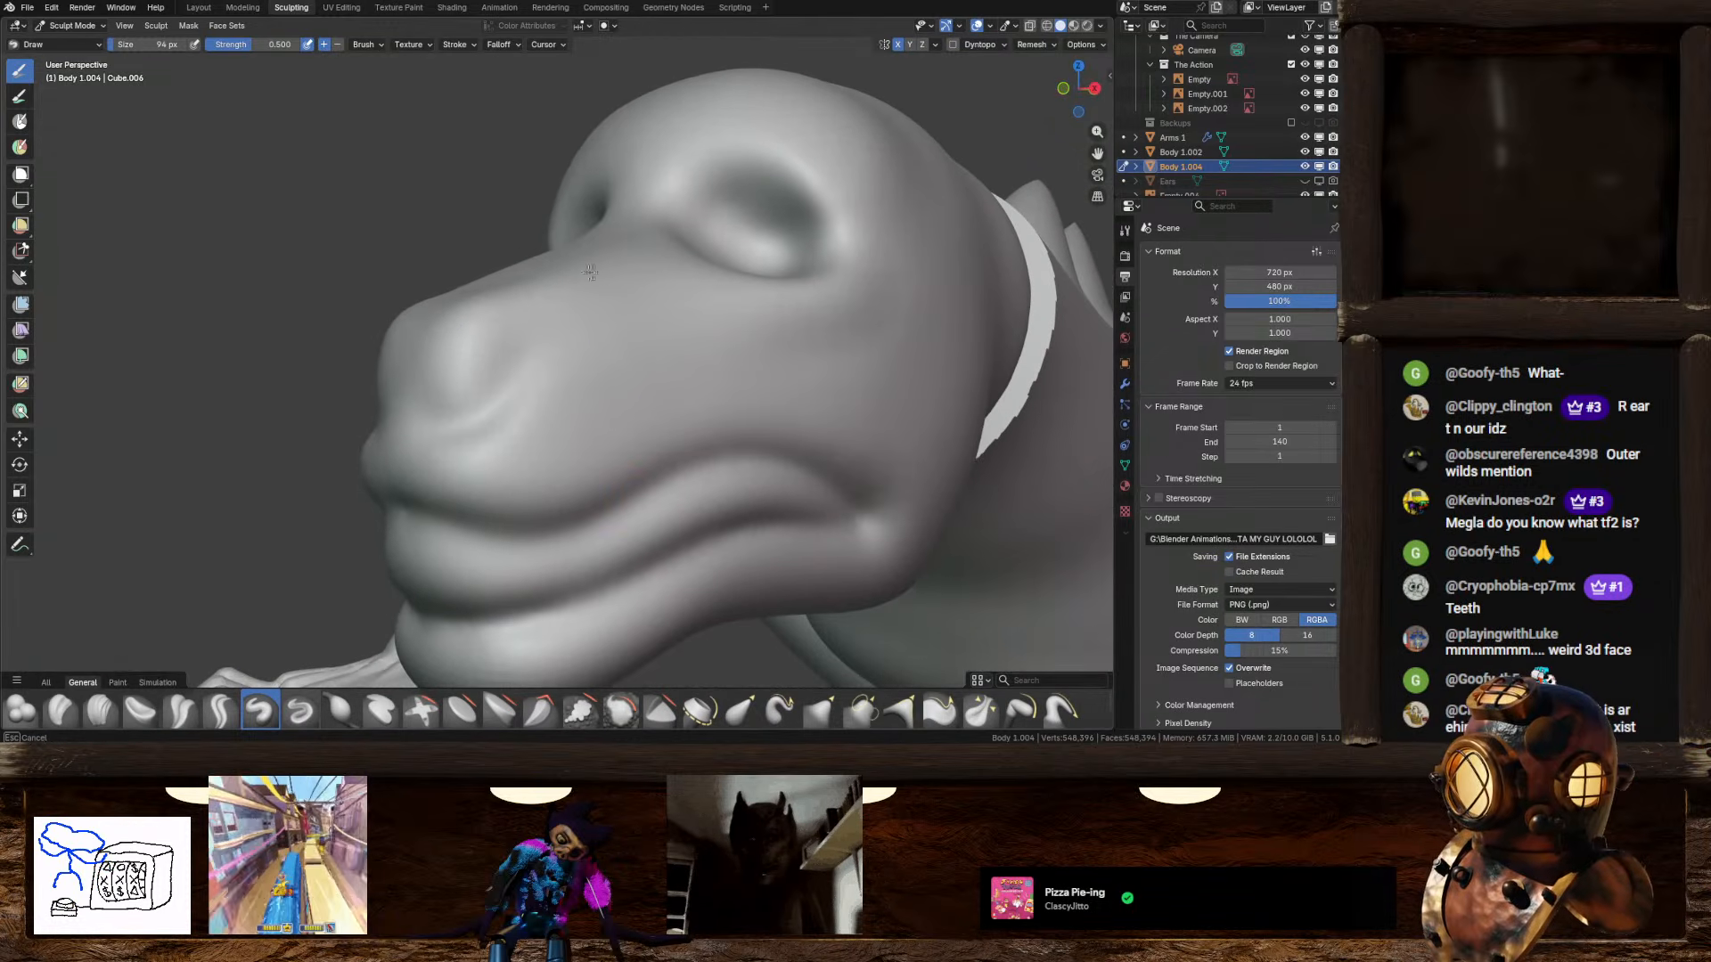
# Step: Try sculpting a row of short vertical wrinkles on the side of the snout above the lip with the Draw brush
pyautogui.scroll(5, 665, 278)
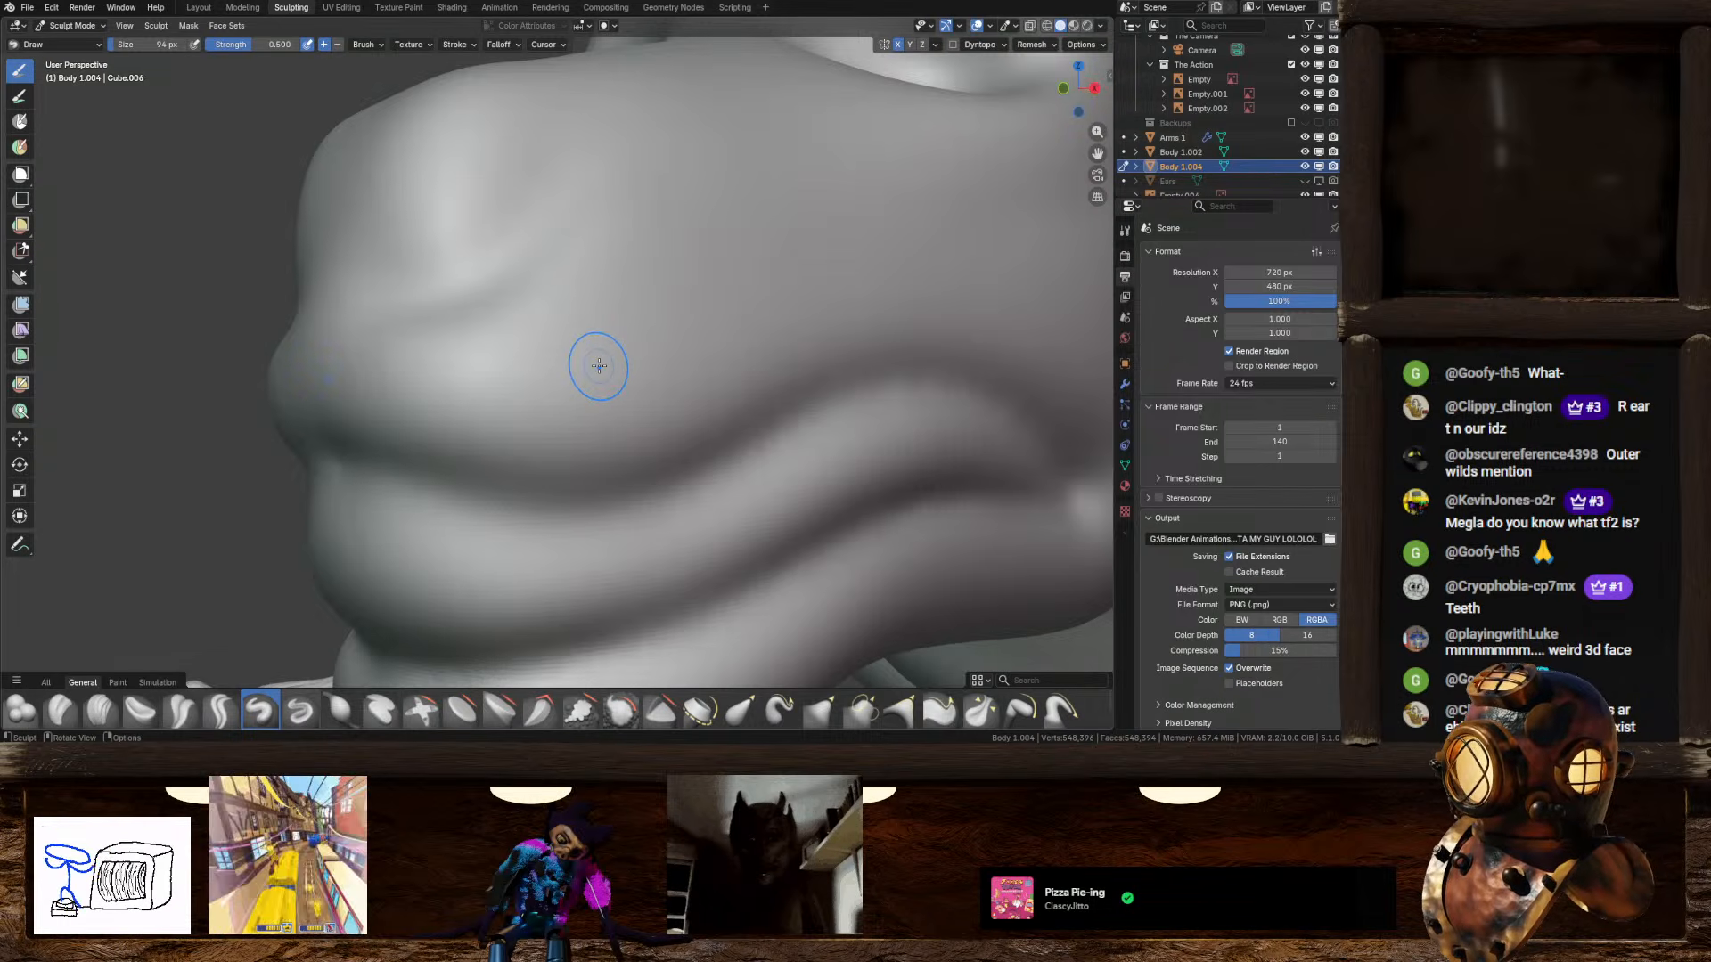
pyautogui.scroll(-5, 596, 358)
pyautogui.moveTo(581, 307)
pyautogui.mouseDown()
pyautogui.moveTo(586, 359)
pyautogui.moveTo(628, 361)
pyautogui.mouseUp()
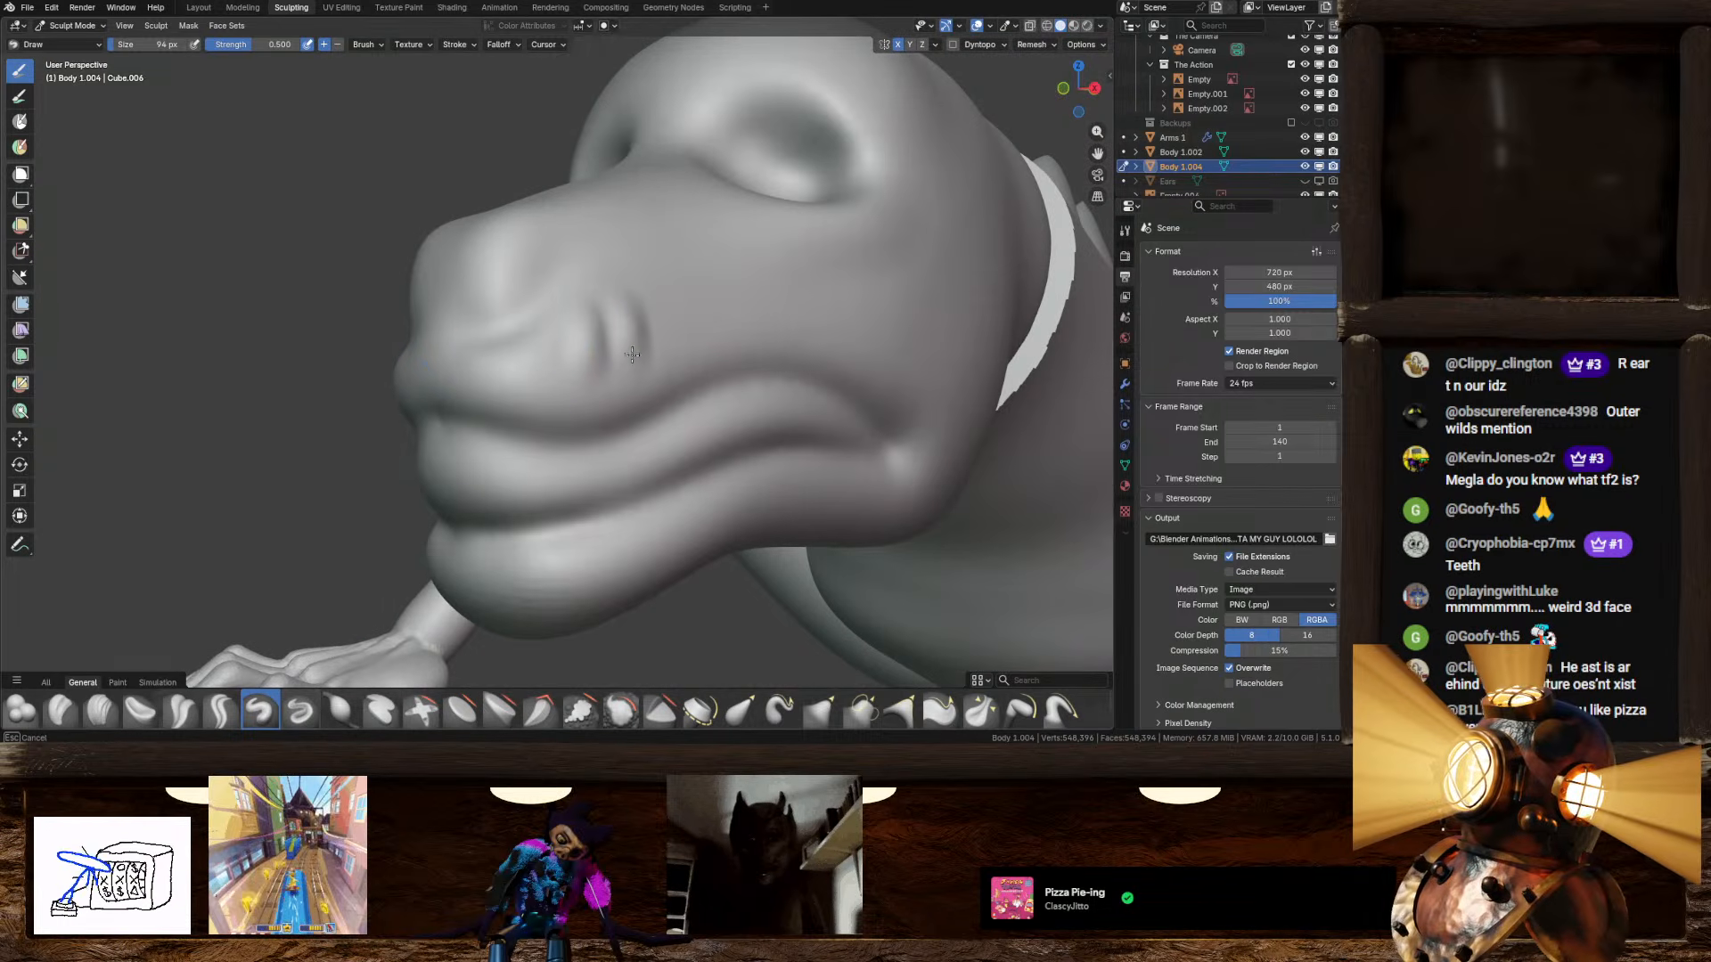
pyautogui.moveTo(663, 300)
pyautogui.mouseDown()
pyautogui.moveTo(668, 341)
pyautogui.moveTo(720, 300)
pyautogui.moveTo(723, 327)
pyautogui.mouseUp()
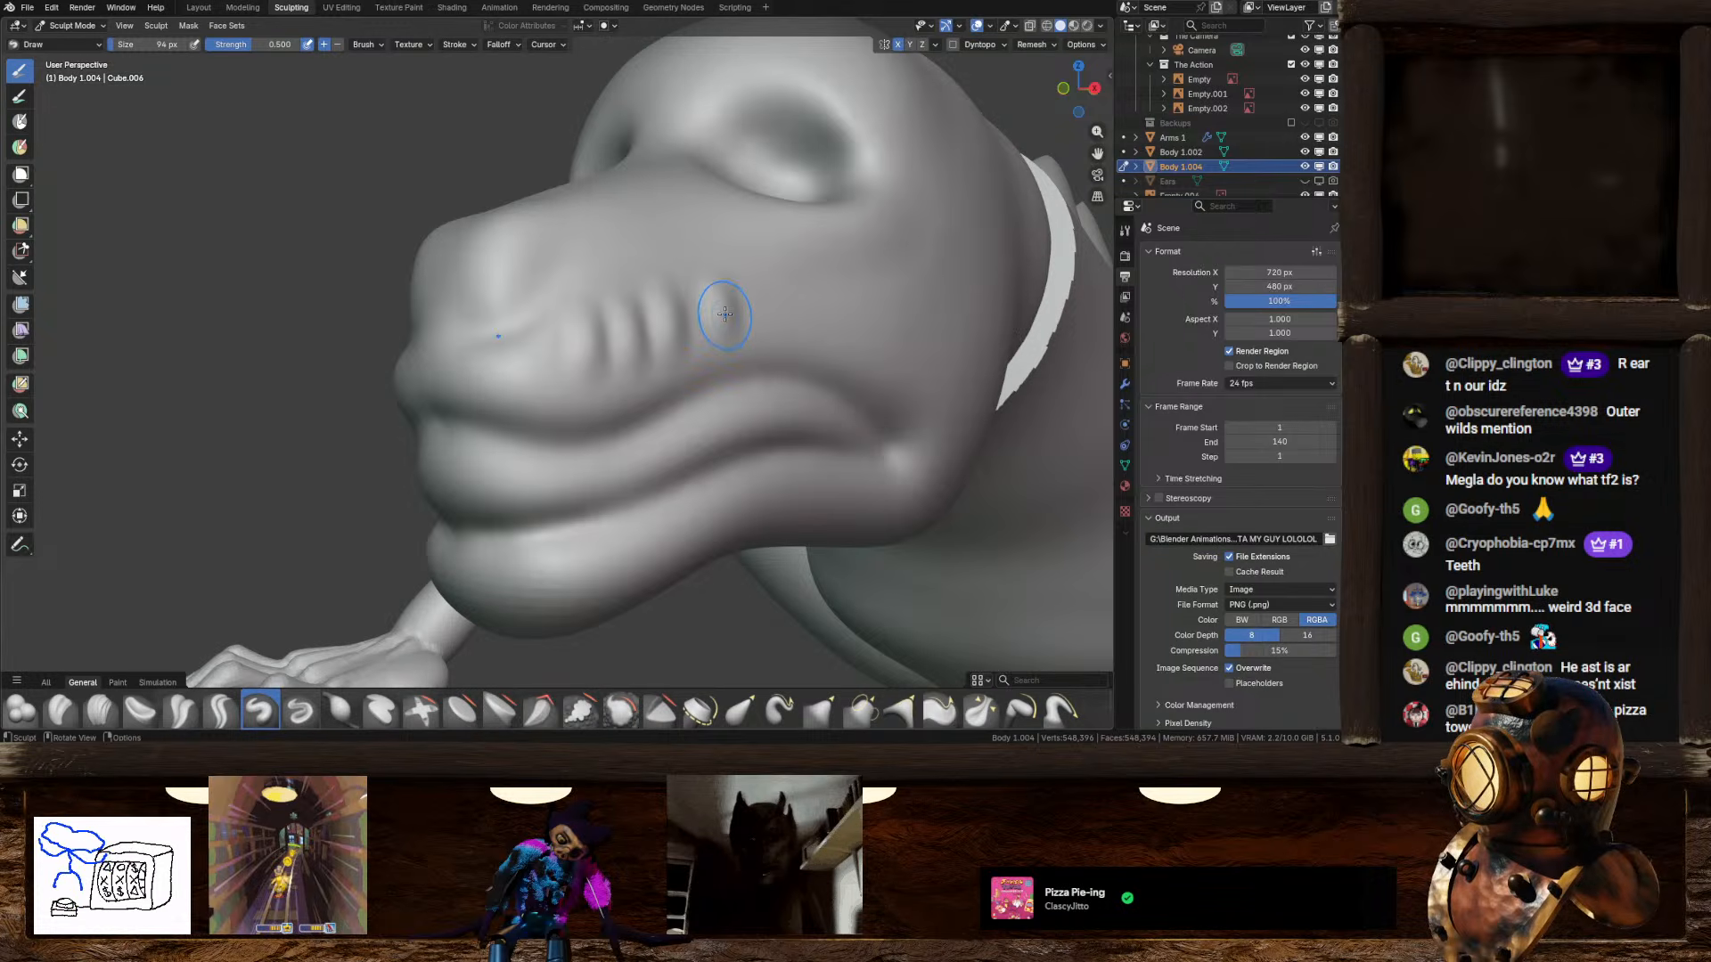
pyautogui.moveTo(722, 309)
pyautogui.mouseDown(button='middle')
pyautogui.moveTo(573, 336)
pyautogui.moveTo(745, 376)
pyautogui.moveTo(705, 441)
pyautogui.moveTo(724, 386)
pyautogui.mouseUp(button='middle')
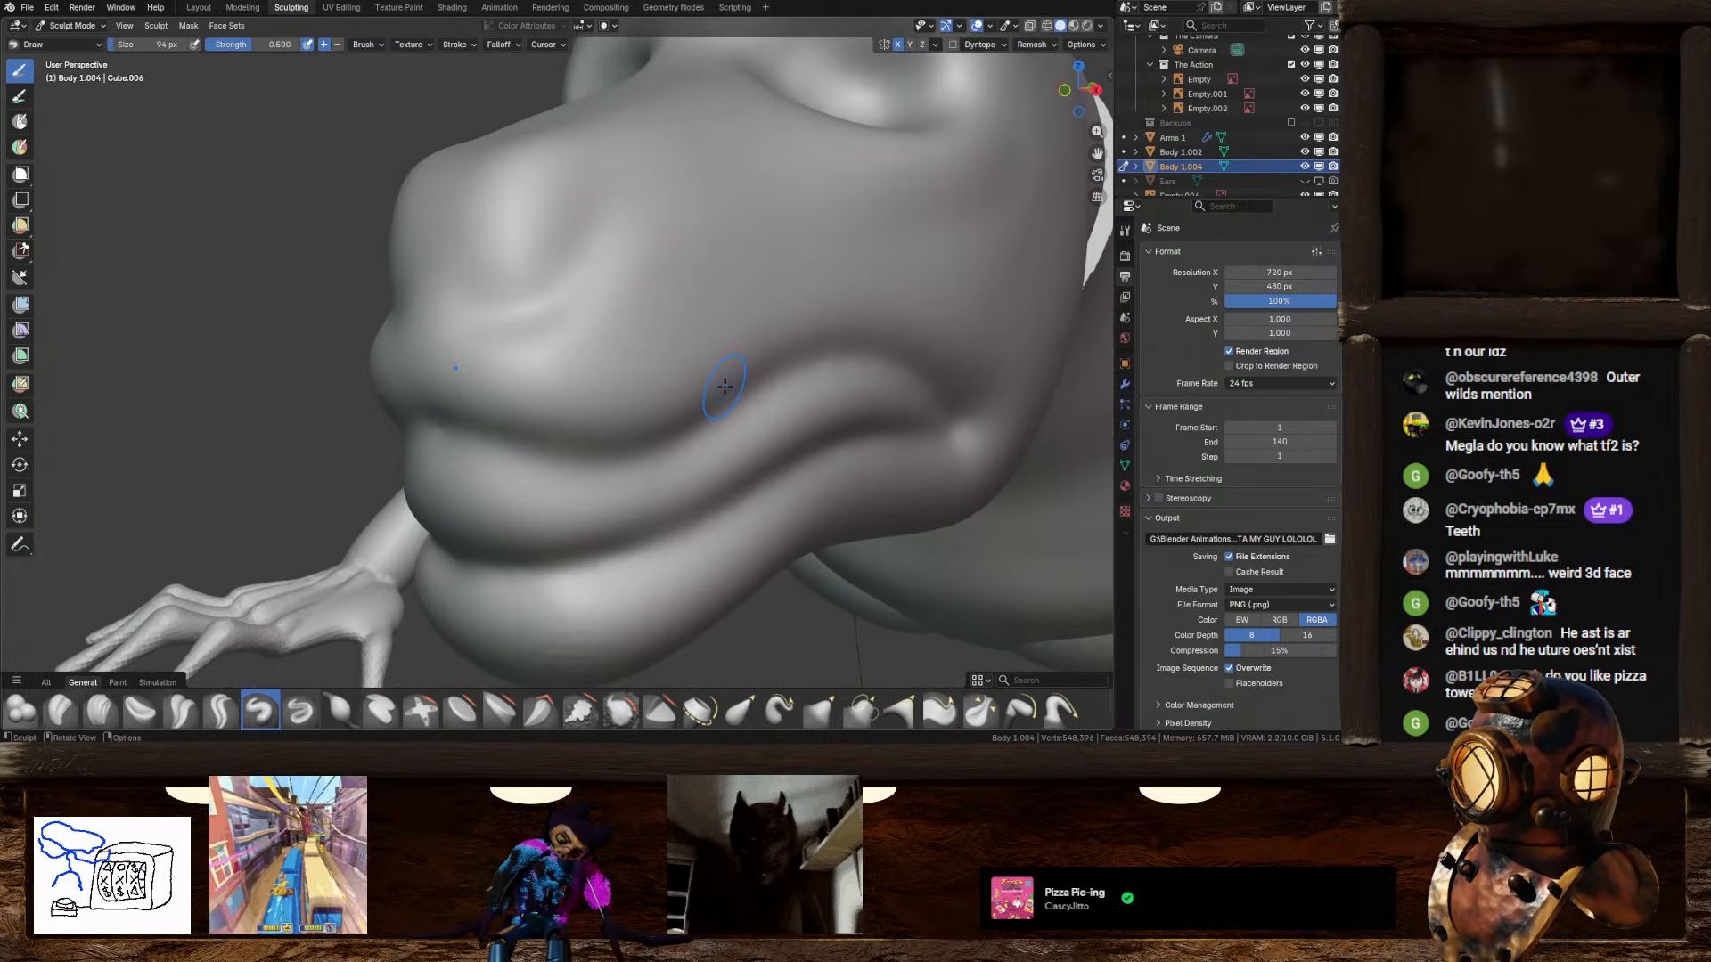
# Step: Pinch the inner rim of the eye socket beside the snout bridge with the Pinch/Magnify brush
pyautogui.moveTo(452, 381)
pyautogui.mouseDown(button='middle')
pyautogui.moveTo(424, 370)
pyautogui.moveTo(462, 385)
pyautogui.moveTo(511, 369)
pyautogui.mouseUp(button='middle')
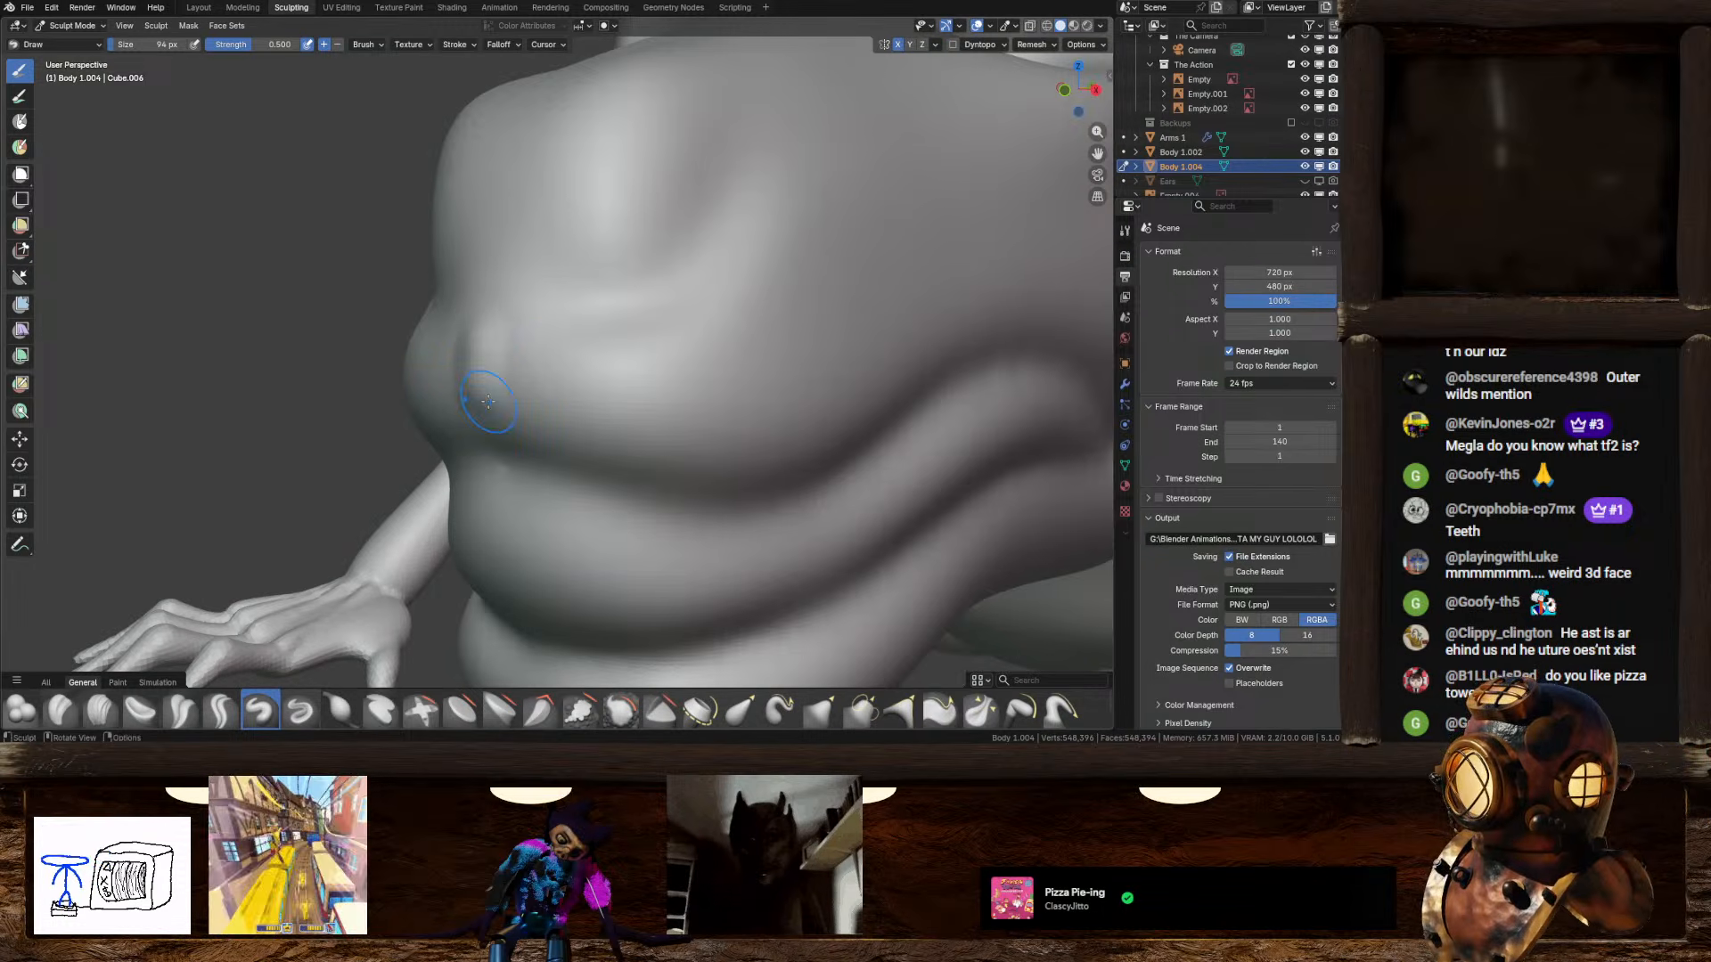
pyautogui.keyDown('ctrl'); pyautogui.moveTo(549, 360); pyautogui.dragTo(564, 375, button='middle'); pyautogui.keyUp('ctrl')
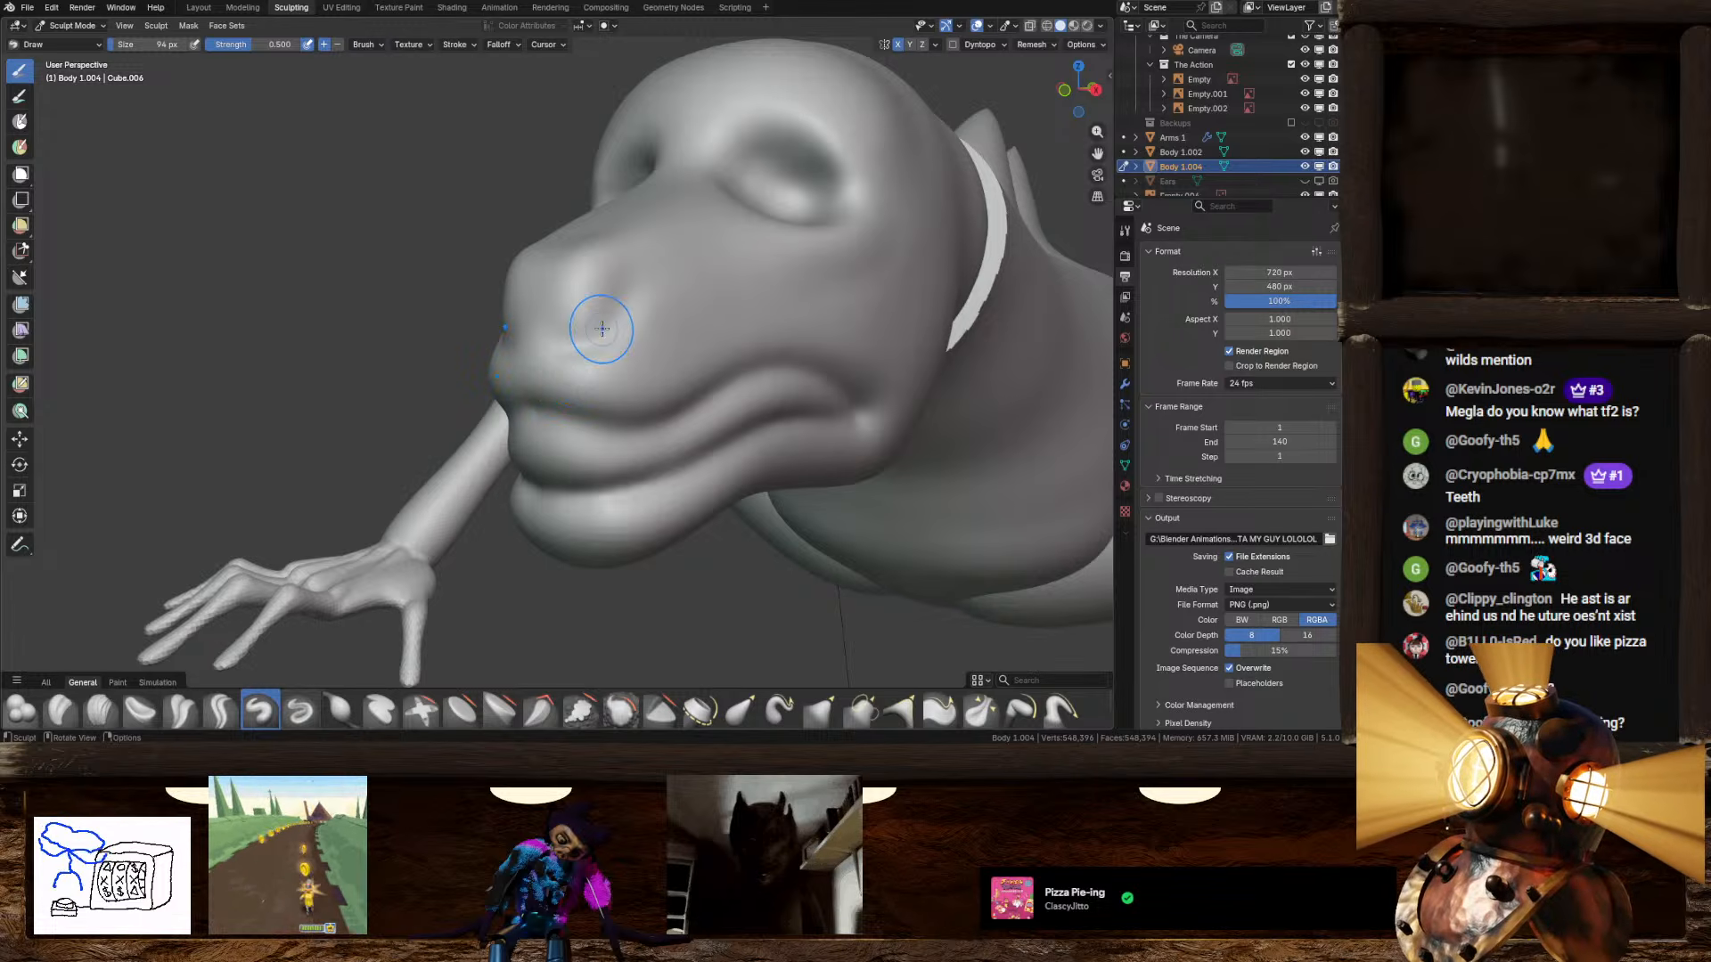
pyautogui.moveTo(602, 329)
pyautogui.mouseDown(button='middle')
pyautogui.moveTo(600, 409)
pyautogui.moveTo(772, 320)
pyautogui.moveTo(650, 340)
pyautogui.mouseUp(button='middle')
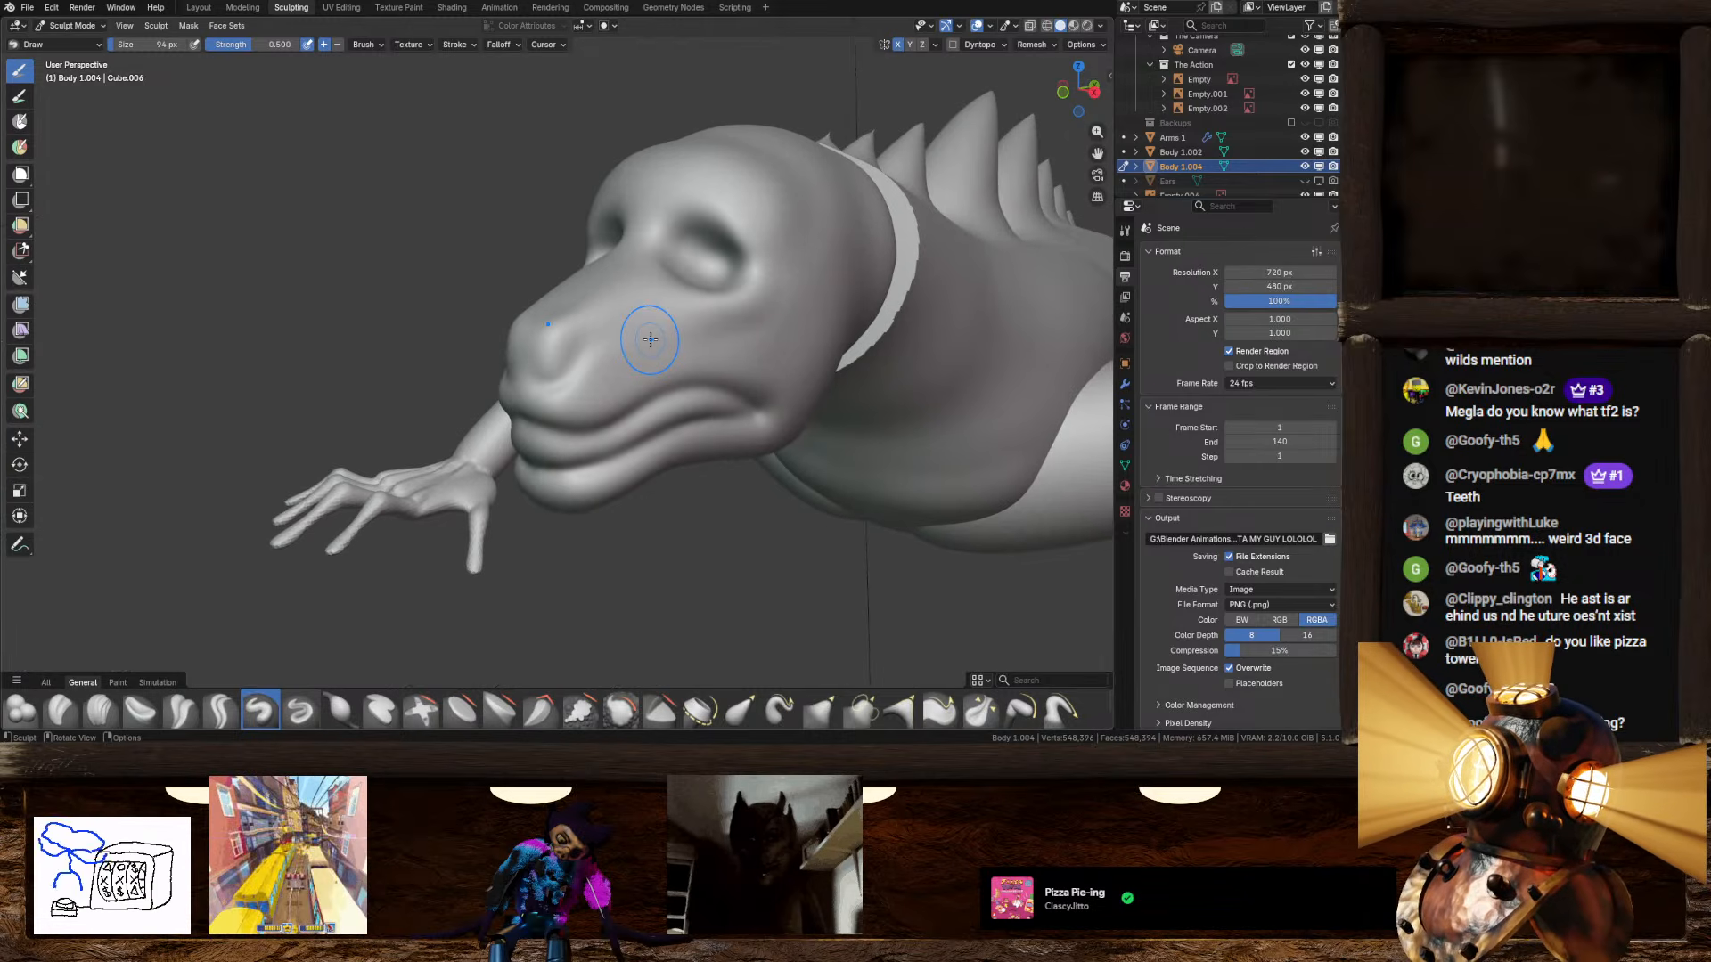
pyautogui.scroll(3, 651, 297)
pyautogui.moveTo(651, 297)
pyautogui.mouseDown(button='middle')
pyautogui.moveTo(687, 321)
pyautogui.moveTo(603, 328)
pyautogui.moveTo(668, 318)
pyautogui.moveTo(643, 447)
pyautogui.mouseUp(button='middle')
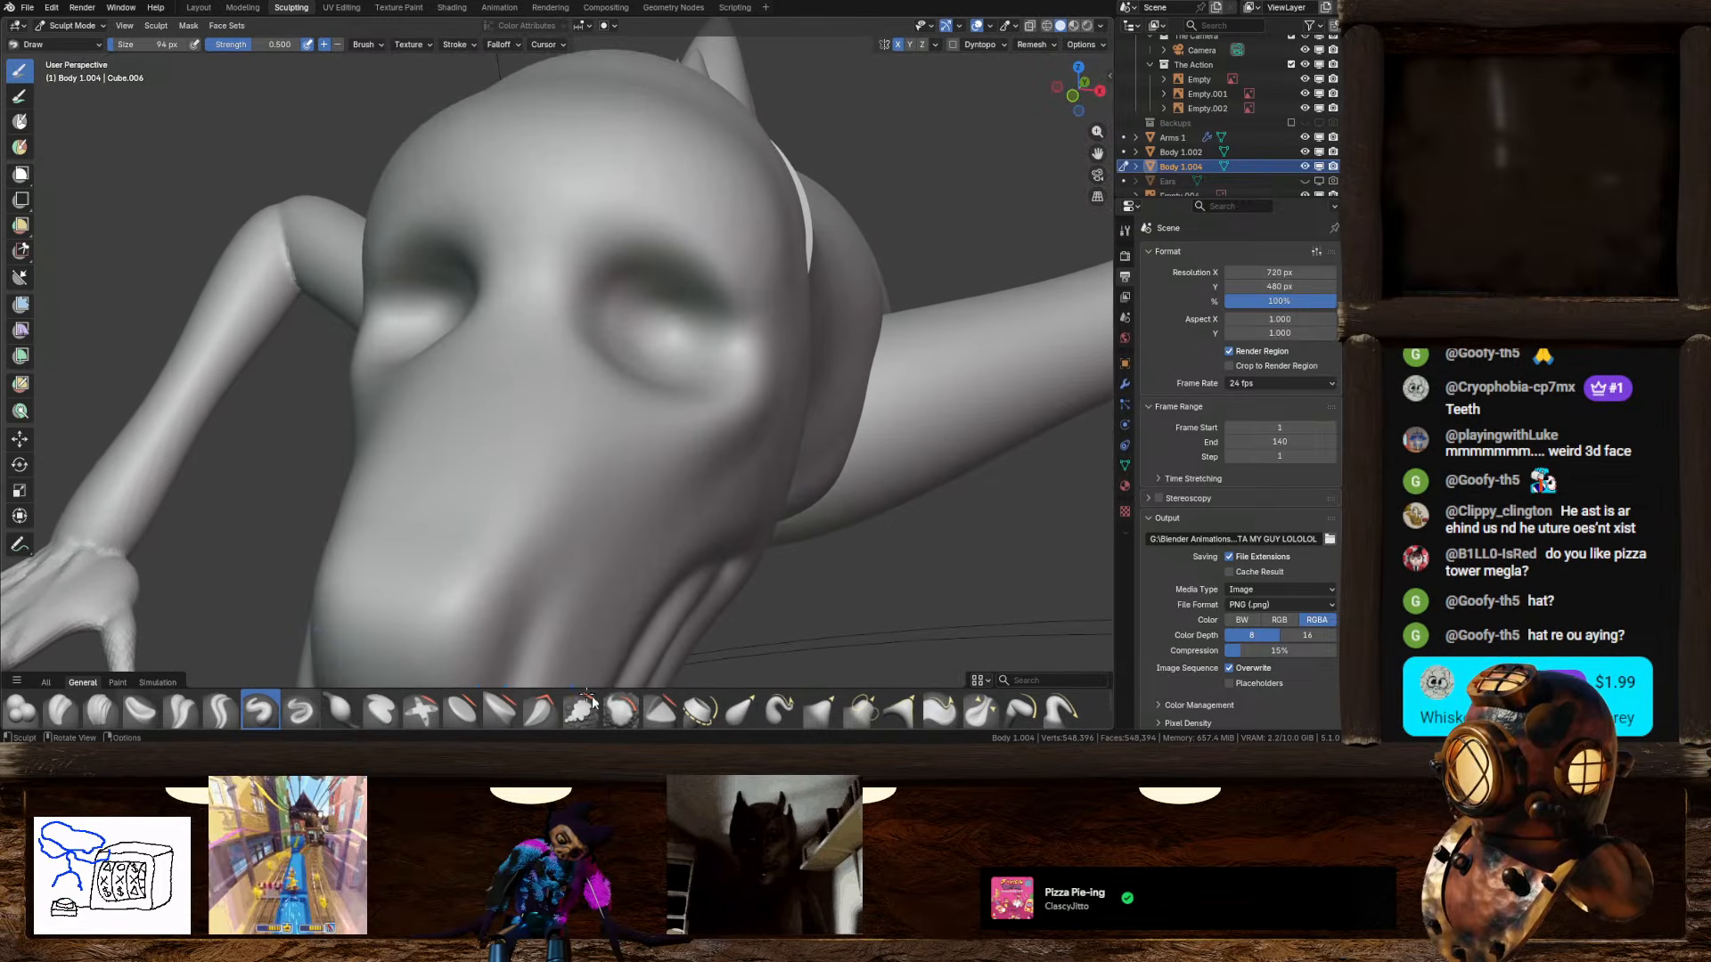
pyautogui.click(980, 711)
pyautogui.moveTo(847, 386)
pyautogui.mouseDown(button='middle')
pyautogui.moveTo(808, 389)
pyautogui.moveTo(817, 374)
pyautogui.mouseUp(button='middle')
pyautogui.scroll(1, 591, 350)
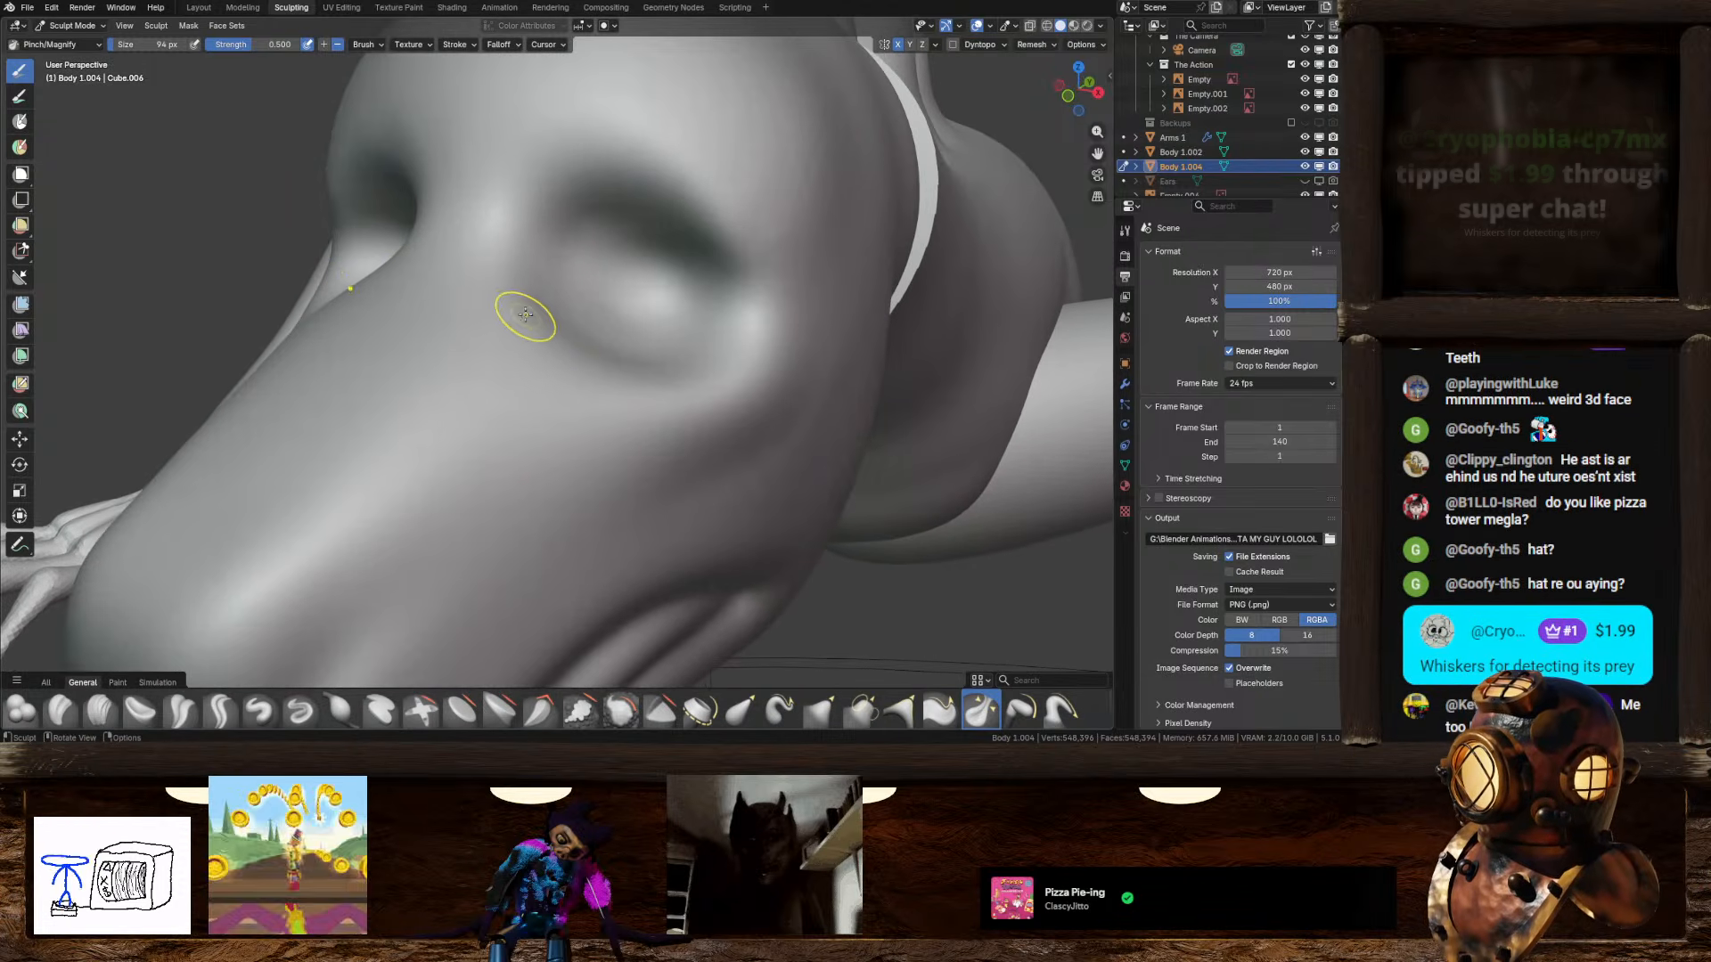
pyautogui.moveTo(528, 315); pyautogui.dragTo(563, 351)
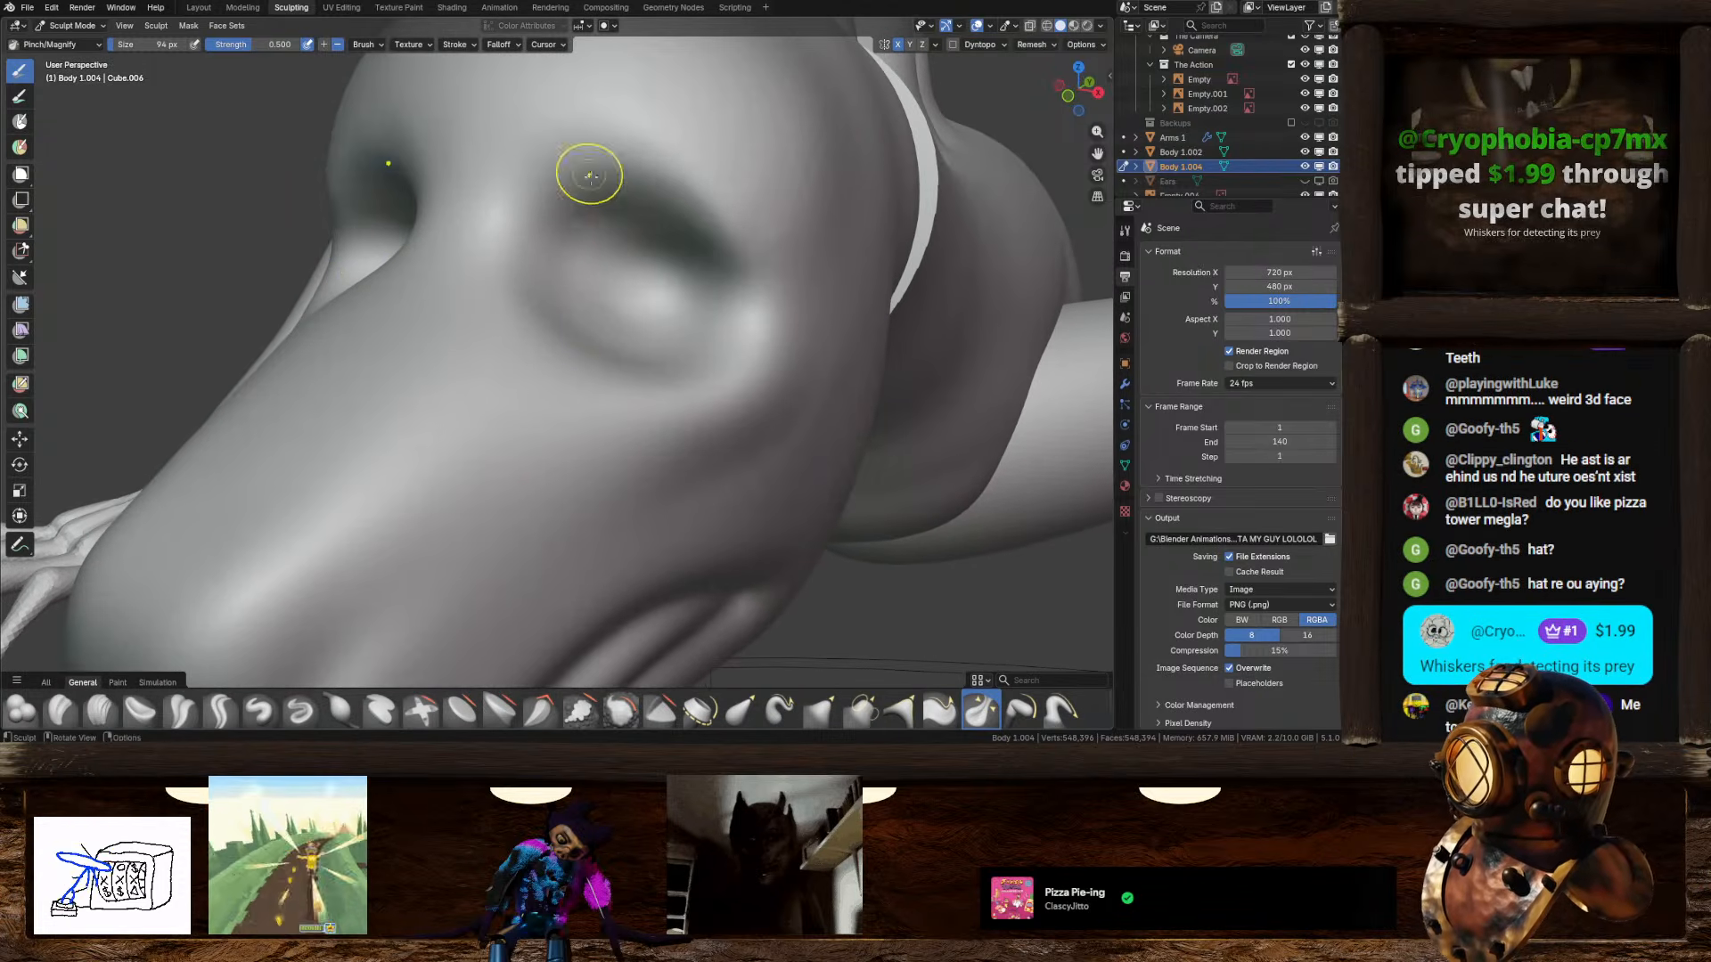
# Step: Dot a cluster of small raised whisker bumps on the side of the snout above the lip with the Draw Sharp brush set to Add
pyautogui.scroll(-4, 589, 176)
pyautogui.scroll(4, 516, 473)
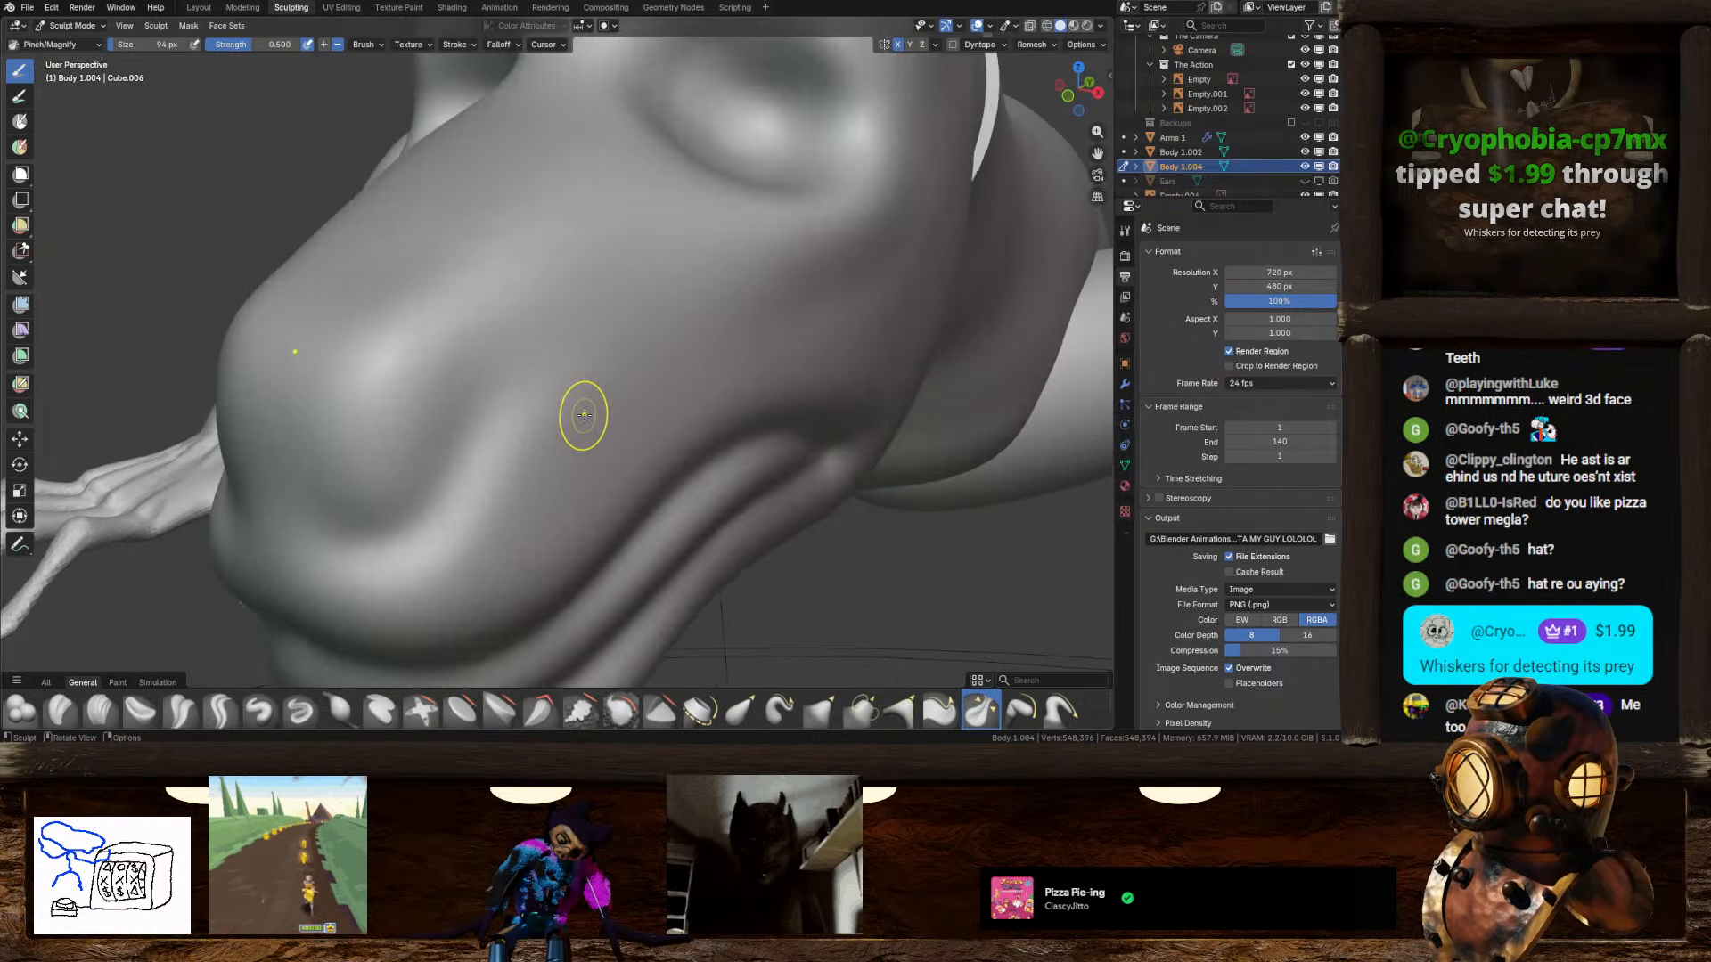
pyautogui.moveTo(583, 415)
pyautogui.mouseDown(button='middle')
pyautogui.moveTo(543, 367)
pyautogui.moveTo(657, 455)
pyautogui.mouseUp(button='middle')
pyautogui.scroll(1, 657, 454)
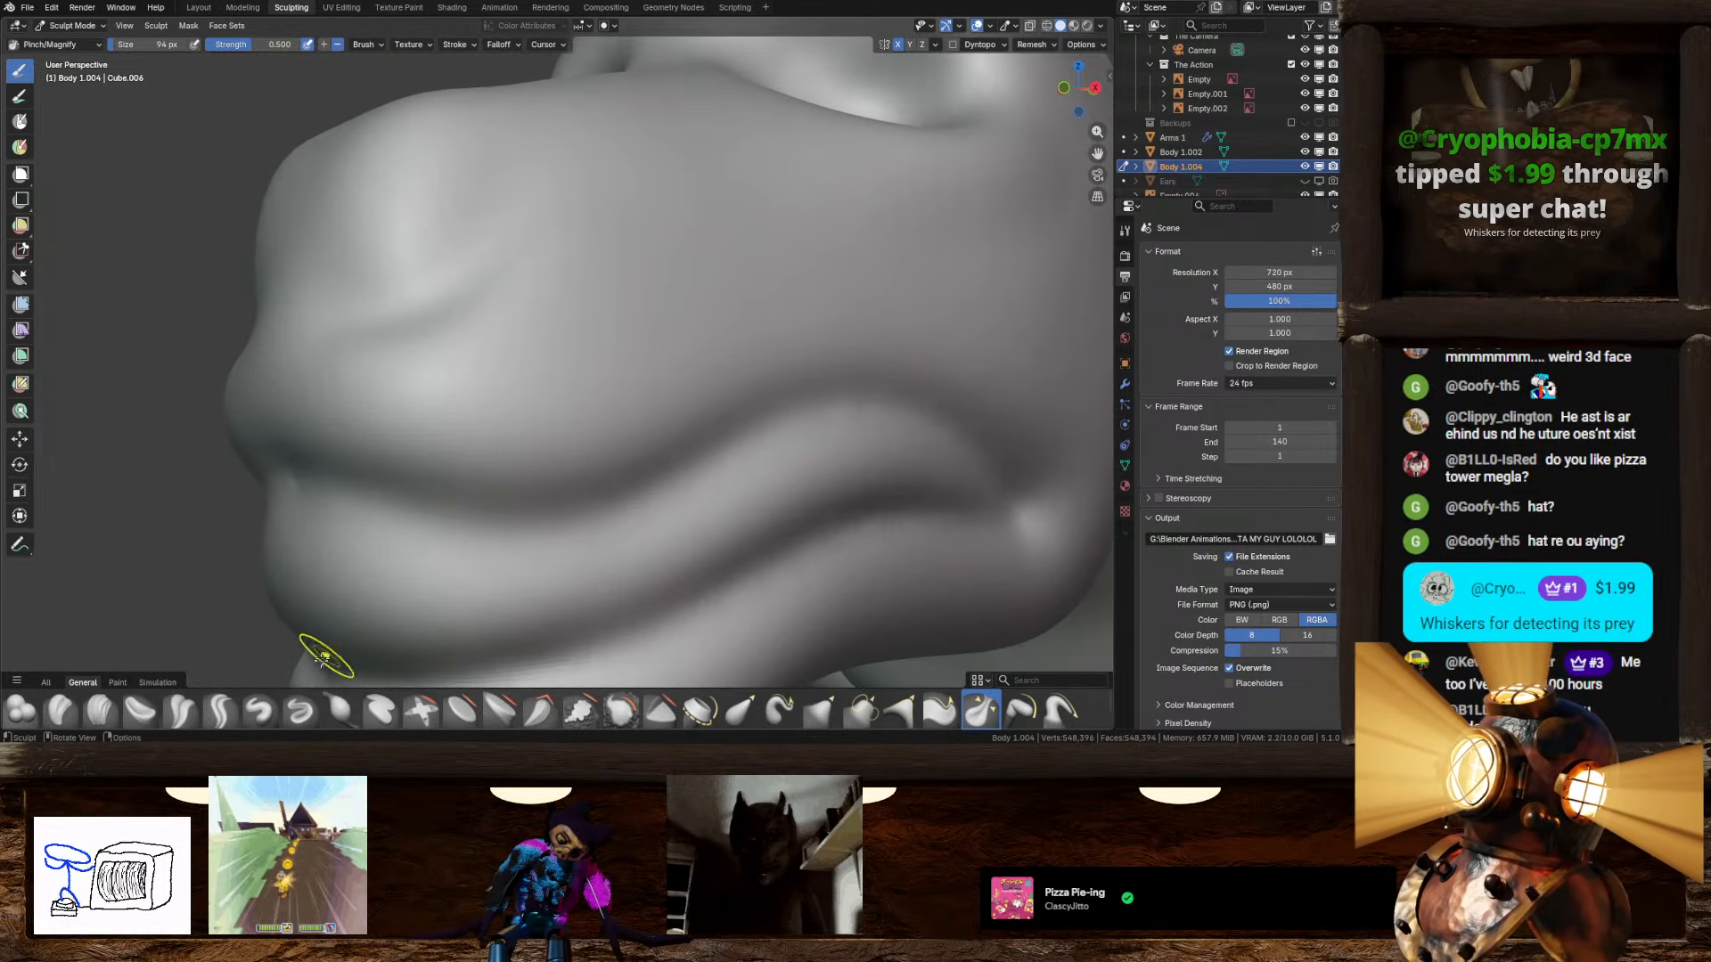
pyautogui.click(303, 711)
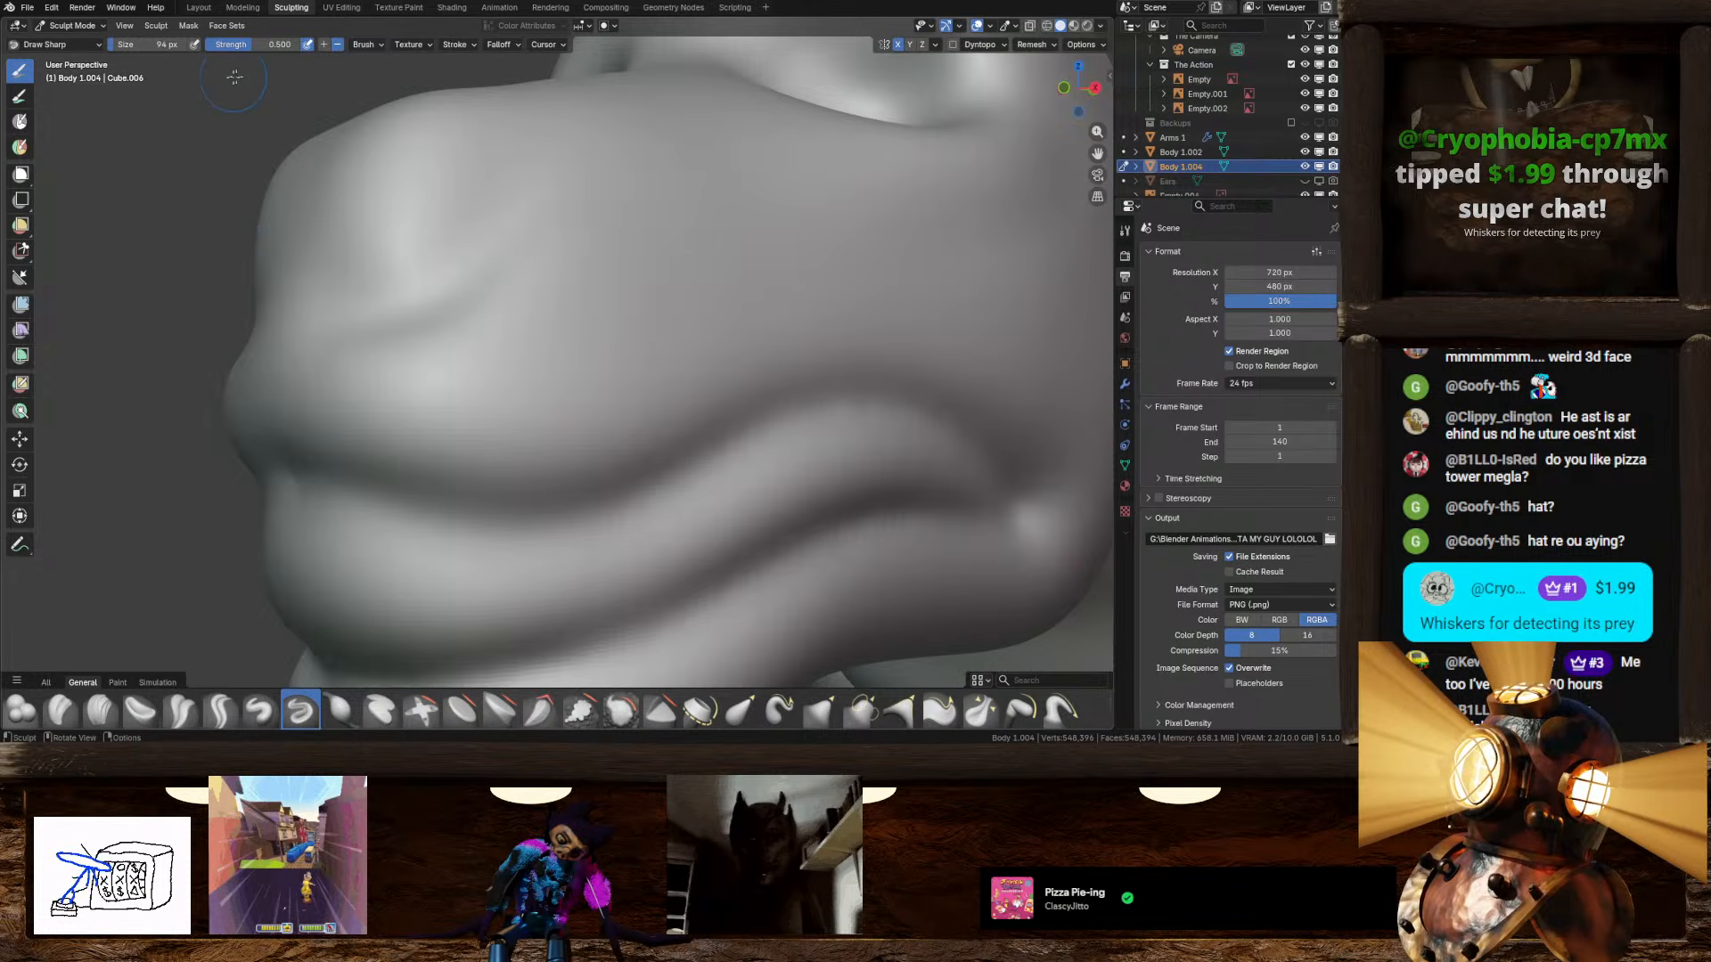
pyautogui.click(324, 45)
pyautogui.moveTo(539, 352); pyautogui.dragTo(570, 311)
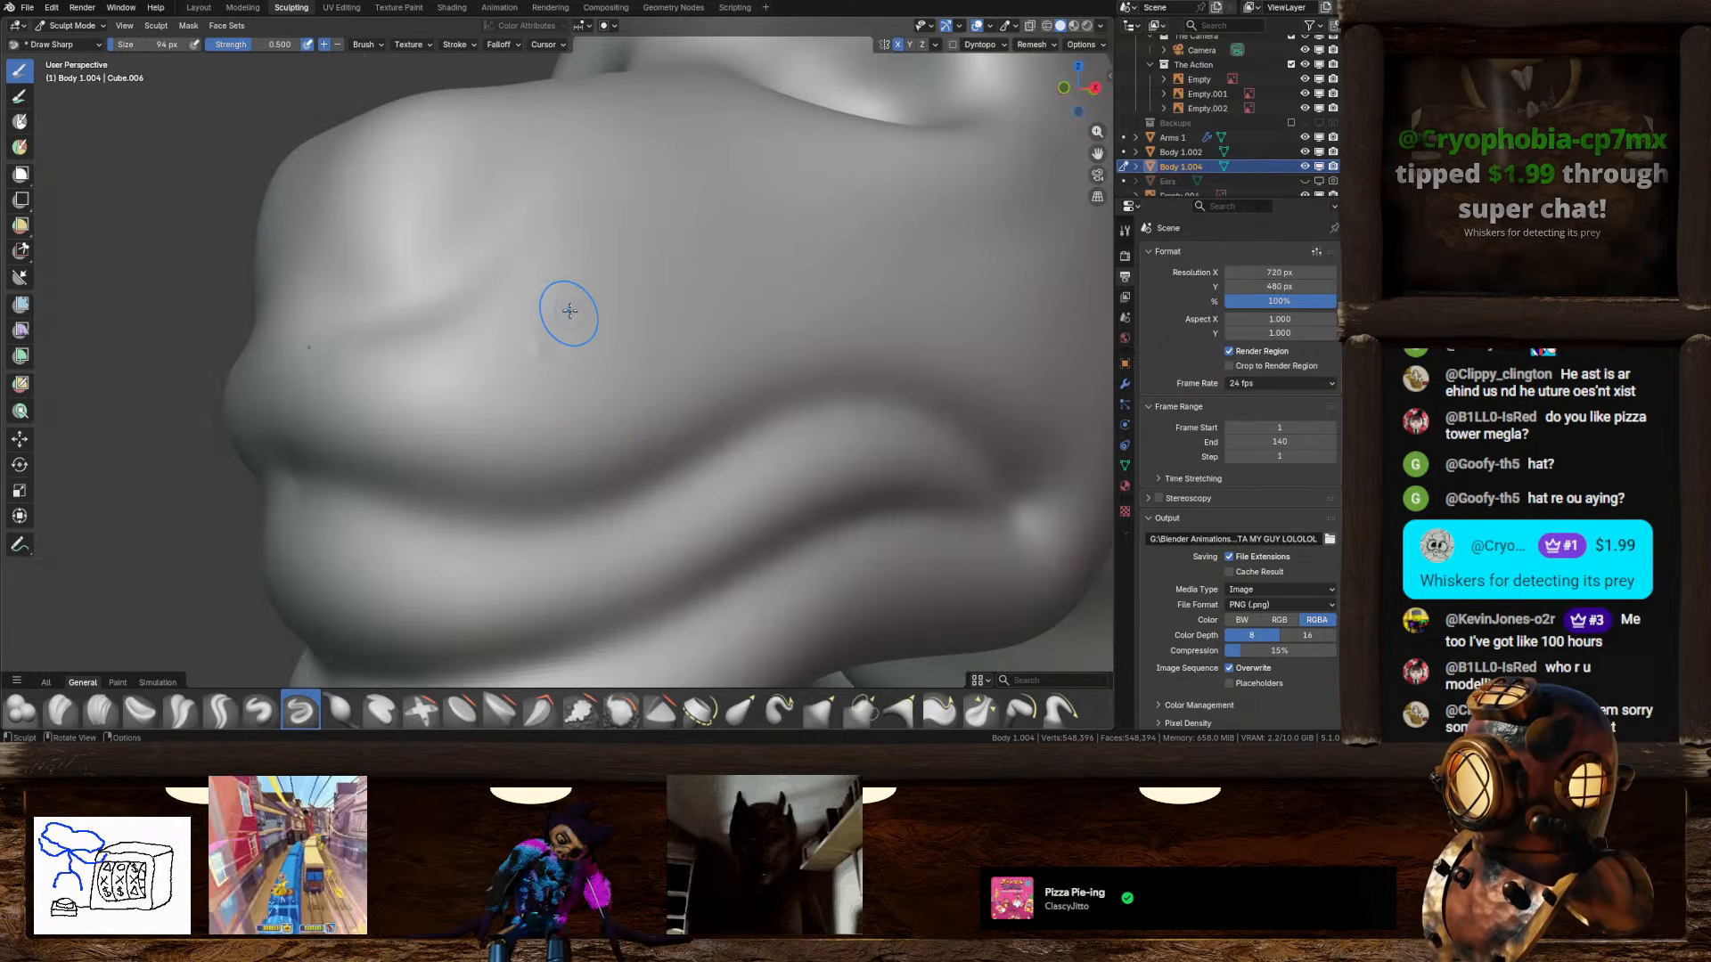
pyautogui.click(585, 367)
pyautogui.click(630, 306)
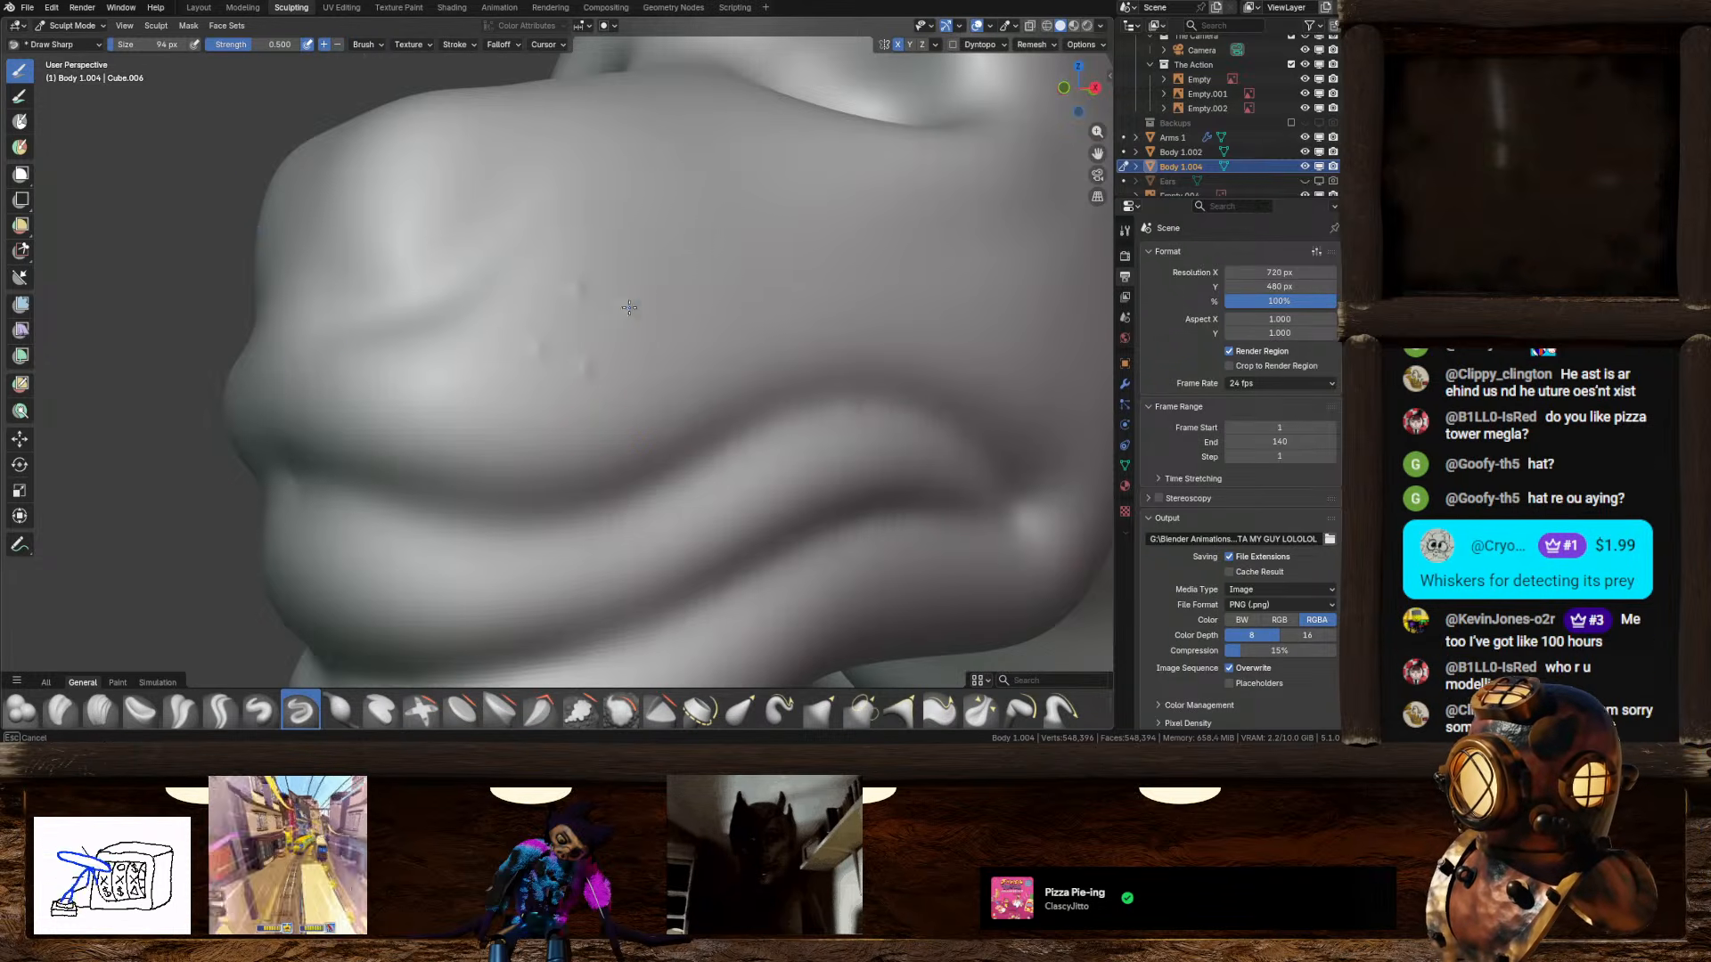
pyautogui.click(585, 322)
pyautogui.click(578, 286)
pyautogui.click(626, 240)
pyautogui.click(673, 291)
pyautogui.click(636, 350)
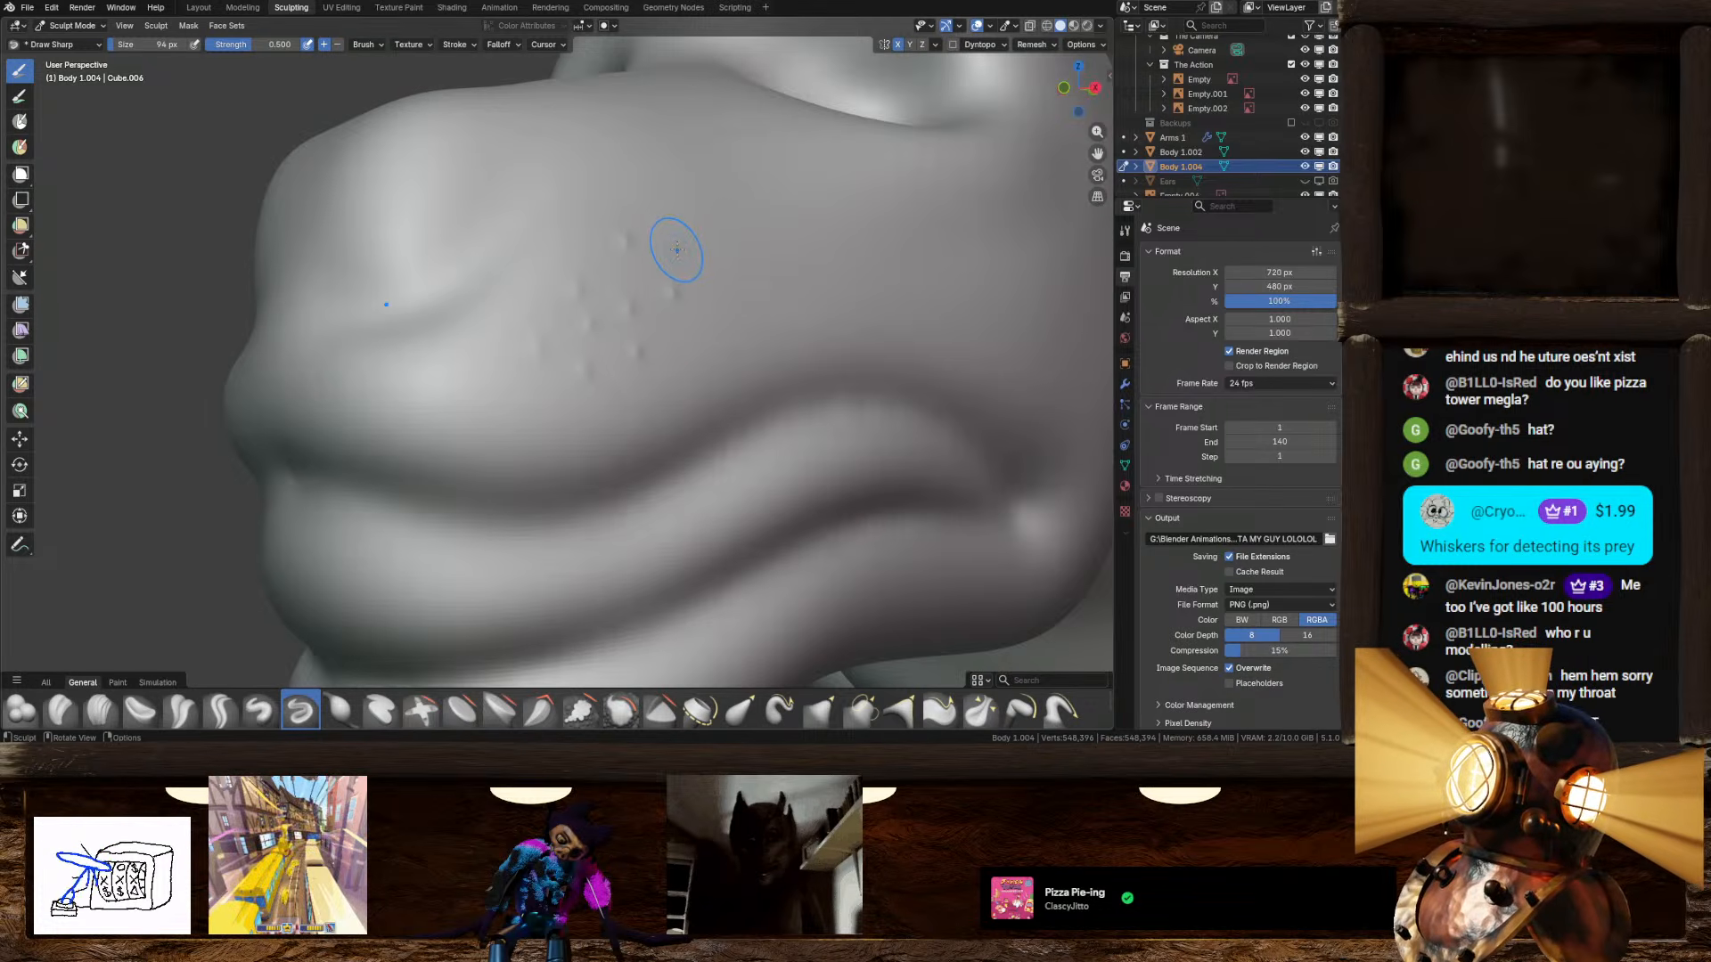
pyautogui.moveTo(725, 276)
pyautogui.mouseDown(button='middle')
pyautogui.moveTo(849, 288)
pyautogui.moveTo(714, 295)
pyautogui.mouseUp(button='middle')
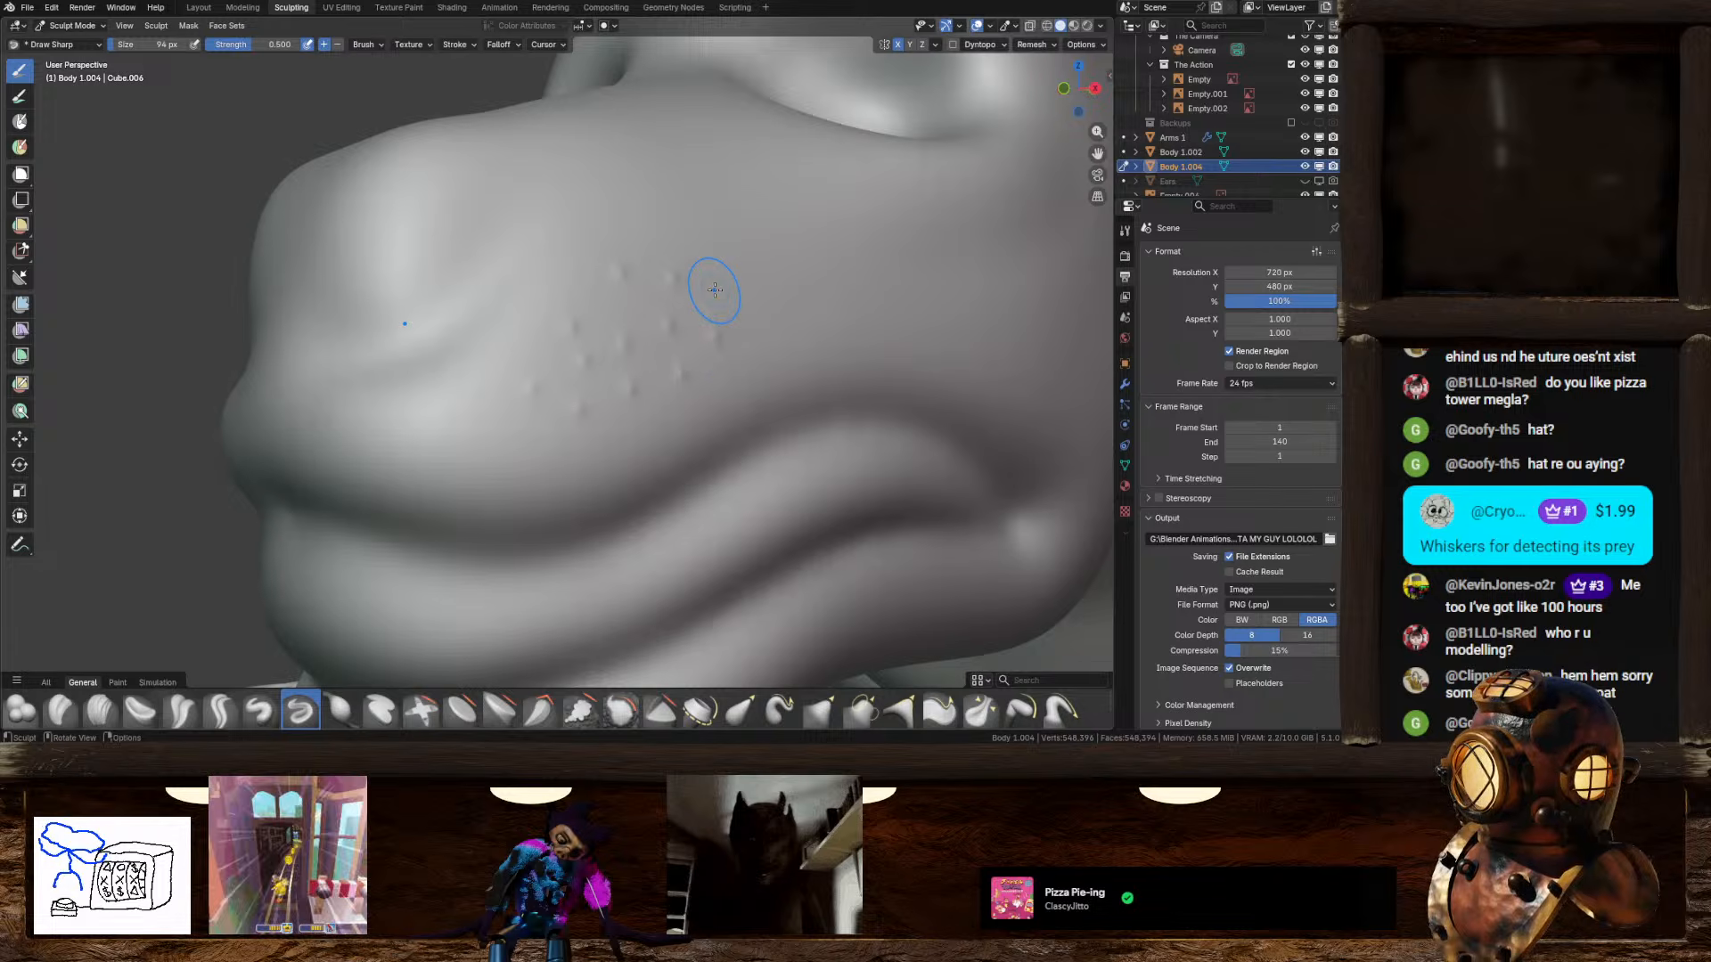
# Step: Sharpen the rim of the eye socket with the Pinch/Magnify brush at a size of 190 px
pyautogui.scroll(-5, 711, 294)
pyautogui.moveTo(603, 371); pyautogui.dragTo(669, 390, button='middle')
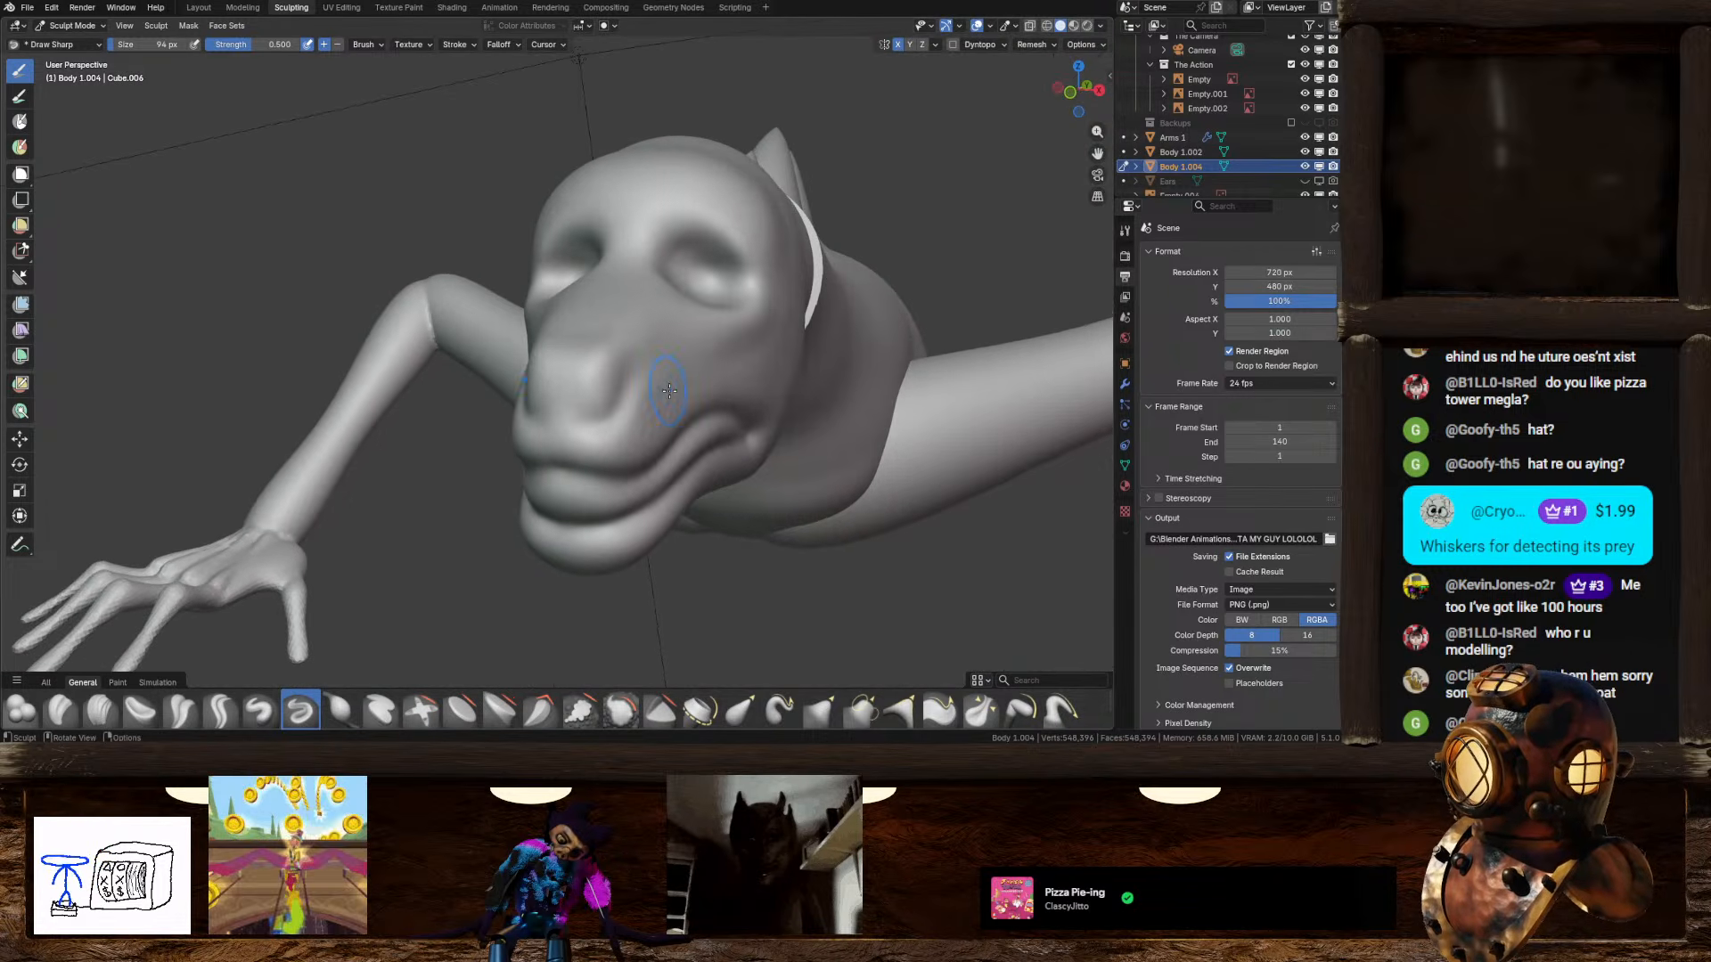
pyautogui.scroll(2, 670, 390)
pyautogui.scroll(2, 764, 427)
pyautogui.moveTo(764, 428); pyautogui.dragTo(669, 539, button='middle')
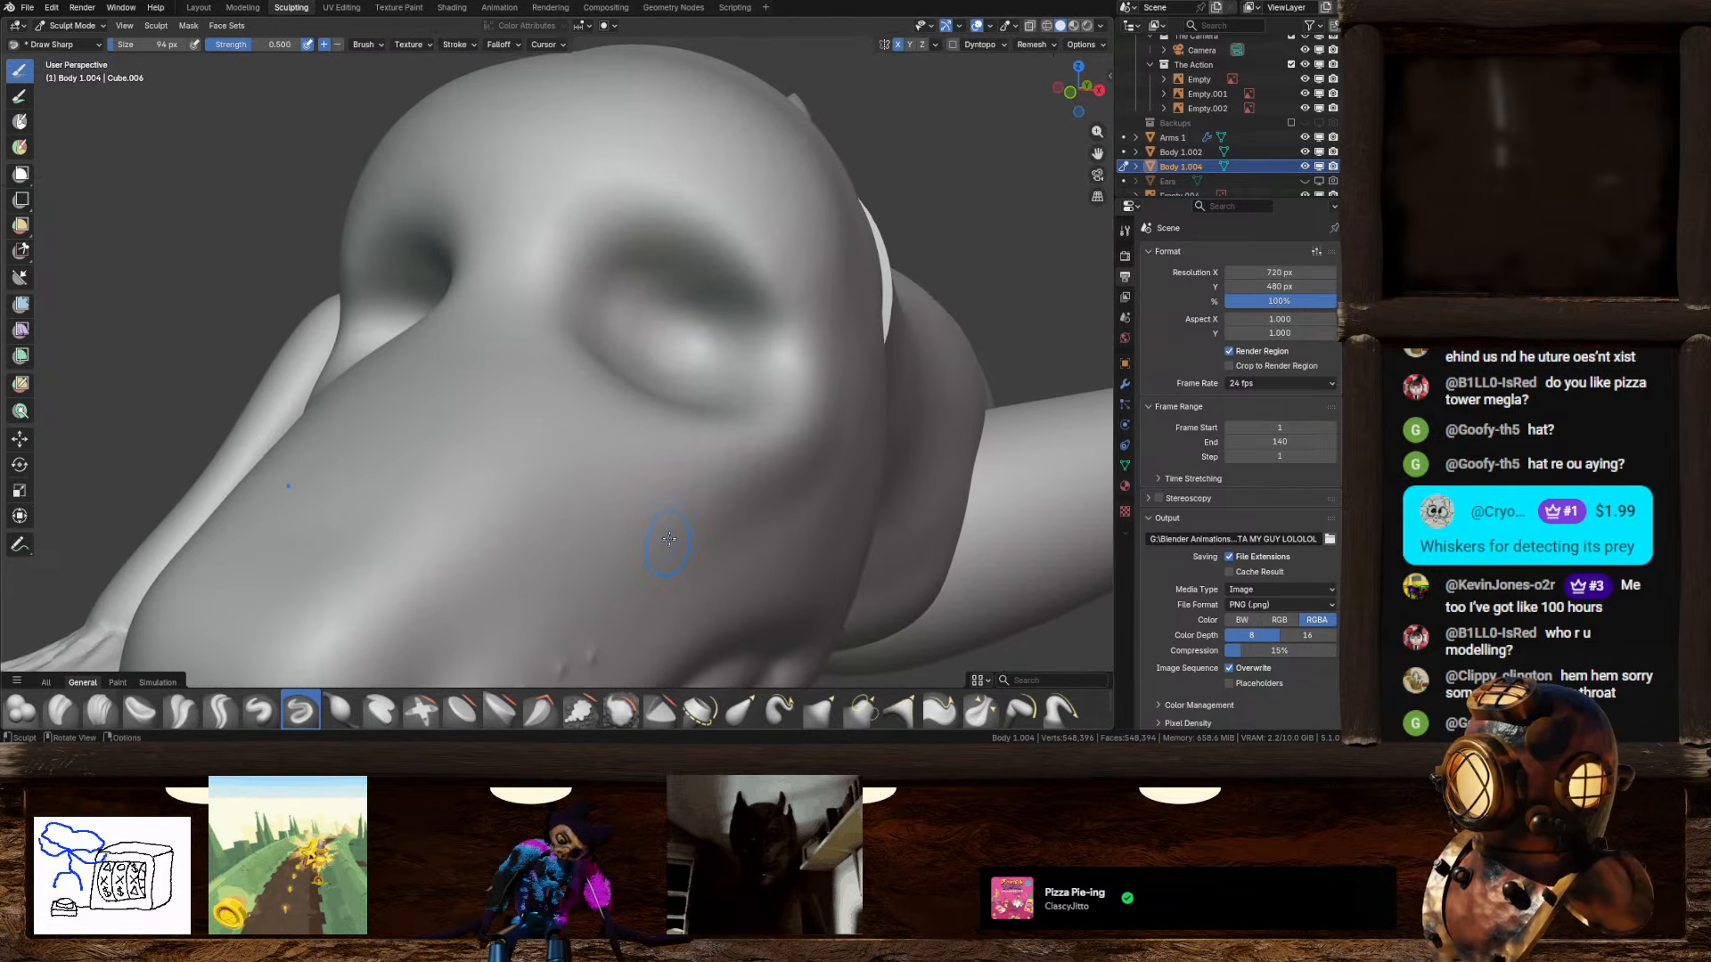
pyautogui.moveTo(701, 436); pyautogui.dragTo(258, 239, button='middle')
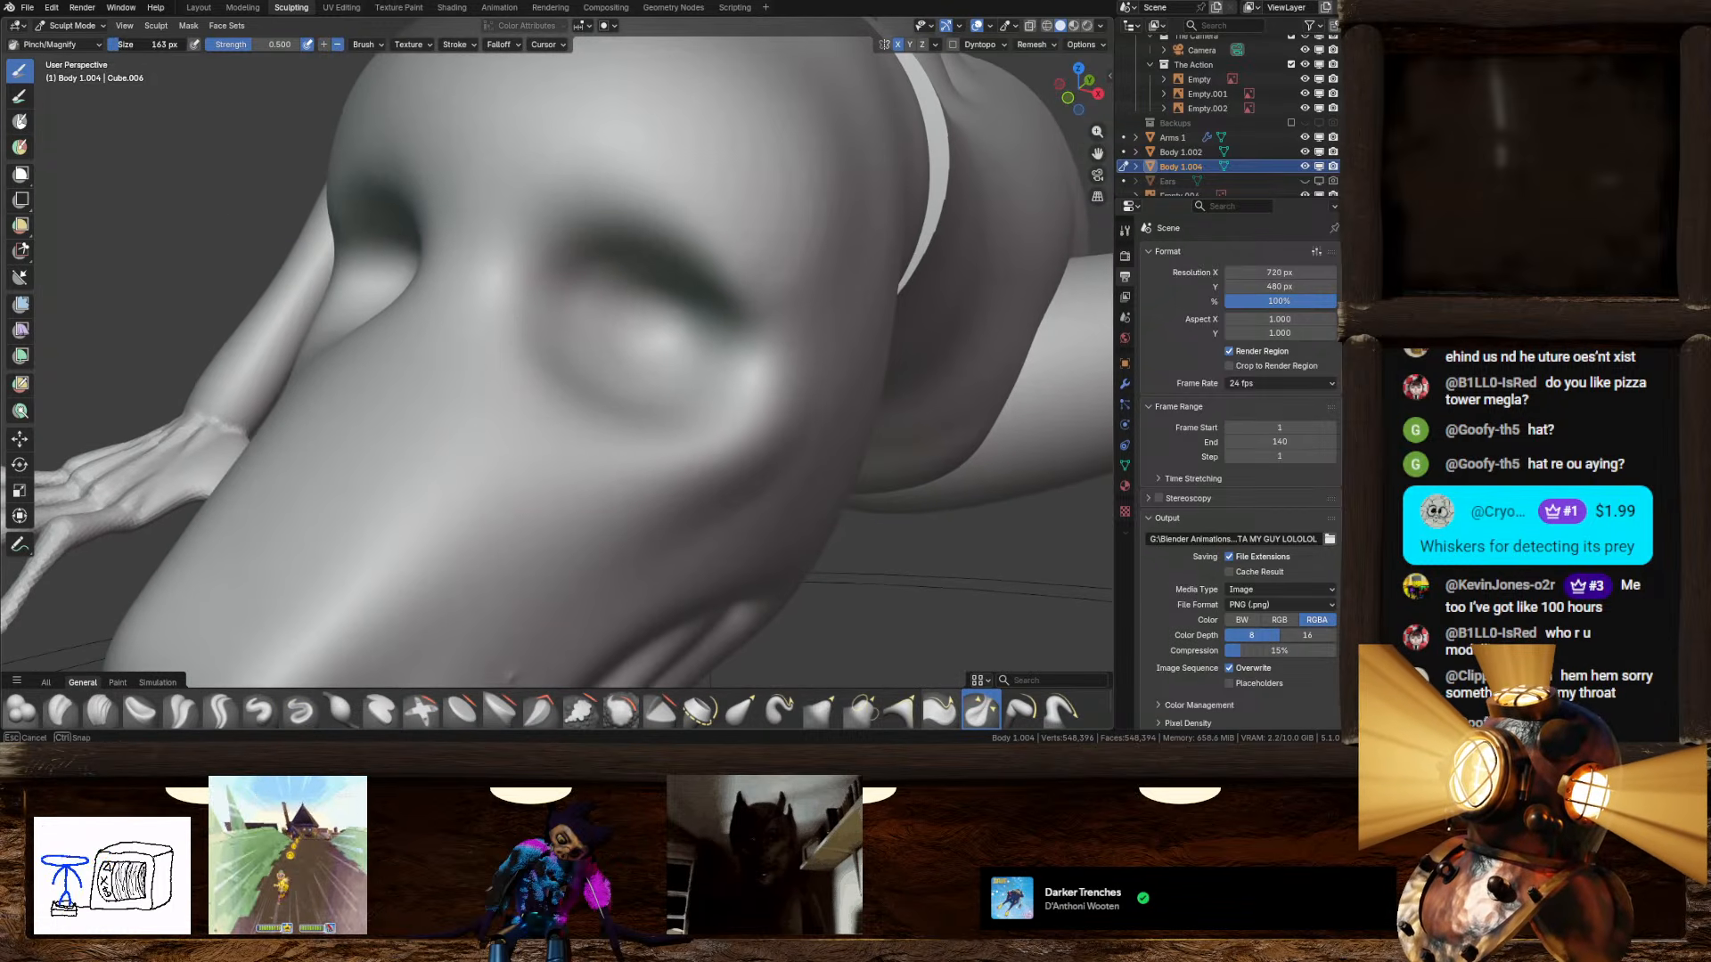
pyautogui.moveTo(145, 45); pyautogui.dragTo(147, 45)
pyautogui.scroll(-2, 416, 267)
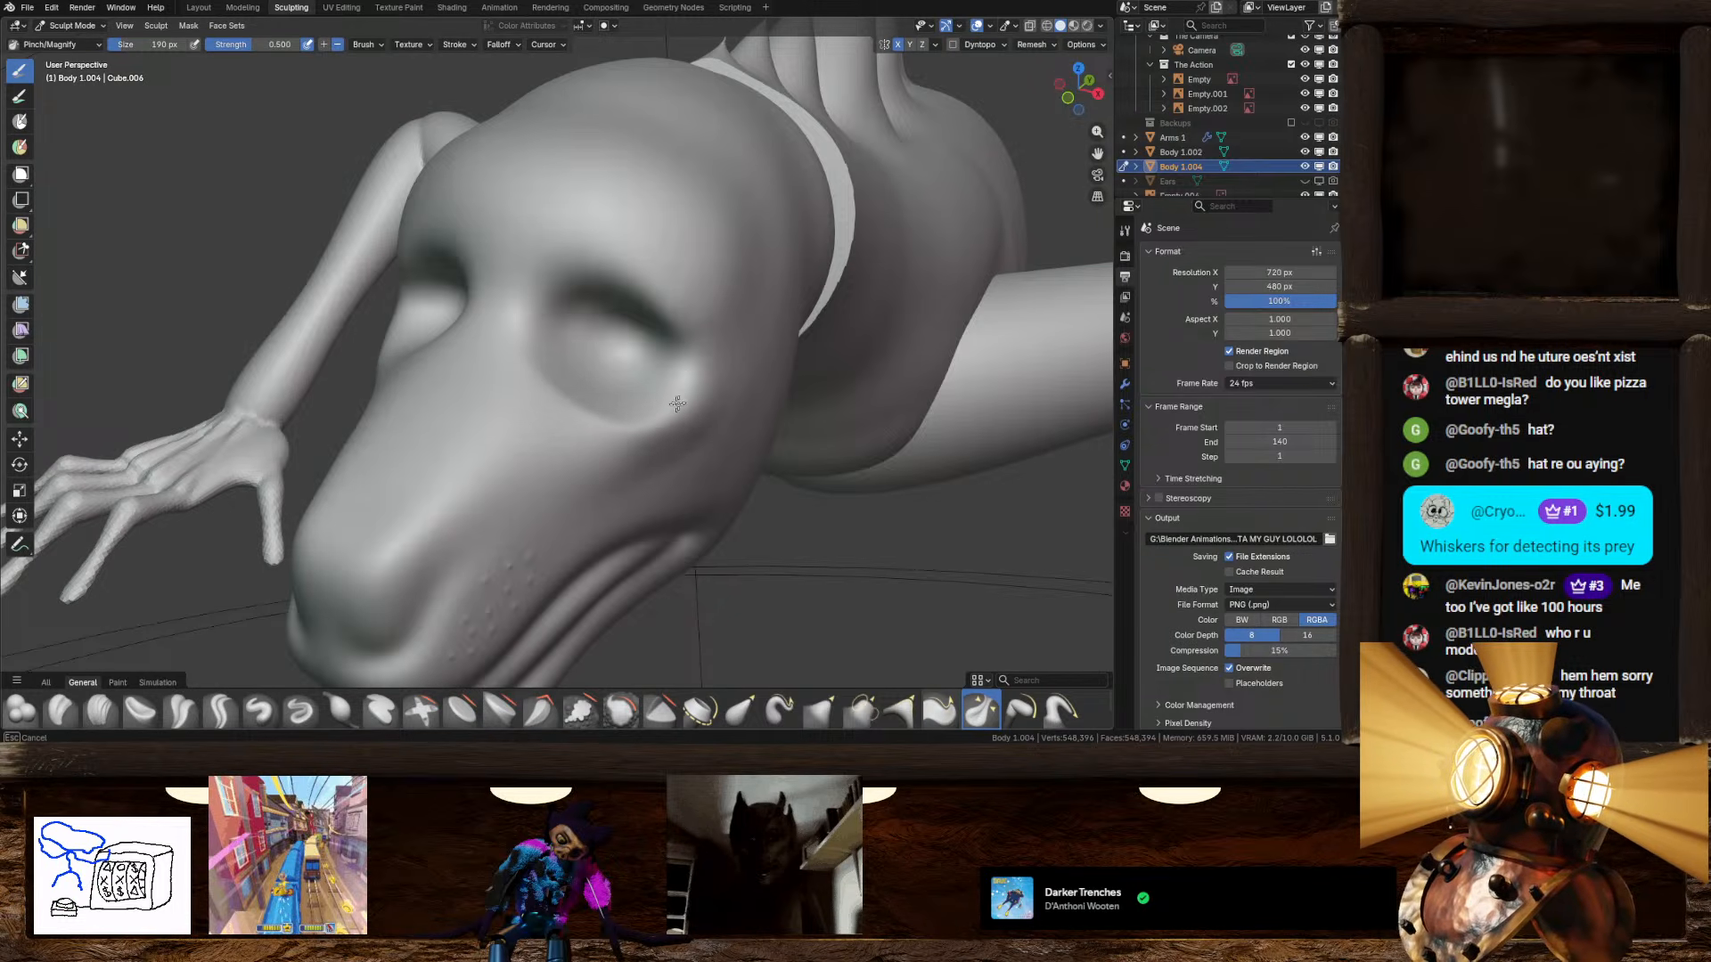
pyautogui.moveTo(684, 407); pyautogui.dragTo(681, 354, button='middle')
pyautogui.keyDown('shift'); pyautogui.moveTo(681, 354); pyautogui.dragTo(660, 456, button='middle'); pyautogui.keyUp('shift')
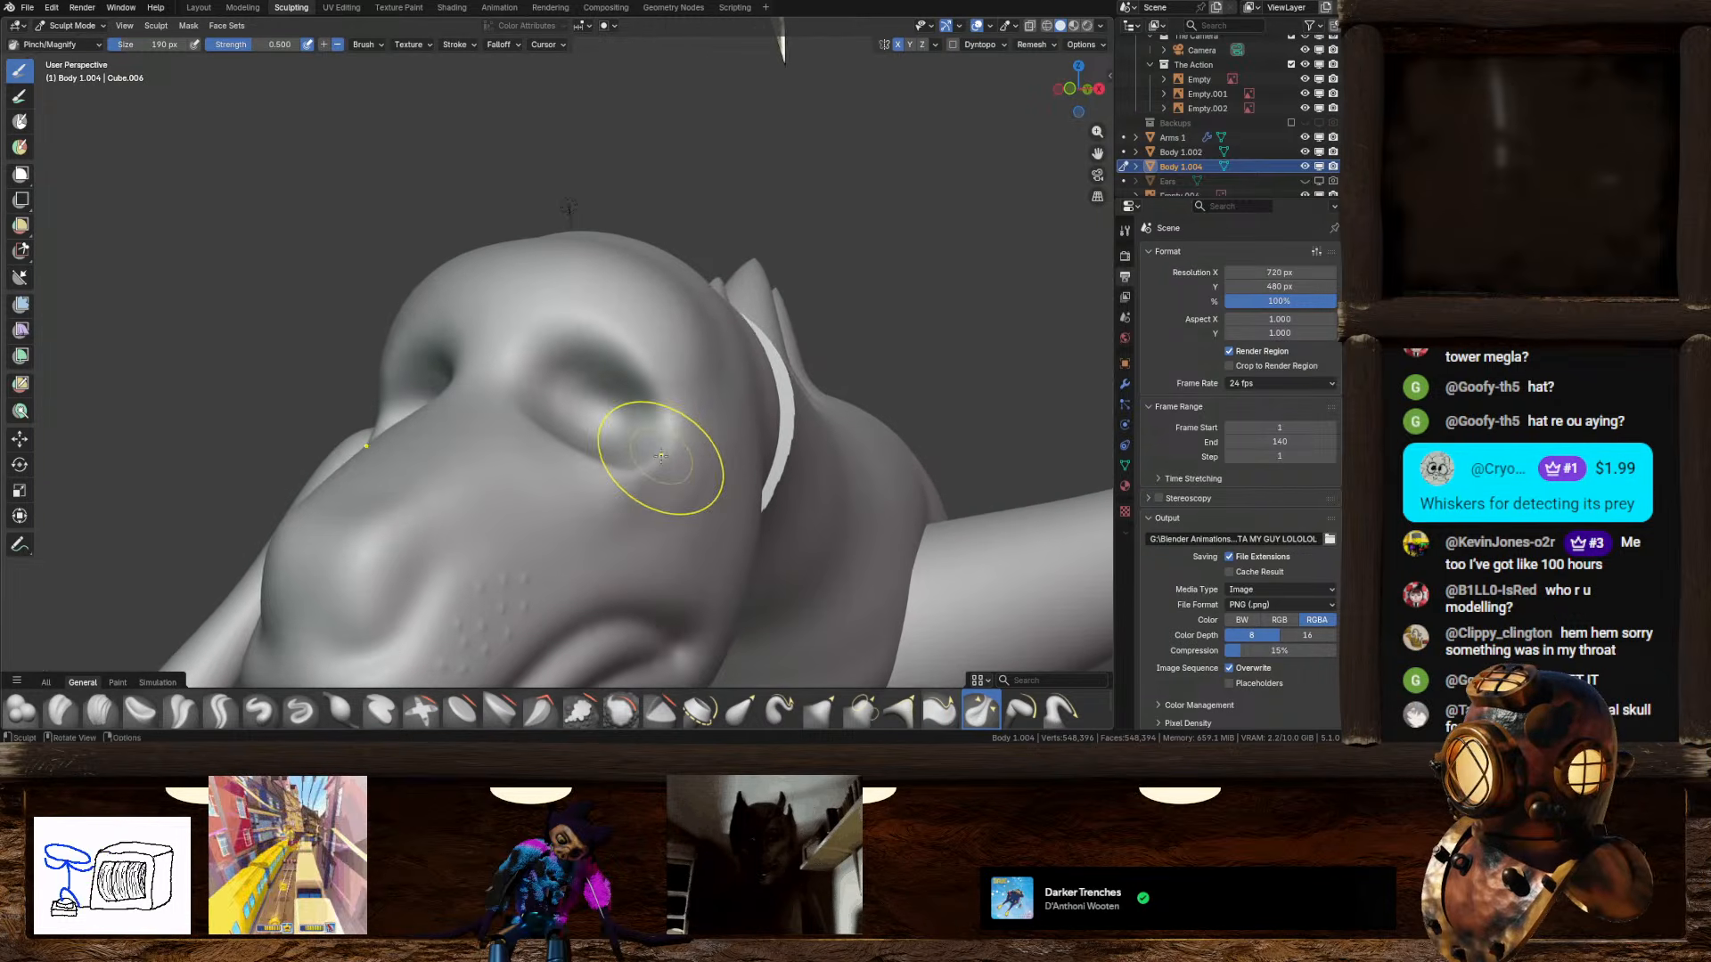
pyautogui.scroll(2, 662, 459)
pyautogui.moveTo(665, 477); pyautogui.dragTo(691, 409)
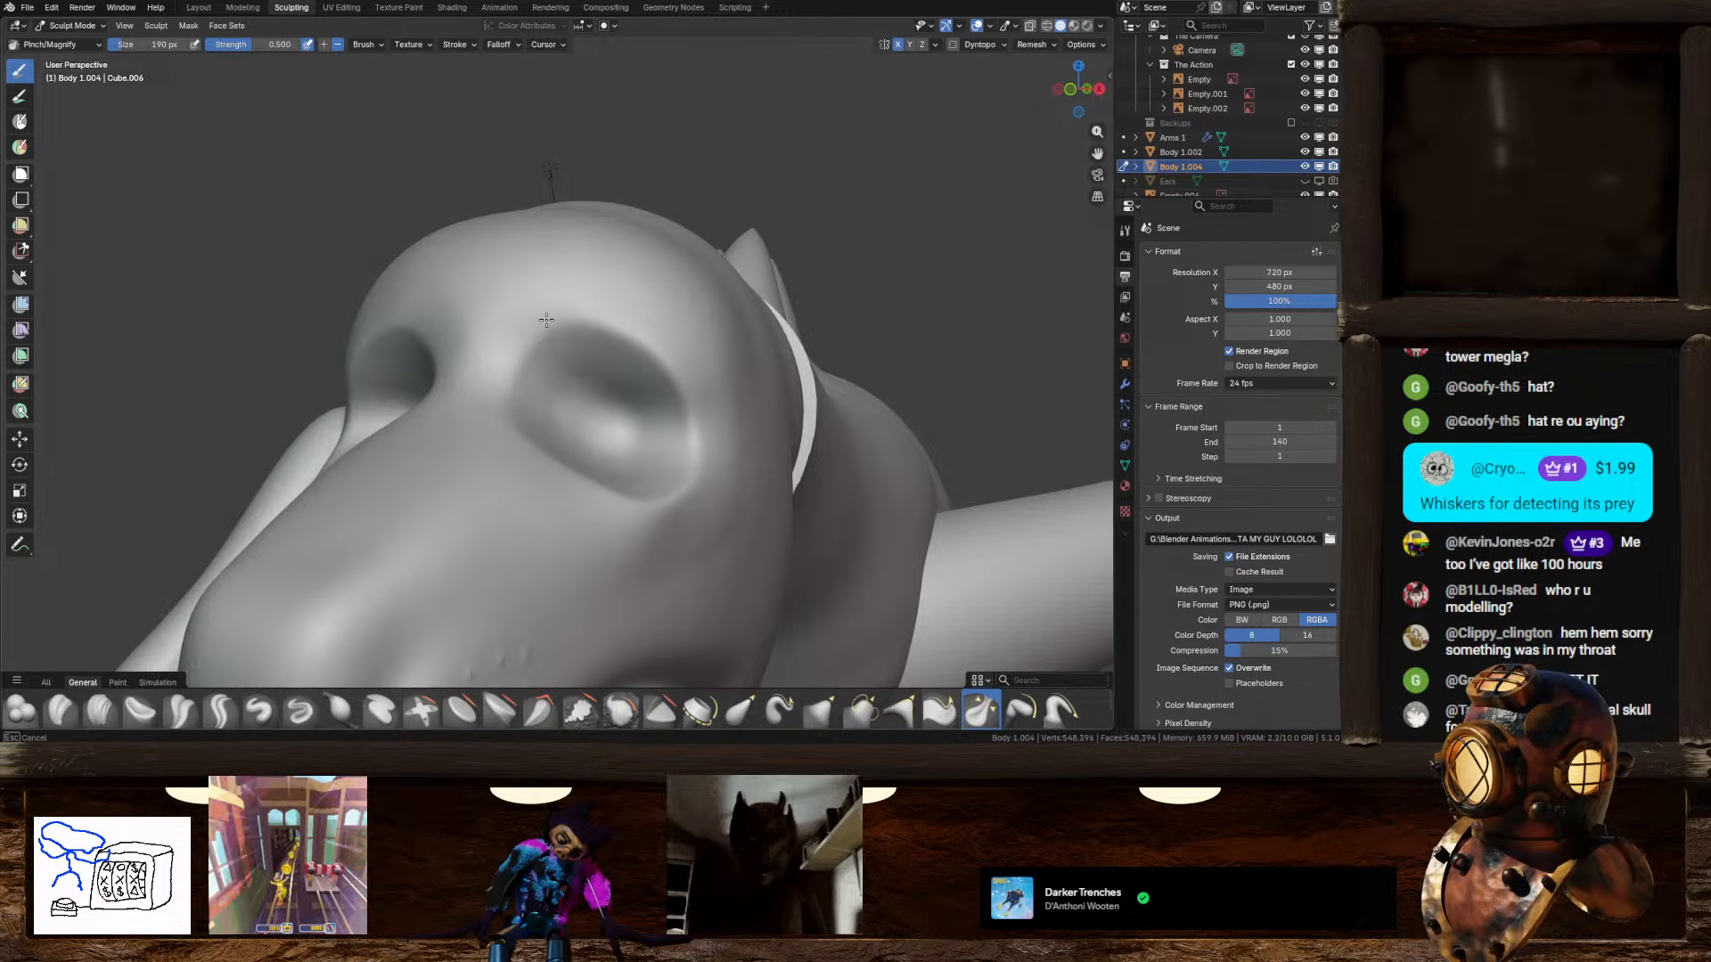
pyautogui.moveTo(554, 382); pyautogui.dragTo(625, 559, button='middle')
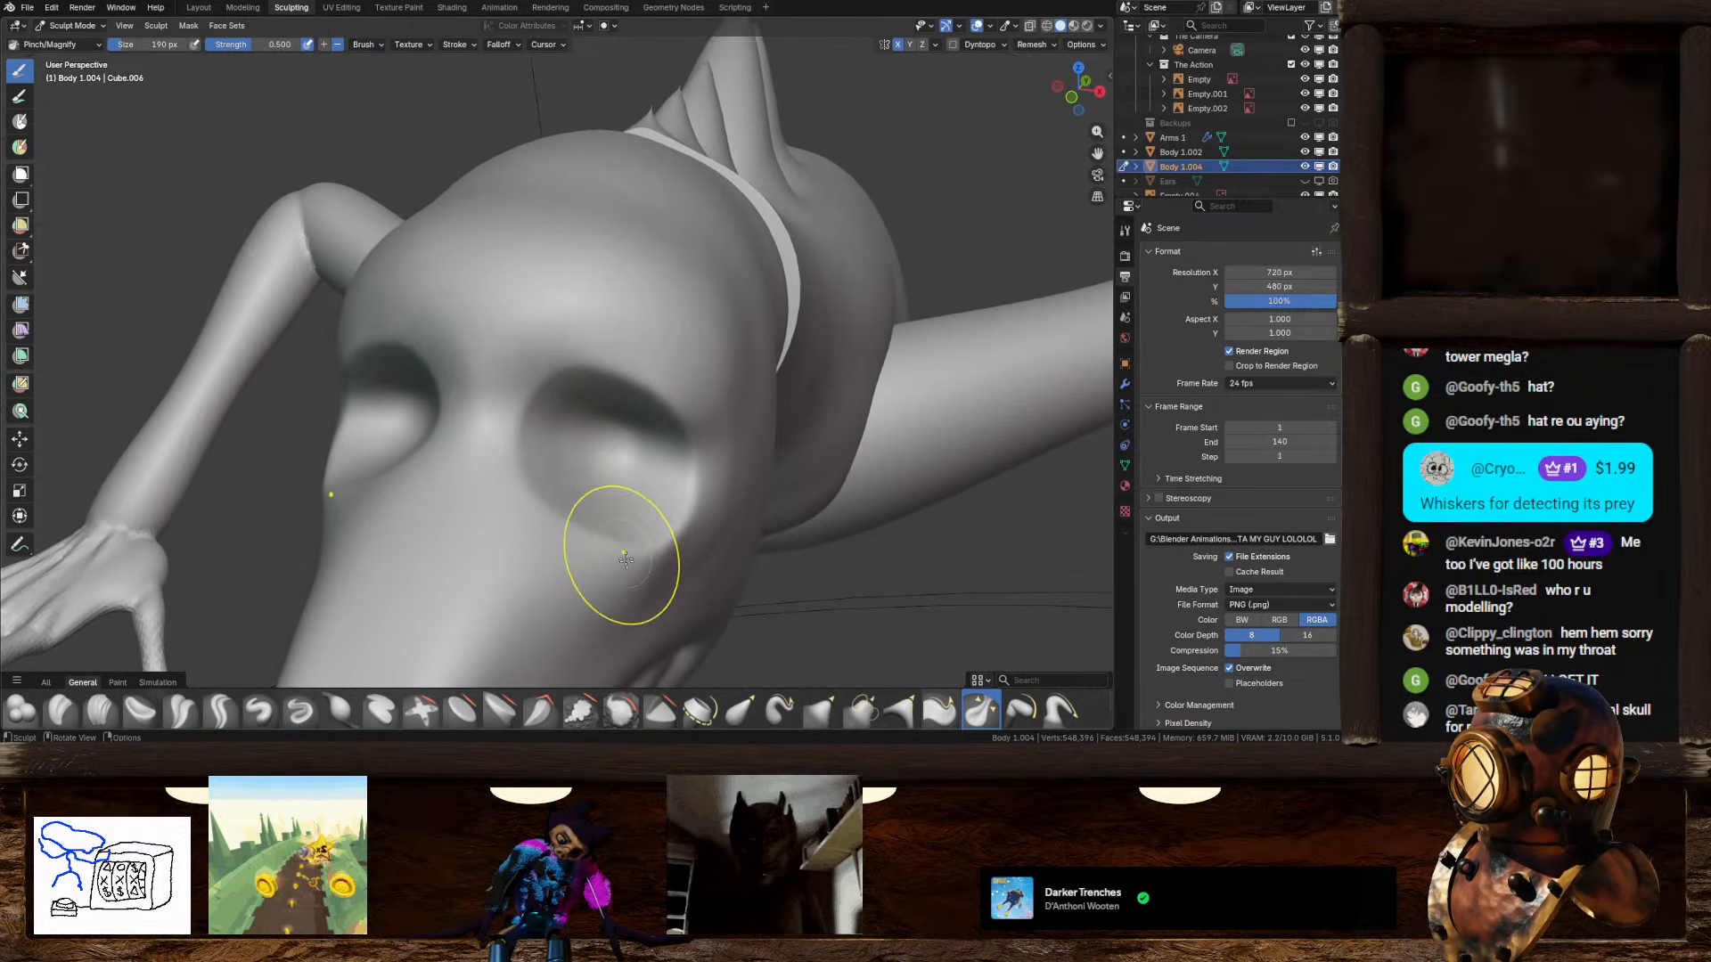
# Step: Carve the inside edge of the eye sockets deeper with the Draw brush set to Subtract
pyautogui.click(257, 716)
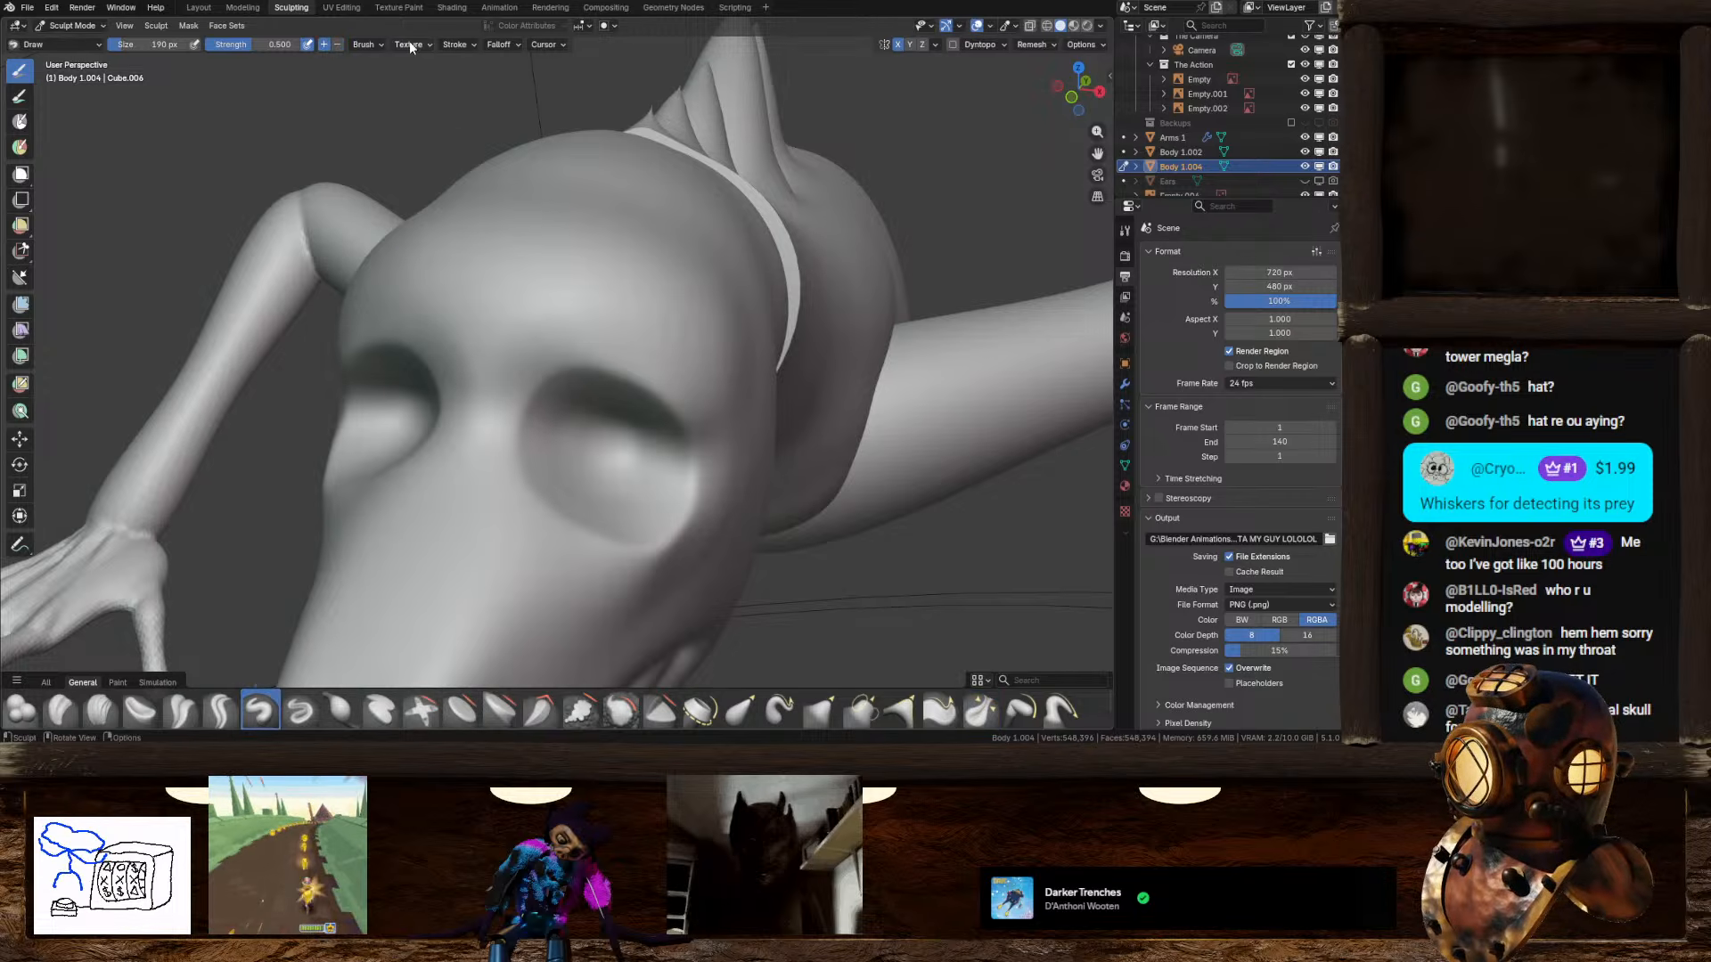
pyautogui.click(338, 44)
pyautogui.moveTo(463, 419)
pyautogui.mouseDown(button='middle')
pyautogui.moveTo(505, 447)
pyautogui.moveTo(563, 428)
pyautogui.moveTo(627, 494)
pyautogui.moveTo(568, 505)
pyautogui.mouseUp(button='middle')
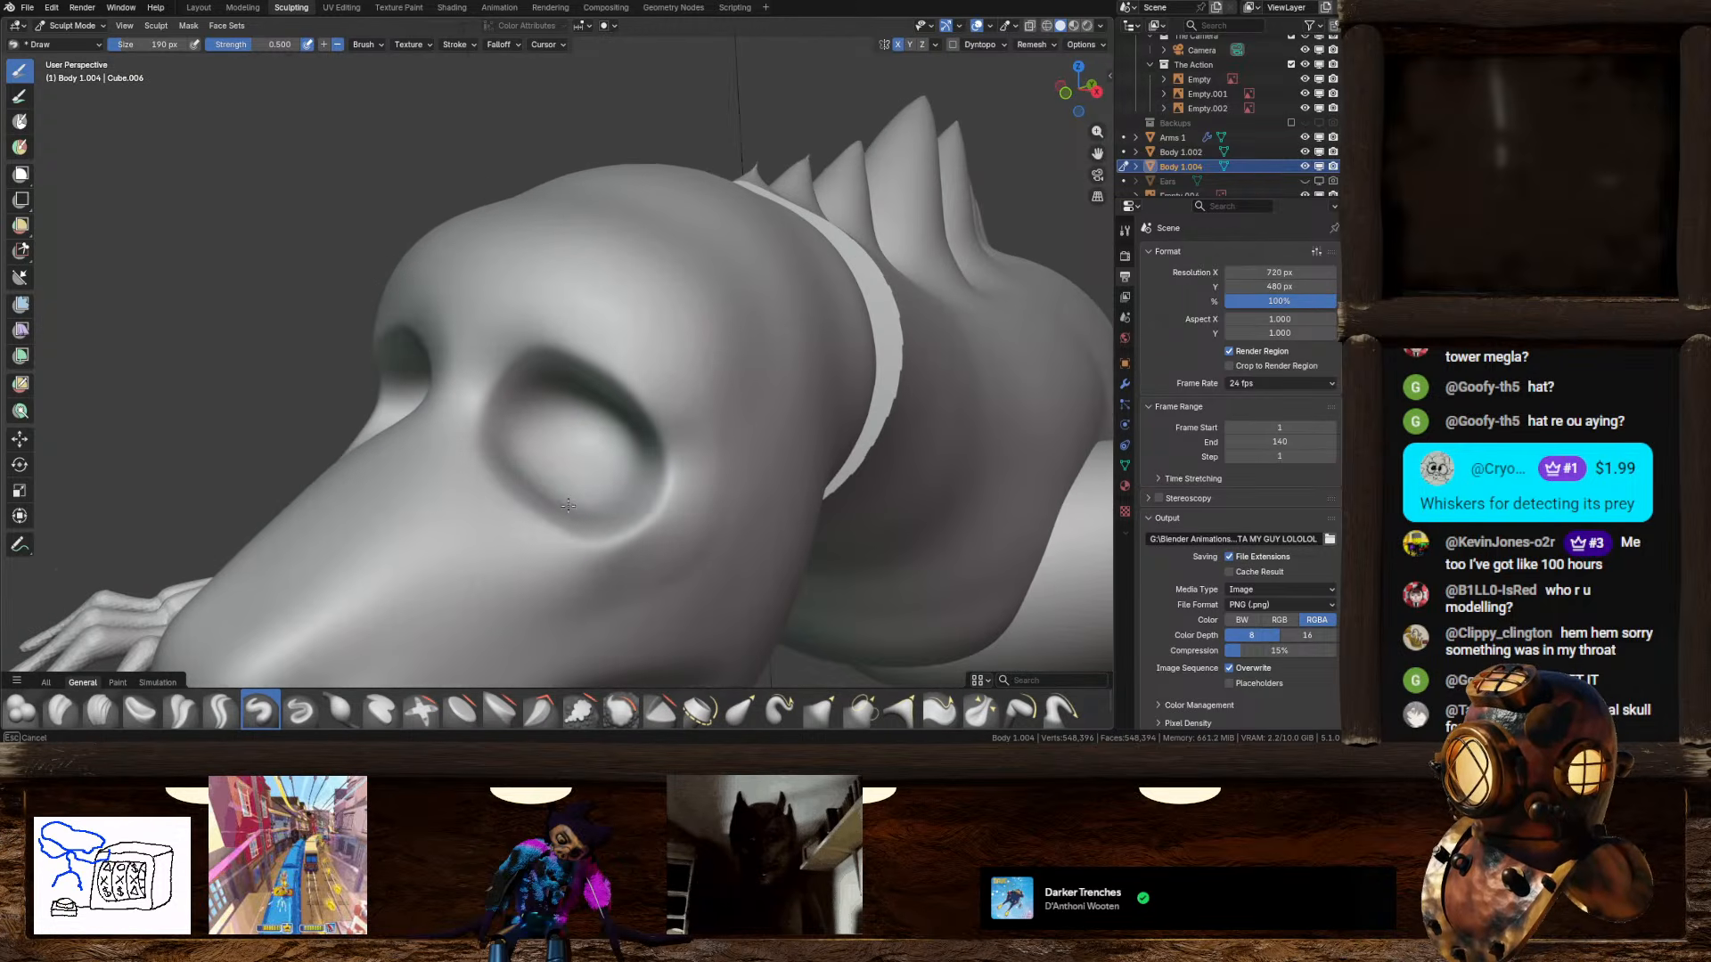
pyautogui.moveTo(534, 442); pyautogui.dragTo(687, 462, button='middle')
pyautogui.scroll(4, 637, 485)
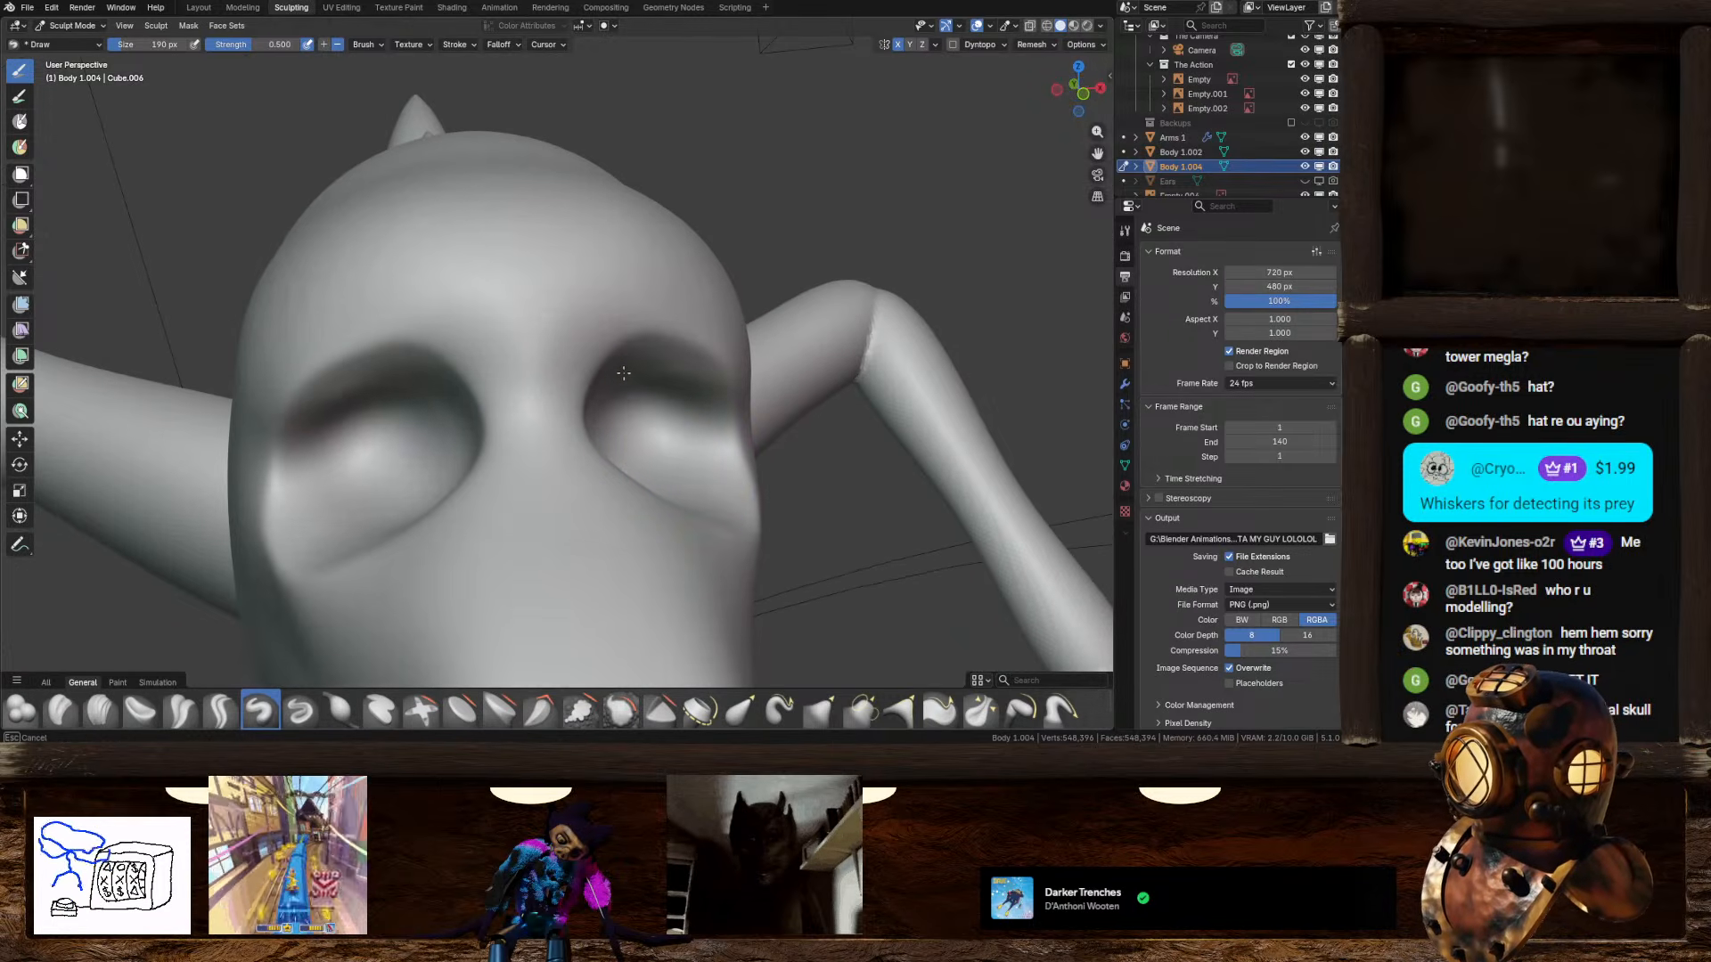
pyautogui.moveTo(624, 373); pyautogui.dragTo(655, 453, button='middle')
pyautogui.scroll(4, 656, 452)
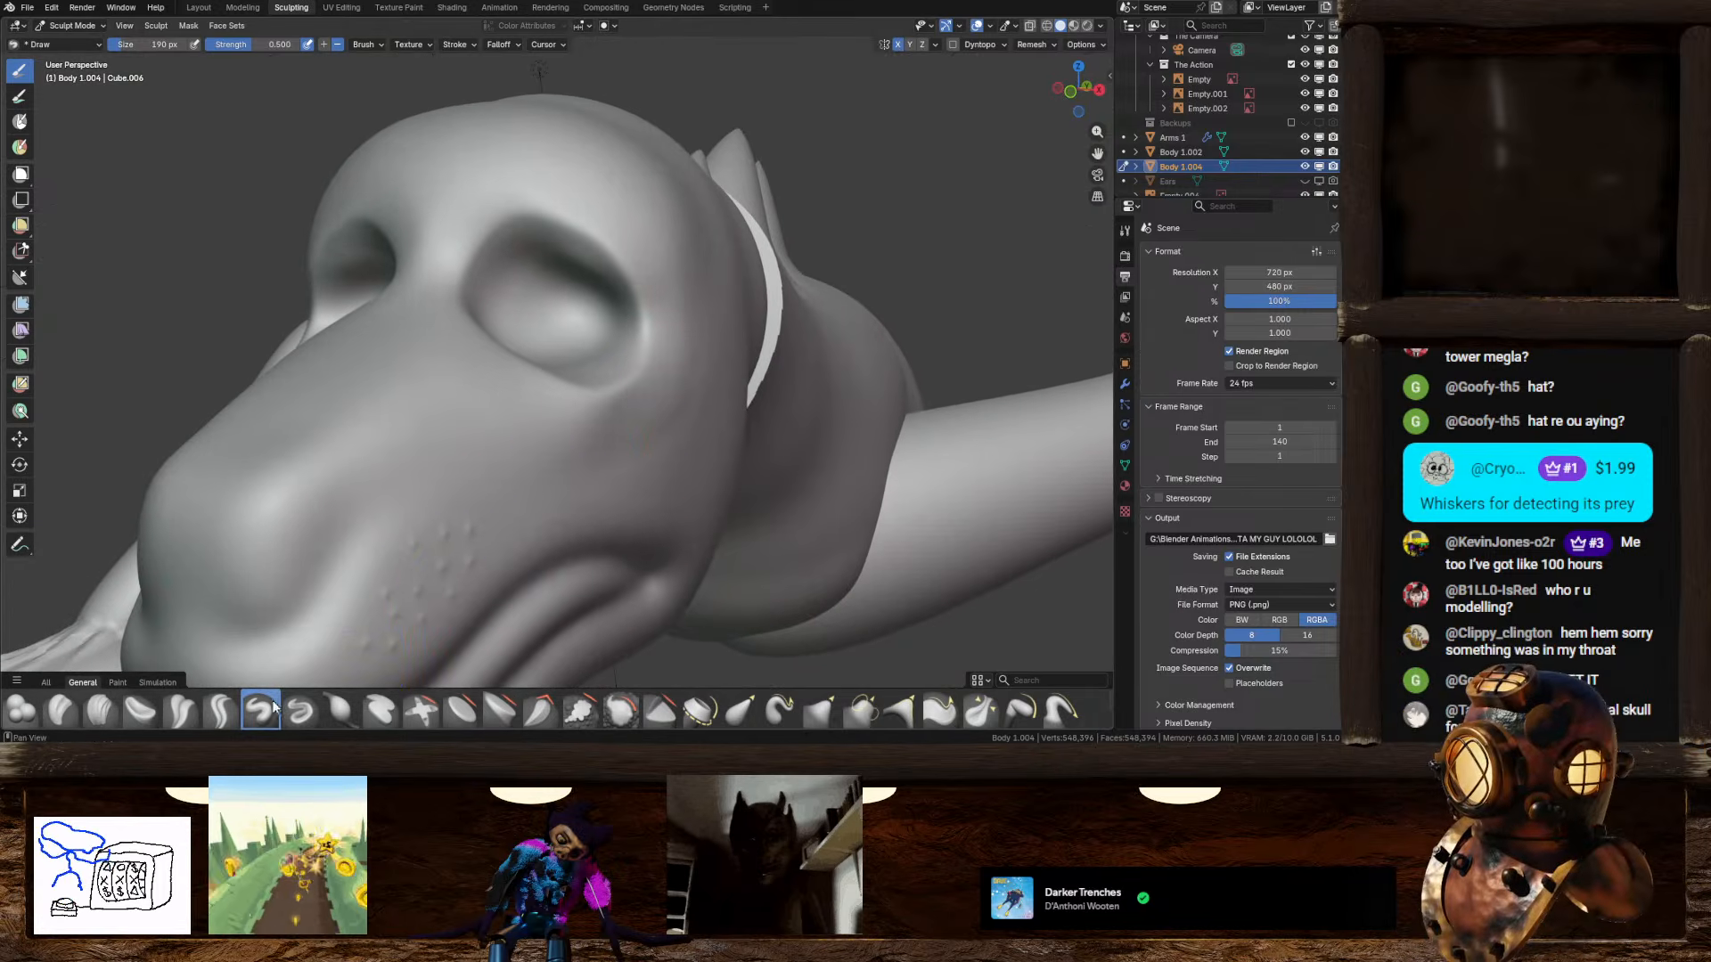
# Step: Sculpt a soft cheekbone ridge with a hollow below it under the outer part of the eye socket, using the Draw brush
pyautogui.moveTo(728, 353); pyautogui.dragTo(638, 418, button='middle')
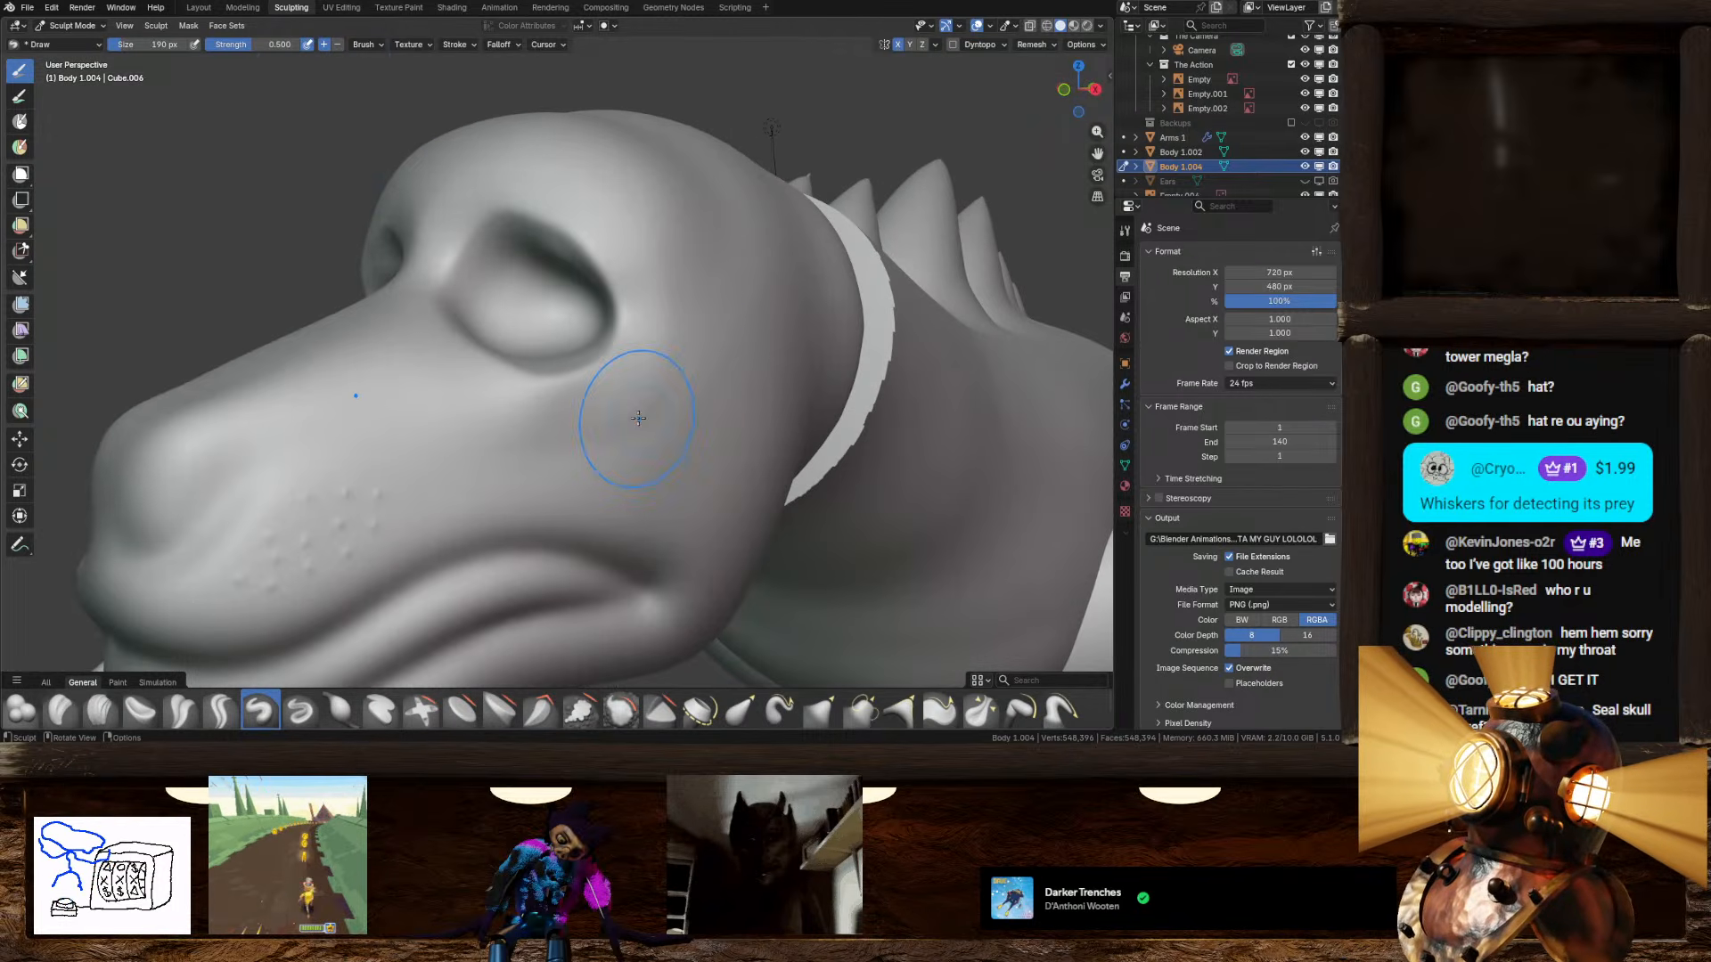
pyautogui.moveTo(475, 398)
pyautogui.mouseDown(button='middle')
pyautogui.moveTo(572, 437)
pyautogui.moveTo(542, 393)
pyautogui.moveTo(606, 404)
pyautogui.moveTo(514, 408)
pyautogui.mouseUp(button='middle')
pyautogui.scroll(2, 573, 436)
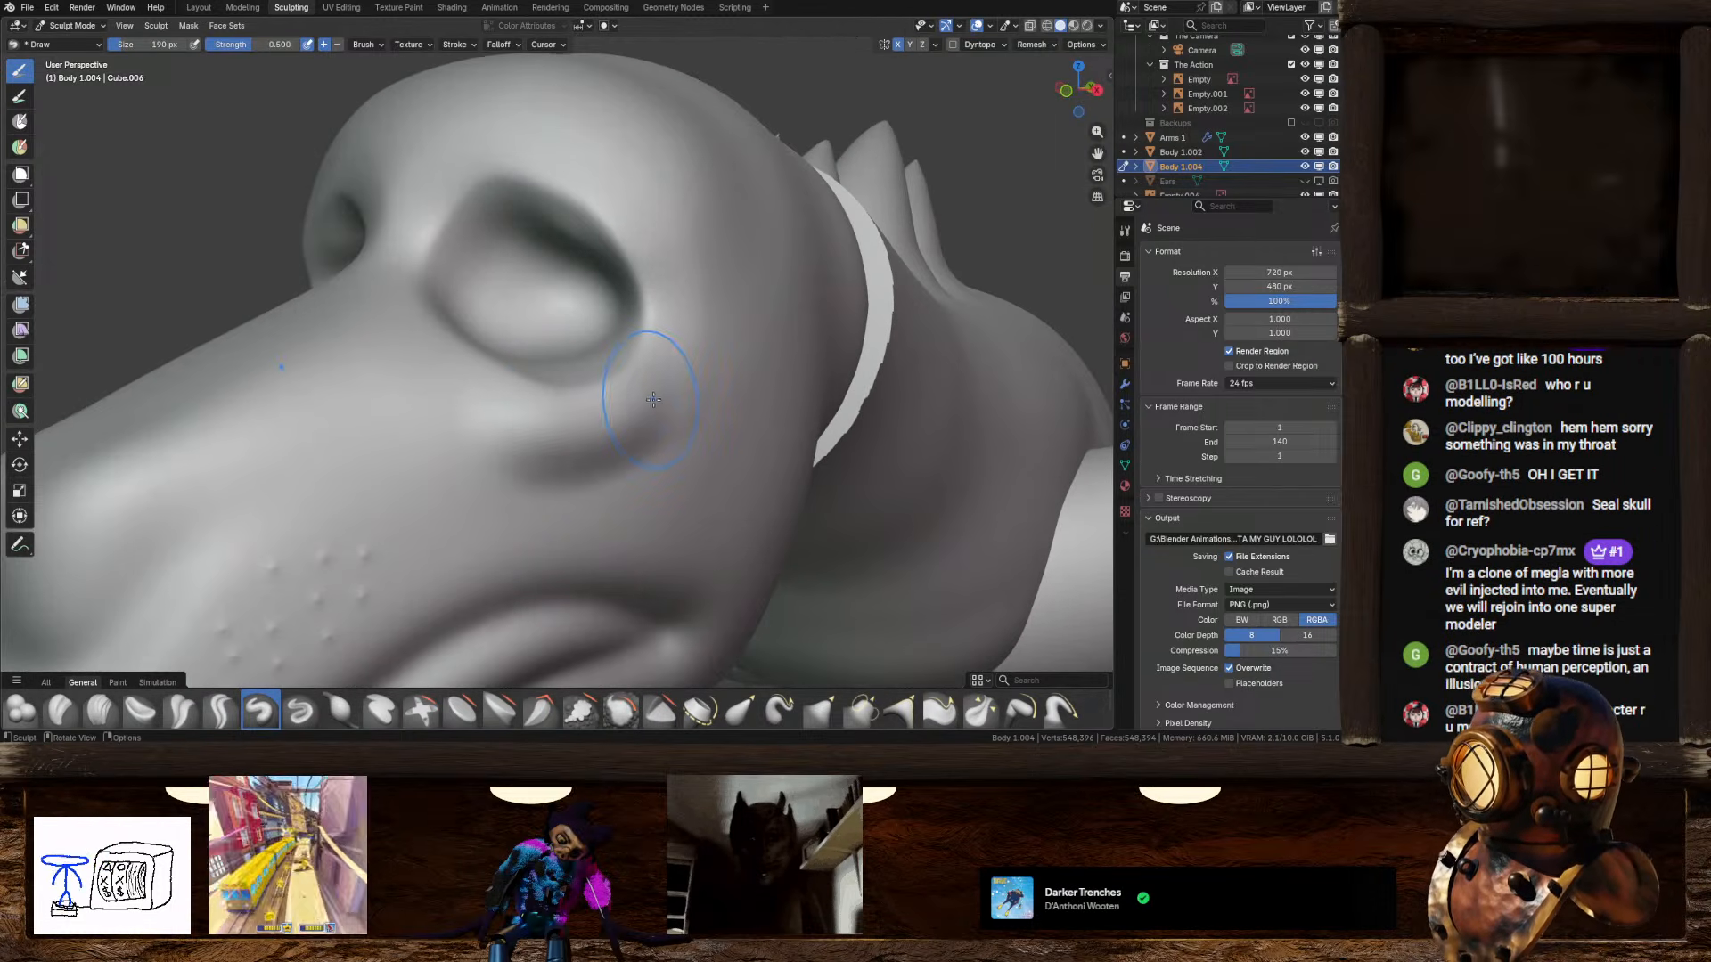
pyautogui.scroll(-5, 653, 399)
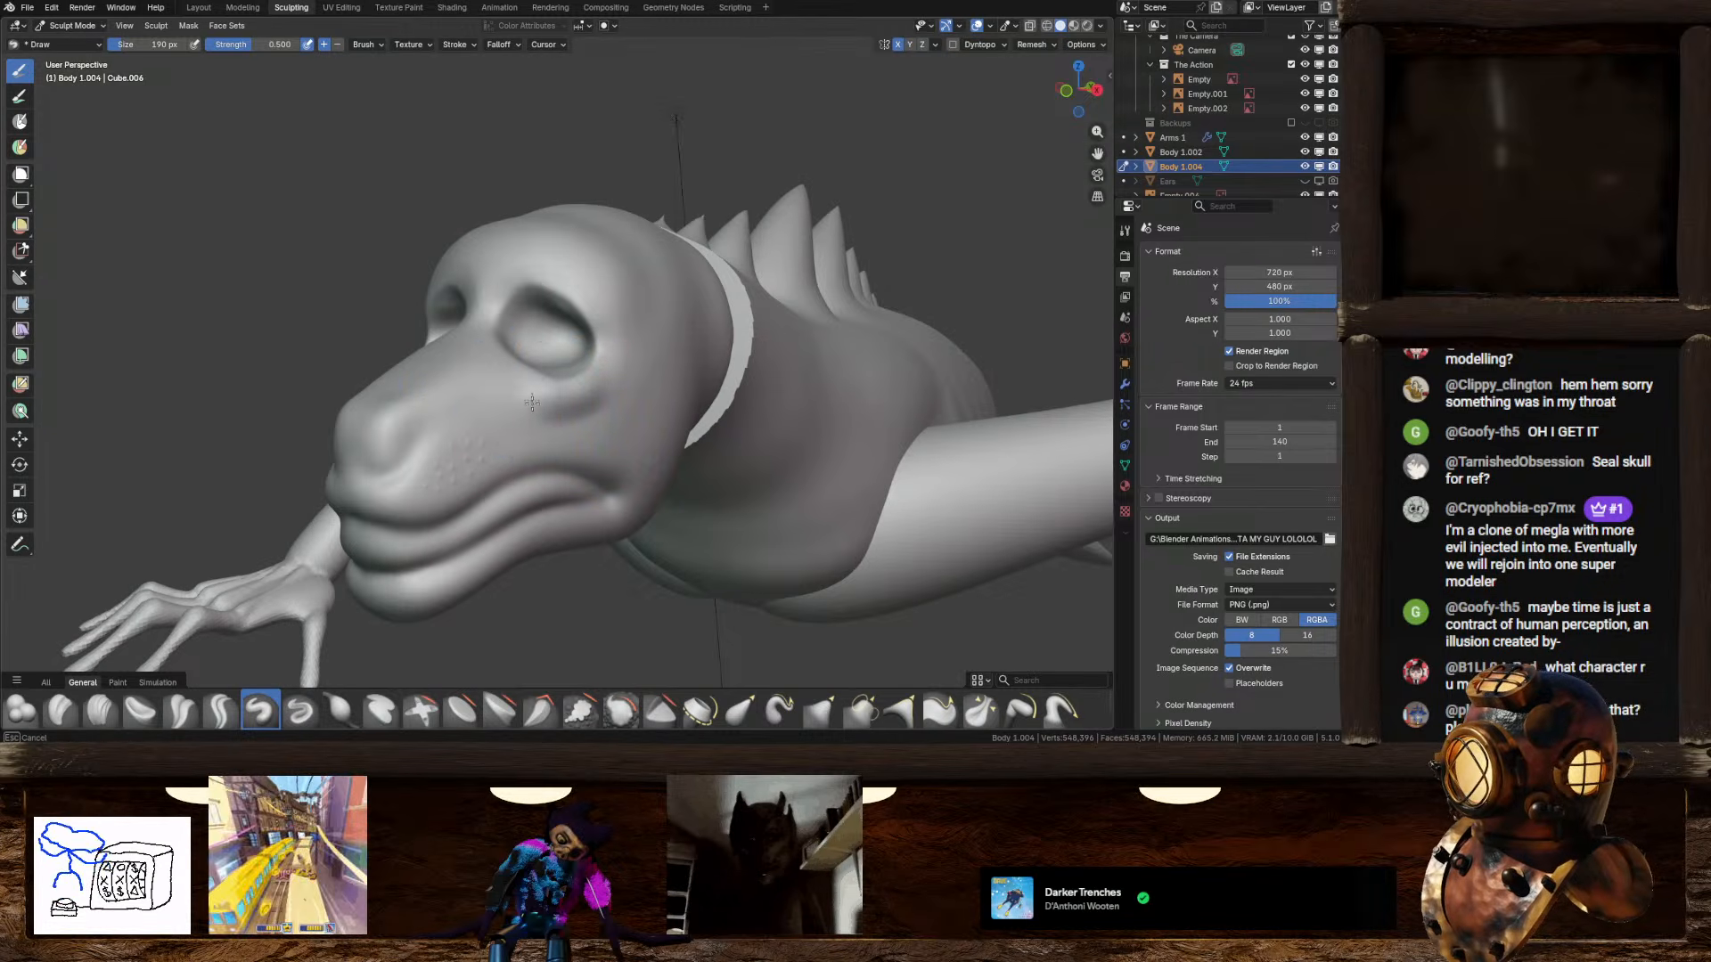
pyautogui.moveTo(532, 403)
pyautogui.mouseDown(button='middle')
pyautogui.moveTo(705, 417)
pyautogui.moveTo(532, 380)
pyautogui.mouseUp(button='middle')
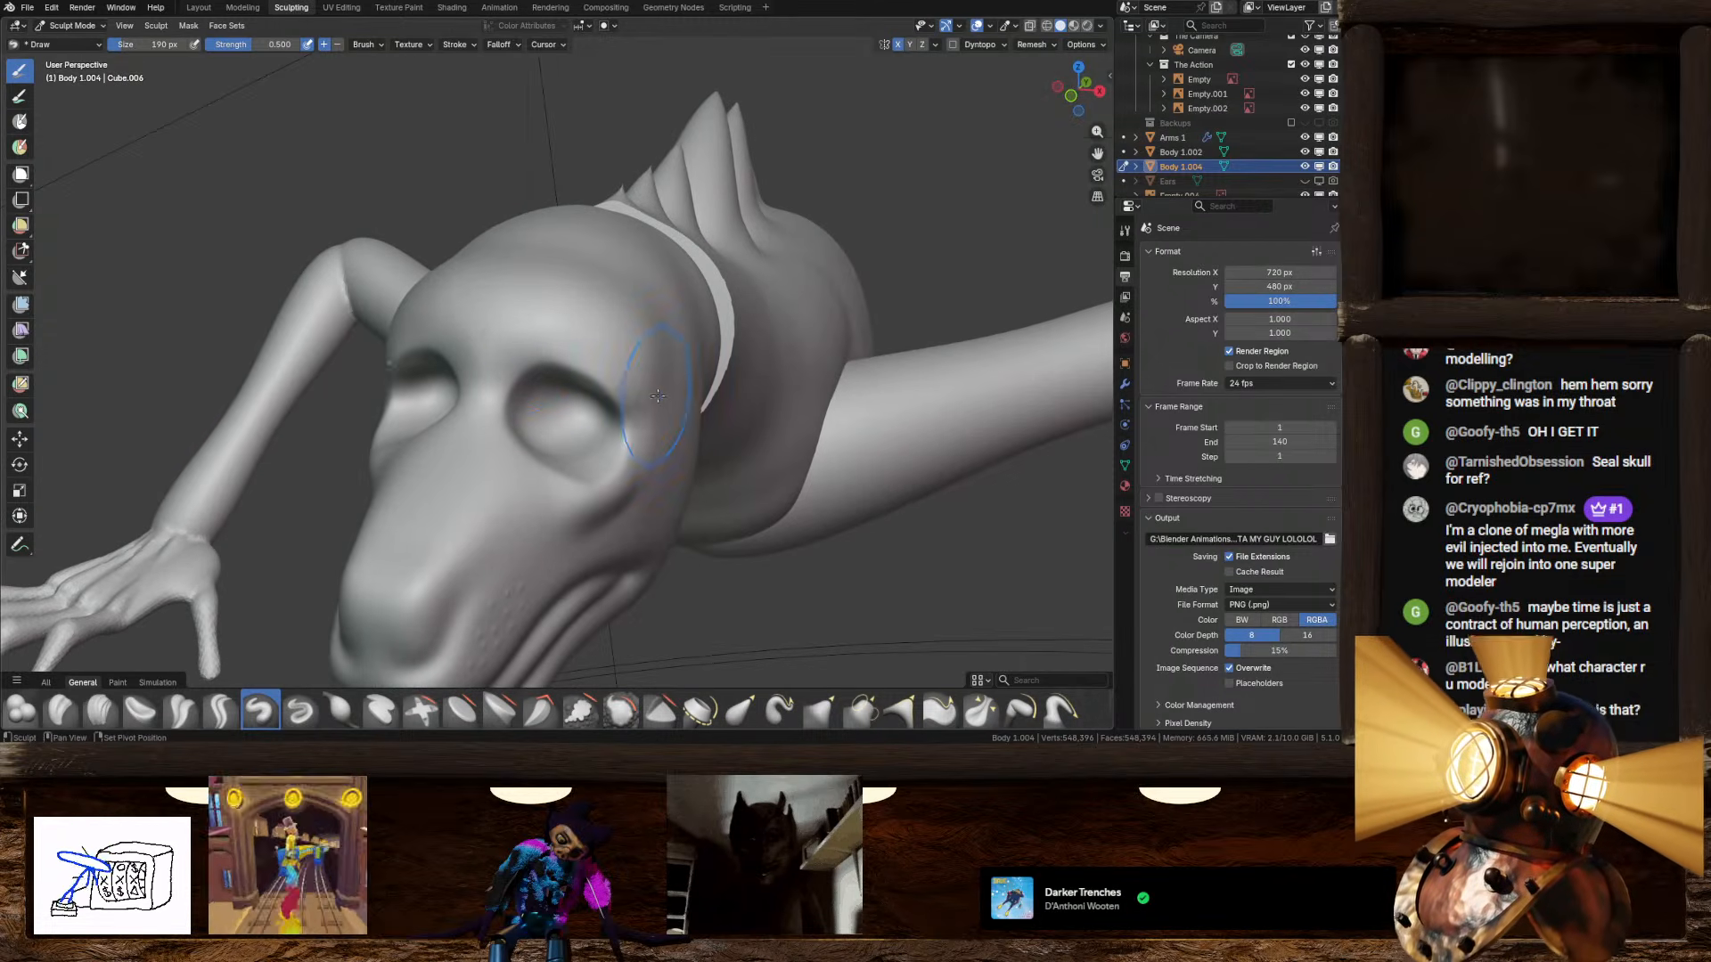
pyautogui.moveTo(578, 495); pyautogui.dragTo(614, 467, button='middle')
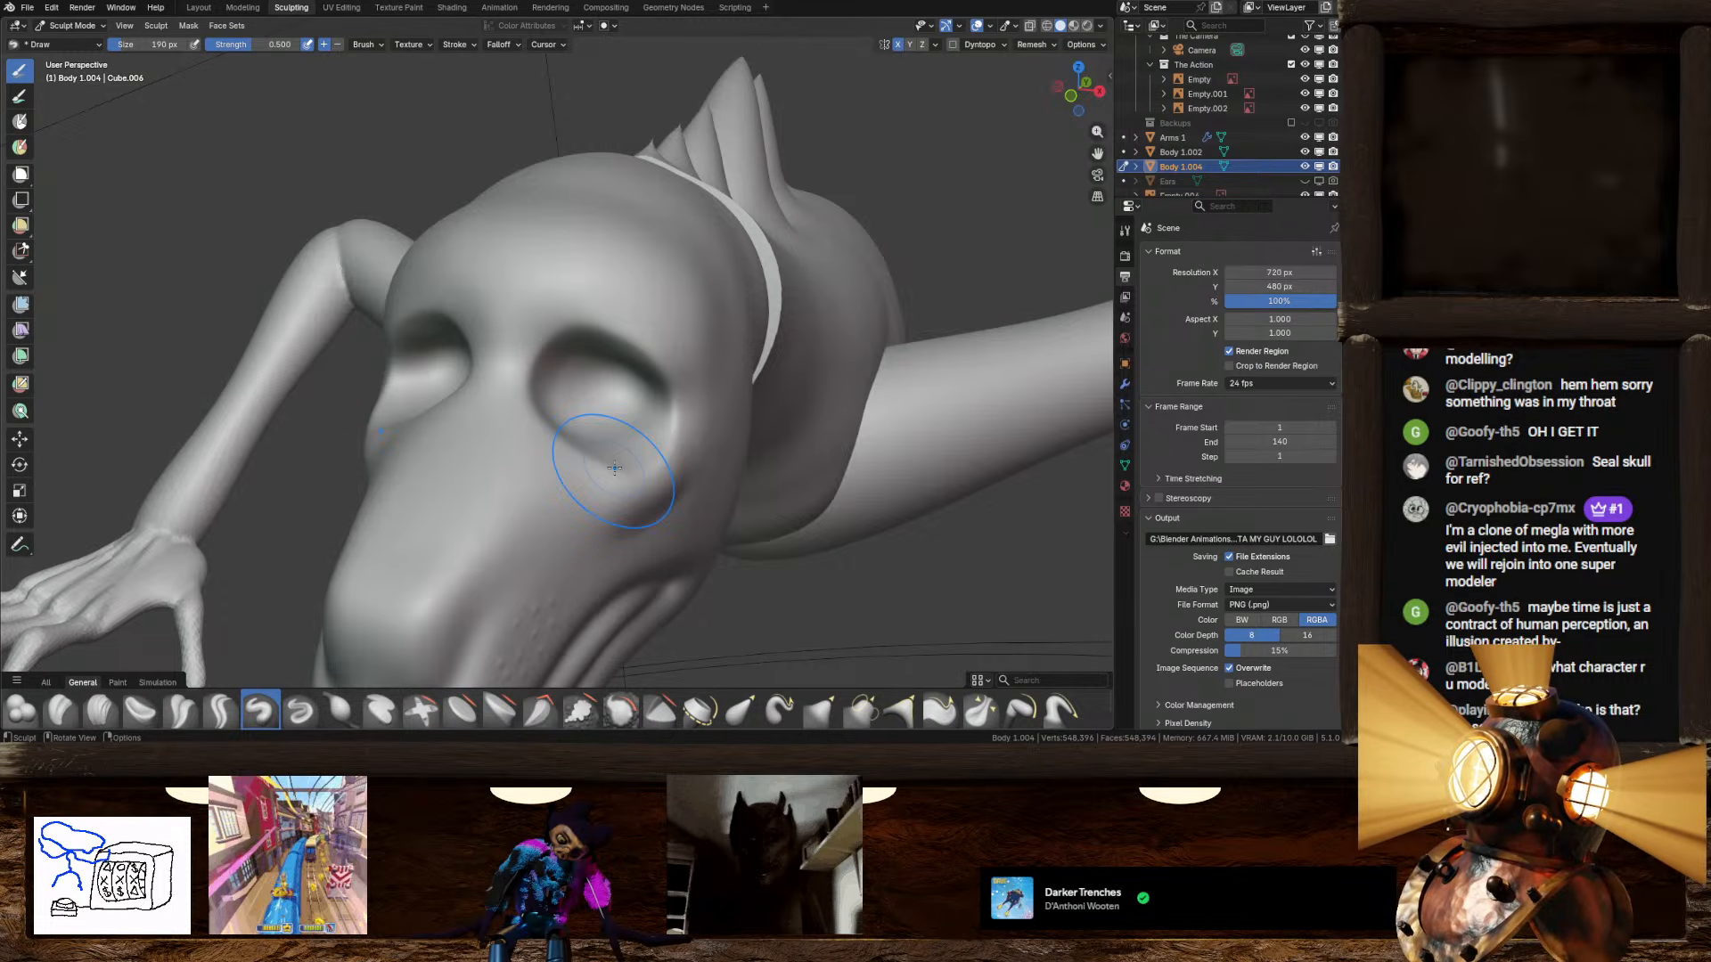
pyautogui.scroll(-4, 614, 467)
pyautogui.moveTo(615, 468); pyautogui.dragTo(637, 410, button='middle')
pyautogui.scroll(4, 635, 393)
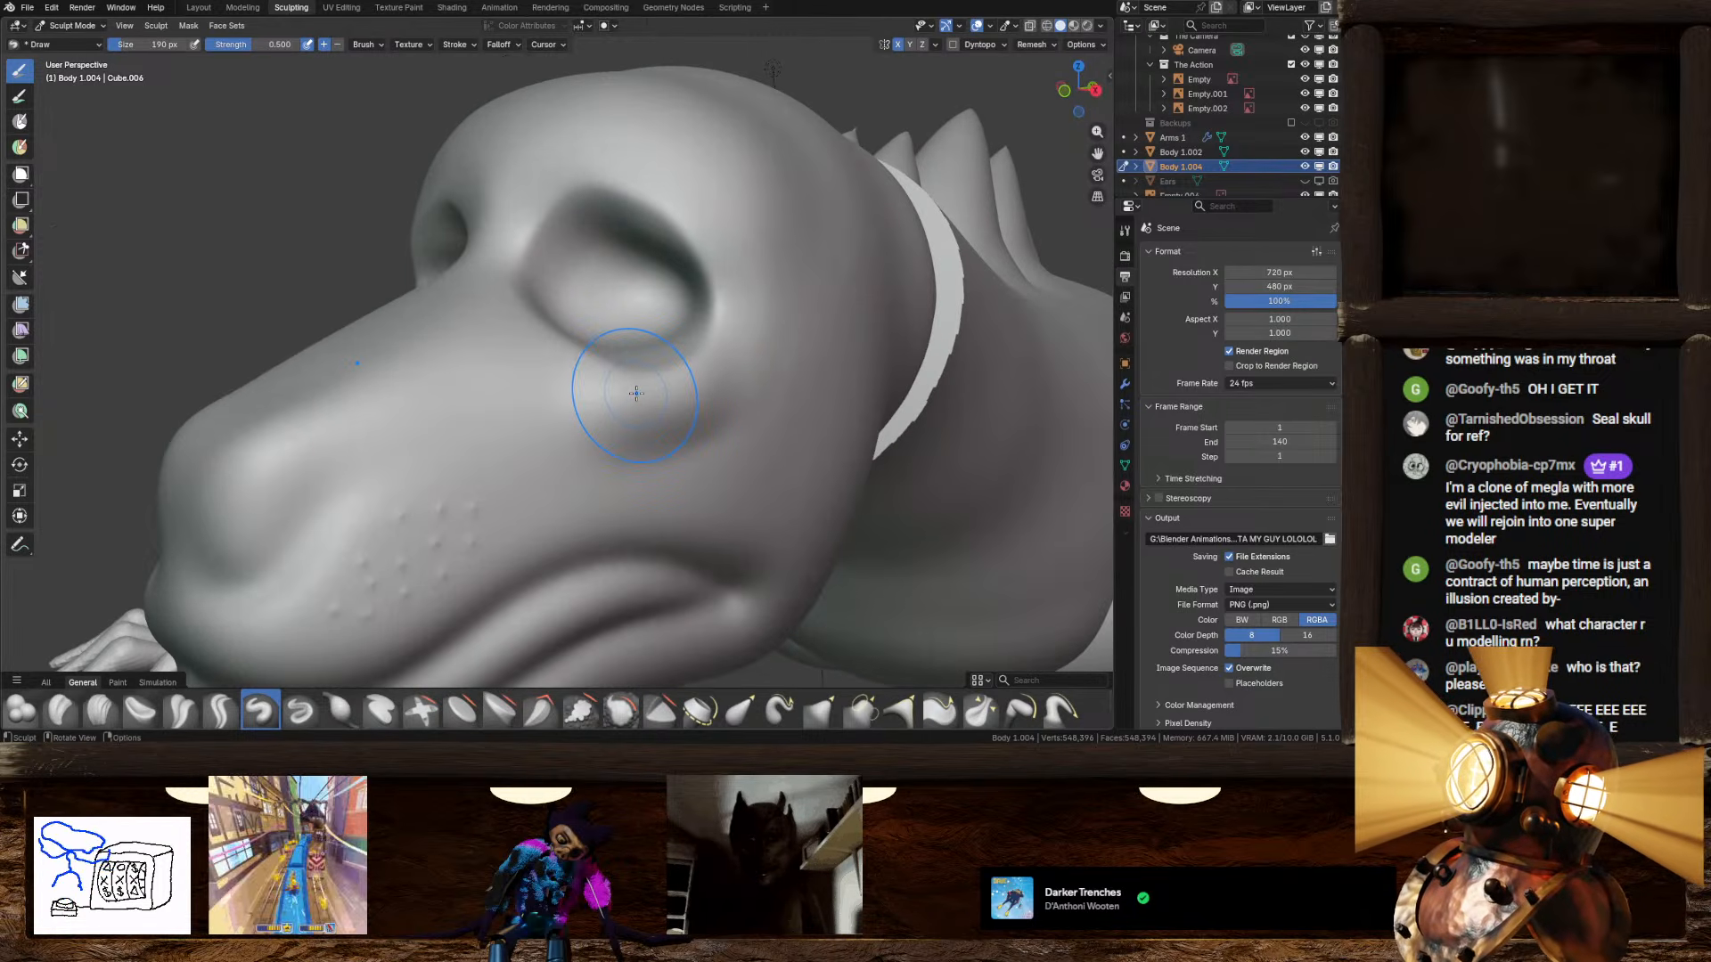
# Step: Undo the last brow stroke and sculpt a brow ridge above the eye sockets with the Draw brush
pyautogui.moveTo(636, 393)
pyautogui.mouseDown(button='middle')
pyautogui.moveTo(588, 365)
pyautogui.moveTo(578, 432)
pyautogui.moveTo(566, 365)
pyautogui.moveTo(683, 385)
pyautogui.moveTo(610, 380)
pyautogui.mouseUp(button='middle')
pyautogui.moveTo(460, 305)
pyautogui.mouseDown(button='middle')
pyautogui.moveTo(564, 258)
pyautogui.moveTo(486, 327)
pyautogui.moveTo(592, 331)
pyautogui.mouseUp(button='middle')
pyautogui.moveTo(632, 342)
pyautogui.mouseDown(button='middle')
pyautogui.moveTo(651, 350)
pyautogui.moveTo(535, 237)
pyautogui.moveTo(576, 284)
pyautogui.mouseUp(button='middle')
pyautogui.scroll(2, 648, 350)
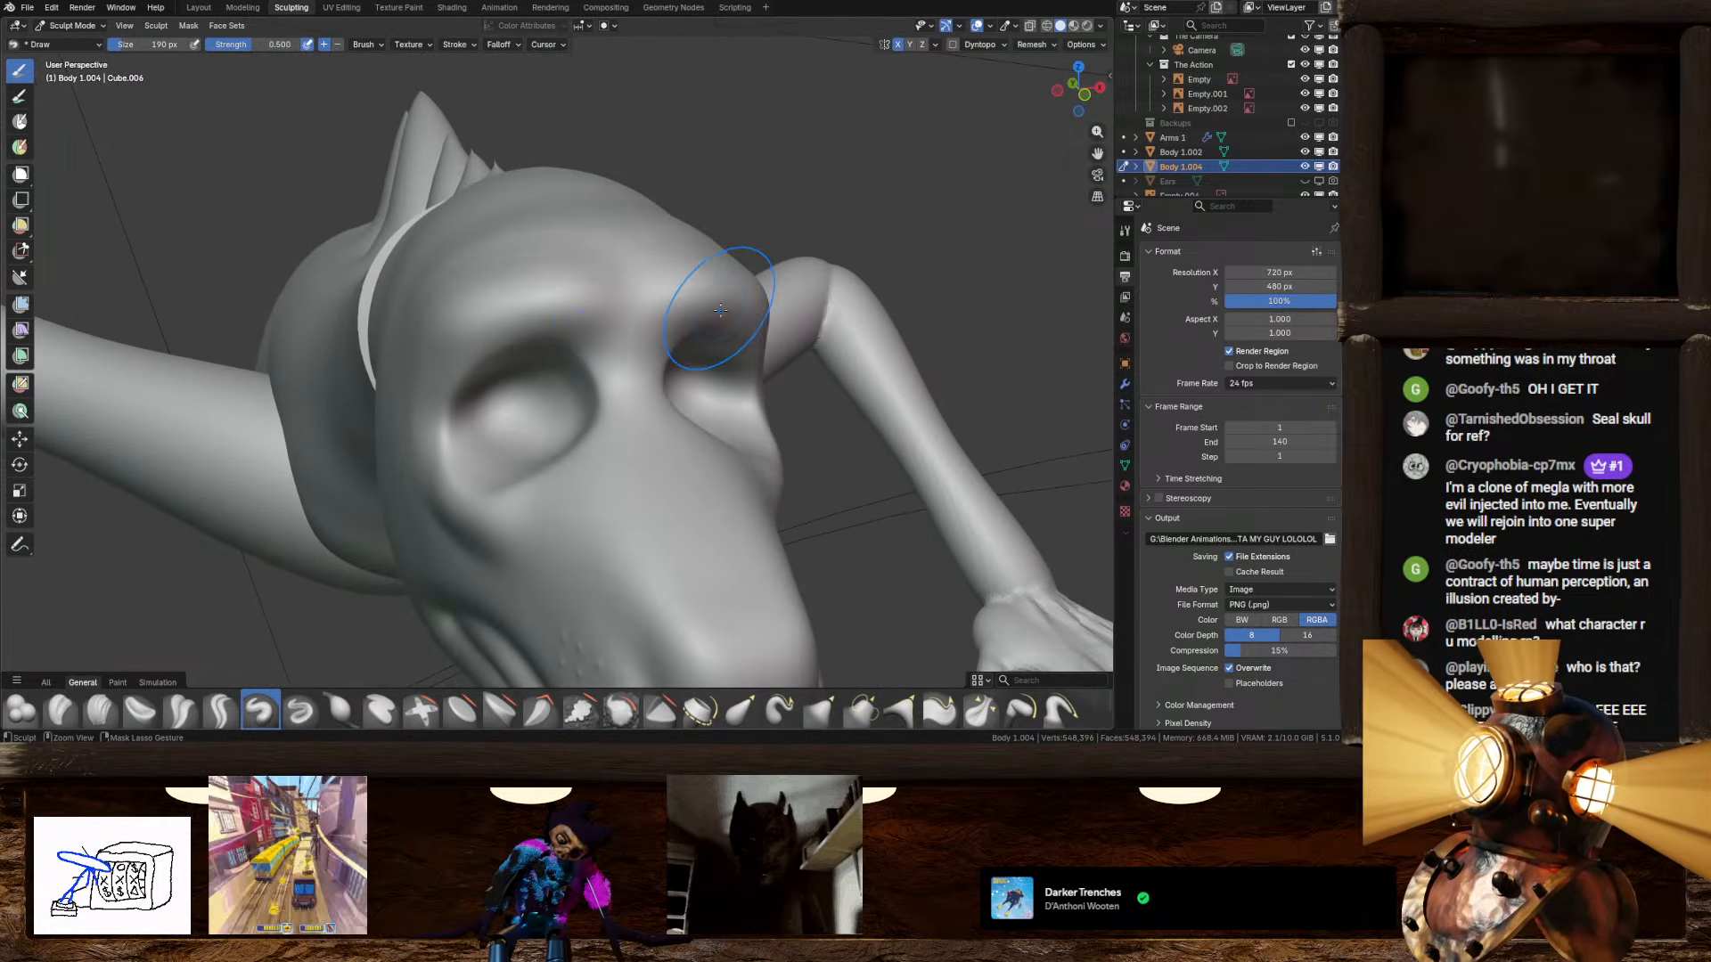
pyautogui.hotkey('ctrl', 'z')
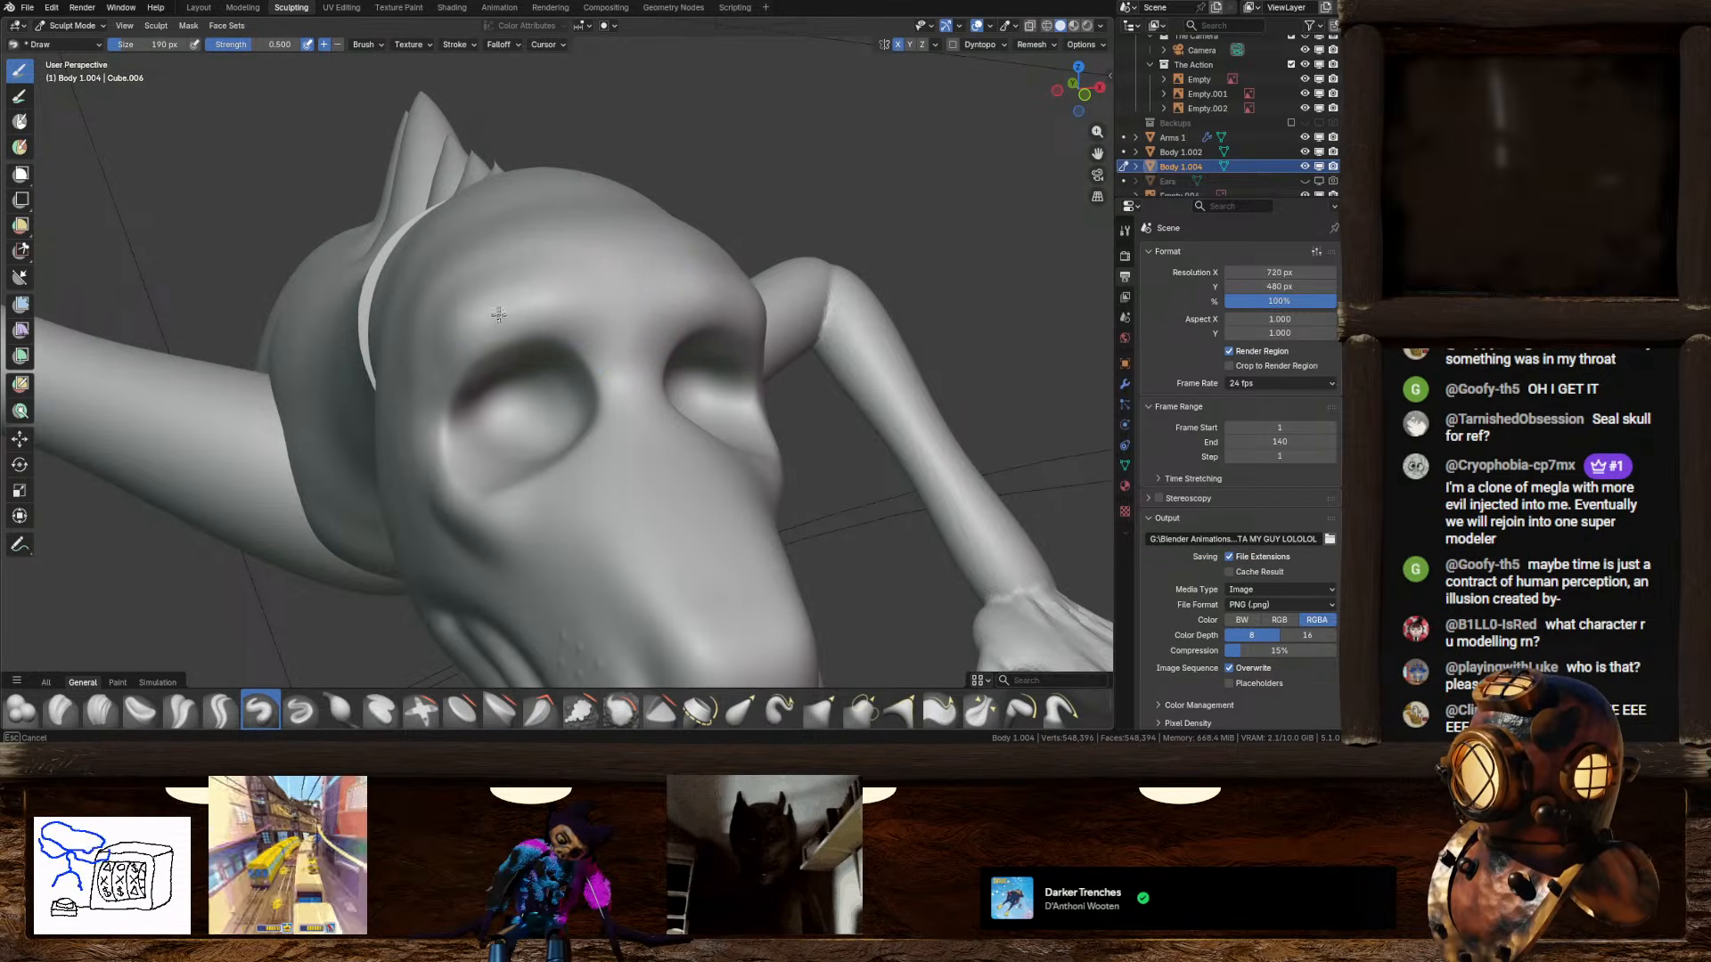
pyautogui.moveTo(598, 349)
pyautogui.mouseDown(button='middle')
pyautogui.moveTo(573, 324)
pyautogui.moveTo(650, 344)
pyautogui.moveTo(553, 301)
pyautogui.mouseUp(button='middle')
pyautogui.moveTo(553, 301)
pyautogui.mouseDown()
pyautogui.moveTo(435, 349)
pyautogui.moveTo(535, 305)
pyautogui.moveTo(439, 346)
pyautogui.moveTo(605, 309)
pyautogui.mouseUp()
pyautogui.moveTo(605, 310)
pyautogui.mouseDown(button='middle')
pyautogui.moveTo(554, 363)
pyautogui.moveTo(632, 383)
pyautogui.mouseUp(button='middle')
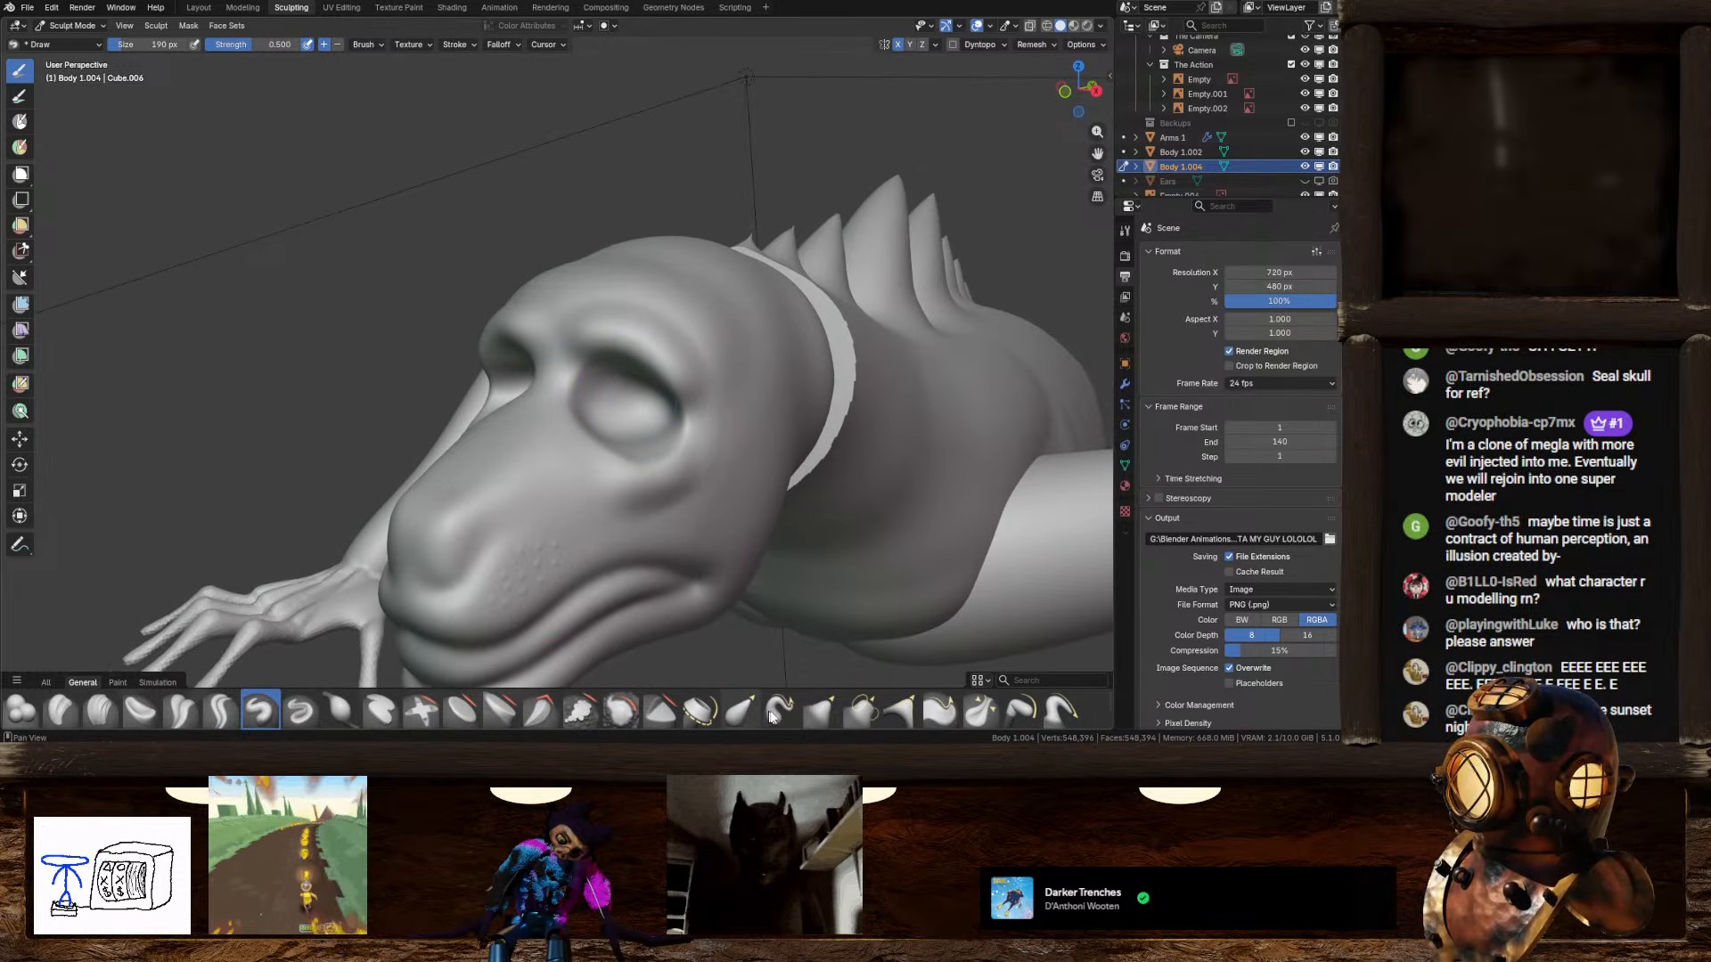
# Step: Pull the outer brow and corner of the eye socket downward with the Grab brush at strength 0.400
pyautogui.click(821, 710)
pyautogui.moveTo(688, 383); pyautogui.dragTo(704, 429)
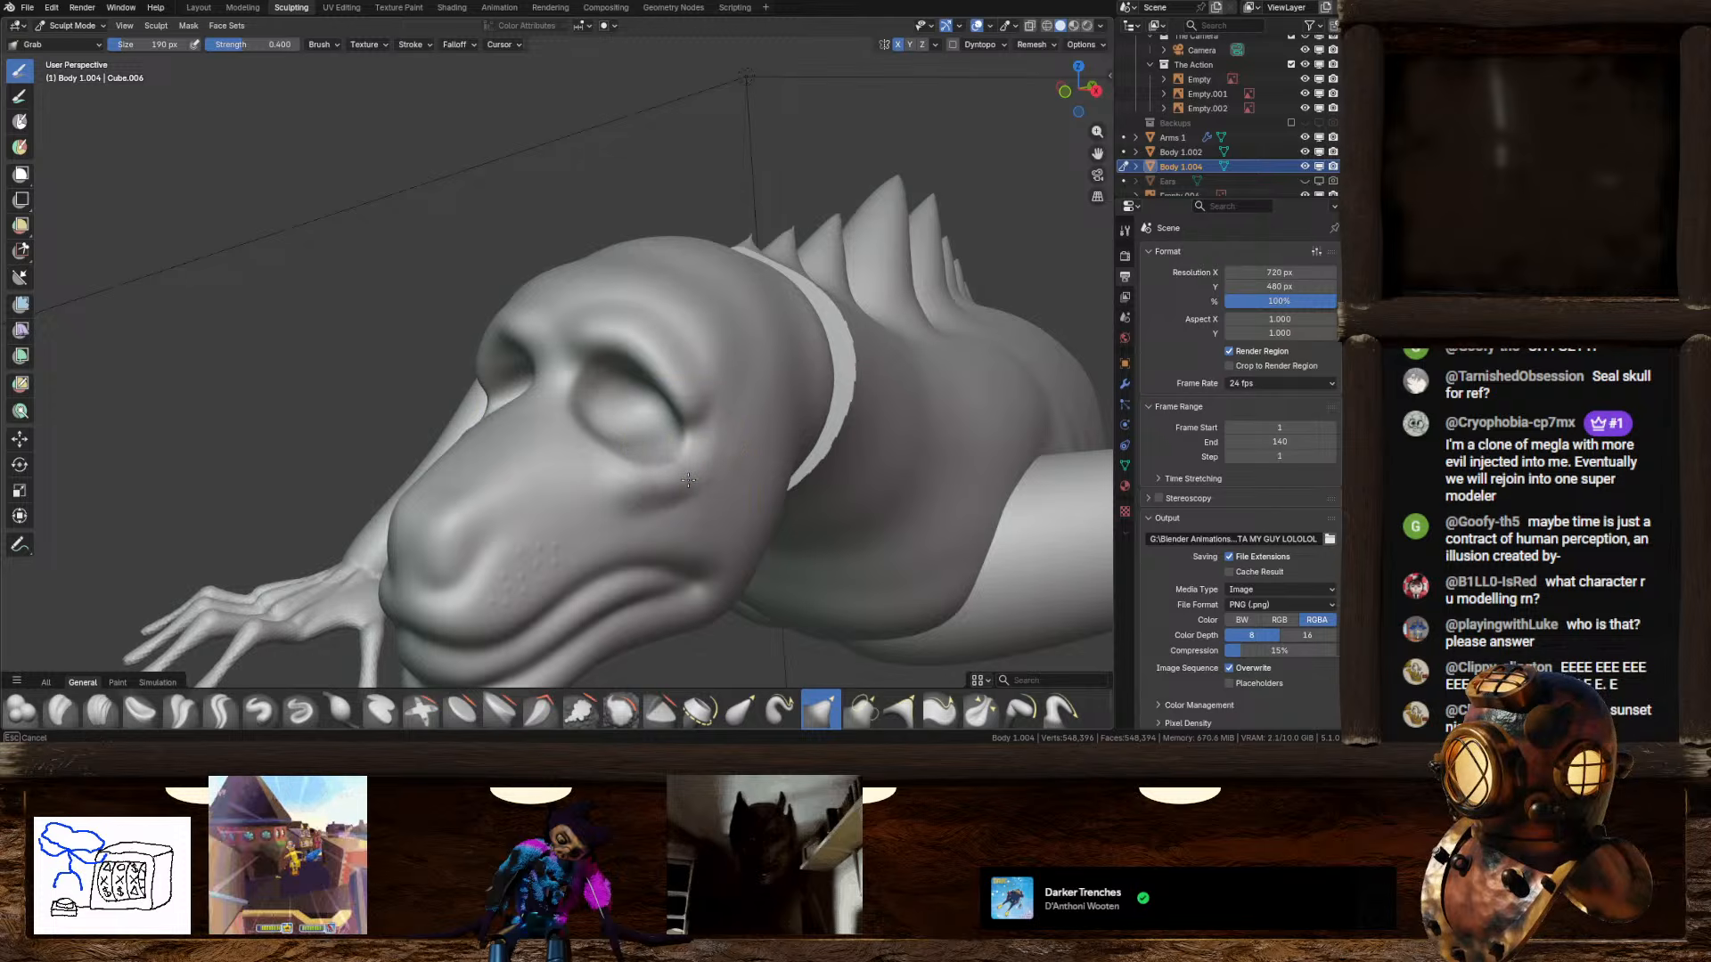
pyautogui.moveTo(644, 497)
pyautogui.mouseDown(button='middle')
pyautogui.moveTo(708, 479)
pyautogui.moveTo(606, 448)
pyautogui.moveTo(661, 442)
pyautogui.moveTo(658, 412)
pyautogui.mouseUp(button='middle')
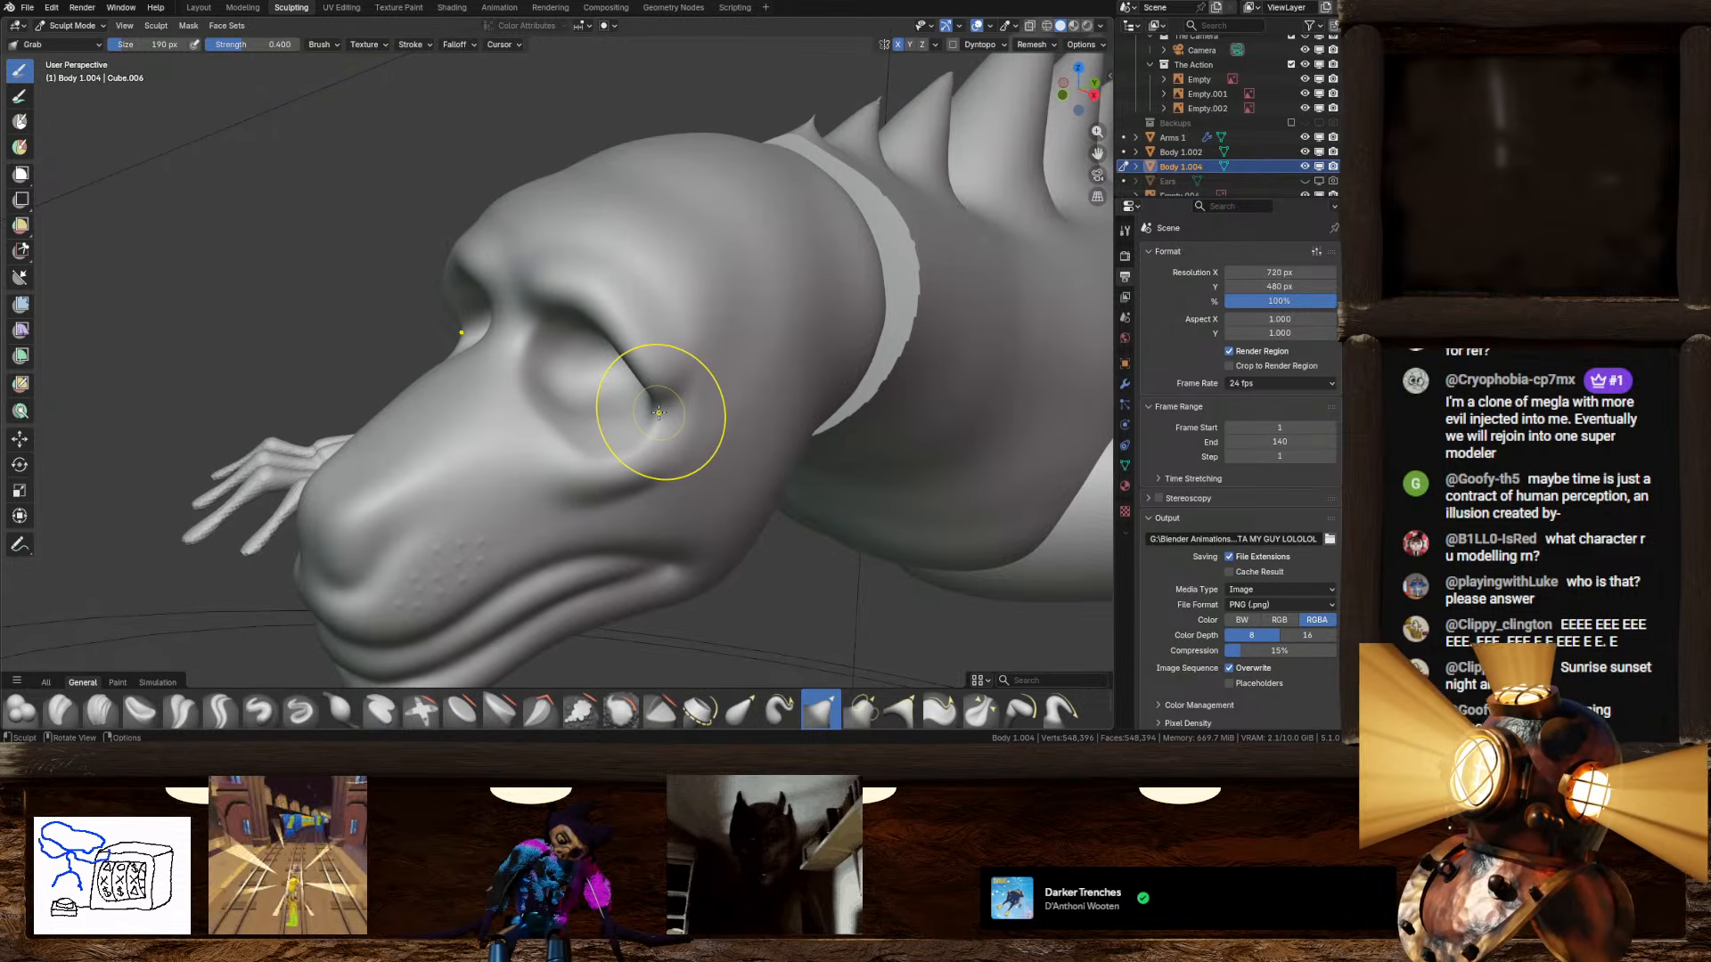
# Step: Compare the sculpted head and its proportions with the creature reference images
pyautogui.scroll(-7, 662, 417)
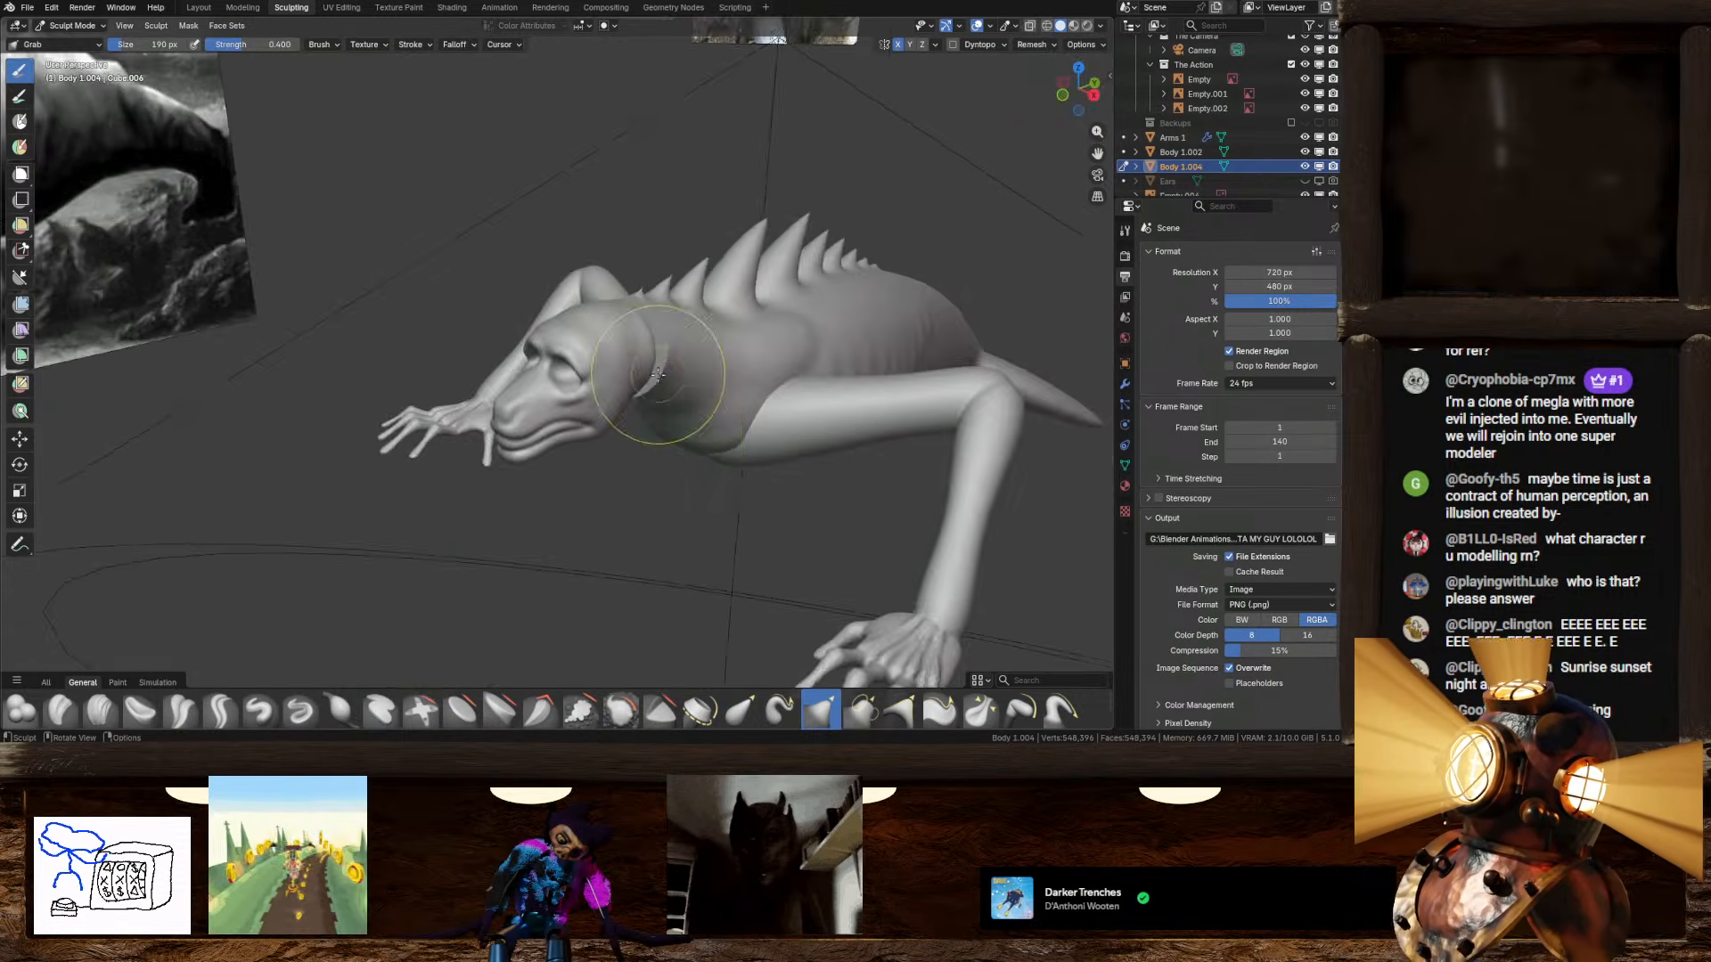
pyautogui.moveTo(672, 446); pyautogui.dragTo(628, 415, button='middle')
pyautogui.scroll(-3, 853, 432)
pyautogui.moveTo(854, 432); pyautogui.dragTo(819, 428, button='middle')
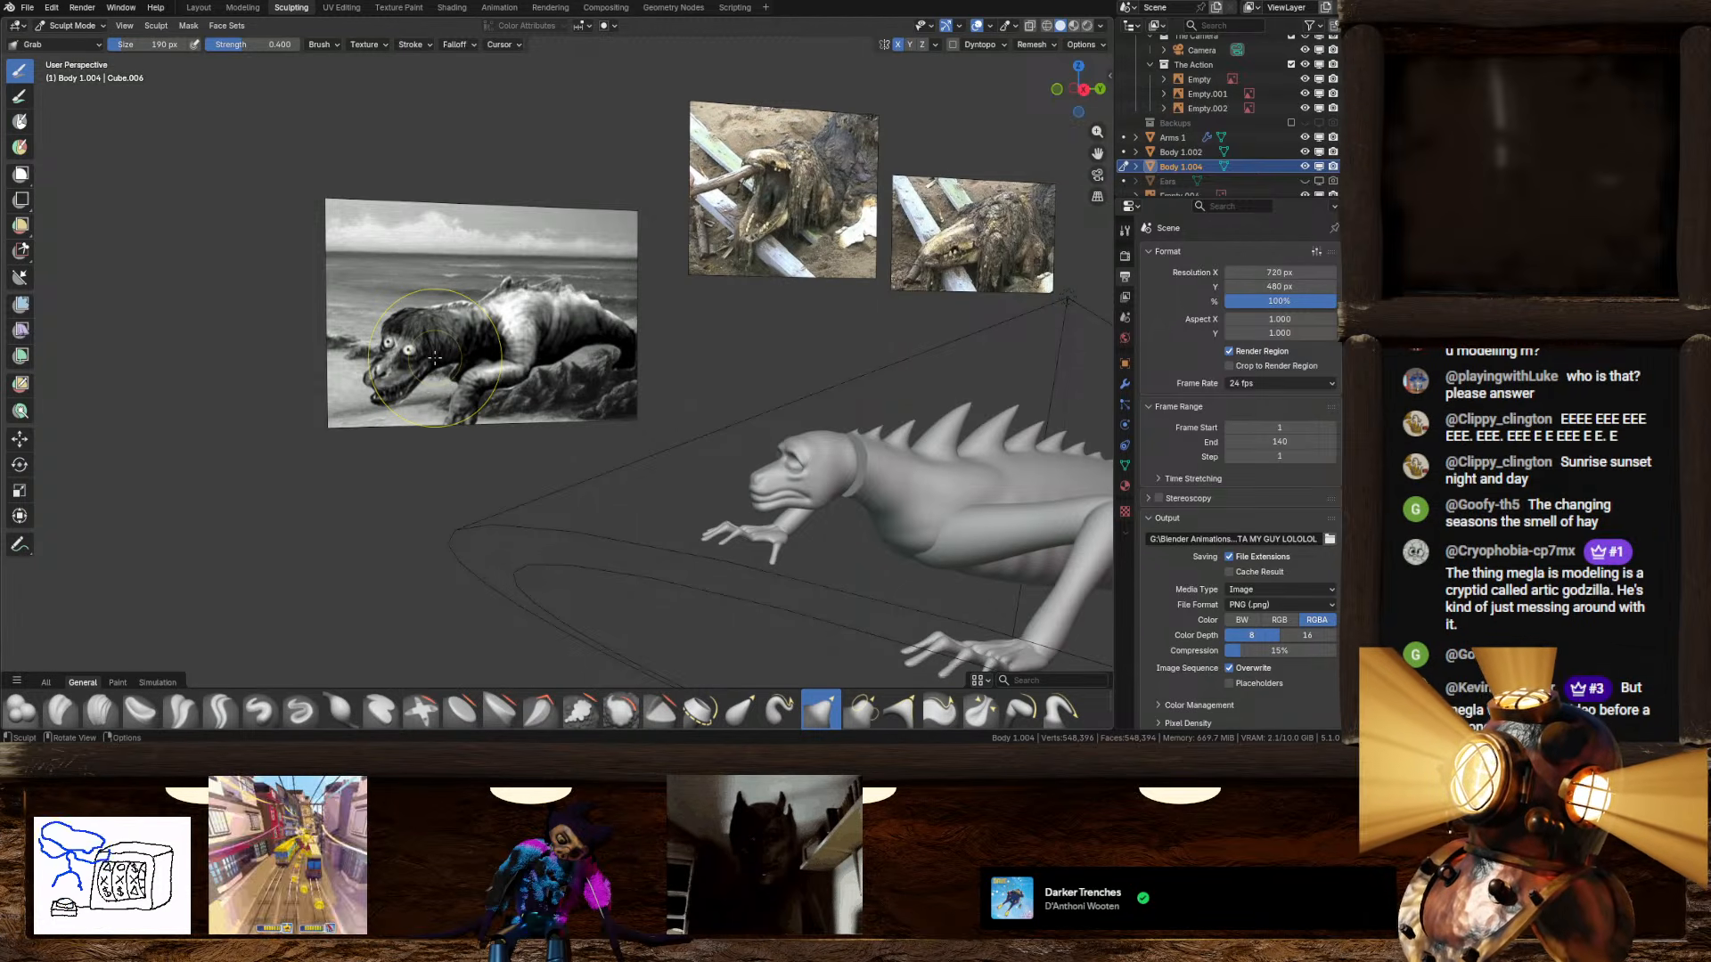
pyautogui.moveTo(688, 277)
pyautogui.mouseDown(button='middle')
pyautogui.moveTo(592, 344)
pyautogui.moveTo(673, 381)
pyautogui.moveTo(588, 373)
pyautogui.moveTo(700, 385)
pyautogui.moveTo(624, 344)
pyautogui.mouseUp(button='middle')
pyautogui.scroll(3, 626, 375)
pyautogui.scroll(3, 629, 370)
pyautogui.scroll(3, 560, 341)
pyautogui.scroll(-10, 623, 344)
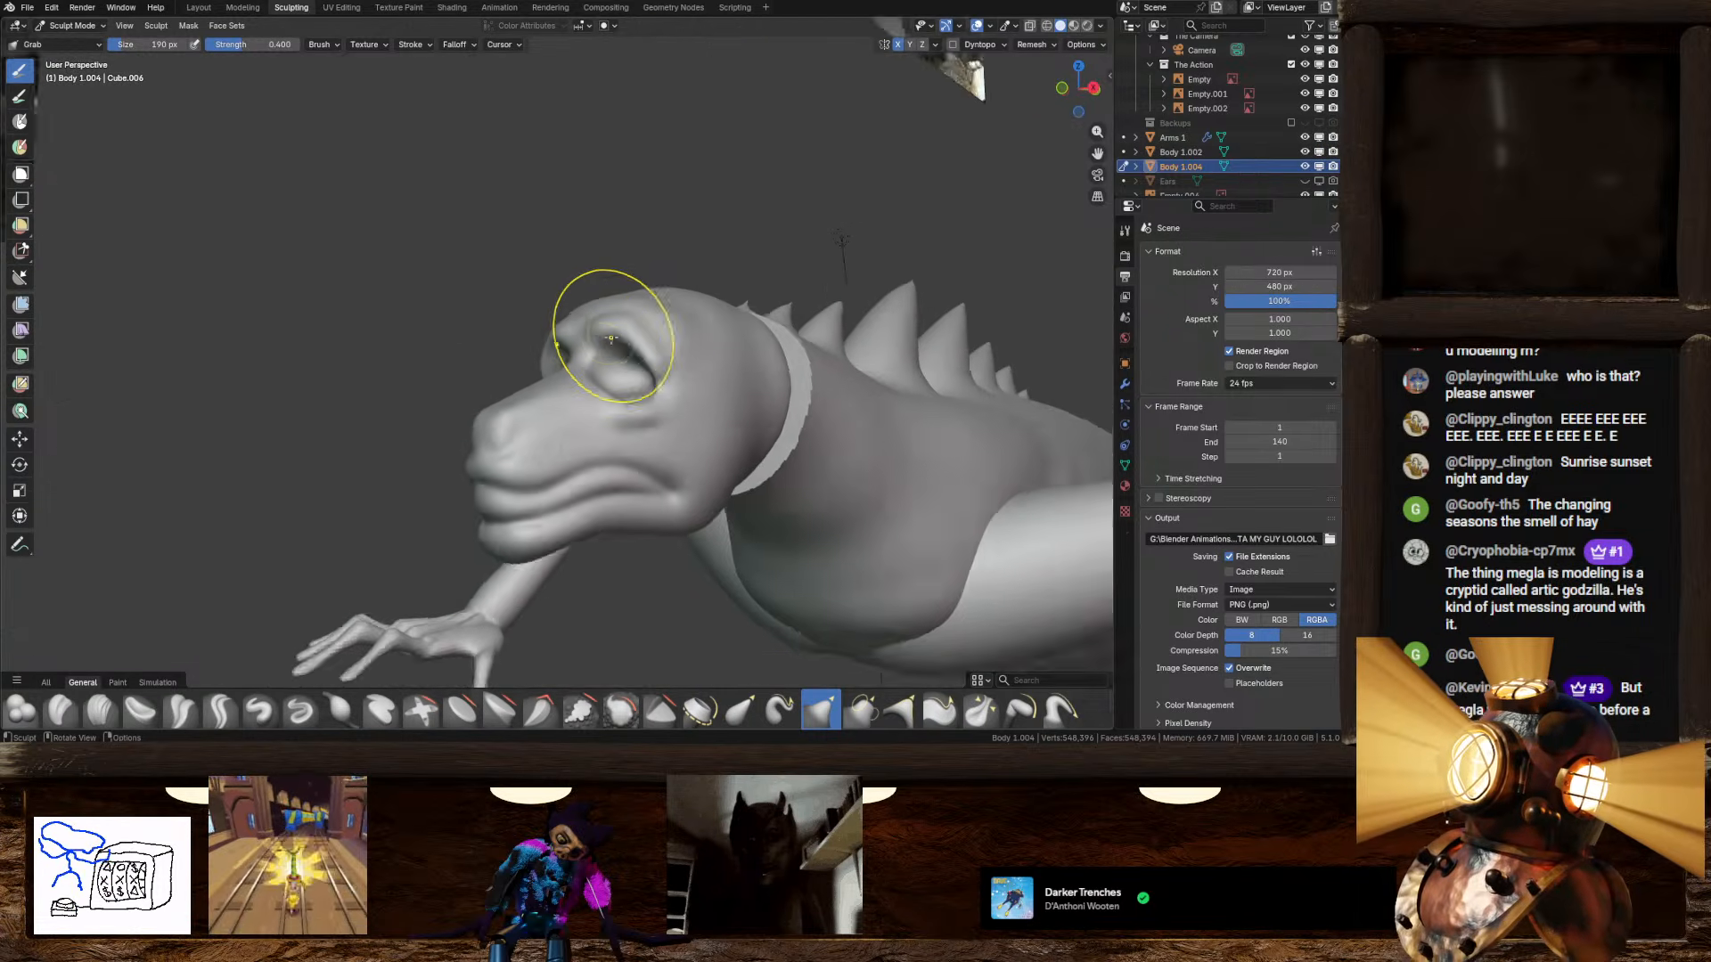
pyautogui.scroll(6, 516, 428)
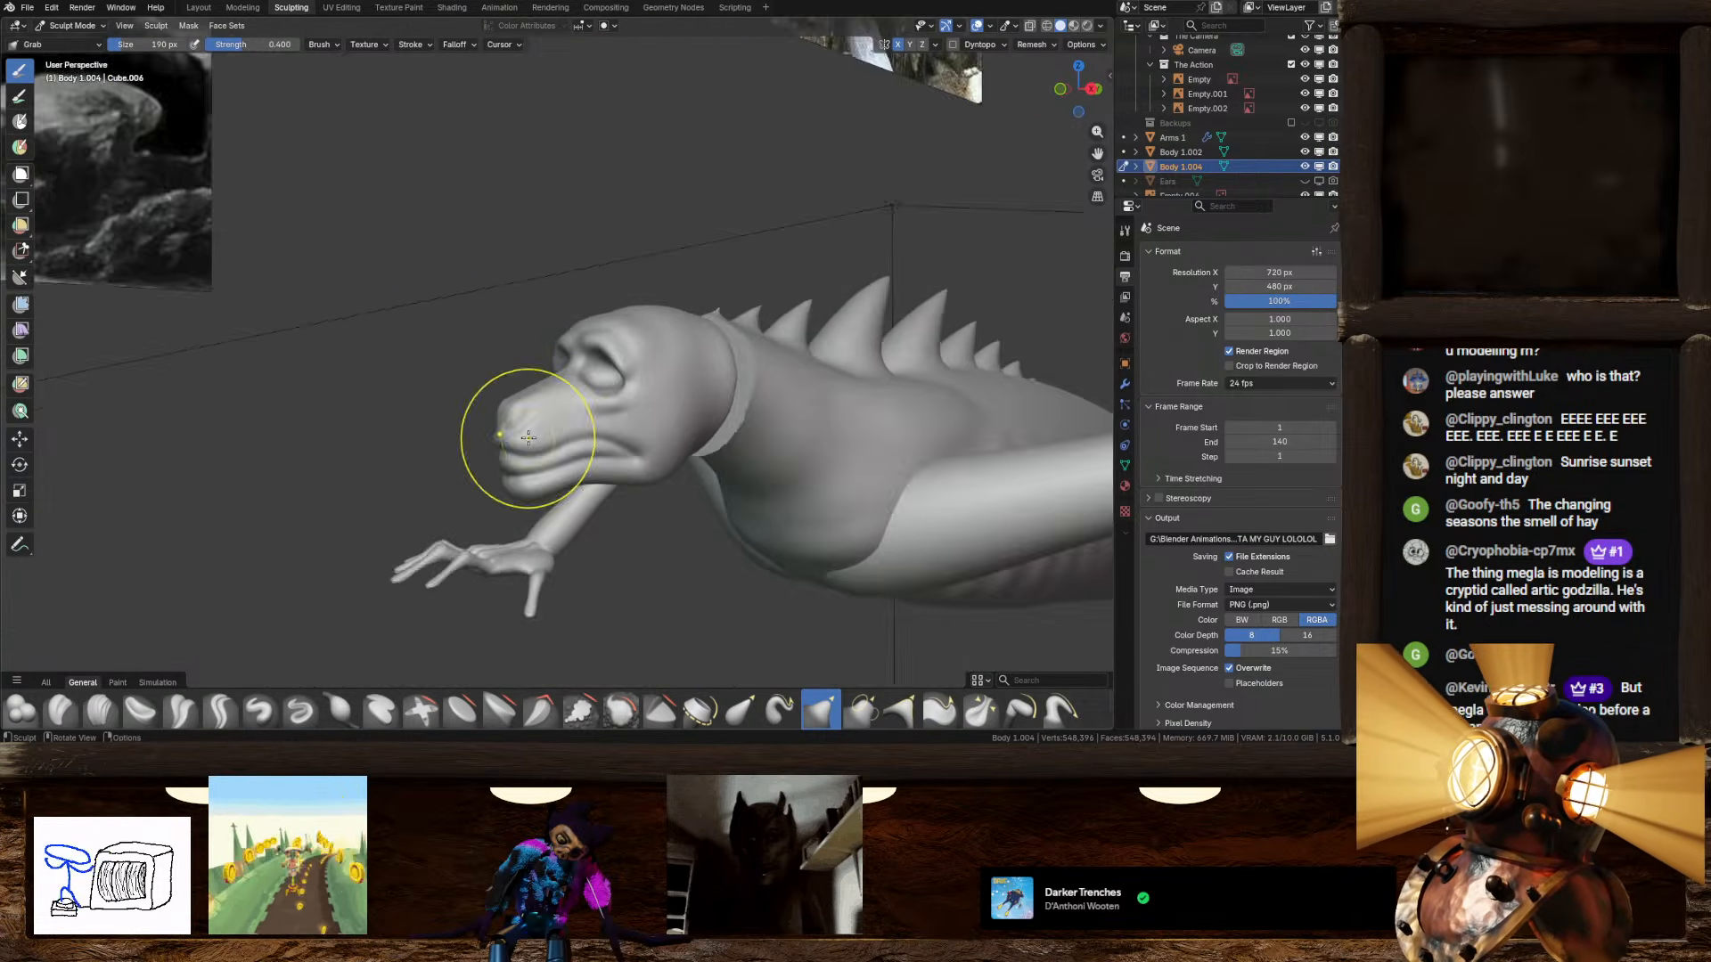
pyautogui.moveTo(515, 427); pyautogui.dragTo(589, 382, button='middle')
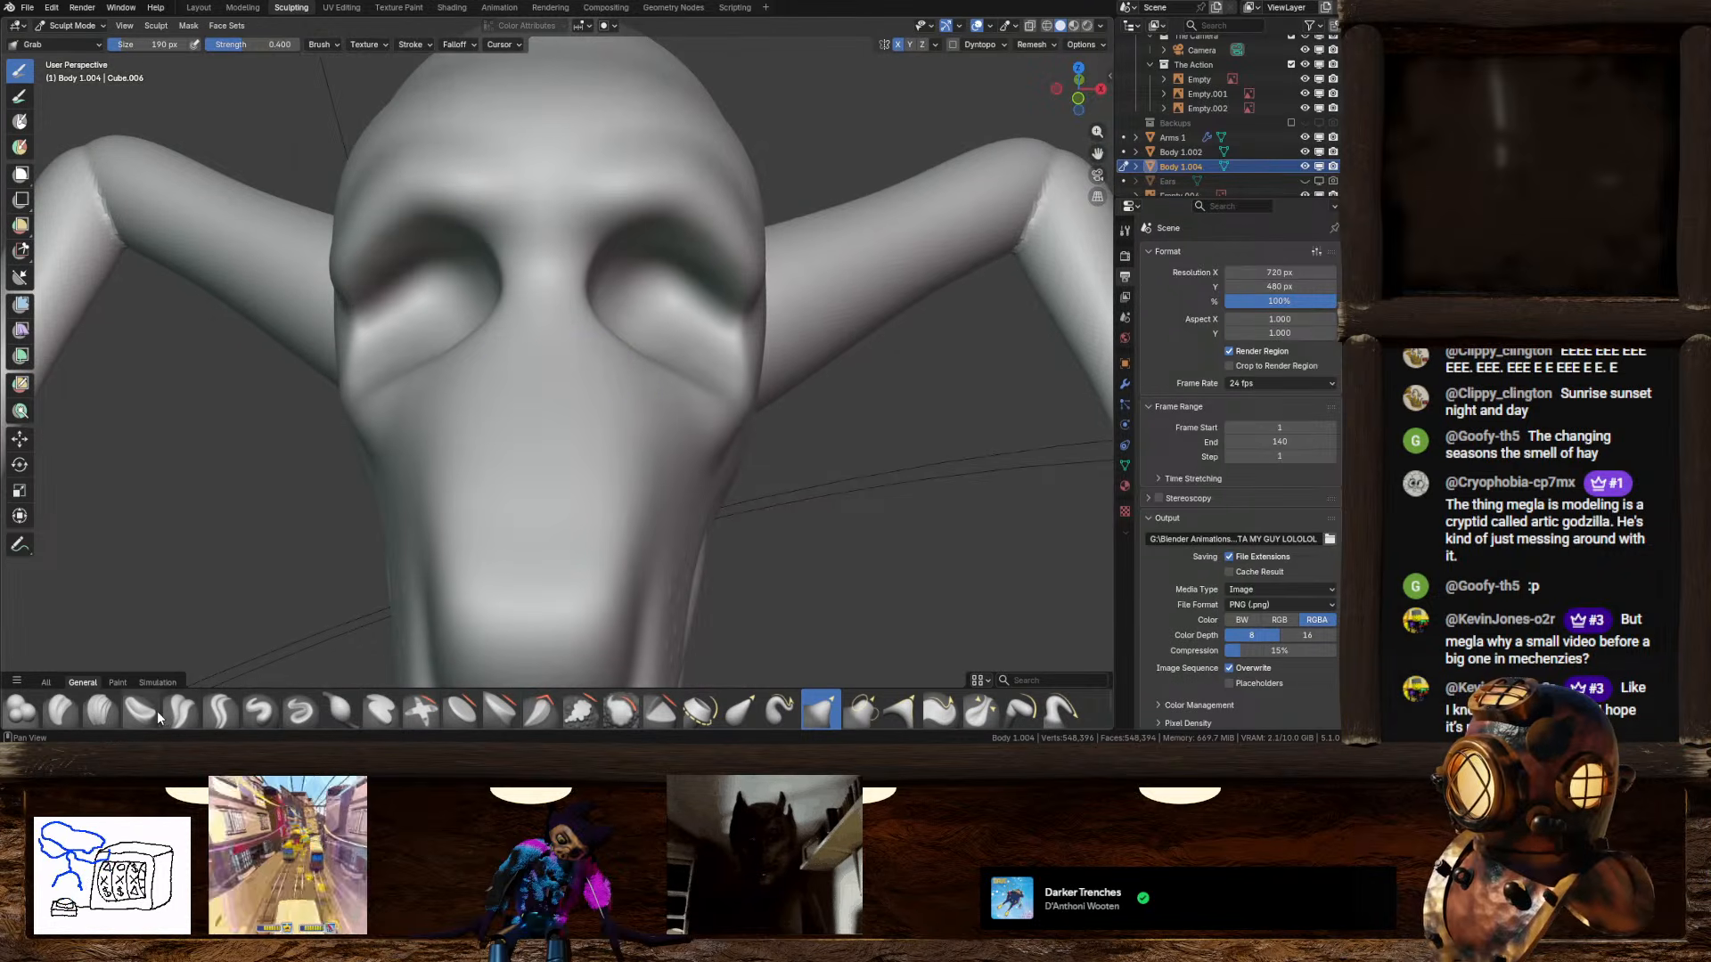
# Step: Flatten the upper surface of the snout with the Flatten/Contrast brush at strength 0.500
pyautogui.click(980, 710)
pyautogui.moveTo(727, 481)
pyautogui.mouseDown(button='middle')
pyautogui.moveTo(534, 439)
pyautogui.moveTo(665, 401)
pyautogui.mouseUp(button='middle')
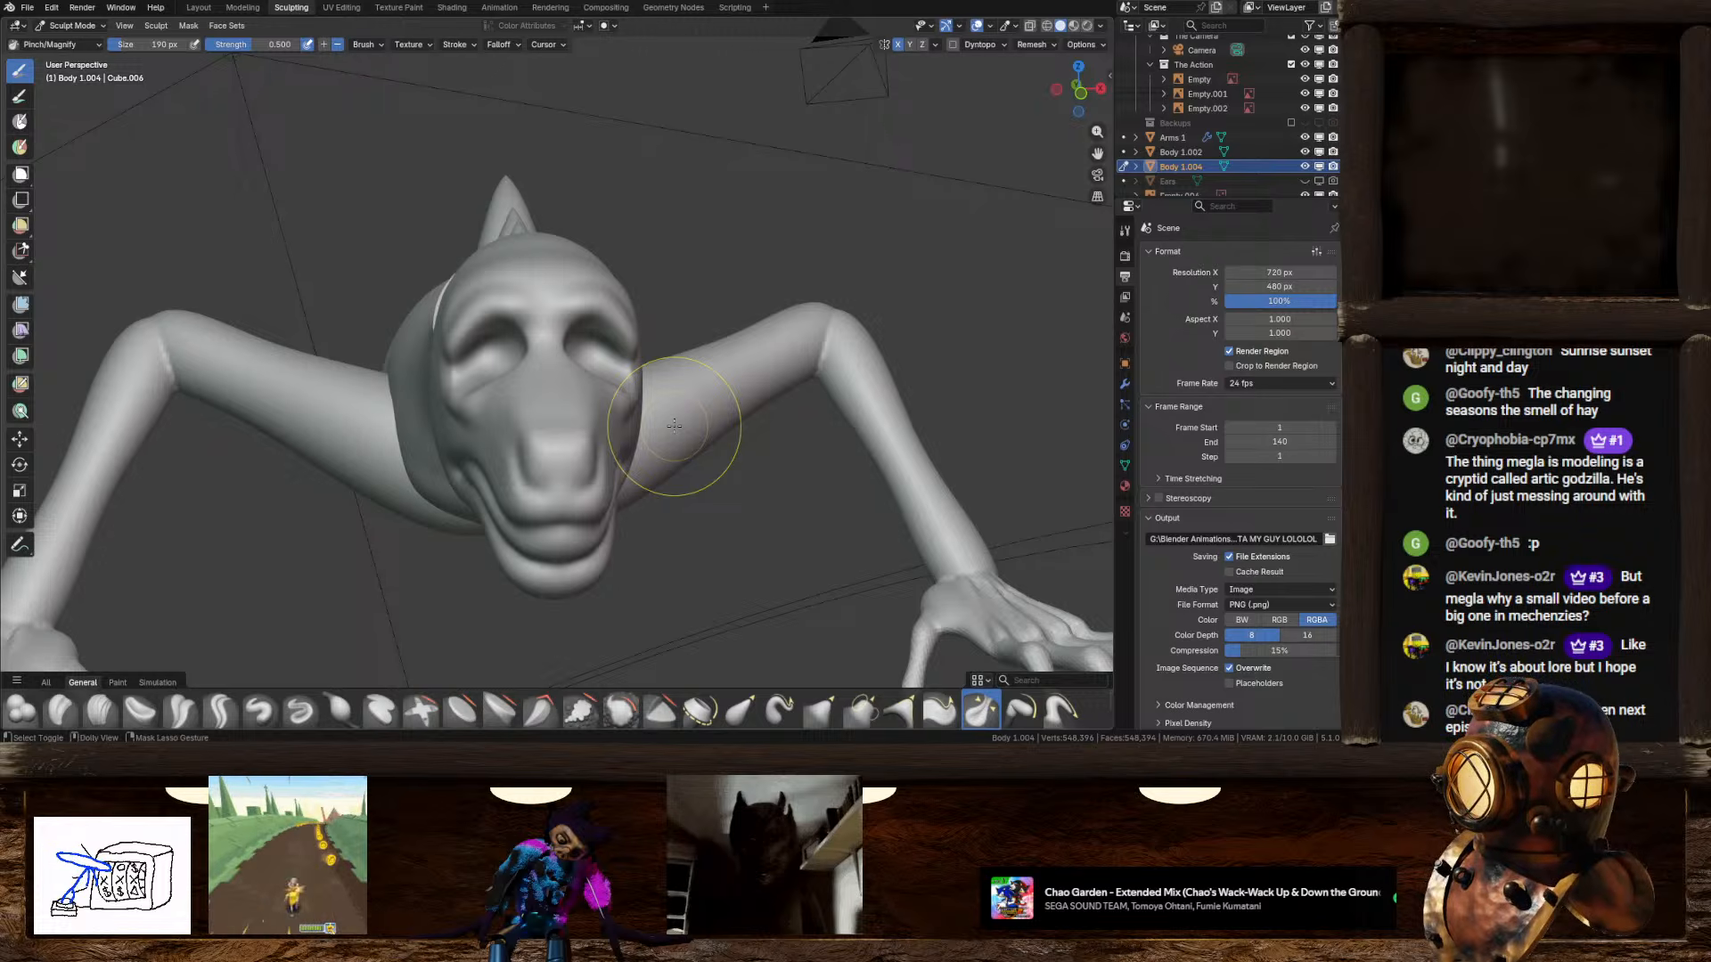
pyautogui.click(465, 711)
pyautogui.scroll(3, 546, 464)
pyautogui.moveTo(545, 456); pyautogui.dragTo(553, 533, button='middle')
pyautogui.scroll(-3, 554, 533)
pyautogui.moveTo(551, 450); pyautogui.dragTo(547, 383)
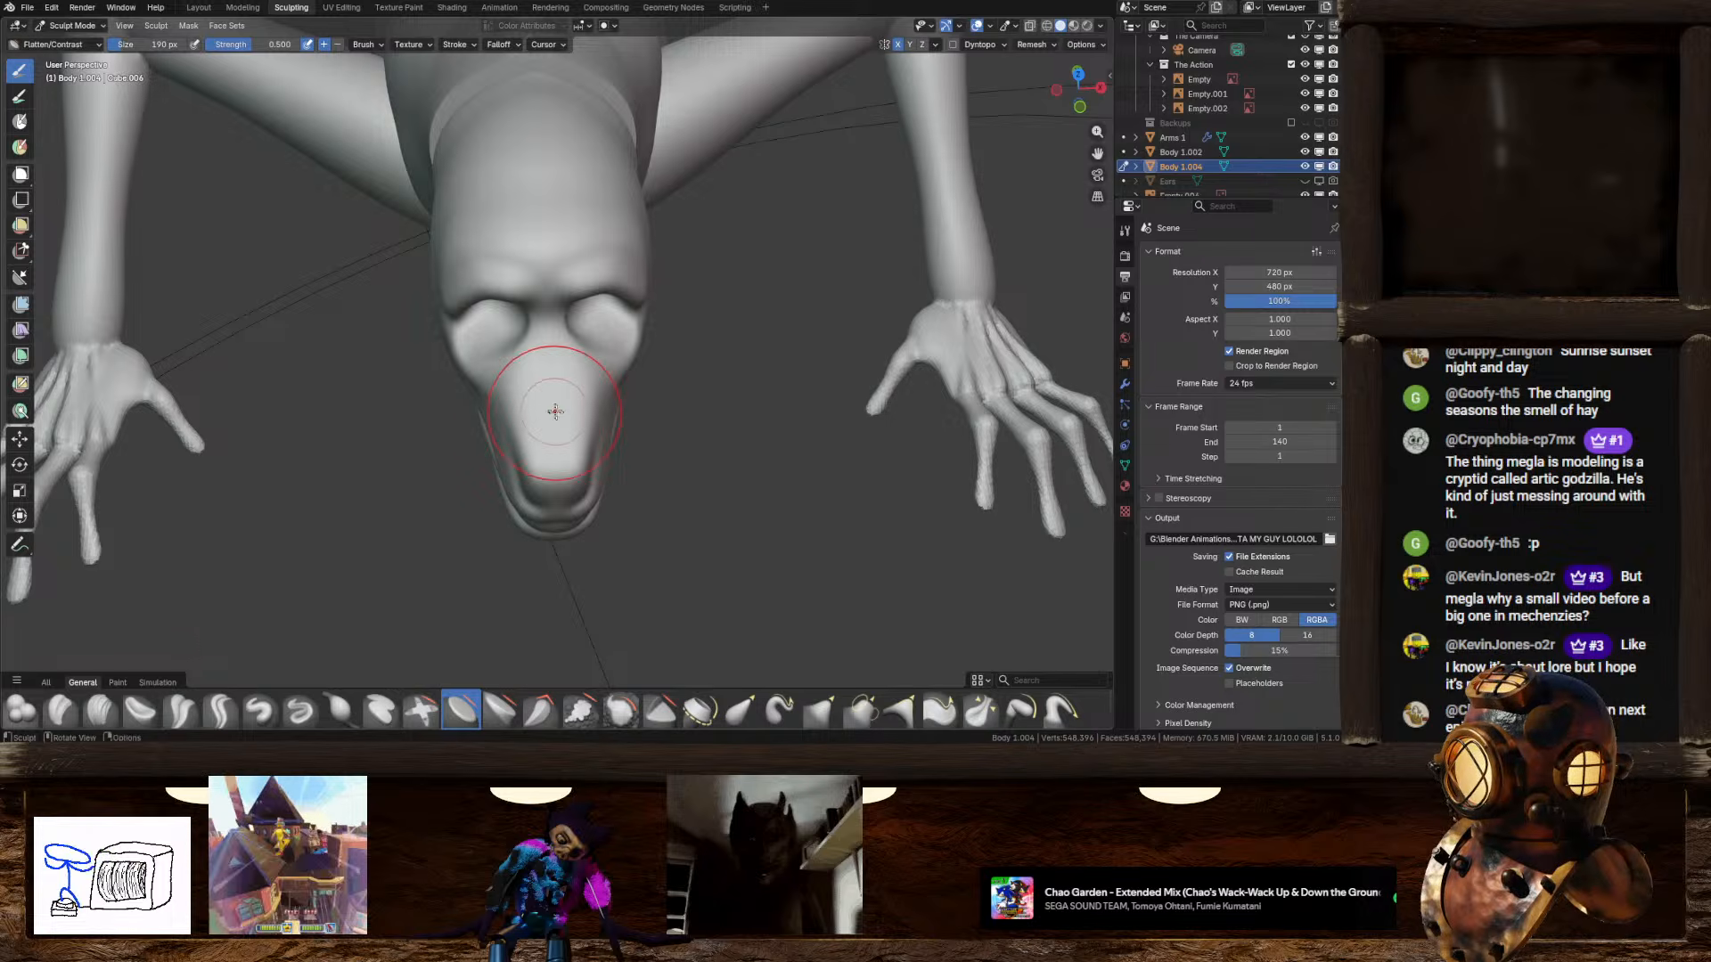
# Step: Try a curved stroke around the side of the snout tip with the Draw Sharp brush
pyautogui.moveTo(547, 384)
pyautogui.mouseDown(button='middle')
pyautogui.moveTo(485, 341)
pyautogui.moveTo(613, 333)
pyautogui.moveTo(566, 375)
pyautogui.mouseUp(button='middle')
pyautogui.scroll(4, 565, 392)
pyautogui.moveTo(571, 468); pyautogui.dragTo(513, 374, button='middle')
pyautogui.moveTo(570, 357)
pyautogui.keyDown('shift'); pyautogui.mouseDown(button='middle')
pyautogui.moveTo(634, 351)
pyautogui.moveTo(647, 381)
pyautogui.mouseUp(button='middle'); pyautogui.keyUp('shift')
pyautogui.scroll(1, 627, 447)
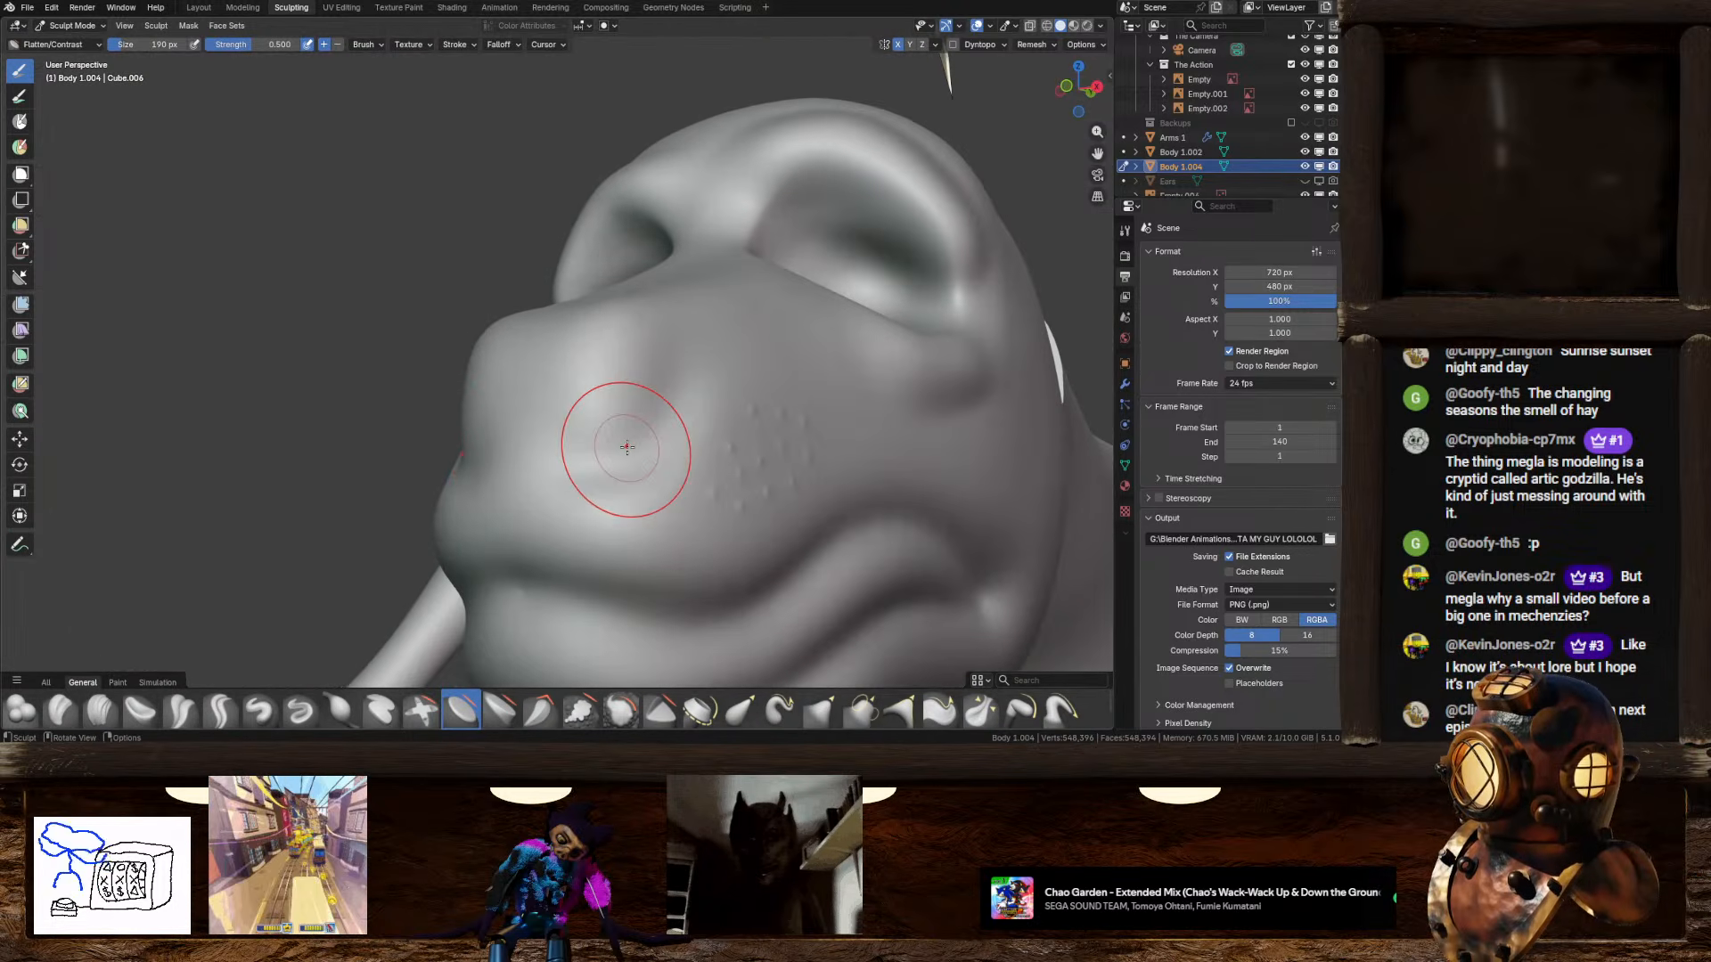
pyautogui.click(300, 710)
pyautogui.scroll(1, 625, 494)
pyautogui.scroll(2, 624, 495)
pyautogui.keyDown('shift'); pyautogui.moveTo(624, 494); pyautogui.dragTo(538, 466, button='middle'); pyautogui.keyUp('shift')
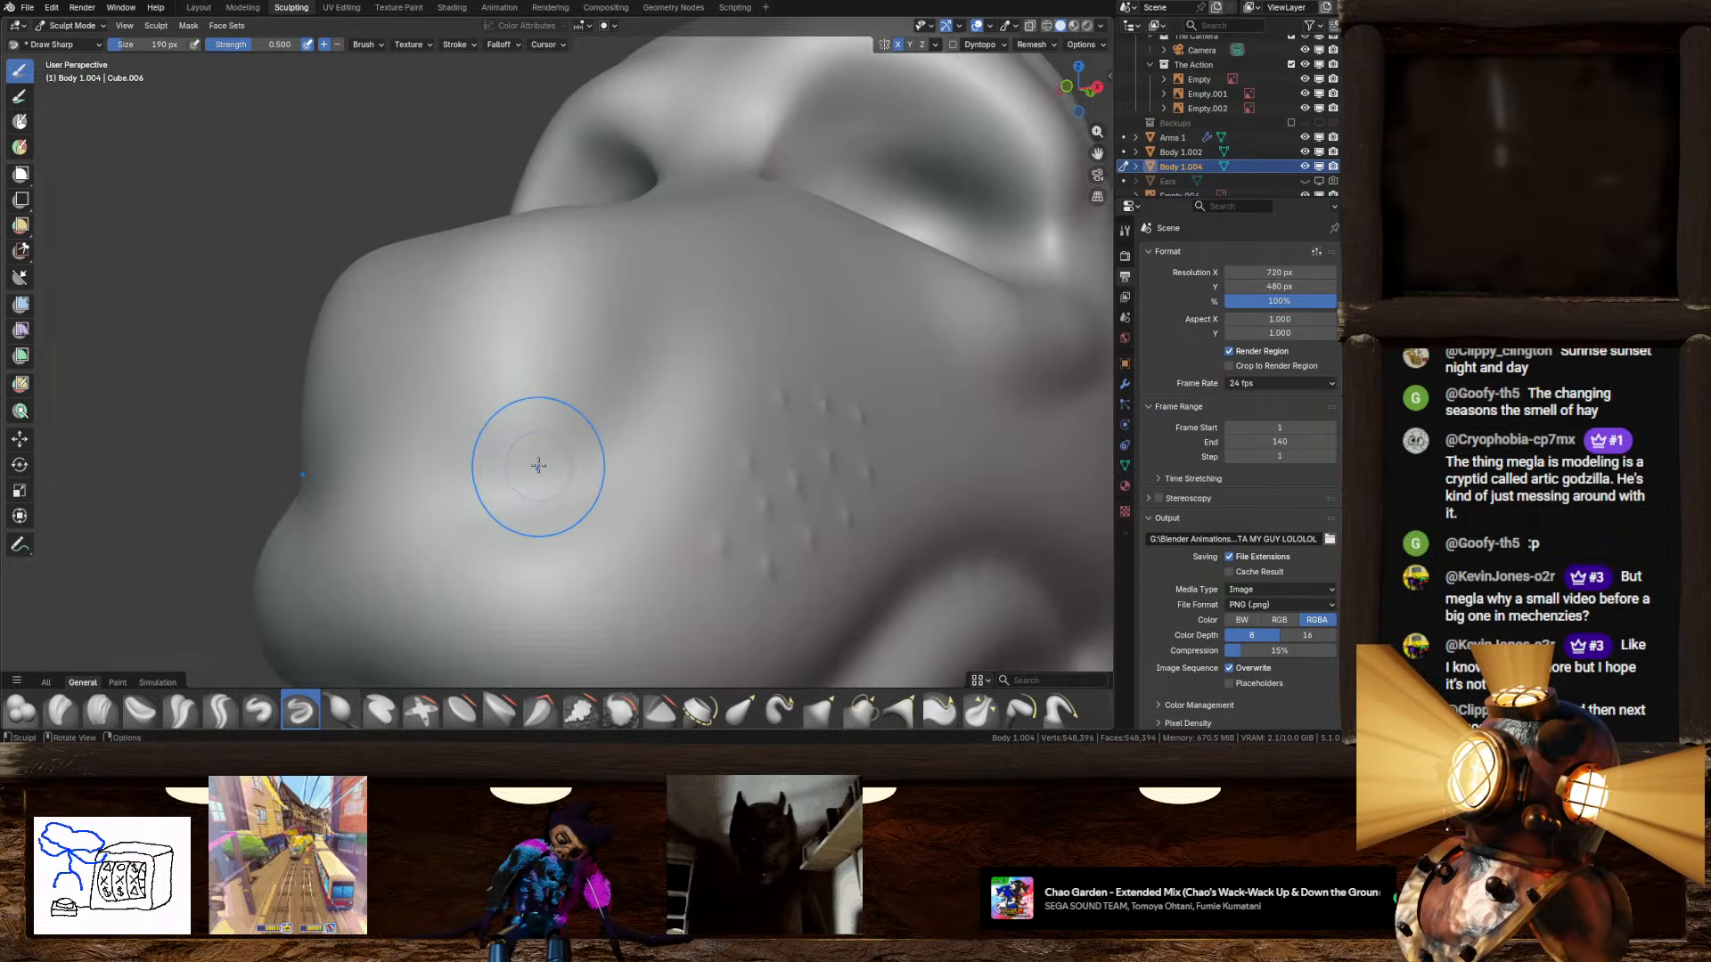
pyautogui.moveTo(450, 469)
pyautogui.mouseDown()
pyautogui.moveTo(526, 490)
pyautogui.moveTo(655, 374)
pyautogui.mouseUp()
pyautogui.click(194, 44)
pyautogui.hotkey('ctrl', 'z')
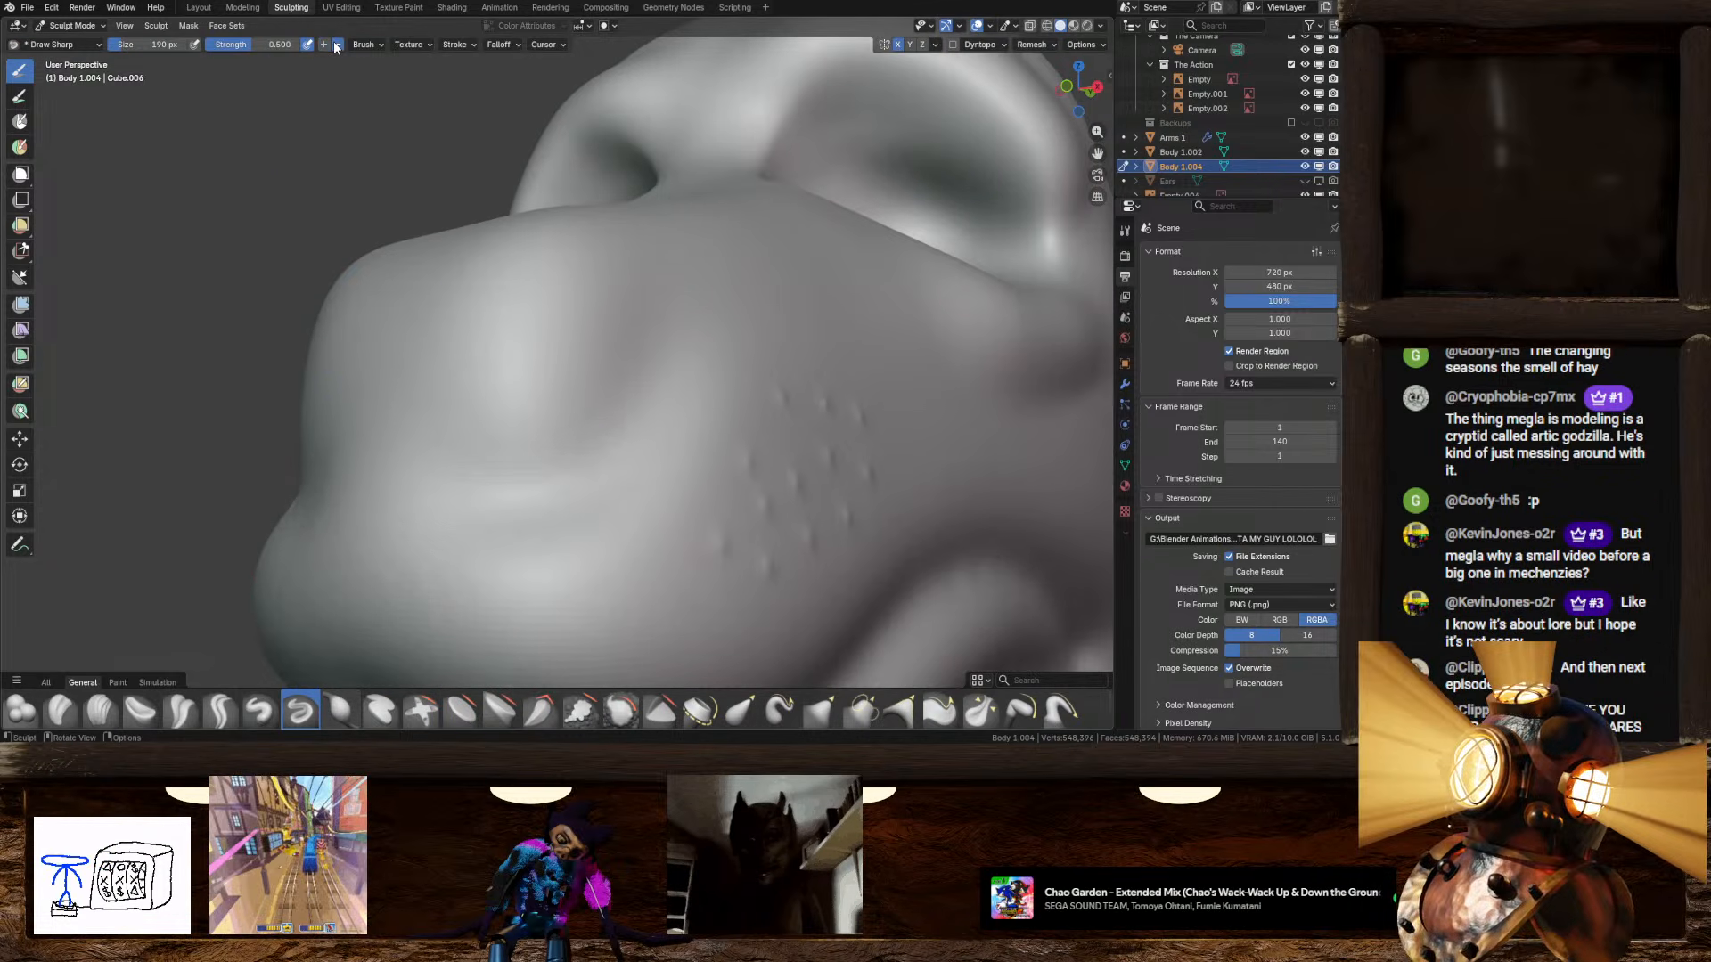
# Step: Try to carve a curved nostril crease into the side of the snout tip with Draw Sharp set to Subtract
pyautogui.moveTo(392, 441)
pyautogui.mouseDown()
pyautogui.moveTo(611, 463)
pyautogui.moveTo(669, 268)
pyautogui.mouseUp()
pyautogui.scroll(-7, 657, 431)
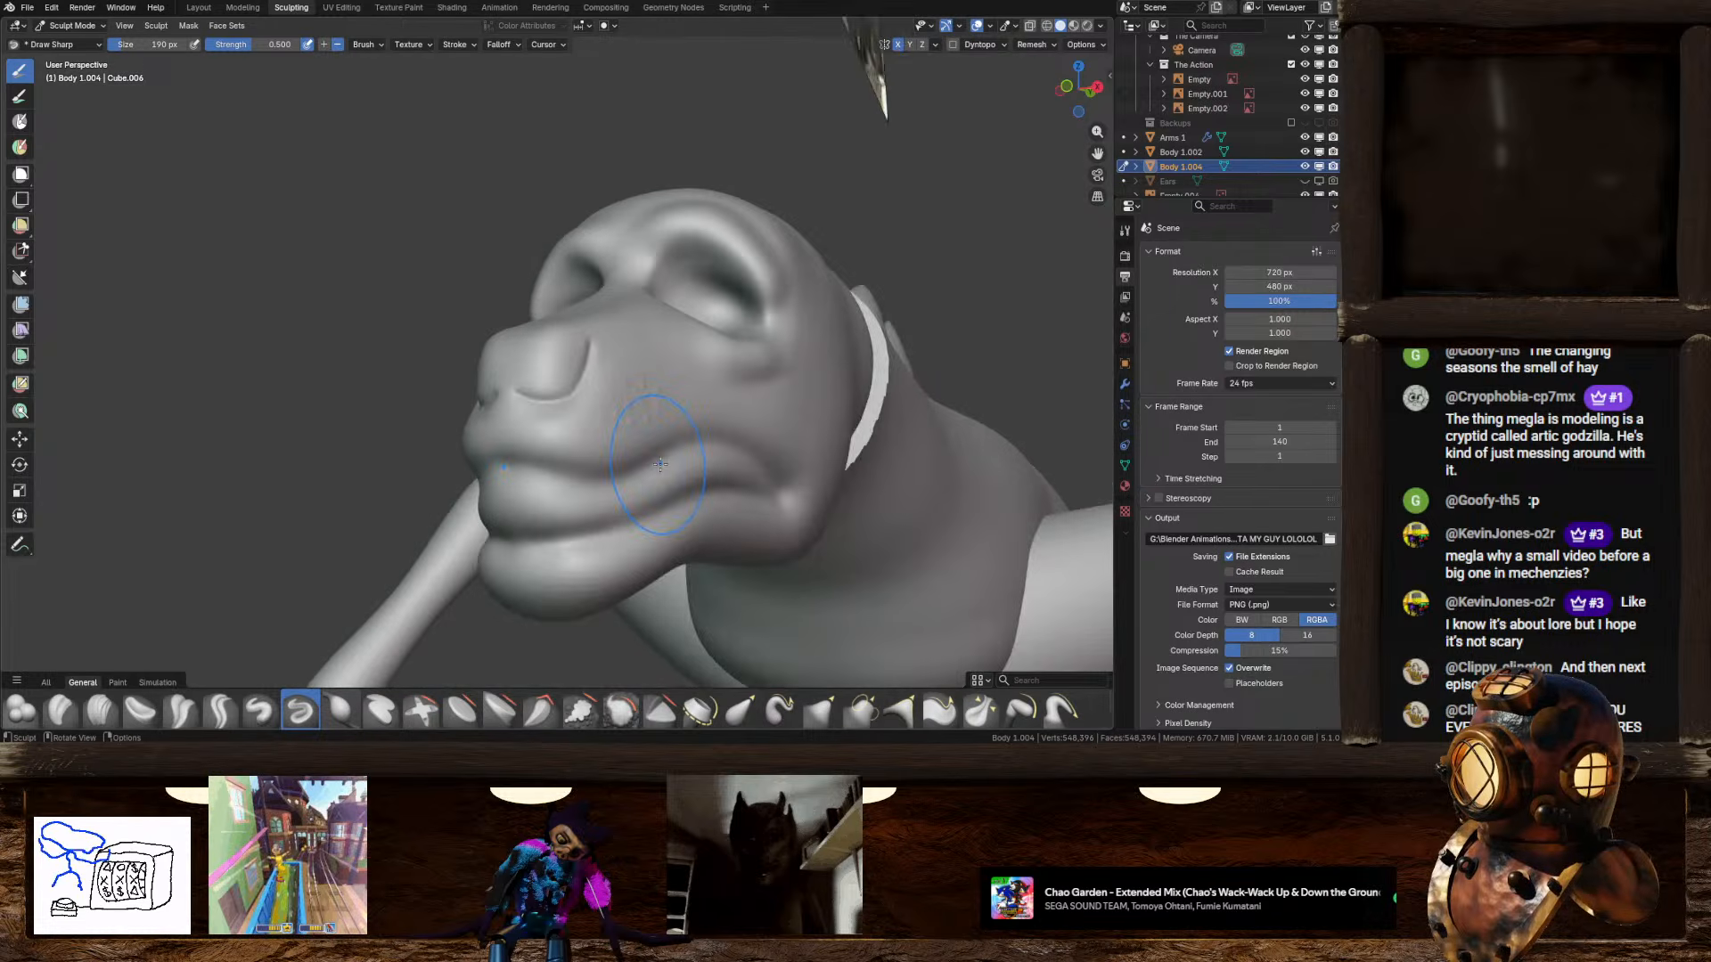
pyautogui.moveTo(658, 431)
pyautogui.mouseDown(button='middle')
pyautogui.moveTo(723, 437)
pyautogui.moveTo(656, 505)
pyautogui.moveTo(660, 521)
pyautogui.moveTo(687, 495)
pyautogui.moveTo(738, 490)
pyautogui.mouseUp(button='middle')
pyautogui.hotkey('ctrl', 'z')
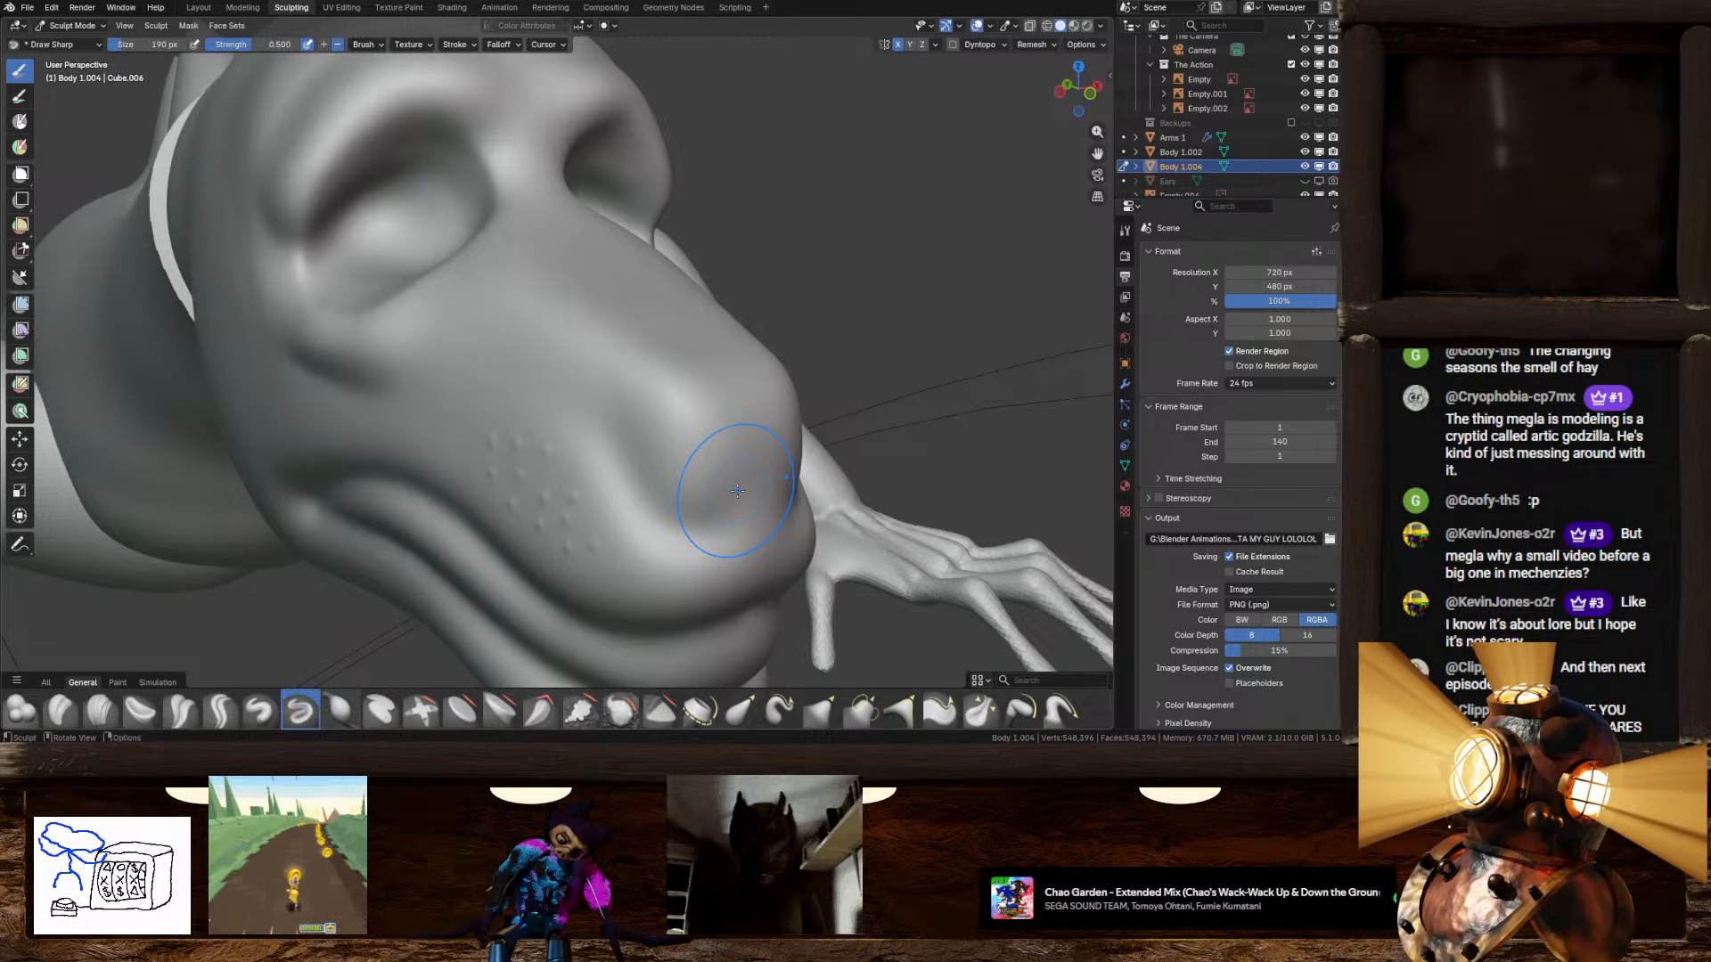
# Step: Try to carve two small mirrored nostrils into the front of the snout with the Draw Sharp brush
pyautogui.moveTo(726, 479); pyautogui.dragTo(677, 486, button='middle')
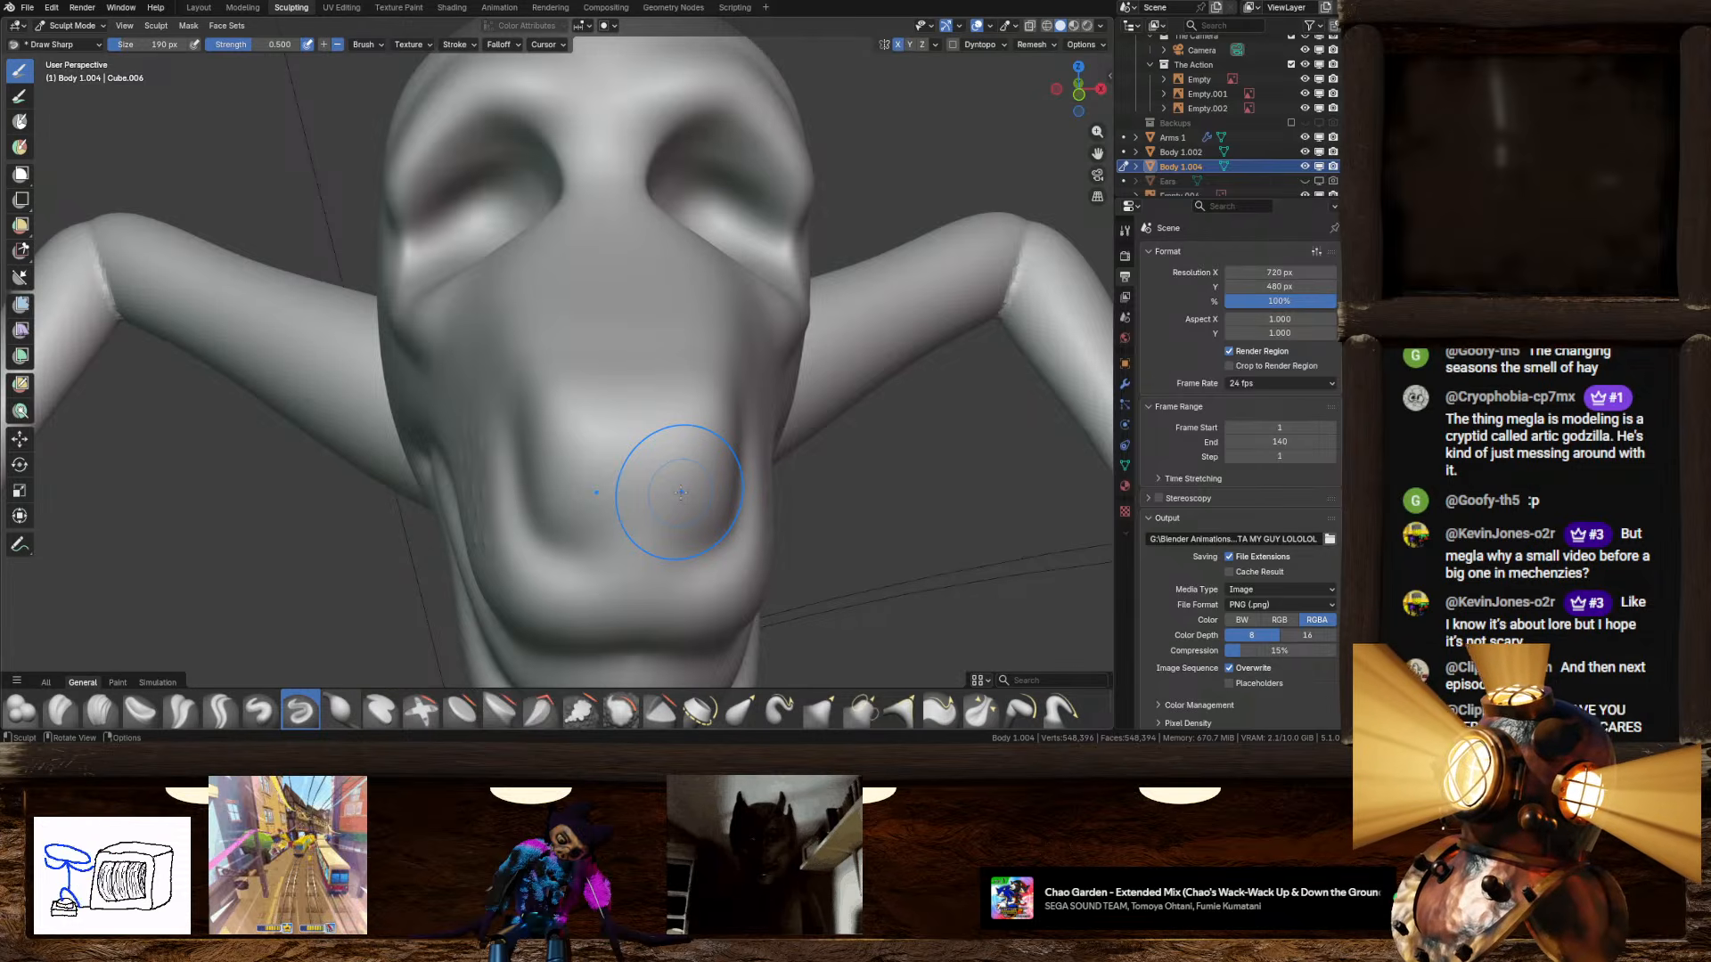
pyautogui.moveTo(681, 492); pyautogui.dragTo(687, 466, button='middle')
pyautogui.scroll(-2, 687, 466)
pyautogui.scroll(1, 605, 514)
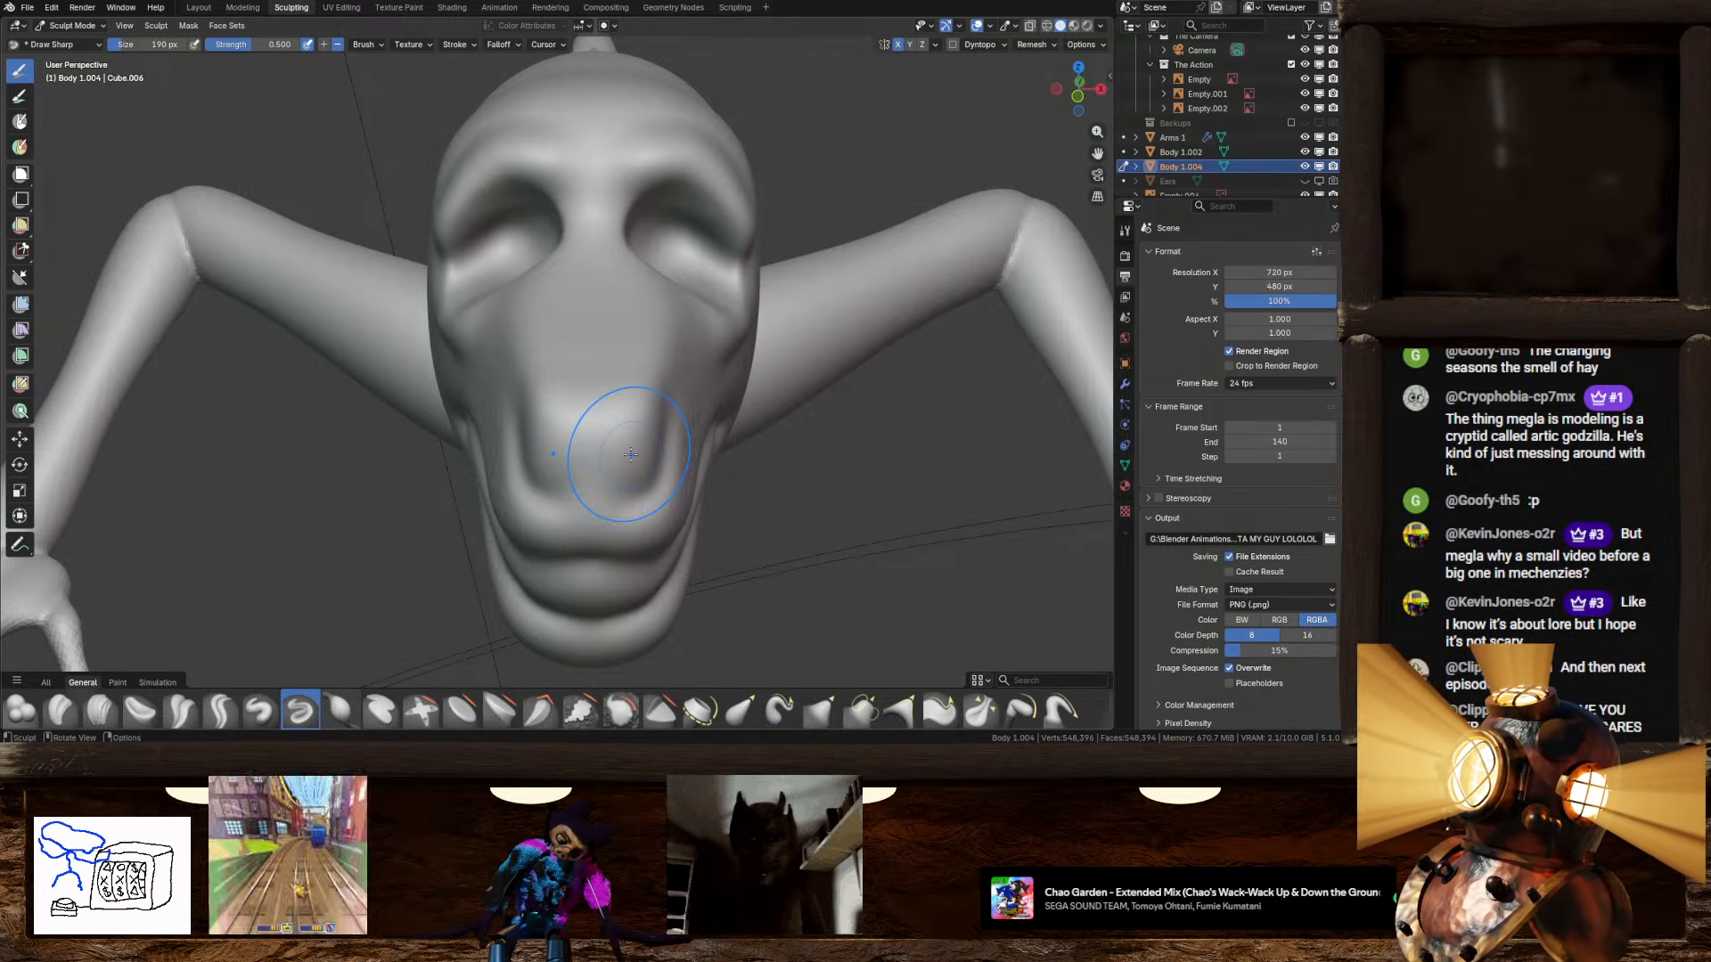
pyautogui.moveTo(631, 455); pyautogui.dragTo(609, 472, button='middle')
pyautogui.moveTo(604, 489); pyautogui.dragTo(612, 507)
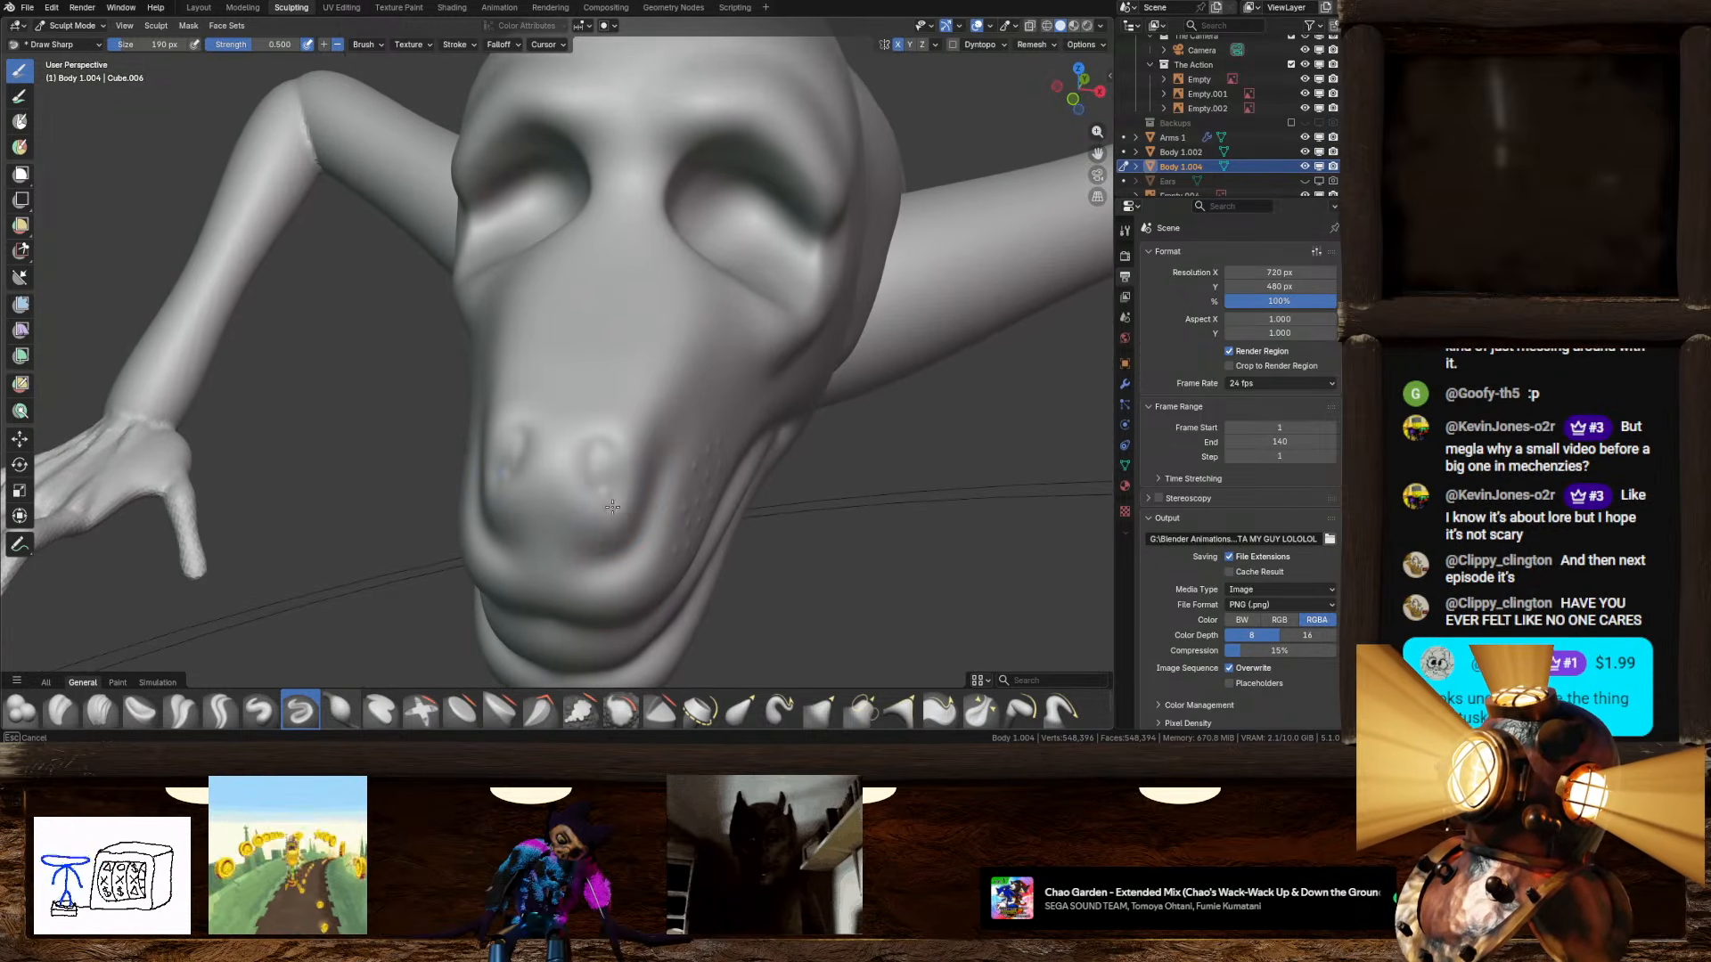
pyautogui.hotkey('ctrl', 'z')
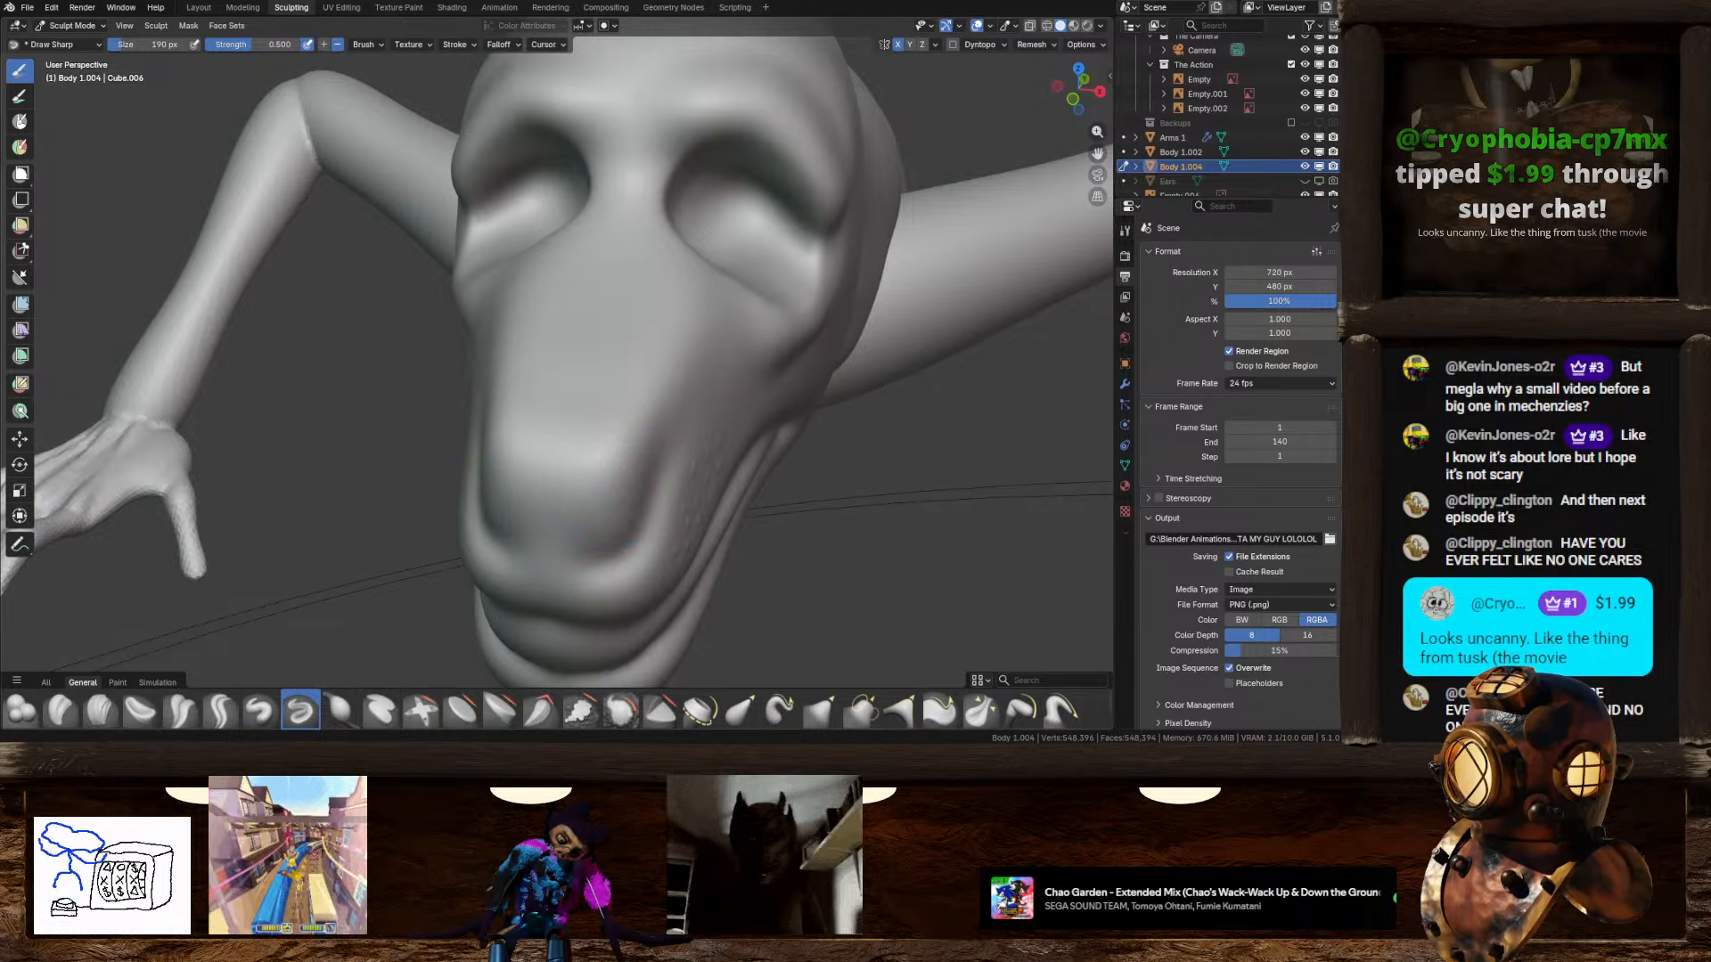
# Step: Try to cut nostril recesses into the snout tip with the Layer brush set to Subtract at strength 1.000
pyautogui.moveTo(816, 422)
pyautogui.mouseDown(button='middle')
pyautogui.moveTo(606, 495)
pyautogui.moveTo(393, 687)
pyautogui.mouseUp(button='middle')
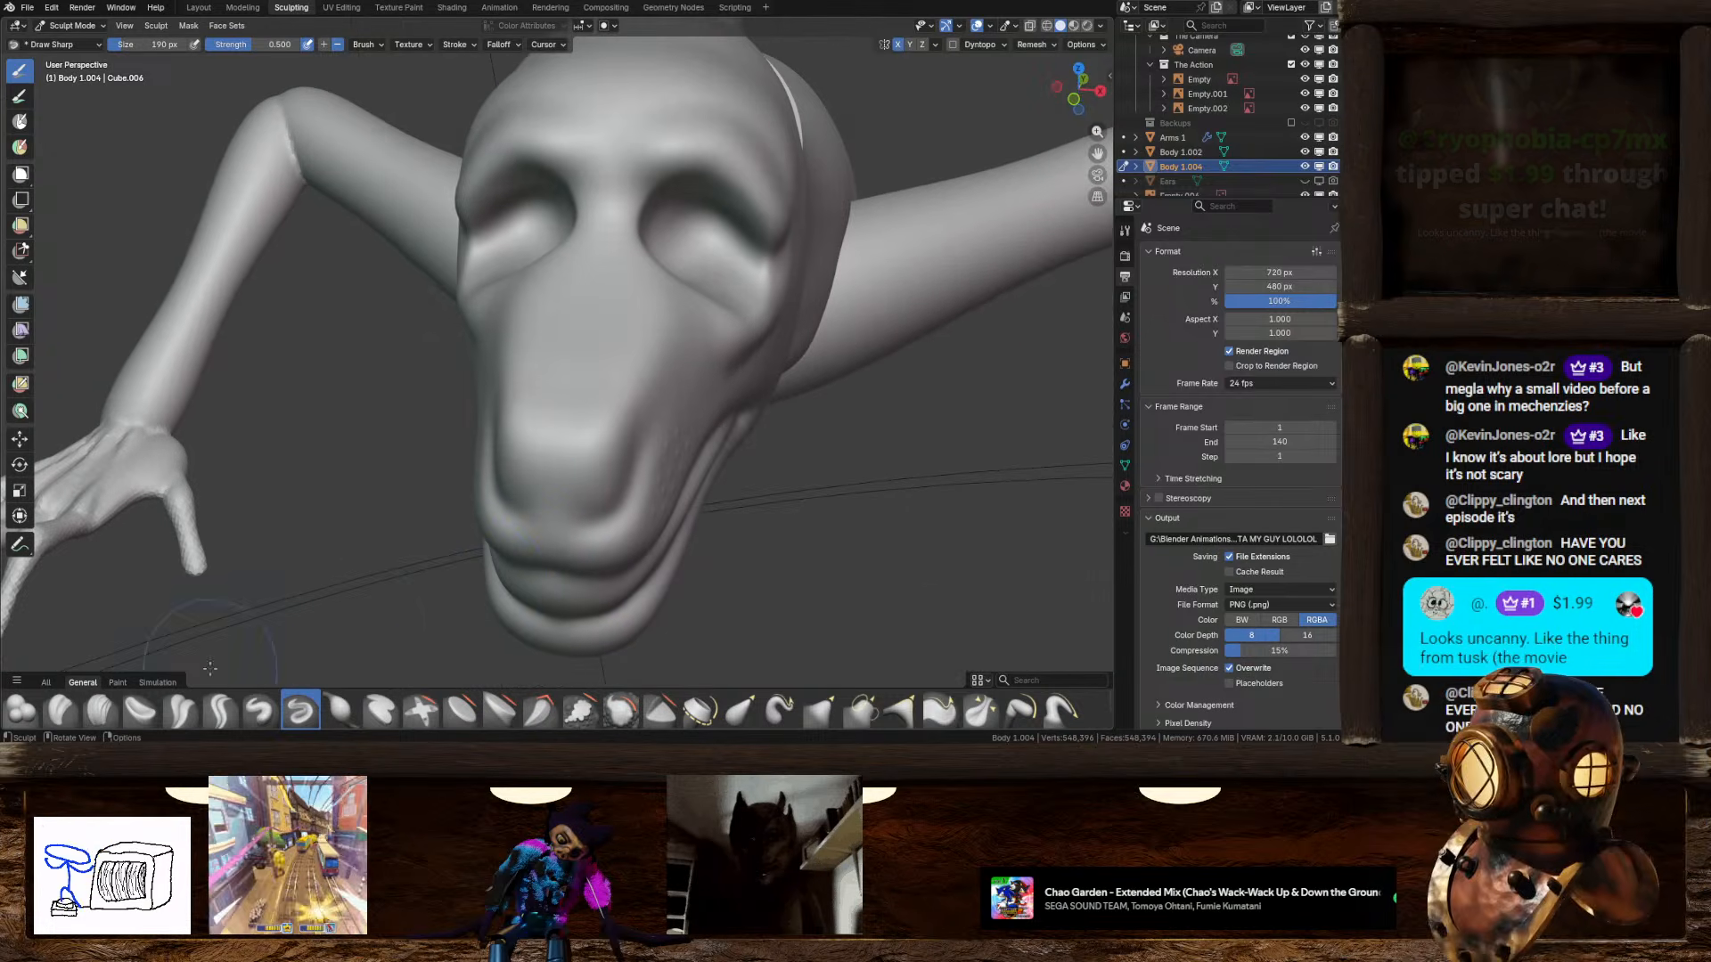
pyautogui.click(391, 708)
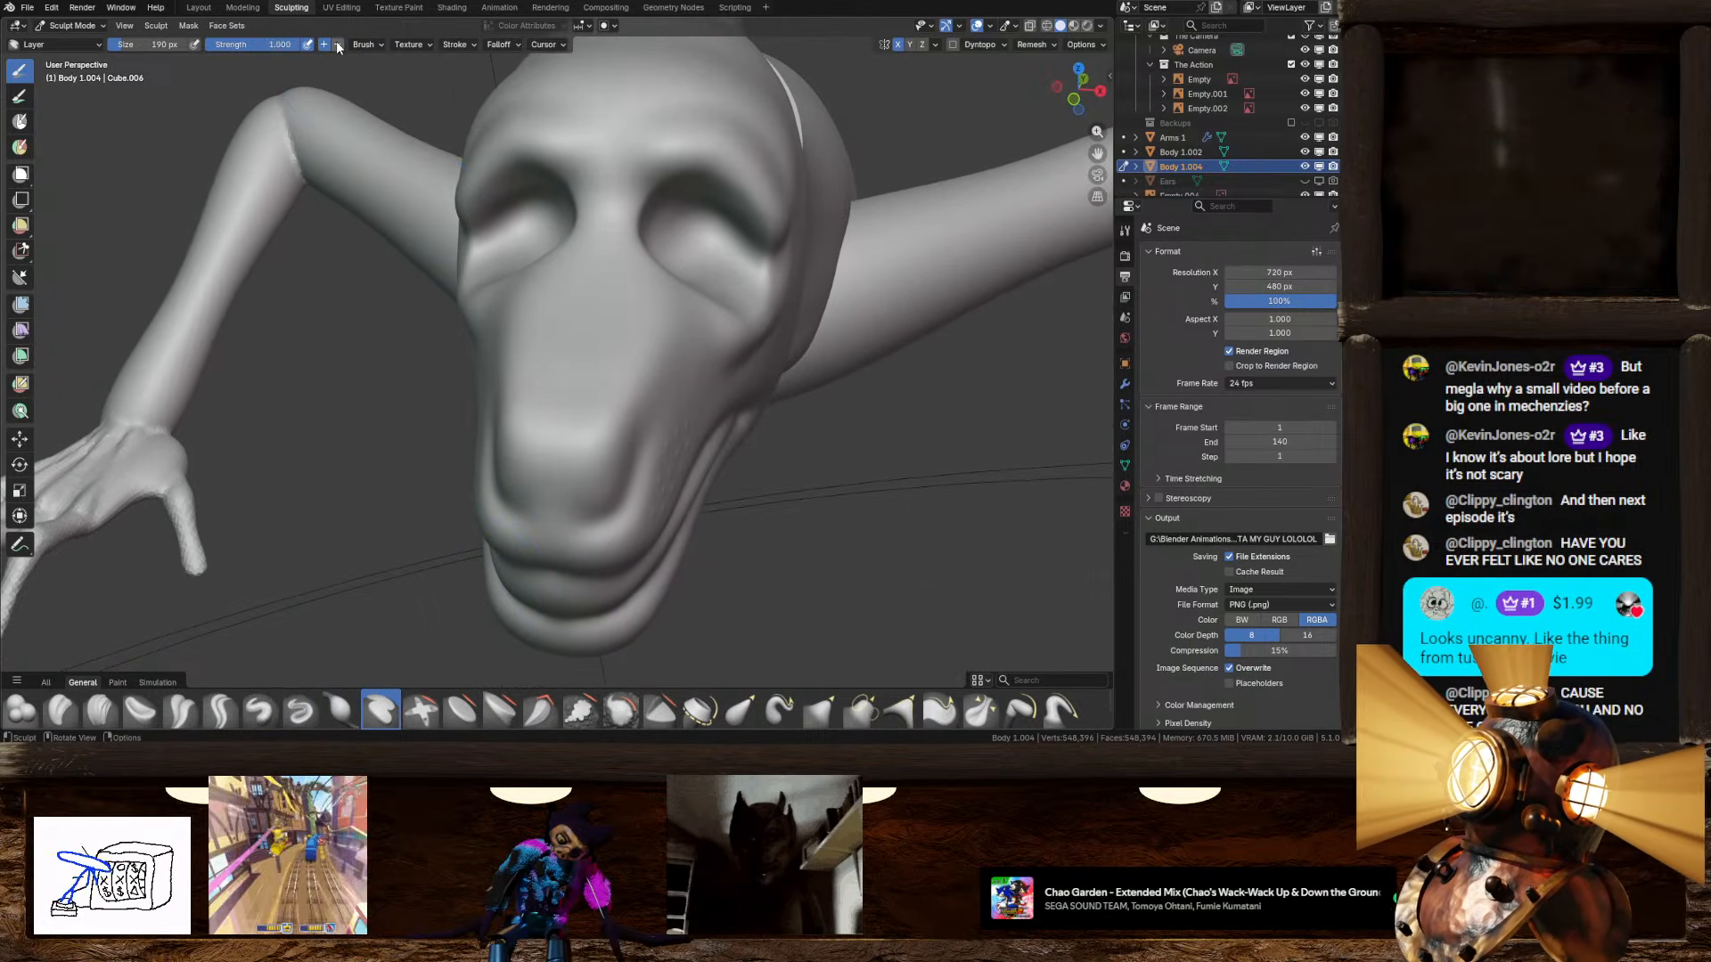
pyautogui.scroll(3, 632, 436)
pyautogui.scroll(-2, 603, 481)
pyautogui.moveTo(568, 483); pyautogui.dragTo(576, 446)
pyautogui.moveTo(576, 446)
pyautogui.mouseDown(button='middle')
pyautogui.moveTo(544, 464)
pyautogui.moveTo(517, 418)
pyautogui.moveTo(570, 401)
pyautogui.moveTo(612, 416)
pyautogui.mouseUp(button='middle')
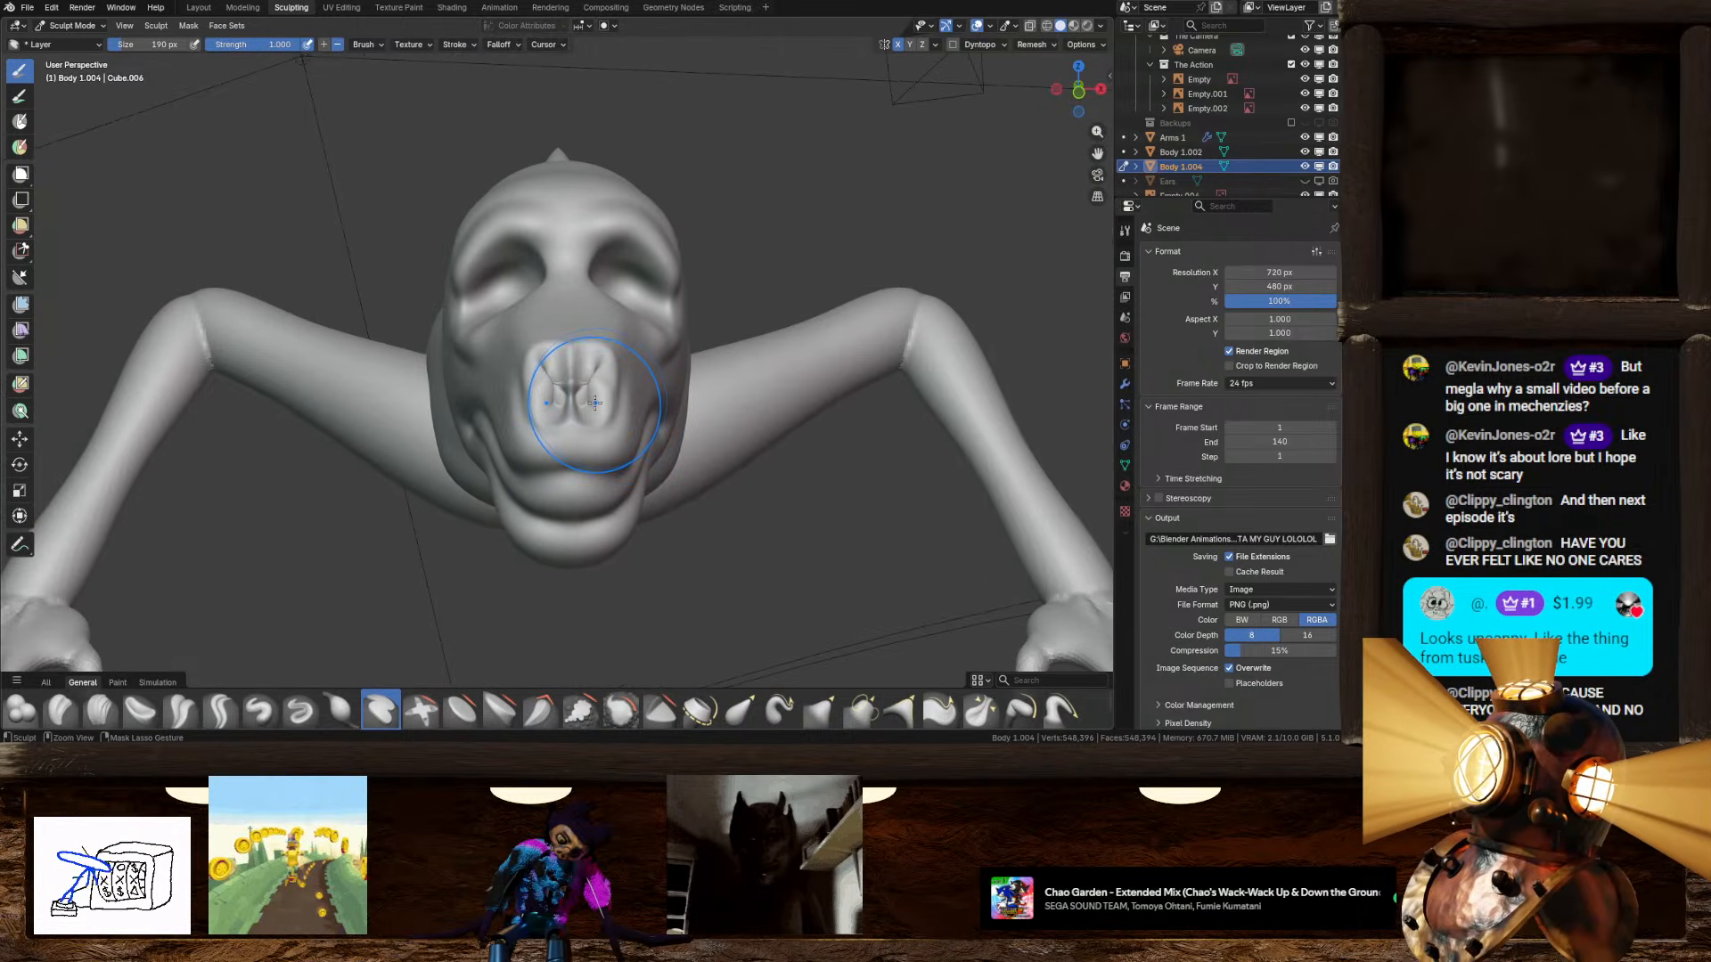
pyautogui.hotkey('ctrl', 'z')
pyautogui.scroll(1, 594, 396)
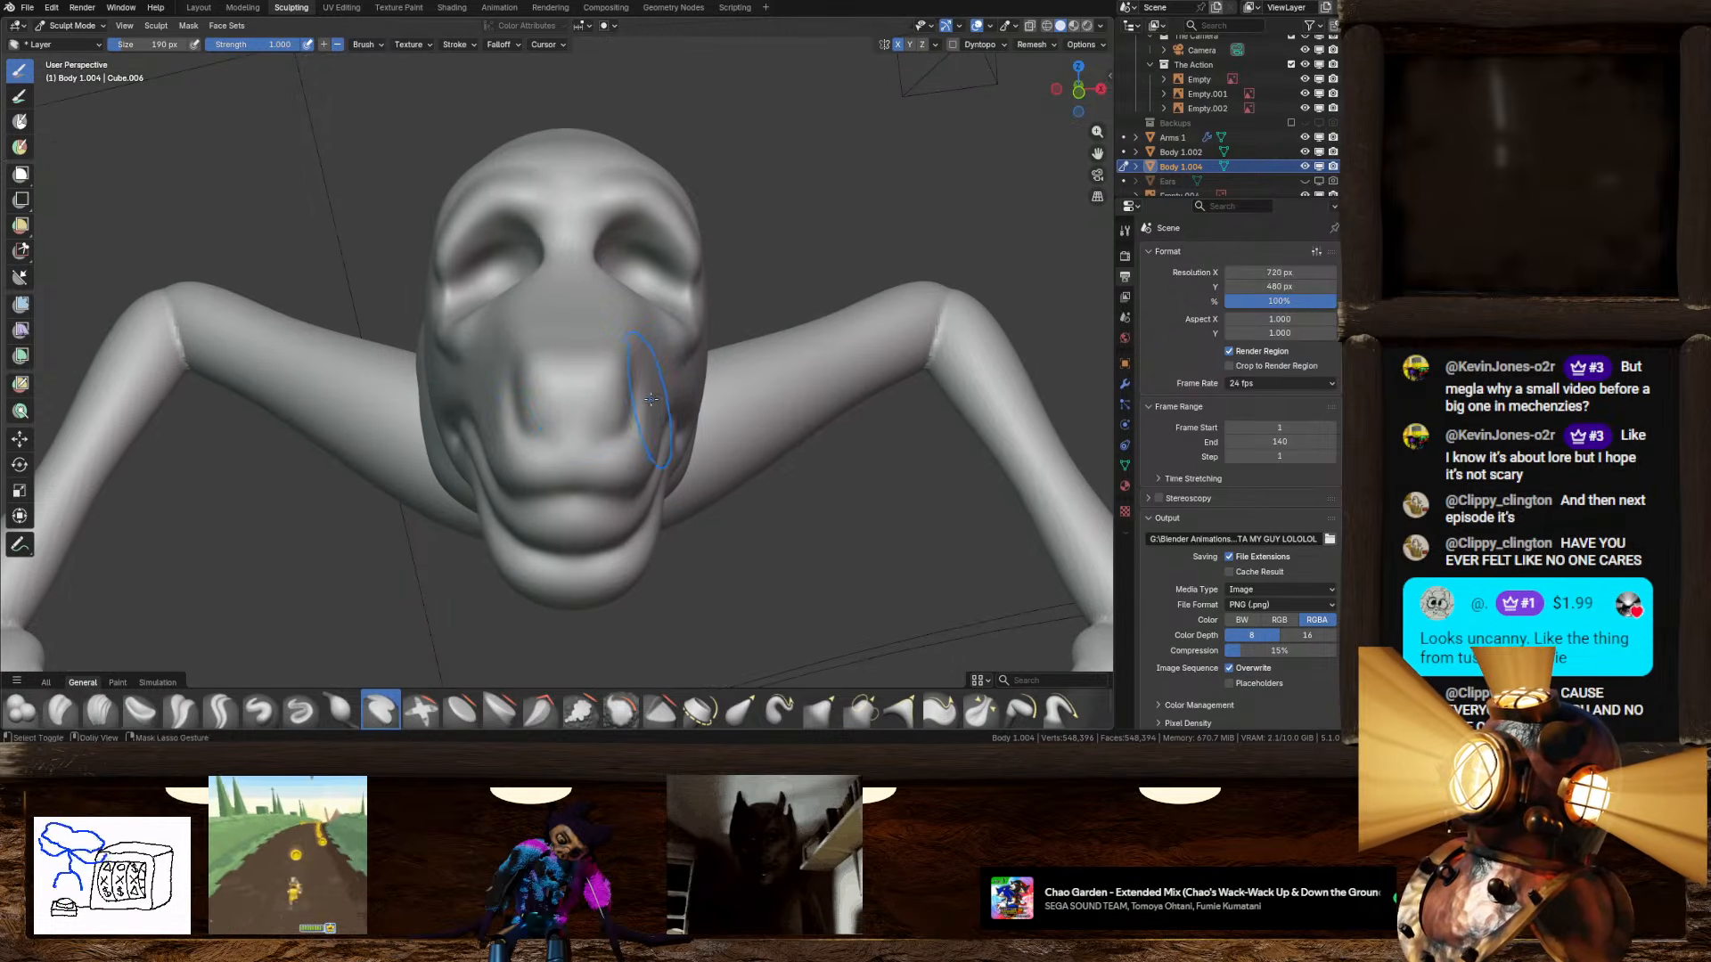
pyautogui.moveTo(586, 406); pyautogui.dragTo(574, 401)
pyautogui.moveTo(592, 408)
pyautogui.mouseDown(button='middle')
pyautogui.moveTo(682, 429)
pyautogui.moveTo(573, 451)
pyautogui.moveTo(648, 429)
pyautogui.moveTo(535, 426)
pyautogui.moveTo(597, 423)
pyautogui.moveTo(582, 421)
pyautogui.mouseUp(button='middle')
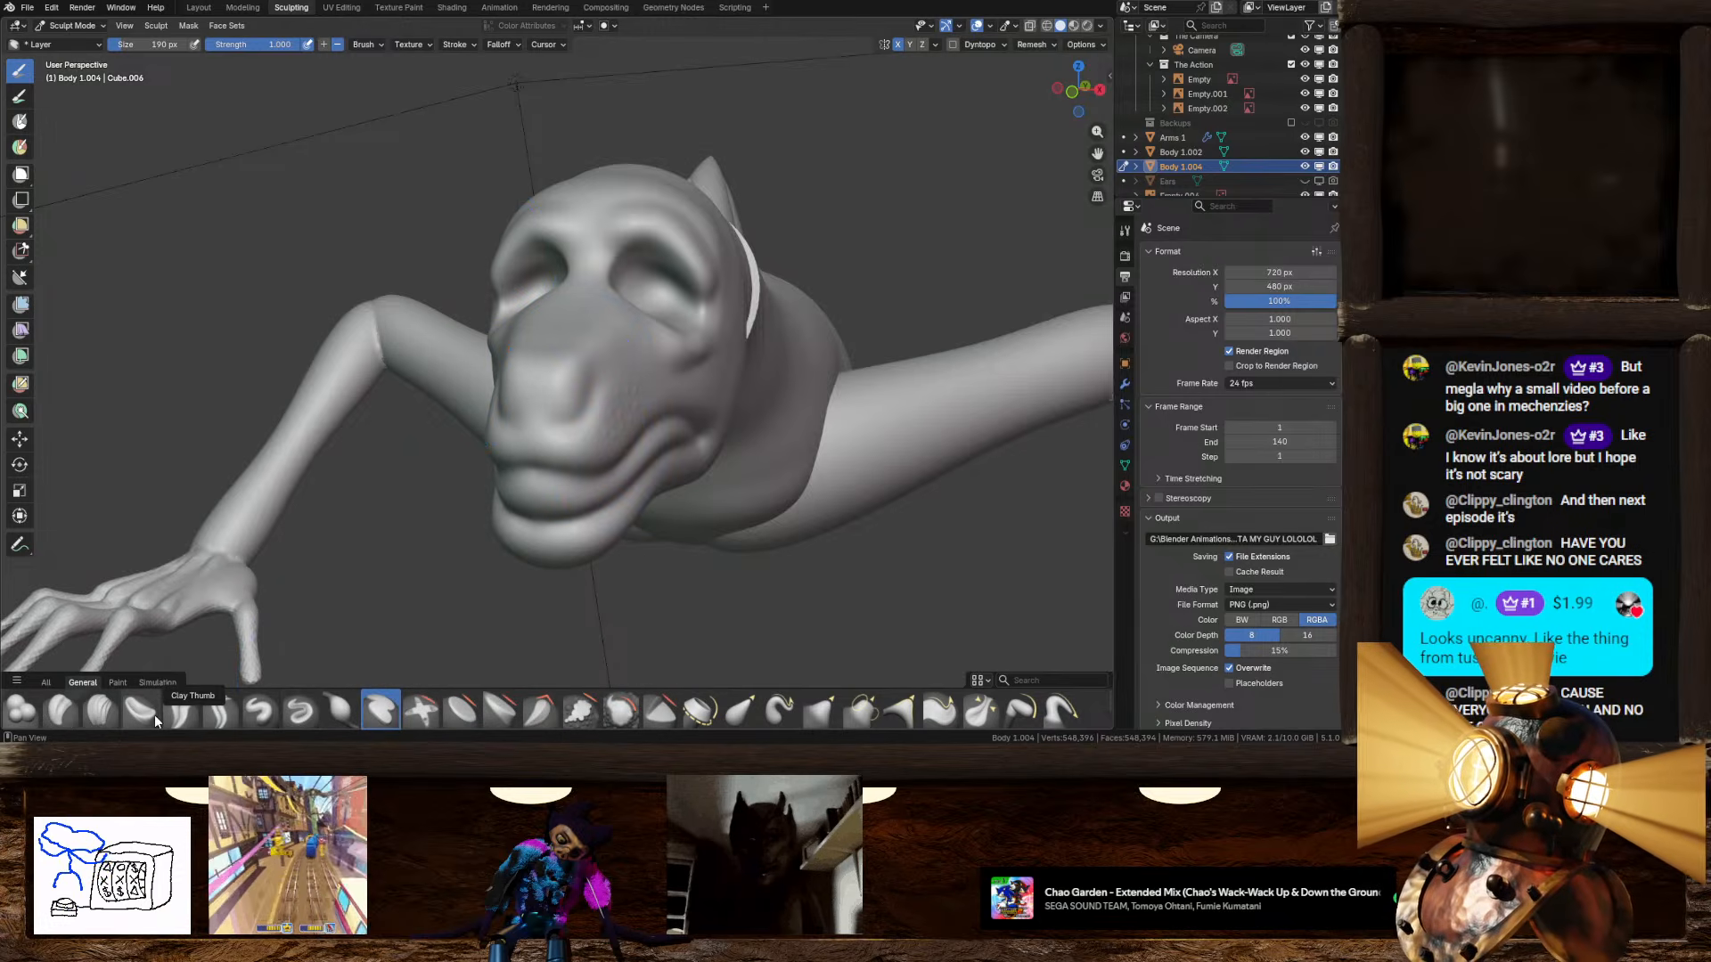
# Step: Carve two mirrored hollows side by side in the front of the snout with the Draw brush set to Subtract, strength 0.500
pyautogui.click(260, 712)
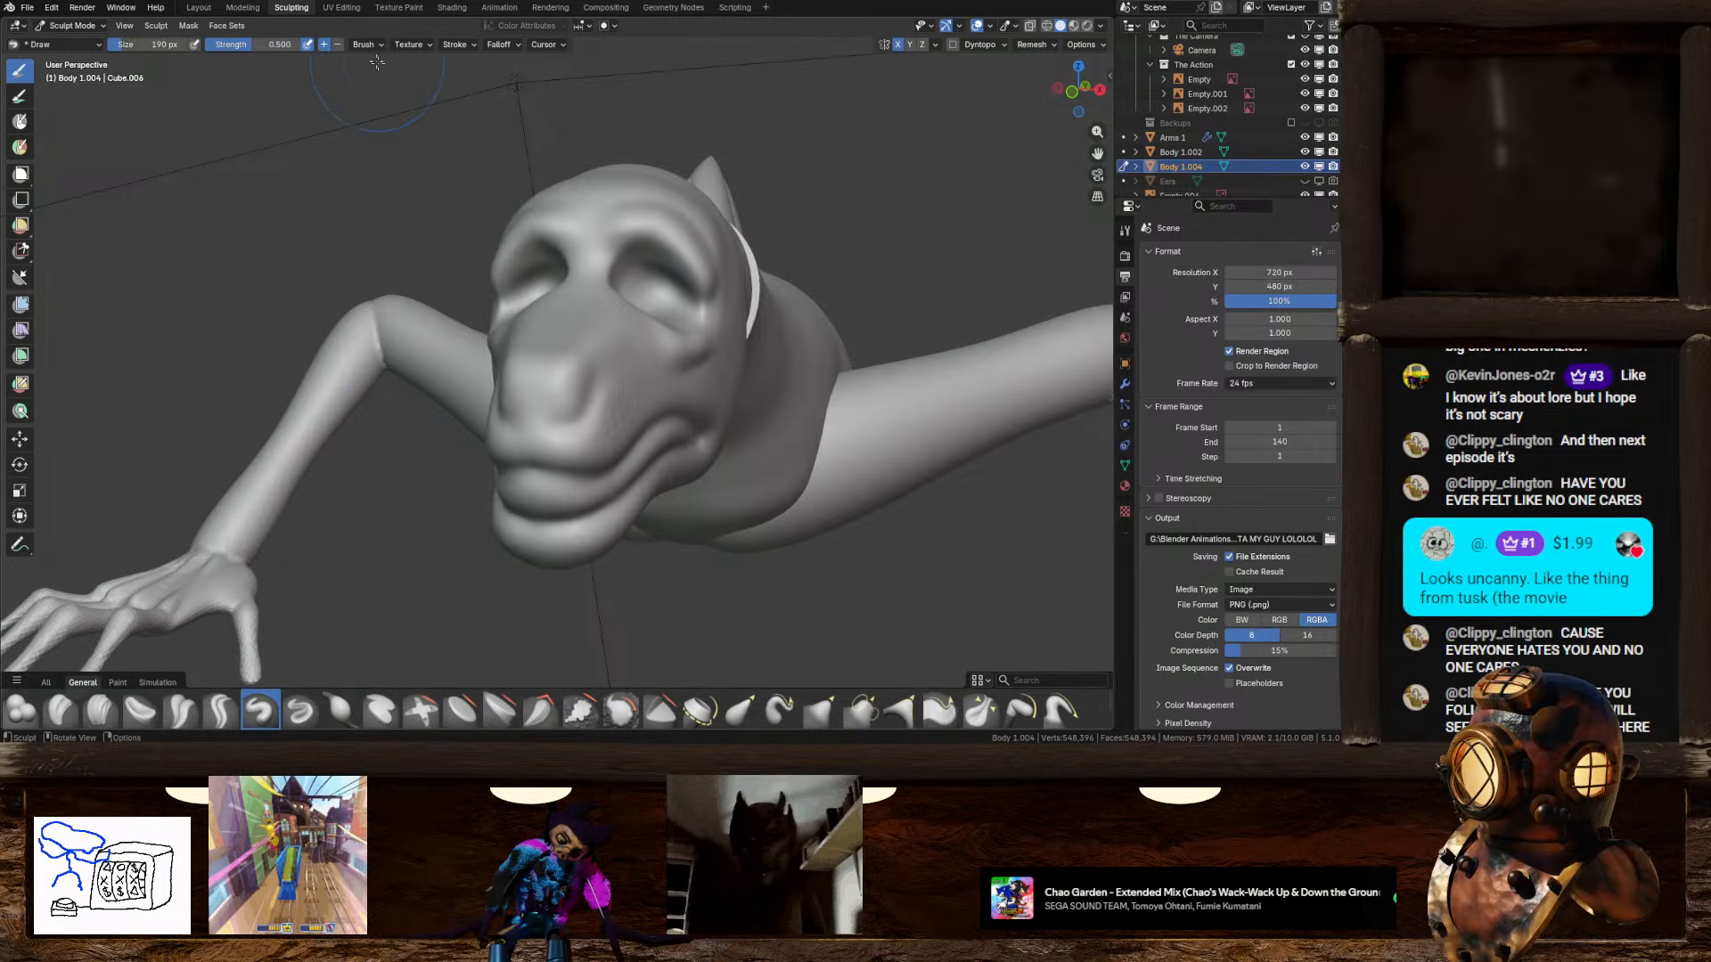
pyautogui.click(337, 45)
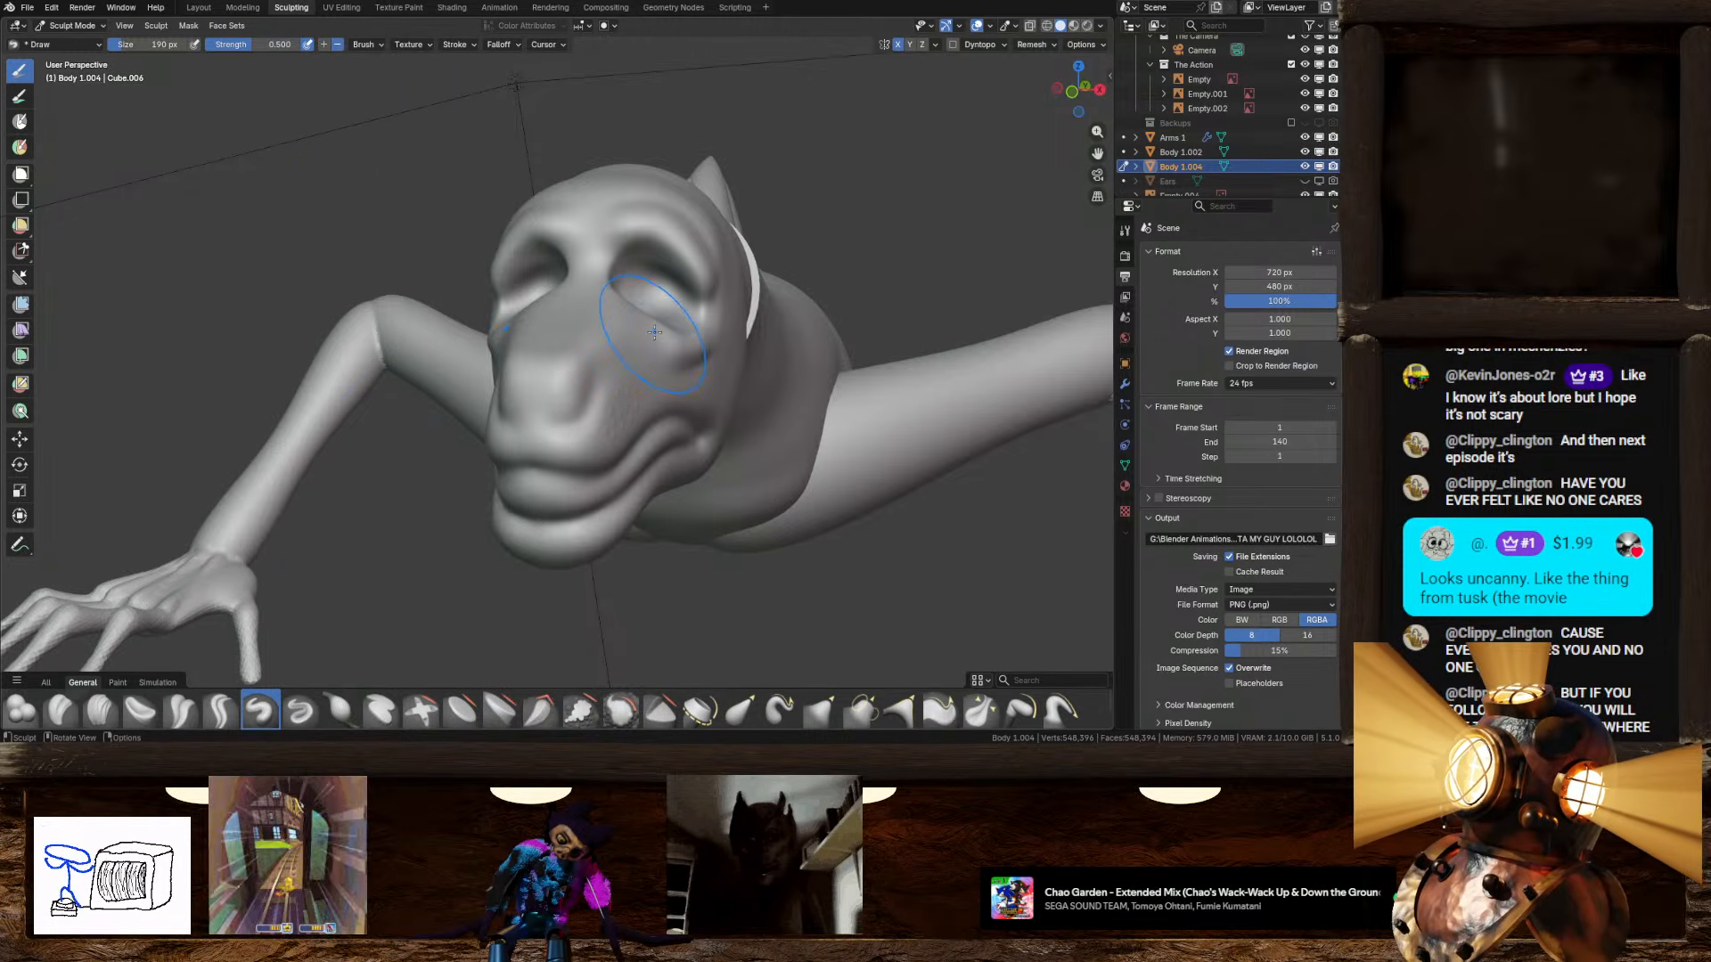
pyautogui.scroll(4, 565, 382)
pyautogui.moveTo(585, 411); pyautogui.dragTo(570, 384, button='middle')
pyautogui.moveTo(571, 384); pyautogui.dragTo(575, 396)
pyautogui.scroll(3, 605, 450)
pyautogui.hotkey('ctrl', 'z')
pyautogui.scroll(-2, 607, 452)
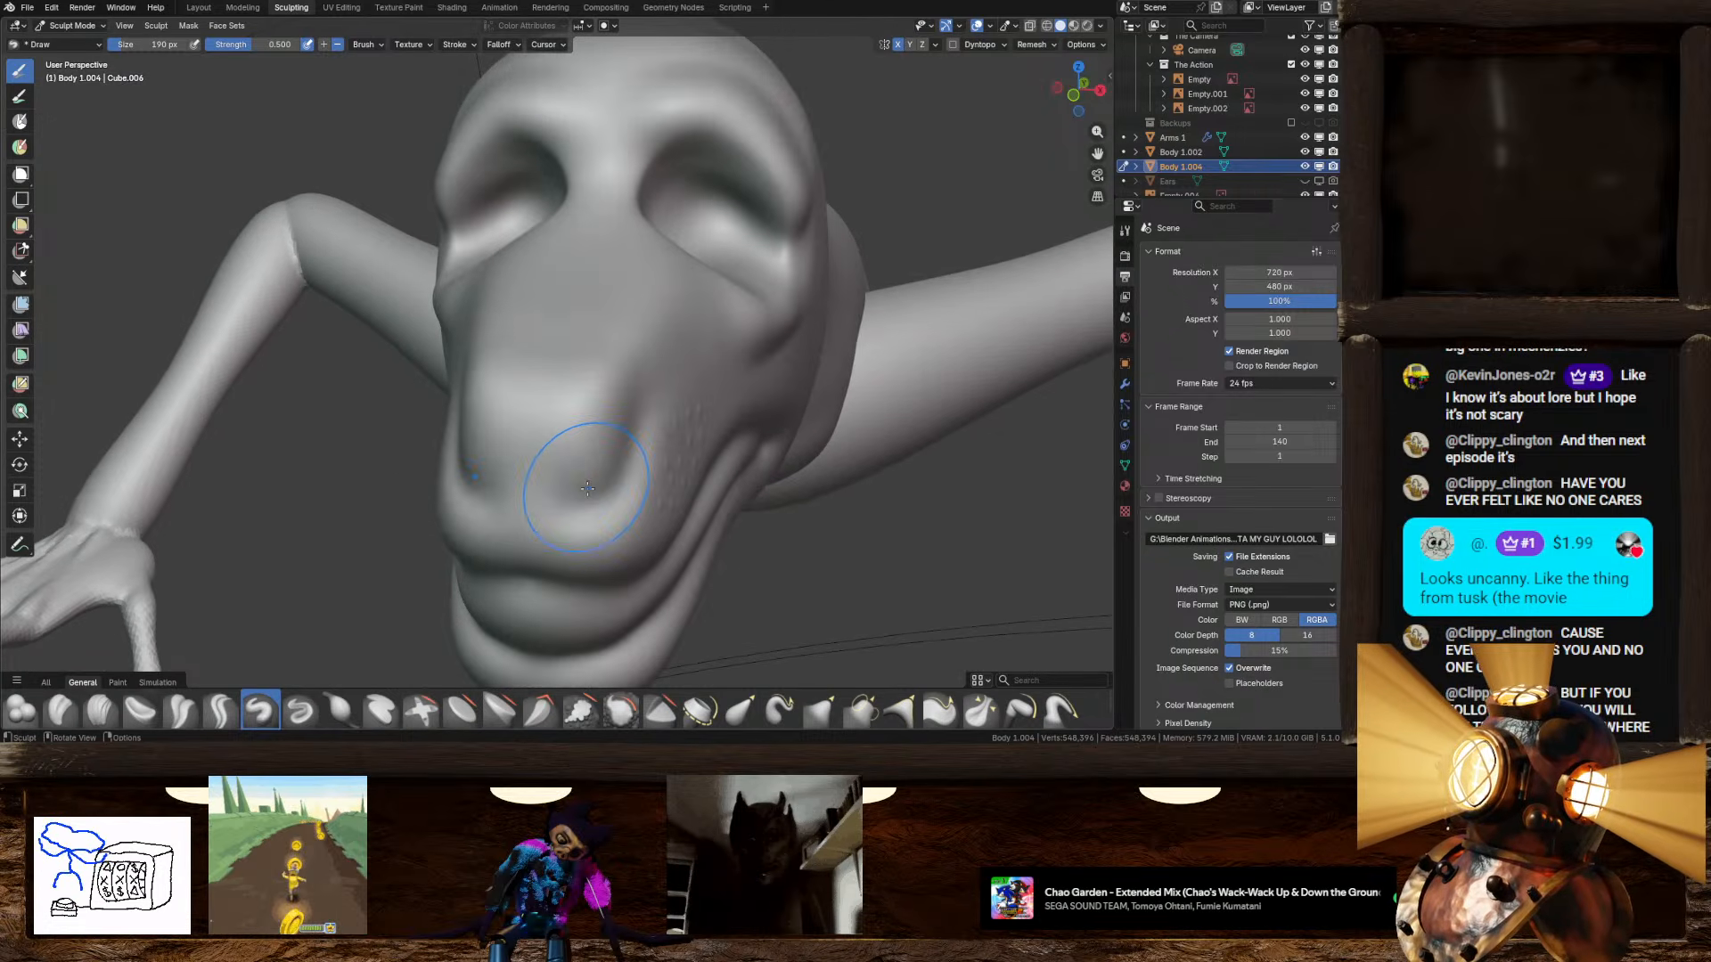
pyautogui.moveTo(578, 455); pyautogui.dragTo(580, 366)
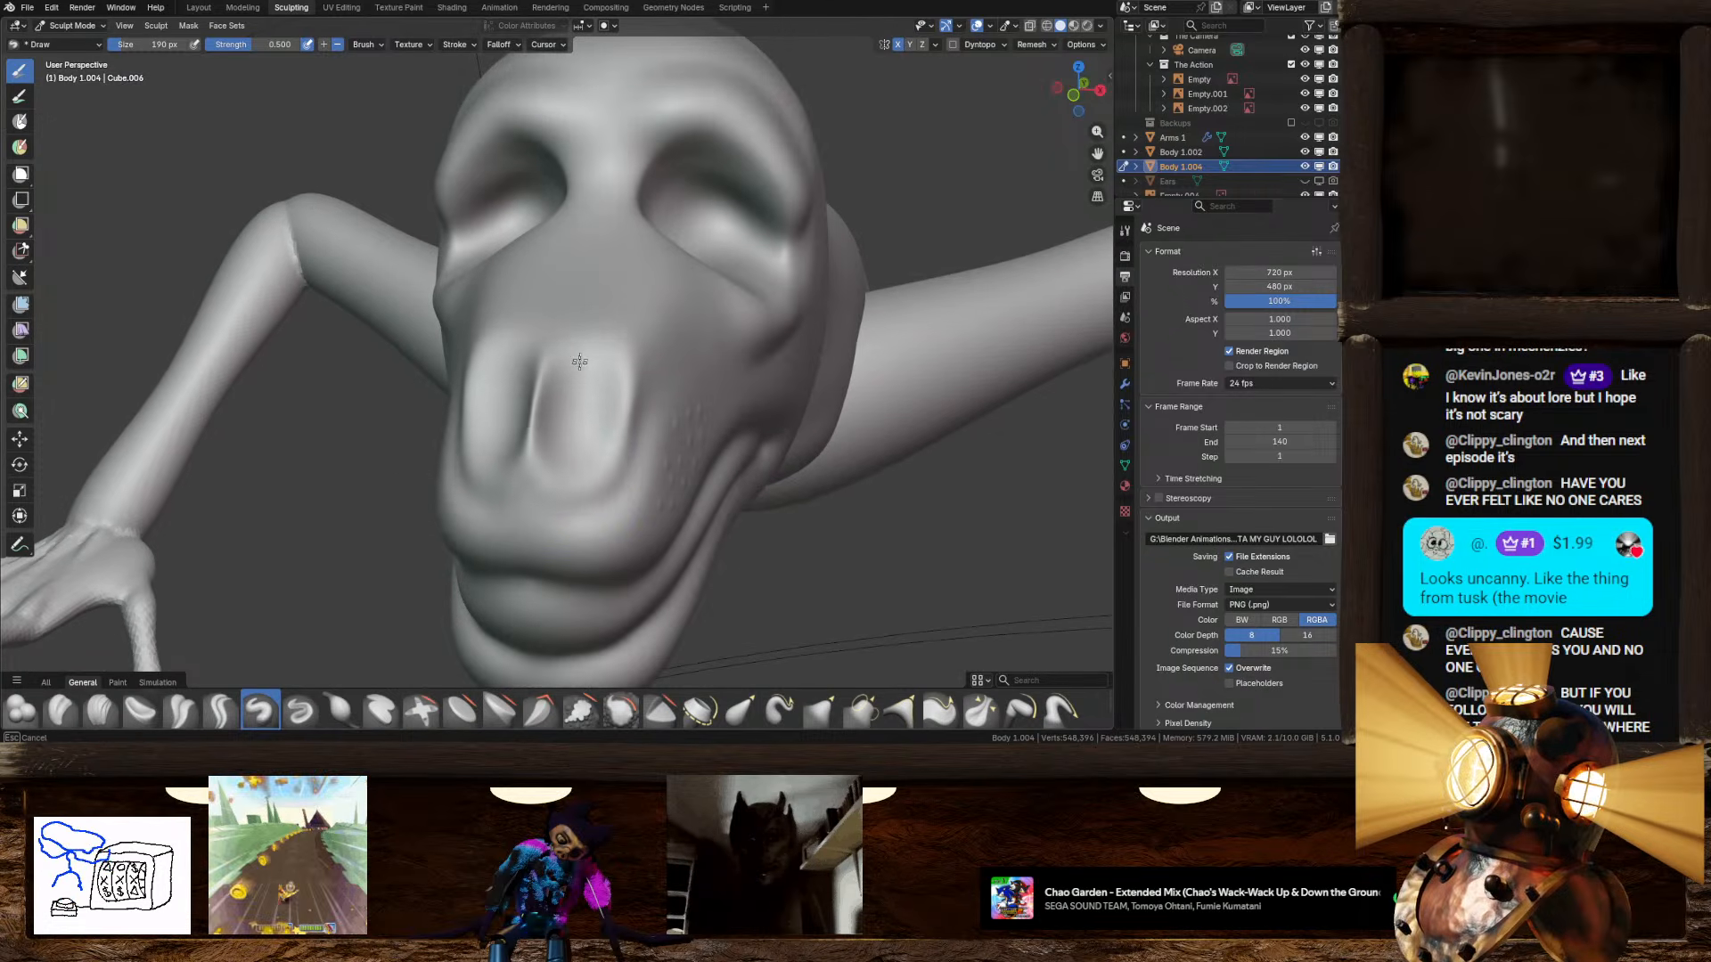
pyautogui.moveTo(577, 458)
pyautogui.mouseDown()
pyautogui.moveTo(594, 340)
pyautogui.moveTo(592, 425)
pyautogui.moveTo(591, 383)
pyautogui.mouseUp()
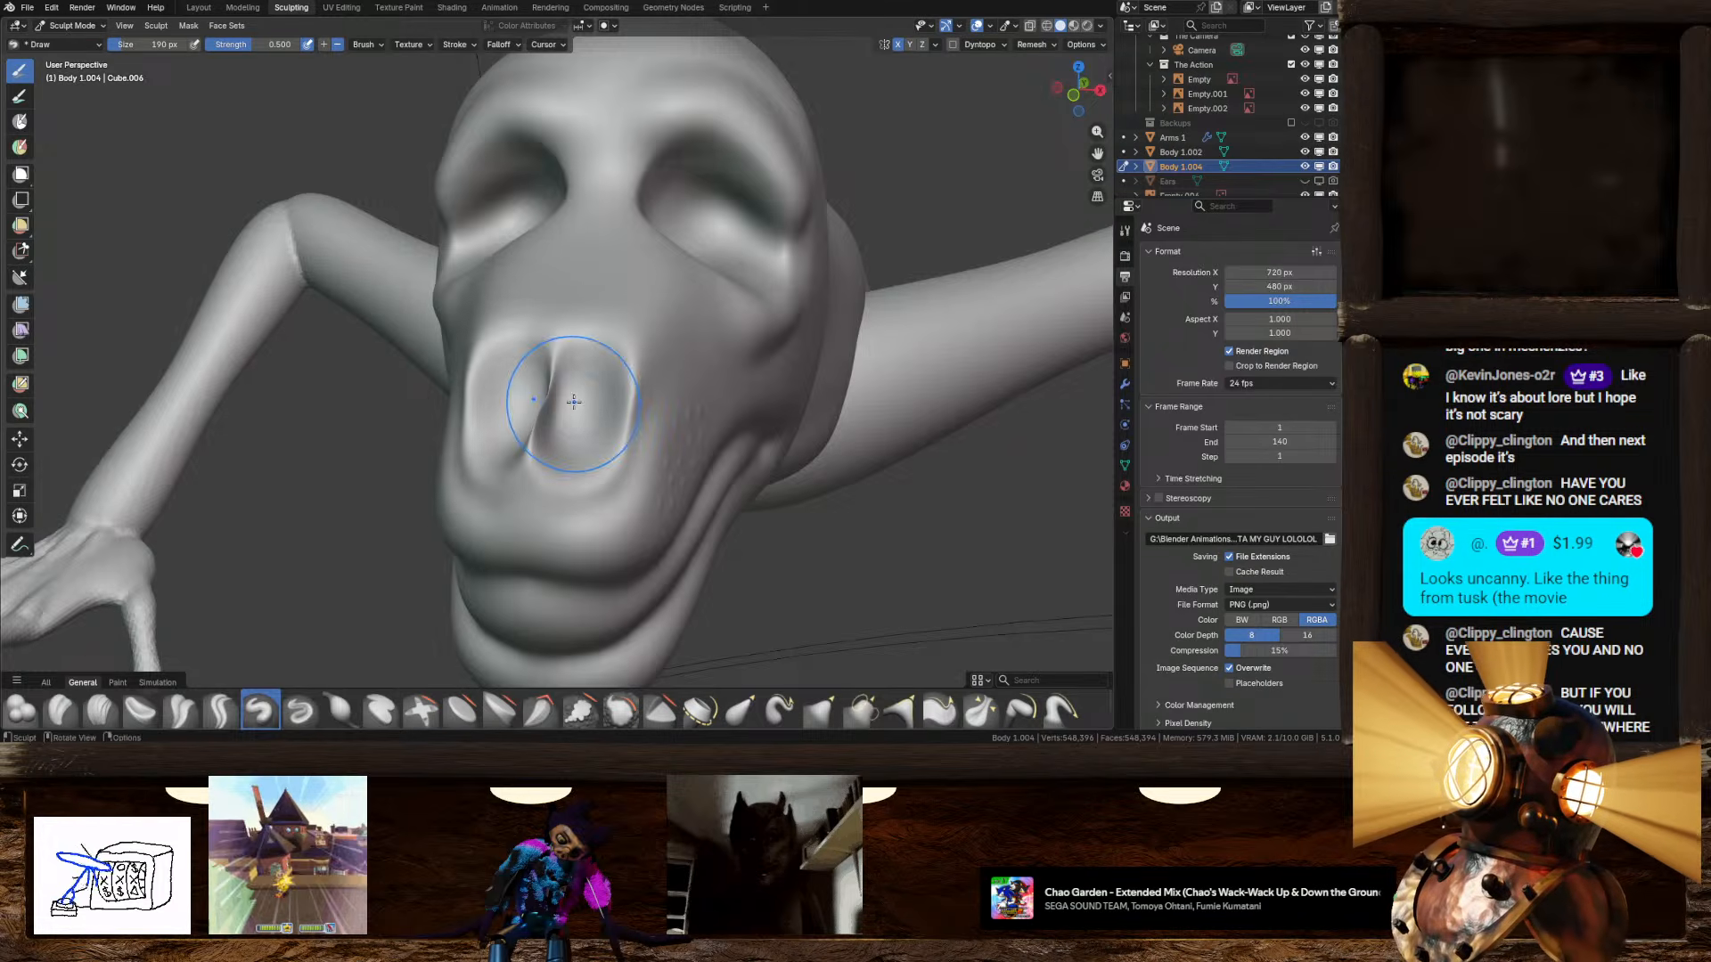
pyautogui.moveTo(573, 403)
pyautogui.mouseDown(button='middle')
pyautogui.moveTo(621, 432)
pyautogui.moveTo(588, 403)
pyautogui.mouseUp(button='middle')
pyautogui.scroll(-3, 621, 431)
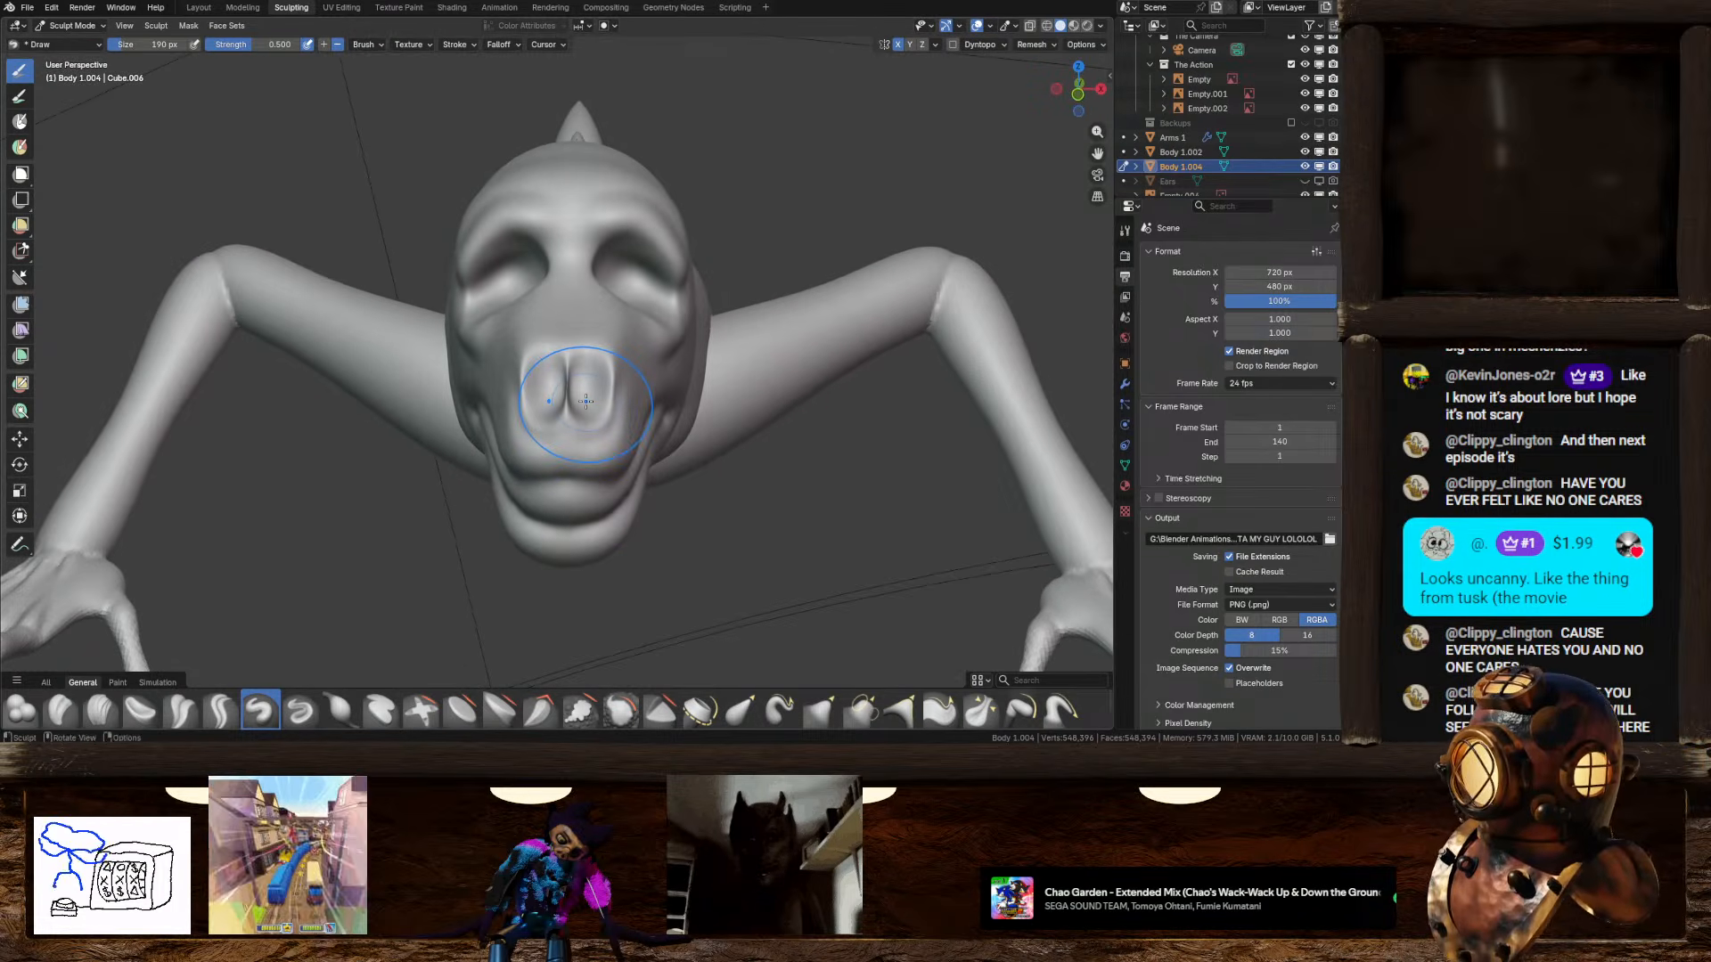
pyautogui.scroll(2, 585, 400)
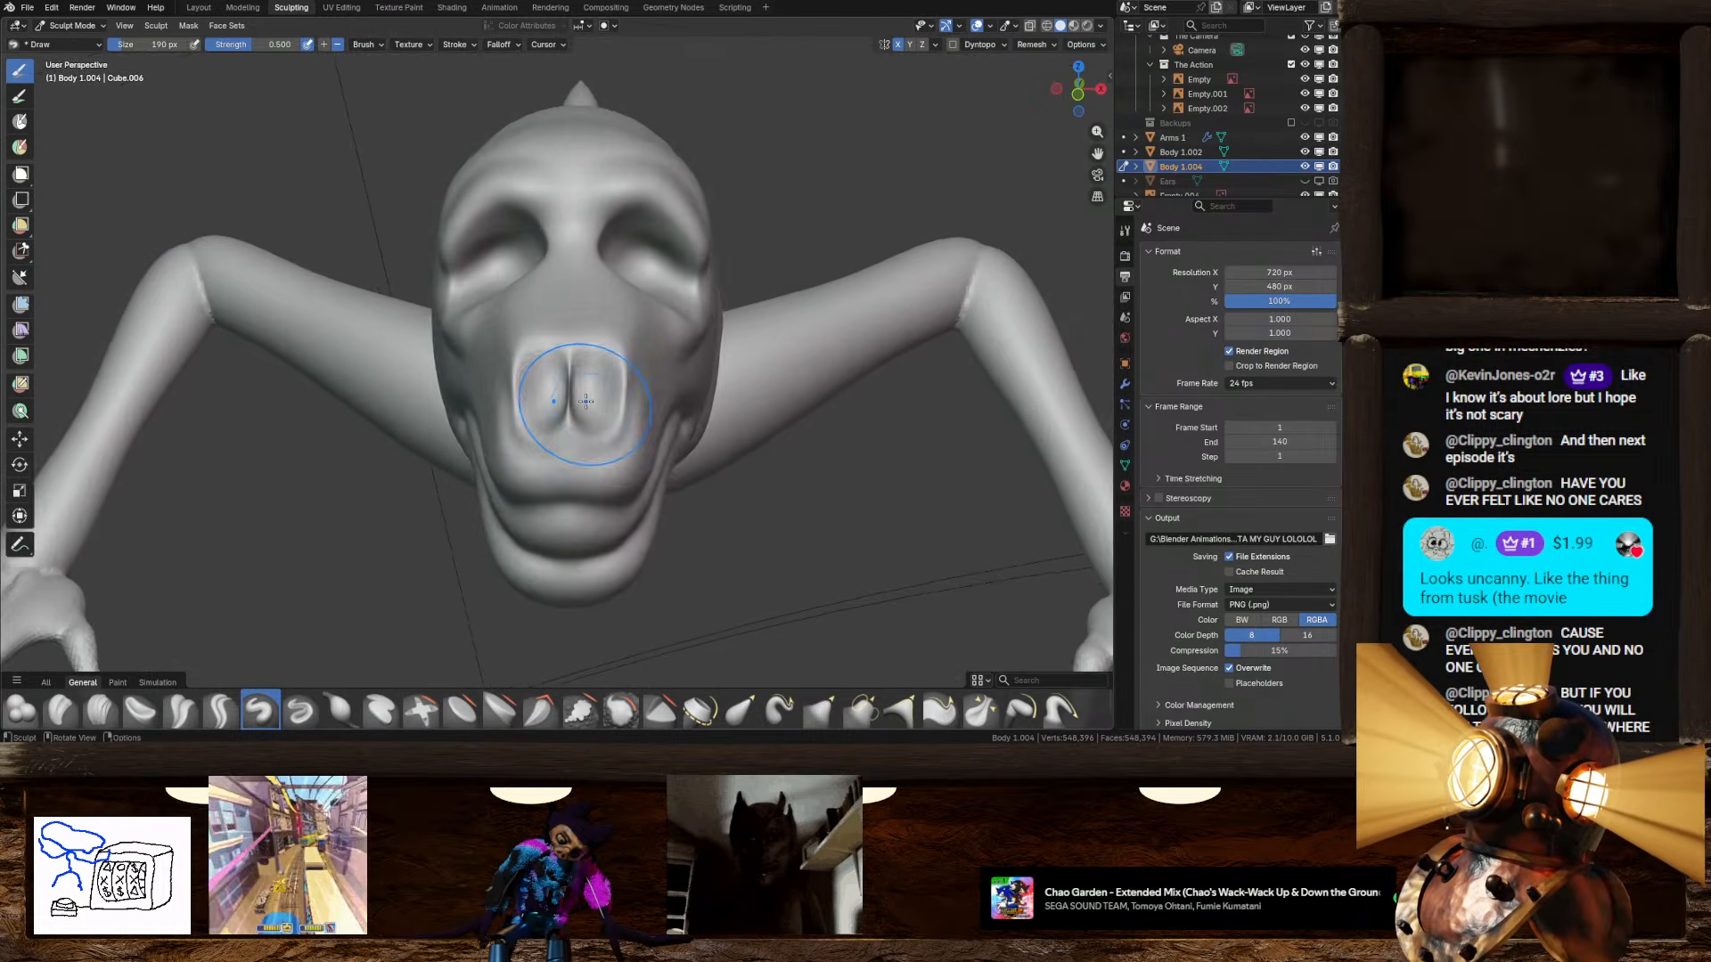
# Step: Widen and deepen the hollows into one large rounded nose cavity with a raised centre, using the Draw brush
pyautogui.moveTo(585, 400)
pyautogui.mouseDown(button='middle')
pyautogui.moveTo(534, 419)
pyautogui.moveTo(573, 447)
pyautogui.mouseUp(button='middle')
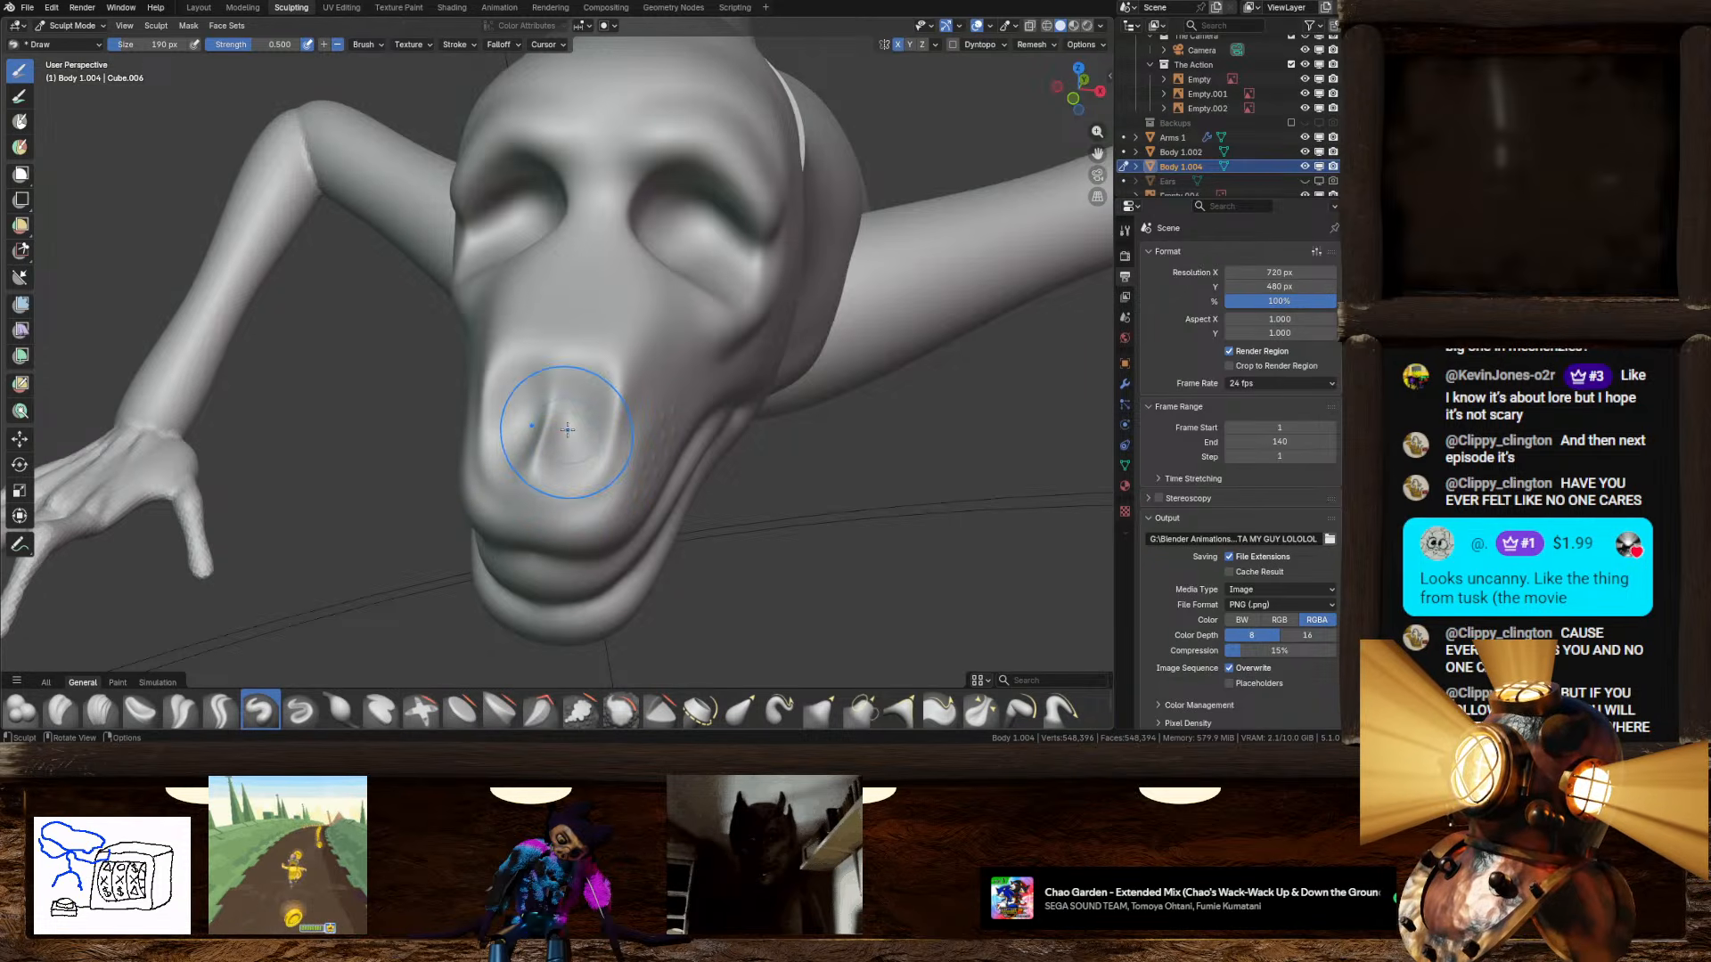
pyautogui.moveTo(567, 432); pyautogui.dragTo(641, 421, button='middle')
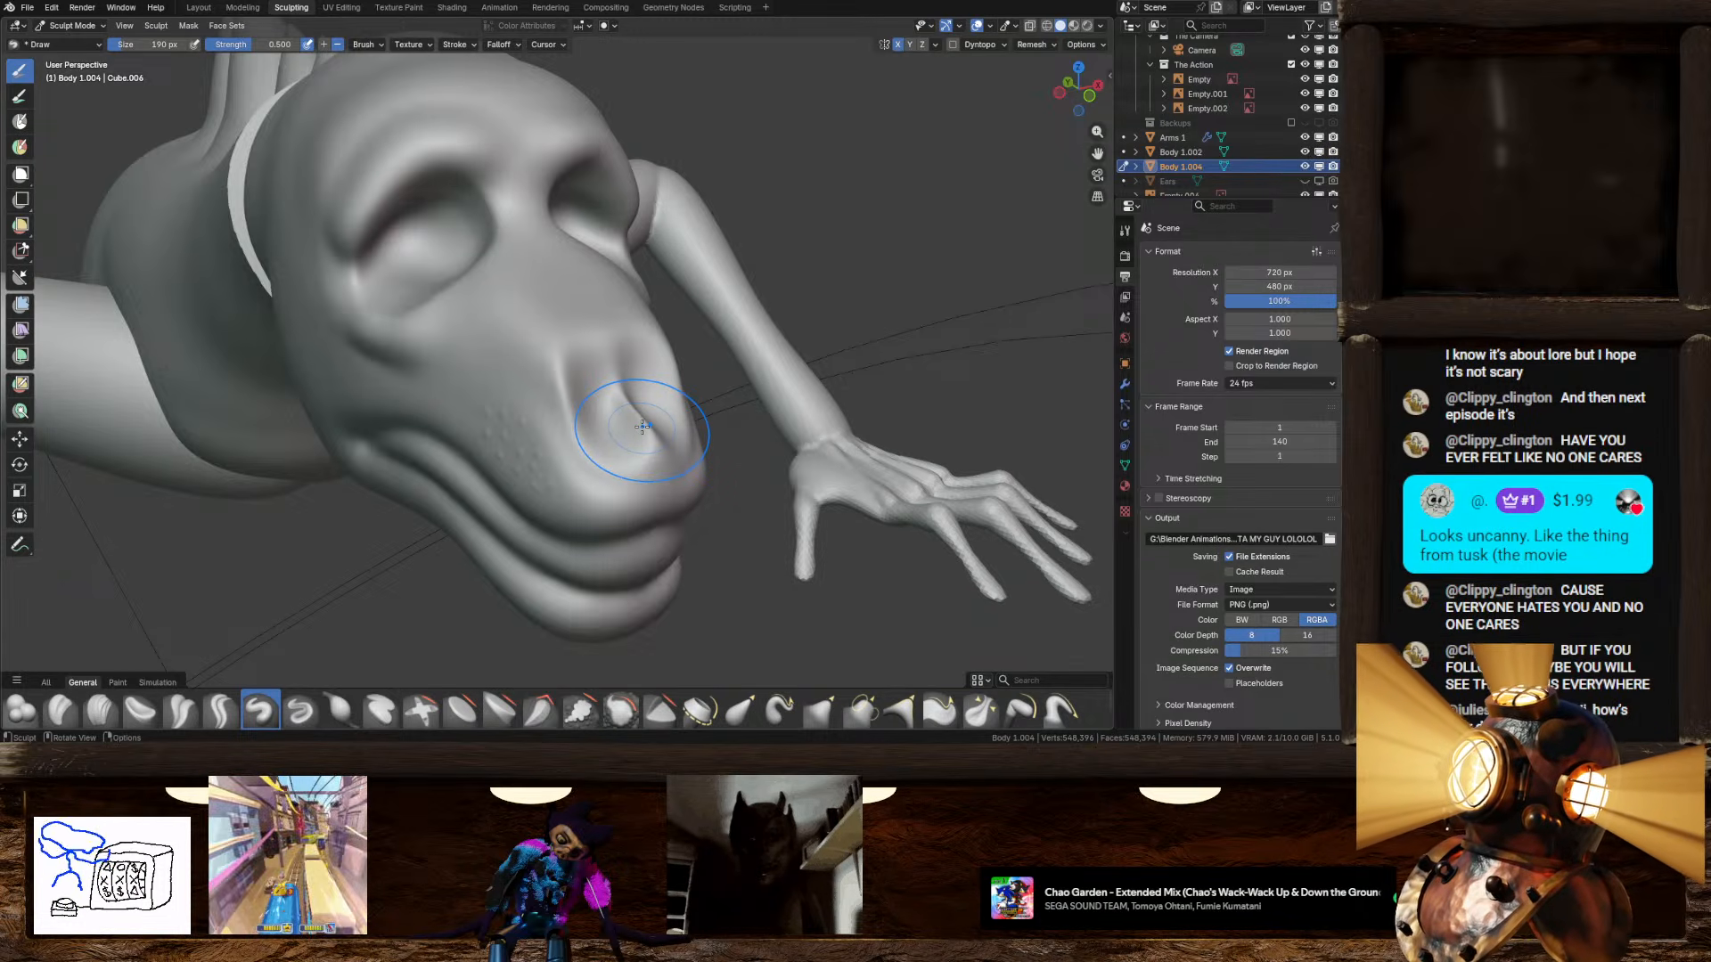
pyautogui.moveTo(641, 427)
pyautogui.mouseDown(button='middle')
pyautogui.moveTo(503, 472)
pyautogui.moveTo(577, 461)
pyautogui.mouseUp(button='middle')
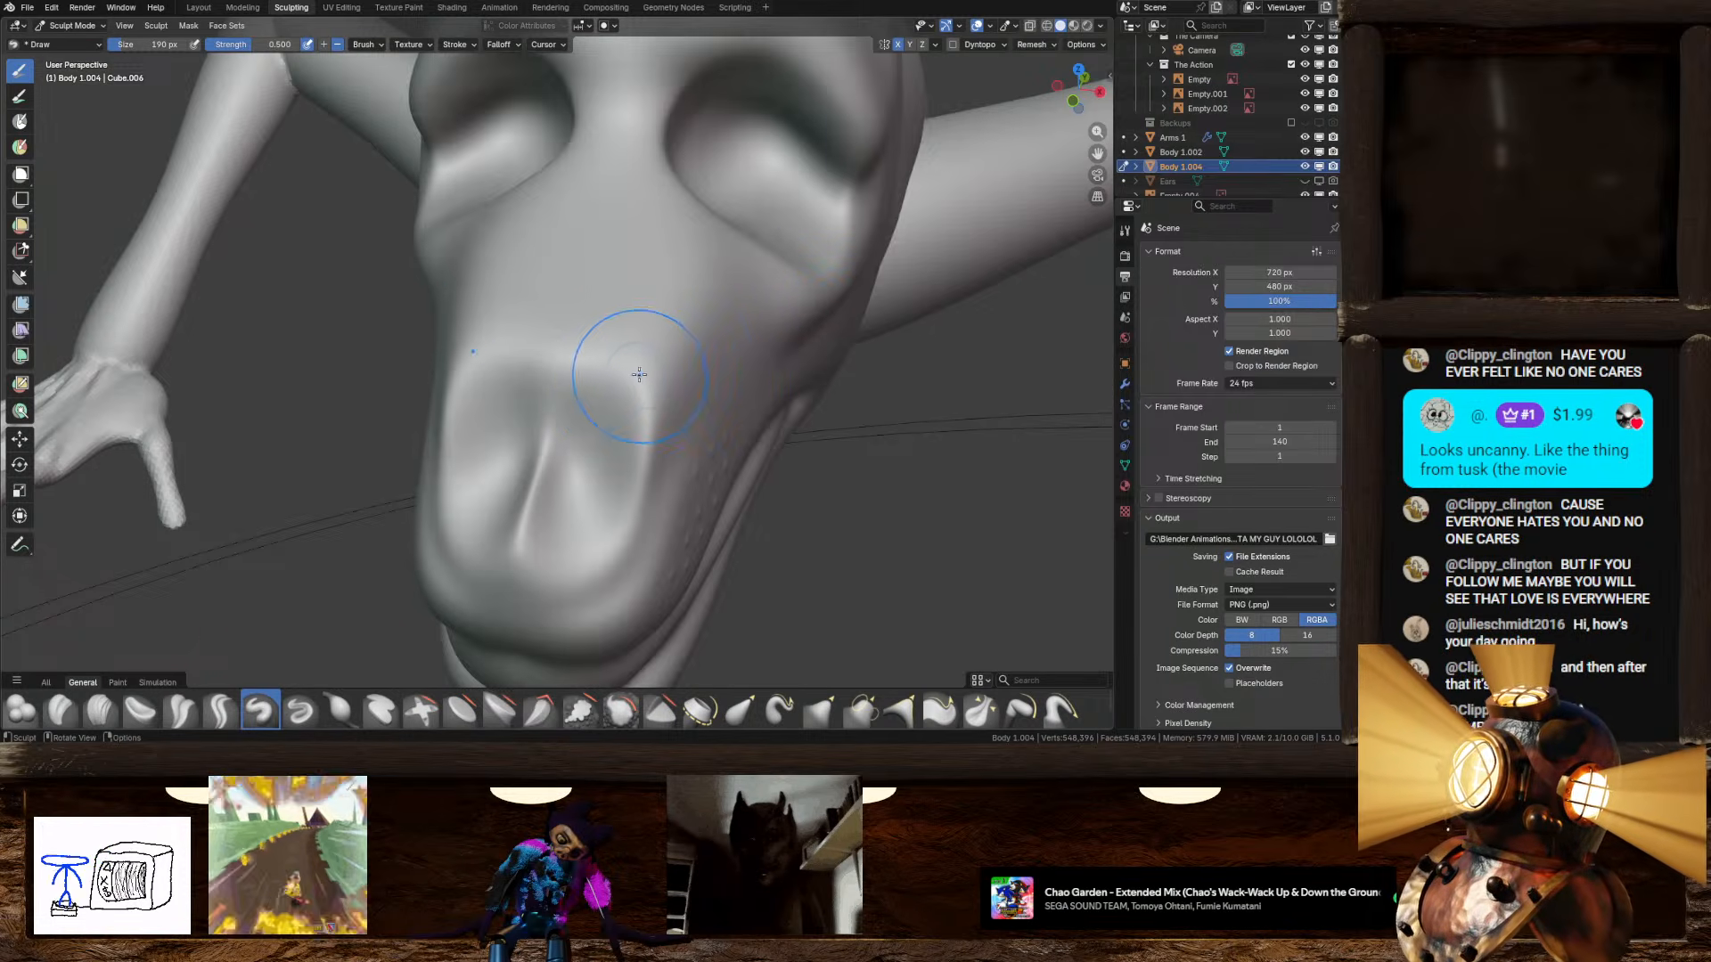
pyautogui.moveTo(611, 370); pyautogui.dragTo(518, 421, button='middle')
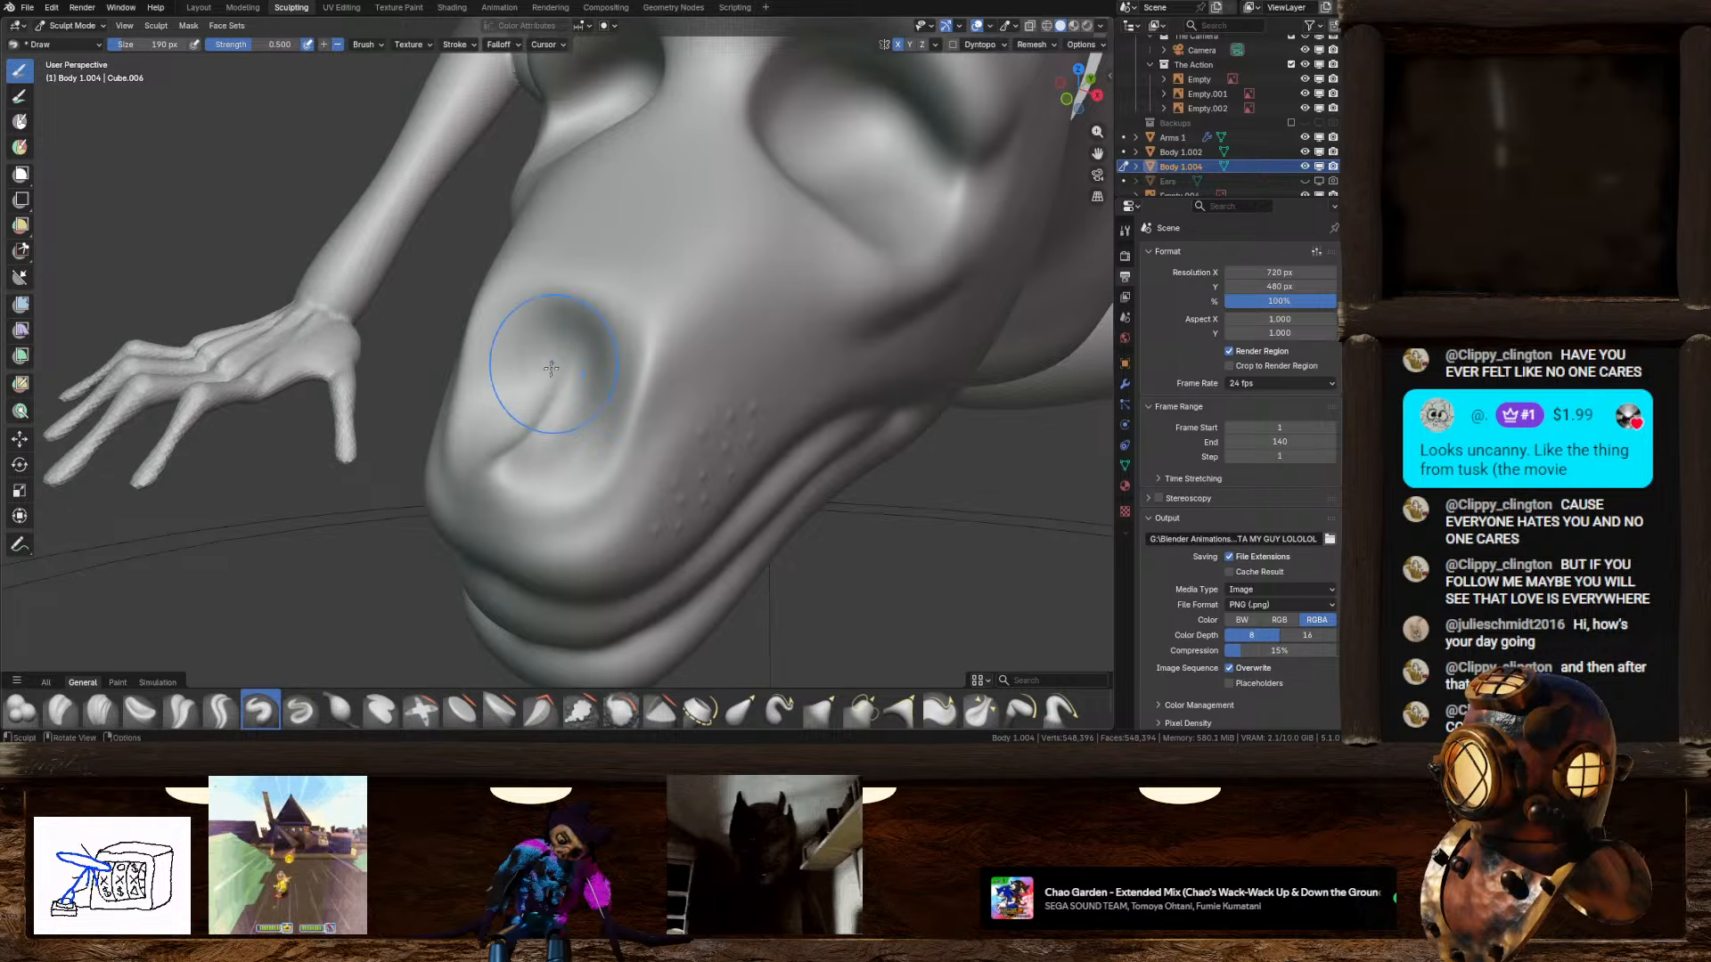
pyautogui.moveTo(551, 368)
pyautogui.mouseDown(button='middle')
pyautogui.moveTo(669, 351)
pyautogui.moveTo(589, 415)
pyautogui.mouseUp(button='middle')
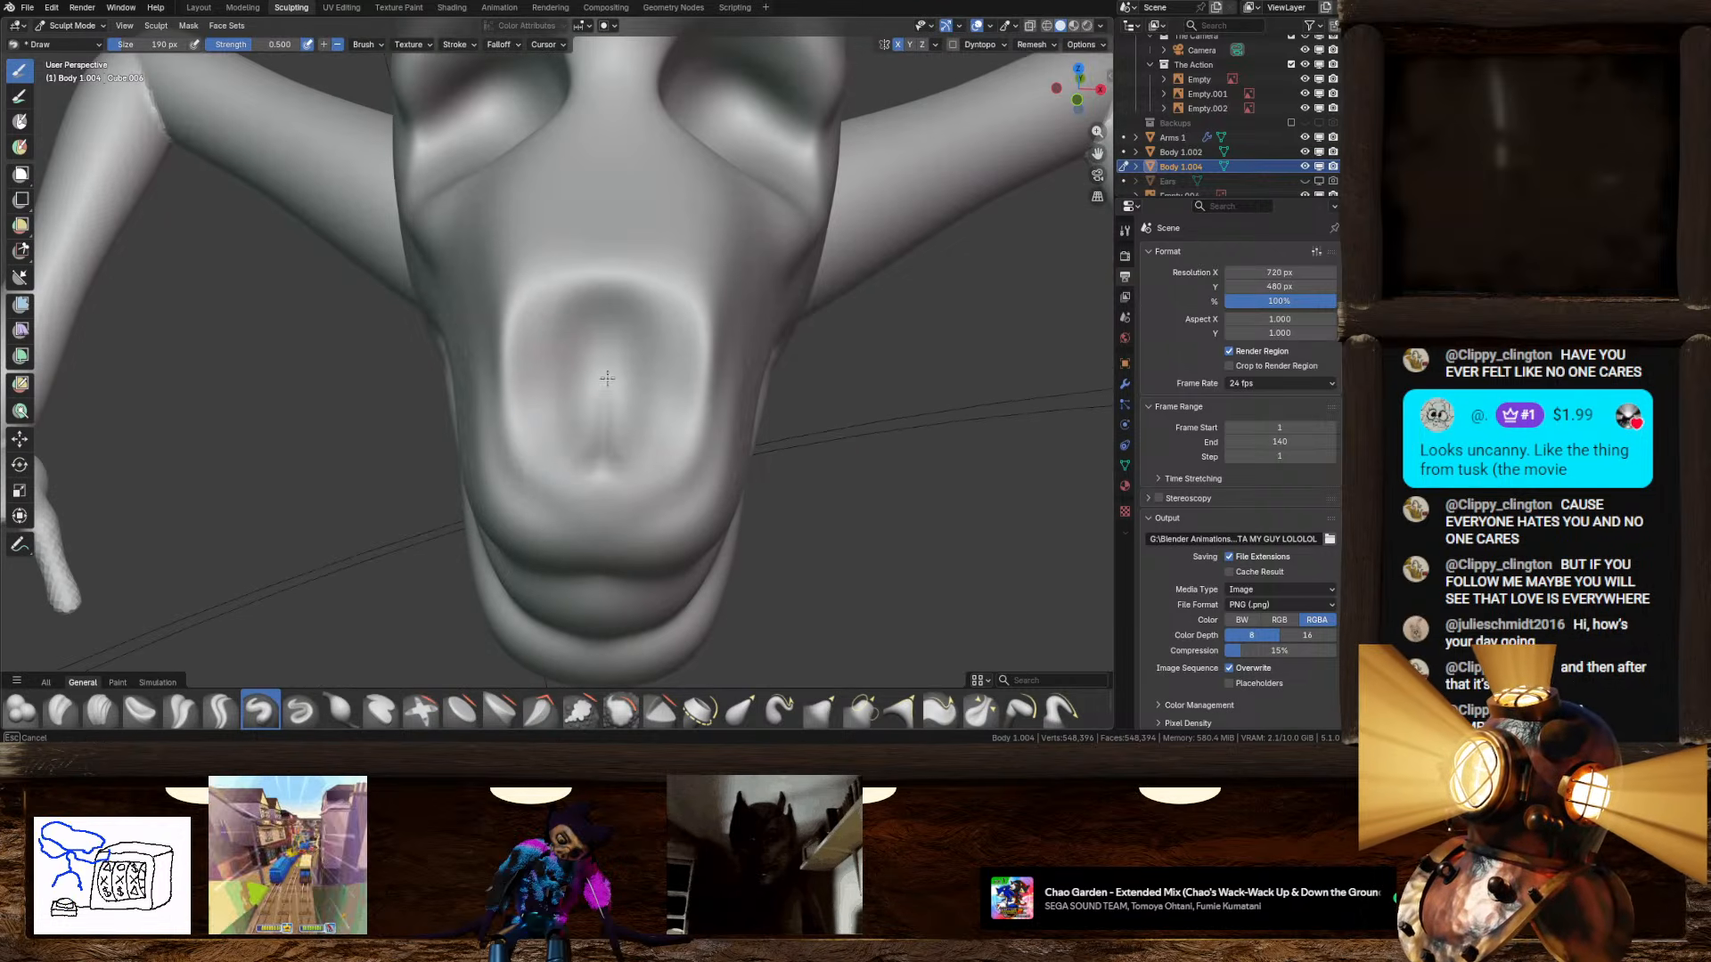
pyautogui.moveTo(633, 339)
pyautogui.mouseDown(button='middle')
pyautogui.moveTo(611, 344)
pyautogui.moveTo(620, 401)
pyautogui.mouseUp(button='middle')
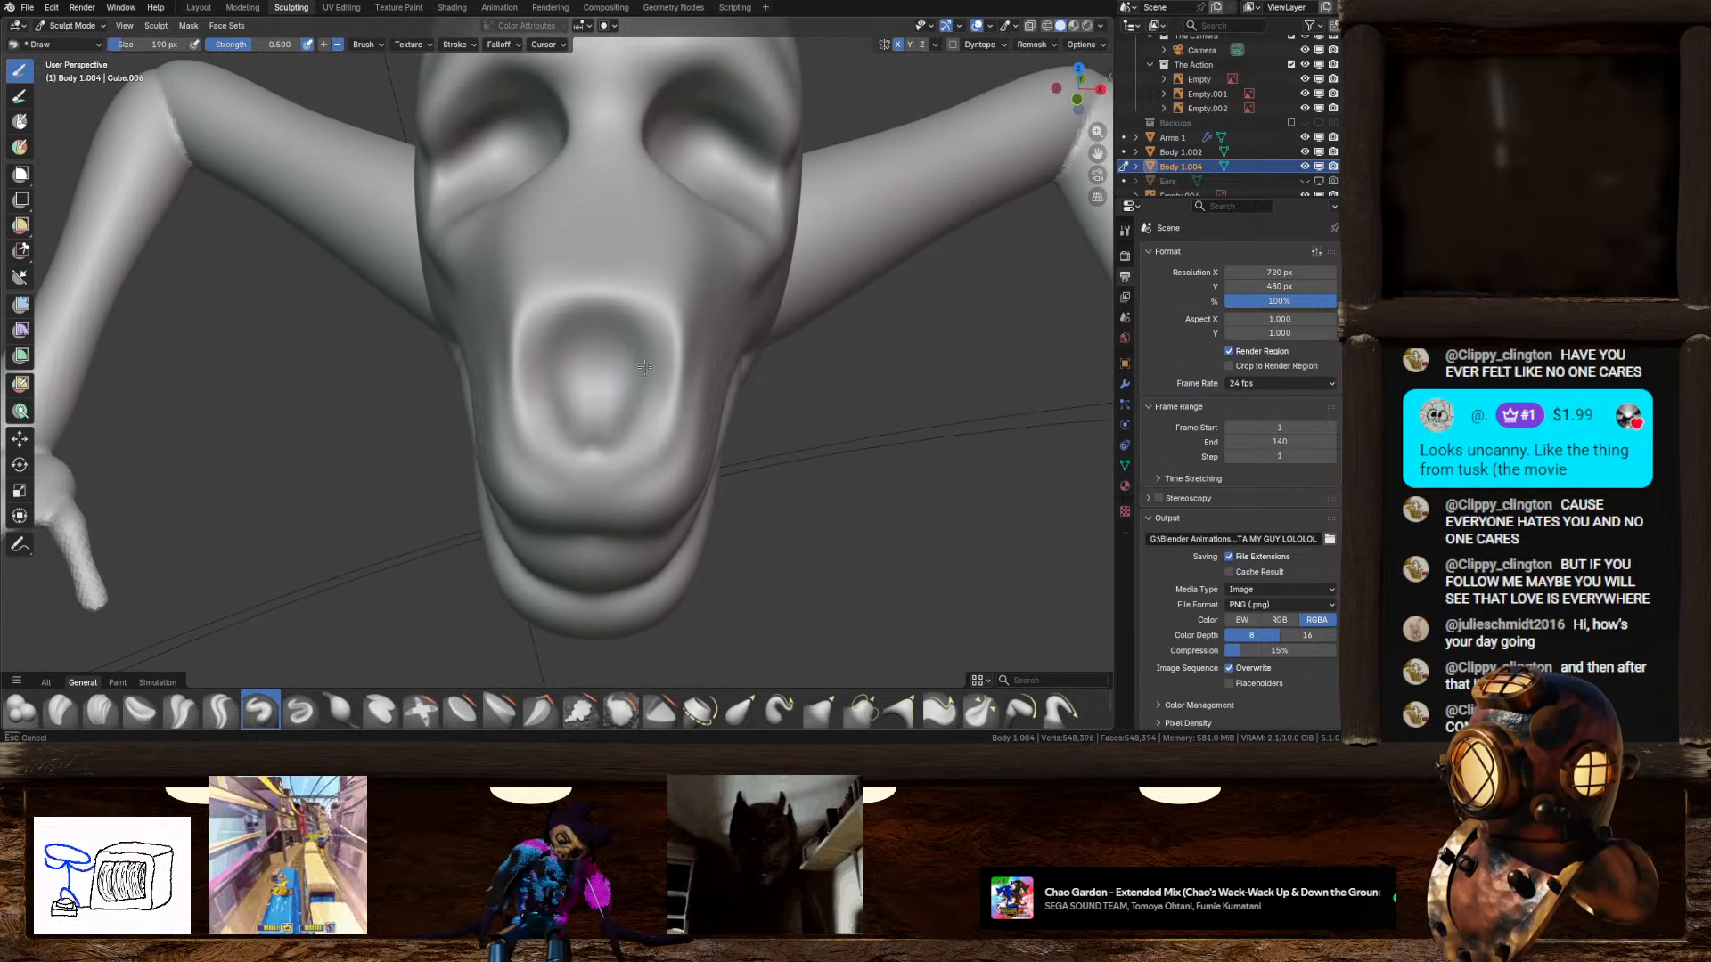
pyautogui.moveTo(646, 332)
pyautogui.mouseDown(button='middle')
pyautogui.moveTo(615, 340)
pyautogui.moveTo(666, 339)
pyautogui.moveTo(642, 337)
pyautogui.mouseUp(button='middle')
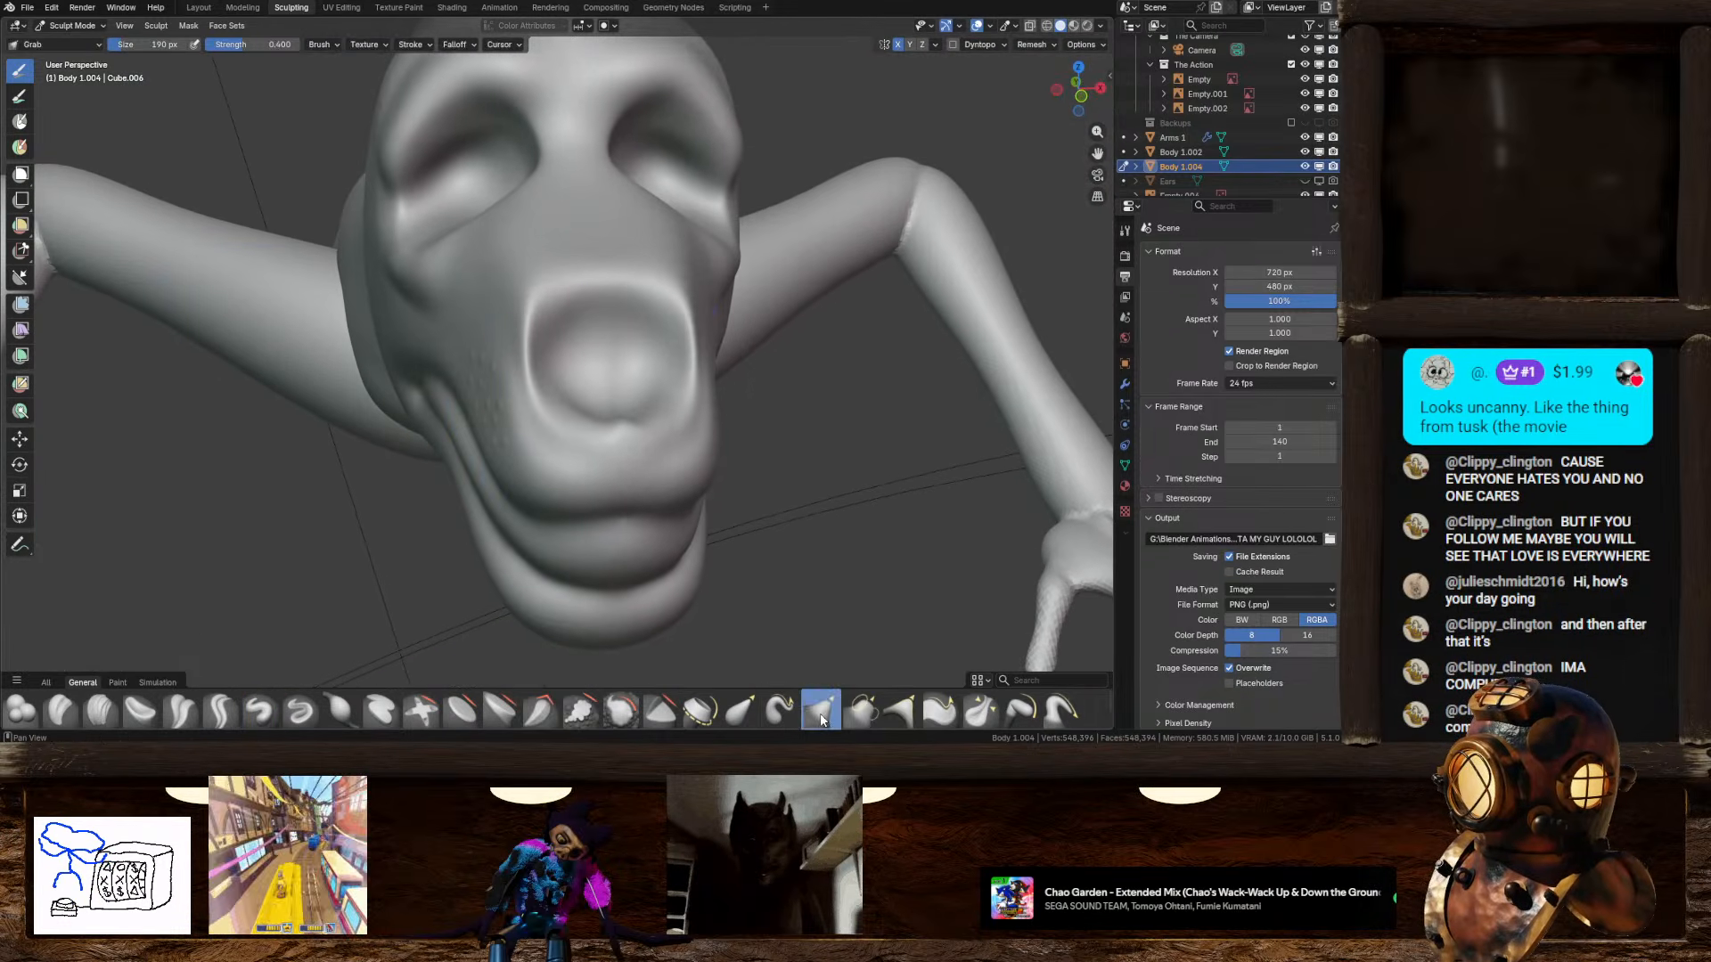
# Step: Pull the upper rim of the nose cavity upward into a narrower, tapered arch with the Grab brush
pyautogui.moveTo(579, 297)
pyautogui.mouseDown()
pyautogui.moveTo(556, 358)
pyautogui.moveTo(580, 283)
pyautogui.mouseUp()
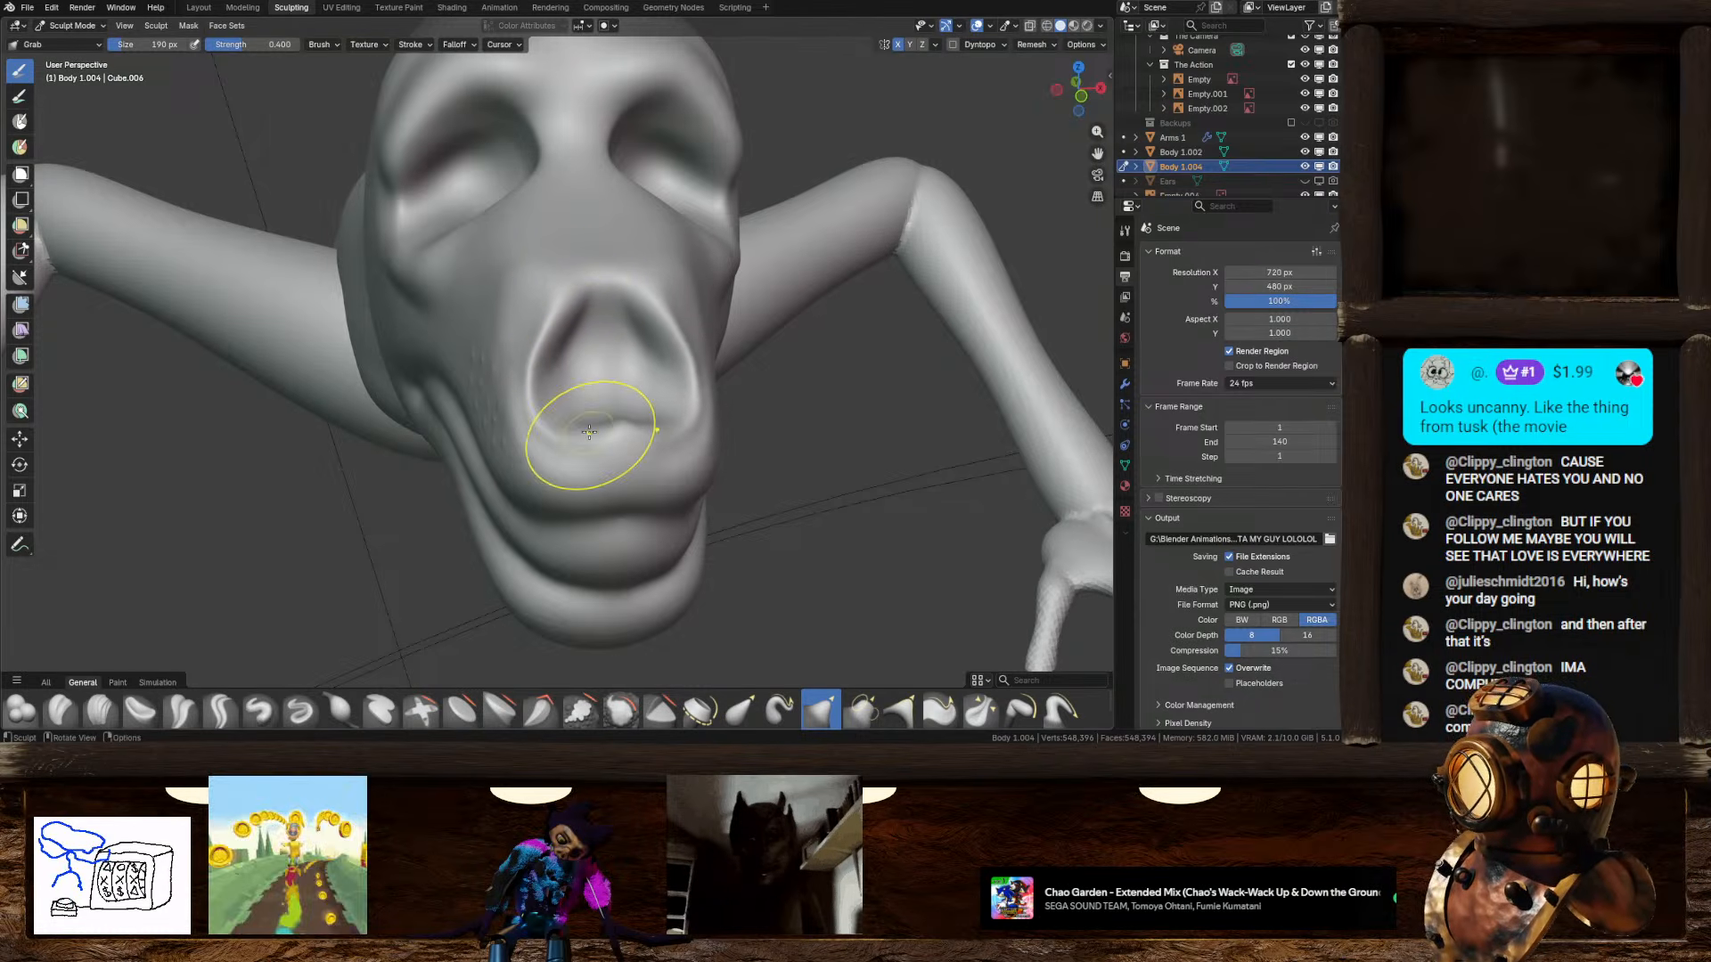
pyautogui.moveTo(622, 409); pyautogui.dragTo(602, 435, button='middle')
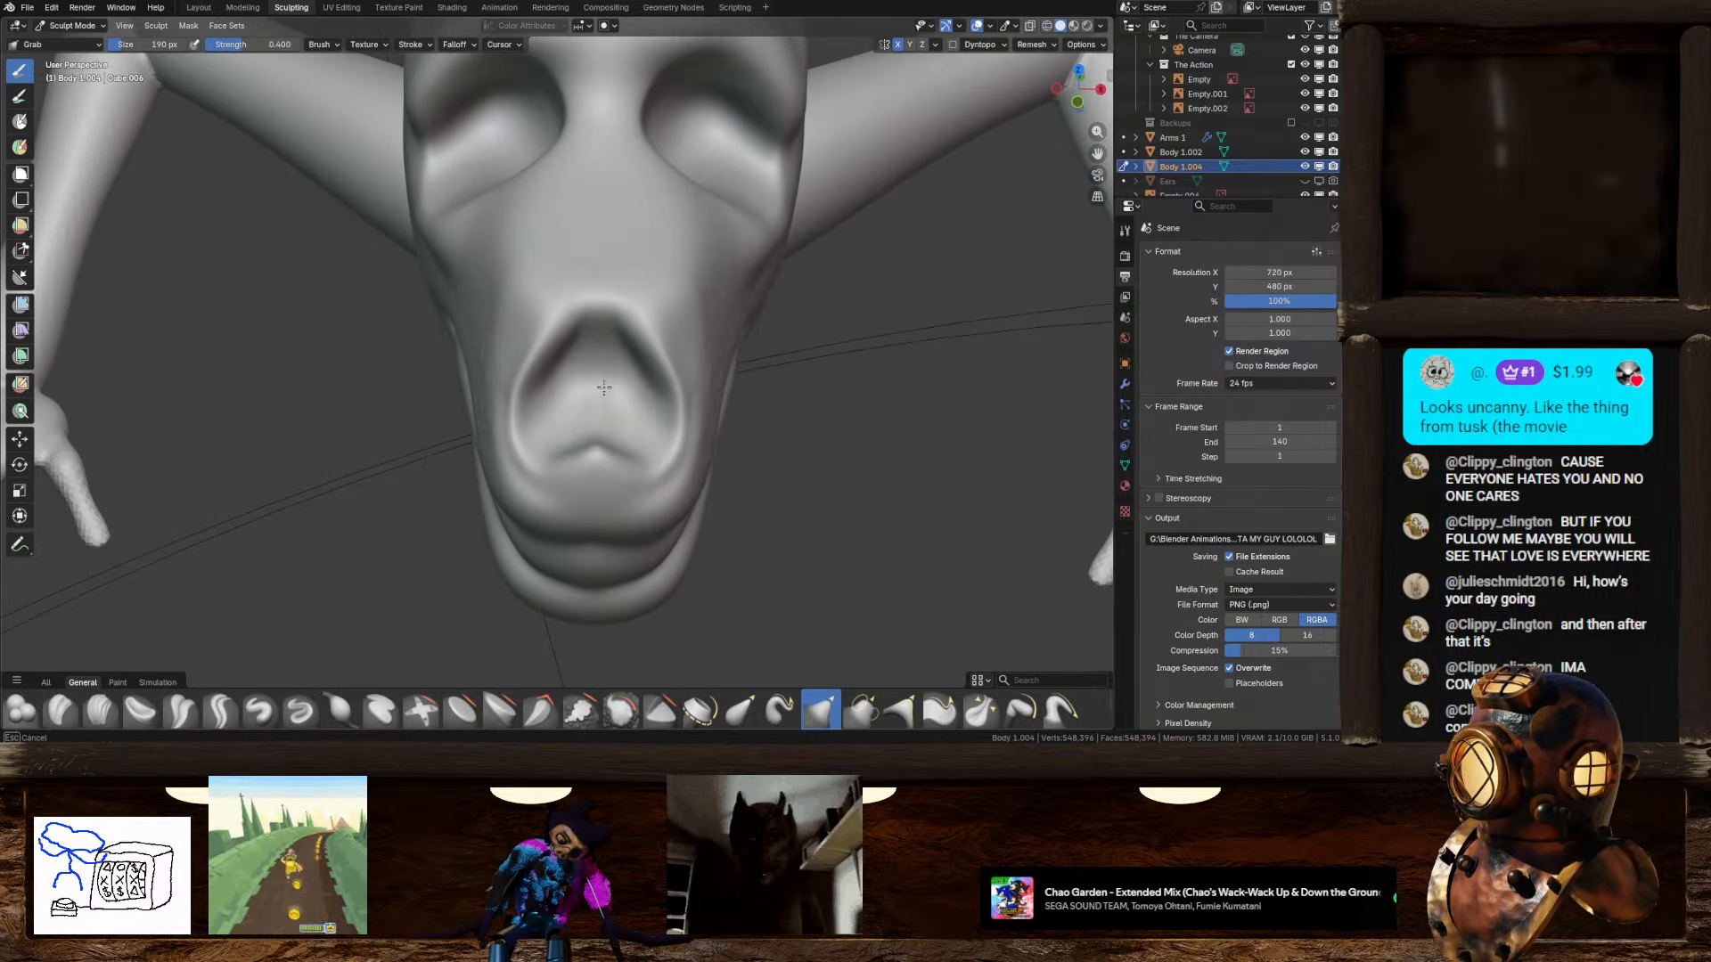
pyautogui.scroll(4, 599, 419)
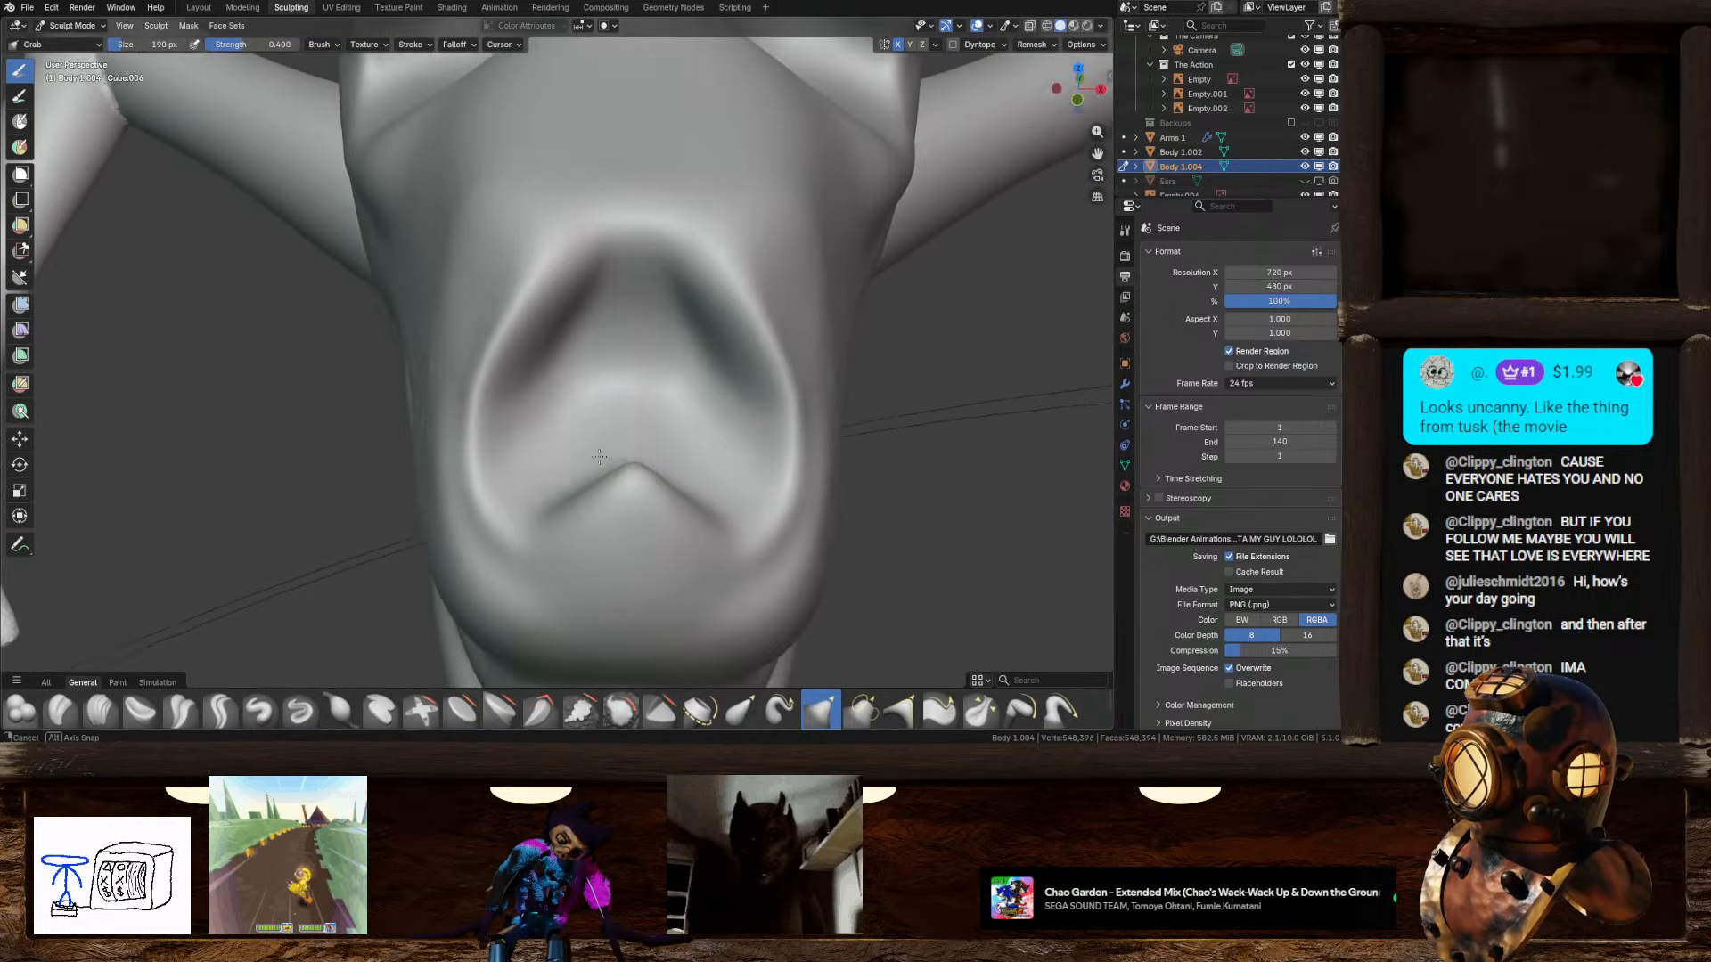
# Step: Sculpt a sharp vertical ridge down the middle of the nose cavity with the Draw Sharp brush at strength 0.500
pyautogui.click(312, 719)
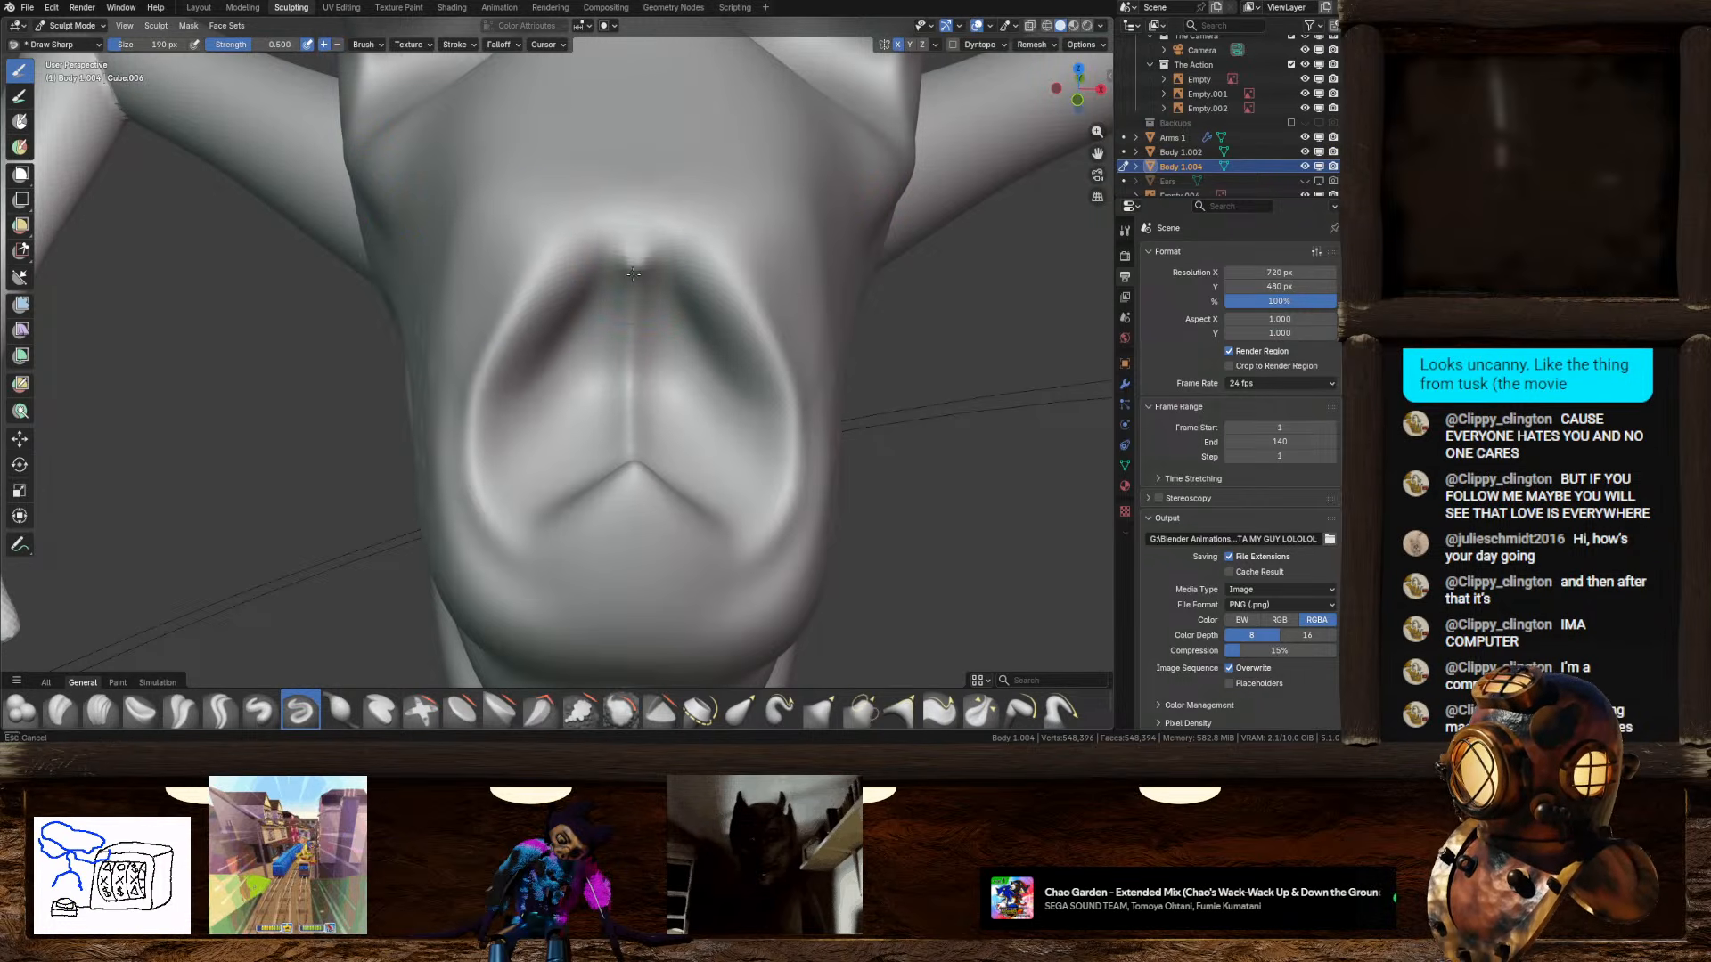
pyautogui.moveTo(632, 274); pyautogui.dragTo(629, 440)
pyautogui.moveTo(635, 364); pyautogui.dragTo(634, 381)
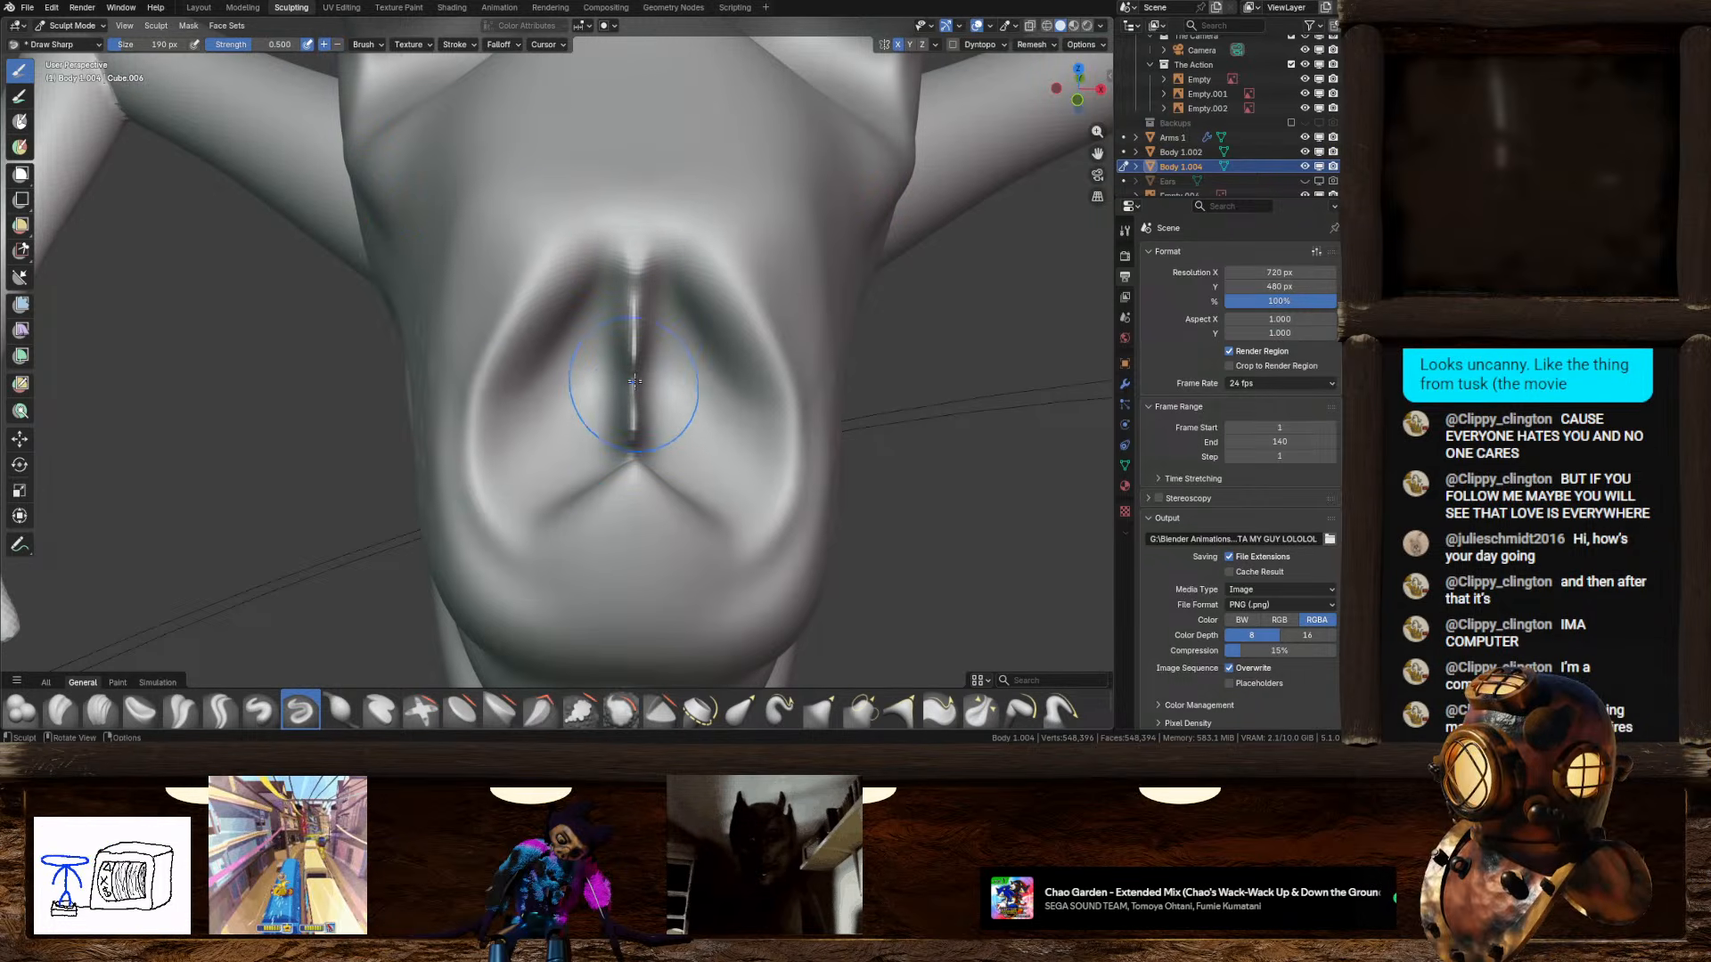
pyautogui.scroll(-2, 632, 386)
pyautogui.moveTo(633, 386)
pyautogui.mouseDown(button='middle')
pyautogui.moveTo(714, 344)
pyautogui.moveTo(622, 401)
pyautogui.mouseUp(button='middle')
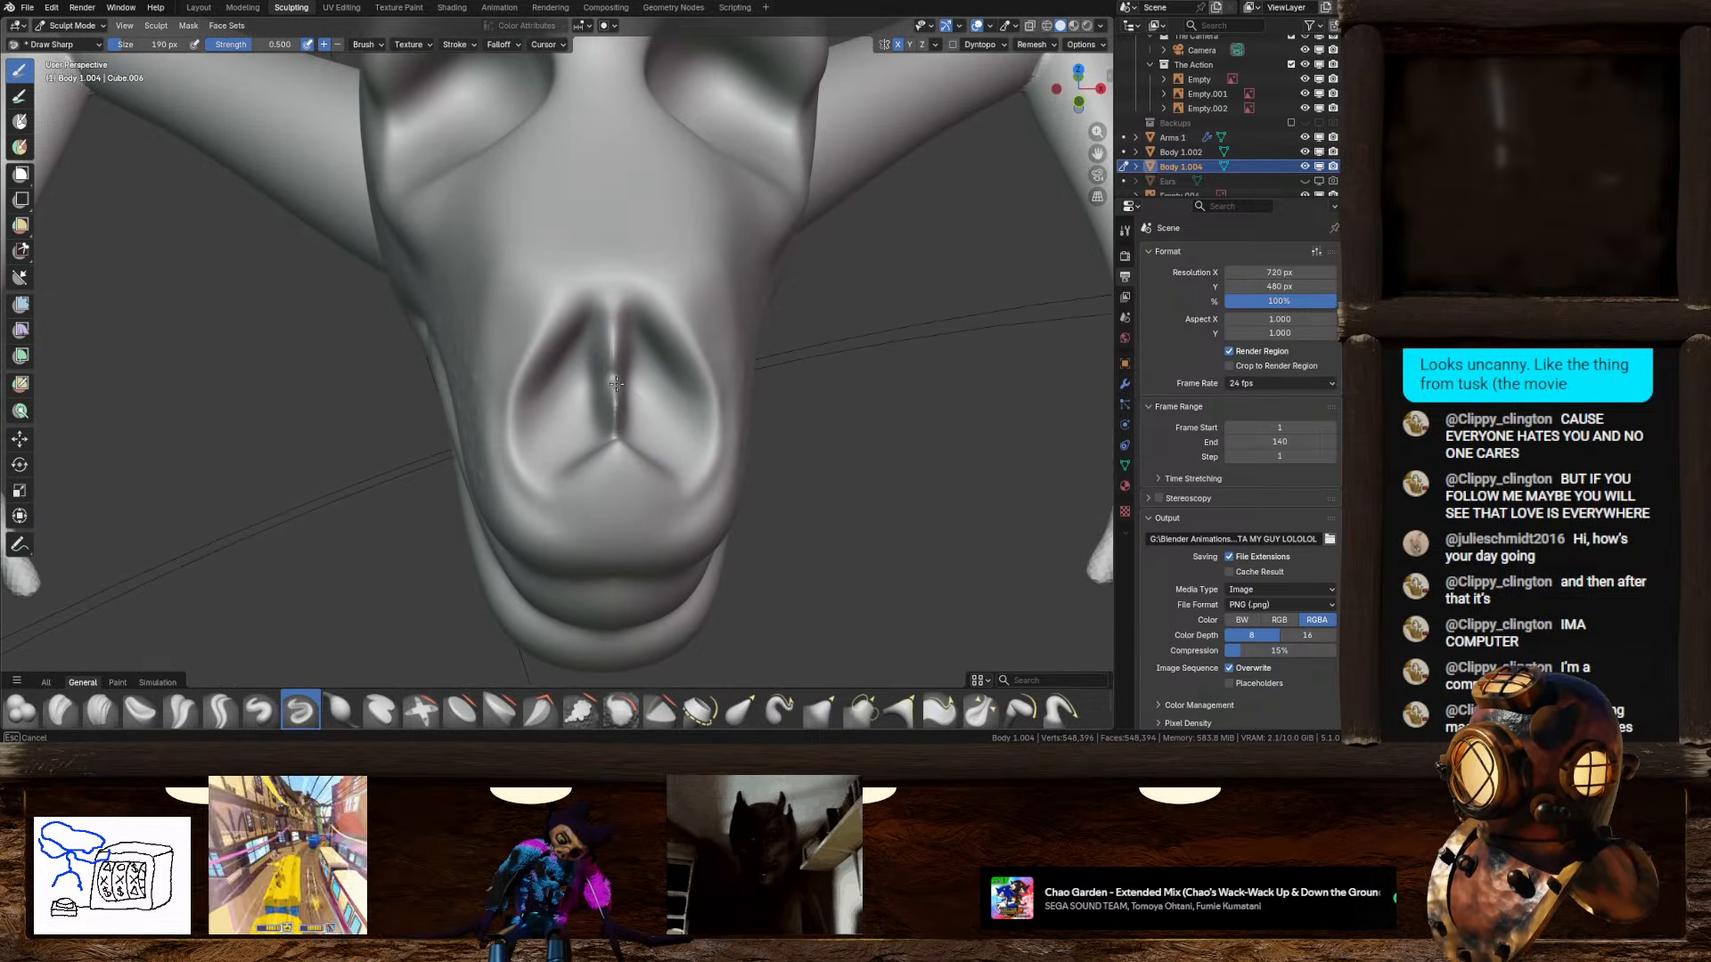
pyautogui.moveTo(610, 380); pyautogui.dragTo(691, 352, button='middle')
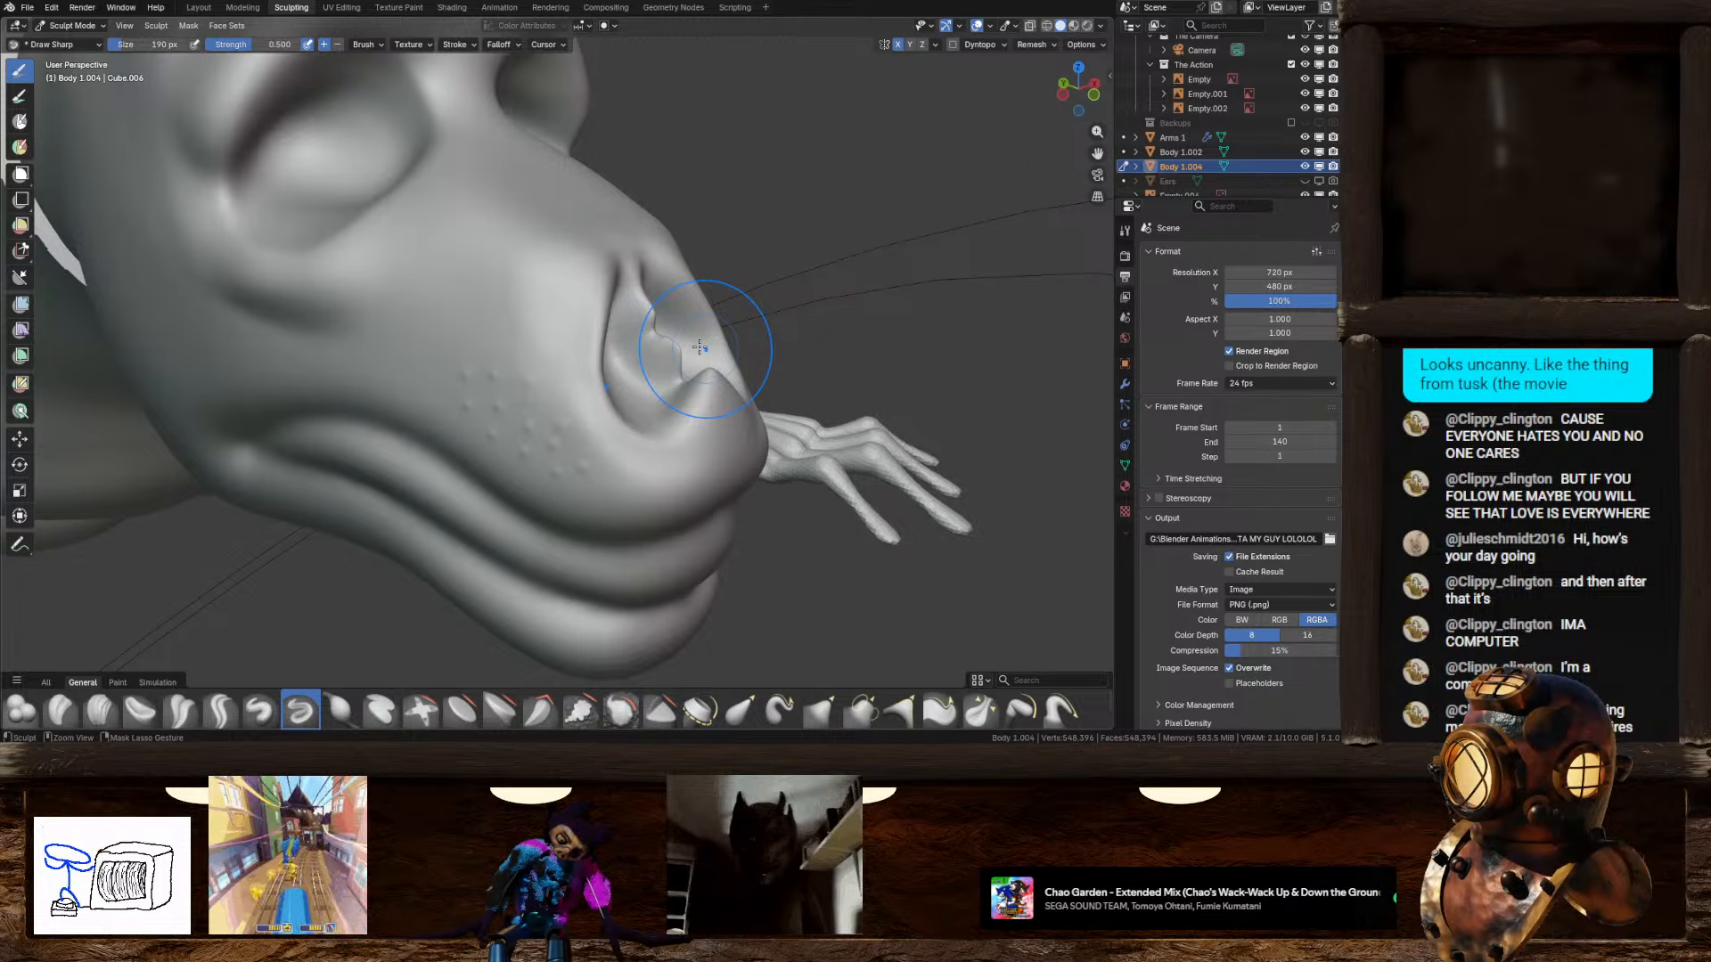
pyautogui.moveTo(704, 347); pyautogui.dragTo(613, 405, button='middle')
pyautogui.moveTo(583, 441)
pyautogui.mouseDown()
pyautogui.moveTo(595, 383)
pyautogui.moveTo(577, 419)
pyautogui.mouseUp()
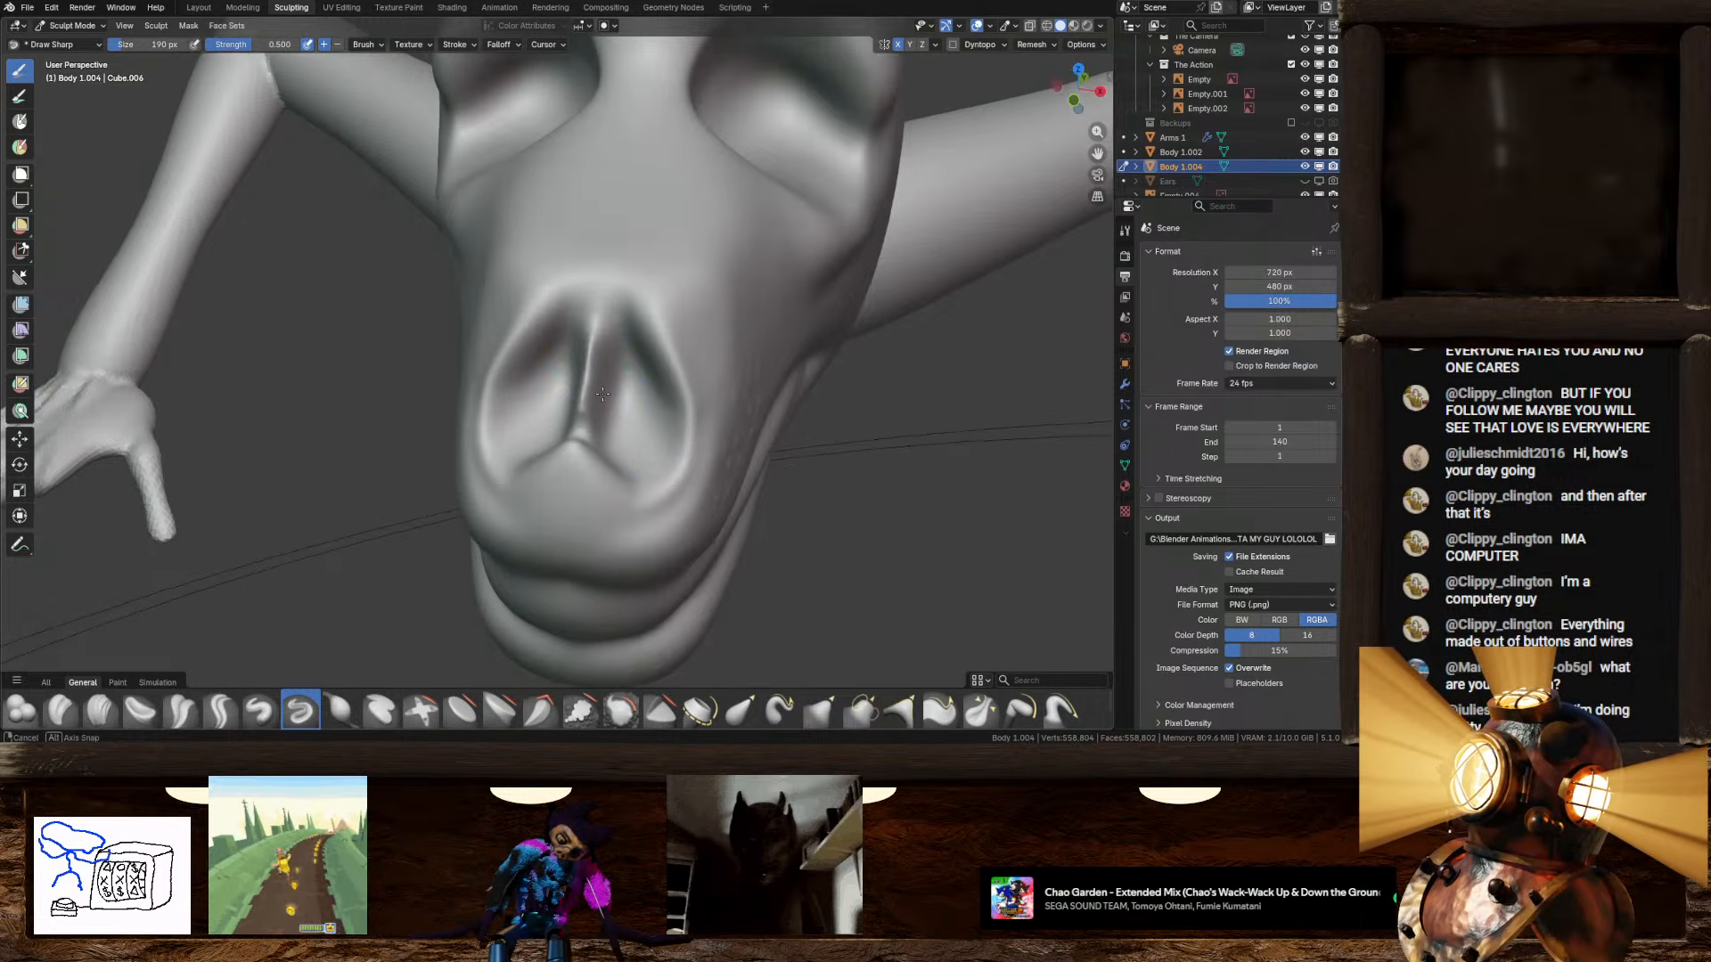
# Step: Check the divided nose cavity from both sides and voxel-remesh the head
pyautogui.moveTo(578, 419); pyautogui.dragTo(549, 388, button='middle')
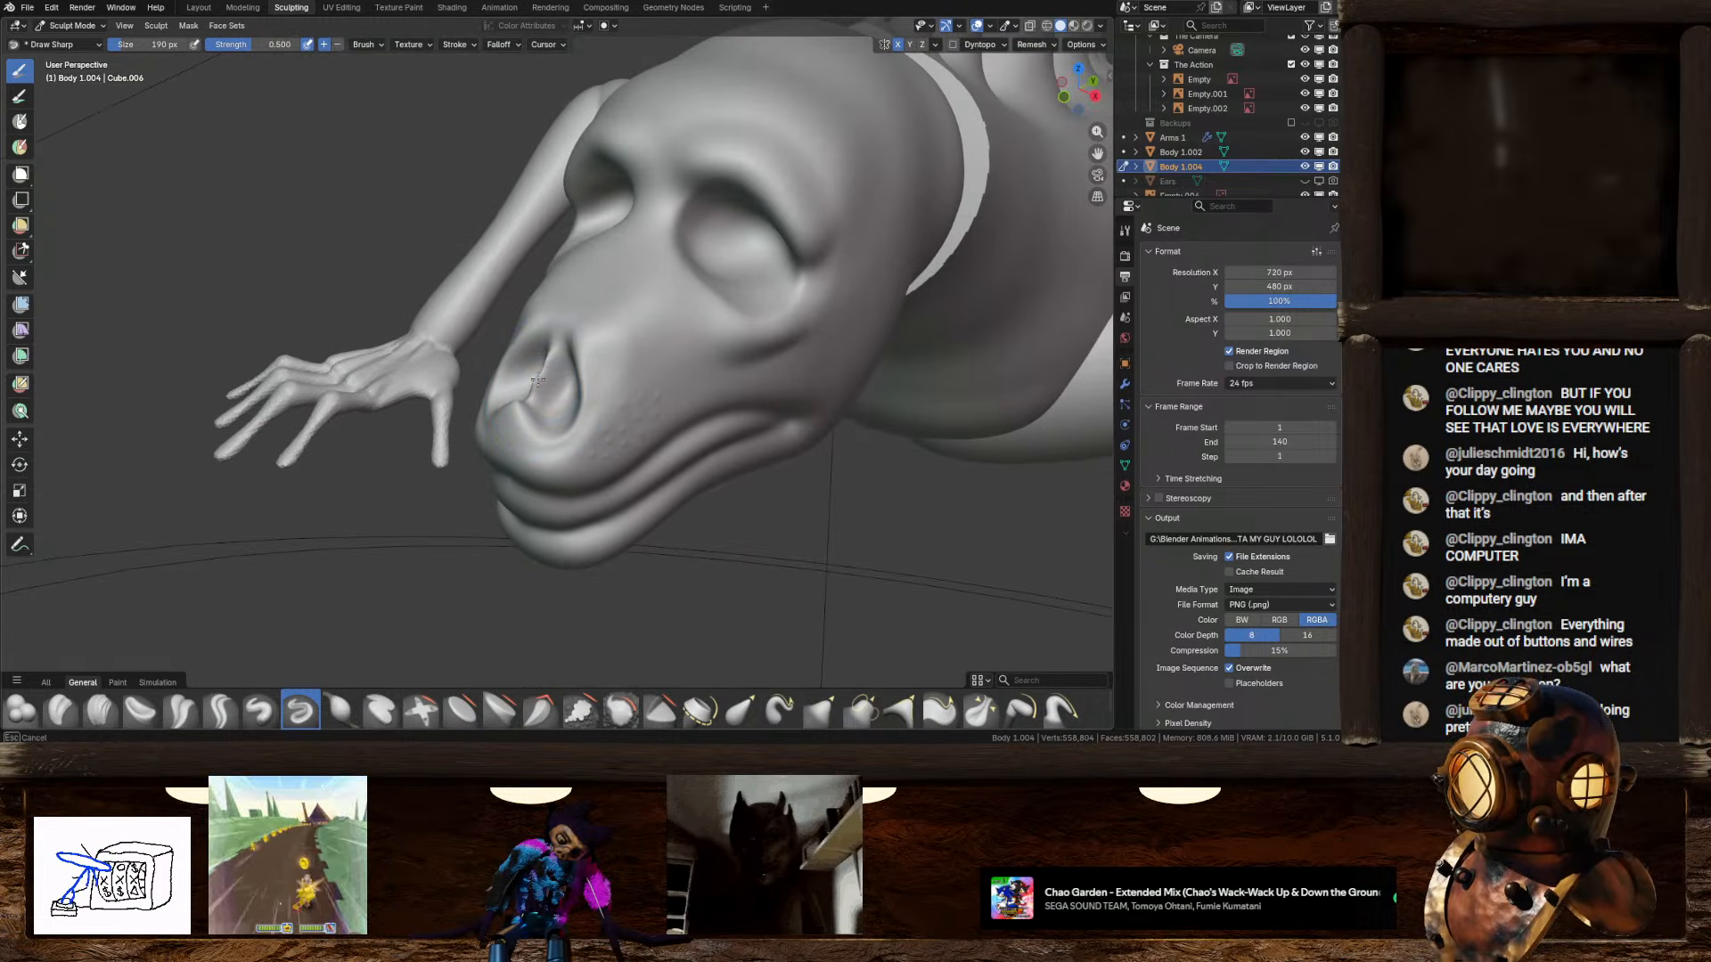
pyautogui.moveTo(534, 359); pyautogui.dragTo(717, 352, button='middle')
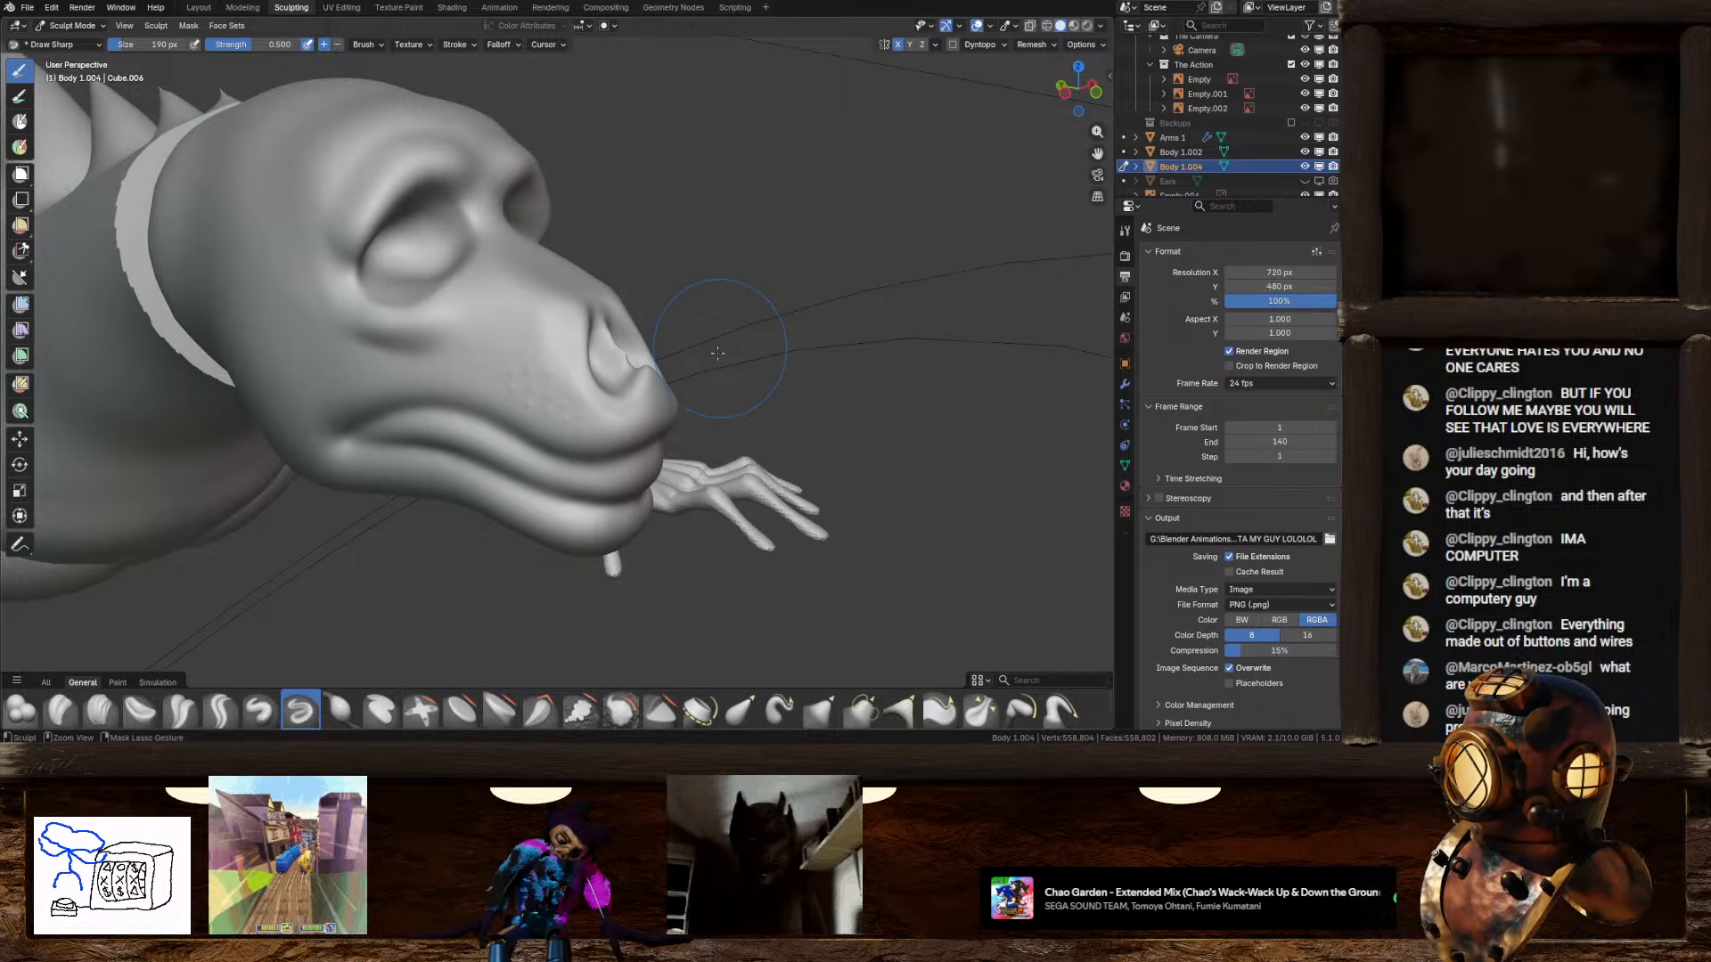
pyautogui.hotkey('ctrl', 'r')
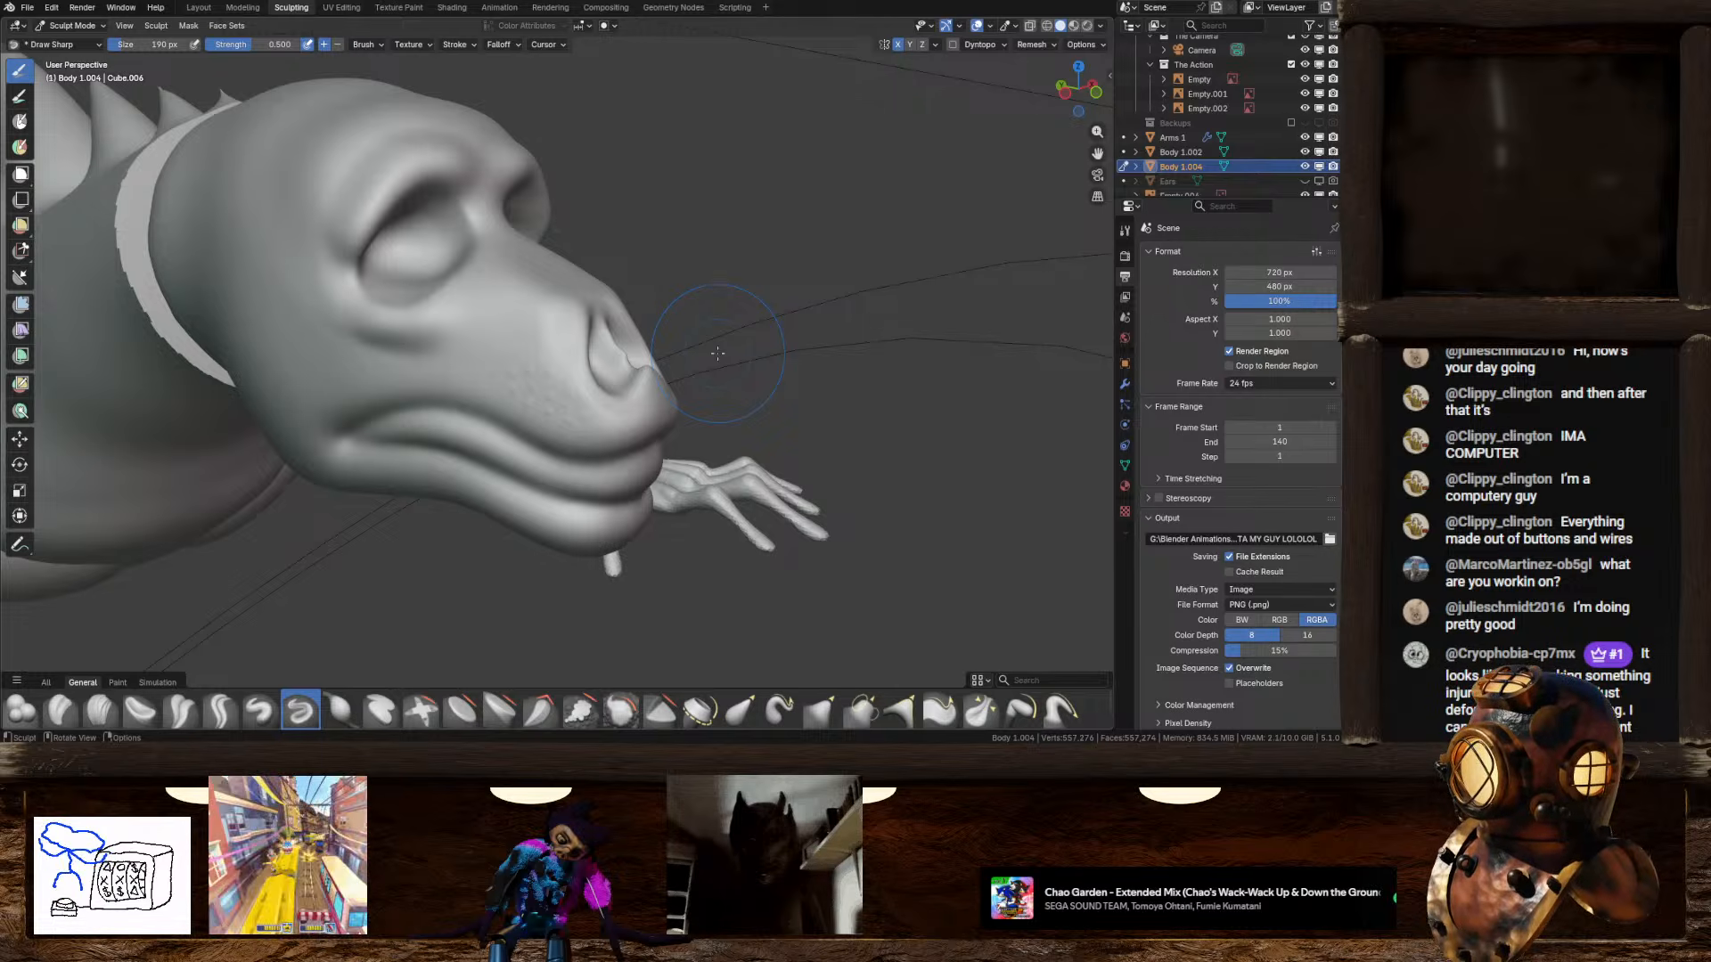
# Step: Examine the nose cavity from the front and compare the whole creature with the reference images
pyautogui.moveTo(677, 366); pyautogui.dragTo(595, 374, button='middle')
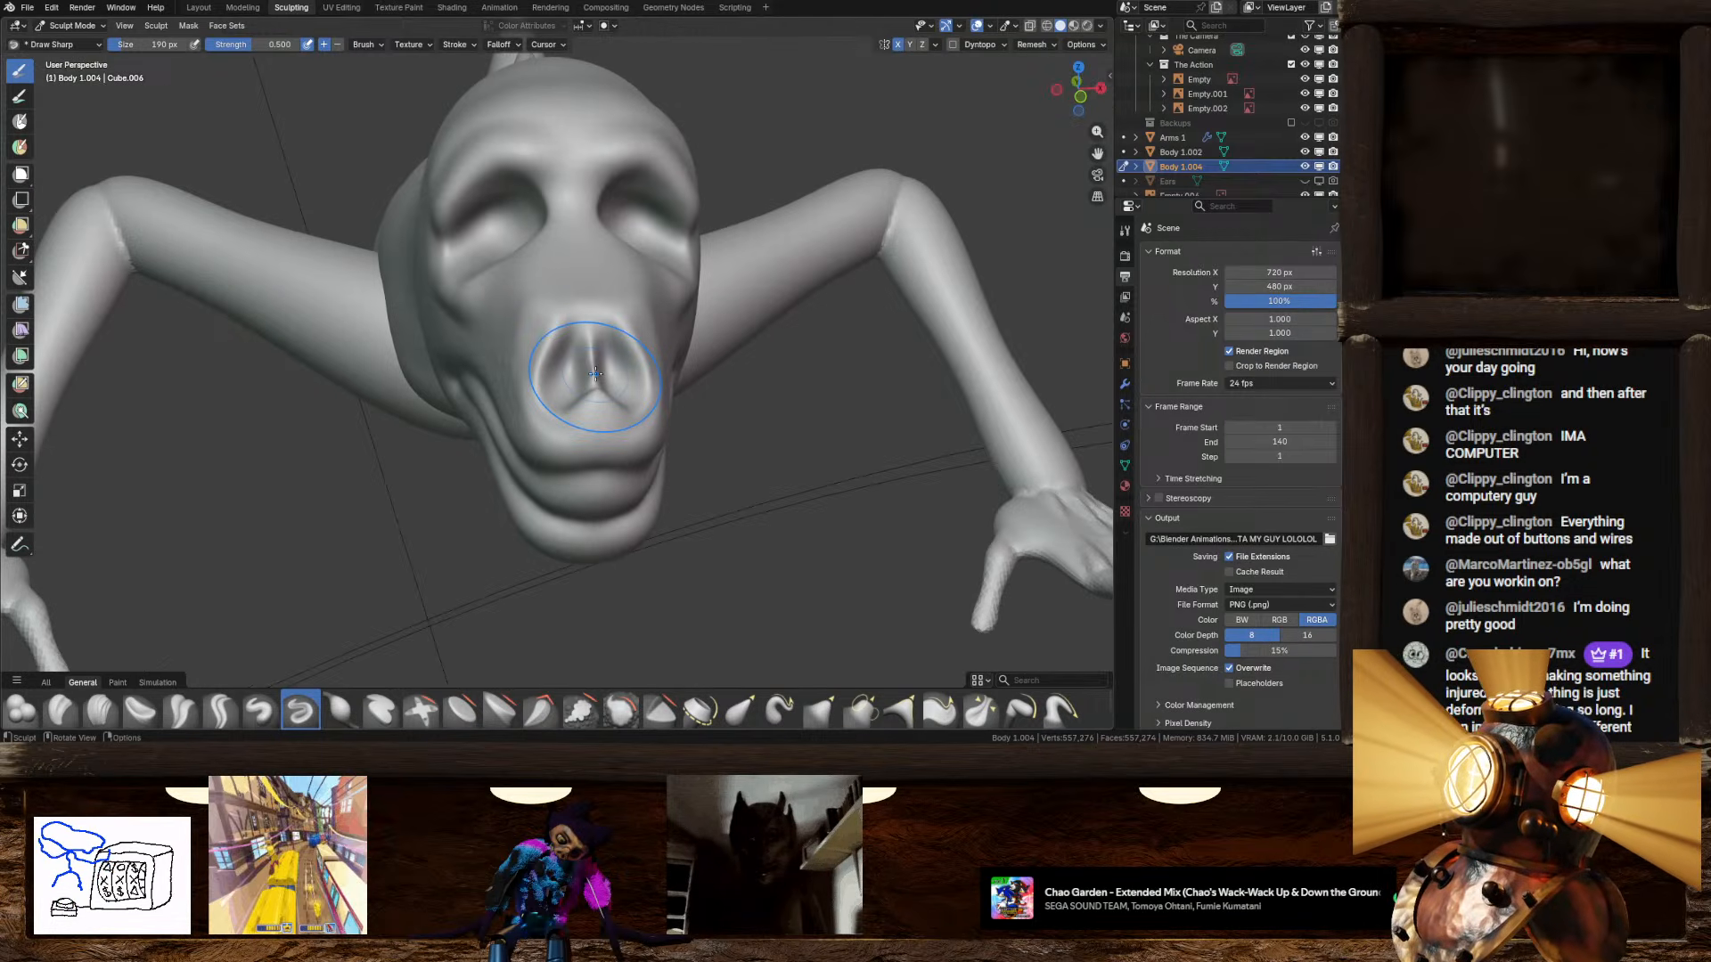
pyautogui.scroll(-6, 524, 328)
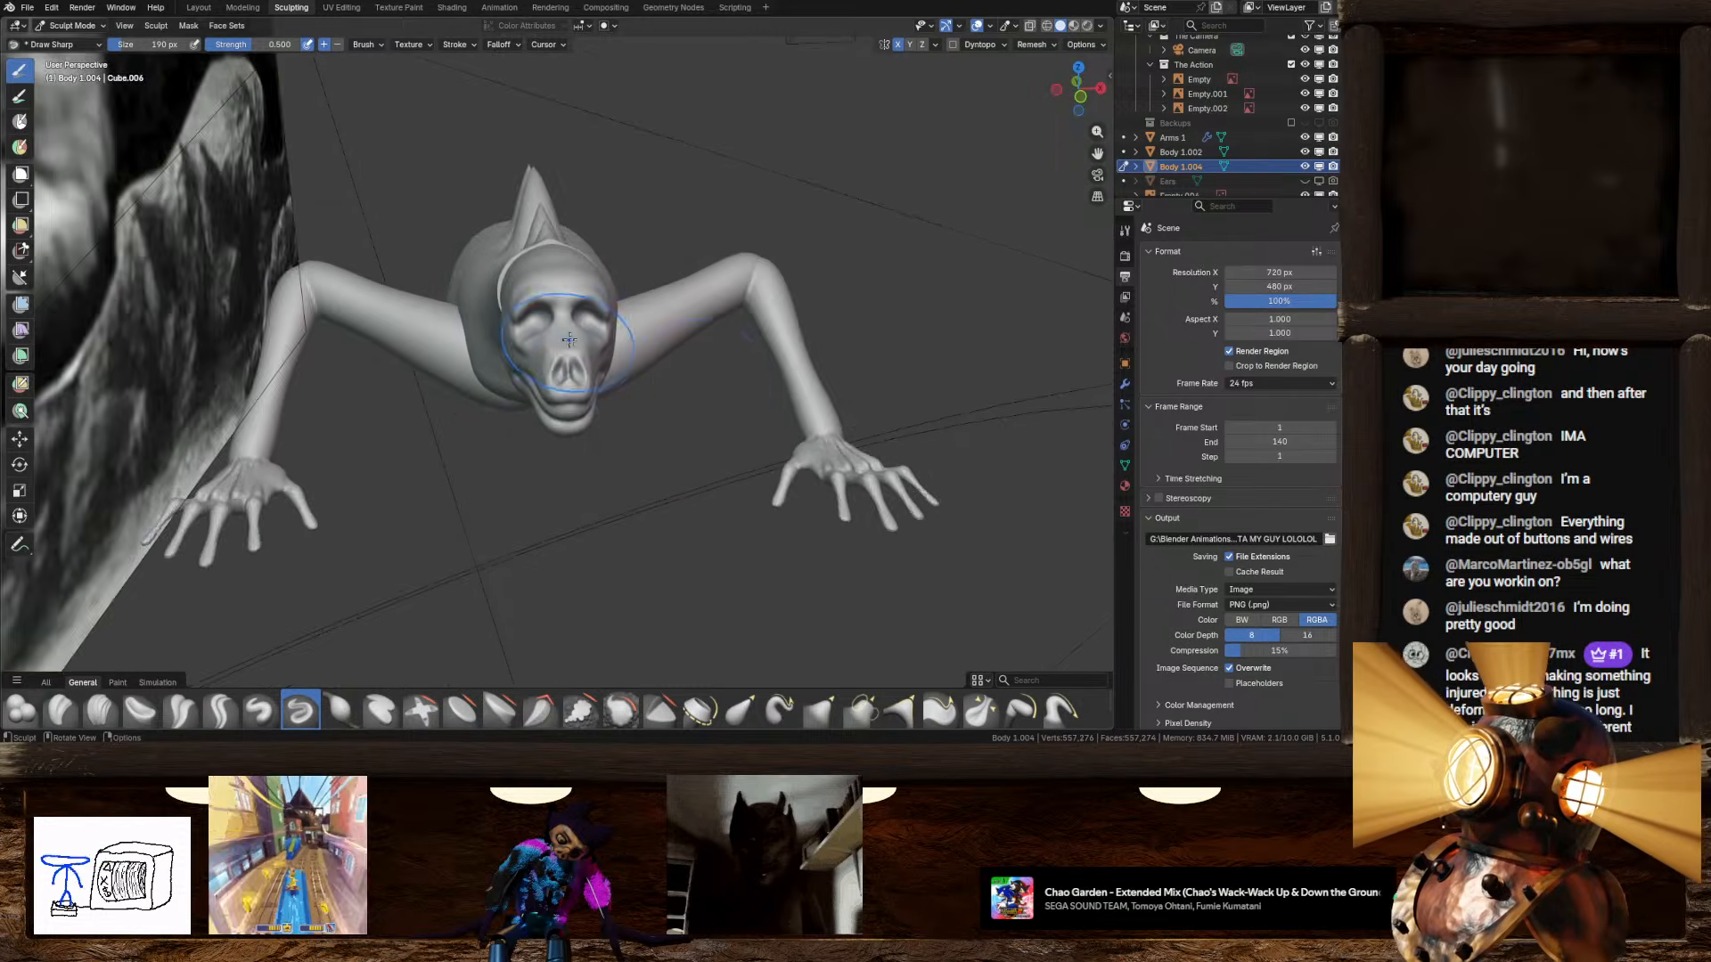
pyautogui.moveTo(569, 340); pyautogui.dragTo(527, 417, button='middle')
pyautogui.scroll(-2, 476, 364)
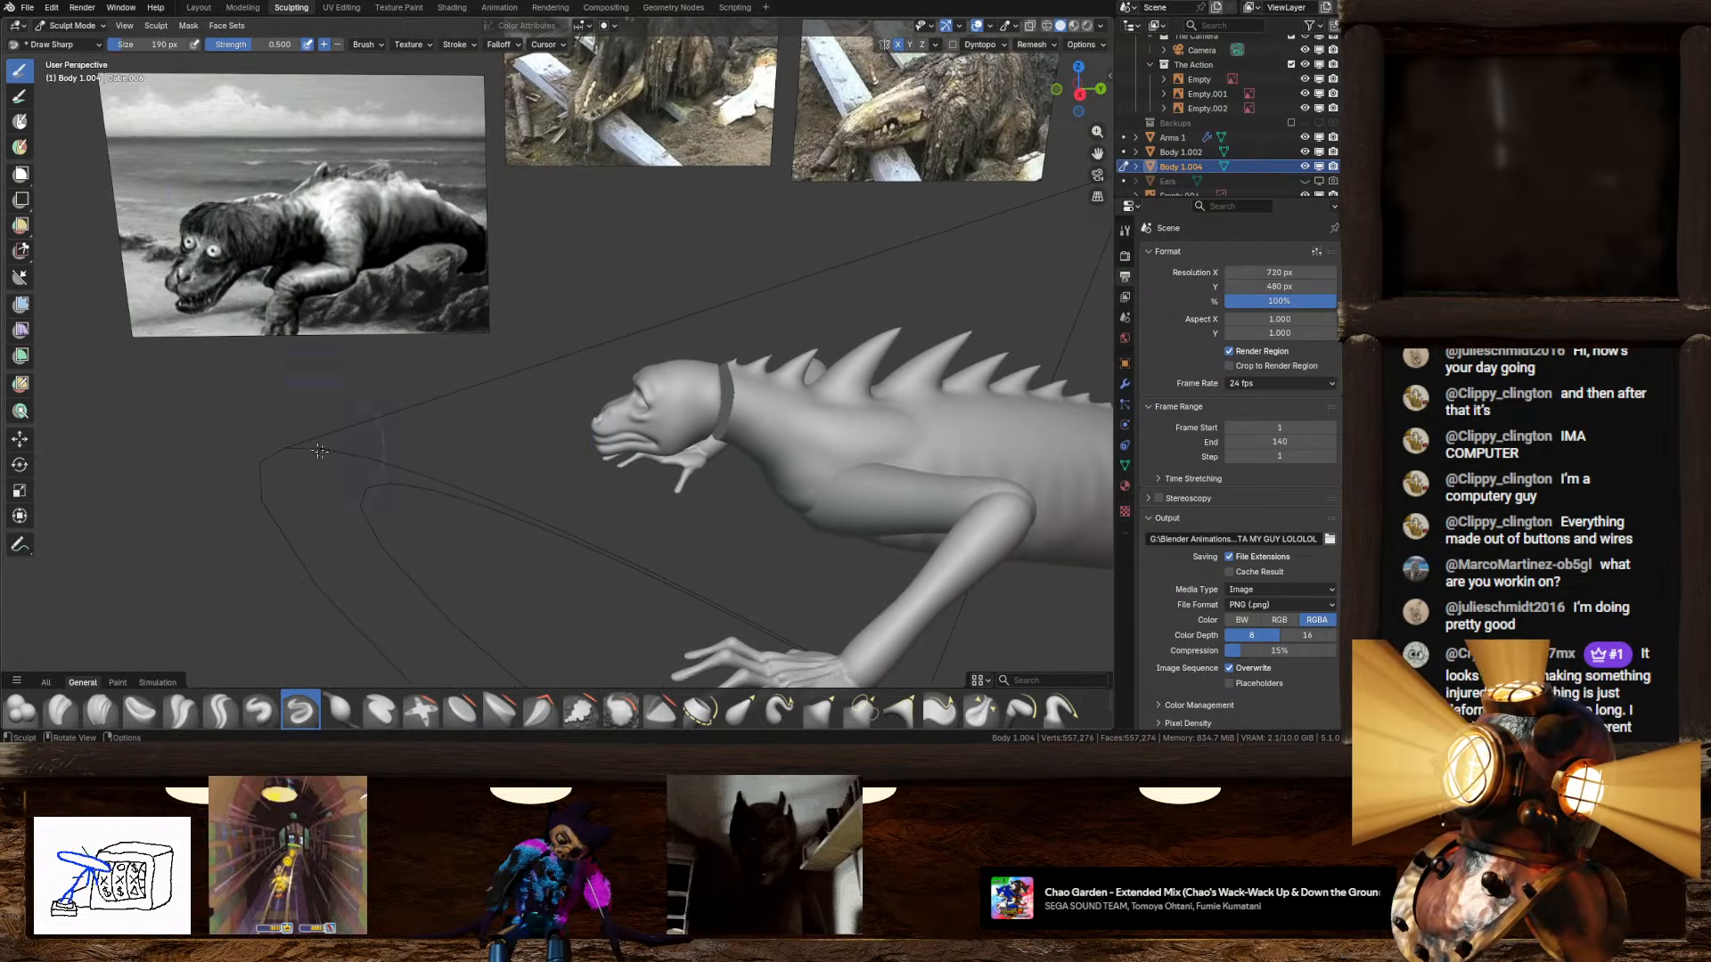
pyautogui.moveTo(319, 450); pyautogui.dragTo(485, 439, button='middle')
pyautogui.scroll(3, 680, 436)
pyautogui.moveTo(695, 432)
pyautogui.mouseDown(button='middle')
pyautogui.moveTo(679, 432)
pyautogui.moveTo(711, 417)
pyautogui.moveTo(700, 378)
pyautogui.moveTo(724, 390)
pyautogui.moveTo(704, 381)
pyautogui.mouseUp(button='middle')
pyautogui.scroll(2, 698, 384)
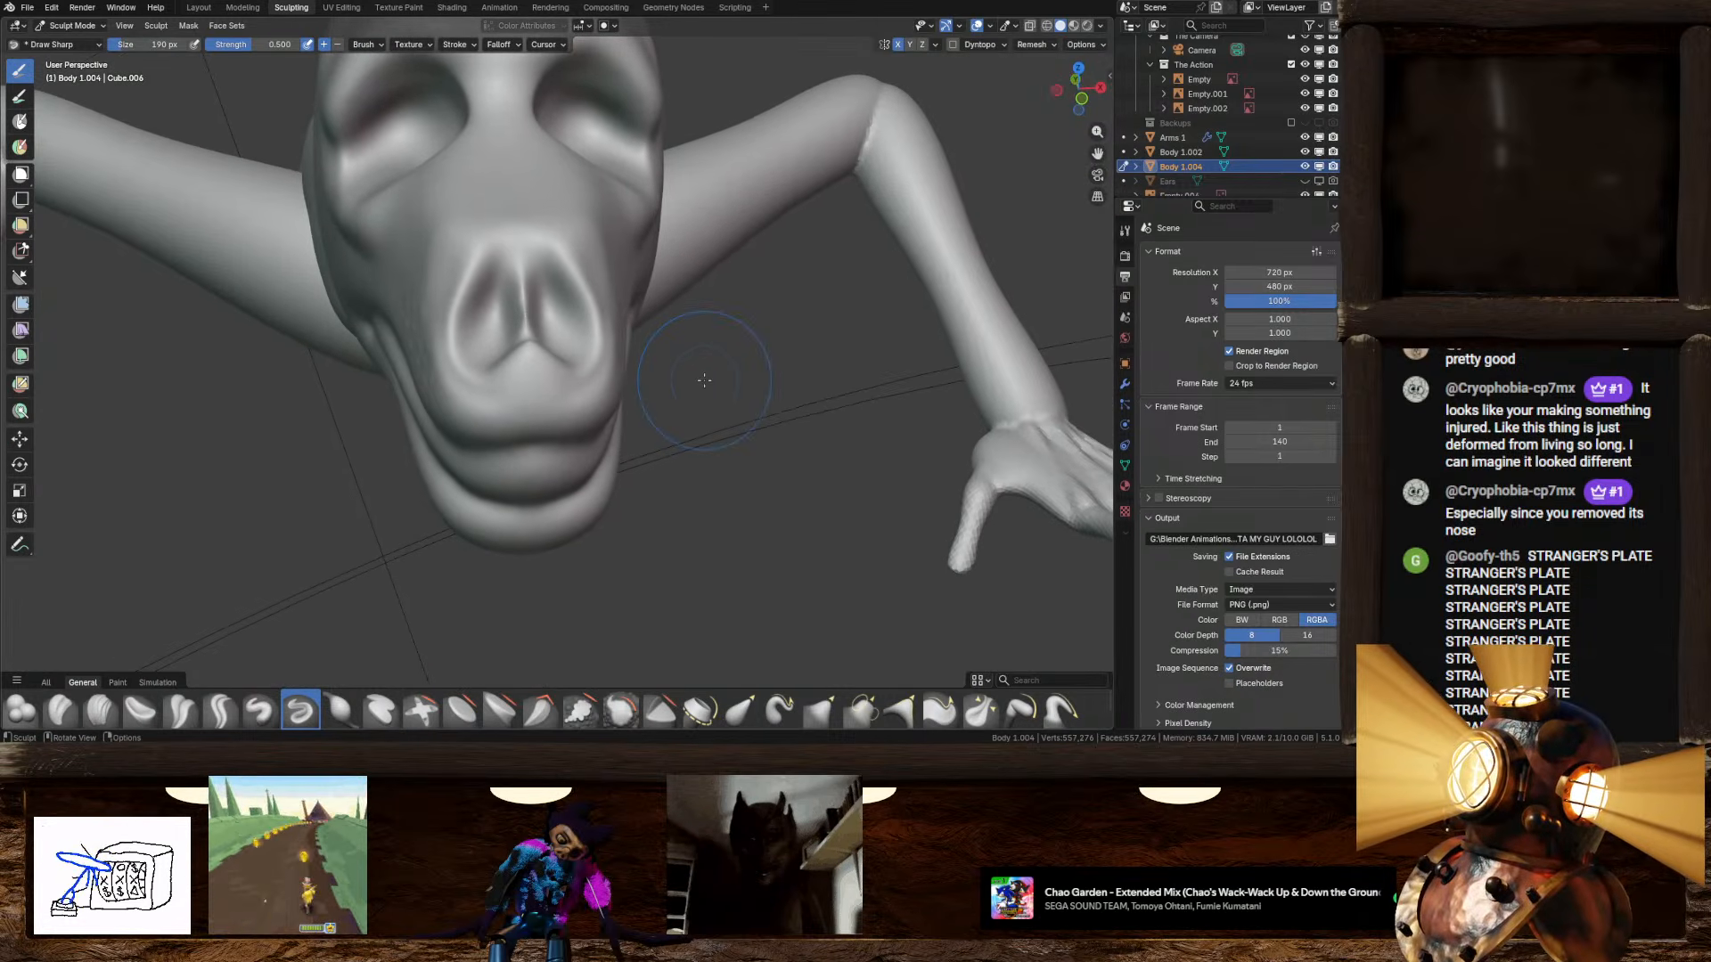
pyautogui.scroll(2, 686, 412)
pyautogui.keyDown('shift'); pyautogui.moveTo(516, 383); pyautogui.dragTo(581, 428, button='middle'); pyautogui.keyUp('shift')
pyautogui.scroll(1, 588, 436)
pyautogui.keyDown('shift'); pyautogui.moveTo(655, 476); pyautogui.dragTo(757, 530, button='middle'); pyautogui.keyUp('shift')
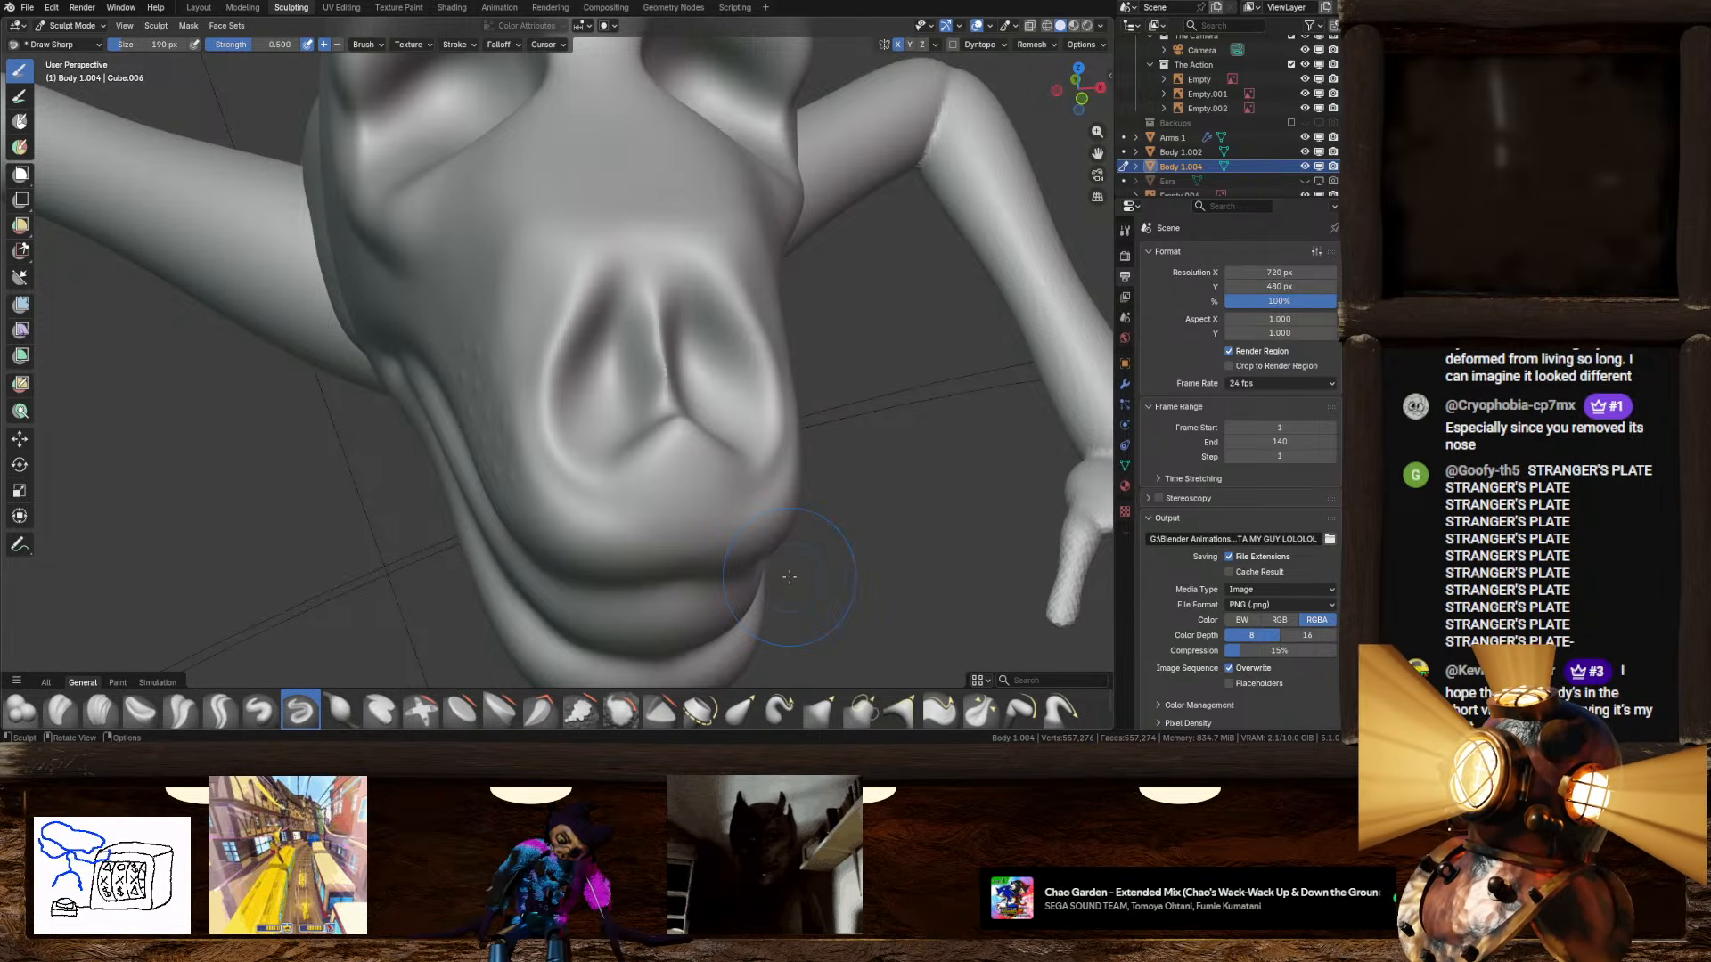
# Step: Tighten the rim and lower edge of the nose cavity with the Pinch/Magnify brush at strength 0.500
pyautogui.moveTo(789, 577)
pyautogui.mouseDown(button='middle')
pyautogui.moveTo(764, 477)
pyautogui.moveTo(507, 320)
pyautogui.mouseUp(button='middle')
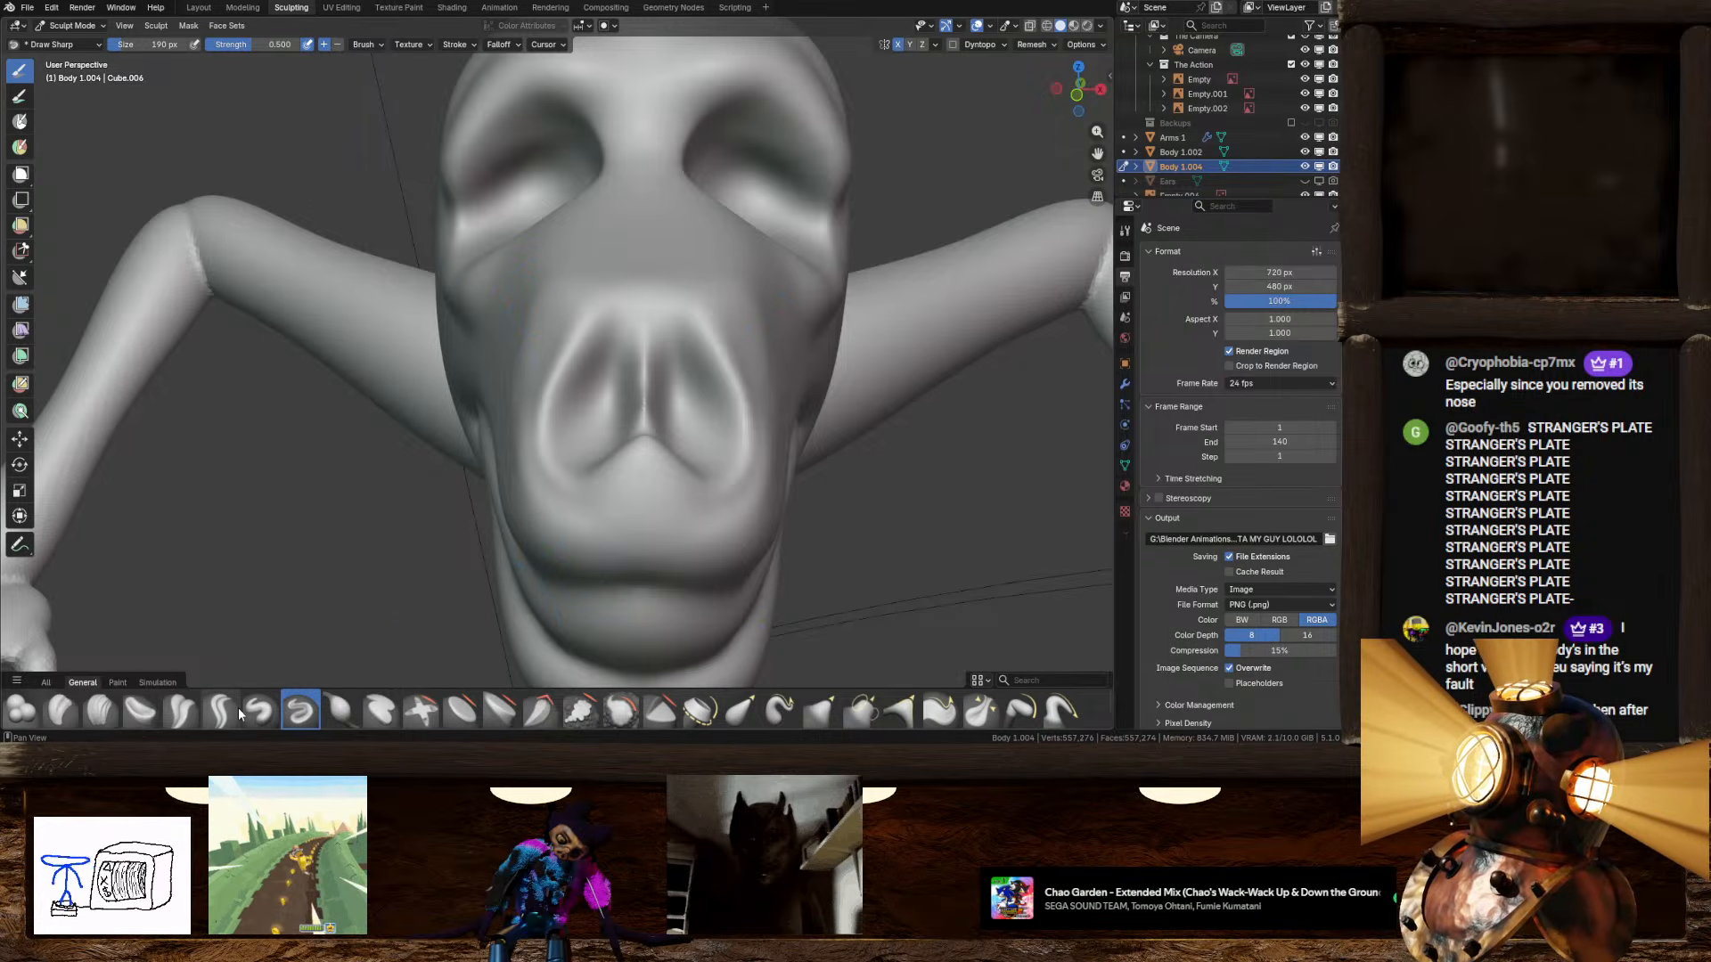
pyautogui.click(979, 710)
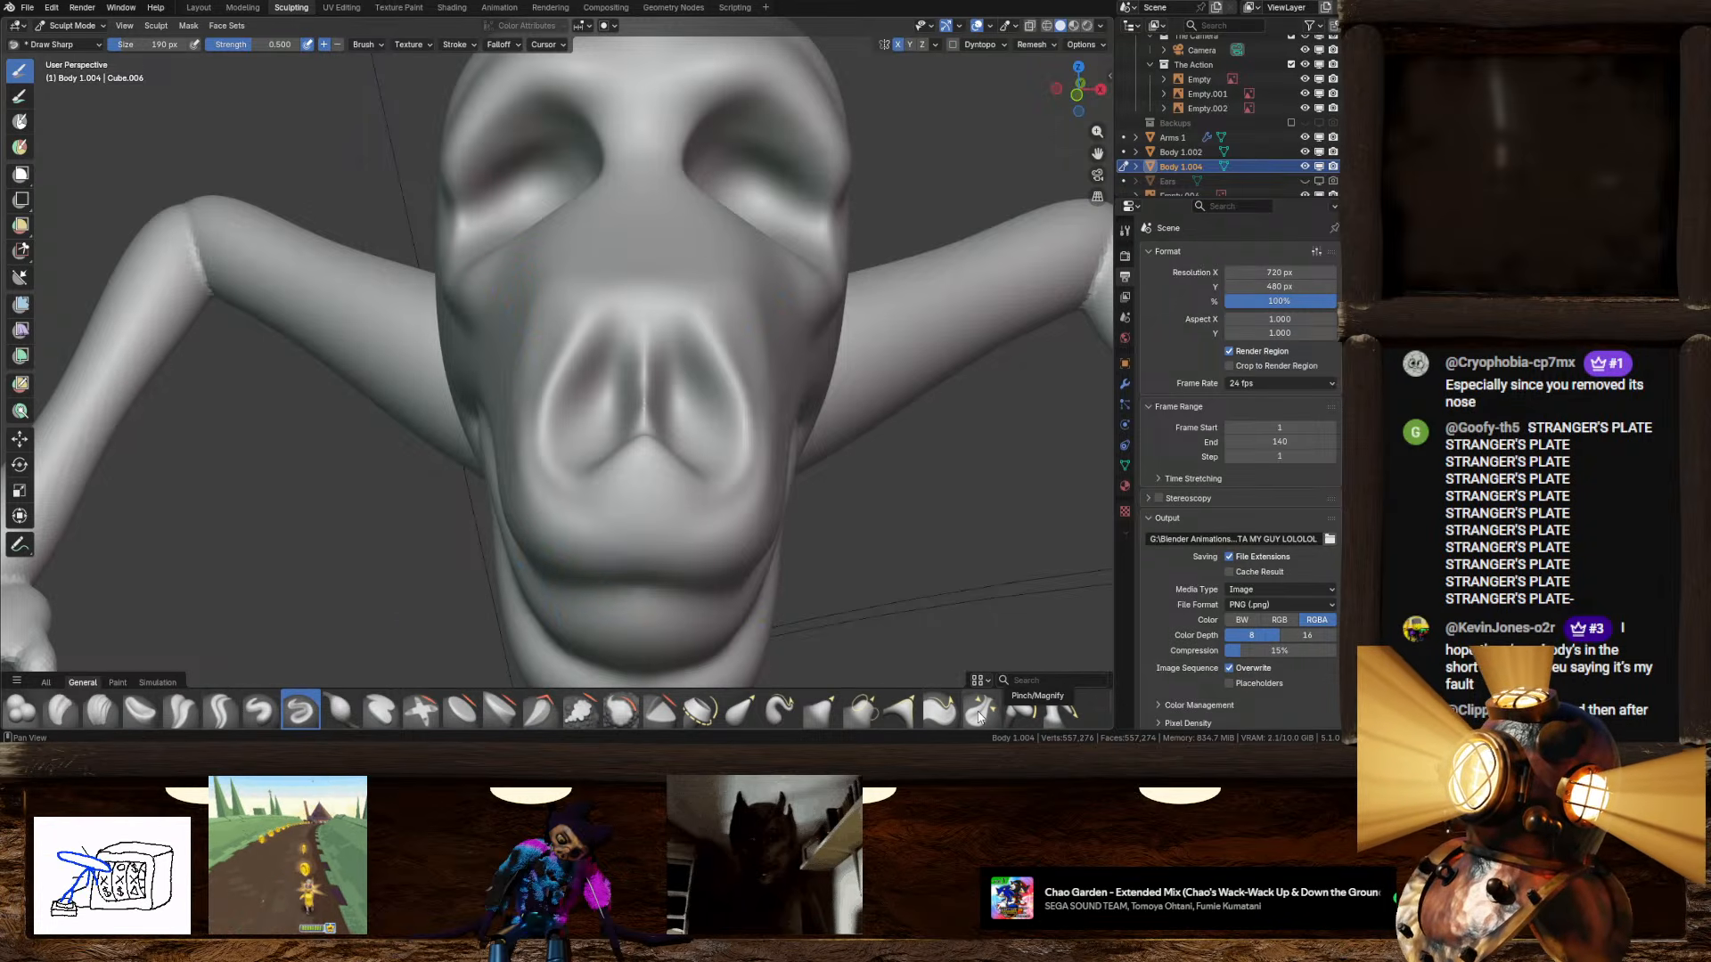
pyautogui.moveTo(691, 488); pyautogui.dragTo(699, 611, button='middle')
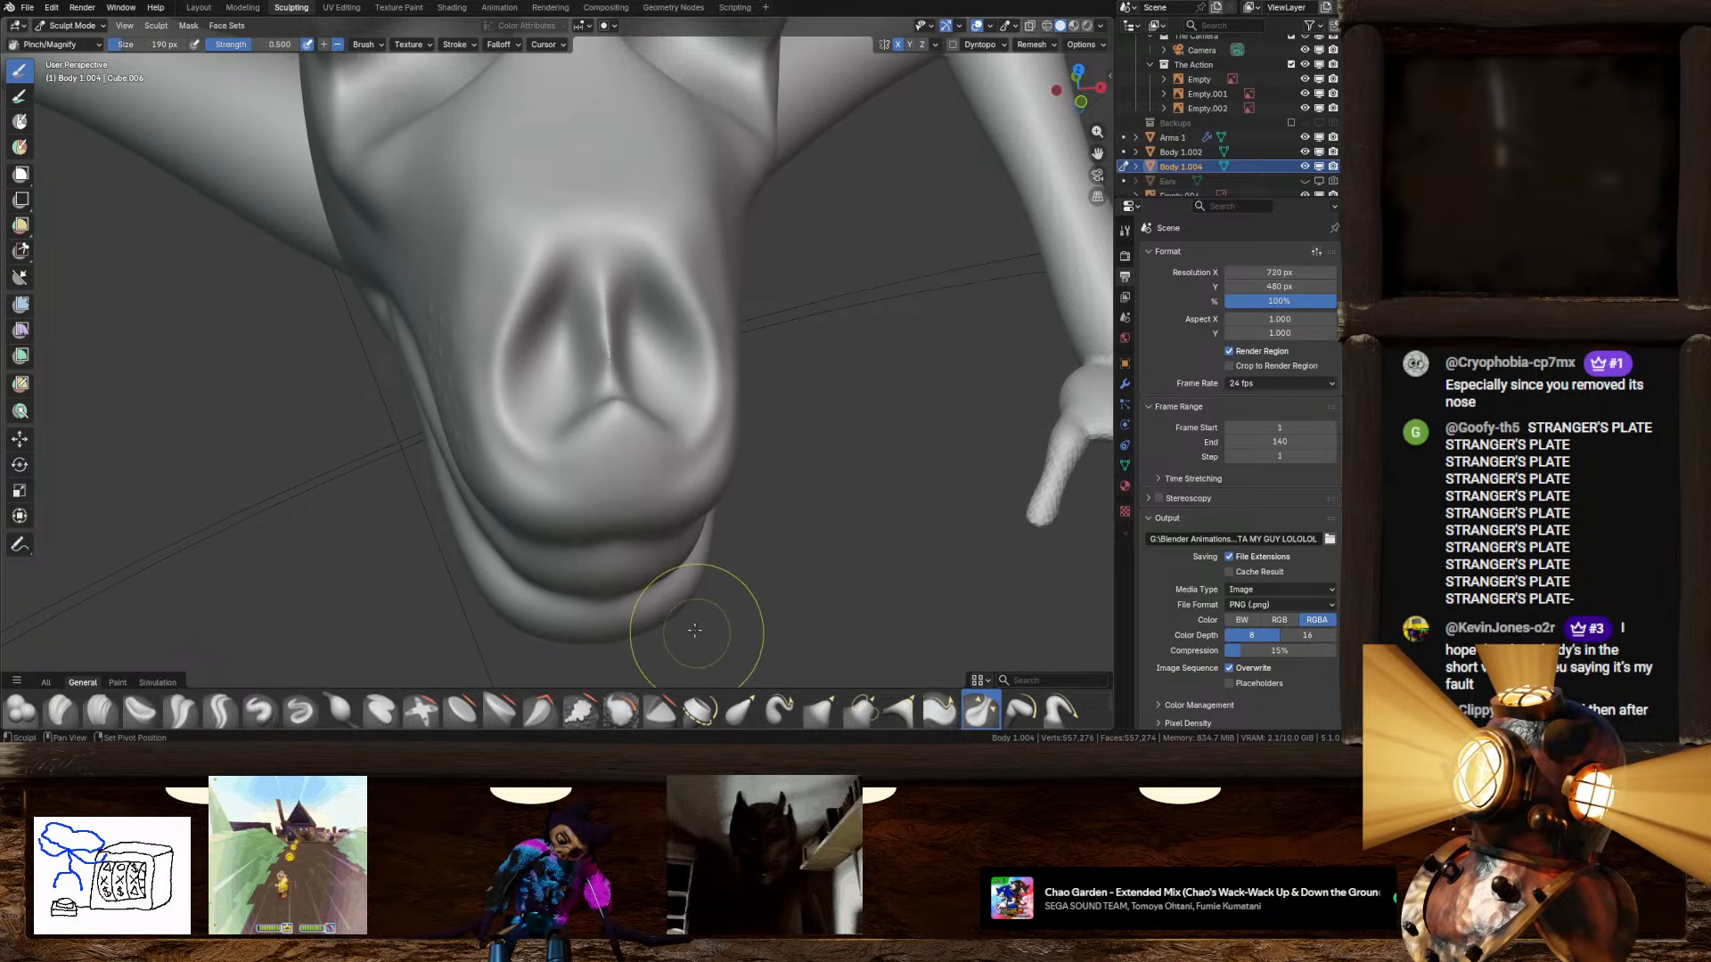
pyautogui.moveTo(605, 407); pyautogui.dragTo(514, 440)
pyautogui.moveTo(514, 327)
pyautogui.mouseDown()
pyautogui.moveTo(537, 267)
pyautogui.moveTo(610, 294)
pyautogui.moveTo(609, 366)
pyautogui.mouseUp()
pyautogui.moveTo(802, 483)
pyautogui.mouseDown(button='middle')
pyautogui.moveTo(575, 372)
pyautogui.moveTo(602, 383)
pyautogui.mouseUp(button='middle')
# Step: Push the sides of the nose cavity inward with the Grab brush at strength 0.400 to narrow both nostrils
pyautogui.scroll(-1, 765, 458)
pyautogui.click(830, 711)
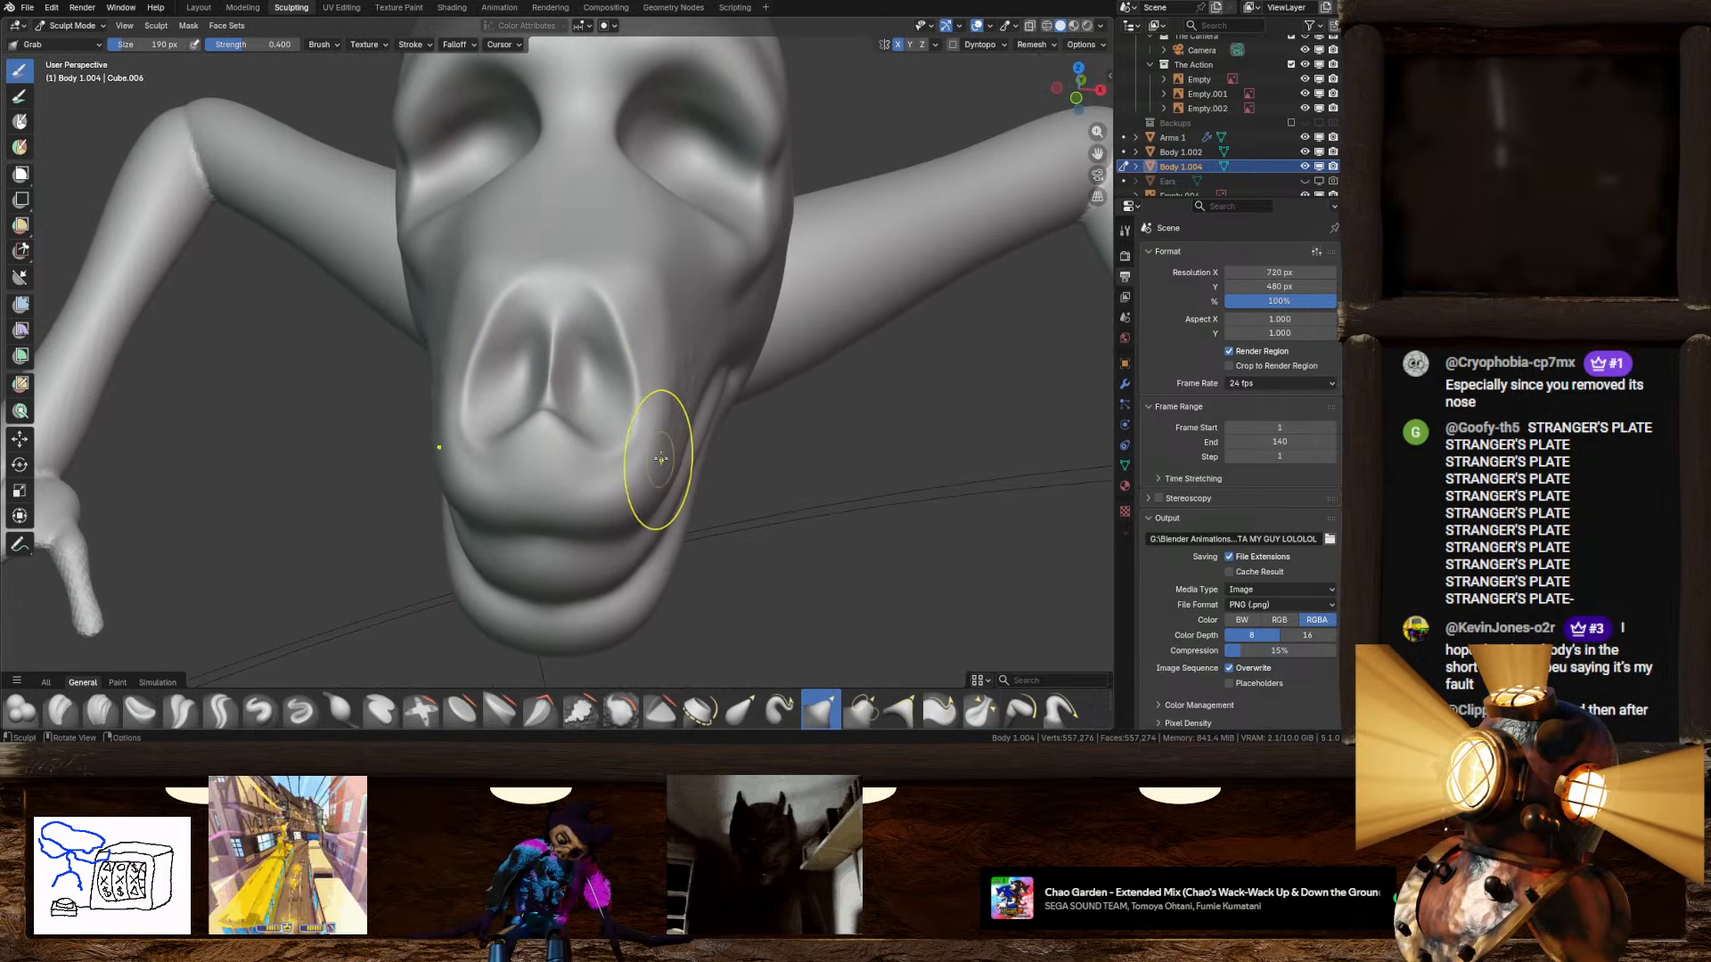
pyautogui.scroll(-1, 621, 386)
pyautogui.moveTo(618, 384); pyautogui.dragTo(599, 379)
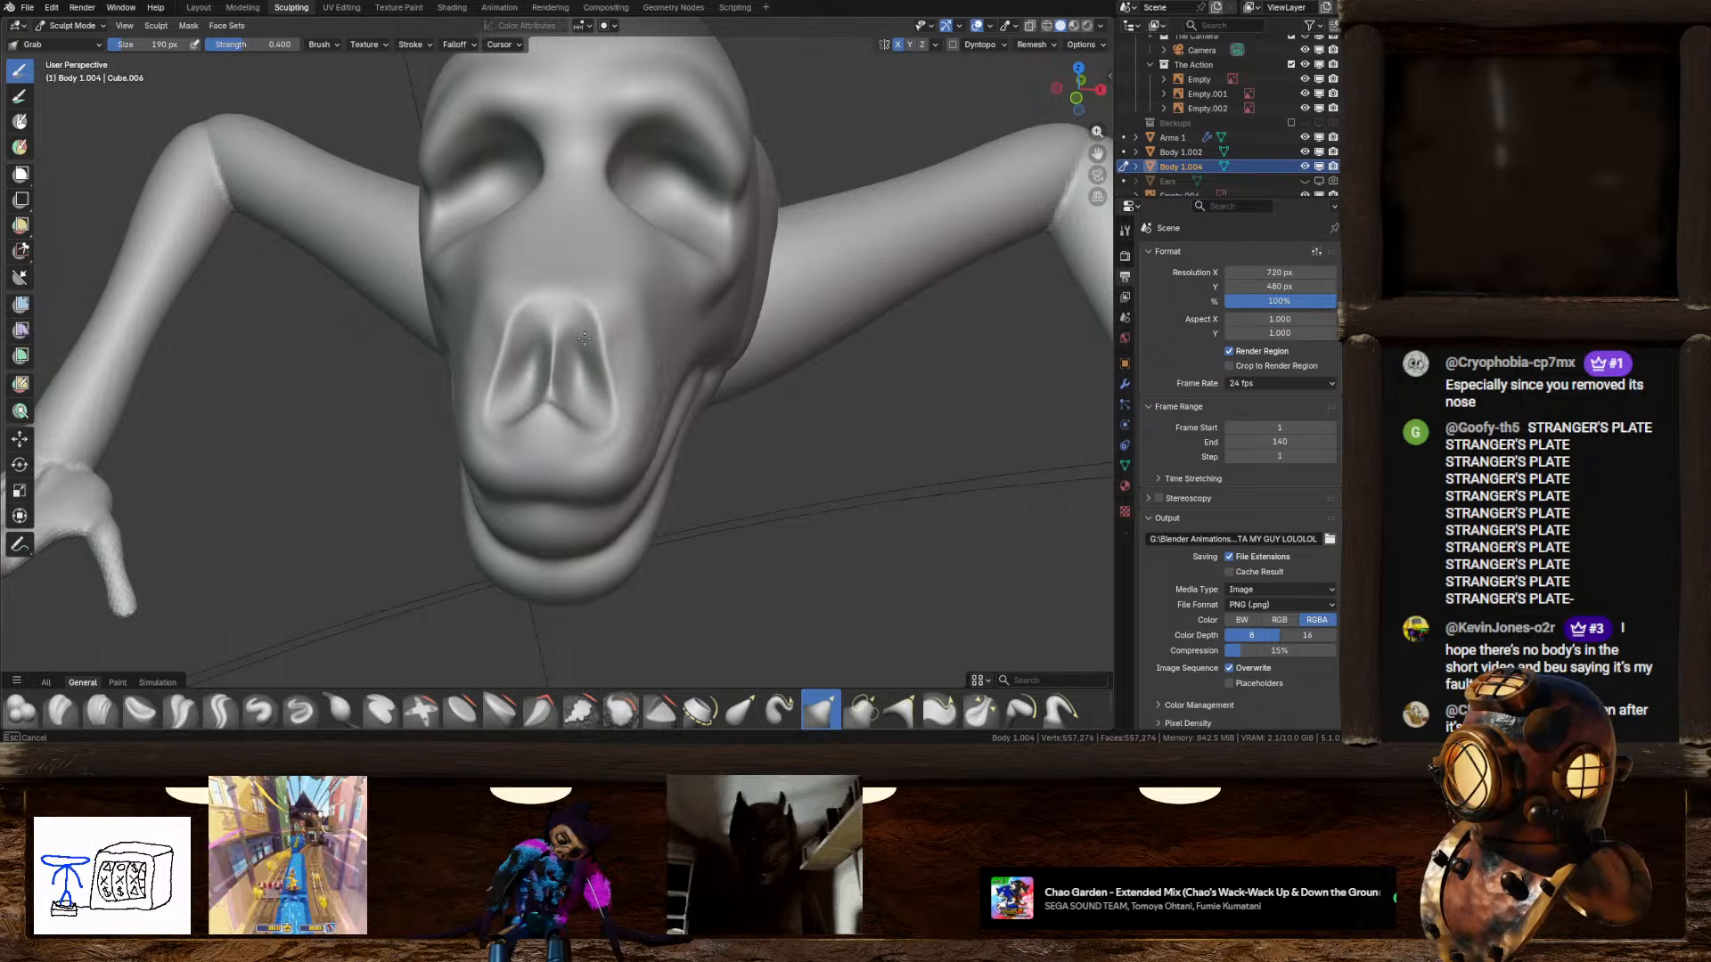
pyautogui.moveTo(584, 313); pyautogui.dragTo(554, 510, button='middle')
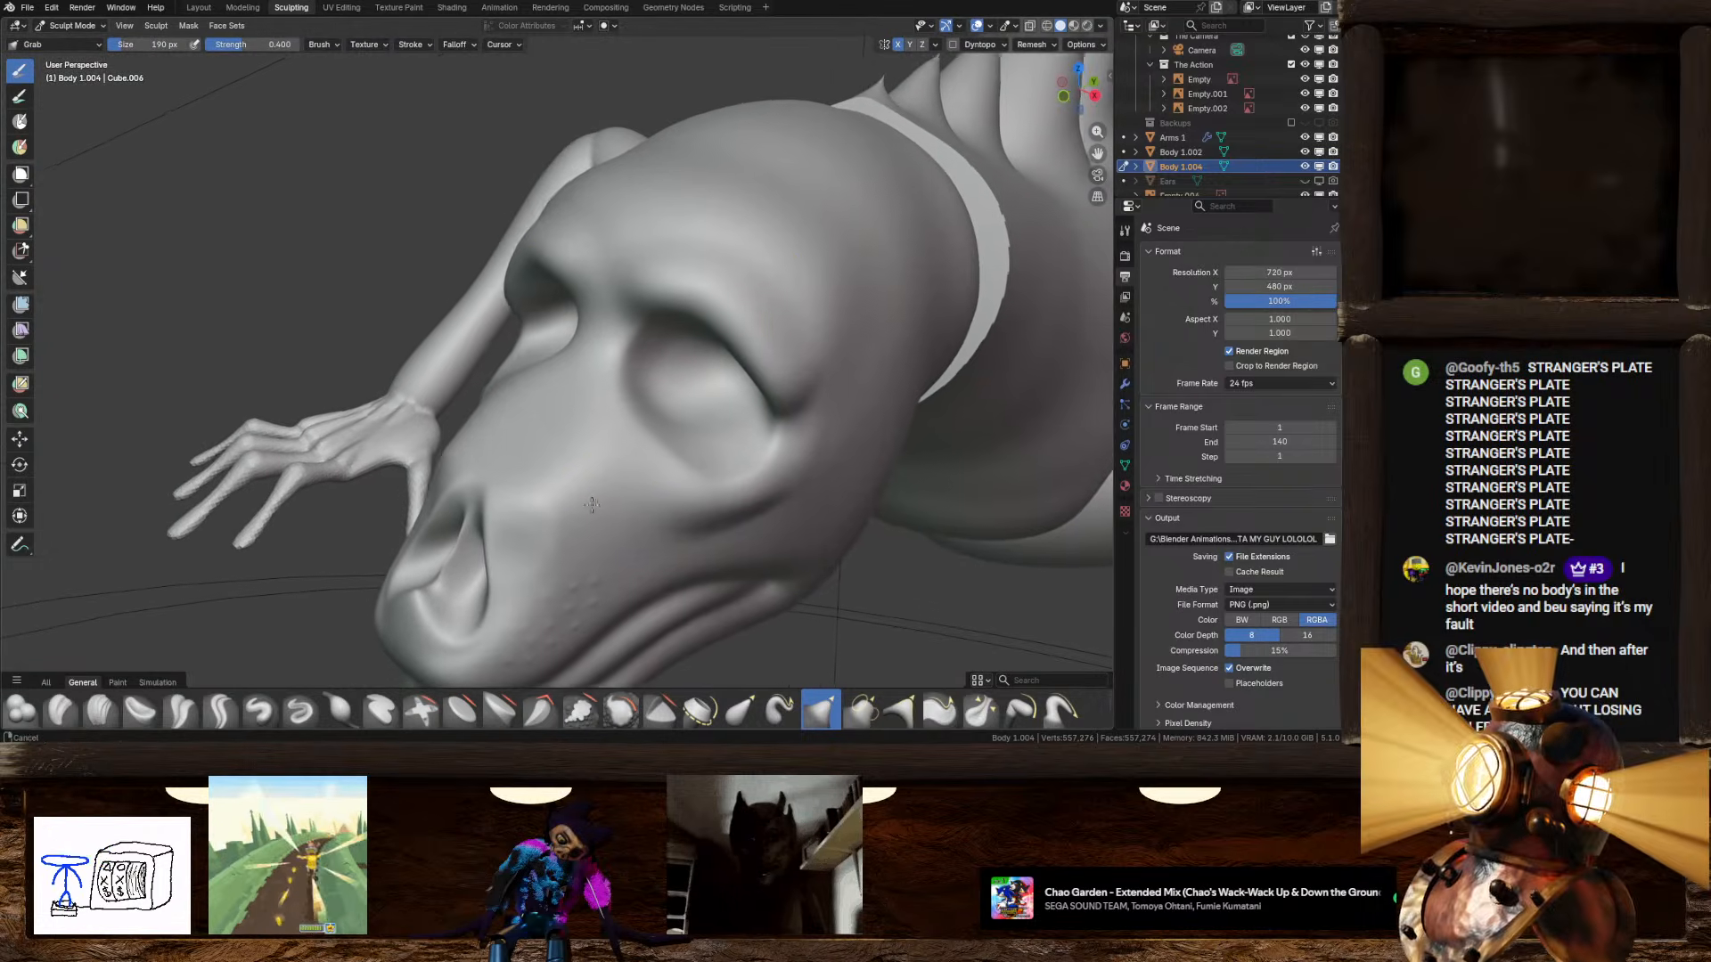
# Step: From the top orthographic view, nudge the snout beside the nose cavity's upper edge with the Grab brush
pyautogui.click(1078, 73)
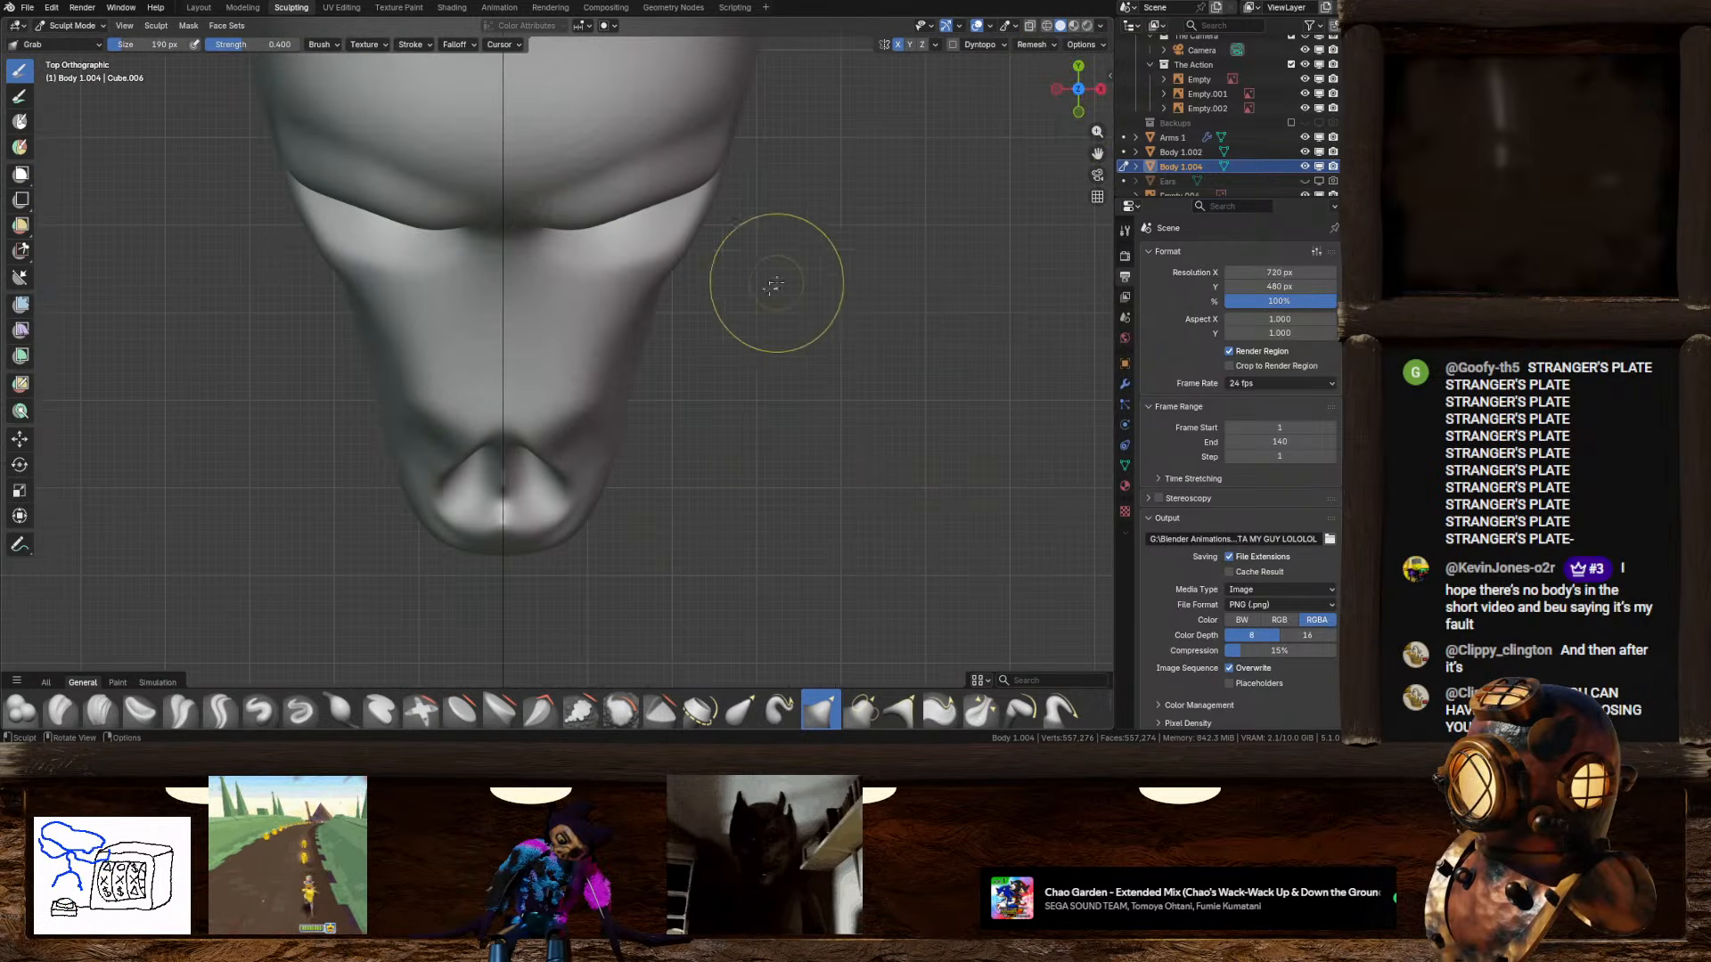
pyautogui.scroll(-4, 557, 384)
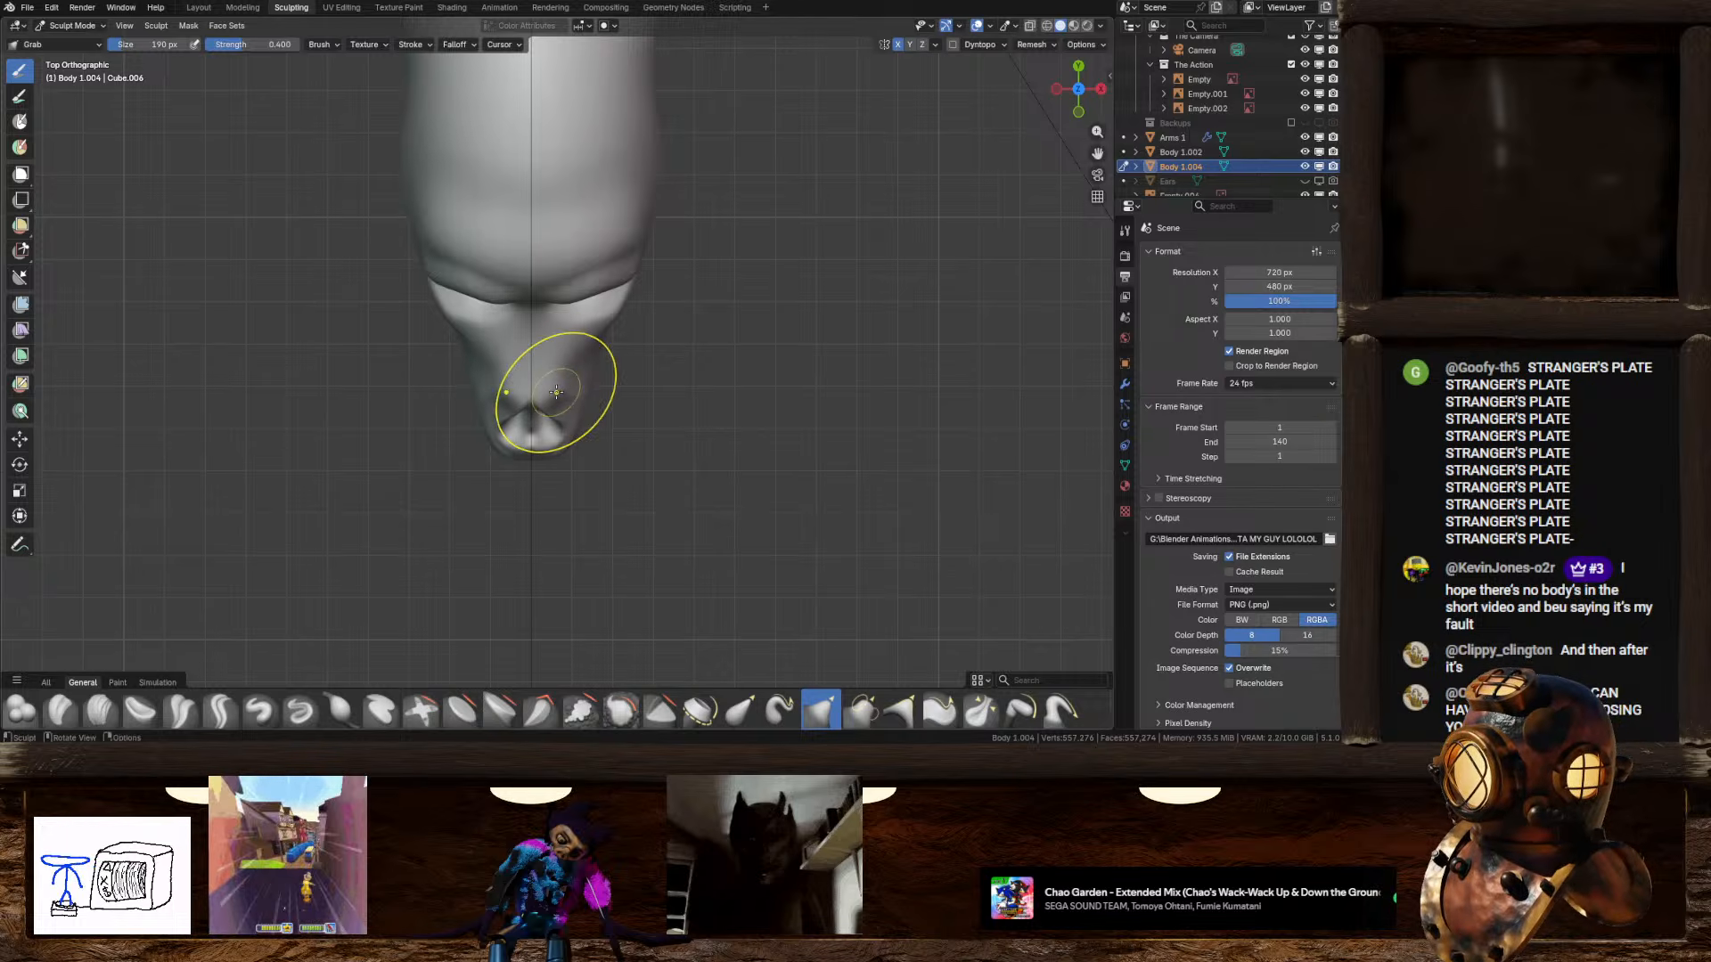
pyautogui.moveTo(555, 389); pyautogui.dragTo(556, 394)
pyautogui.moveTo(557, 415); pyautogui.dragTo(581, 361, button='middle')
pyautogui.scroll(3, 584, 369)
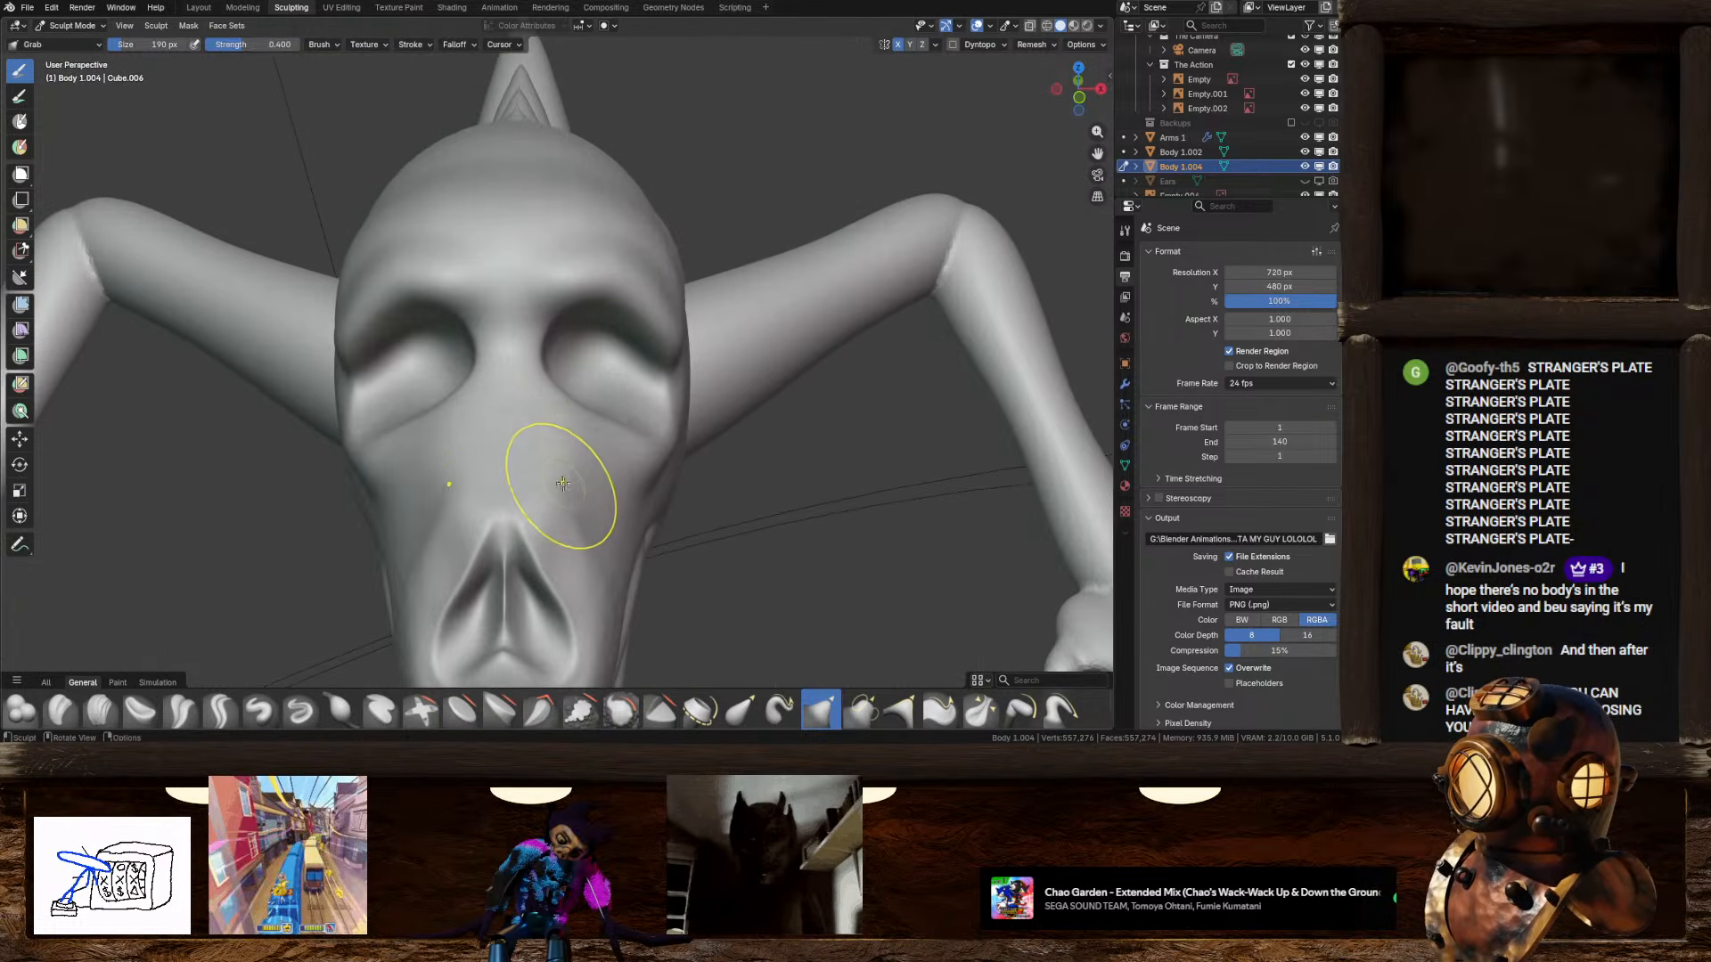
# Step: Inspect the pointed nose cavity, snout and lips from the side, three-quarter and front views
pyautogui.moveTo(565, 485)
pyautogui.mouseDown(button='middle')
pyautogui.moveTo(560, 337)
pyautogui.moveTo(655, 584)
pyautogui.moveTo(553, 336)
pyautogui.moveTo(559, 391)
pyautogui.moveTo(468, 392)
pyautogui.moveTo(611, 428)
pyautogui.moveTo(592, 419)
pyautogui.mouseUp(button='middle')
pyautogui.scroll(4, 612, 428)
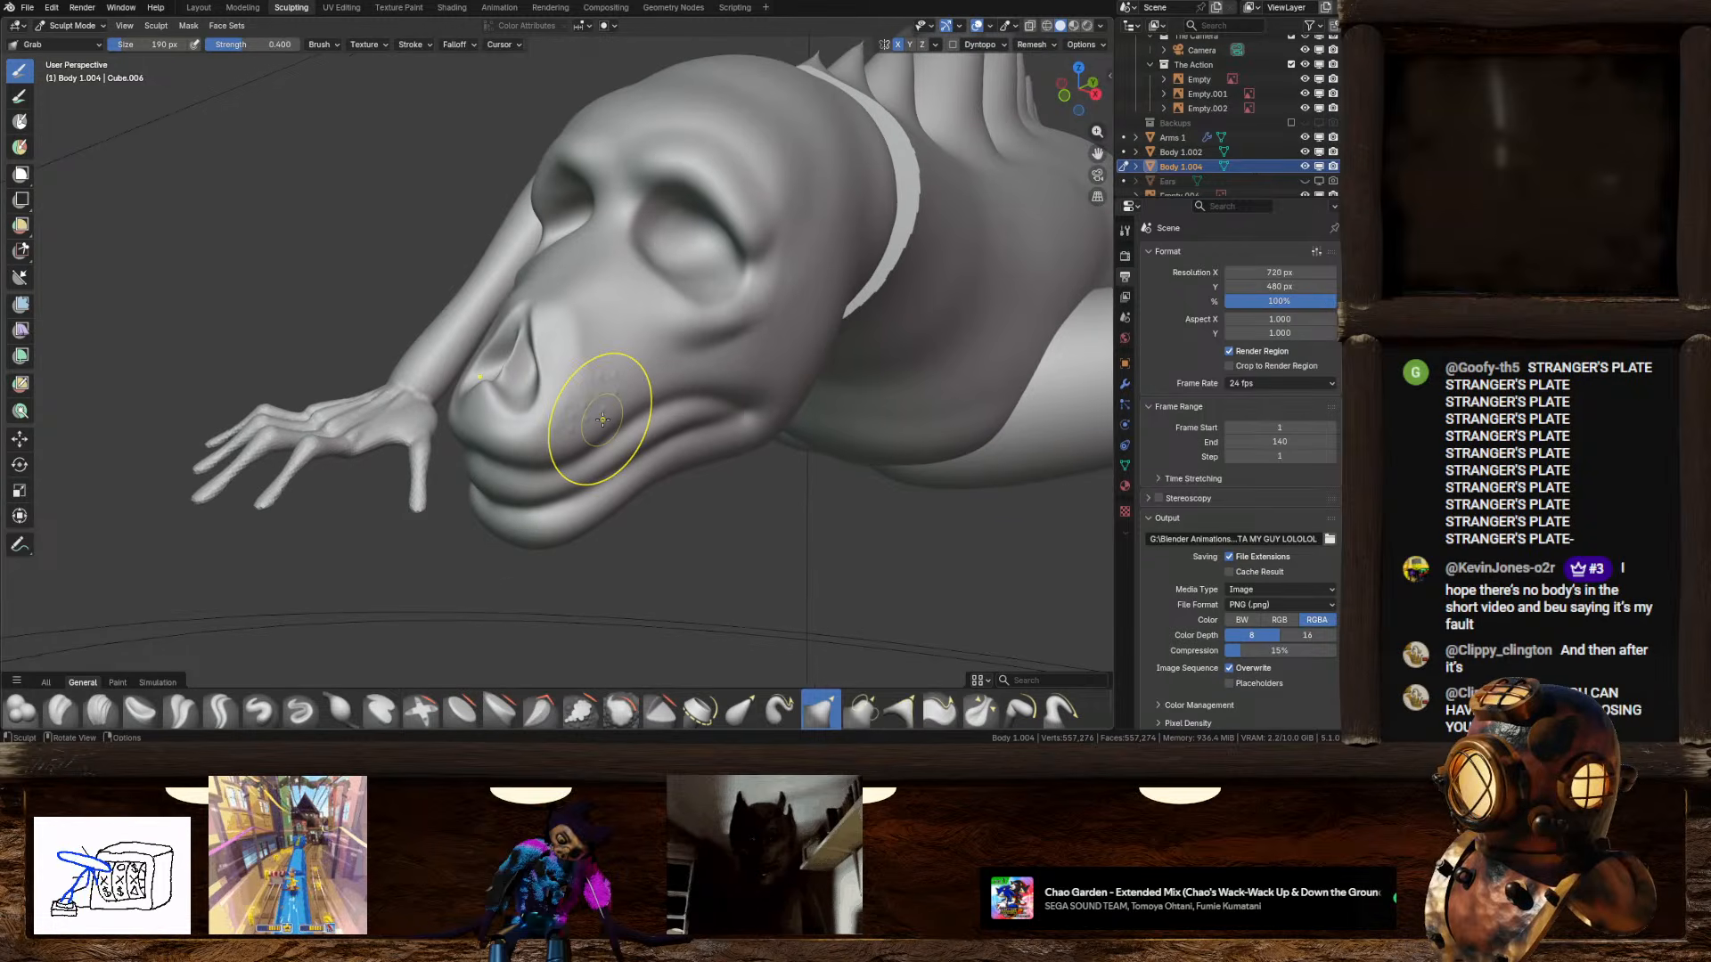
pyautogui.scroll(2, 602, 418)
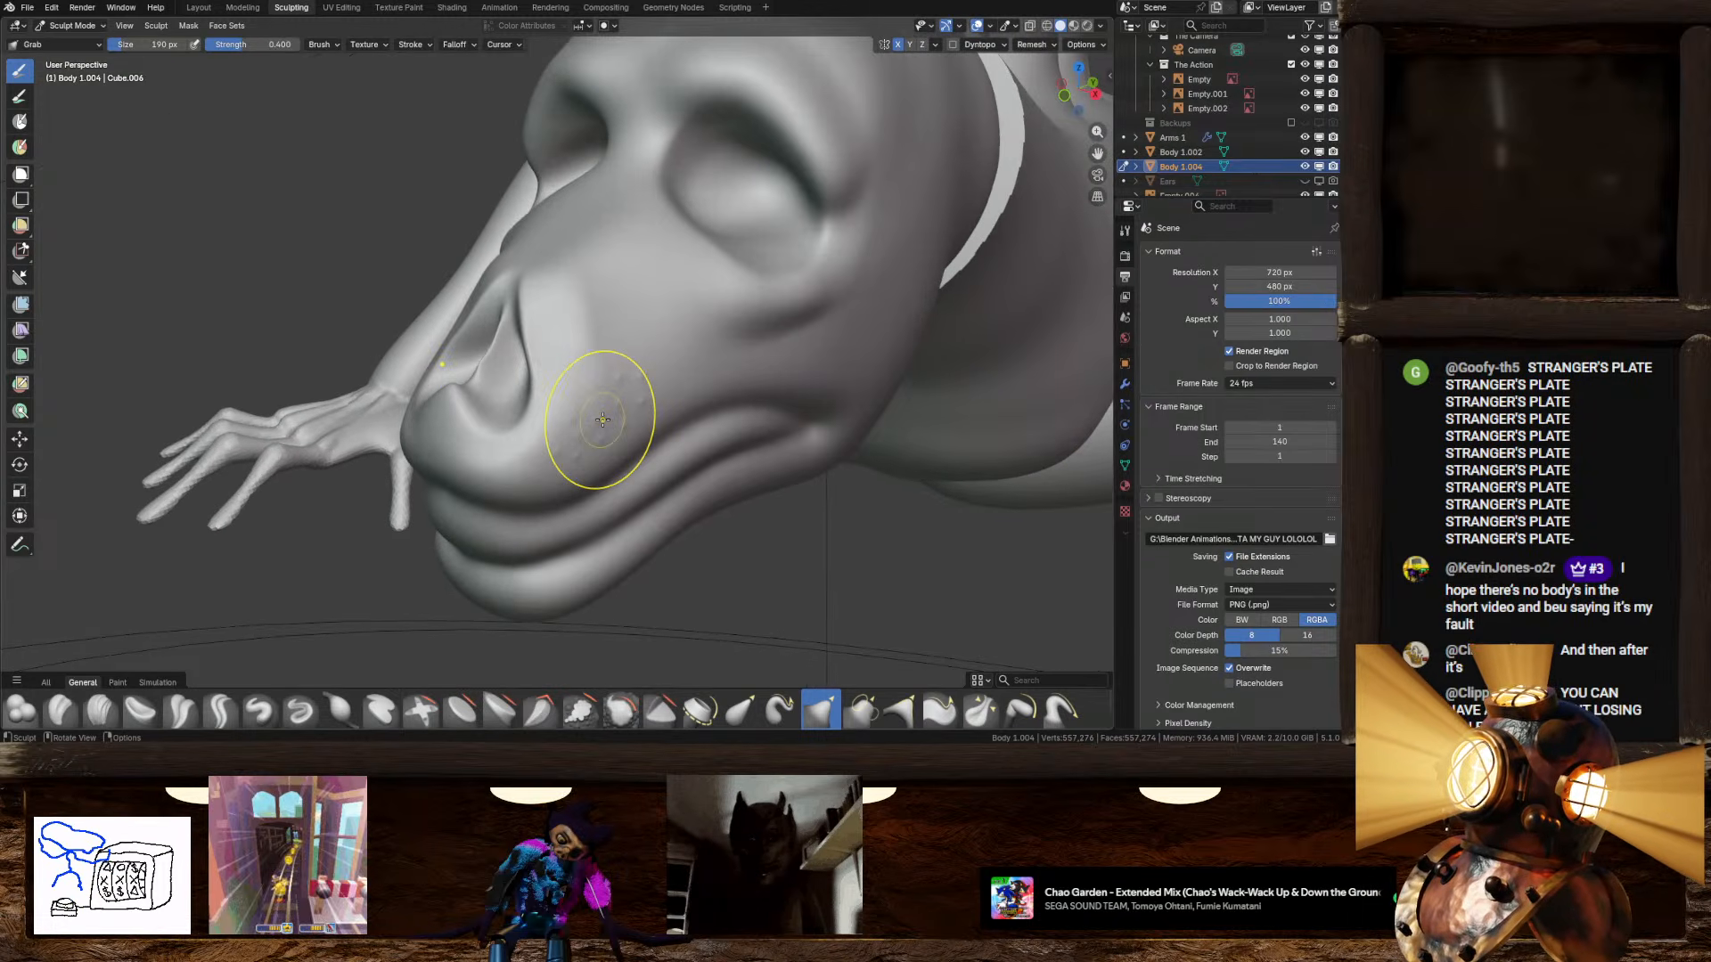
pyautogui.moveTo(602, 417); pyautogui.dragTo(592, 403, button='middle')
pyautogui.scroll(1, 591, 403)
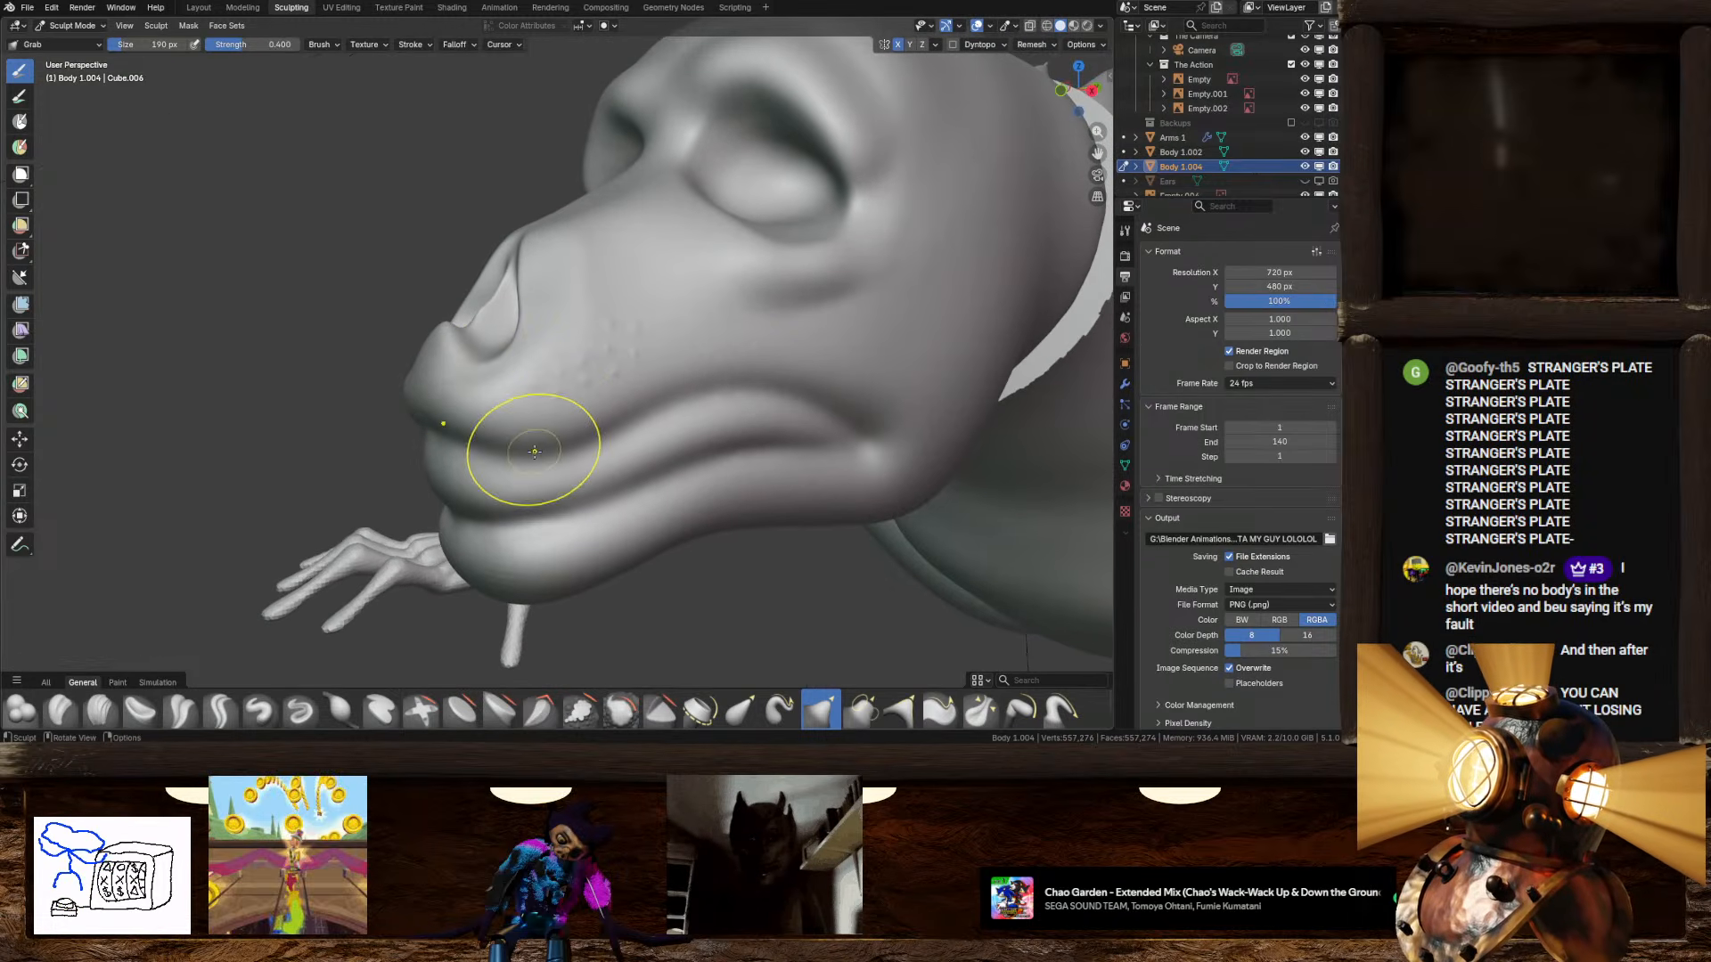
pyautogui.moveTo(535, 452); pyautogui.dragTo(500, 378, button='middle')
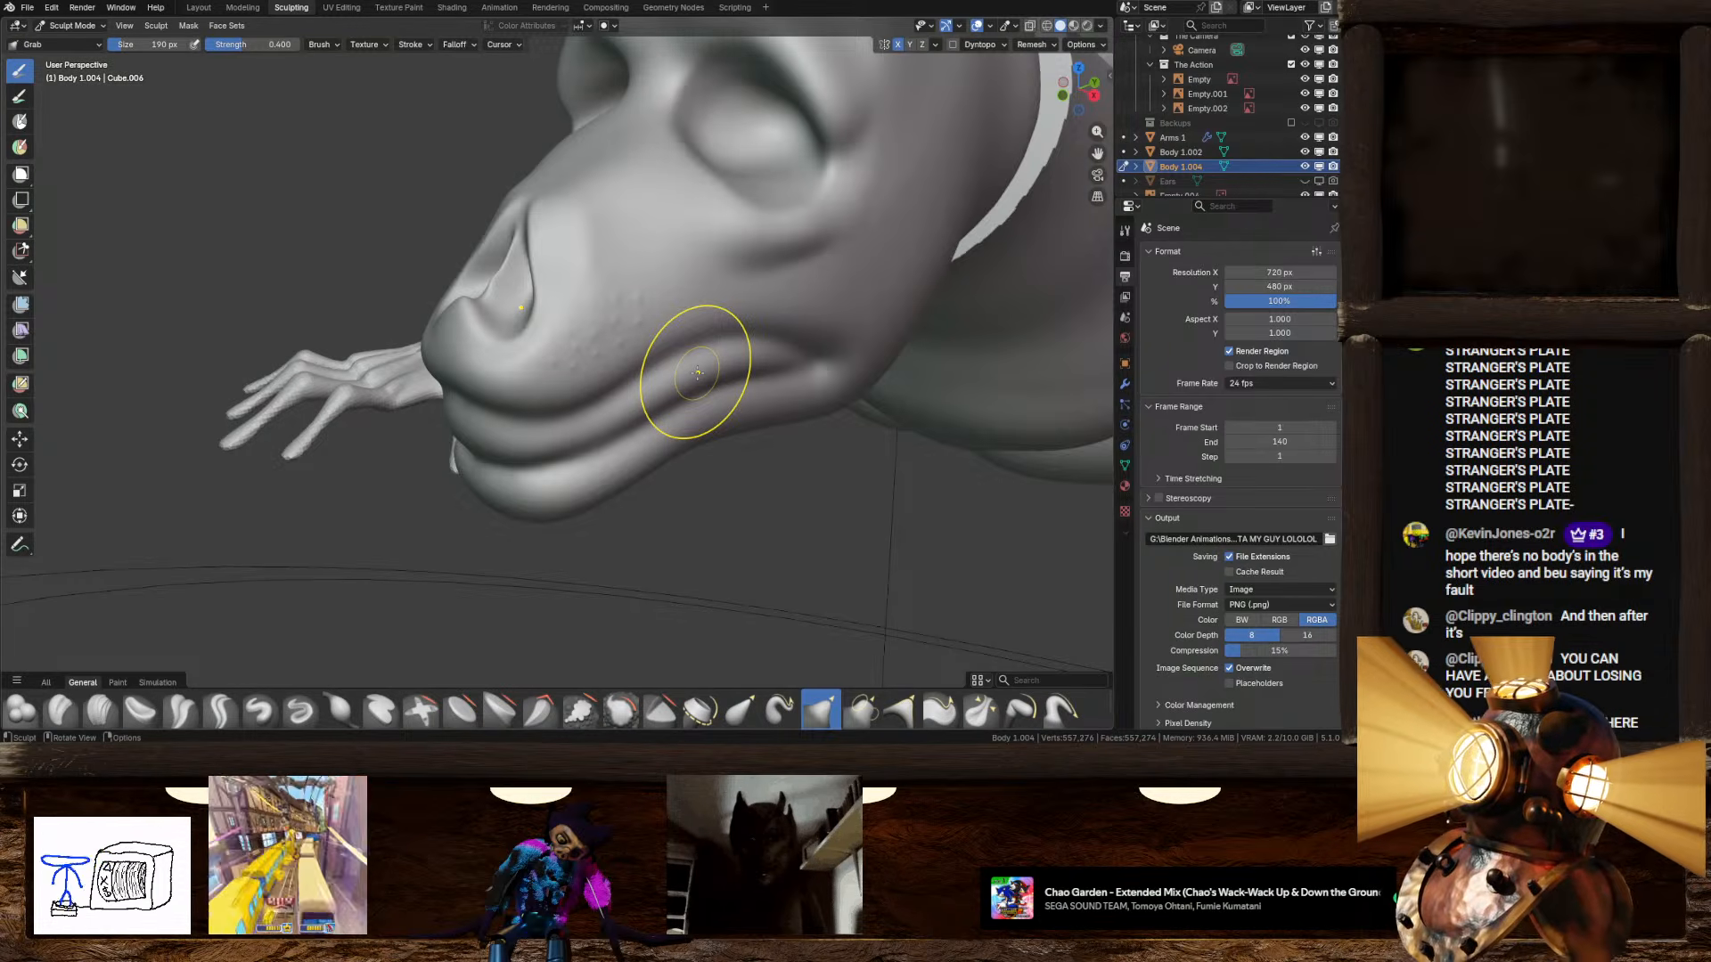
pyautogui.moveTo(751, 360)
pyautogui.mouseDown(button='middle')
pyautogui.moveTo(629, 324)
pyautogui.moveTo(514, 365)
pyautogui.mouseUp(button='middle')
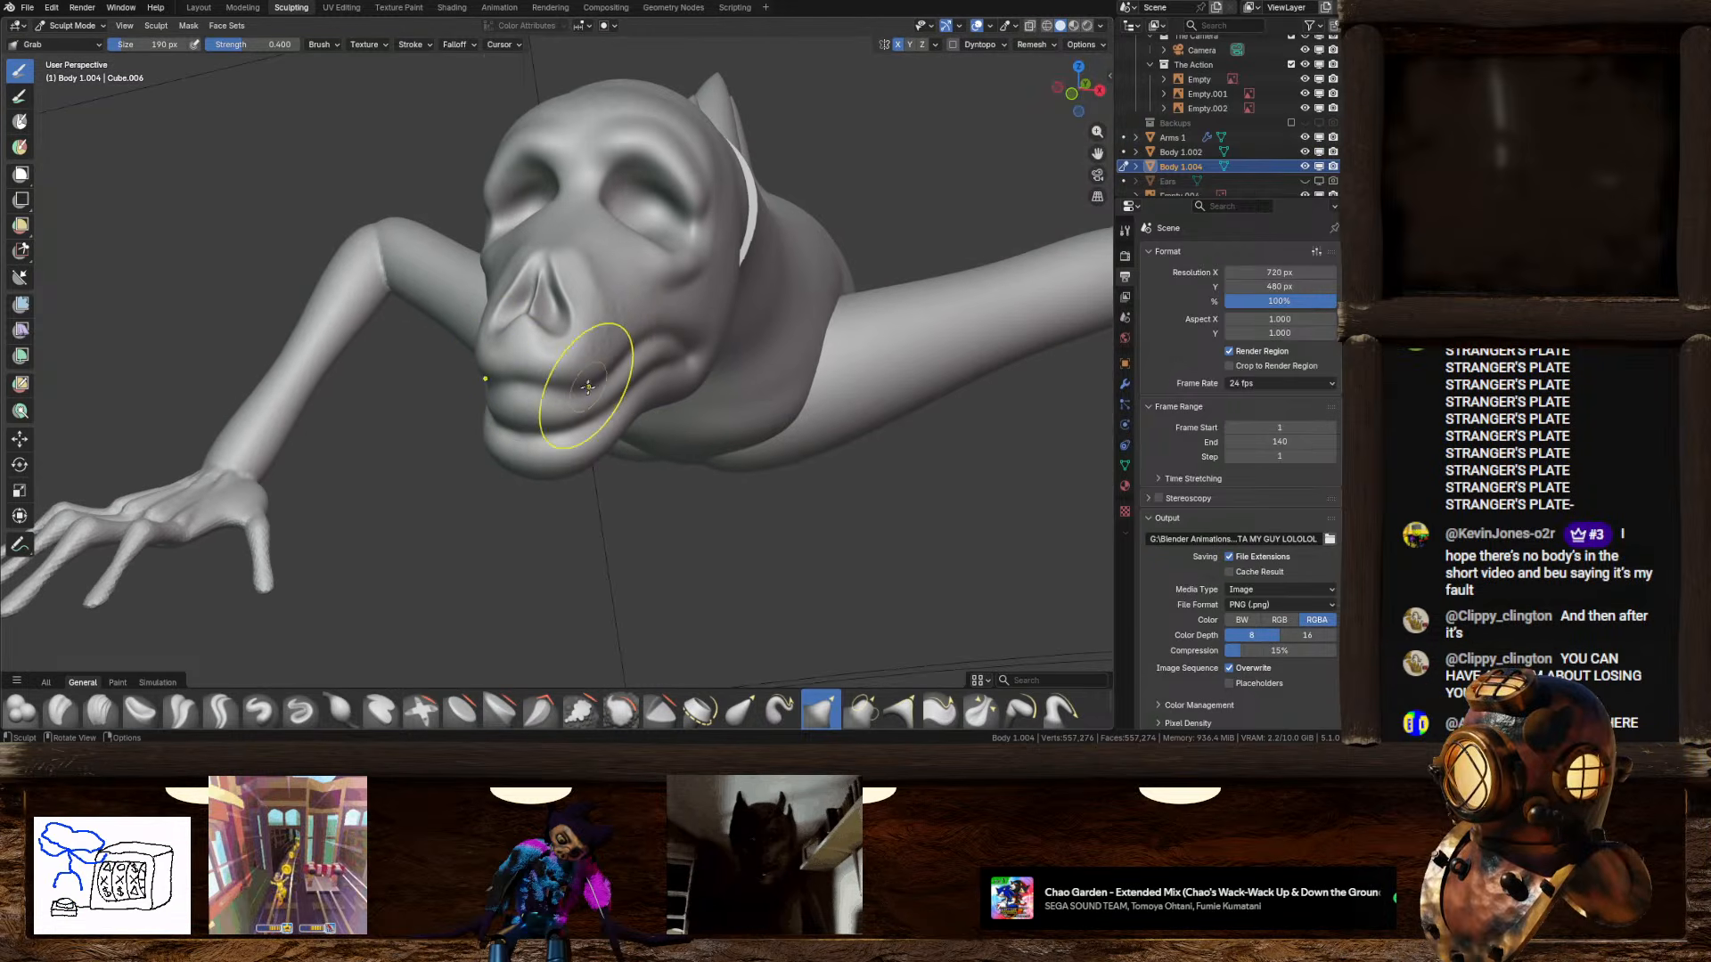
pyautogui.moveTo(649, 409)
pyautogui.mouseDown(button='middle')
pyautogui.moveTo(599, 437)
pyautogui.moveTo(615, 456)
pyautogui.moveTo(671, 458)
pyautogui.moveTo(664, 490)
pyautogui.moveTo(649, 470)
pyautogui.moveTo(618, 496)
pyautogui.moveTo(687, 491)
pyautogui.moveTo(642, 479)
pyautogui.mouseUp(button='middle')
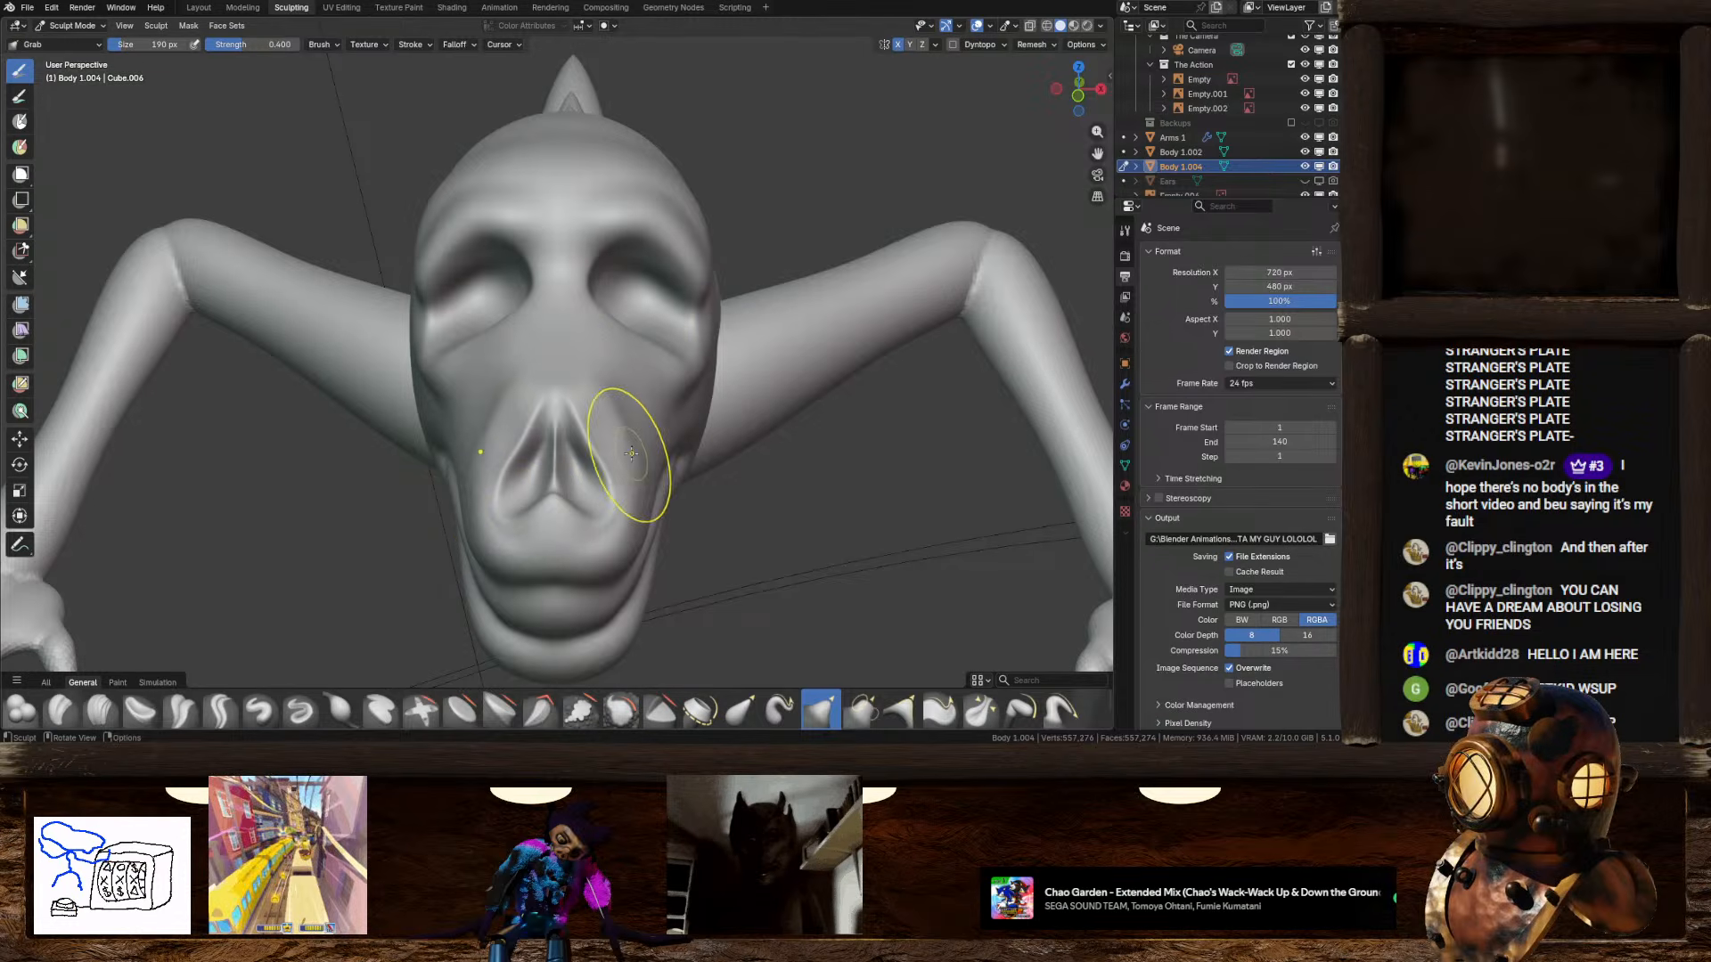
pyautogui.moveTo(622, 456)
pyautogui.mouseDown(button='middle')
pyautogui.moveTo(517, 486)
pyautogui.moveTo(612, 468)
pyautogui.mouseUp(button='middle')
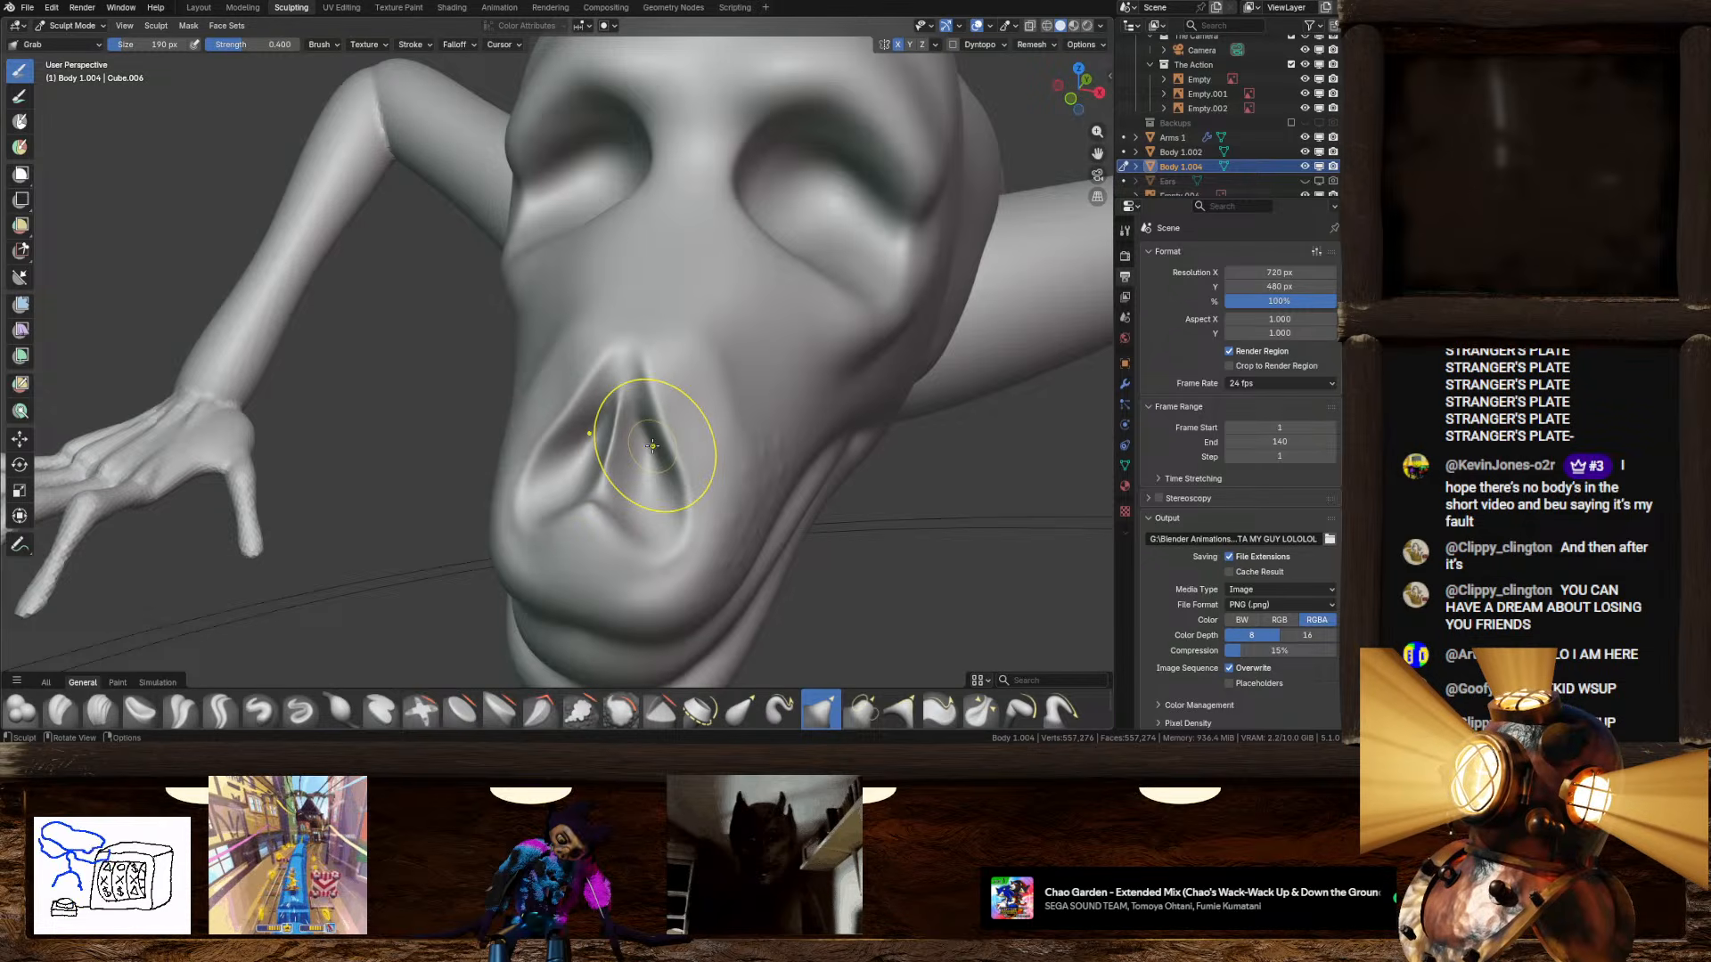
# Step: Compare the head's nose and mouth with the black-and-white reference picture of the creature
pyautogui.moveTo(780, 149); pyautogui.dragTo(633, 434, button='middle')
pyautogui.scroll(-5, 633, 434)
pyautogui.keyDown('shift'); pyautogui.moveTo(371, 344); pyautogui.dragTo(883, 465, button='middle'); pyautogui.keyUp('shift')
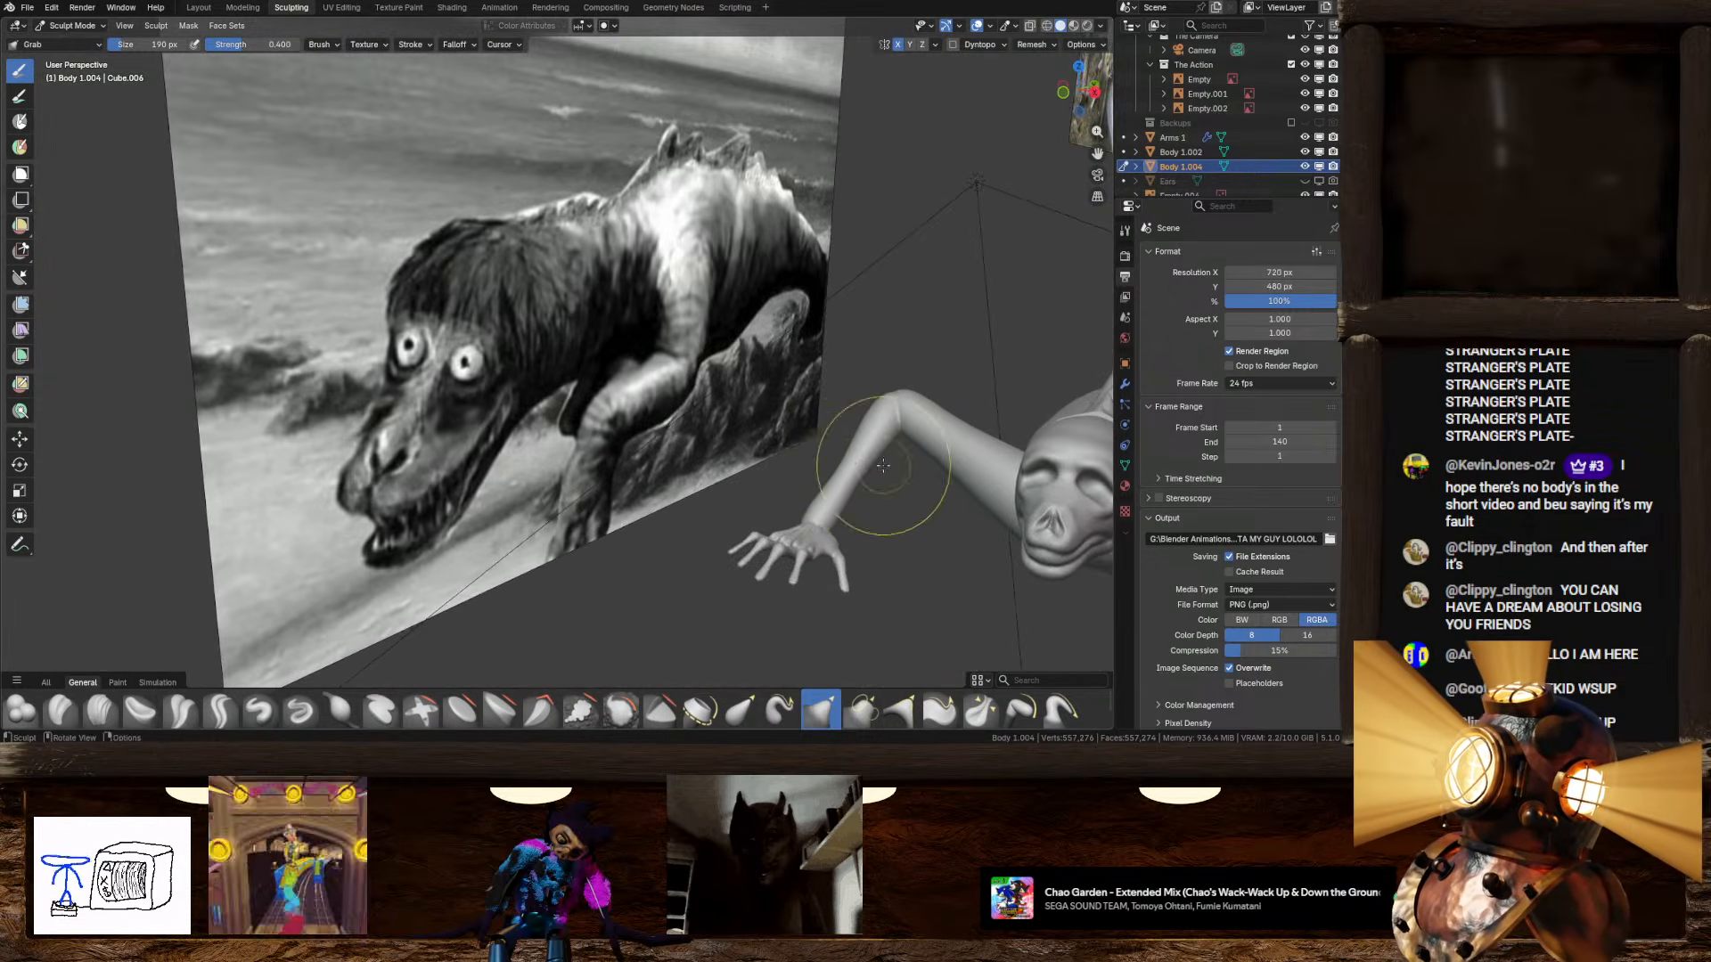
pyautogui.moveTo(473, 349); pyautogui.dragTo(420, 381, button='middle')
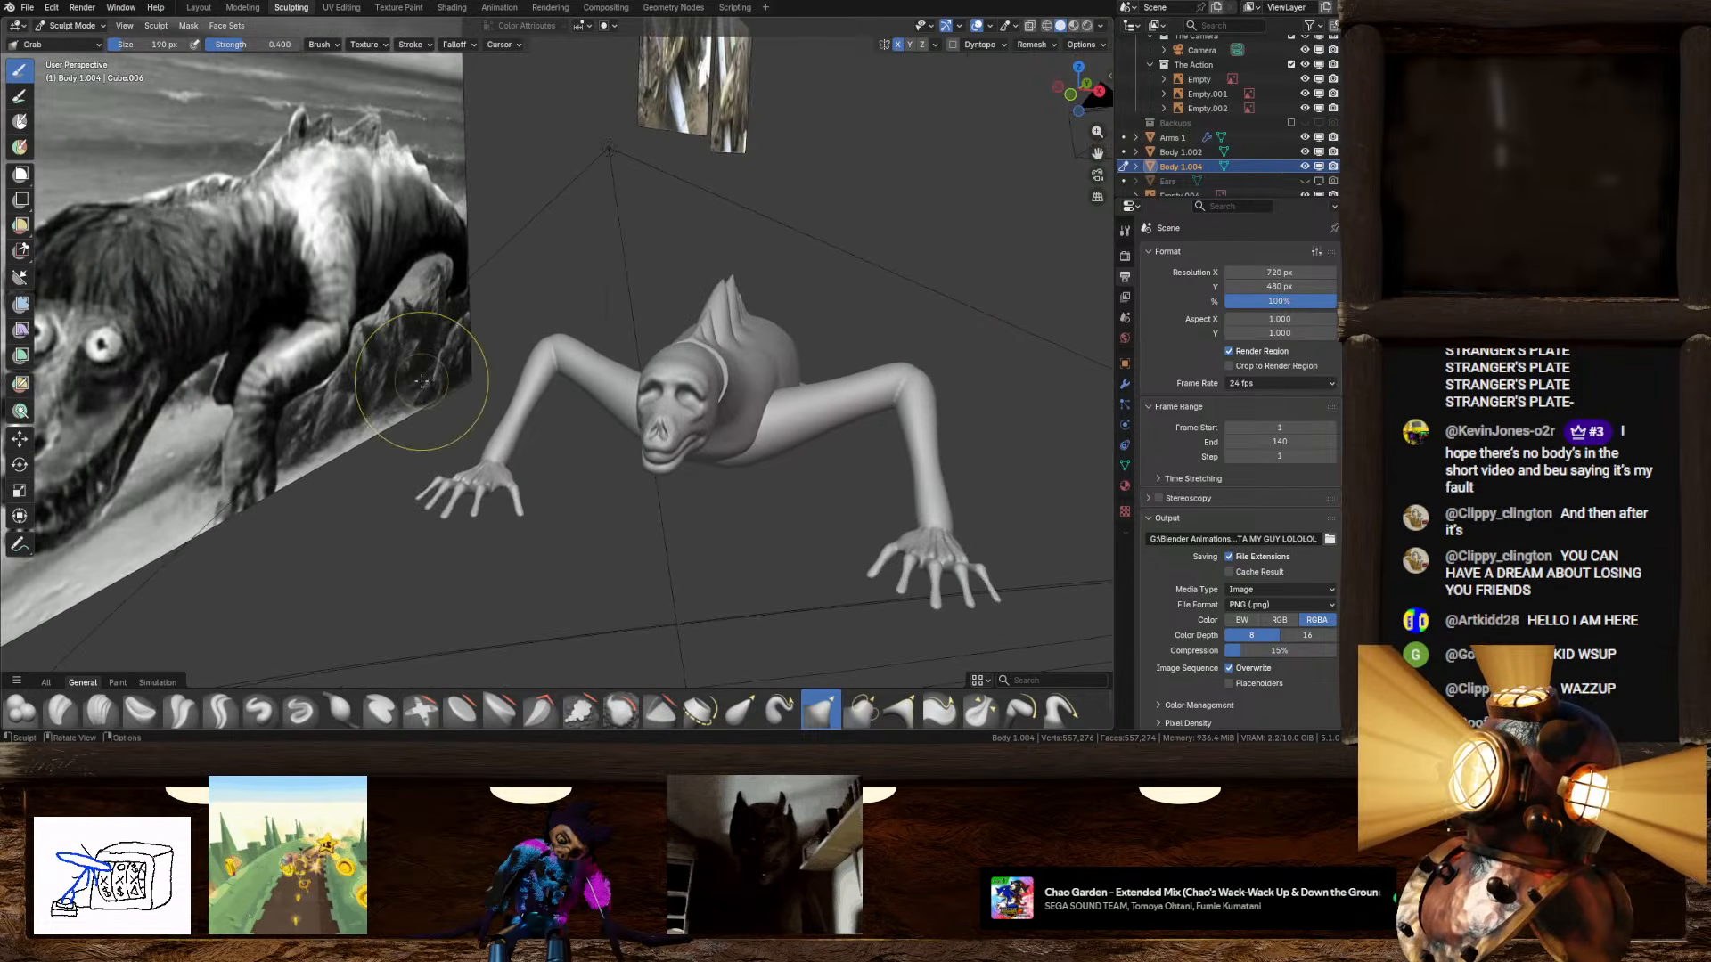
pyautogui.scroll(4, 774, 489)
pyautogui.scroll(3, 774, 489)
pyautogui.keyDown('shift'); pyautogui.moveTo(774, 488); pyautogui.dragTo(240, 226, button='middle'); pyautogui.keyUp('shift')
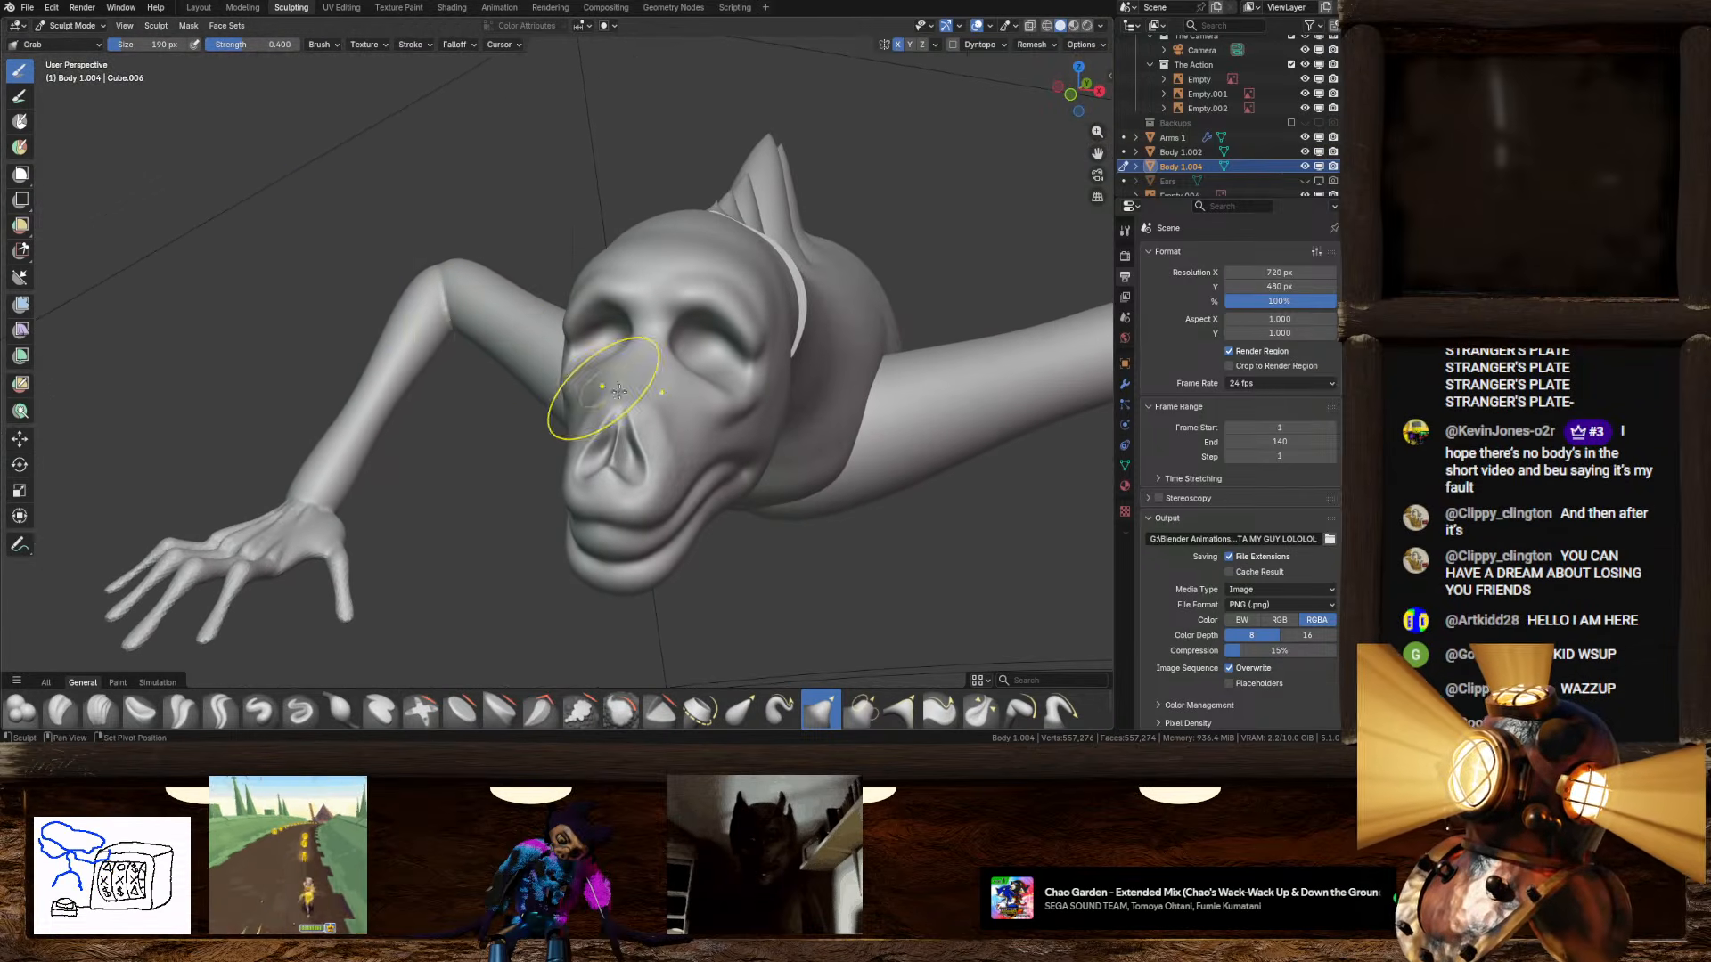
# Step: Examine the head's surface up close around the nose cavity, the eye sockets and the side of the face
pyautogui.moveTo(618, 391)
pyautogui.mouseDown(button='middle')
pyautogui.moveTo(707, 366)
pyautogui.moveTo(534, 378)
pyautogui.moveTo(593, 374)
pyautogui.mouseUp(button='middle')
pyautogui.hotkey('shift', '`')
pyautogui.press('w')
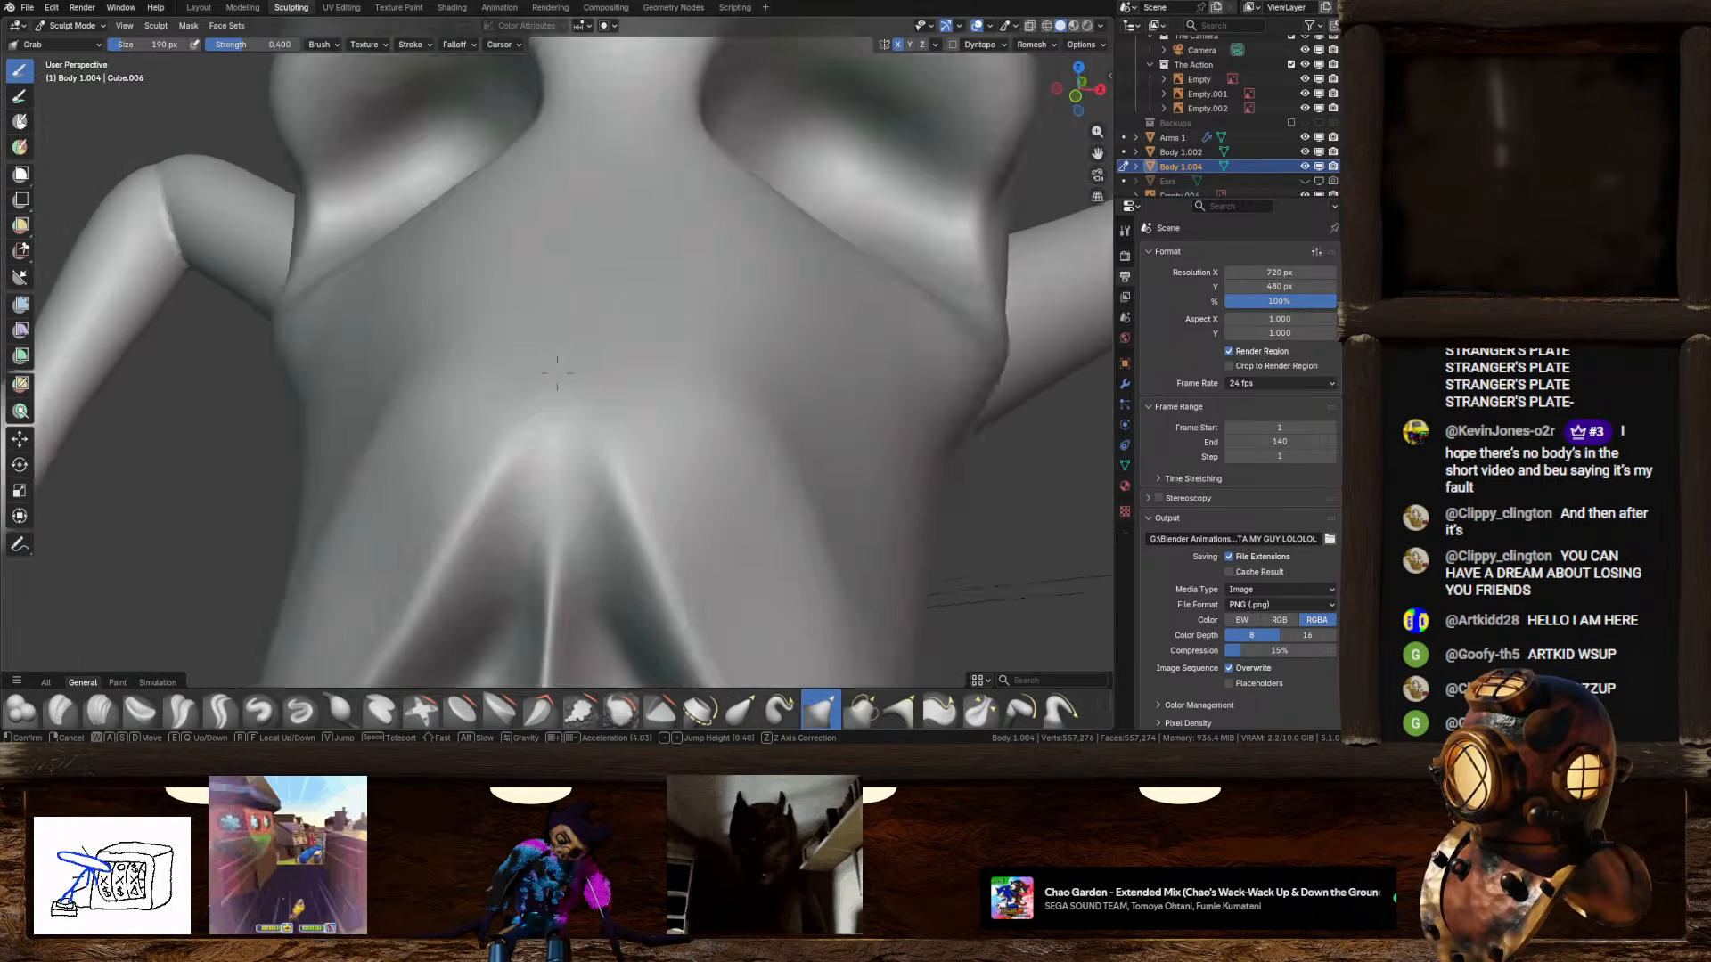
pyautogui.scroll(6, 557, 373)
pyautogui.press('w')
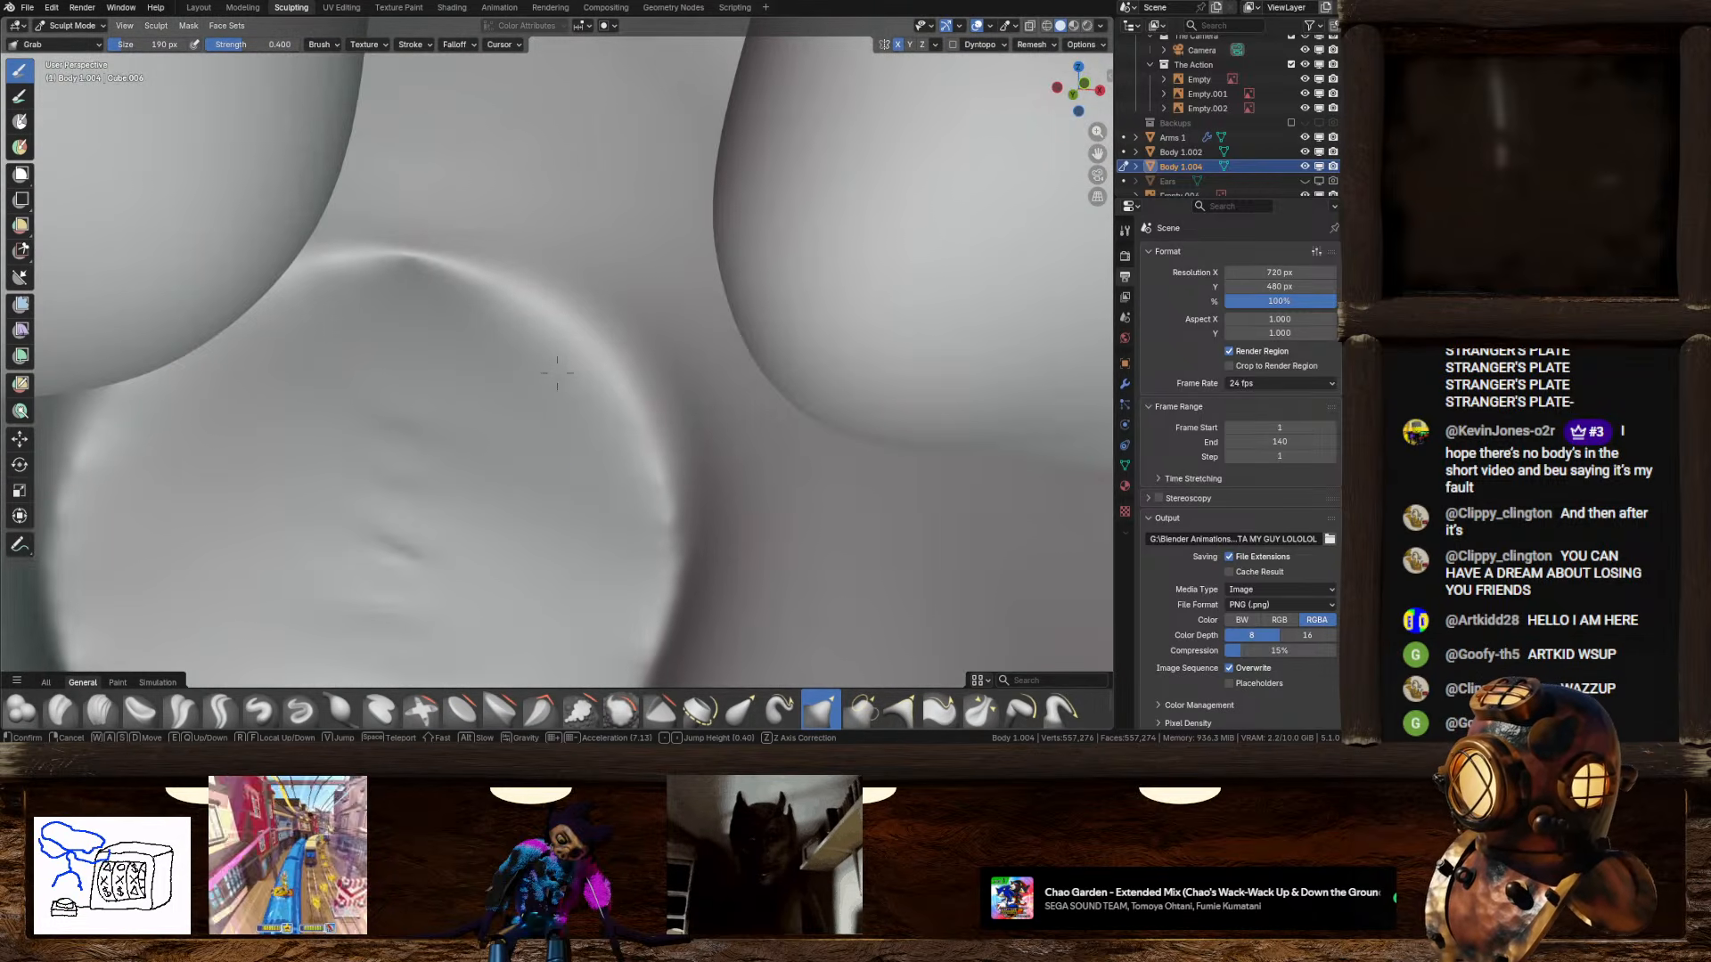
pyautogui.click(557, 372)
pyautogui.scroll(8, 590, 411)
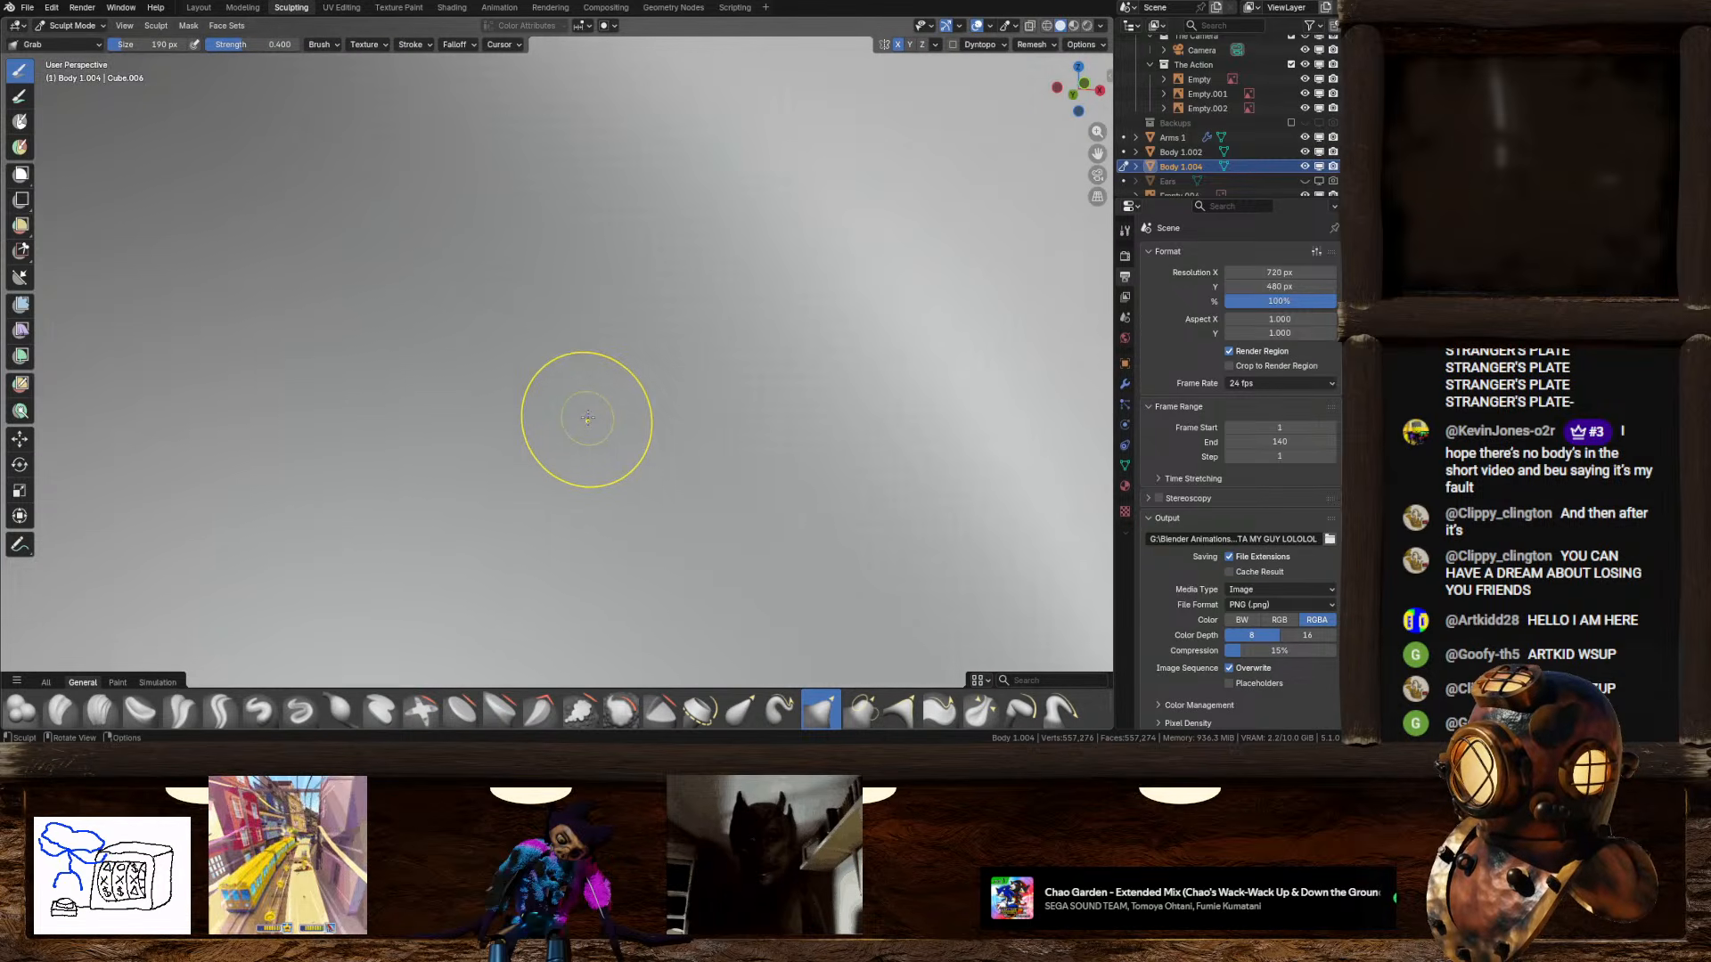
pyautogui.hotkey('shift', '`')
pyautogui.press('s')
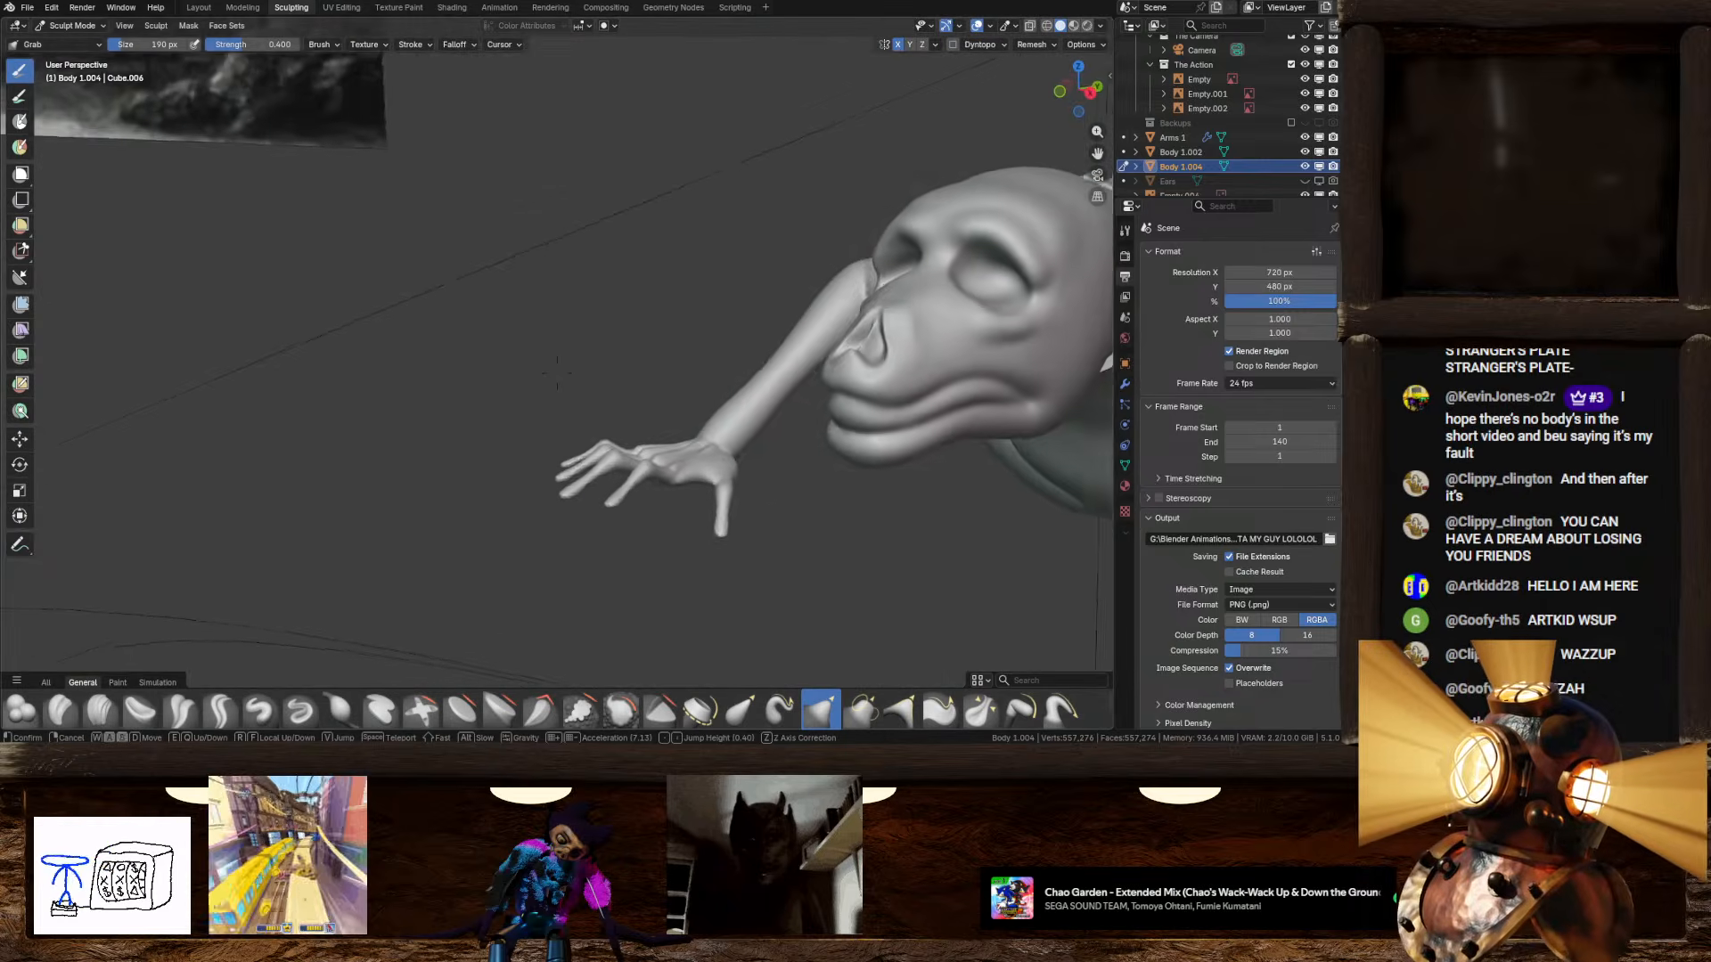
pyautogui.press('w')
pyautogui.scroll(-15, 557, 372)
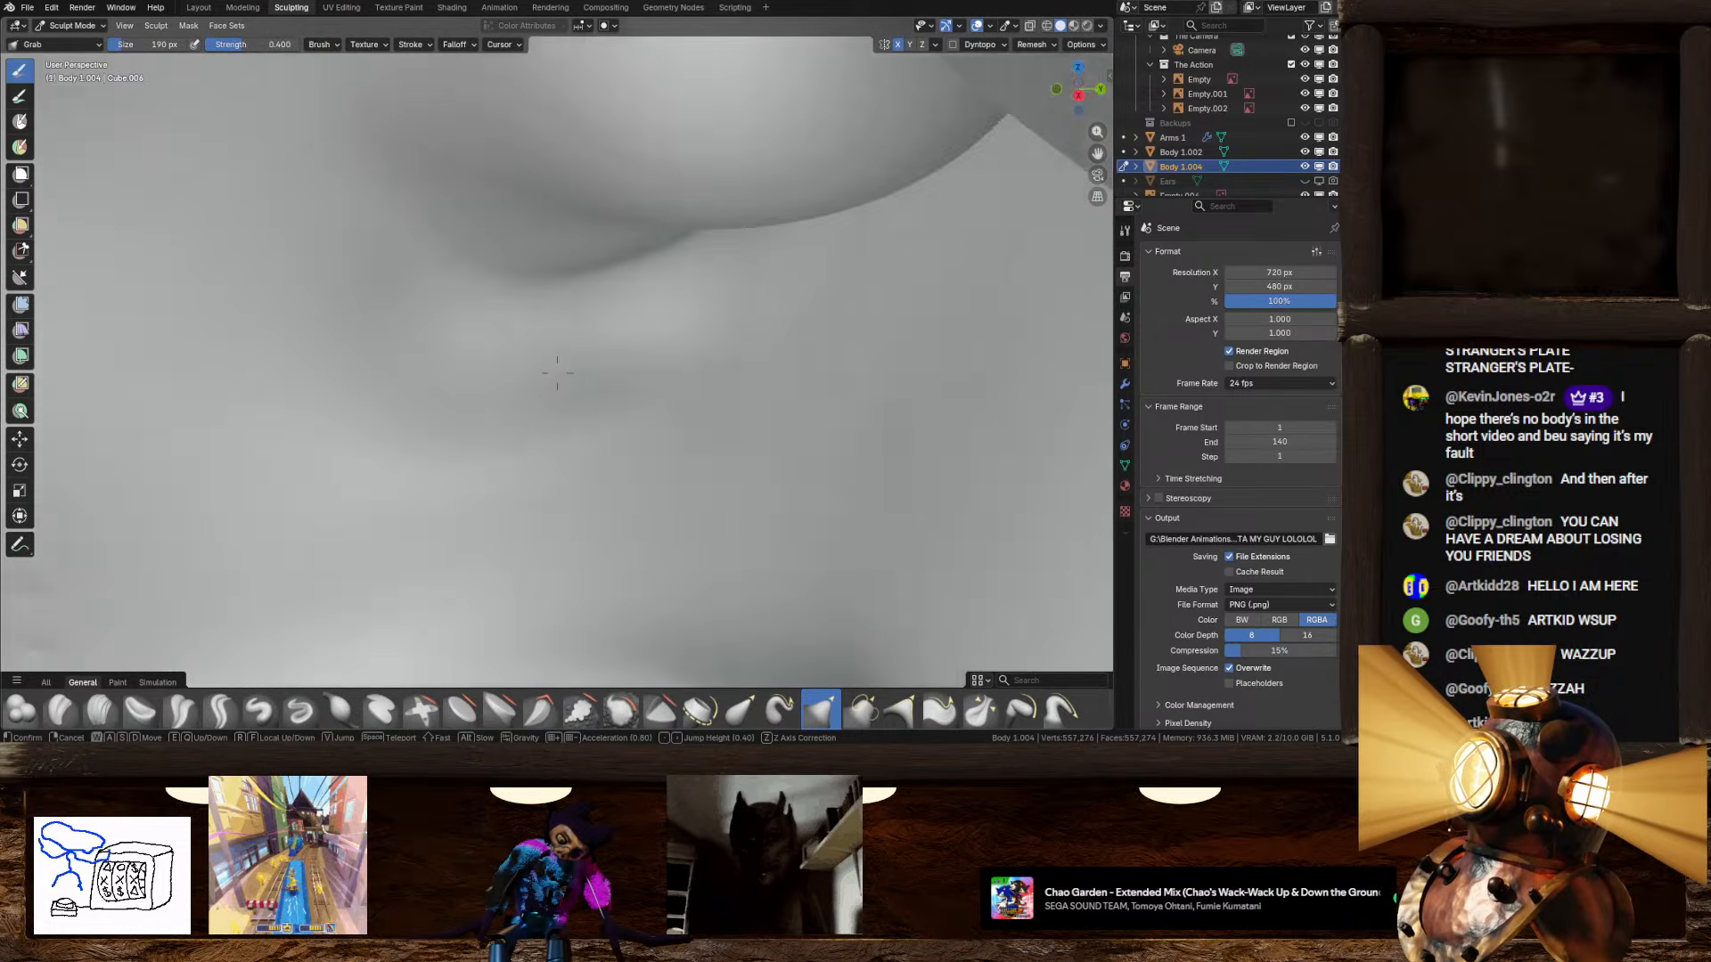
pyautogui.click(556, 373)
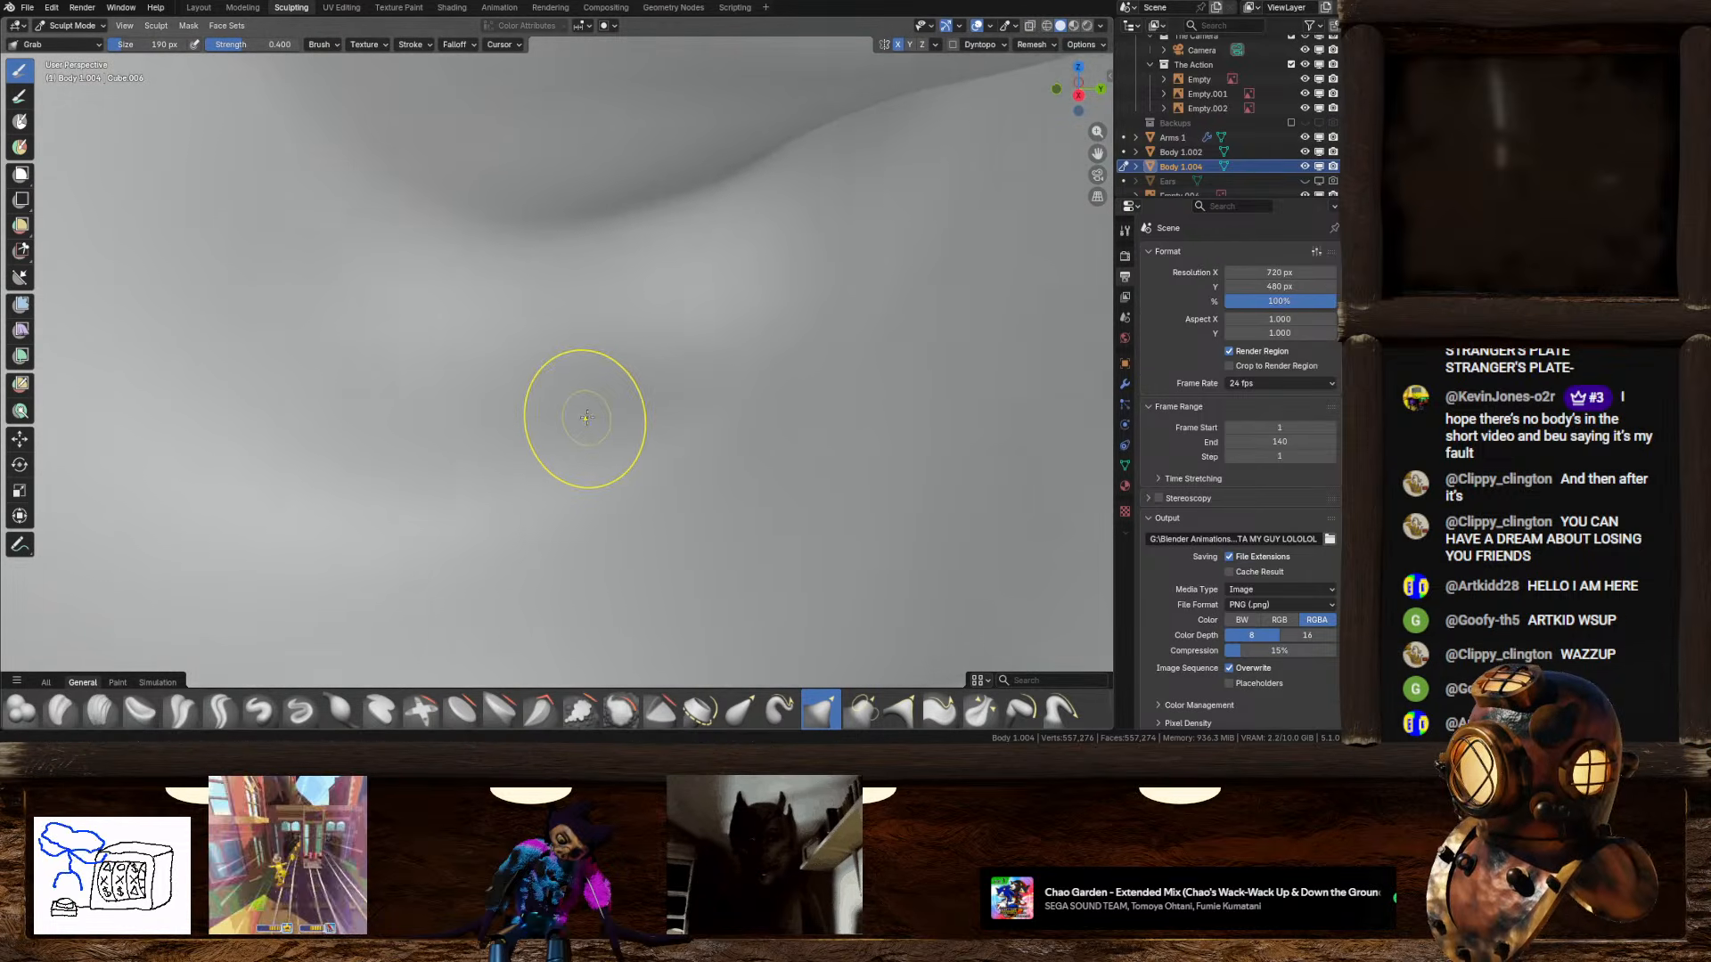
# Step: Examine the eye sockets, snout and nose cavity from the front, three-quarter and top views
pyautogui.moveTo(580, 413); pyautogui.dragTo(690, 436, button='middle')
pyautogui.scroll(-4, 672, 363)
pyautogui.scroll(5, 621, 457)
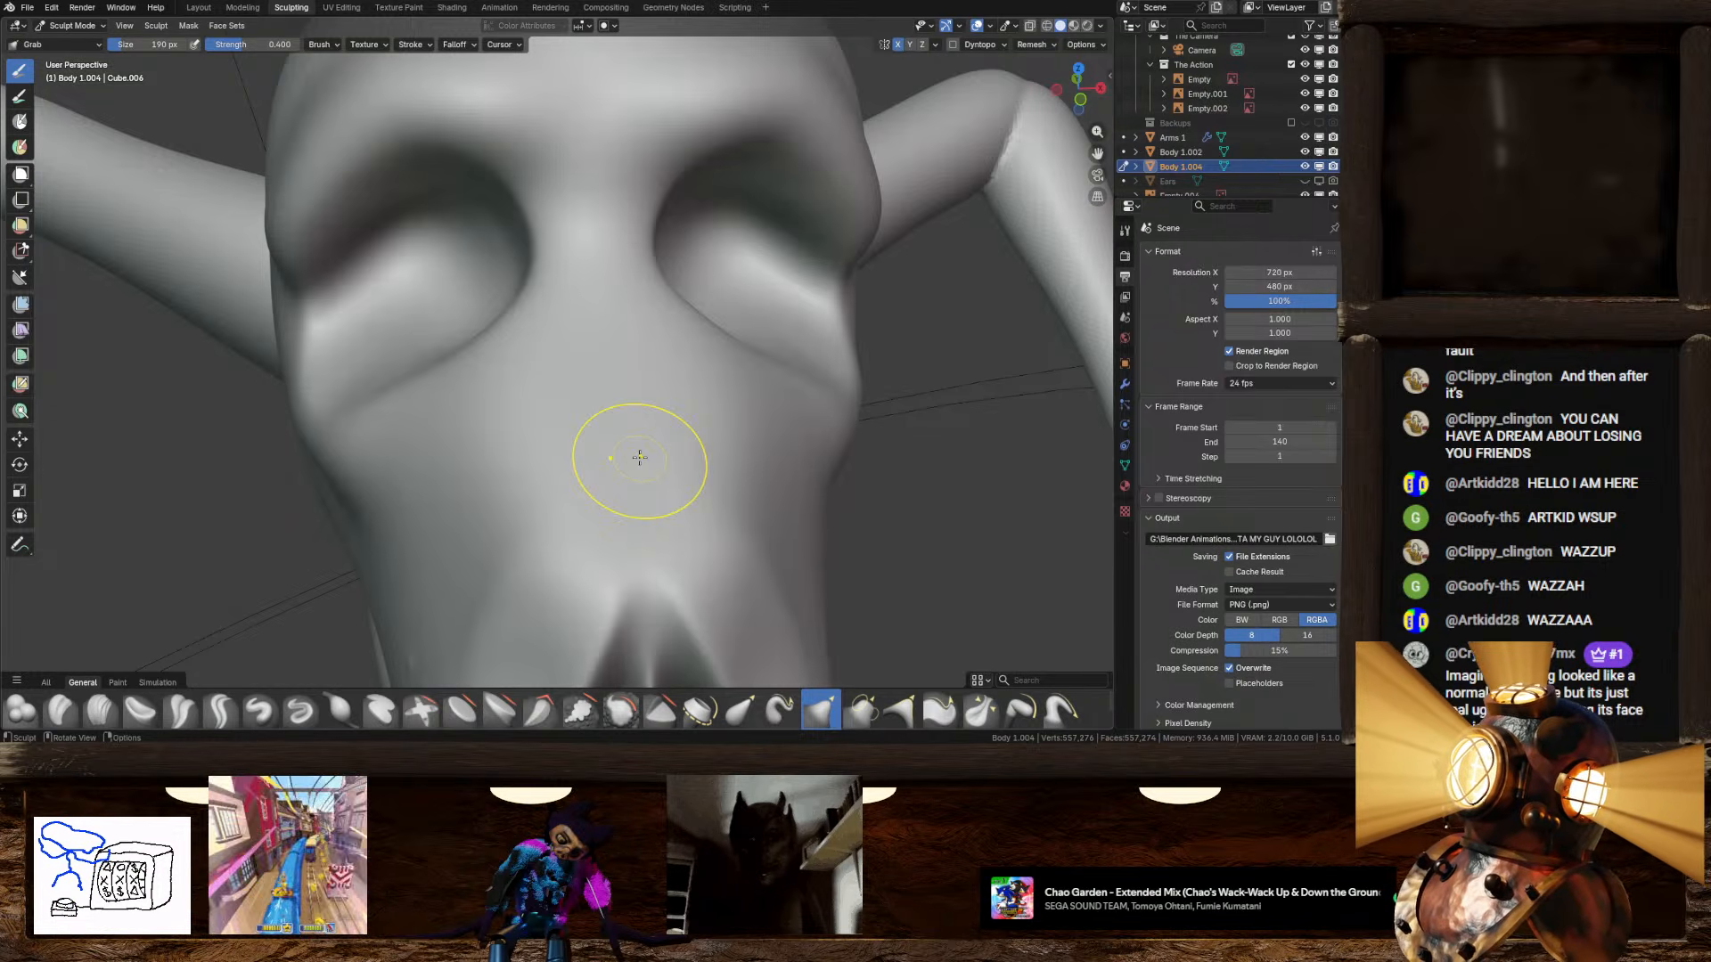
pyautogui.scroll(-5, 639, 457)
pyautogui.moveTo(641, 451)
pyautogui.mouseDown(button='middle')
pyautogui.moveTo(543, 379)
pyautogui.moveTo(591, 393)
pyautogui.moveTo(617, 427)
pyautogui.mouseUp(button='middle')
pyautogui.scroll(1, 543, 379)
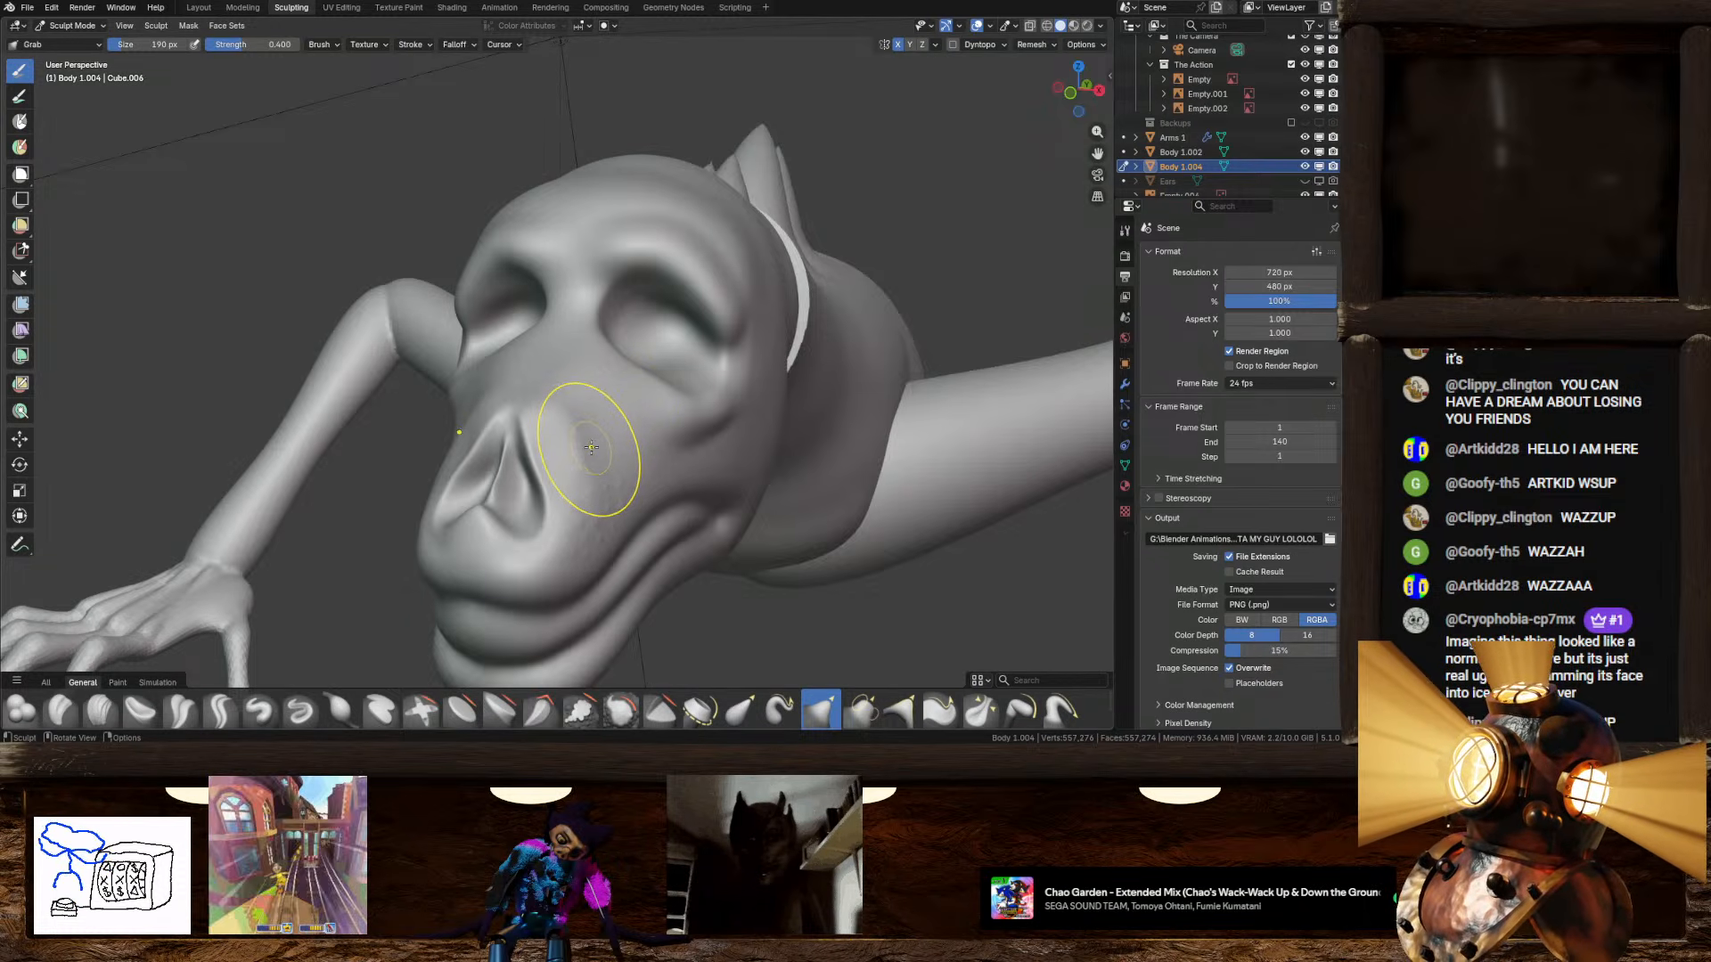
pyautogui.moveTo(596, 443)
pyautogui.mouseDown(button='middle')
pyautogui.moveTo(650, 539)
pyautogui.moveTo(624, 538)
pyautogui.mouseUp(button='middle')
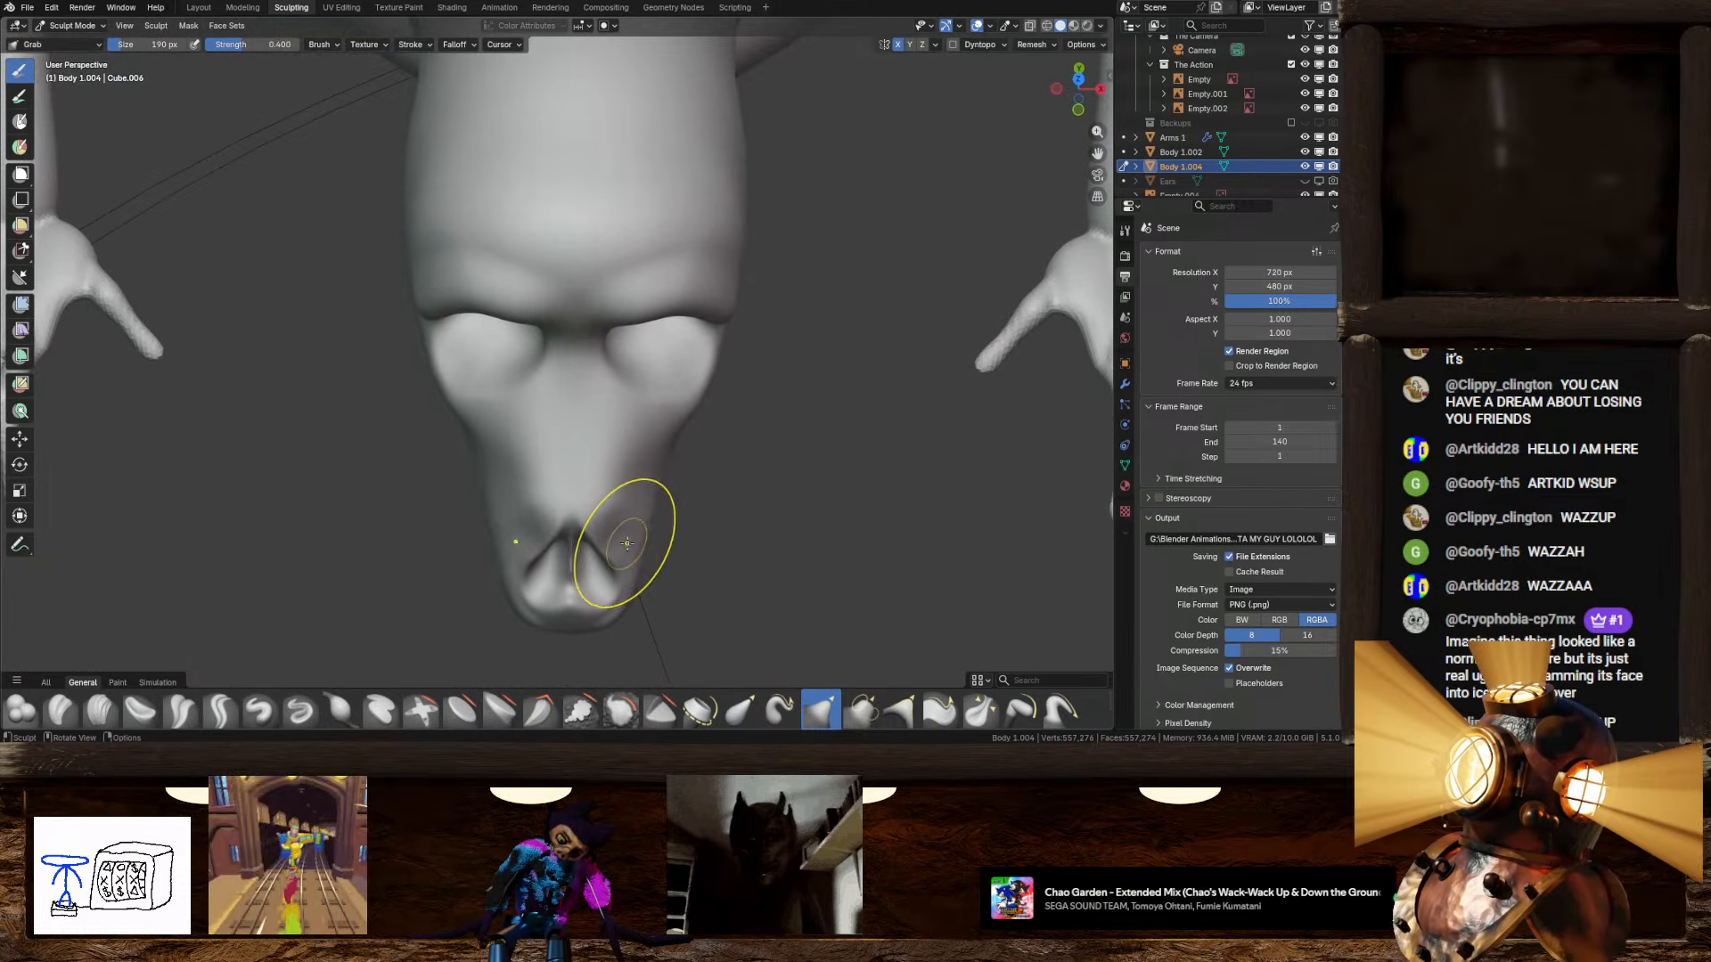
# Step: Nudge the side of the snout below the eye sockets with the Grab brush, working from above
pyautogui.click(260, 710)
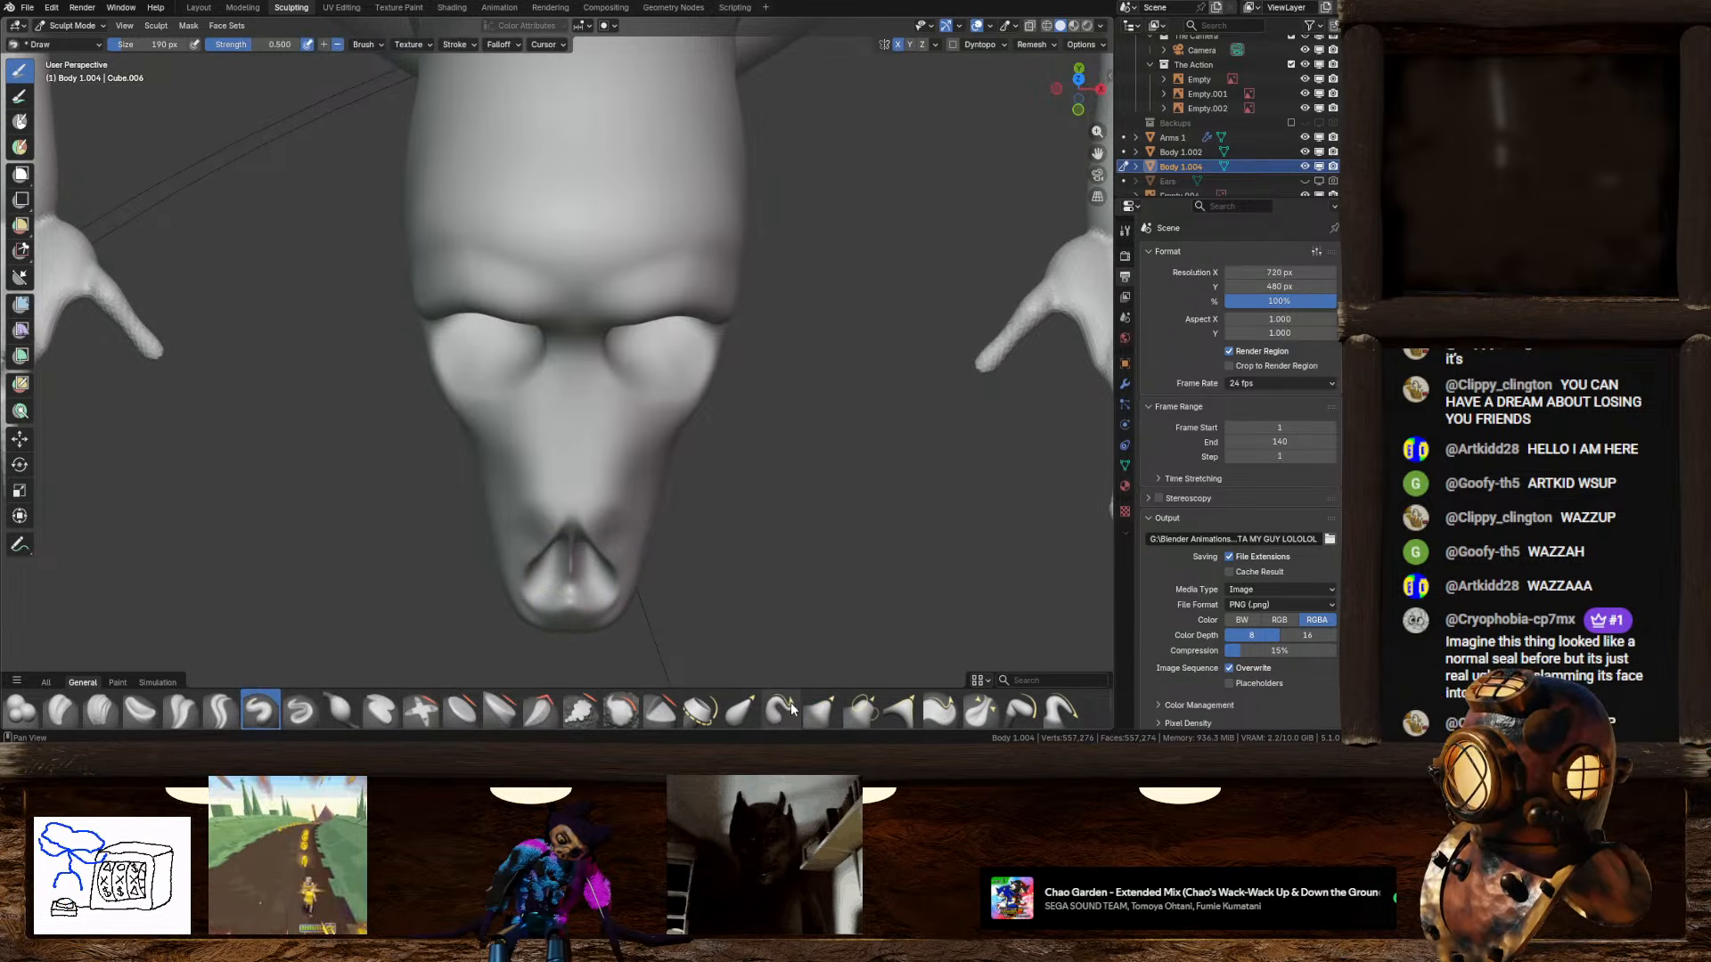
pyautogui.click(819, 711)
pyautogui.moveTo(756, 623); pyautogui.dragTo(621, 472, button='middle')
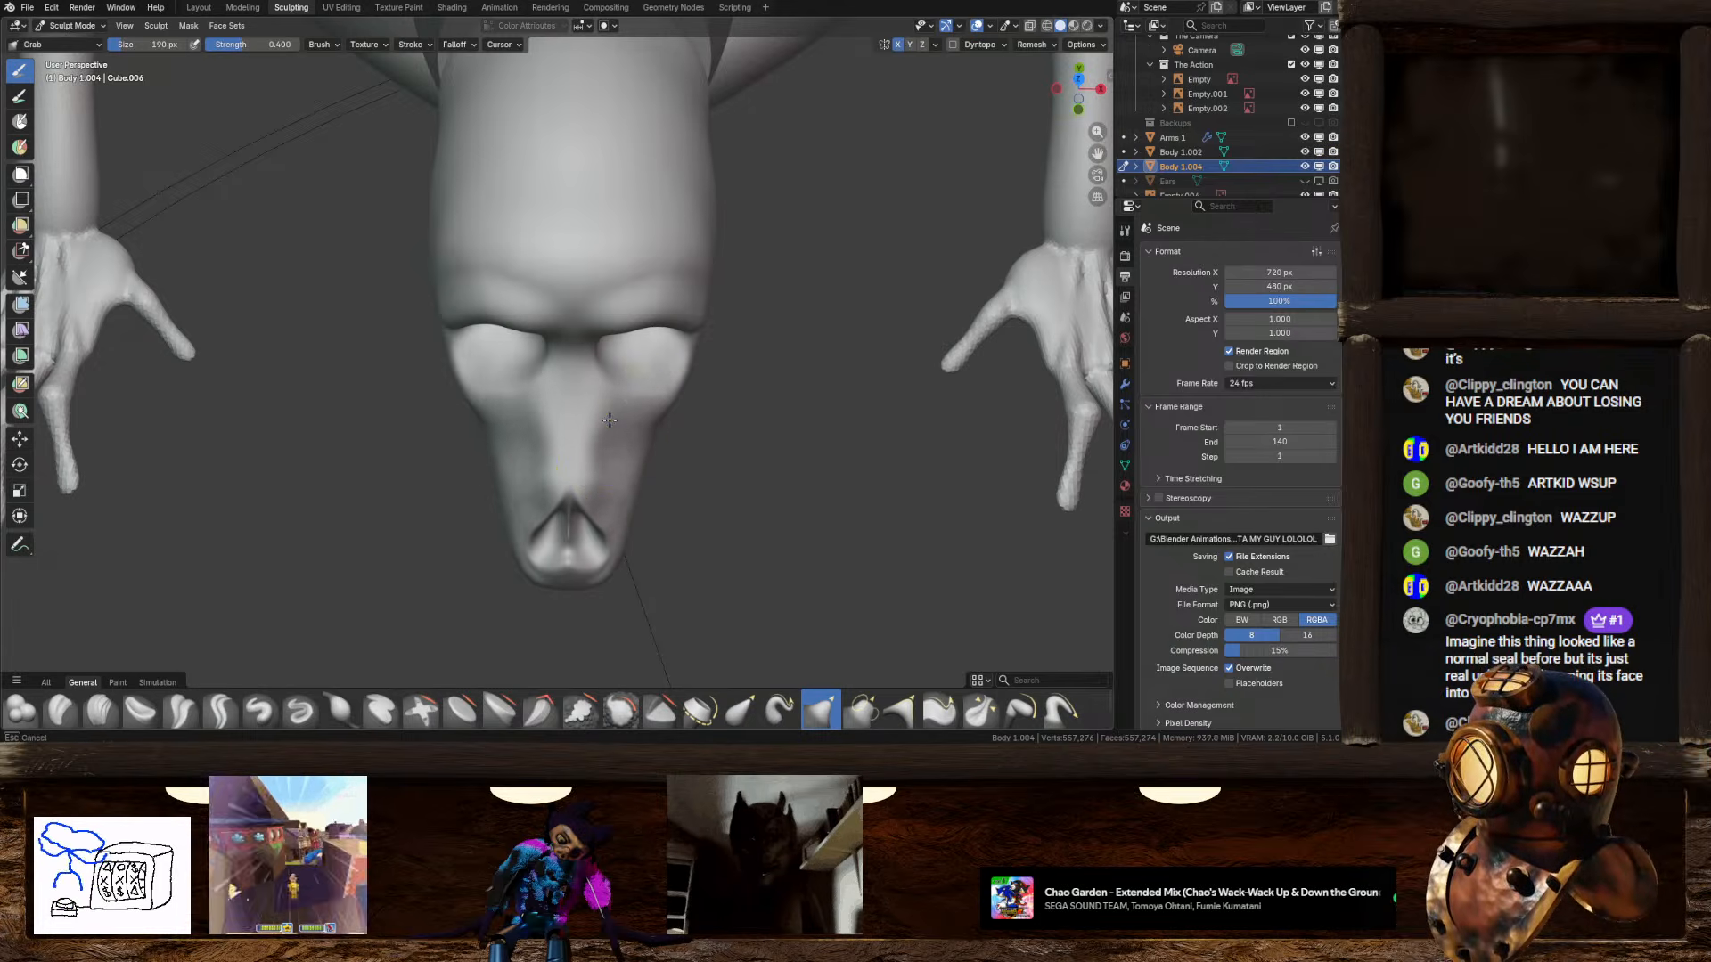
pyautogui.moveTo(622, 465)
pyautogui.mouseDown(button='middle')
pyautogui.moveTo(606, 425)
pyautogui.moveTo(682, 408)
pyautogui.moveTo(513, 494)
pyautogui.moveTo(600, 438)
pyautogui.moveTo(568, 563)
pyautogui.moveTo(637, 437)
pyautogui.moveTo(725, 401)
pyautogui.moveTo(657, 460)
pyautogui.moveTo(599, 453)
pyautogui.moveTo(620, 450)
pyautogui.moveTo(626, 361)
pyautogui.moveTo(473, 509)
pyautogui.mouseUp(button='middle')
# Step: Sculpt wrinkles across the nose bridge and above the brows with the Crease Sharp brush at strength 0.600
pyautogui.scroll(3, 623, 450)
pyautogui.scroll(4, 657, 461)
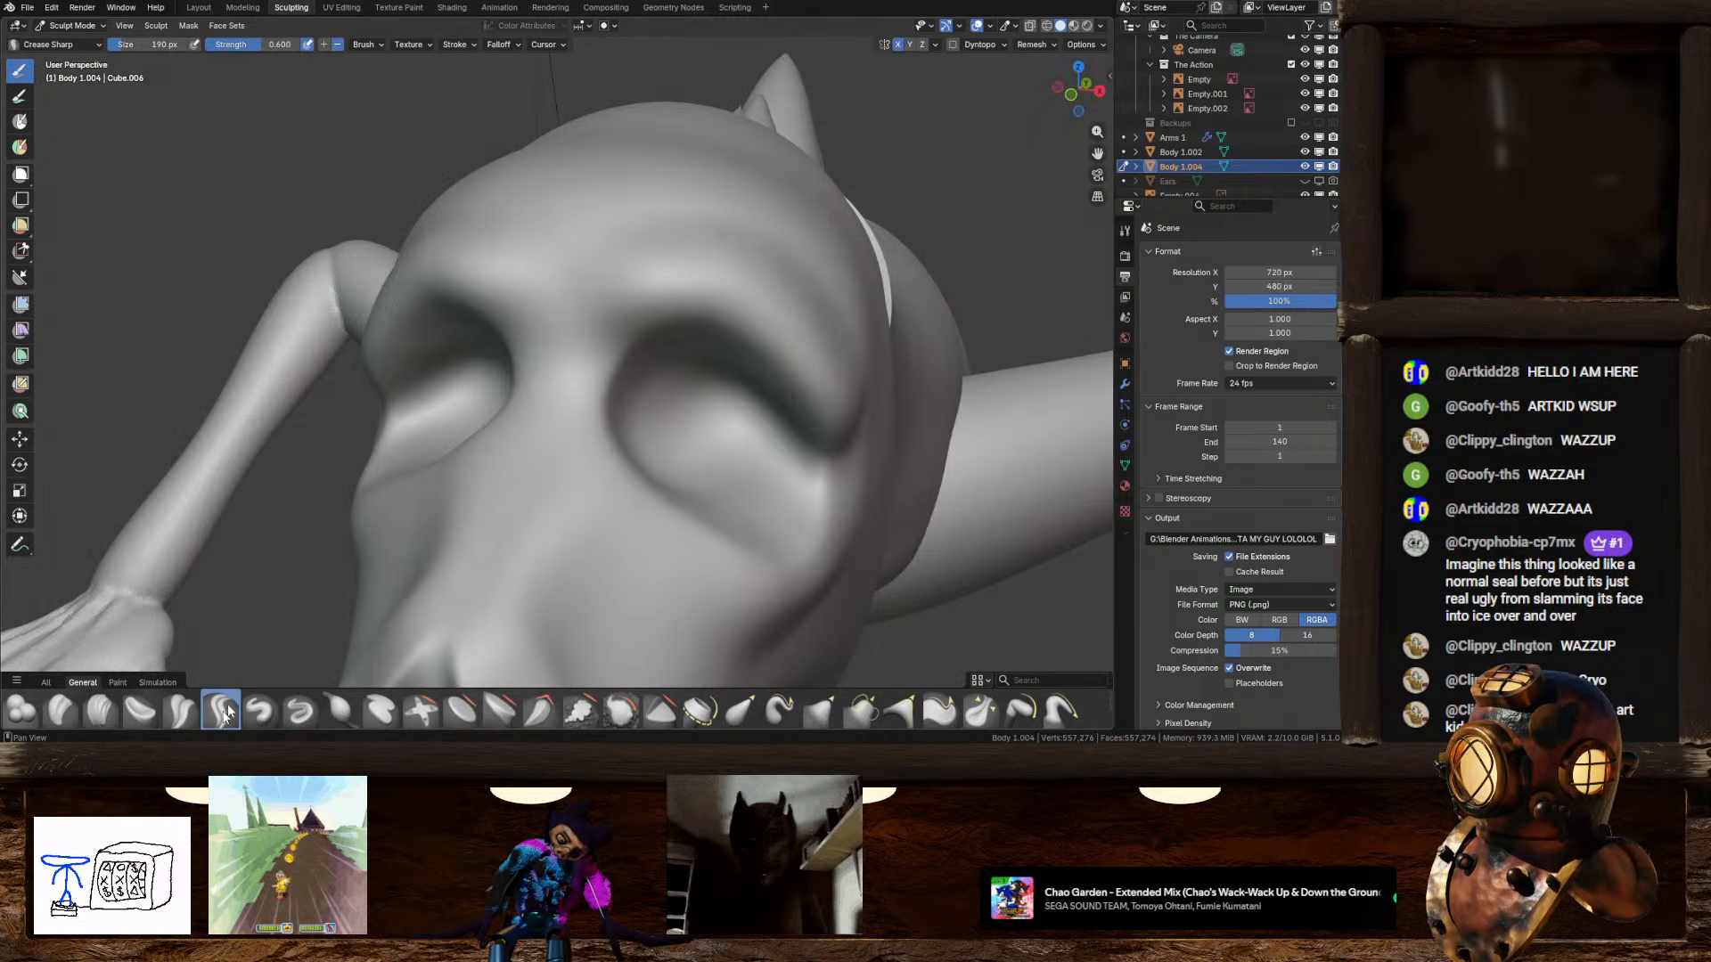
pyautogui.moveTo(564, 288); pyautogui.dragTo(654, 290, button='middle')
pyautogui.moveTo(558, 346); pyautogui.dragTo(542, 478, button='middle')
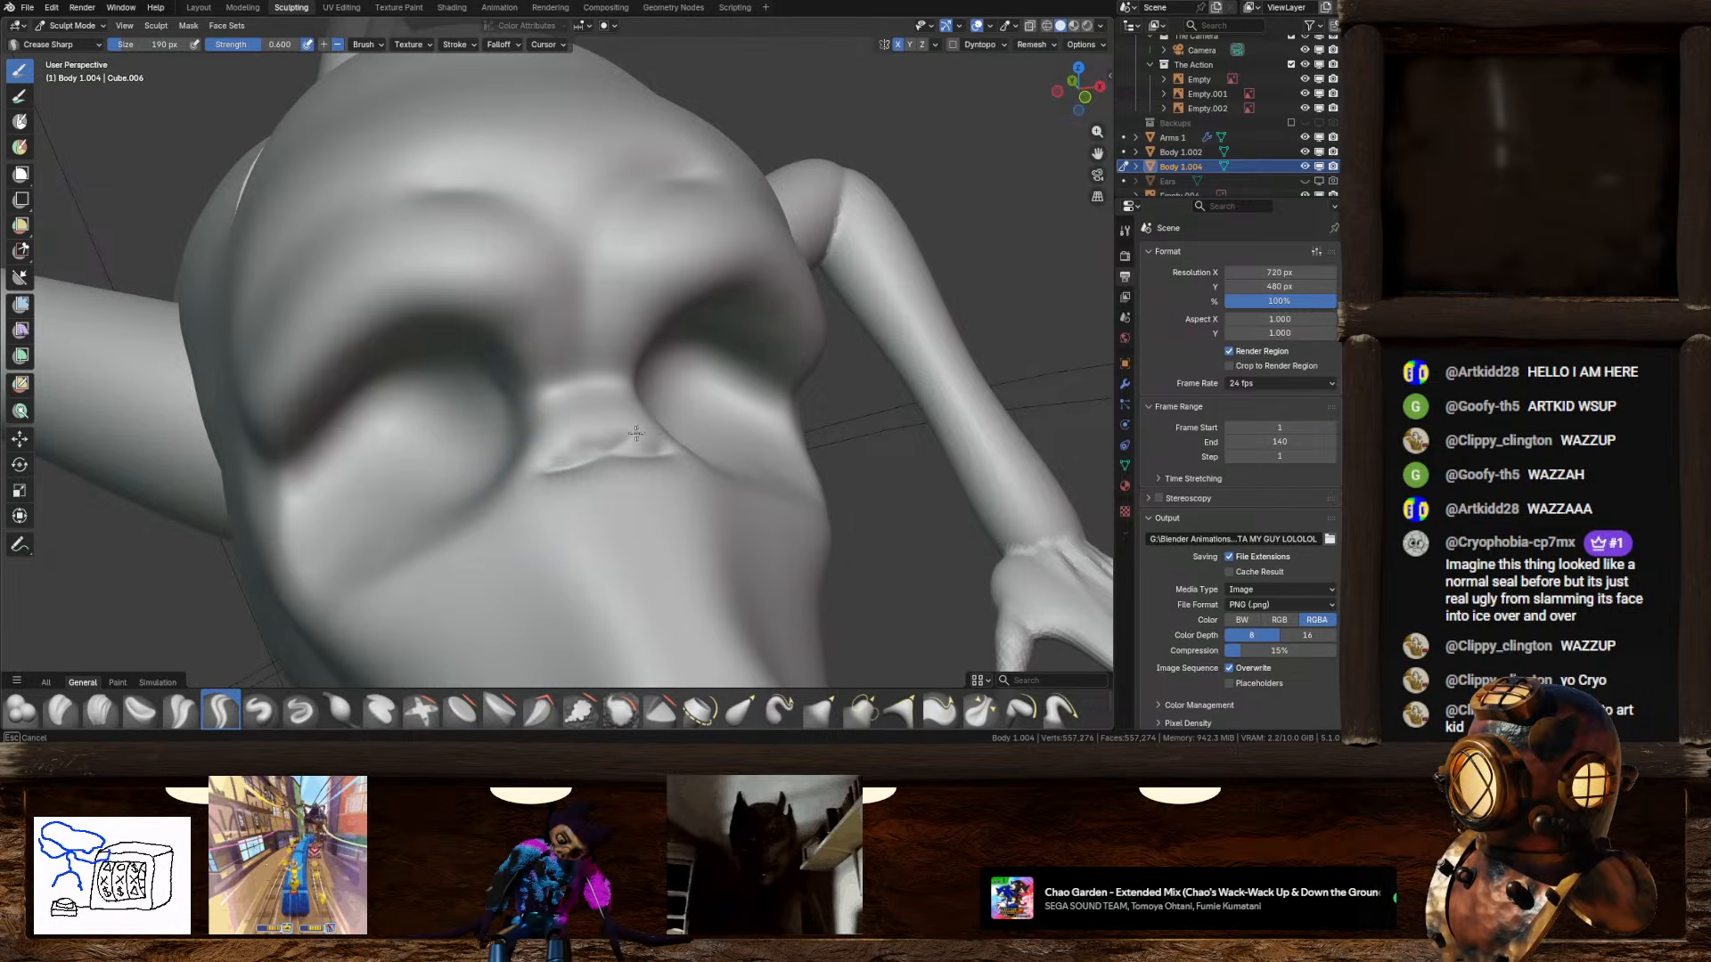
pyautogui.moveTo(636, 433); pyautogui.dragTo(646, 448, button='middle')
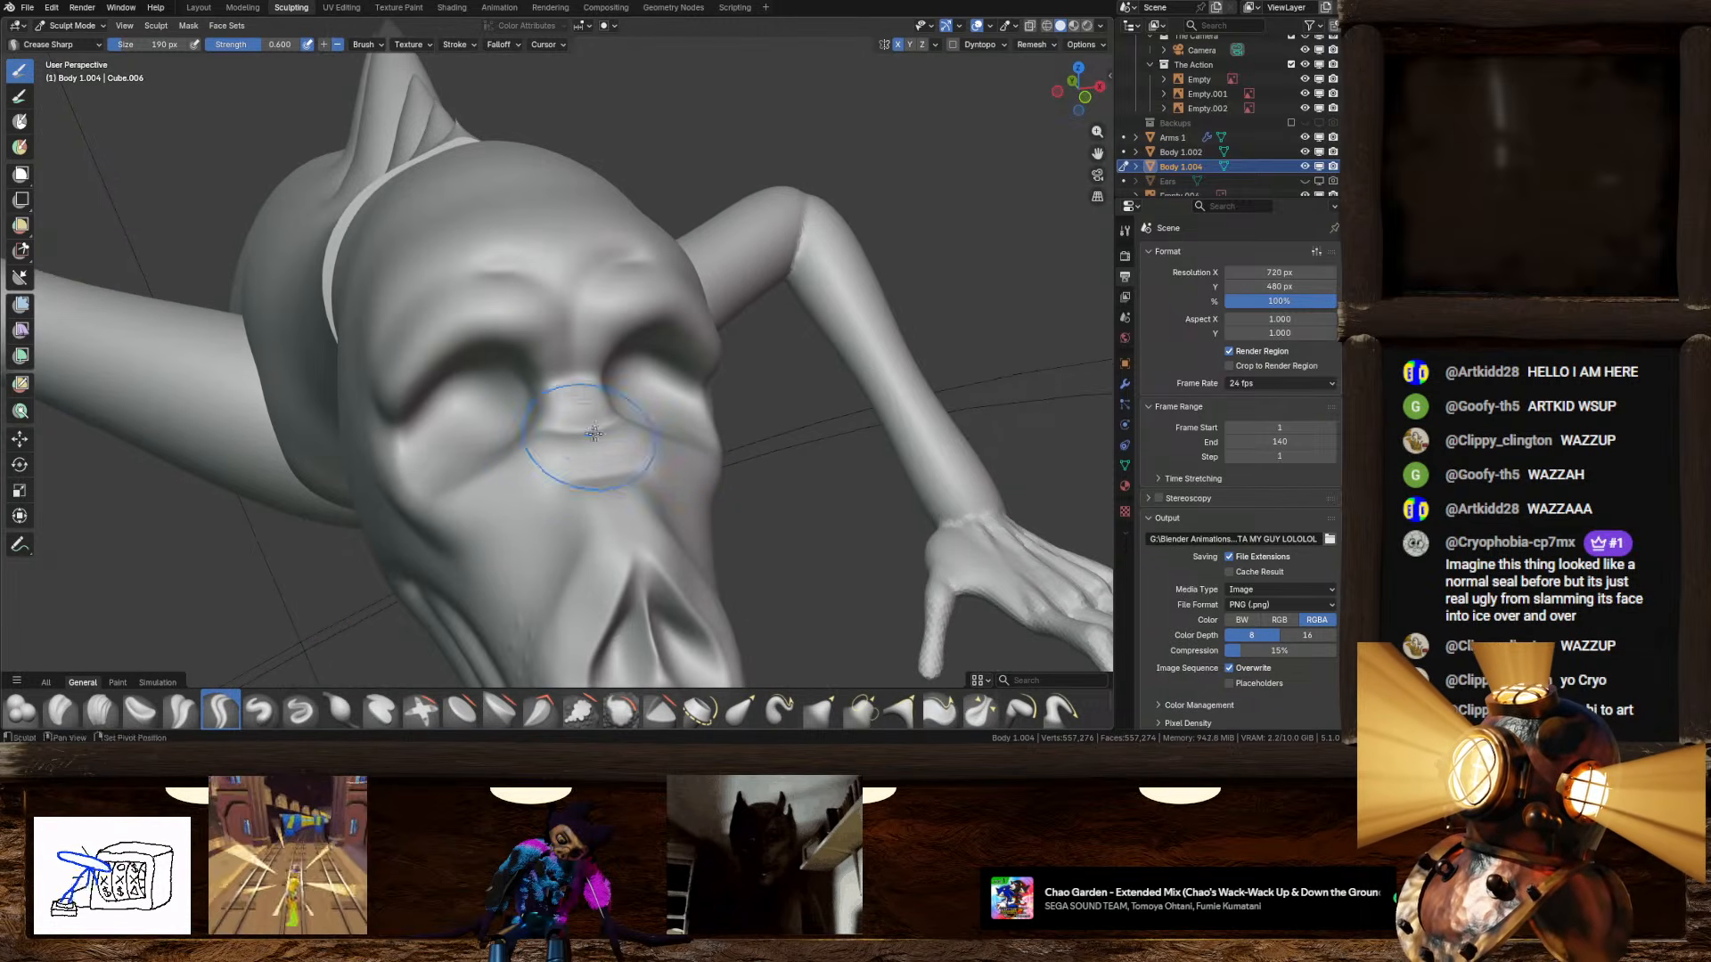
# Step: Add creased folds beneath the eye sockets and along the sides of the nose bridge with the Crease Sharp brush
pyautogui.moveTo(574, 473)
pyautogui.mouseDown(button='middle')
pyautogui.moveTo(517, 456)
pyautogui.moveTo(586, 448)
pyautogui.mouseUp(button='middle')
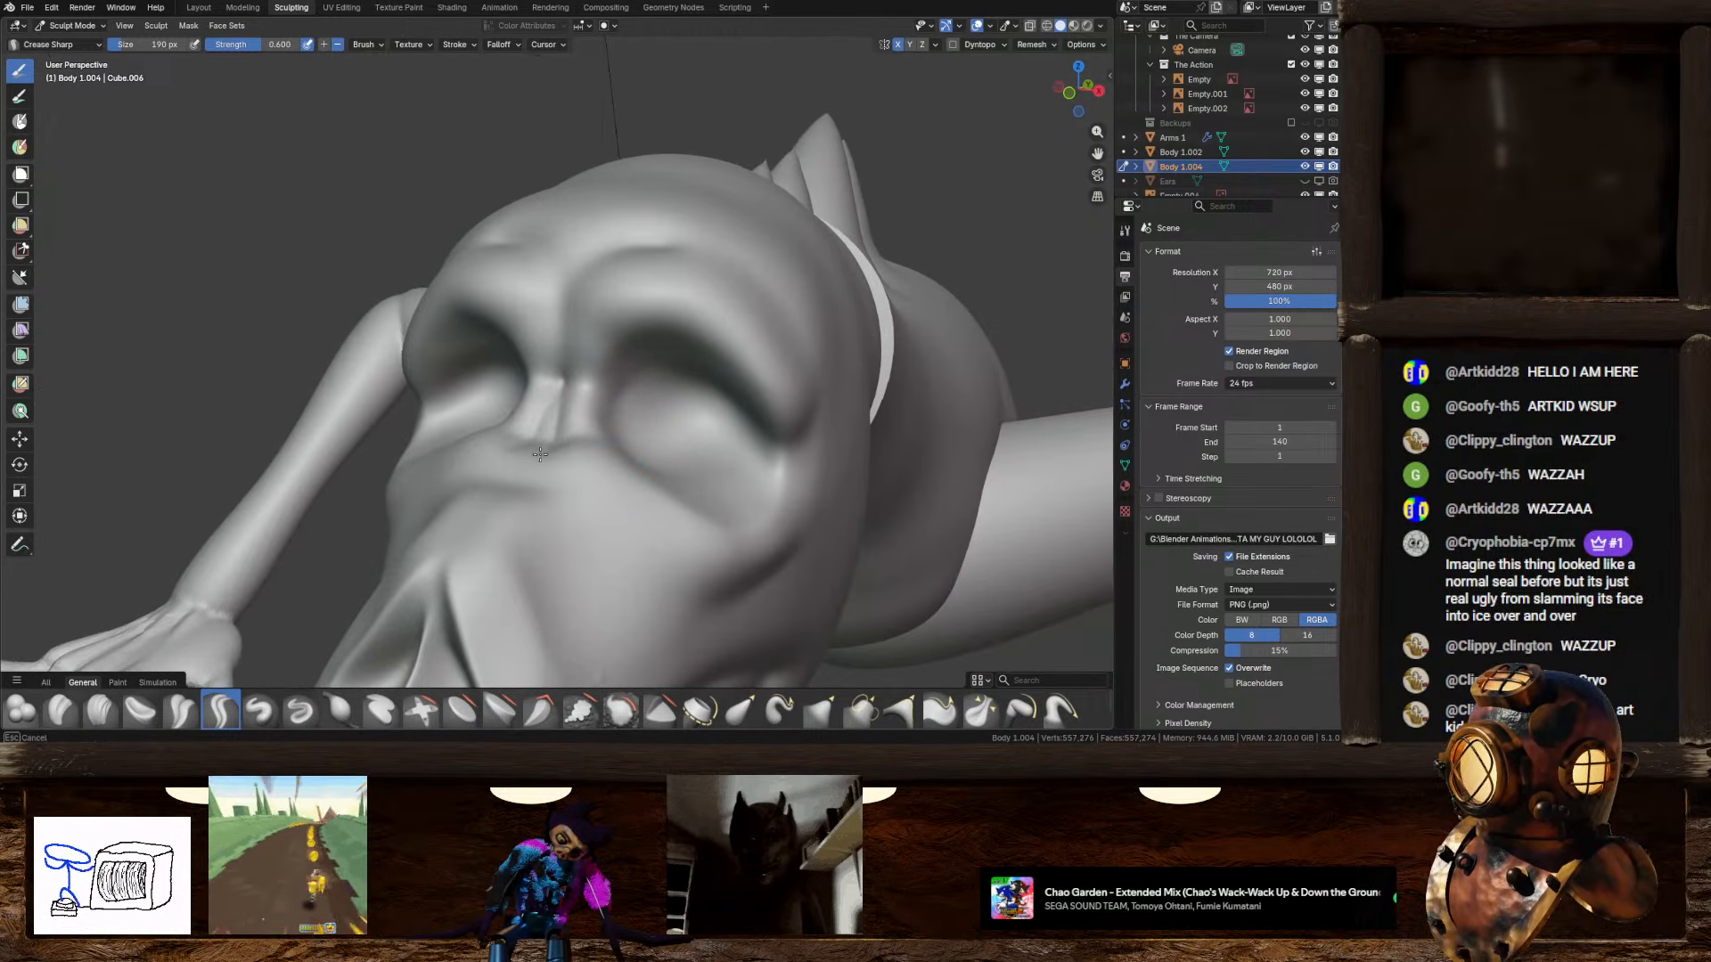
pyautogui.moveTo(544, 432)
pyautogui.mouseDown(button='middle')
pyautogui.moveTo(611, 464)
pyautogui.moveTo(547, 448)
pyautogui.moveTo(592, 466)
pyautogui.moveTo(611, 450)
pyautogui.mouseUp(button='middle')
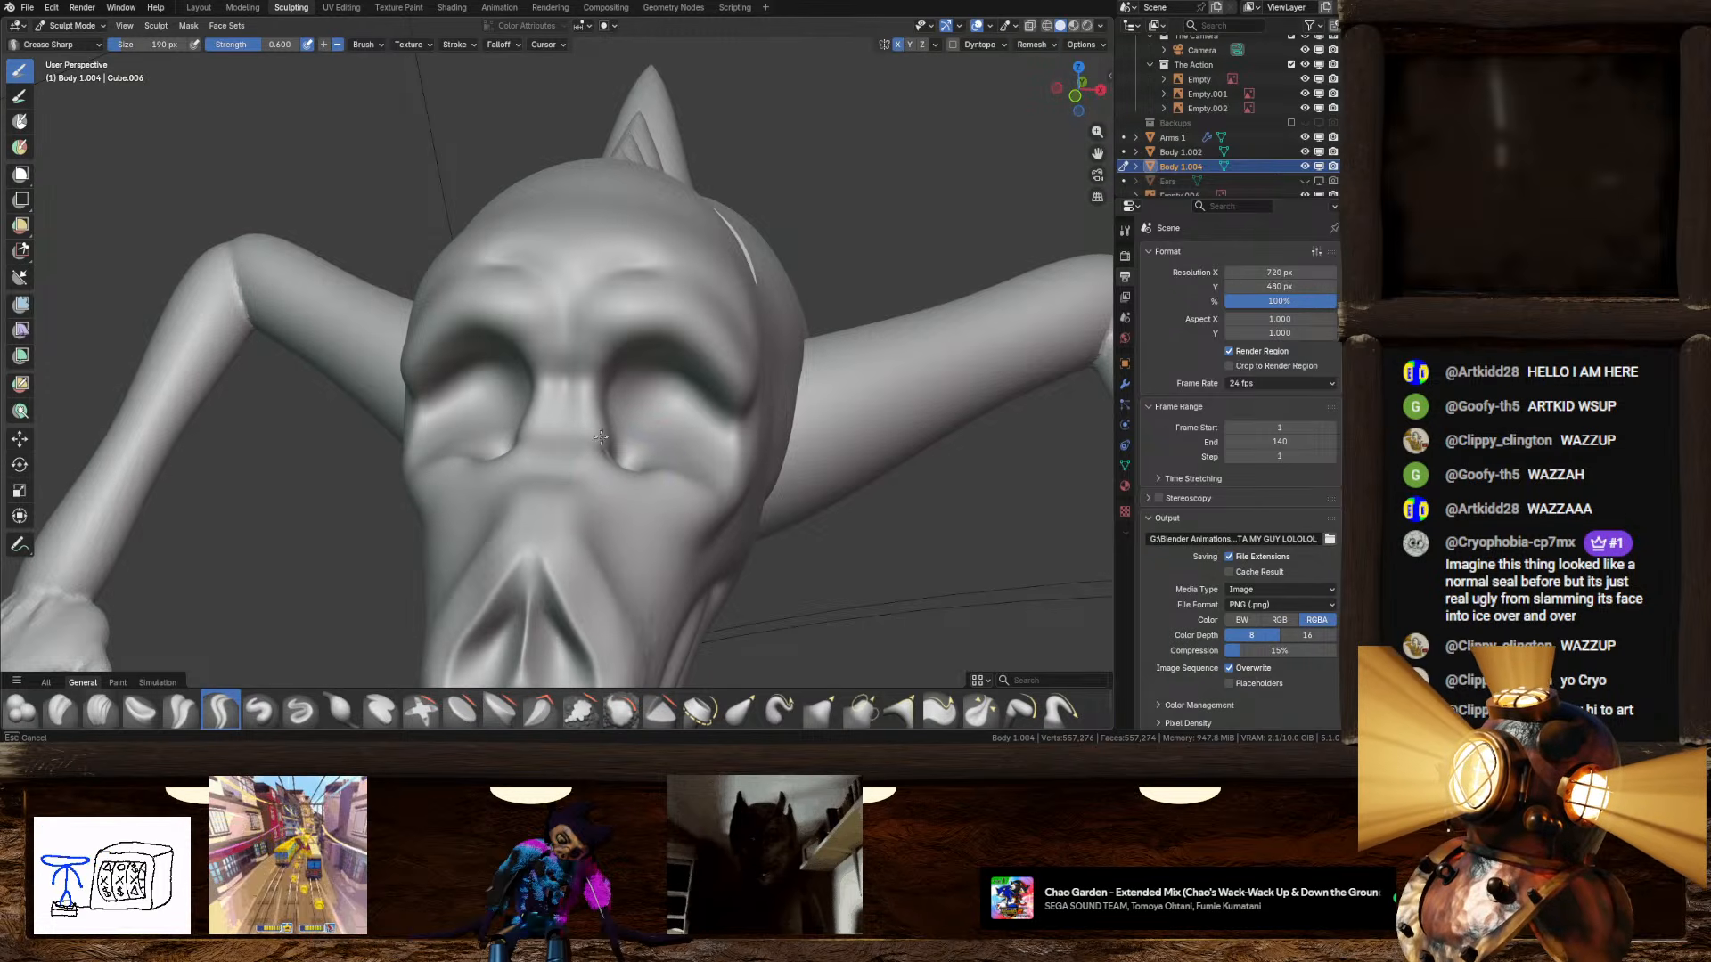
pyautogui.moveTo(602, 478)
pyautogui.mouseDown(button='middle')
pyautogui.moveTo(594, 455)
pyautogui.moveTo(639, 495)
pyautogui.moveTo(607, 519)
pyautogui.mouseUp(button='middle')
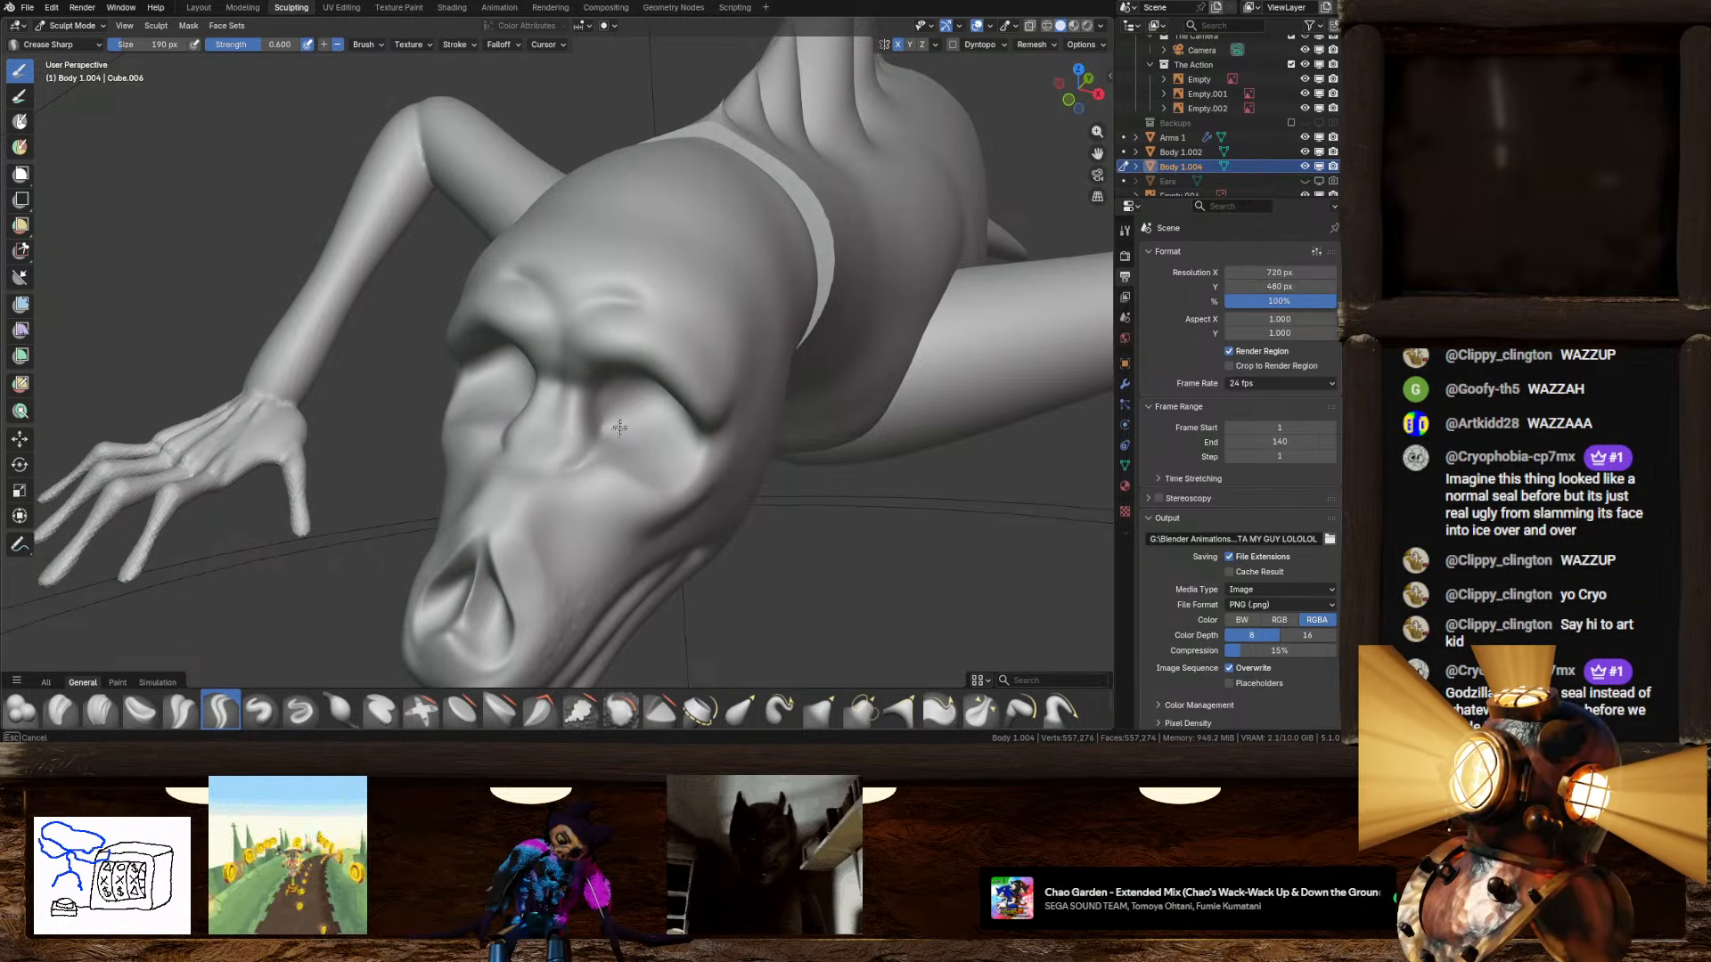
pyautogui.moveTo(582, 481); pyautogui.dragTo(643, 448, button='middle')
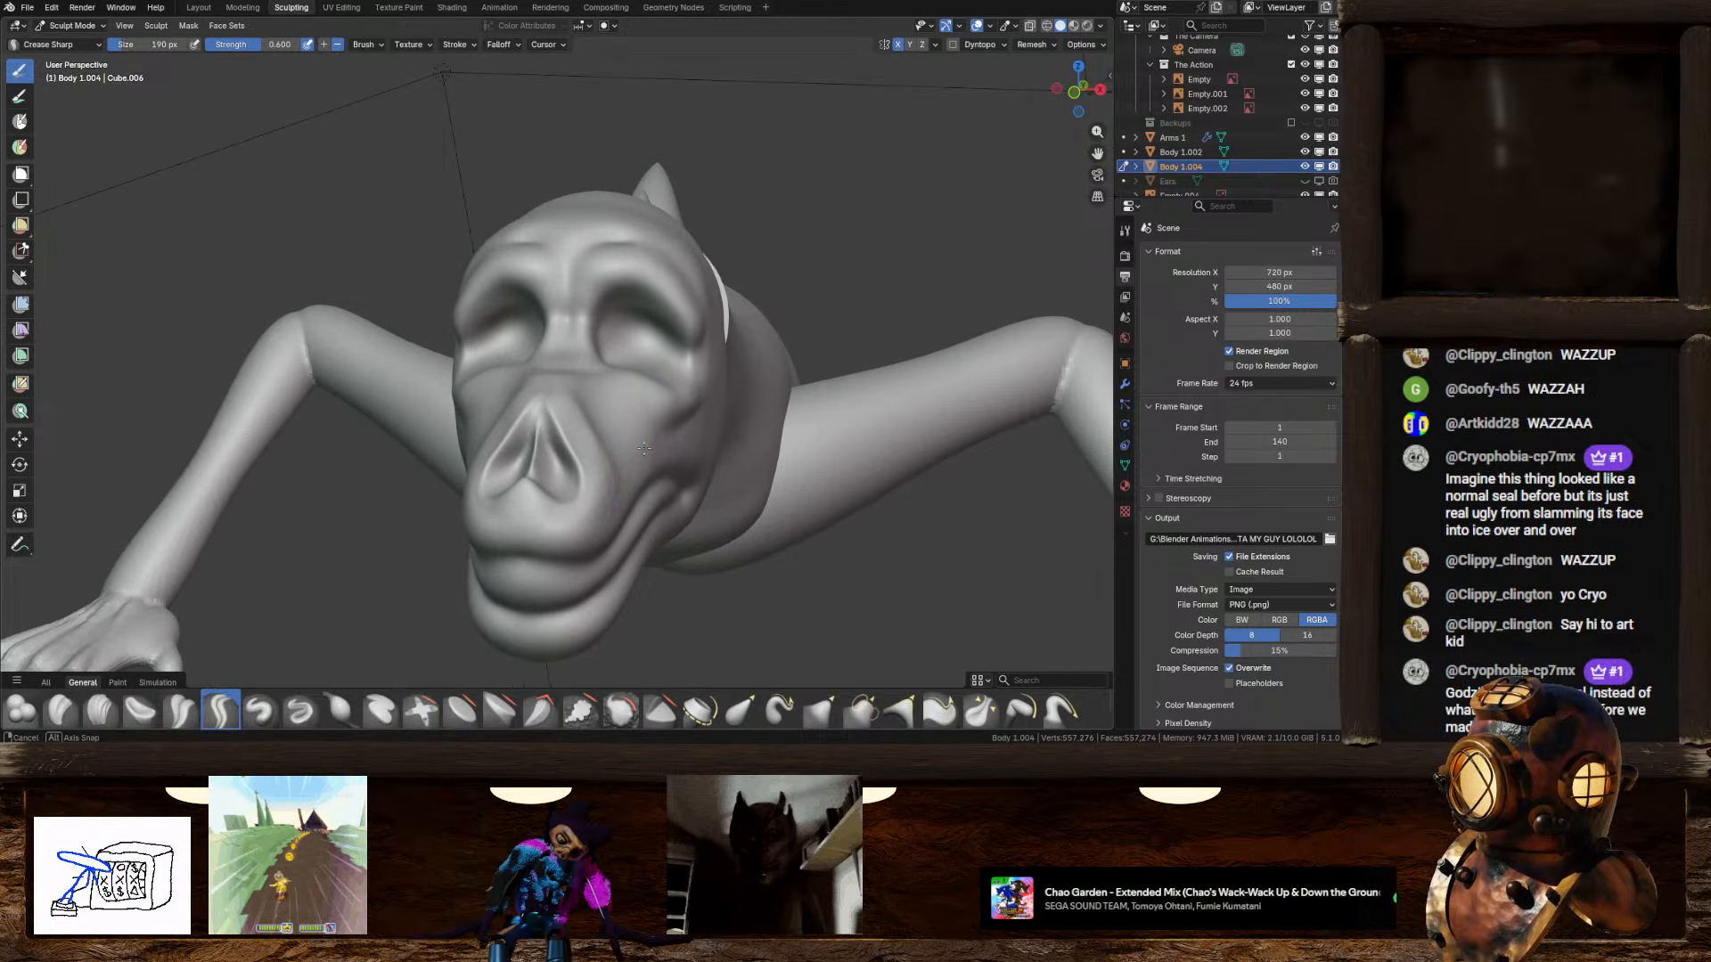
# Step: Pull the brow ridges into a sad, drooping slope over the eye sockets with the Grab brush at strength 0.400
pyautogui.click(818, 710)
pyautogui.scroll(-3, 648, 442)
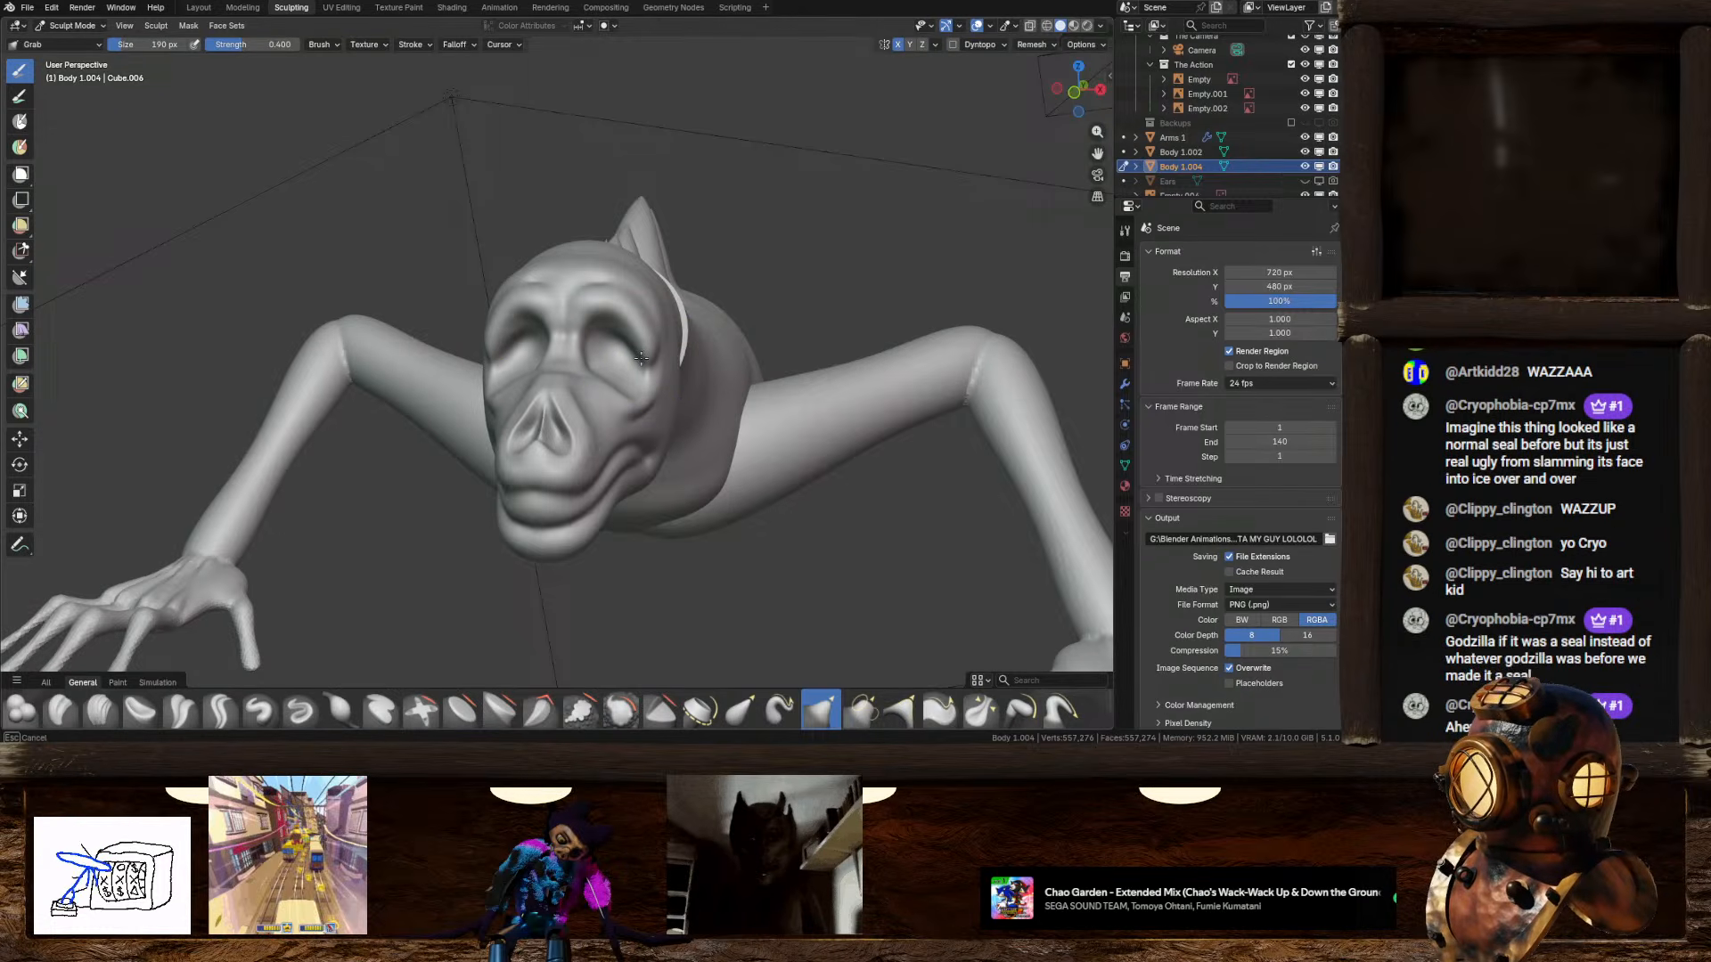
pyautogui.moveTo(611, 315); pyautogui.dragTo(649, 325)
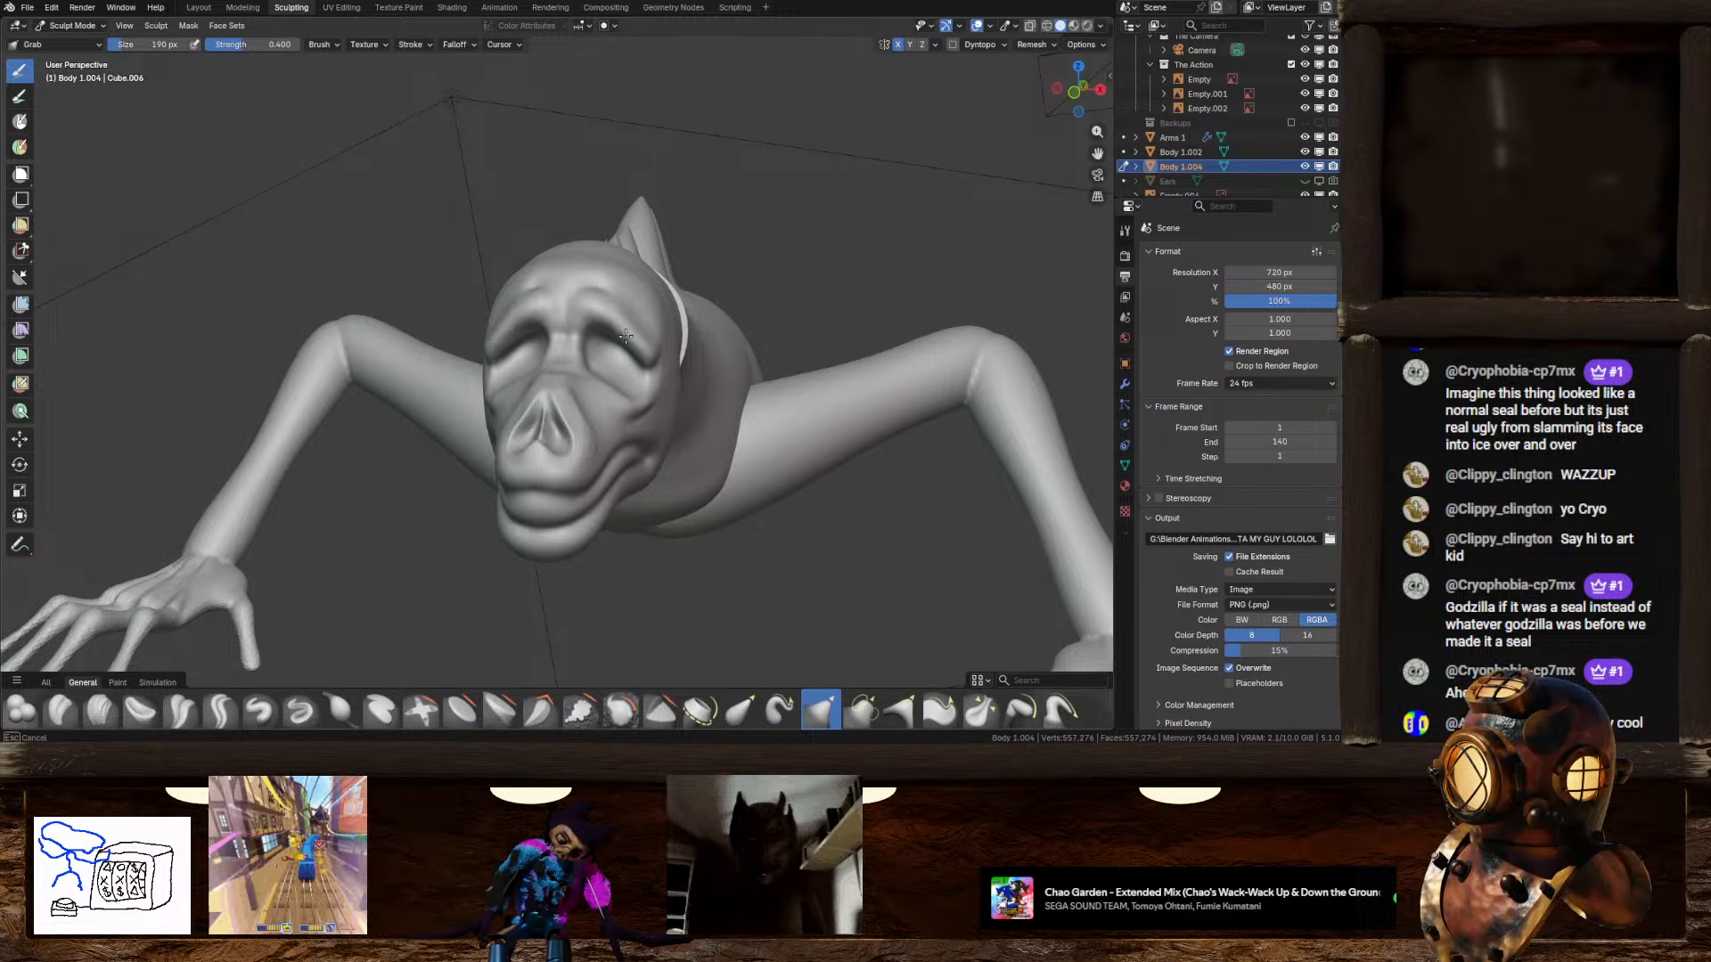
pyautogui.moveTo(632, 313)
pyautogui.mouseDown(button='middle')
pyautogui.moveTo(608, 368)
pyautogui.moveTo(668, 371)
pyautogui.moveTo(606, 350)
pyautogui.moveTo(621, 256)
pyautogui.moveTo(637, 294)
pyautogui.moveTo(611, 286)
pyautogui.moveTo(661, 315)
pyautogui.moveTo(648, 263)
pyautogui.moveTo(553, 305)
pyautogui.moveTo(660, 332)
pyautogui.moveTo(628, 341)
pyautogui.mouseUp(button='middle')
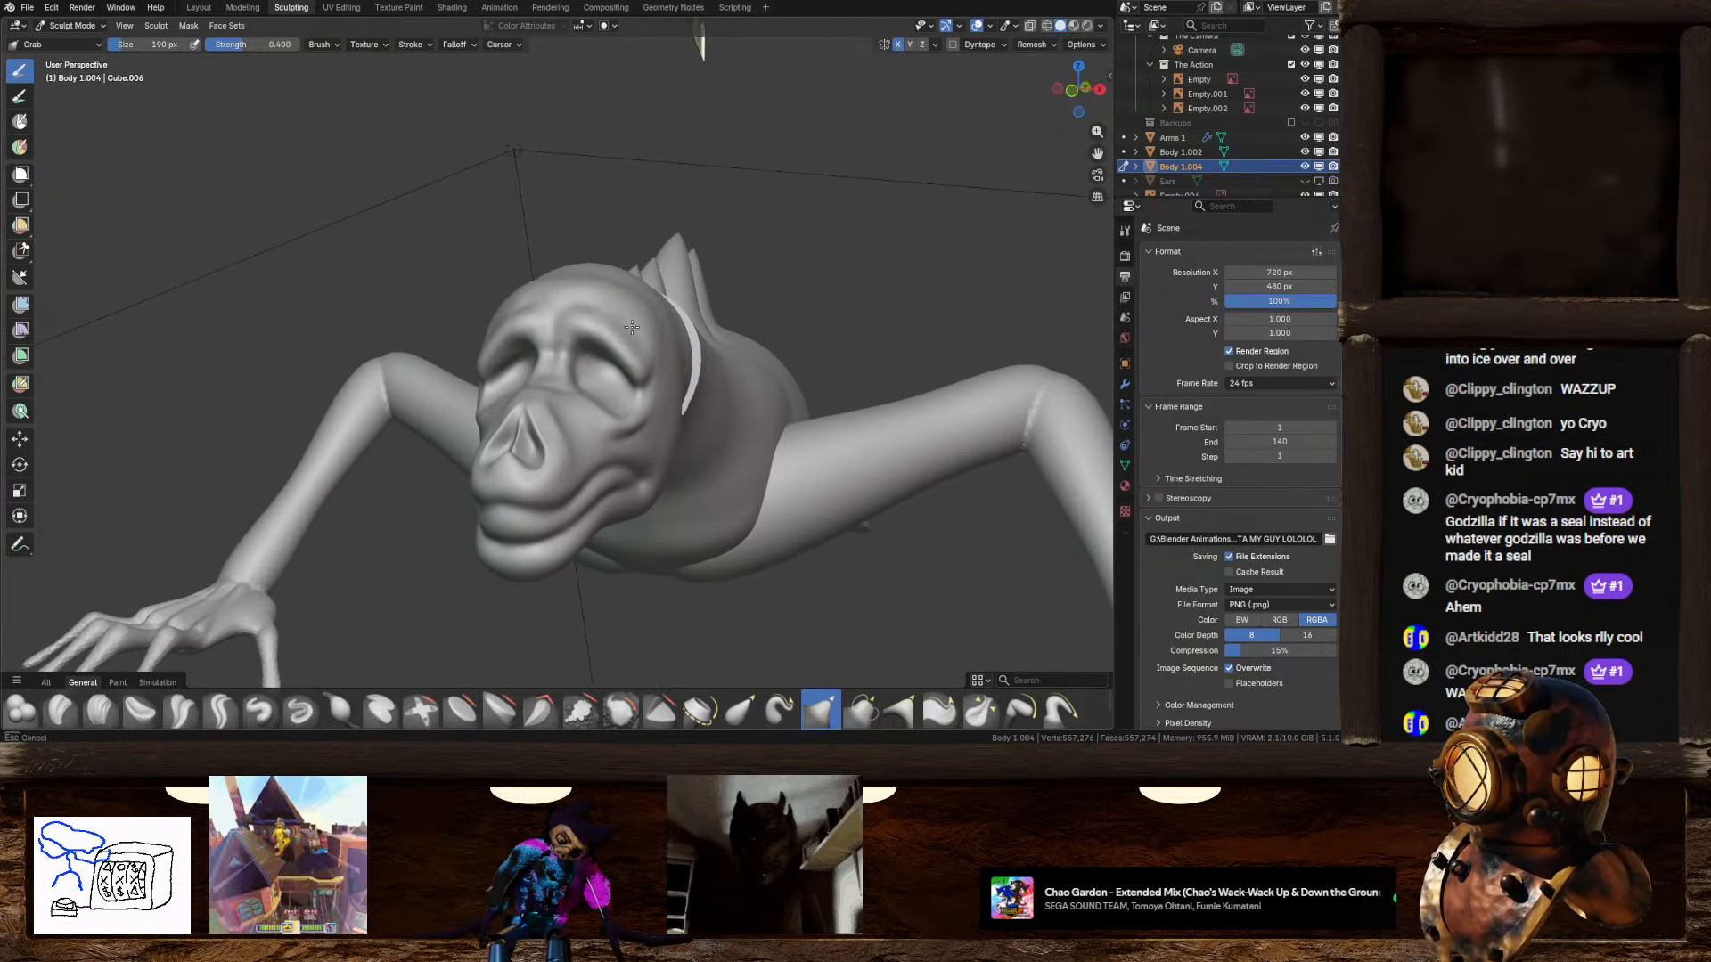
pyautogui.moveTo(632, 327); pyautogui.dragTo(632, 324)
# Step: Examine the drooping brows, wrinkled nose bridge and mouth from the side, three-quarter and front views
pyautogui.moveTo(632, 326)
pyautogui.mouseDown(button='middle')
pyautogui.moveTo(467, 328)
pyautogui.moveTo(533, 337)
pyautogui.moveTo(551, 366)
pyautogui.mouseUp(button='middle')
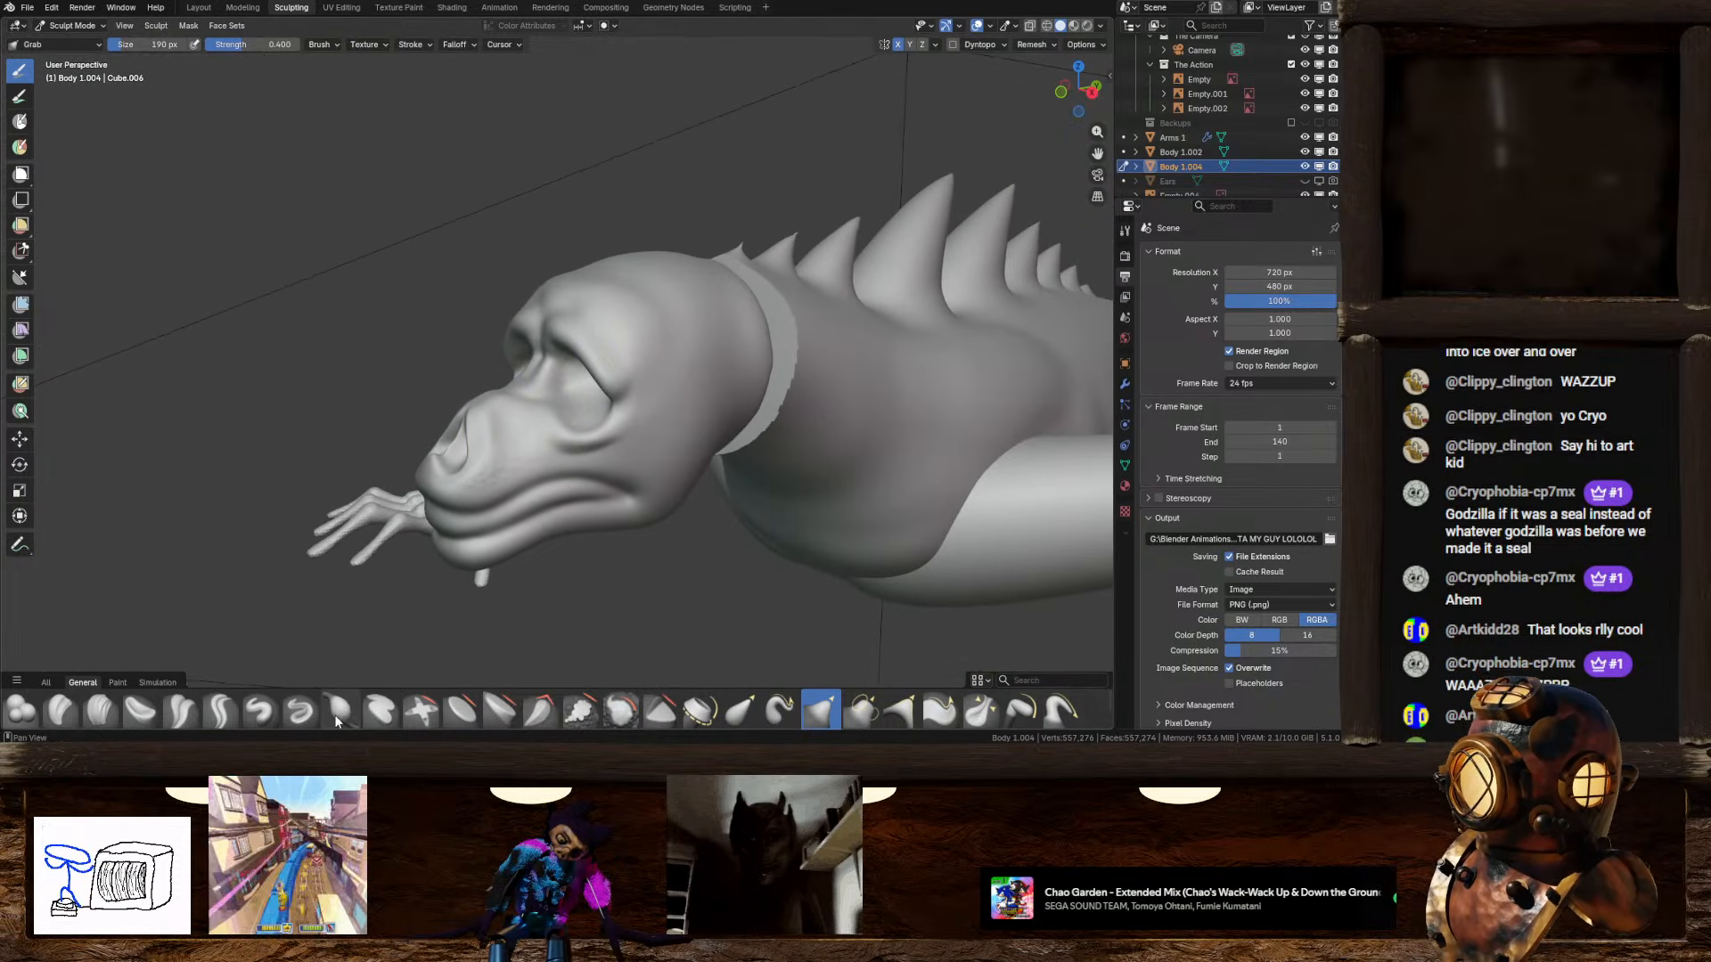
pyautogui.moveTo(428, 499)
pyautogui.mouseDown(button='middle')
pyautogui.moveTo(535, 481)
pyautogui.moveTo(686, 410)
pyautogui.mouseUp(button='middle')
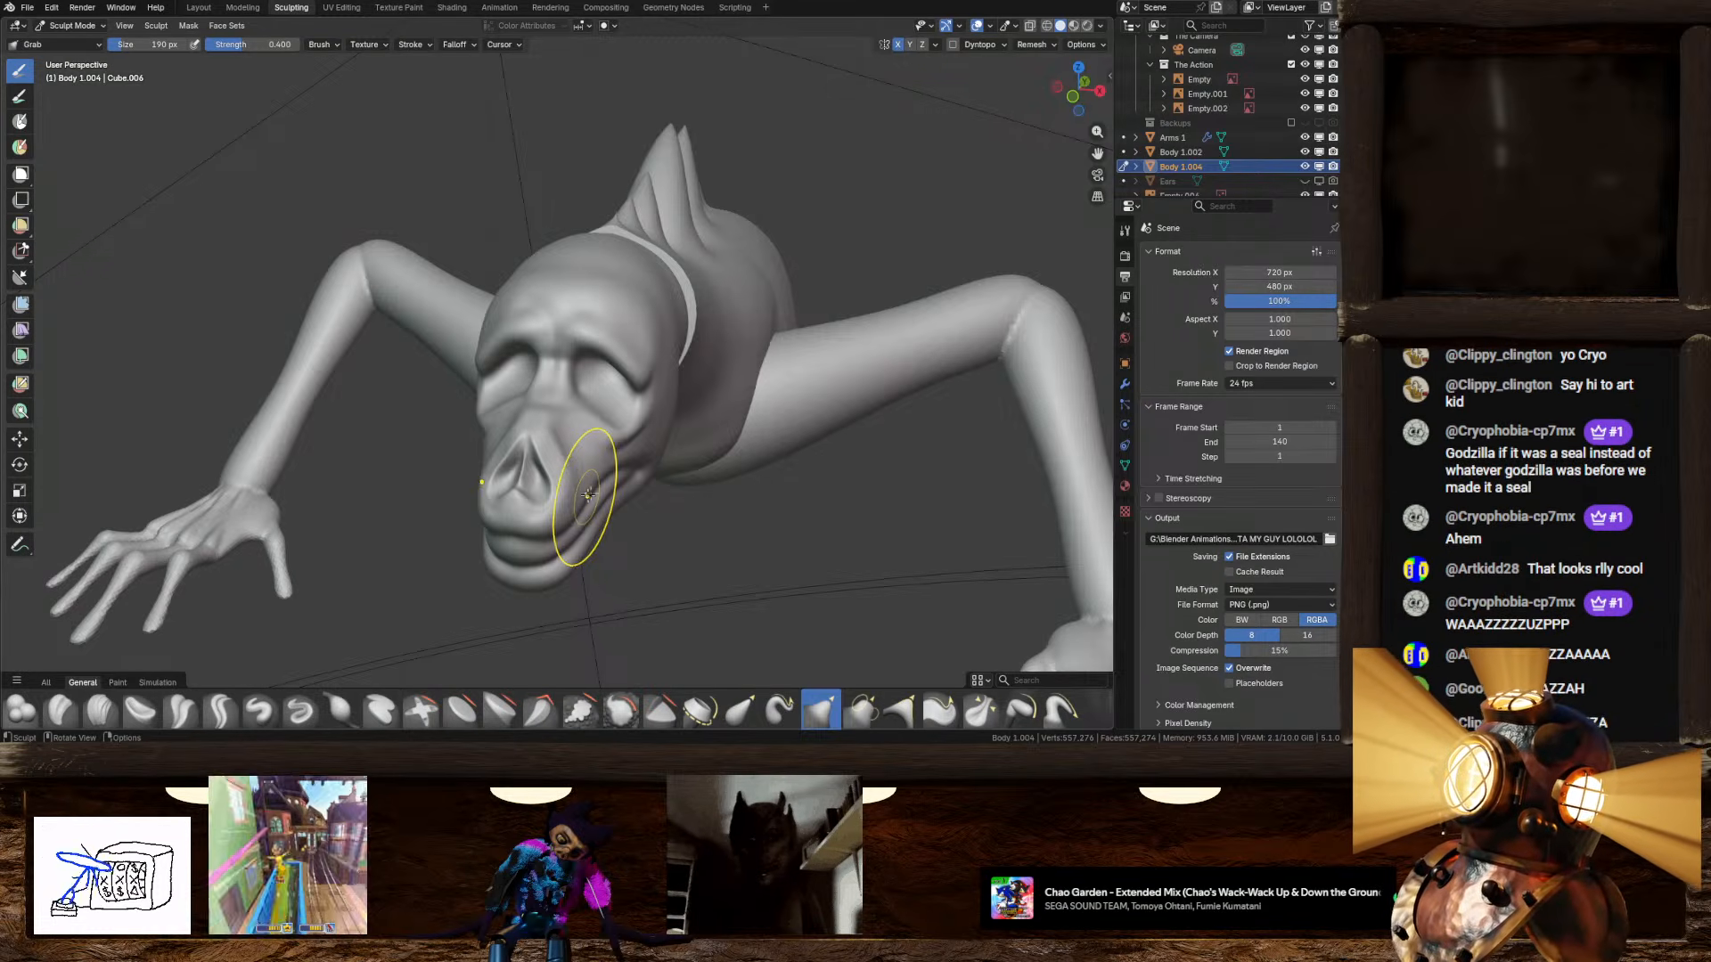
pyautogui.moveTo(669, 508)
pyautogui.mouseDown(button='middle')
pyautogui.moveTo(650, 477)
pyautogui.moveTo(752, 499)
pyautogui.moveTo(661, 477)
pyautogui.moveTo(739, 431)
pyautogui.moveTo(663, 416)
pyautogui.moveTo(683, 410)
pyautogui.mouseUp(button='middle')
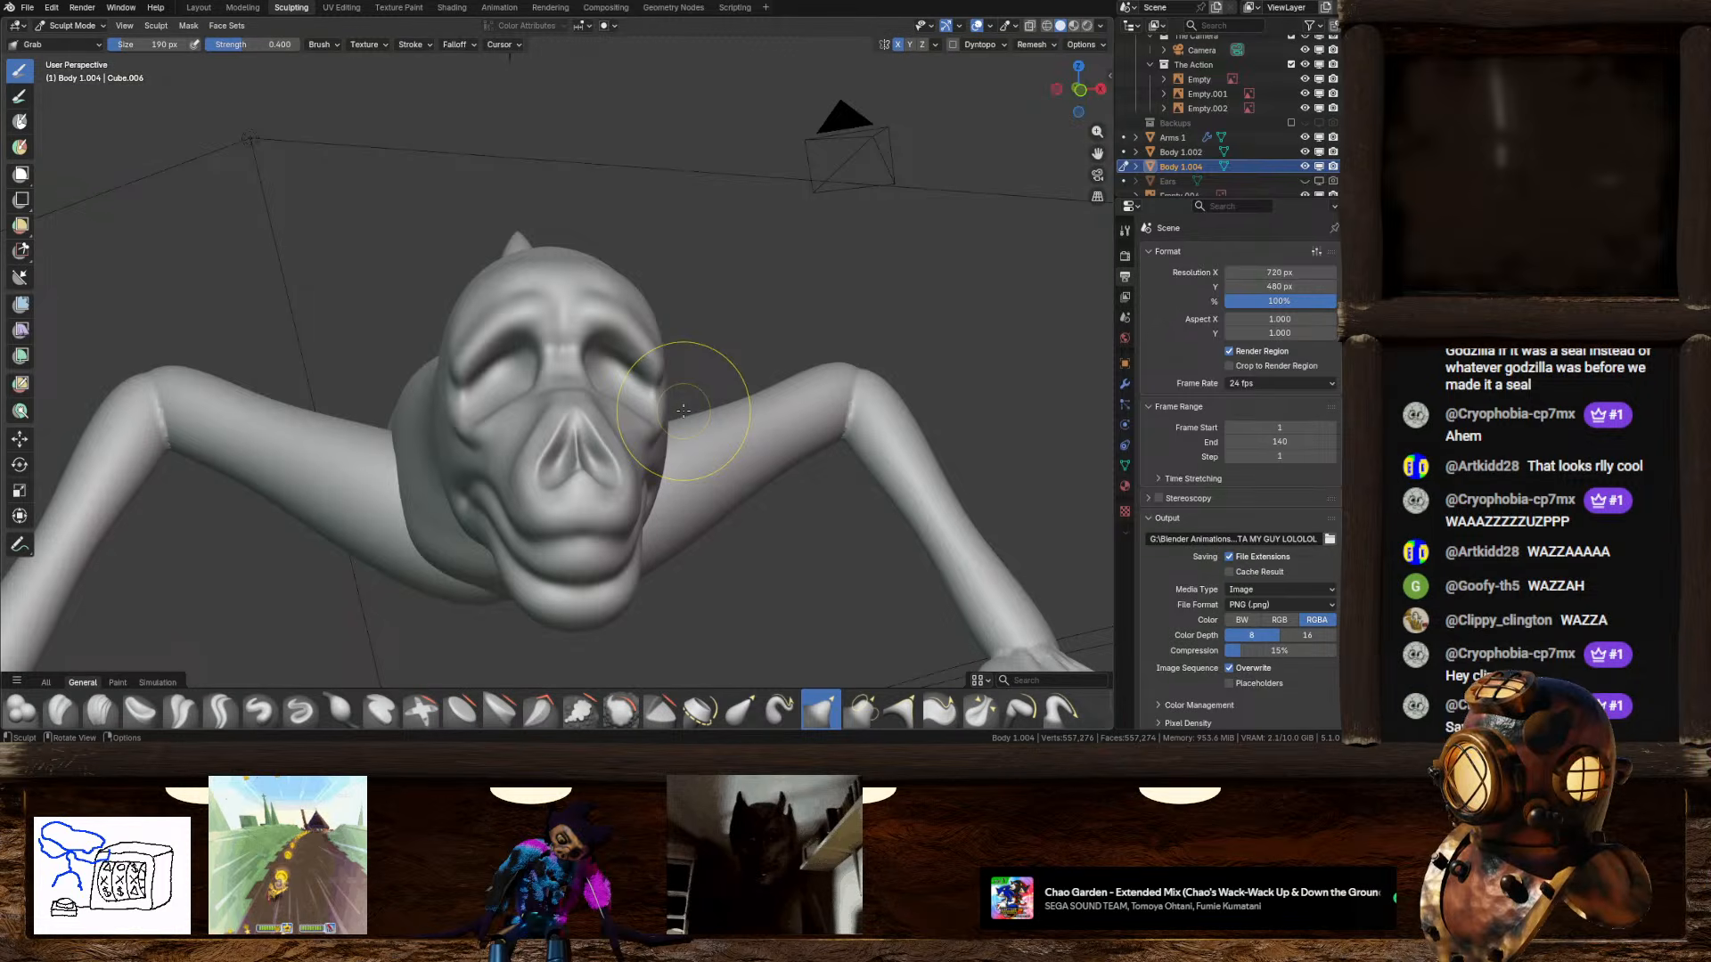
pyautogui.scroll(2, 684, 411)
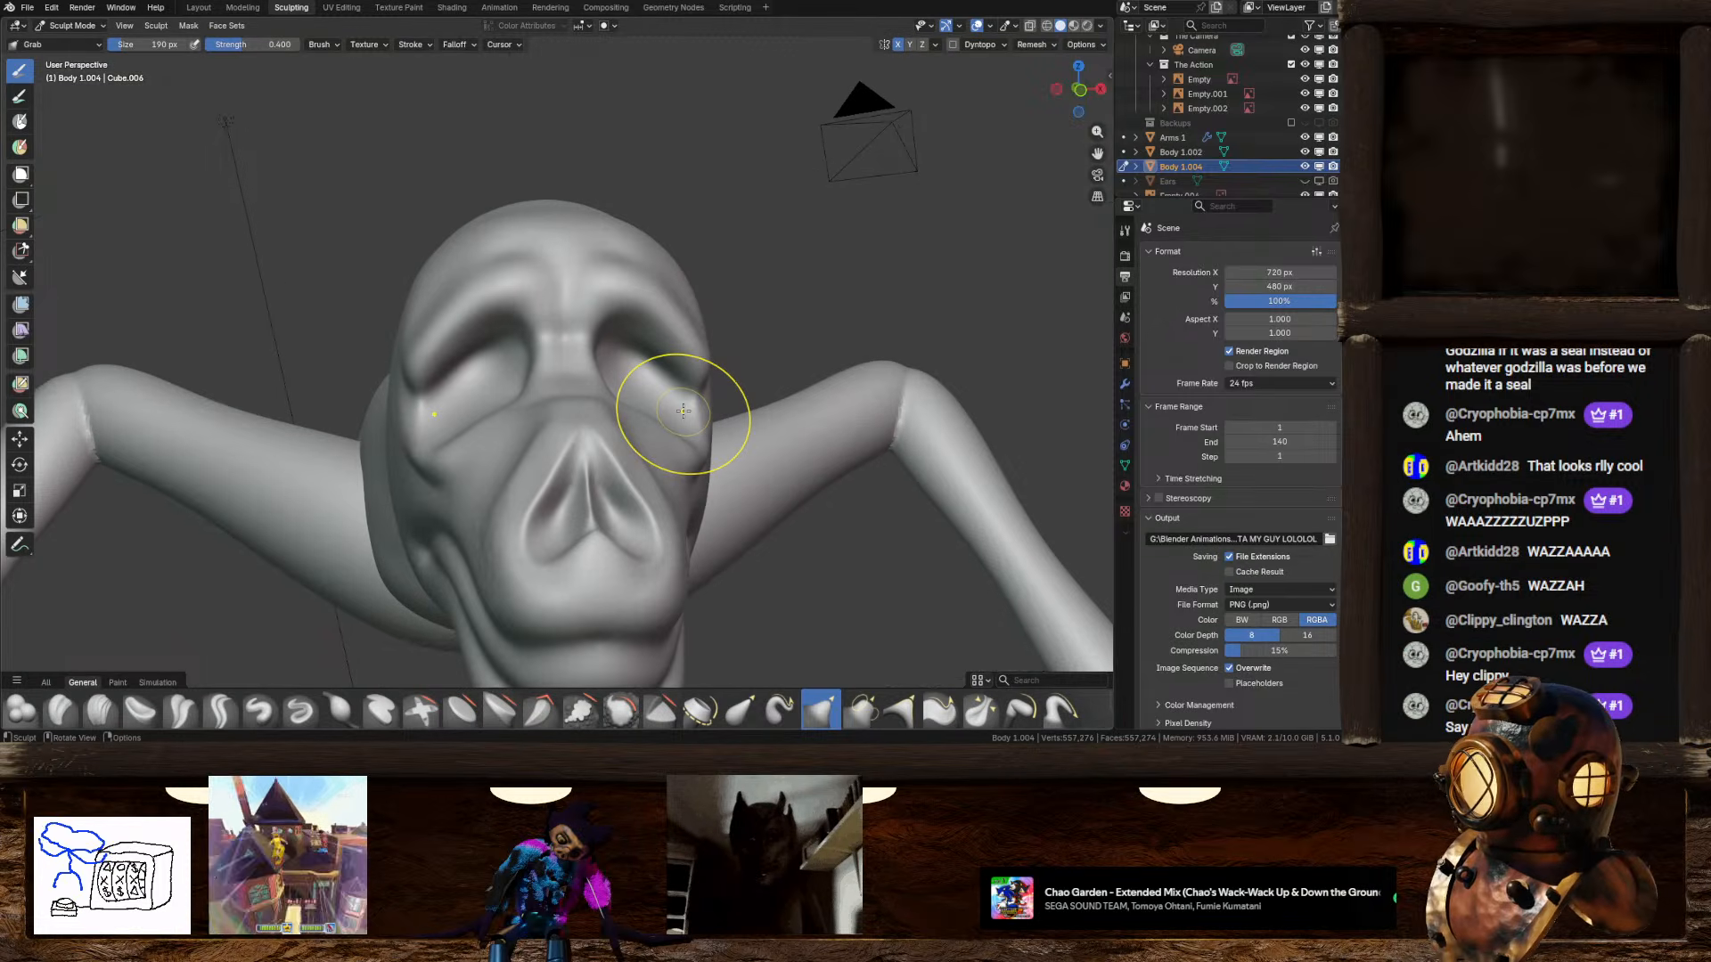
pyautogui.moveTo(687, 416)
pyautogui.mouseDown(button='middle')
pyautogui.moveTo(677, 430)
pyautogui.moveTo(611, 363)
pyautogui.moveTo(471, 350)
pyautogui.moveTo(696, 303)
pyautogui.mouseUp(button='middle')
pyautogui.scroll(4, 535, 393)
# Step: Adjust the upper profile of the snout with the Grab brush from the right orthographic view
pyautogui.click(1084, 94)
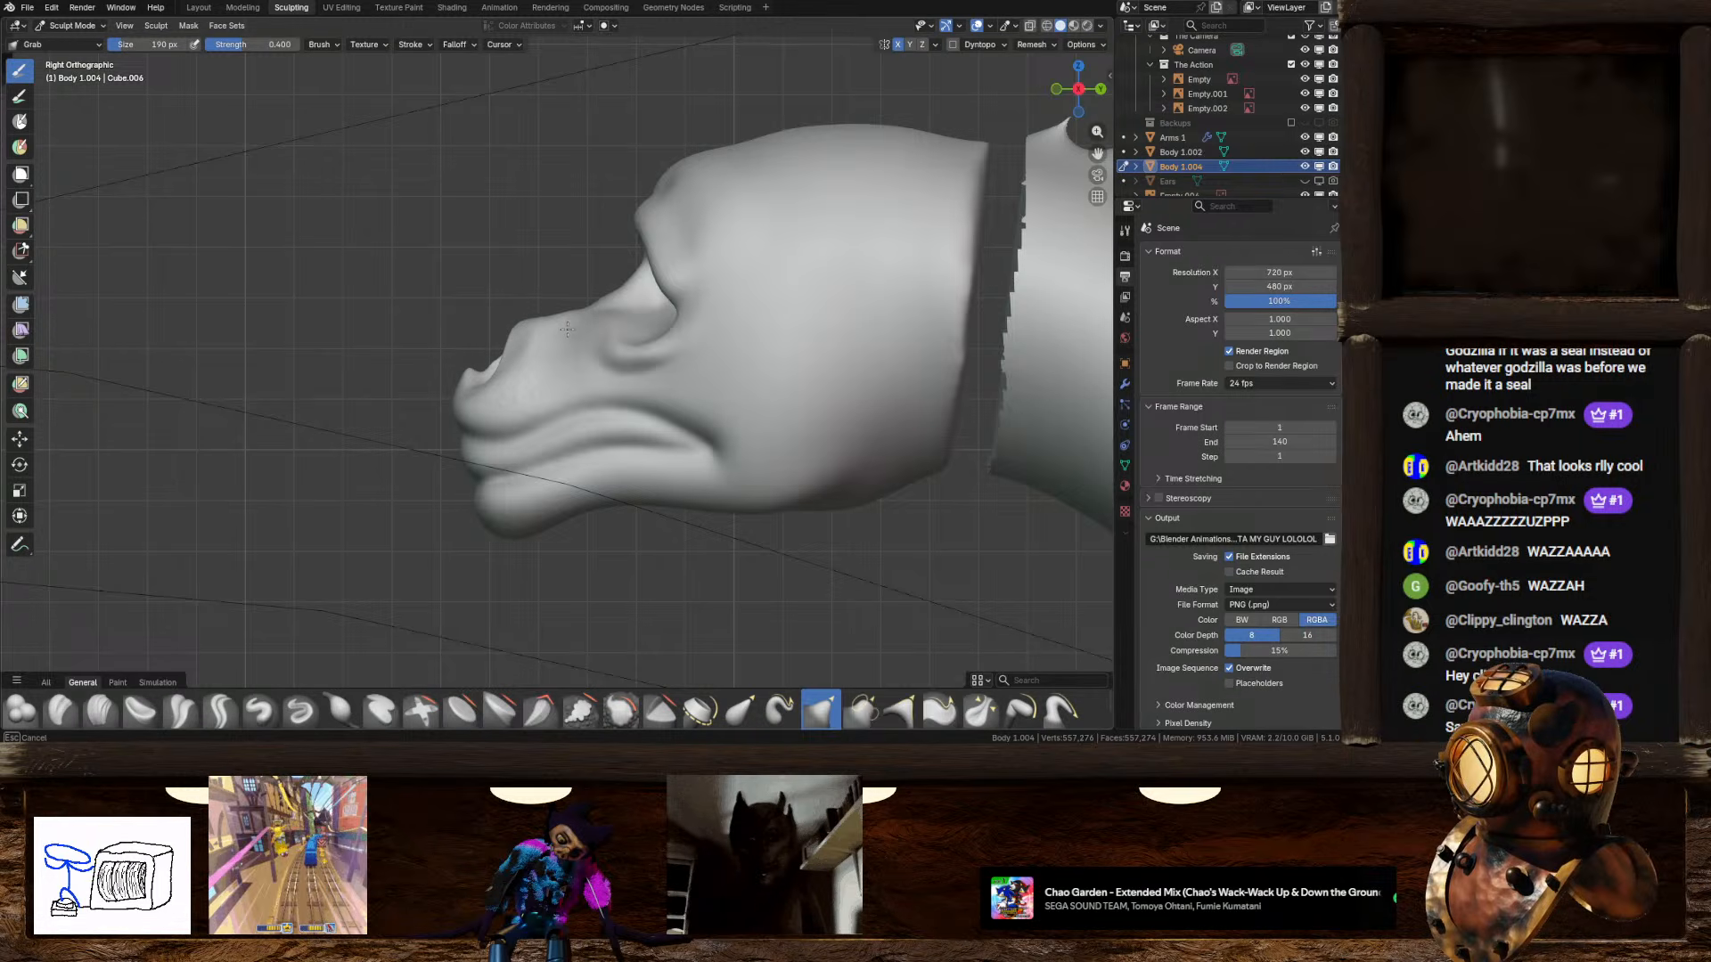
pyautogui.moveTo(510, 307)
pyautogui.mouseDown(button='middle')
pyautogui.moveTo(677, 356)
pyautogui.moveTo(647, 363)
pyautogui.moveTo(762, 354)
pyautogui.moveTo(610, 360)
pyautogui.moveTo(646, 454)
pyautogui.mouseUp(button='middle')
pyautogui.scroll(4, 646, 455)
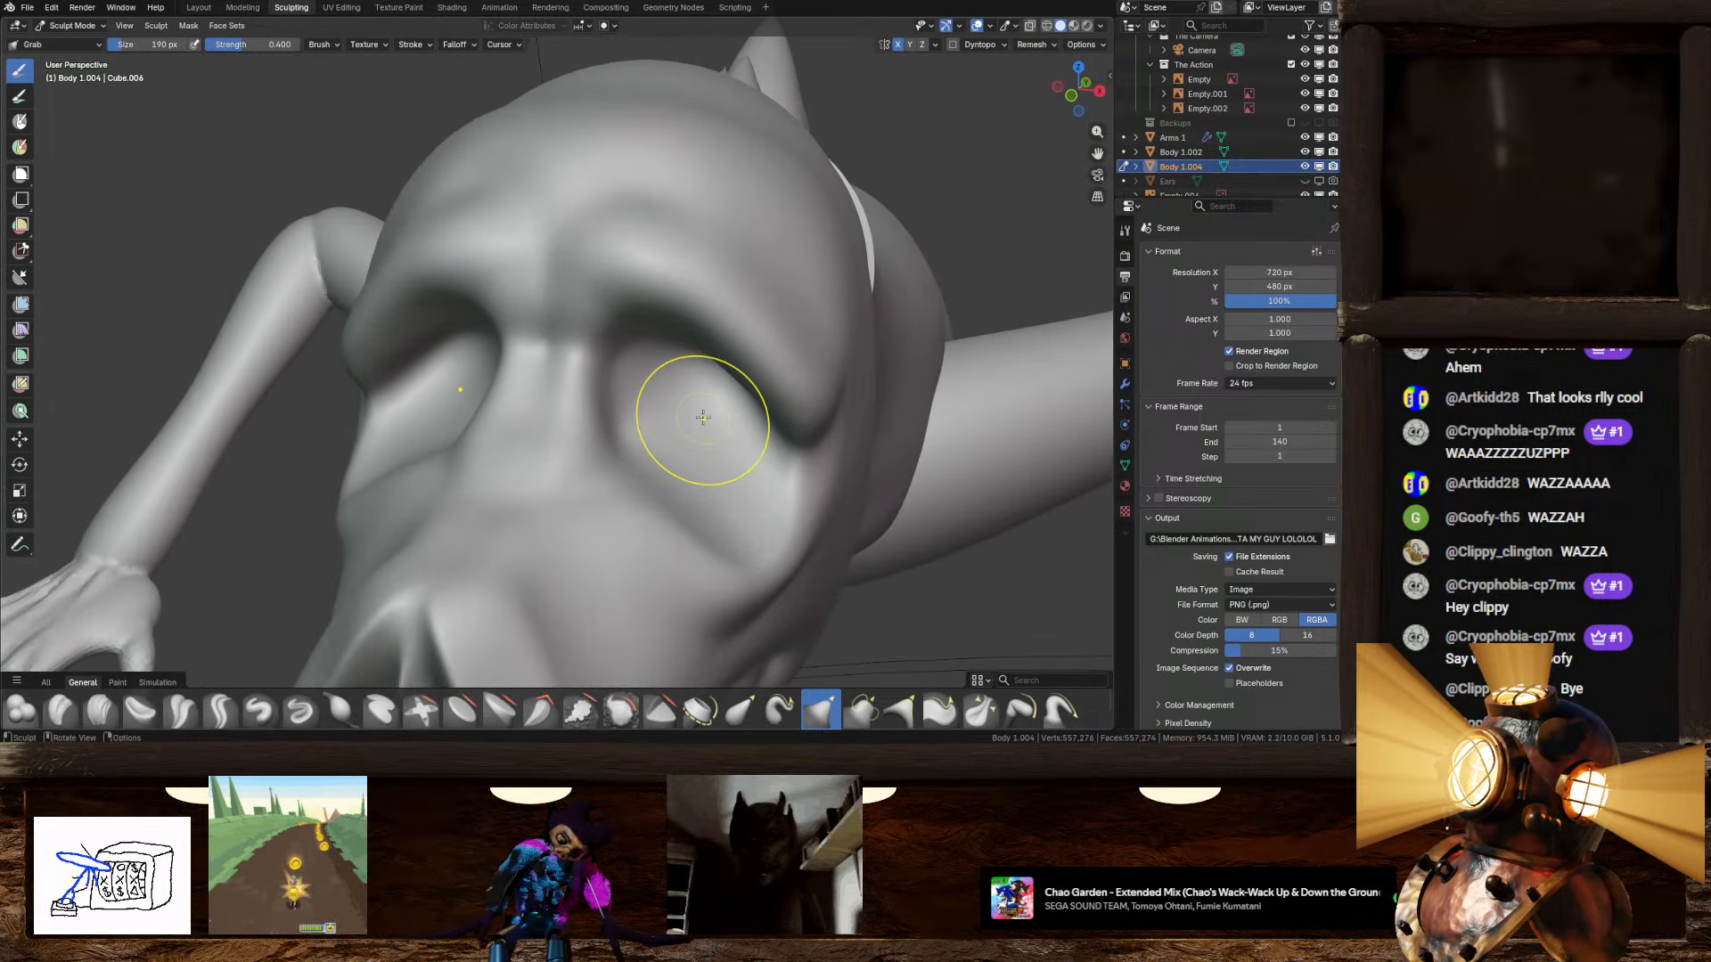
pyautogui.moveTo(698, 401); pyautogui.dragTo(691, 398, button='middle')
# Step: In the Layout workspace, add a cube and move it over the head, about -3.14 m in Y and 1.18 m in Z
pyautogui.click(199, 8)
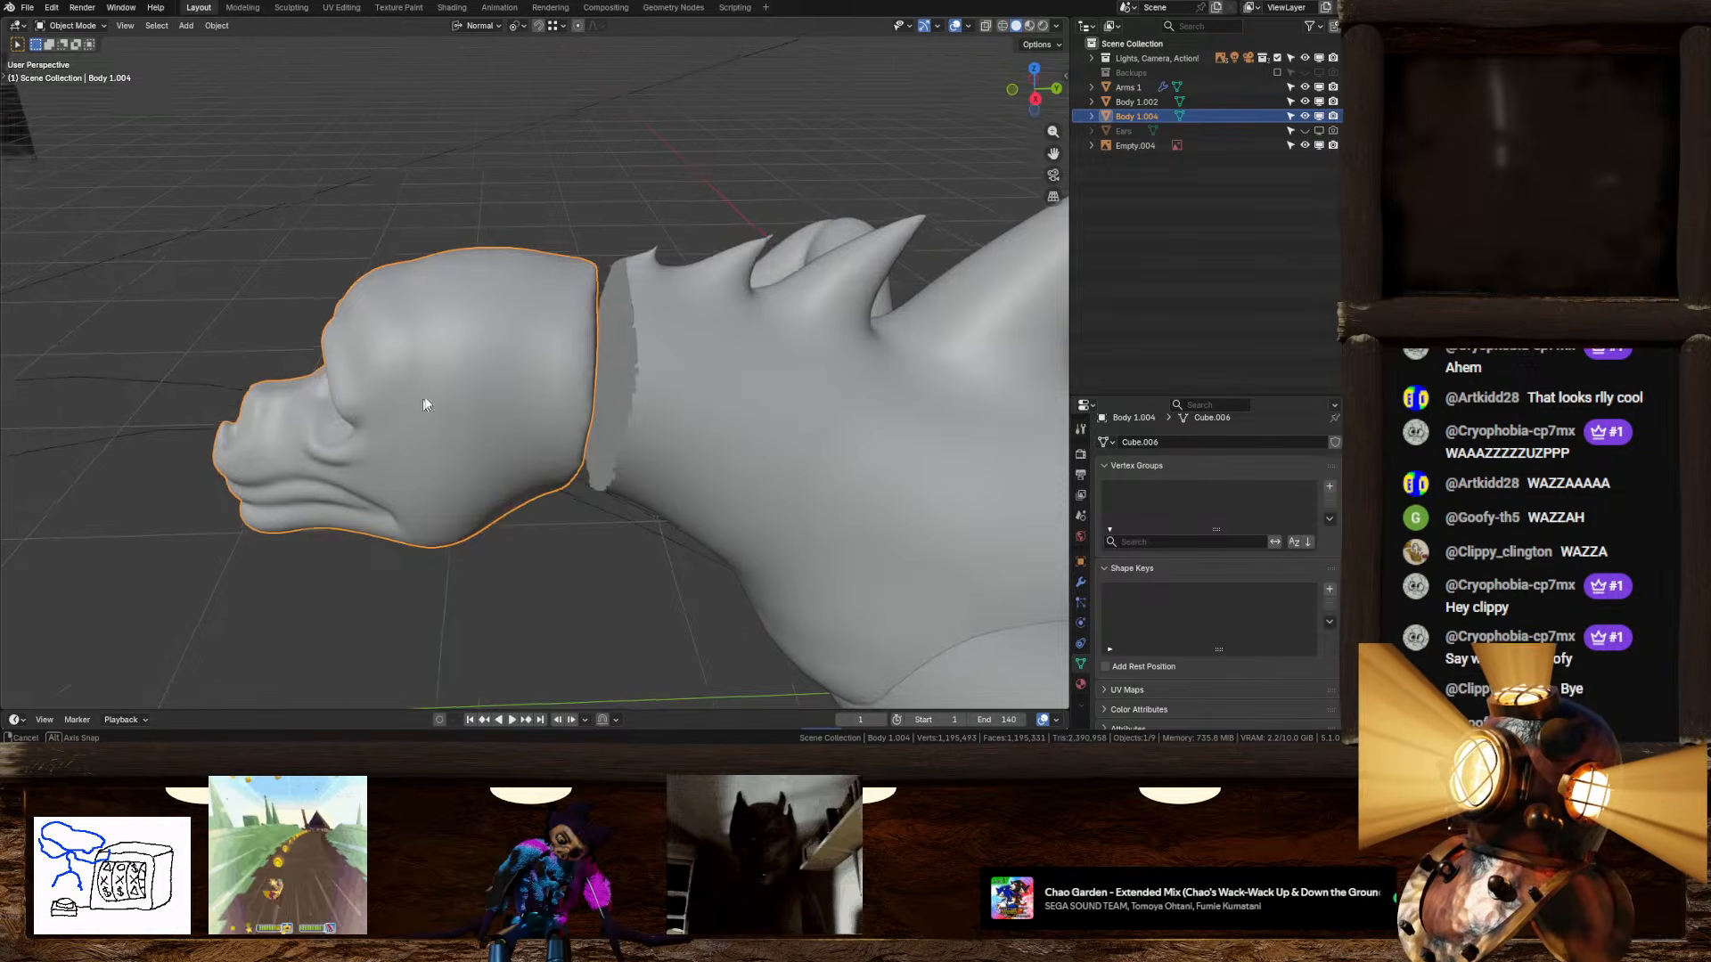
pyautogui.moveTo(424, 401)
pyautogui.mouseDown(button='middle')
pyautogui.moveTo(721, 357)
pyautogui.moveTo(620, 334)
pyautogui.mouseUp(button='middle')
pyautogui.hotkey('shift', 'a')
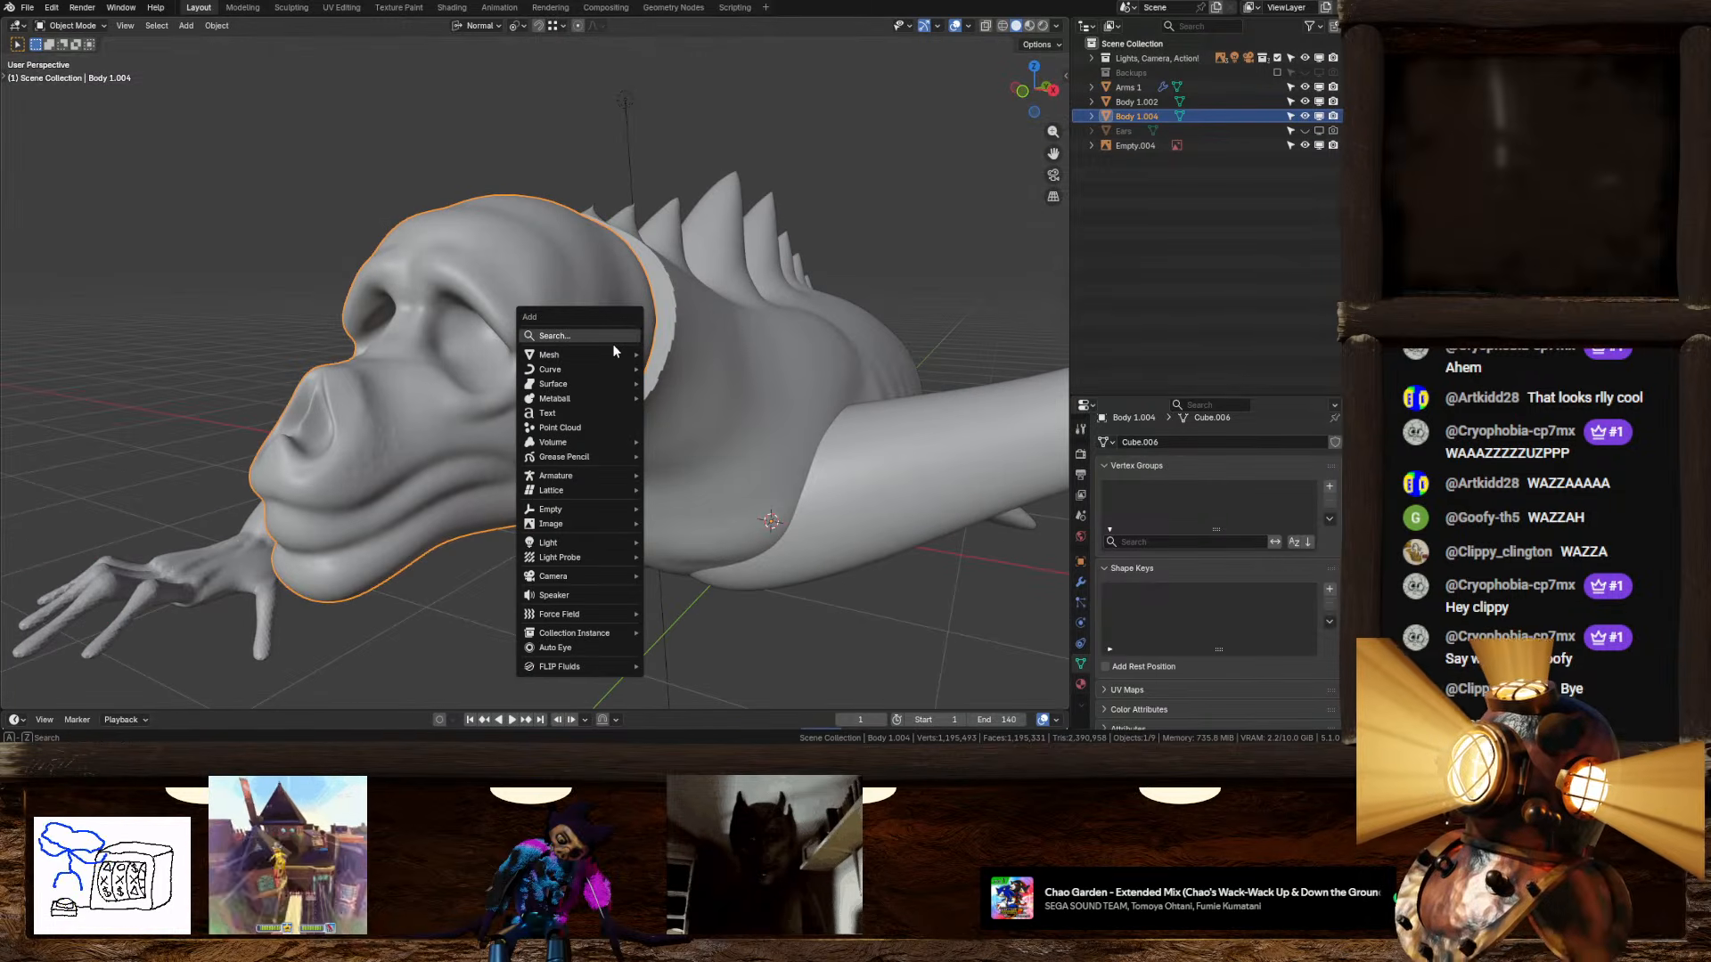
pyautogui.moveTo(606, 354)
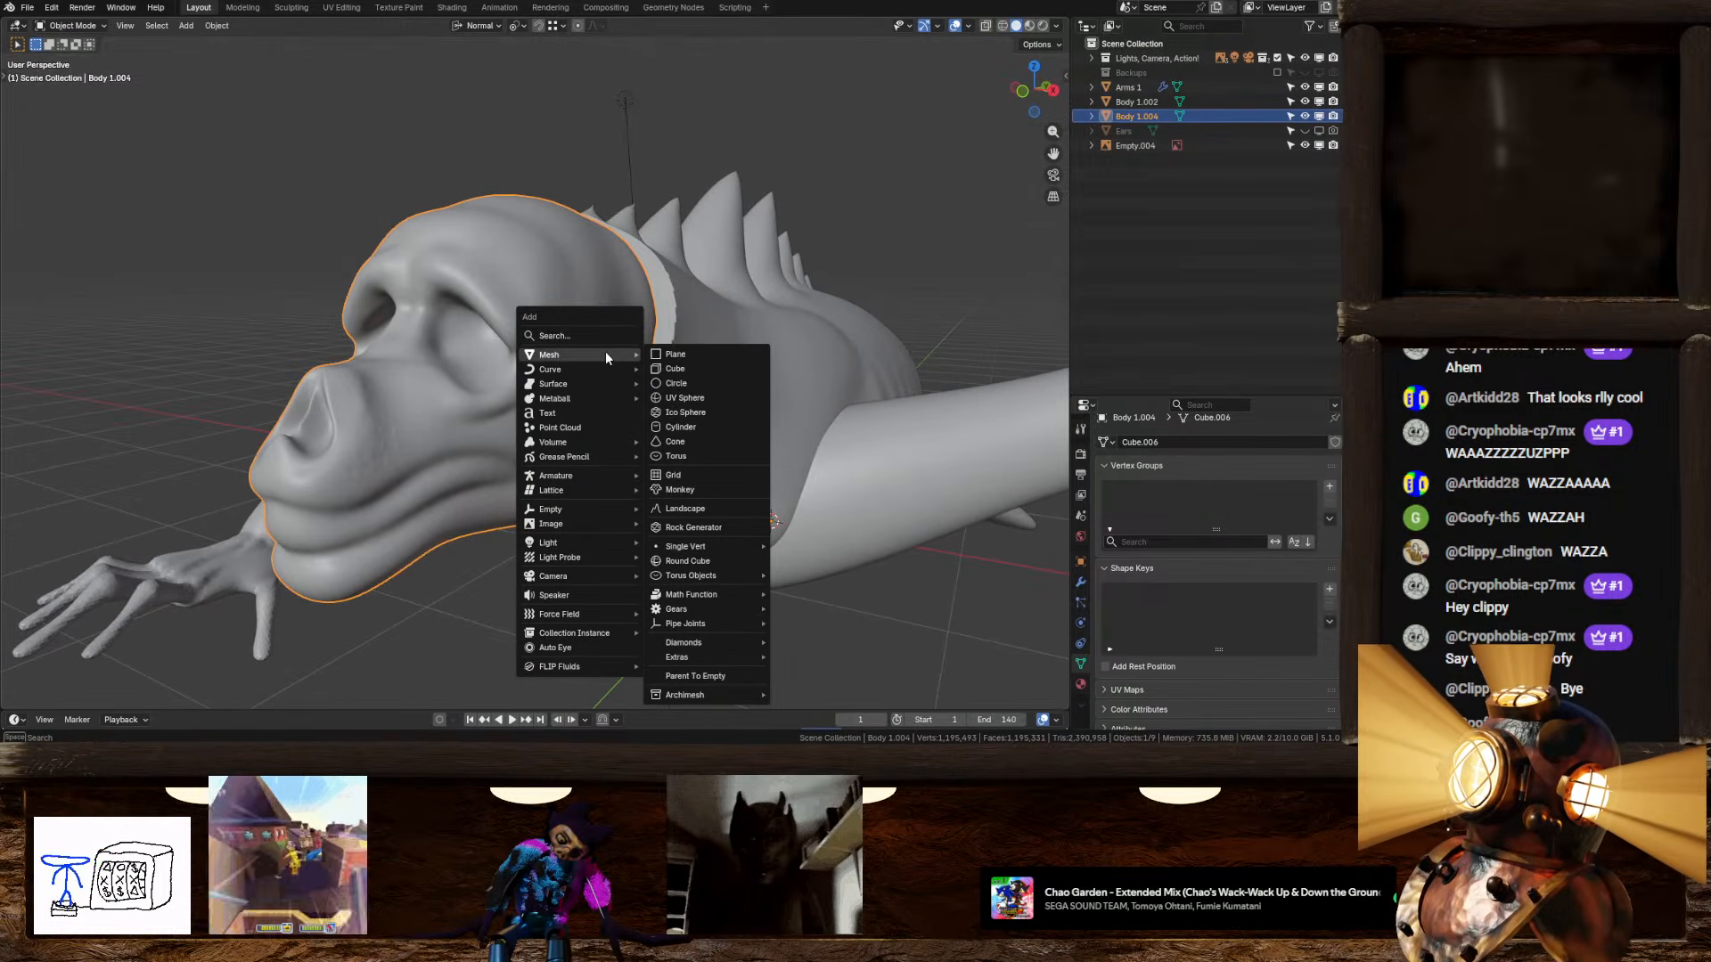
pyautogui.click(680, 373)
pyautogui.moveTo(679, 383); pyautogui.dragTo(799, 335, button='middle')
pyautogui.click(1046, 105)
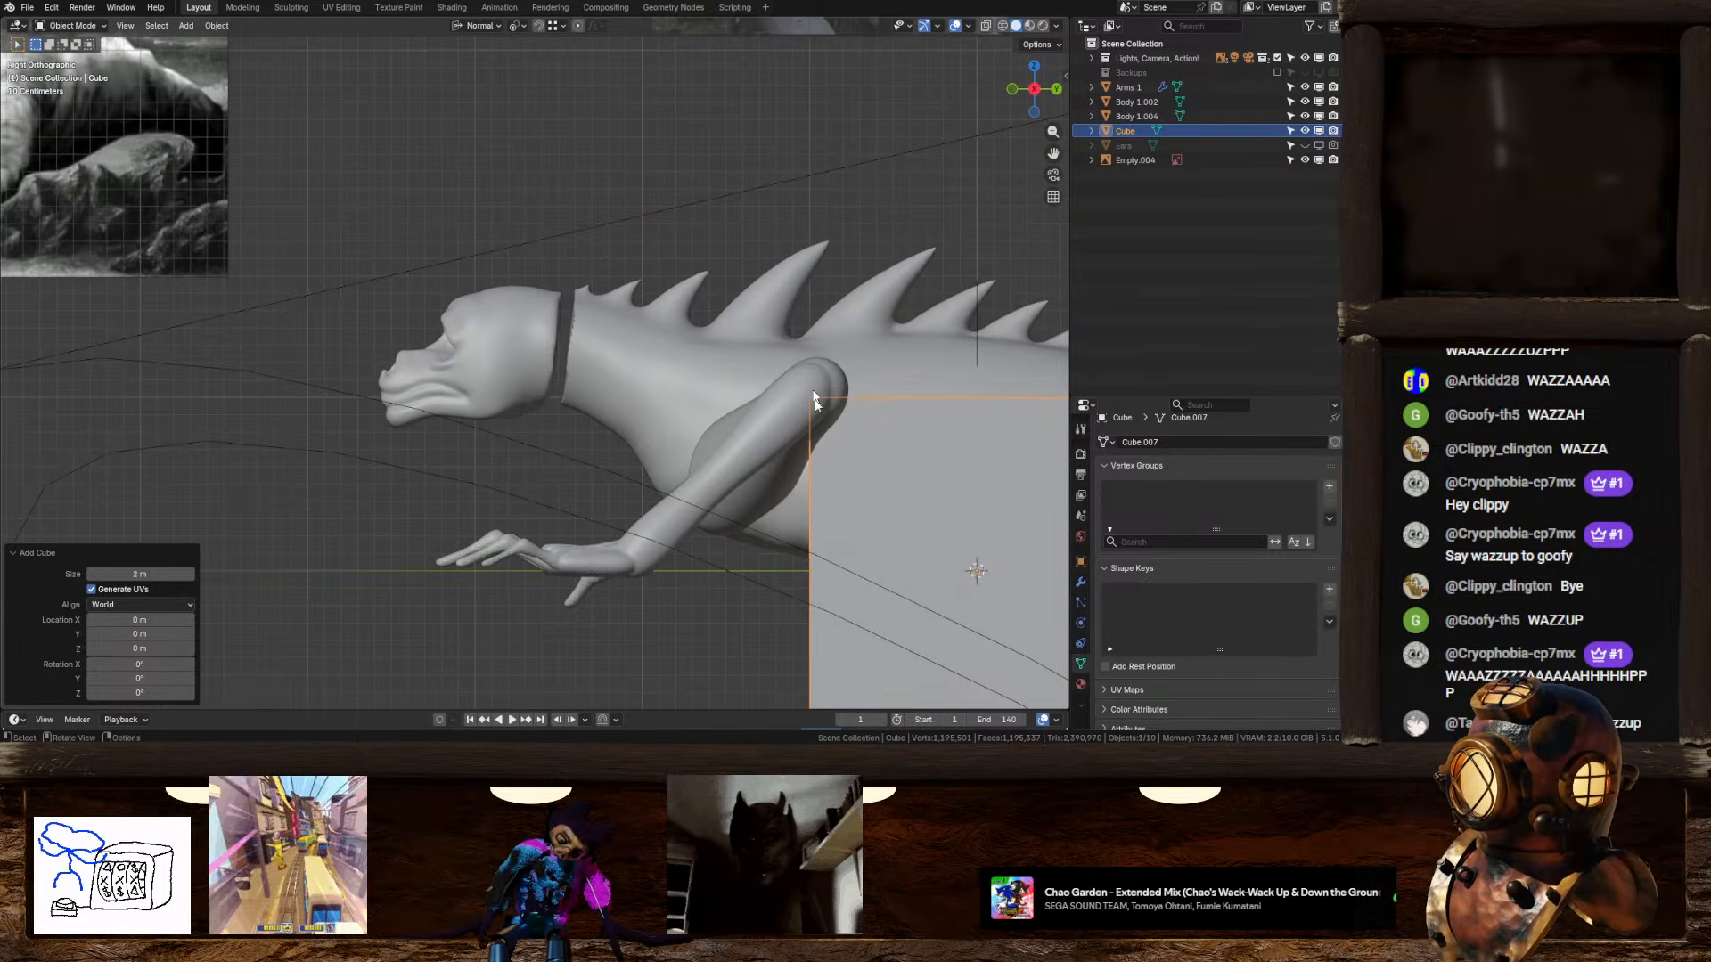
pyautogui.press('g')
pyautogui.click(338, 228)
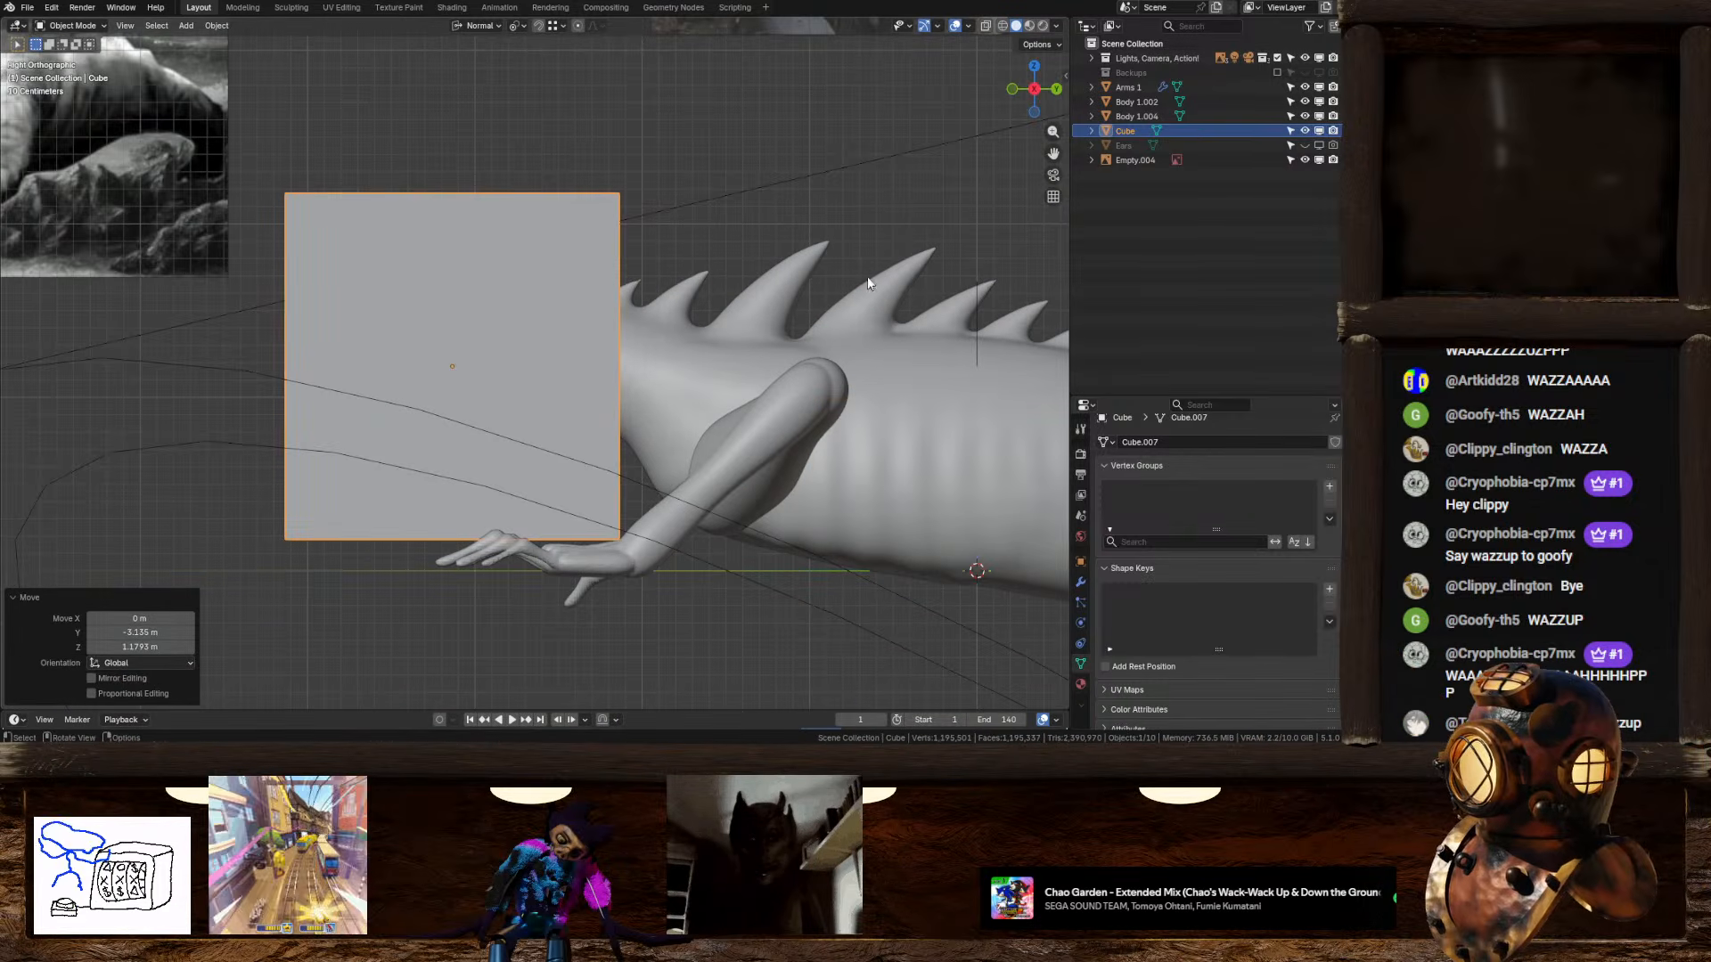
# Step: Scale the cube's geometry to 0.095 in Edit Mode and move it near the creature's eye socket
pyautogui.press('Tab')
pyautogui.press('s')
pyautogui.click(486, 356)
pyautogui.press('g')
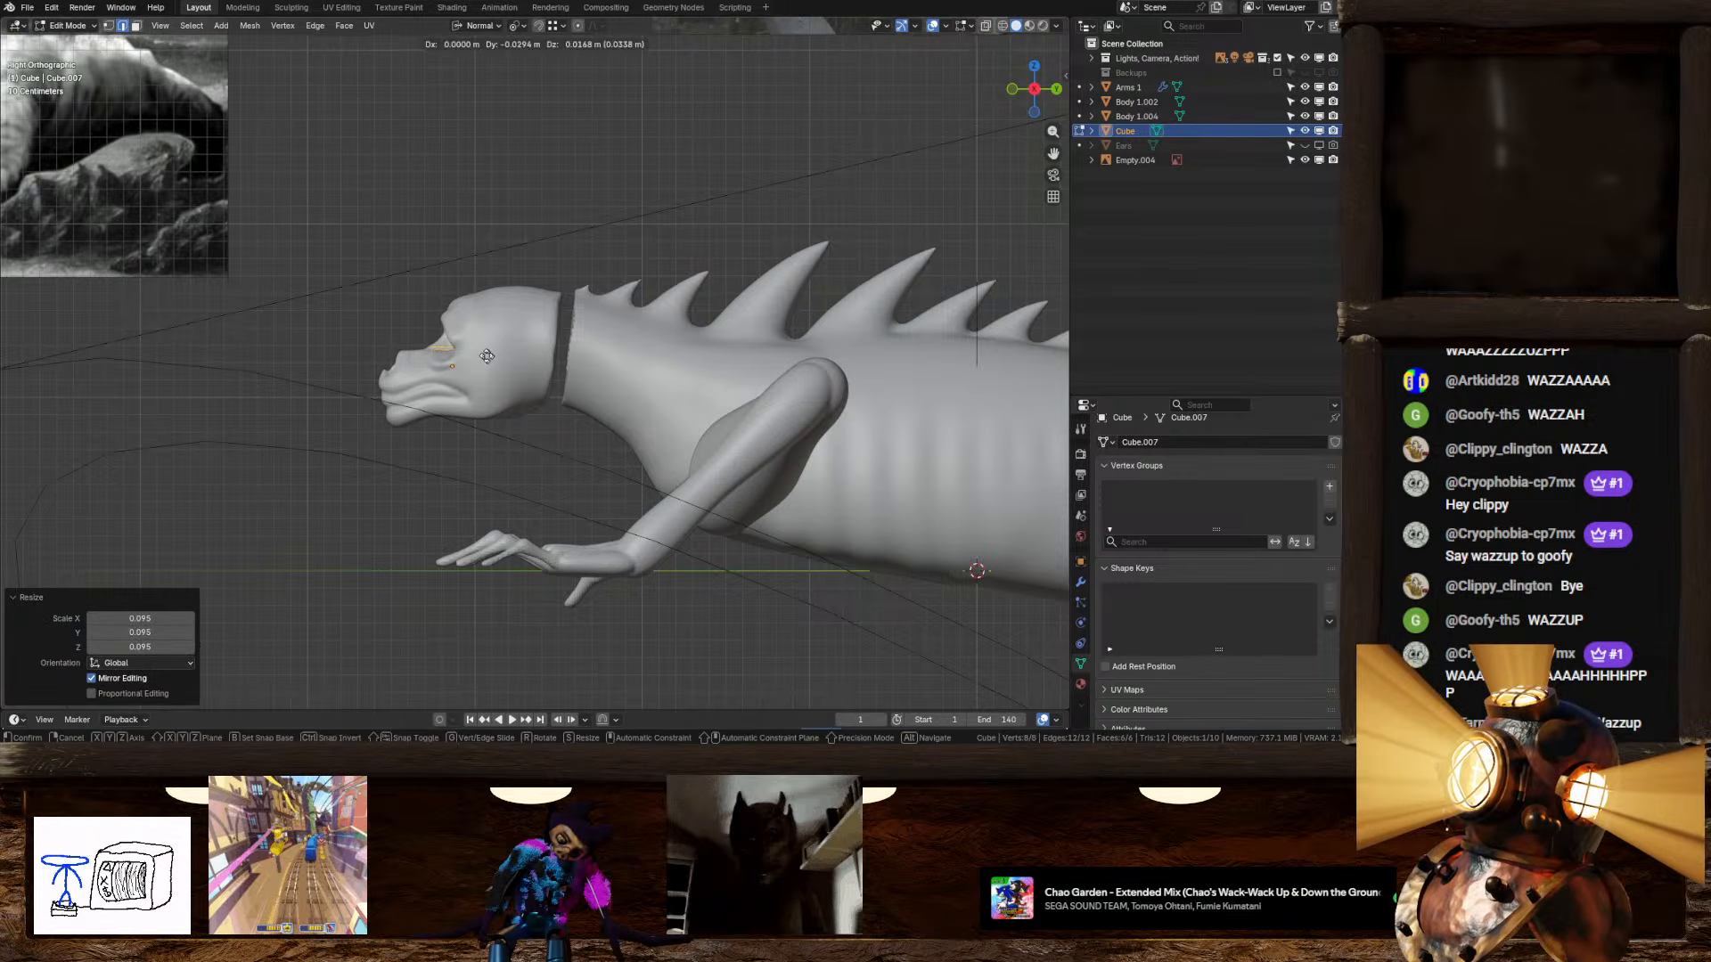
pyautogui.click(468, 333)
# Step: Scale the cube down by about 0.54 and position it over one eye socket, about 0.16 m in Y and 0.14 m in X
pyautogui.press('s')
pyautogui.click(710, 279)
pyautogui.press('g')
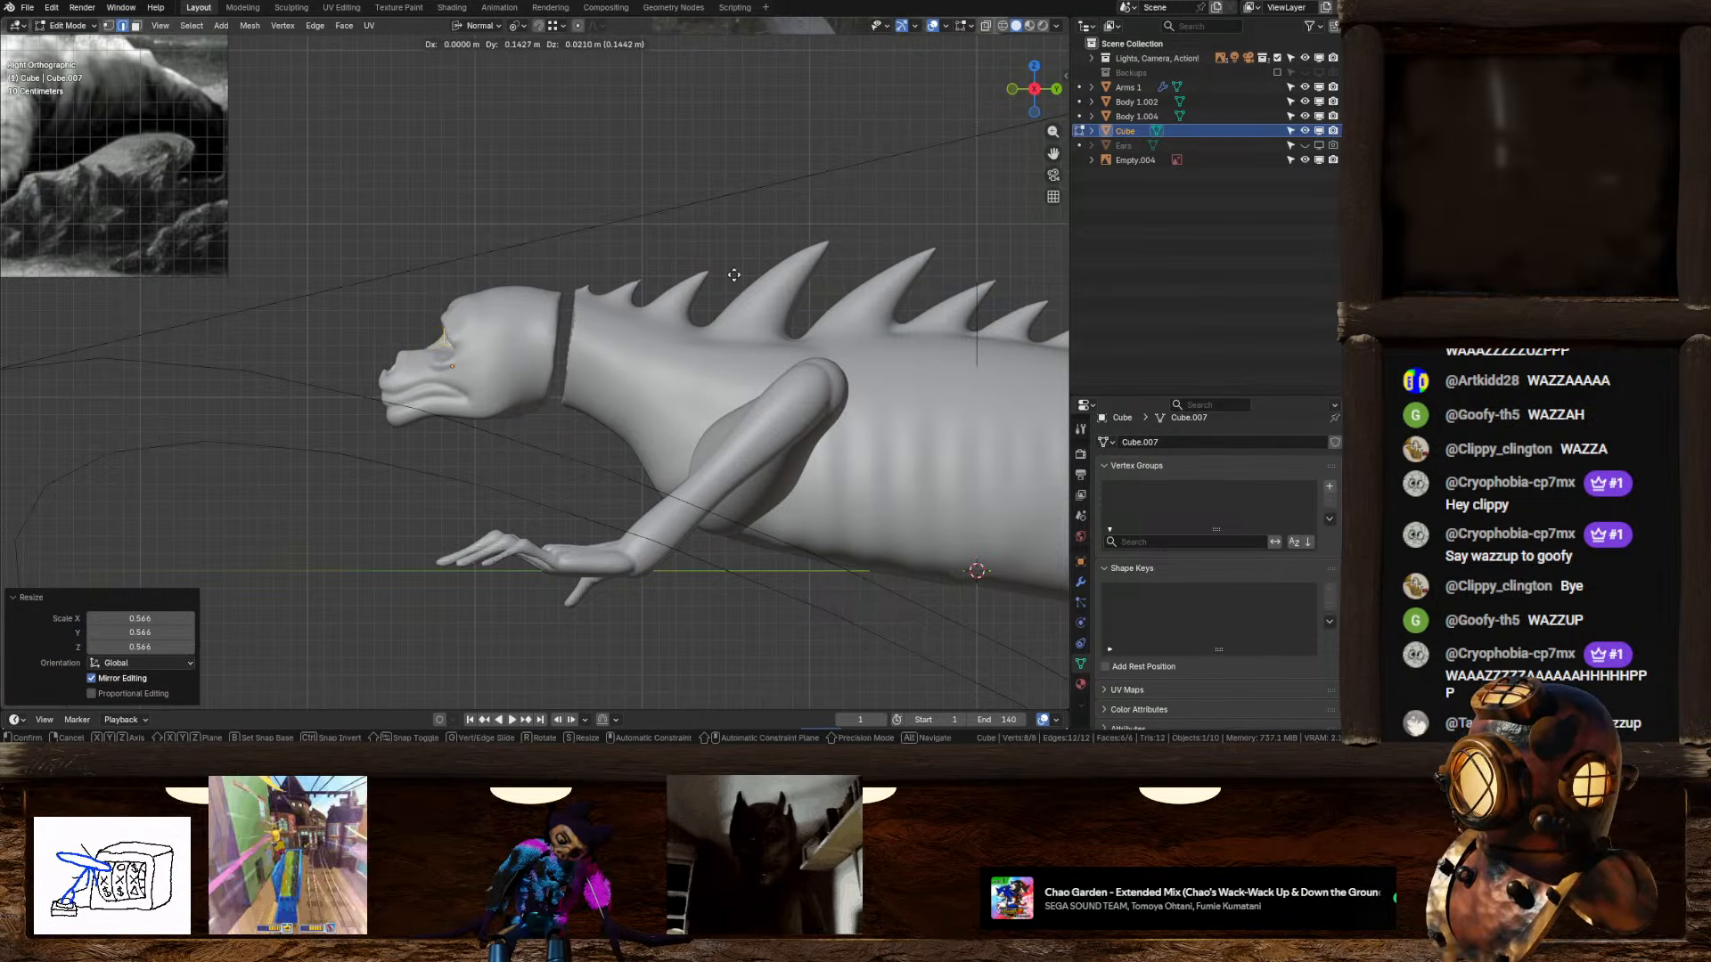
pyautogui.click(734, 280)
pyautogui.click(1013, 89)
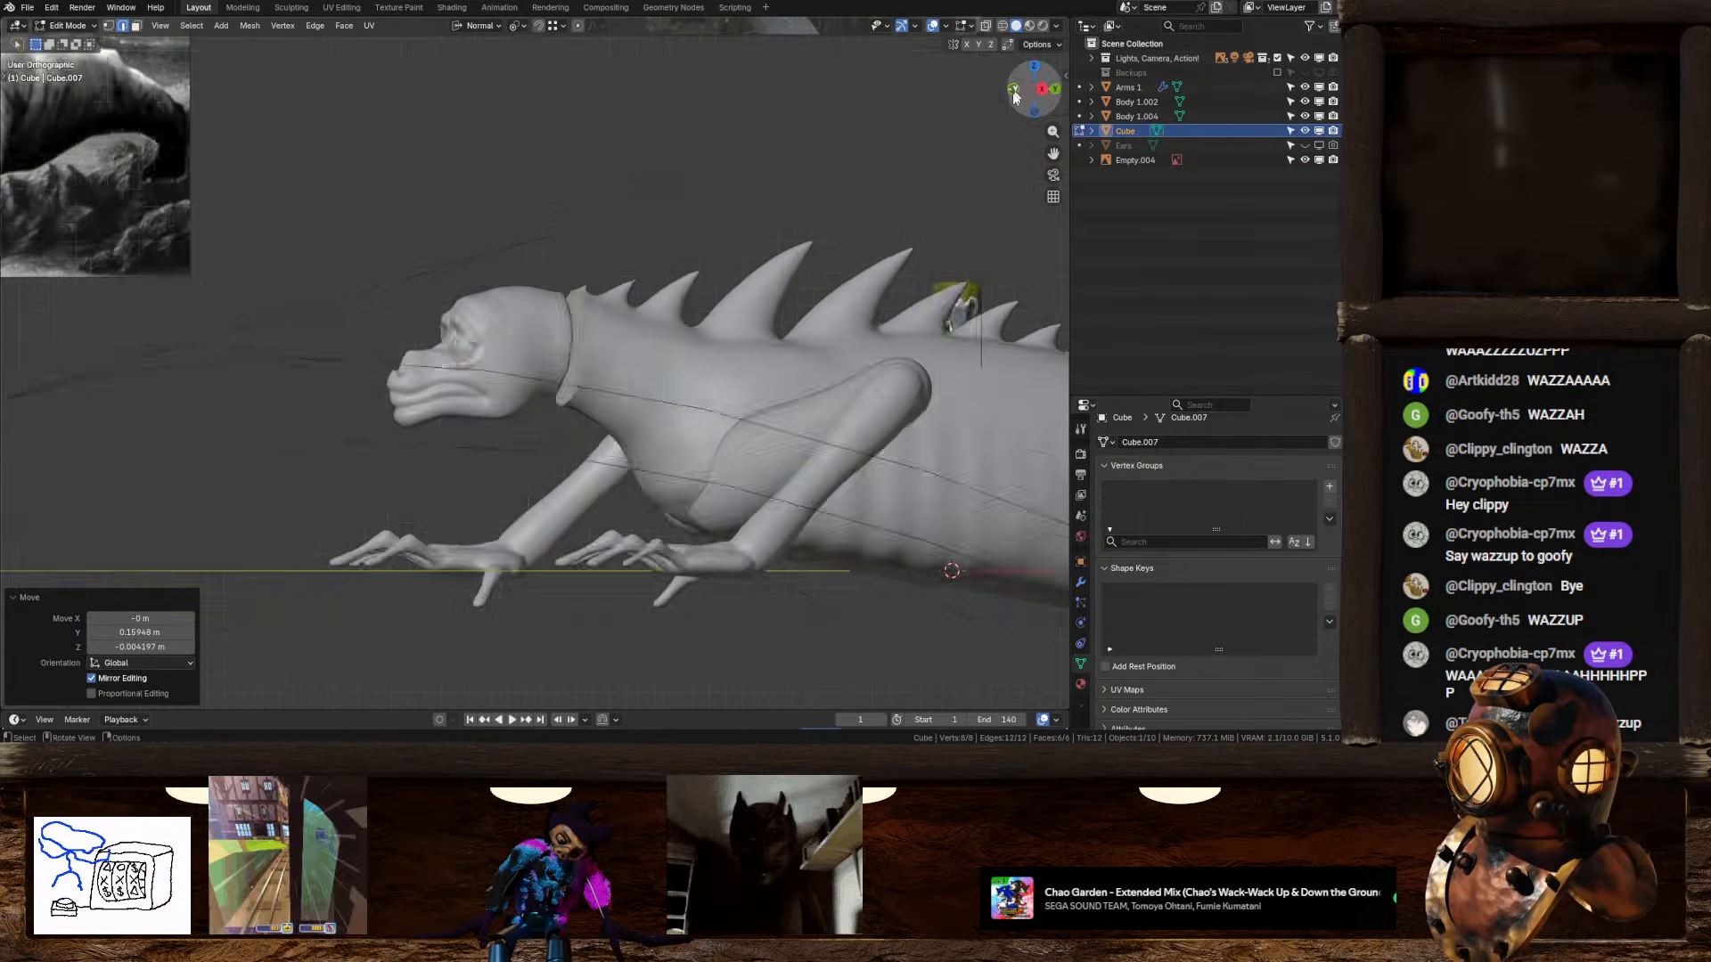
pyautogui.press('g')
pyautogui.click(643, 356)
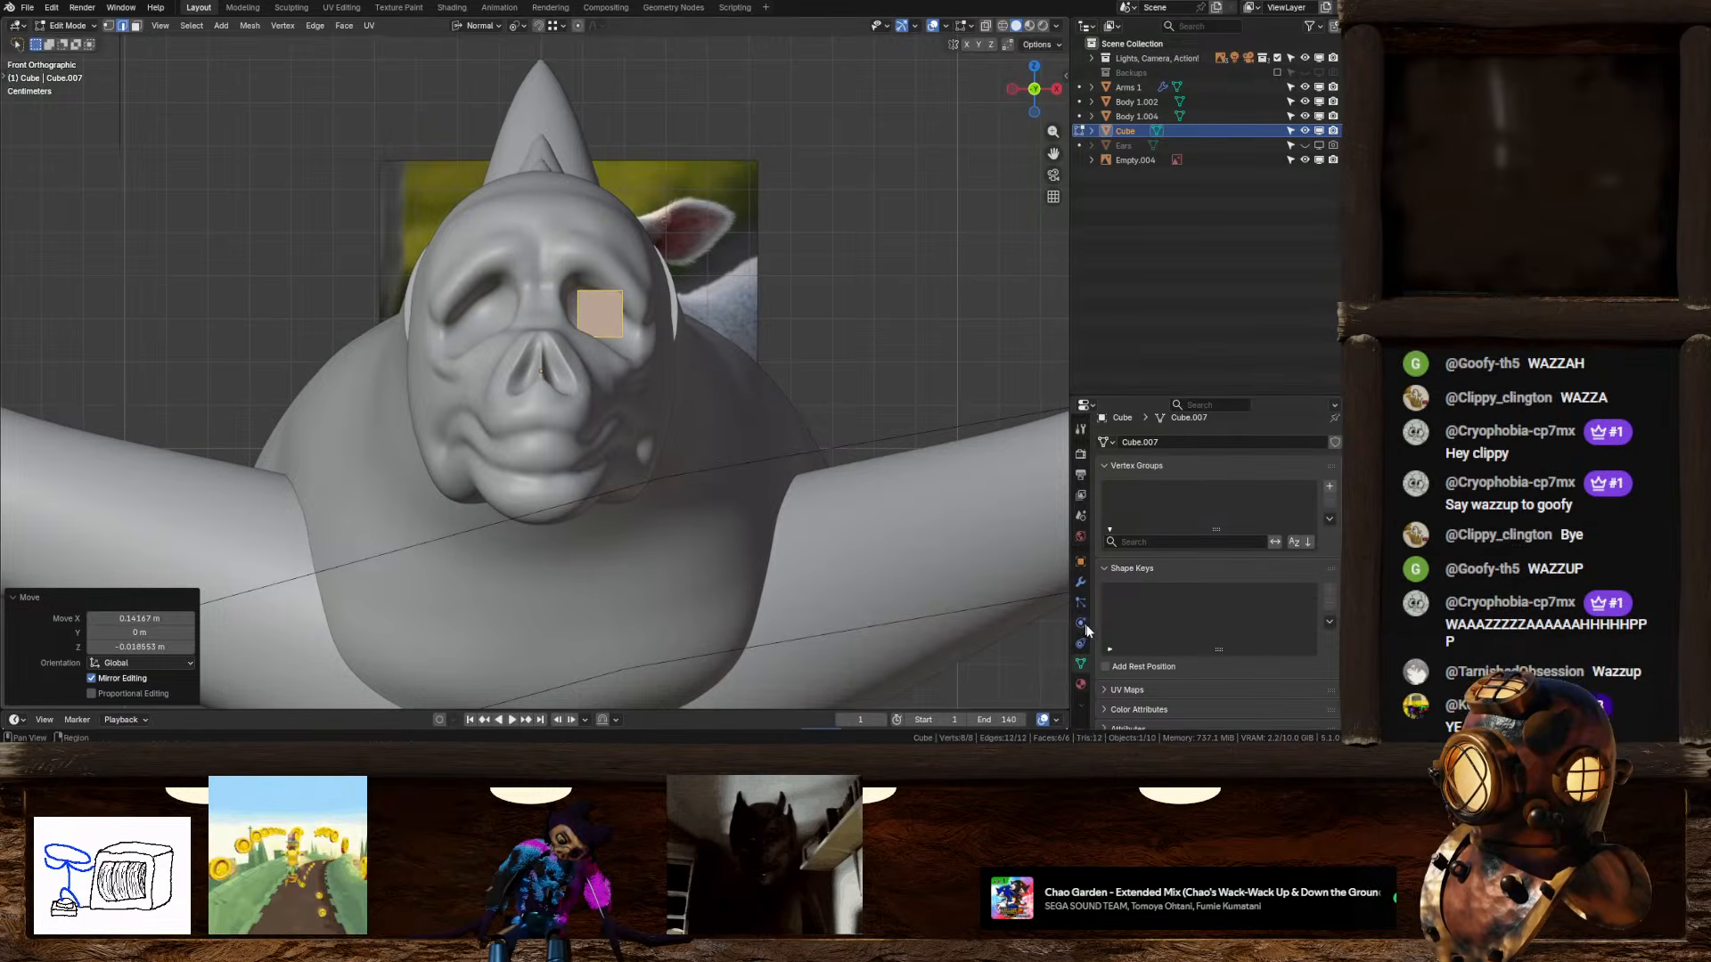
# Step: Add a Mirror modifier to the cube to create the second eye across the X axis
pyautogui.click(1080, 582)
pyautogui.click(1143, 452)
pyautogui.click(1132, 456)
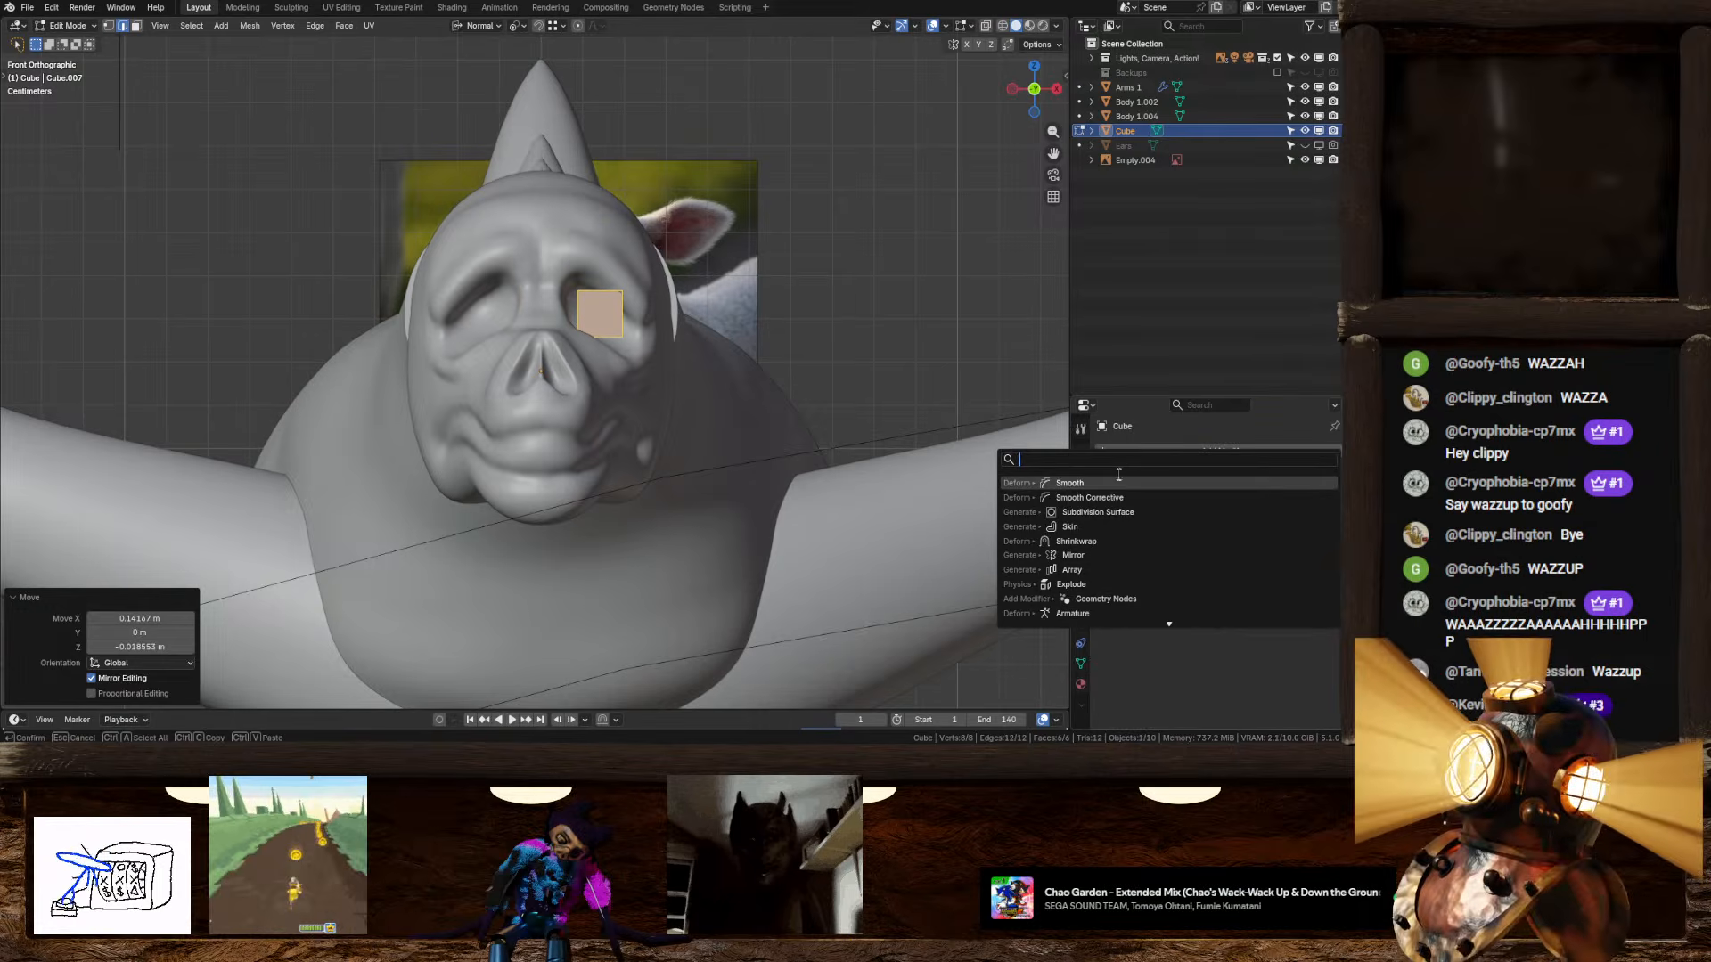
pyautogui.write('mirror')
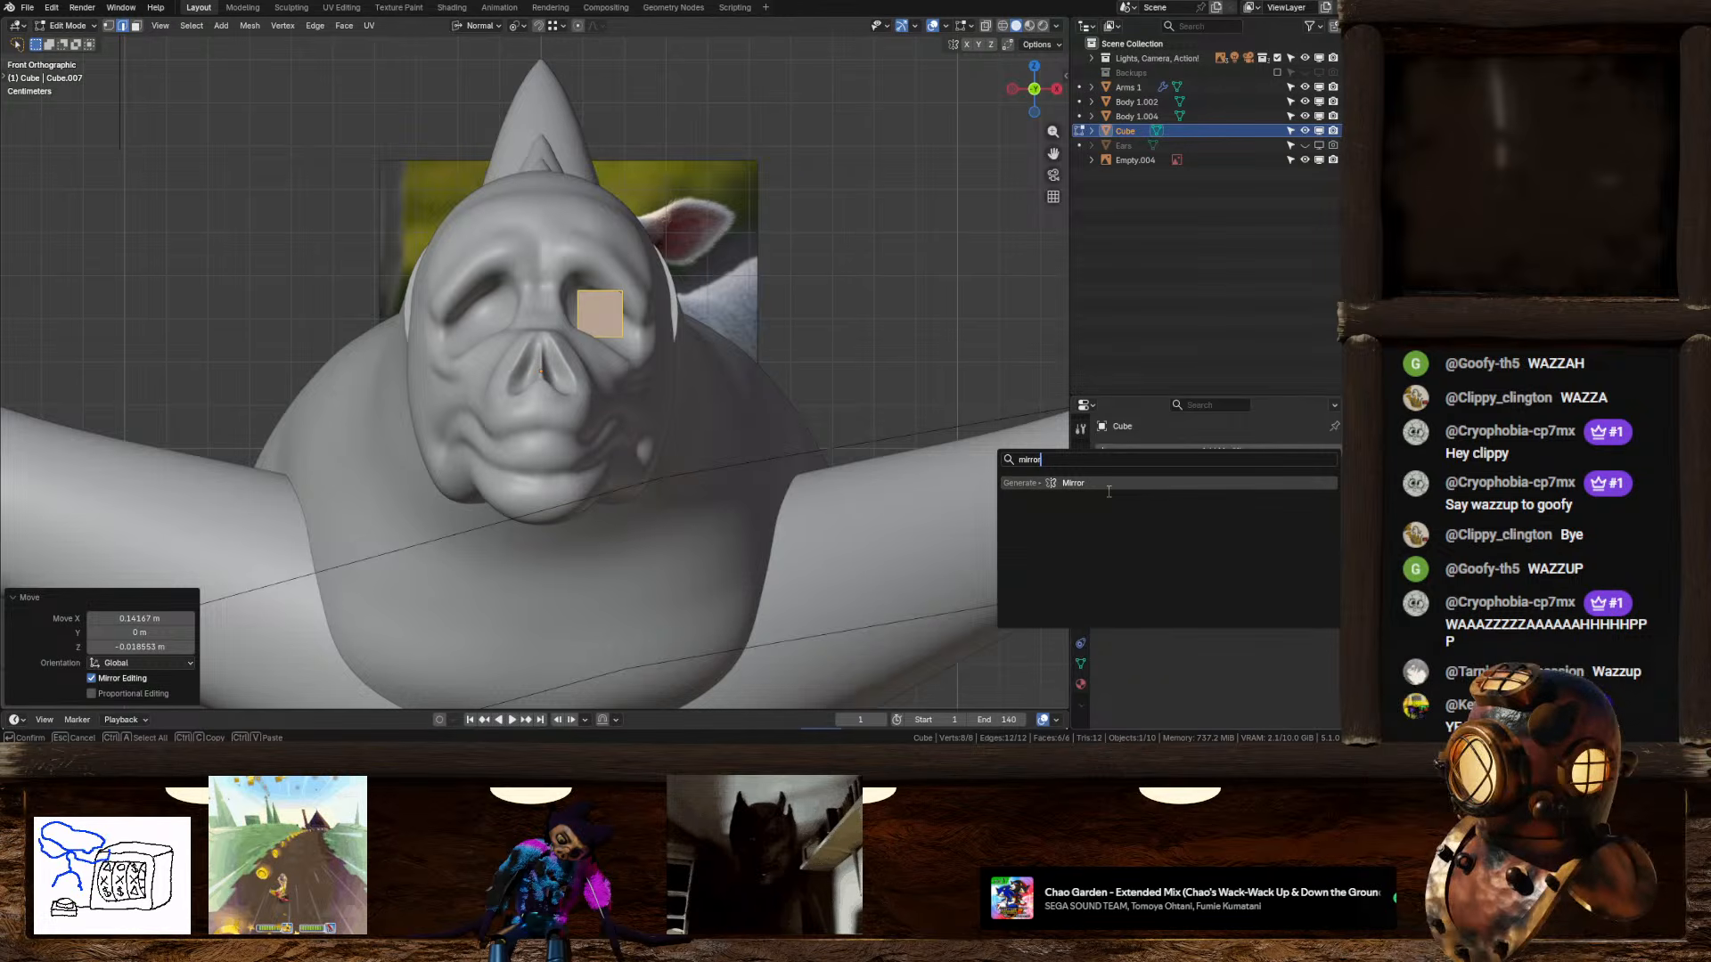
pyautogui.click(1107, 486)
# Step: Add a Subdivision Surface modifier with three levels to the eyes and apply it, keeping the Mirror modifier
pyautogui.click(1139, 452)
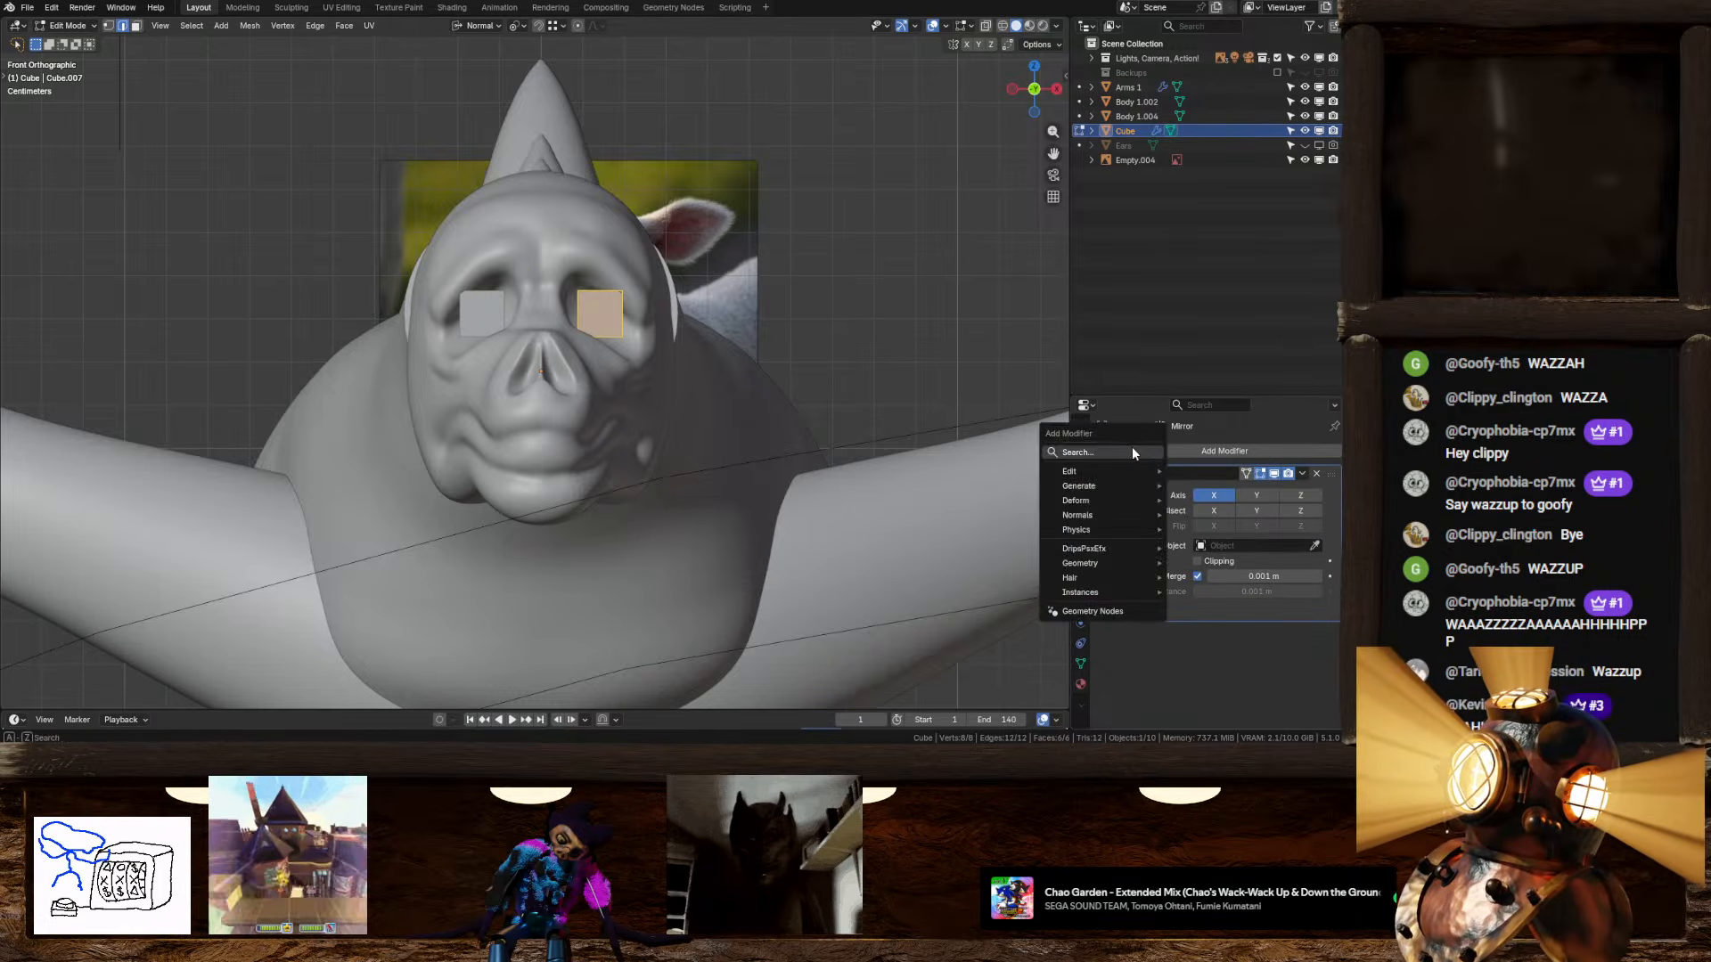
pyautogui.click(1129, 455)
pyautogui.write('s')
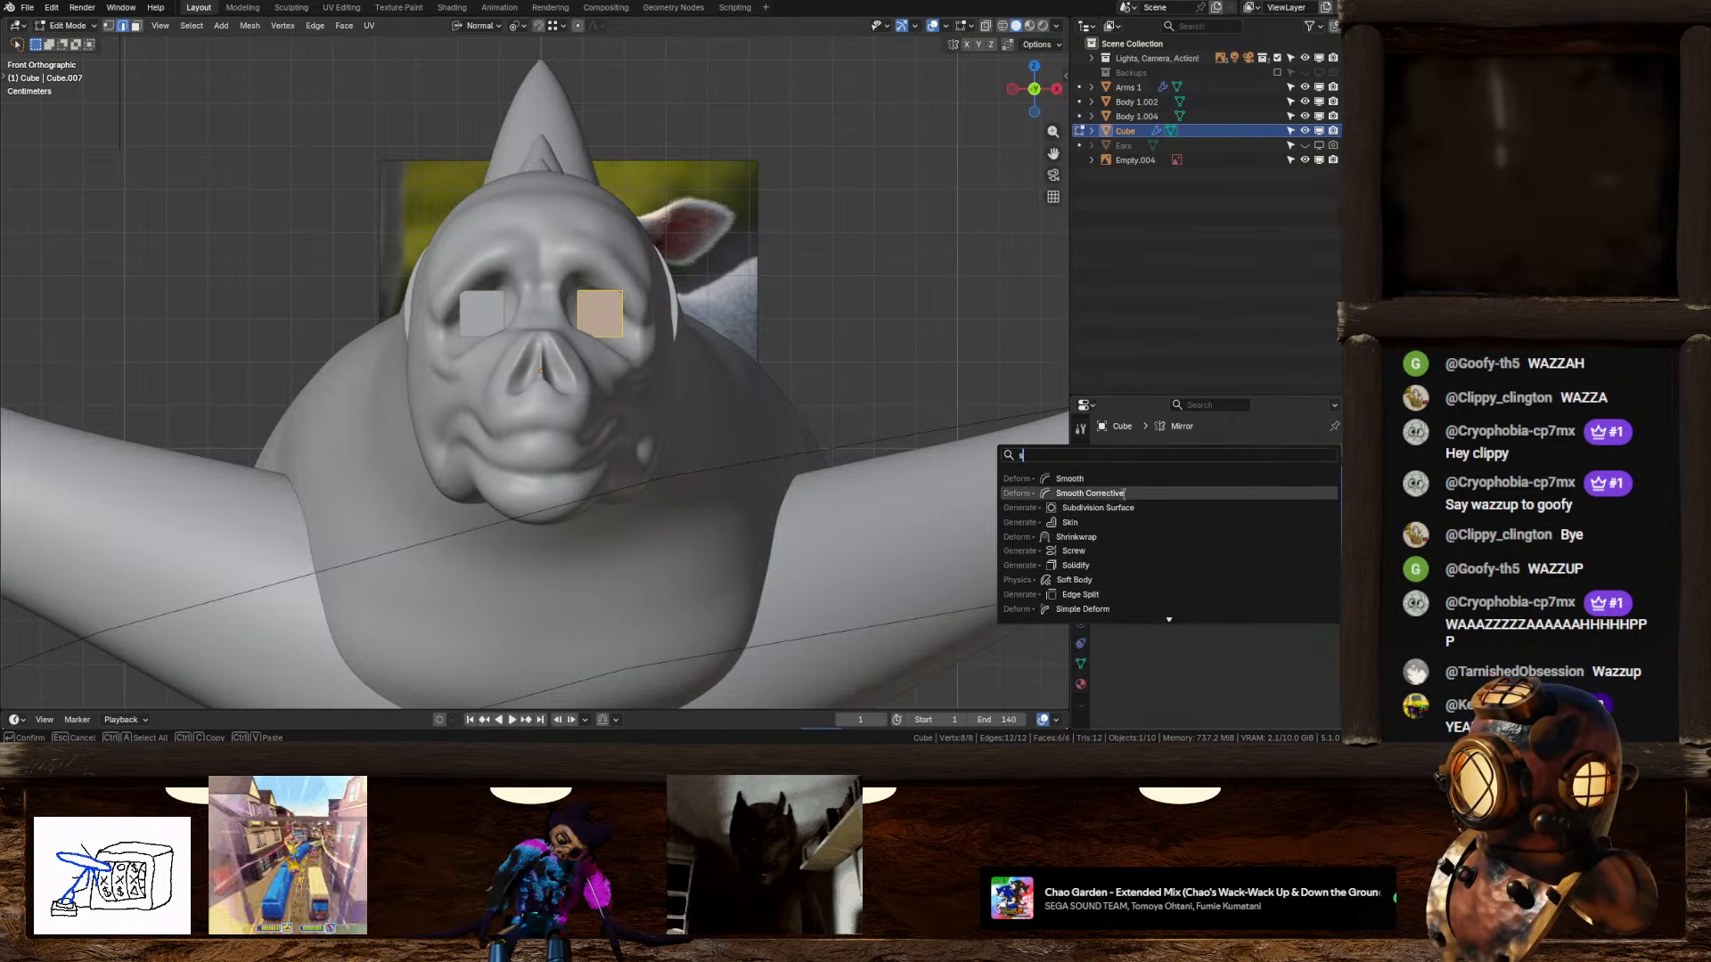
pyautogui.click(1121, 509)
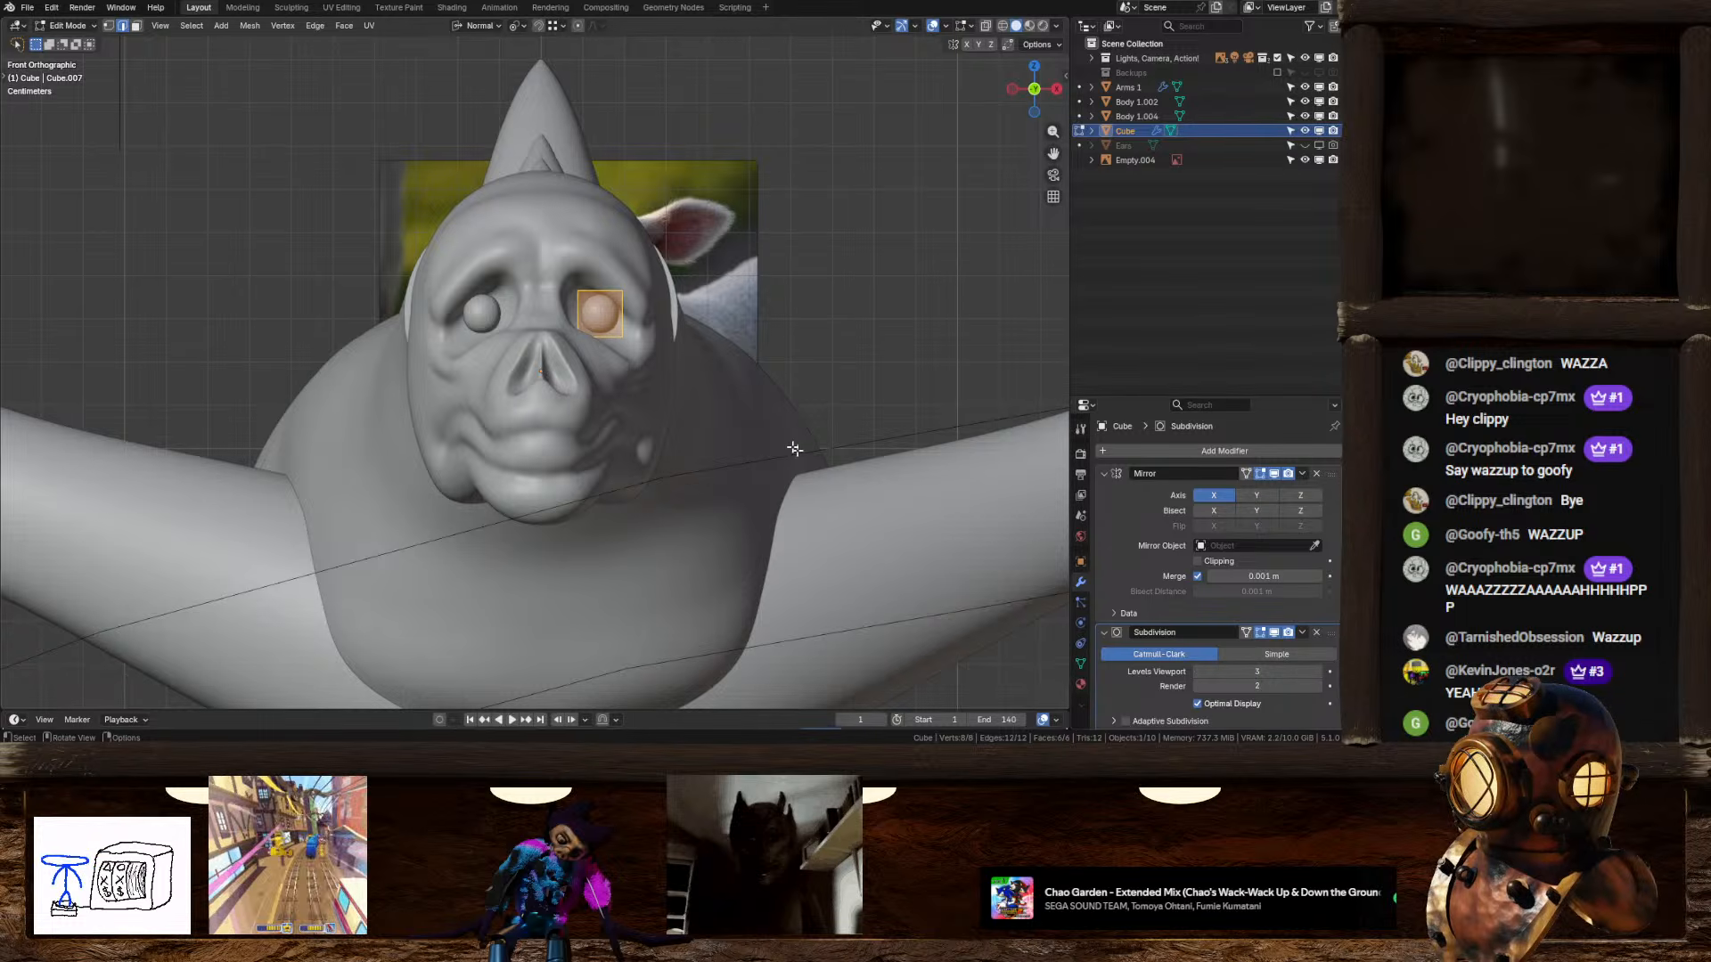
pyautogui.press('Tab')
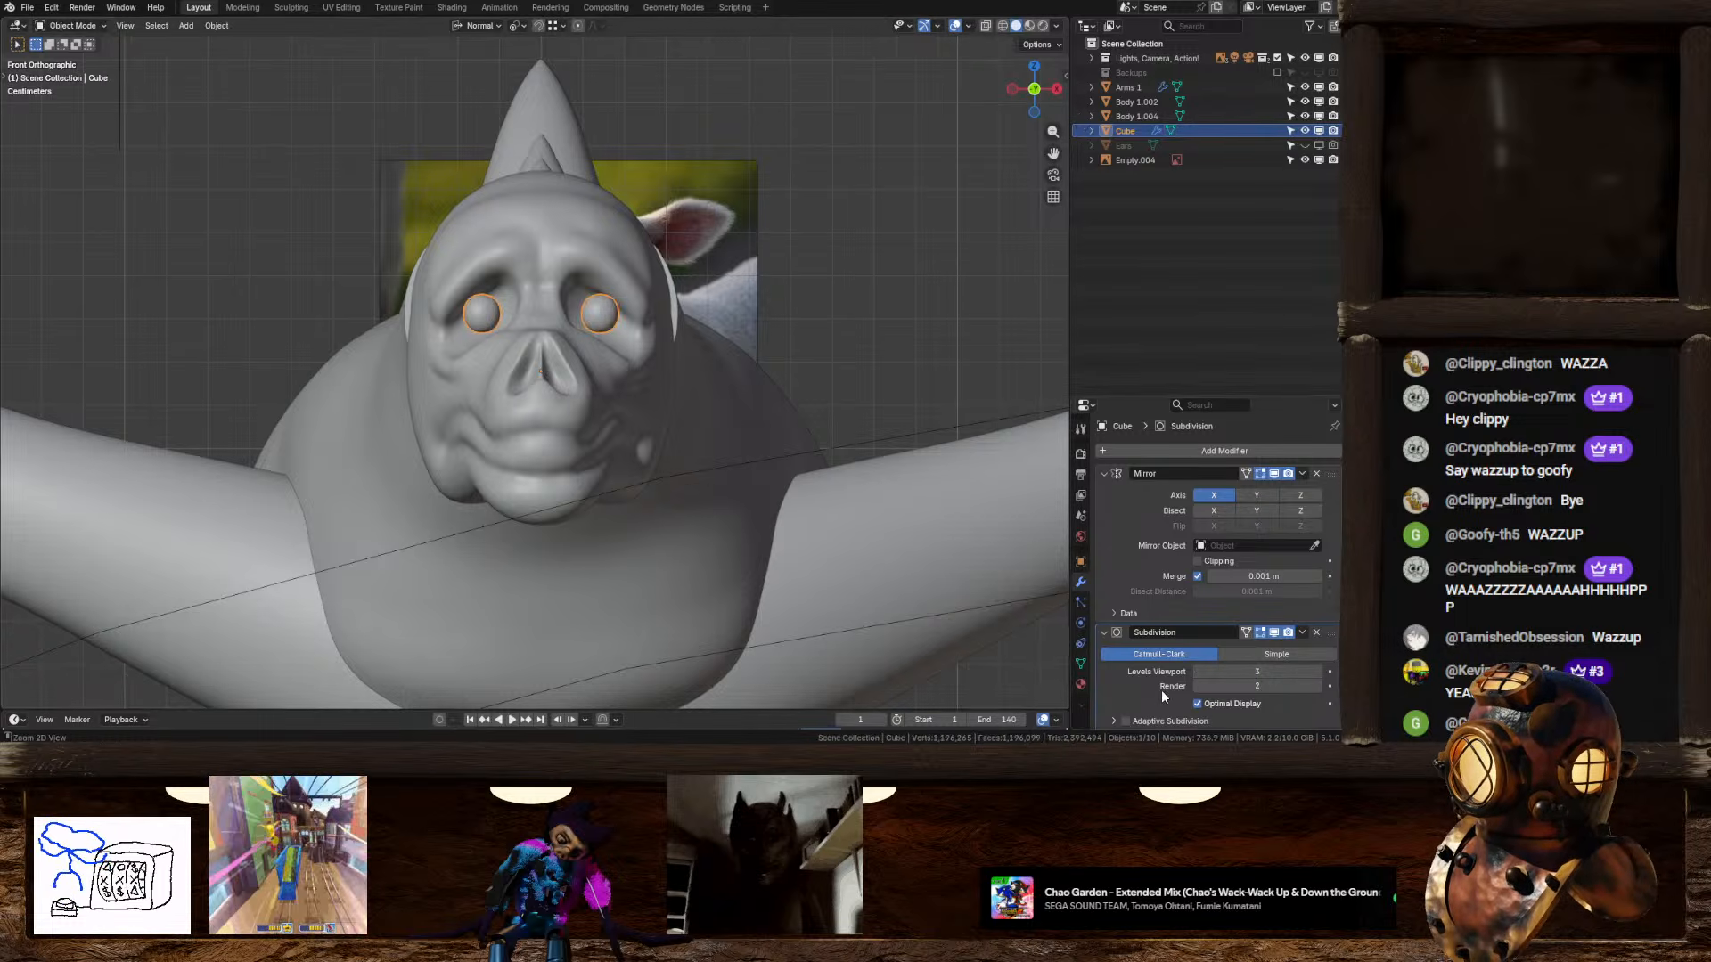
pyautogui.hotkey('ctrl', 'a')
pyautogui.press('Tab')
# Step: Round the eye mesh with To Sphere at factor 1 and nudge it slightly inward and down in the socket
pyautogui.scroll(4, 711, 383)
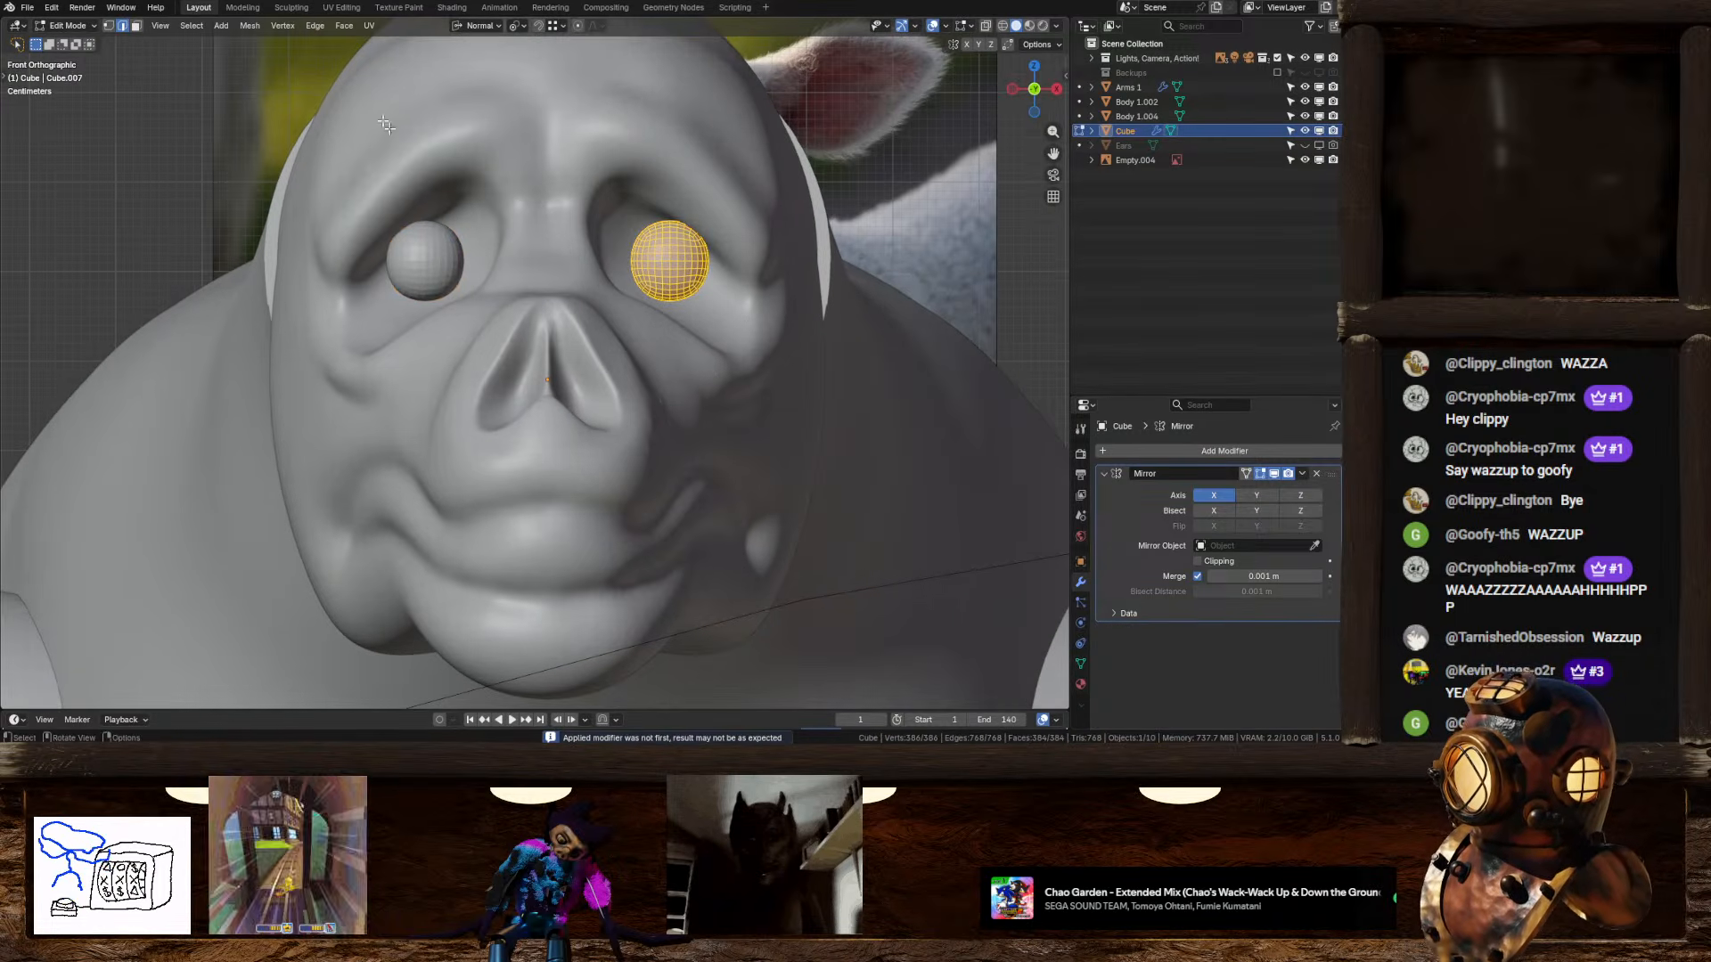
pyautogui.click(250, 25)
pyautogui.moveTo(344, 62)
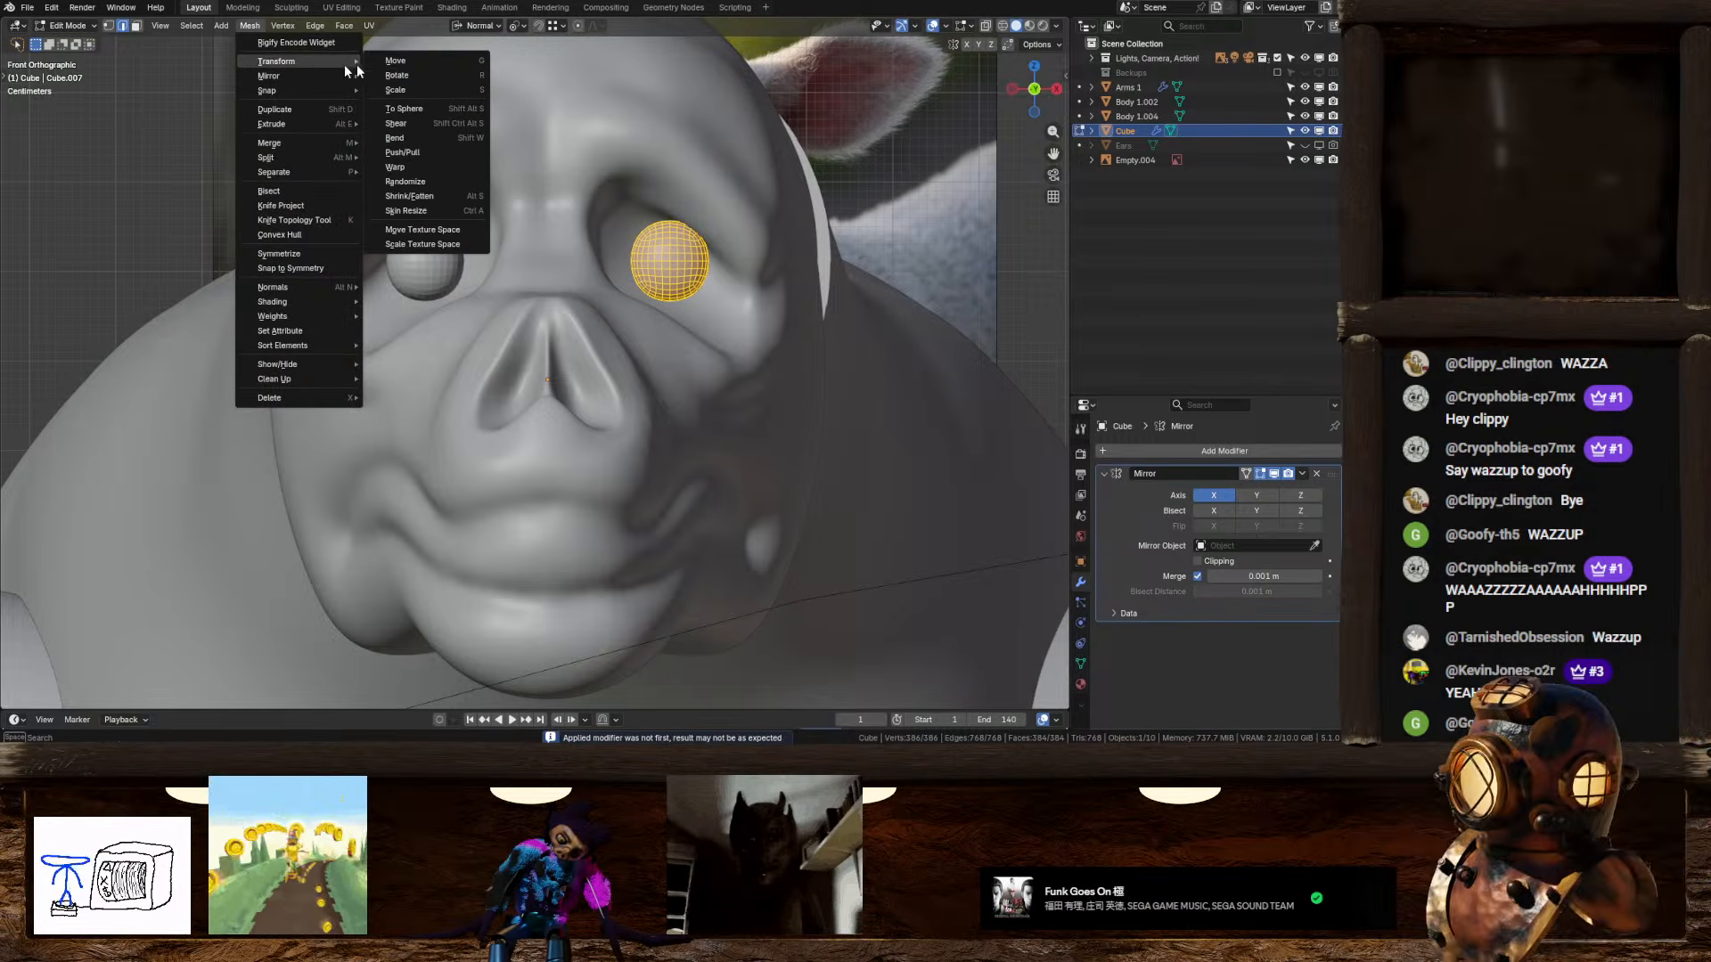
pyautogui.click(419, 111)
pyautogui.click(643, 91)
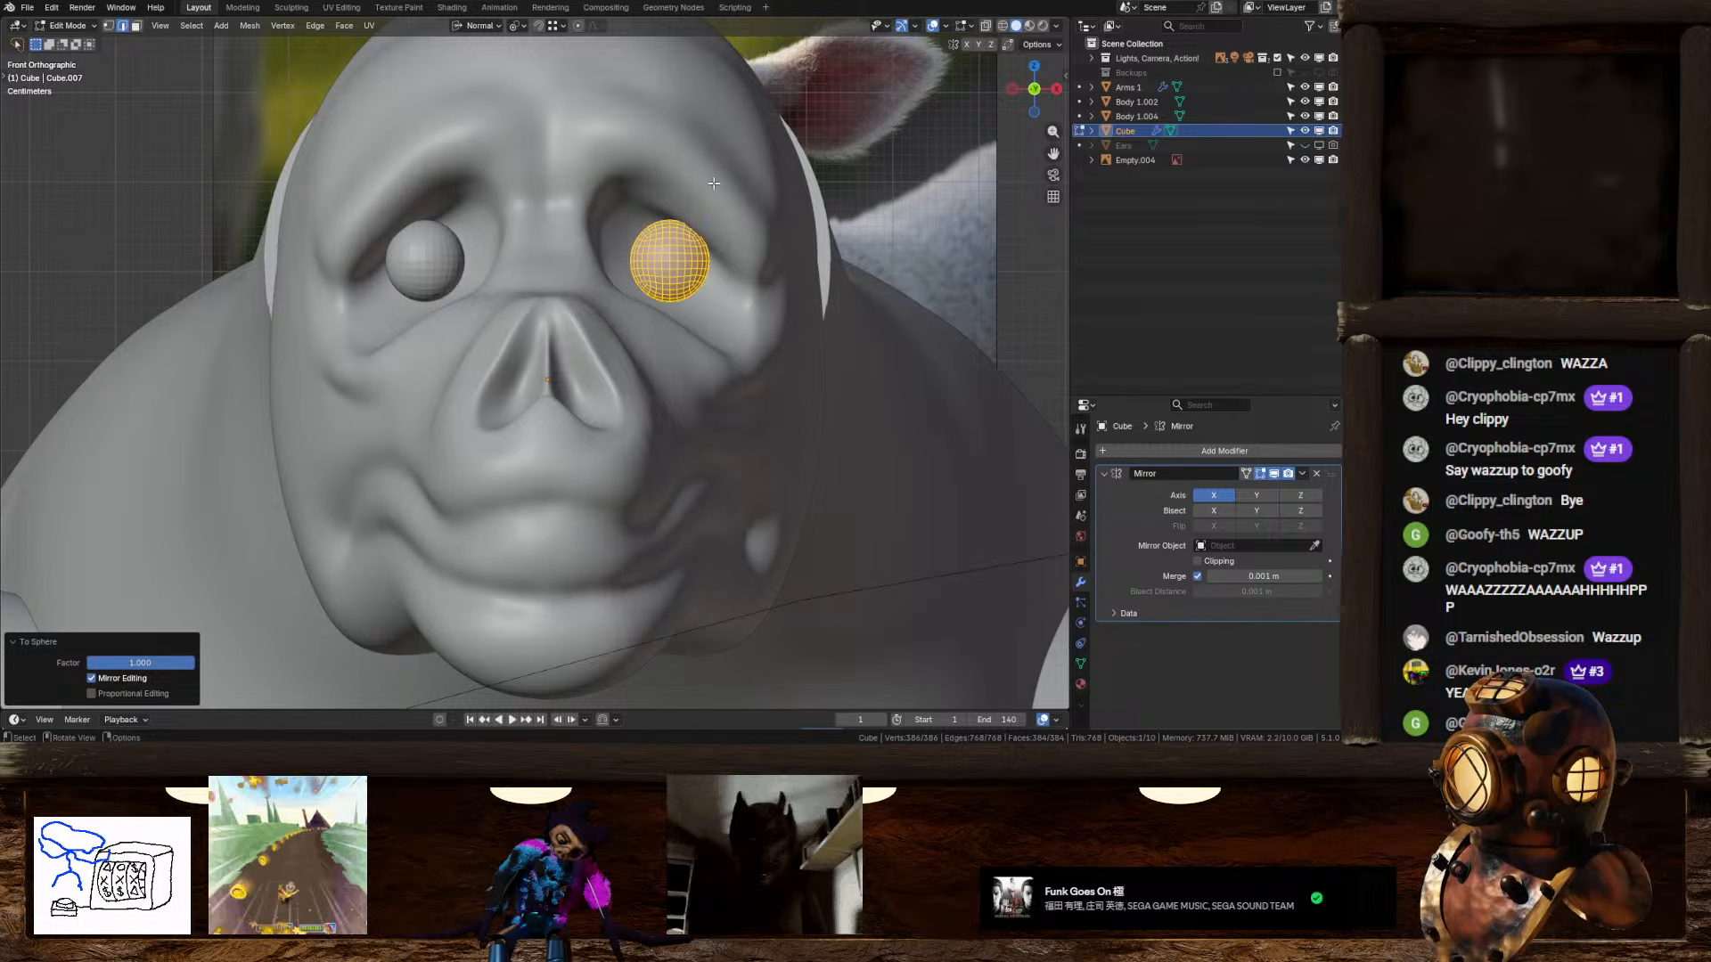
pyautogui.press('g')
pyautogui.click(716, 268)
# Step: Return to Object Mode and apply smooth shading to the eyeballs
pyautogui.rightClick(683, 268)
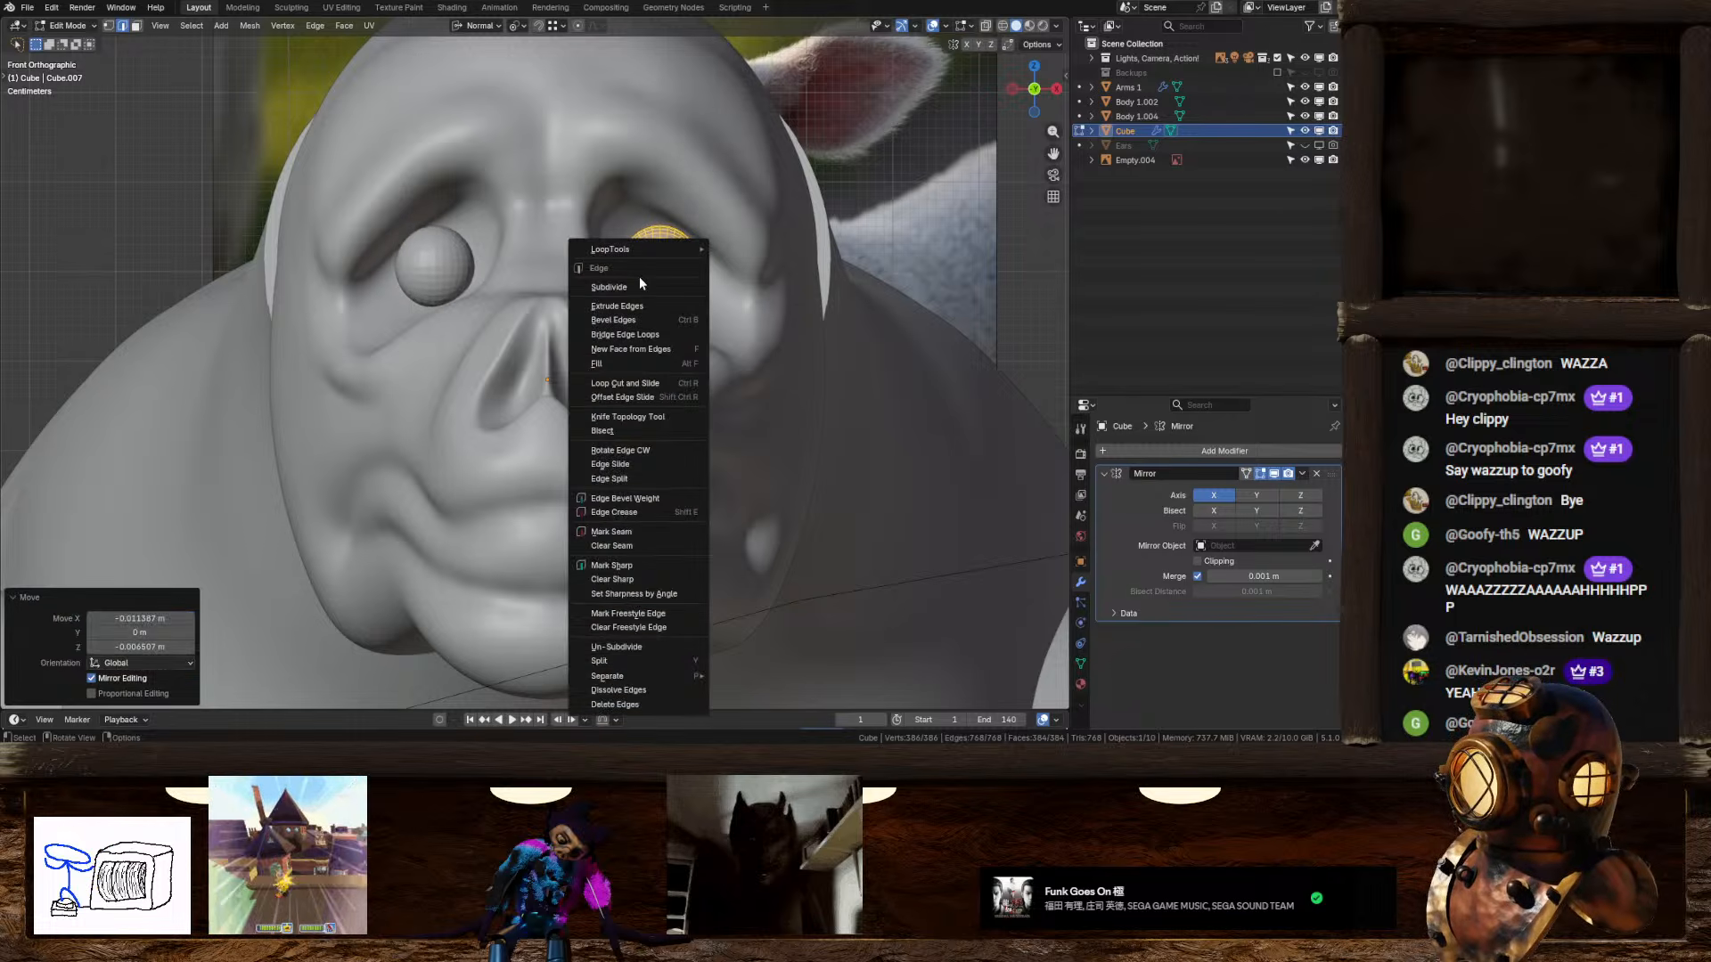
pyautogui.press('Tab')
pyautogui.moveTo(791, 275); pyautogui.dragTo(731, 303, button='middle')
pyautogui.rightClick(545, 305)
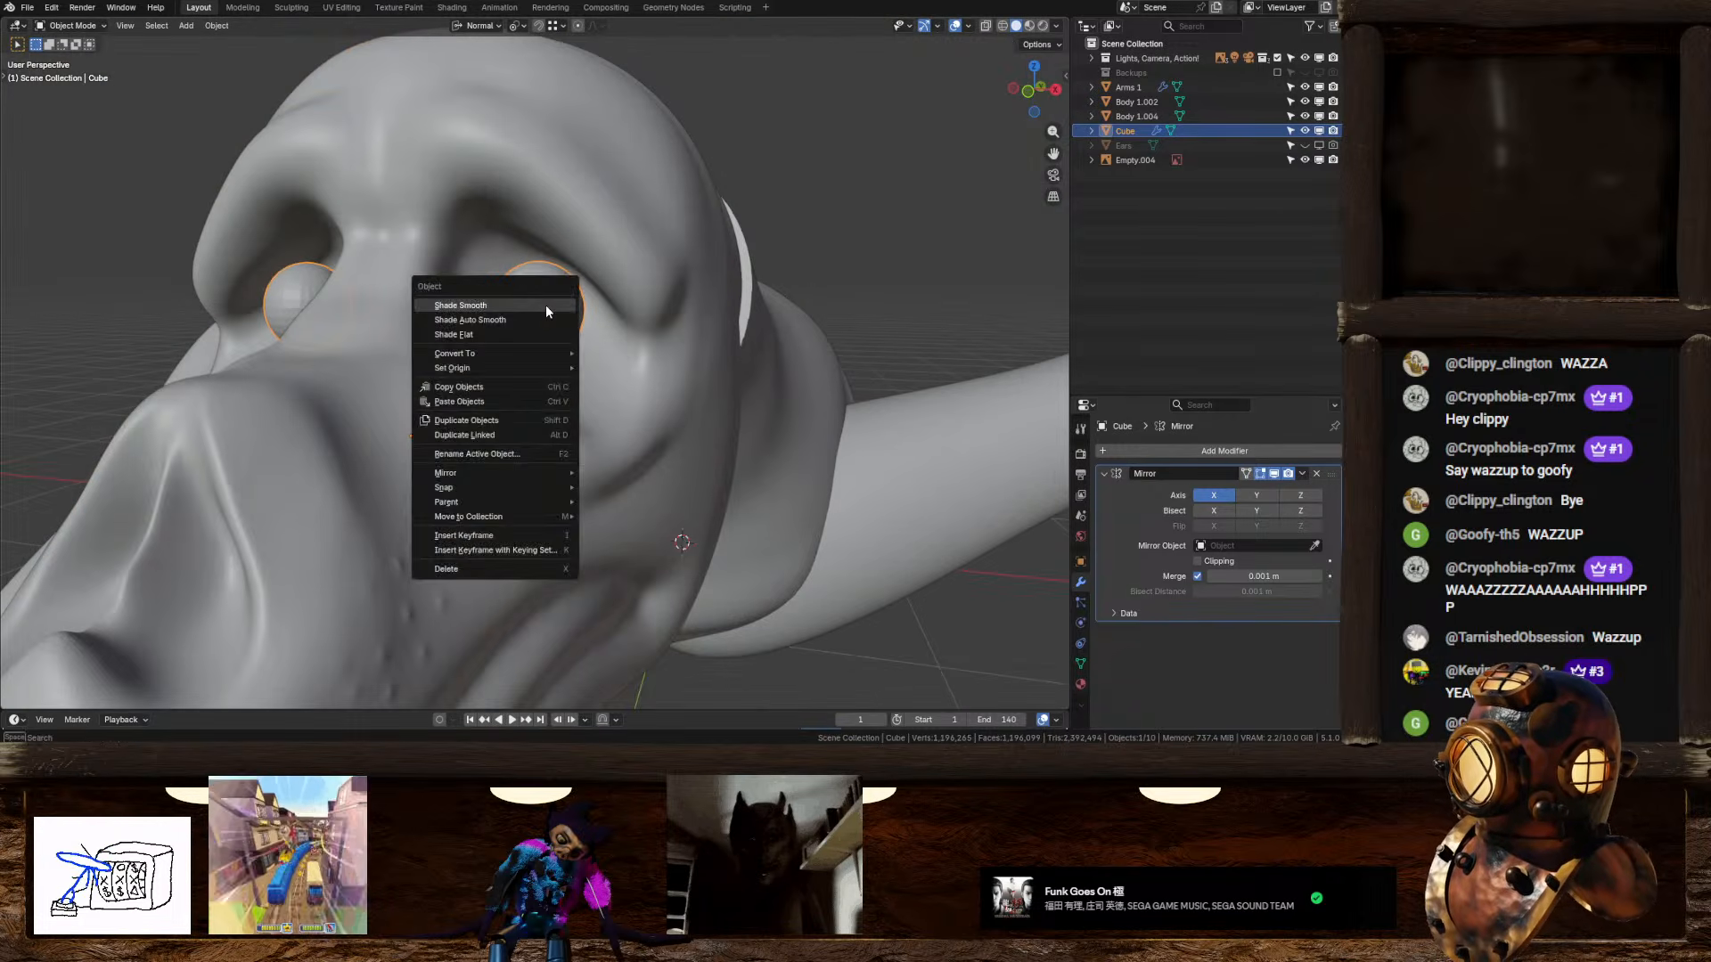
pyautogui.click(545, 305)
# Step: Reposition the eyeball mesh within the socket from the right view in Edit Mode, then adjust its scale to fit the socket
pyautogui.click(1056, 91)
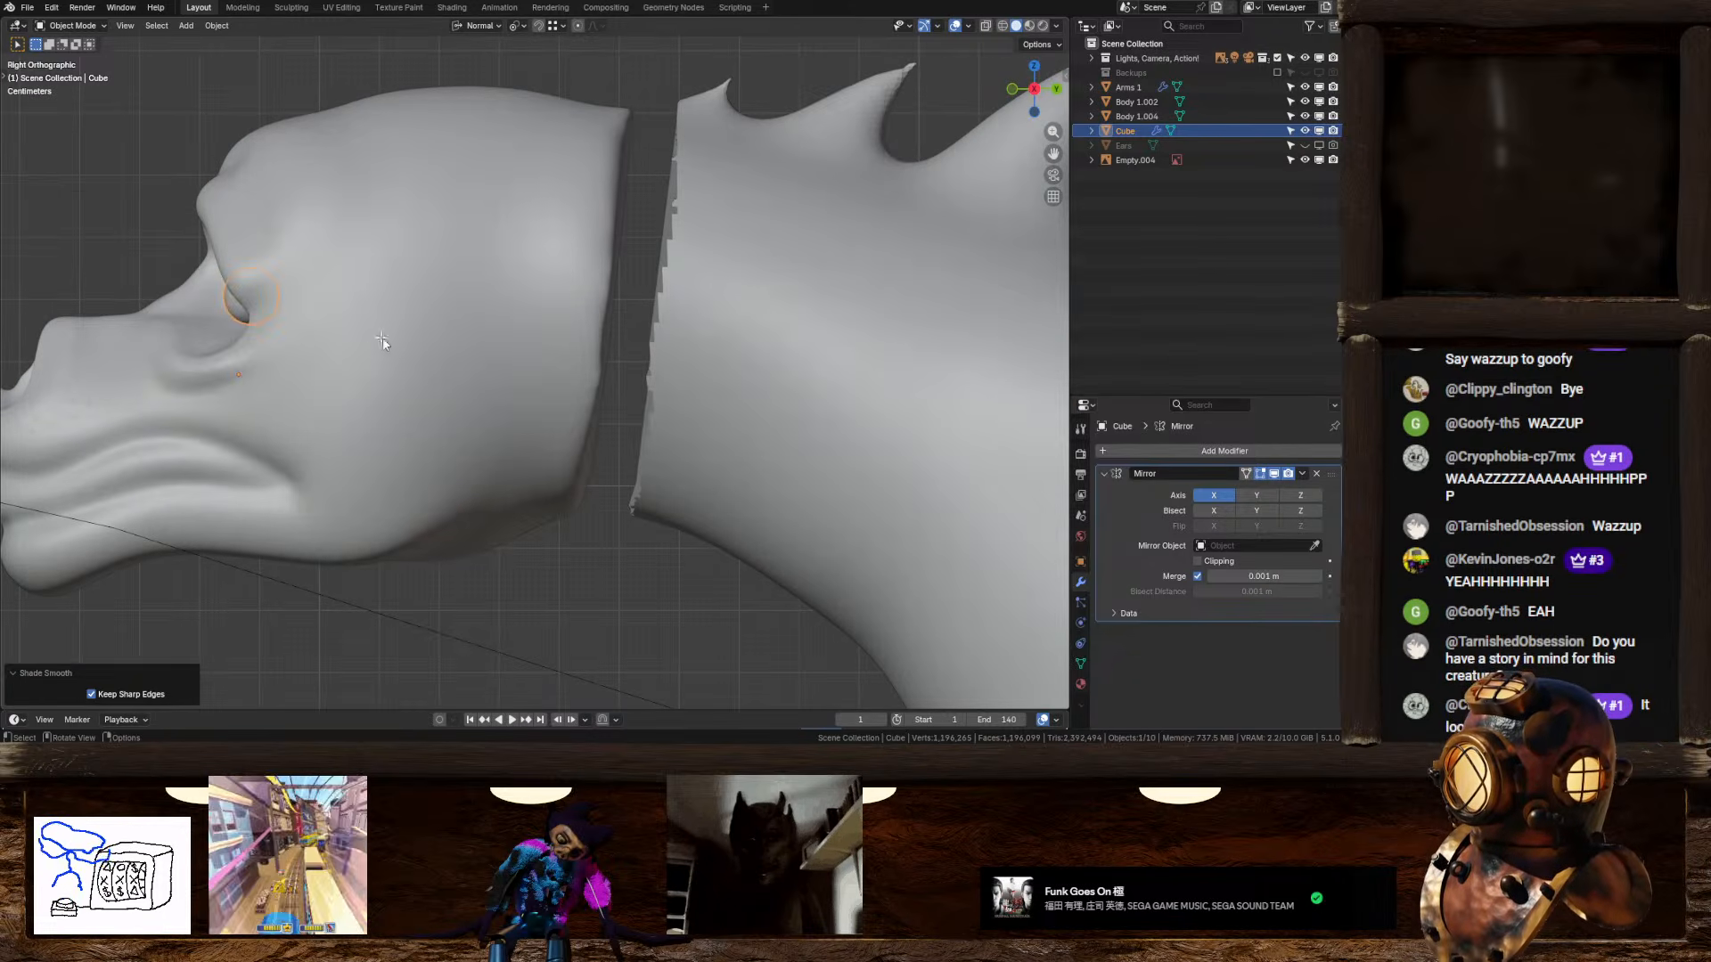
pyautogui.press('Tab')
pyautogui.press('g')
pyautogui.click(299, 315)
pyautogui.moveTo(299, 315); pyautogui.dragTo(438, 334, button='middle')
pyautogui.press('s')
pyautogui.click(642, 346)
pyautogui.moveTo(642, 345); pyautogui.dragTo(666, 351, button='middle')
pyautogui.scroll(-6, 667, 351)
pyautogui.press('Tab')
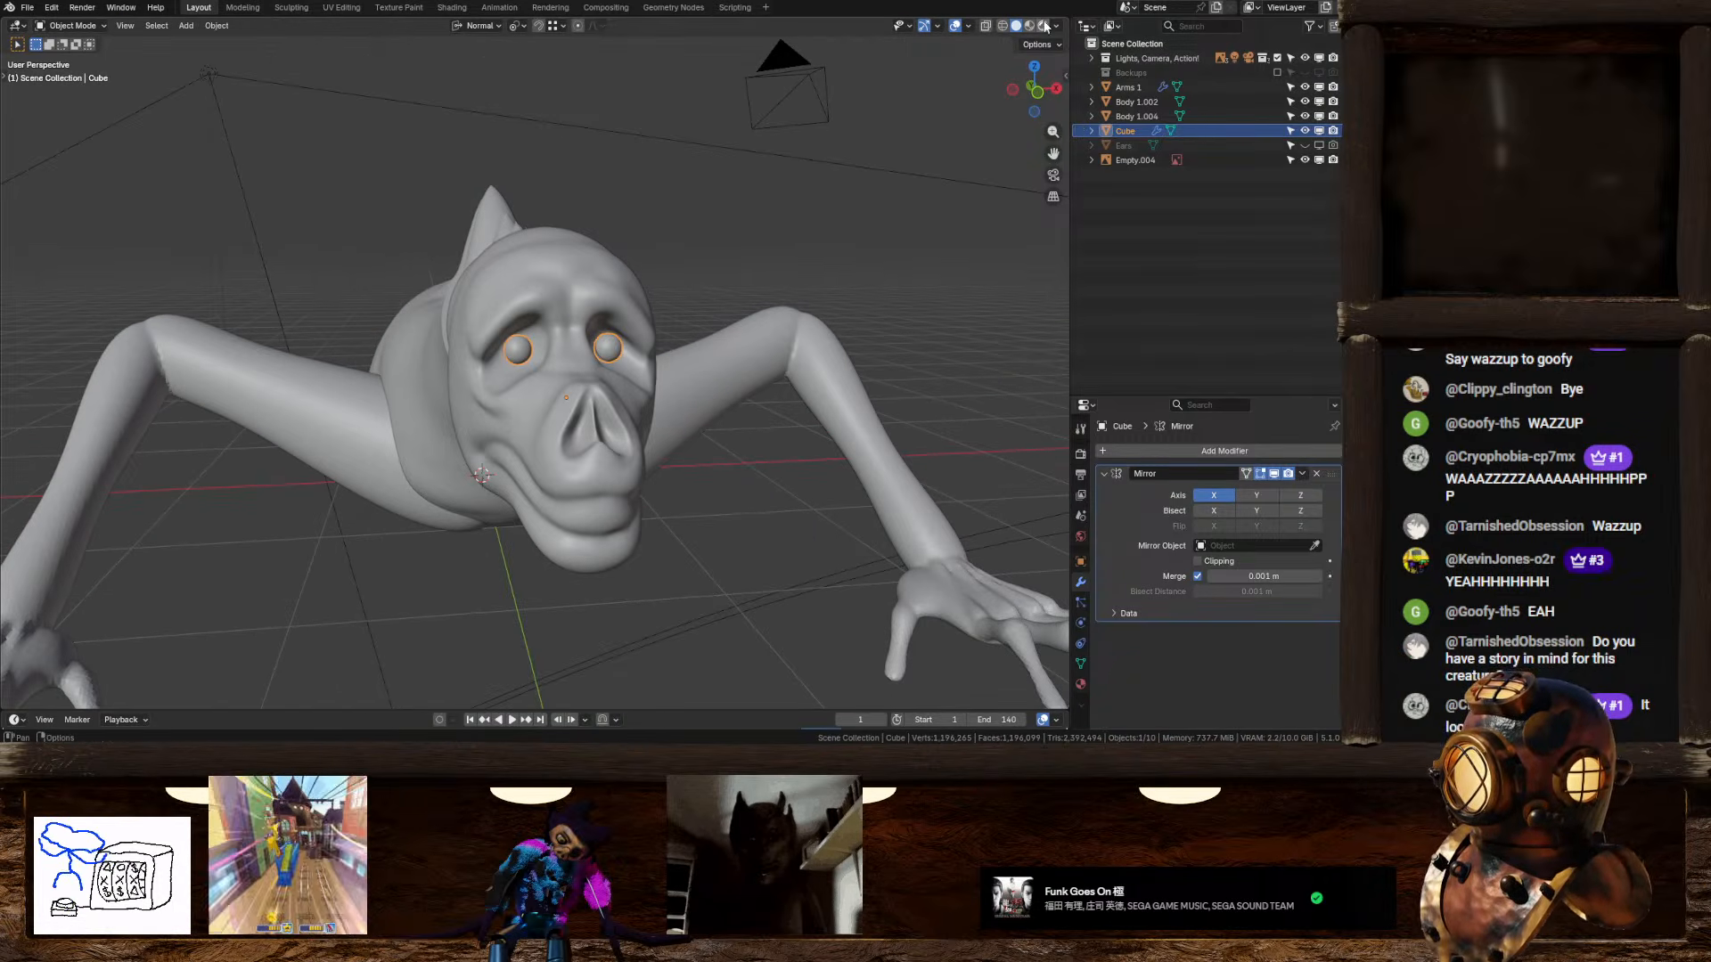
# Step: Switch the viewport to rendered shading and delete the existing spot light above the creature
pyautogui.click(1042, 25)
pyautogui.moveTo(731, 334)
pyautogui.mouseDown(button='middle')
pyautogui.moveTo(598, 319)
pyautogui.moveTo(556, 187)
pyautogui.mouseUp(button='middle')
pyautogui.click(601, 111)
pyautogui.press('x')
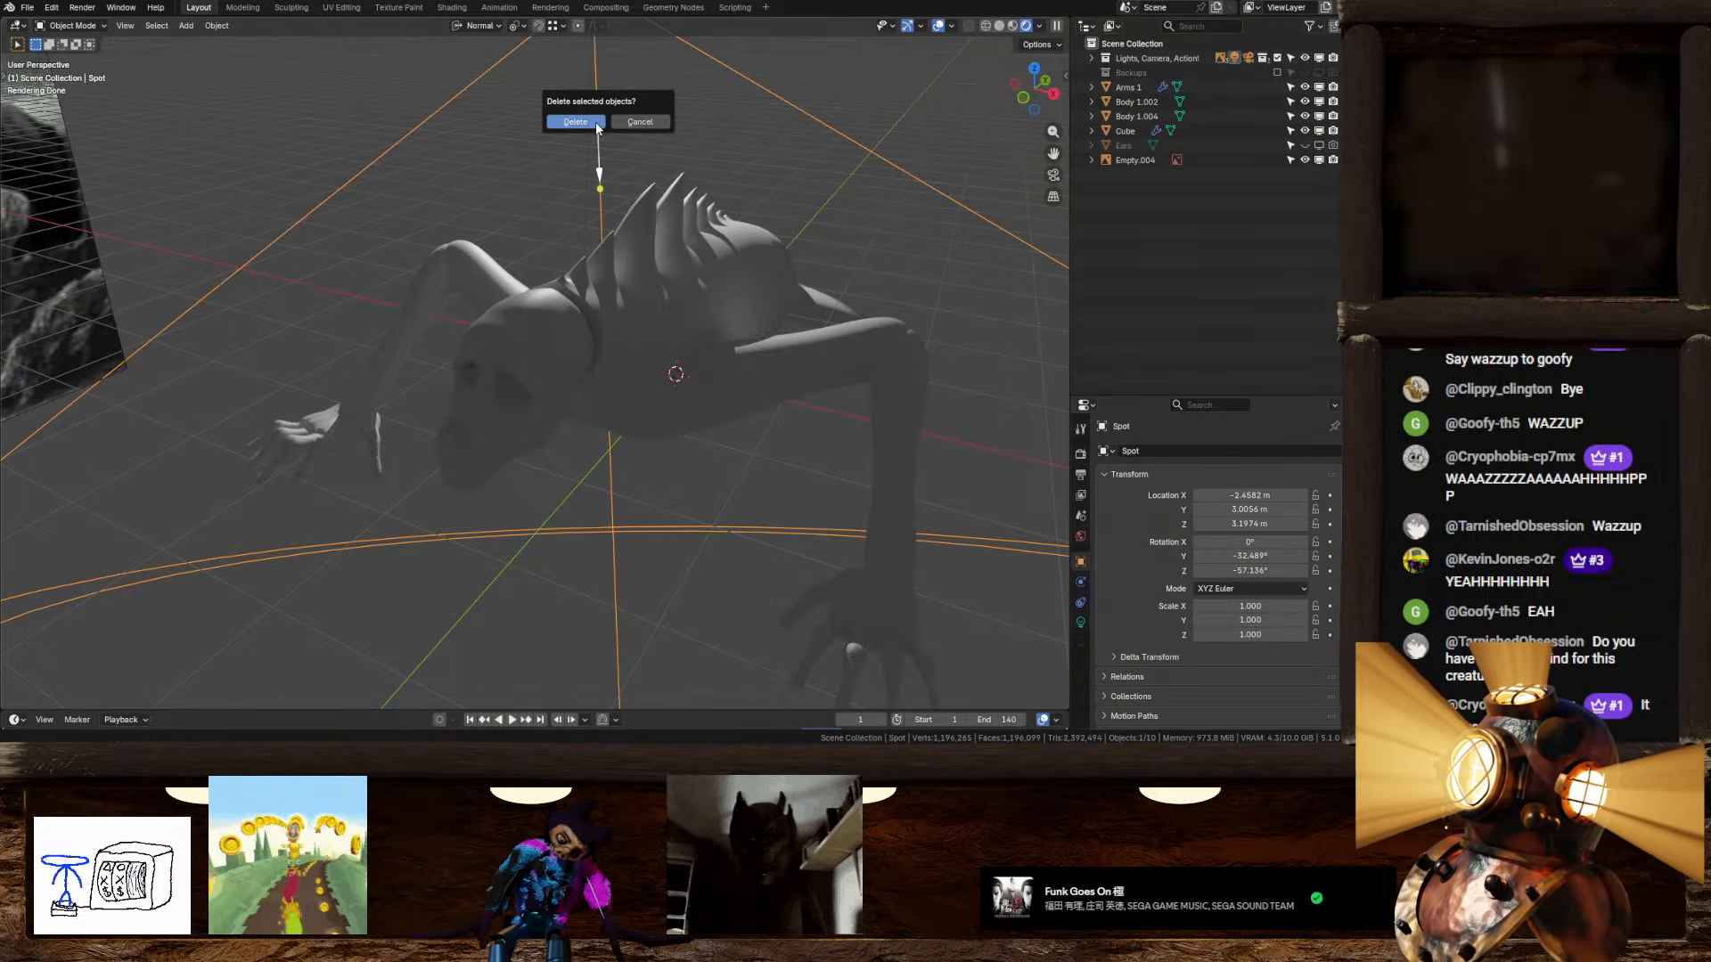
pyautogui.press('Return')
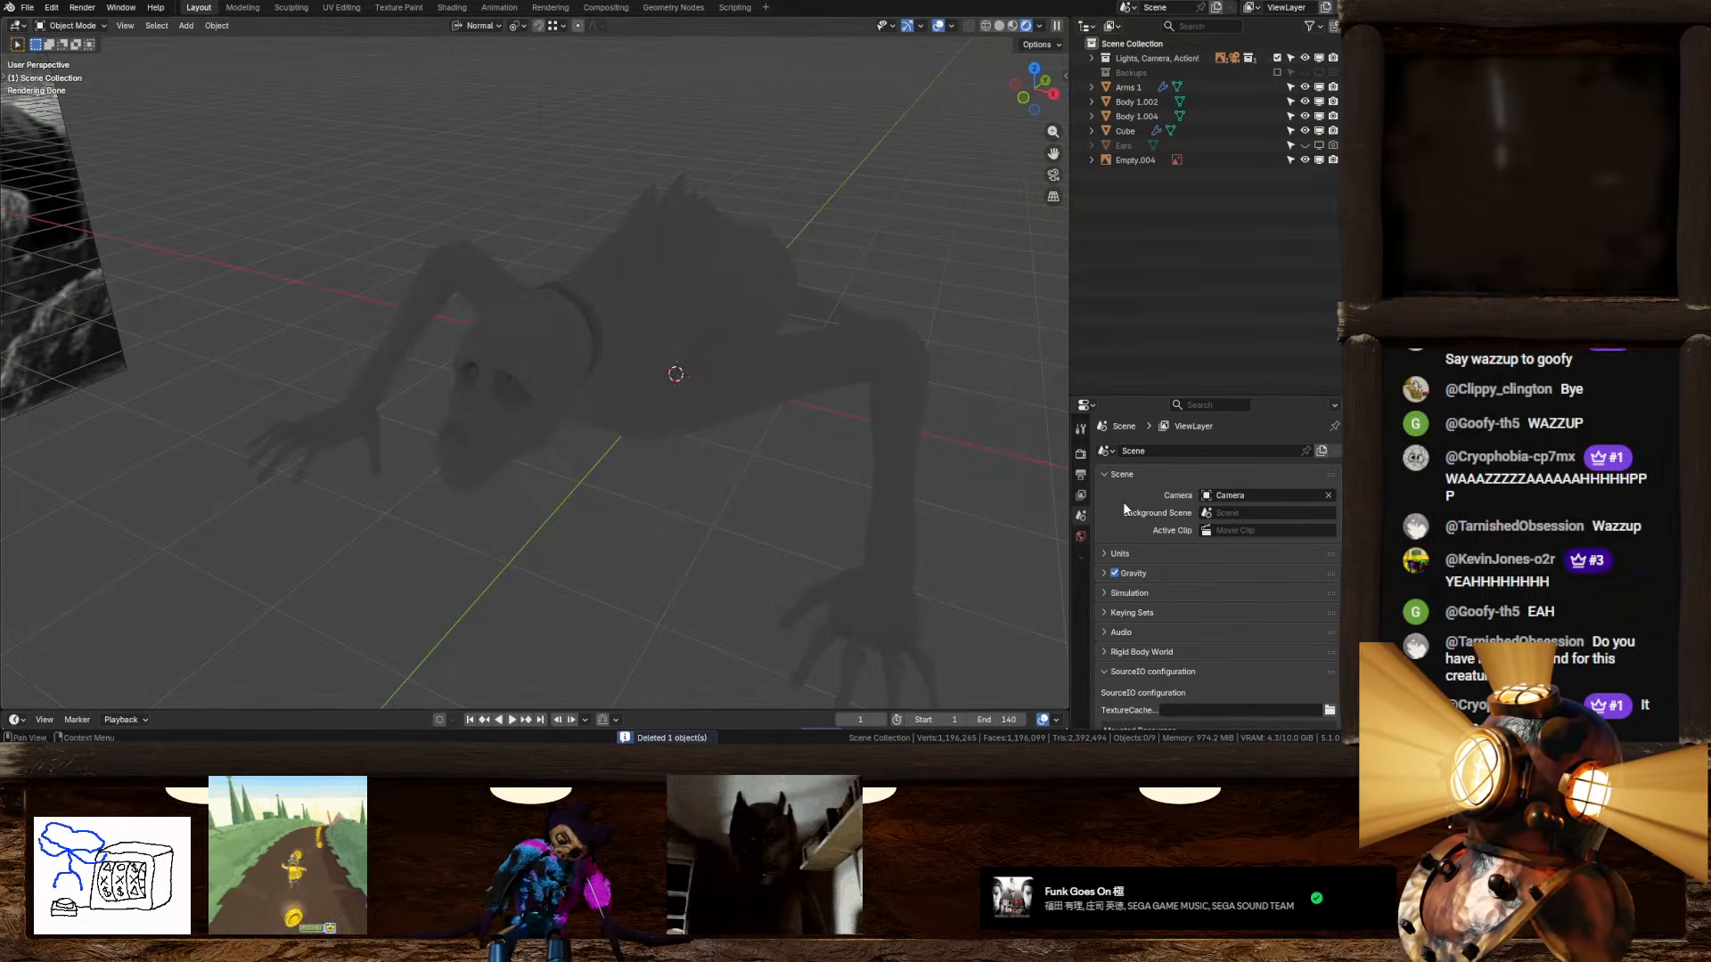
# Step: Set the world background strength to 0
pyautogui.click(1081, 474)
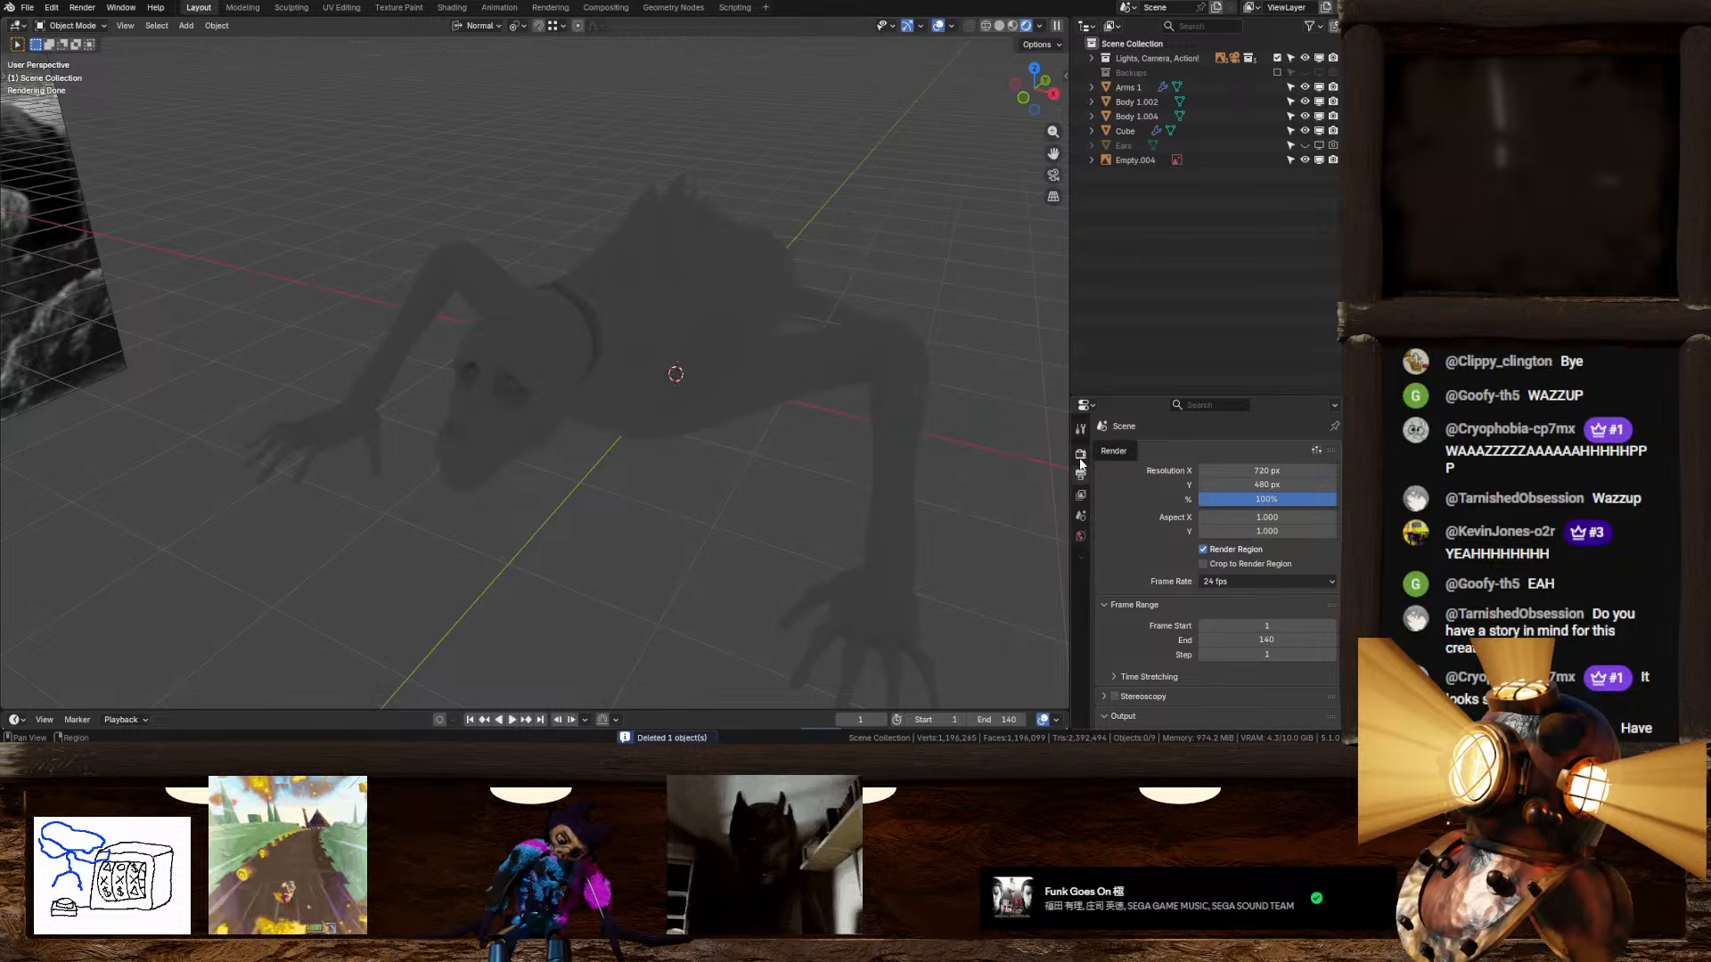
pyautogui.click(1080, 454)
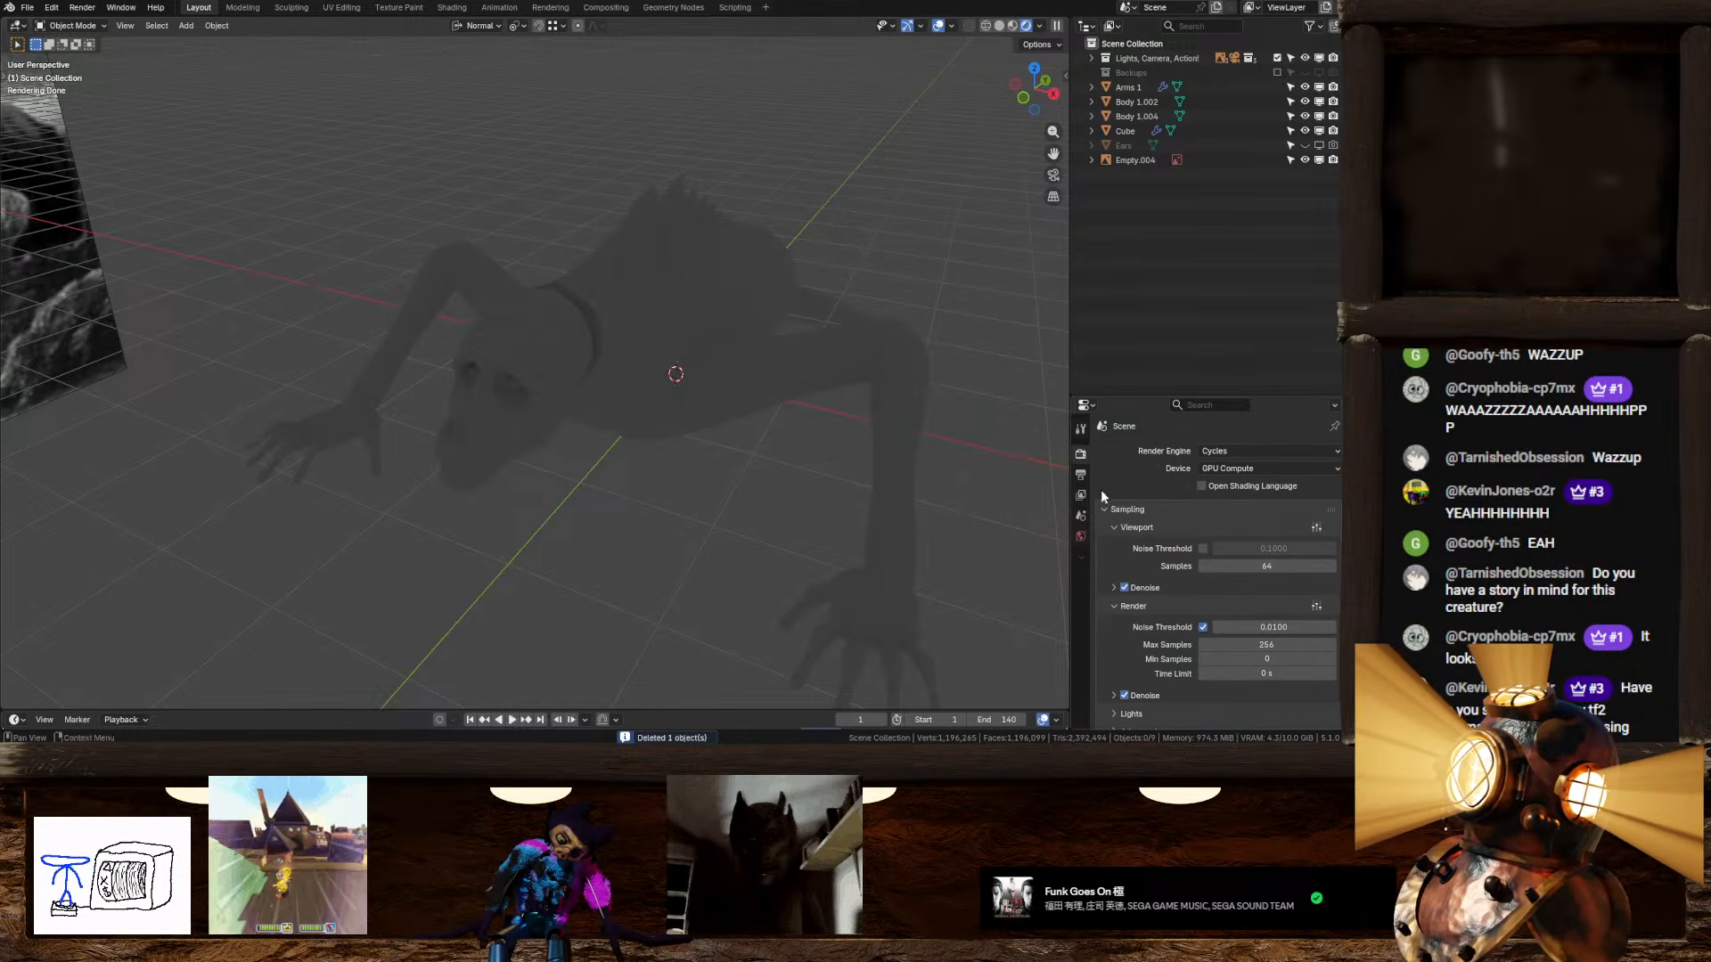
pyautogui.click(1081, 537)
pyautogui.moveTo(1264, 554); pyautogui.dragTo(1225, 556)
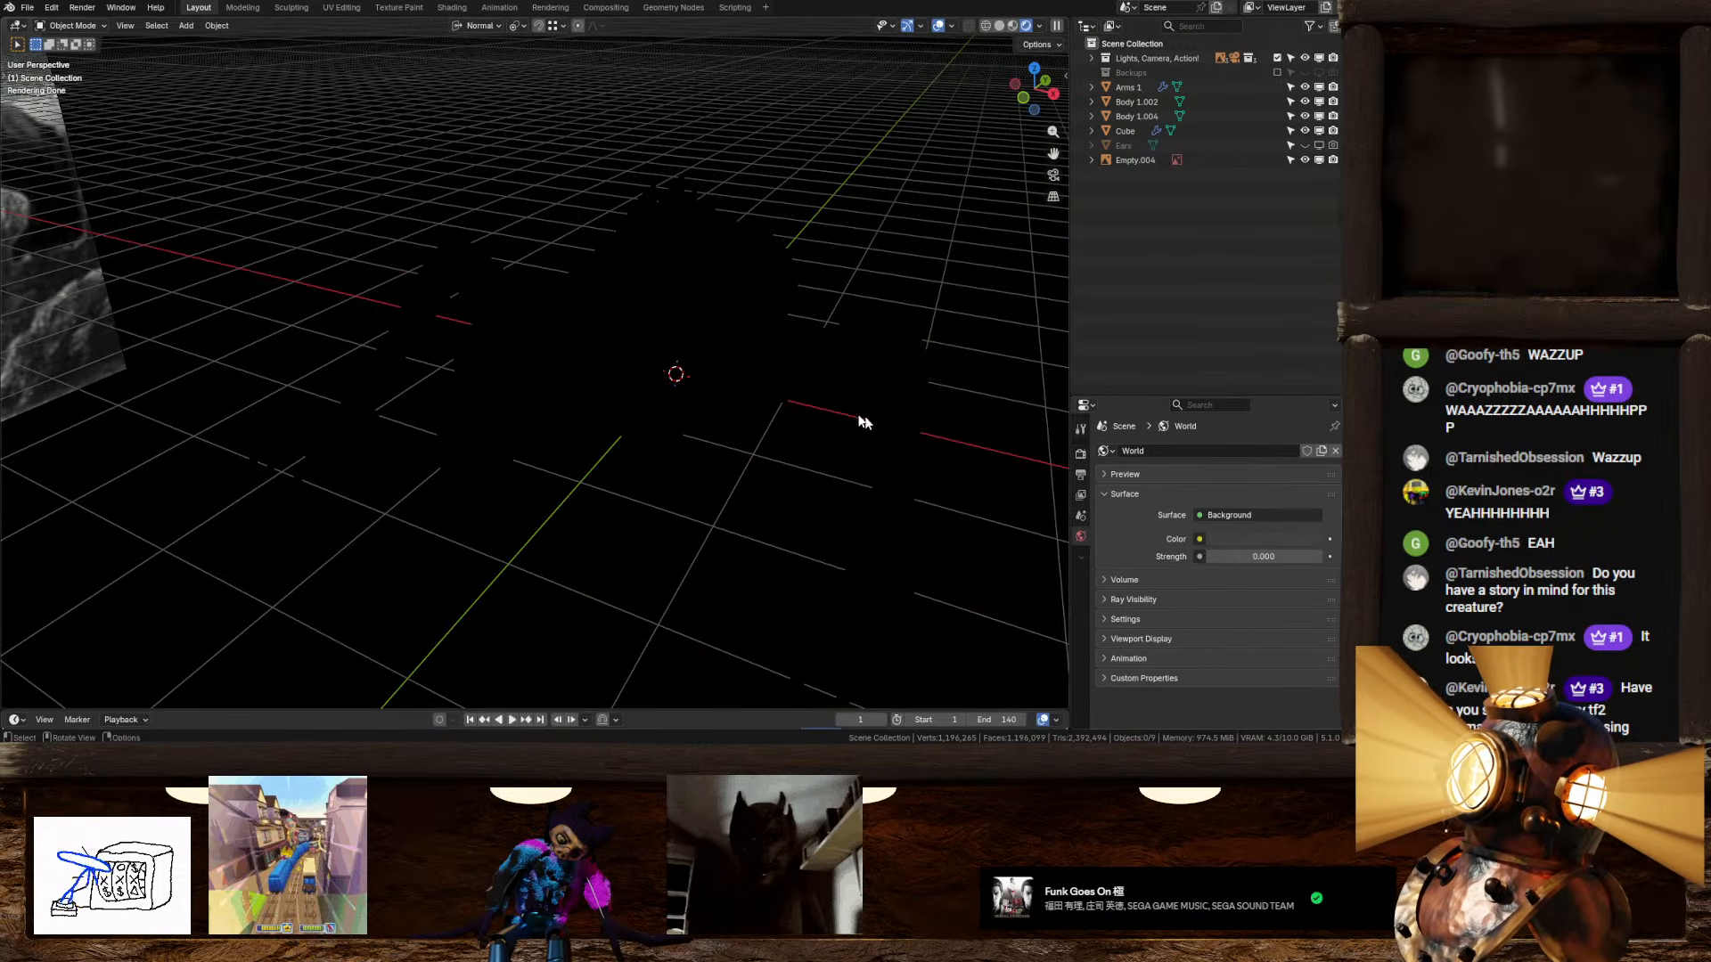
# Step: Add a new spot light to the scene and raise it about 2 m along Z
pyautogui.moveTo(773, 383); pyautogui.dragTo(737, 348, button='middle')
pyautogui.hotkey('shift', 'a')
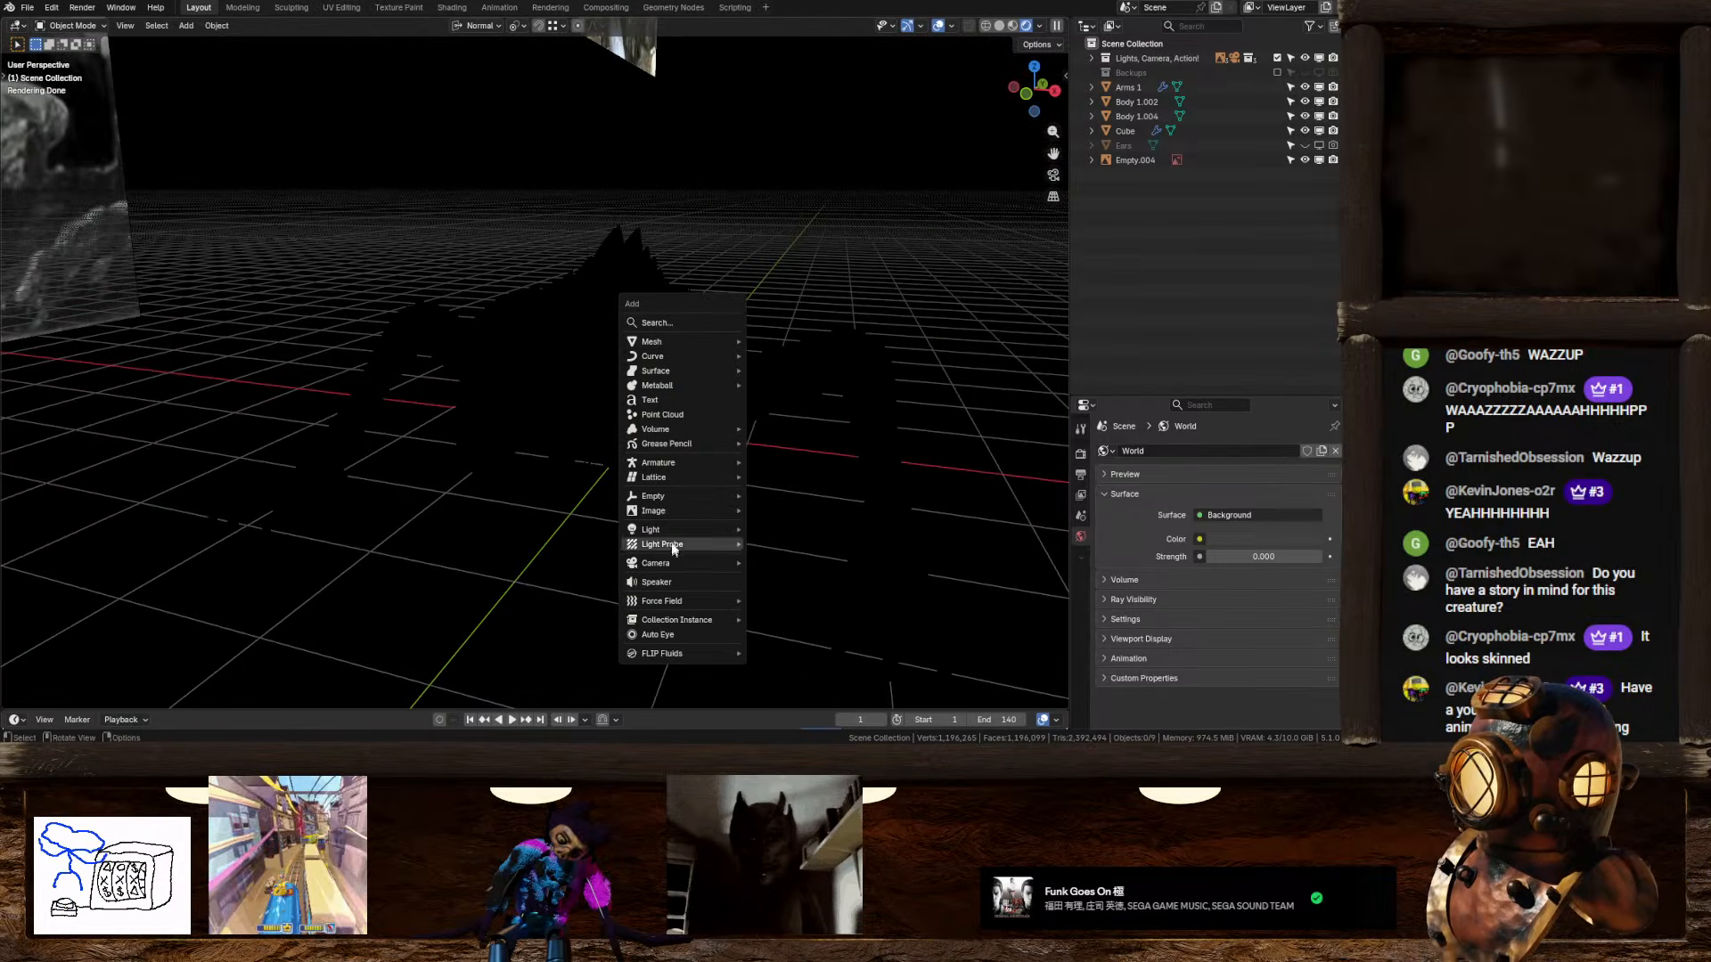
pyautogui.moveTo(691, 533)
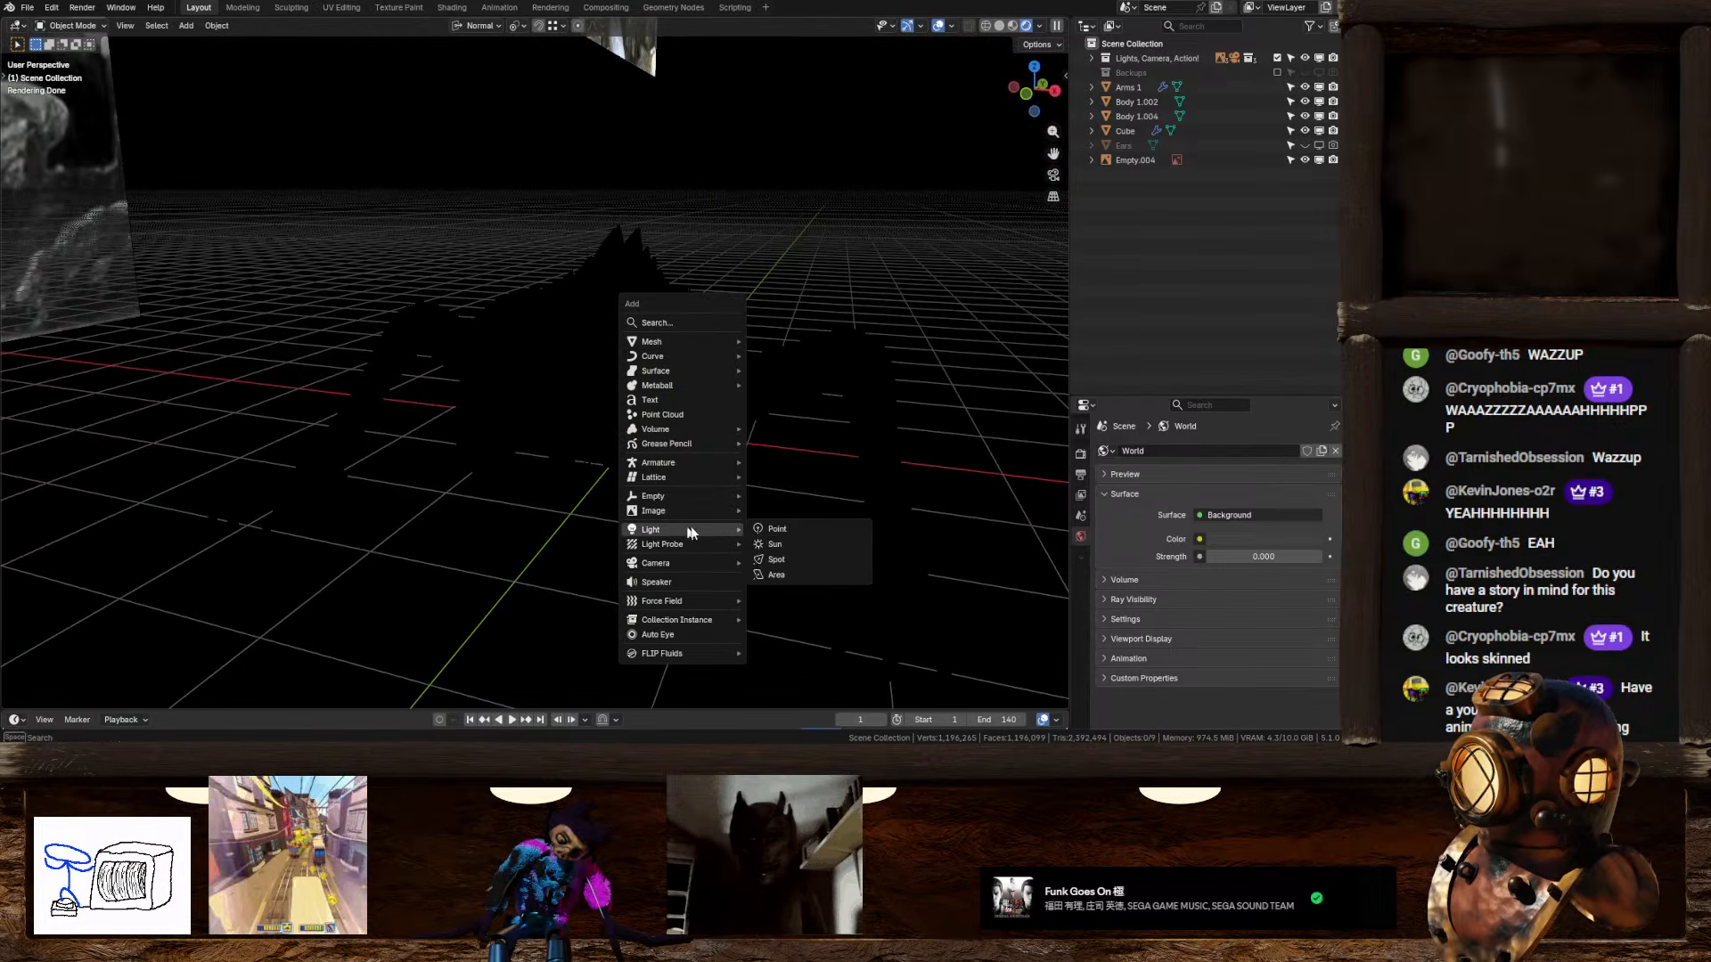
pyautogui.click(781, 559)
pyautogui.scroll(4, 793, 455)
pyautogui.press('g')
pyautogui.press('z')
pyautogui.click(817, 195)
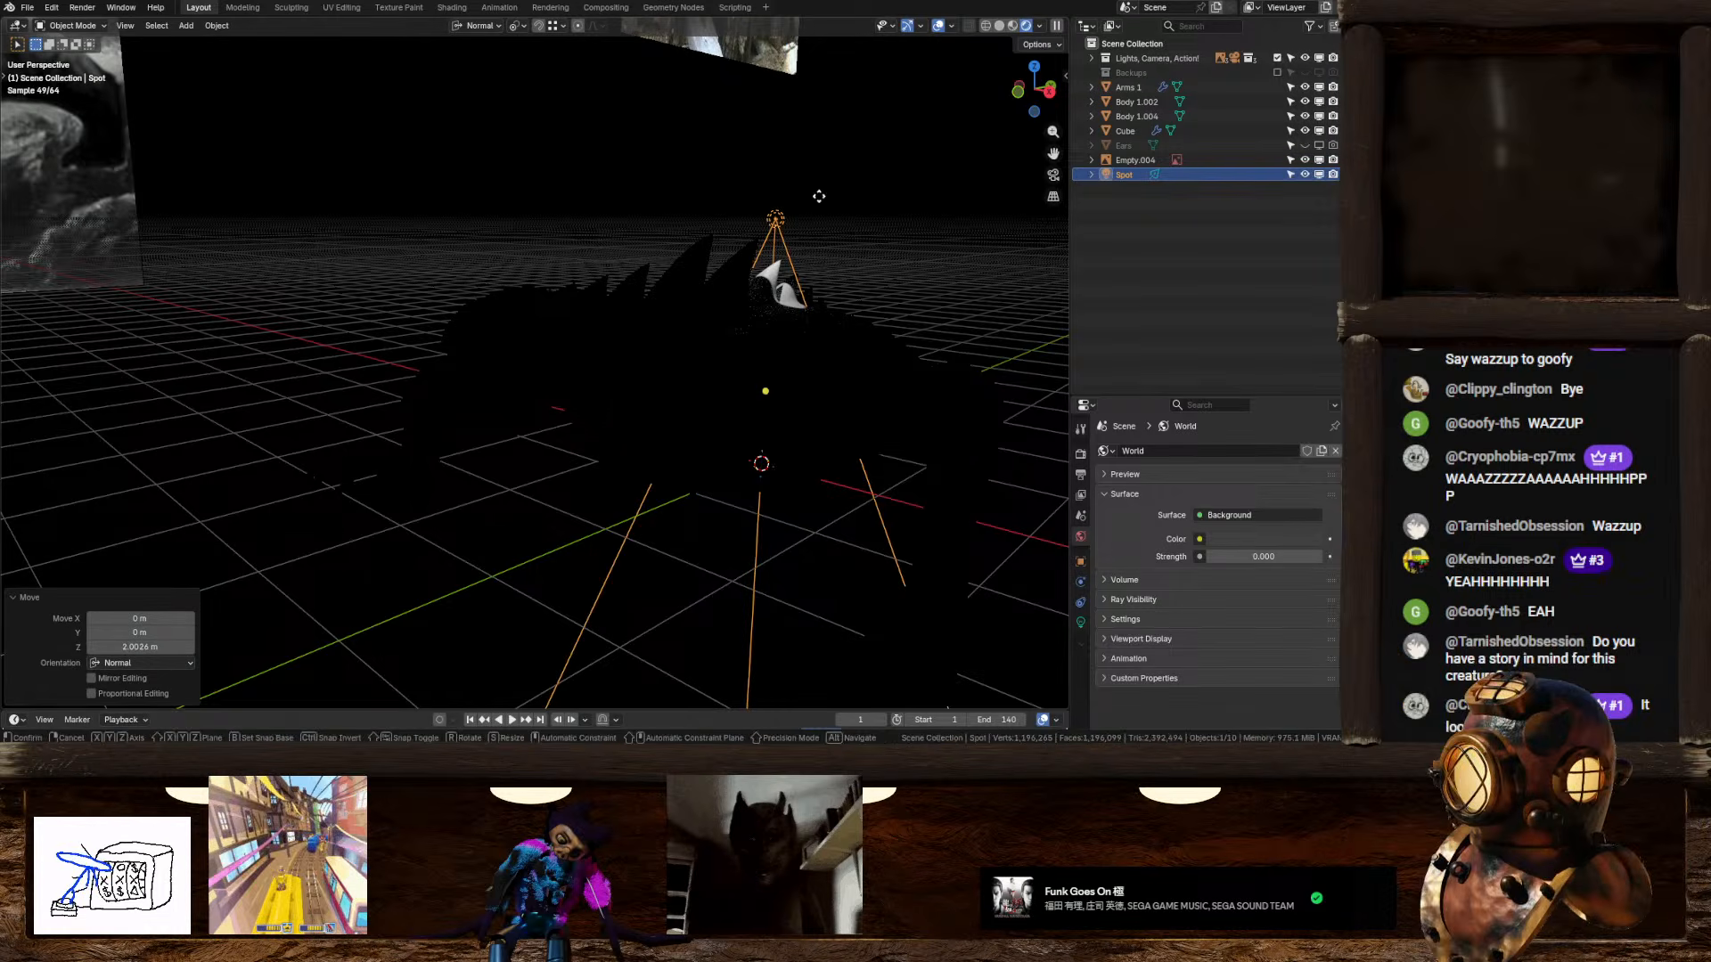
# Step: Move the spot light over the creature's head, about -3.22 m along Y and 0.54 m up along Z
pyautogui.press('g')
pyautogui.press('y')
pyautogui.click(501, 258)
pyautogui.press('g')
pyautogui.press('z')
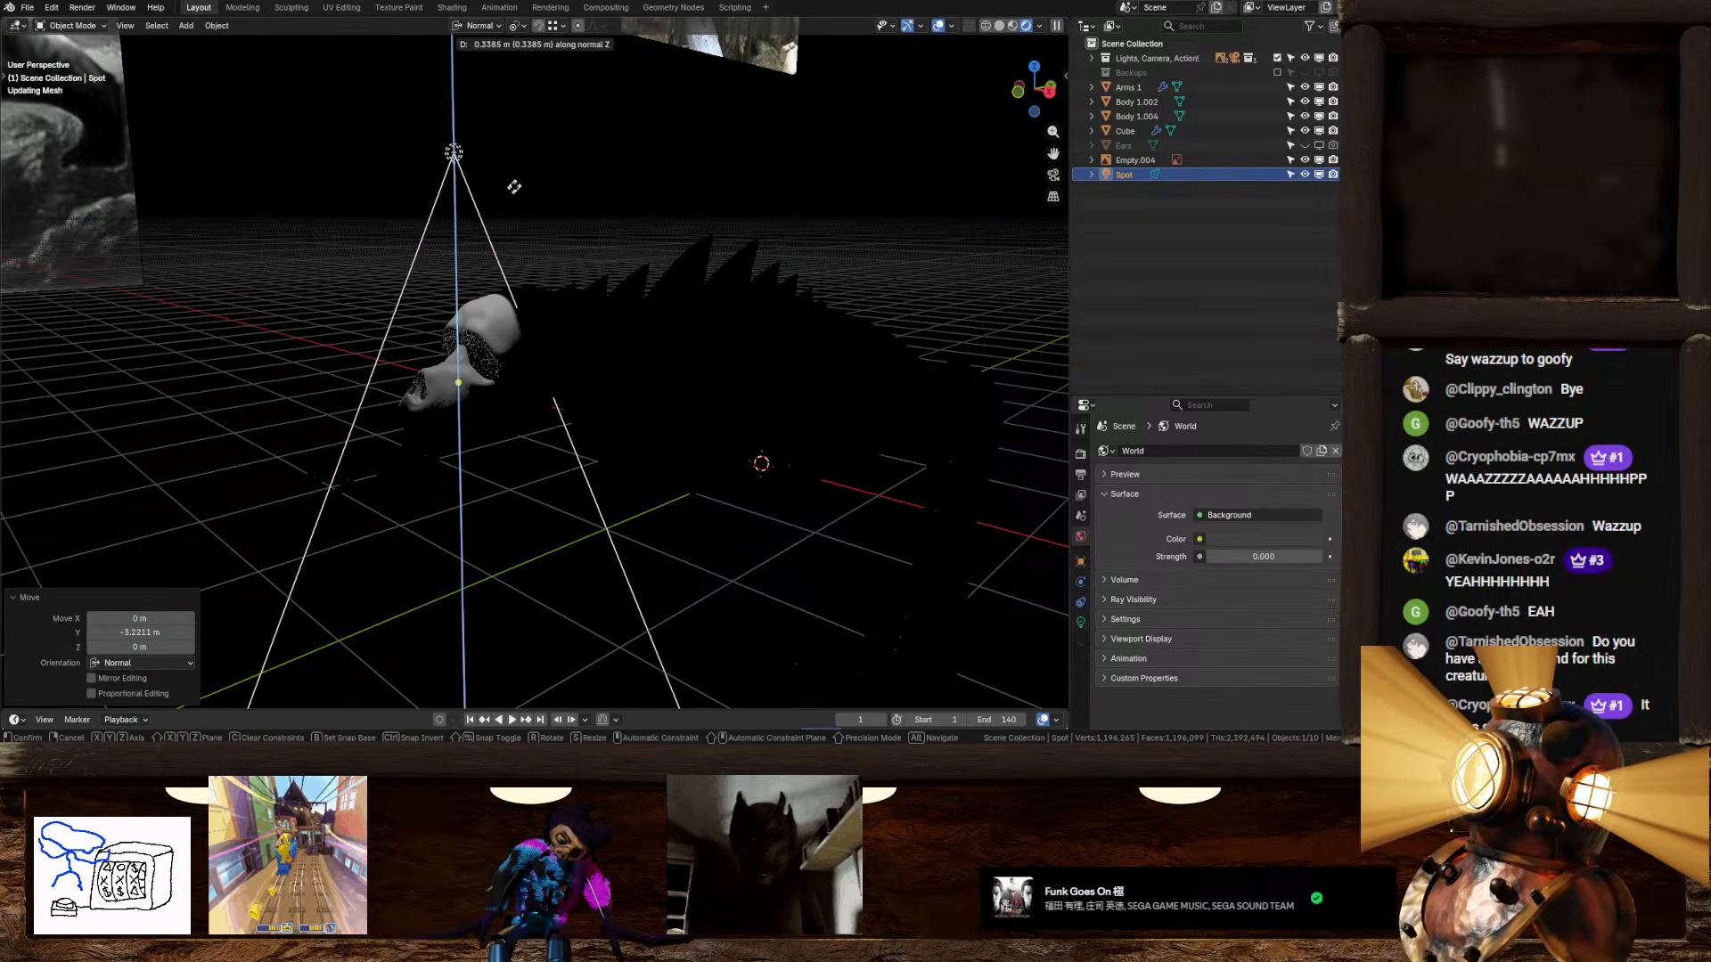
pyautogui.click(541, 150)
# Step: Raise the spot light about 0.29 m, shift it about 0.27 m along Y, and raise it further above the head
pyautogui.scroll(2, 563, 294)
pyautogui.moveTo(570, 360); pyautogui.dragTo(674, 358, button='middle')
pyautogui.scroll(-2, 691, 377)
pyautogui.press('g')
pyautogui.press('z')
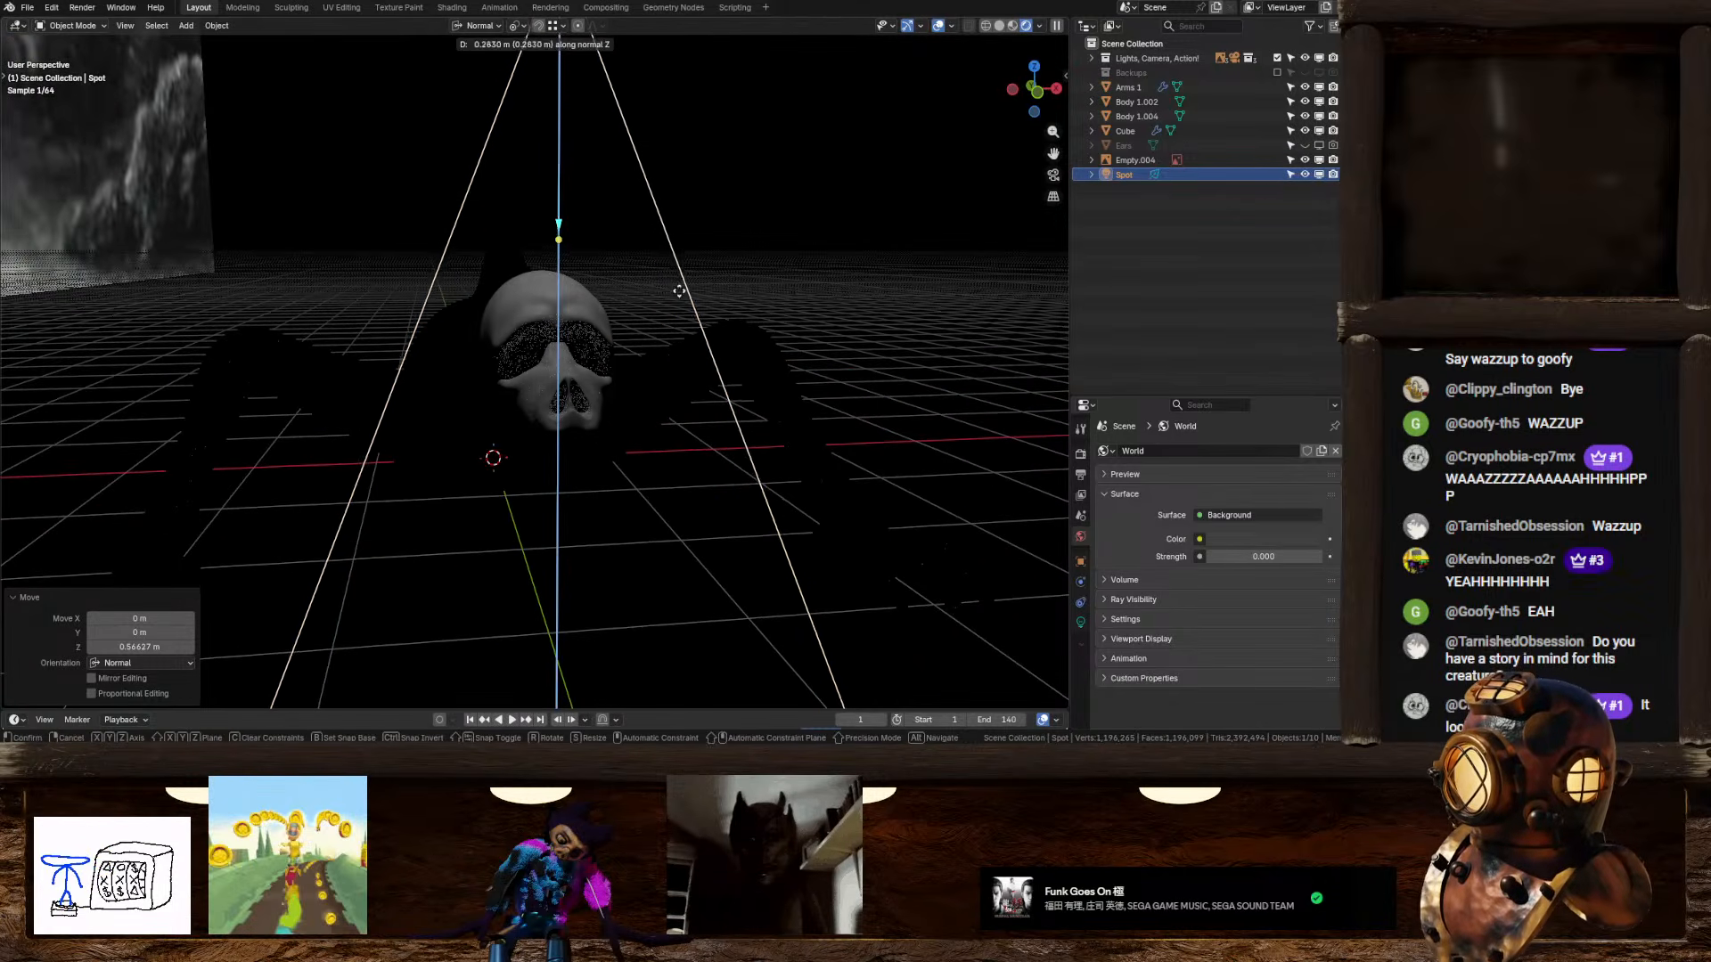
pyautogui.click(679, 287)
pyautogui.moveTo(680, 291); pyautogui.dragTo(512, 361, button='middle')
pyautogui.press('g')
pyautogui.press('y')
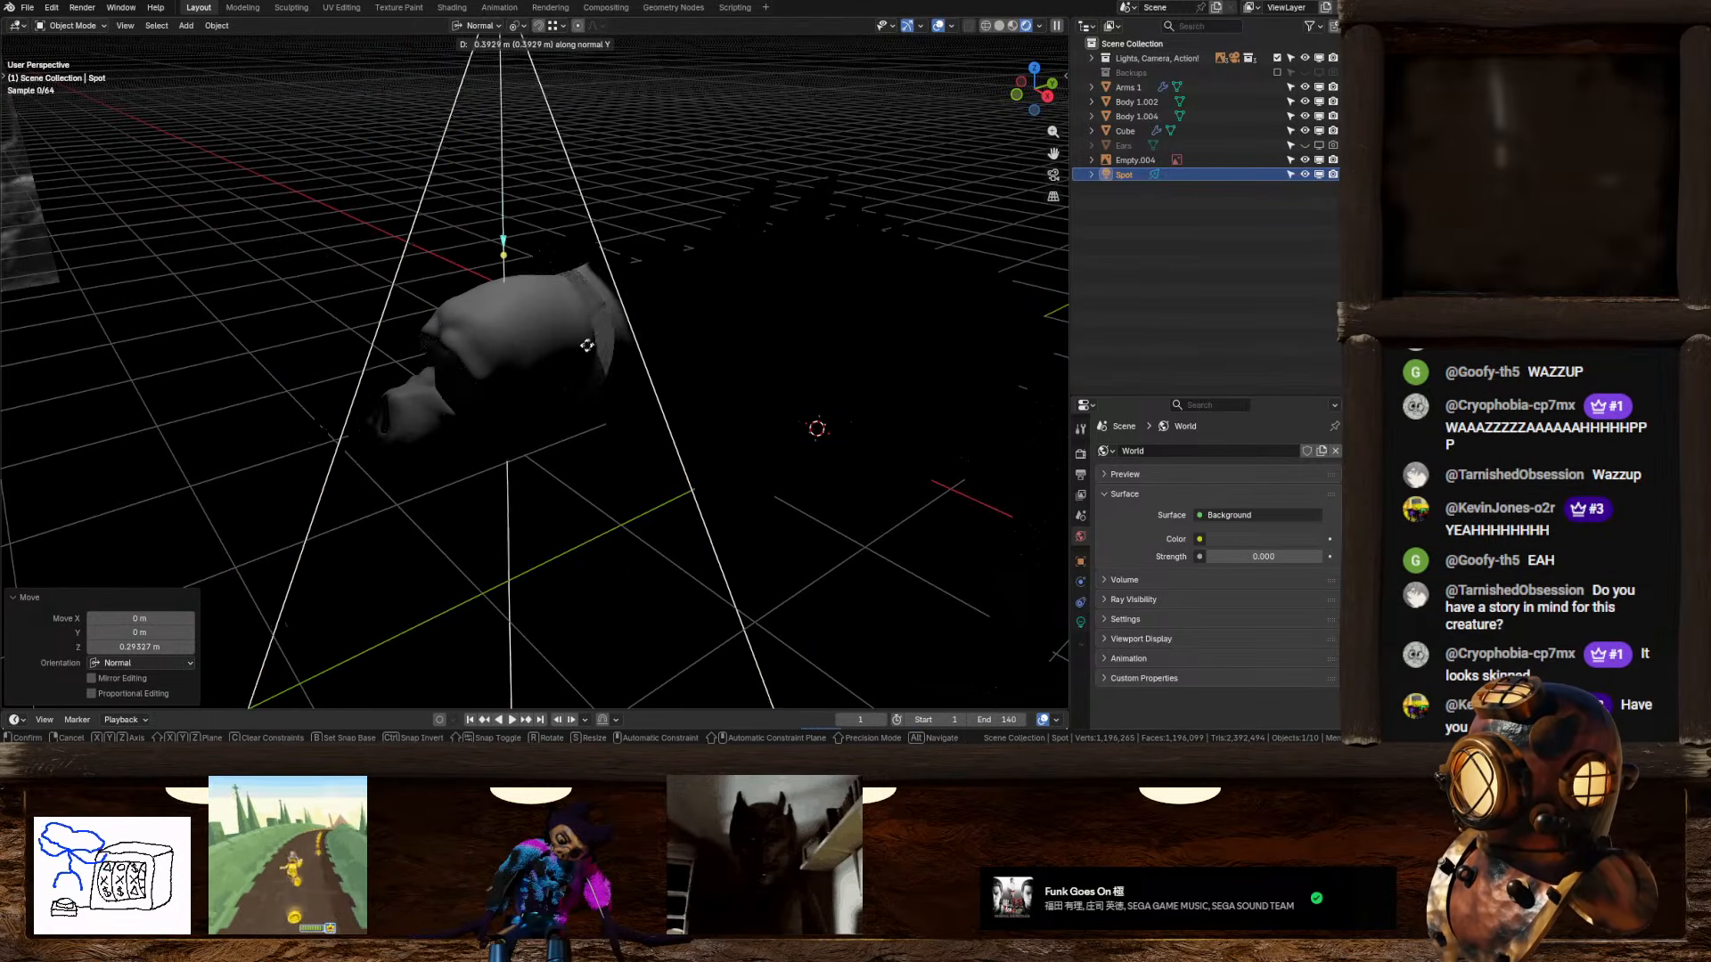
pyautogui.click(569, 365)
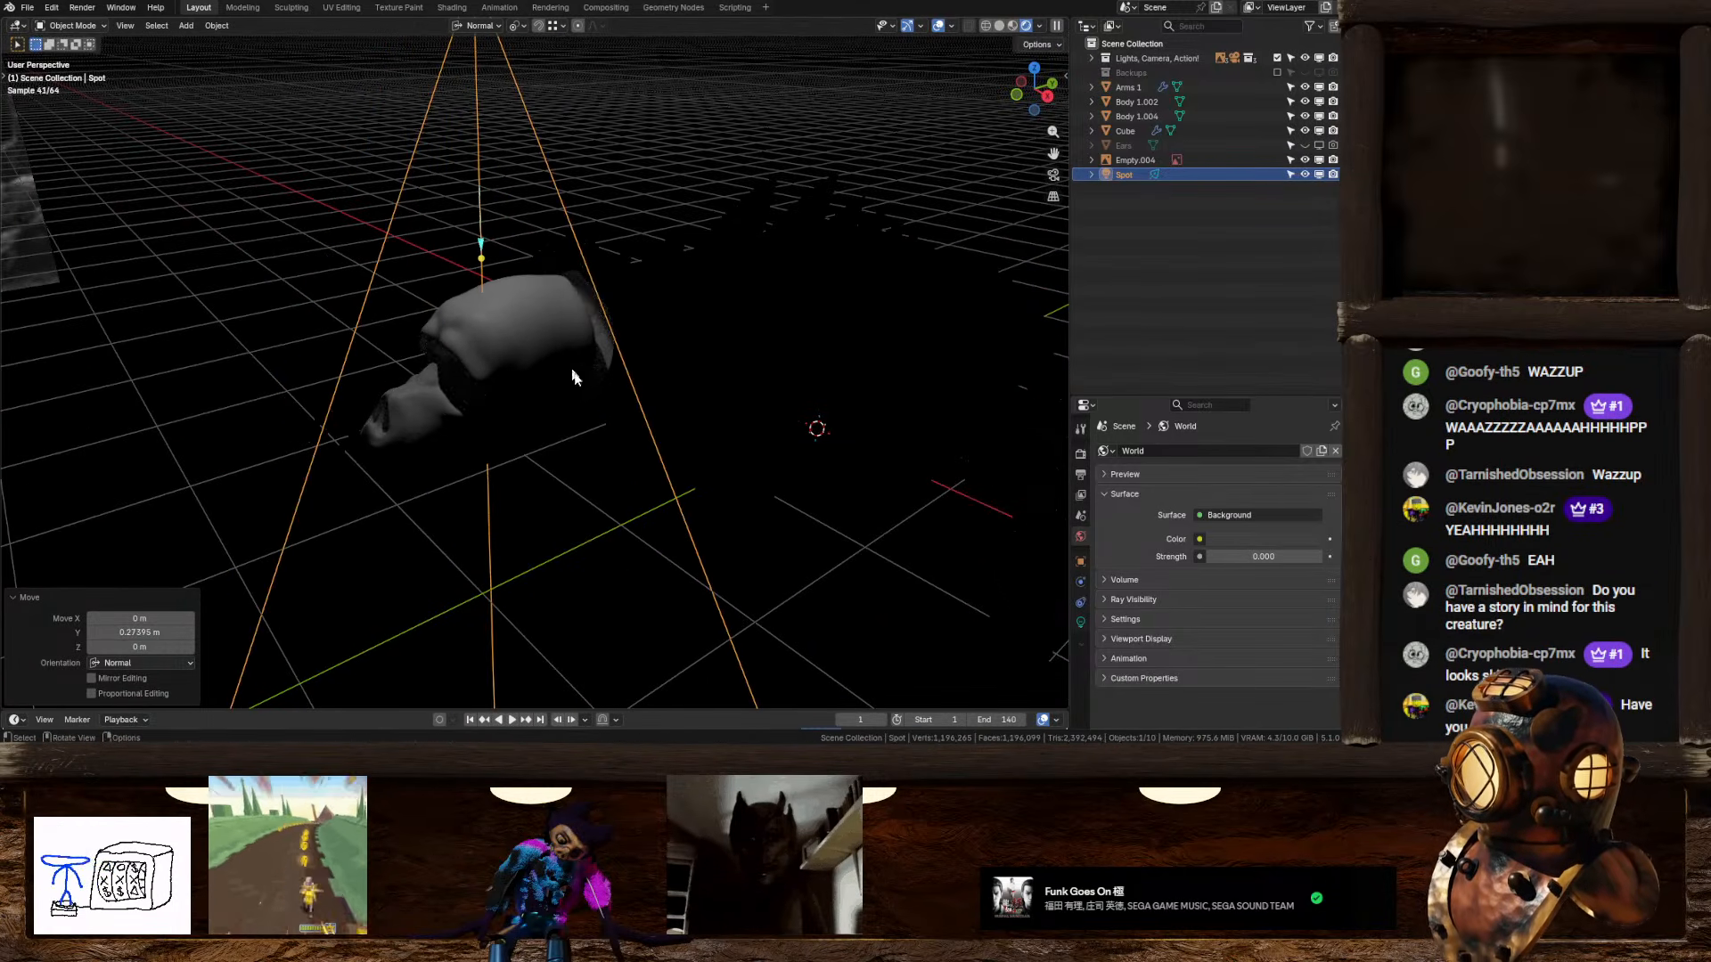
pyautogui.click(591, 152)
# Step: Widen the spot light's beam angle to 73.2° and move the light forward along negative Y in front of the face
pyautogui.click(1080, 622)
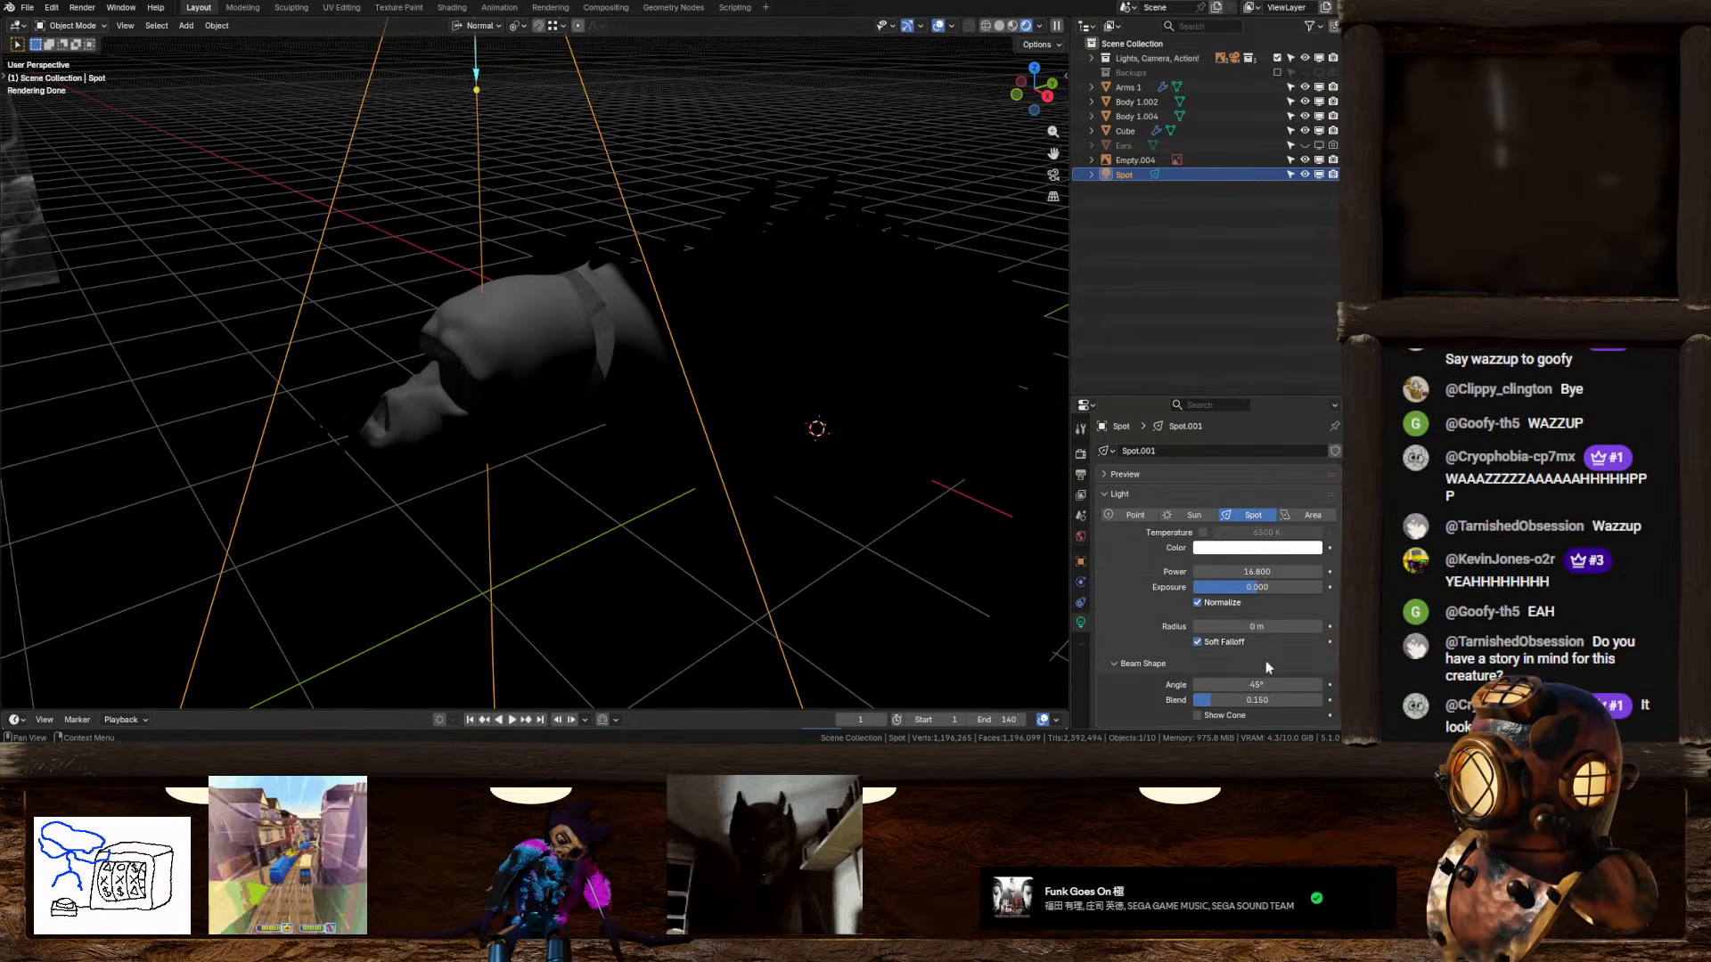
pyautogui.moveTo(1256, 684); pyautogui.dragTo(1294, 684)
pyautogui.moveTo(960, 620); pyautogui.dragTo(683, 430, button='middle')
pyautogui.press('g')
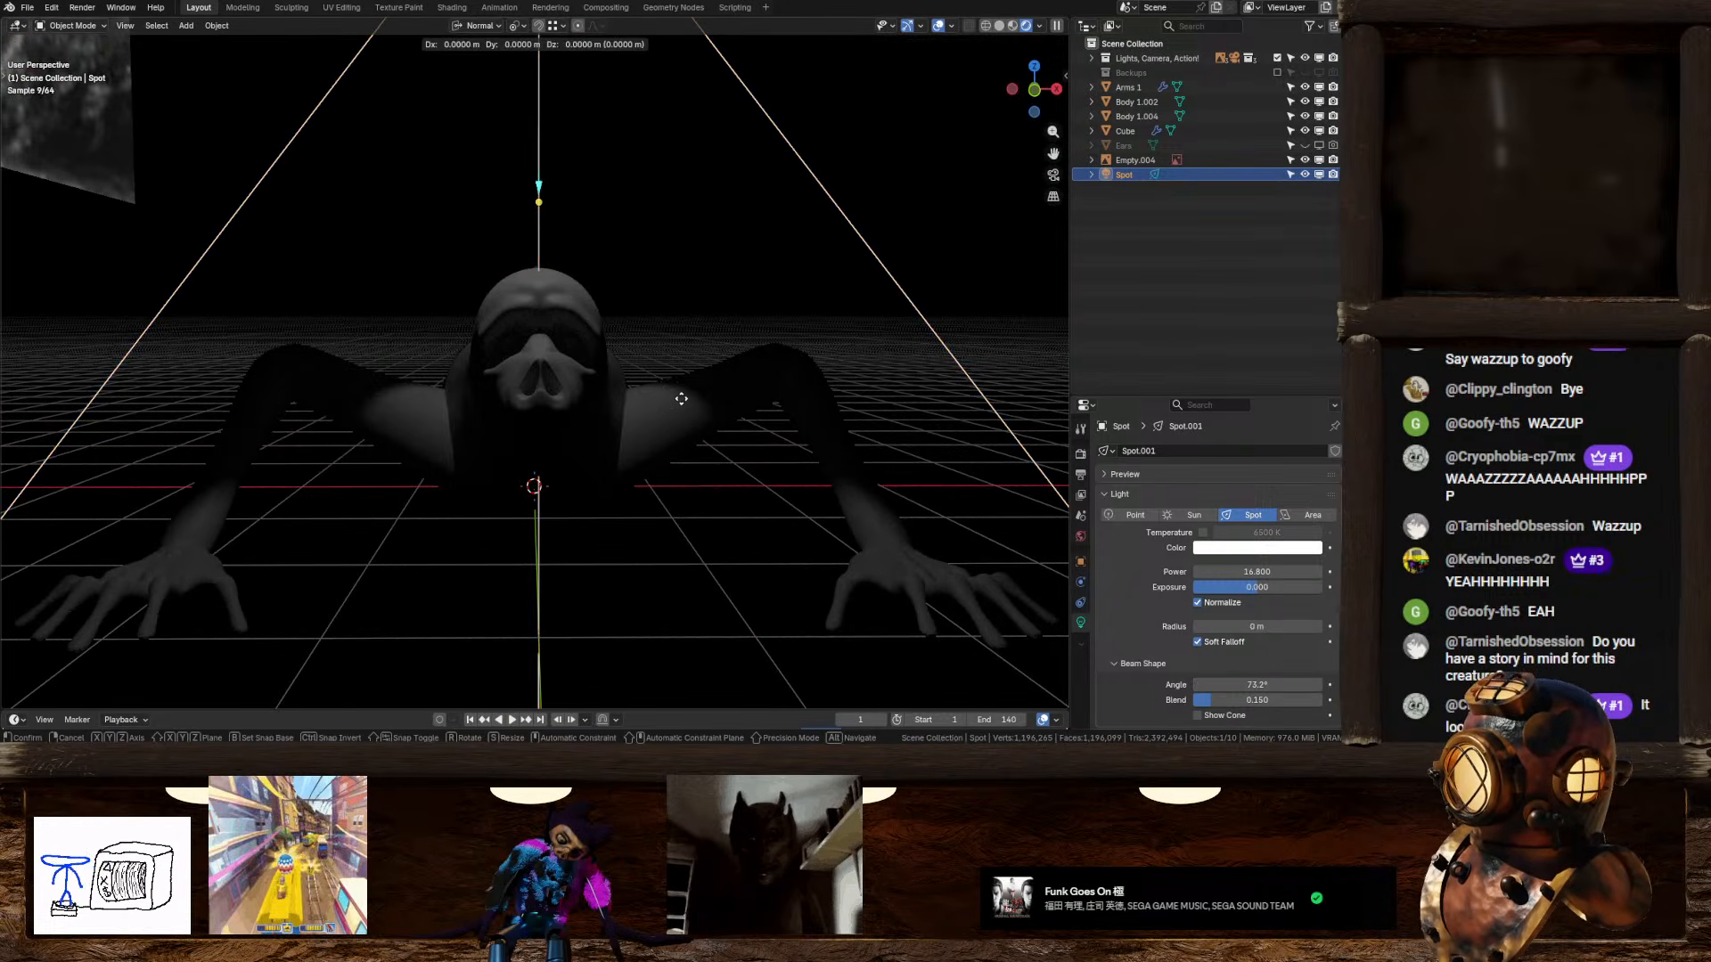
pyautogui.press('y')
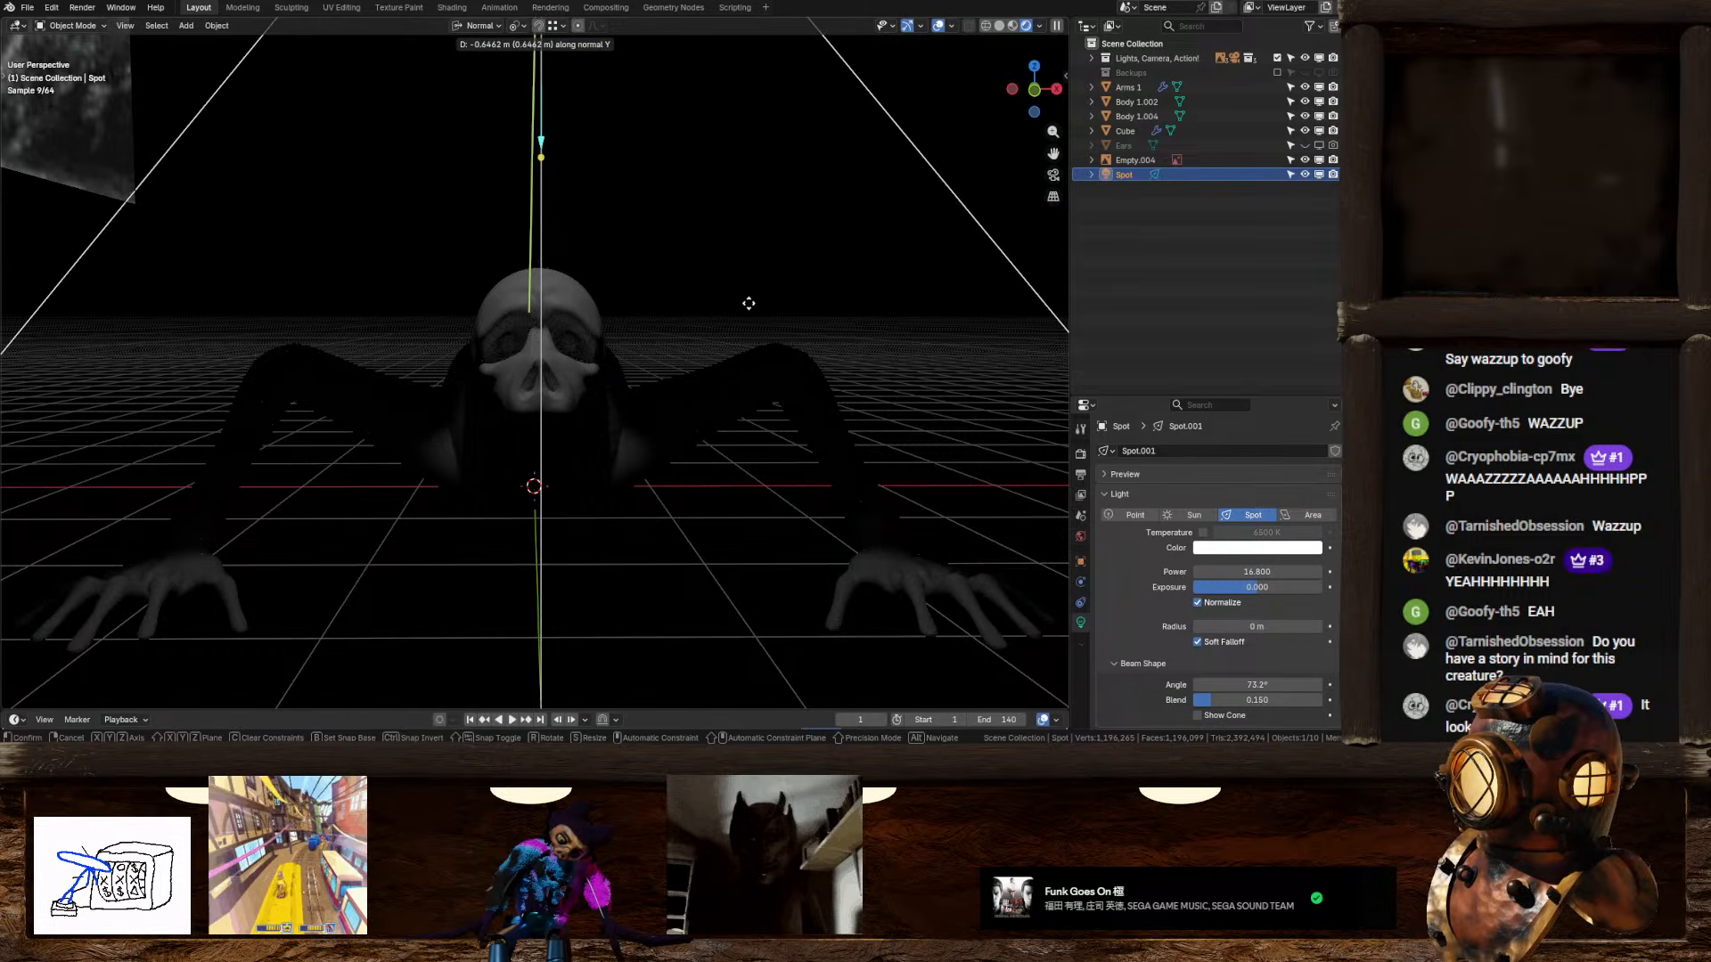
pyautogui.click(737, 313)
# Step: Give the two eyes a new material with an emission strength of 1
pyautogui.scroll(5, 599, 405)
pyautogui.click(643, 303)
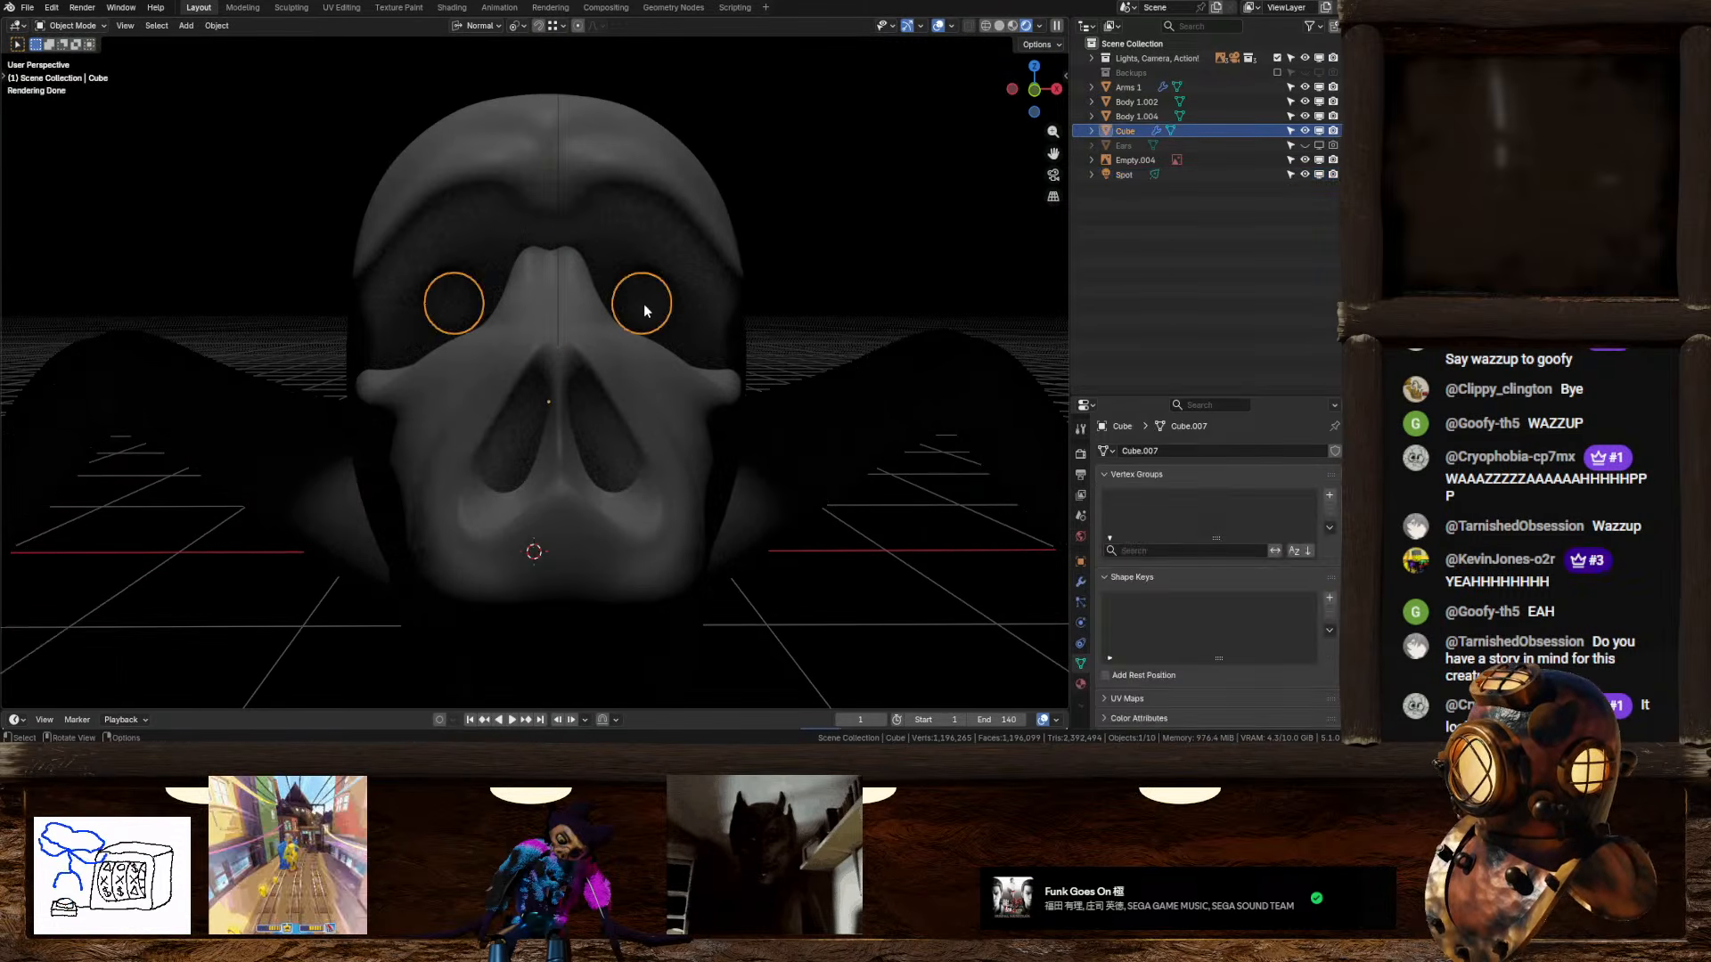
pyautogui.moveTo(795, 407); pyautogui.dragTo(898, 645, button='middle')
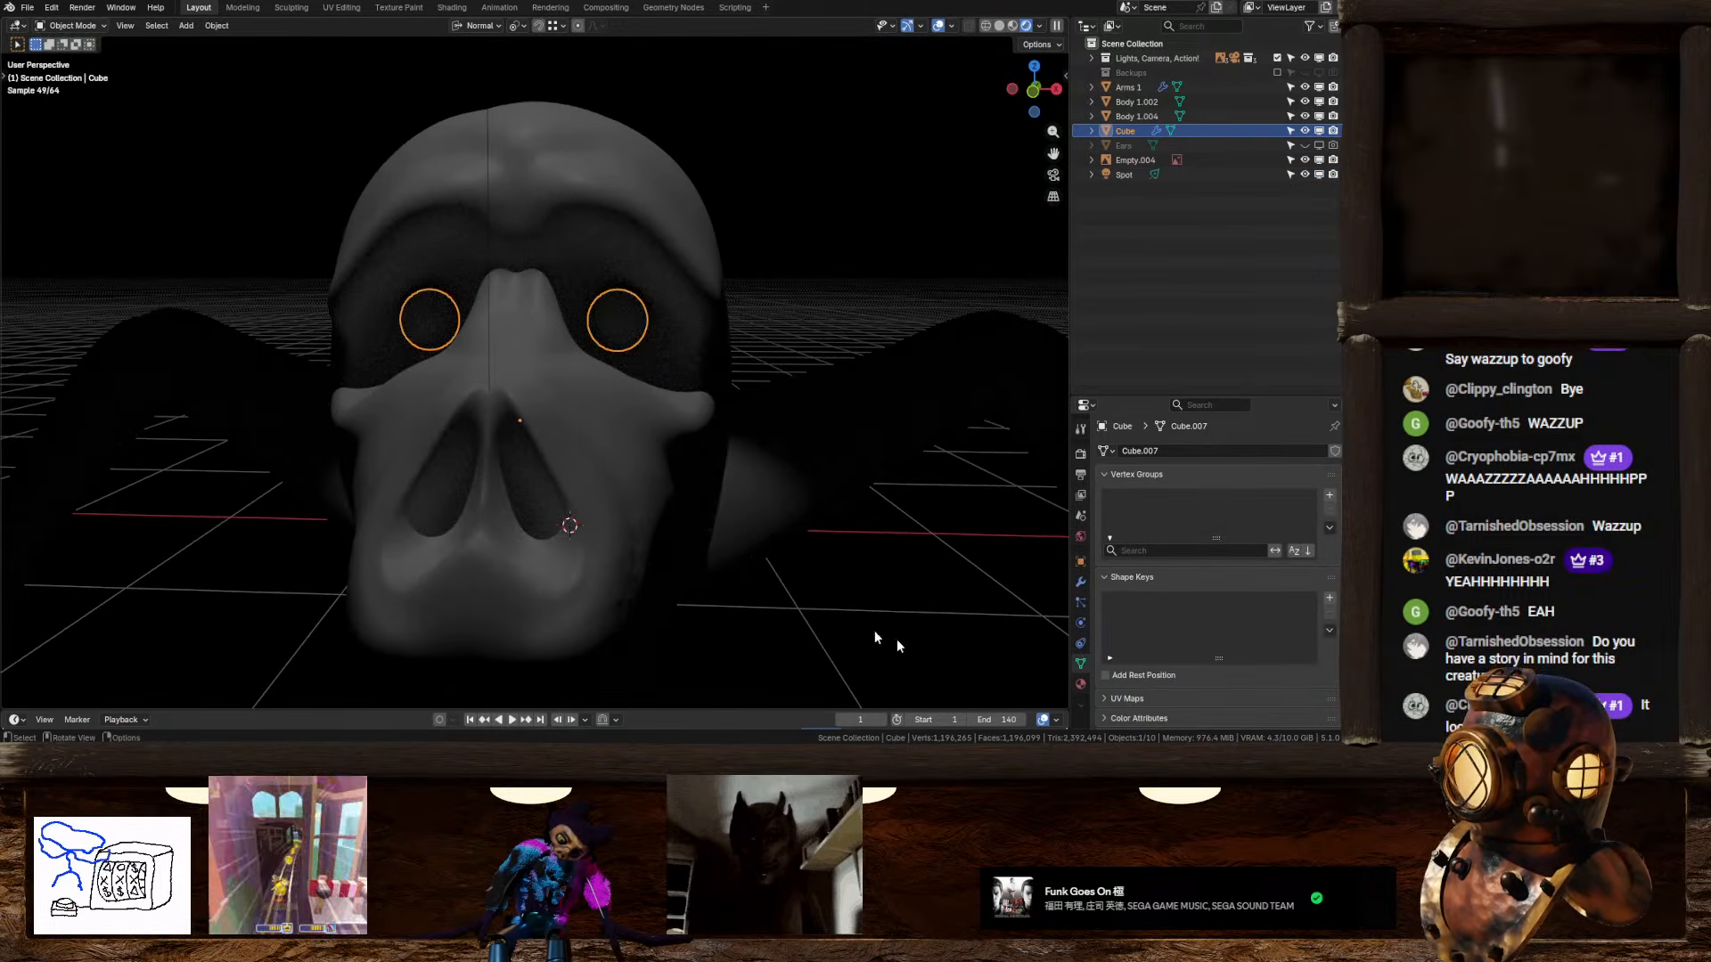
pyautogui.click(1081, 684)
pyautogui.click(1187, 511)
pyautogui.scroll(-4, 1125, 656)
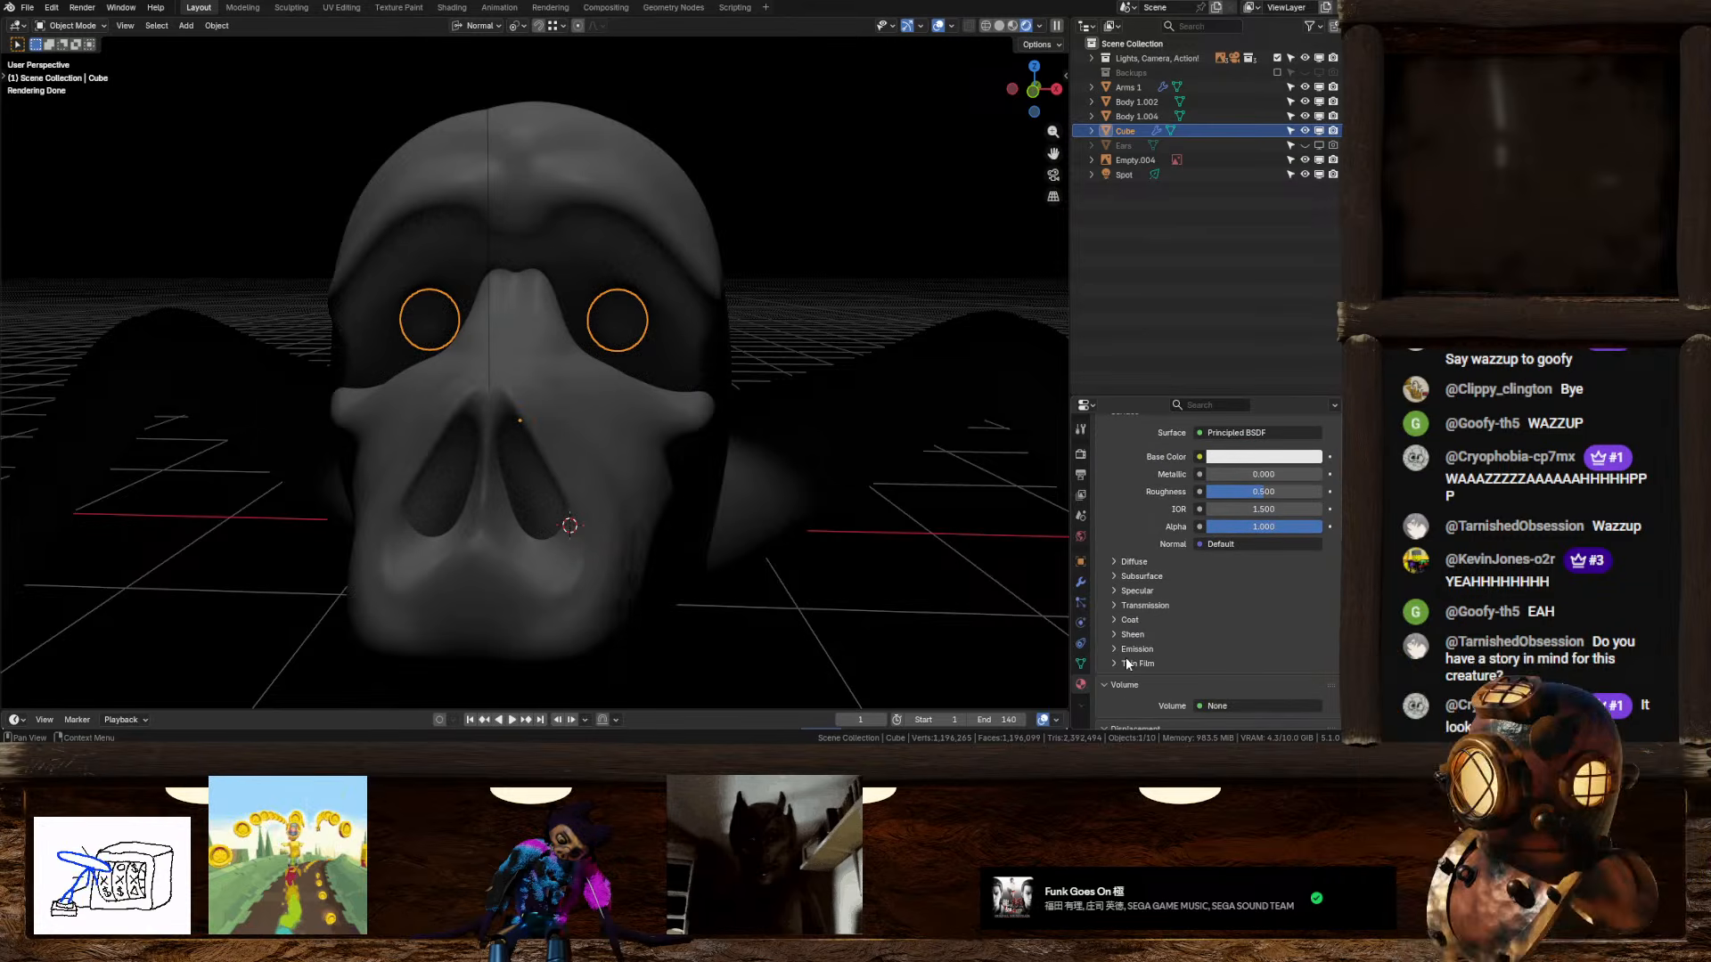
pyautogui.click(1117, 649)
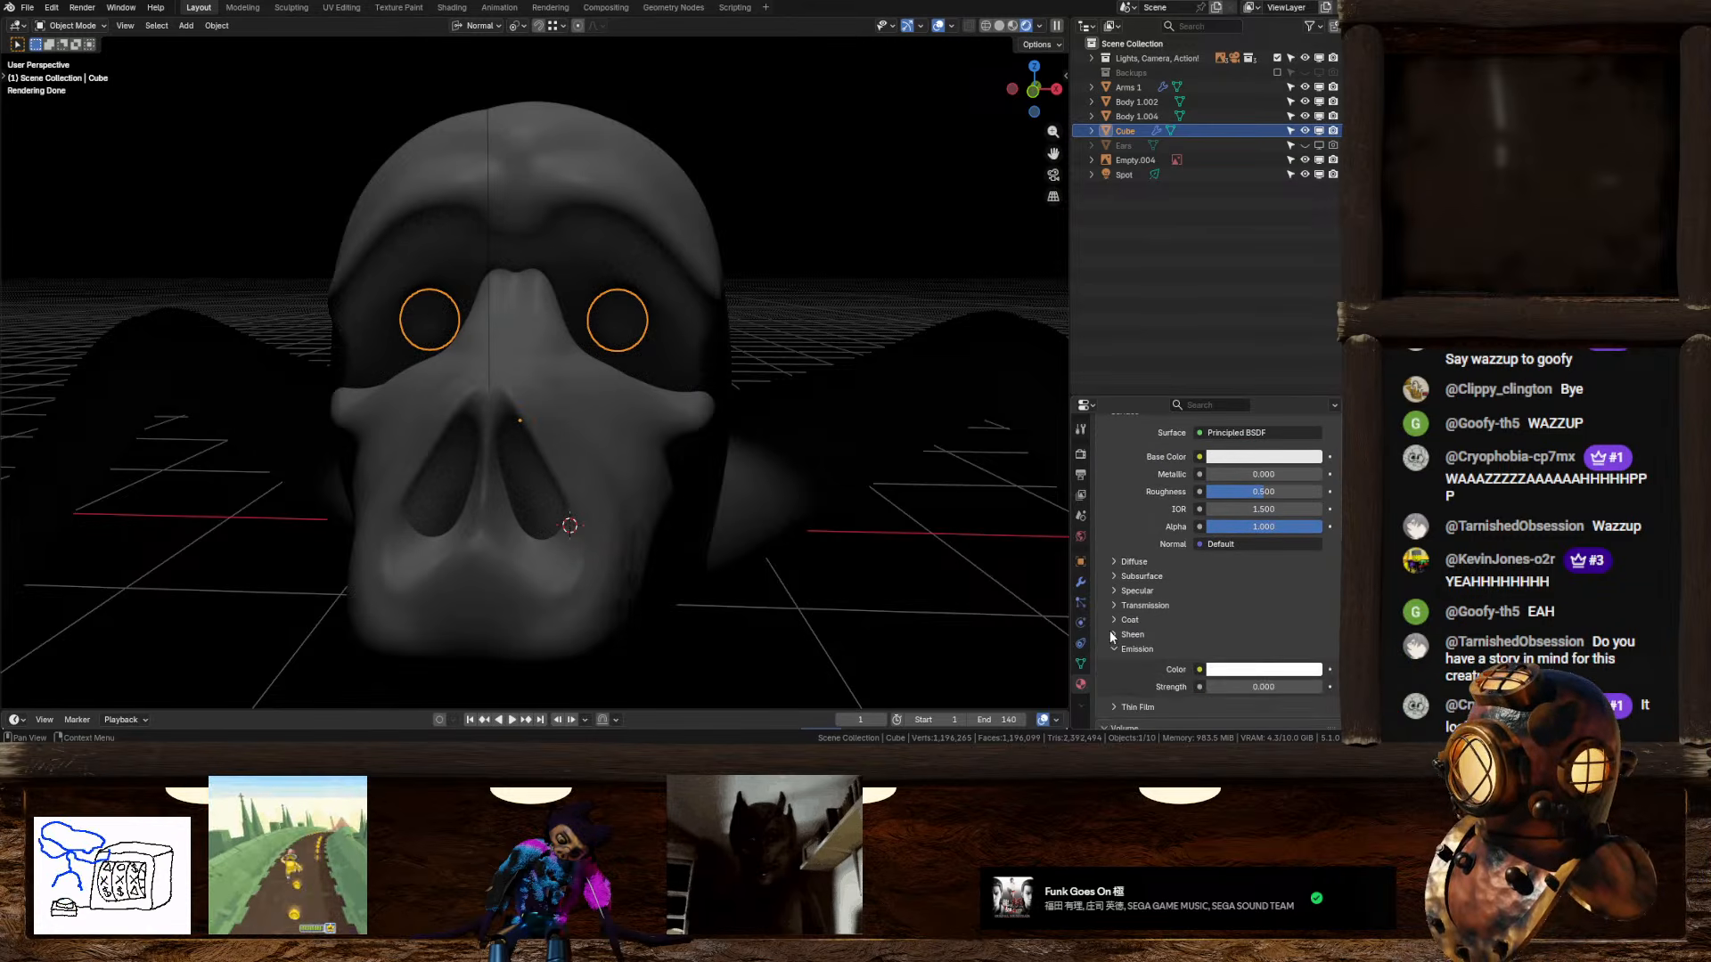
pyautogui.click(1204, 686)
pyautogui.write('1')
pyautogui.press('Return')
pyautogui.scroll(-6, 719, 480)
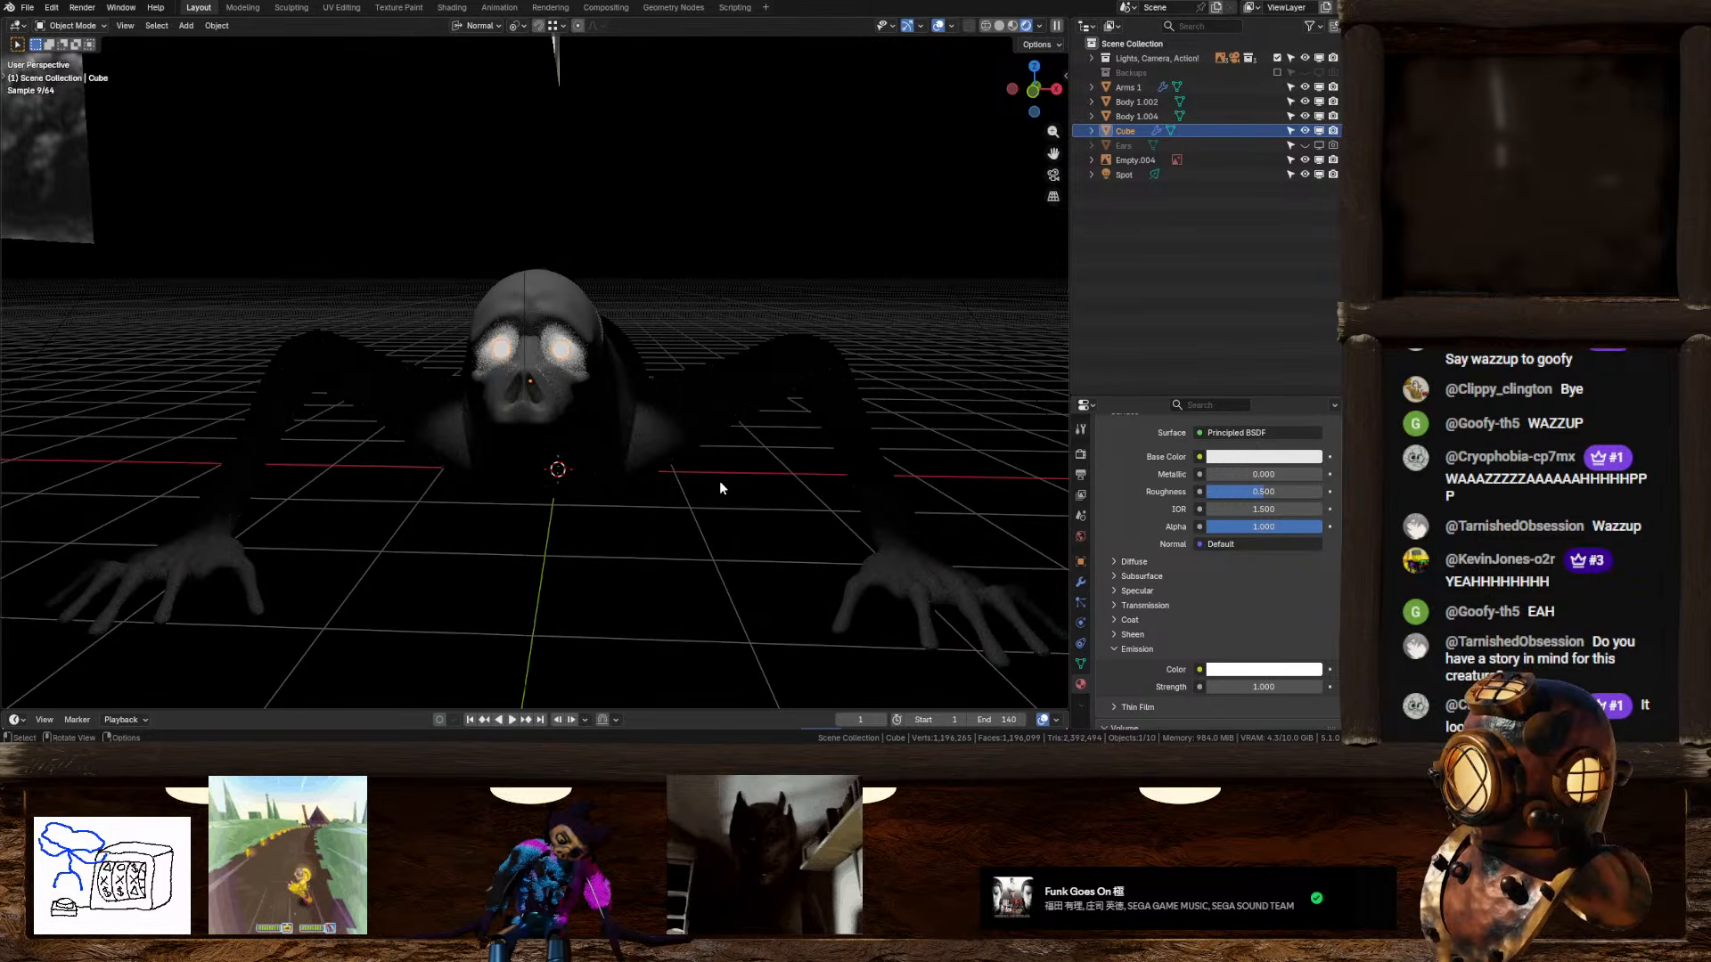
# Step: Try a world background strength of 0.2 and return it to 0
pyautogui.click(755, 564)
pyautogui.moveTo(756, 564); pyautogui.dragTo(709, 528, button='middle')
pyautogui.scroll(-3, 764, 539)
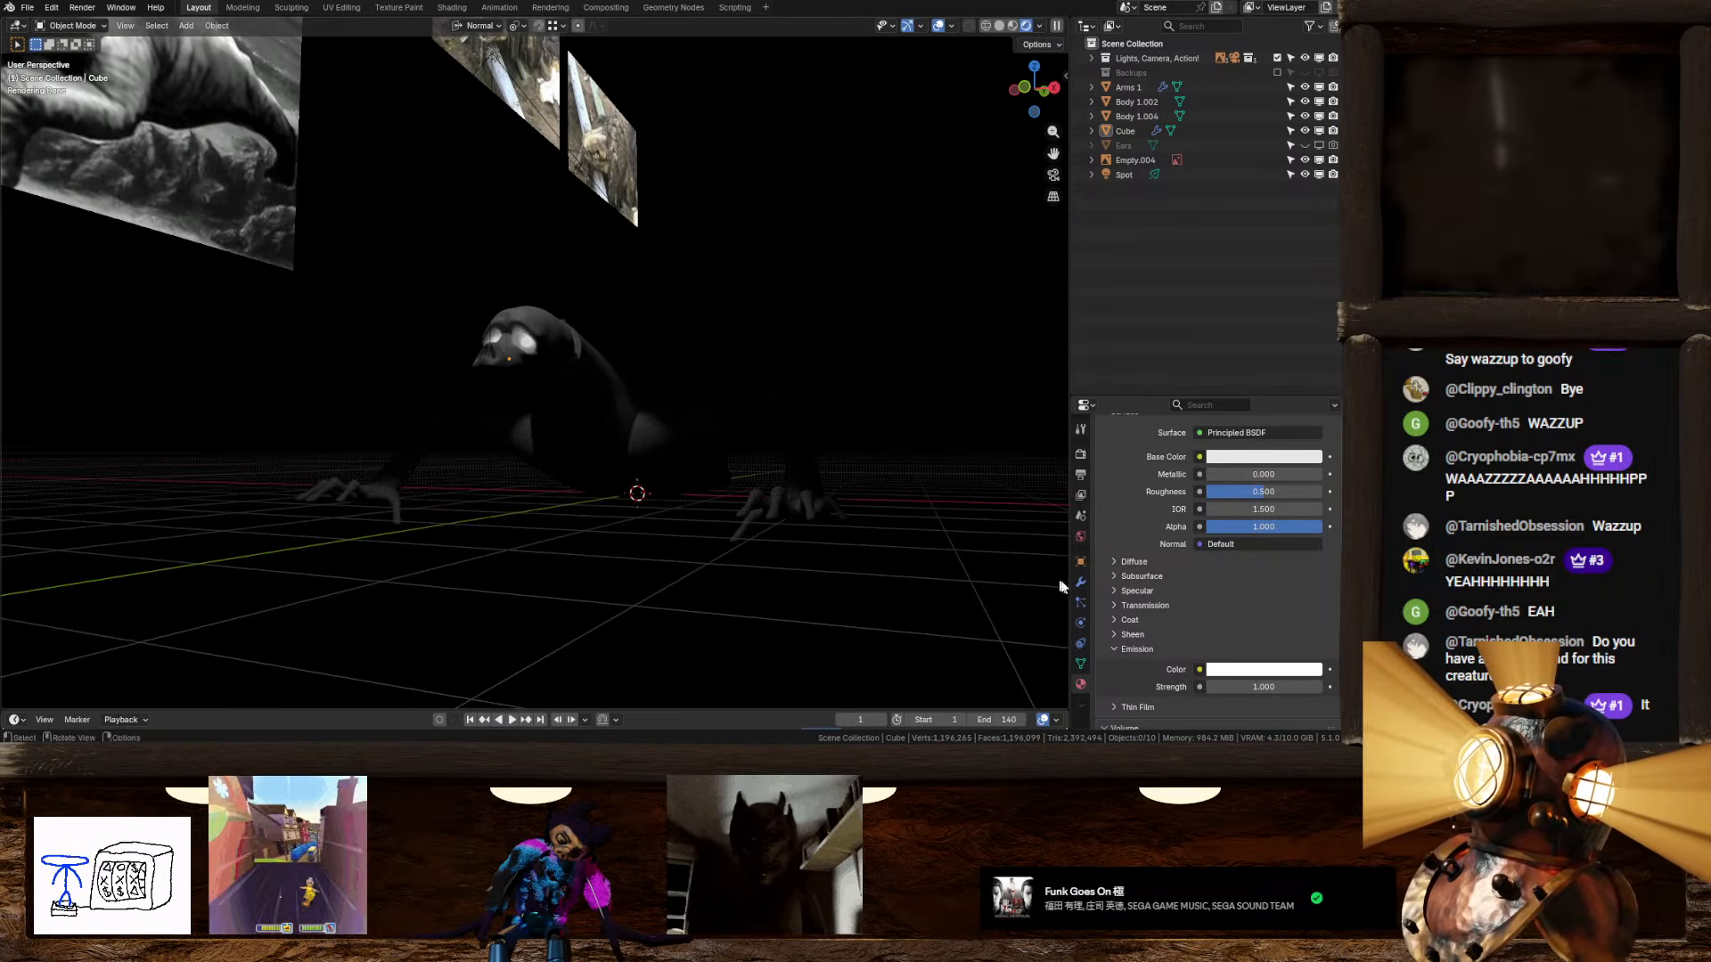
pyautogui.click(1080, 536)
pyautogui.click(1316, 556)
pyautogui.click(1316, 556)
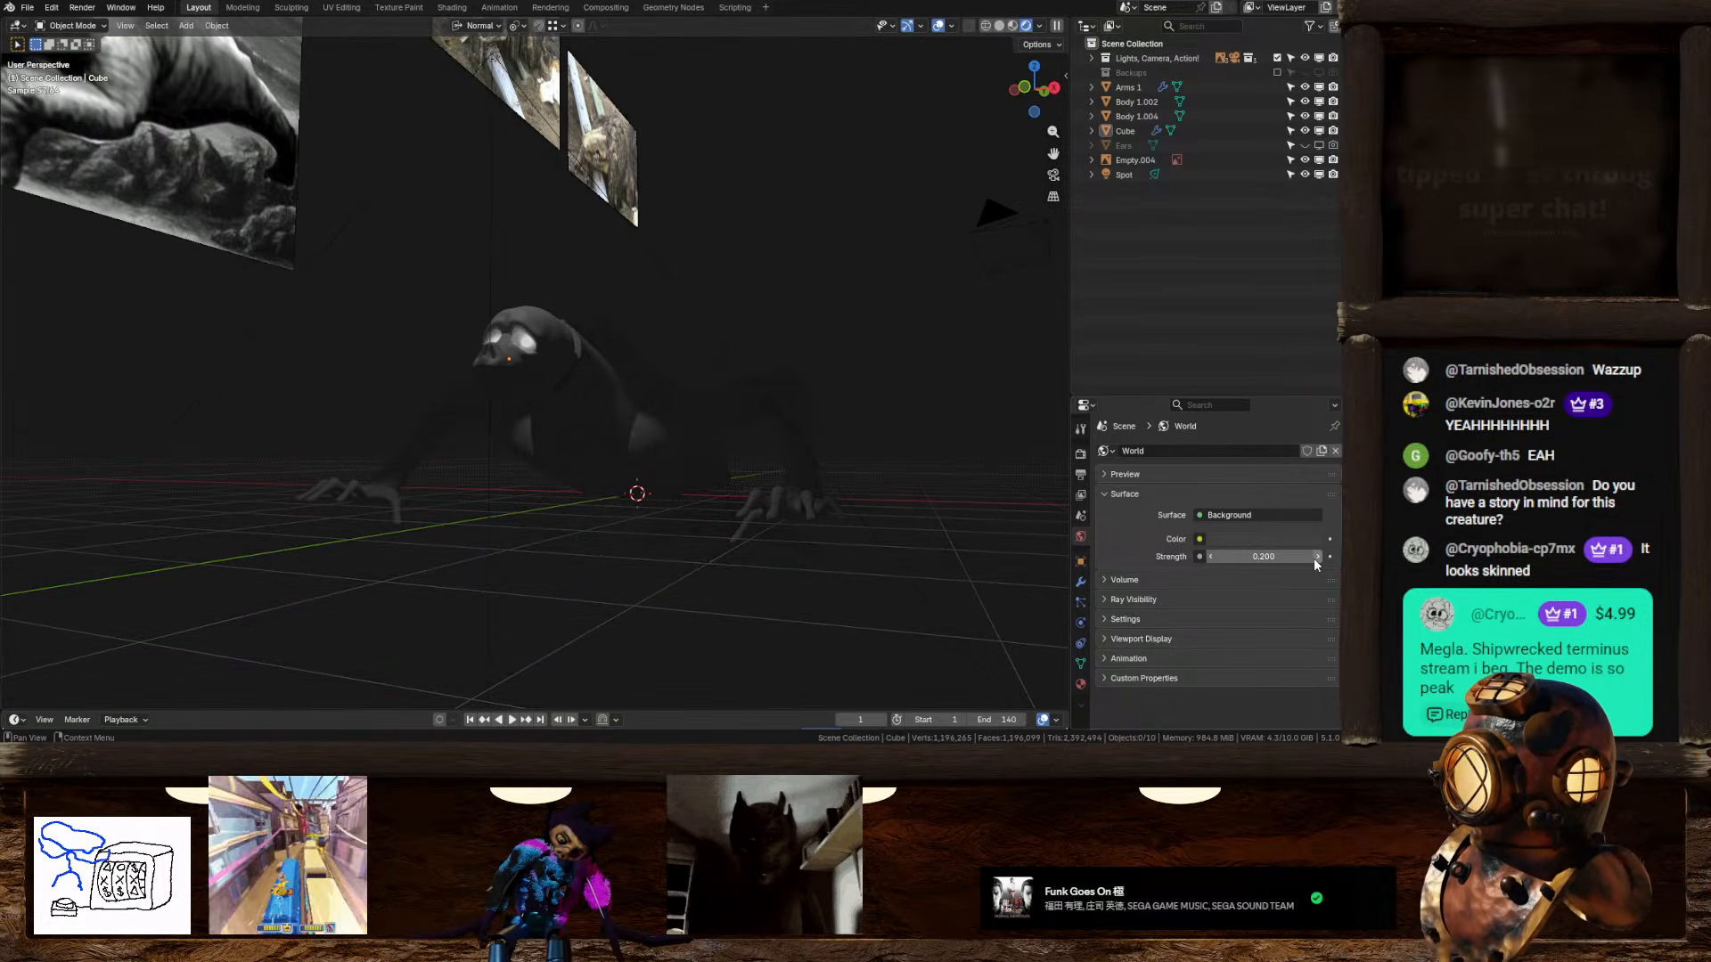
pyautogui.click(1213, 557)
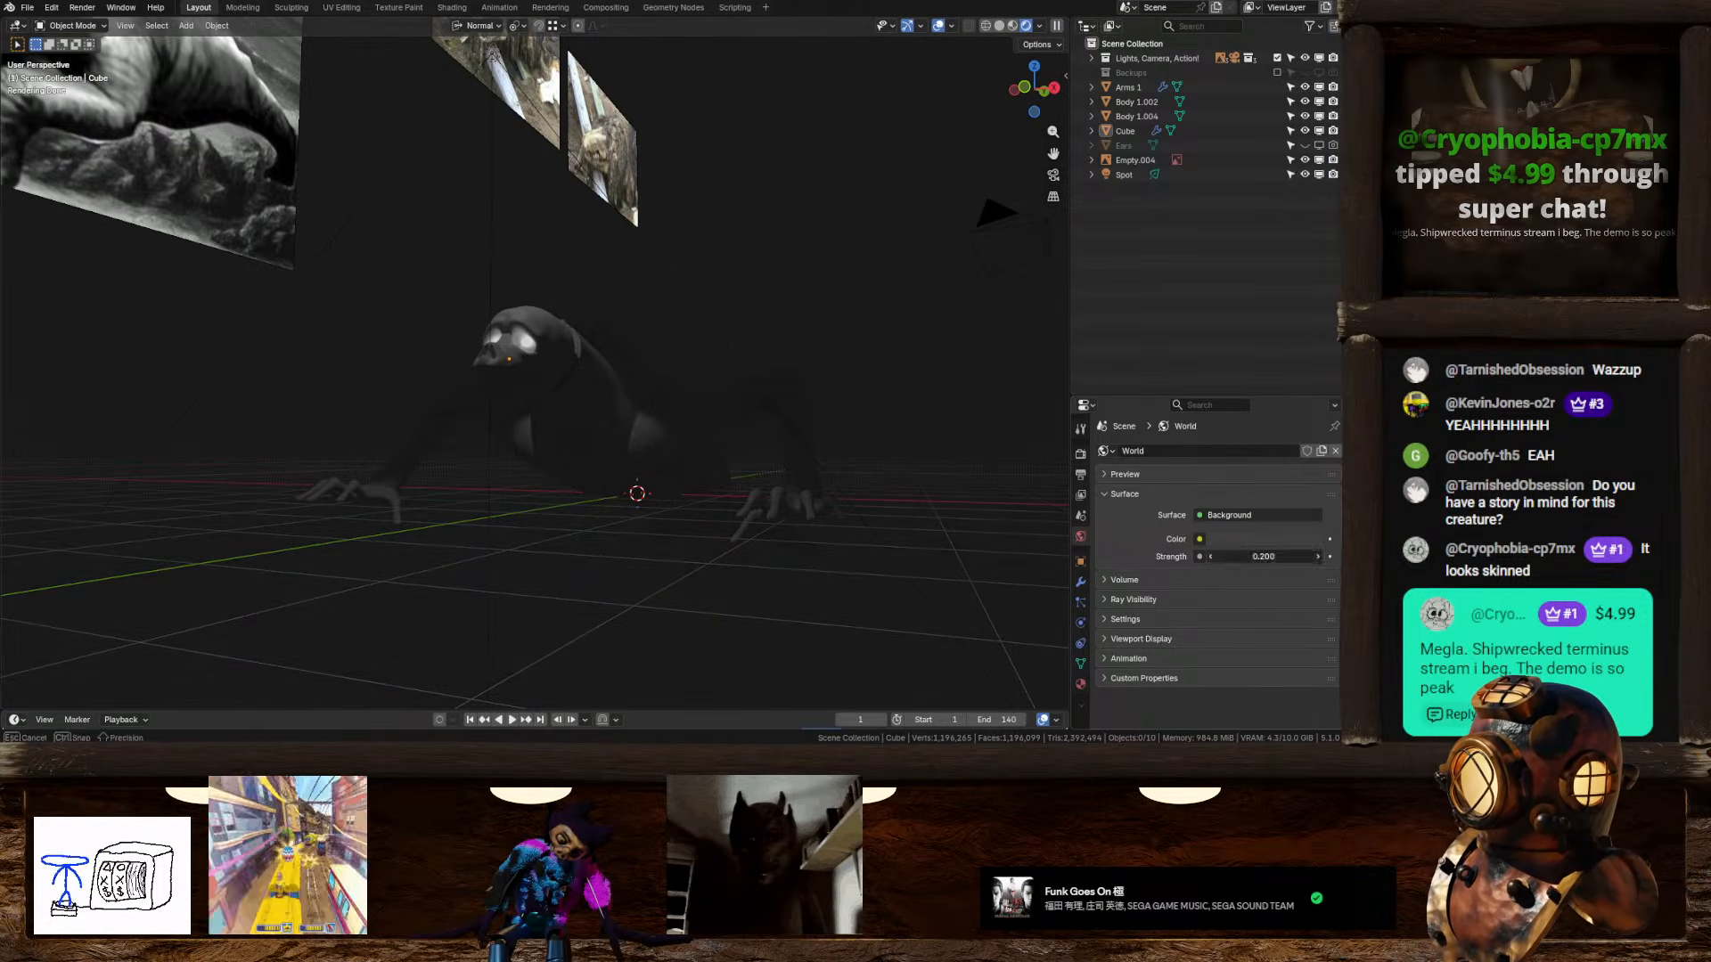
pyautogui.click(1213, 557)
# Step: Remove the glowing material's slot from the eyes and switch the viewport to solid shading
pyautogui.moveTo(688, 538); pyautogui.dragTo(719, 531, button='middle')
pyautogui.scroll(2, 718, 531)
pyautogui.click(623, 342)
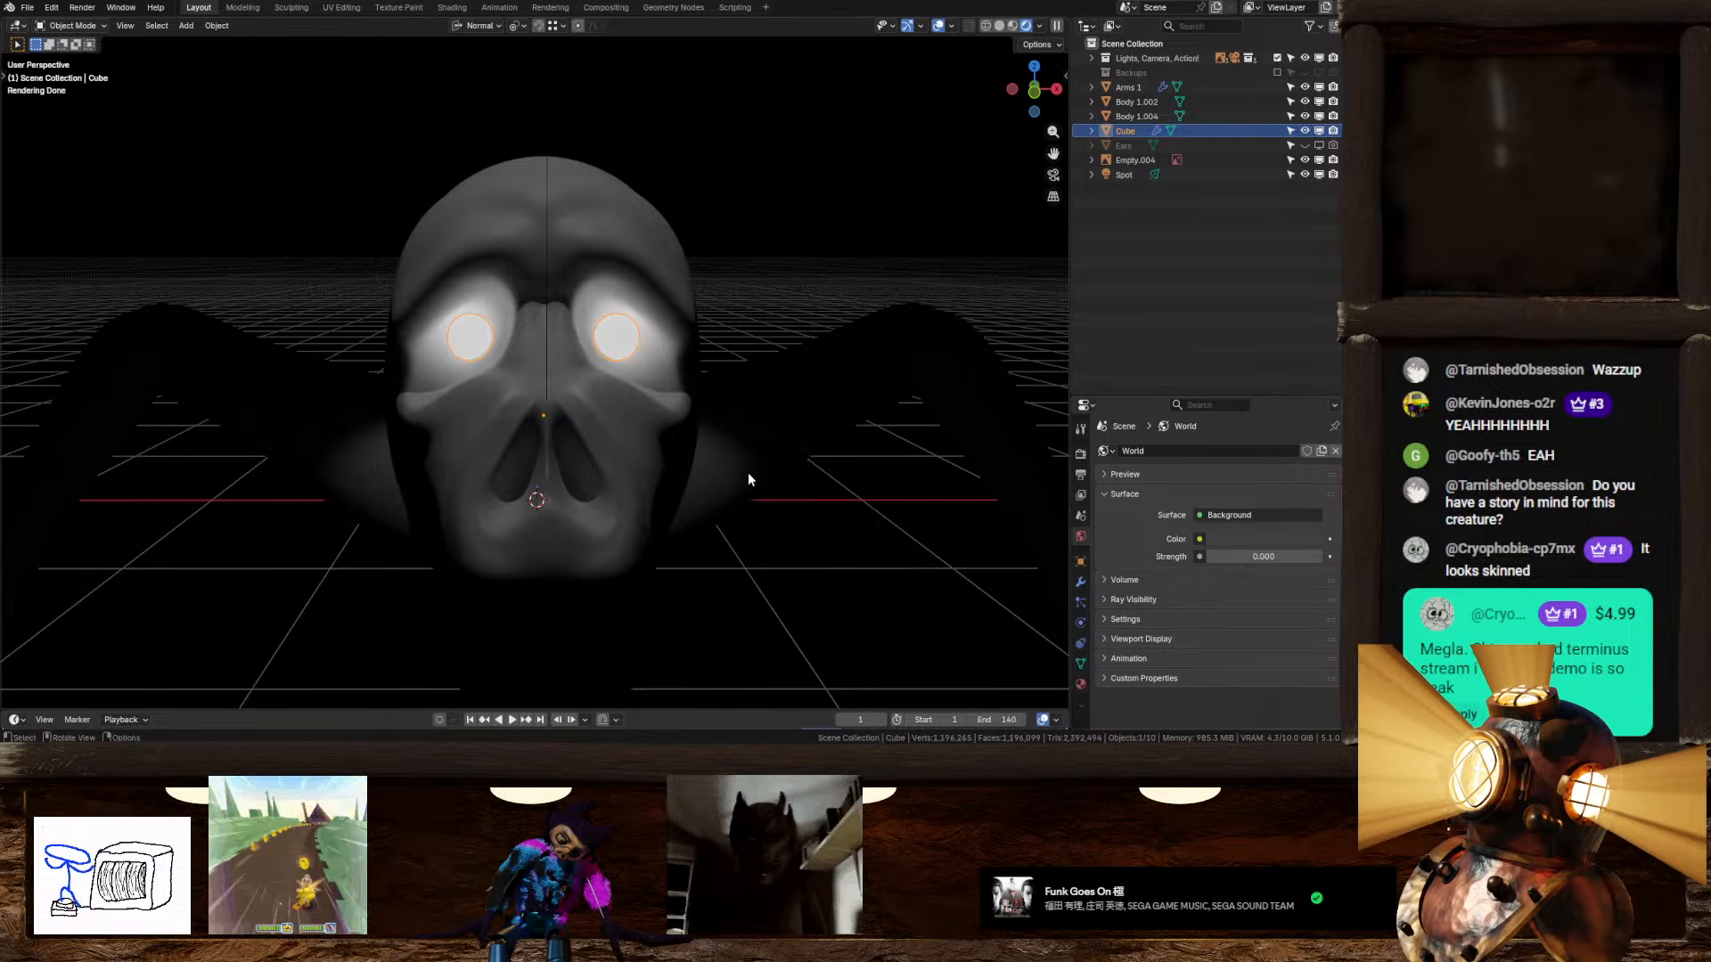
pyautogui.click(1082, 684)
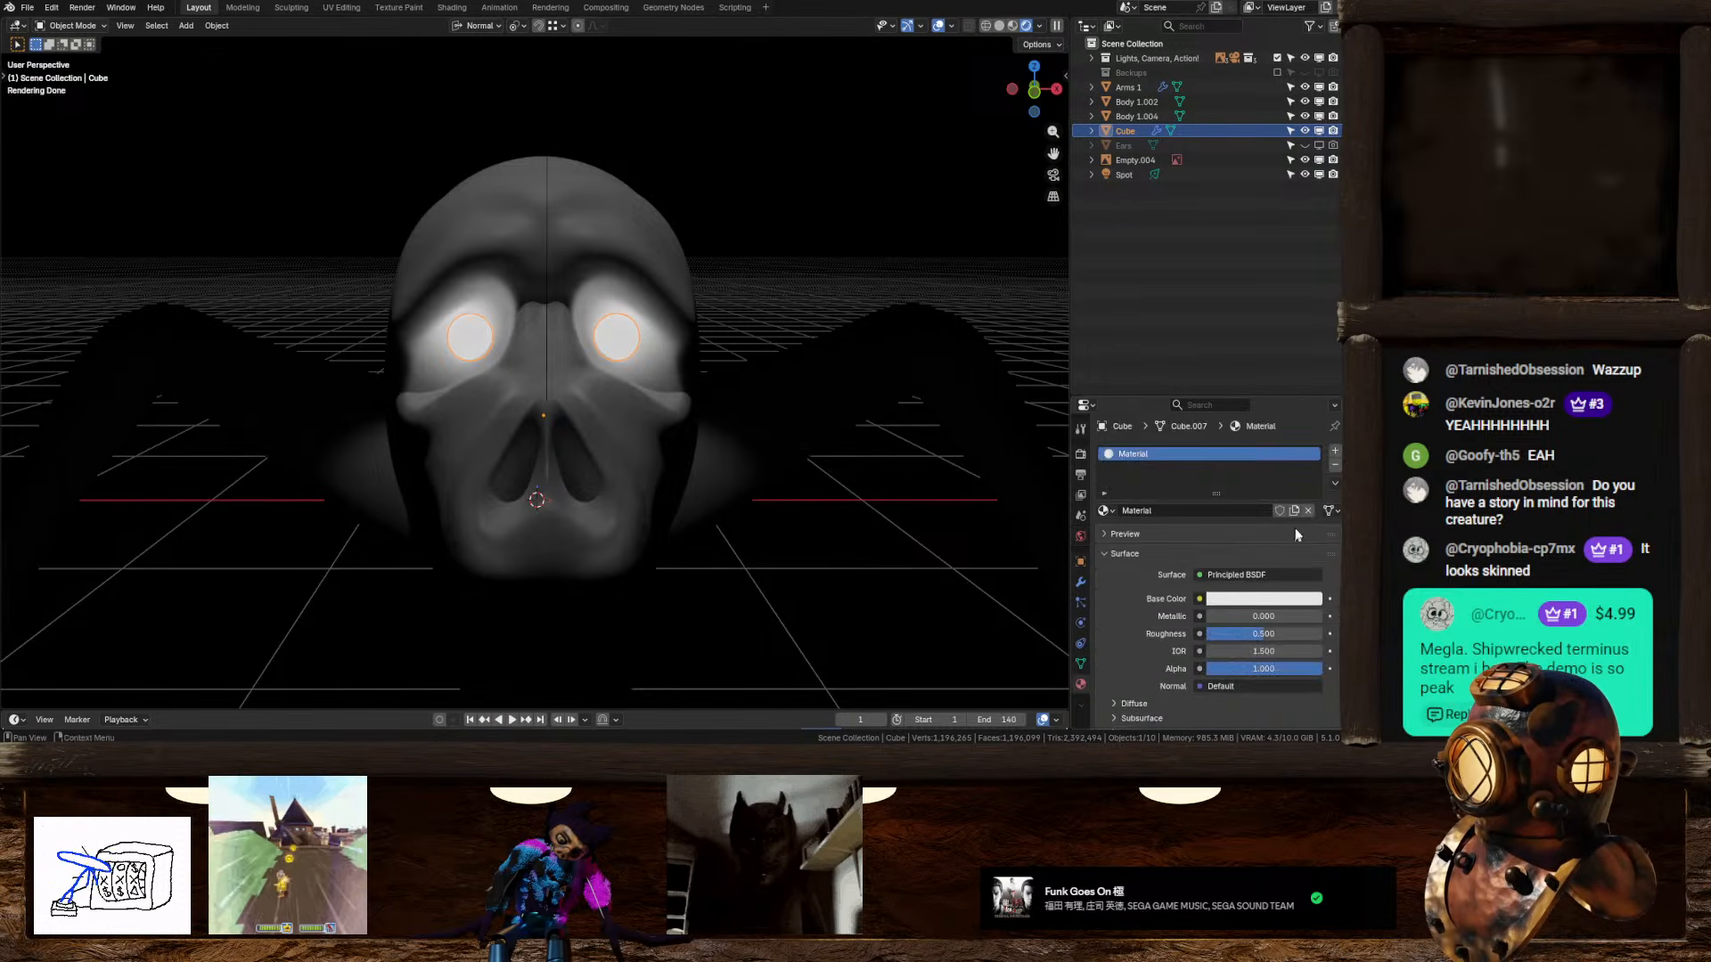
pyautogui.click(1335, 467)
pyautogui.moveTo(677, 463); pyautogui.dragTo(735, 446, button='middle')
pyautogui.scroll(-3, 731, 436)
pyautogui.moveTo(704, 383)
pyautogui.mouseDown(button='middle')
pyautogui.moveTo(644, 404)
pyautogui.moveTo(720, 386)
pyautogui.moveTo(707, 403)
pyautogui.mouseUp(button='middle')
pyautogui.click(1000, 25)
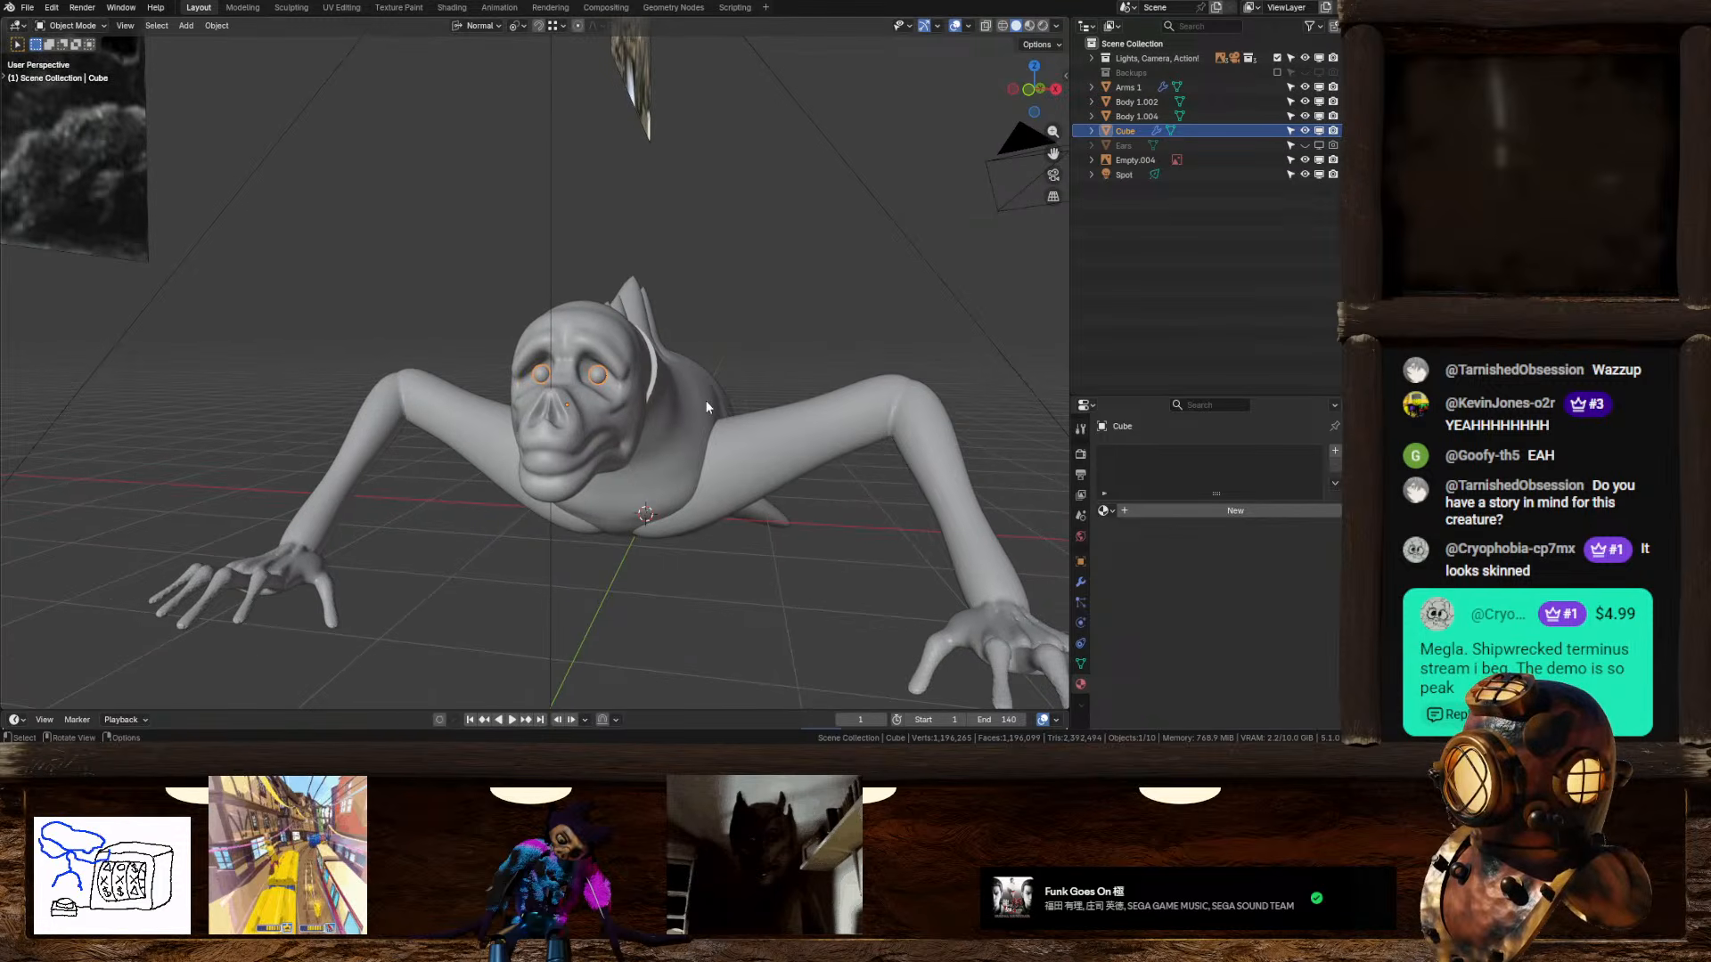
# Step: Shrink the eye mesh in Edit Mode to a scale of 0.875 and return to Object Mode
pyautogui.scroll(5, 715, 418)
pyautogui.press('Tab')
pyautogui.press('s')
pyautogui.click(890, 409)
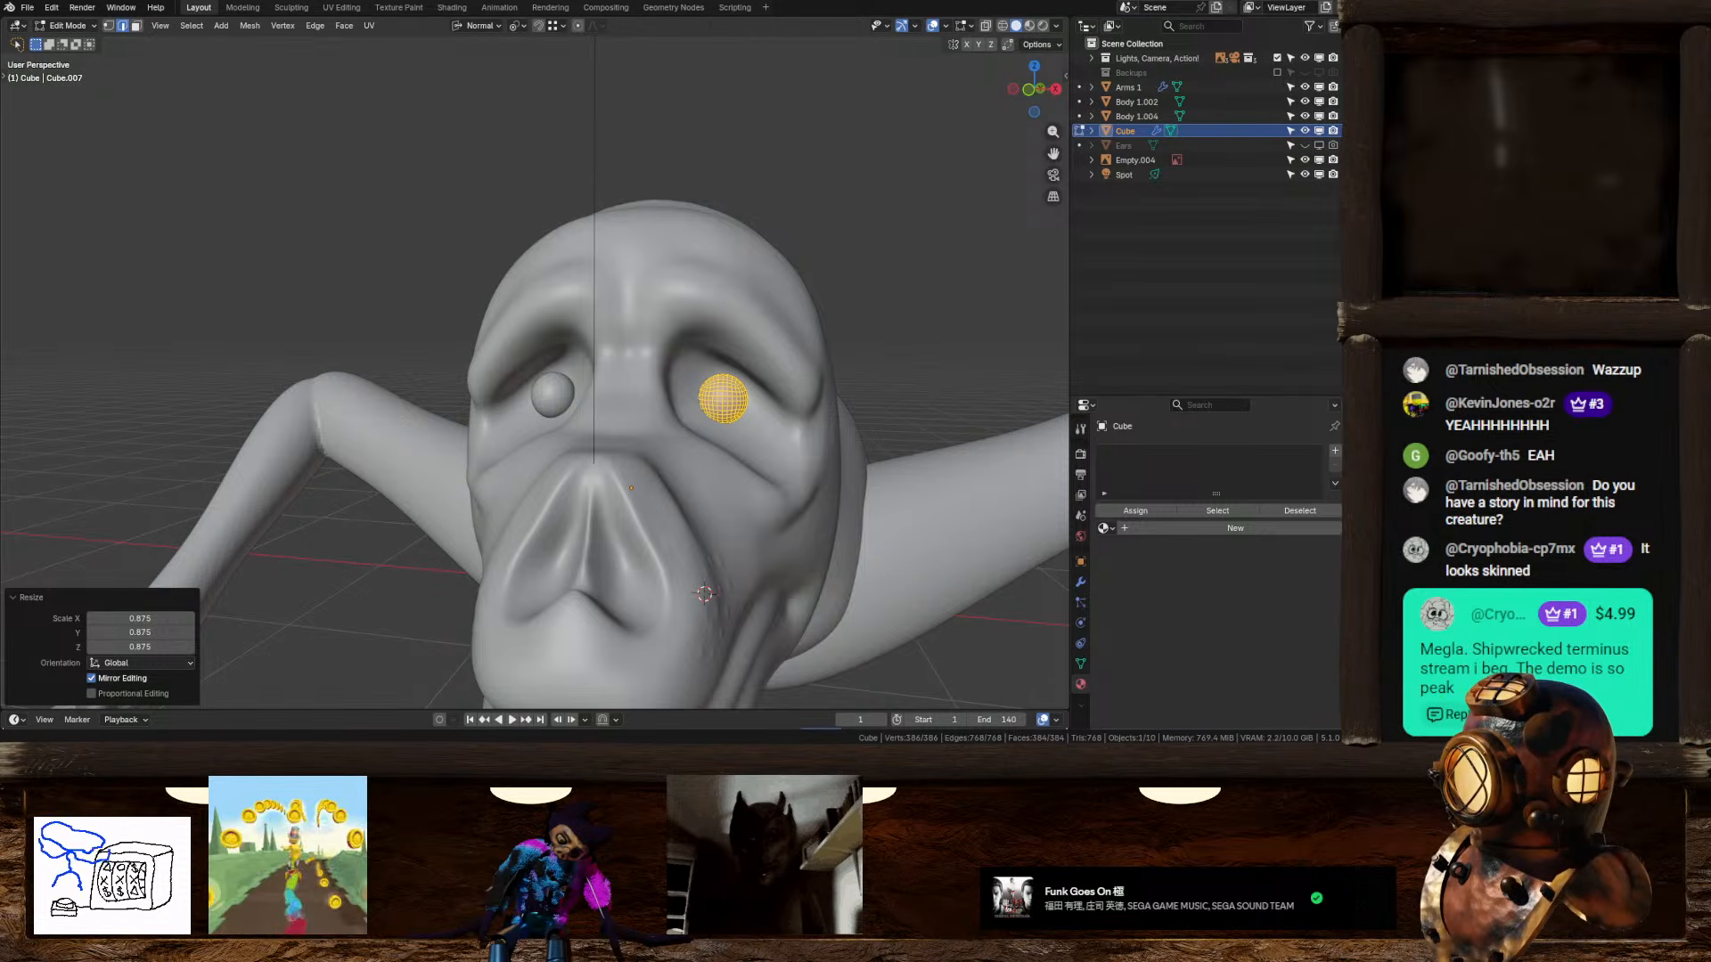
pyautogui.moveTo(864, 383); pyautogui.dragTo(836, 366, button='middle')
pyautogui.press('Tab')
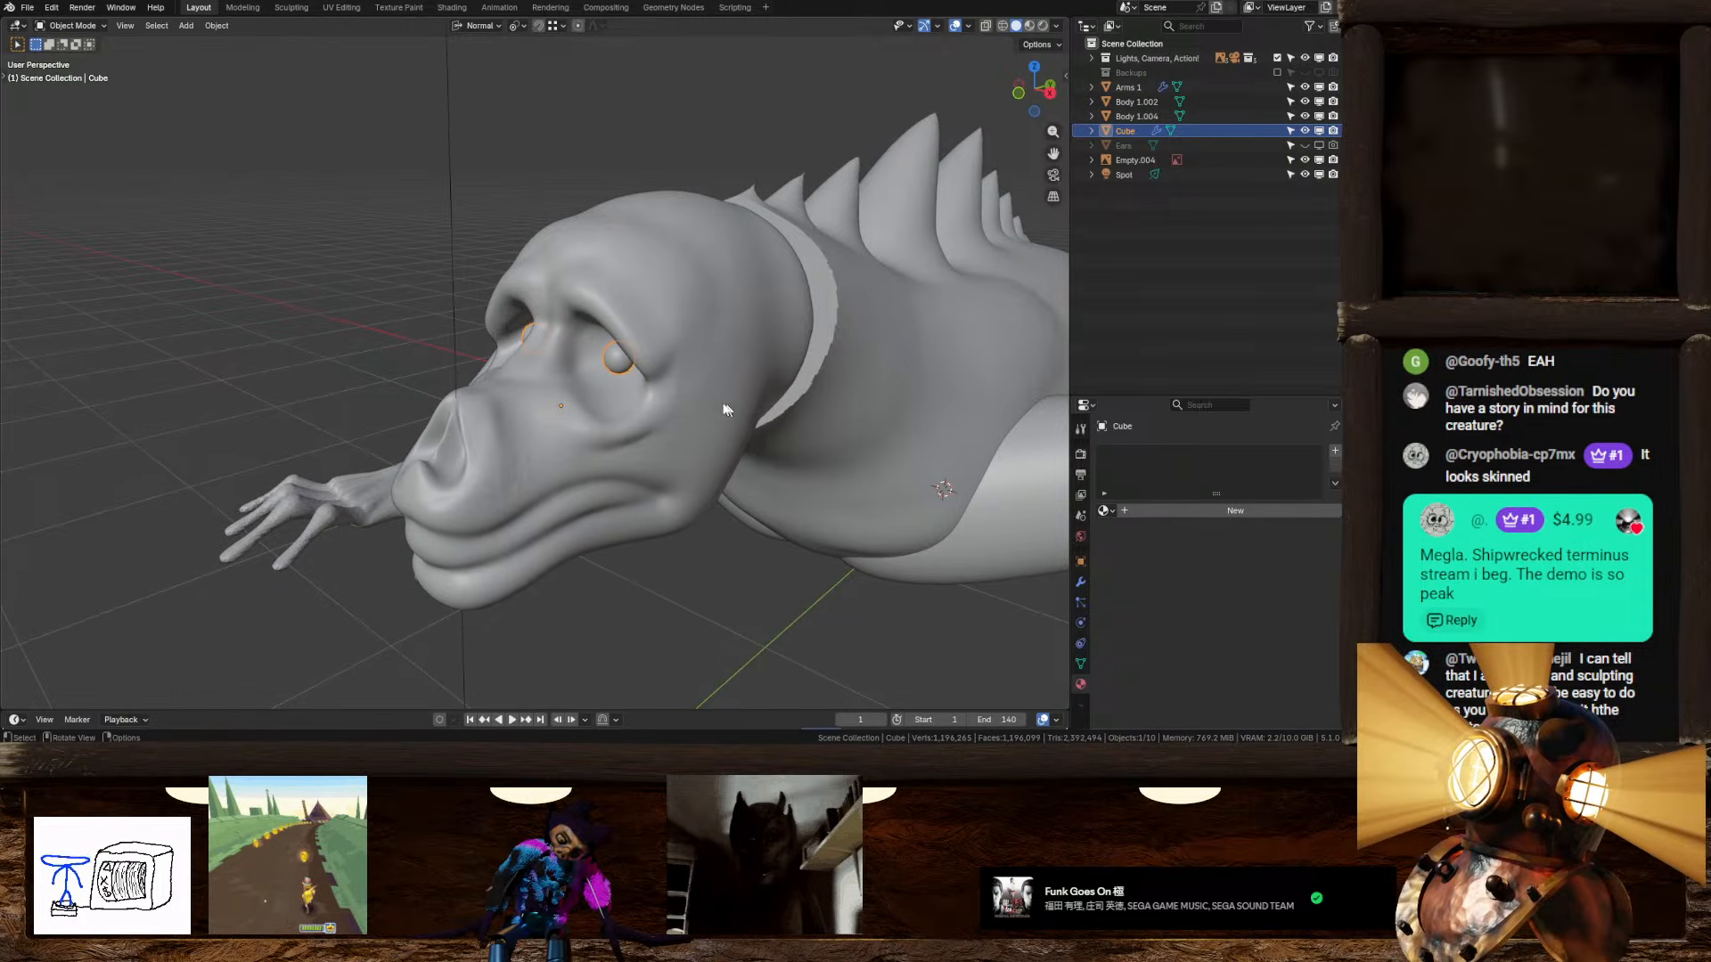
# Step: Examine how the smaller eyes sit in the sockets from the front and side of the head
pyautogui.moveTo(729, 408); pyautogui.dragTo(704, 368, button='middle')
pyautogui.click(829, 497)
pyautogui.scroll(-4, 812, 493)
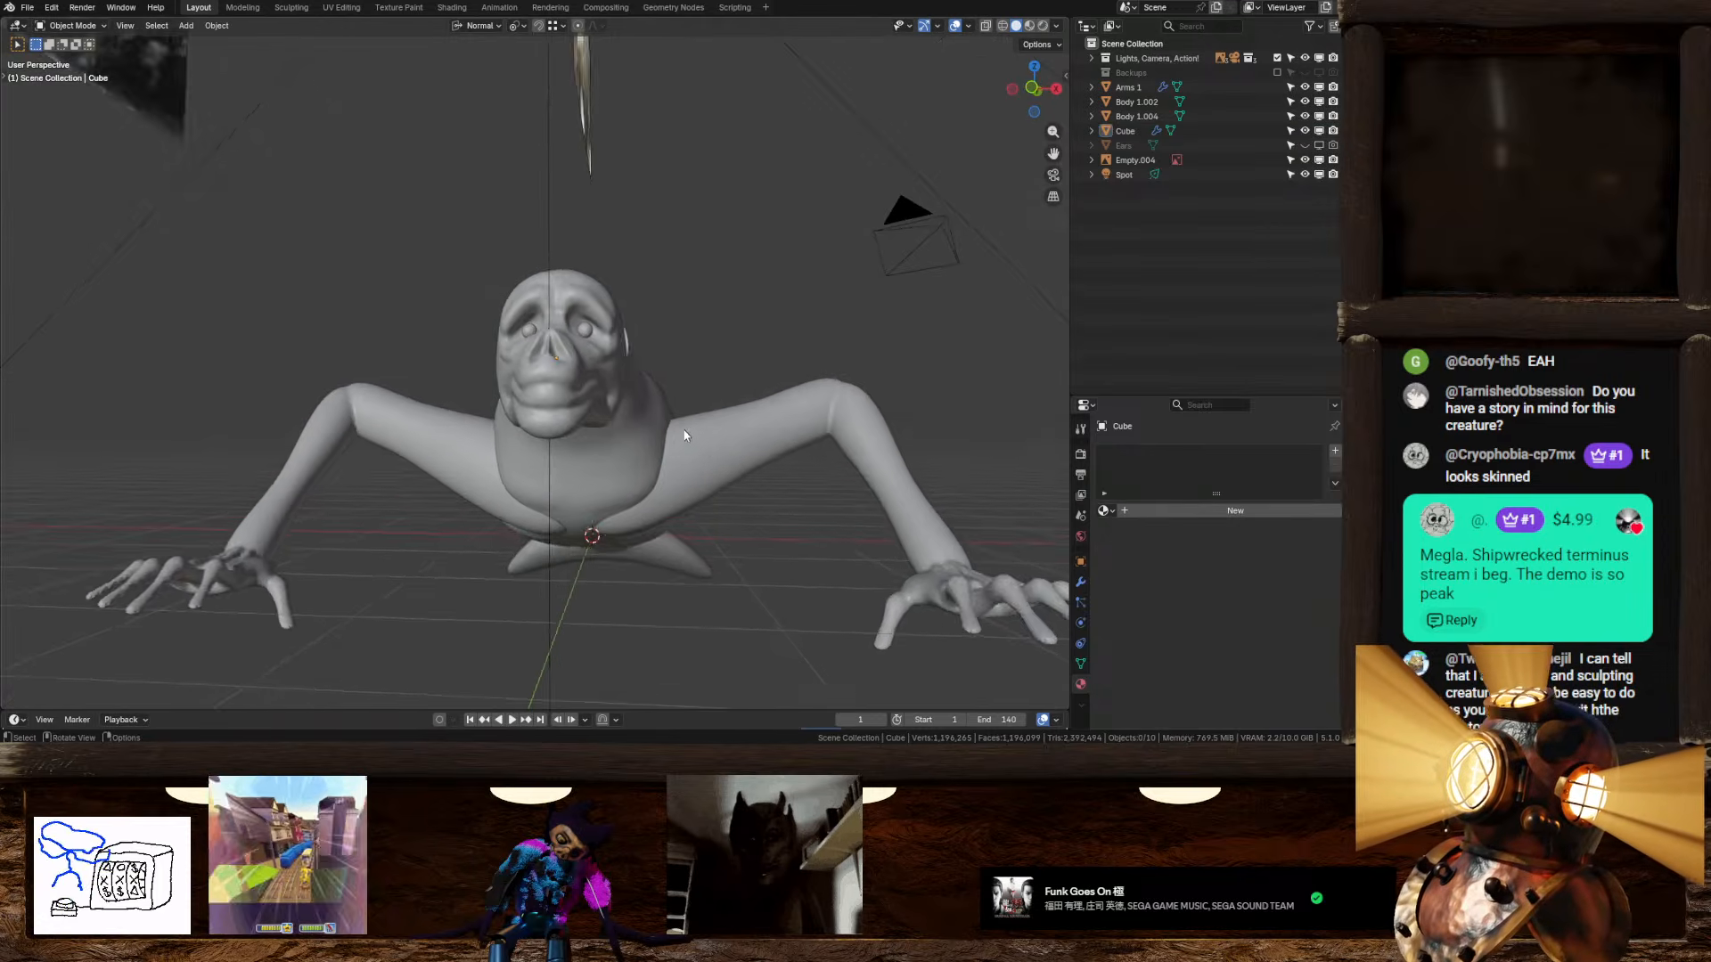
pyautogui.scroll(5, 686, 456)
pyautogui.click(655, 314)
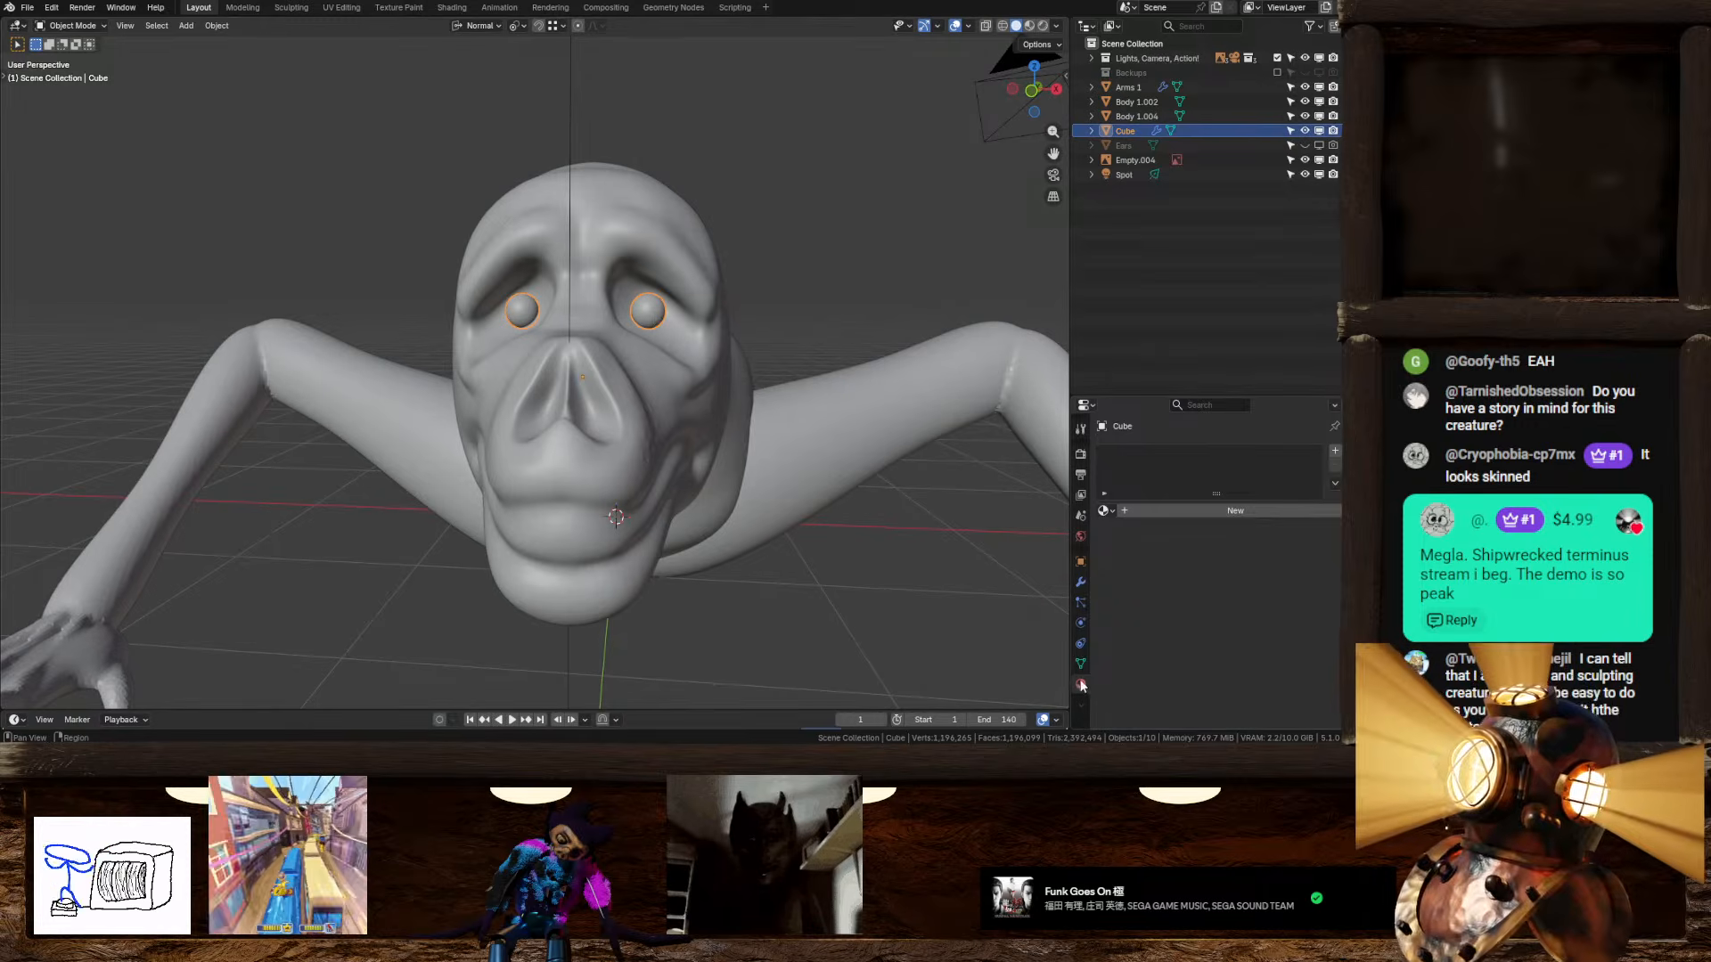
pyautogui.moveTo(854, 502); pyautogui.dragTo(397, 380, button='middle')
pyautogui.click(874, 550)
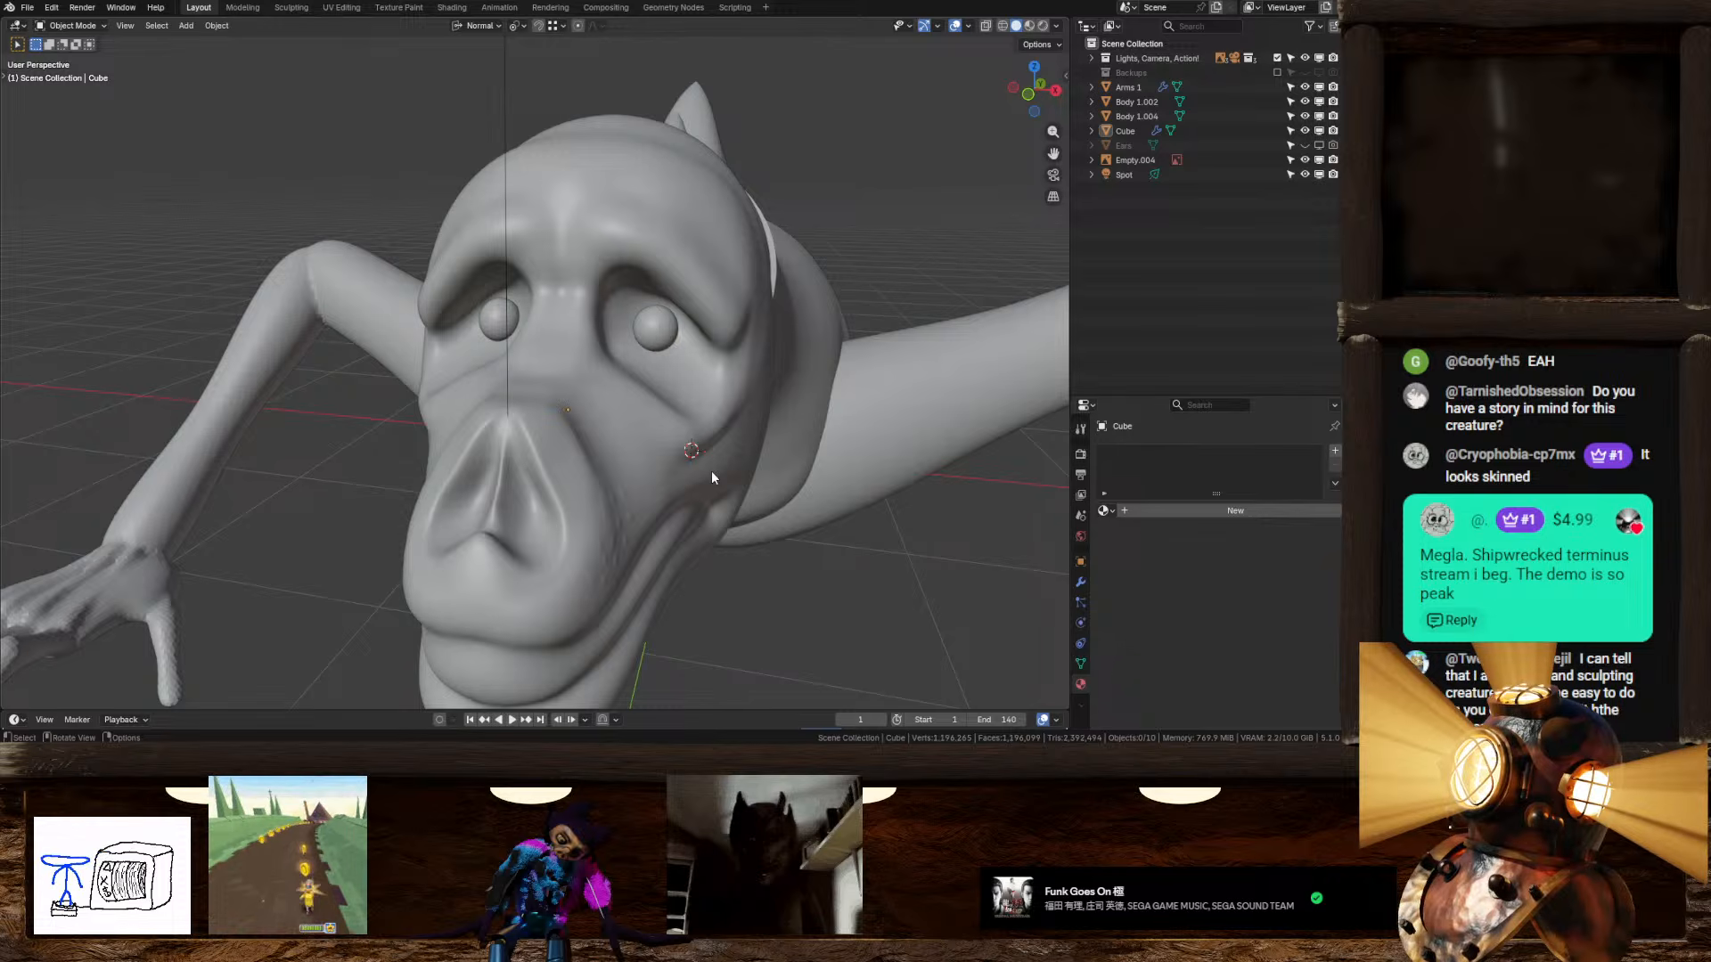
pyautogui.scroll(-4, 595, 428)
pyautogui.moveTo(670, 420); pyautogui.dragTo(541, 381, button='middle')
# Step: Select the head mesh, switch to the Sculpting workspace and show the simulation brushes
pyautogui.click(603, 377)
pyautogui.scroll(2, 611, 374)
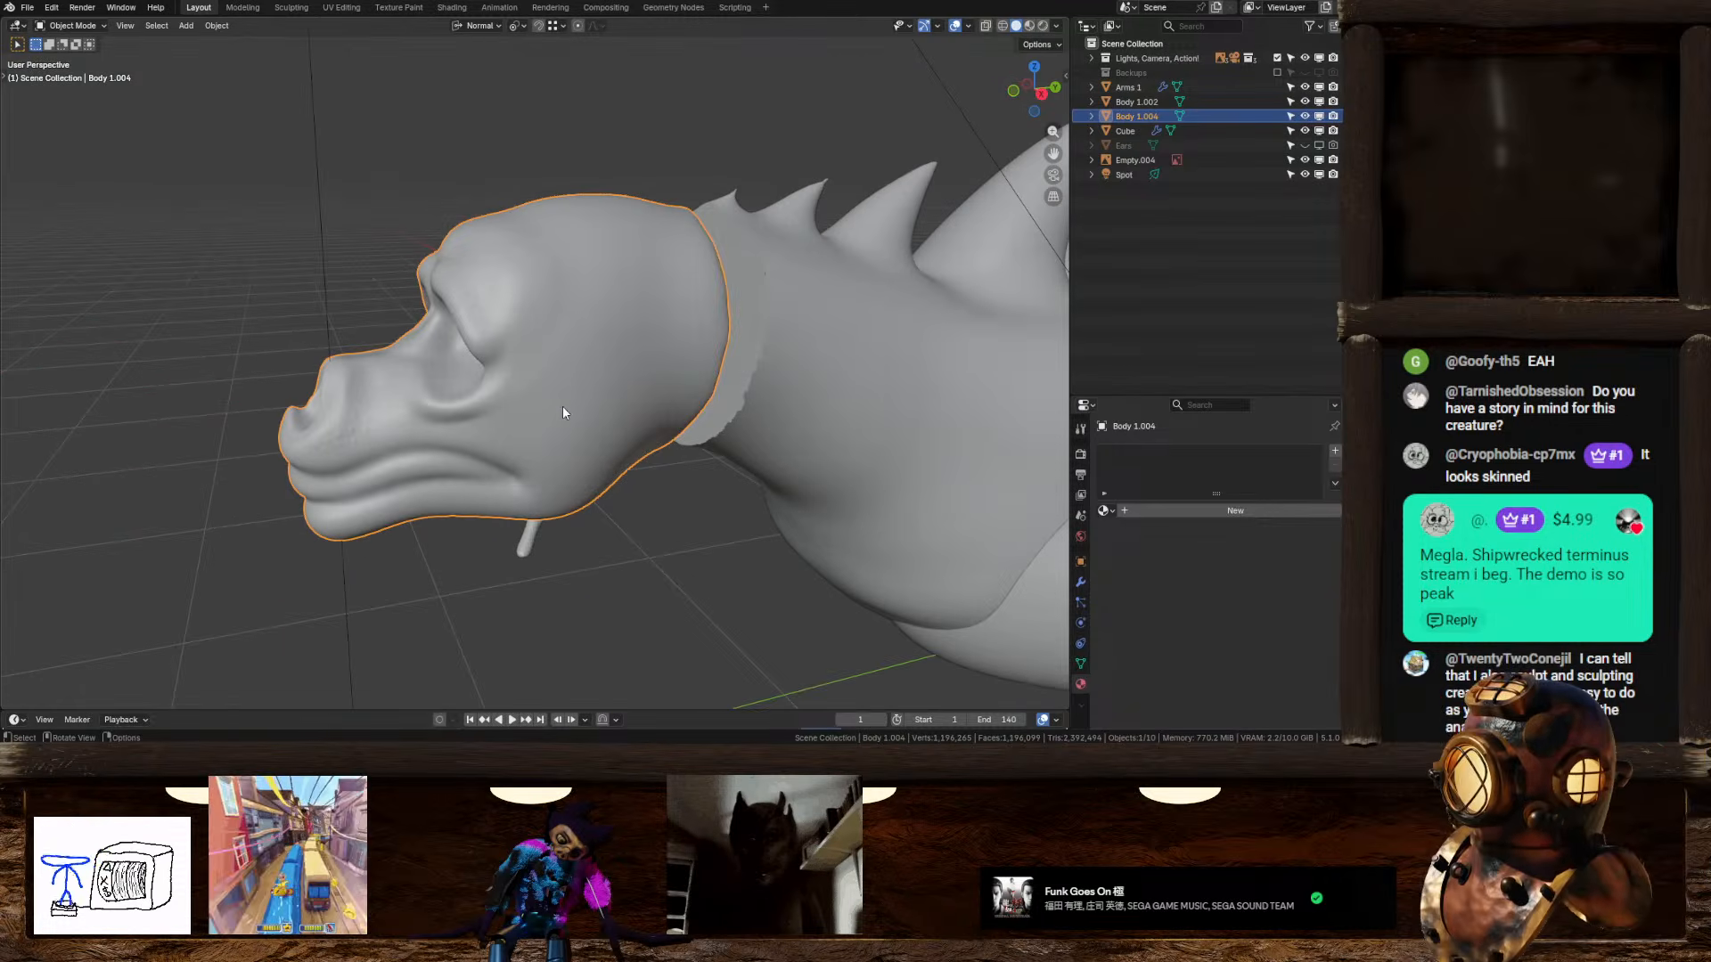
pyautogui.click(294, 8)
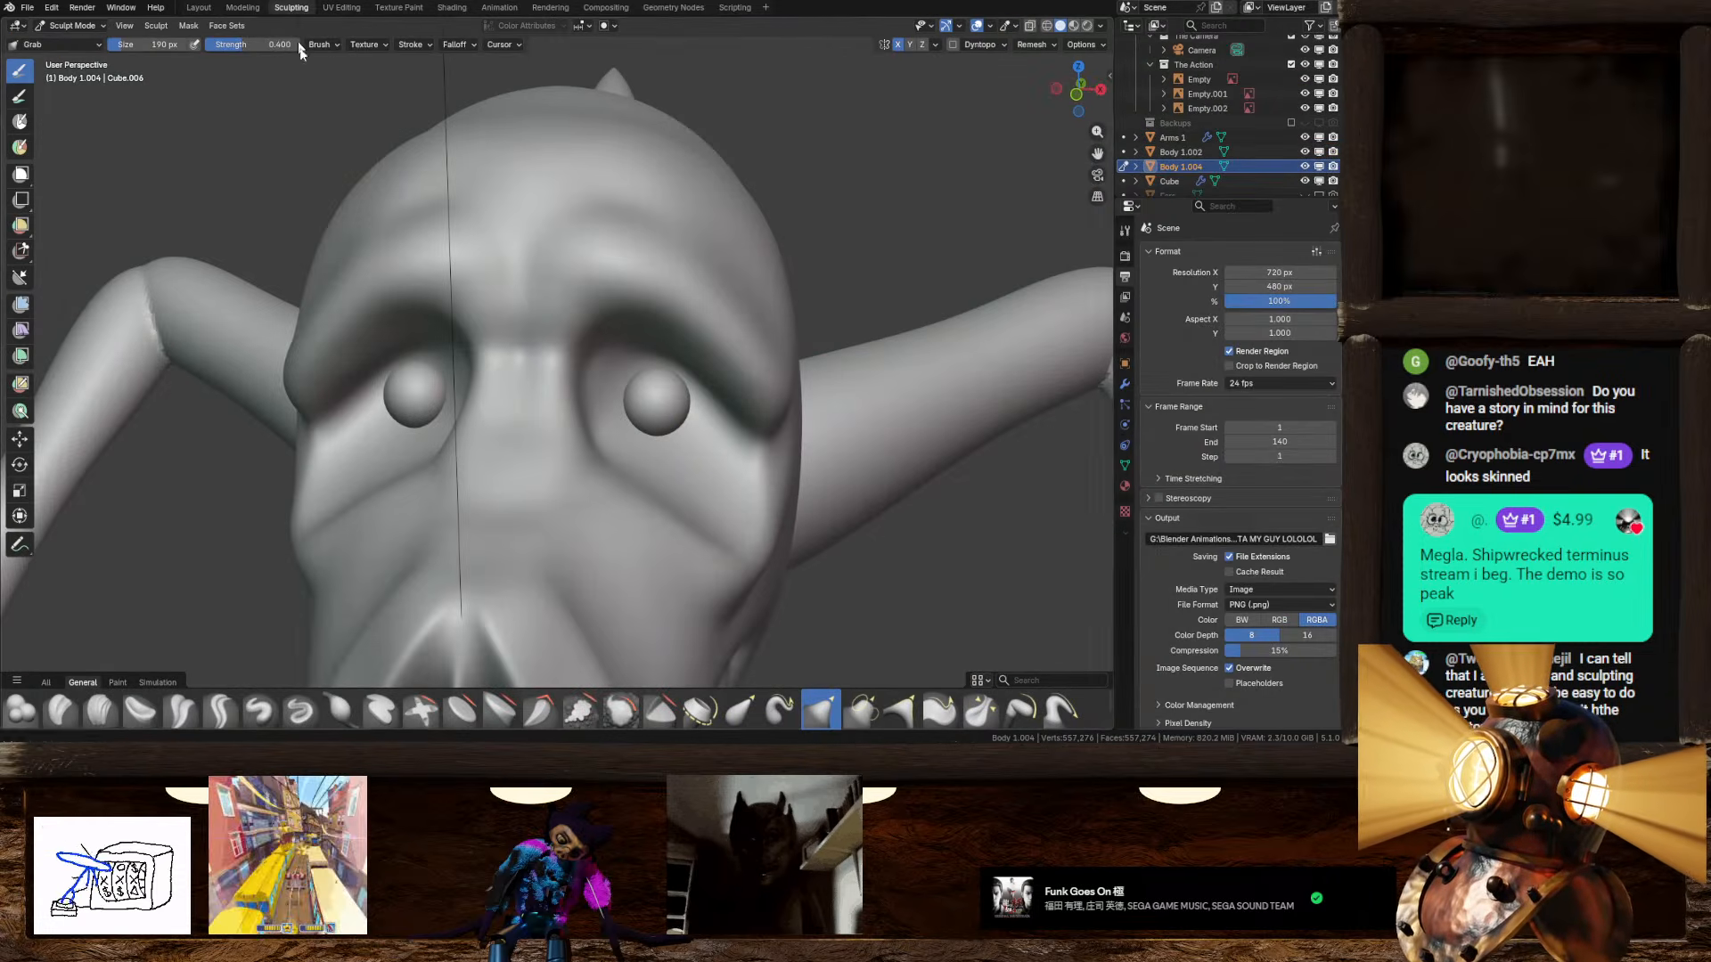
pyautogui.scroll(-4, 533, 392)
pyautogui.moveTo(535, 393)
pyautogui.mouseDown(button='middle')
pyautogui.moveTo(556, 319)
pyautogui.moveTo(433, 353)
pyautogui.mouseUp(button='middle')
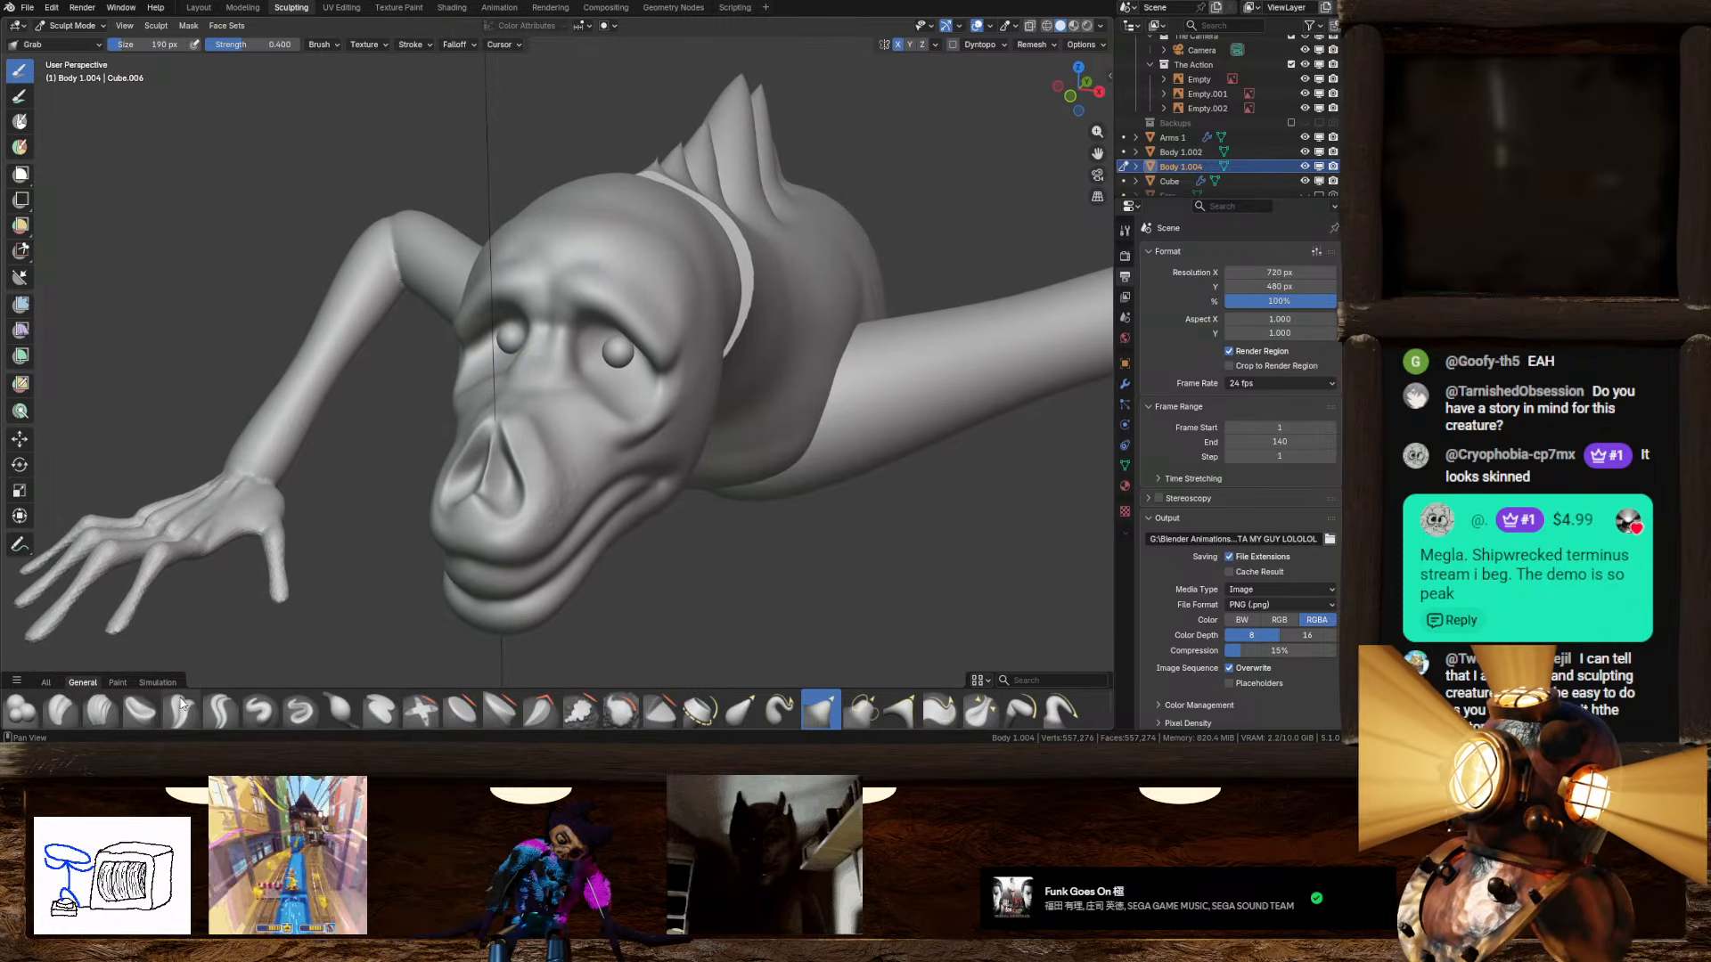
pyautogui.click(157, 682)
# Step: Adjust the head's voxel size and voxel-remesh it to a coarser mesh
pyautogui.moveTo(642, 516)
pyautogui.mouseDown(button='middle')
pyautogui.moveTo(679, 508)
pyautogui.moveTo(783, 360)
pyautogui.mouseUp(button='middle')
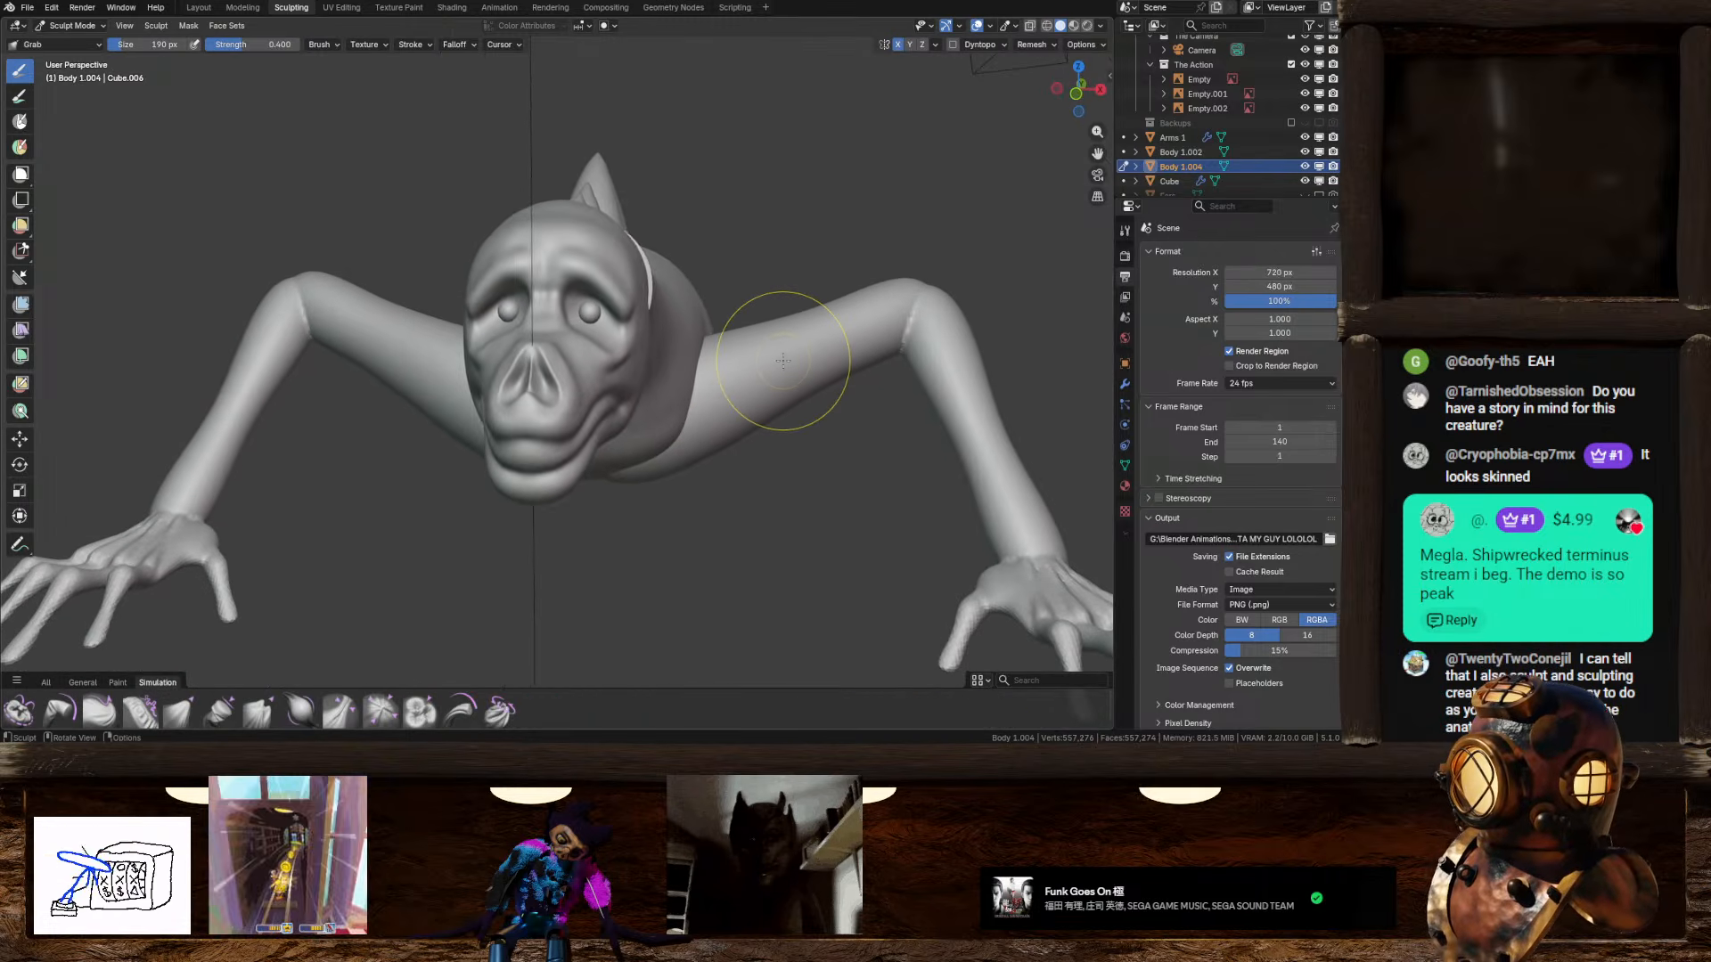
pyautogui.press('r')
pyautogui.click(769, 360)
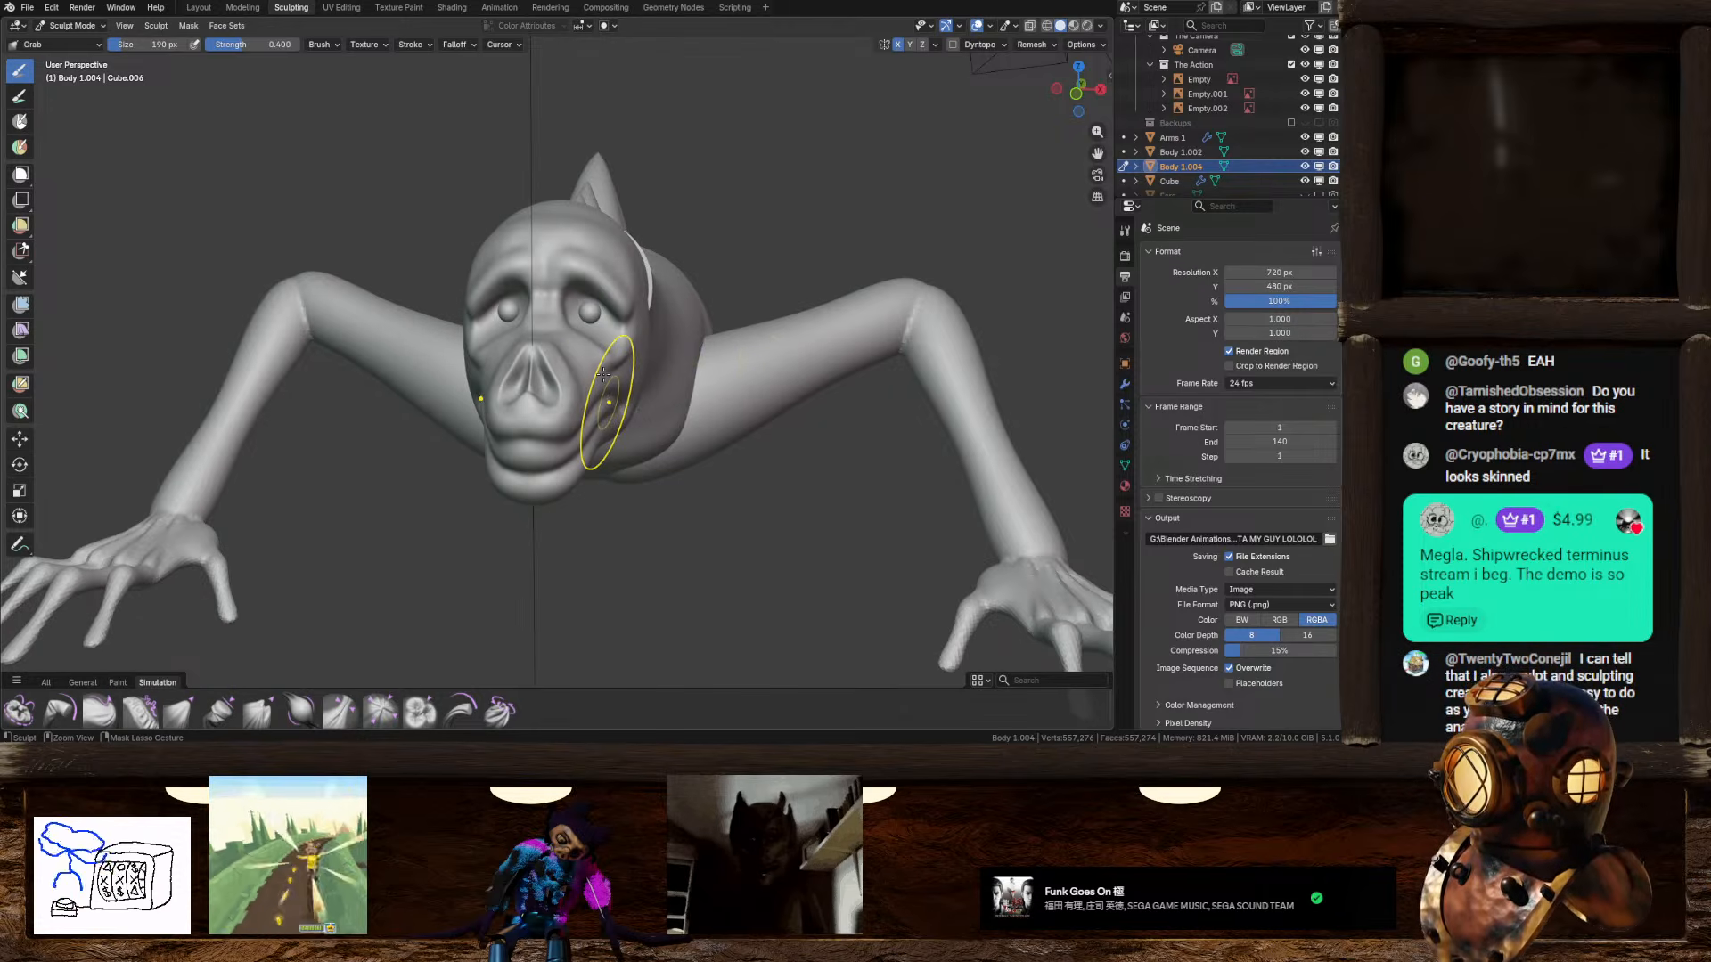
pyautogui.hotkey('ctrl', 'r')
pyautogui.scroll(3, 561, 381)
pyautogui.moveTo(561, 382); pyautogui.dragTo(607, 401, button='middle')
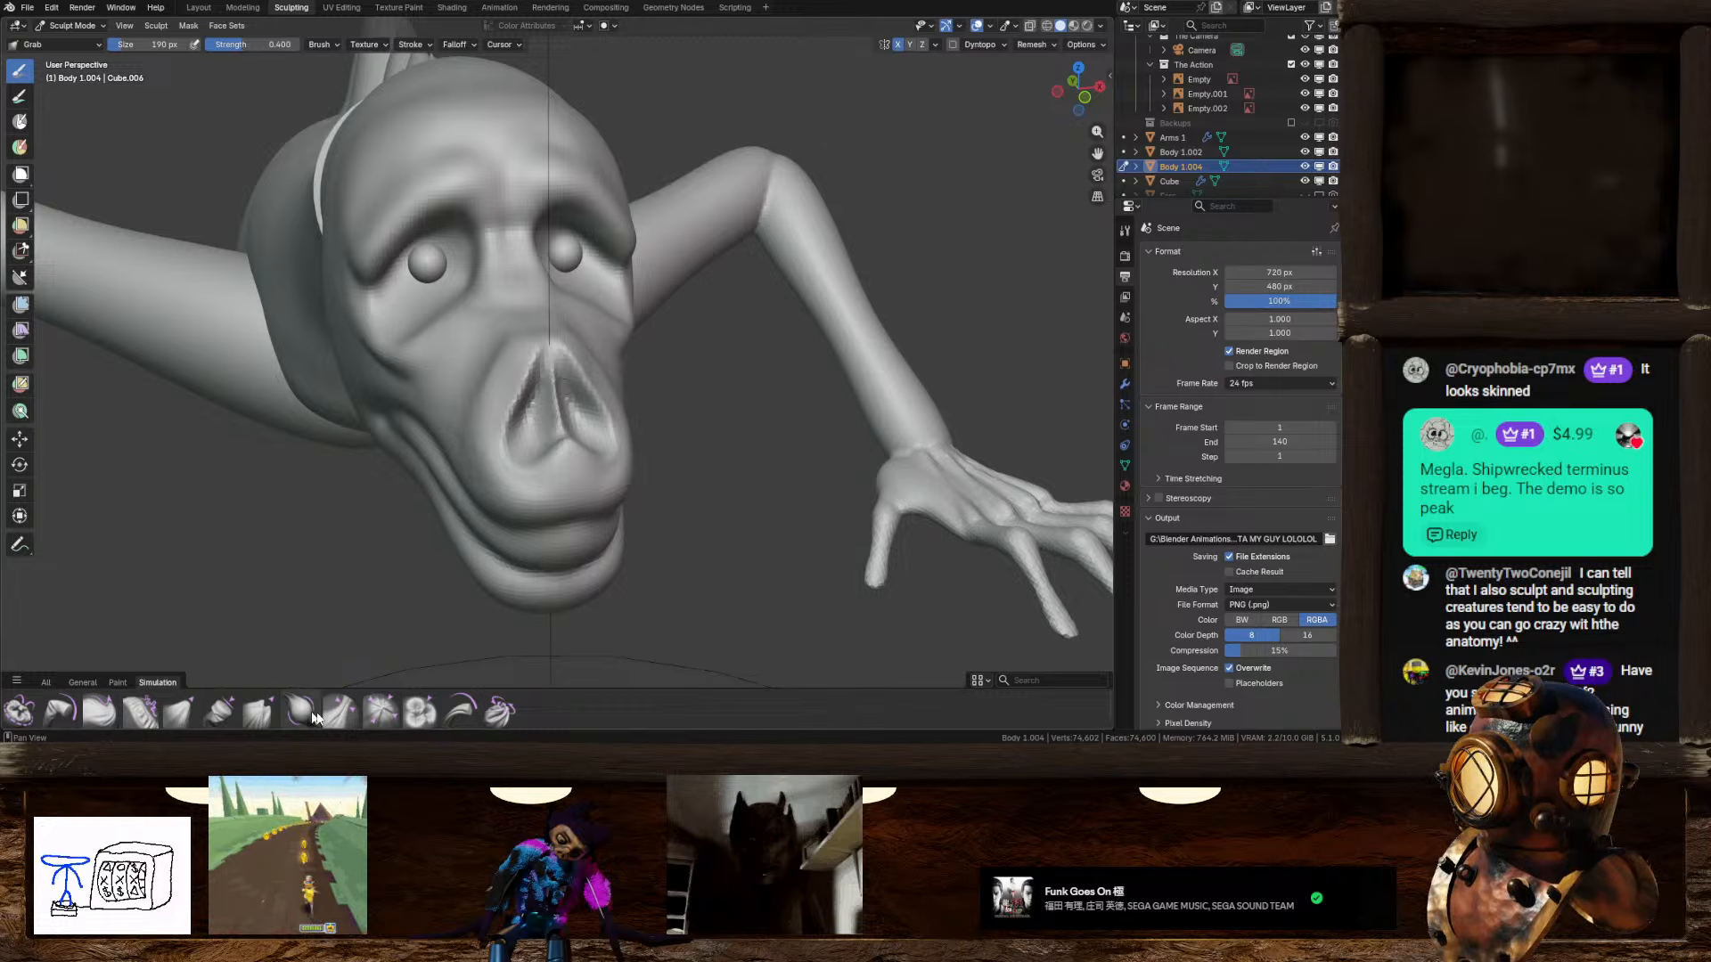
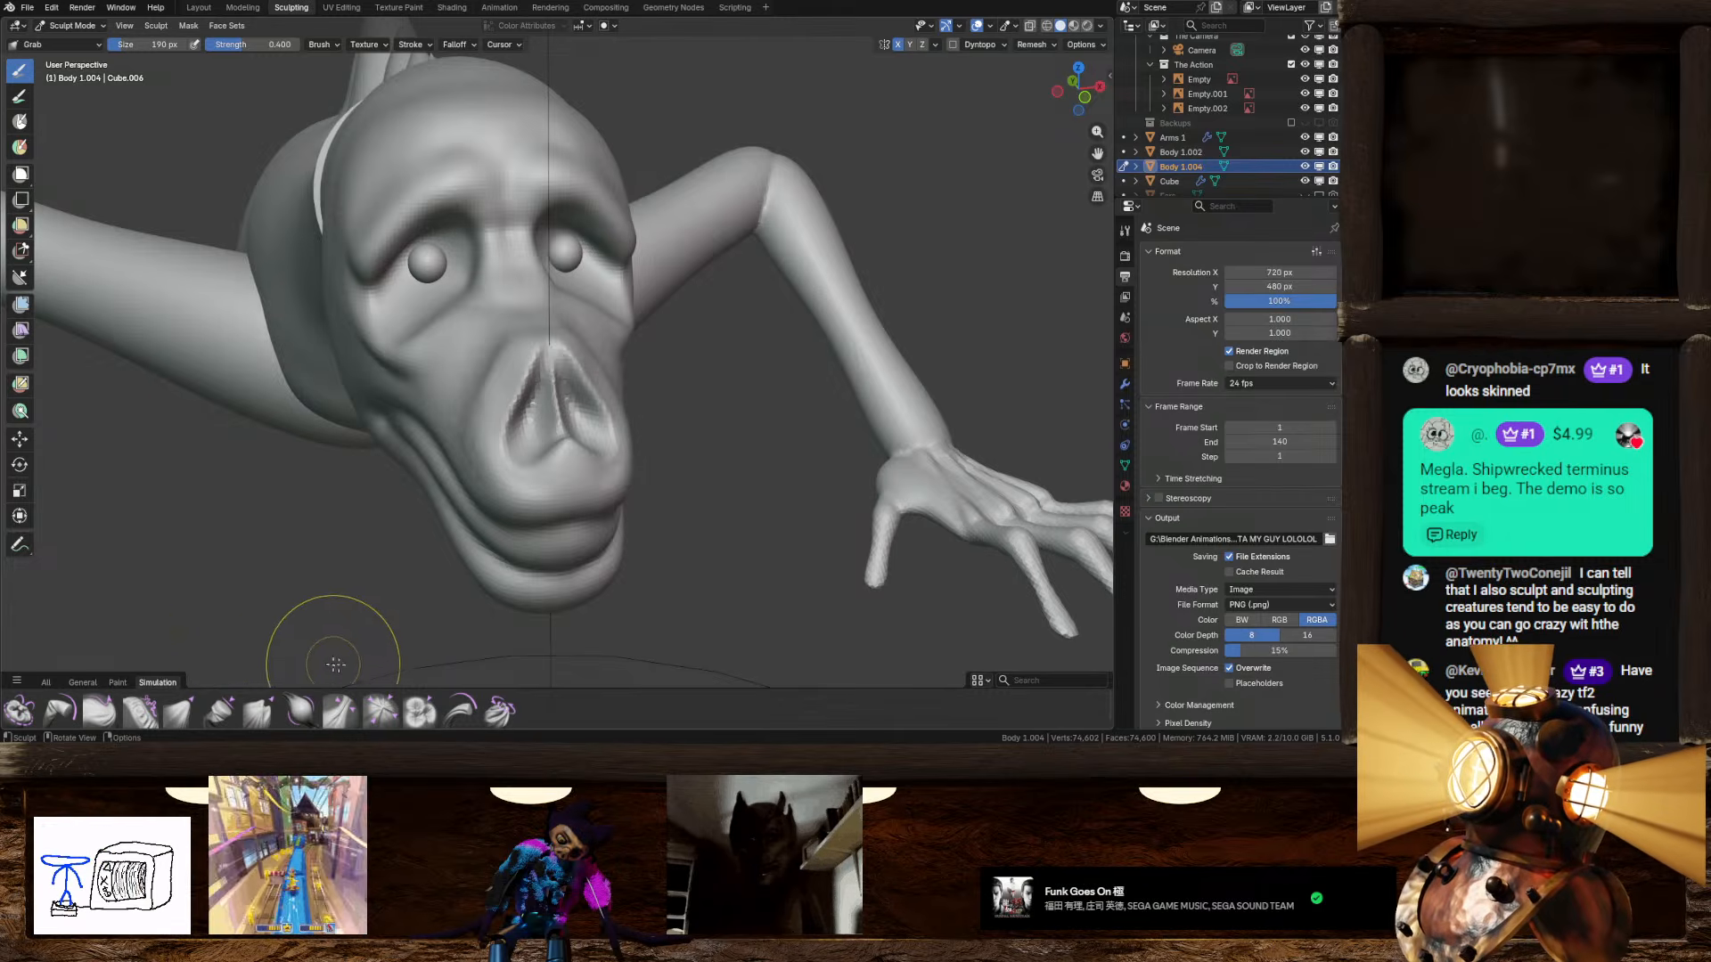
# Step: Sculpt wrinkled skin over the snout, cheeks, forehead, back of the head and jaw with the Expand/Contract cloth brush at 0.600 strength
pyautogui.click(140, 711)
pyautogui.moveTo(571, 544); pyautogui.dragTo(518, 457, button='middle')
pyautogui.moveTo(567, 382); pyautogui.dragTo(651, 389)
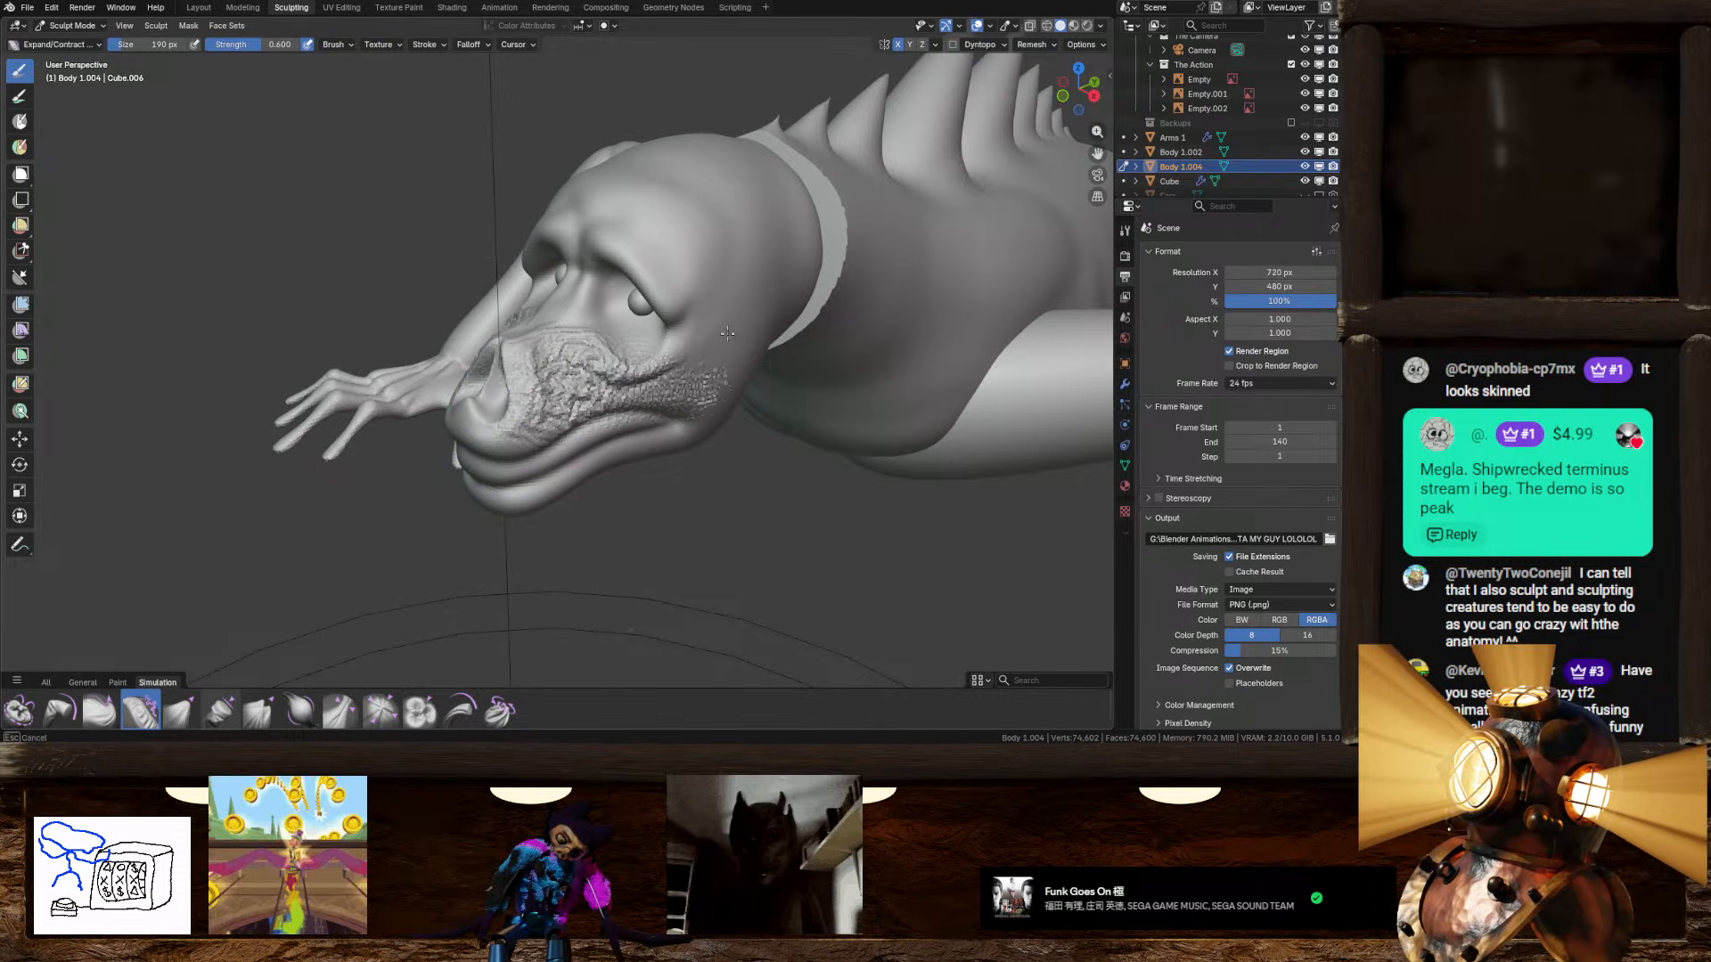
pyautogui.moveTo(672, 210)
pyautogui.mouseDown()
pyautogui.moveTo(624, 259)
pyautogui.moveTo(611, 307)
pyautogui.mouseUp()
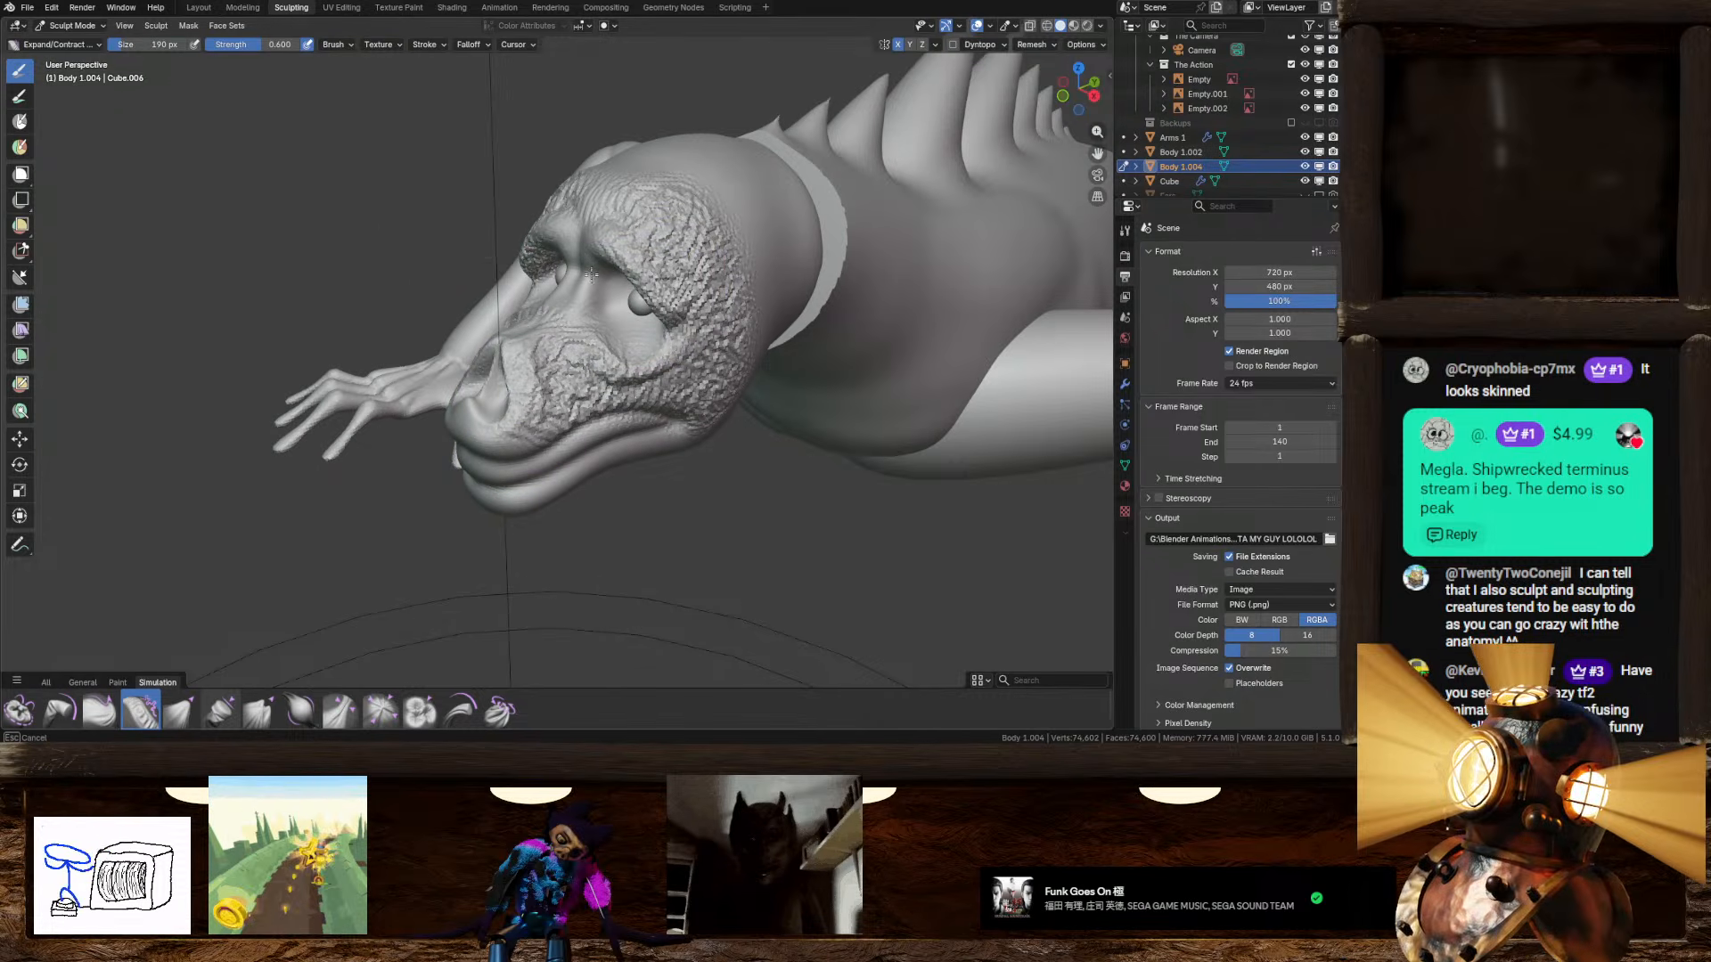
pyautogui.moveTo(597, 252); pyautogui.dragTo(683, 307, button='middle')
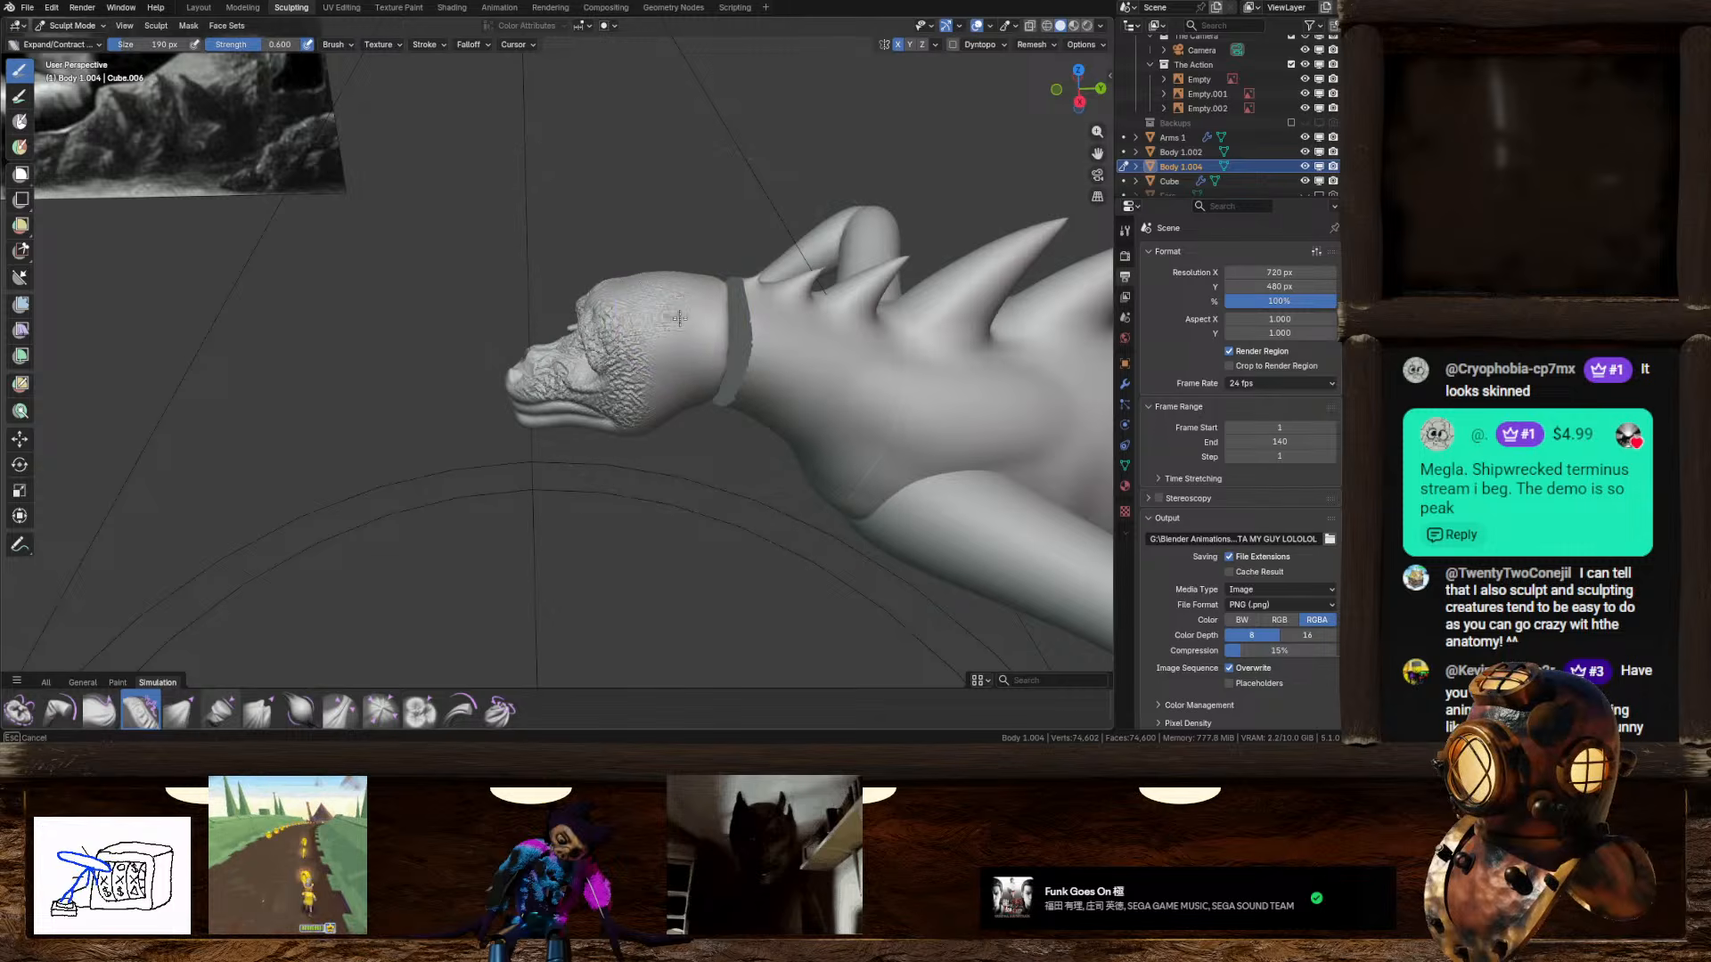
pyautogui.moveTo(646, 429); pyautogui.dragTo(722, 264, button='middle')
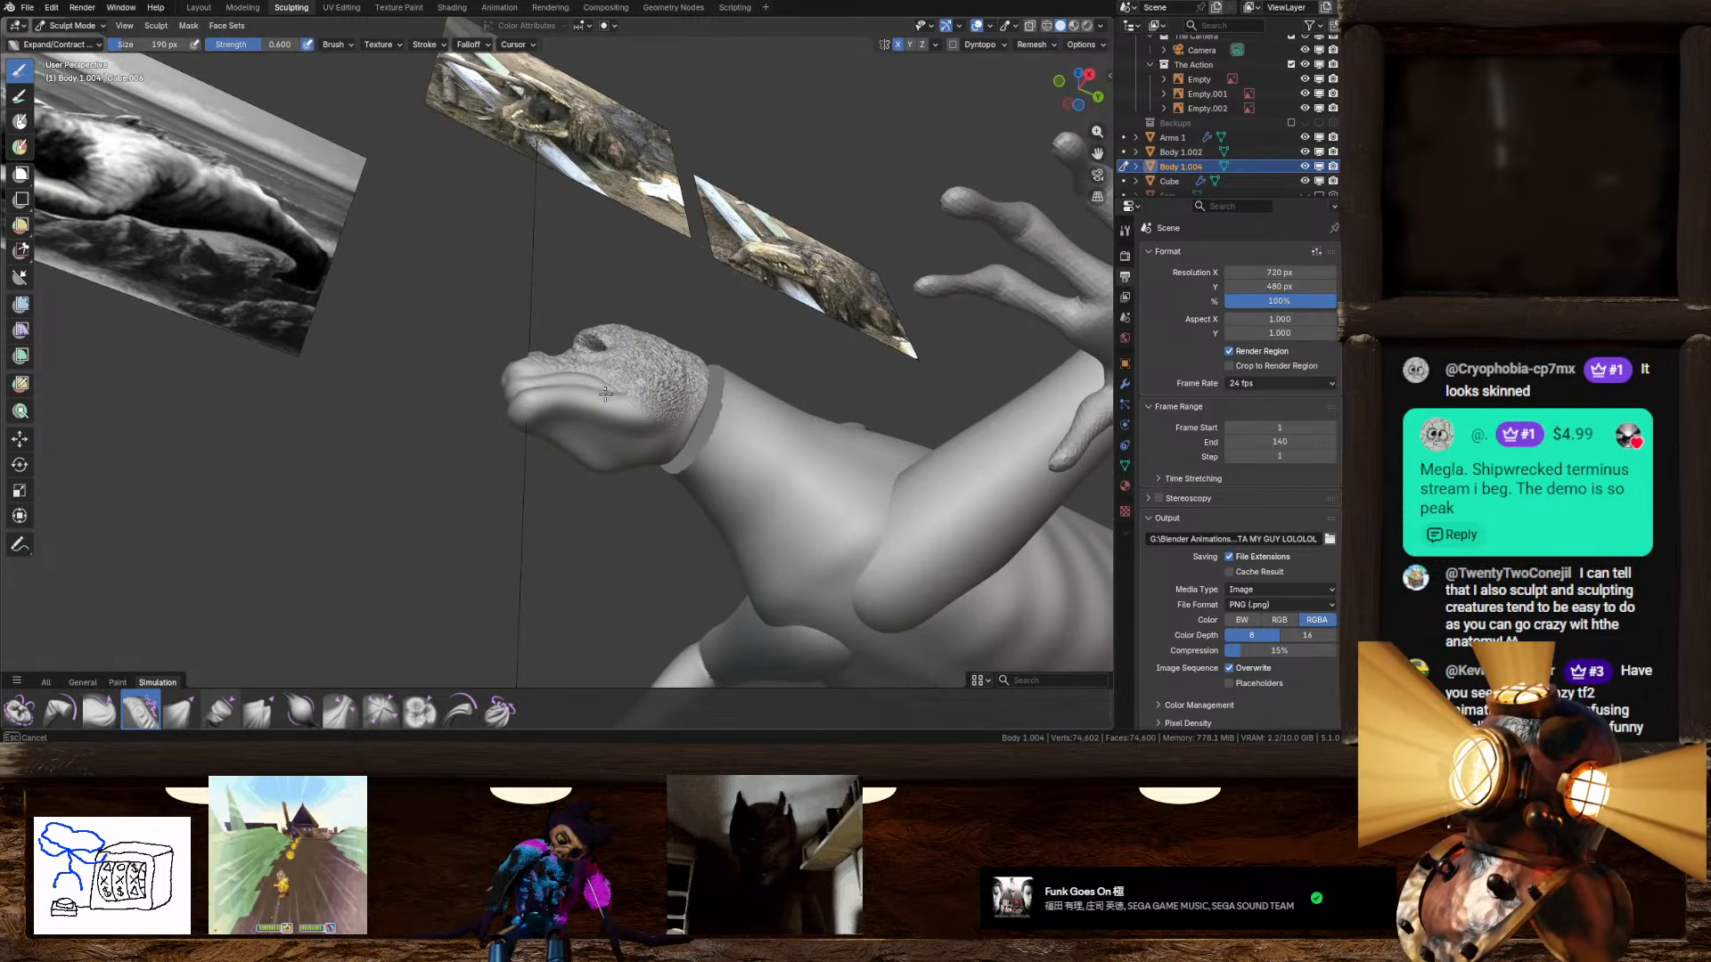
pyautogui.moveTo(632, 431); pyautogui.dragTo(547, 443, button='middle')
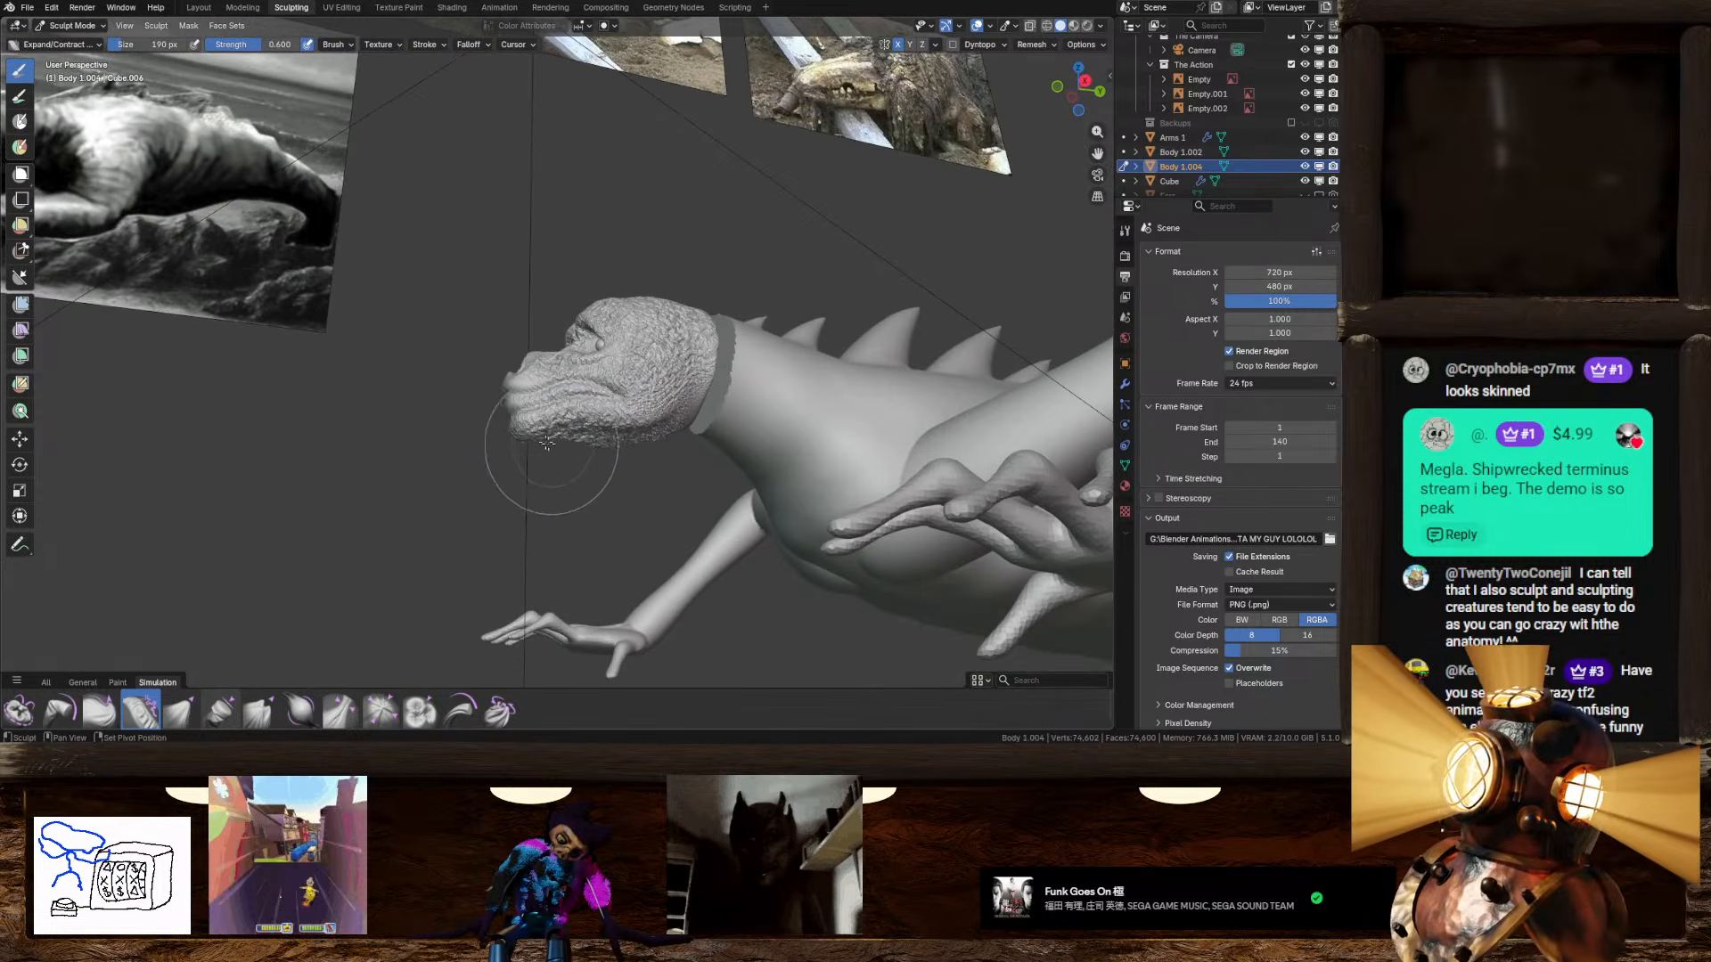
pyautogui.moveTo(675, 386); pyautogui.dragTo(669, 377, button='middle')
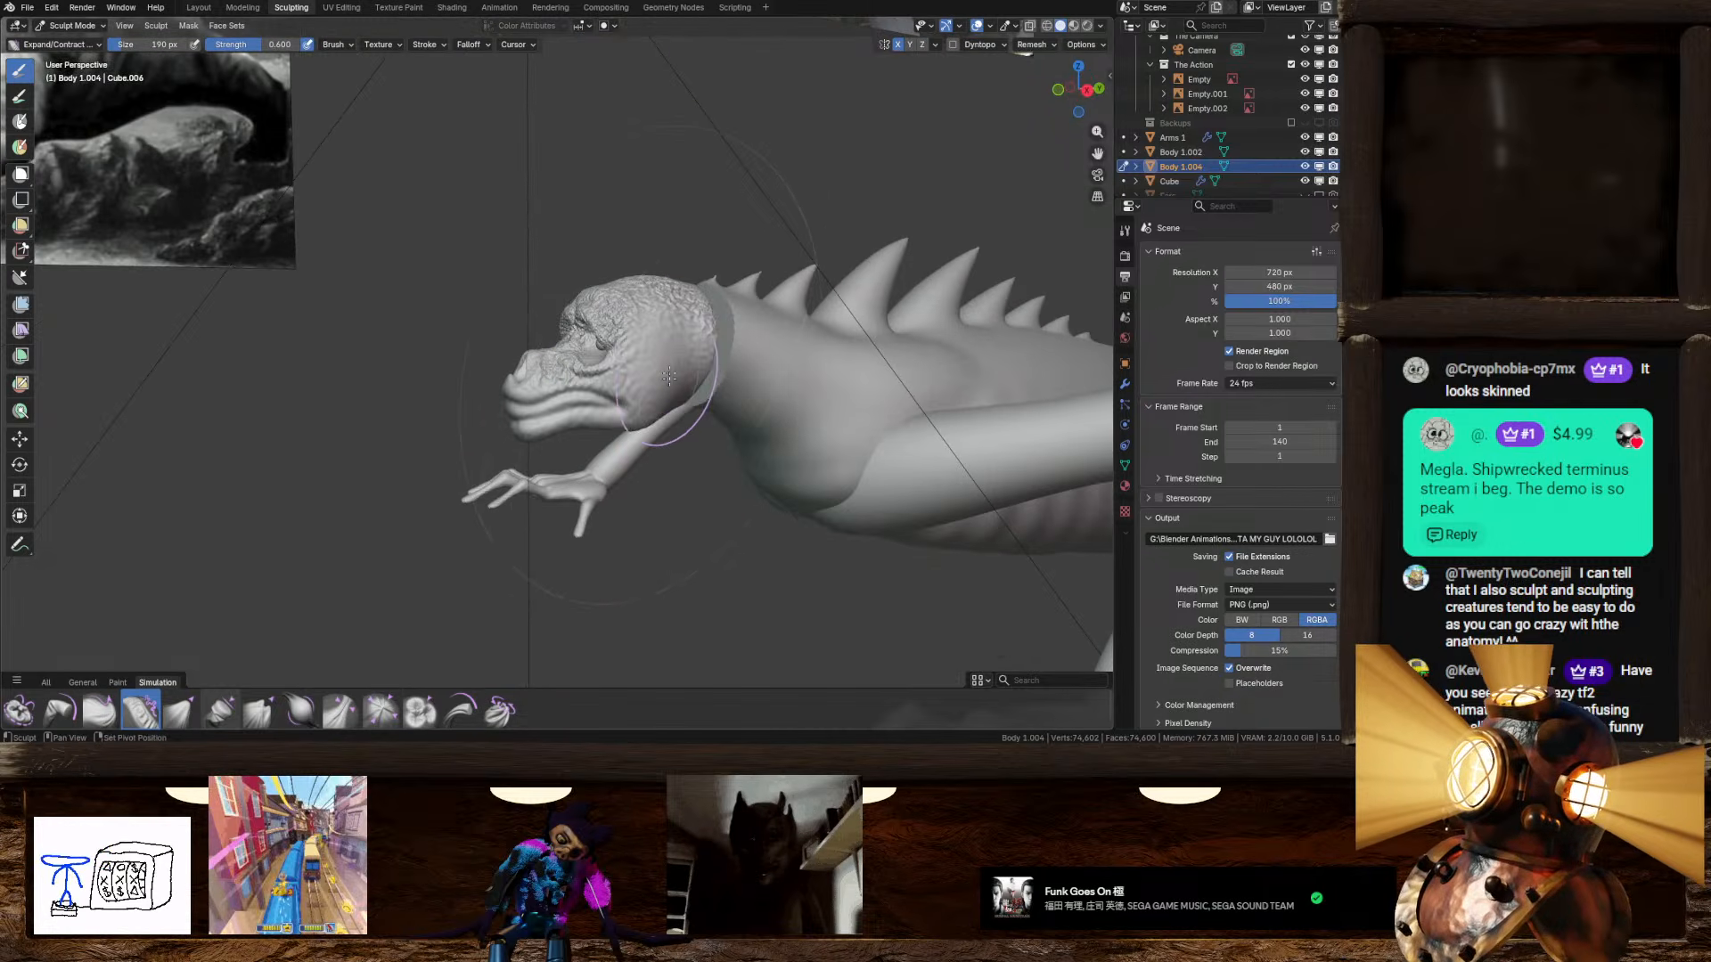
pyautogui.moveTo(642, 317); pyautogui.dragTo(553, 359, button='middle')
# Step: Try an Expand/Contract stroke on the skin between the nose bridge and the eye, and undo it
pyautogui.scroll(3, 625, 435)
pyautogui.moveTo(625, 434); pyautogui.dragTo(638, 330, button='middle')
pyautogui.scroll(3, 655, 431)
pyautogui.scroll(2, 627, 283)
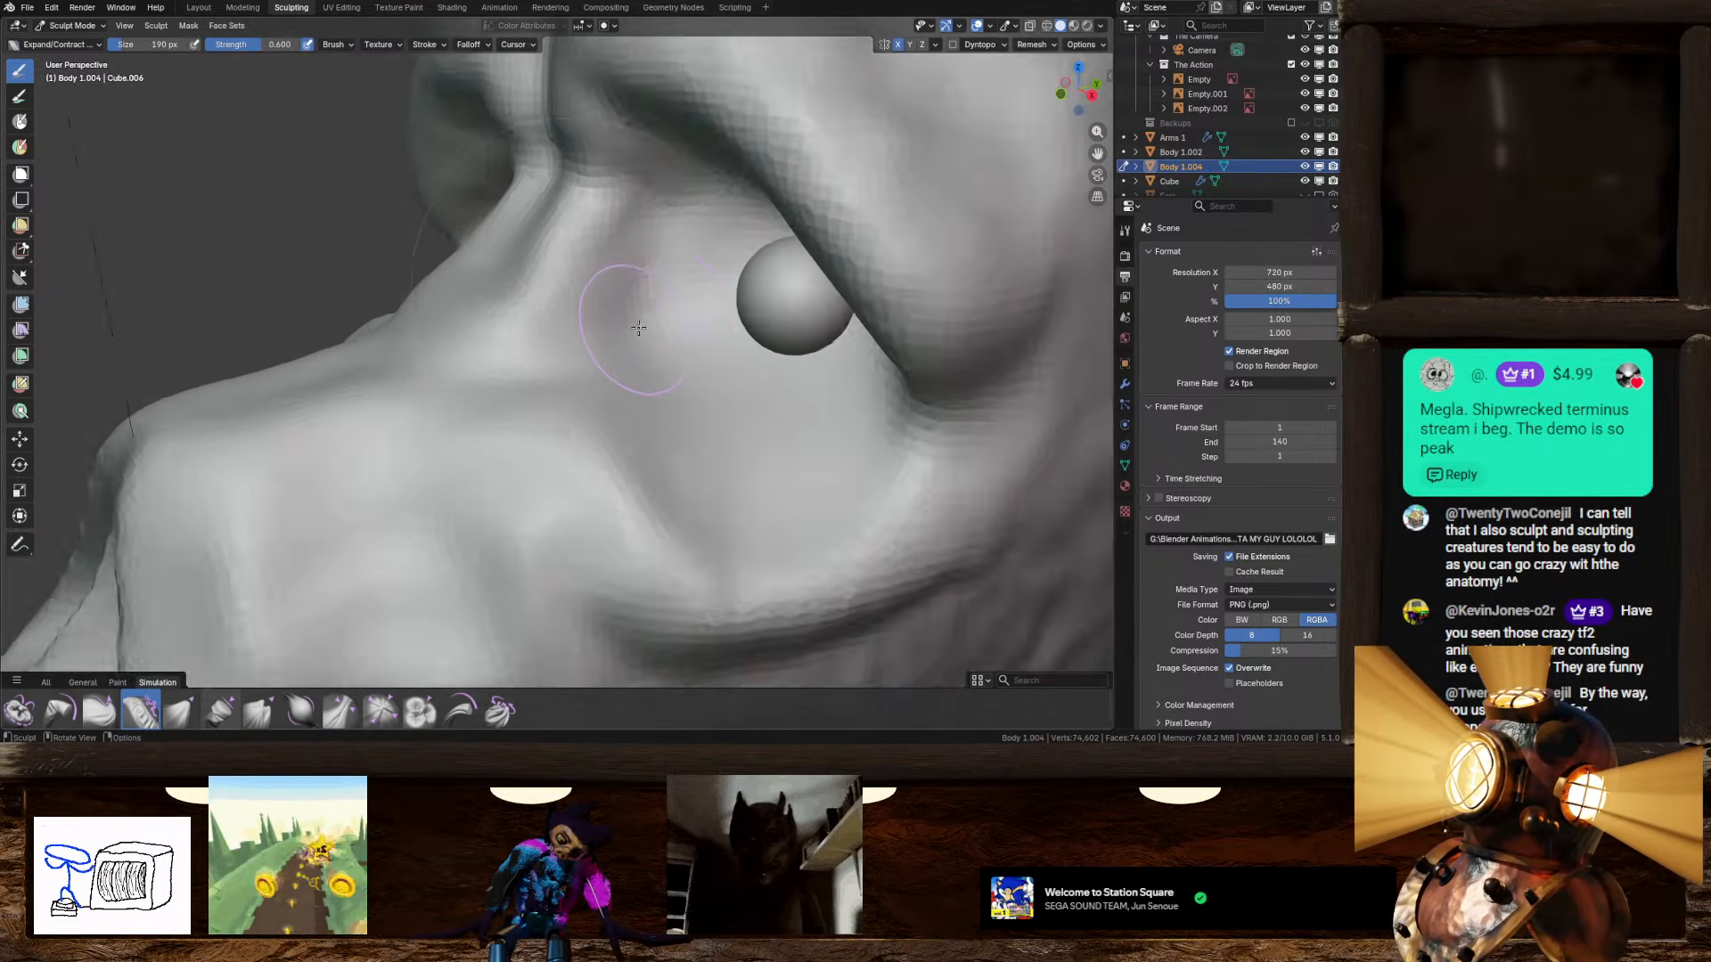
pyautogui.moveTo(629, 278)
pyautogui.mouseDown()
pyautogui.moveTo(637, 300)
pyautogui.moveTo(627, 192)
pyautogui.mouseUp()
pyautogui.scroll(-4, 619, 357)
pyautogui.hotkey('ctrl', 'z')
# Step: Try crumpling the skin around the eye sockets and brow with the Expand/Contract brush, and undo the stroke
pyautogui.moveTo(619, 376); pyautogui.dragTo(626, 331, button='middle')
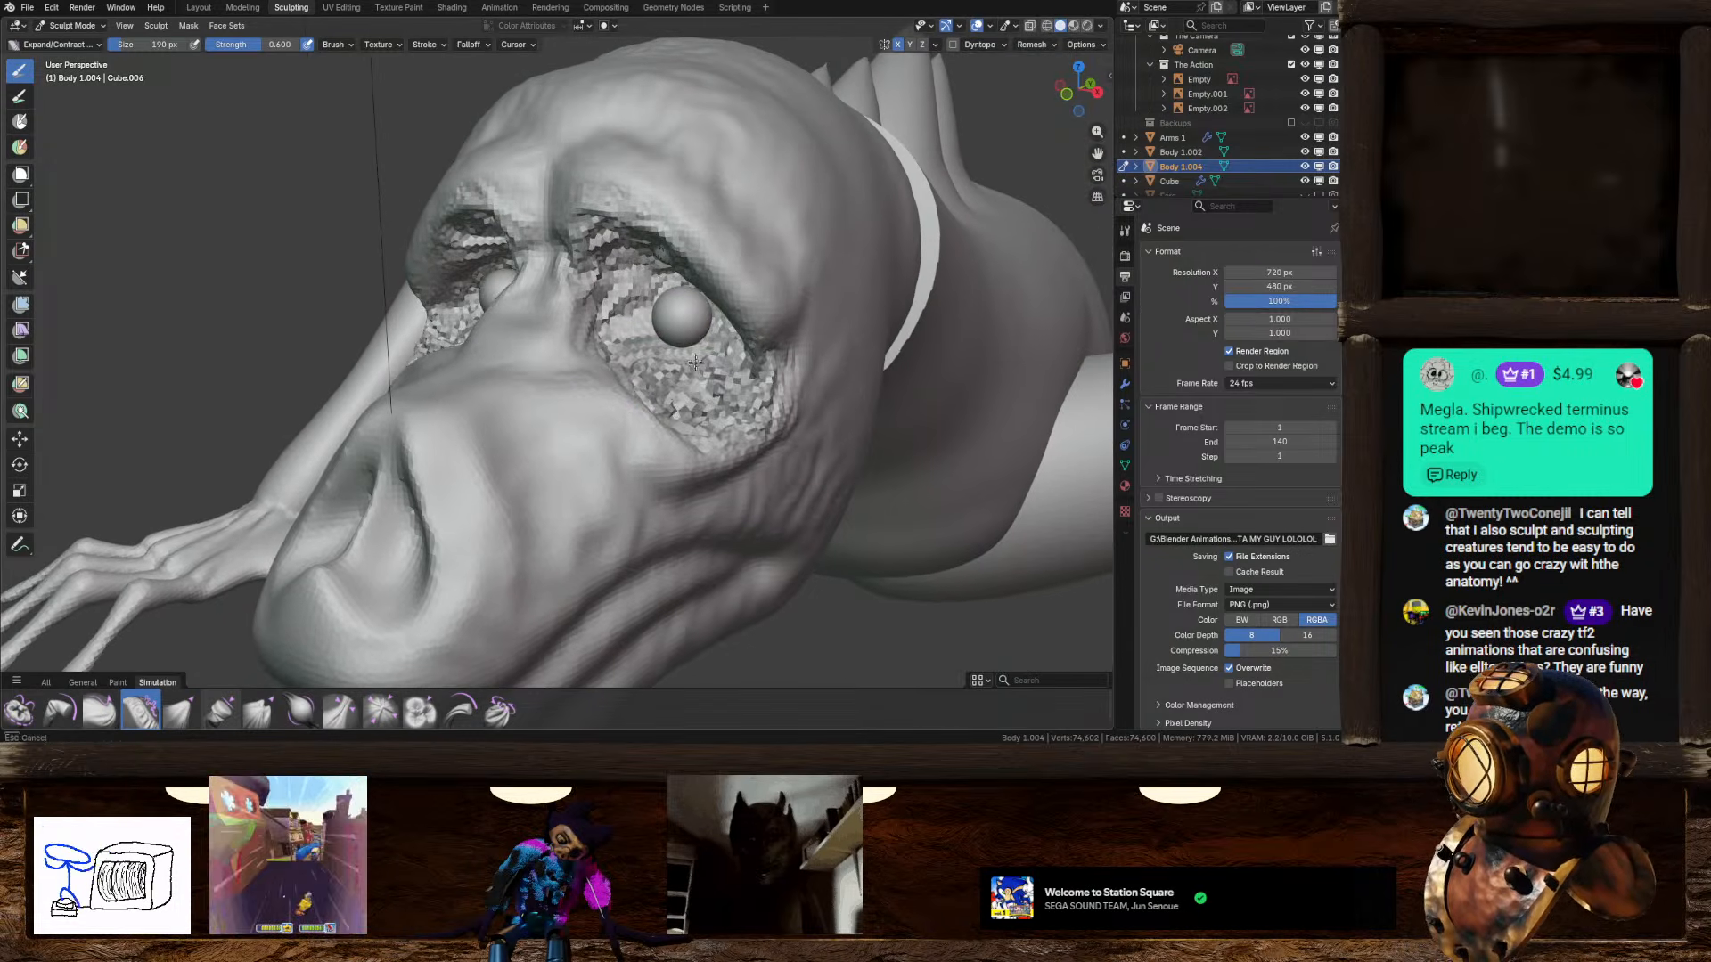
pyautogui.moveTo(713, 308); pyautogui.dragTo(708, 339, button='middle')
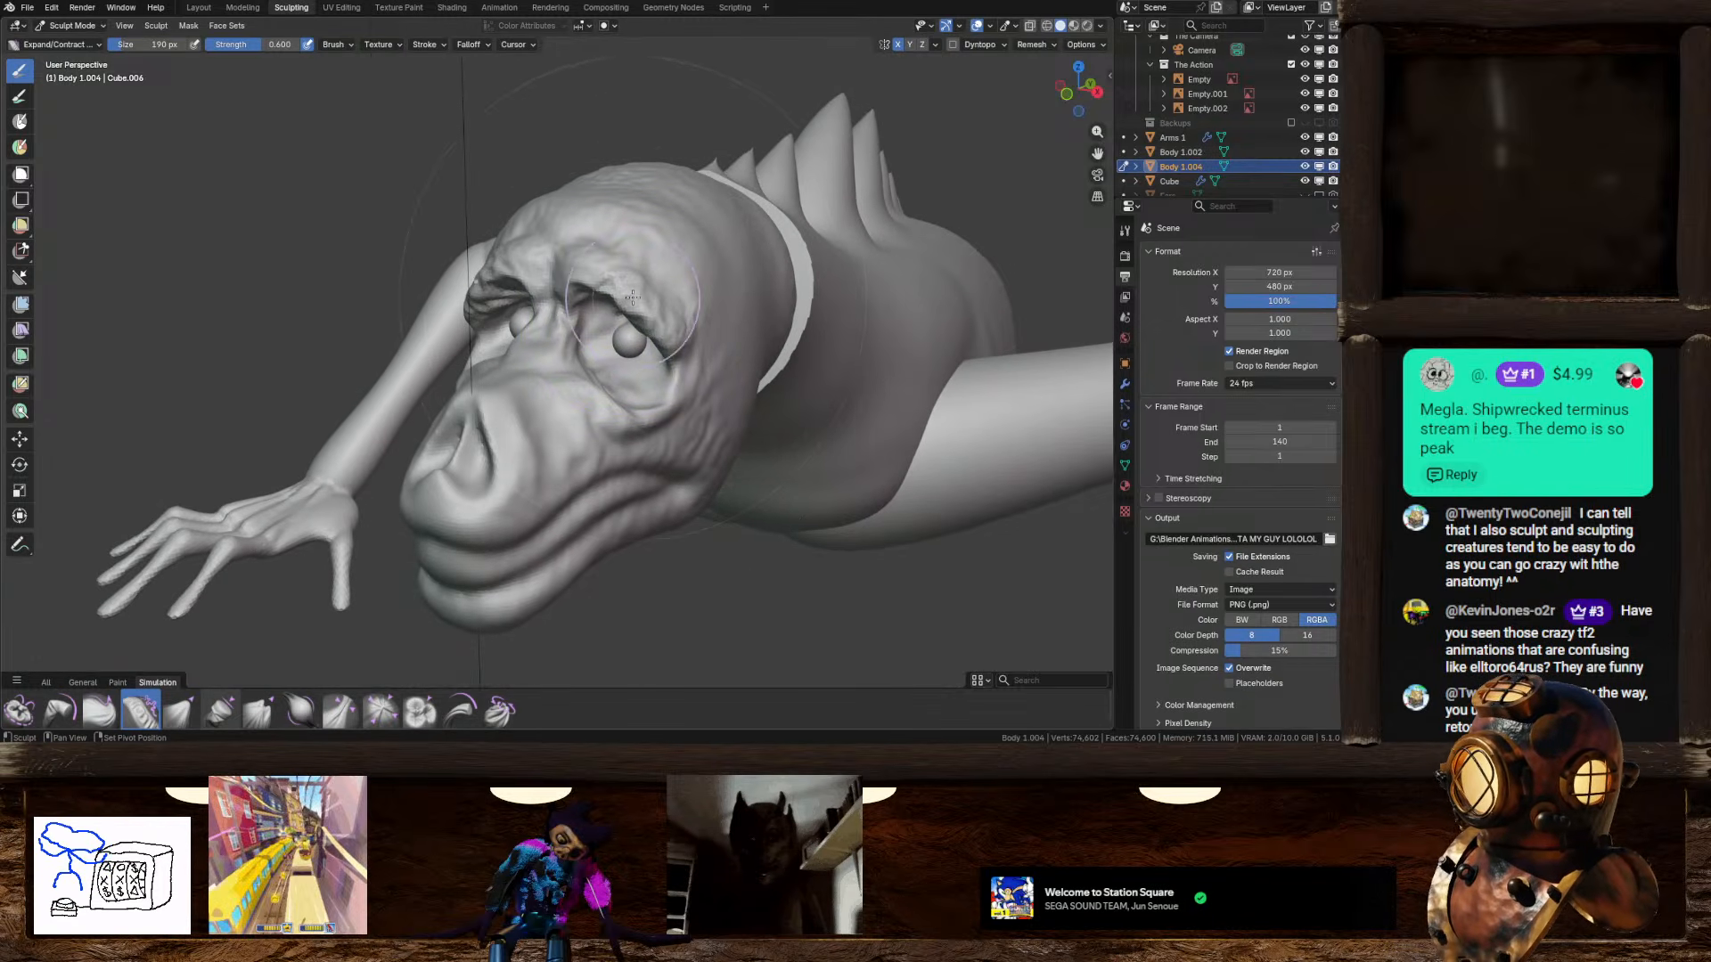
pyautogui.moveTo(593, 366); pyautogui.dragTo(626, 376, button='middle')
pyautogui.click(626, 376)
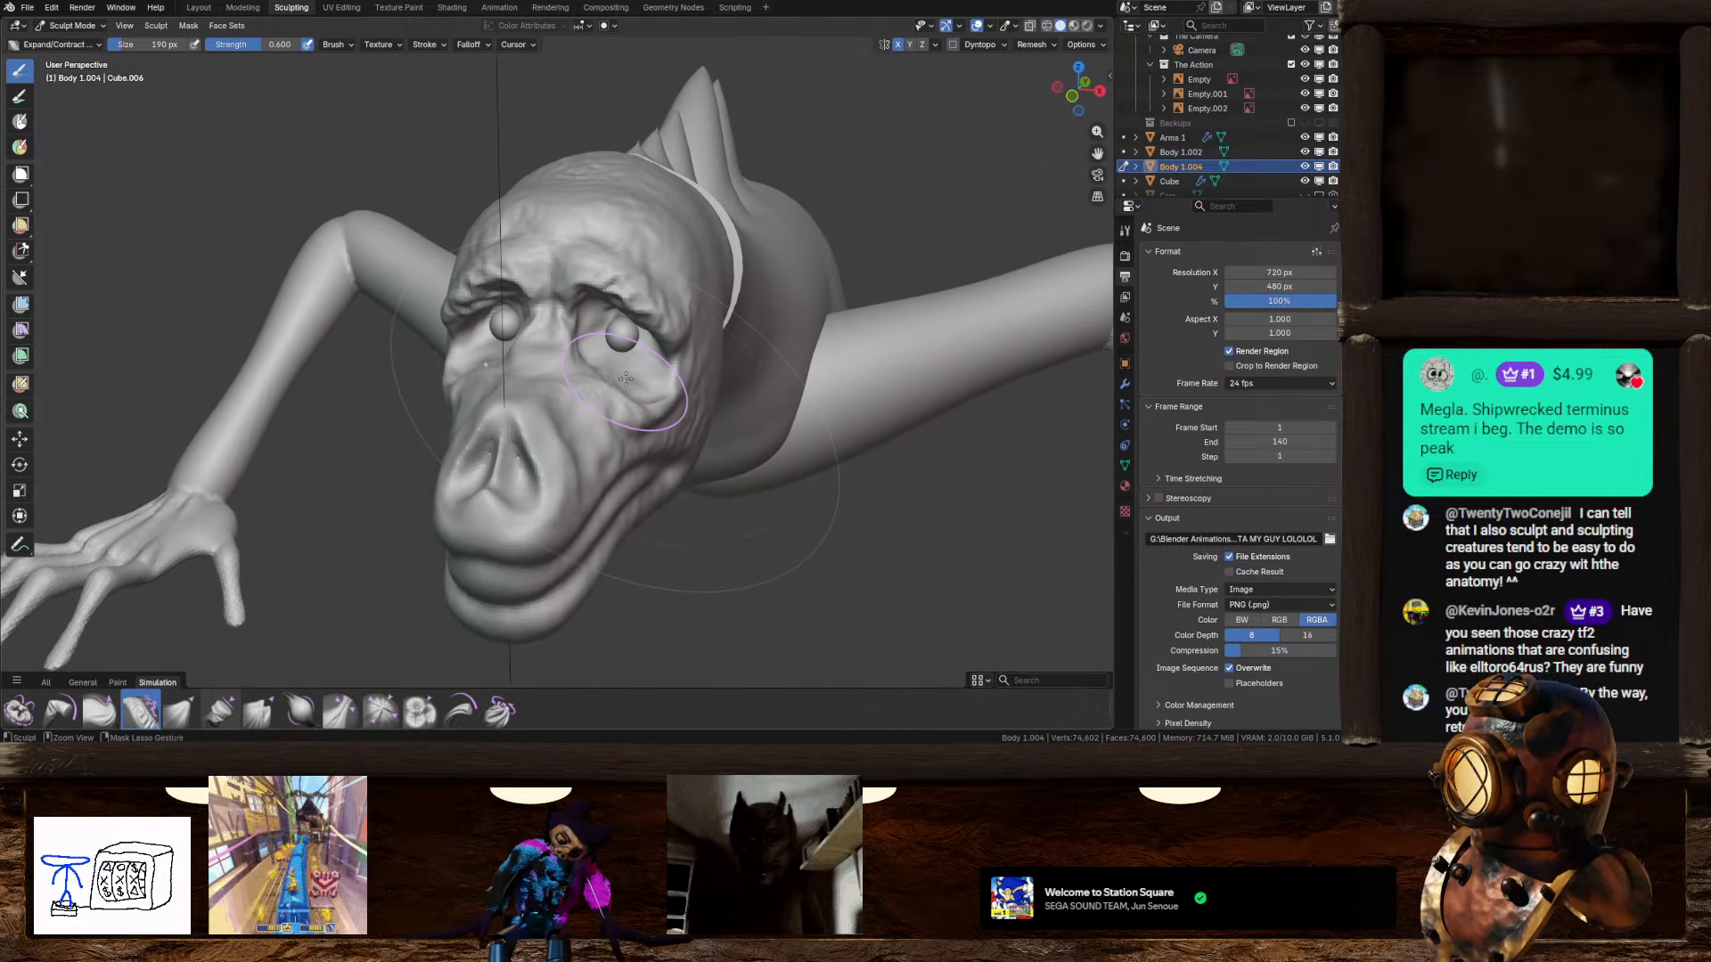
pyautogui.hotkey('ctrl', 'z')
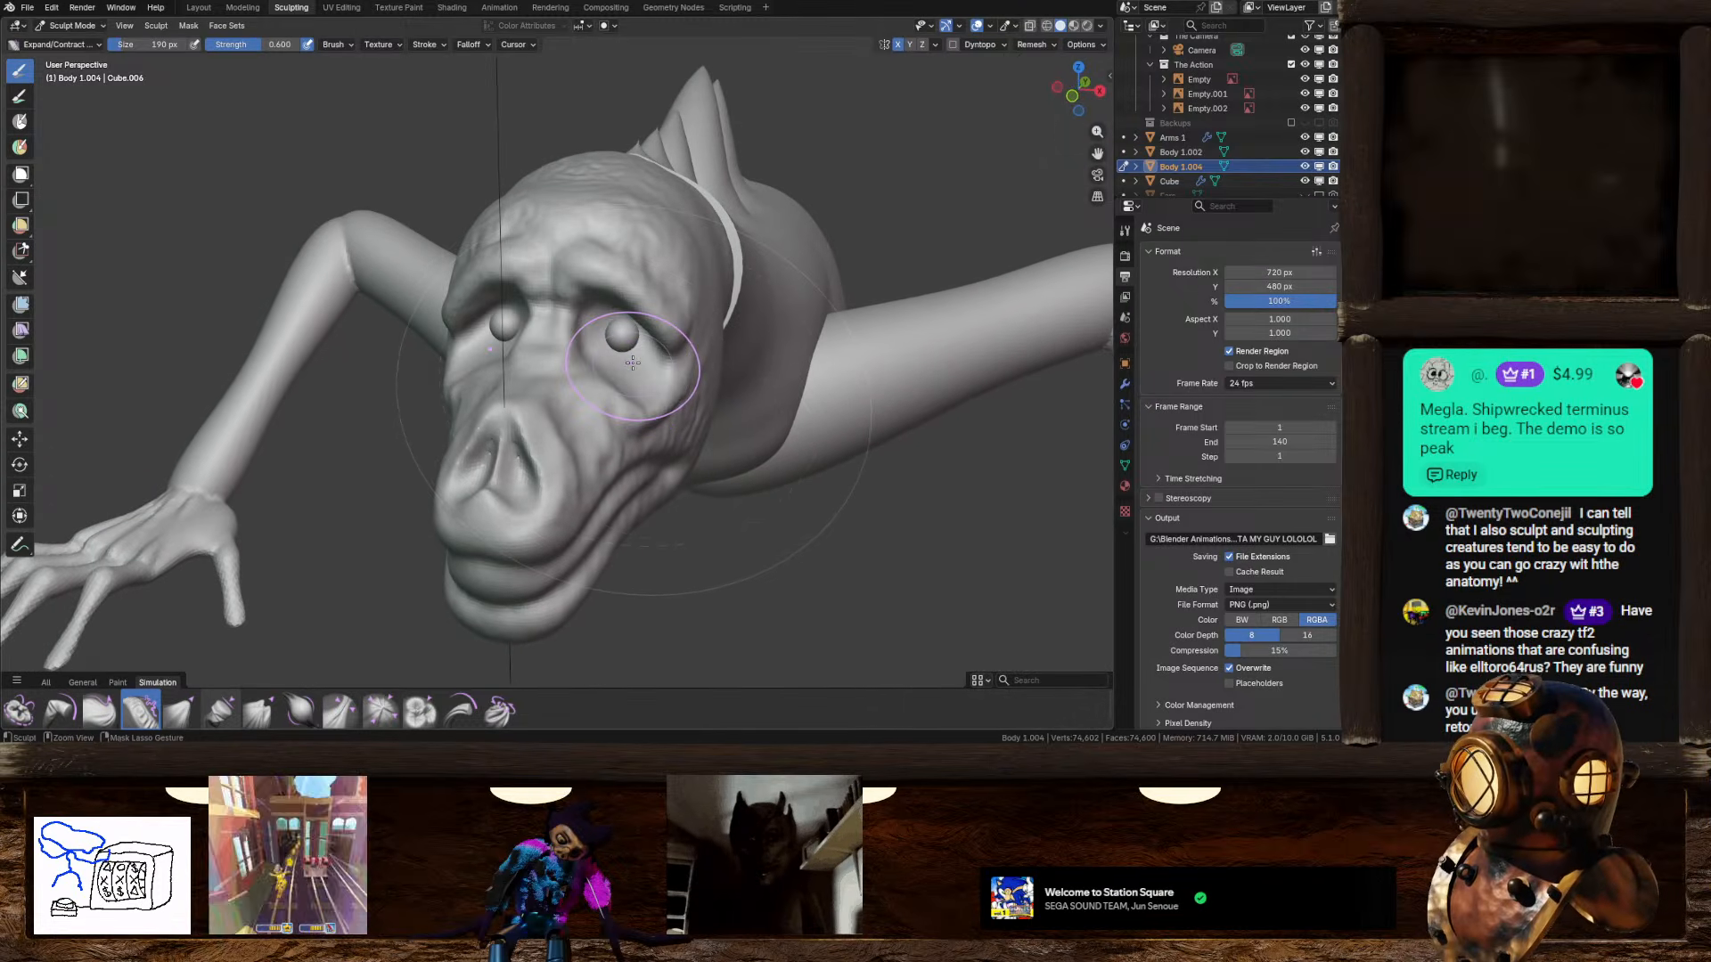
pyautogui.moveTo(626, 376); pyautogui.dragTo(589, 369, button='middle')
pyautogui.scroll(2, 589, 370)
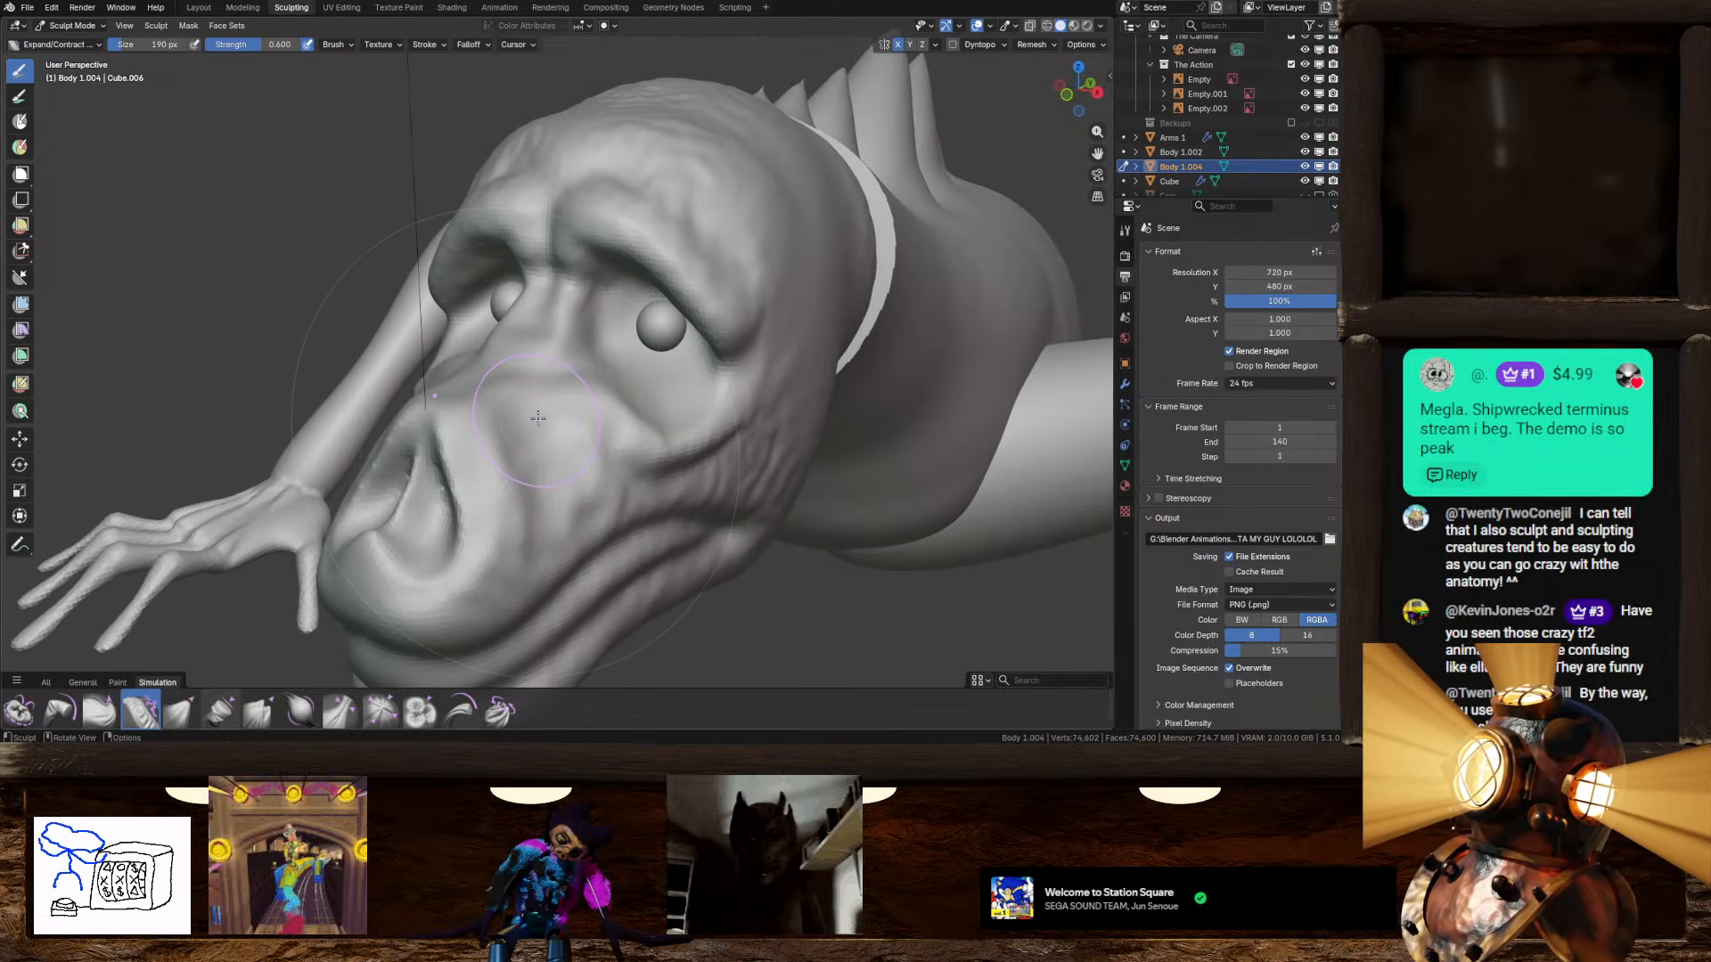
# Step: Crumple the skin on the side of the snout with the Expand/Contract cloth brush and smooth the folds
pyautogui.click(548, 422)
pyautogui.moveTo(549, 422); pyautogui.dragTo(486, 425, button='middle')
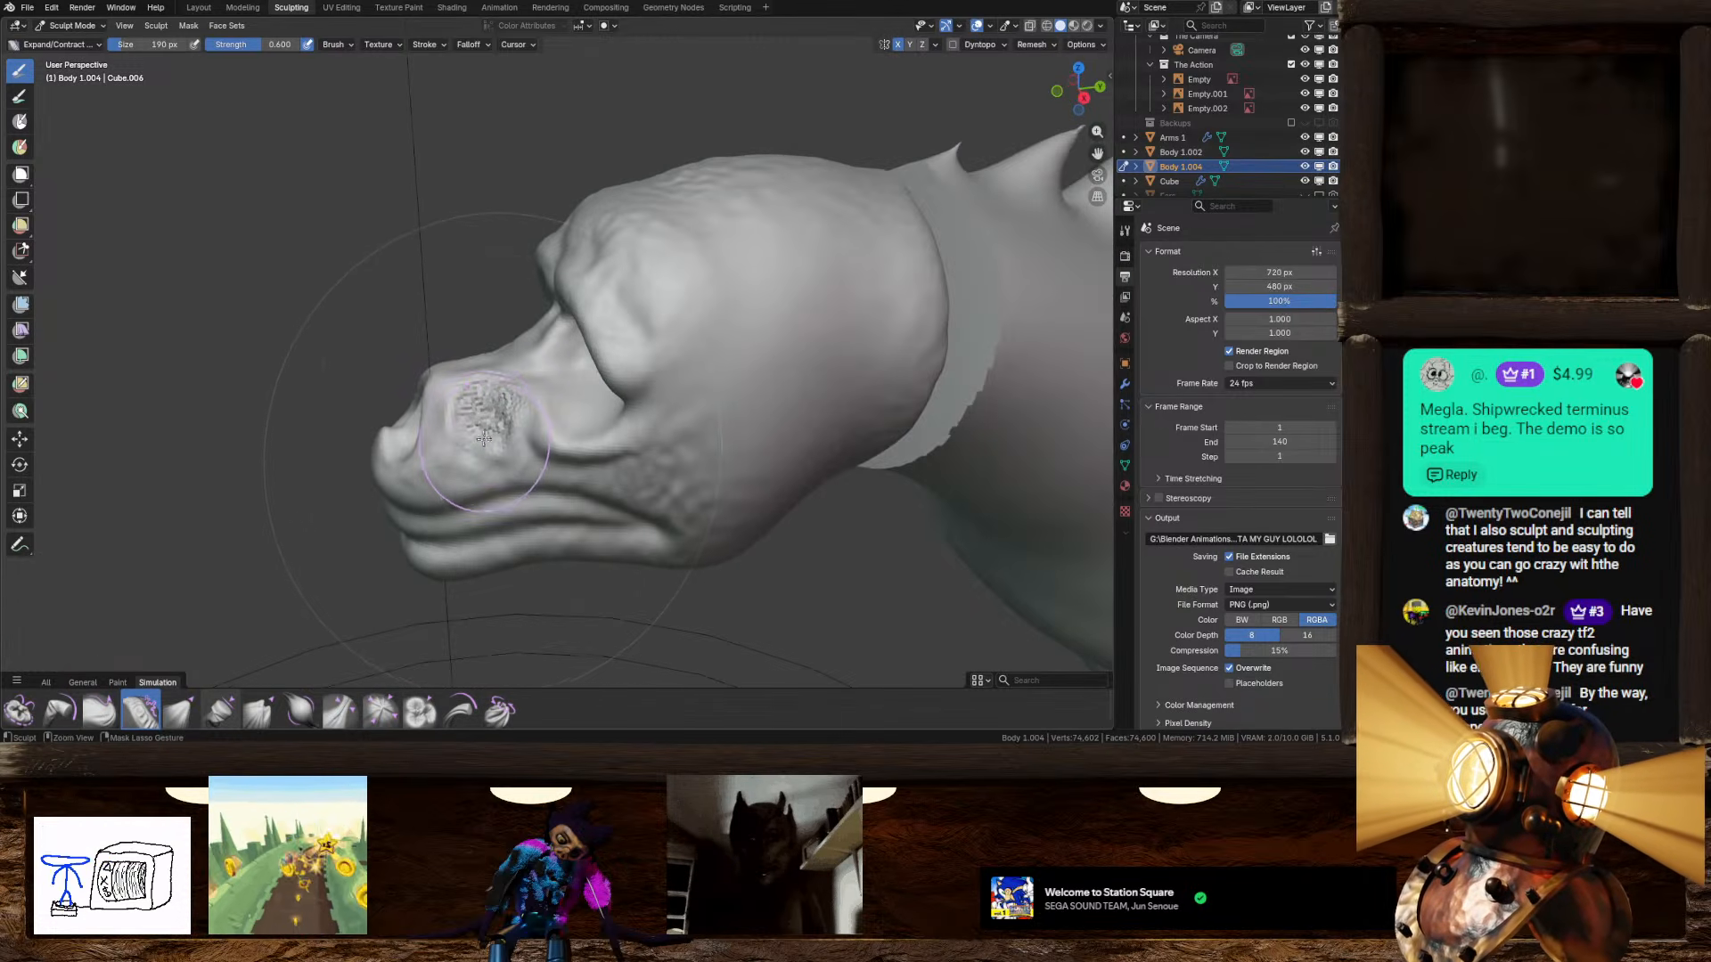
pyautogui.click(486, 425)
pyautogui.keyDown('shift'); pyautogui.moveTo(486, 425); pyautogui.dragTo(464, 408); pyautogui.keyUp('shift')
pyautogui.click(470, 417)
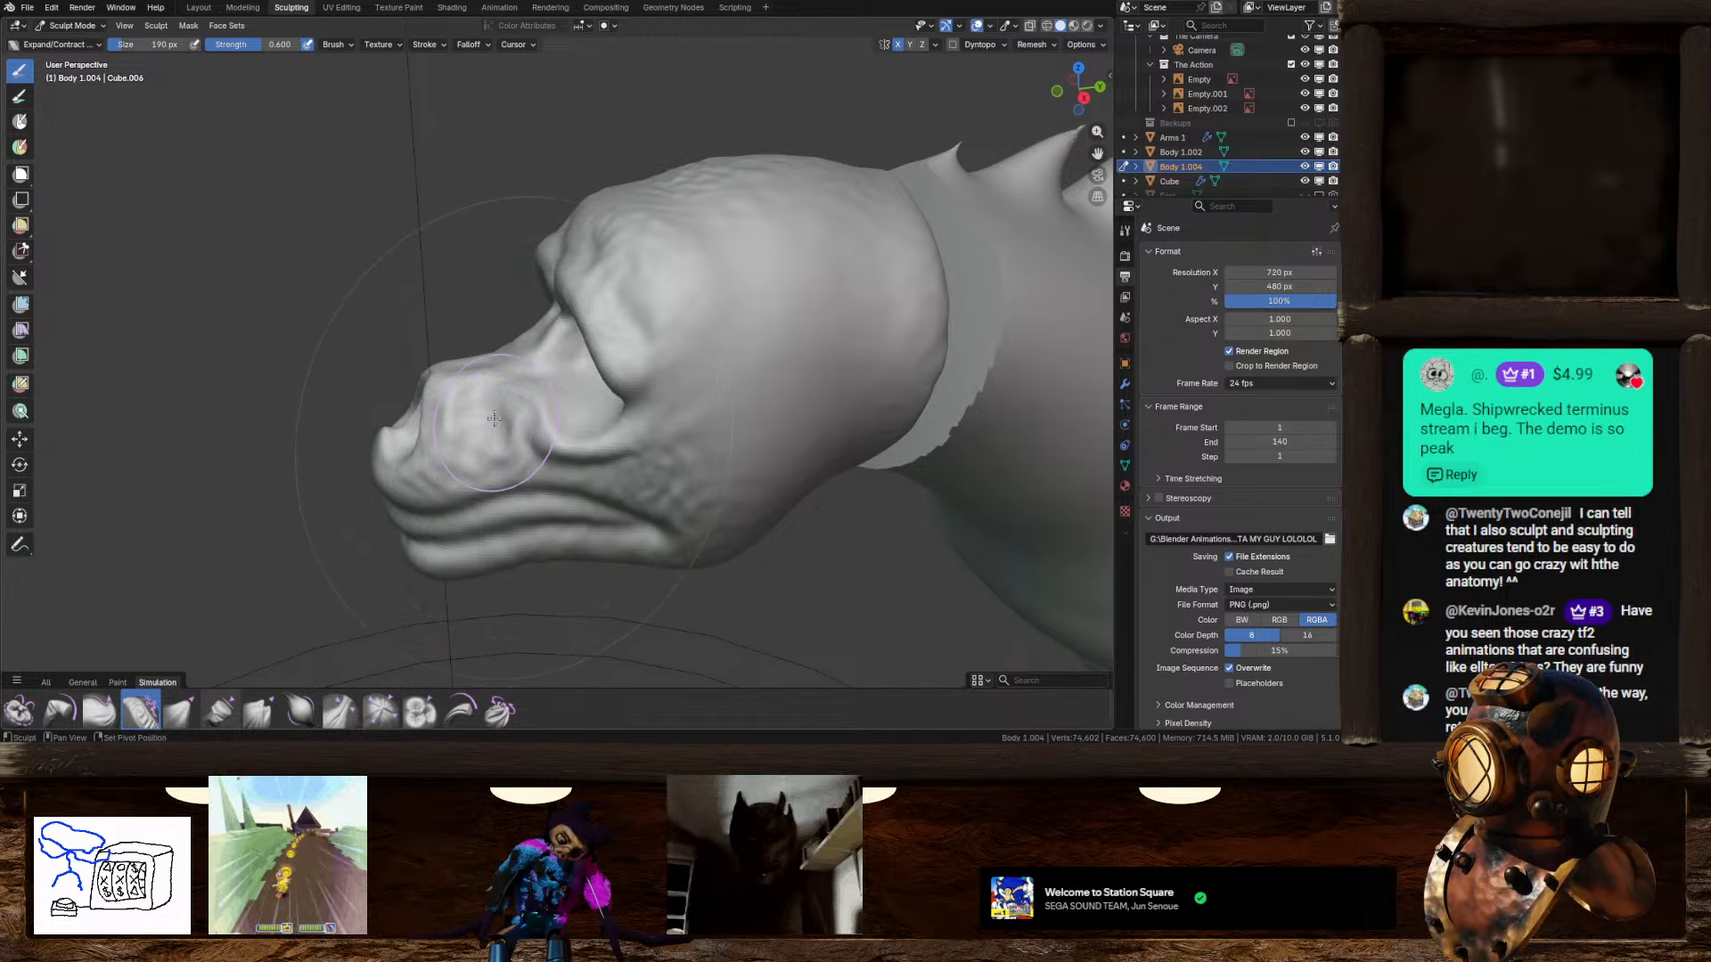
# Step: Try a Pinch Folds Cloth stroke across the skin above the nose, and undo it
pyautogui.moveTo(464, 407)
pyautogui.mouseDown(button='middle')
pyautogui.moveTo(638, 432)
pyautogui.moveTo(649, 375)
pyautogui.mouseUp(button='middle')
pyautogui.scroll(4, 645, 419)
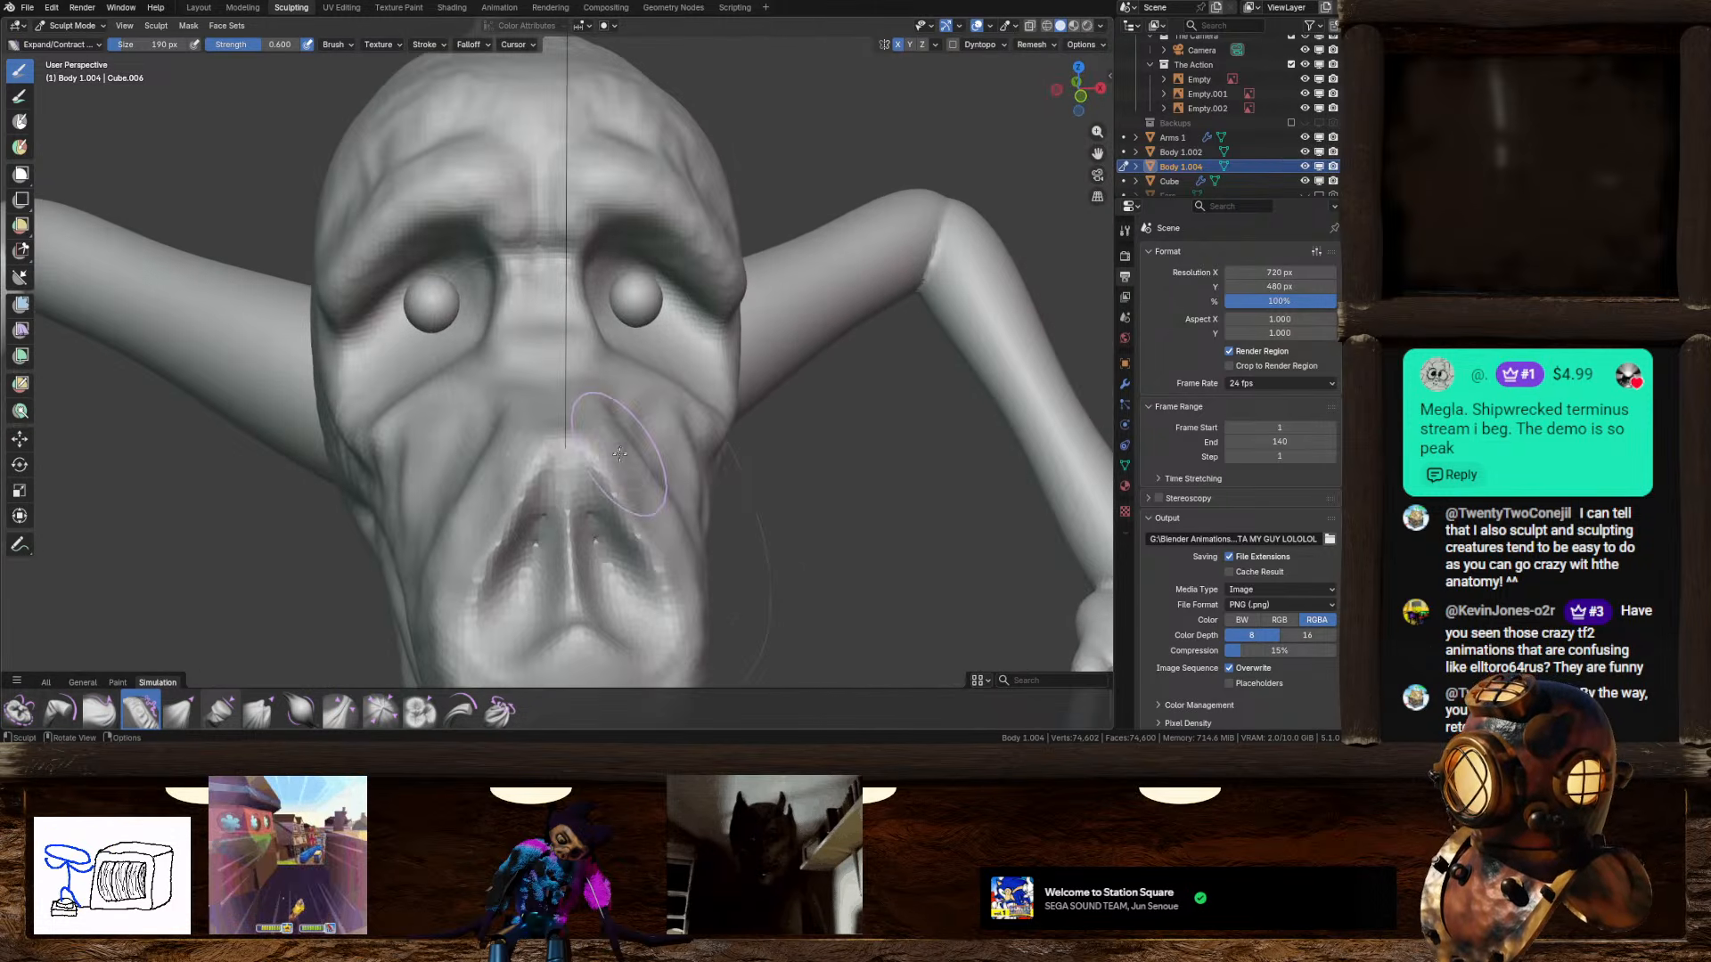
pyautogui.moveTo(642, 446); pyautogui.dragTo(605, 499, button='middle')
pyautogui.click(340, 711)
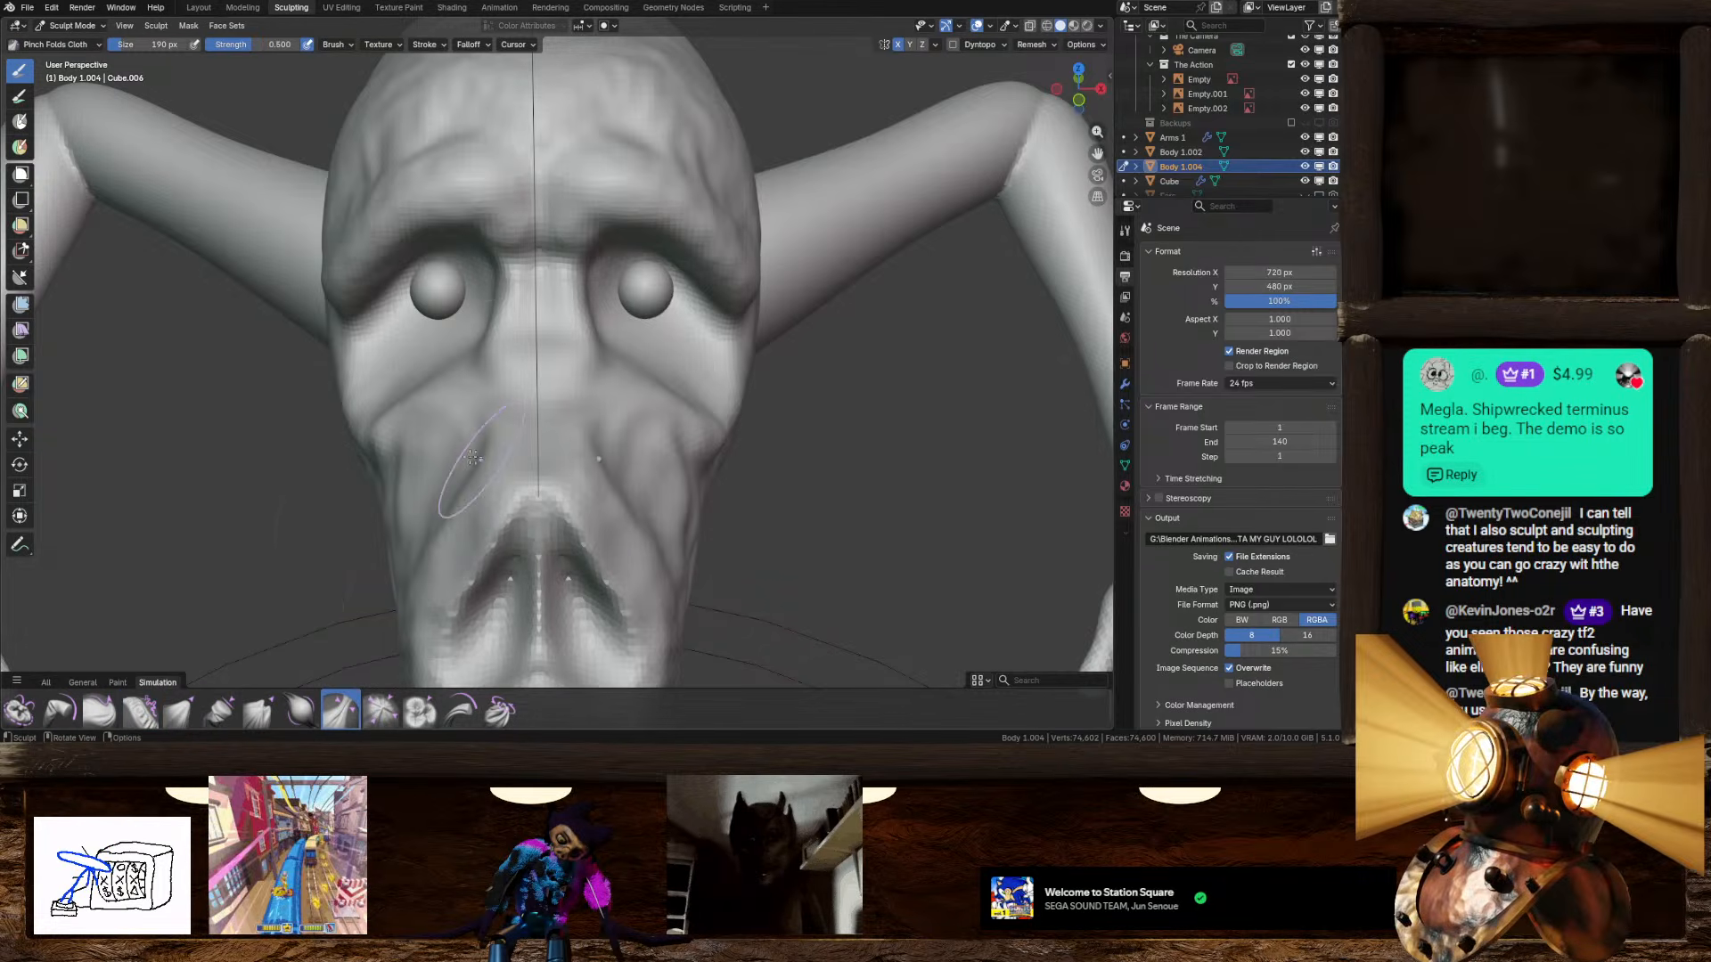
pyautogui.moveTo(419, 436); pyautogui.dragTo(655, 457)
pyautogui.hotkey('ctrl', 'z')
# Step: Sculpt wrinkled skin over the side and back of the head down to the jaw with the Expand/Contract cloth brush at 0.600 strength
pyautogui.moveTo(650, 459); pyautogui.dragTo(401, 592, button='middle')
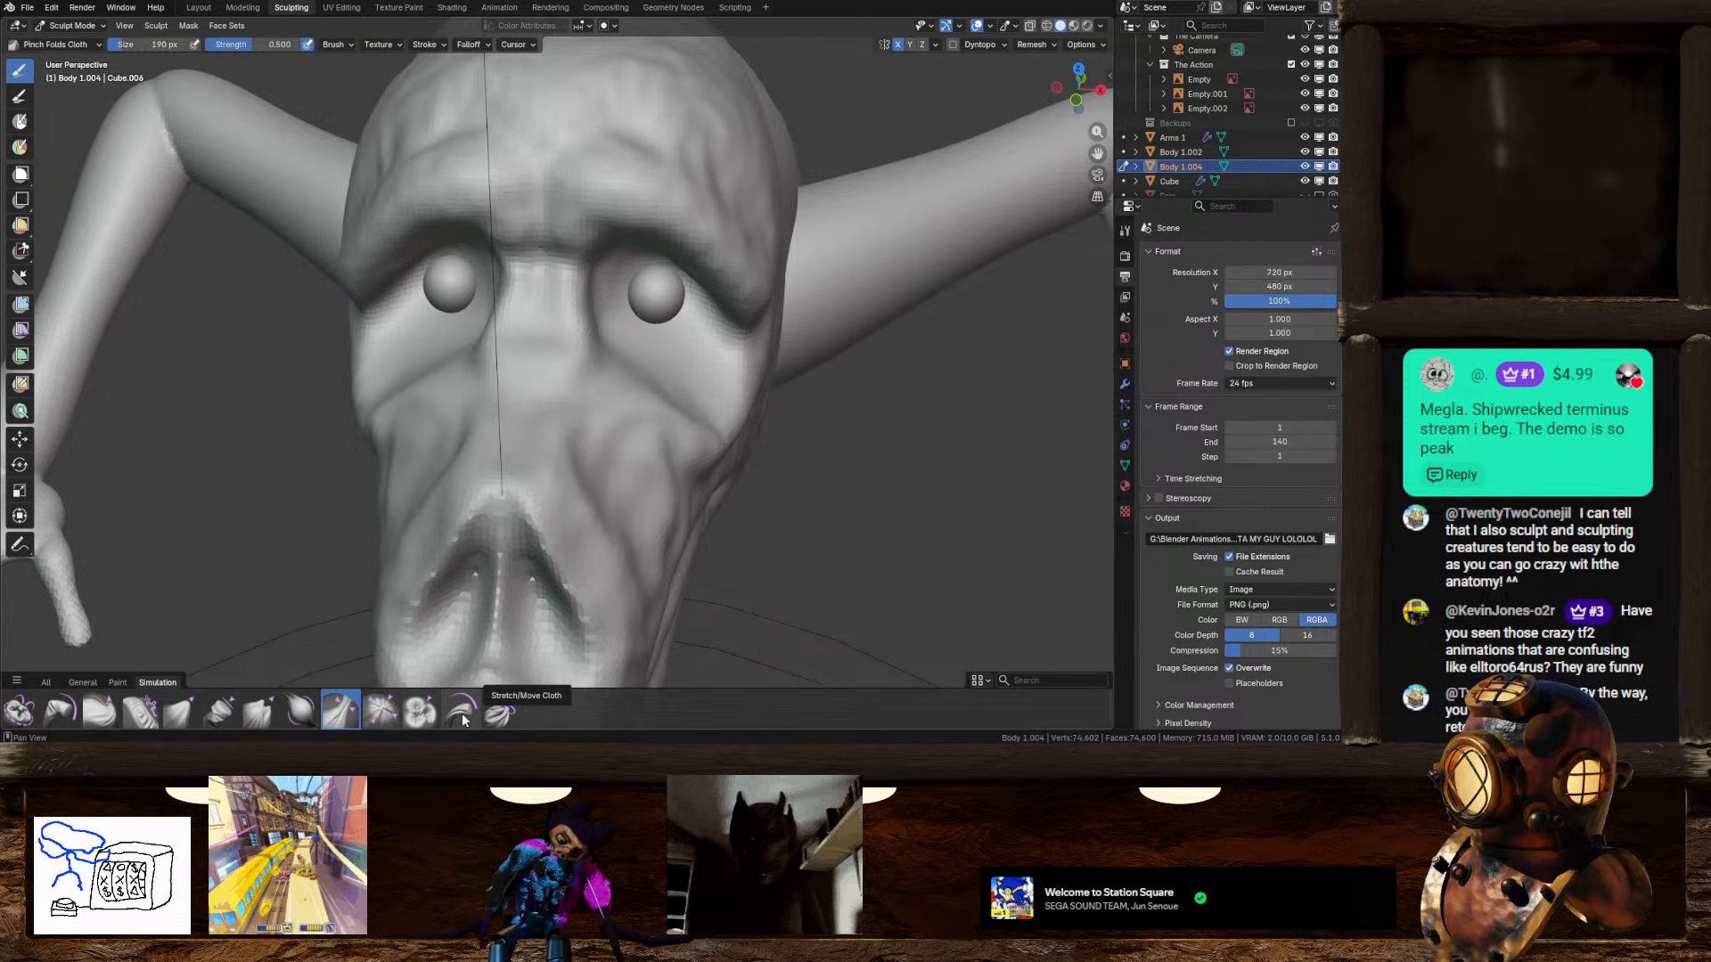
pyautogui.scroll(-3, 624, 423)
pyautogui.moveTo(628, 419); pyautogui.dragTo(481, 357, button='middle')
pyautogui.scroll(3, 570, 366)
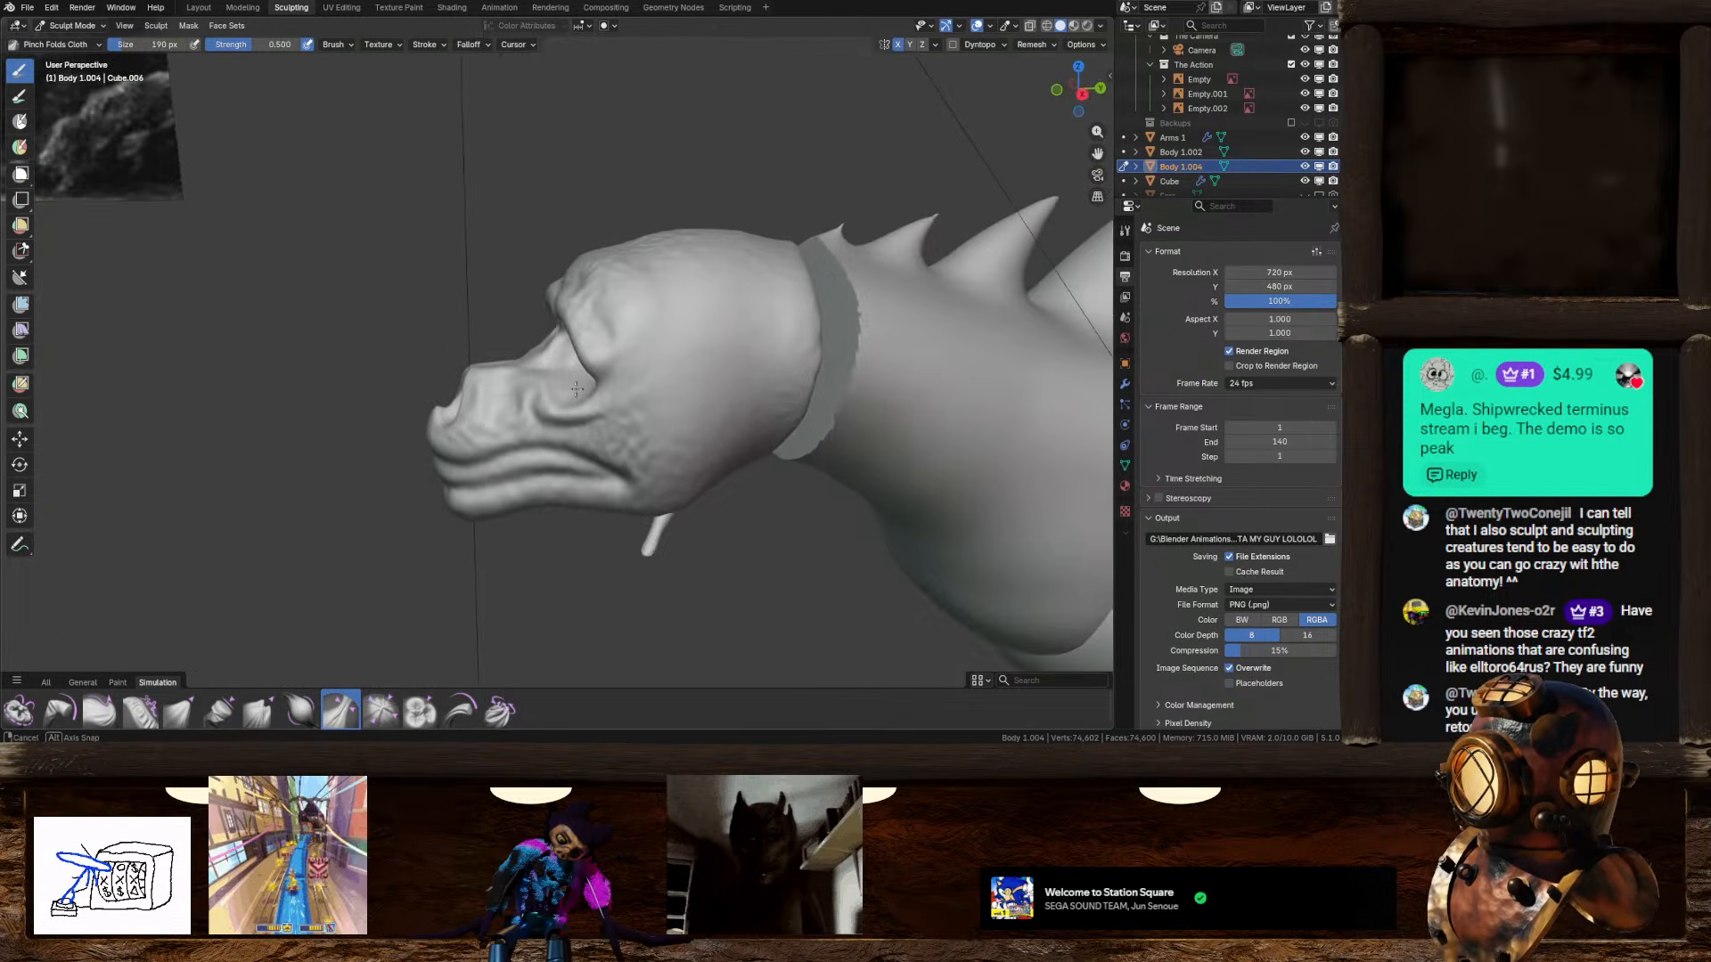
pyautogui.click(146, 720)
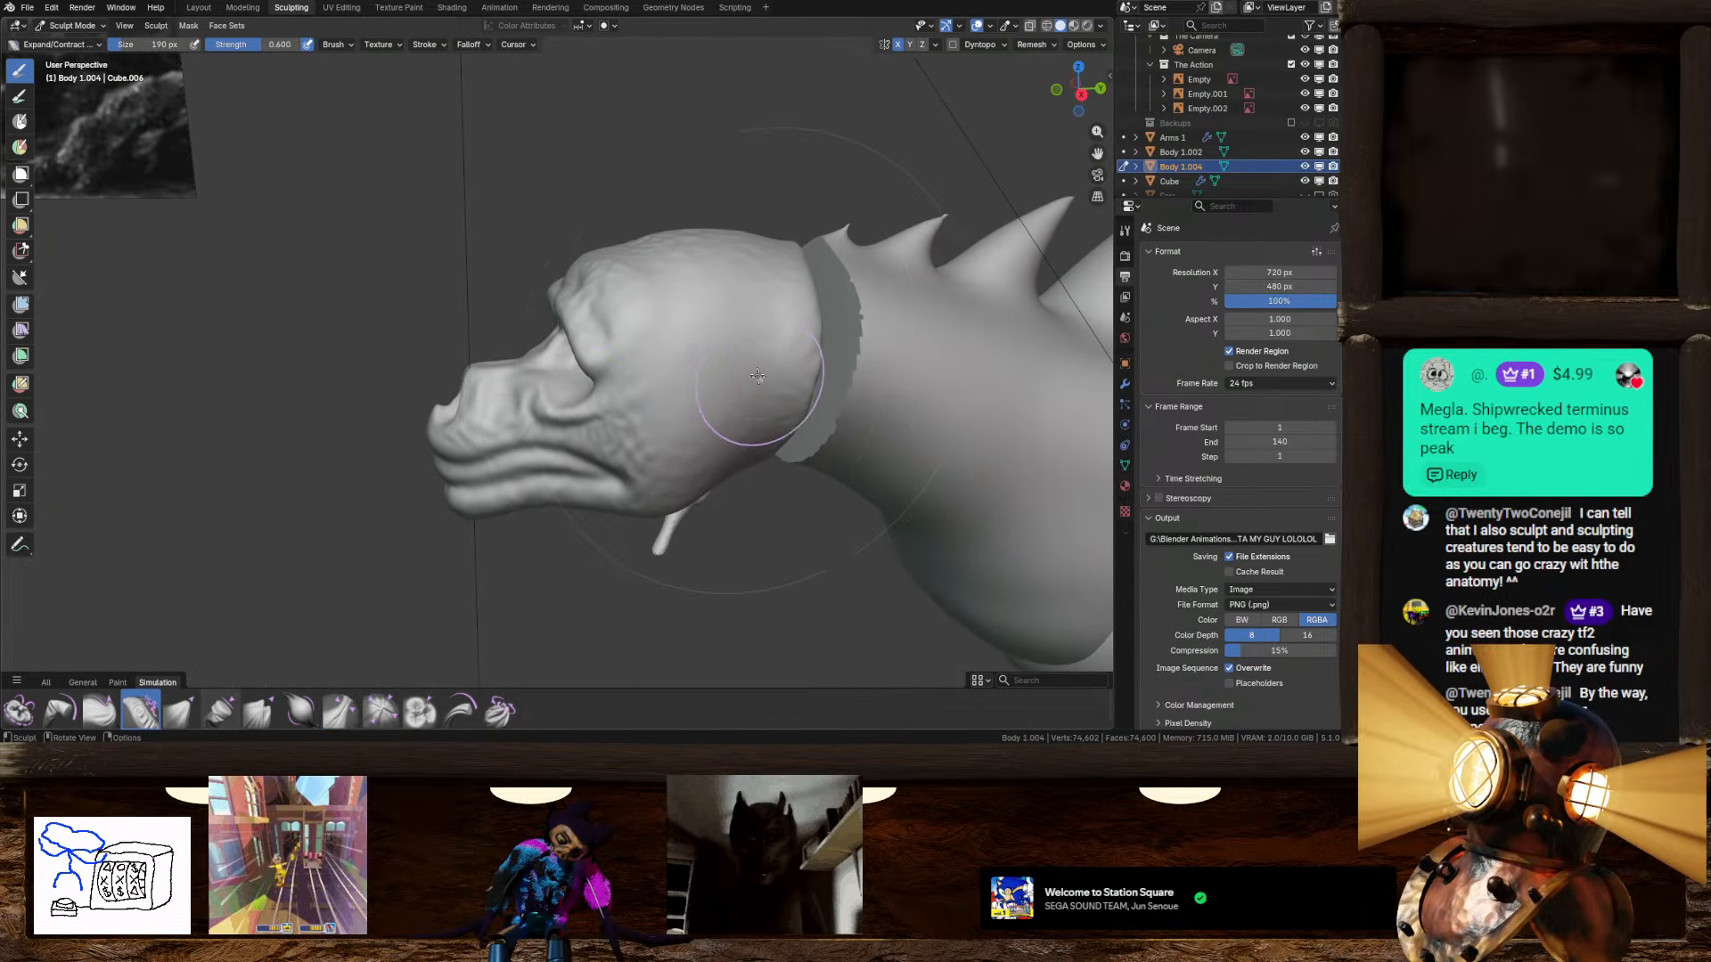
pyautogui.moveTo(701, 325)
pyautogui.mouseDown()
pyautogui.moveTo(711, 508)
pyautogui.moveTo(704, 285)
pyautogui.moveTo(681, 463)
pyautogui.moveTo(725, 307)
pyautogui.moveTo(732, 343)
pyautogui.moveTo(691, 468)
pyautogui.moveTo(688, 320)
pyautogui.moveTo(626, 400)
pyautogui.moveTo(661, 463)
pyautogui.moveTo(766, 383)
pyautogui.moveTo(725, 496)
pyautogui.mouseUp()
pyautogui.moveTo(726, 496)
pyautogui.mouseDown(button='middle')
pyautogui.moveTo(682, 372)
pyautogui.moveTo(707, 478)
pyautogui.moveTo(729, 434)
pyautogui.mouseUp(button='middle')
pyautogui.moveTo(736, 284)
pyautogui.mouseDown(button='middle')
pyautogui.moveTo(745, 478)
pyautogui.moveTo(753, 434)
pyautogui.moveTo(589, 427)
pyautogui.mouseUp(button='middle')
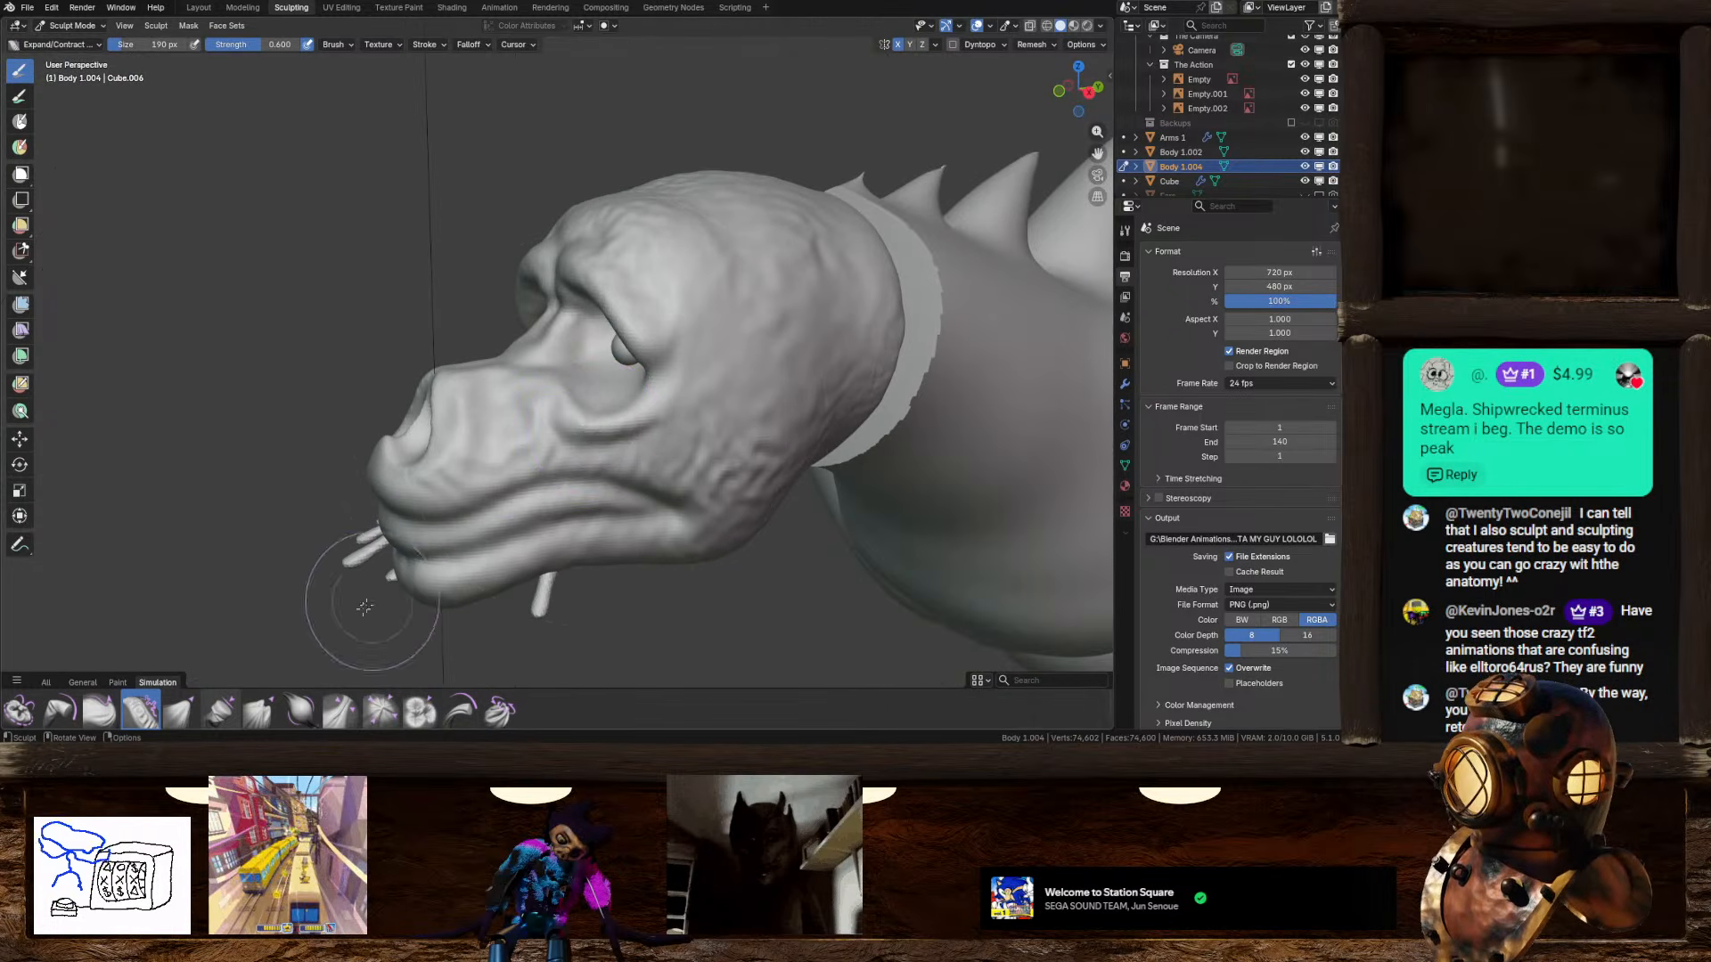
# Step: Try pulling folds into the cheek, brow and jaw with the Grab Random Cloth brush at 407 px, and undo the strokes
pyautogui.click(260, 710)
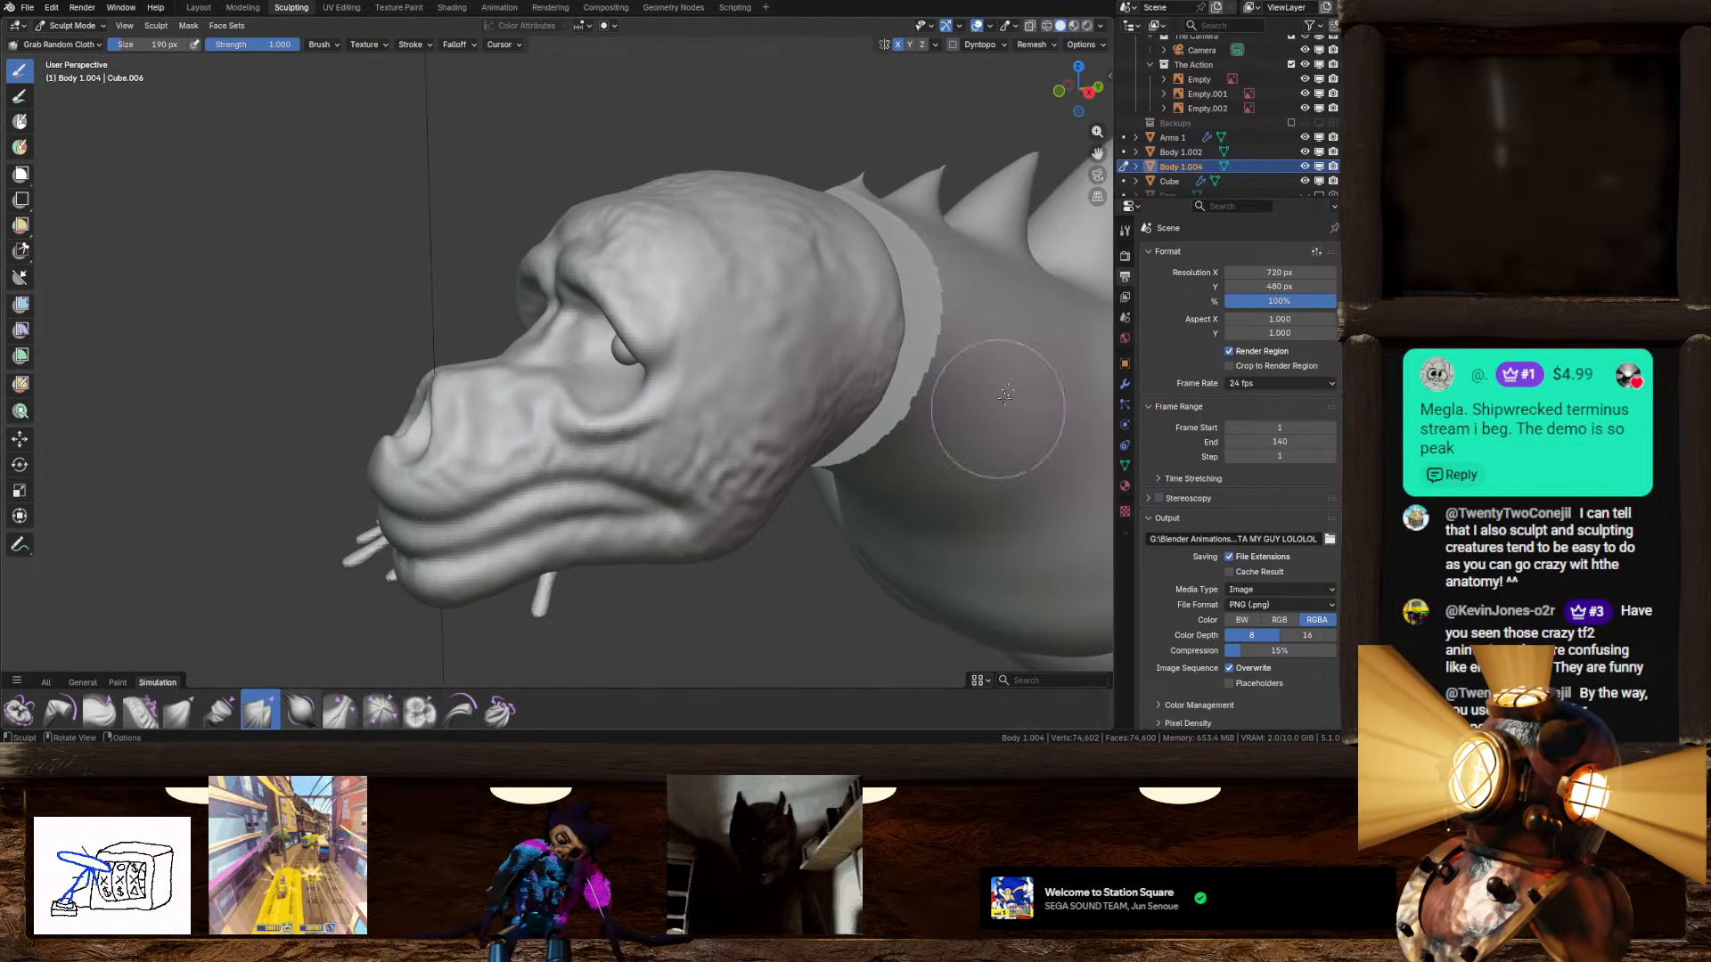
pyautogui.click(1056, 96)
pyautogui.scroll(-9, 570, 378)
pyautogui.scroll(8, 563, 378)
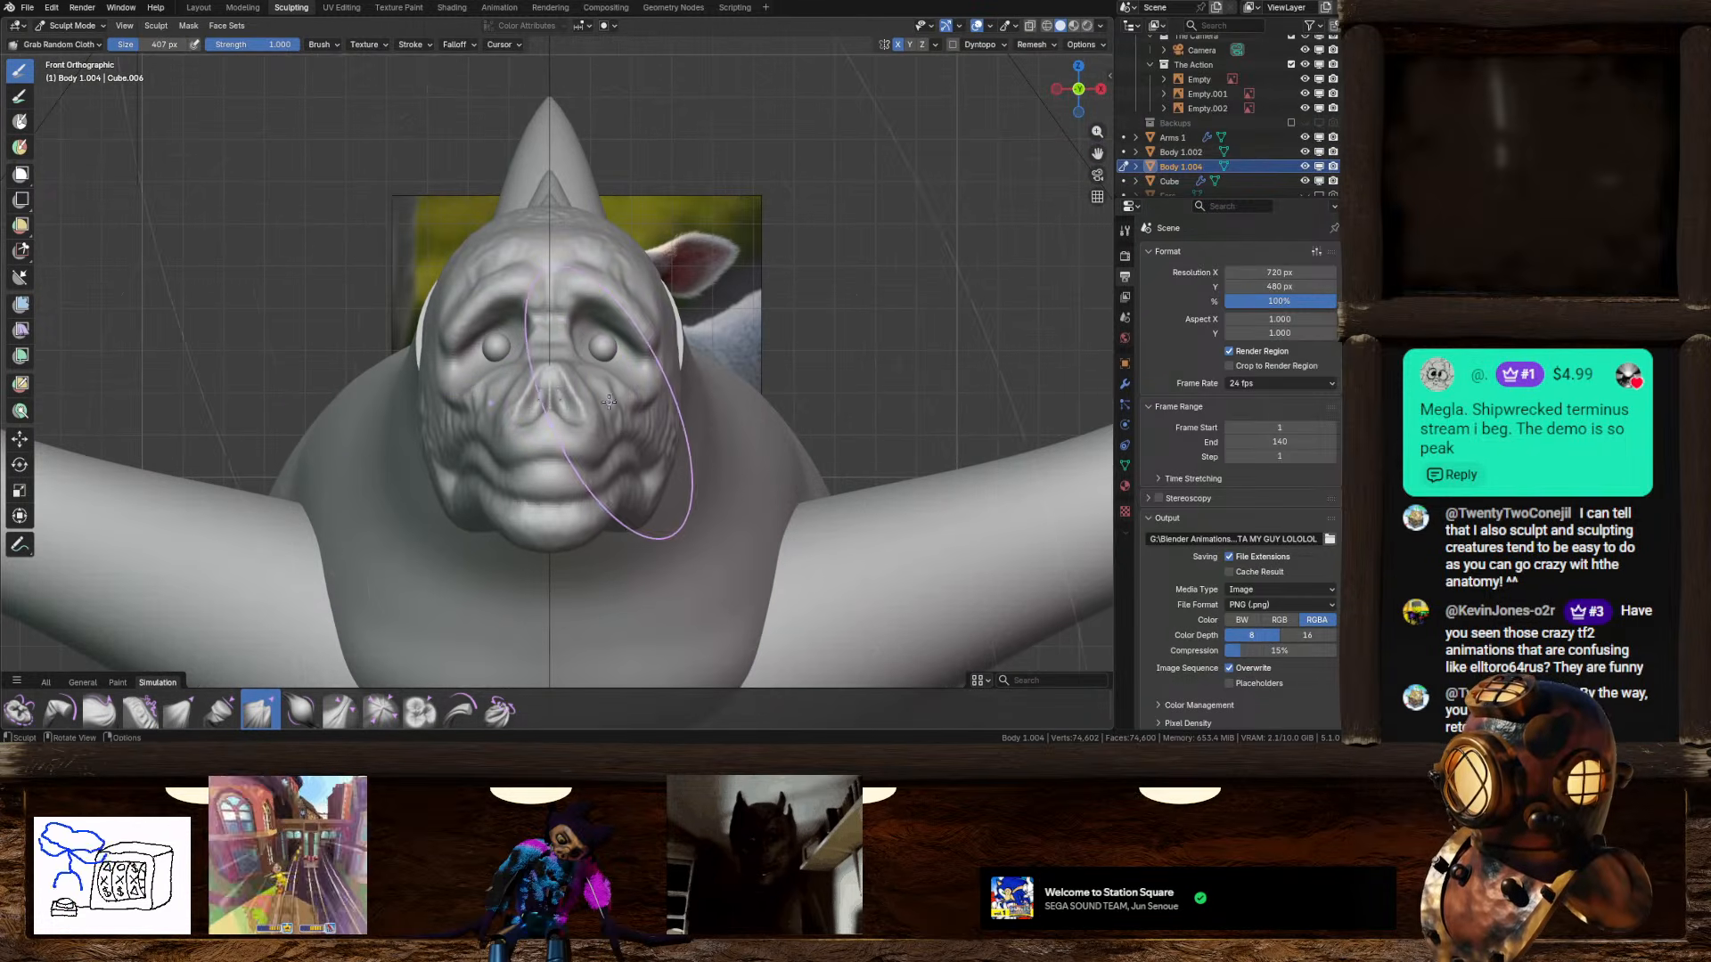
pyautogui.moveTo(610, 415); pyautogui.dragTo(663, 417)
pyautogui.moveTo(648, 281); pyautogui.dragTo(647, 303)
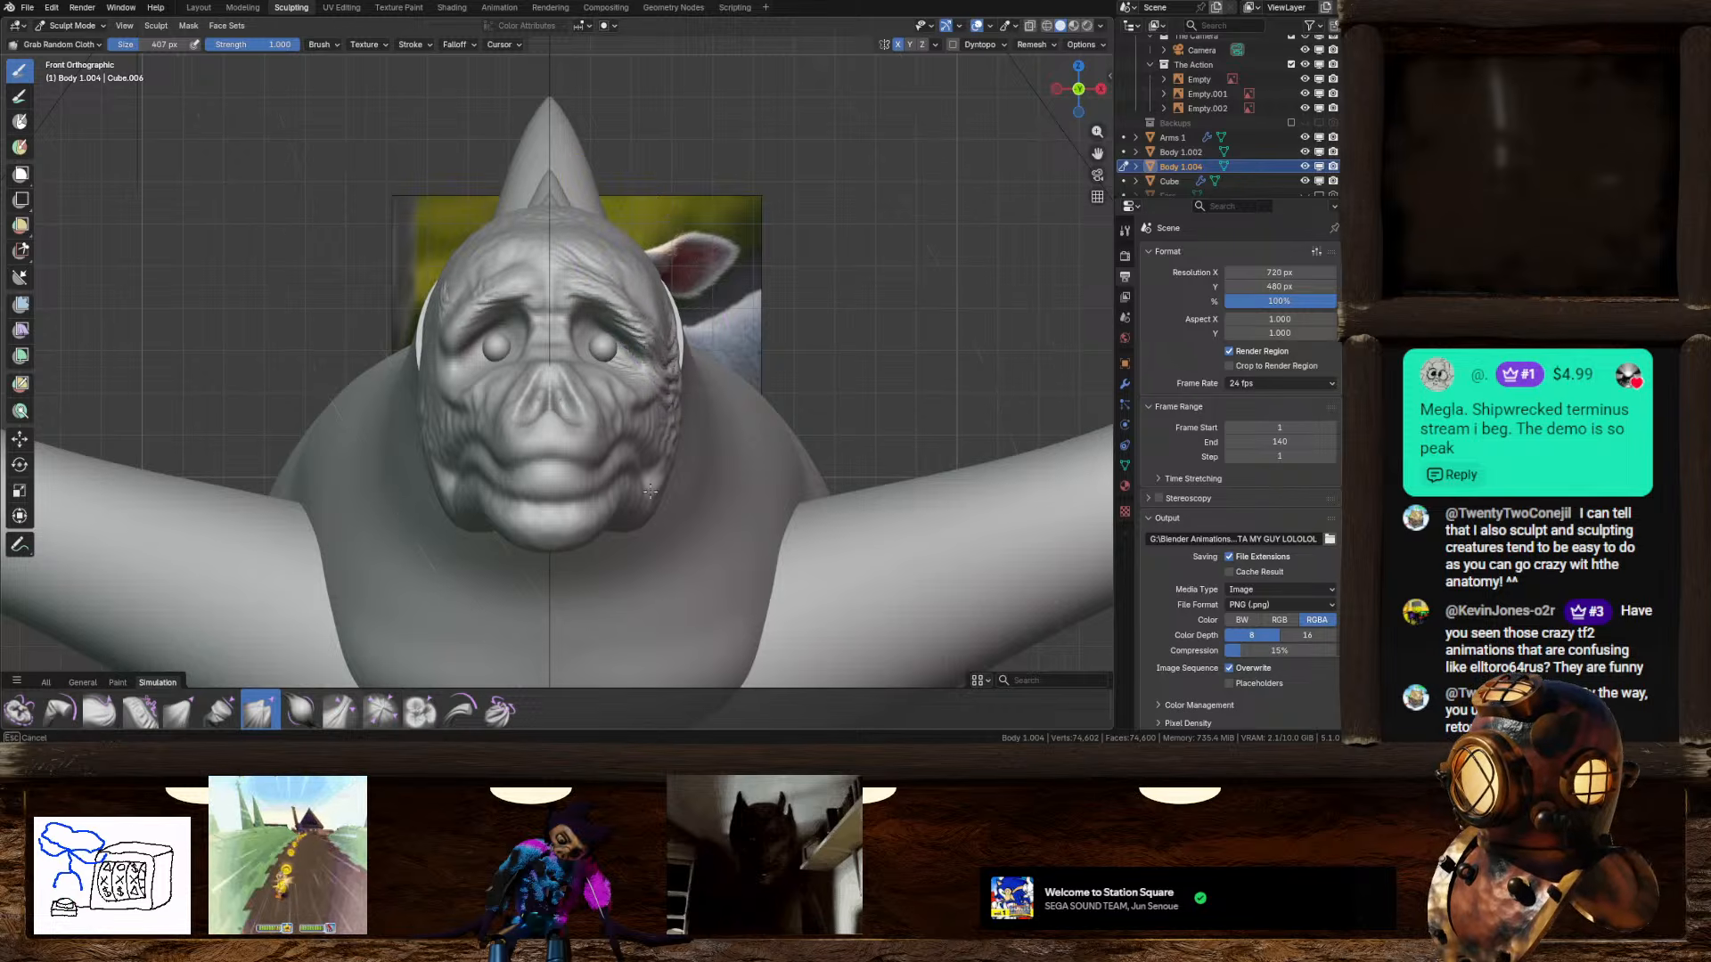
pyautogui.moveTo(650, 491); pyautogui.dragTo(650, 490)
pyautogui.moveTo(650, 490)
pyautogui.mouseDown(button='middle')
pyautogui.moveTo(740, 445)
pyautogui.moveTo(685, 419)
pyautogui.mouseUp(button='middle')
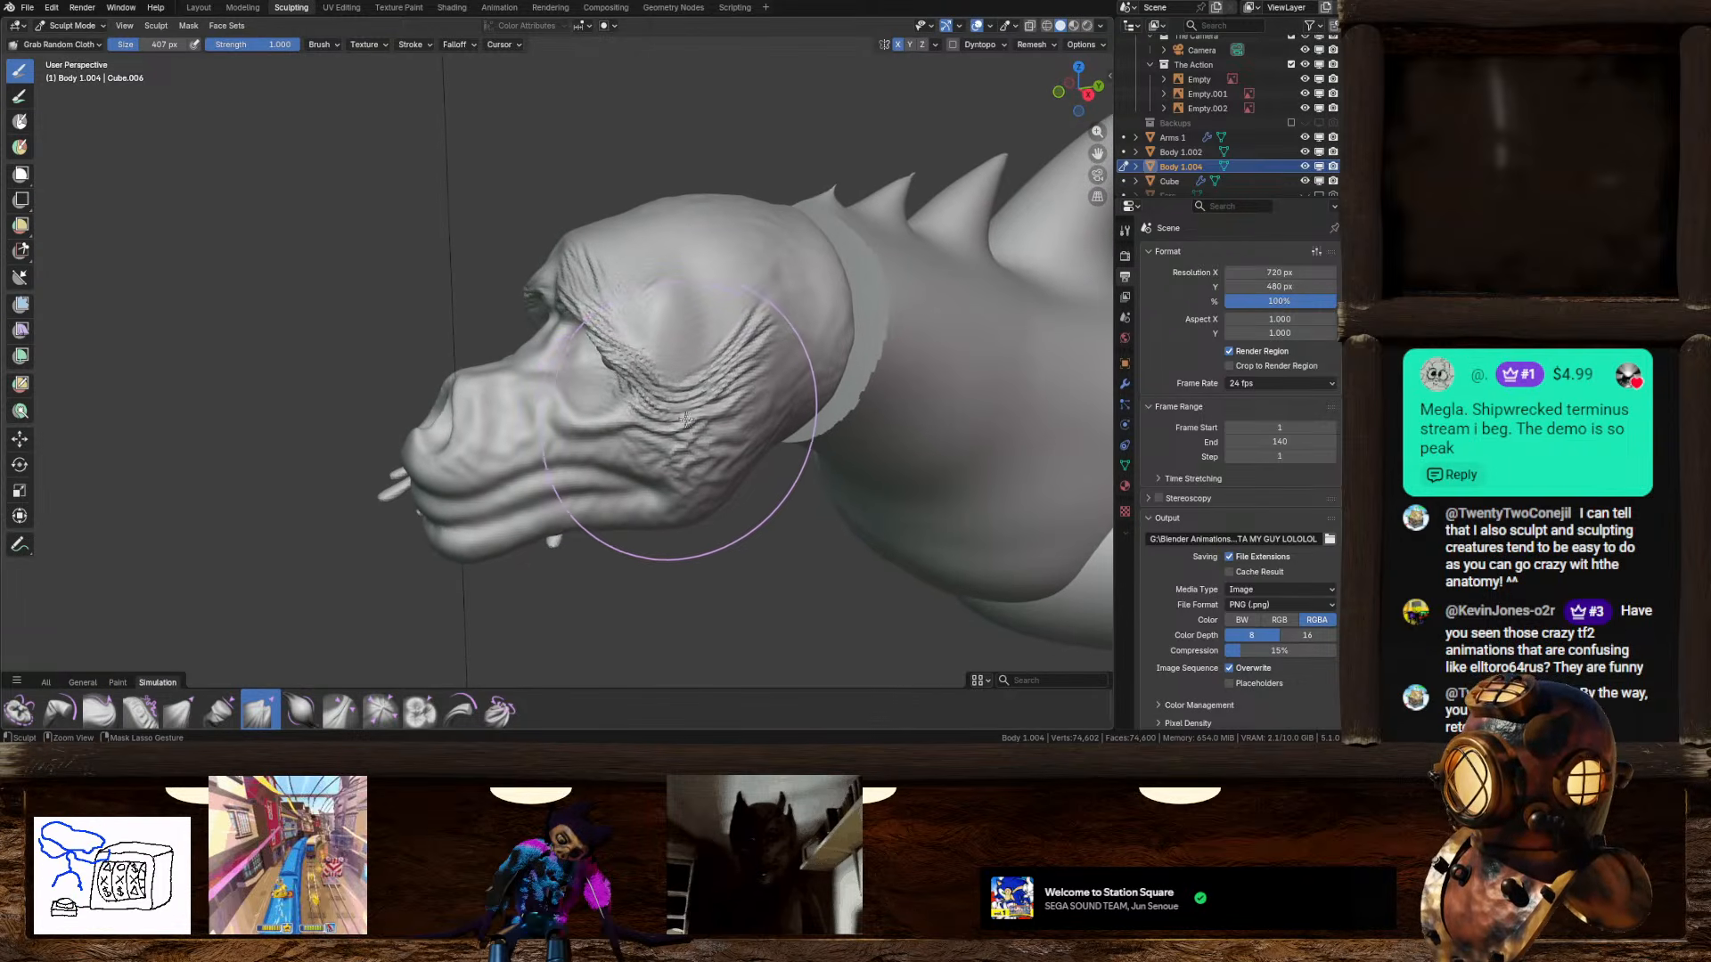
pyautogui.hotkey('ctrl', 'z')
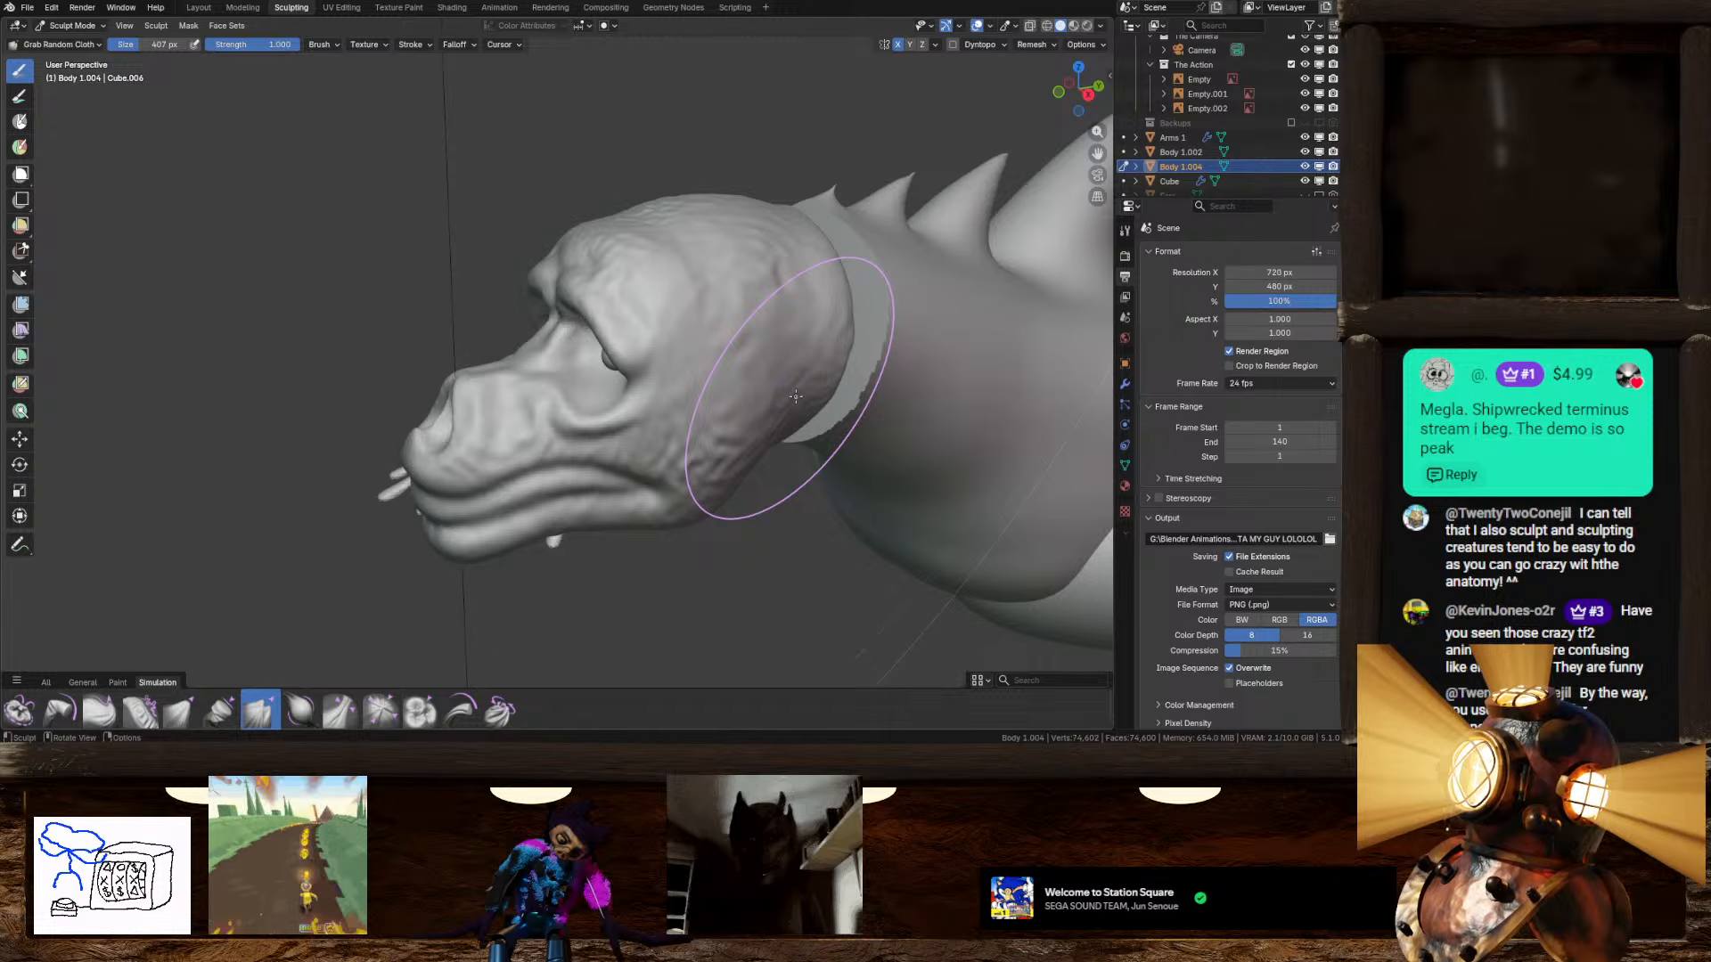
pyautogui.press('n')
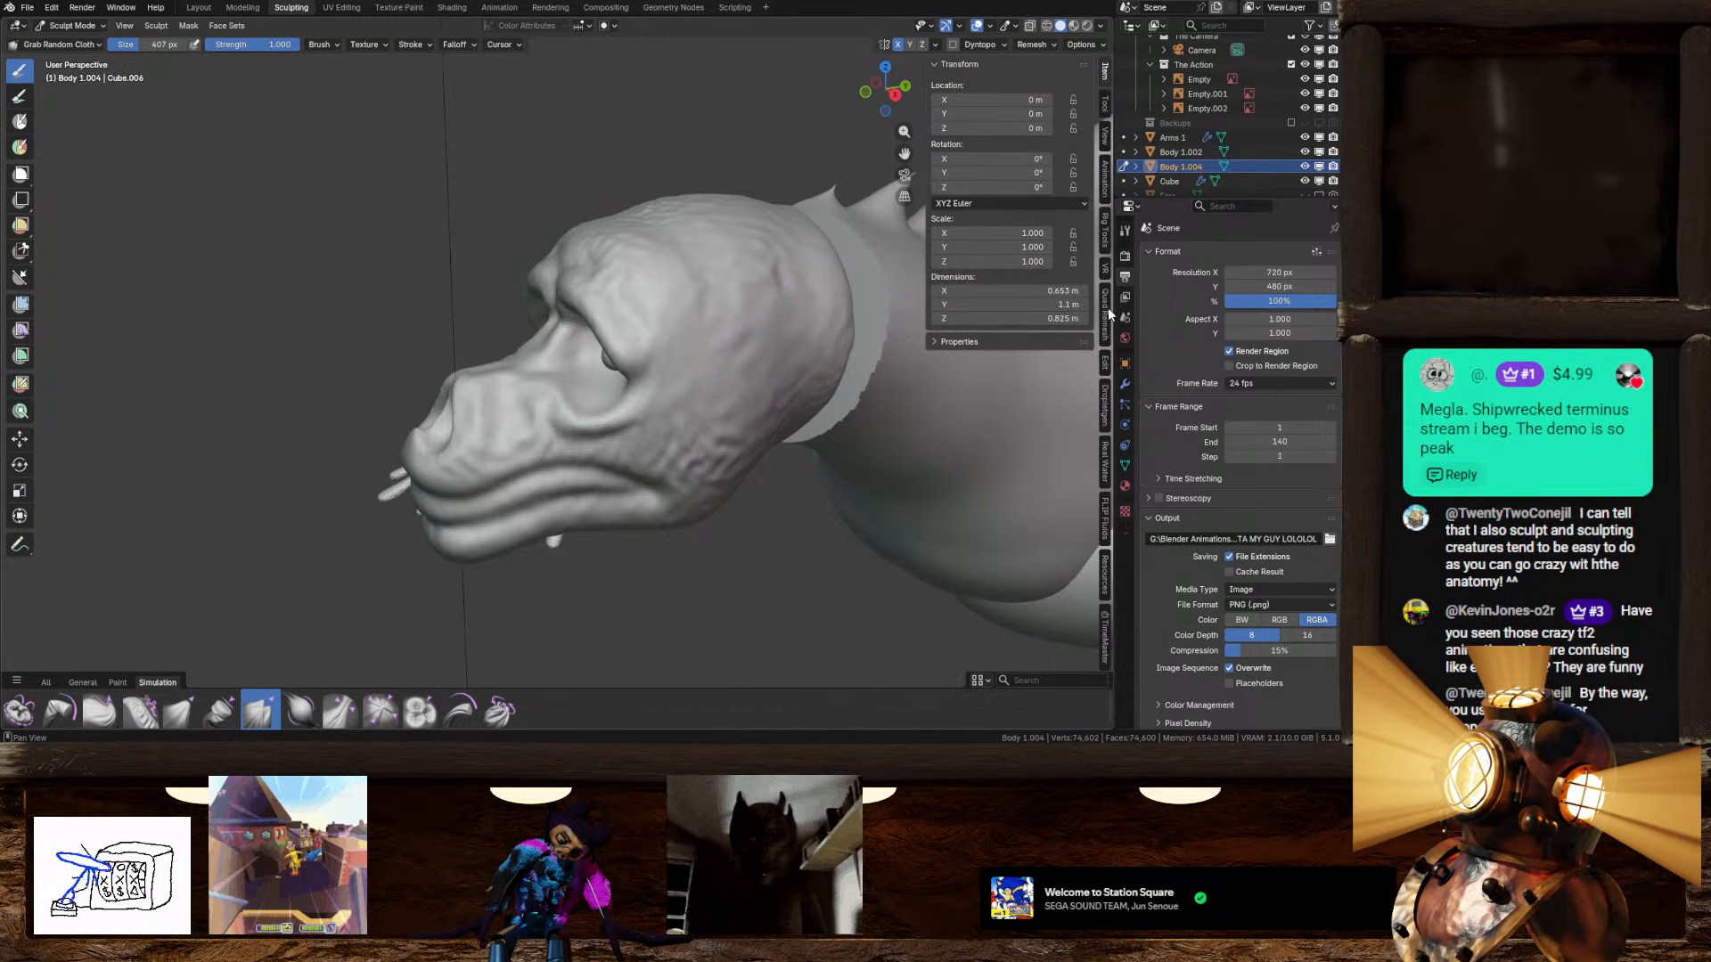
pyautogui.scroll(-5, 1108, 312)
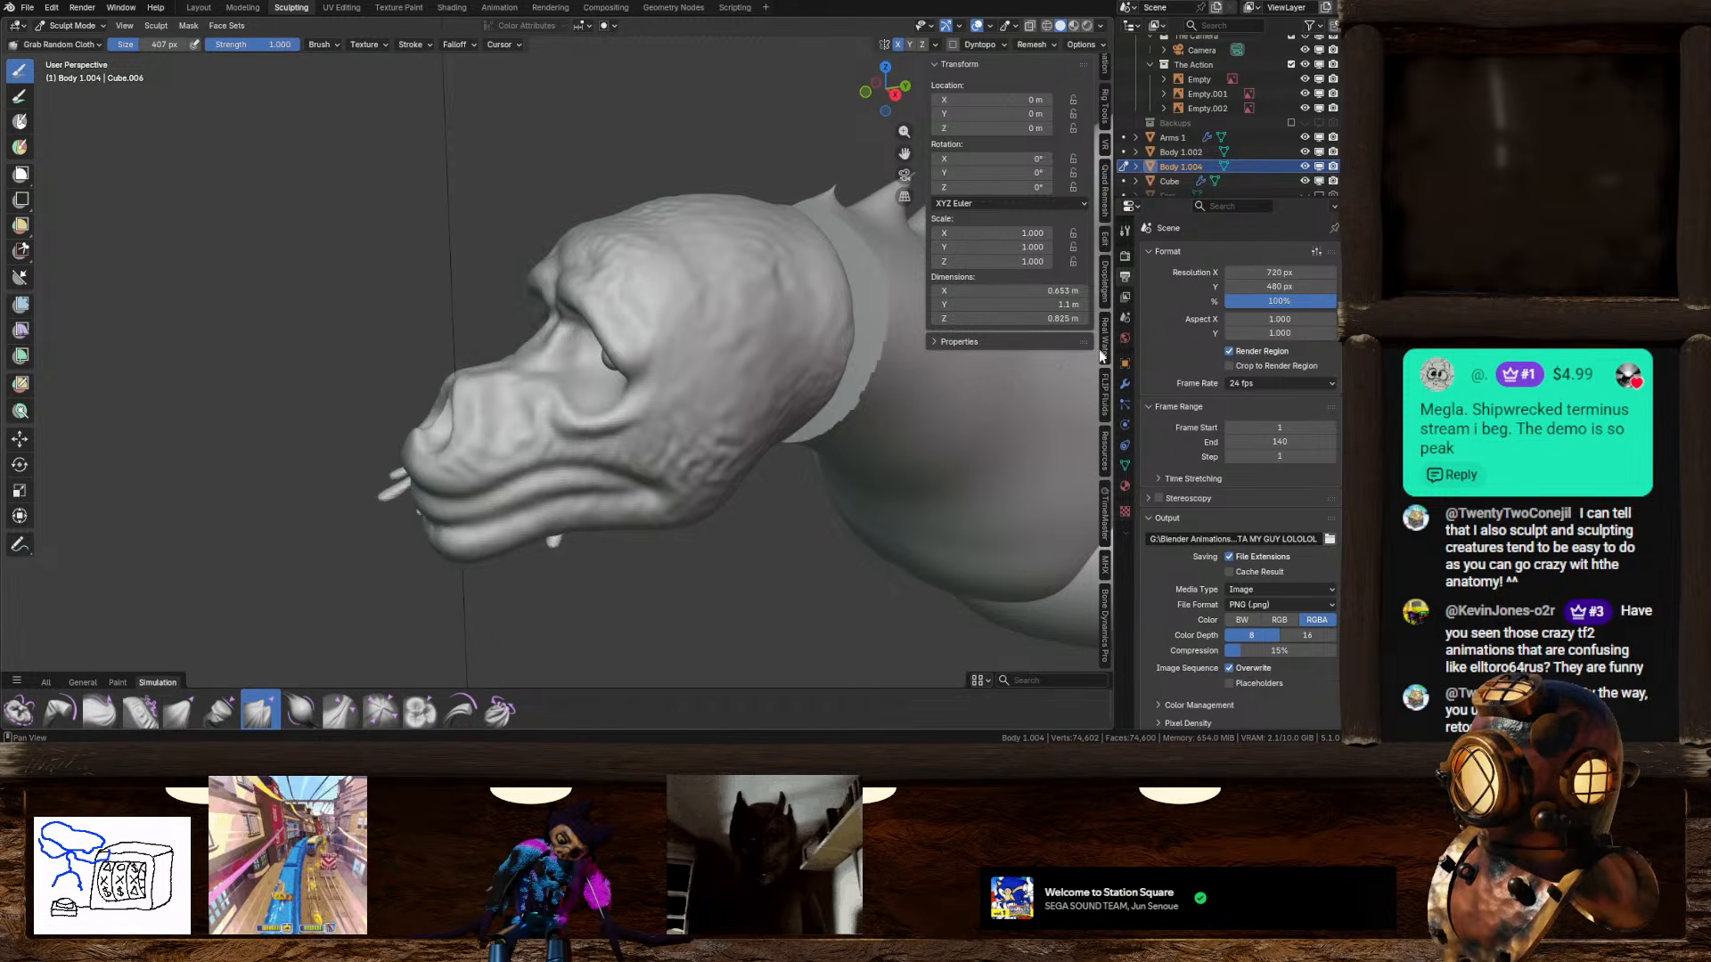
pyautogui.scroll(3, 1106, 588)
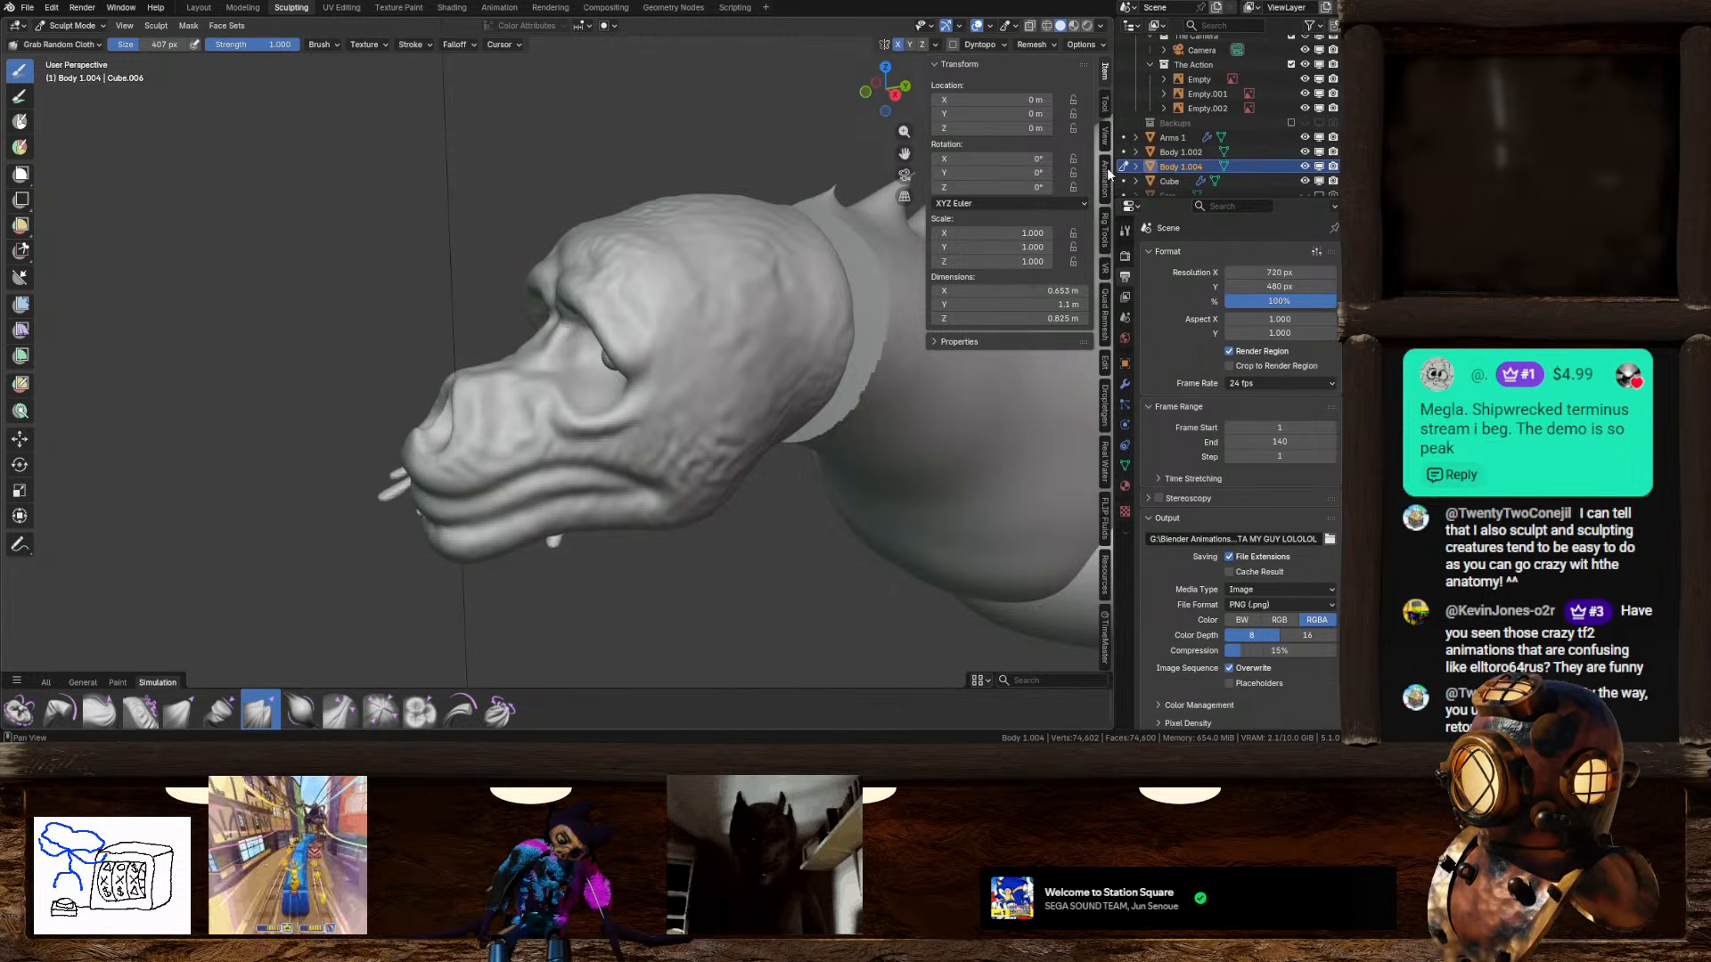
pyautogui.scroll(-4, 1110, 172)
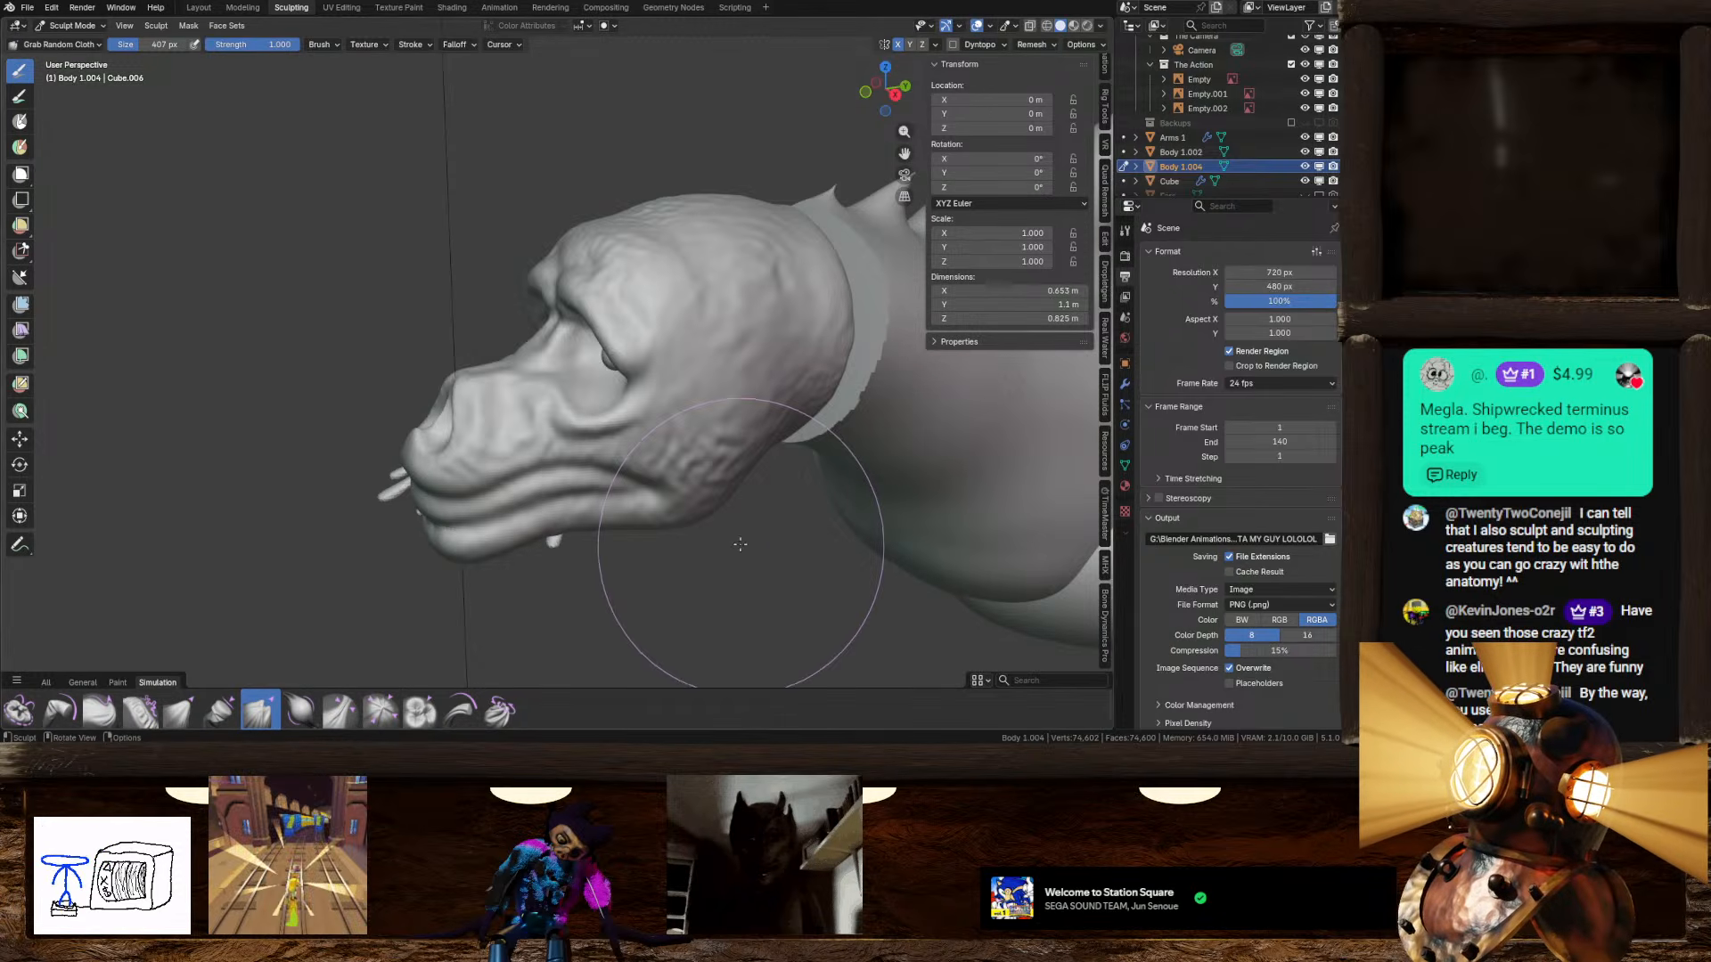
pyautogui.press('n')
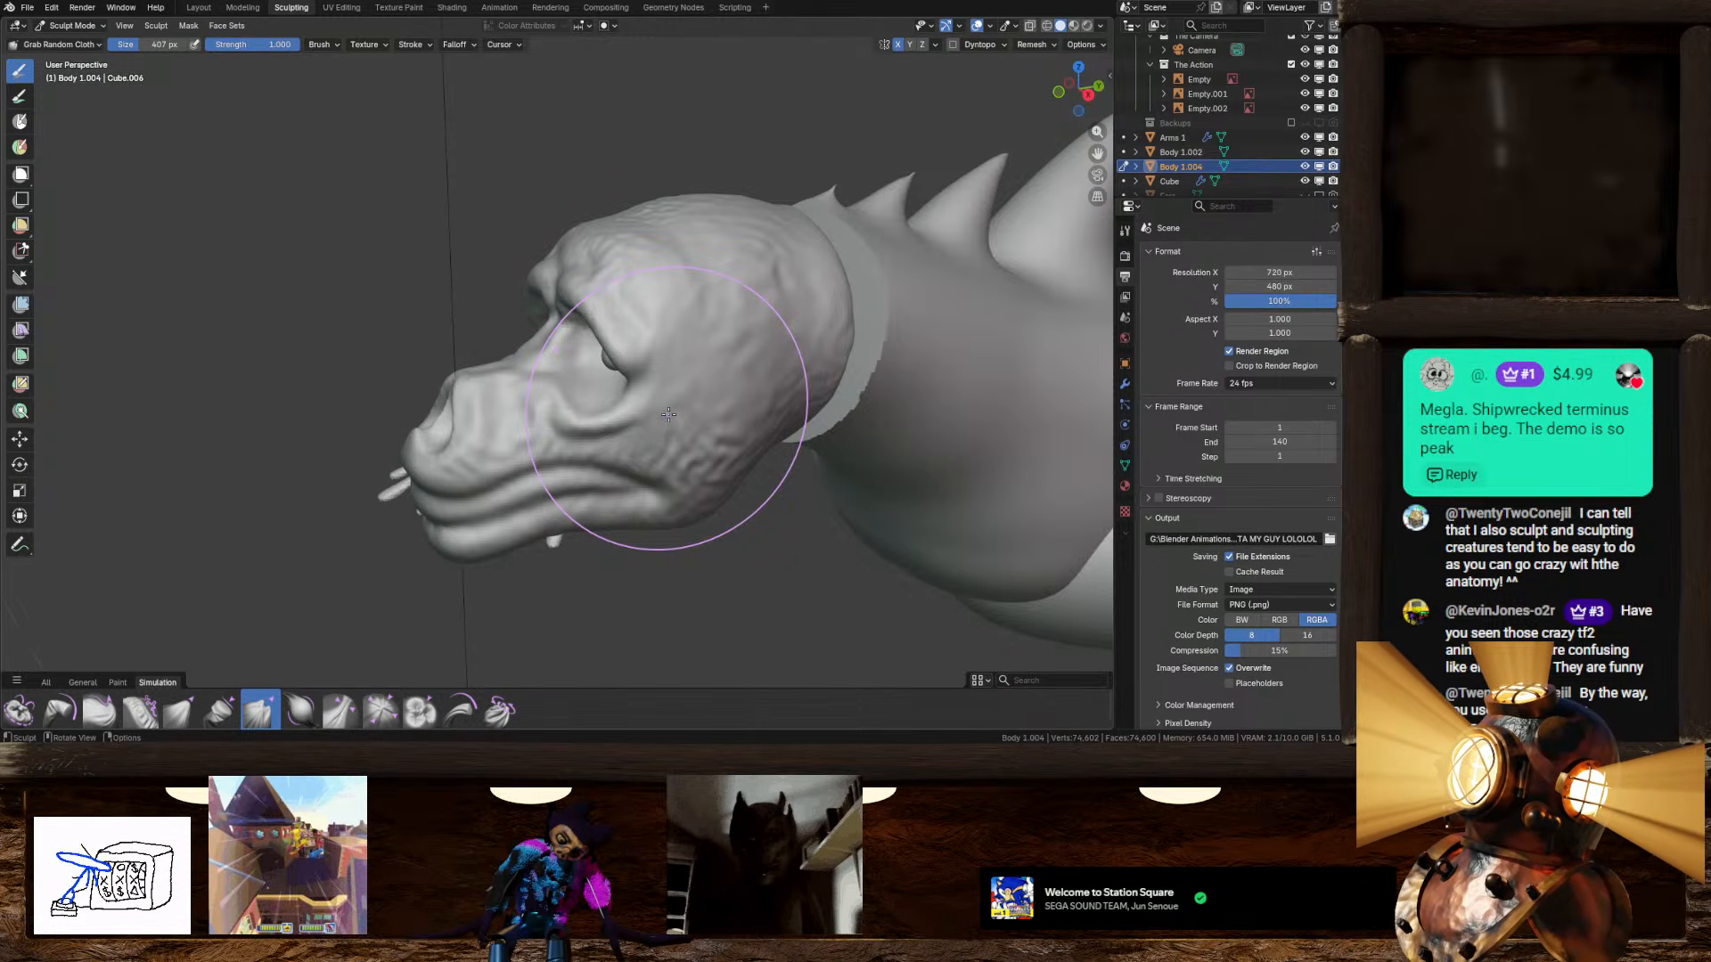
pyautogui.moveTo(630, 478)
pyautogui.mouseDown(button='middle')
pyautogui.moveTo(707, 427)
pyautogui.moveTo(825, 439)
pyautogui.moveTo(712, 486)
pyautogui.moveTo(659, 449)
pyautogui.moveTo(680, 500)
pyautogui.mouseUp(button='middle')
pyautogui.scroll(4, 677, 463)
pyautogui.moveTo(686, 504); pyautogui.dragTo(802, 526)
pyautogui.moveTo(828, 521)
pyautogui.mouseDown(button='middle')
pyautogui.moveTo(733, 527)
pyautogui.moveTo(594, 467)
pyautogui.moveTo(544, 397)
pyautogui.mouseUp(button='middle')
pyautogui.scroll(3, 686, 535)
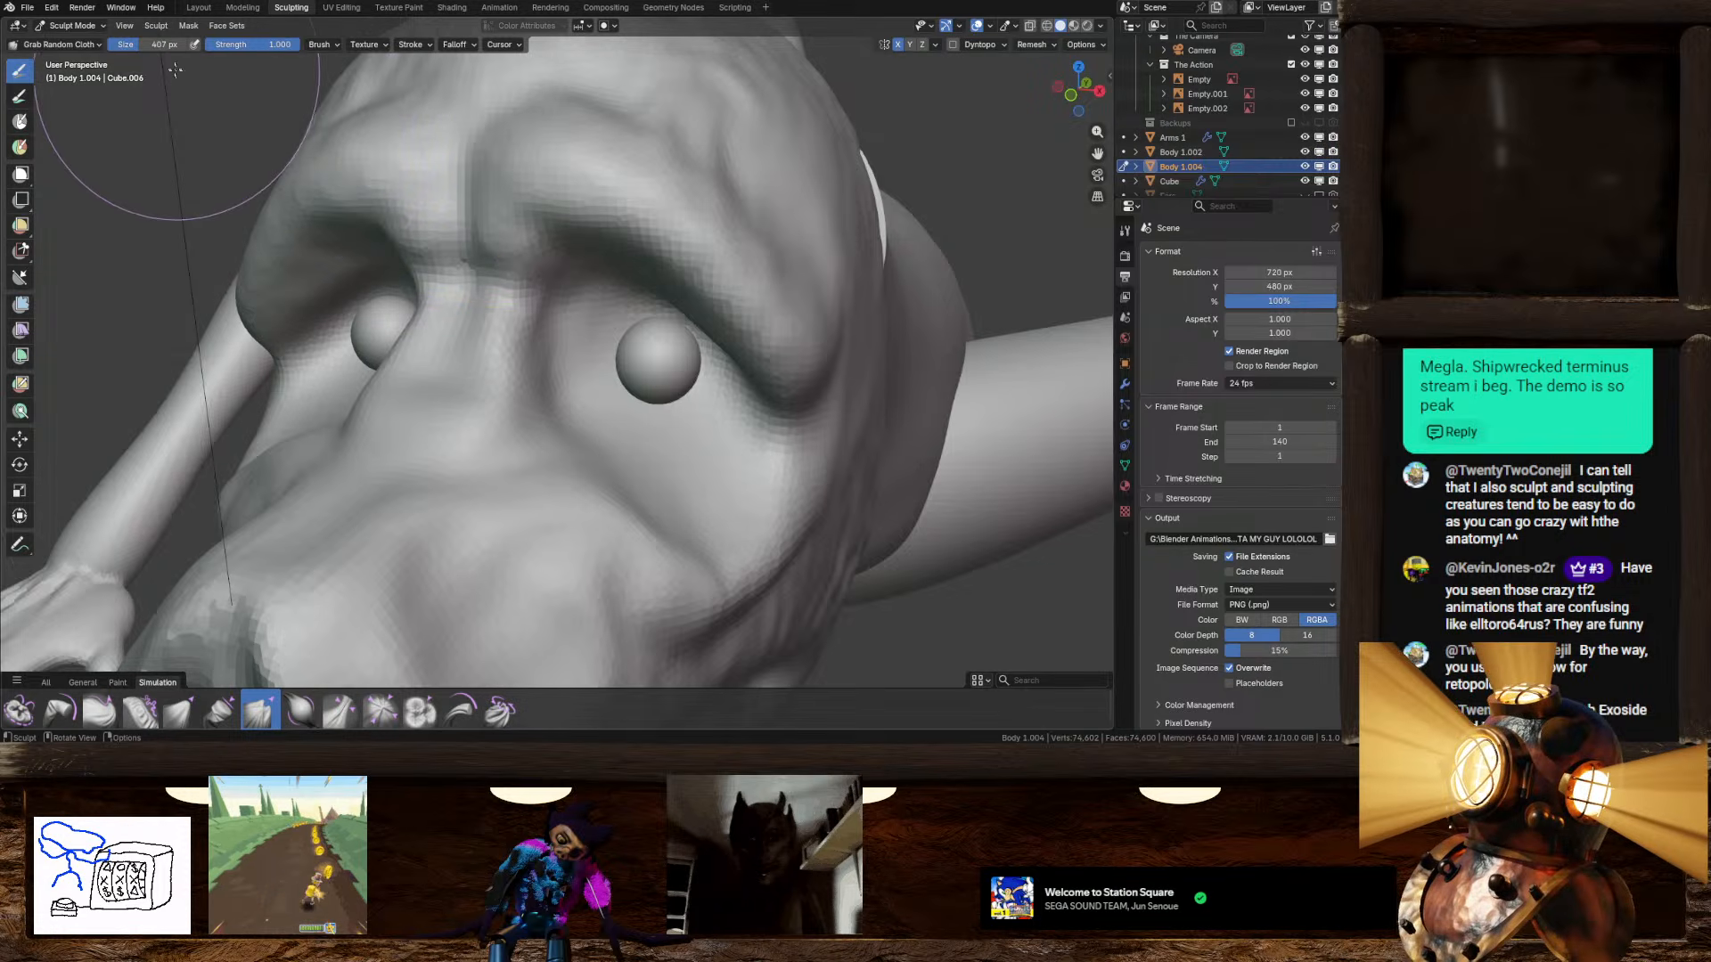
pyautogui.scroll(-3, 615, 406)
pyautogui.moveTo(621, 411); pyautogui.dragTo(624, 414)
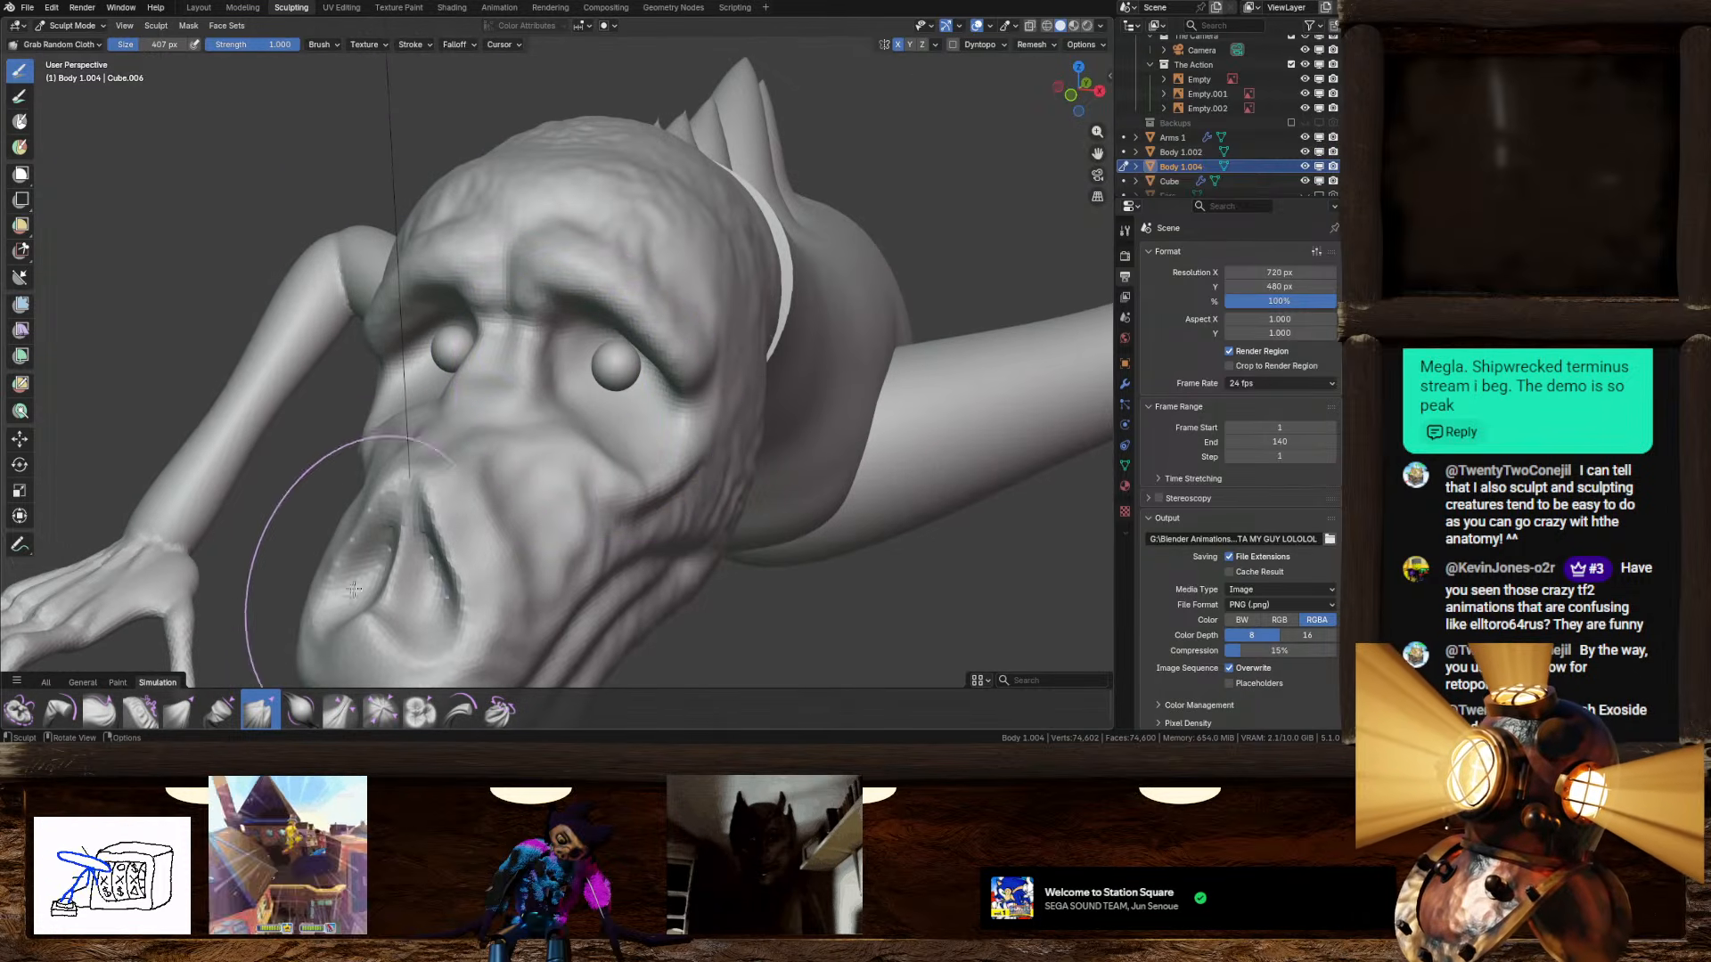
# Step: Switch to the Draw Sharp brush, reduce its size to 103 px and inspect the brow and eye area
pyautogui.click(49, 682)
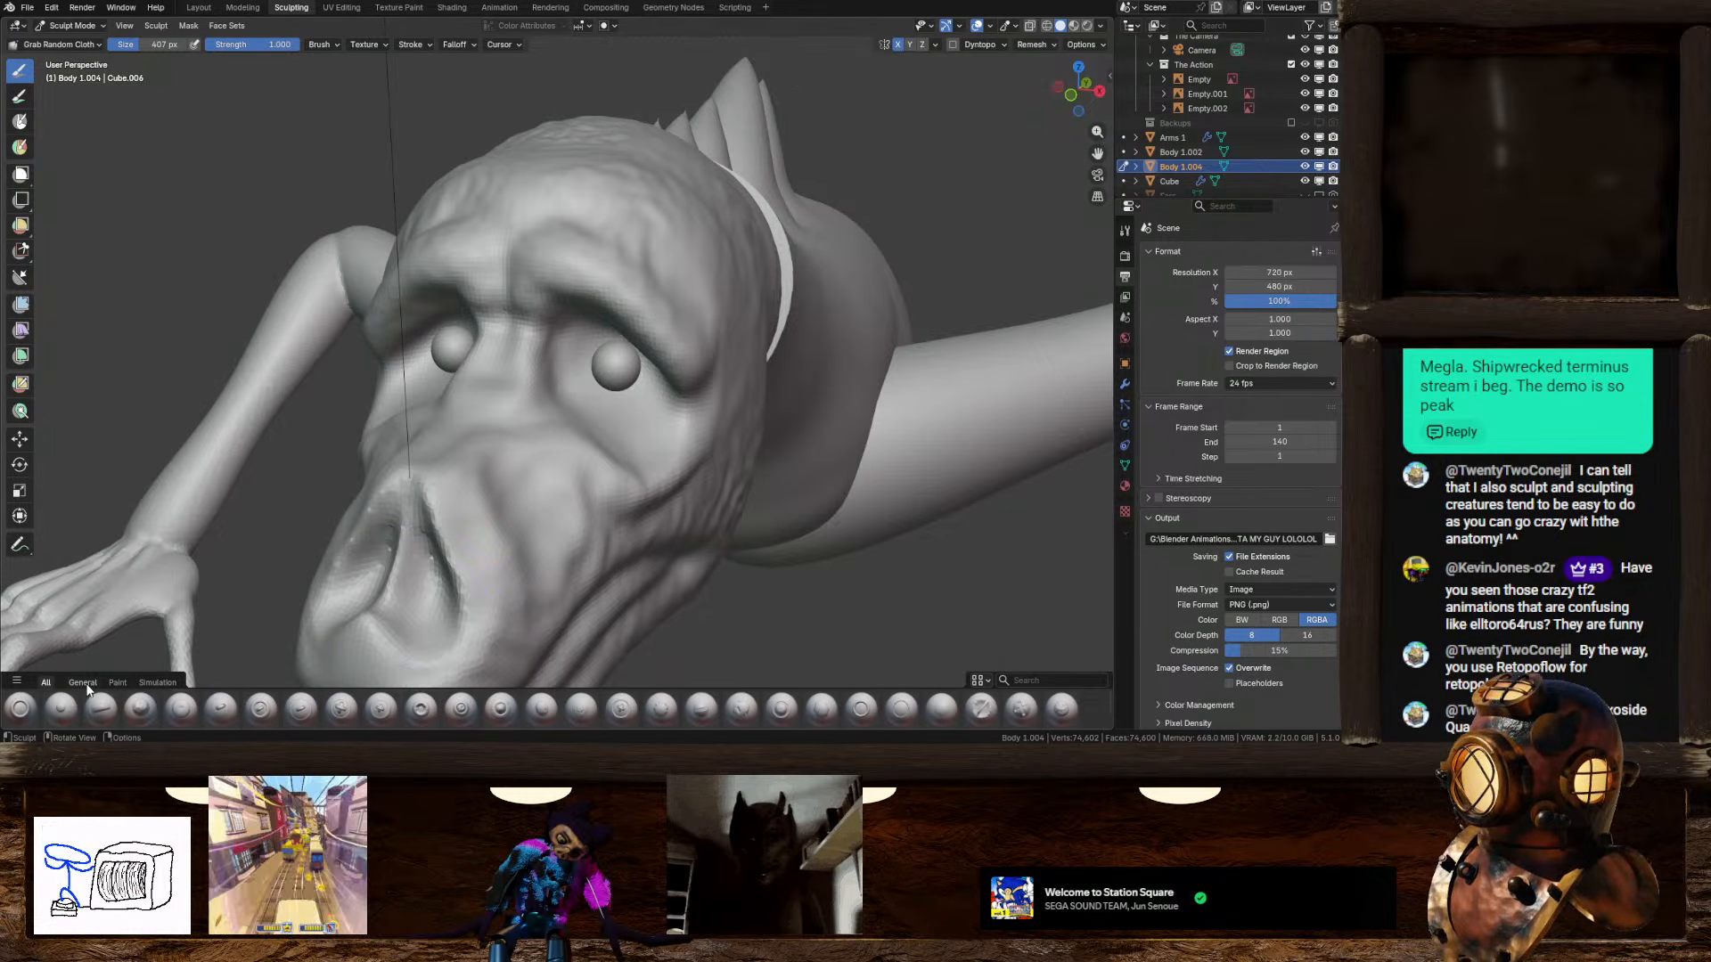
pyautogui.click(83, 683)
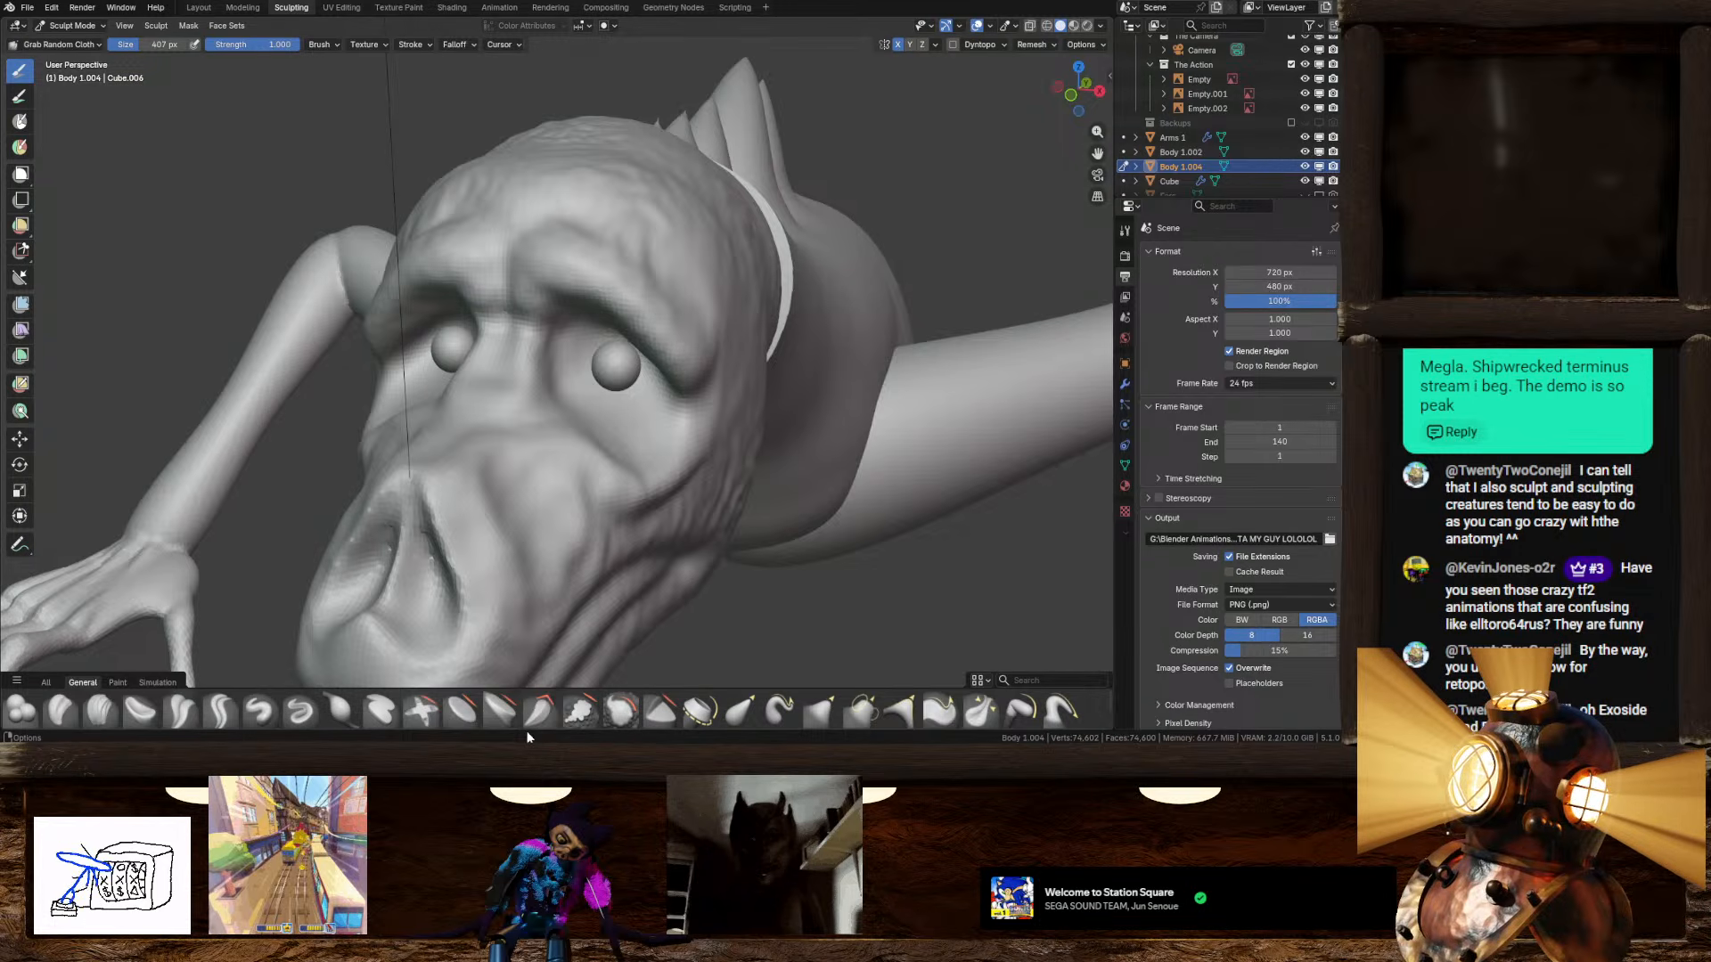
pyautogui.moveTo(495, 595)
pyautogui.mouseDown(button='middle')
pyautogui.moveTo(565, 539)
pyautogui.moveTo(525, 523)
pyautogui.moveTo(612, 534)
pyautogui.moveTo(630, 516)
pyautogui.mouseUp(button='middle')
pyautogui.scroll(-2, 574, 536)
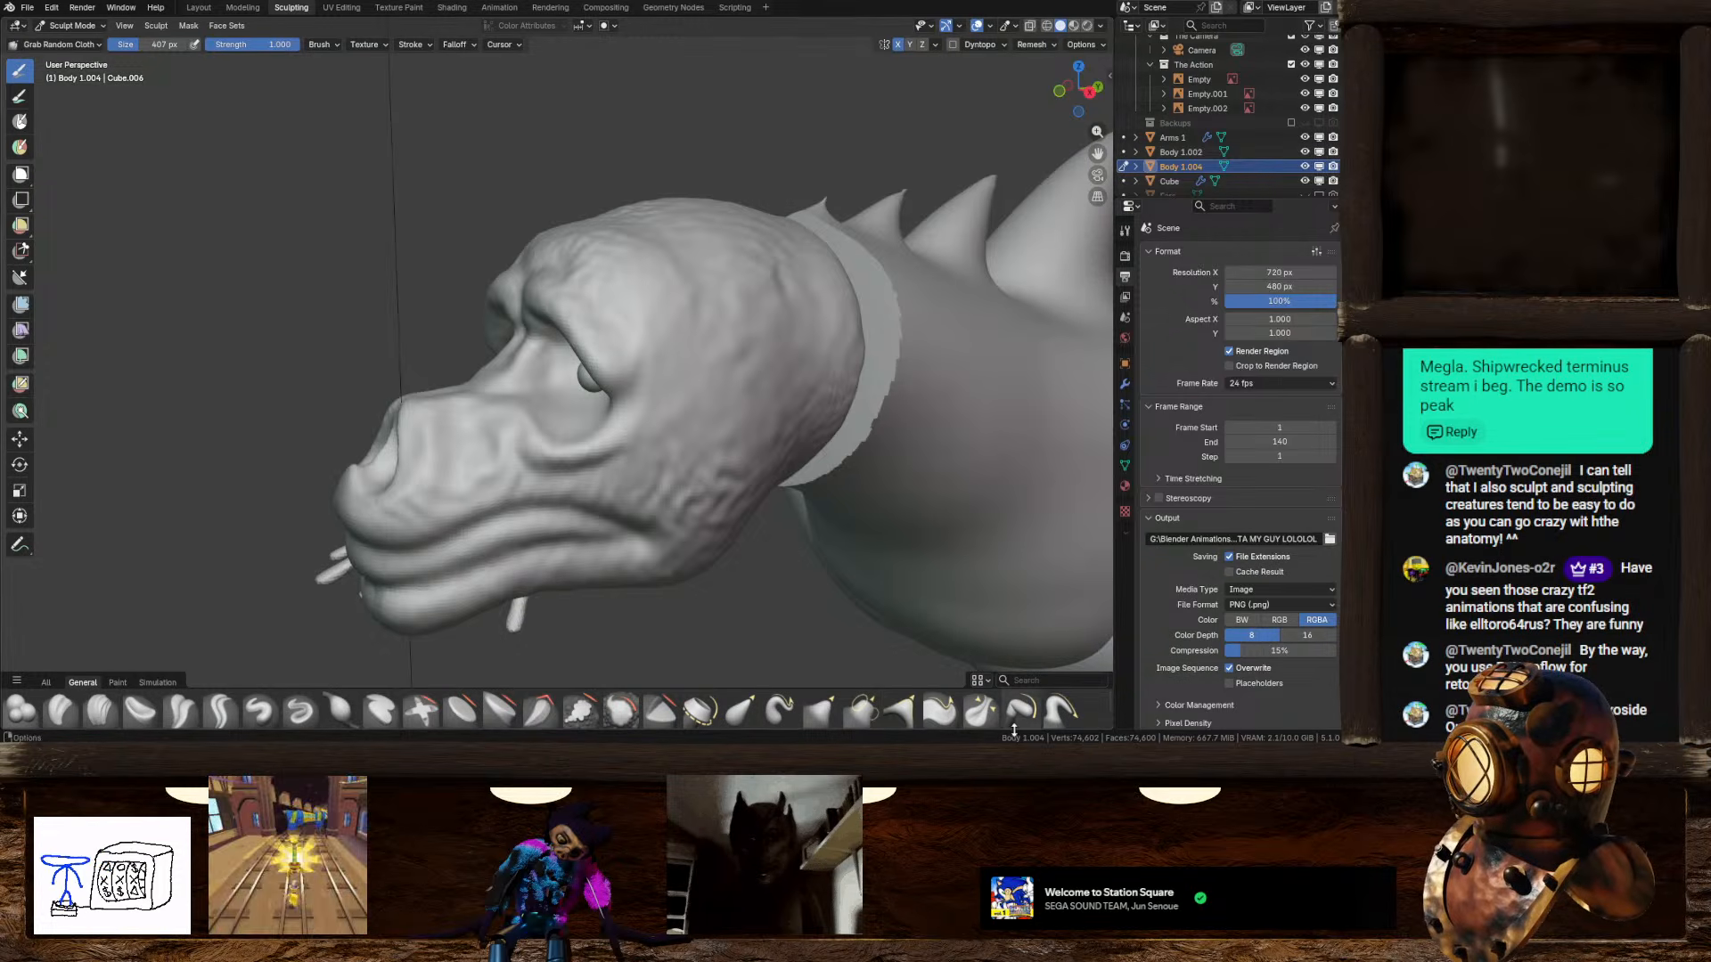
pyautogui.click(300, 710)
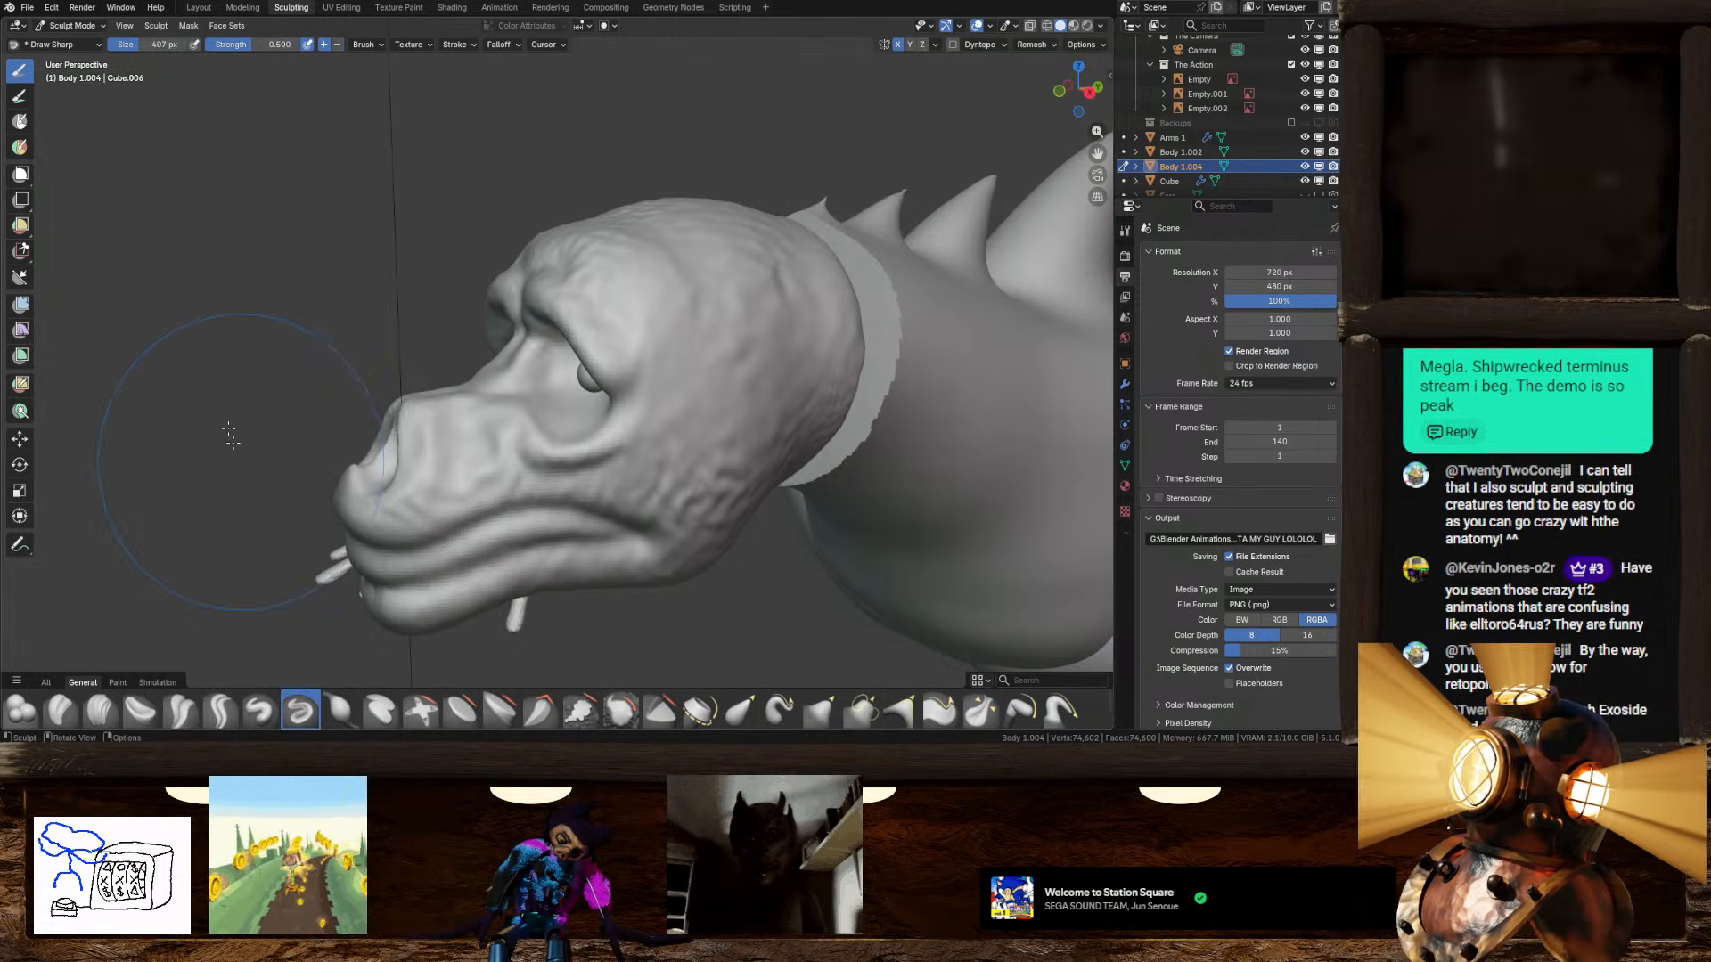
pyautogui.moveTo(229, 435); pyautogui.dragTo(602, 356, button='middle')
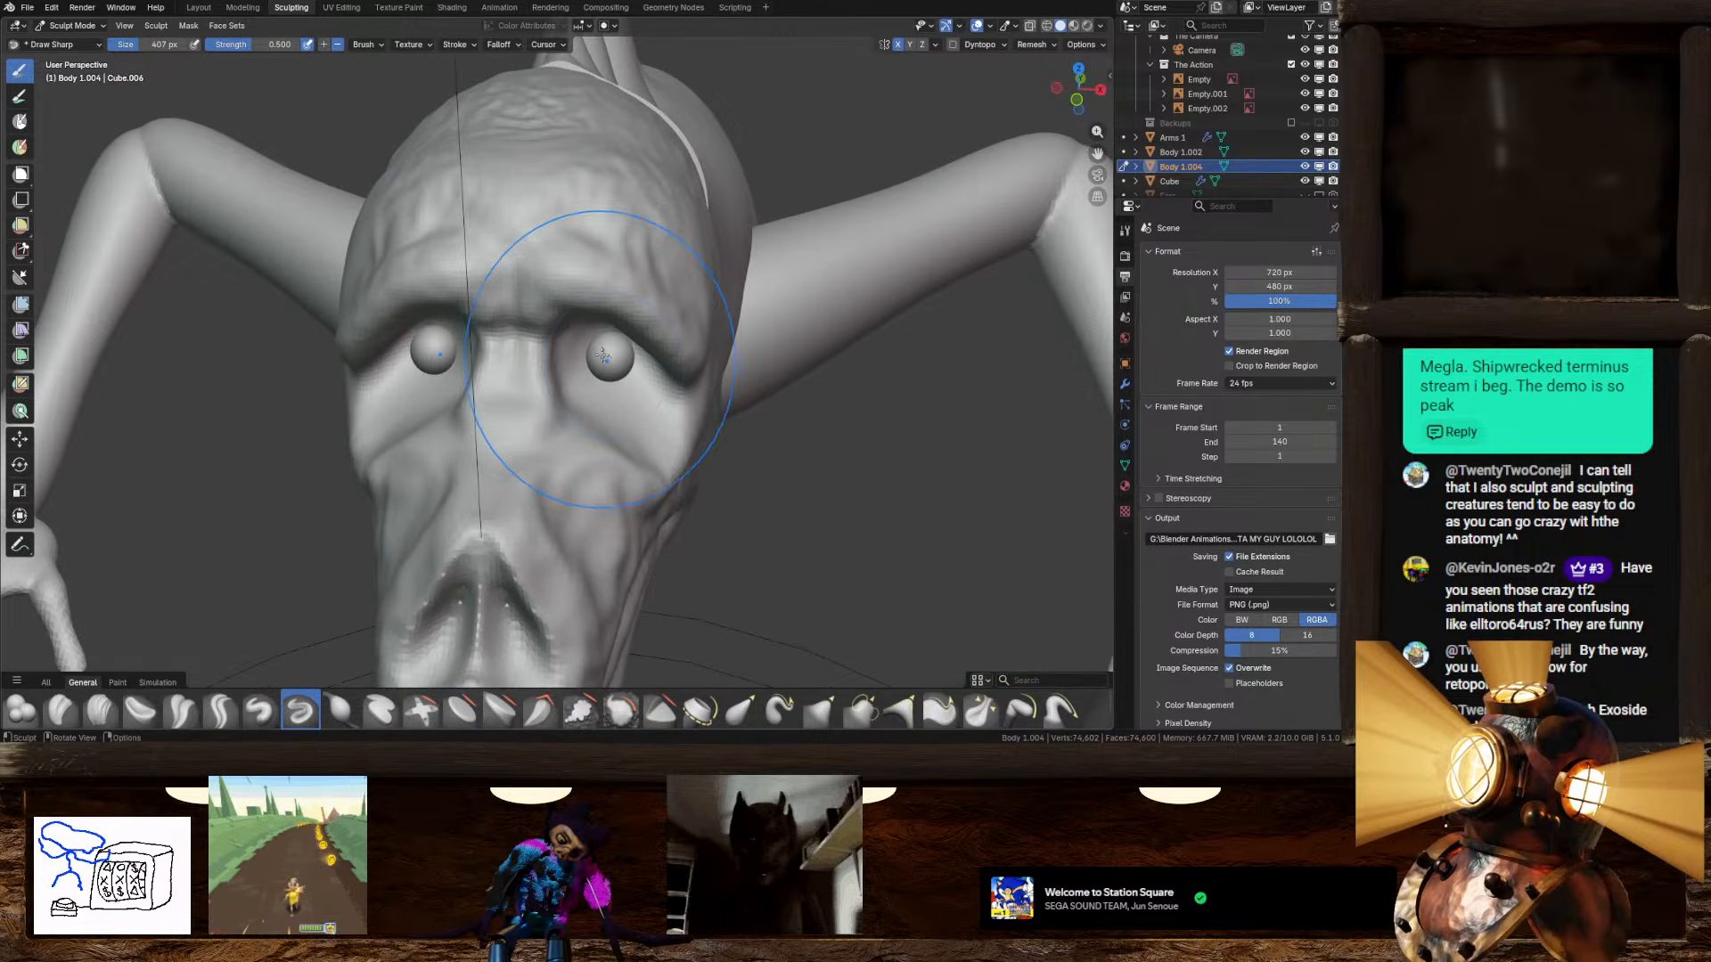
pyautogui.moveTo(590, 223); pyautogui.dragTo(642, 354, button='middle')
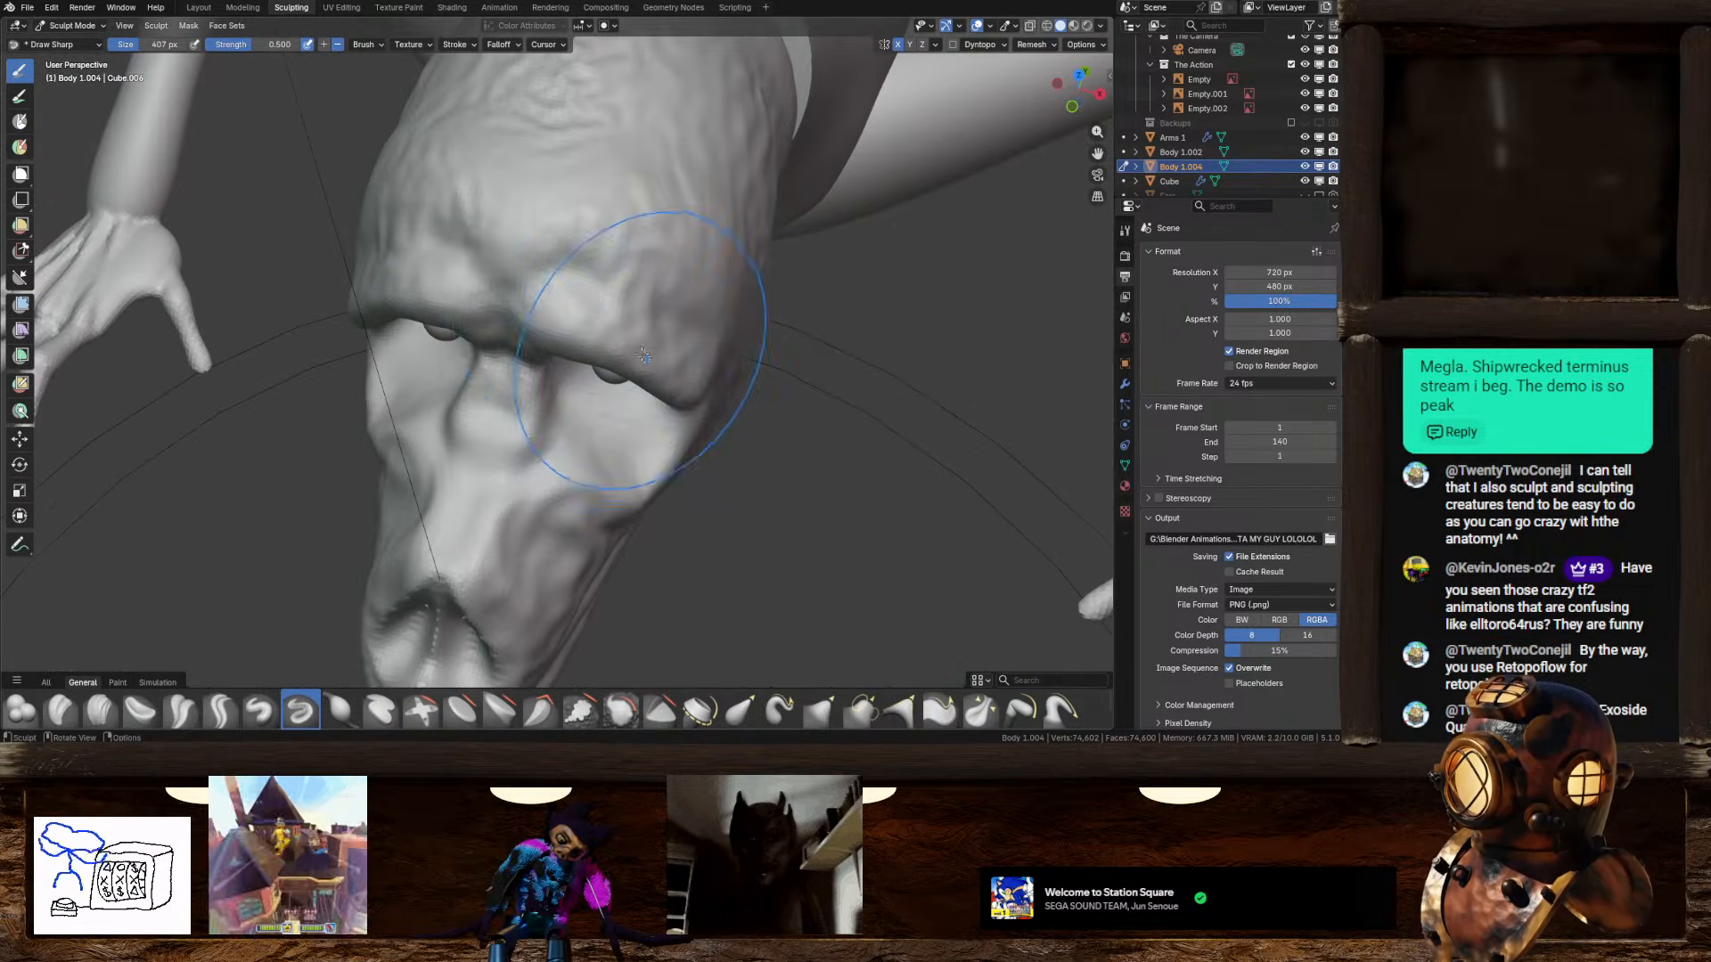
pyautogui.moveTo(506, 224)
pyautogui.mouseDown(button='middle')
pyautogui.moveTo(614, 268)
pyautogui.moveTo(565, 267)
pyautogui.moveTo(612, 230)
pyautogui.moveTo(563, 253)
pyautogui.moveTo(714, 256)
pyautogui.moveTo(657, 237)
pyautogui.moveTo(510, 293)
pyautogui.moveTo(768, 286)
pyautogui.moveTo(666, 373)
pyautogui.moveTo(563, 332)
pyautogui.mouseUp(button='middle')
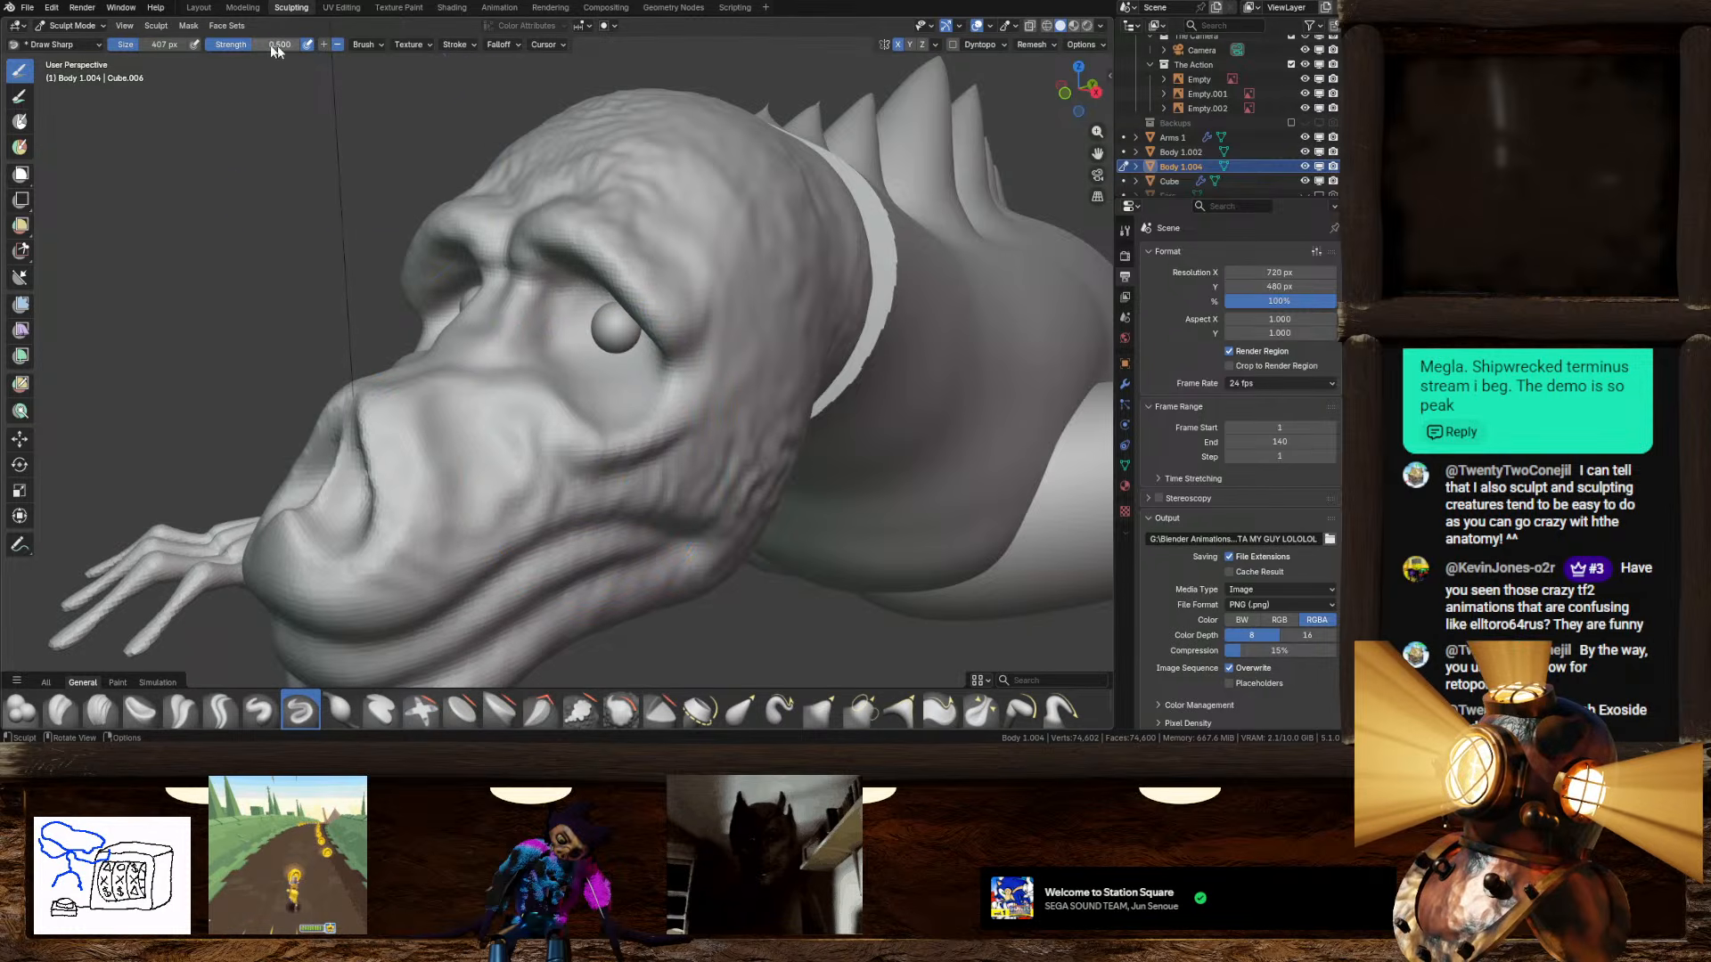
pyautogui.moveTo(164, 45); pyautogui.dragTo(139, 45)
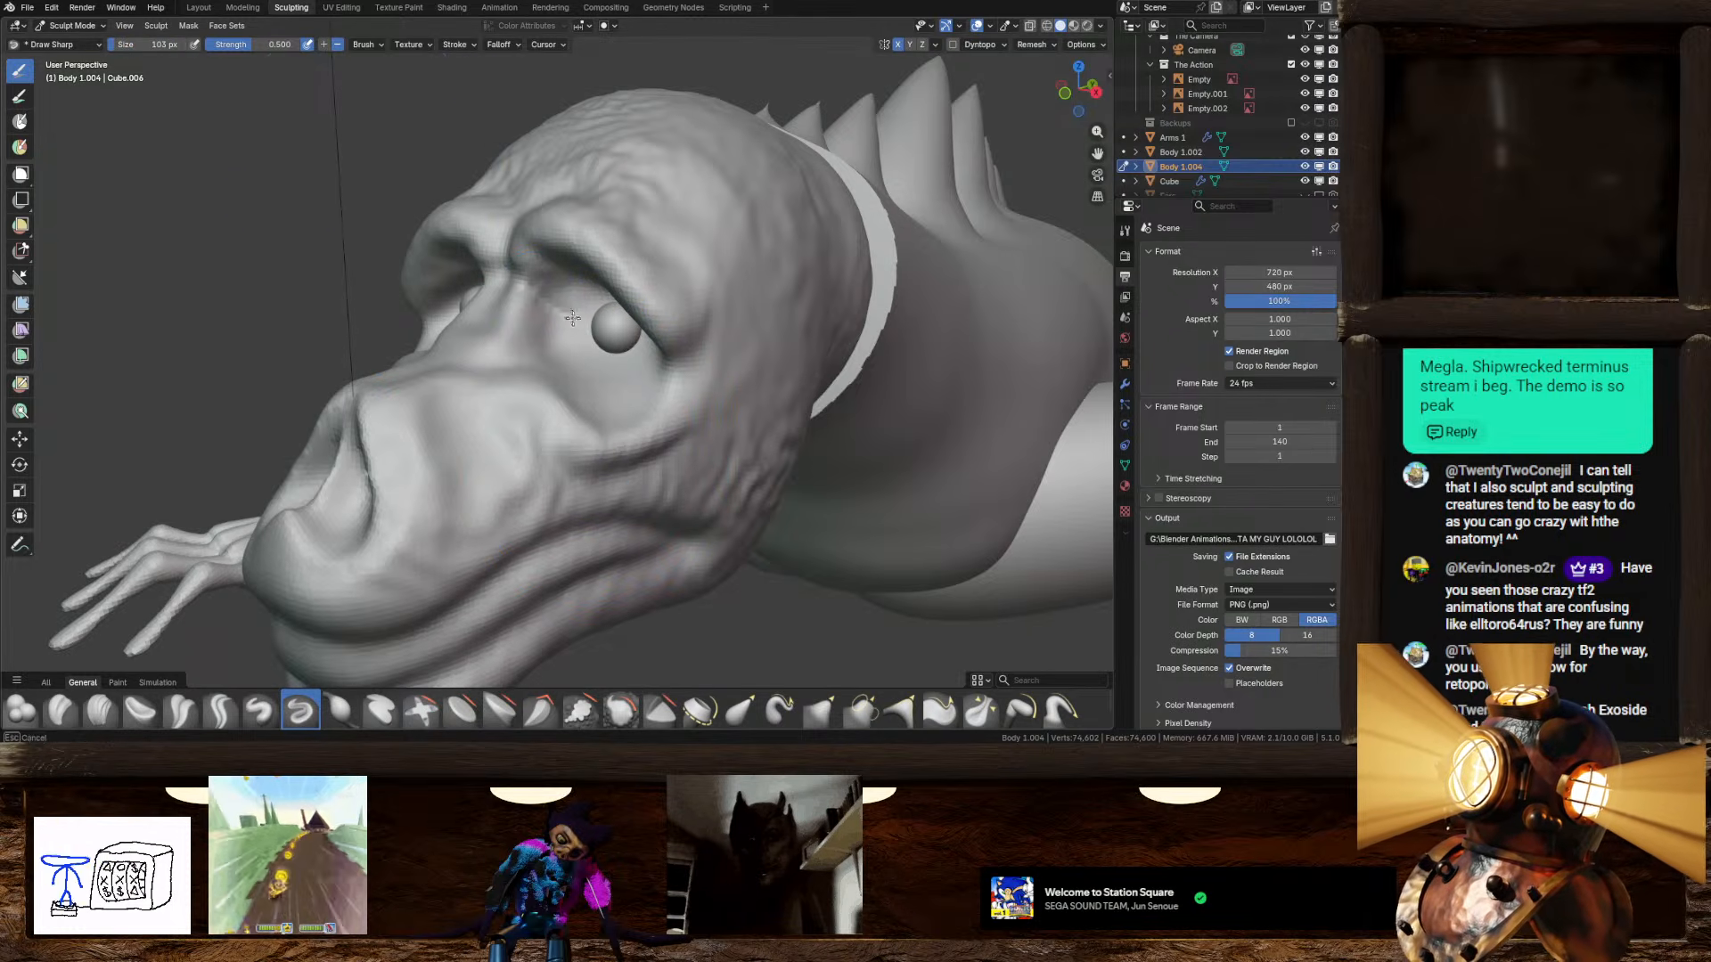
pyautogui.moveTo(572, 318); pyautogui.dragTo(674, 359, button='middle')
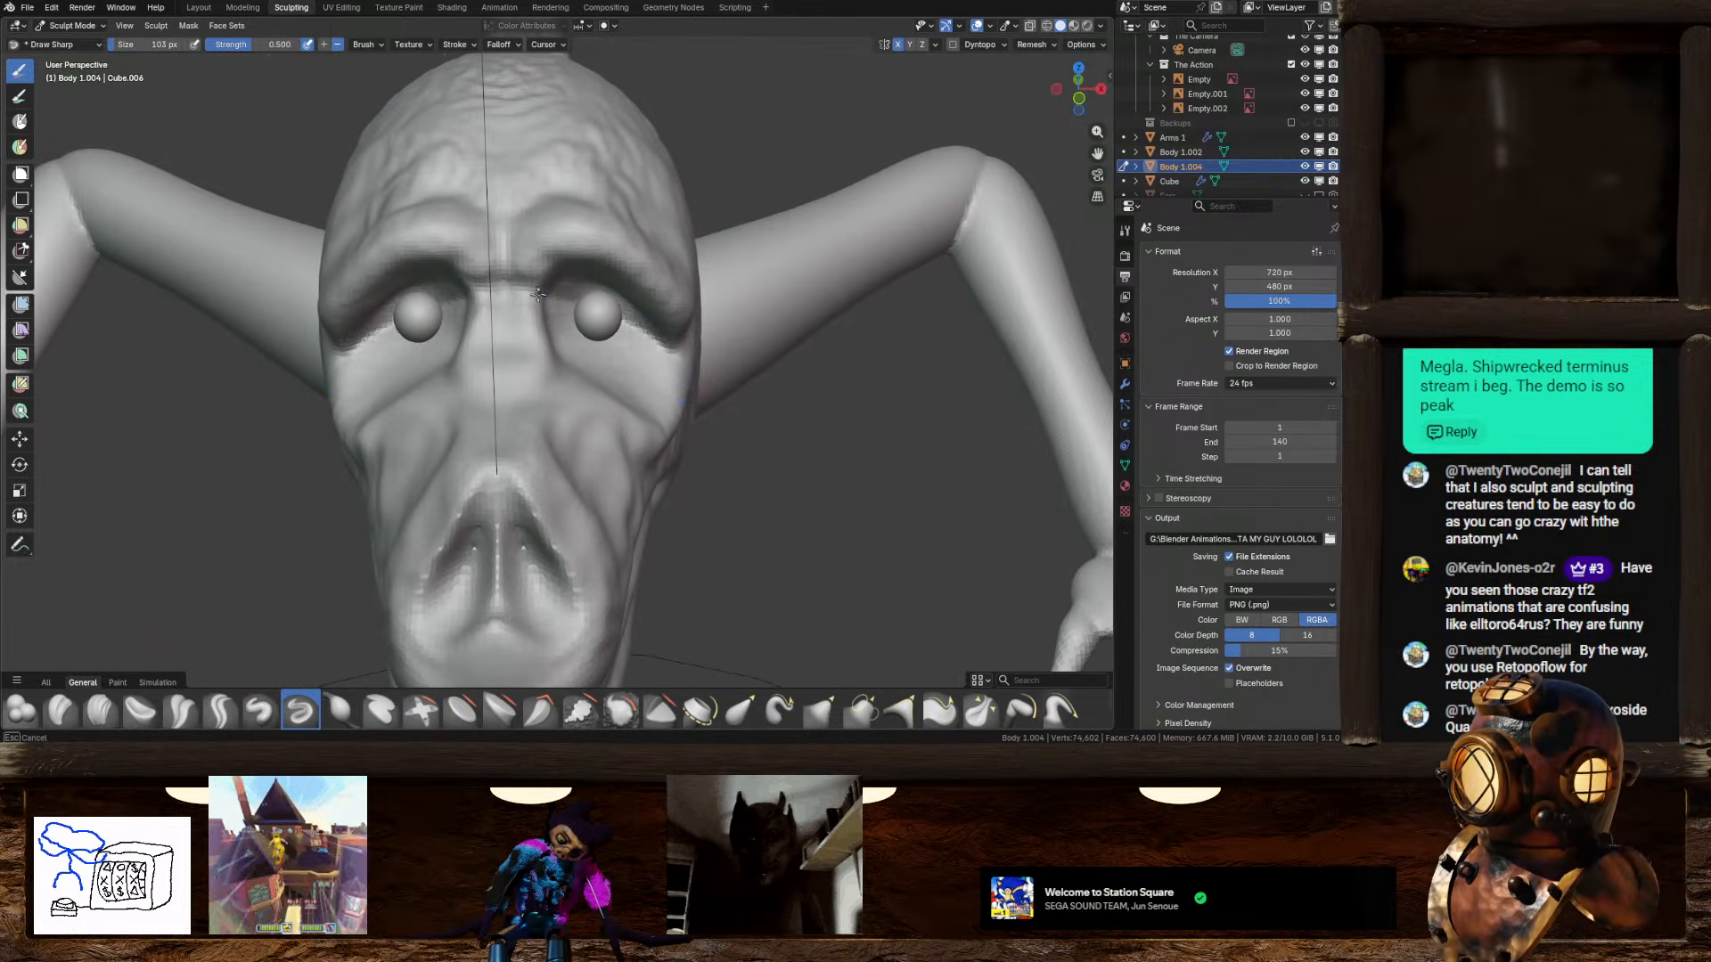
pyautogui.moveTo(548, 307); pyautogui.dragTo(638, 317, button='middle')
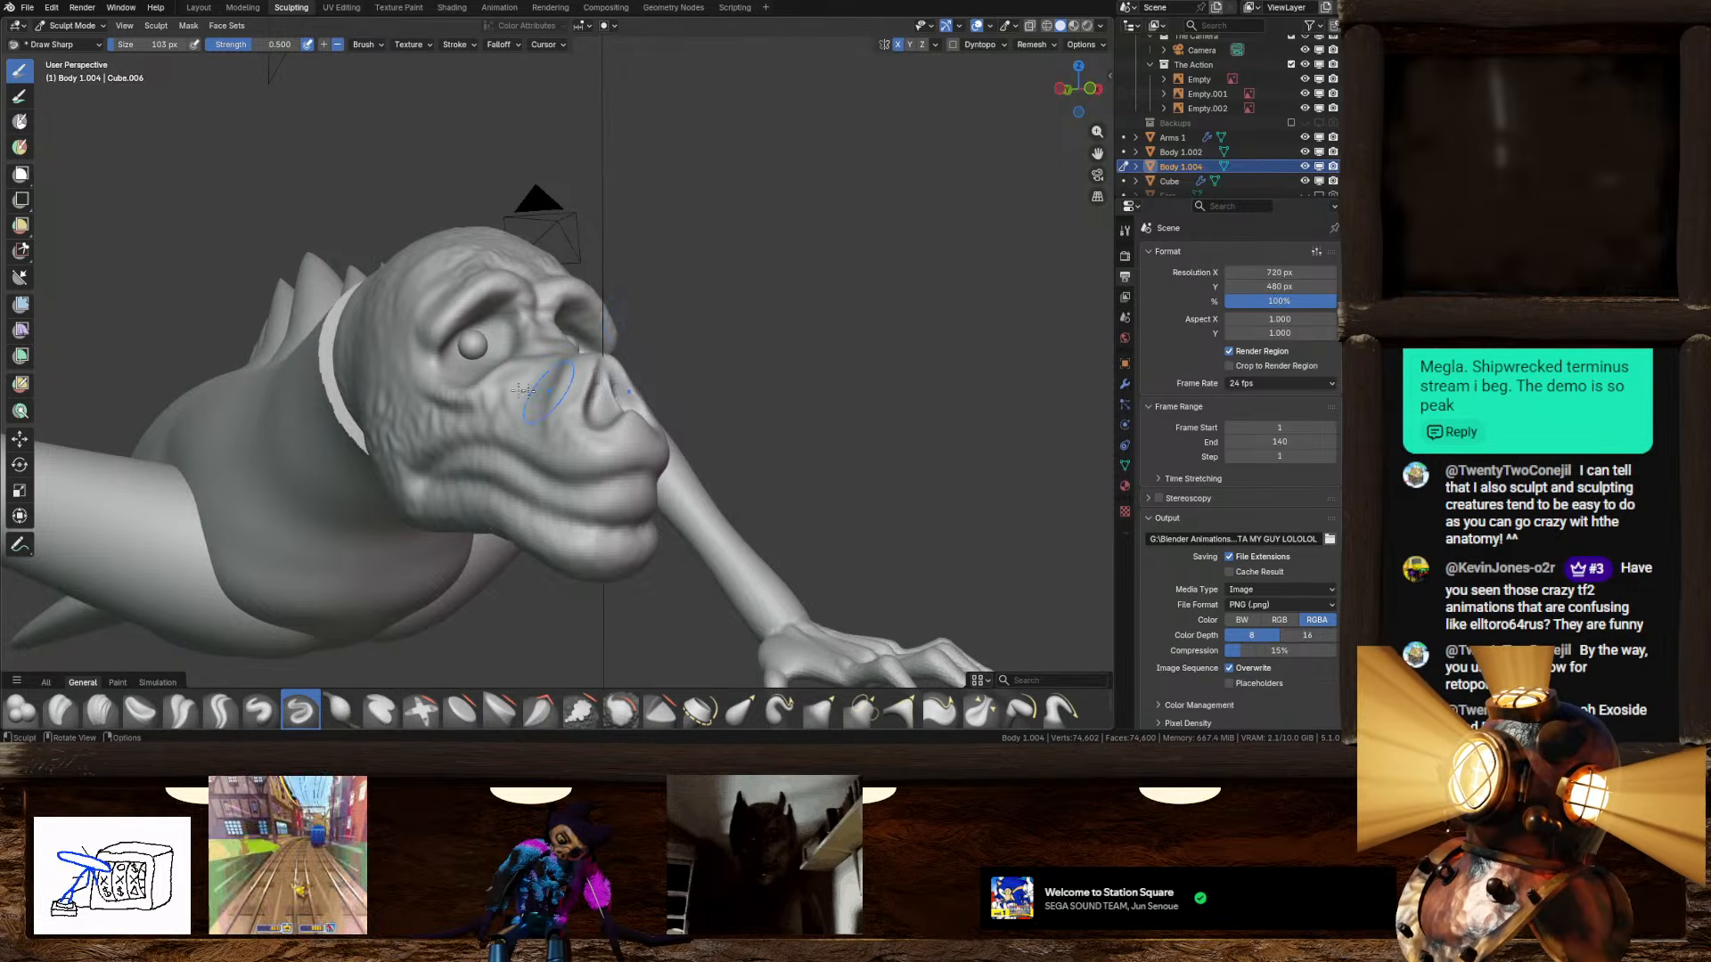
# Step: Pull the head's rear edge back to meet the neck in side view with the Grab 2D brush at 433 px
pyautogui.moveTo(526, 389)
pyautogui.mouseDown(button='middle')
pyautogui.moveTo(629, 422)
pyautogui.moveTo(709, 283)
pyautogui.moveTo(783, 276)
pyautogui.moveTo(823, 306)
pyautogui.mouseUp(button='middle')
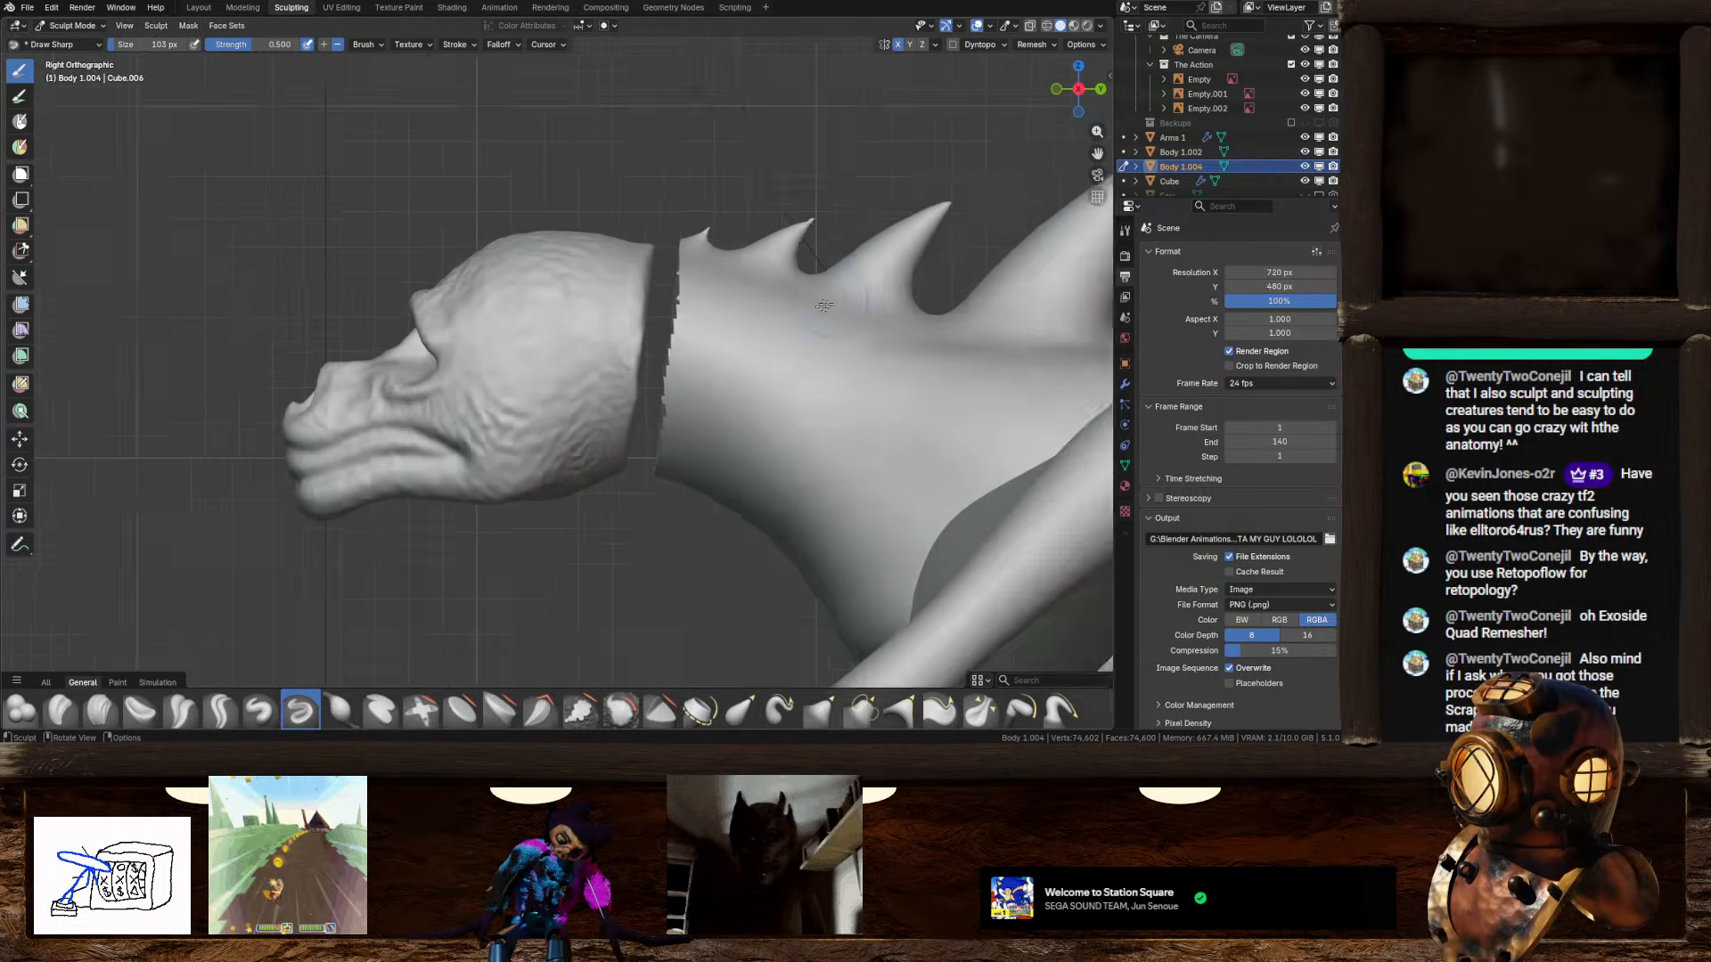
pyautogui.scroll(-3, 824, 305)
pyautogui.click(860, 711)
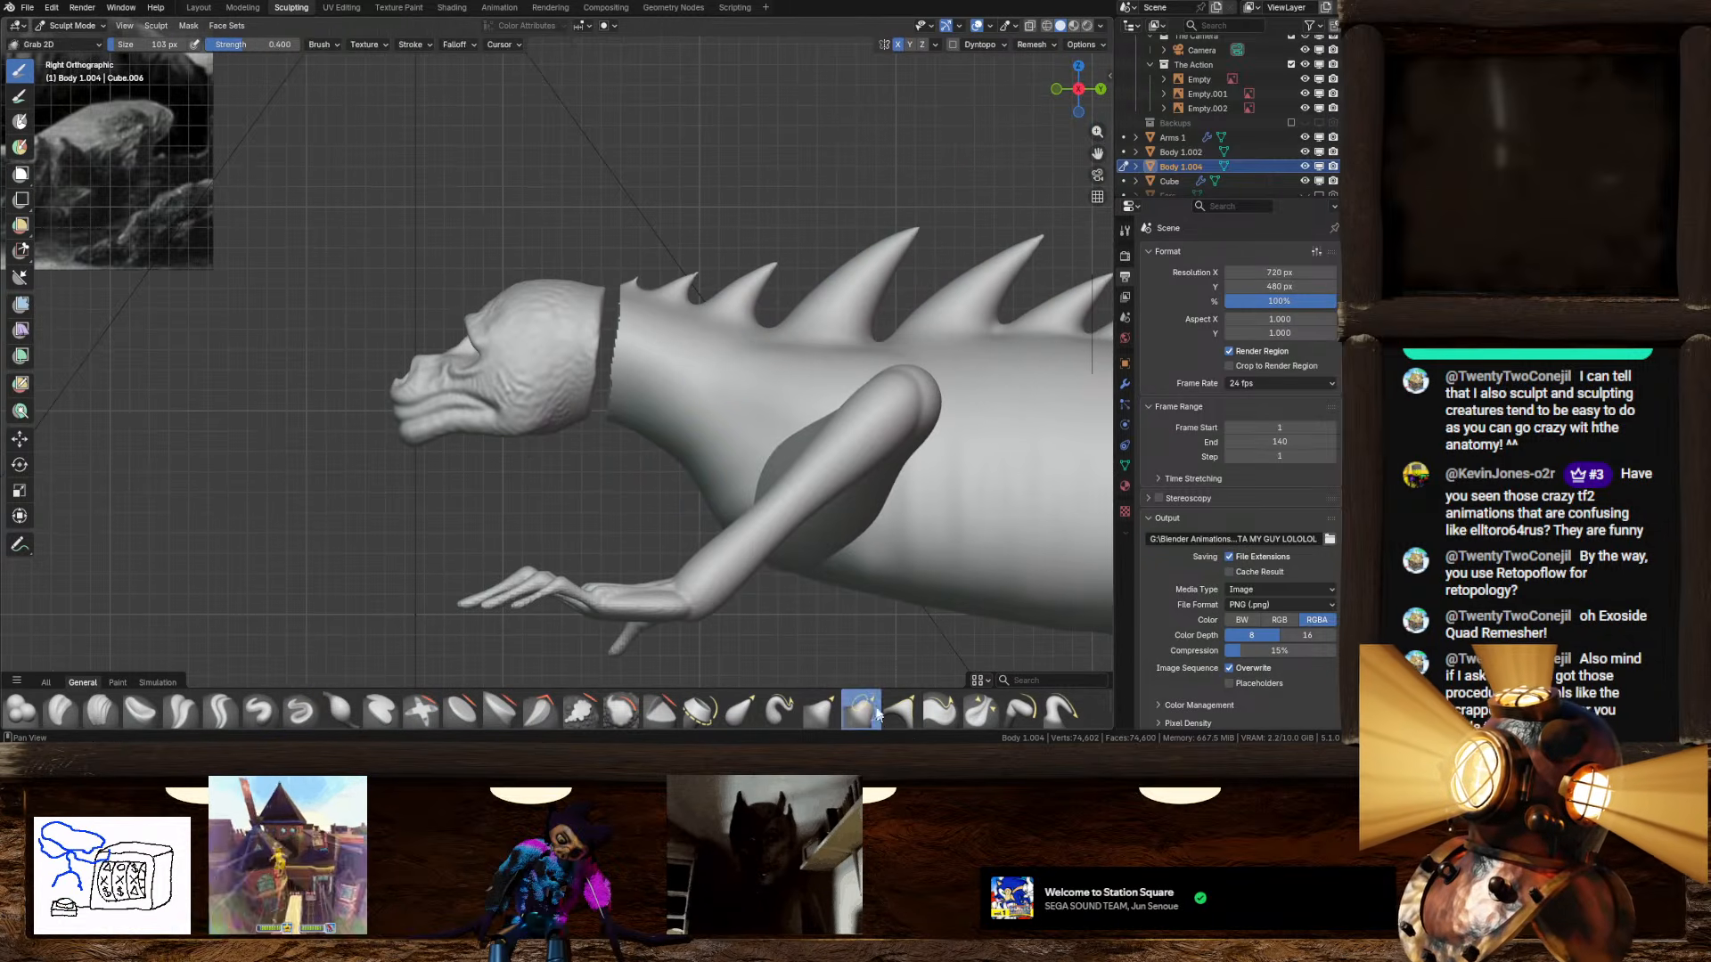
pyautogui.press('f')
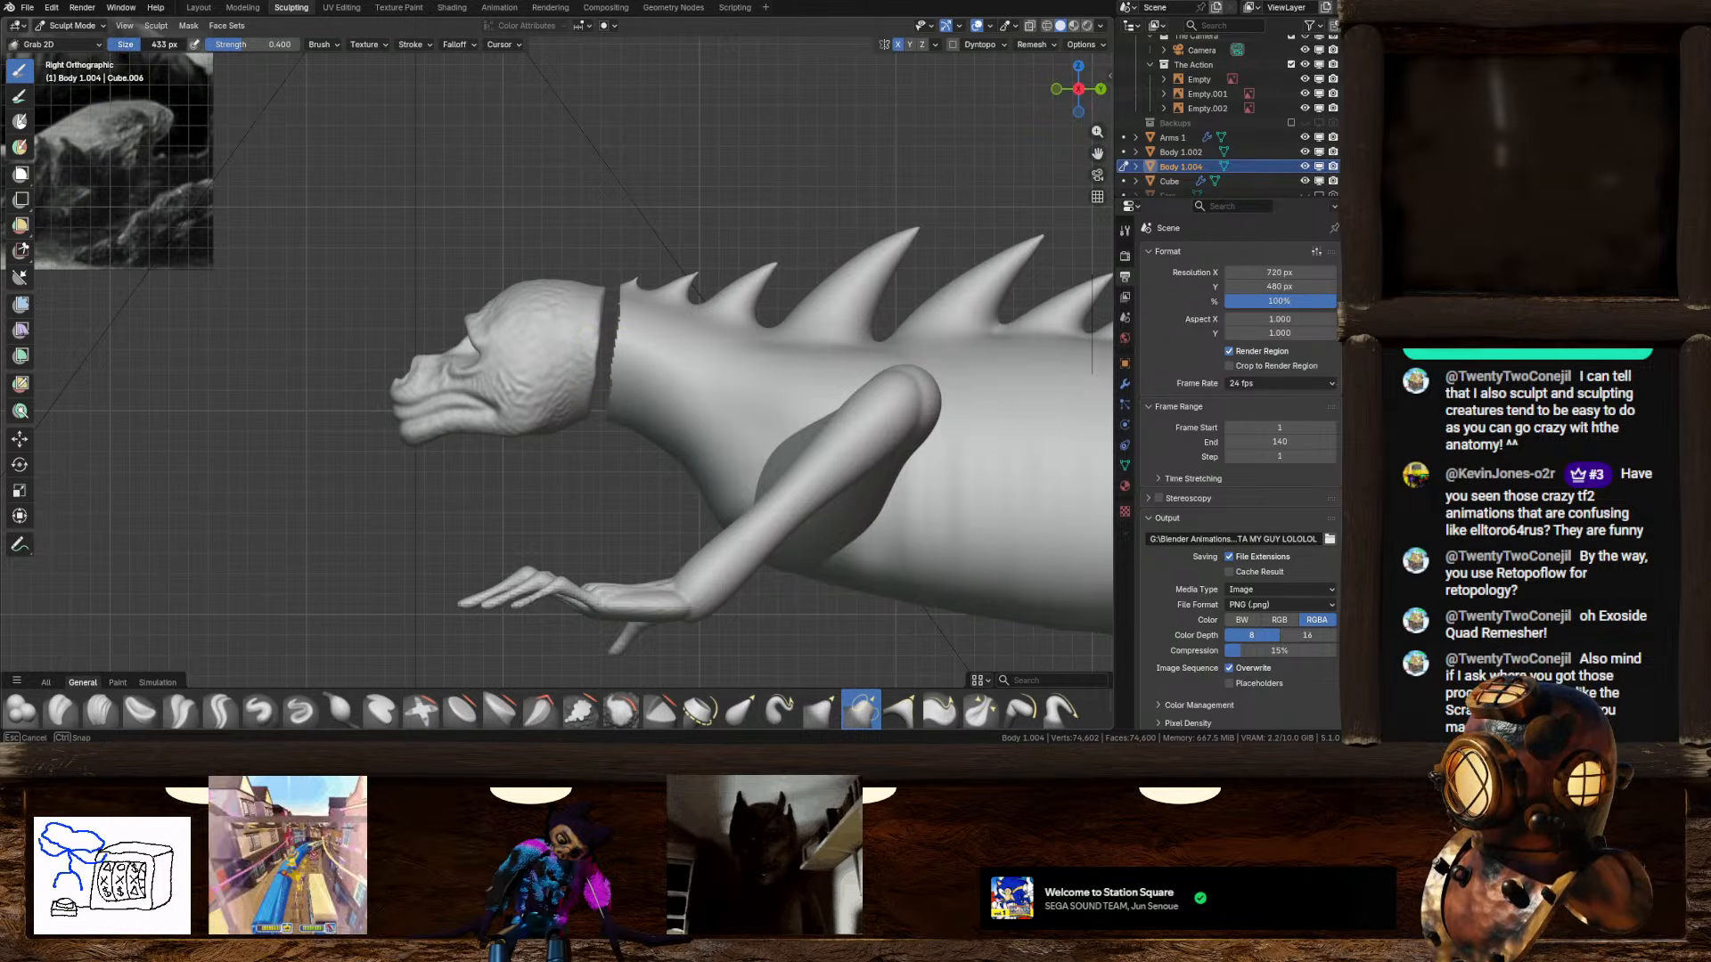
pyautogui.click(443, 247)
pyautogui.moveTo(709, 375); pyautogui.dragTo(865, 383)
pyautogui.moveTo(723, 319); pyautogui.dragTo(751, 295)
pyautogui.moveTo(718, 226); pyautogui.dragTo(723, 270)
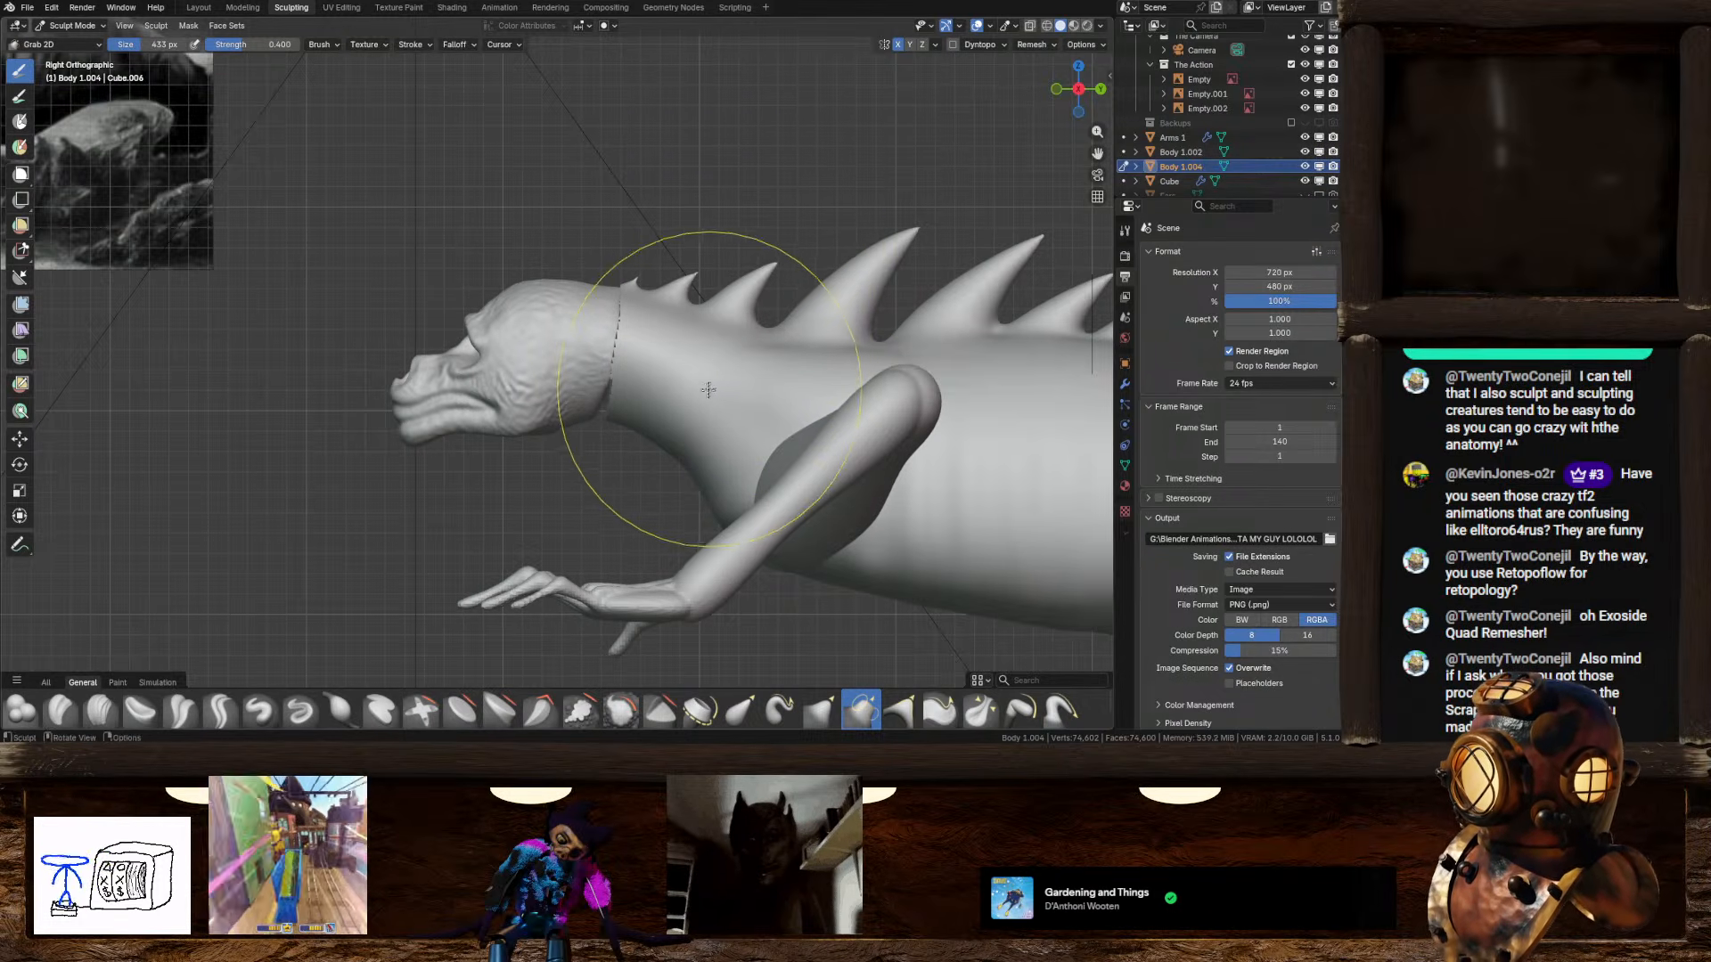
pyautogui.moveTo(694, 419)
pyautogui.mouseDown()
pyautogui.moveTo(722, 464)
pyautogui.moveTo(698, 384)
pyautogui.mouseUp()
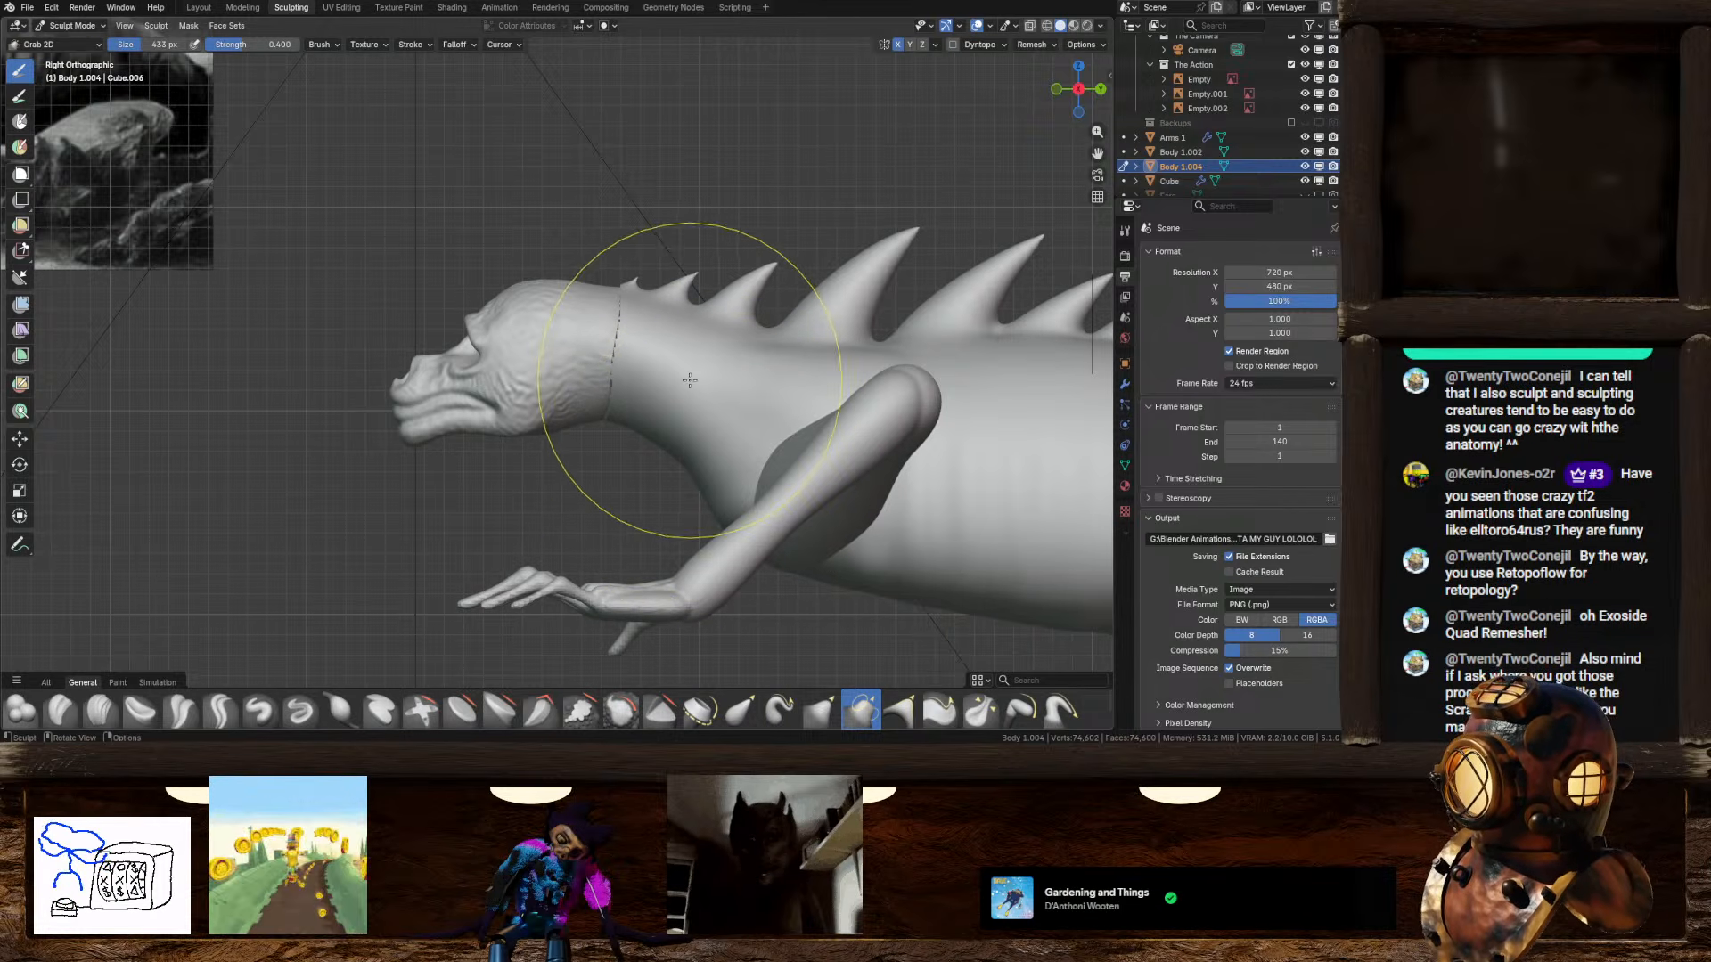
# Step: Pull the side of the head's rear edge inward to match the neck's width in top view with the Grab 2D brush
pyautogui.moveTo(694, 371)
pyautogui.mouseDown(button='middle')
pyautogui.moveTo(716, 417)
pyautogui.moveTo(784, 384)
pyautogui.moveTo(897, 381)
pyautogui.mouseUp(button='middle')
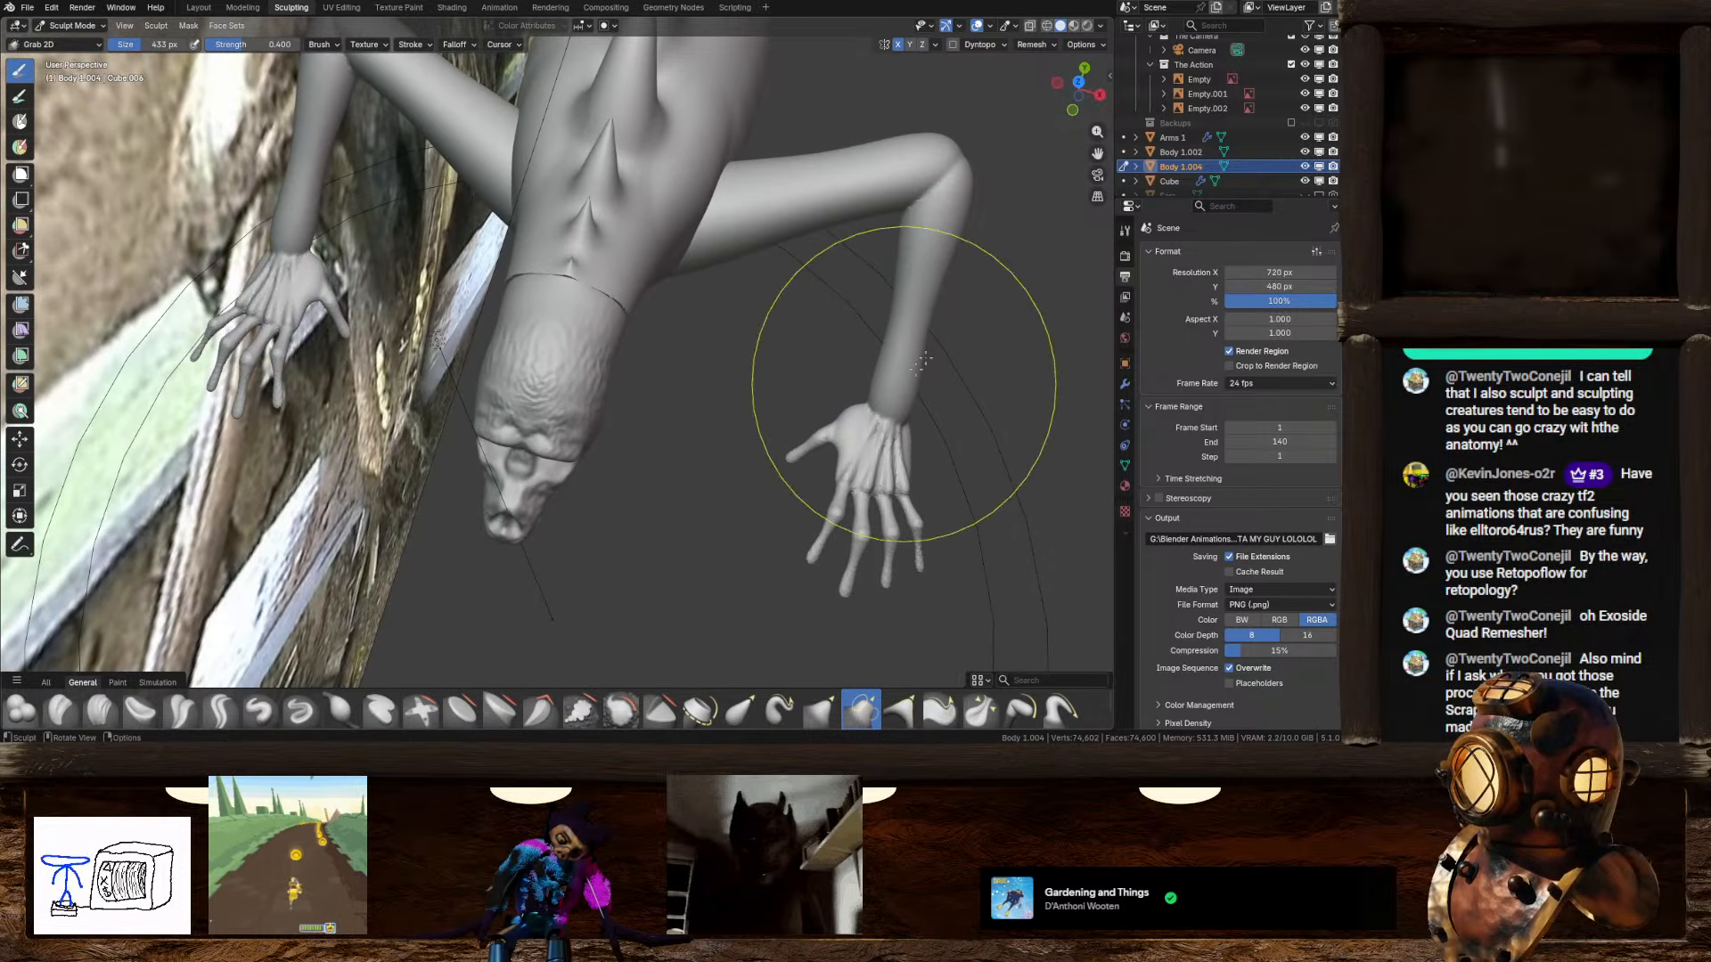
pyautogui.click(1078, 82)
pyautogui.scroll(3, 750, 245)
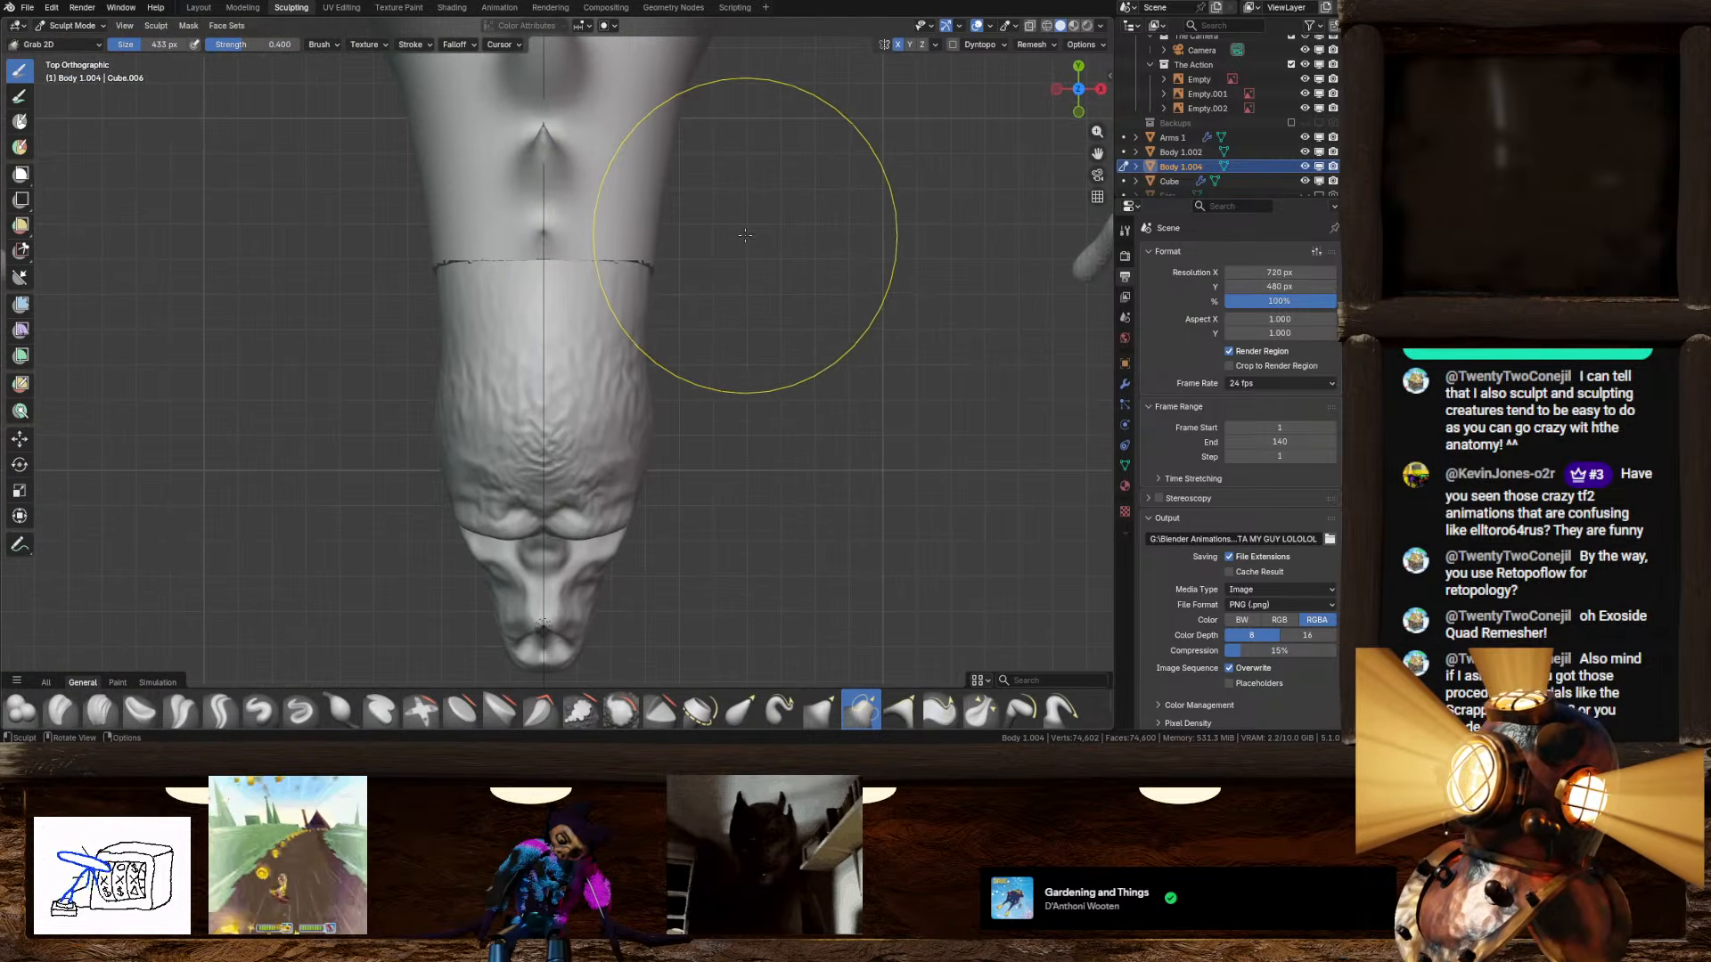
pyautogui.moveTo(754, 236)
pyautogui.mouseDown()
pyautogui.moveTo(746, 221)
pyautogui.moveTo(724, 238)
pyautogui.mouseUp()
pyautogui.moveTo(894, 310); pyautogui.dragTo(686, 165, button='middle')
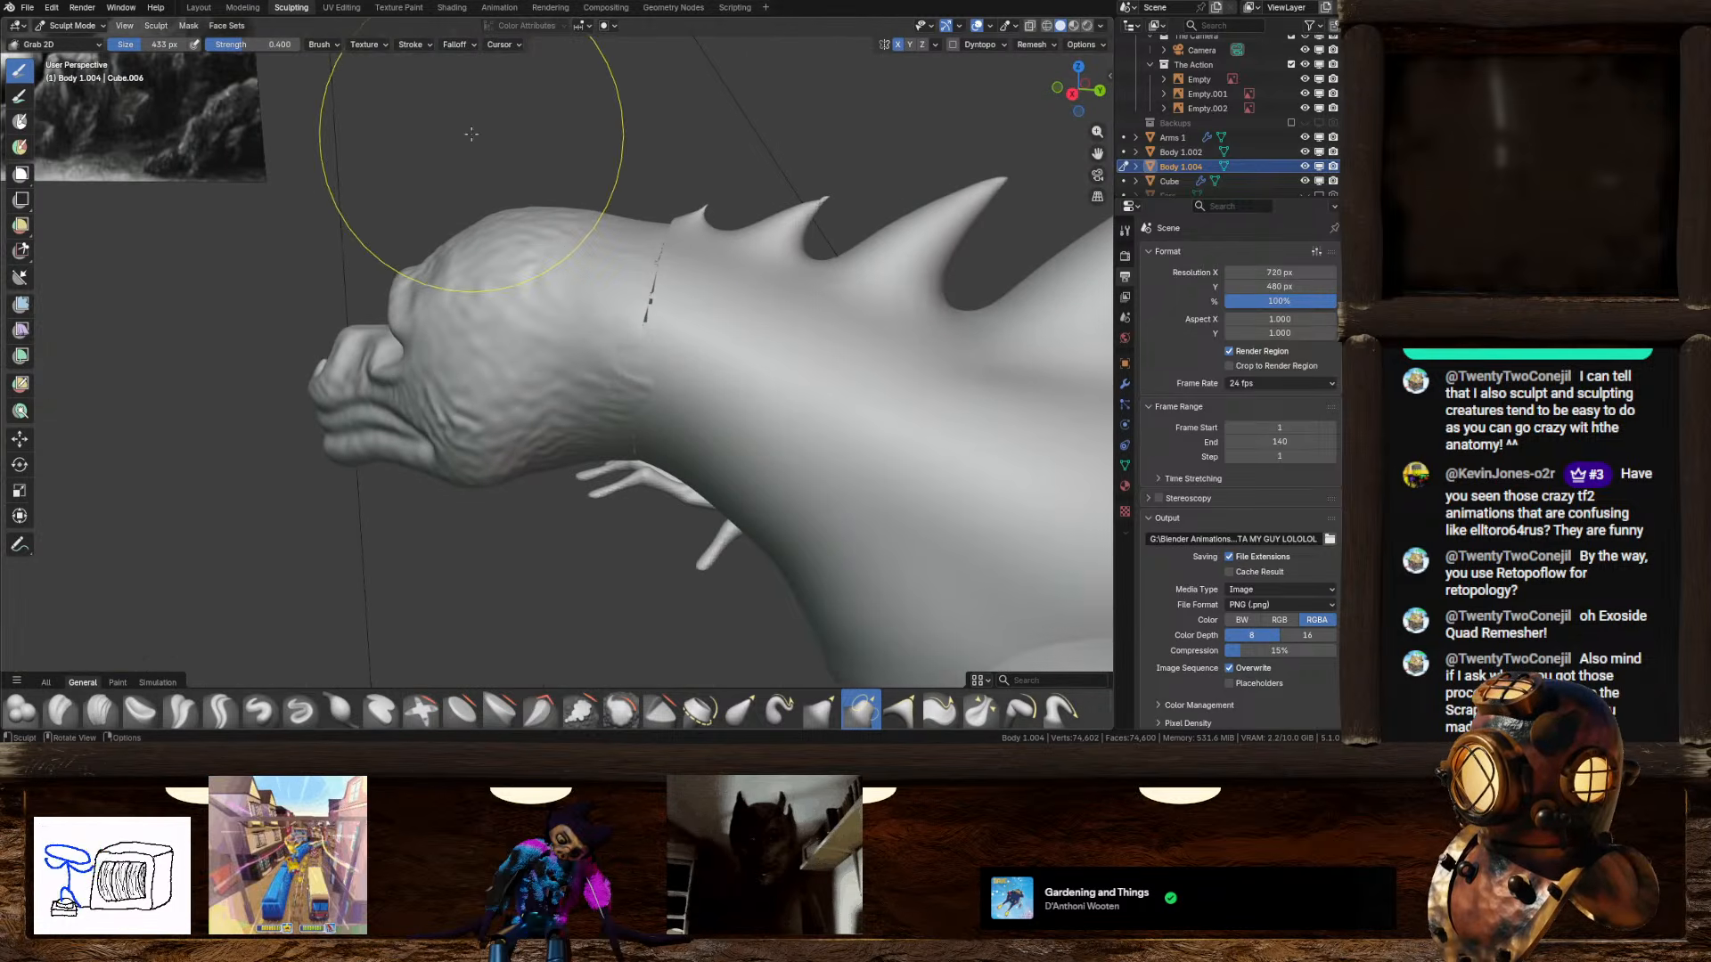
# Step: Nudge the head's rear edge along the top and side of the neck in right side view with the Grab 2D brush
pyautogui.moveTo(606, 266); pyautogui.dragTo(630, 235, button='middle')
pyautogui.click(1076, 89)
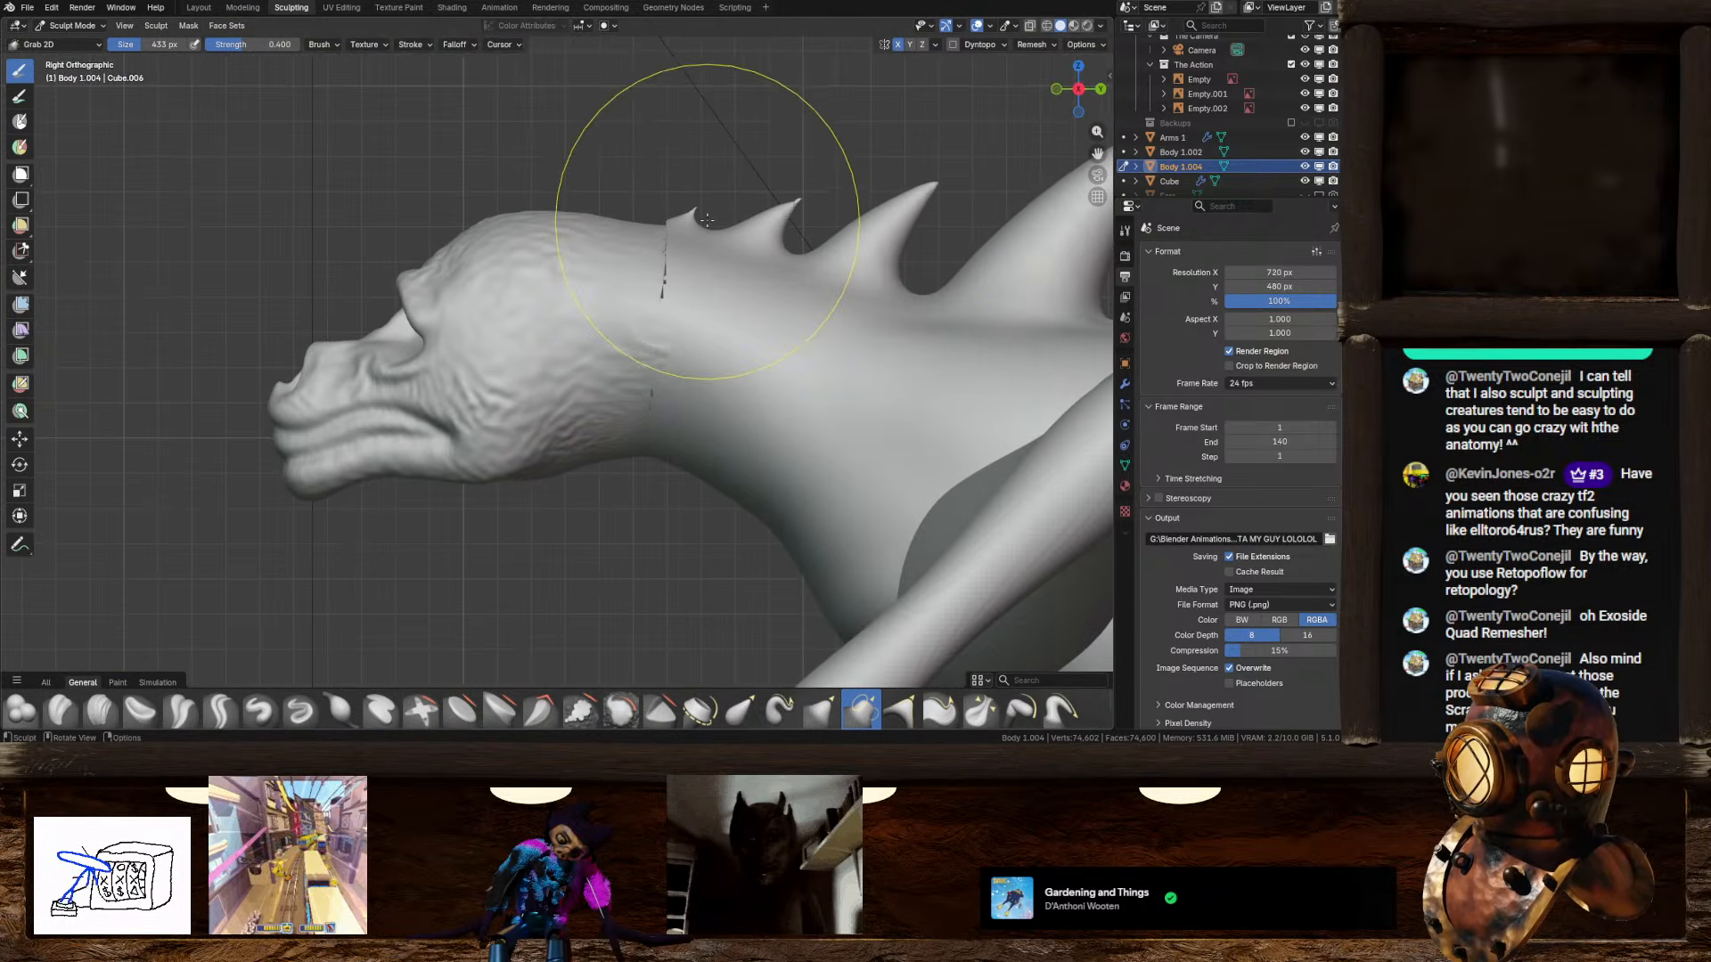
pyautogui.moveTo(718, 159); pyautogui.dragTo(704, 167)
pyautogui.scroll(-2, 668, 172)
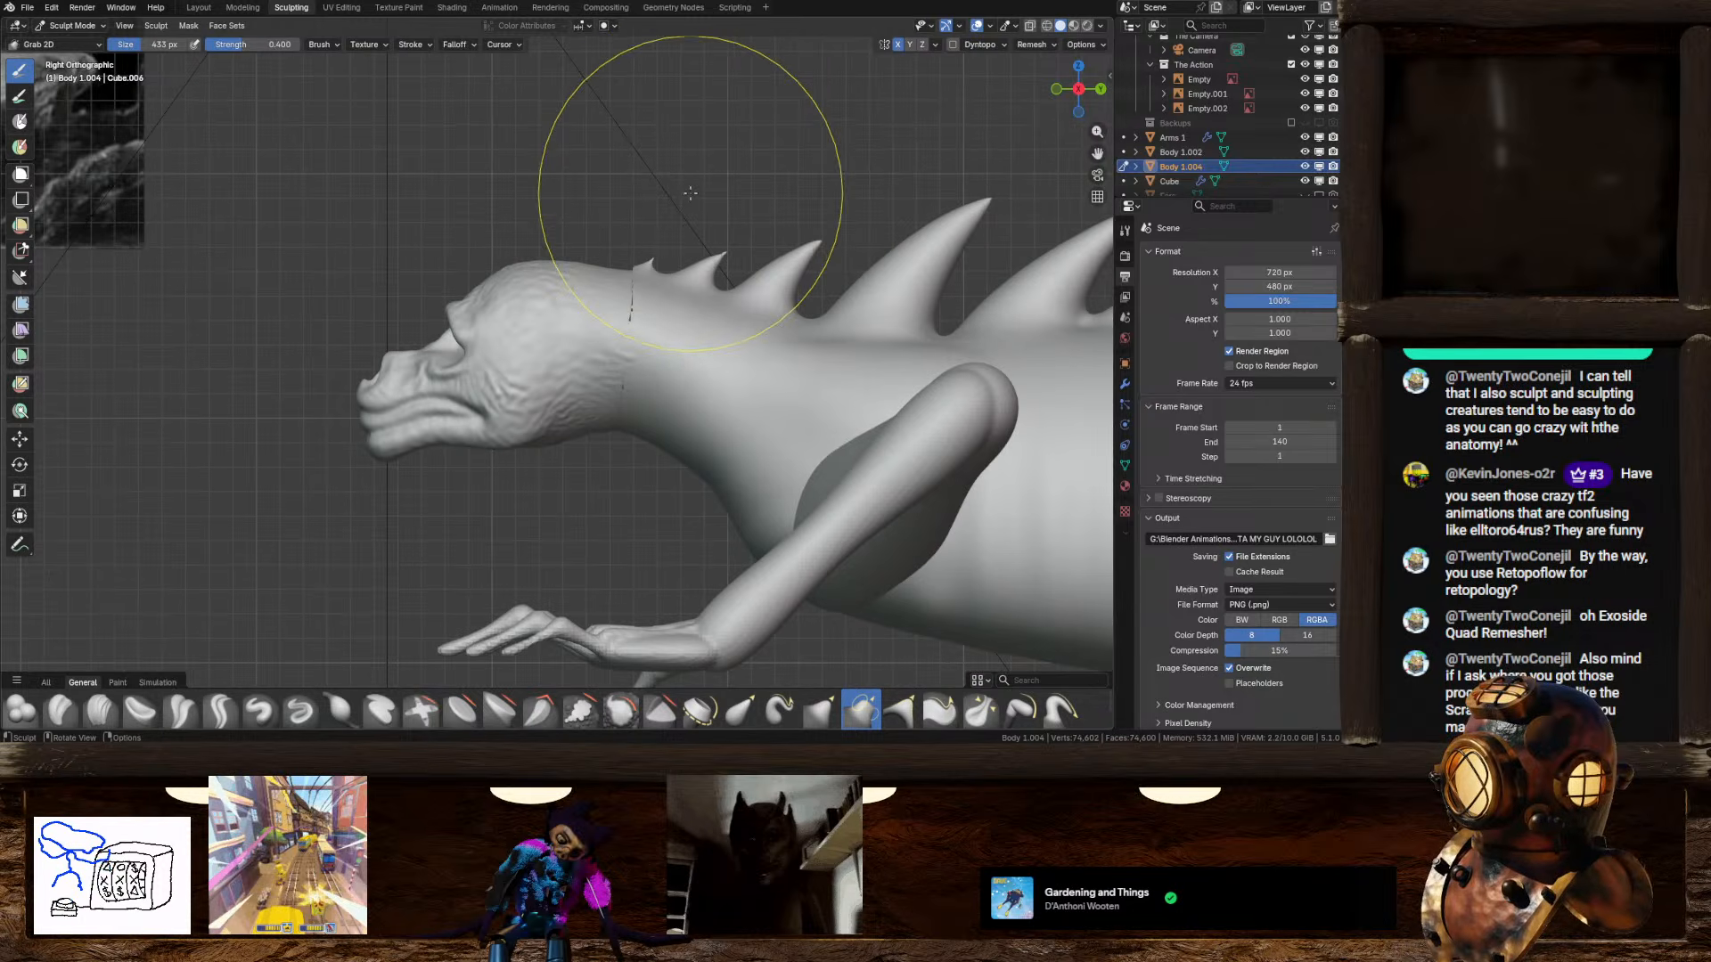
pyautogui.moveTo(677, 307); pyautogui.dragTo(672, 307)
pyautogui.moveTo(681, 308); pyautogui.dragTo(653, 312)
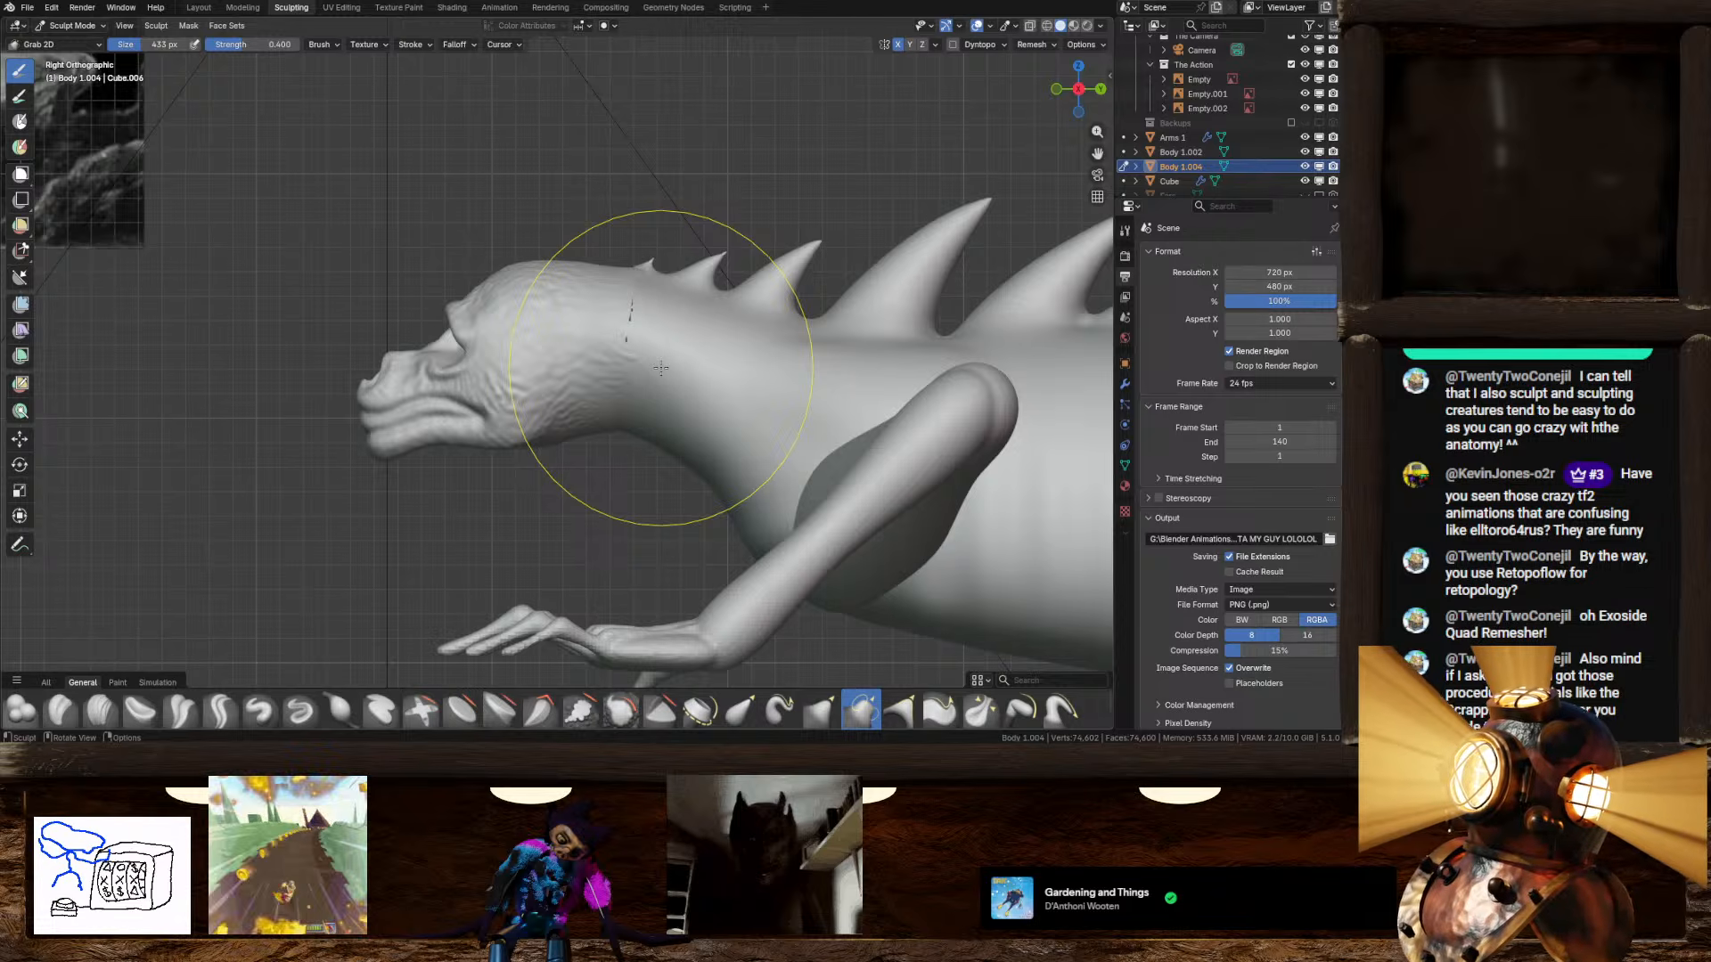
# Step: Check the neck seam from above, and join the head and the body into one object in the Layout workspace
pyautogui.moveTo(661, 343); pyautogui.dragTo(776, 518, button='middle')
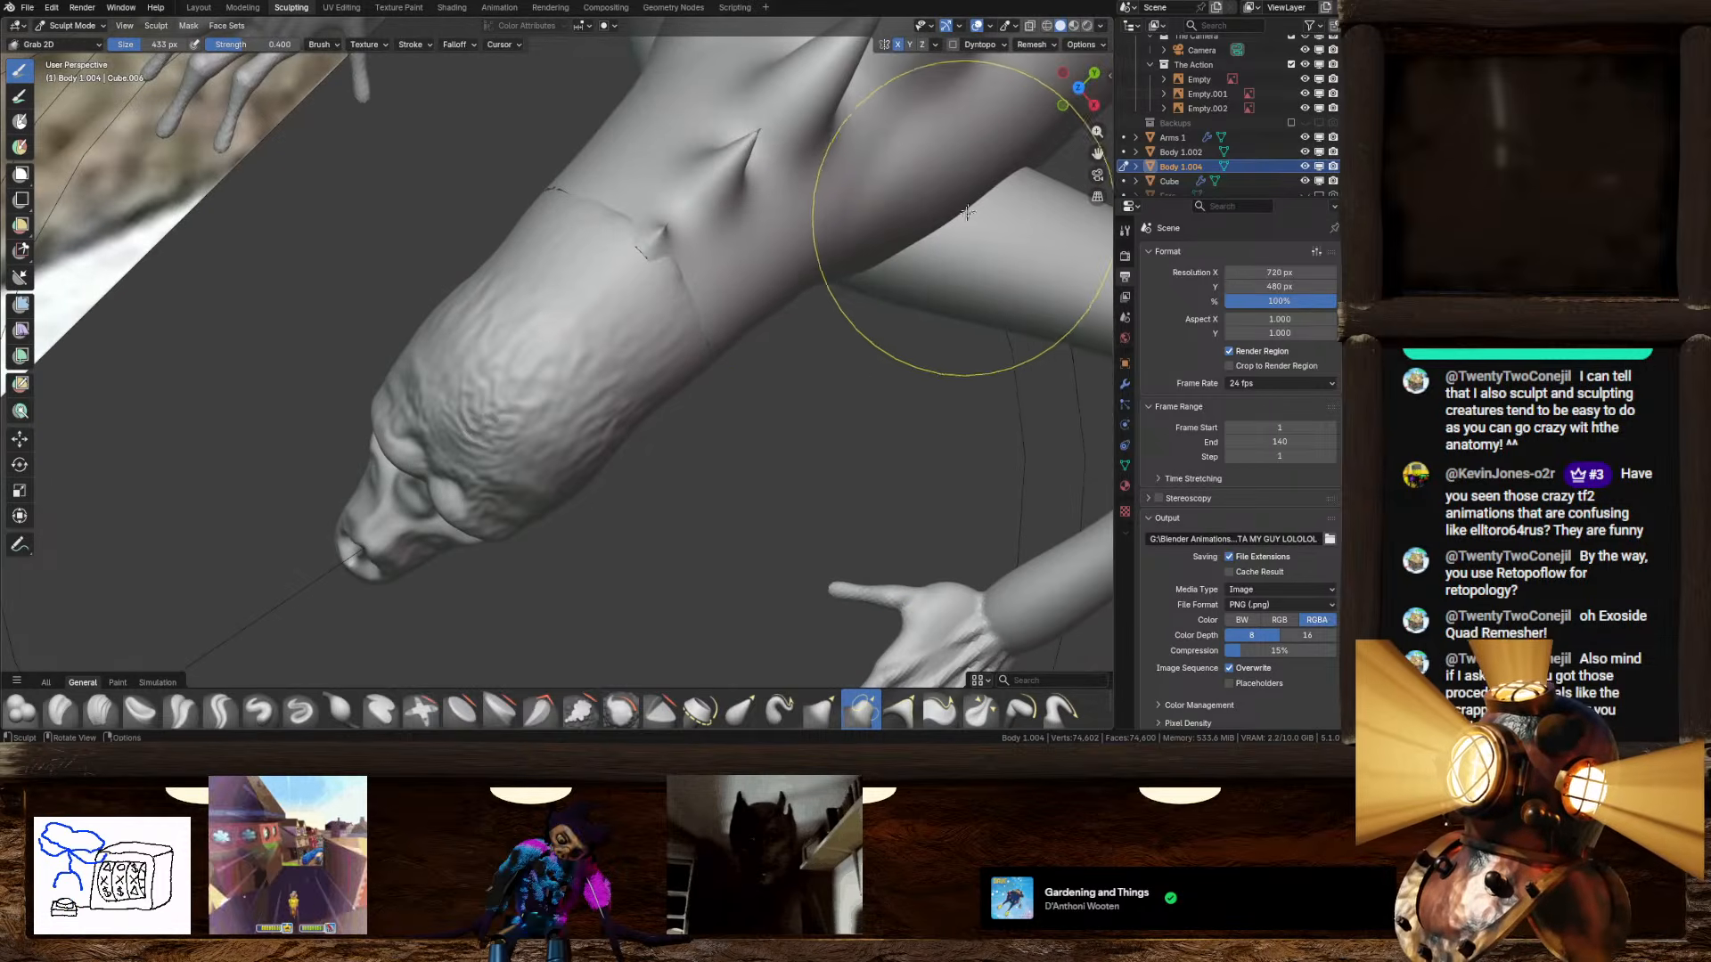
pyautogui.click(1078, 86)
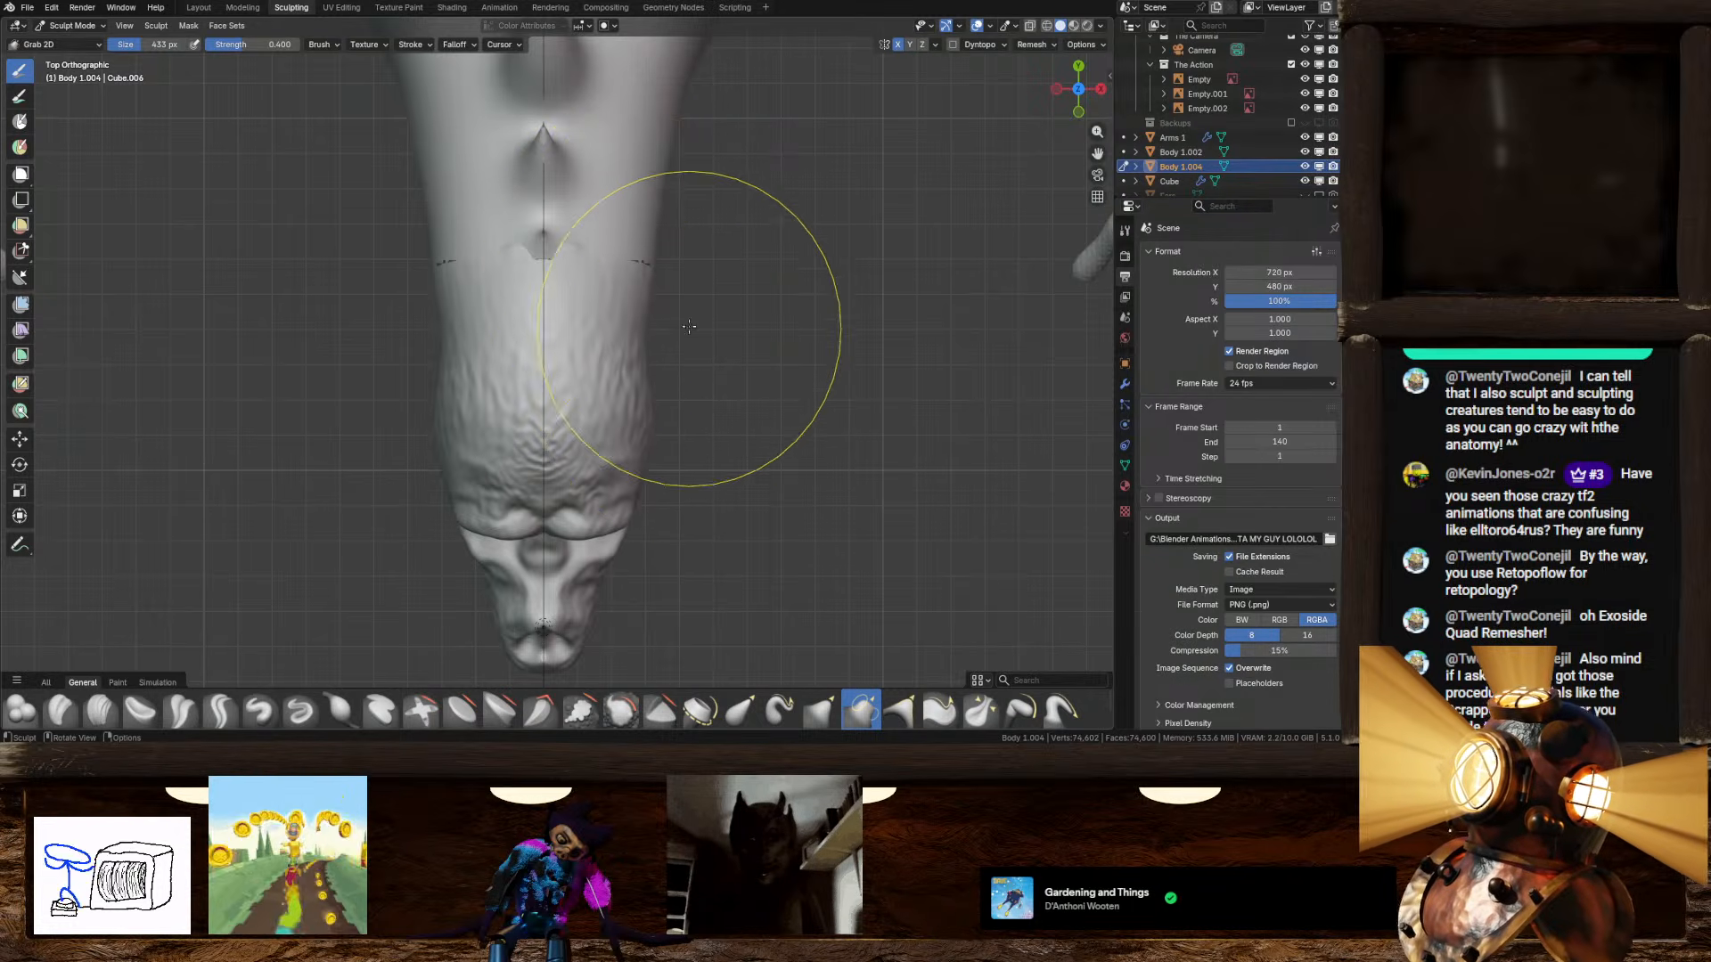
pyautogui.keyDown('shift'); pyautogui.moveTo(658, 256); pyautogui.dragTo(668, 351, button='middle'); pyautogui.keyUp('shift')
pyautogui.moveTo(670, 335); pyautogui.dragTo(565, 235, button='middle')
pyautogui.click(198, 7)
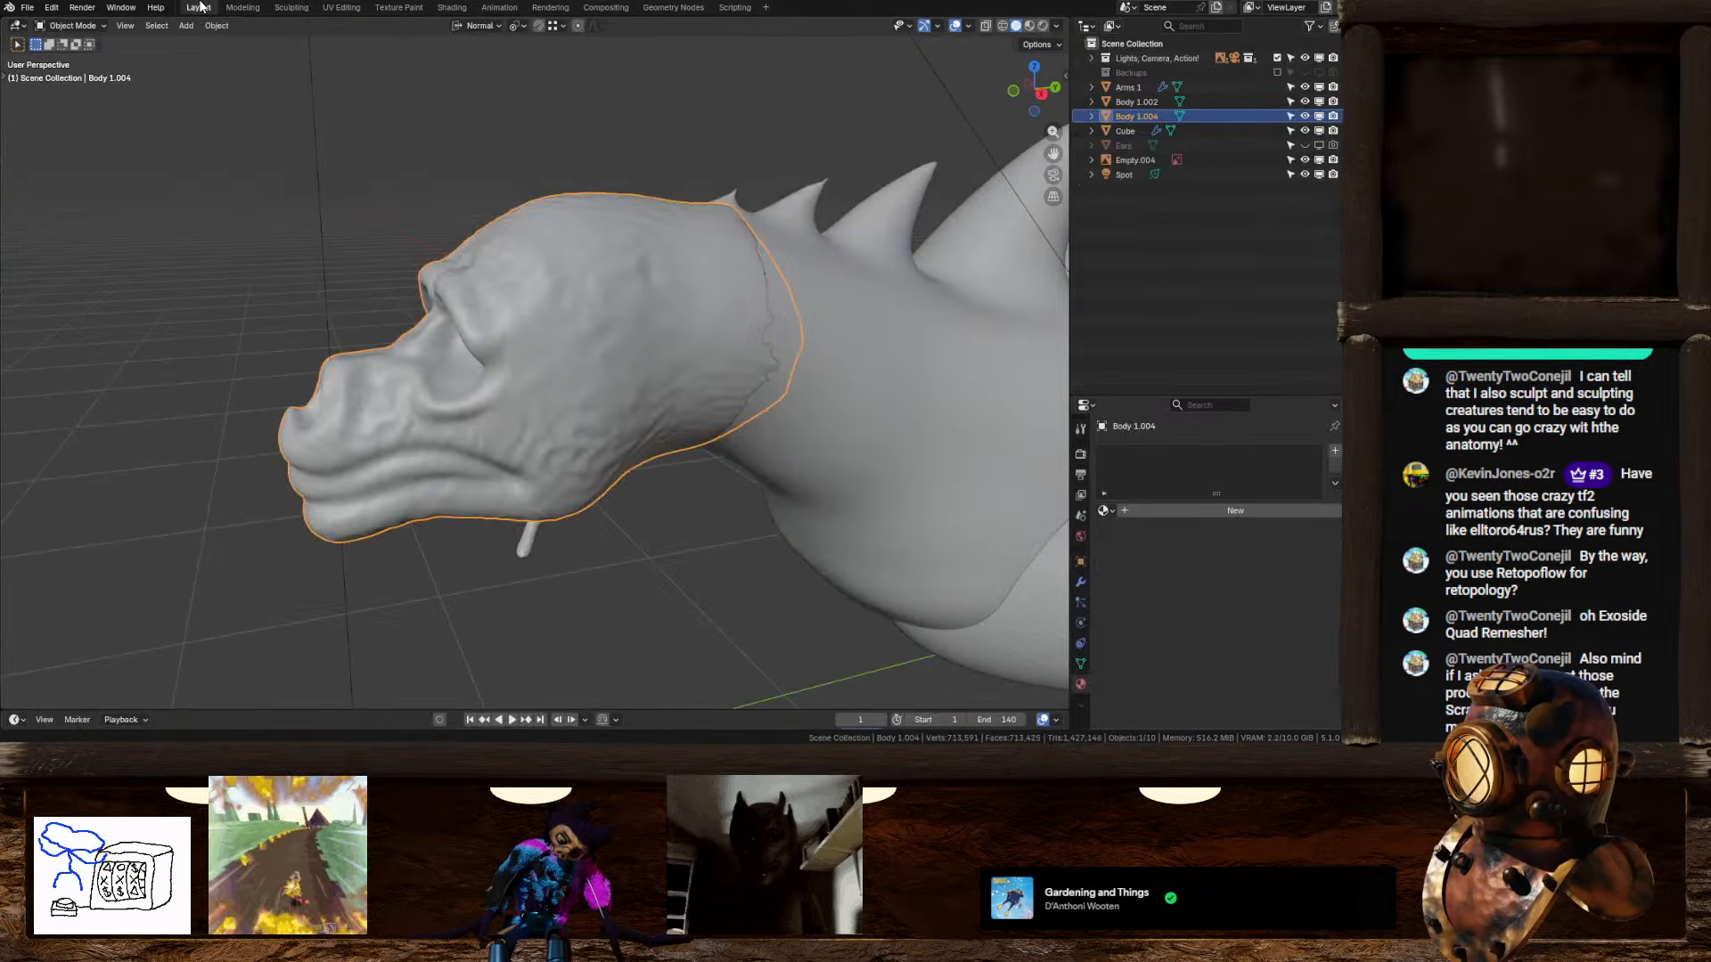
pyautogui.keyDown('shift'); pyautogui.click(868, 377); pyautogui.keyUp('shift')
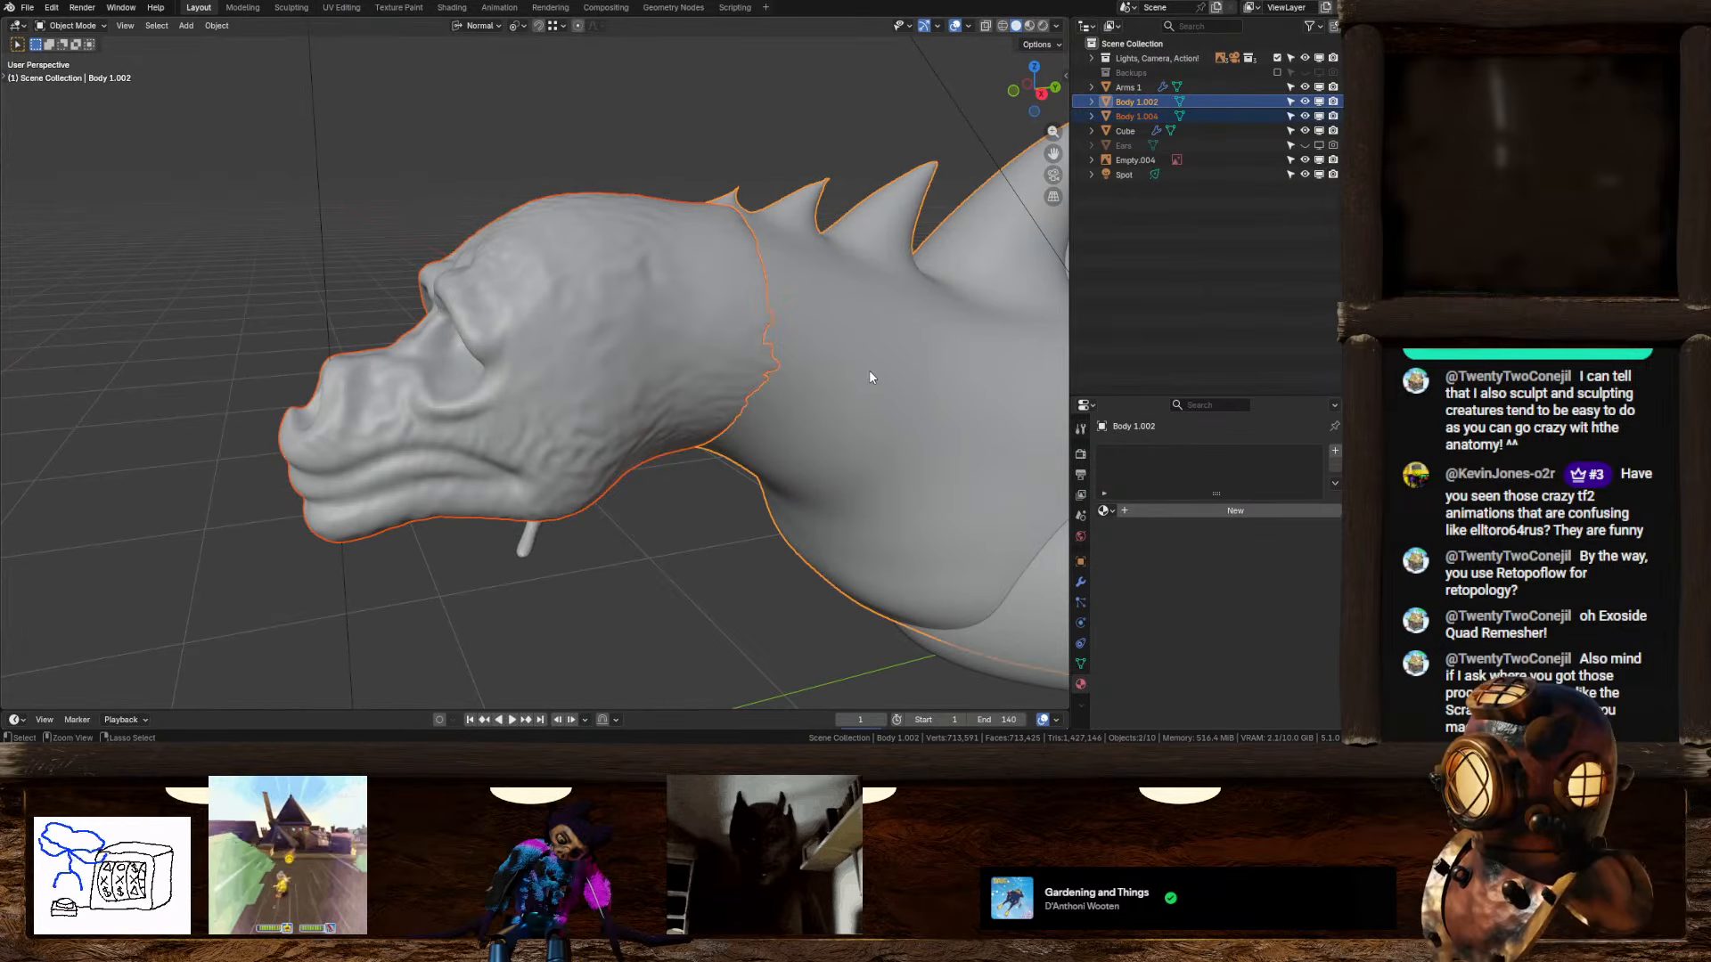
pyautogui.hotkey('ctrl', 'j')
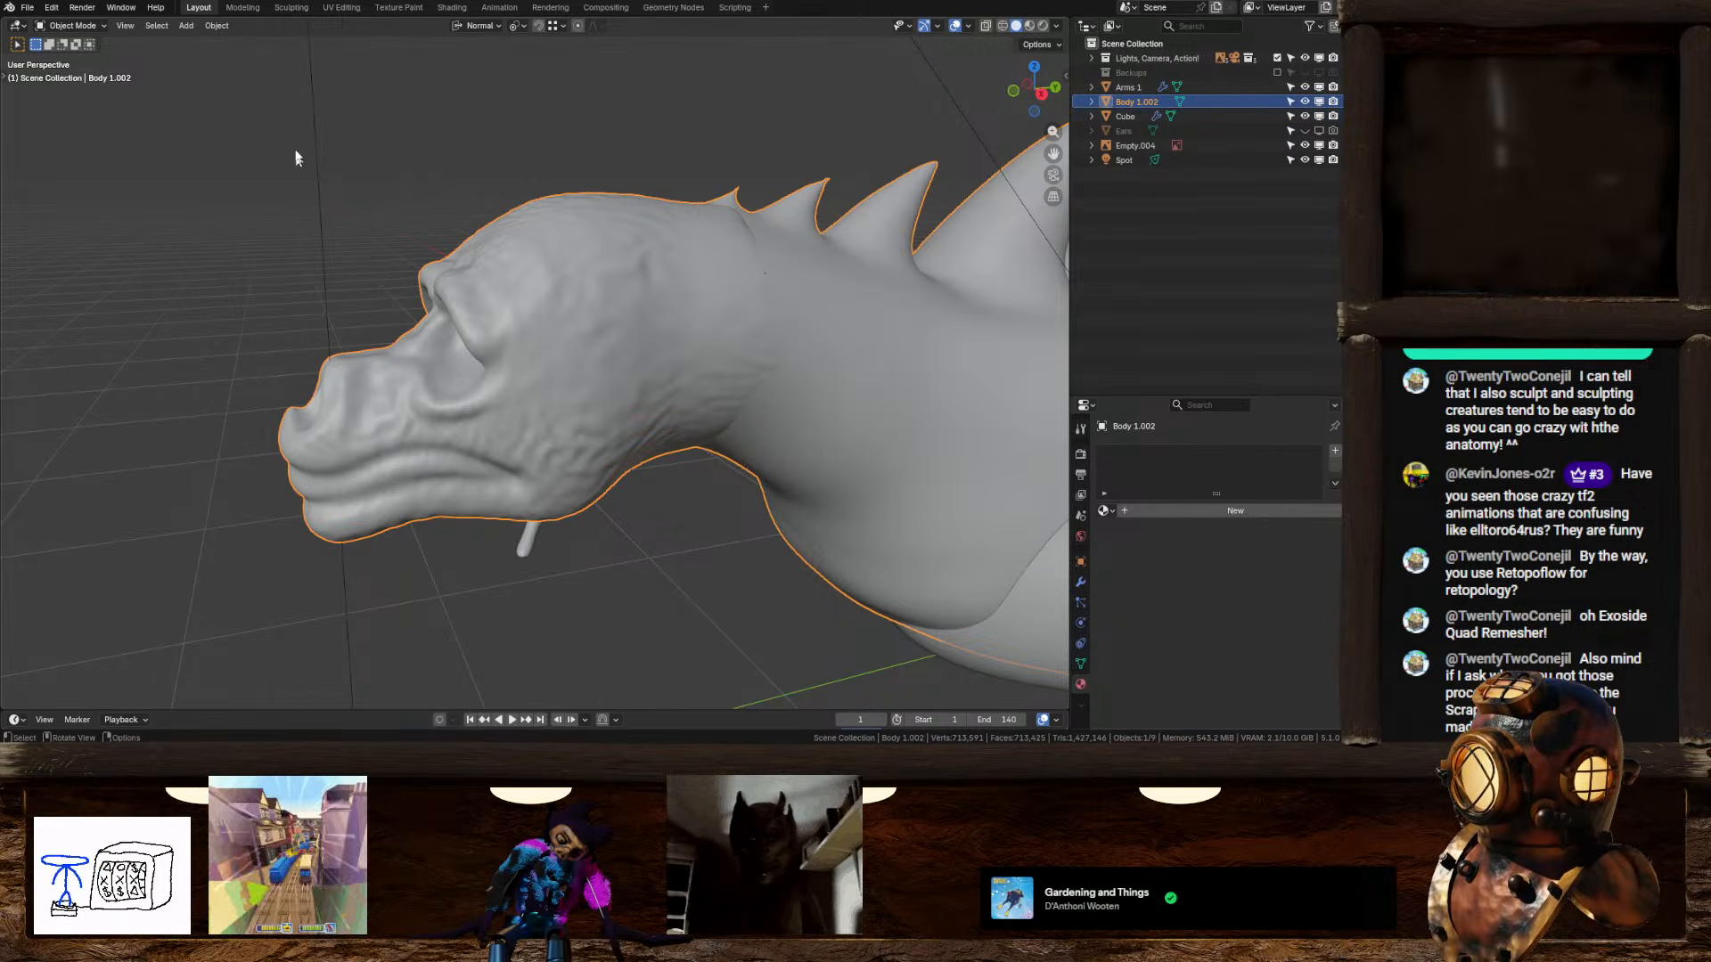
# Step: Return to sculpting and repeatedly grow the body's face set with the Edit Face Set tool until it covers the whole head
pyautogui.click(299, 8)
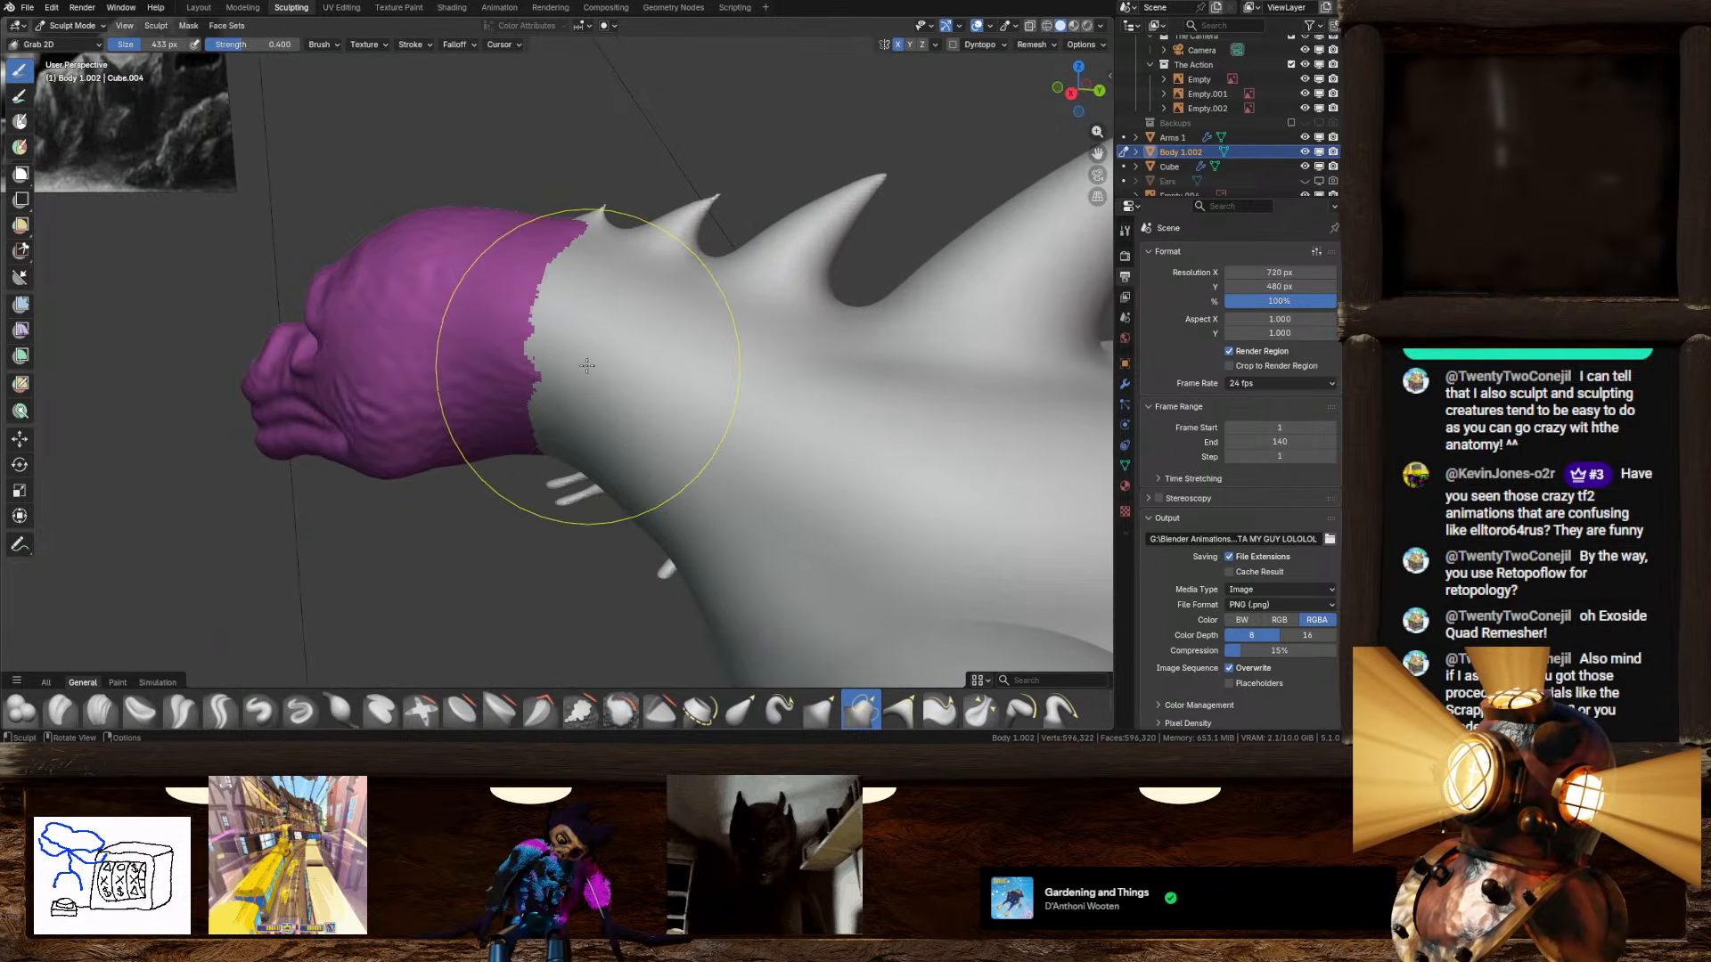
pyautogui.moveTo(588, 365)
pyautogui.mouseDown(button='middle')
pyautogui.moveTo(628, 428)
pyautogui.moveTo(788, 459)
pyautogui.moveTo(712, 419)
pyautogui.moveTo(592, 298)
pyautogui.moveTo(665, 409)
pyautogui.moveTo(791, 397)
pyautogui.mouseUp(button='middle')
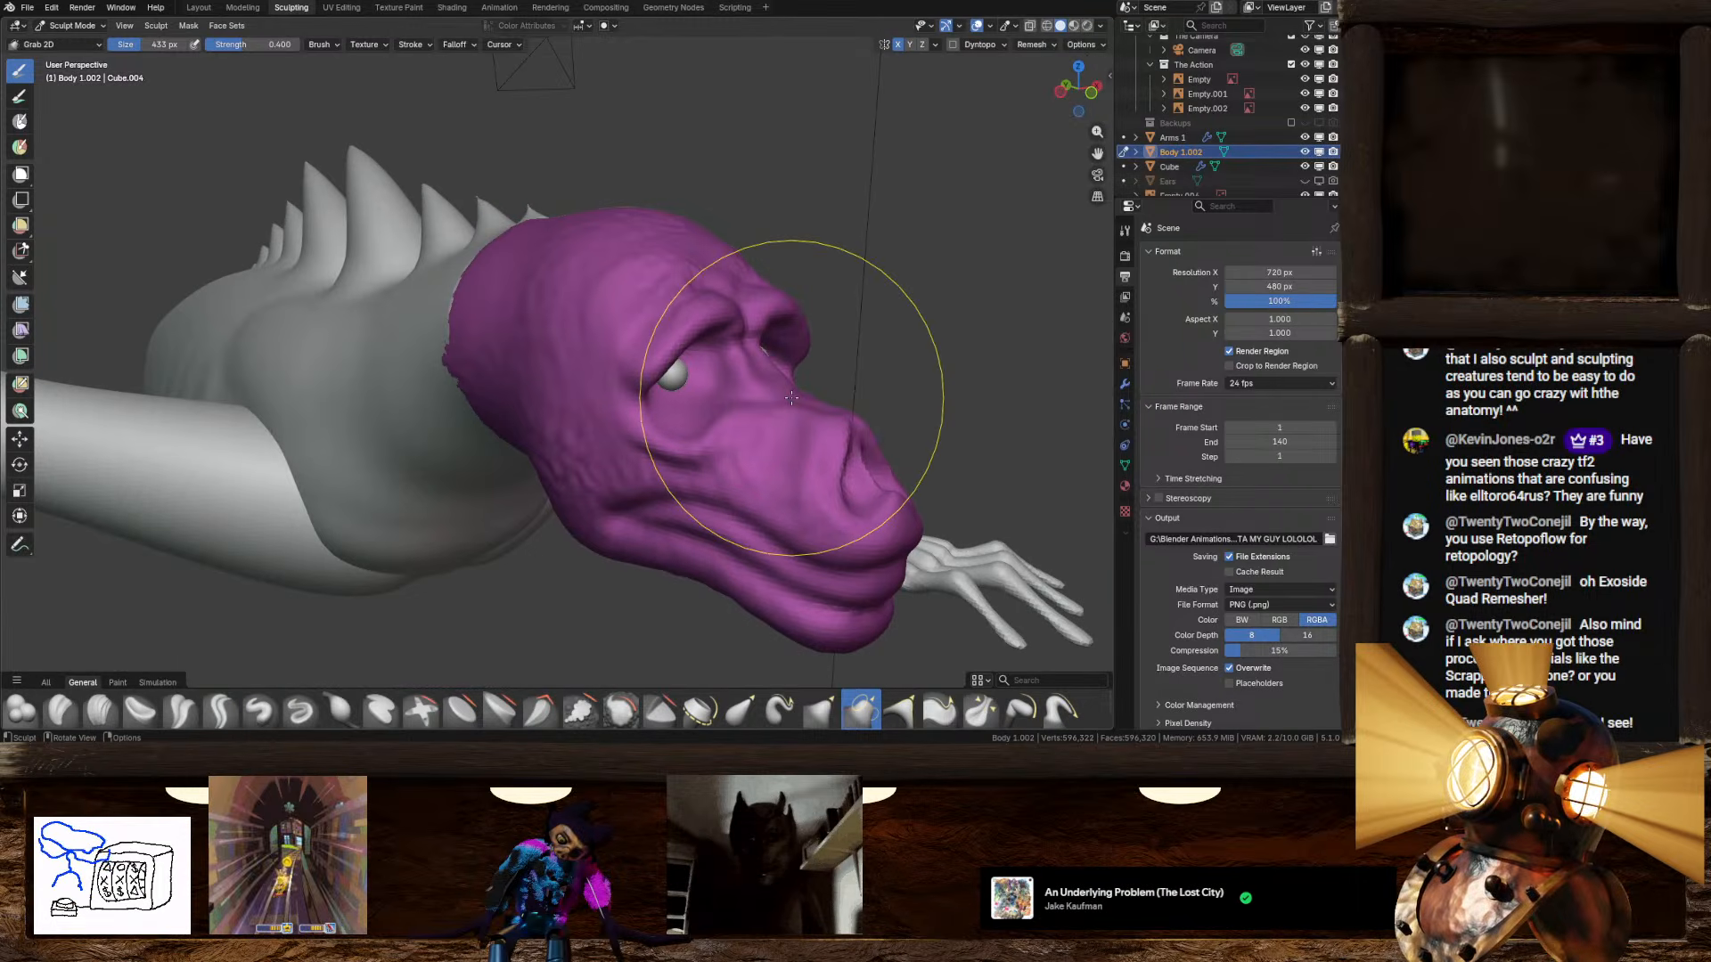
pyautogui.click(20, 384)
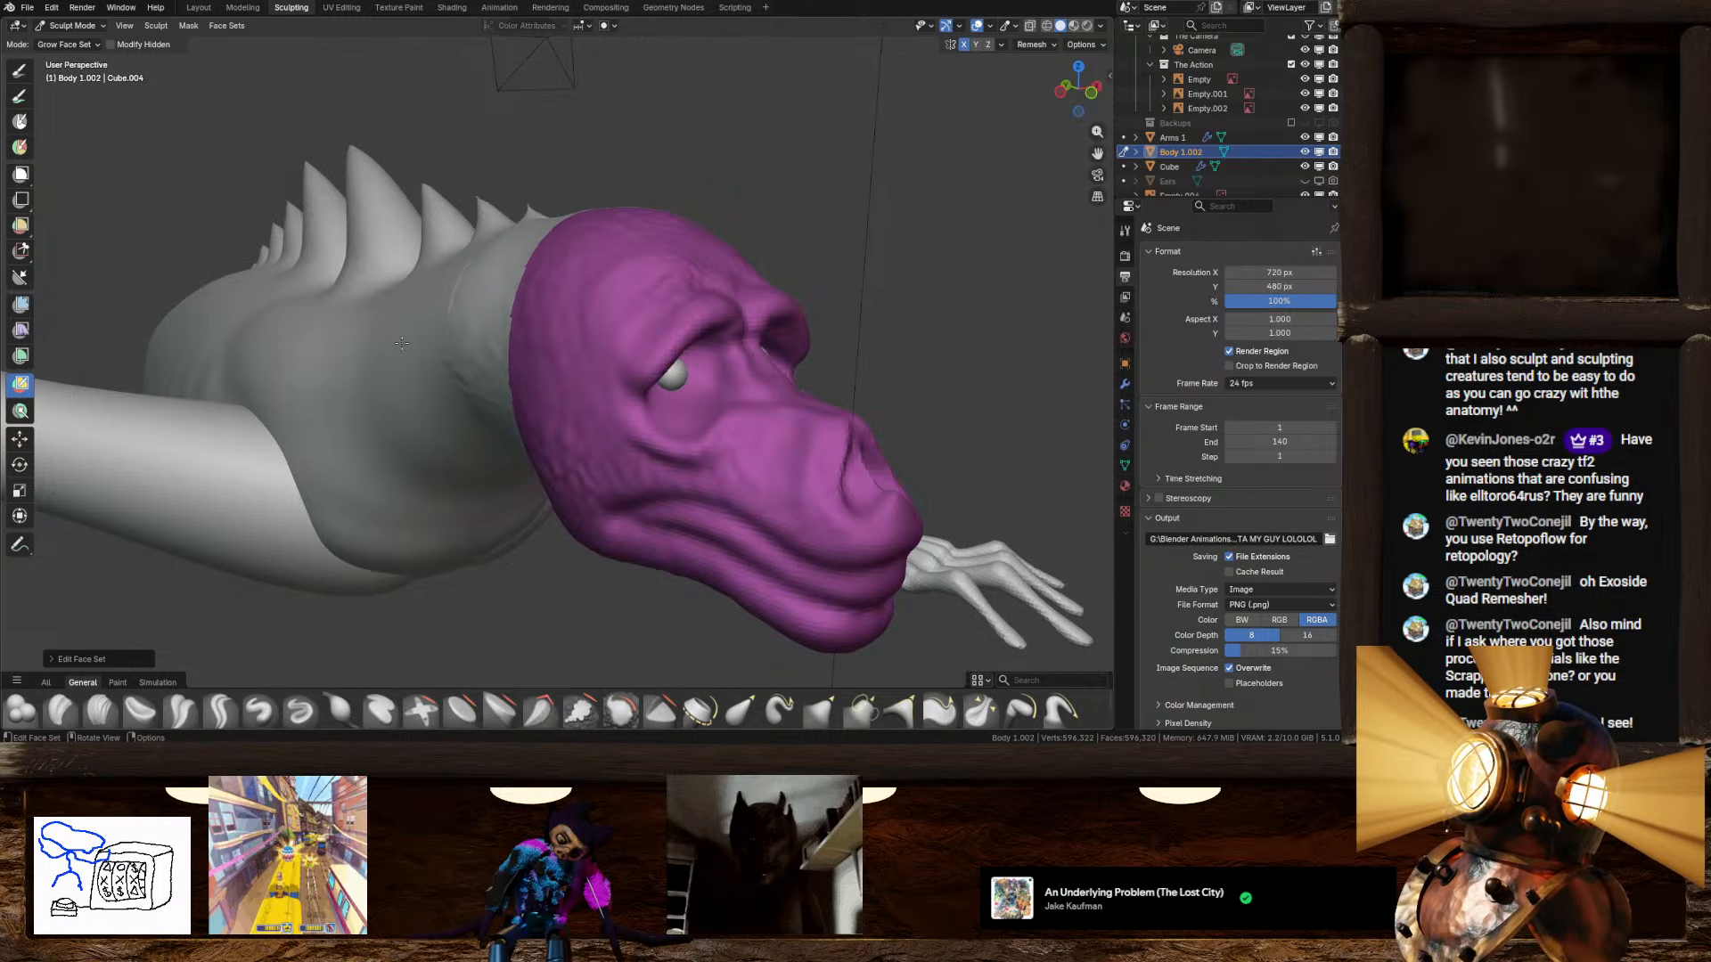
pyautogui.click(404, 346)
pyautogui.click(404, 346)
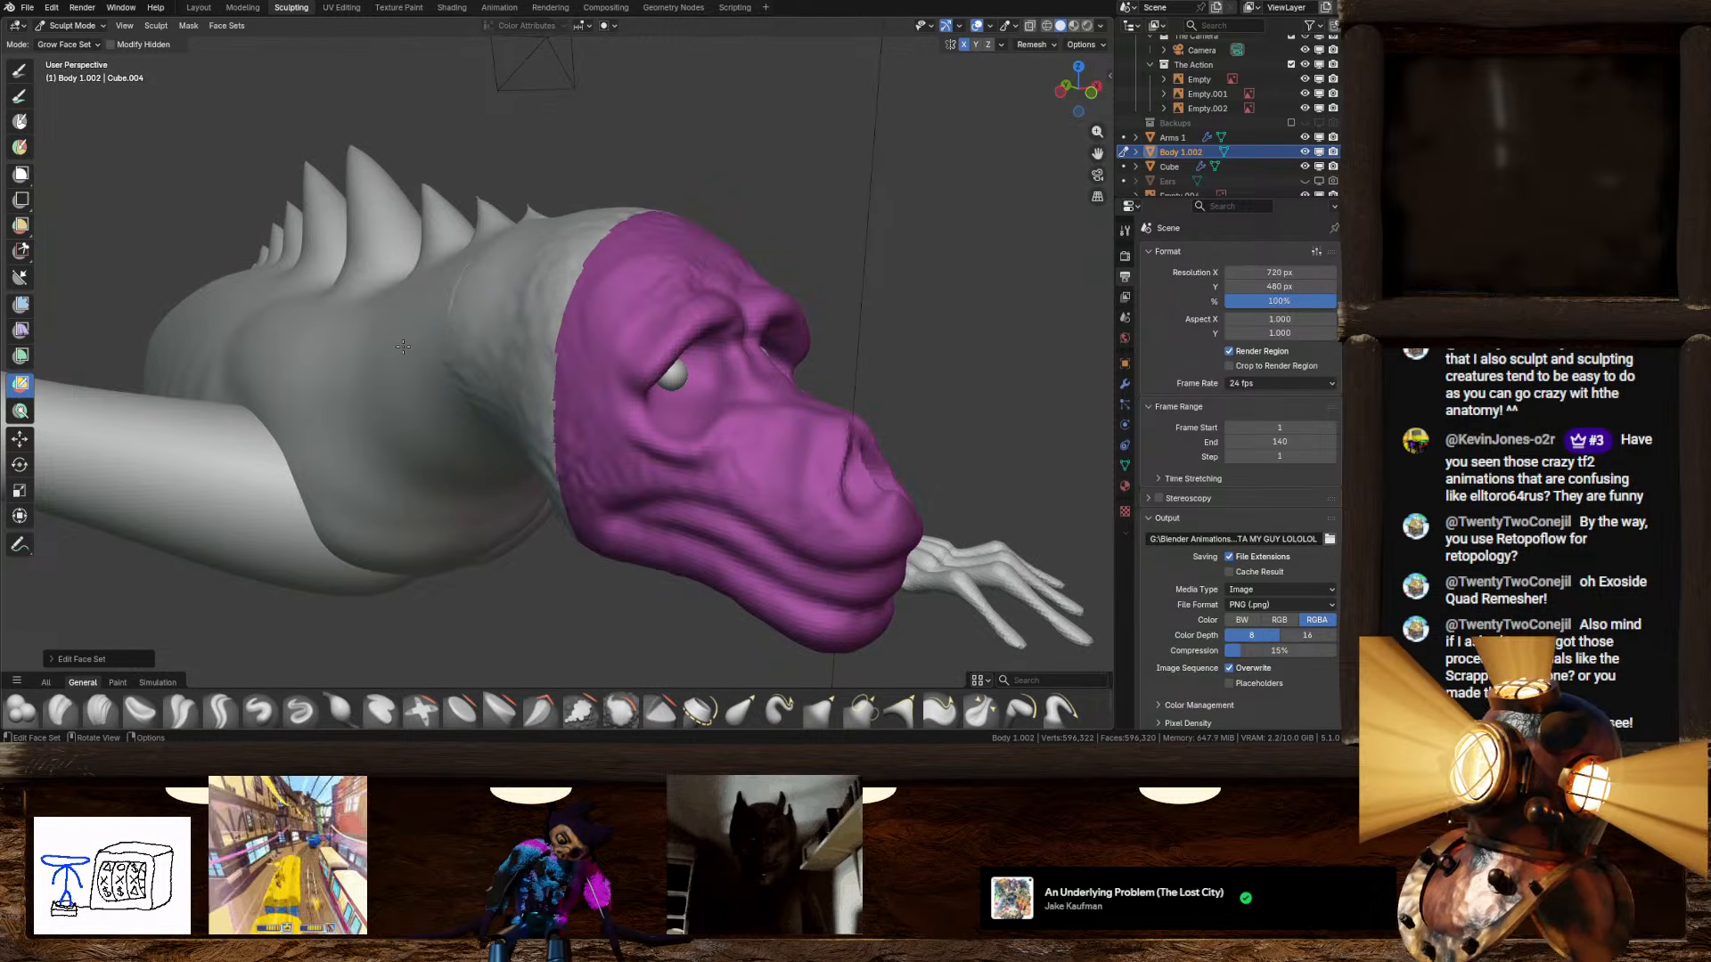
pyautogui.click(404, 347)
pyautogui.click(404, 346)
pyautogui.click(404, 347)
pyautogui.click(404, 346)
pyautogui.click(403, 346)
pyautogui.click(403, 347)
pyautogui.click(403, 347)
pyautogui.click(404, 347)
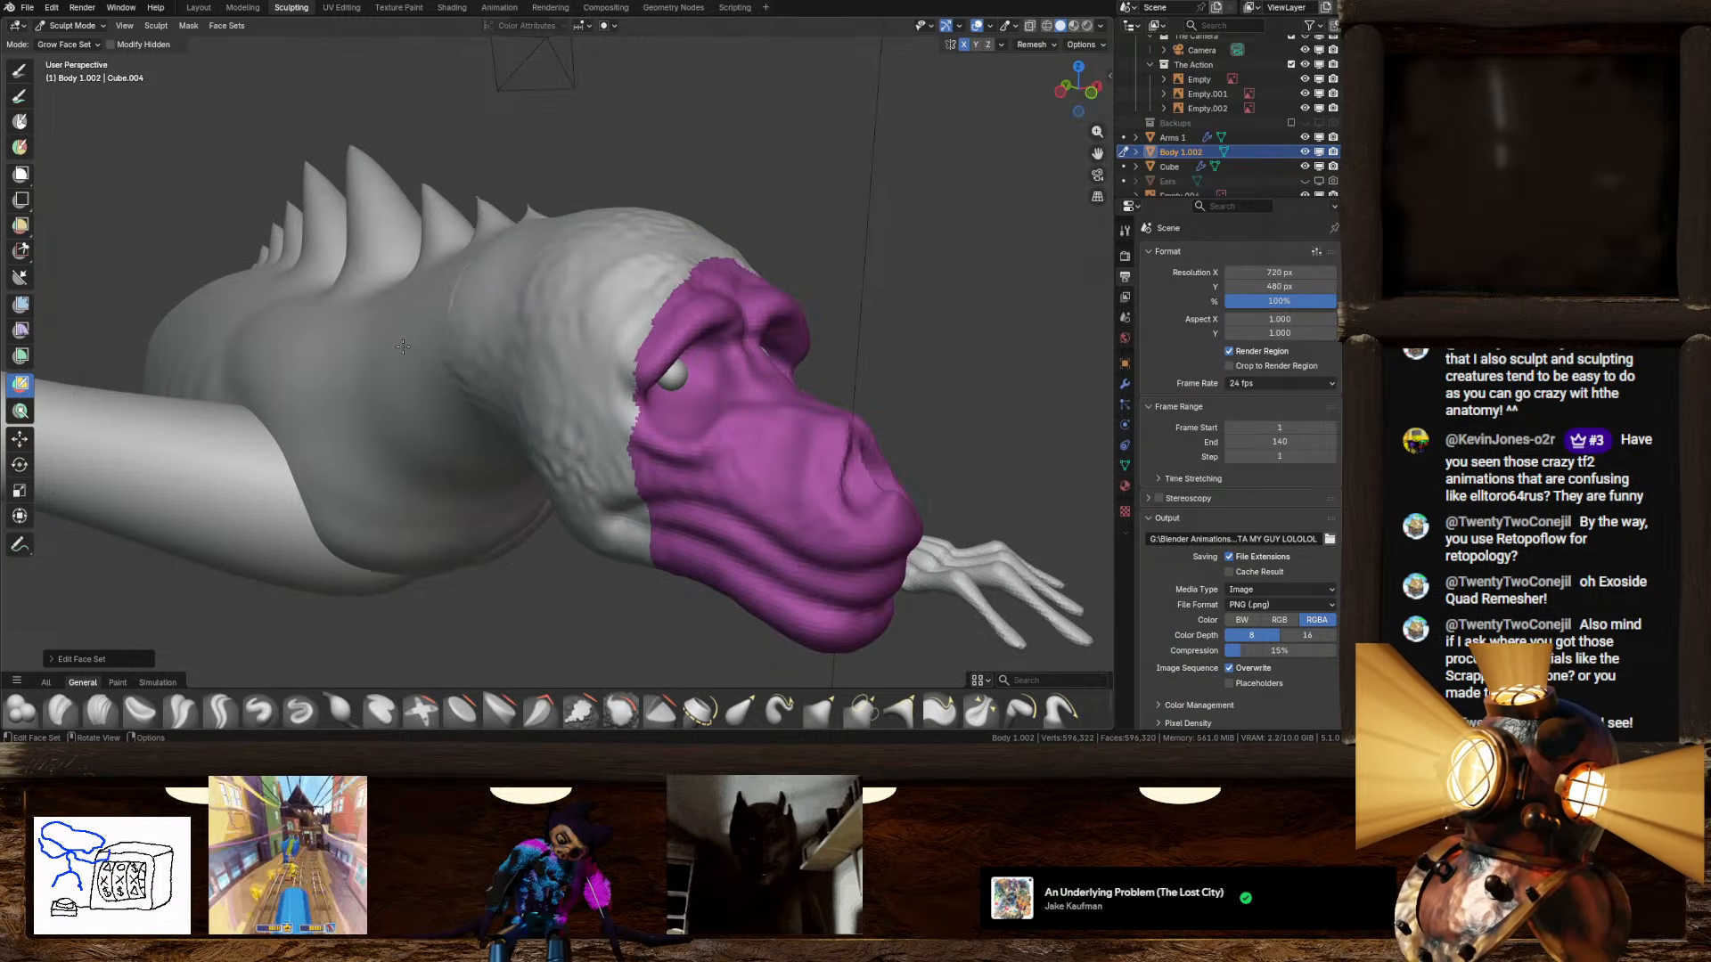
pyautogui.click(404, 346)
pyautogui.click(403, 346)
pyautogui.click(404, 347)
pyautogui.click(403, 347)
pyautogui.click(404, 347)
pyautogui.click(403, 347)
pyautogui.click(403, 346)
pyautogui.click(403, 347)
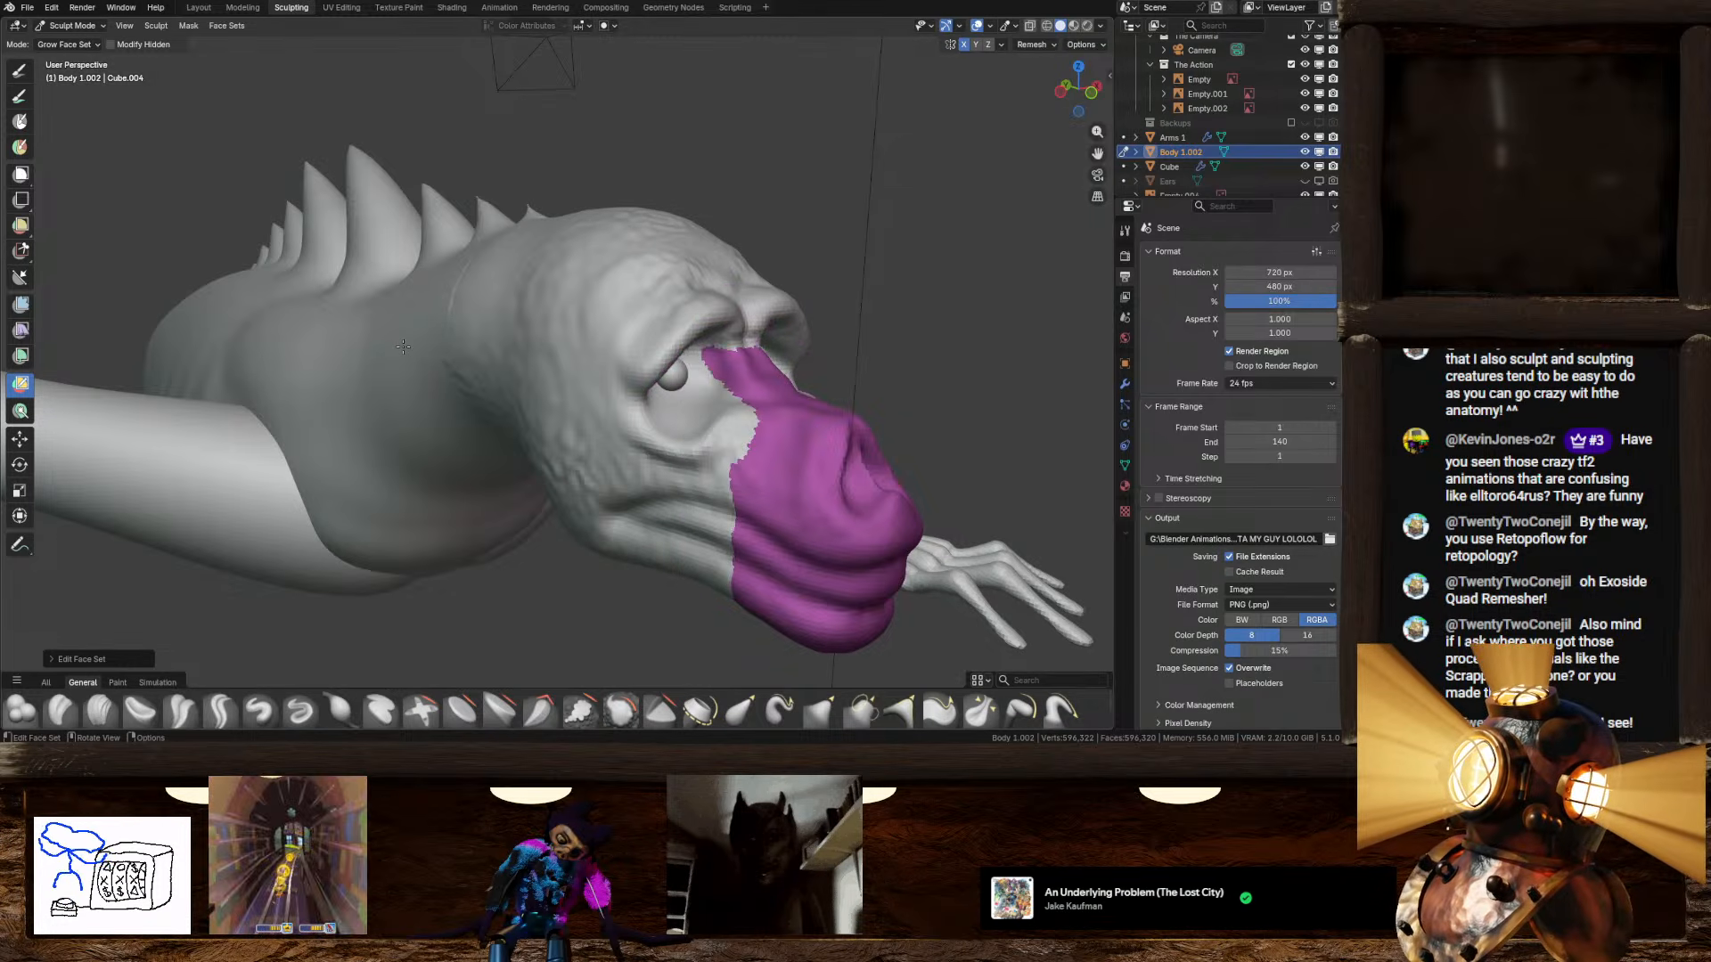
pyautogui.click(404, 346)
pyautogui.click(404, 346)
pyautogui.click(403, 346)
pyautogui.click(403, 346)
pyautogui.click(403, 347)
pyautogui.click(403, 347)
pyautogui.click(404, 346)
pyautogui.click(404, 346)
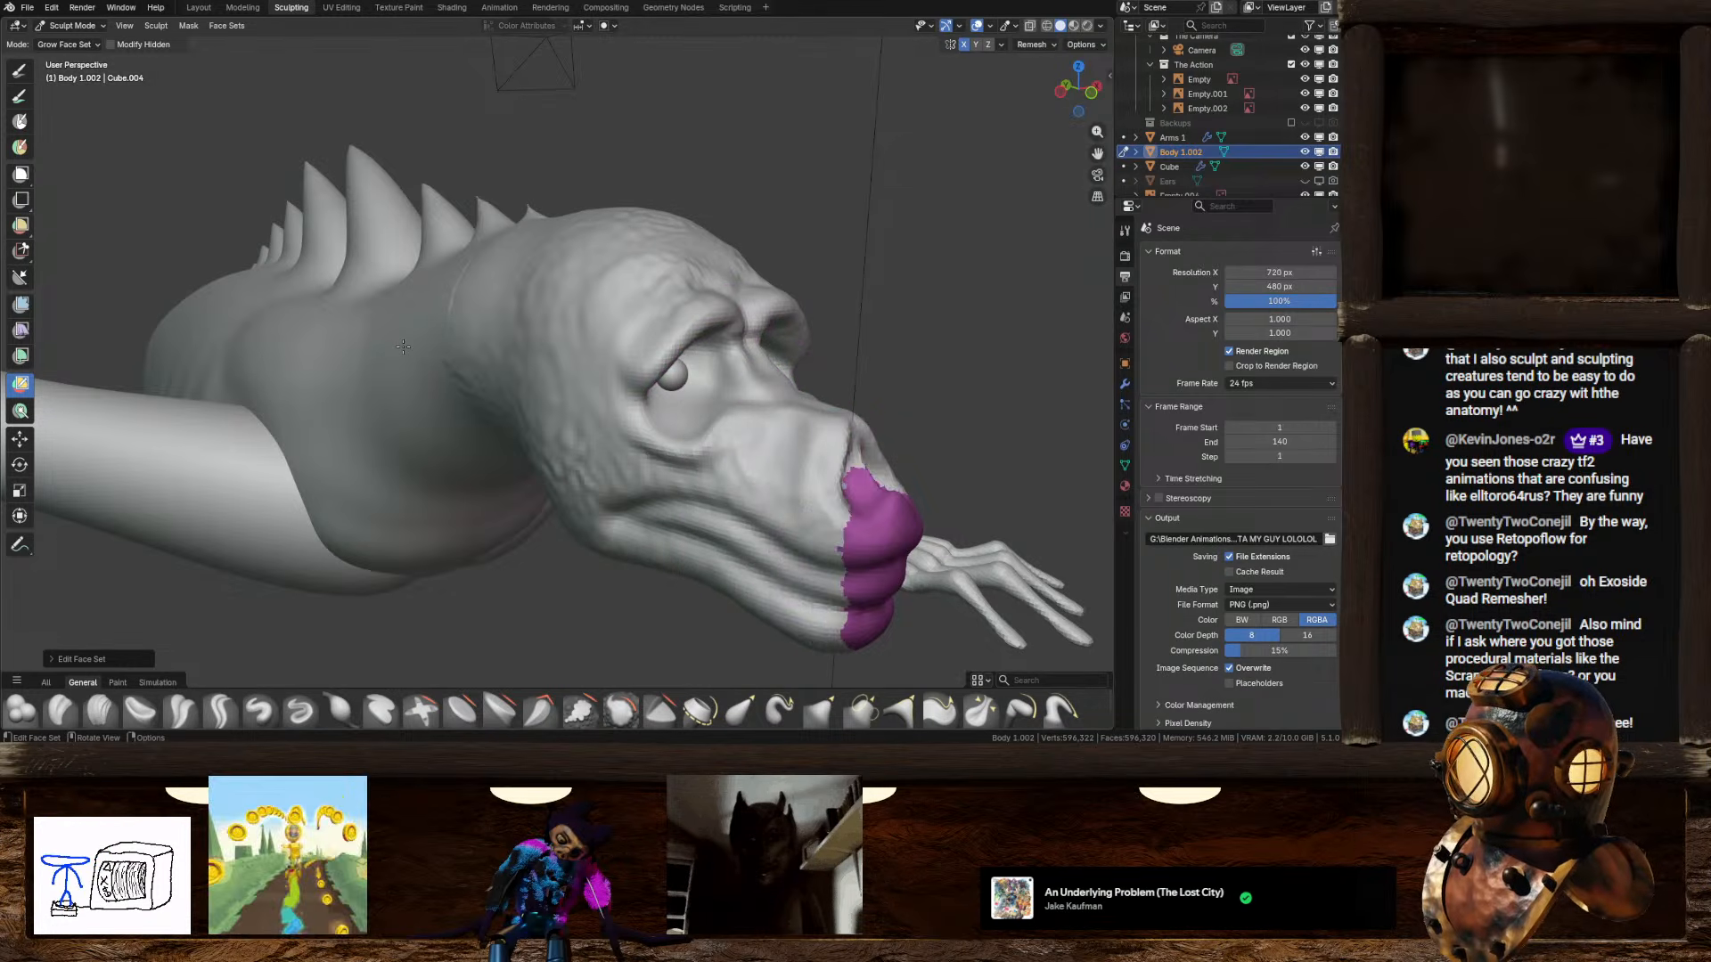
pyautogui.click(404, 346)
pyautogui.click(404, 347)
# Step: Switch back to the Grab 2D brush at 433 px and set up the joined creature in right side view
pyautogui.moveTo(447, 359); pyautogui.dragTo(198, 134, button='middle')
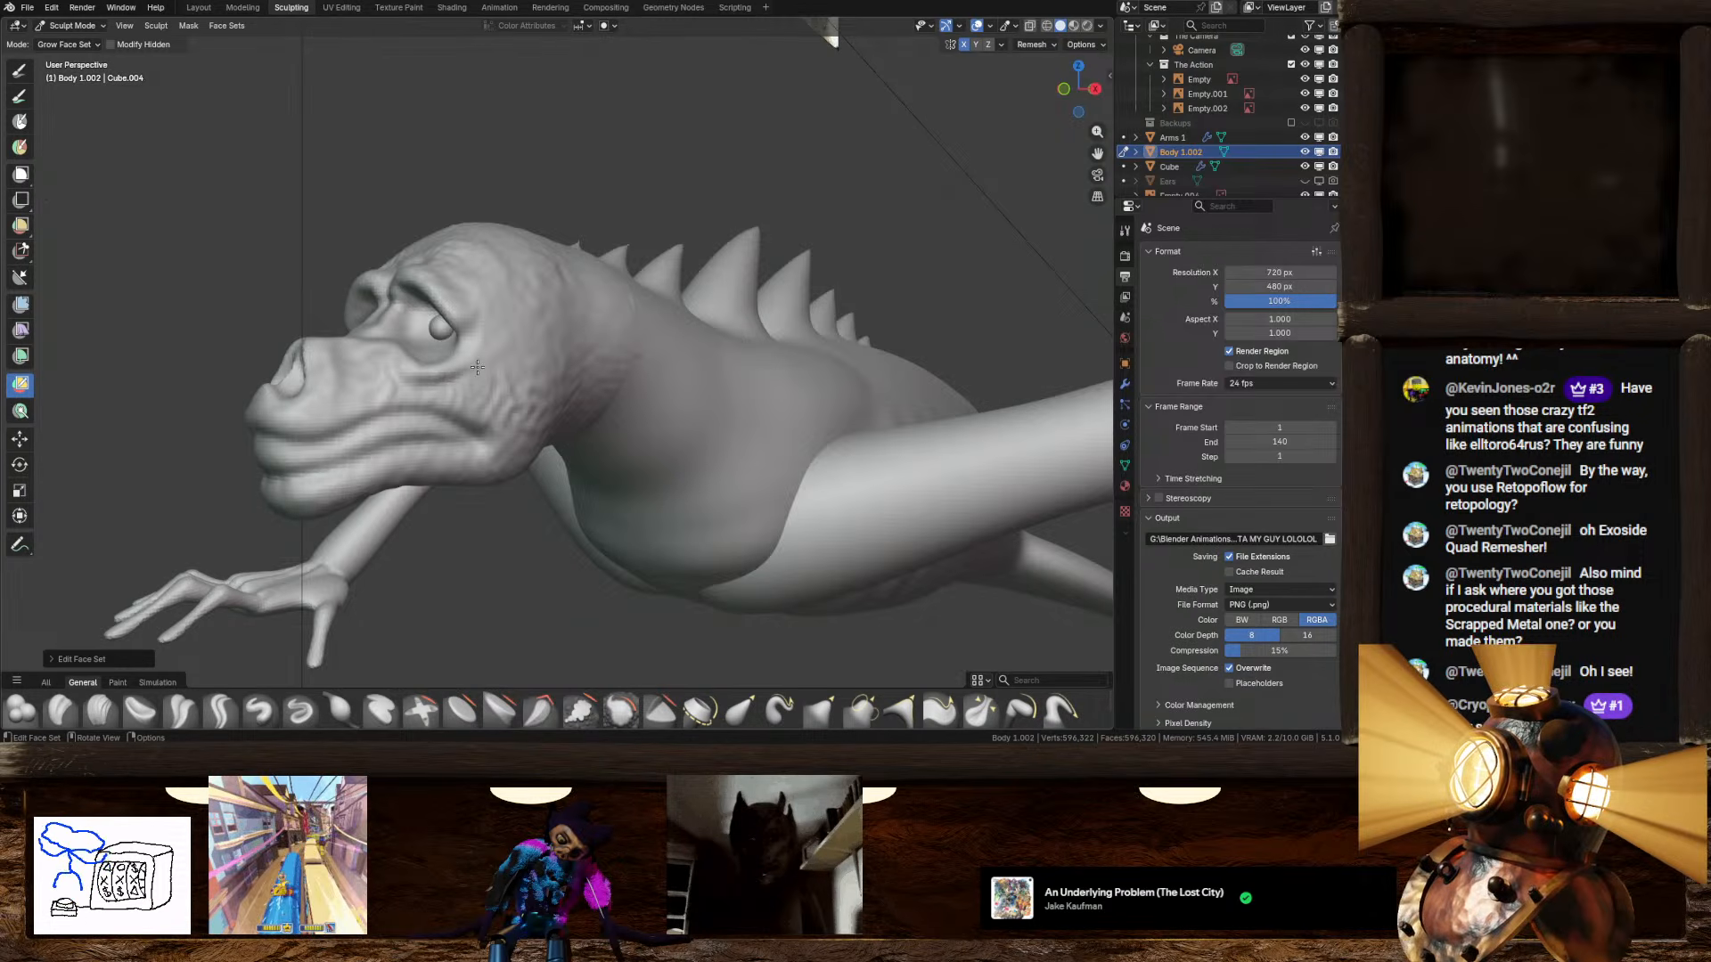
pyautogui.moveTo(740, 385); pyautogui.dragTo(303, 292, button='middle')
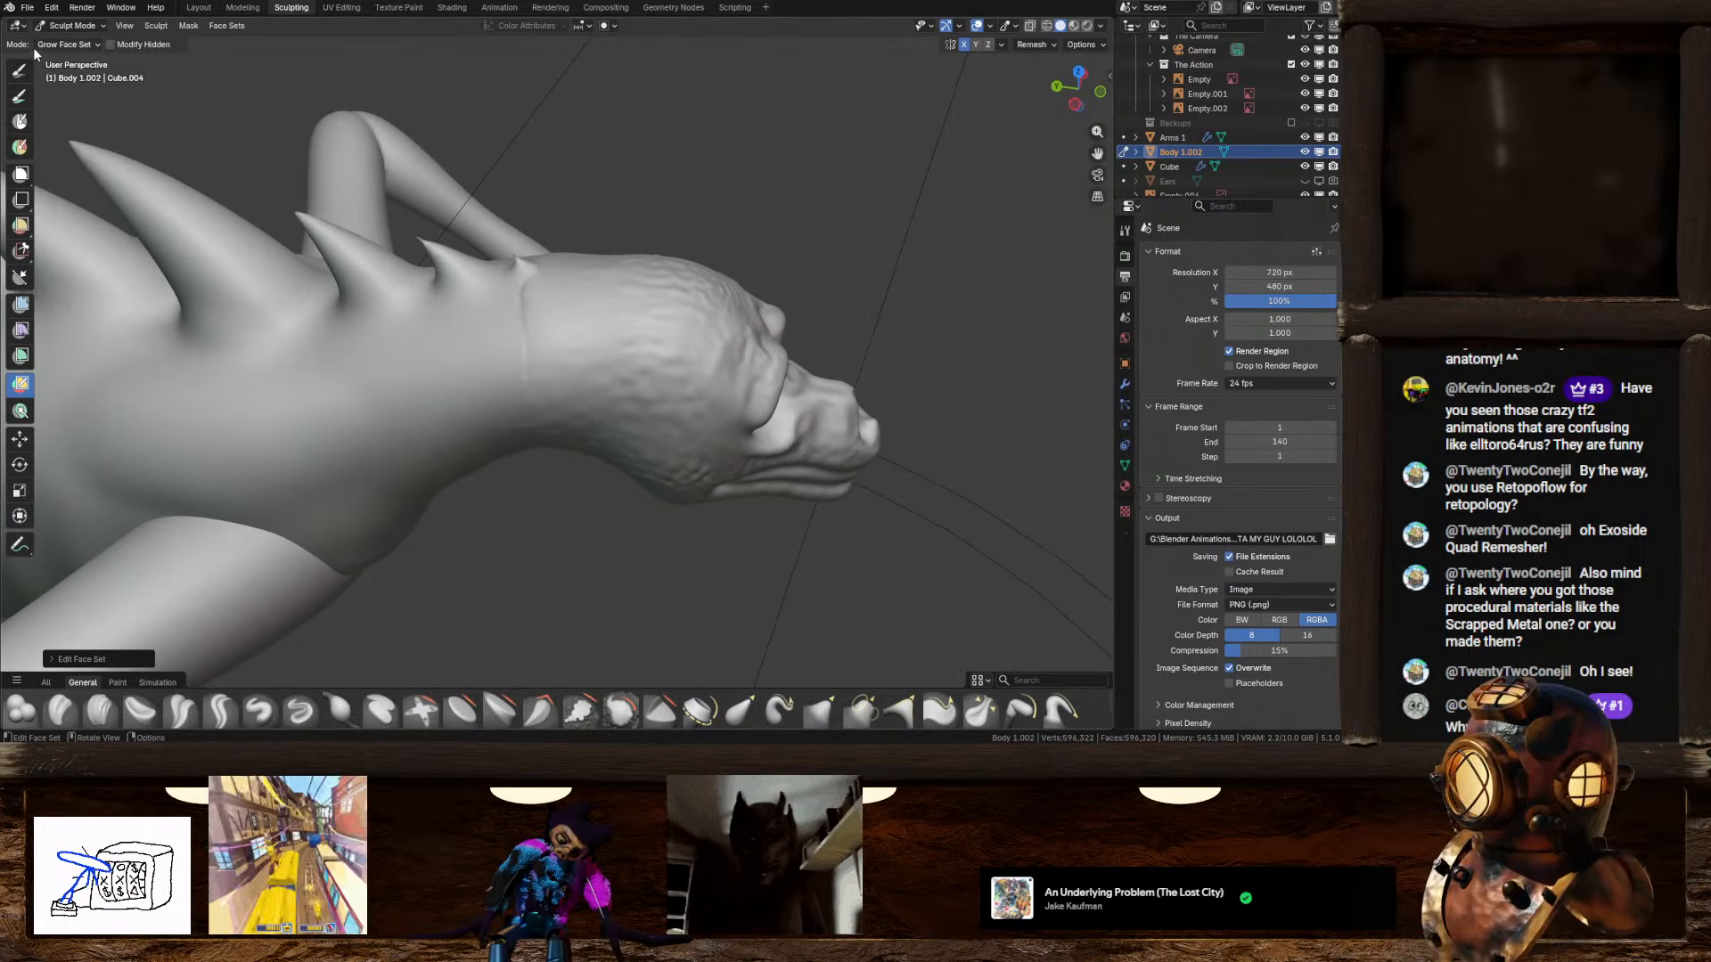
pyautogui.click(861, 710)
pyautogui.moveTo(642, 286)
pyautogui.mouseDown(button='middle')
pyautogui.moveTo(320, 317)
pyautogui.moveTo(534, 337)
pyautogui.moveTo(571, 363)
pyautogui.moveTo(568, 348)
pyautogui.moveTo(627, 326)
pyautogui.moveTo(554, 420)
pyautogui.moveTo(707, 419)
pyautogui.moveTo(554, 419)
pyautogui.moveTo(557, 499)
pyautogui.moveTo(687, 508)
pyautogui.moveTo(446, 557)
pyautogui.mouseUp(button='middle')
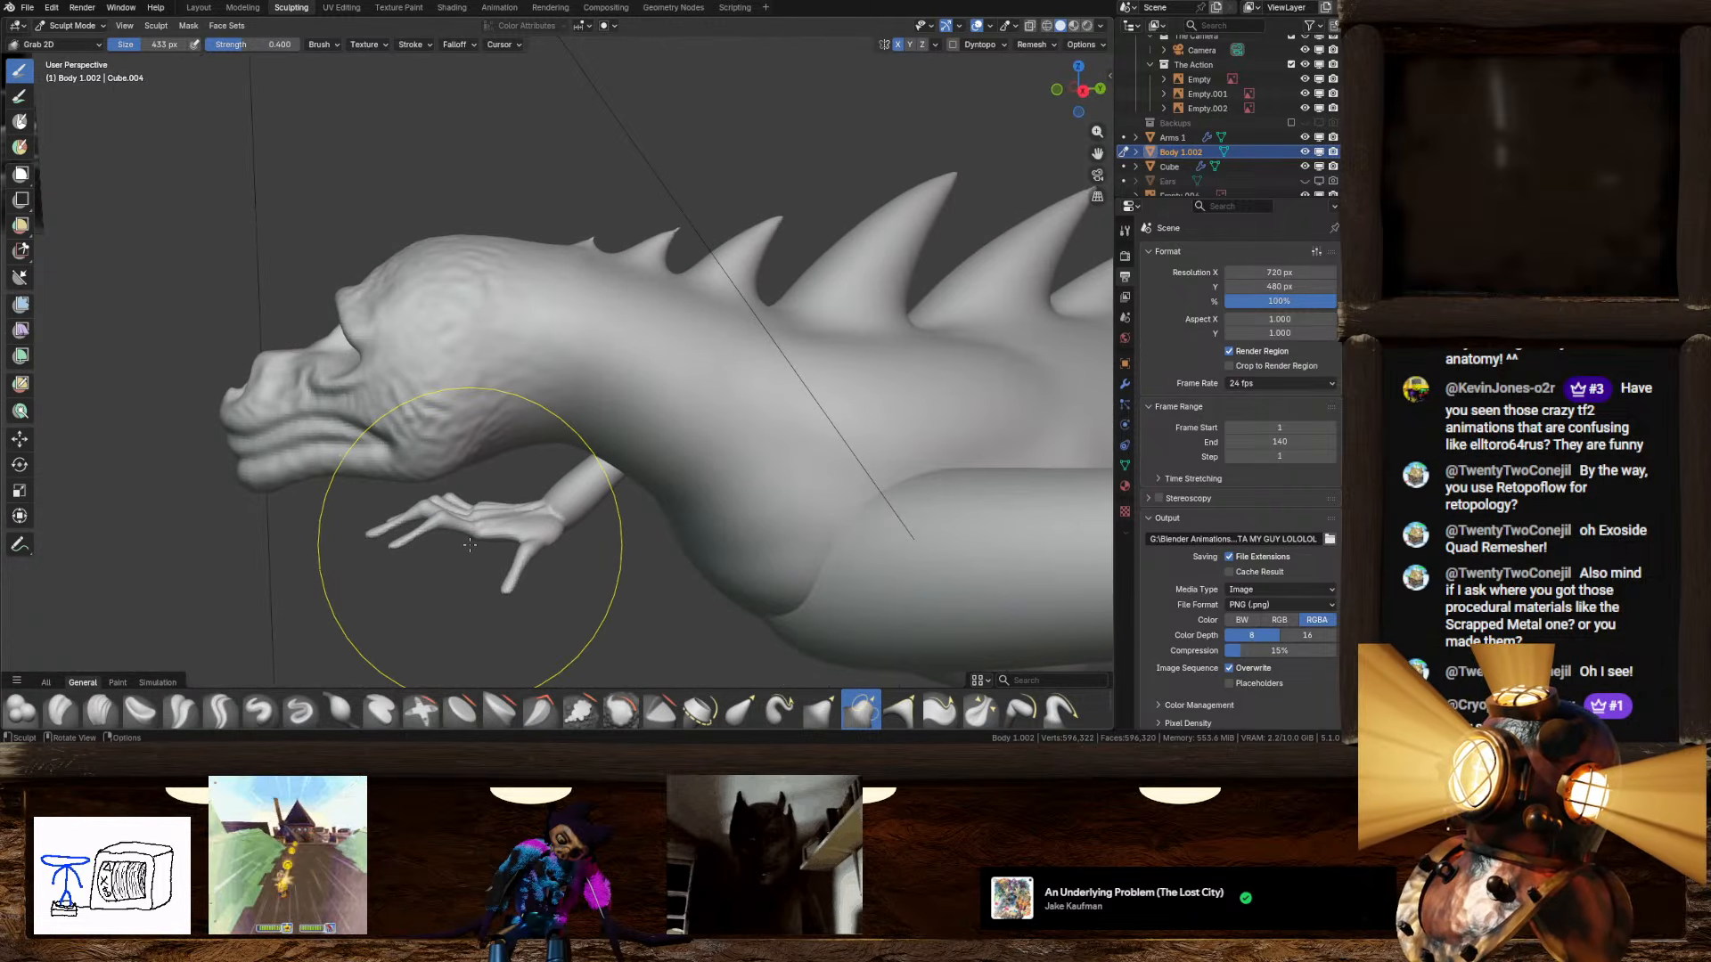
pyautogui.moveTo(286, 401); pyautogui.dragTo(1062, 184, button='middle')
pyautogui.click(1077, 97)
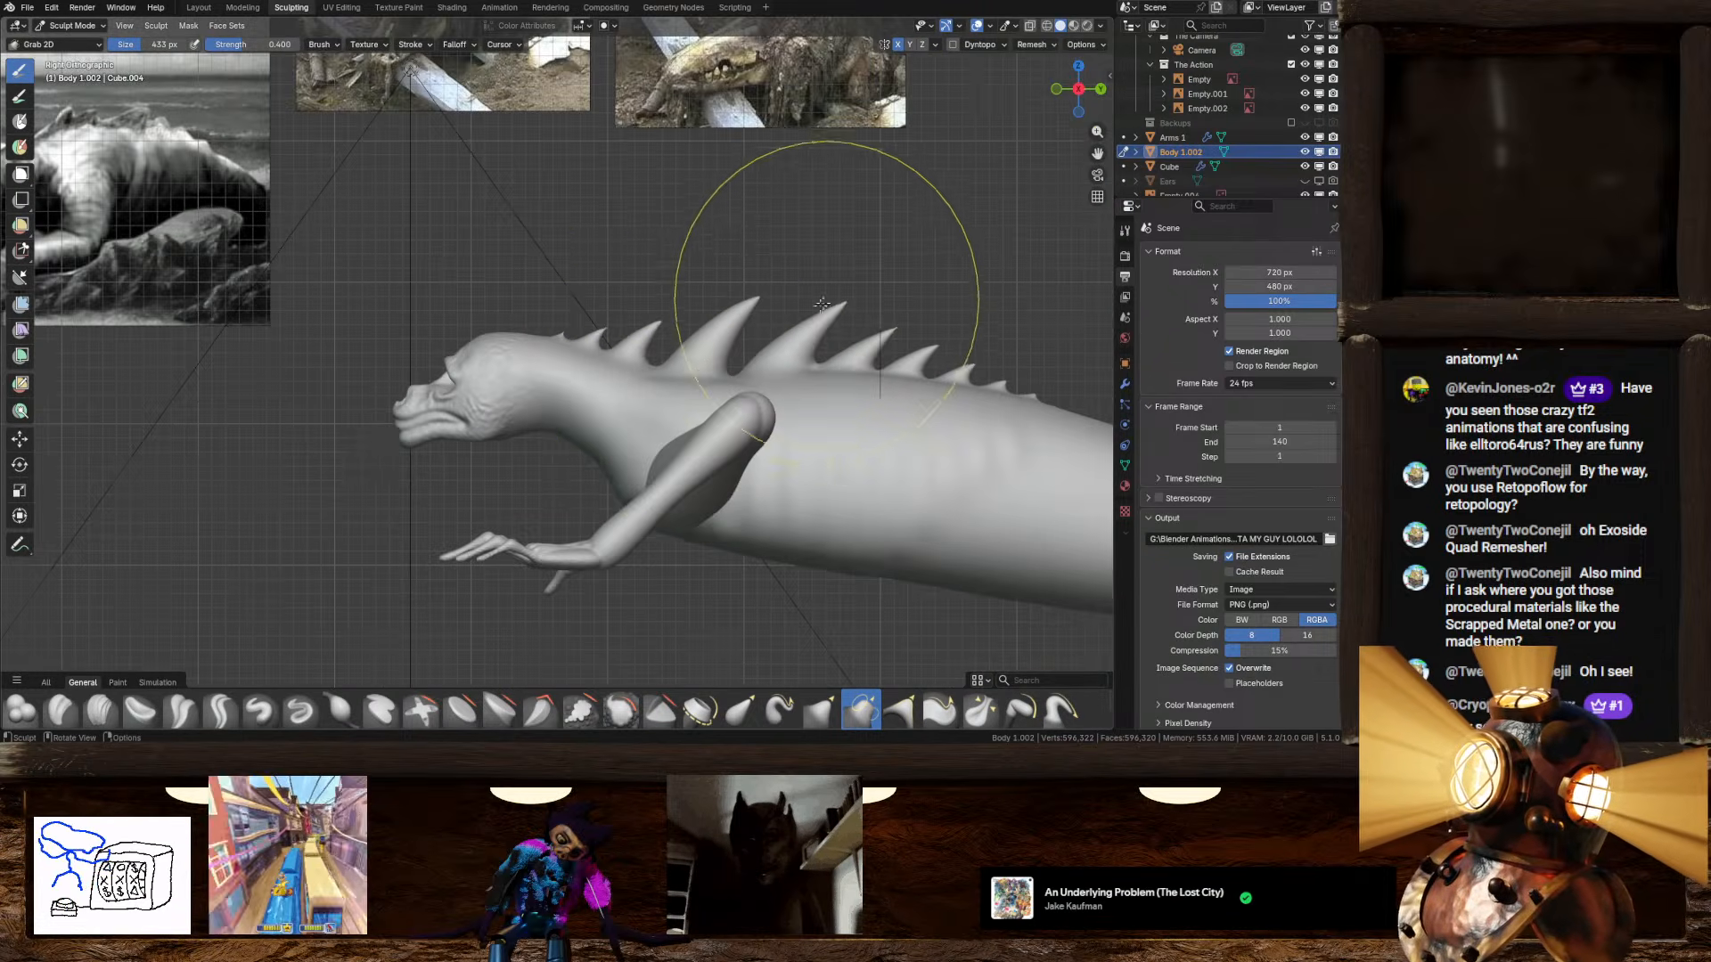
# Step: Examine the creature's shoulder, chest, neck and dorsal spines in perspective and in the right orthographic view
pyautogui.keyDown('shift'); pyautogui.moveTo(667, 355); pyautogui.dragTo(553, 264, button='middle'); pyautogui.keyUp('shift')
pyautogui.moveTo(784, 385)
pyautogui.keyDown('shift'); pyautogui.mouseDown(button='middle')
pyautogui.moveTo(577, 399)
pyautogui.moveTo(642, 419)
pyautogui.moveTo(714, 532)
pyautogui.moveTo(740, 526)
pyautogui.moveTo(779, 496)
pyautogui.moveTo(752, 464)
pyautogui.moveTo(692, 446)
pyautogui.moveTo(524, 481)
pyautogui.moveTo(628, 481)
pyautogui.mouseUp(button='middle'); pyautogui.keyUp('shift')
pyautogui.scroll(4, 622, 477)
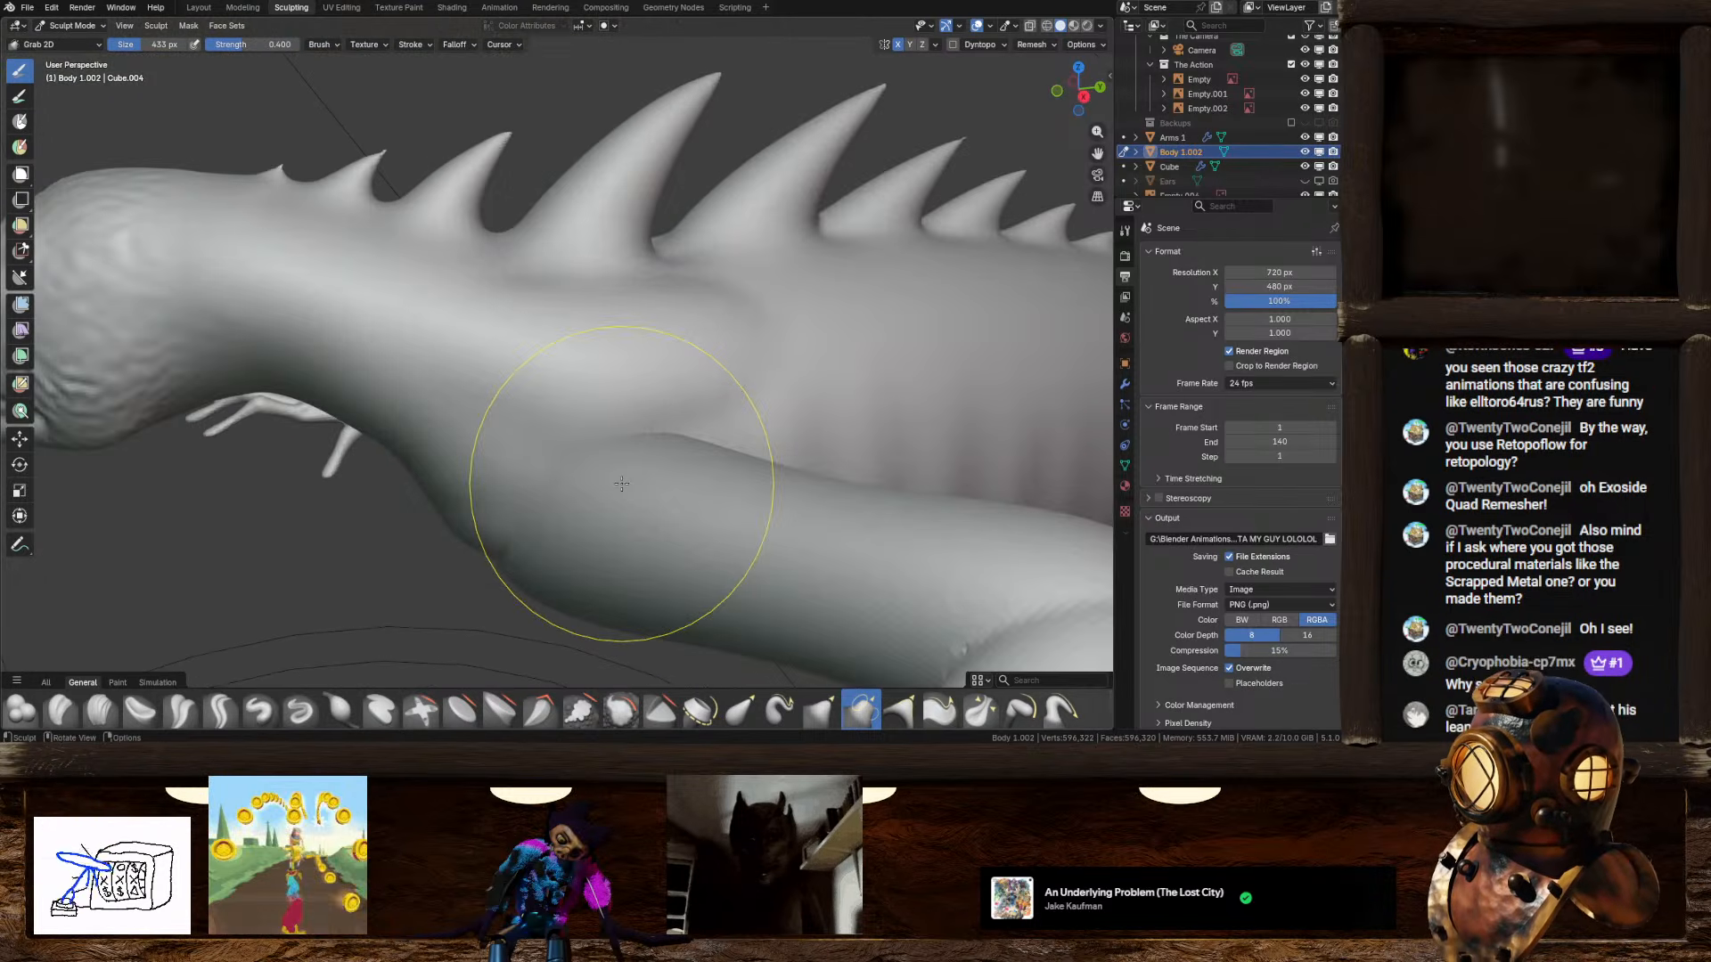
pyautogui.scroll(-2, 597, 482)
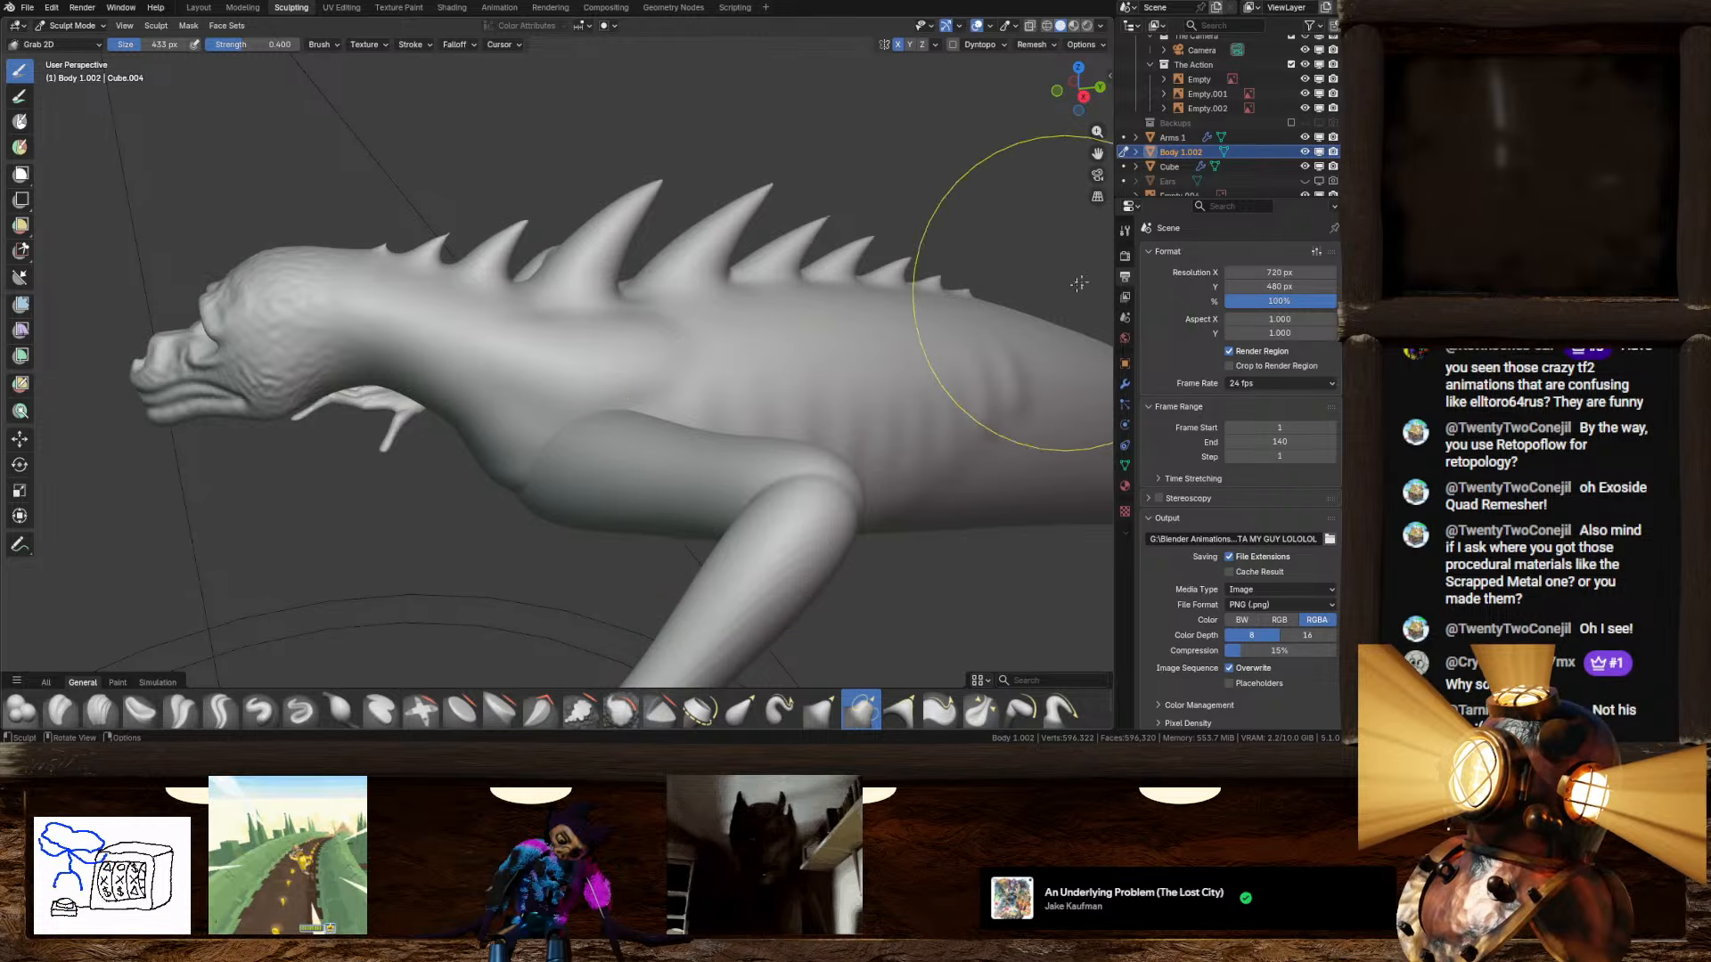
pyautogui.click(1083, 96)
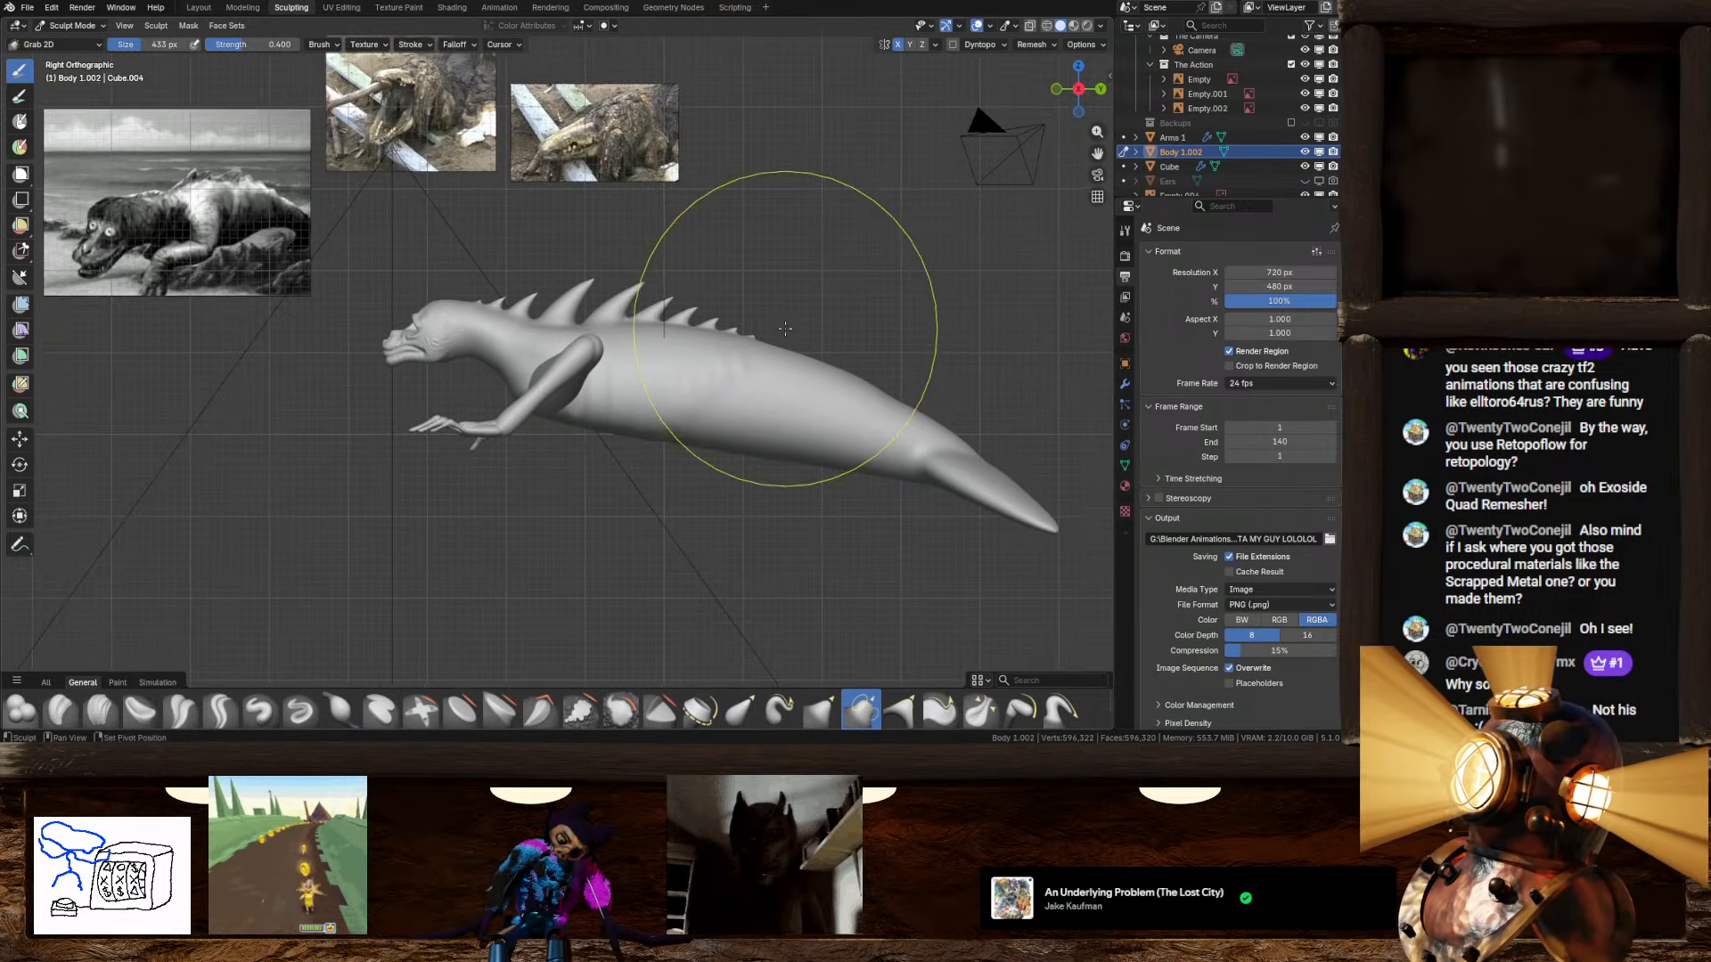
pyautogui.scroll(5, 804, 427)
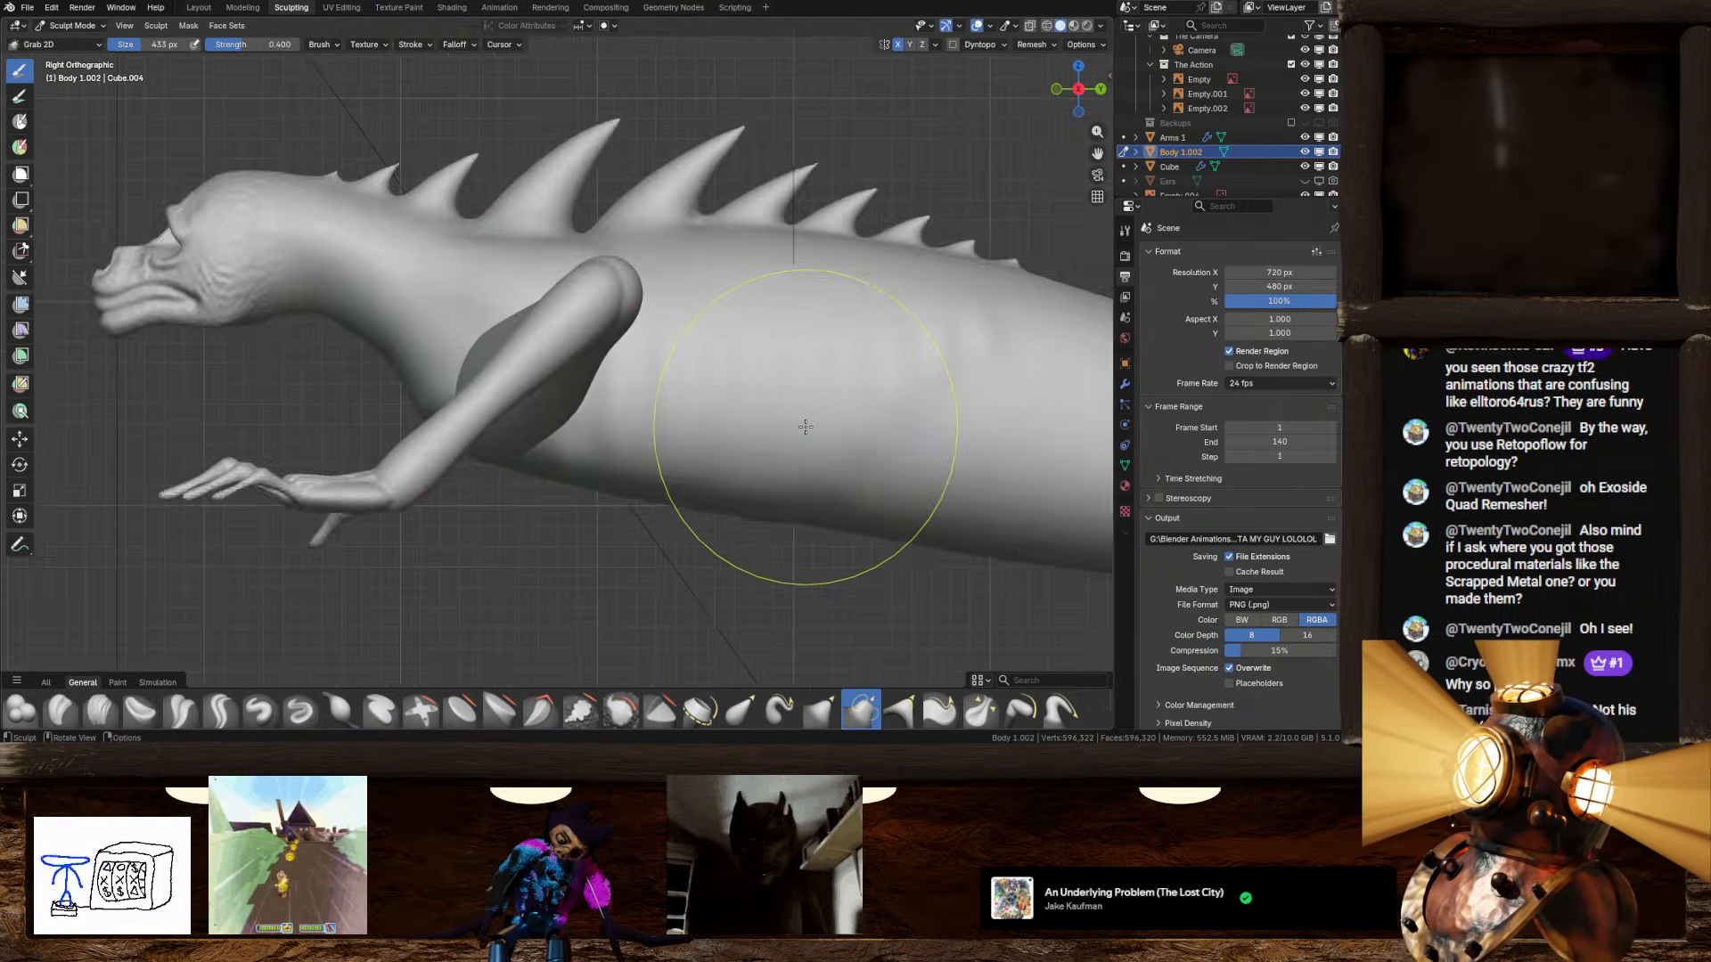
pyautogui.scroll(6, 805, 427)
pyautogui.press('f')
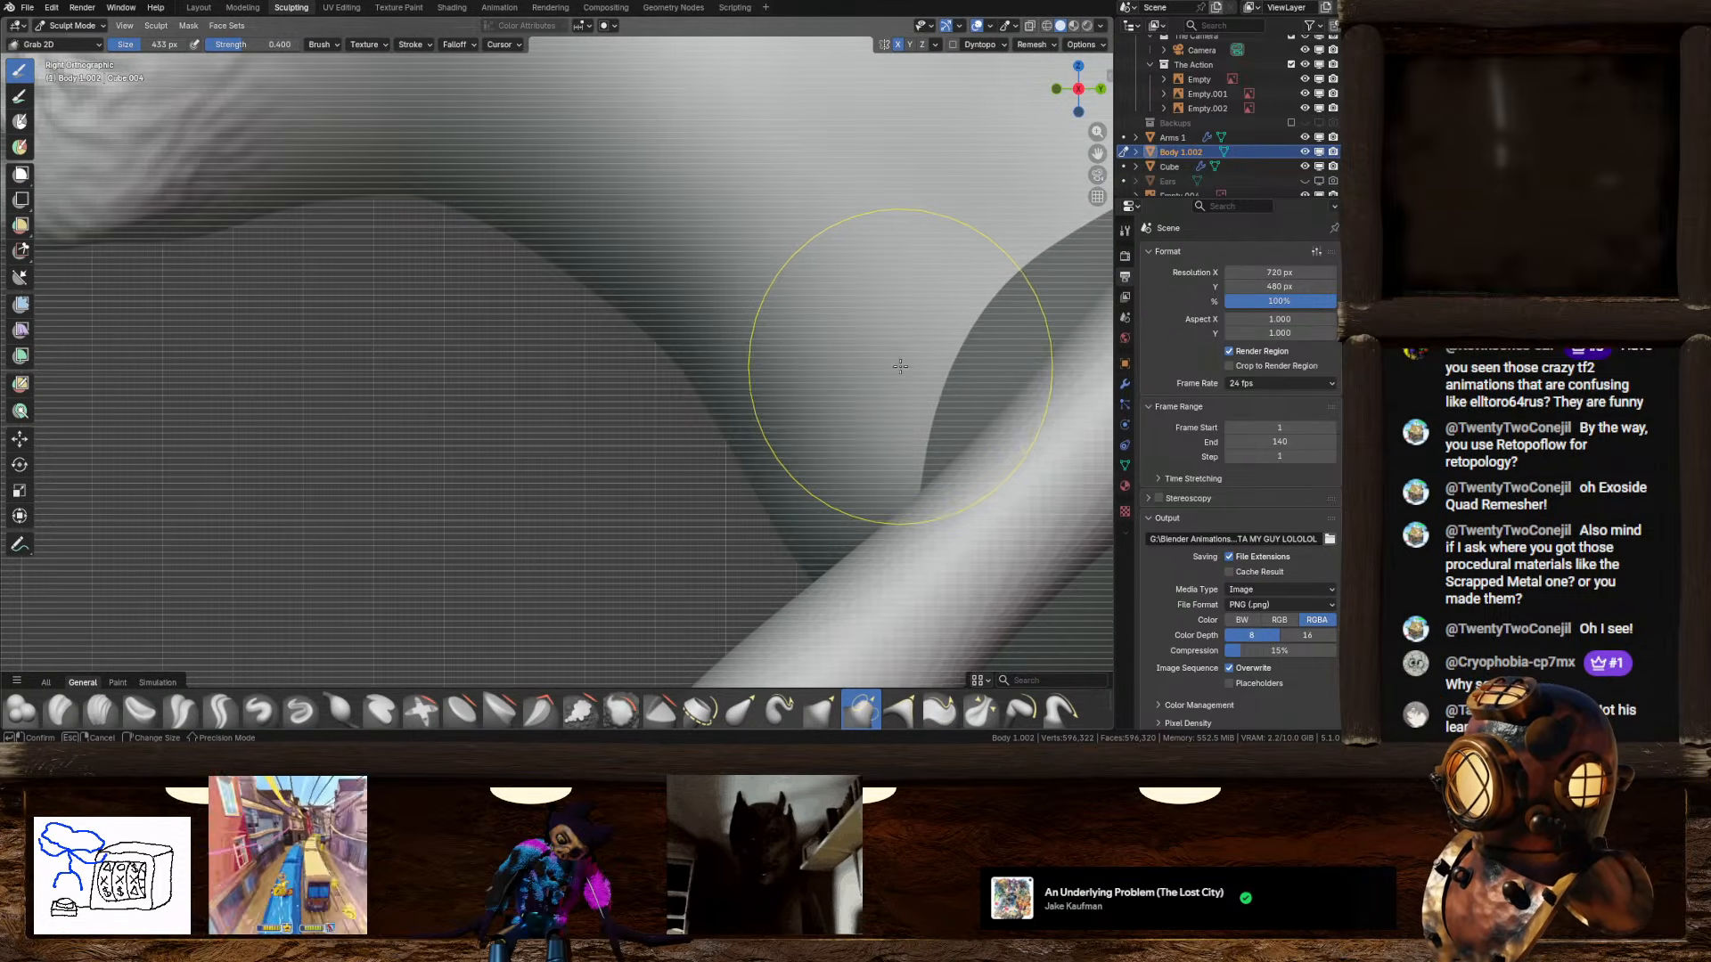
pyautogui.press('Escape')
pyautogui.scroll(-10, 900, 366)
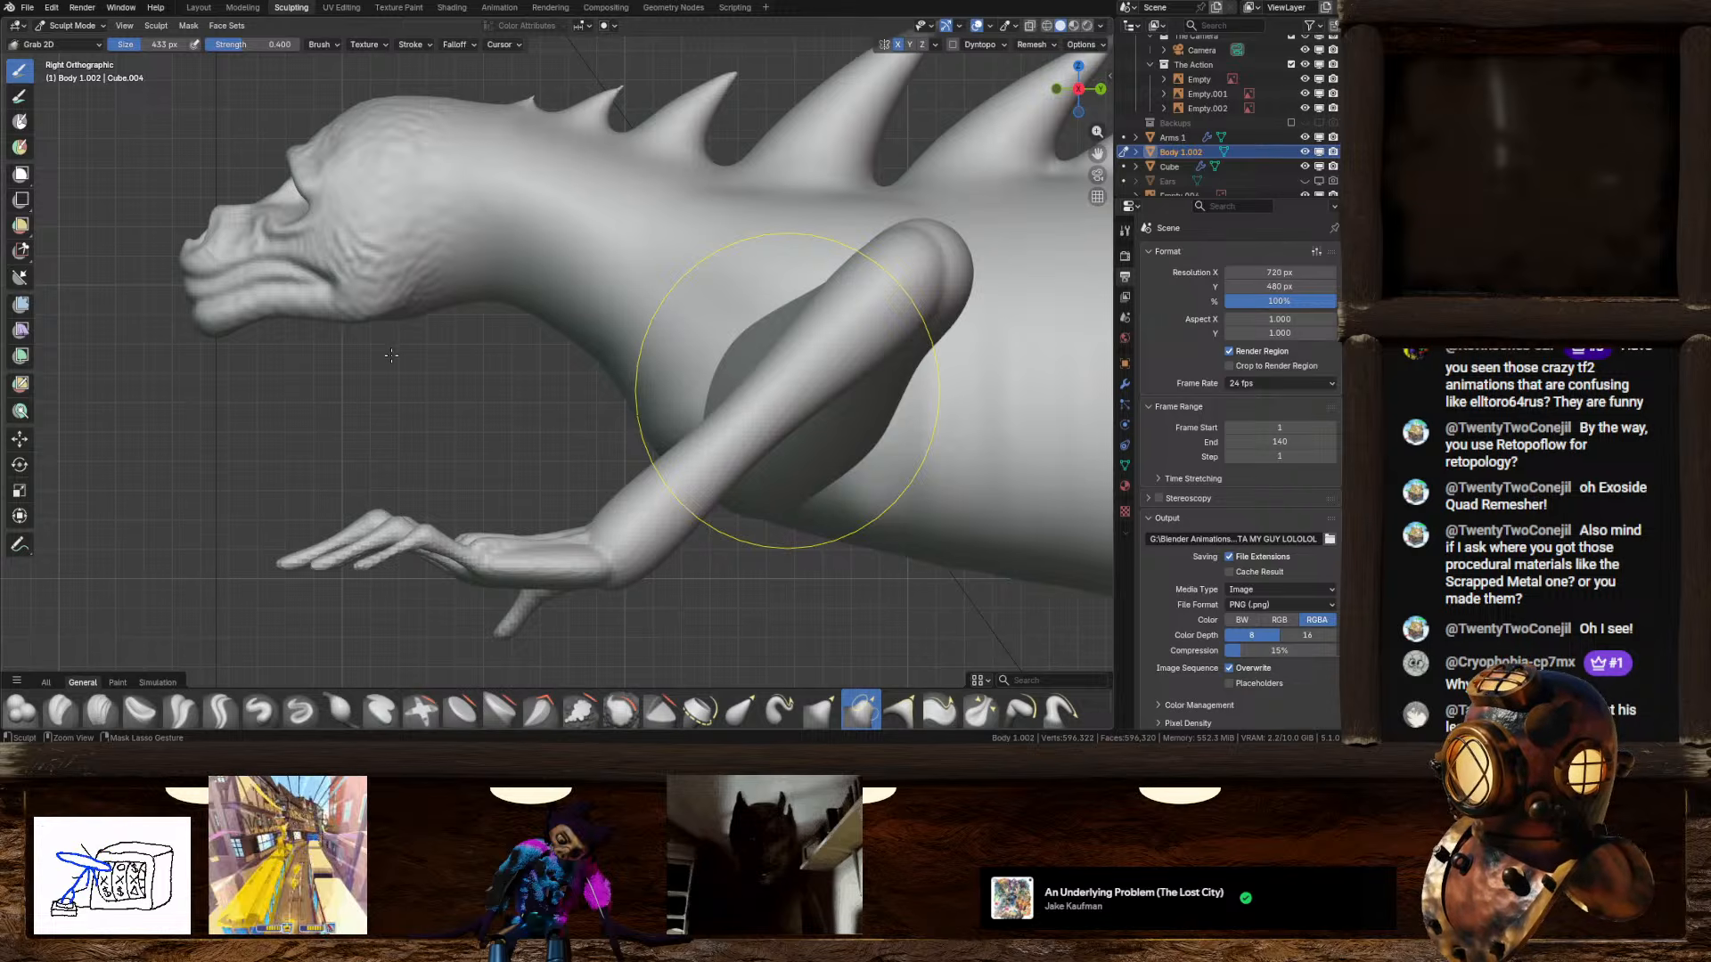
# Step: Nudge the chest in front of the shoulder with Grab 2D, and switch to the Grab Random Cloth simulation brush
pyautogui.moveTo(409, 371); pyautogui.dragTo(511, 378, button='middle')
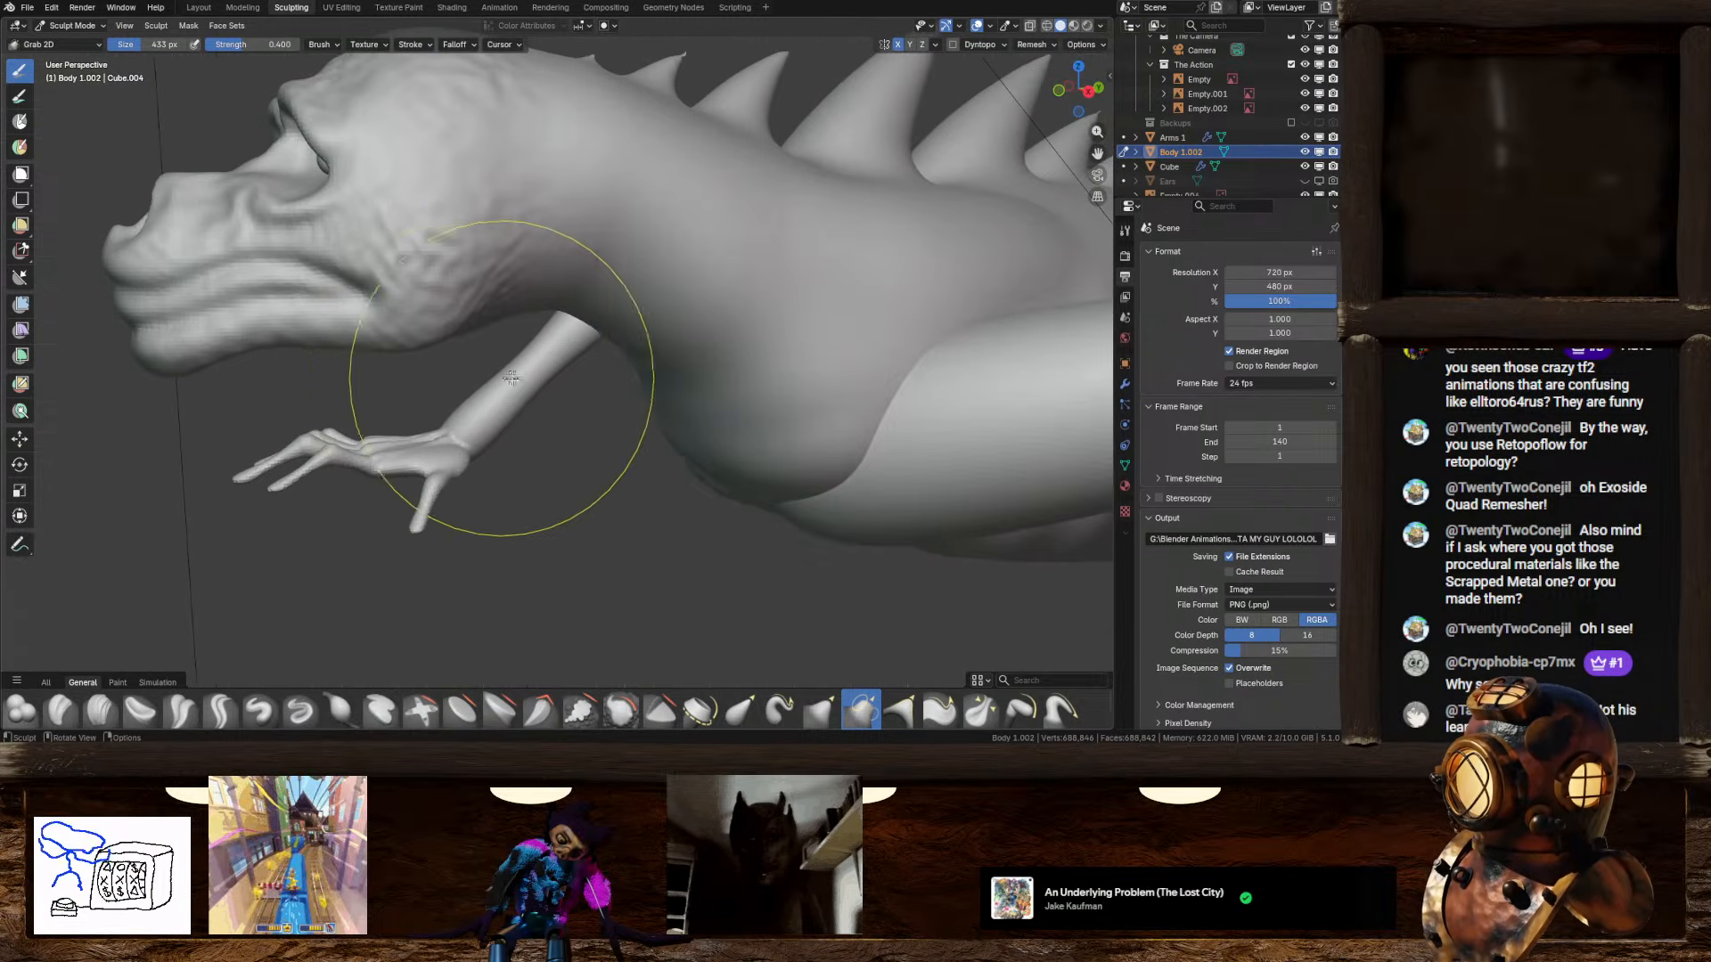
pyautogui.keyDown('shift'); pyautogui.moveTo(713, 386); pyautogui.dragTo(566, 378, button='middle'); pyautogui.keyUp('shift')
pyautogui.moveTo(615, 311)
pyautogui.mouseDown()
pyautogui.moveTo(607, 336)
pyautogui.moveTo(737, 378)
pyautogui.moveTo(526, 214)
pyautogui.moveTo(739, 258)
pyautogui.moveTo(611, 180)
pyautogui.moveTo(599, 354)
pyautogui.mouseUp()
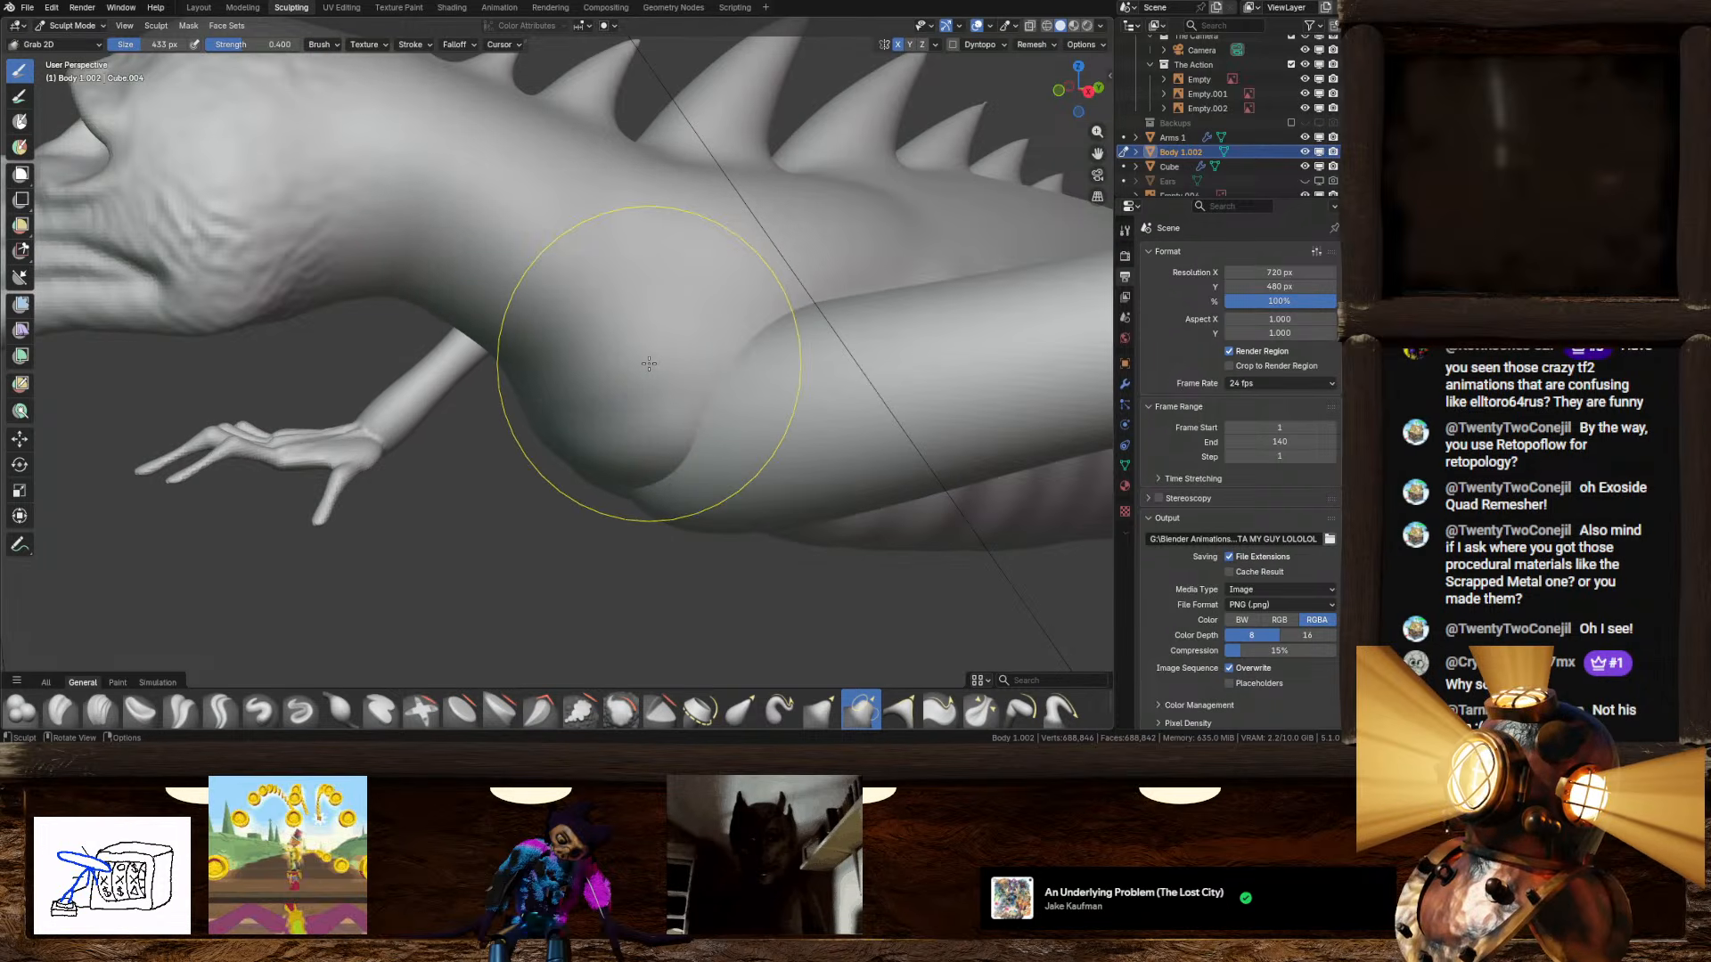
pyautogui.click(158, 682)
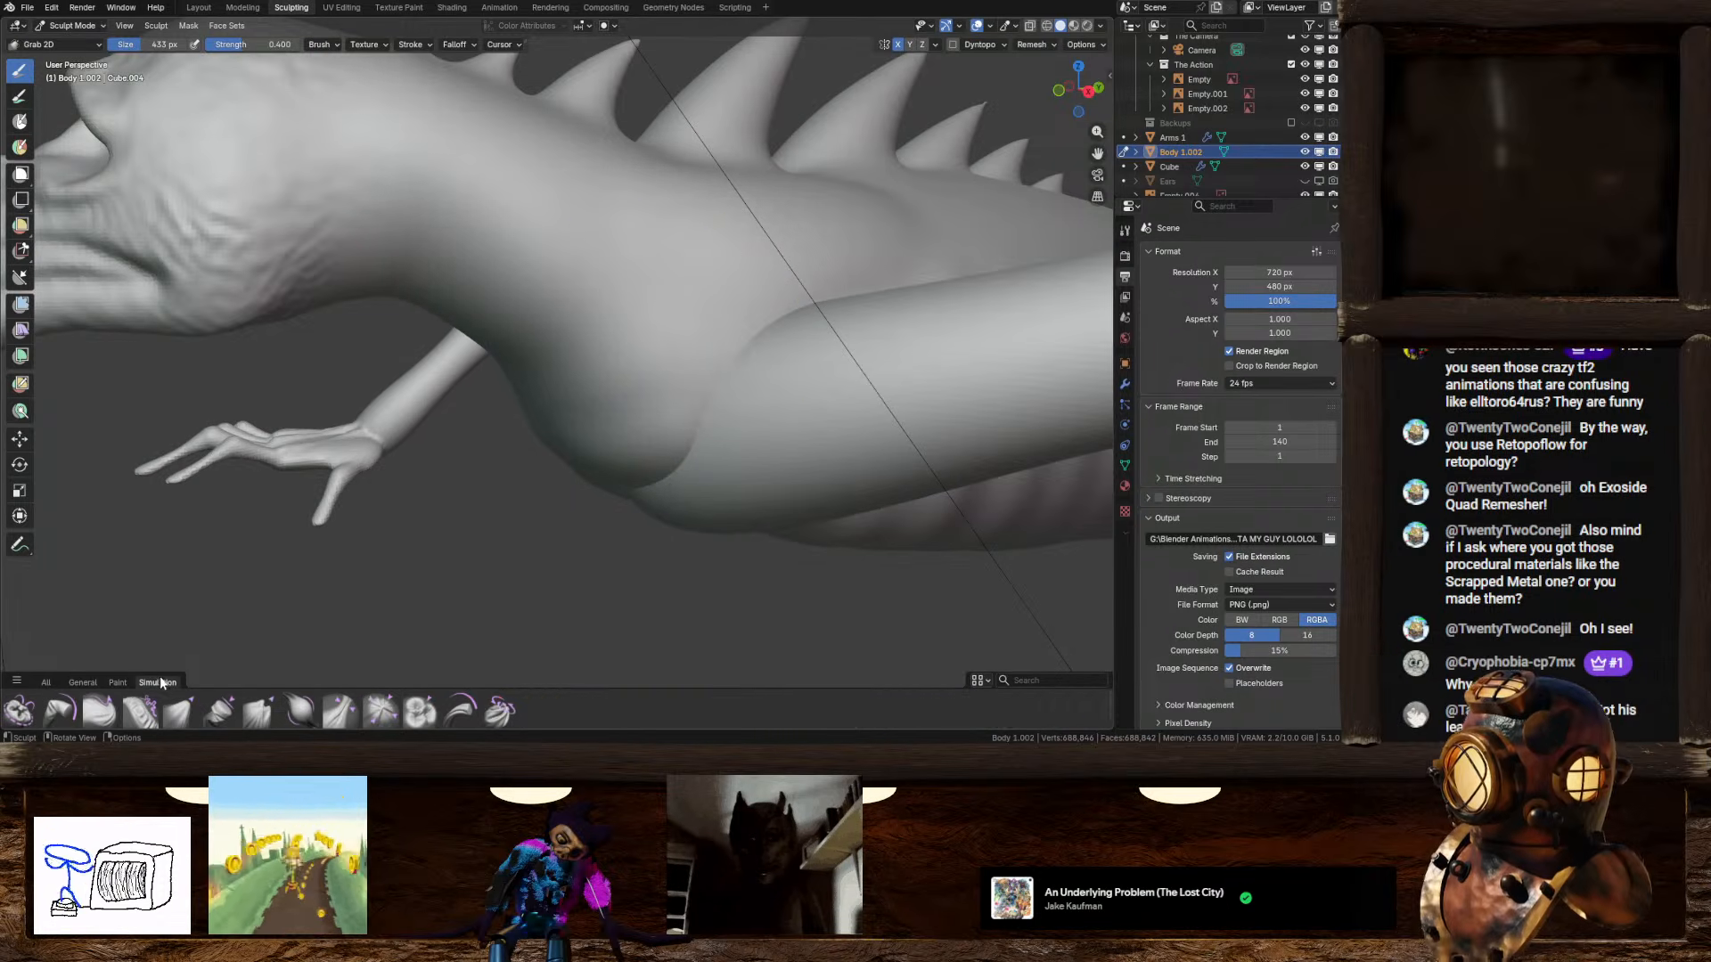
pyautogui.click(258, 710)
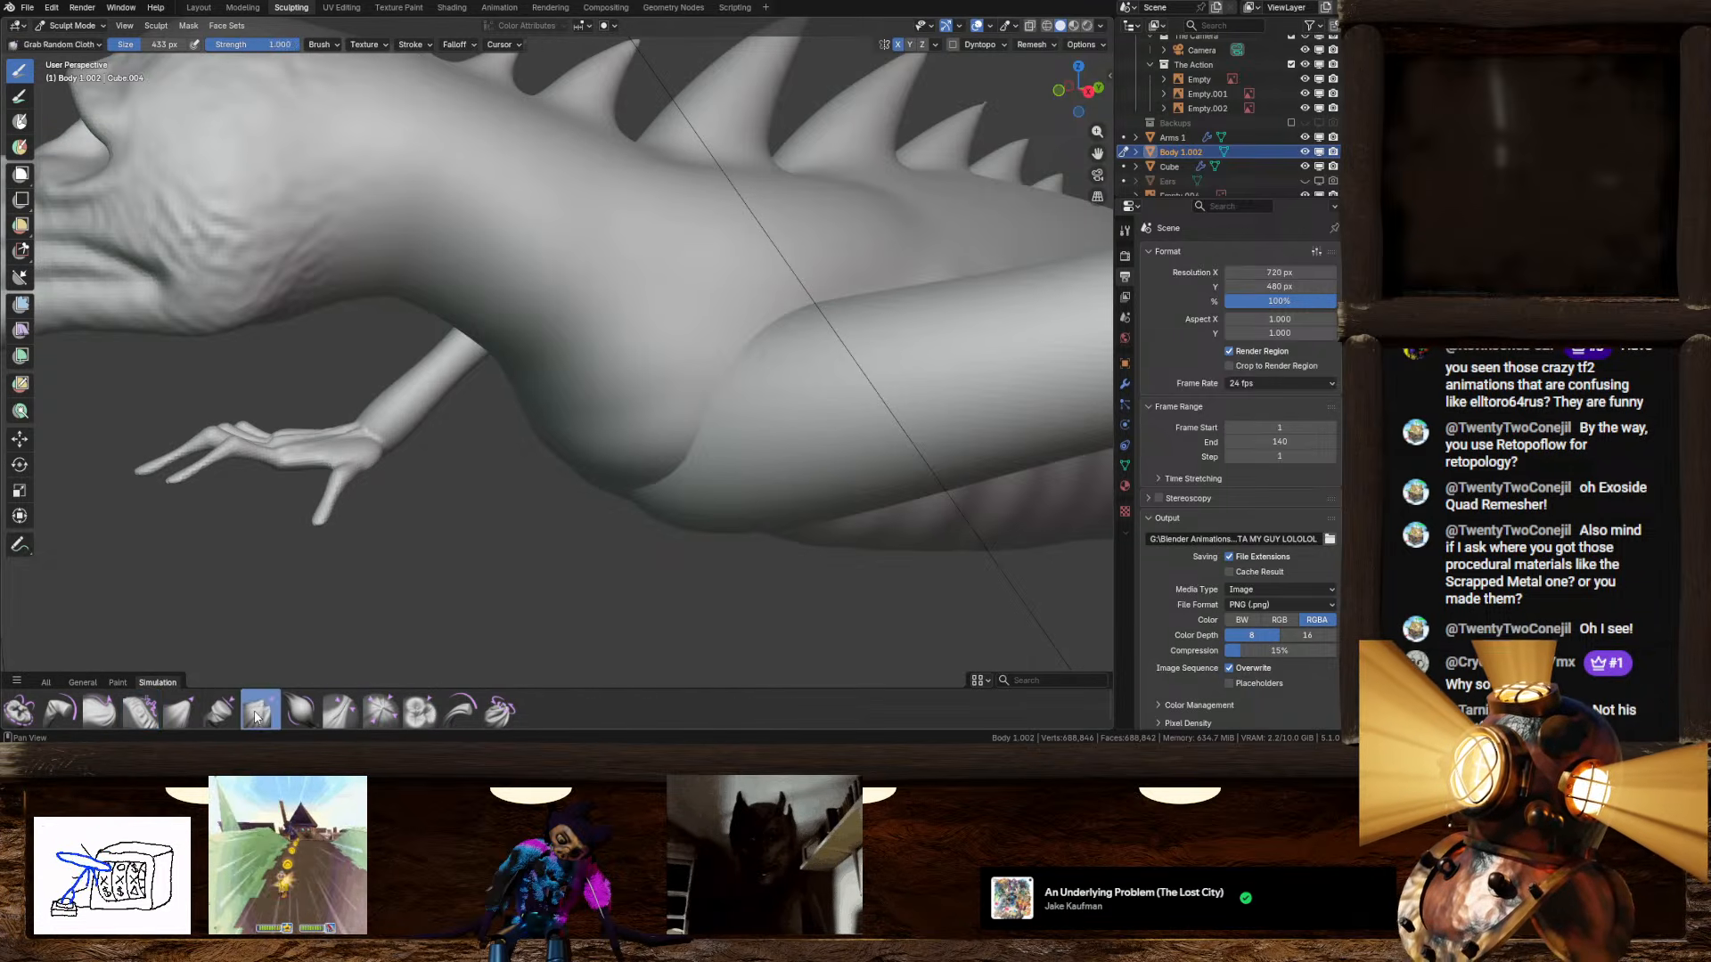
# Step: Try pulling cloth folds into the chest and shoulder from the right side view, and inspect them from several angles
pyautogui.click(1088, 92)
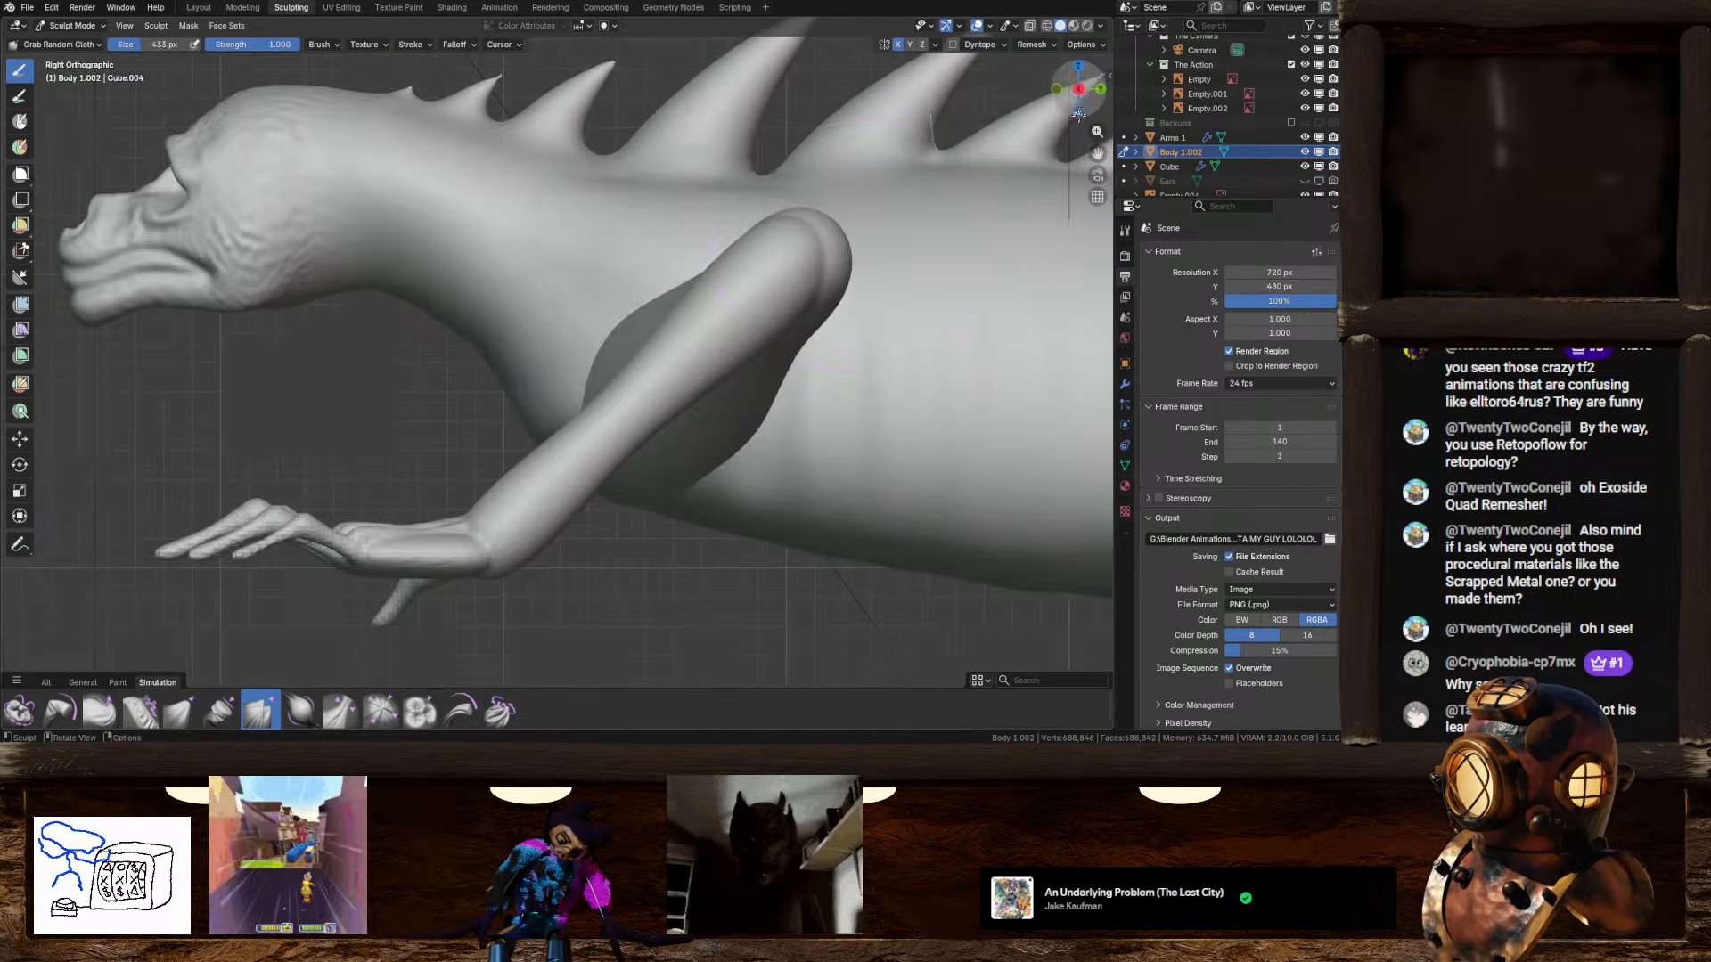
pyautogui.scroll(-6, 577, 373)
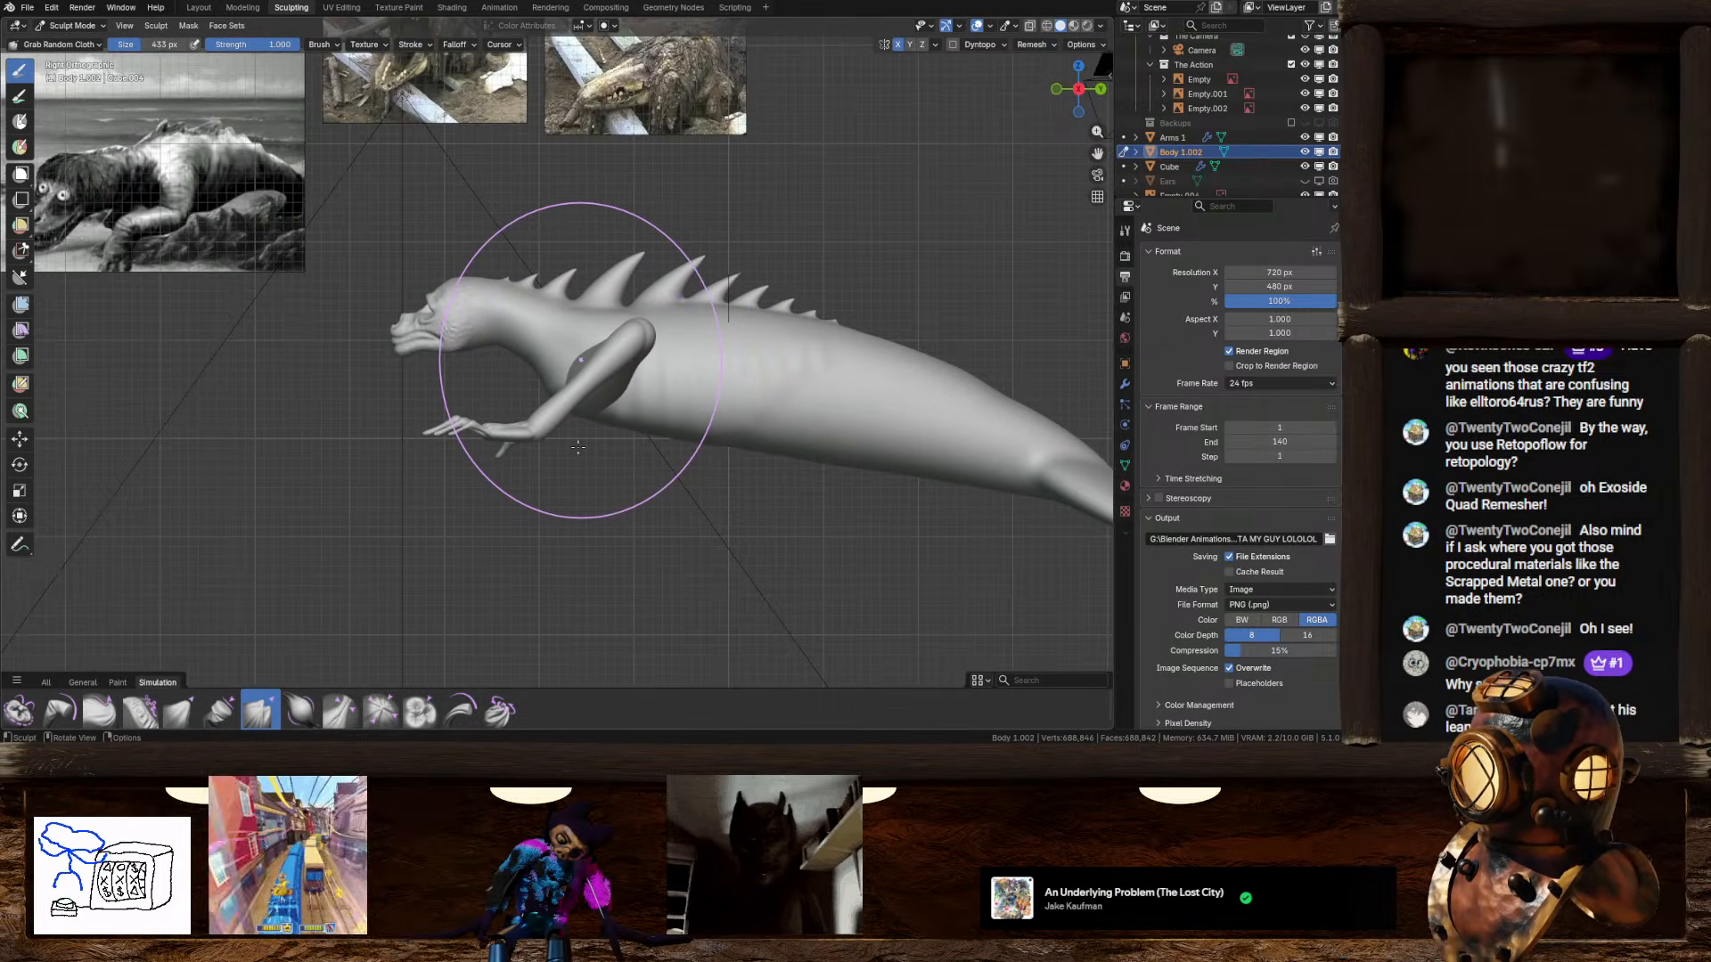
pyautogui.moveTo(578, 447); pyautogui.dragTo(586, 393)
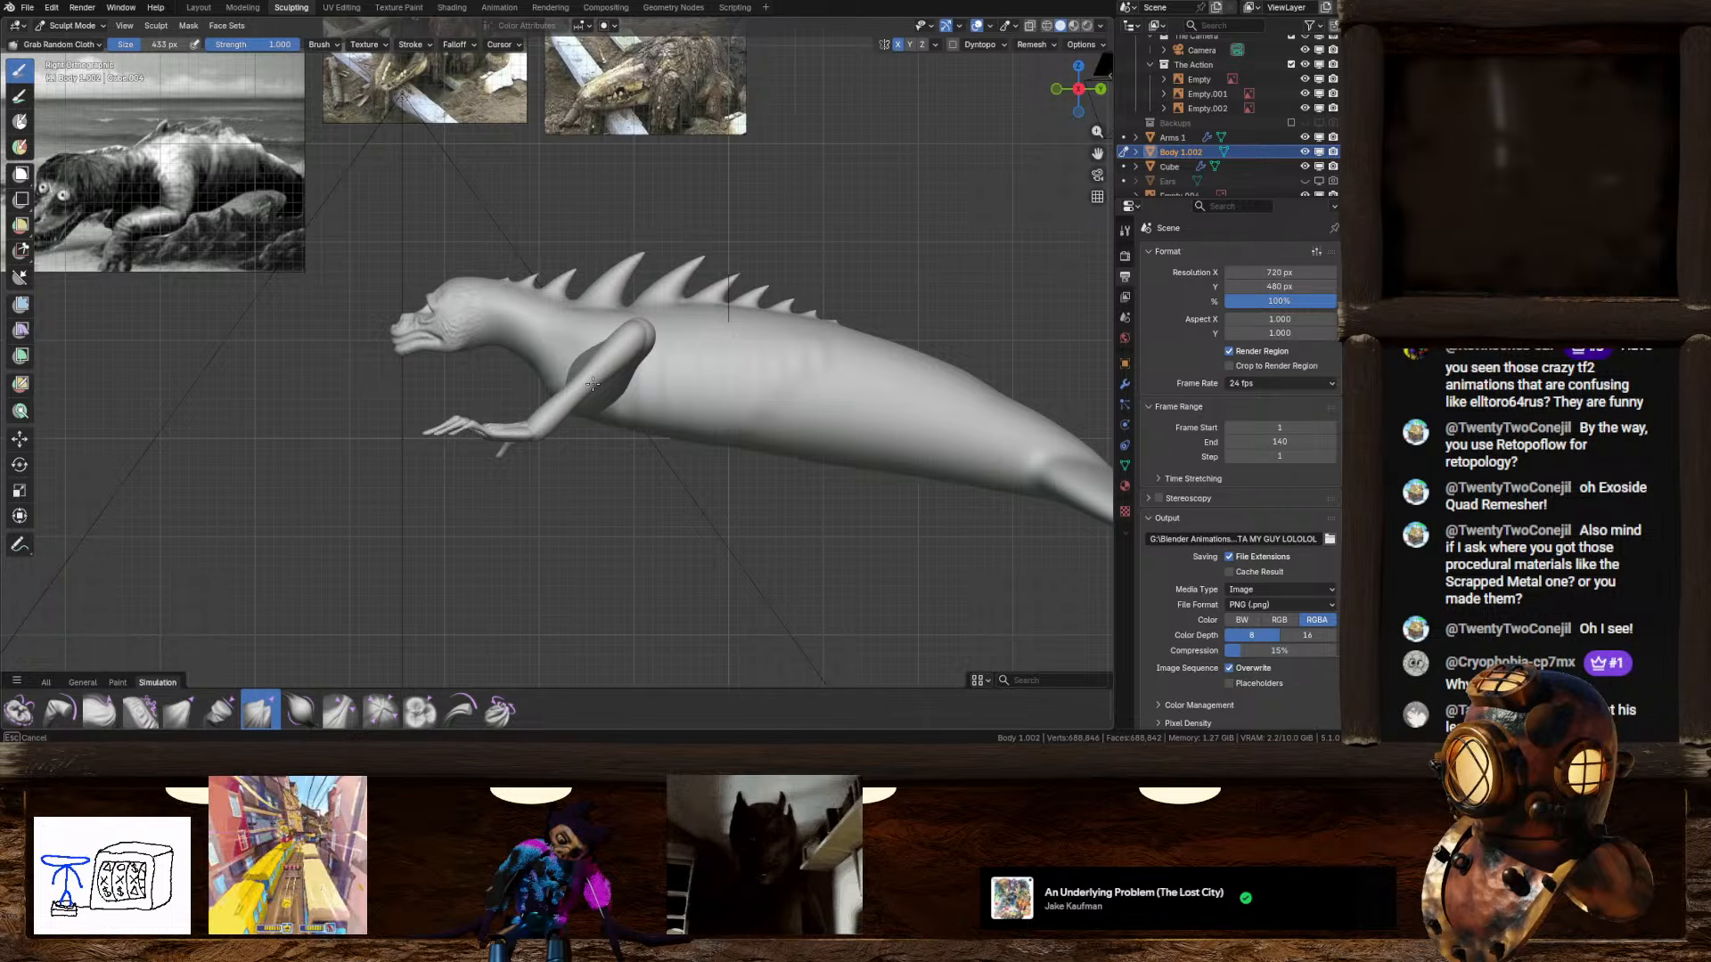
pyautogui.scroll(4, 546, 392)
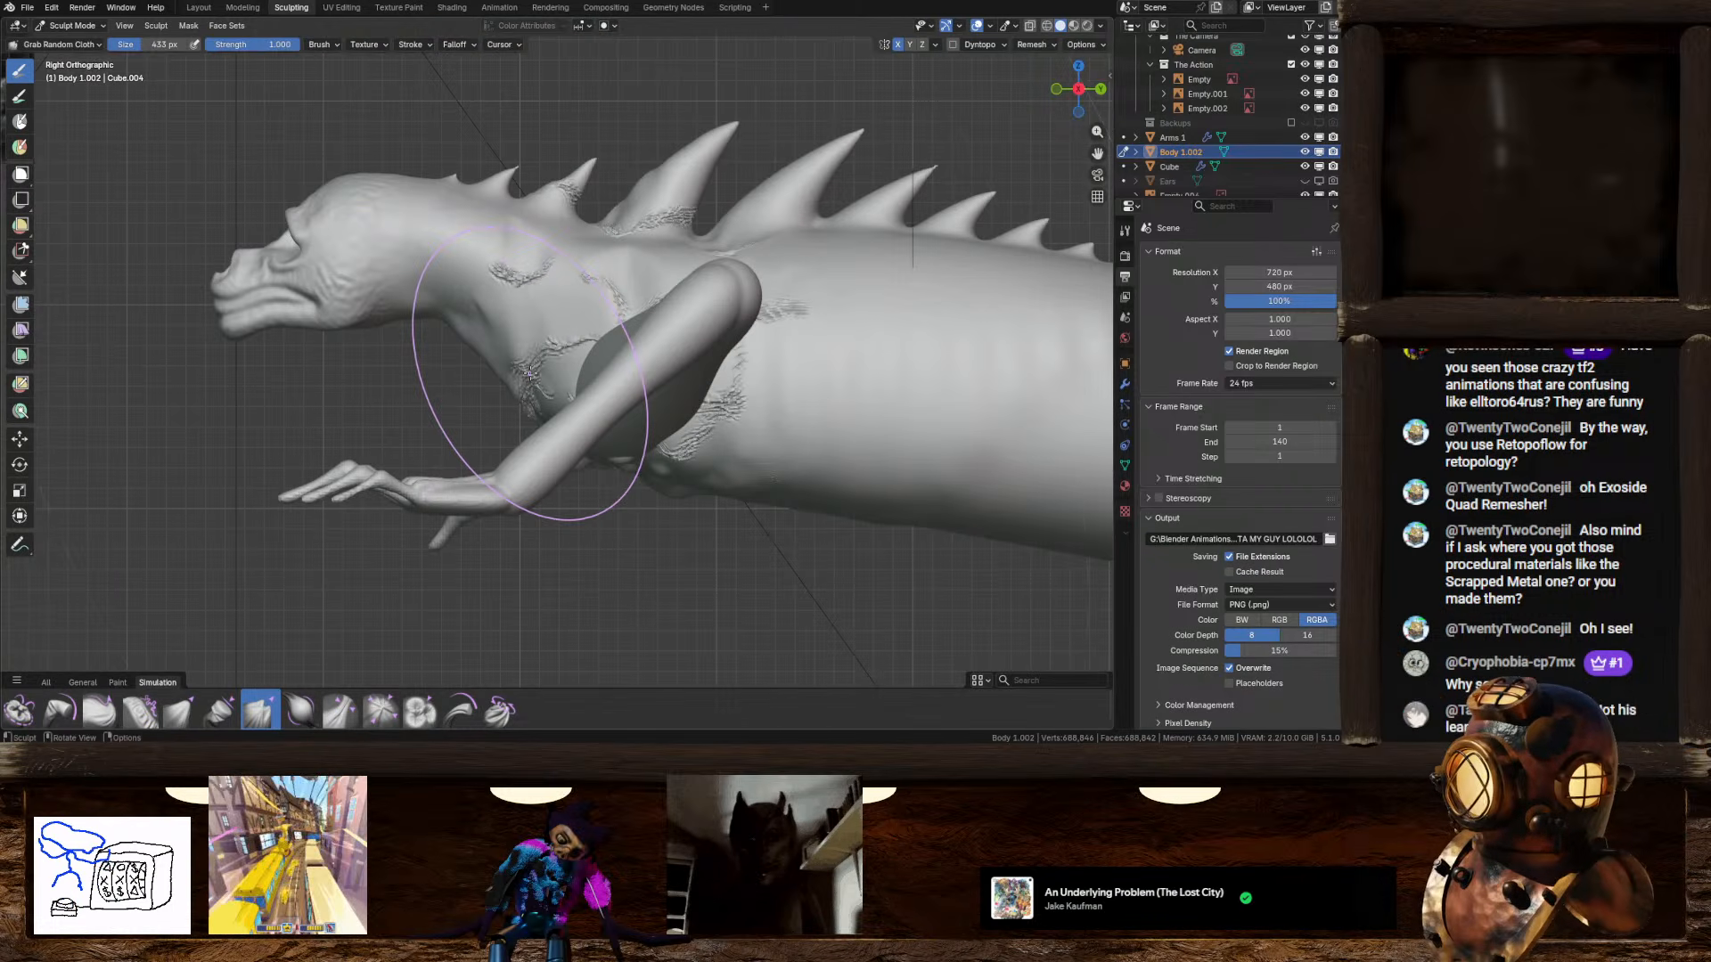
pyautogui.moveTo(535, 393)
pyautogui.mouseDown(button='middle')
pyautogui.moveTo(517, 456)
pyautogui.moveTo(168, 397)
pyautogui.moveTo(647, 419)
pyautogui.moveTo(670, 457)
pyautogui.mouseUp(button='middle')
pyautogui.moveTo(780, 439); pyautogui.dragTo(784, 430, button='middle')
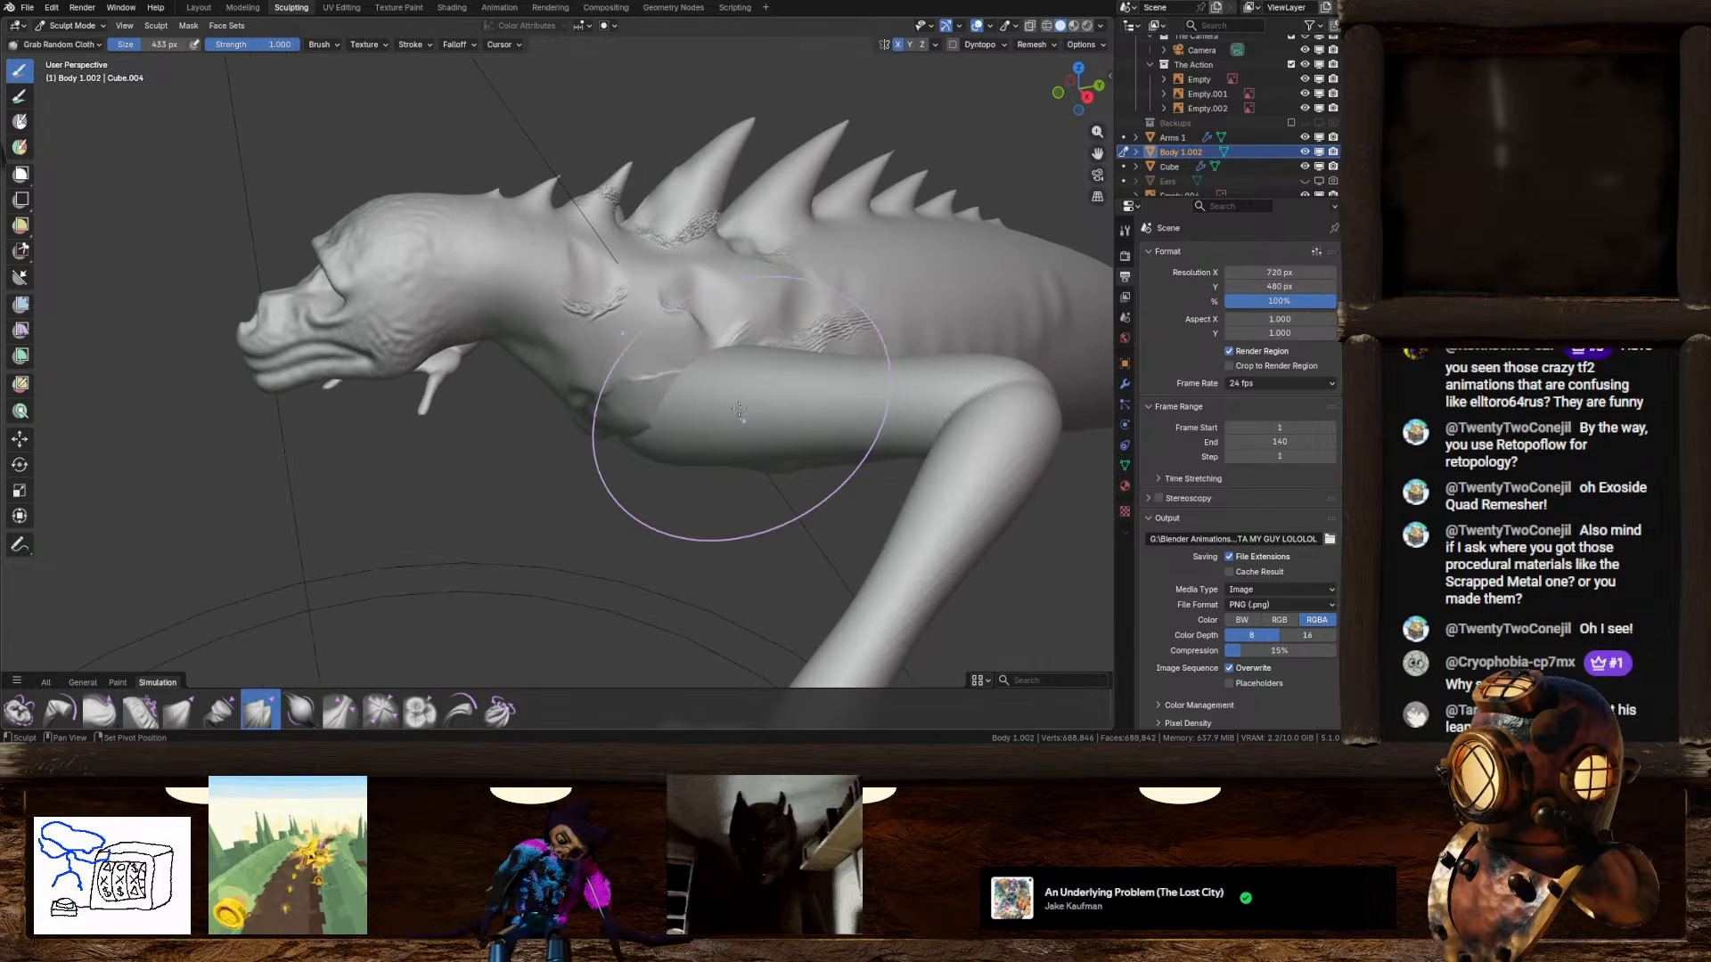
pyautogui.moveTo(796, 328)
pyautogui.mouseDown(button='middle')
pyautogui.moveTo(624, 347)
pyautogui.moveTo(570, 330)
pyautogui.moveTo(413, 379)
pyautogui.moveTo(502, 384)
pyautogui.moveTo(228, 349)
pyautogui.moveTo(384, 374)
pyautogui.moveTo(483, 418)
pyautogui.mouseUp(button='middle')
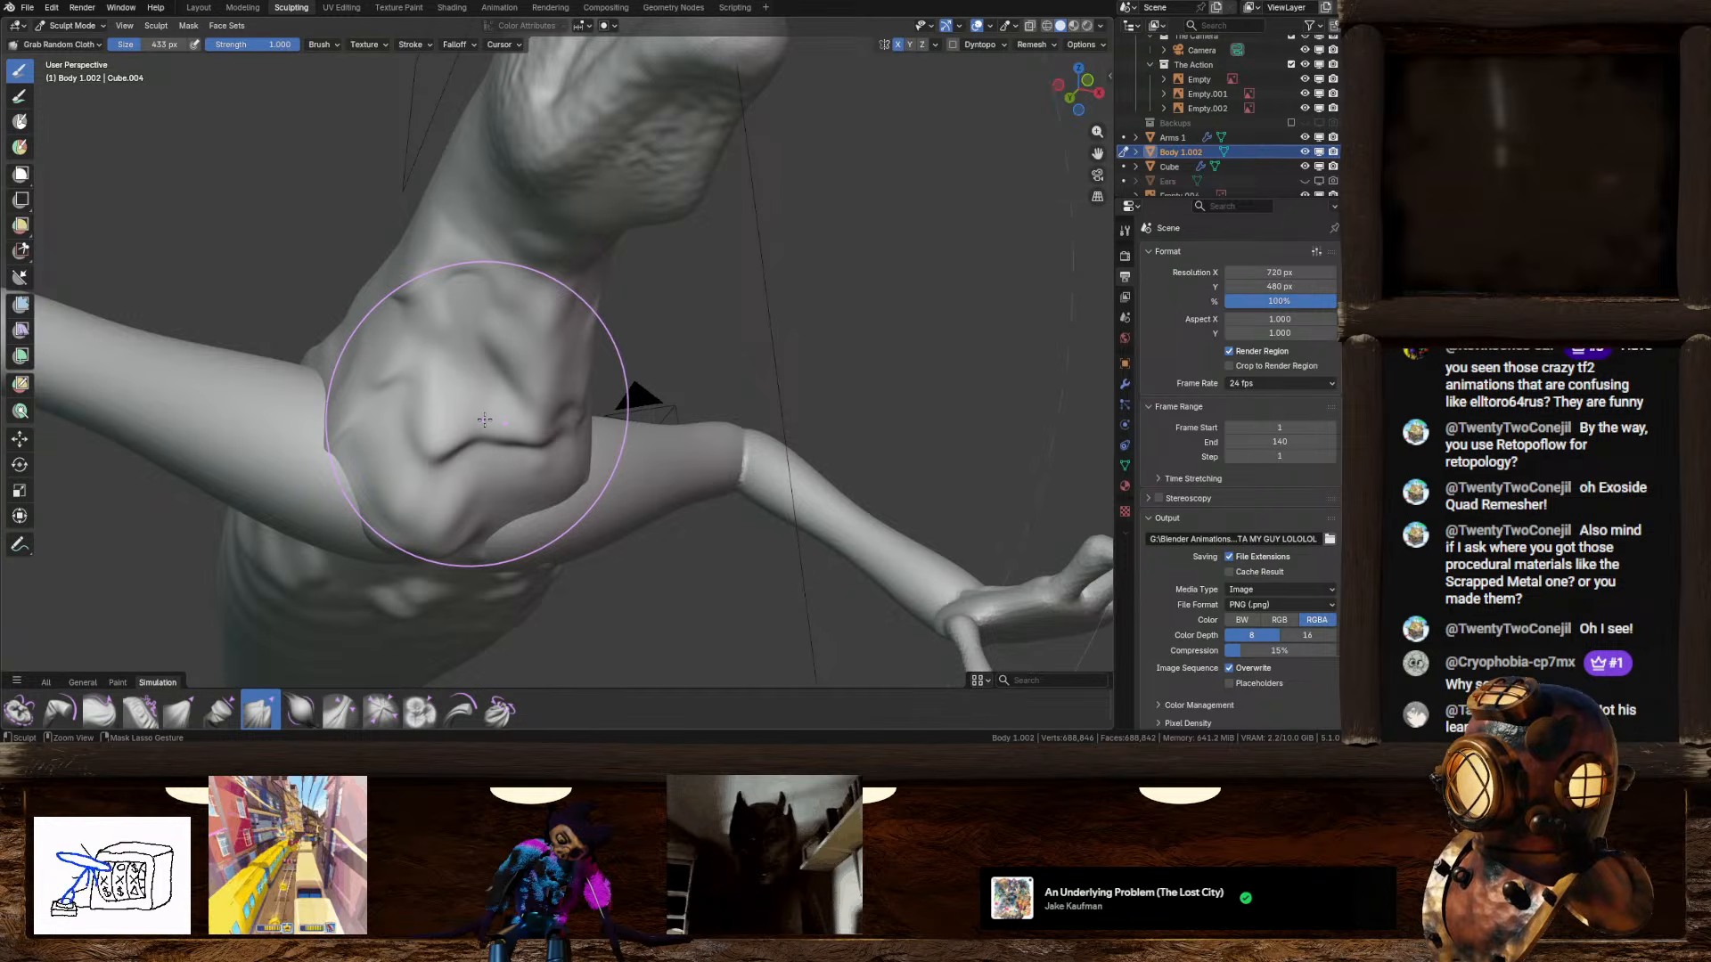
pyautogui.moveTo(803, 425); pyautogui.dragTo(631, 284, button='middle')
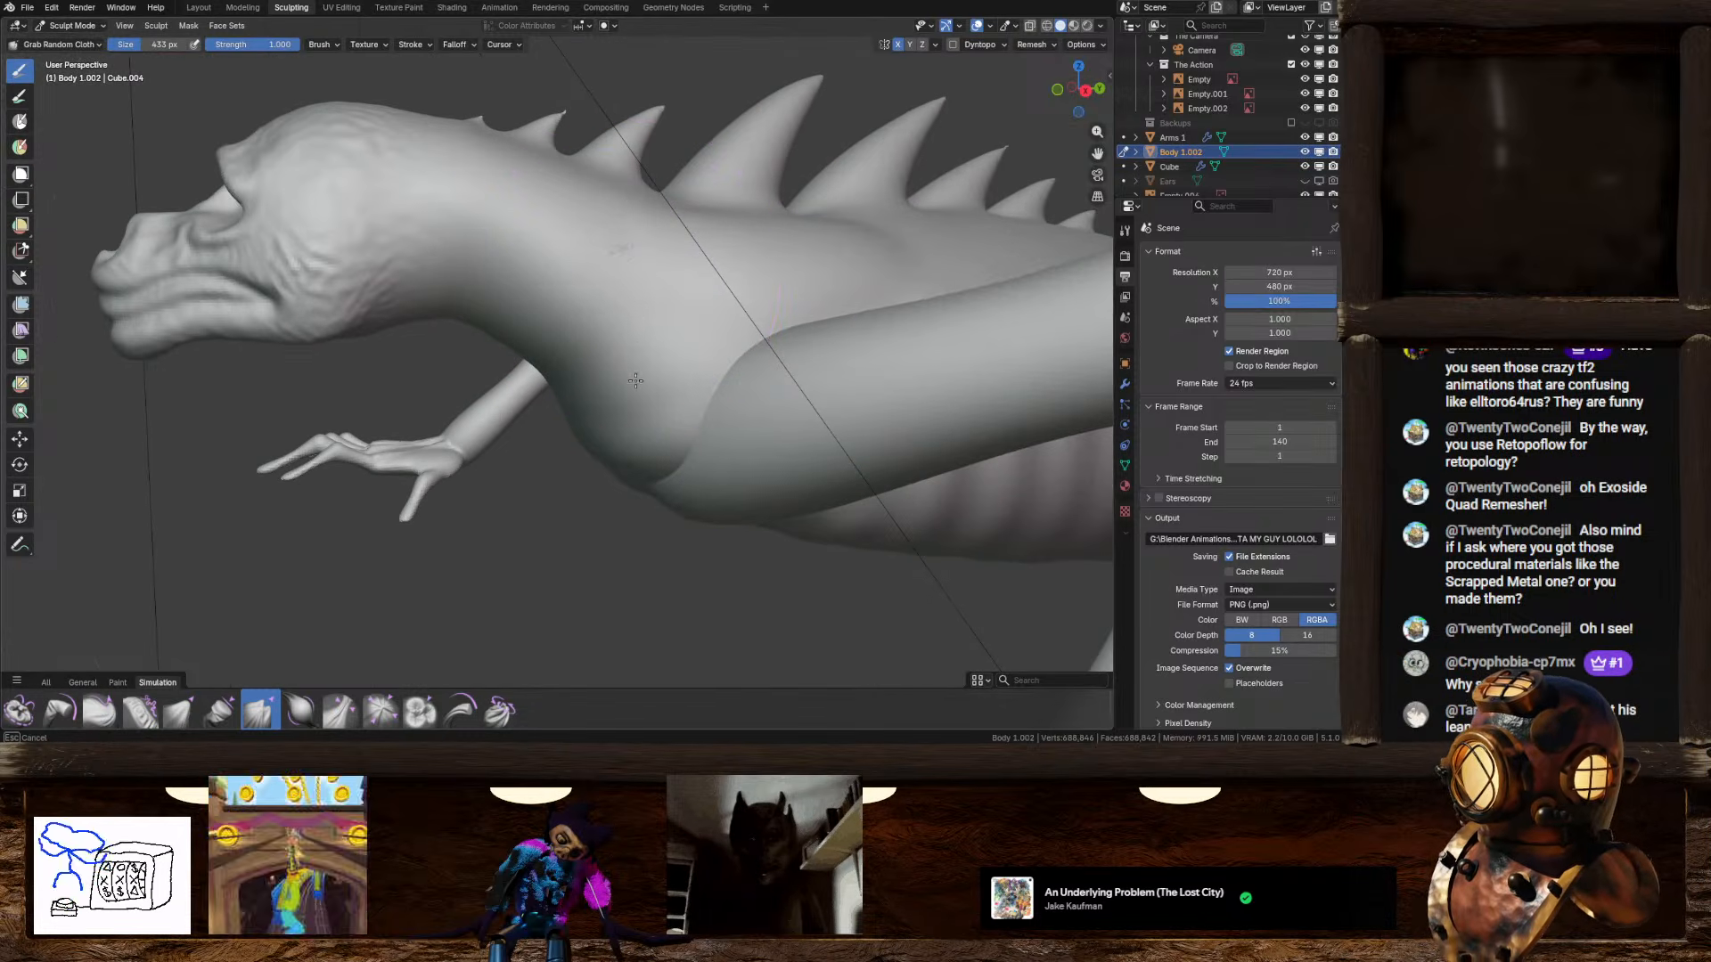
# Step: Try more Grab Random Cloth strokes across the lower neck and chest from an angled perspective
pyautogui.moveTo(638, 459); pyautogui.dragTo(633, 405)
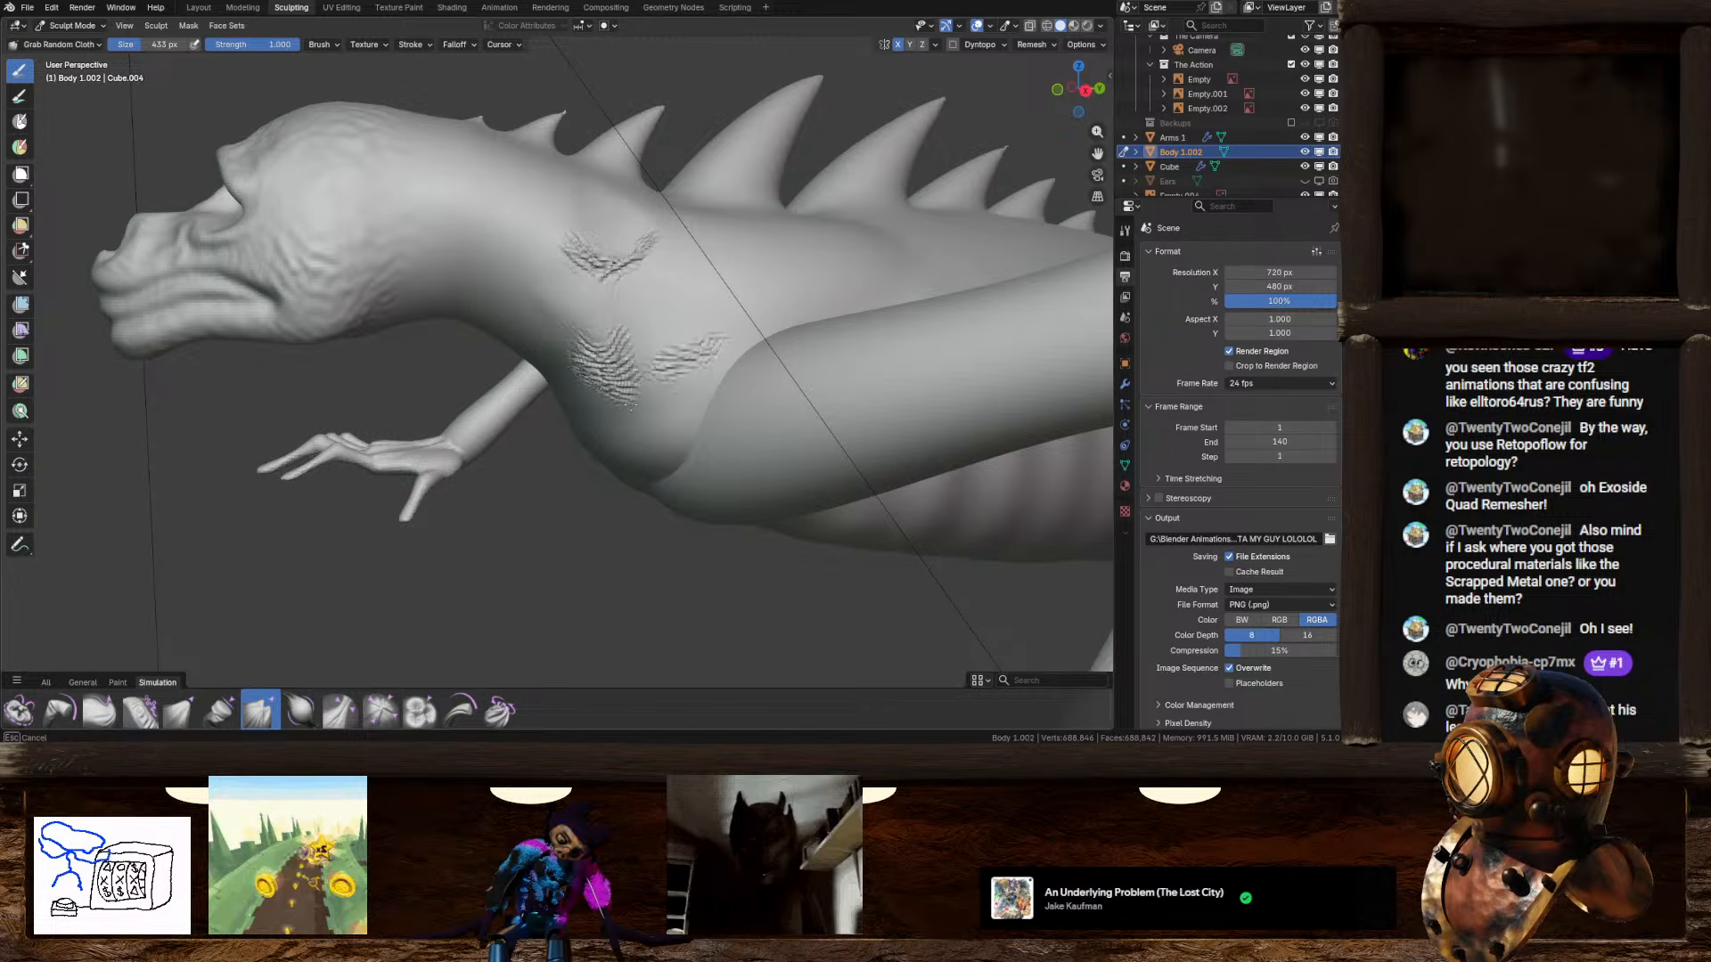
pyautogui.moveTo(692, 350); pyautogui.dragTo(882, 330)
pyautogui.moveTo(882, 330)
pyautogui.mouseDown(button='middle')
pyautogui.moveTo(870, 222)
pyautogui.moveTo(816, 356)
pyautogui.mouseUp(button='middle')
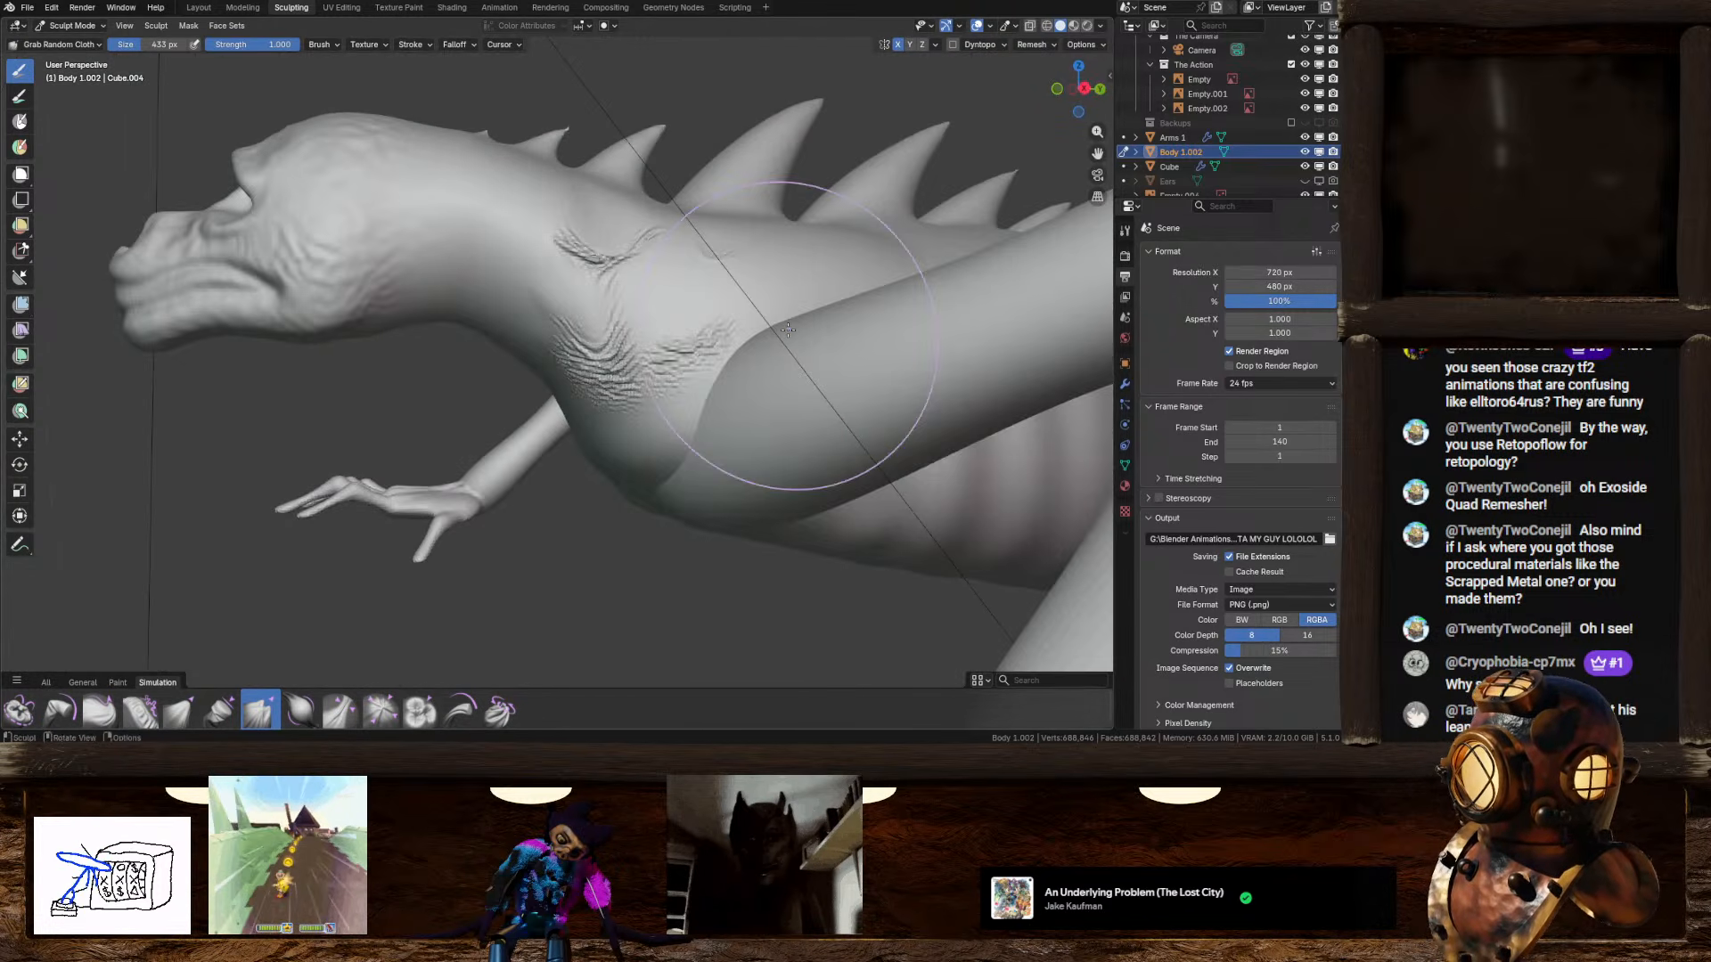
# Step: Switch to the Geometry Nodes workspace with Body 1.002 as the active object
pyautogui.click(199, 8)
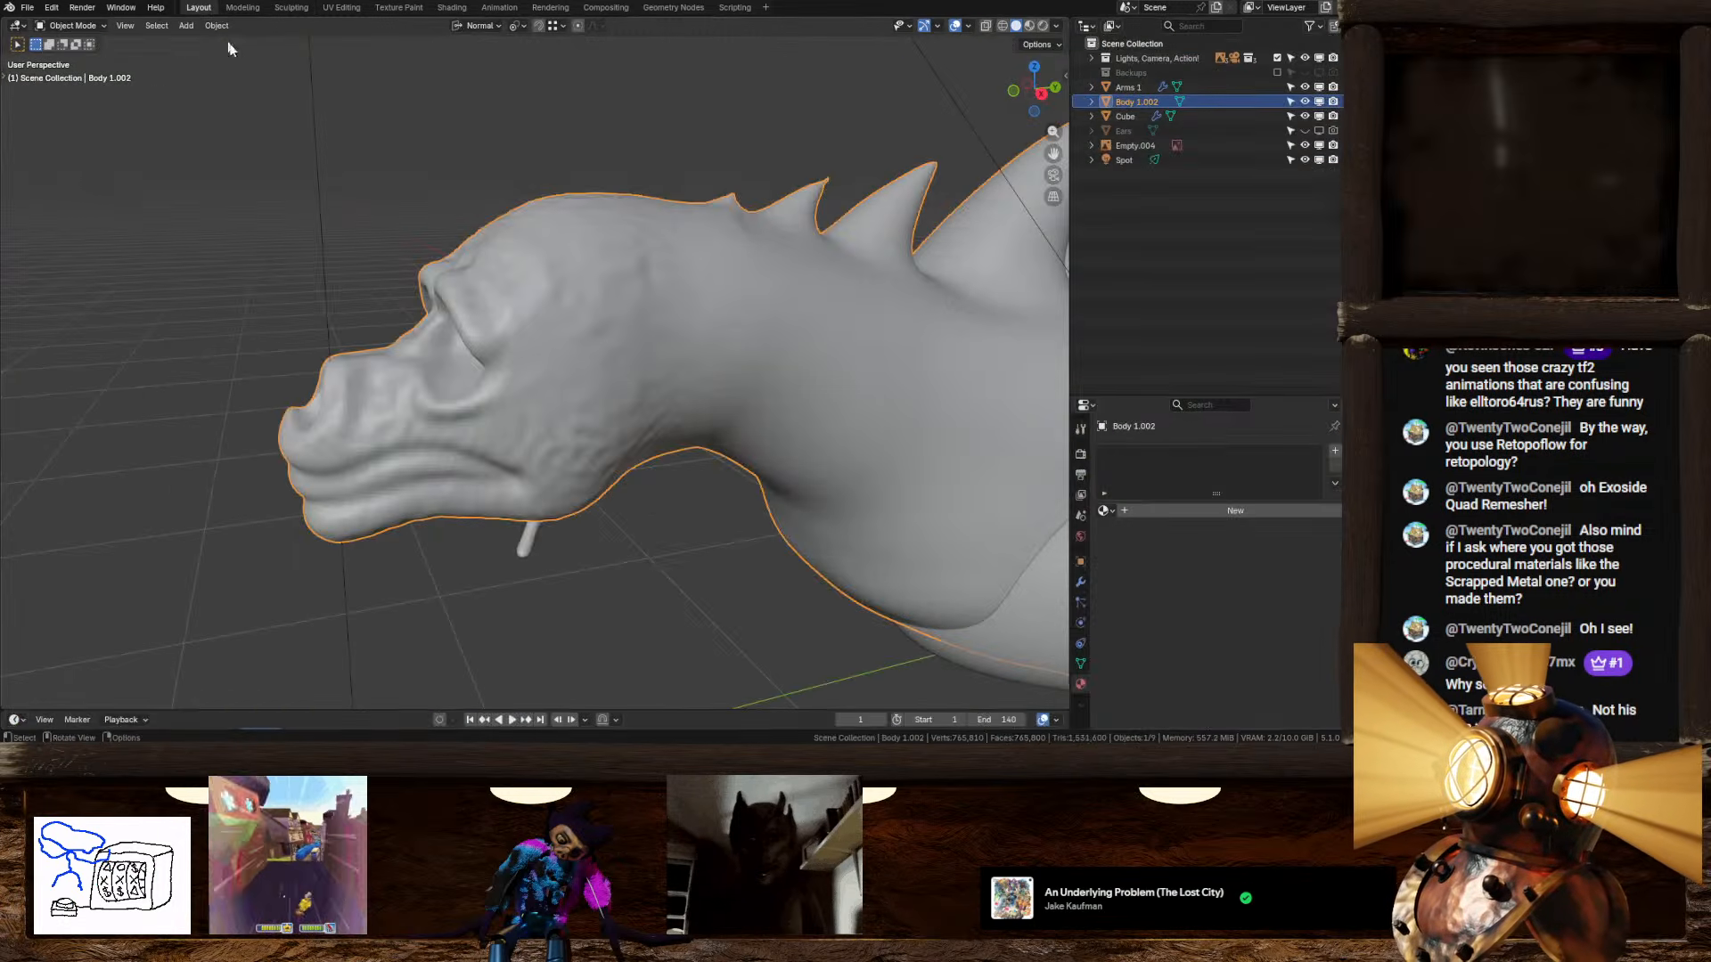
pyautogui.click(673, 7)
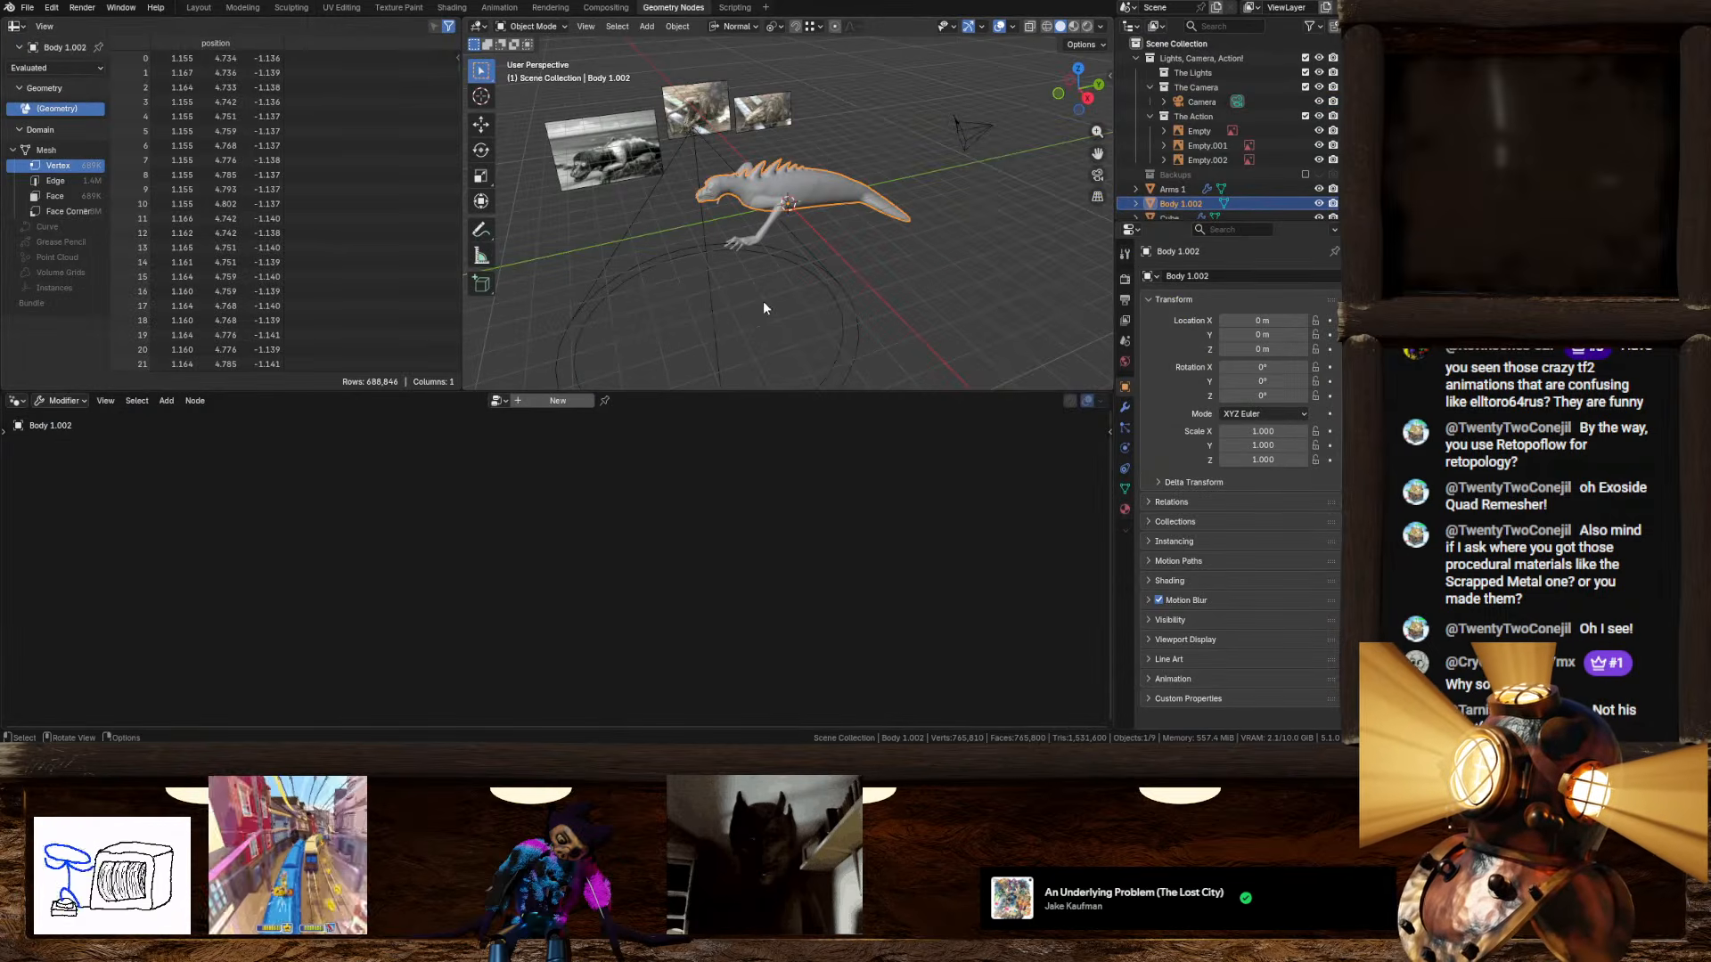
pyautogui.scroll(6, 761, 301)
pyautogui.moveTo(752, 289); pyautogui.dragTo(824, 275, button='middle')
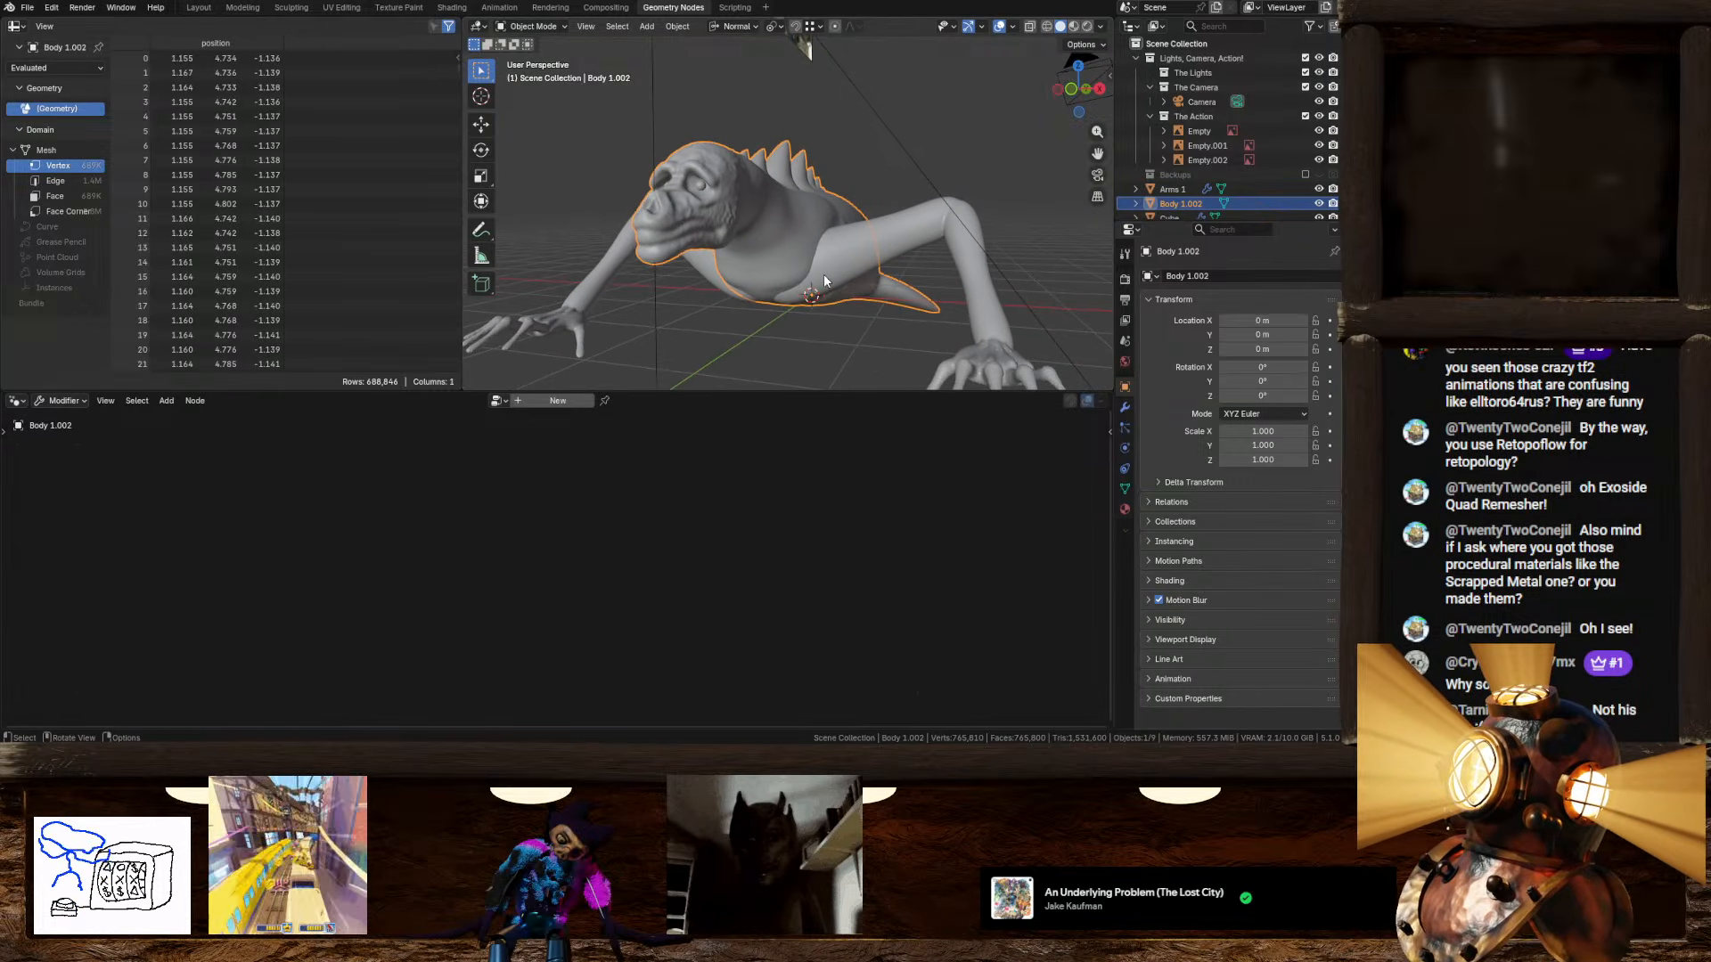
# Step: Enlarge the 3D viewport and create a new geometry node tree on Body 1.002, moving Group Input farther from Group Output
pyautogui.moveTo(734, 392); pyautogui.dragTo(736, 481)
pyautogui.moveTo(463, 382); pyautogui.dragTo(363, 381)
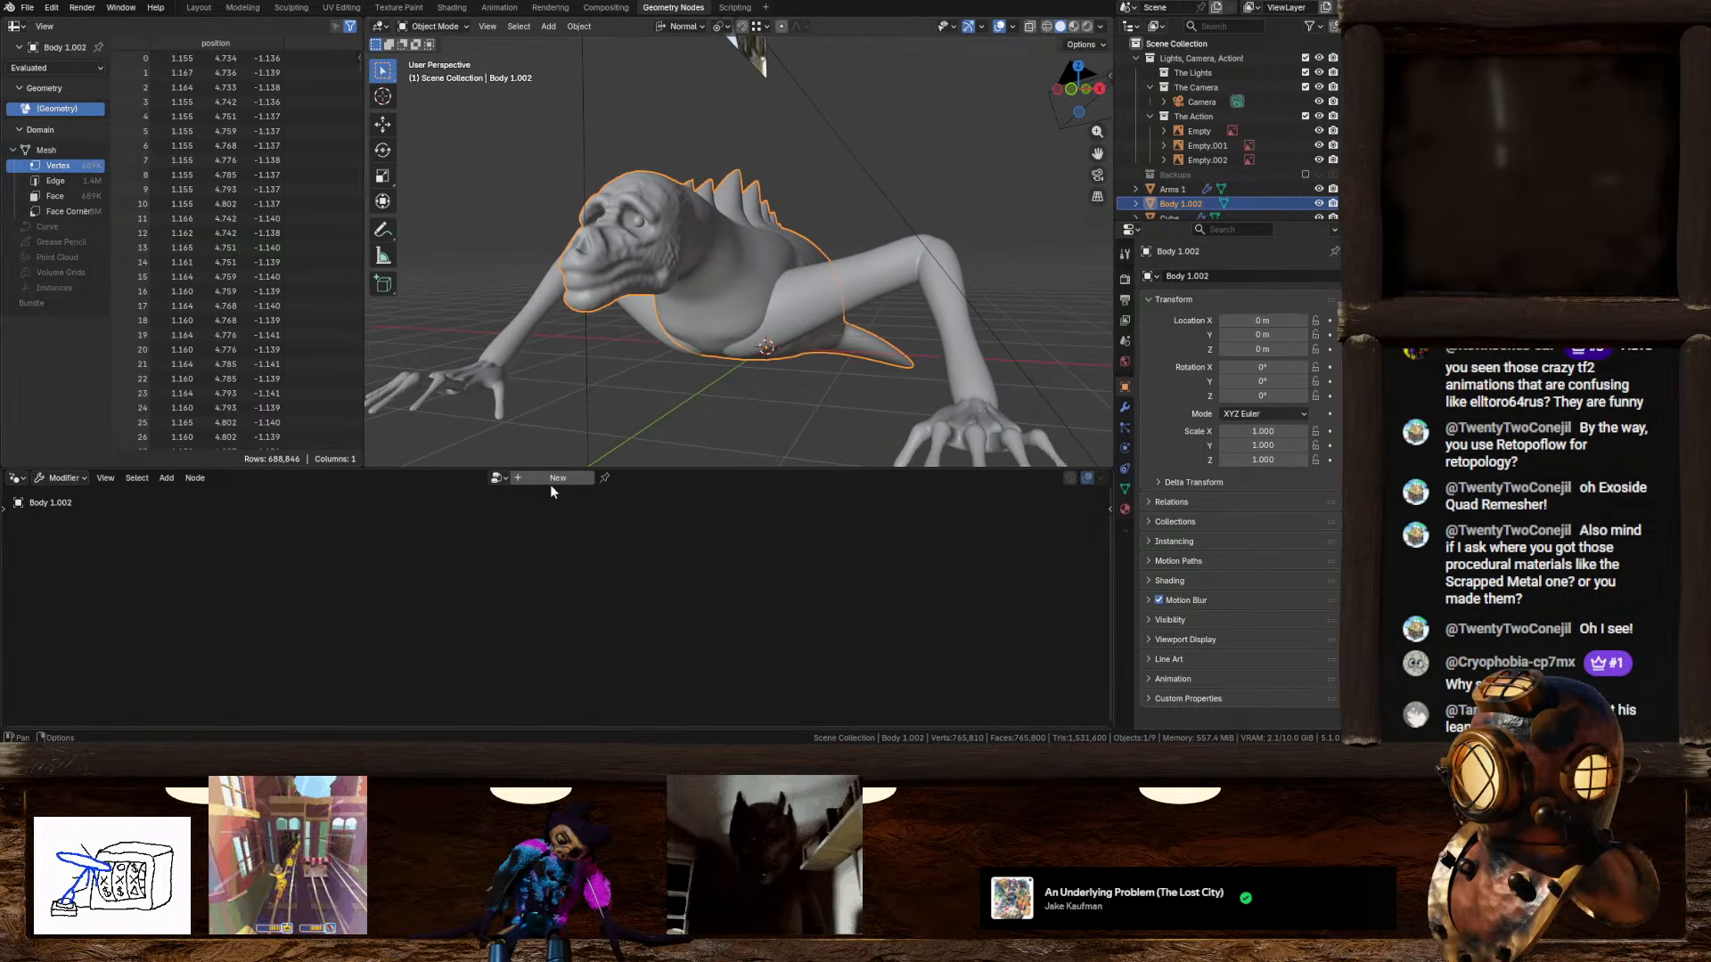
pyautogui.click(557, 478)
pyautogui.moveTo(472, 579); pyautogui.dragTo(380, 580)
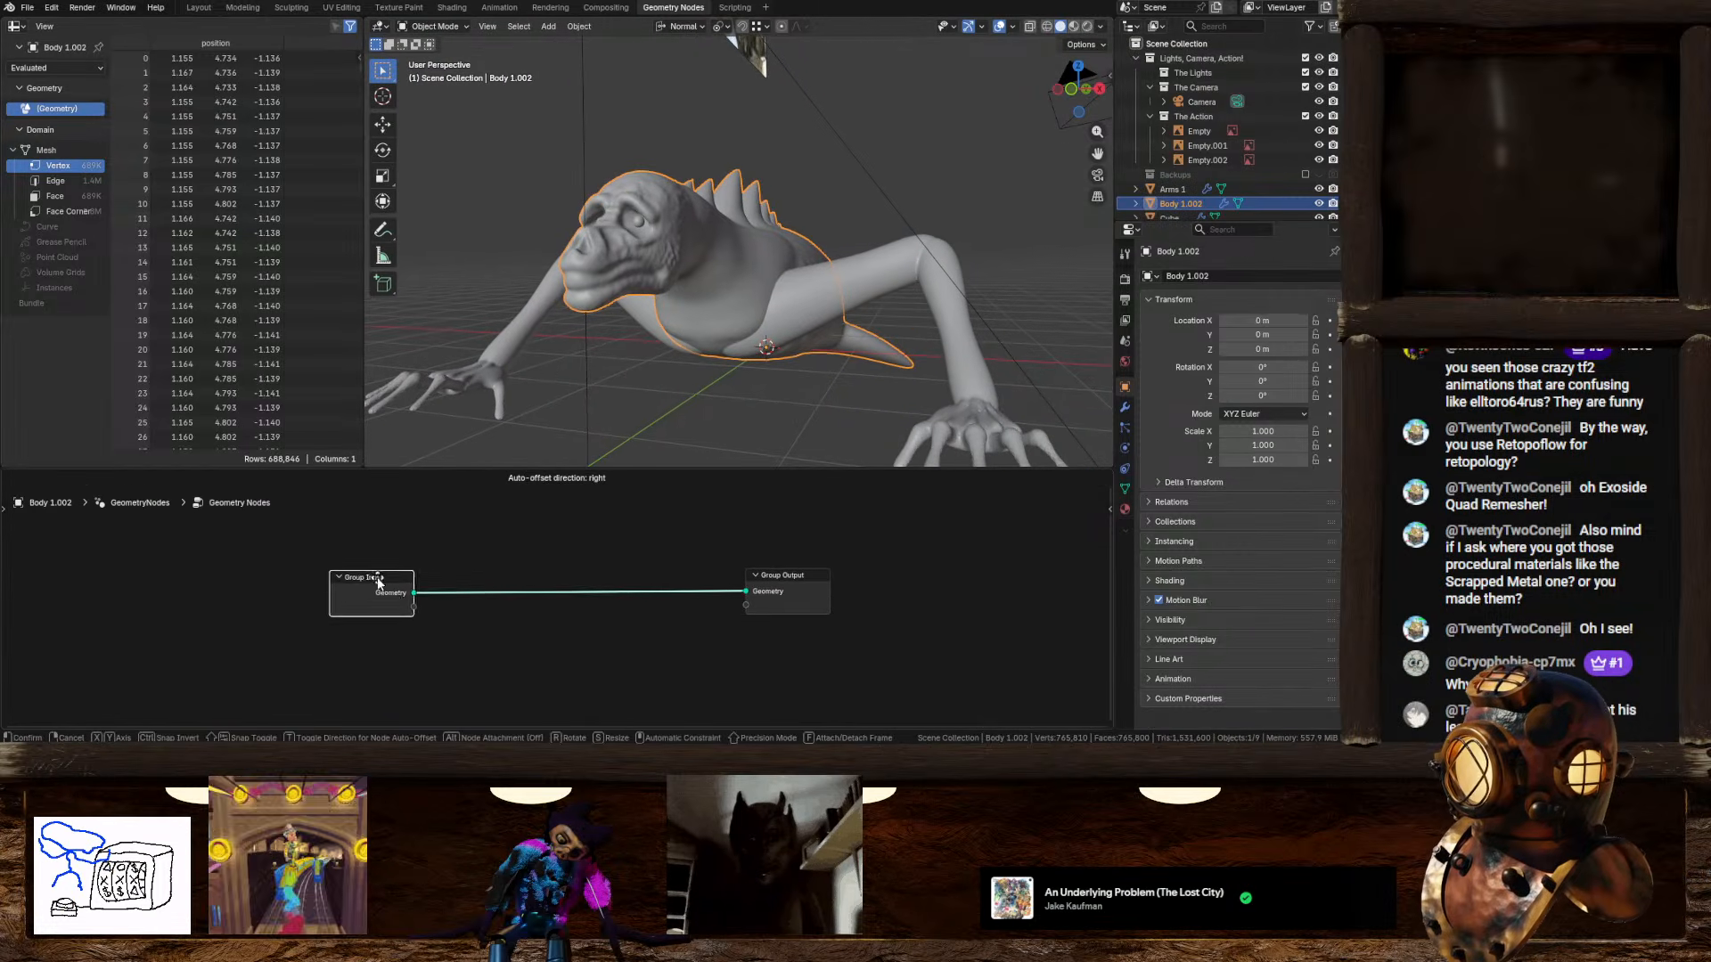
pyautogui.hotkey('shift', 'a')
pyautogui.click(383, 407)
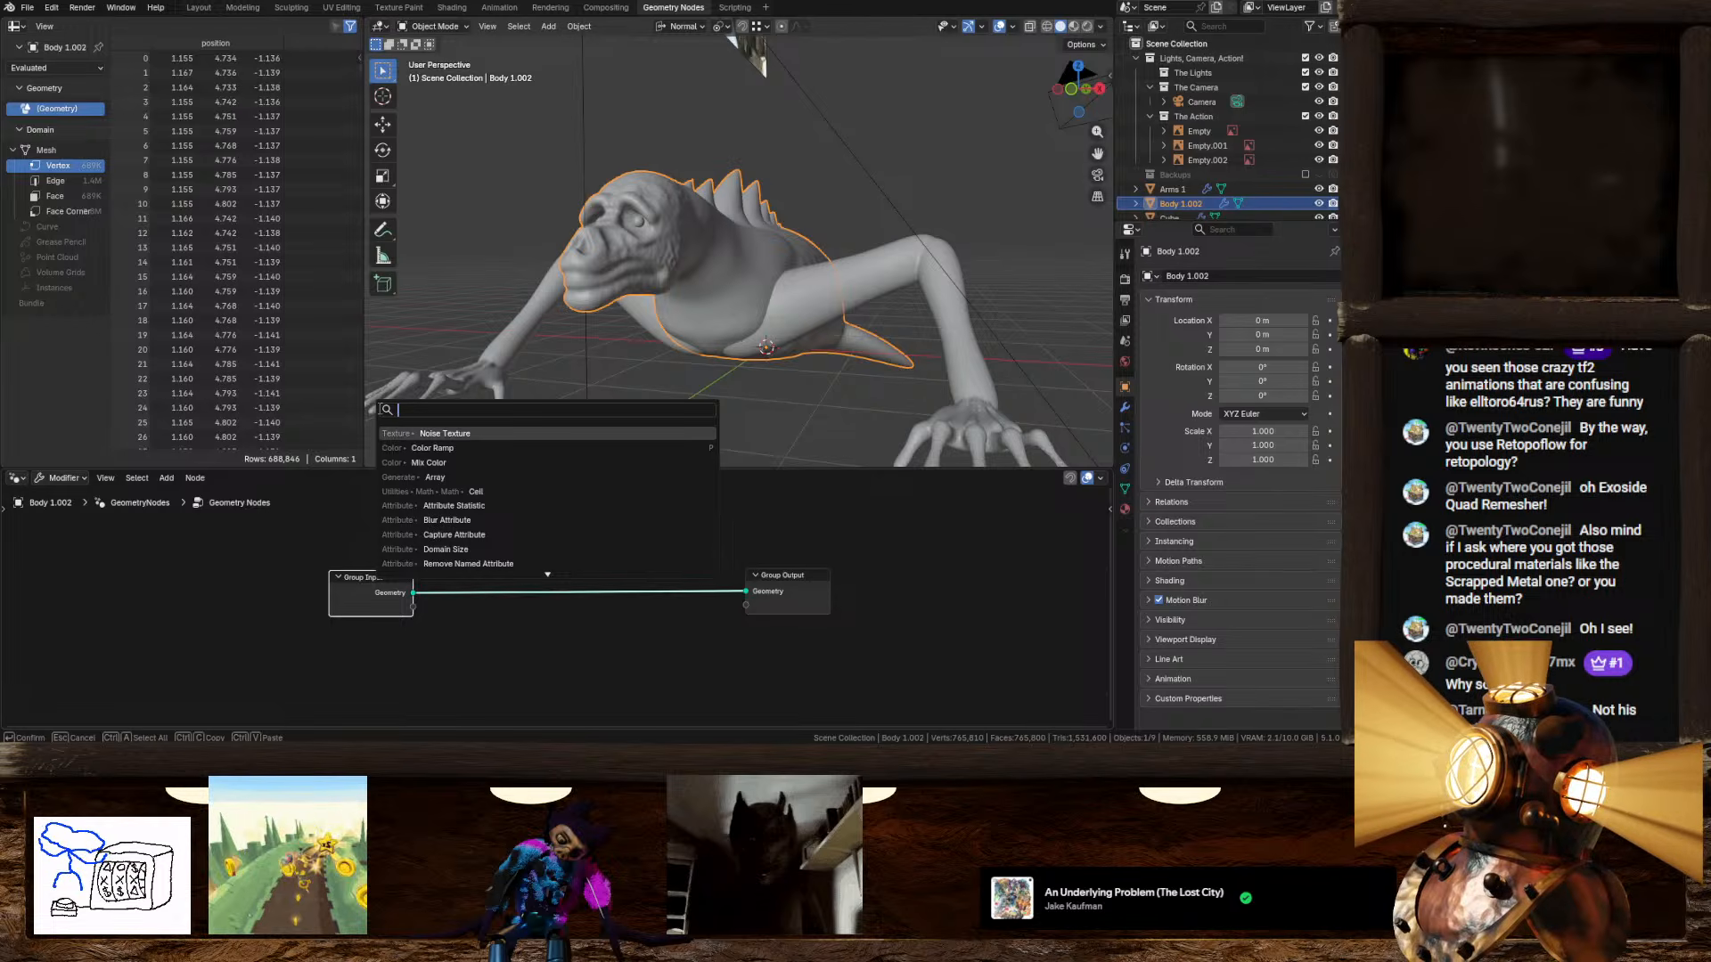
pyautogui.write('mesh')
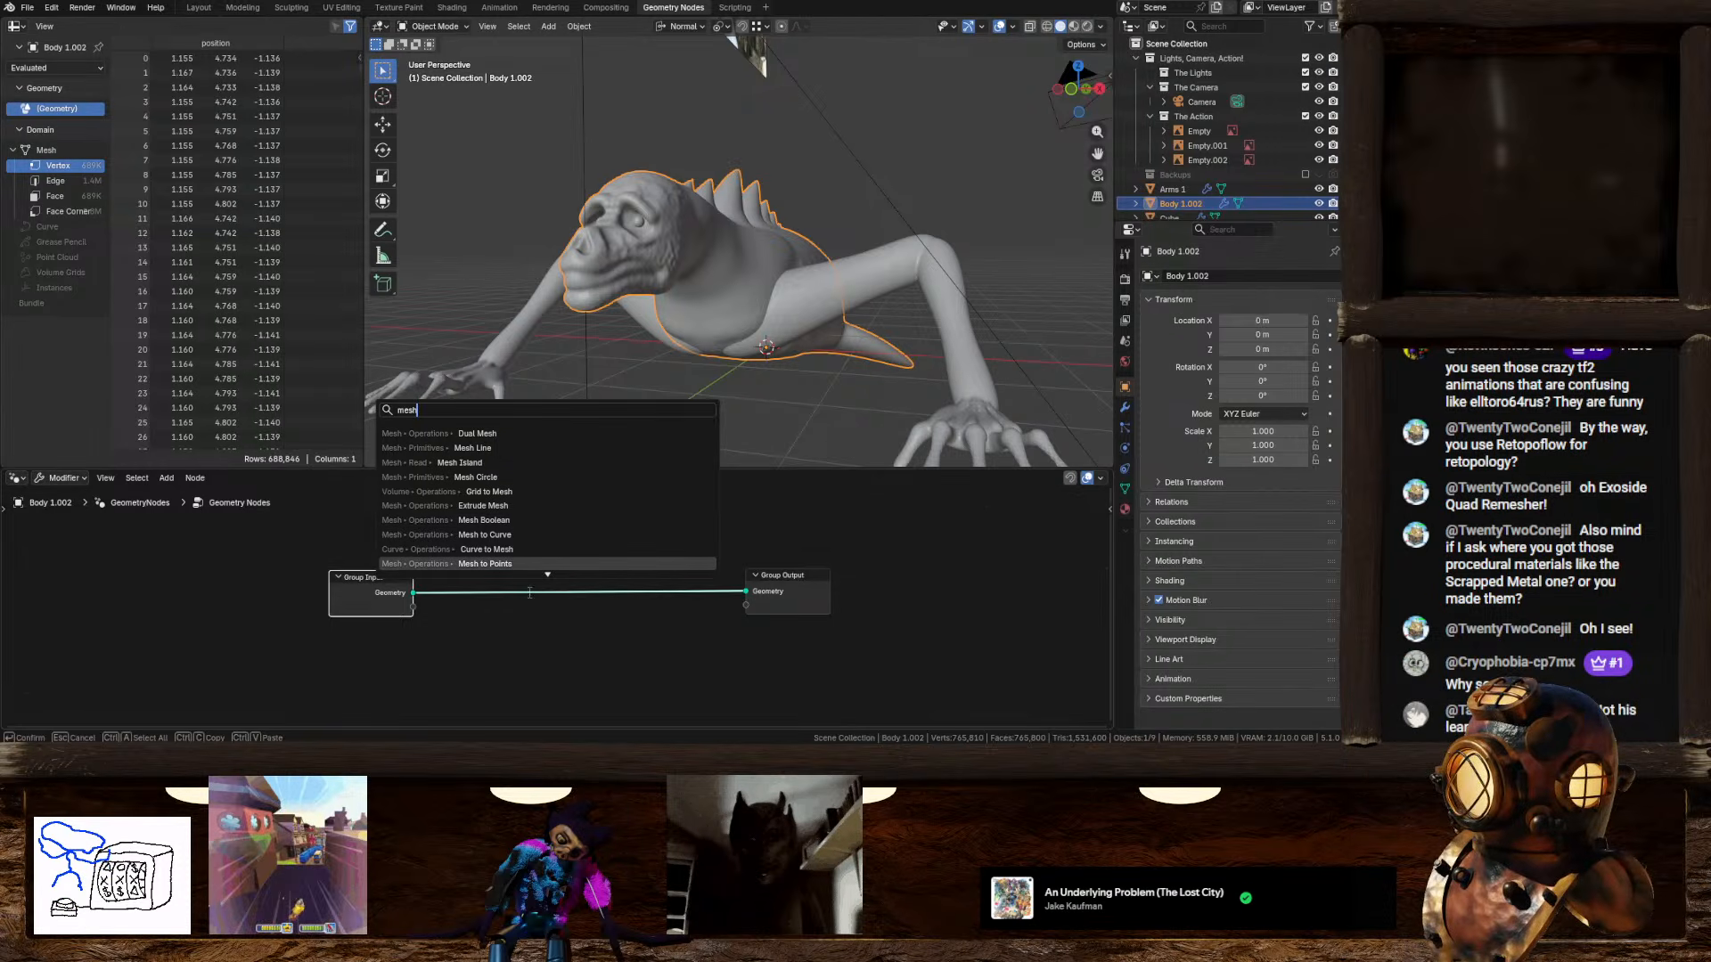
pyautogui.press('Escape')
# Step: Insert a Displace Geometry node between Group Input and Group Output and inspect its effect on the body
pyautogui.hotkey('shift', 'a')
pyautogui.click(494, 410)
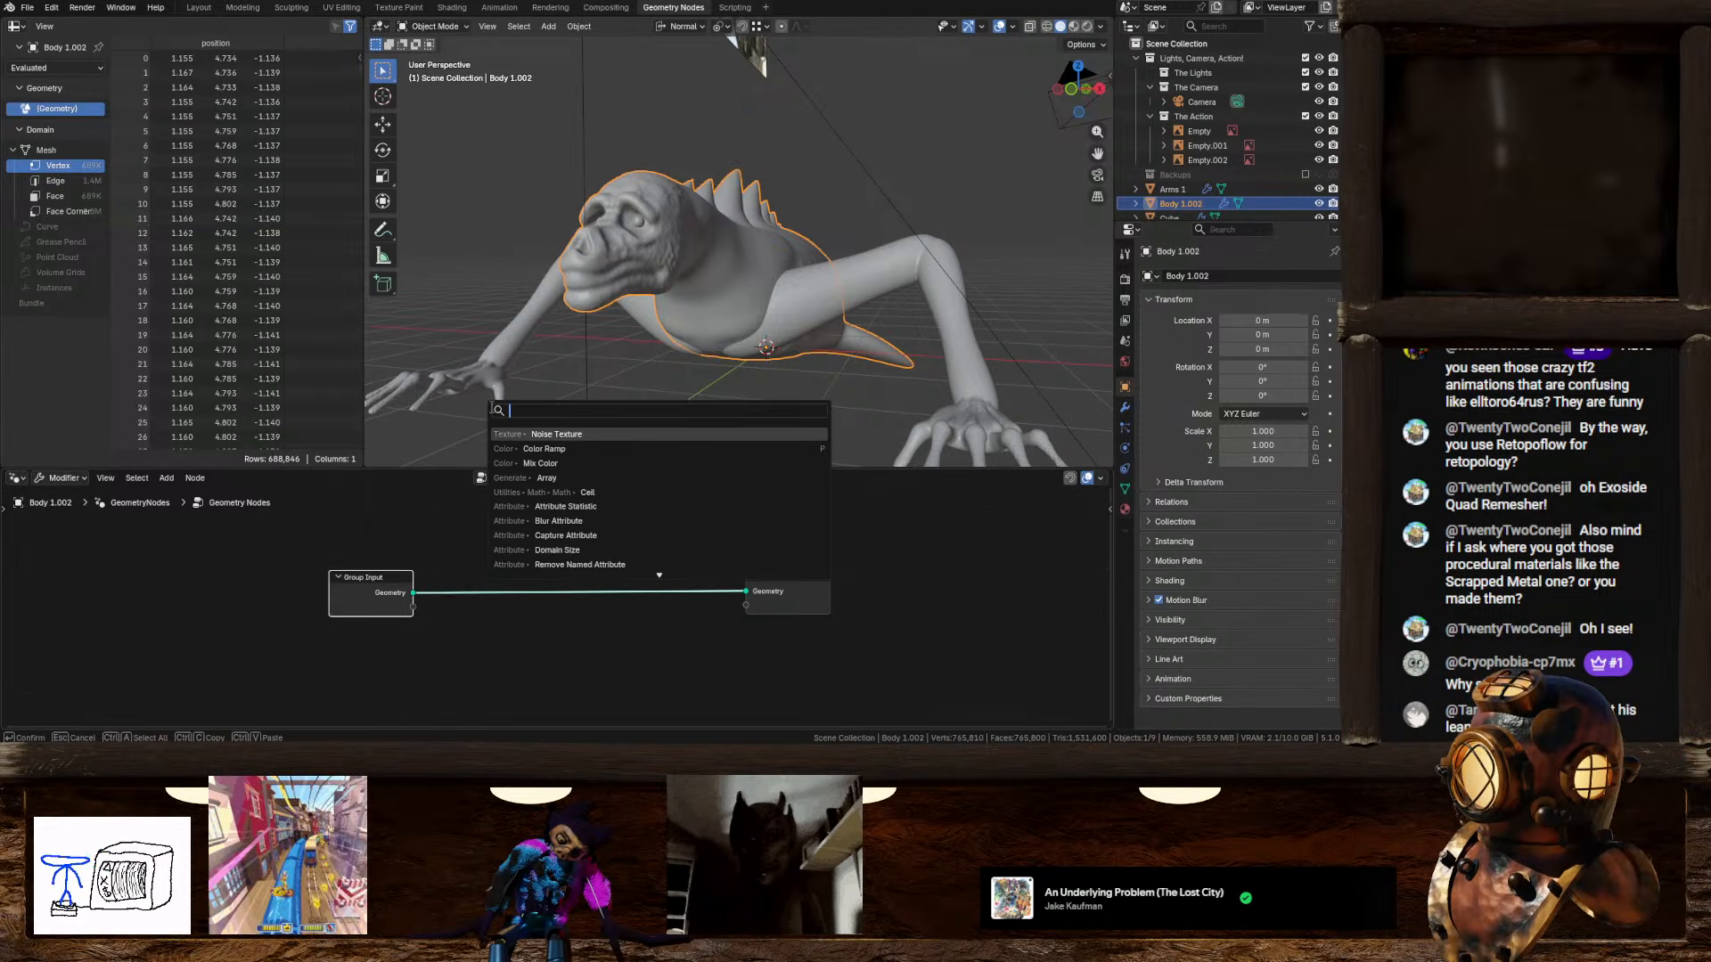
pyautogui.write('displ')
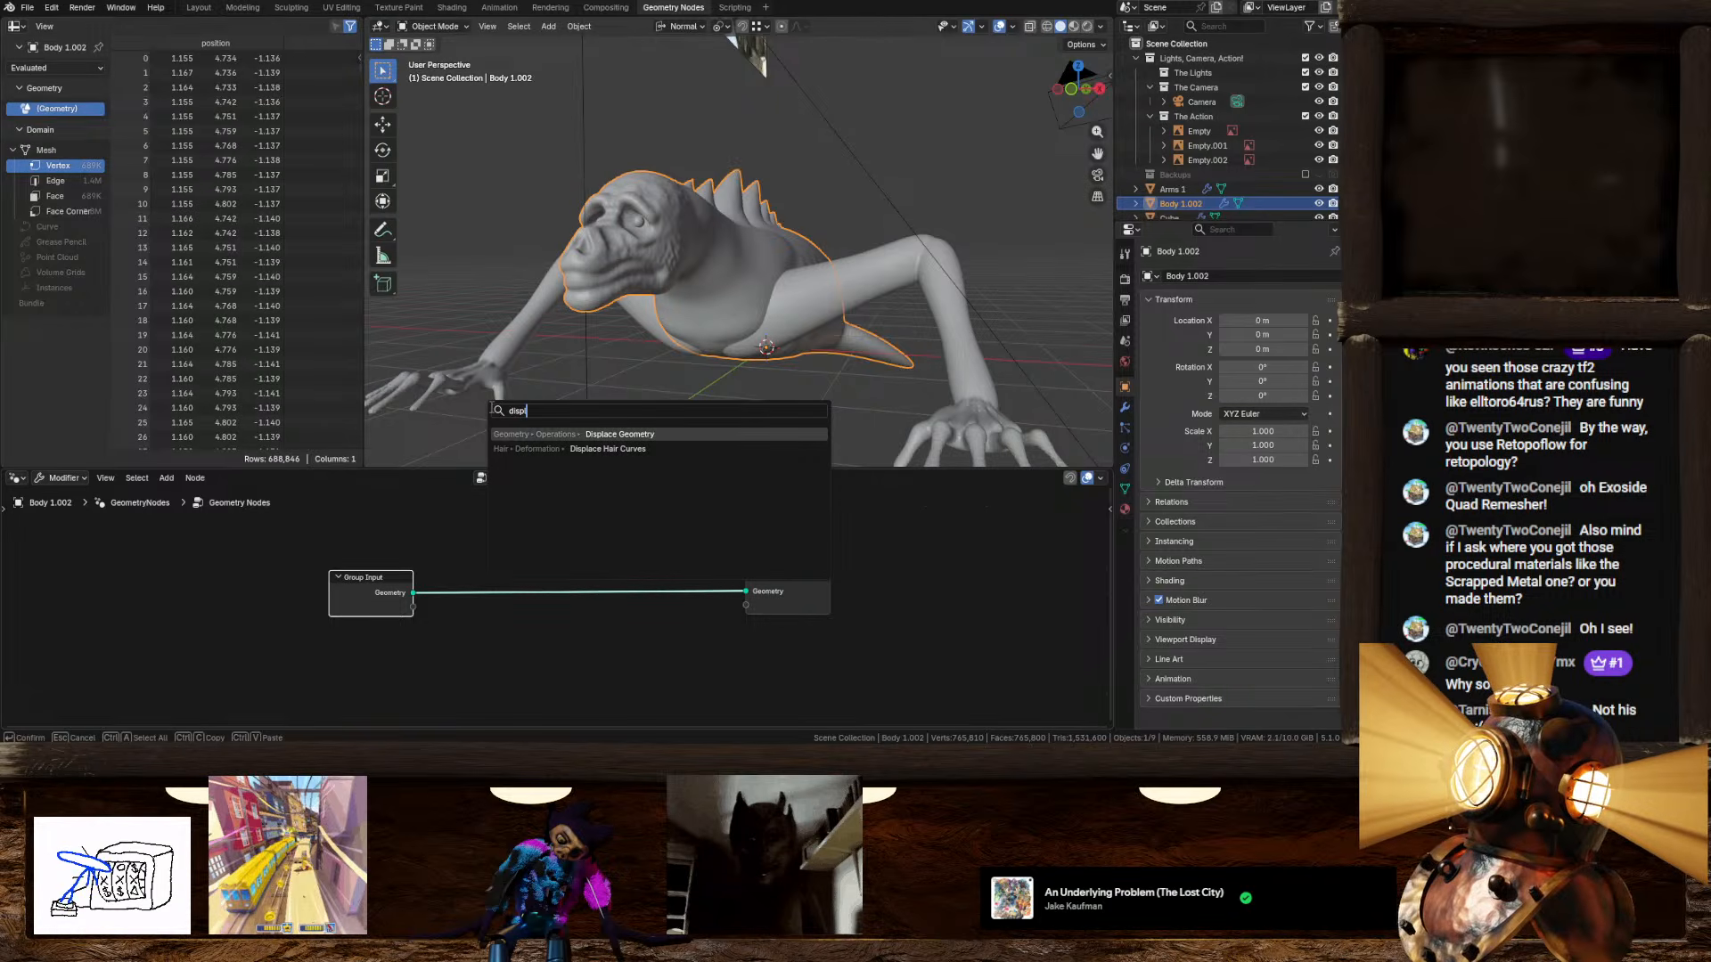
pyautogui.press('Return')
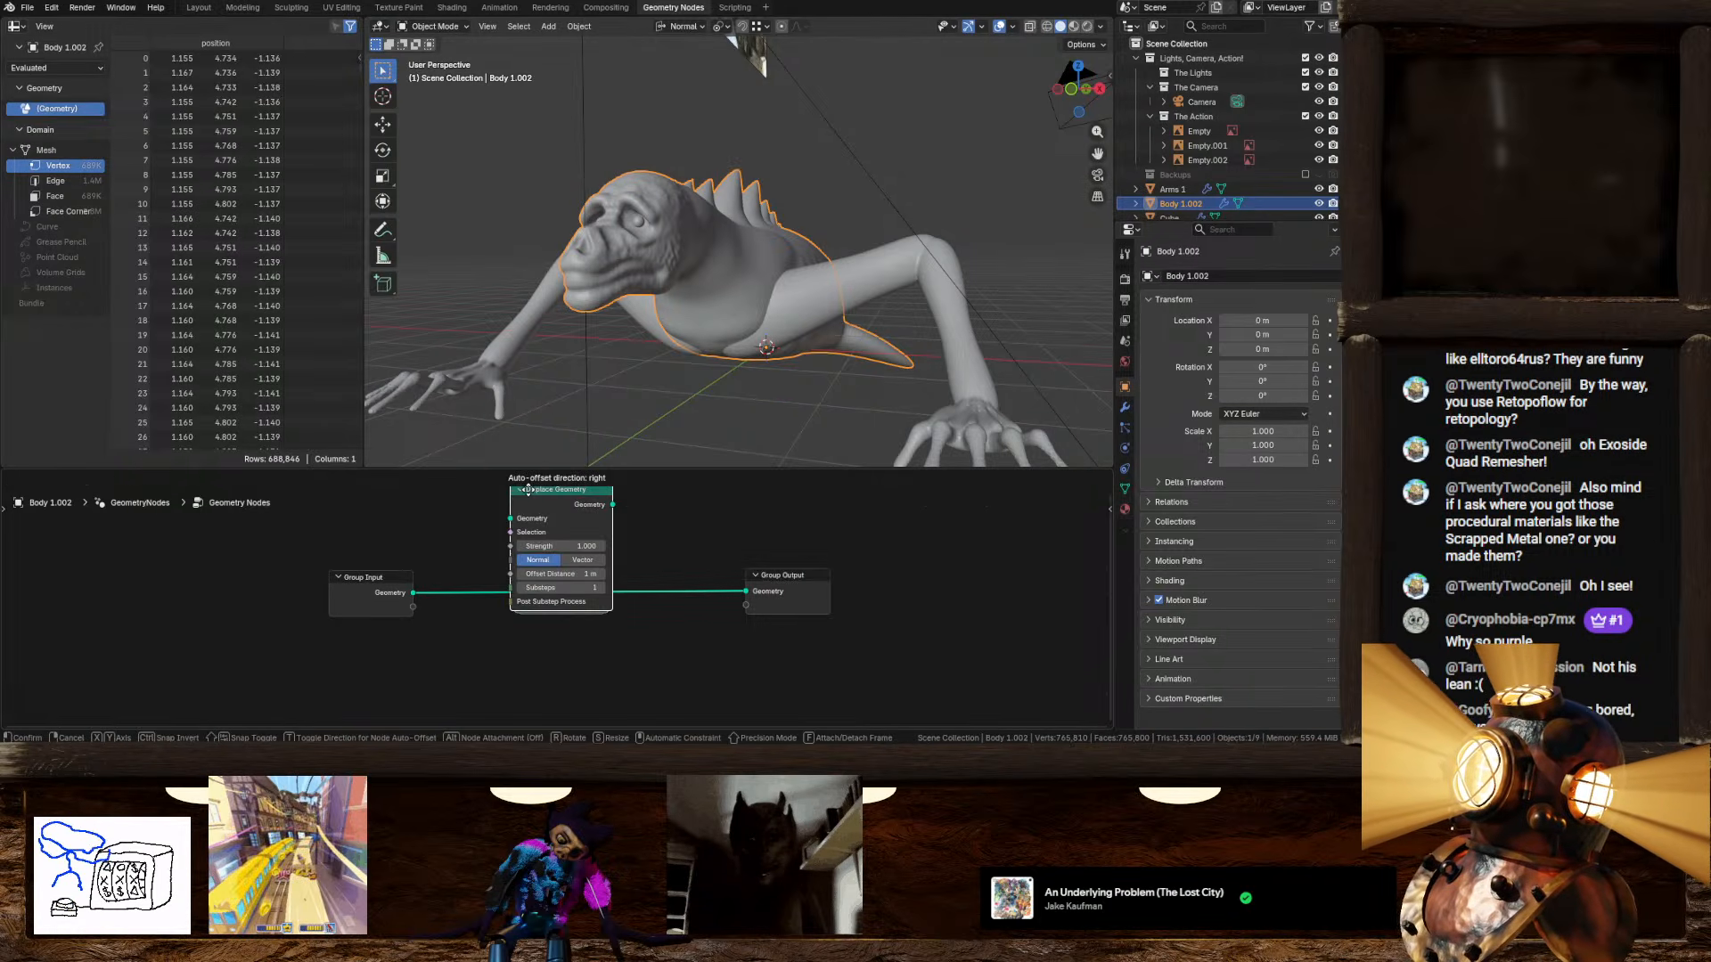
pyautogui.click(537, 538)
pyautogui.moveTo(859, 377); pyautogui.dragTo(832, 316, button='middle')
pyautogui.scroll(-4, 831, 313)
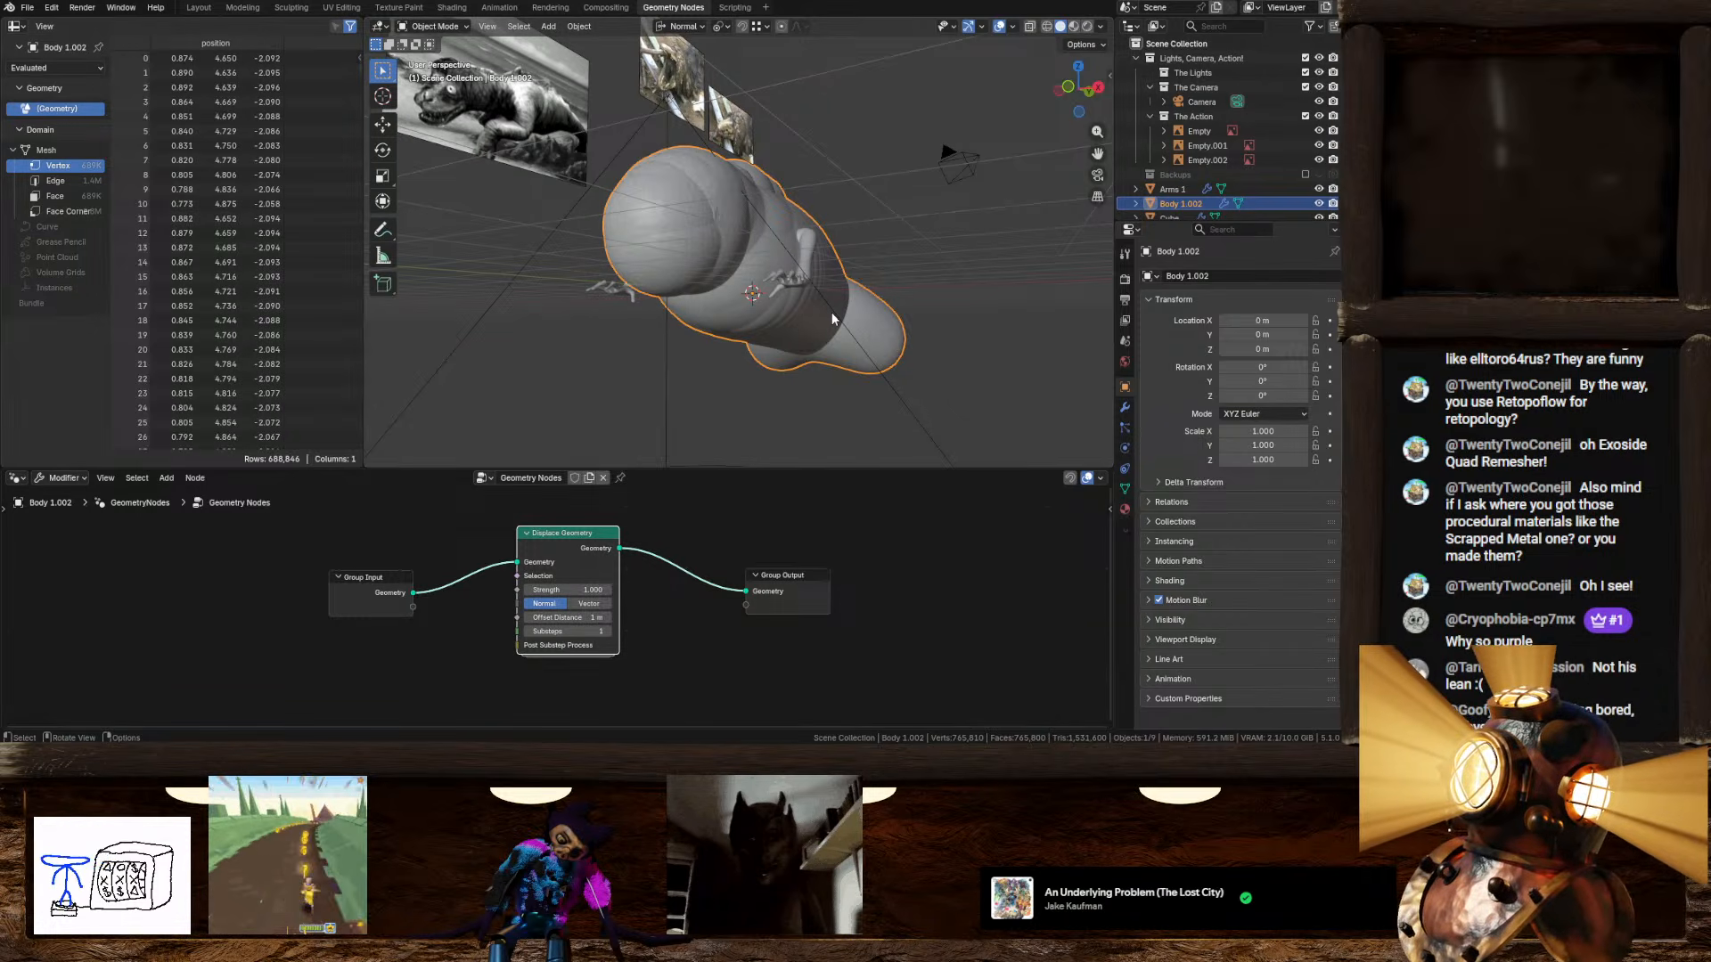
pyautogui.scroll(4, 831, 313)
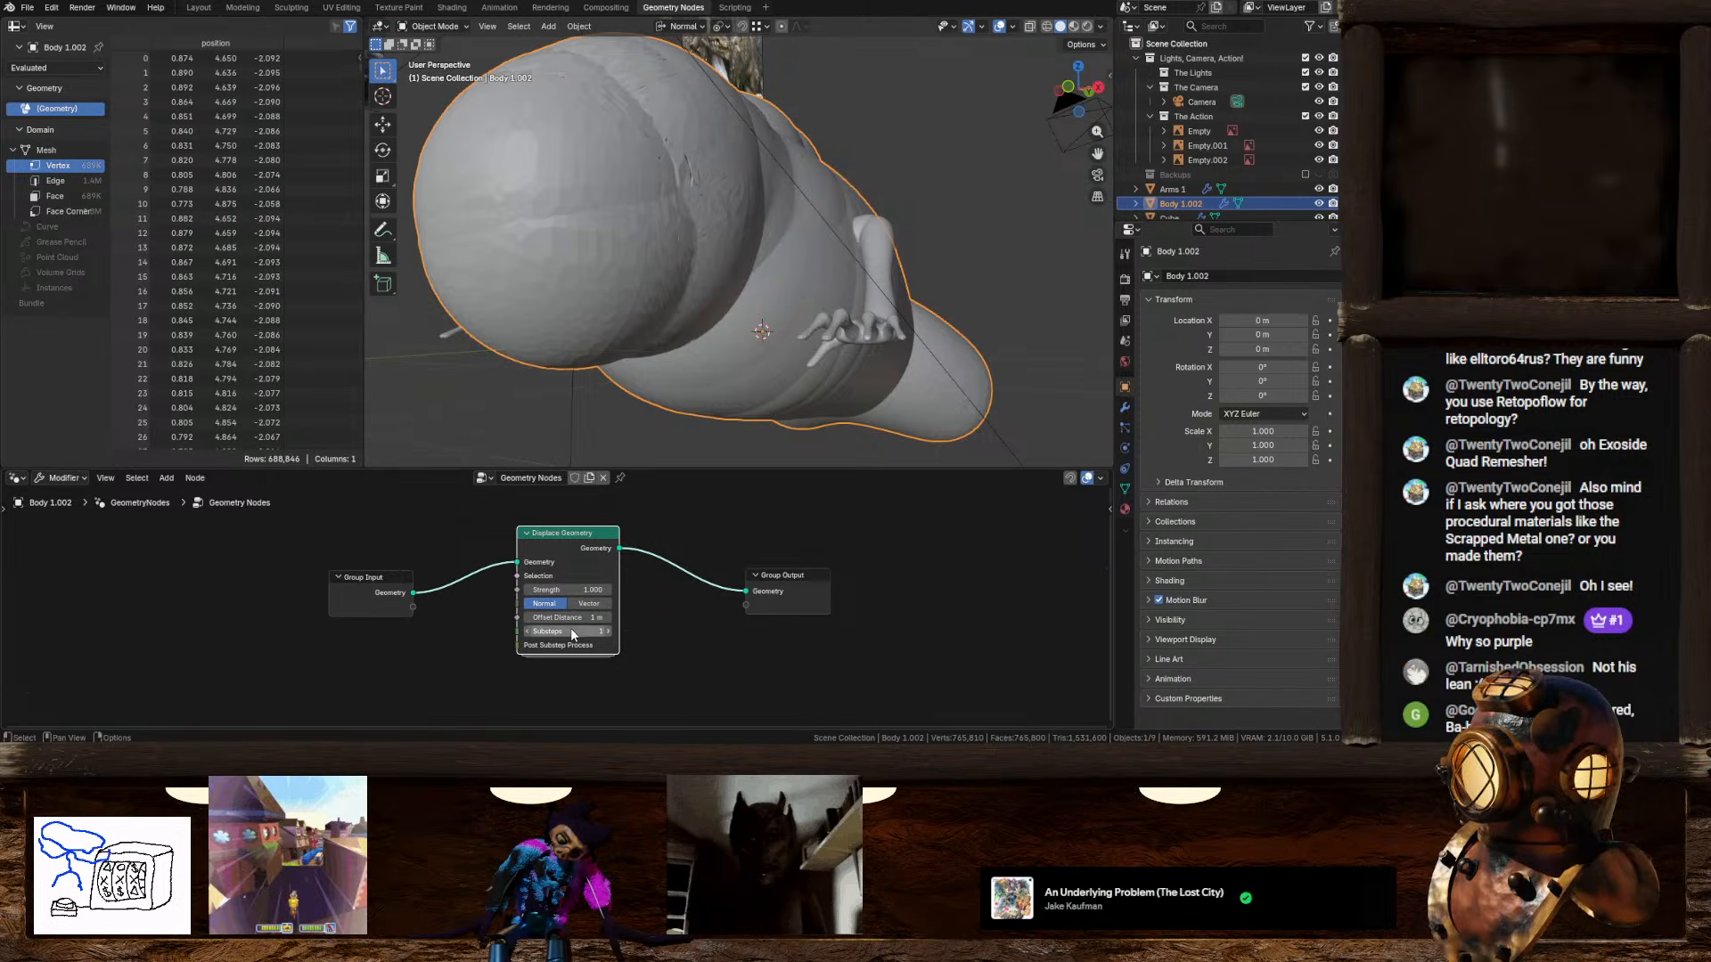
# Step: Compare the Normal and Vector modes of the Displace Geometry node and set it to Vector
pyautogui.click(585, 604)
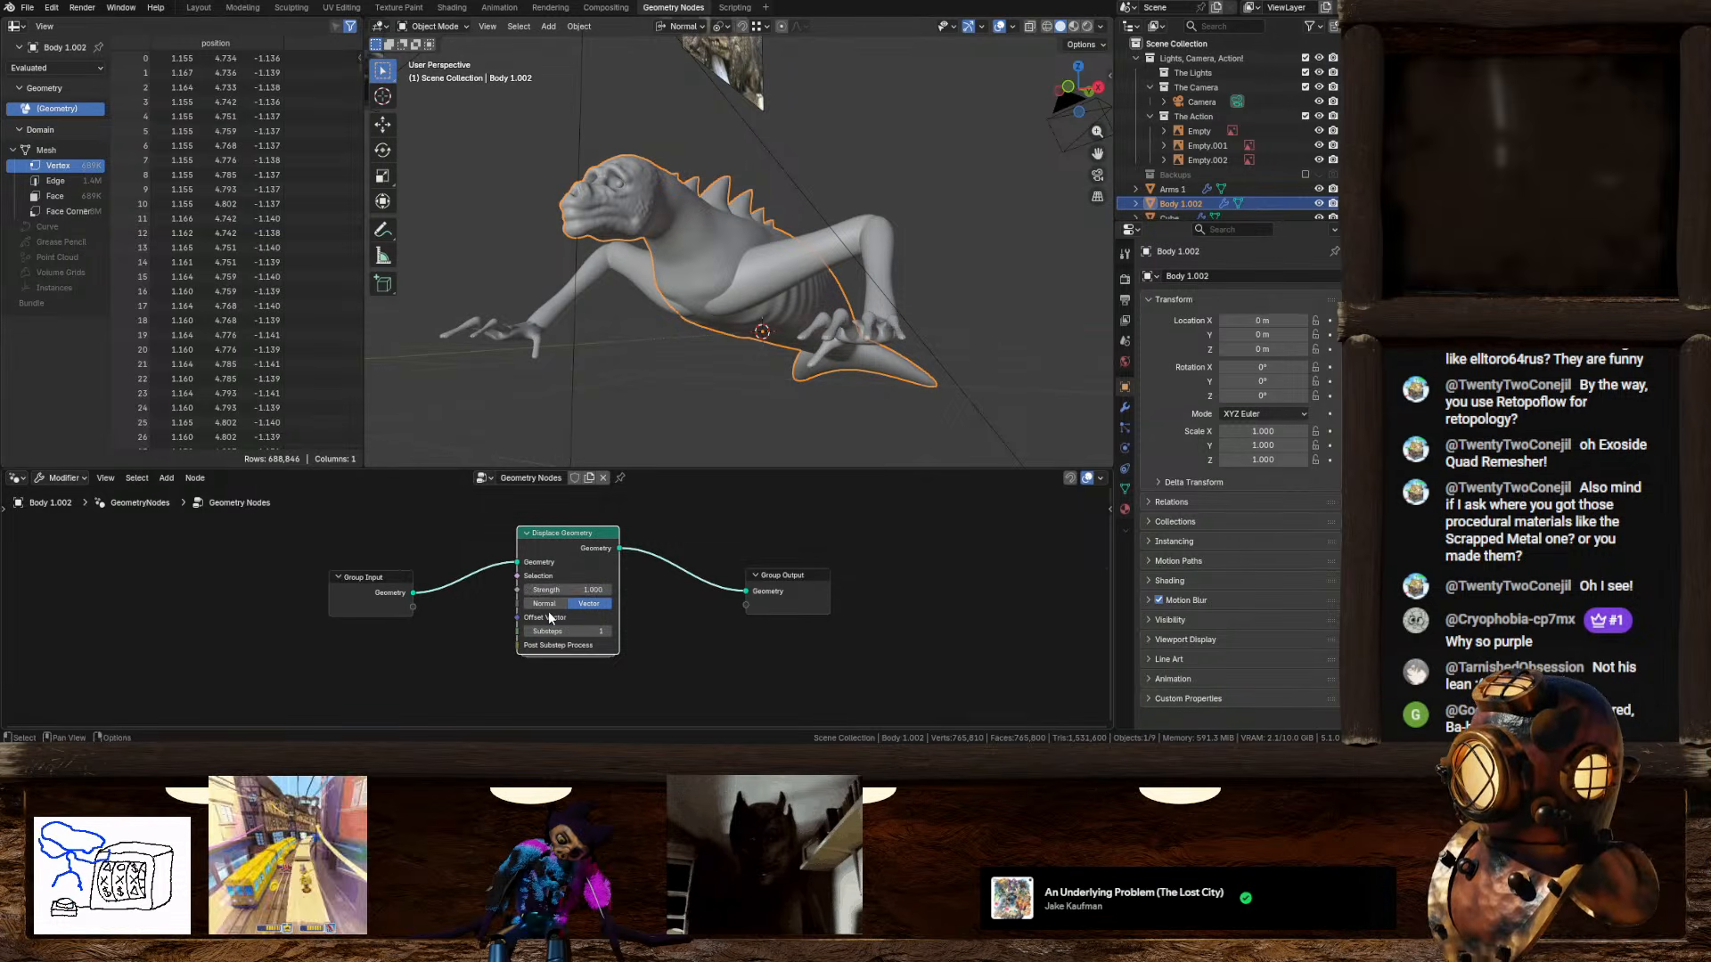
pyautogui.click(547, 604)
pyautogui.moveTo(567, 589); pyautogui.dragTo(506, 590)
pyautogui.press('Escape')
pyautogui.click(586, 604)
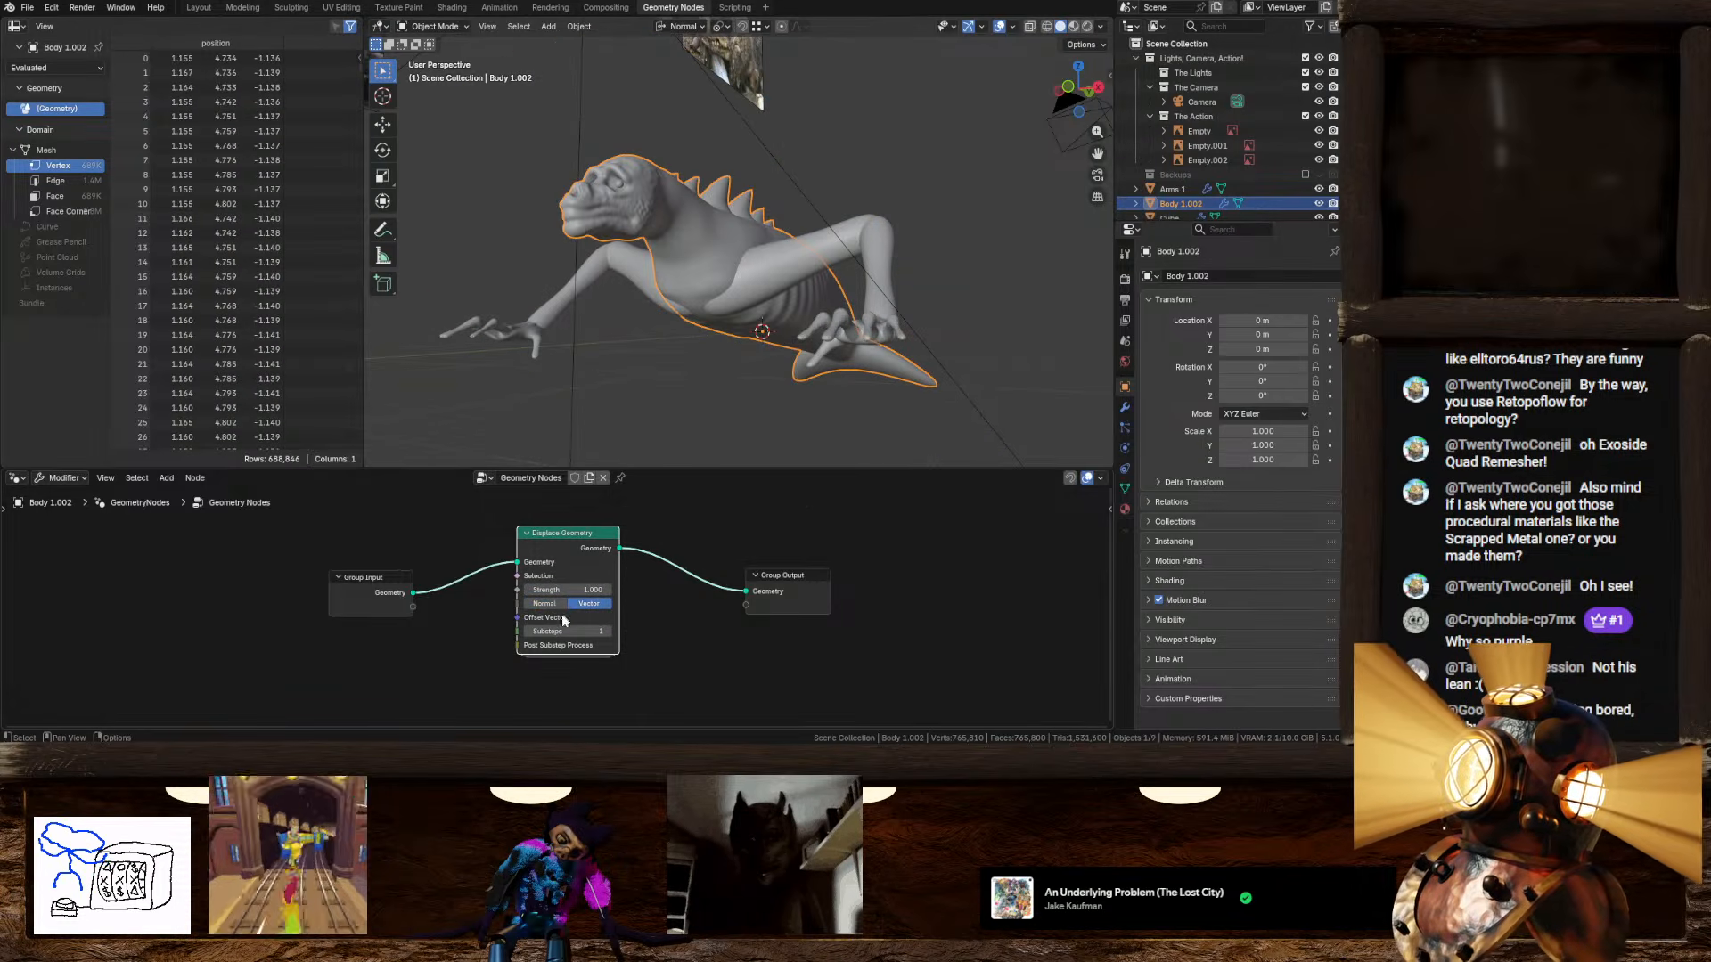
# Step: Move Group Input away from Displace Geometry, then add a Vector node and link it to the Offset Vector input
pyautogui.moveTo(372, 576); pyautogui.dragTo(371, 574)
pyautogui.hotkey('shift', 'a')
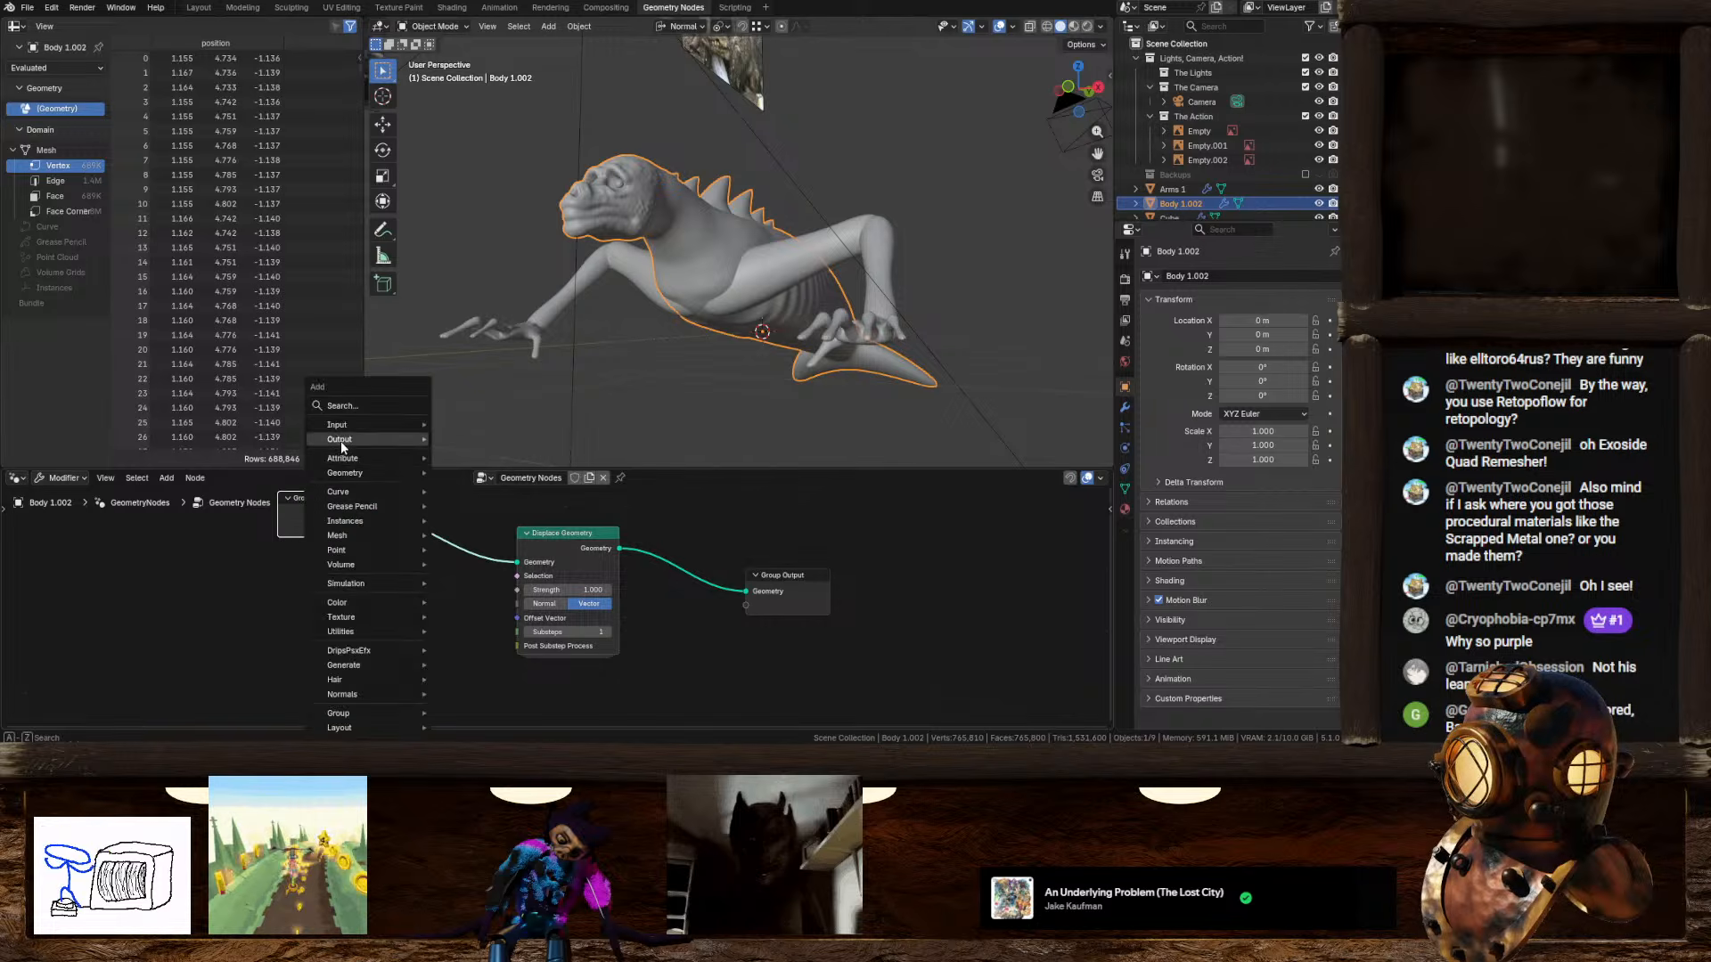
pyautogui.write('vect')
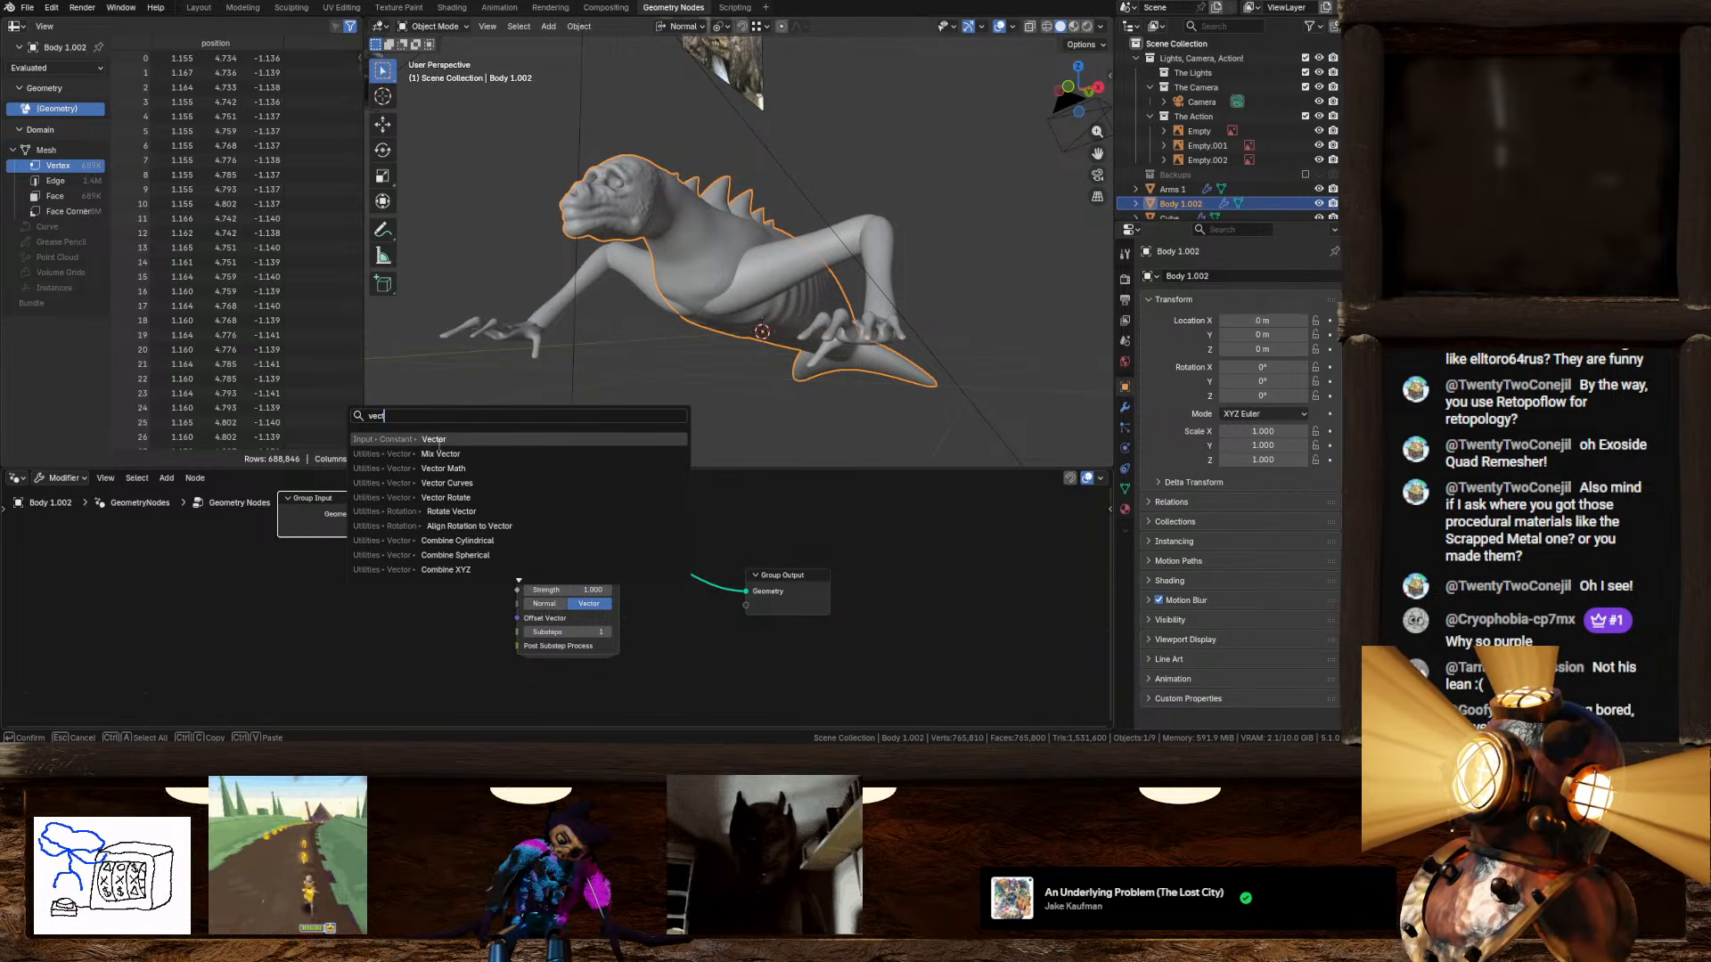
pyautogui.press('Return')
pyautogui.click(345, 580)
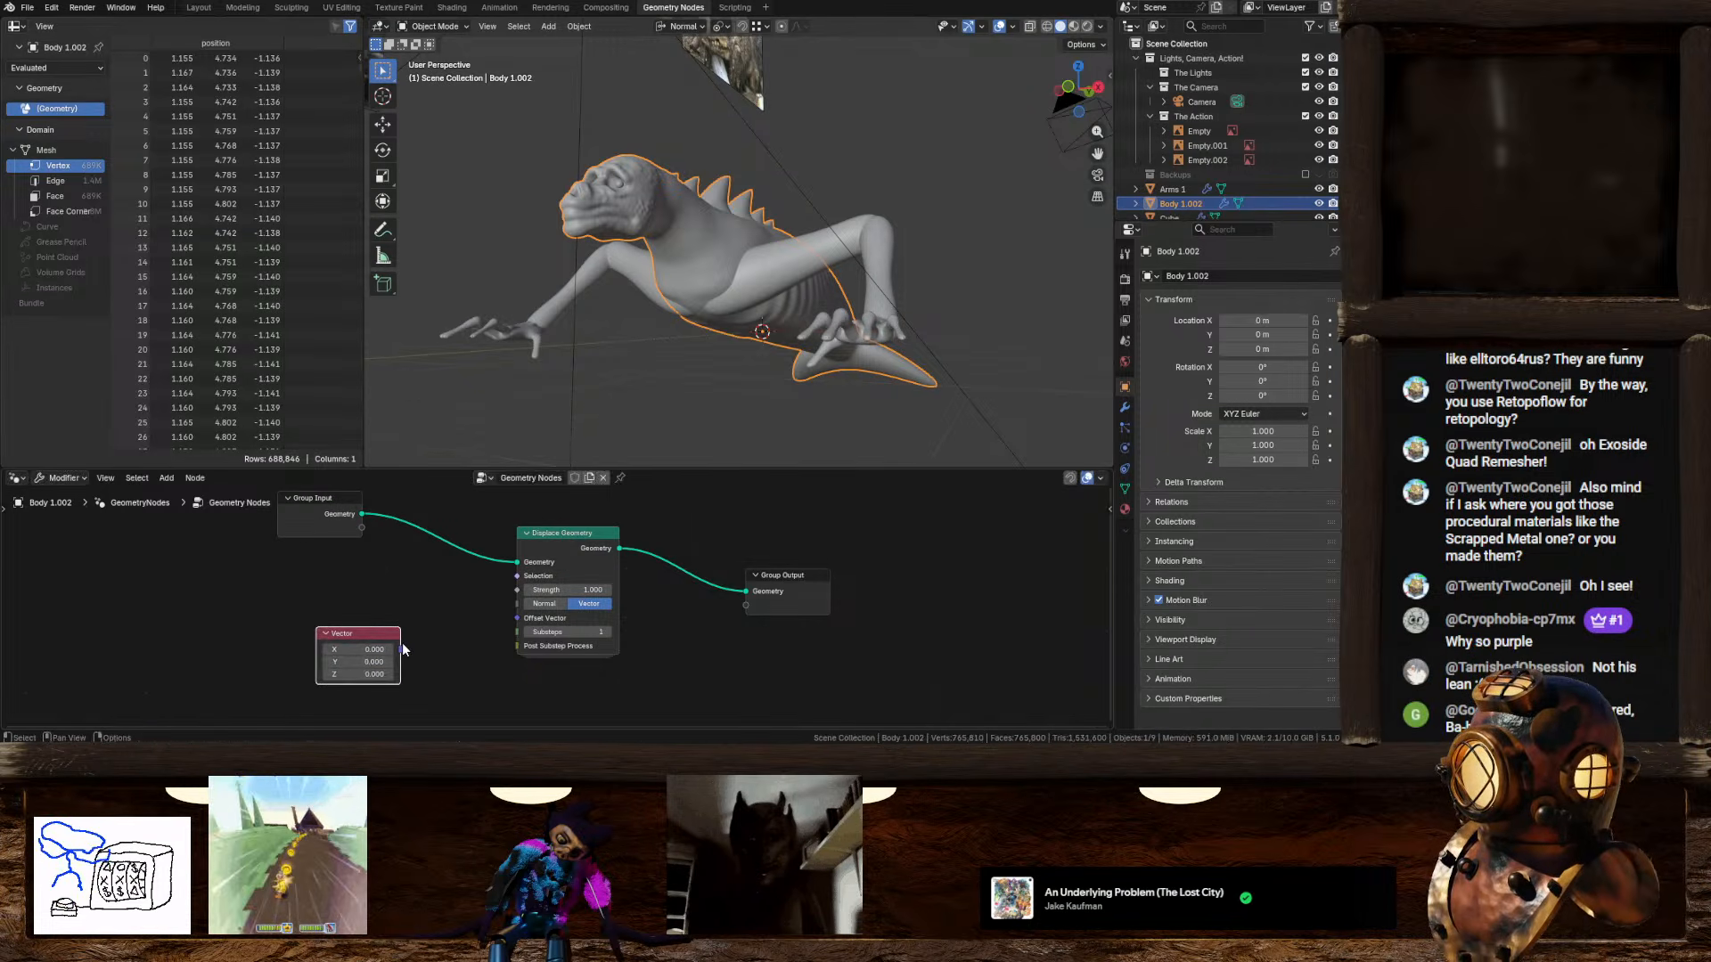
pyautogui.moveTo(402, 648); pyautogui.dragTo(513, 619)
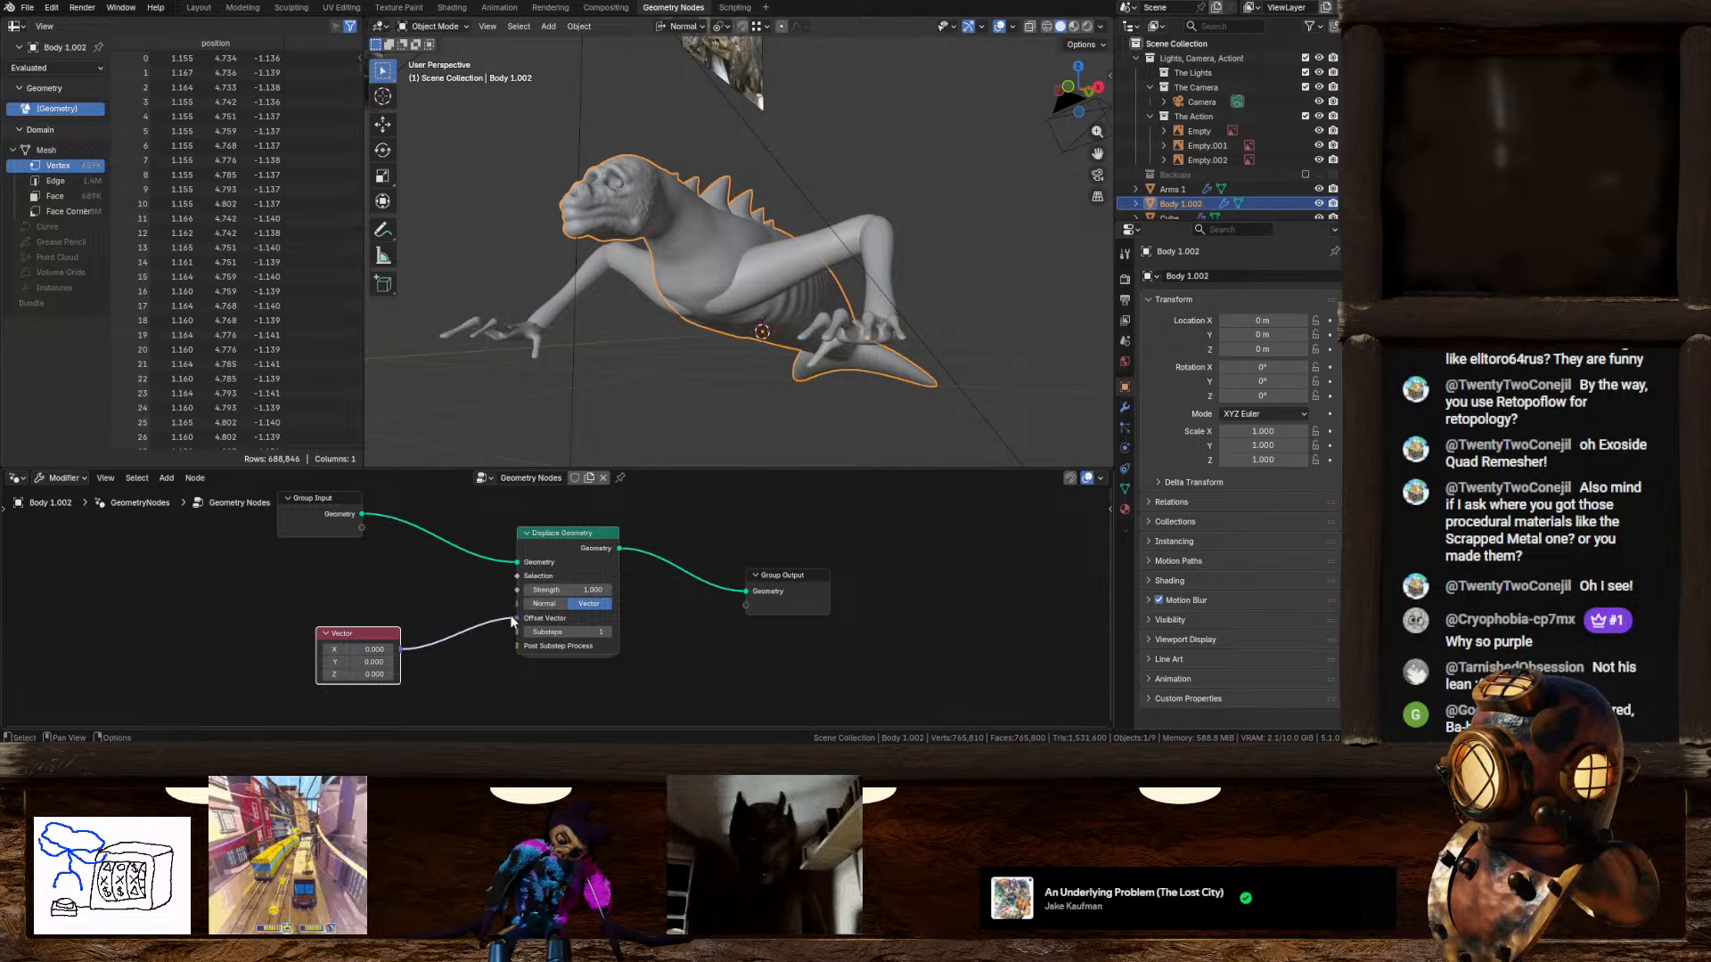
pyautogui.moveTo(365, 674); pyautogui.dragTo(326, 644)
pyautogui.press('Escape')
pyautogui.hotkey('shift', 'a')
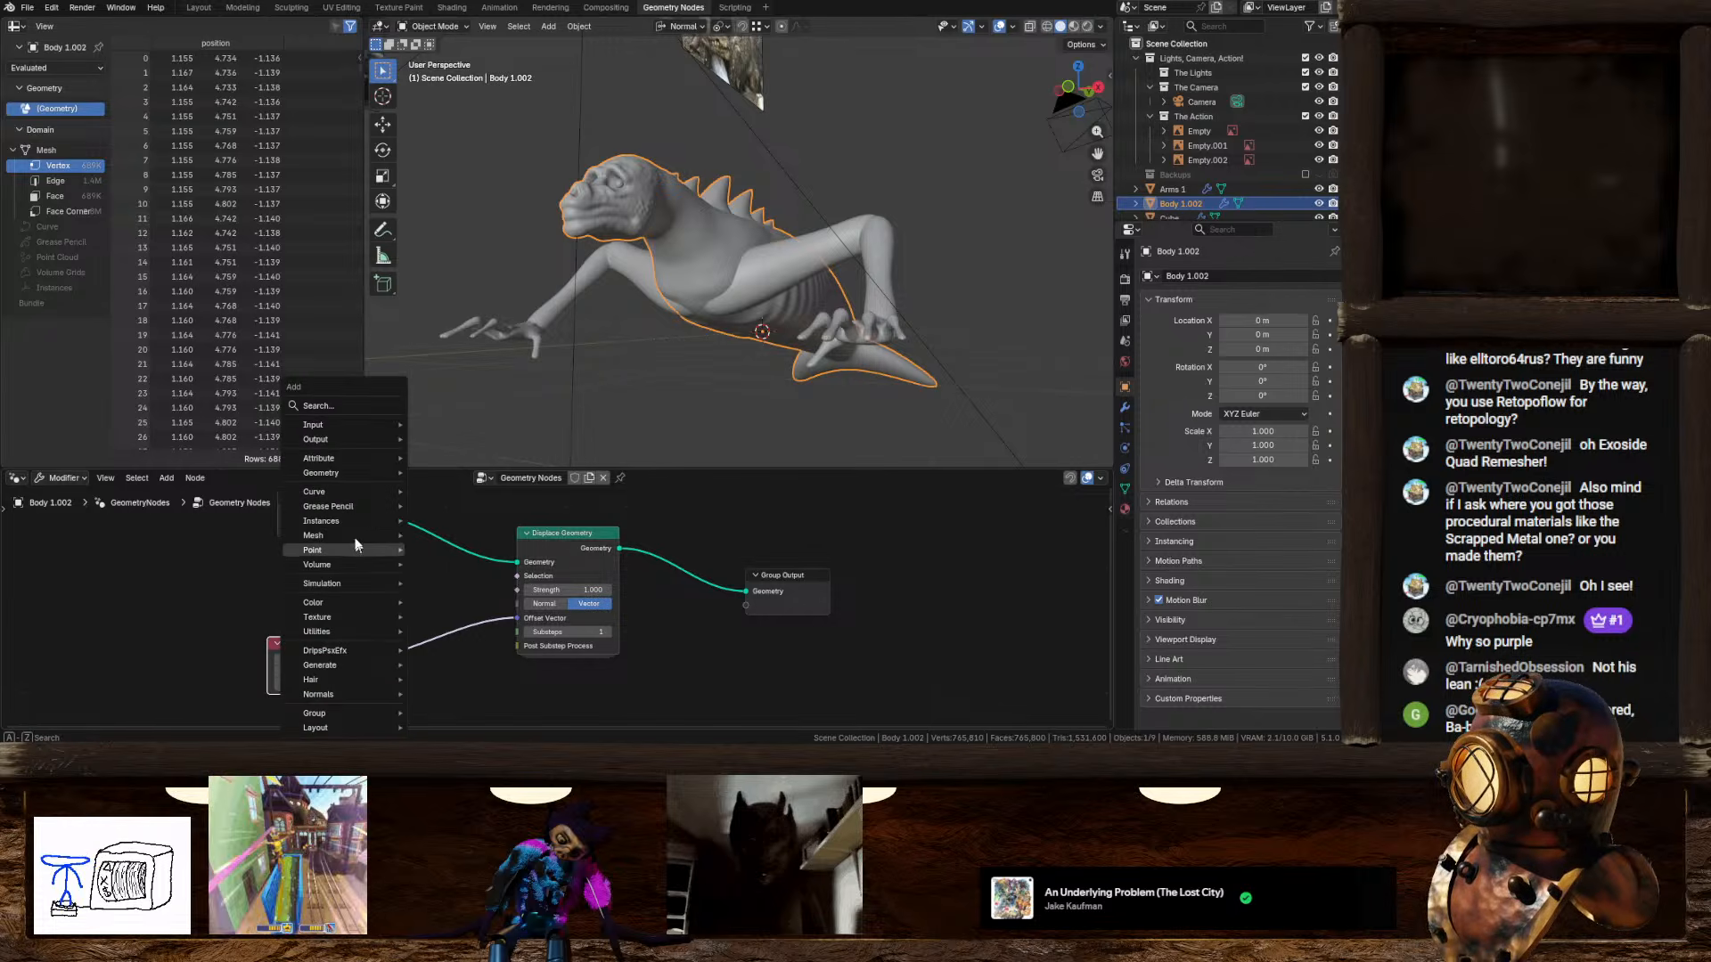
pyautogui.click(313, 406)
pyautogui.write('split')
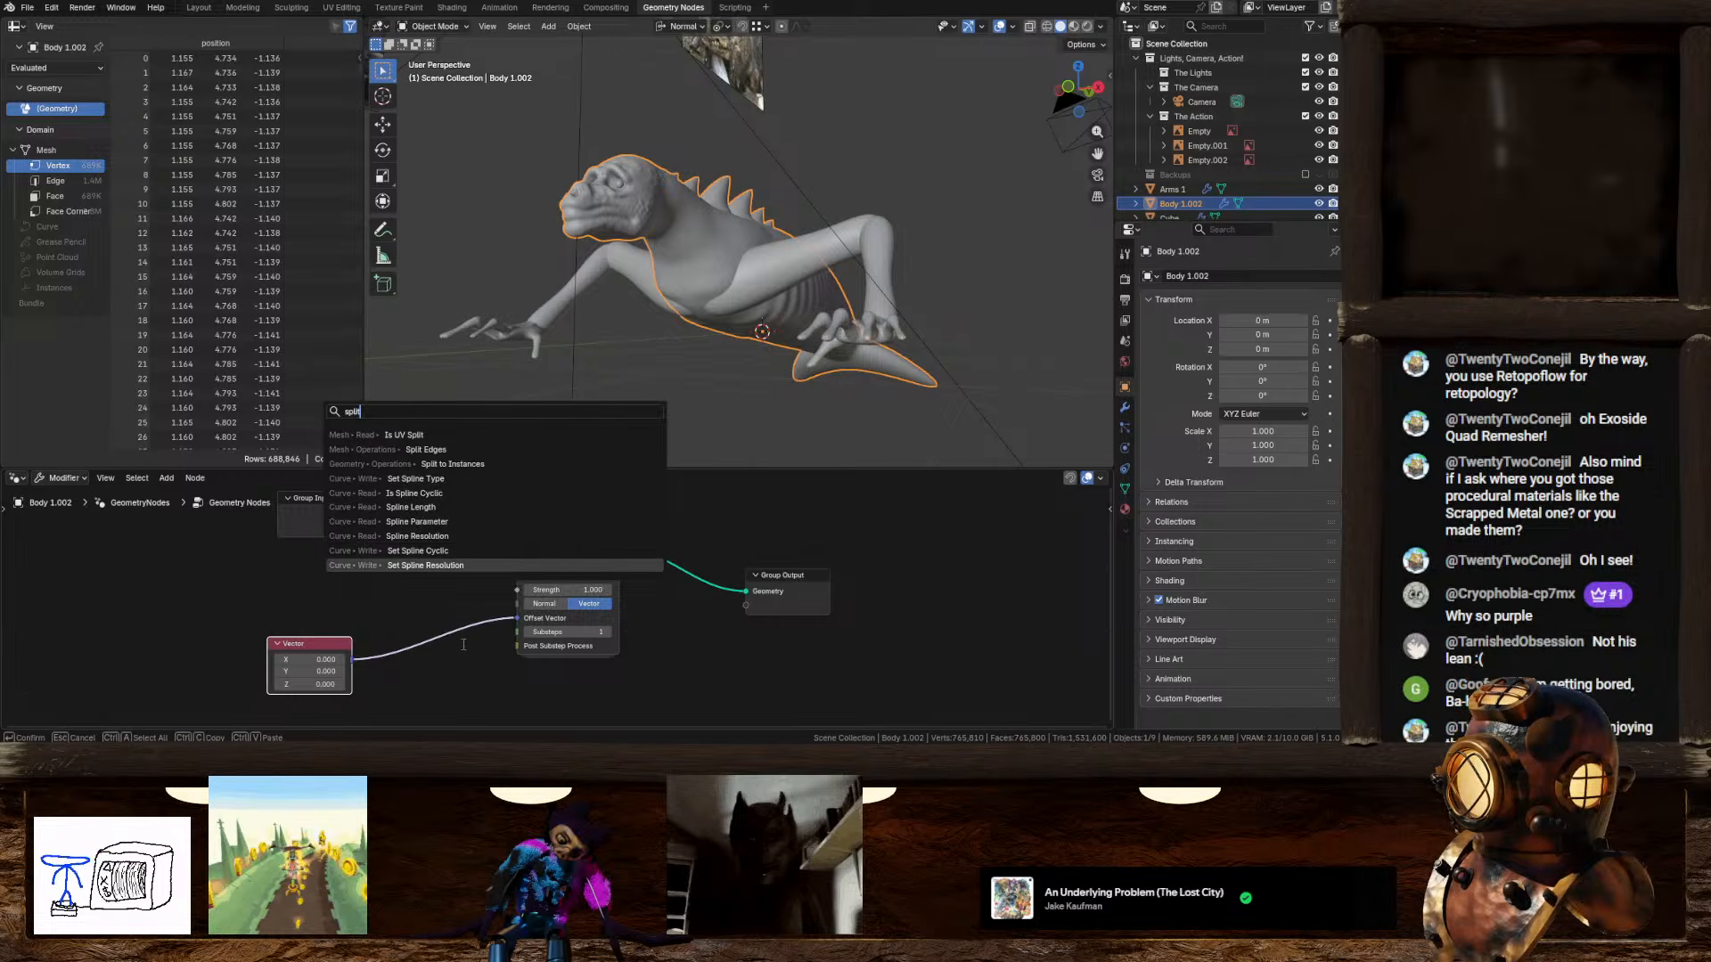
pyautogui.press('Escape')
pyautogui.hotkey('shift', 'a')
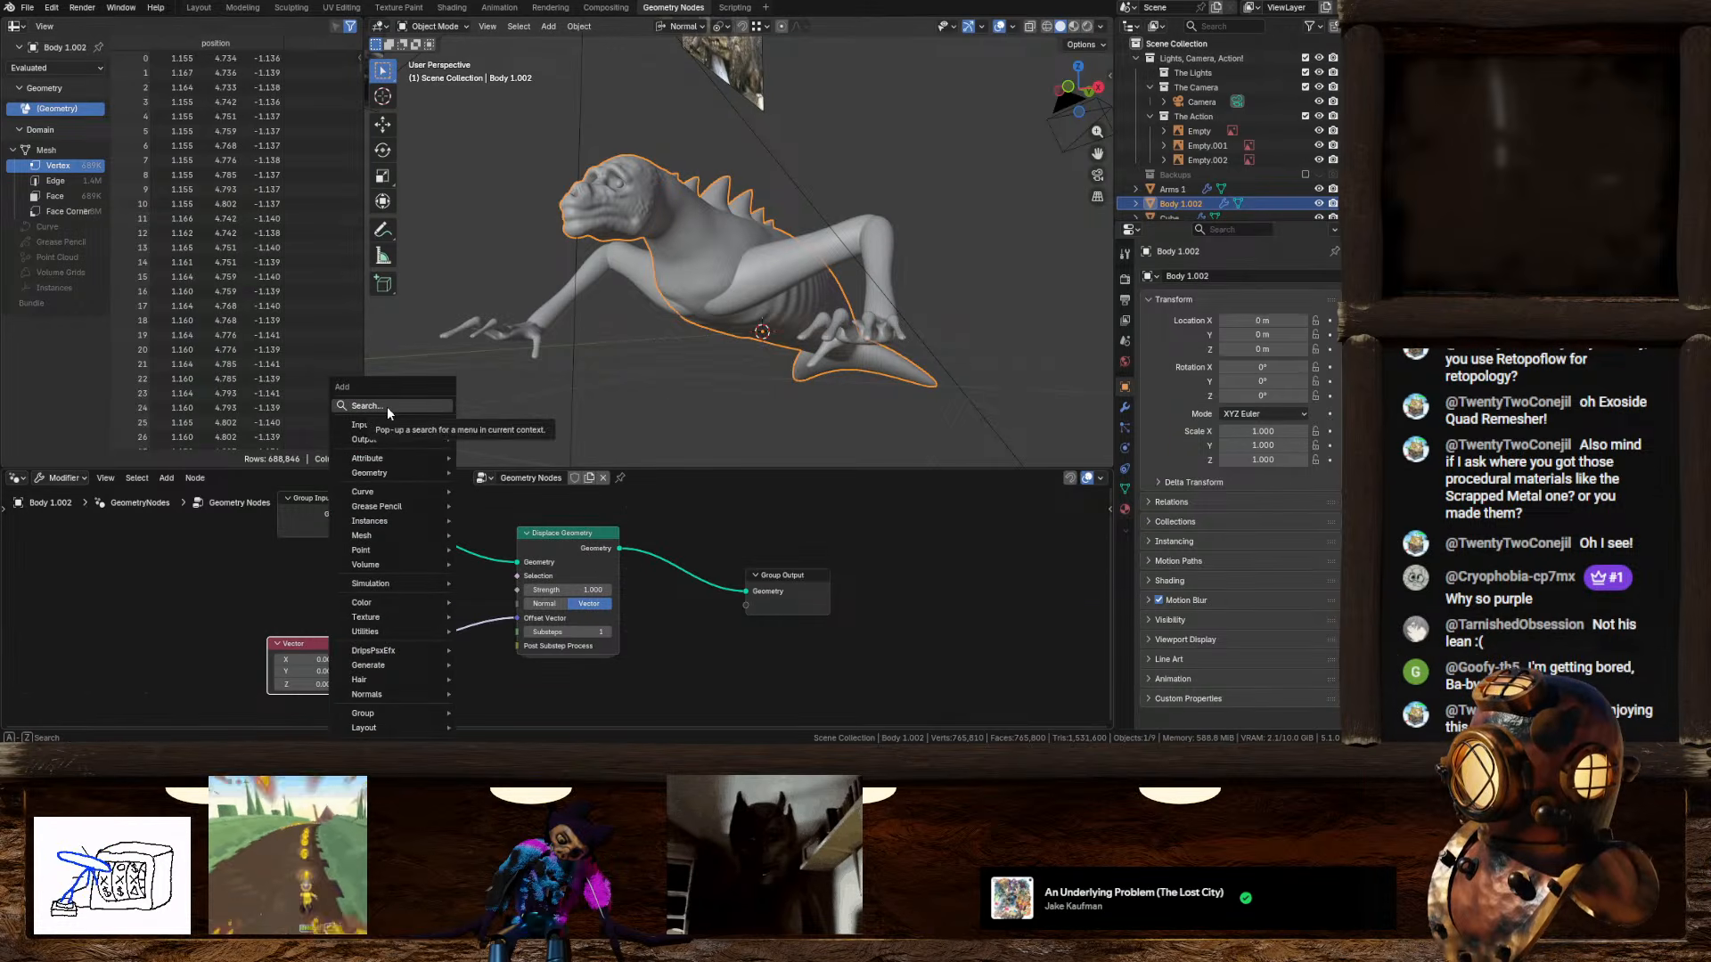
pyautogui.click(165, 652)
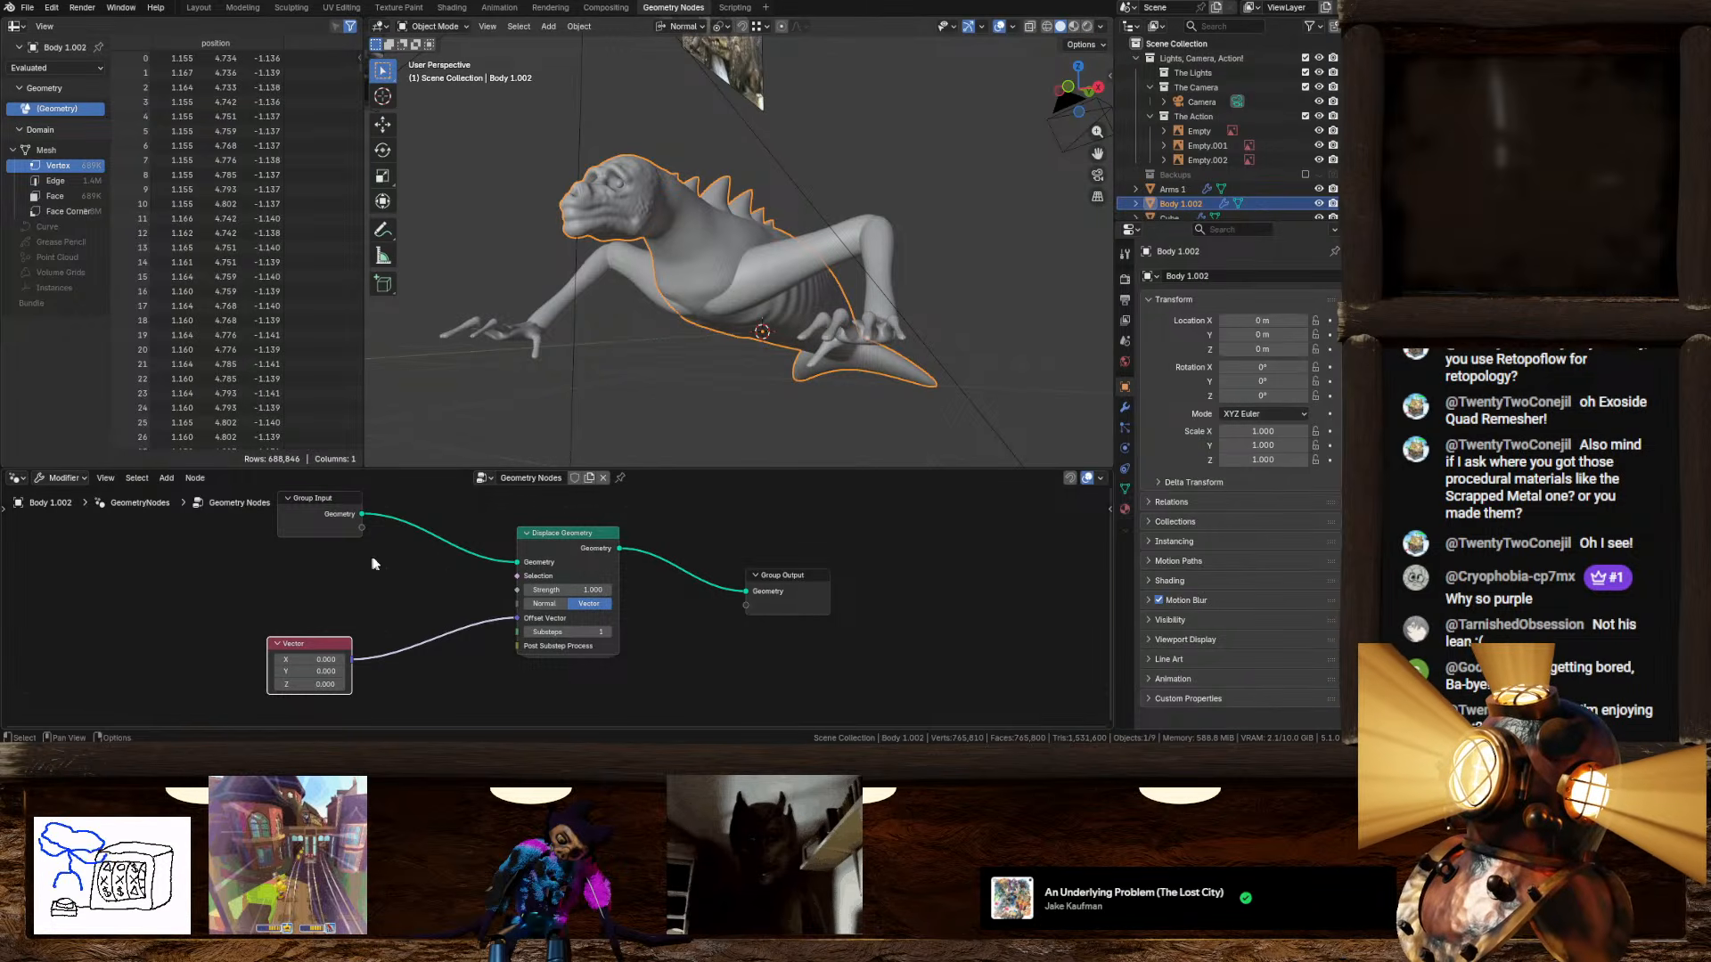
# Step: Delete the Displace Geometry and Vector nodes from the node tree
pyautogui.click(576, 554)
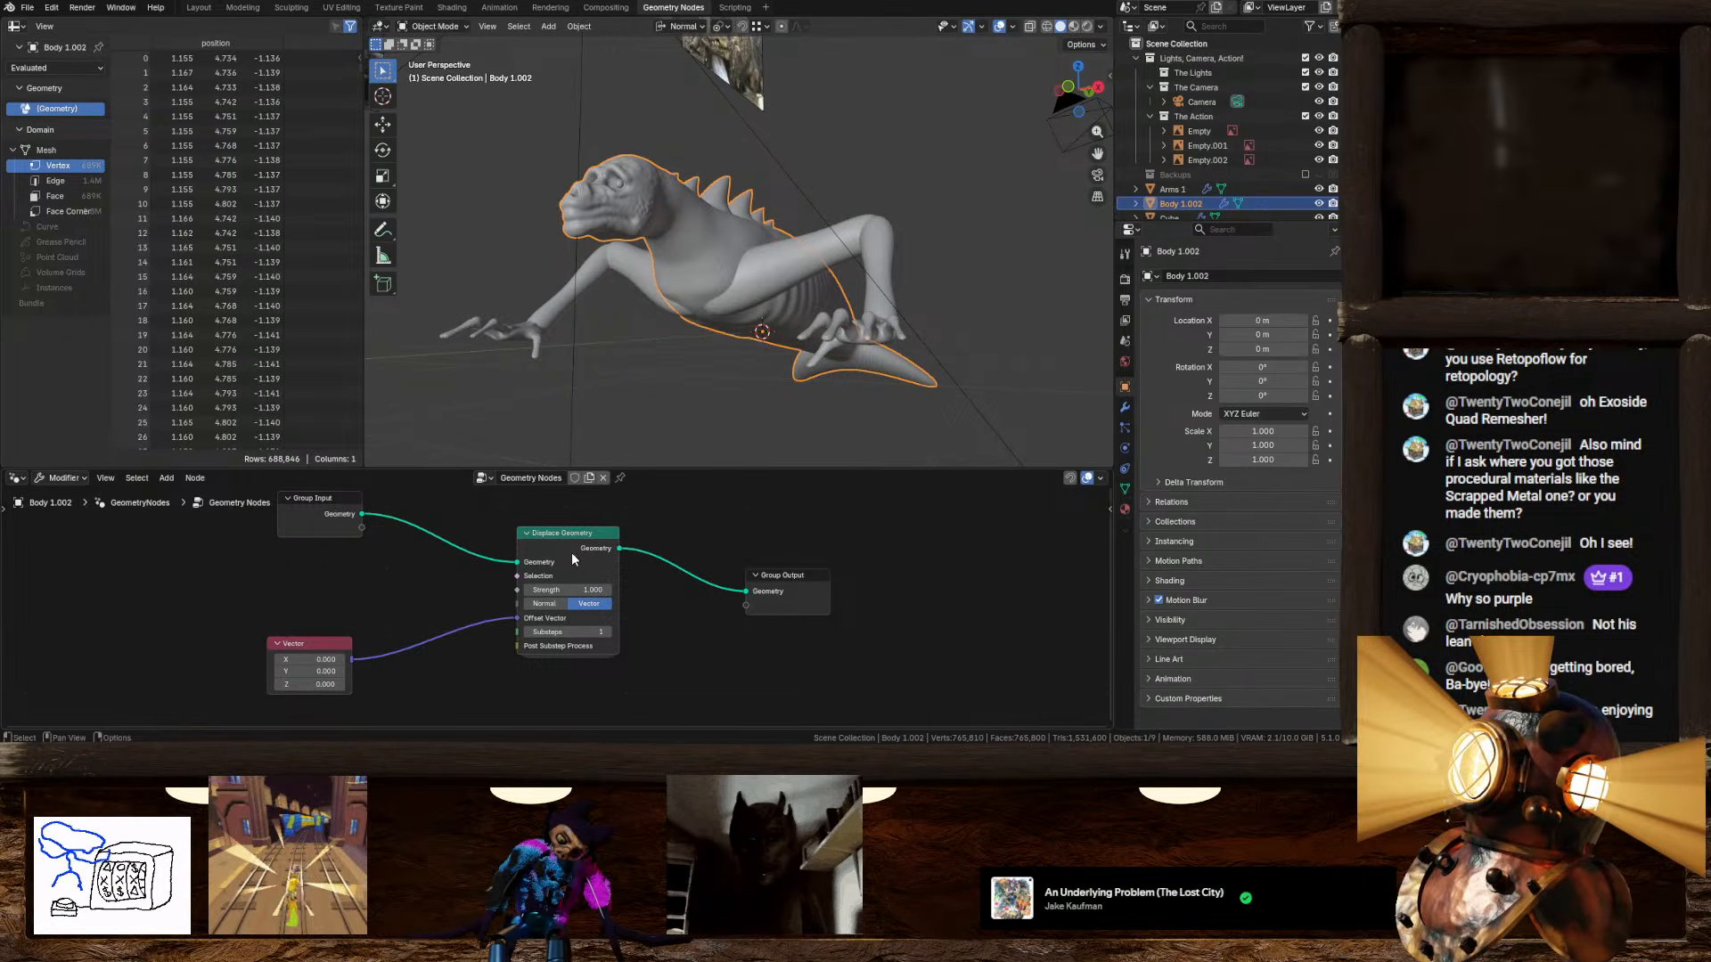
pyautogui.press('x')
pyautogui.click(306, 640)
pyautogui.press('x')
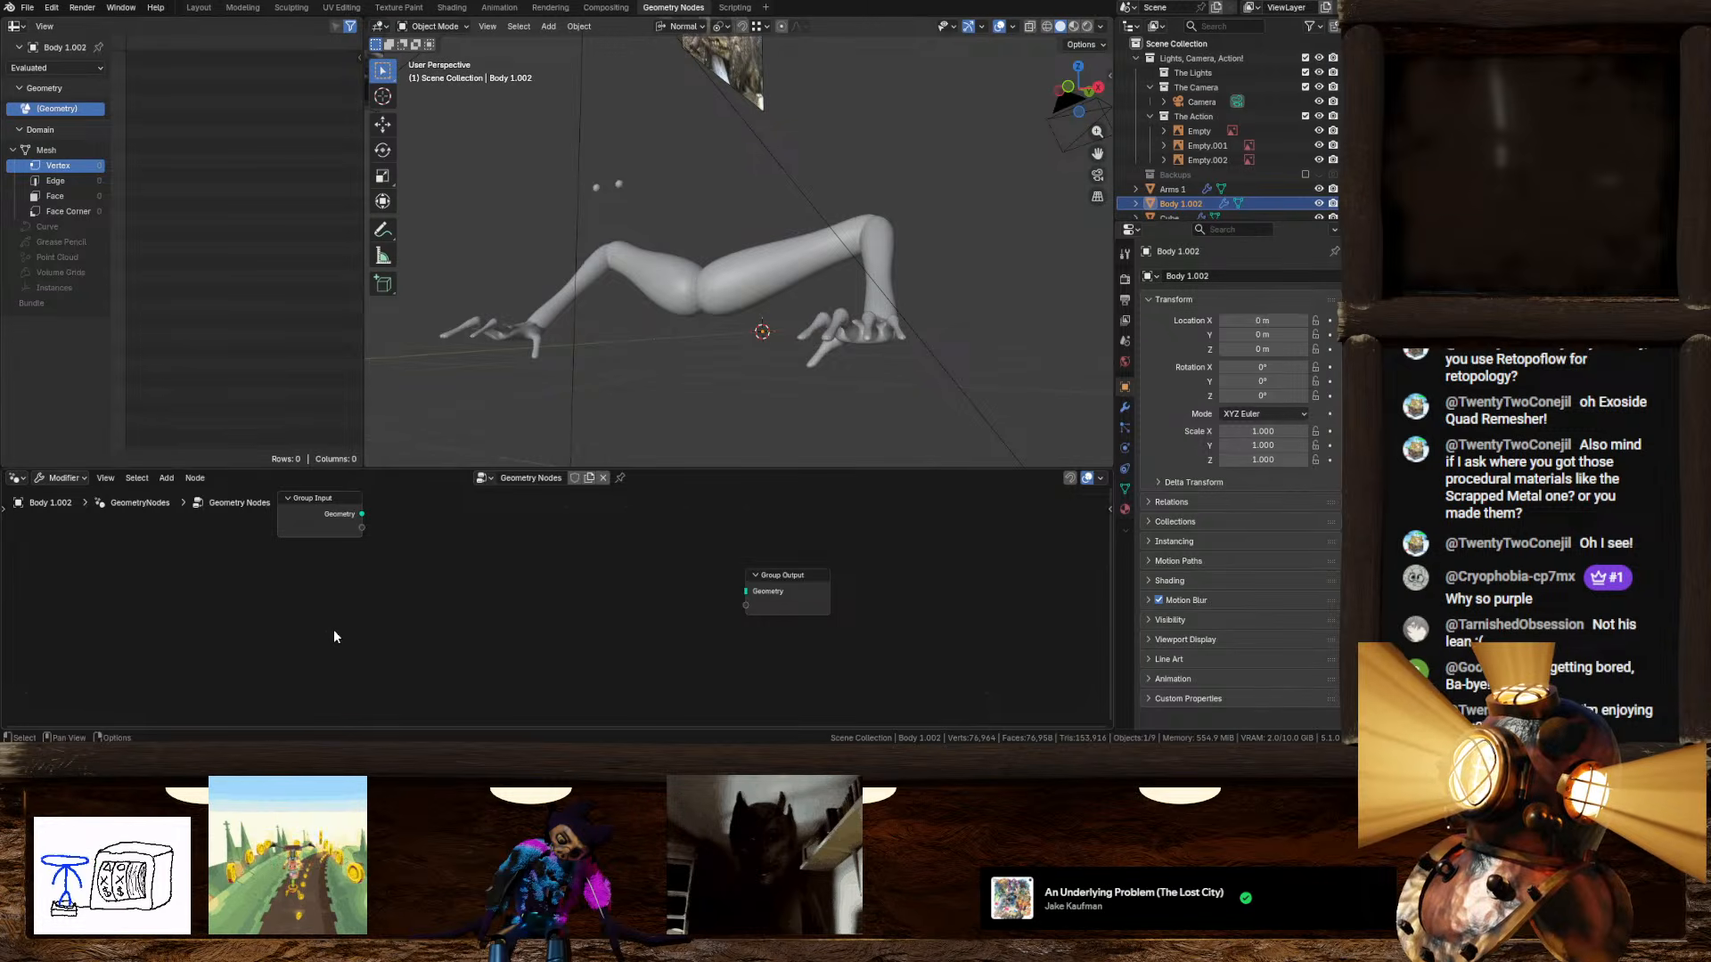
# Step: Add a Transform Geometry node and link it between Group Input and Group Output
pyautogui.hotkey('shift', 'a')
pyautogui.moveTo(430, 424)
pyautogui.moveTo(444, 474)
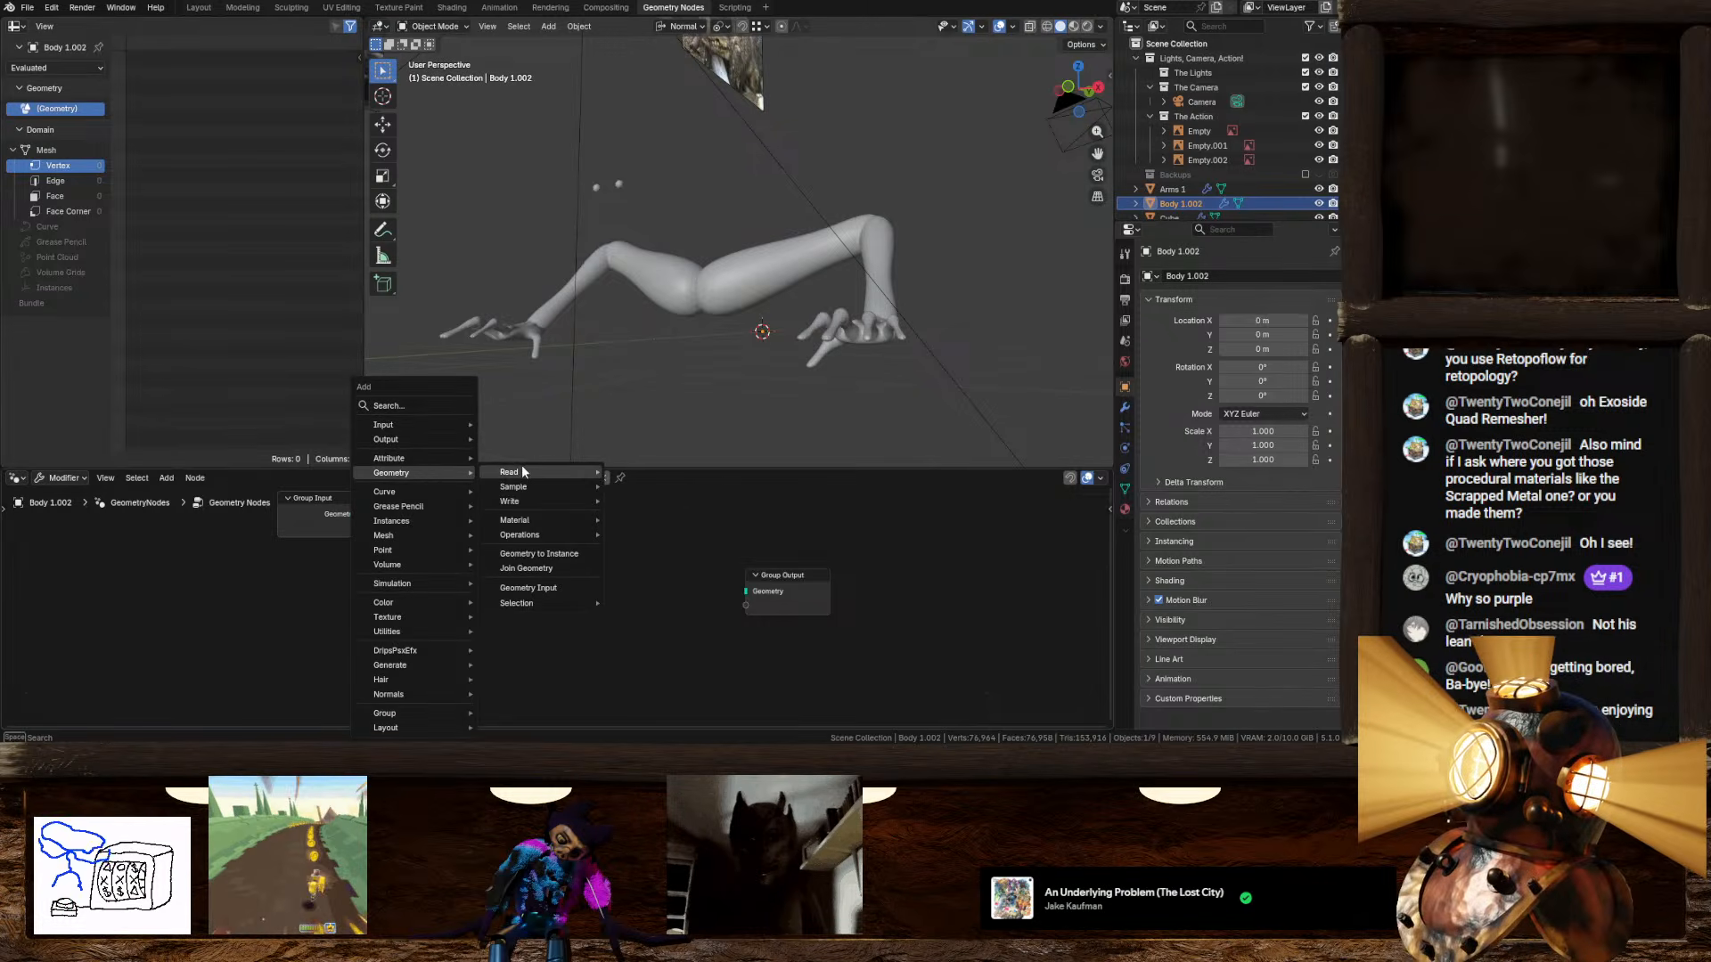
pyautogui.moveTo(539, 488)
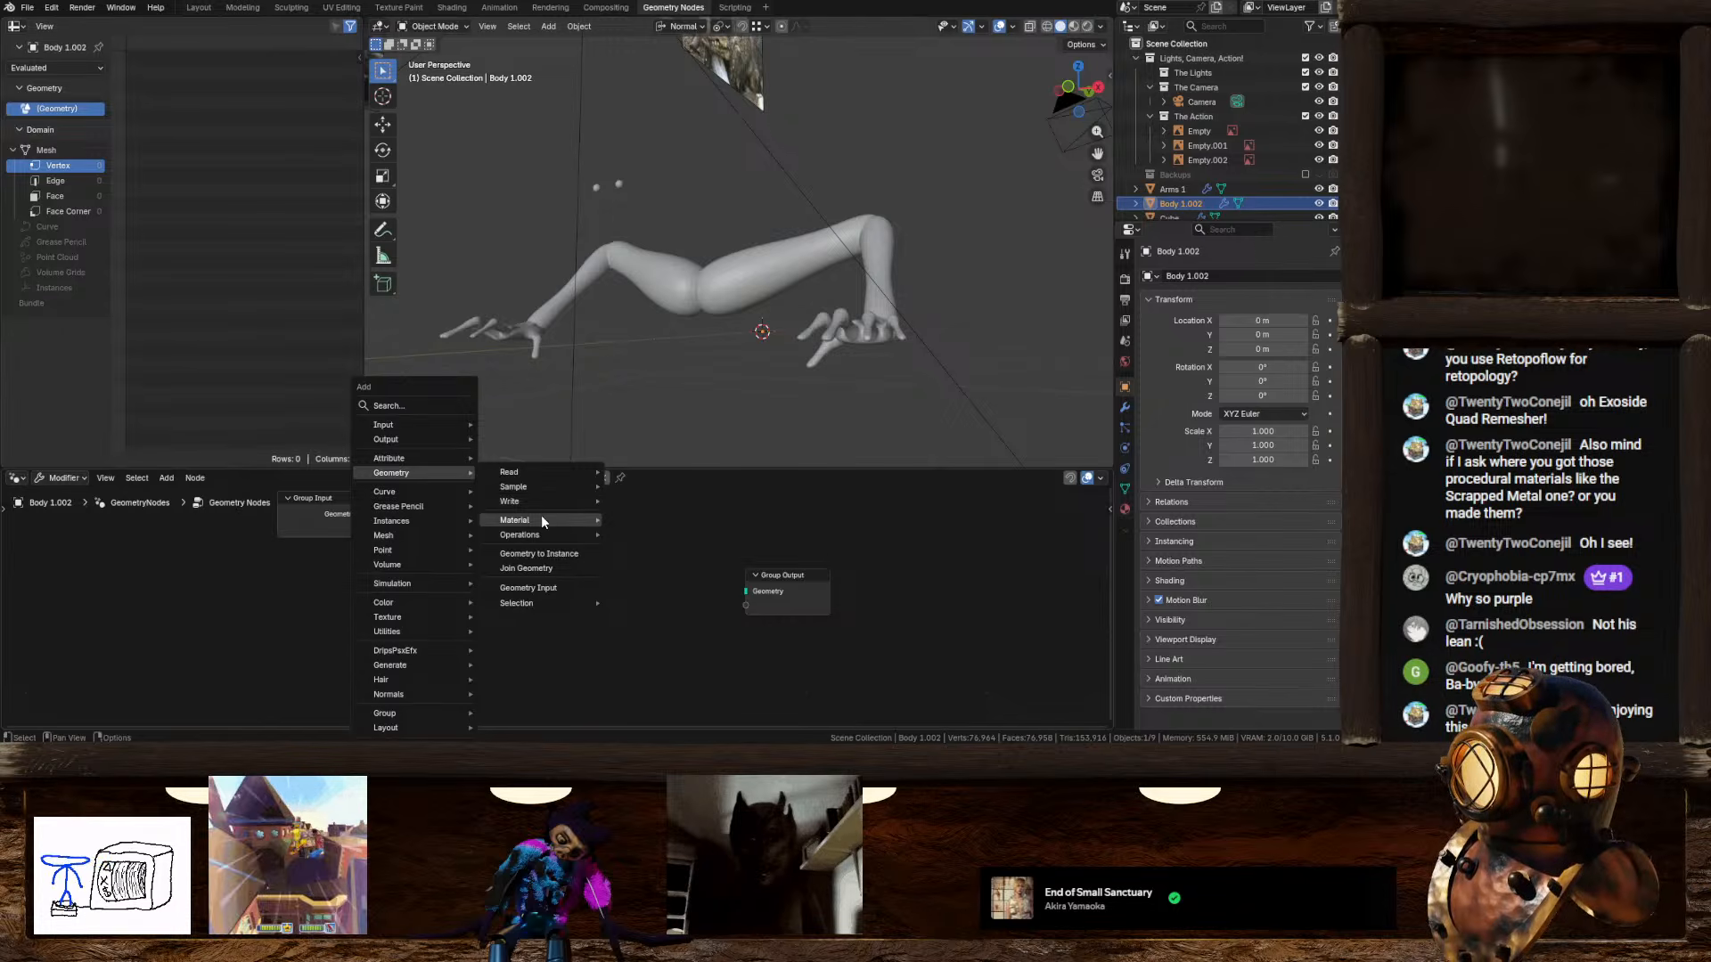
pyautogui.moveTo(543, 533)
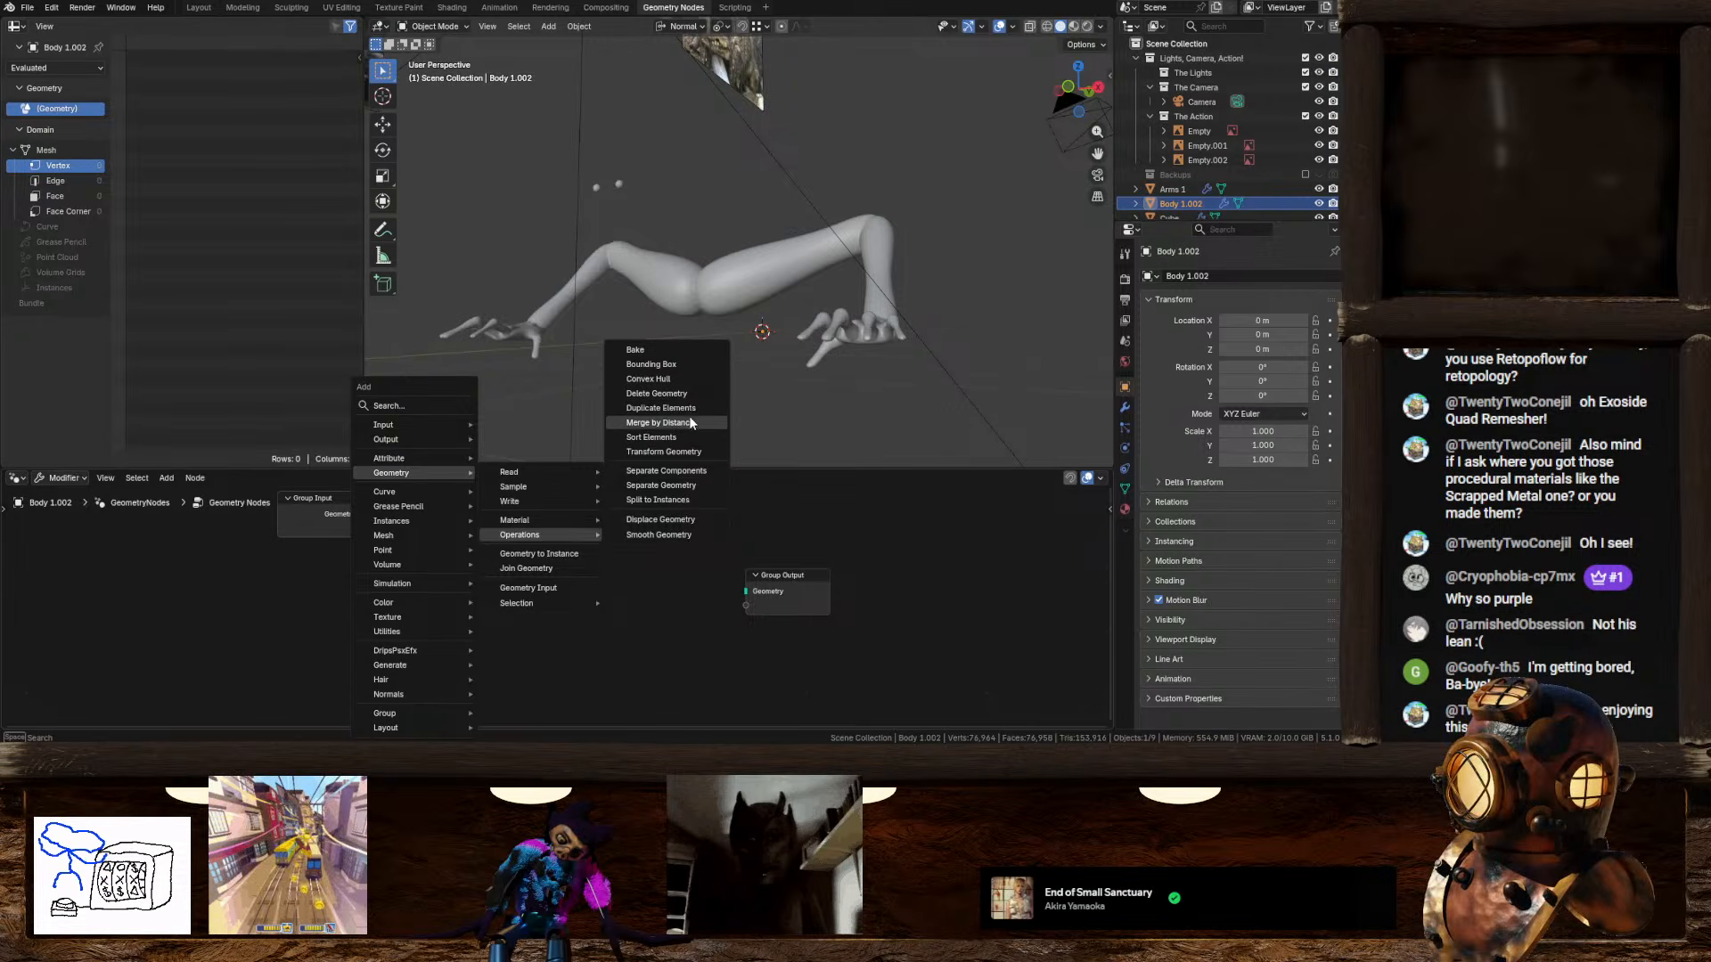
pyautogui.click(688, 452)
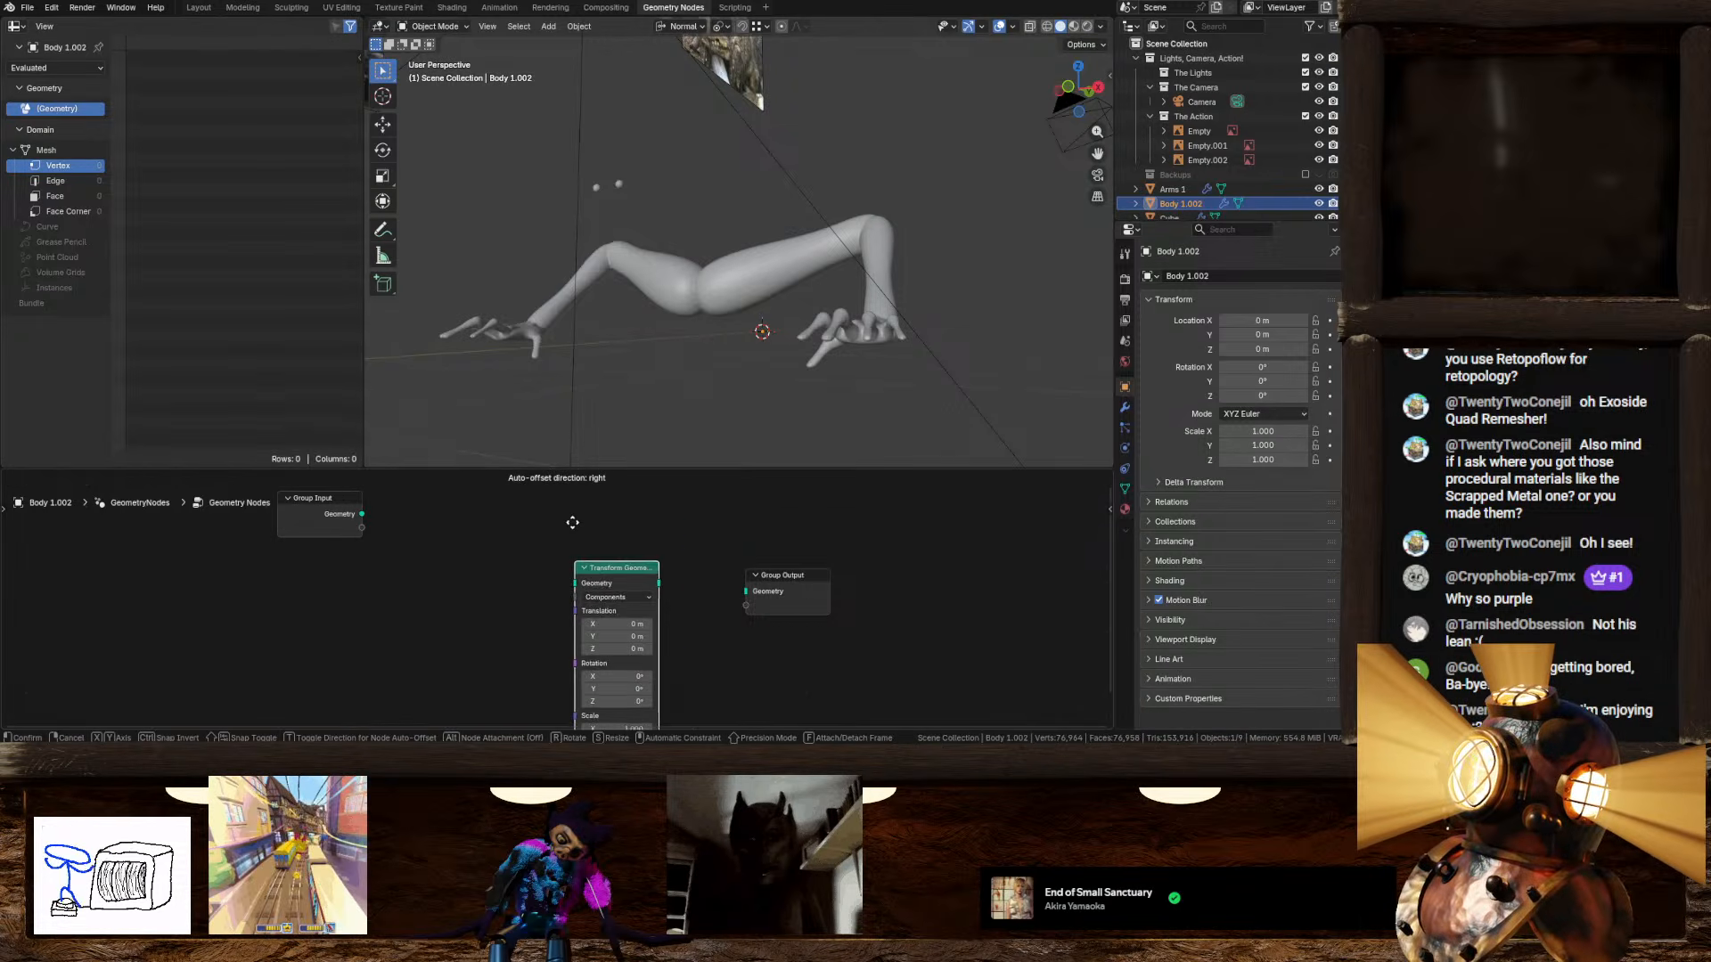
pyautogui.click(624, 573)
pyautogui.moveTo(360, 515); pyautogui.dragTo(745, 592)
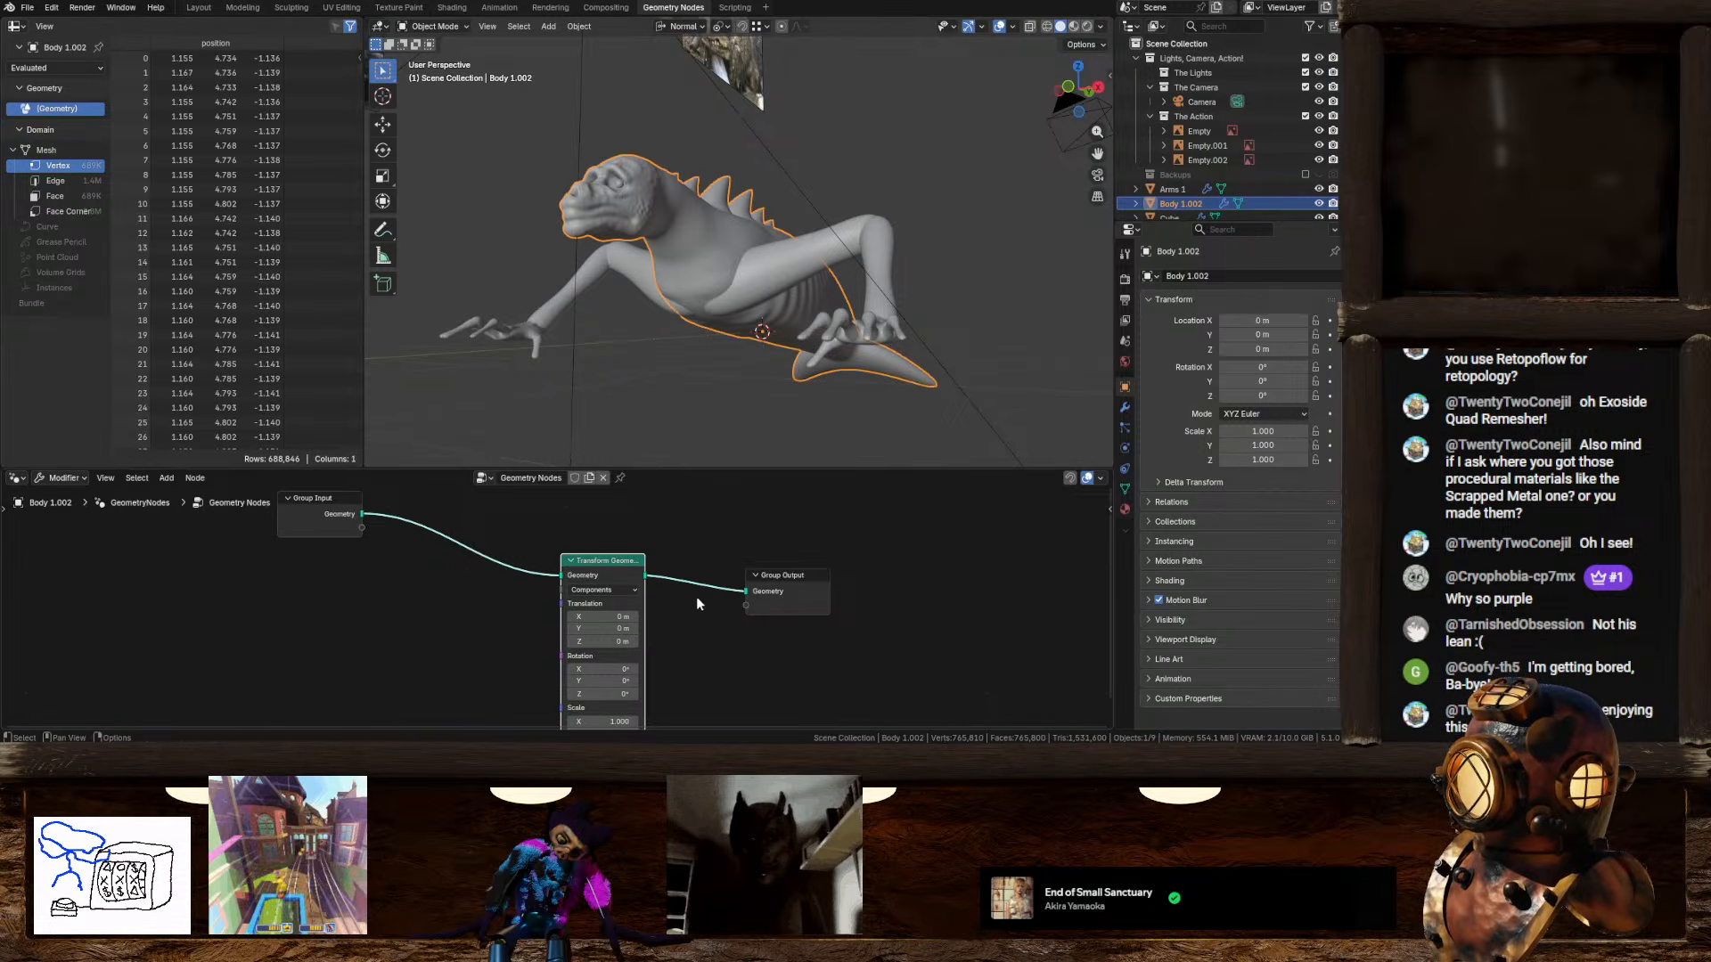
pyautogui.moveTo(612, 577); pyautogui.dragTo(659, 578)
pyautogui.press('Escape')
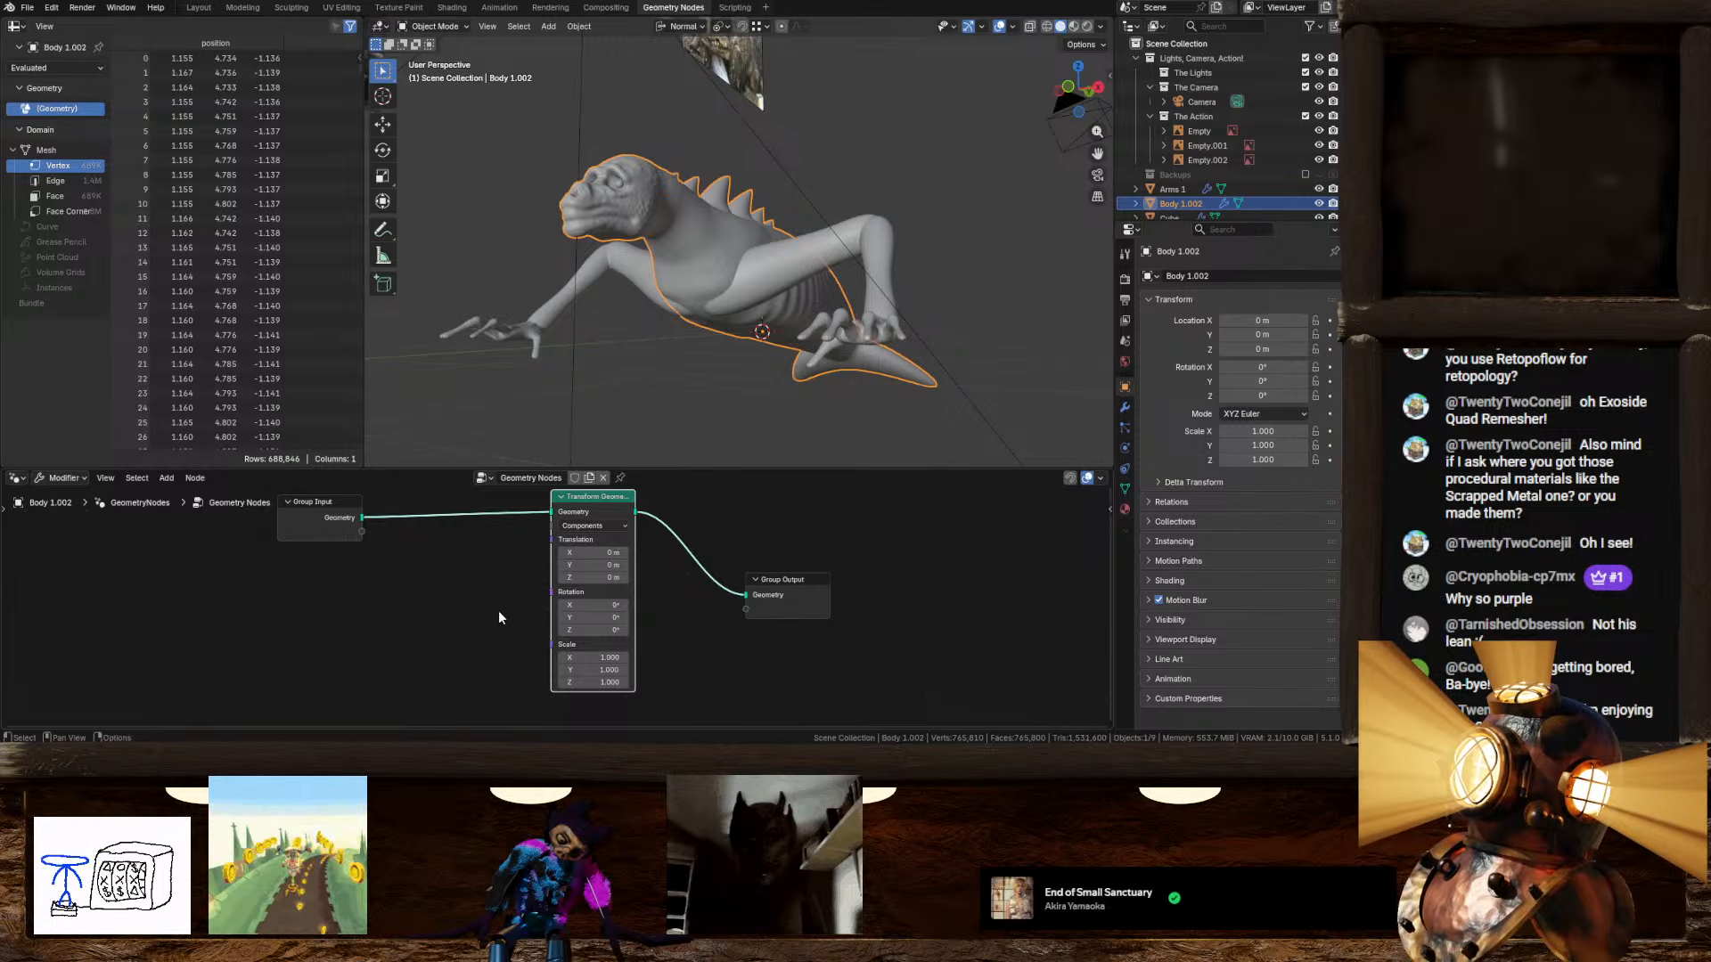
# Step: Add a Random Value node beside Transform Geometry and check the mode options of Transform Geometry
pyautogui.hotkey('shift', 'a')
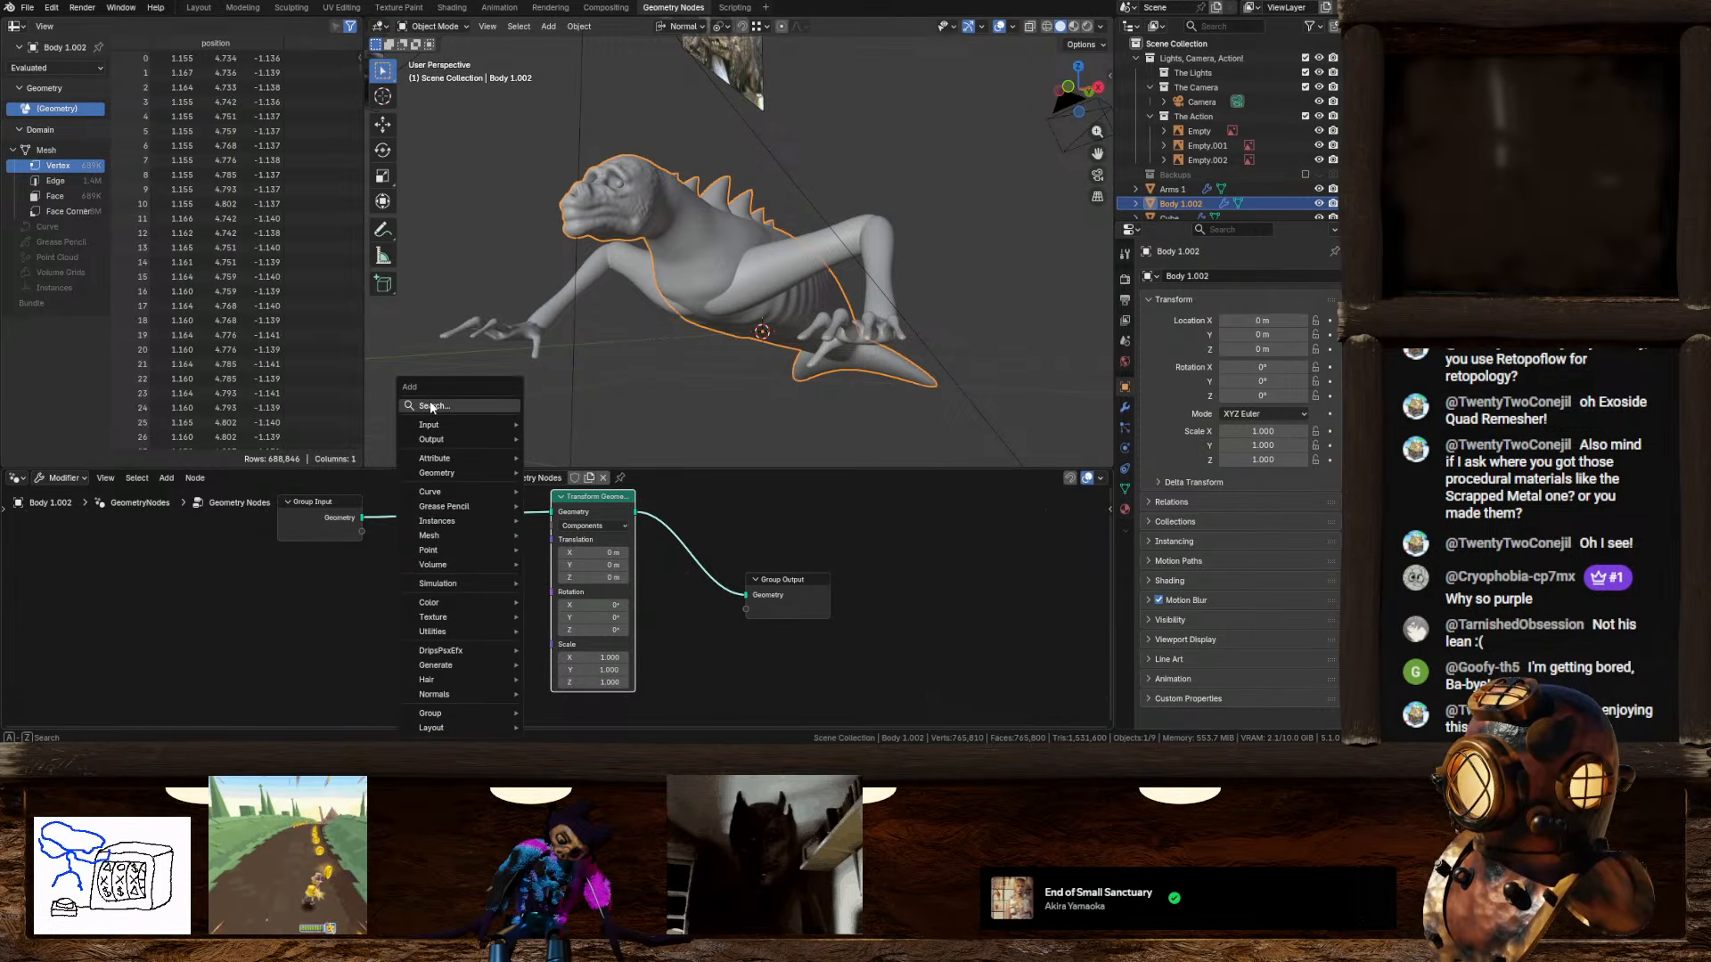
pyautogui.write('random')
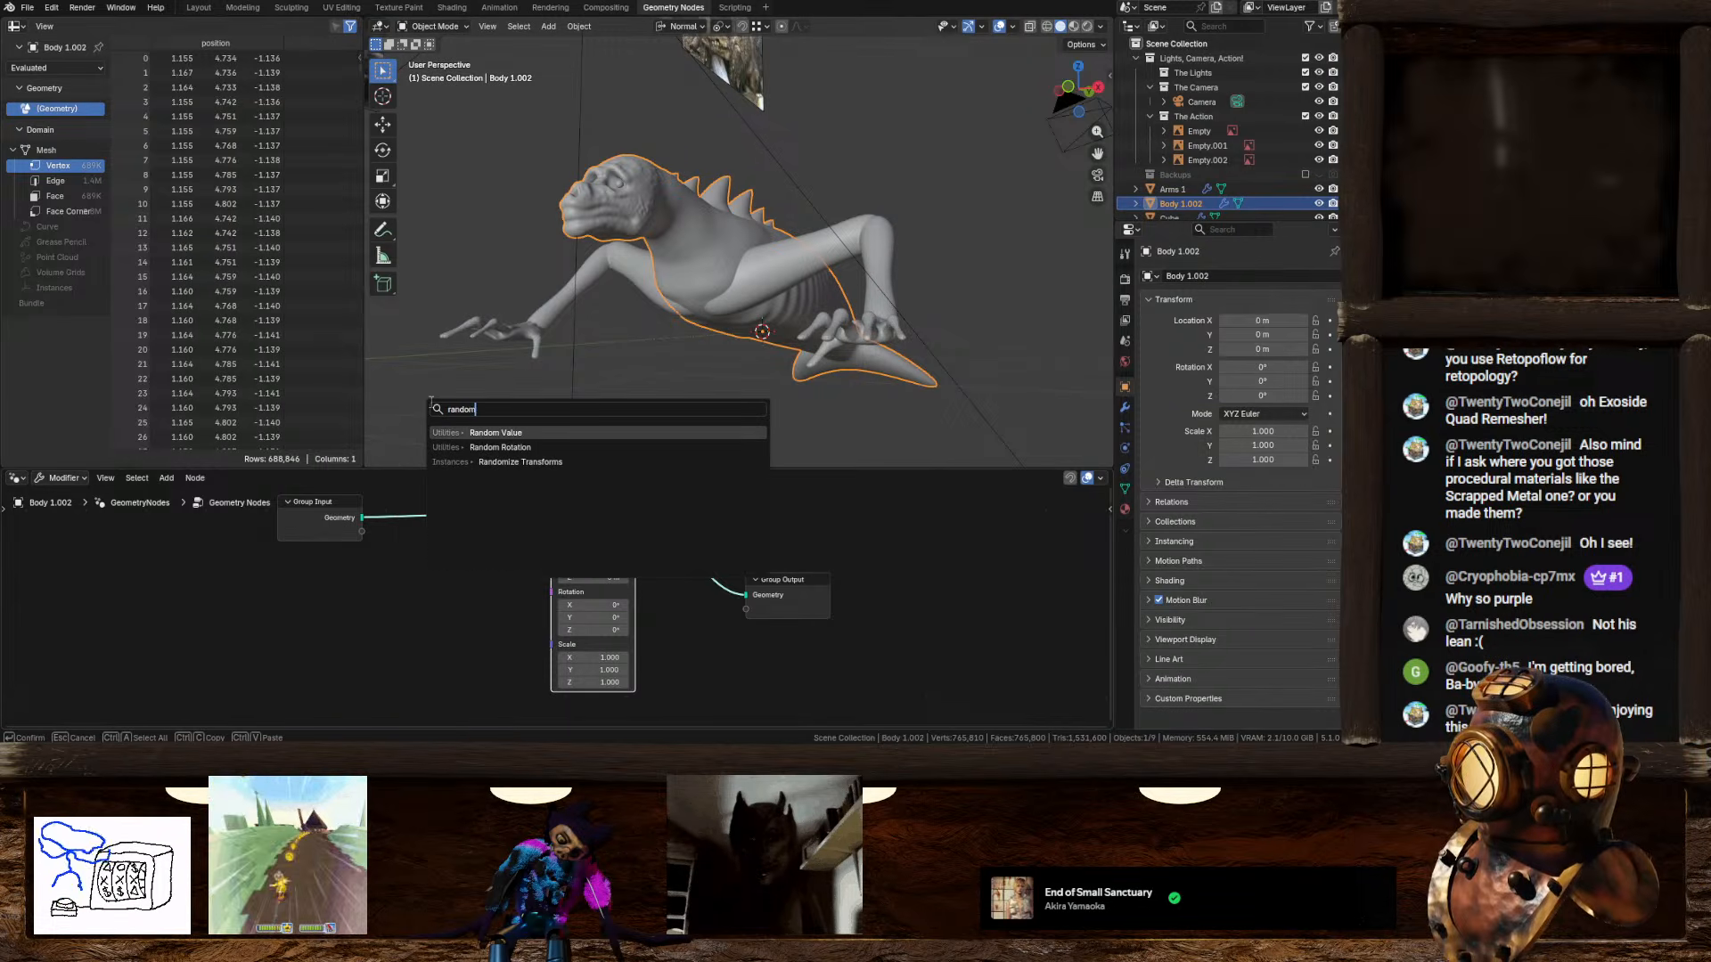
pyautogui.click(503, 431)
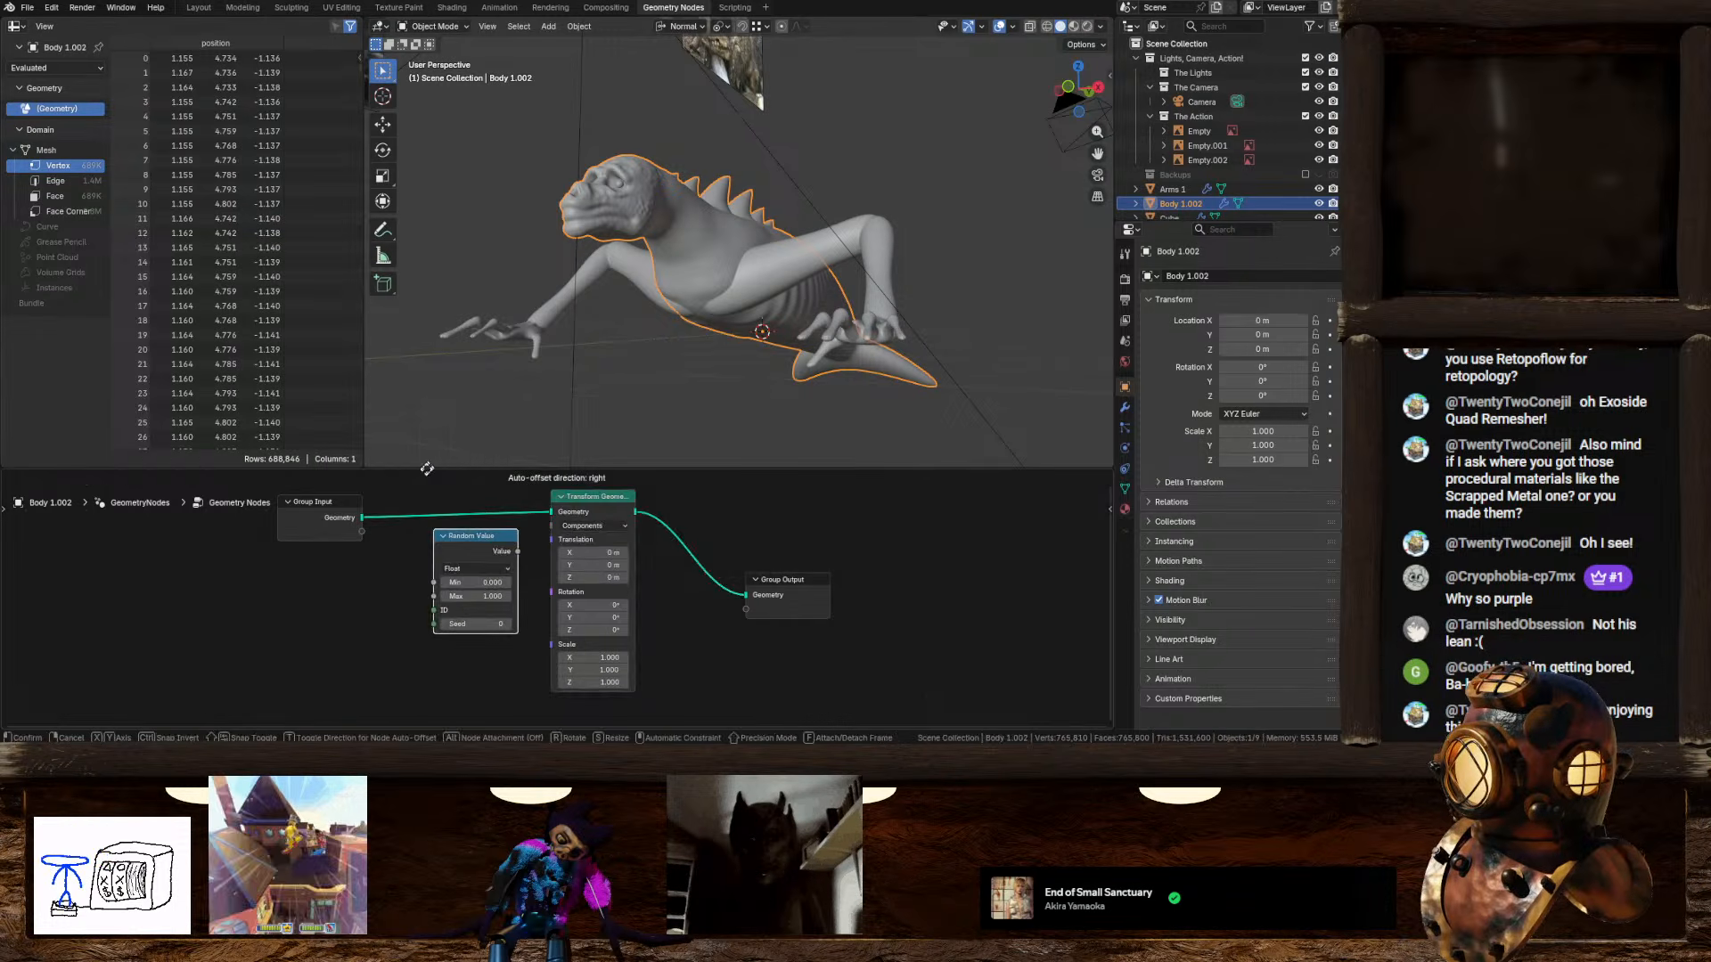
pyautogui.click(508, 617)
pyautogui.moveTo(463, 607); pyautogui.dragTo(514, 547)
pyautogui.click(587, 526)
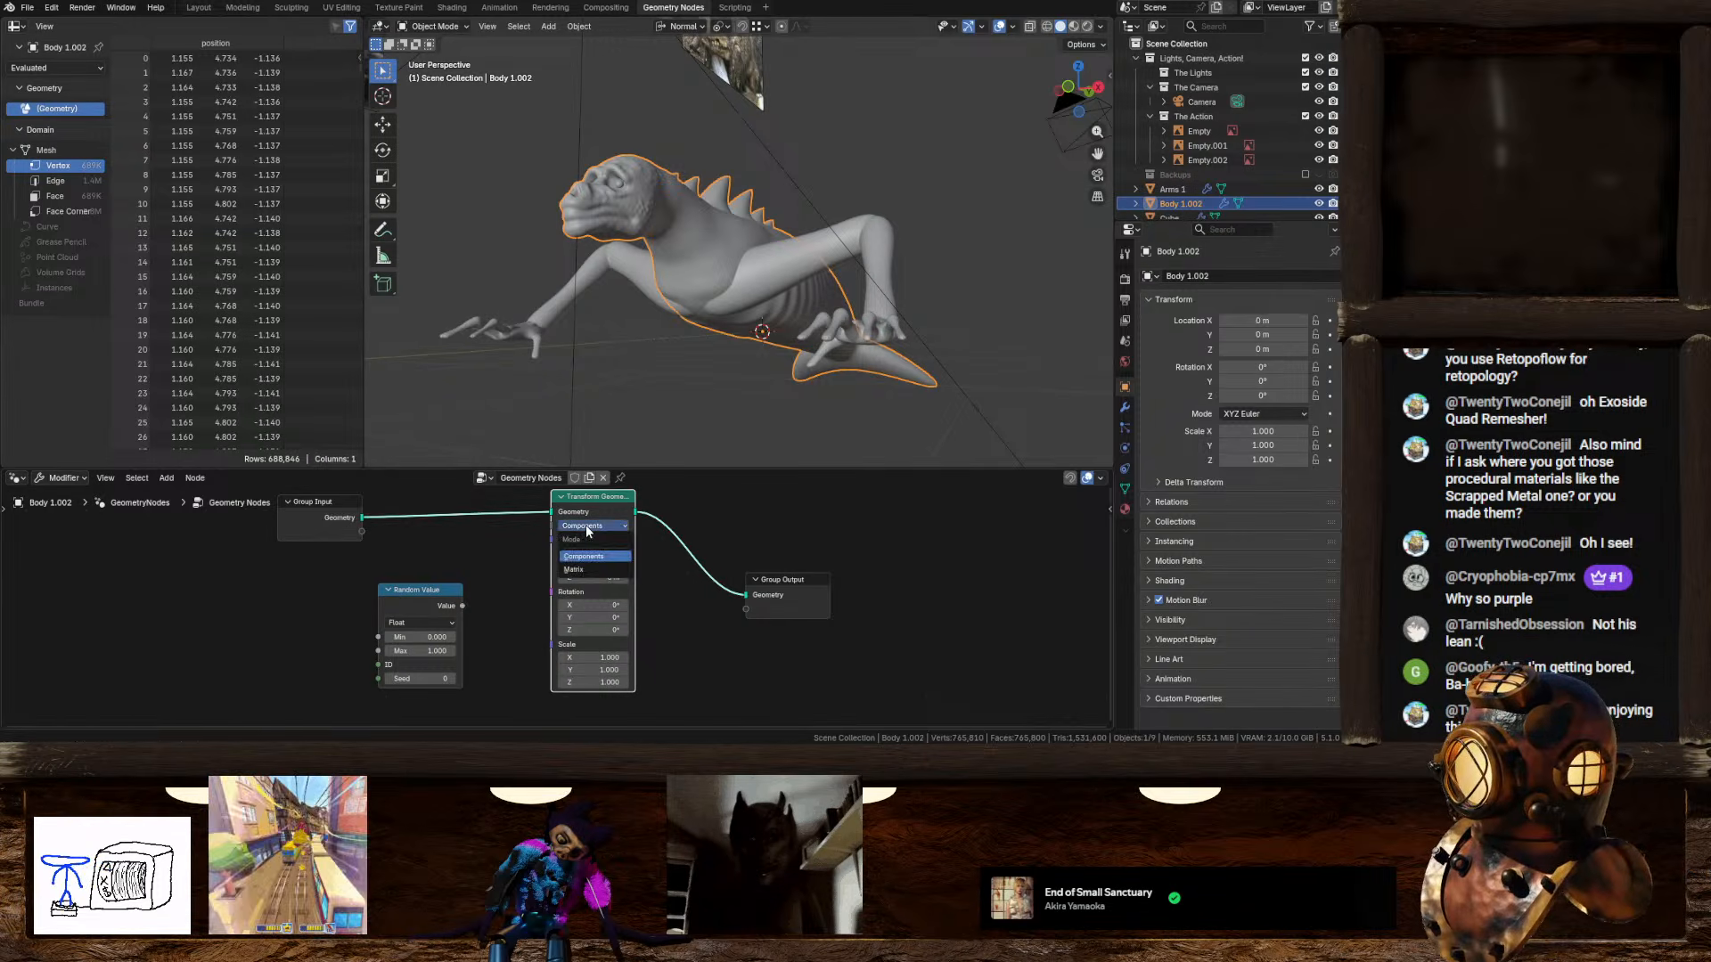
pyautogui.click(586, 531)
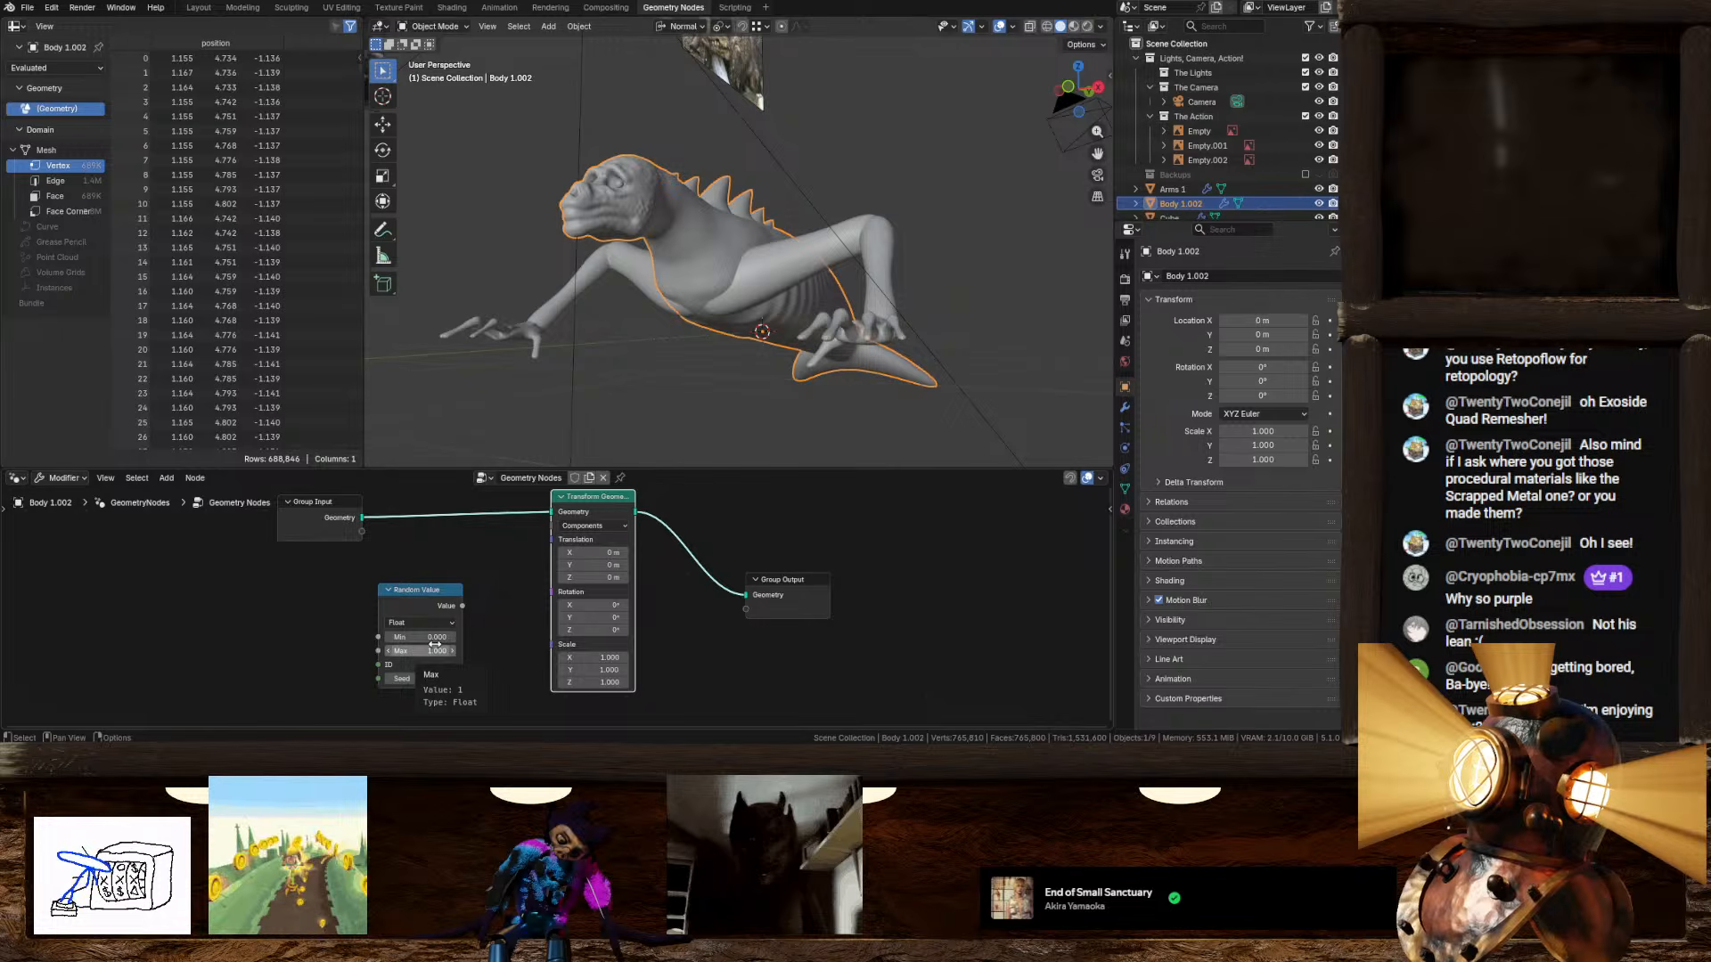
pyautogui.moveTo(802, 374)
pyautogui.mouseDown(button='middle')
pyautogui.moveTo(850, 369)
pyautogui.moveTo(825, 374)
pyautogui.mouseUp(button='middle')
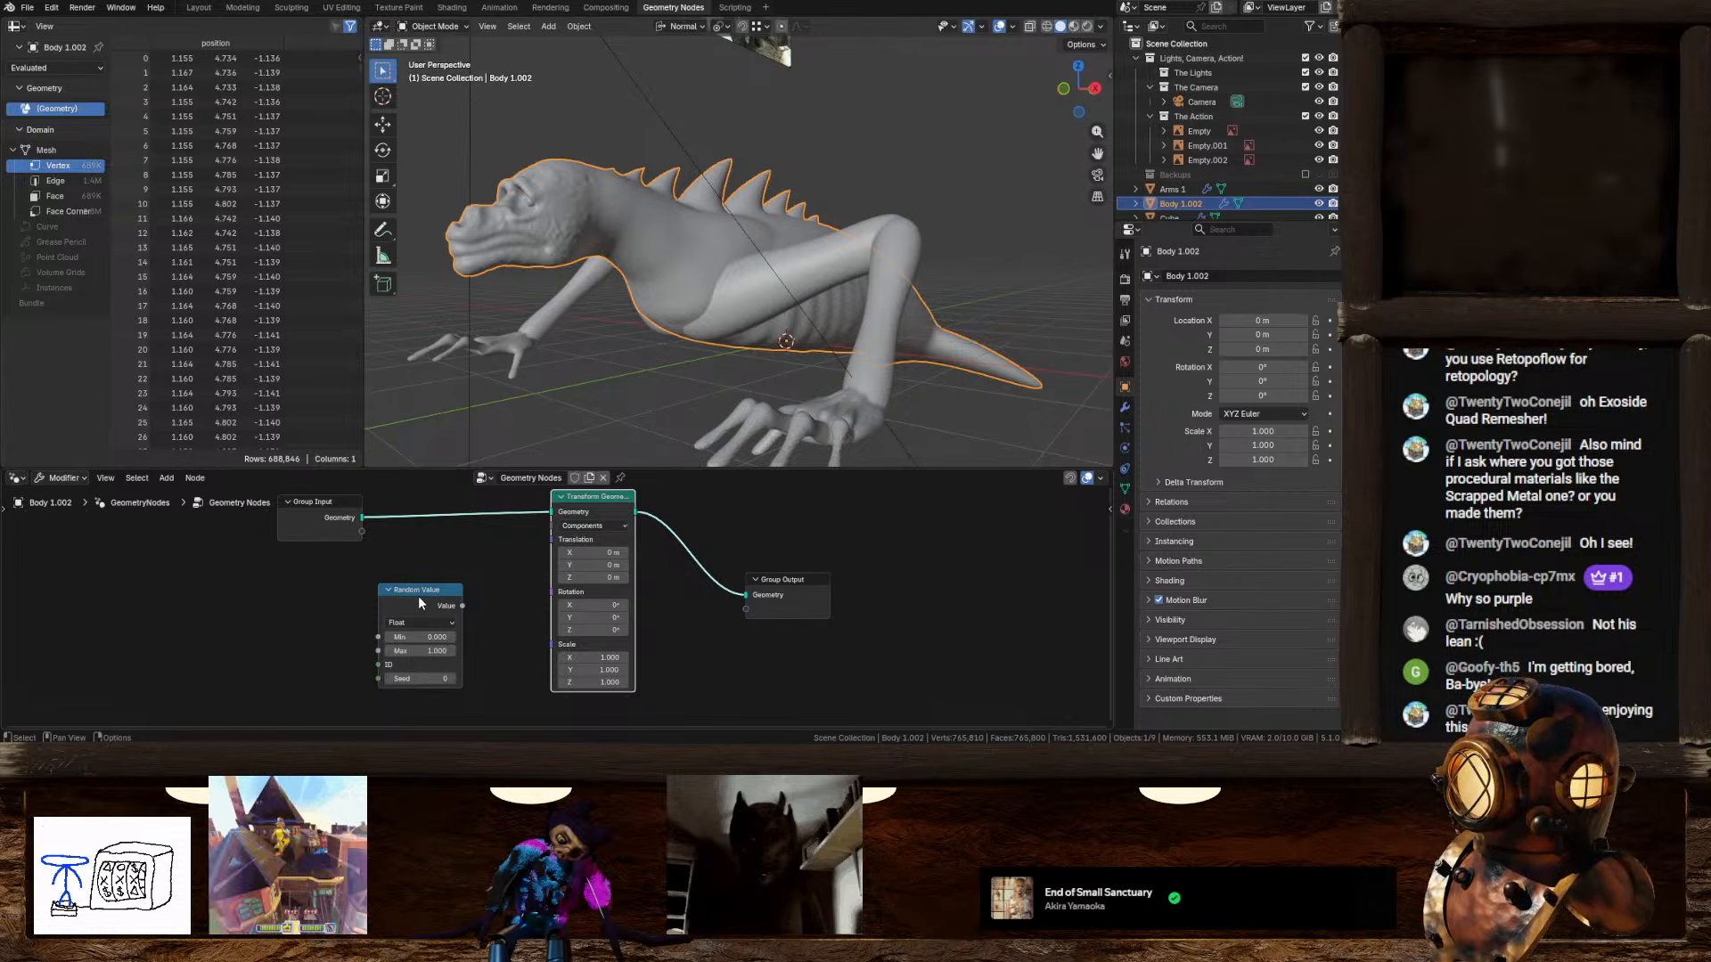
pyautogui.moveTo(418, 596); pyautogui.dragTo(474, 573)
pyautogui.press('Escape')
pyautogui.hotkey('shift', 'a')
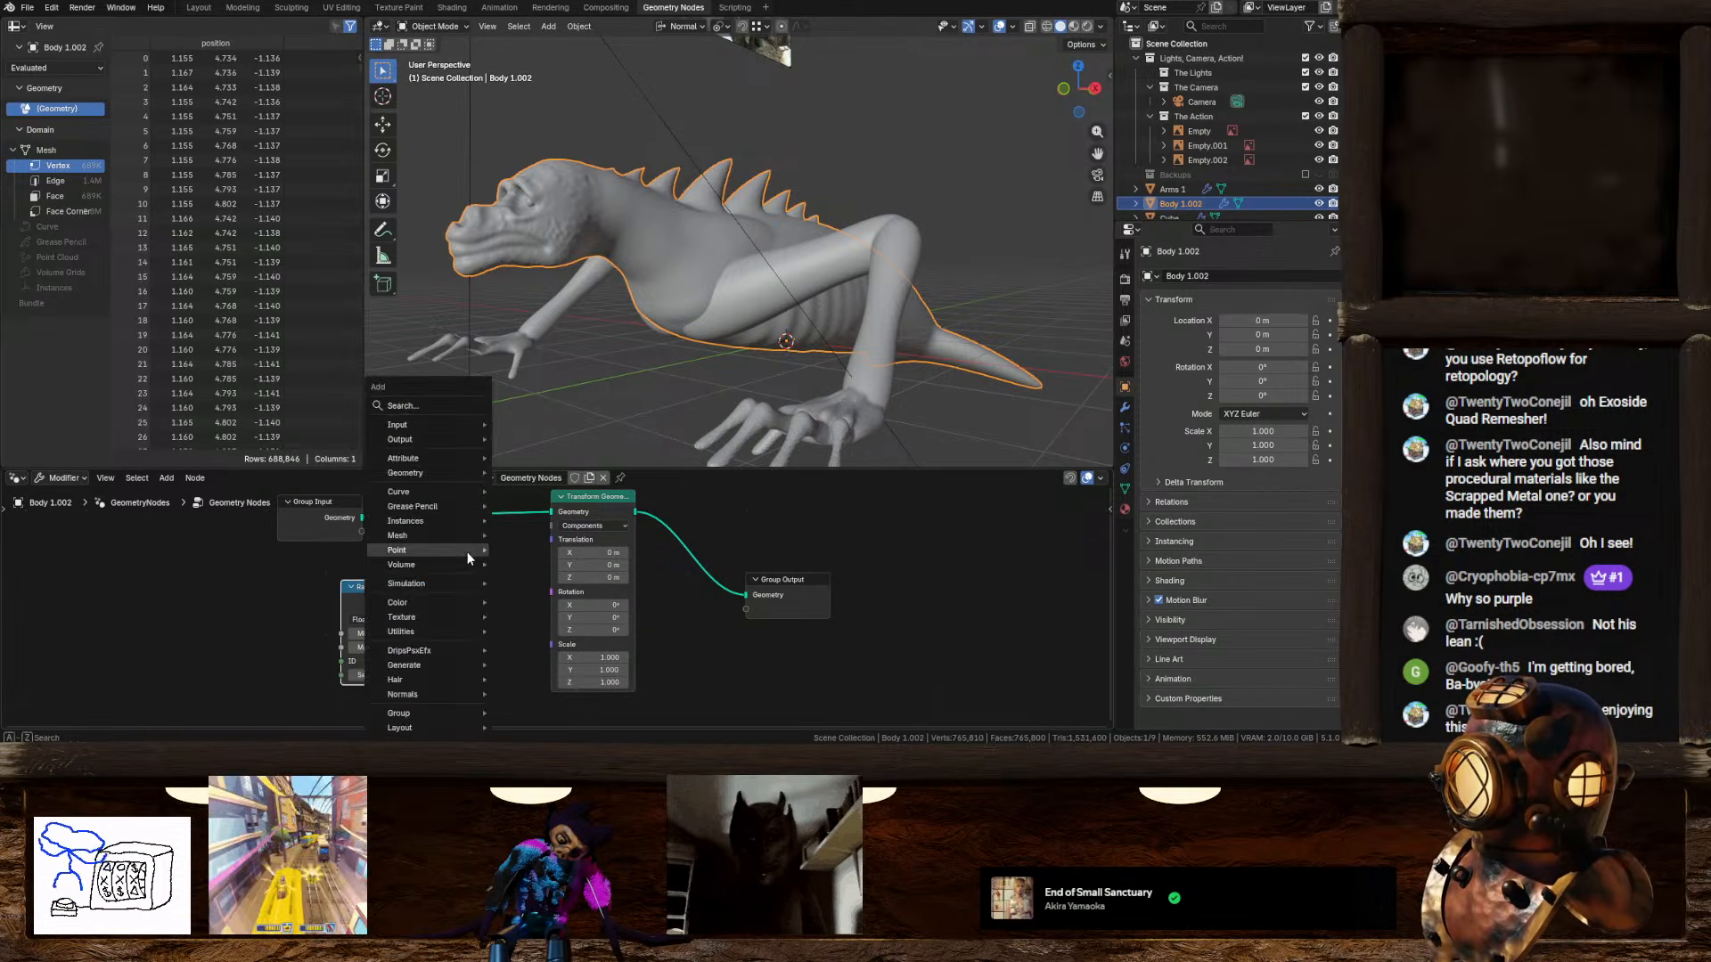
pyautogui.click(424, 405)
pyautogui.write('vec')
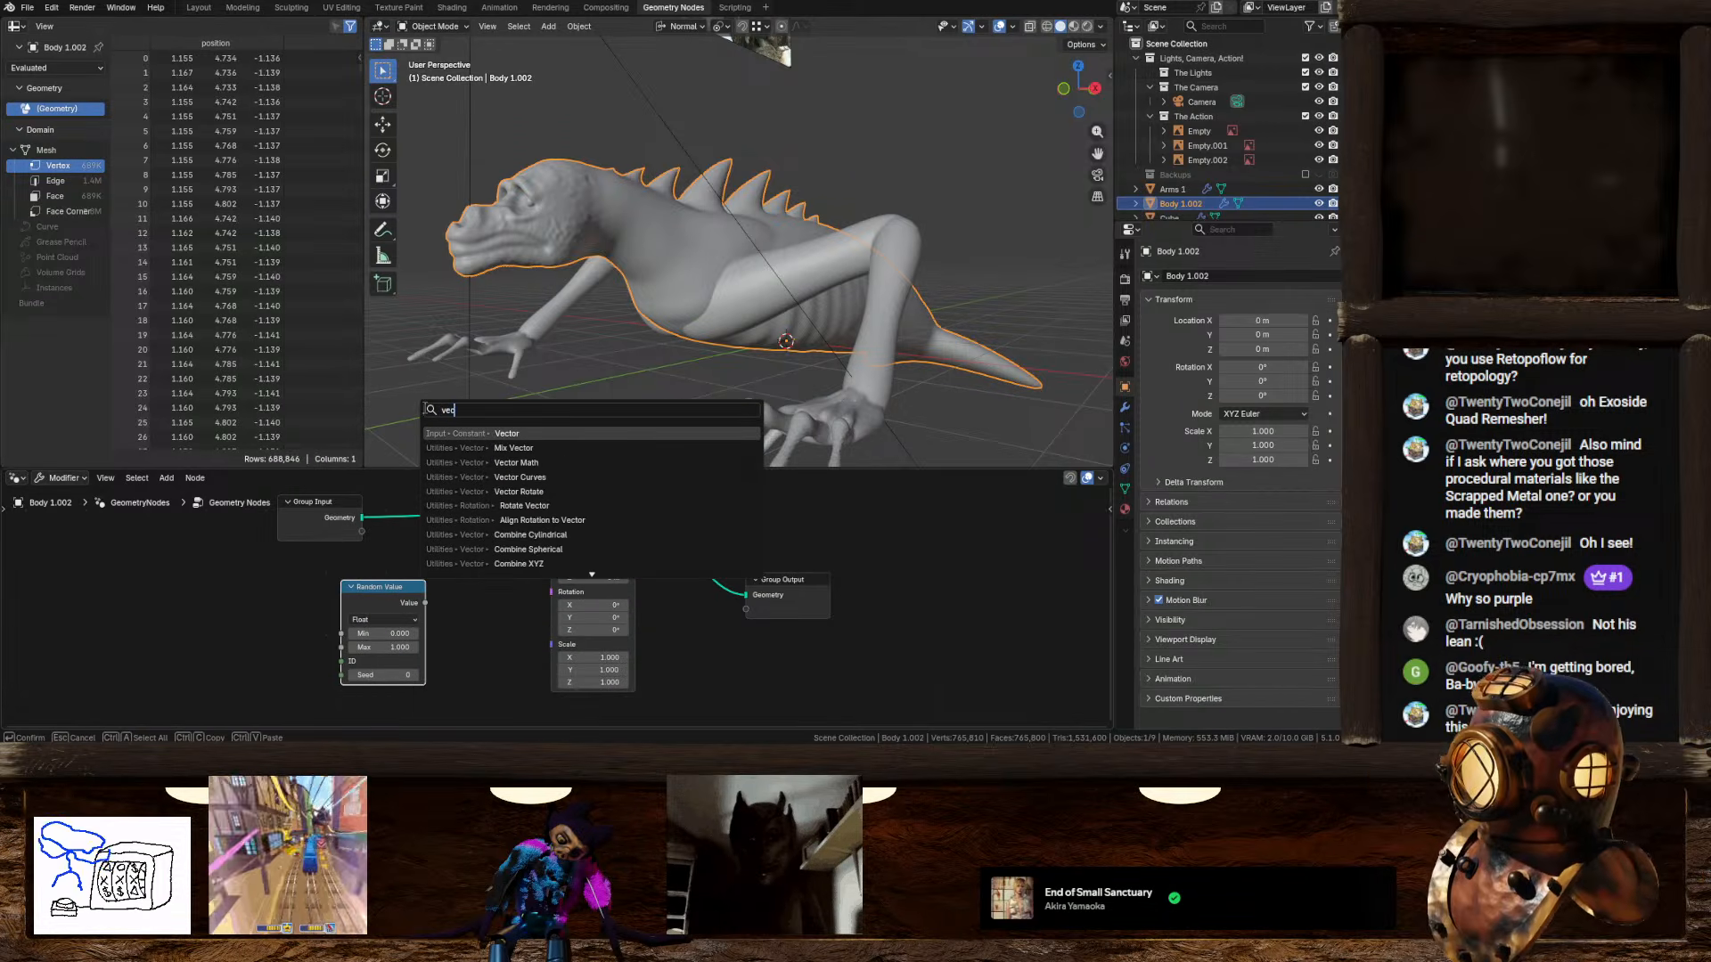
pyautogui.write('tor')
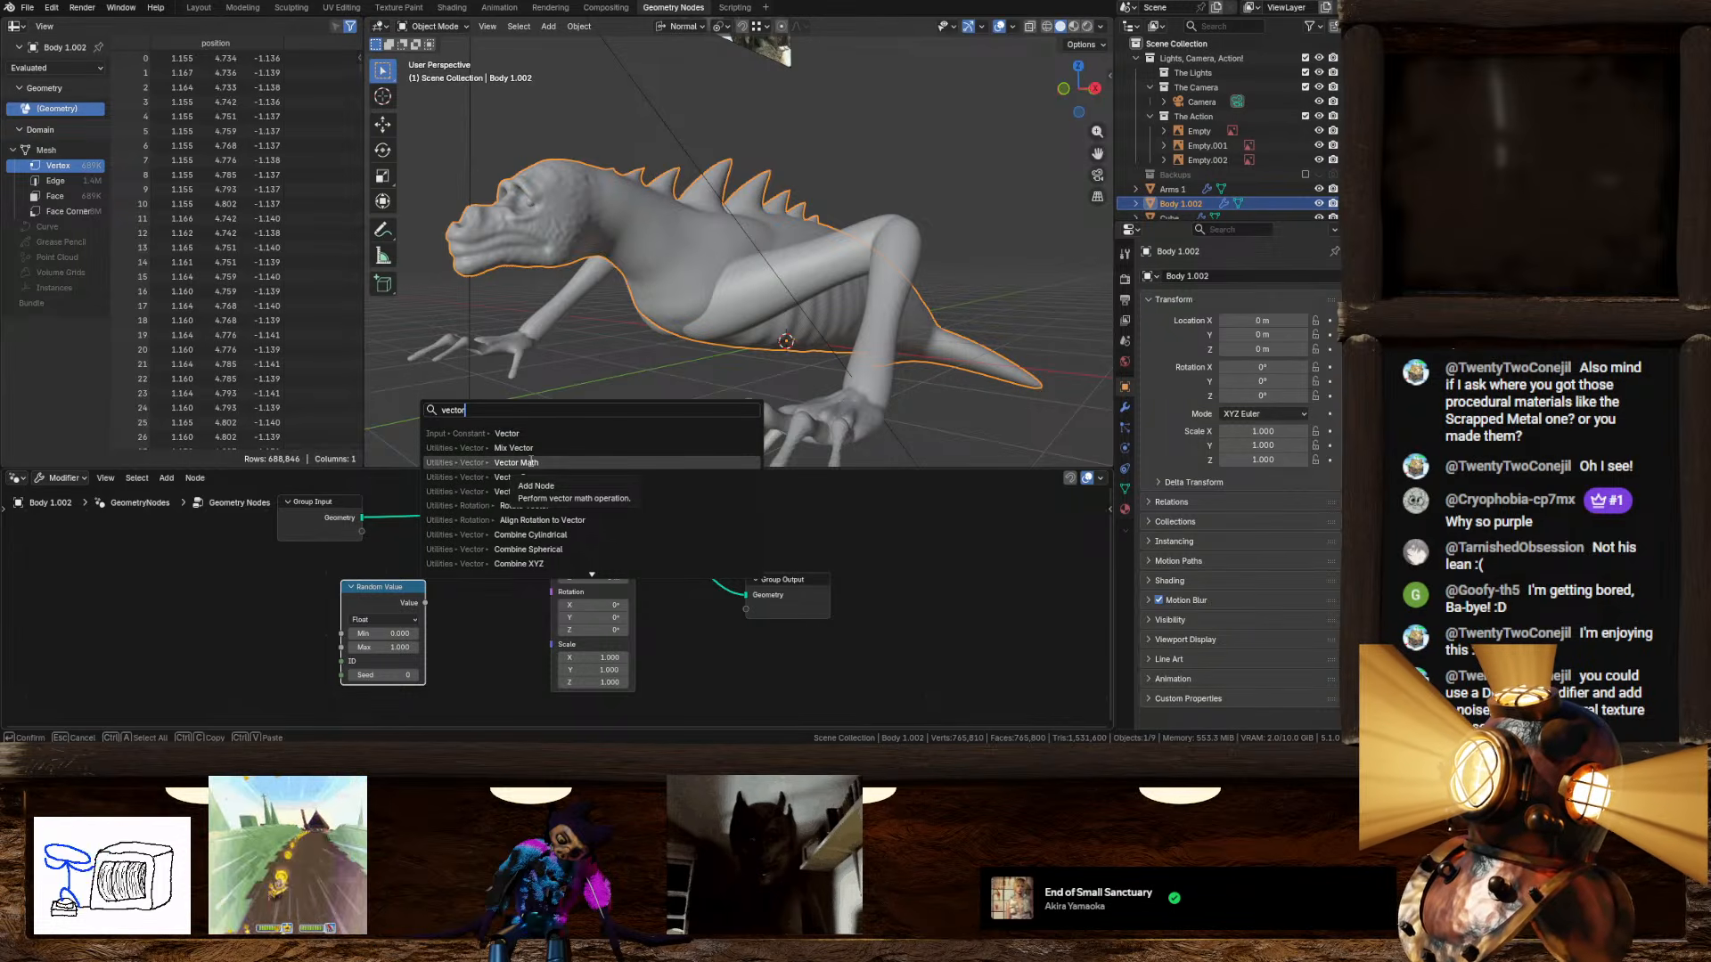
pyautogui.click(528, 694)
# Step: Replace the Random Value and Transform Geometry nodes with a Displace Geometry node linked between Group Input and Group Output
pyautogui.press('x')
pyautogui.hotkey('shift', 'a')
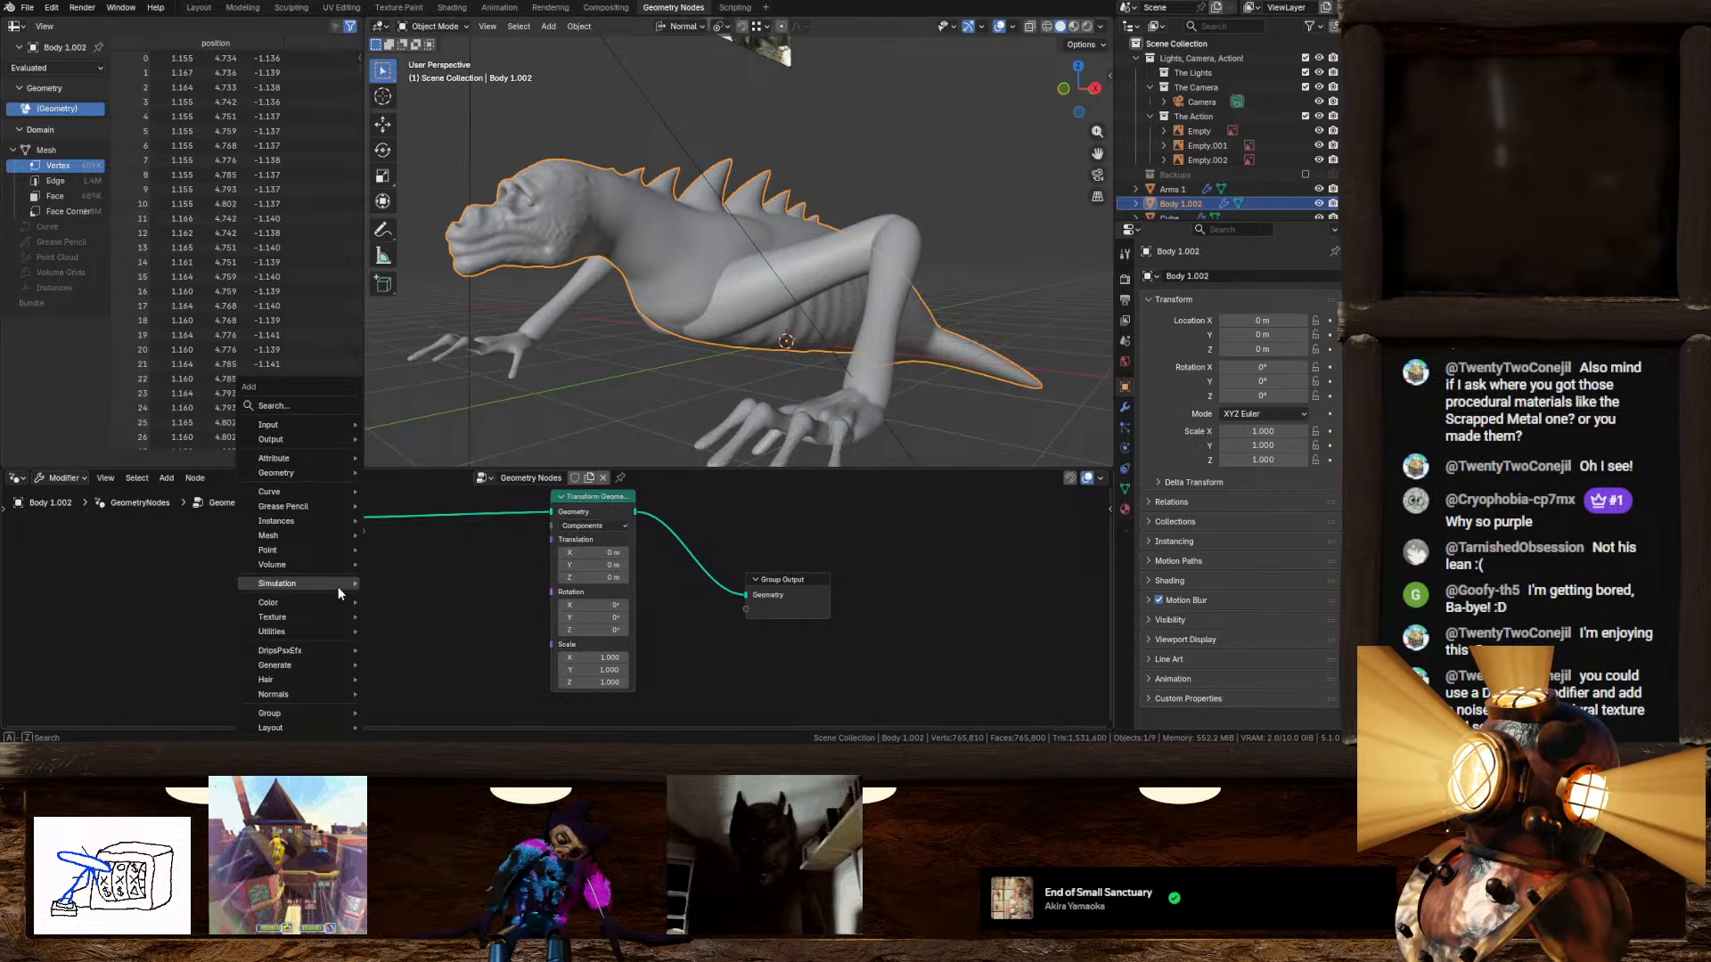
pyautogui.click(297, 407)
pyautogui.write('displa')
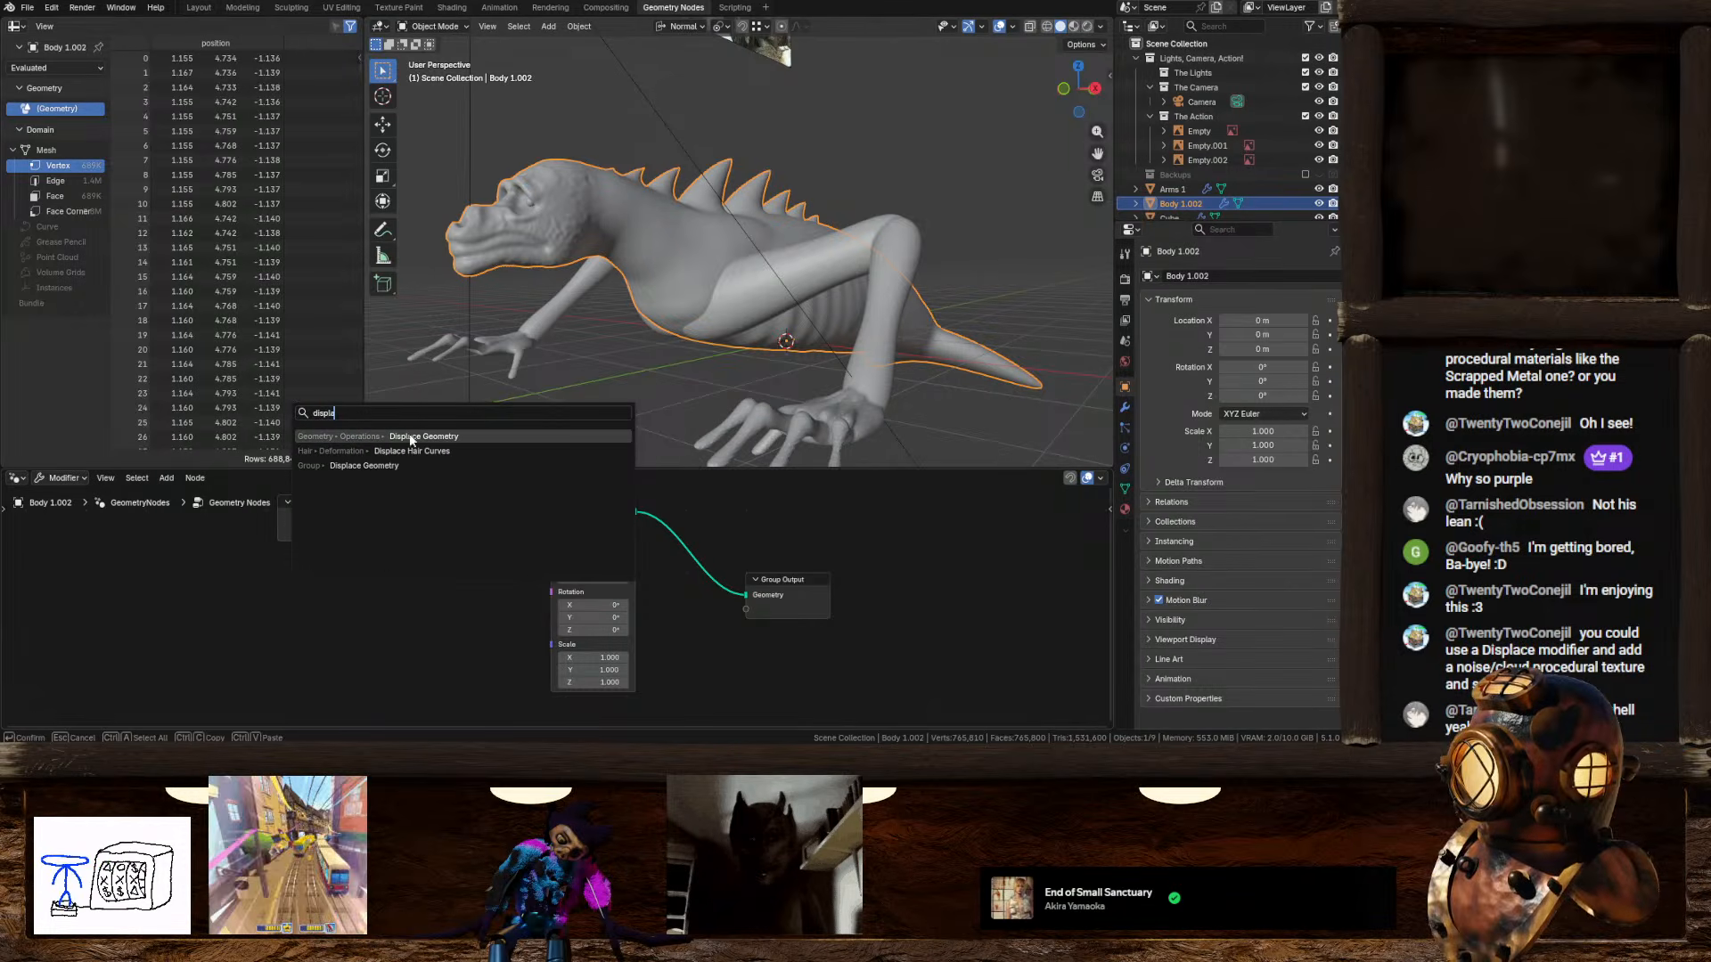
pyautogui.press('Return')
pyautogui.click(394, 544)
pyautogui.click(591, 509)
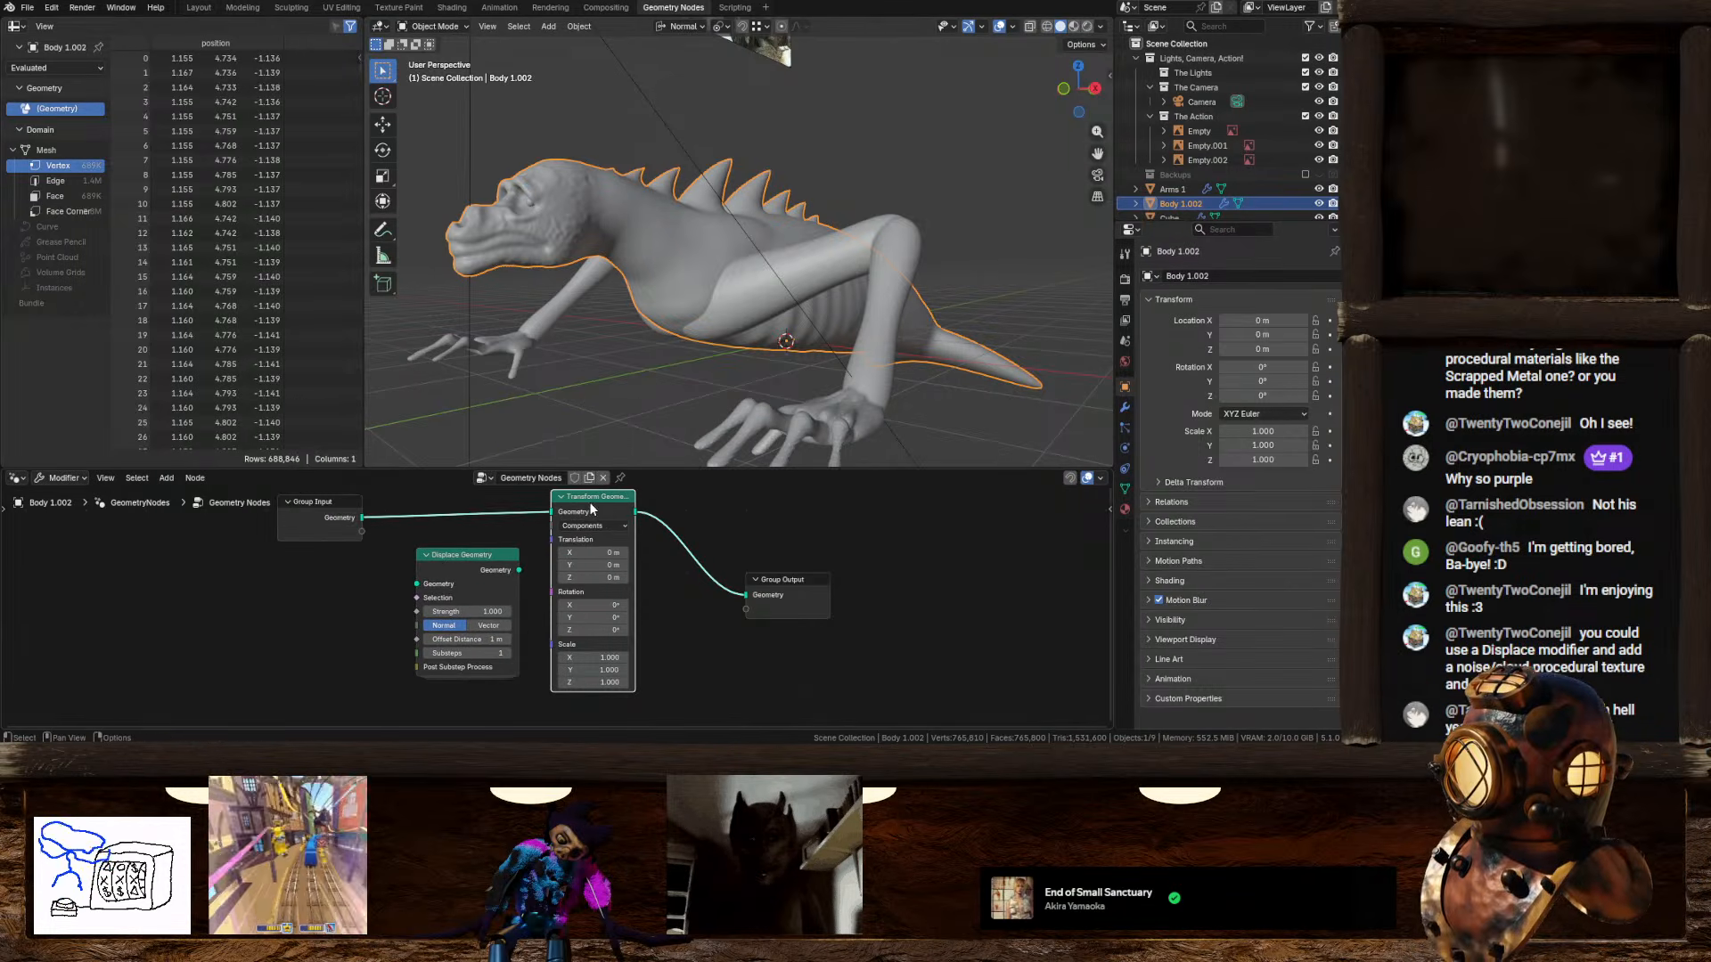
pyautogui.press('x')
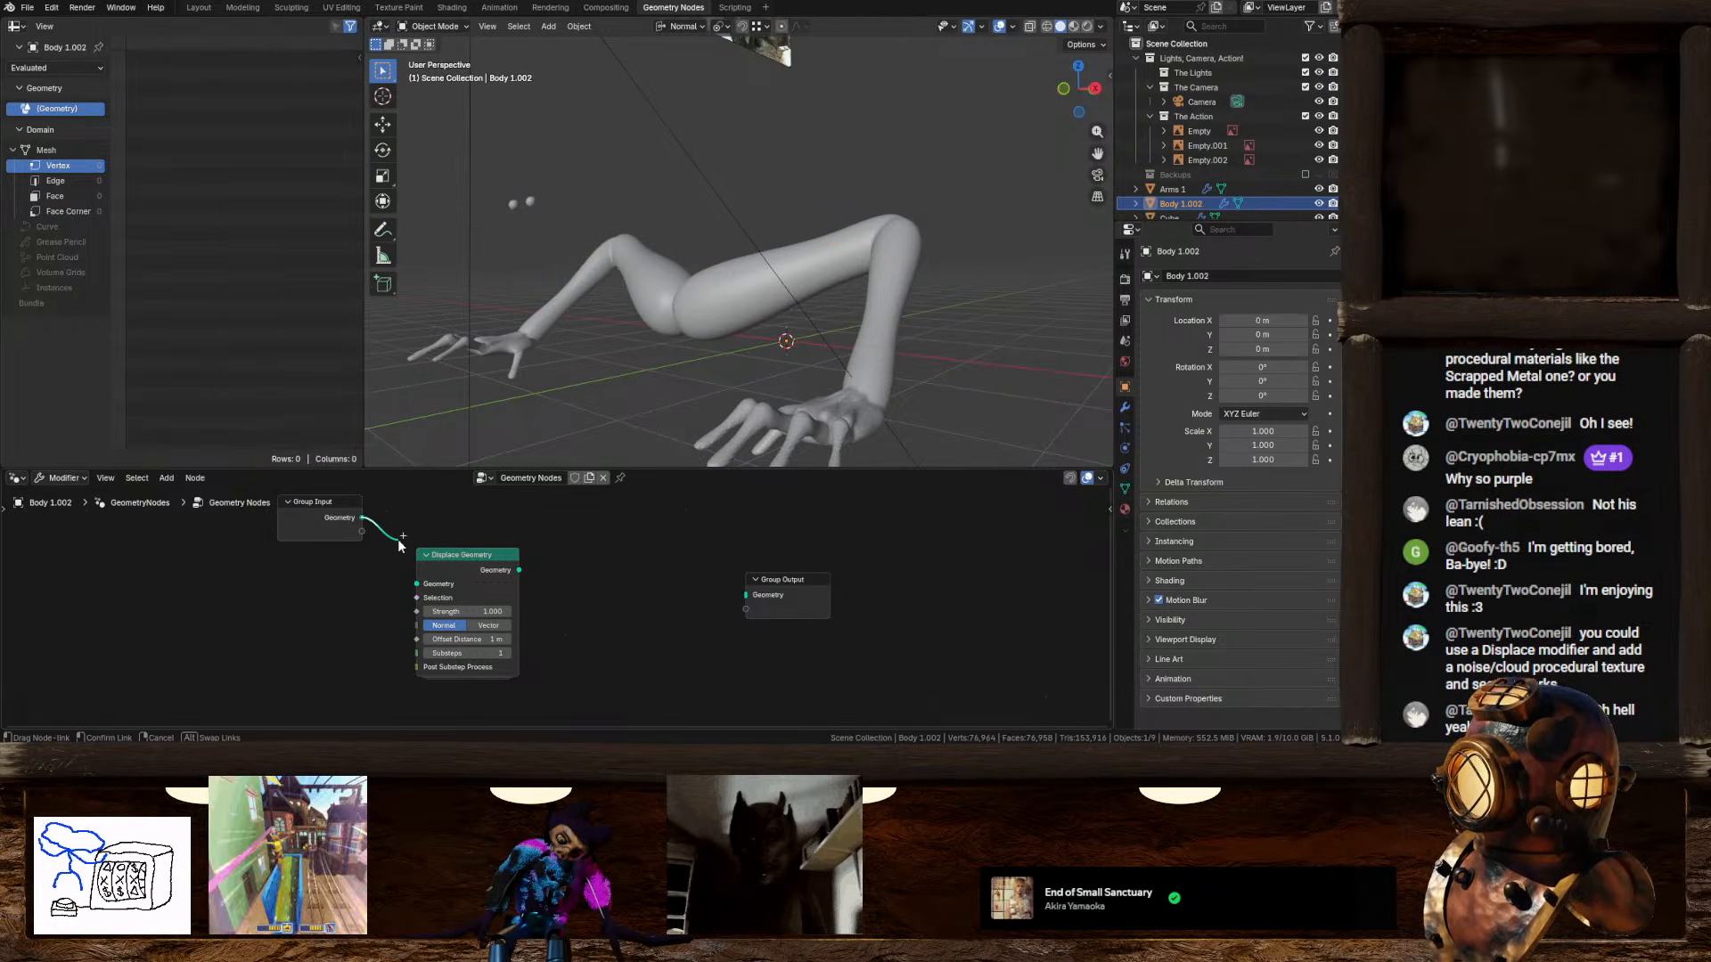
pyautogui.moveTo(420, 583); pyautogui.dragTo(746, 594)
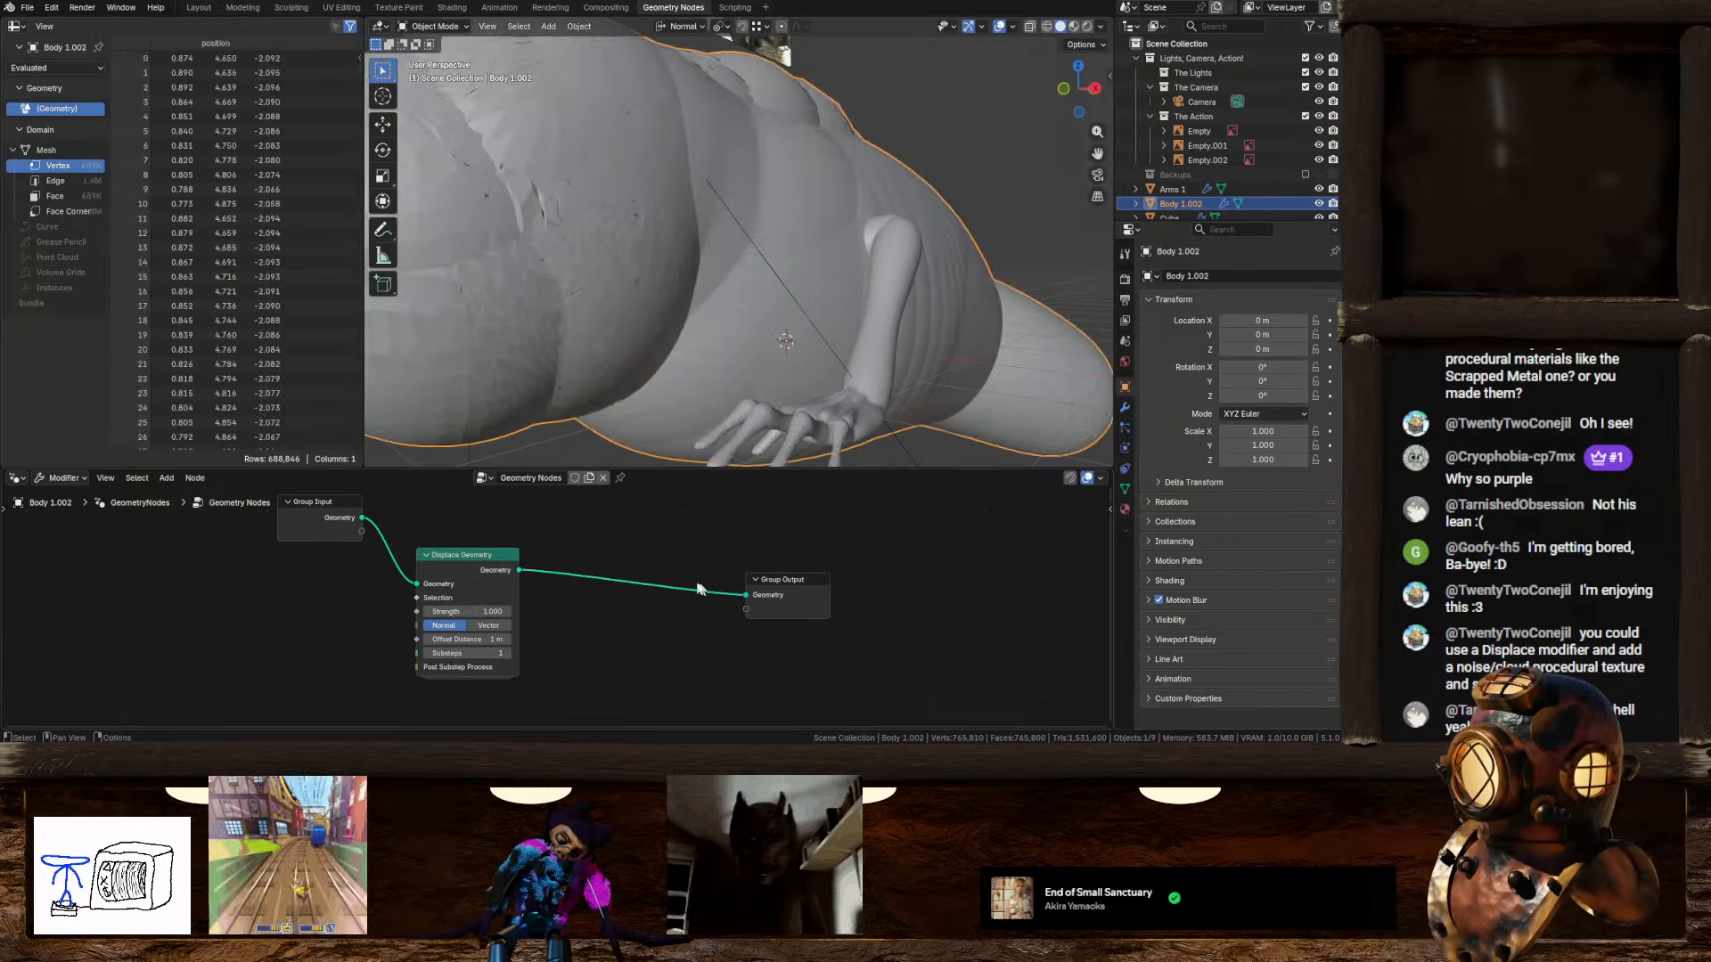
# Step: Add a Noise Texture node, link its Factor output to the Strength of Displace Geometry, and inspect the displaced body
pyautogui.moveTo(500, 554); pyautogui.dragTo(590, 538)
pyautogui.click(355, 603)
pyautogui.hotkey('shift', 'a')
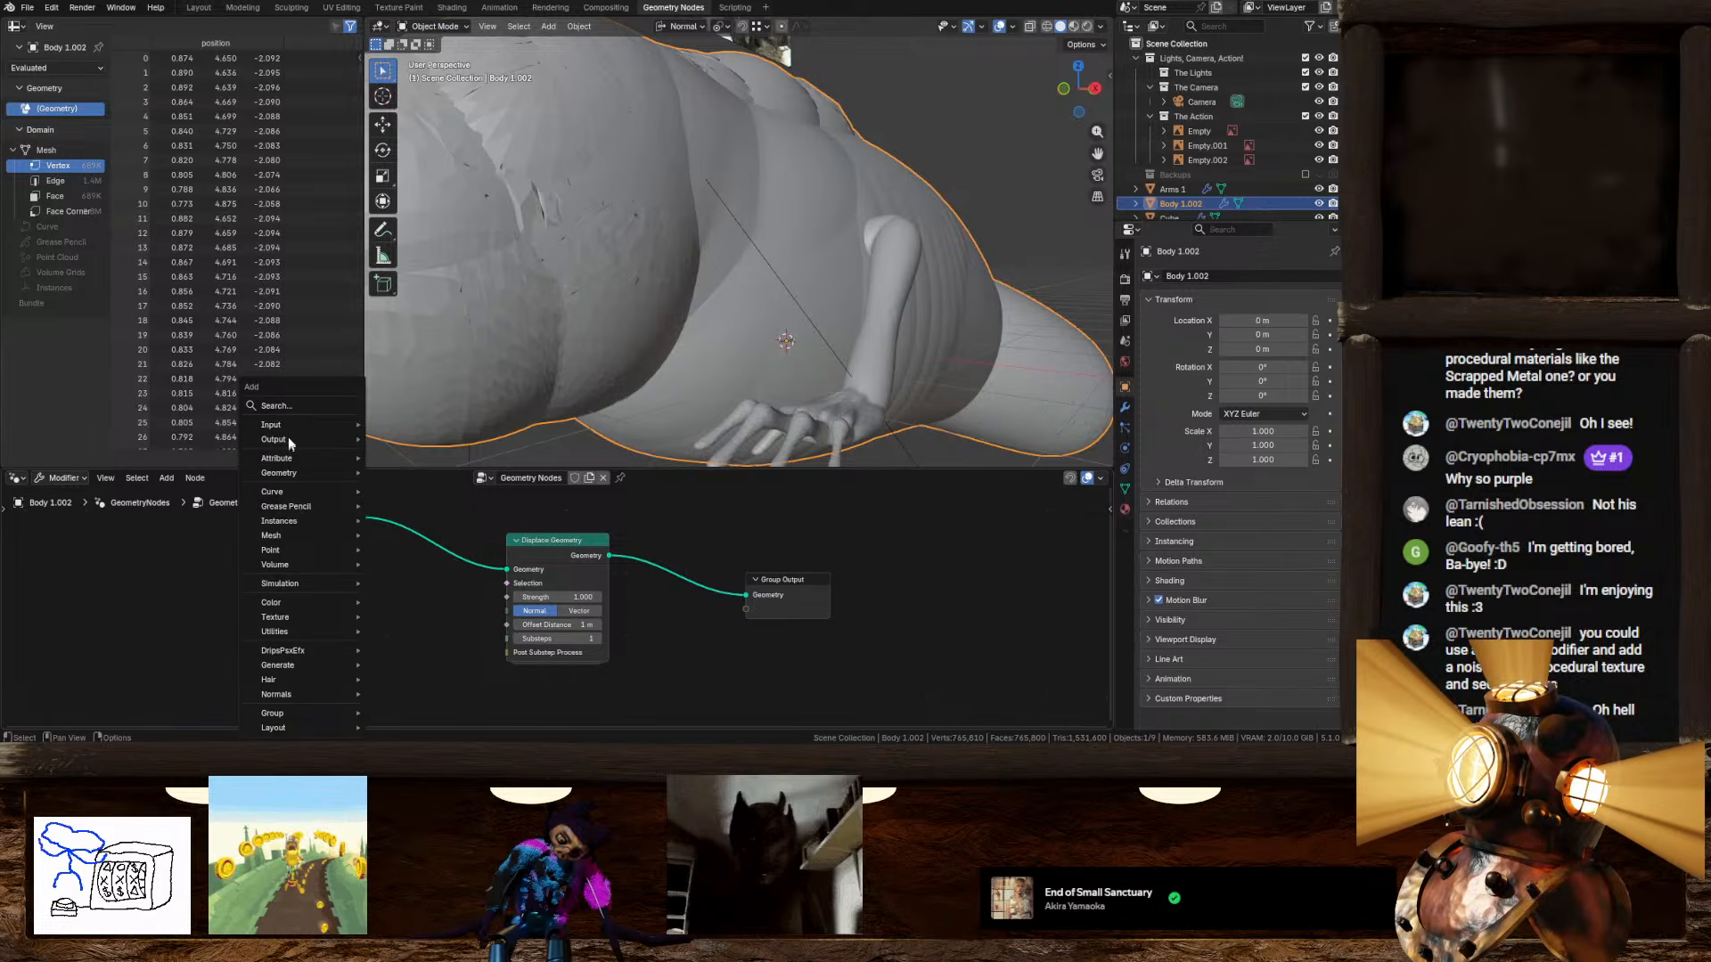
pyautogui.click(286, 406)
pyautogui.write('noise')
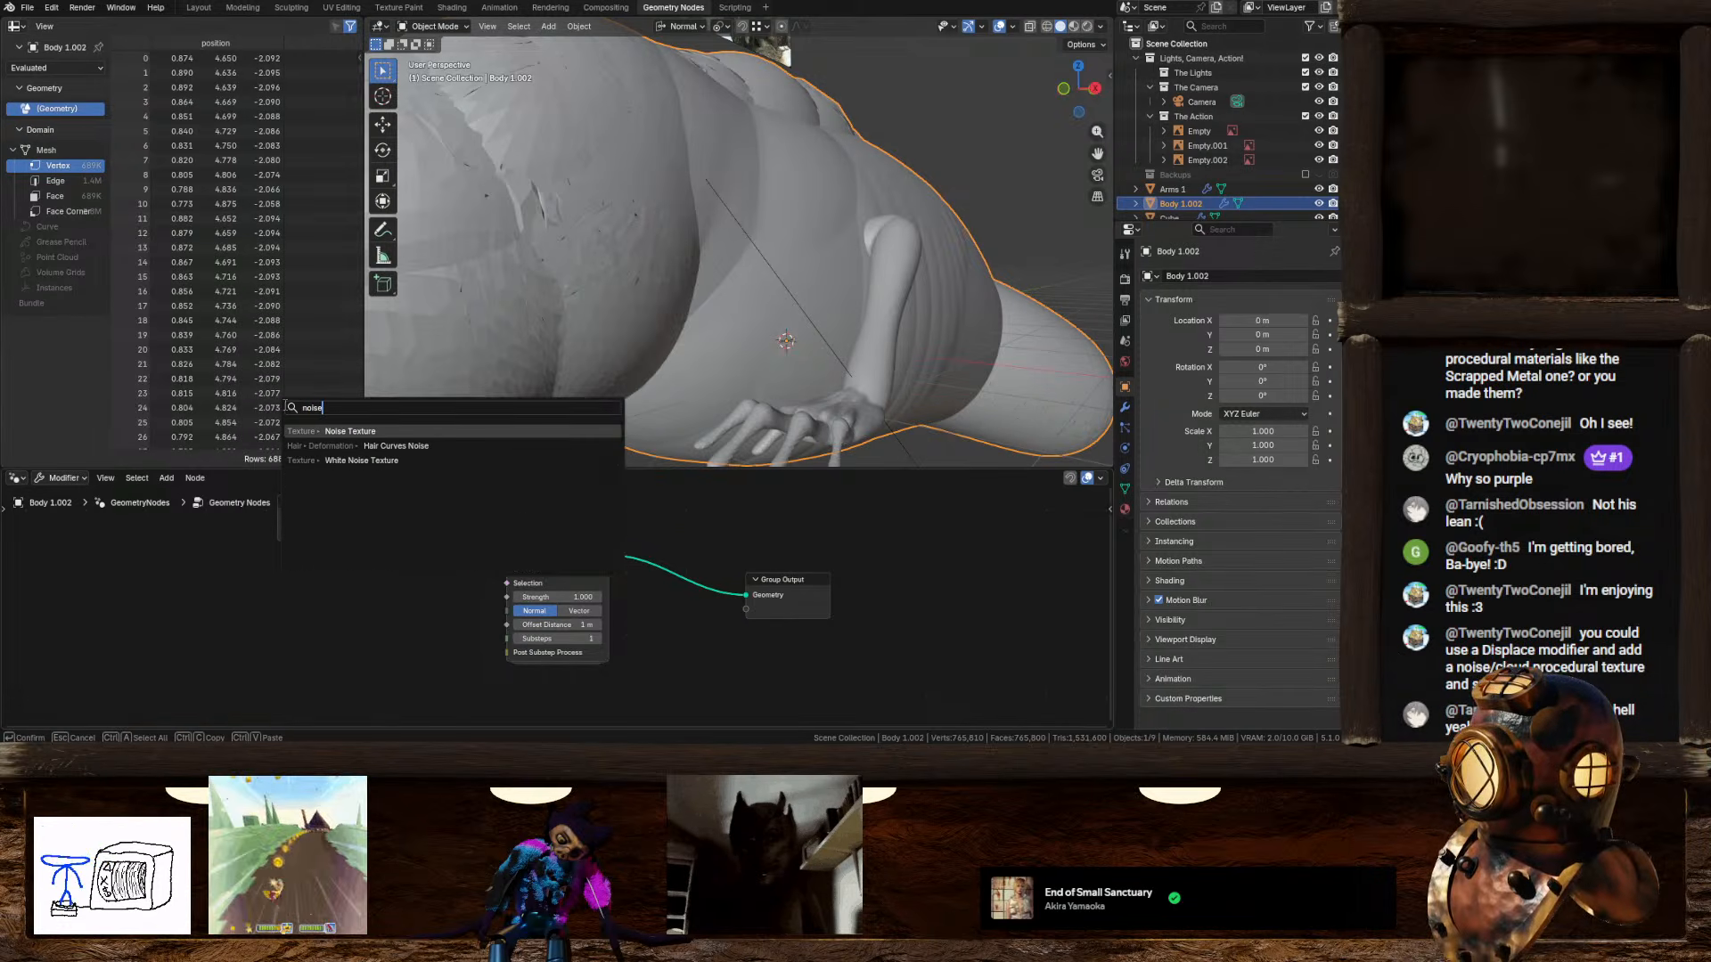
pyautogui.press('Return')
pyautogui.click(307, 611)
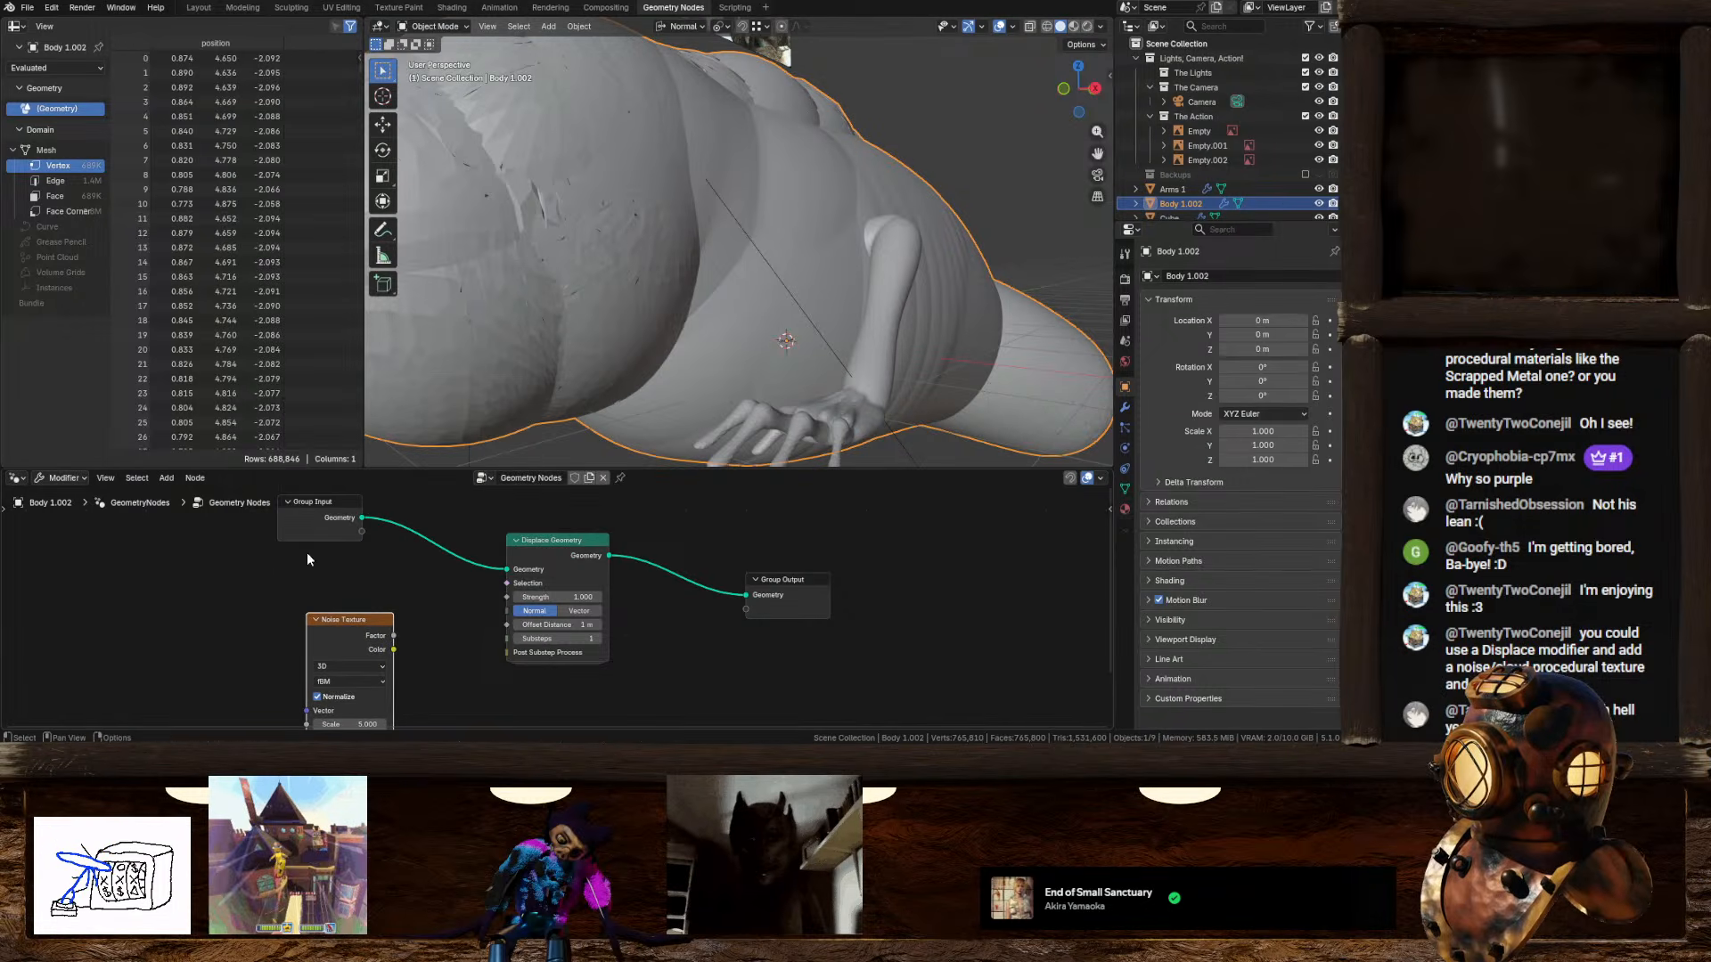
pyautogui.moveTo(395, 635); pyautogui.dragTo(506, 596)
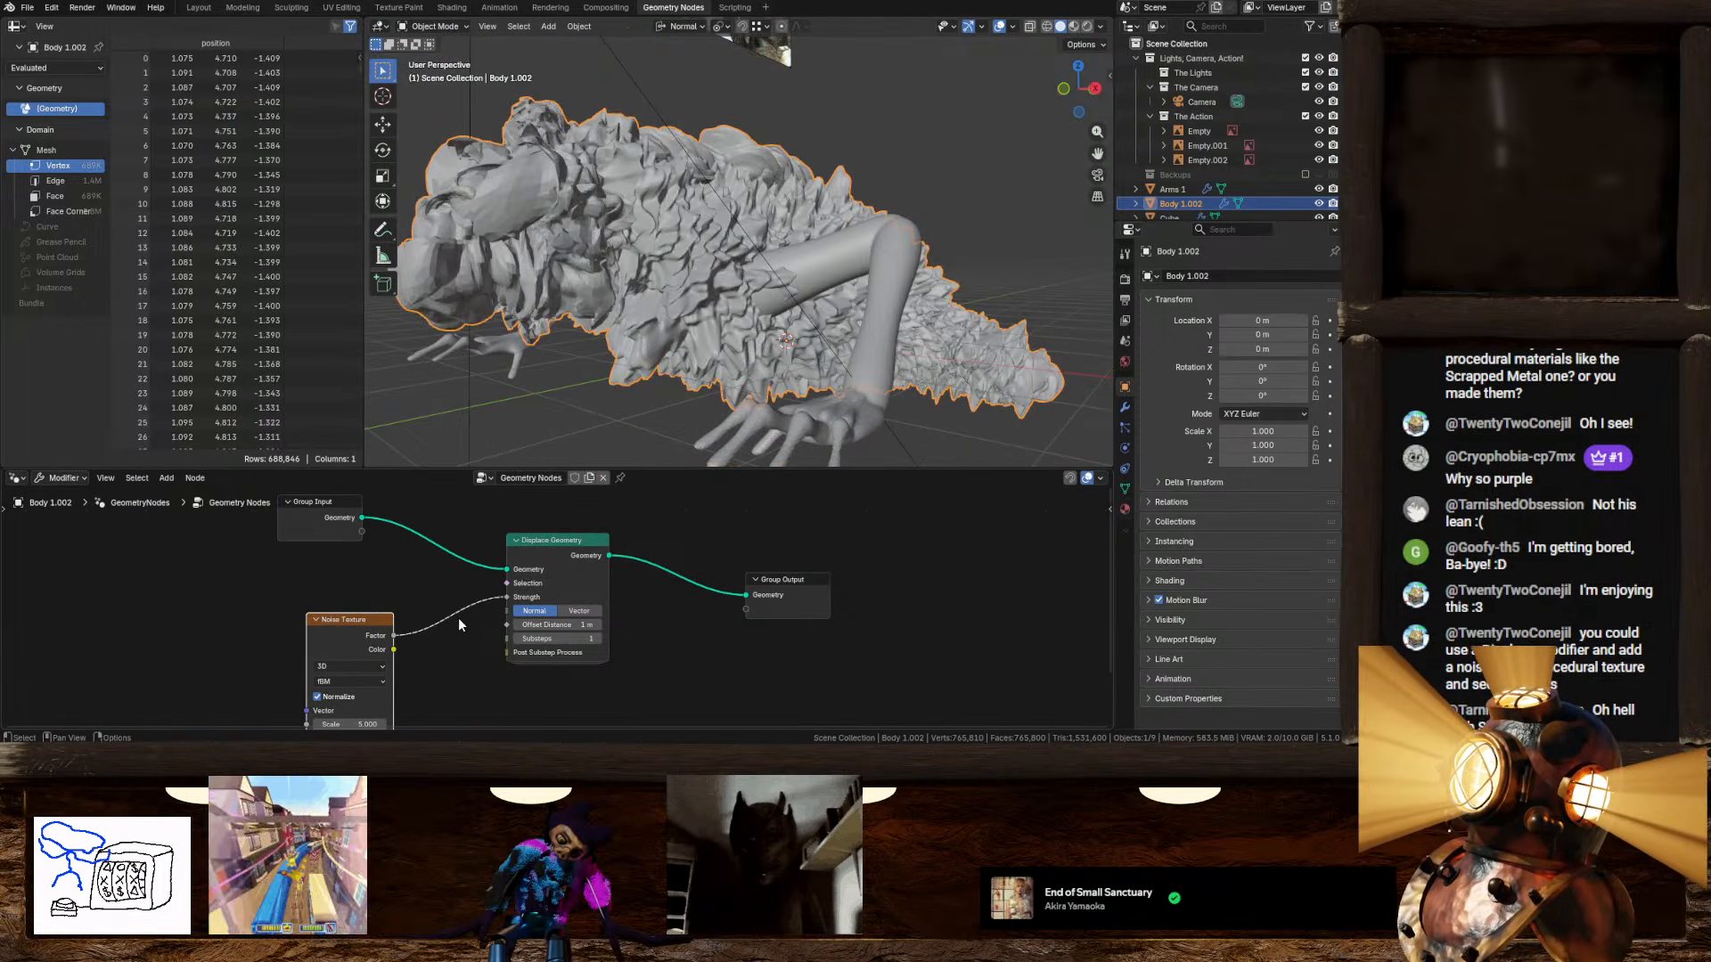
pyautogui.moveTo(675, 298); pyautogui.dragTo(633, 303, button='middle')
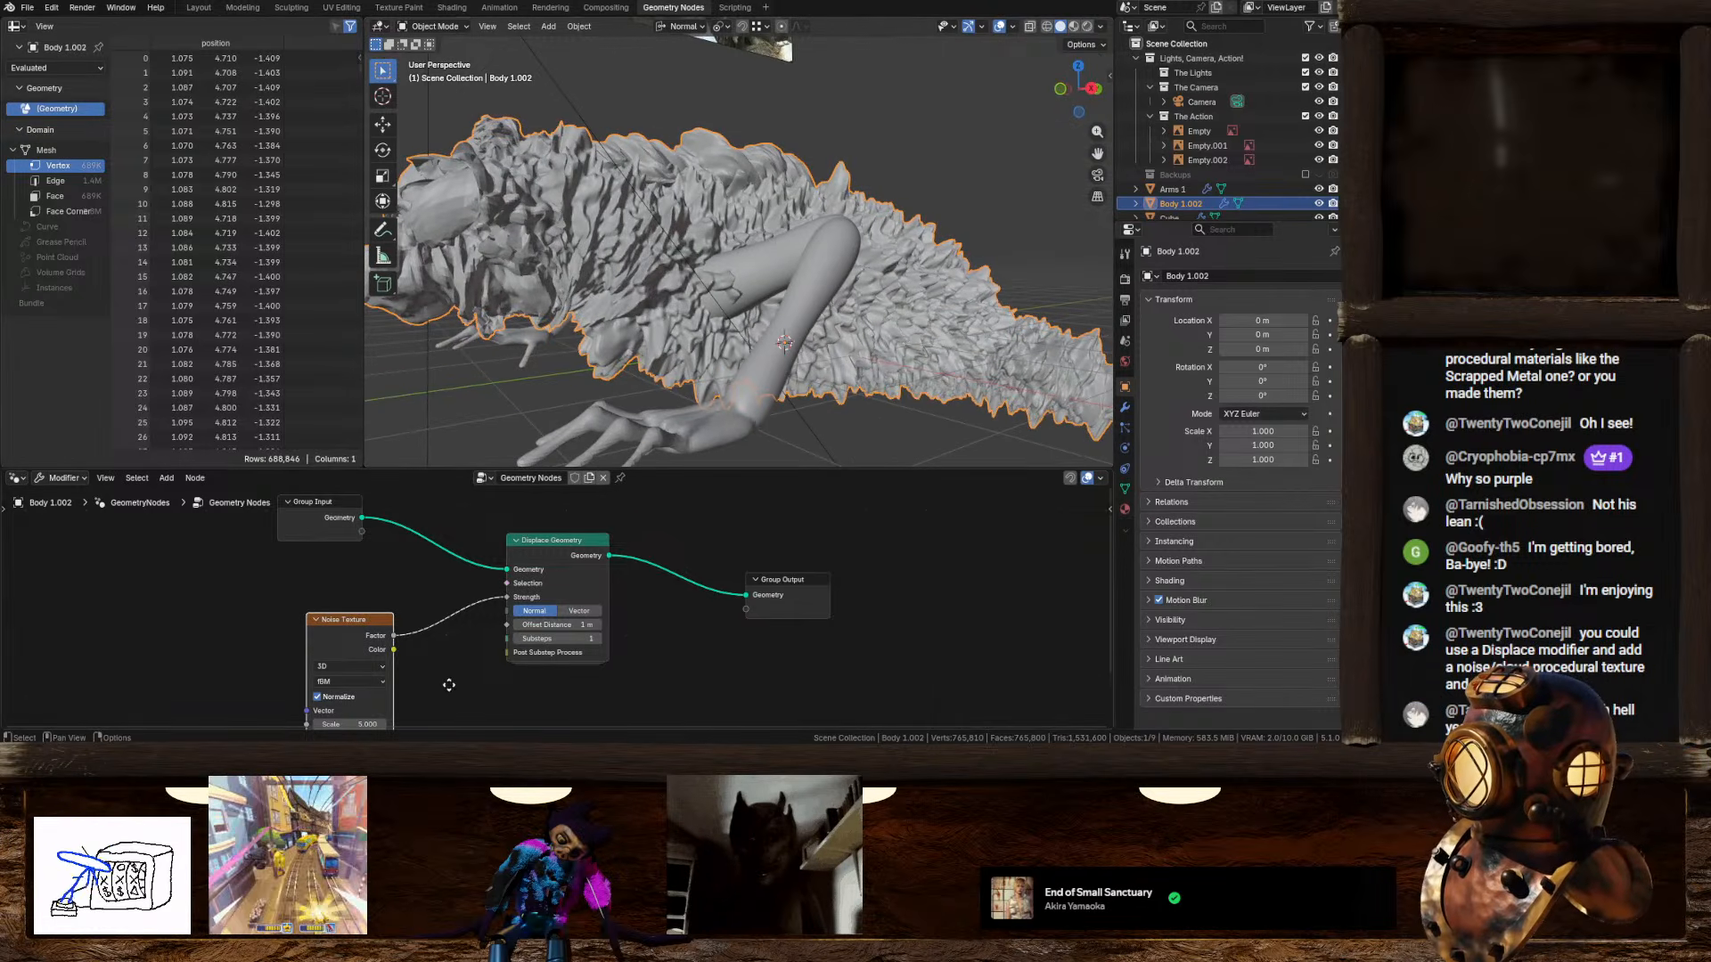
# Step: Set the Noise Texture's Scale to 2.5 and Detail to 15, and move the node away from Displace Geometry
pyautogui.moveTo(446, 705); pyautogui.dragTo(423, 628, button='middle')
pyautogui.moveTo(356, 641)
pyautogui.mouseDown()
pyautogui.moveTo(290, 640)
pyautogui.moveTo(370, 642)
pyautogui.mouseUp()
pyautogui.scroll(3, 575, 613)
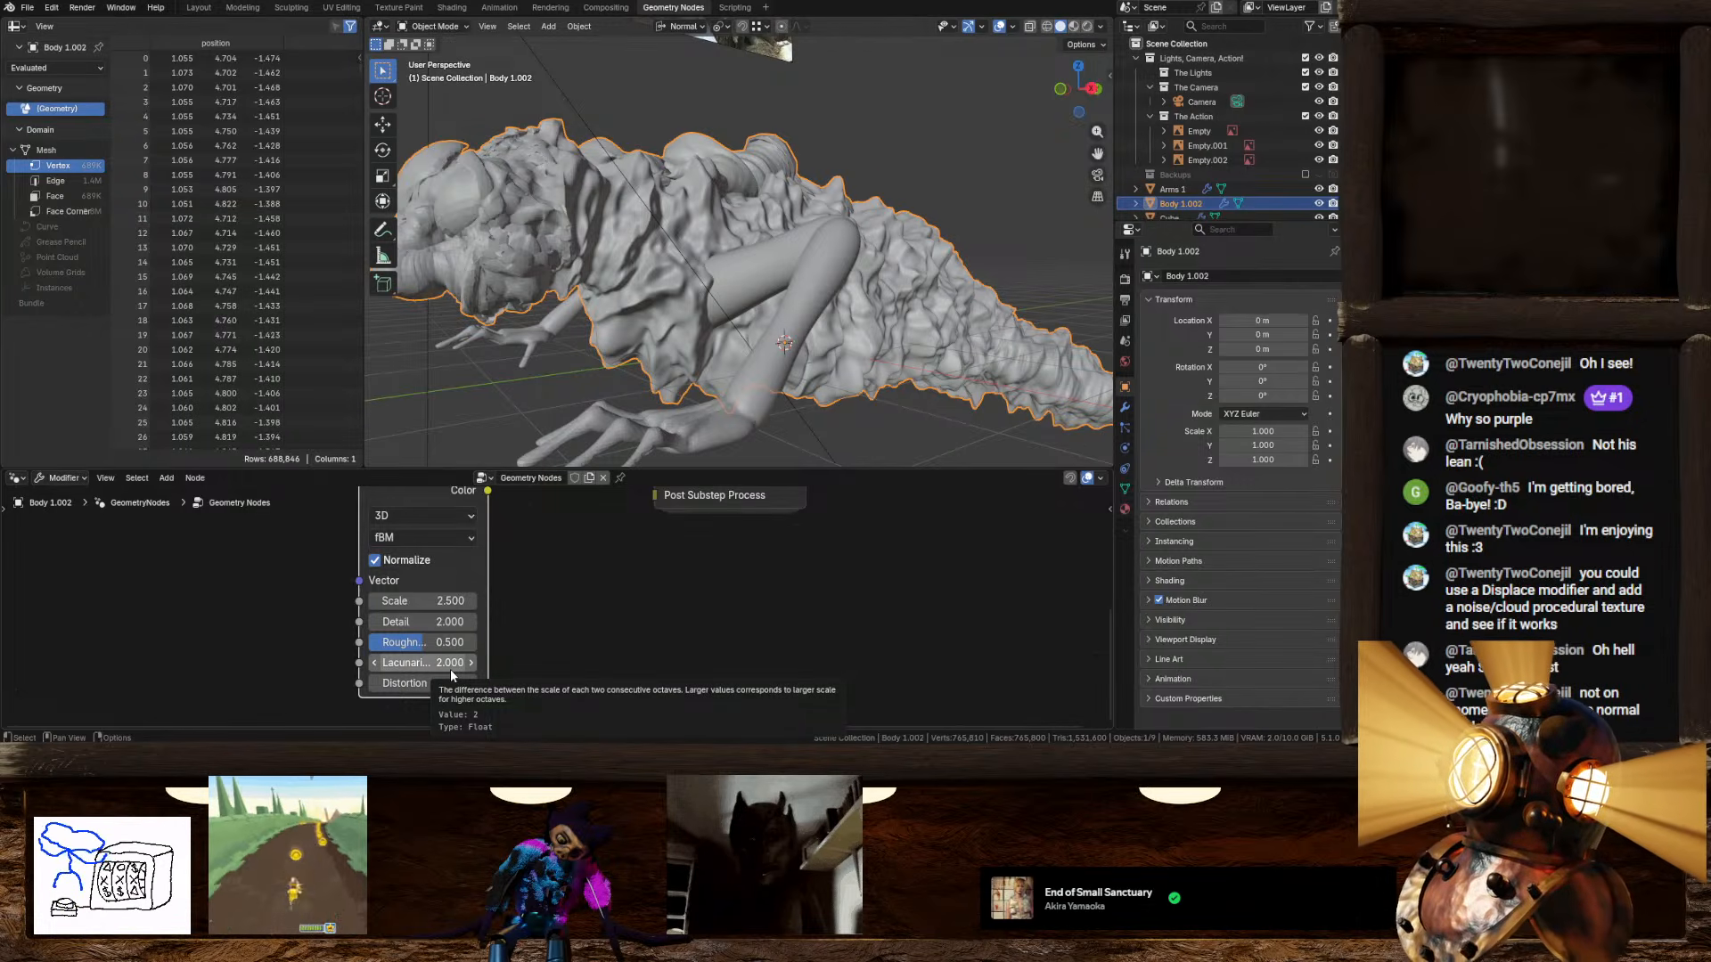
pyautogui.moveTo(518, 569); pyautogui.dragTo(644, 591, button='middle')
pyautogui.moveTo(562, 658); pyautogui.dragTo(839, 657)
pyautogui.moveTo(659, 604); pyautogui.dragTo(678, 661, button='middle')
pyautogui.moveTo(602, 539); pyautogui.dragTo(482, 535)
# Step: Insert a Color Ramp node into the link between the Noise Texture's Factor and the Strength of Displace Geometry
pyautogui.hotkey('shift', 'a')
pyautogui.click(446, 407)
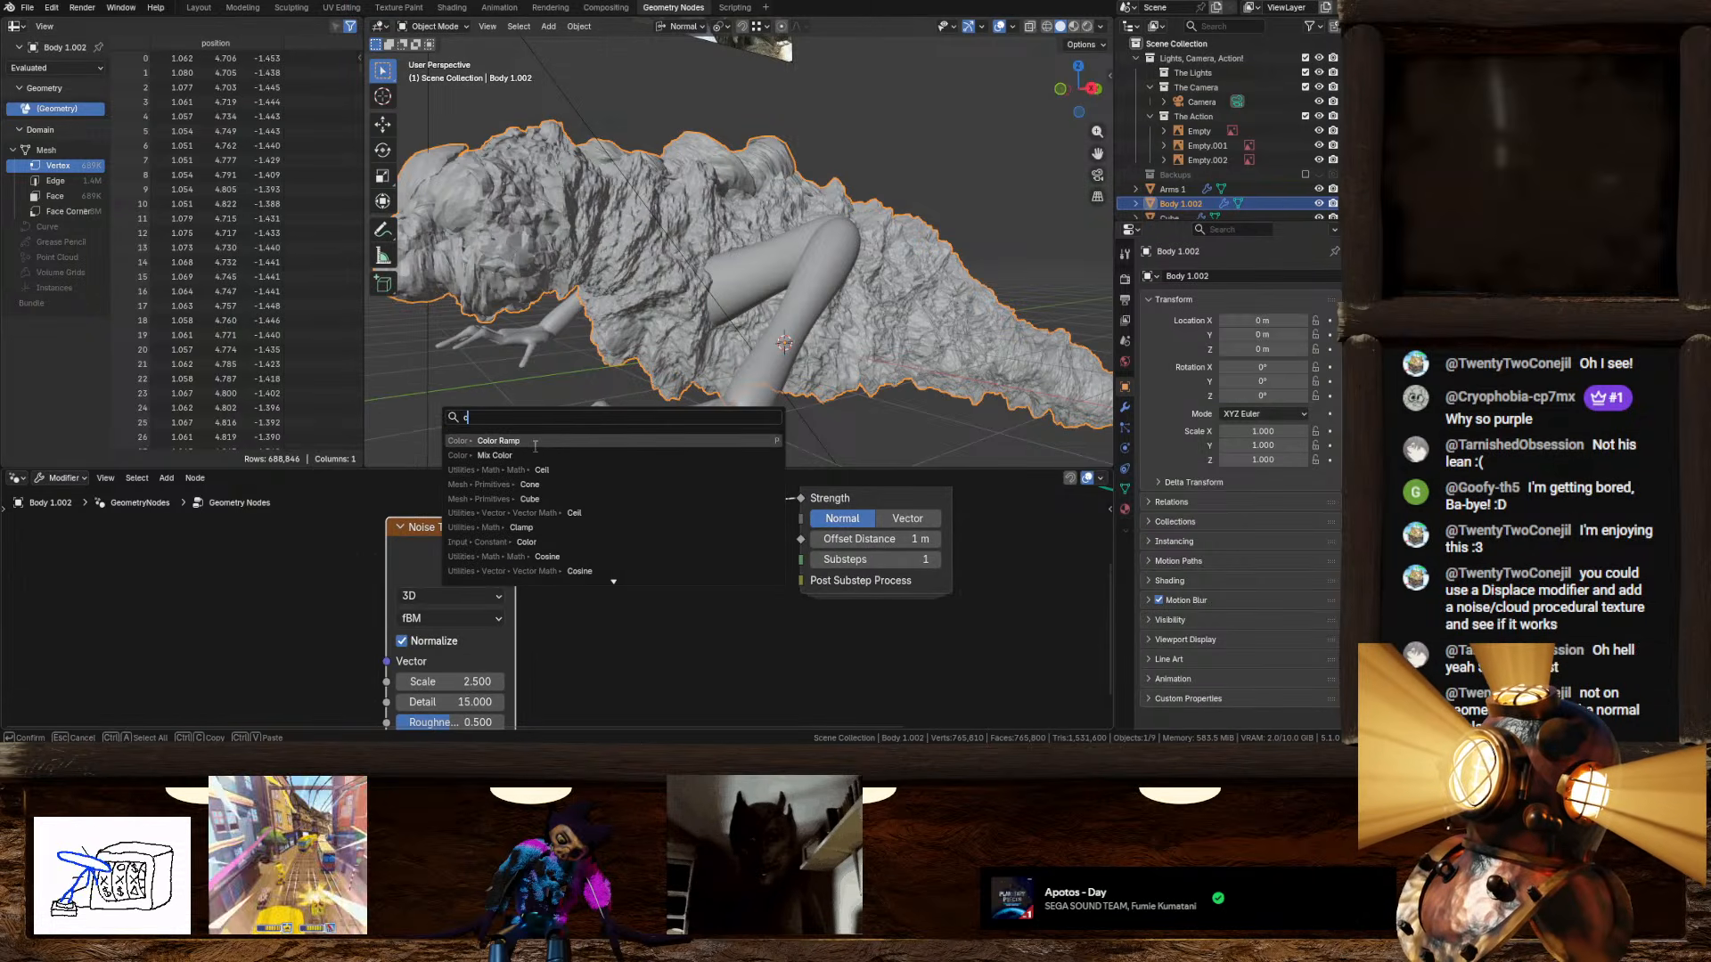
pyautogui.click(529, 442)
pyautogui.click(575, 505)
pyautogui.moveTo(758, 580); pyautogui.dragTo(701, 608, button='middle')
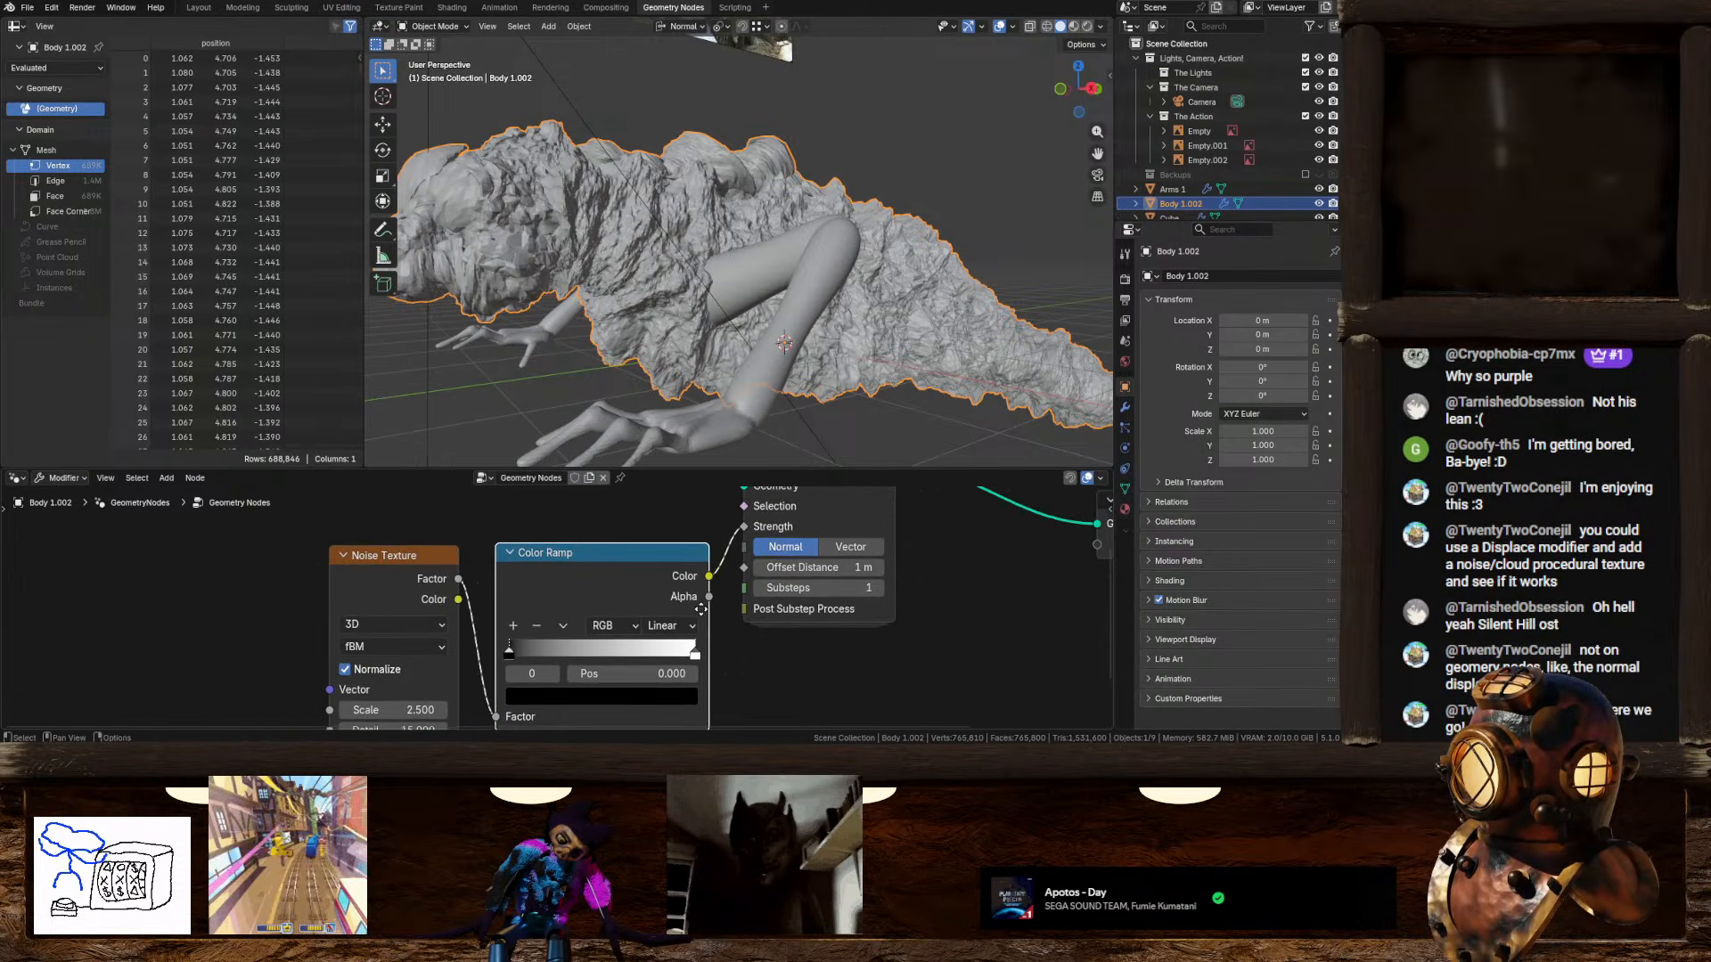
# Step: Darken the Color Ramp's white end stop to a grey with Value 0.606 and check the creature's face
pyautogui.click(619, 696)
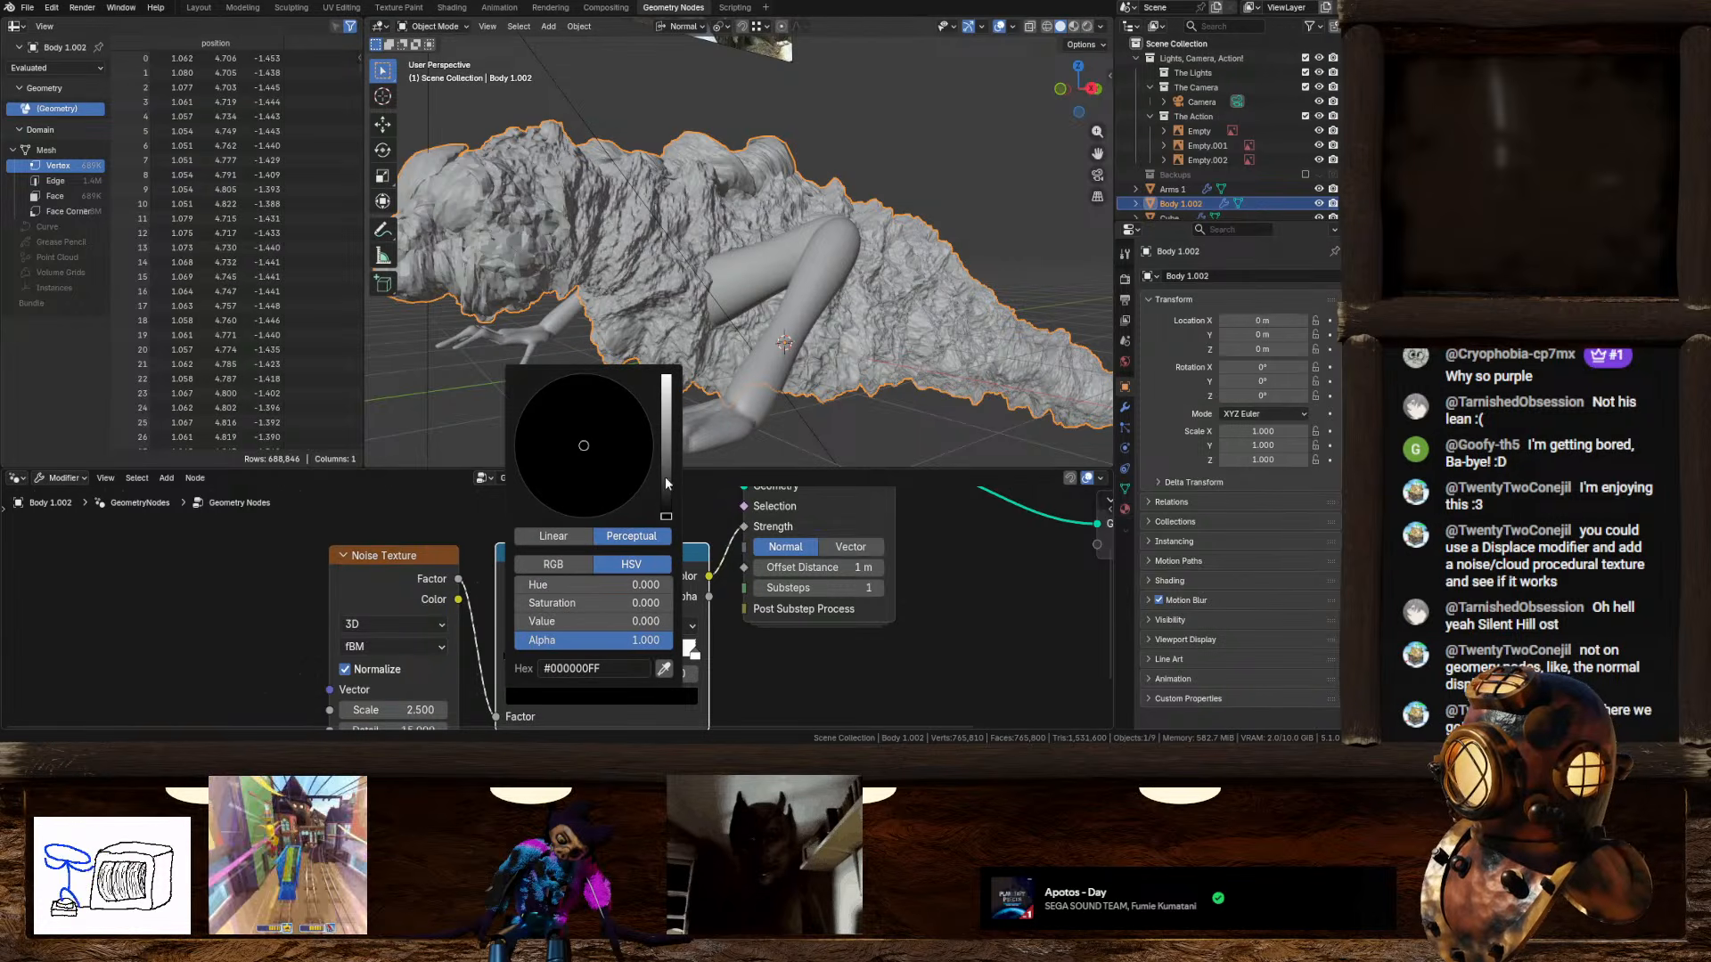
pyautogui.moveTo(666, 516)
pyautogui.mouseDown()
pyautogui.moveTo(666, 428)
pyautogui.moveTo(665, 516)
pyautogui.mouseUp()
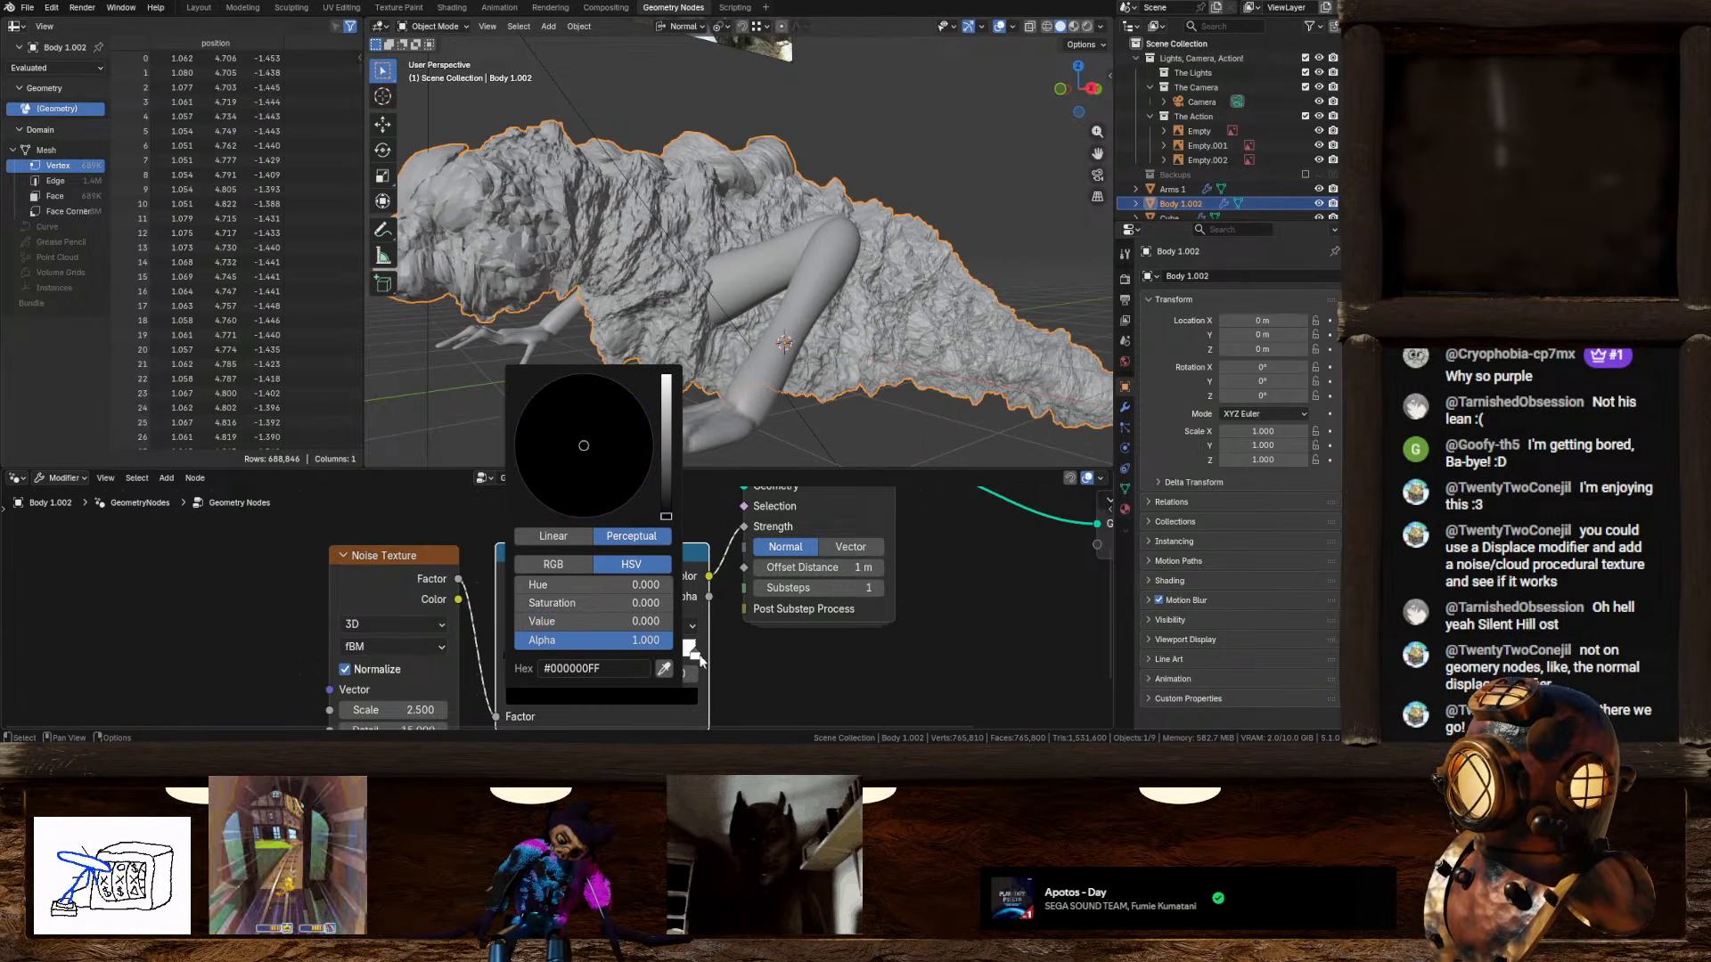
pyautogui.click(694, 654)
pyautogui.click(674, 696)
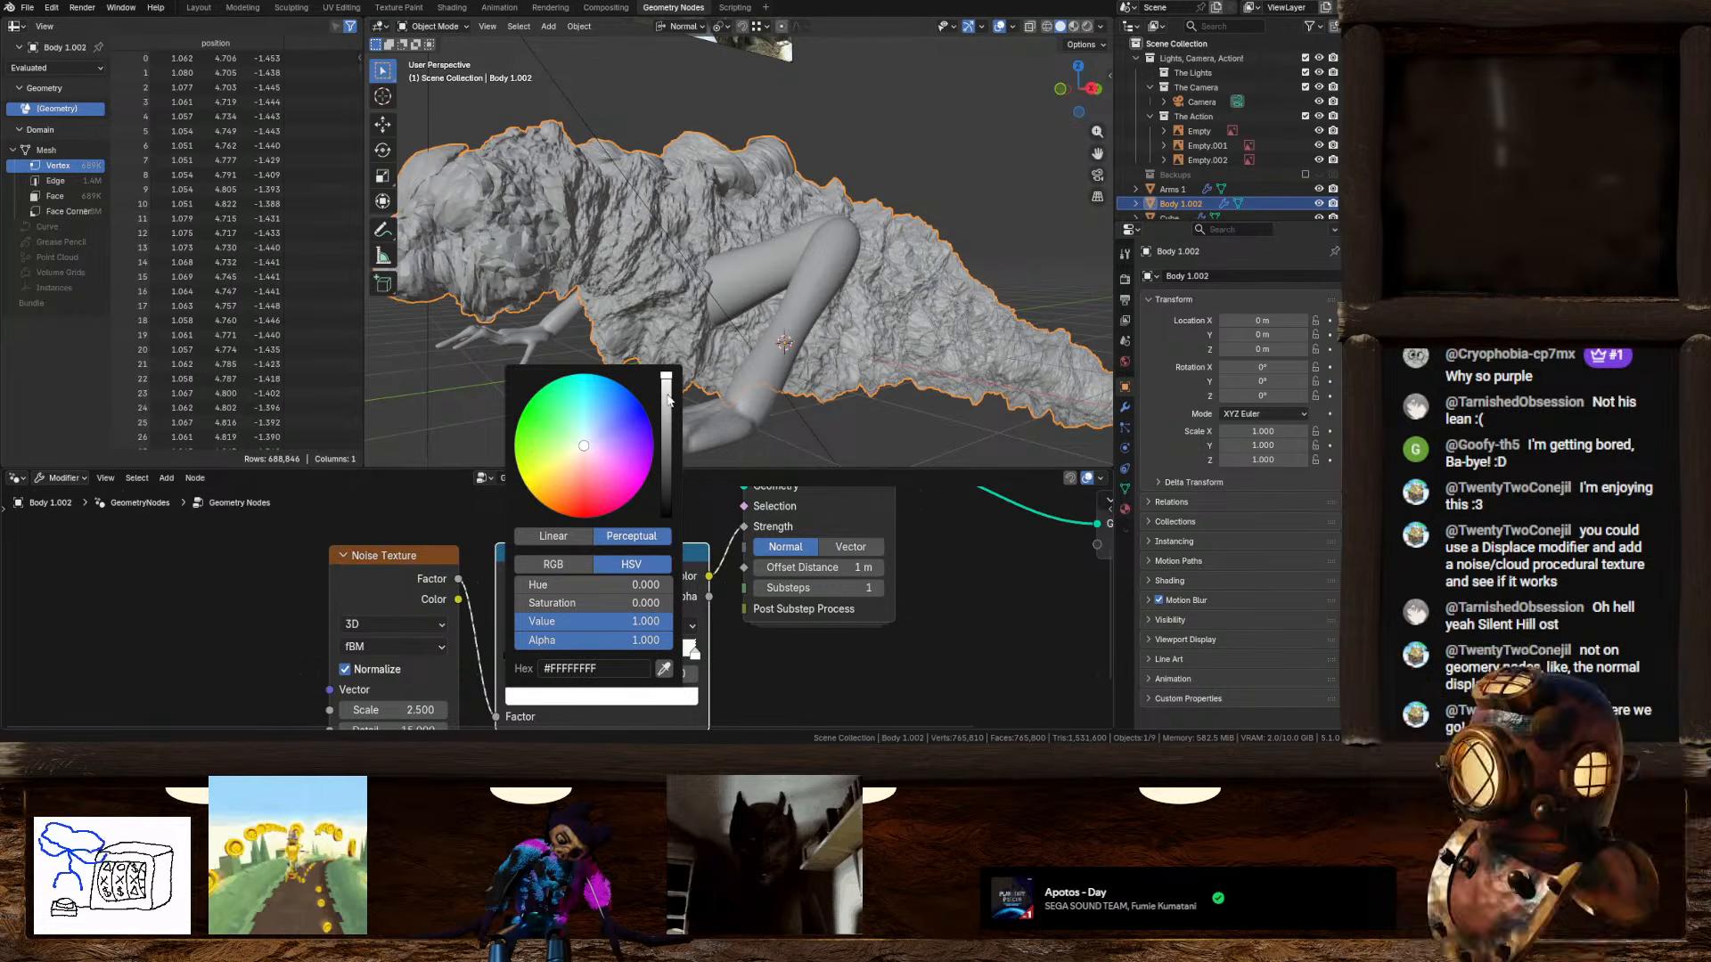
pyautogui.moveTo(666, 376); pyautogui.dragTo(665, 430)
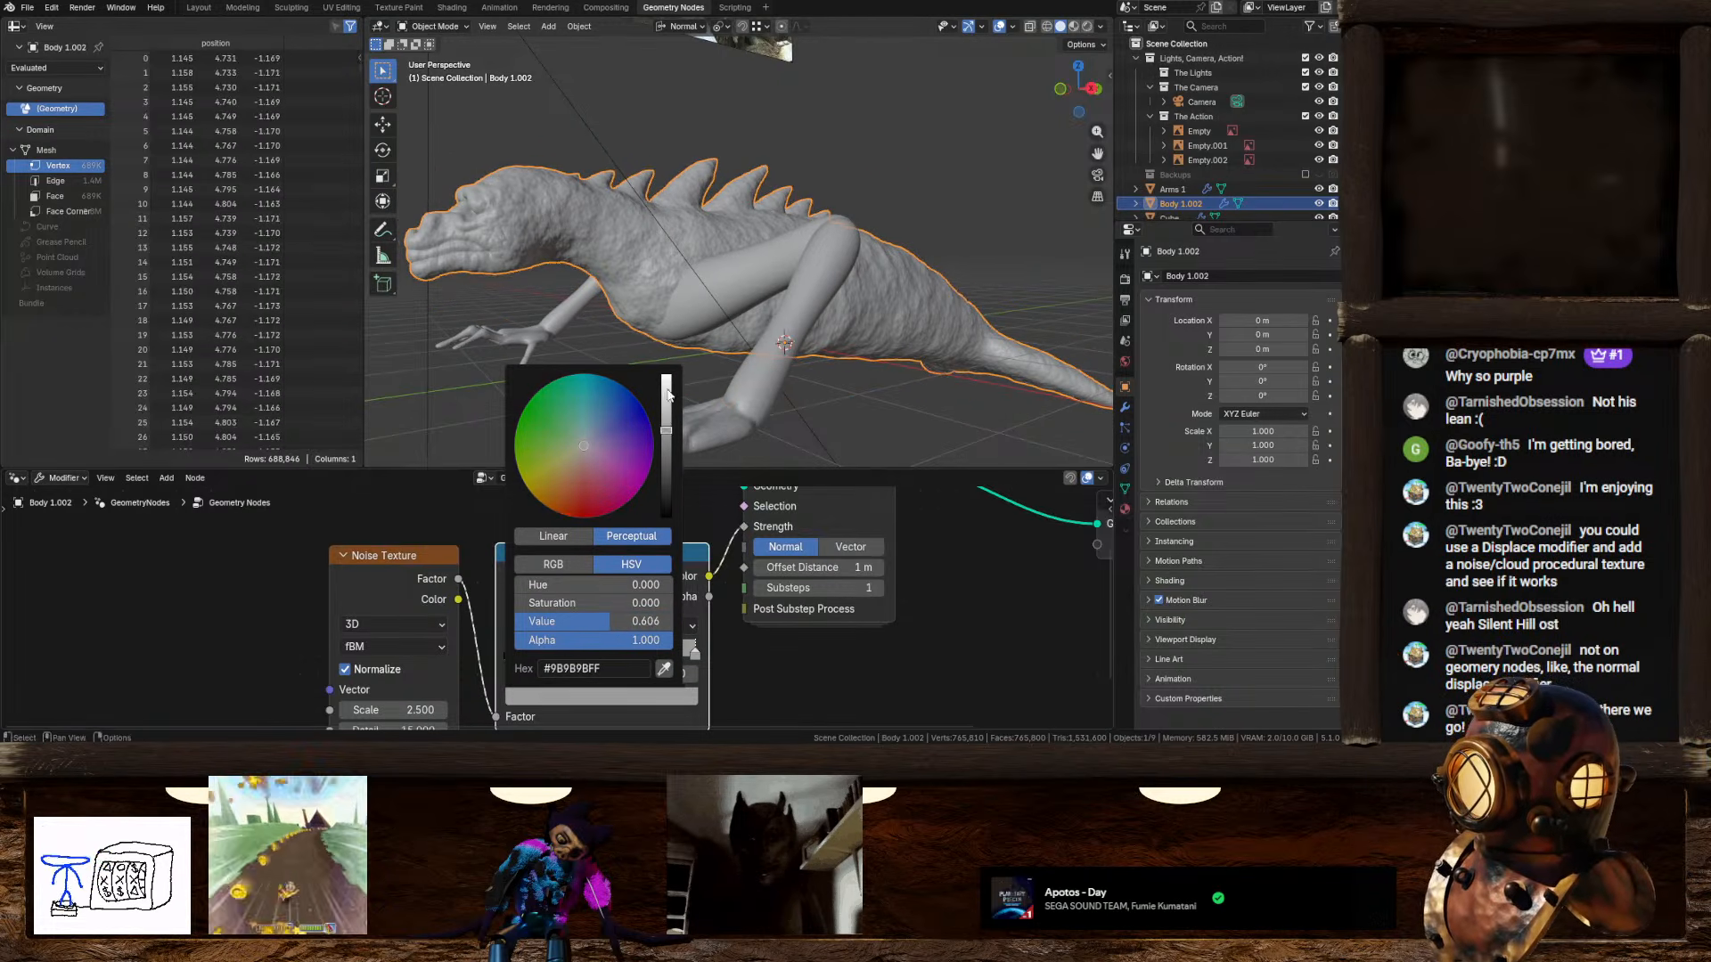
pyautogui.moveTo(579, 259); pyautogui.dragTo(727, 285, button='middle')
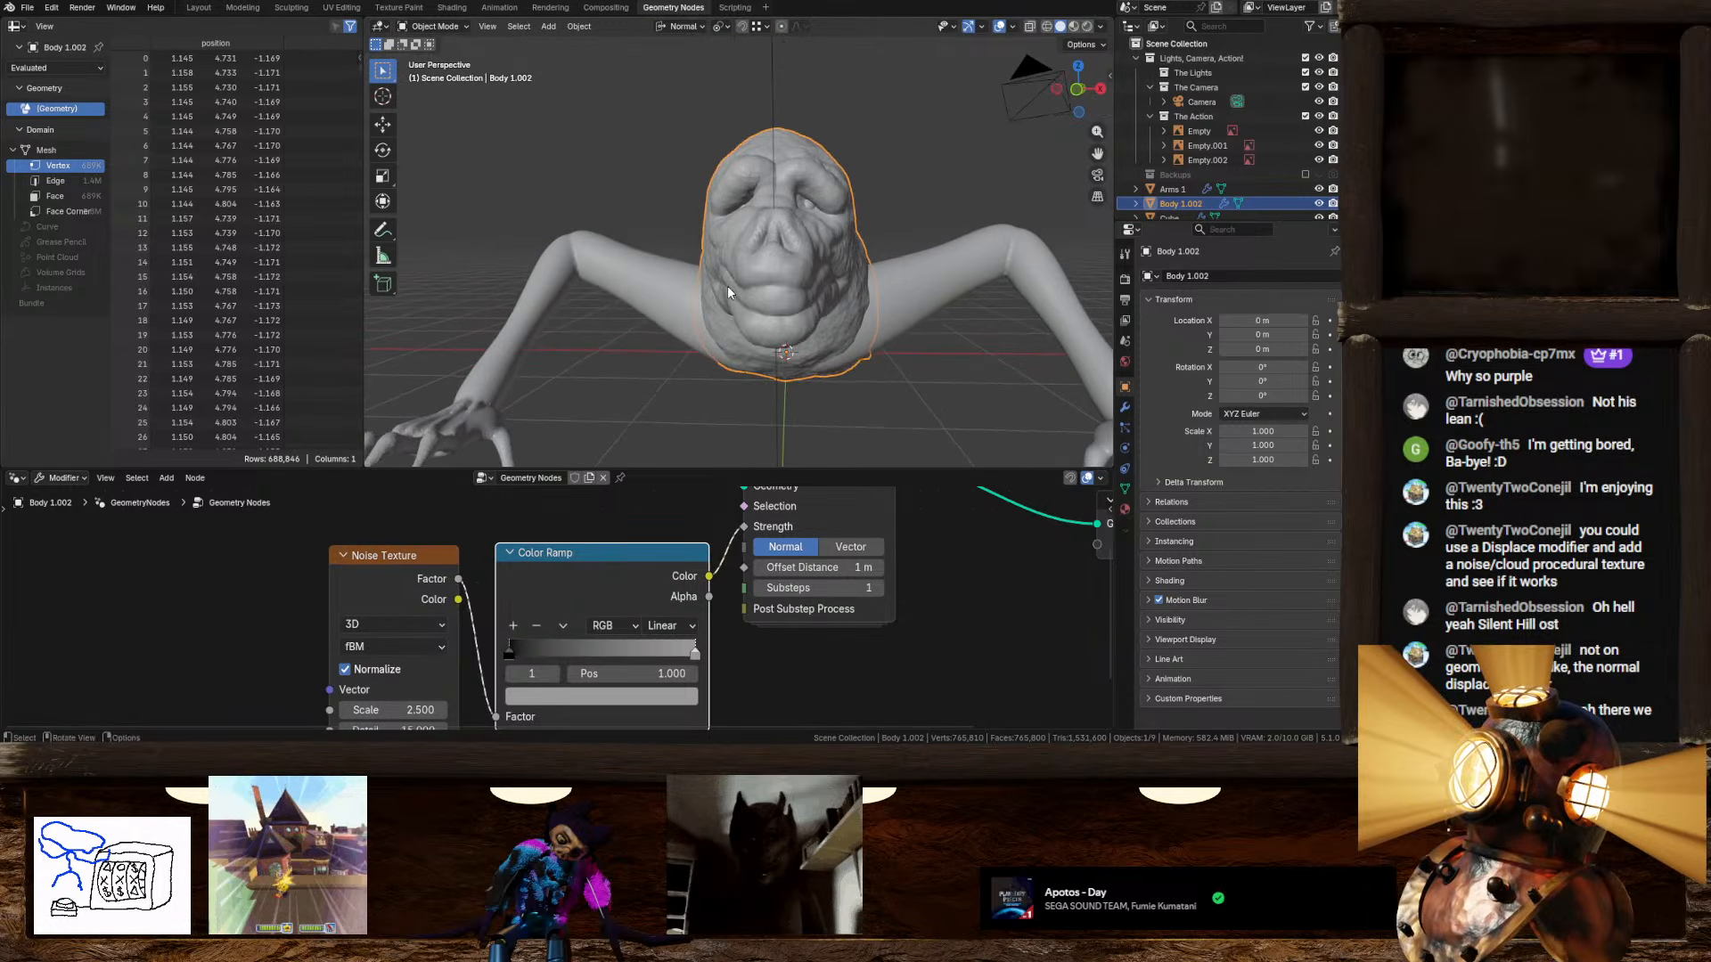
# Step: Lower the Color Ramp's end stop to Value 0.470 and inspect the creature's head and back spikes
pyautogui.click(601, 696)
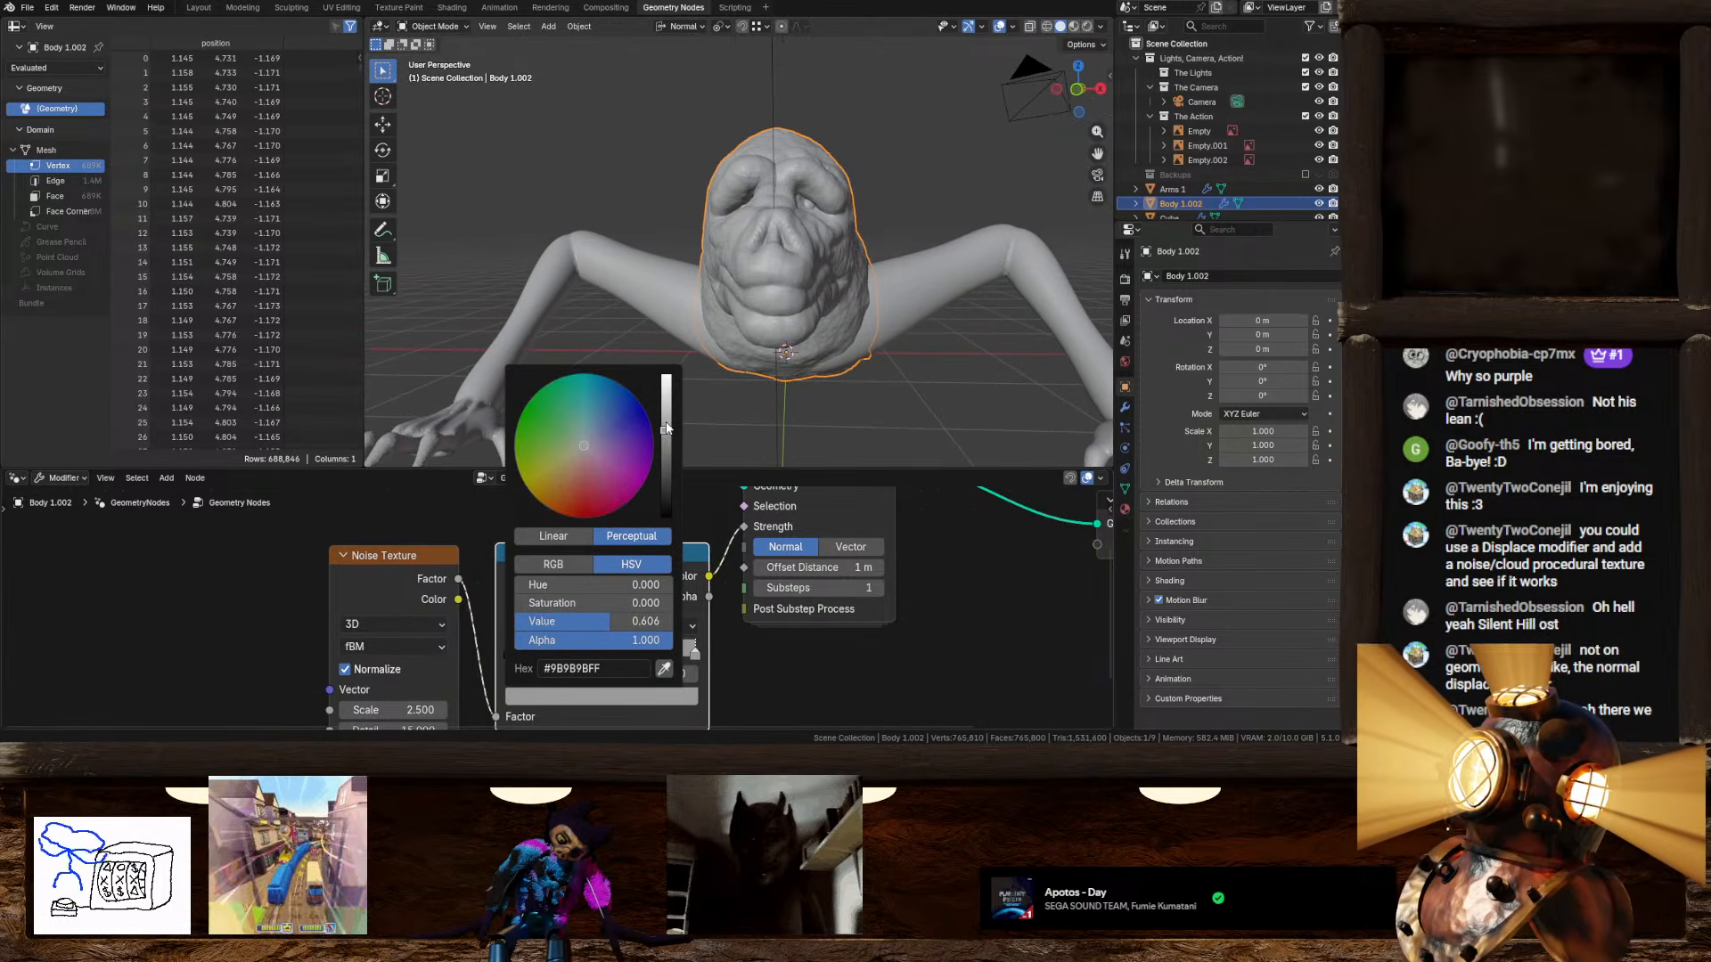
pyautogui.moveTo(665, 429); pyautogui.dragTo(666, 450)
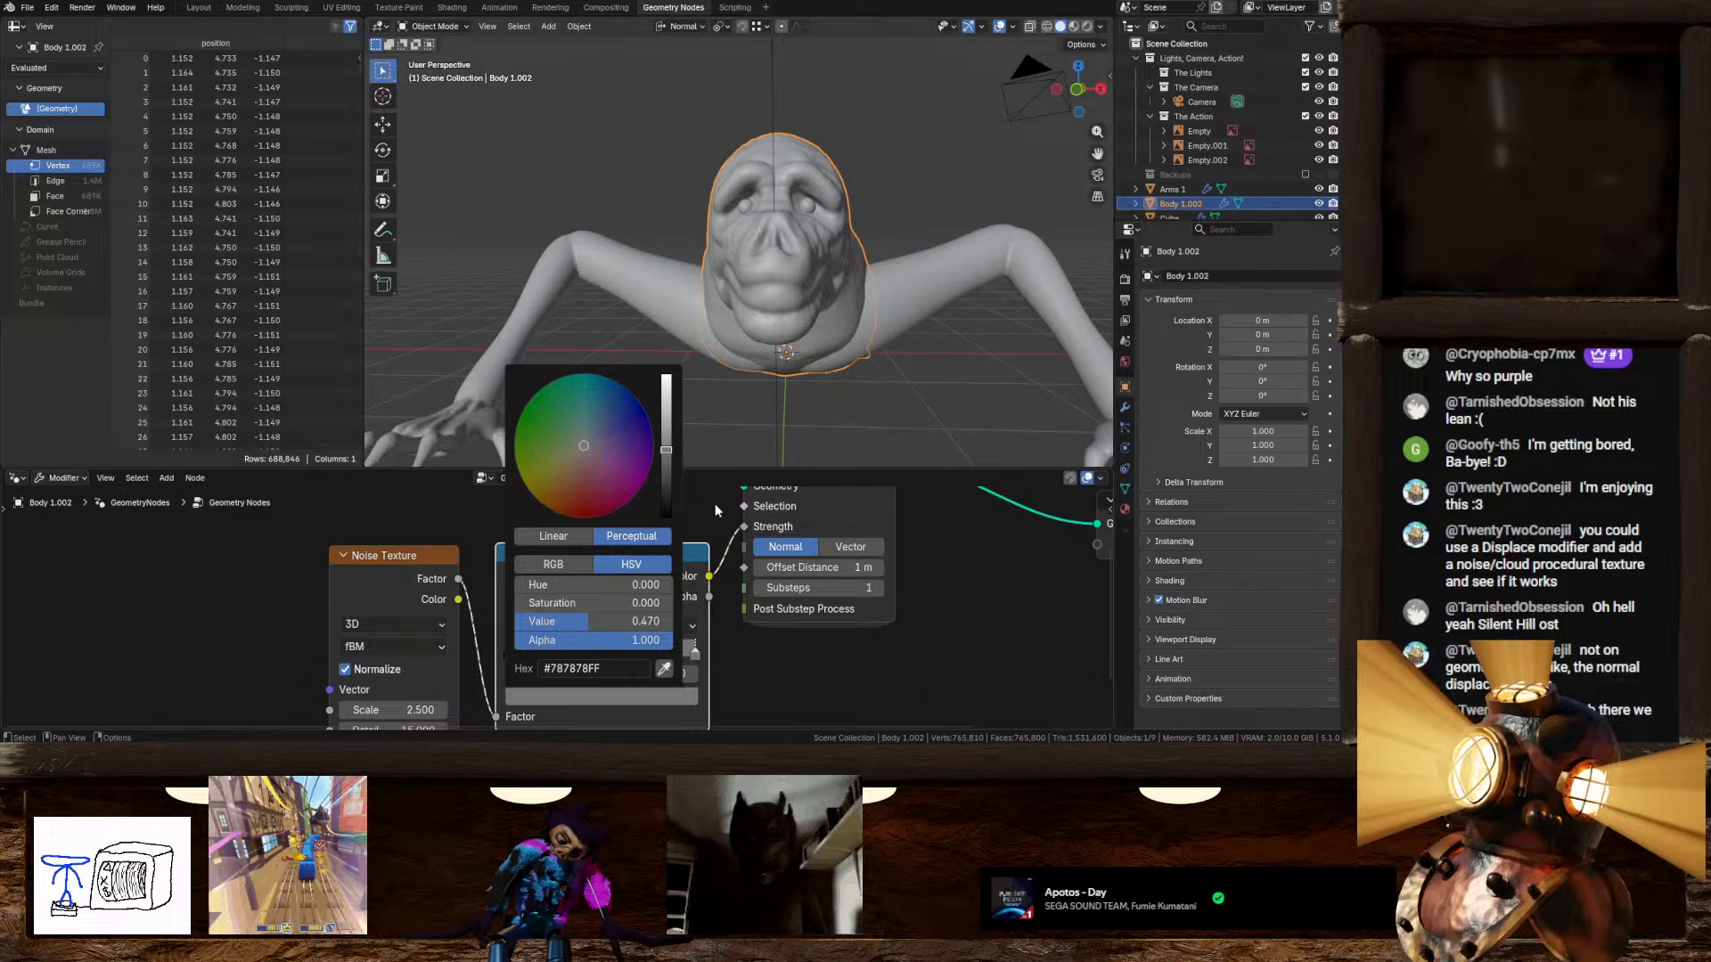
pyautogui.click(1063, 694)
pyautogui.moveTo(842, 370); pyautogui.dragTo(728, 395, button='middle')
pyautogui.scroll(5, 730, 392)
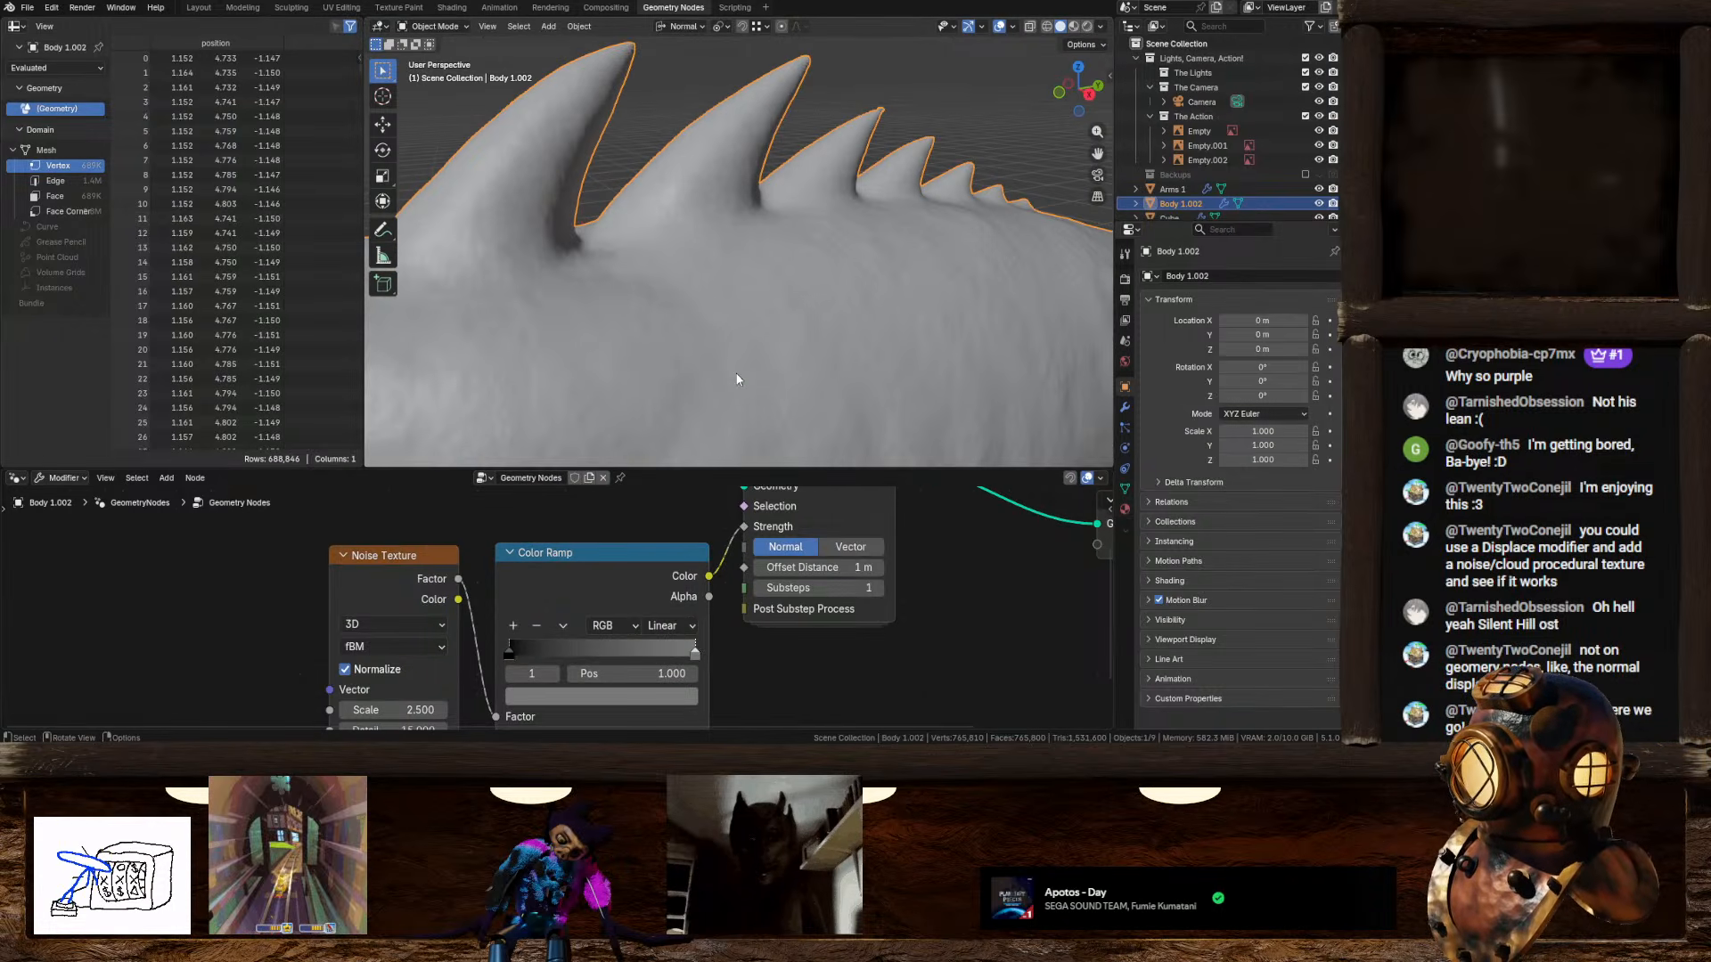
pyautogui.scroll(-5, 665, 263)
pyautogui.moveTo(665, 264); pyautogui.dragTo(780, 308, button='middle')
pyautogui.click(580, 695)
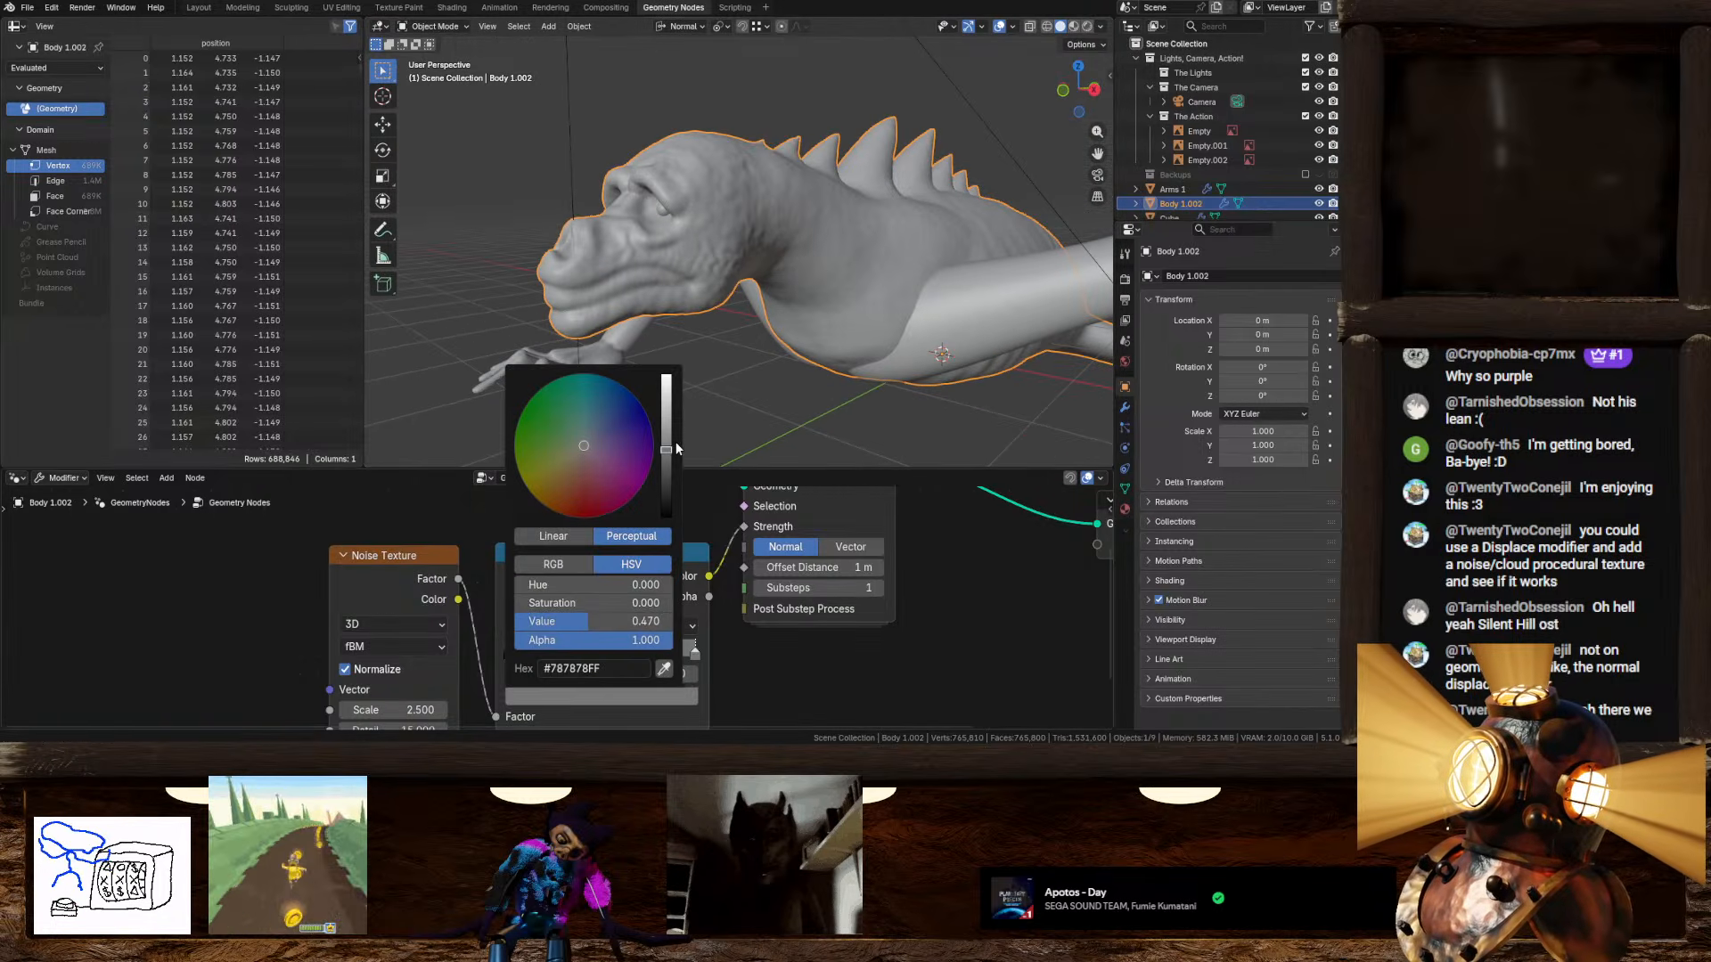
# Step: Set the Offset Distance of Displace Geometry to -1 m and check the displaced head
pyautogui.moveTo(784, 680); pyautogui.dragTo(691, 709, button='middle')
pyautogui.scroll(-1, 738, 661)
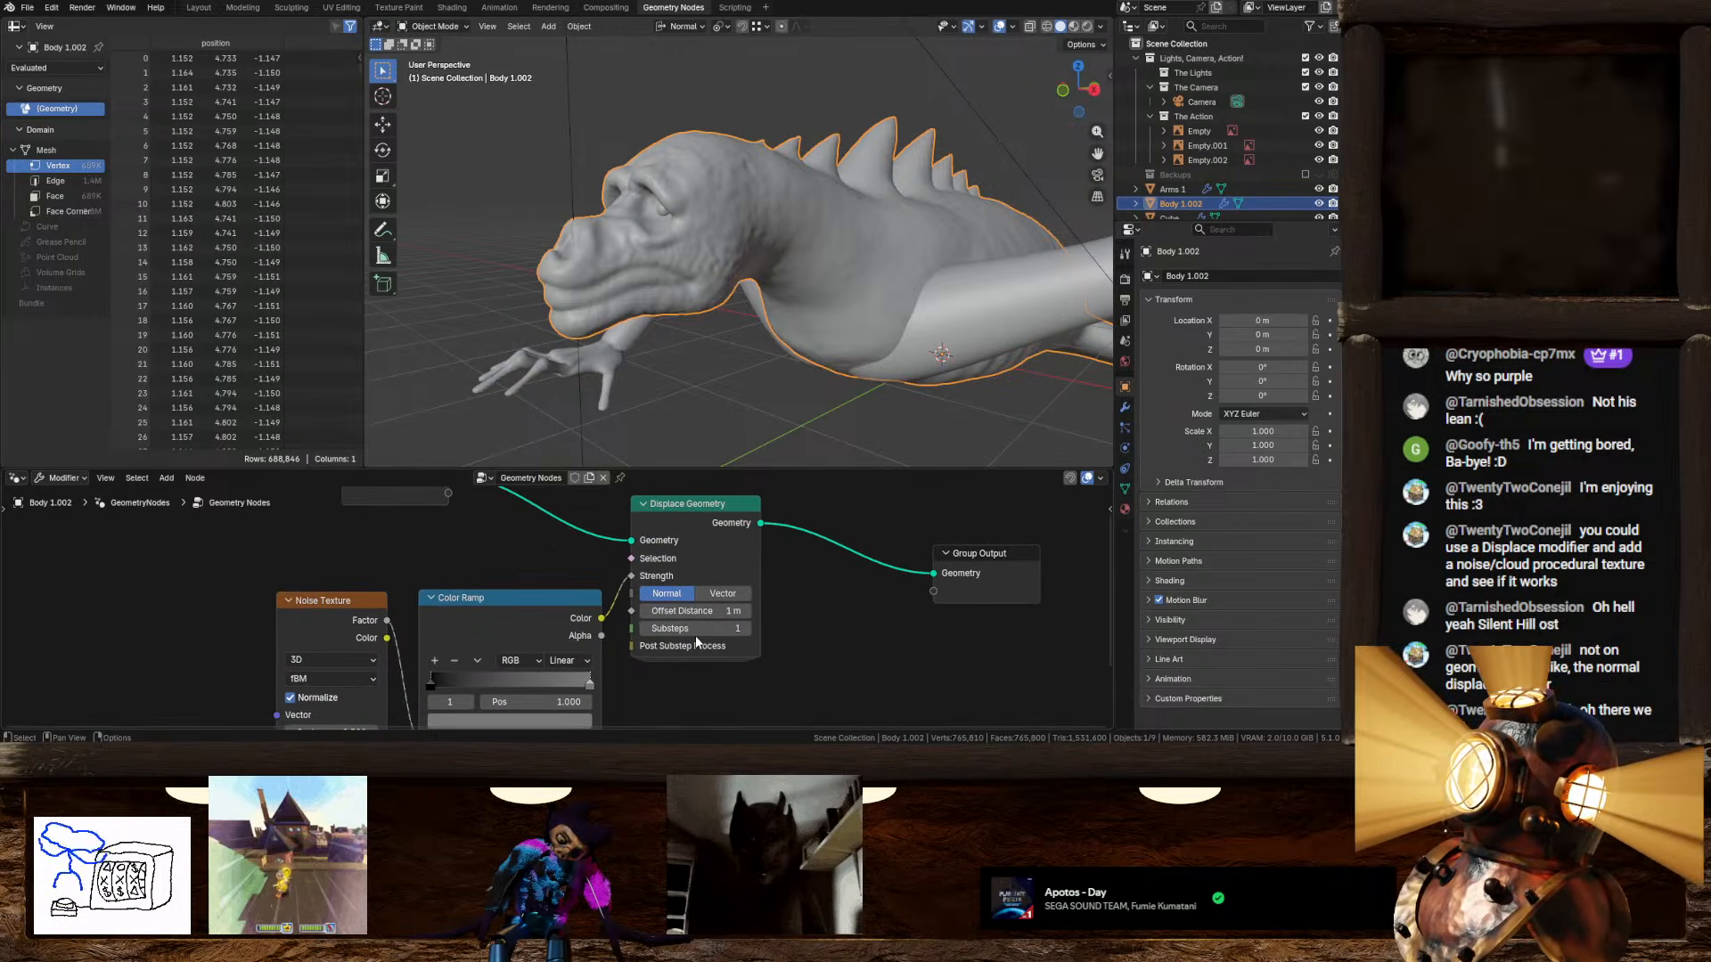
pyautogui.click(687, 610)
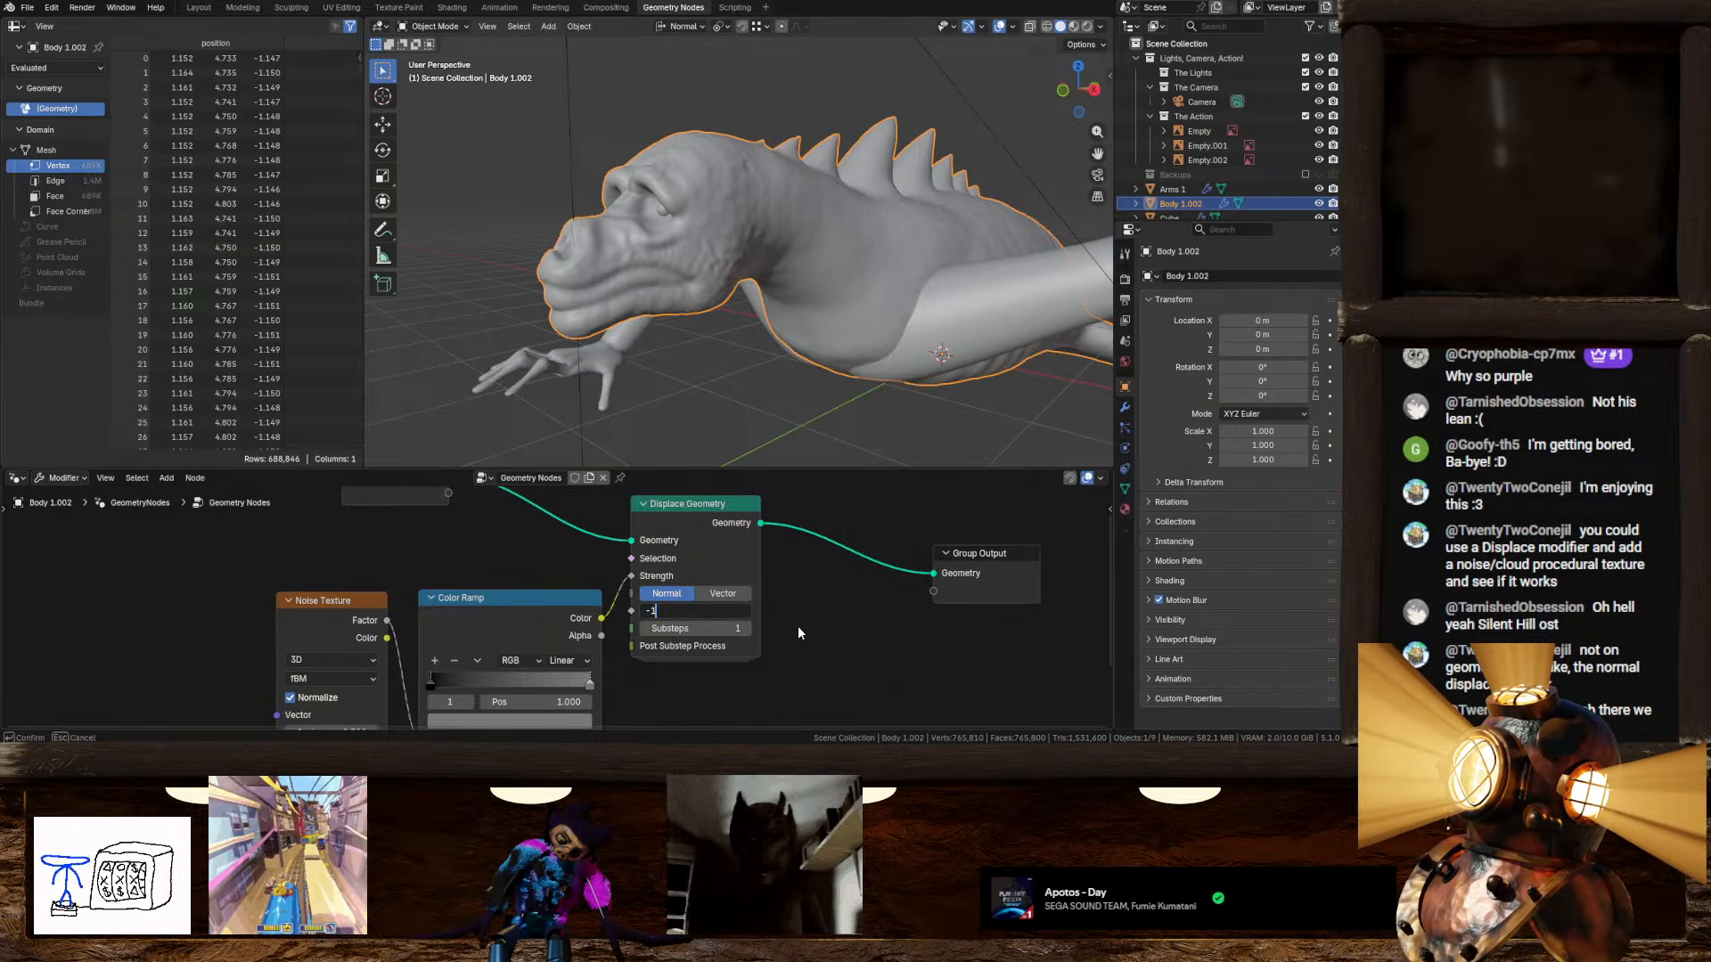
pyautogui.write('-1')
pyautogui.press('Return')
pyautogui.moveTo(697, 307)
pyautogui.mouseDown(button='middle')
pyautogui.moveTo(738, 306)
pyautogui.moveTo(708, 292)
pyautogui.mouseUp(button='middle')
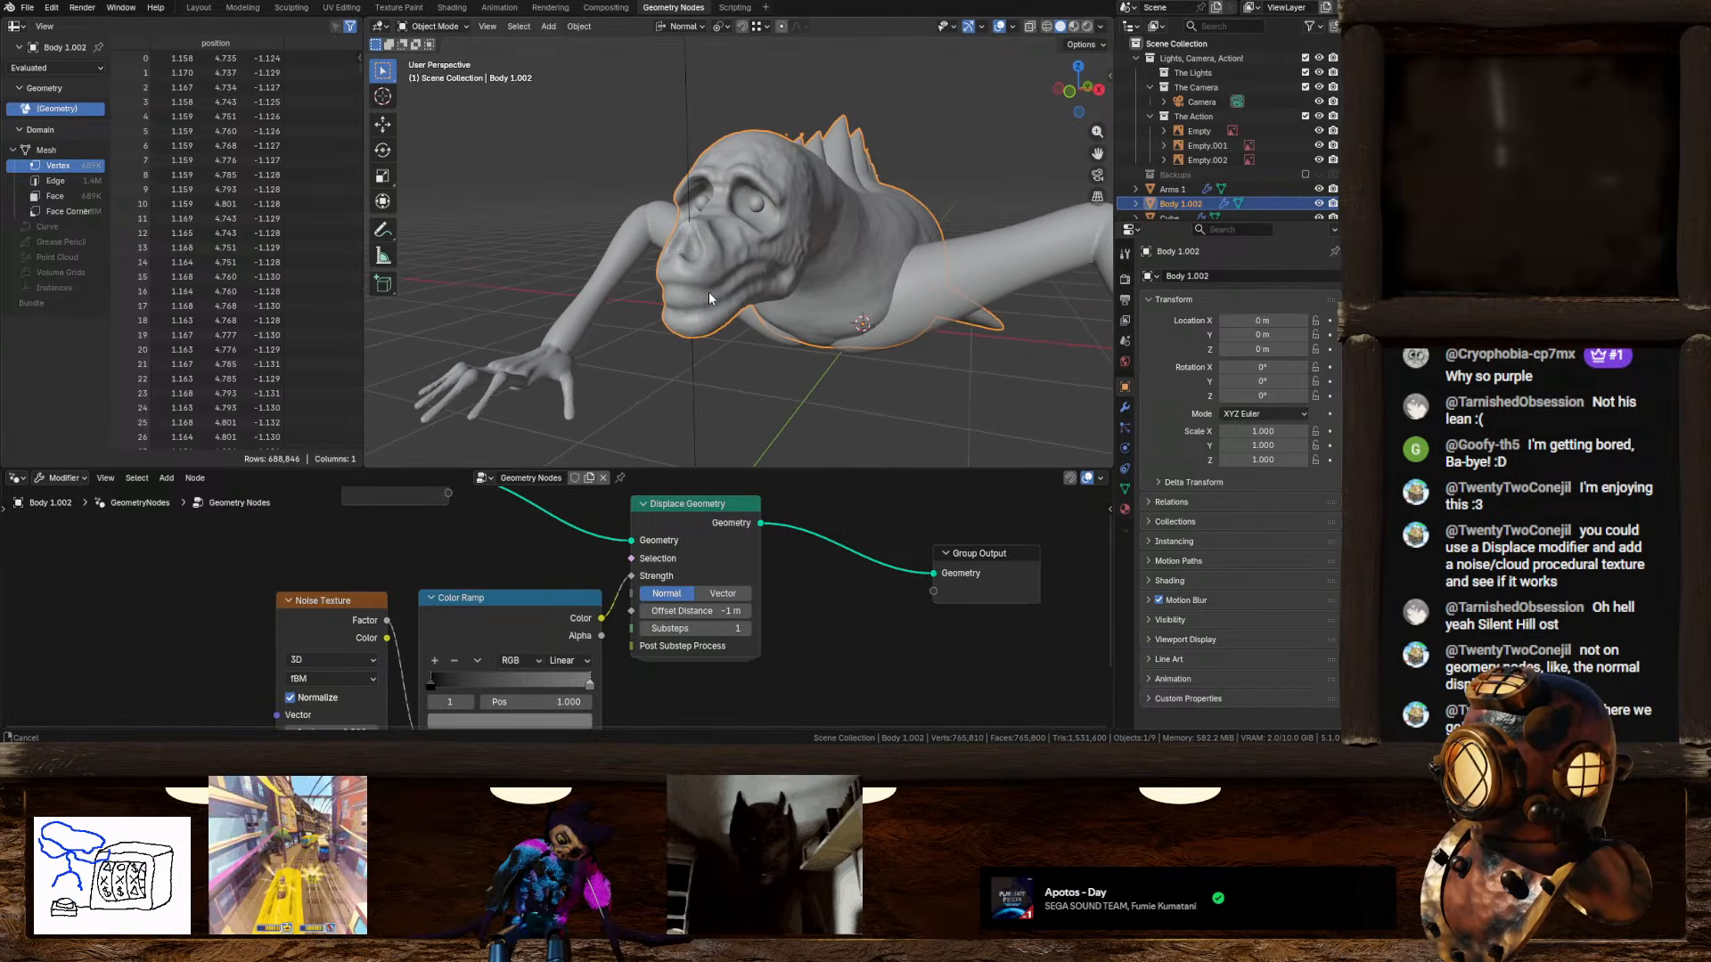
# Step: Raise the Color Ramp's end stop to Value 0.516 and set the Displace Geometry Offset Distance to 0.1 m
pyautogui.moveTo(662, 672); pyautogui.dragTo(702, 589, button='middle')
pyautogui.click(609, 640)
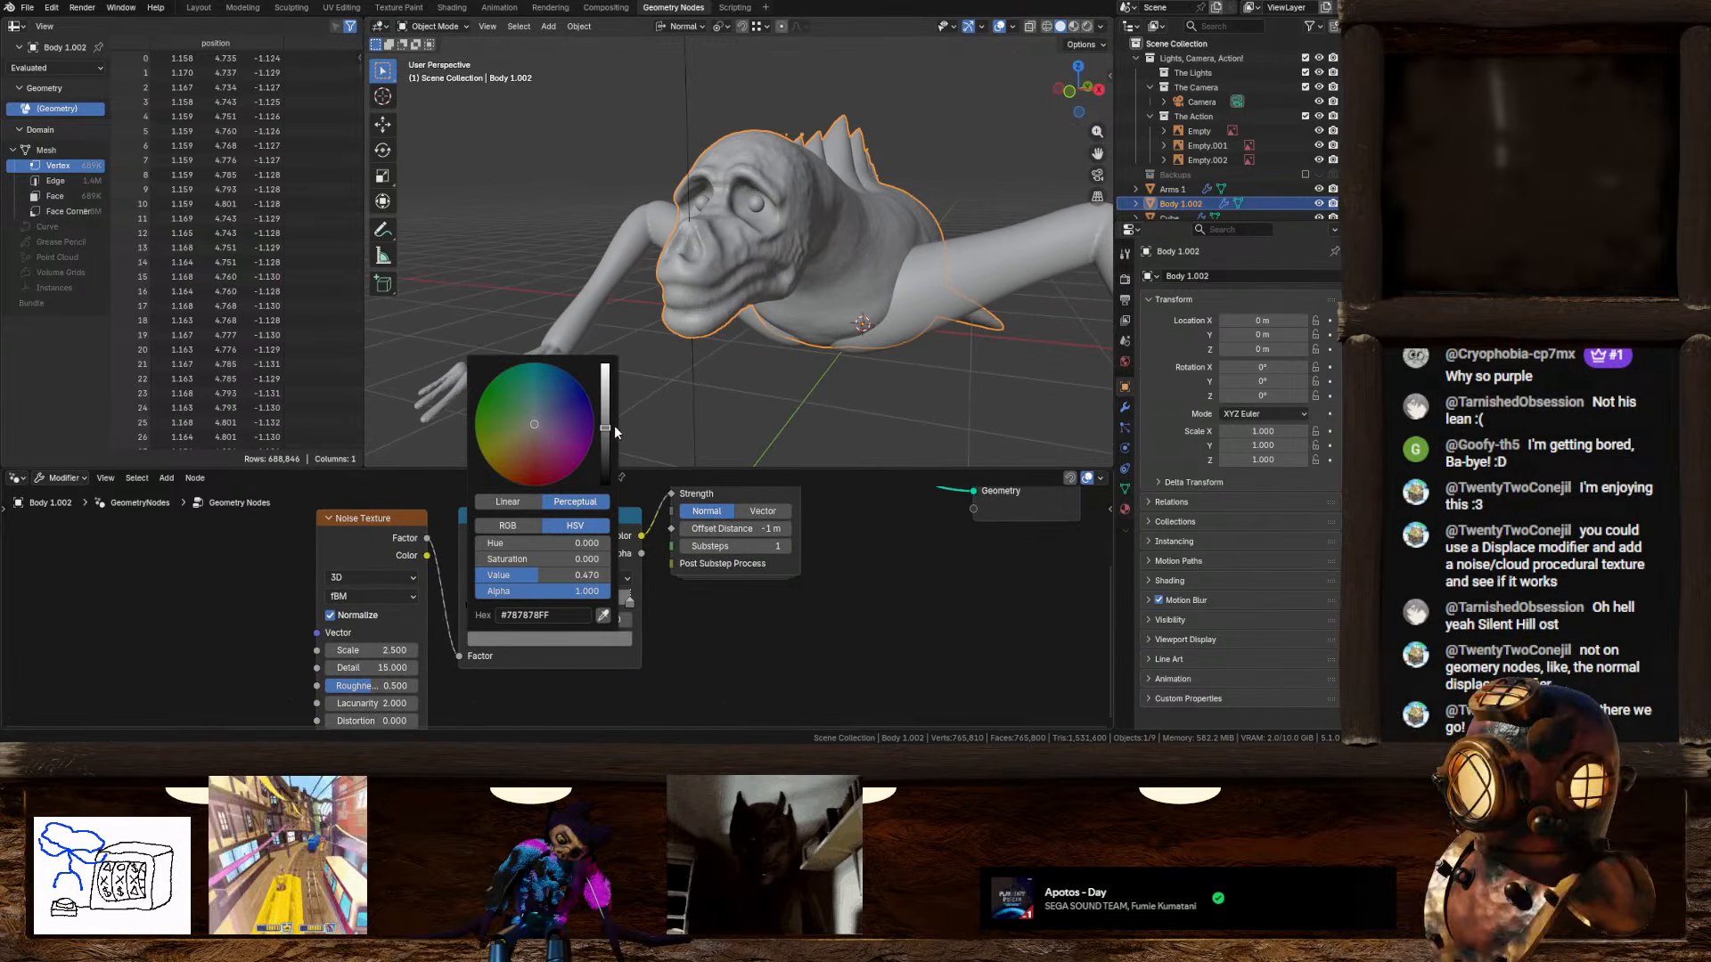
pyautogui.moveTo(605, 428)
pyautogui.mouseDown()
pyautogui.moveTo(605, 401)
pyautogui.moveTo(605, 419)
pyautogui.mouseUp()
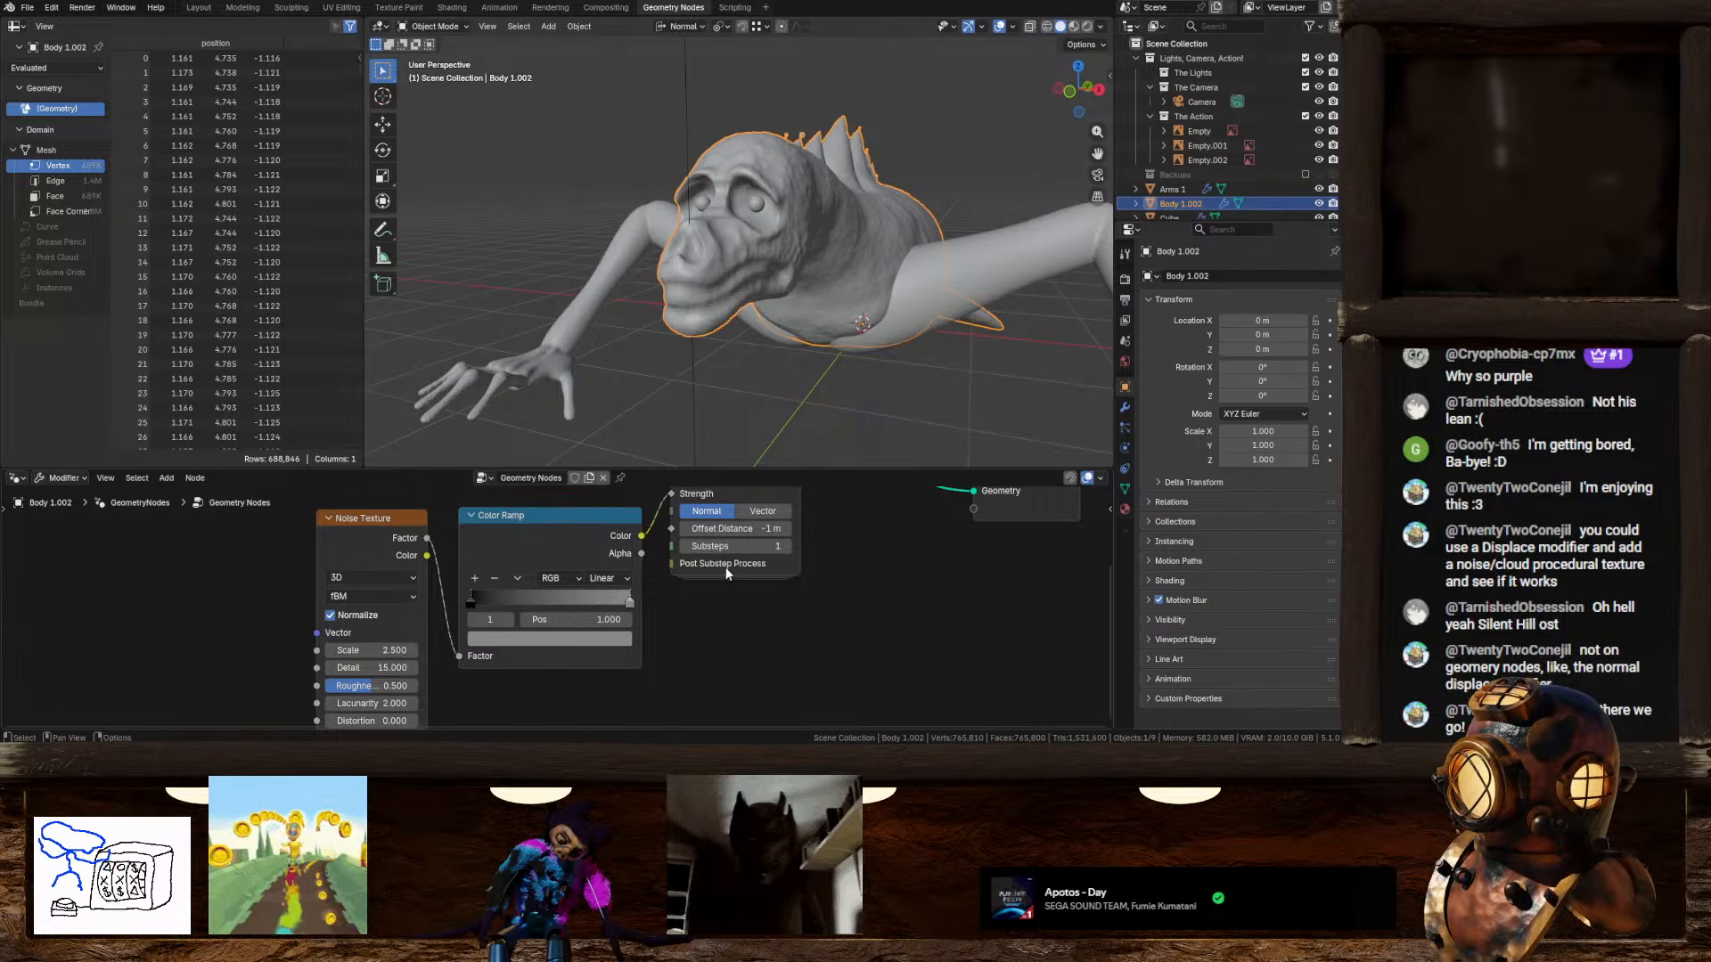
pyautogui.click(726, 529)
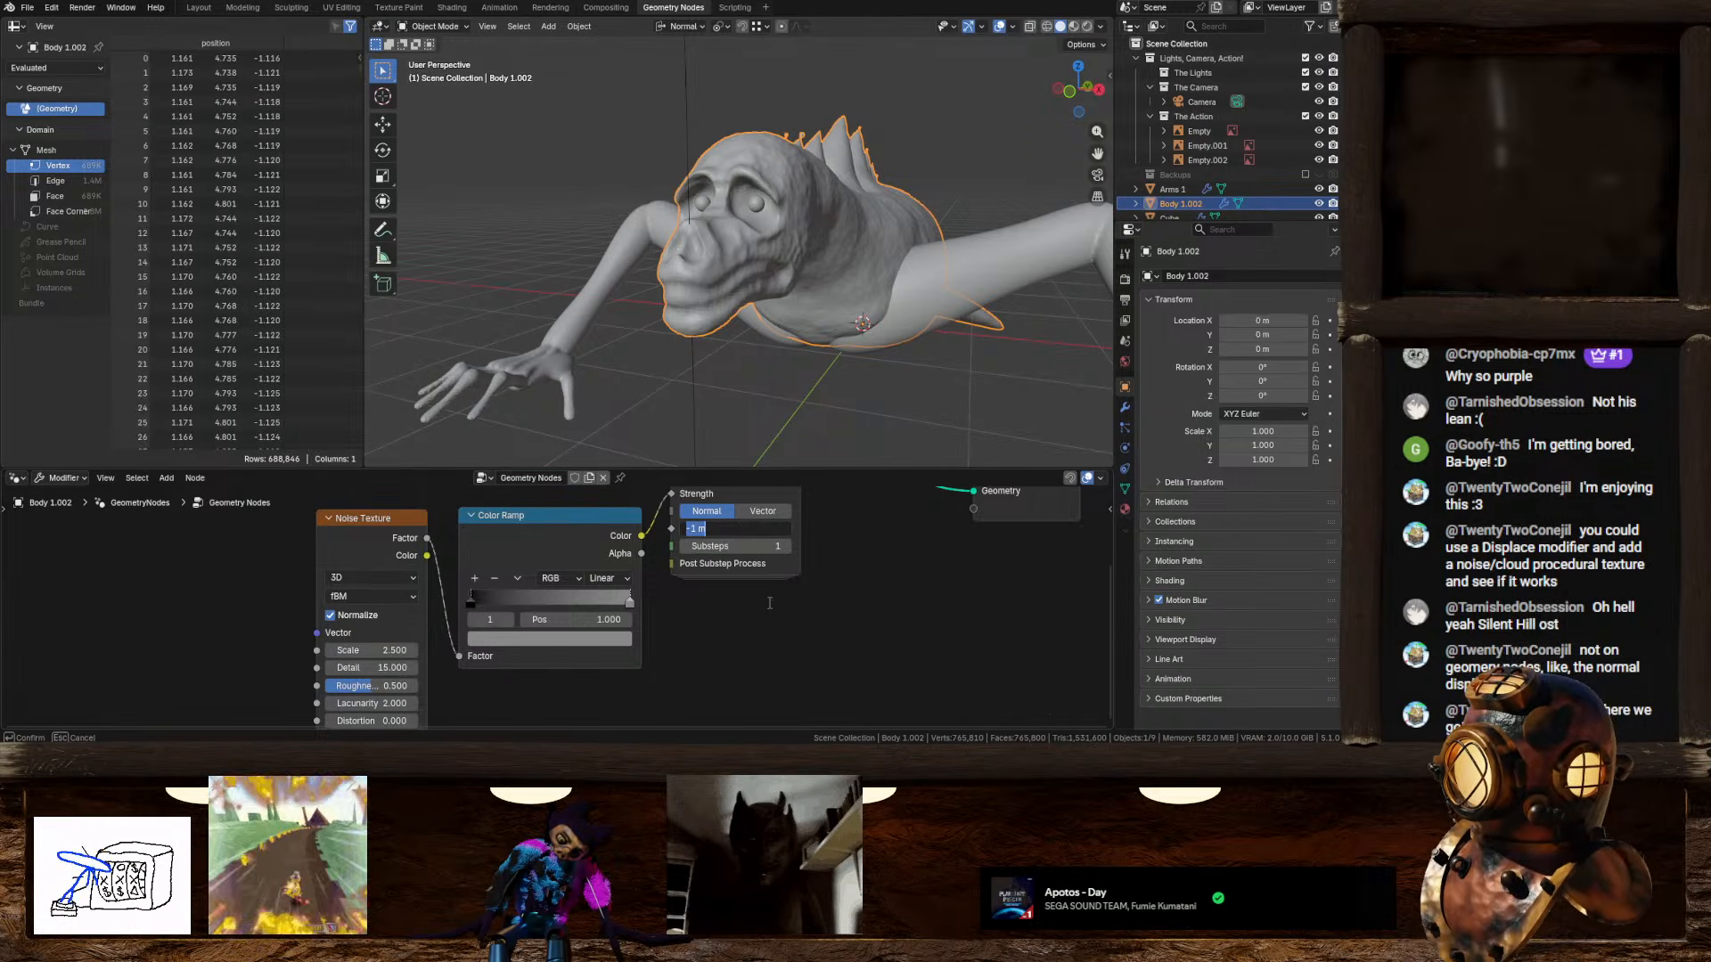
pyautogui.write('0.1')
pyautogui.press('Return')
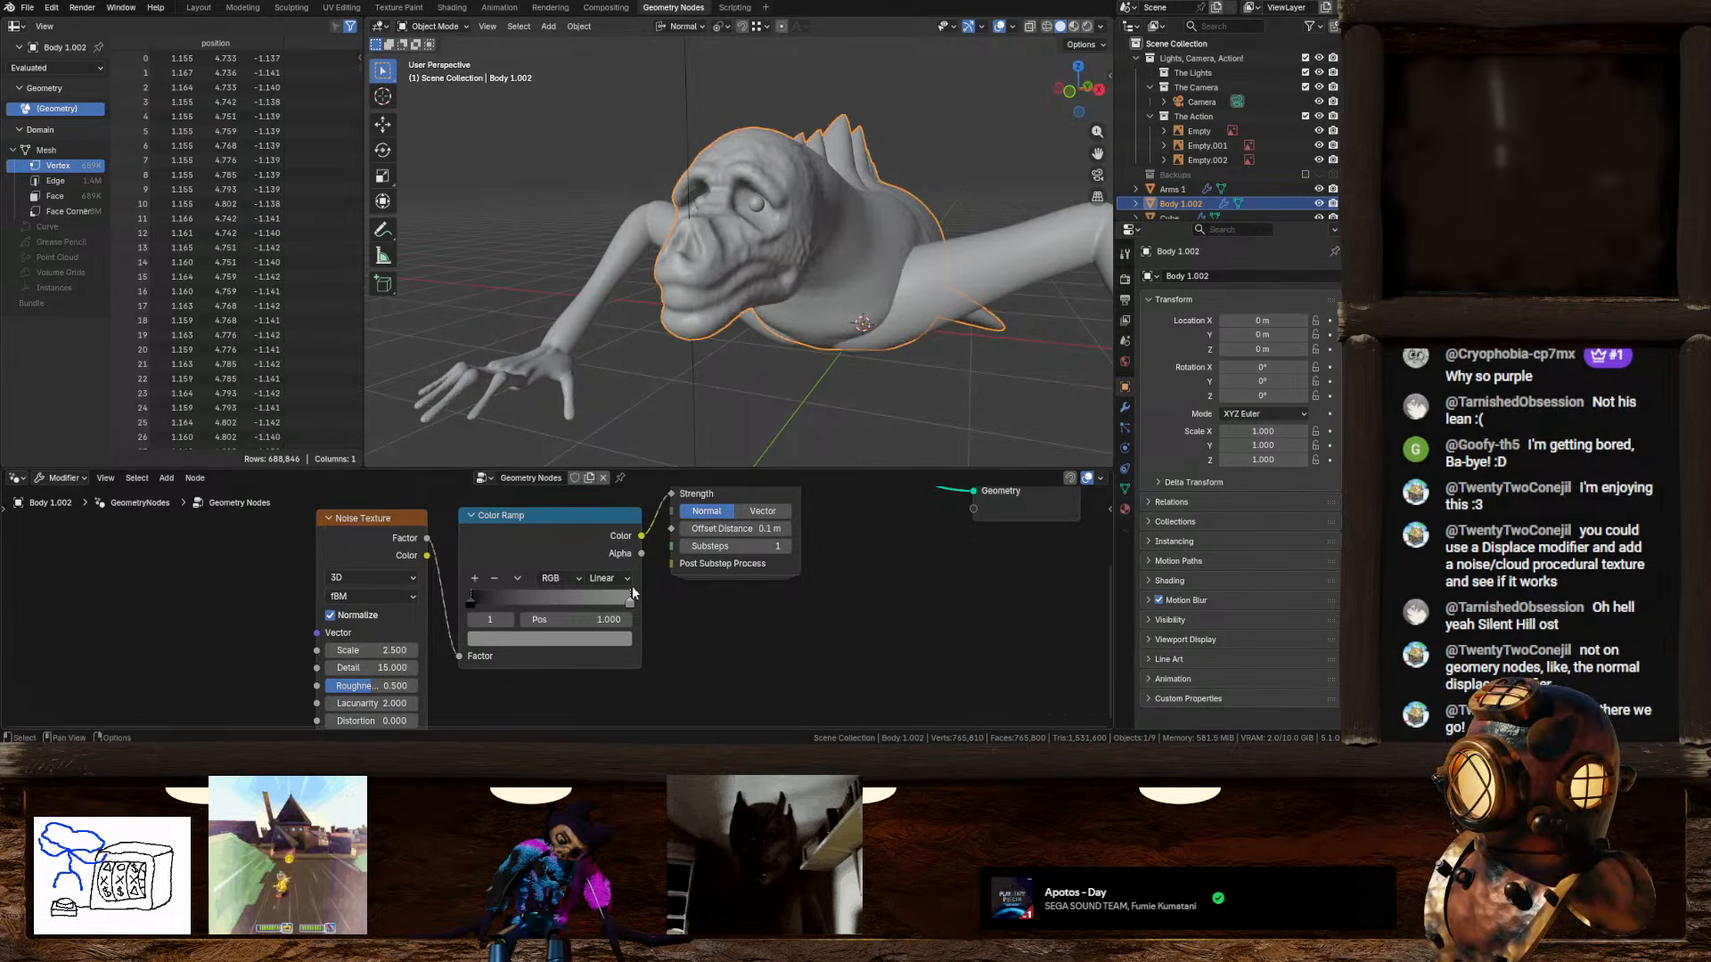
# Step: Brighten the Color Ramp's end stop to pure white with Value 1.000 and inspect the body from the side
pyautogui.click(601, 639)
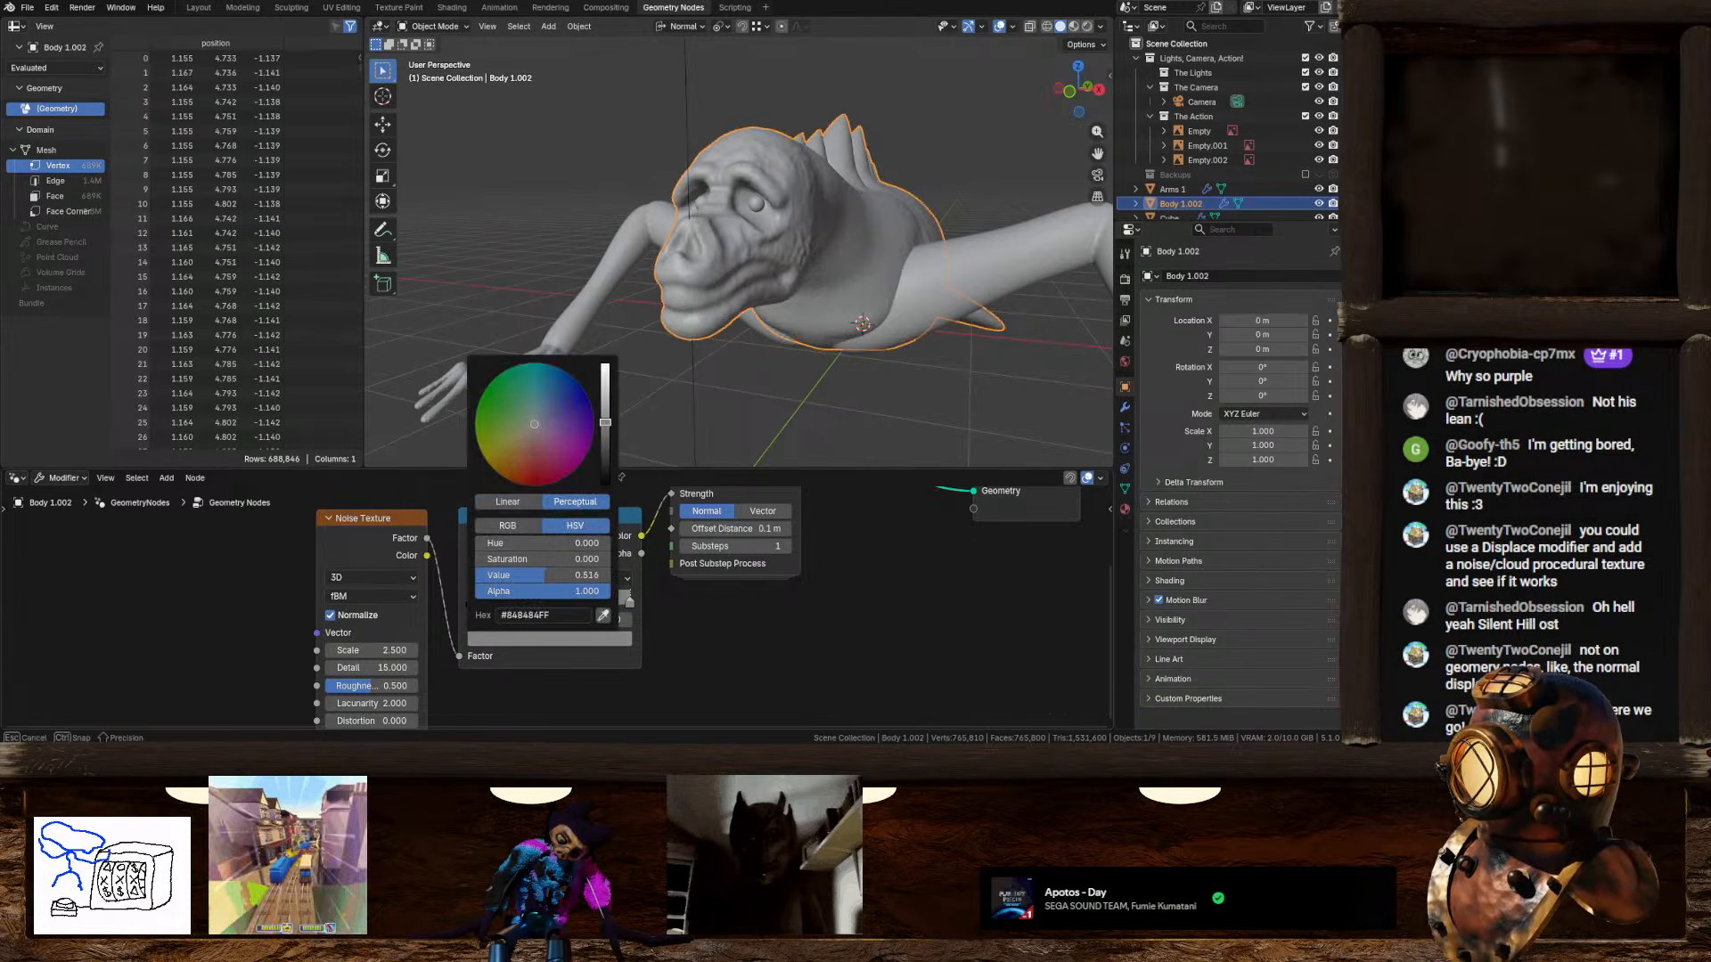
pyautogui.moveTo(605, 423); pyautogui.dragTo(605, 363)
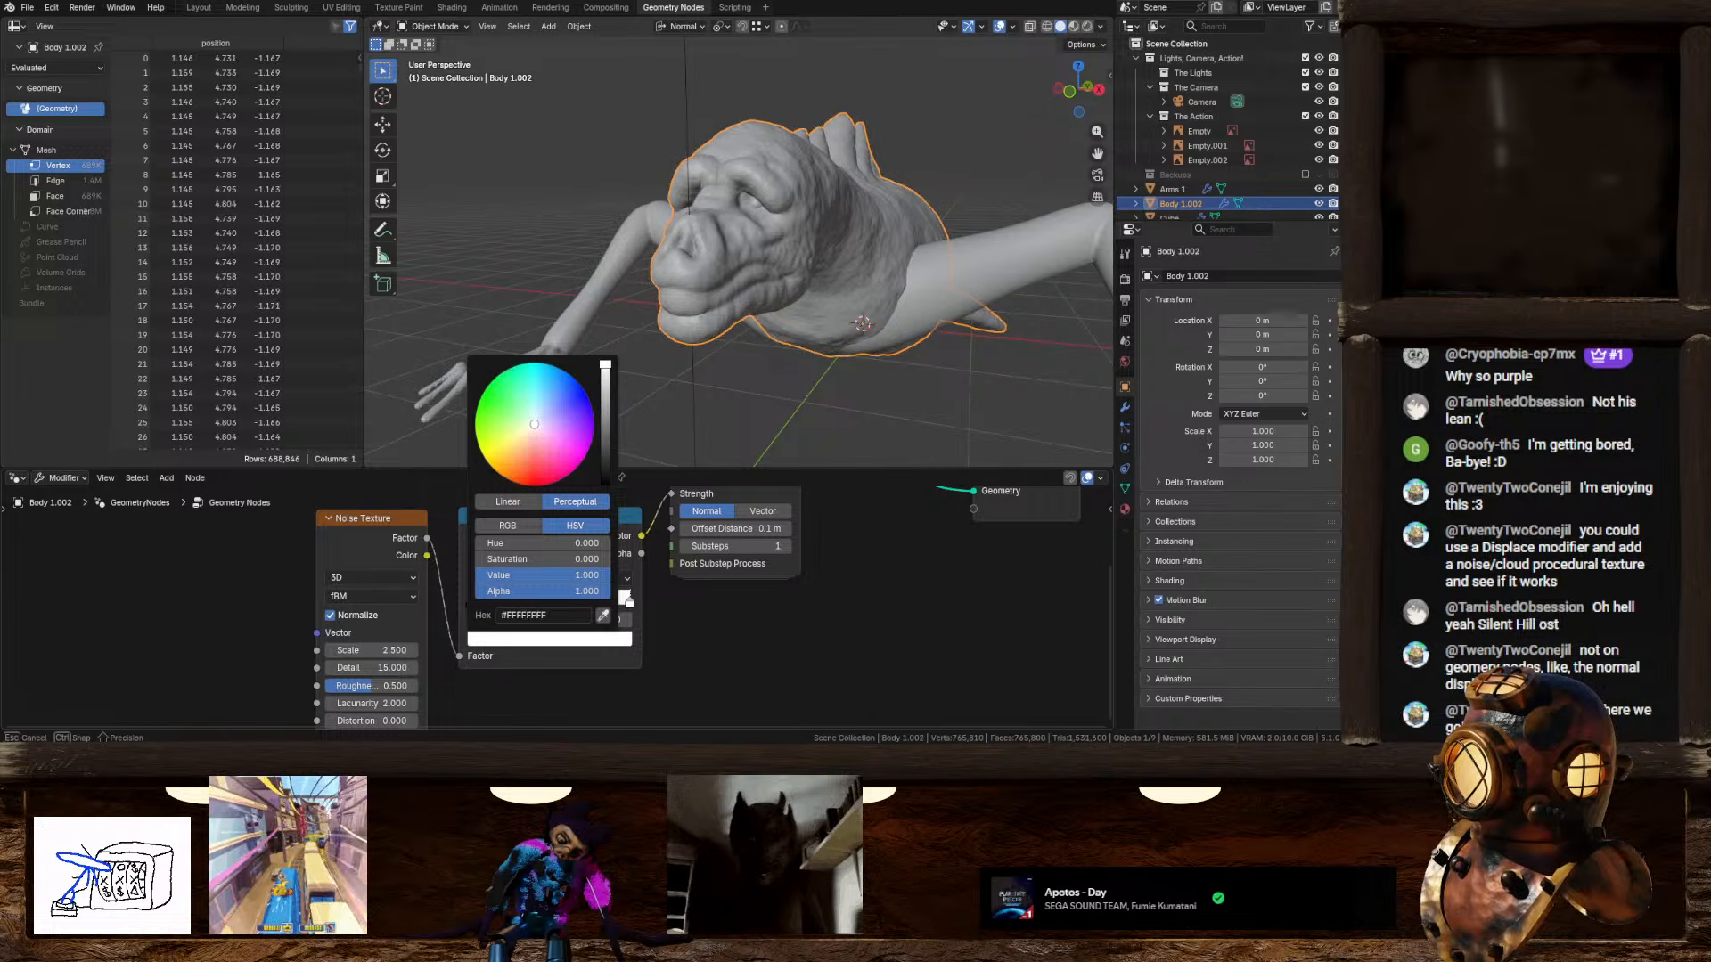
pyautogui.moveTo(793, 298); pyautogui.dragTo(738, 302, button='middle')
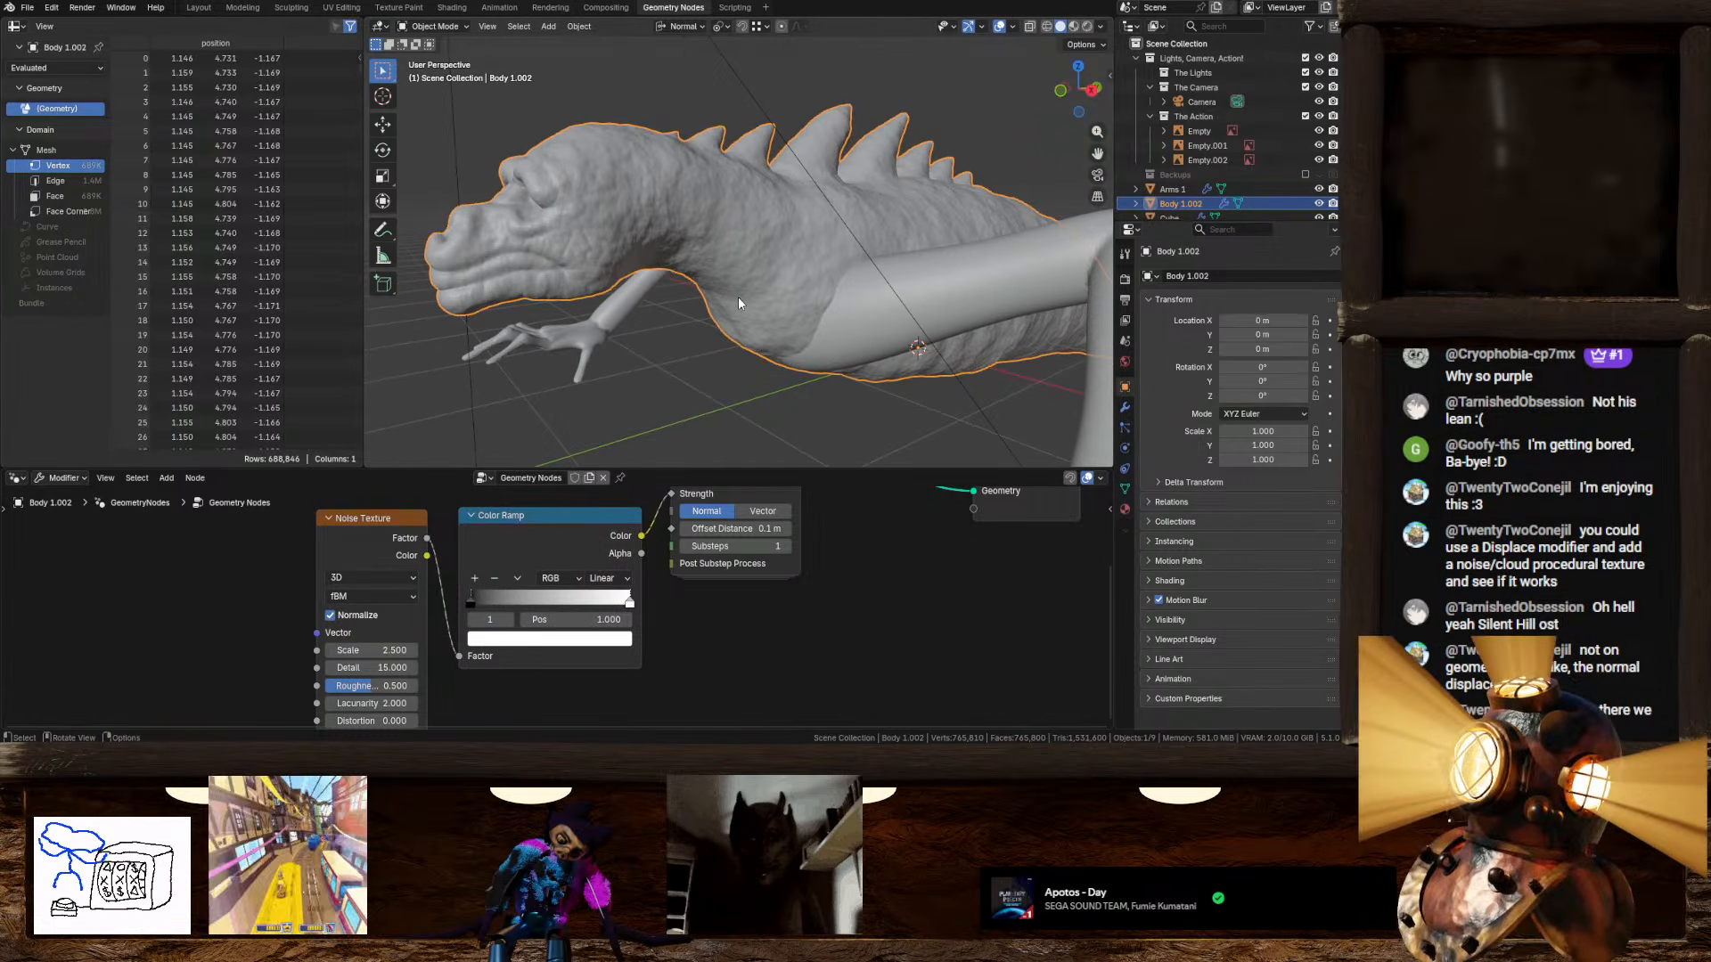
pyautogui.moveTo(840, 620); pyautogui.dragTo(730, 694, button='middle')
pyautogui.scroll(-3, 757, 688)
pyautogui.moveTo(417, 492); pyautogui.dragTo(474, 522, button='middle')
pyautogui.moveTo(474, 527); pyautogui.dragTo(444, 477)
pyautogui.click(551, 608)
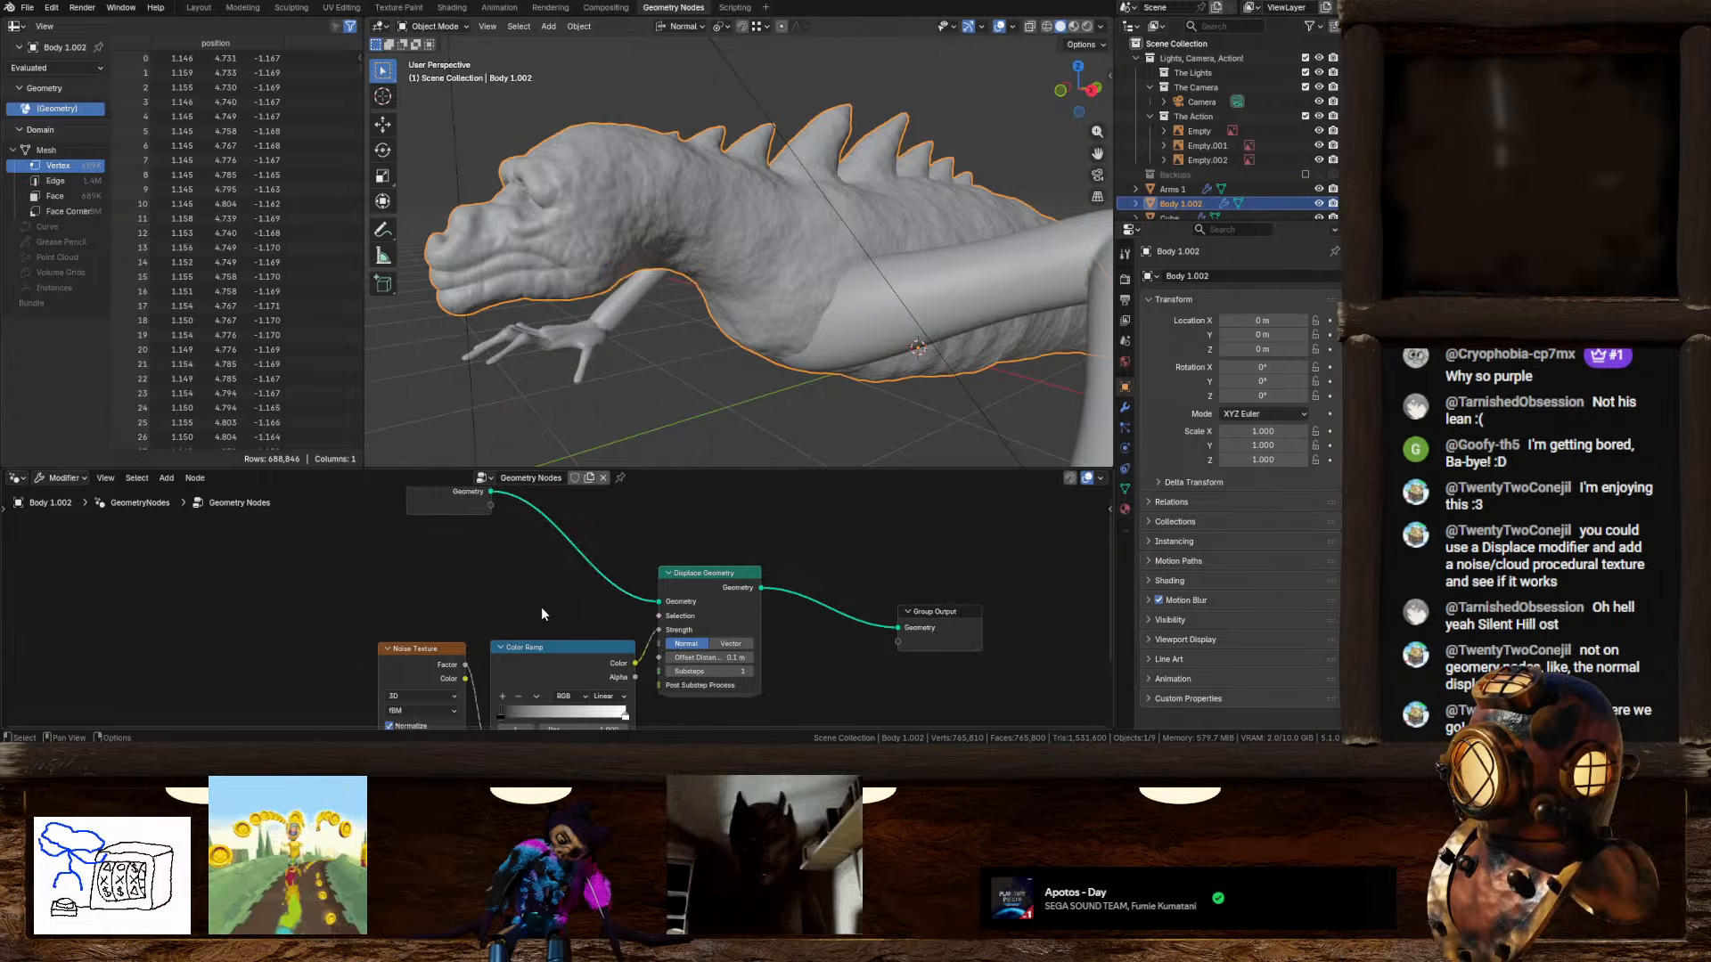
pyautogui.moveTo(410, 601); pyautogui.dragTo(539, 646)
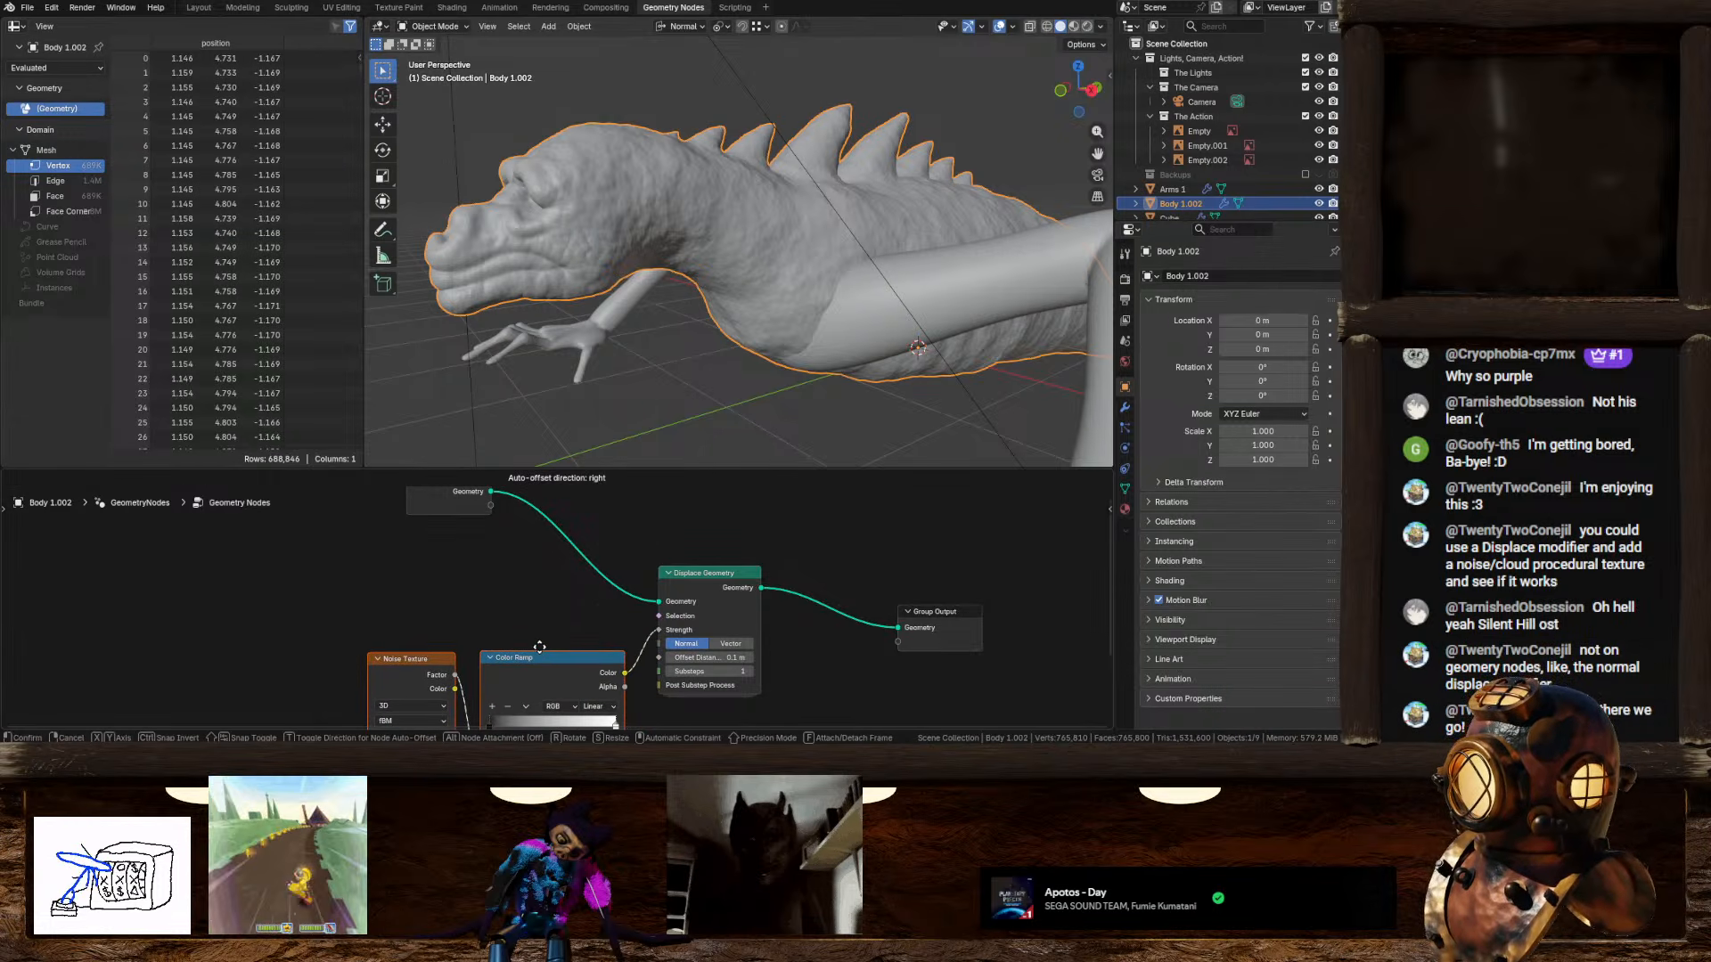
pyautogui.rightClick(539, 647)
pyautogui.moveTo(668, 401); pyautogui.dragTo(658, 324, button='middle')
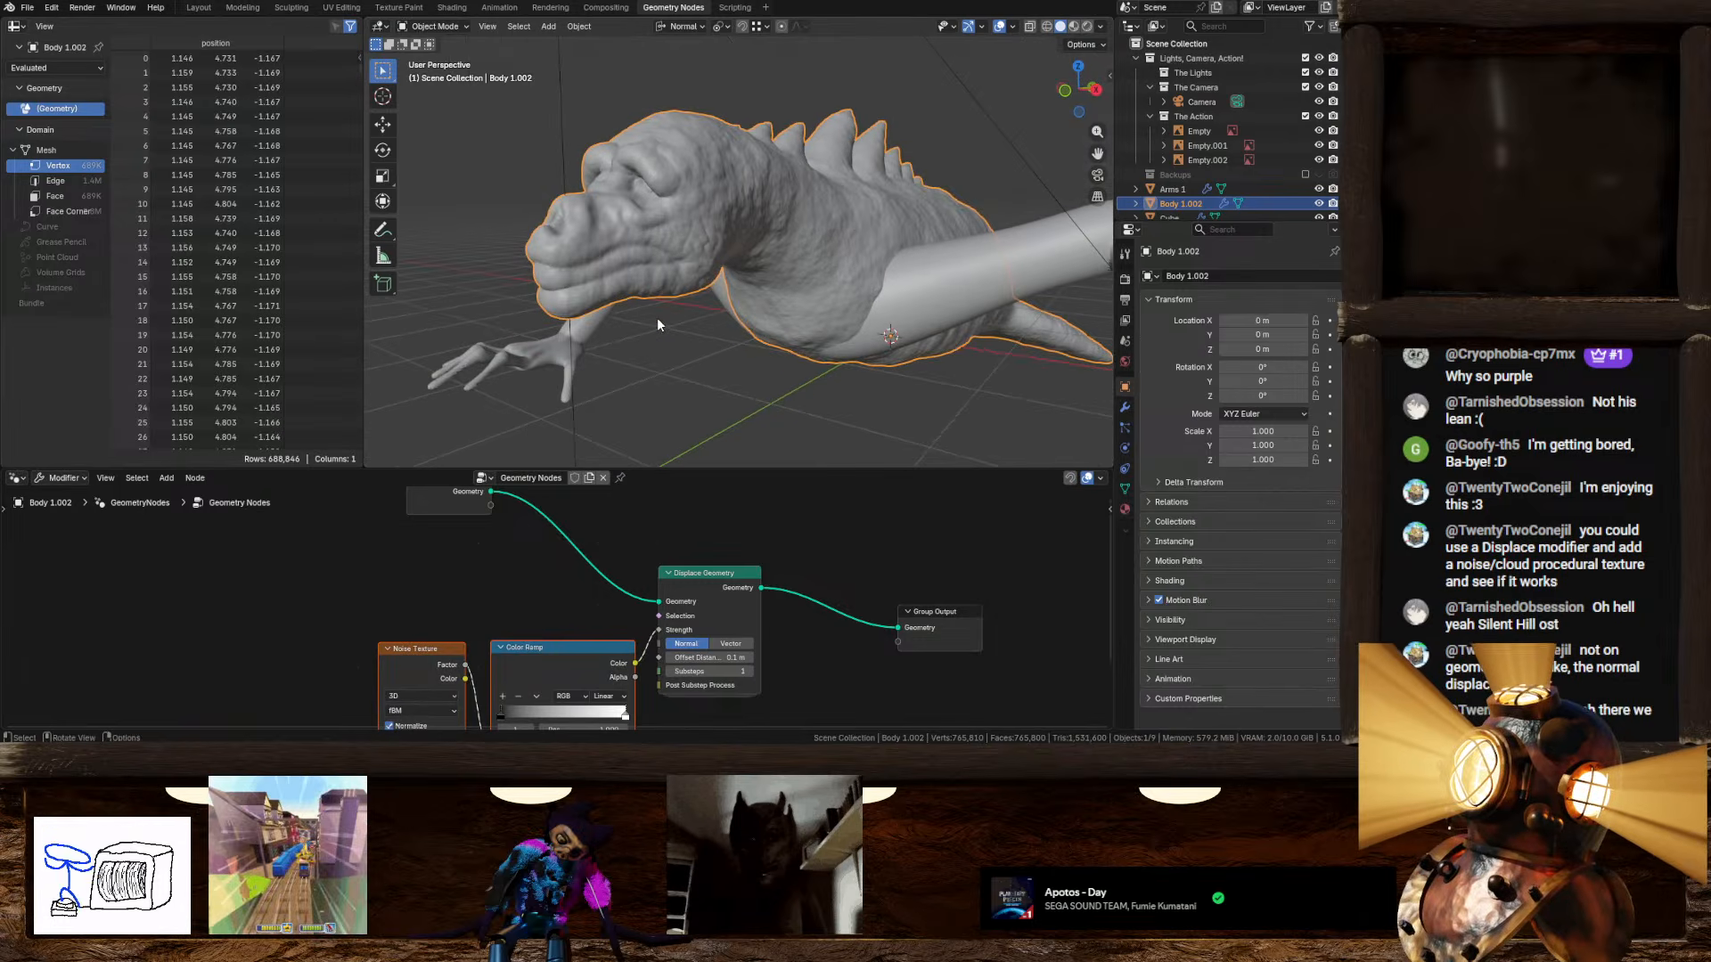
# Step: Delete the Noise Texture, Color Ramp and Displace Geometry nodes and link Group Input directly to Group Output
pyautogui.moveTo(408, 604); pyautogui.dragTo(747, 685)
pyautogui.press('x')
pyautogui.press('Home')
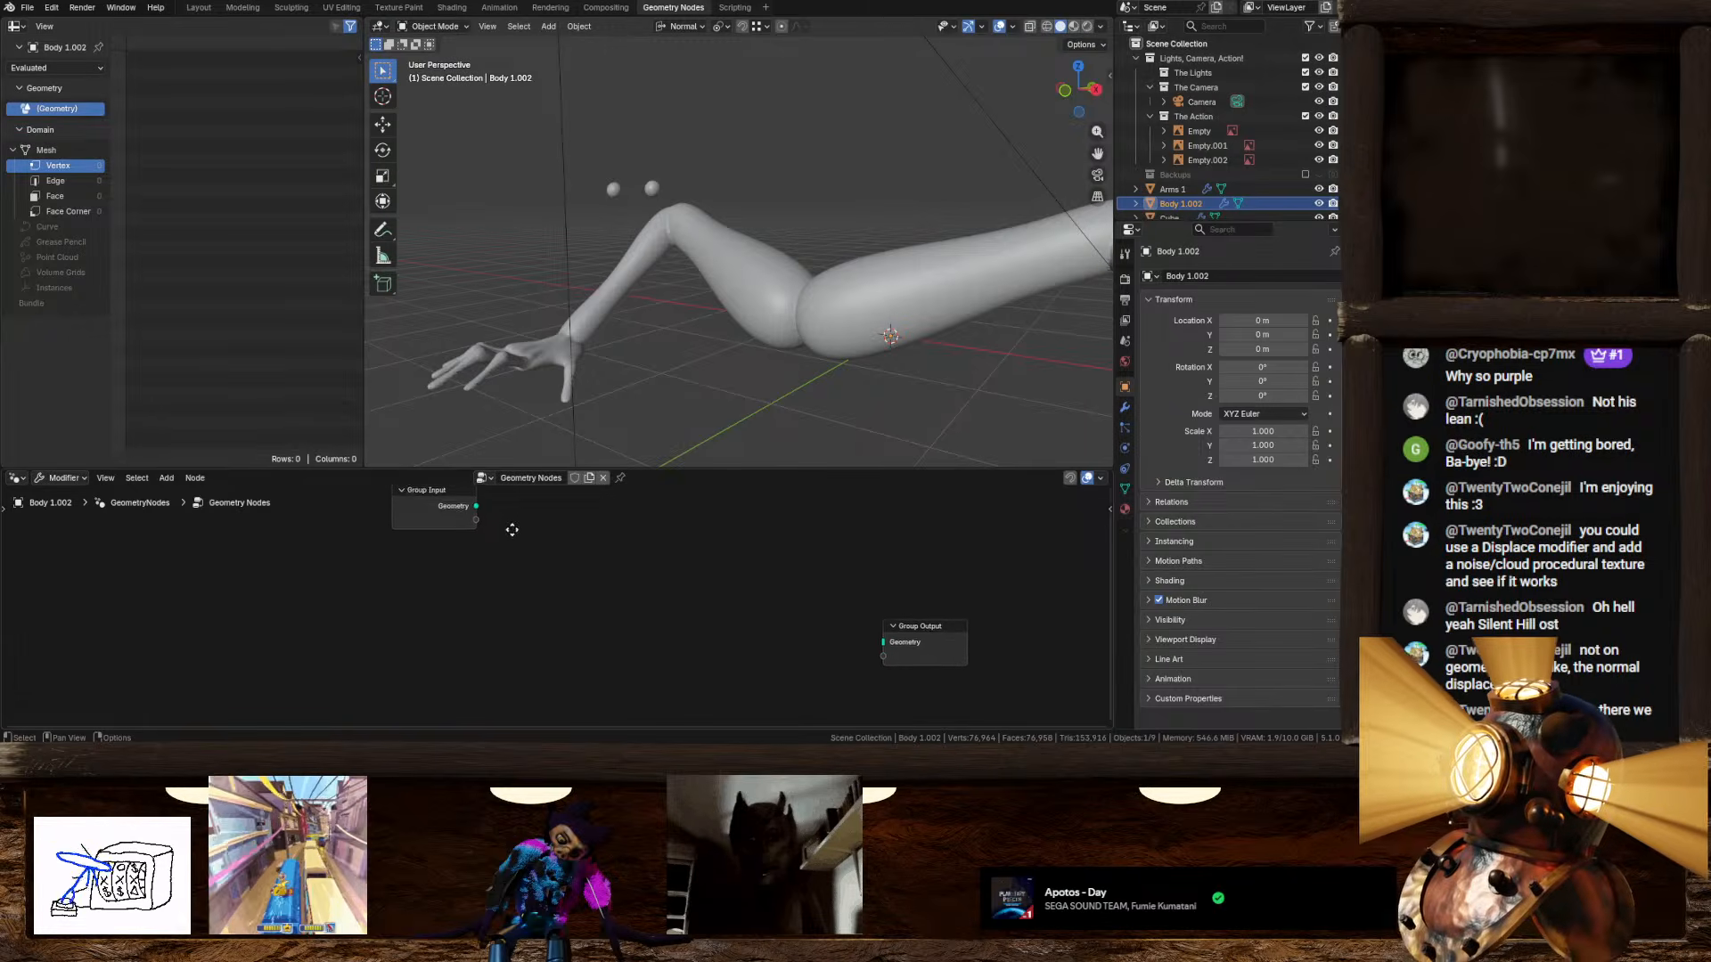
pyautogui.moveTo(648, 572); pyautogui.dragTo(856, 652)
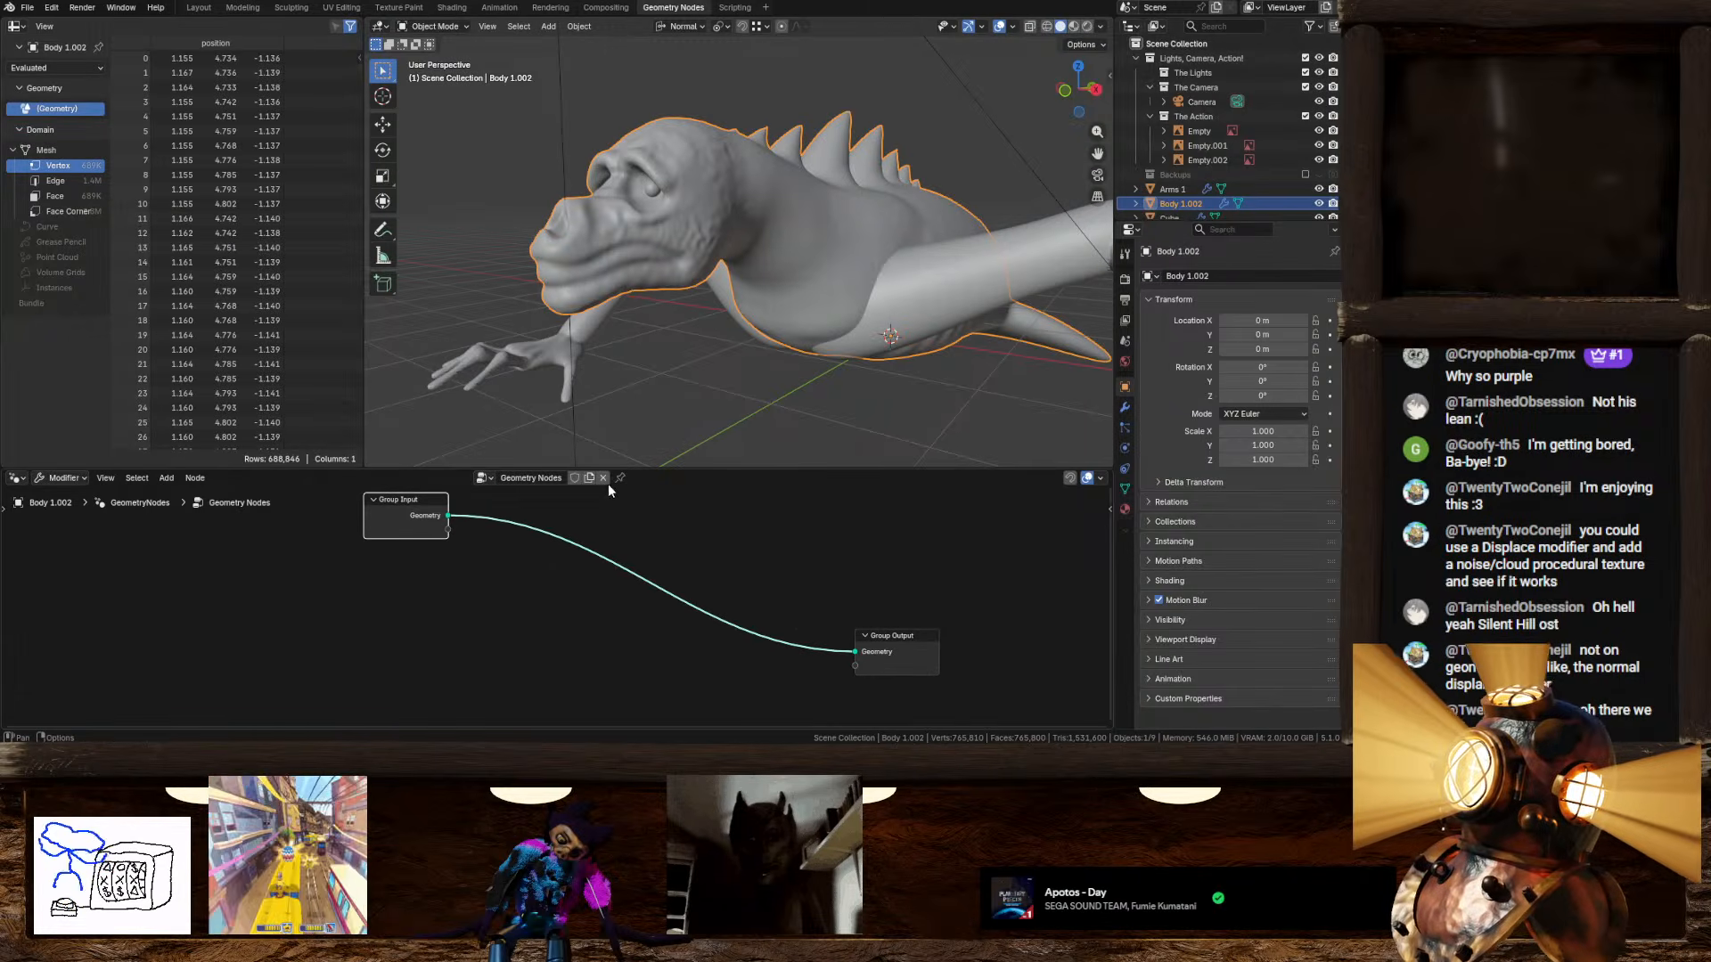
# Step: Unlink the node group and remove the Geometry Nodes modifier from the body in the Layout workspace
pyautogui.click(602, 477)
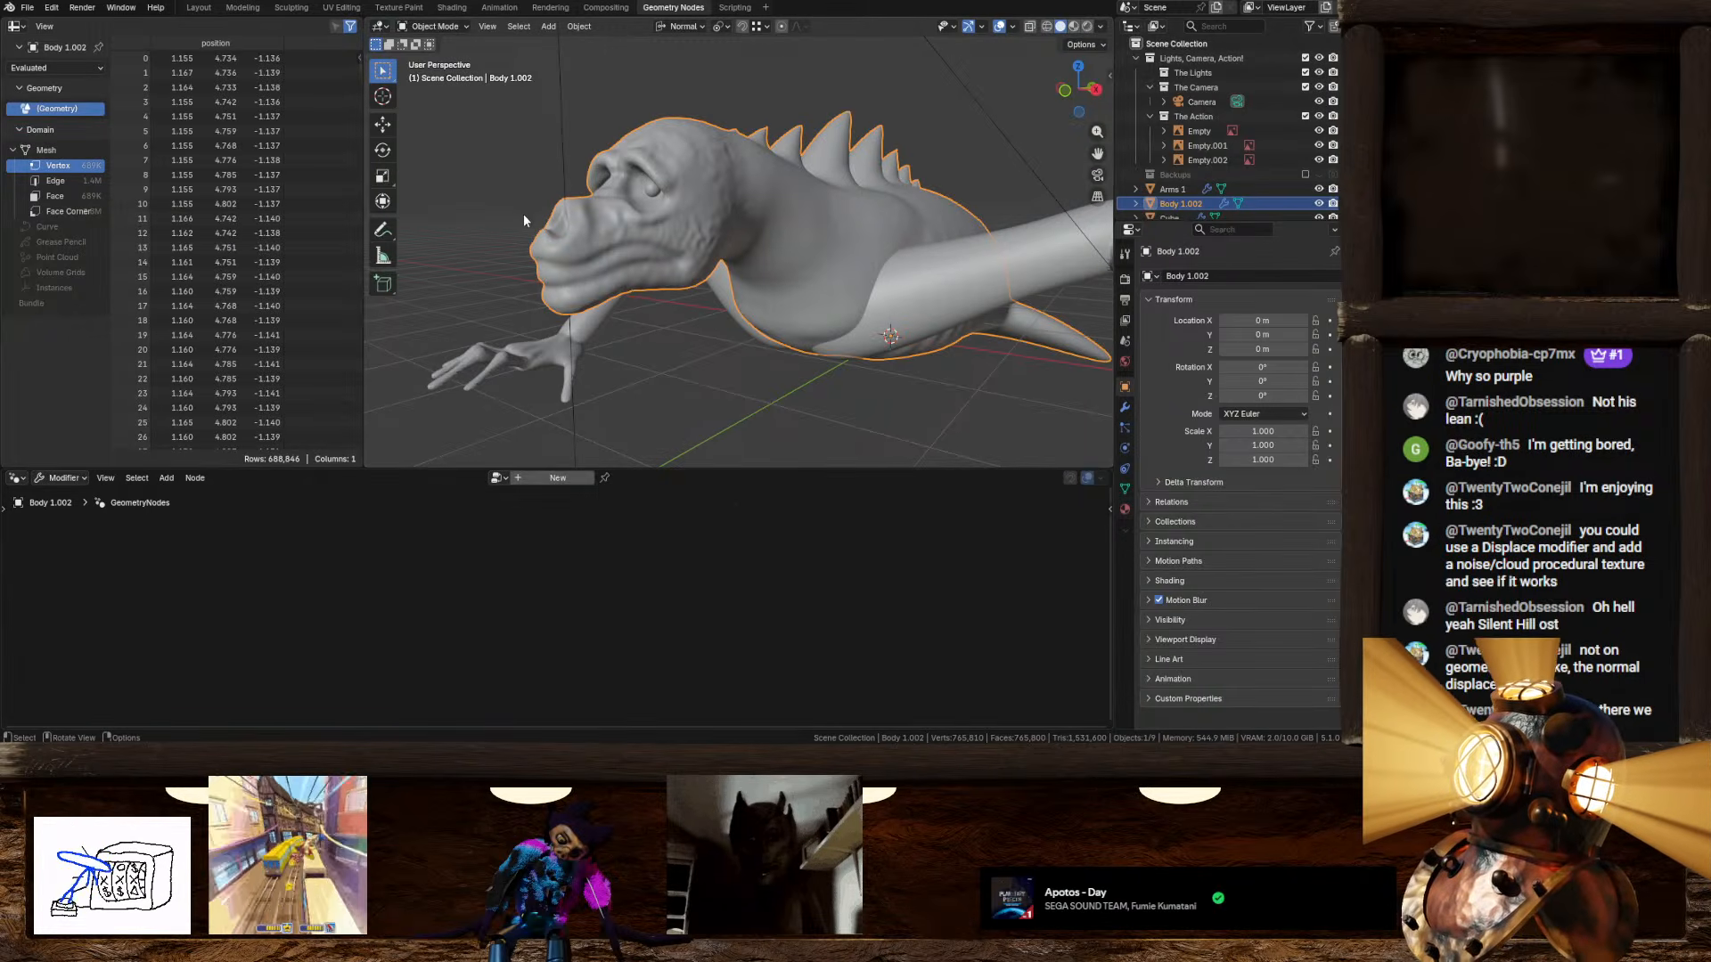
pyautogui.click(199, 7)
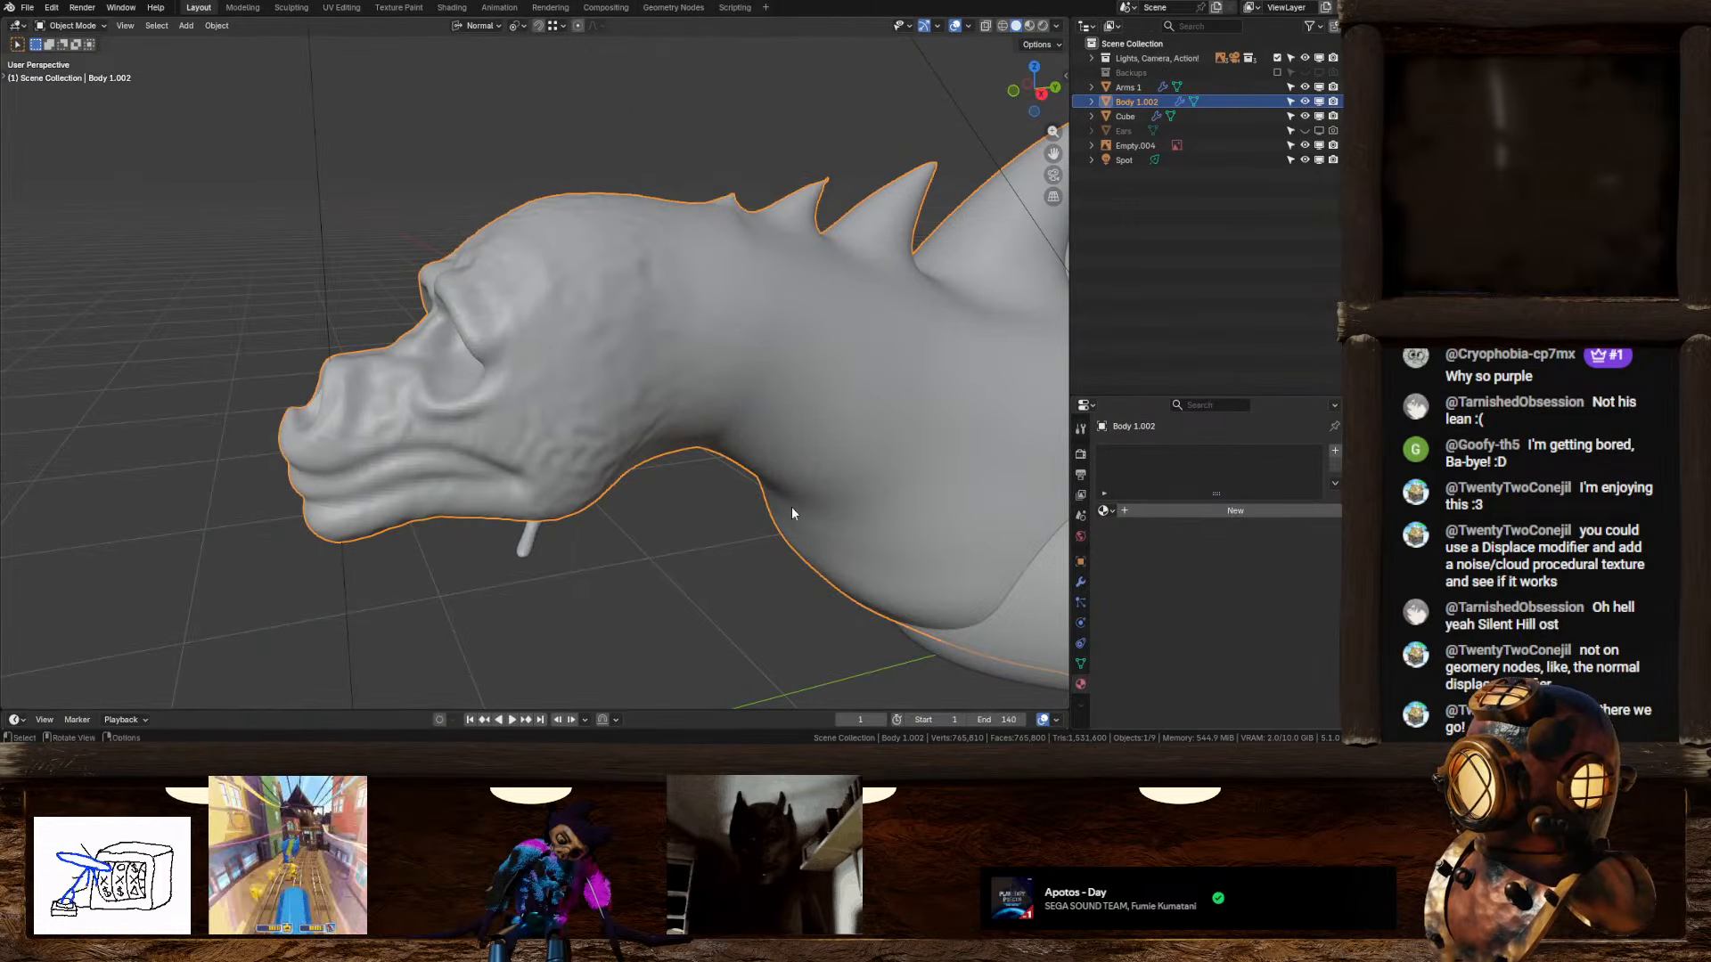
pyautogui.scroll(-3, 792, 507)
pyautogui.keyDown('shift'); pyautogui.moveTo(792, 507); pyautogui.dragTo(724, 497, button='middle'); pyautogui.keyUp('shift')
pyautogui.click(1081, 583)
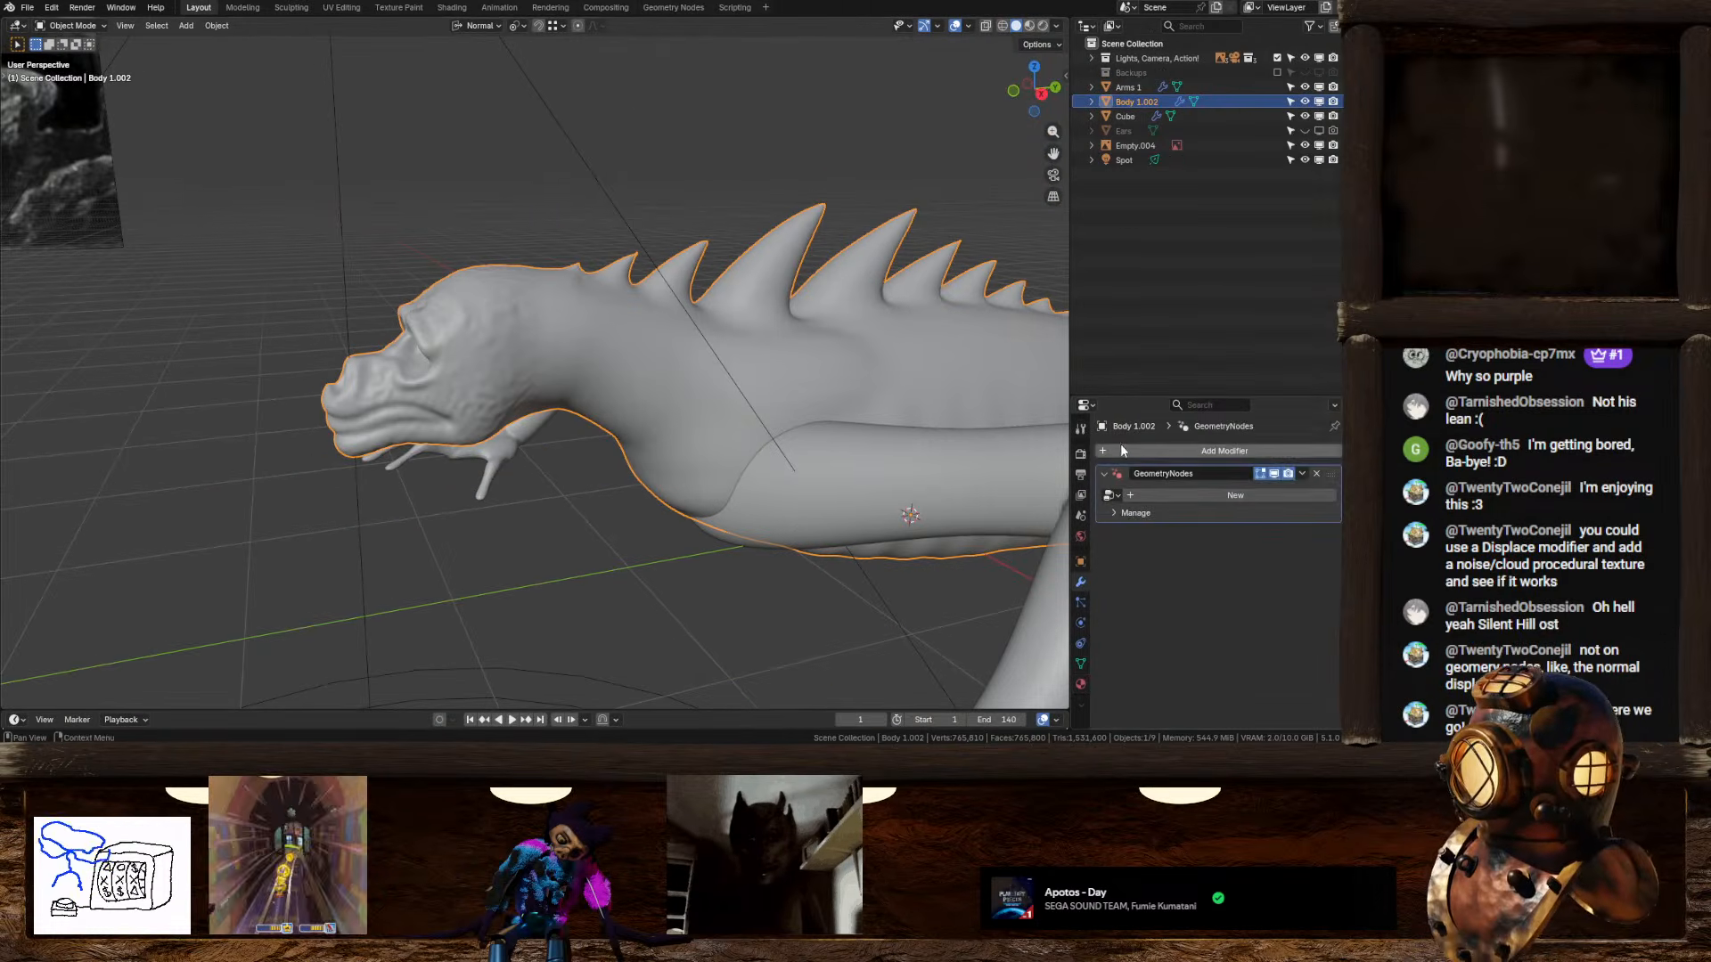
pyautogui.click(1316, 473)
# Step: Add a Displace modifier to the body and set its Strength to 0.100
pyautogui.click(1217, 451)
pyautogui.press('space')
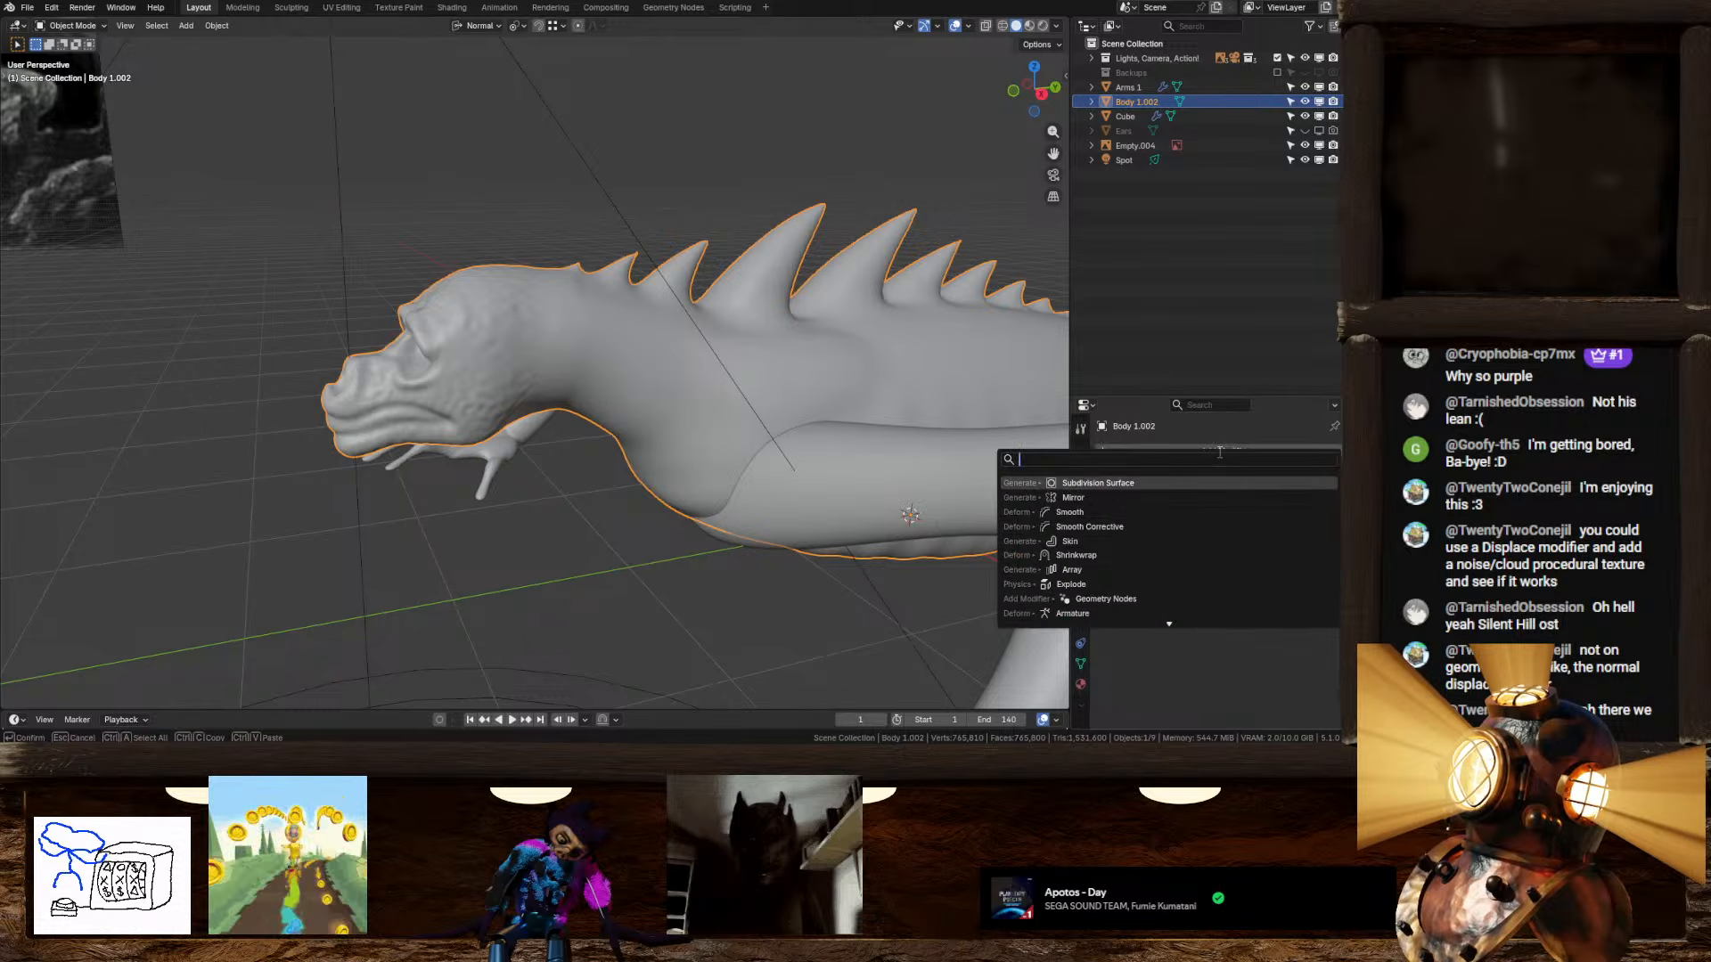
pyautogui.write('displ')
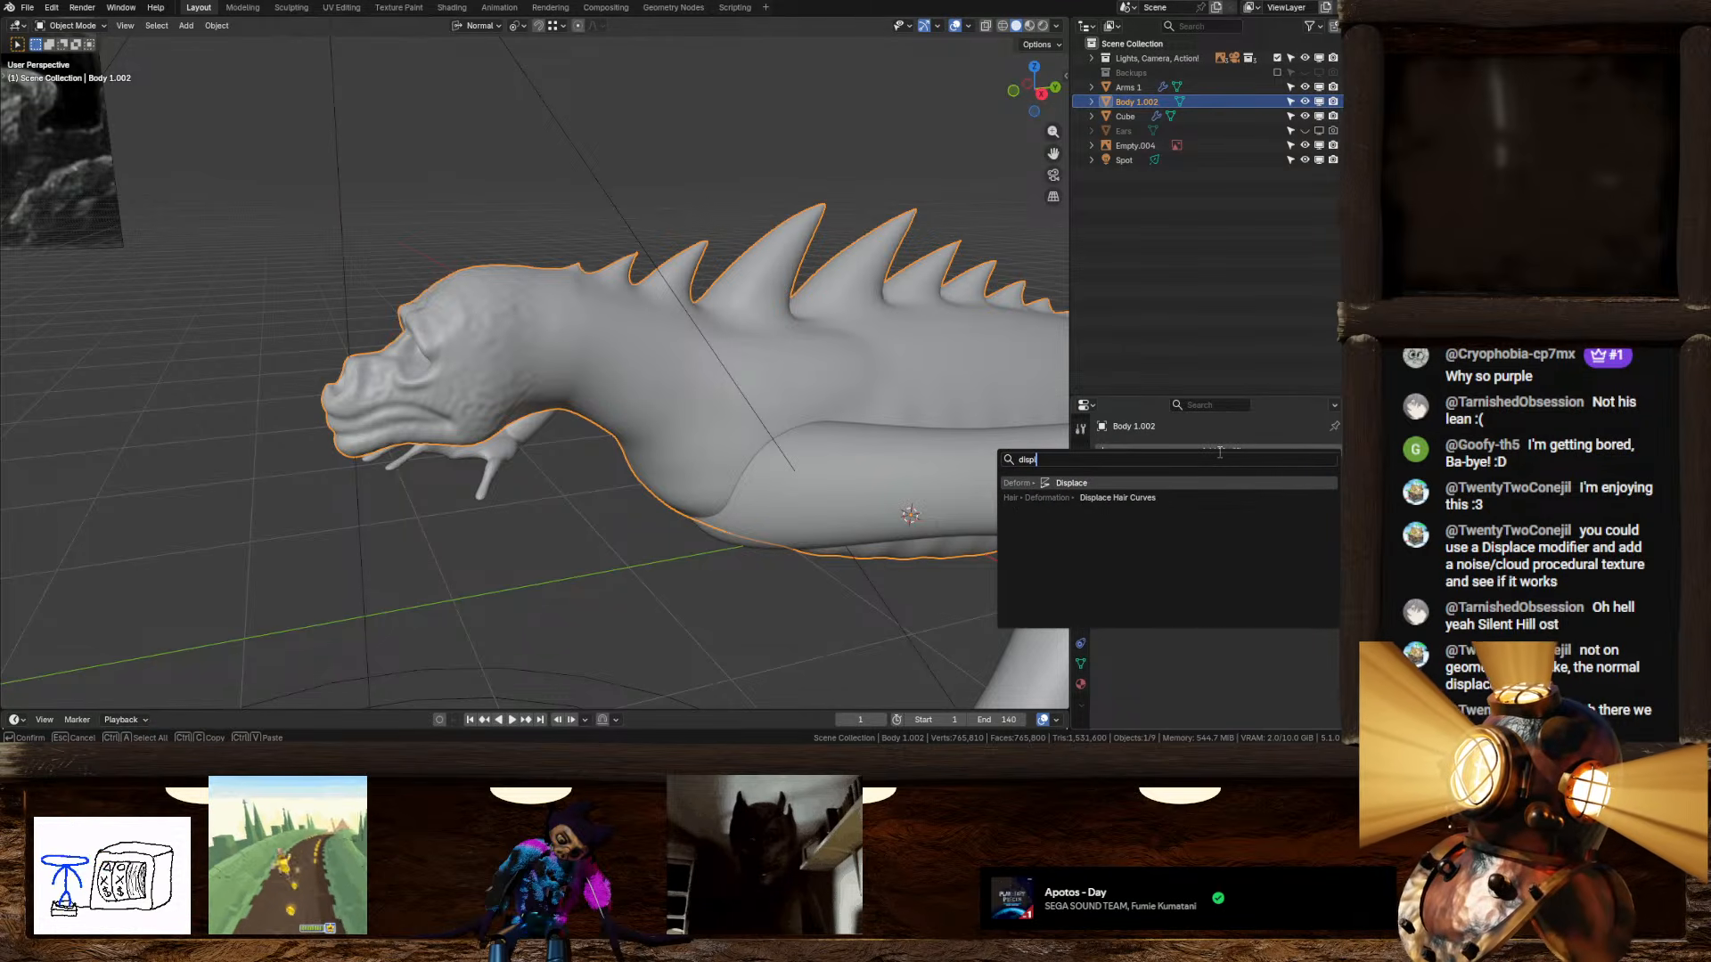
pyautogui.click(1196, 486)
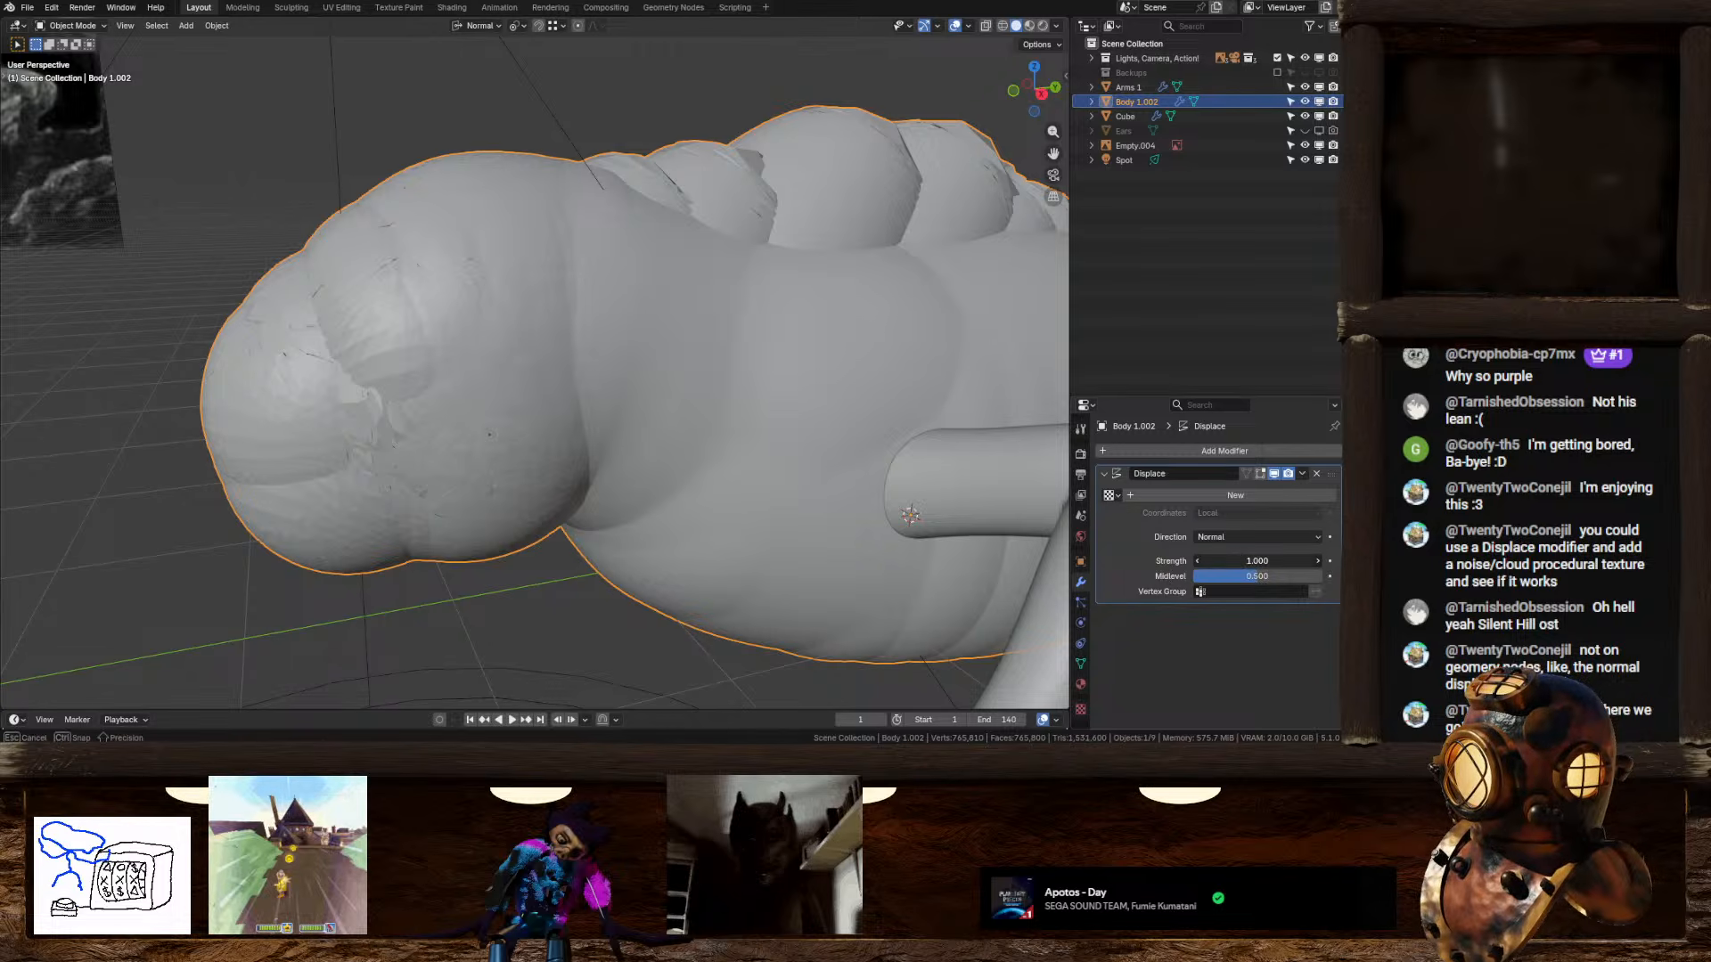
pyautogui.moveTo(1242, 561)
pyautogui.mouseDown()
pyautogui.moveTo(1108, 561)
pyautogui.moveTo(1222, 559)
pyautogui.mouseUp()
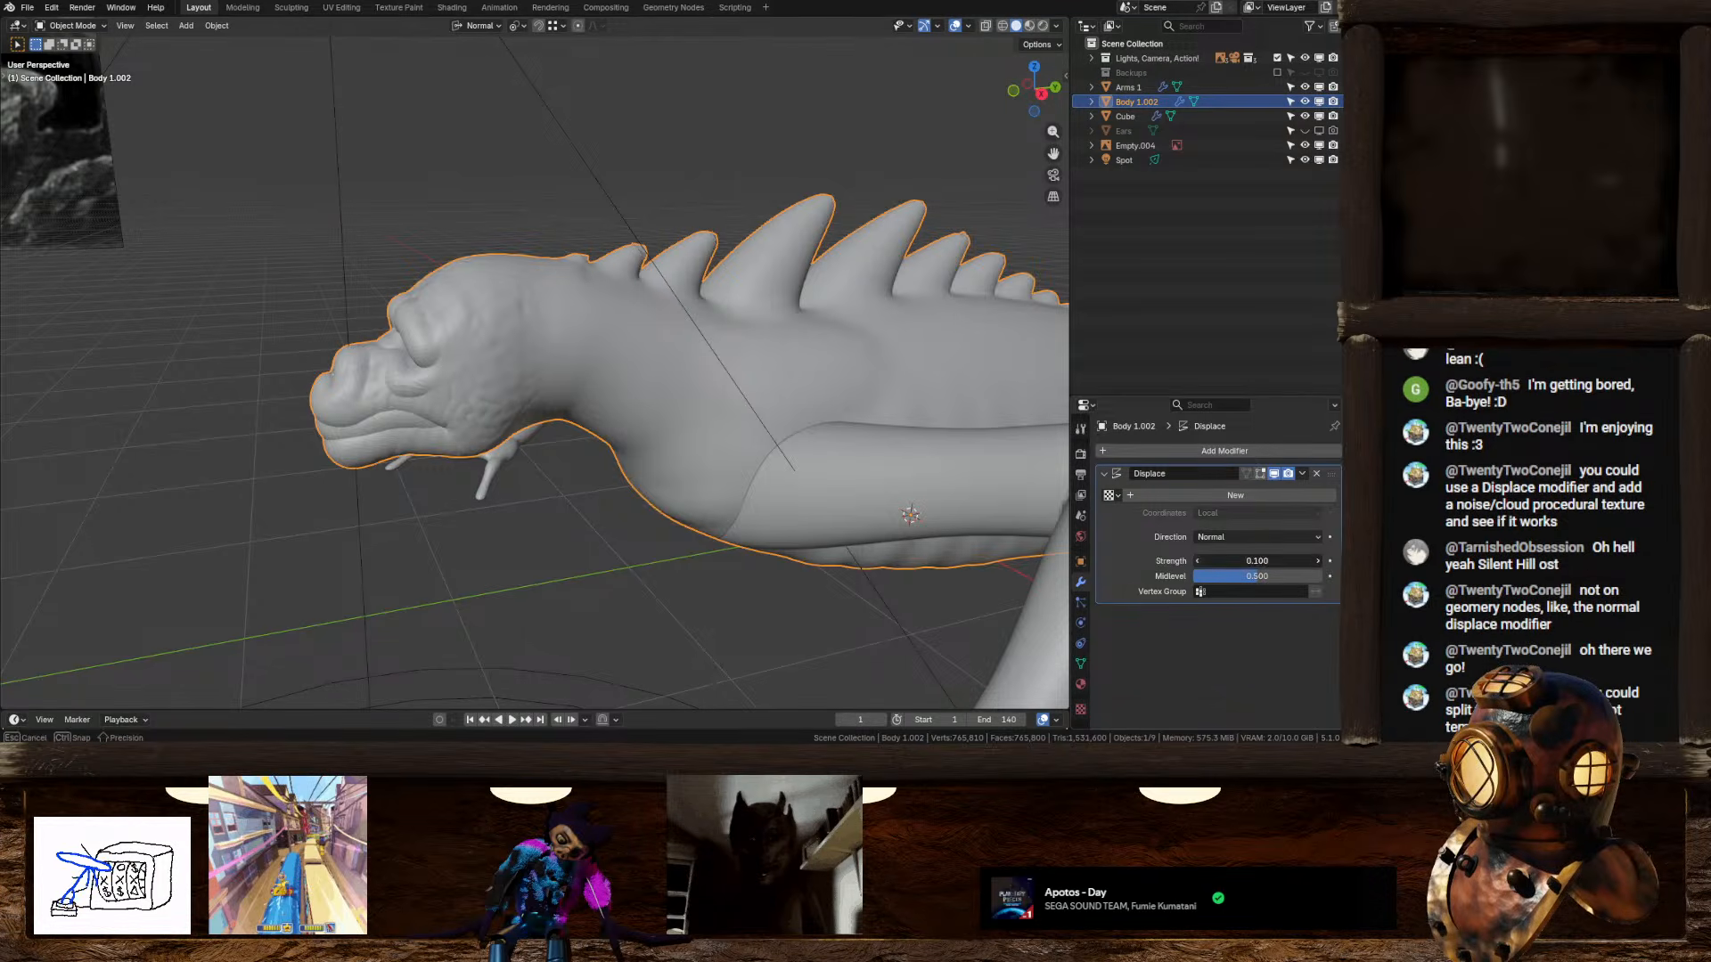
pyautogui.click(1318, 560)
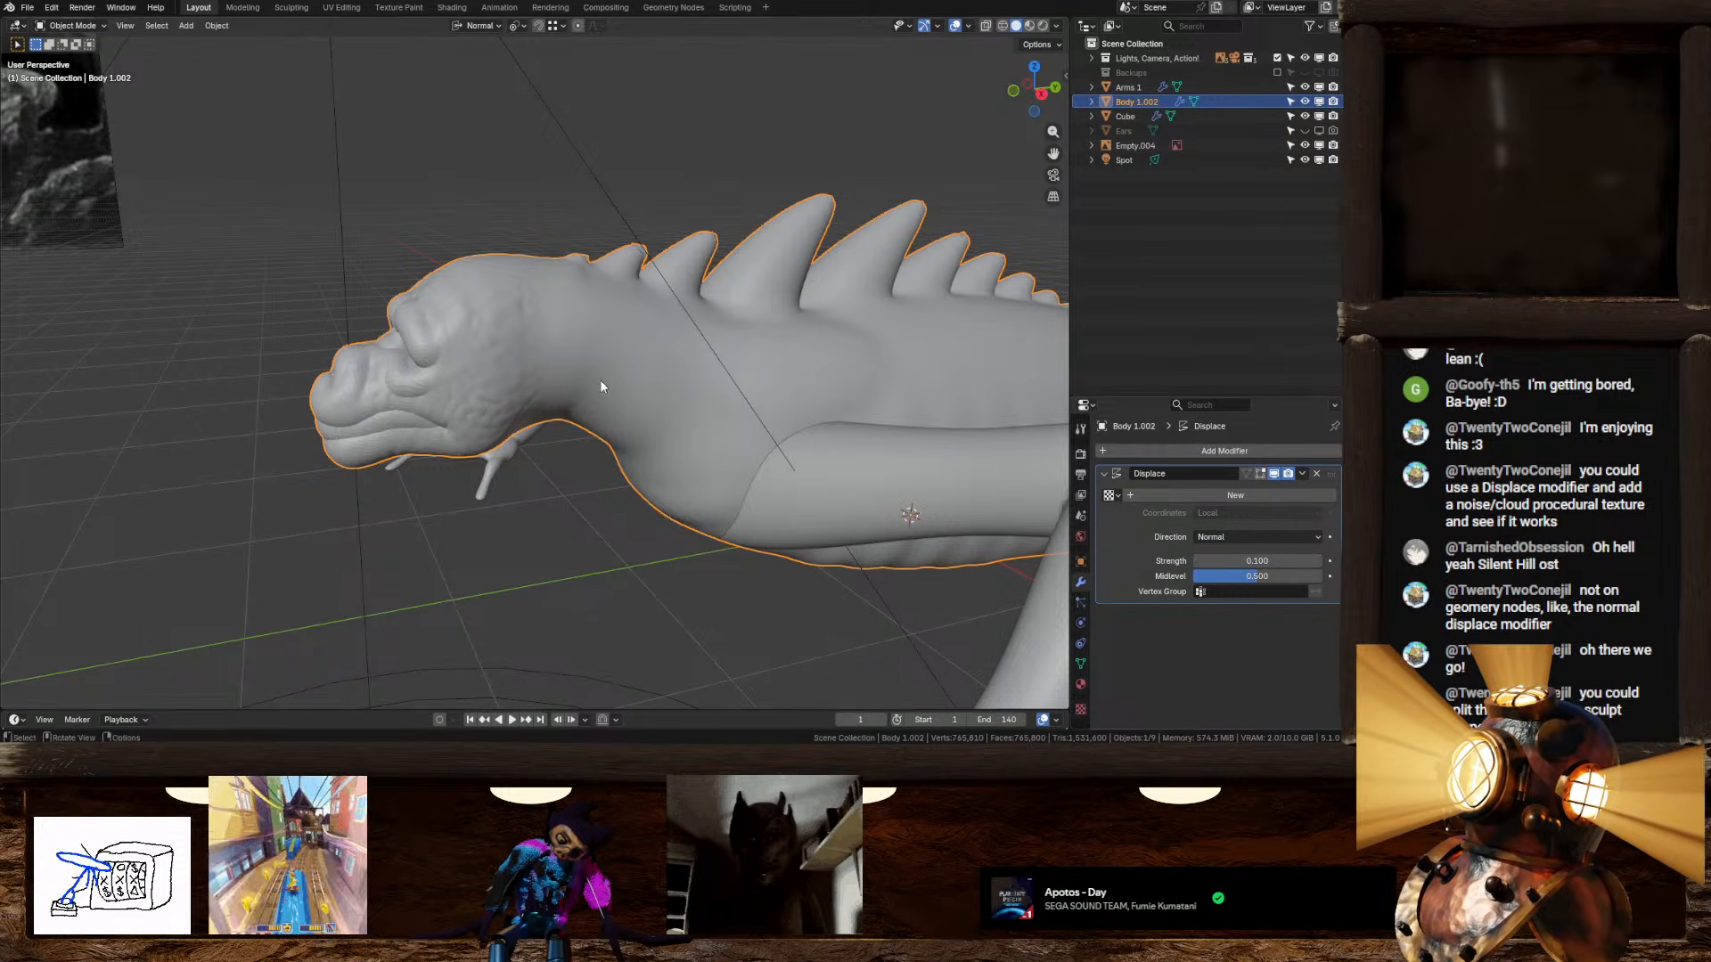
# Step: Undo the Displace modifier, node group removal and node deletion to restore the geometry nodes displacement on the body
pyautogui.hotkey('ctrl', 'z')
pyautogui.hotkey('ctrl', 'z')
pyautogui.hotkey('ctrl', 'z')
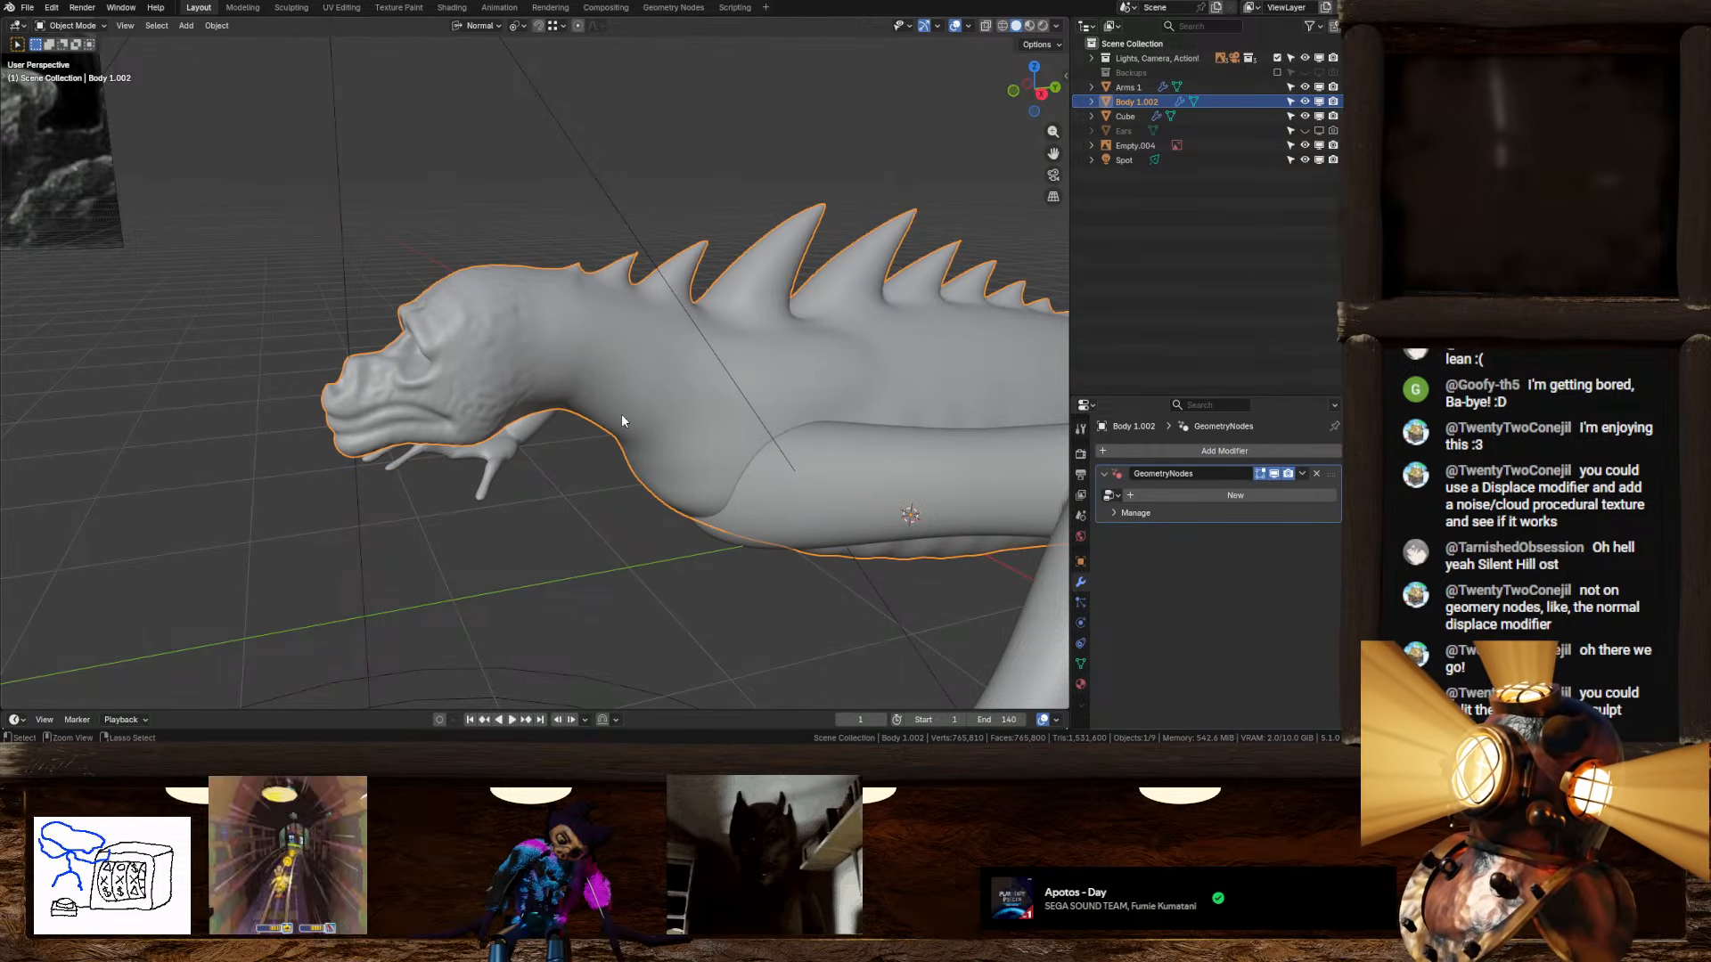
pyautogui.click(674, 7)
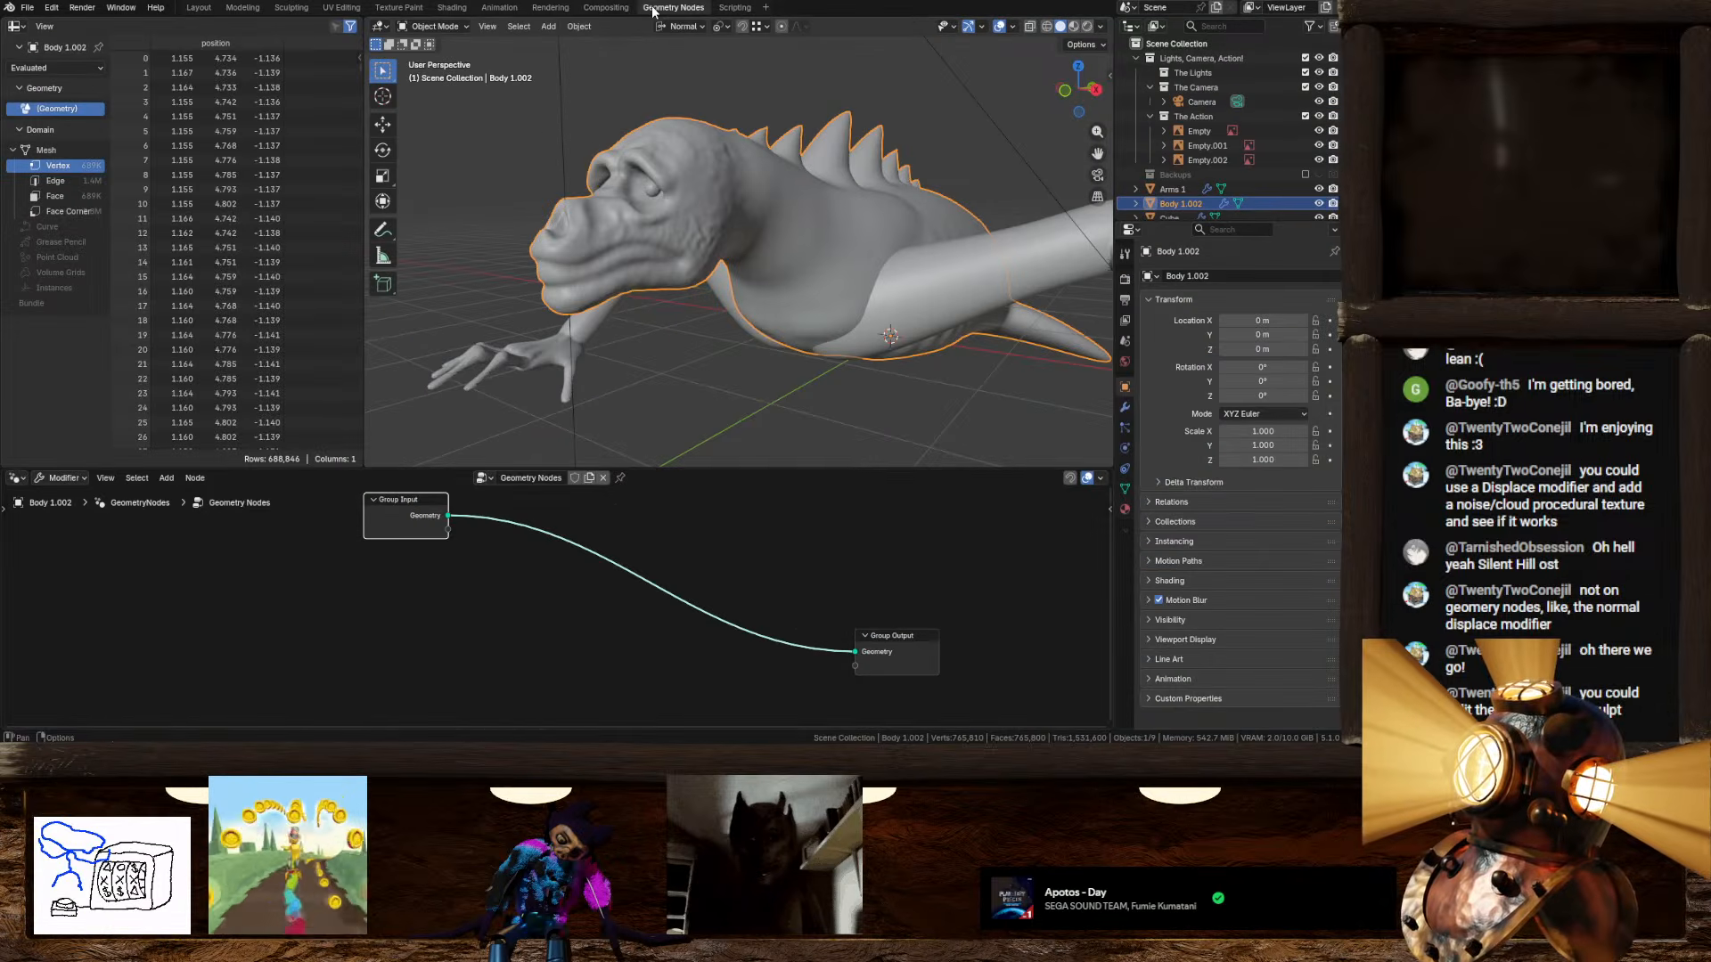
pyautogui.hotkey('ctrl', 'z')
pyautogui.hotkey('ctrl', 'z')
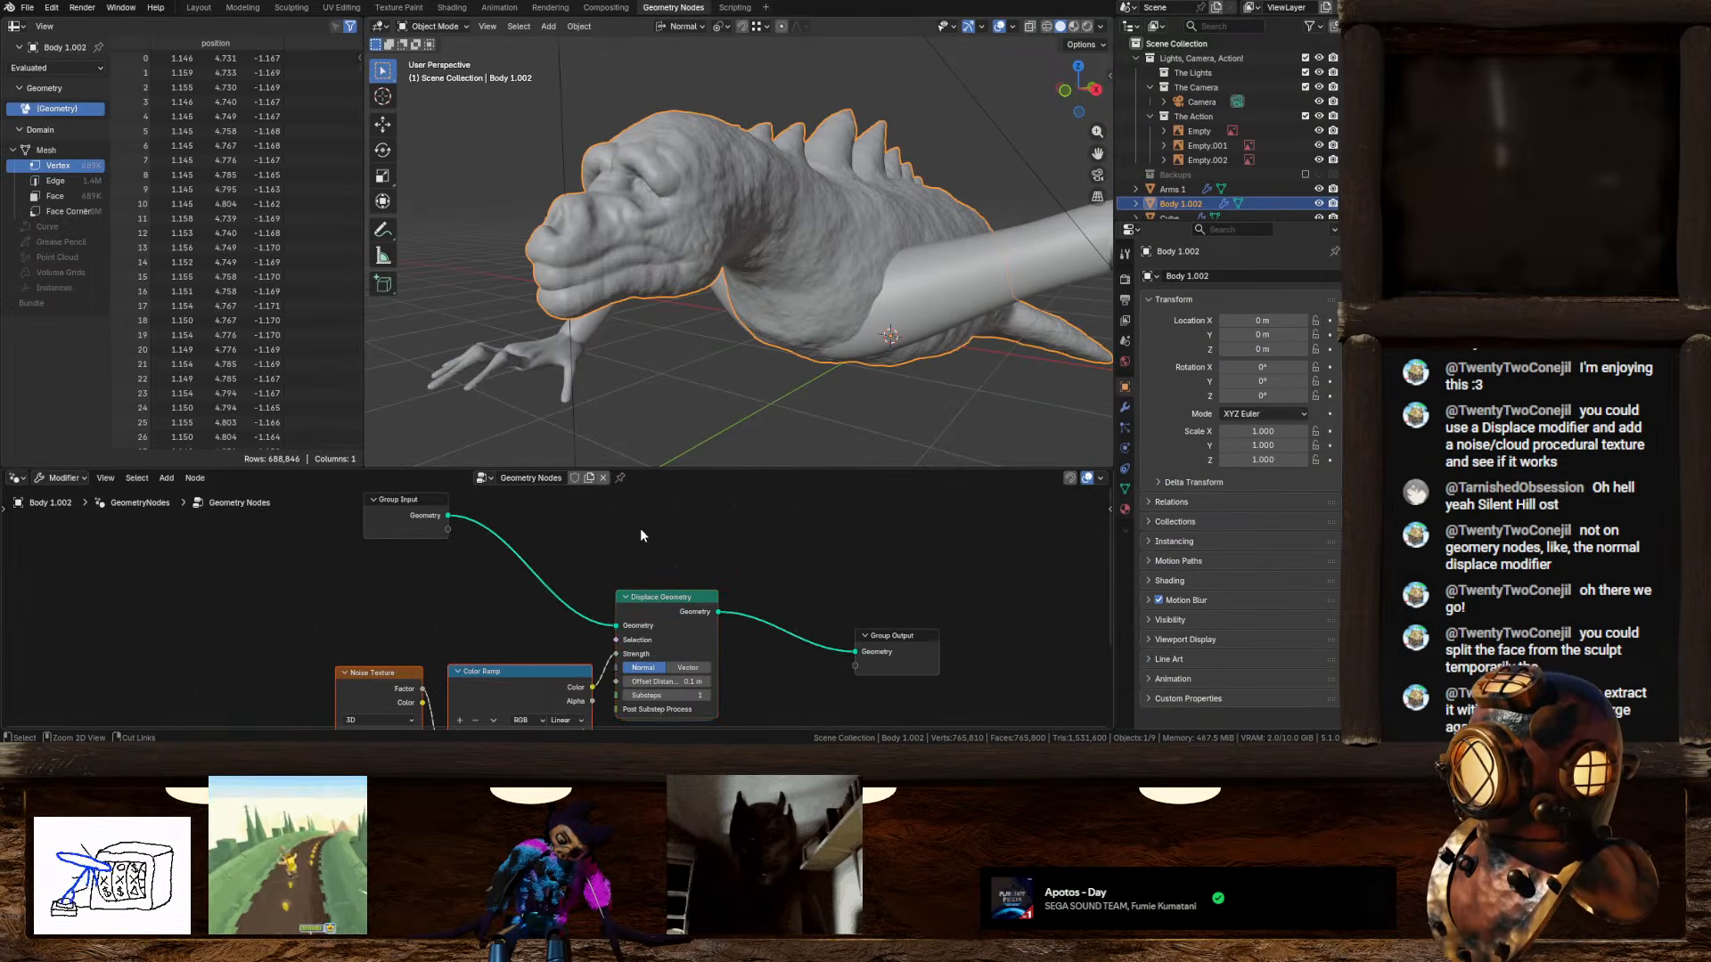
pyautogui.moveTo(695, 427); pyautogui.dragTo(752, 224, button='middle')
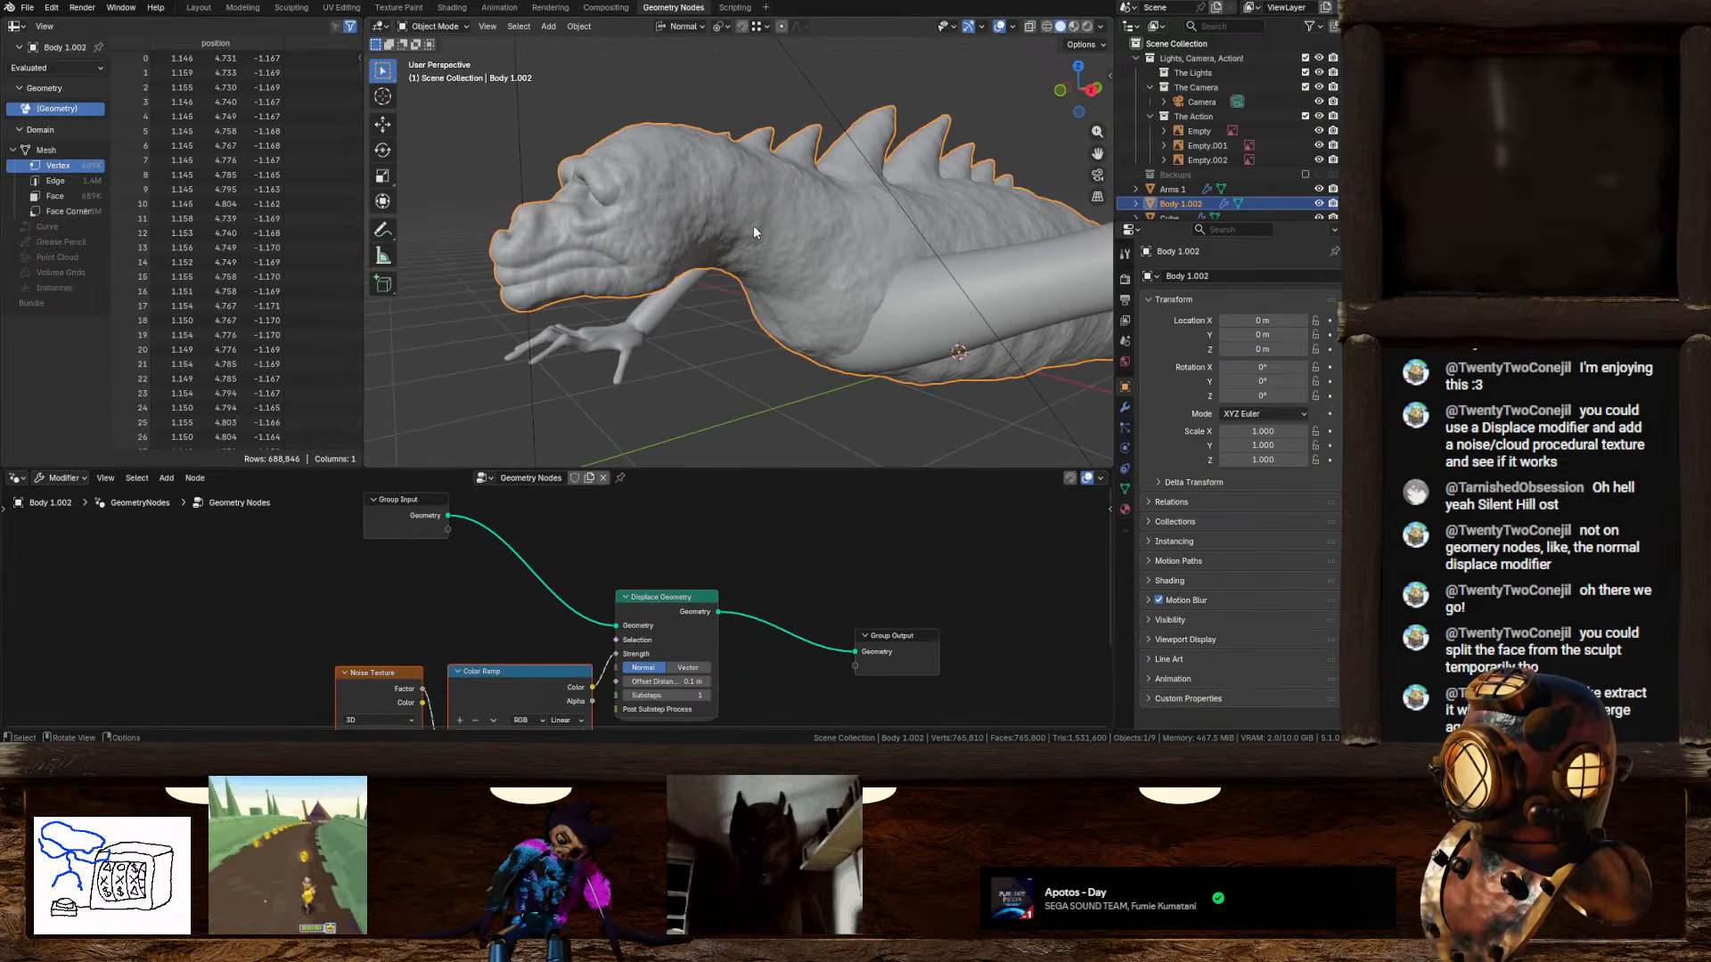
# Step: Select all head vertices through the mesh from the right side view and separate the selection into its own object
pyautogui.press('Tab')
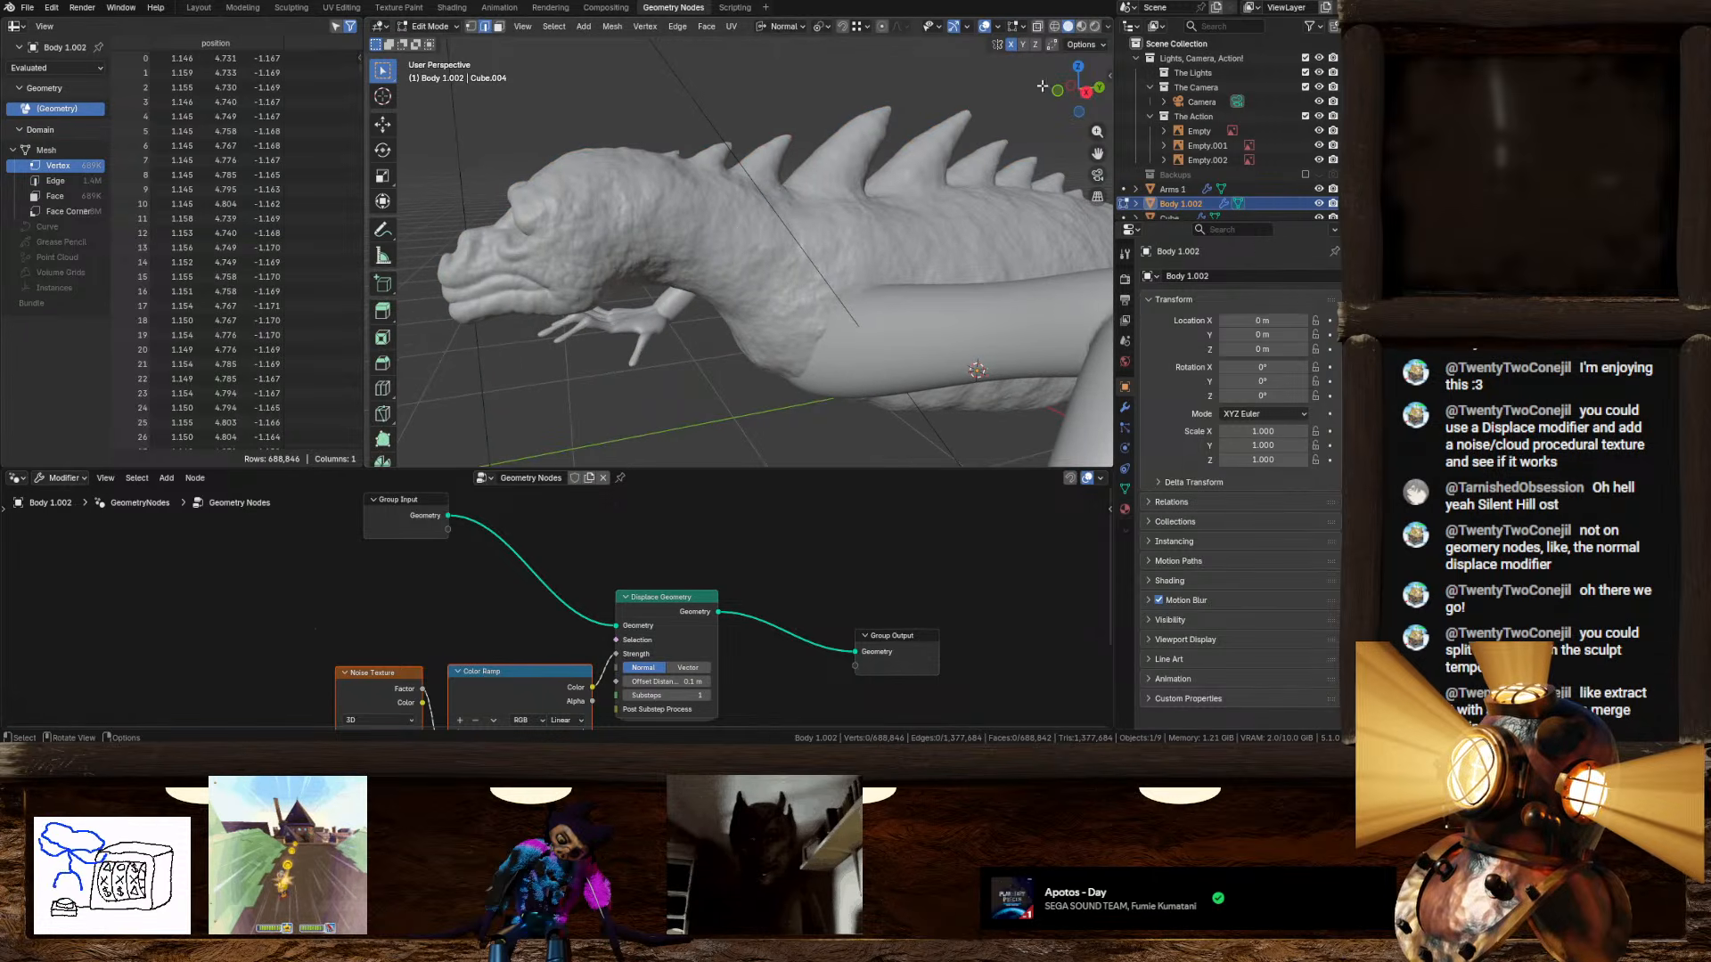
pyautogui.click(1039, 27)
pyautogui.press('KP_3')
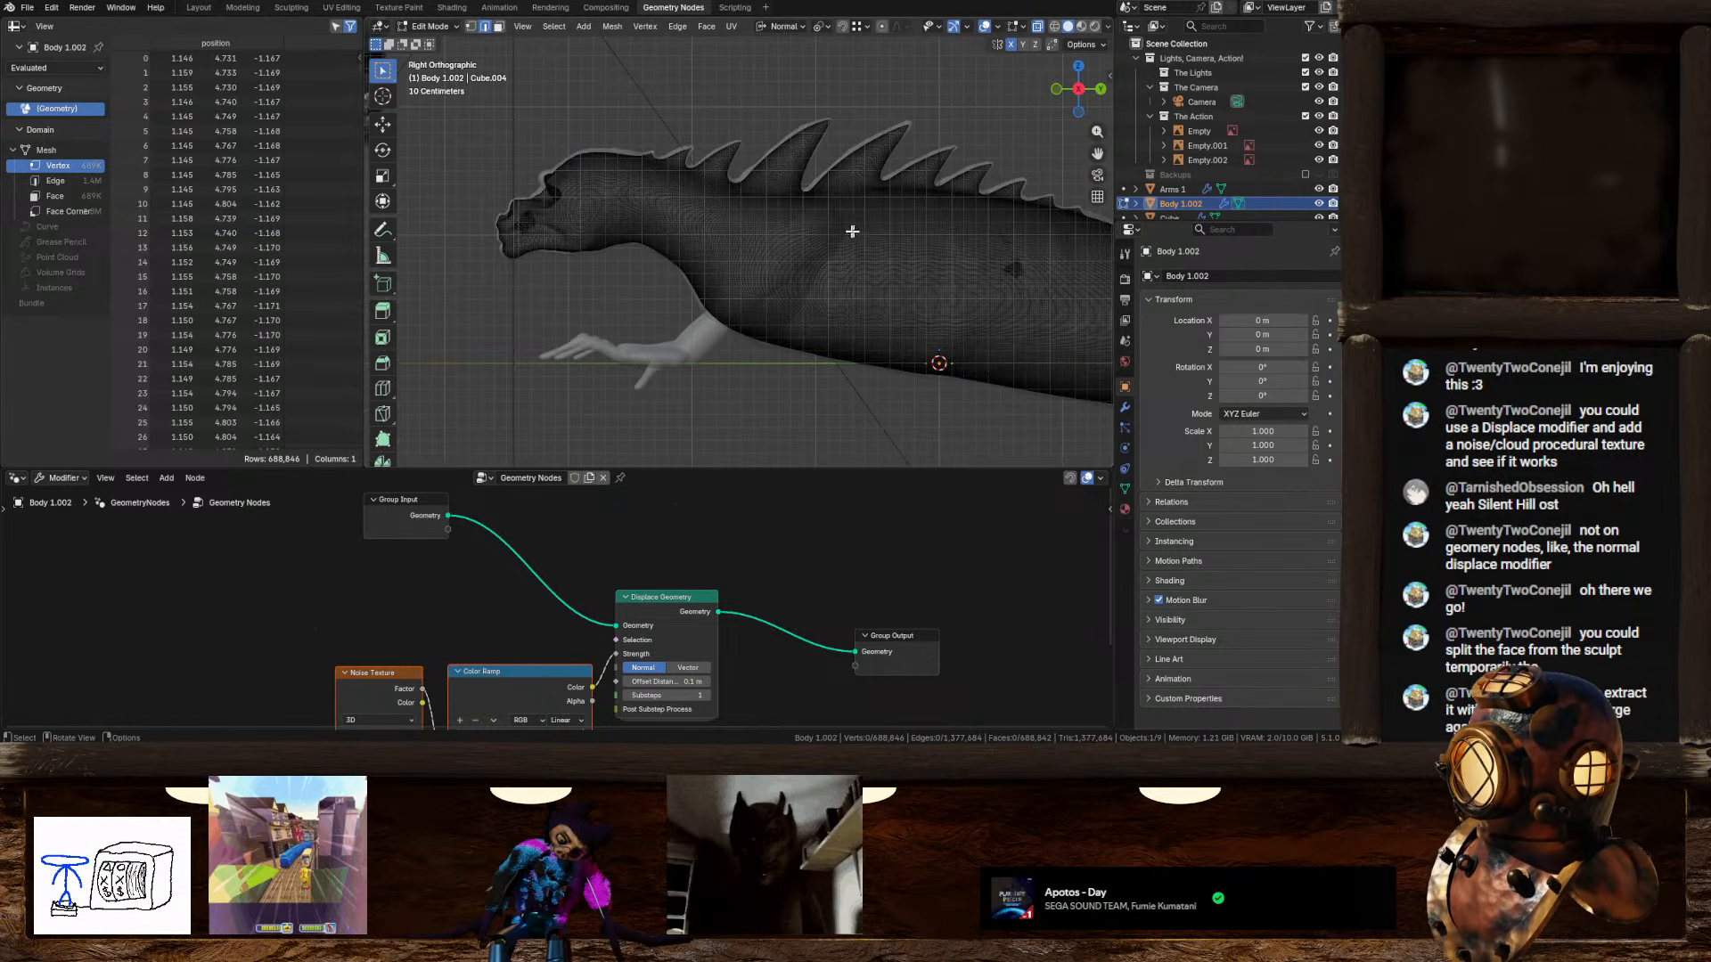
pyautogui.moveTo(489, 112); pyautogui.dragTo(652, 294)
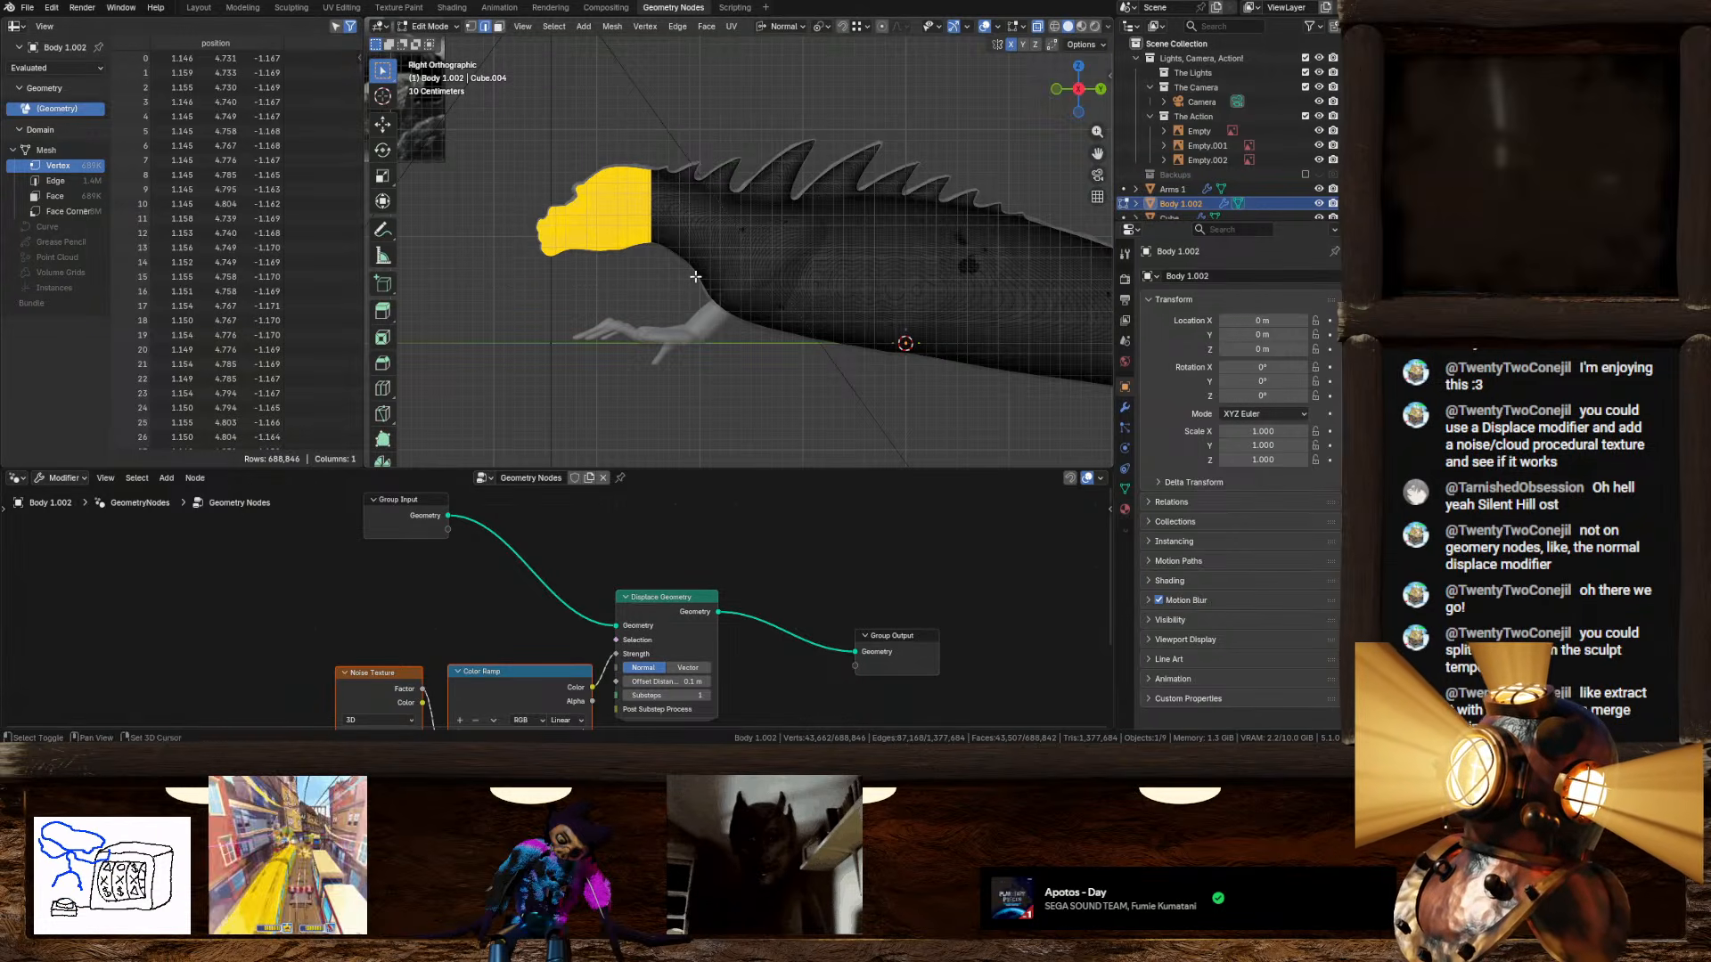
pyautogui.keyDown('shift'); pyautogui.moveTo(841, 276); pyautogui.dragTo(714, 290, button='middle'); pyautogui.keyUp('shift')
pyautogui.scroll(4, 714, 290)
pyautogui.keyDown('shift'); pyautogui.moveTo(963, 274); pyautogui.dragTo(900, 318, button='middle'); pyautogui.keyUp('shift')
pyautogui.scroll(-5, 791, 298)
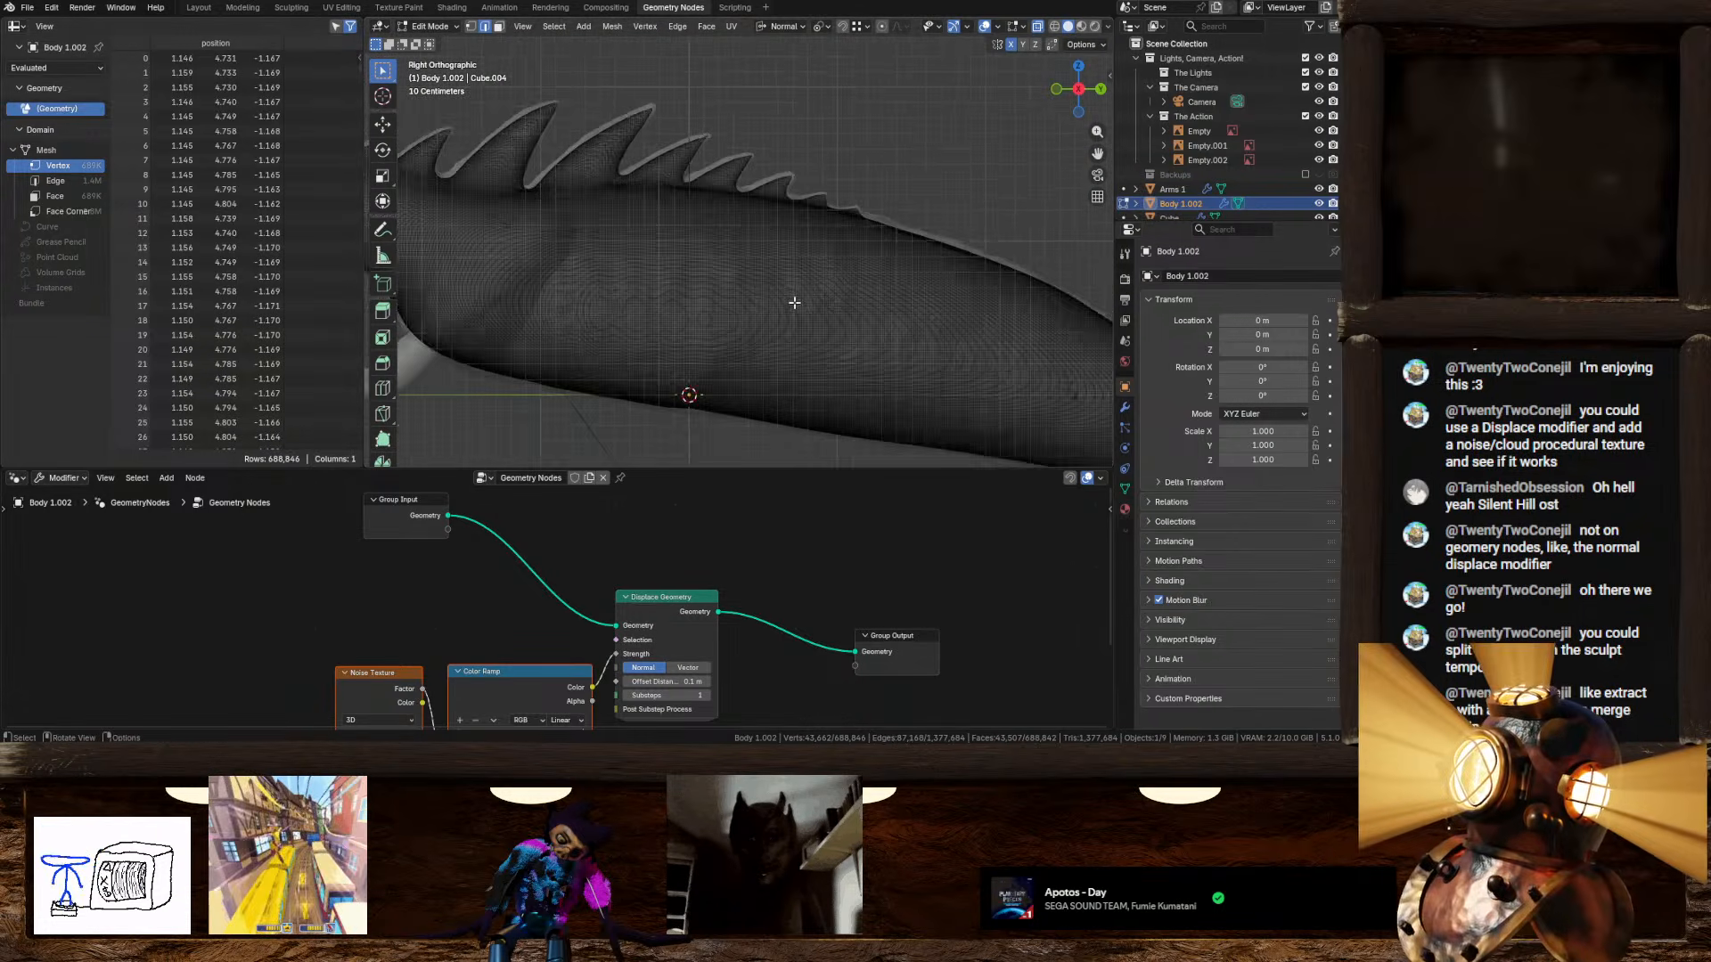
pyautogui.scroll(5, 771, 292)
pyautogui.scroll(-4, 766, 288)
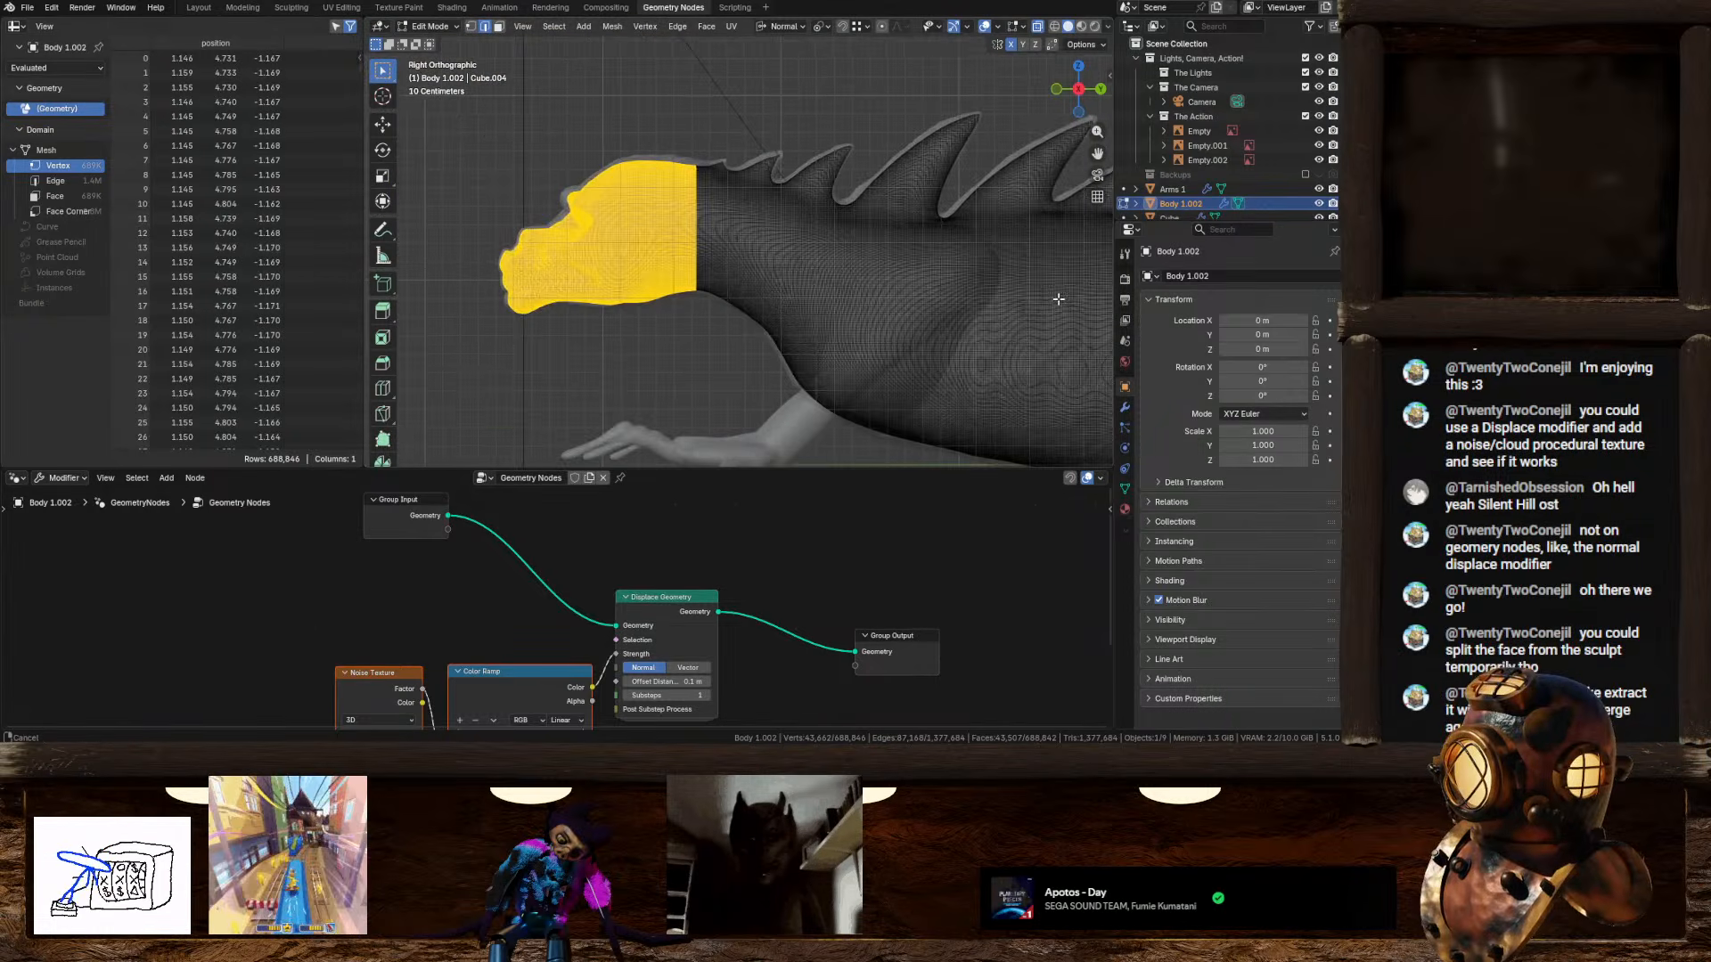
pyautogui.scroll(3, 848, 267)
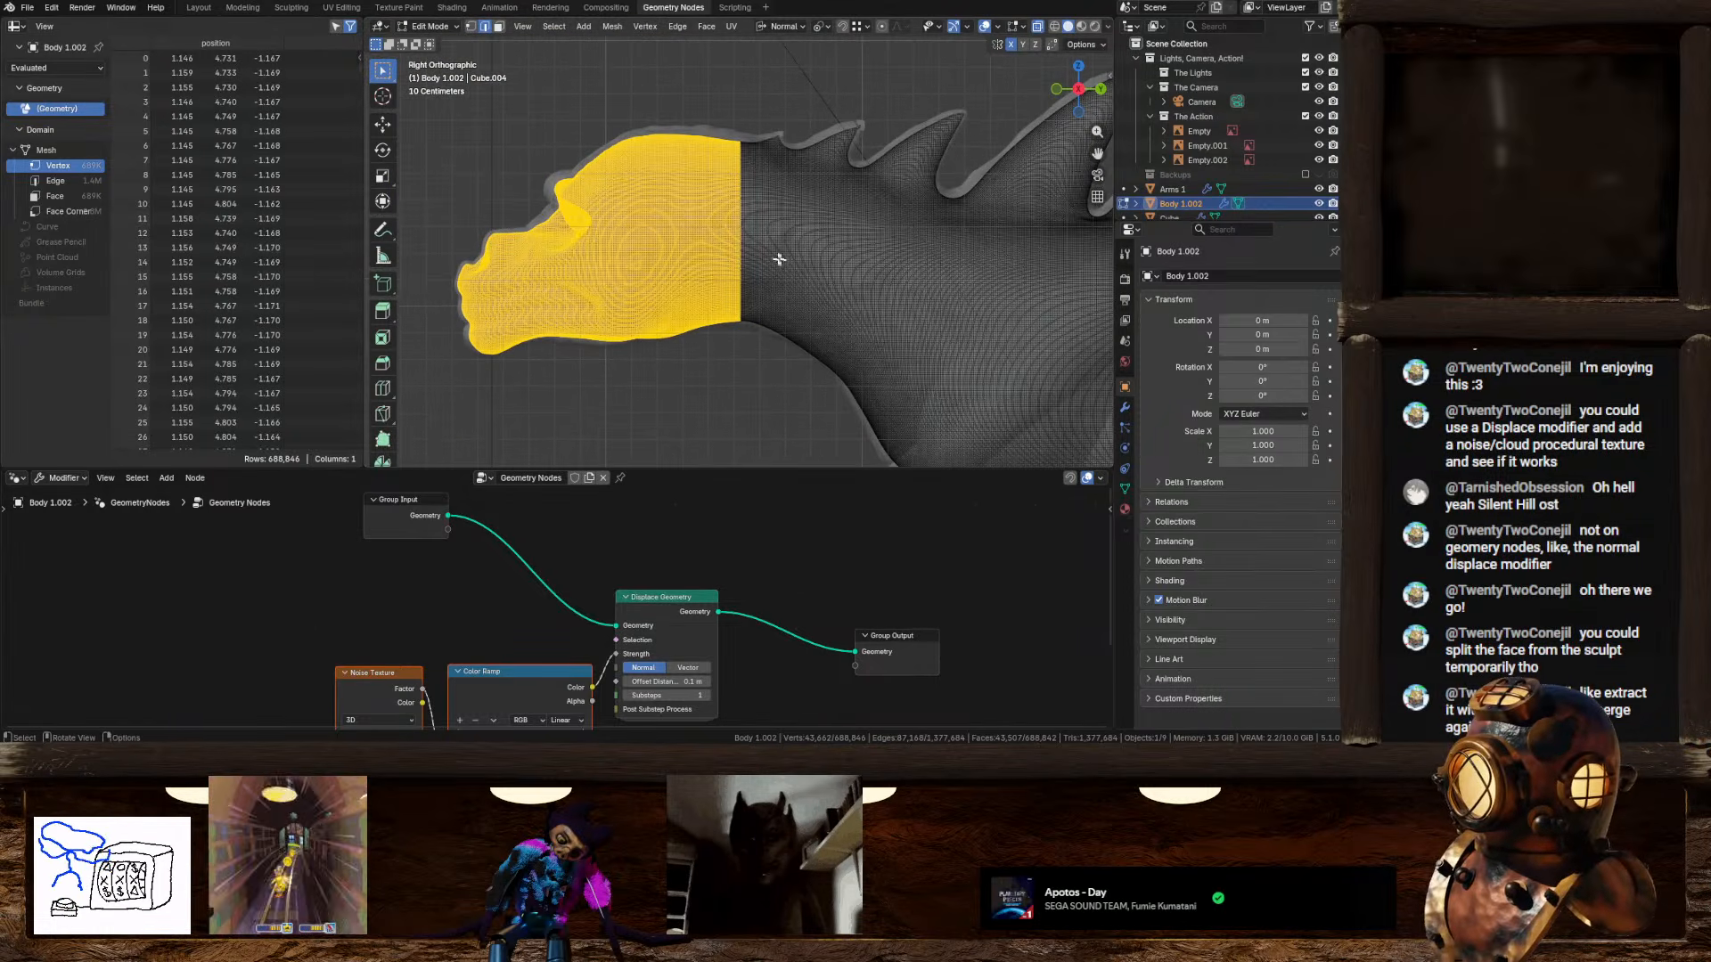
pyautogui.hotkey('ctrl', 'e')
pyautogui.moveTo(738, 666)
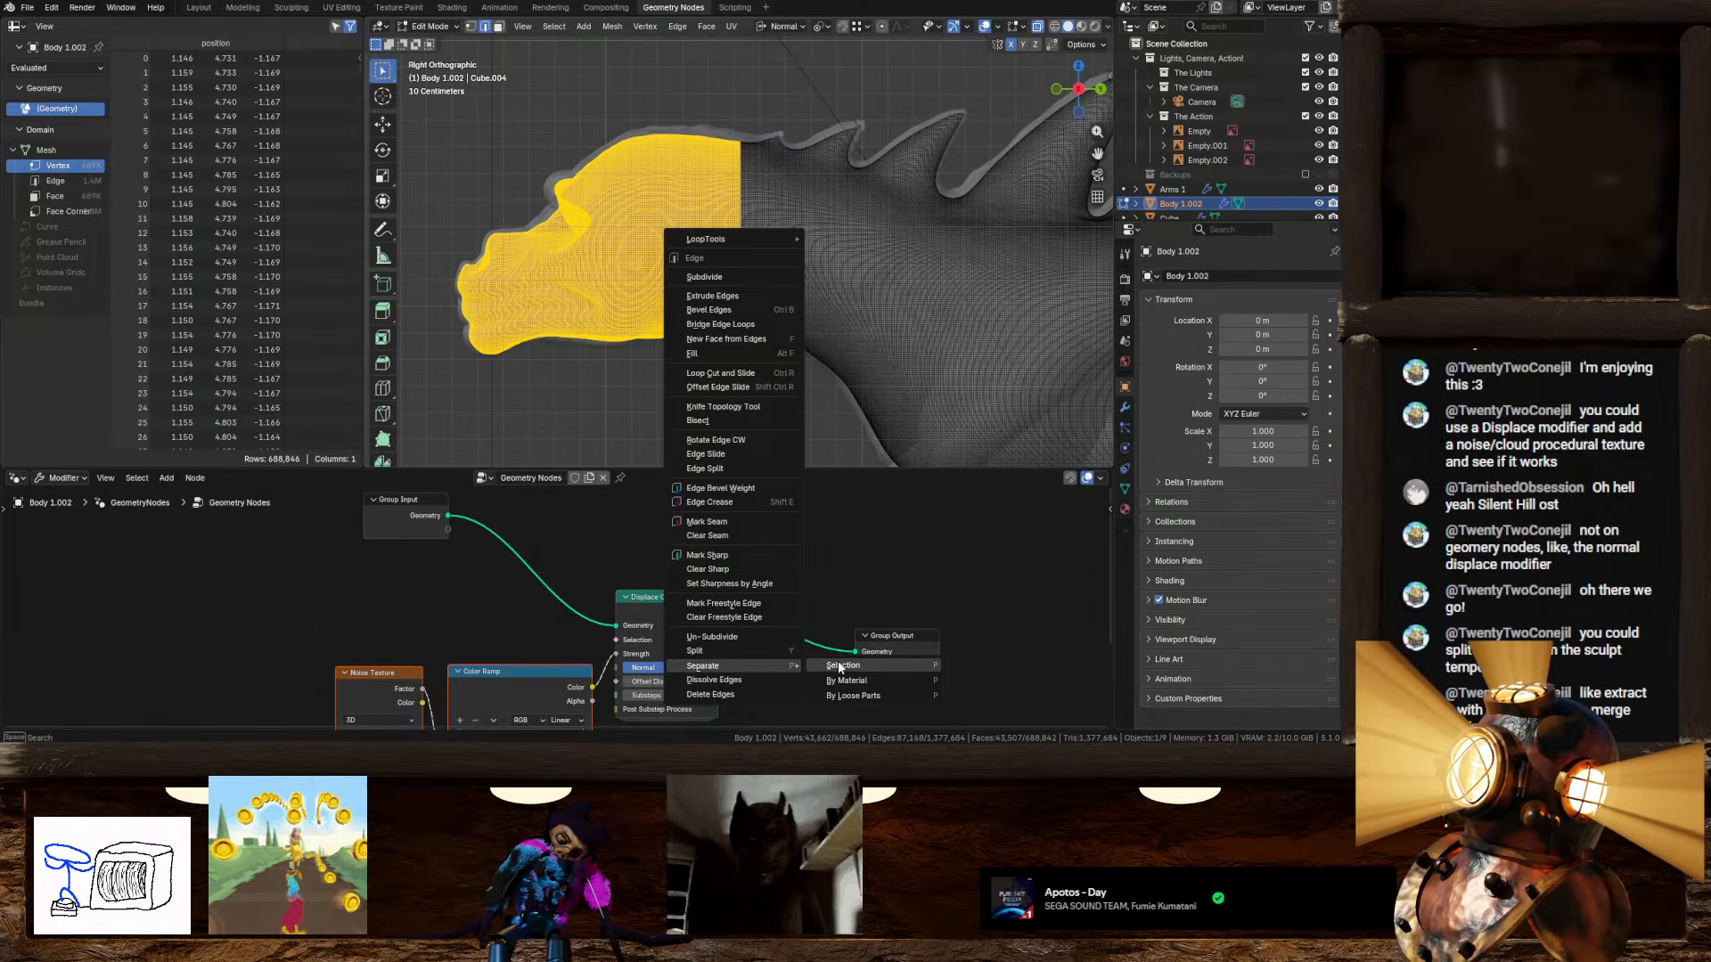
pyautogui.press('Return')
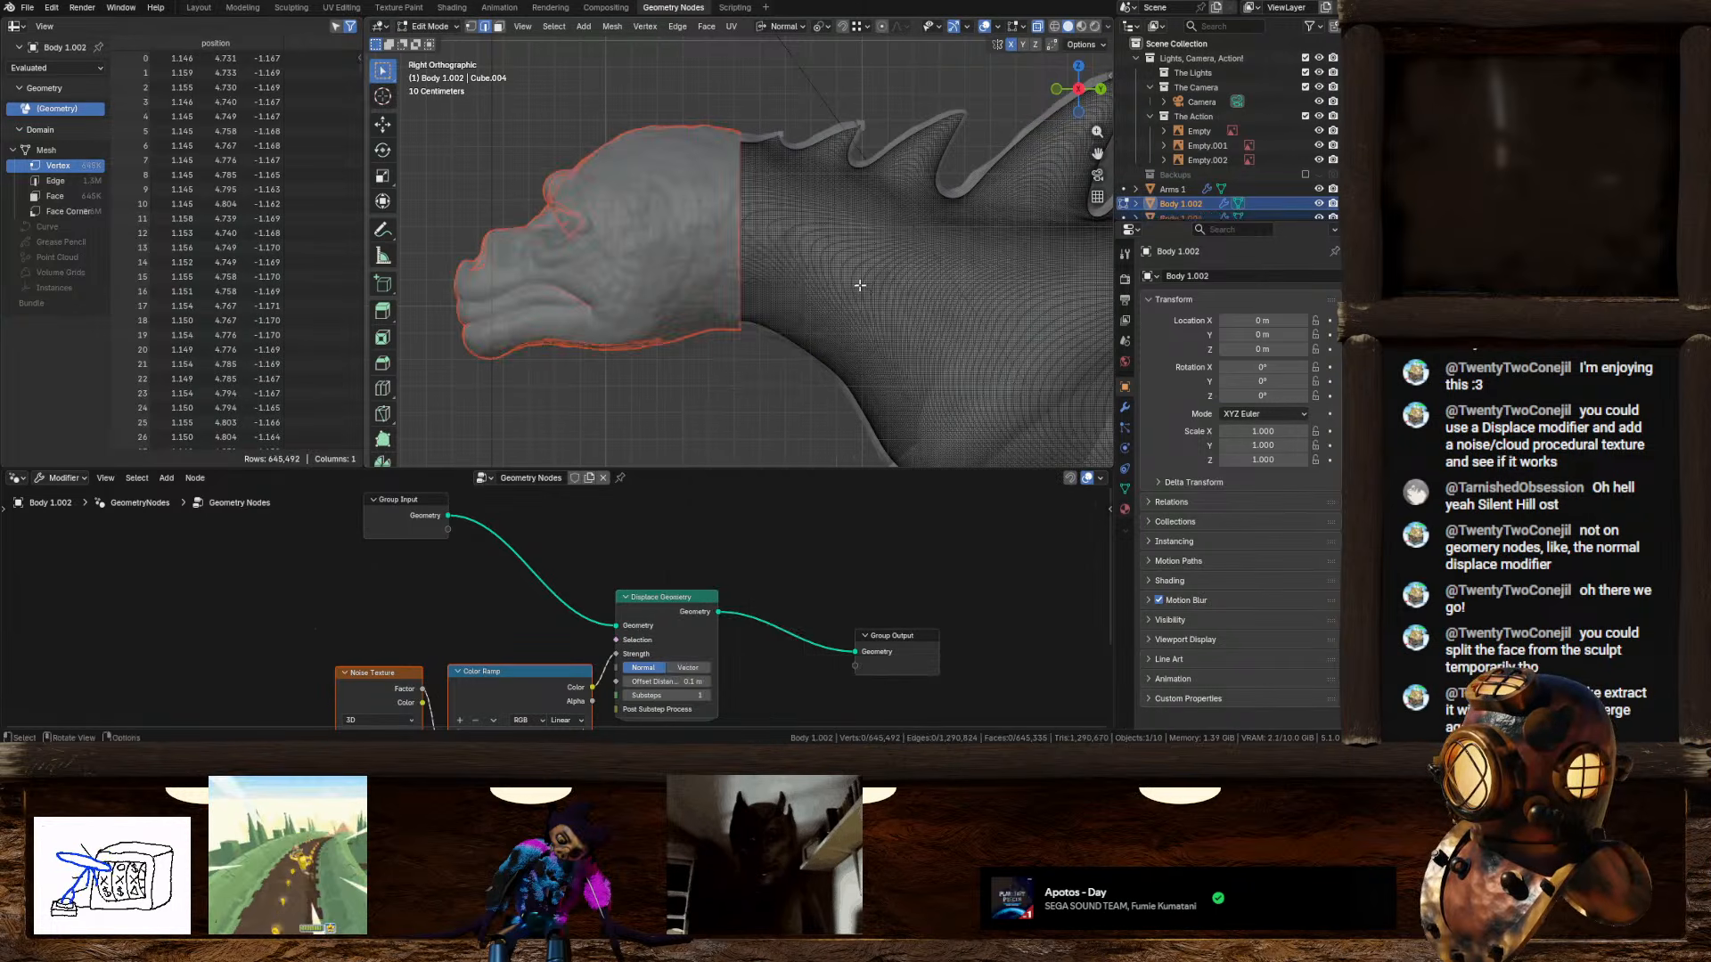
# Step: Select the separated head in Object Mode and unlink the Geometry Nodes group from it
pyautogui.press('Tab')
pyautogui.click(660, 237)
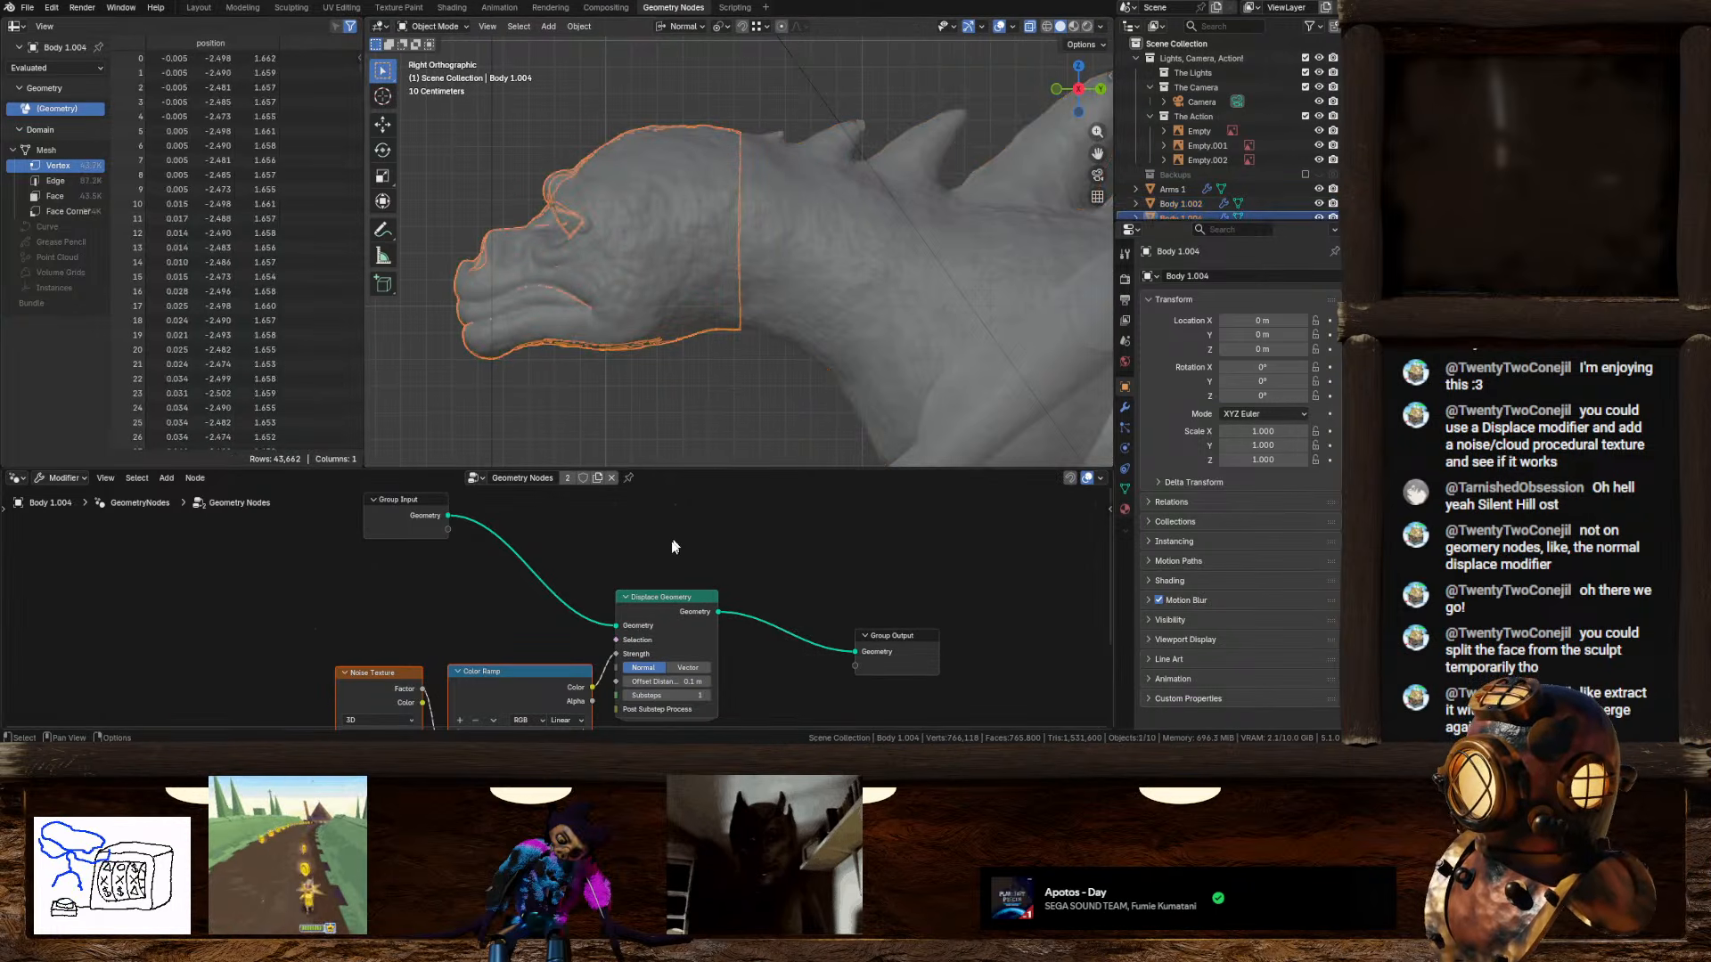
pyautogui.click(612, 478)
# Step: Select the boundary loop of the body's open neck and fill it with a face
pyautogui.click(841, 270)
pyautogui.moveTo(841, 270); pyautogui.dragTo(786, 239, button='middle')
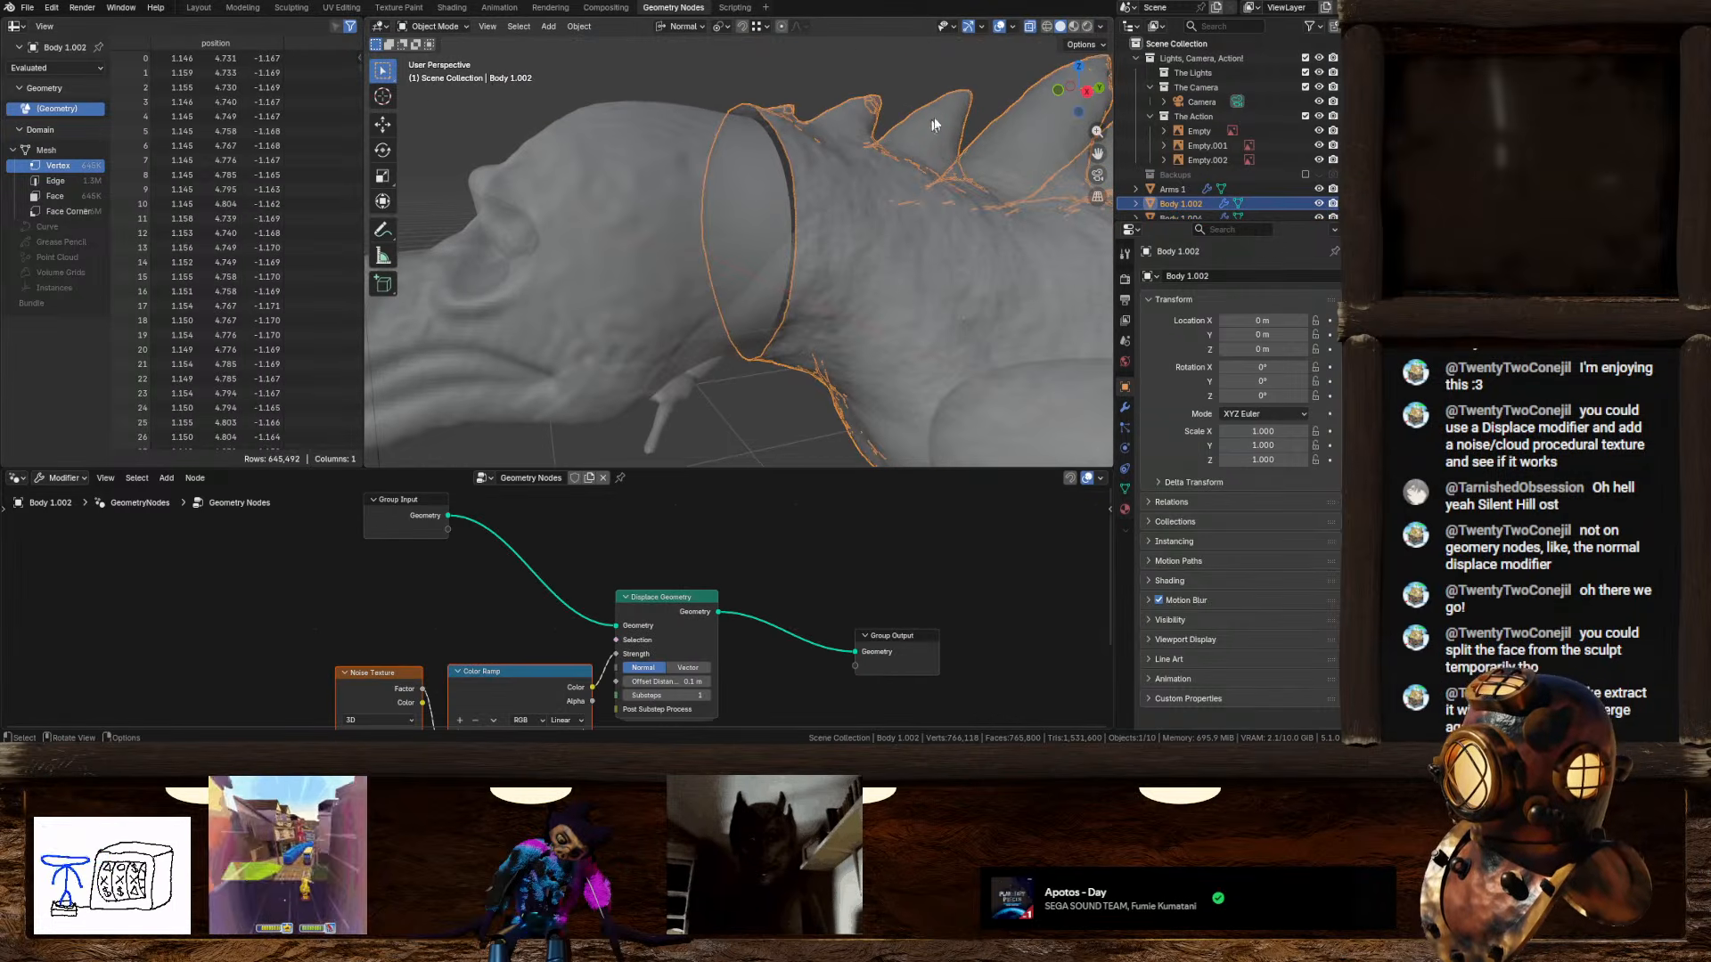
pyautogui.press('Tab')
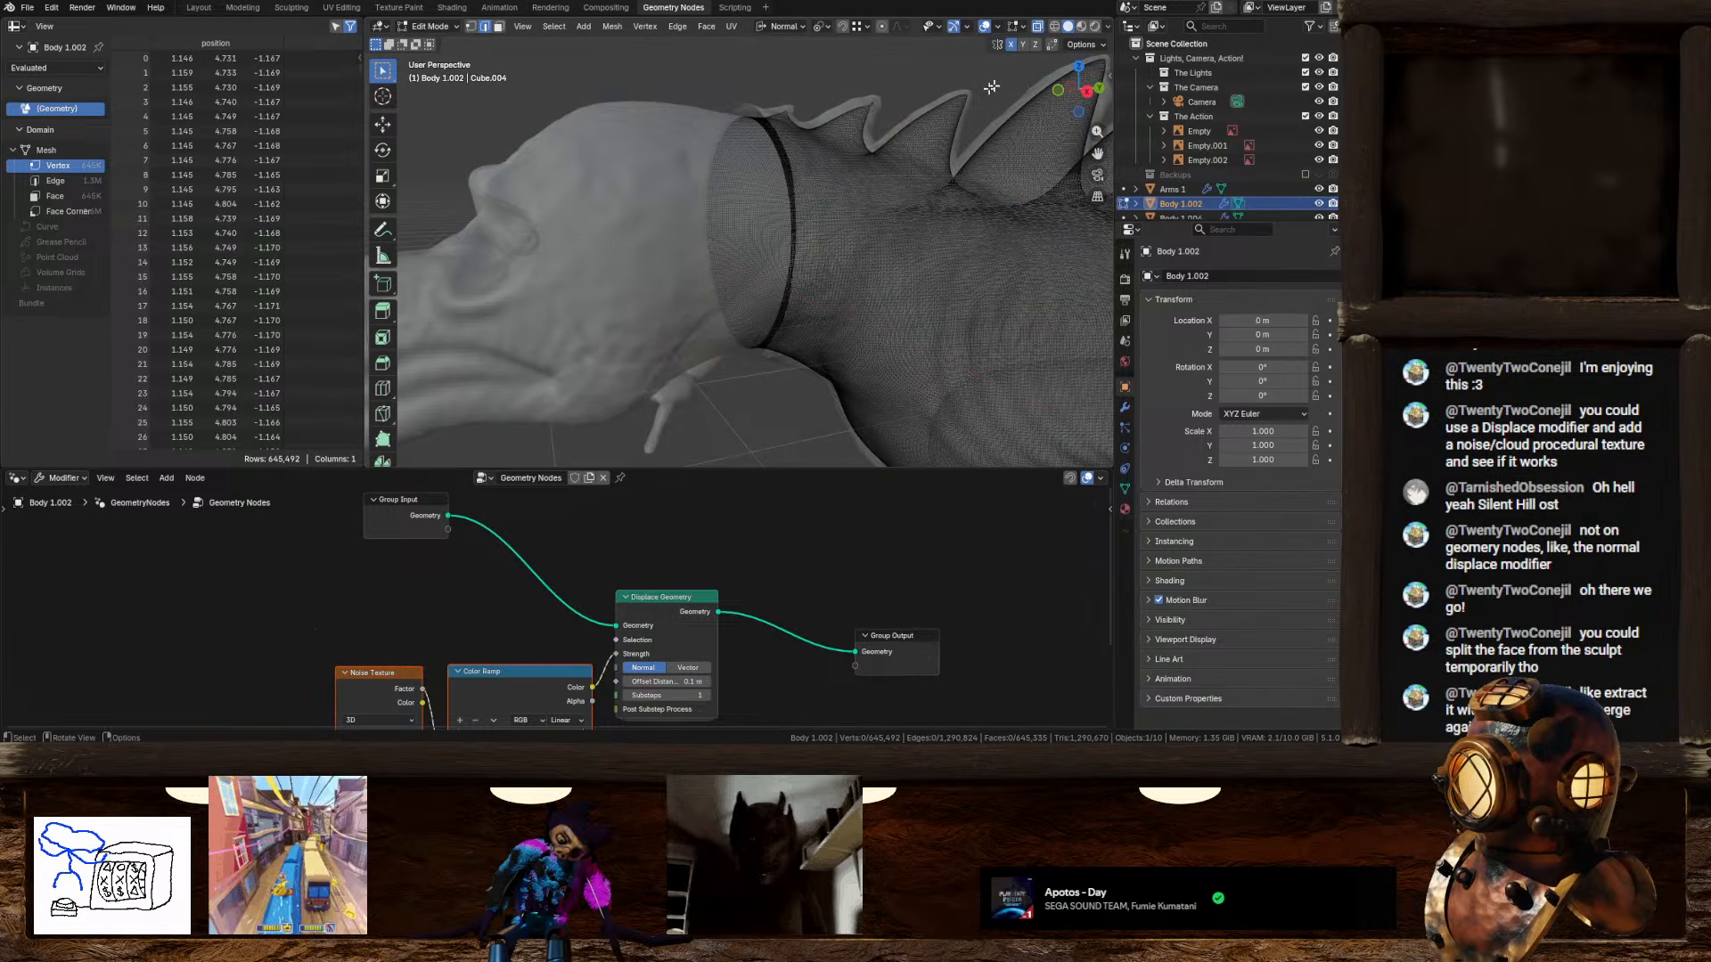
pyautogui.moveTo(802, 172); pyautogui.dragTo(766, 174, button='middle')
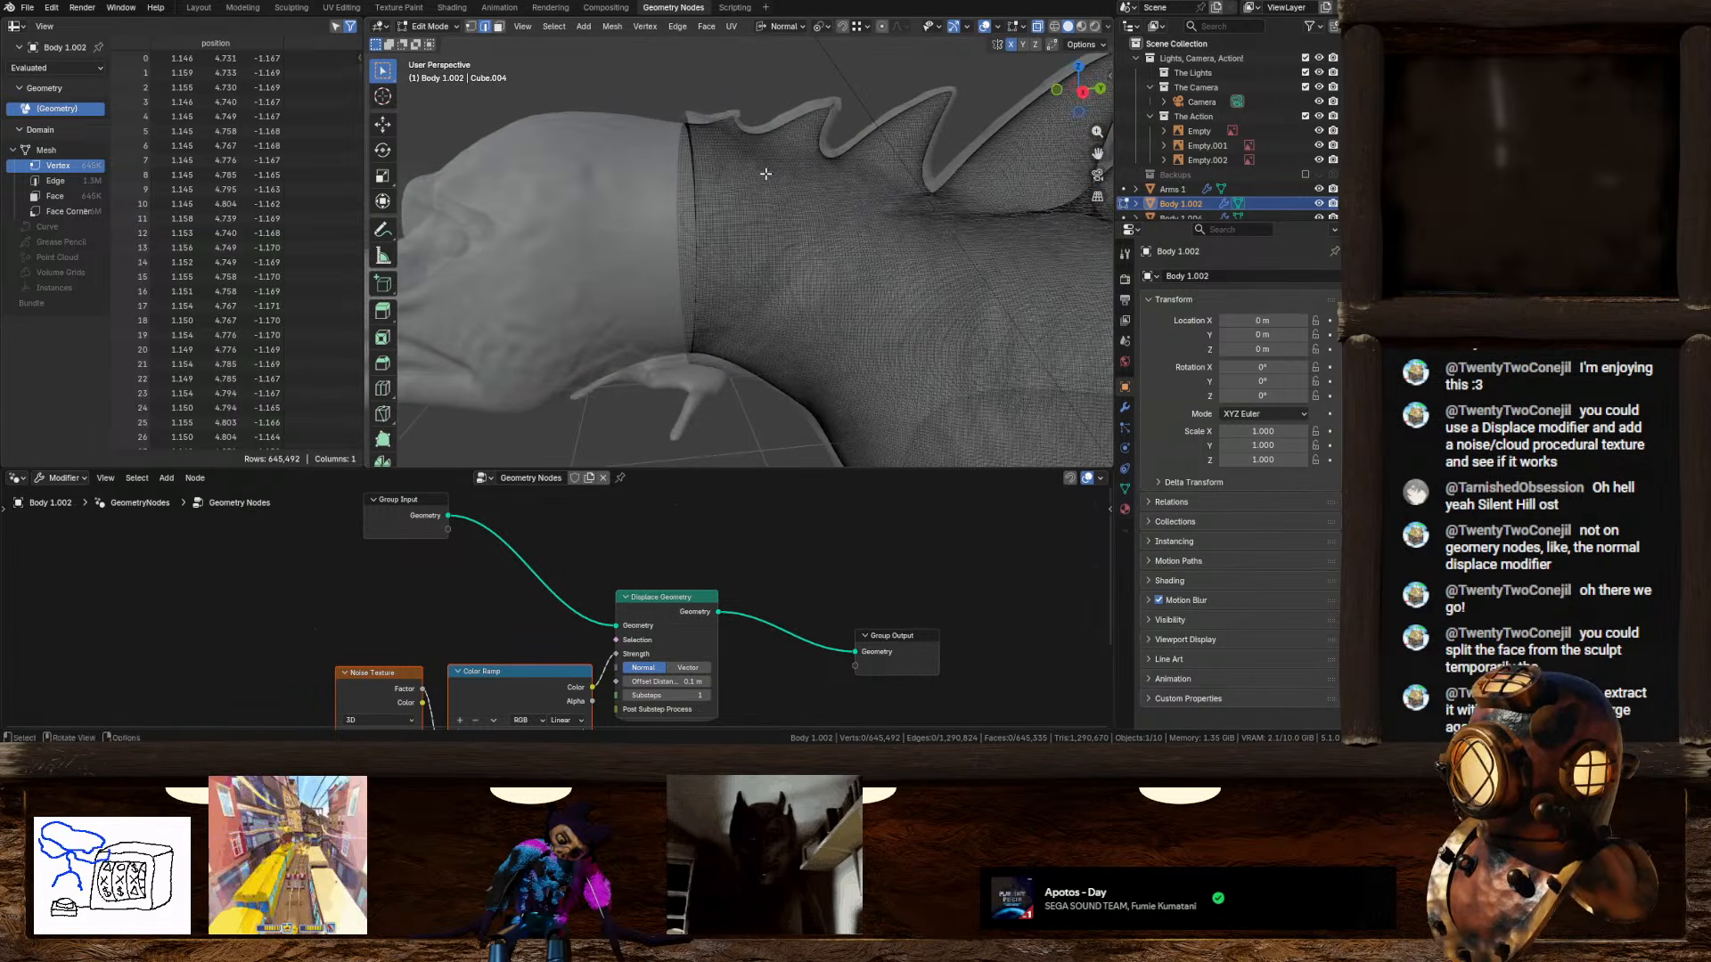
pyautogui.click(1080, 89)
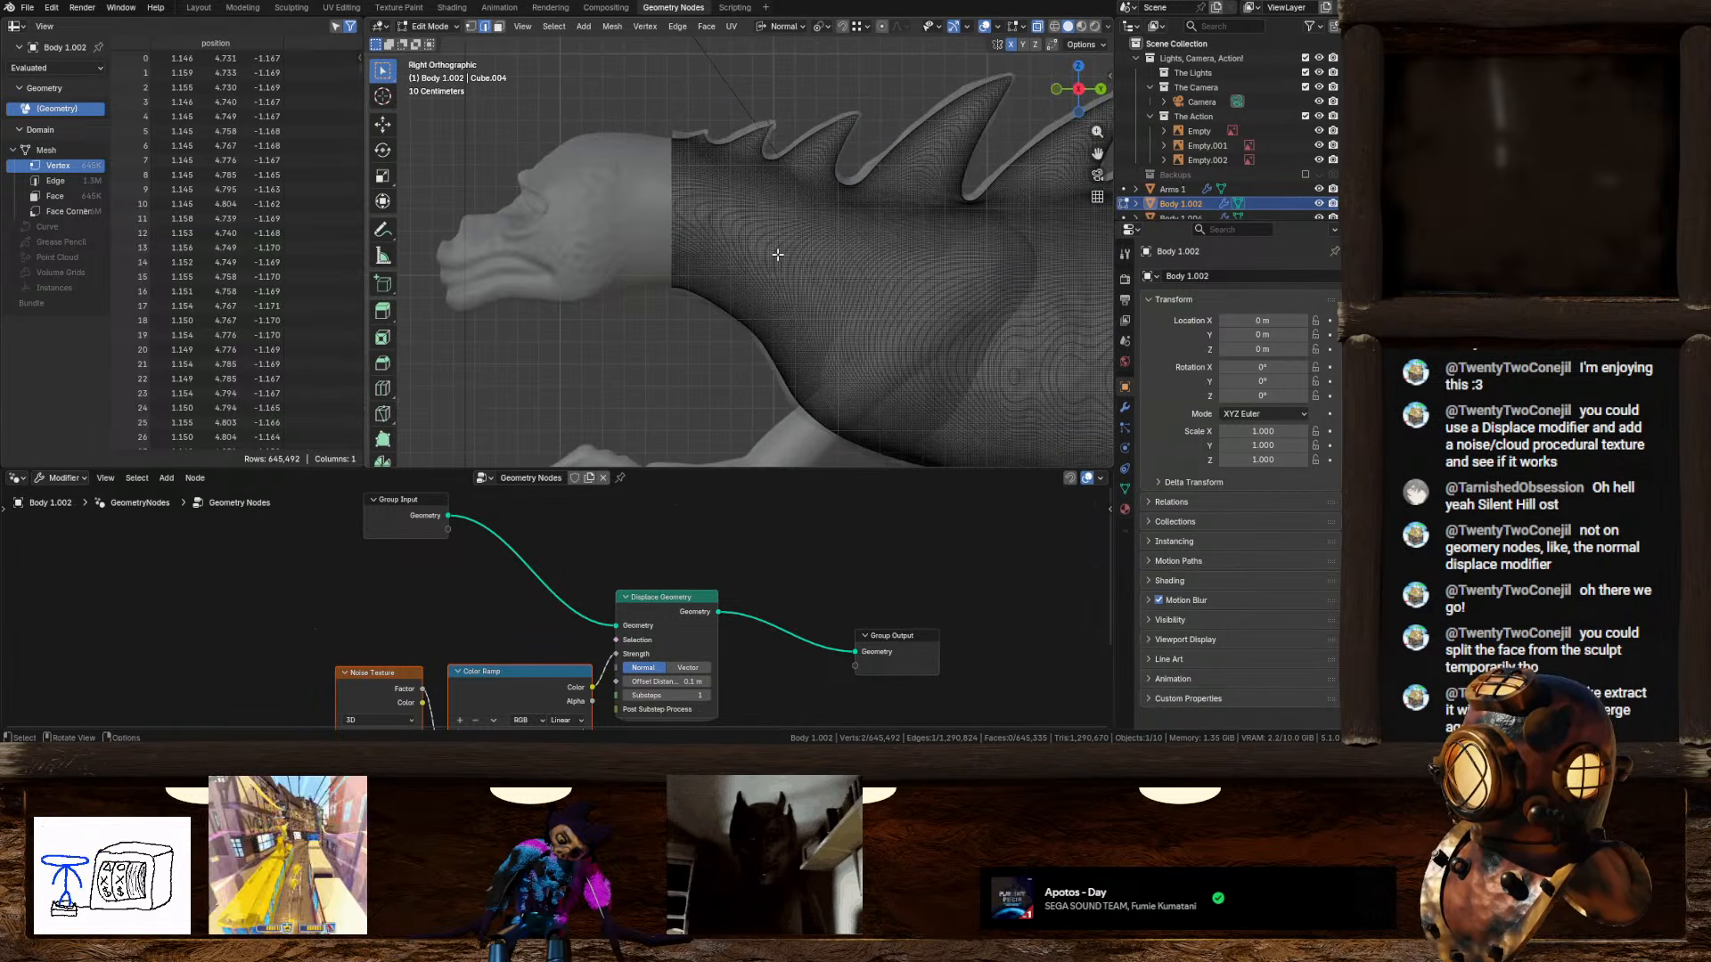
pyautogui.hotkey('ctrl', 'l')
pyautogui.hotkey('ctrl', 'e')
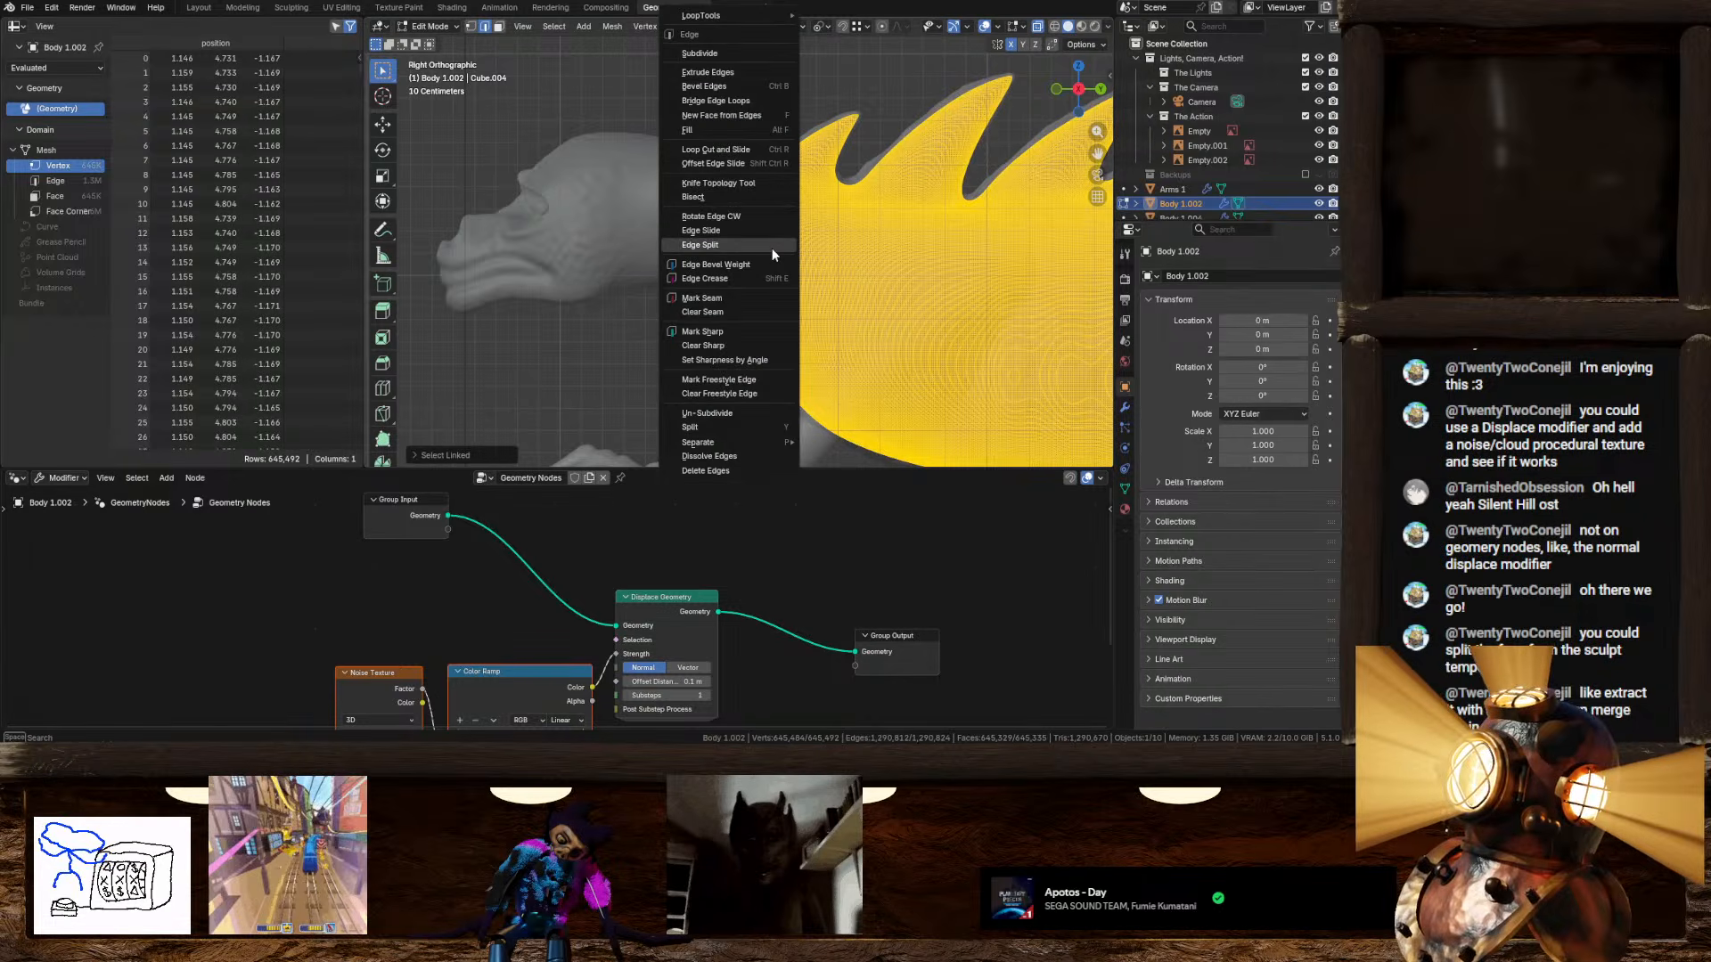
pyautogui.click(554, 25)
pyautogui.moveTo(642, 251)
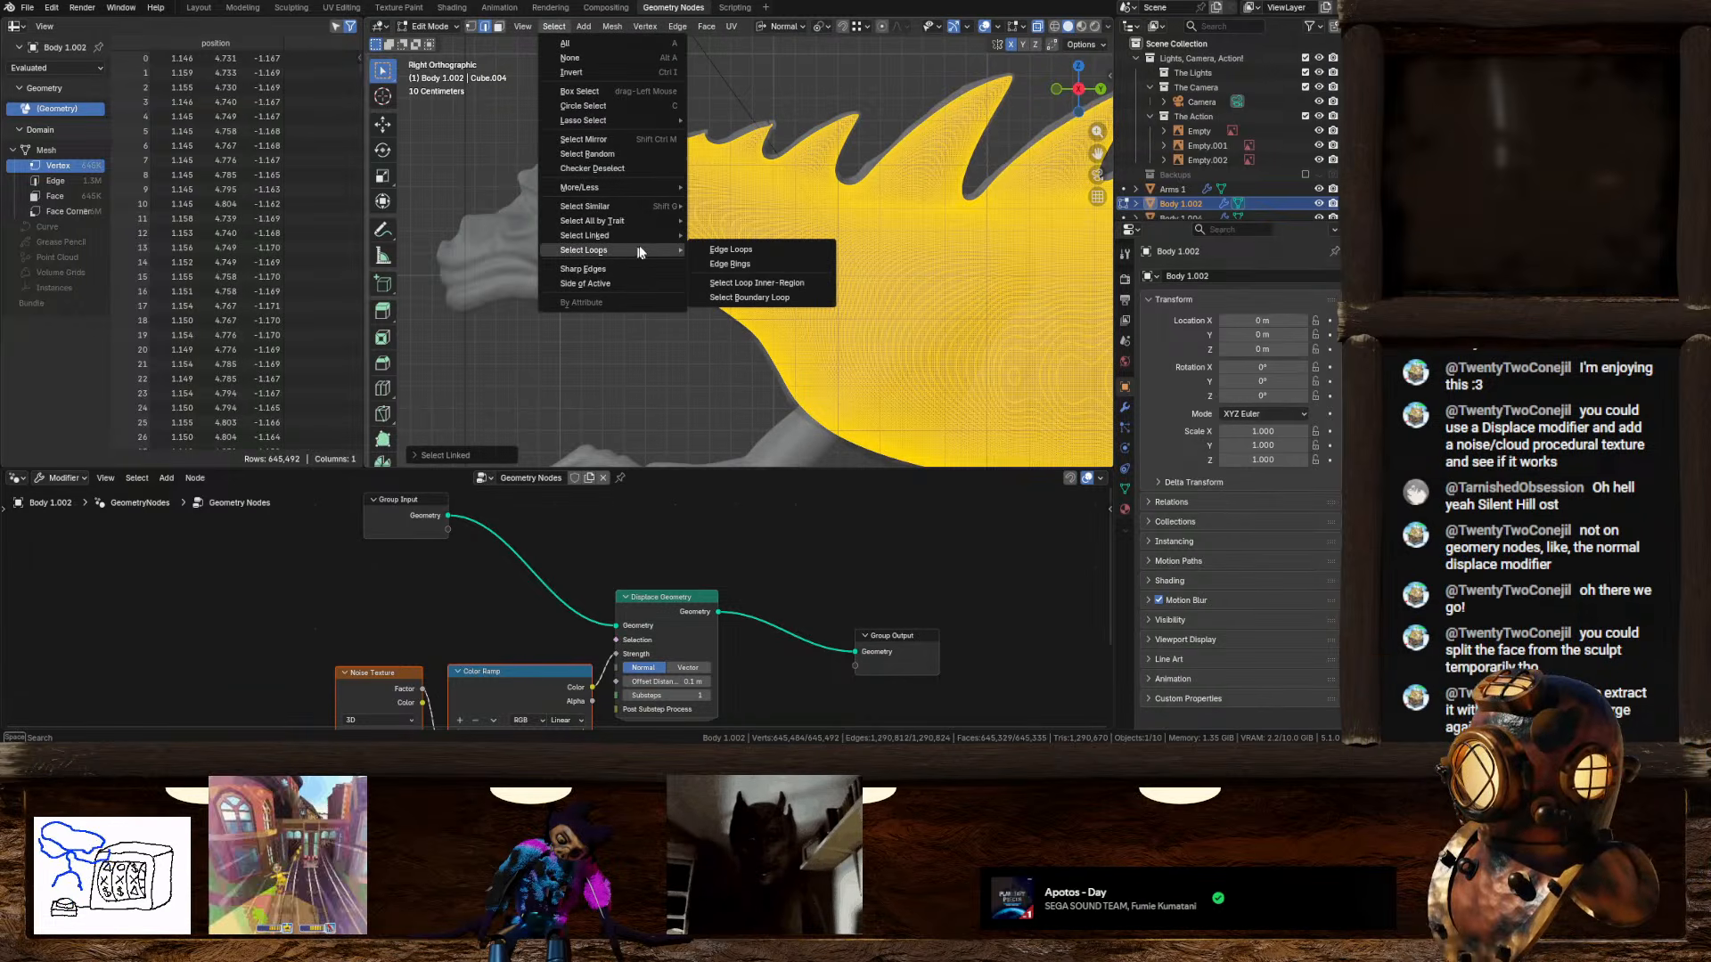
pyautogui.click(765, 298)
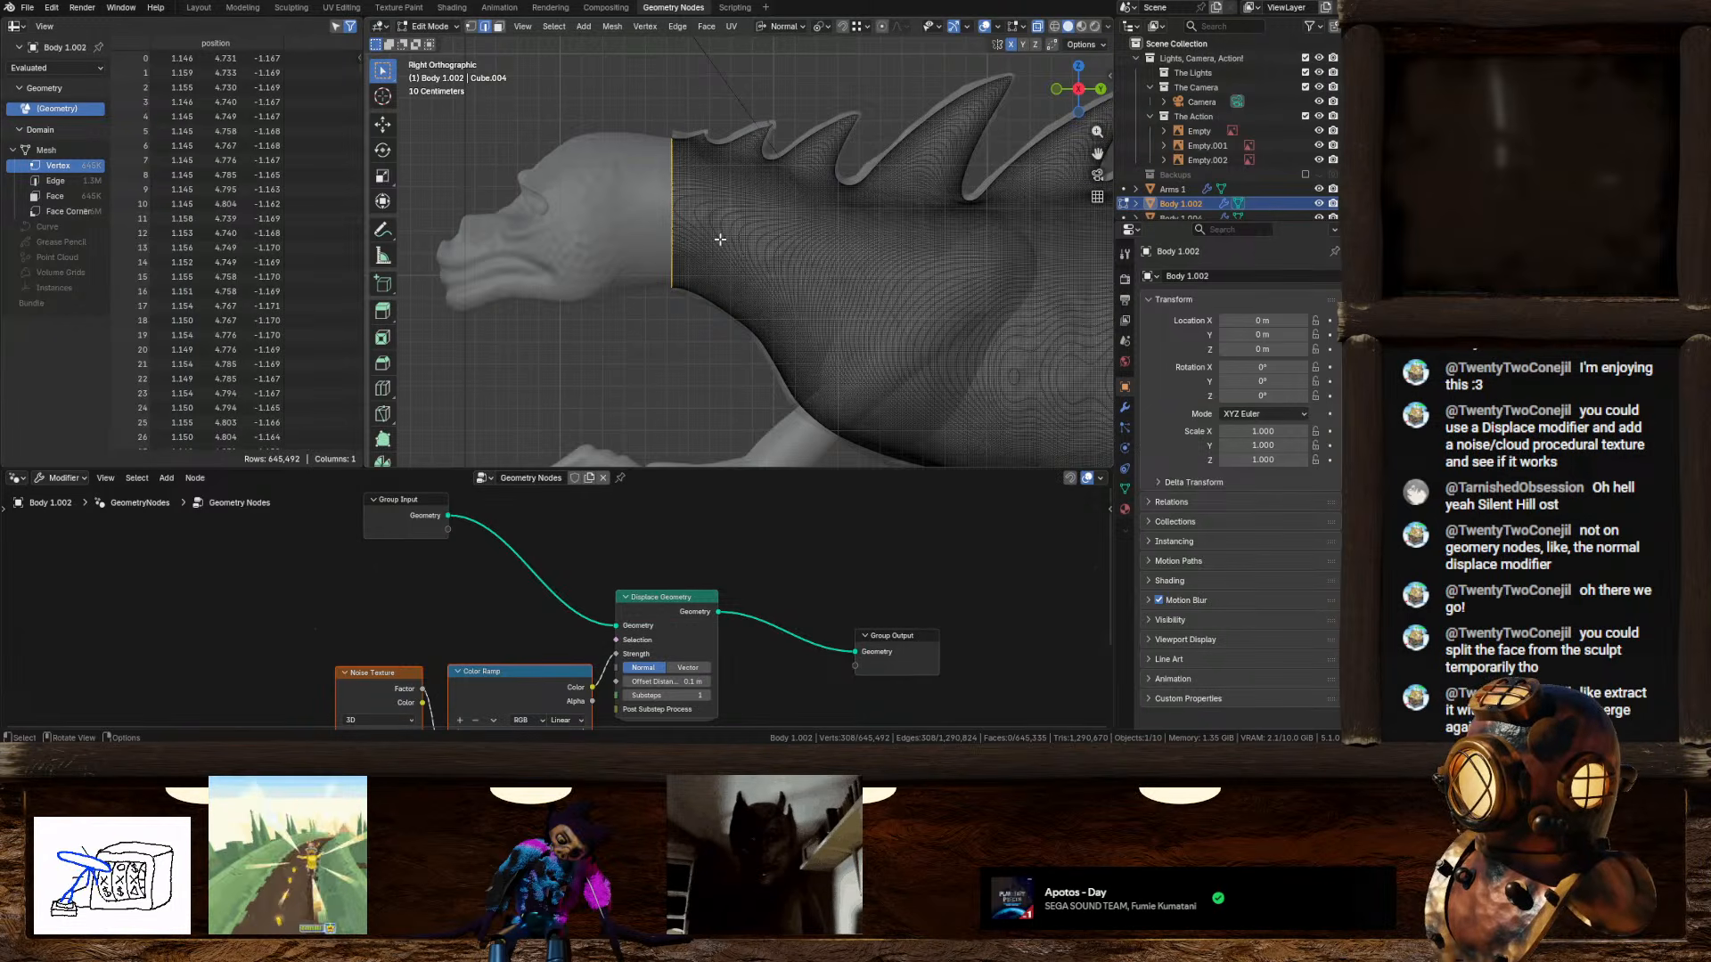
pyautogui.moveTo(719, 237); pyautogui.dragTo(754, 257, button='middle')
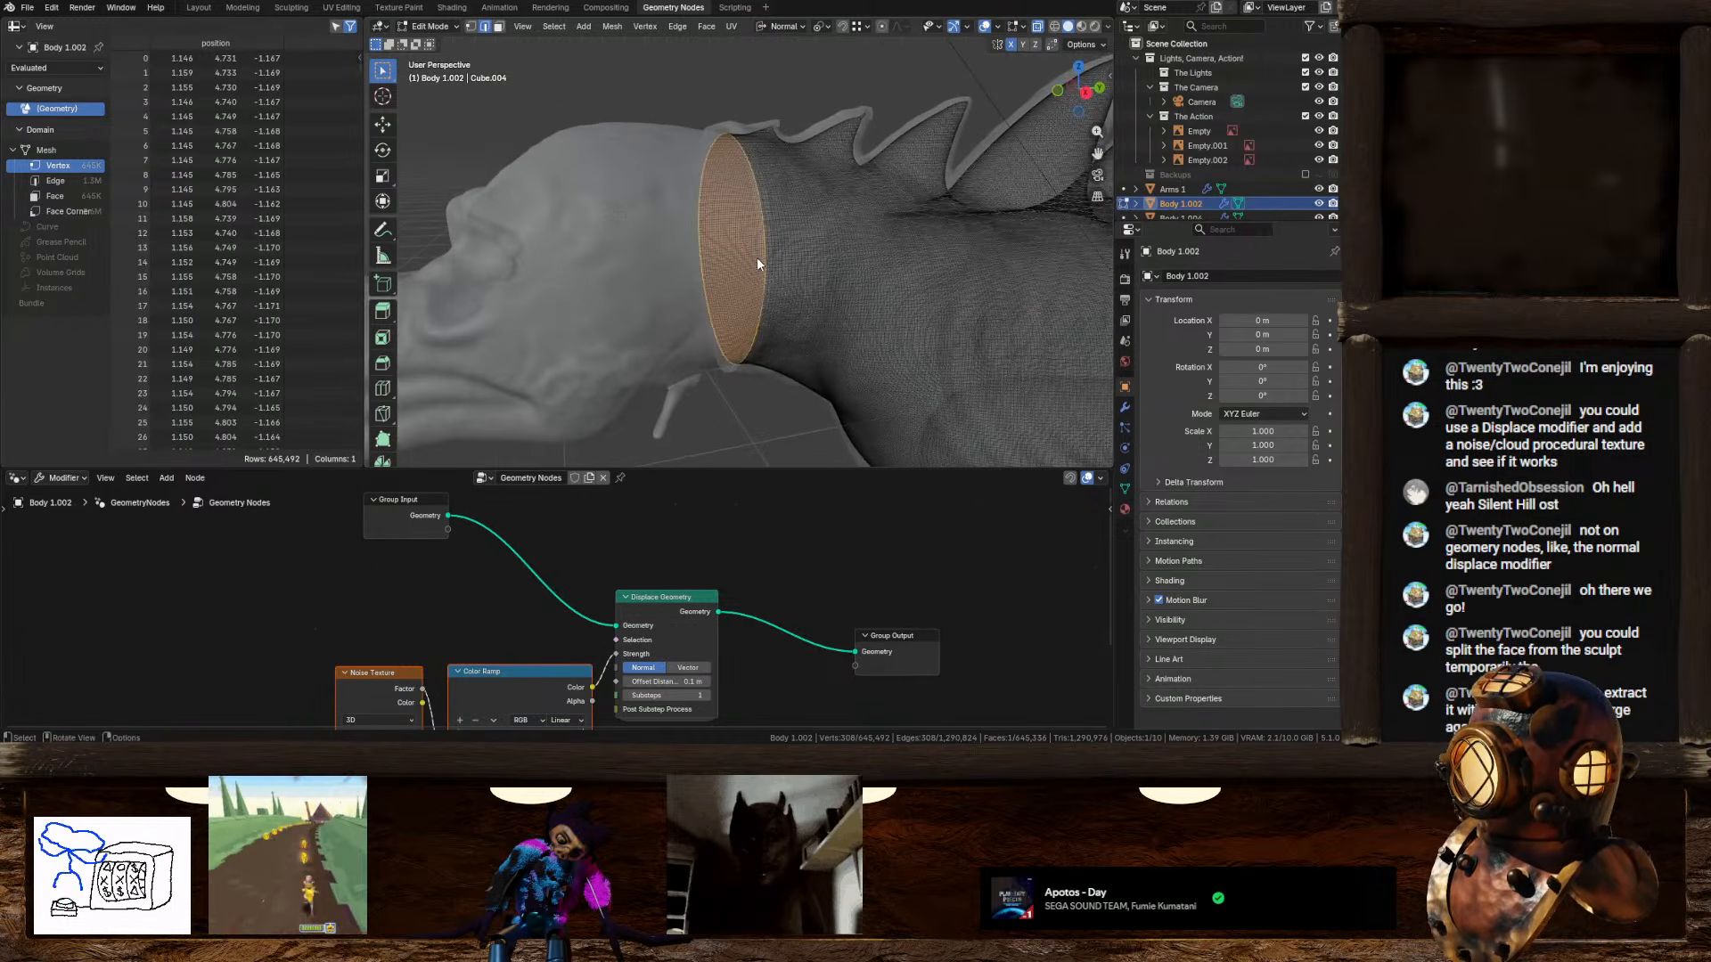
pyautogui.press('Tab')
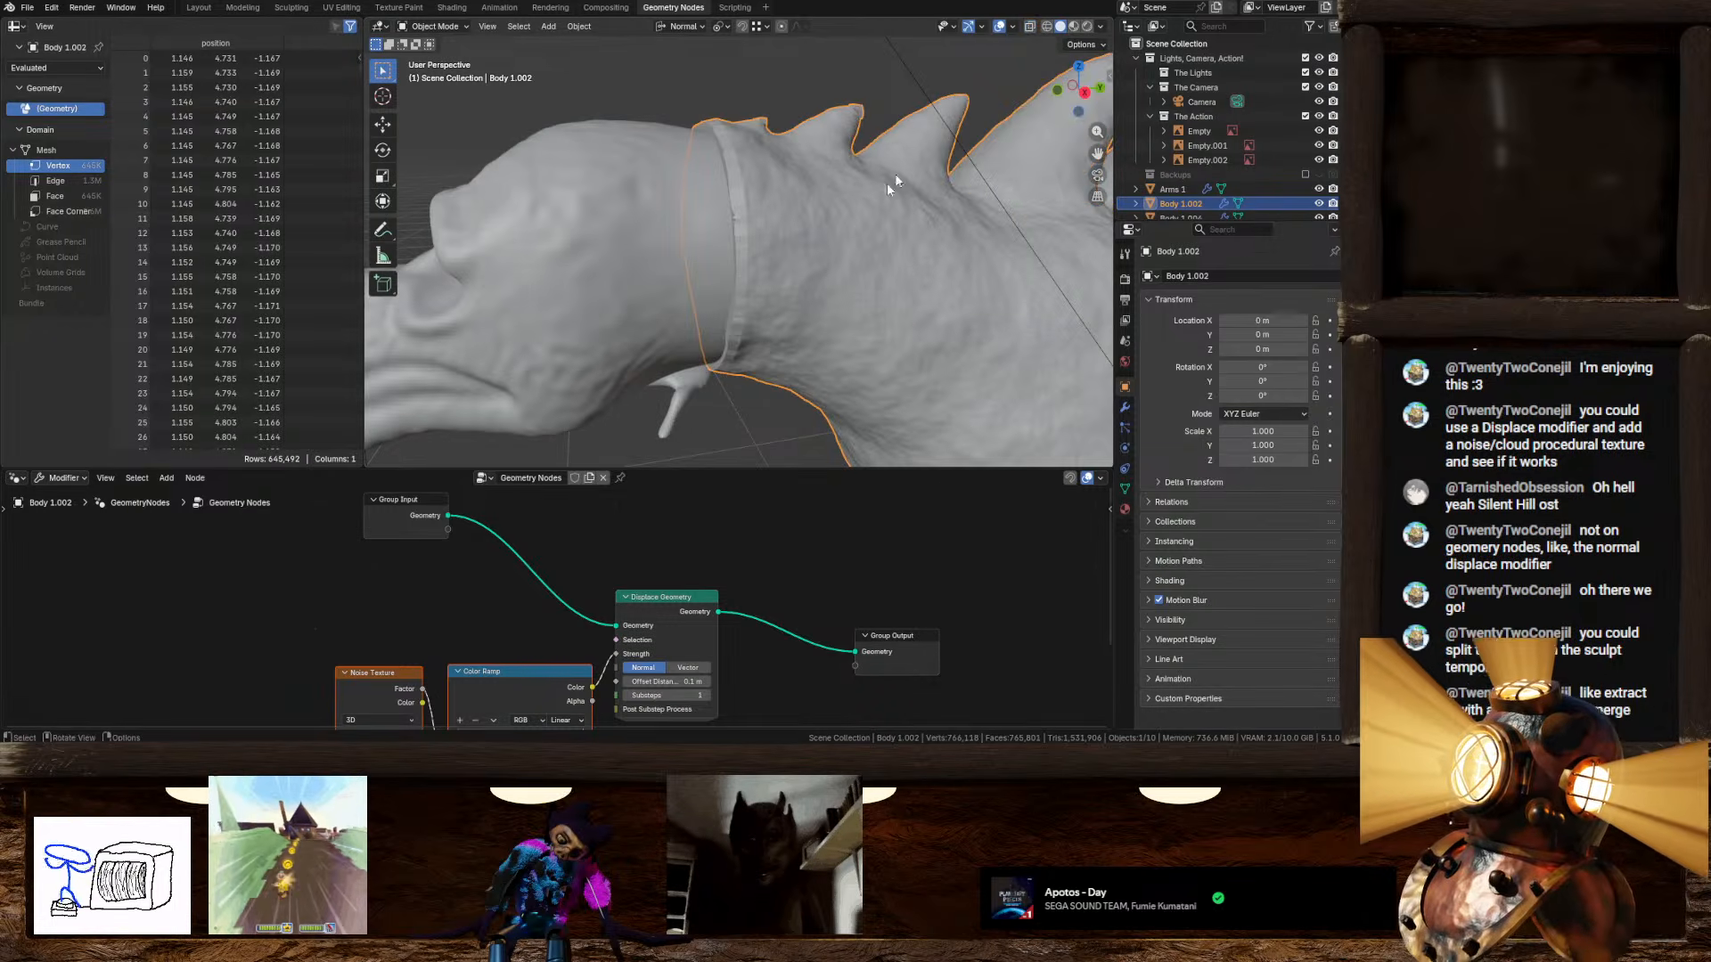
# Step: Inspect the displaced body and apply its Geometry Nodes modifier
pyautogui.moveTo(886, 184); pyautogui.dragTo(850, 260, button='middle')
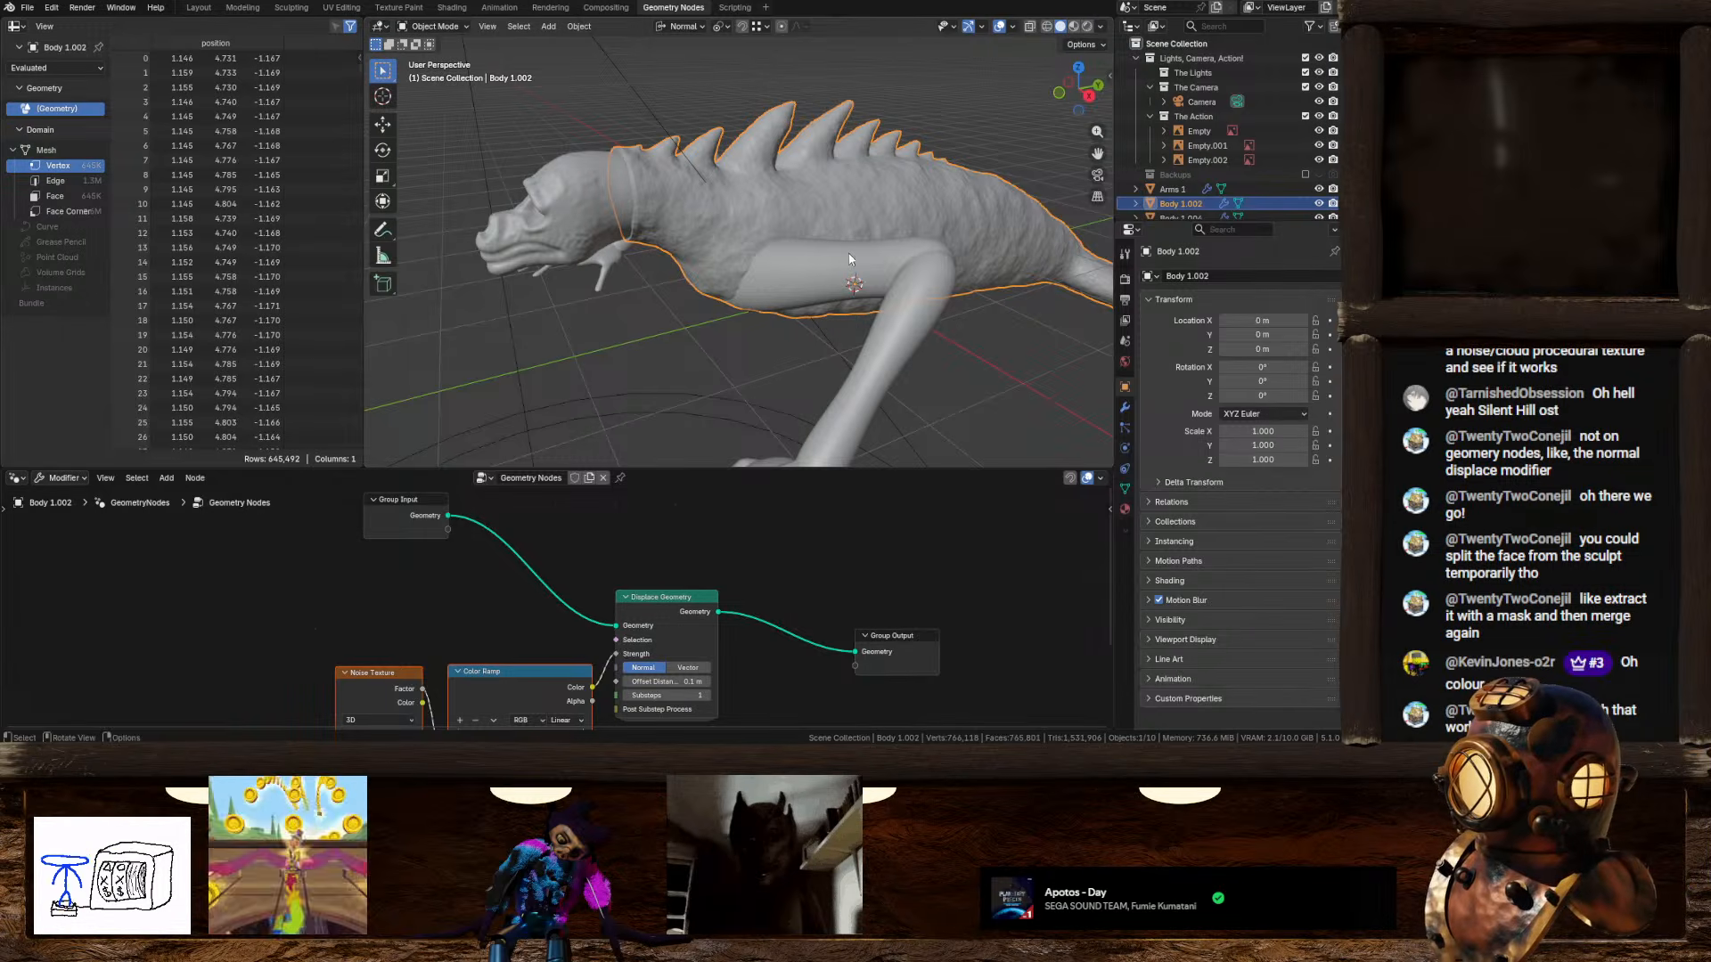
pyautogui.moveTo(850, 198); pyautogui.dragTo(847, 278, button='middle')
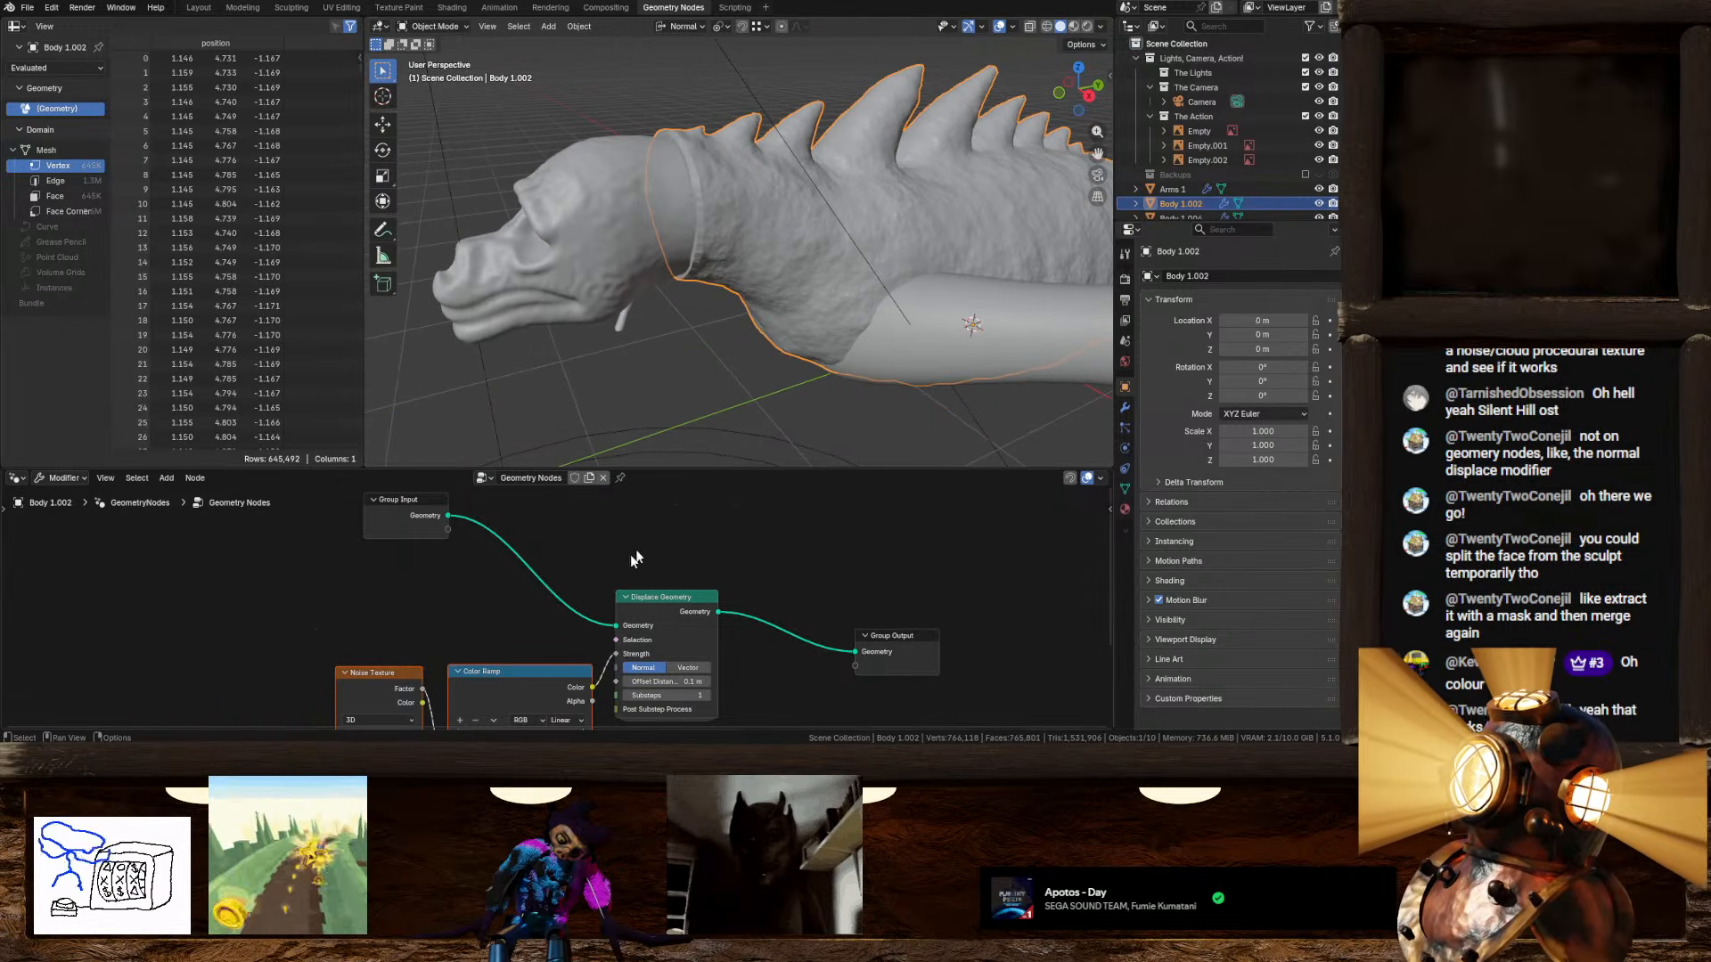
pyautogui.click(1125, 408)
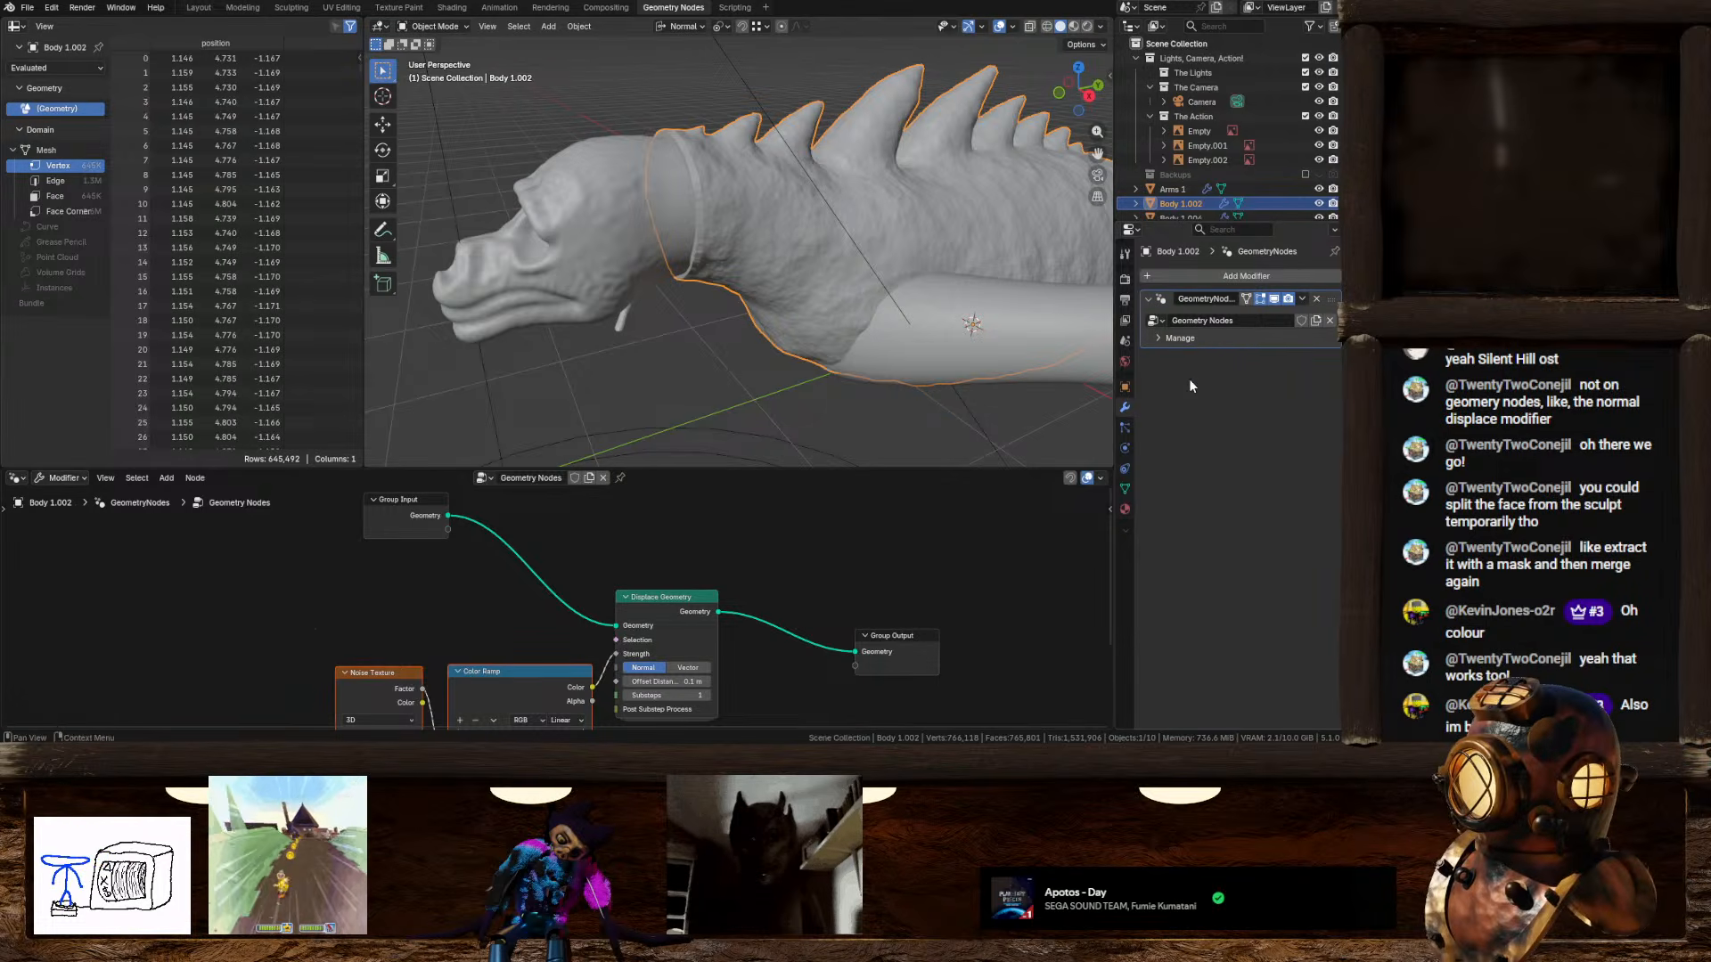
pyautogui.click(1305, 301)
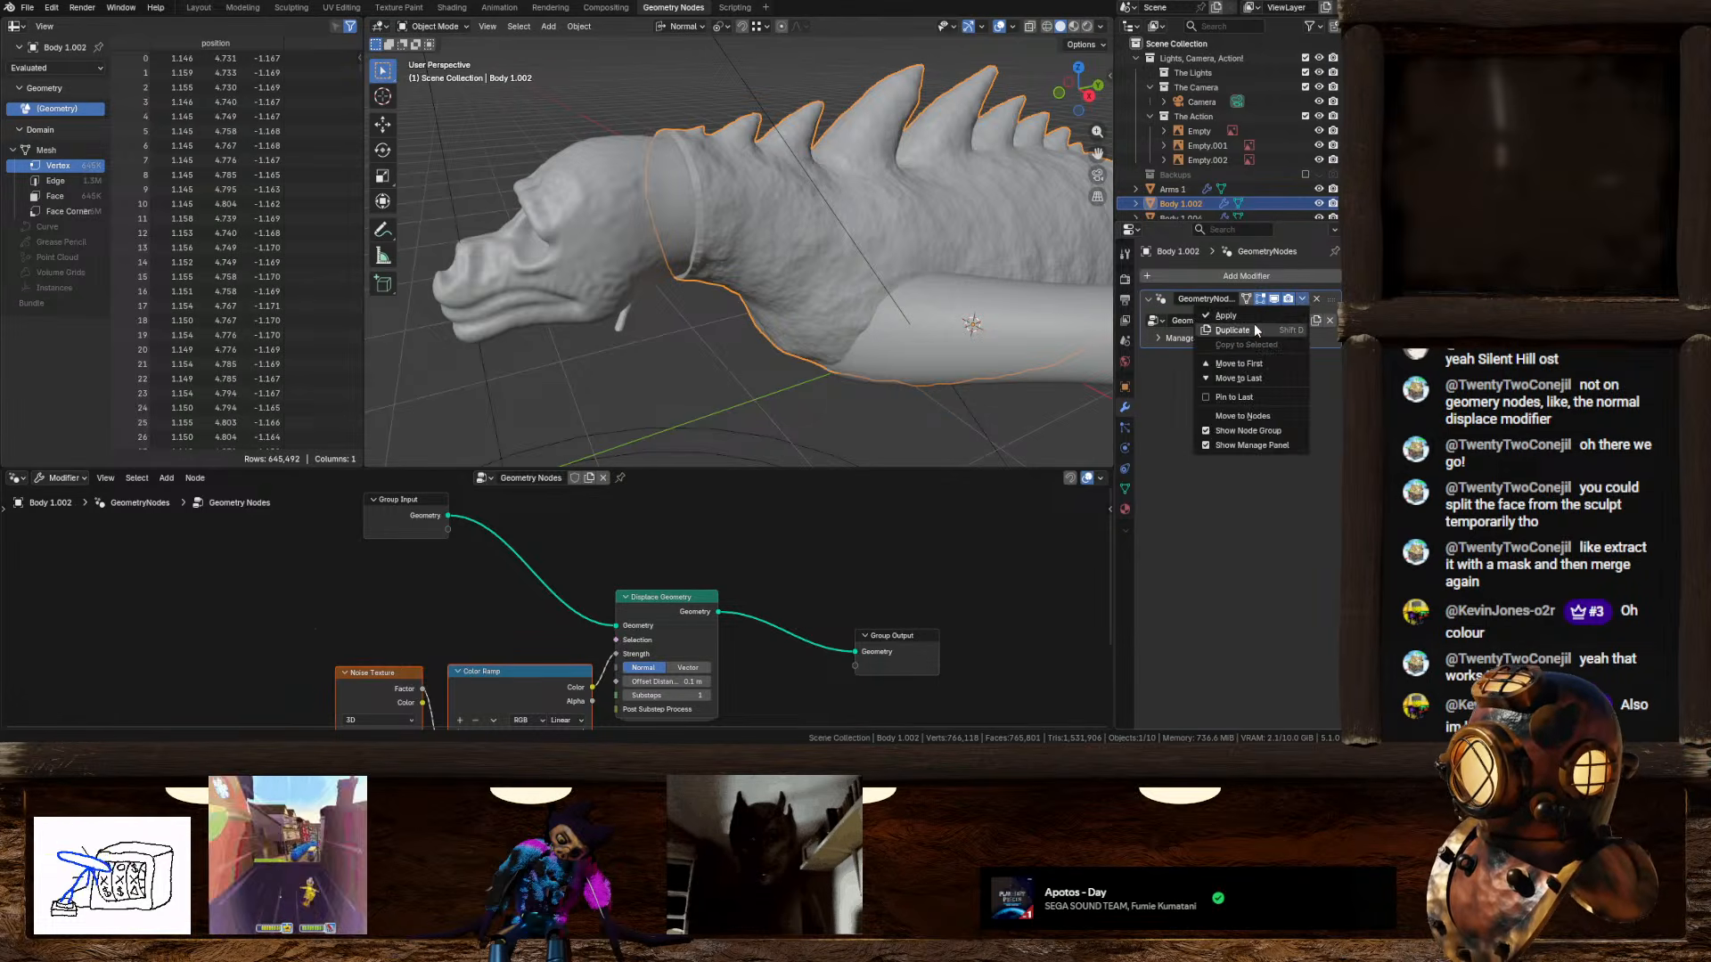
pyautogui.click(1249, 319)
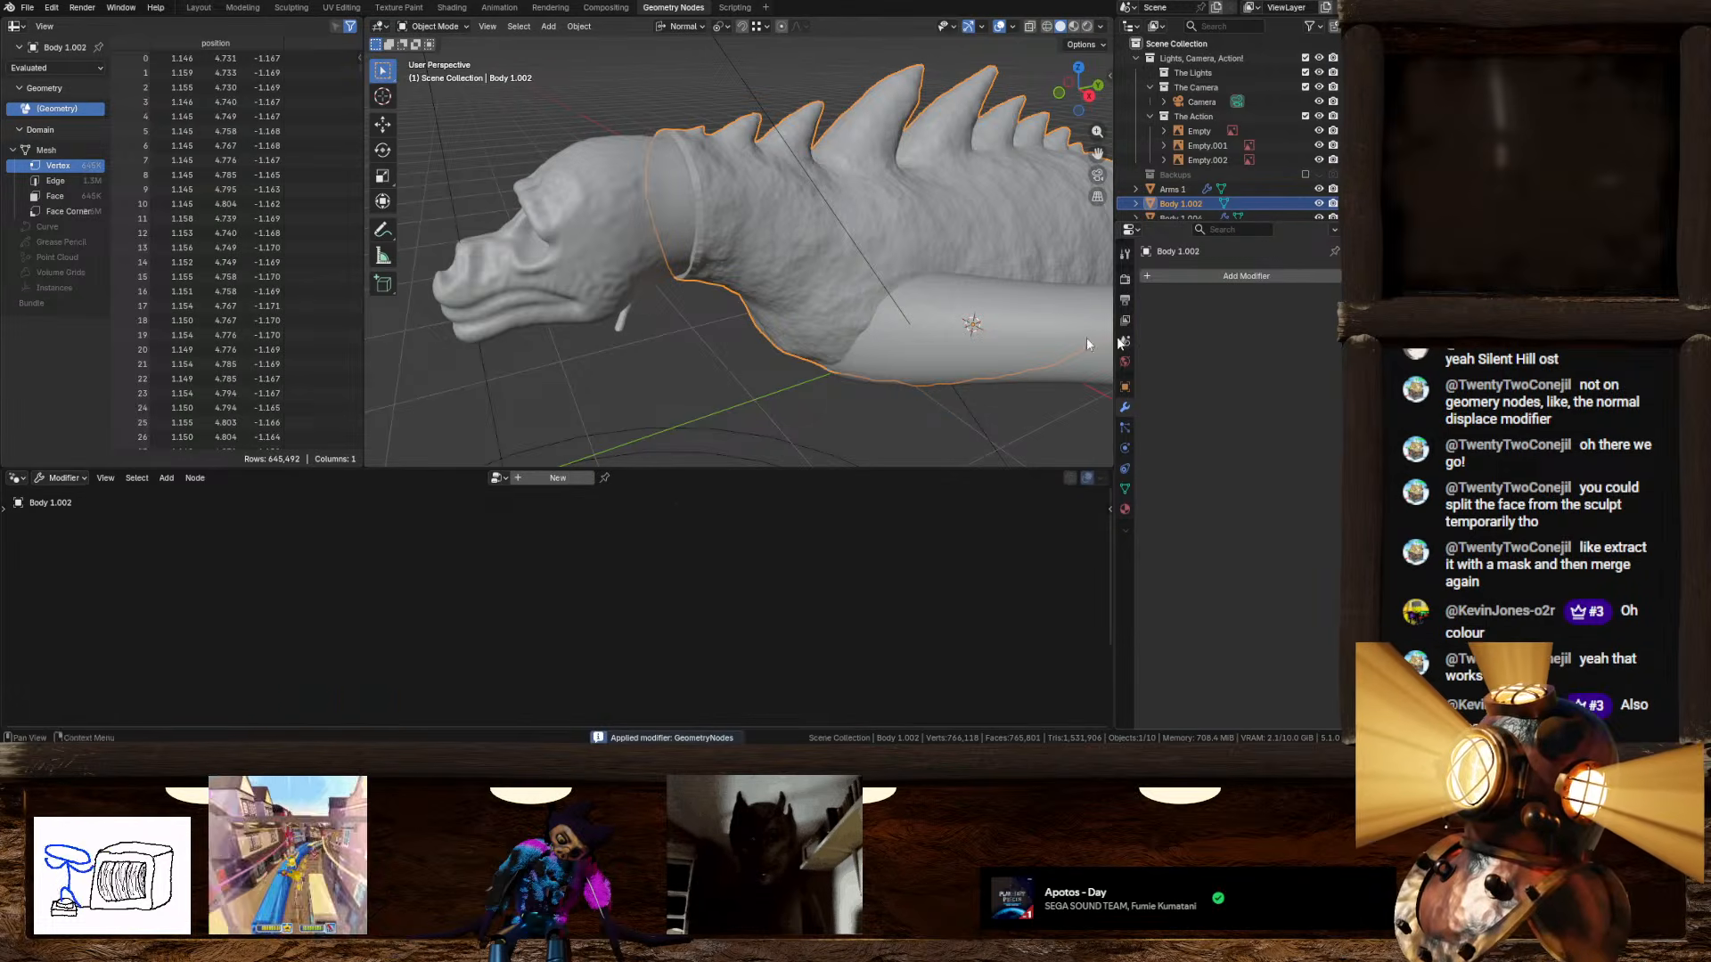
# Step: Join the body and the head into one object with the head as the active object
pyautogui.keyDown('shift'); pyautogui.click(624, 215); pyautogui.keyUp('shift')
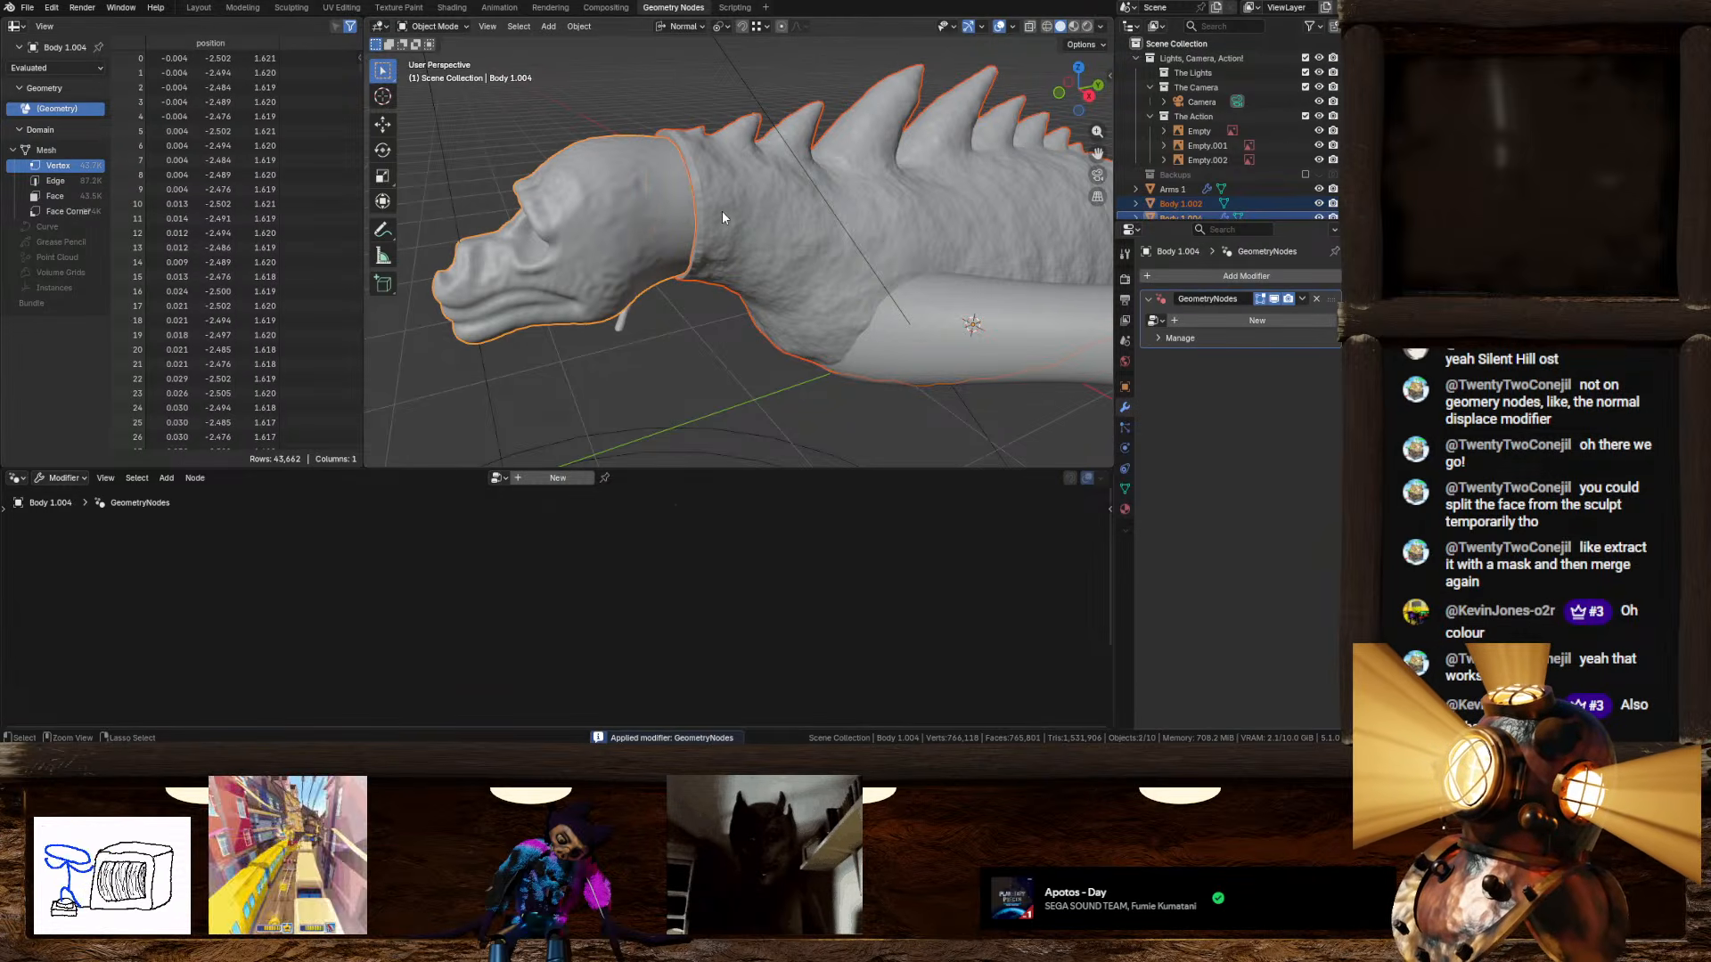
pyautogui.hotkey('ctrl', 'j')
pyautogui.scroll(2, 474, 66)
# Step: Open the joined creature in the Sculpting workspace and voxel remesh it to fuse the head and body
pyautogui.click(301, 8)
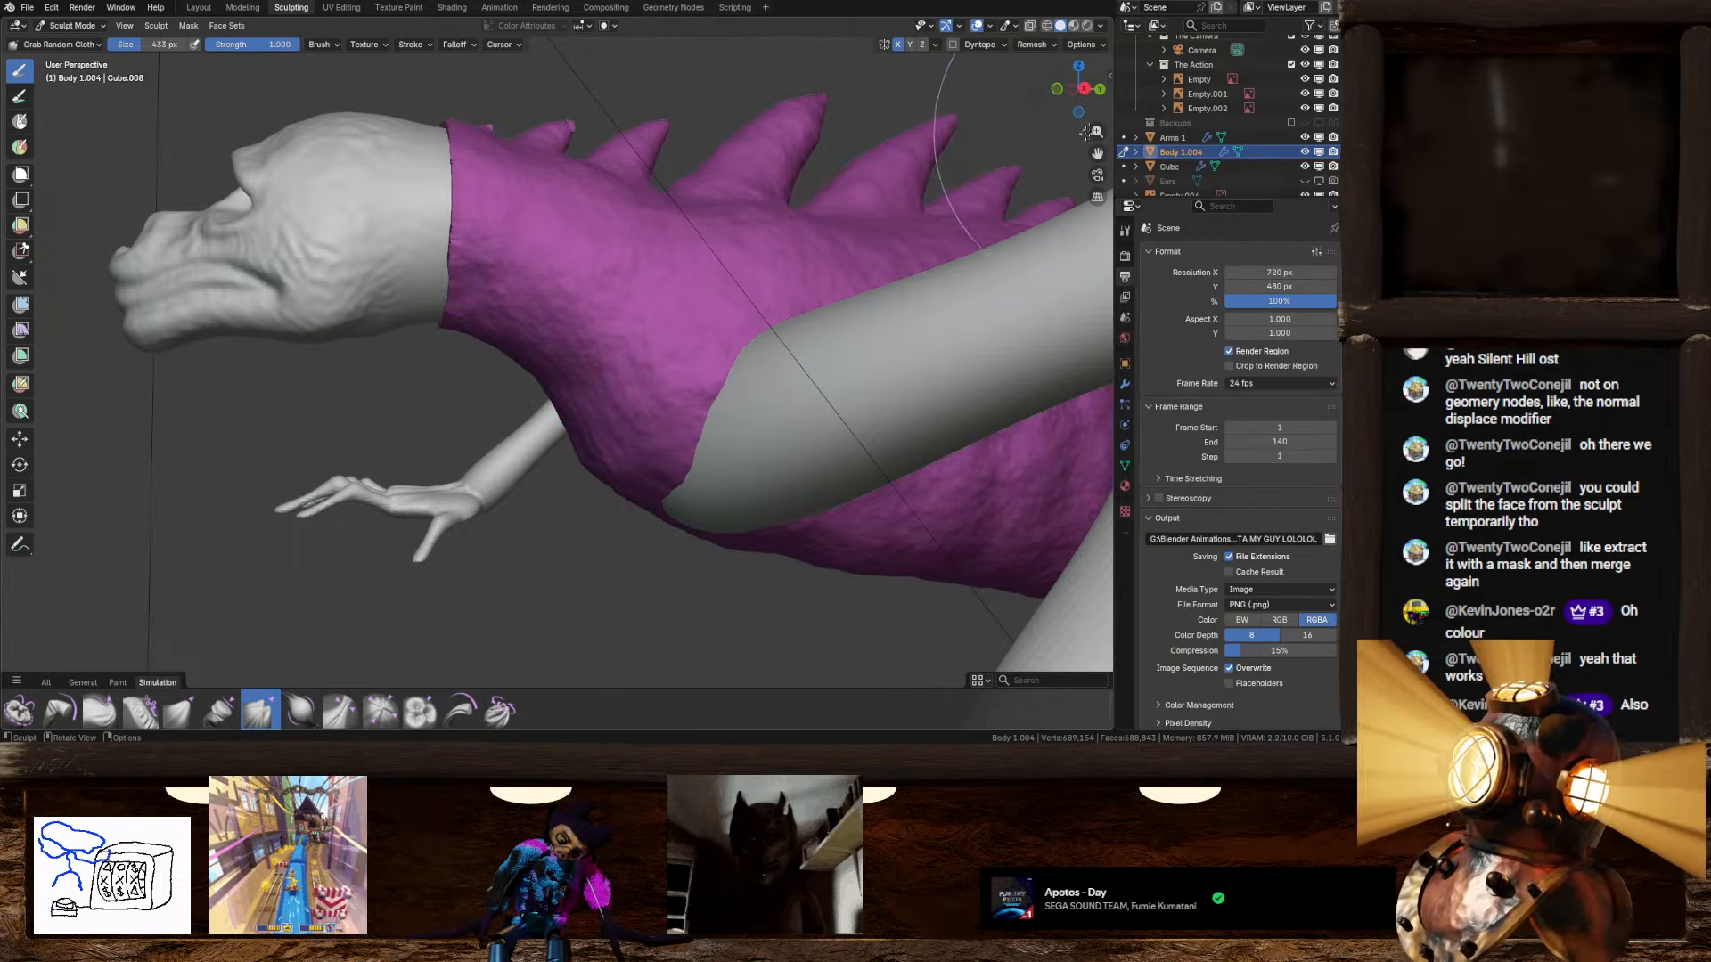
pyautogui.click(1084, 88)
pyautogui.scroll(2, 641, 352)
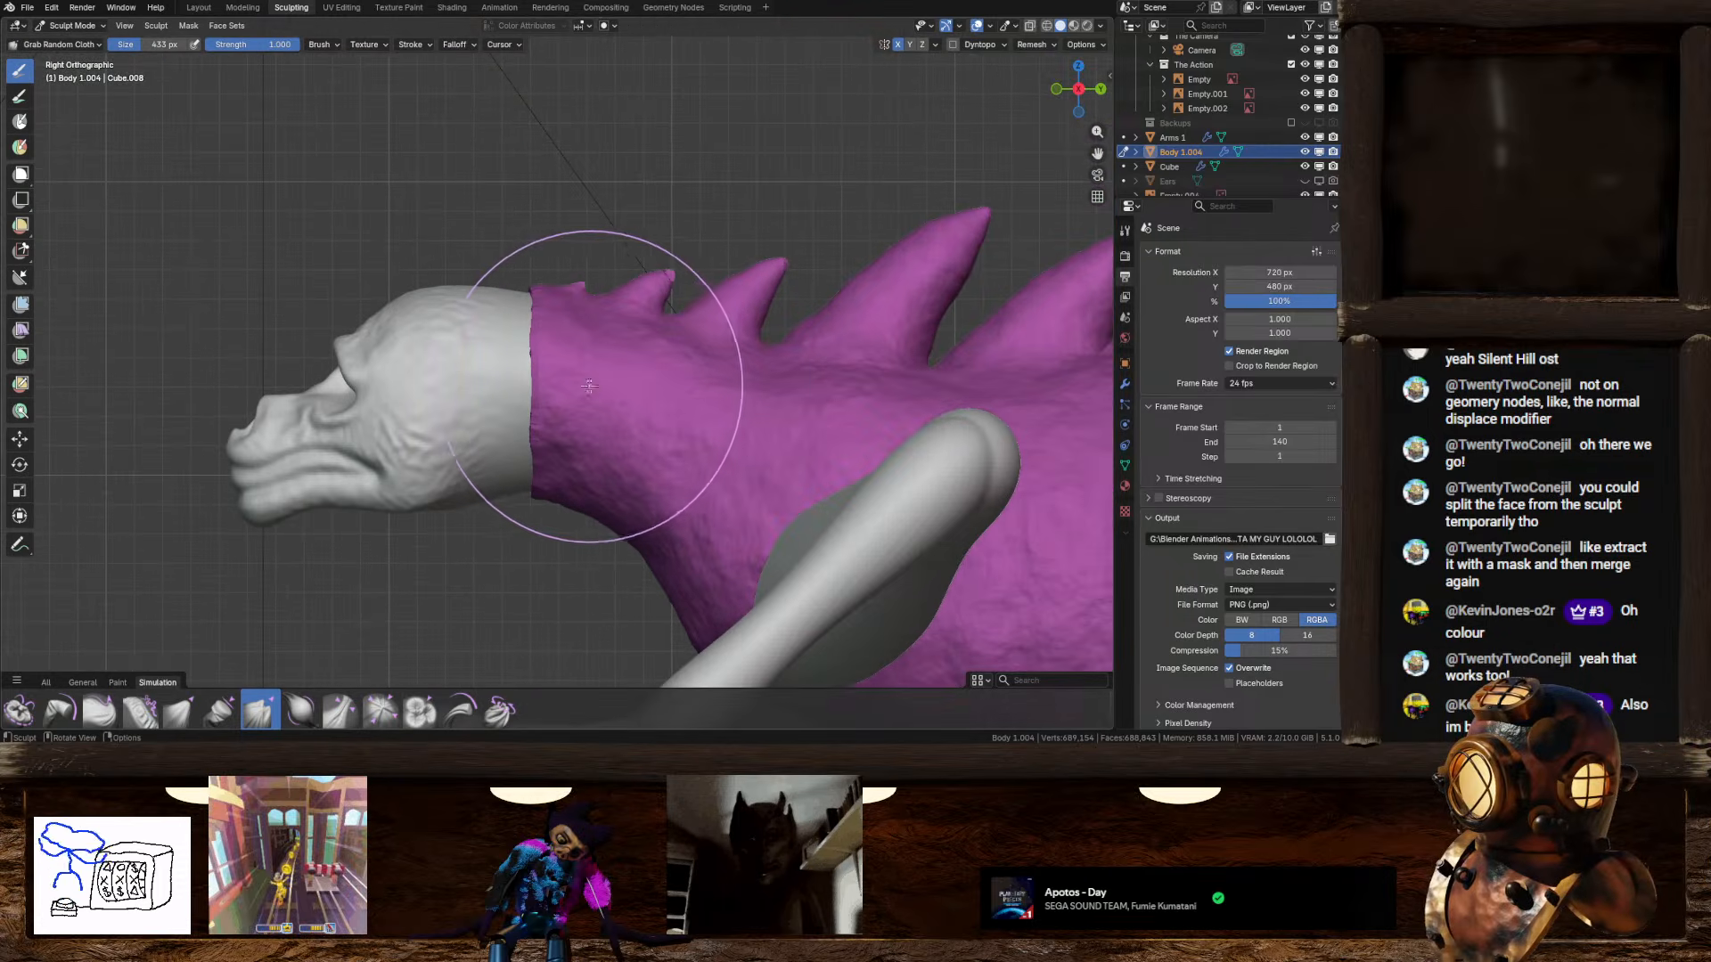
pyautogui.moveTo(565, 366); pyautogui.dragTo(724, 392, button='middle')
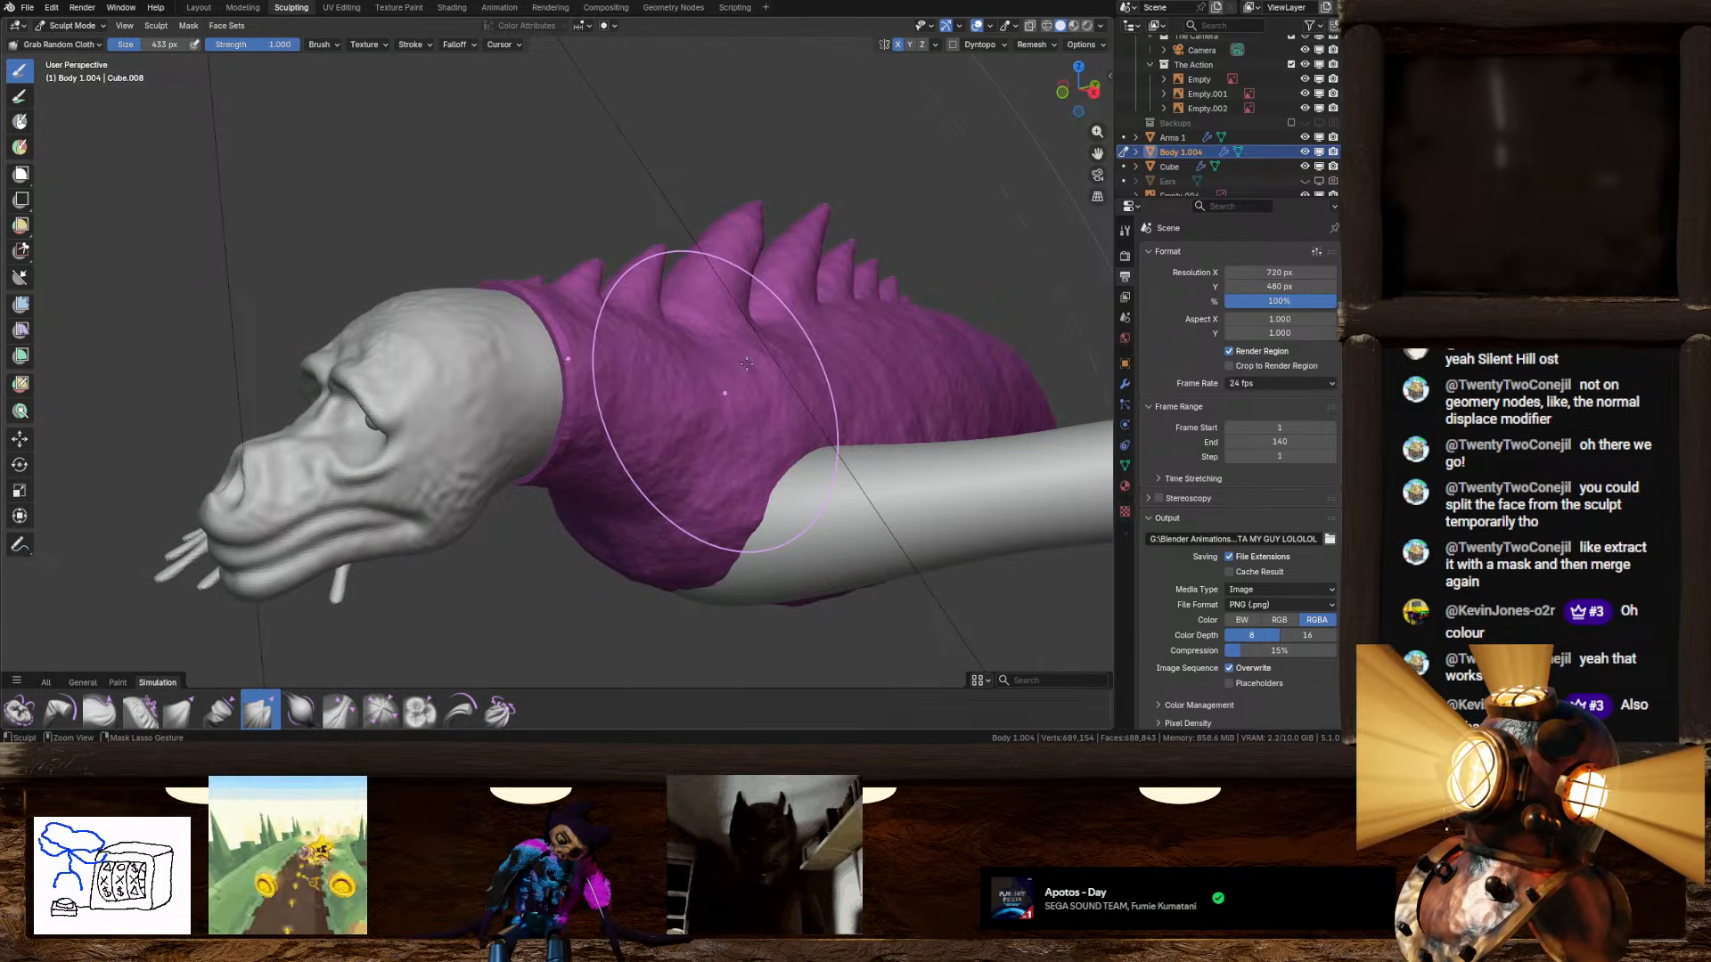
pyautogui.hotkey('ctrl', 'r')
# Step: Smooth the surface around the neck seam and voxel remesh the creature again
pyautogui.moveTo(739, 370)
pyautogui.mouseDown(button='middle')
pyautogui.moveTo(676, 374)
pyautogui.moveTo(781, 192)
pyautogui.moveTo(538, 397)
pyautogui.mouseUp(button='middle')
pyautogui.scroll(3, 676, 375)
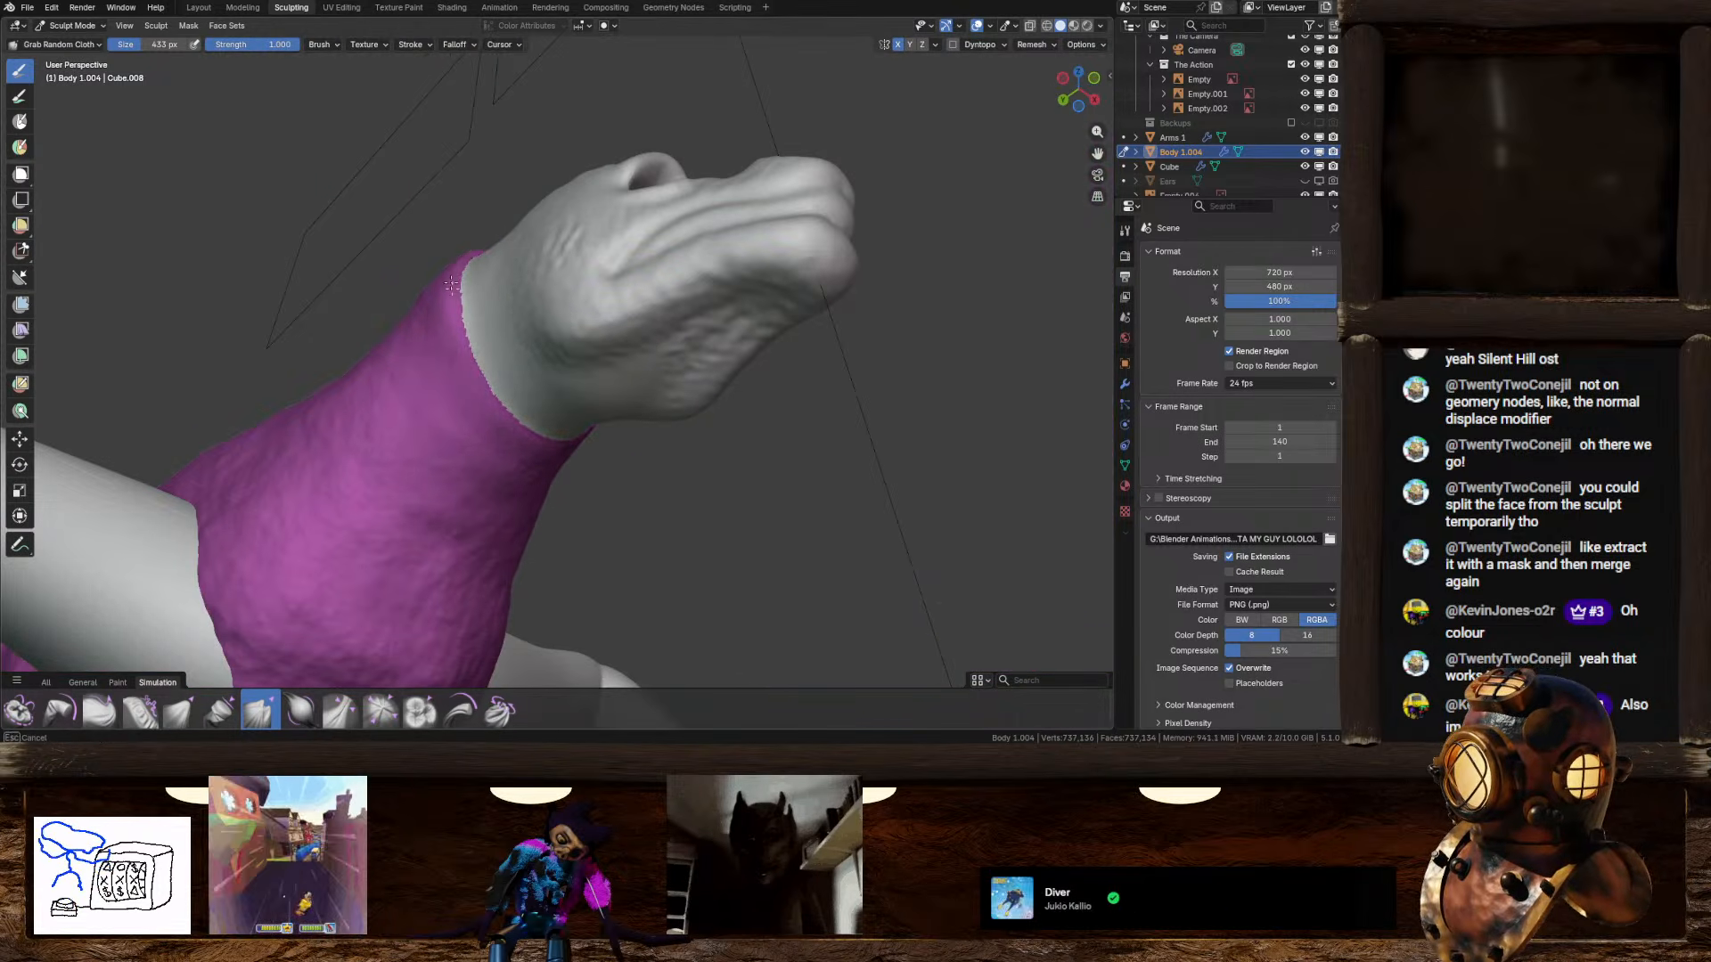
pyautogui.moveTo(463, 293); pyautogui.dragTo(536, 347, button='middle')
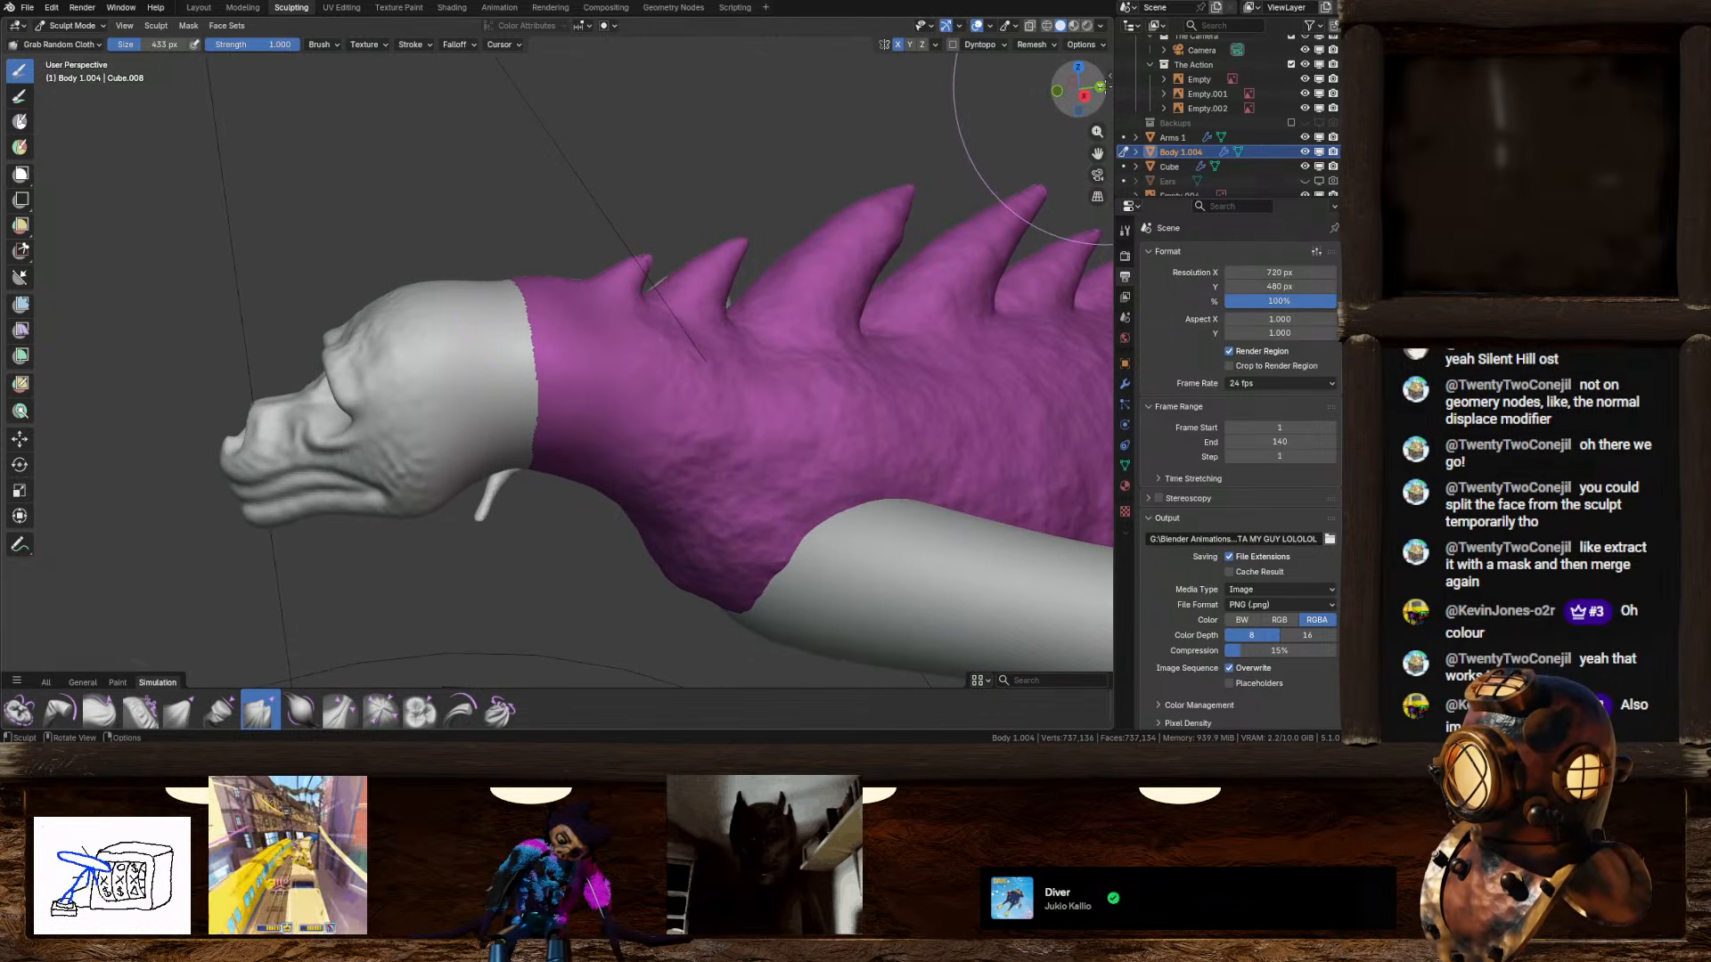
pyautogui.click(1084, 95)
pyautogui.keyDown('ctrl'); pyautogui.moveTo(554, 324); pyautogui.dragTo(535, 401, button='middle'); pyautogui.keyUp('ctrl')
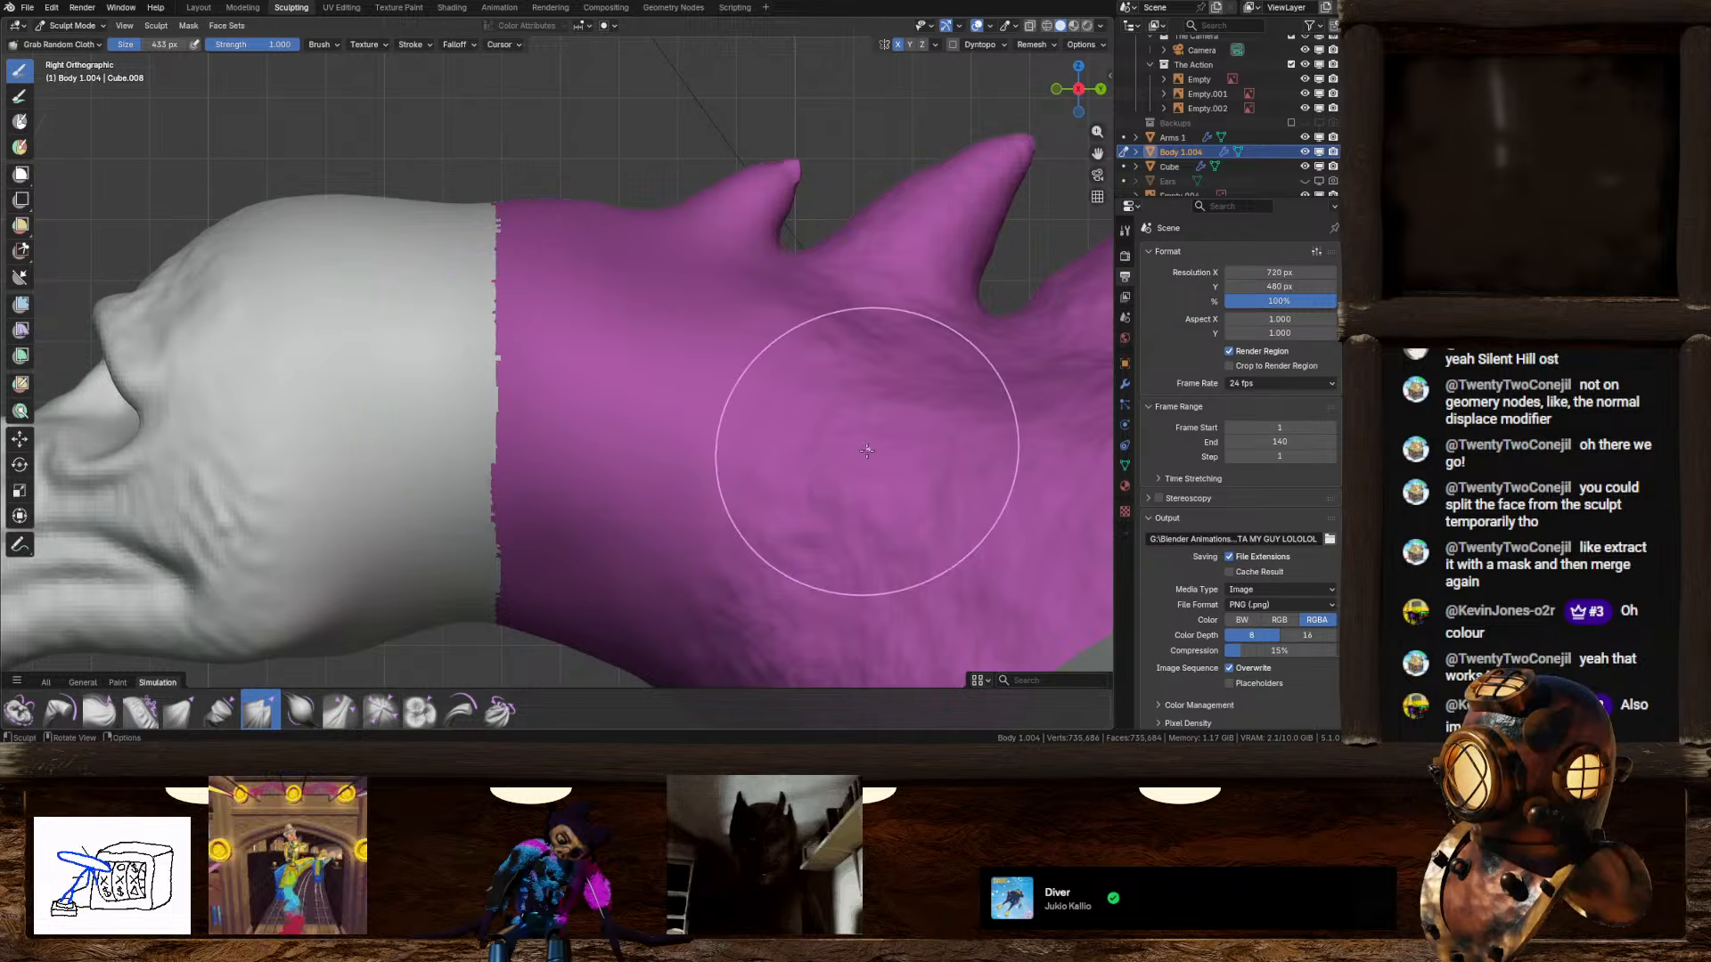
pyautogui.moveTo(650, 297); pyautogui.dragTo(519, 272, button='middle')
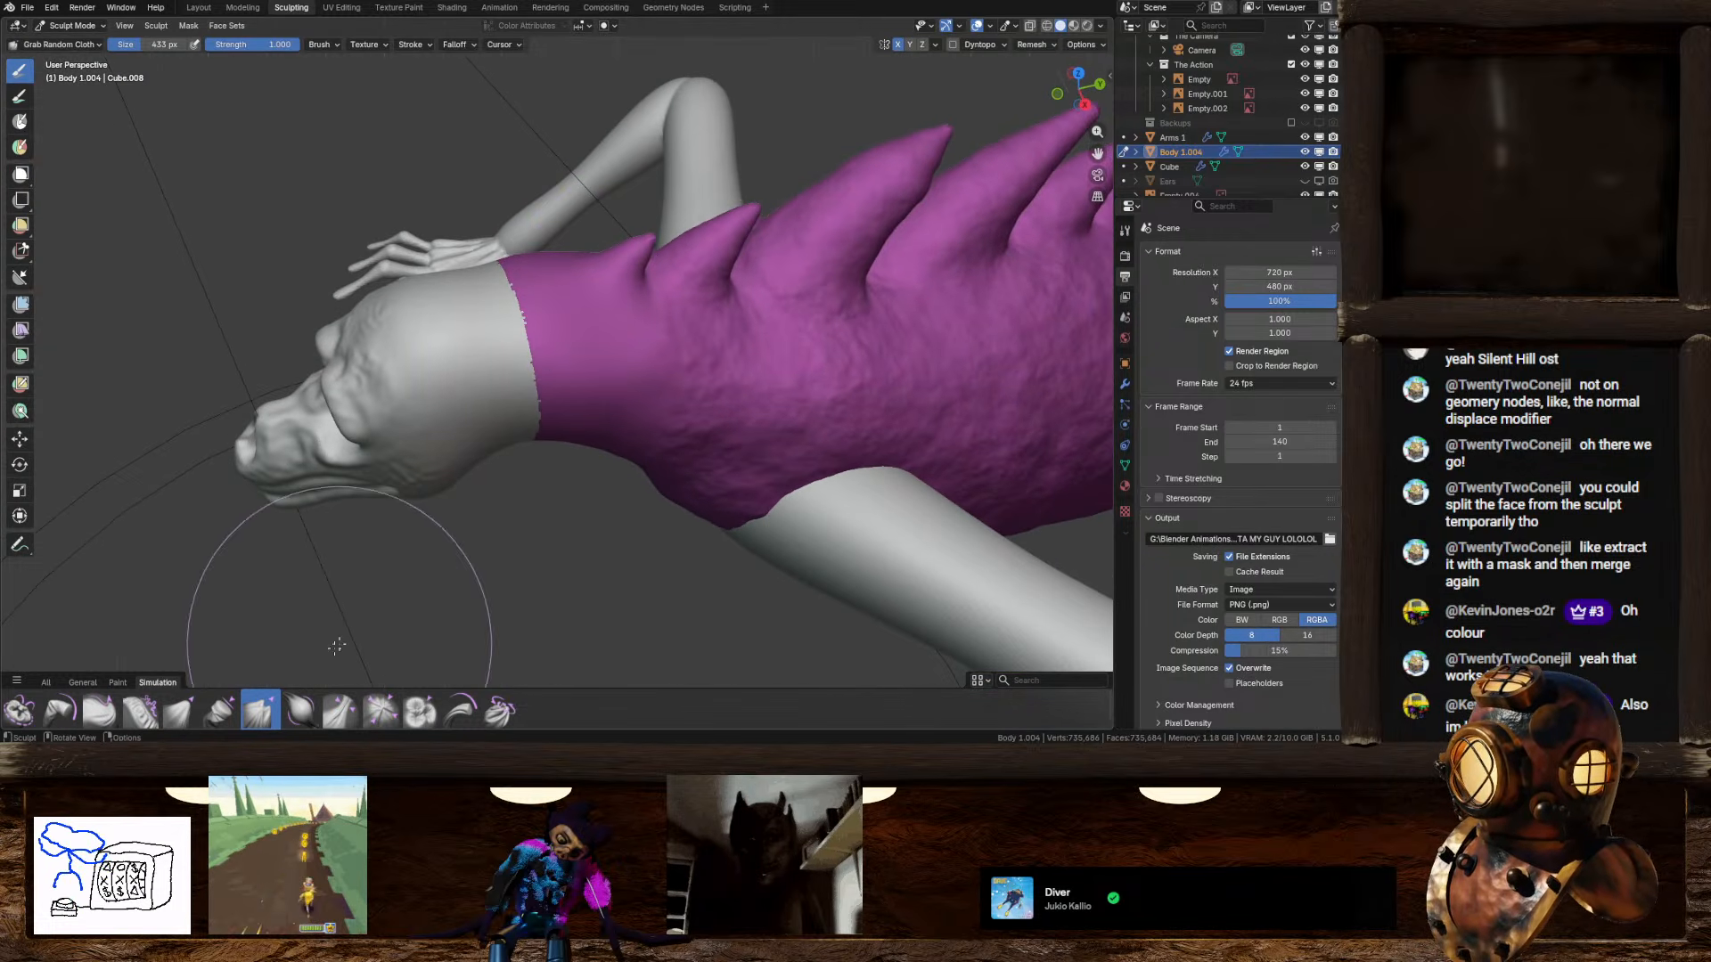
# Step: Try to wrinkle the surface along the neck seam with the Inflate Cloth brush
pyautogui.click(303, 710)
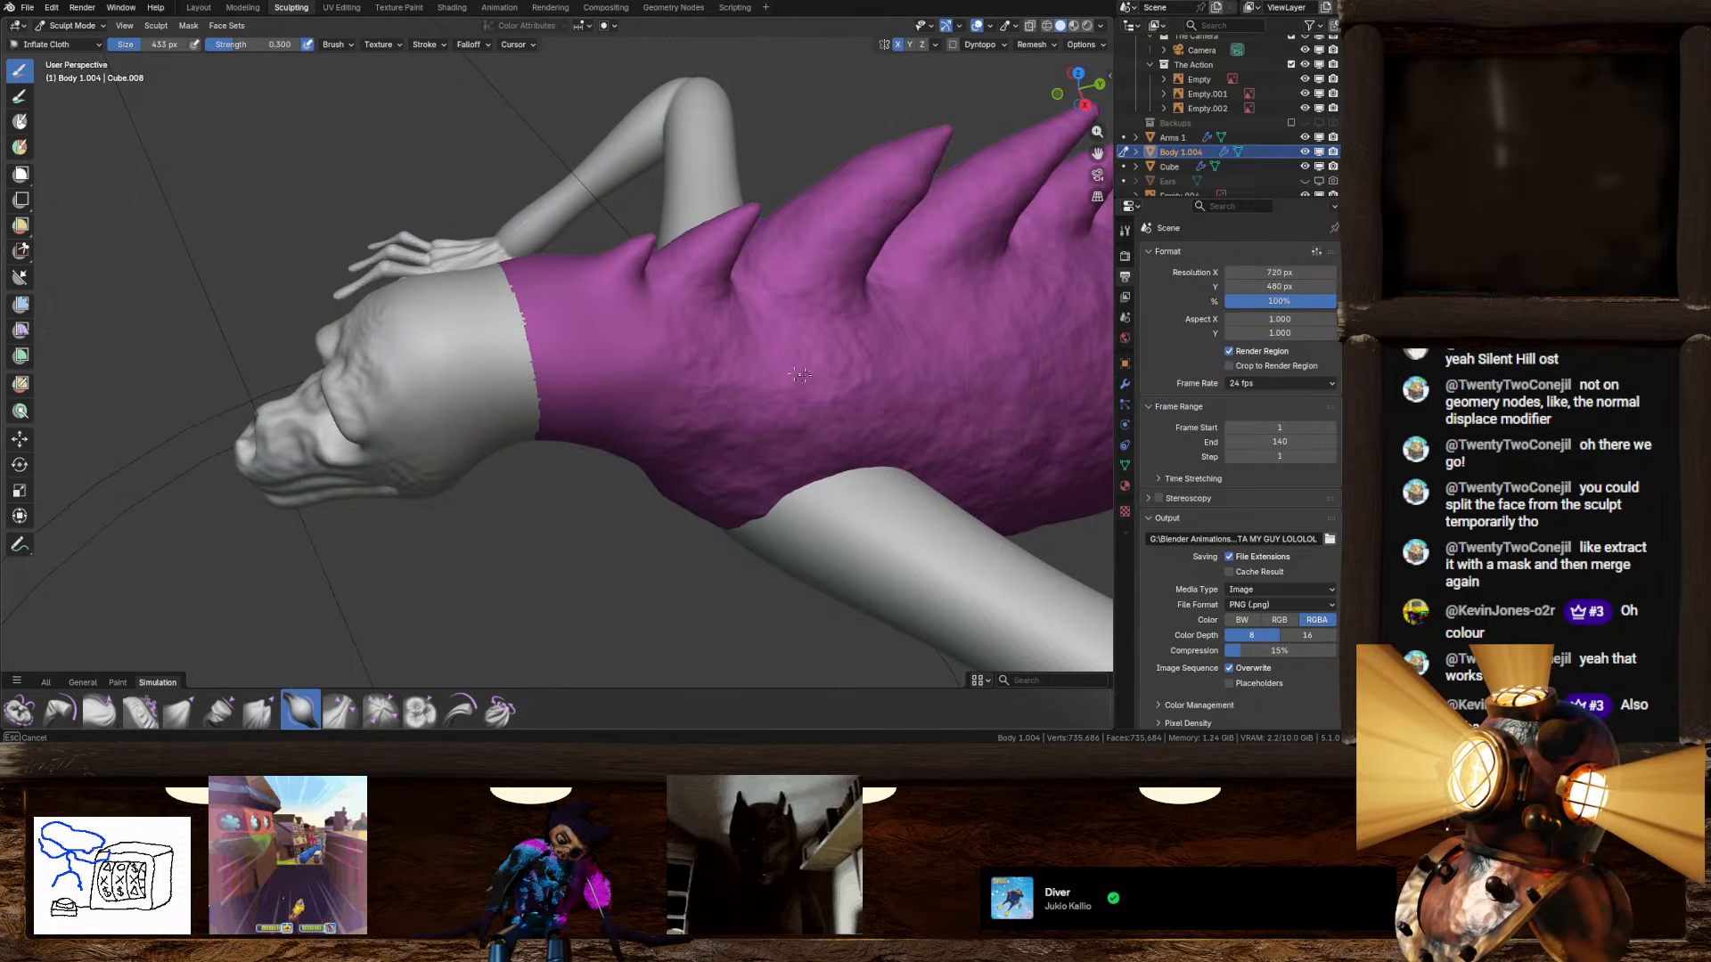
pyautogui.moveTo(615, 332); pyautogui.dragTo(556, 362, button='middle')
pyautogui.hotkey('ctrl', 'z')
pyautogui.scroll(1, 556, 362)
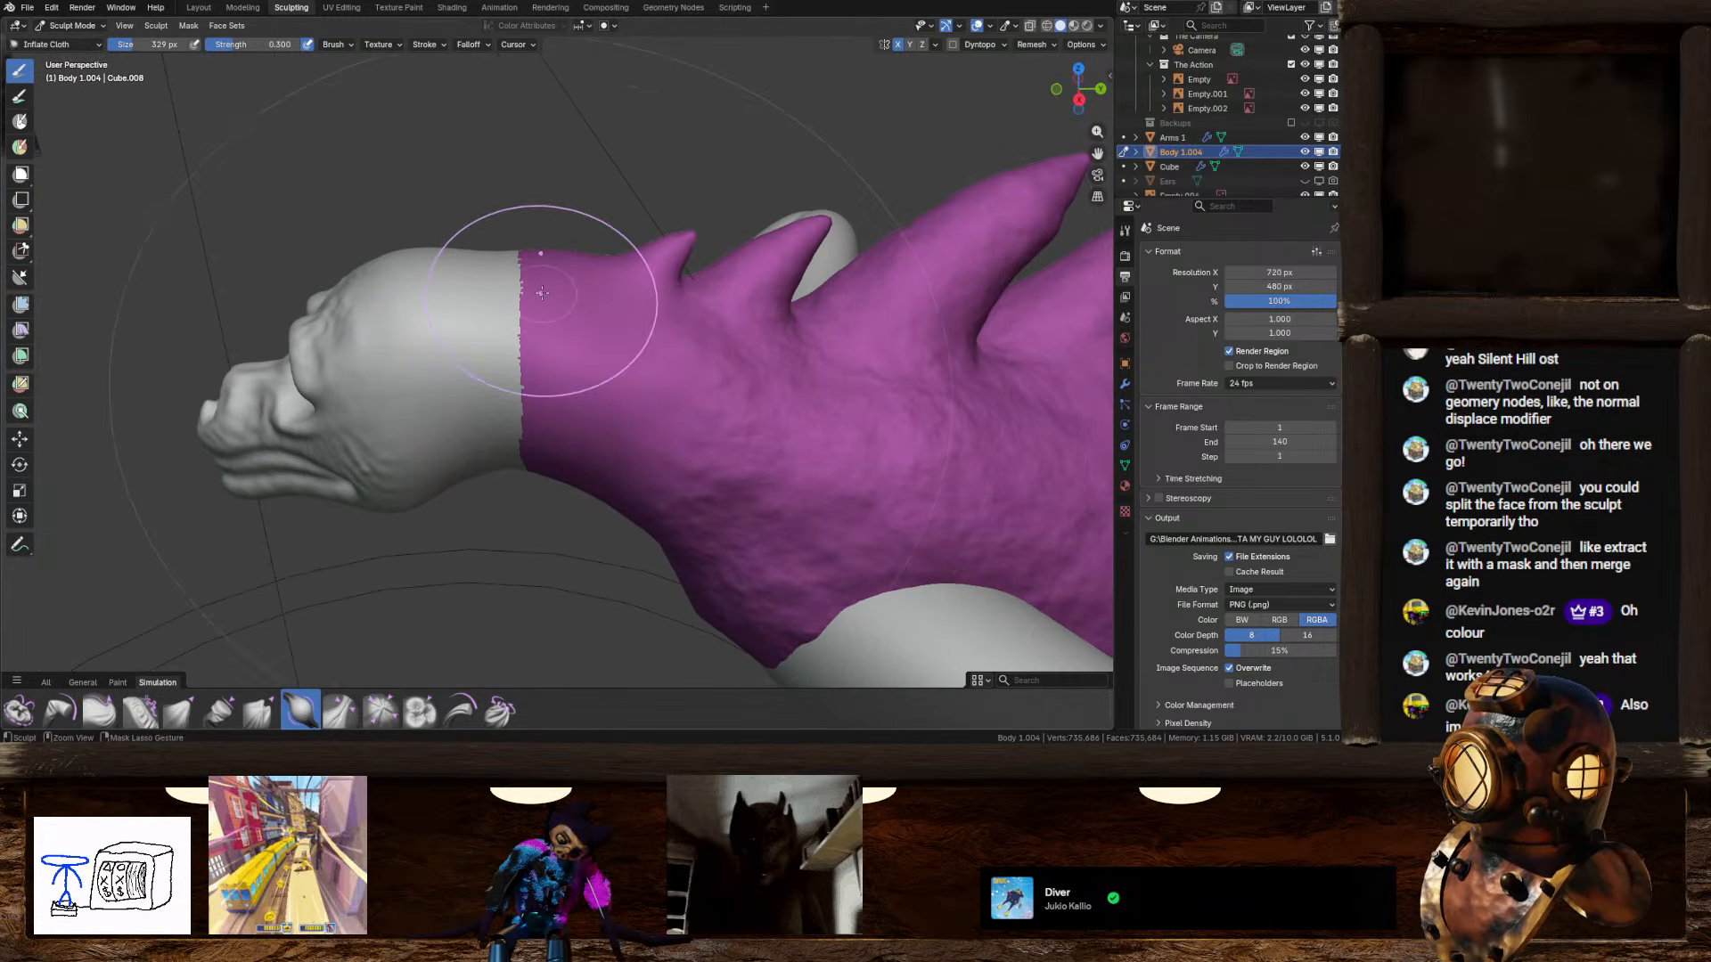
pyautogui.click(539, 259)
pyautogui.moveTo(535, 369); pyautogui.dragTo(545, 305, button='middle')
pyautogui.moveTo(523, 504); pyautogui.dragTo(534, 575, button='middle')
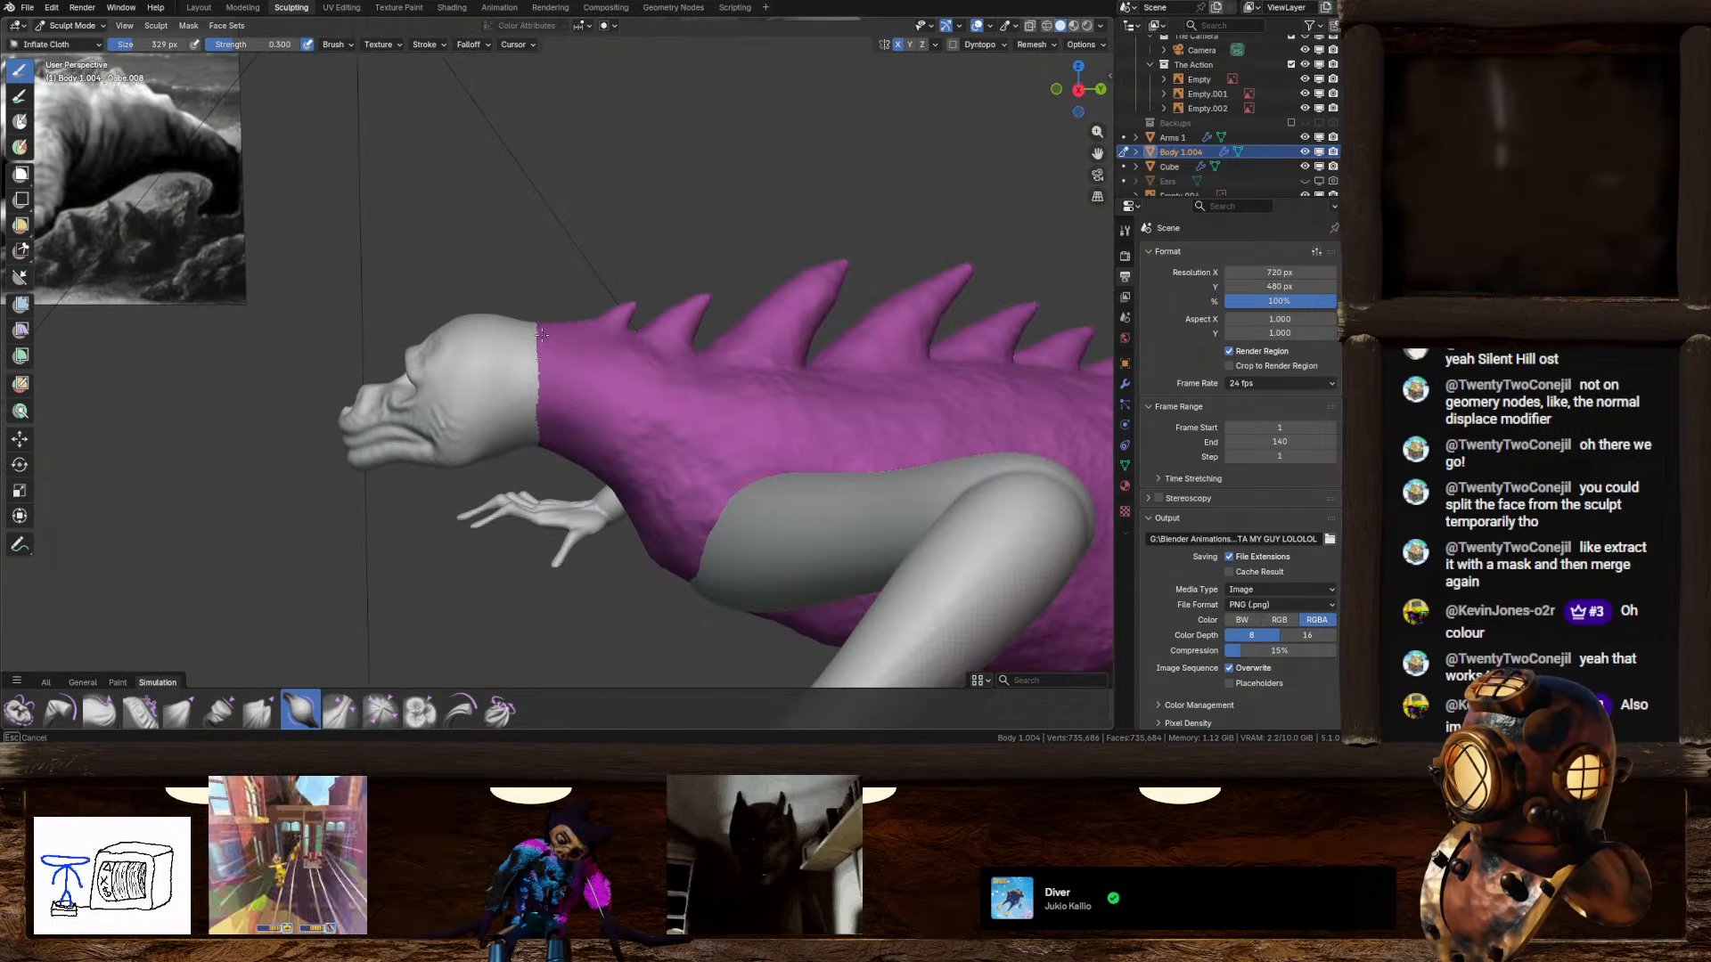
pyautogui.moveTo(541, 334)
pyautogui.mouseDown(button='middle')
pyautogui.moveTo(535, 392)
pyautogui.moveTo(570, 356)
pyautogui.moveTo(554, 381)
pyautogui.mouseUp(button='middle')
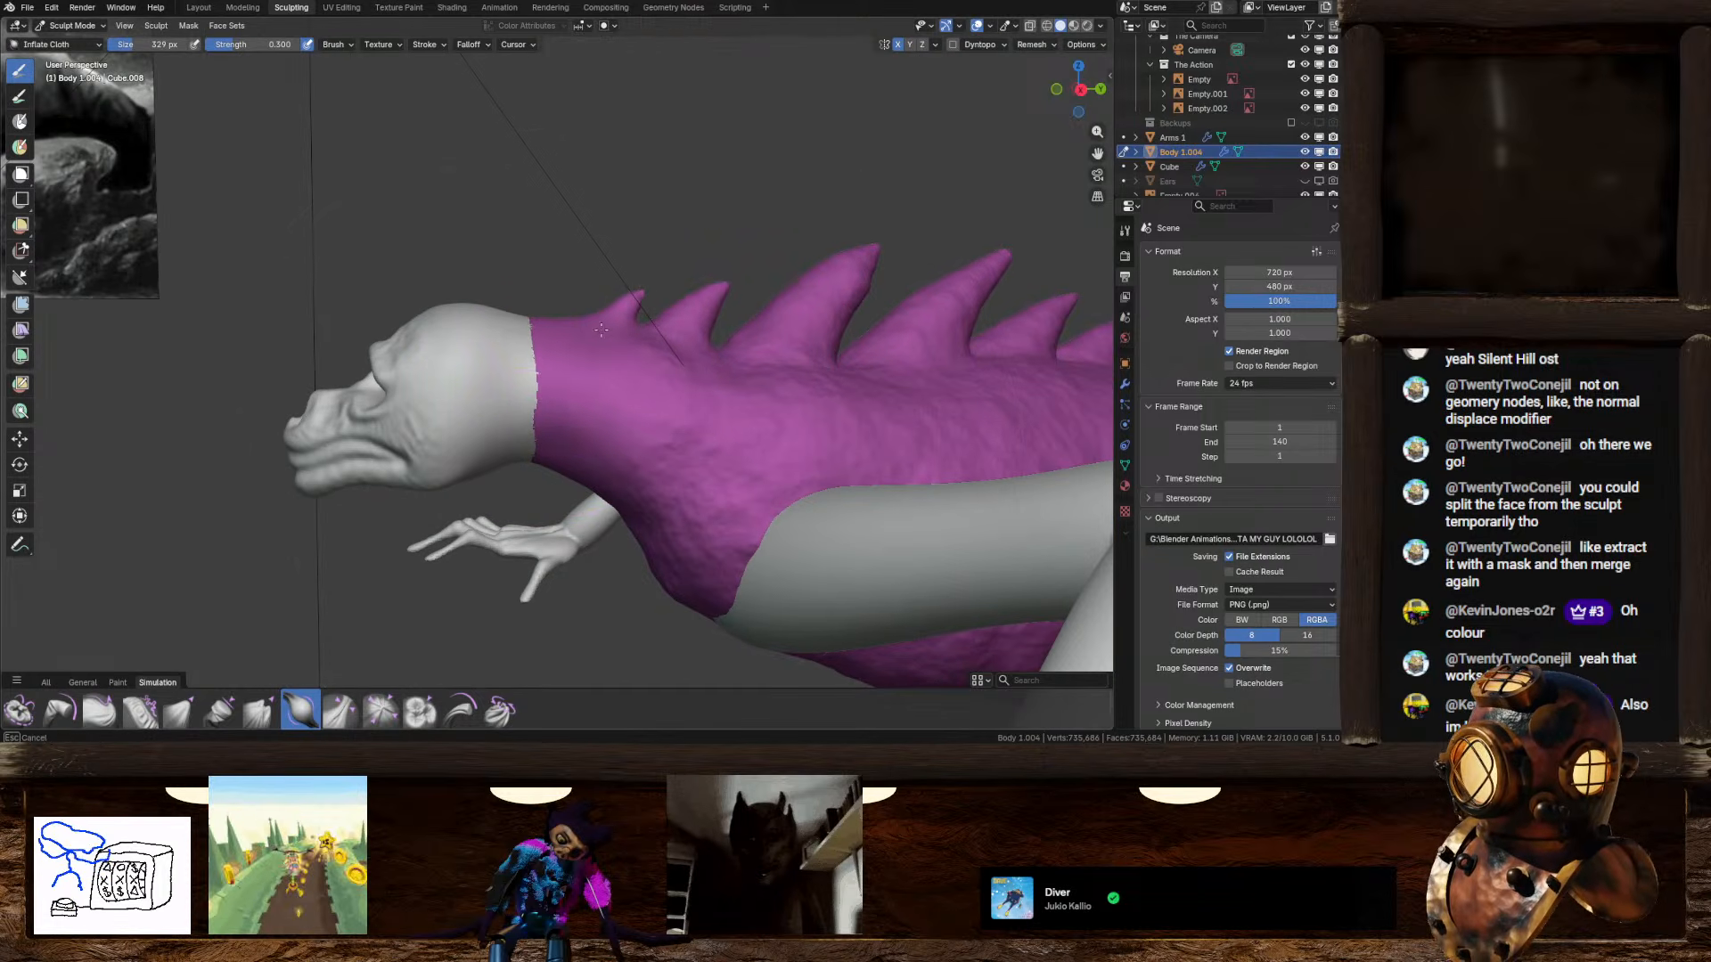
pyautogui.moveTo(601, 330); pyautogui.dragTo(595, 333)
pyautogui.moveTo(588, 344)
pyautogui.mouseDown(button='middle')
pyautogui.moveTo(482, 459)
pyautogui.moveTo(540, 392)
pyautogui.mouseUp(button='middle')
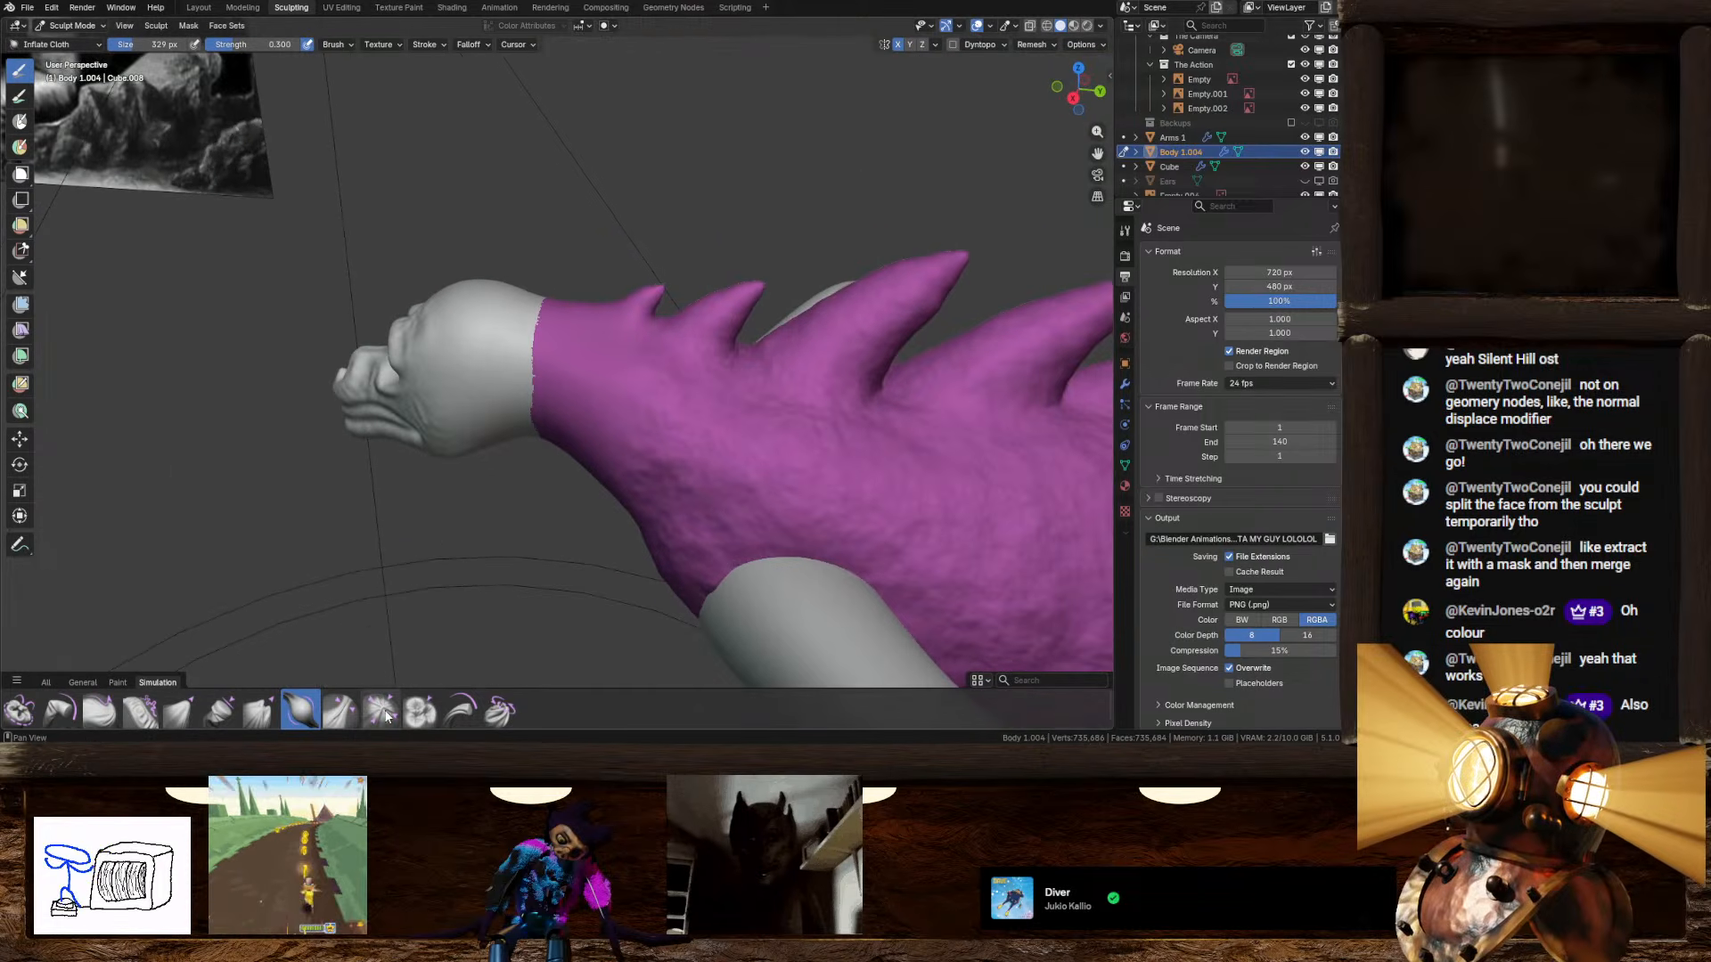
# Step: Sculpt fine wrinkles across the neck seam on the side and underside with the Expand/Contract Cloth brush
pyautogui.click(140, 710)
pyautogui.moveTo(523, 363); pyautogui.dragTo(541, 370)
pyautogui.moveTo(570, 508)
pyautogui.mouseDown(button='middle')
pyautogui.moveTo(588, 368)
pyautogui.moveTo(561, 556)
pyautogui.mouseUp(button='middle')
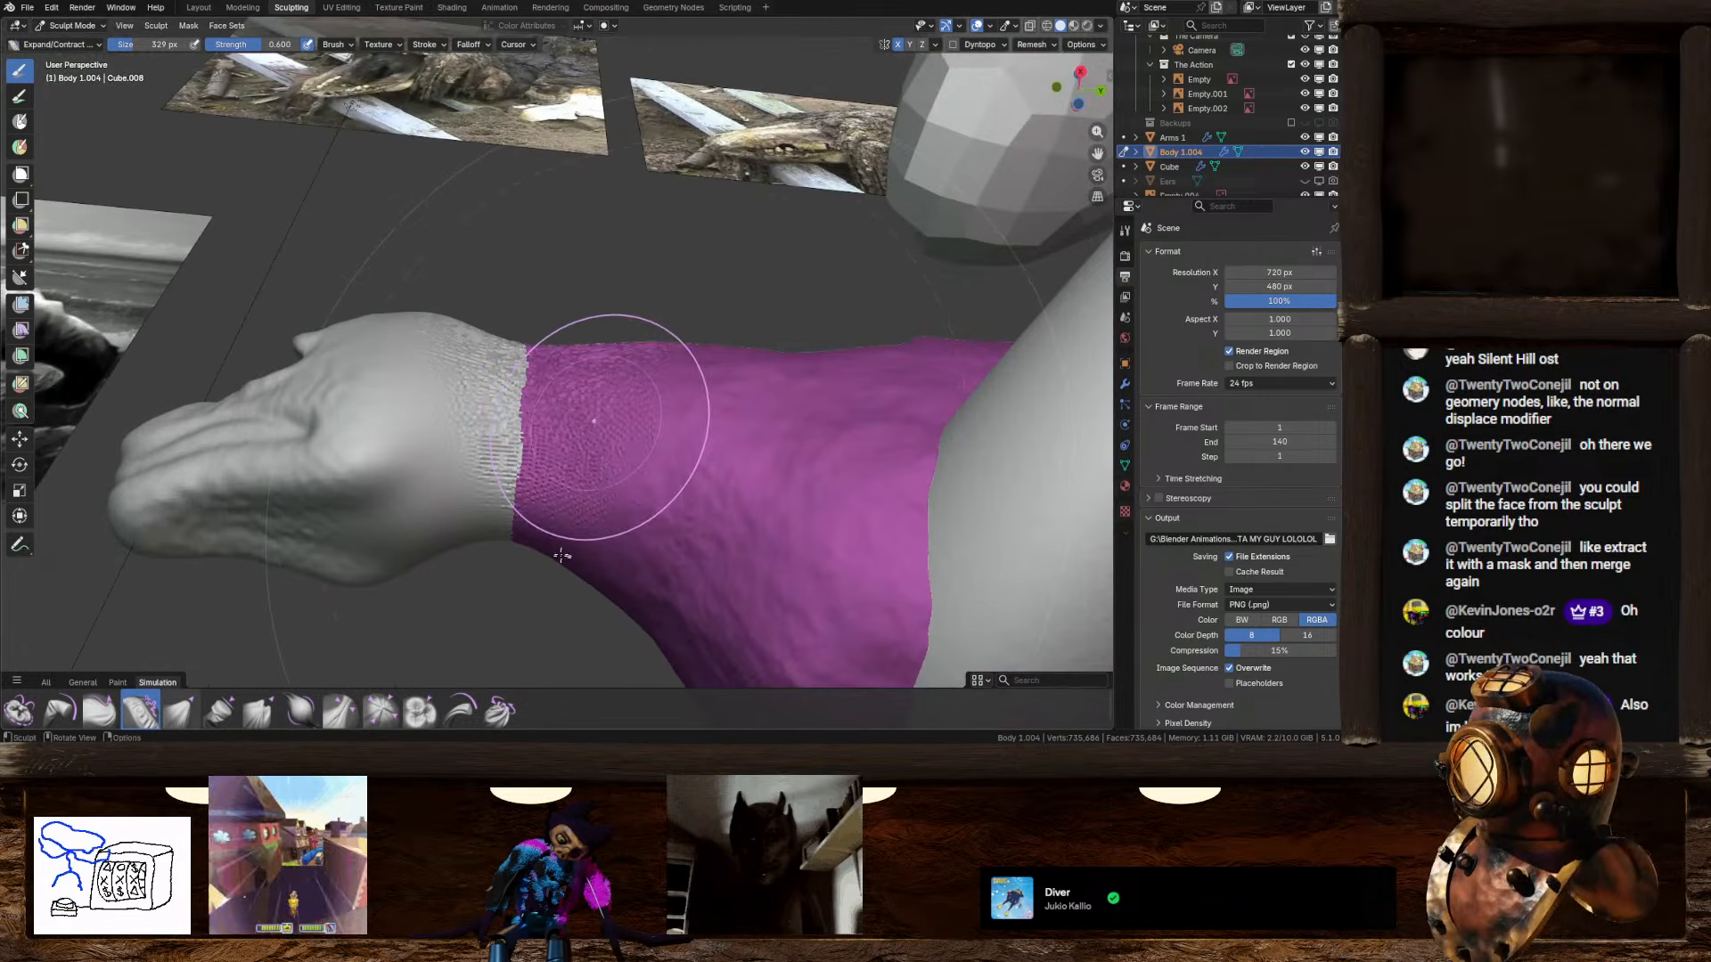
pyautogui.moveTo(563, 382)
pyautogui.mouseDown(button='middle')
pyautogui.moveTo(558, 305)
pyautogui.moveTo(570, 331)
pyautogui.moveTo(525, 392)
pyautogui.mouseUp(button='middle')
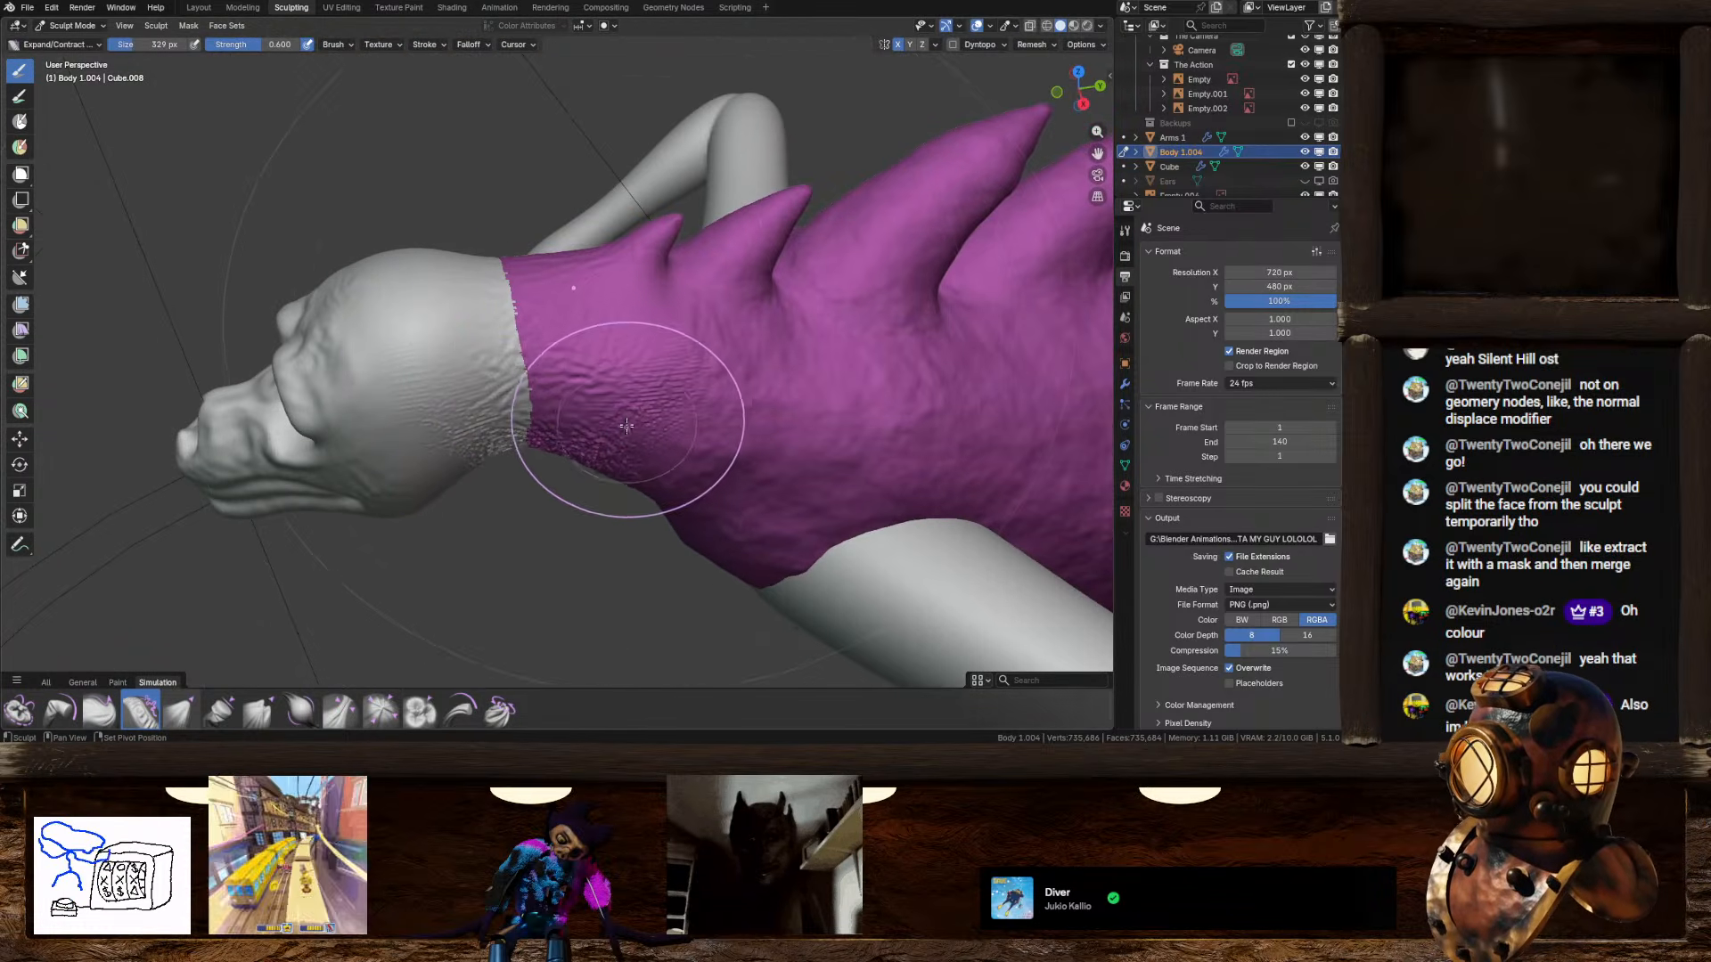
pyautogui.moveTo(568, 458); pyautogui.dragTo(474, 465, button='middle')
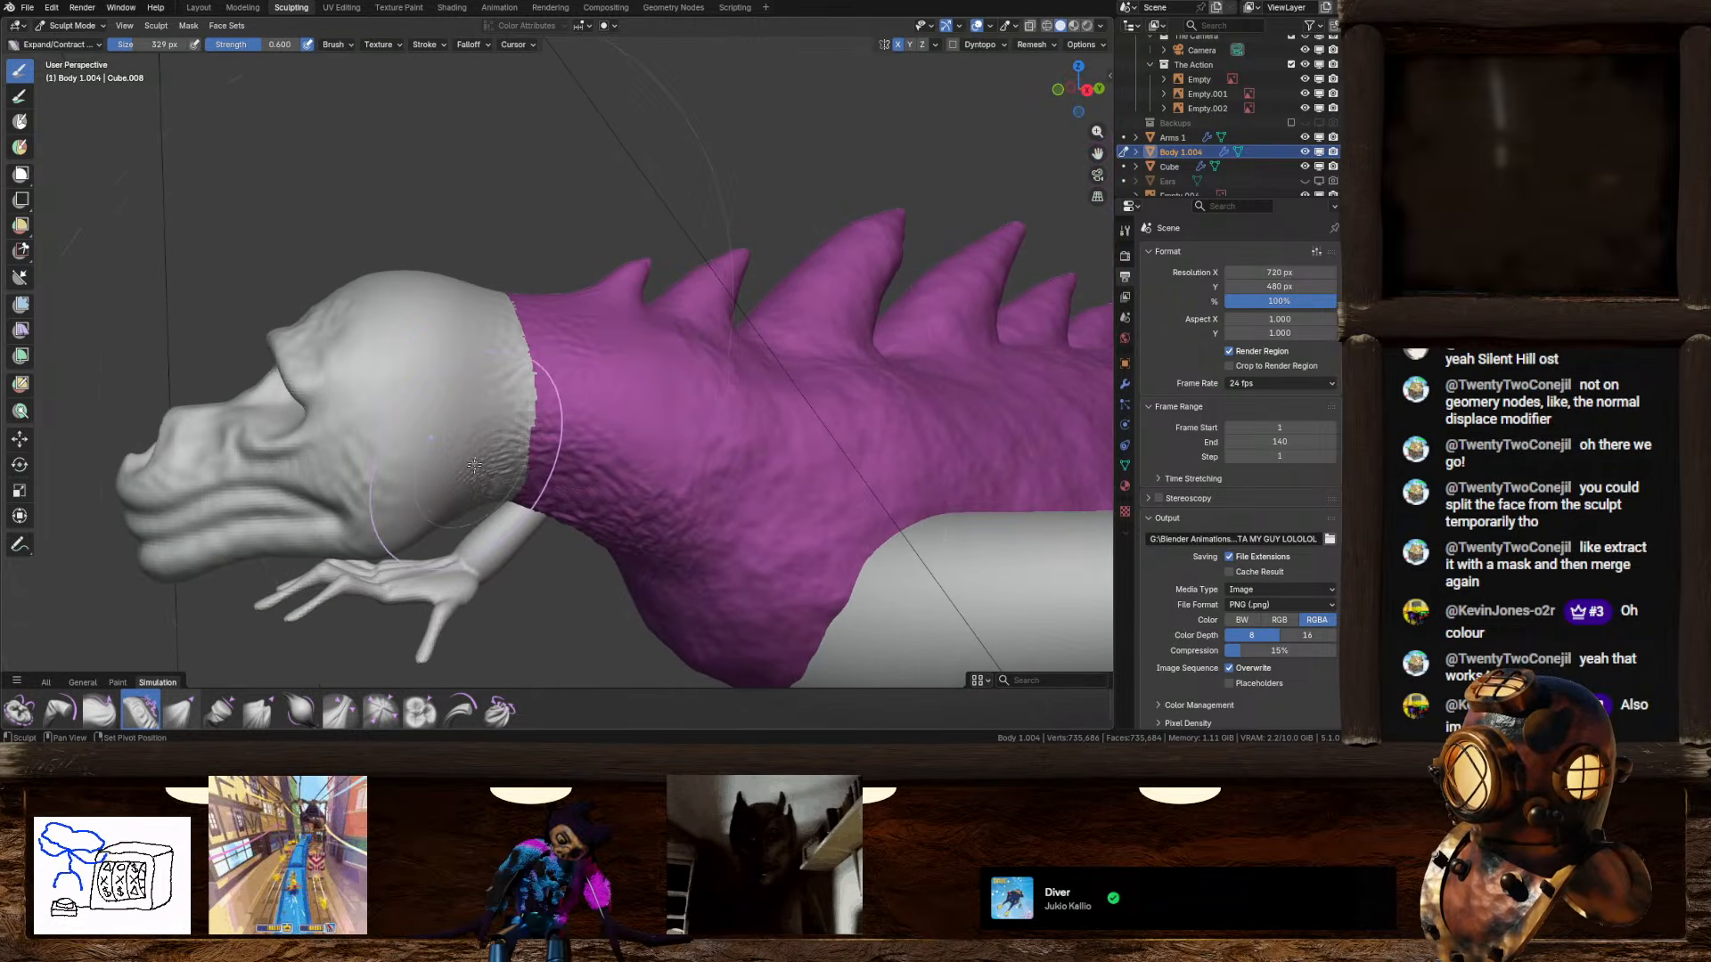
pyautogui.moveTo(592, 558); pyautogui.dragTo(565, 427, button='middle')
pyautogui.moveTo(500, 496); pyautogui.dragTo(448, 451, button='middle')
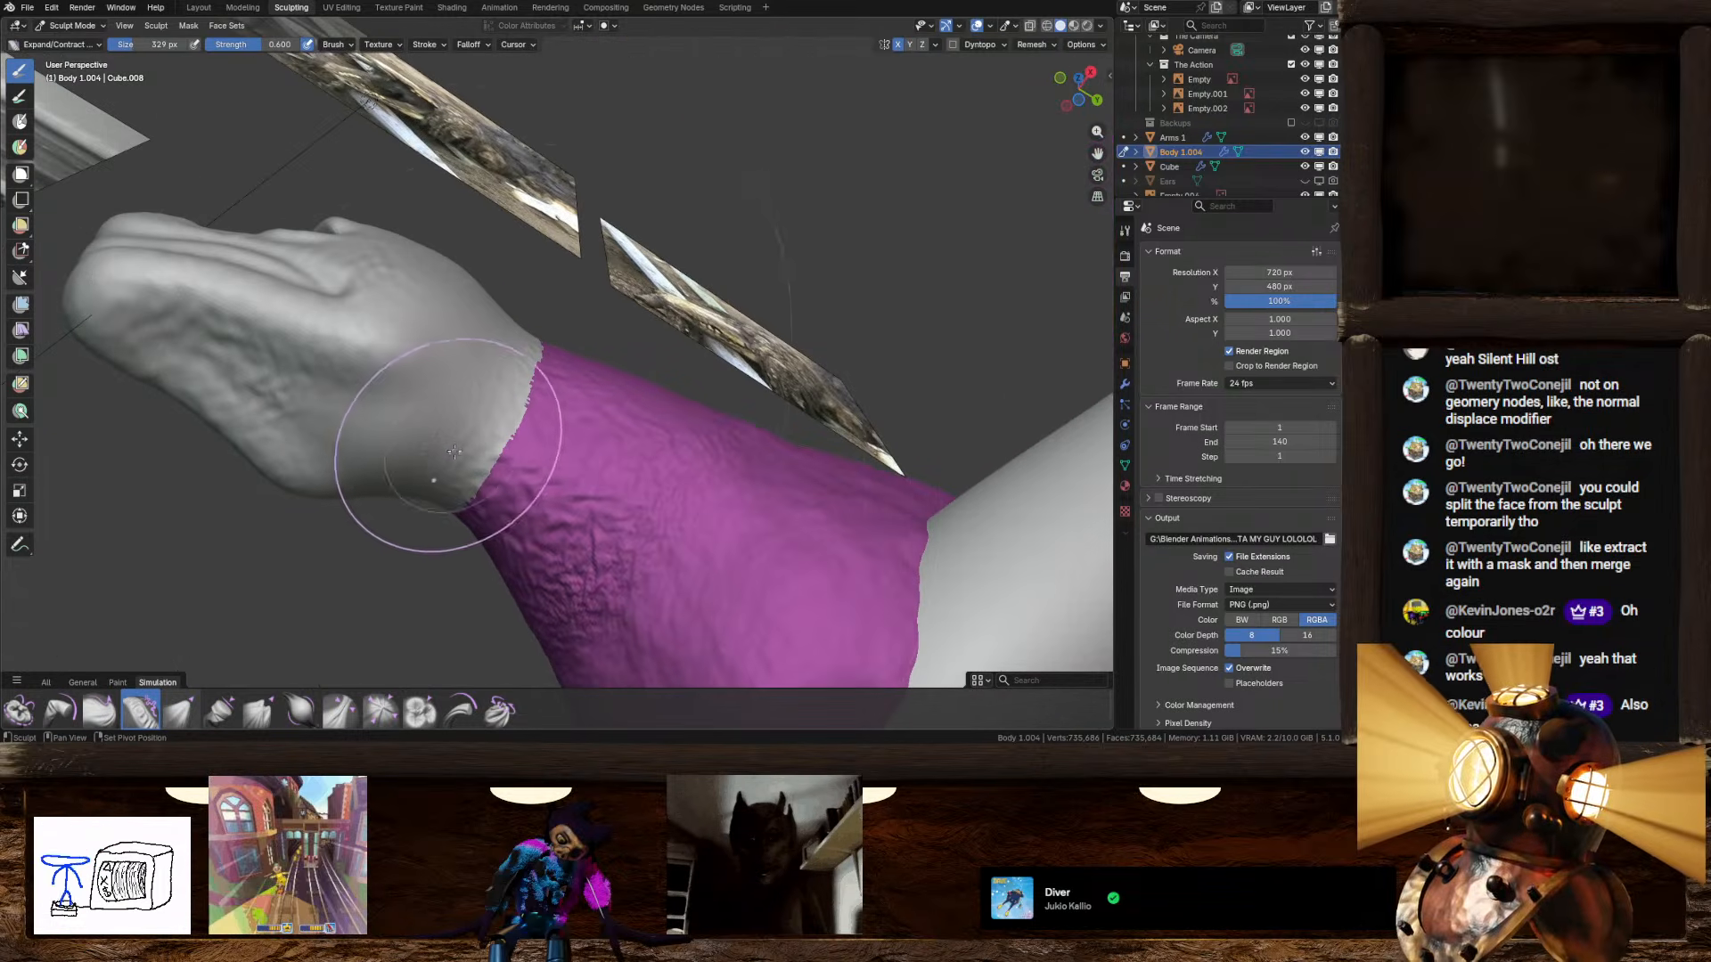
pyautogui.moveTo(646, 572); pyautogui.dragTo(617, 500, button='middle')
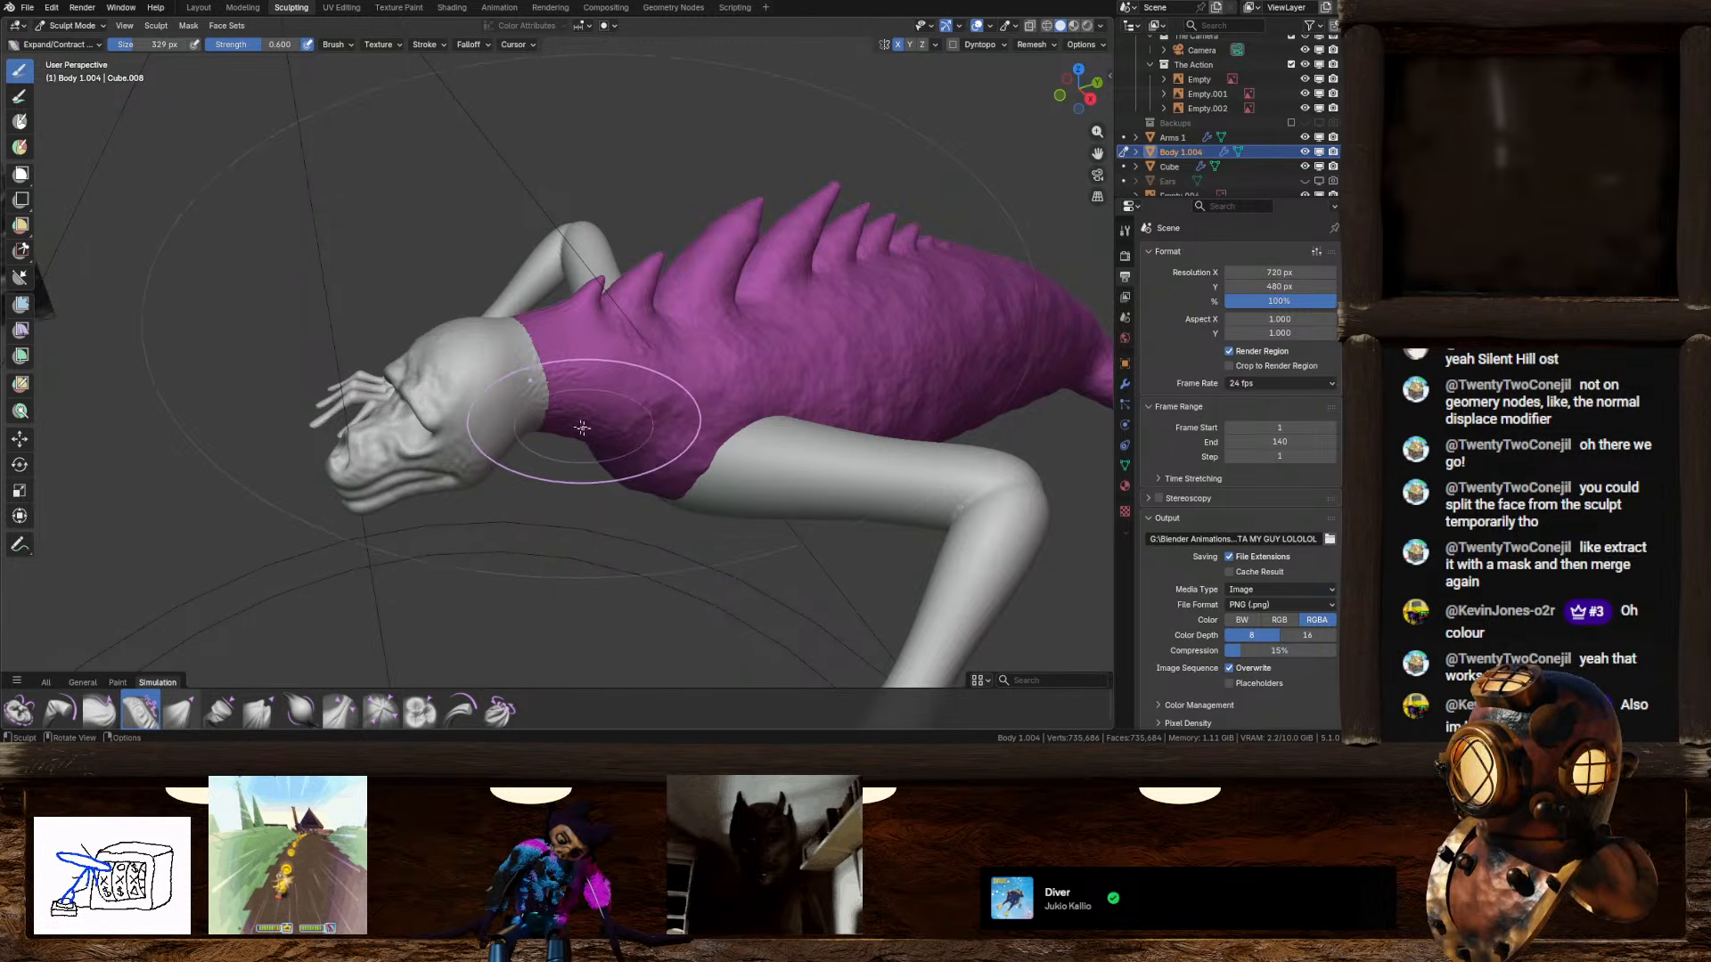
pyautogui.scroll(3, 593, 417)
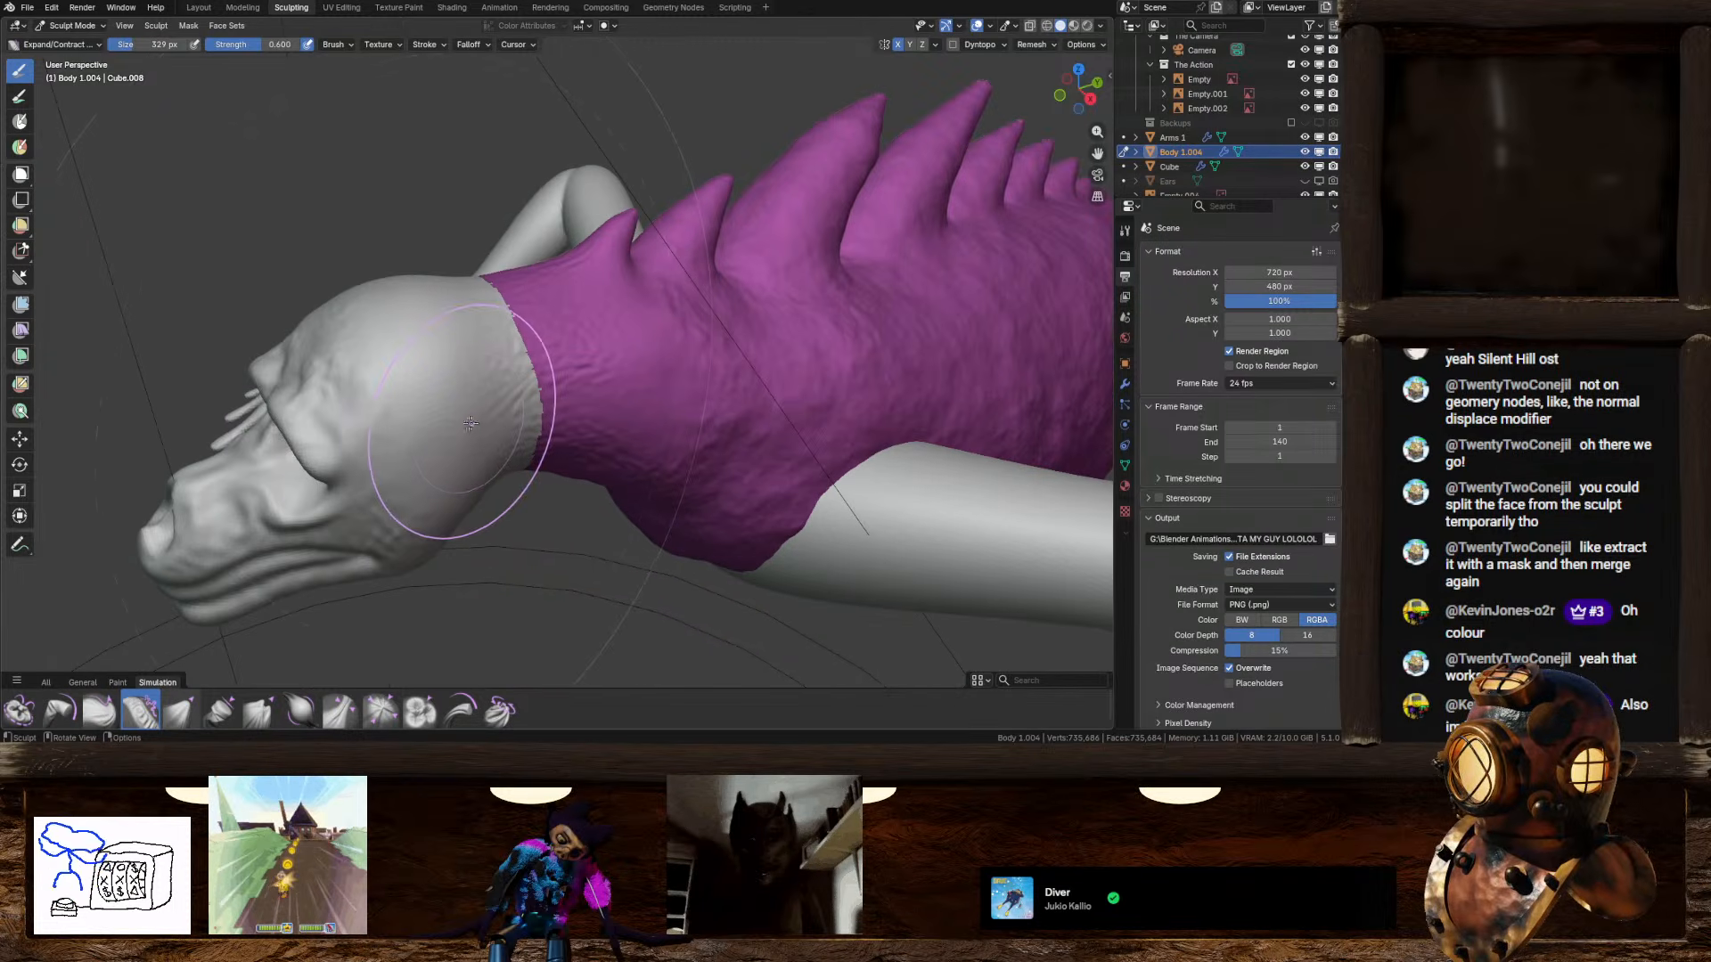
# Step: Use Edit Face Set in Grow Face Set mode to expand the head's face set over the neck and spined torso
pyautogui.click(21, 384)
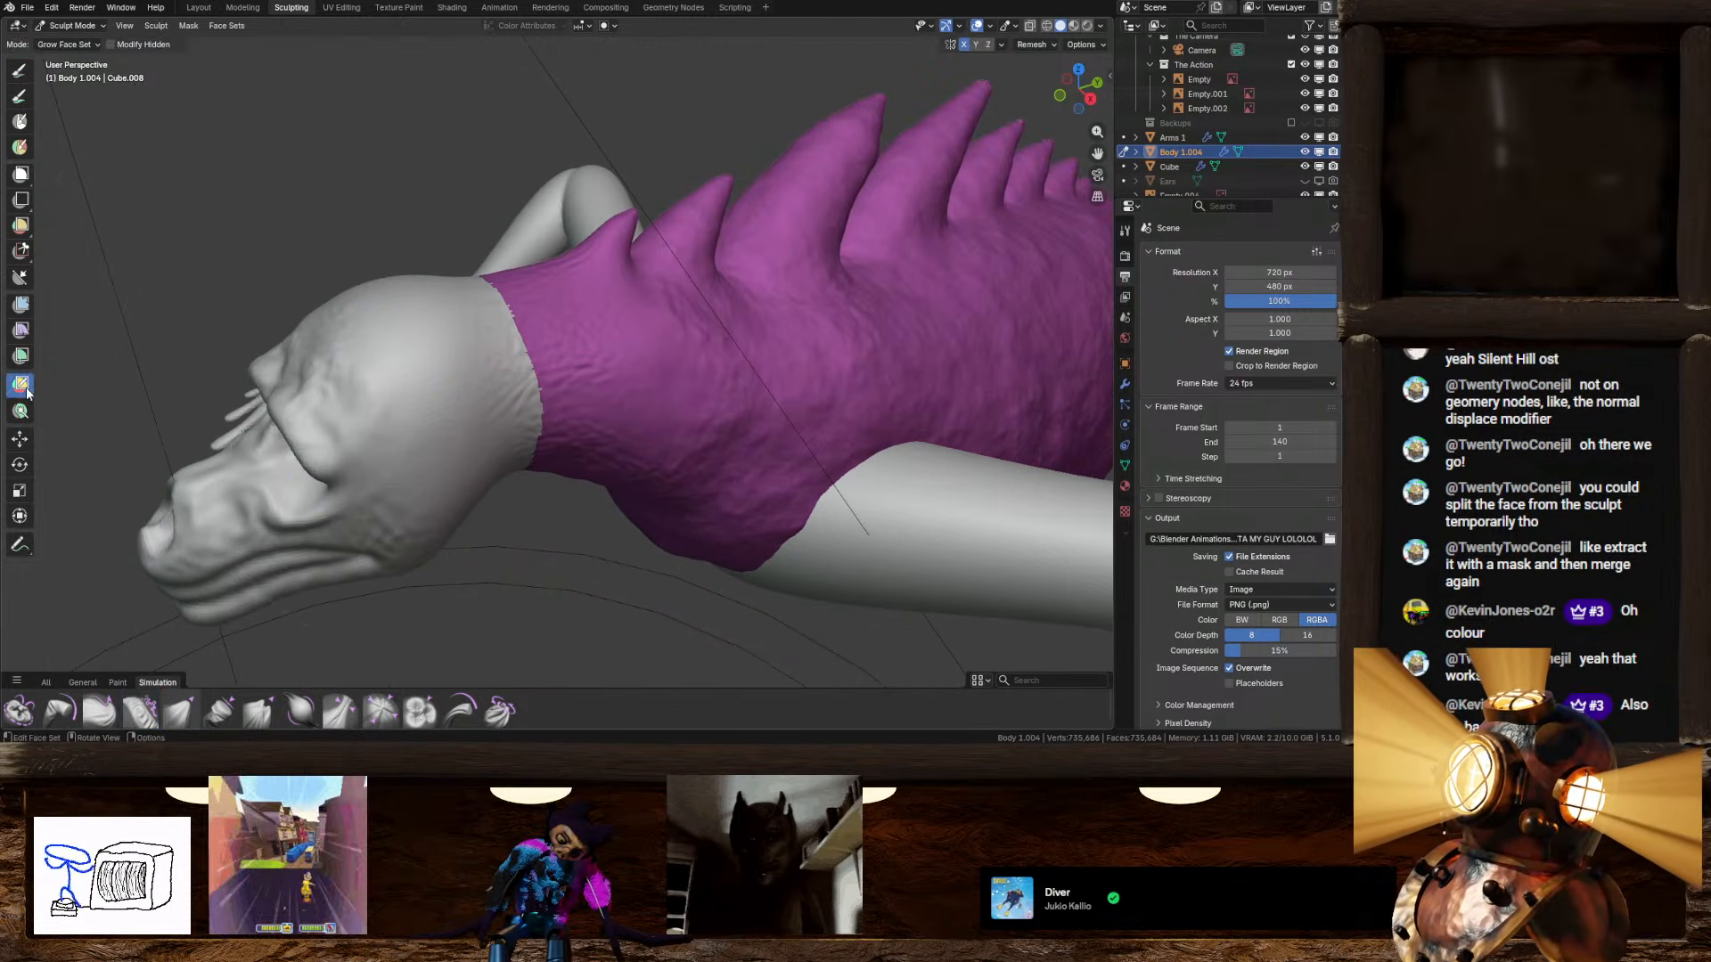
pyautogui.keyDown('shift'); pyautogui.click(481, 375); pyautogui.keyUp('shift')
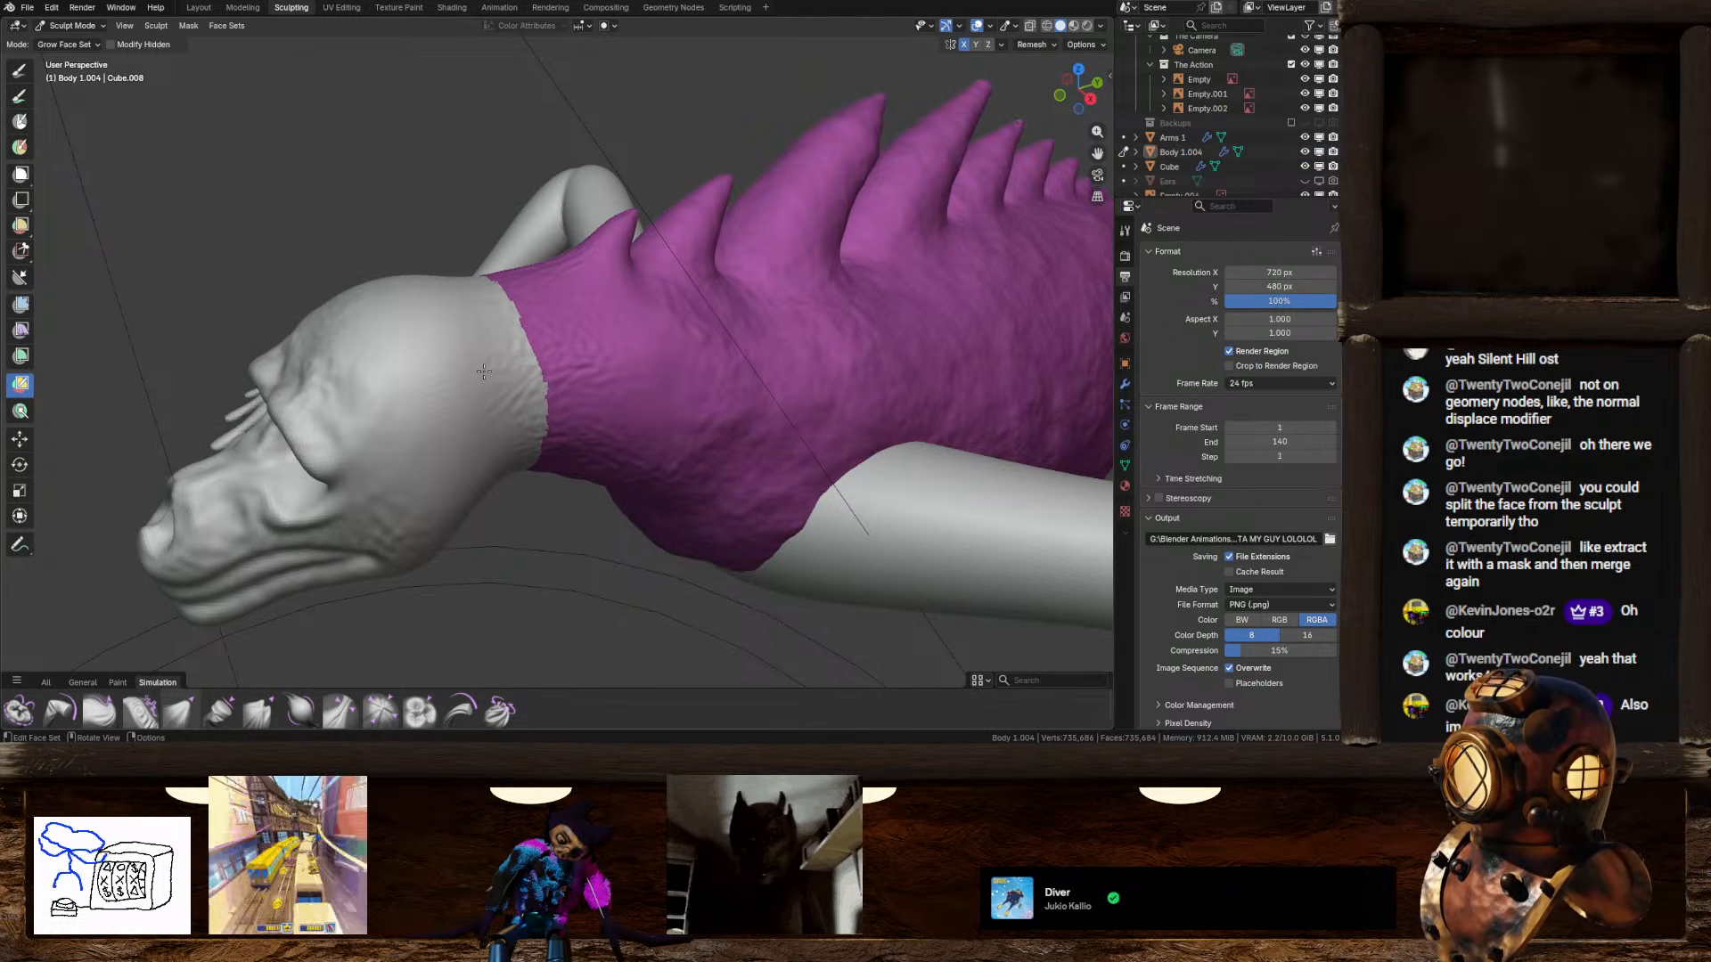
pyautogui.click(484, 371)
pyautogui.click(483, 372)
pyautogui.click(483, 371)
pyautogui.click(484, 372)
pyautogui.click(484, 372)
pyautogui.click(484, 371)
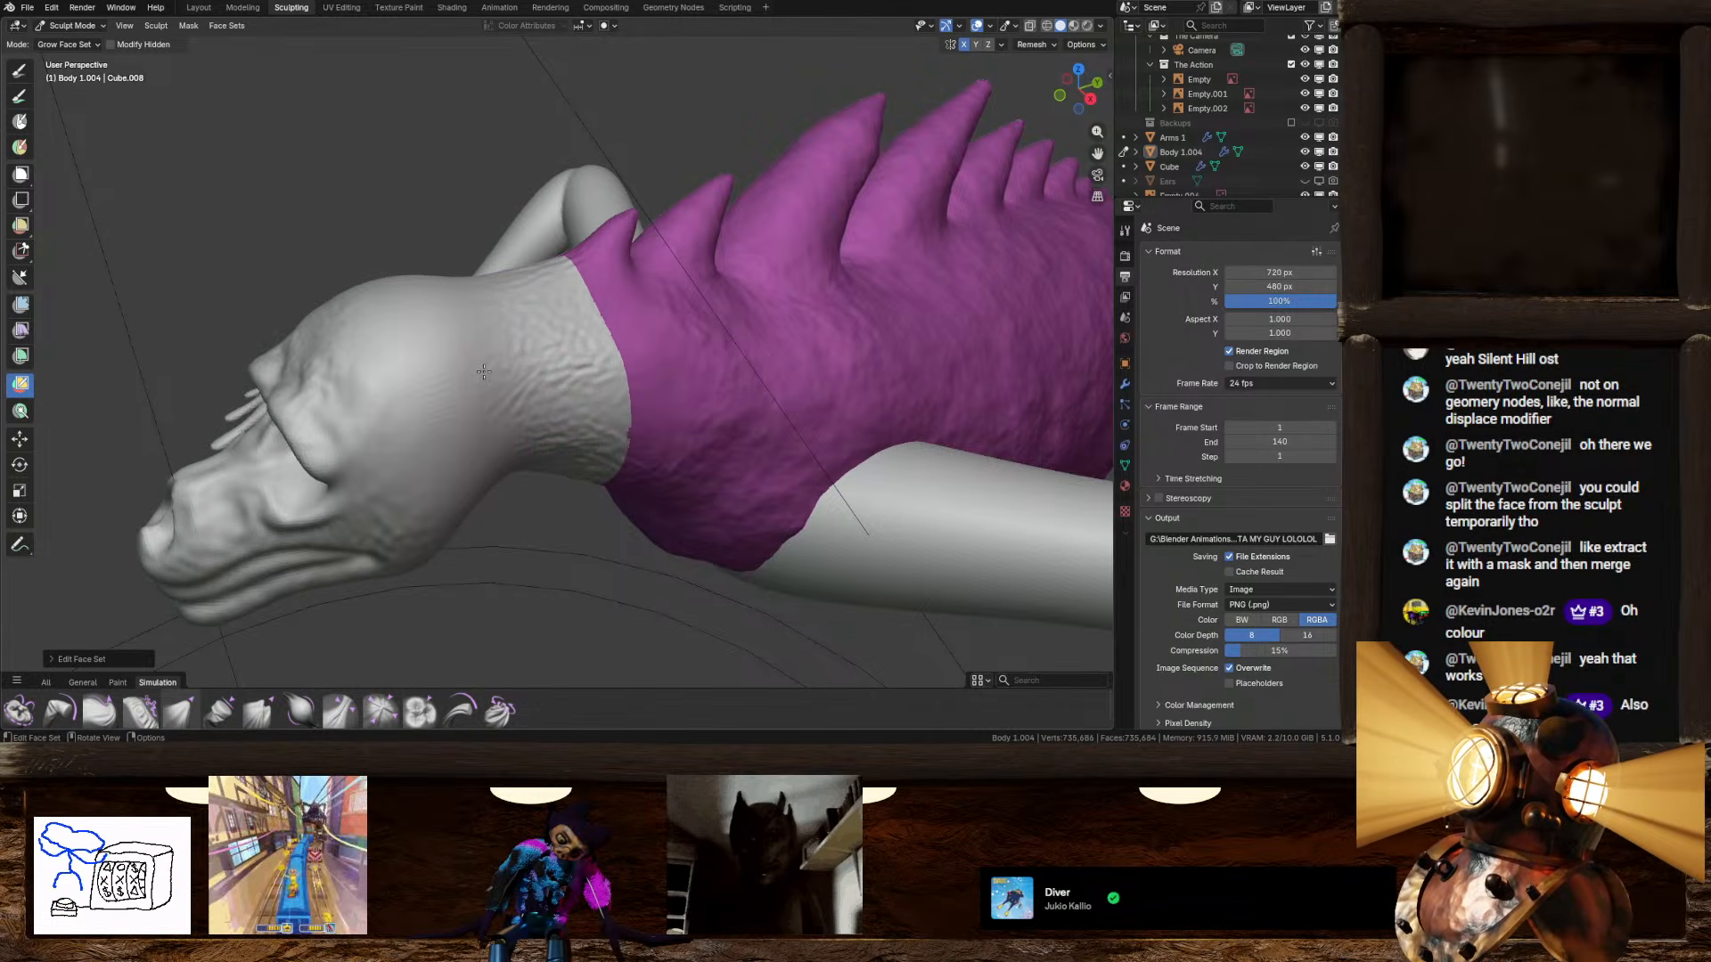
pyautogui.click(484, 371)
pyautogui.click(483, 372)
pyautogui.click(484, 371)
pyautogui.click(484, 372)
pyautogui.click(484, 372)
pyautogui.click(484, 371)
pyautogui.click(484, 371)
pyautogui.click(483, 372)
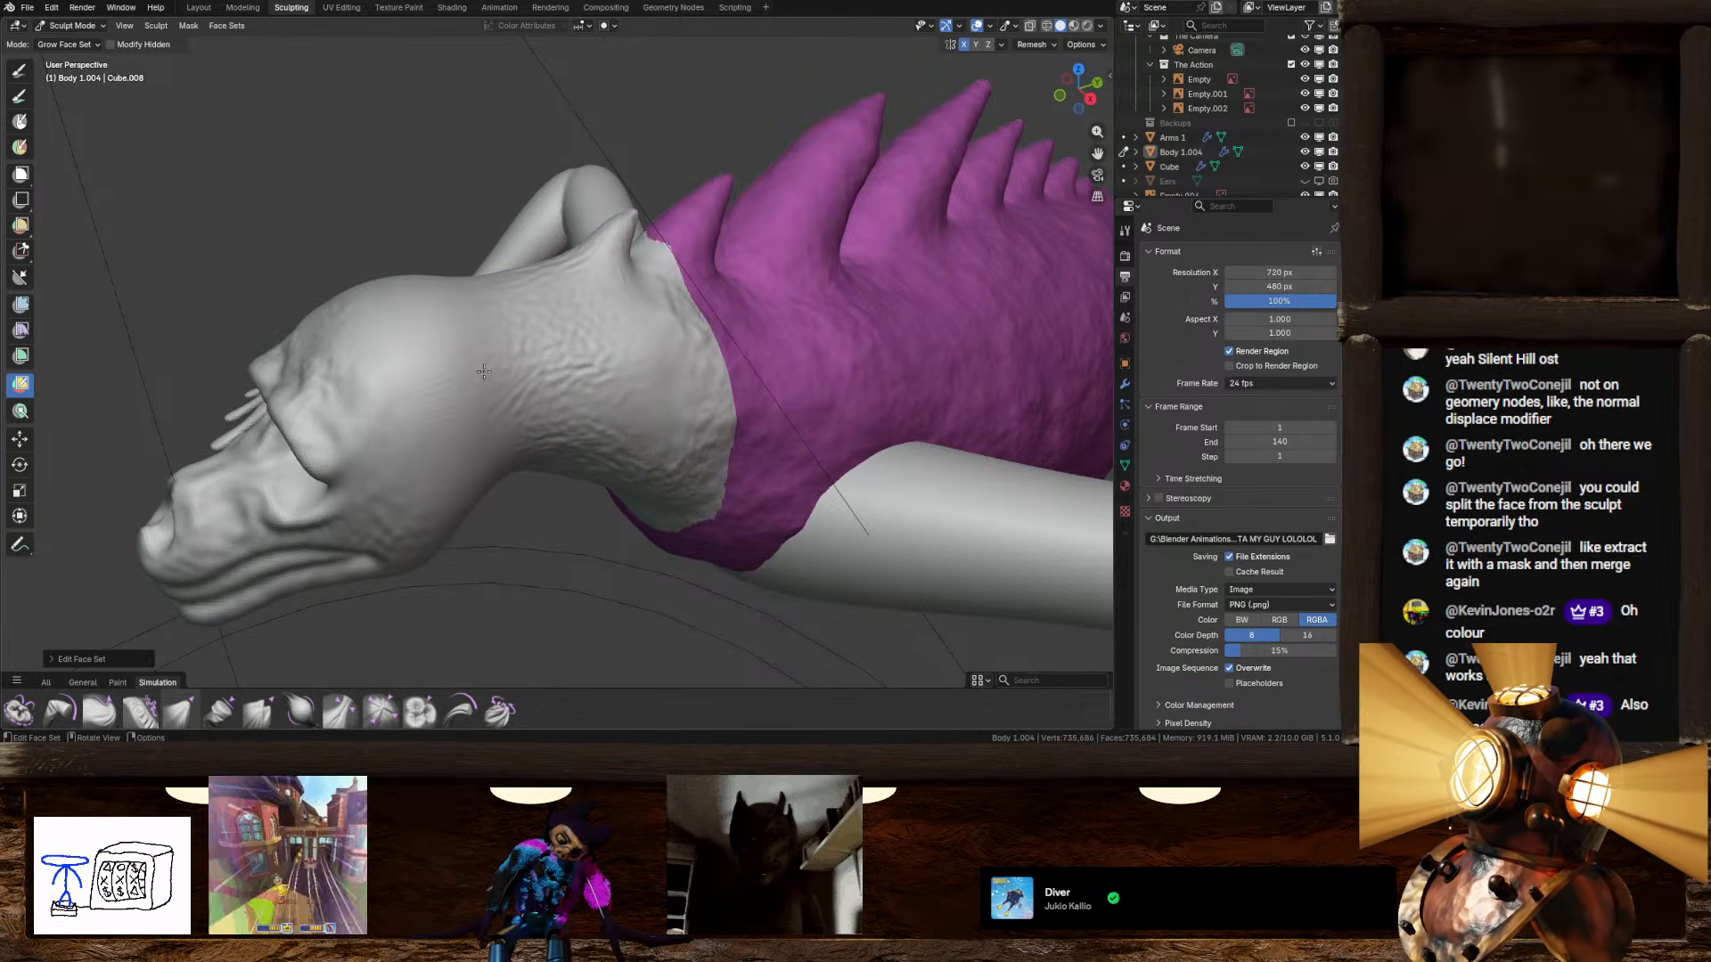
pyautogui.click(484, 372)
pyautogui.click(484, 372)
pyautogui.click(483, 371)
pyautogui.click(484, 372)
pyautogui.click(483, 372)
pyautogui.click(483, 372)
pyautogui.click(484, 372)
pyautogui.click(484, 372)
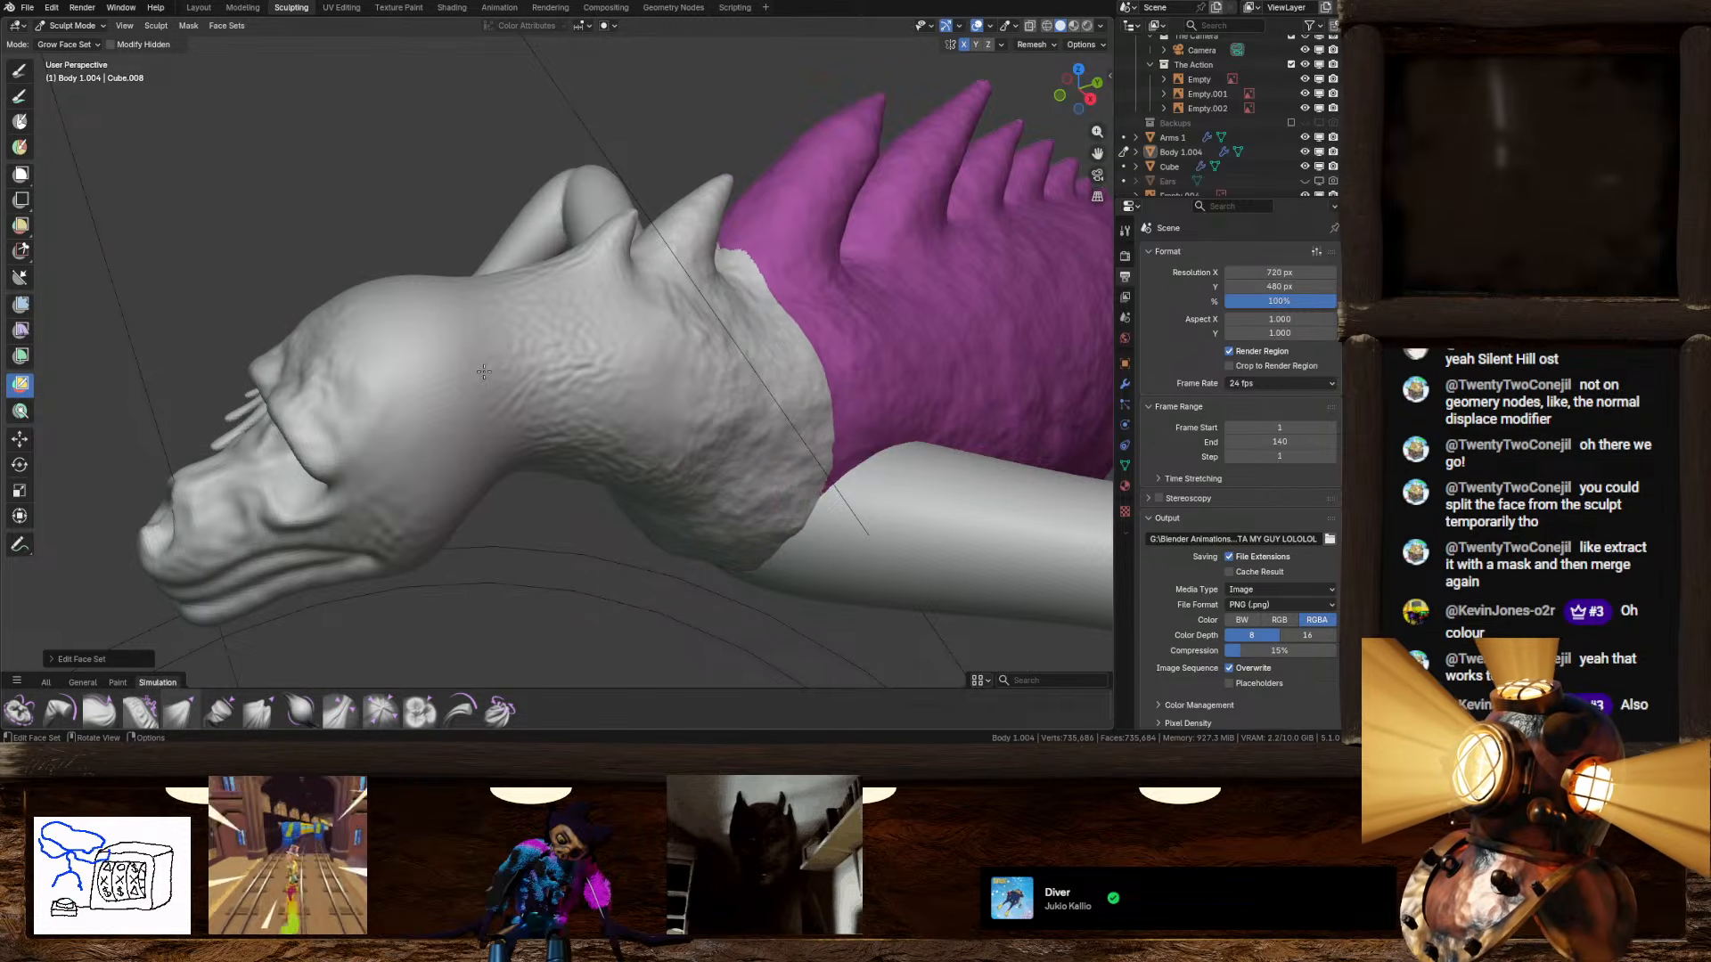
pyautogui.click(484, 371)
pyautogui.click(484, 372)
pyautogui.click(484, 371)
pyautogui.click(484, 371)
pyautogui.click(484, 372)
pyautogui.click(484, 372)
pyautogui.click(484, 372)
pyautogui.click(484, 371)
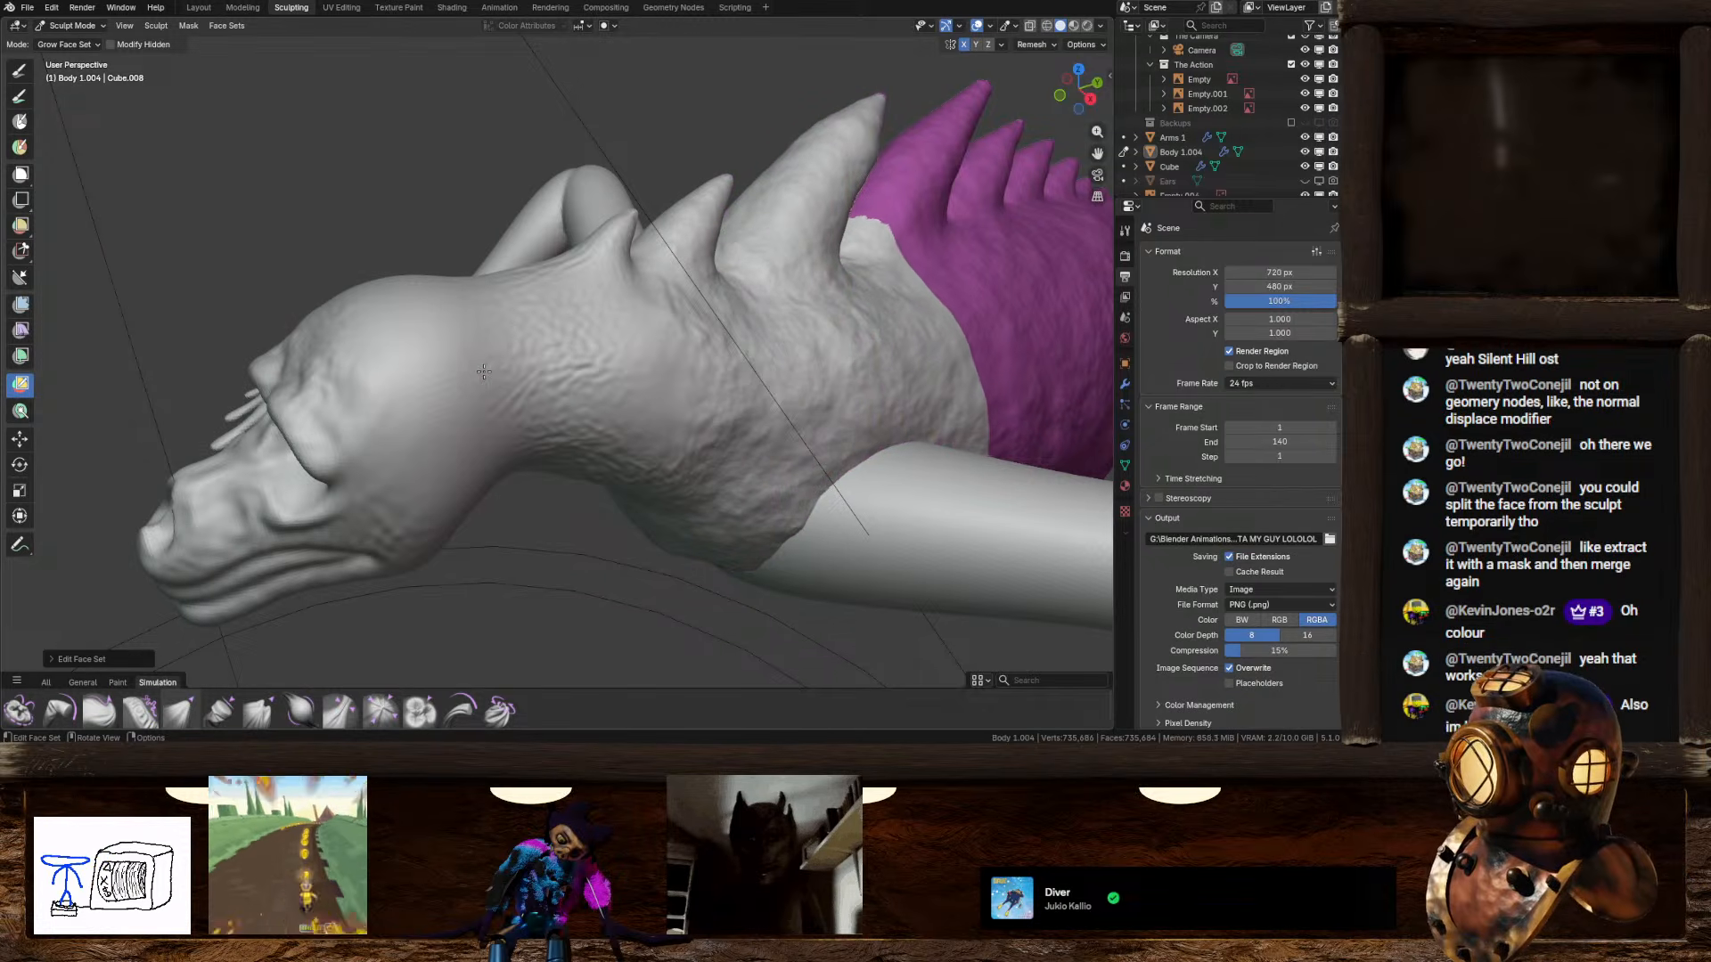
pyautogui.click(484, 372)
pyautogui.click(483, 371)
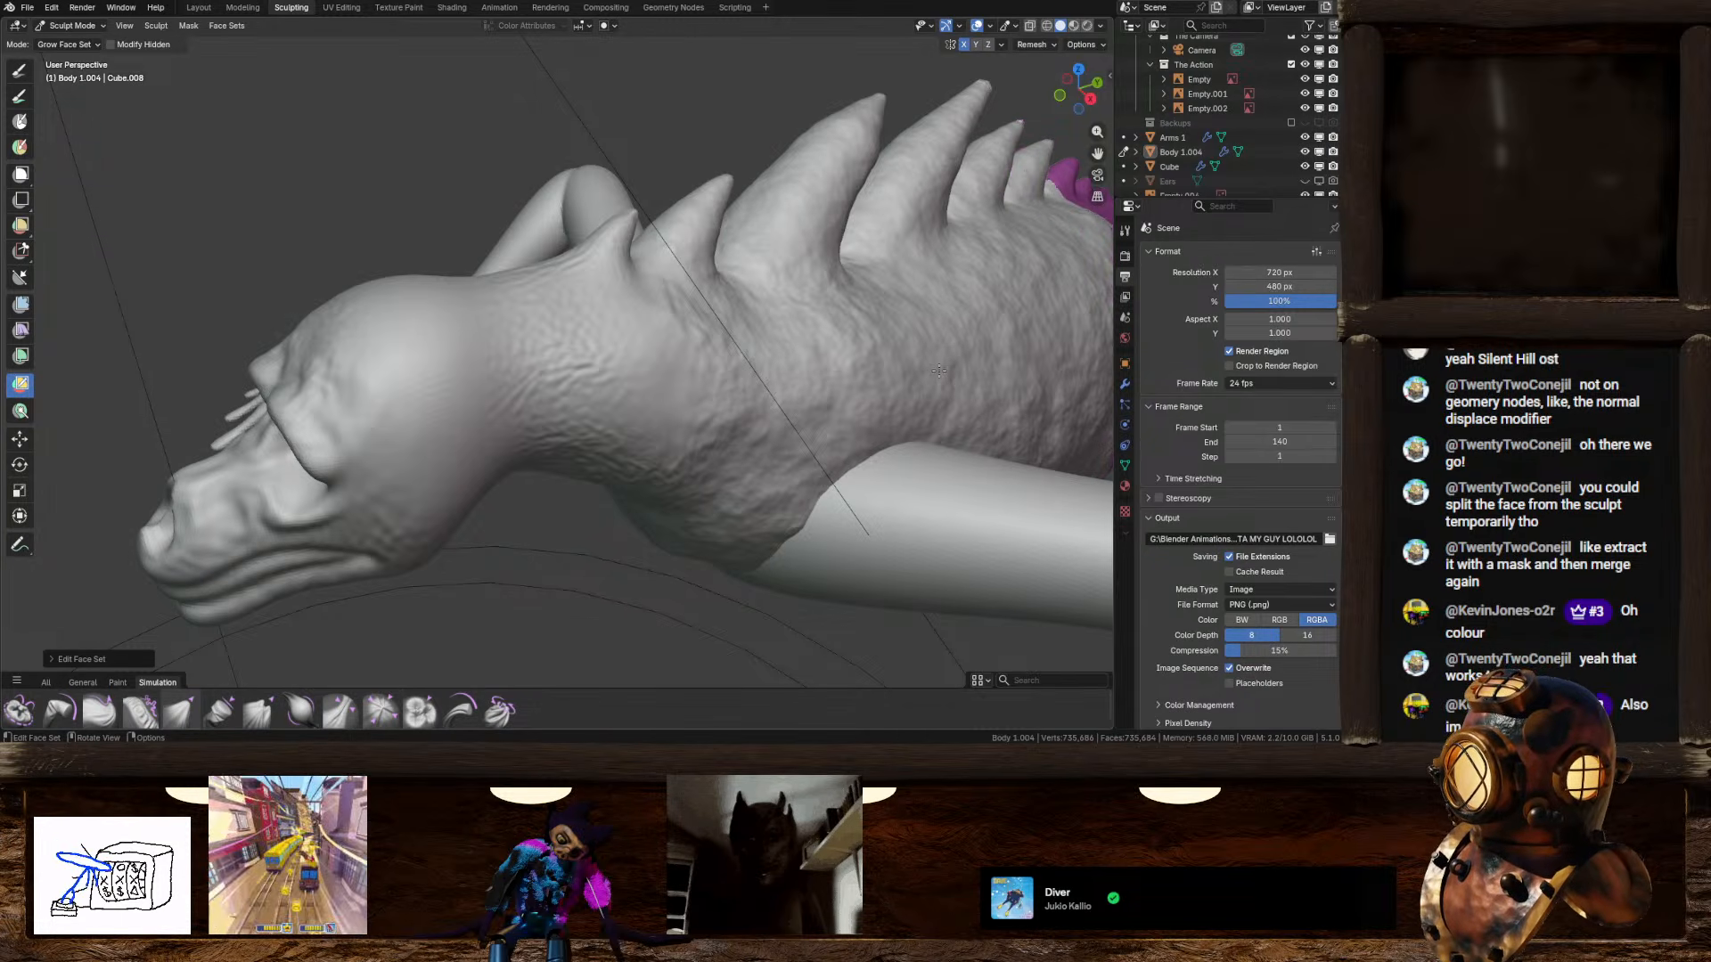
# Step: Keep growing the face set from the torso toward the hips and legs until it replaces the purple set
pyautogui.scroll(-4, 940, 371)
pyautogui.moveTo(930, 307); pyautogui.dragTo(584, 358, button='middle')
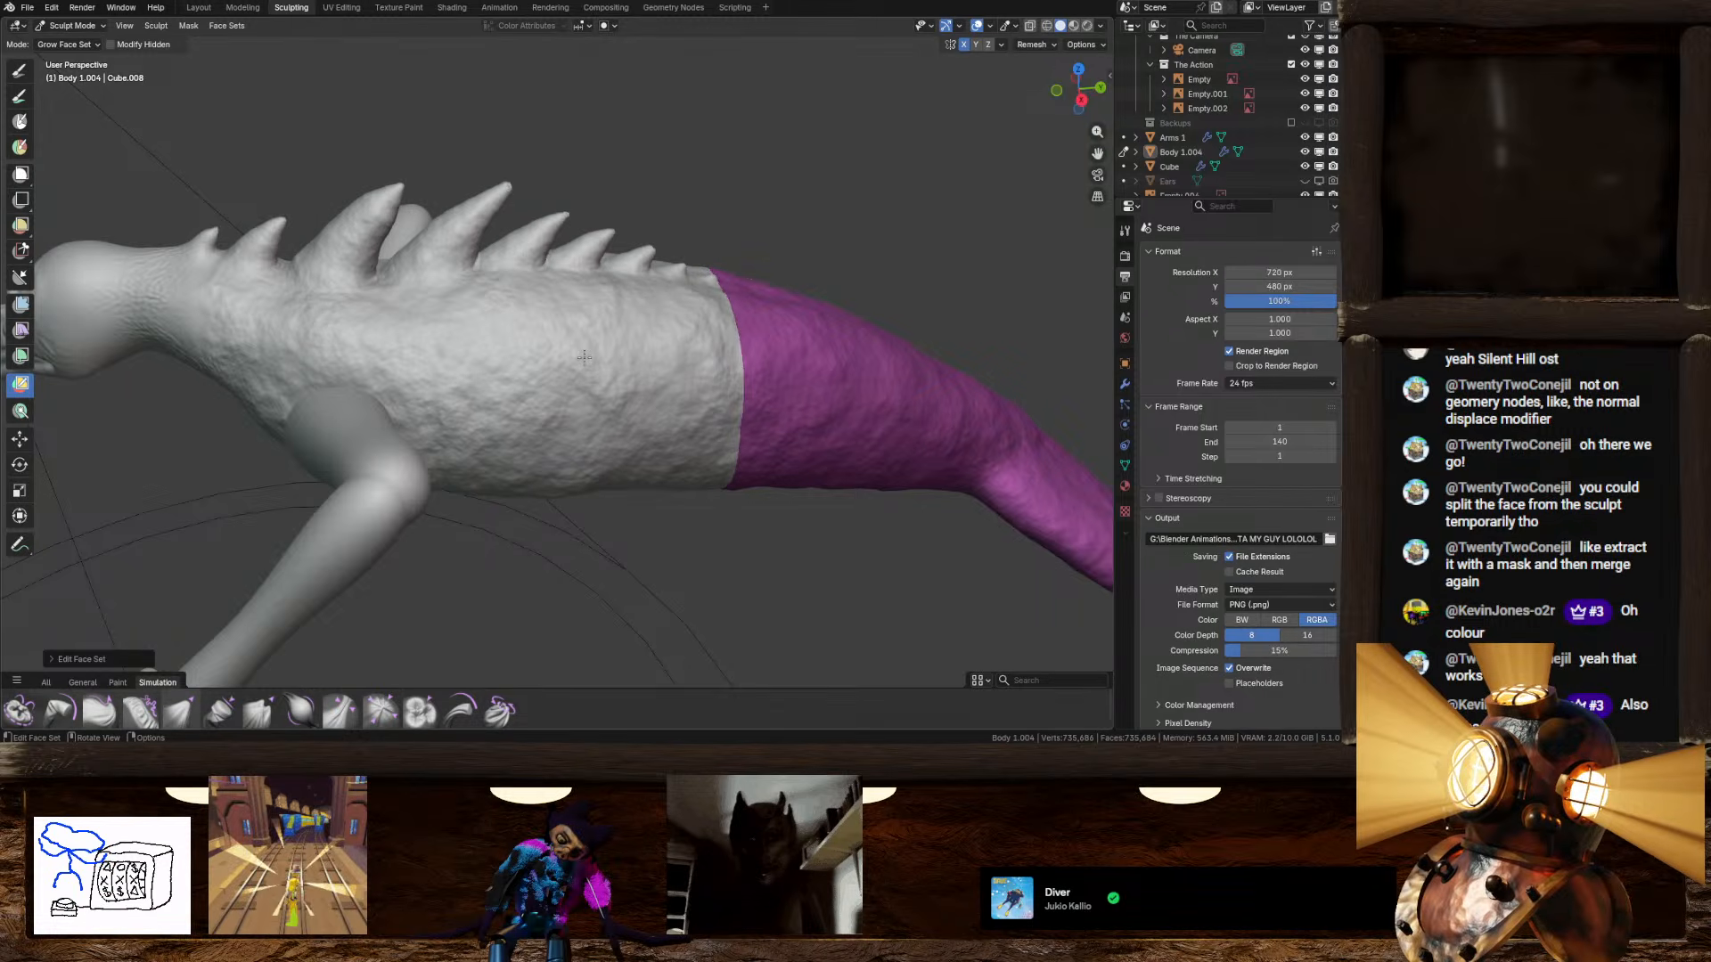
pyautogui.click(583, 357)
pyautogui.click(583, 357)
pyautogui.click(584, 357)
pyautogui.click(584, 357)
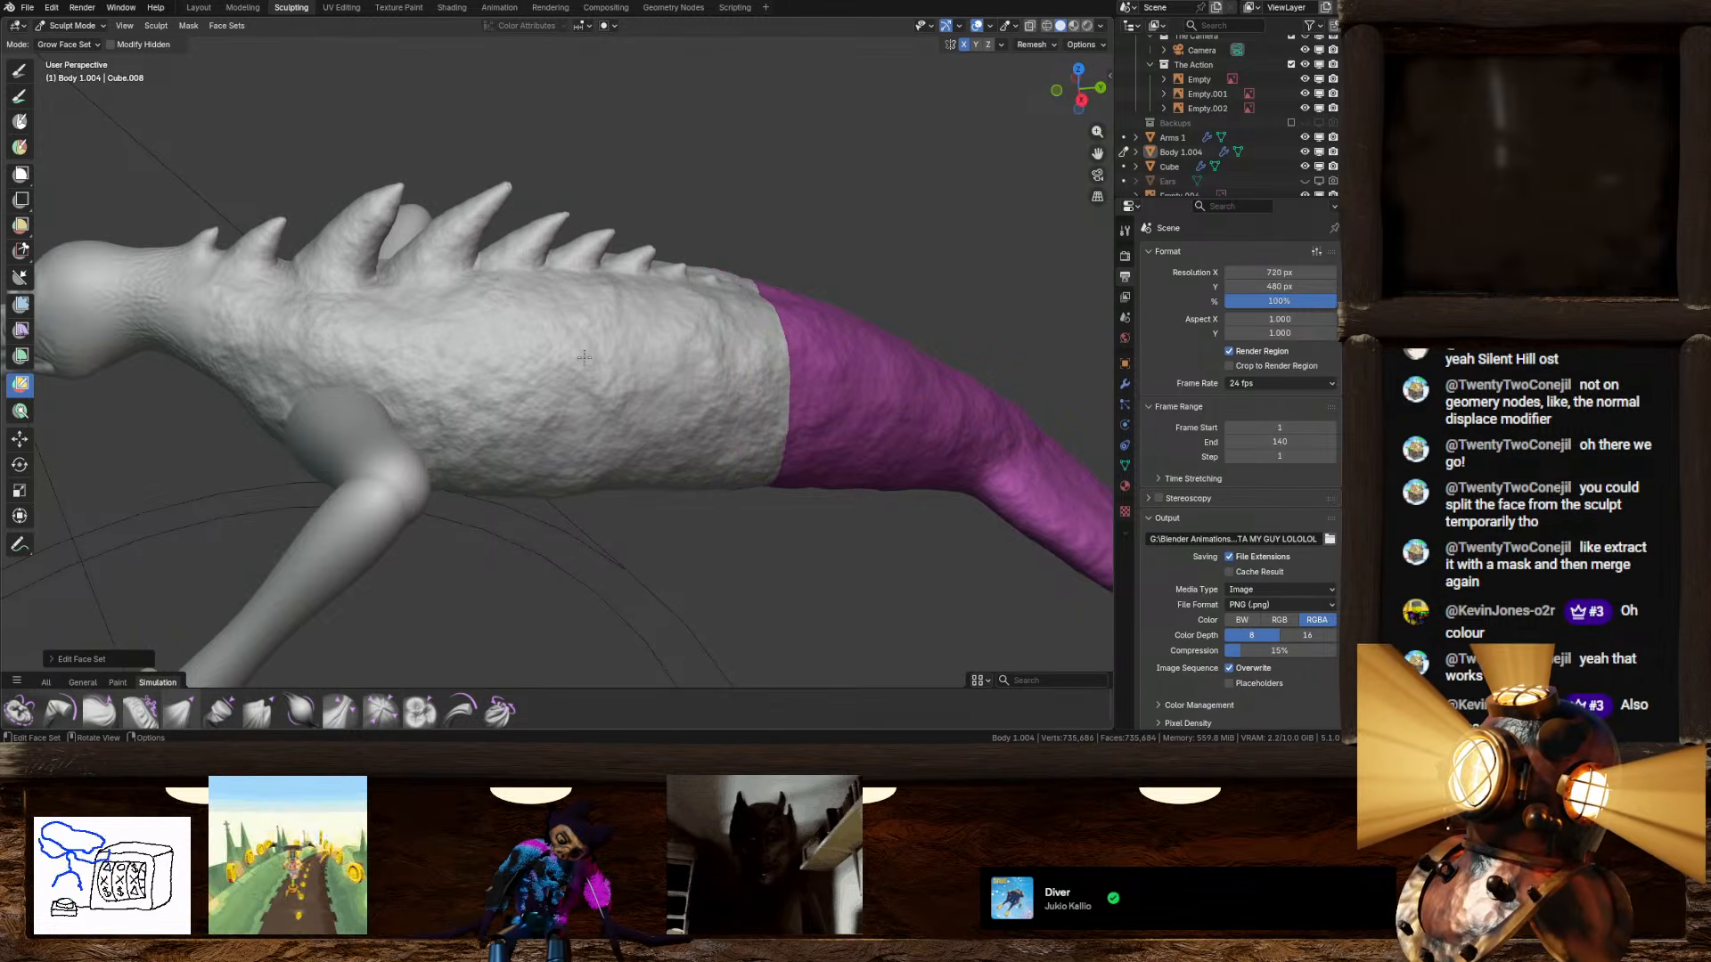
pyautogui.click(584, 357)
pyautogui.click(583, 358)
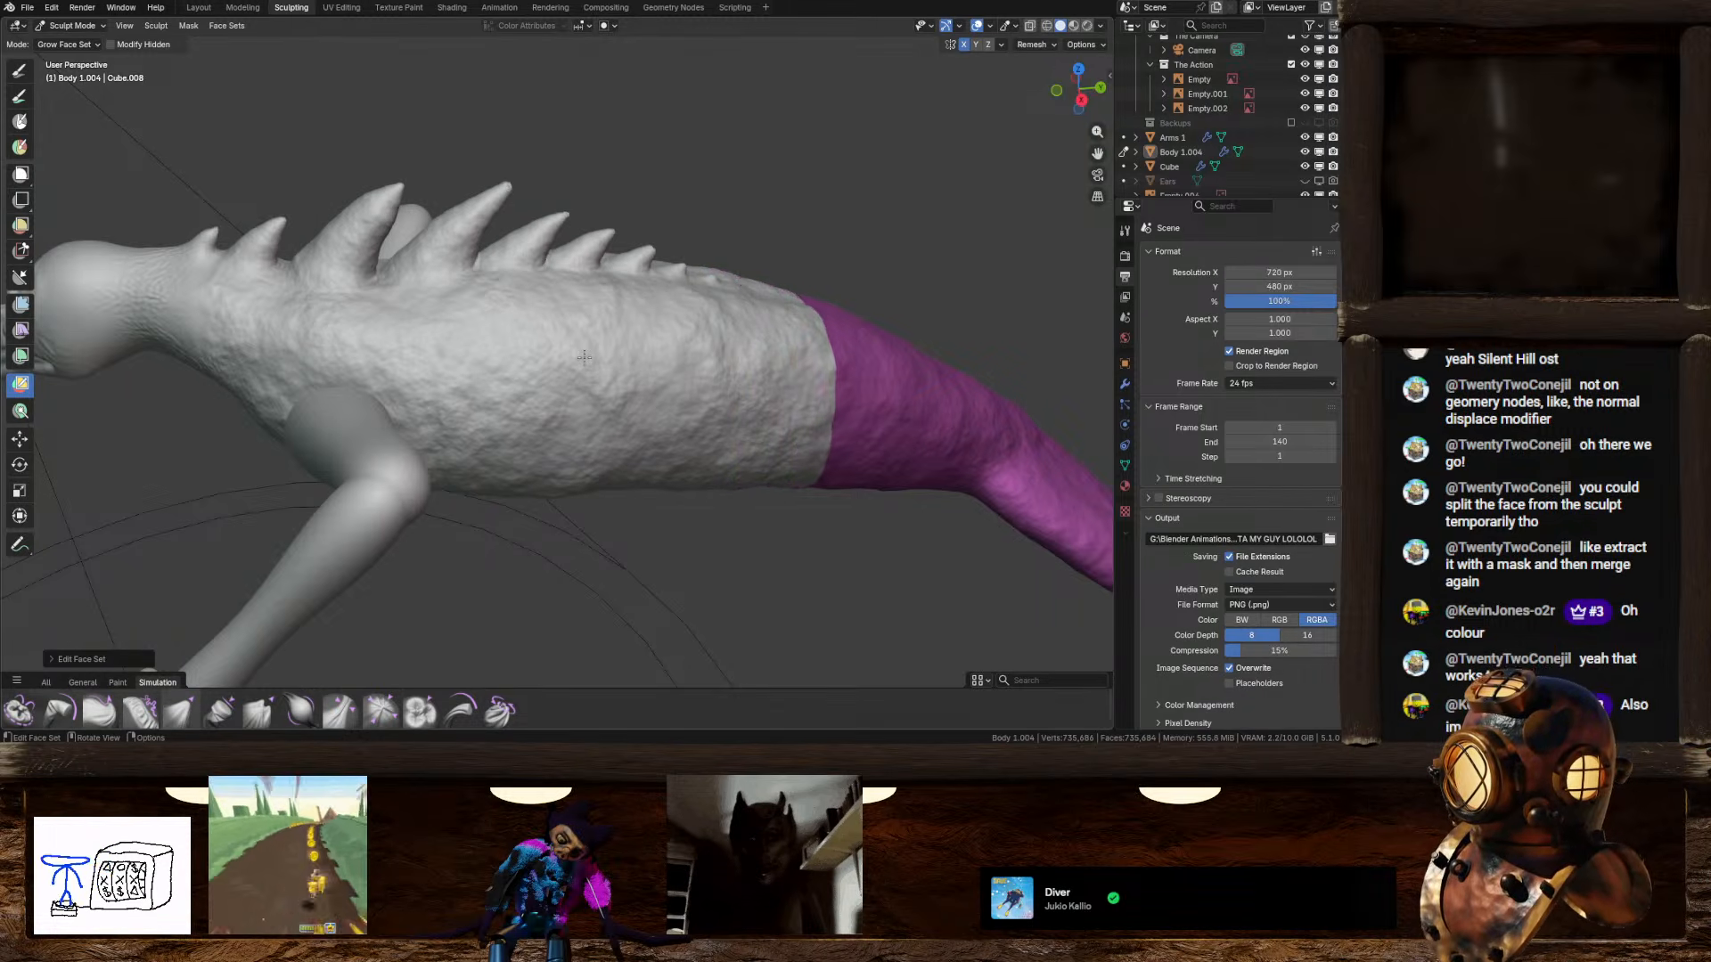
pyautogui.click(583, 357)
pyautogui.click(584, 357)
pyautogui.click(584, 357)
pyautogui.click(584, 357)
pyautogui.click(583, 357)
pyautogui.click(583, 358)
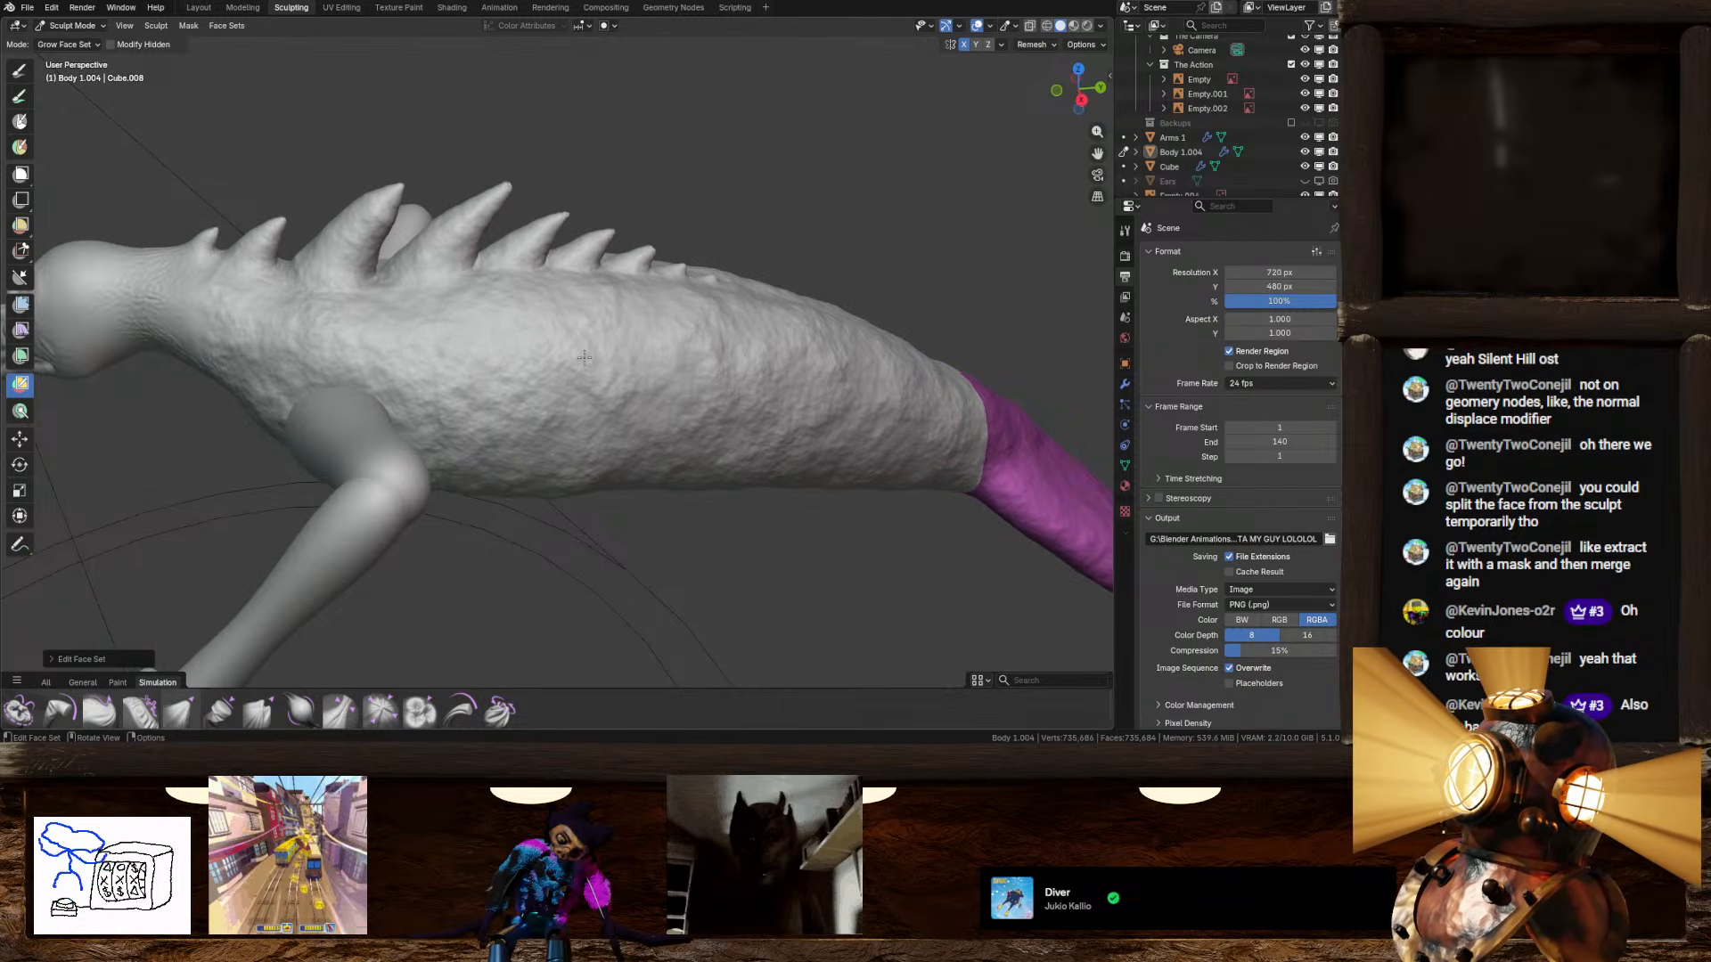
pyautogui.click(584, 357)
pyautogui.click(583, 357)
pyautogui.click(584, 358)
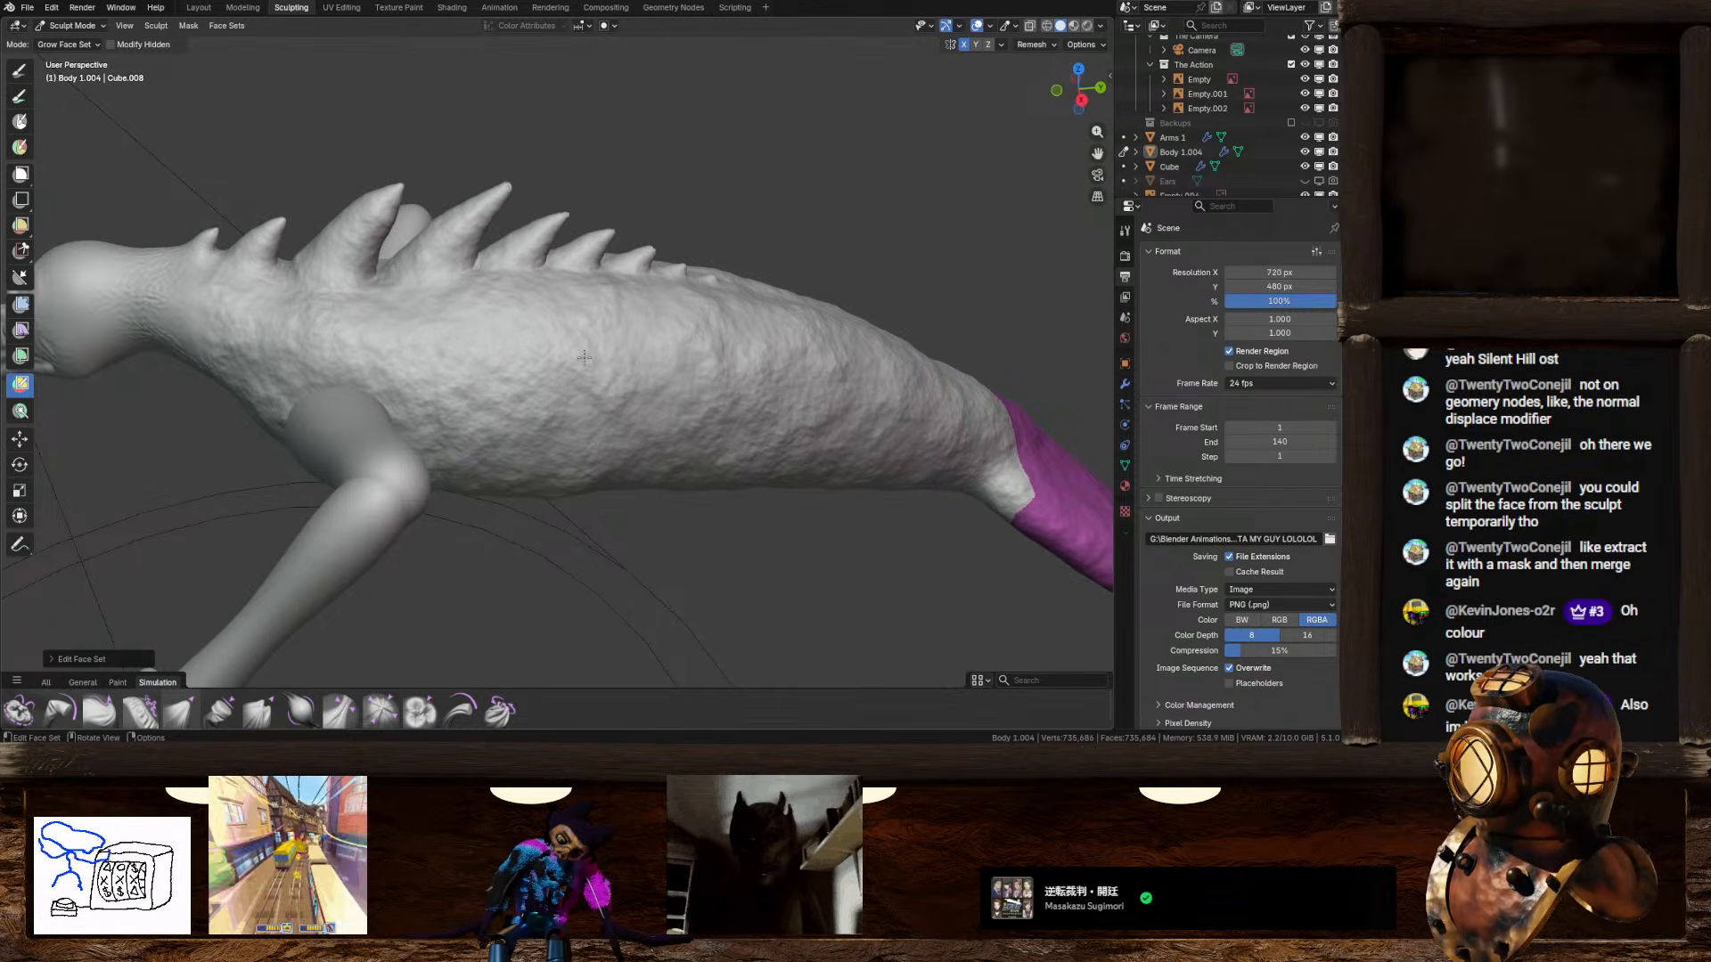
pyautogui.click(584, 357)
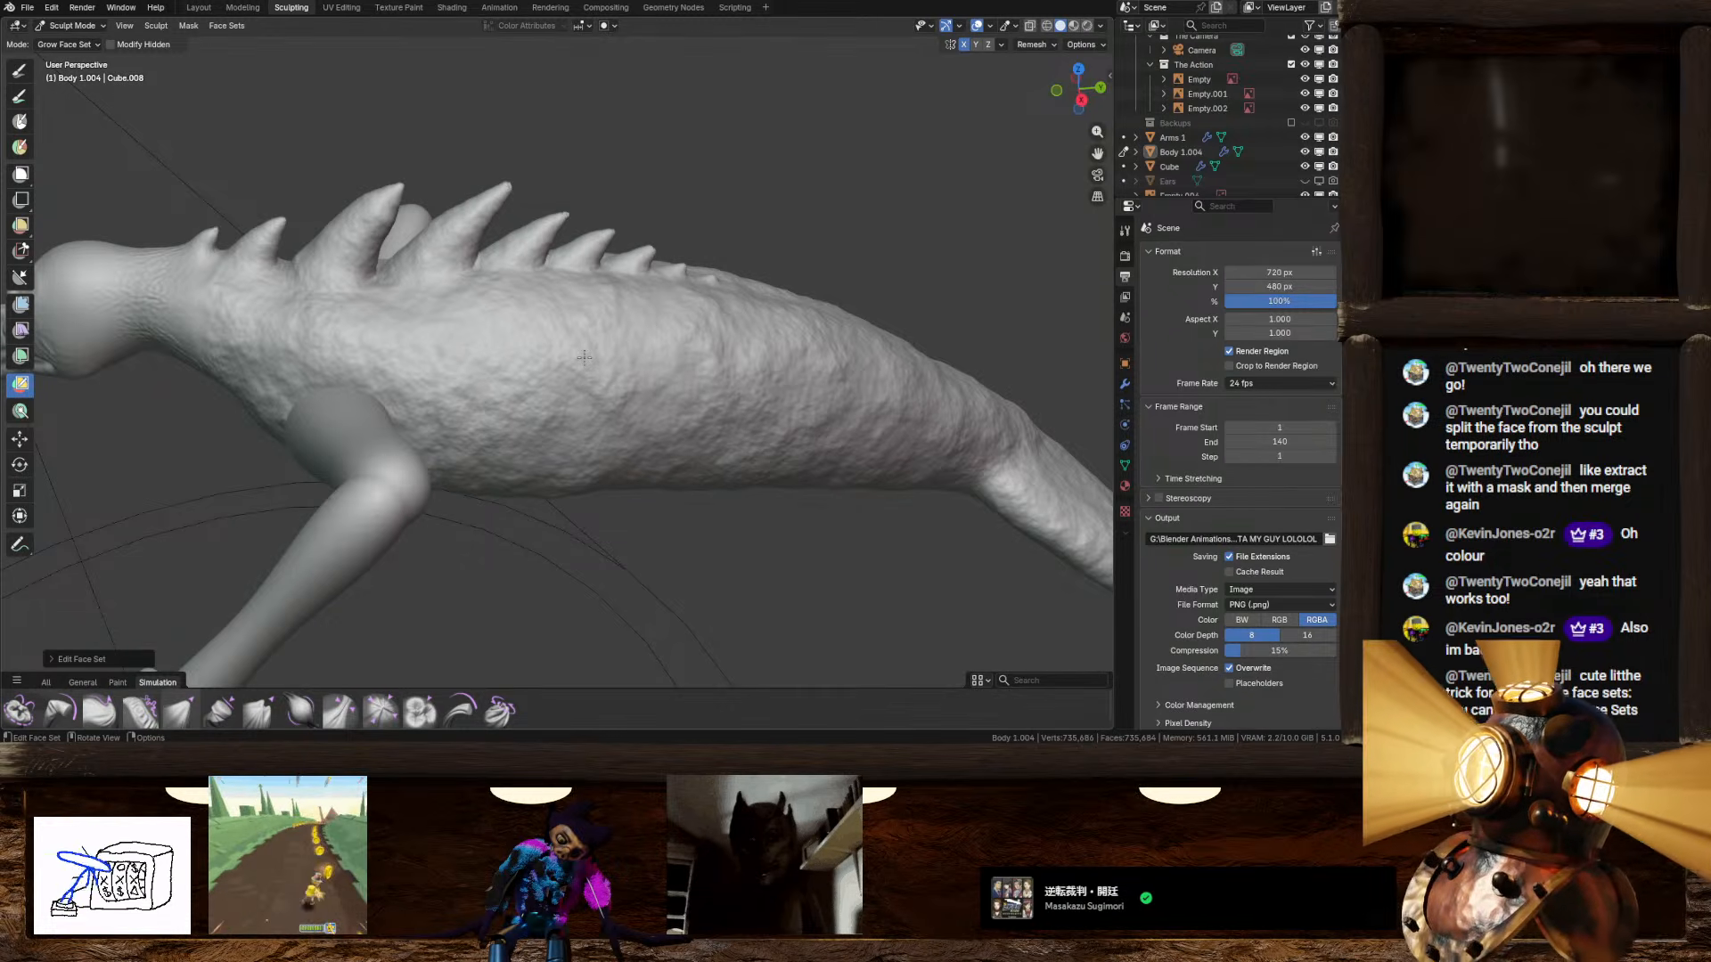
pyautogui.moveTo(496, 219)
pyautogui.mouseDown(button='middle')
pyautogui.moveTo(506, 168)
pyautogui.moveTo(695, 330)
pyautogui.mouseUp(button='middle')
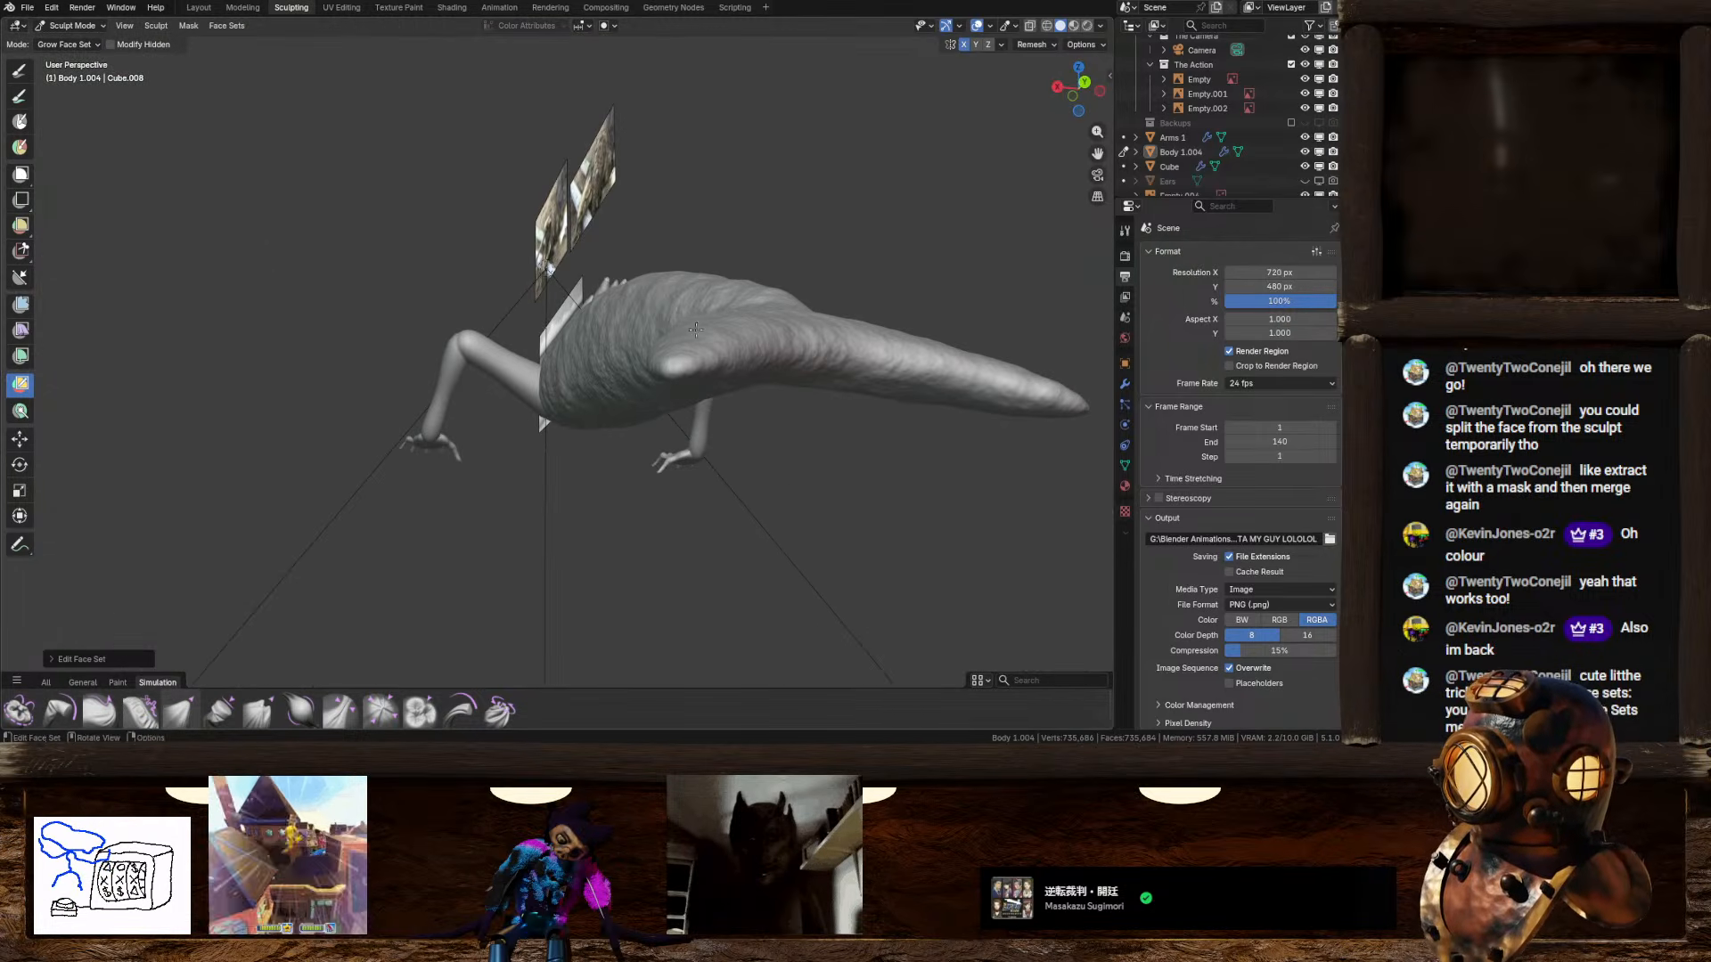
pyautogui.click(607, 27)
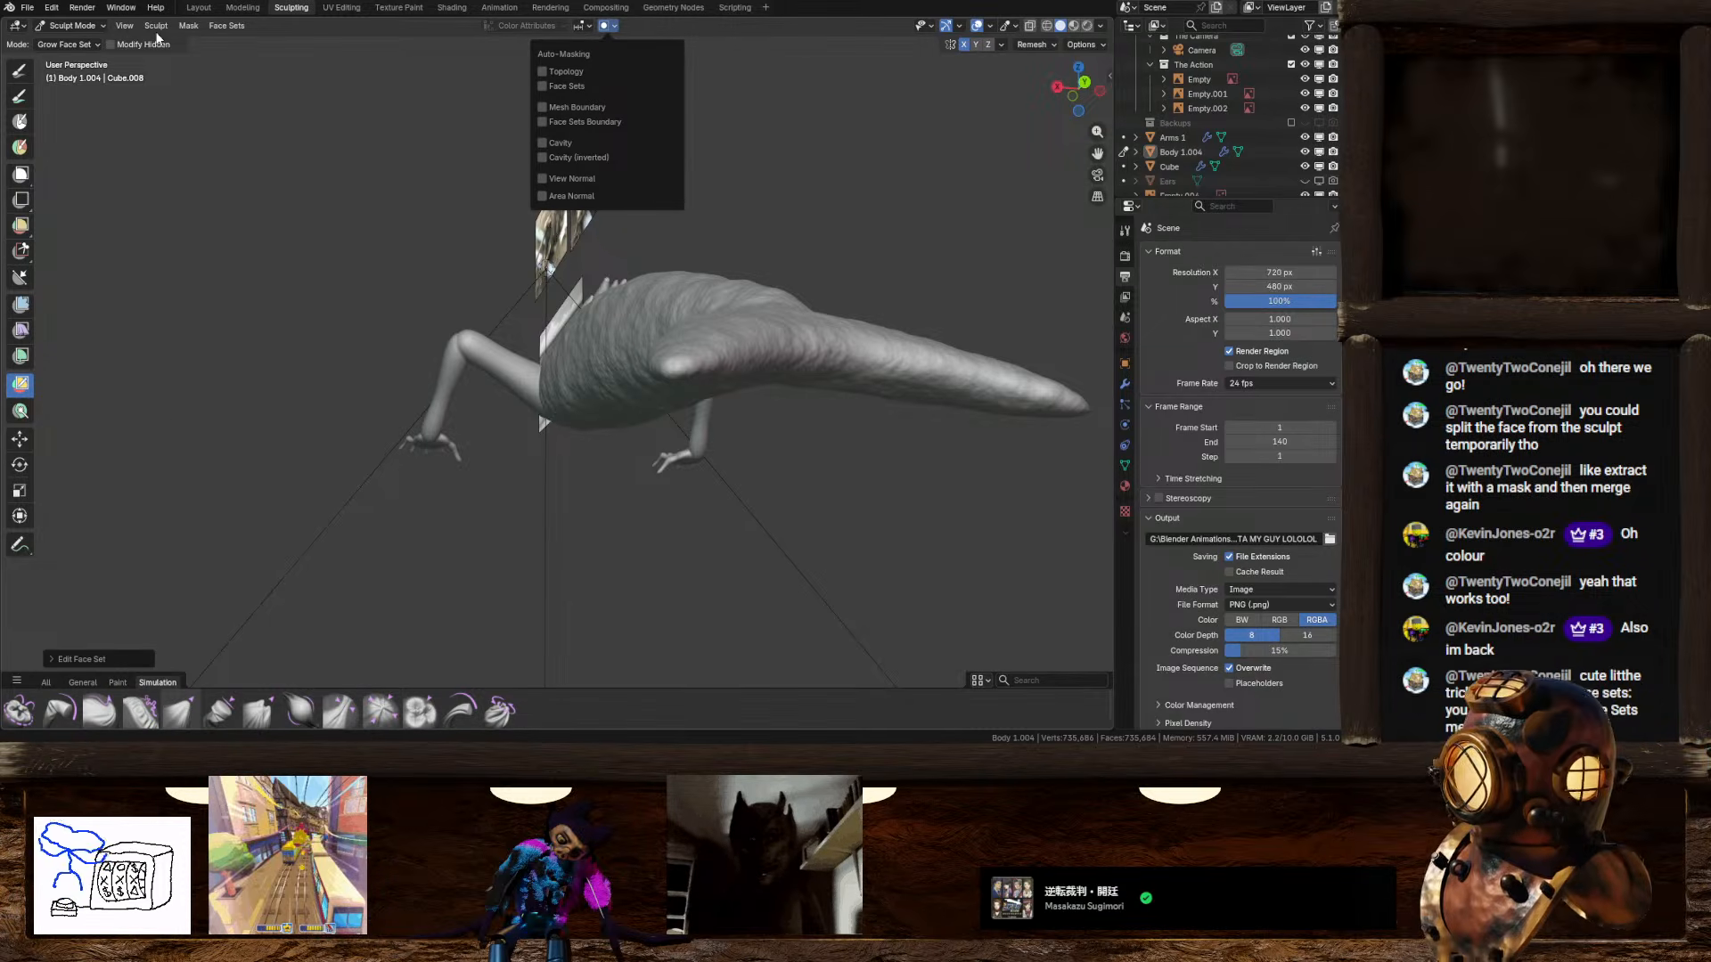
pyautogui.click(188, 25)
pyautogui.moveTo(226, 25)
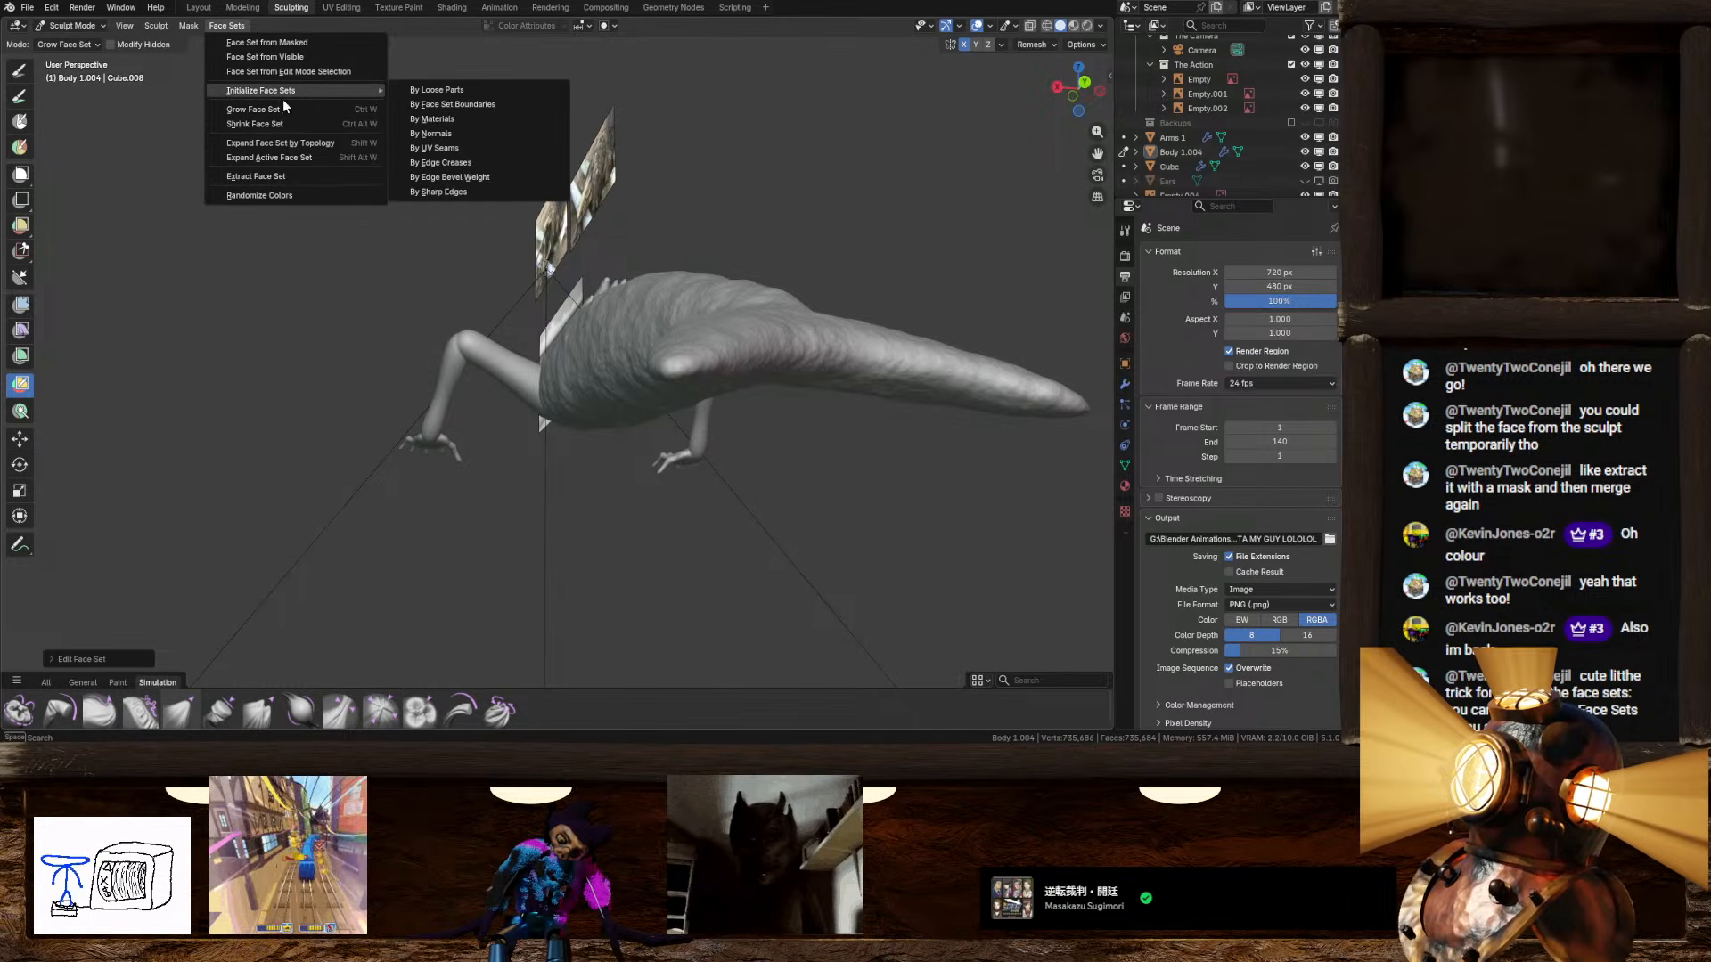
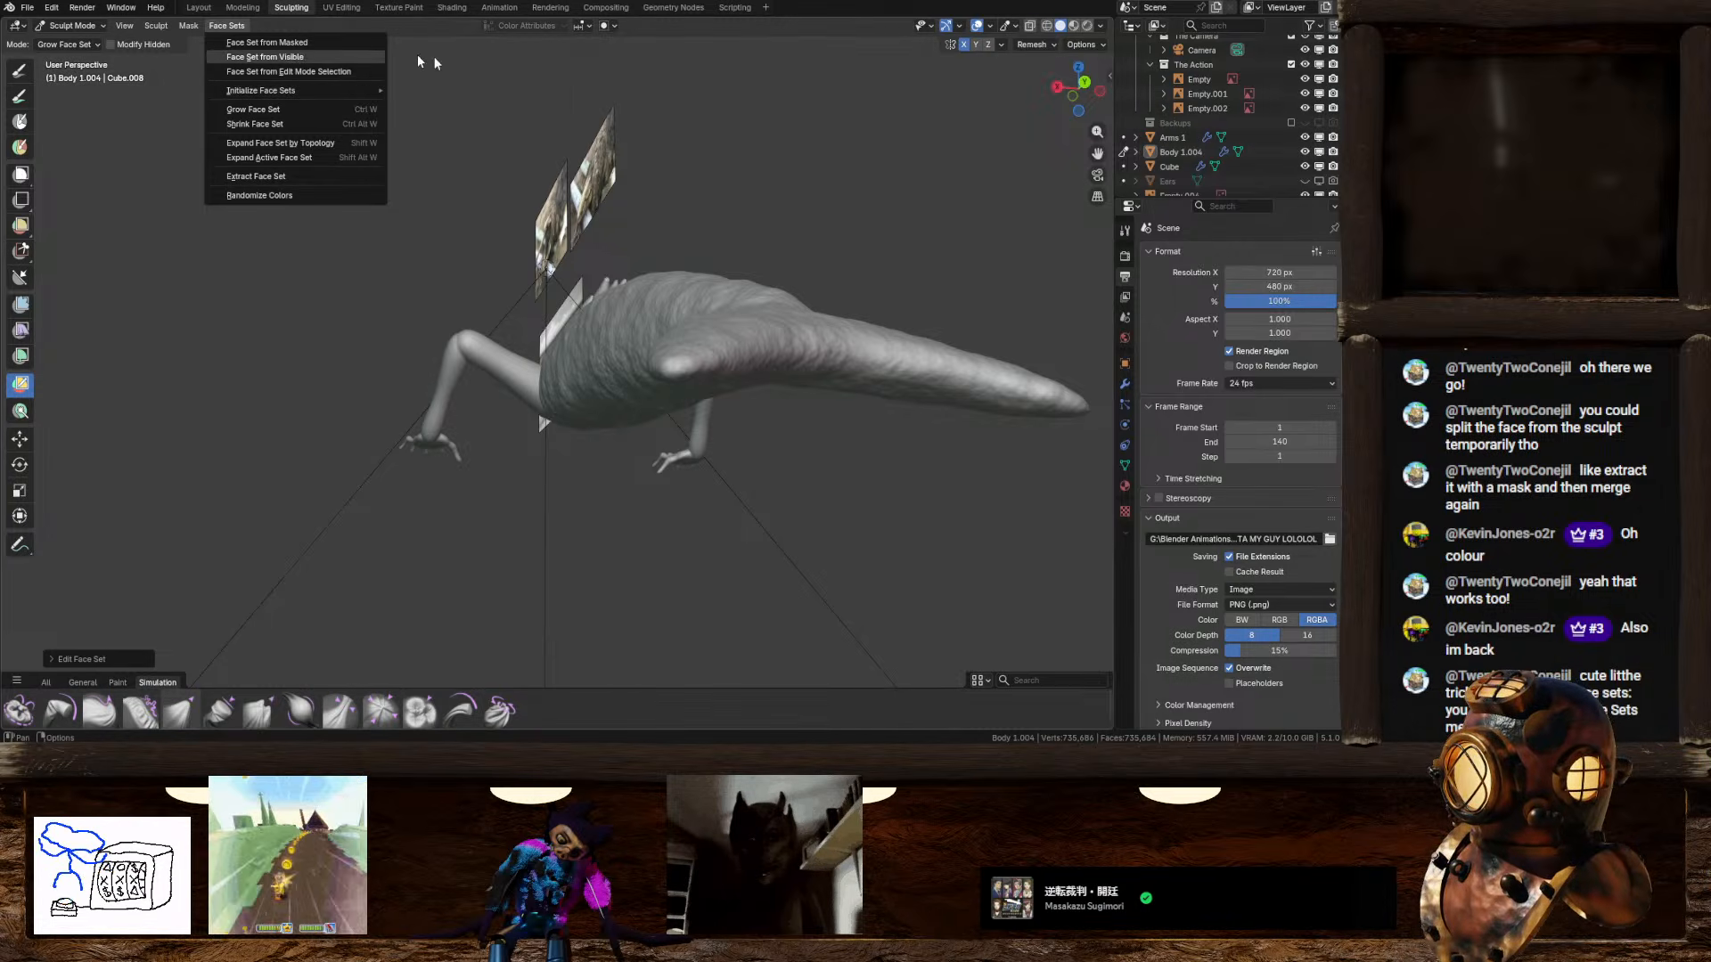
# Step: Examine the wrinkle texture on the body and the blend between head and neck from several angles
pyautogui.moveTo(733, 199); pyautogui.dragTo(802, 256, button='middle')
pyautogui.keyDown('shift'); pyautogui.moveTo(446, 277); pyautogui.dragTo(670, 392, button='middle'); pyautogui.keyUp('shift')
pyautogui.scroll(3, 669, 392)
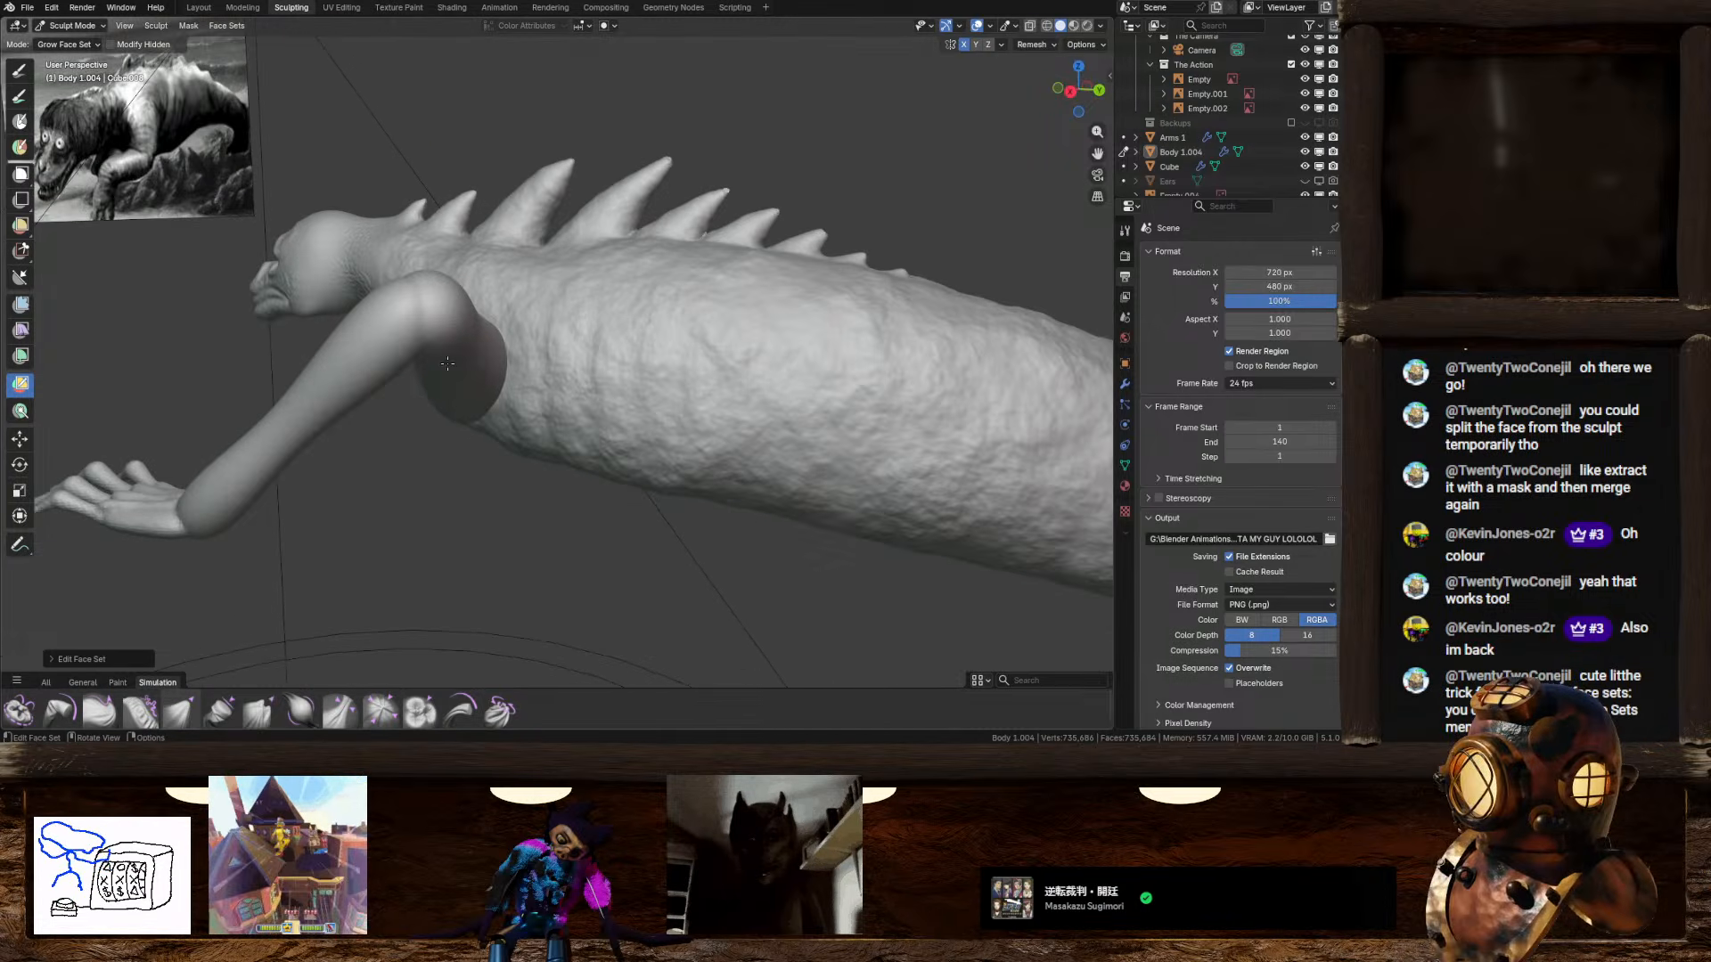
pyautogui.moveTo(570, 357); pyautogui.dragTo(660, 392, button='middle')
pyautogui.scroll(-4, 659, 392)
pyautogui.keyDown('shift'); pyautogui.moveTo(499, 374); pyautogui.dragTo(784, 481, button='middle'); pyautogui.keyUp('shift')
pyautogui.scroll(3, 794, 485)
pyautogui.scroll(2, 794, 485)
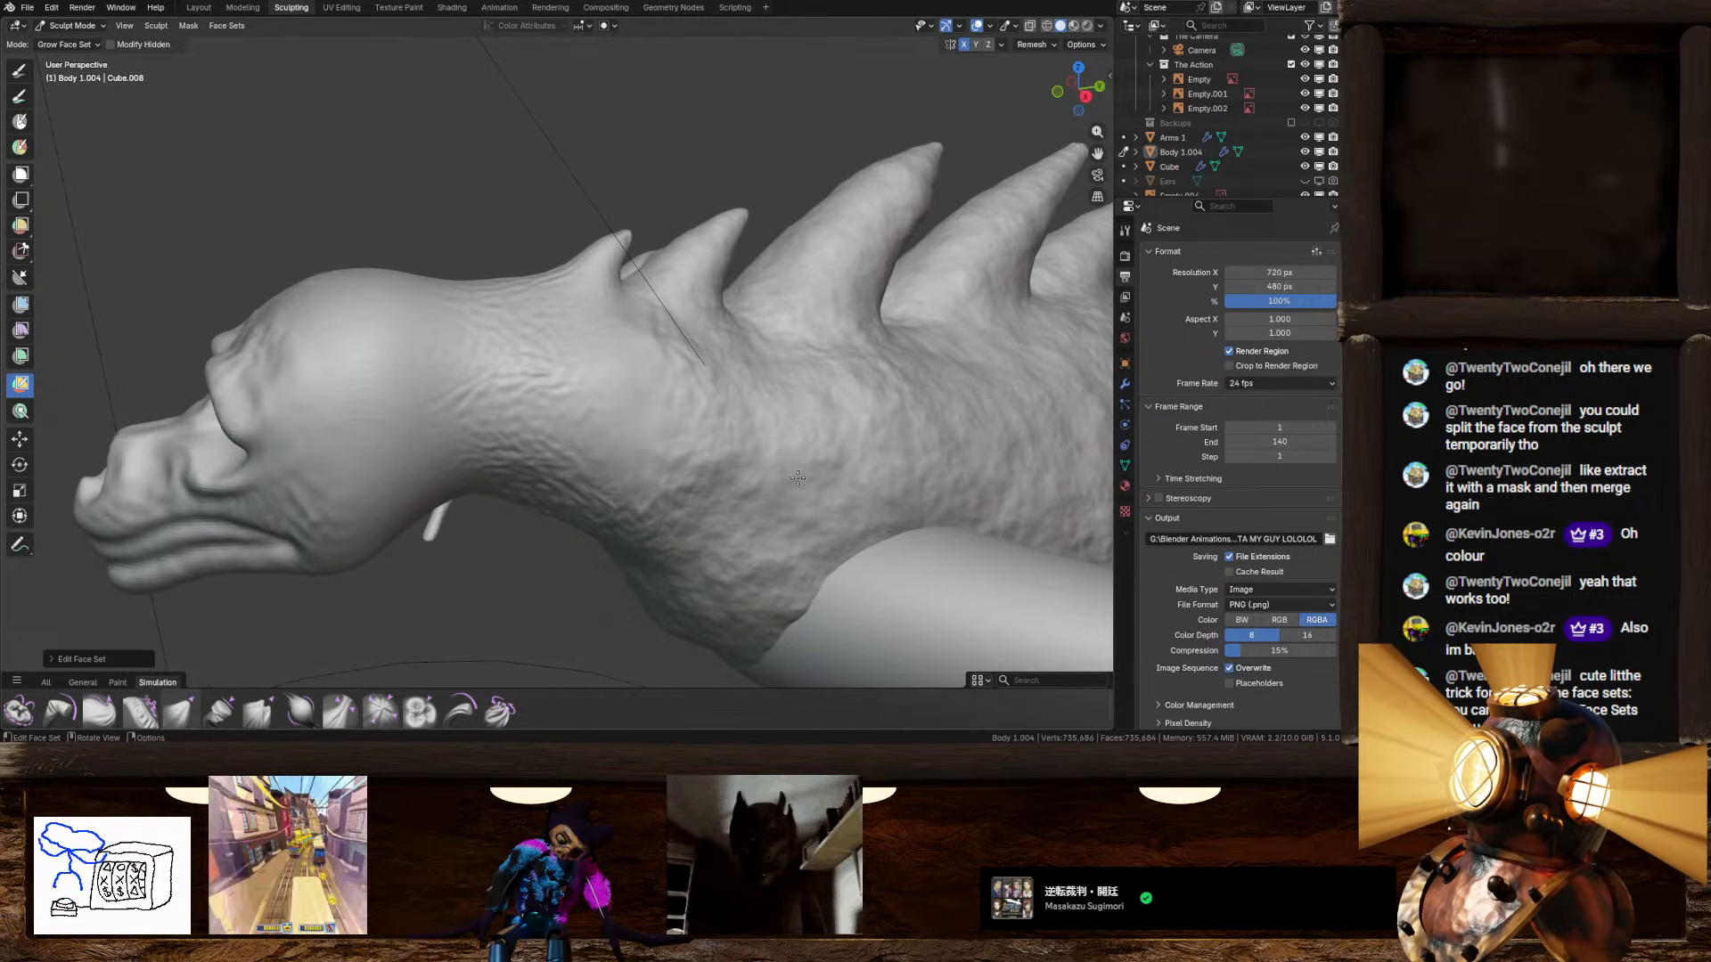
pyautogui.moveTo(685, 373); pyautogui.dragTo(446, 187, button='middle')
pyautogui.scroll(-3, 713, 352)
pyautogui.scroll(2, 695, 347)
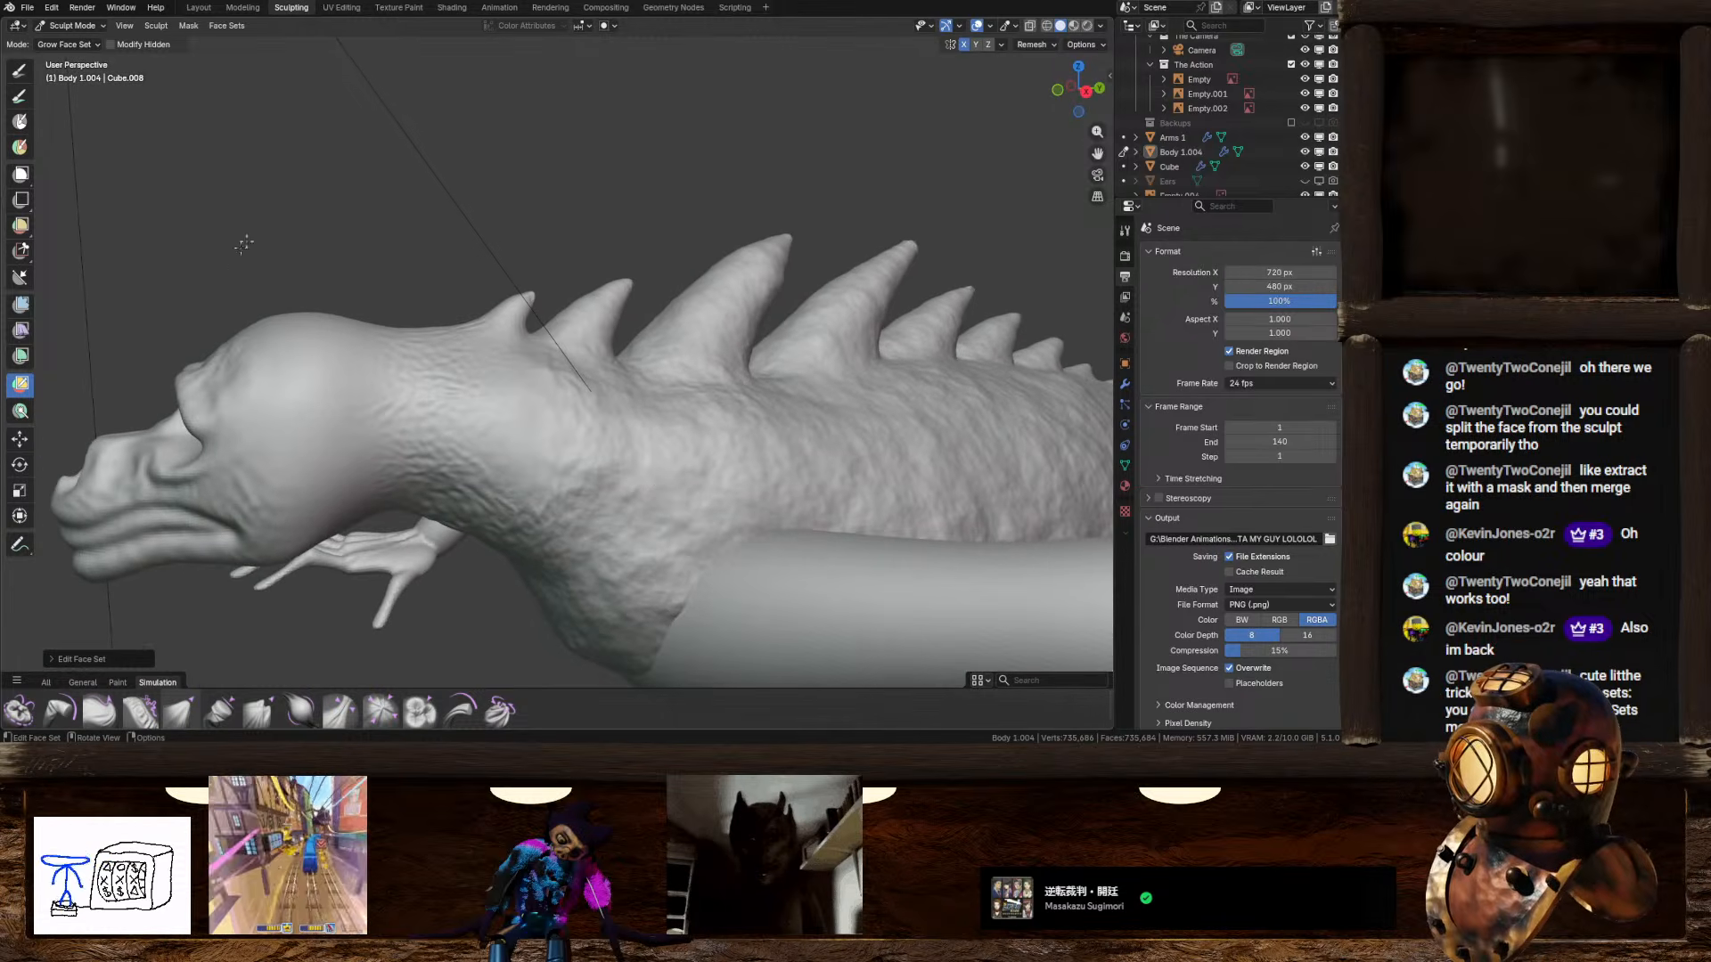
pyautogui.moveTo(490, 507); pyautogui.dragTo(461, 378, button='middle')
pyautogui.scroll(2, 461, 379)
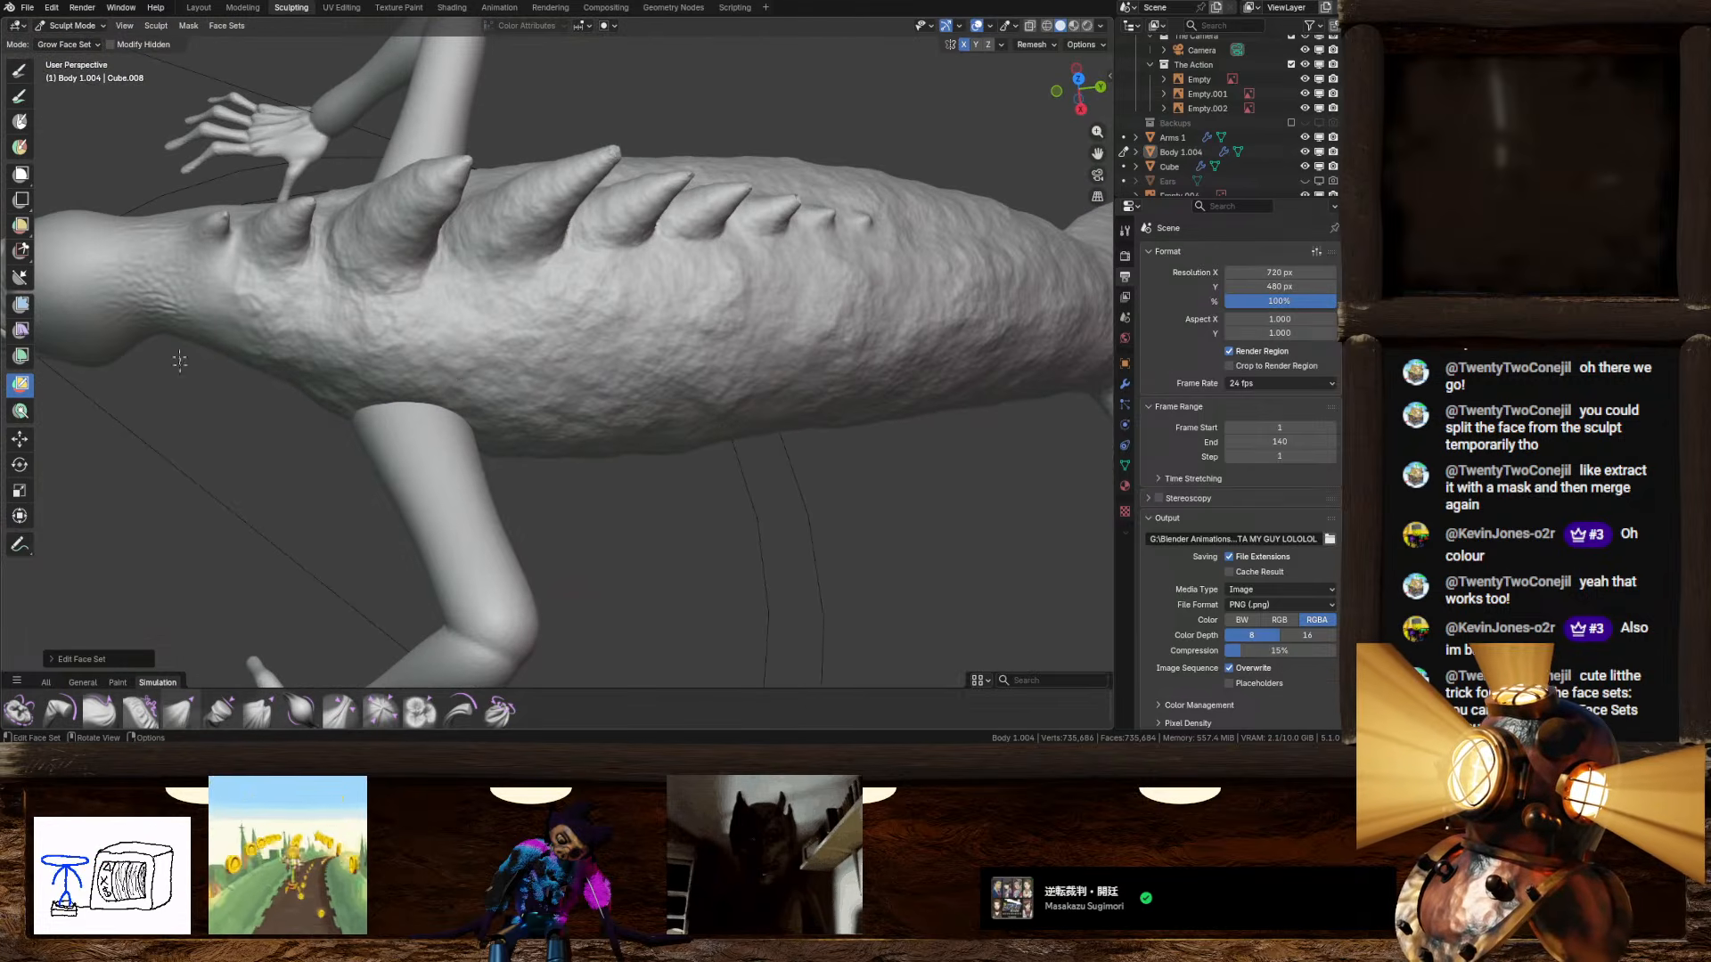
# Step: Sculpt strokes along the side of the wrinkled torso from the shoulder to the hips with the Draw brush
pyautogui.click(74, 682)
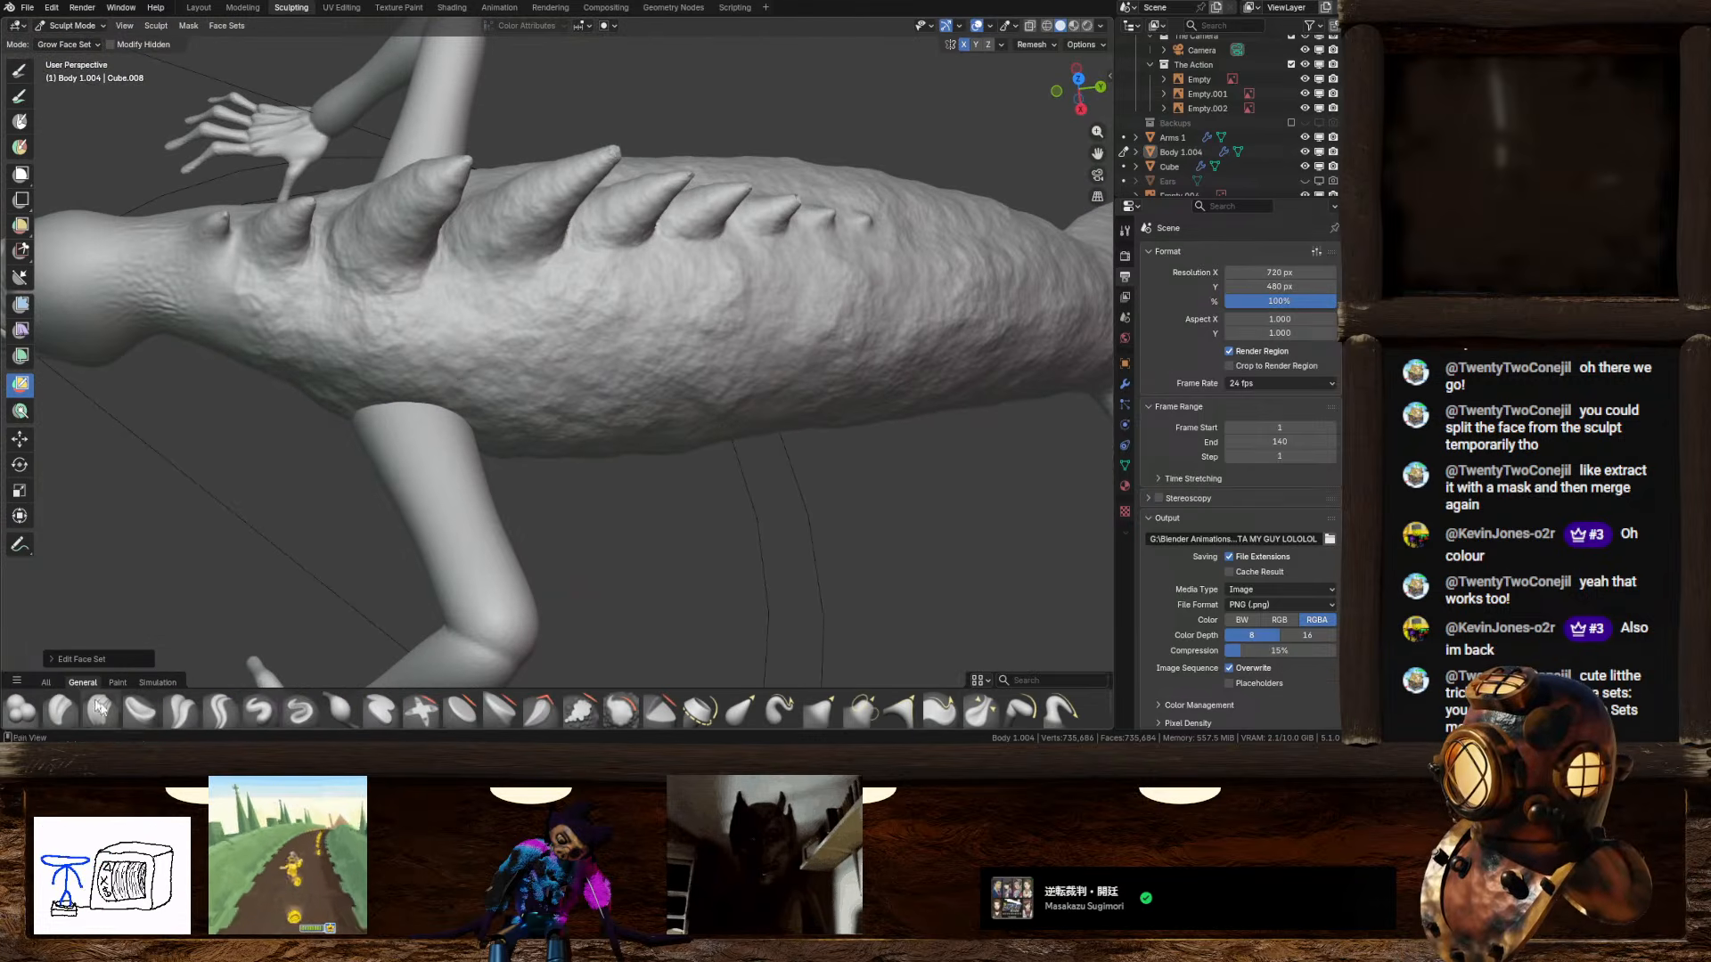
pyautogui.click(261, 711)
pyautogui.moveTo(557, 335); pyautogui.dragTo(577, 445, button='middle')
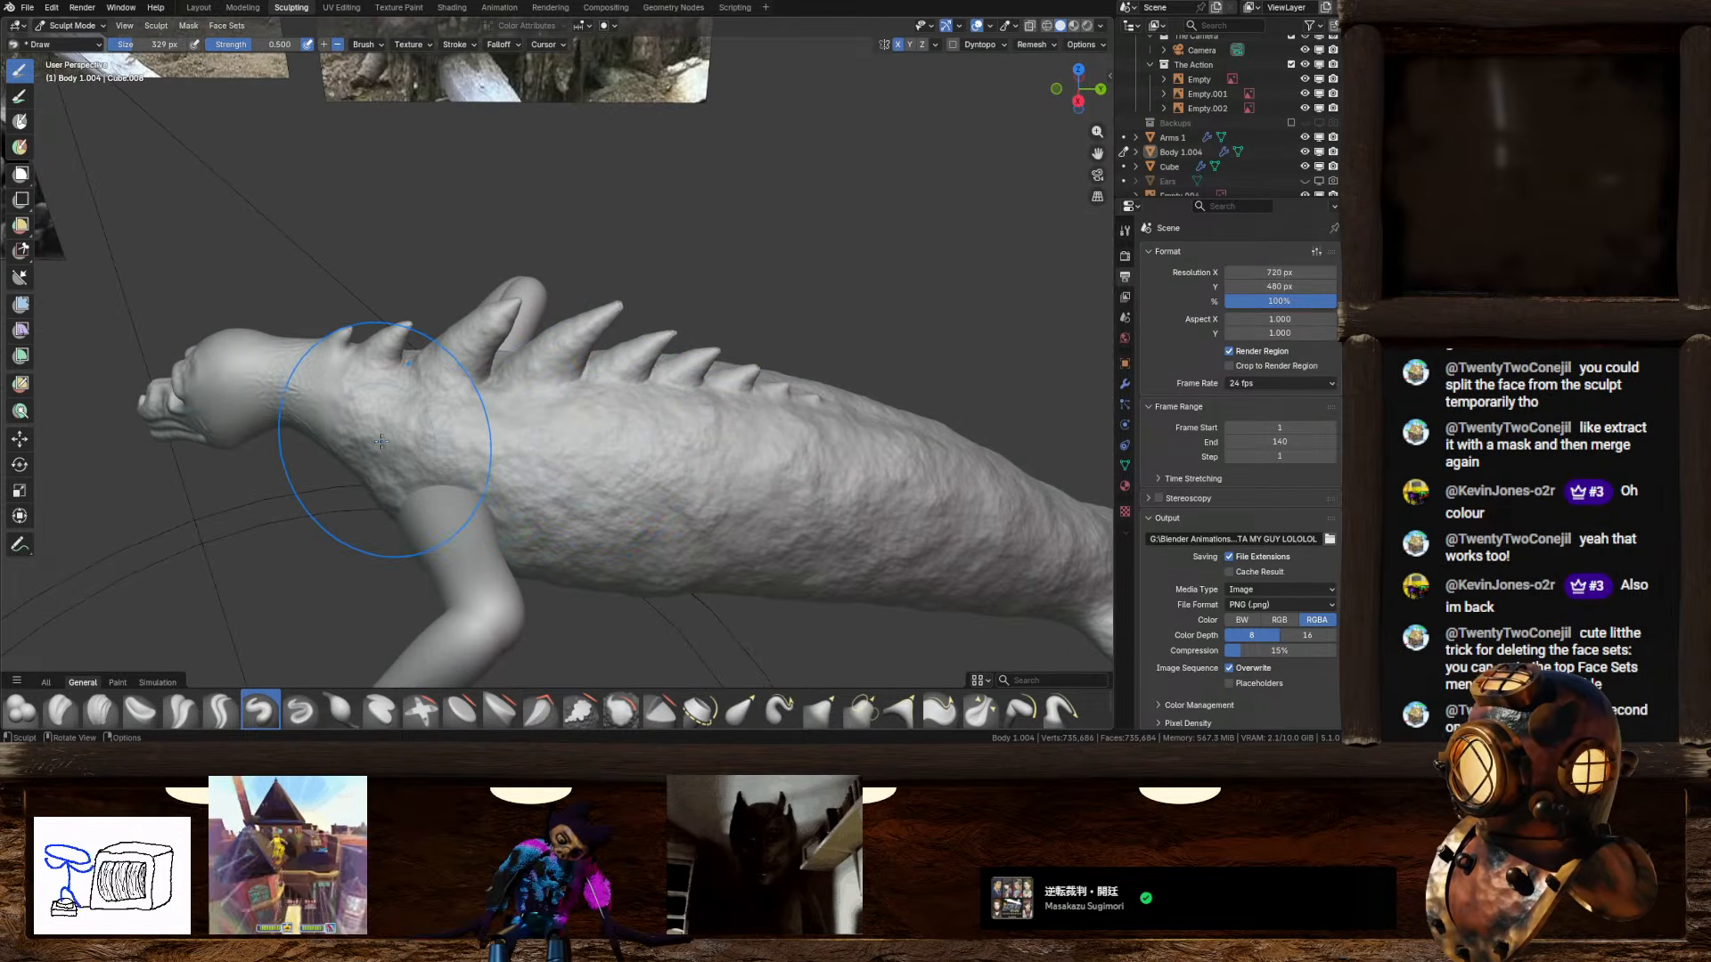
pyautogui.scroll(2, 388, 463)
pyautogui.moveTo(335, 468)
pyautogui.mouseDown()
pyautogui.moveTo(405, 449)
pyautogui.moveTo(950, 509)
pyautogui.mouseUp()
pyautogui.scroll(-2, 944, 505)
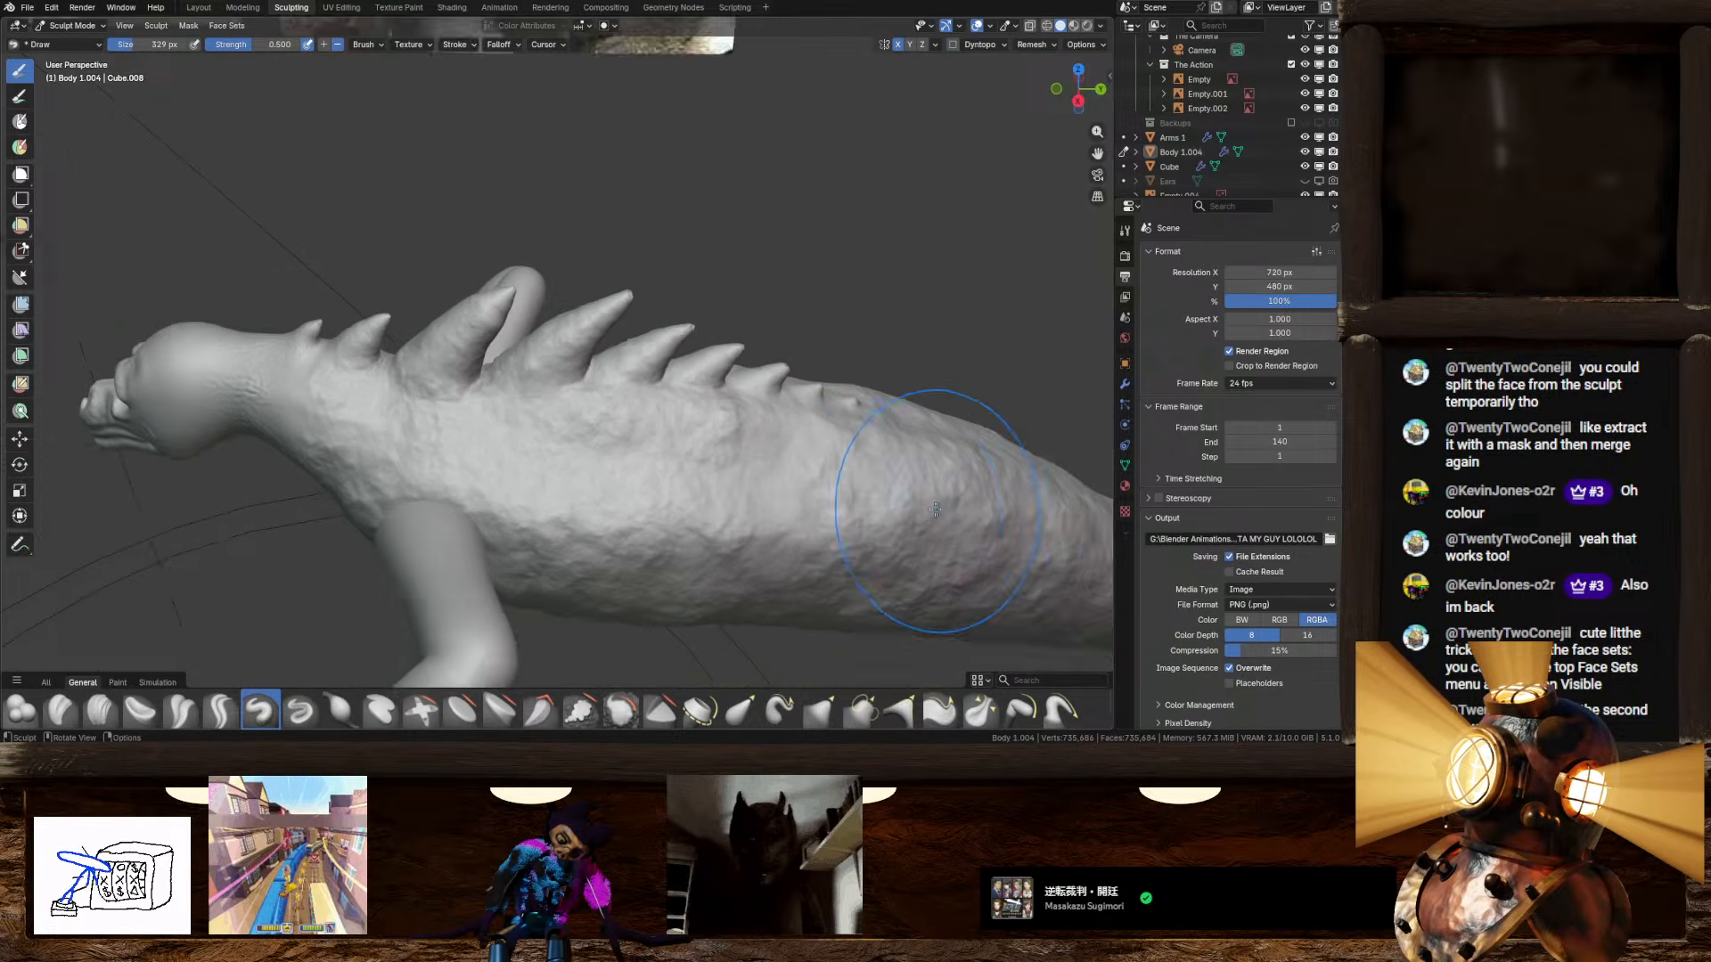
pyautogui.keyDown('shift'); pyautogui.moveTo(943, 504); pyautogui.dragTo(792, 499, button='middle'); pyautogui.keyUp('shift')
pyautogui.moveTo(690, 492); pyautogui.dragTo(943, 515)
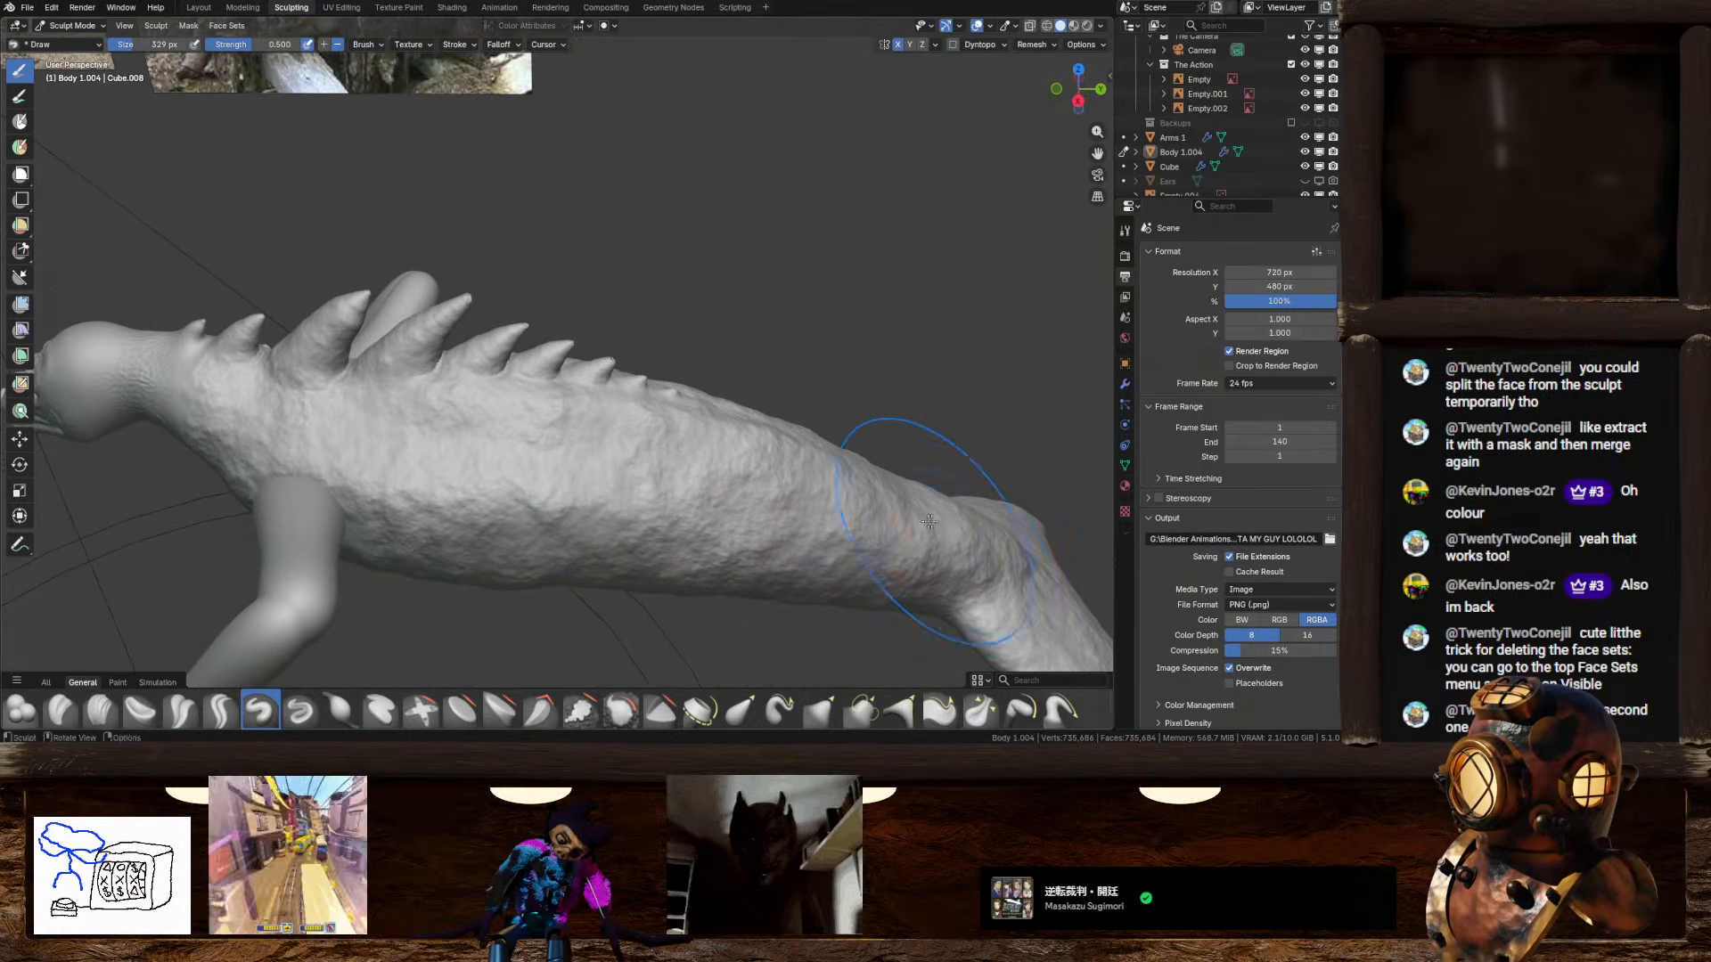
pyautogui.moveTo(943, 515)
pyautogui.mouseDown(button='middle')
pyautogui.moveTo(900, 464)
pyautogui.moveTo(850, 514)
pyautogui.moveTo(655, 571)
pyautogui.moveTo(611, 535)
pyautogui.moveTo(413, 589)
pyautogui.moveTo(652, 527)
pyautogui.moveTo(737, 568)
pyautogui.moveTo(715, 438)
pyautogui.moveTo(670, 392)
pyautogui.mouseUp(button='middle')
# Step: Try to inflate the area where the two tail flukes meet with the Inflate/Deflate brush
pyautogui.click(337, 709)
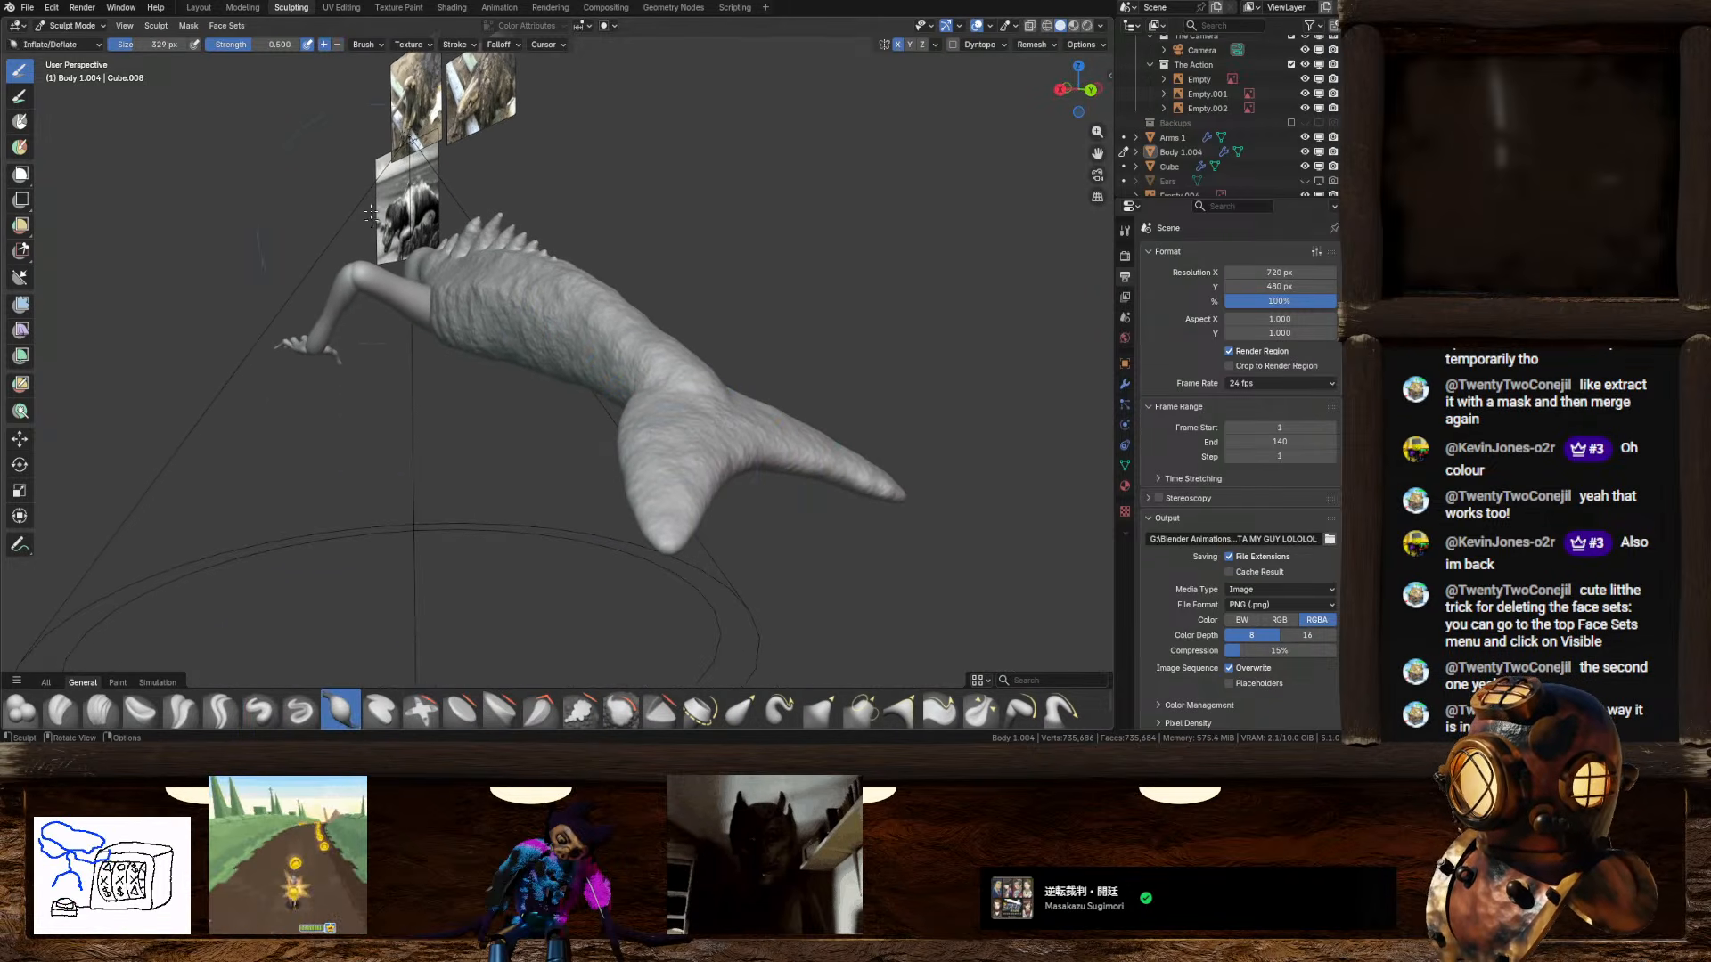
pyautogui.moveTo(668, 458); pyautogui.dragTo(630, 539, button='middle')
pyautogui.scroll(-3, 608, 454)
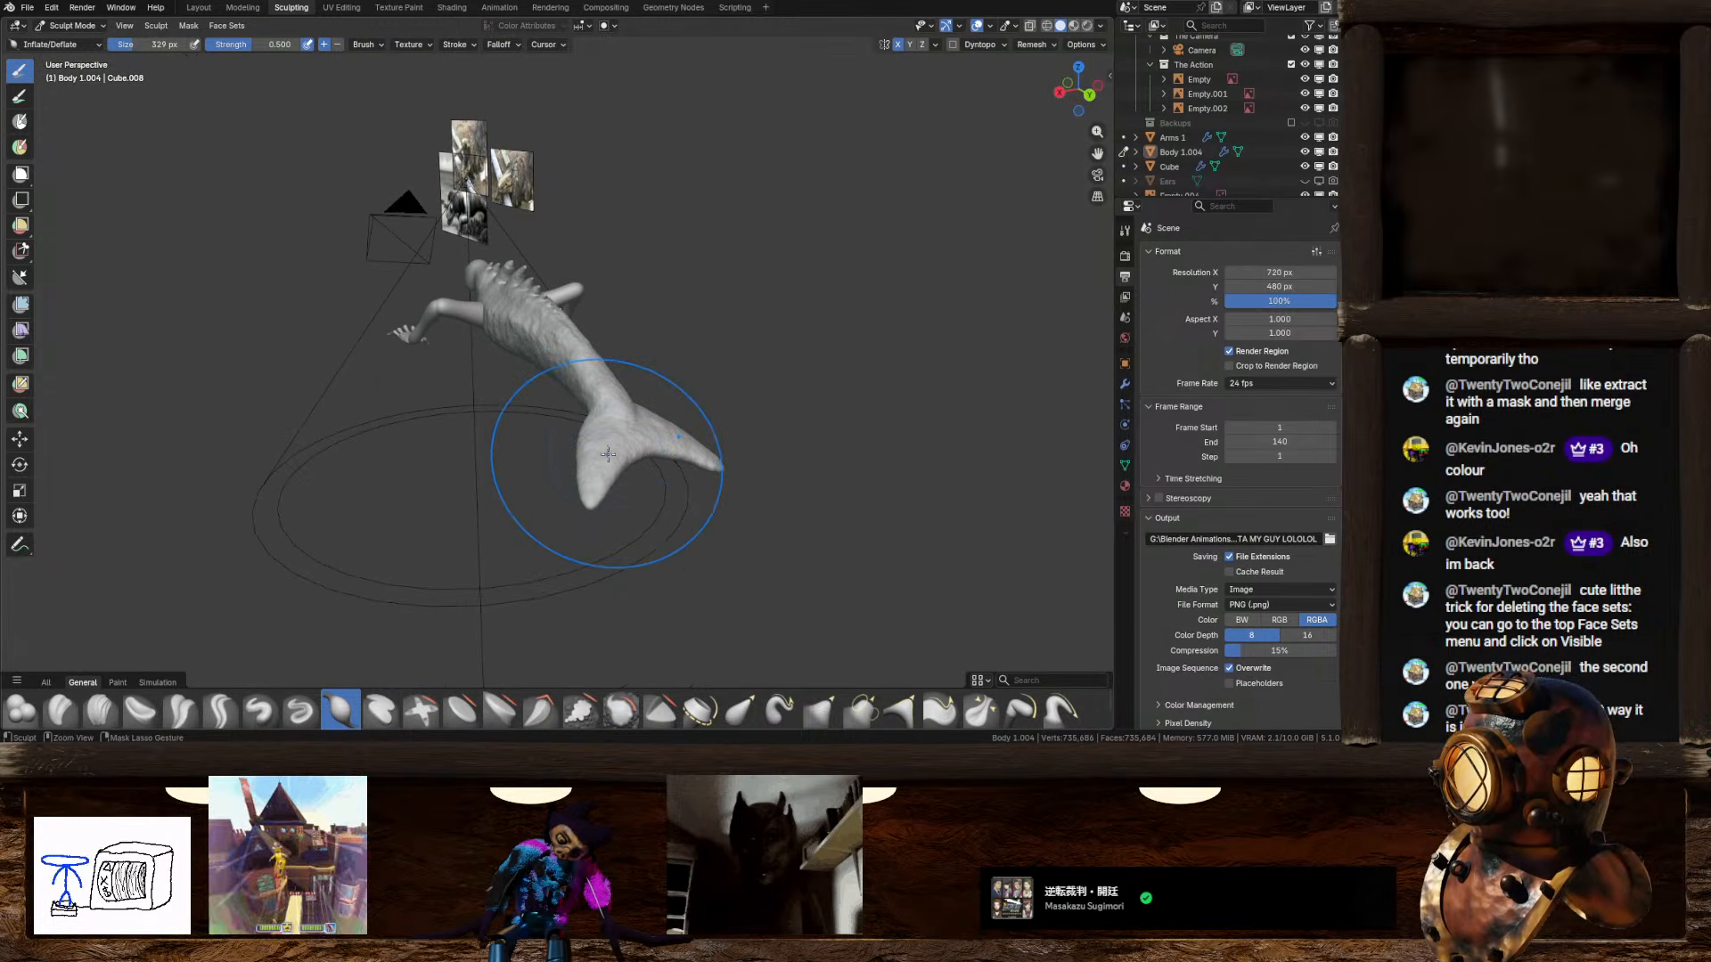
pyautogui.moveTo(630, 447)
pyautogui.mouseDown(button='middle')
pyautogui.moveTo(641, 387)
pyautogui.moveTo(682, 364)
pyautogui.mouseUp(button='middle')
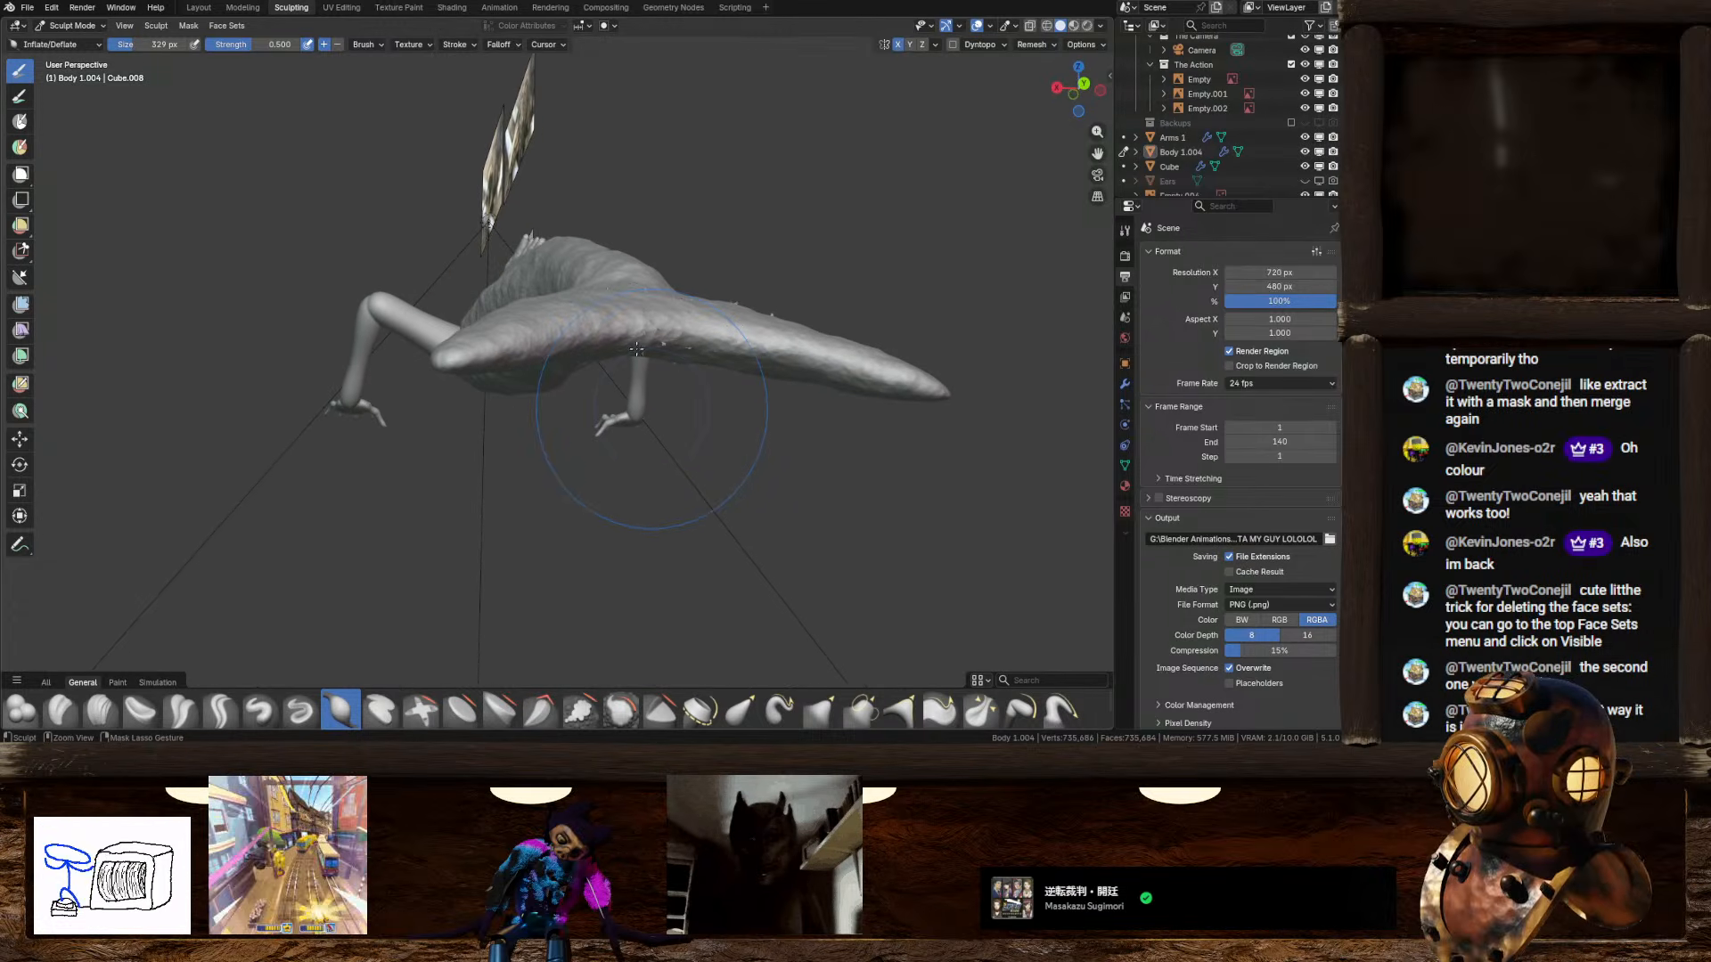
pyautogui.moveTo(636, 349); pyautogui.dragTo(591, 478, button='middle')
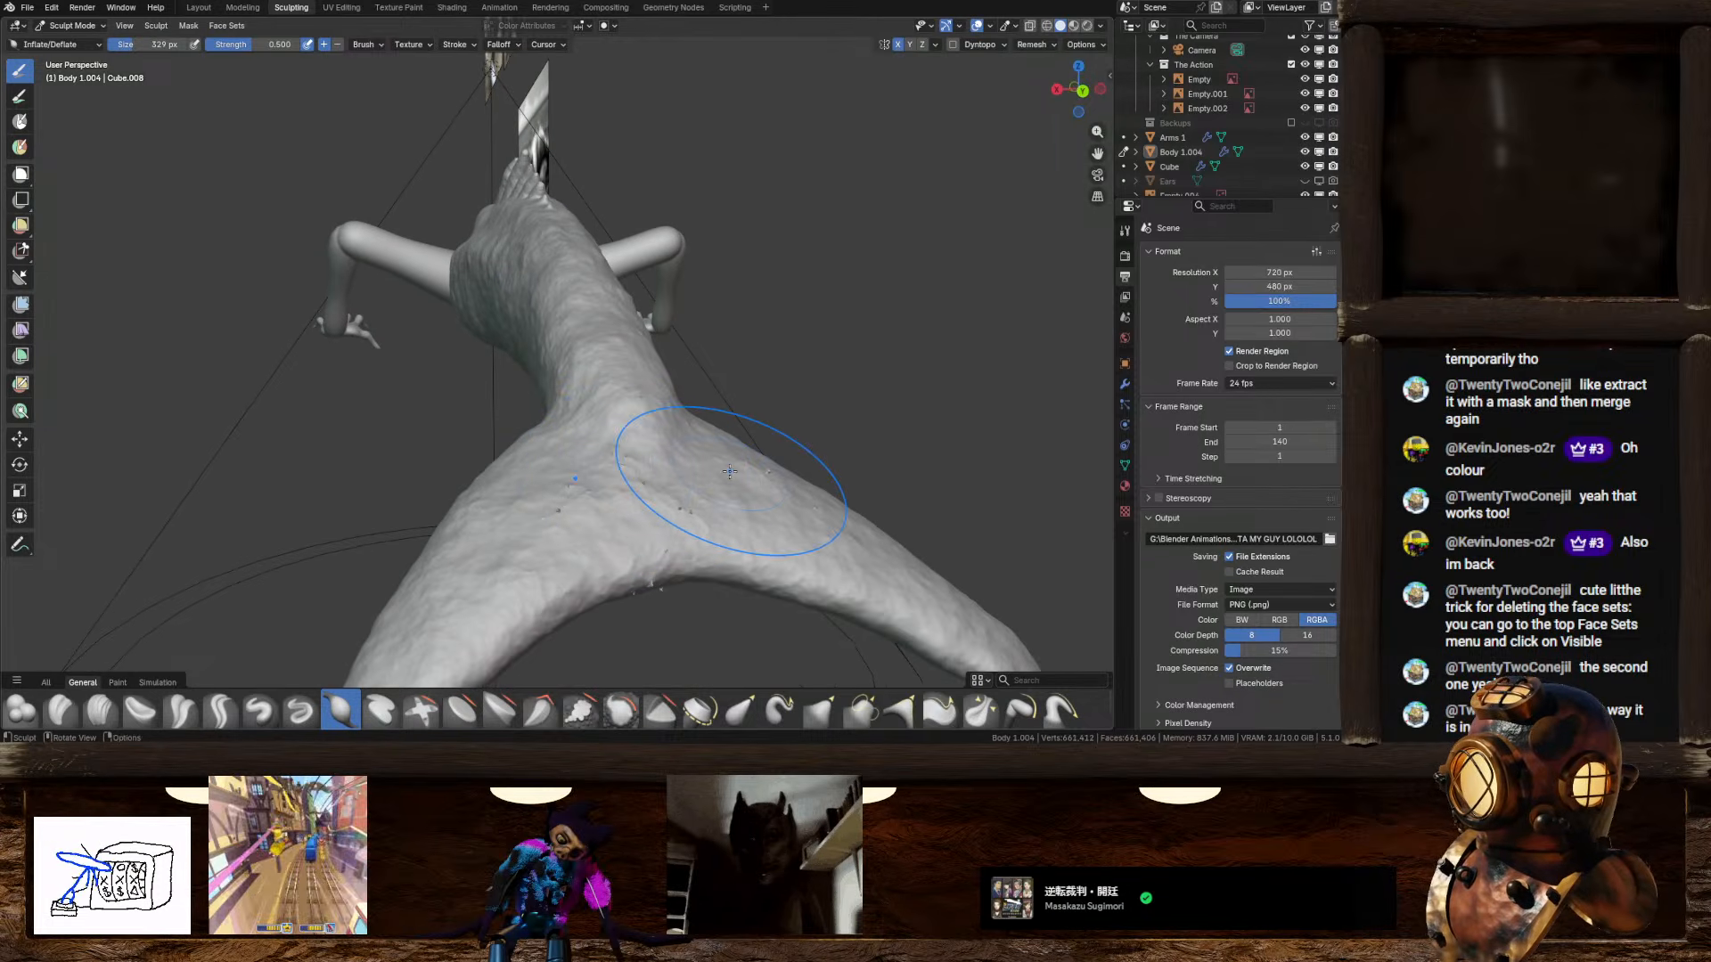
pyautogui.moveTo(729, 471); pyautogui.dragTo(718, 450, button='middle')
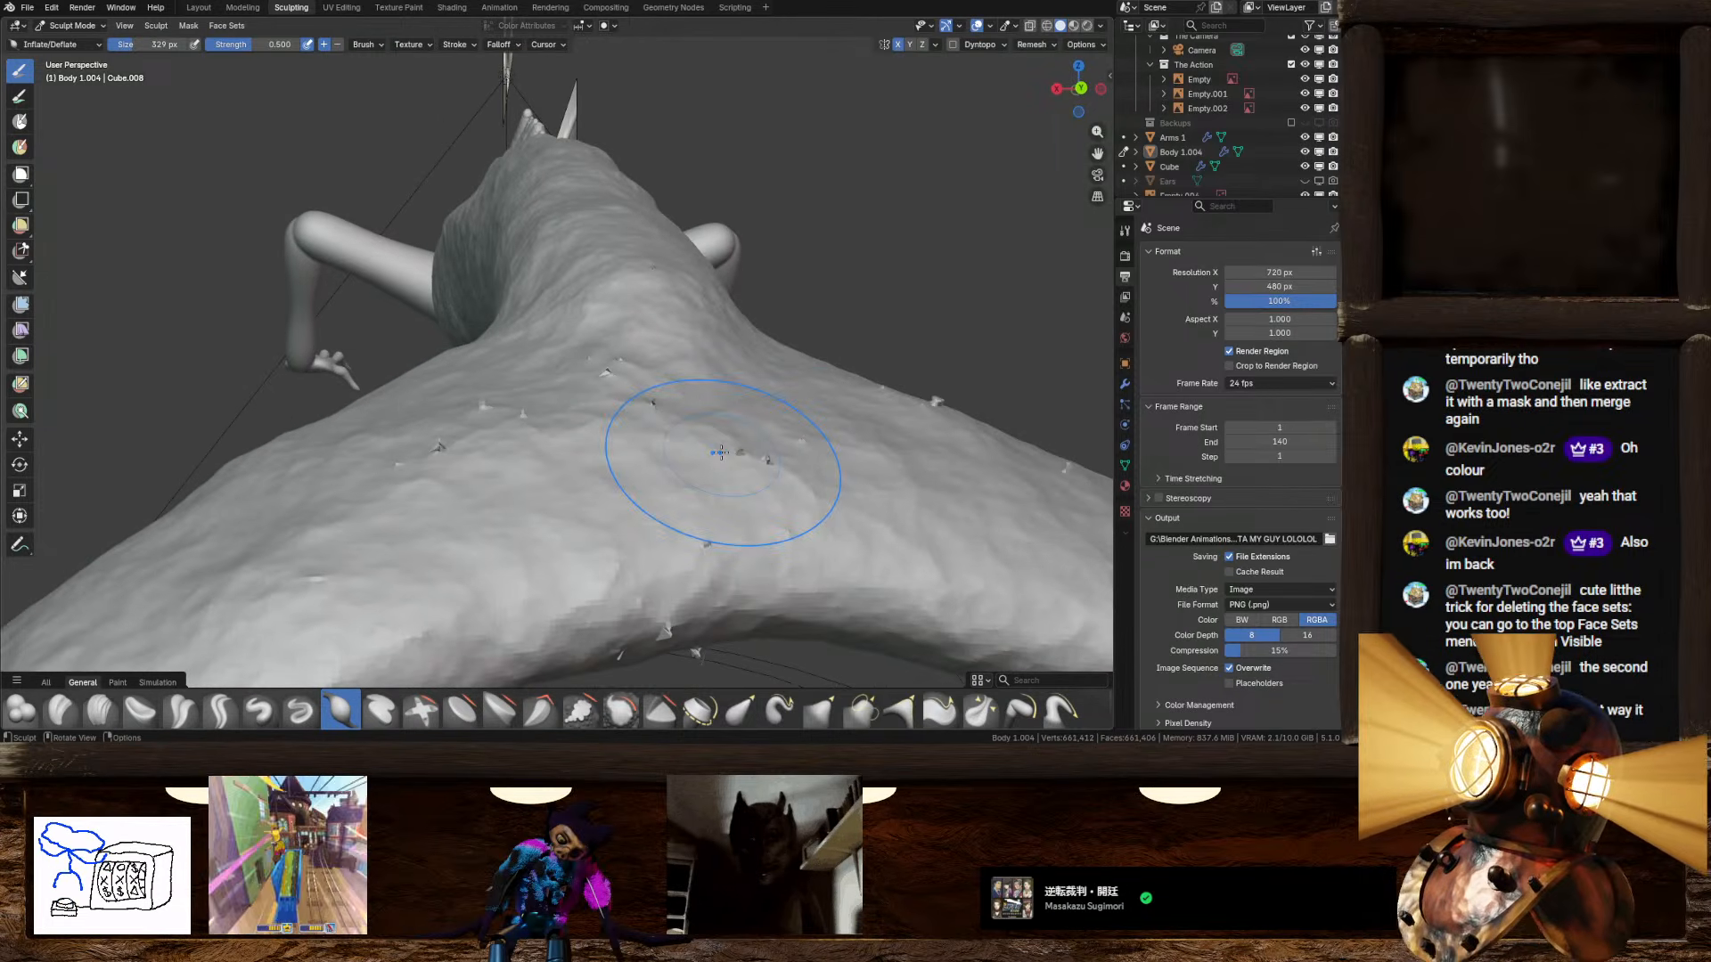
pyautogui.keyDown('ctrl'); pyautogui.click(721, 452); pyautogui.keyUp('ctrl')
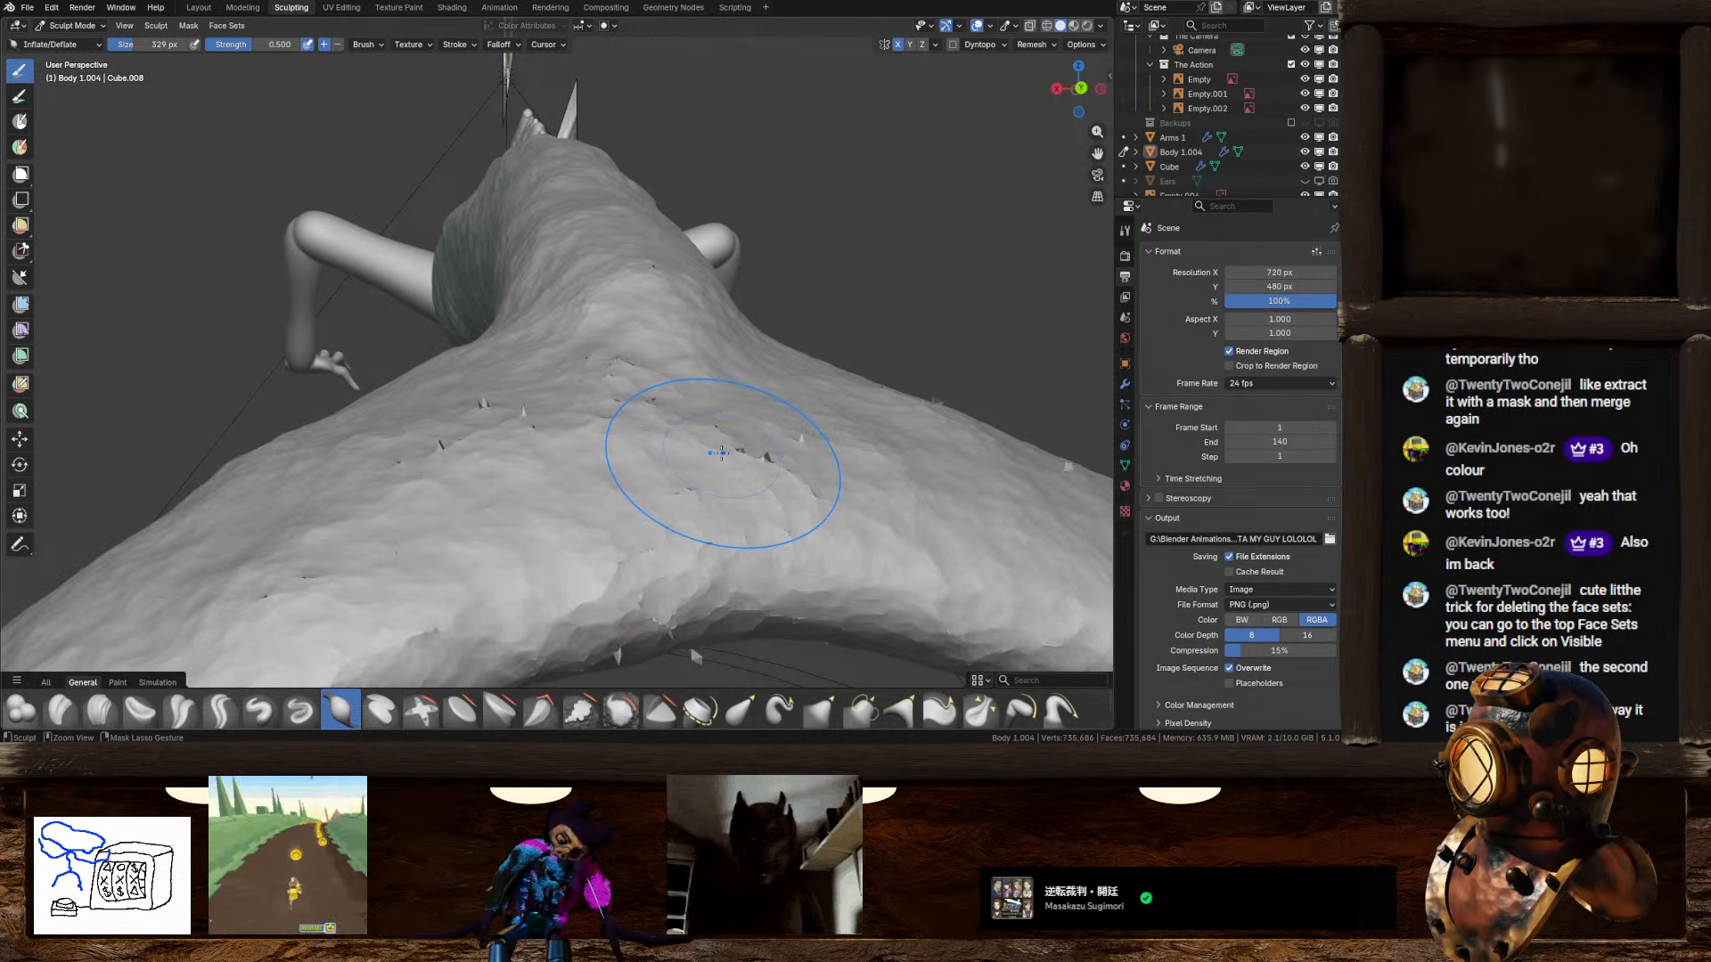
pyautogui.scroll(-5, 720, 453)
pyautogui.moveTo(614, 418); pyautogui.dragTo(626, 418, button='middle')
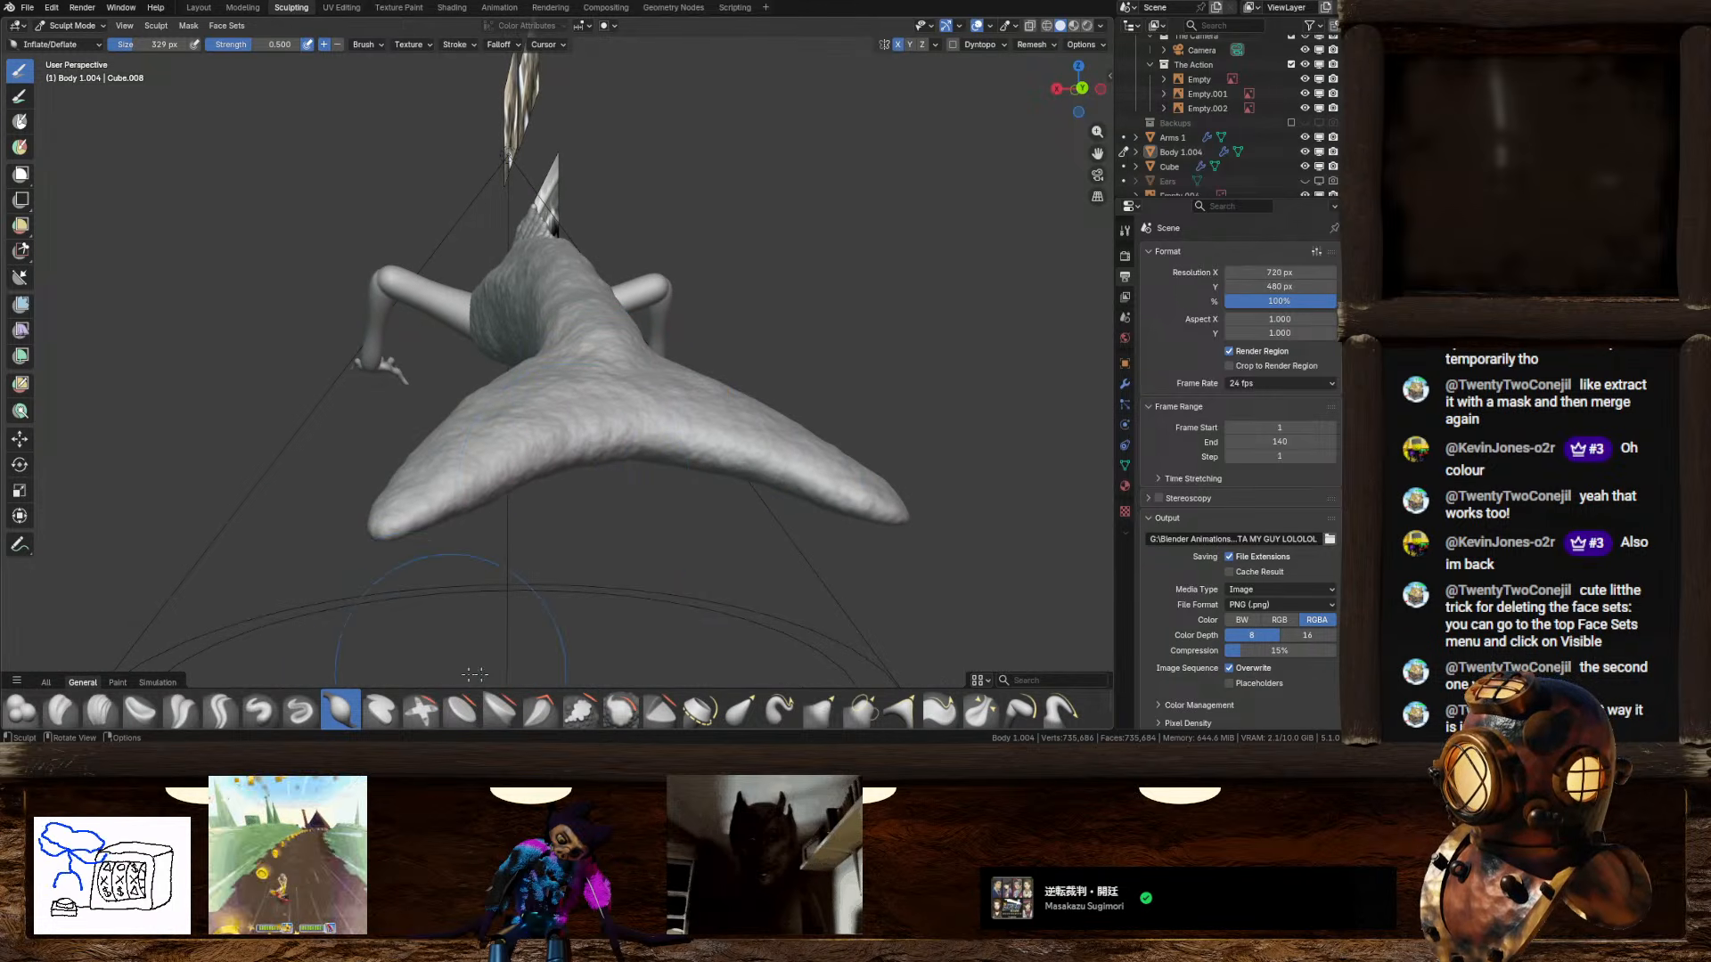
# Step: Work over the tail flukes and torso with broad strokes of the Pinch/Magnify brush
pyautogui.click(980, 710)
pyautogui.scroll(-5, 707, 523)
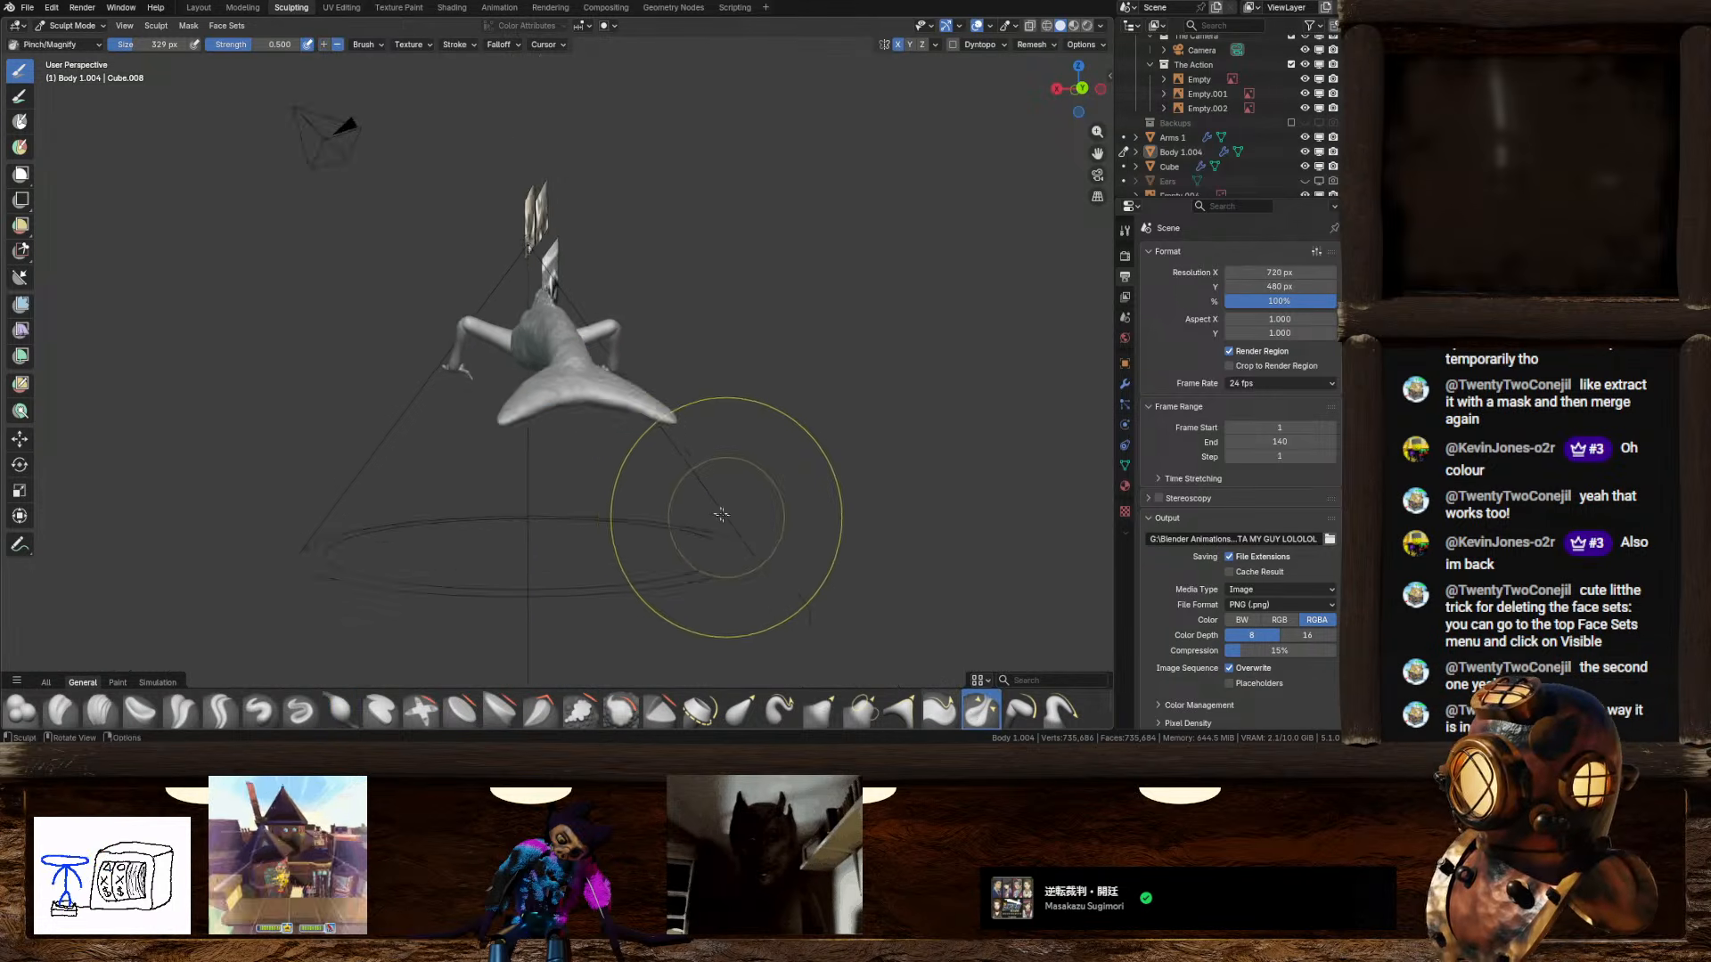
pyautogui.moveTo(532, 384); pyautogui.dragTo(615, 385)
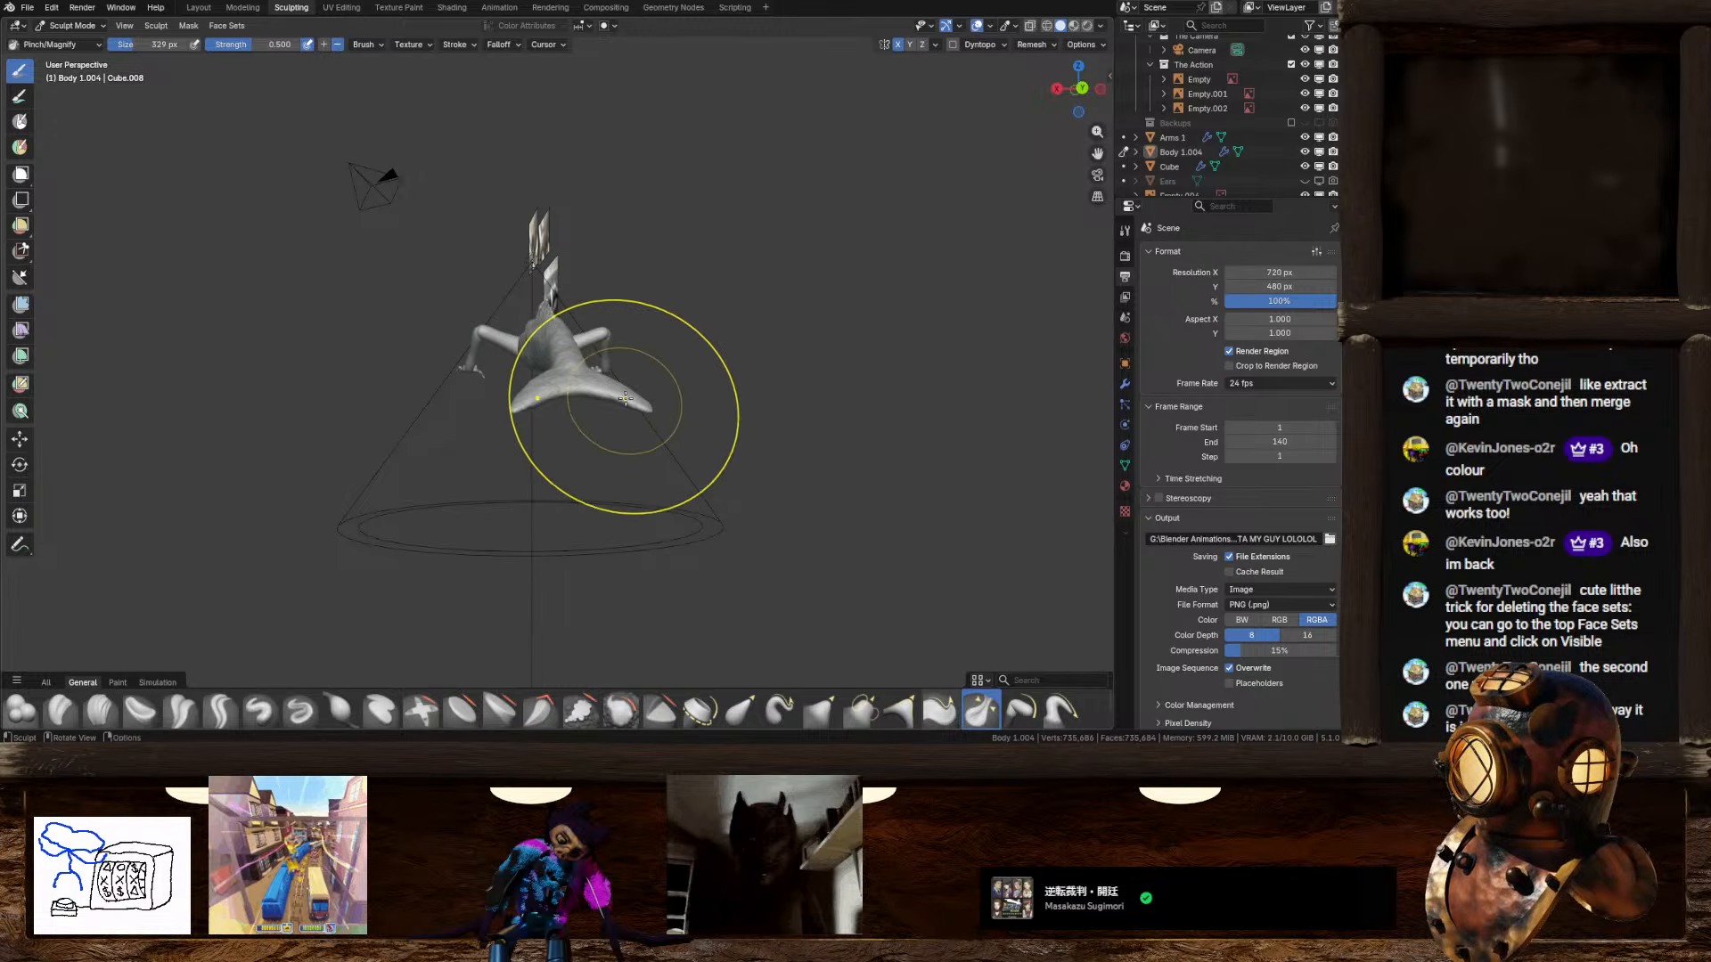
pyautogui.moveTo(533, 387); pyautogui.dragTo(679, 390, button='middle')
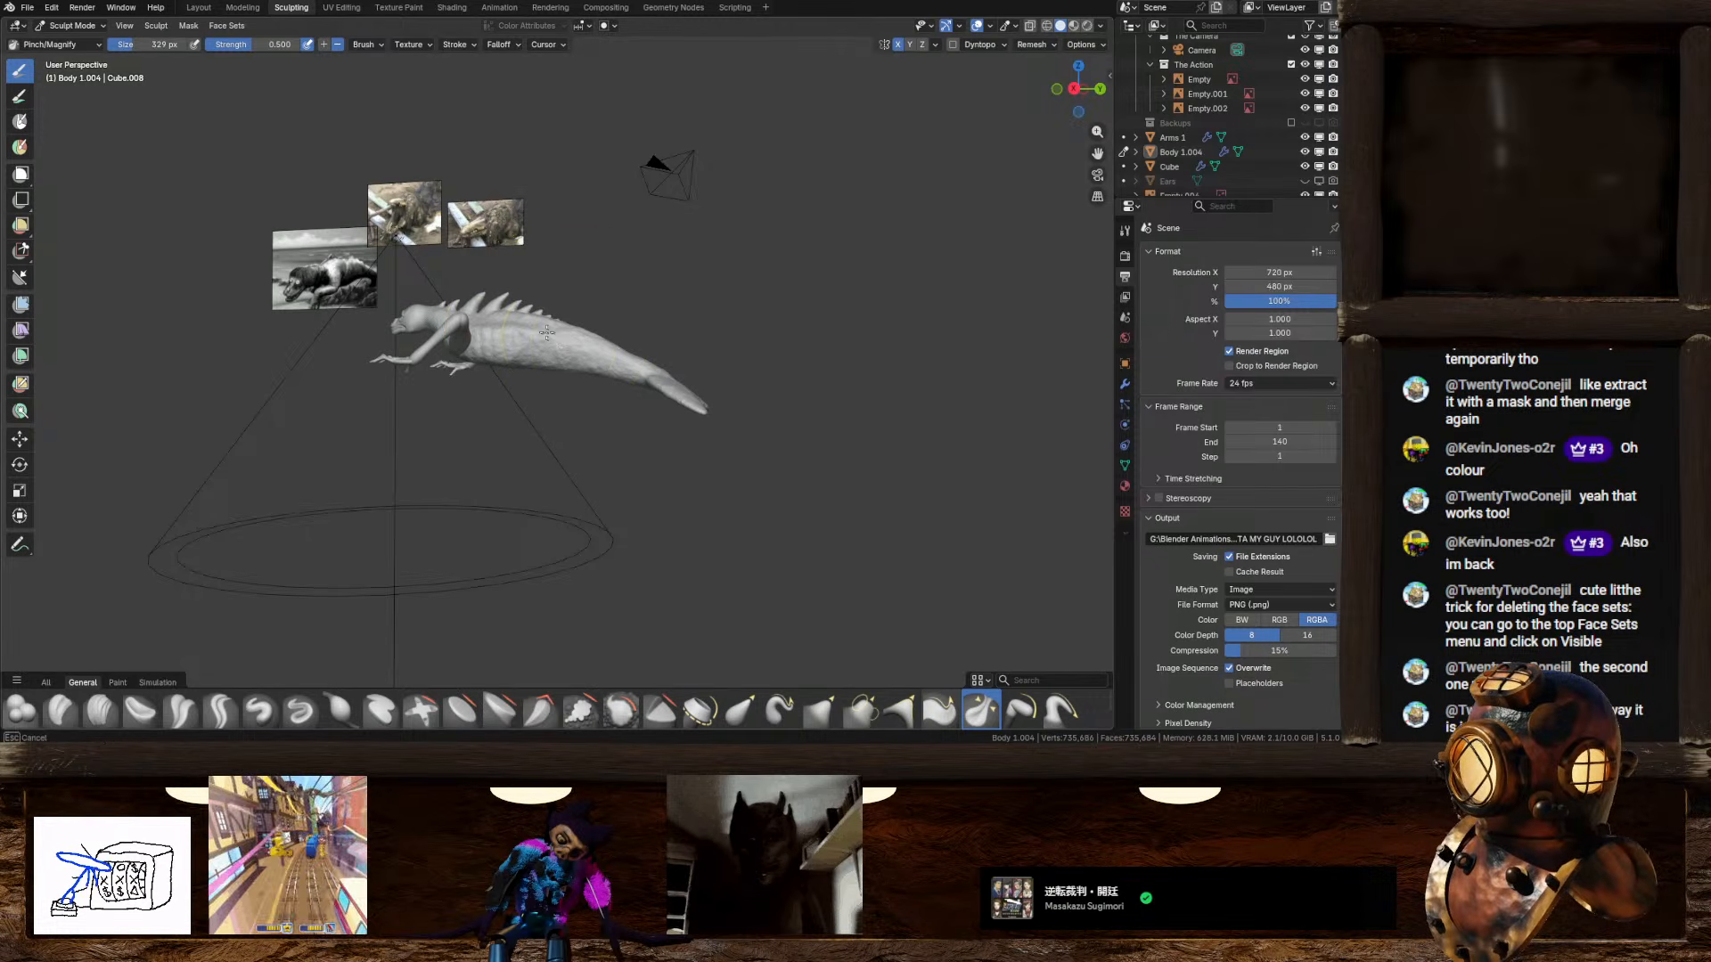
pyautogui.moveTo(546, 333); pyautogui.dragTo(519, 329)
pyautogui.moveTo(519, 329)
pyautogui.mouseDown(button='middle')
pyautogui.moveTo(606, 397)
pyautogui.moveTo(559, 436)
pyautogui.moveTo(607, 404)
pyautogui.mouseUp(button='middle')
pyautogui.scroll(6, 611, 409)
pyautogui.scroll(-2, 607, 404)
pyautogui.moveTo(611, 330); pyautogui.dragTo(704, 357)
pyautogui.moveTo(711, 358)
pyautogui.mouseDown(button='middle')
pyautogui.moveTo(573, 401)
pyautogui.moveTo(570, 457)
pyautogui.moveTo(682, 480)
pyautogui.moveTo(591, 401)
pyautogui.moveTo(573, 346)
pyautogui.moveTo(609, 383)
pyautogui.moveTo(696, 348)
pyautogui.mouseUp(button='middle')
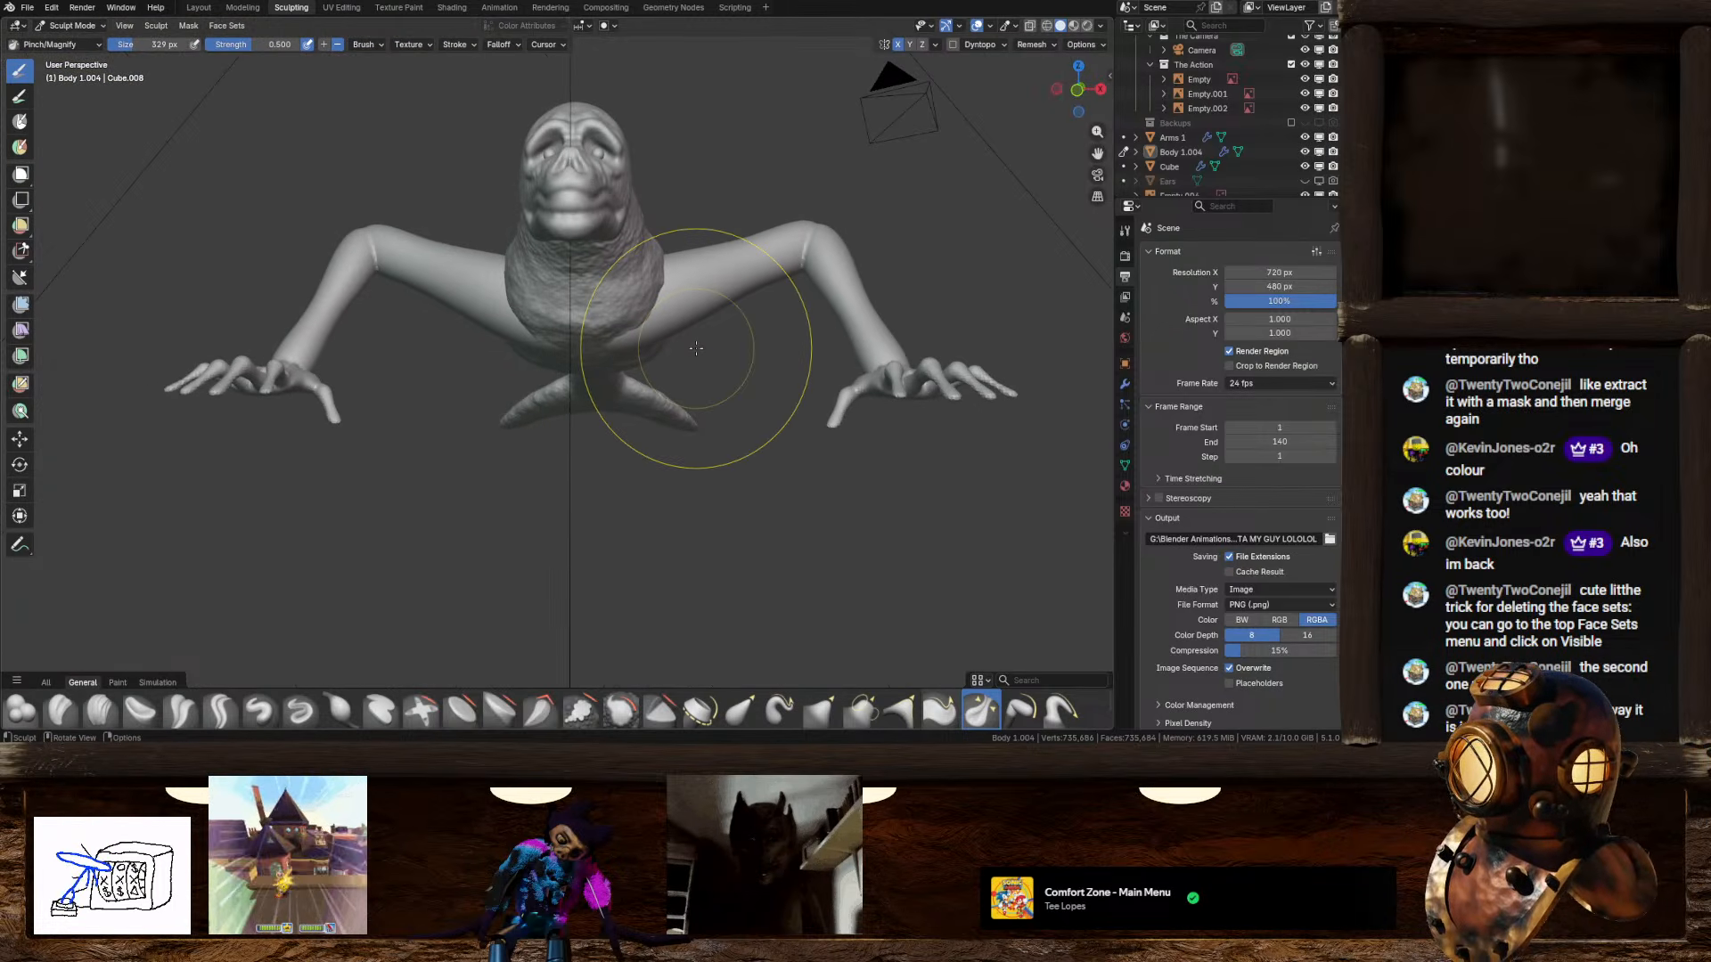
# Step: Select the arms object in the Layout workspace and apply its Subdivision and Remesh modifiers, keeping the Mirror modifier
pyautogui.click(214, 8)
pyautogui.moveTo(217, 104)
pyautogui.mouseDown(button='middle')
pyautogui.moveTo(535, 305)
pyautogui.moveTo(412, 249)
pyautogui.moveTo(600, 325)
pyautogui.mouseUp(button='middle')
pyautogui.click(601, 325)
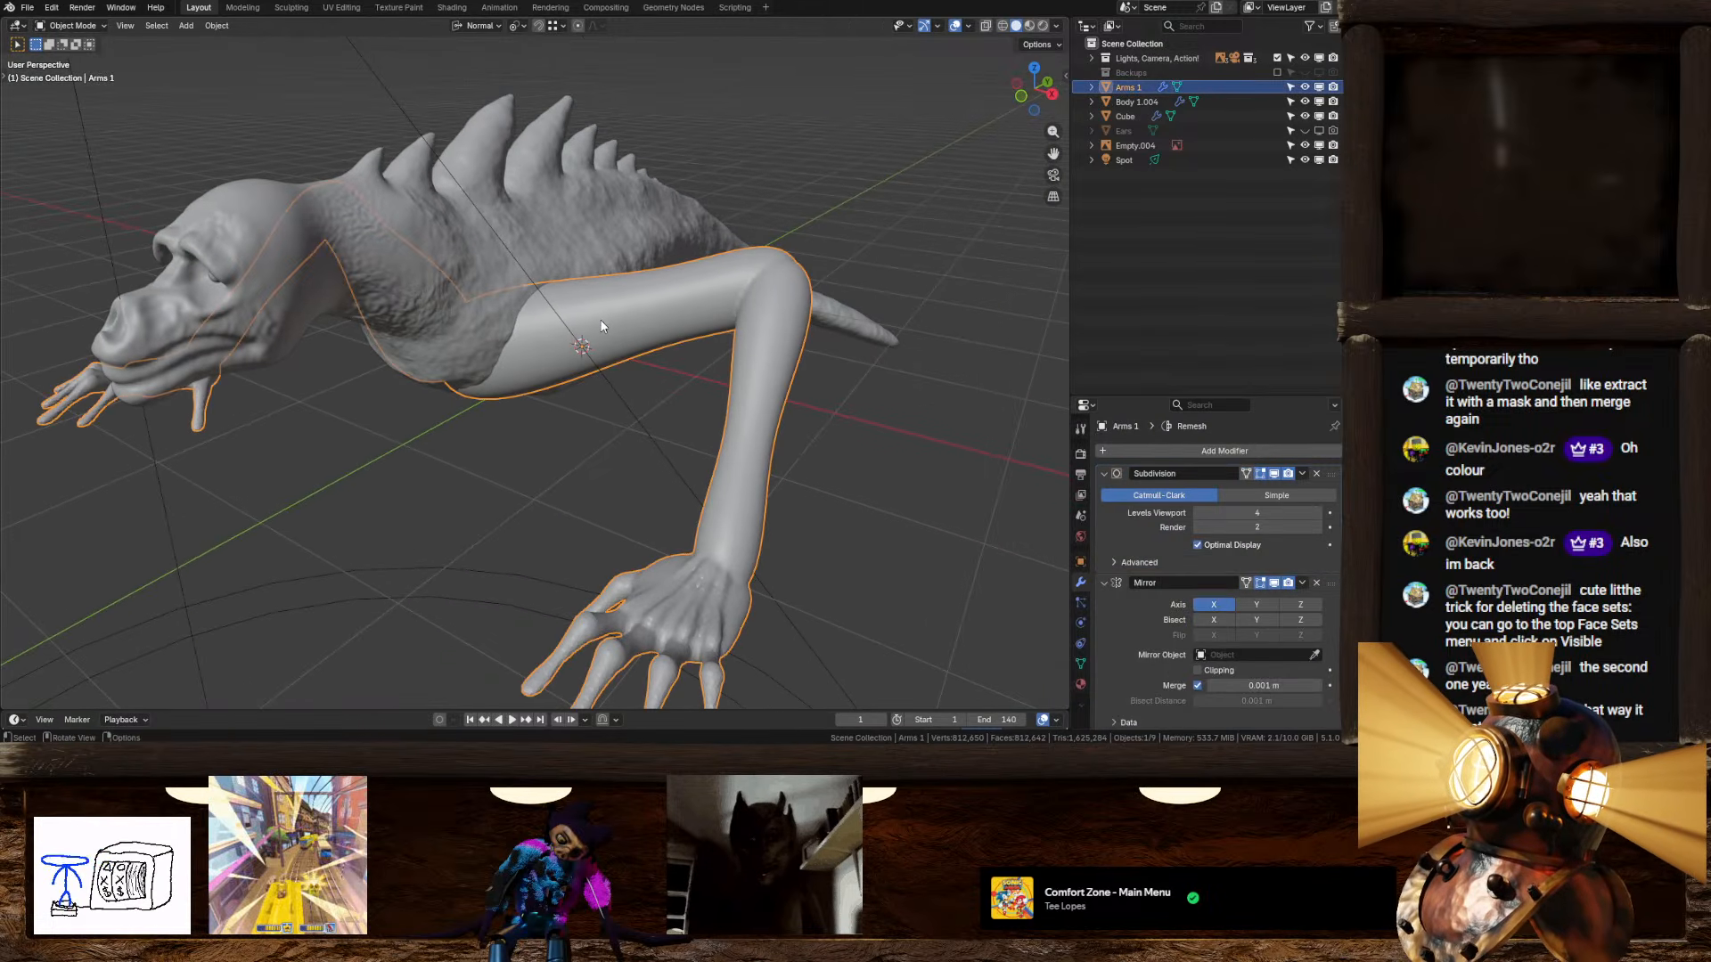
pyautogui.hotkey('ctrl', 'a')
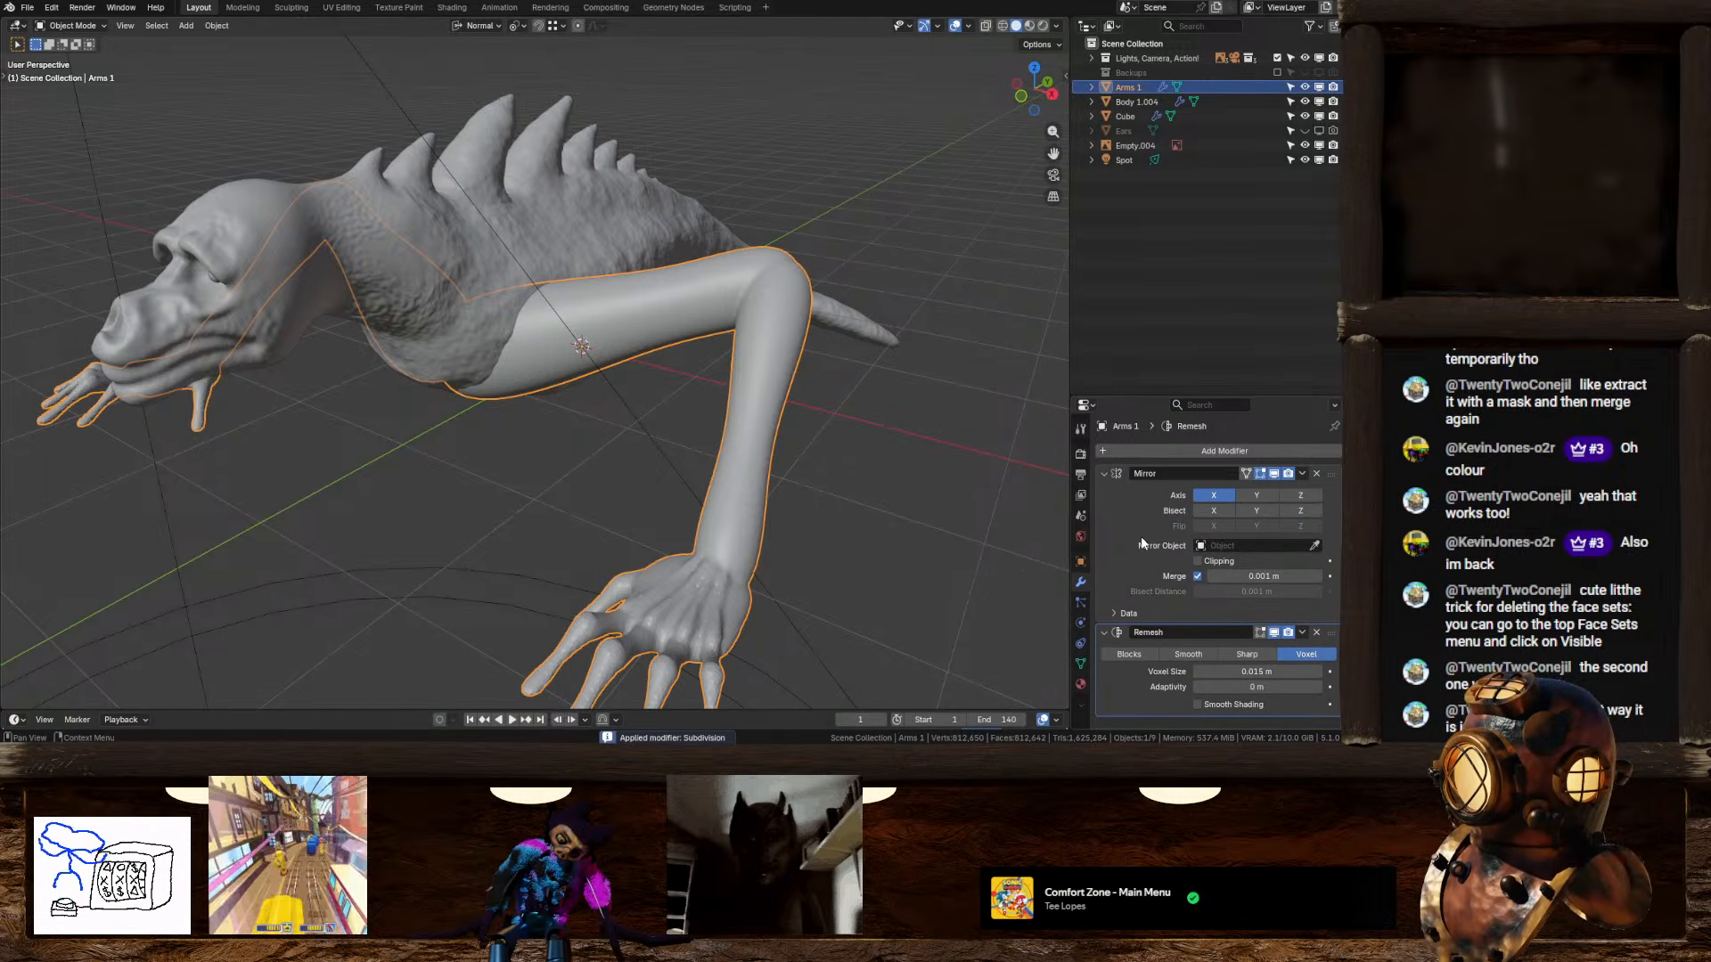
pyautogui.hotkey('ctrl', 'a')
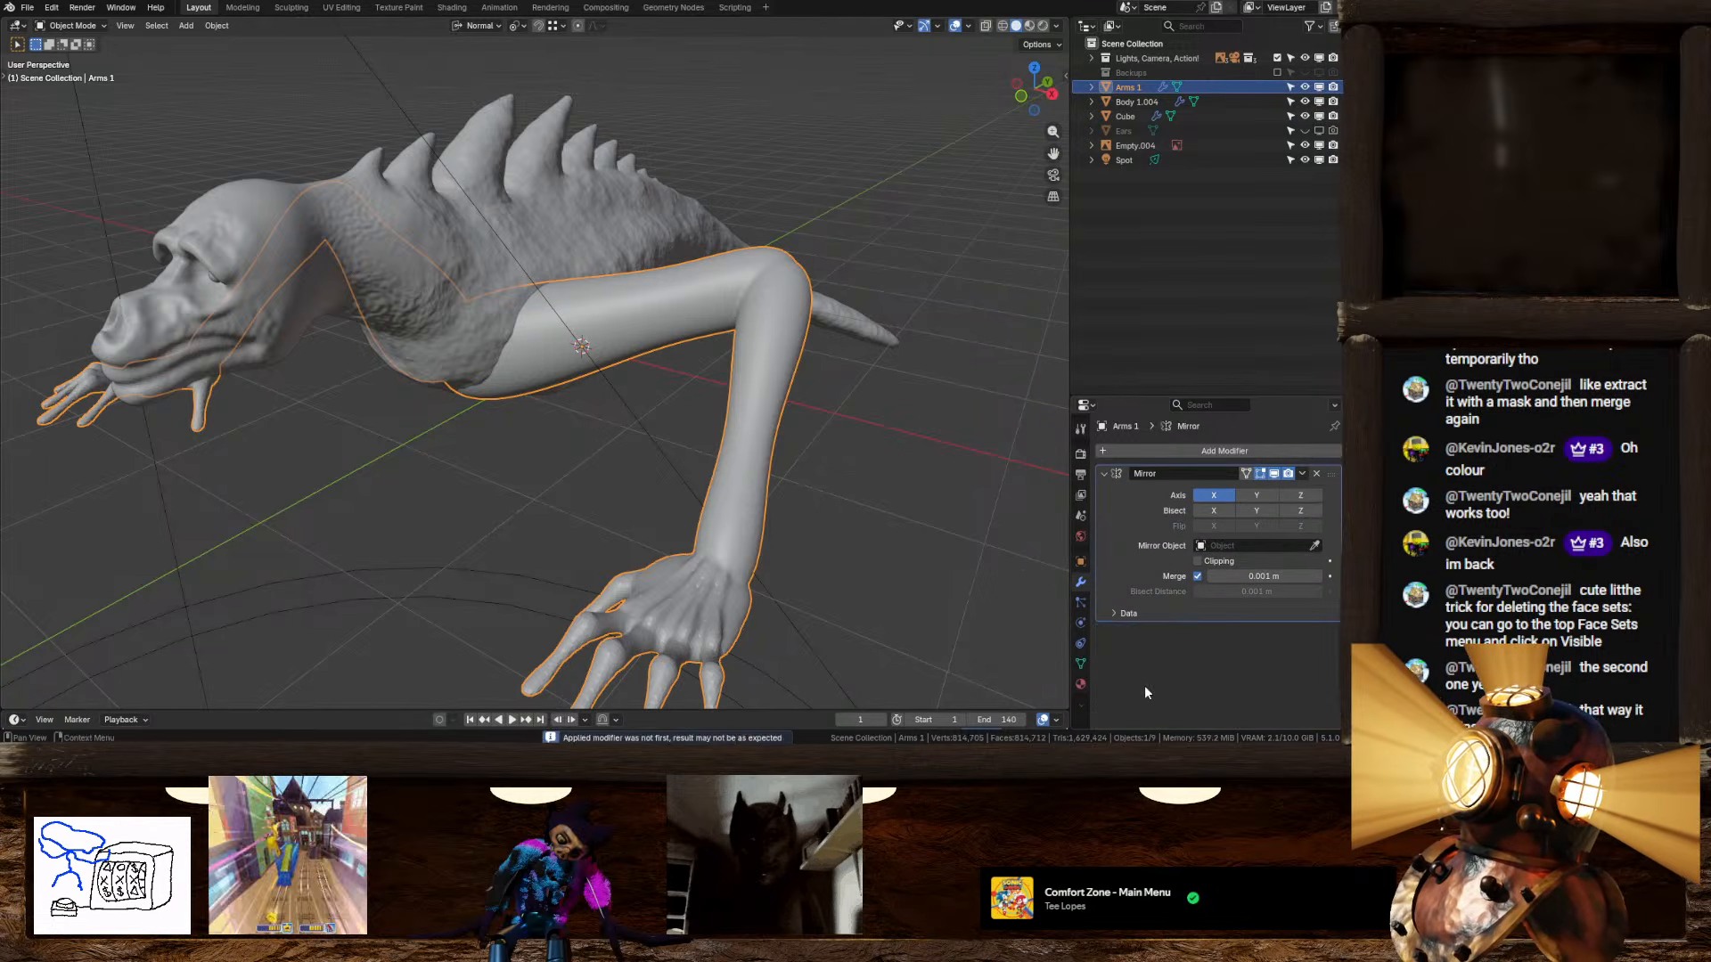
pyautogui.moveTo(578, 506); pyautogui.dragTo(623, 502, button='middle')
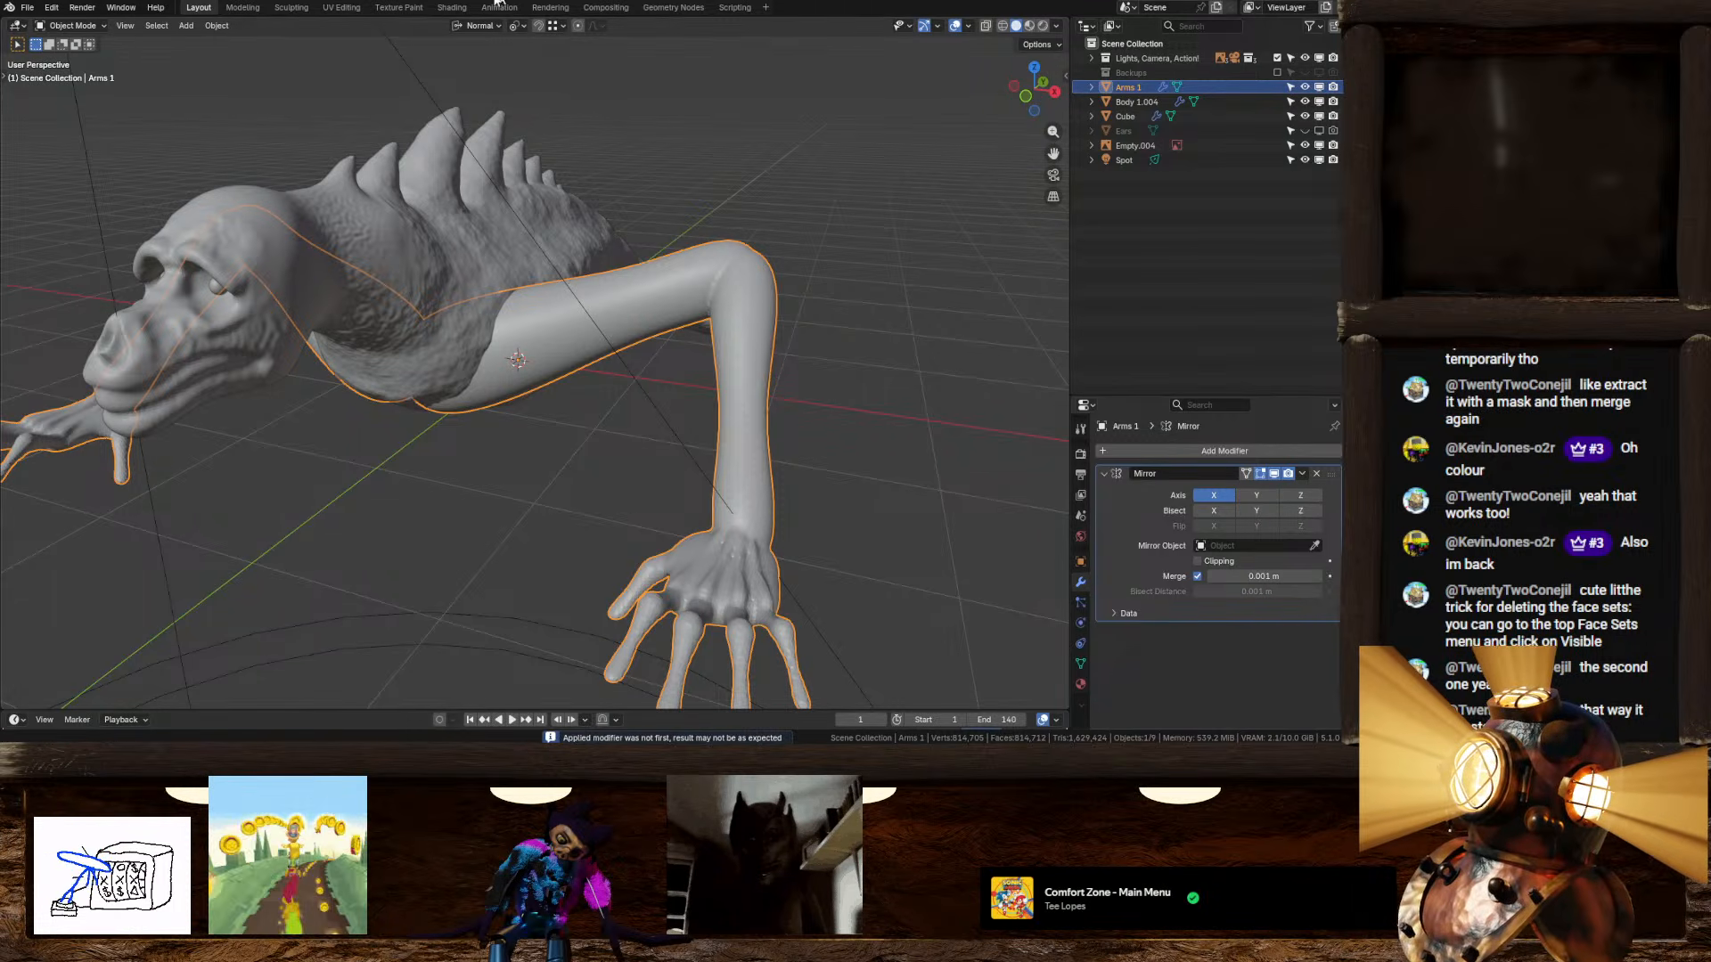
# Step: Return to the Sculpting workspace with the arms active and show their modifier settings
pyautogui.click(298, 9)
pyautogui.moveTo(599, 326)
pyautogui.mouseDown(button='middle')
pyautogui.moveTo(658, 279)
pyautogui.moveTo(516, 187)
pyautogui.mouseUp(button='middle')
pyautogui.moveTo(443, 312); pyautogui.dragTo(521, 339, button='middle')
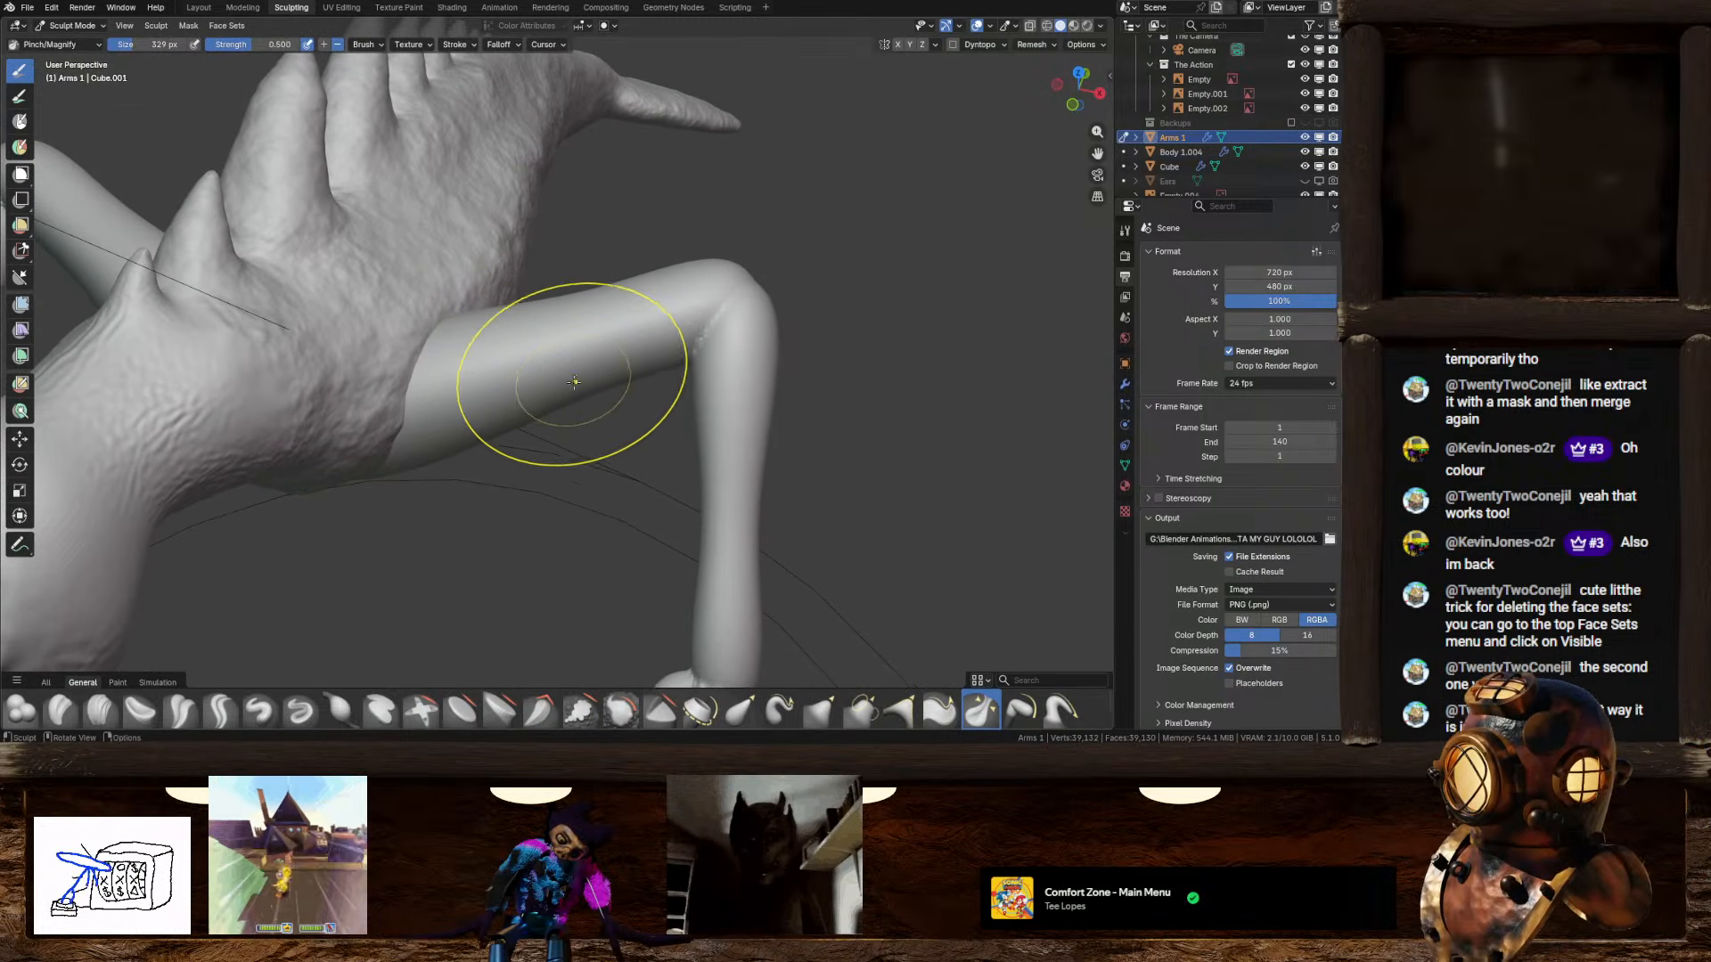
pyautogui.click(1126, 384)
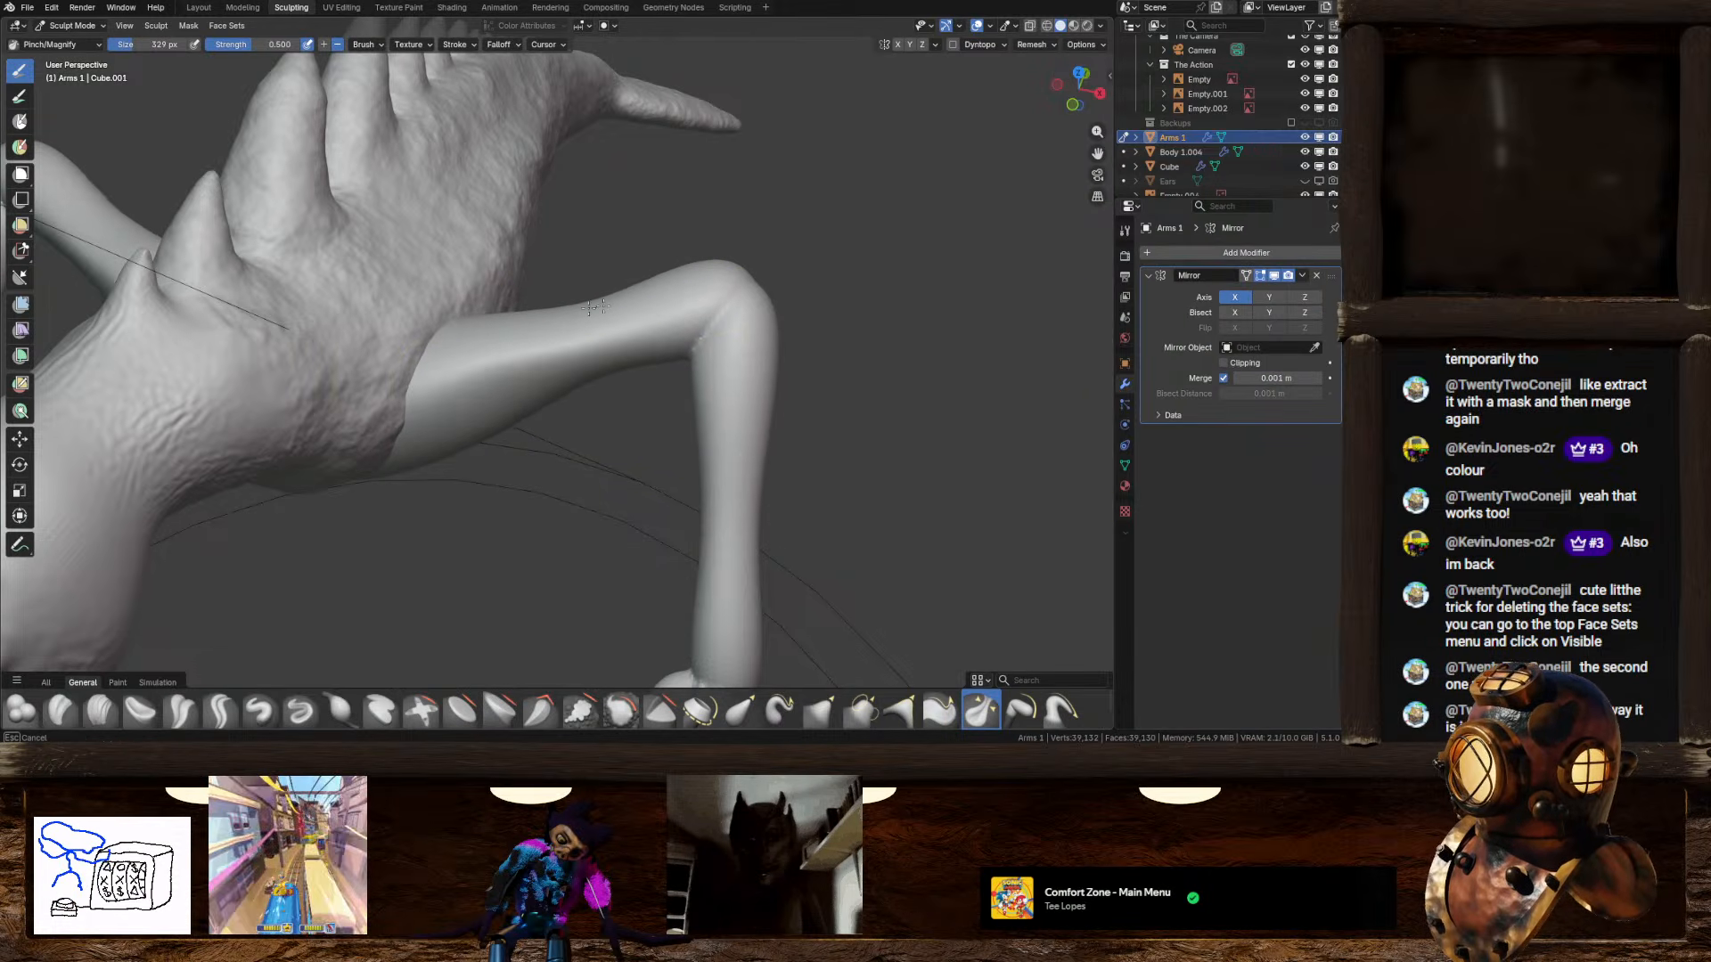
# Step: Examine the upper arm, elbow and hand from several angles, including the underside and back of the hand
pyautogui.moveTo(615, 360); pyautogui.dragTo(727, 276, button='middle')
pyautogui.scroll(-1, 597, 338)
pyautogui.scroll(-2, 597, 338)
pyautogui.scroll(2, 603, 390)
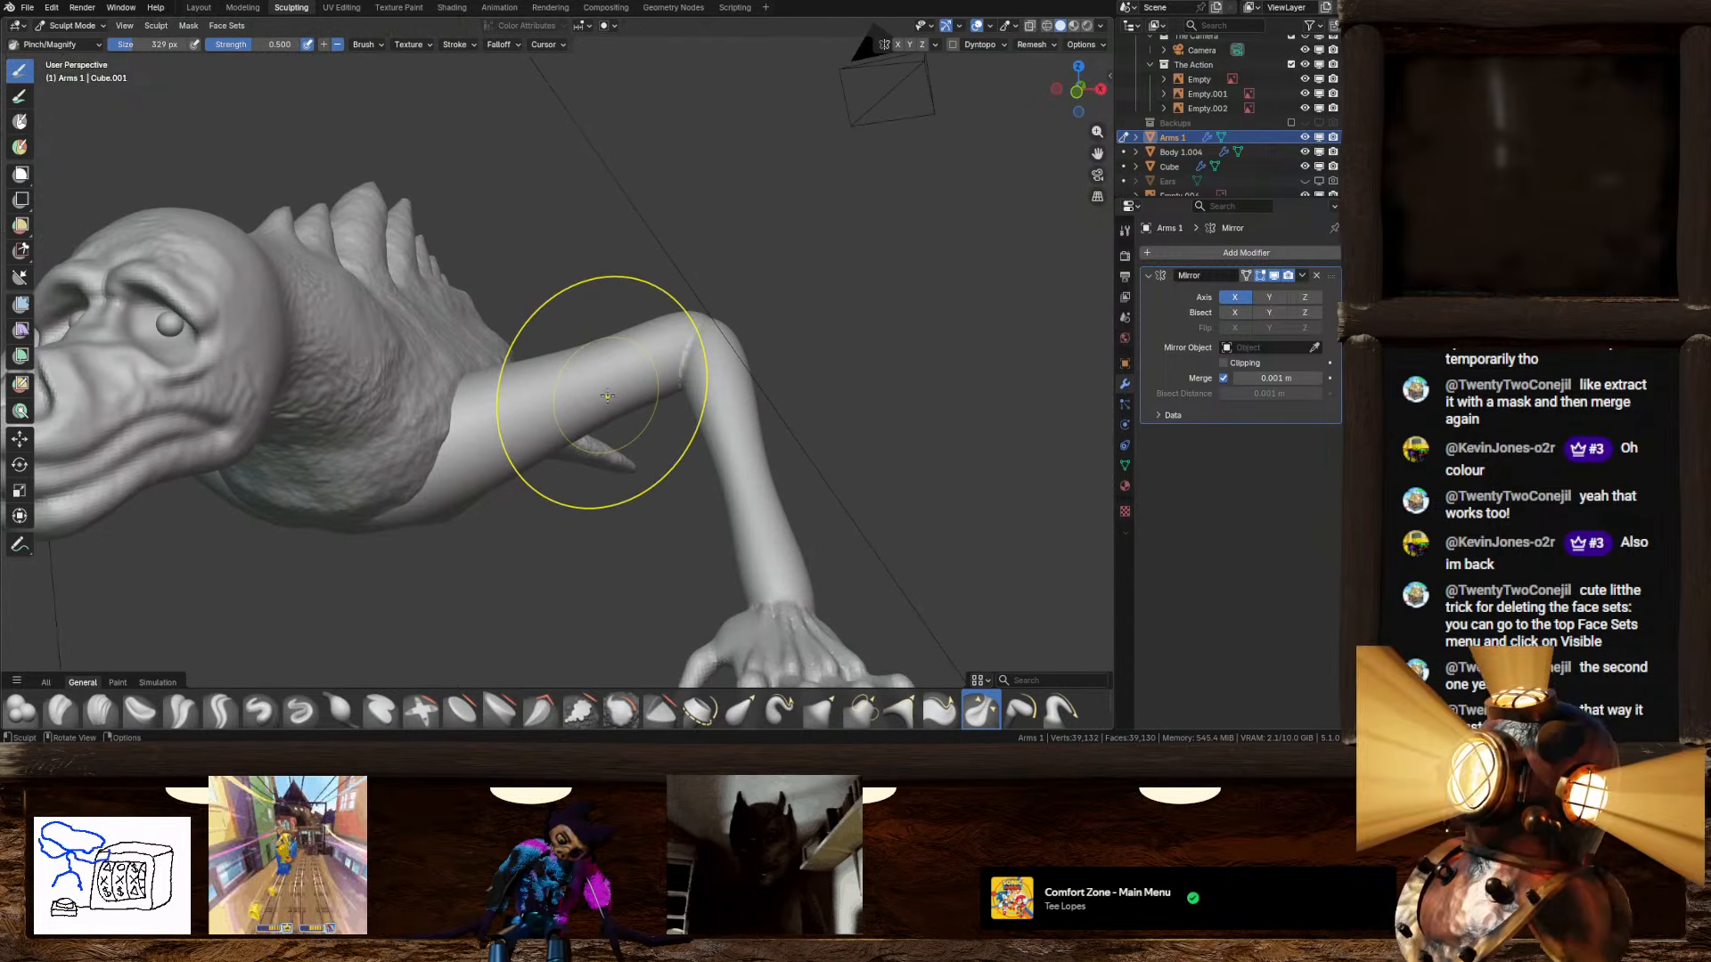
pyautogui.moveTo(603, 407)
pyautogui.mouseDown(button='middle')
pyautogui.moveTo(602, 383)
pyautogui.moveTo(580, 377)
pyautogui.mouseUp(button='middle')
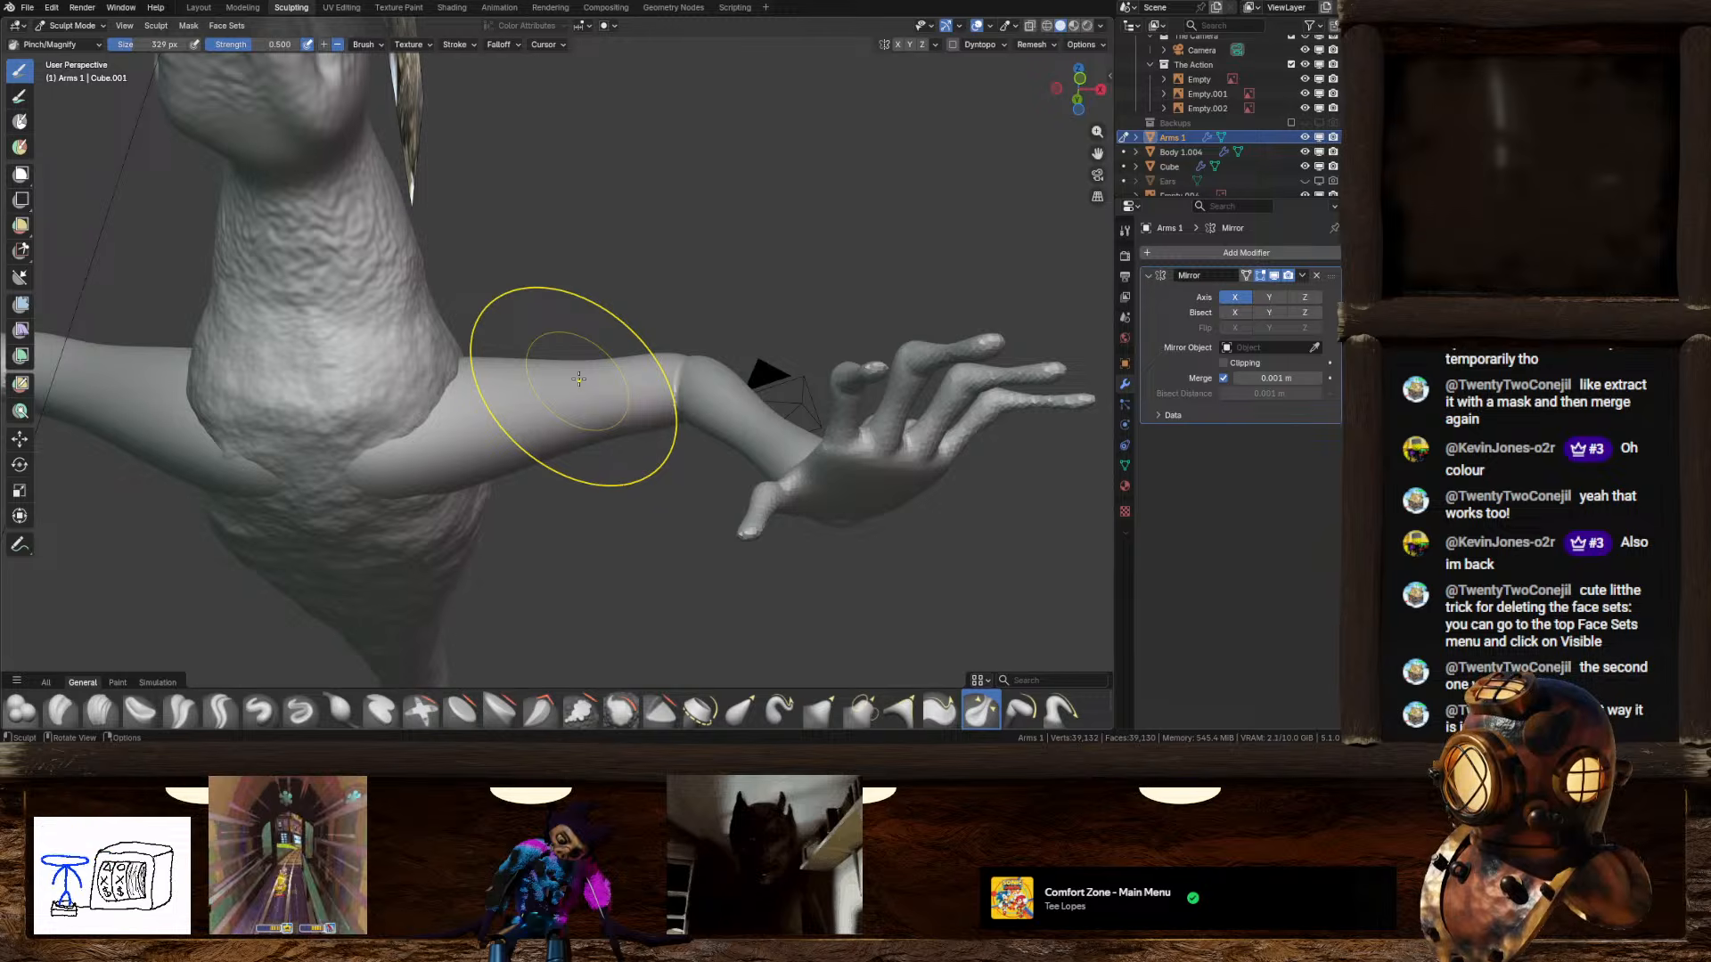
pyautogui.moveTo(580, 379); pyautogui.dragTo(525, 294, button='middle')
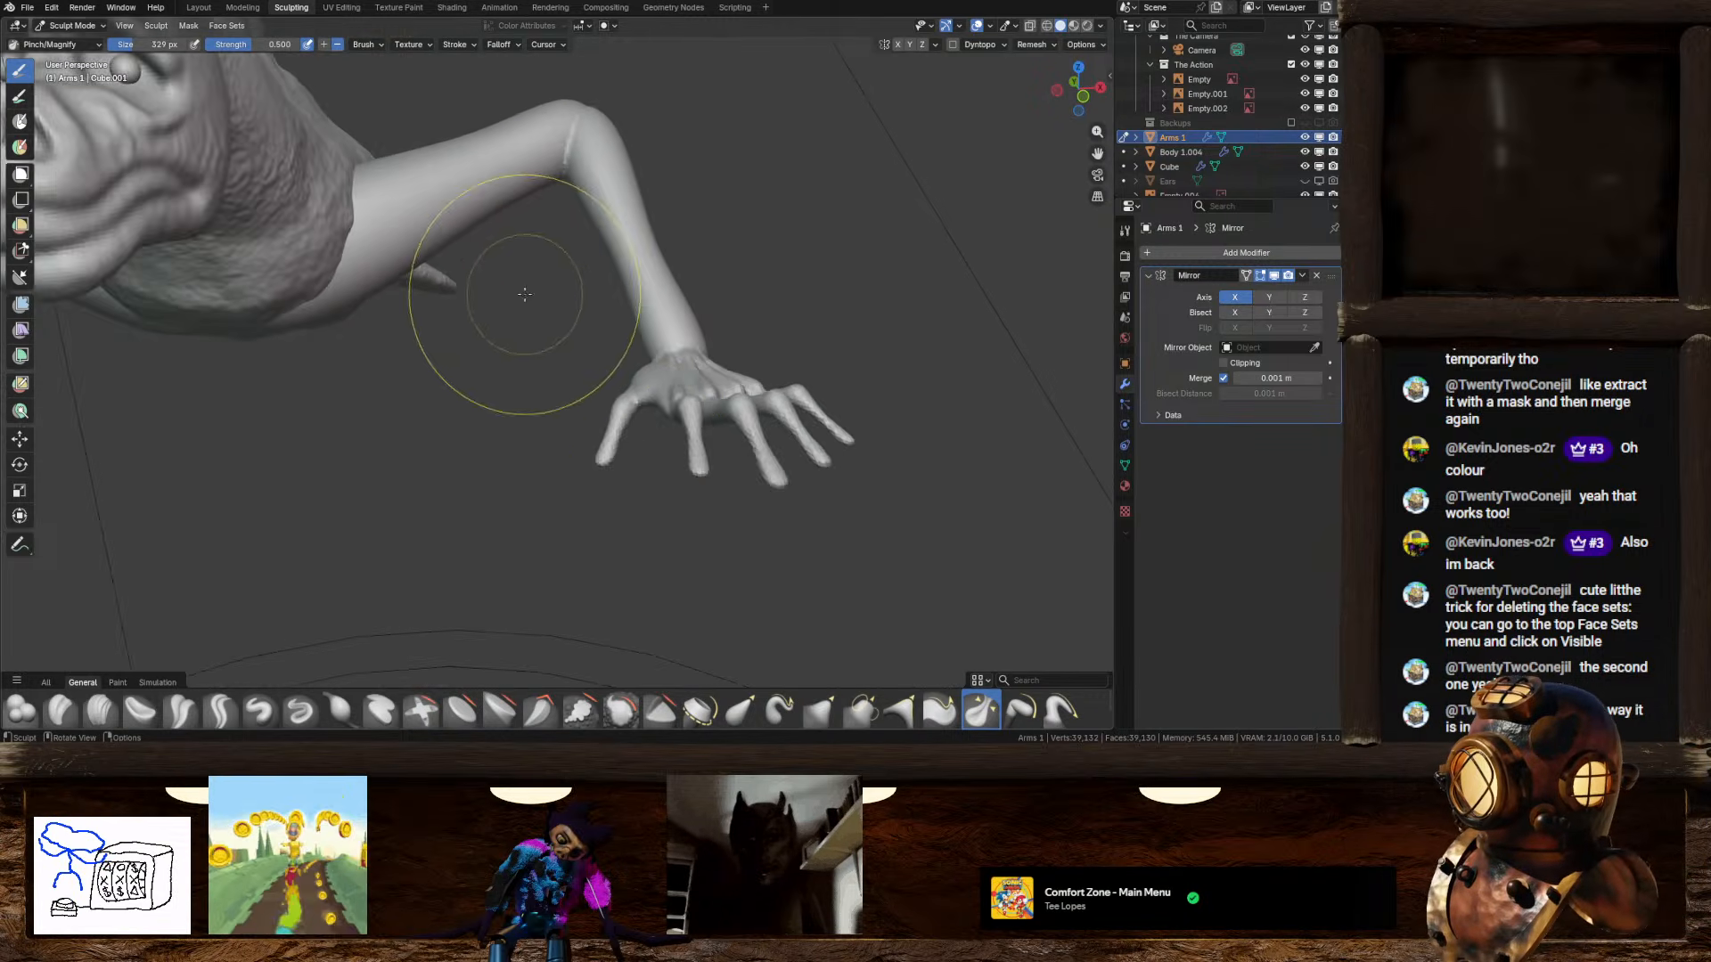
pyautogui.scroll(6, 606, 410)
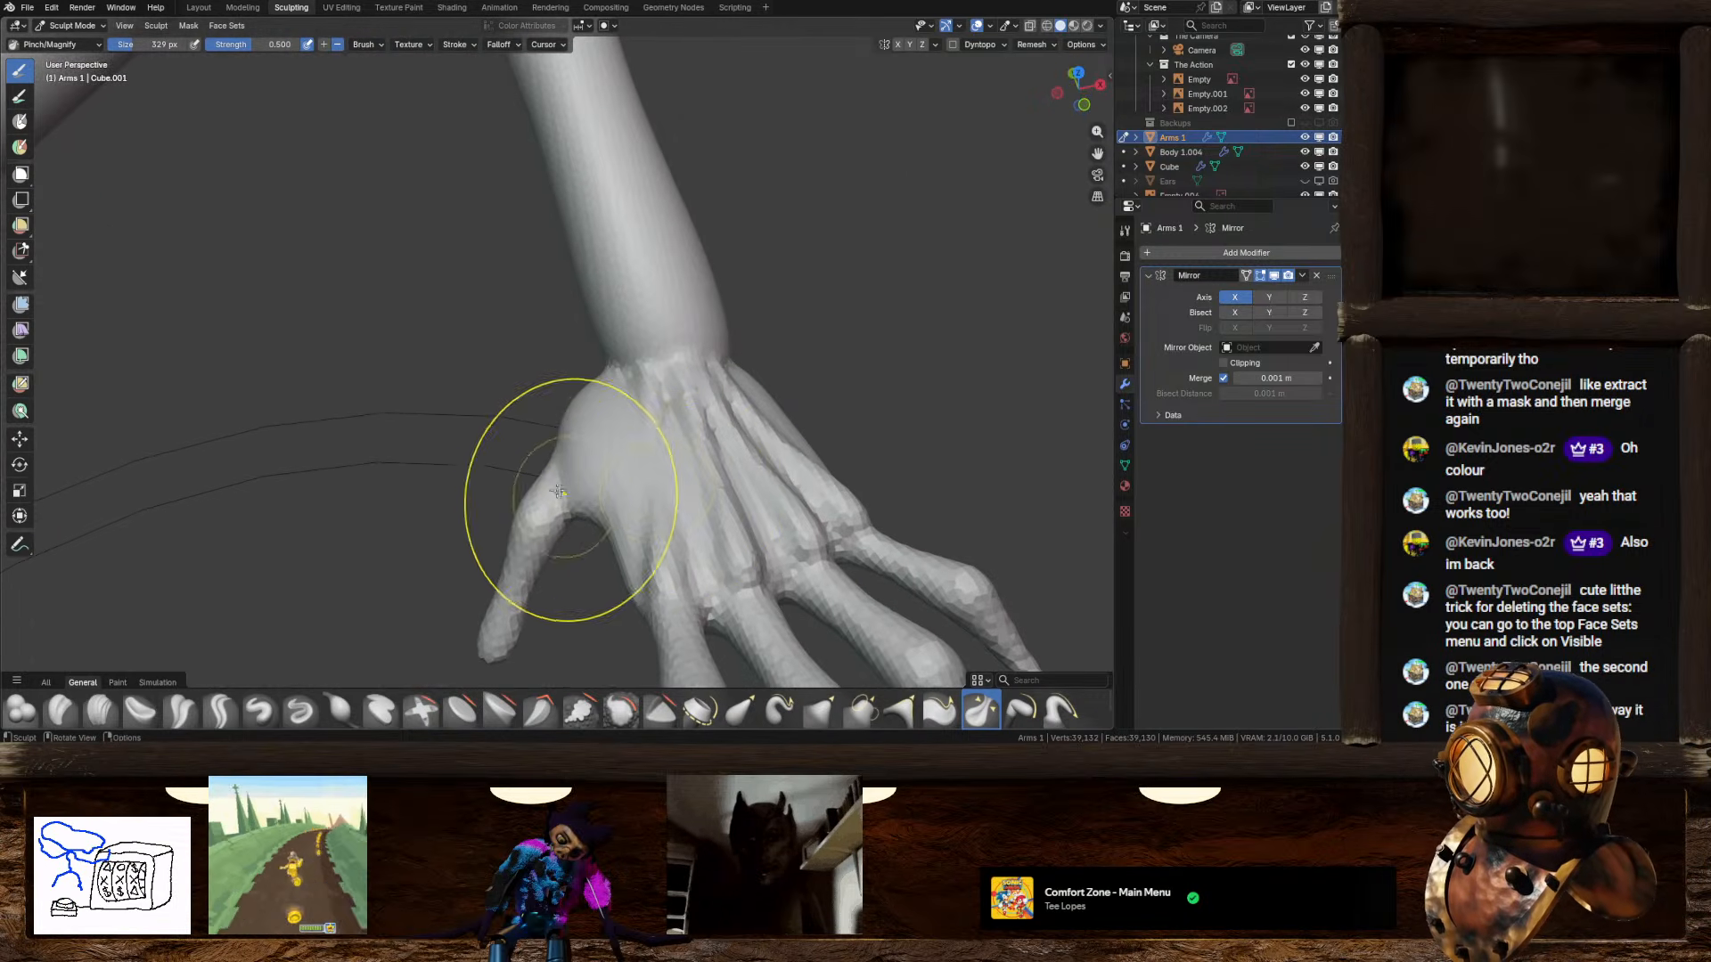
pyautogui.moveTo(558, 491); pyautogui.dragTo(624, 428, button='middle')
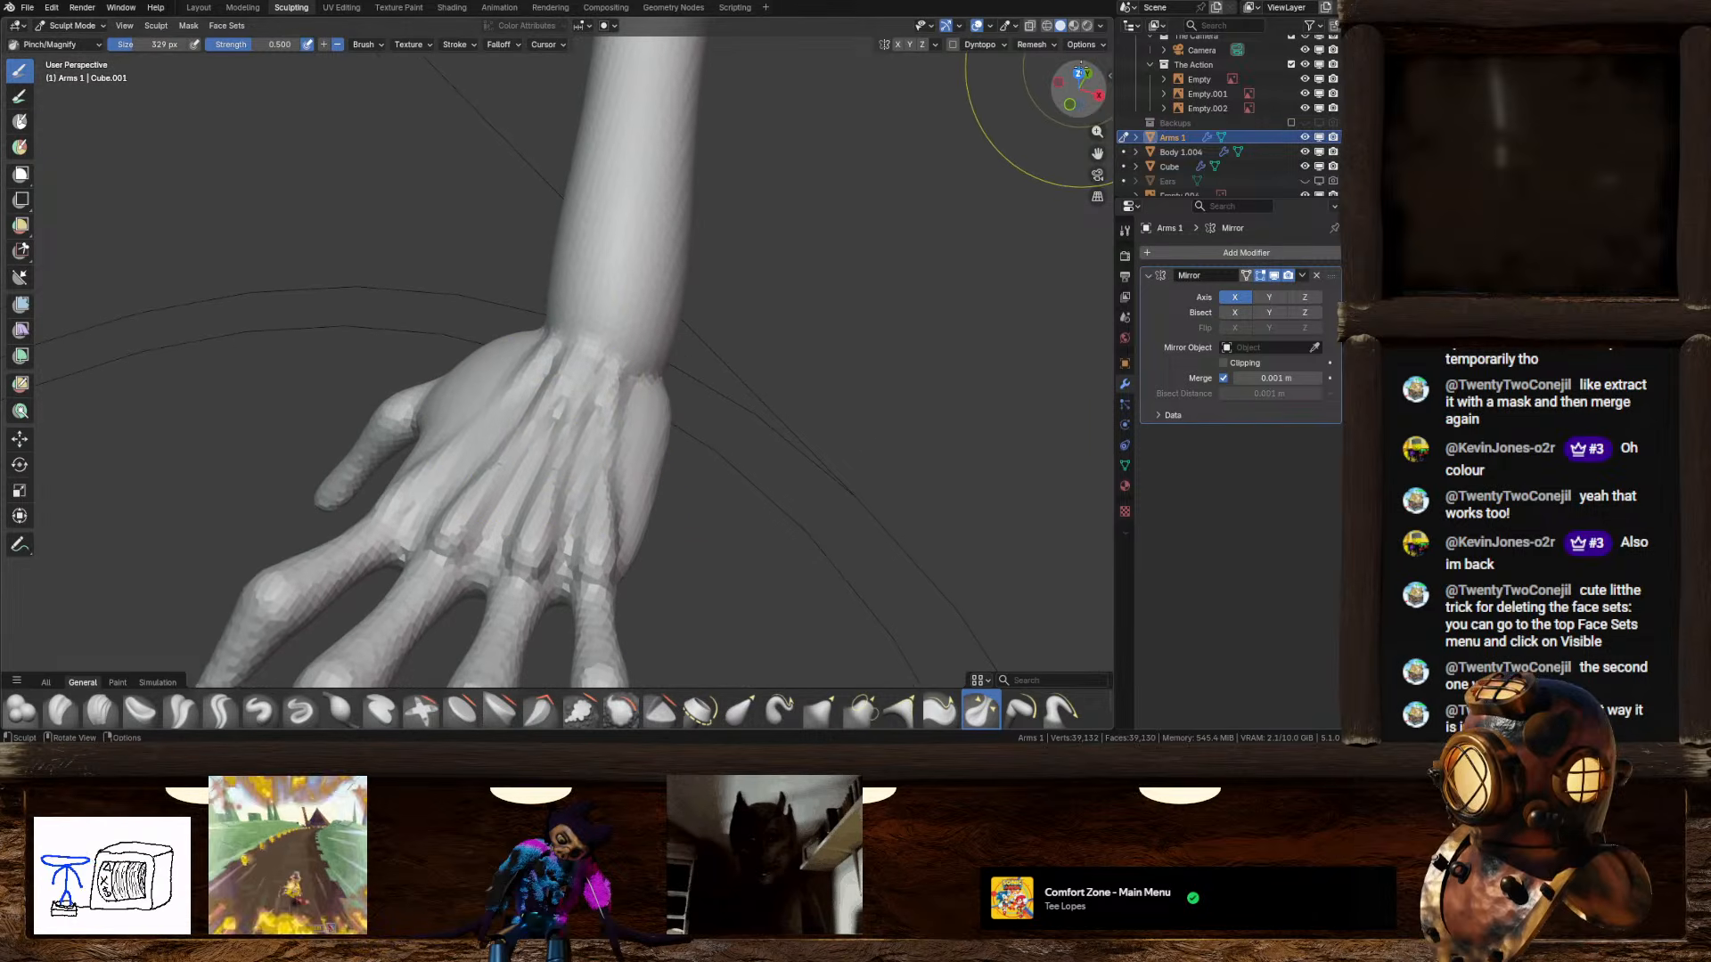
# Step: Reshape the web and base of the thumb from the top view with the Grab brush
pyautogui.click(1080, 73)
pyautogui.scroll(5, 717, 374)
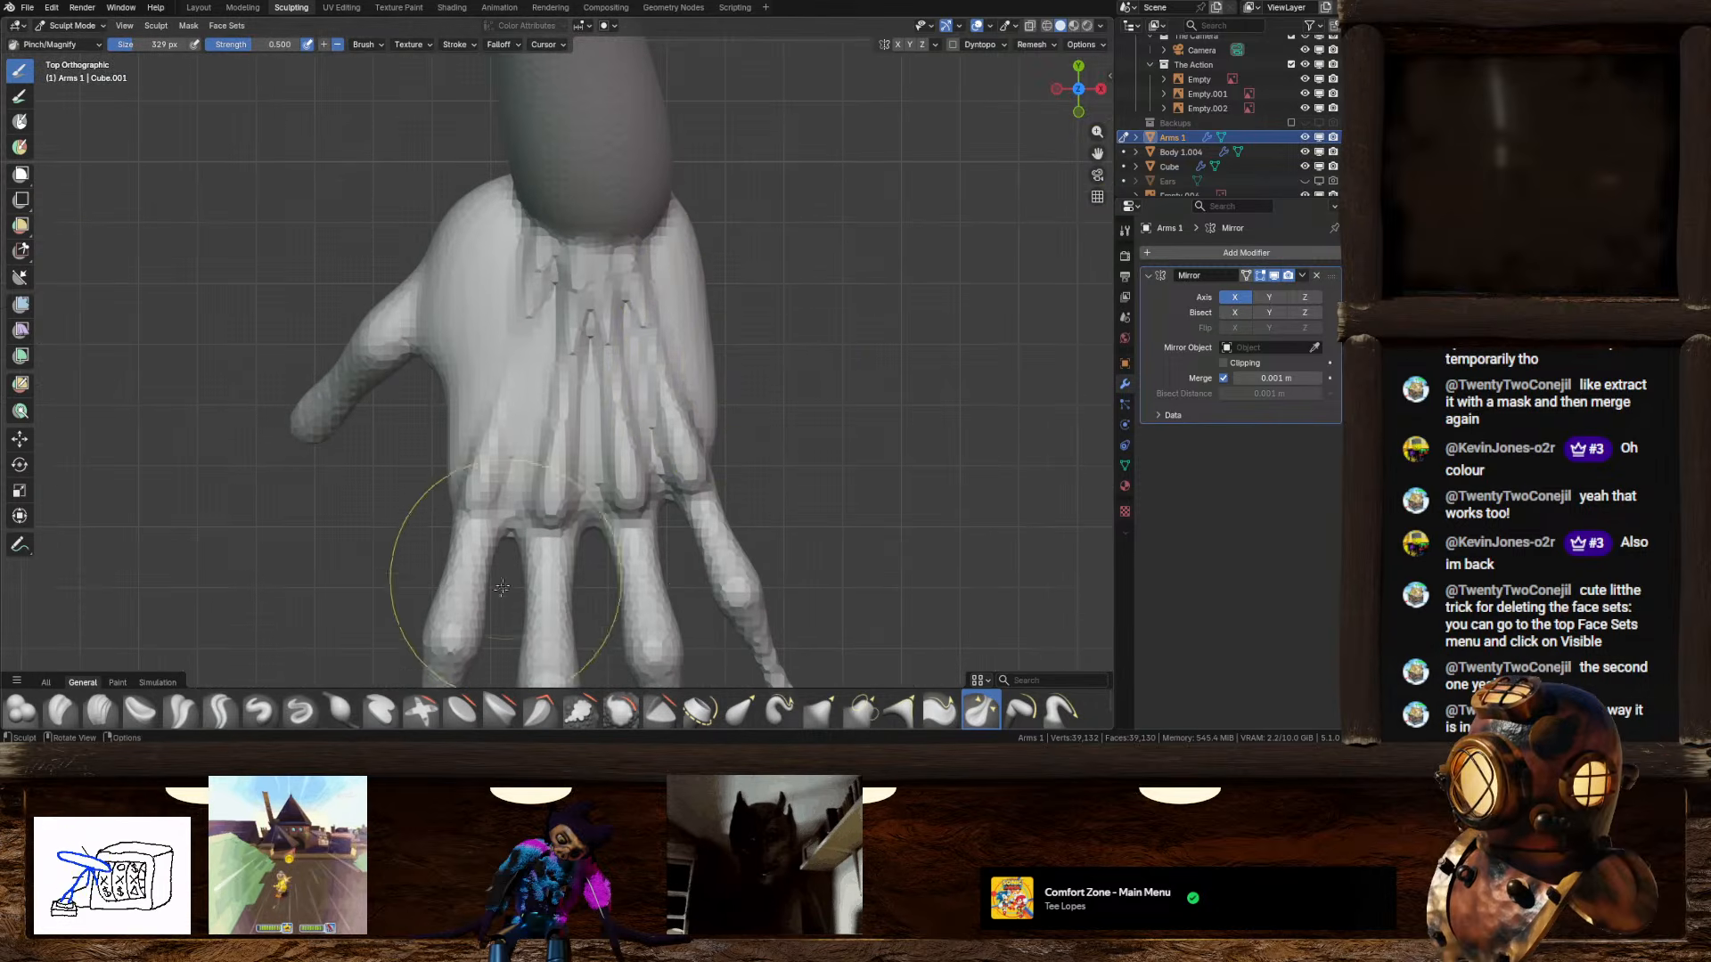
pyautogui.click(861, 710)
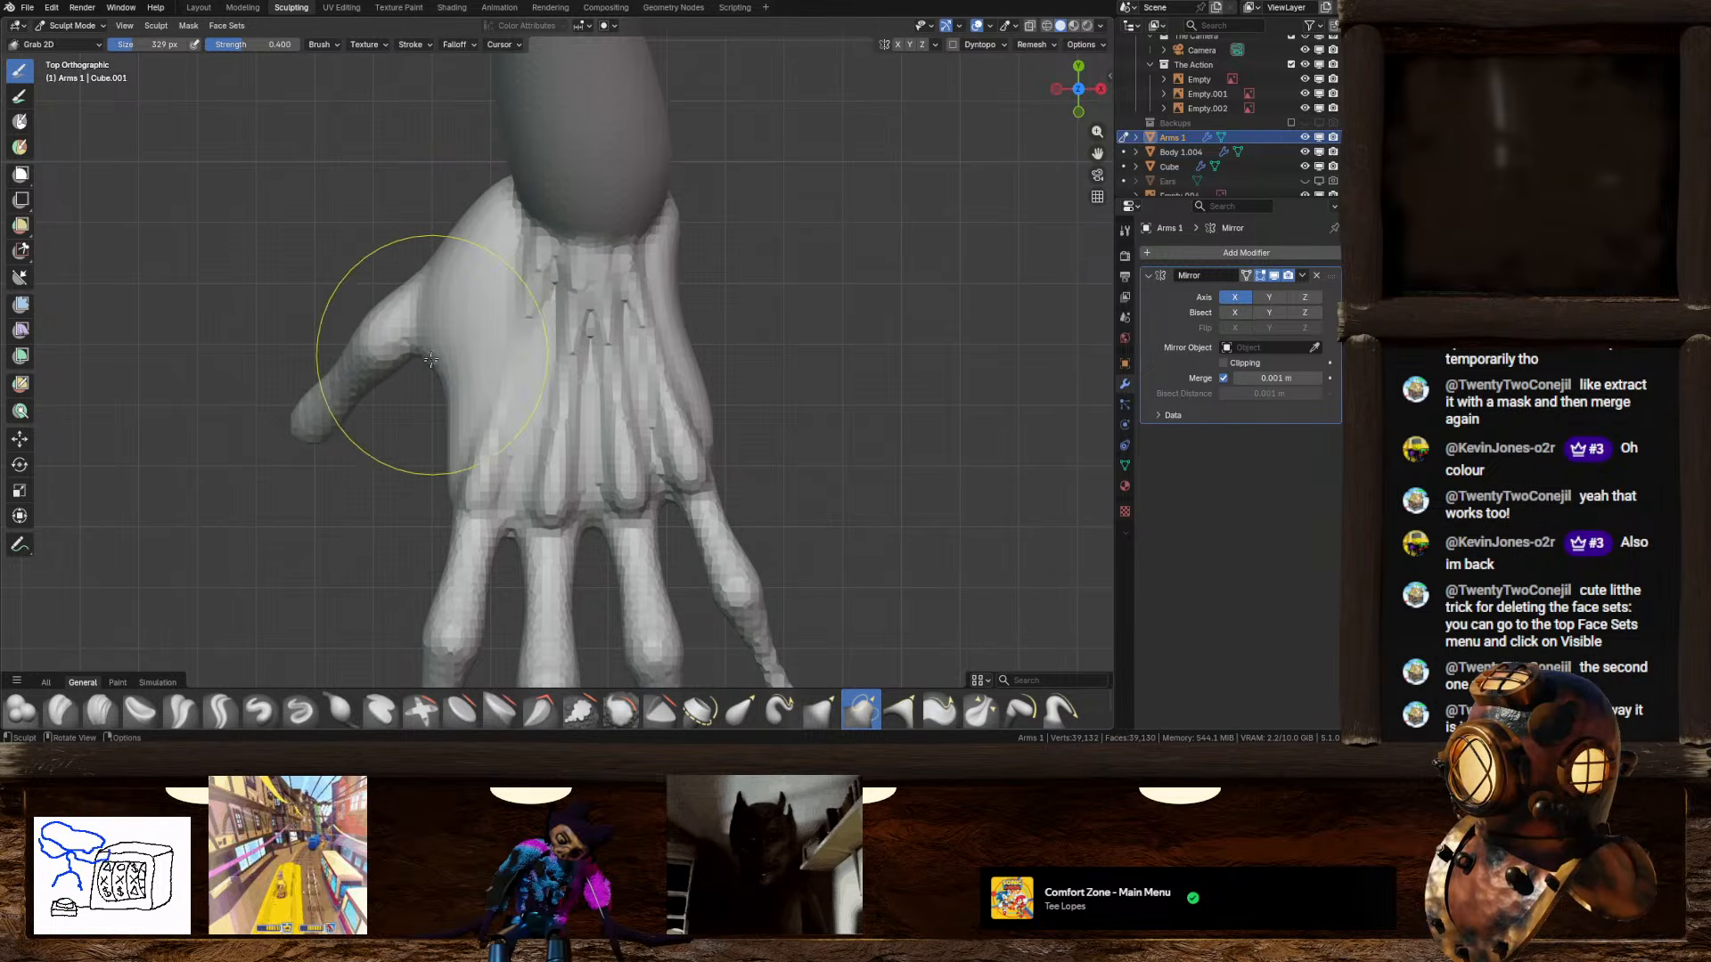
pyautogui.moveTo(381, 325)
pyautogui.keyDown('ctrl'); pyautogui.mouseDown(button='middle')
pyautogui.moveTo(362, 420)
pyautogui.moveTo(401, 439)
pyautogui.moveTo(443, 409)
pyautogui.mouseUp(button='middle'); pyautogui.keyUp('ctrl')
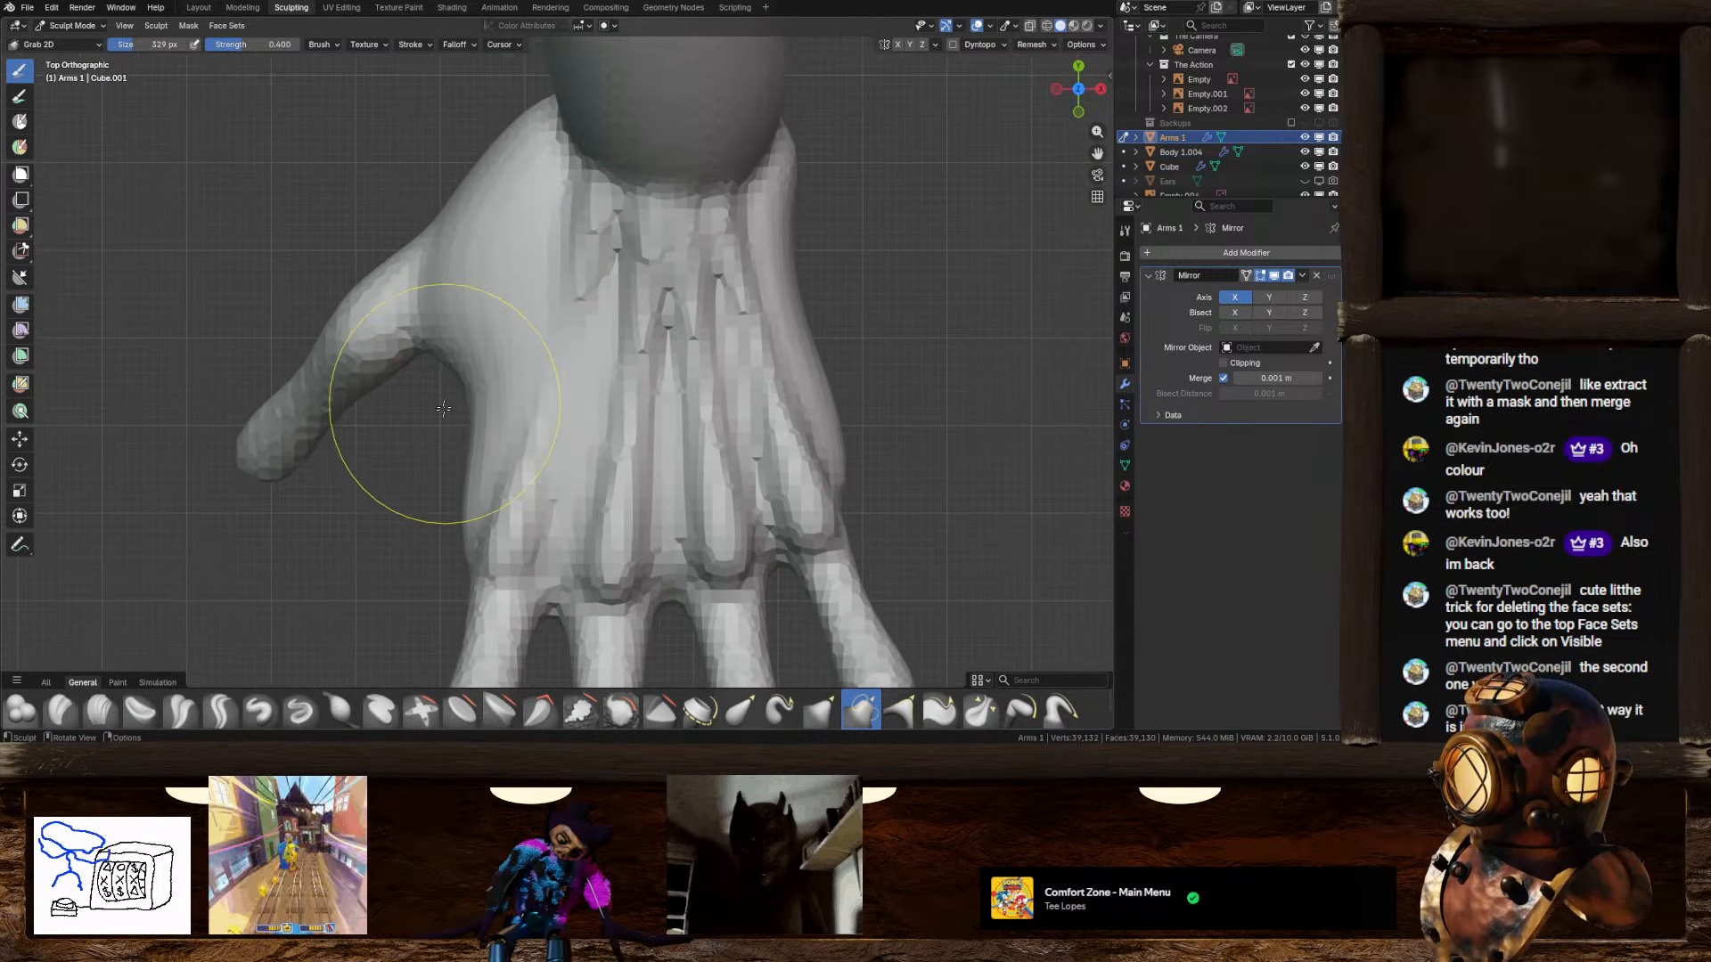
pyautogui.click(819, 723)
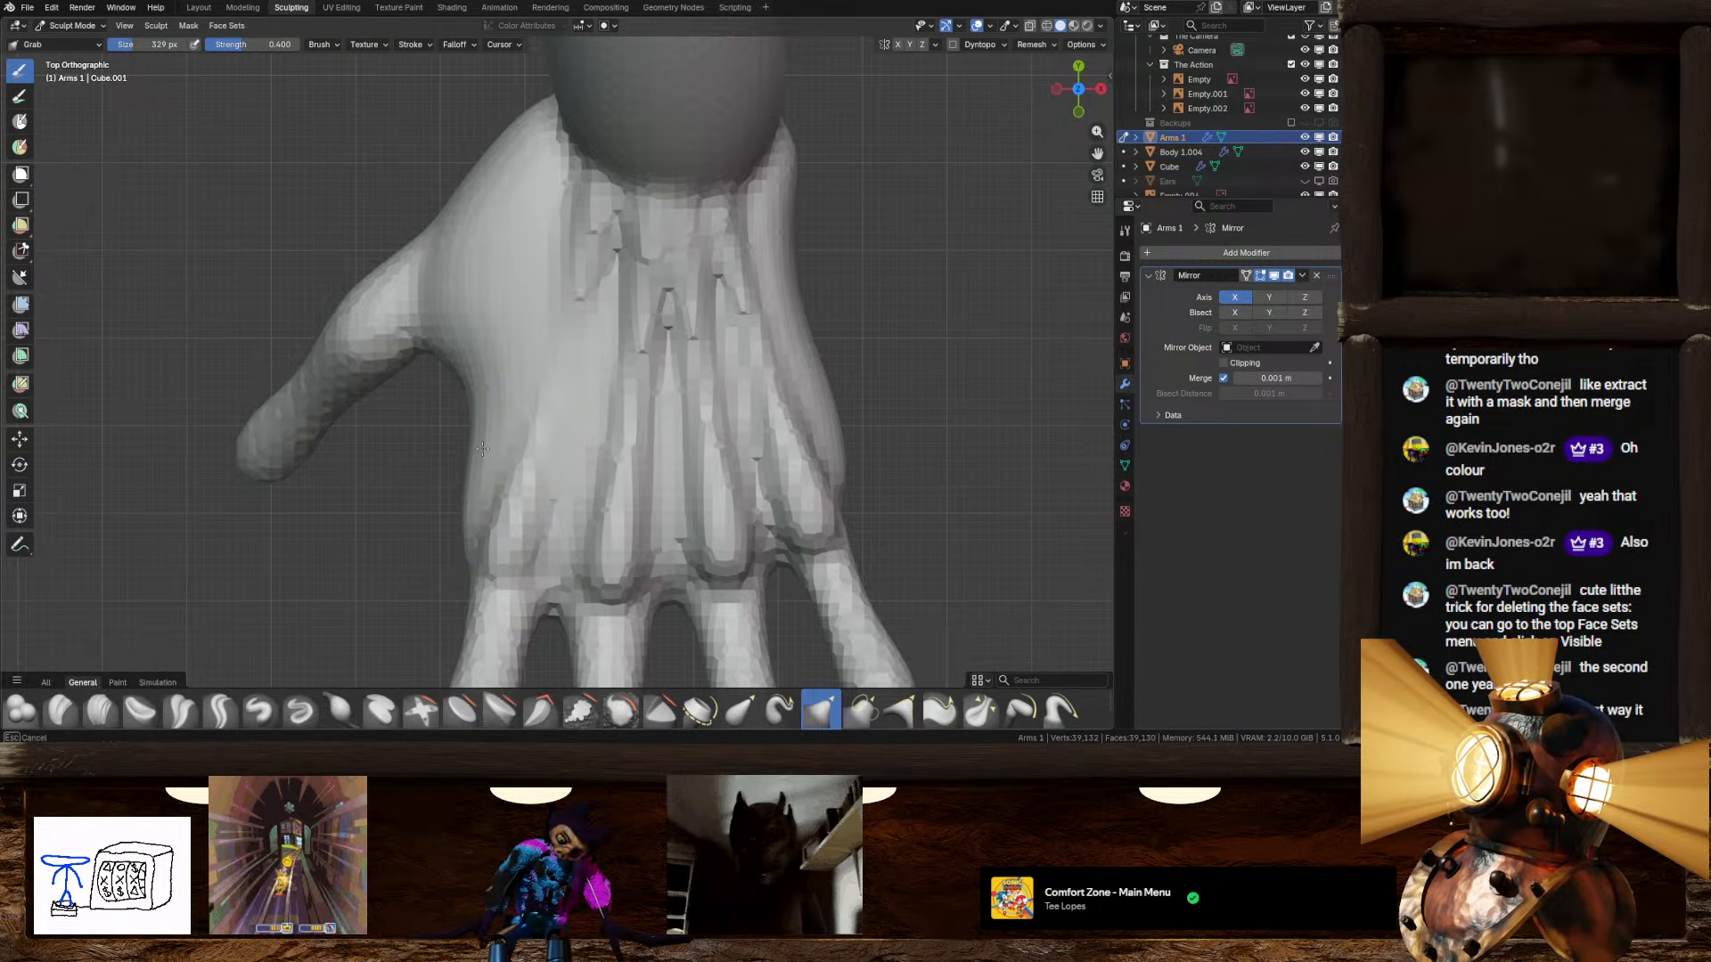
pyautogui.moveTo(490, 361)
pyautogui.mouseDown()
pyautogui.moveTo(478, 381)
pyautogui.moveTo(483, 328)
pyautogui.moveTo(462, 361)
pyautogui.mouseUp()
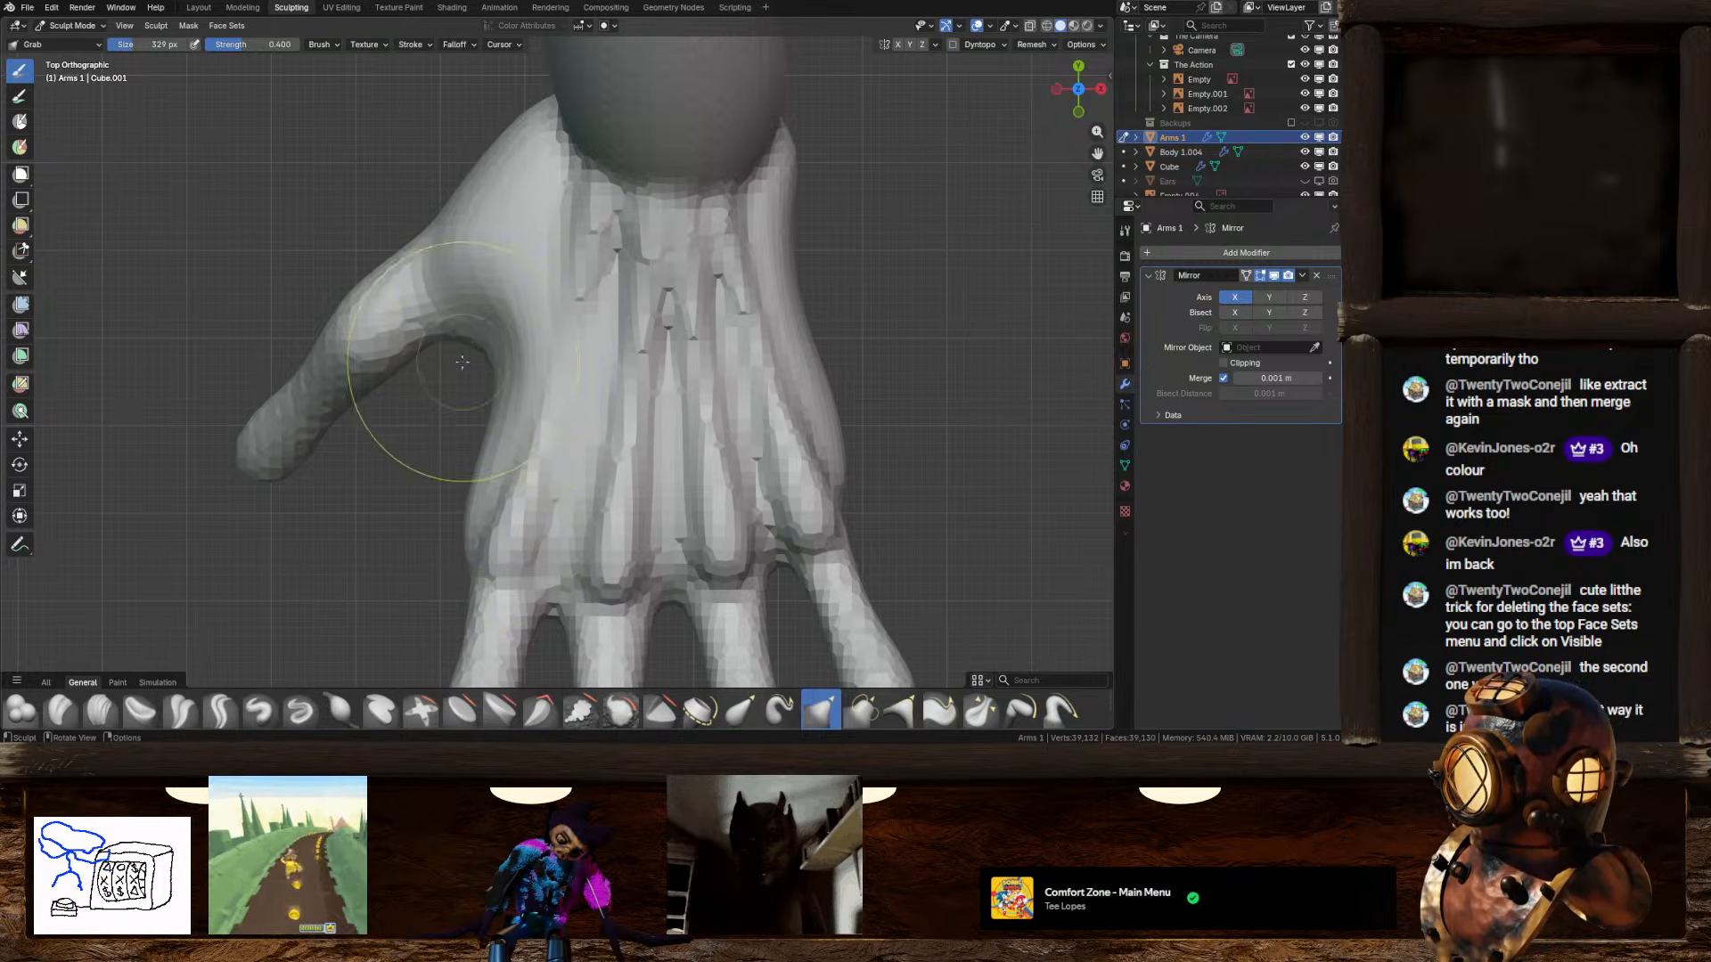
pyautogui.moveTo(450, 223)
pyautogui.mouseDown()
pyautogui.moveTo(419, 179)
pyautogui.moveTo(505, 147)
pyautogui.moveTo(428, 235)
pyautogui.mouseUp()
# Step: Build up the palm pad beneath the fingers and down the outer edge from the bottom view with the Draw brush
pyautogui.moveTo(428, 235)
pyautogui.mouseDown(button='middle')
pyautogui.moveTo(633, 47)
pyautogui.moveTo(650, 325)
pyautogui.moveTo(592, 261)
pyautogui.mouseUp(button='middle')
pyautogui.scroll(4, 655, 303)
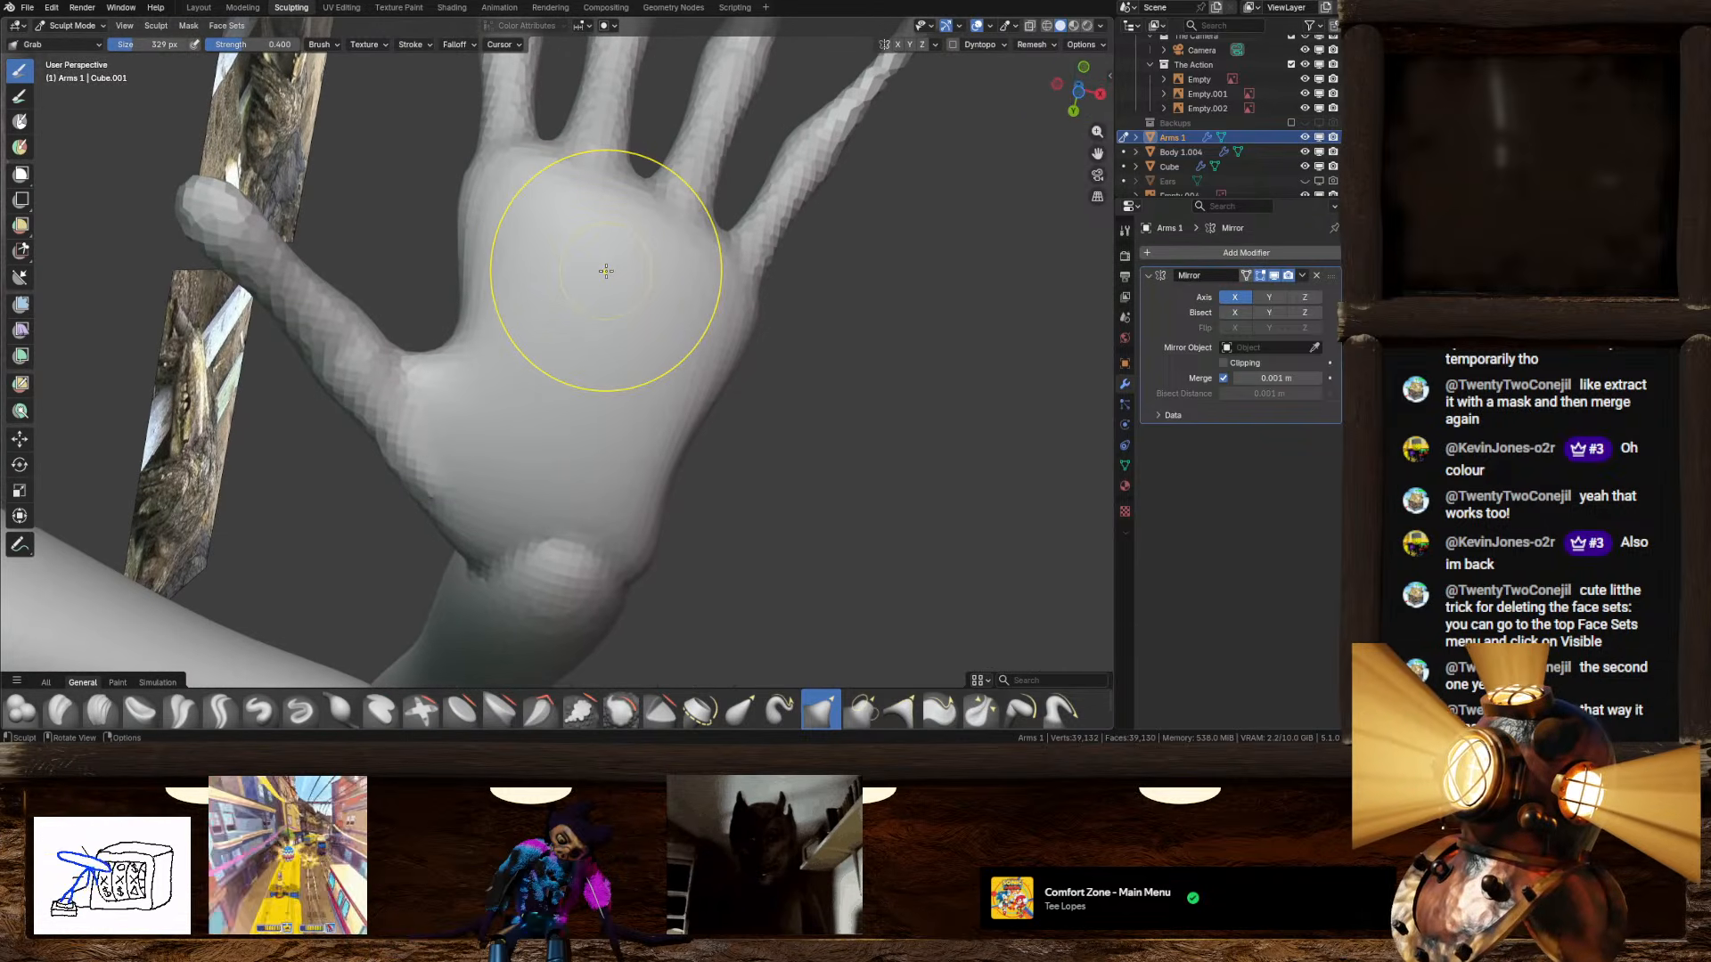
pyautogui.click(1078, 92)
pyautogui.click(260, 710)
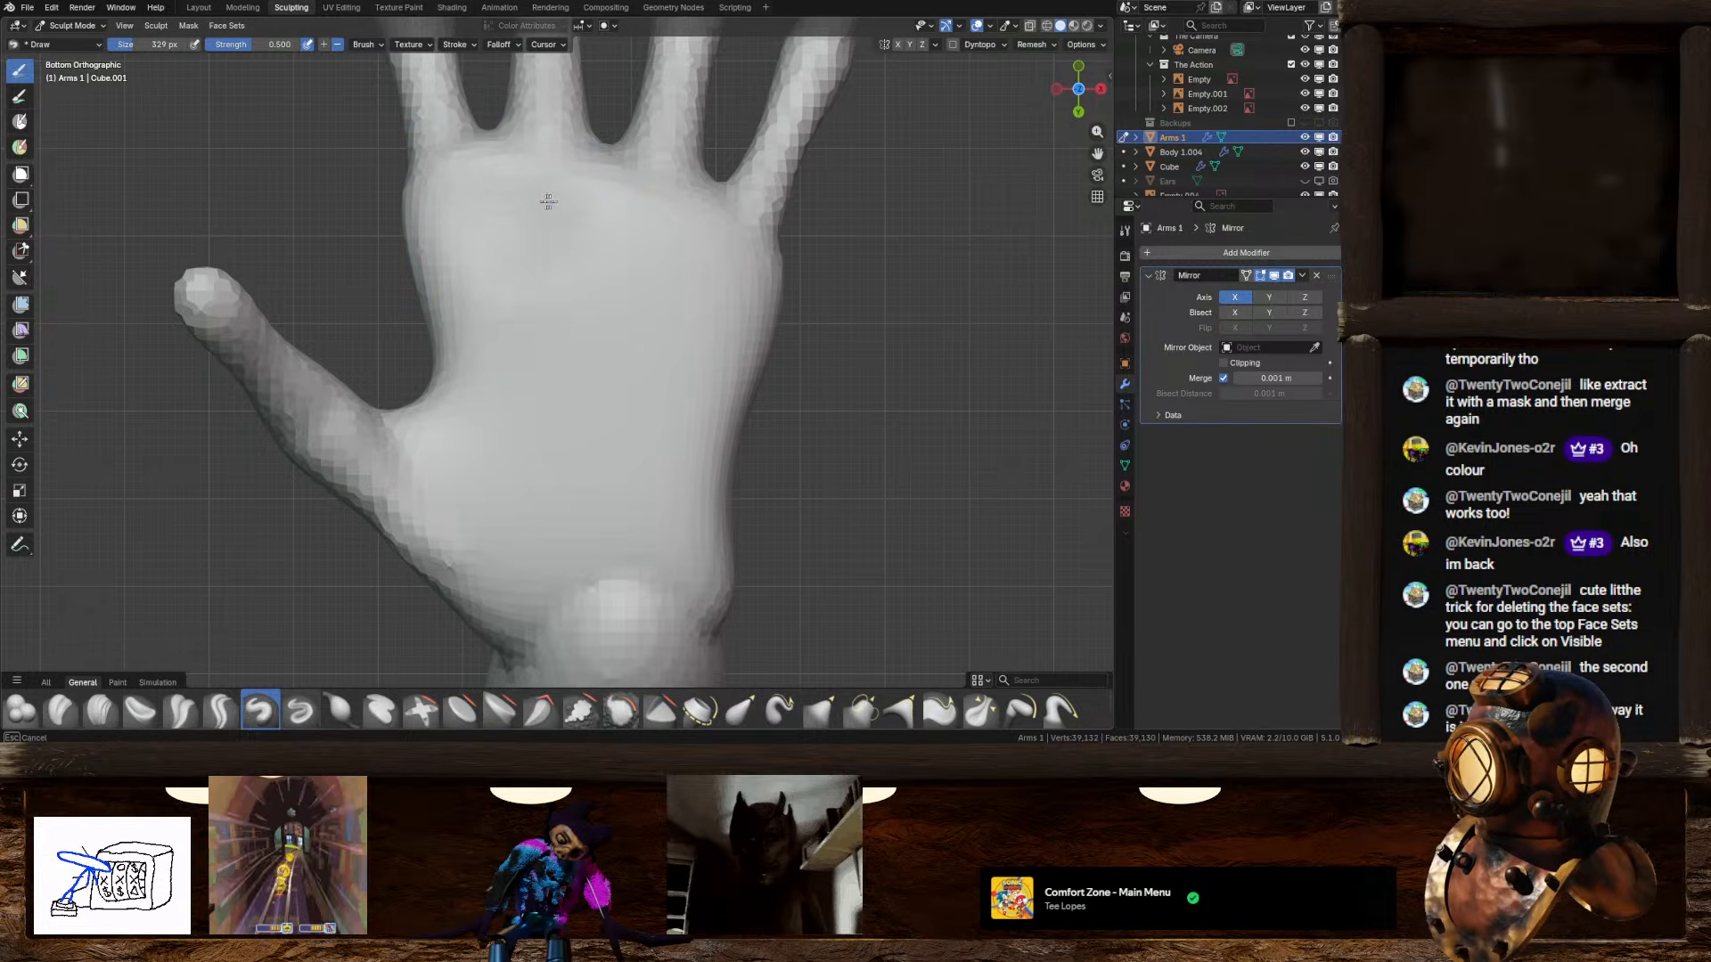
pyautogui.hotkey('ctrl', 'z')
pyautogui.click(324, 44)
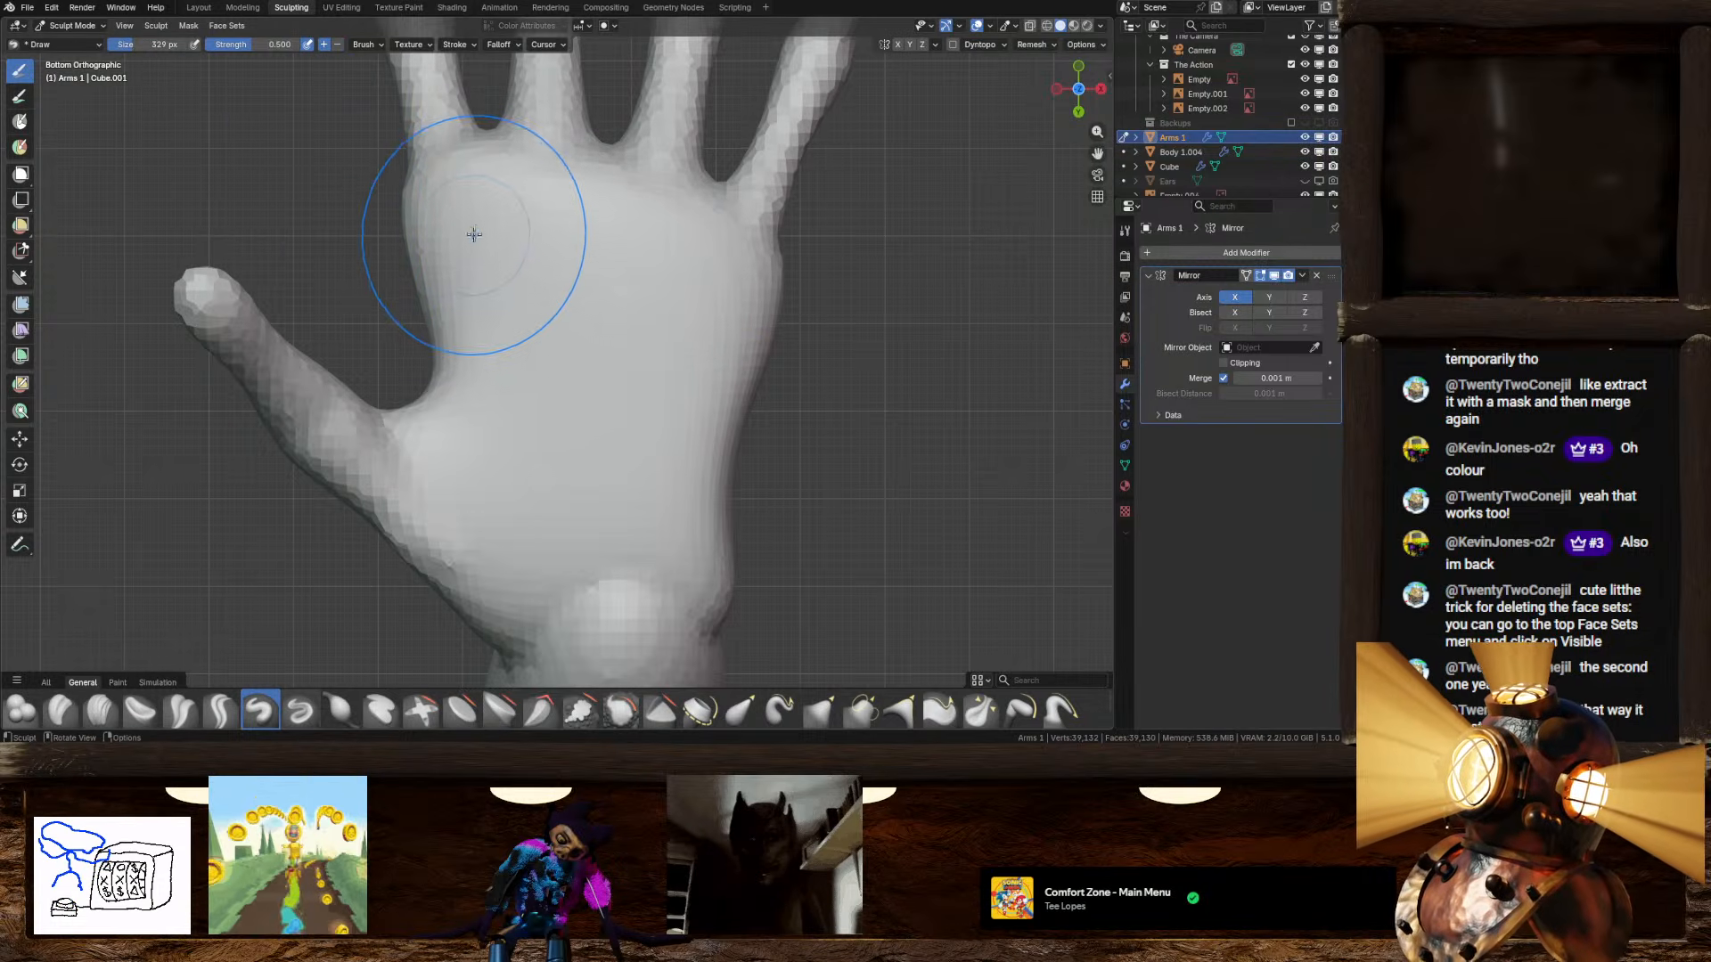
pyautogui.moveTo(468, 225)
pyautogui.mouseDown()
pyautogui.moveTo(531, 211)
pyautogui.moveTo(729, 344)
pyautogui.moveTo(700, 531)
pyautogui.mouseUp()
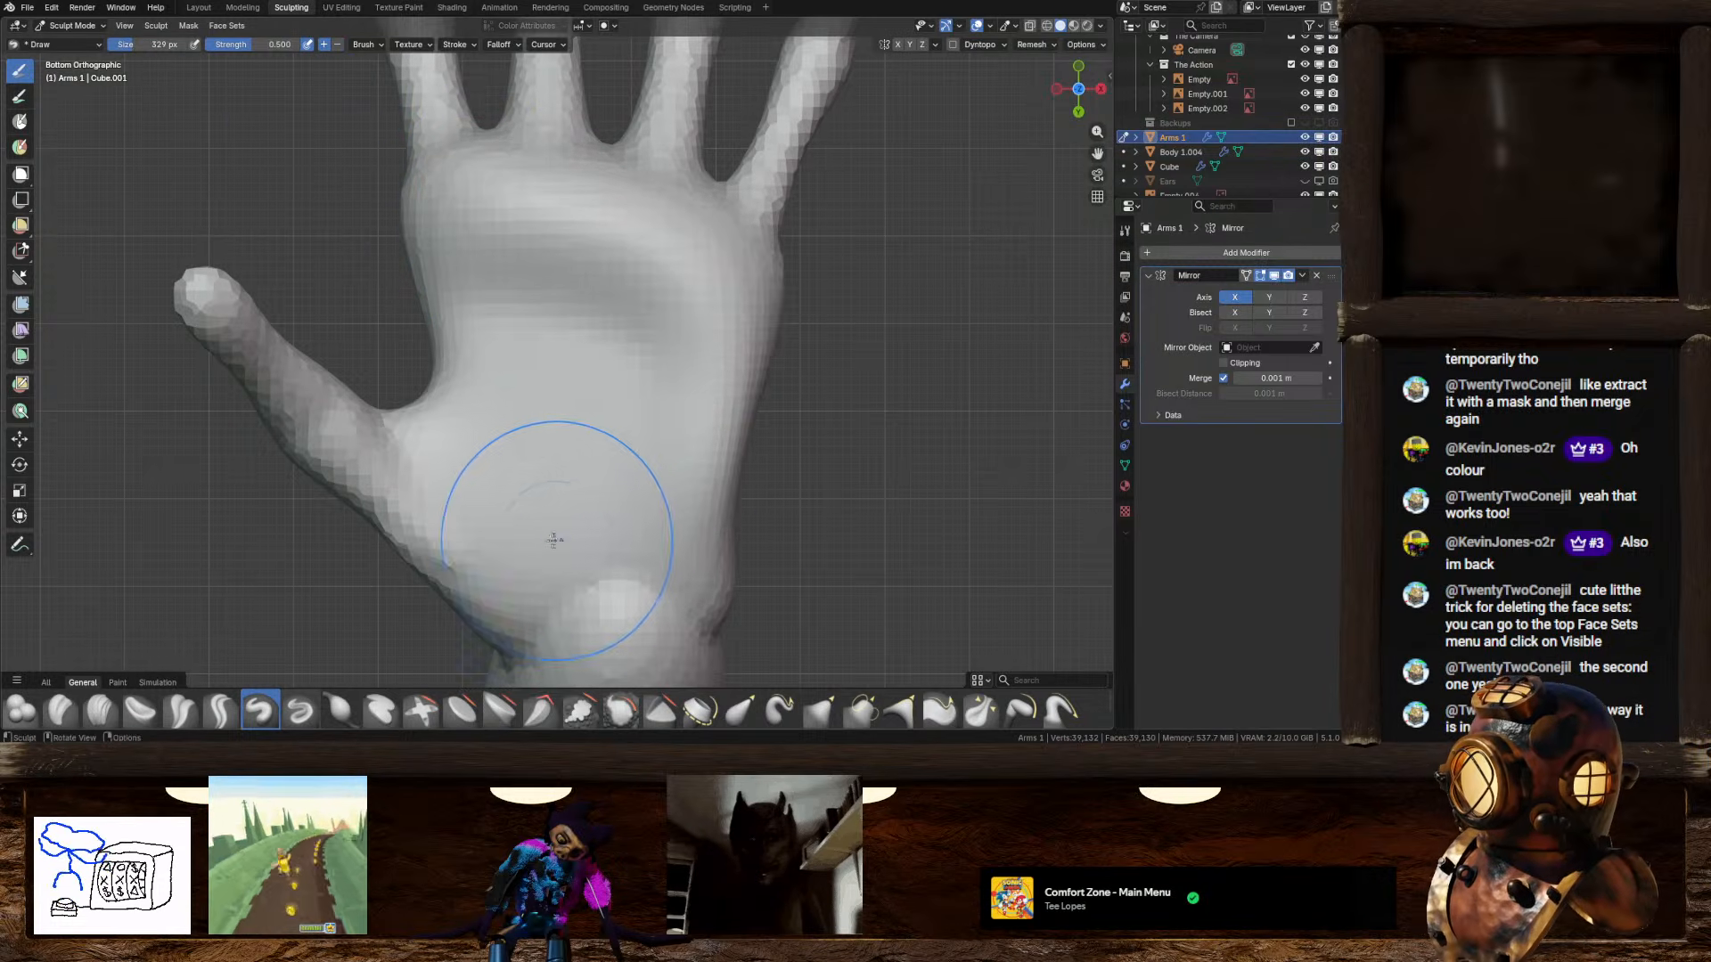
# Step: Build up the heel of the palm at the thumb's base with the Draw brush and try Draw Sharp across the palm
pyautogui.moveTo(555, 495)
pyautogui.mouseDown()
pyautogui.moveTo(424, 482)
pyautogui.moveTo(563, 556)
pyautogui.mouseUp()
pyautogui.moveTo(563, 555); pyautogui.dragTo(620, 508, button='middle')
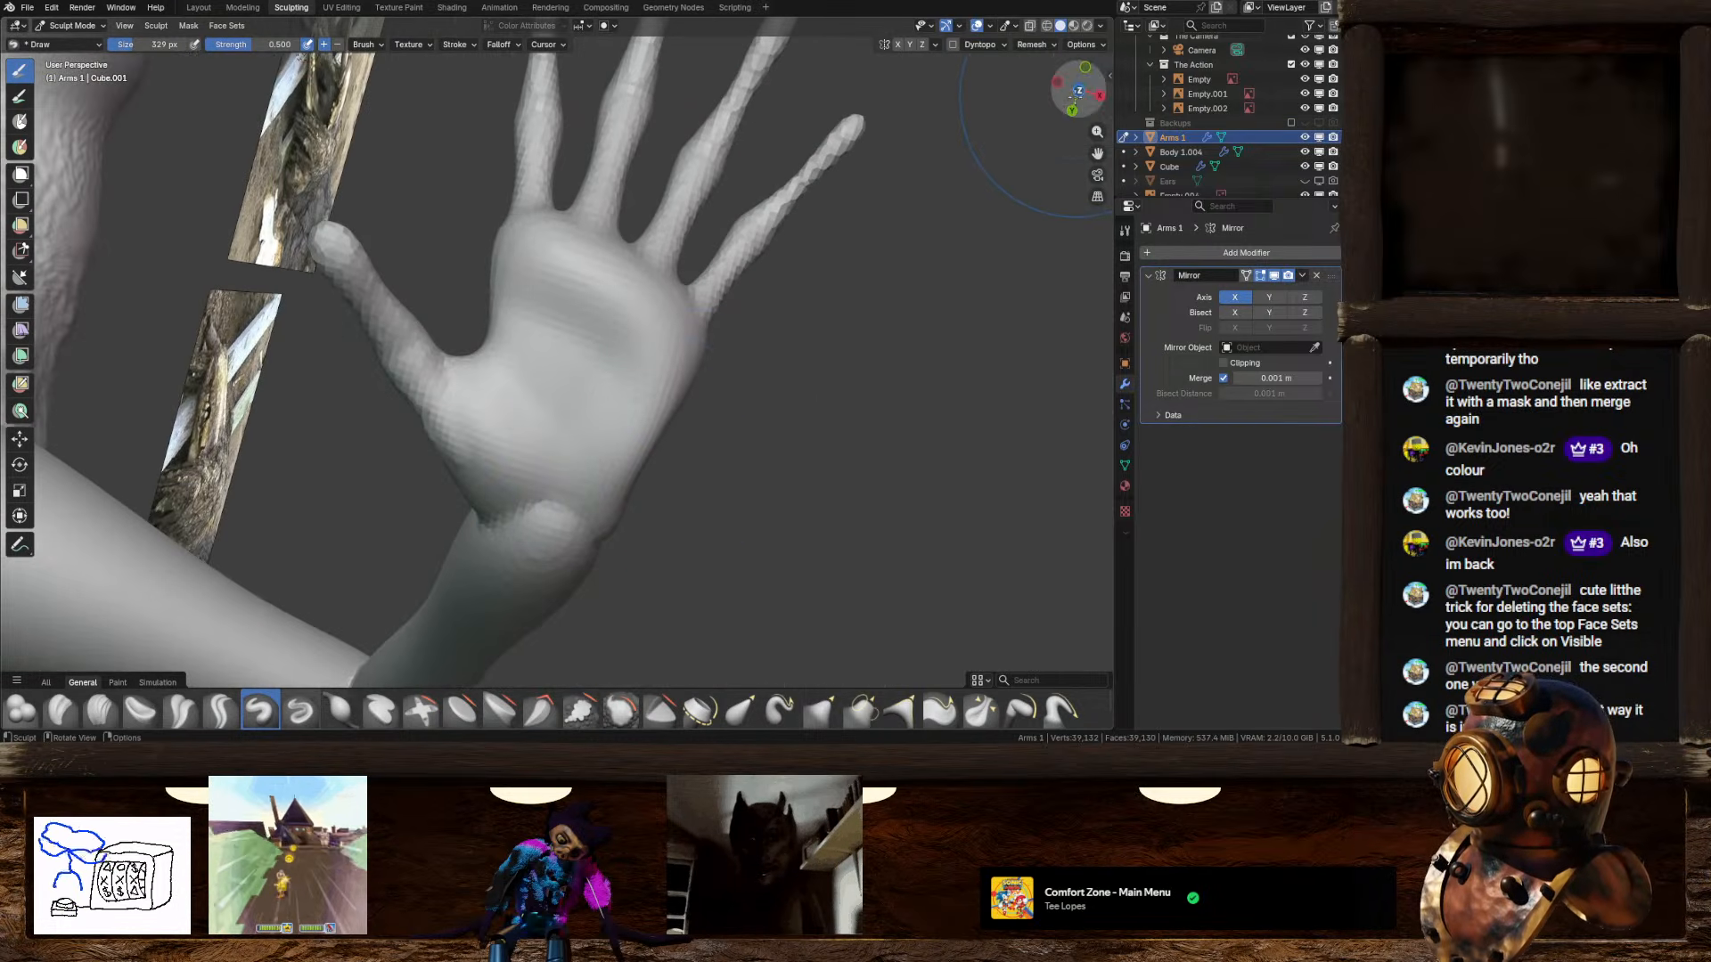
pyautogui.click(1076, 93)
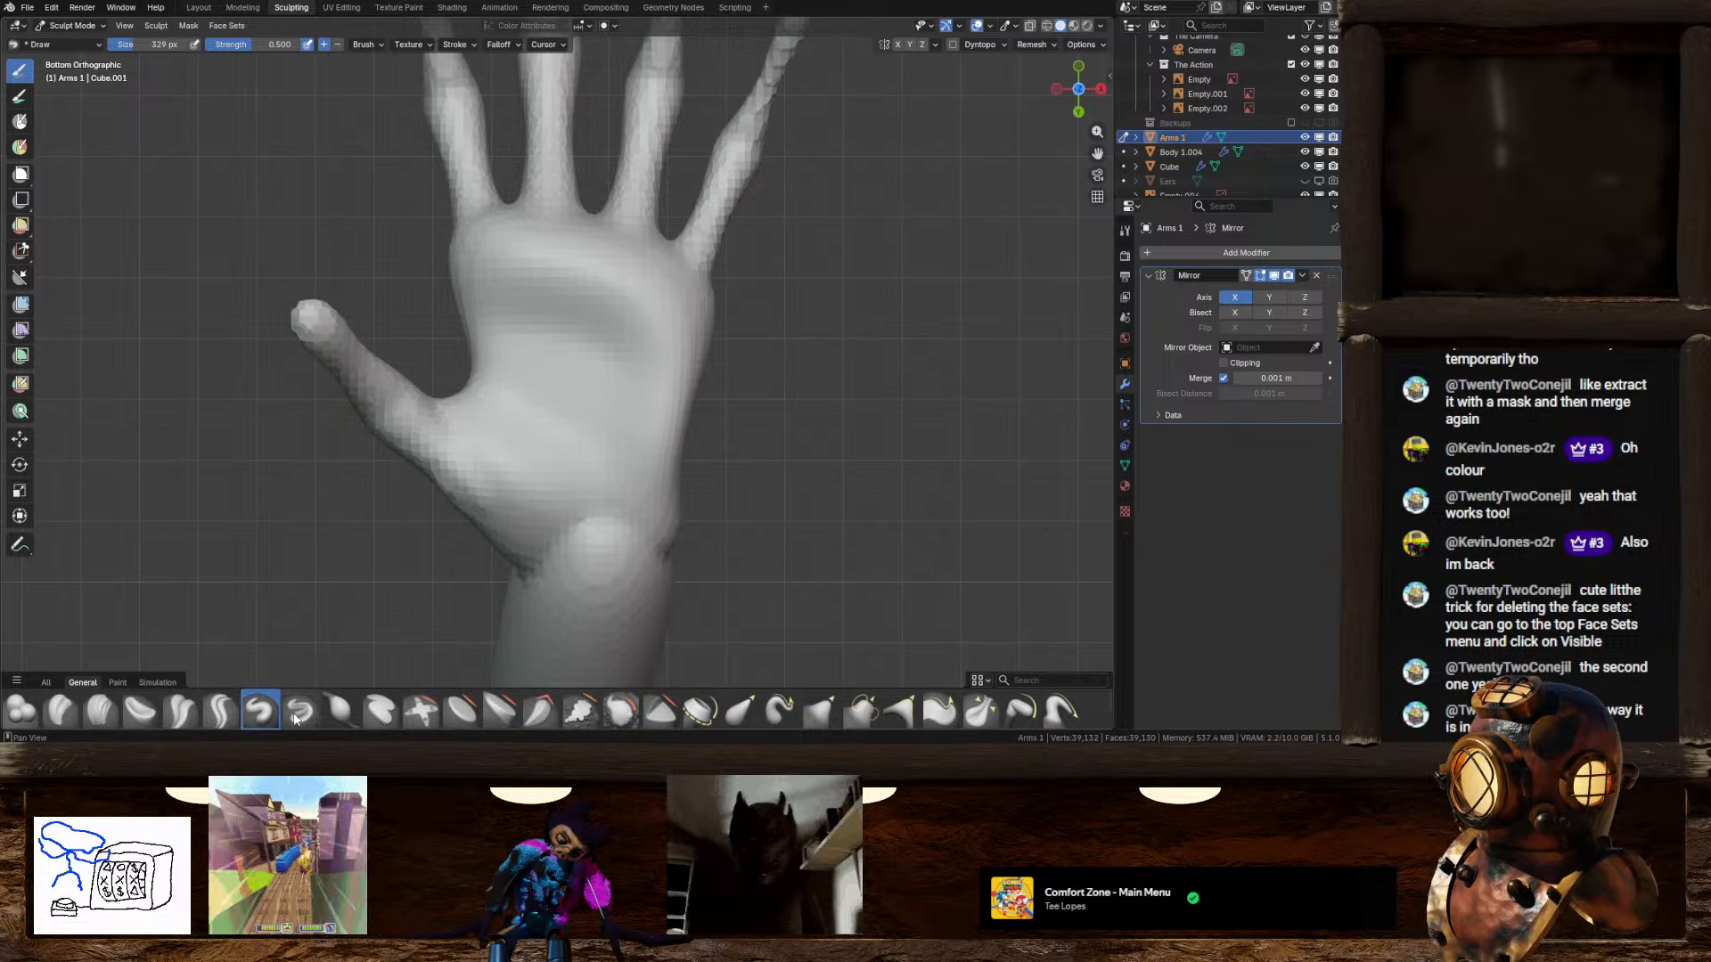
pyautogui.moveTo(527, 423)
pyautogui.mouseDown()
pyautogui.moveTo(500, 333)
pyautogui.moveTo(610, 387)
pyautogui.moveTo(615, 454)
pyautogui.mouseUp()
pyautogui.moveTo(615, 454)
pyautogui.mouseDown(button='middle')
pyautogui.moveTo(615, 570)
pyautogui.moveTo(638, 497)
pyautogui.moveTo(624, 418)
pyautogui.moveTo(648, 431)
pyautogui.moveTo(574, 343)
pyautogui.mouseUp(button='middle')
pyautogui.click(1080, 106)
pyautogui.scroll(5, 657, 321)
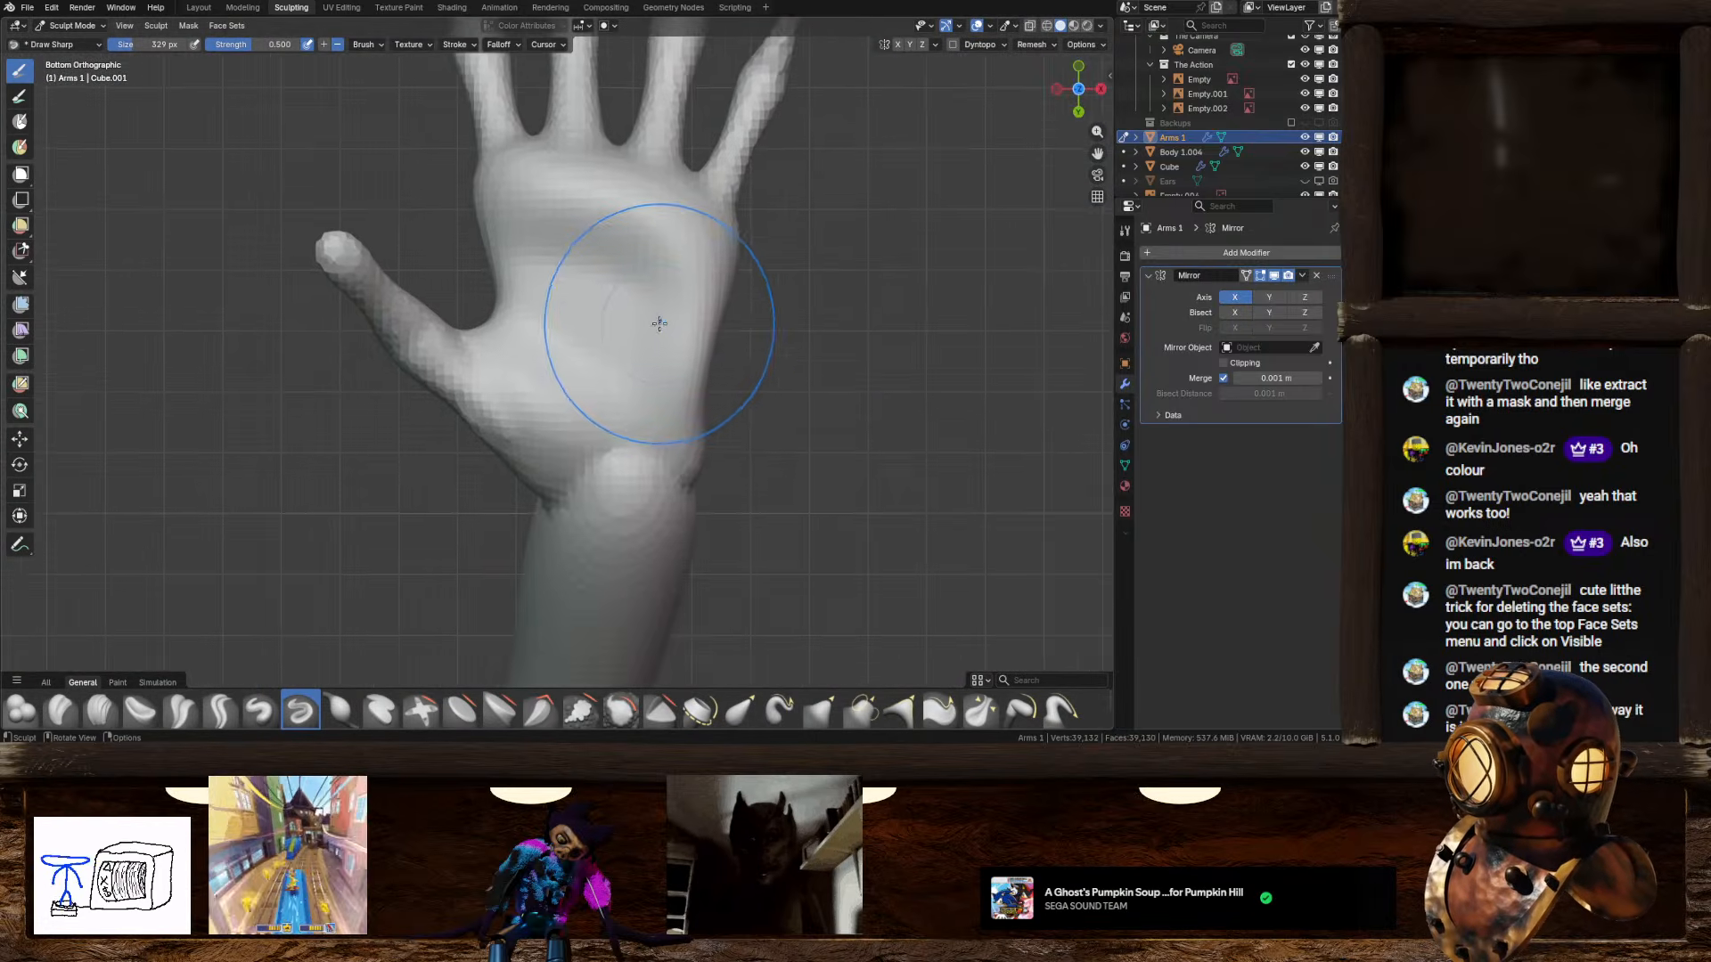
# Step: Carve palm creases beneath the finger pad and around the thumb's base with the Crease Sharp brush at strength 0.155
pyautogui.click(220, 710)
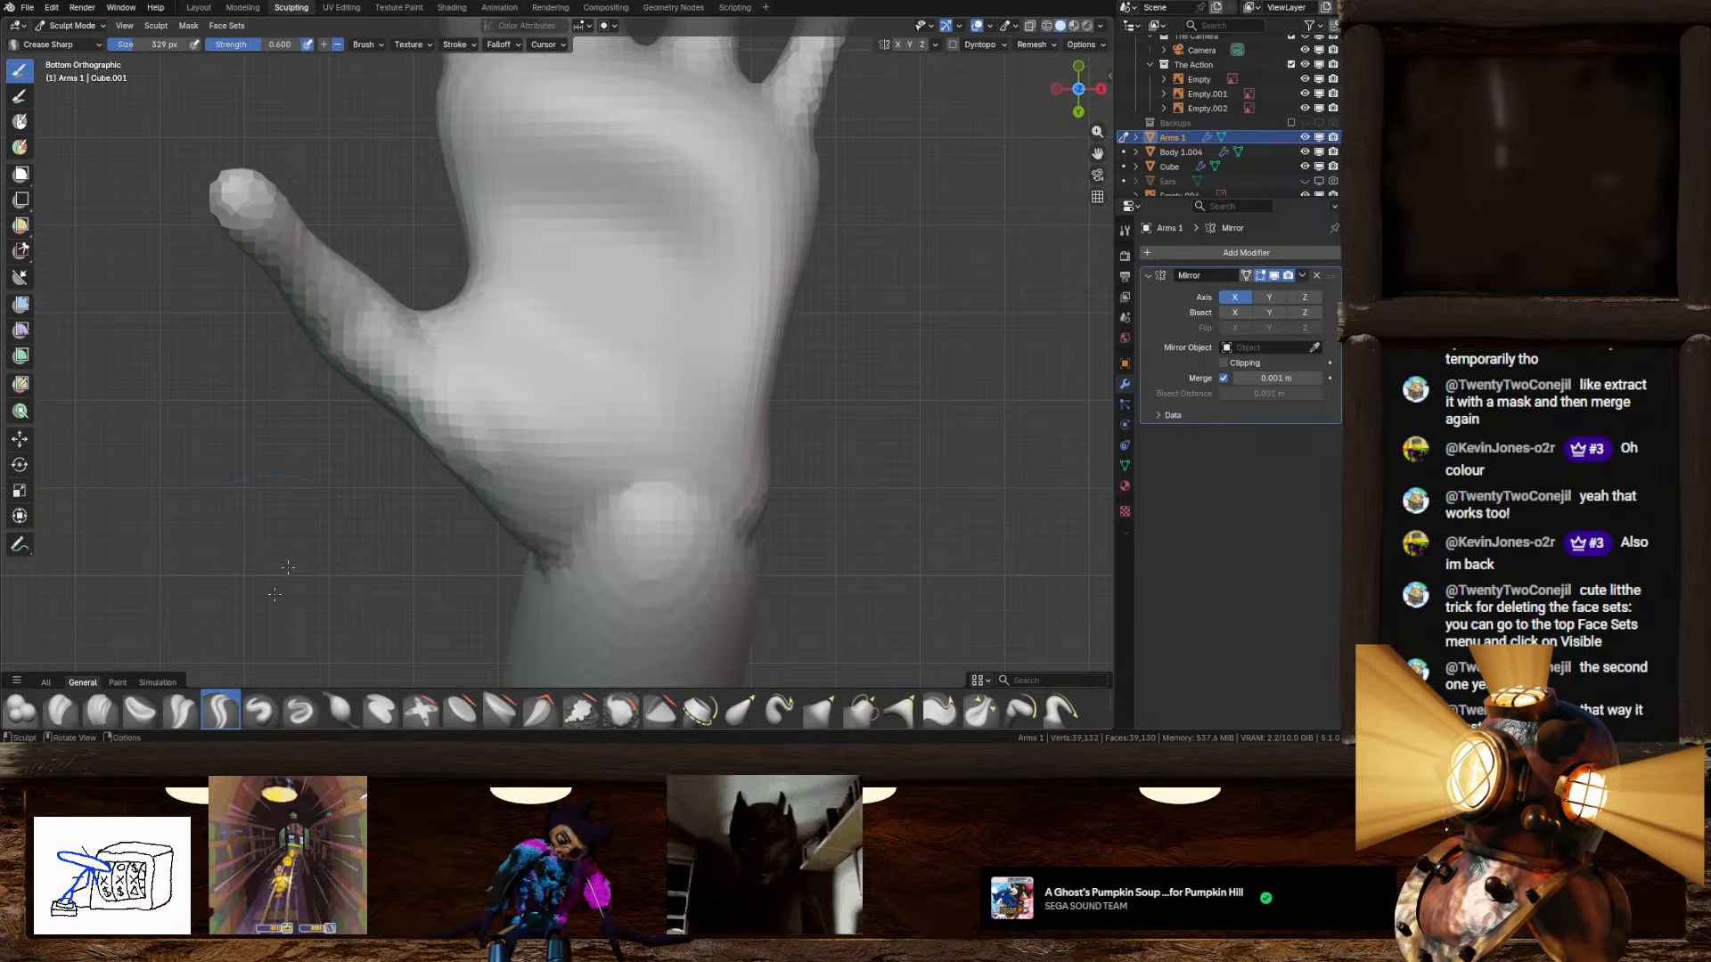
pyautogui.moveTo(267, 43); pyautogui.dragTo(255, 43)
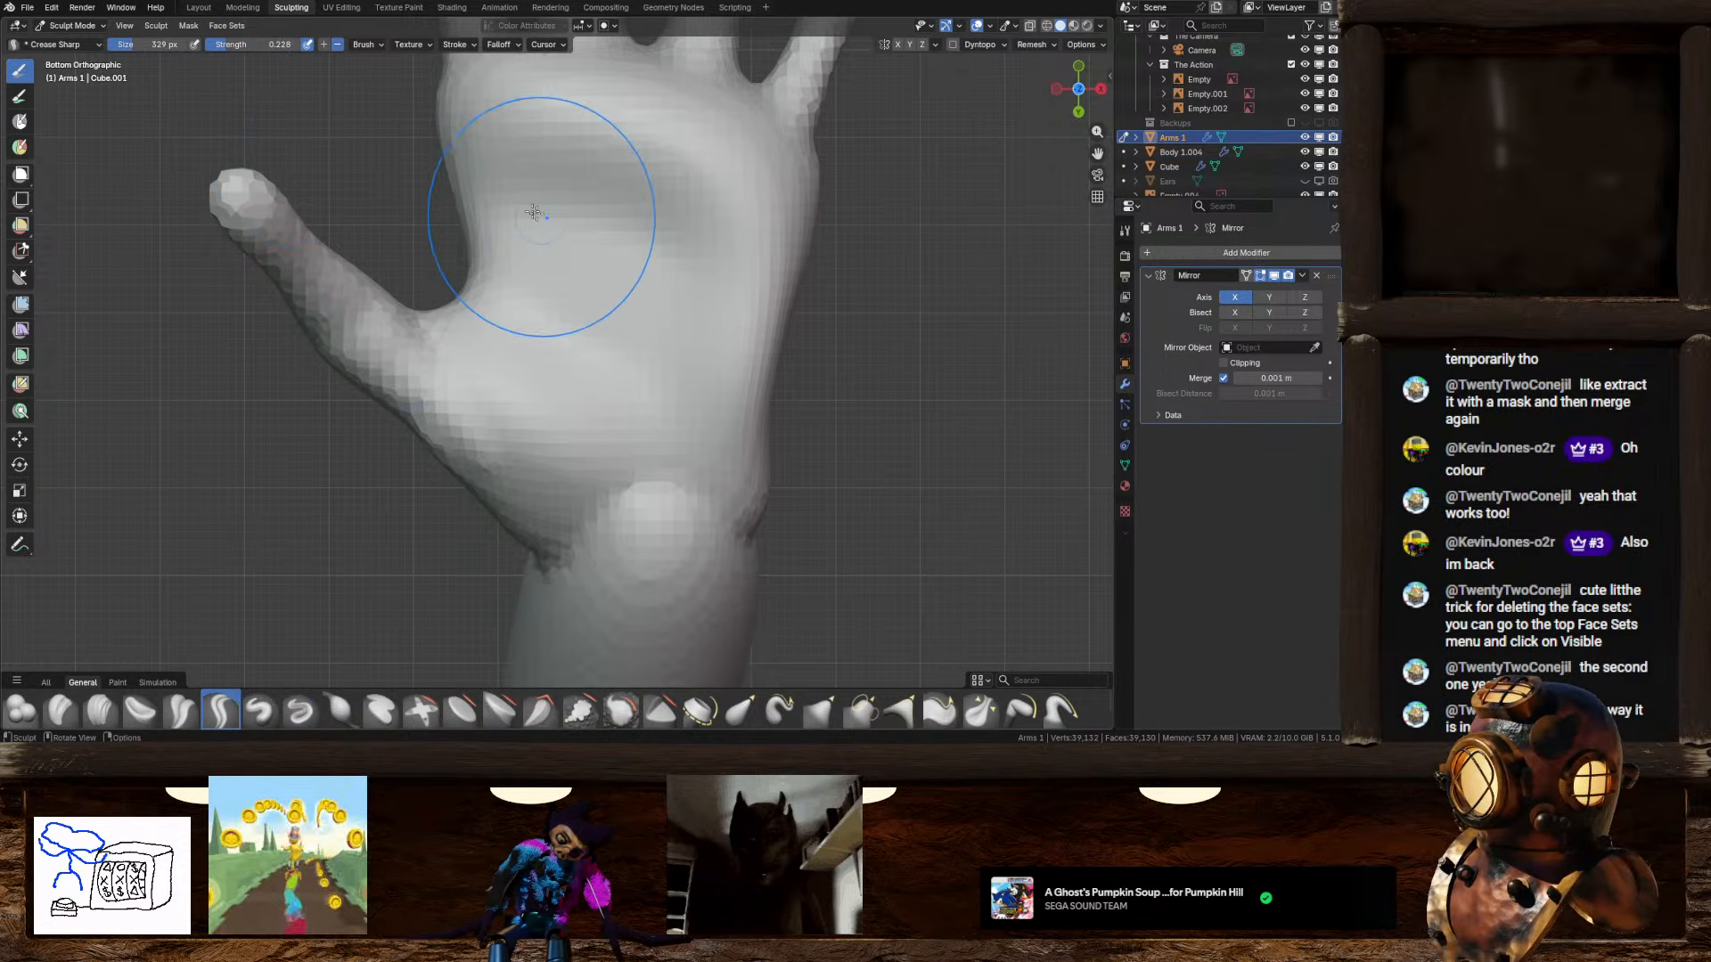
pyautogui.moveTo(267, 43); pyautogui.dragTo(261, 43)
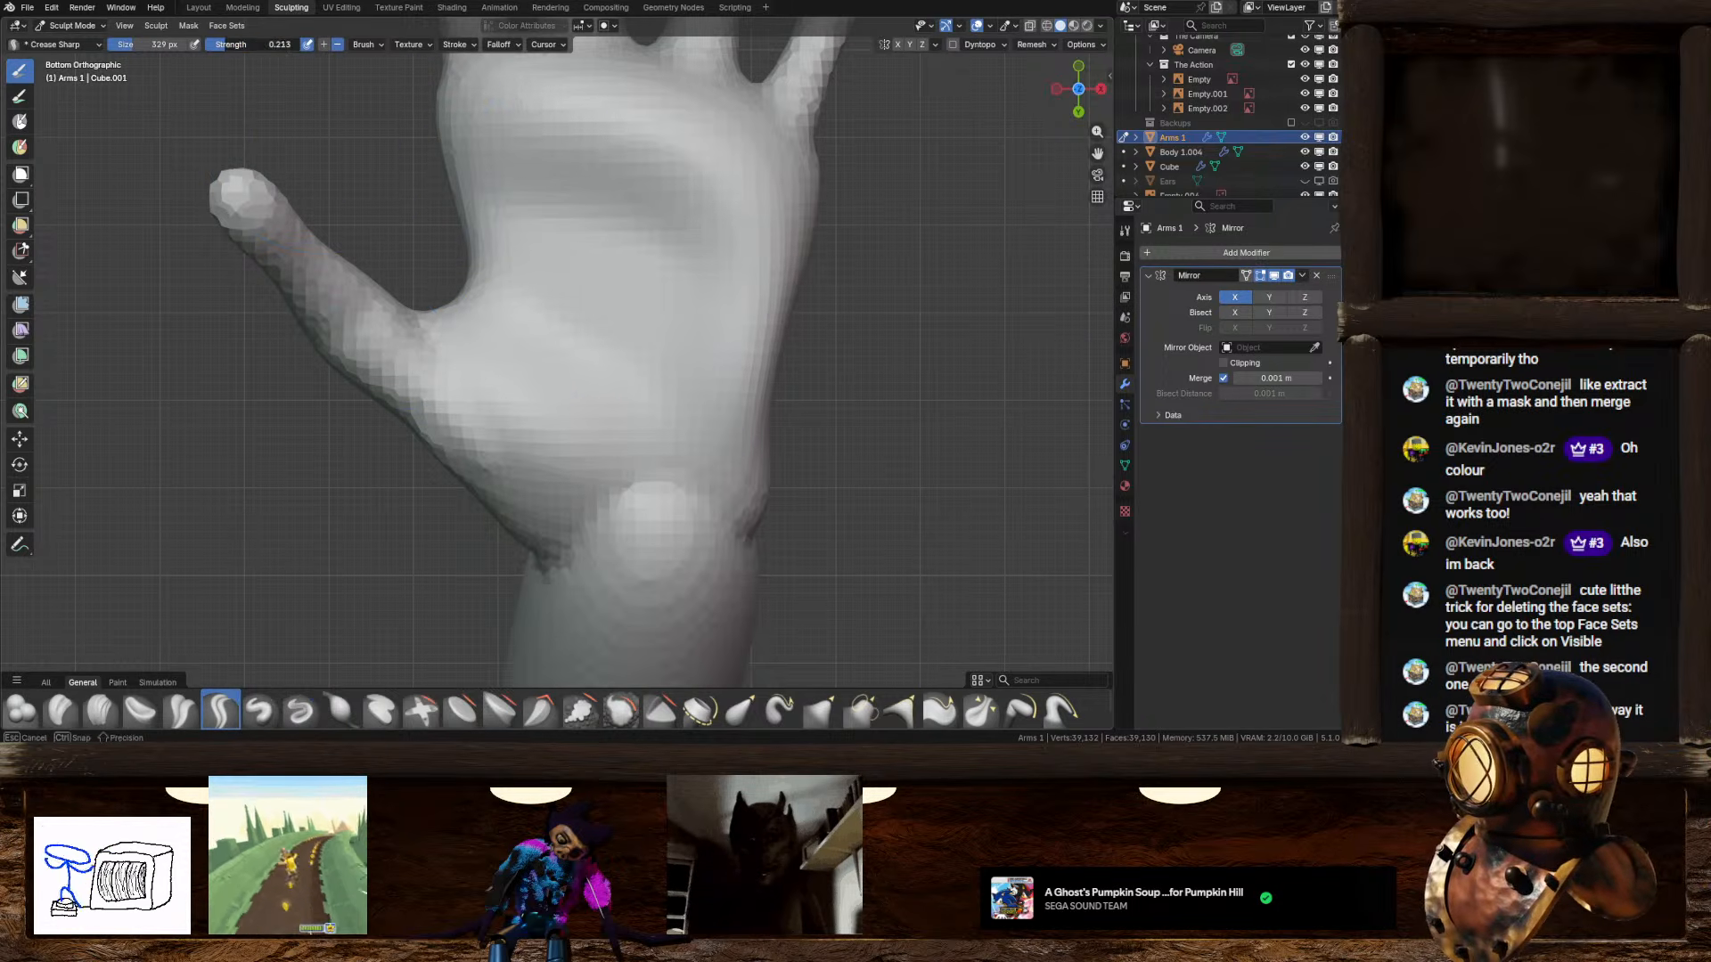
pyautogui.moveTo(513, 244); pyautogui.dragTo(690, 269)
pyautogui.moveTo(617, 350); pyautogui.dragTo(526, 318)
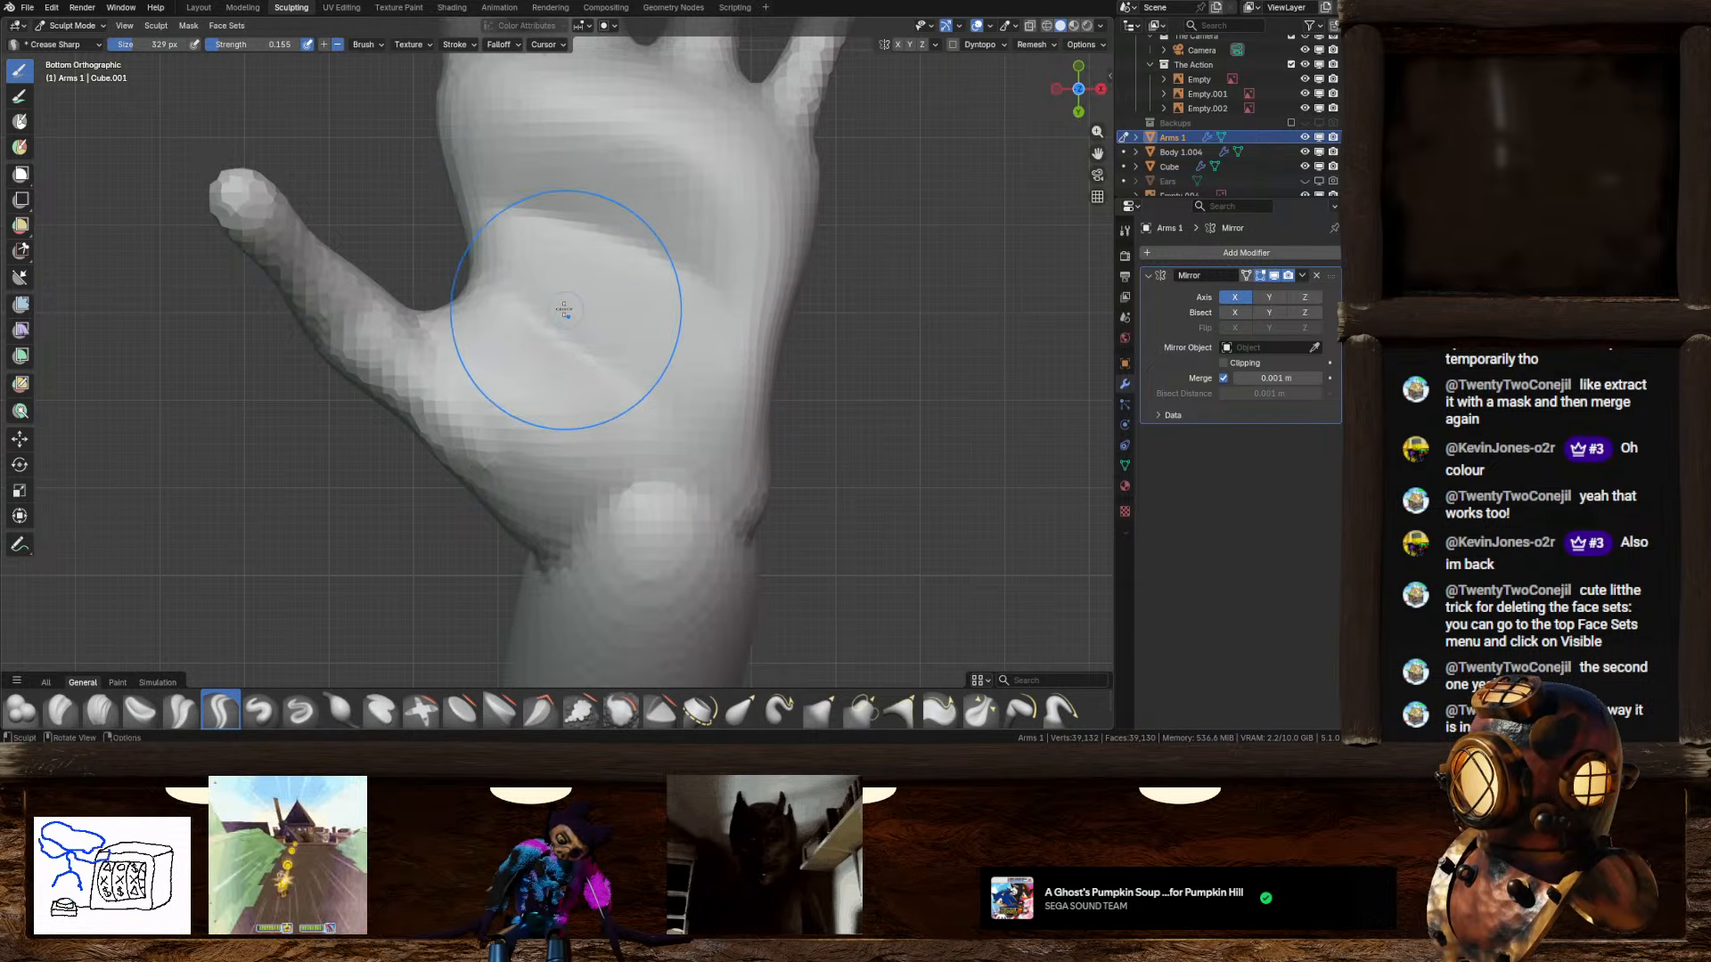
pyautogui.hotkey('ctrl', 'z')
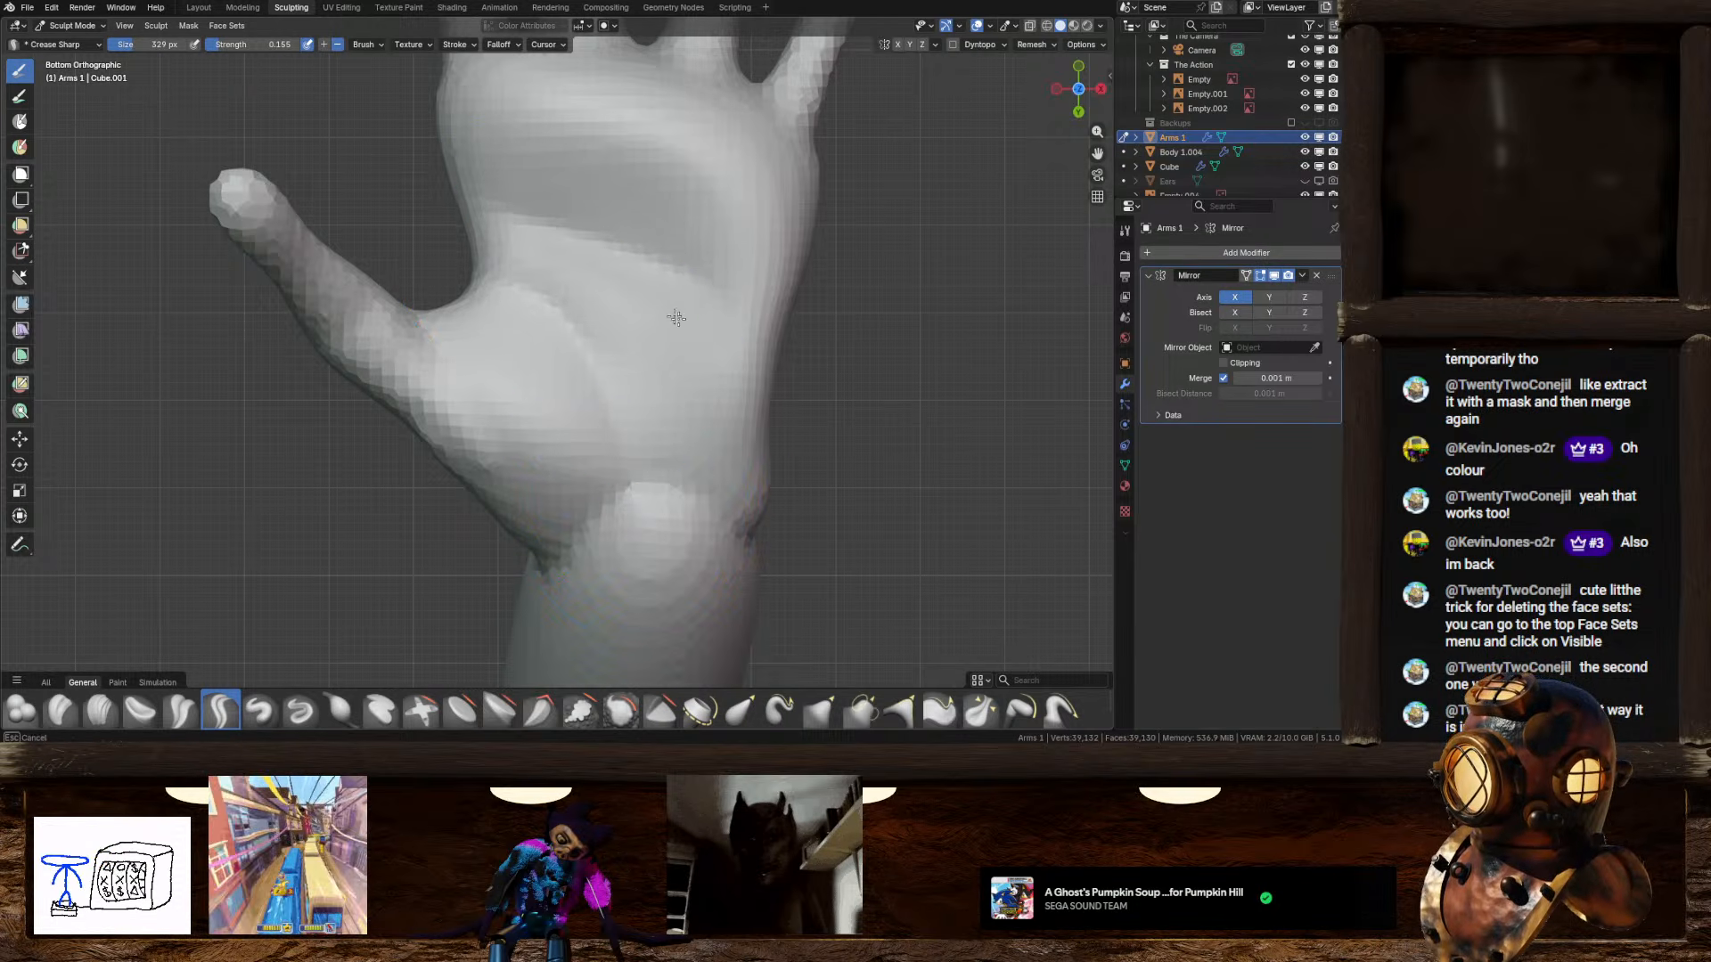
pyautogui.scroll(-1, 625, 306)
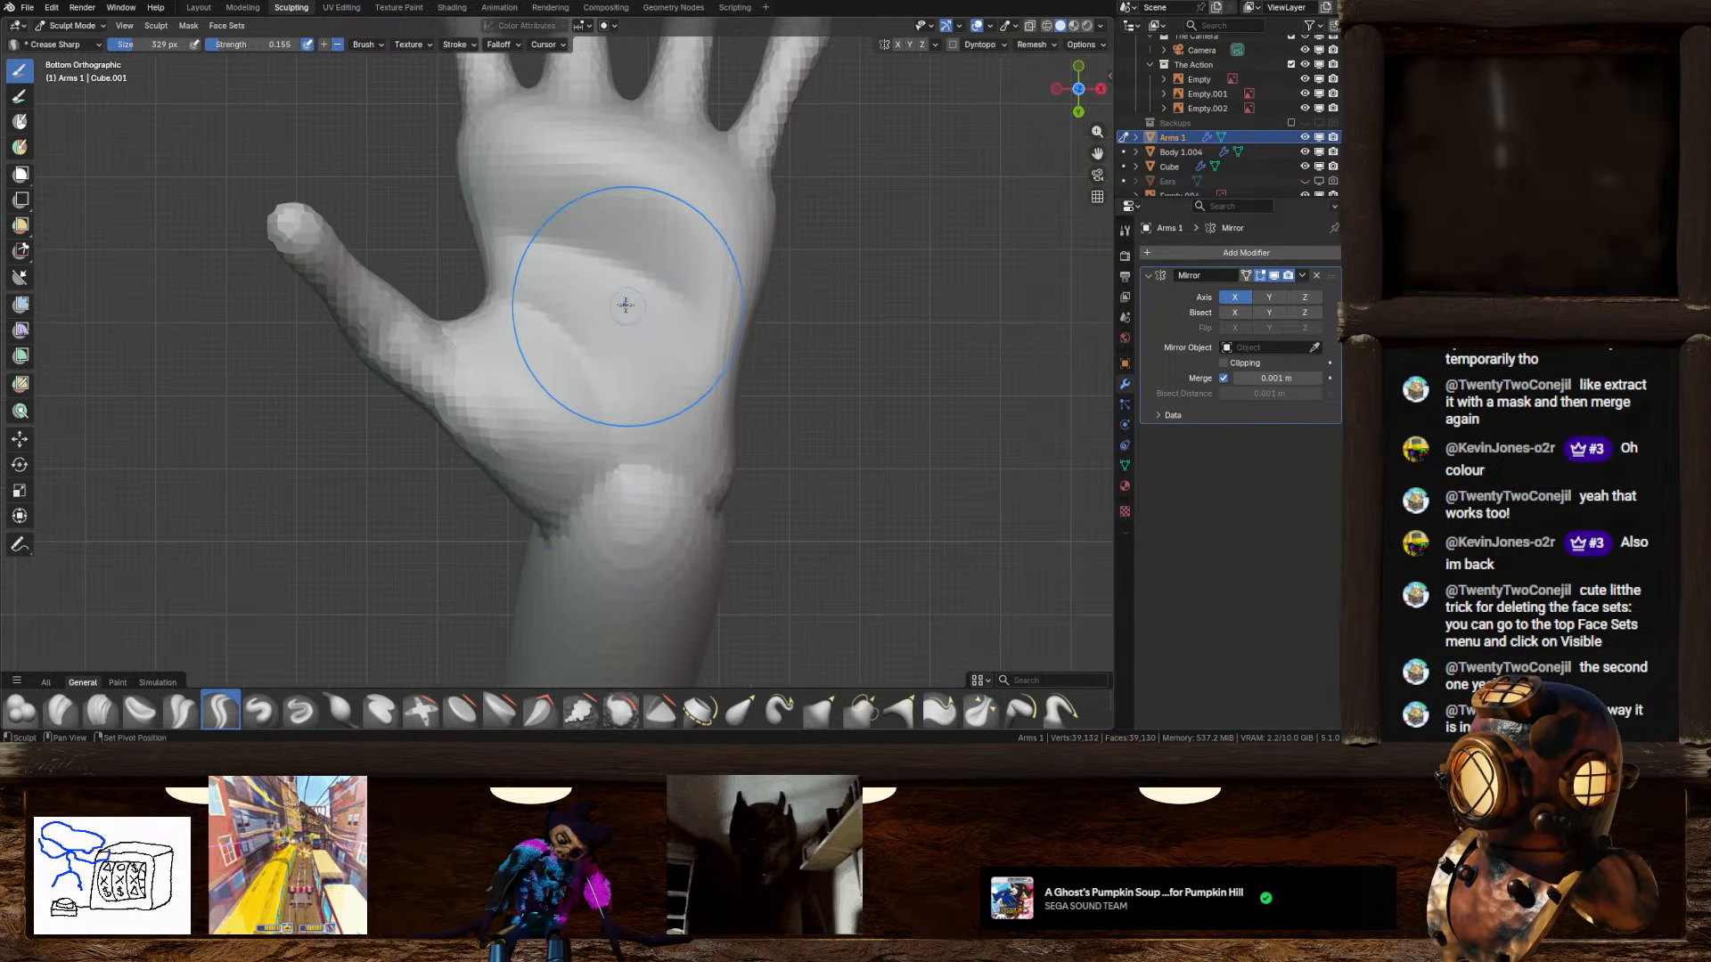
# Step: Examine the arm and creased palm in relation to the body from below, behind and the palm side
pyautogui.moveTo(605, 422); pyautogui.dragTo(713, 321, button='middle')
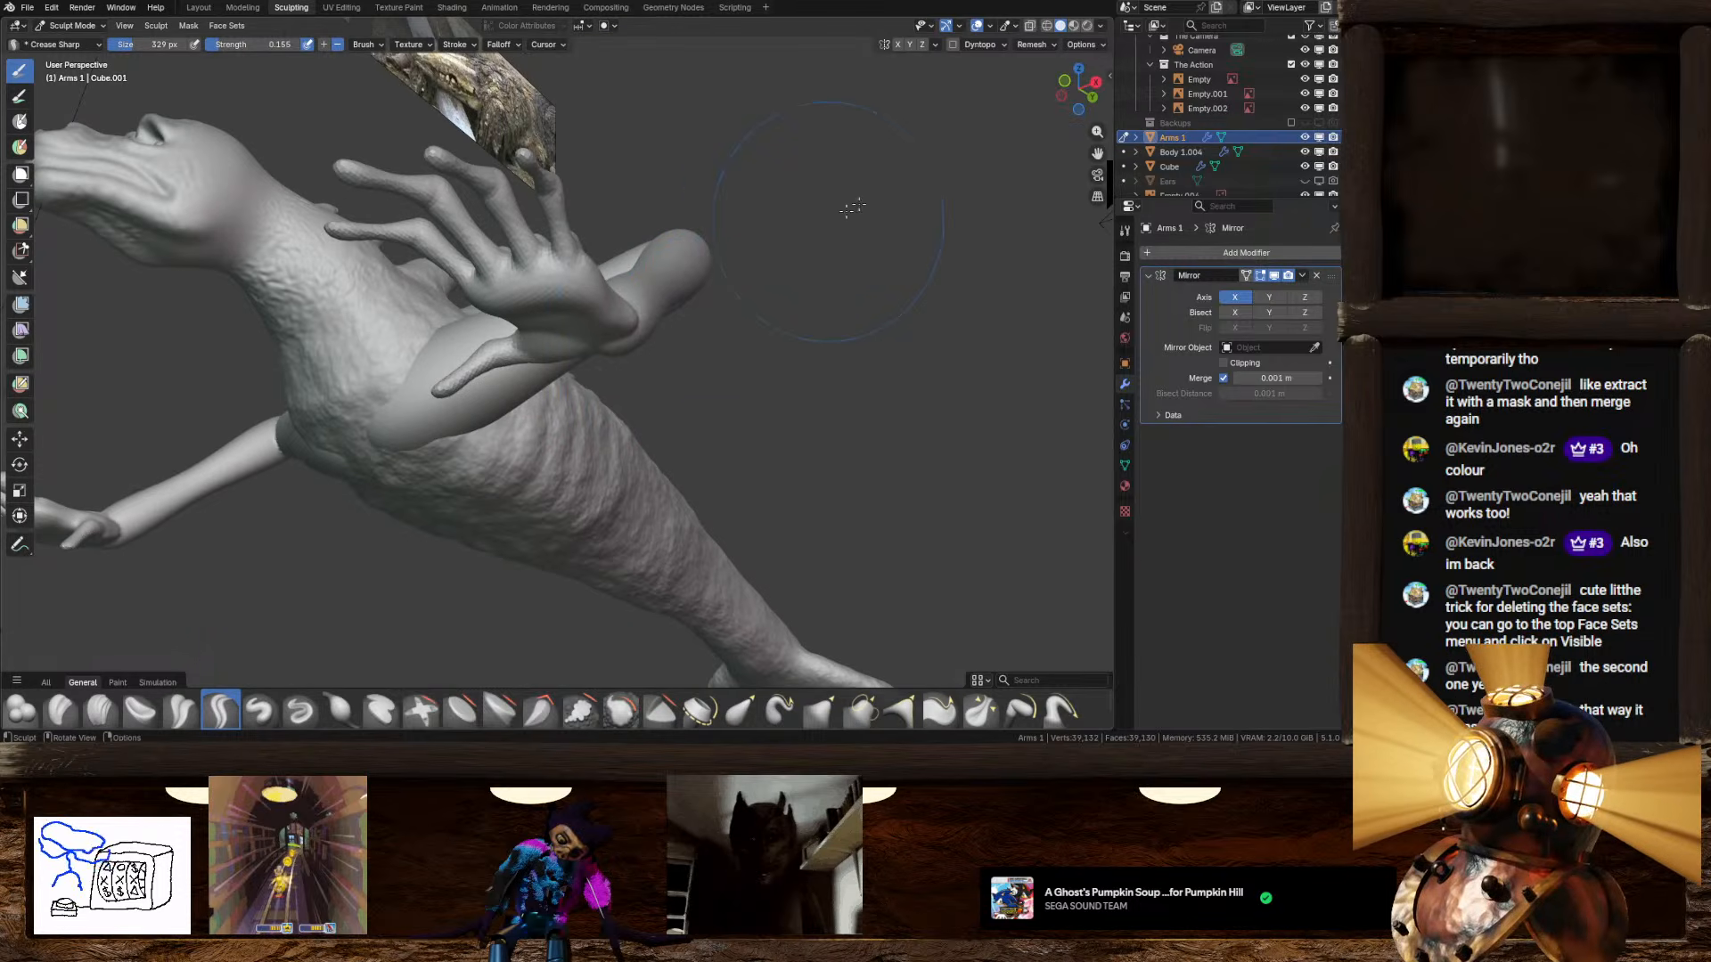
pyautogui.click(1089, 93)
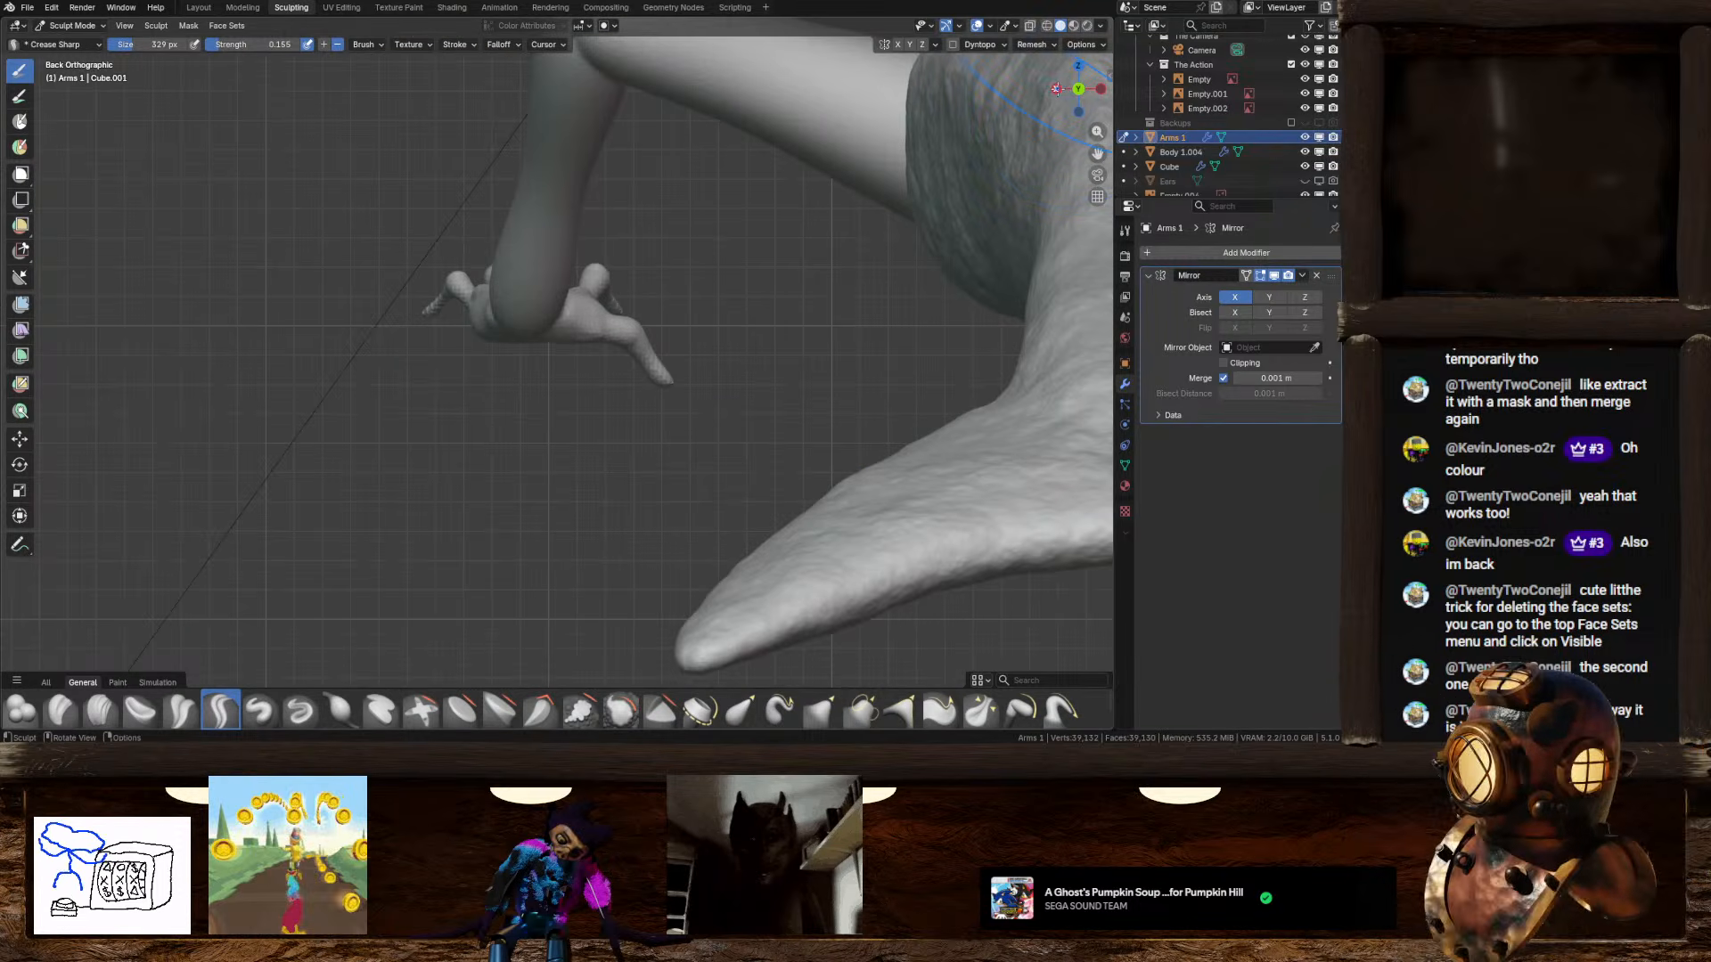
pyautogui.click(1057, 89)
pyautogui.scroll(2, 635, 325)
pyautogui.moveTo(628, 305); pyautogui.dragTo(638, 264)
pyautogui.keyDown('shift'); pyautogui.moveTo(638, 264); pyautogui.dragTo(753, 283, button='middle'); pyautogui.keyUp('shift')
pyautogui.scroll(2, 753, 283)
pyautogui.keyDown('shift'); pyautogui.moveTo(514, 382); pyautogui.dragTo(392, 572, button='middle'); pyautogui.keyUp('shift')
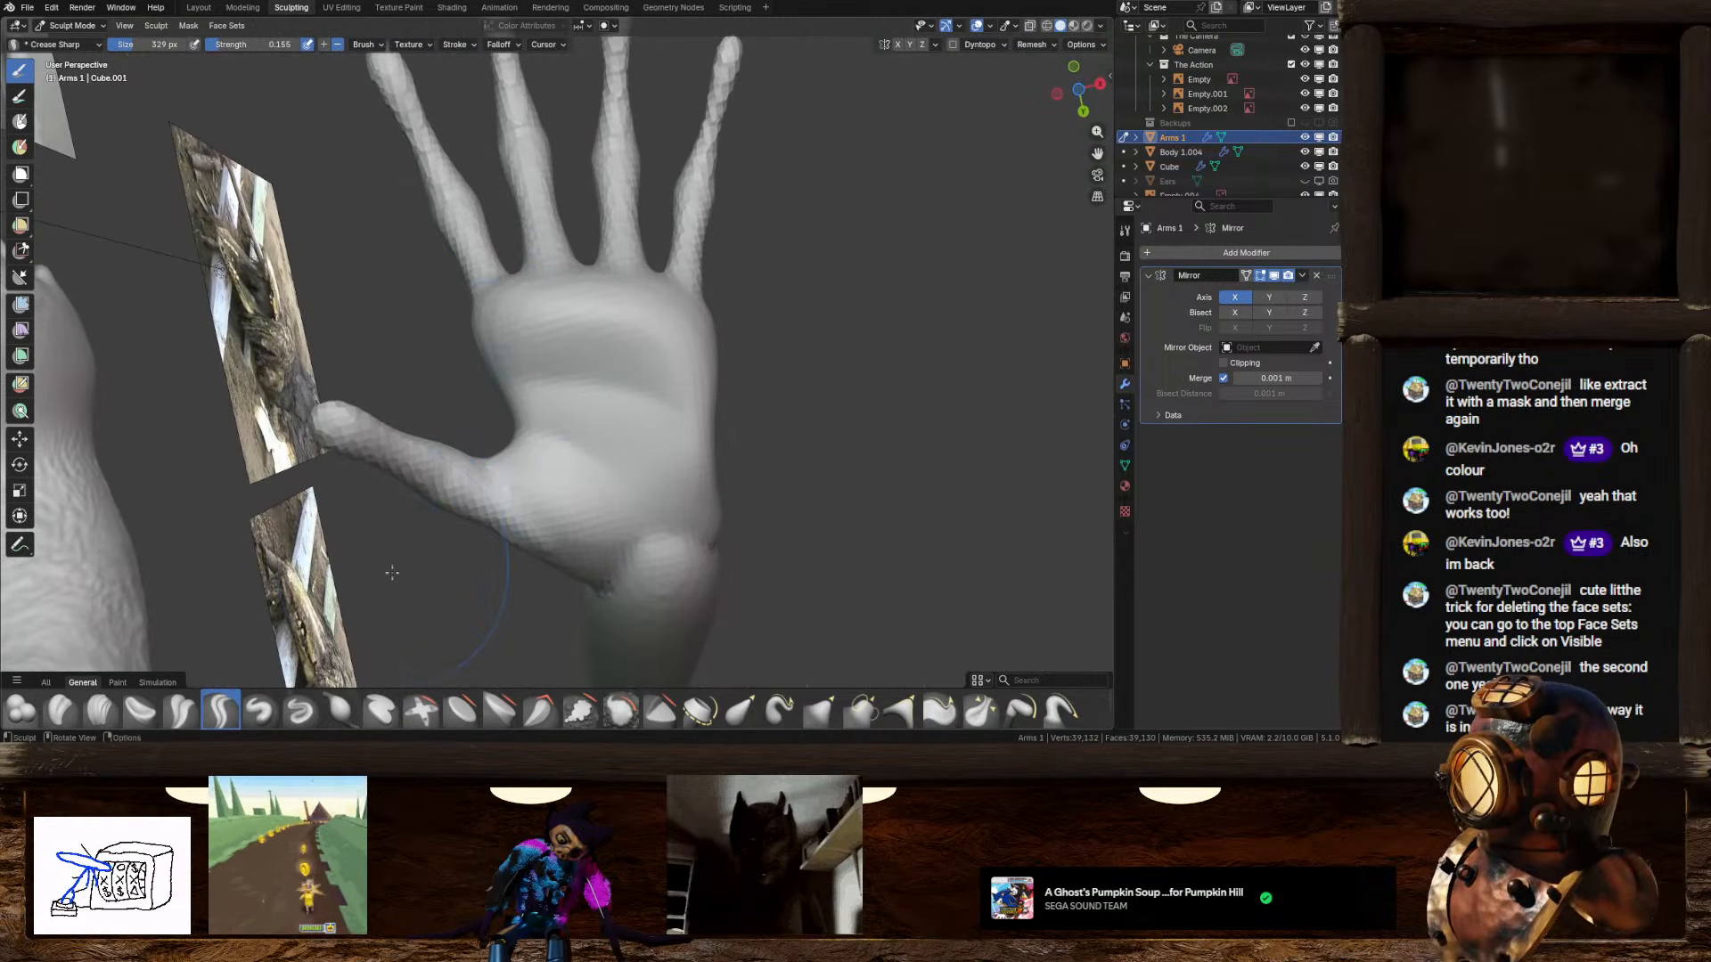
pyautogui.moveTo(624, 366); pyautogui.dragTo(546, 357, button='middle')
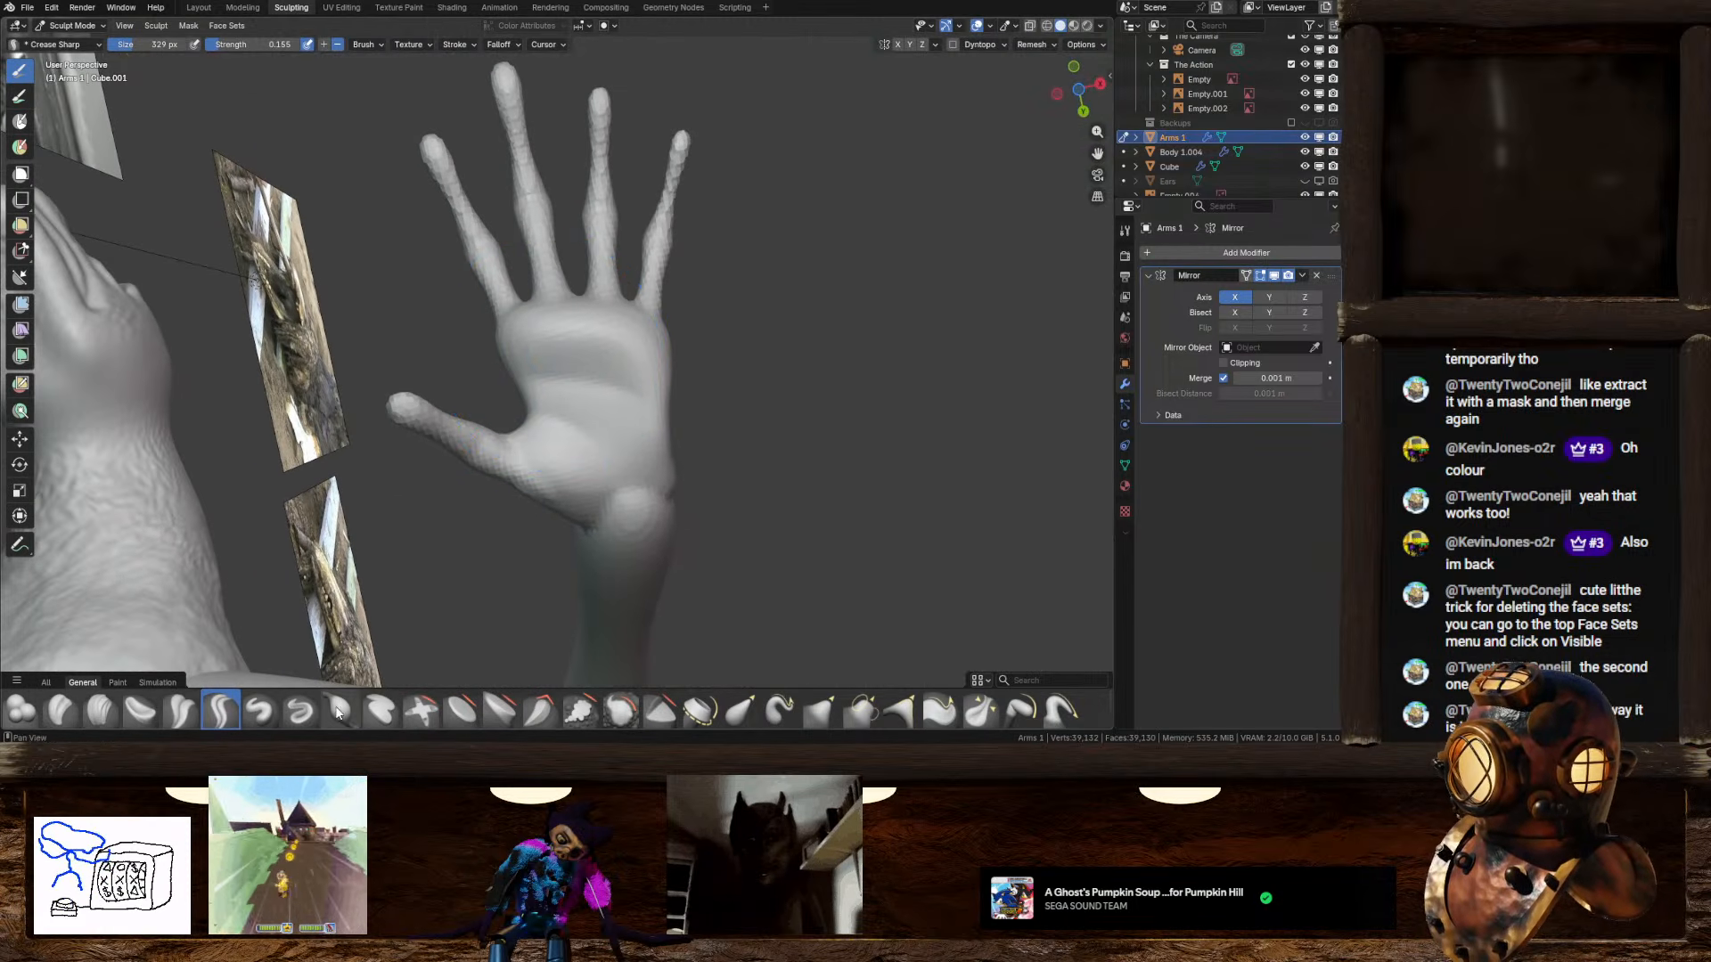
# Step: Deepen the palm's hollow beneath the finger pad by deflating it with the Inflate/Deflate brush at strength 0.500
pyautogui.click(338, 710)
pyautogui.hotkey('alt', 'm')
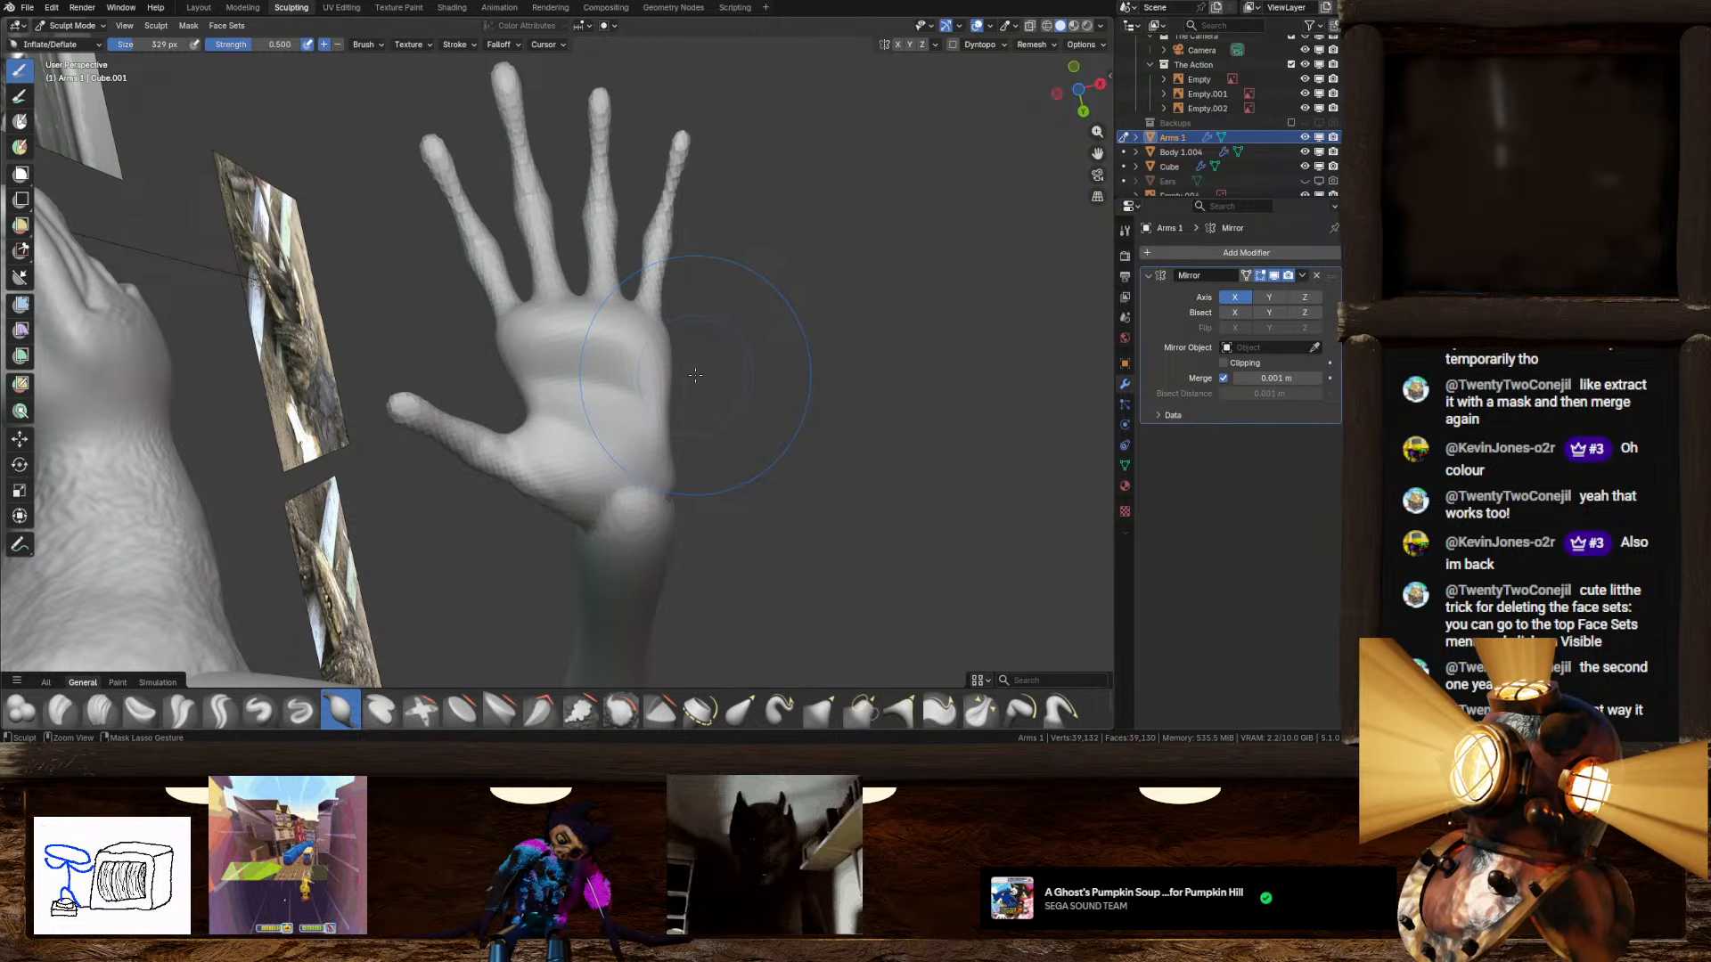
pyautogui.keyDown('ctrl'); pyautogui.moveTo(609, 349); pyautogui.dragTo(538, 345); pyautogui.keyUp('ctrl')
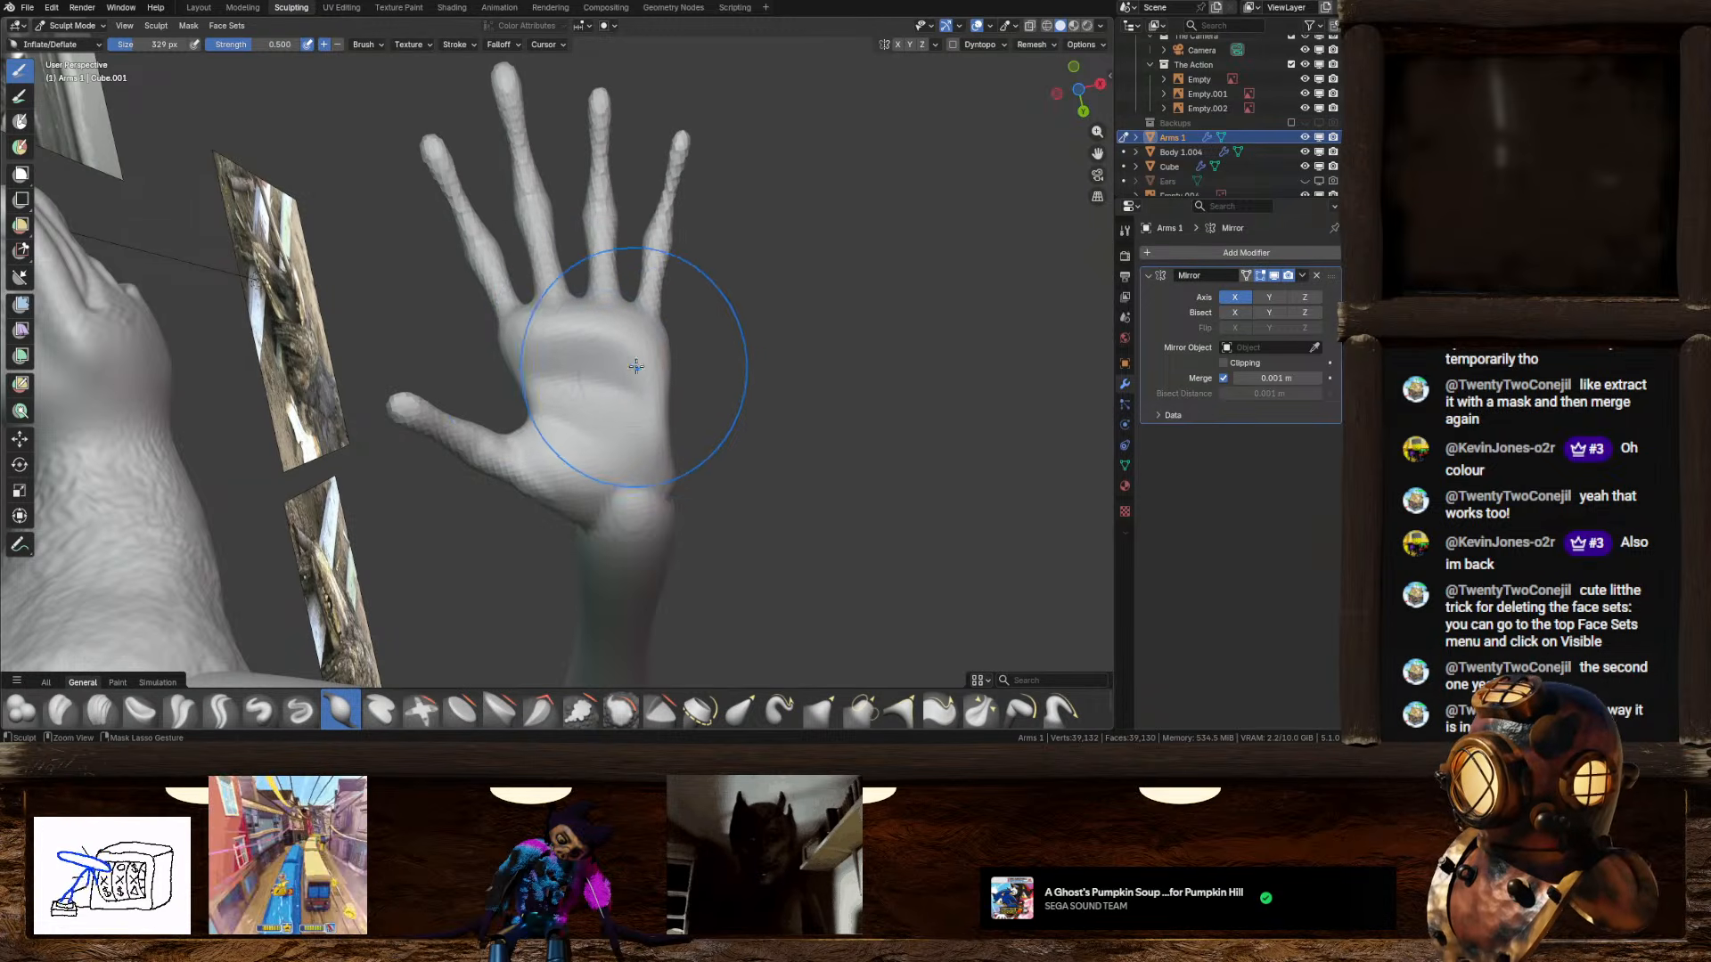
pyautogui.moveTo(633, 370); pyautogui.dragTo(598, 466, button='middle')
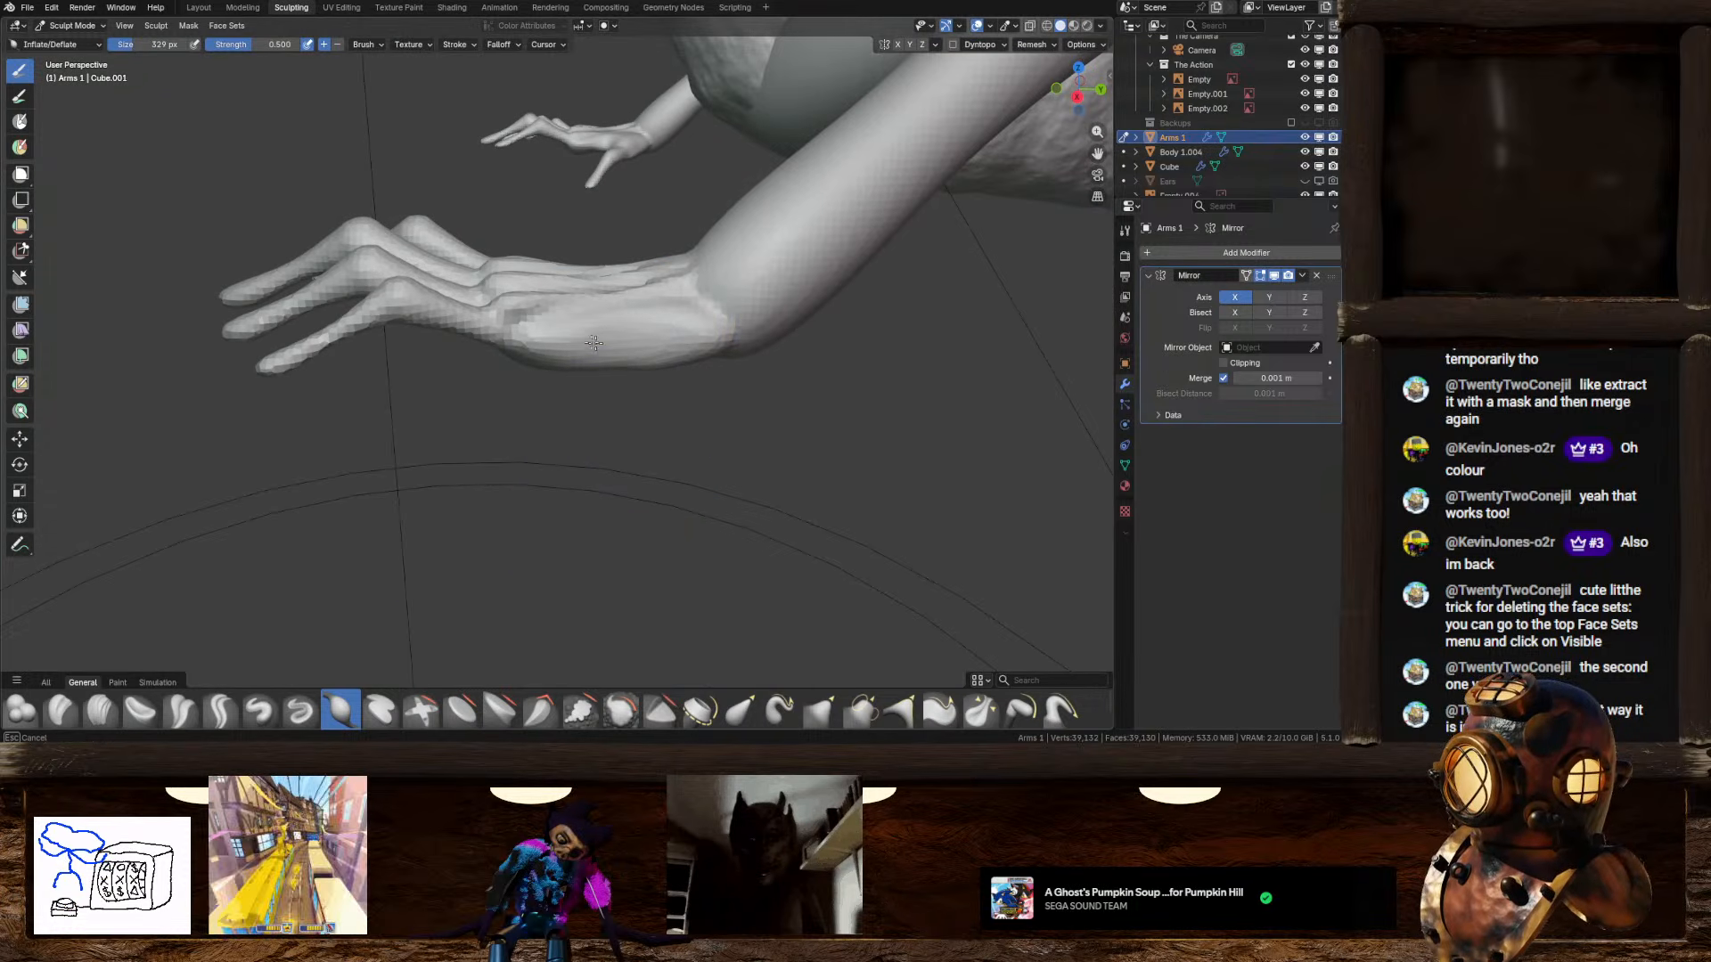
pyautogui.moveTo(594, 343)
pyautogui.mouseDown(button='middle')
pyautogui.moveTo(510, 429)
pyautogui.moveTo(573, 306)
pyautogui.mouseUp(button='middle')
# Step: Reduce the voxel size for the arms and remesh them at the finer resolution
pyautogui.hotkey('ctrl', 'r')
pyautogui.hotkey('ctrl', 'z')
pyautogui.scroll(-2, 698, 357)
pyautogui.moveTo(697, 357); pyautogui.dragTo(740, 334, button='middle')
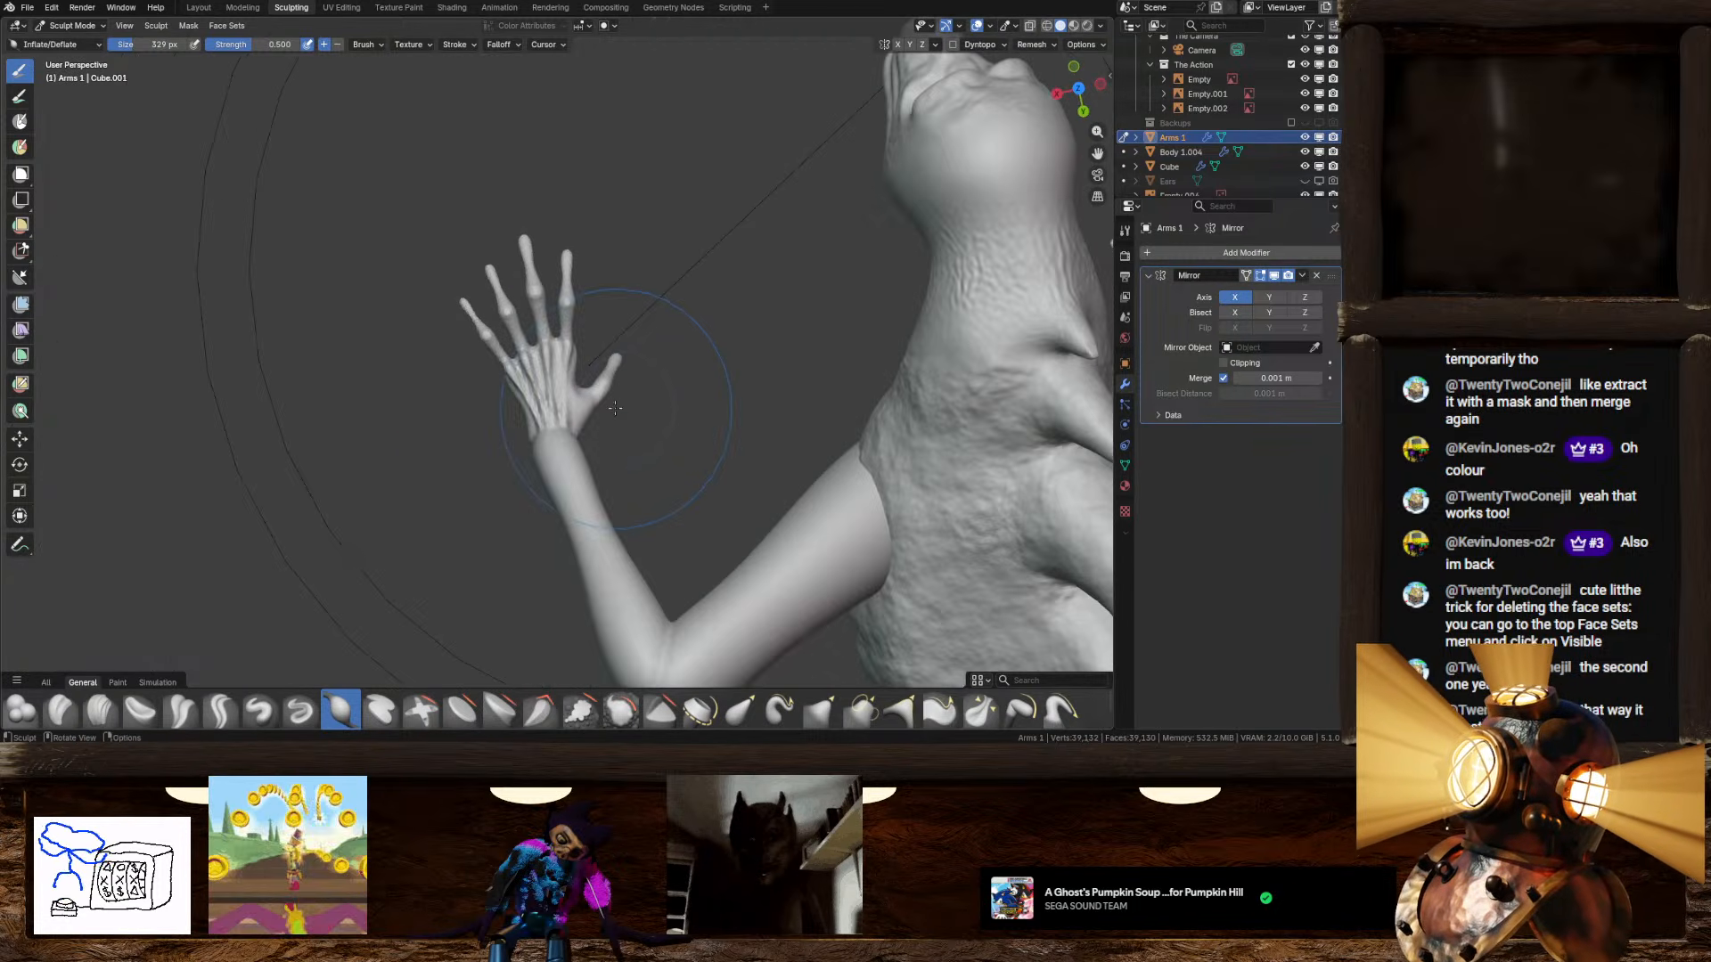
pyautogui.press('r')
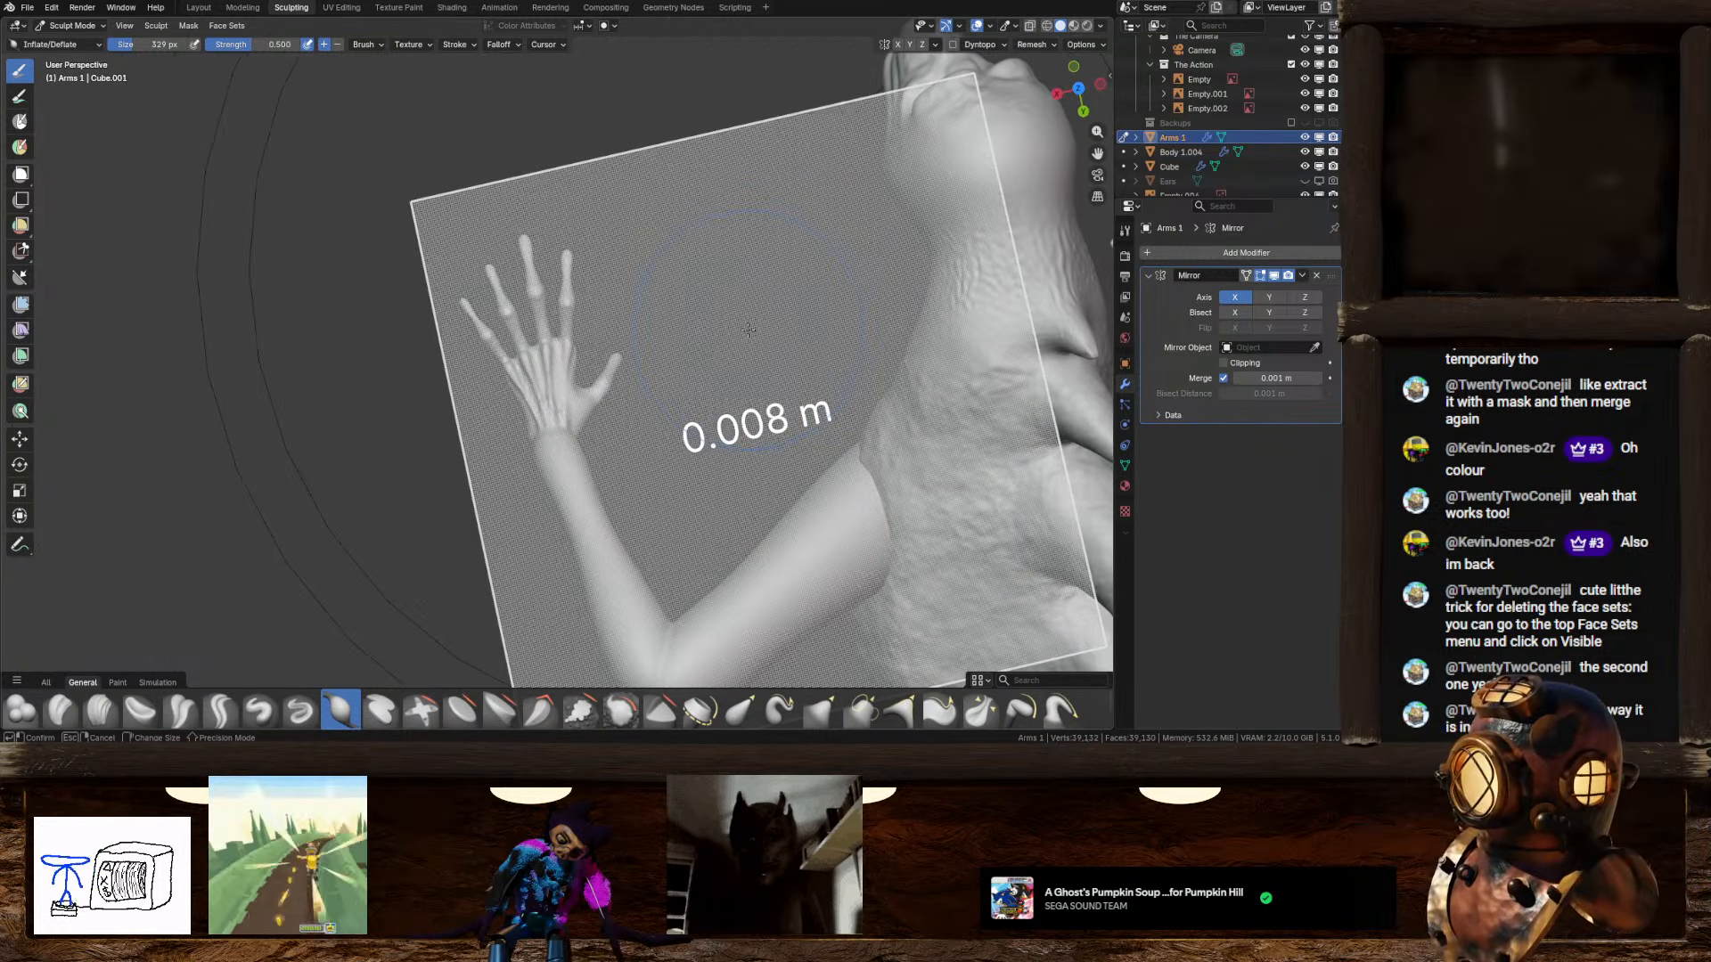
pyautogui.click(626, 375)
pyautogui.hotkey('ctrl', 'r')
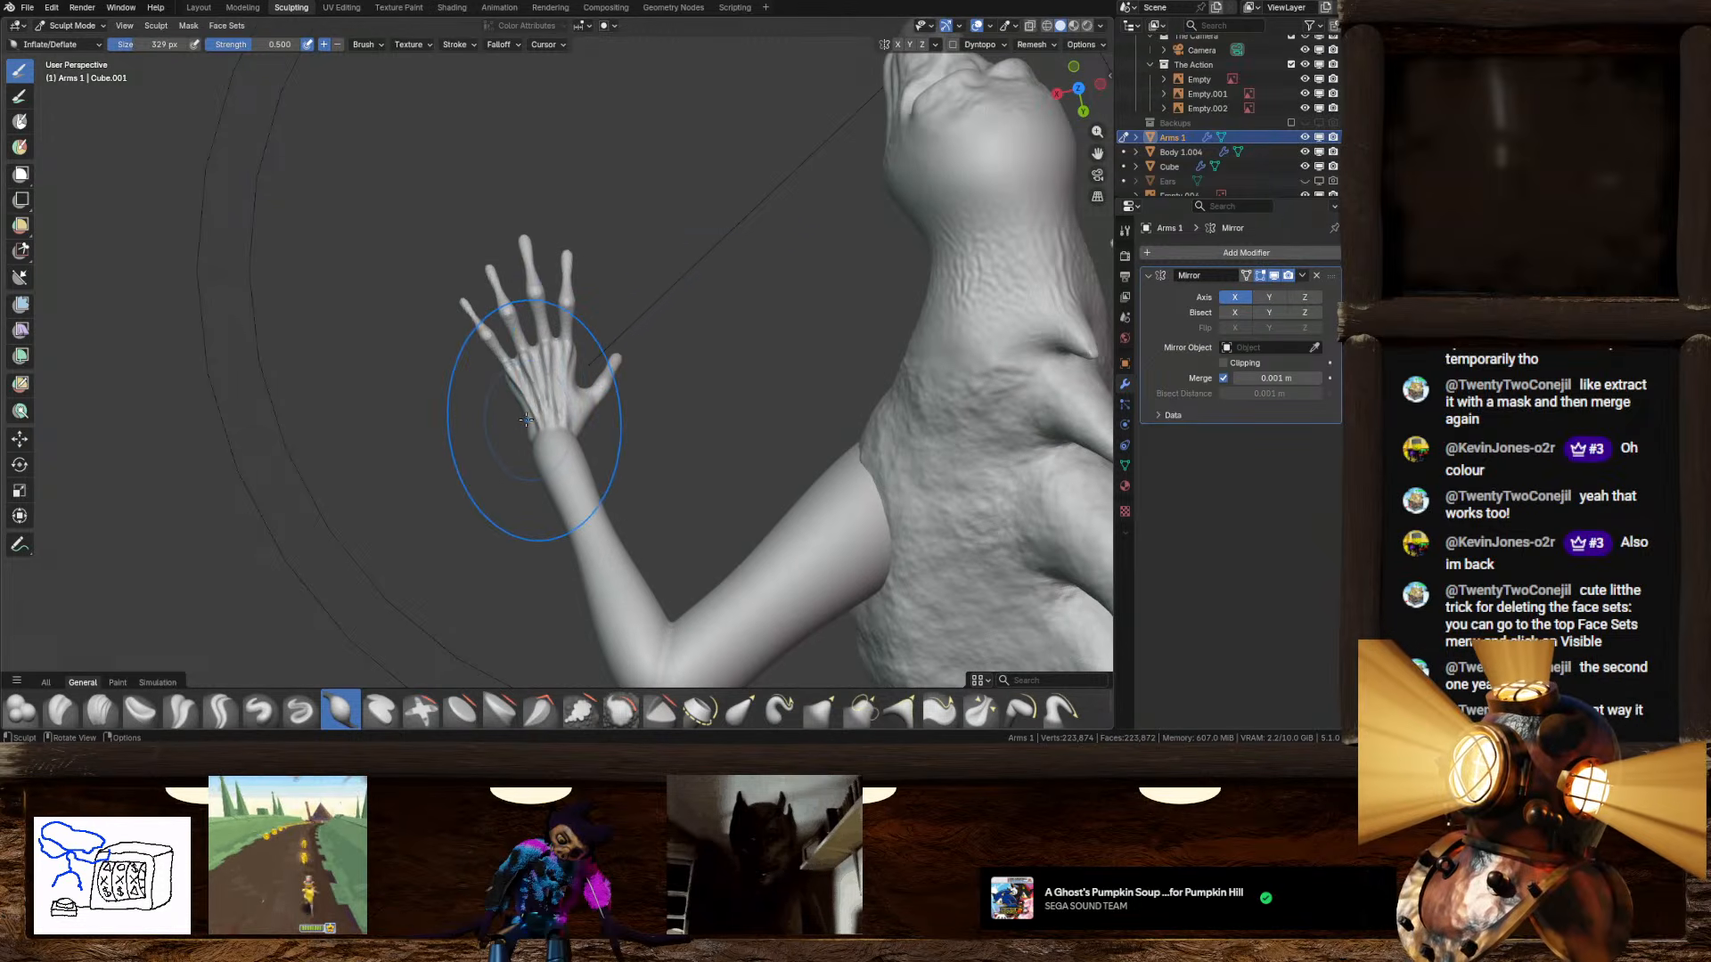
# Step: Smooth the blocky surface on the fingers, thumb and back of the remeshed hand
pyautogui.scroll(7, 532, 414)
pyautogui.moveTo(605, 273); pyautogui.dragTo(613, 299)
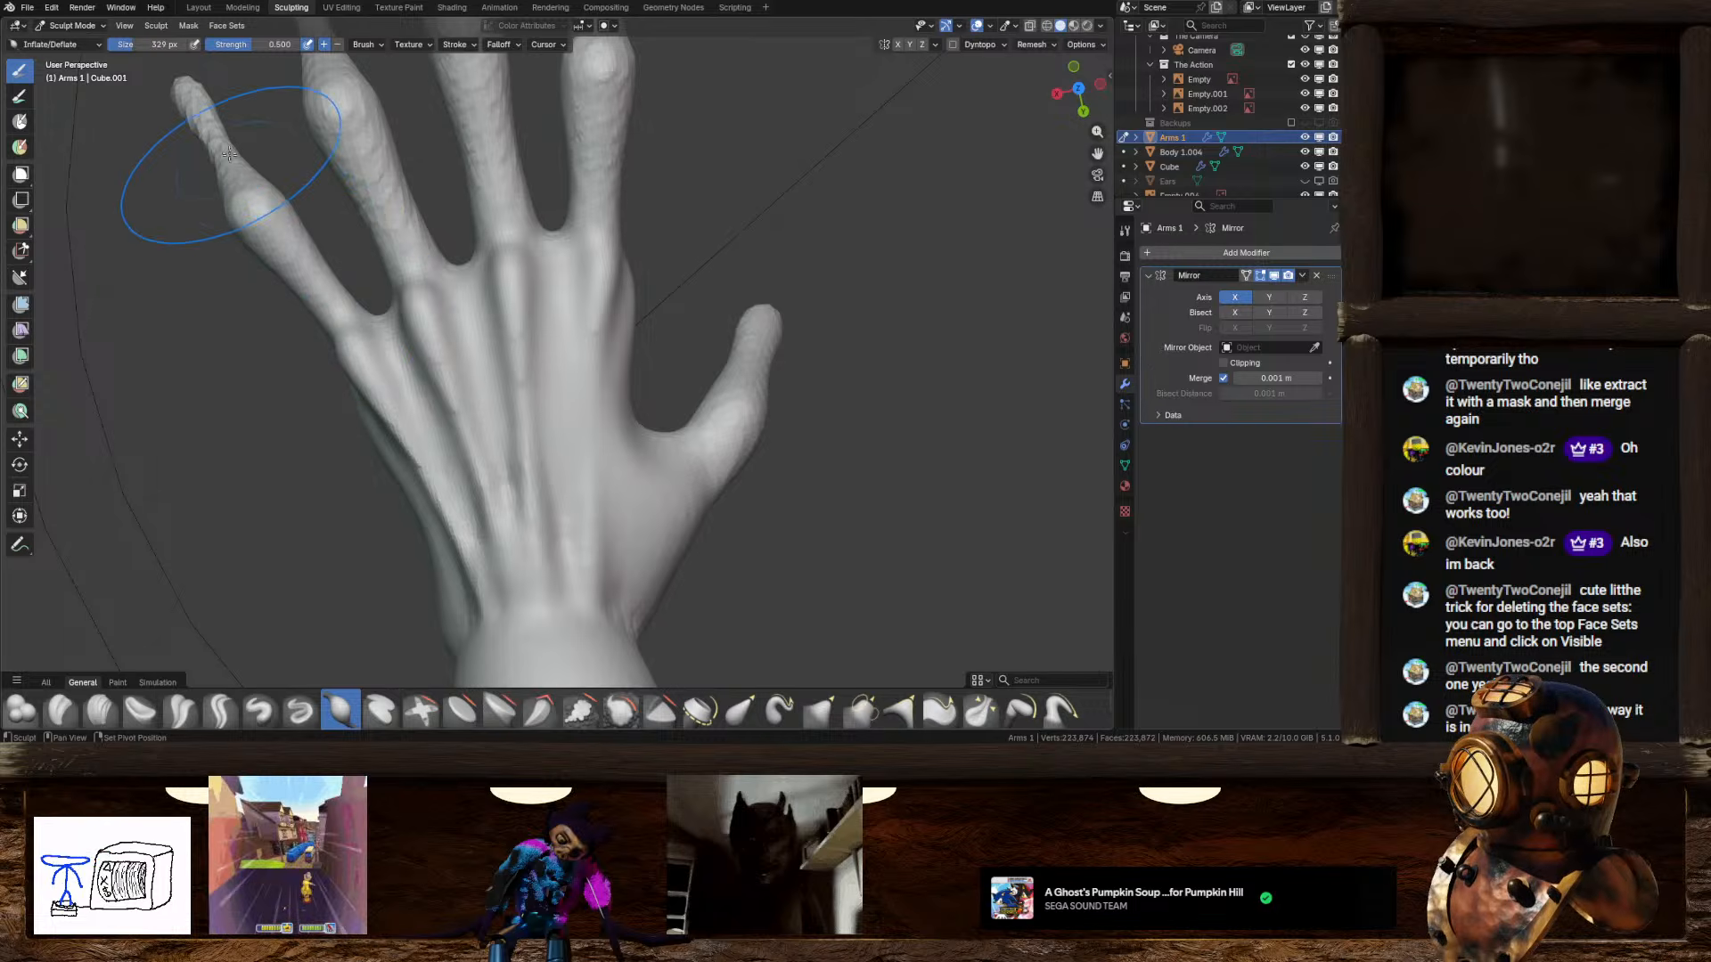
pyautogui.moveTo(406, 235)
pyautogui.mouseDown(button='middle')
pyautogui.moveTo(430, 178)
pyautogui.moveTo(482, 189)
pyautogui.mouseUp(button='middle')
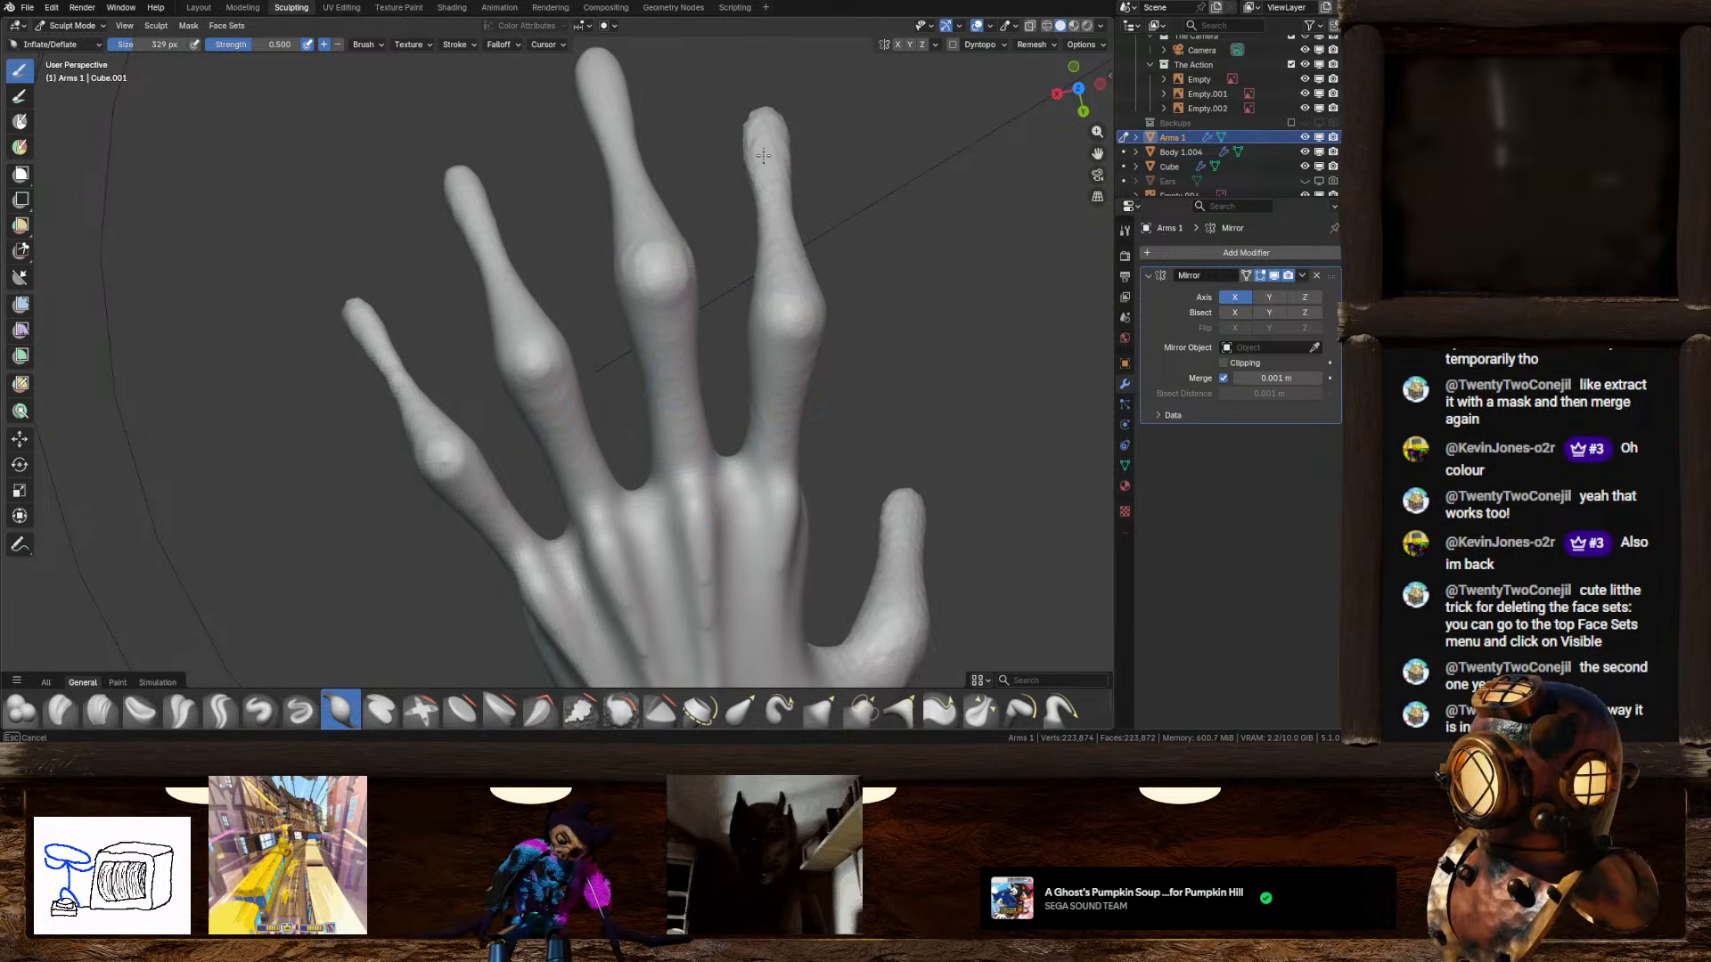
pyautogui.moveTo(789, 218)
pyautogui.mouseDown(button='middle')
pyautogui.moveTo(657, 437)
pyautogui.moveTo(553, 344)
pyautogui.mouseUp(button='middle')
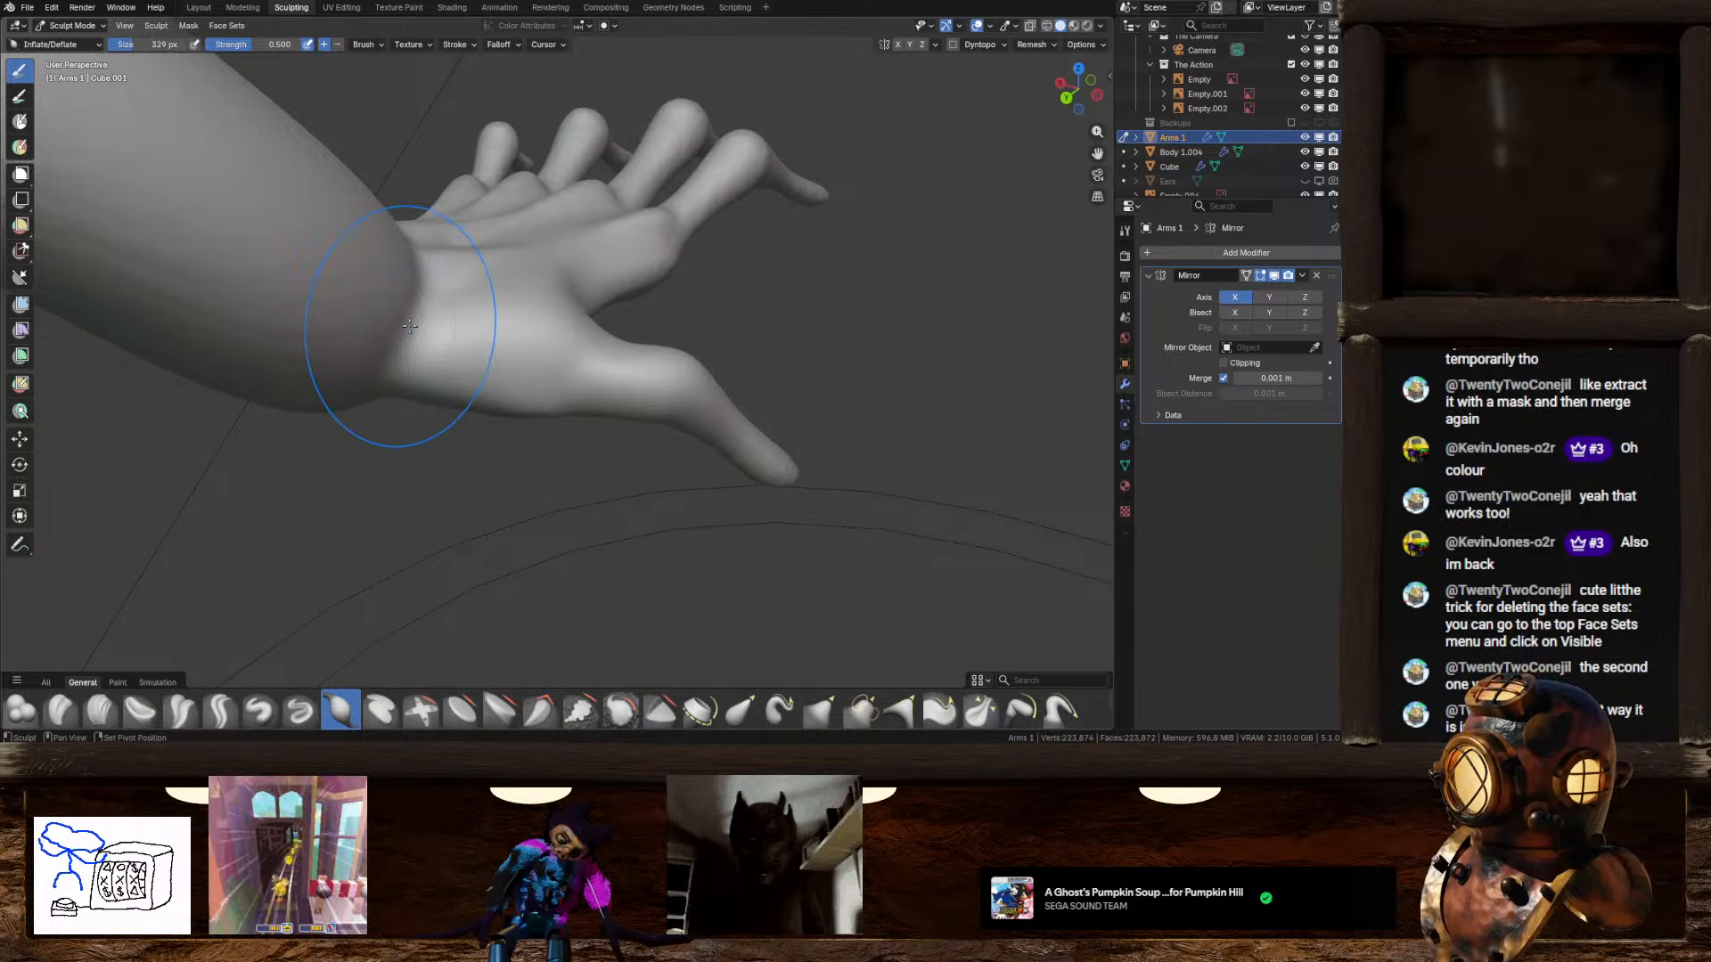
pyautogui.moveTo(409, 326); pyautogui.dragTo(694, 246, button='middle')
pyautogui.moveTo(486, 145)
pyautogui.mouseDown(button='middle')
pyautogui.moveTo(687, 256)
pyautogui.moveTo(729, 344)
pyautogui.moveTo(572, 371)
pyautogui.moveTo(482, 428)
pyautogui.mouseUp(button='middle')
# Step: Build up the tendon ridges on the back of the hand toward the index finger with the Draw brush at 173 px
pyautogui.click(260, 710)
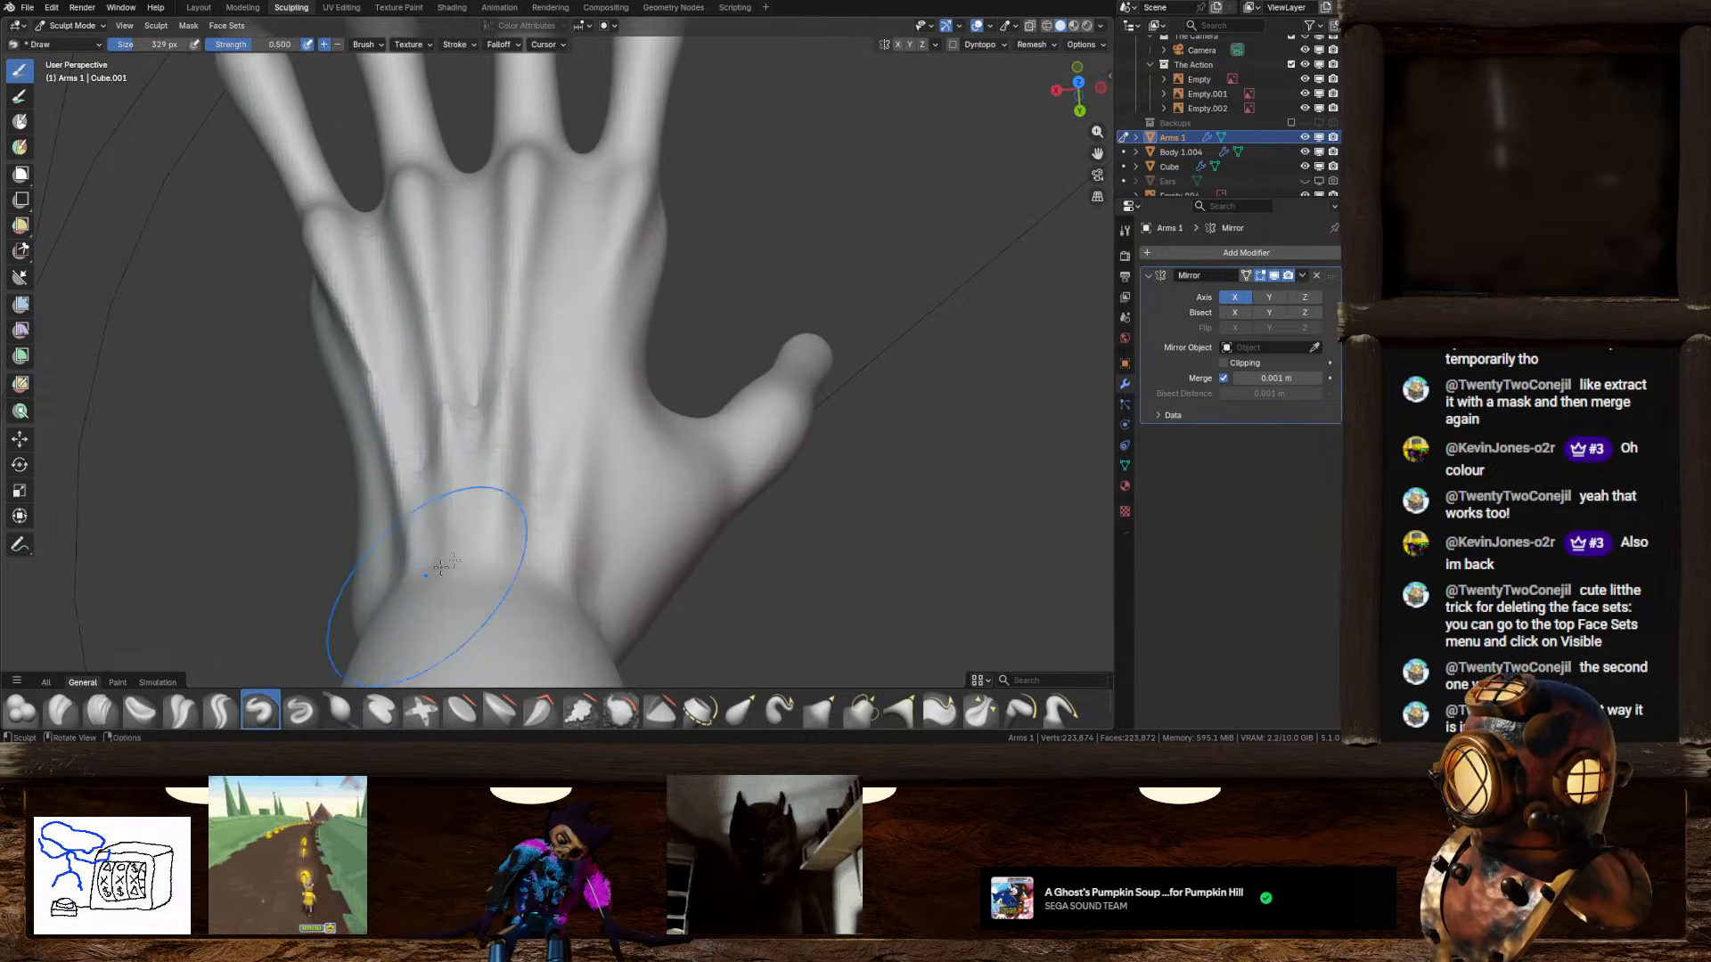
pyautogui.scroll(2, 618, 405)
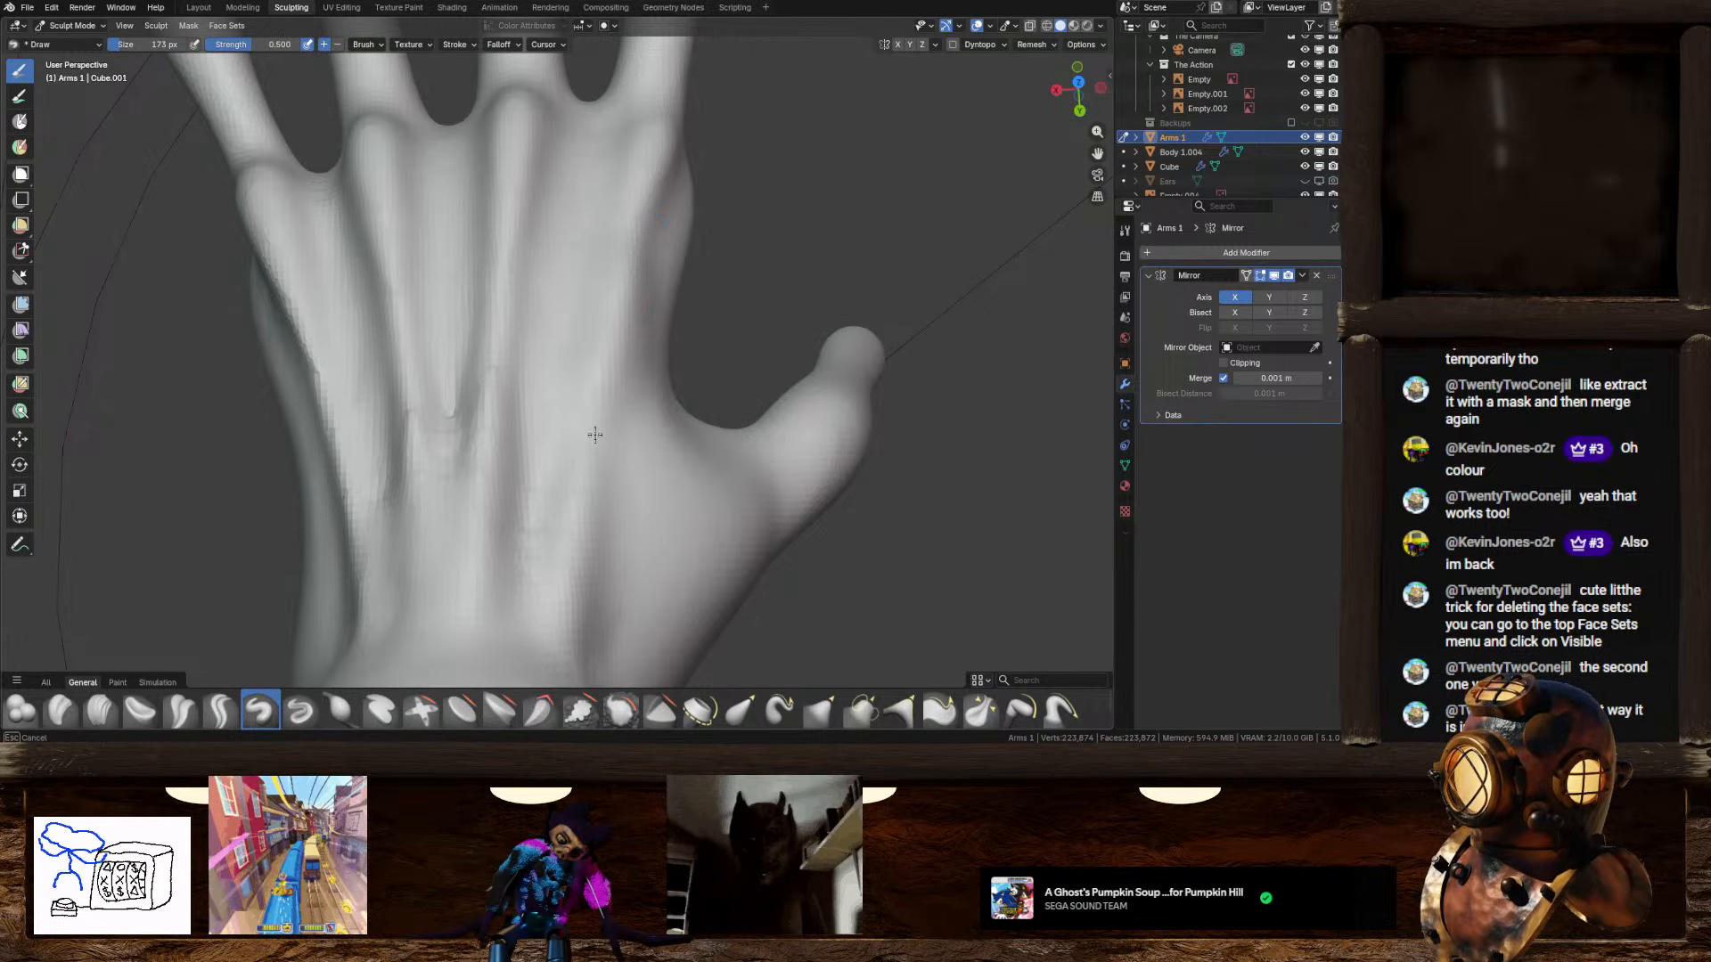
pyautogui.moveTo(600, 429); pyautogui.dragTo(589, 330, button='middle')
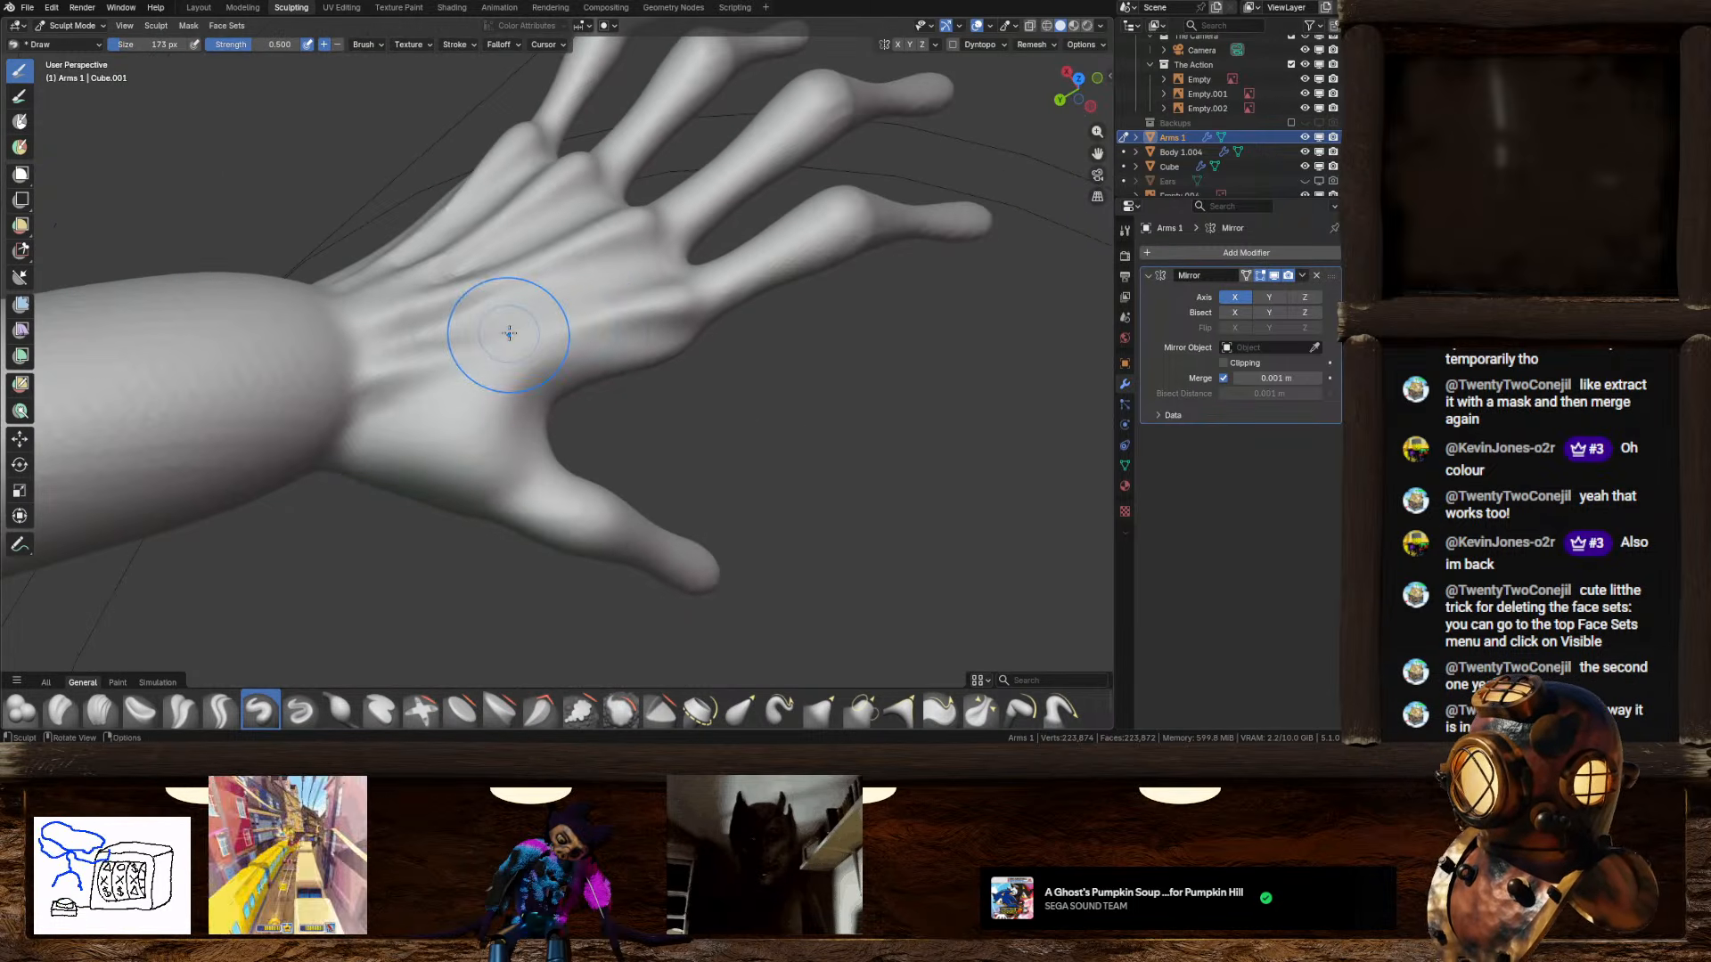
pyautogui.scroll(3, 509, 333)
pyautogui.moveTo(539, 288); pyautogui.dragTo(611, 286)
pyautogui.scroll(1, 401, 313)
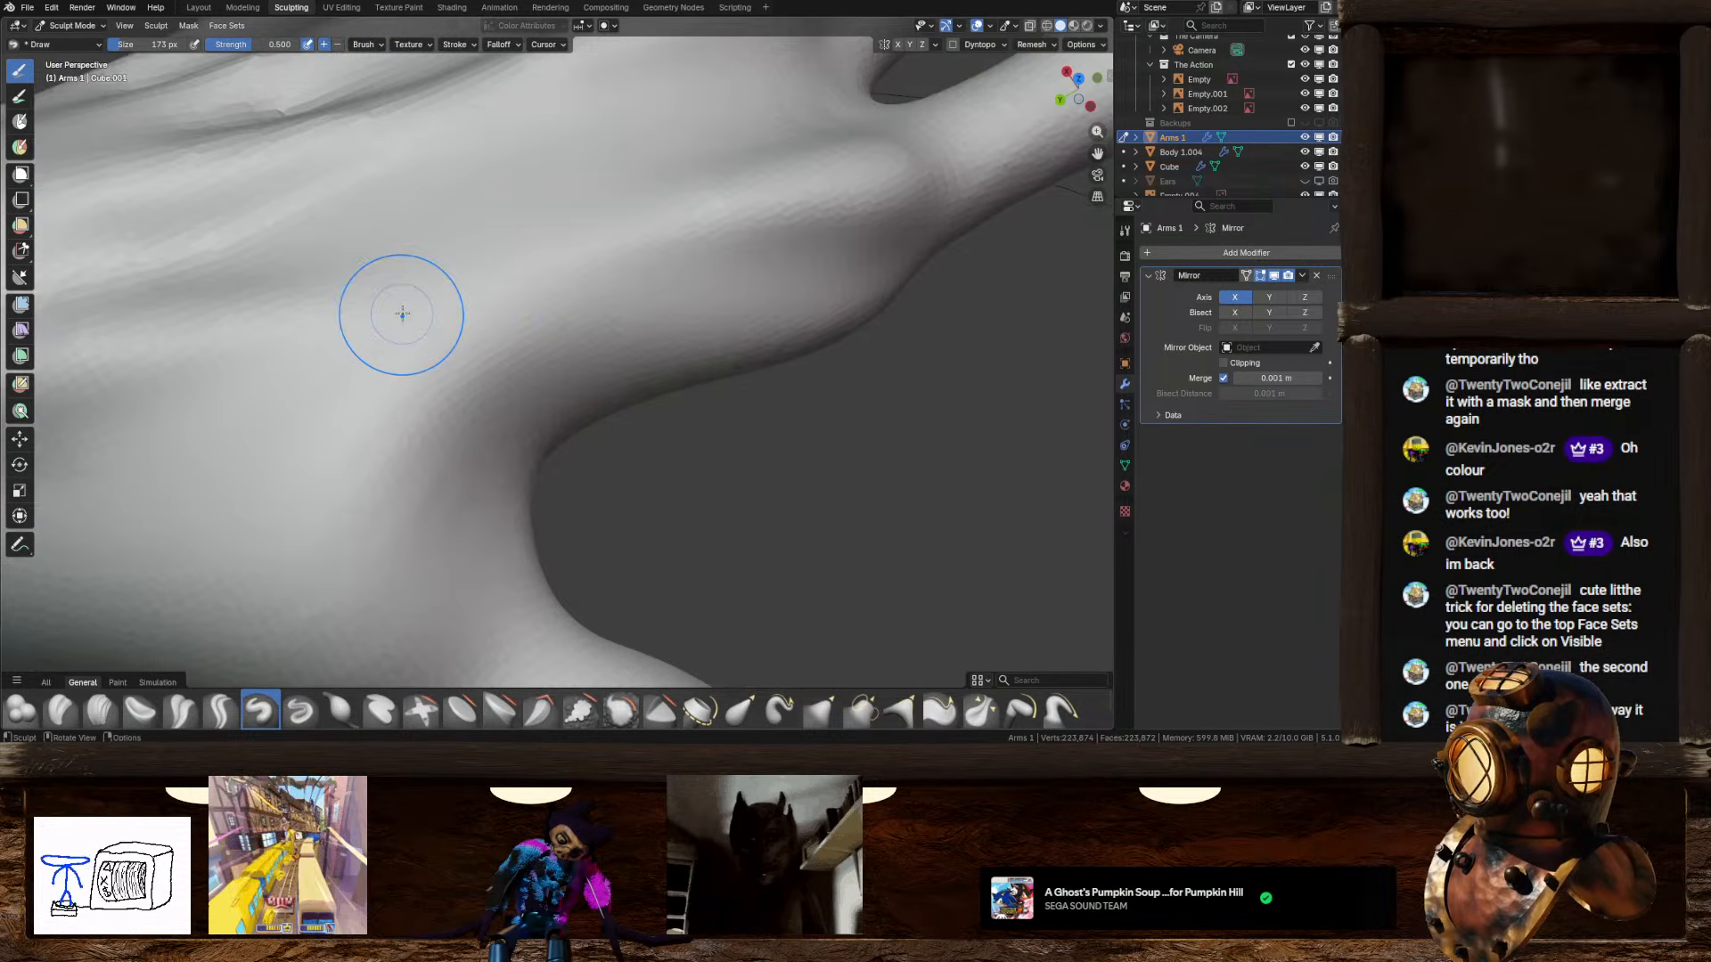
pyautogui.keyDown('shift'); pyautogui.moveTo(401, 313); pyautogui.dragTo(401, 447, button='middle'); pyautogui.keyUp('shift')
pyautogui.moveTo(401, 447); pyautogui.dragTo(748, 347)
pyautogui.scroll(-3, 712, 353)
pyautogui.moveTo(648, 362); pyautogui.dragTo(634, 364)
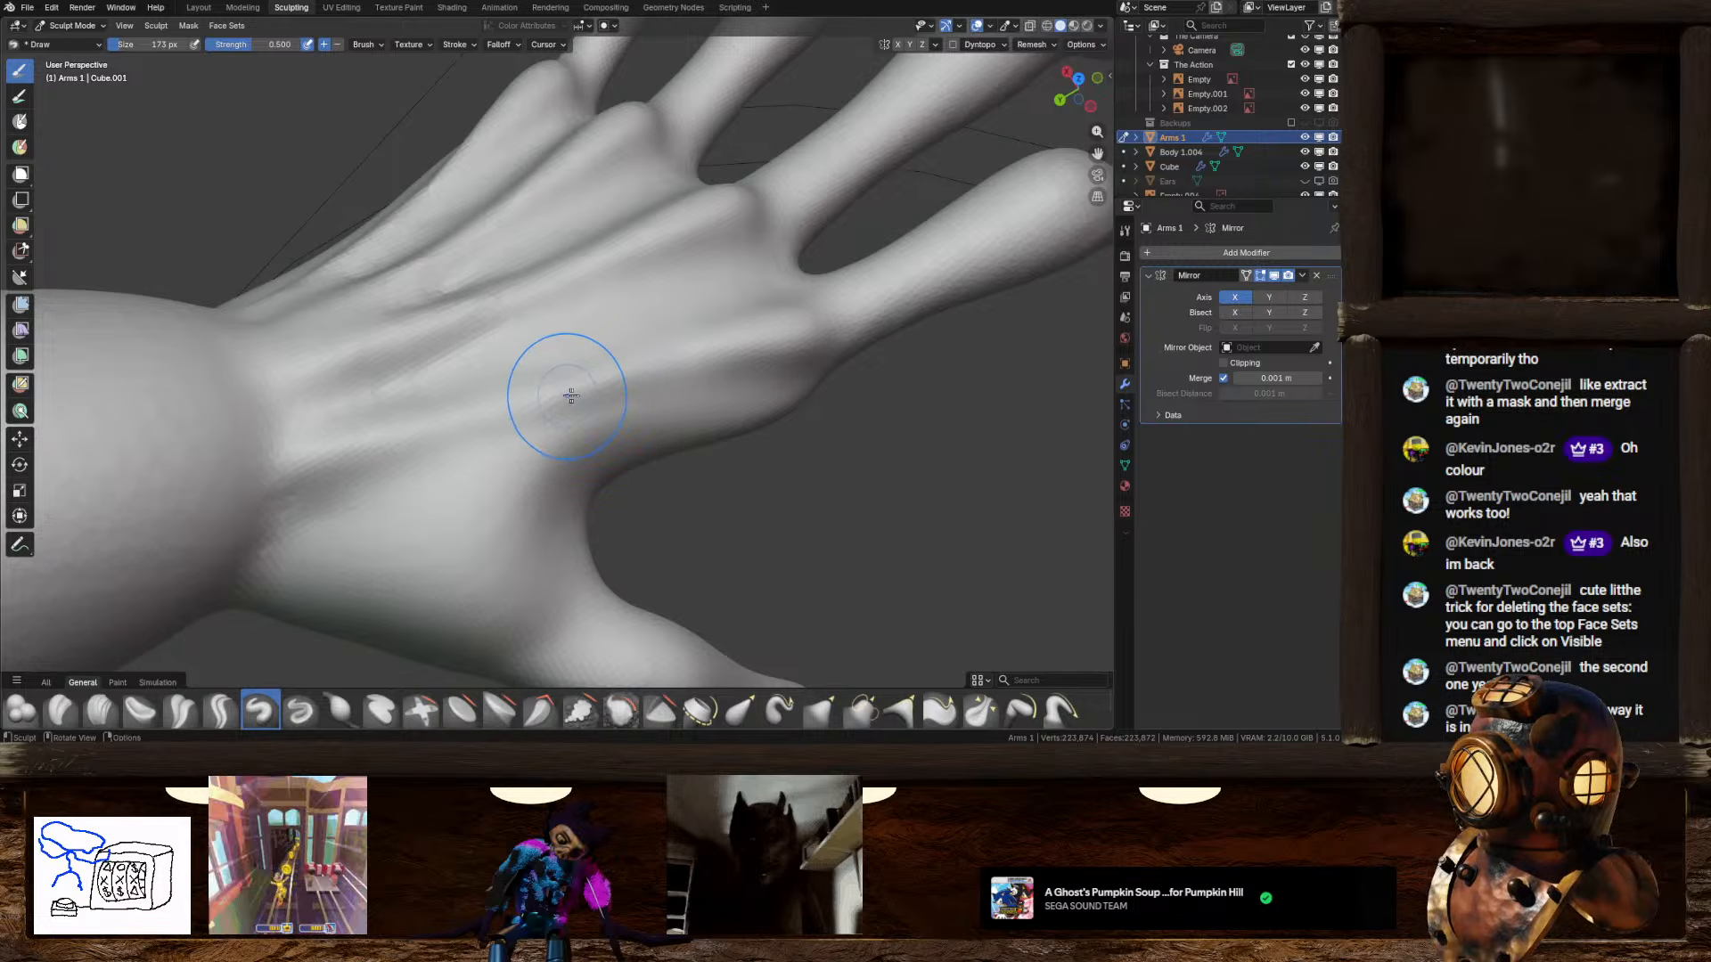
# Step: Try a Draw brush ridge from the wrist along the side of the hand to the thumb, and undo the stroke
pyautogui.moveTo(571, 395)
pyautogui.mouseDown(button='middle')
pyautogui.moveTo(632, 389)
pyautogui.moveTo(545, 394)
pyautogui.mouseUp(button='middle')
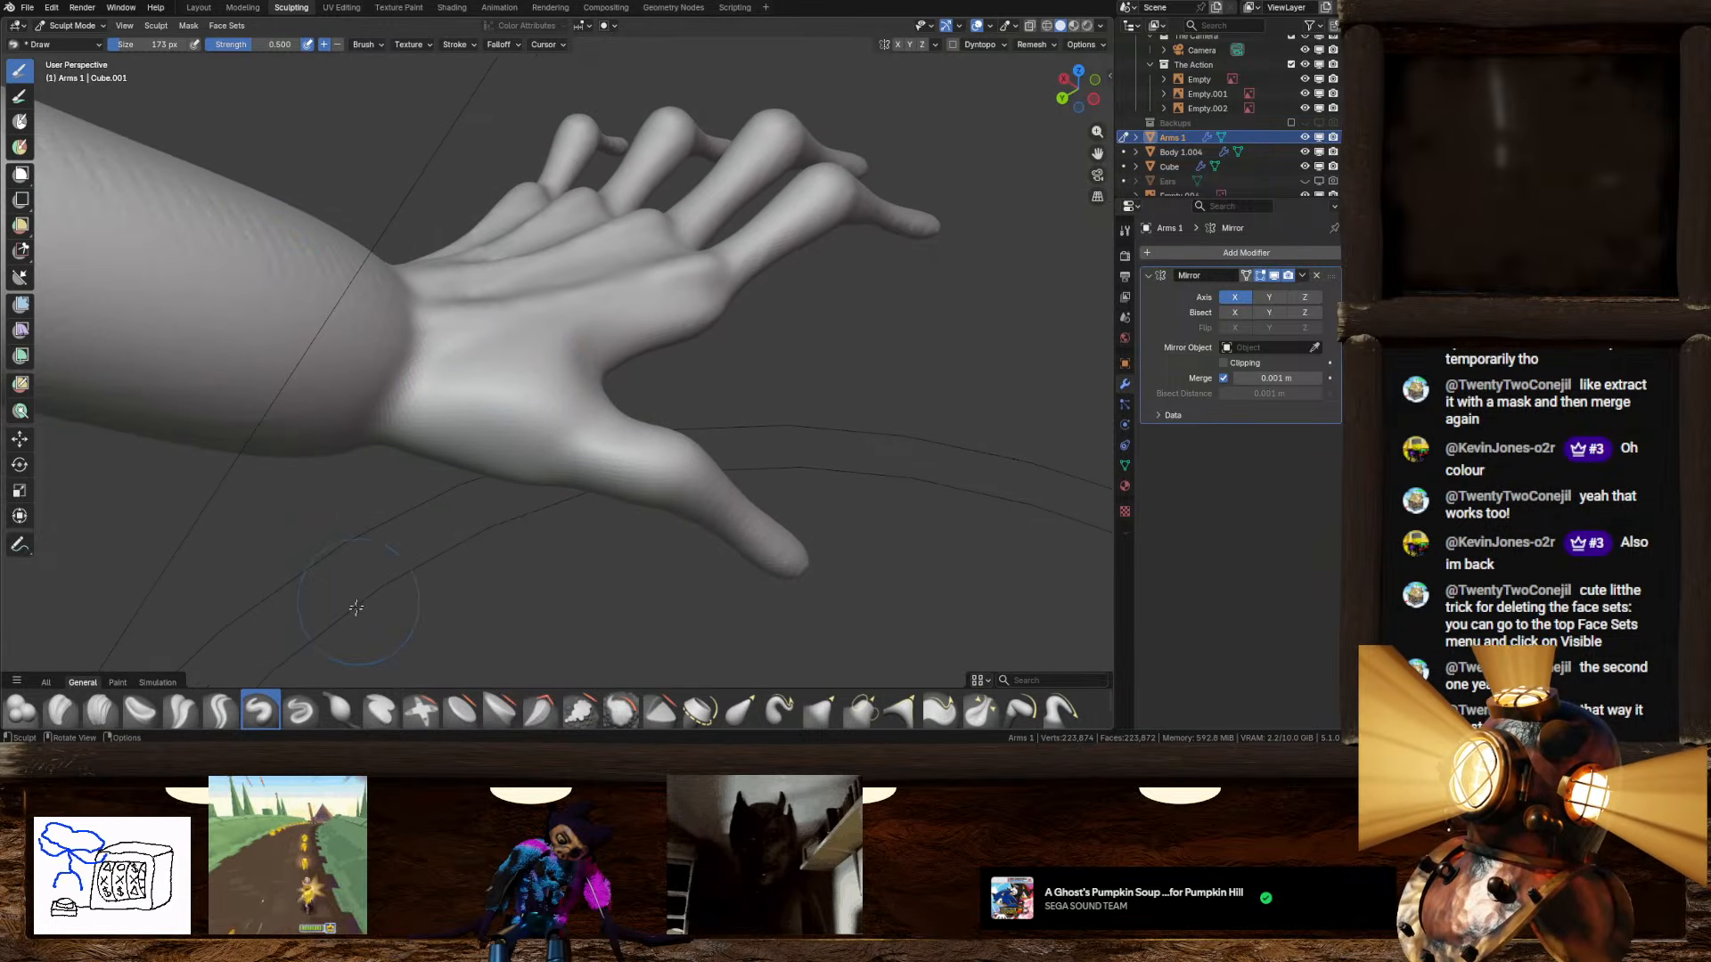
pyautogui.moveTo(420, 398); pyautogui.dragTo(571, 433, button='middle')
pyautogui.scroll(4, 502, 400)
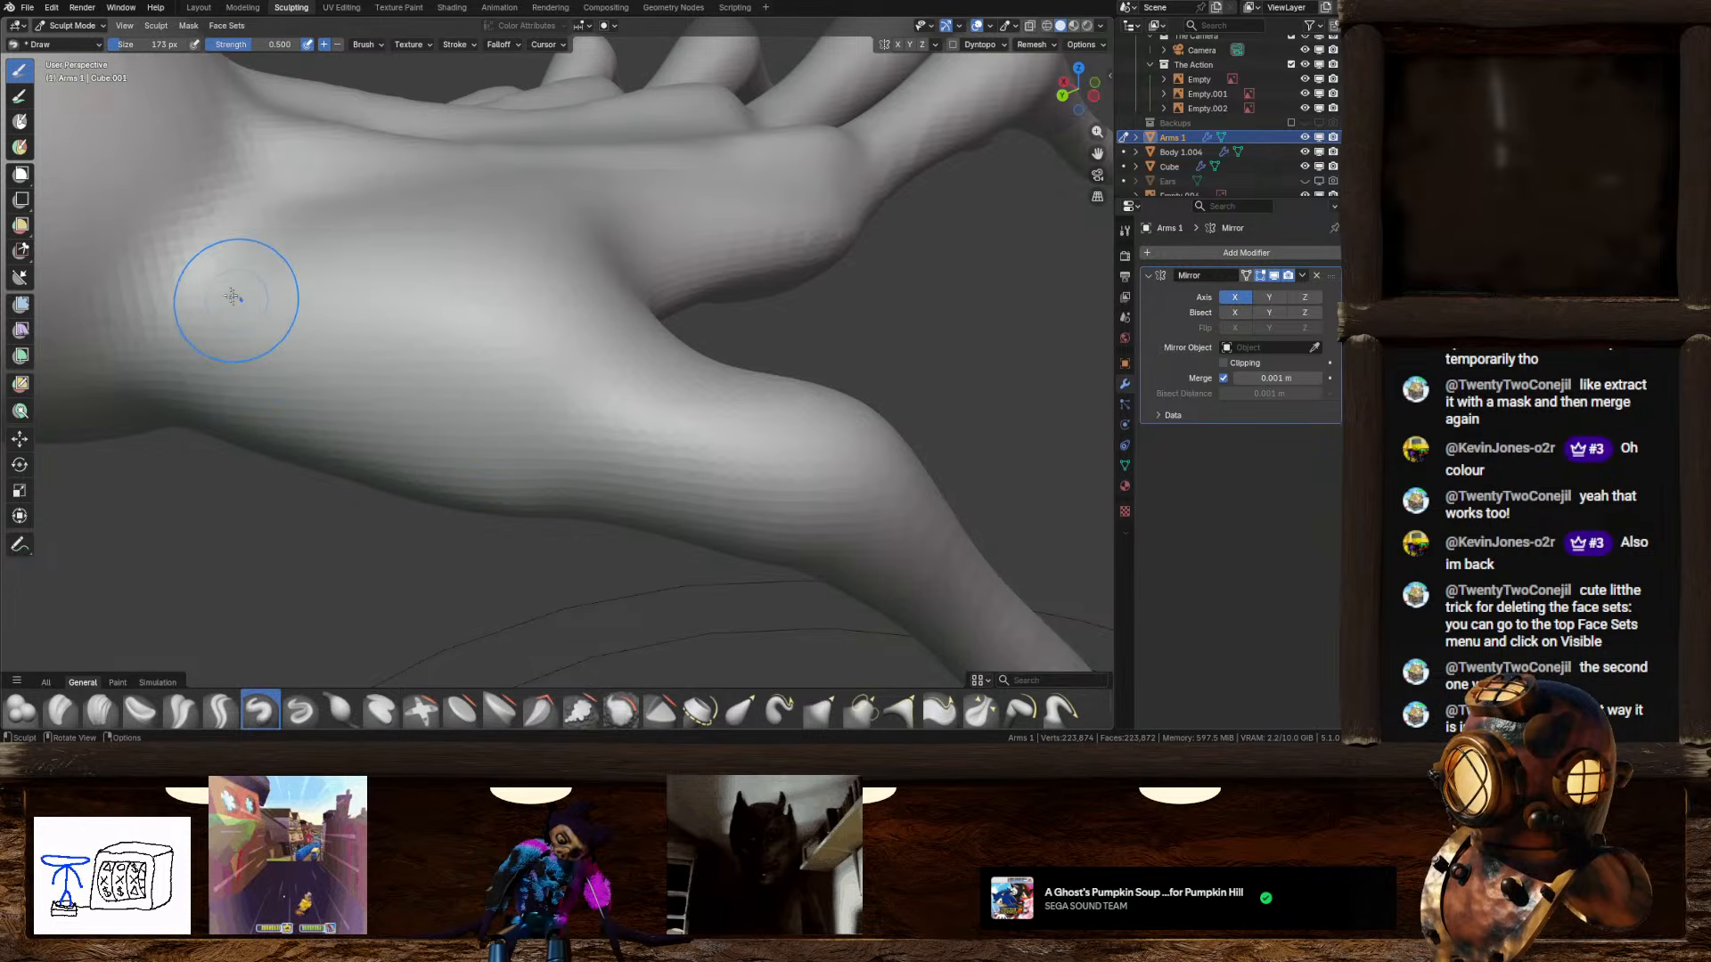
pyautogui.moveTo(231, 296); pyautogui.dragTo(687, 446)
pyautogui.scroll(-4, 687, 447)
pyautogui.hotkey('ctrl', 'z')
pyautogui.scroll(1, 418, 363)
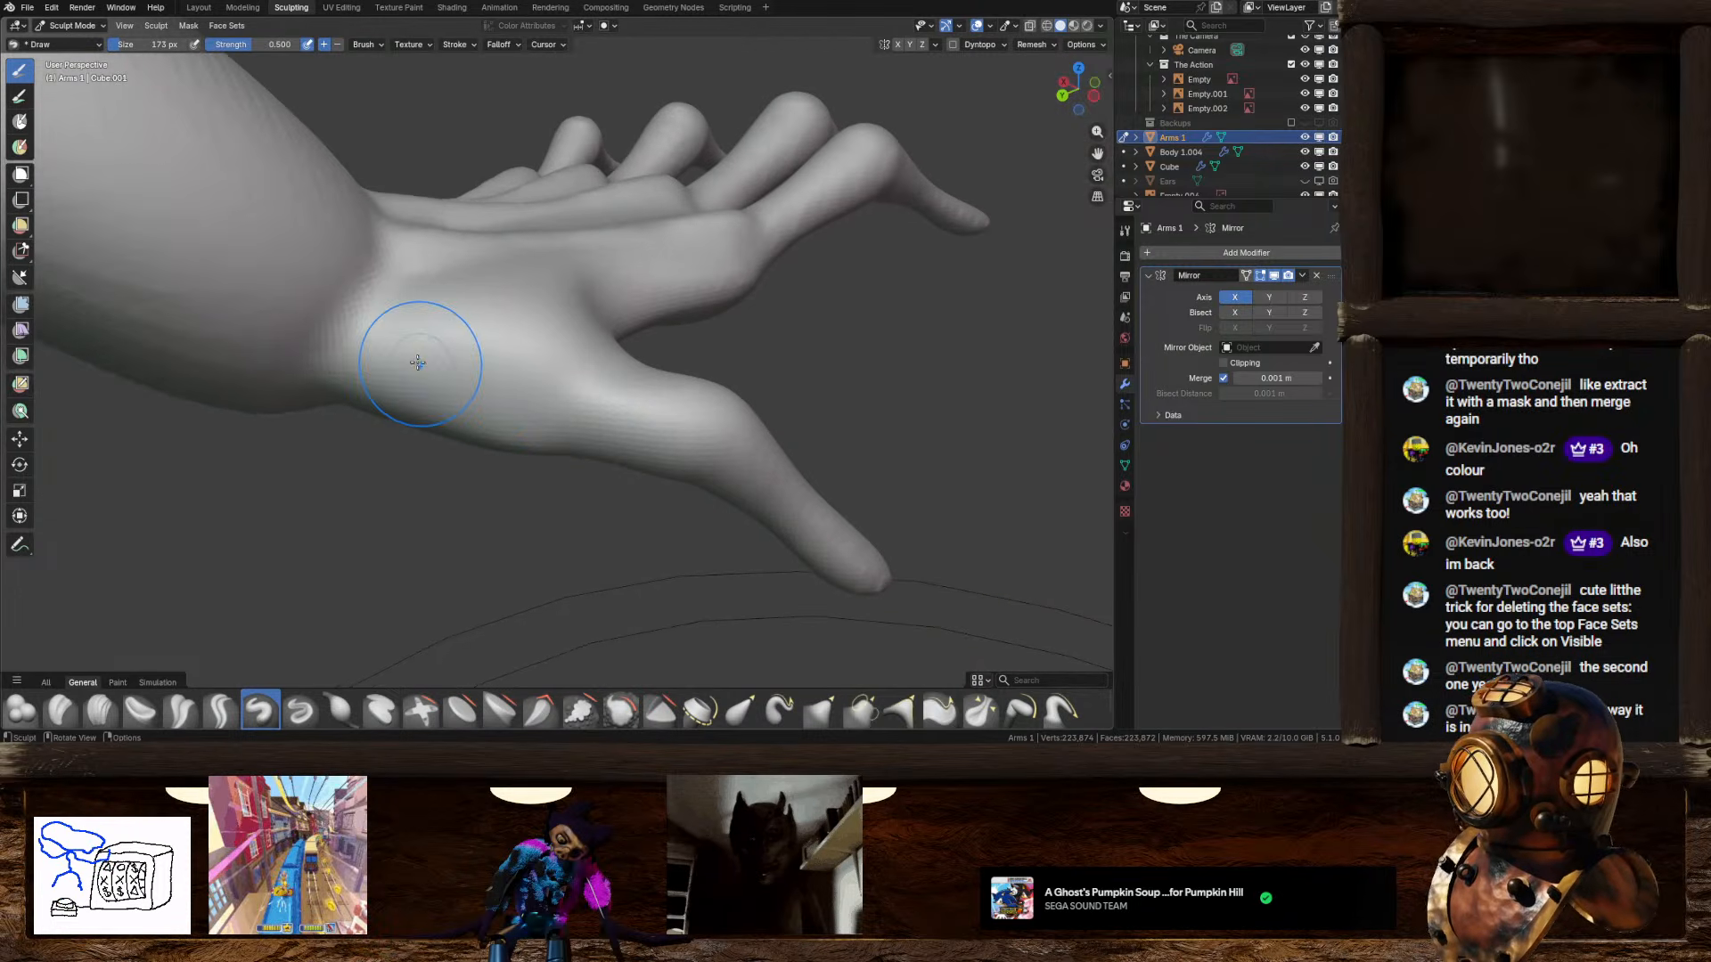
# Step: Examine the shape of the palm, thumb and fingers from the side, below and the back of the hand
pyautogui.moveTo(606, 395)
pyautogui.mouseDown(button='middle')
pyautogui.moveTo(508, 450)
pyautogui.moveTo(374, 467)
pyautogui.moveTo(482, 408)
pyautogui.moveTo(435, 411)
pyautogui.mouseUp(button='middle')
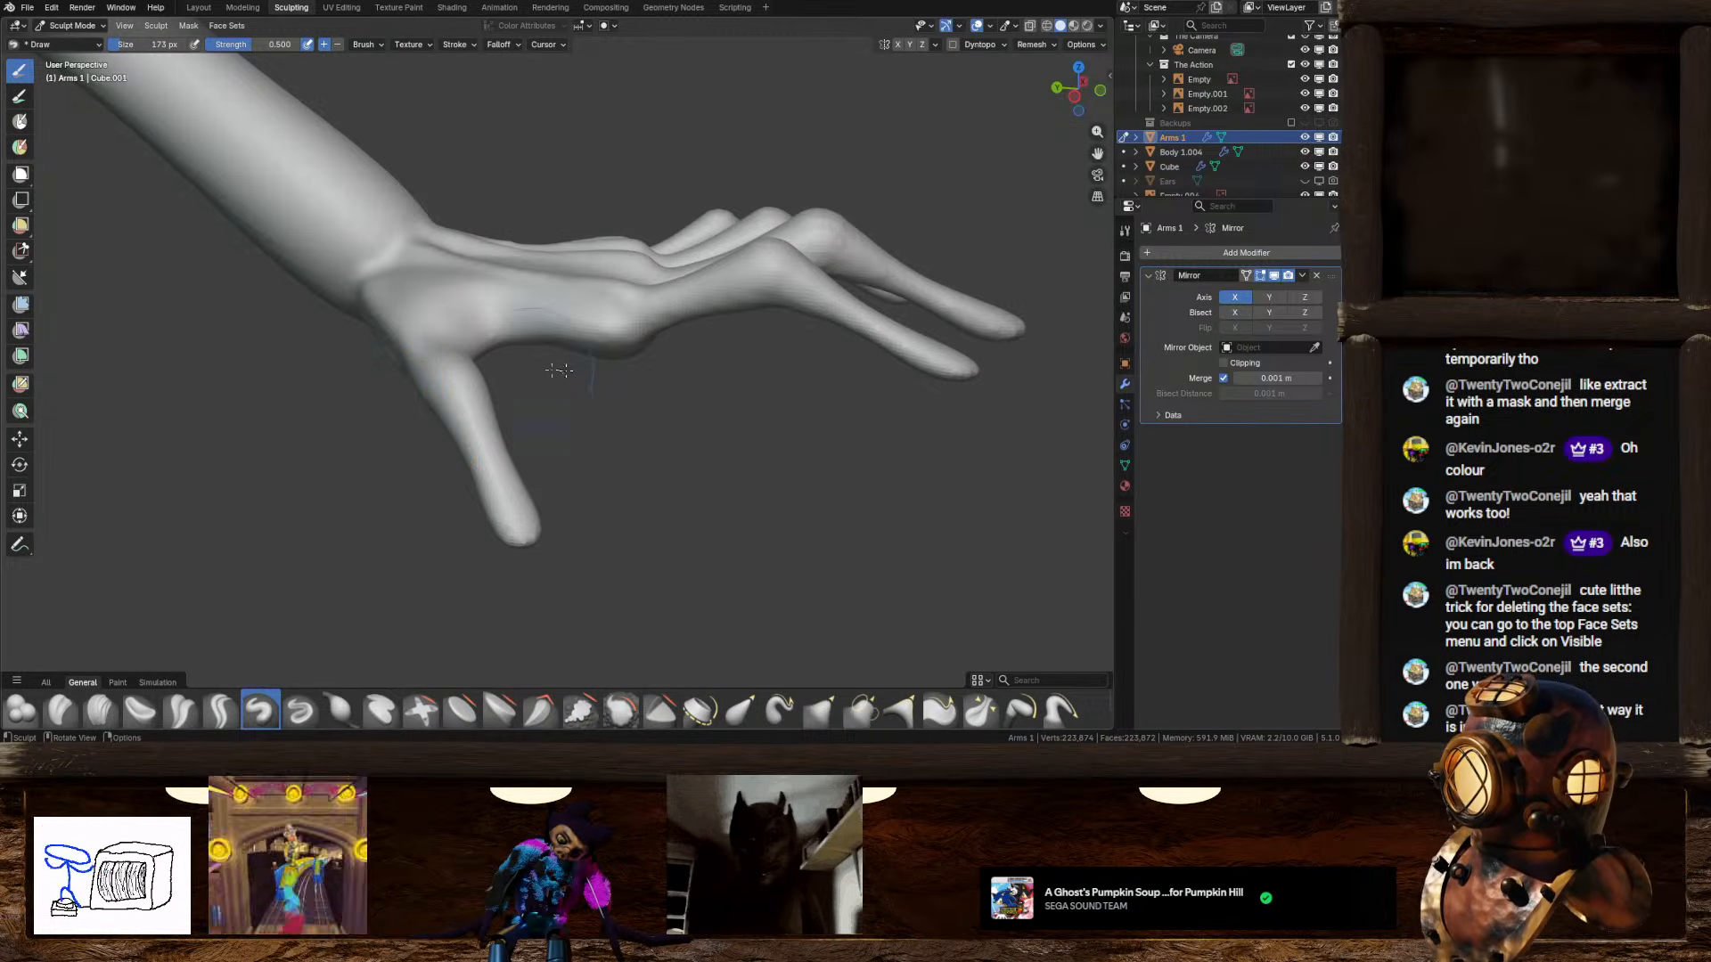
pyautogui.click(1074, 96)
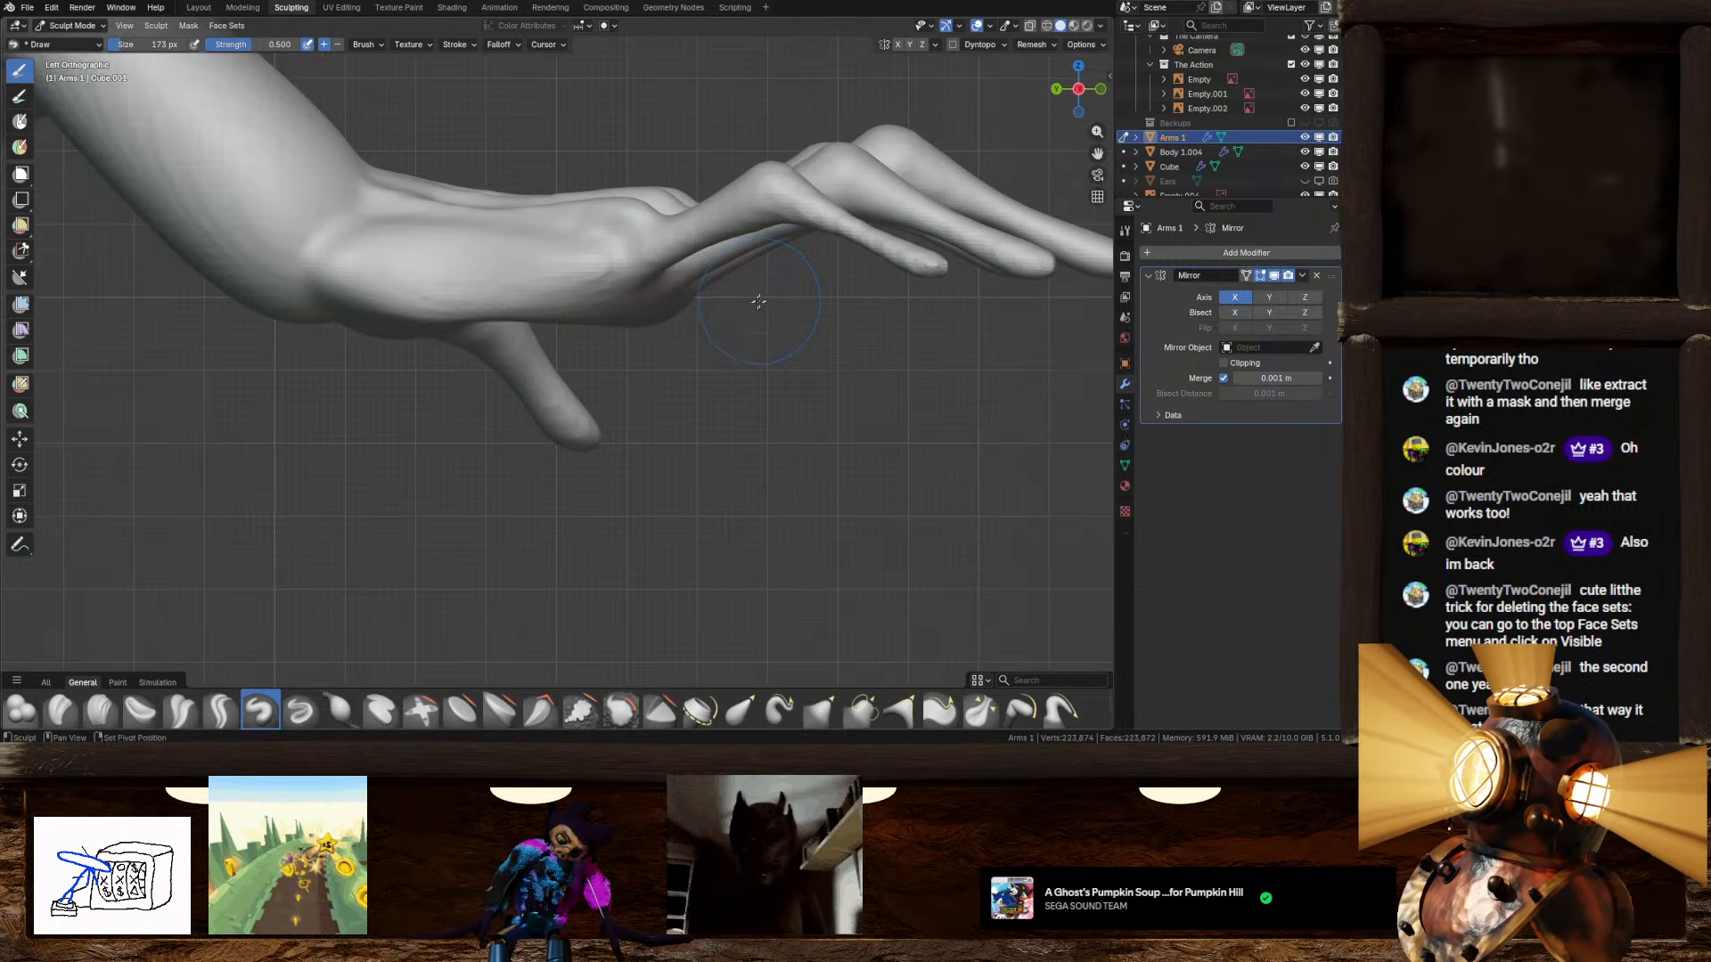
pyautogui.moveTo(679, 394)
pyautogui.mouseDown(button='middle')
pyautogui.moveTo(699, 393)
pyautogui.moveTo(624, 418)
pyautogui.moveTo(686, 571)
pyautogui.mouseUp(button='middle')
pyautogui.click(859, 711)
pyautogui.scroll(-1, 623, 408)
pyautogui.moveTo(623, 408); pyautogui.dragTo(599, 369, button='middle')
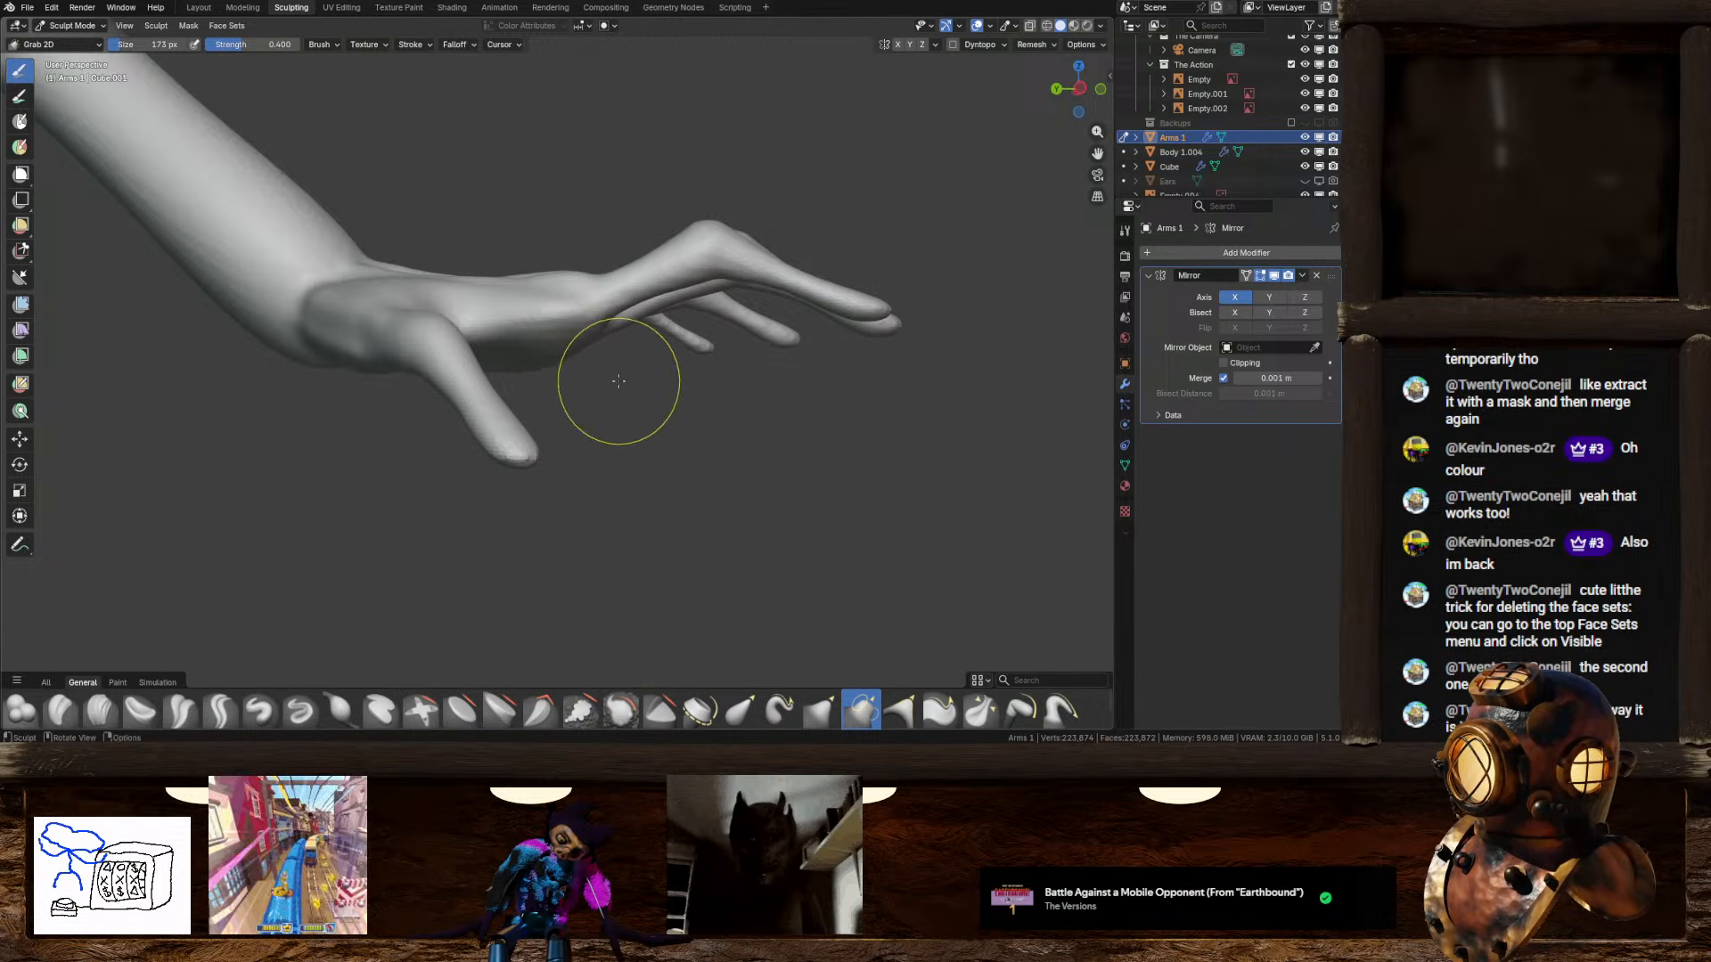
pyautogui.moveTo(619, 381)
pyautogui.mouseDown(button='middle')
pyautogui.moveTo(516, 378)
pyautogui.moveTo(479, 326)
pyautogui.moveTo(538, 378)
pyautogui.mouseUp(button='middle')
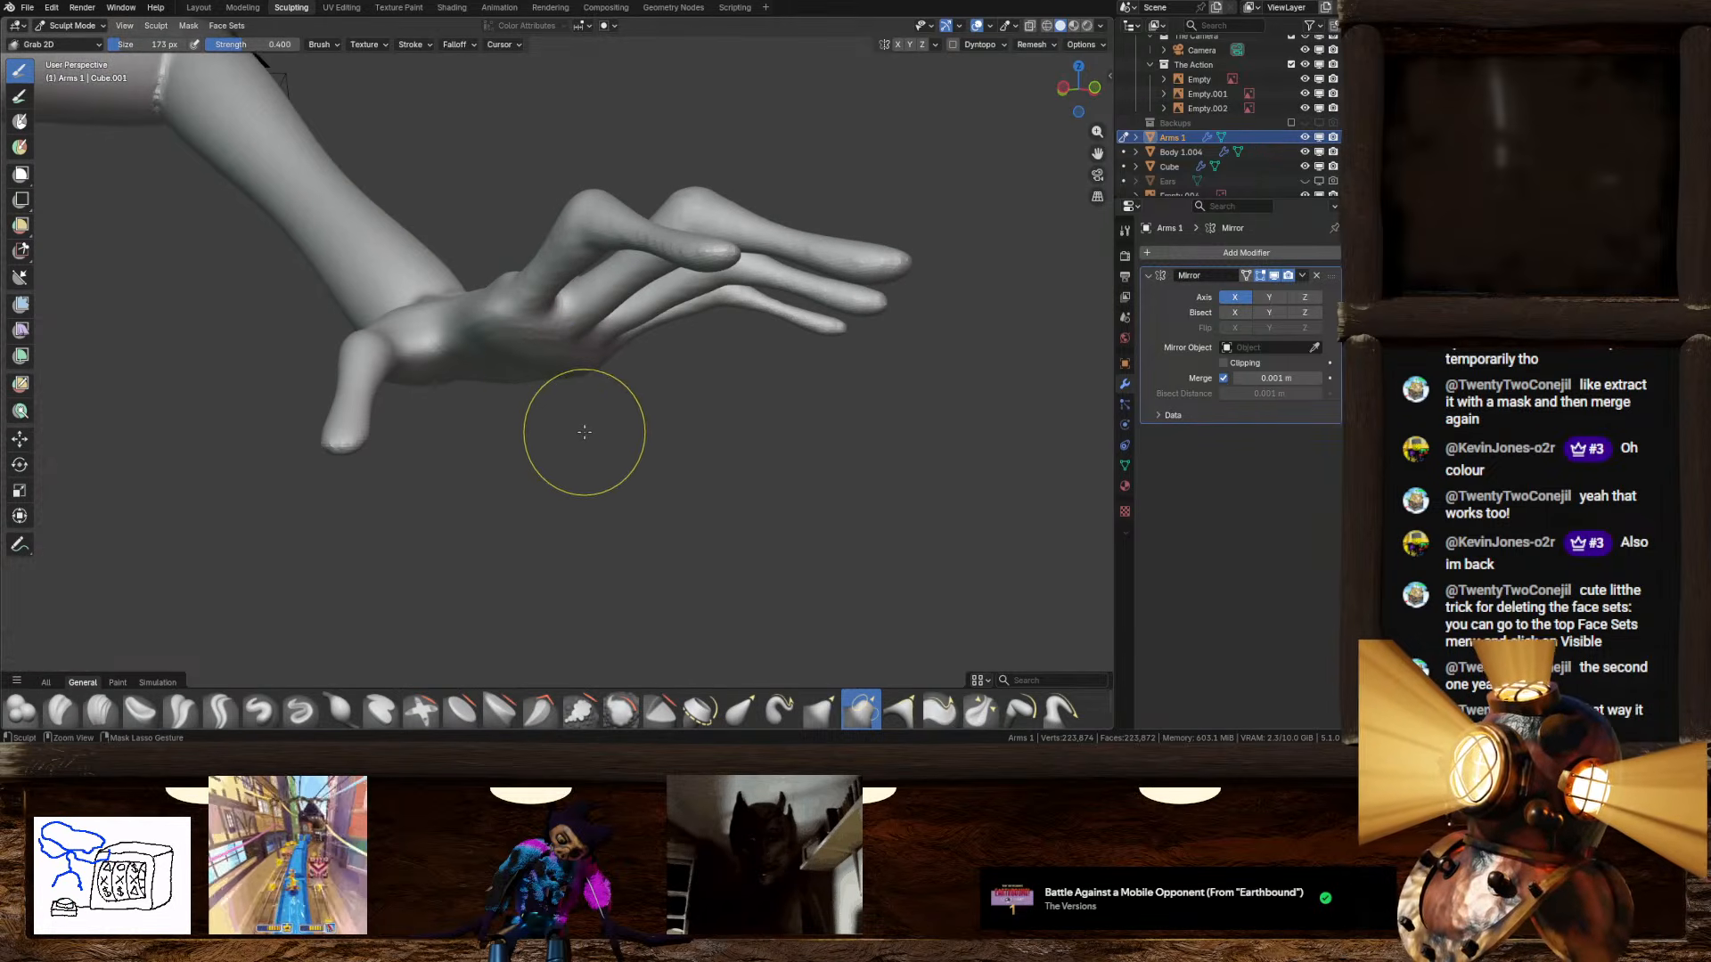
pyautogui.moveTo(585, 431); pyautogui.dragTo(542, 413, button='middle')
pyautogui.click(815, 708)
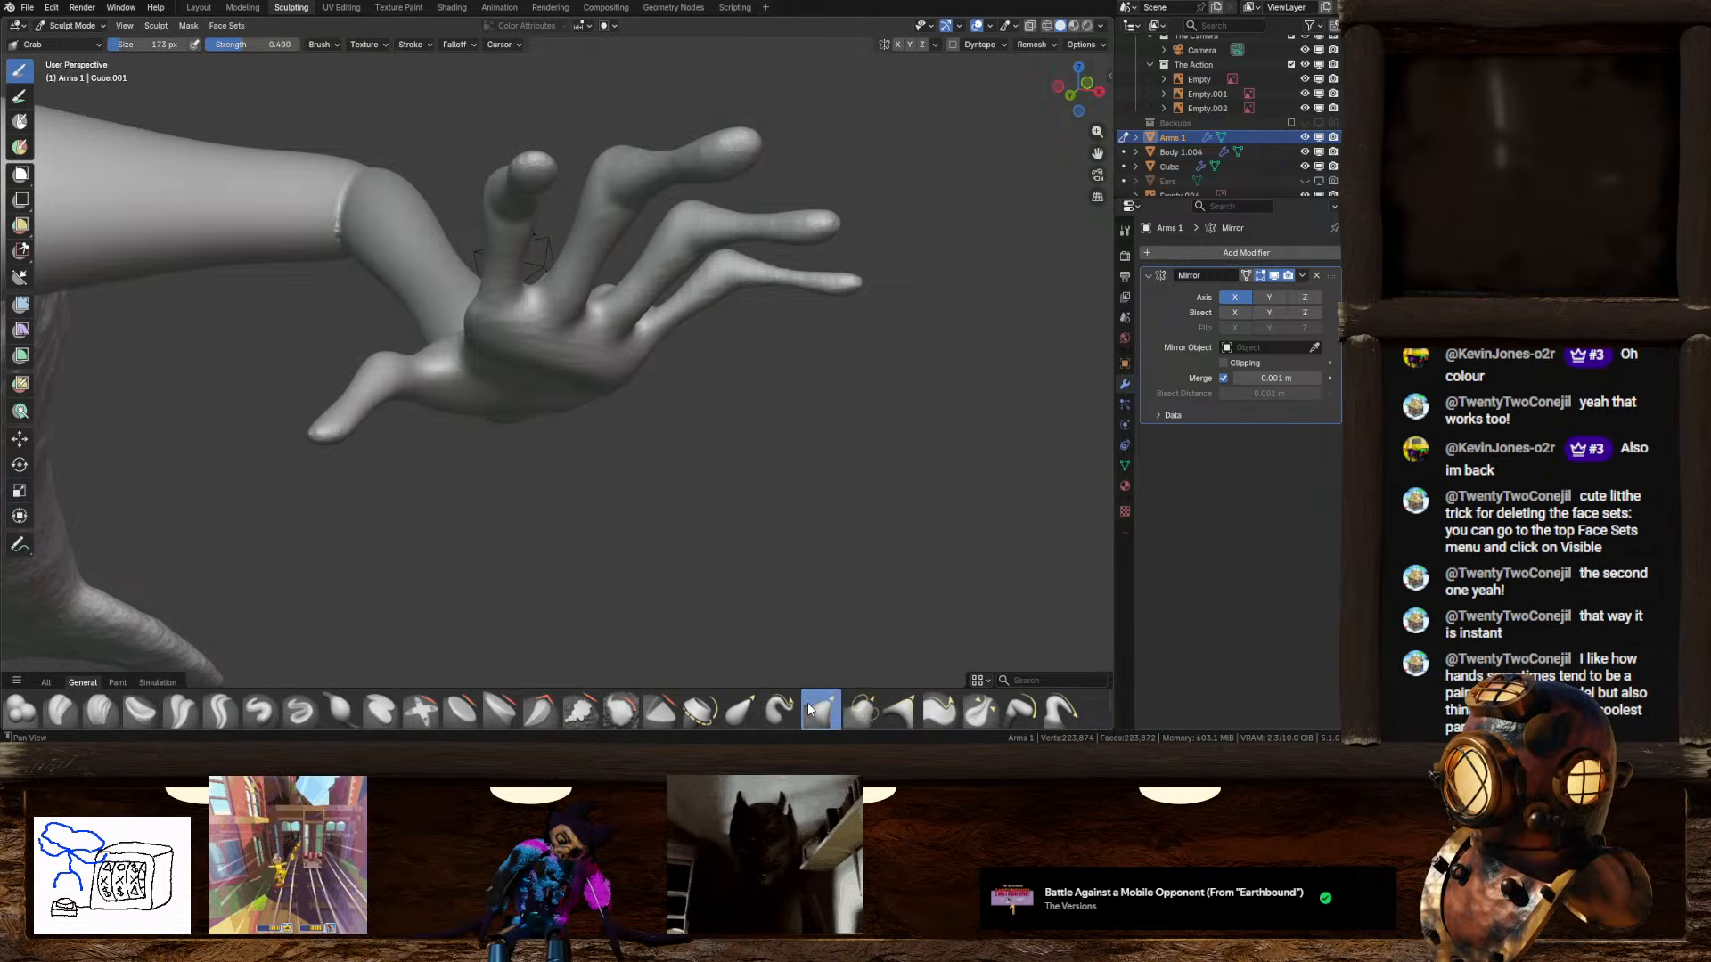
pyautogui.moveTo(677, 401); pyautogui.dragTo(659, 354, button='middle')
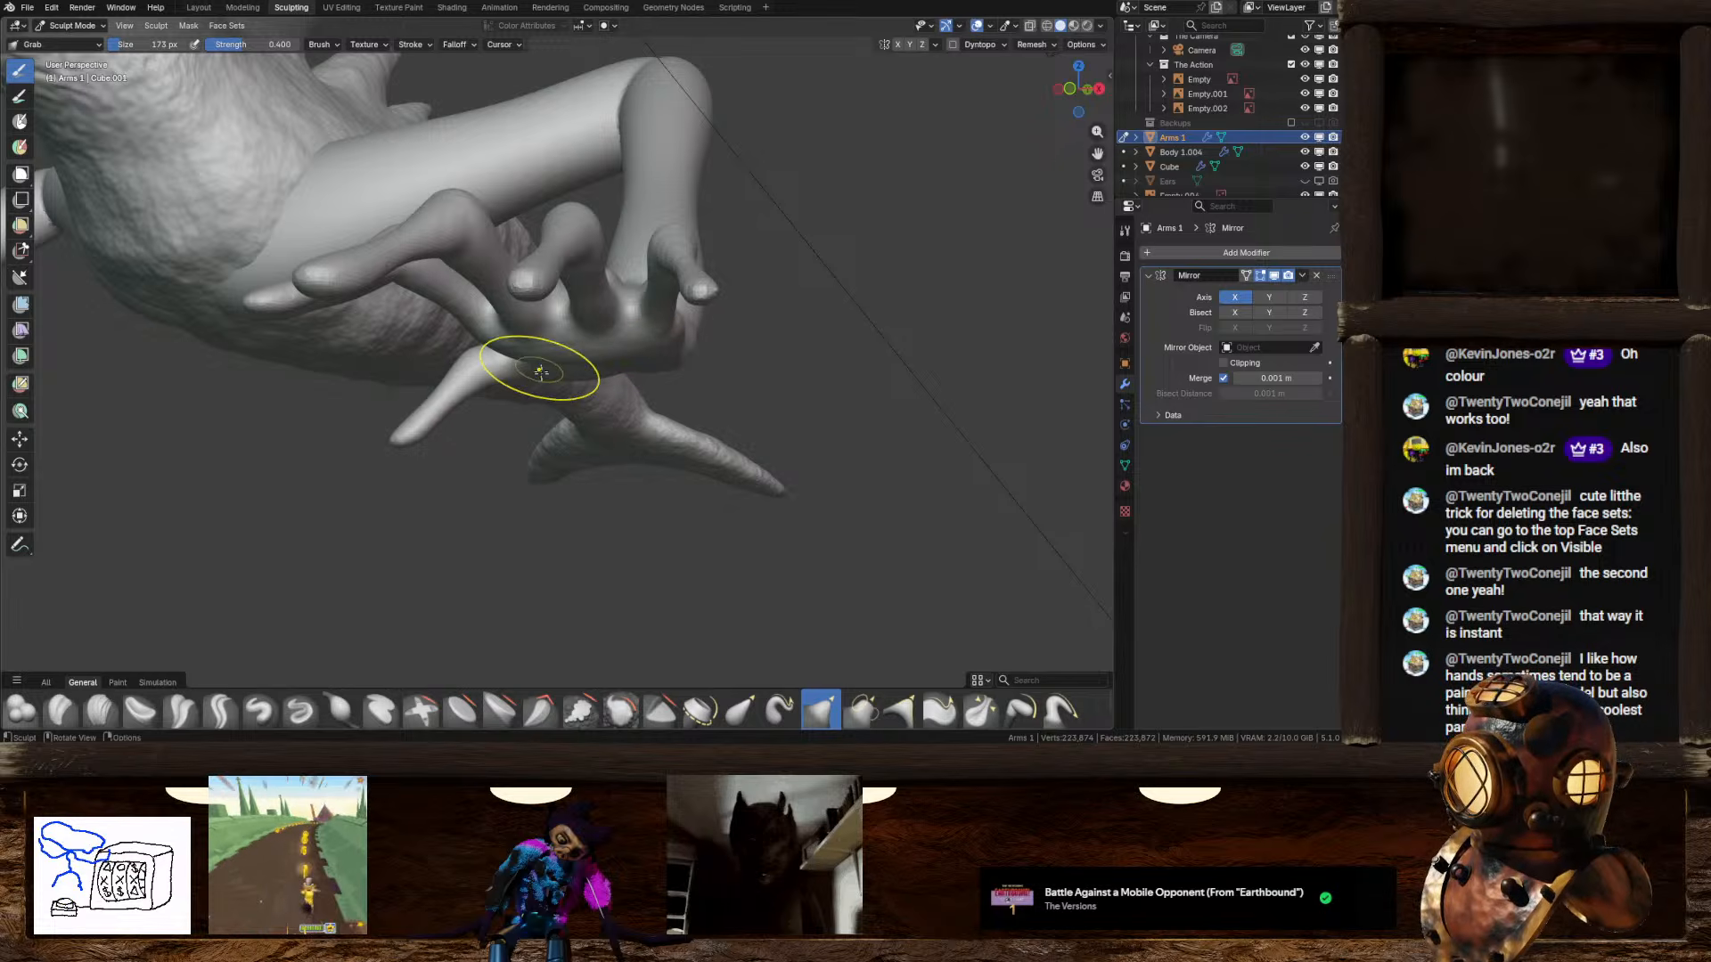
pyautogui.moveTo(540, 371); pyautogui.dragTo(758, 381, button='middle')
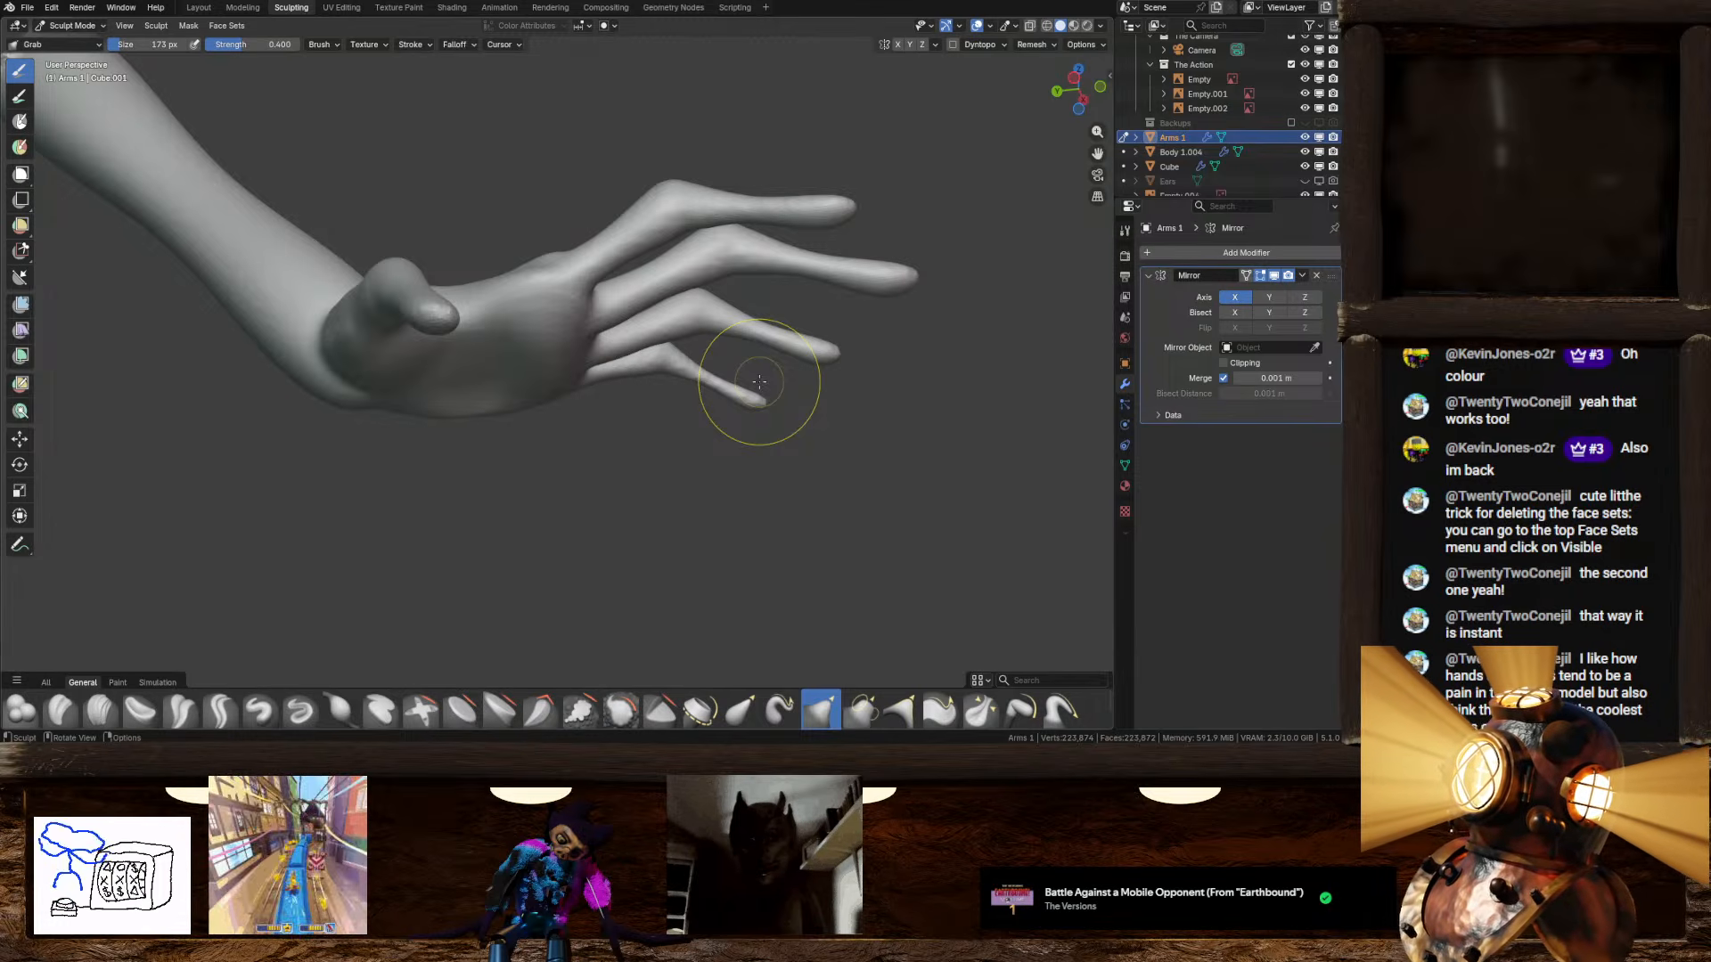
pyautogui.moveTo(759, 382); pyautogui.dragTo(722, 364, button='middle')
pyautogui.moveTo(642, 410); pyautogui.dragTo(582, 425, button='middle')
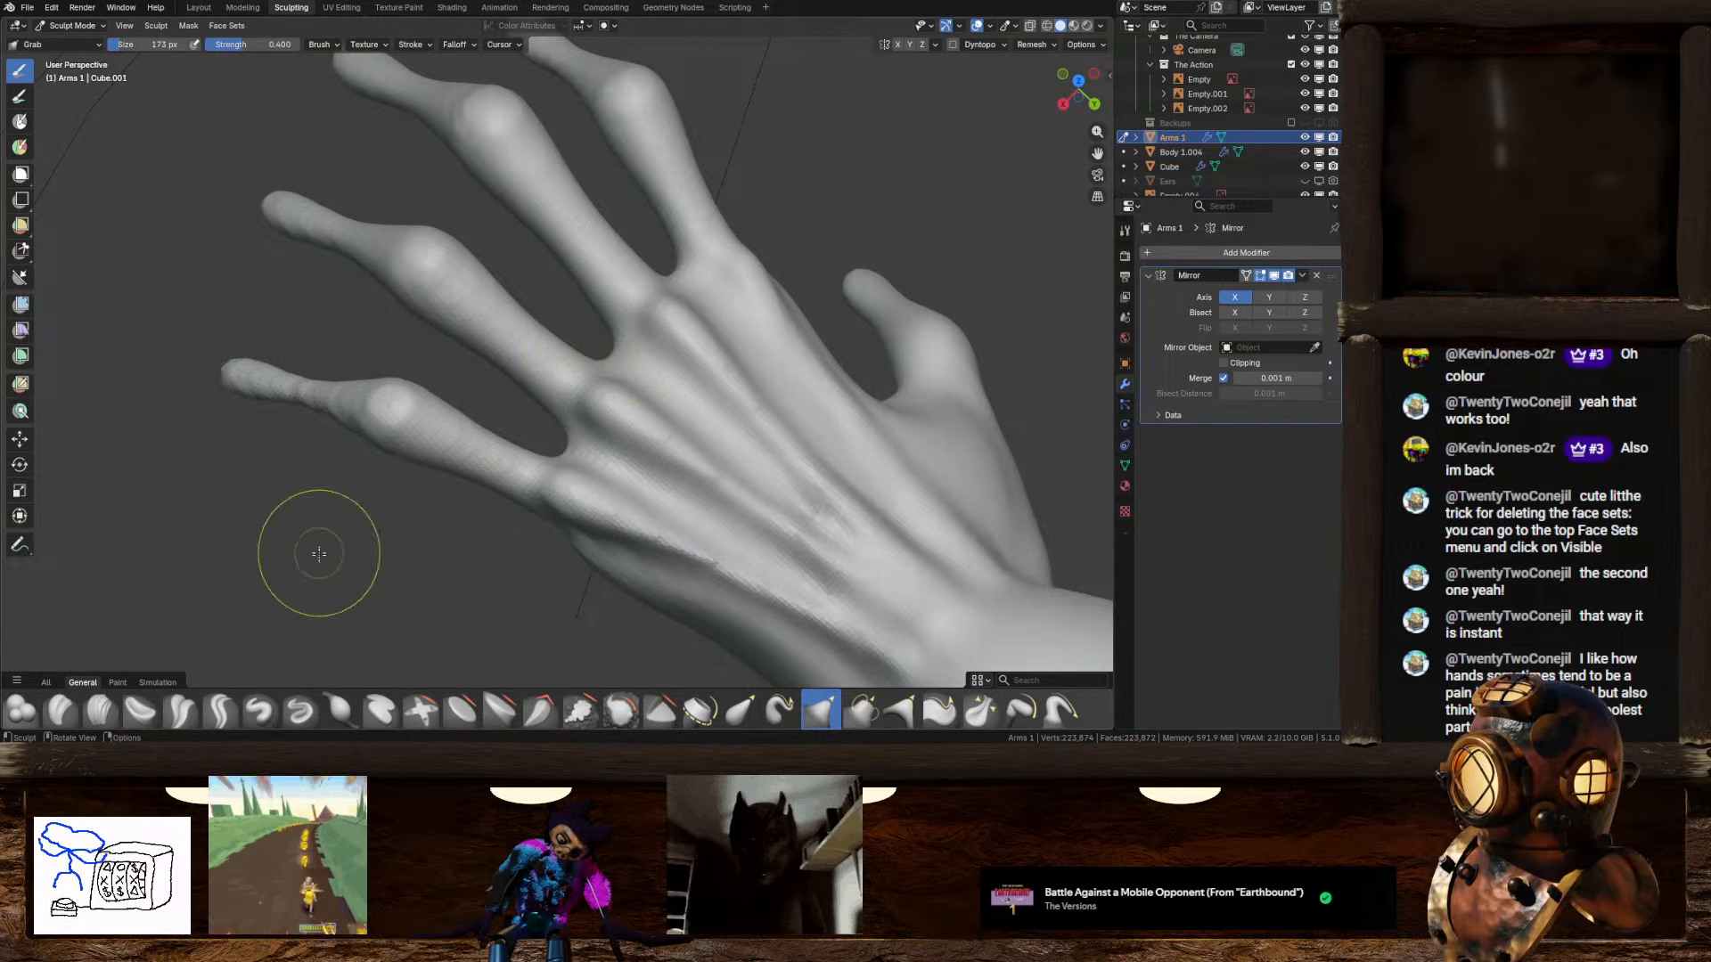
# Step: Raise thin ridges along the backs of the four fingers, from middle joint to knuckle, with the Draw brush at 77 px
pyautogui.click(260, 710)
pyautogui.moveTo(428, 499); pyautogui.dragTo(496, 458, button='middle')
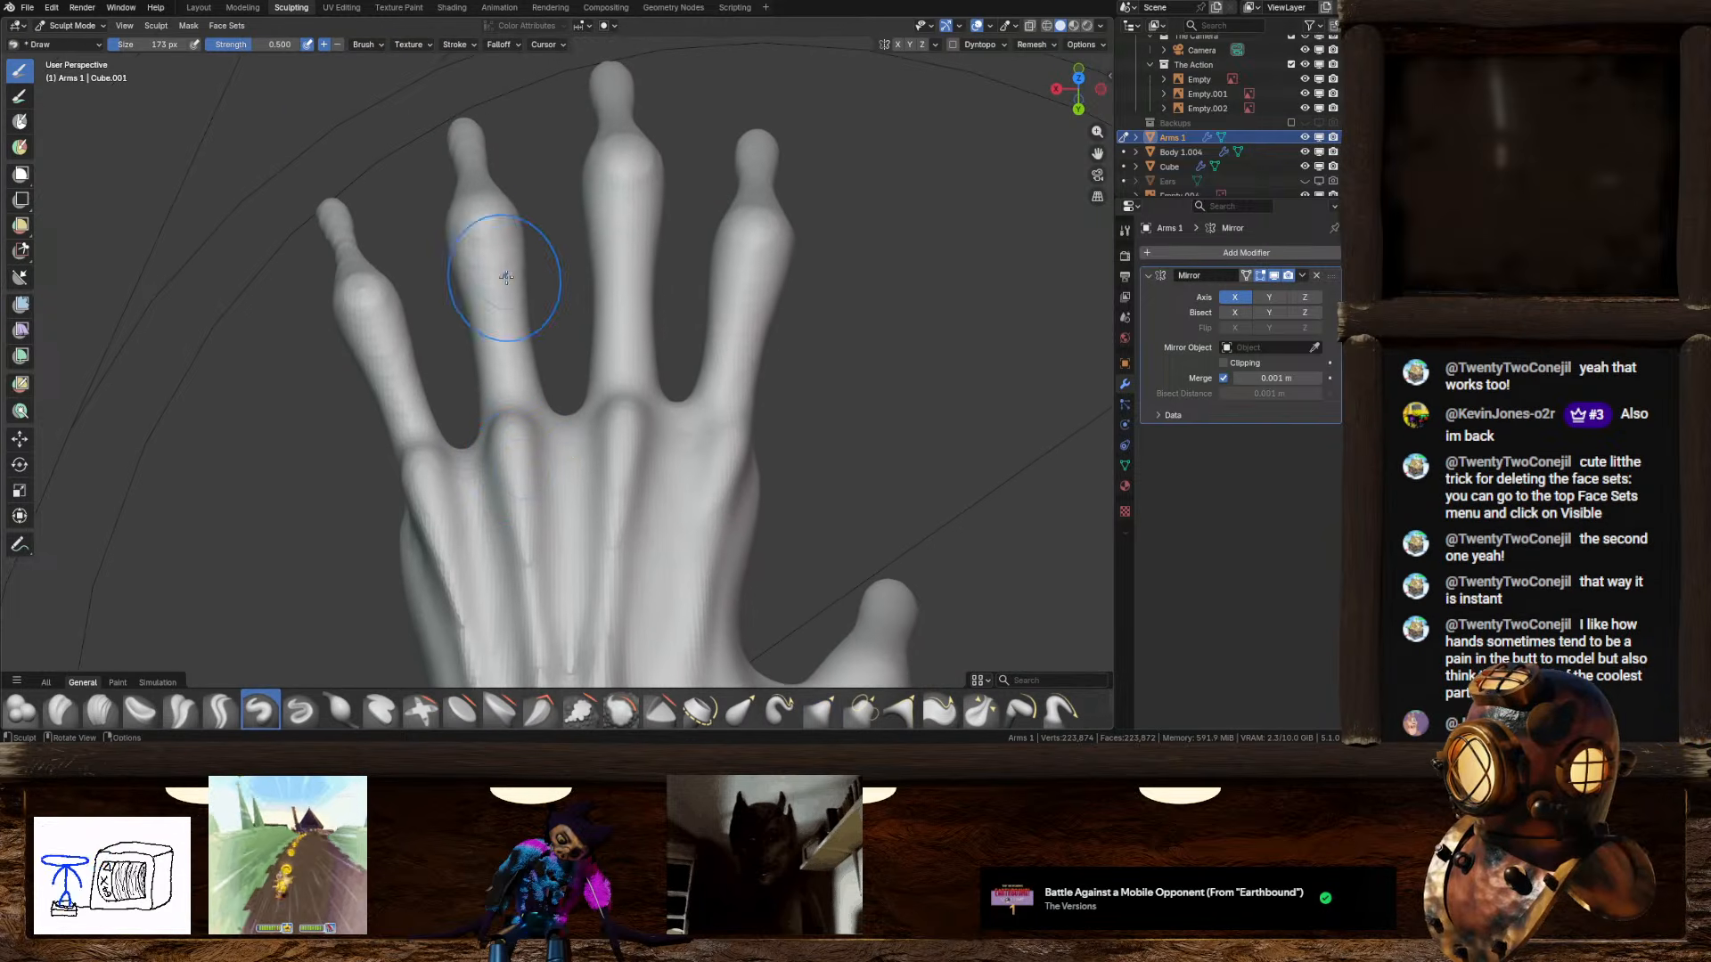
pyautogui.click(667, 209)
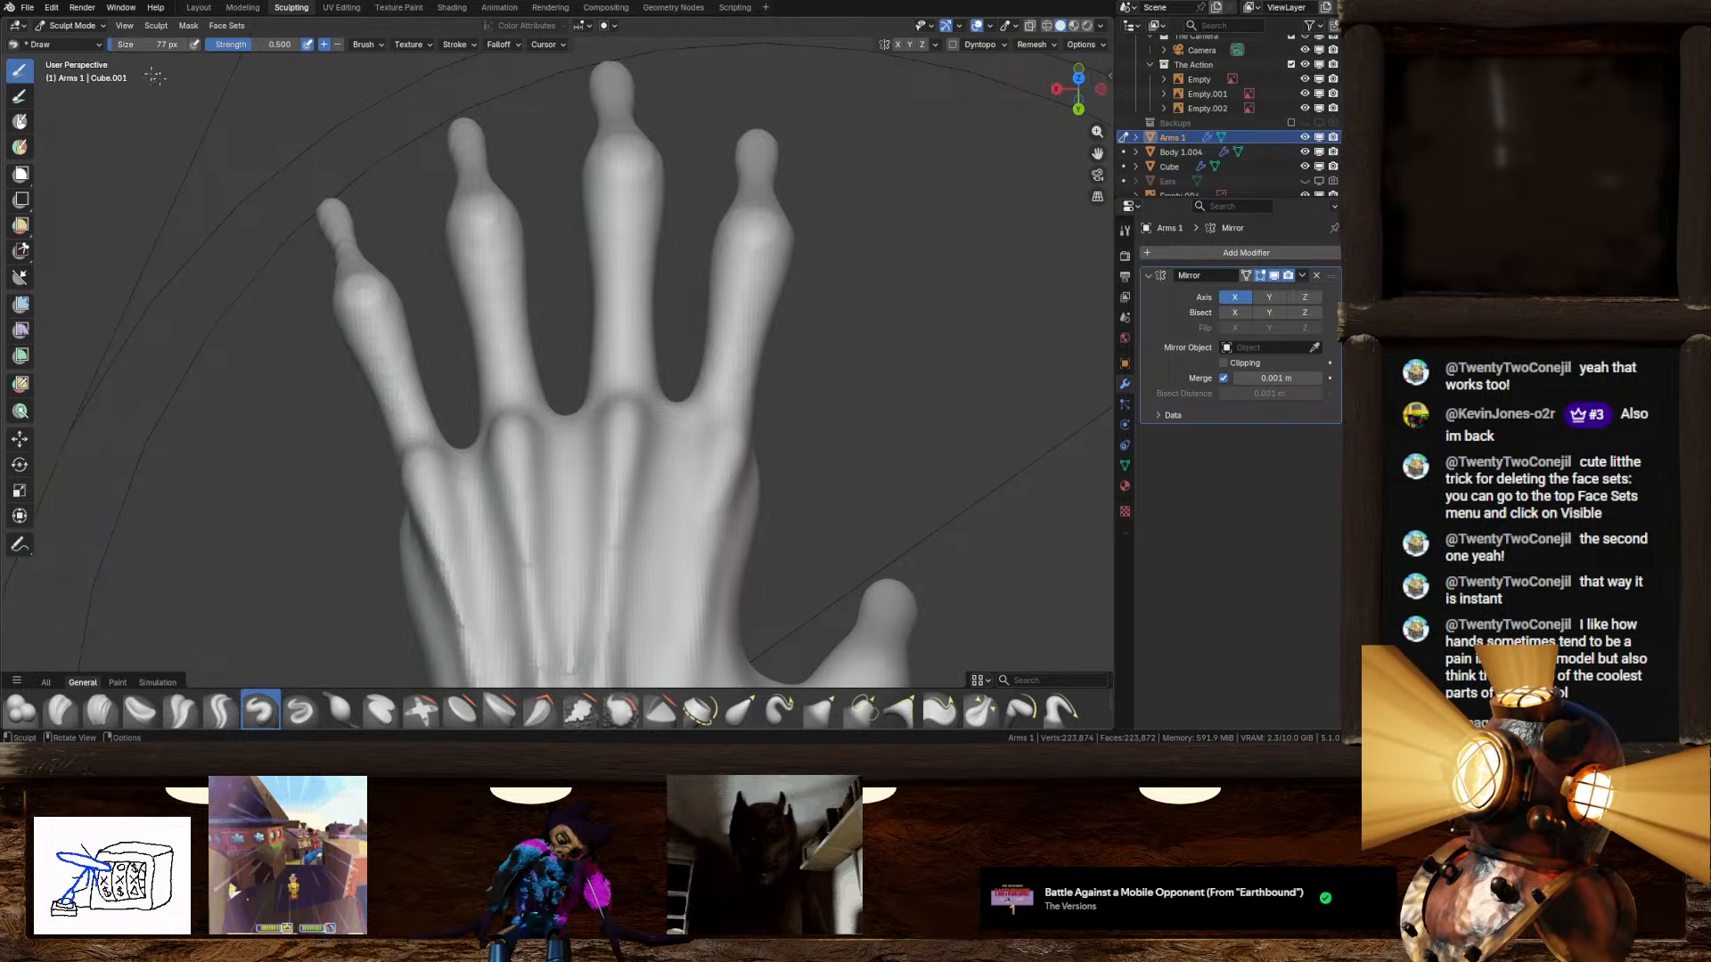
pyautogui.moveTo(625, 192); pyautogui.dragTo(621, 370)
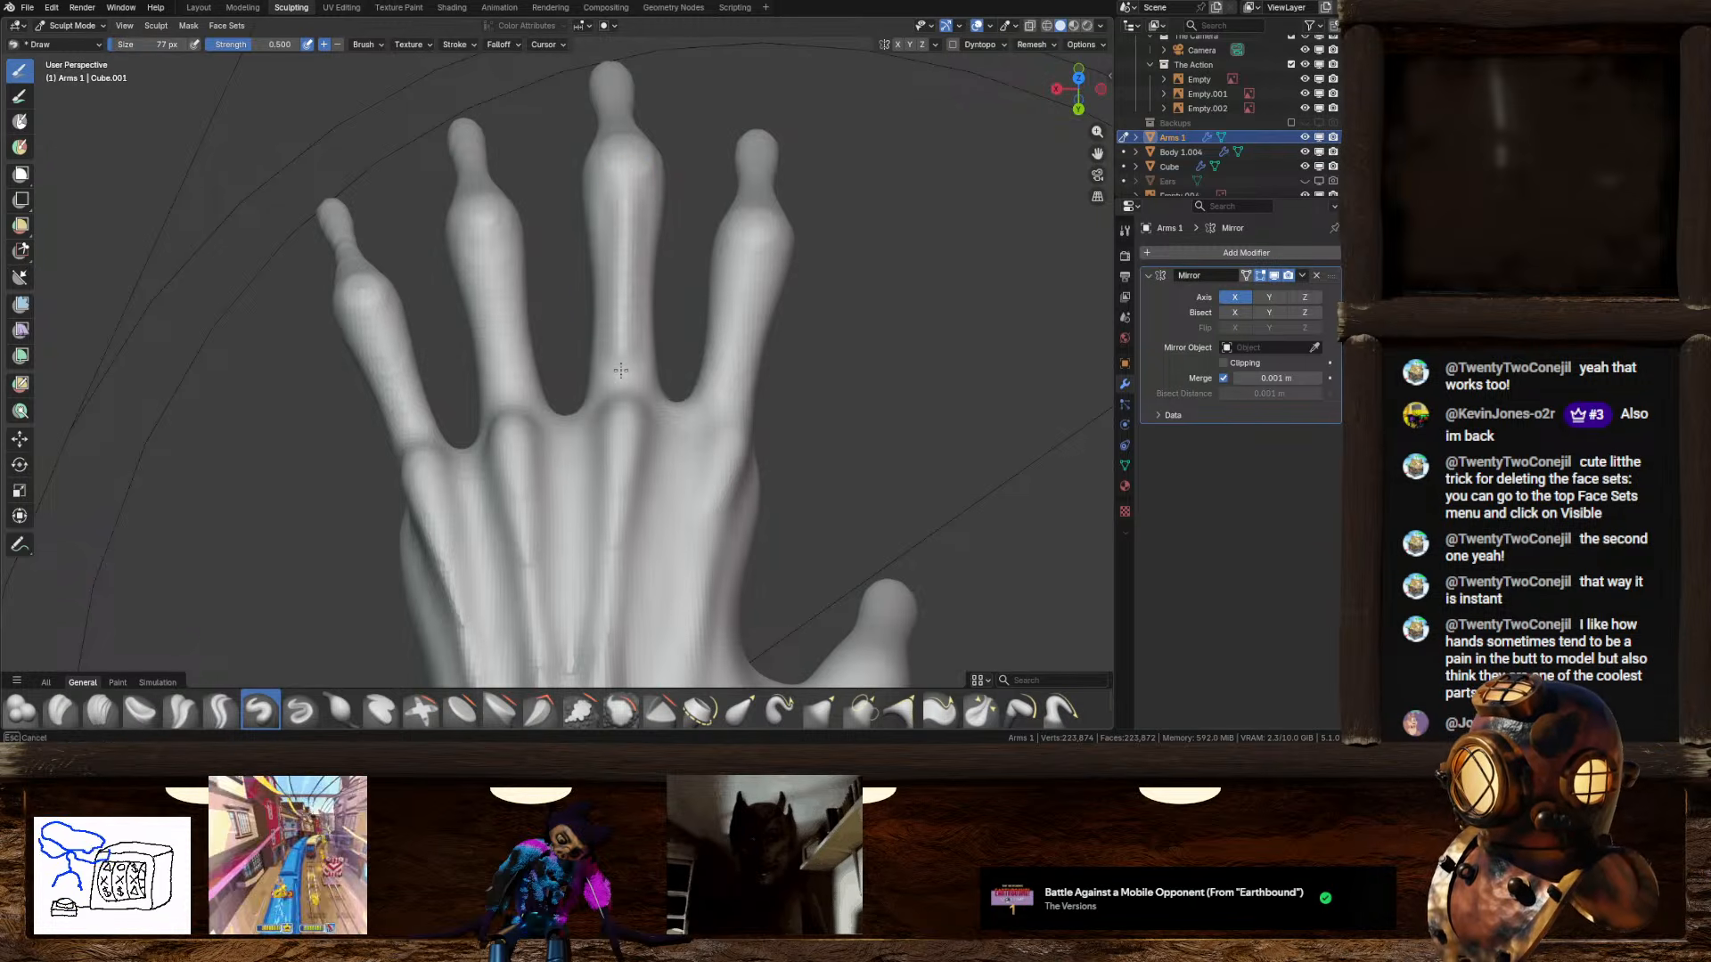
pyautogui.moveTo(753, 265); pyautogui.dragTo(732, 386)
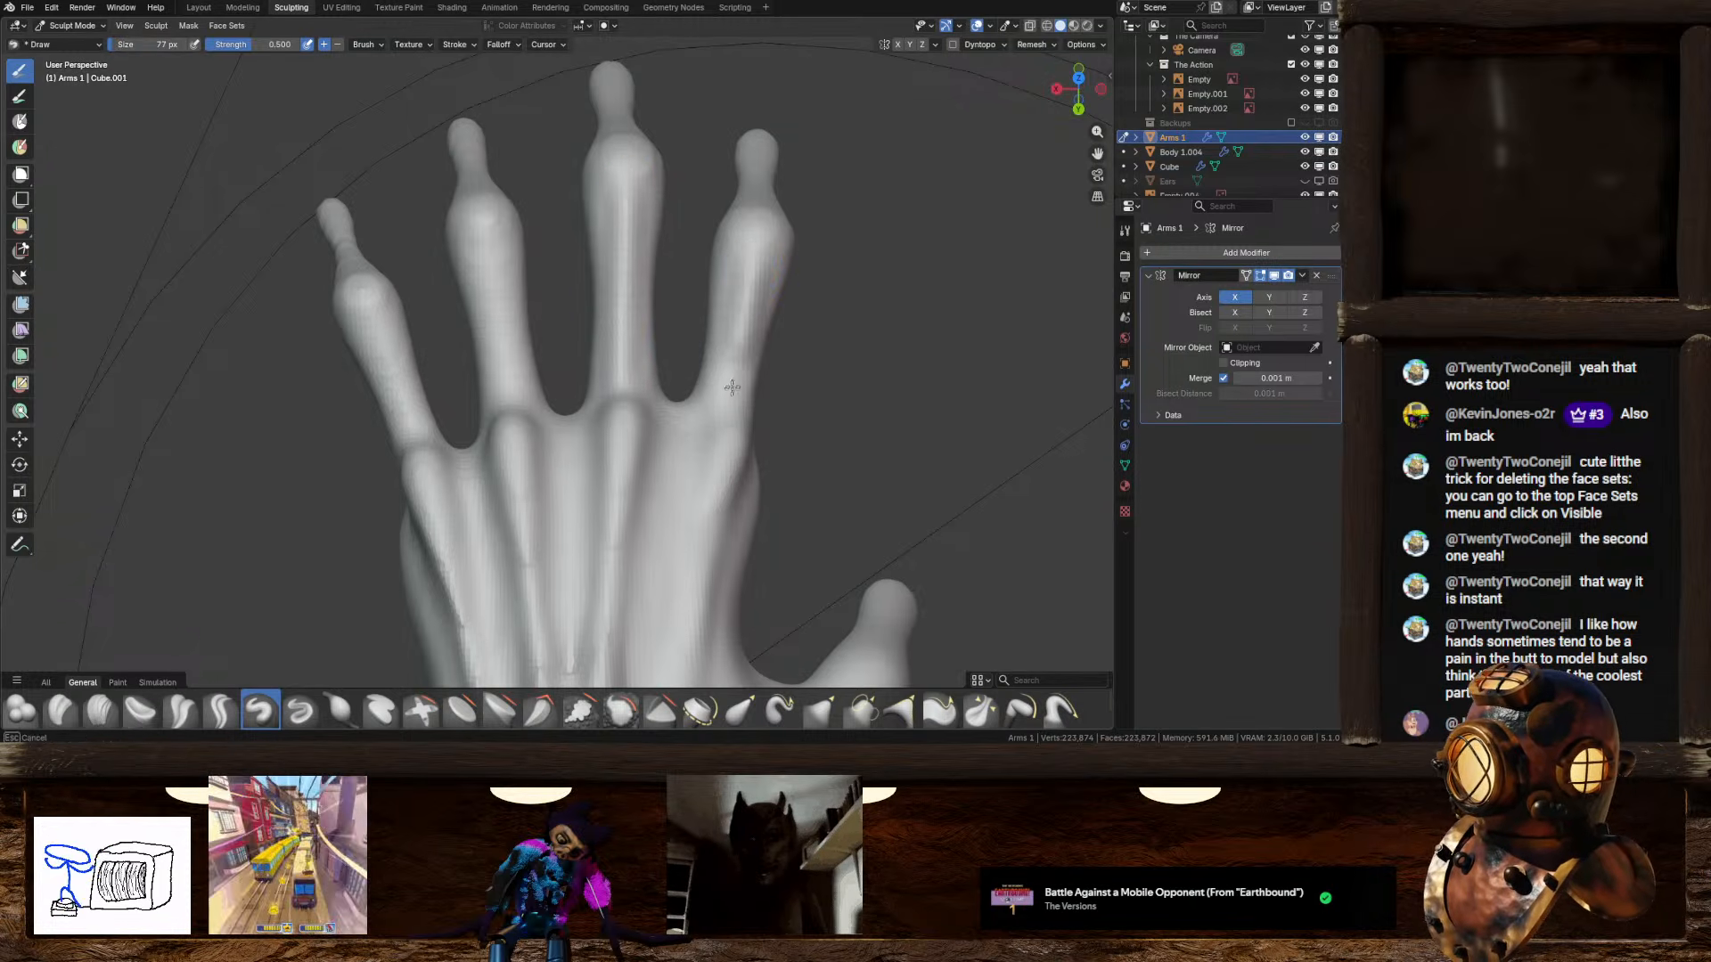
pyautogui.moveTo(478, 252); pyautogui.dragTo(505, 404)
pyautogui.moveTo(372, 326); pyautogui.dragTo(417, 451)
pyautogui.moveTo(406, 419)
pyautogui.mouseDown(button='middle')
pyautogui.moveTo(533, 308)
pyautogui.moveTo(419, 409)
pyautogui.moveTo(573, 382)
pyautogui.mouseUp(button='middle')
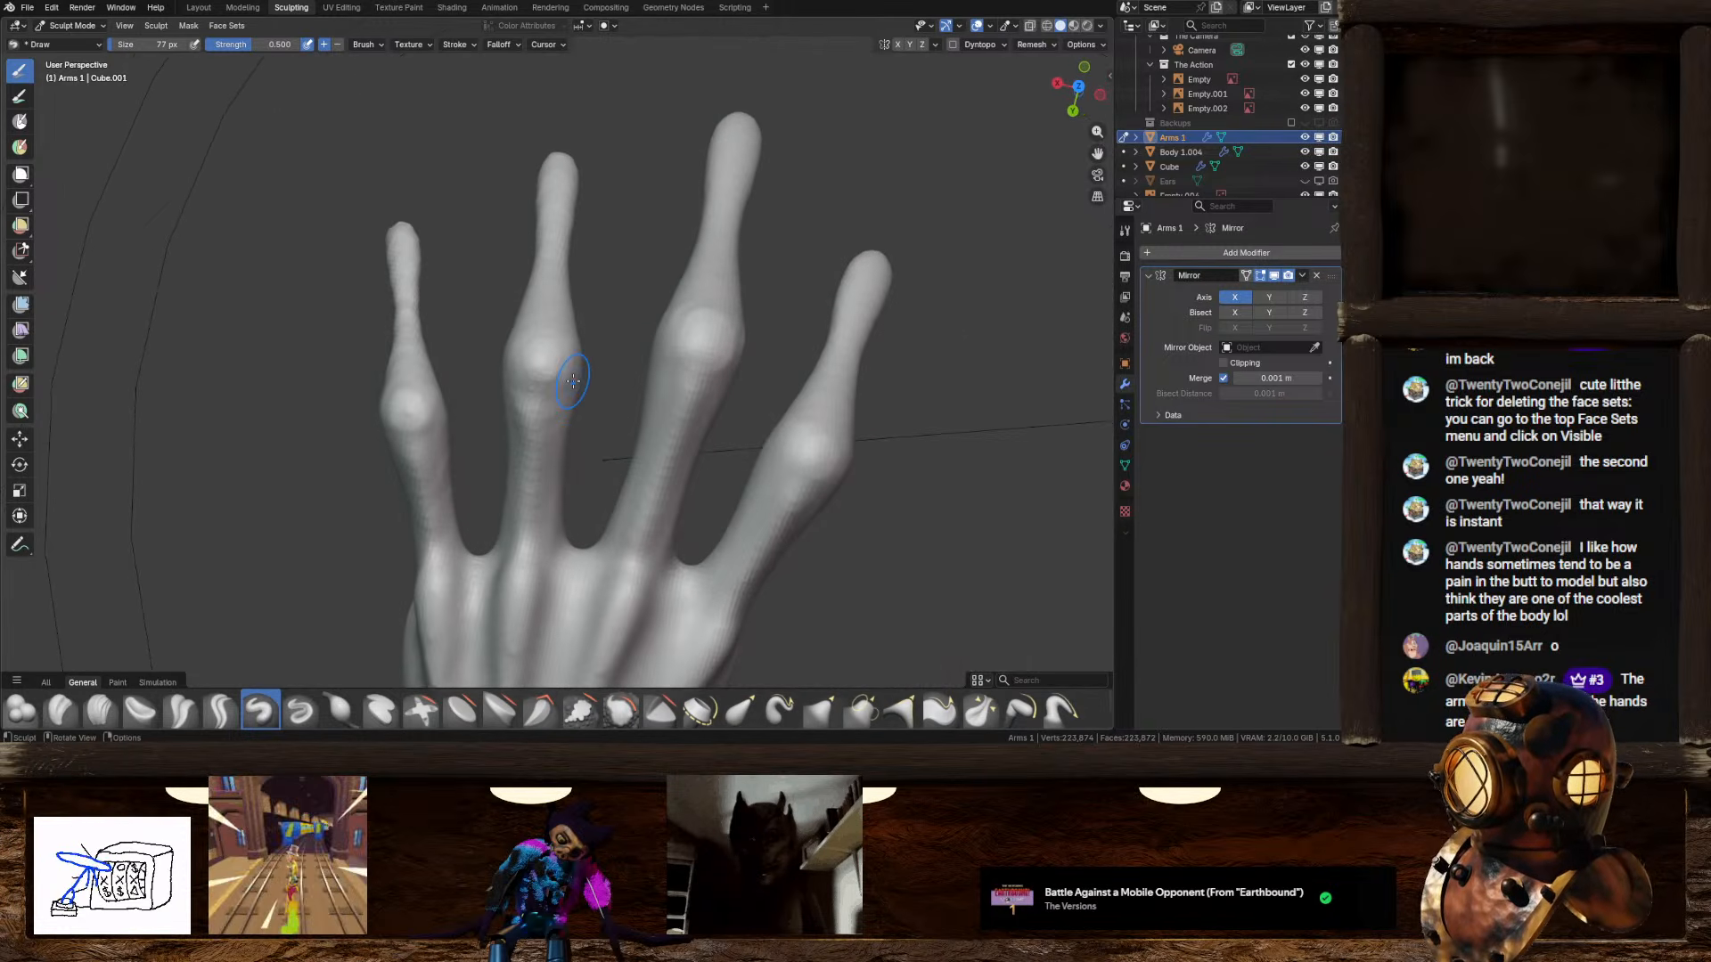
# Step: Try a Compressed Fabric brush stroke at 77 px on the ring finger's middle joint, and undo the stroke
pyautogui.scroll(1, 543, 367)
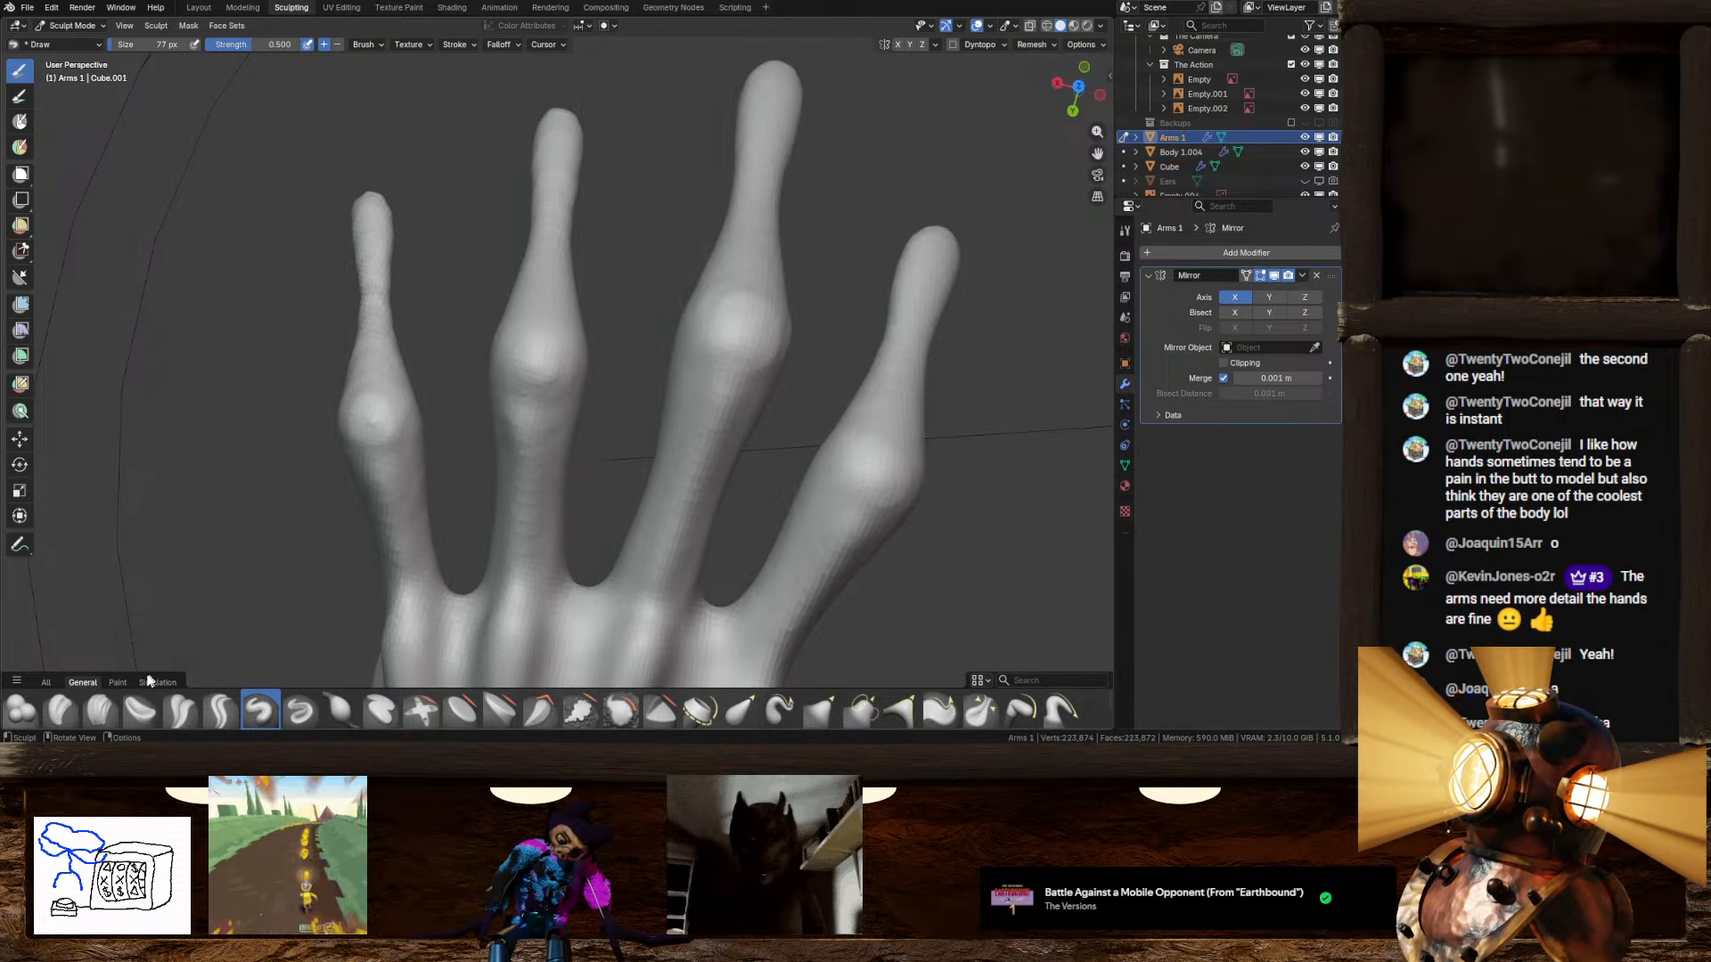
pyautogui.click(116, 683)
pyautogui.moveTo(105, 673); pyautogui.dragTo(73, 545)
pyautogui.click(80, 557)
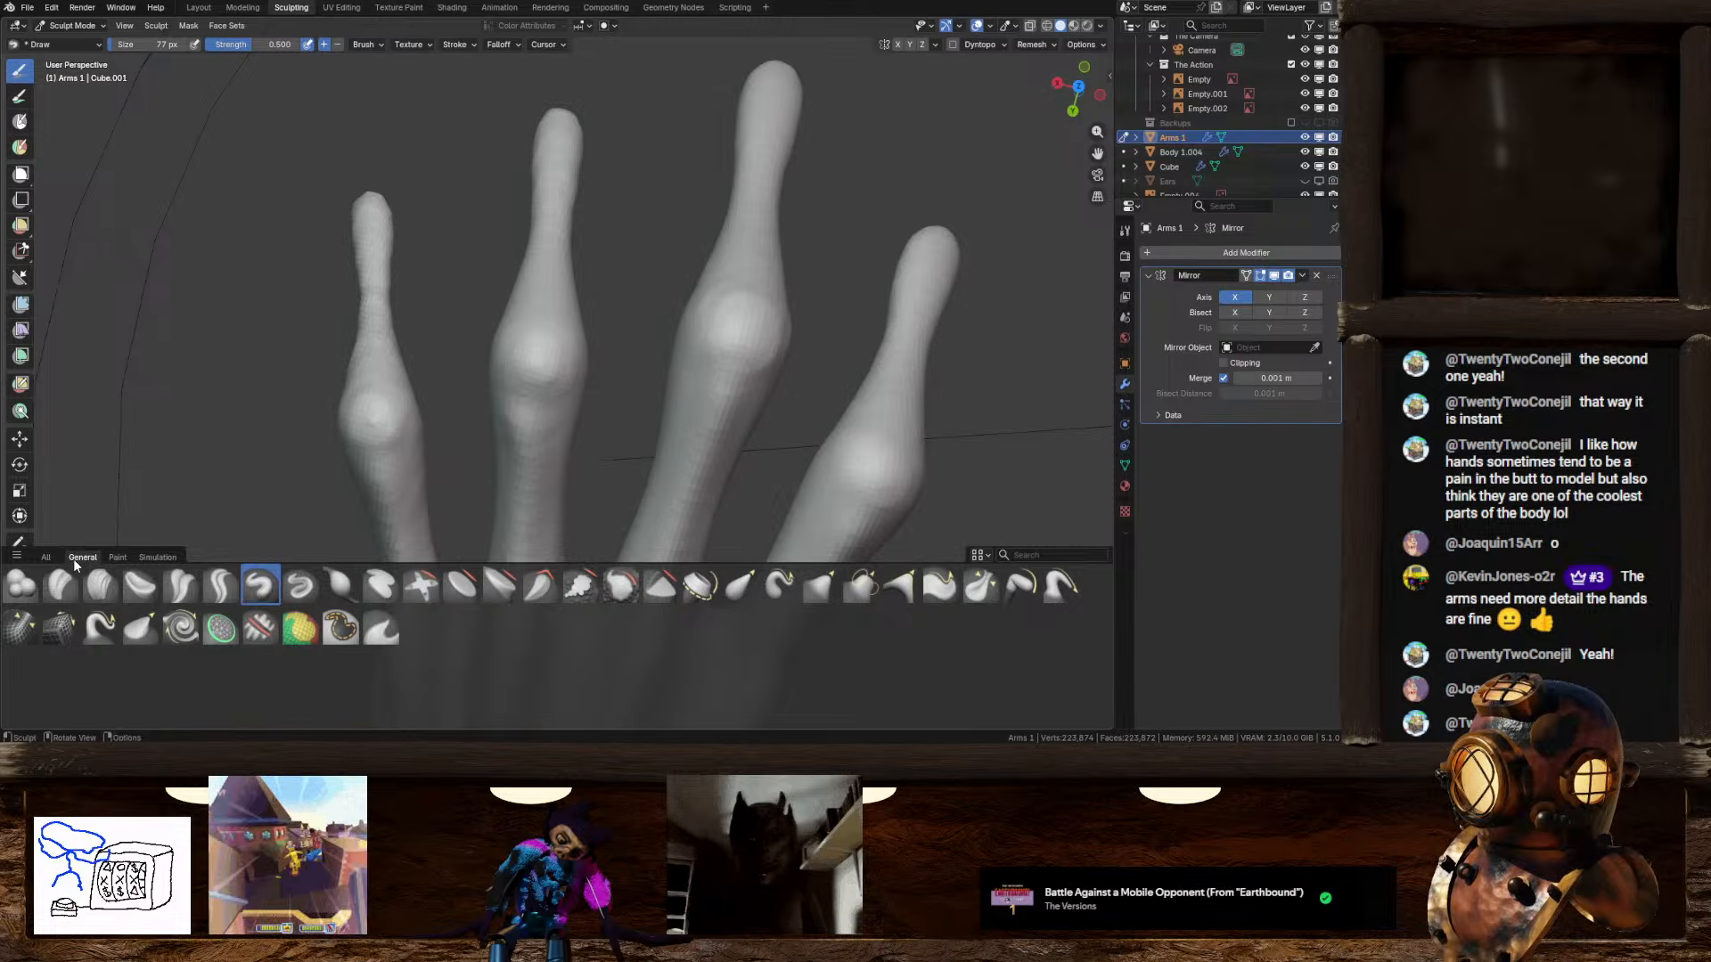
pyautogui.click(46, 557)
pyautogui.click(461, 624)
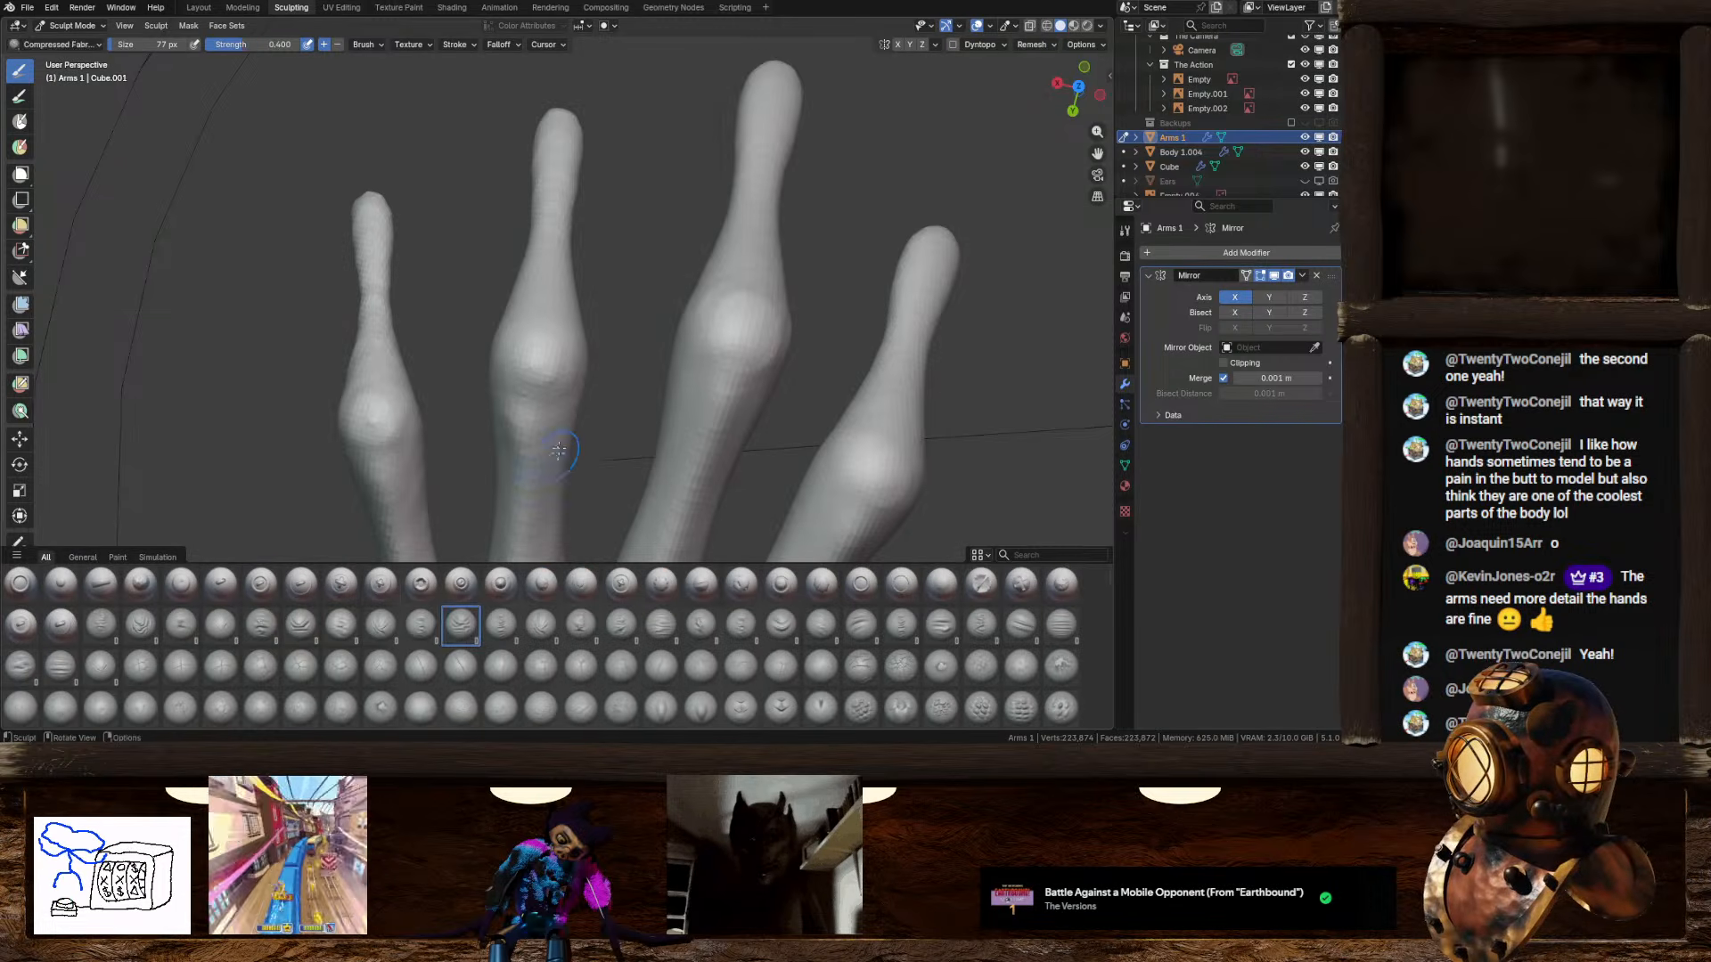
pyautogui.moveTo(585, 368)
pyautogui.mouseDown()
pyautogui.moveTo(546, 379)
pyautogui.moveTo(540, 441)
pyautogui.mouseUp()
pyautogui.scroll(-4, 558, 431)
pyautogui.moveTo(558, 431)
pyautogui.mouseDown(button='middle')
pyautogui.moveTo(588, 360)
pyautogui.moveTo(593, 426)
pyautogui.mouseUp(button='middle')
pyautogui.hotkey('ctrl', 'z')
# Step: Reduce the arms' voxel size further and remesh them into a much denser mesh
pyautogui.moveTo(552, 499)
pyautogui.mouseDown(button='middle')
pyautogui.moveTo(624, 401)
pyautogui.moveTo(815, 344)
pyautogui.moveTo(703, 397)
pyautogui.moveTo(703, 259)
pyautogui.mouseUp(button='middle')
pyautogui.press('f')
pyautogui.press('r')
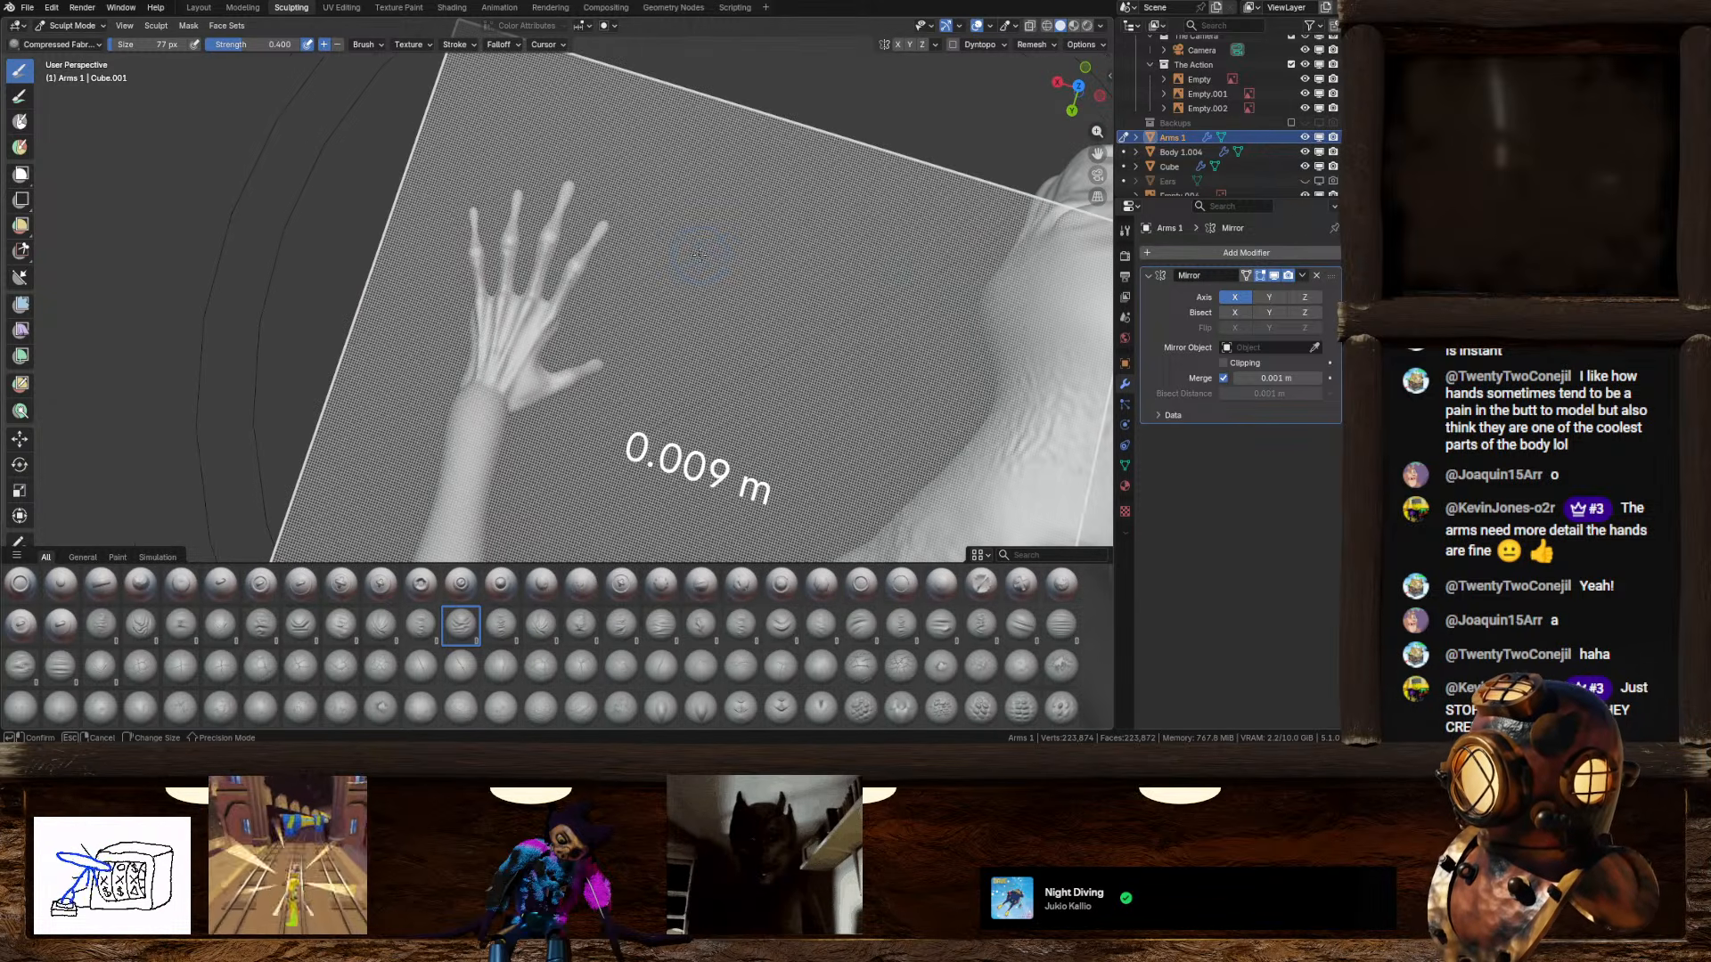
pyautogui.click(699, 260)
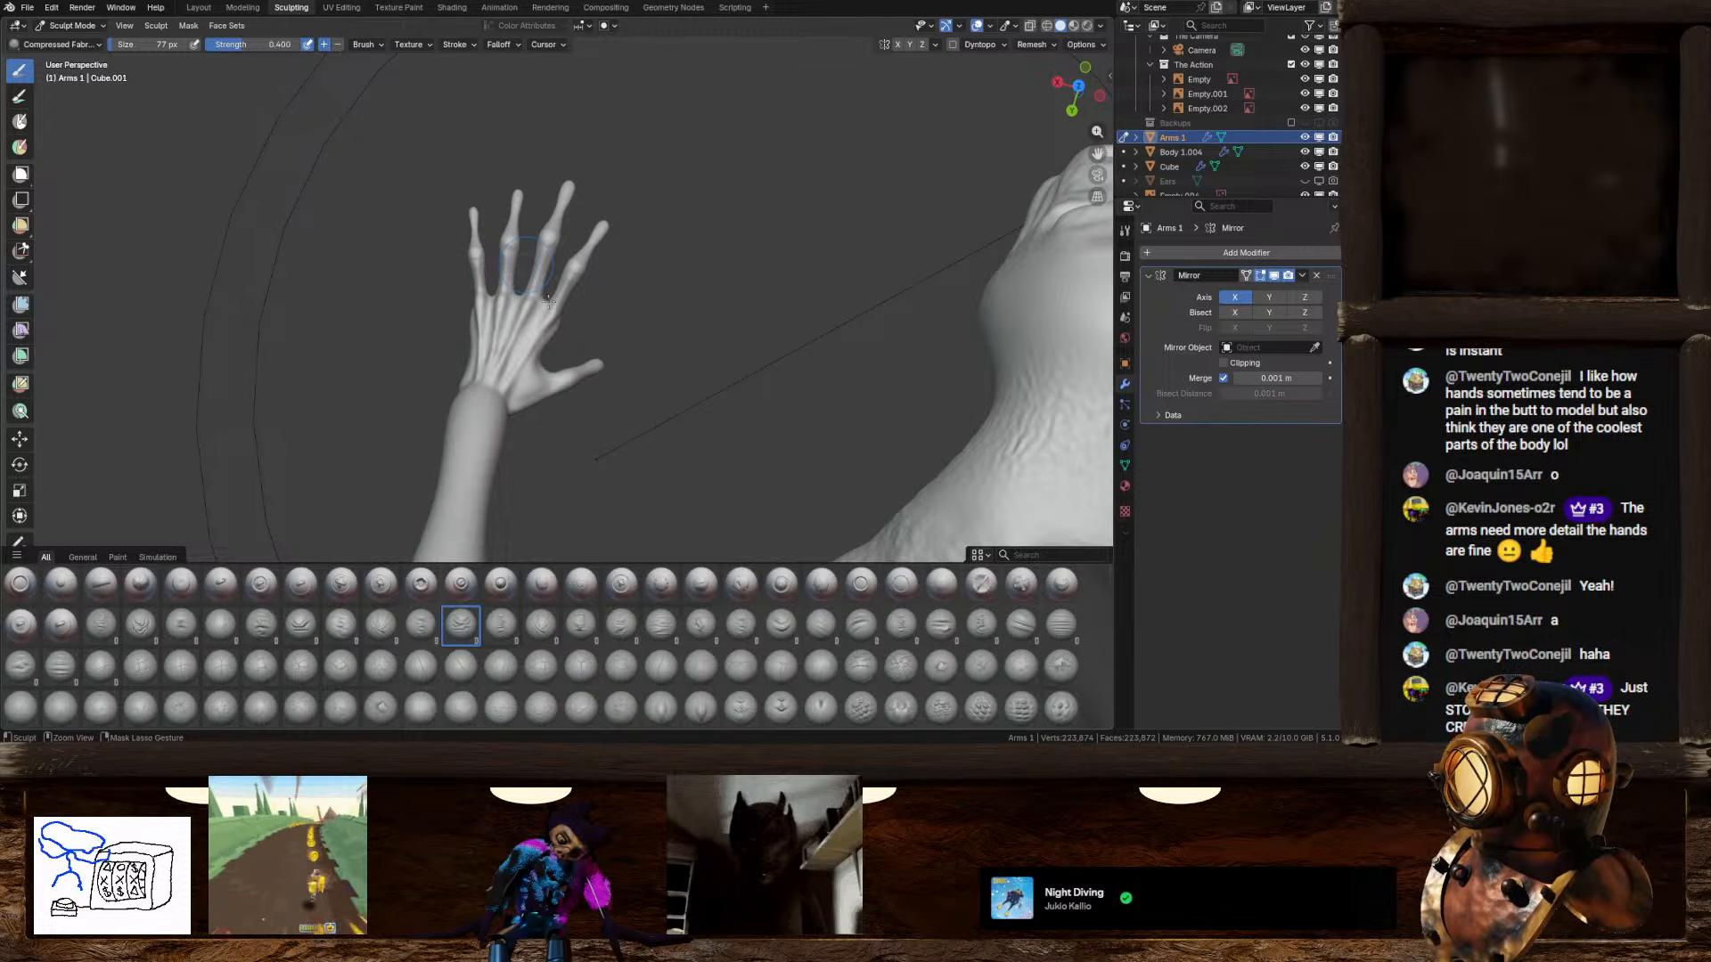
pyautogui.scroll(5, 548, 301)
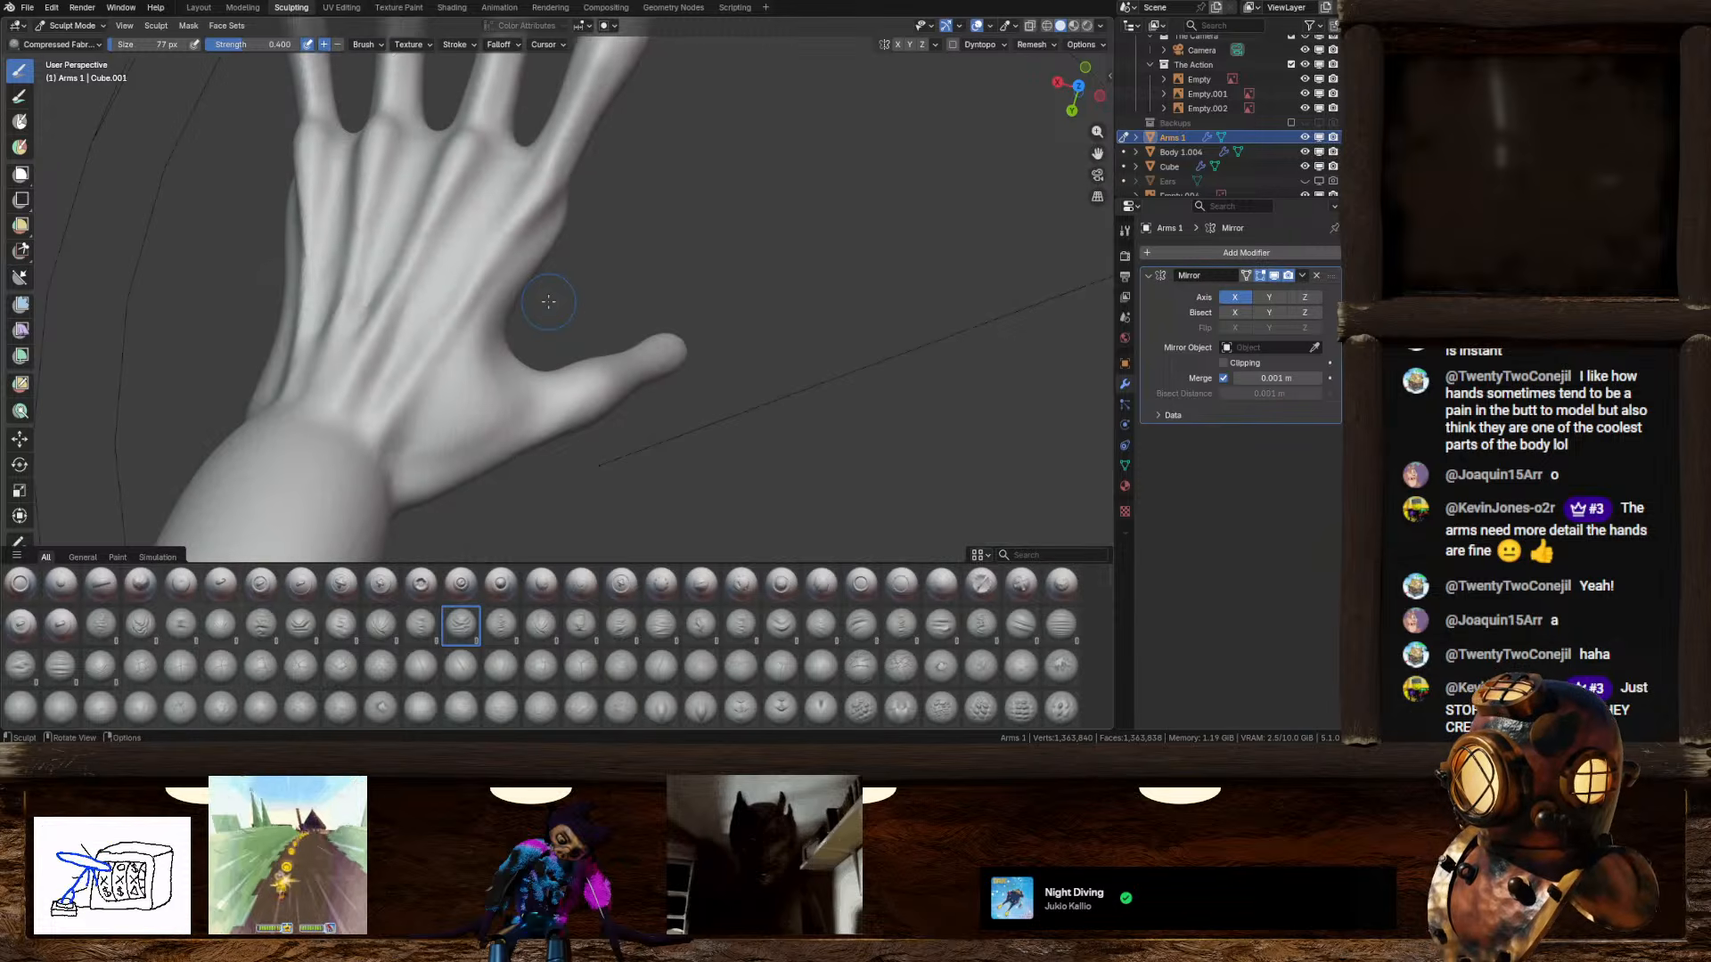
# Step: Try Compressed Fabric wrinkles on the ring finger's middle joint, and undo both the wrinkles and the finer remesh
pyautogui.moveTo(539, 296); pyautogui.dragTo(713, 518, button='middle')
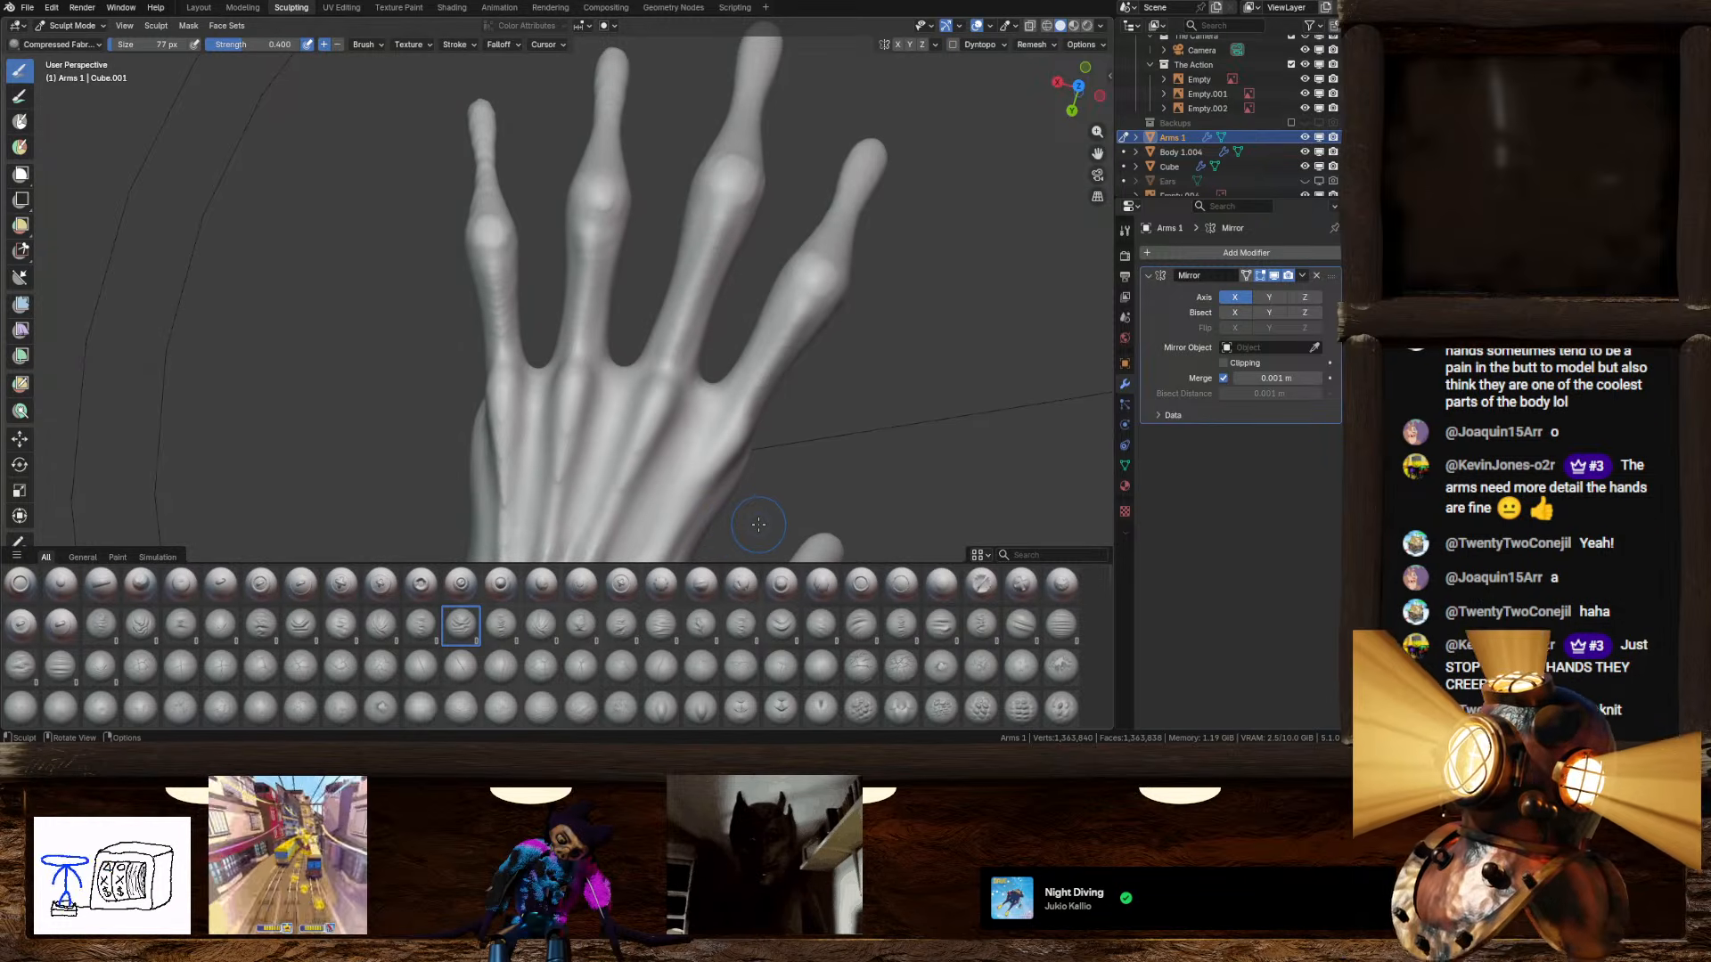
pyautogui.moveTo(758, 524); pyautogui.dragTo(729, 389, button='middle')
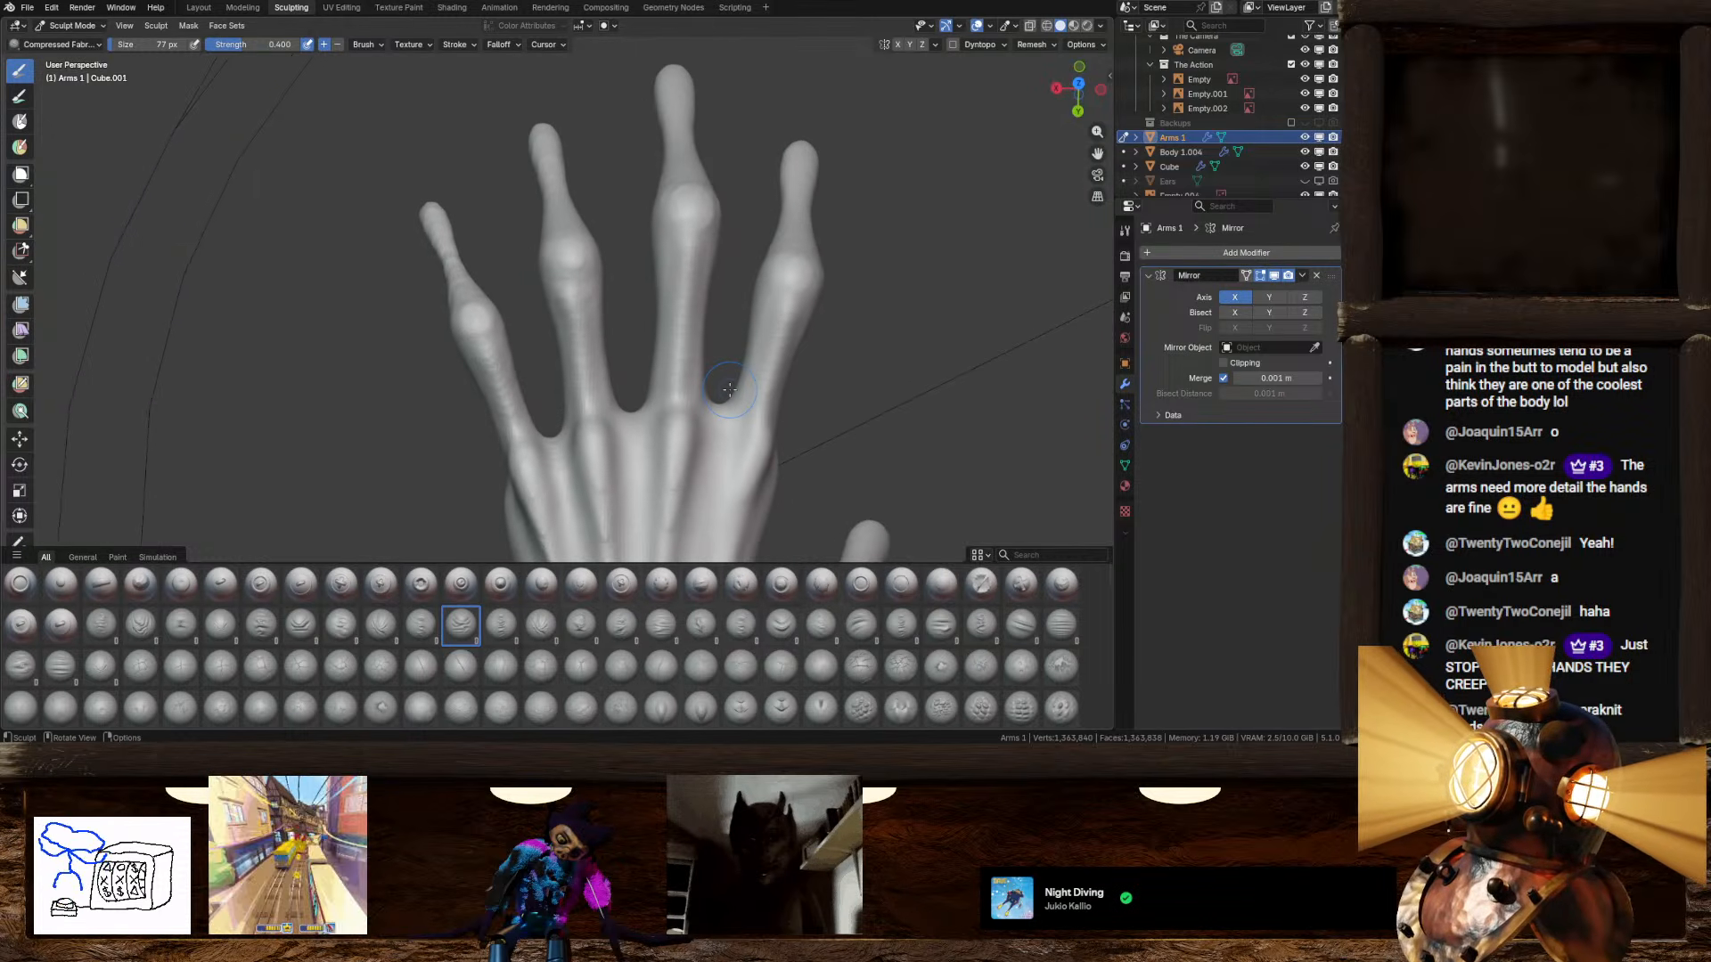
pyautogui.scroll(2, 712, 372)
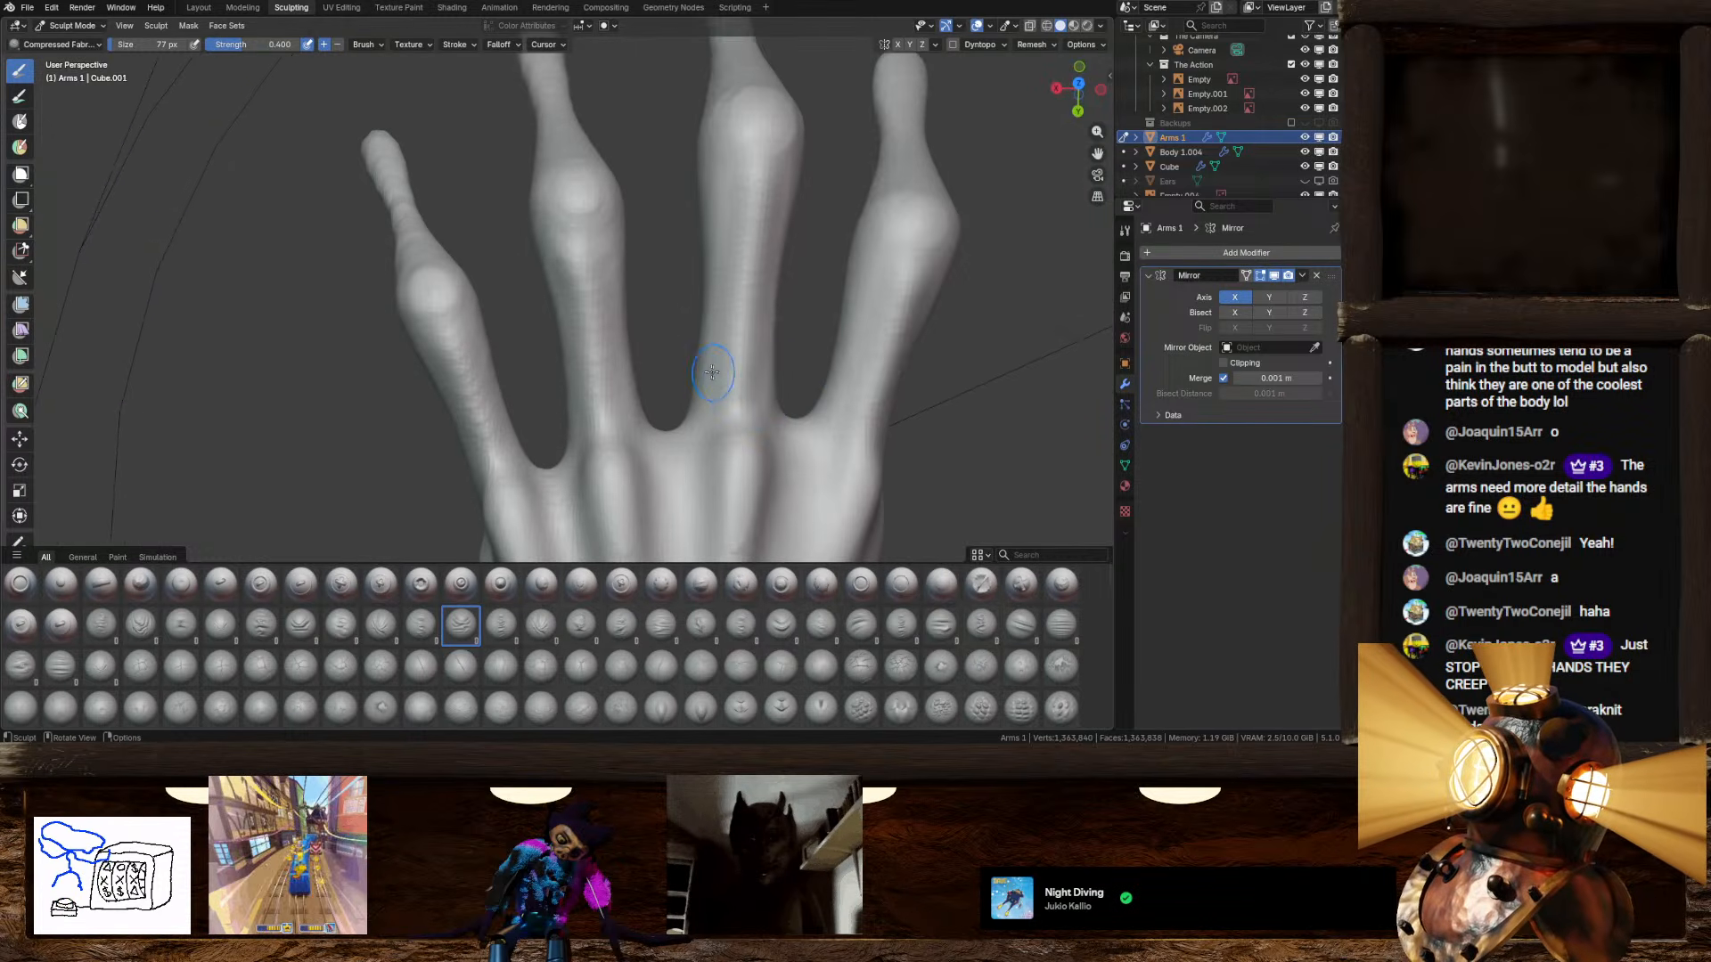
pyautogui.scroll(4, 678, 357)
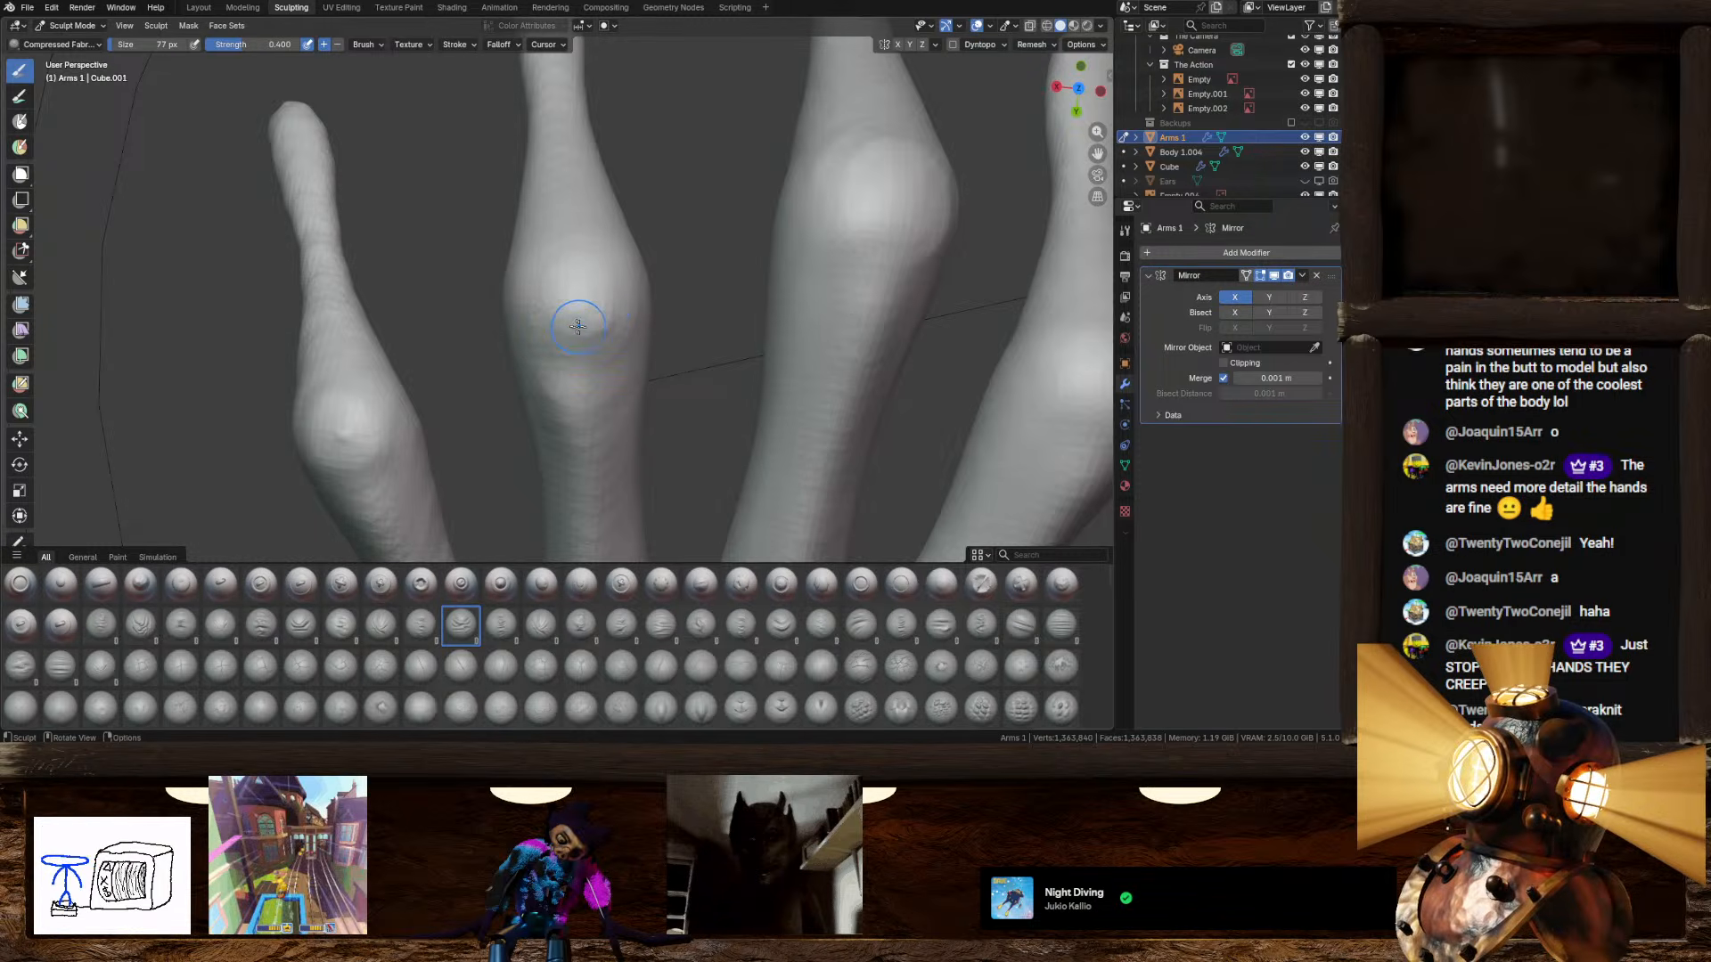
pyautogui.moveTo(595, 393); pyautogui.dragTo(579, 332)
pyautogui.scroll(-4, 579, 331)
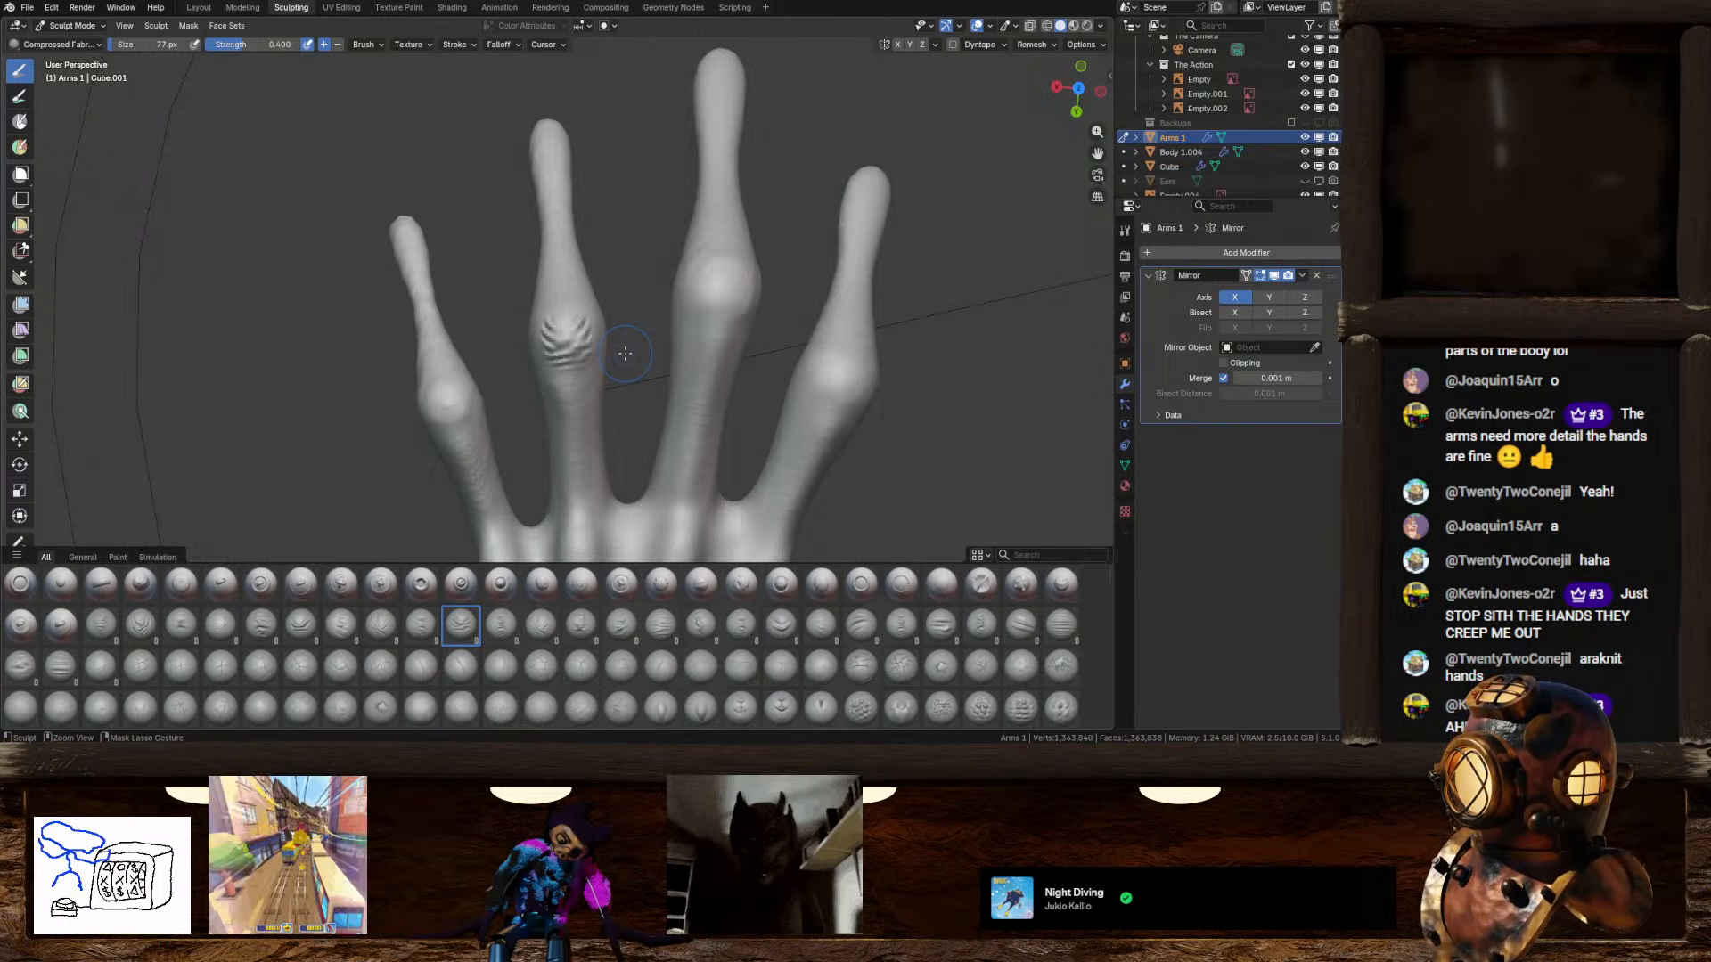
pyautogui.hotkey('ctrl', 'z')
pyautogui.hotkey('ctrl', 'z')
# Step: Examine the hand's surface, the forearm and the arm's proportions against the whole creature
pyautogui.scroll(-6, 629, 354)
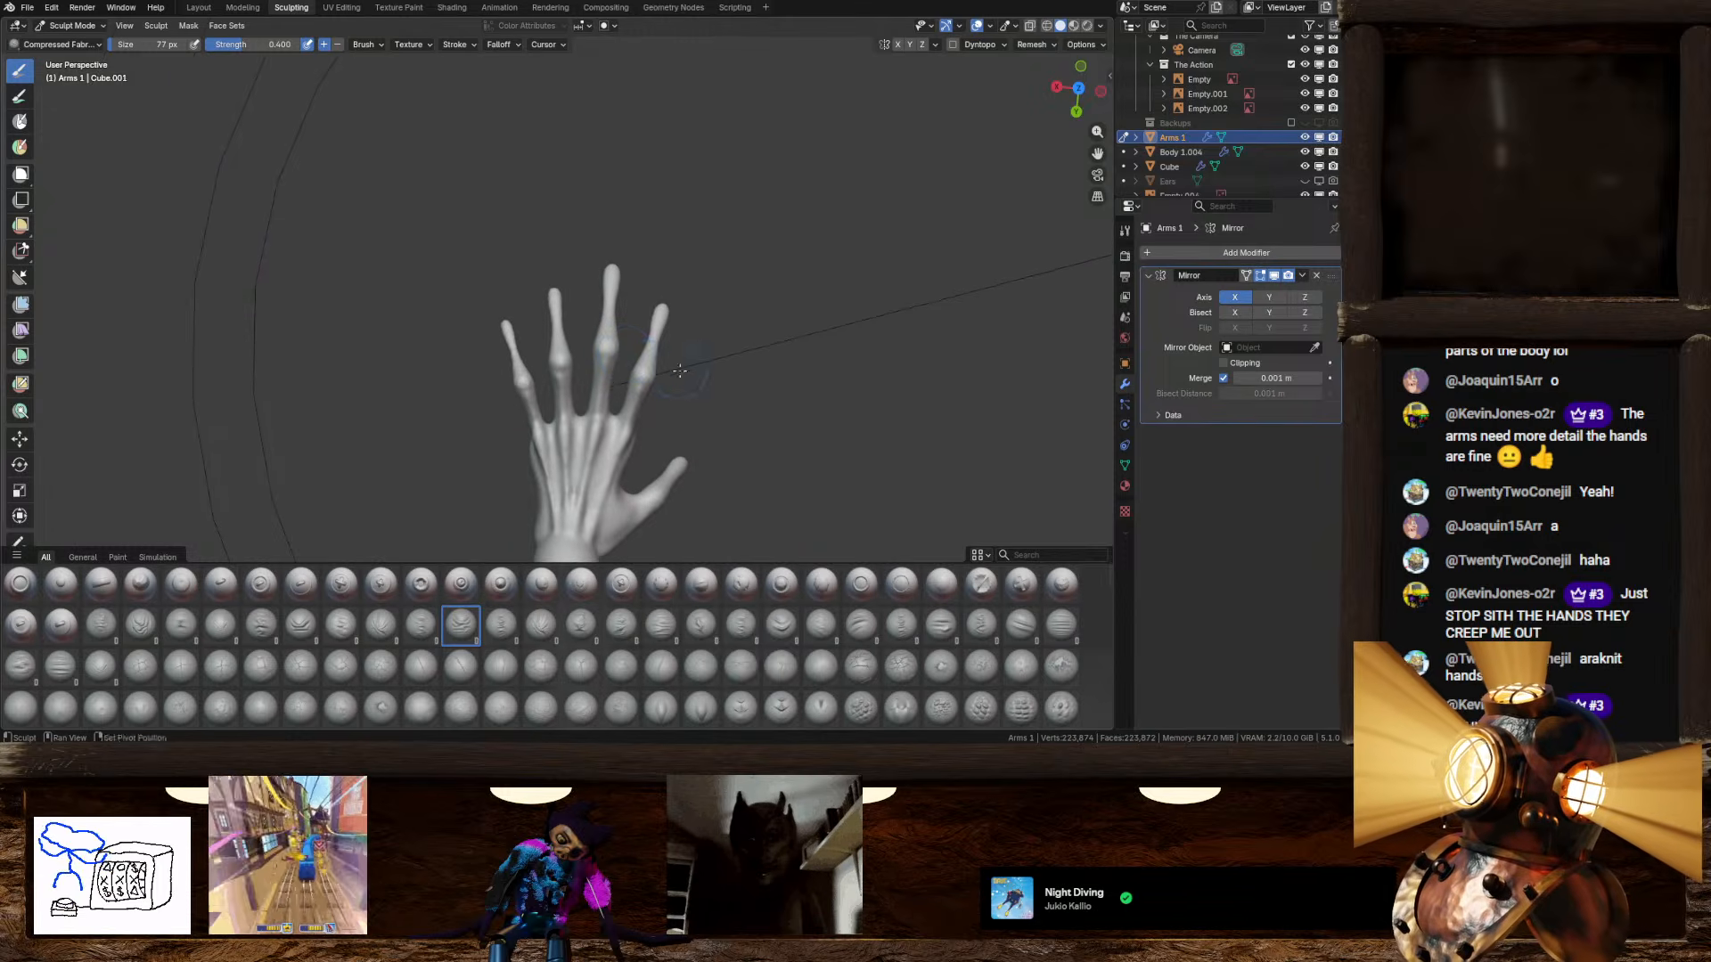
pyautogui.keyDown('shift'); pyautogui.moveTo(685, 363); pyautogui.dragTo(638, 219, button='middle'); pyautogui.keyUp('shift')
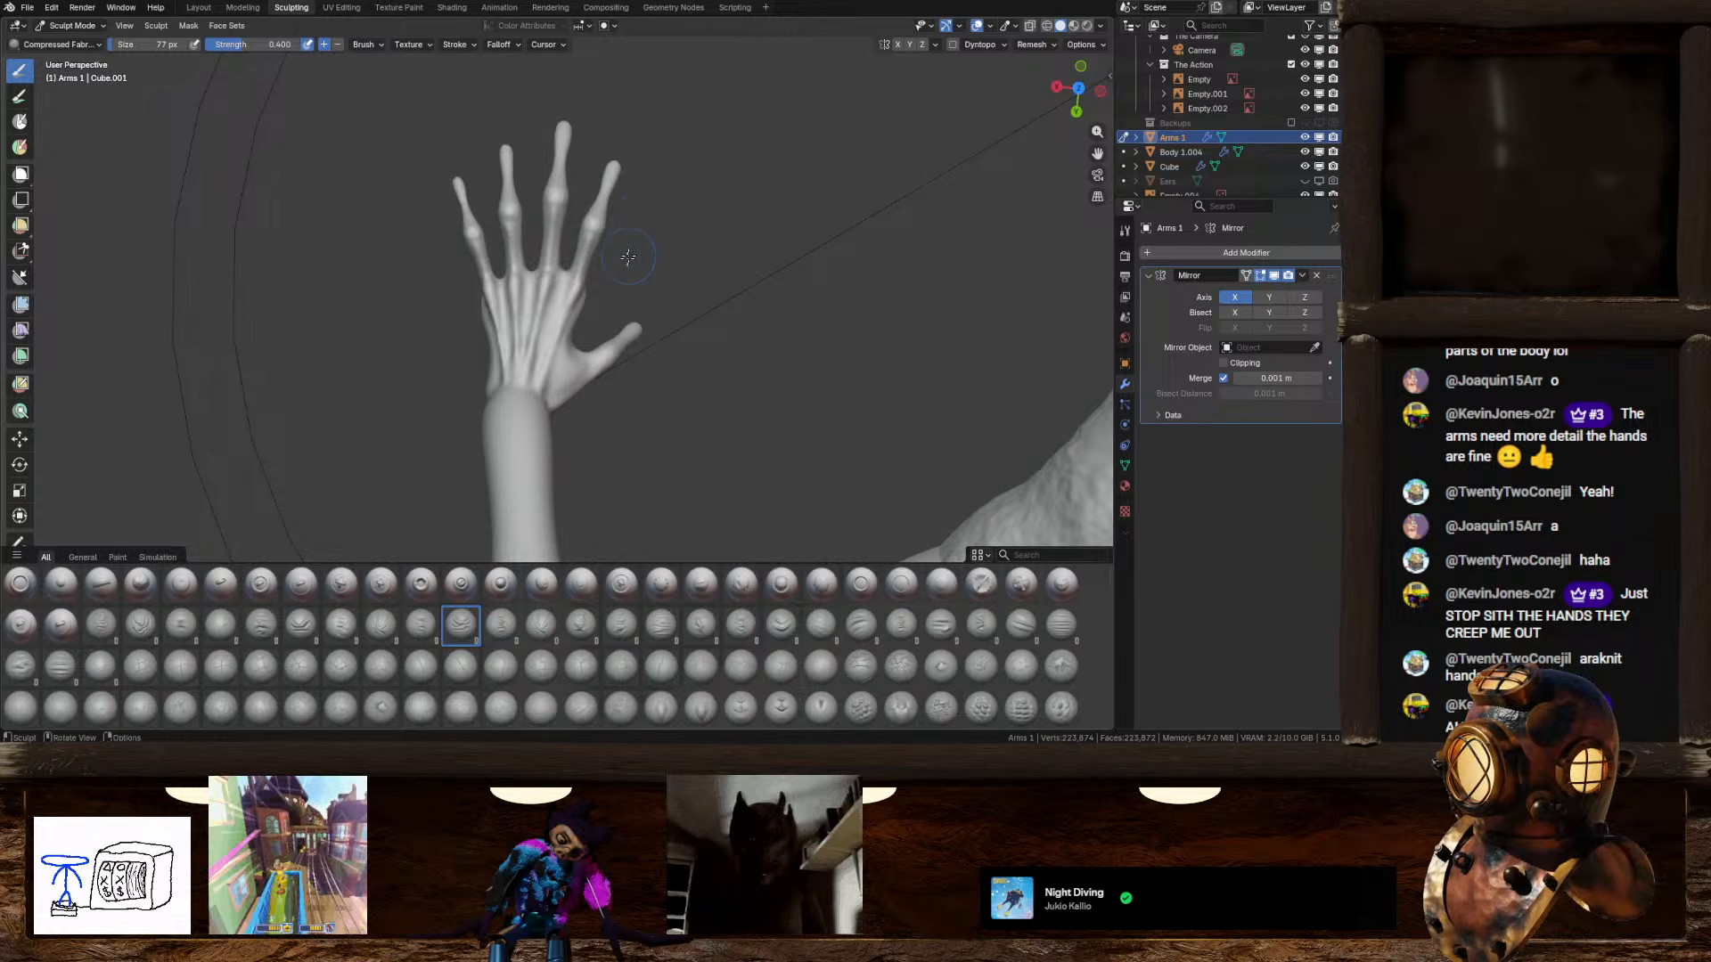
pyautogui.scroll(3, 573, 359)
pyautogui.scroll(4, 574, 349)
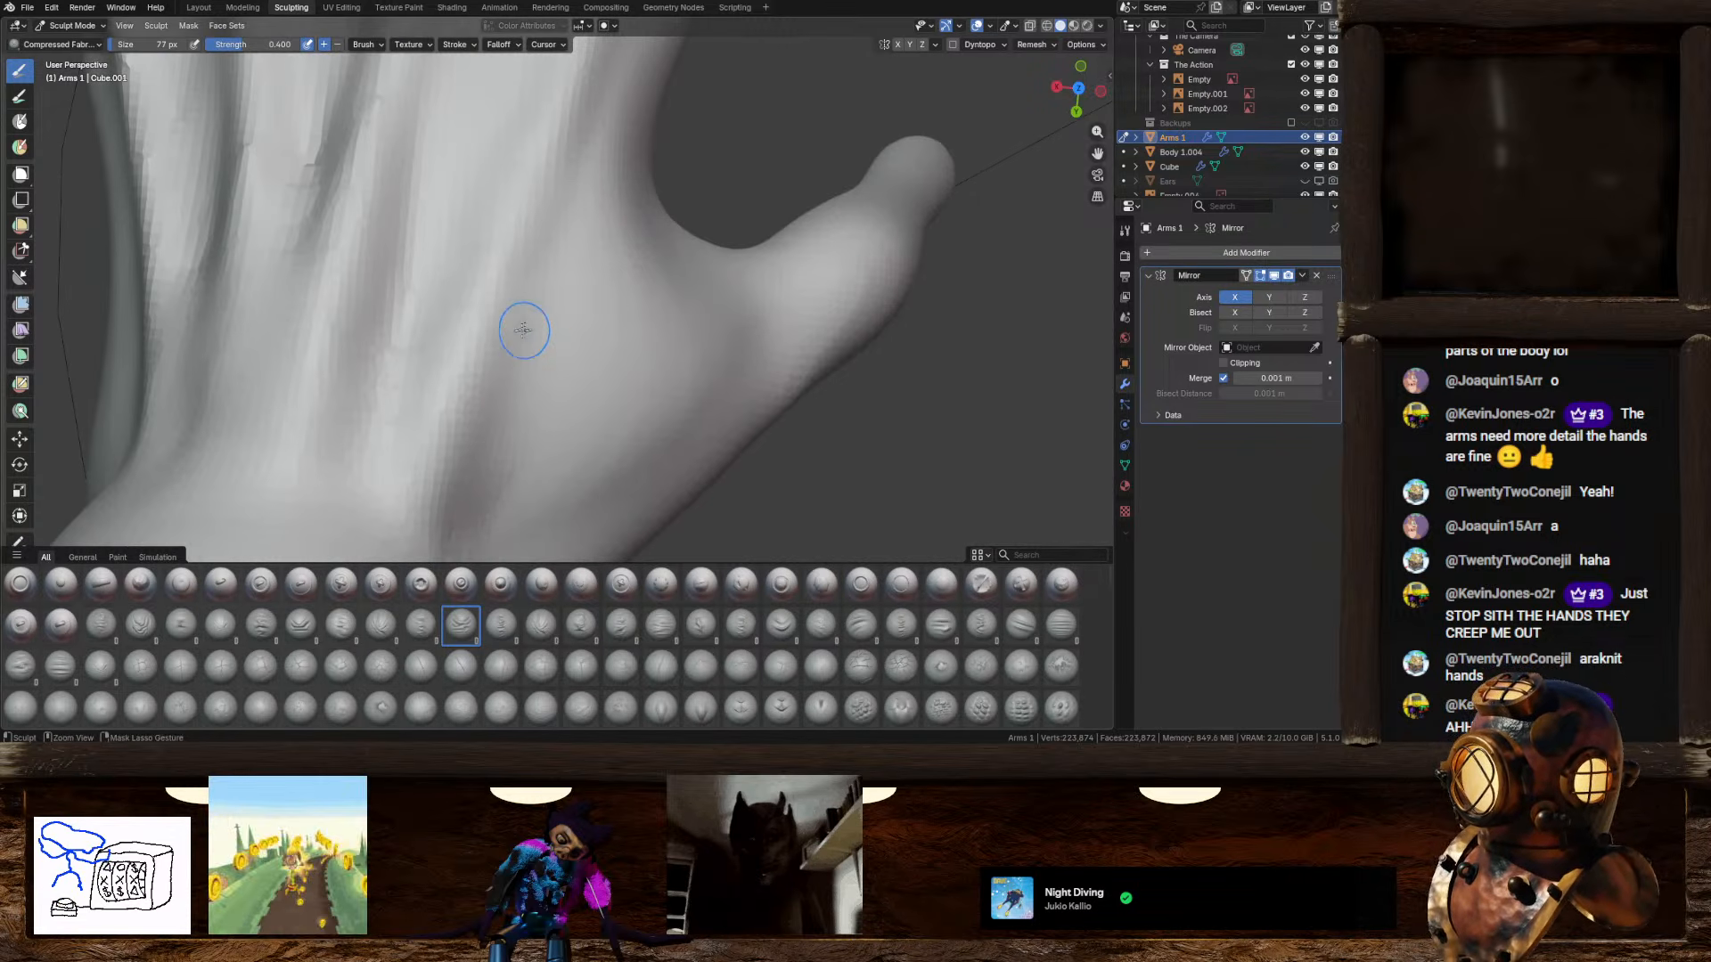
pyautogui.moveTo(524, 331); pyautogui.dragTo(565, 297, button='middle')
pyautogui.scroll(-4, 563, 299)
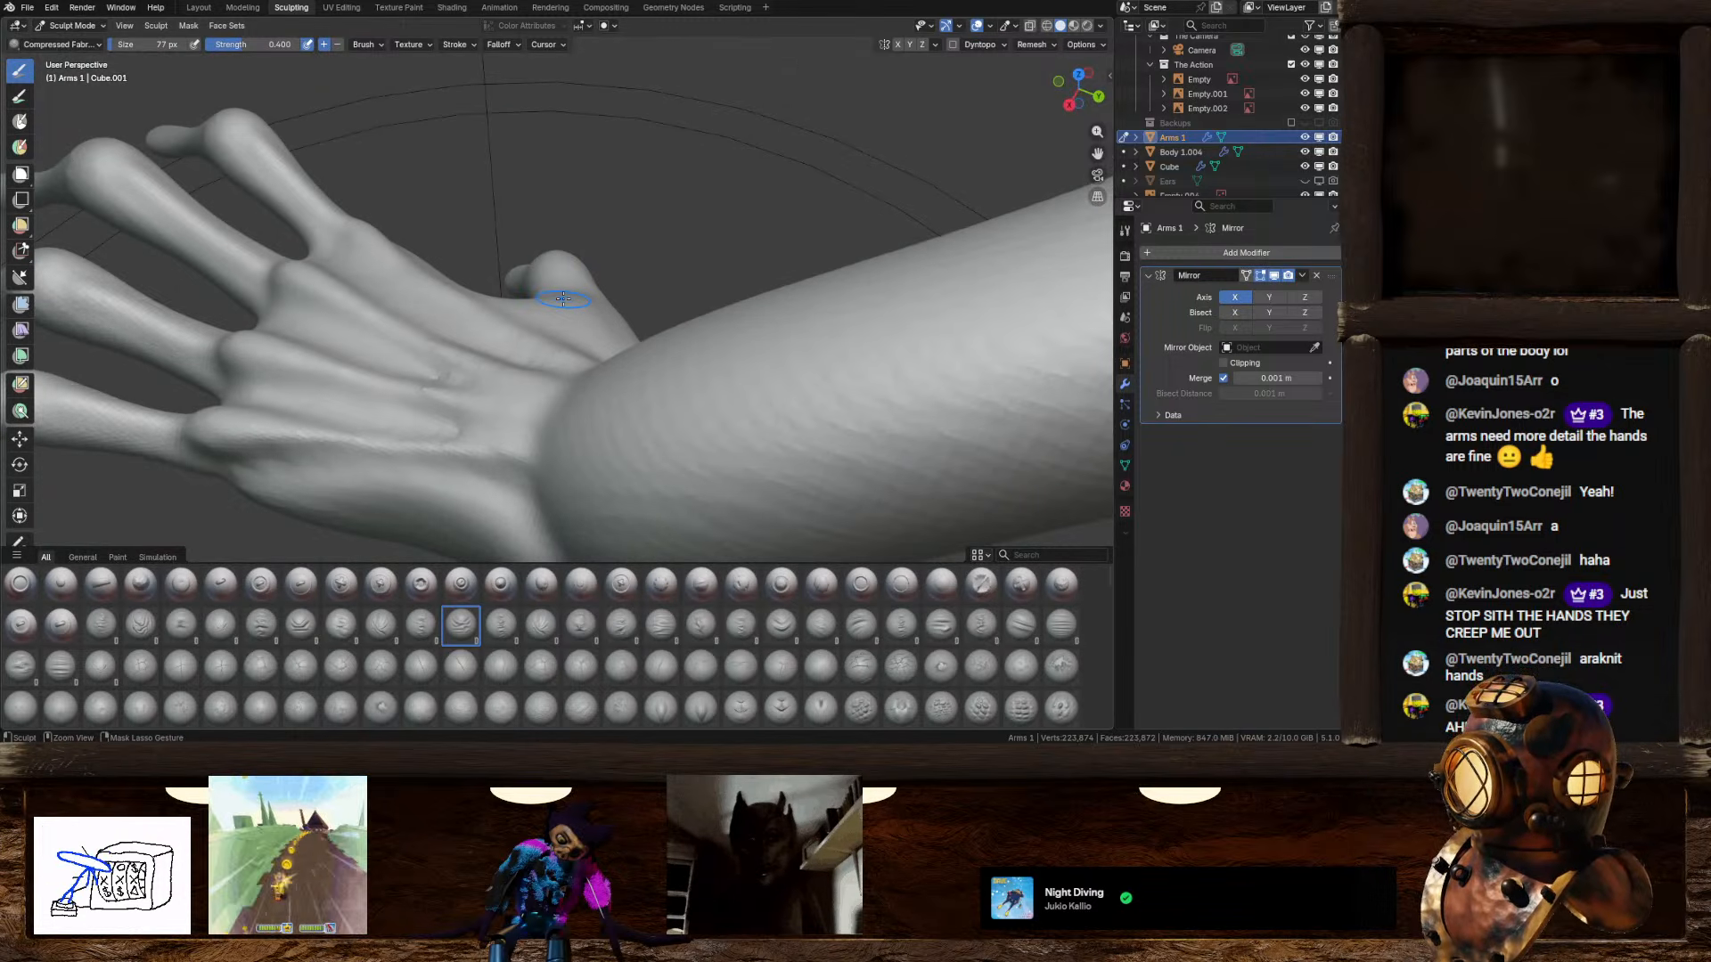
pyautogui.scroll(-4, 365, 293)
pyautogui.moveTo(365, 292); pyautogui.dragTo(446, 325, button='middle')
pyautogui.keyDown('shift'); pyautogui.moveTo(554, 299); pyautogui.dragTo(666, 308, button='middle'); pyautogui.keyUp('shift')
pyautogui.scroll(-3, 592, 278)
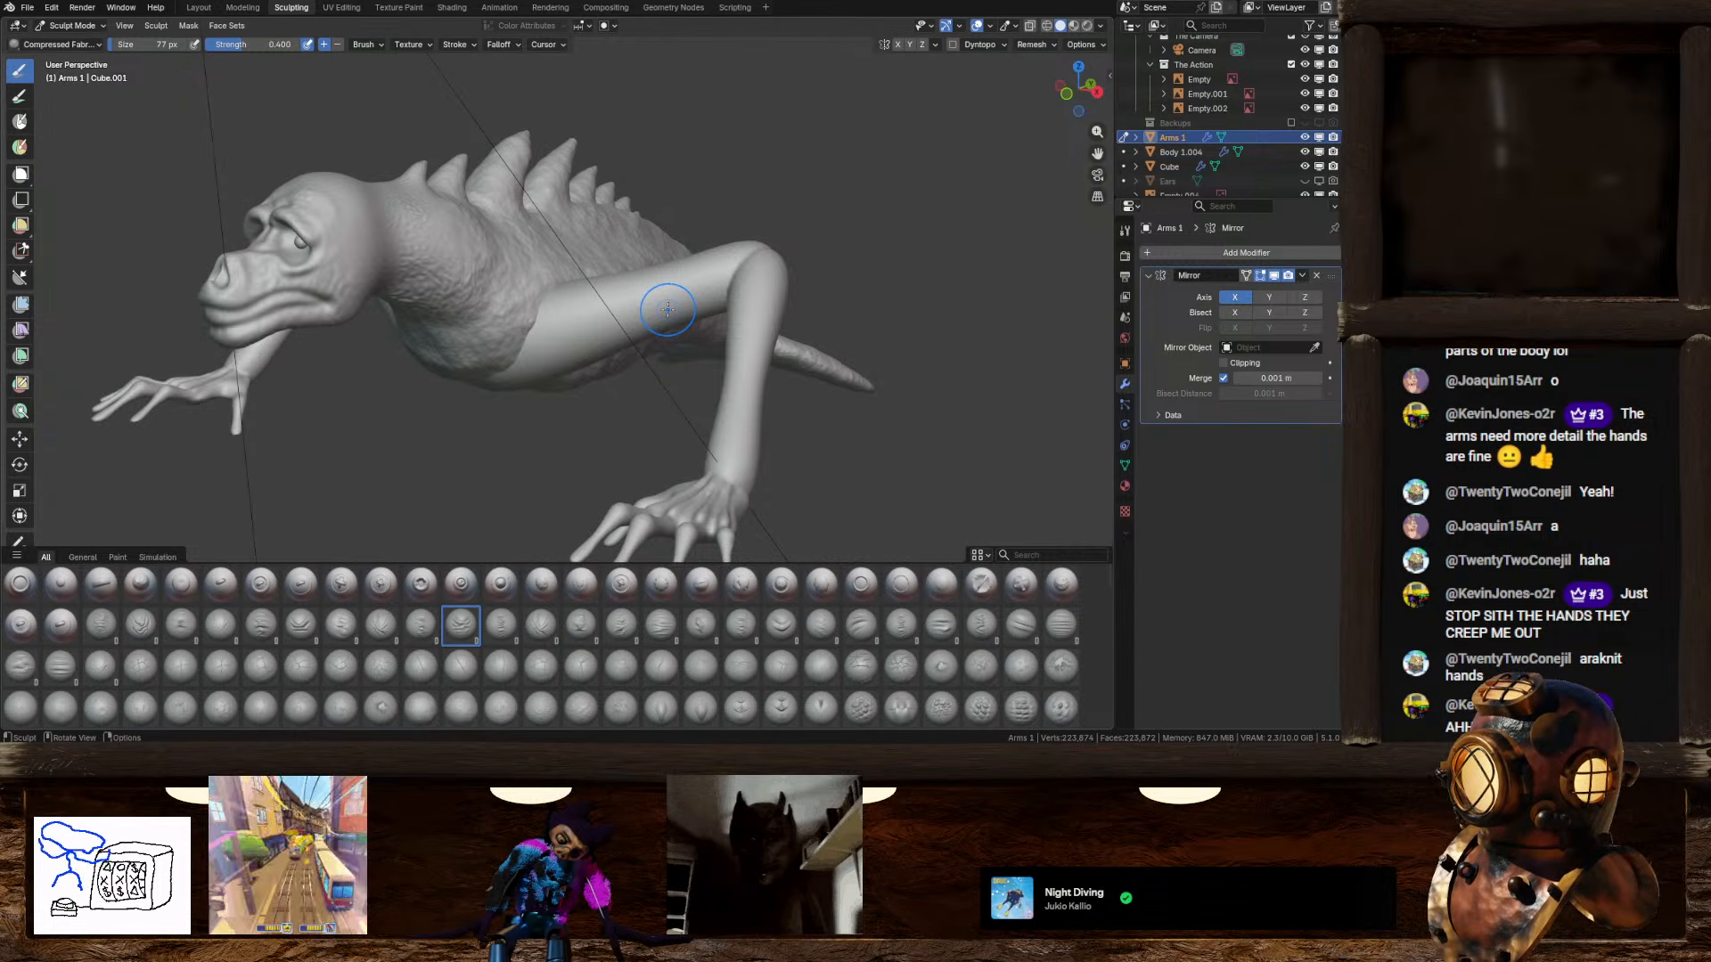
# Step: Build up the upper arm's form from the shoulder toward the elbow with the Draw brush enlarged to 233 px
pyautogui.moveTo(668, 309); pyautogui.dragTo(597, 322, button='middle')
pyautogui.scroll(3, 670, 376)
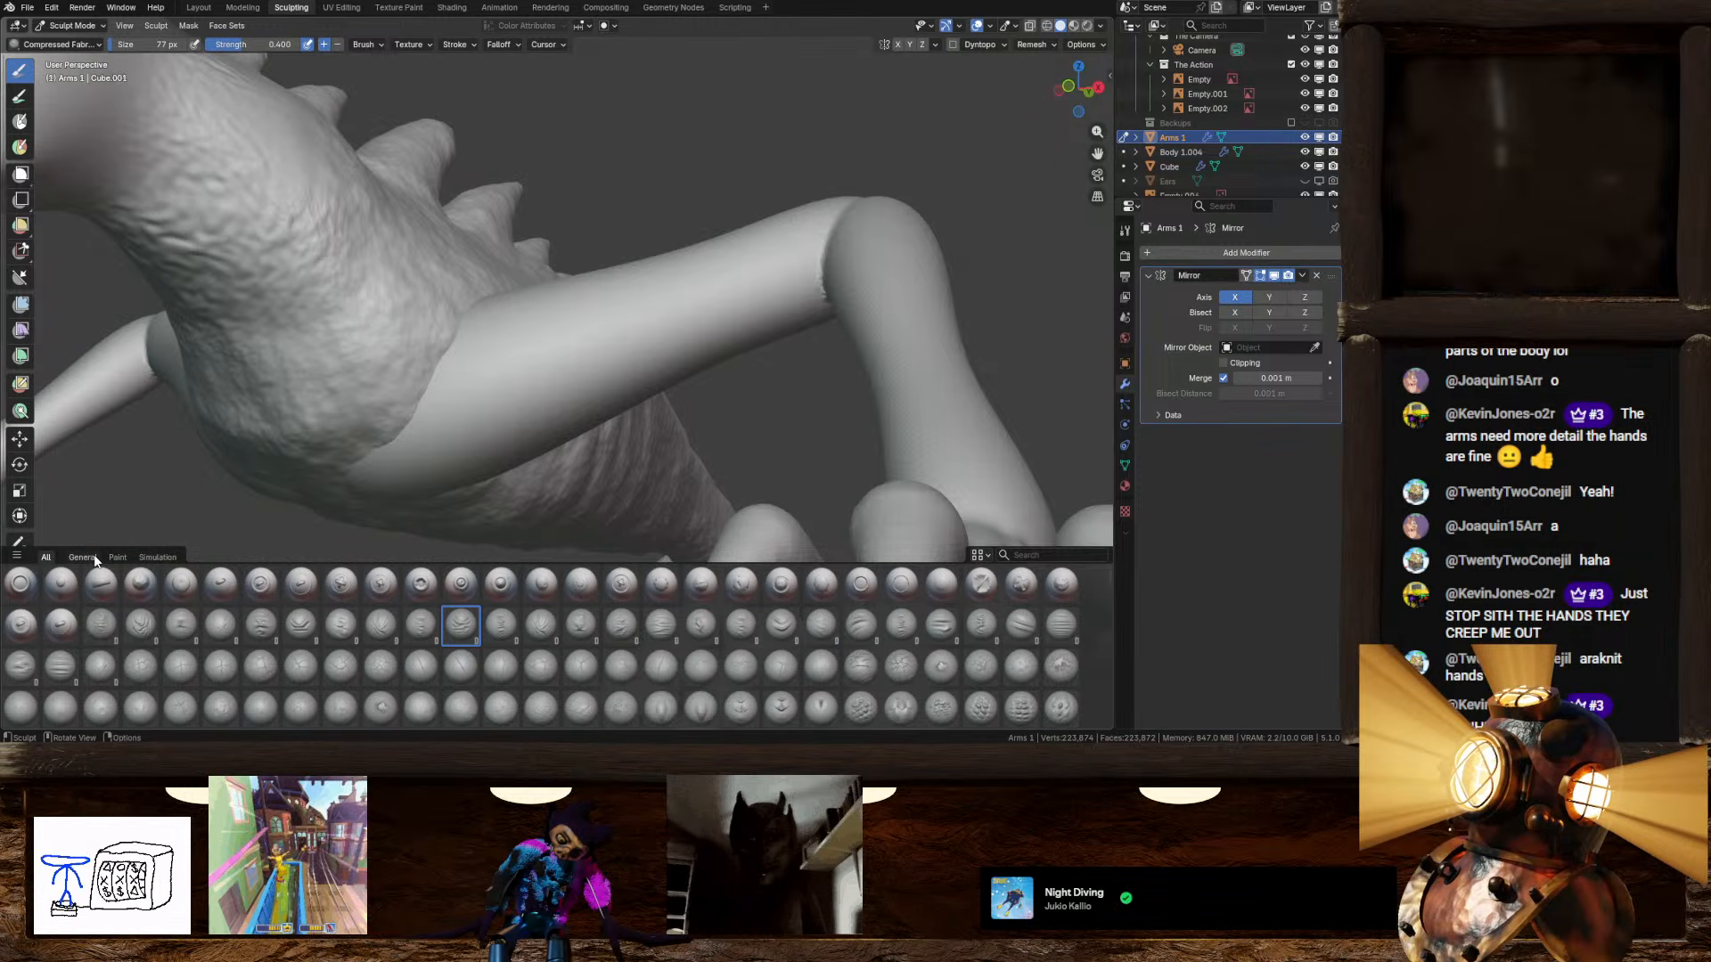
pyautogui.click(82, 557)
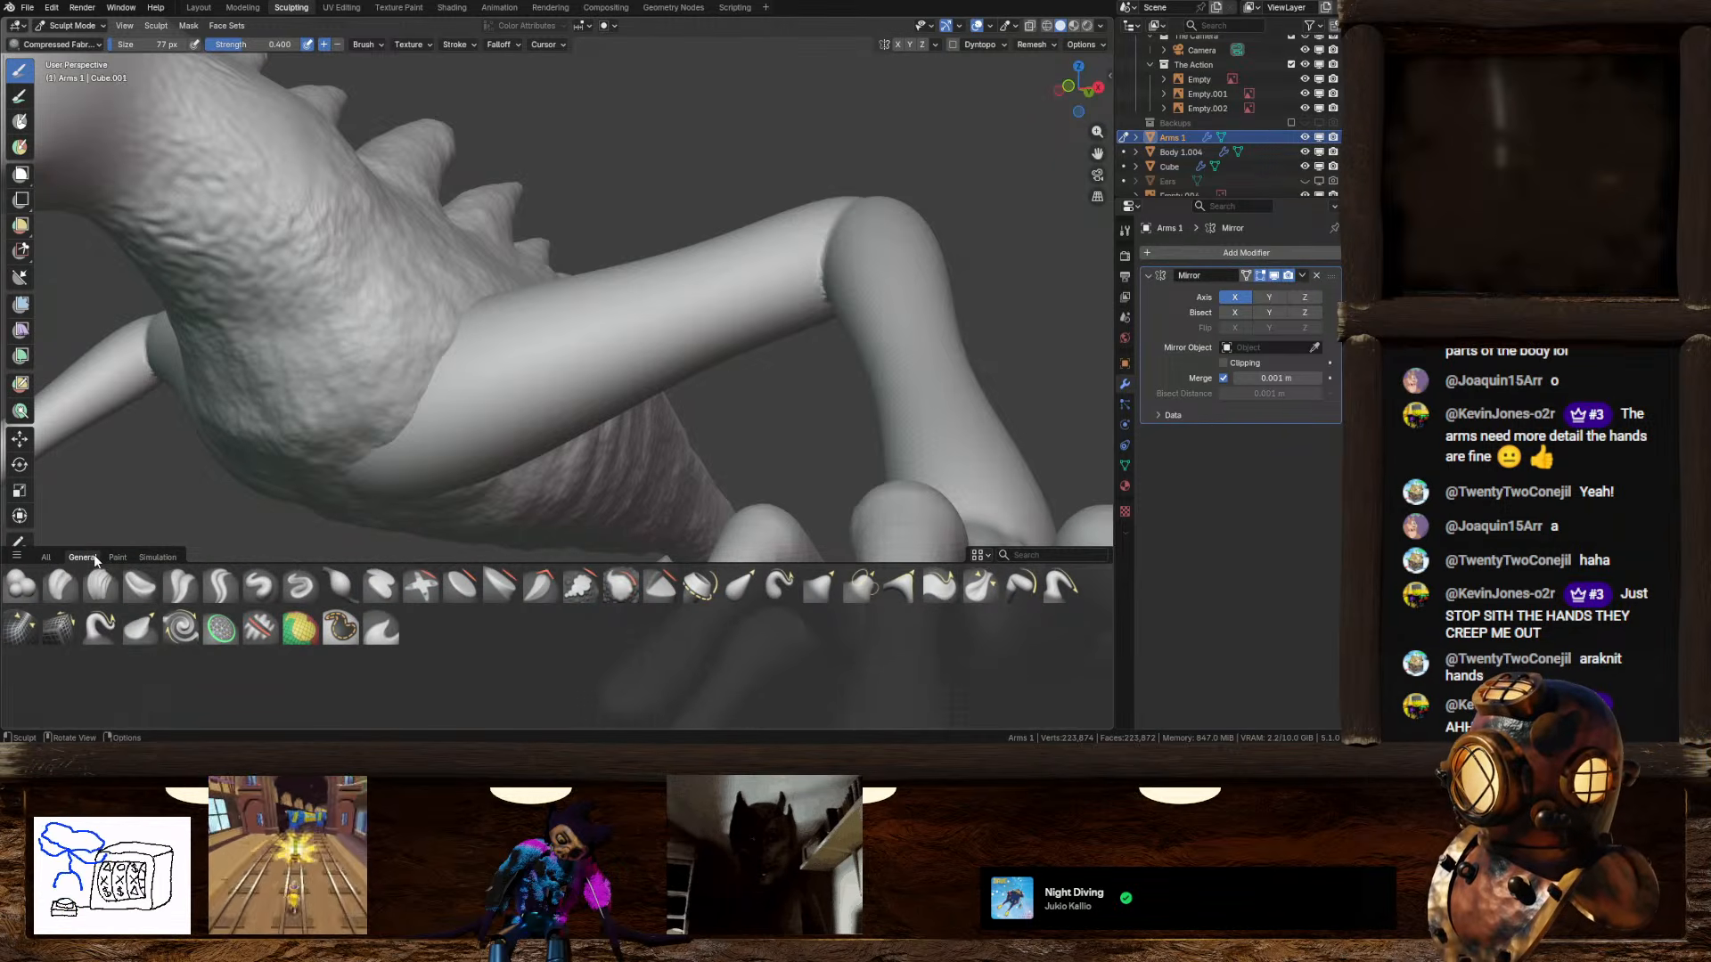
pyautogui.click(258, 588)
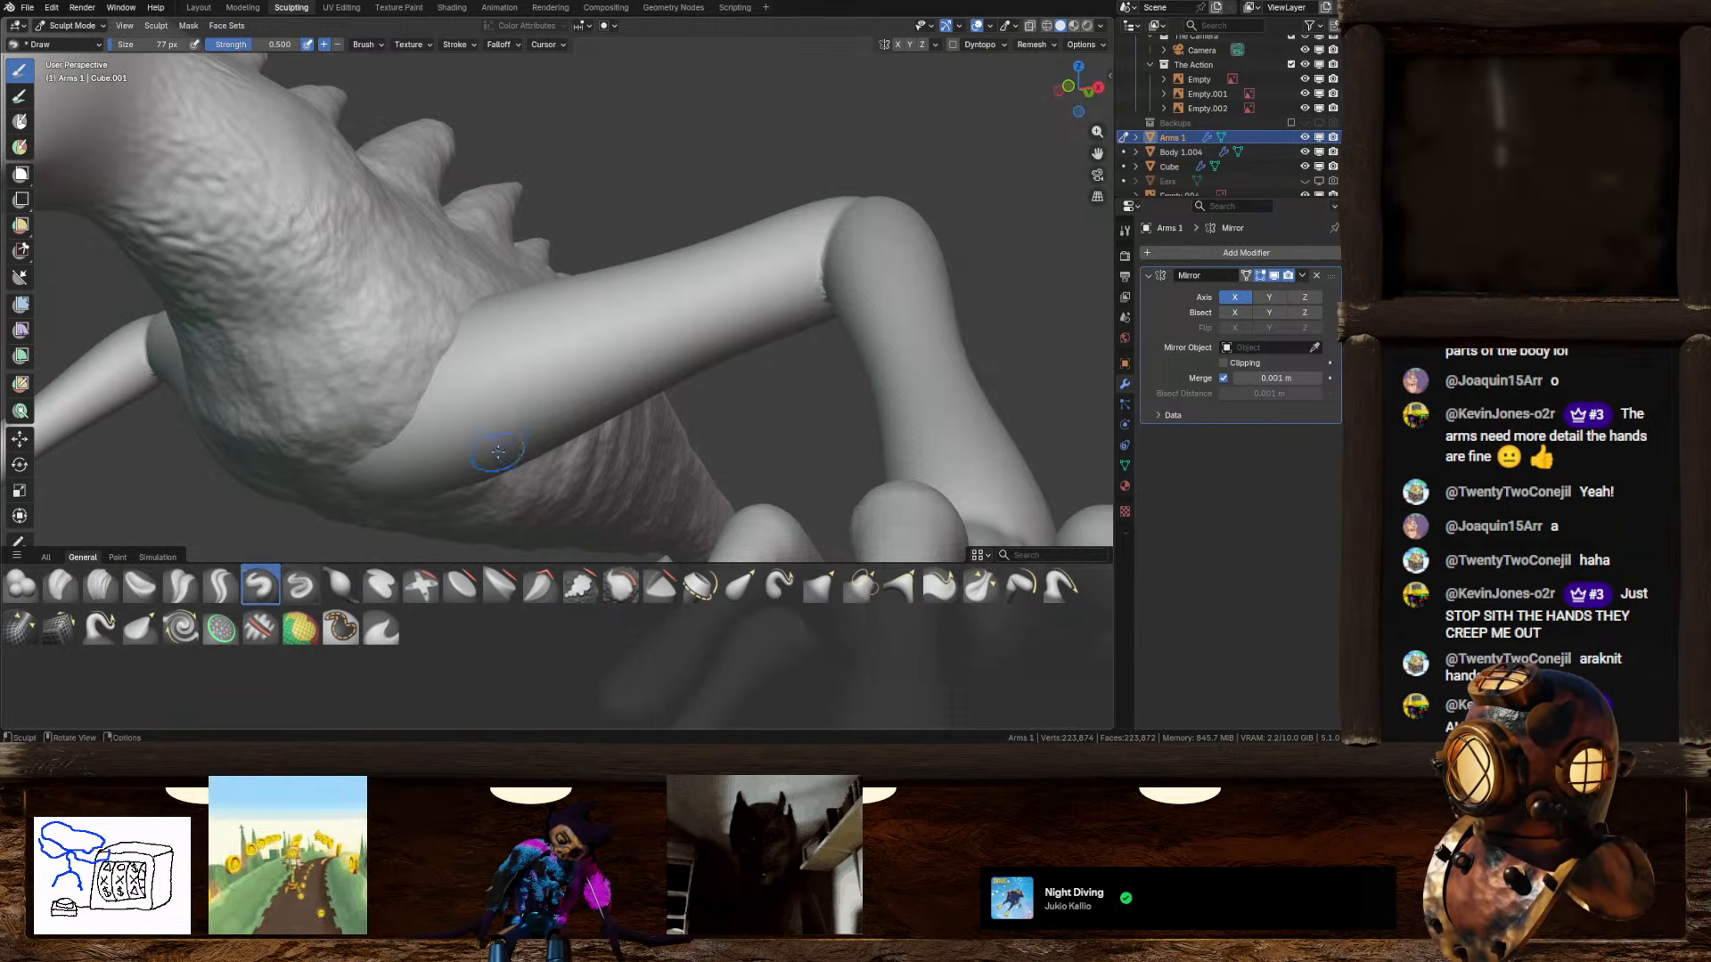
pyautogui.moveTo(468, 413); pyautogui.dragTo(700, 331)
pyautogui.hotkey('ctrl', 'z')
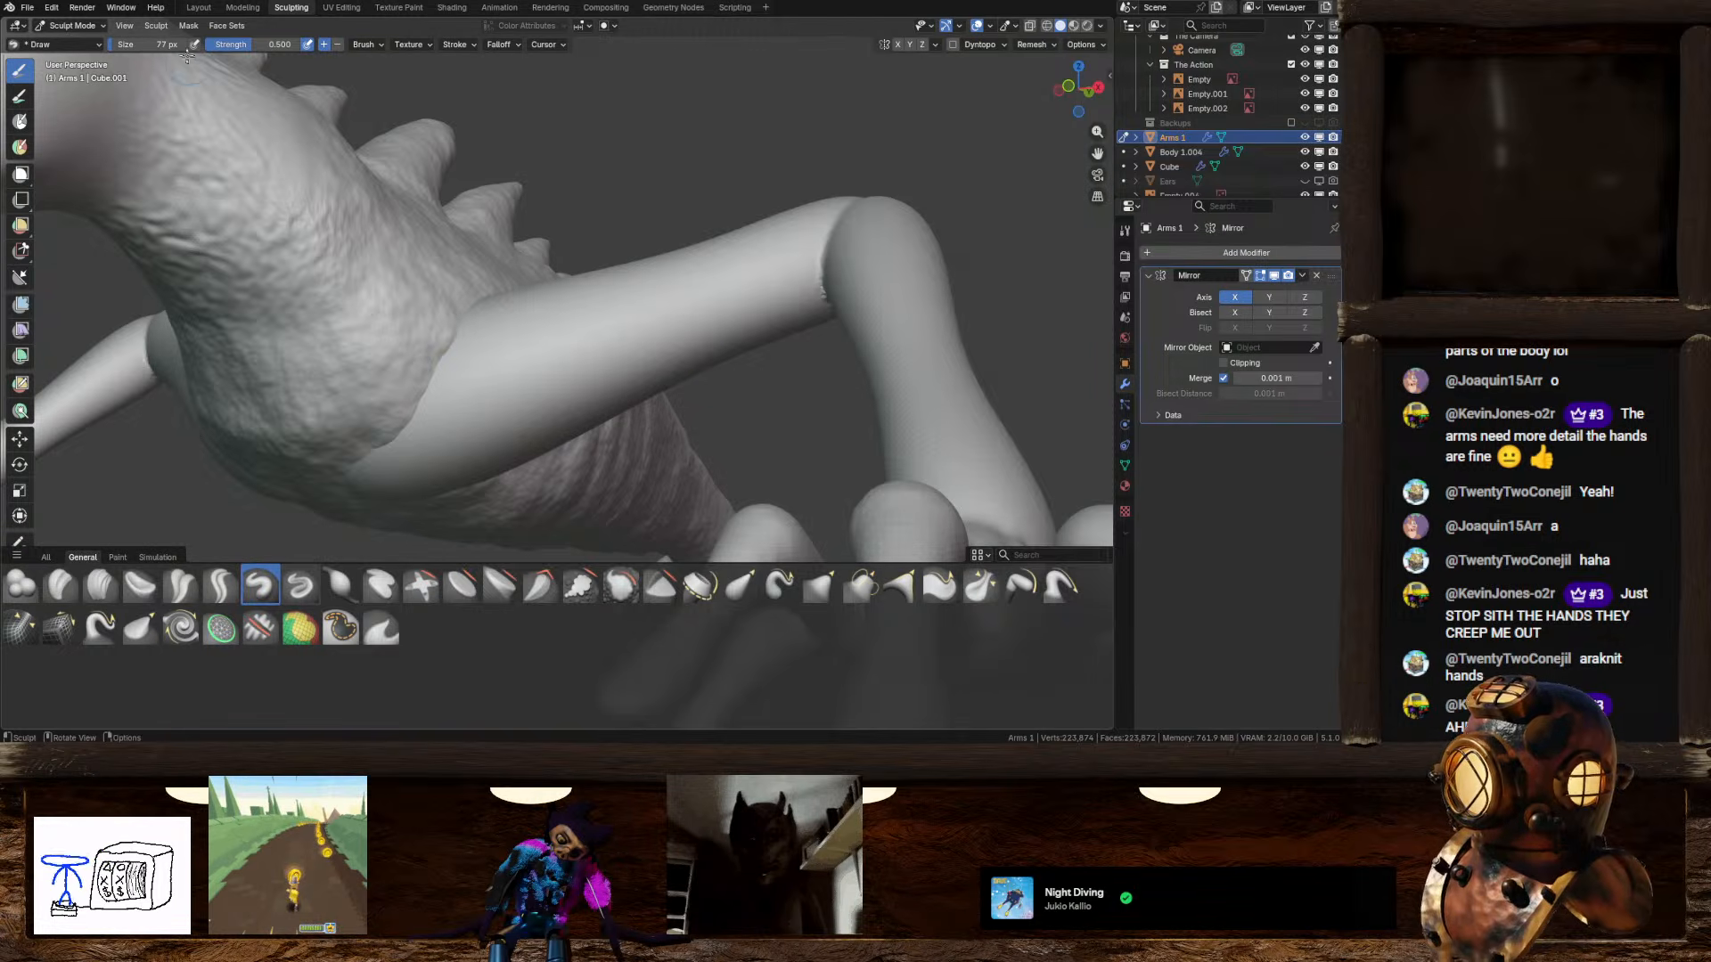
pyautogui.moveTo(414, 414)
pyautogui.mouseDown()
pyautogui.moveTo(535, 398)
pyautogui.moveTo(690, 338)
pyautogui.mouseUp()
pyautogui.moveTo(724, 318)
pyautogui.mouseDown(button='middle')
pyautogui.moveTo(643, 424)
pyautogui.moveTo(713, 334)
pyautogui.moveTo(668, 386)
pyautogui.mouseUp(button='middle')
pyautogui.moveTo(517, 217); pyautogui.dragTo(750, 191)
pyautogui.scroll(-6, 750, 191)
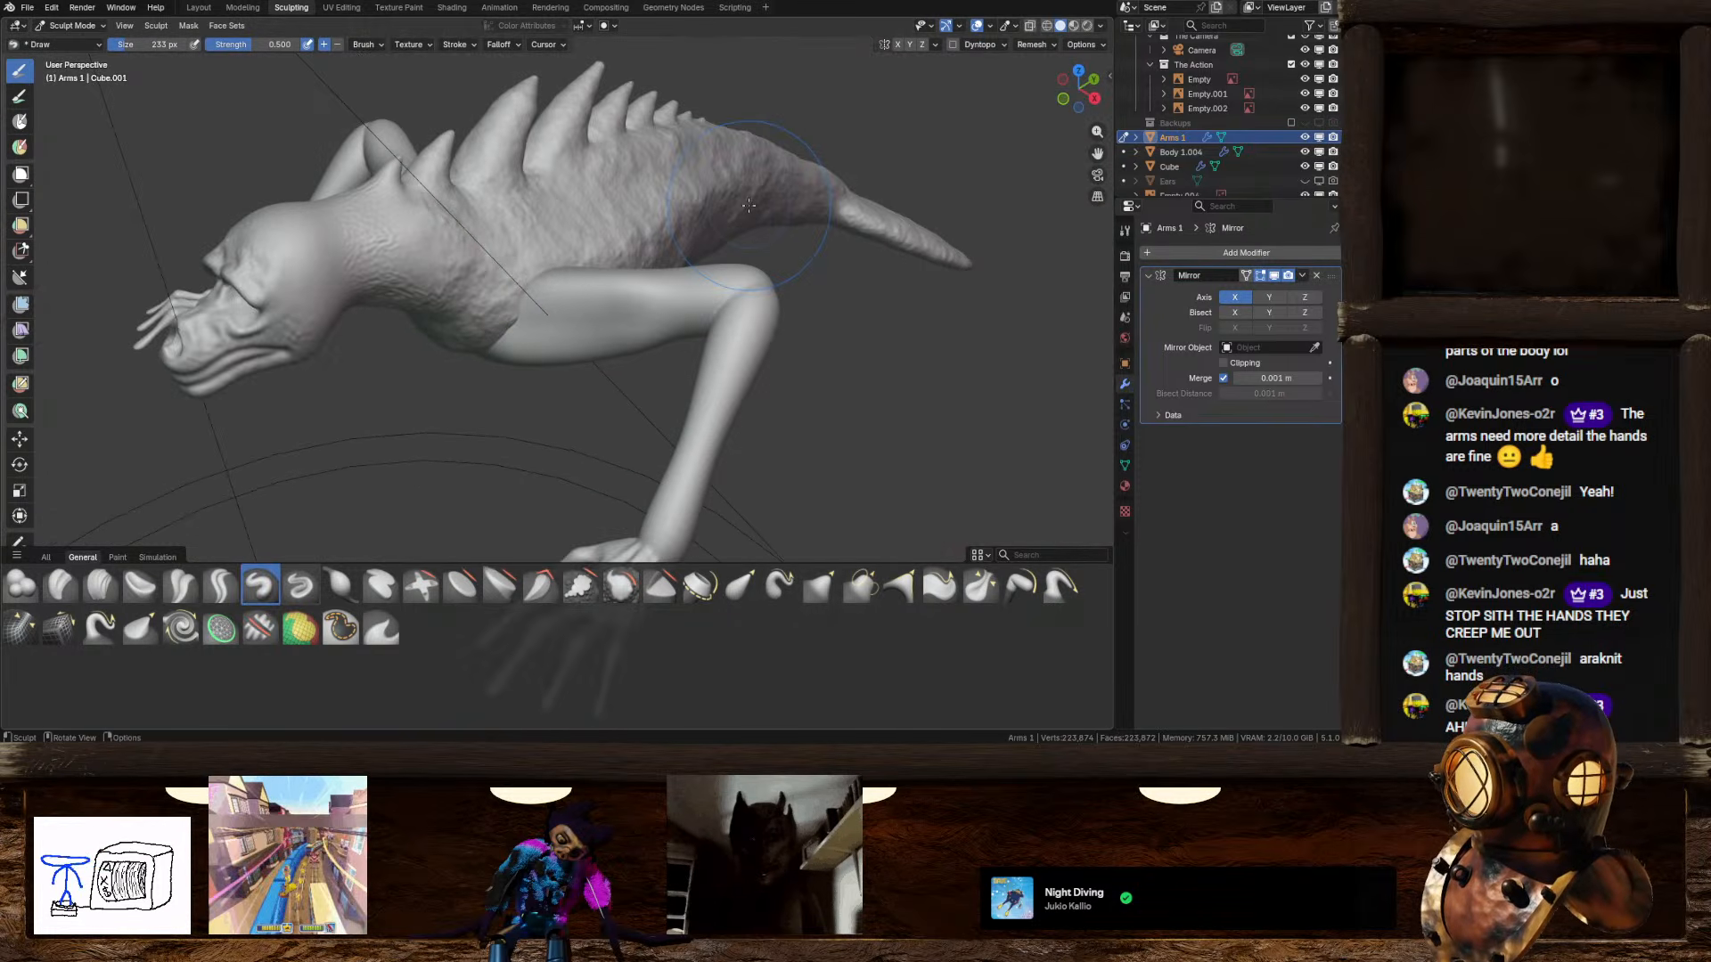
pyautogui.moveTo(750, 191)
pyautogui.mouseDown(button='middle')
pyautogui.moveTo(631, 311)
pyautogui.moveTo(841, 371)
pyautogui.moveTo(802, 205)
pyautogui.moveTo(798, 84)
pyautogui.moveTo(744, 308)
pyautogui.mouseUp(button='middle')
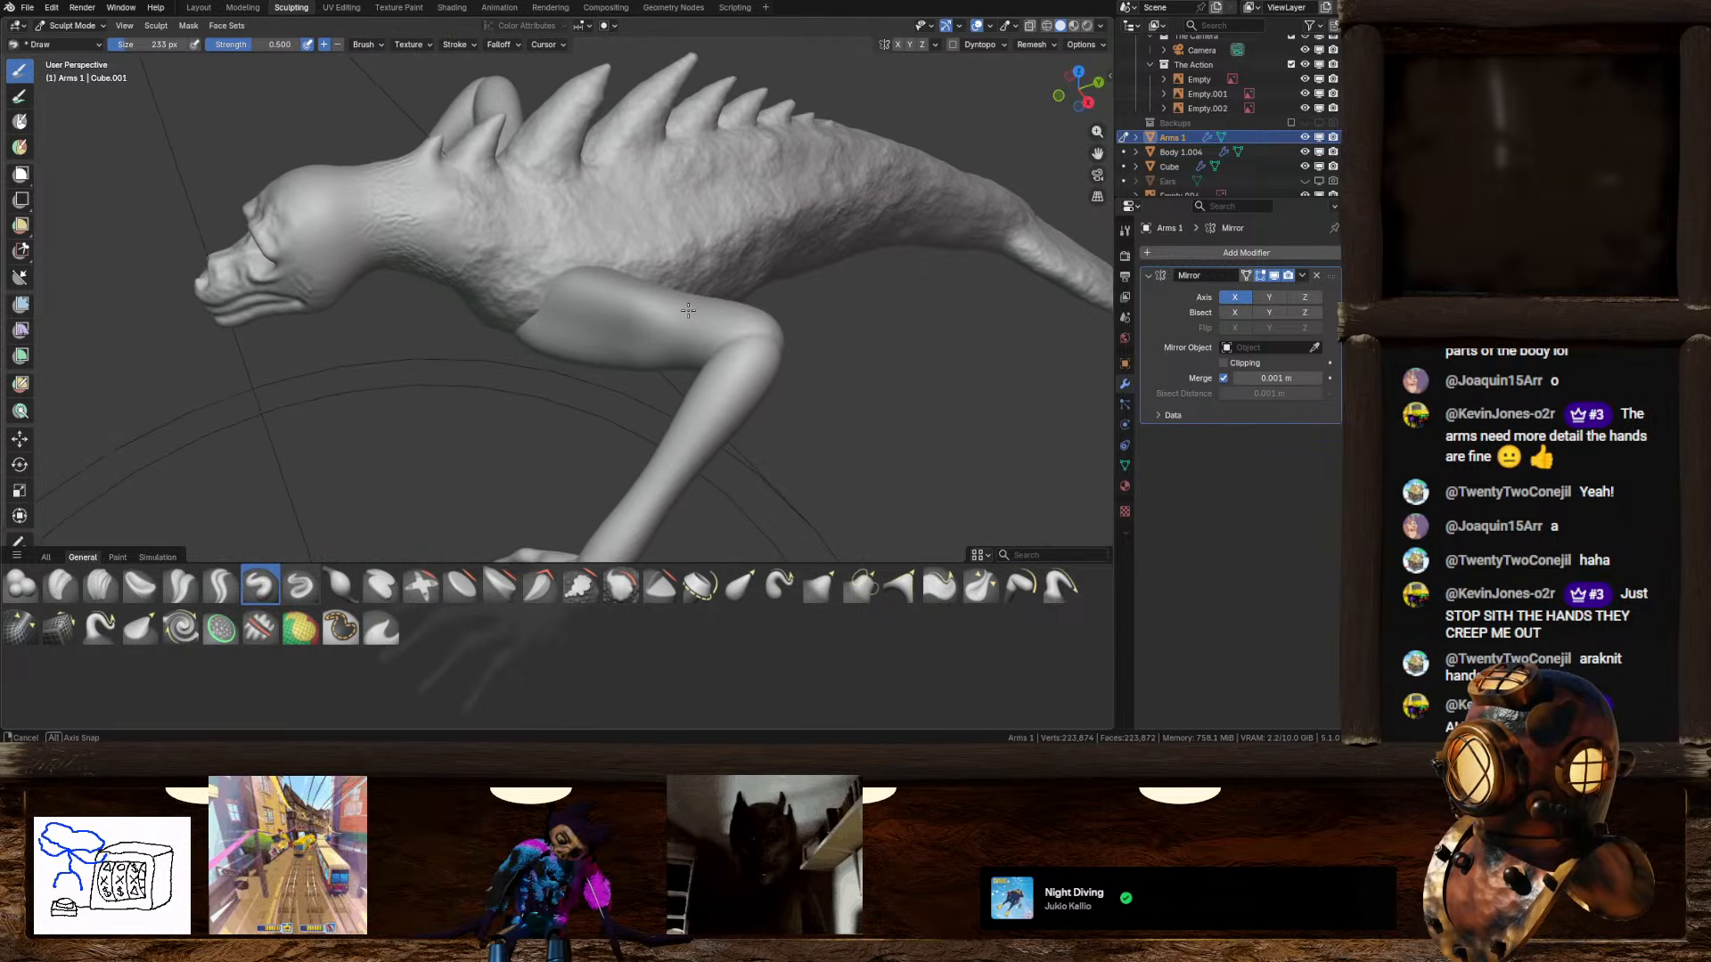
# Step: Try raising a muscle shape along the upper arm with the Layer brush at 233 px and strength 1.000, and undo it
pyautogui.scroll(5, 750, 353)
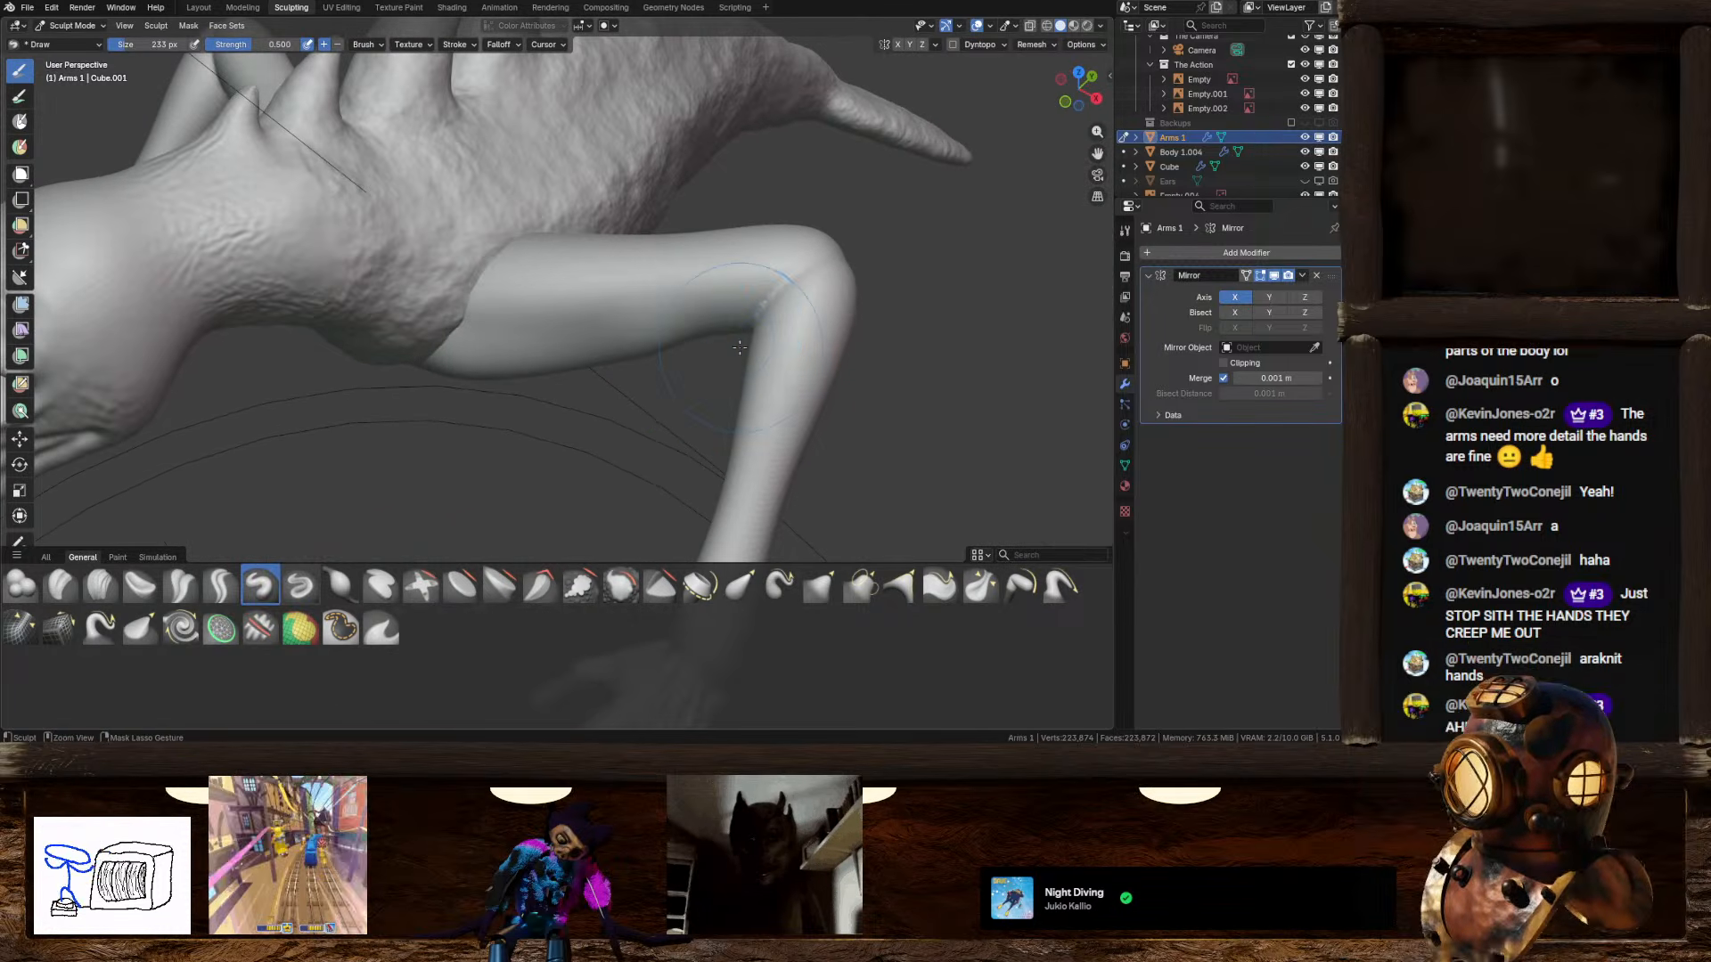
pyautogui.moveTo(681, 352)
pyautogui.mouseDown(button='middle')
pyautogui.moveTo(638, 304)
pyautogui.moveTo(668, 328)
pyautogui.mouseUp(button='middle')
pyautogui.scroll(3, 542, 401)
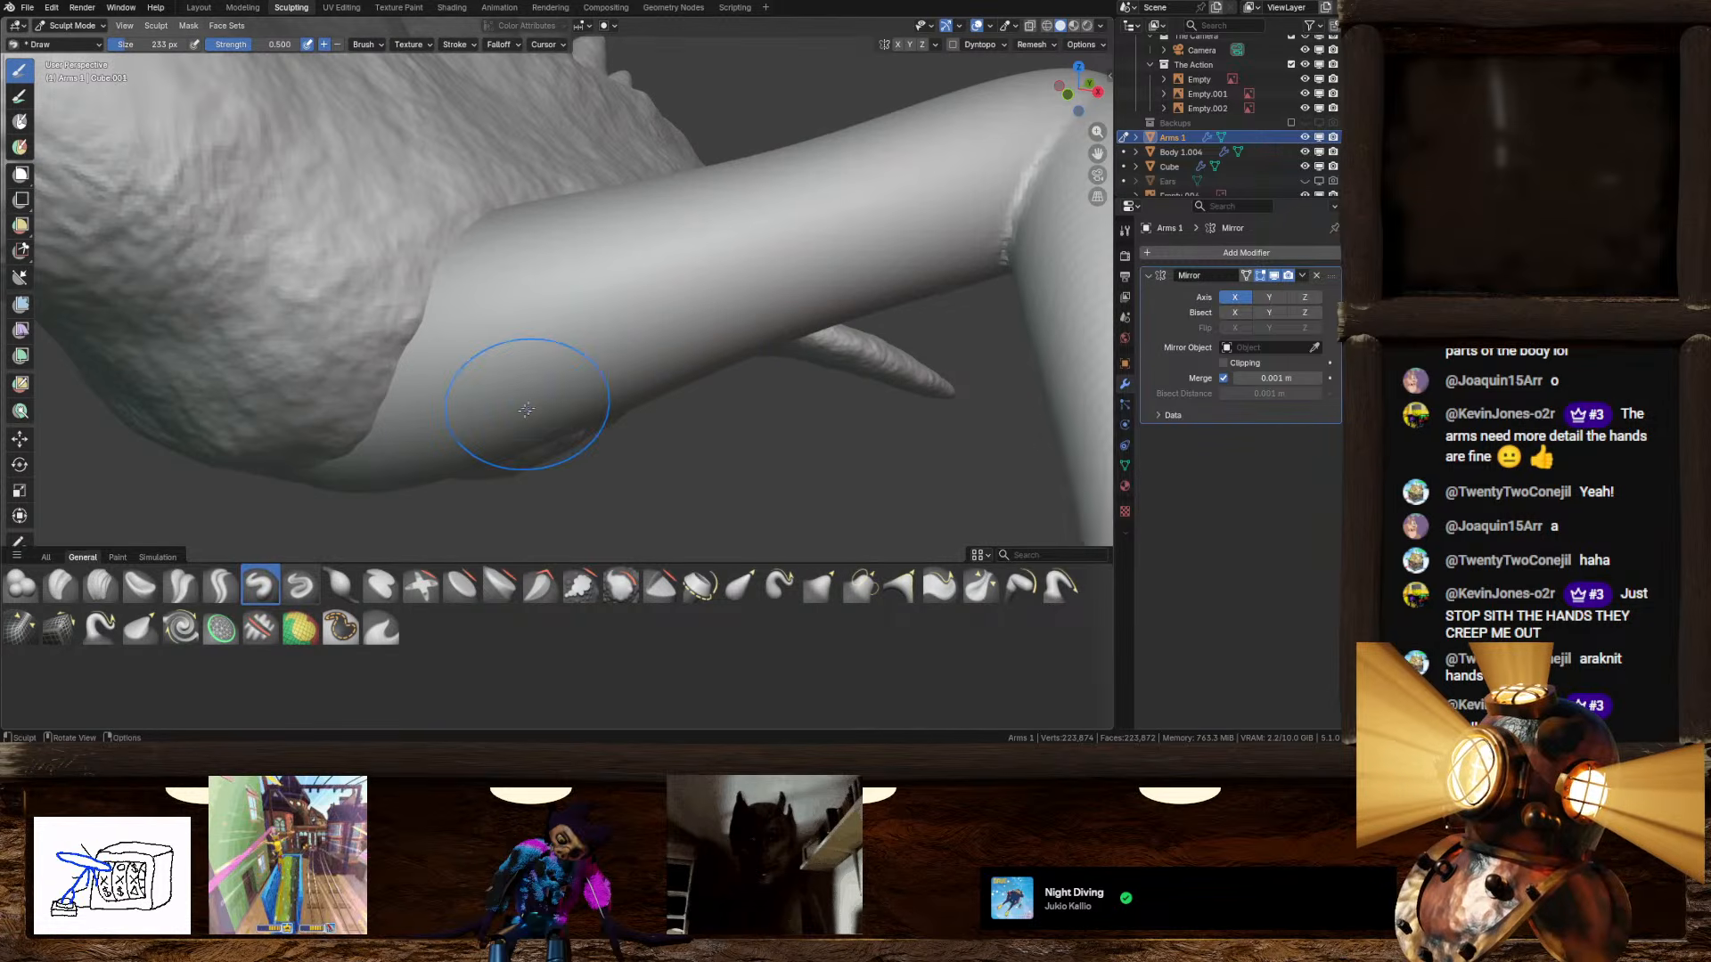
pyautogui.click(380, 586)
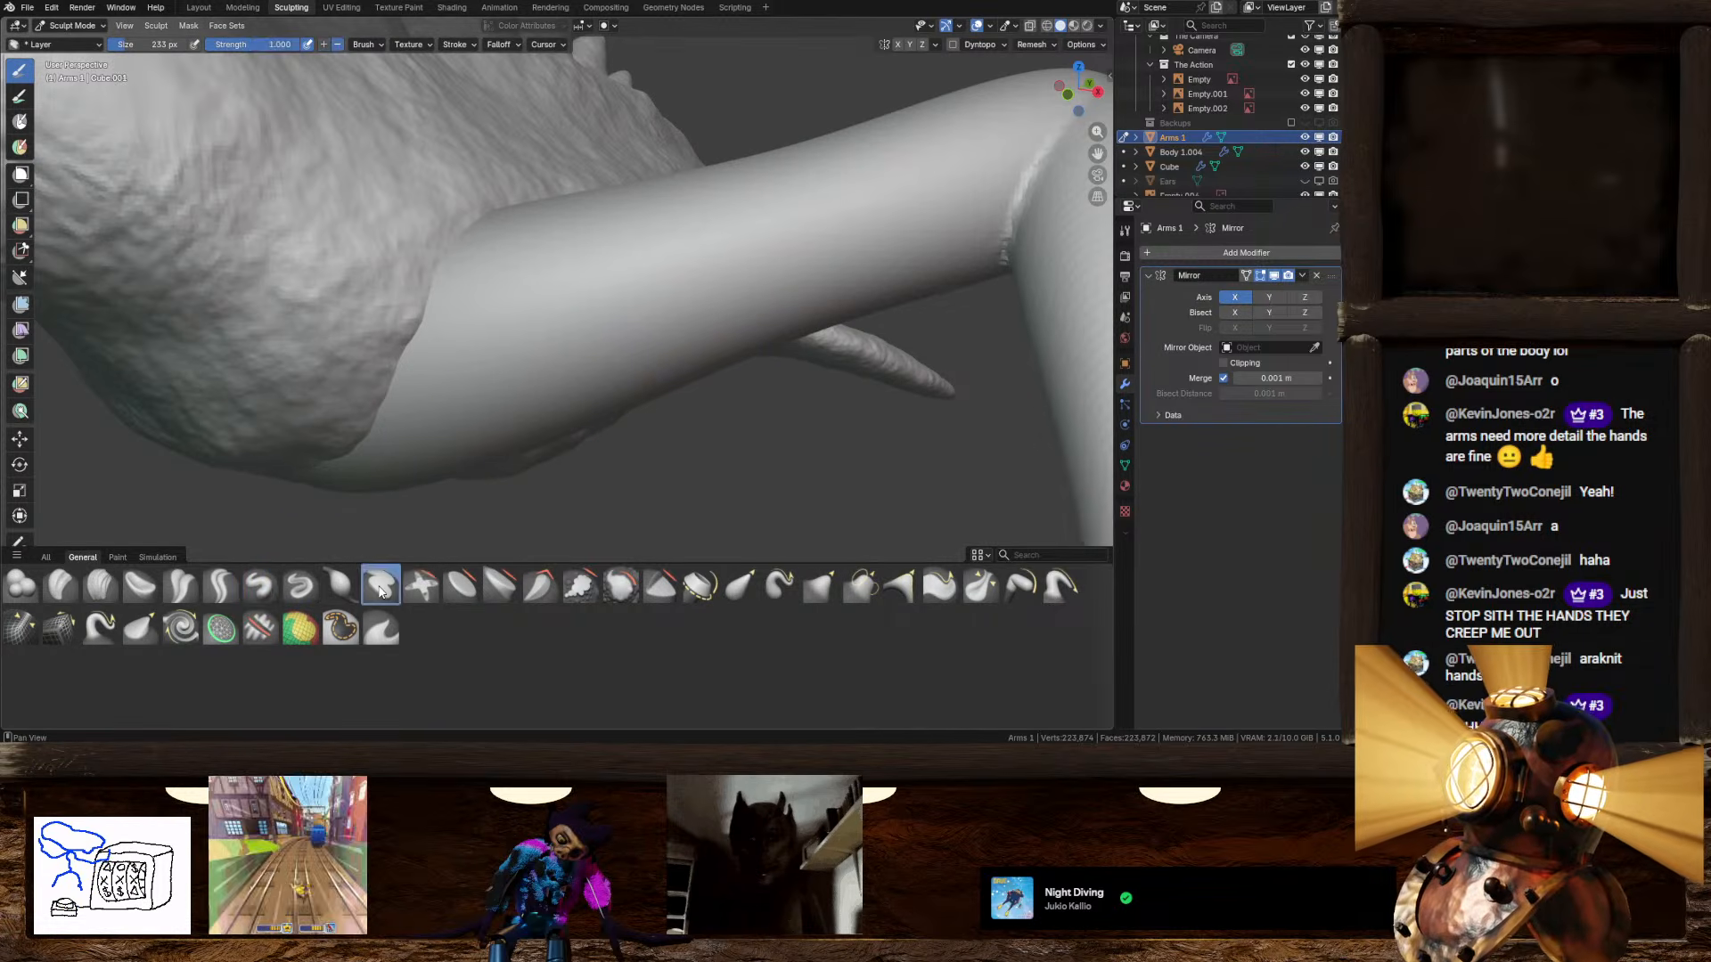
pyautogui.scroll(-3, 540, 365)
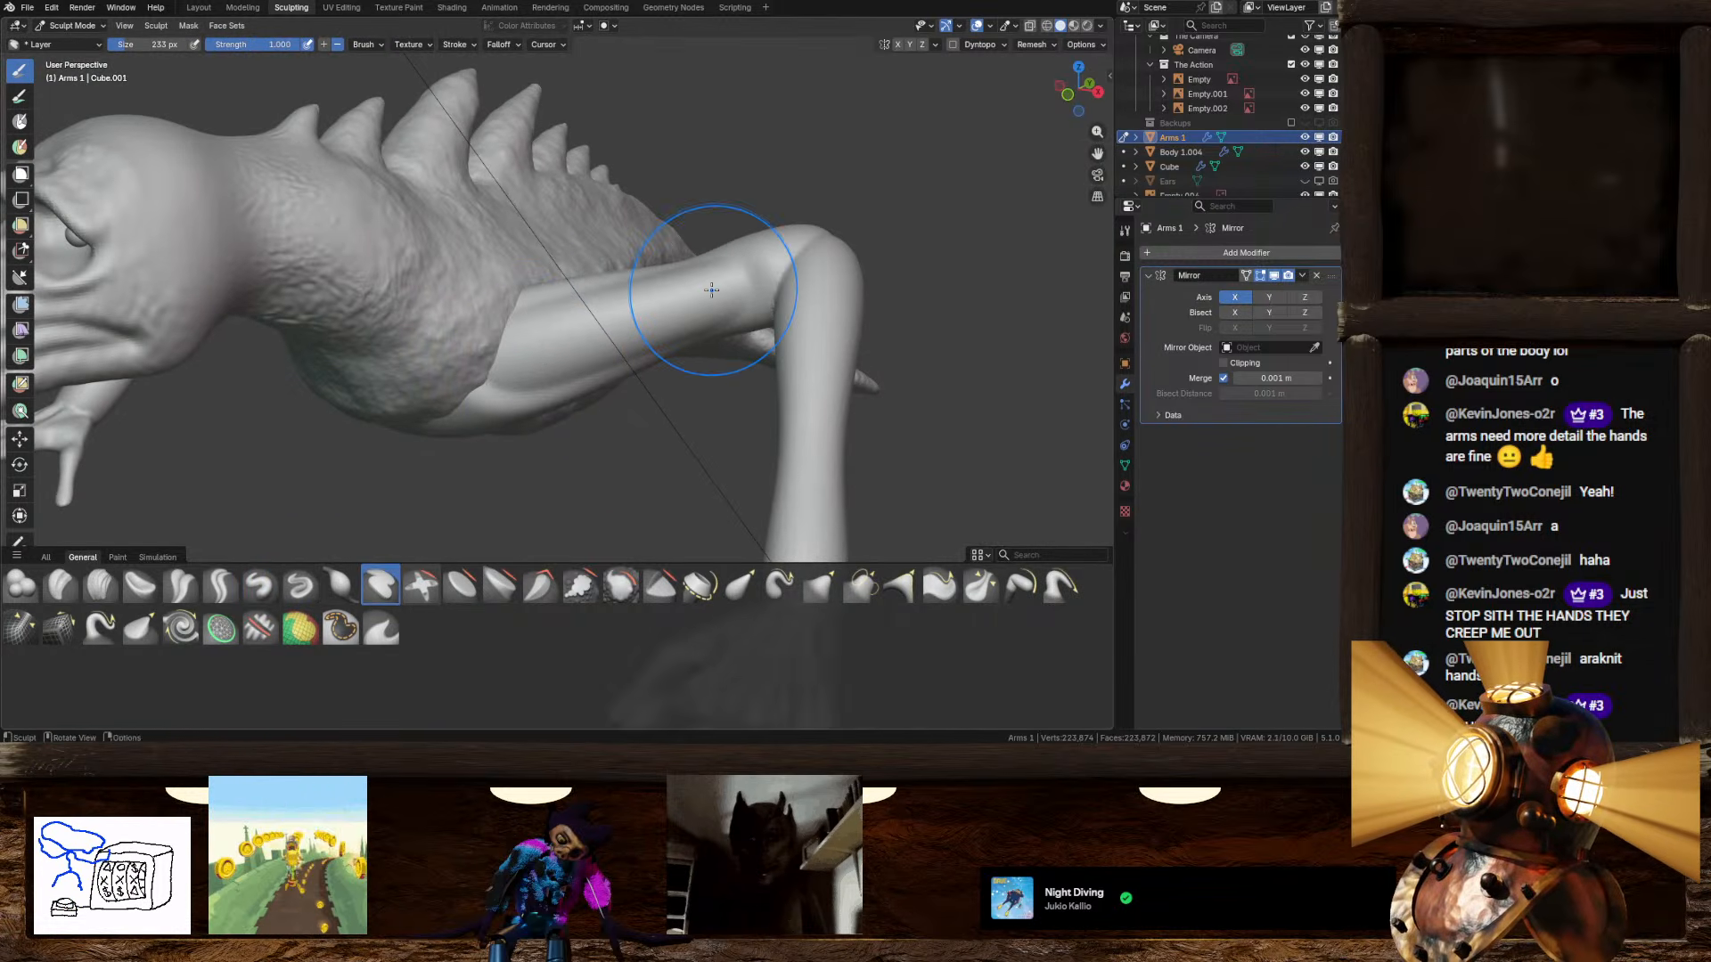
pyautogui.moveTo(710, 306)
pyautogui.mouseDown(button='middle')
pyautogui.moveTo(546, 354)
pyautogui.moveTo(687, 330)
pyautogui.mouseUp(button='middle')
pyautogui.moveTo(658, 354)
pyautogui.mouseDown()
pyautogui.moveTo(860, 210)
pyautogui.moveTo(945, 285)
pyautogui.moveTo(980, 401)
pyautogui.moveTo(963, 434)
pyautogui.mouseUp()
pyautogui.moveTo(963, 434)
pyautogui.mouseDown(button='middle')
pyautogui.moveTo(903, 380)
pyautogui.moveTo(846, 442)
pyautogui.moveTo(821, 434)
pyautogui.mouseUp(button='middle')
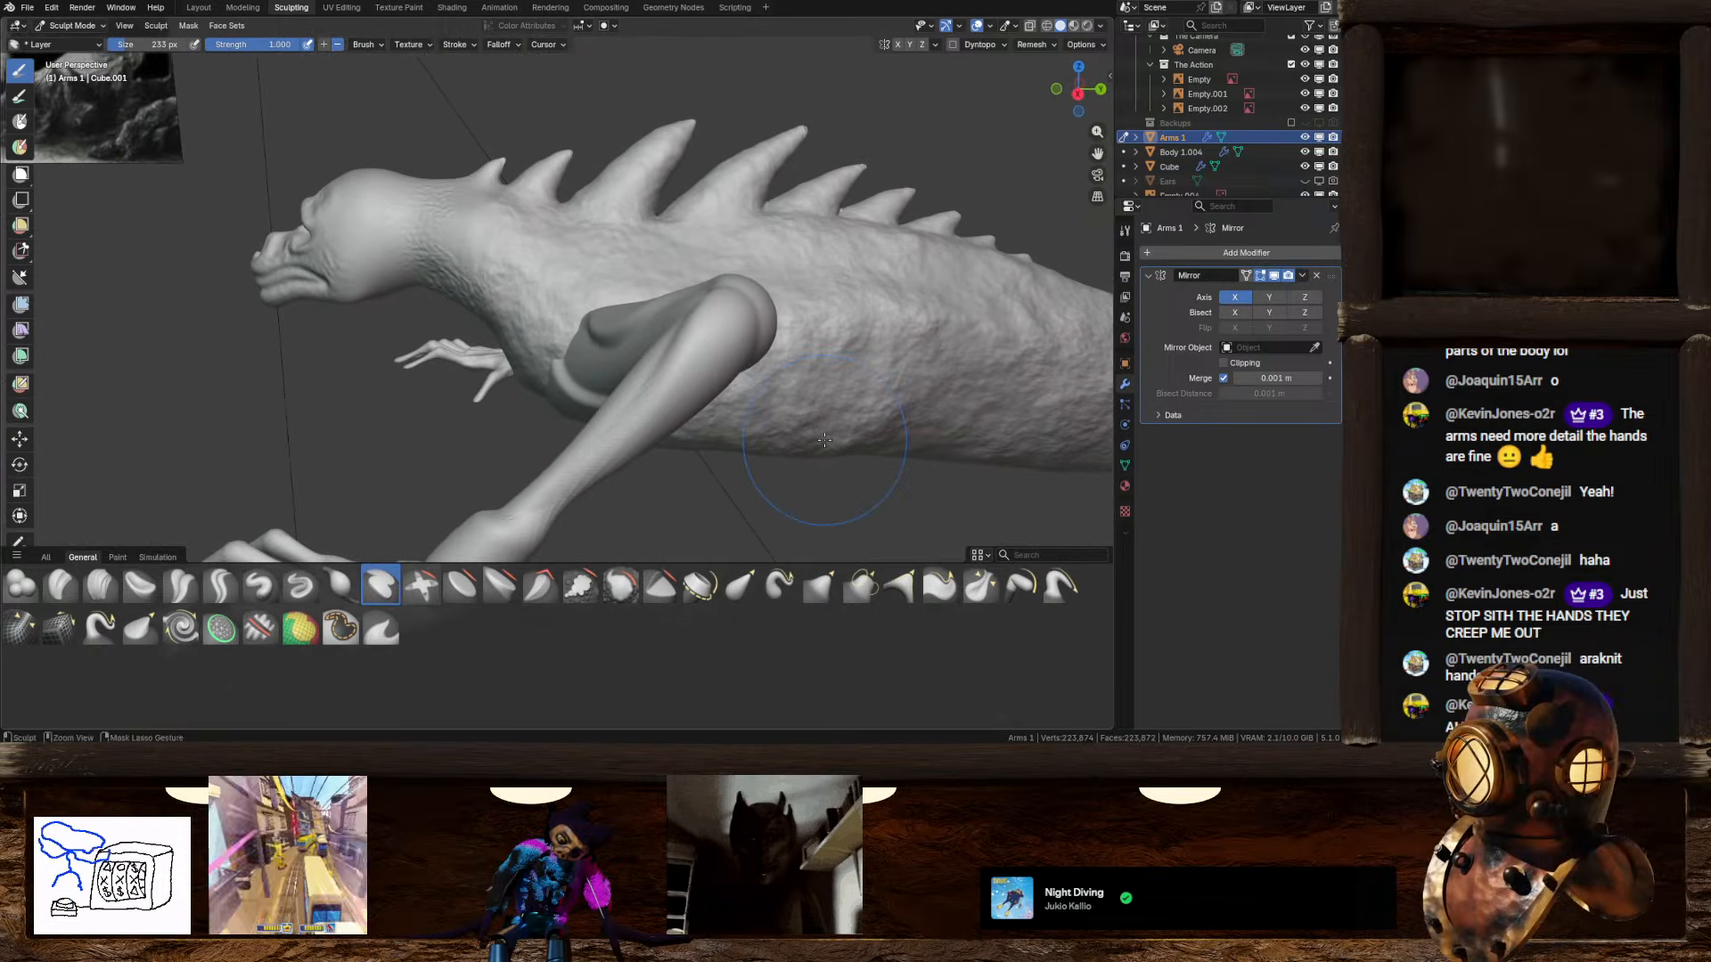
pyautogui.hotkey('ctrl', 'z')
pyautogui.moveTo(657, 426)
pyautogui.mouseDown()
pyautogui.moveTo(720, 347)
pyautogui.moveTo(693, 363)
pyautogui.moveTo(689, 328)
pyautogui.mouseUp()
pyautogui.moveTo(689, 328)
pyautogui.mouseDown(button='middle')
pyautogui.moveTo(739, 311)
pyautogui.moveTo(749, 370)
pyautogui.mouseUp(button='middle')
pyautogui.scroll(3, 541, 458)
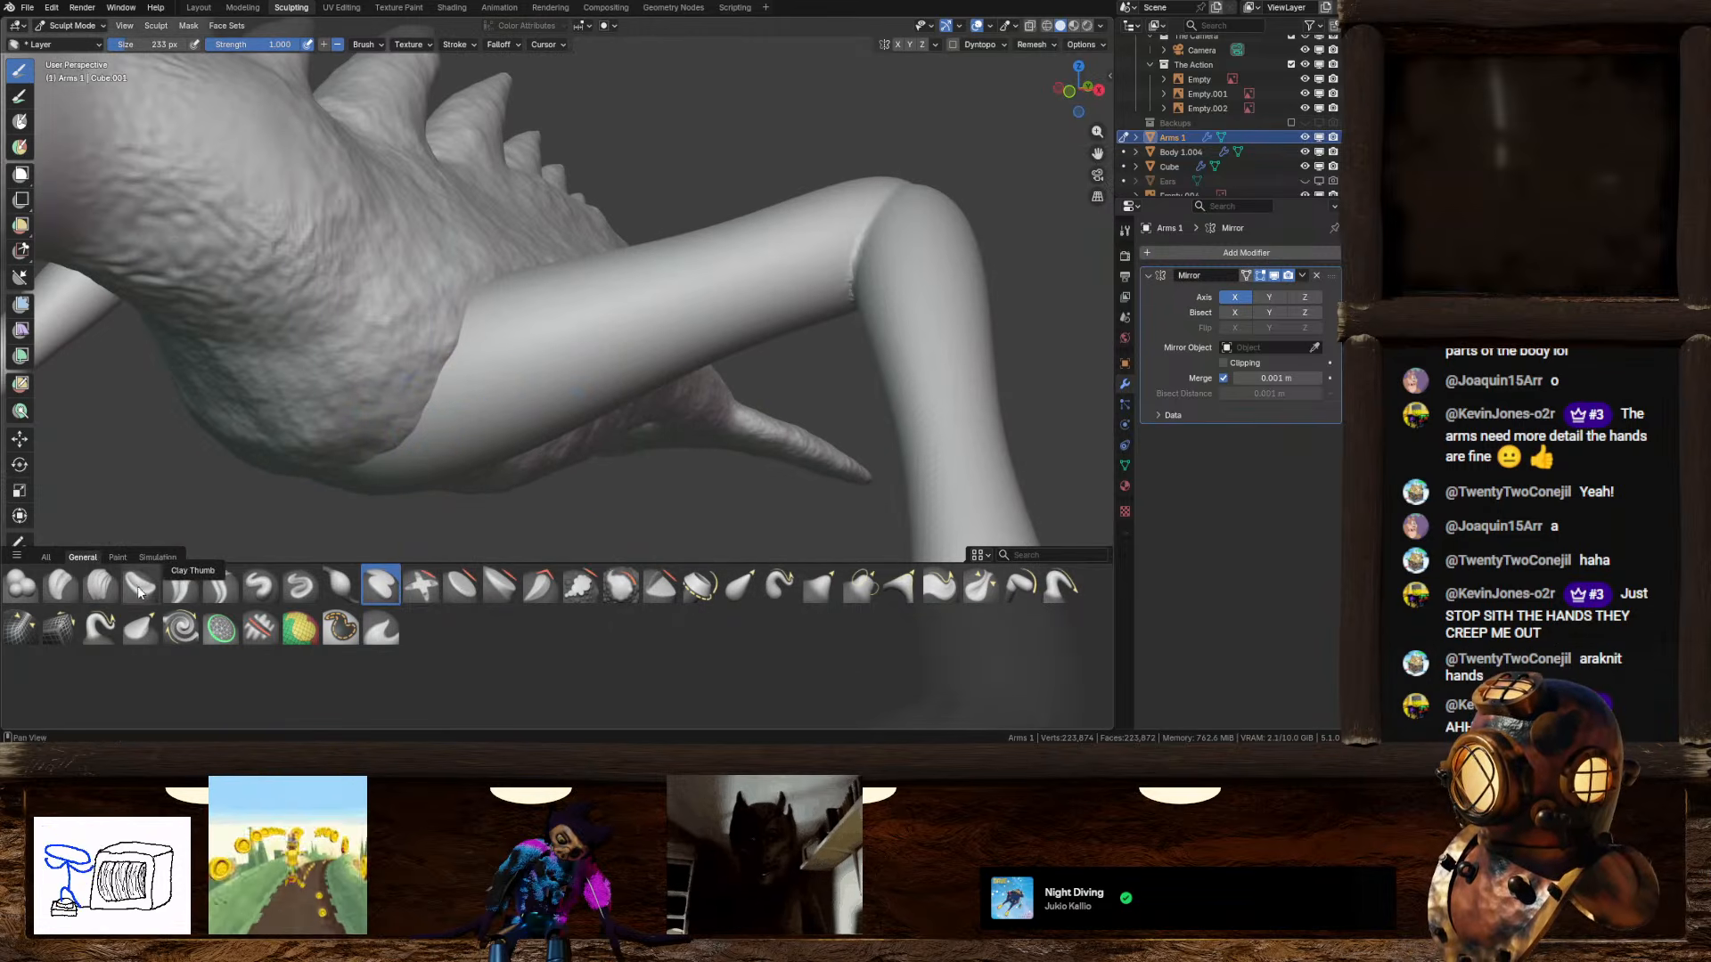
# Step: Try a 233 px Clay Strips stroke along the upper arm's inner side, and undo it
pyautogui.click(101, 585)
pyautogui.moveTo(516, 420)
pyautogui.mouseDown(button='middle')
pyautogui.moveTo(515, 383)
pyautogui.moveTo(553, 432)
pyautogui.moveTo(530, 438)
pyautogui.mouseUp(button='middle')
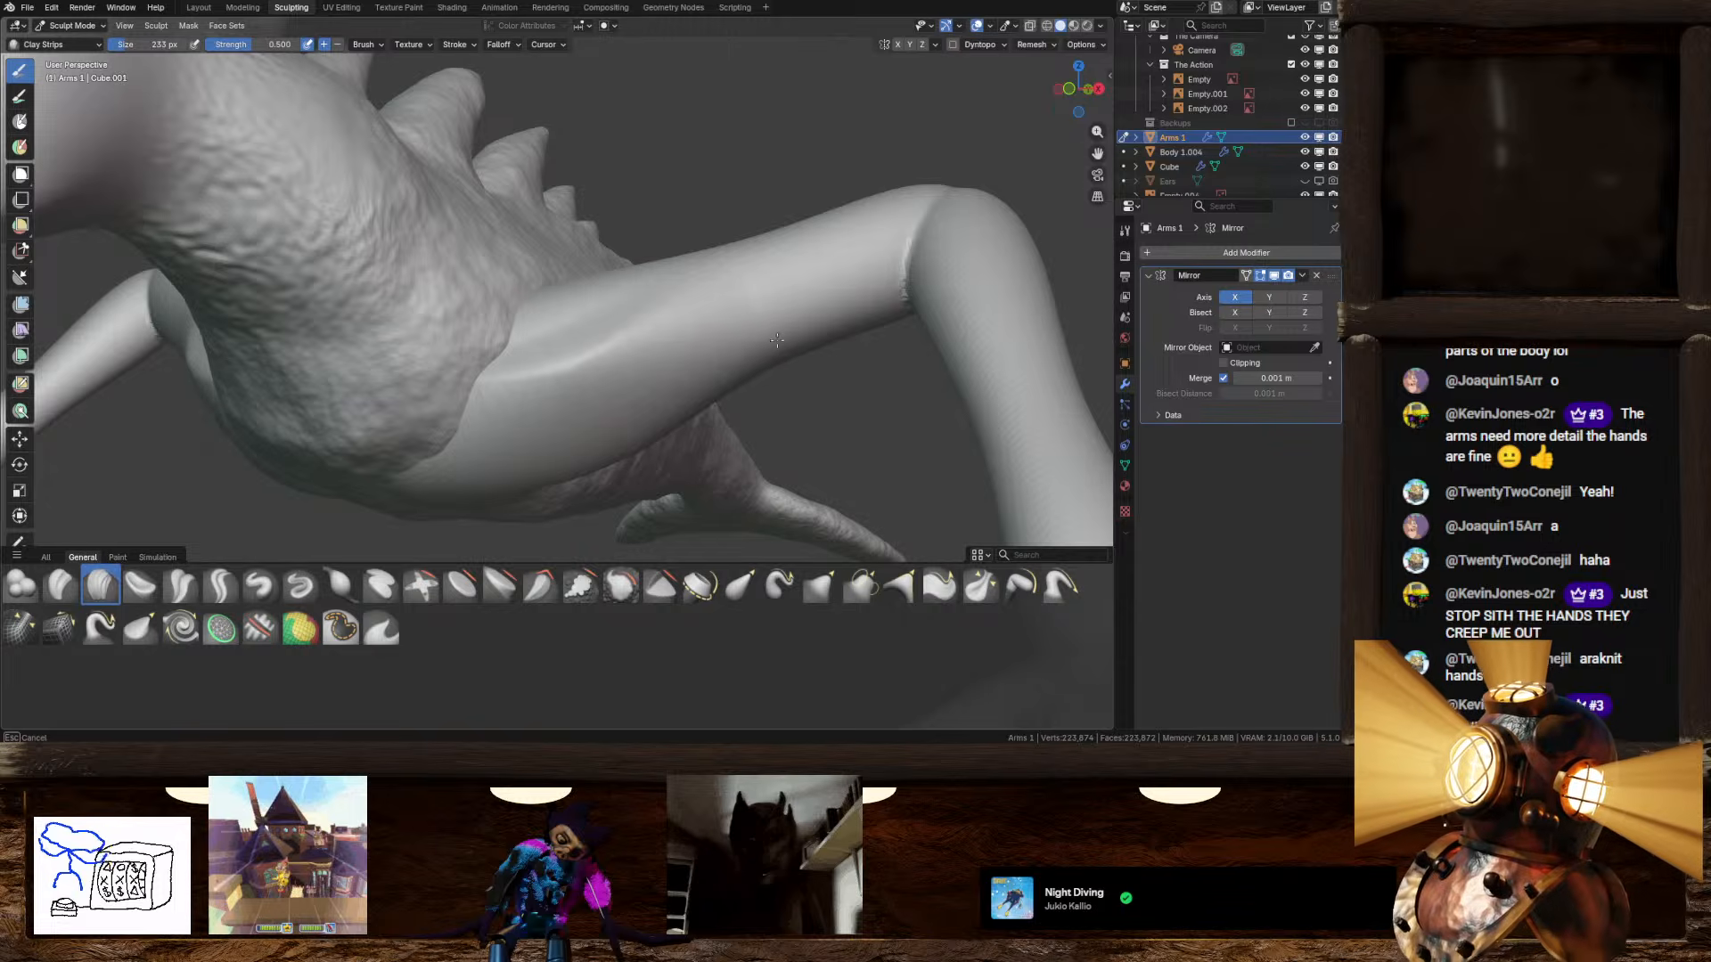
pyautogui.moveTo(777, 341); pyautogui.dragTo(793, 322)
pyautogui.moveTo(802, 301); pyautogui.dragTo(730, 398, button='middle')
pyautogui.hotkey('ctrl', 'z')
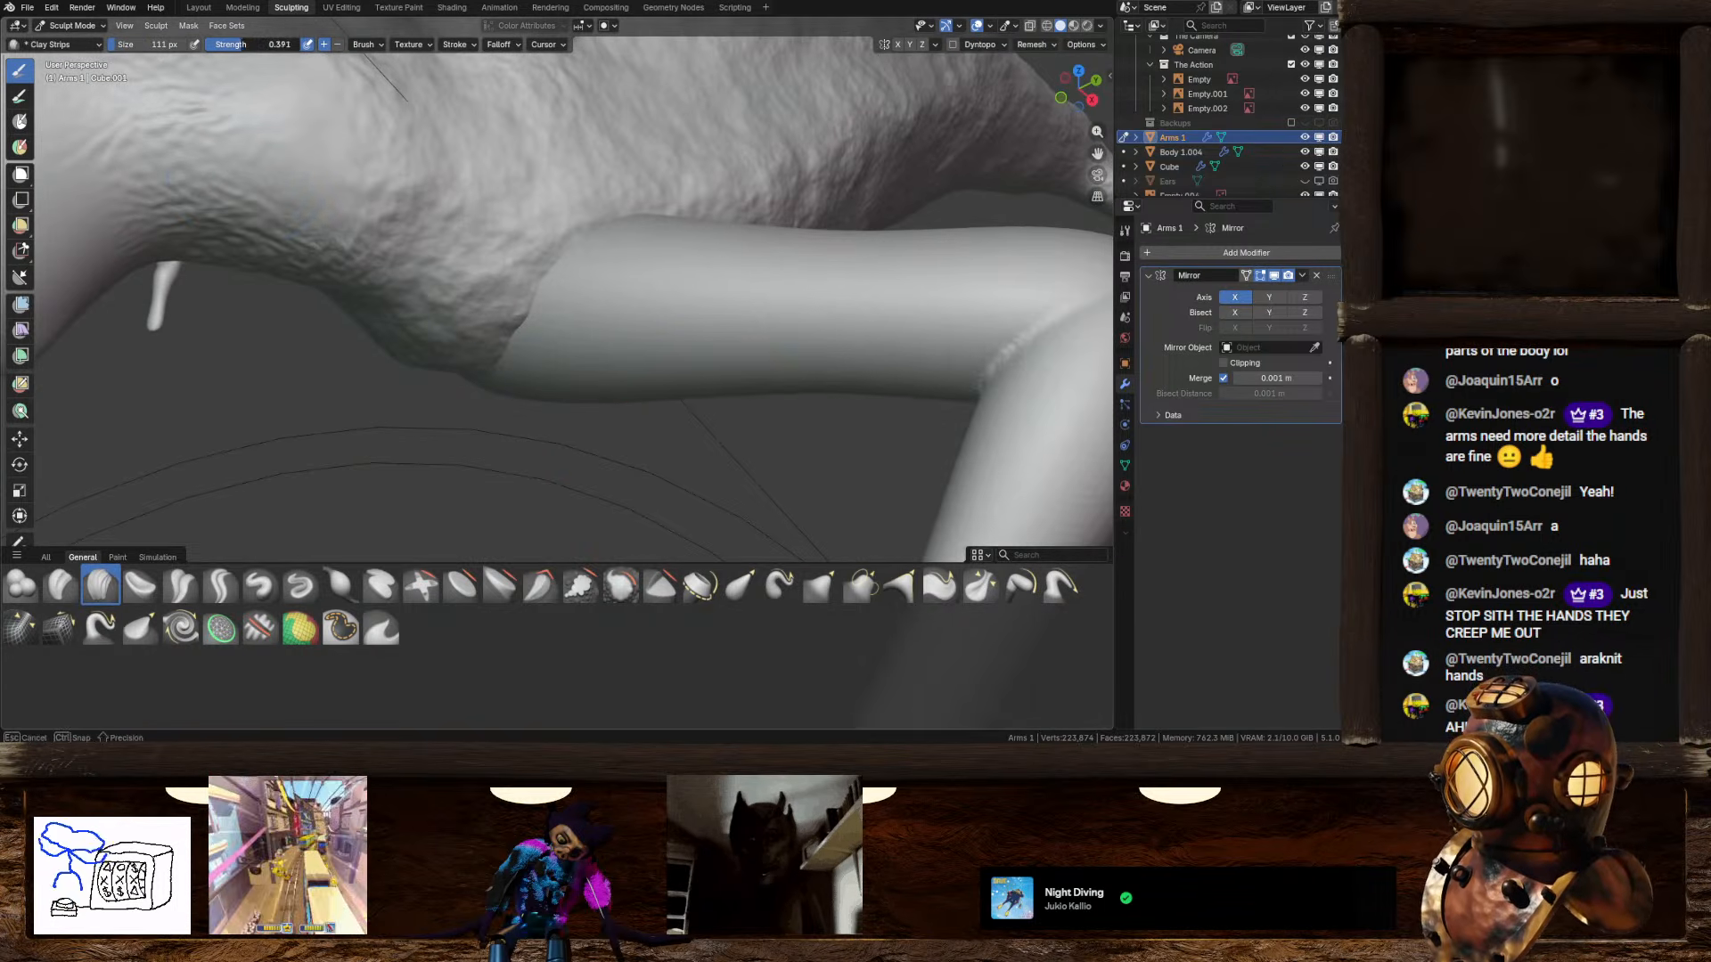
# Step: Build up muscle ridges from the shoulder toward the elbow with Clay Strips at 111 px and strength 0.310
pyautogui.moveTo(242, 45); pyautogui.dragTo(235, 44)
pyautogui.moveTo(567, 311); pyautogui.dragTo(593, 259, button='middle')
pyautogui.scroll(-1, 595, 258)
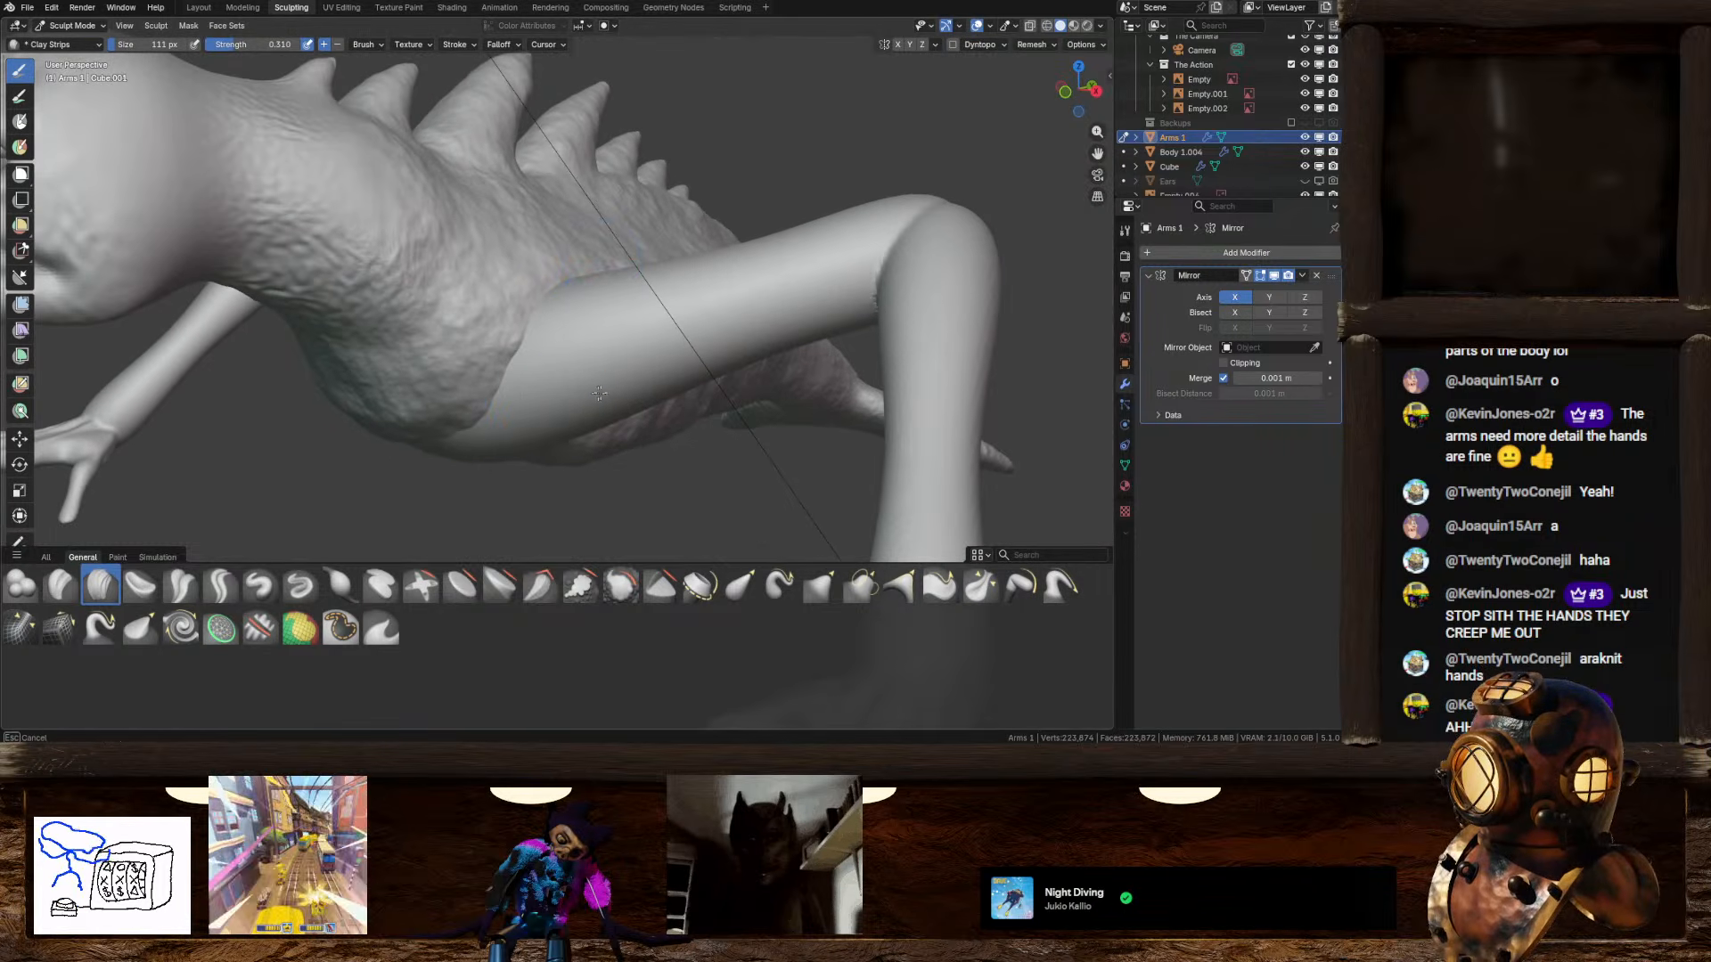
pyautogui.moveTo(598, 393); pyautogui.dragTo(784, 290)
pyautogui.moveTo(759, 297); pyautogui.dragTo(527, 422, button='middle')
pyautogui.moveTo(540, 422); pyautogui.dragTo(731, 337)
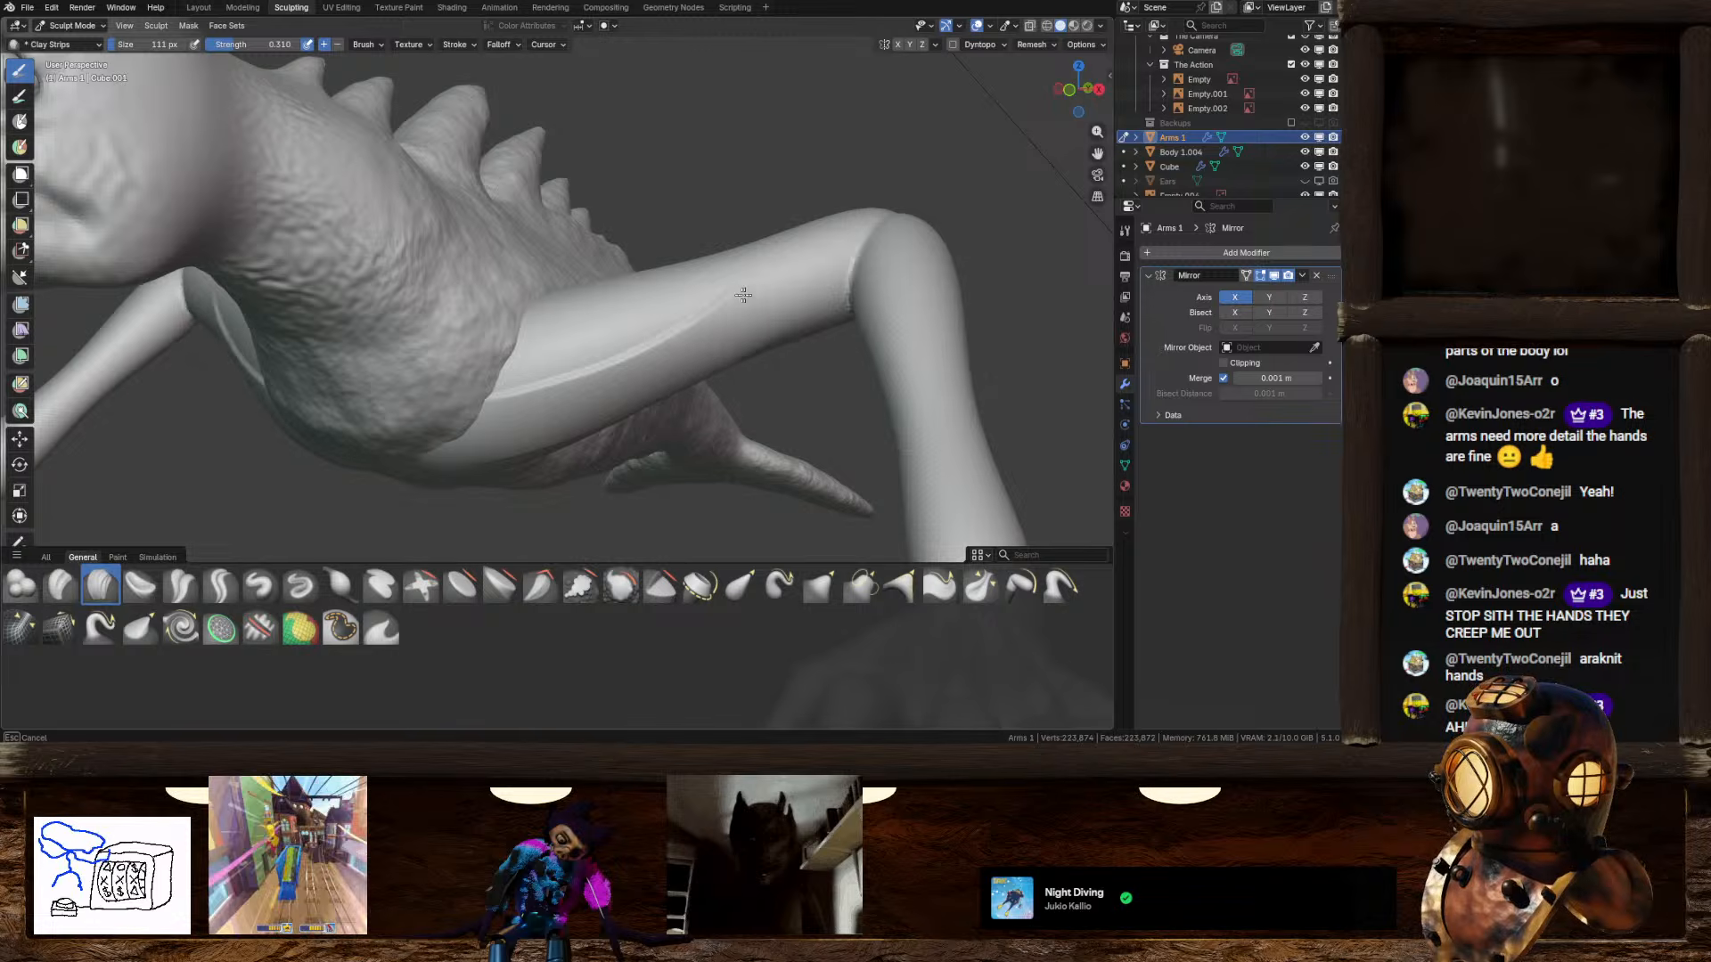
pyautogui.moveTo(743, 295); pyautogui.dragTo(592, 339, button='middle')
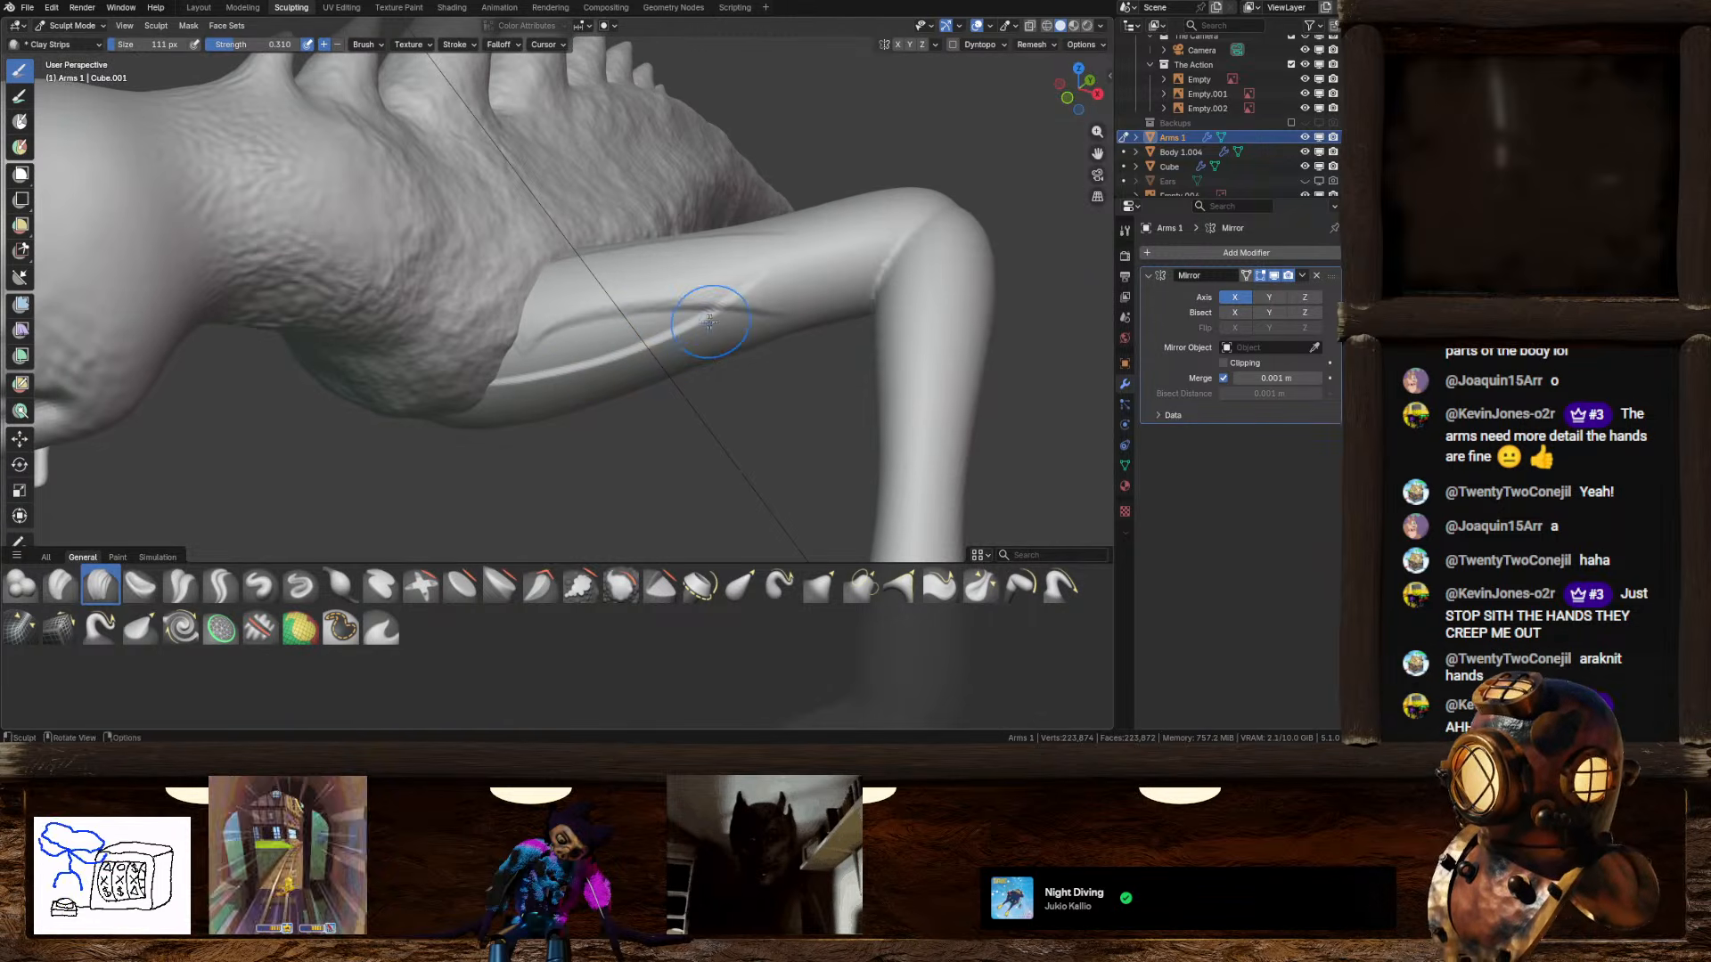
# Step: Soften the clay strip ridges on the upper arm, checking the form from the front, side and back
pyautogui.moveTo(710, 321); pyautogui.dragTo(619, 384, button='middle')
pyautogui.moveTo(508, 464); pyautogui.dragTo(591, 337, button='middle')
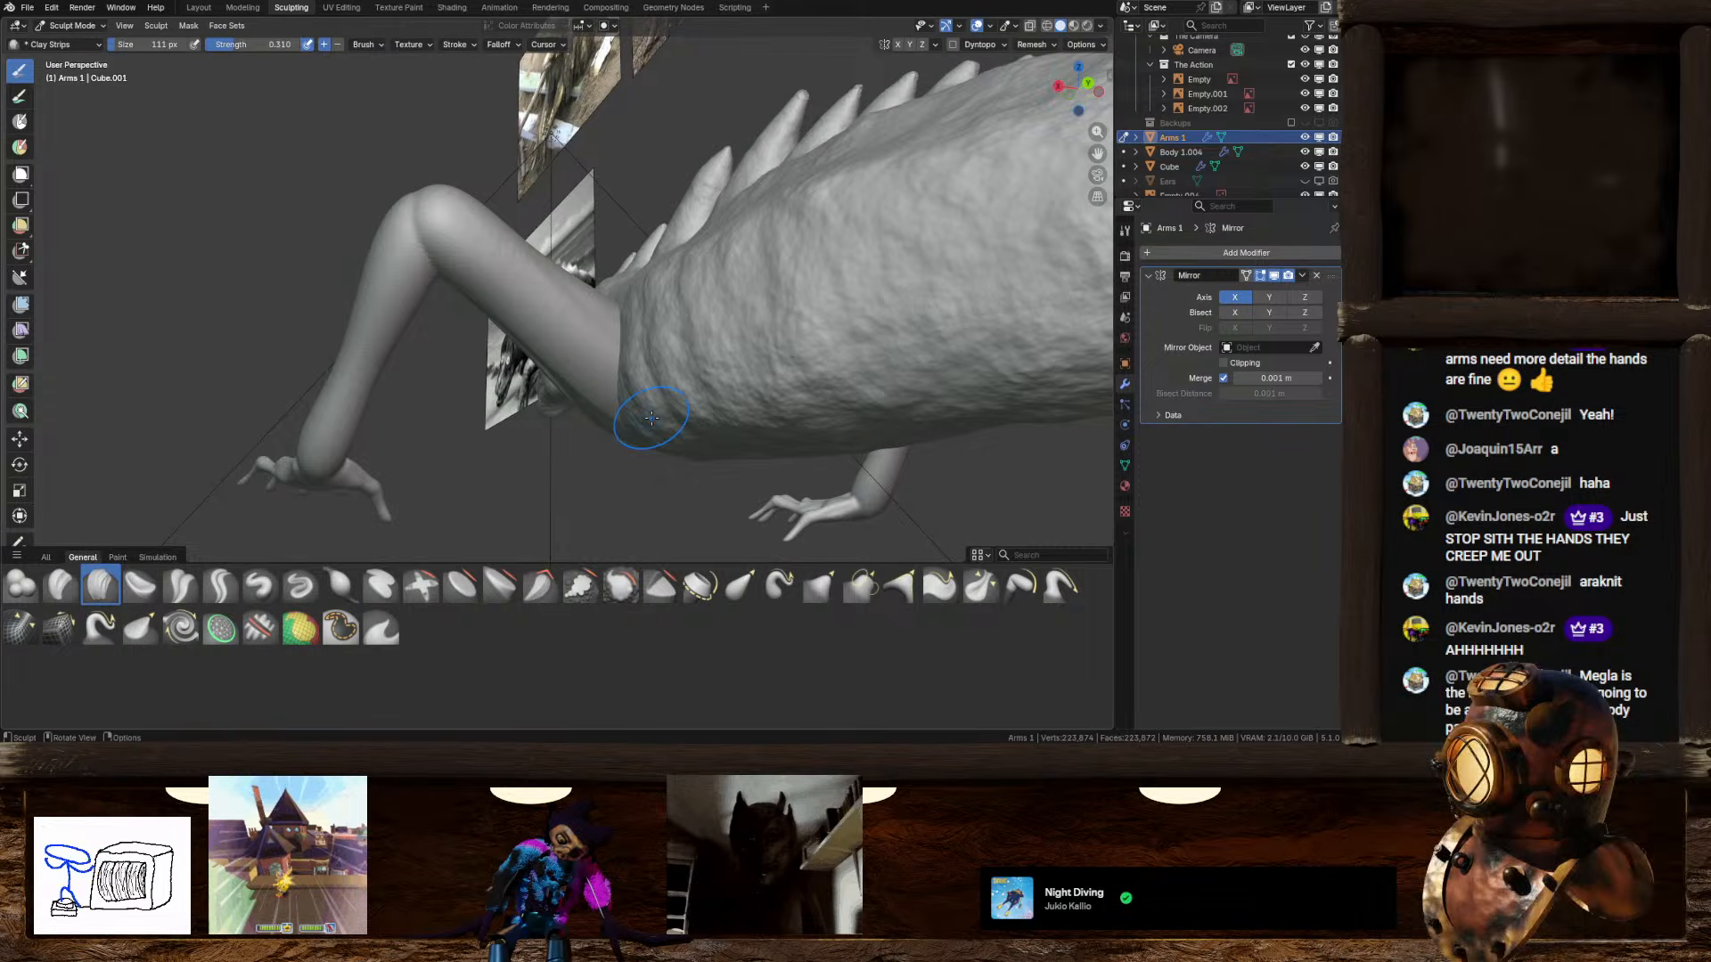
pyautogui.moveTo(632, 405); pyautogui.dragTo(606, 366, button='middle')
pyautogui.scroll(4, 556, 351)
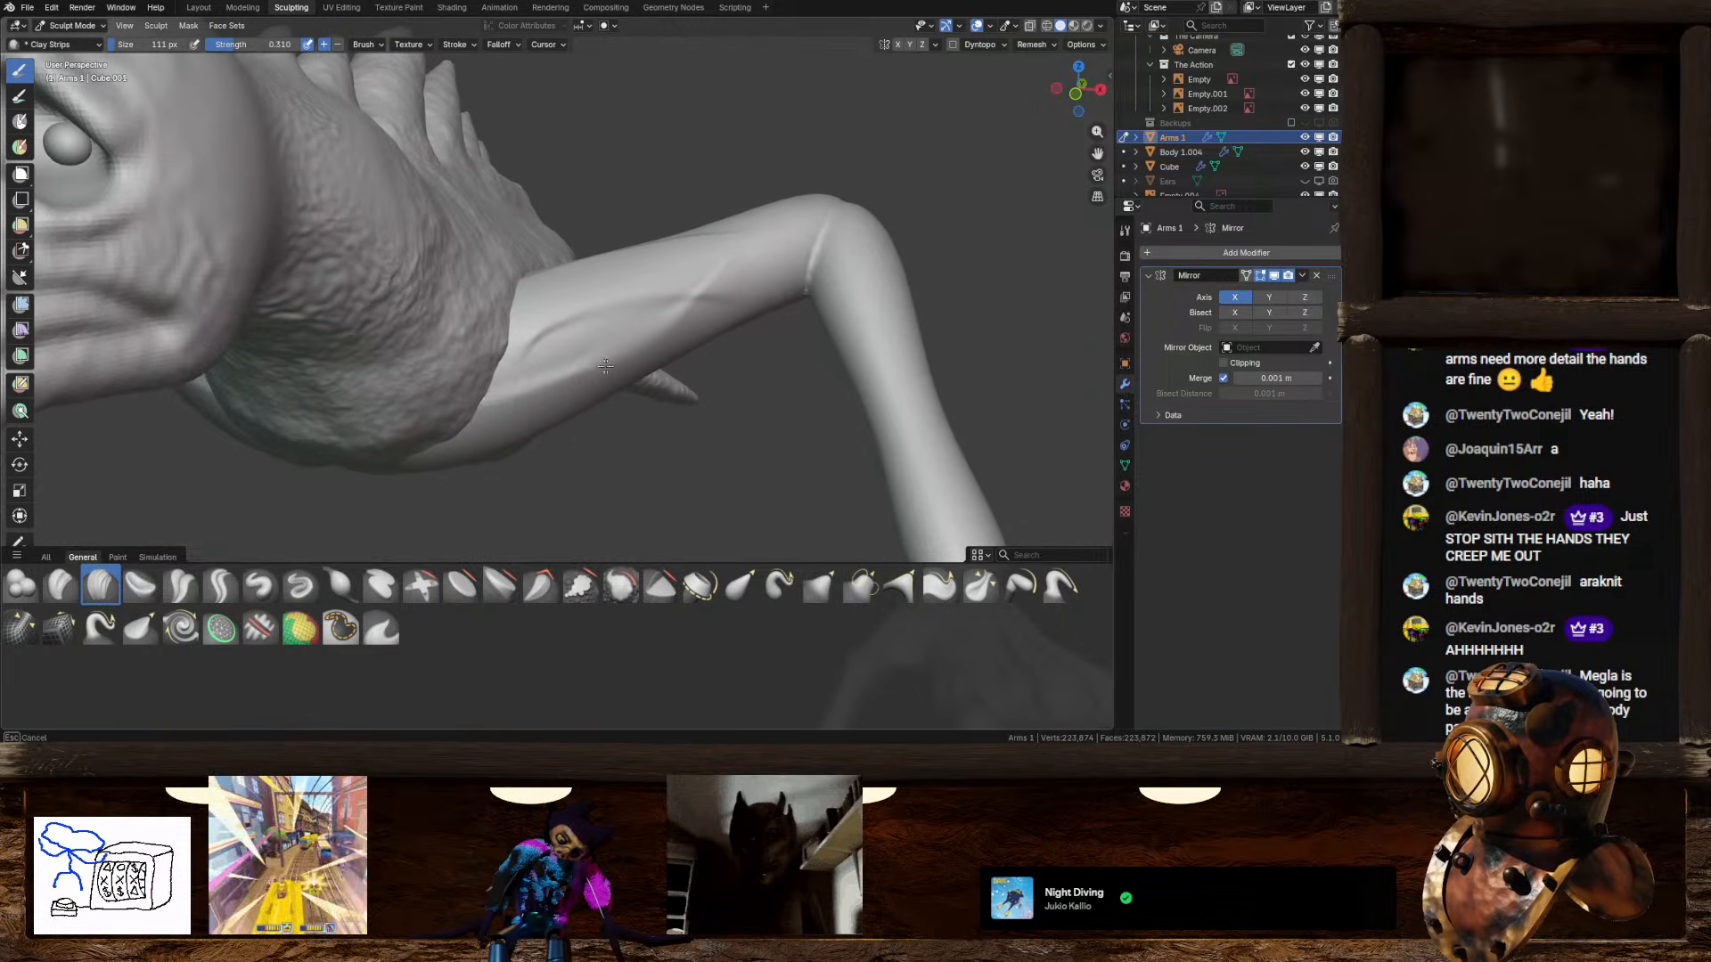
pyautogui.moveTo(676, 295); pyautogui.dragTo(691, 396, button='middle')
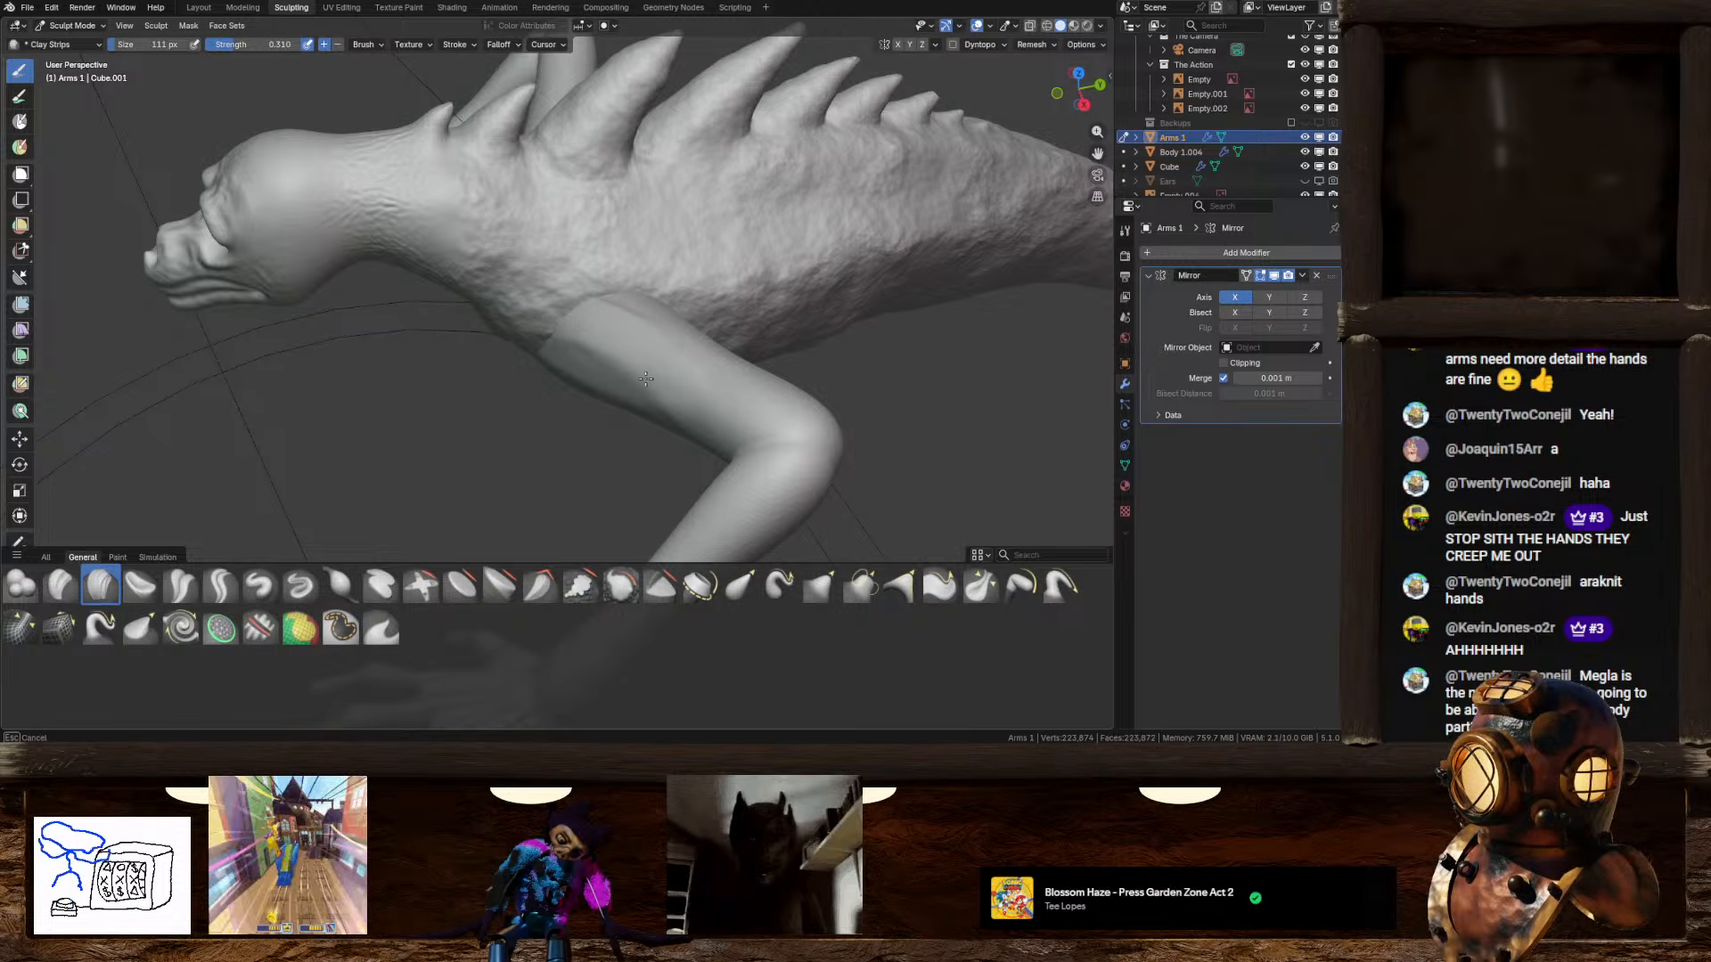
pyautogui.moveTo(625, 317)
pyautogui.mouseDown(button='middle')
pyautogui.moveTo(631, 410)
pyautogui.moveTo(603, 314)
pyautogui.mouseUp(button='middle')
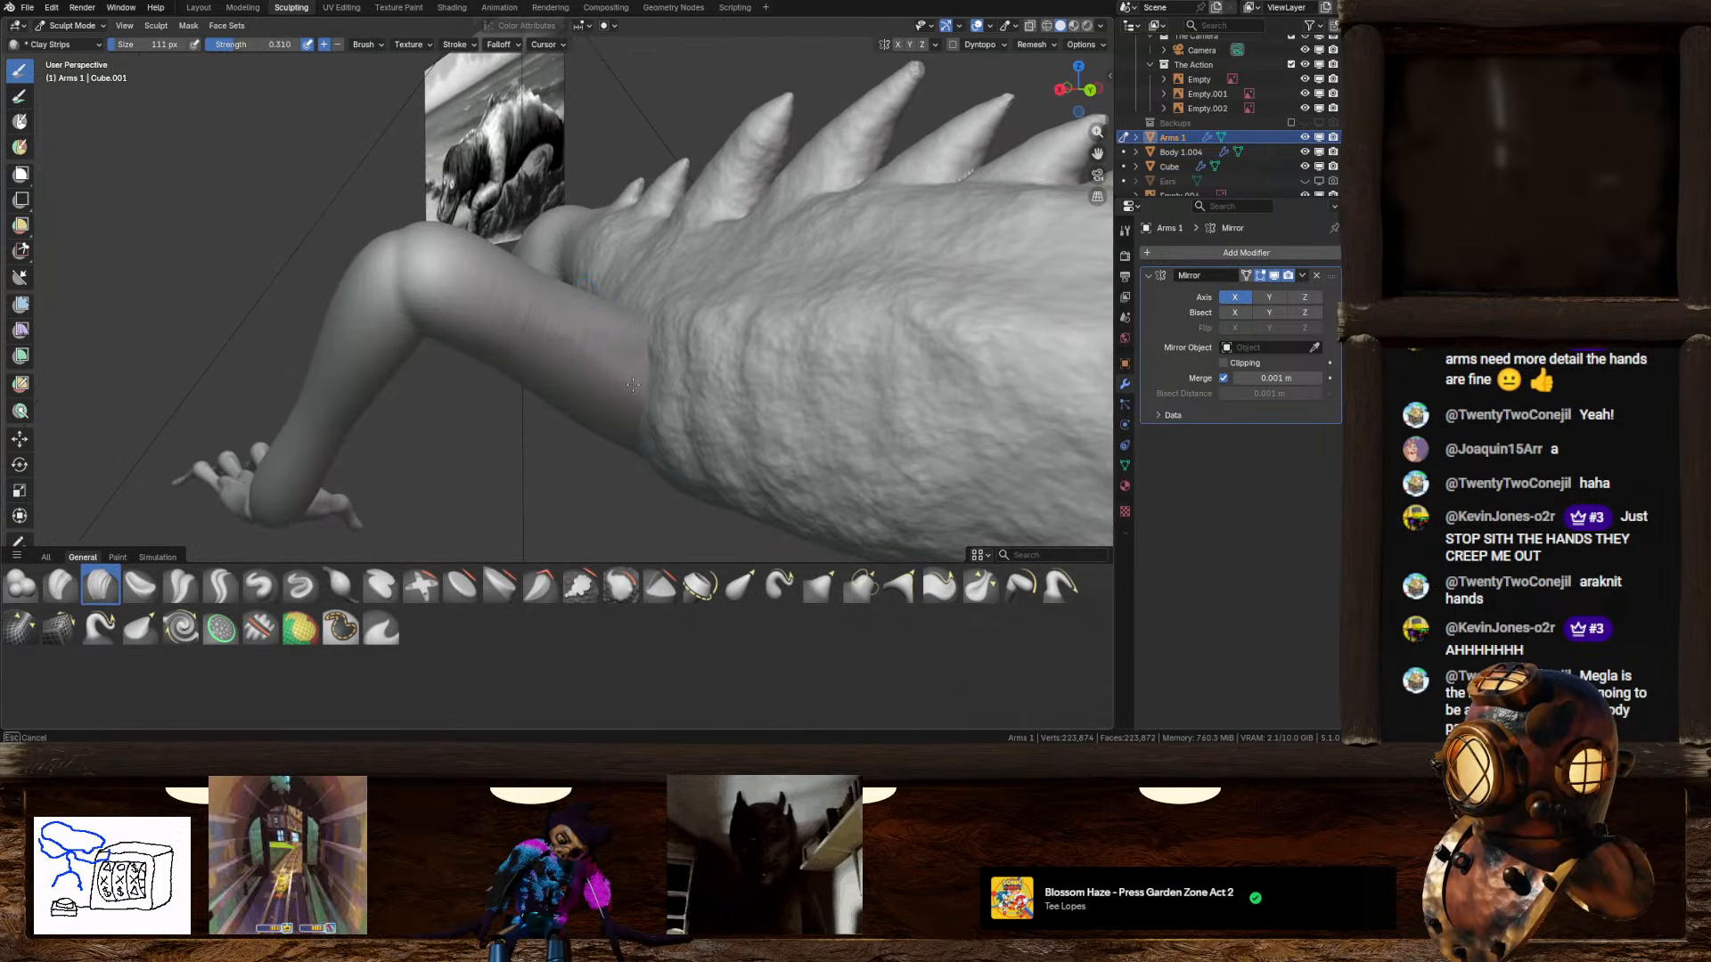
pyautogui.moveTo(633, 385); pyautogui.dragTo(291, 545, button='middle')
# Step: Carve a crease along the upper arm's muscle with the Draw Sharp brush at 111 px and strength 0.500, undoing the first stroke
pyautogui.click(300, 587)
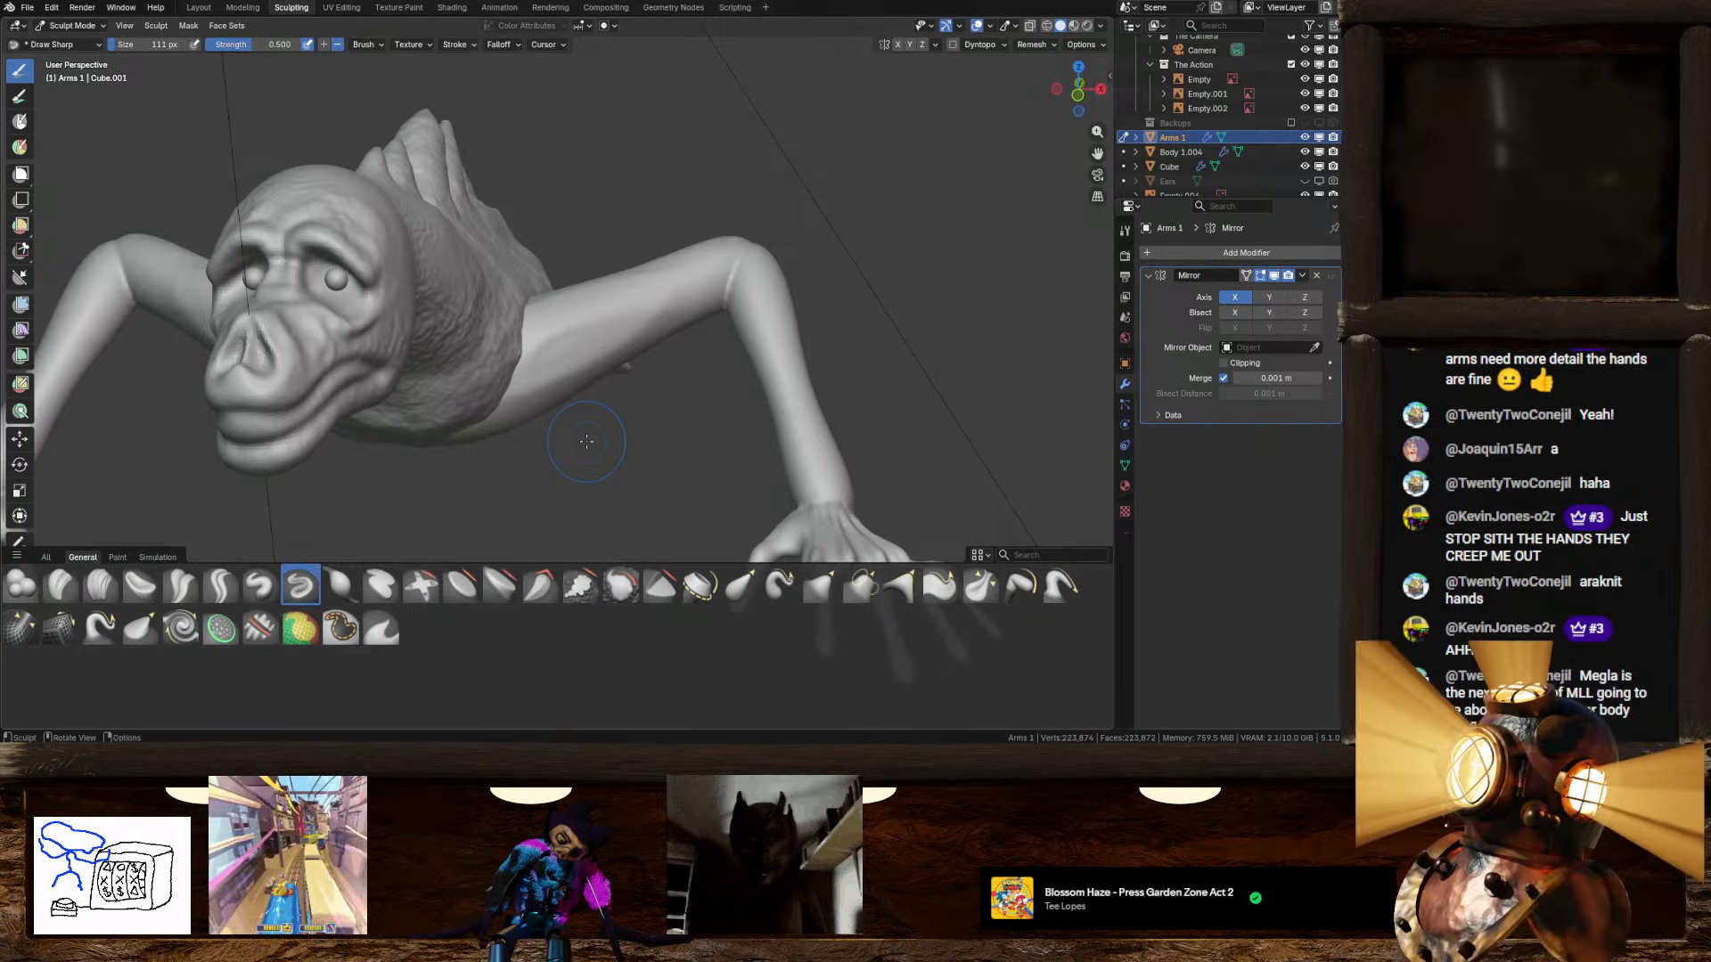
pyautogui.moveTo(670, 392); pyautogui.dragTo(637, 399, button='middle')
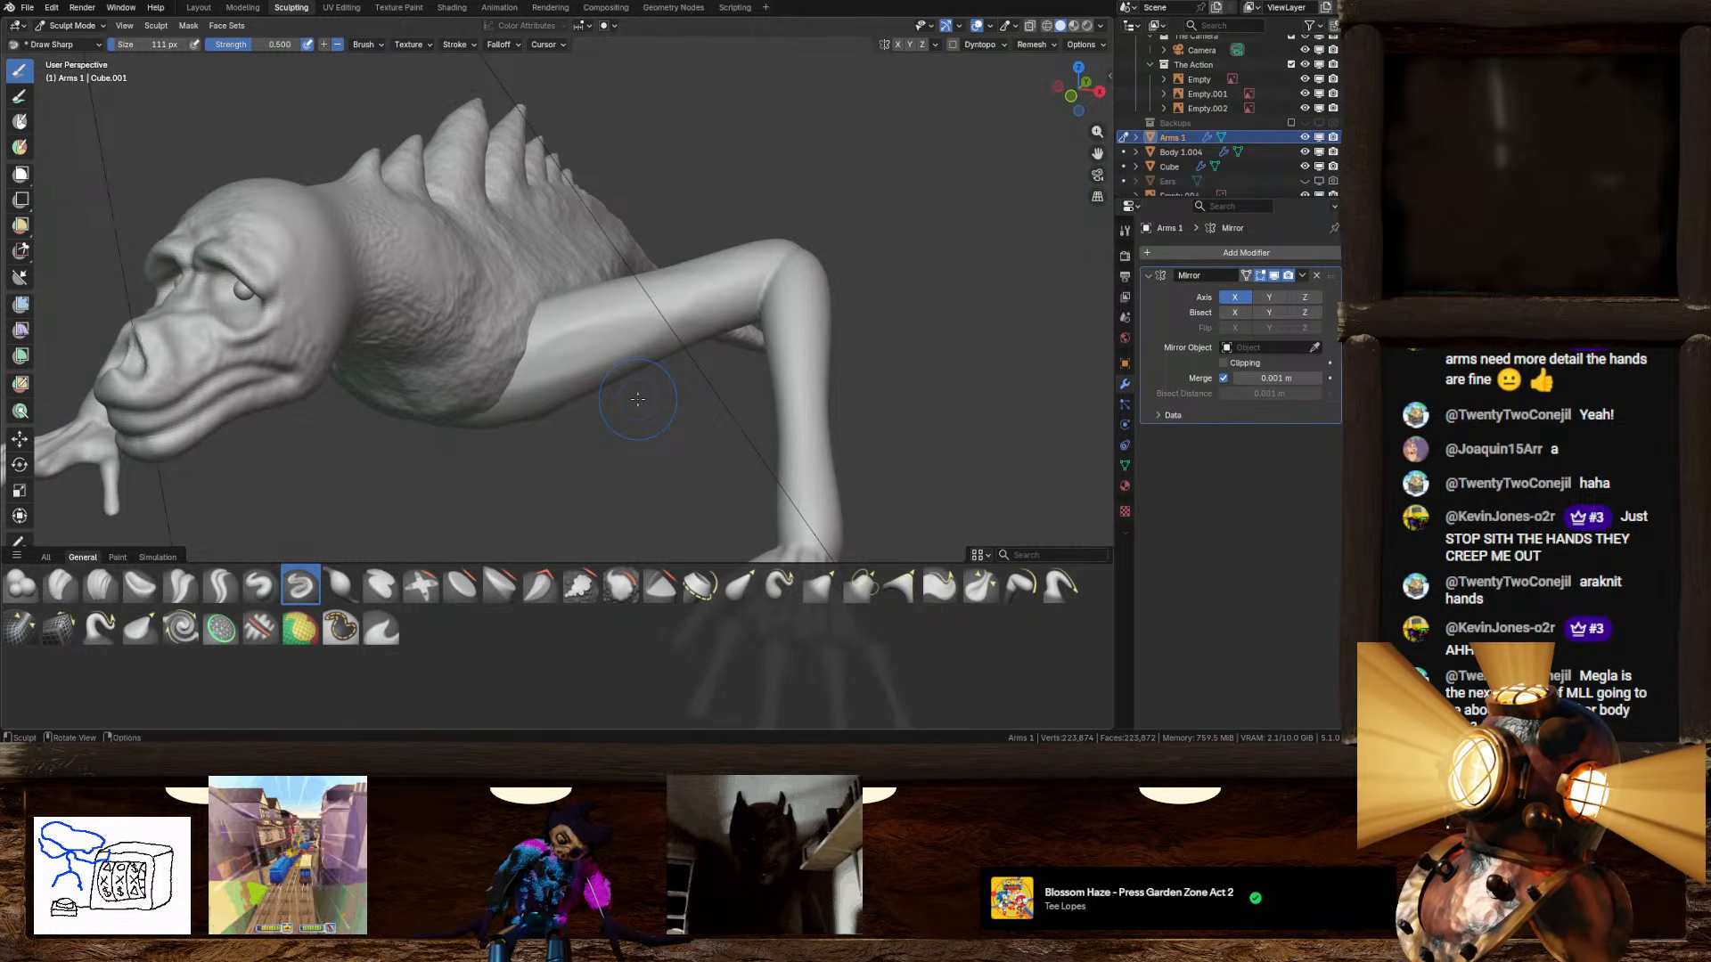
pyautogui.moveTo(631, 415); pyautogui.dragTo(602, 411, button='middle')
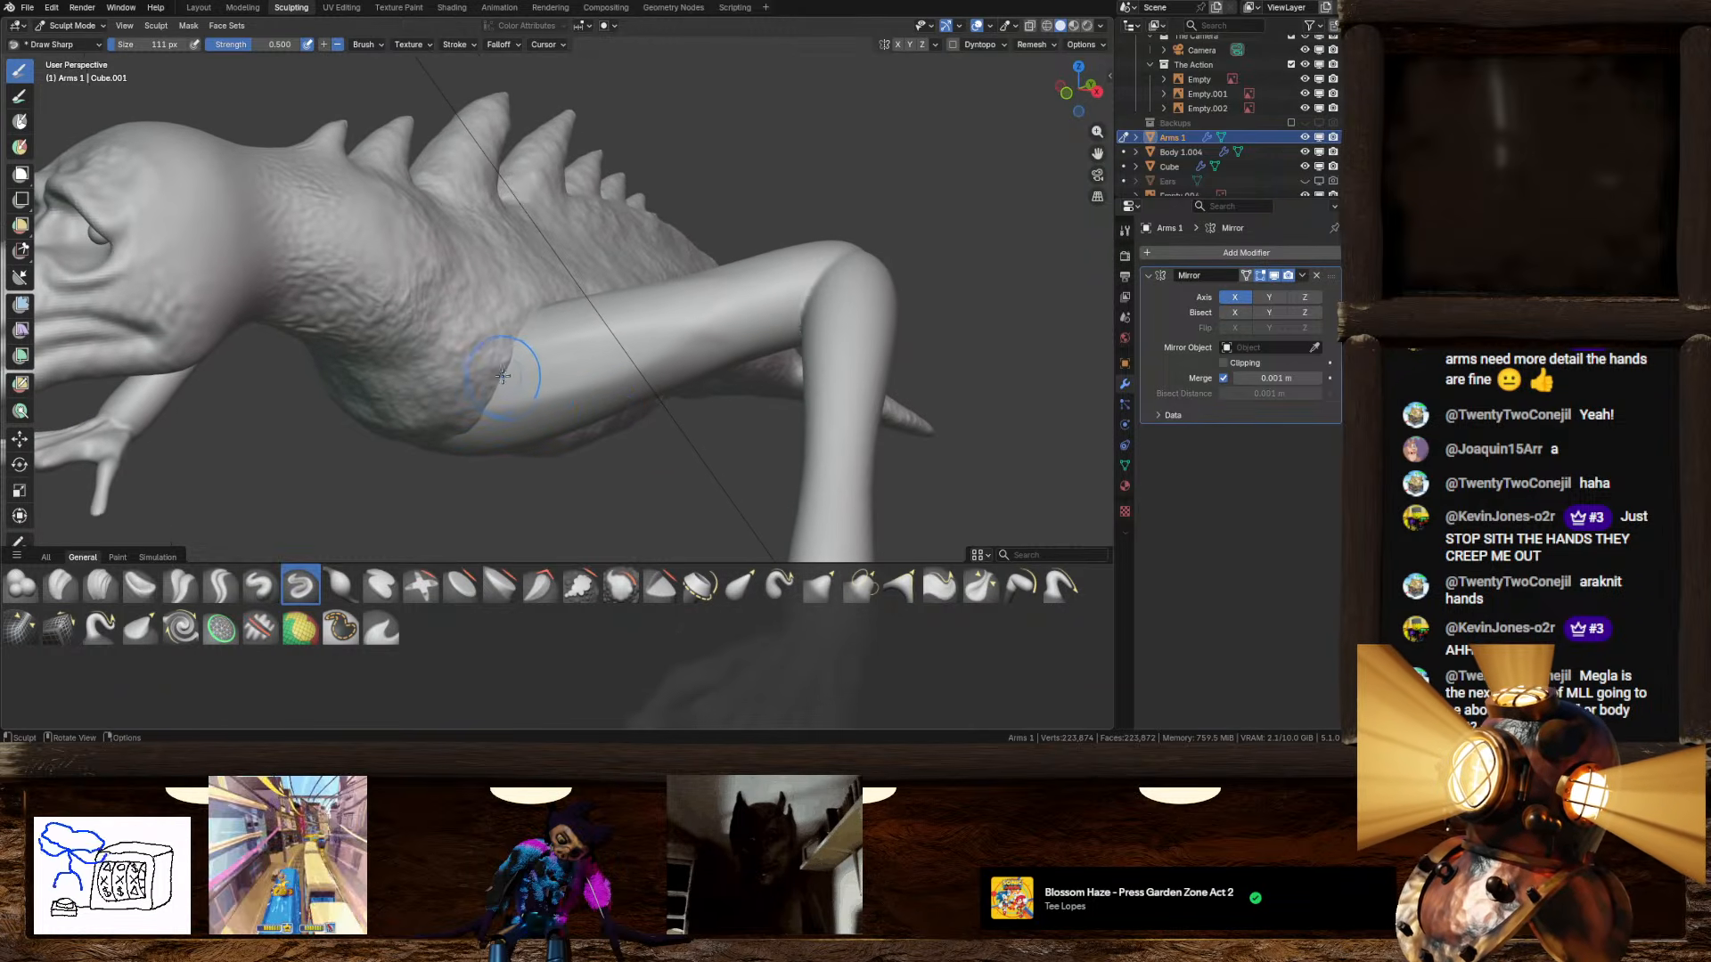
pyautogui.moveTo(506, 380); pyautogui.dragTo(670, 336)
pyautogui.hotkey('ctrl', 'z')
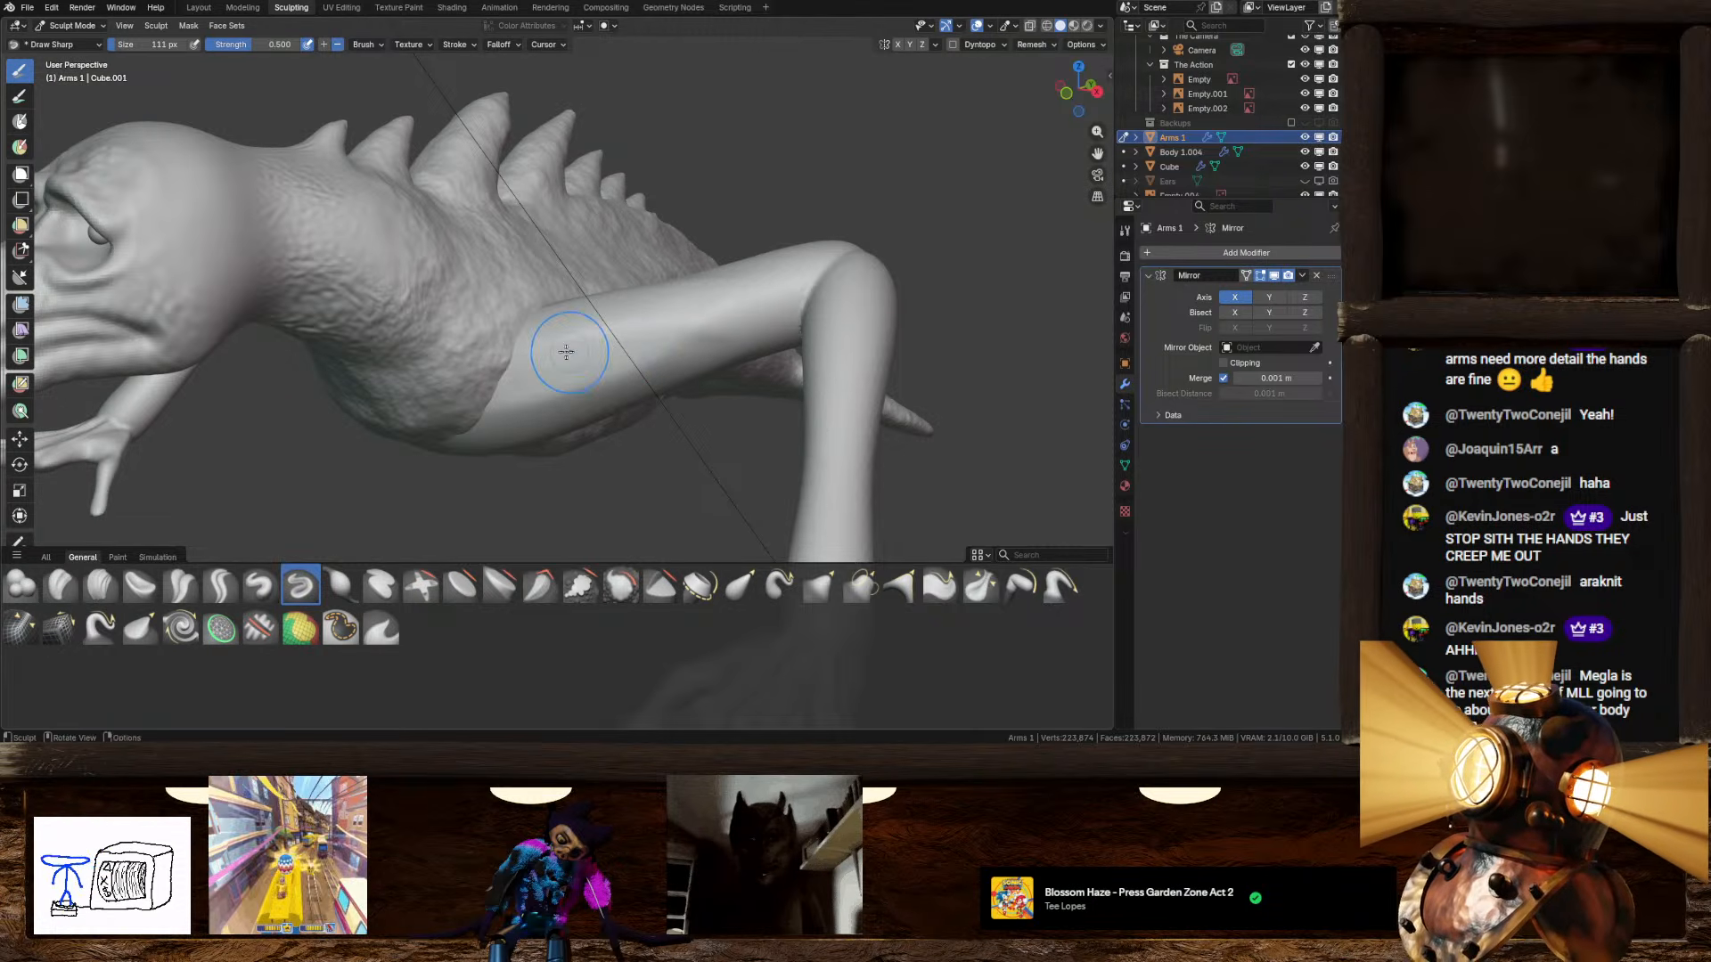
pyautogui.moveTo(473, 360)
pyautogui.mouseDown()
pyautogui.moveTo(561, 378)
pyautogui.moveTo(677, 323)
pyautogui.mouseUp()
pyautogui.moveTo(677, 323)
pyautogui.mouseDown(button='middle')
pyautogui.moveTo(599, 402)
pyautogui.moveTo(313, 275)
pyautogui.moveTo(668, 371)
pyautogui.moveTo(644, 338)
pyautogui.mouseUp(button='middle')
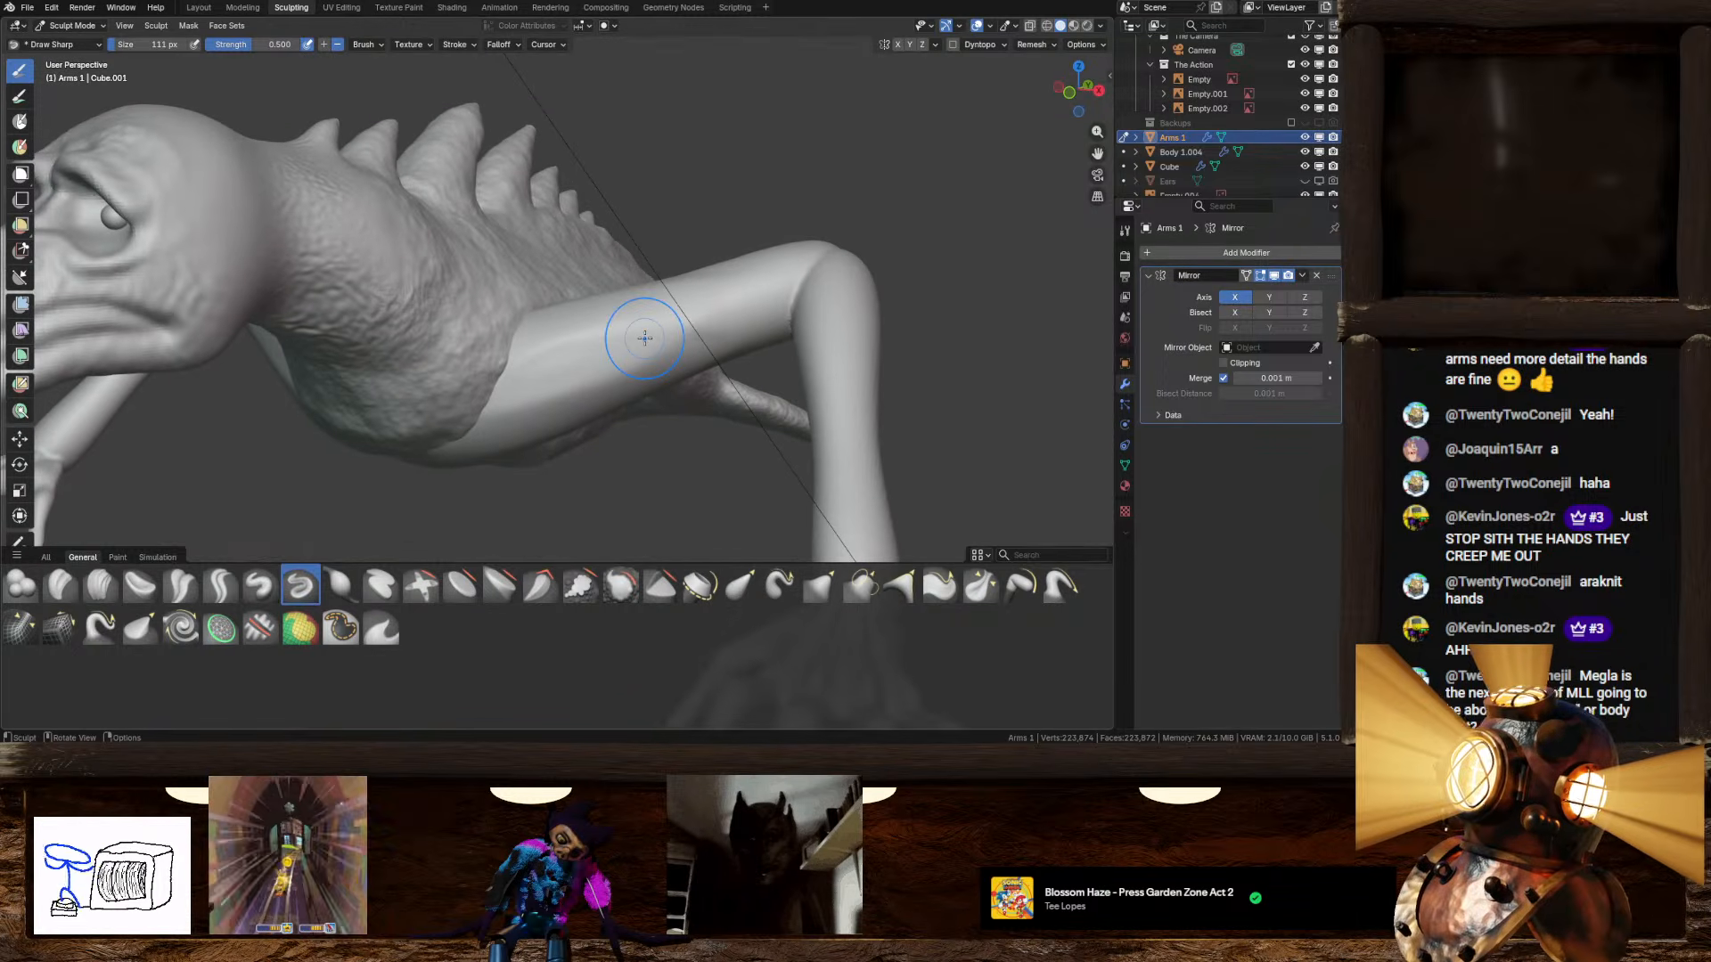
# Step: Refine the upper arm's muscle creases with Crease Sharp at strength 0.165 and Crease Polish at strength 0.250
pyautogui.click(219, 586)
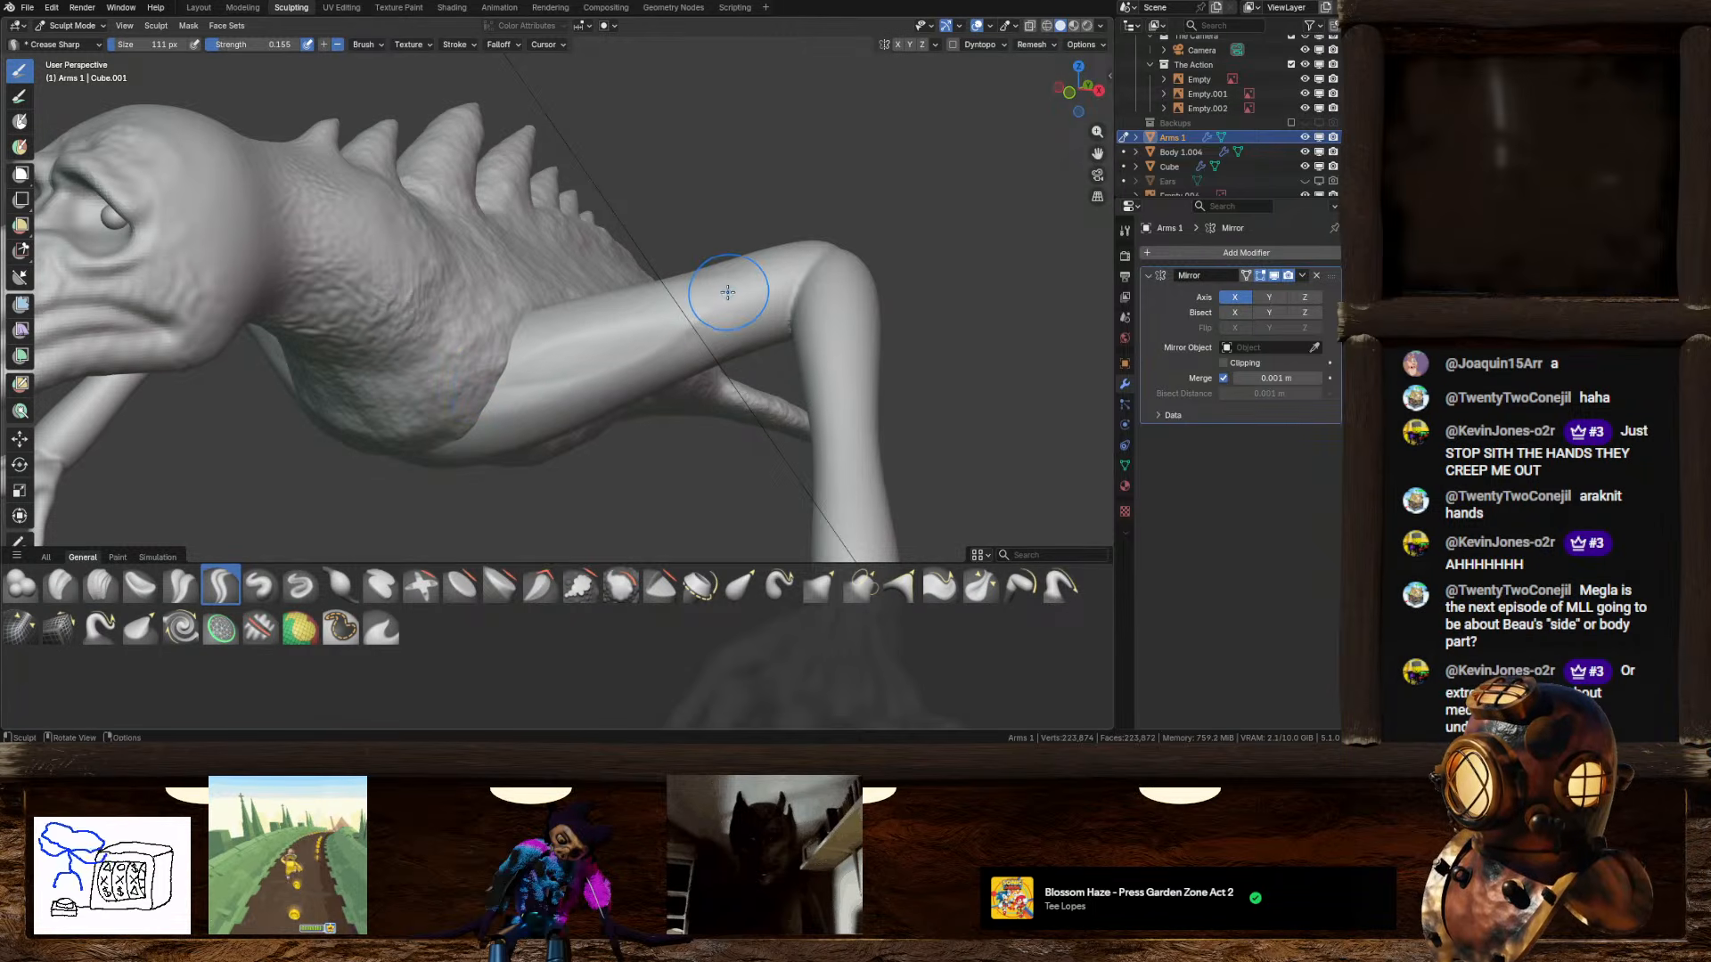
pyautogui.moveTo(725, 286); pyautogui.dragTo(672, 336, button='middle')
pyautogui.scroll(5, 542, 355)
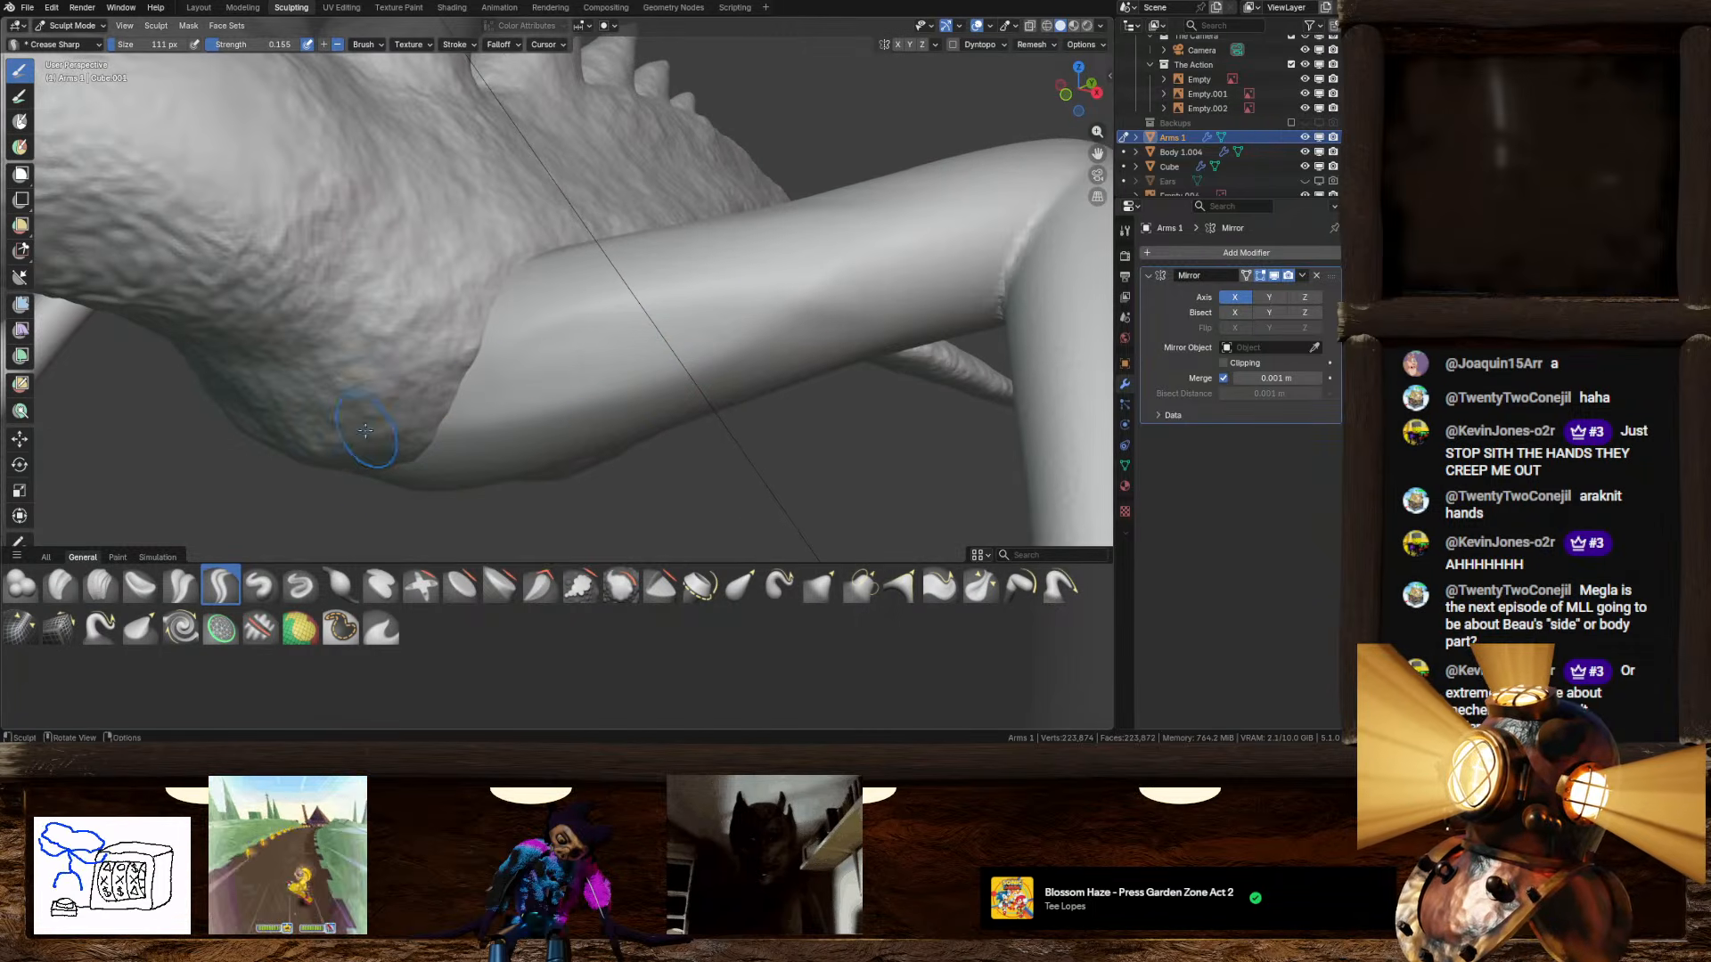
pyautogui.click(180, 587)
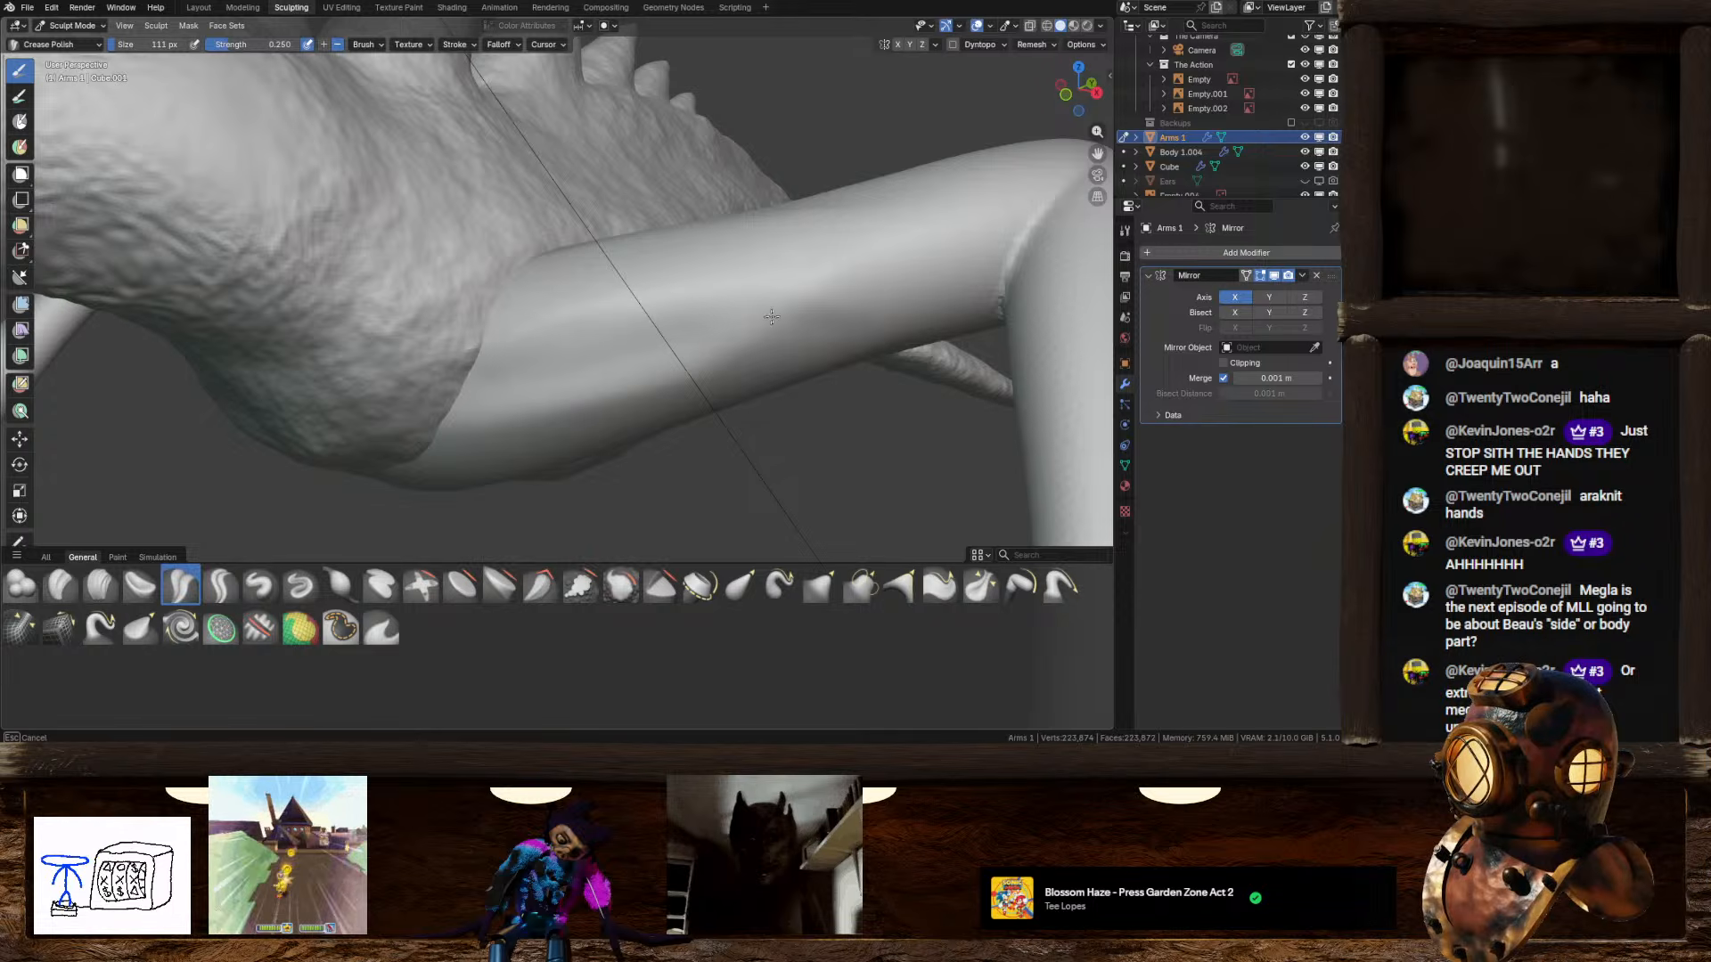
pyautogui.moveTo(805, 279); pyautogui.dragTo(696, 297, button='middle')
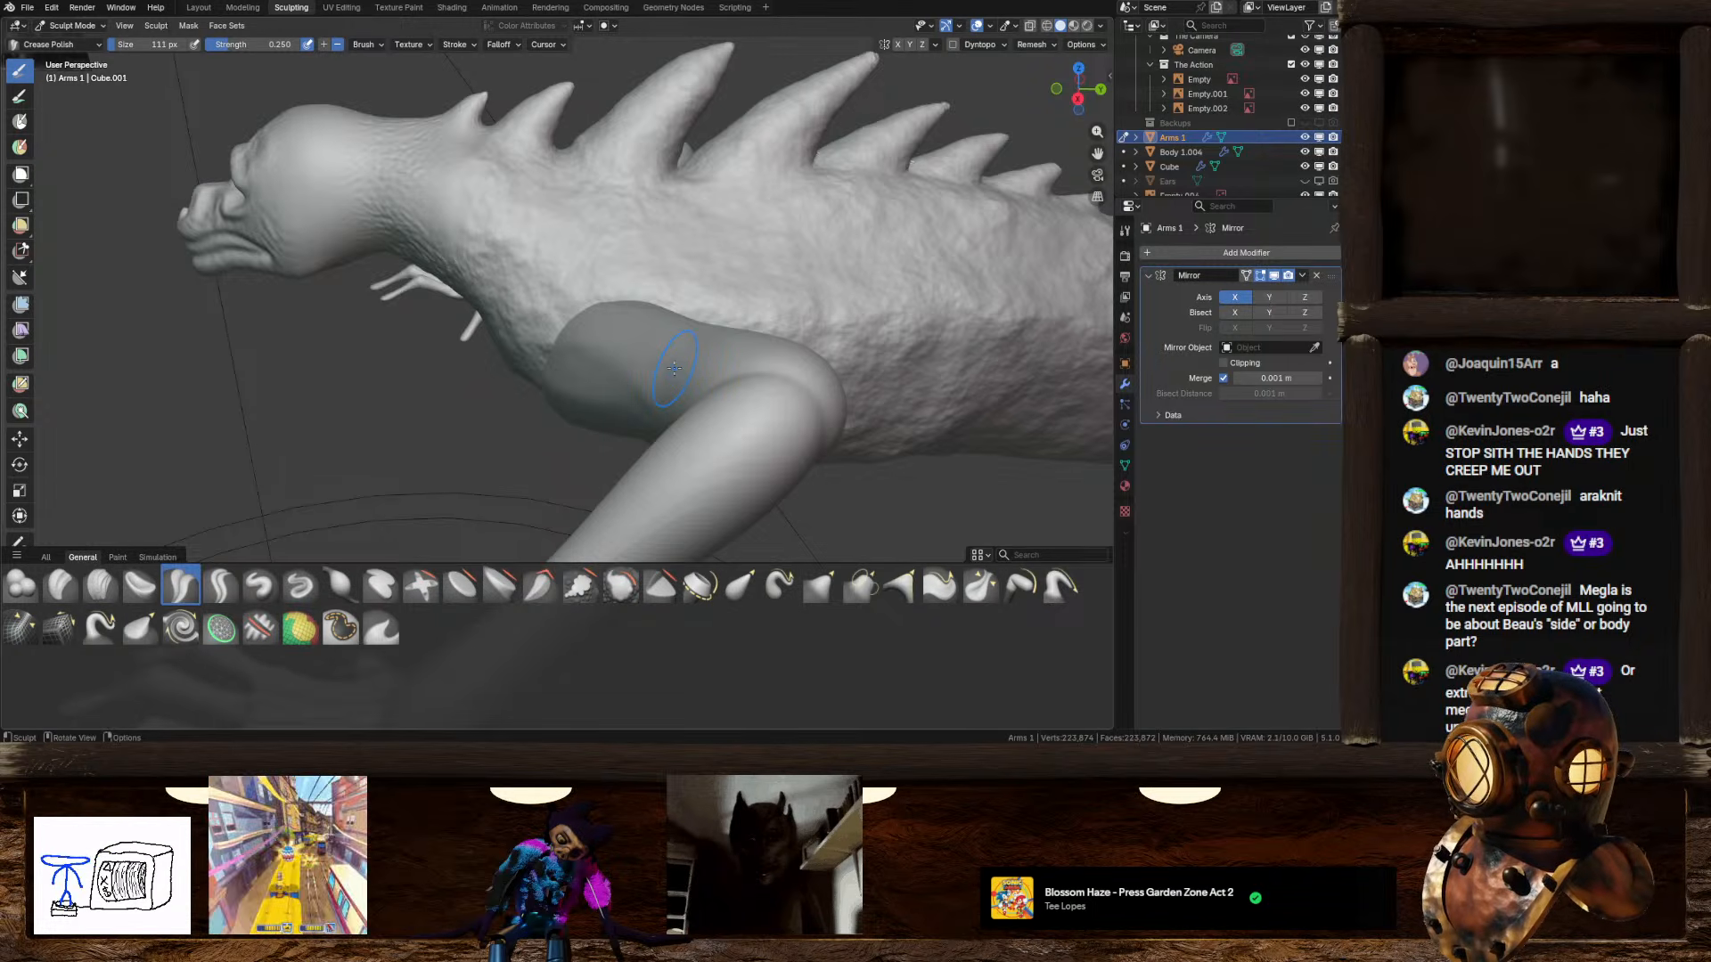
pyautogui.moveTo(674, 371); pyautogui.dragTo(566, 413, button='middle')
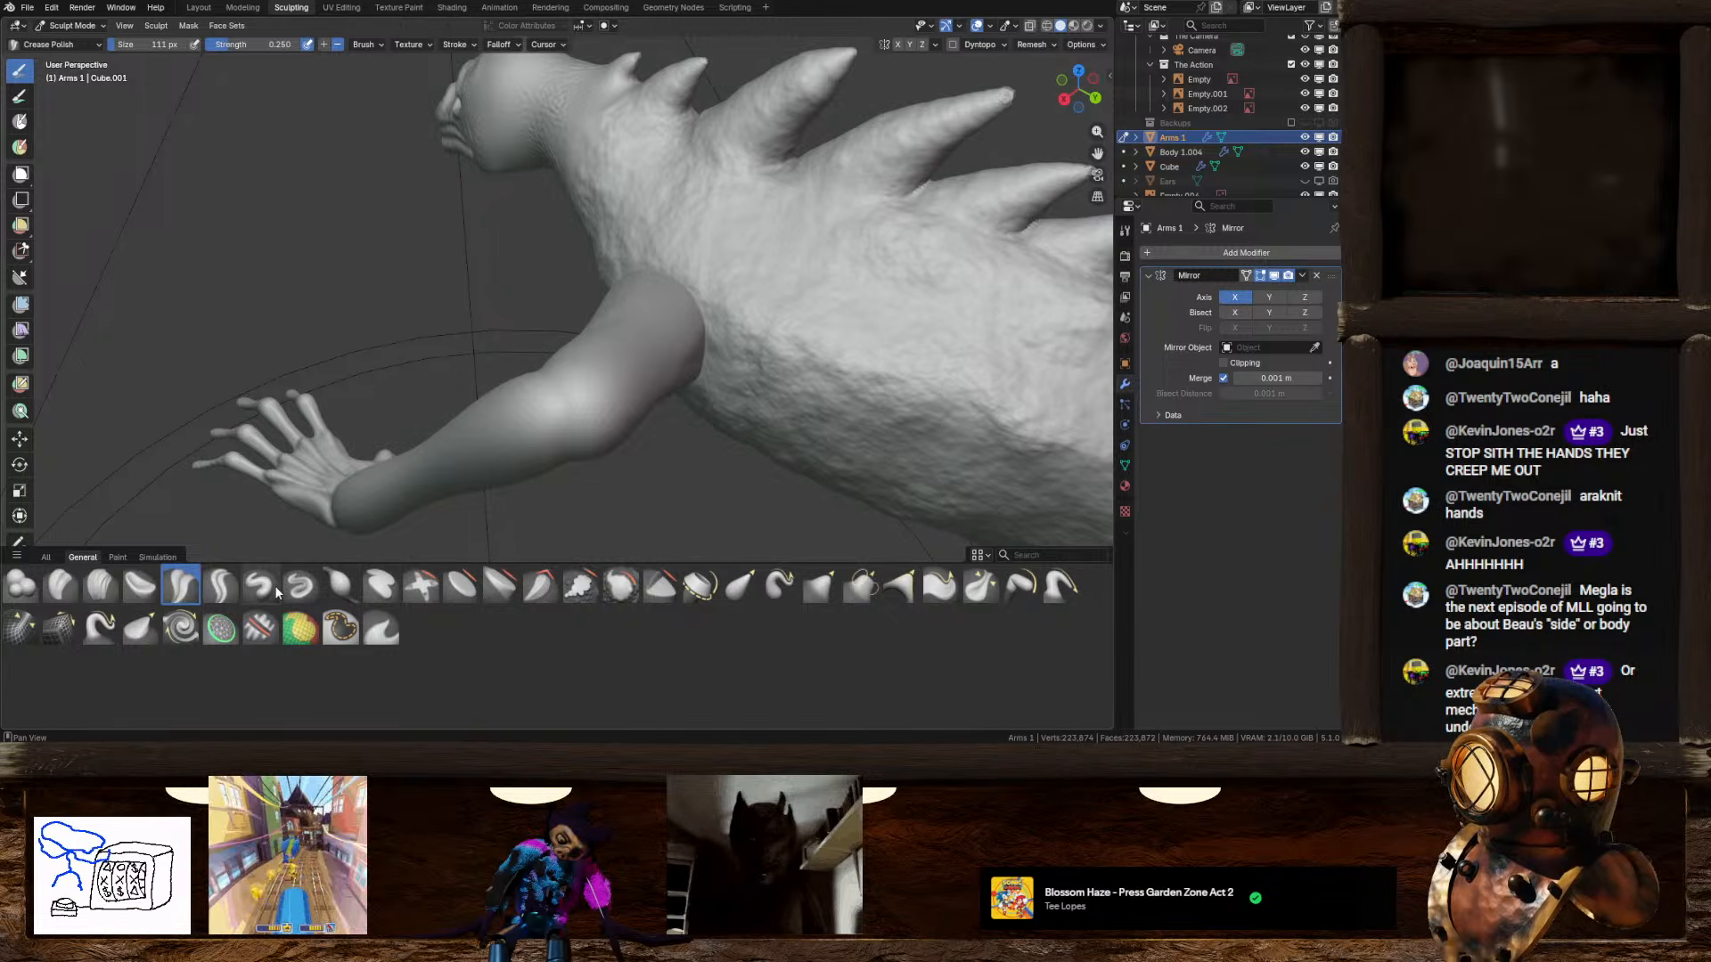
# Step: Add Compressed Fabric wrinkles across the back of the elbow with a 111 px brush at strength 0.400
pyautogui.click(118, 556)
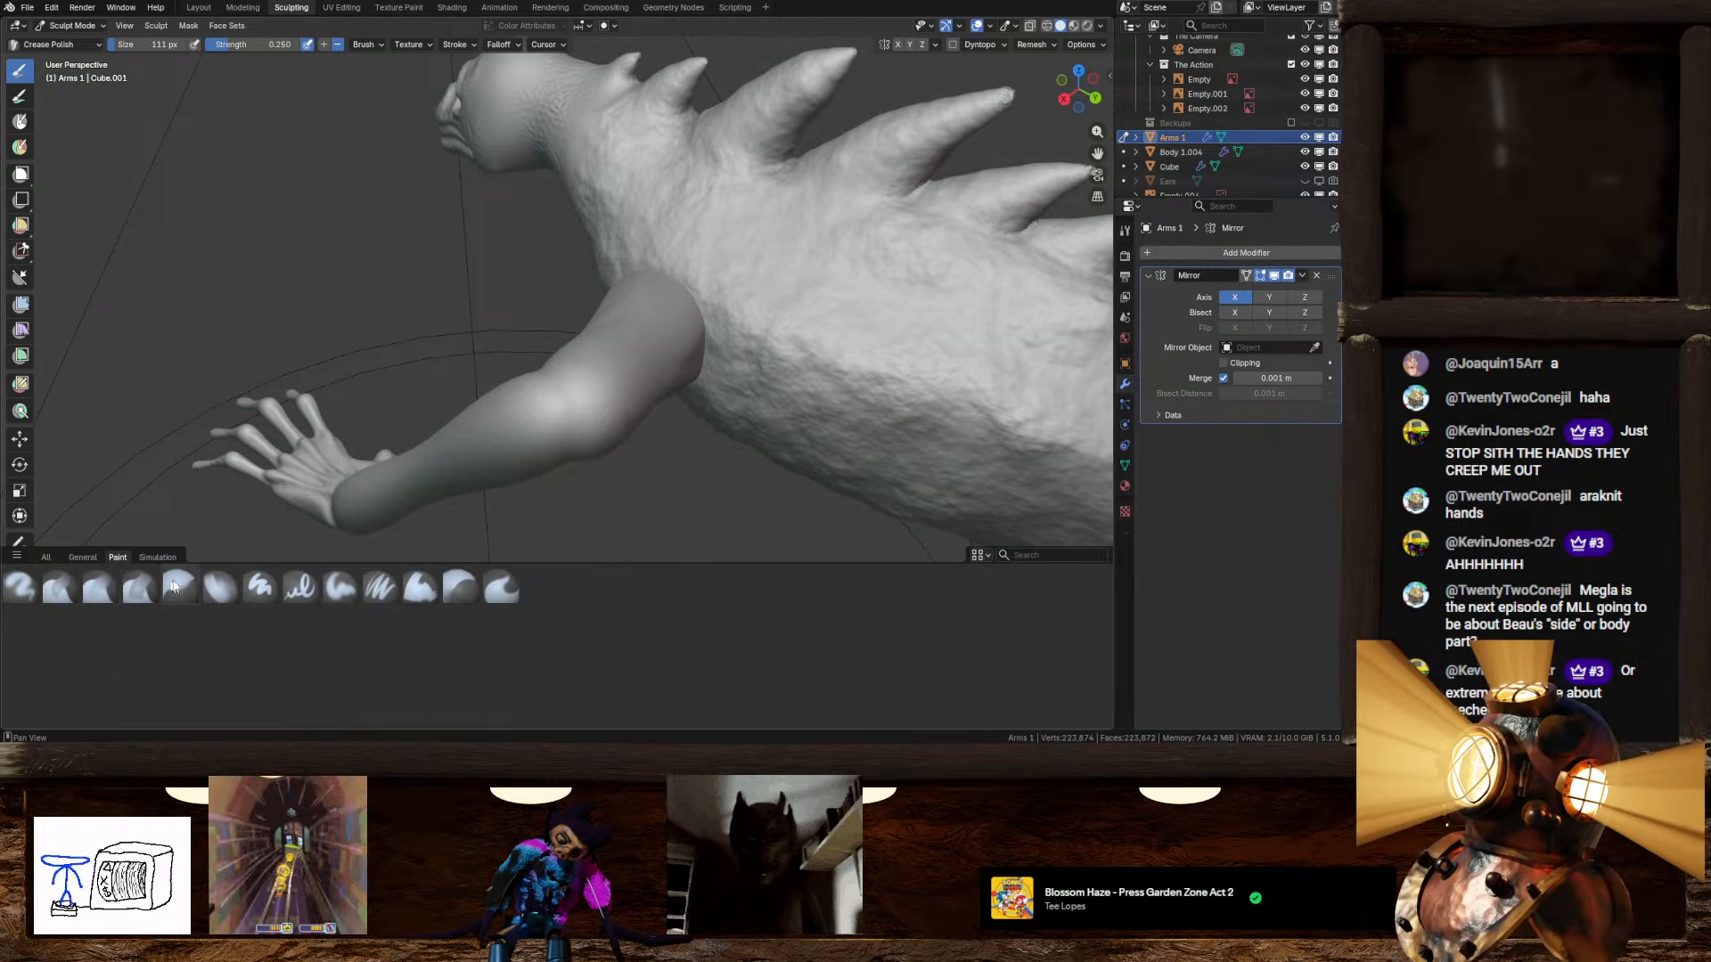
pyautogui.click(44, 556)
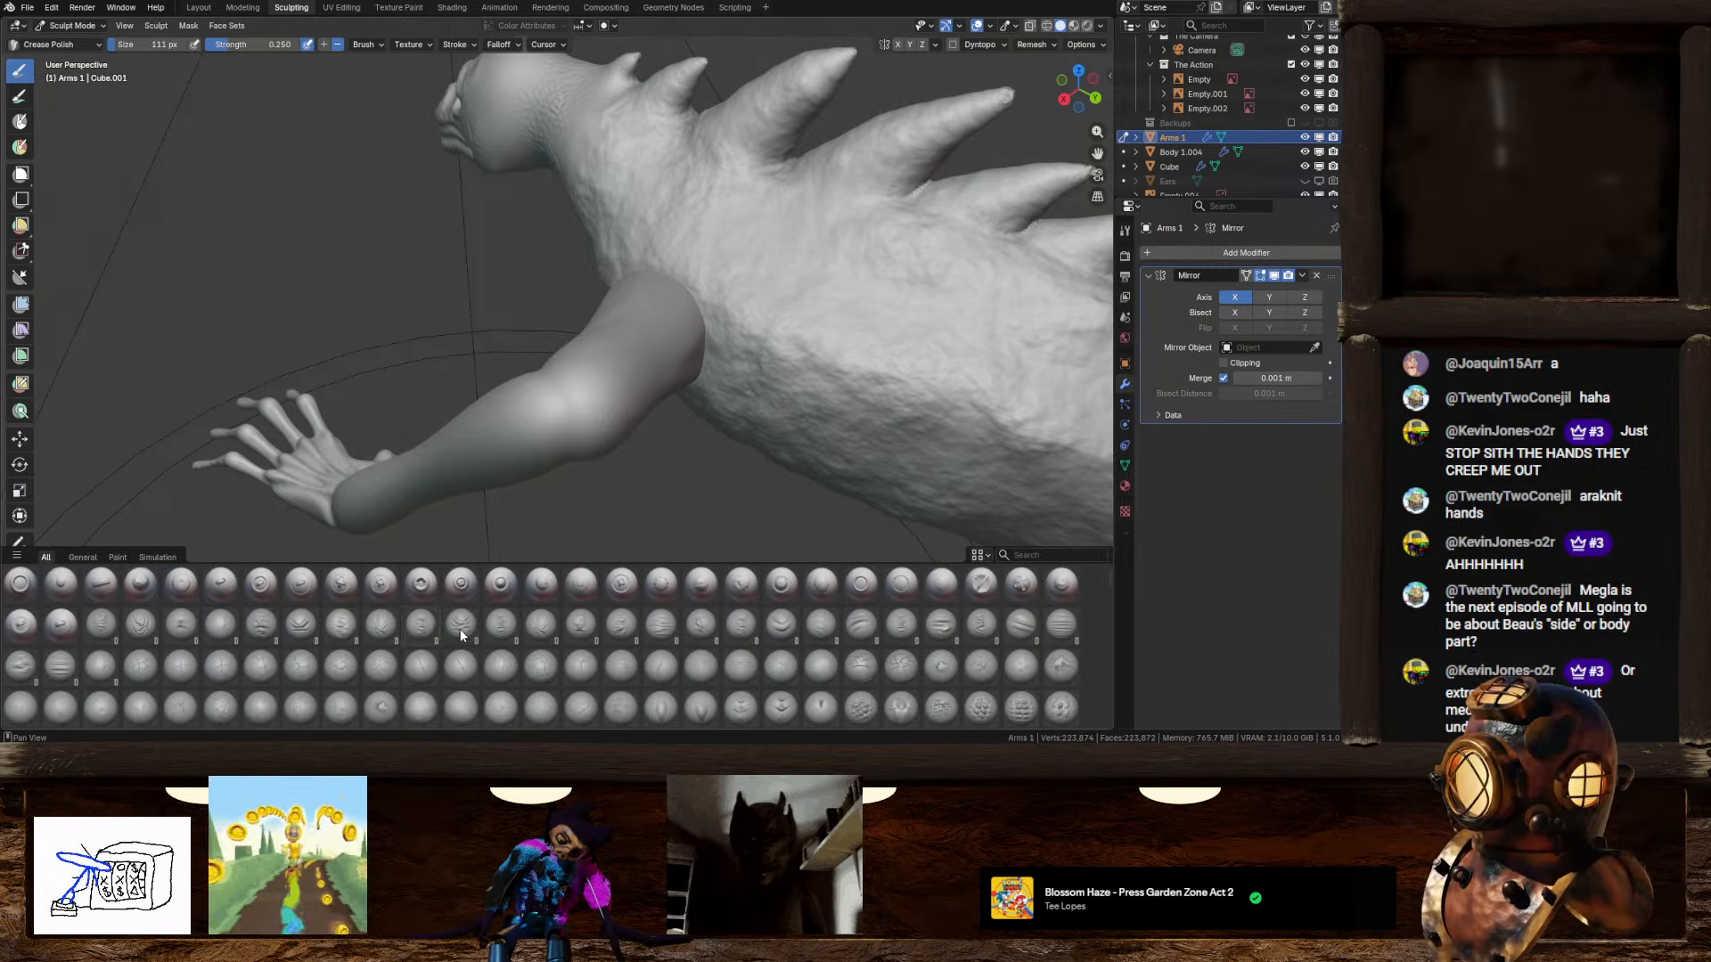
pyautogui.click(461, 631)
pyautogui.moveTo(584, 414); pyautogui.dragTo(687, 414)
pyautogui.moveTo(690, 385); pyautogui.dragTo(646, 398, button='middle')
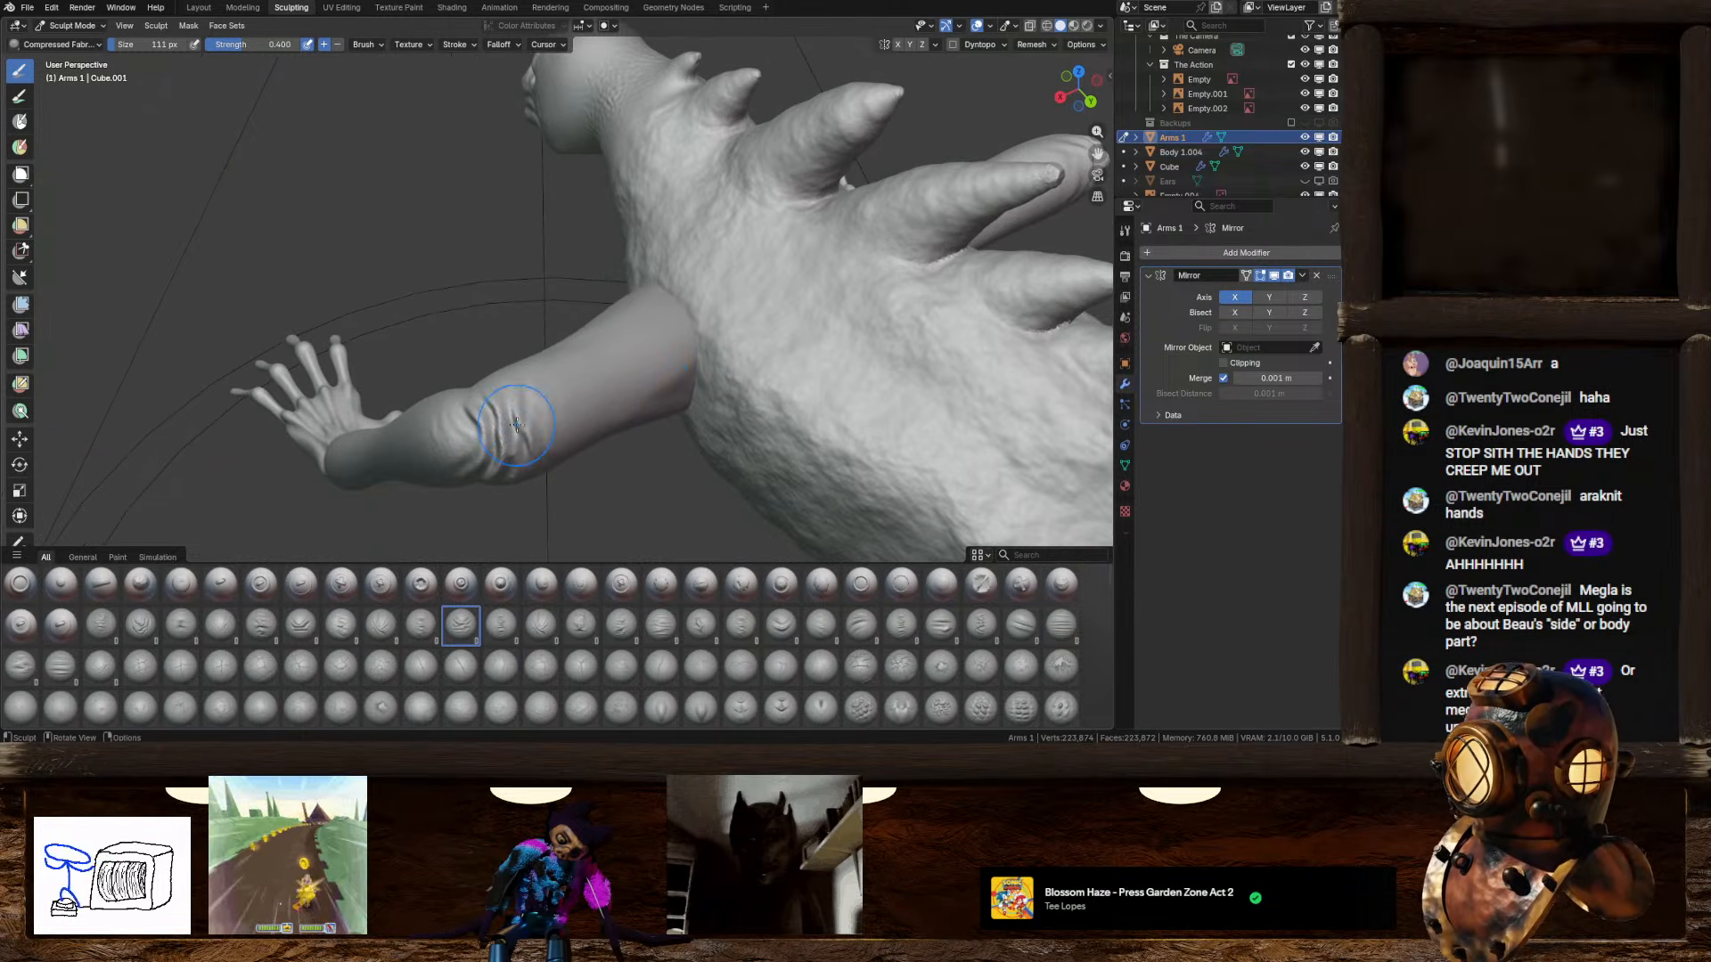
pyautogui.moveTo(489, 462); pyautogui.dragTo(554, 322, button='middle')
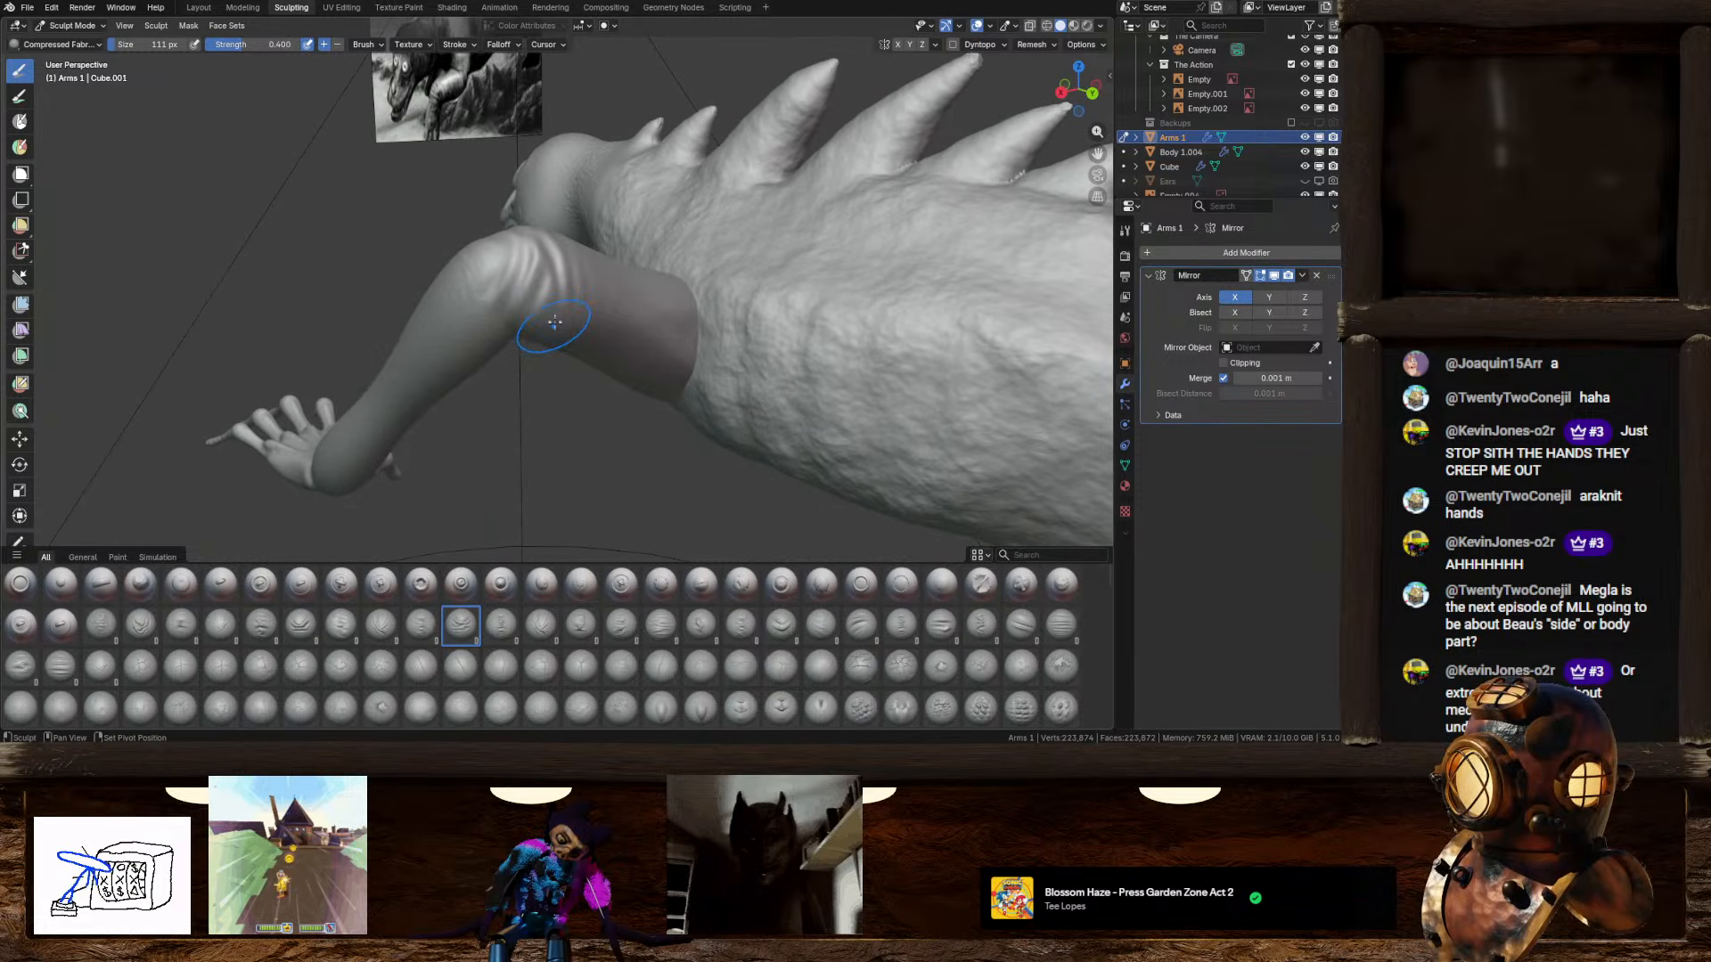
pyautogui.moveTo(496, 302); pyautogui.dragTo(496, 303)
pyautogui.moveTo(530, 330)
pyautogui.mouseDown(button='middle')
pyautogui.moveTo(450, 441)
pyautogui.moveTo(573, 468)
pyautogui.moveTo(734, 414)
pyautogui.moveTo(774, 343)
pyautogui.mouseUp(button='middle')
pyautogui.scroll(2, 742, 397)
pyautogui.moveTo(461, 352); pyautogui.dragTo(473, 354)
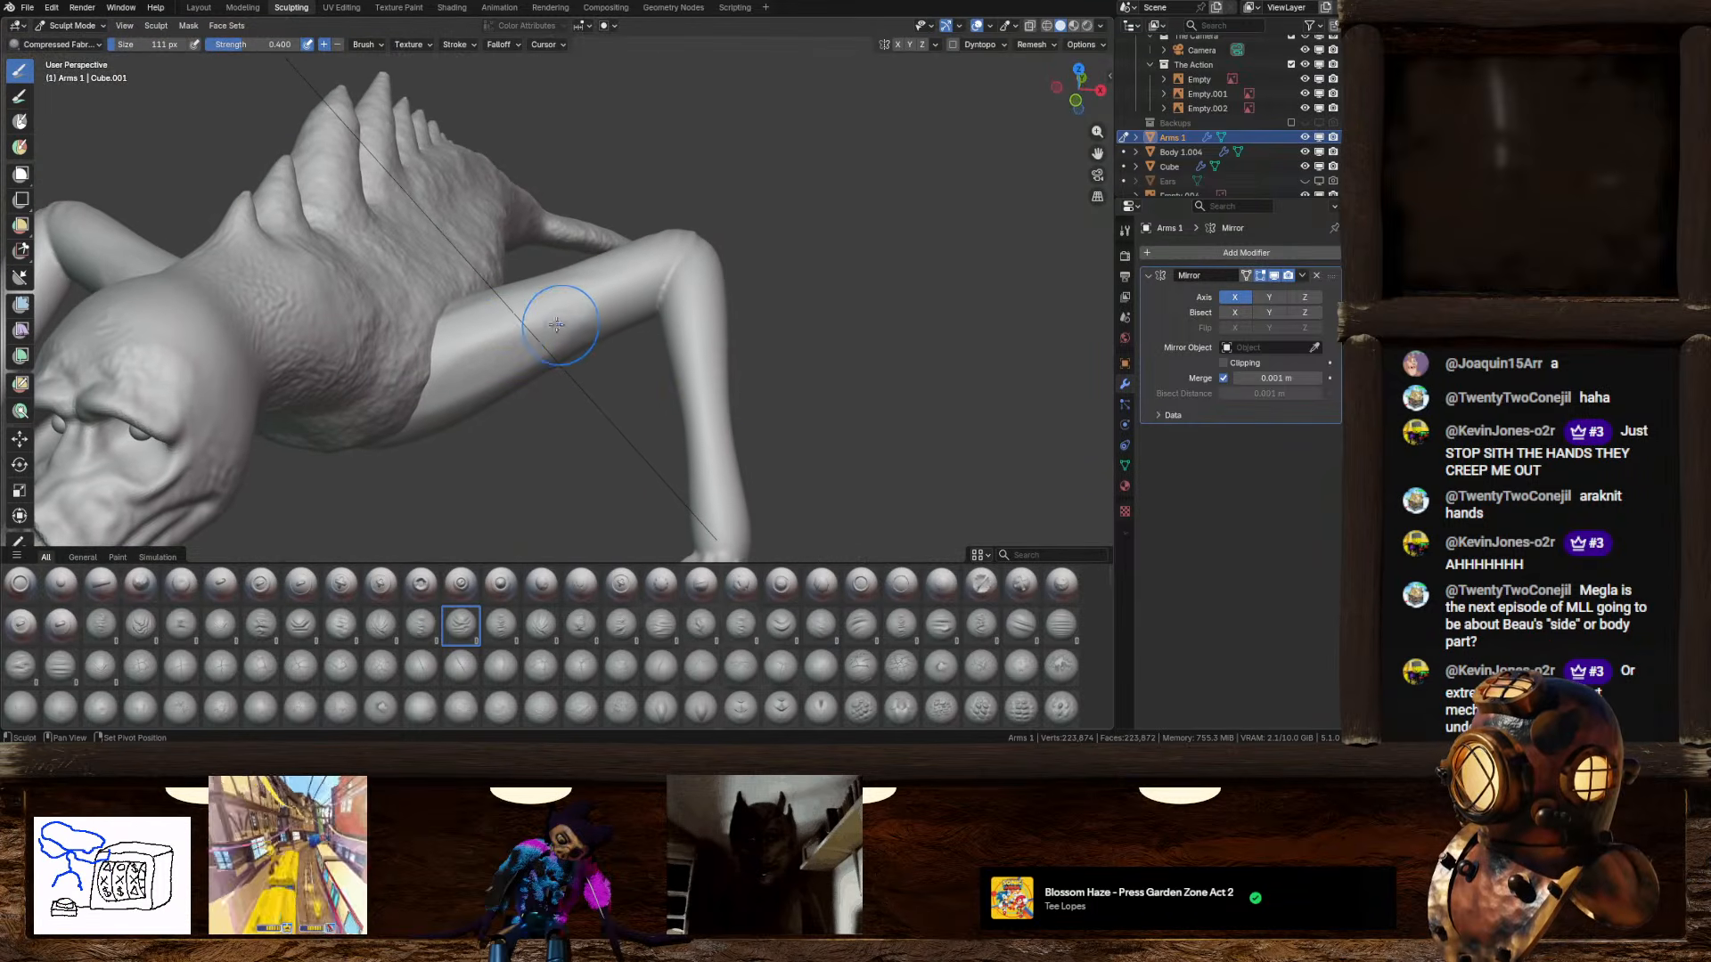
# Step: Roughen the skin of the upper arms and forearms with the Expand/Contract cloth brush at 111 px
pyautogui.click(156, 557)
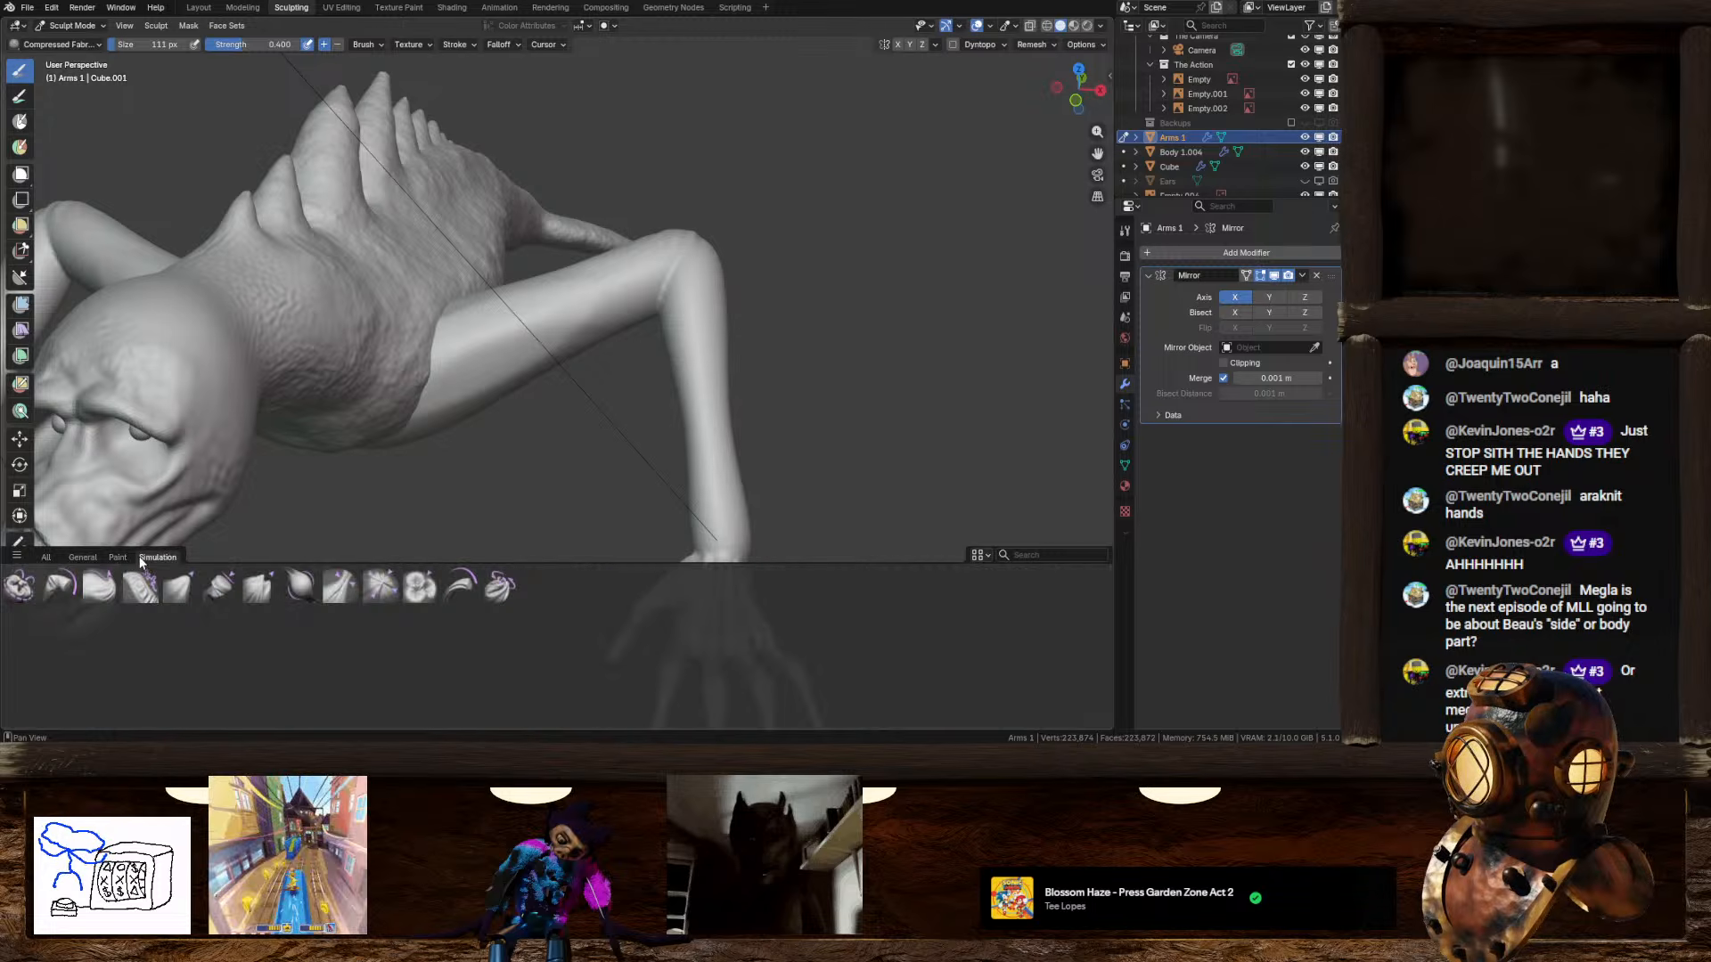
pyautogui.click(141, 588)
pyautogui.scroll(-4, 535, 374)
pyautogui.moveTo(529, 359)
pyautogui.mouseDown()
pyautogui.moveTo(517, 375)
pyautogui.moveTo(508, 361)
pyautogui.moveTo(583, 326)
pyautogui.moveTo(512, 339)
pyautogui.moveTo(658, 371)
pyautogui.moveTo(628, 331)
pyautogui.moveTo(632, 430)
pyautogui.mouseUp()
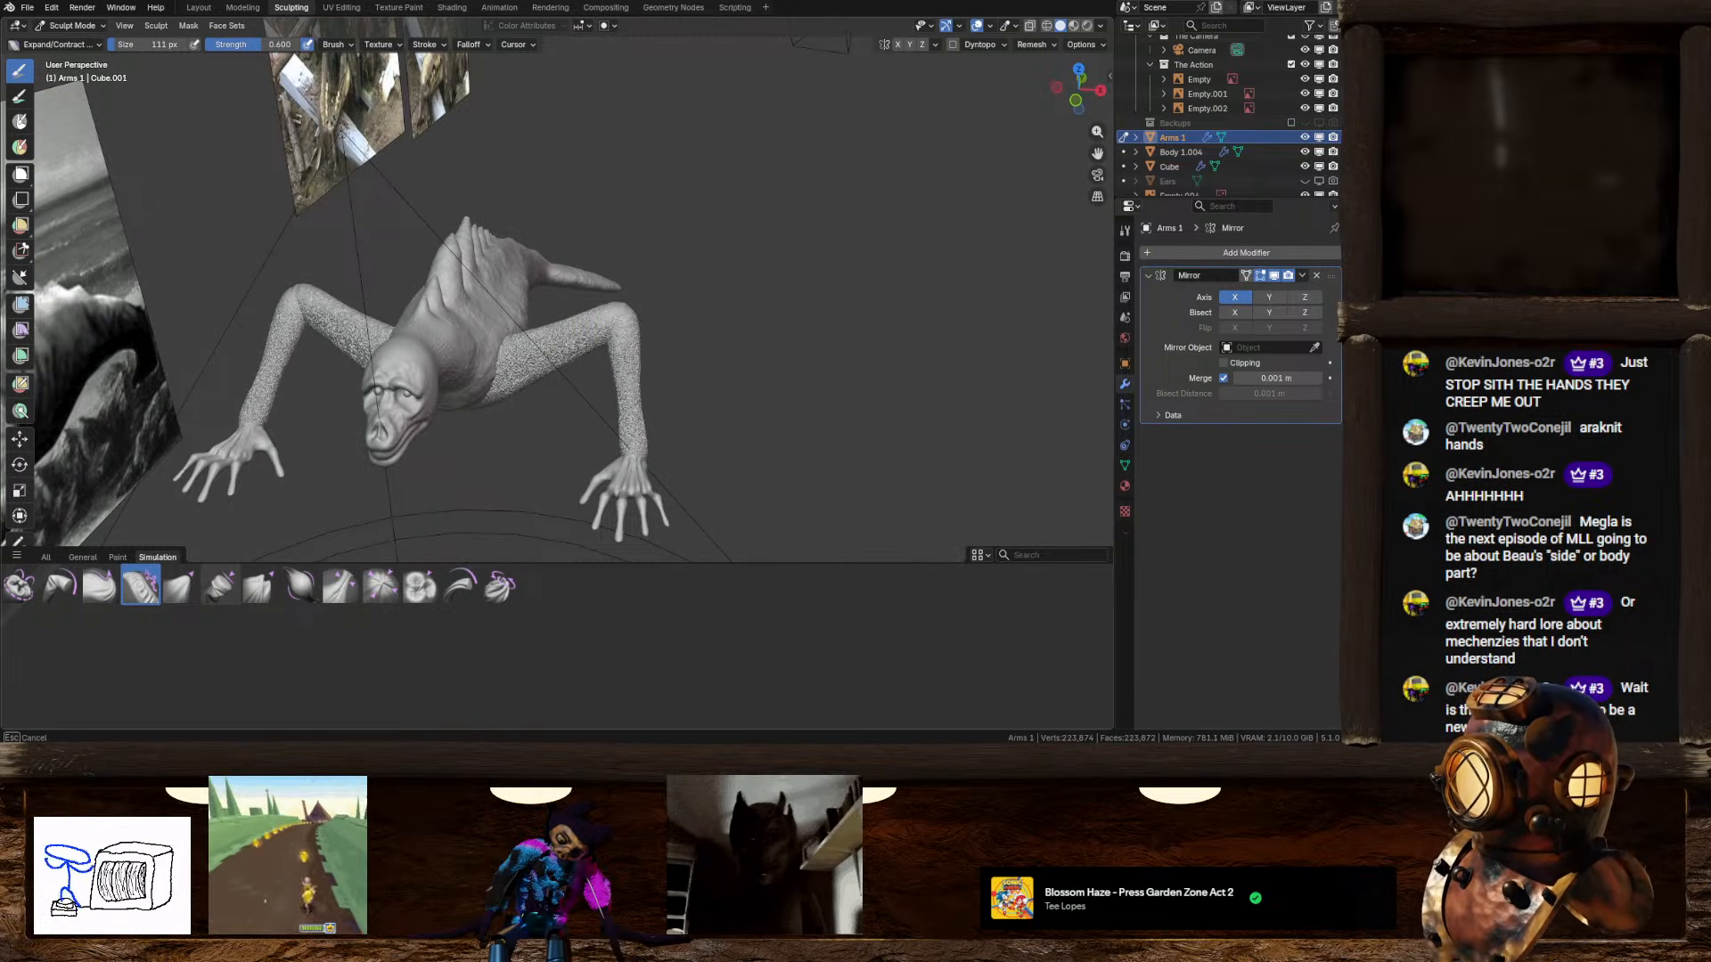
pyautogui.moveTo(634, 428); pyautogui.dragTo(432, 372, button='middle')
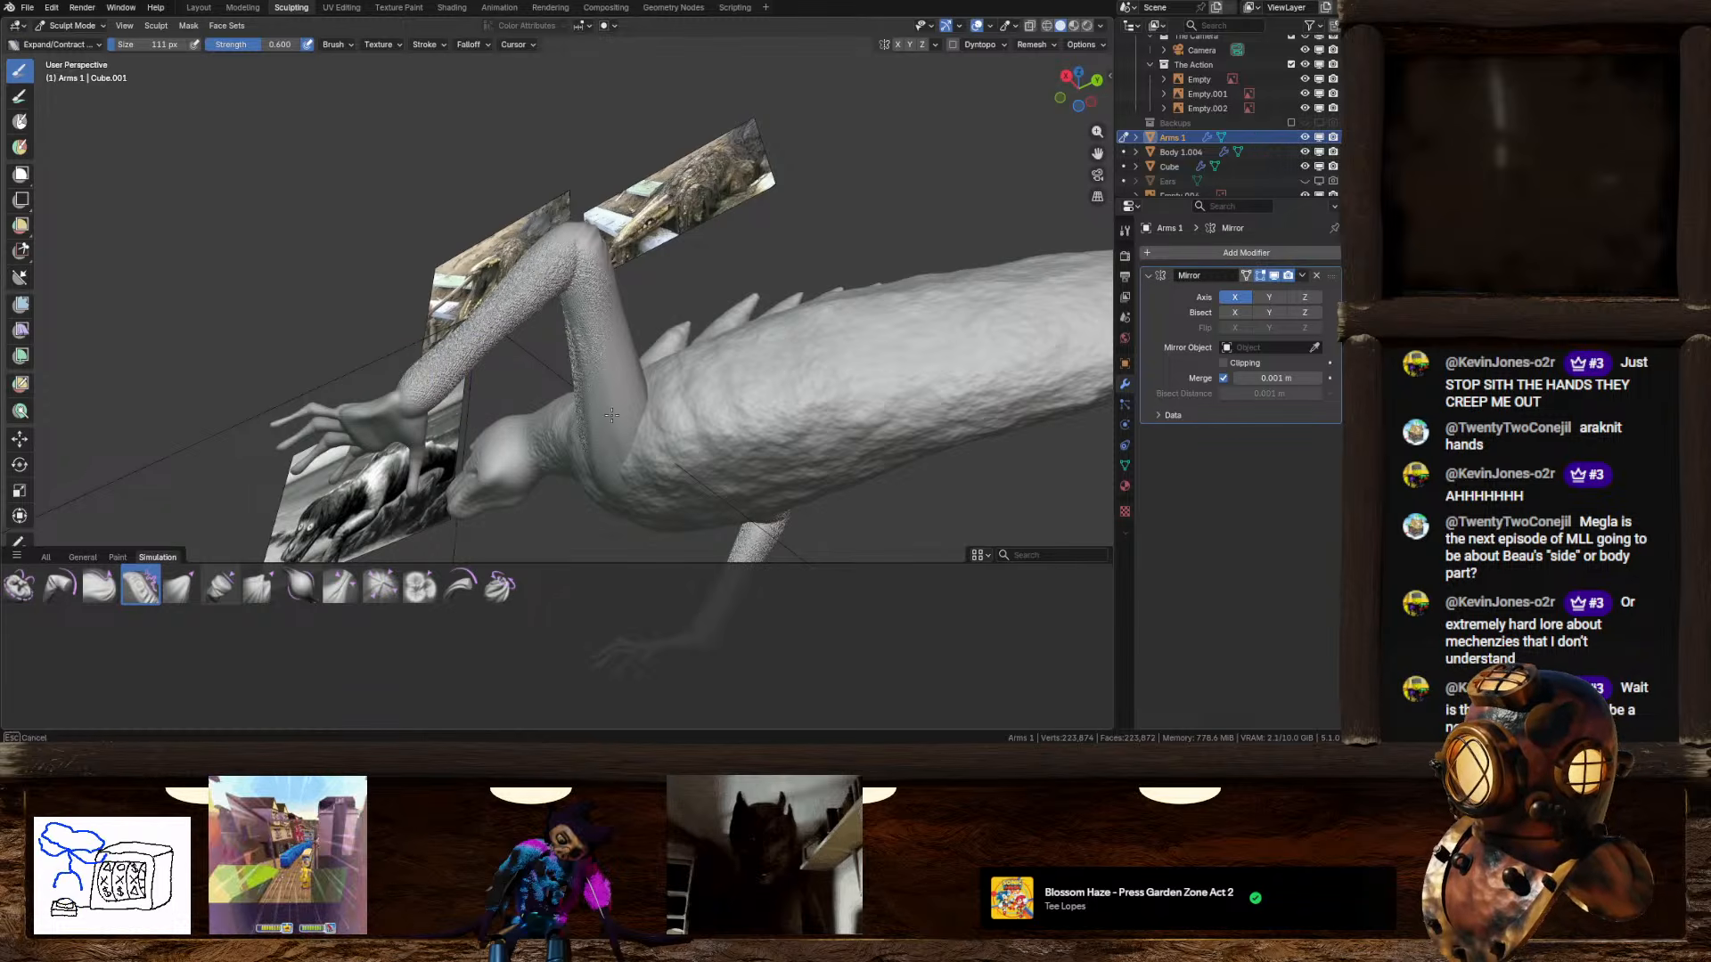
pyautogui.moveTo(612, 416); pyautogui.dragTo(629, 361)
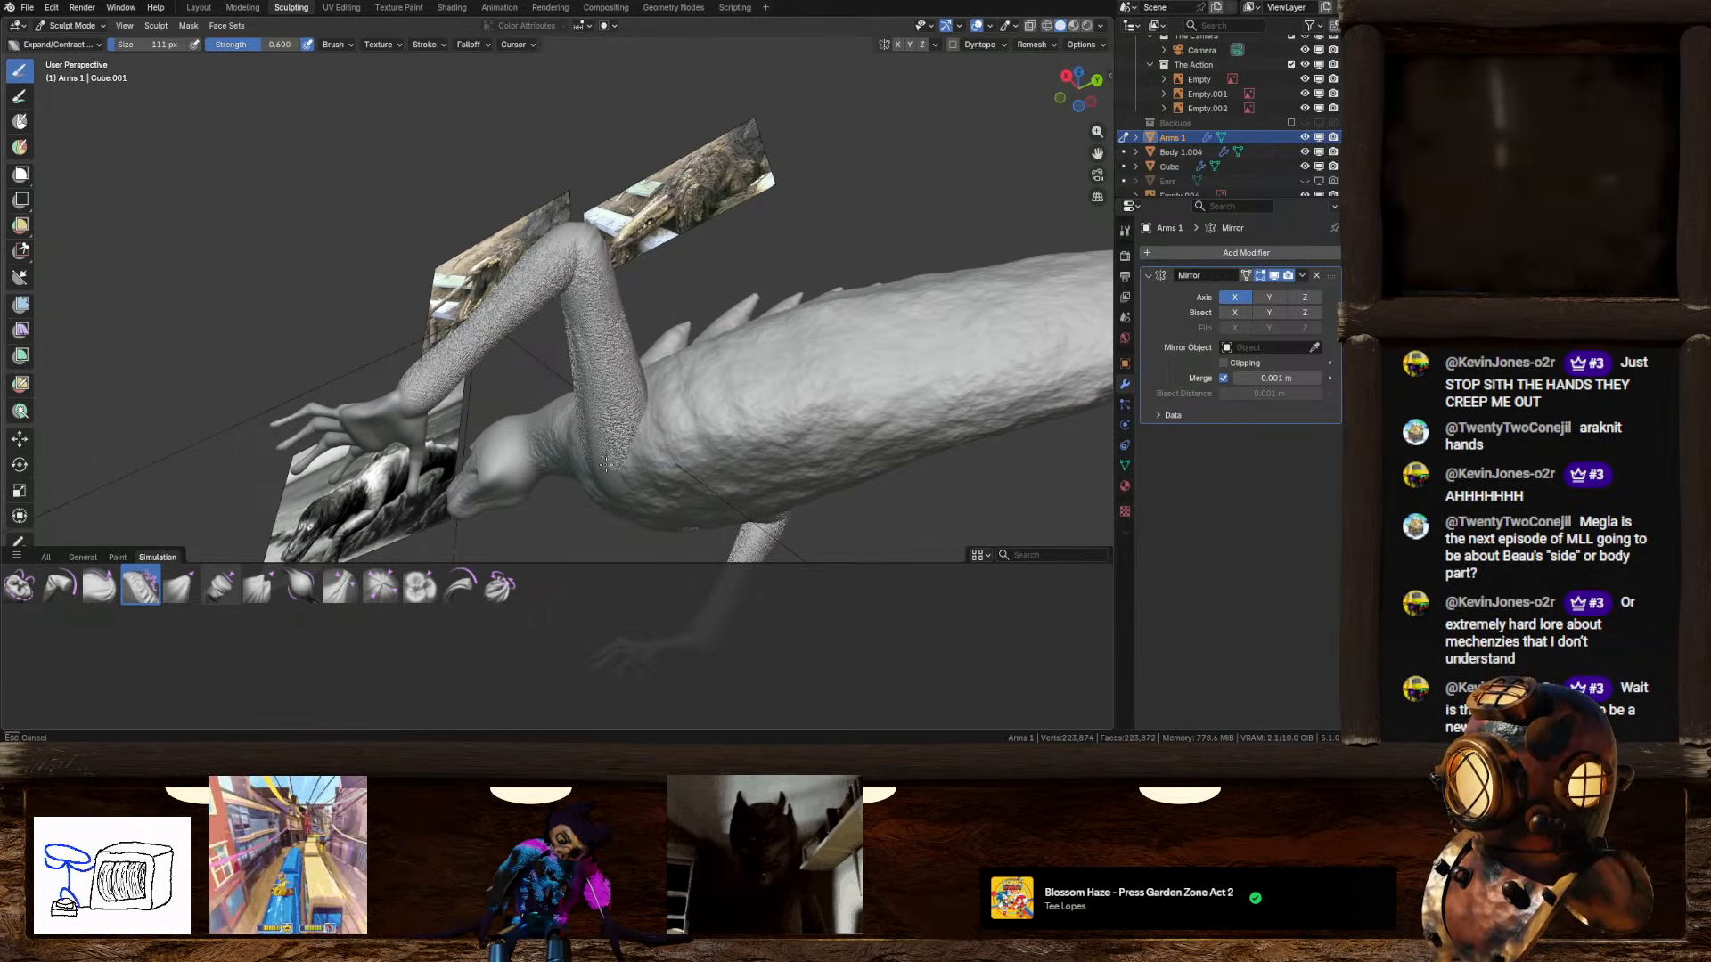
pyautogui.moveTo(595, 371); pyautogui.dragTo(535, 365, button='middle')
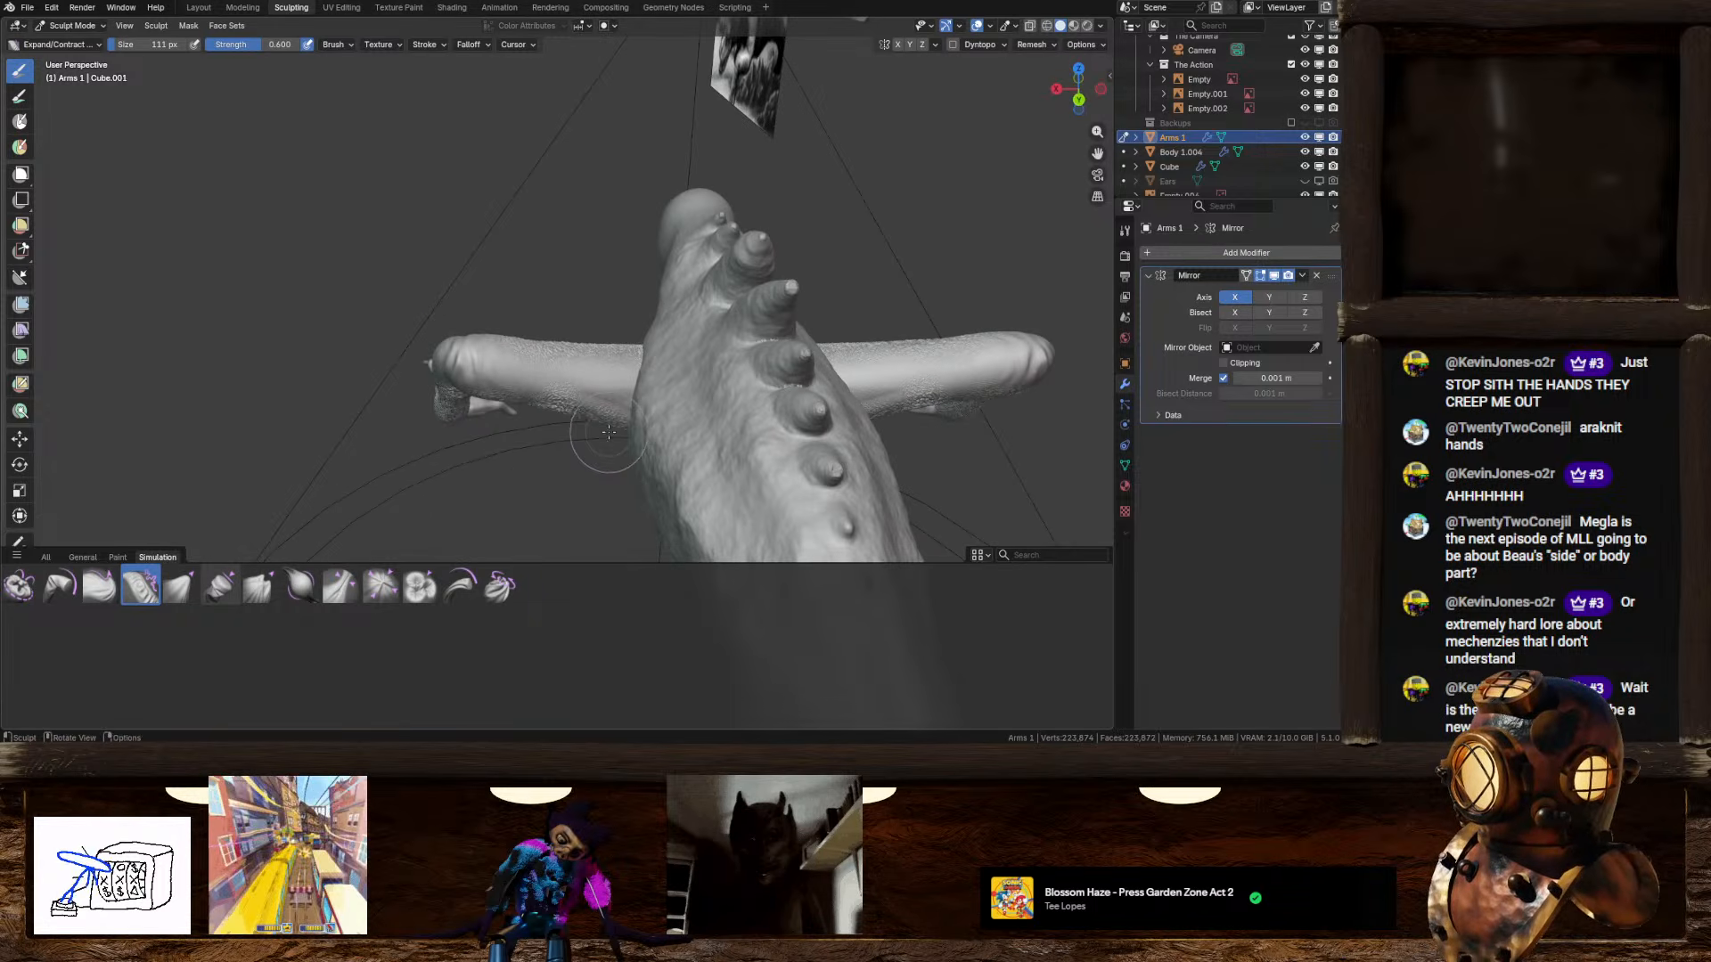
# Step: Soften the rough skin on the back of the upper arm with the Smooth brush at strength 0.291
pyautogui.moveTo(534, 365)
pyautogui.mouseDown()
pyautogui.moveTo(501, 363)
pyautogui.moveTo(595, 374)
pyautogui.mouseUp()
pyautogui.hotkey('ctrl', 'z')
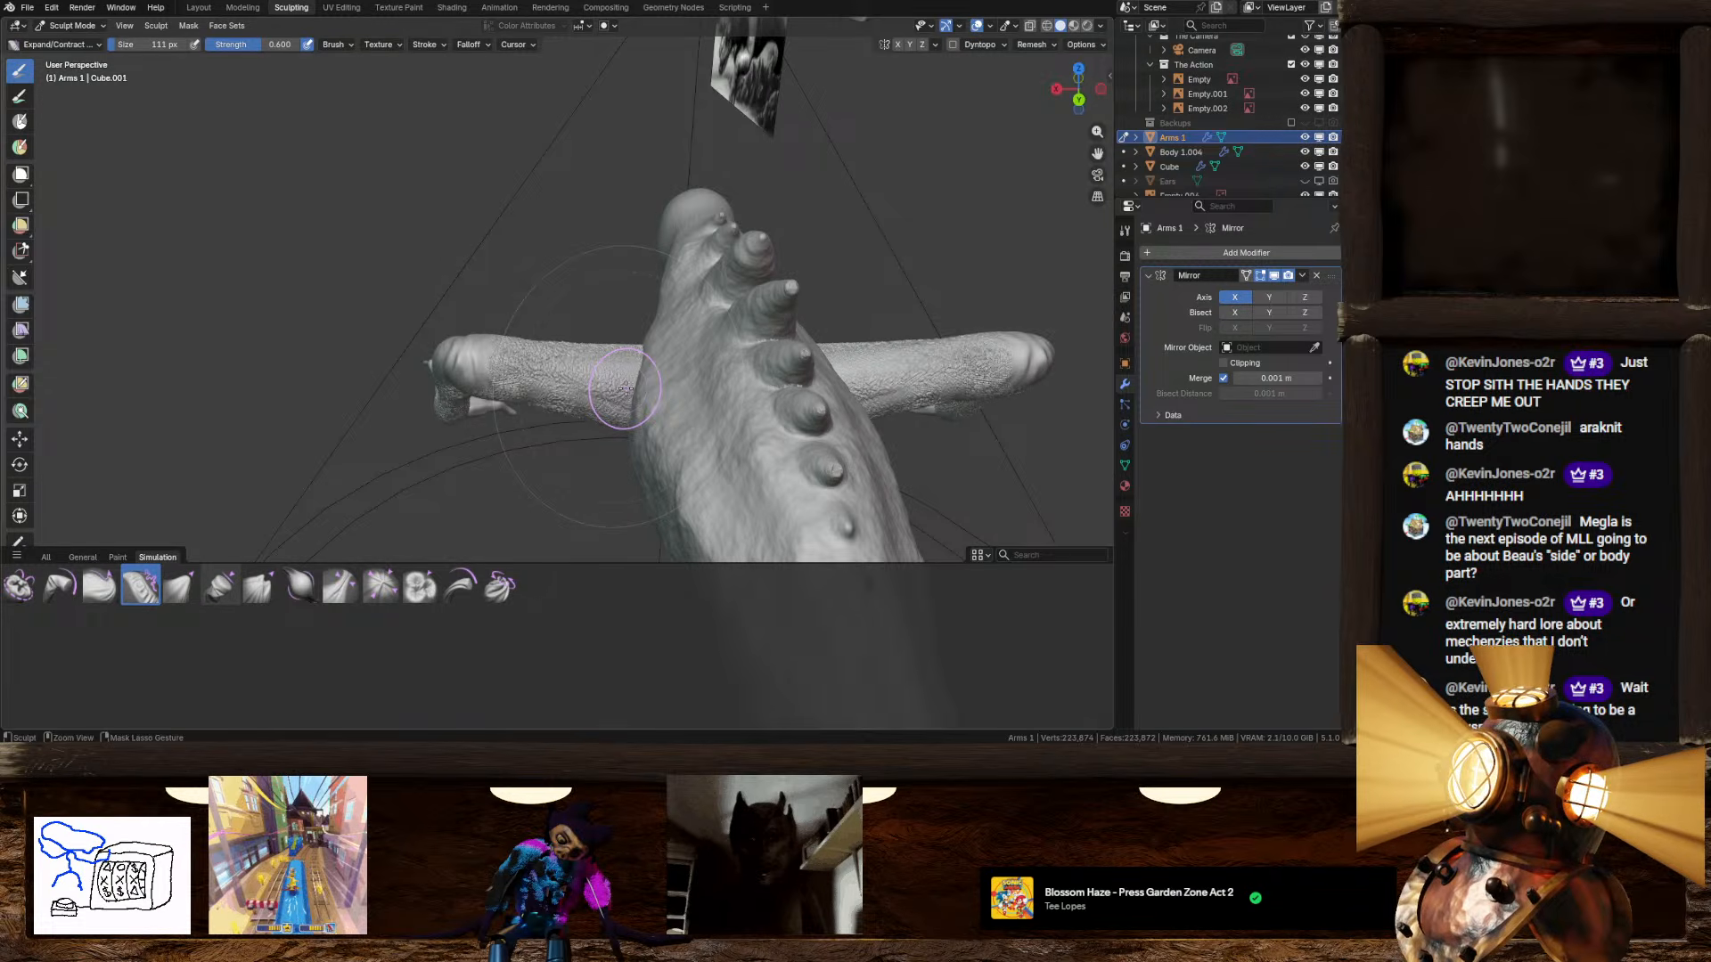
pyautogui.click(82, 557)
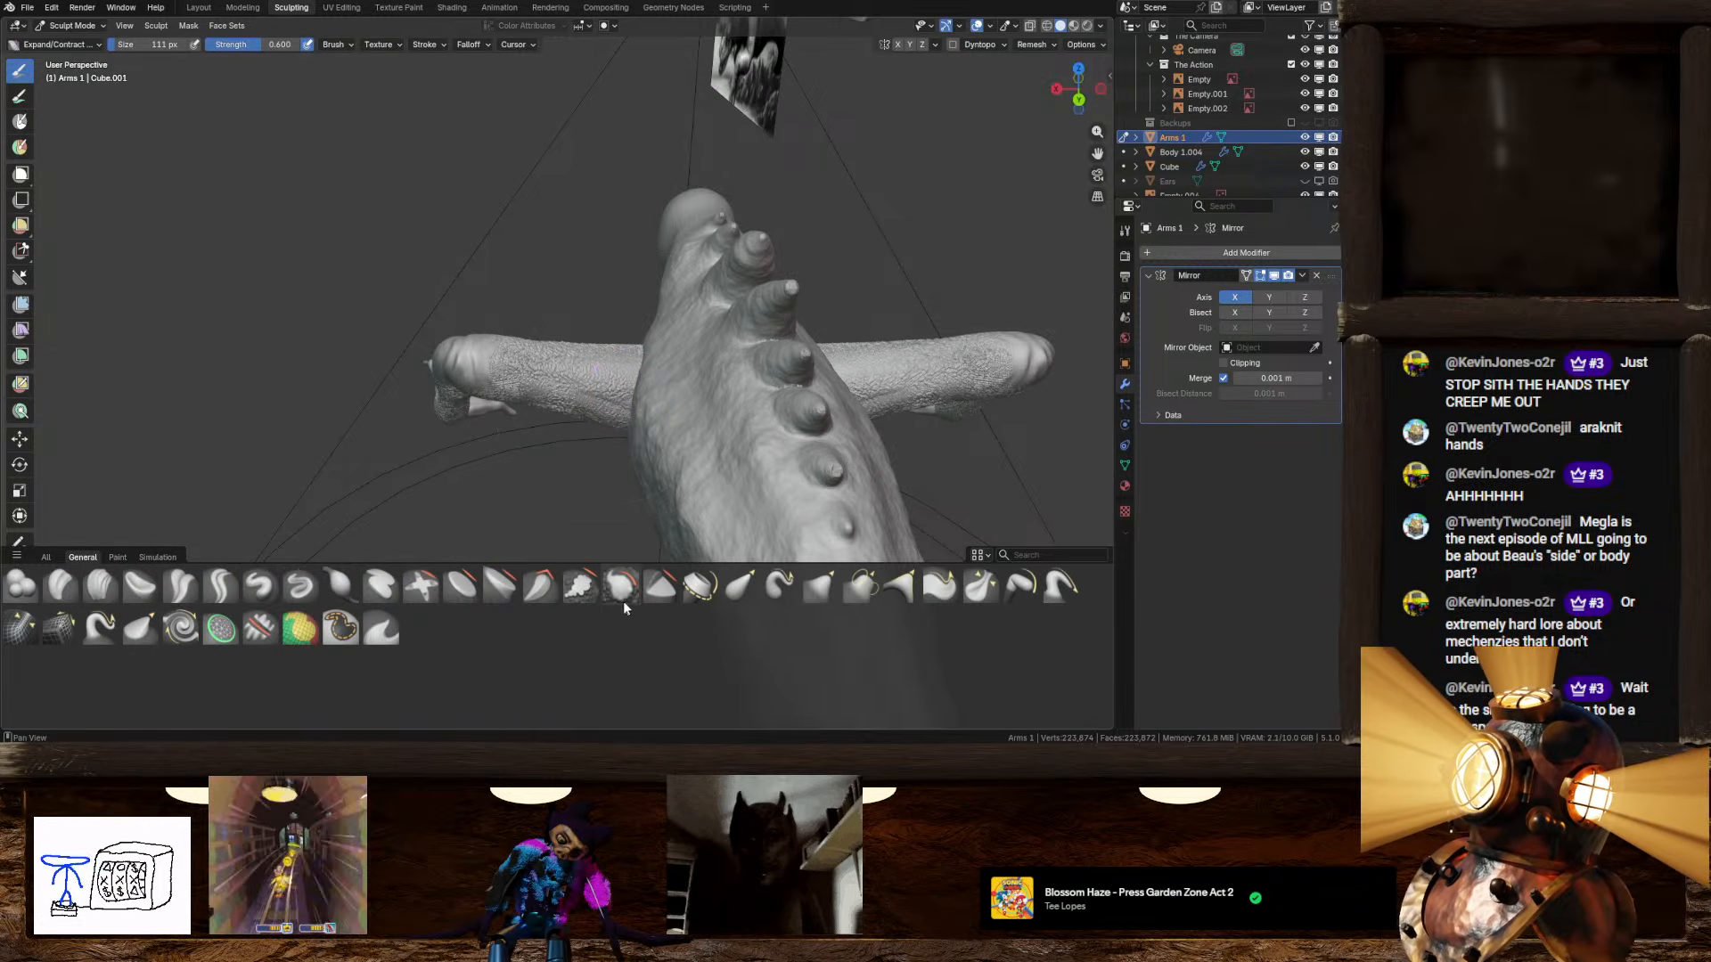
pyautogui.click(621, 585)
pyautogui.moveTo(225, 46)
pyautogui.mouseDown()
pyautogui.moveTo(154, 46)
pyautogui.moveTo(168, 45)
pyautogui.mouseUp()
pyautogui.moveTo(515, 372); pyautogui.dragTo(611, 388)
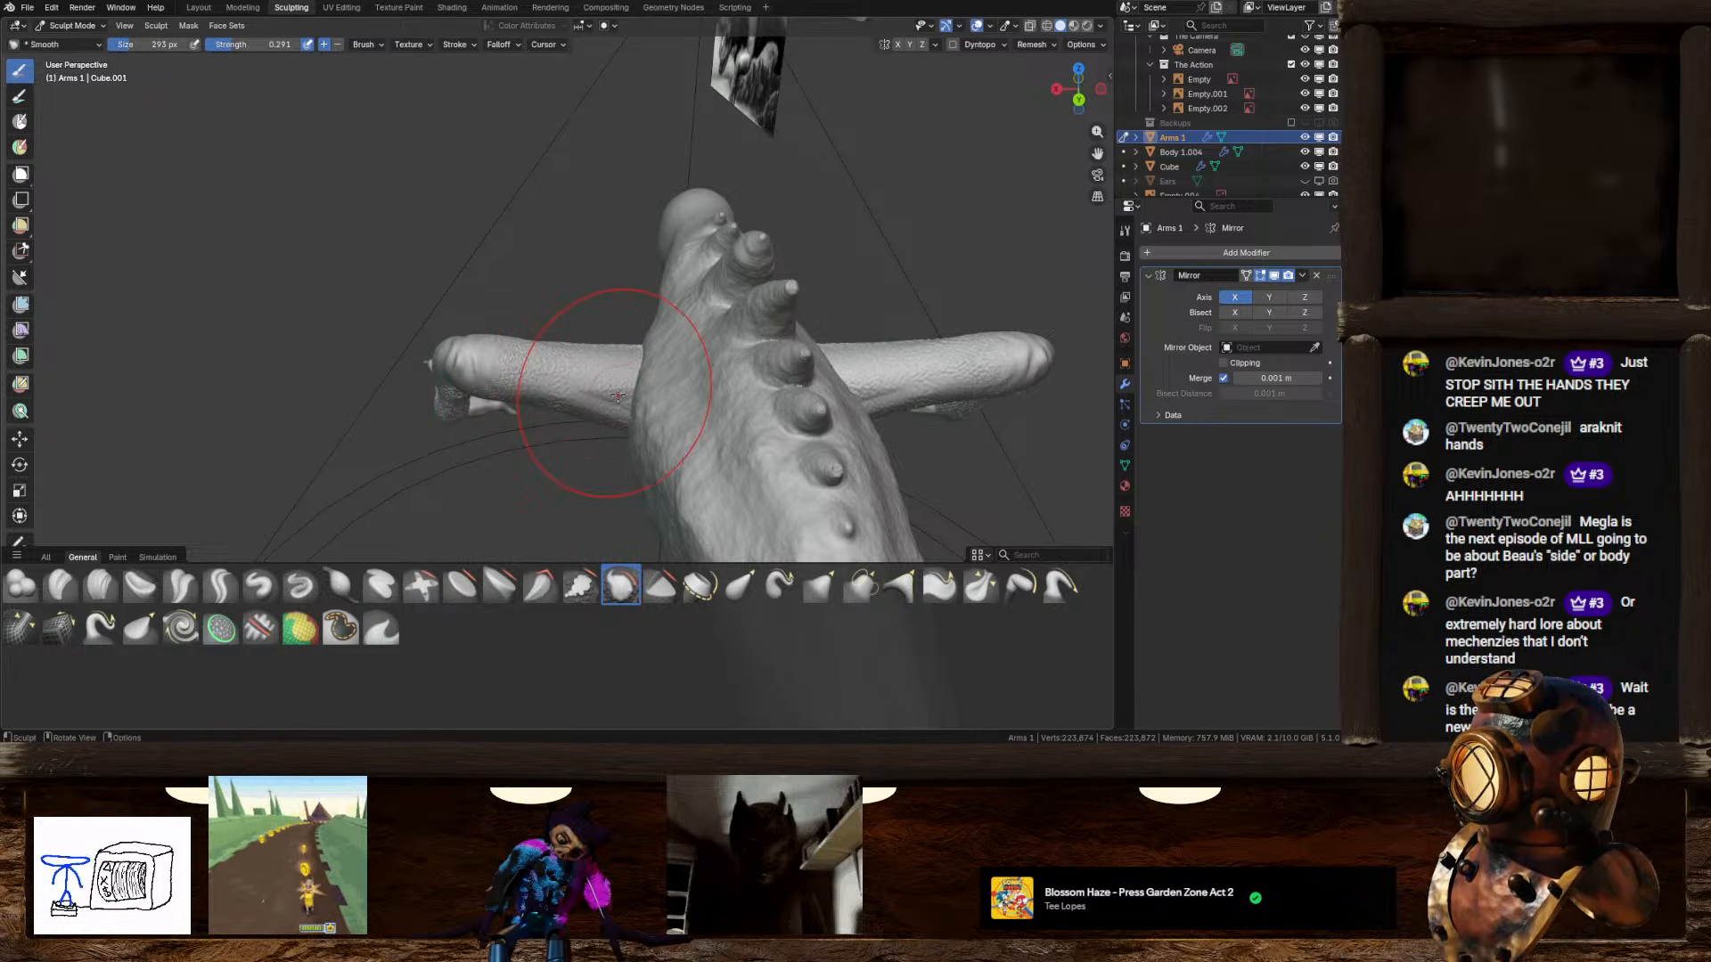
# Step: Smooth the rough skin over the elbow and forearm with the Smooth brush and voxel remesh the arms
pyautogui.moveTo(612, 386)
pyautogui.mouseDown(button='middle')
pyautogui.moveTo(603, 357)
pyautogui.moveTo(603, 410)
pyautogui.moveTo(500, 371)
pyautogui.mouseUp(button='middle')
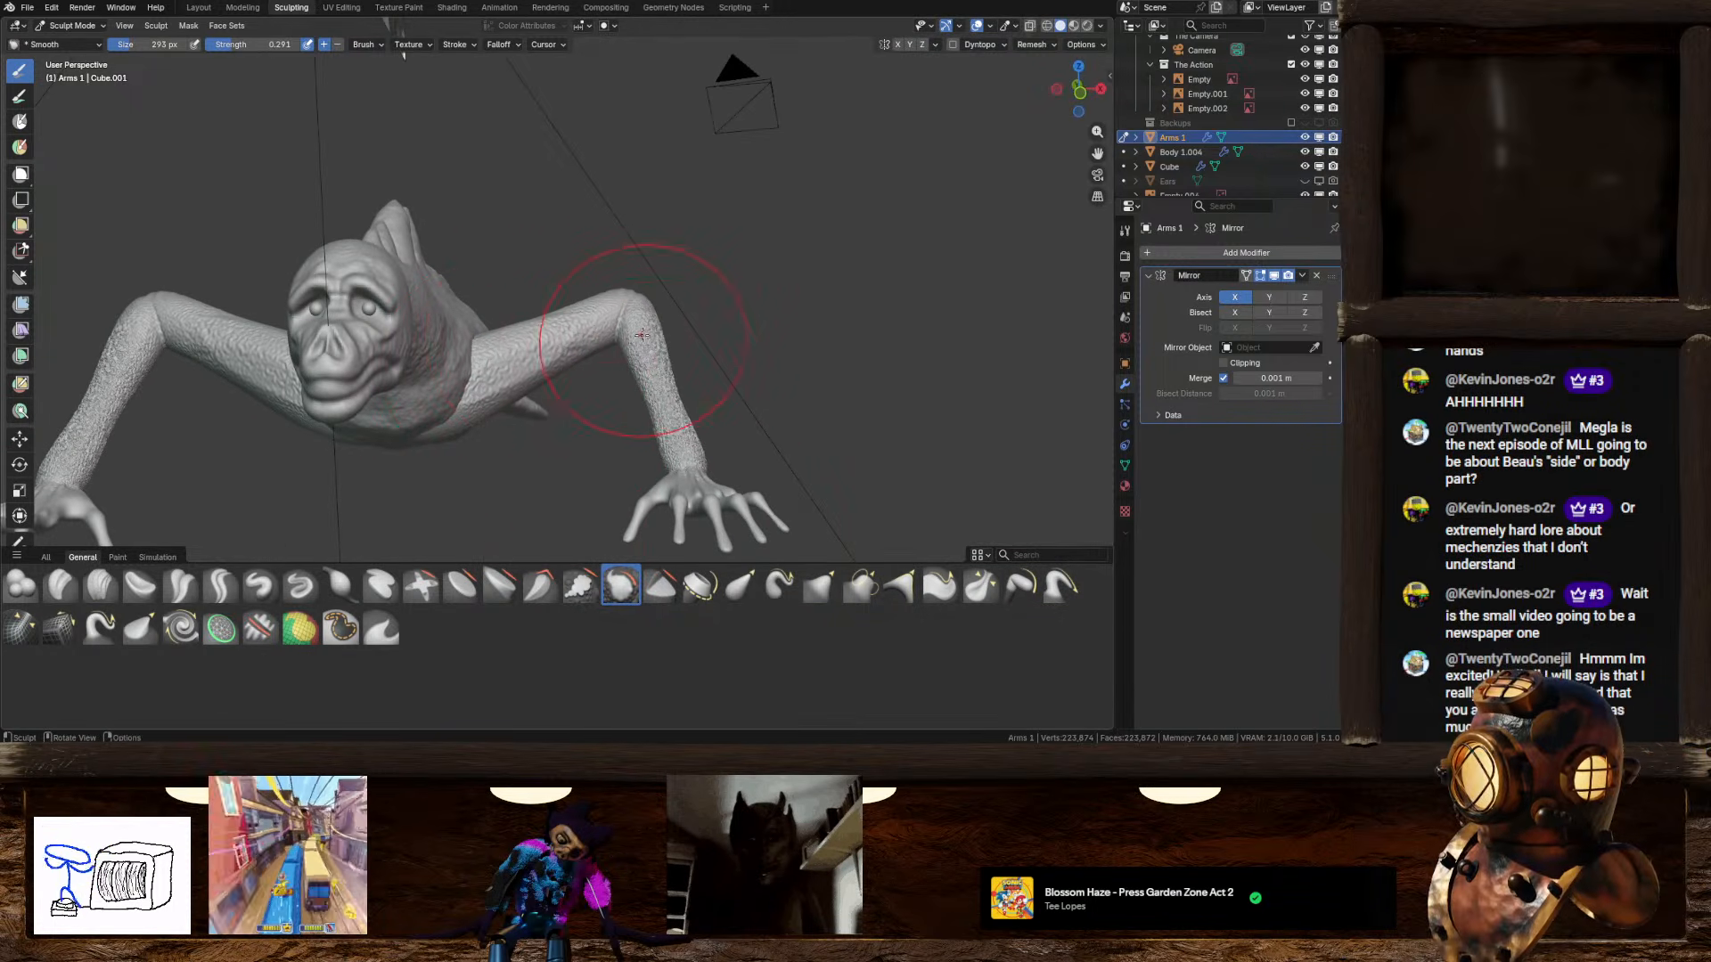
pyautogui.moveTo(636, 299); pyautogui.dragTo(672, 443)
pyautogui.moveTo(687, 345); pyautogui.dragTo(555, 340, button='middle')
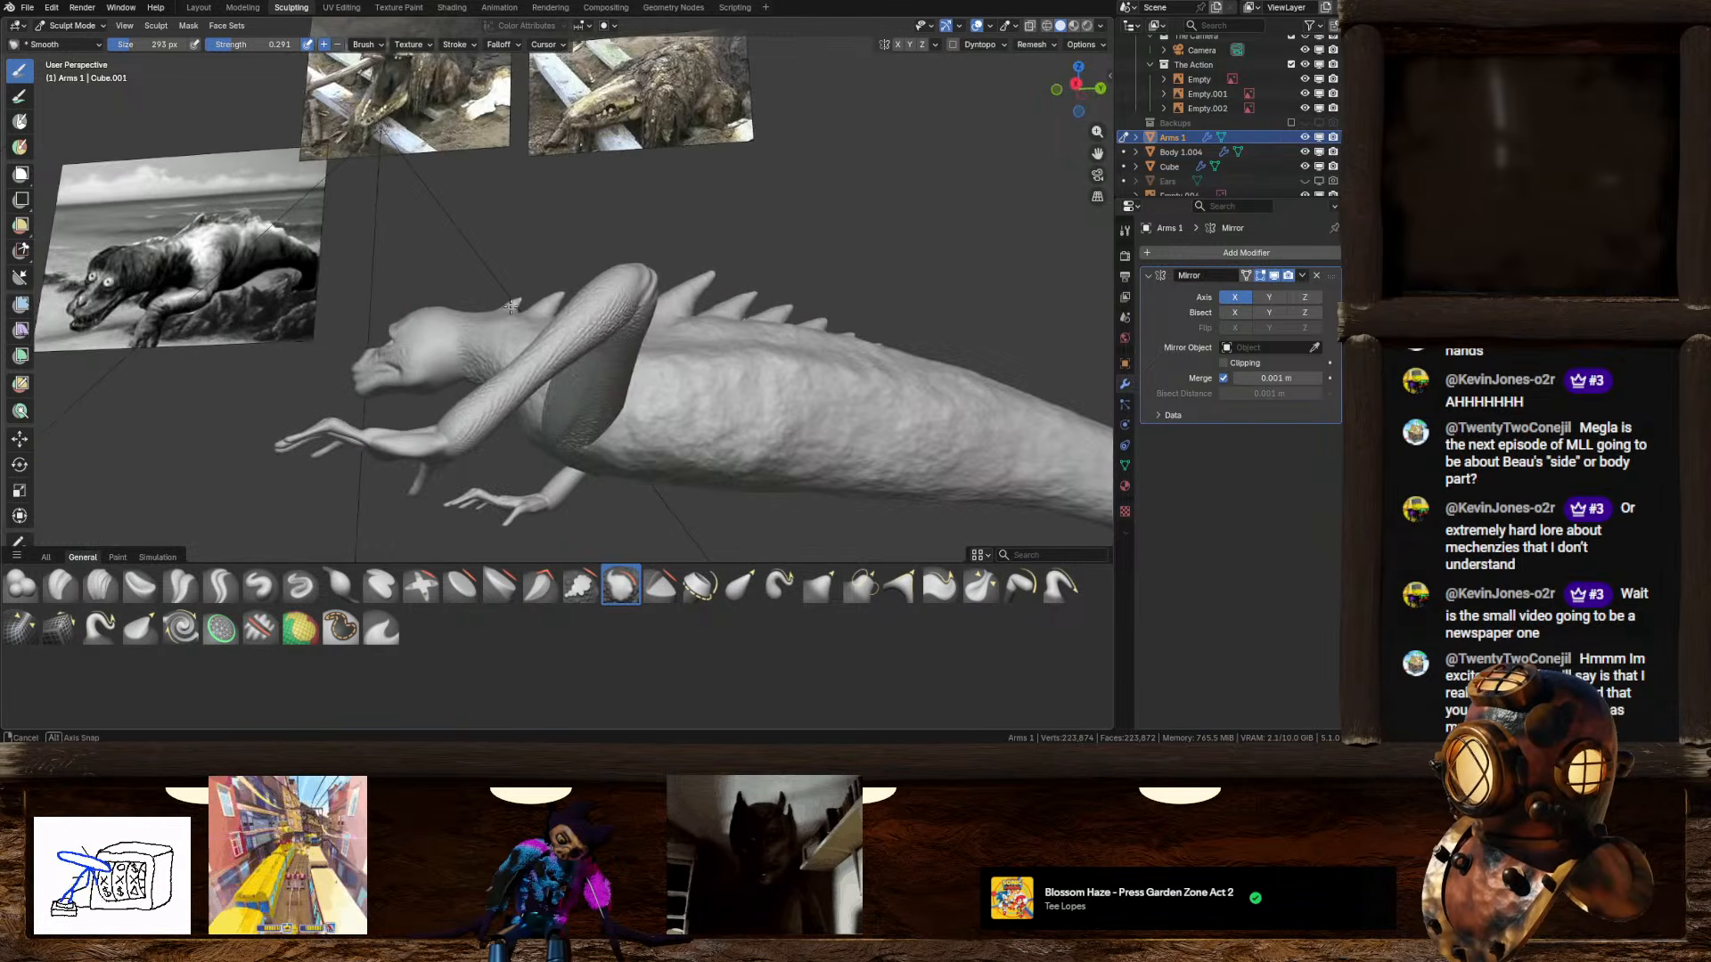
pyautogui.moveTo(472, 406); pyautogui.dragTo(744, 473, button='middle')
pyautogui.scroll(3, 752, 473)
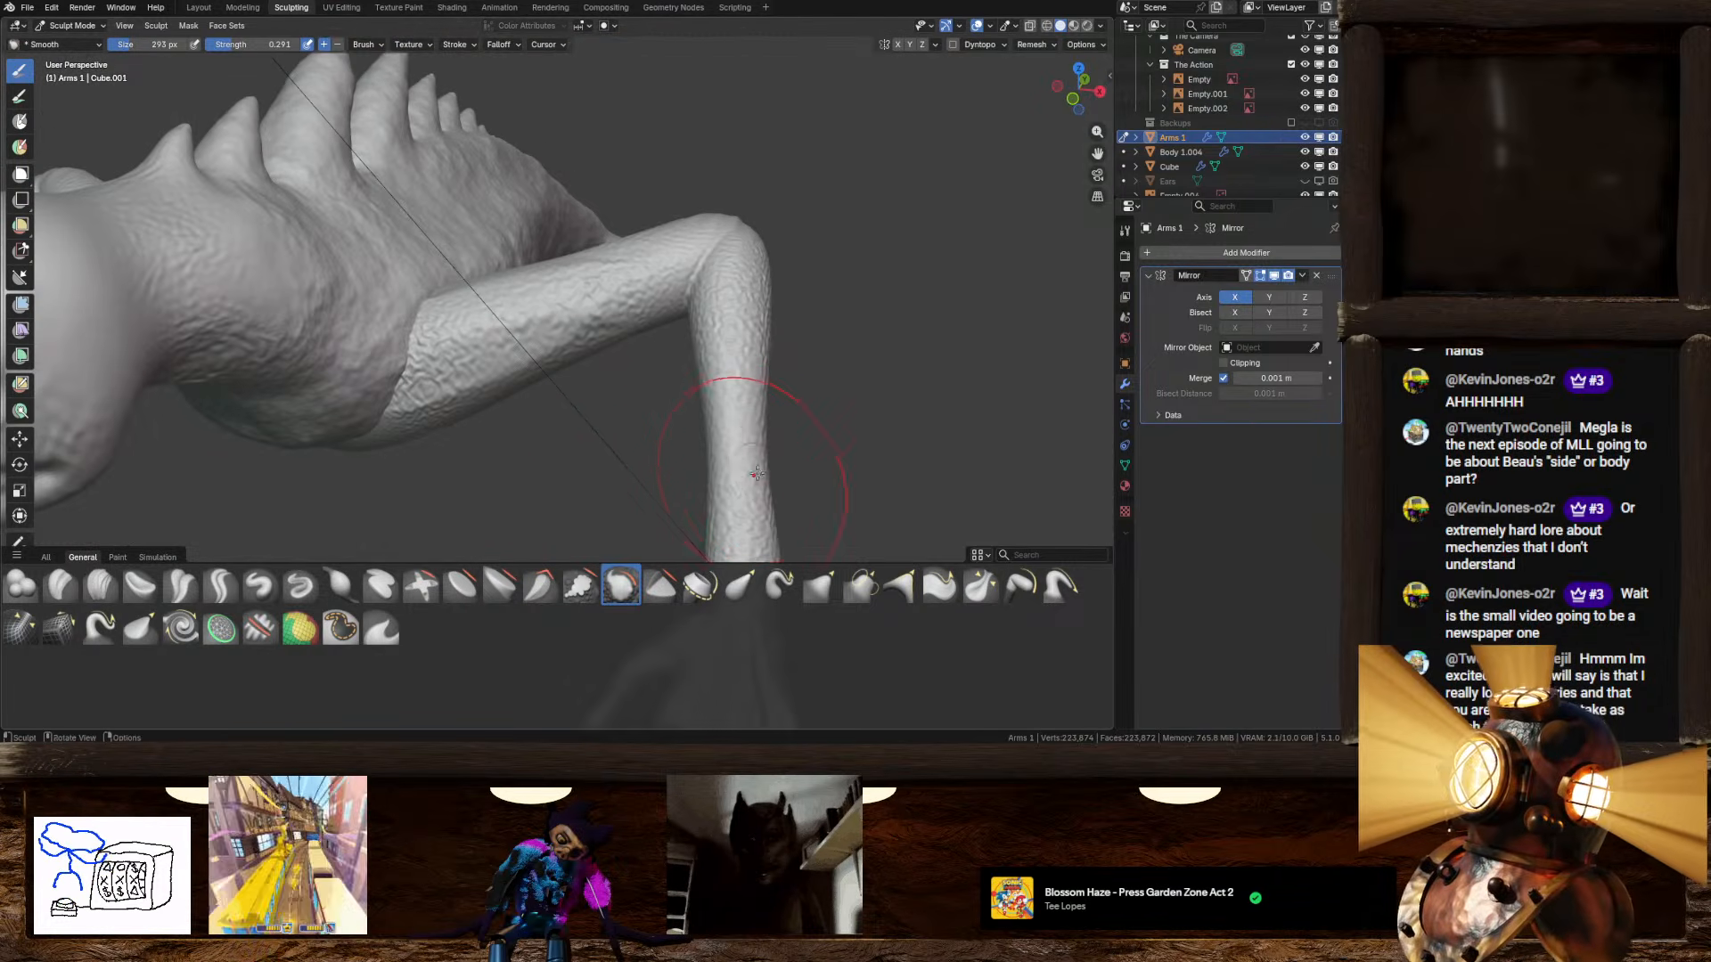
pyautogui.hotkey('ctrl', 'r')
pyautogui.moveTo(690, 384); pyautogui.dragTo(686, 306, button='middle')
pyautogui.moveTo(664, 364)
pyautogui.mouseDown(button='middle')
pyautogui.moveTo(668, 382)
pyautogui.moveTo(814, 336)
pyautogui.moveTo(718, 367)
pyautogui.mouseUp(button='middle')
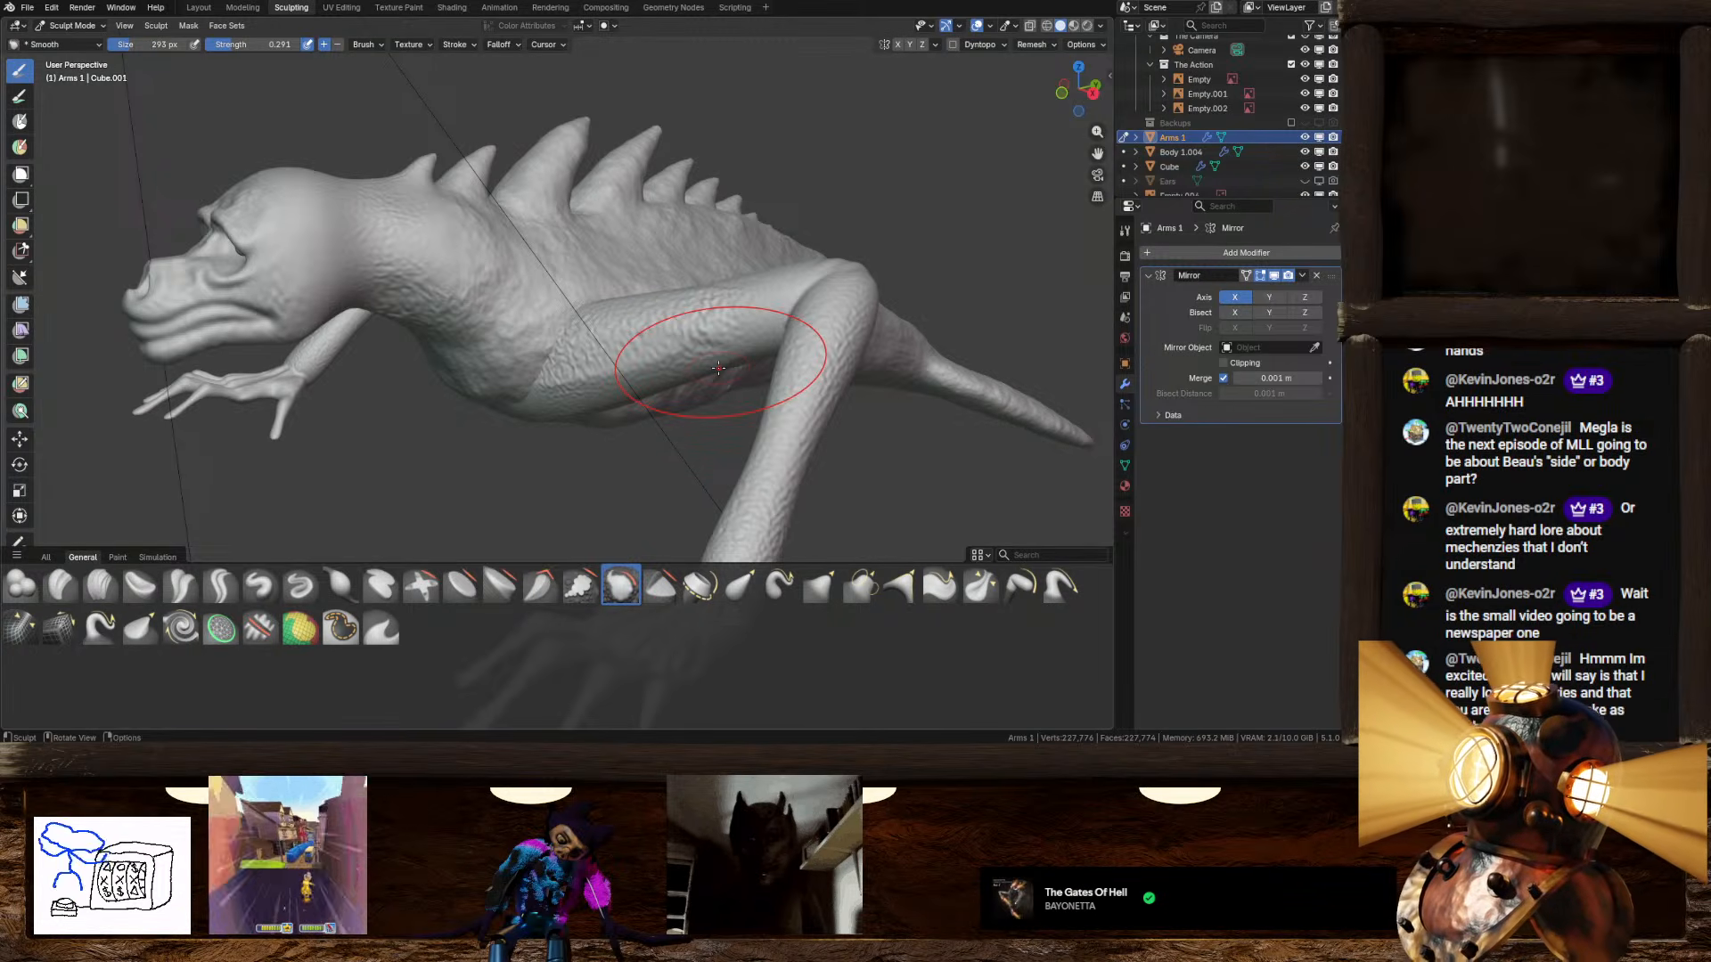
# Step: Even out the remaining roughness on the upper arm's underside and the forearm with the Smooth brush at strength 0.291
pyautogui.moveTo(718, 367)
pyautogui.mouseDown()
pyautogui.moveTo(700, 329)
pyautogui.moveTo(671, 407)
pyautogui.mouseUp()
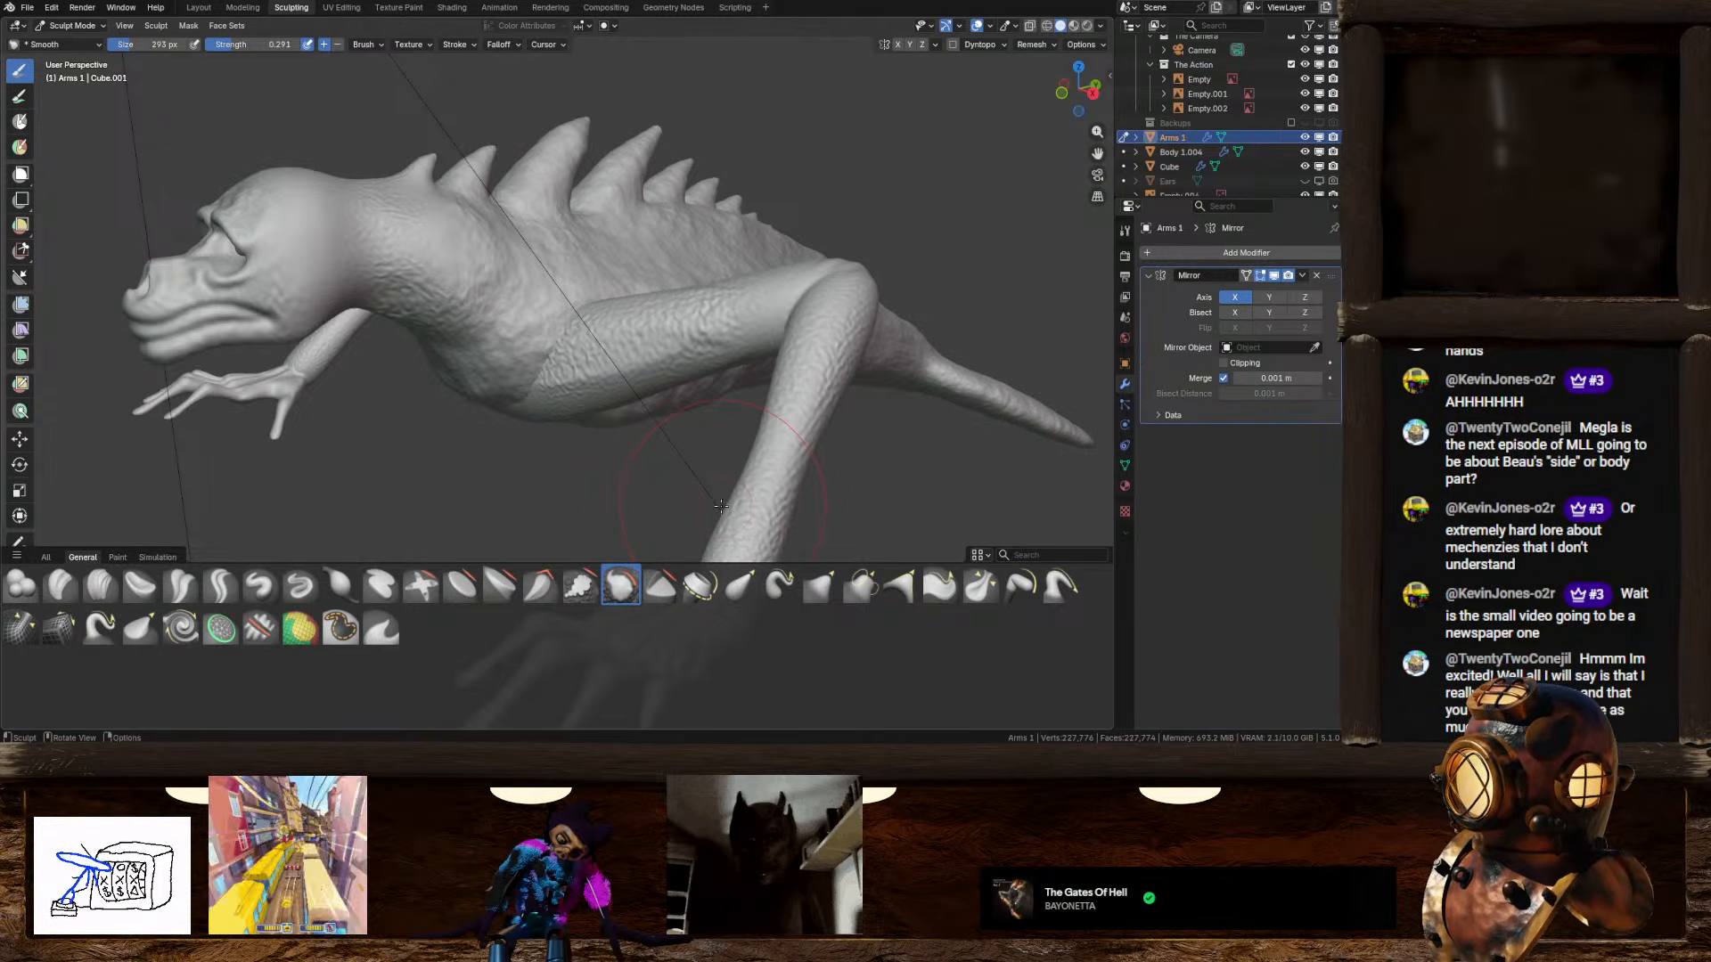
pyautogui.moveTo(721, 506)
pyautogui.mouseDown()
pyautogui.moveTo(668, 413)
pyautogui.moveTo(687, 324)
pyautogui.moveTo(591, 336)
pyautogui.moveTo(565, 372)
pyautogui.moveTo(596, 336)
pyautogui.moveTo(580, 317)
pyautogui.moveTo(694, 356)
pyautogui.mouseUp()
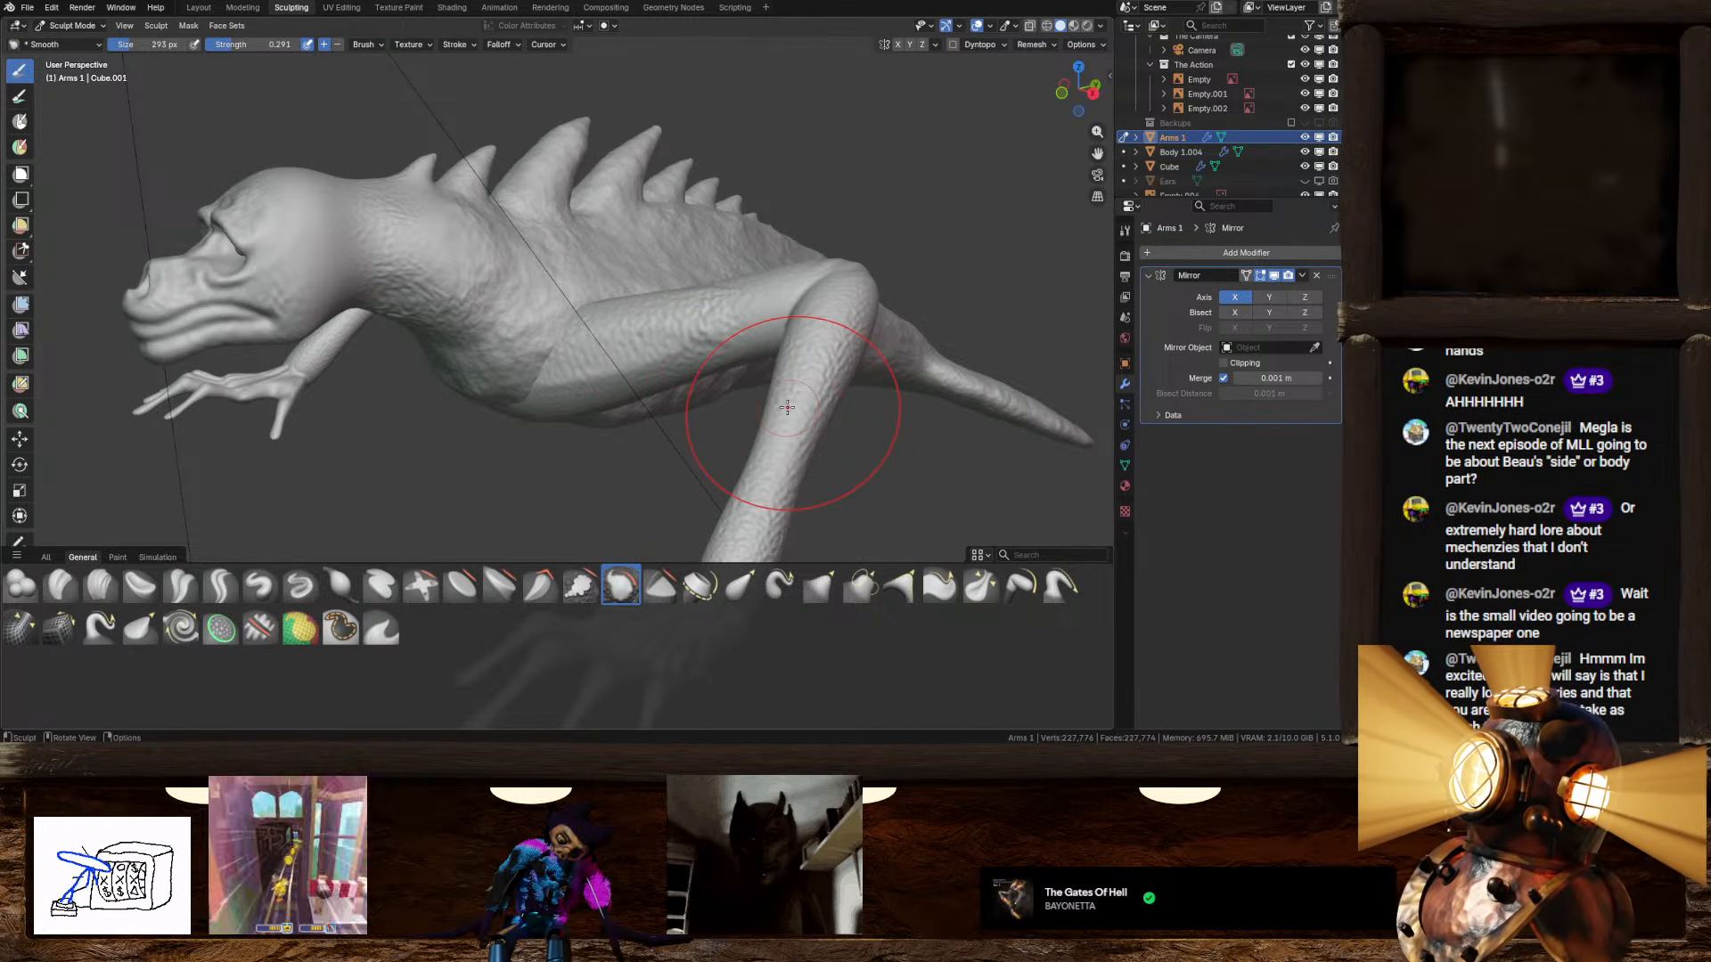
pyautogui.moveTo(768, 368); pyautogui.dragTo(791, 403, button='middle')
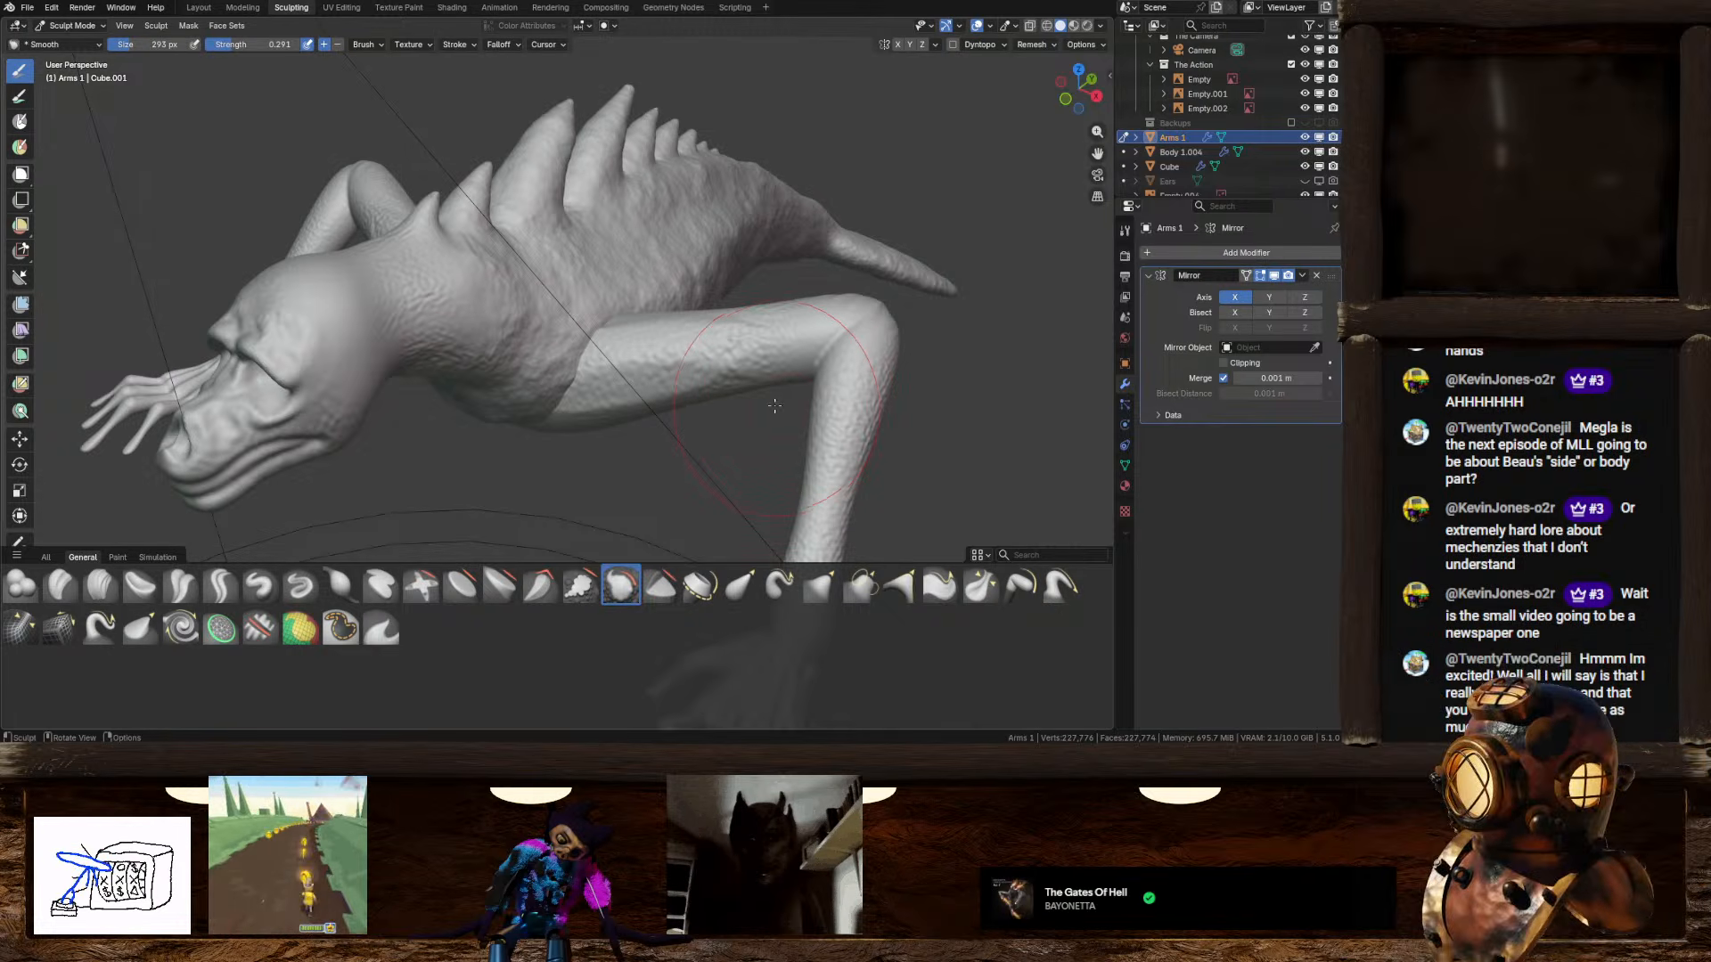
pyautogui.moveTo(774, 406)
pyautogui.mouseDown(button='middle')
pyautogui.moveTo(668, 338)
pyautogui.moveTo(731, 374)
pyautogui.moveTo(603, 384)
pyautogui.moveTo(637, 373)
pyautogui.mouseUp(button='middle')
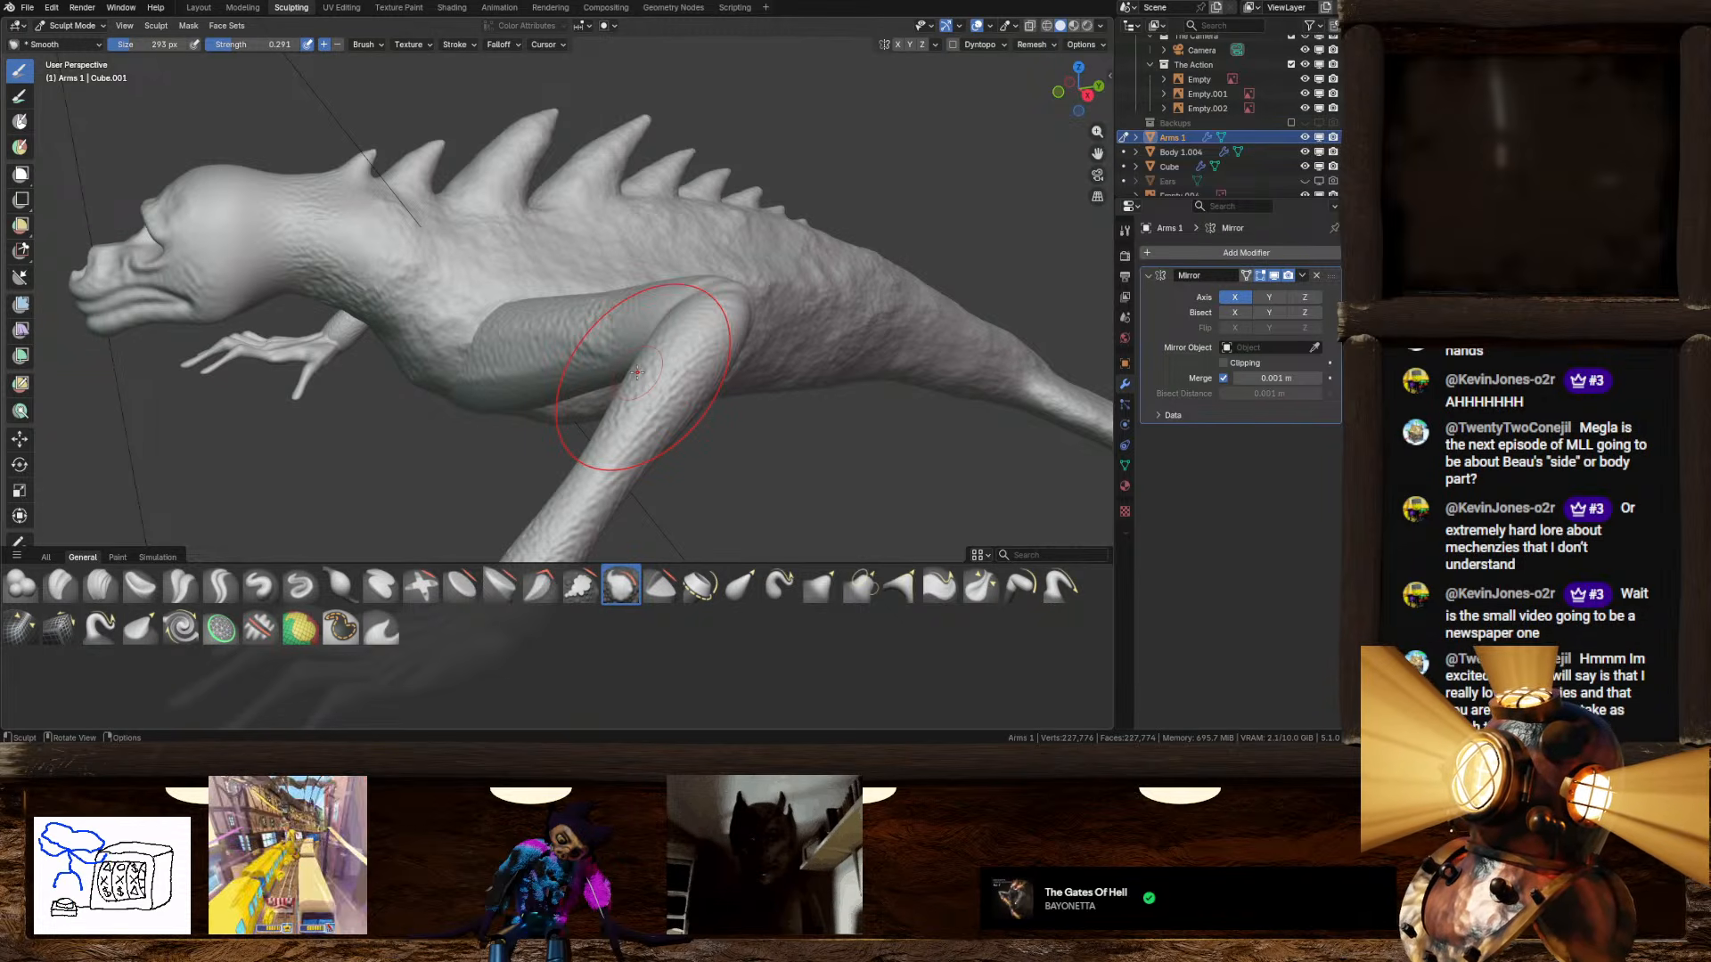
pyautogui.moveTo(637, 373)
pyautogui.mouseDown(button='middle')
pyautogui.moveTo(762, 328)
pyautogui.moveTo(747, 335)
pyautogui.mouseUp(button='middle')
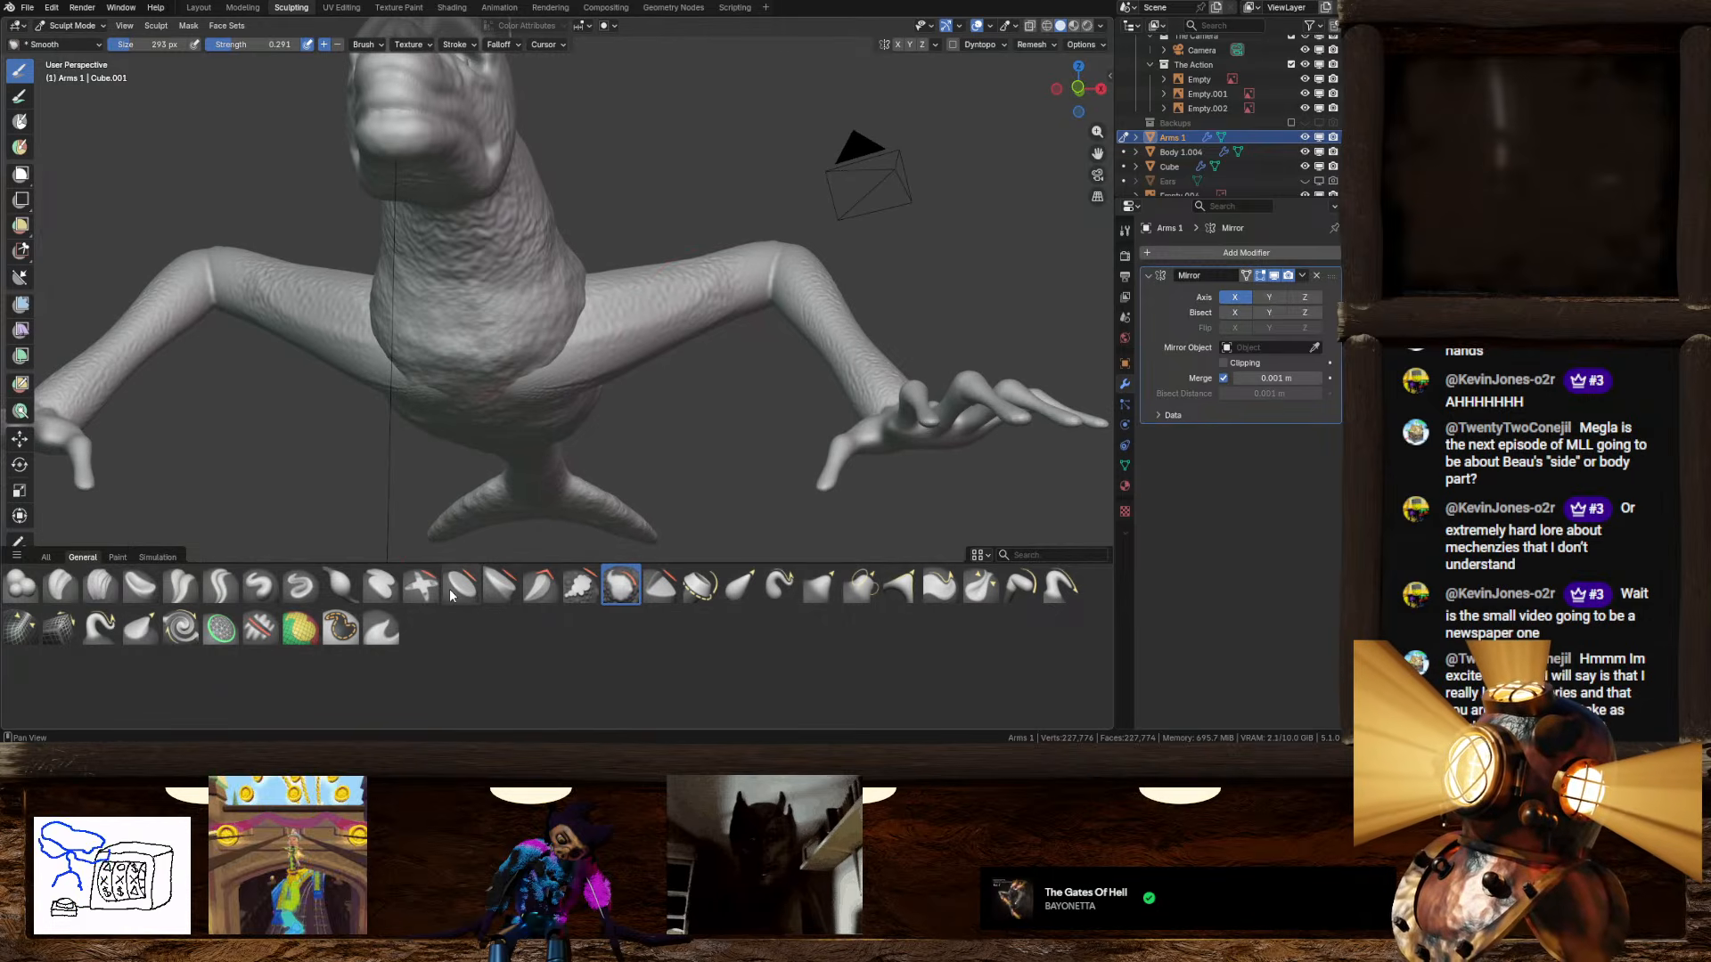
# Step: Try building up the forearm with the Layer brush at strength 1.000, undoing the first stroke and repeating it in the additive direction
pyautogui.click(380, 586)
pyautogui.moveTo(401, 526); pyautogui.dragTo(512, 452, button='middle')
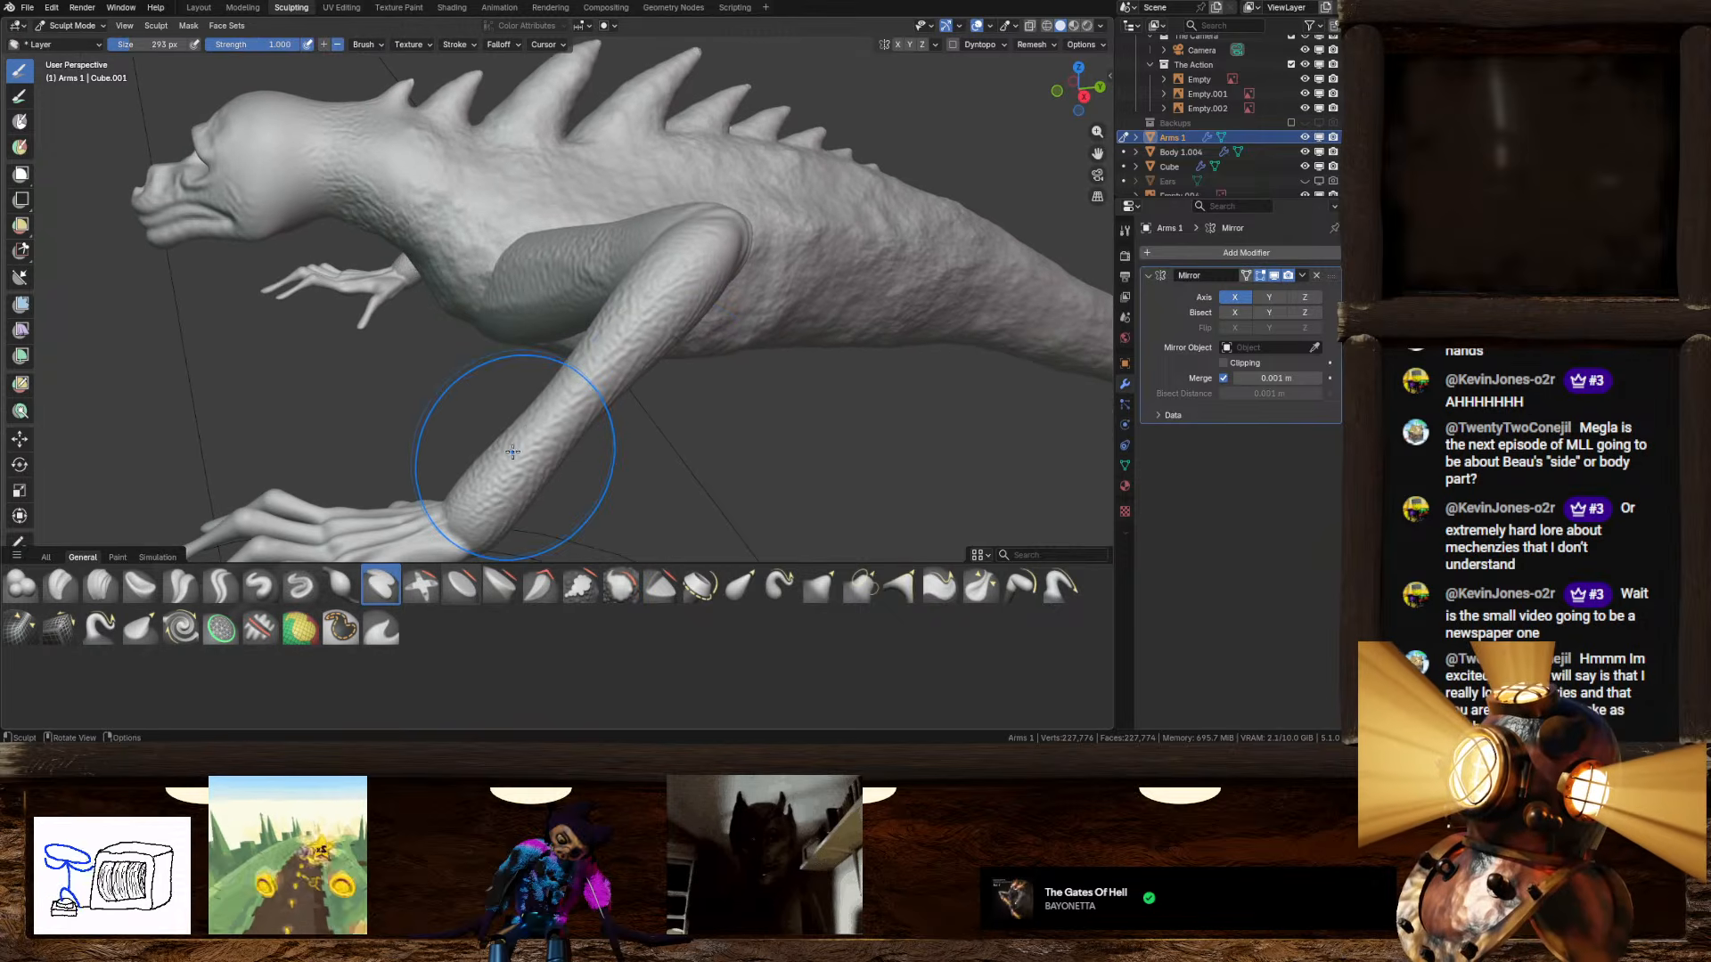
pyautogui.moveTo(512, 452); pyautogui.dragTo(655, 321)
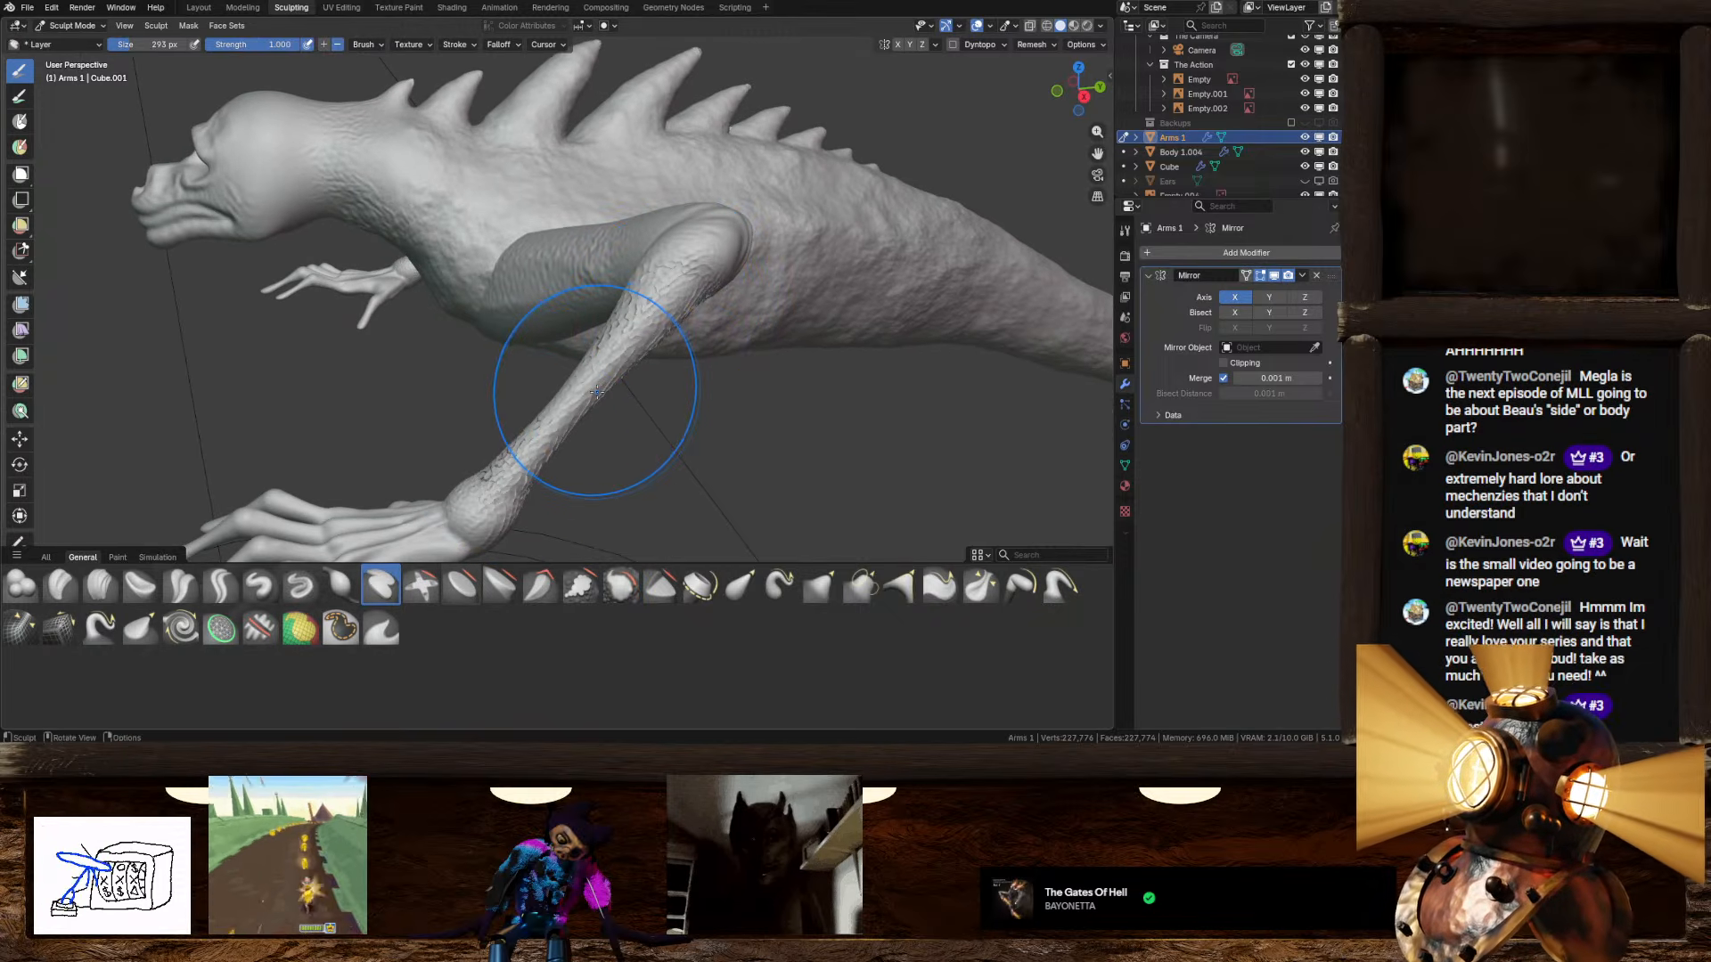
pyautogui.hotkey('ctrl', 'z')
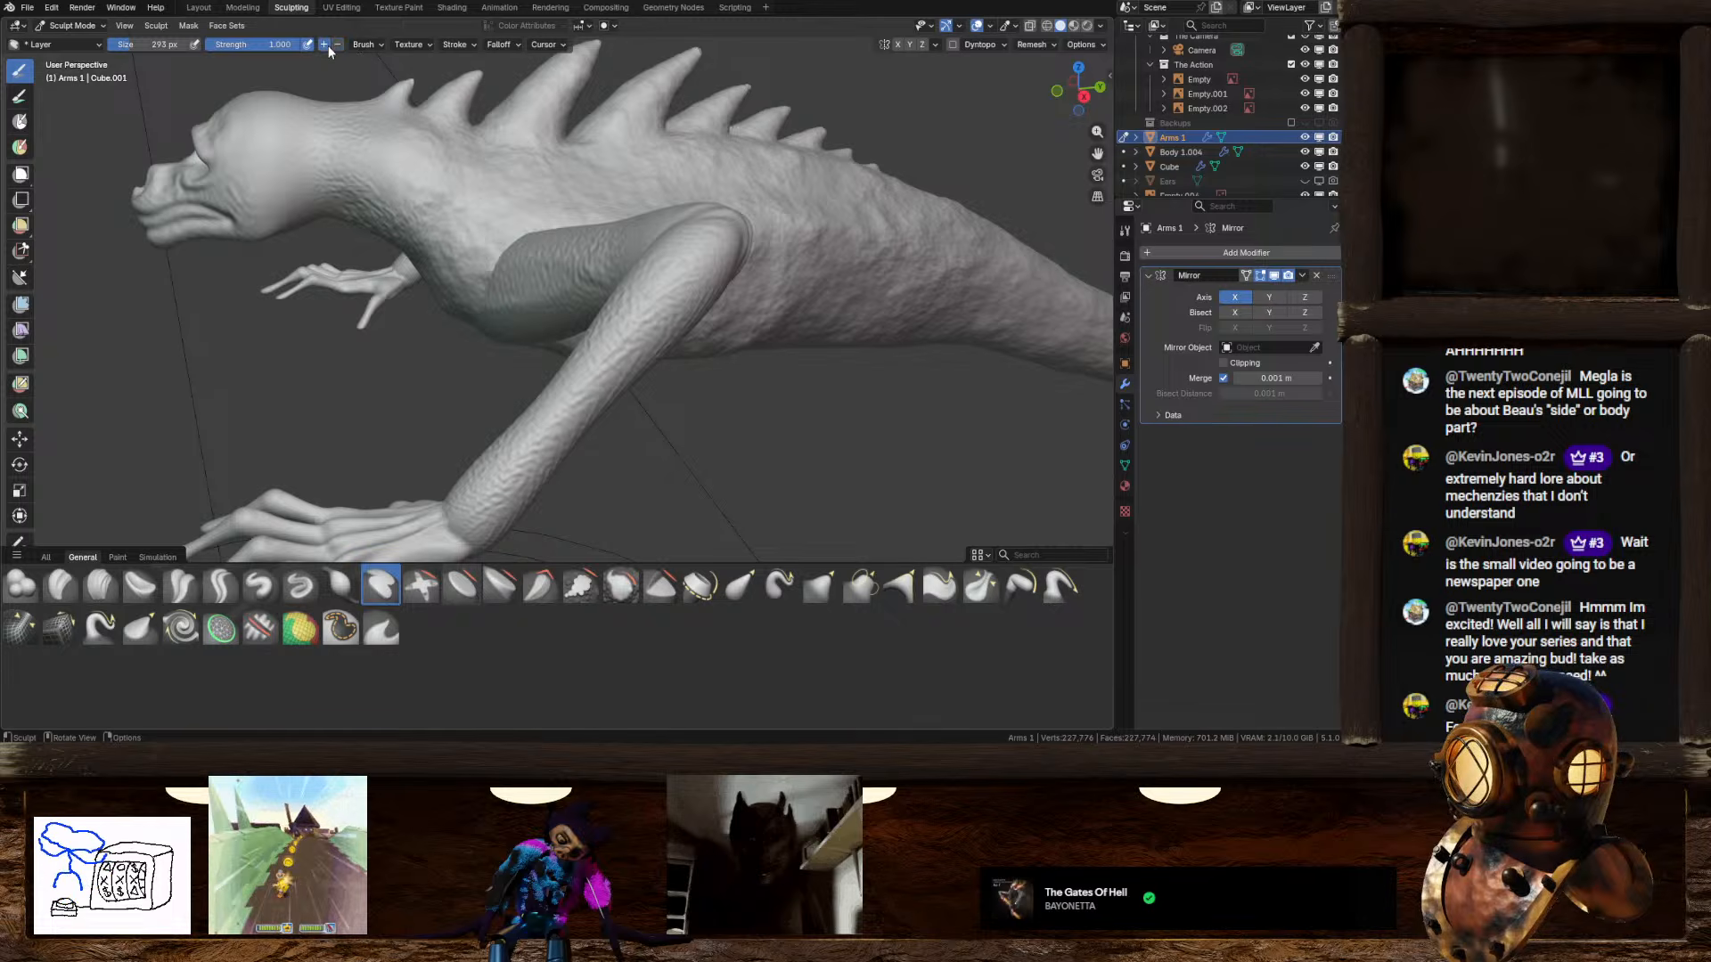
pyautogui.moveTo(514, 472); pyautogui.dragTo(665, 315)
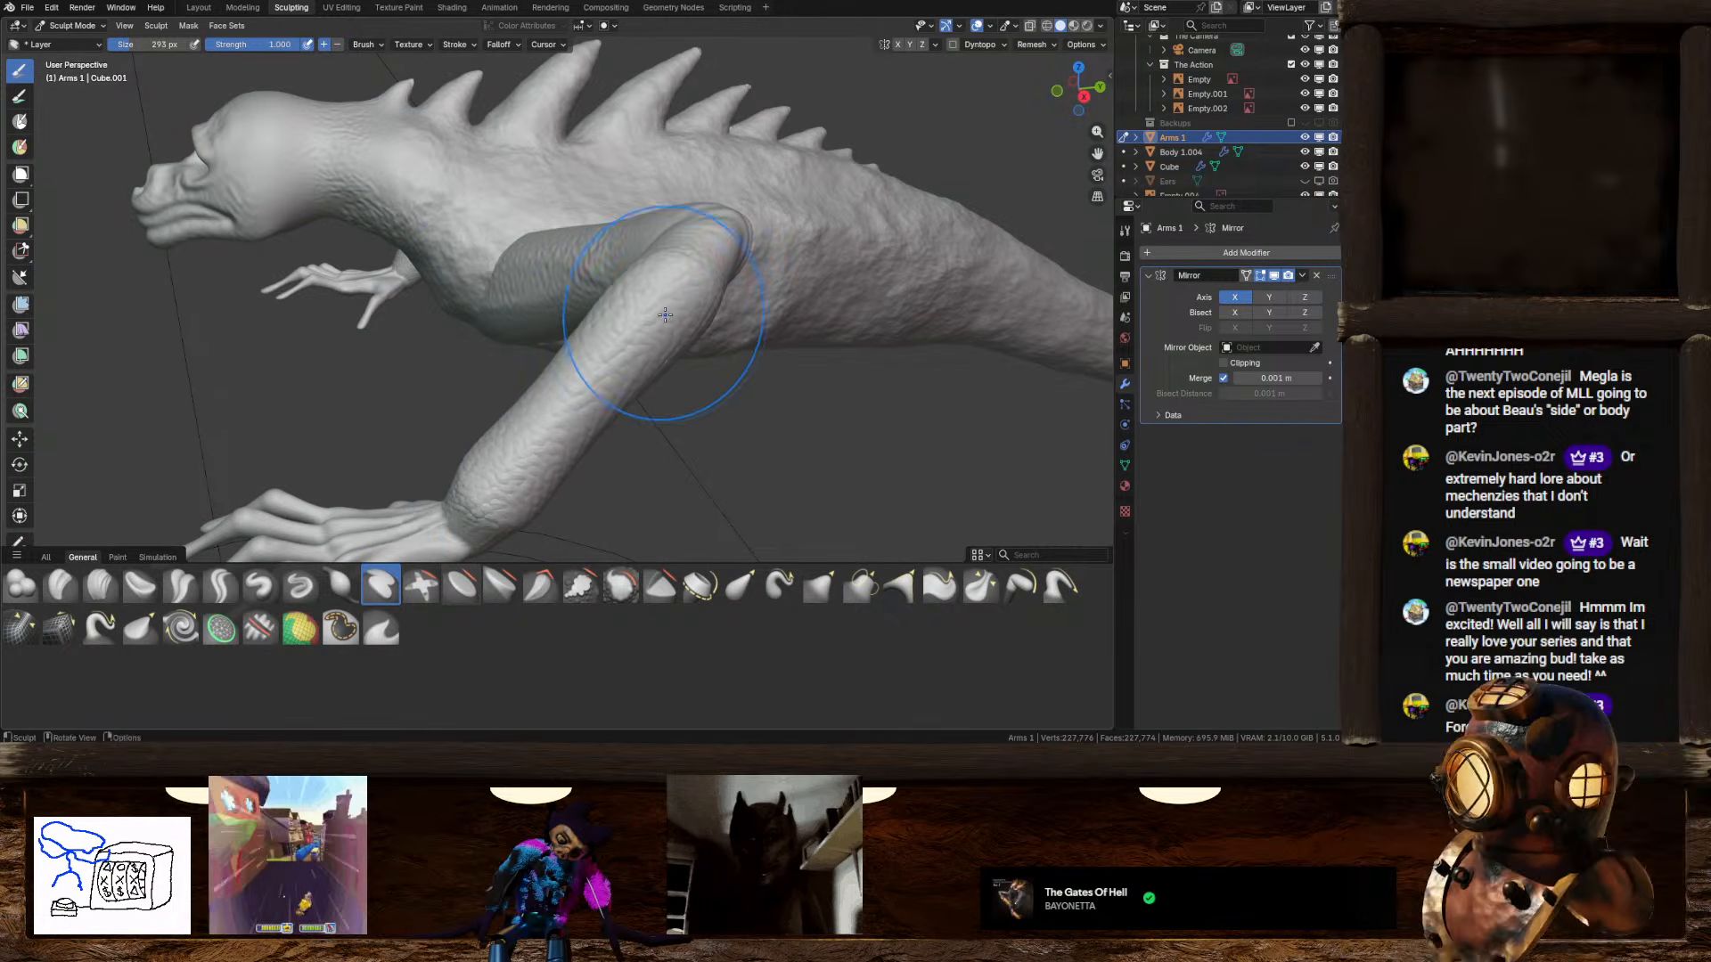
# Step: Try a narrower Layer ridge along the forearm with a 101 px brush at strength 1.000, and undo it
pyautogui.moveTo(665, 315); pyautogui.dragTo(328, 152, button='middle')
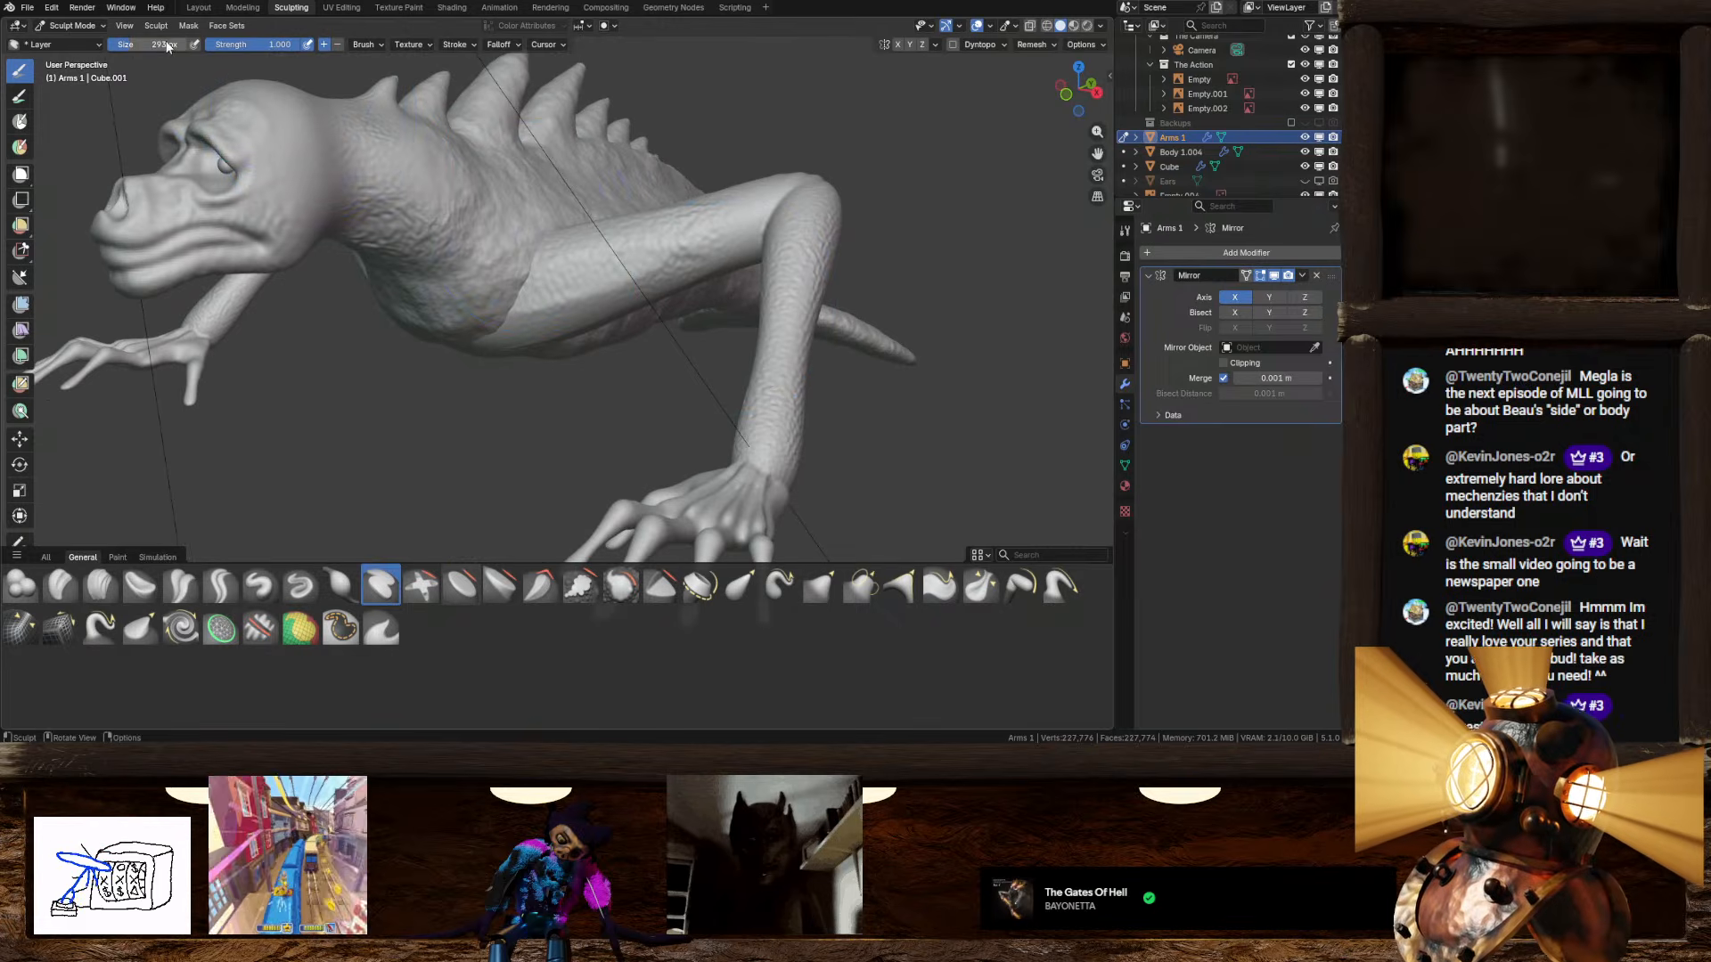
pyautogui.moveTo(166, 46); pyautogui.dragTo(125, 47)
pyautogui.moveTo(628, 363); pyautogui.dragTo(493, 375, button='middle')
pyautogui.moveTo(398, 431); pyautogui.dragTo(567, 274)
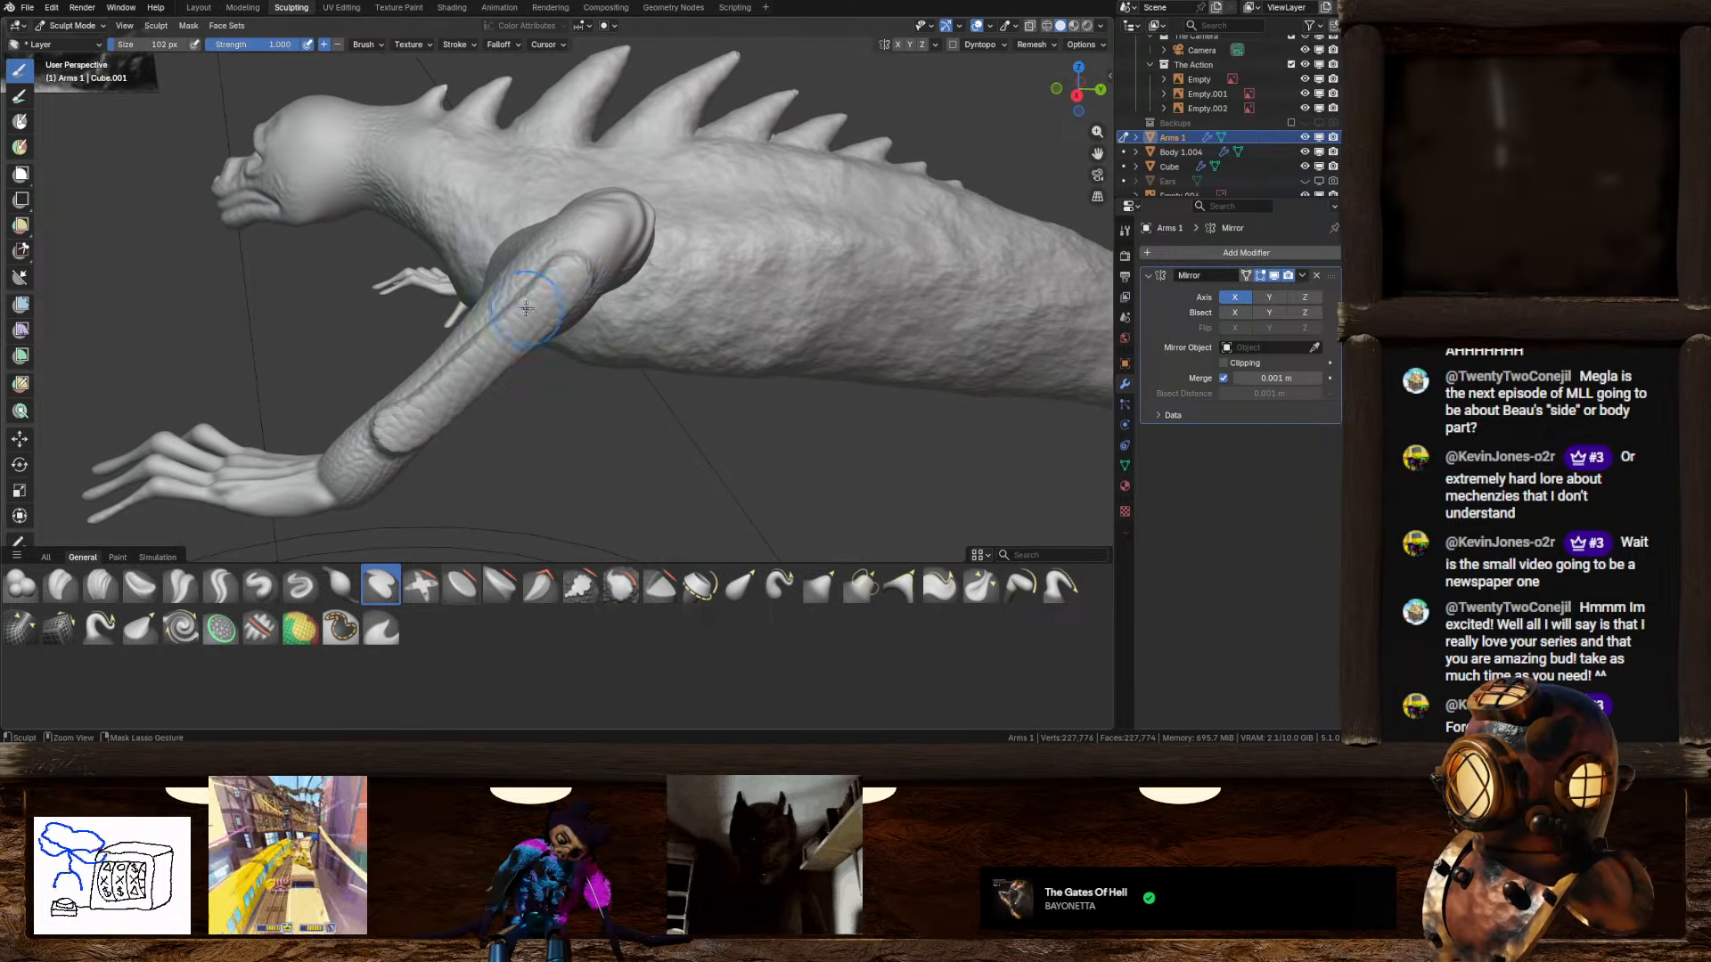
pyautogui.hotkey('ctrl', 'z')
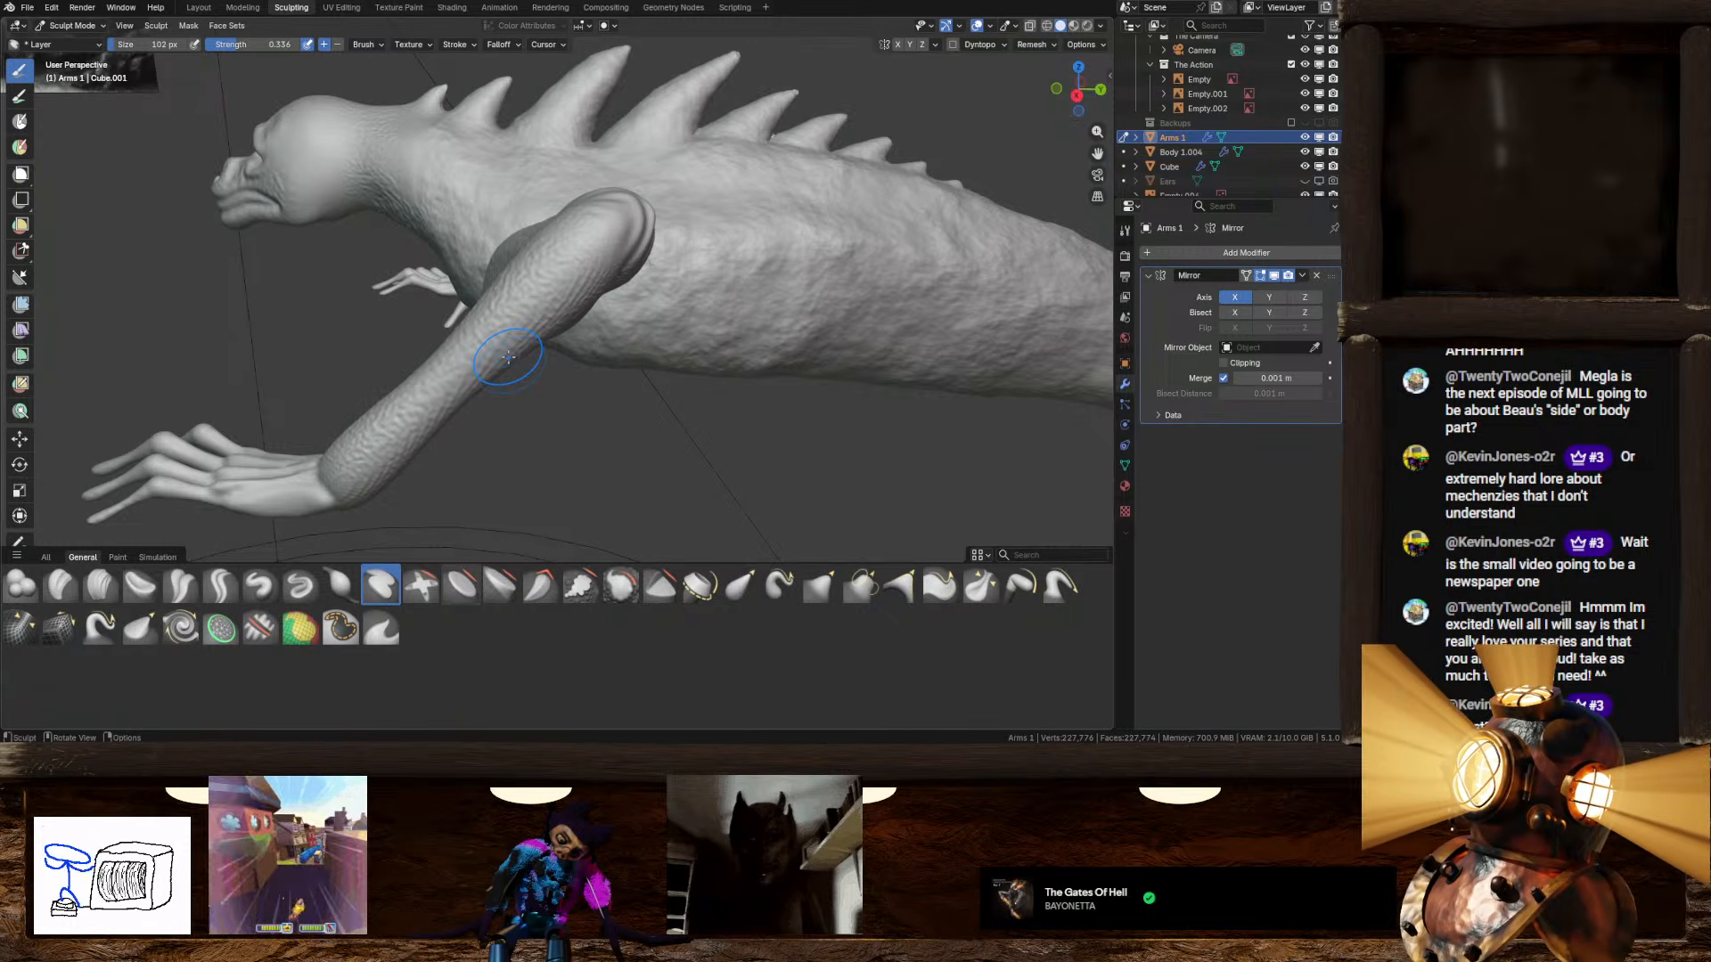
# Step: Try weaker Layer strokes from the wrist up to the elbow, raising the brush strength to 0.442, and undo them
pyautogui.moveTo(508, 357); pyautogui.dragTo(504, 397, button='middle')
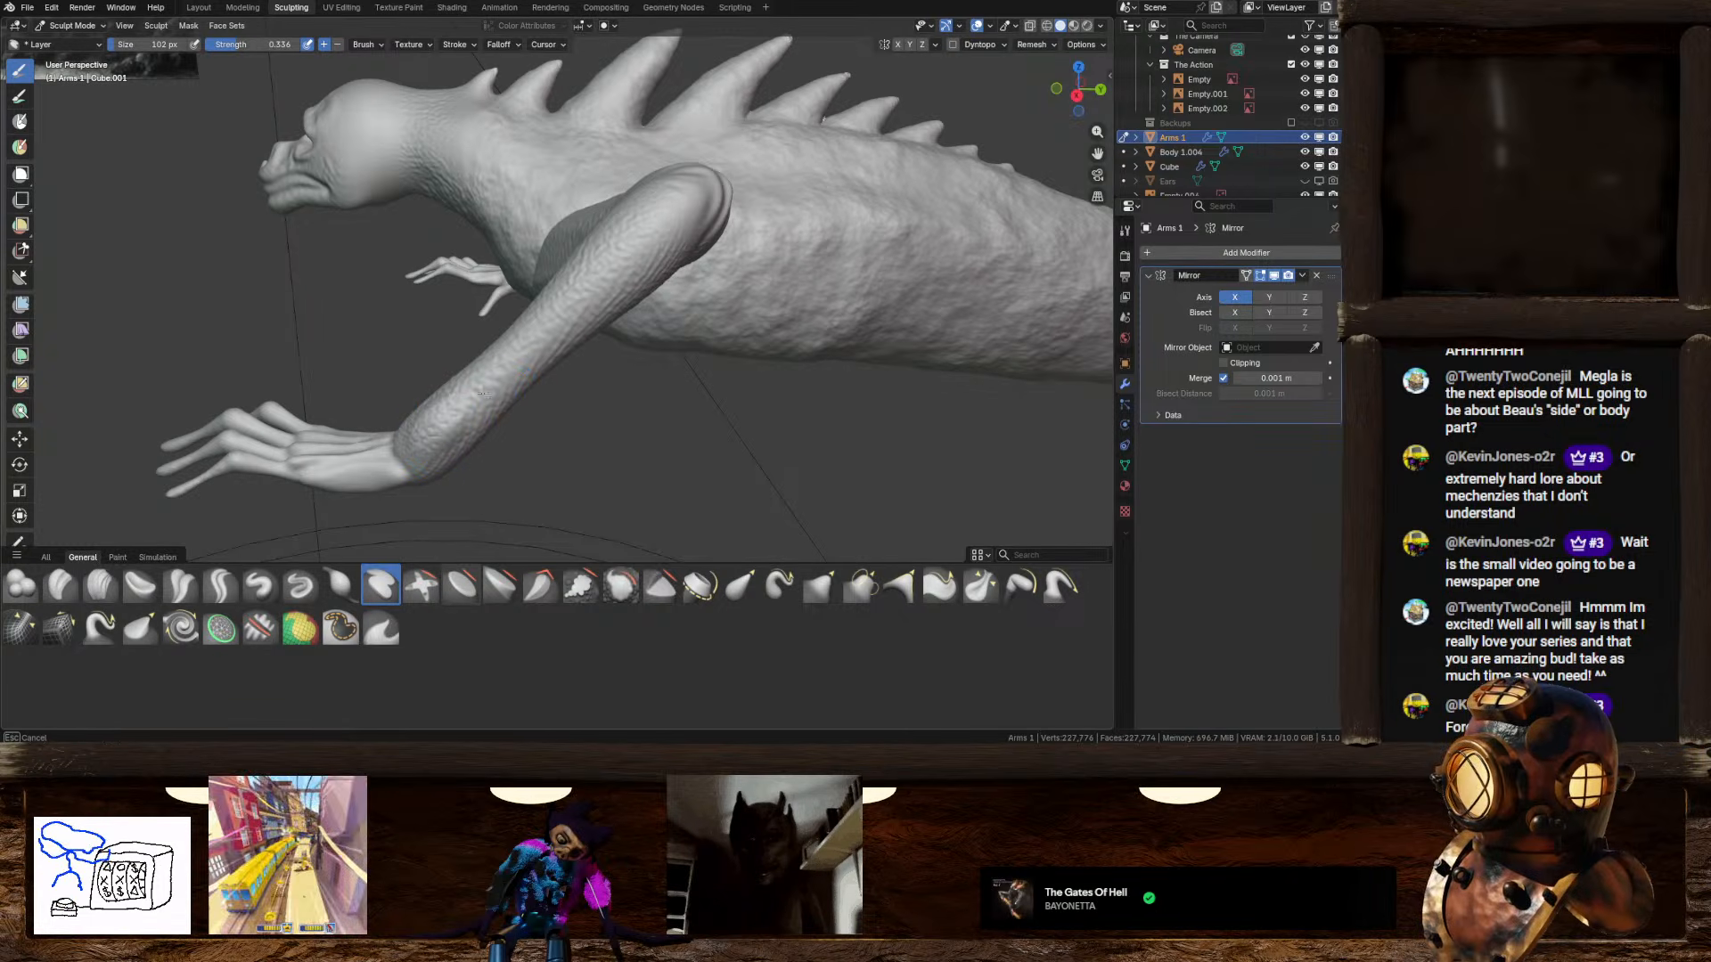
pyautogui.moveTo(597, 263); pyautogui.dragTo(631, 301, button='middle')
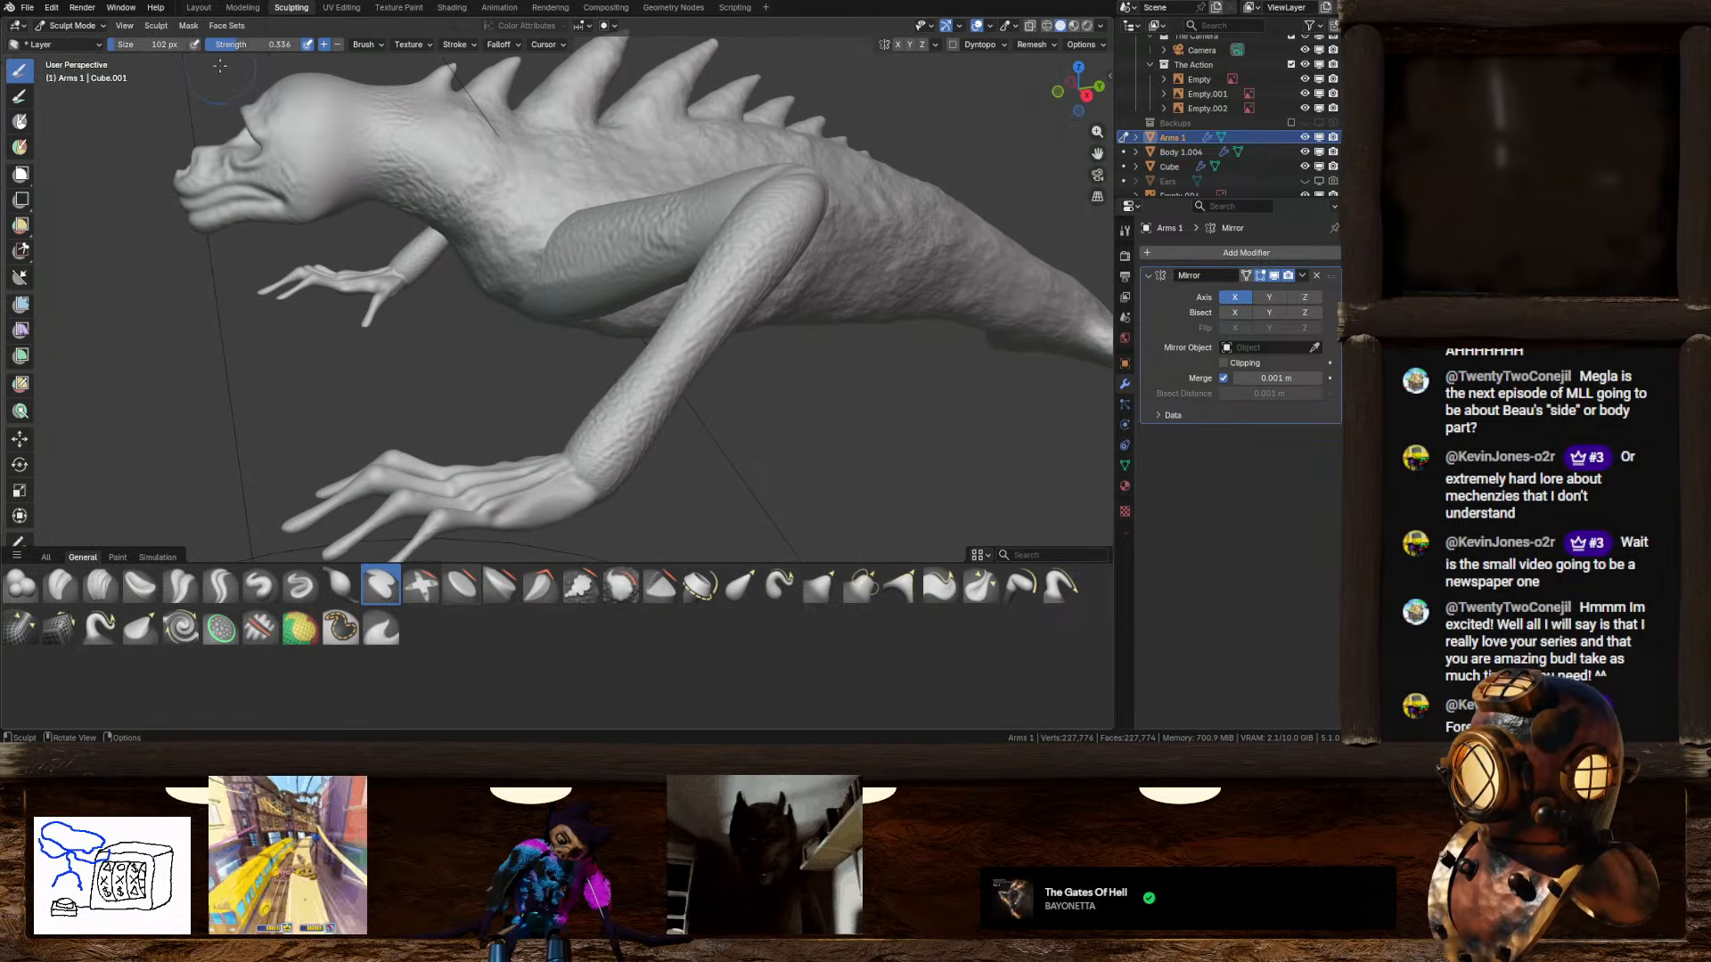
pyautogui.moveTo(236, 45); pyautogui.dragTo(237, 46)
pyautogui.moveTo(599, 457); pyautogui.dragTo(759, 264)
pyautogui.hotkey('ctrl', 'z')
pyautogui.moveTo(266, 44); pyautogui.dragTo(284, 45)
pyautogui.hotkey('ctrl', 'z')
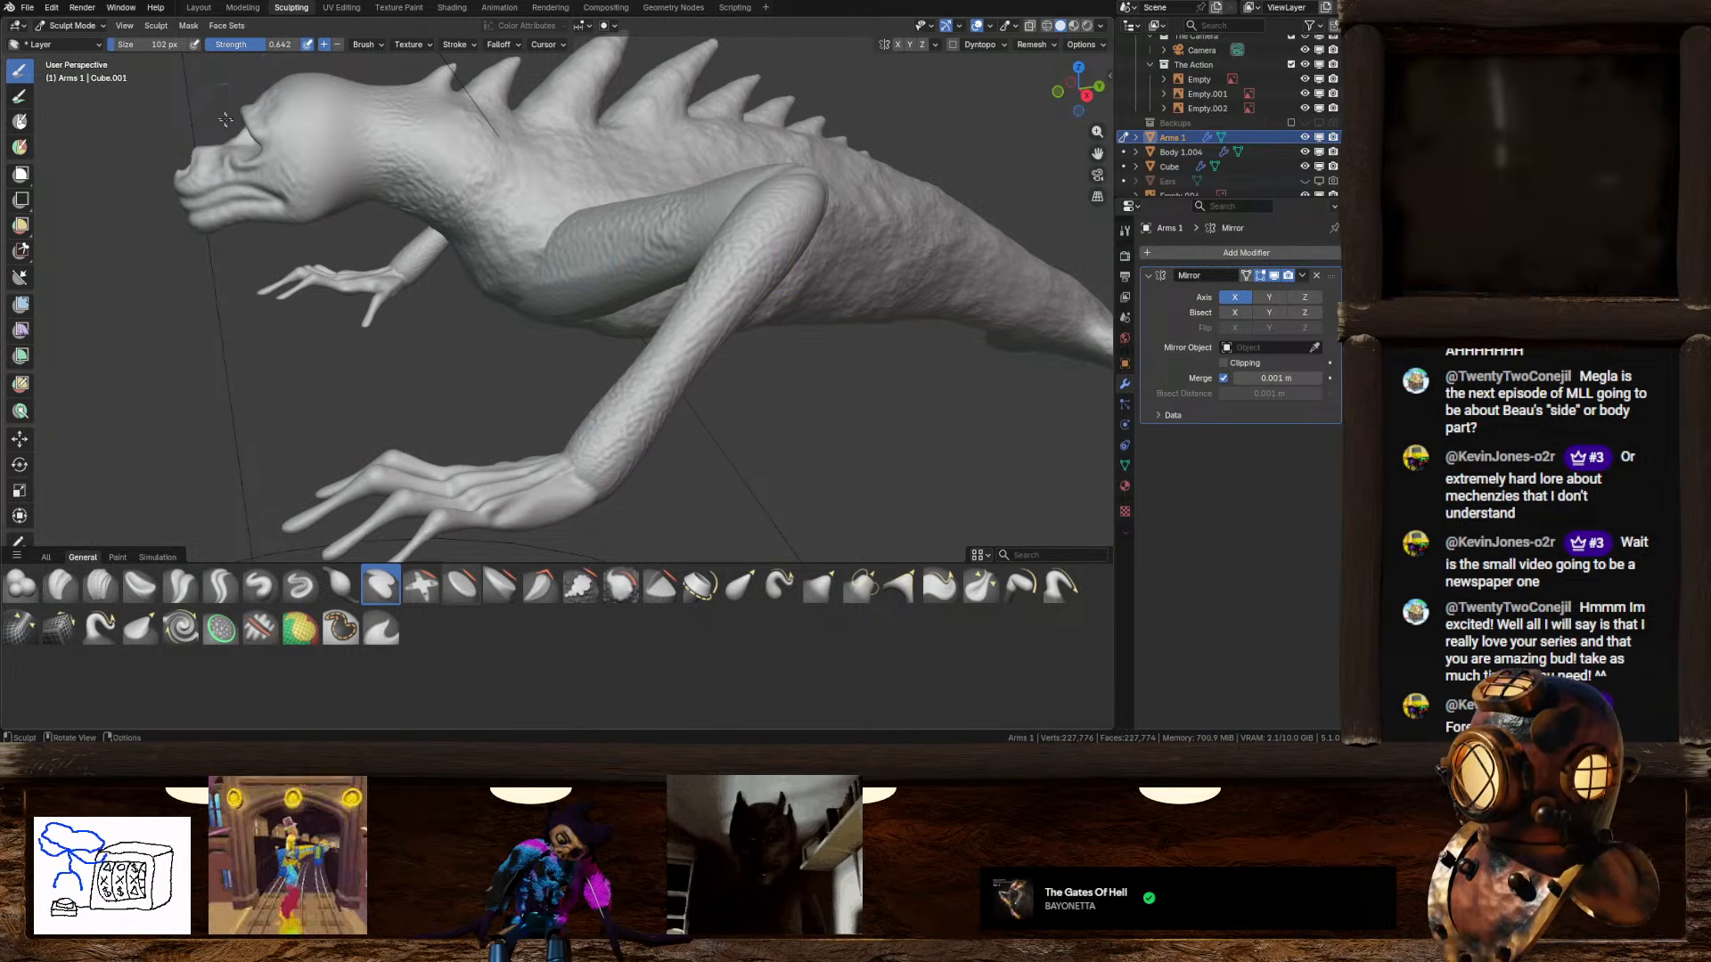
# Step: Try the Layer brush at 267 px and strength 0.442 on the upper arm near the shoulder, and change its strength to 0.533
pyautogui.press('f')
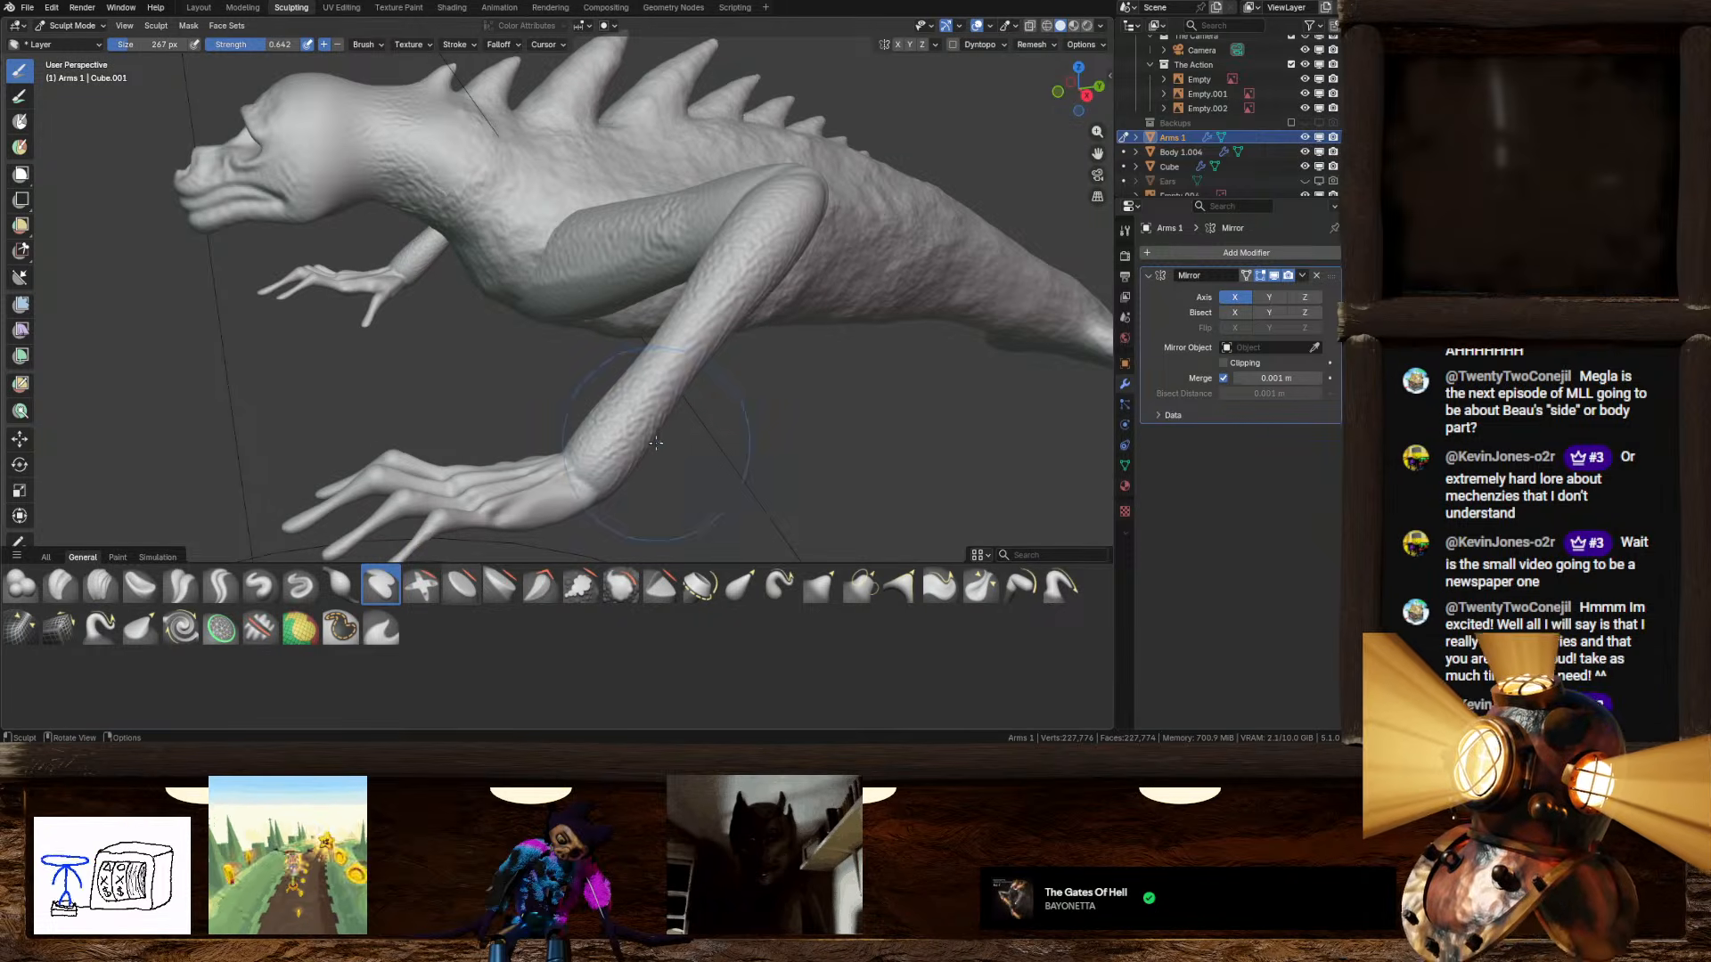
pyautogui.moveTo(725, 301); pyautogui.dragTo(588, 320, button='middle')
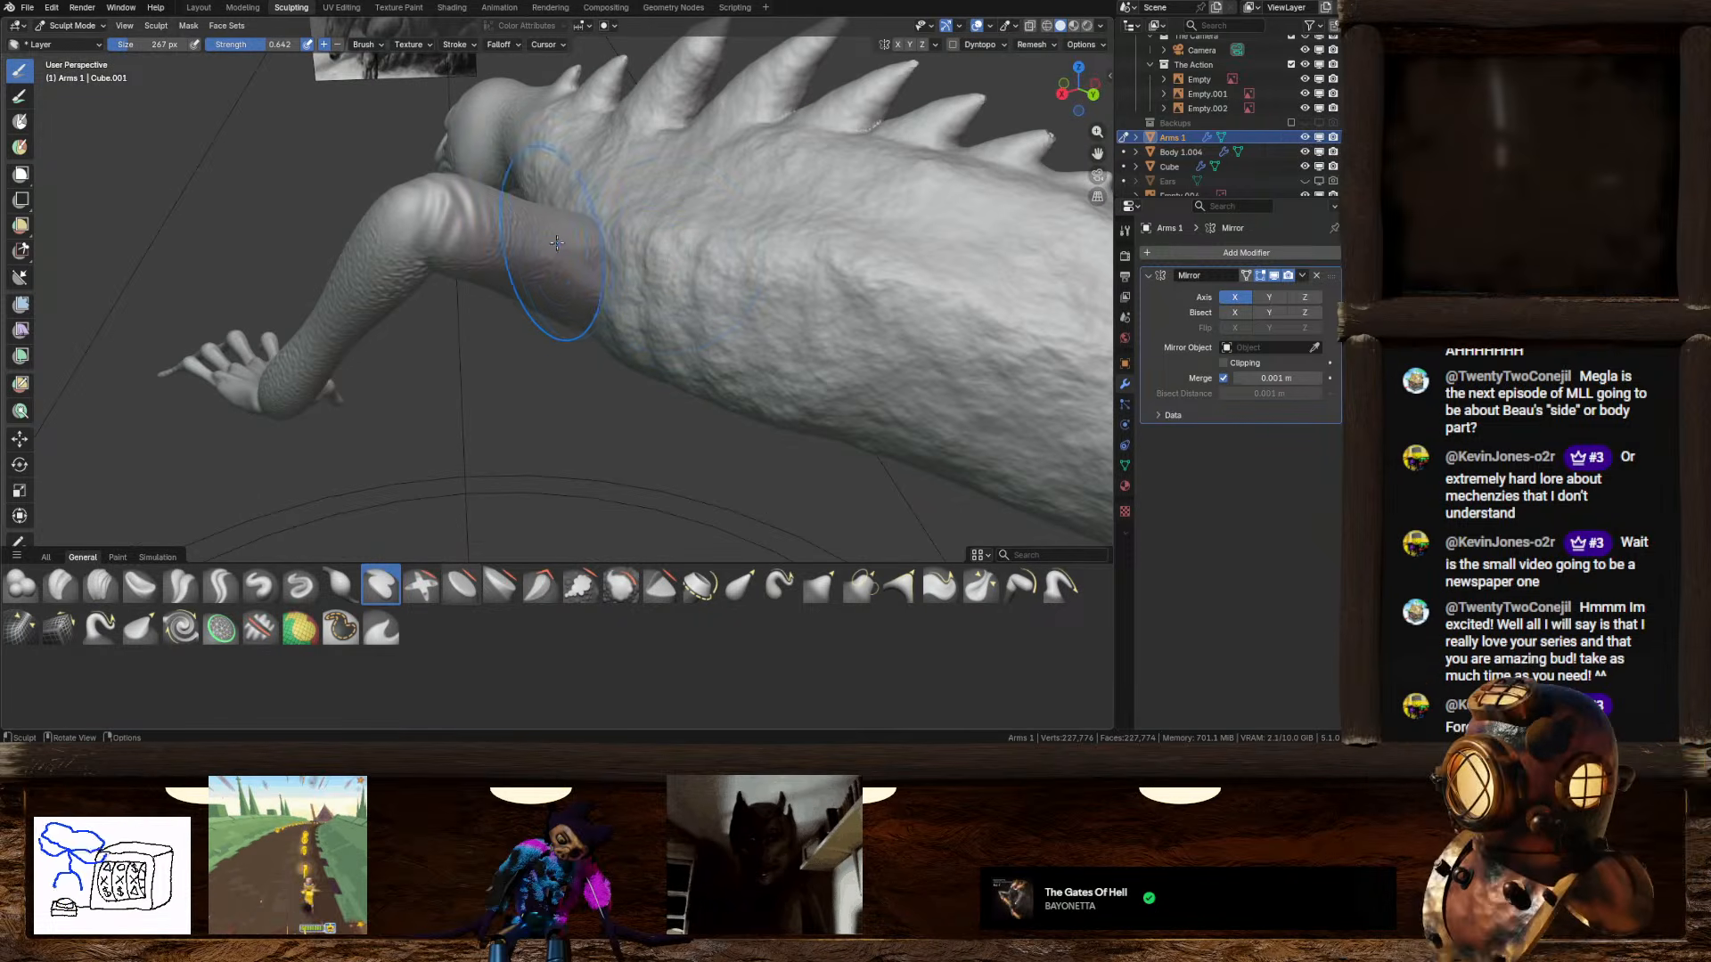
pyautogui.click(558, 277)
pyautogui.moveTo(572, 229); pyautogui.dragTo(630, 134, button='middle')
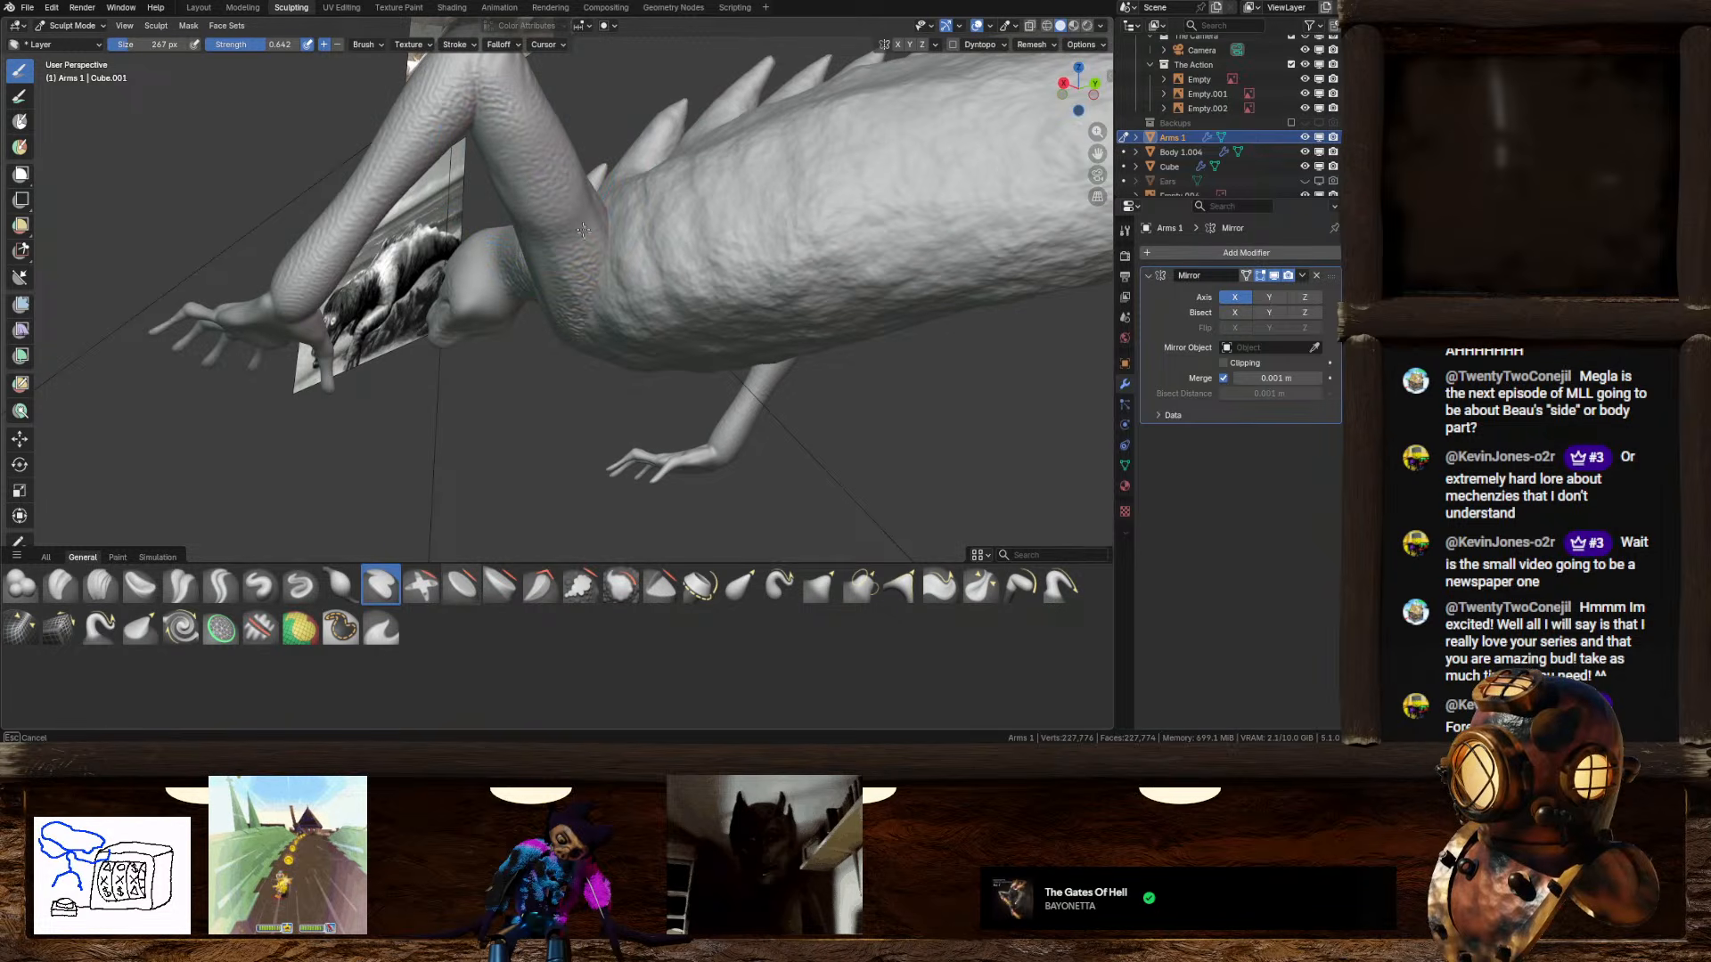
pyautogui.moveTo(595, 253)
pyautogui.mouseDown(button='middle')
pyautogui.moveTo(664, 335)
pyautogui.moveTo(401, 360)
pyautogui.mouseUp(button='middle')
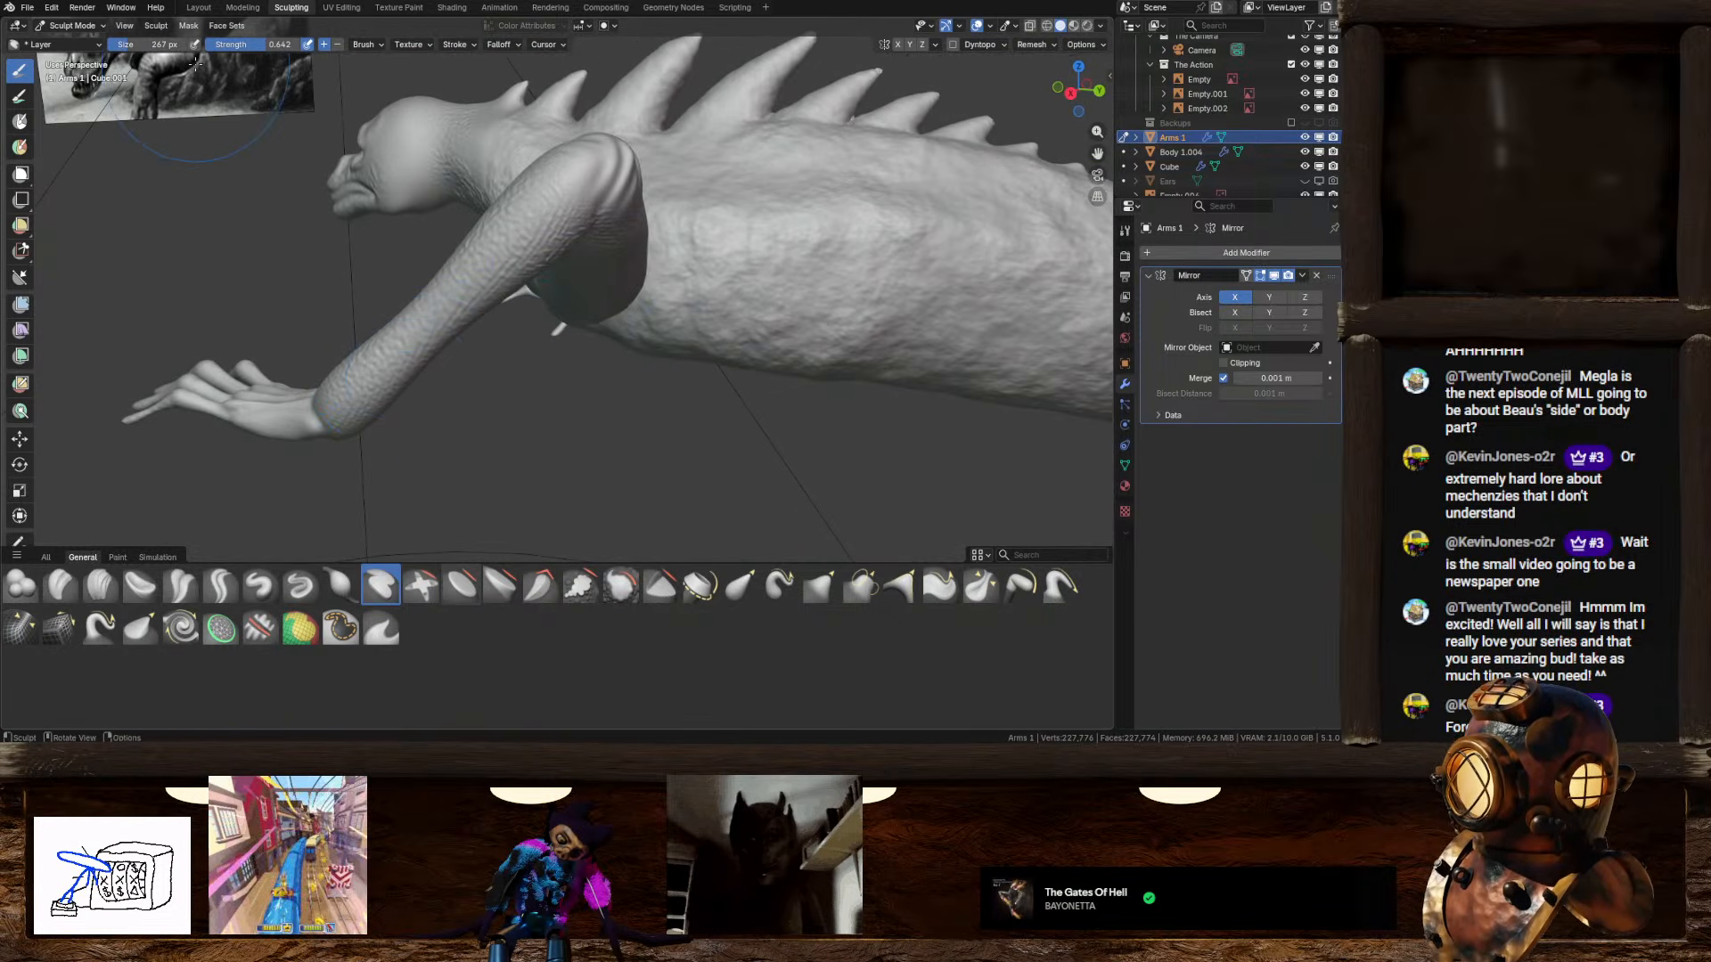
pyautogui.moveTo(265, 43); pyautogui.dragTo(227, 44)
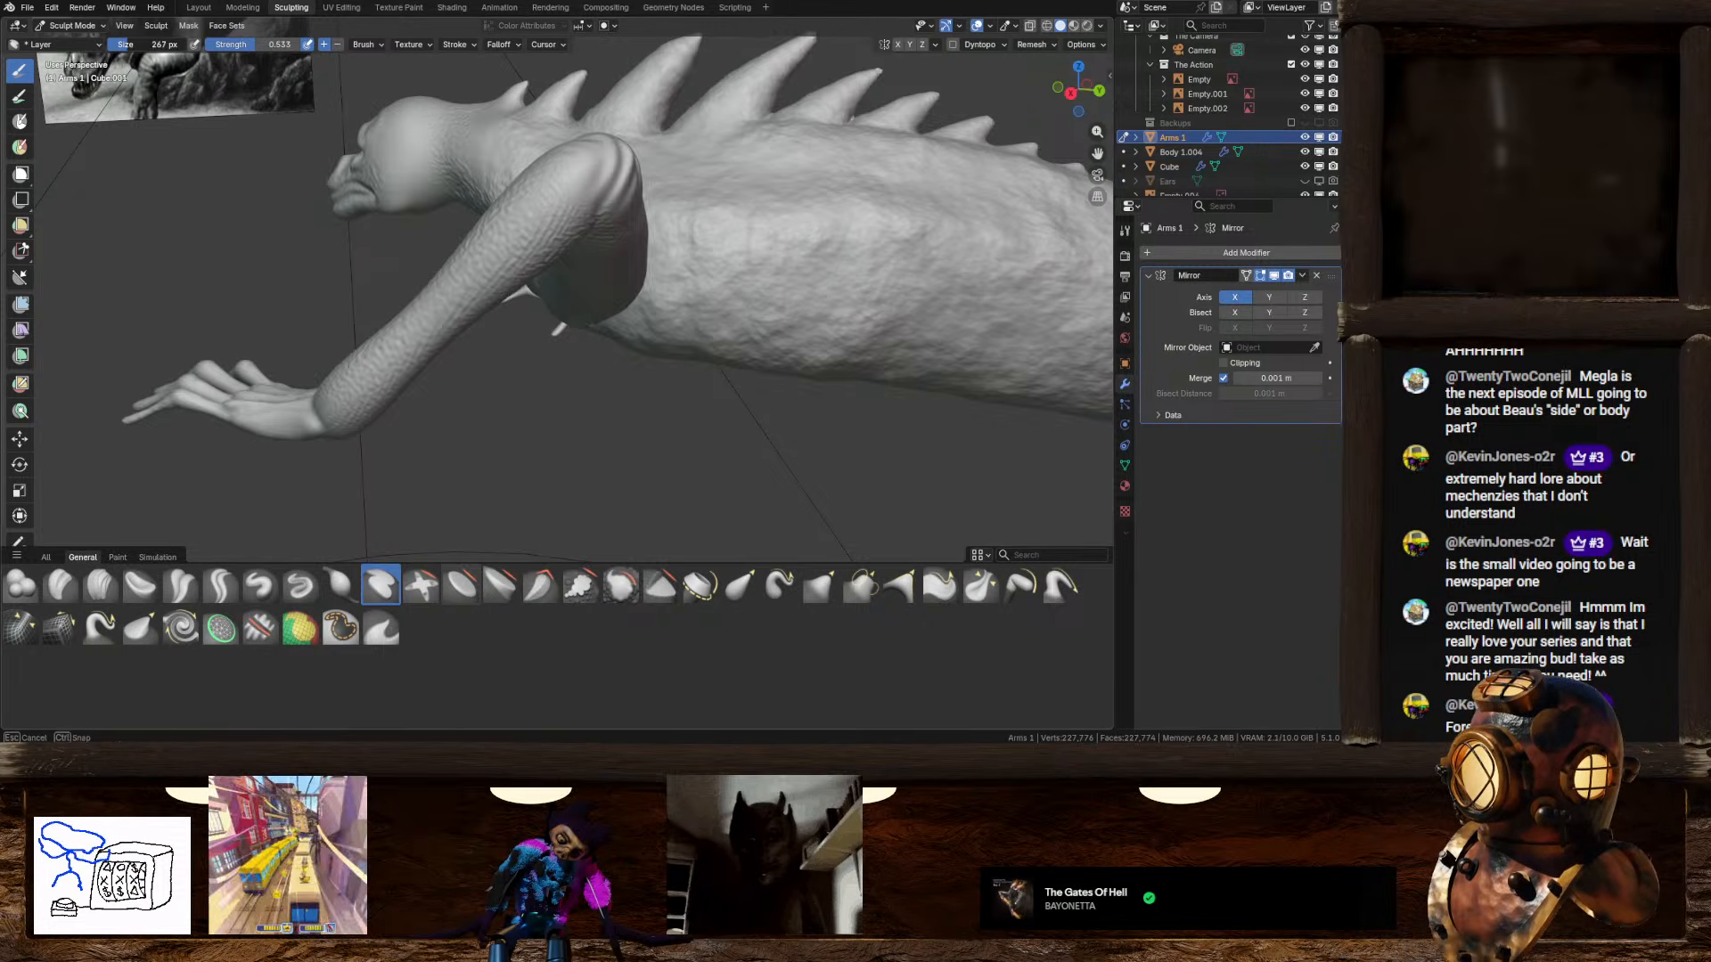
pyautogui.moveTo(408, 364); pyautogui.dragTo(770, 343, button='middle')
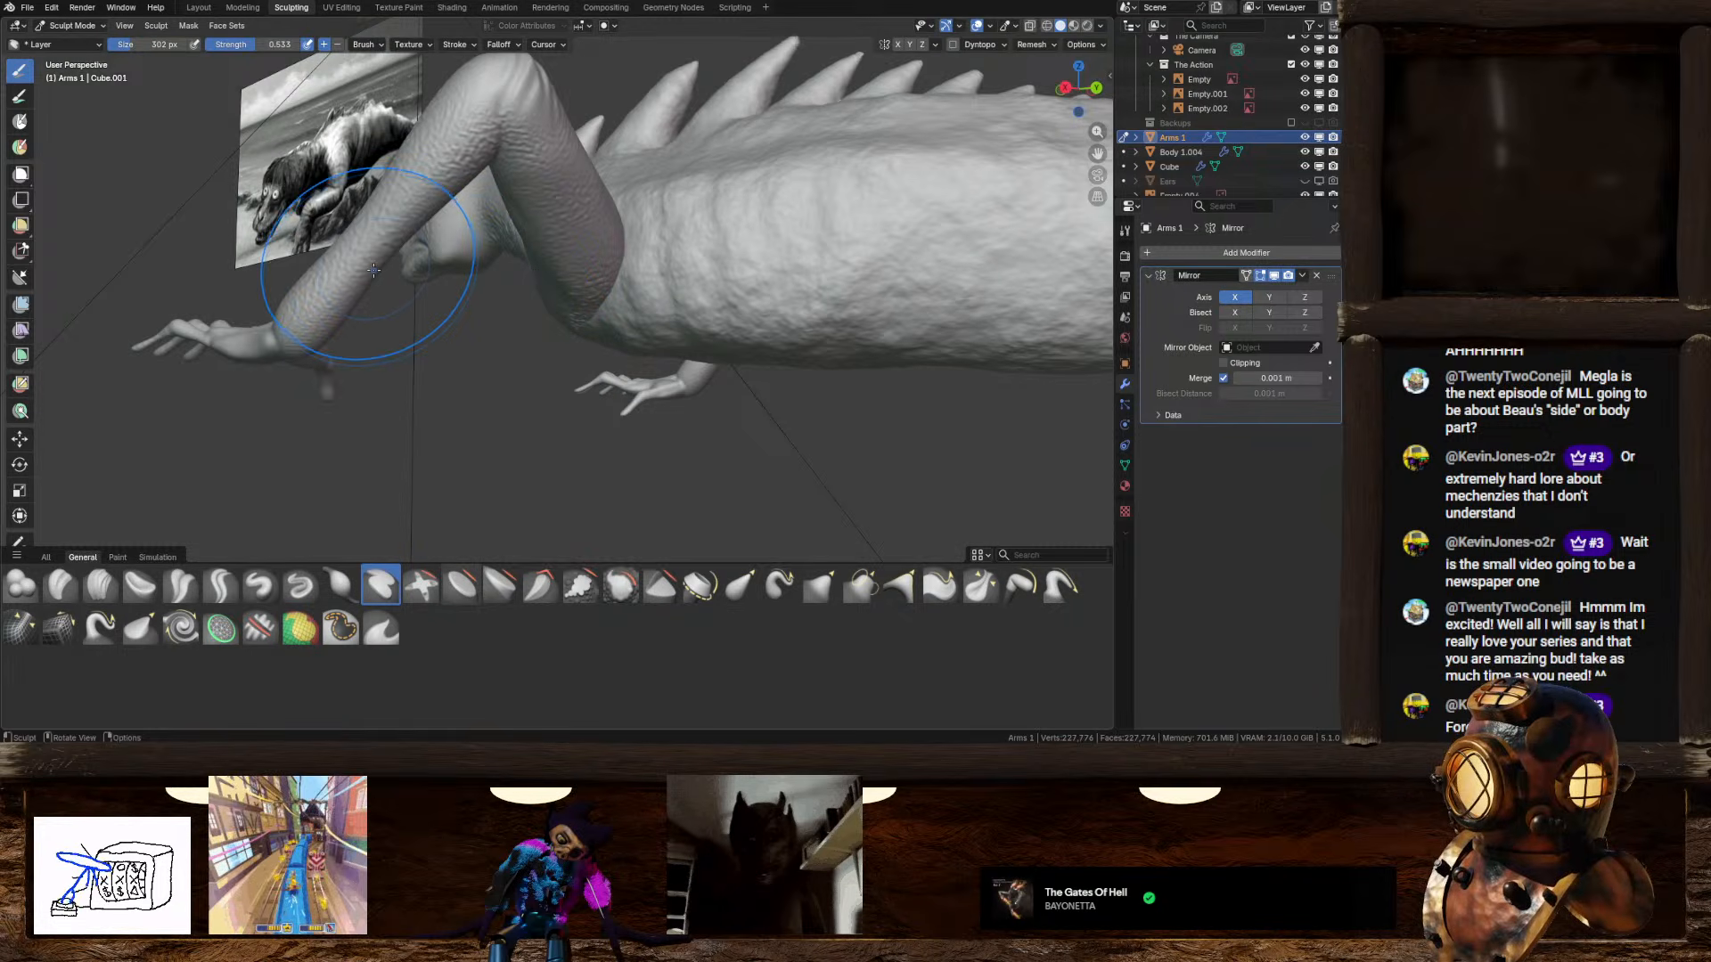
pyautogui.moveTo(410, 263)
pyautogui.mouseDown(button='middle')
pyautogui.moveTo(700, 219)
pyautogui.moveTo(679, 238)
pyautogui.moveTo(690, 379)
pyautogui.mouseUp(button='middle')
# Step: Switch to the Layout workspace and try applying the Mirror modifier to the arms, undoing it again
pyautogui.click(198, 7)
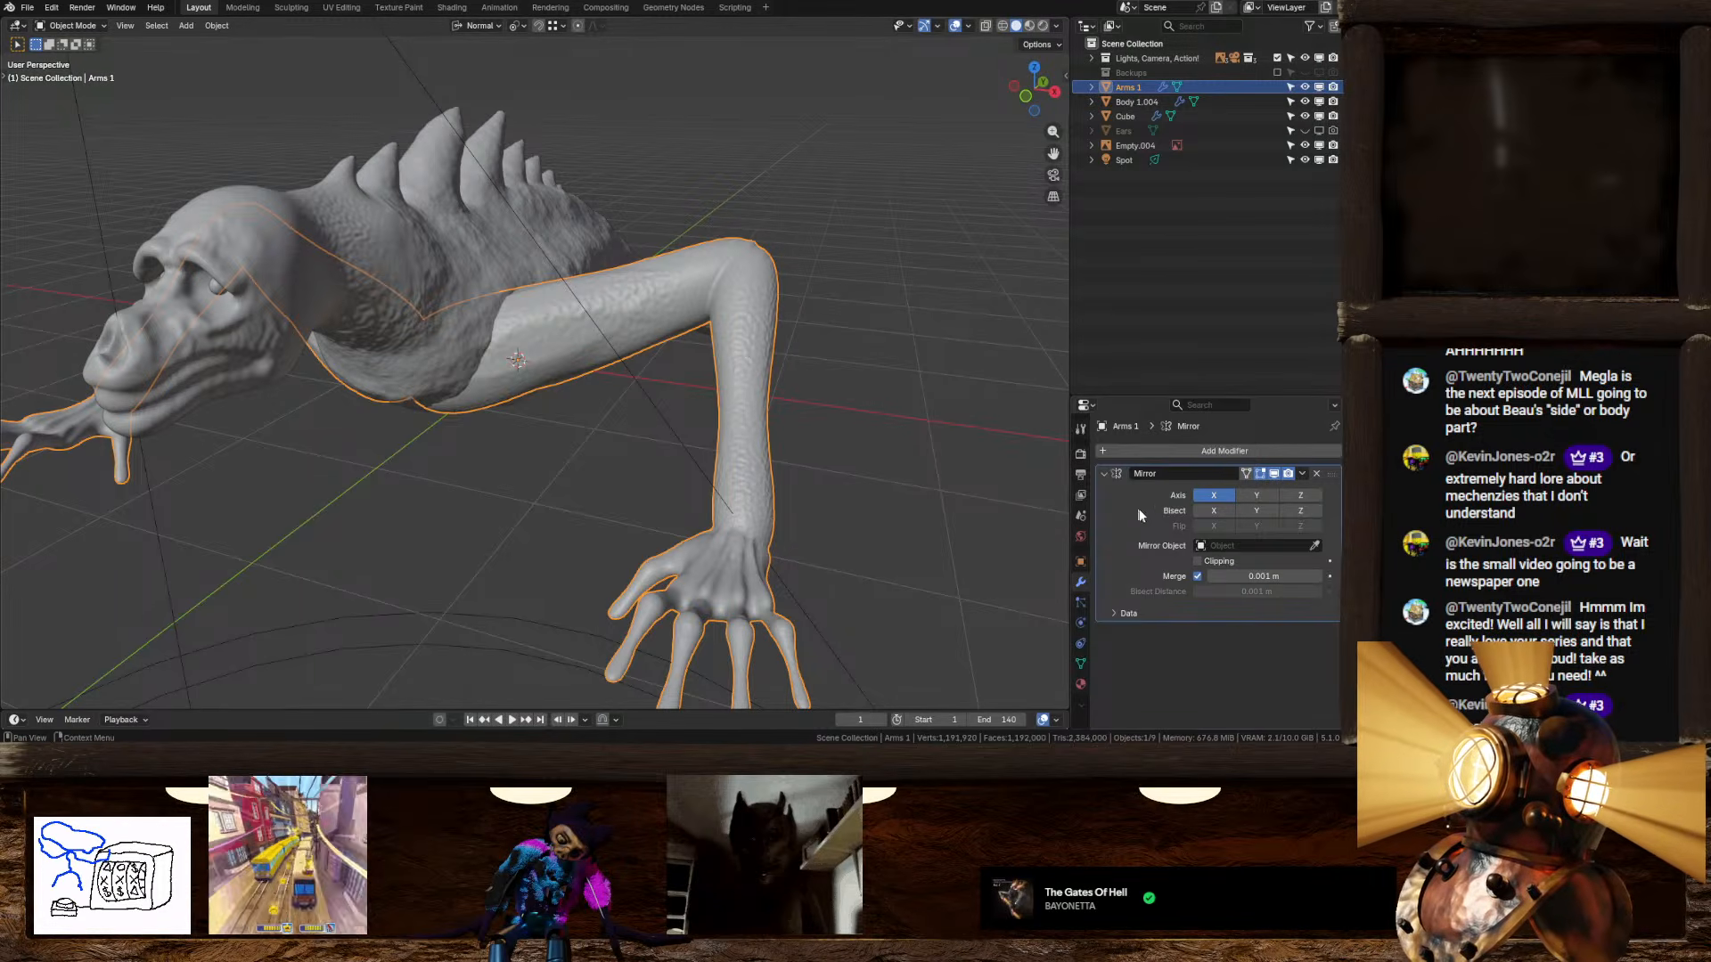
pyautogui.hotkey('ctrl', 'a')
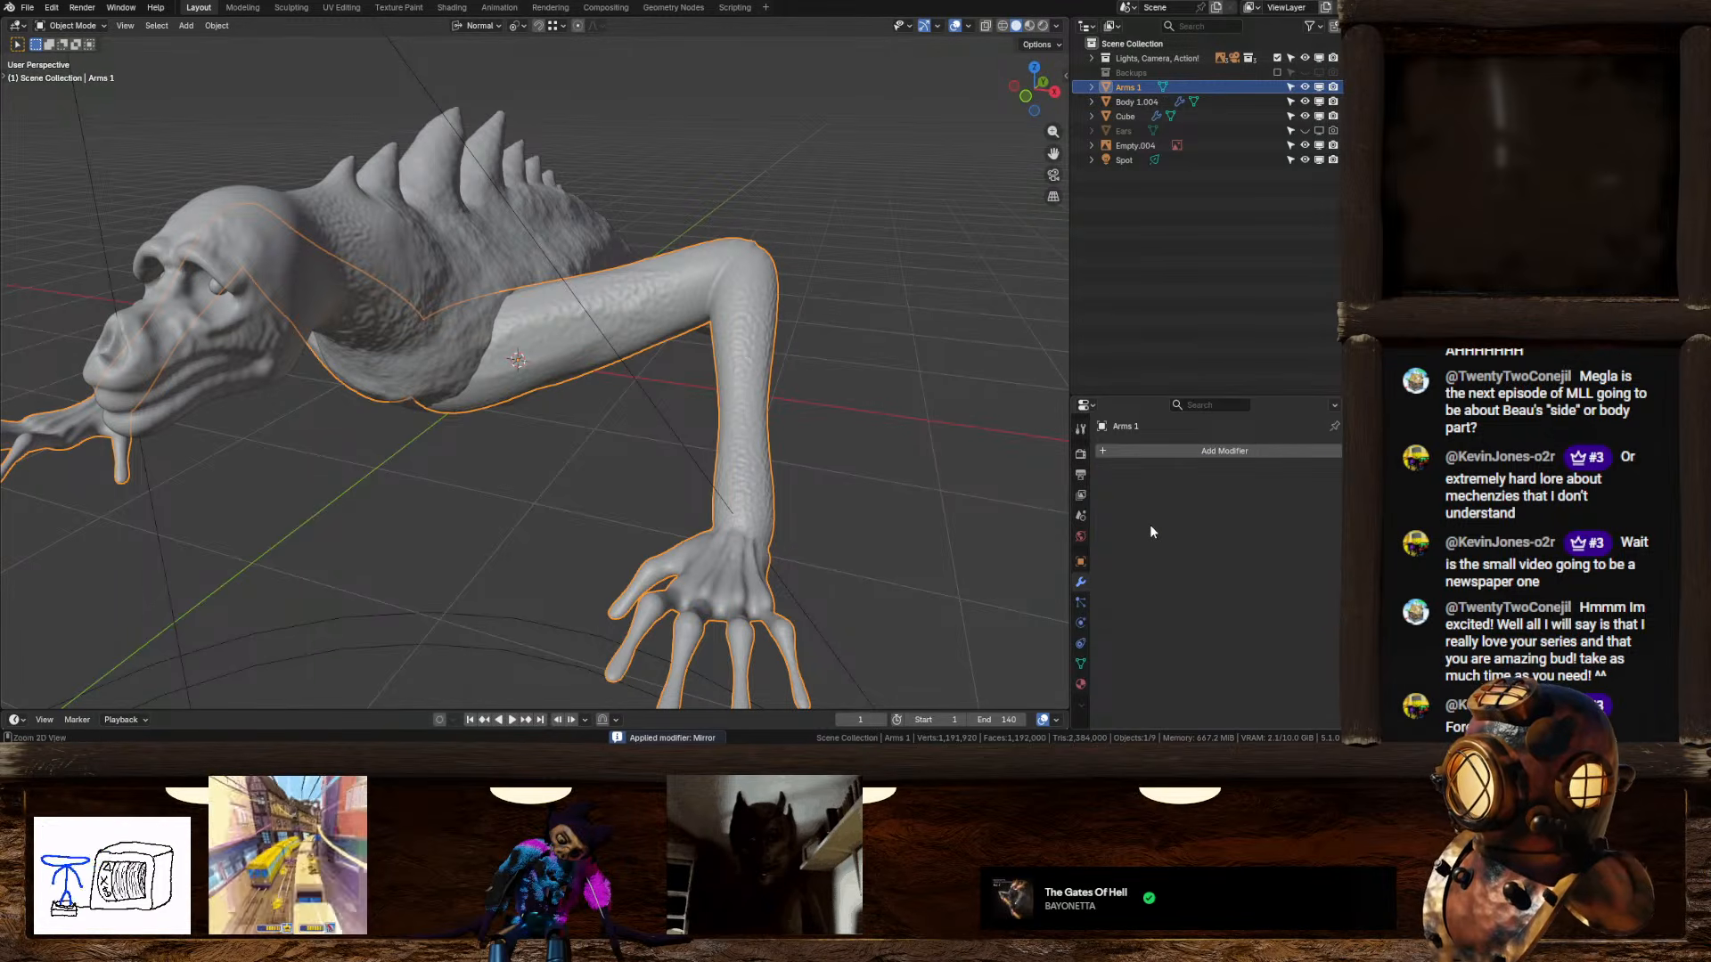
pyautogui.hotkey('ctrl', 'z')
# Step: Duplicate the creature's body in place and move the copy into the Backups collection
pyautogui.click(450, 253)
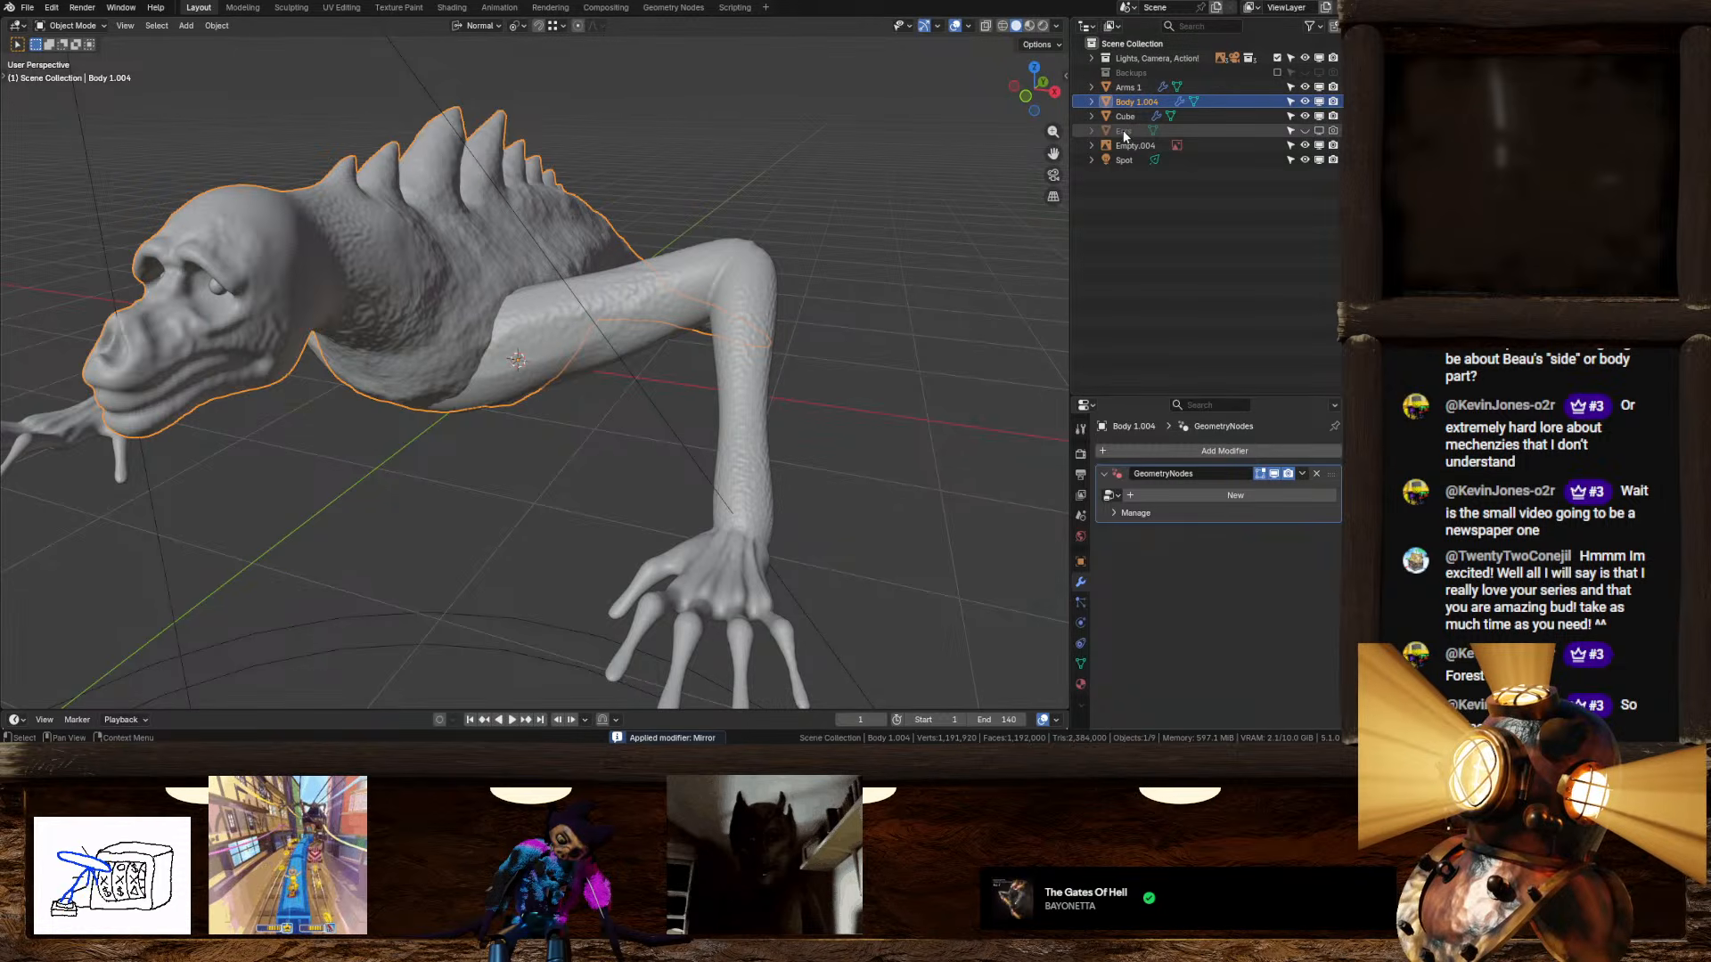
pyautogui.hotkey('shift', 'd')
pyautogui.press('Escape')
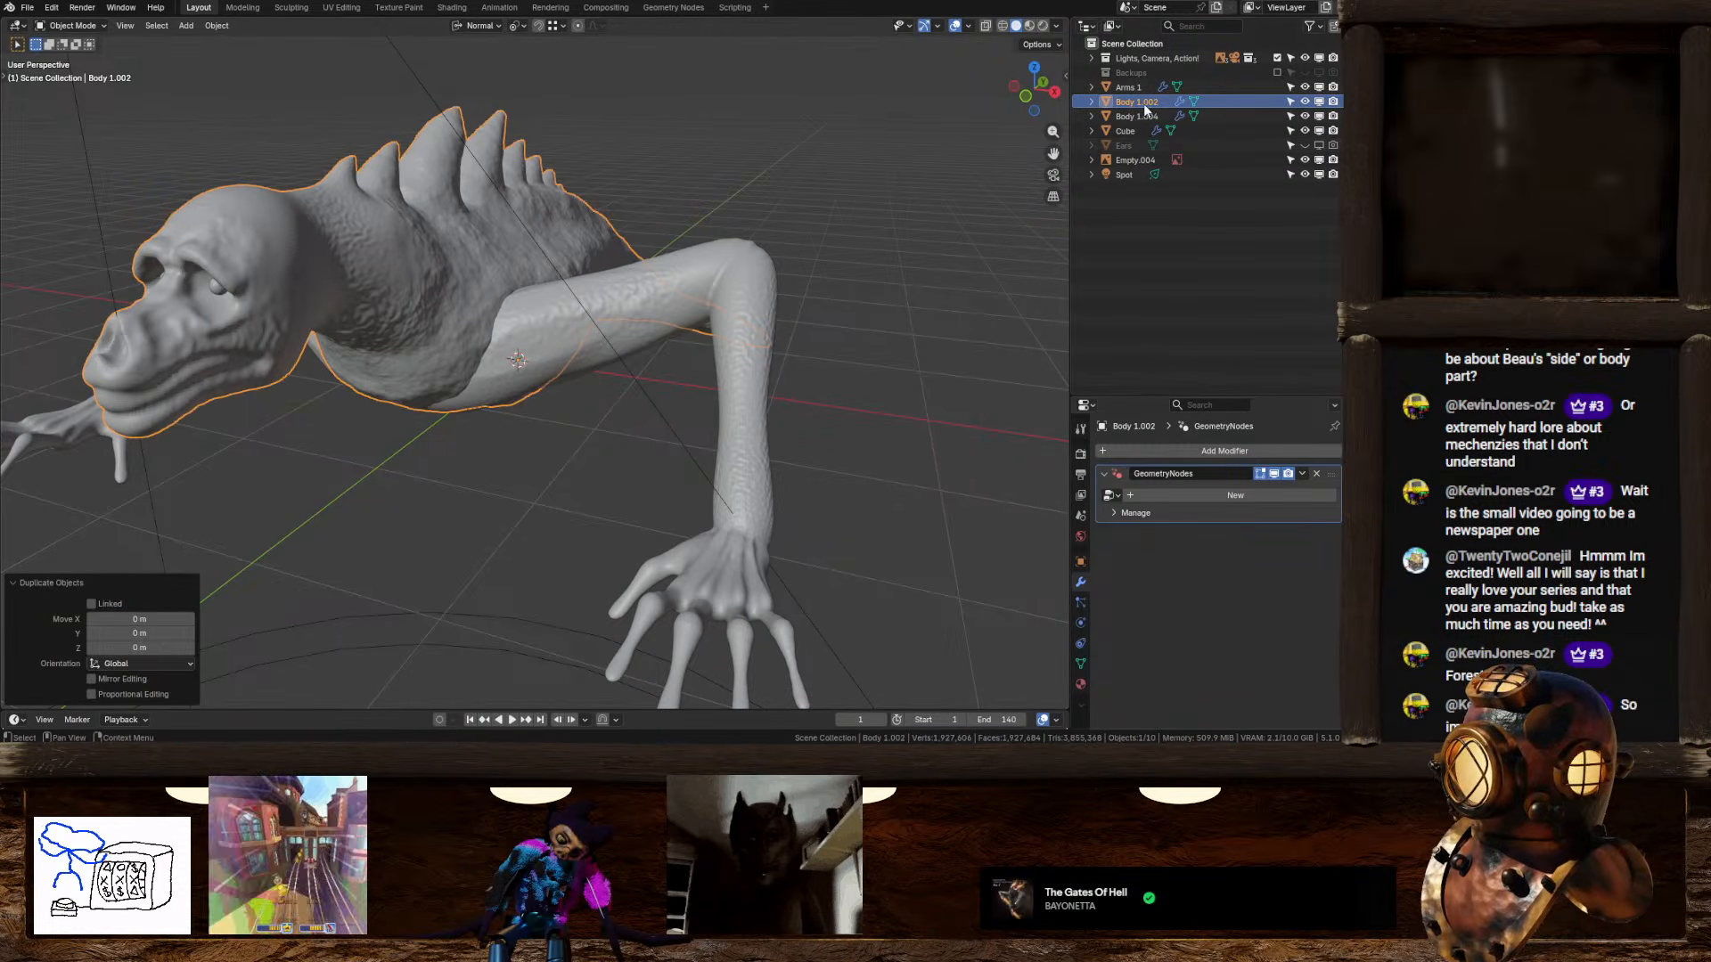
pyautogui.press('x')
# Step: Duplicate the arms in place, move the copy into the Backups collection, and select the original body
pyautogui.click(1126, 87)
pyautogui.hotkey('shift', 'd')
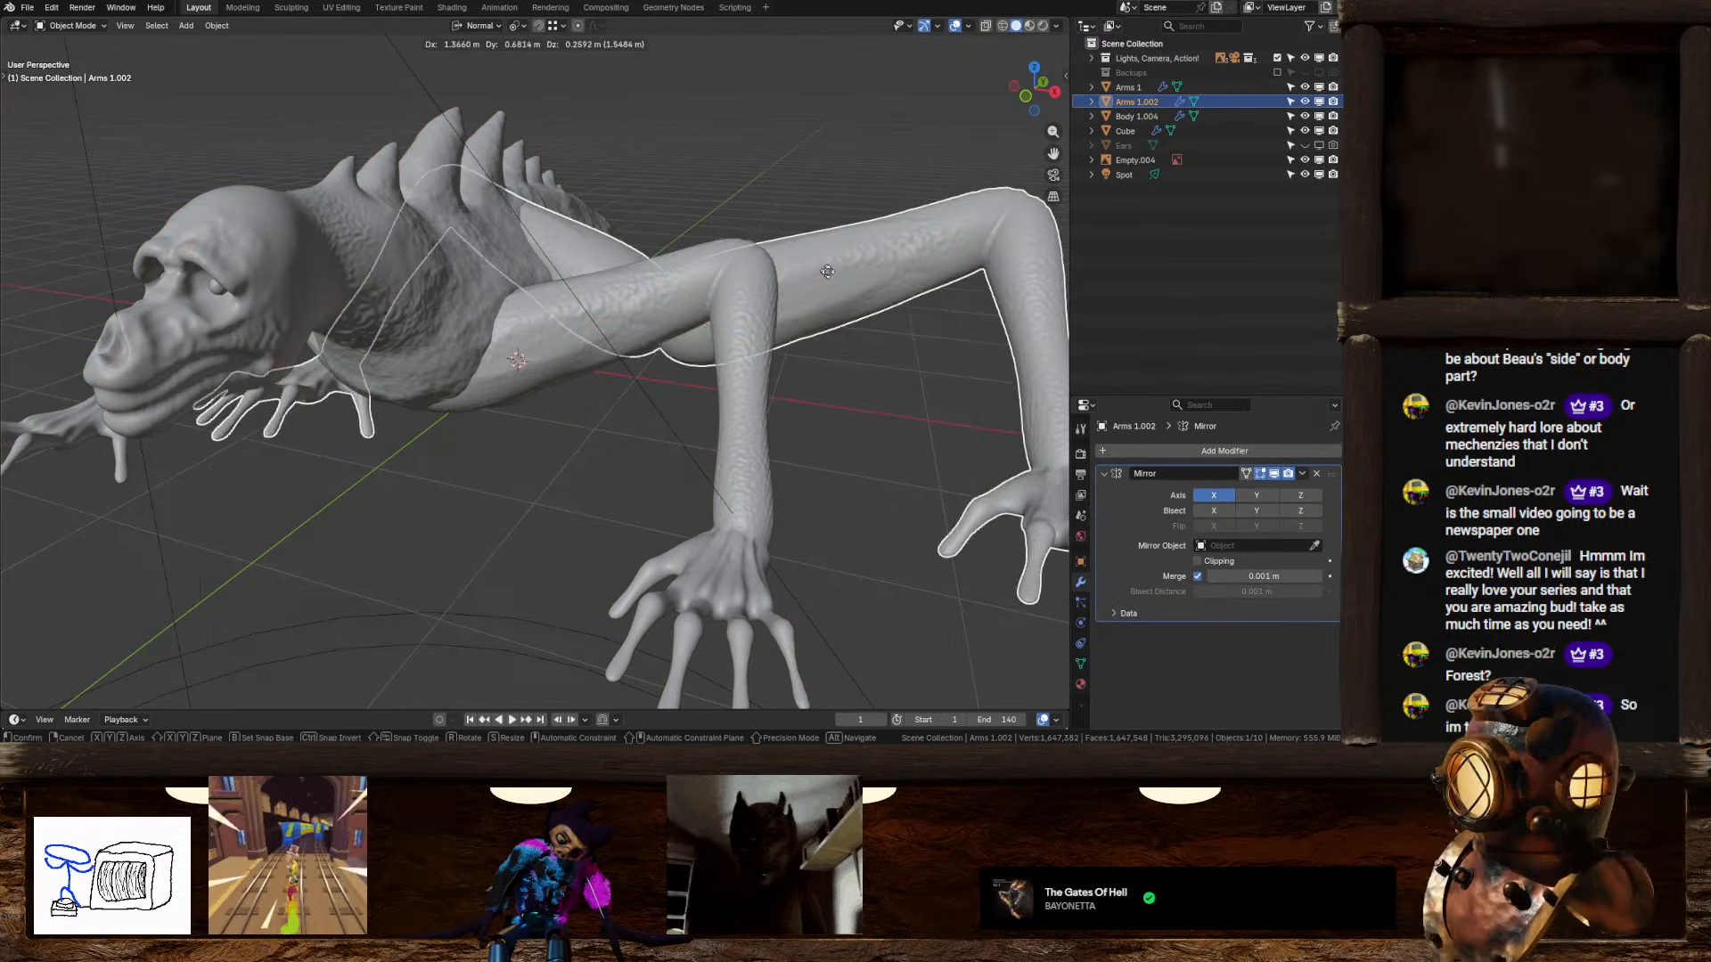
pyautogui.press('Escape')
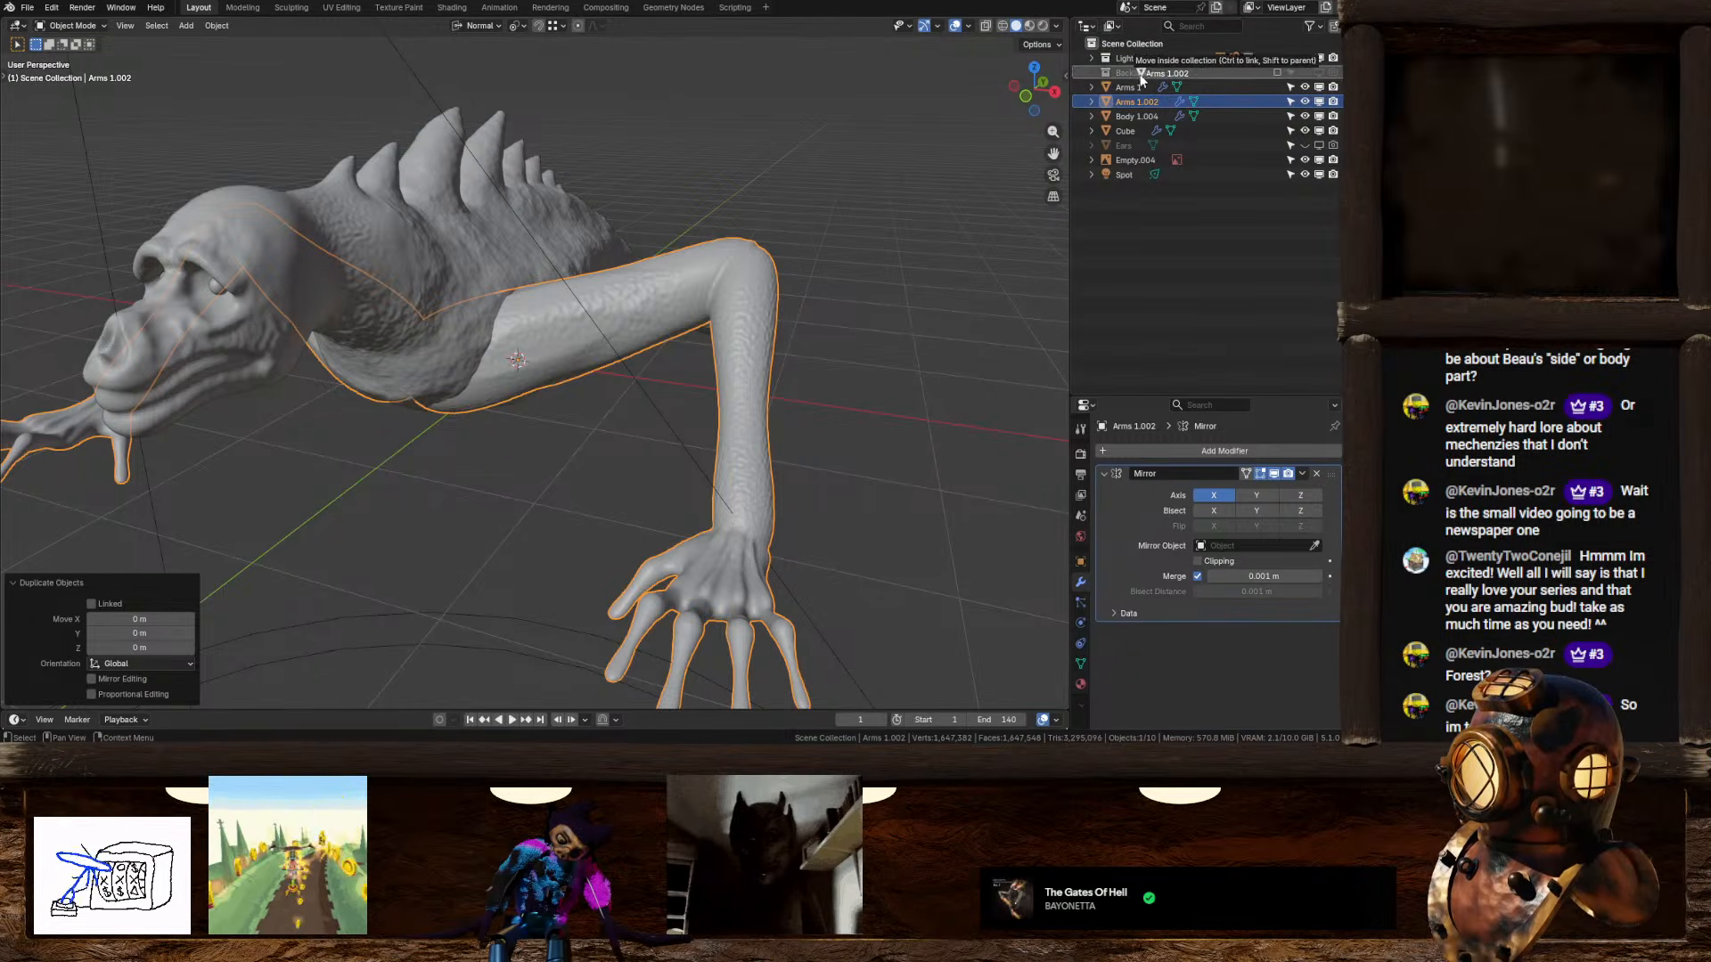
pyautogui.press('x')
pyautogui.click(1126, 102)
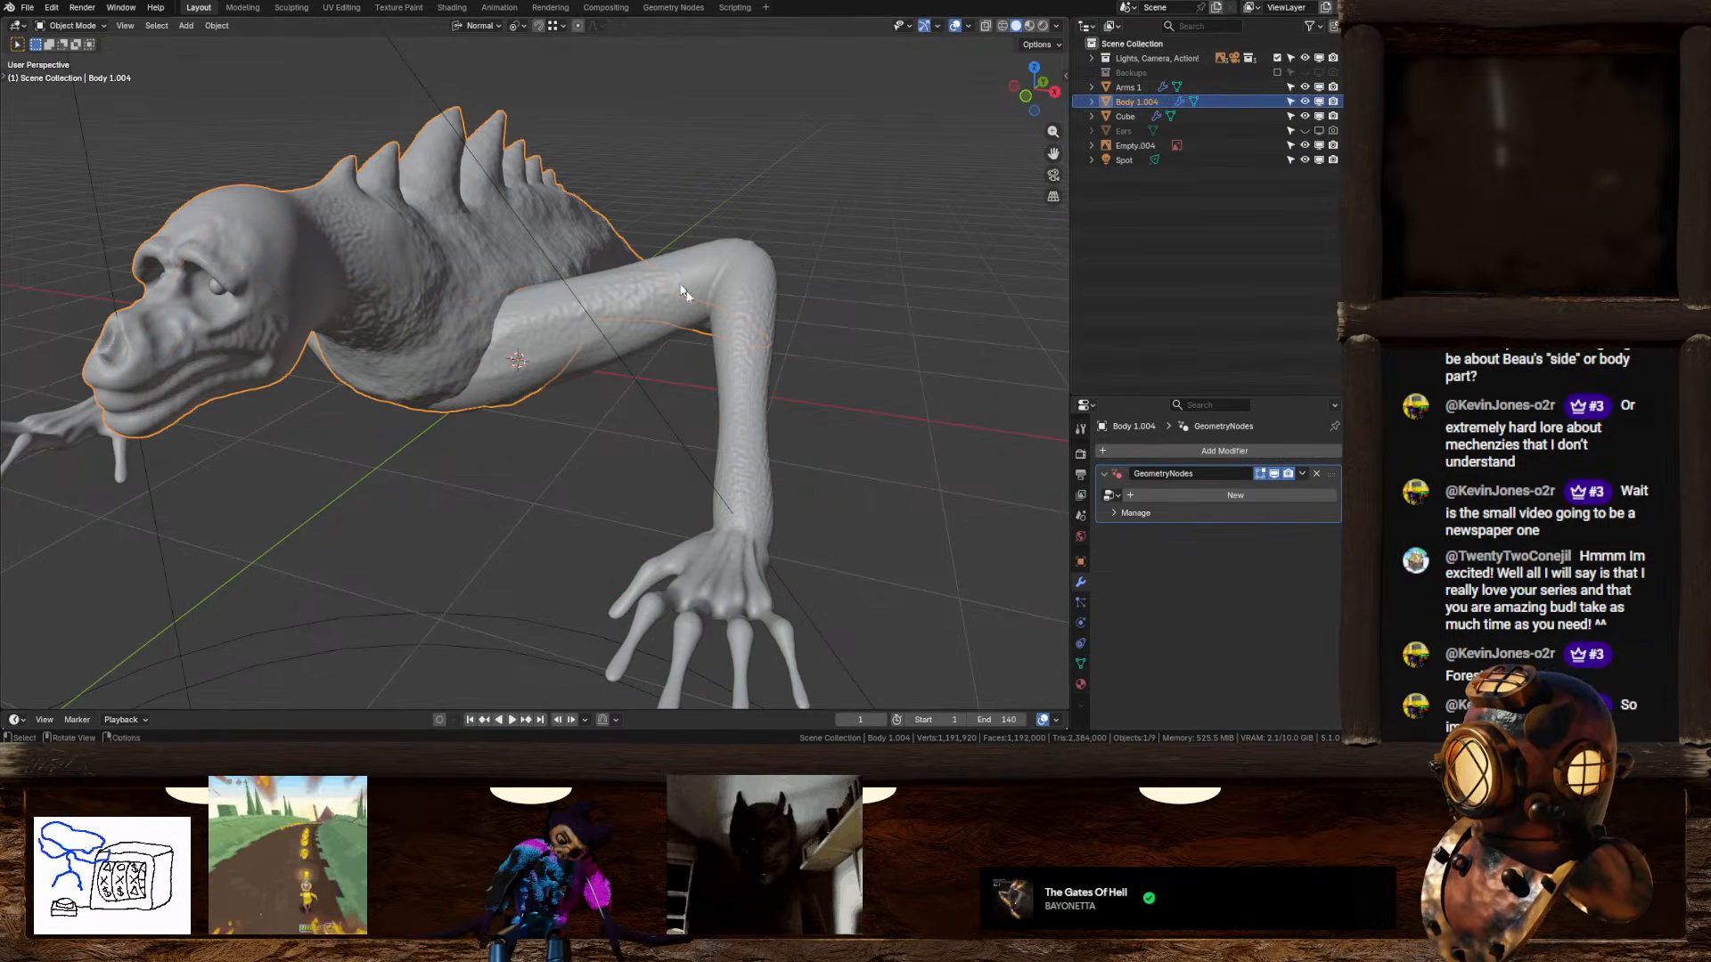
# Step: Remove the empty Geometry Nodes modifier from the body and apply the Mirror modifier on the arms
pyautogui.click(1318, 474)
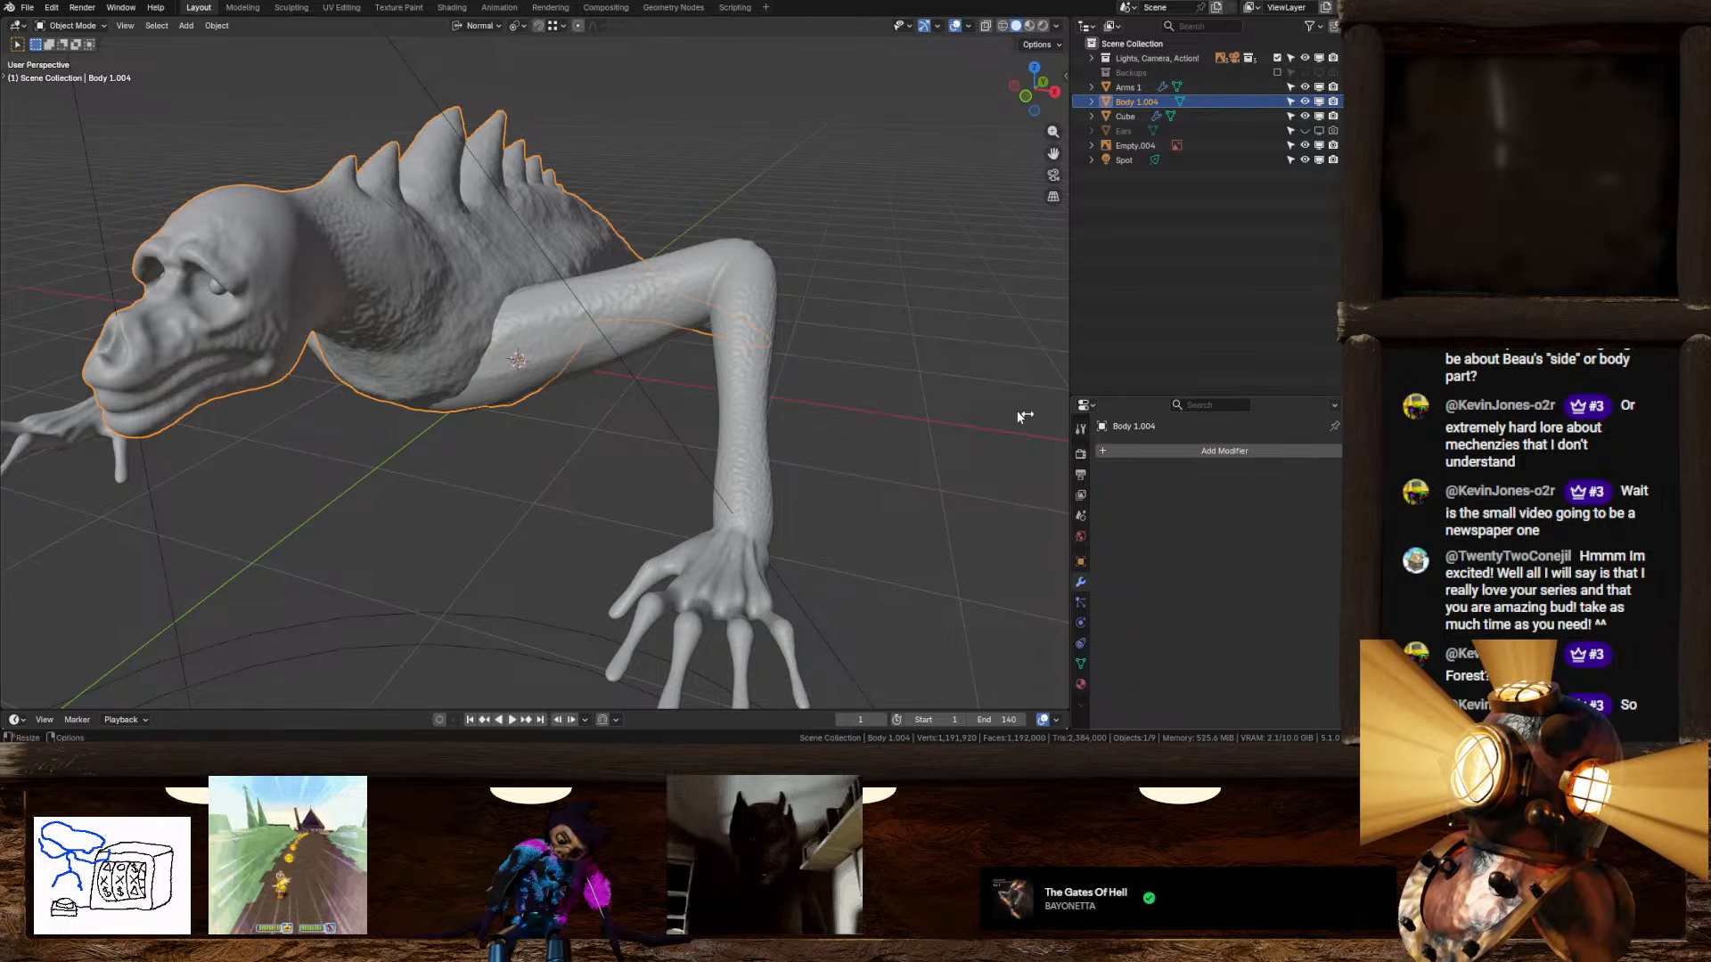
pyautogui.click(750, 353)
pyautogui.hotkey('ctrl', 'a')
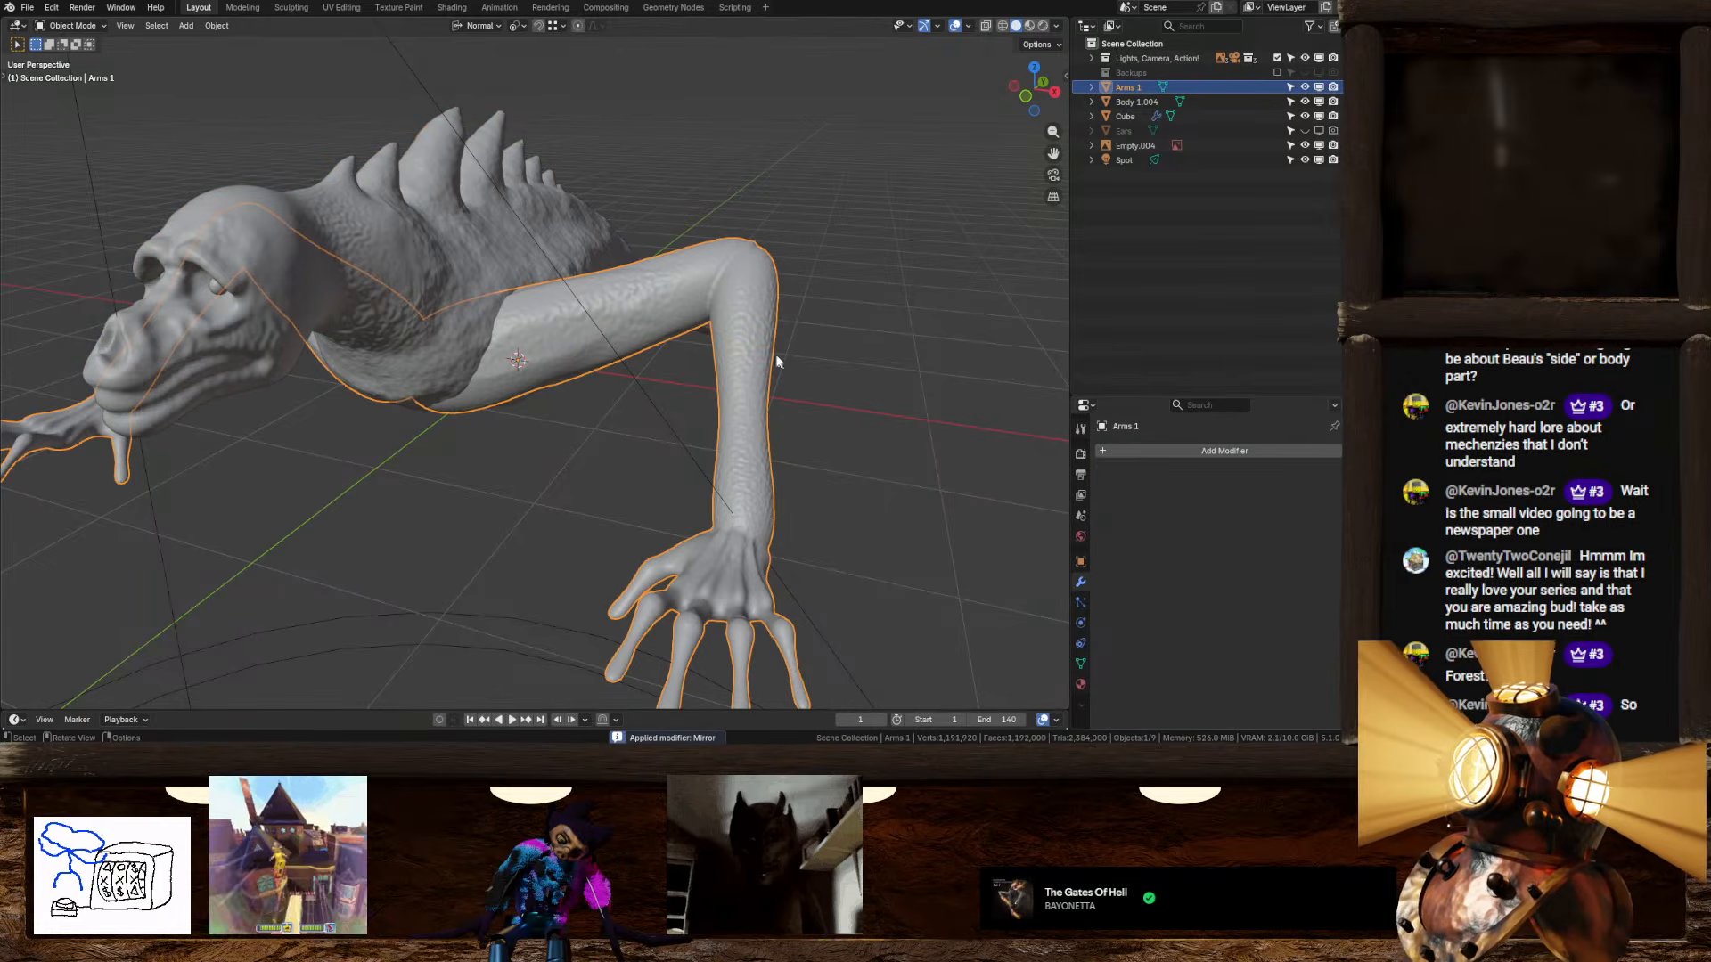
# Step: Join the arms into the body as one object and switch to the Sculpting workspace
pyautogui.keyDown('shift'); pyautogui.click(476, 244); pyautogui.keyUp('shift')
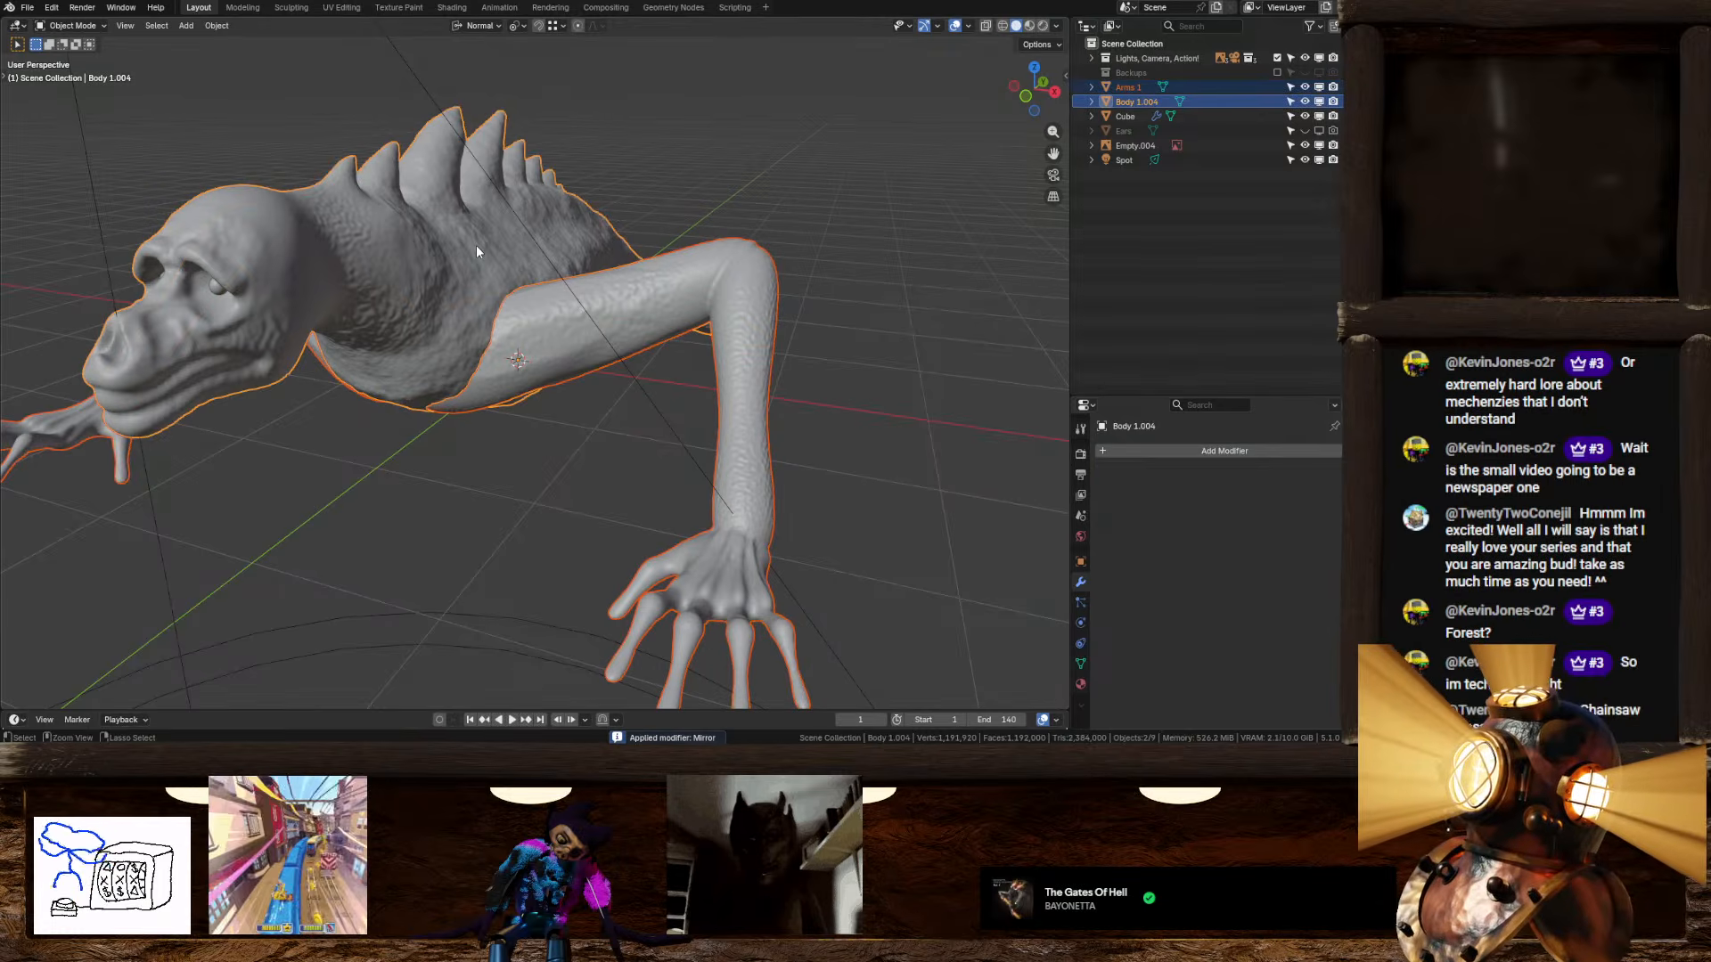
pyautogui.hotkey('ctrl', 'j')
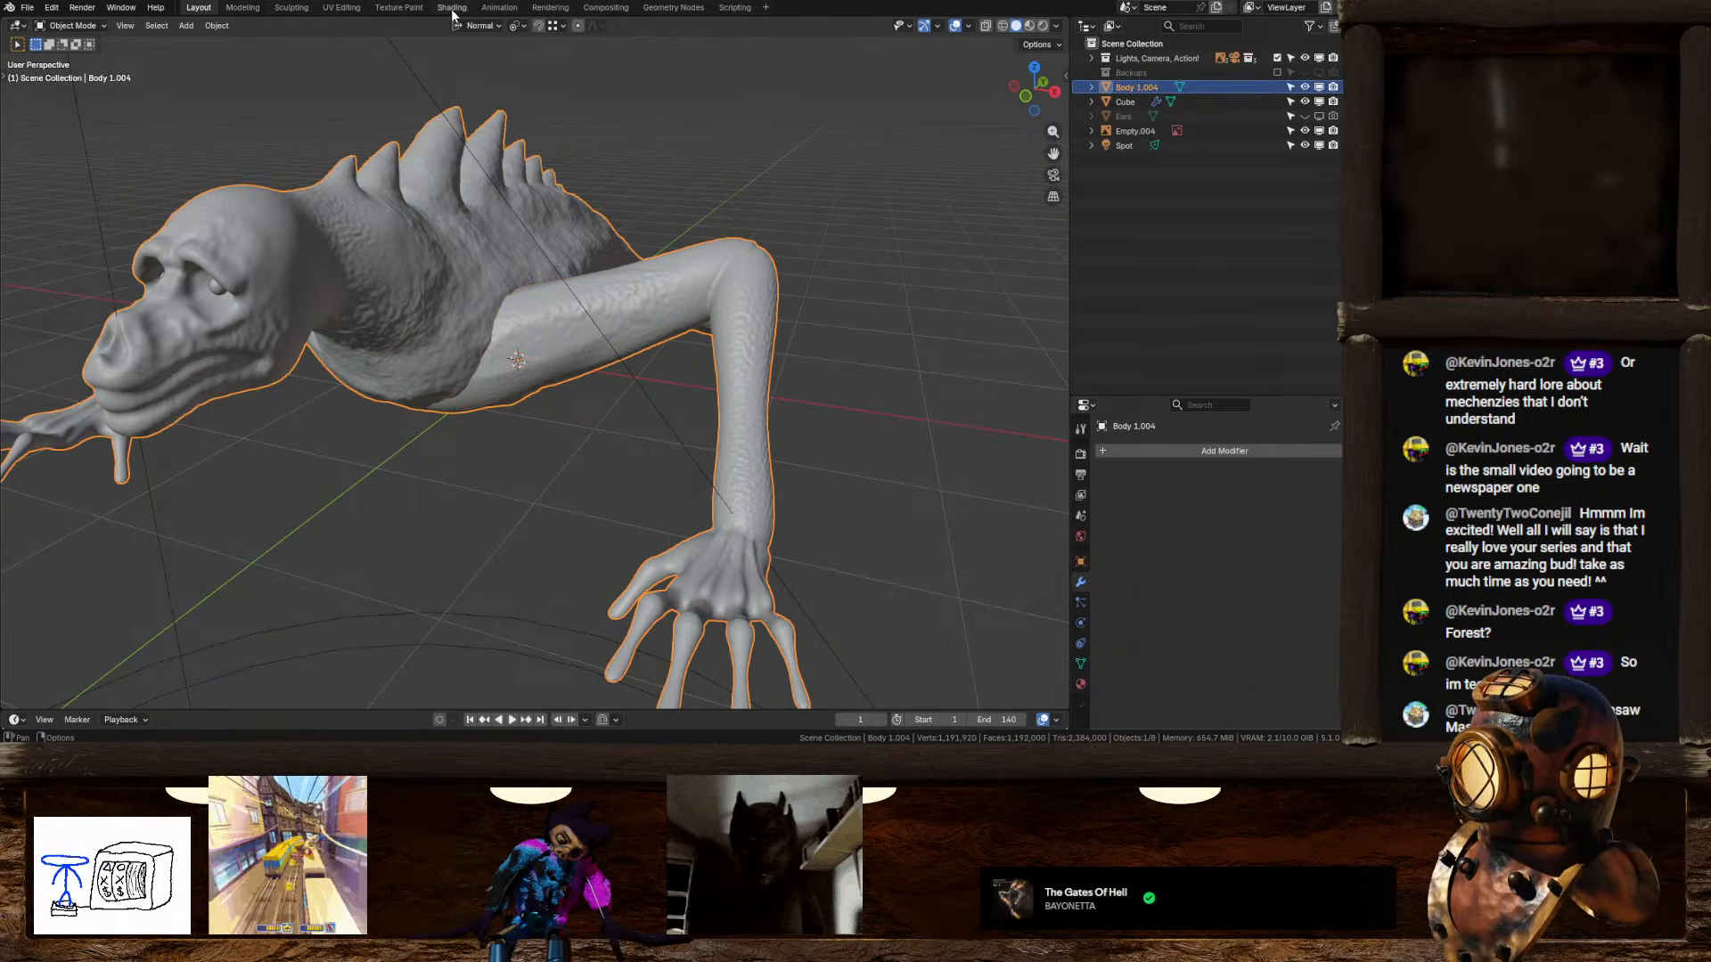
pyautogui.click(292, 7)
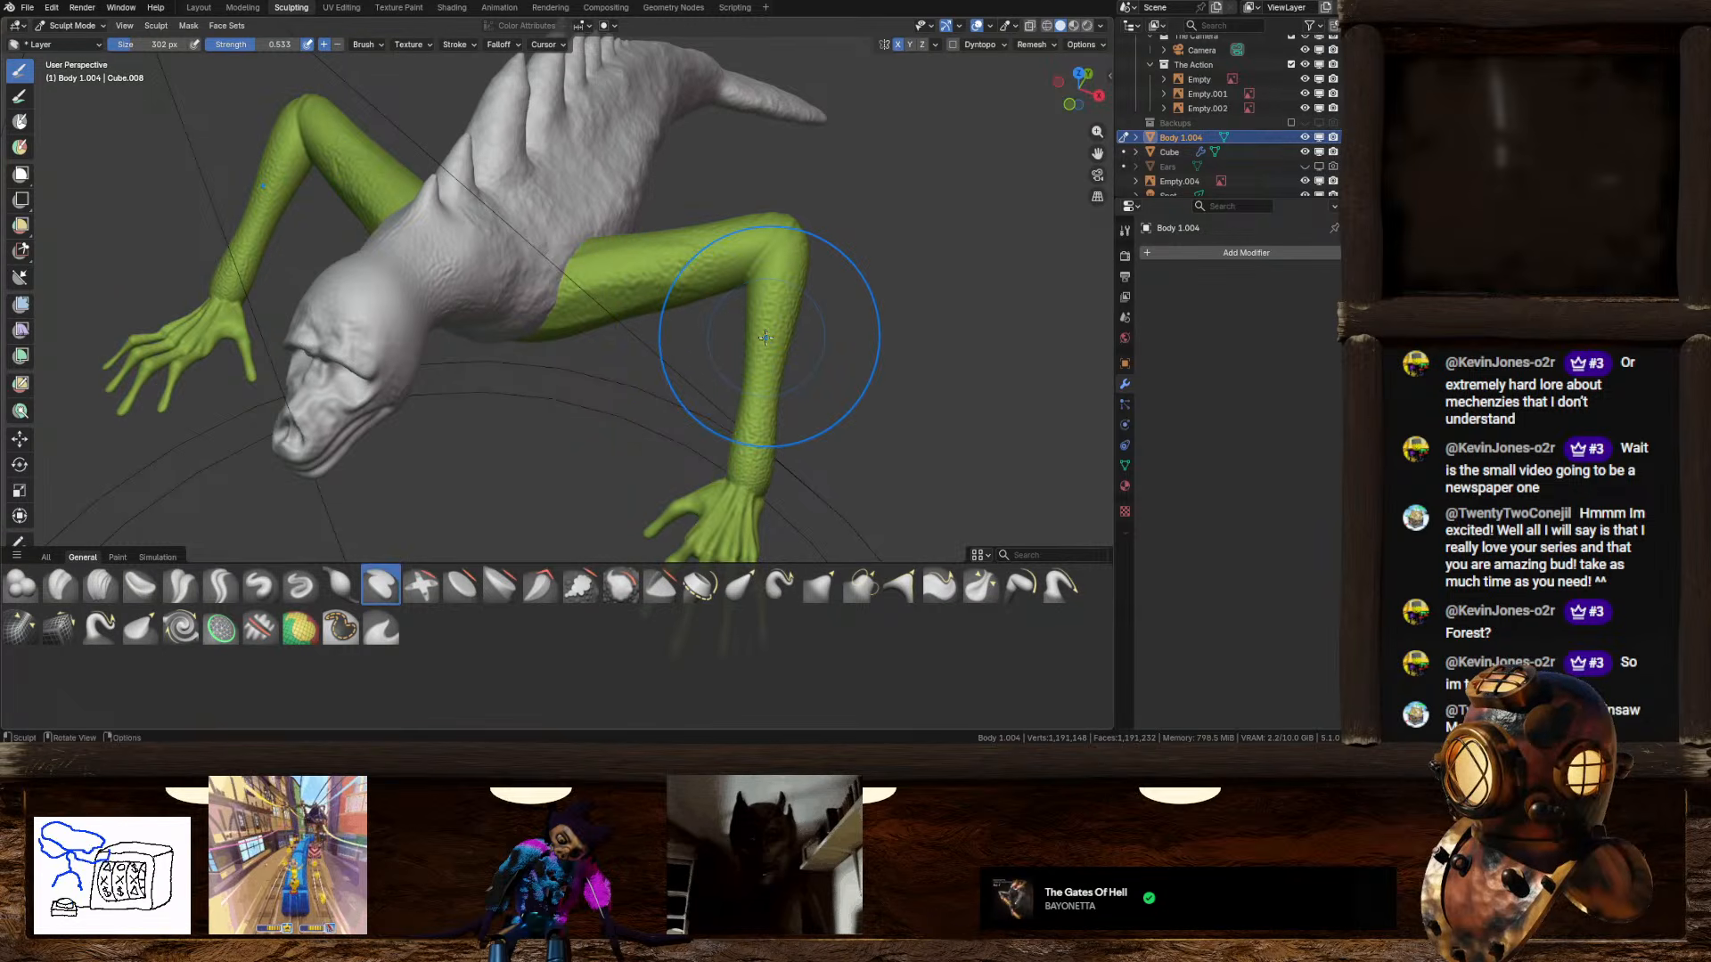
# Step: Assign the joined body and arms to a single face set, and voxel remesh the combined mesh
pyautogui.moveTo(745, 344)
pyautogui.mouseDown(button='middle')
pyautogui.moveTo(394, 233)
pyautogui.moveTo(318, 128)
pyautogui.mouseUp(button='middle')
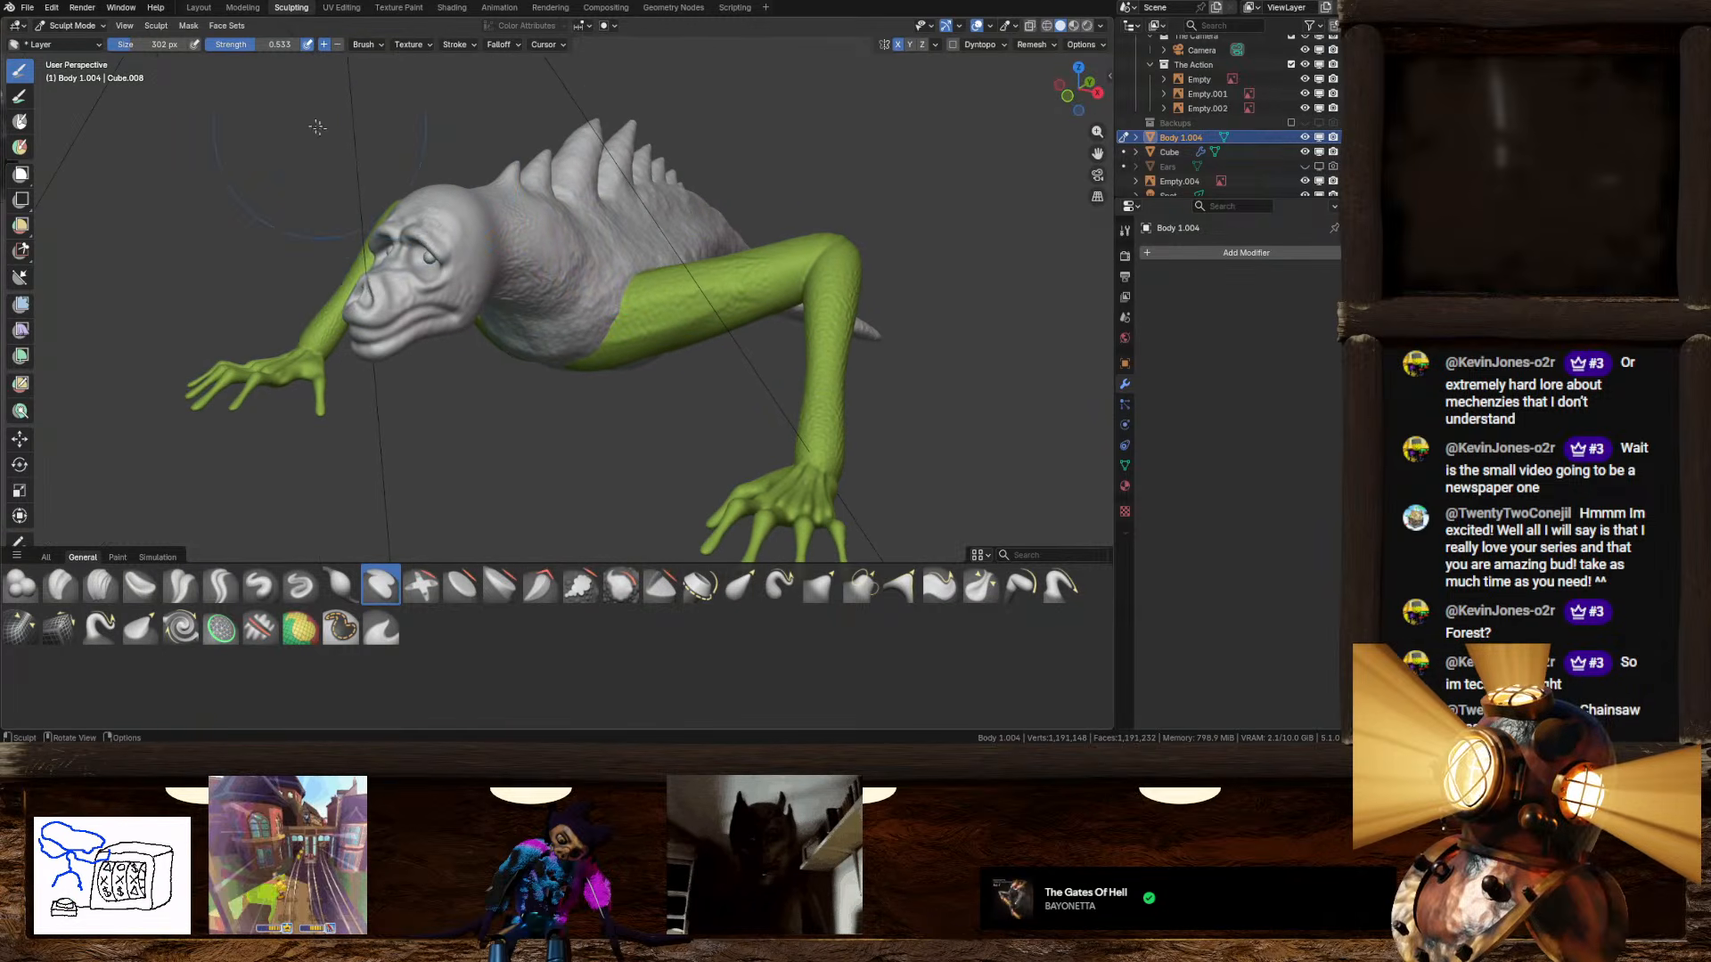
pyautogui.click(188, 27)
pyautogui.click(269, 55)
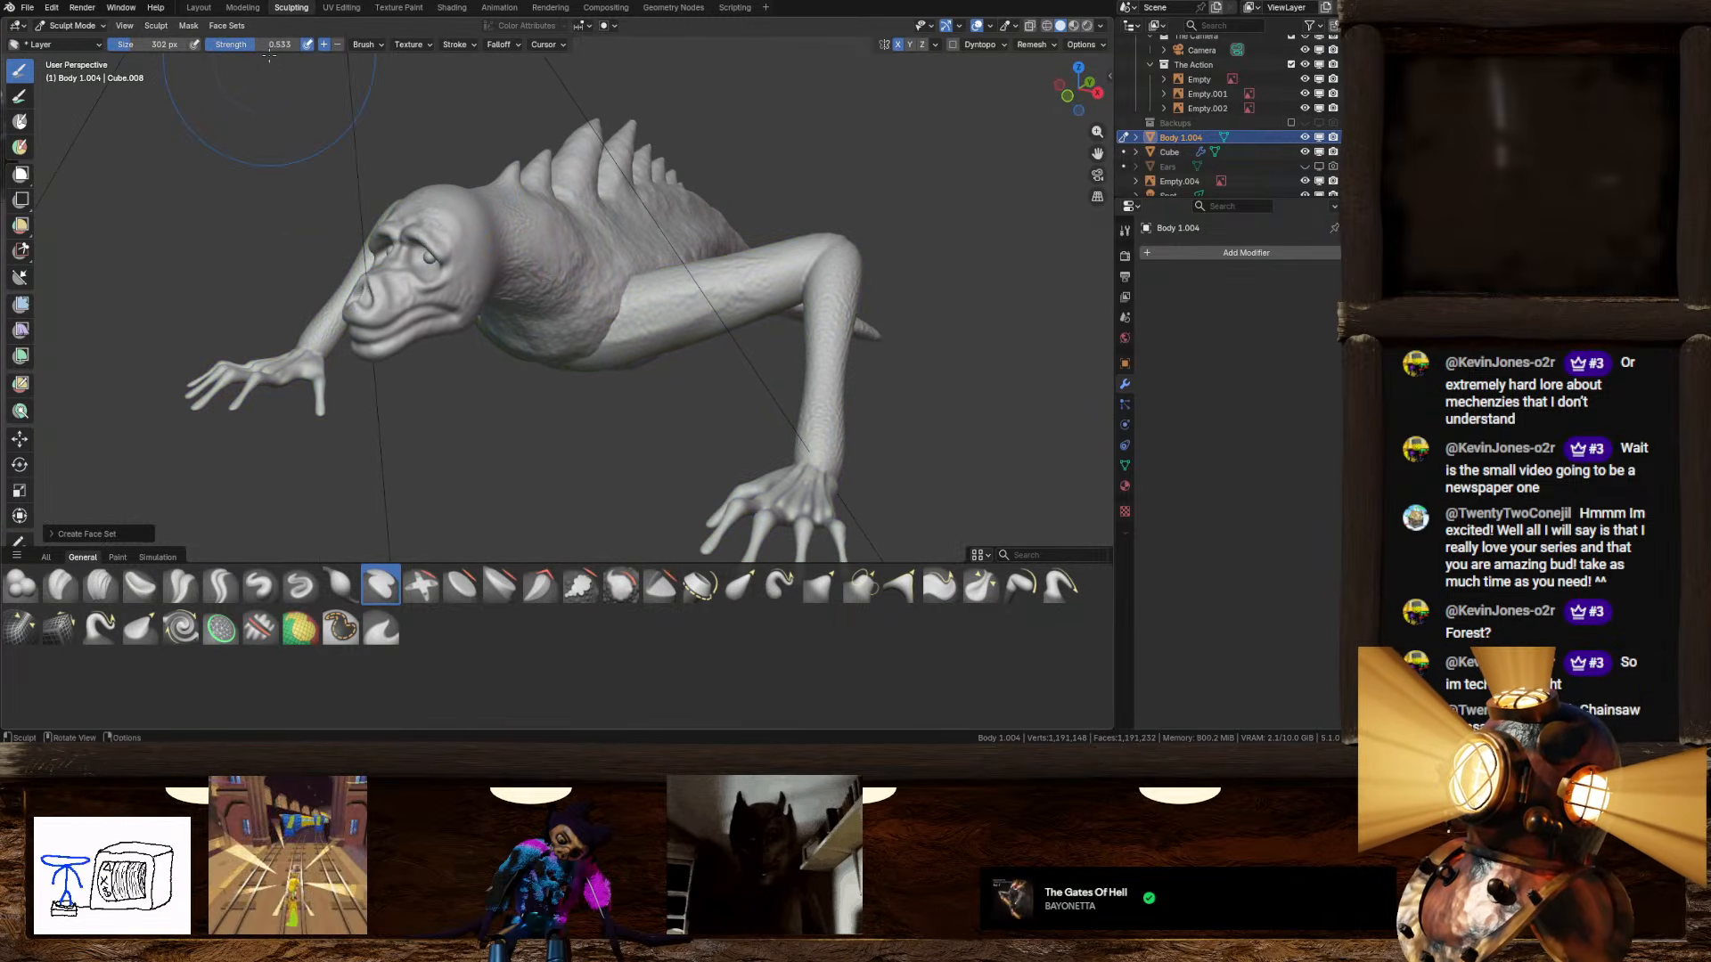
pyautogui.scroll(4, 606, 320)
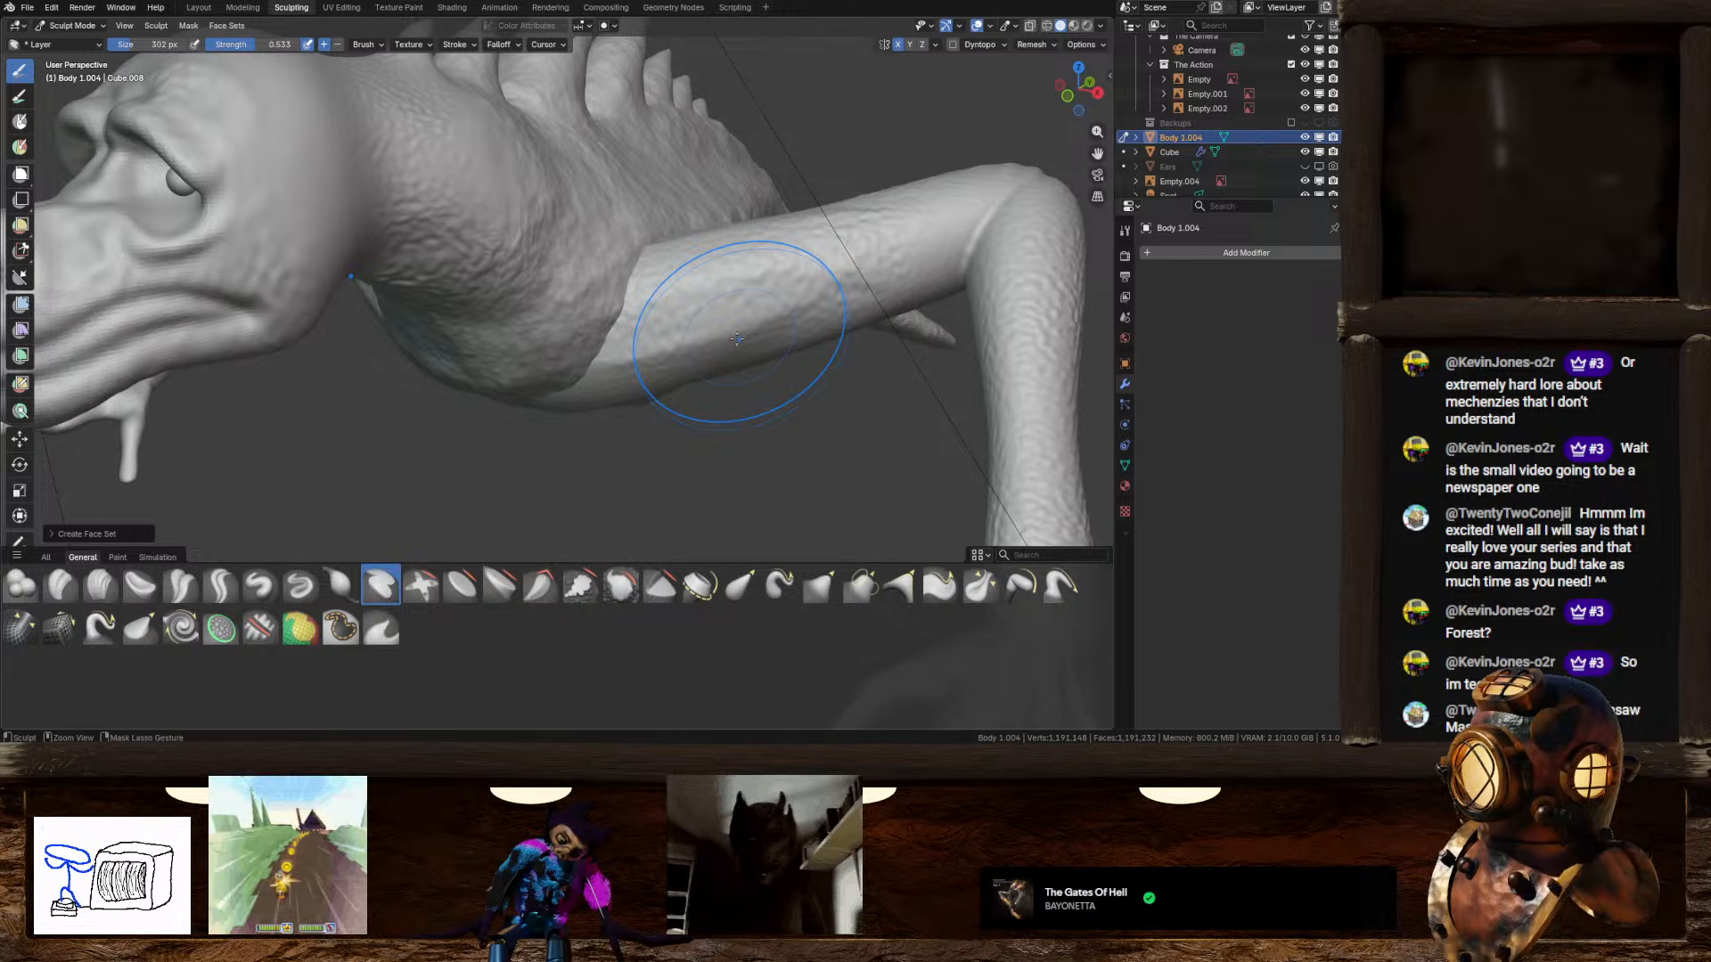
pyautogui.hotkey('ctrl', 'z')
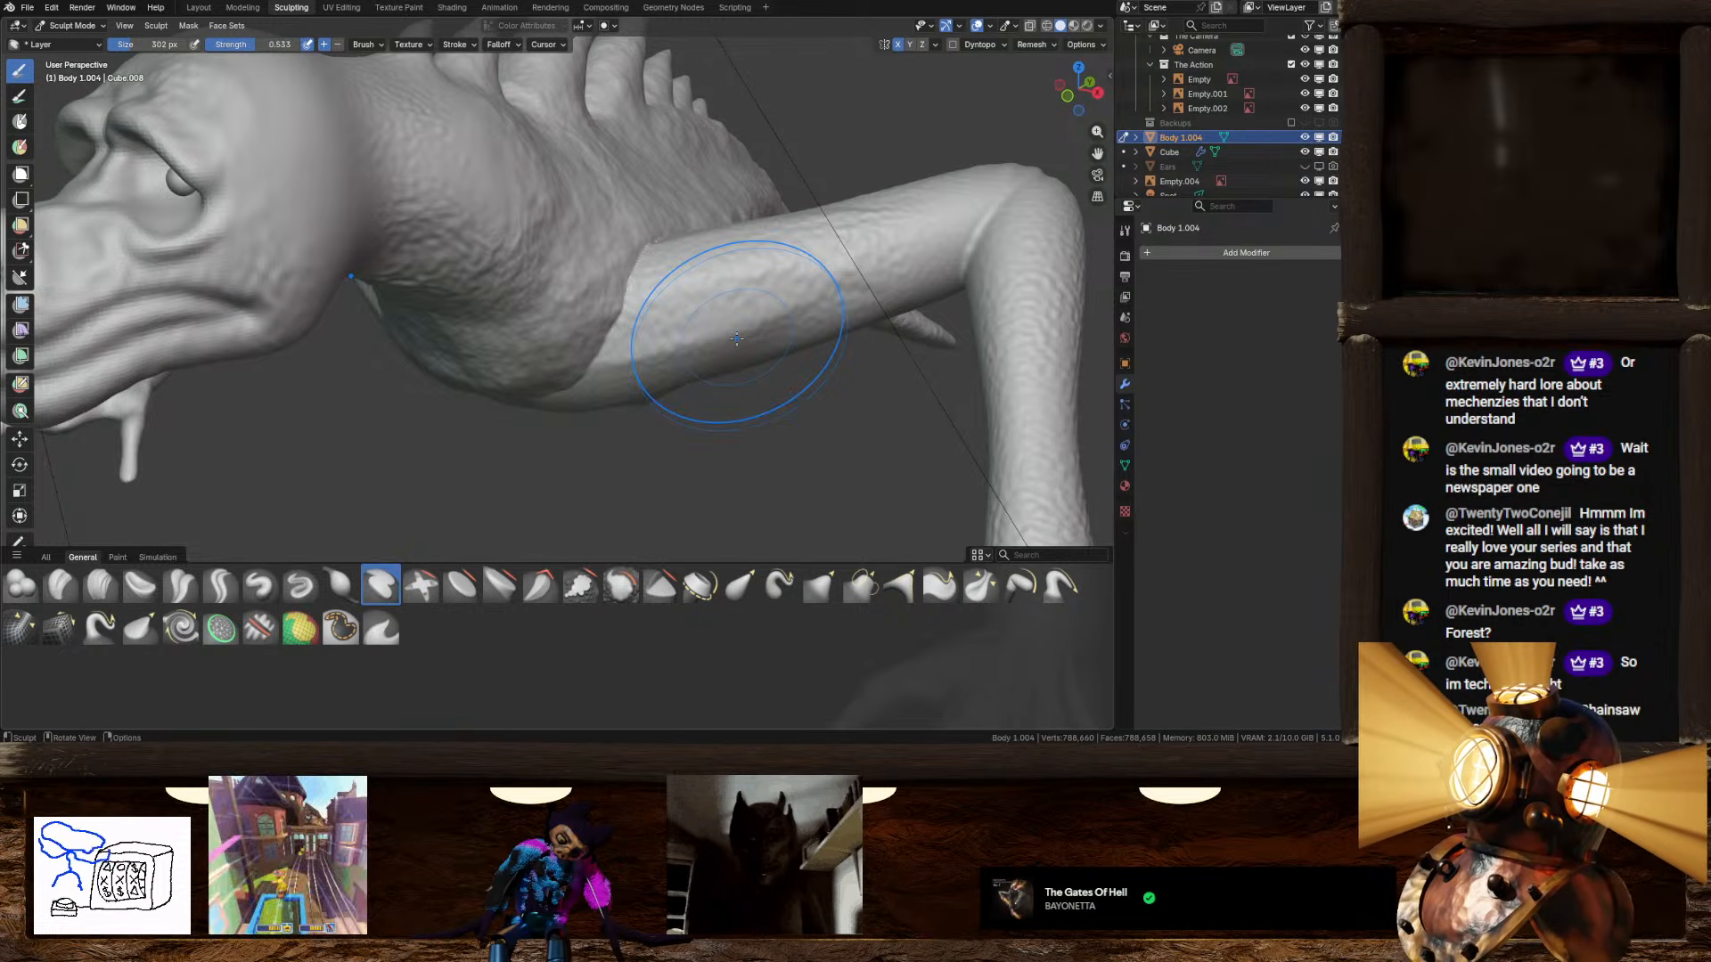
# Step: Build up the upper arm where it meets the body with the Inflate/Deflate brush at strength 0.500, and remesh the mesh
pyautogui.moveTo(677, 374)
pyautogui.mouseDown(button='middle')
pyautogui.moveTo(622, 365)
pyautogui.moveTo(591, 330)
pyautogui.moveTo(561, 389)
pyautogui.moveTo(593, 385)
pyautogui.mouseUp(button='middle')
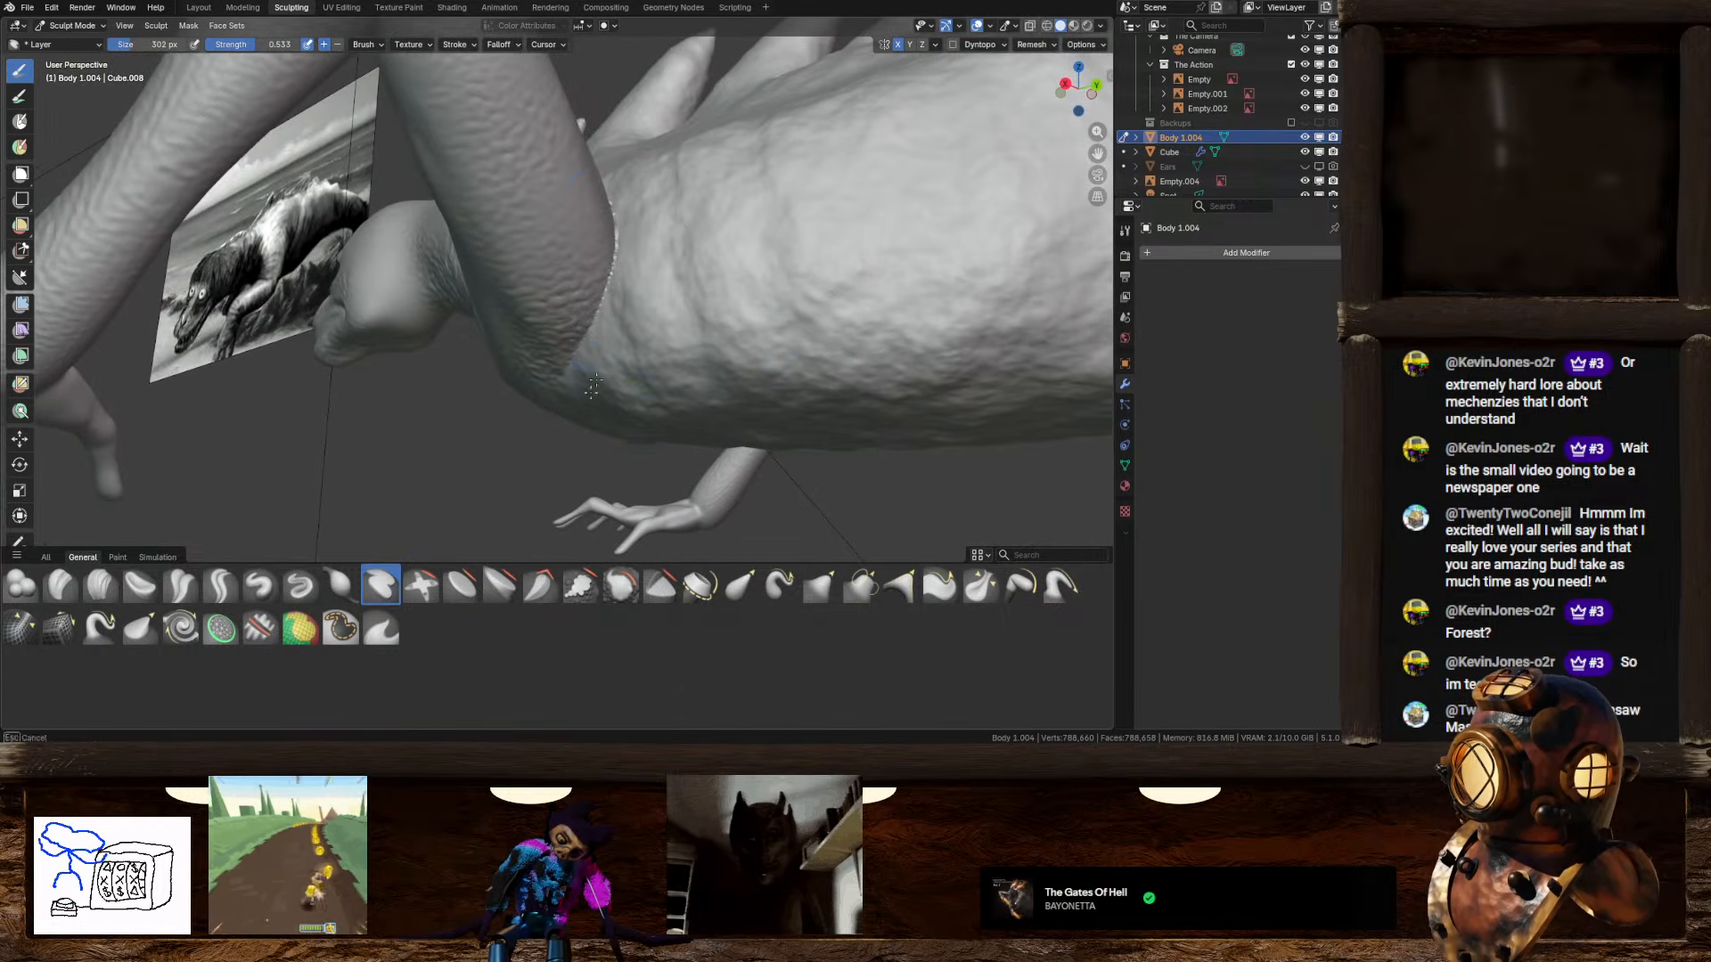
pyautogui.moveTo(605, 327)
pyautogui.mouseDown(button='middle')
pyautogui.moveTo(612, 306)
pyautogui.moveTo(630, 412)
pyautogui.moveTo(588, 361)
pyautogui.moveTo(763, 324)
pyautogui.moveTo(728, 260)
pyautogui.mouseUp(button='middle')
pyautogui.moveTo(649, 356)
pyautogui.mouseDown(button='middle')
pyautogui.moveTo(682, 325)
pyautogui.moveTo(613, 328)
pyautogui.moveTo(624, 349)
pyautogui.moveTo(571, 333)
pyautogui.moveTo(583, 376)
pyautogui.mouseUp(button='middle')
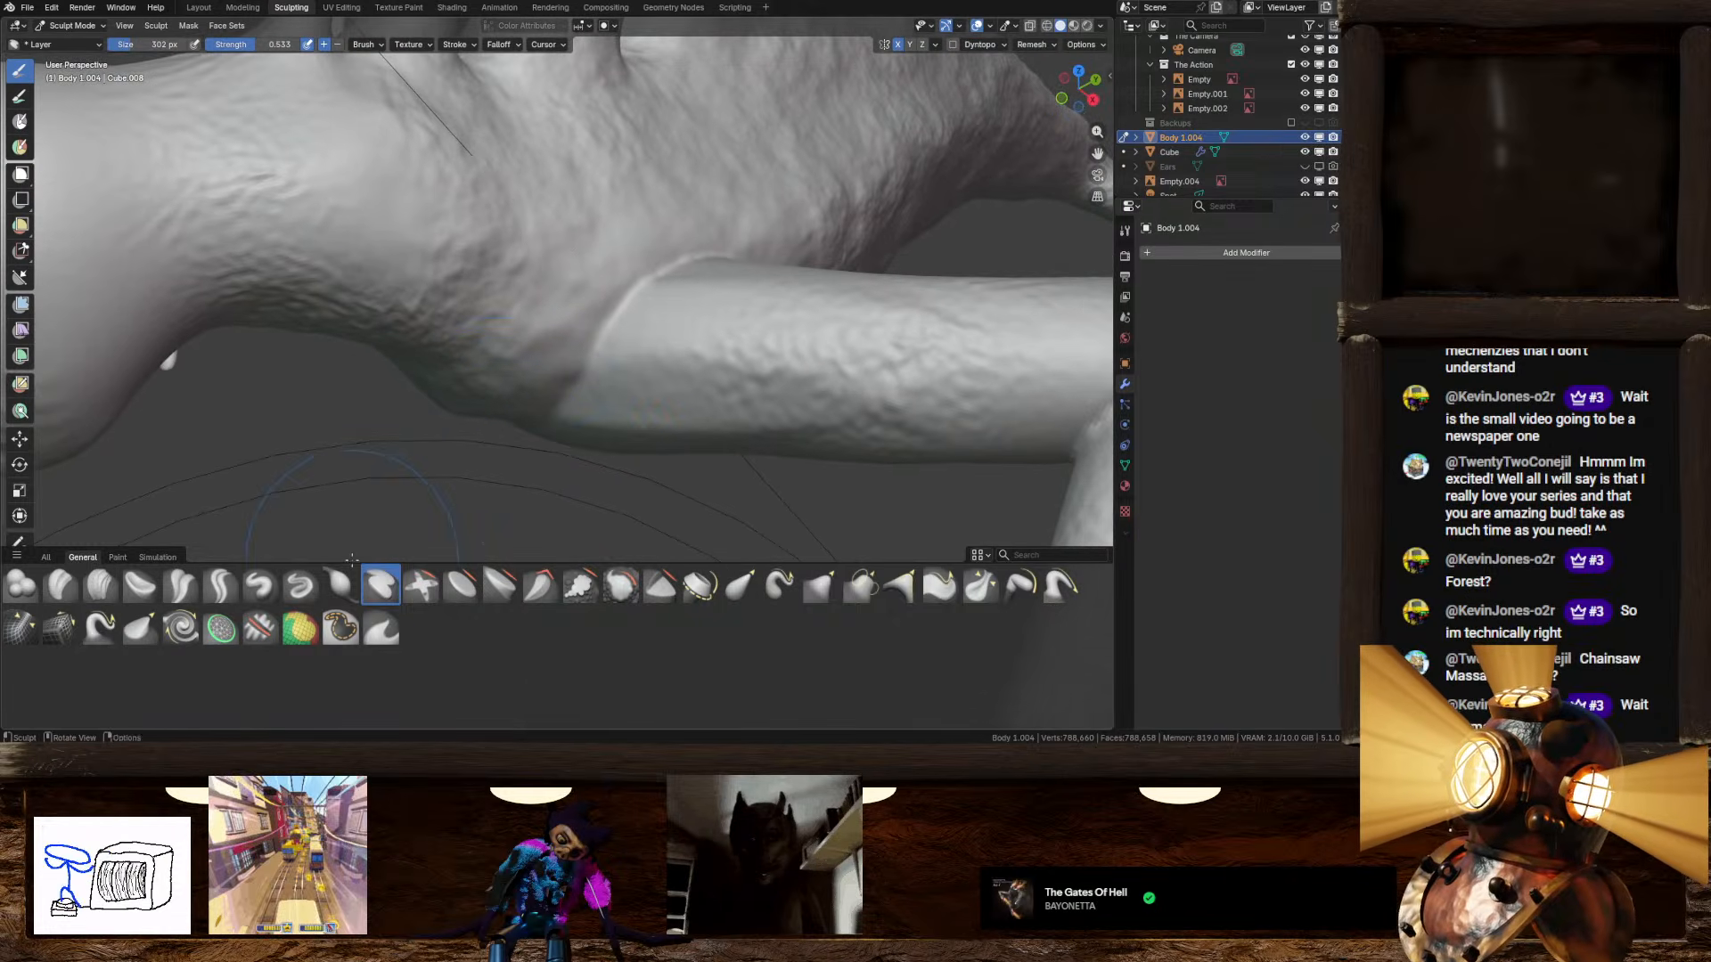
pyautogui.click(340, 585)
pyautogui.scroll(-4, 499, 398)
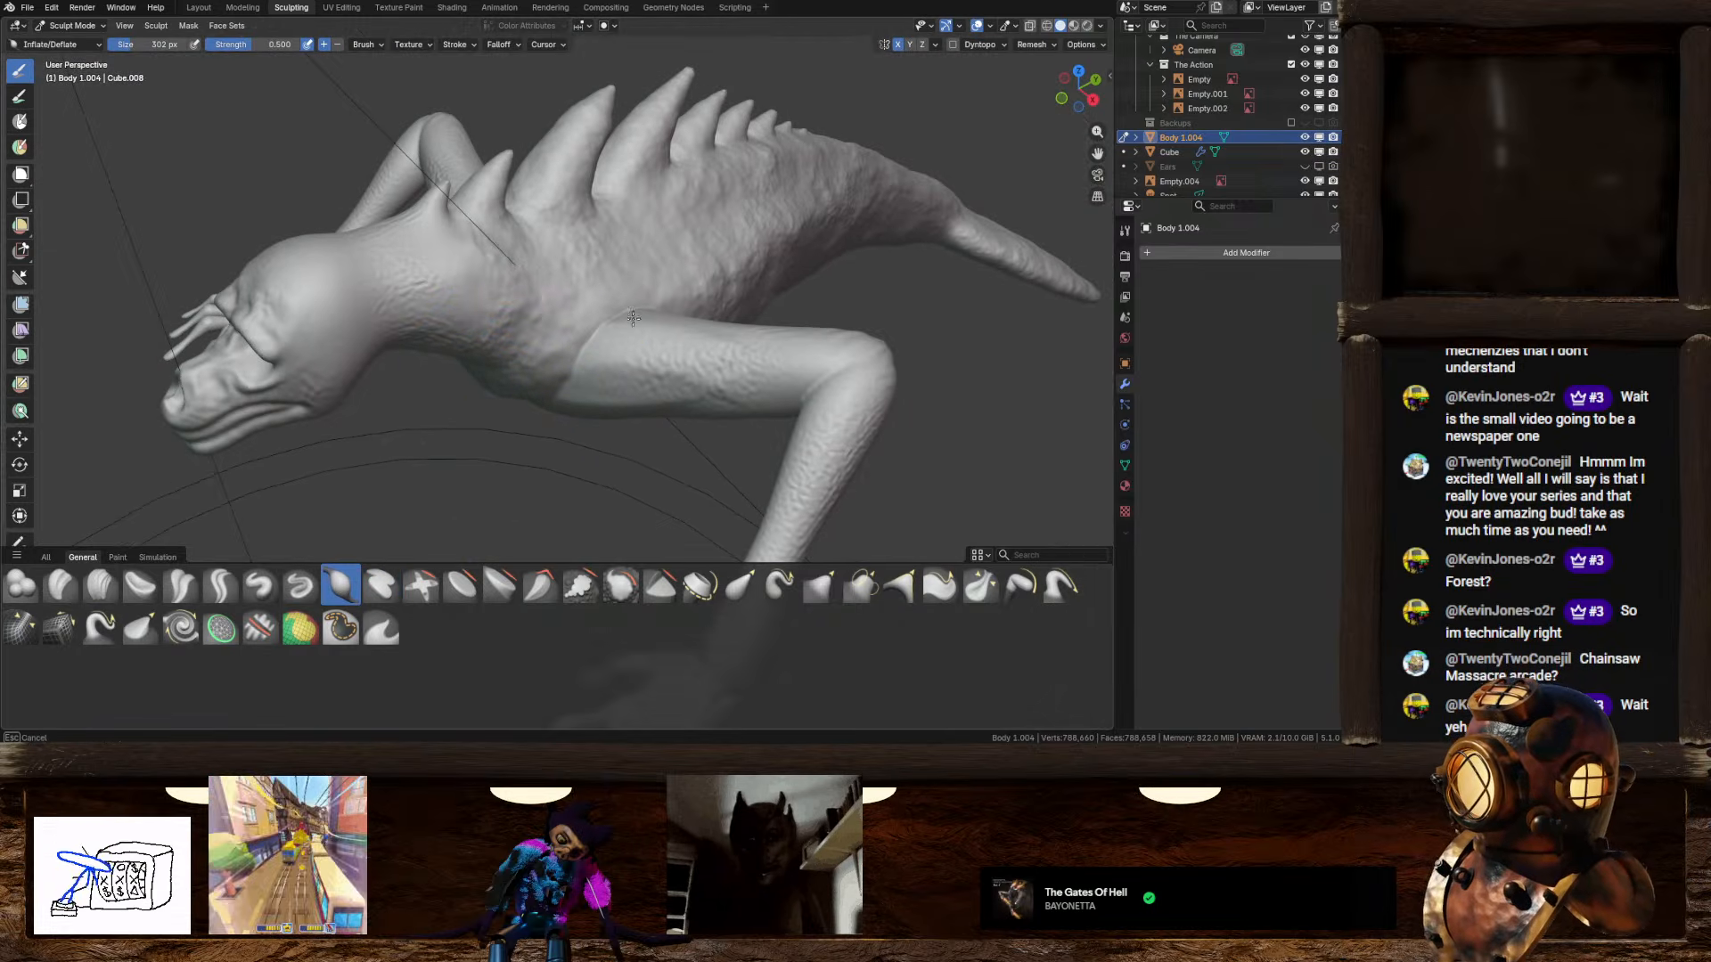
pyautogui.moveTo(673, 303)
pyautogui.mouseDown(button='middle')
pyautogui.moveTo(558, 331)
pyautogui.moveTo(614, 358)
pyautogui.moveTo(677, 357)
pyautogui.mouseUp(button='middle')
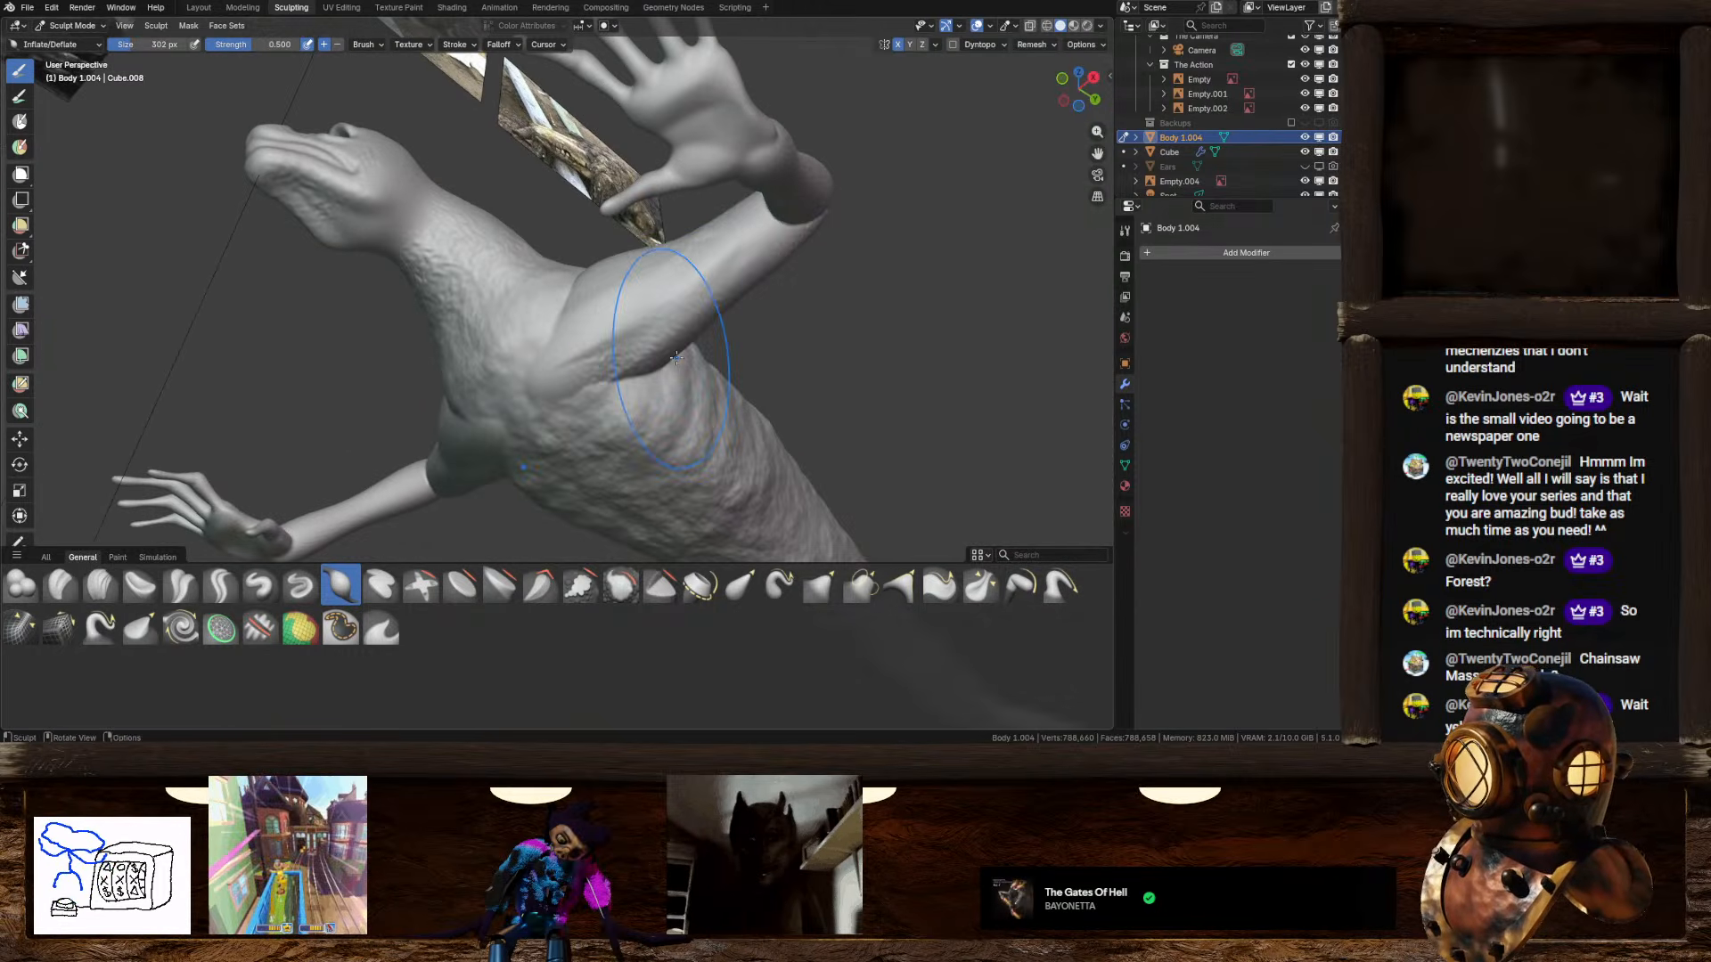
pyautogui.moveTo(538, 395)
pyautogui.mouseDown(button='middle')
pyautogui.moveTo(589, 367)
pyautogui.moveTo(604, 465)
pyautogui.mouseUp(button='middle')
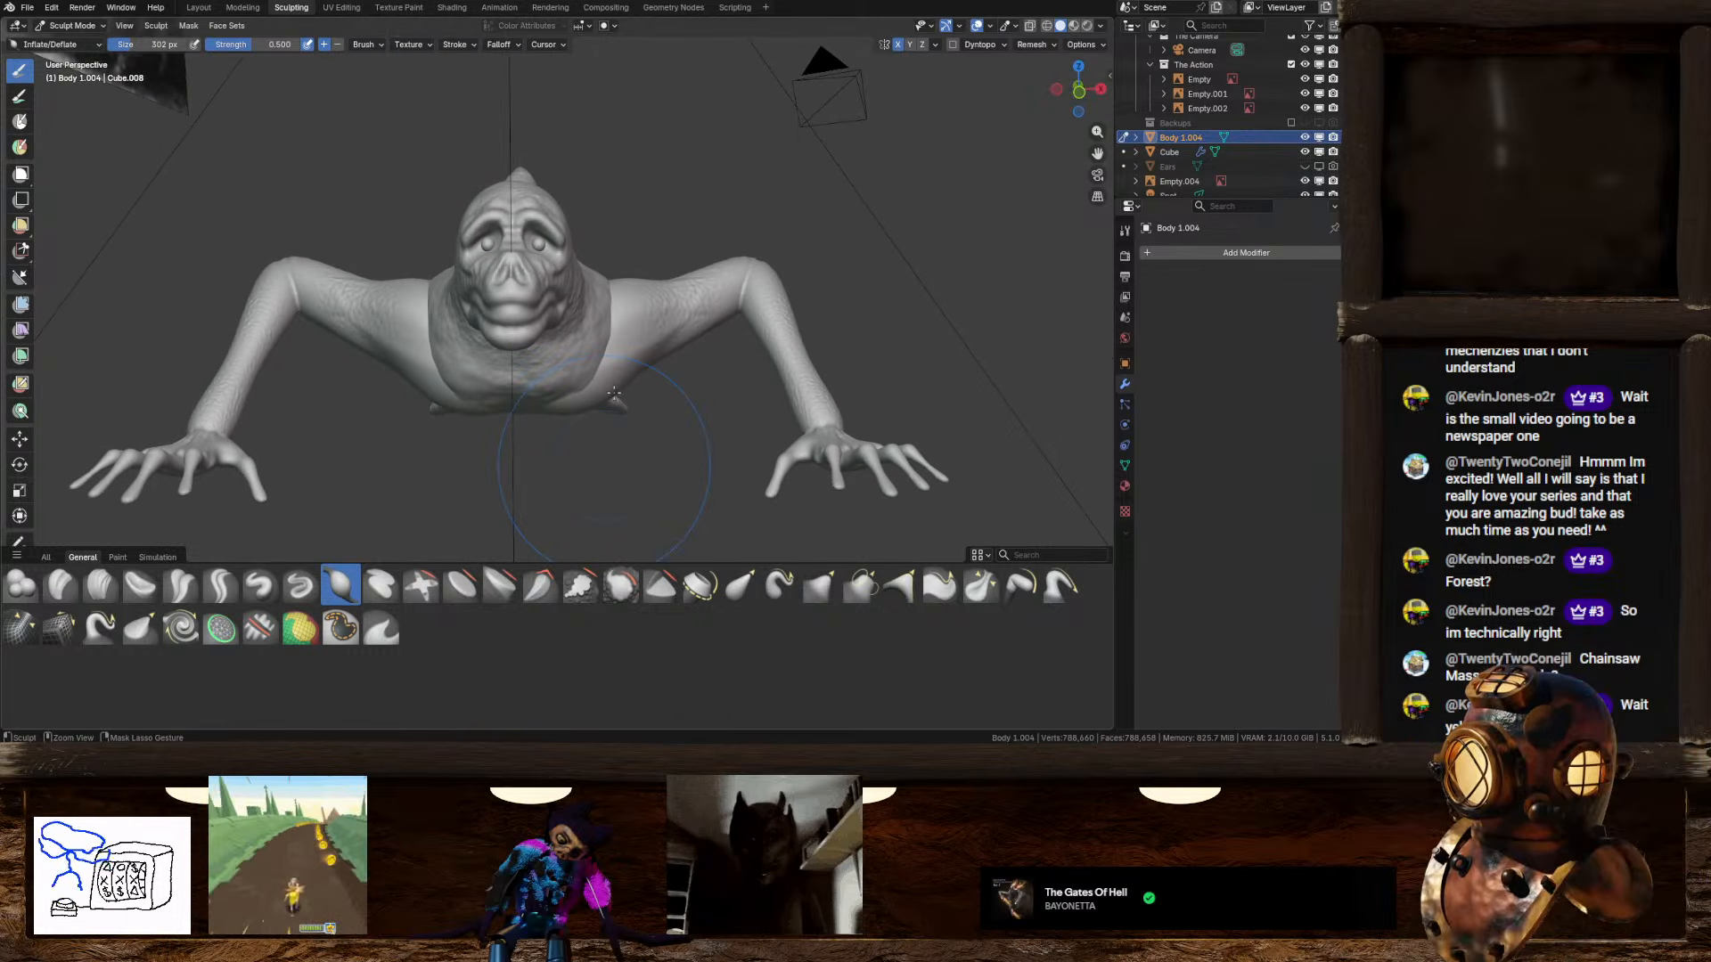
pyautogui.moveTo(614, 393)
pyautogui.mouseDown(button='middle')
pyautogui.moveTo(589, 384)
pyautogui.moveTo(613, 319)
pyautogui.moveTo(689, 394)
pyautogui.mouseUp(button='middle')
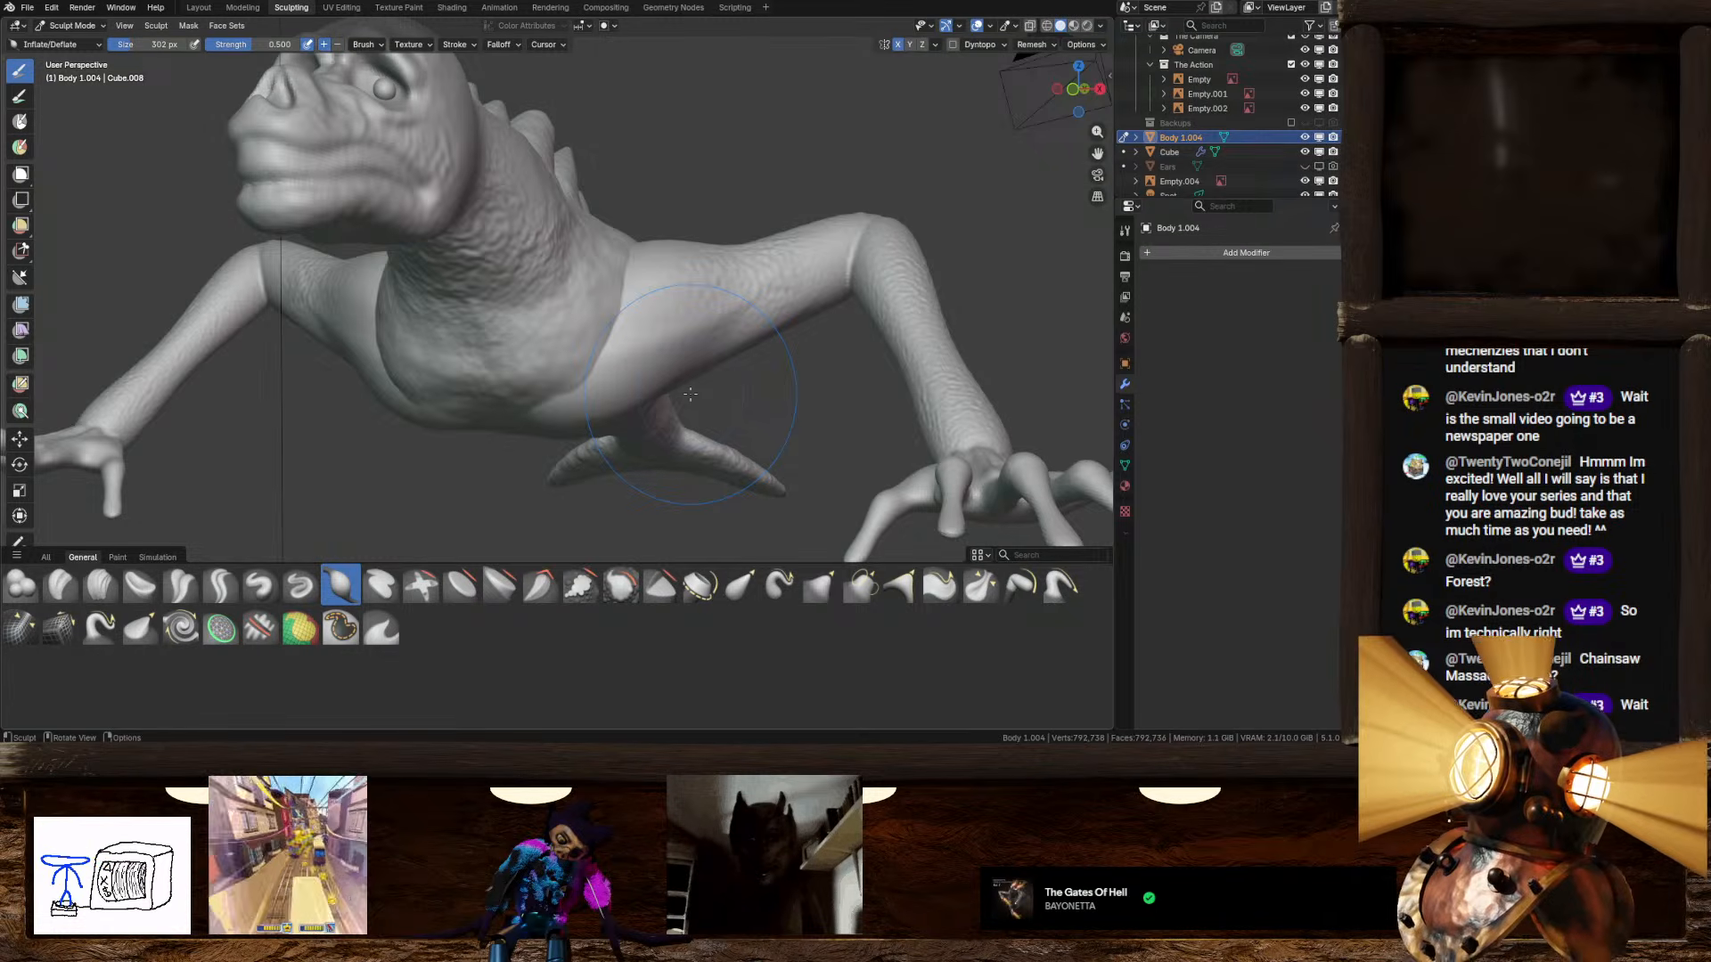
pyautogui.moveTo(690, 394)
pyautogui.mouseDown(button='middle')
pyautogui.moveTo(621, 332)
pyautogui.moveTo(537, 359)
pyautogui.mouseUp(button='middle')
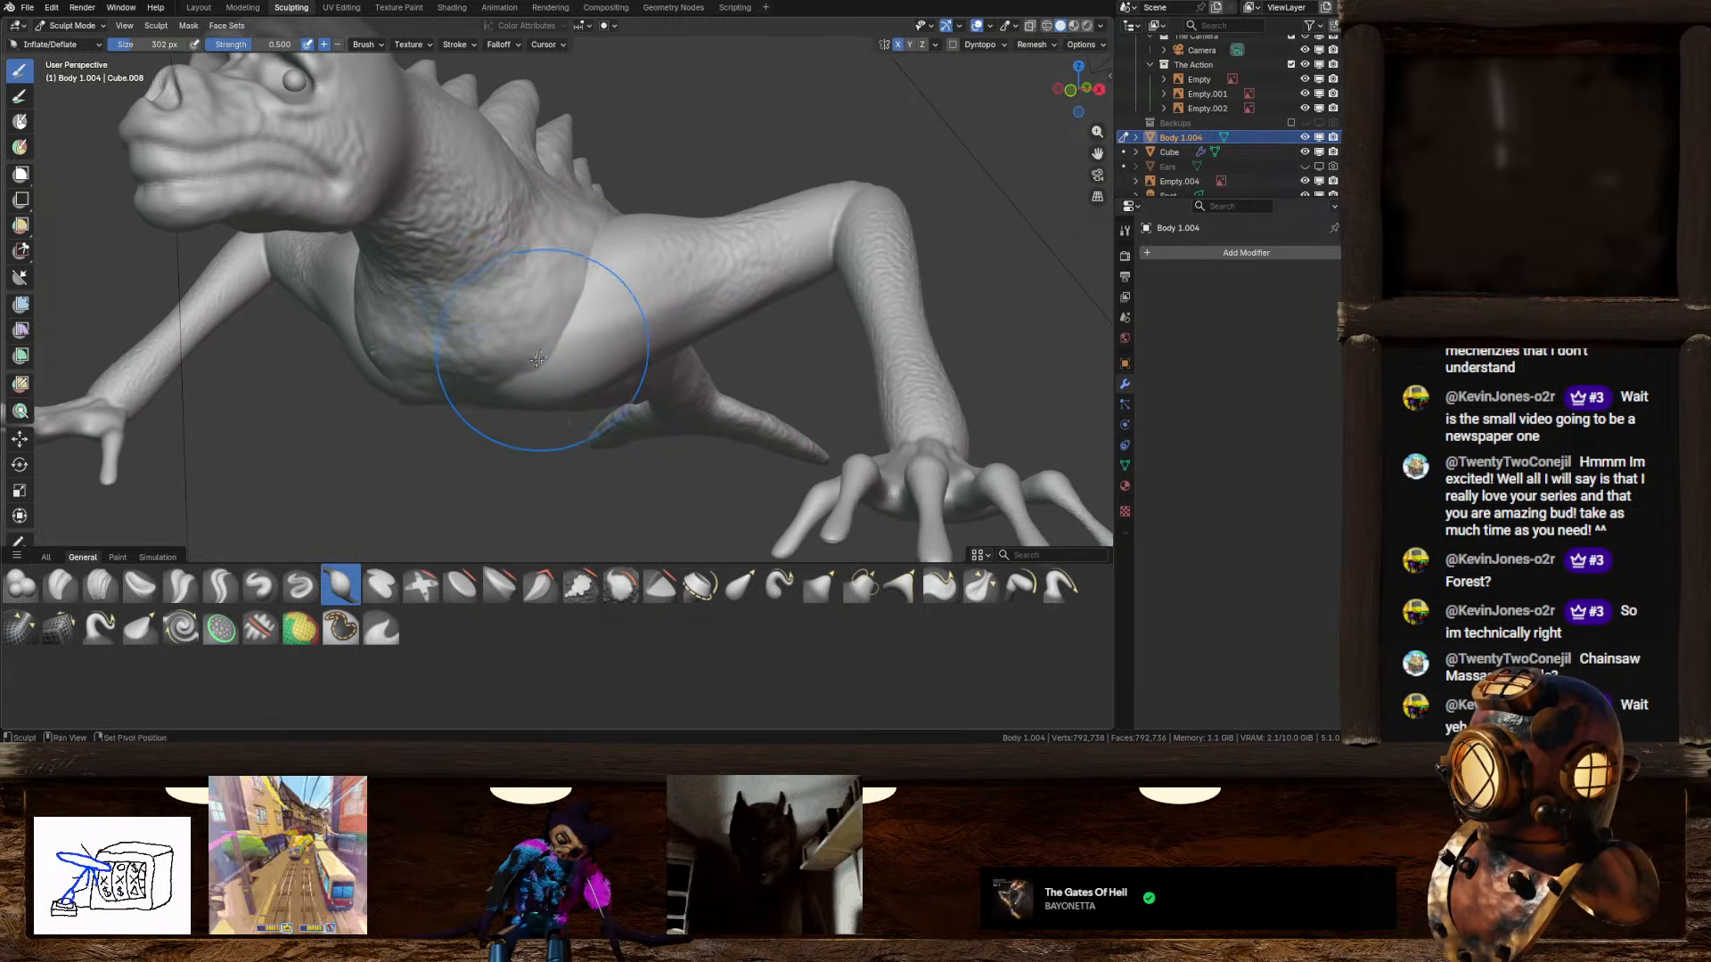
# Step: Try the Expand/Contract Cloth simulation brush on the seam between the chest and upper arm, undoing the stroke
pyautogui.click(159, 557)
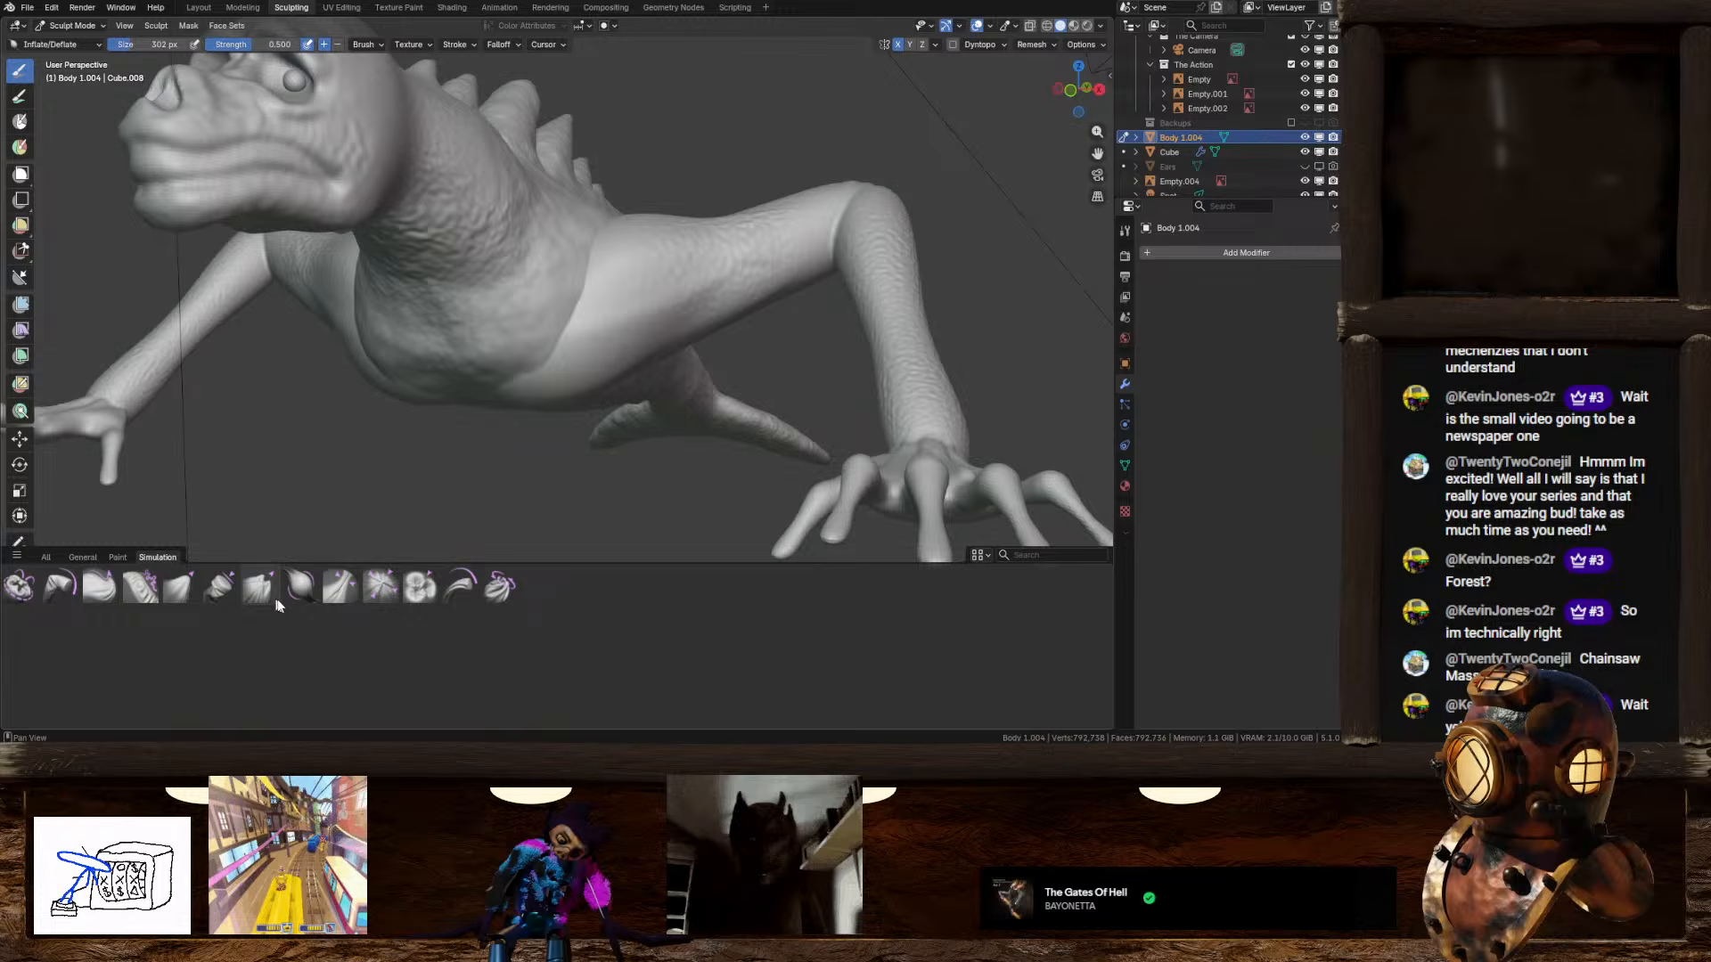
pyautogui.click(140, 585)
pyautogui.moveTo(540, 369); pyautogui.dragTo(577, 364)
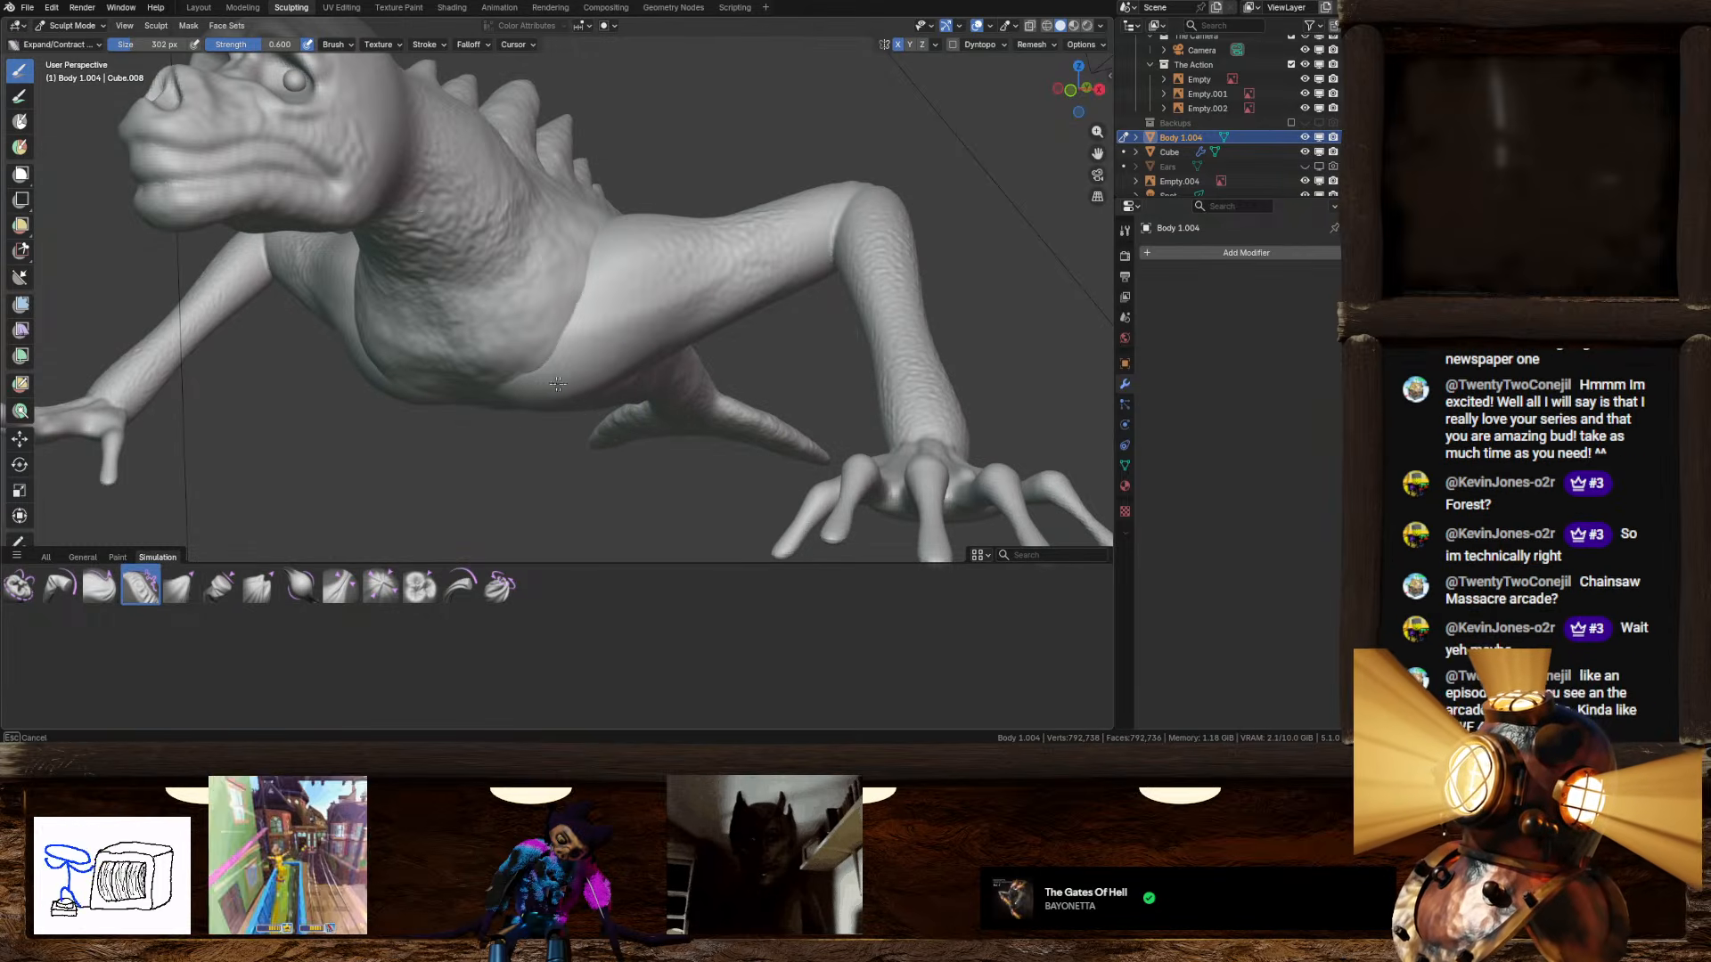
pyautogui.moveTo(577, 366); pyautogui.dragTo(582, 352, button='middle')
pyautogui.hotkey('ctrl', 'z')
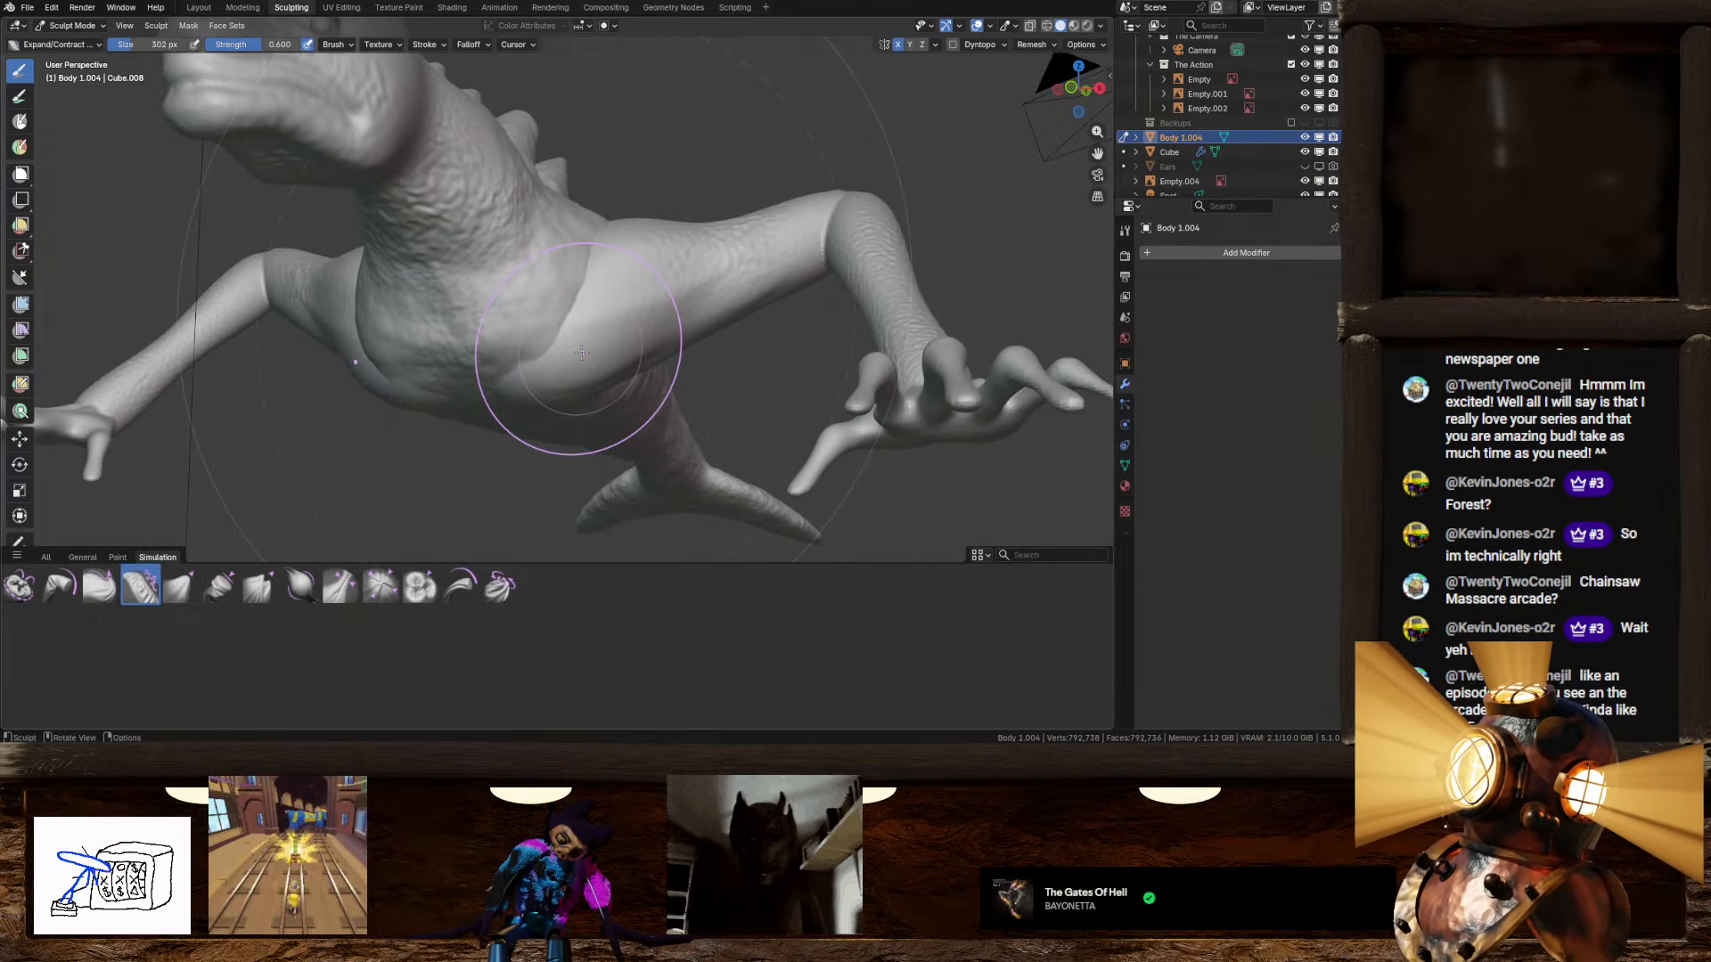
# Step: Sculpt fine wrinkled skin across the creature's chest and shoulder joint with the Expand/Contract cloth brush at strength 0.400
pyautogui.scroll(3, 575, 356)
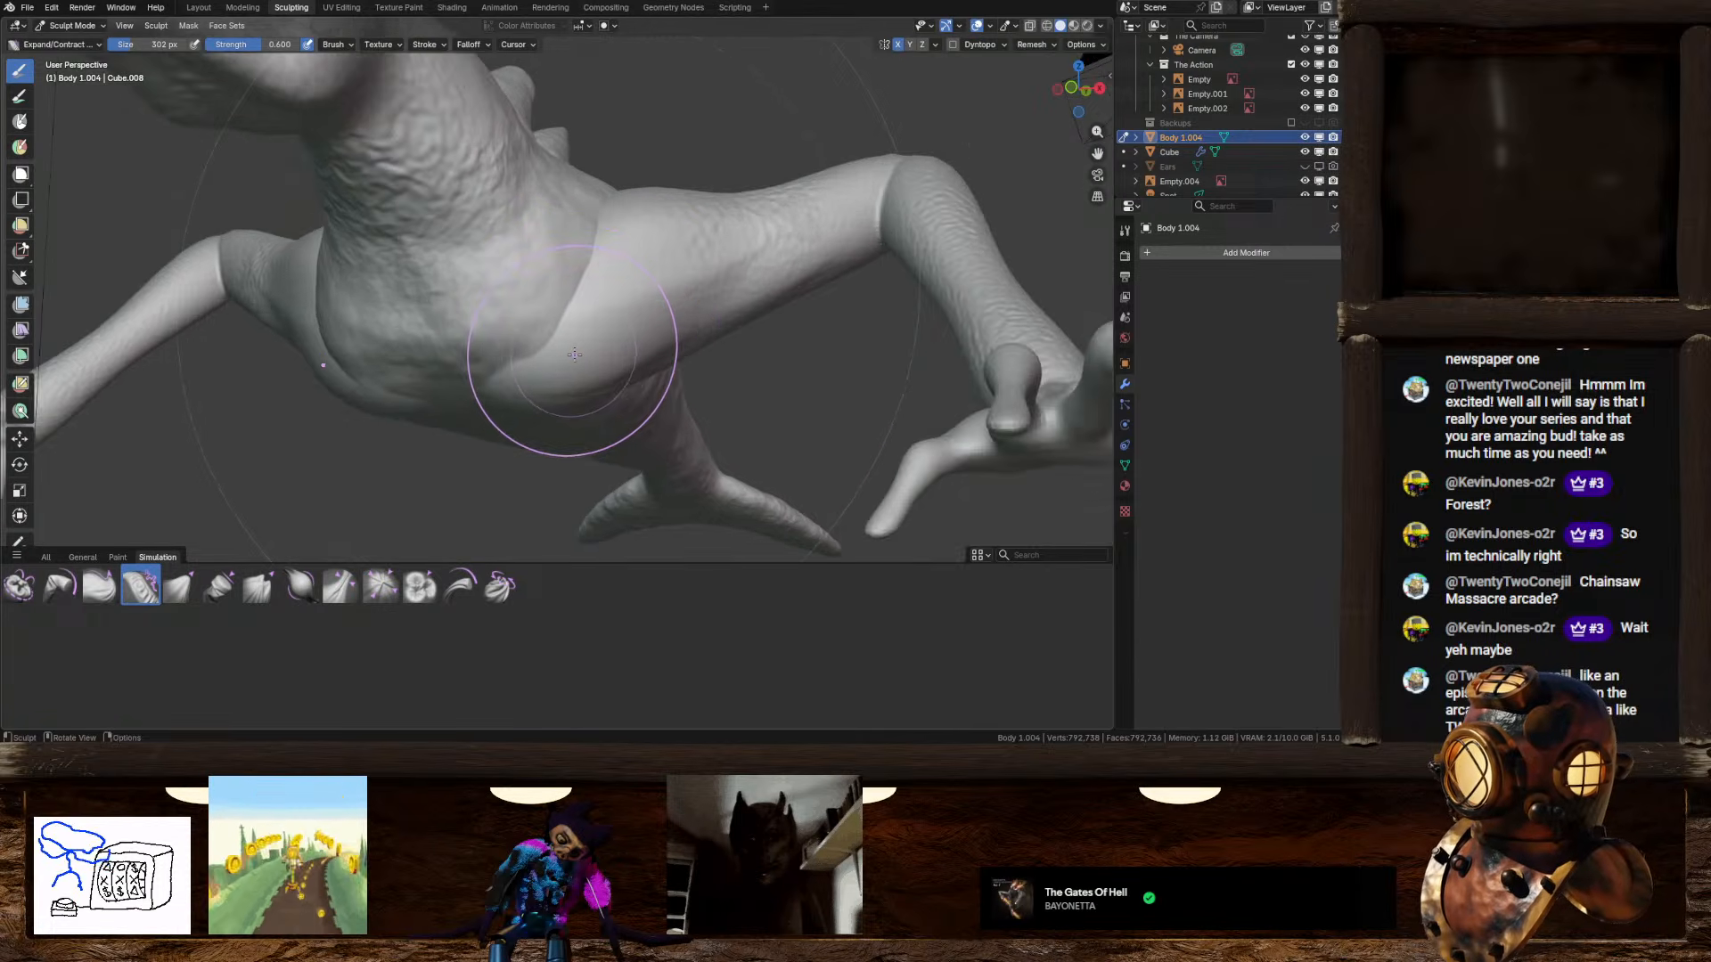
pyautogui.moveTo(517, 367); pyautogui.dragTo(509, 367)
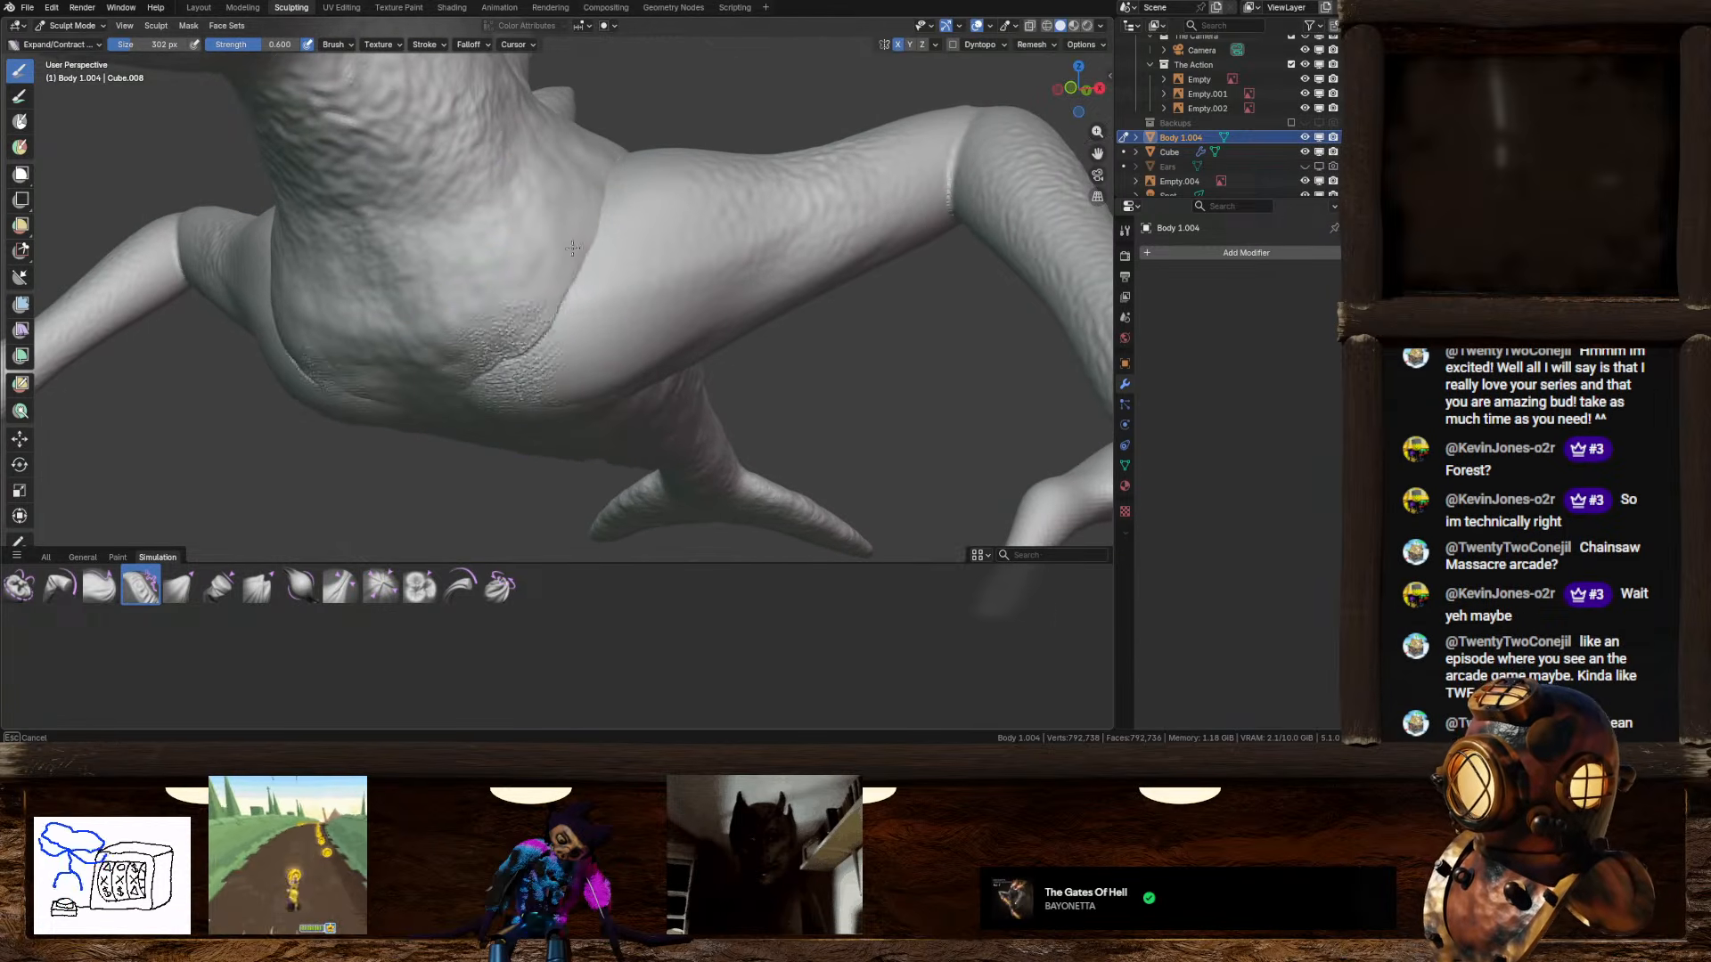
pyautogui.moveTo(573, 248); pyautogui.dragTo(630, 164)
pyautogui.moveTo(588, 361); pyautogui.dragTo(614, 381)
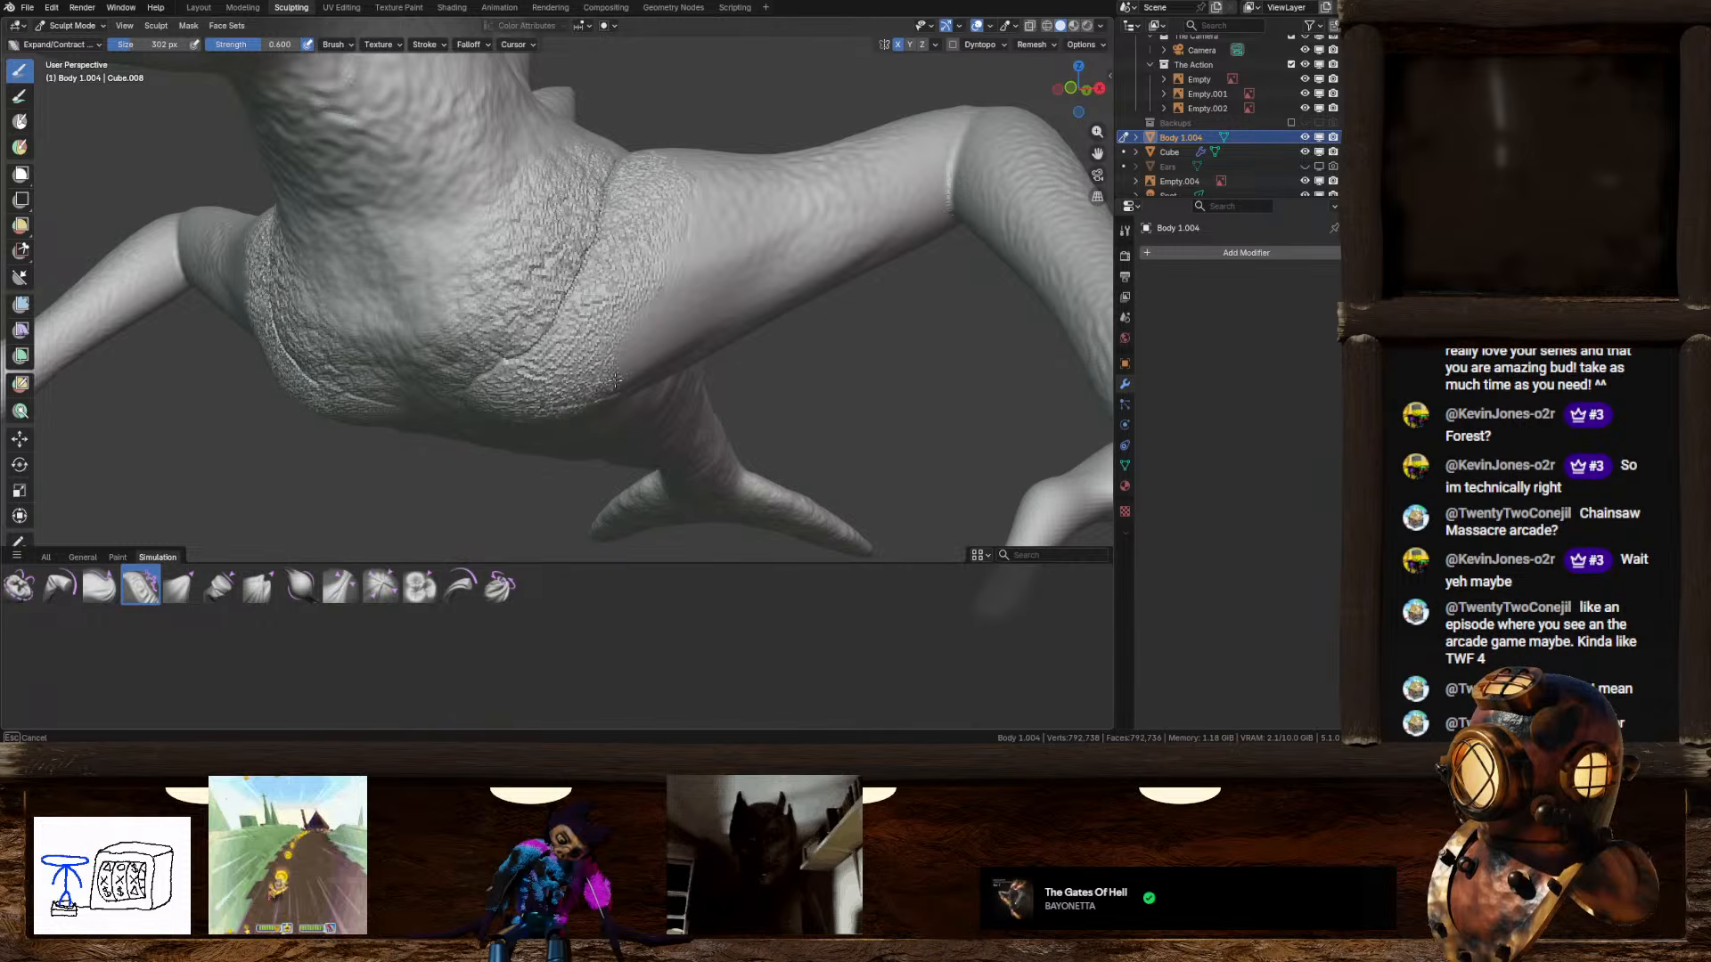
pyautogui.moveTo(711, 295); pyautogui.dragTo(722, 283)
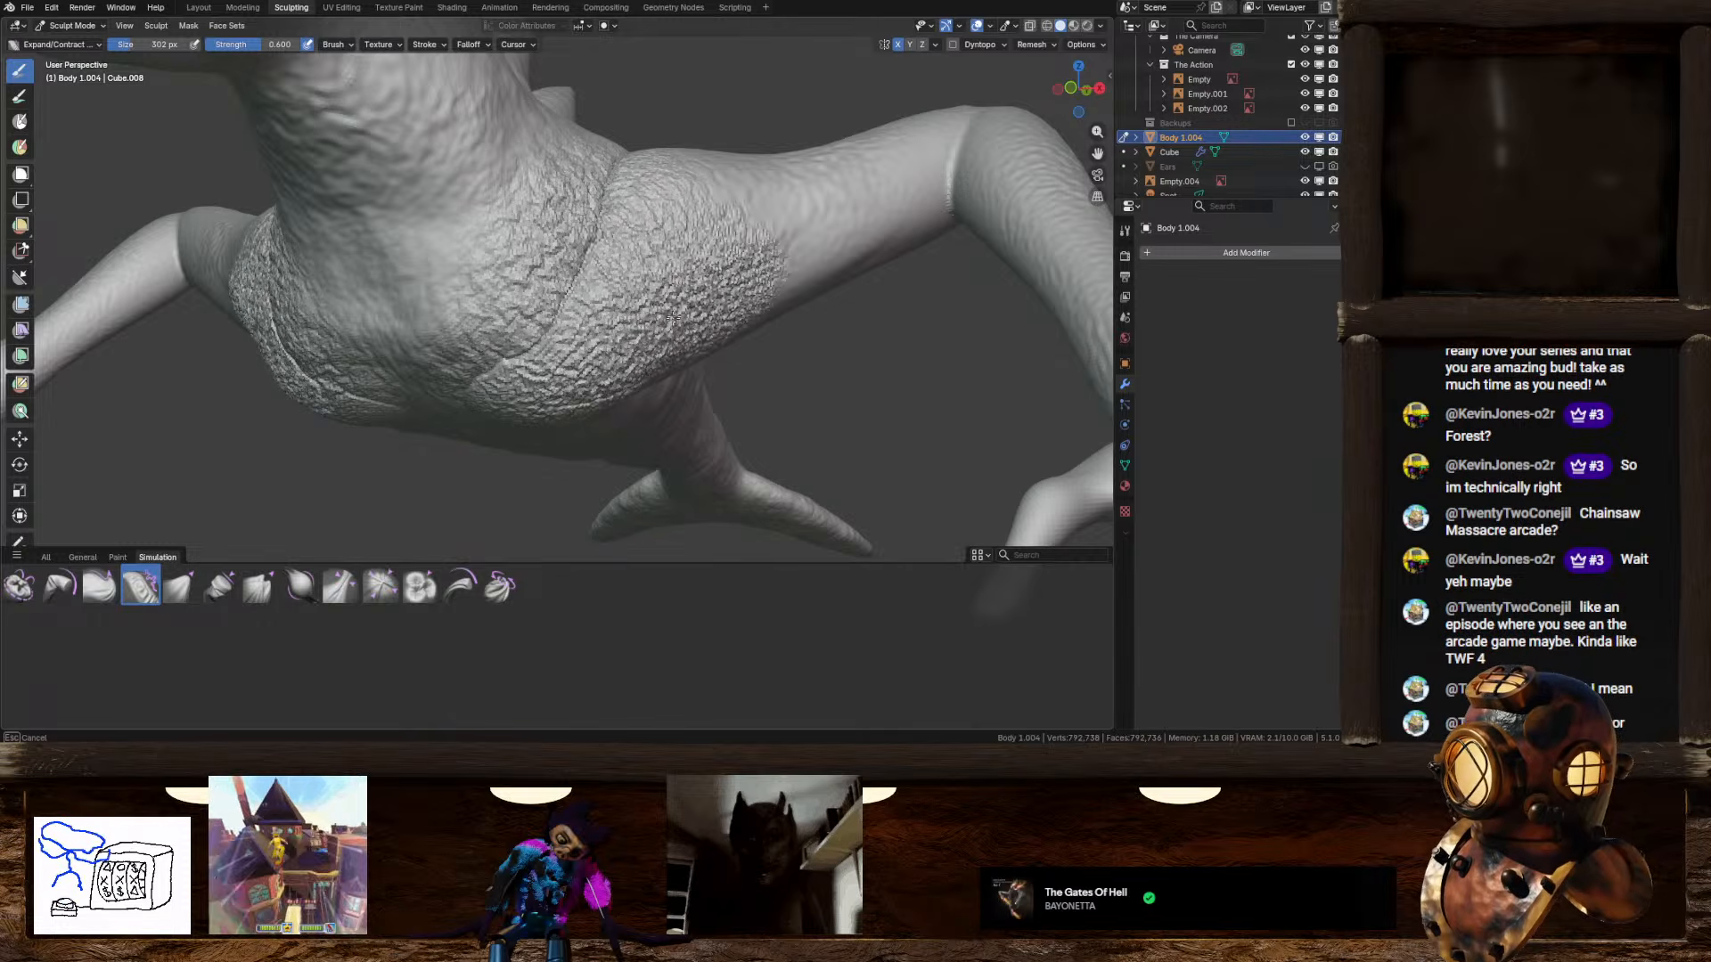
# Step: Extend the fine skin wrinkles around the back and underside of the shoulder where the arm meets the torso
pyautogui.moveTo(722, 284); pyautogui.dragTo(651, 375, button='middle')
pyautogui.moveTo(611, 229)
pyautogui.mouseDown()
pyautogui.moveTo(685, 188)
pyautogui.moveTo(687, 236)
pyautogui.moveTo(757, 272)
pyautogui.mouseUp()
pyautogui.moveTo(758, 272); pyautogui.dragTo(566, 251, button='middle')
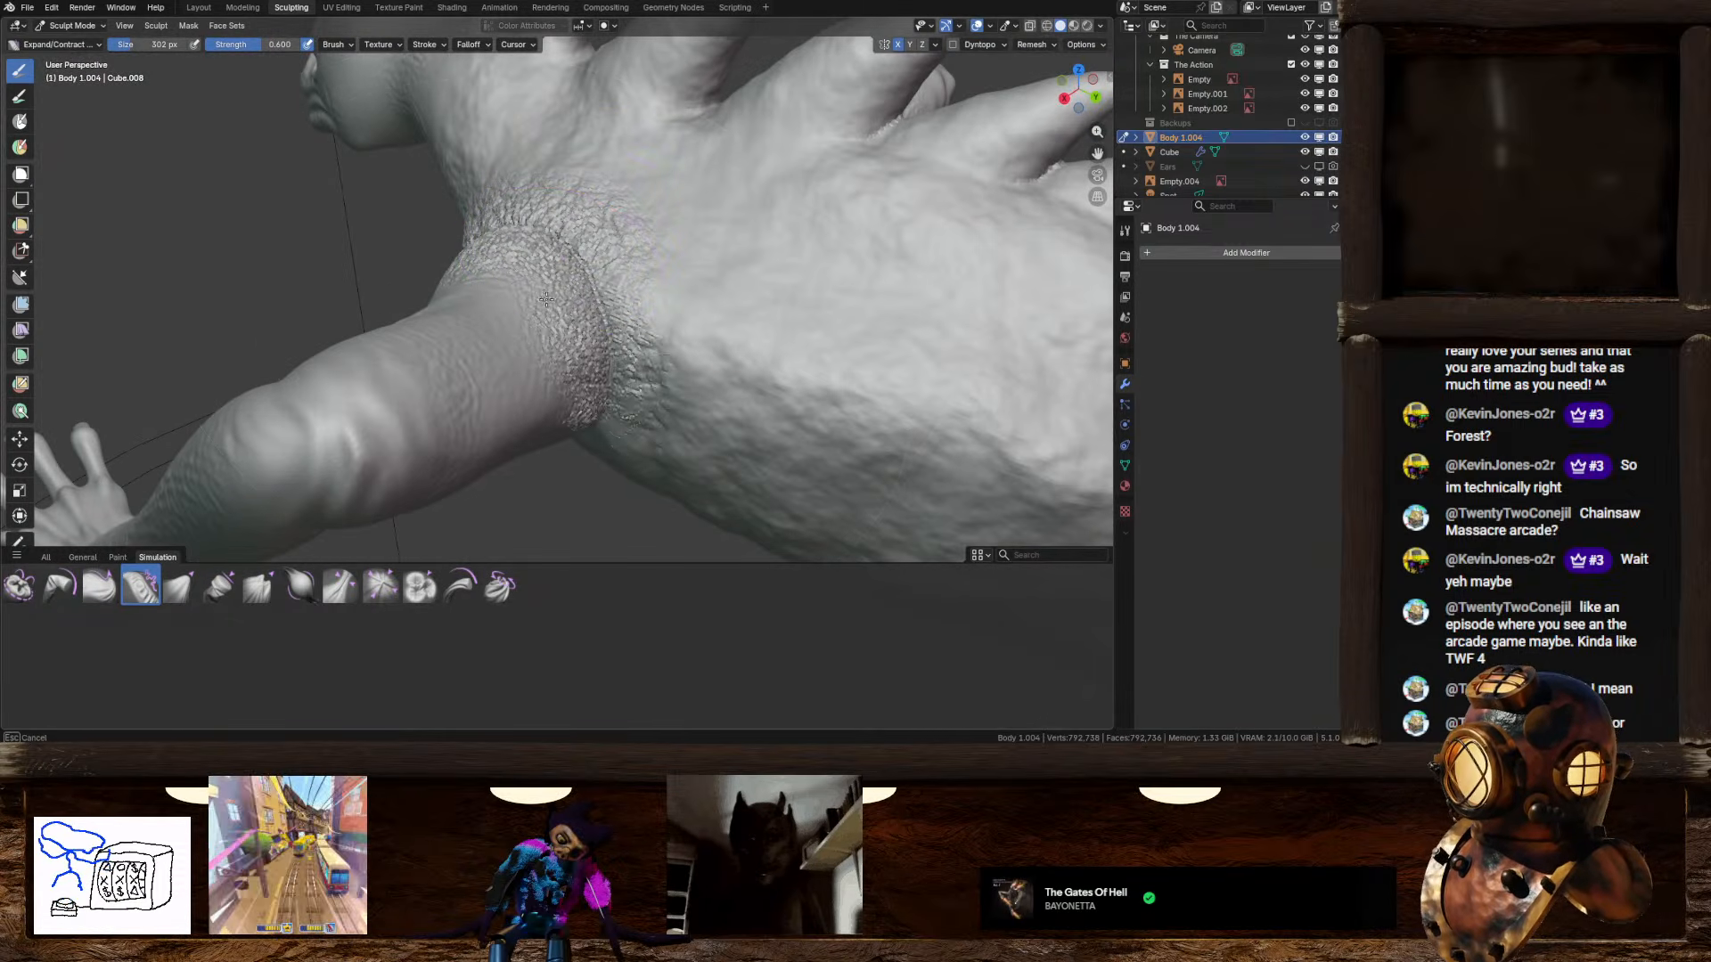
pyautogui.moveTo(594, 332); pyautogui.dragTo(549, 265, button='middle')
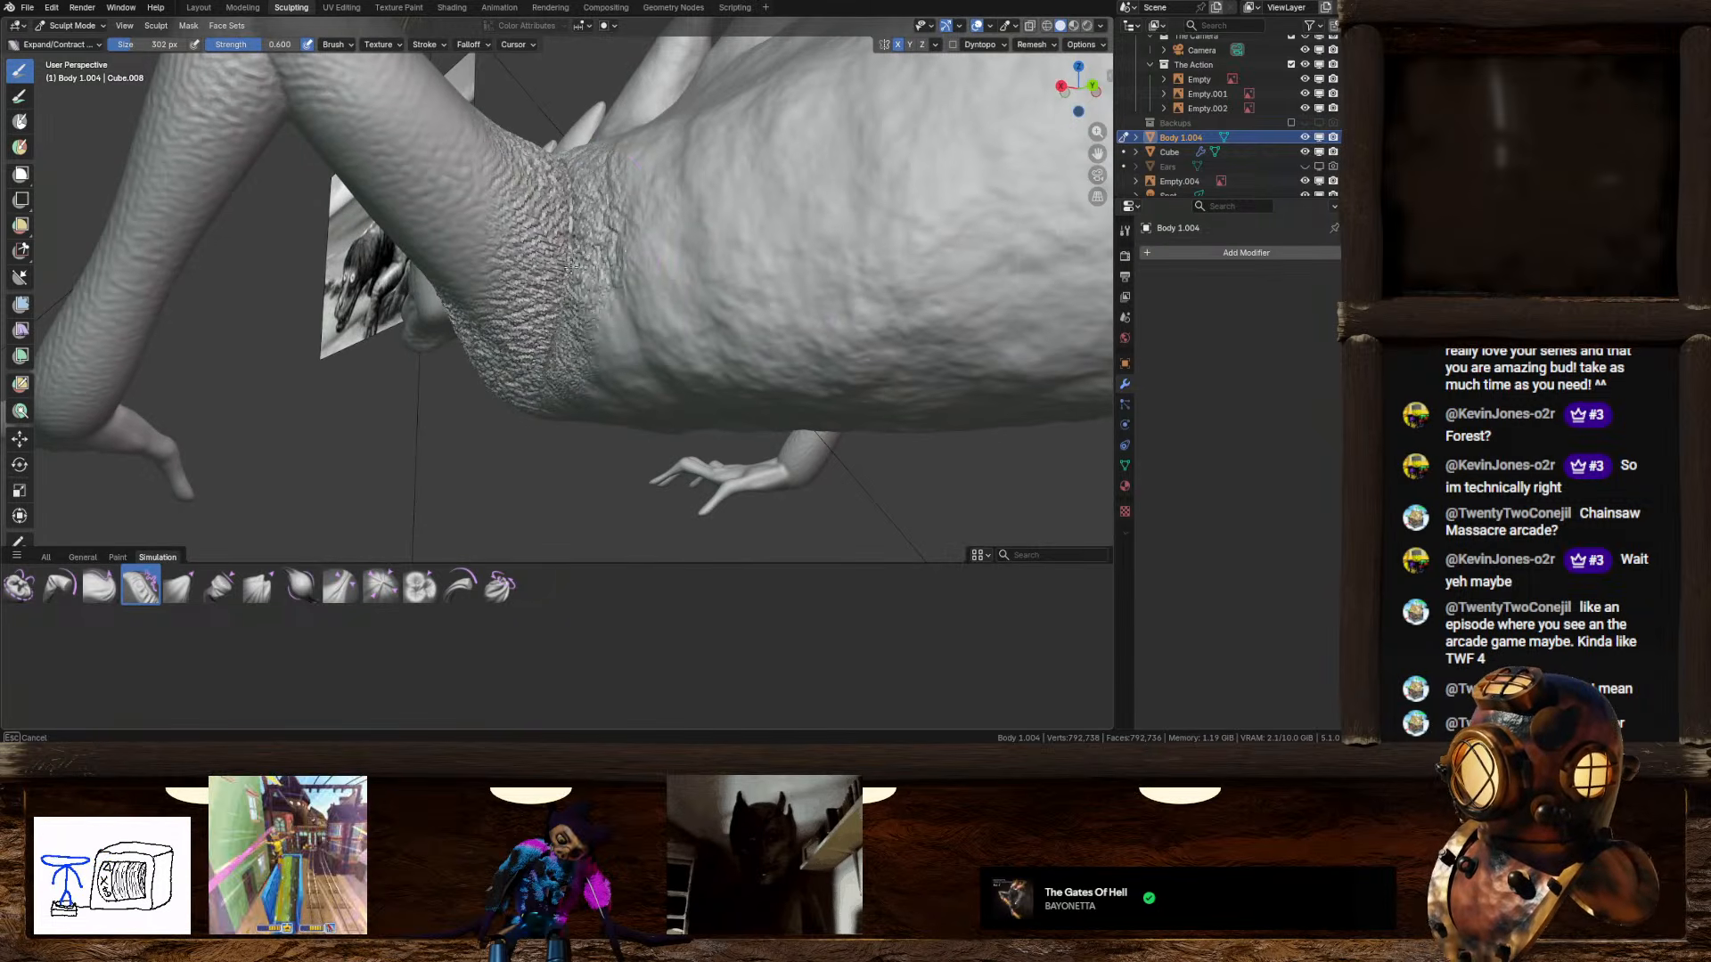
pyautogui.moveTo(524, 343)
pyautogui.mouseDown(button='middle')
pyautogui.moveTo(588, 388)
pyautogui.moveTo(515, 365)
pyautogui.mouseUp(button='middle')
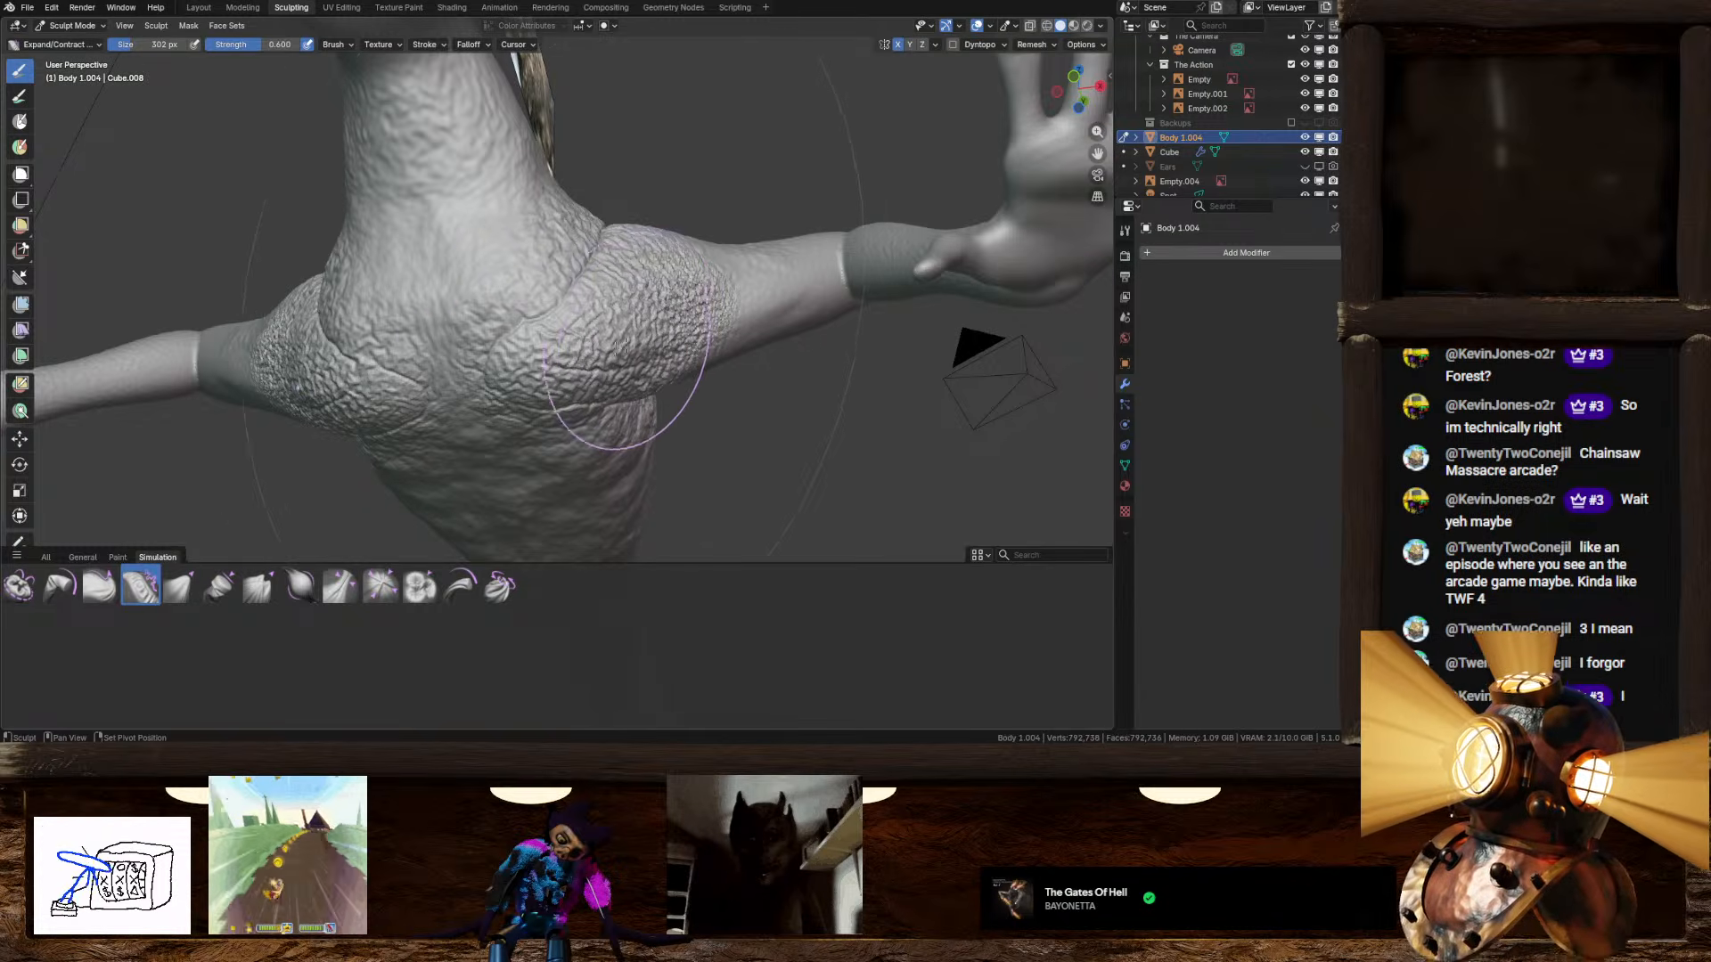
pyautogui.moveTo(584, 348); pyautogui.dragTo(583, 224, button='middle')
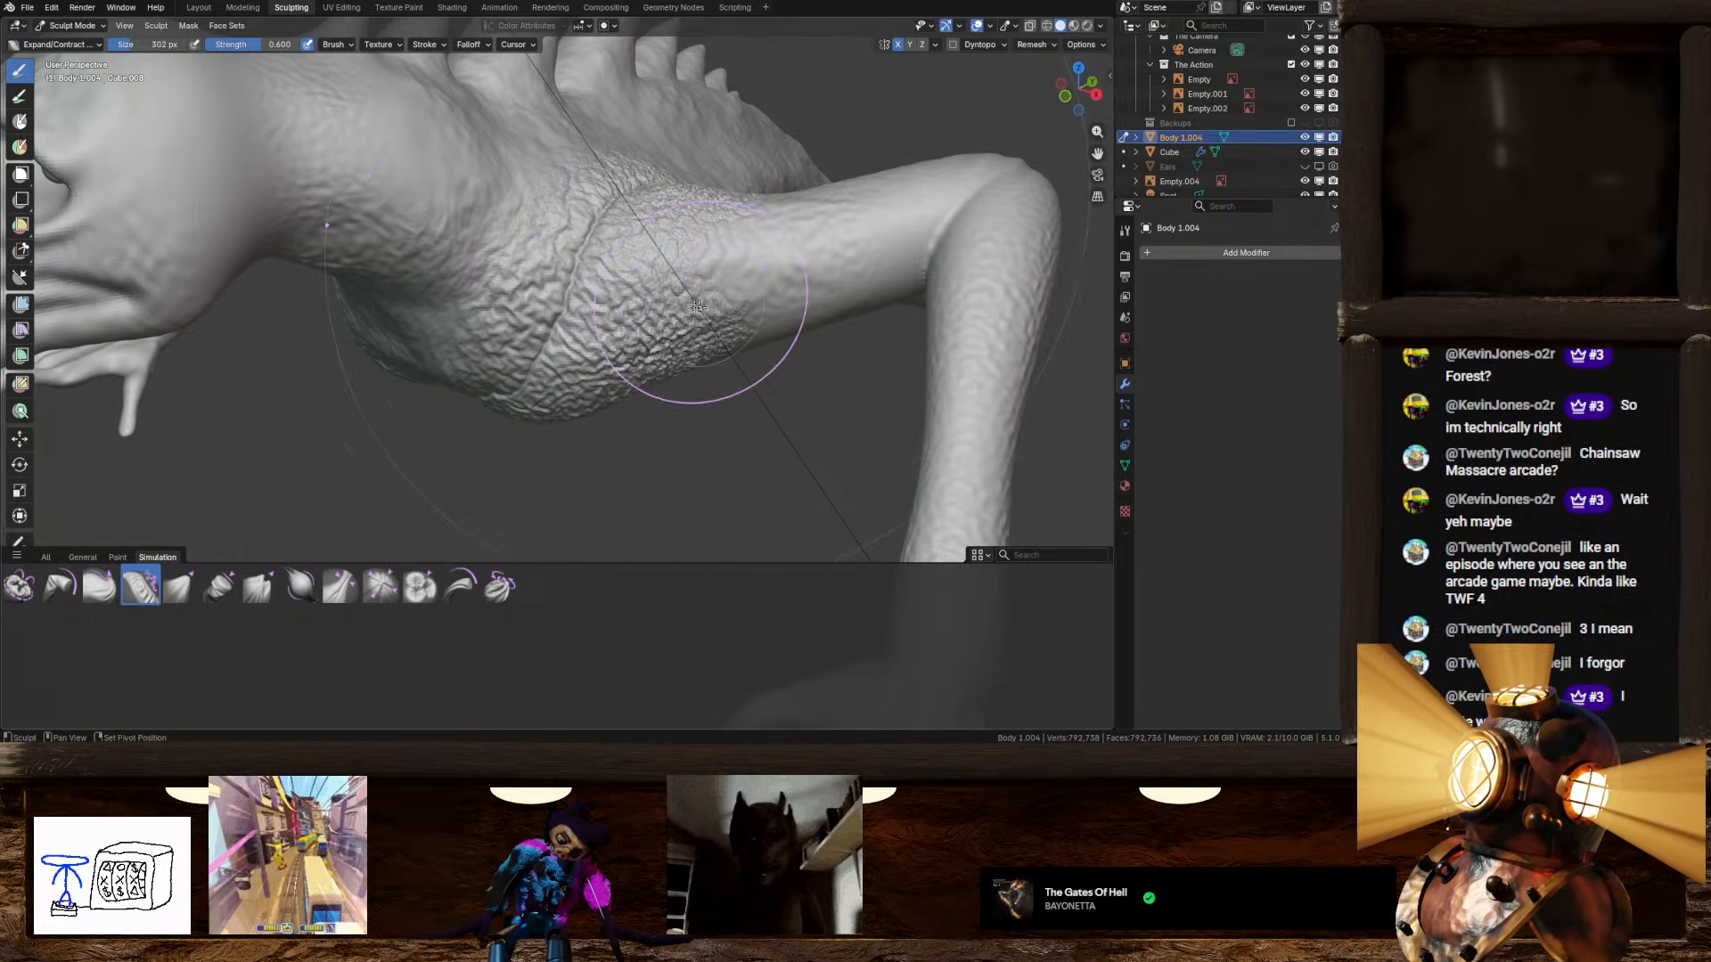
pyautogui.moveTo(697, 306)
pyautogui.mouseDown(button='middle')
pyautogui.moveTo(601, 352)
pyautogui.moveTo(547, 231)
pyautogui.mouseUp(button='middle')
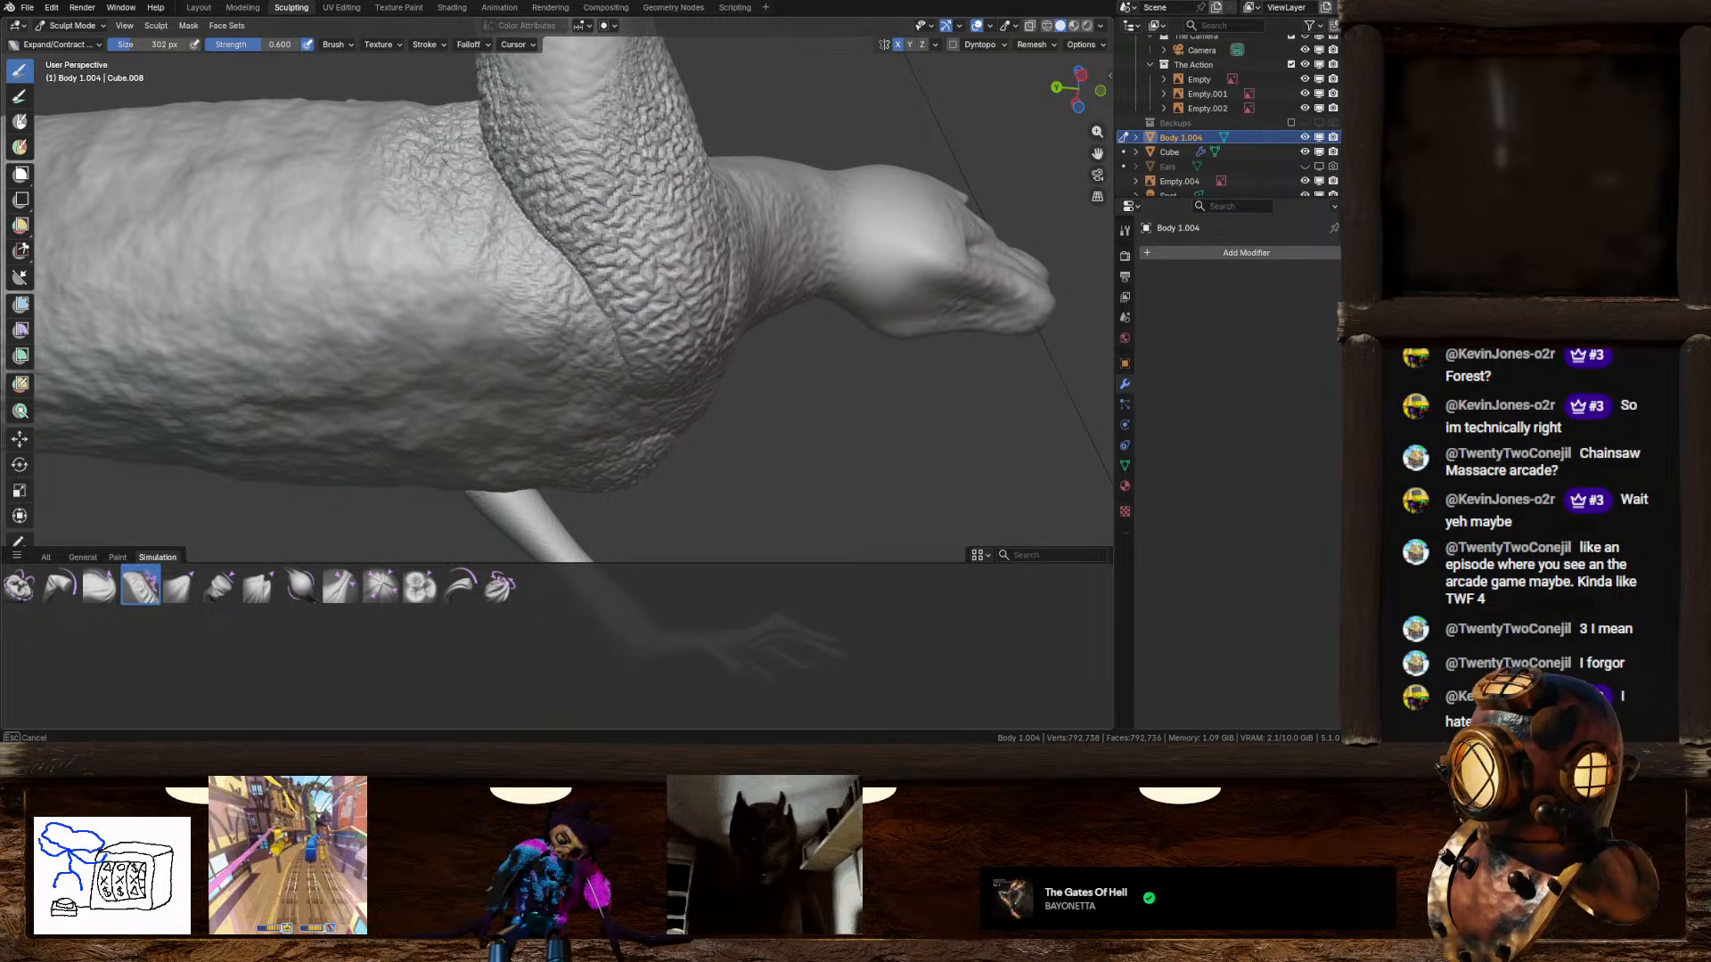
pyautogui.moveTo(668, 159)
pyautogui.mouseDown(button='middle')
pyautogui.moveTo(383, 357)
pyautogui.moveTo(427, 407)
pyautogui.moveTo(570, 481)
pyautogui.moveTo(640, 345)
pyautogui.moveTo(591, 339)
pyautogui.moveTo(707, 351)
pyautogui.moveTo(650, 277)
pyautogui.moveTo(630, 165)
pyautogui.moveTo(669, 259)
pyautogui.moveTo(541, 223)
pyautogui.moveTo(546, 333)
pyautogui.moveTo(648, 339)
pyautogui.mouseUp(button='middle')
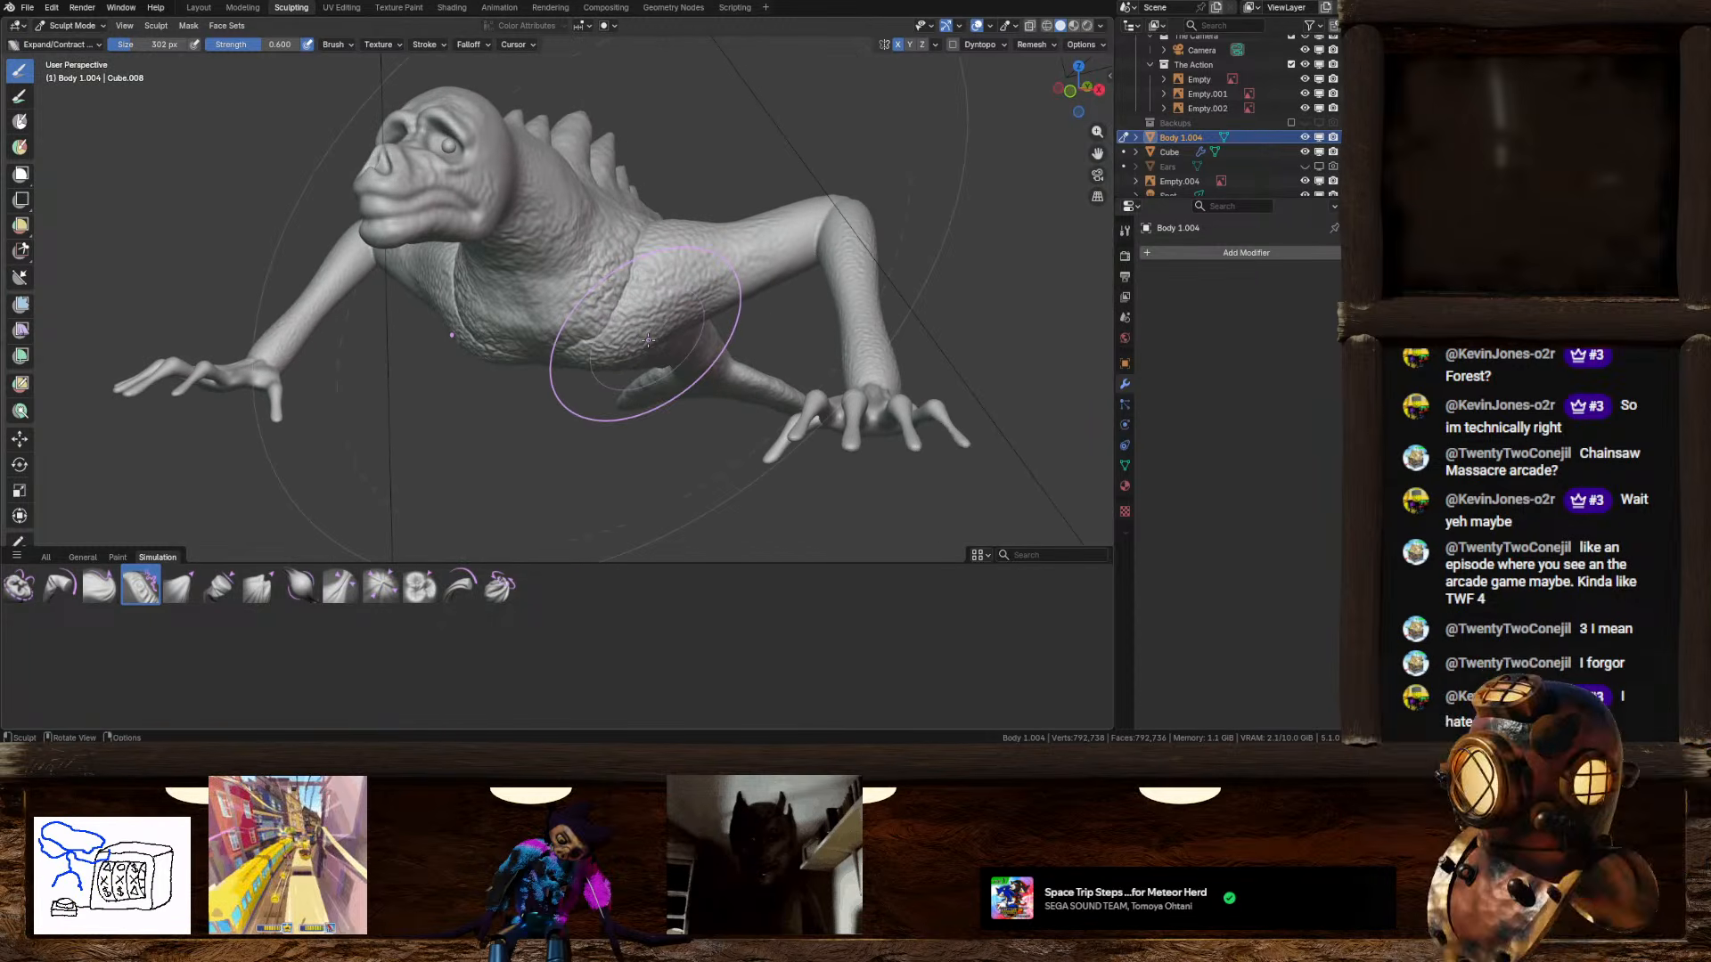
# Step: Show all brushes in an enlarged brush shelf and select Dragon Brush 06
pyautogui.click(82, 556)
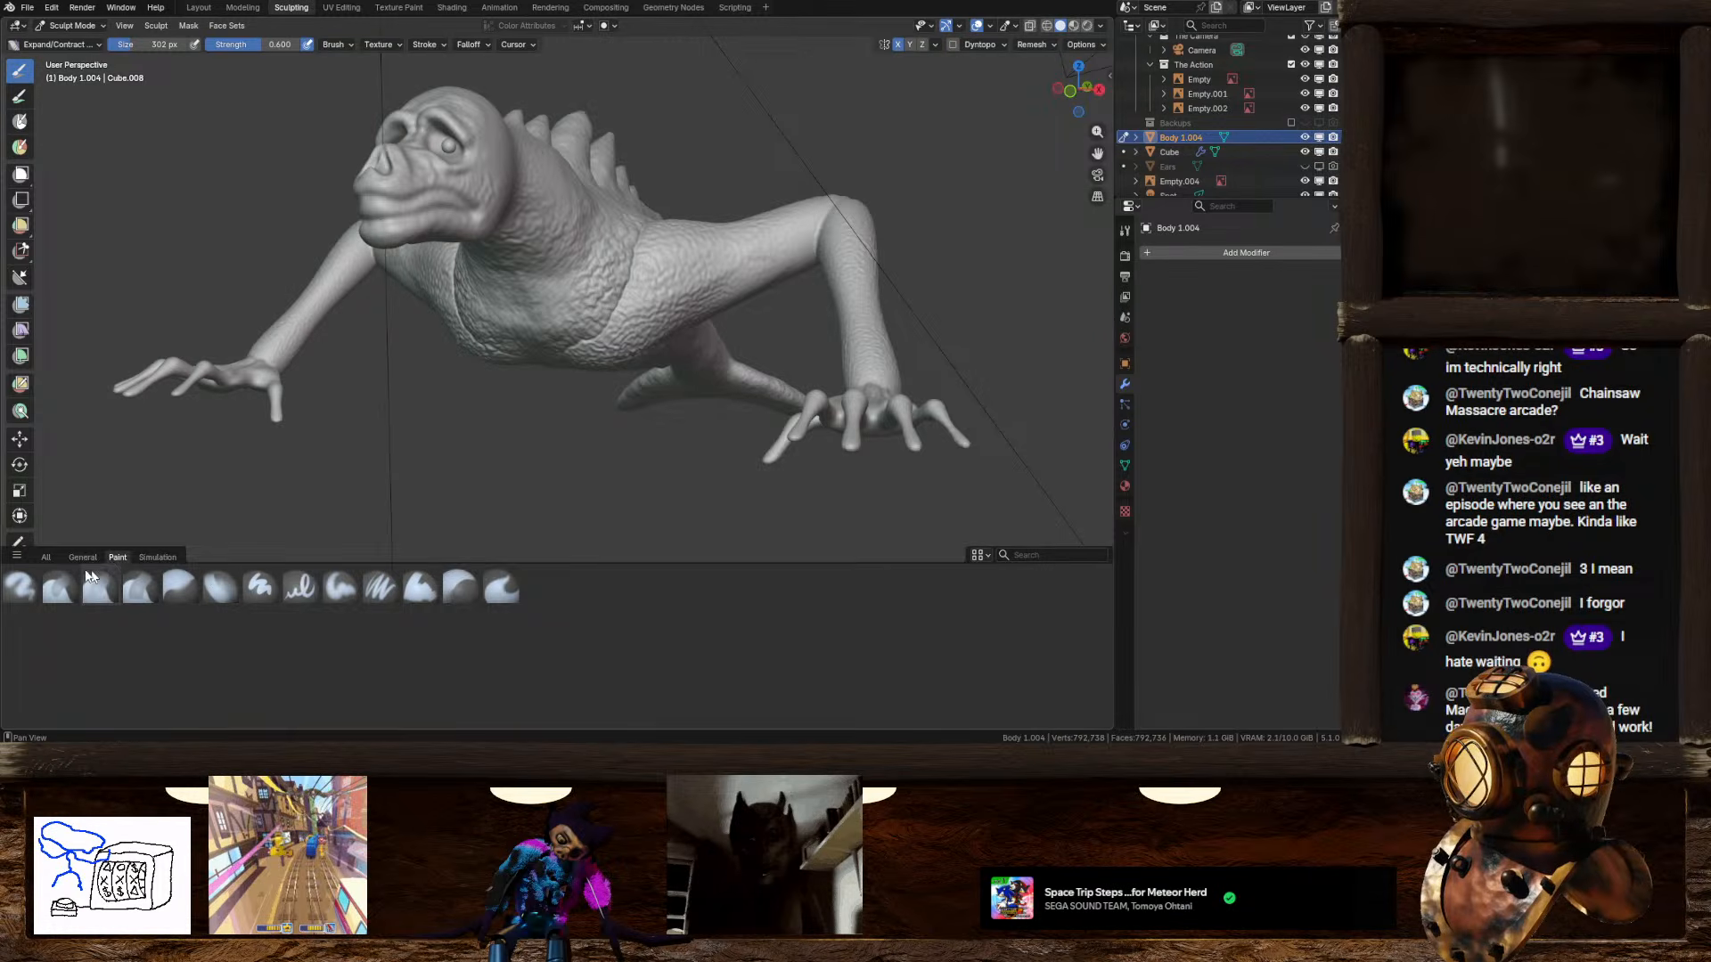
pyautogui.click(46, 558)
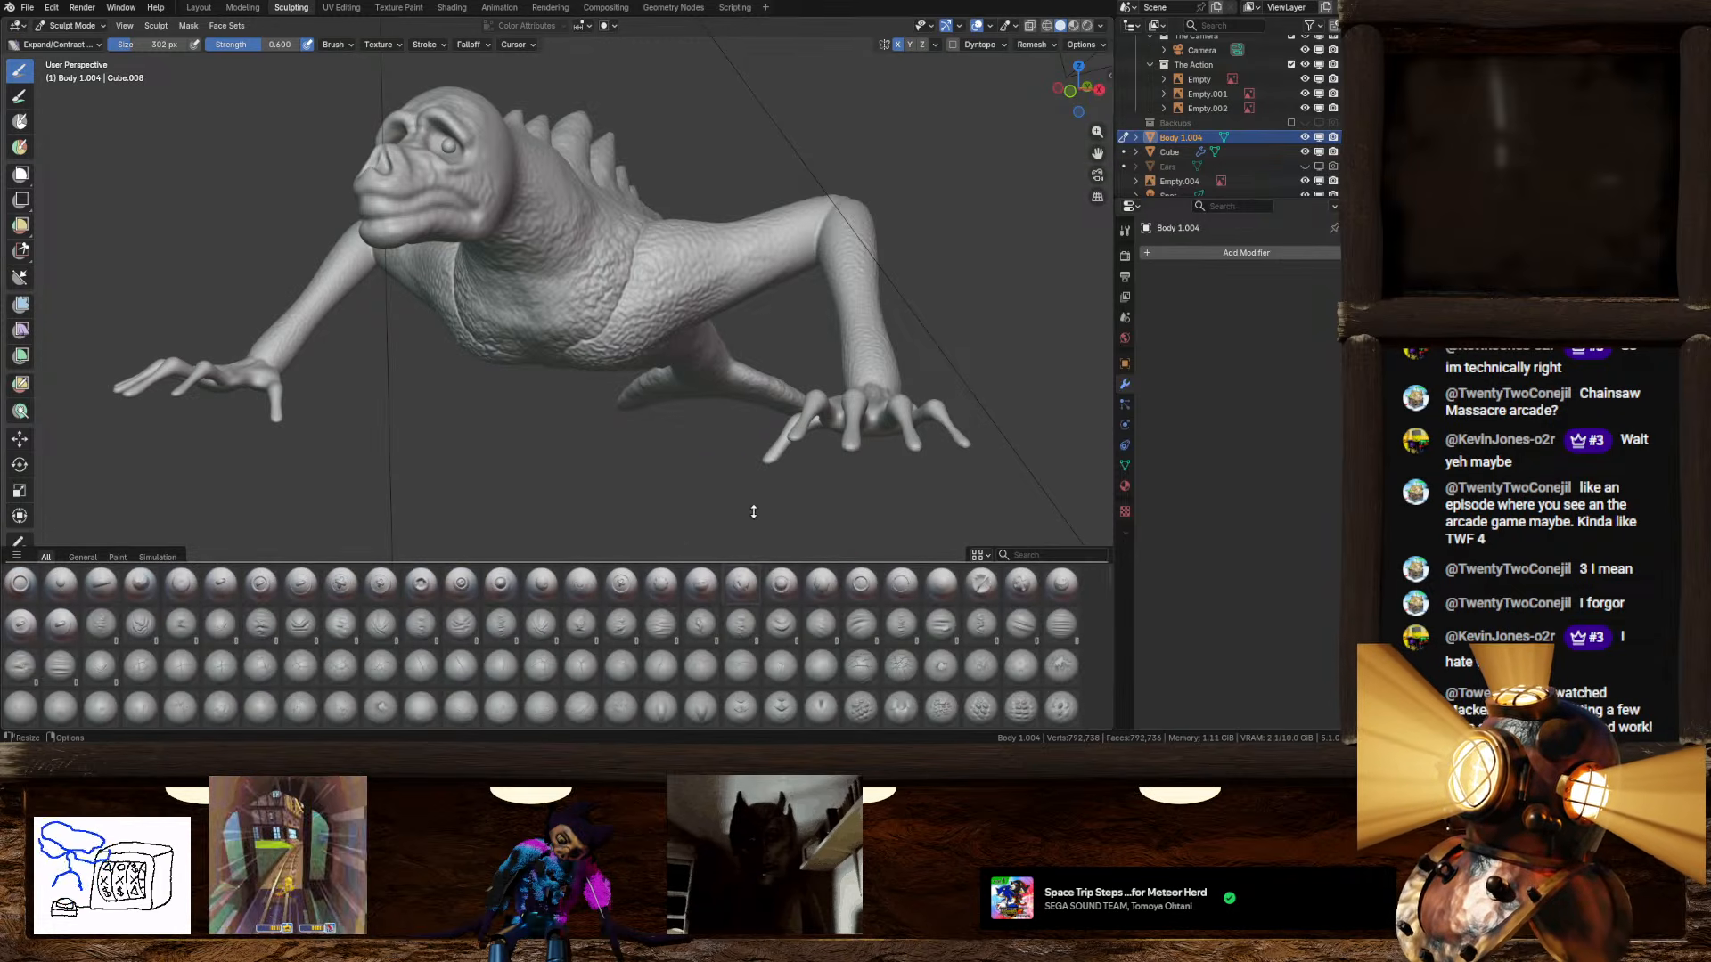
pyautogui.moveTo(746, 563); pyautogui.dragTo(747, 521)
pyautogui.scroll(-2, 624, 666)
pyautogui.scroll(1, 413, 659)
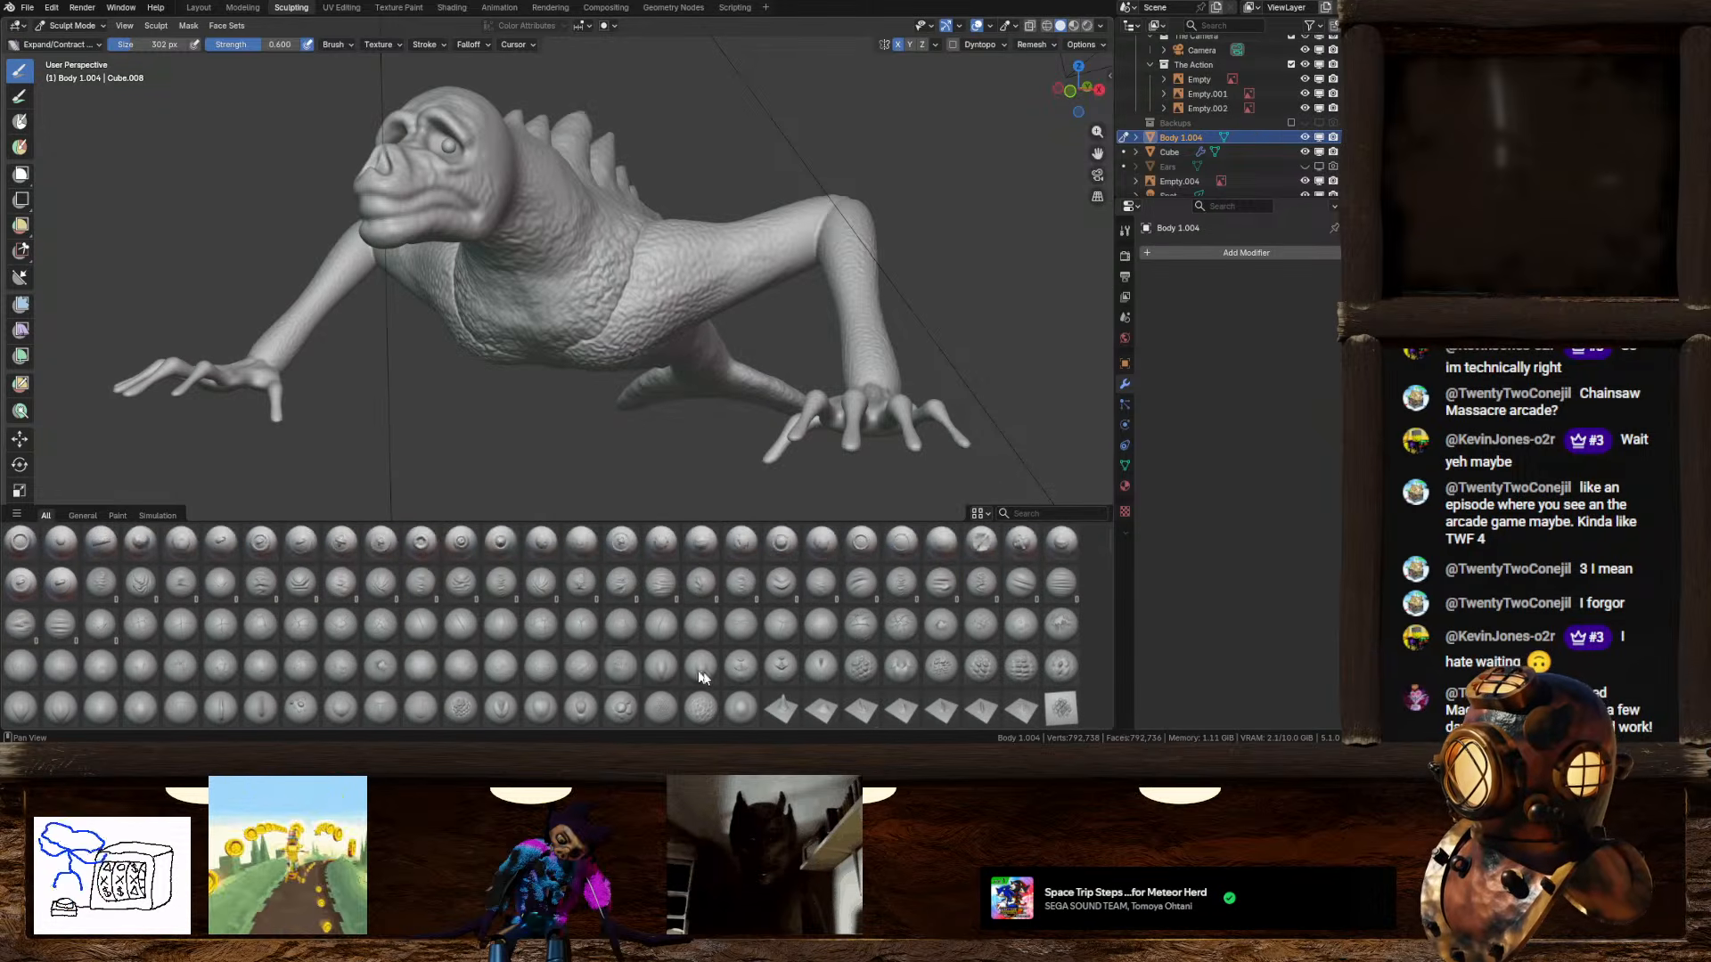
pyautogui.click(860, 666)
# Step: Try a Dragon Brush 06 stroke on the shoulder area and undo it
pyautogui.moveTo(891, 312); pyautogui.dragTo(764, 285, button='middle')
pyautogui.moveTo(710, 270)
pyautogui.mouseDown()
pyautogui.moveTo(716, 316)
pyautogui.moveTo(750, 310)
pyautogui.mouseUp()
pyautogui.moveTo(750, 311); pyautogui.dragTo(698, 380, button='middle')
pyautogui.hotkey('ctrl', 'z')
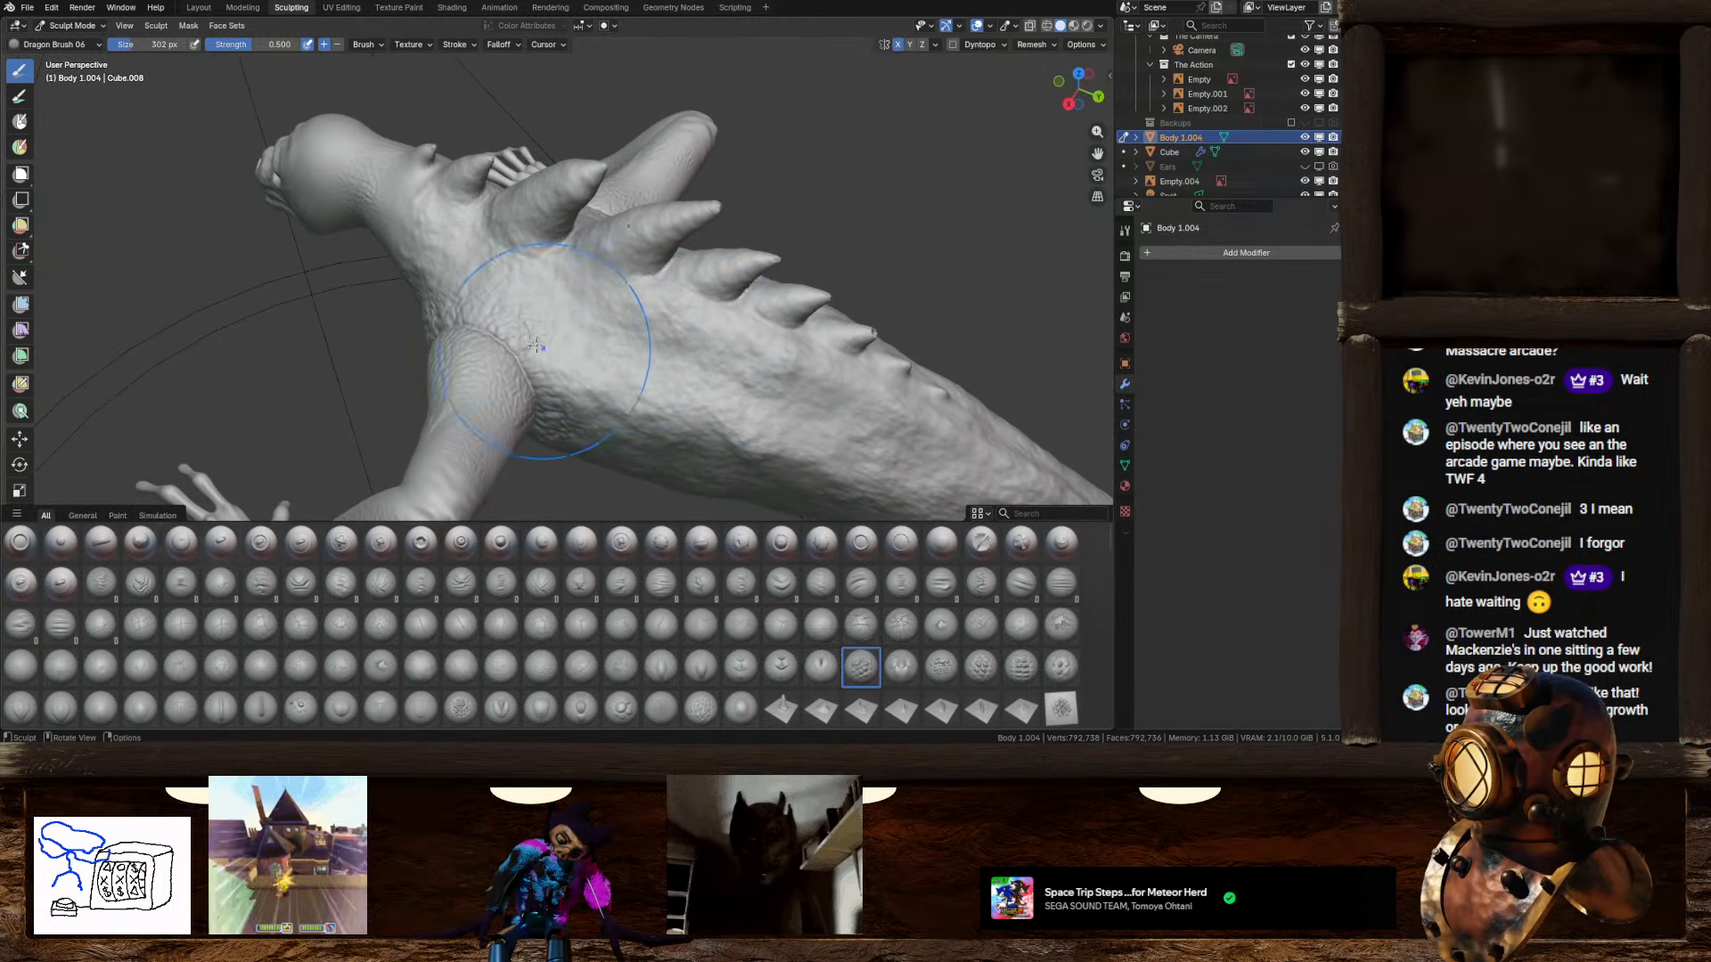
# Step: Sculpt dragon scales over the upper back between shoulder and spines, undoing the unwanted strokes
pyautogui.moveTo(446, 234)
pyautogui.mouseDown()
pyautogui.moveTo(472, 318)
pyautogui.moveTo(508, 312)
pyautogui.moveTo(447, 286)
pyautogui.mouseUp()
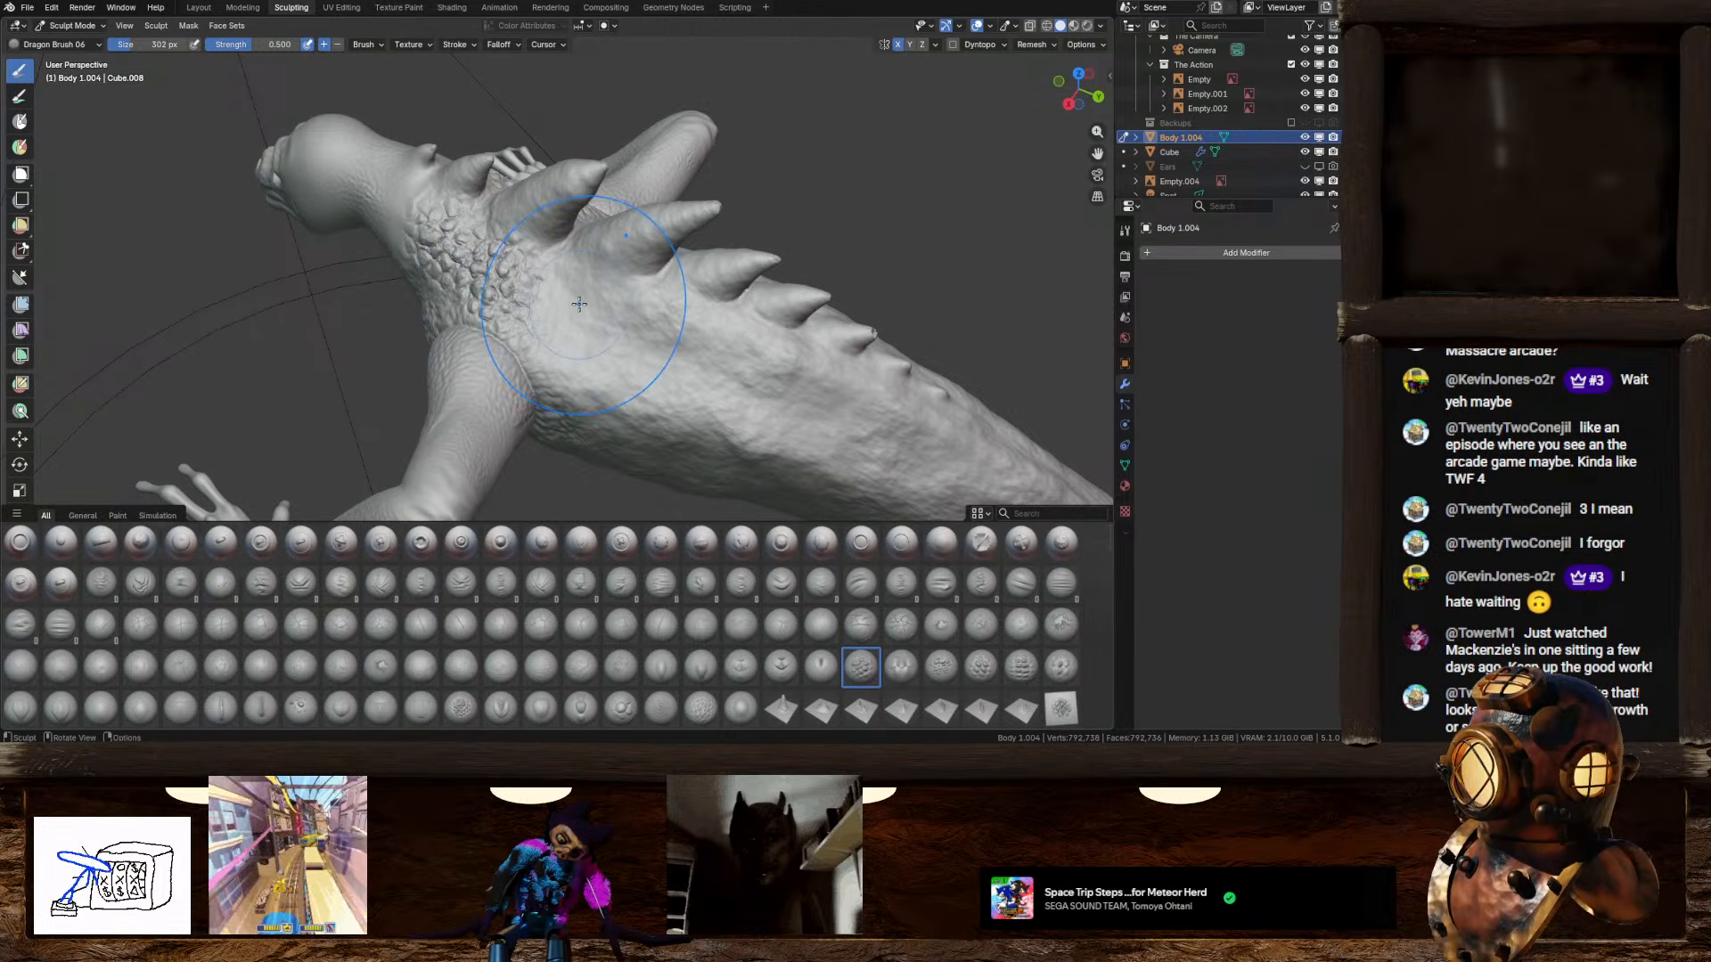
pyautogui.moveTo(579, 304); pyautogui.dragTo(628, 267)
pyautogui.moveTo(659, 385); pyautogui.dragTo(606, 312)
pyautogui.hotkey('ctrl', 'z')
pyautogui.moveTo(595, 372)
pyautogui.mouseDown()
pyautogui.moveTo(642, 330)
pyautogui.moveTo(579, 385)
pyautogui.moveTo(636, 409)
pyautogui.moveTo(634, 332)
pyautogui.moveTo(601, 284)
pyautogui.mouseUp()
pyautogui.hotkey('ctrl', 'z')
pyautogui.moveTo(601, 284); pyautogui.dragTo(657, 296, button='middle')
pyautogui.moveTo(686, 353); pyautogui.dragTo(693, 314)
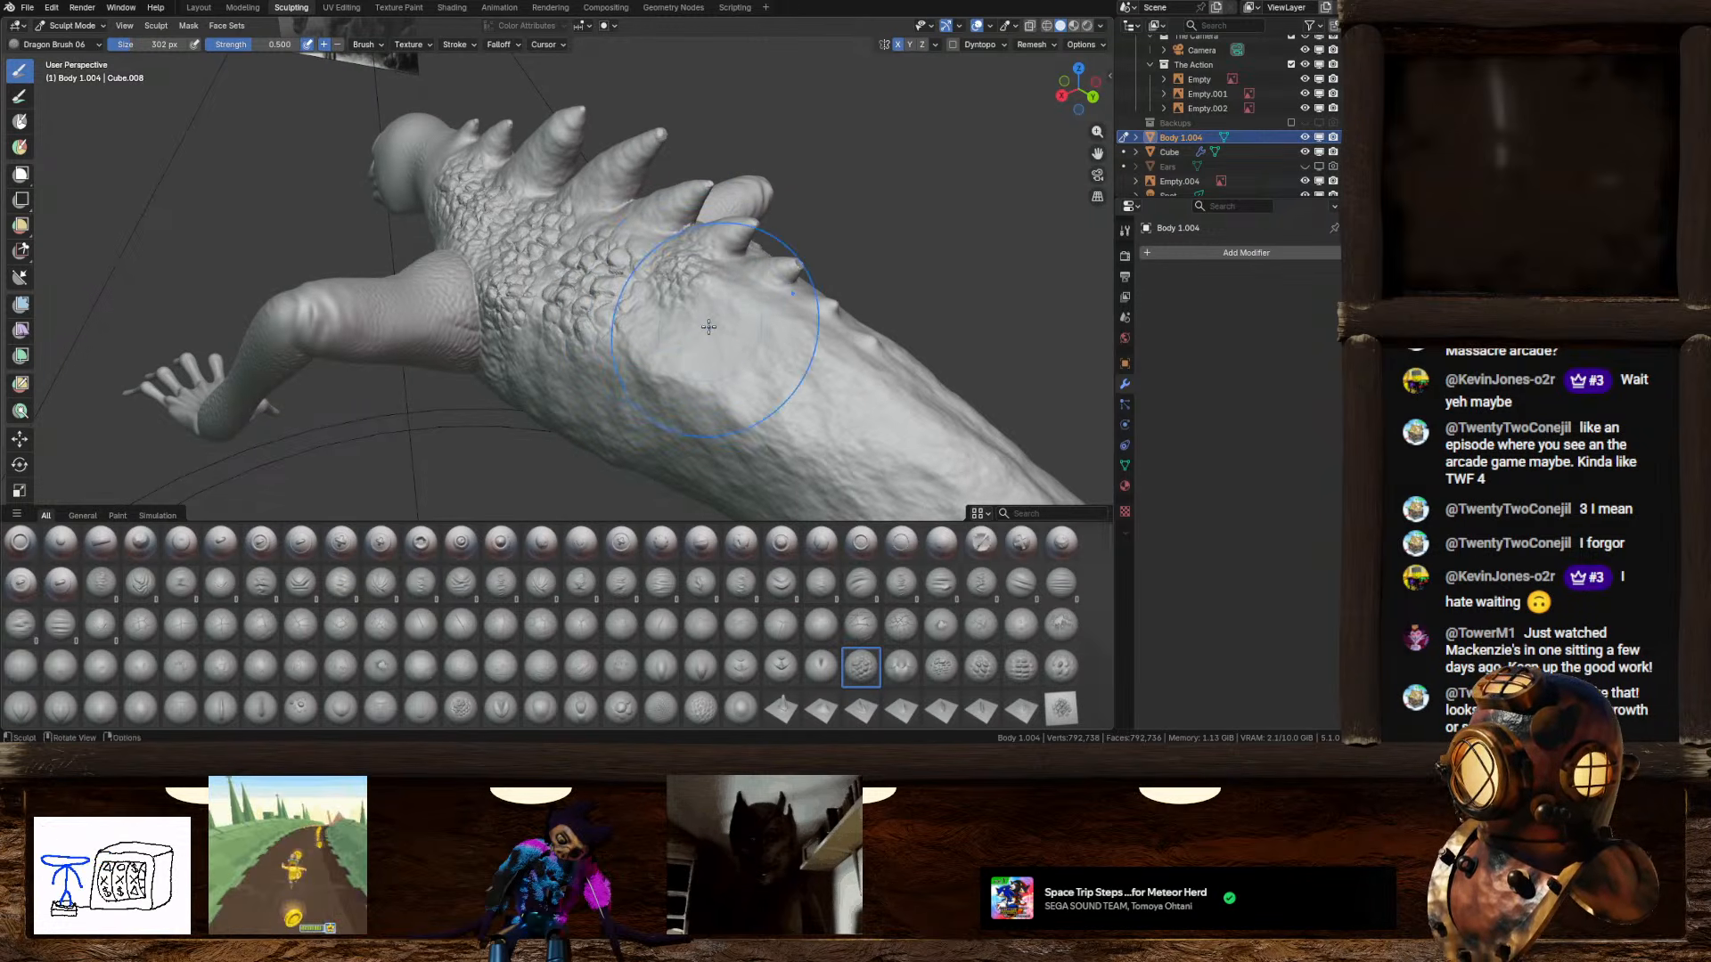
# Step: Continue the dragon scales along the middle and lower back beside the row of spines
pyautogui.moveTo(802, 288); pyautogui.dragTo(809, 341, button='middle')
pyautogui.moveTo(699, 412); pyautogui.dragTo(727, 452)
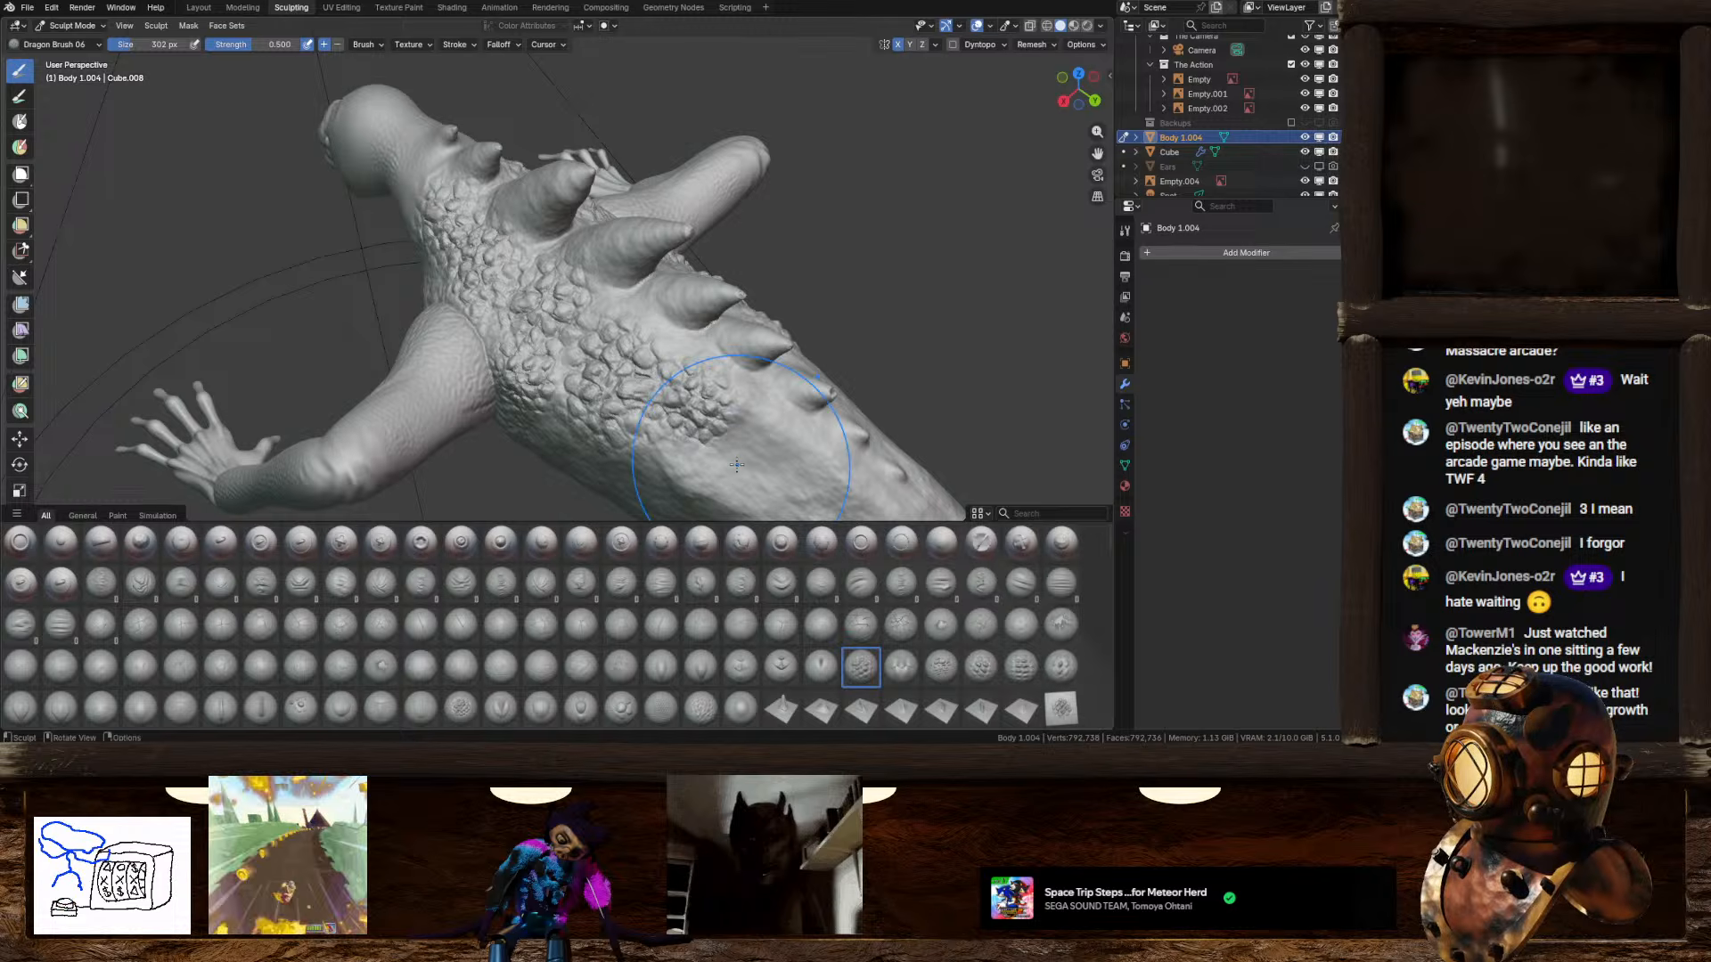
pyautogui.moveTo(736, 464); pyautogui.dragTo(656, 338, button='middle')
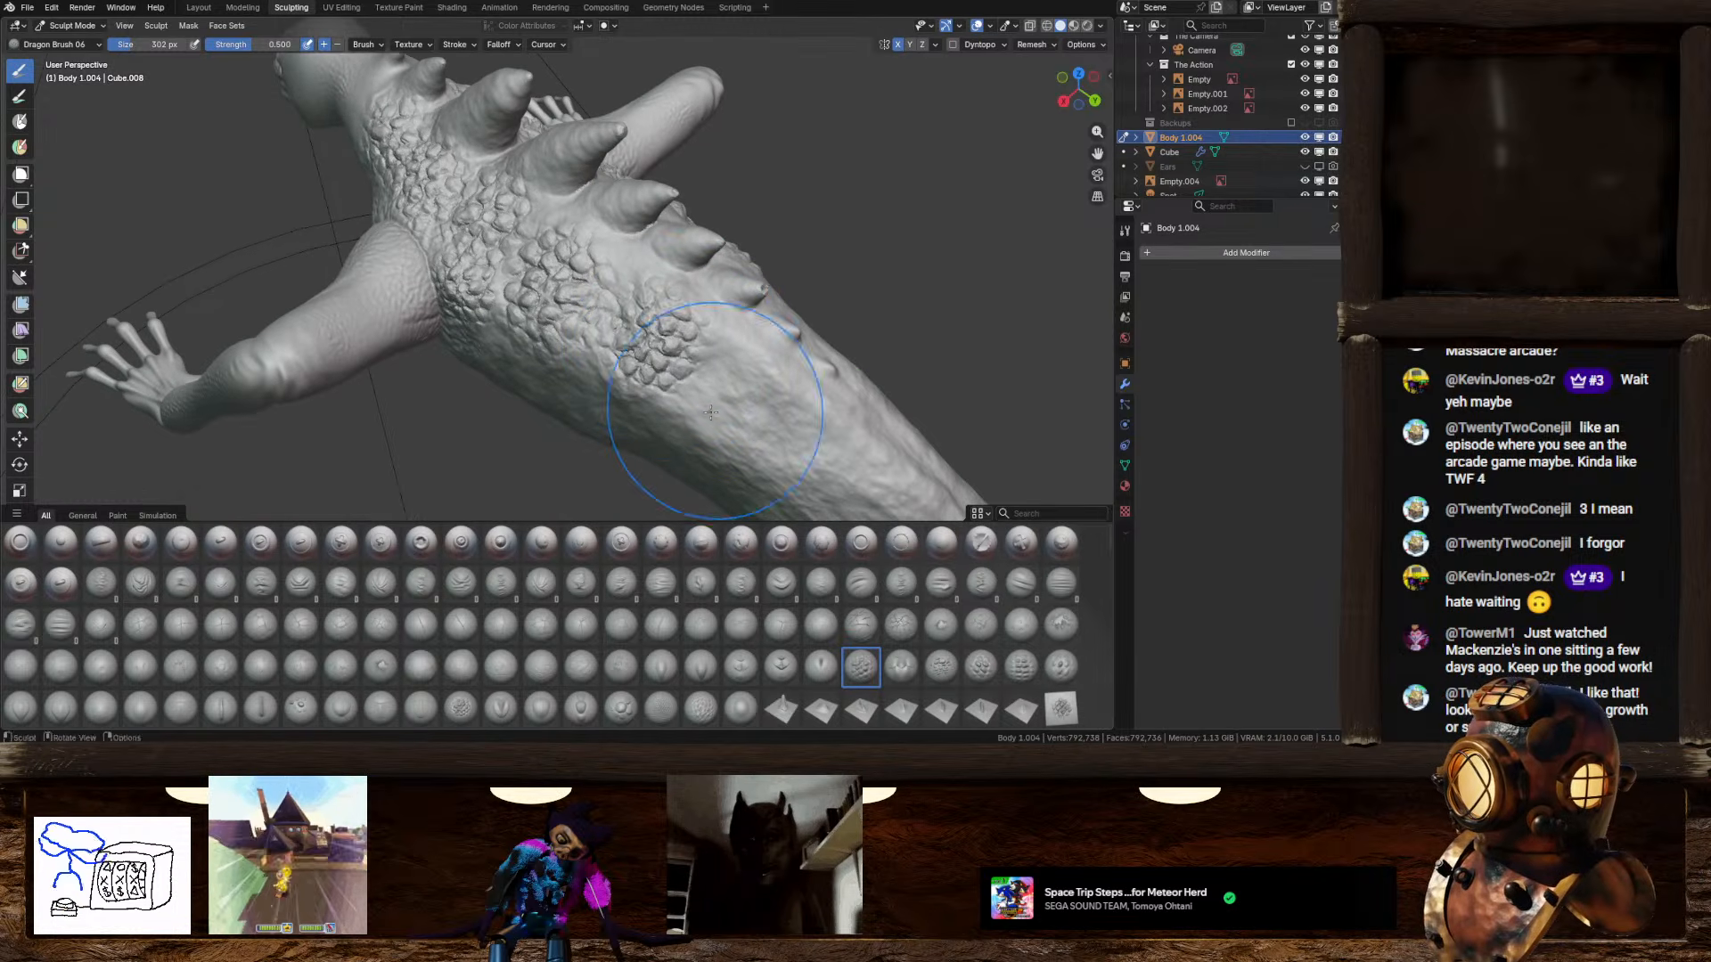
pyautogui.moveTo(710, 412); pyautogui.dragTo(675, 382, button='middle')
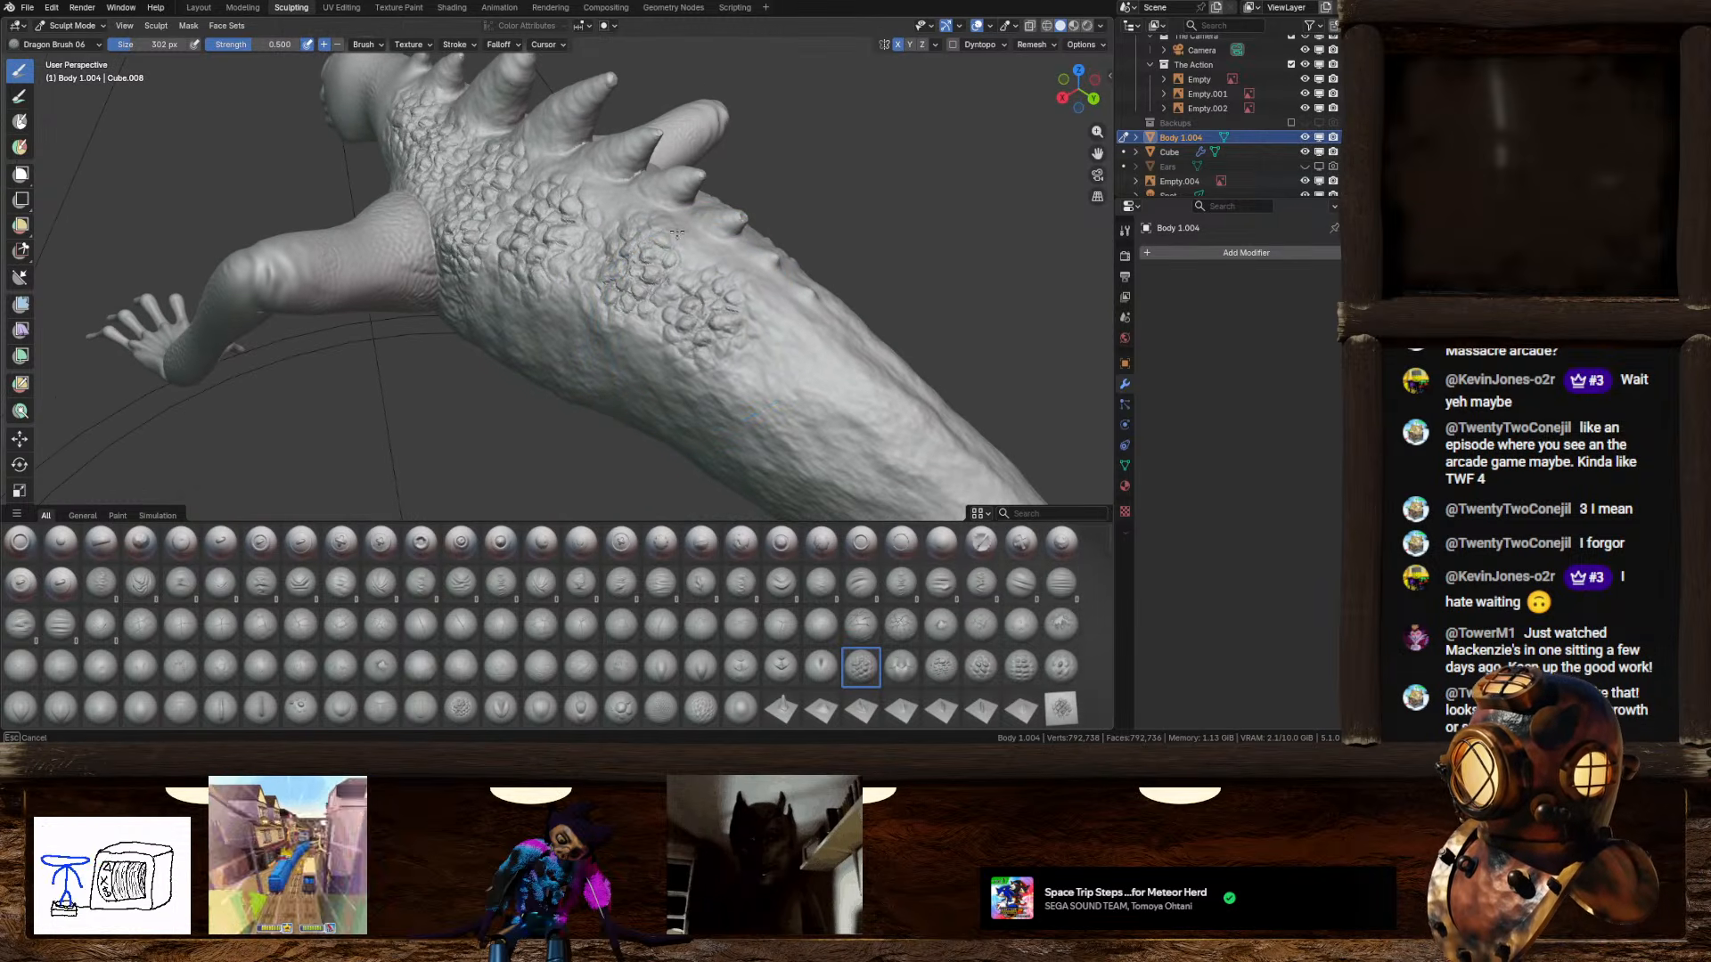
pyautogui.moveTo(808, 420); pyautogui.dragTo(757, 350, button='middle')
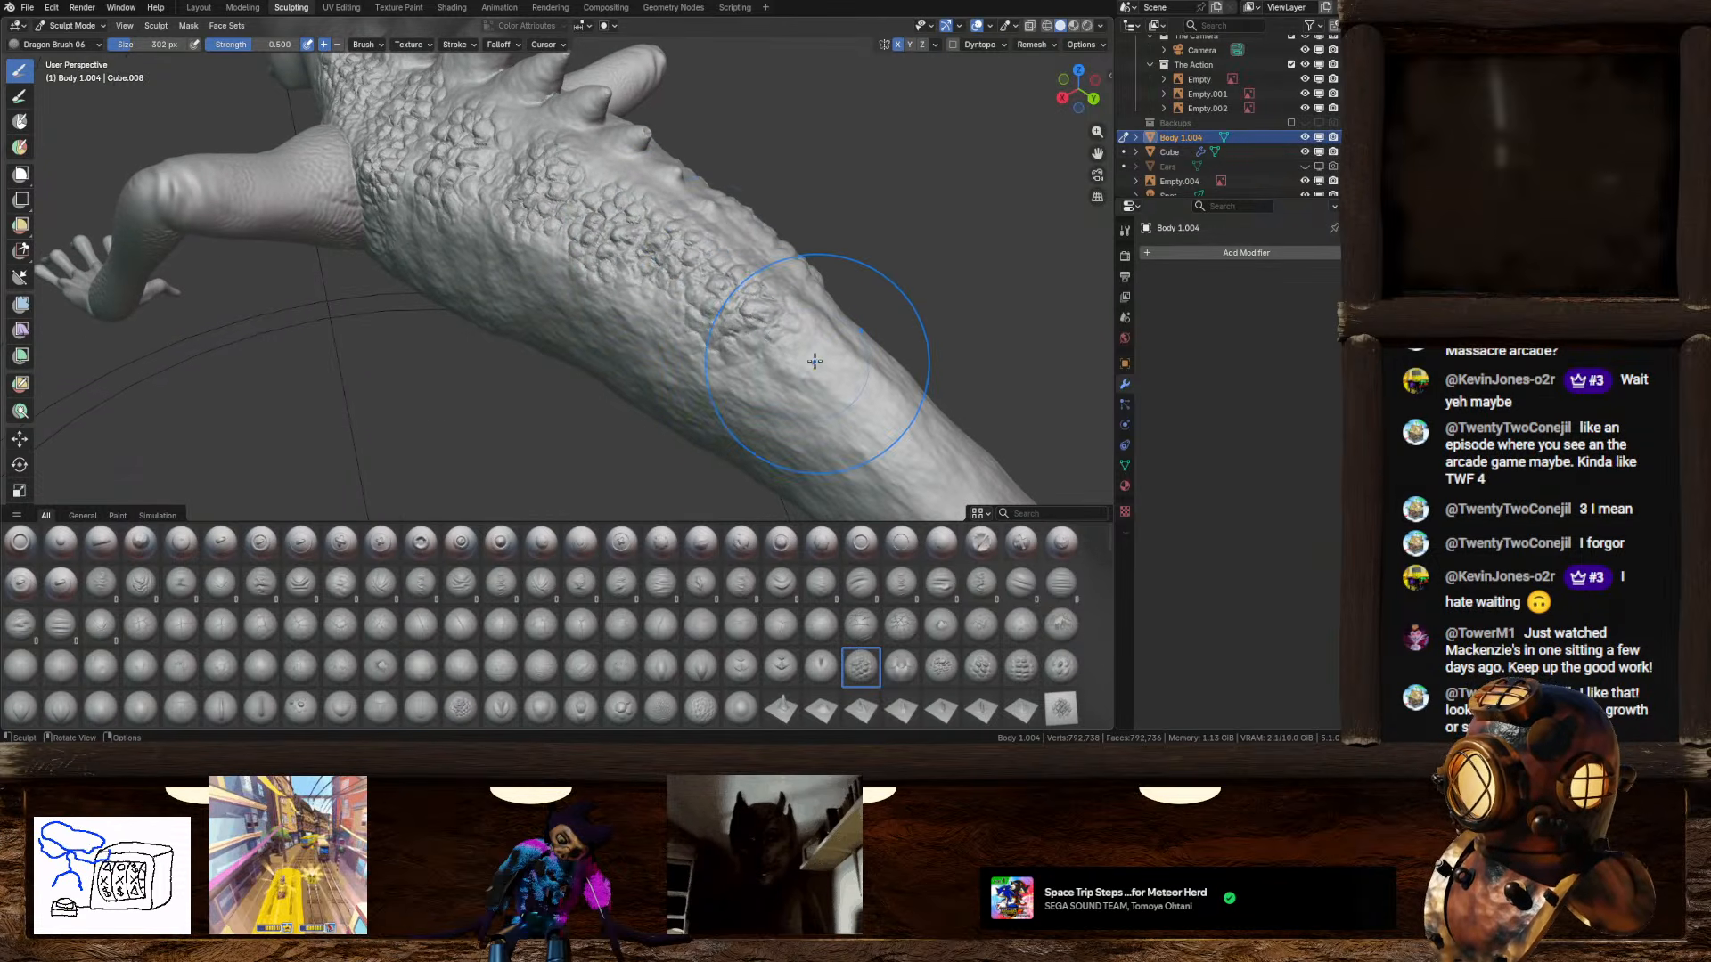
pyautogui.moveTo(791, 379); pyautogui.dragTo(692, 318, button='middle')
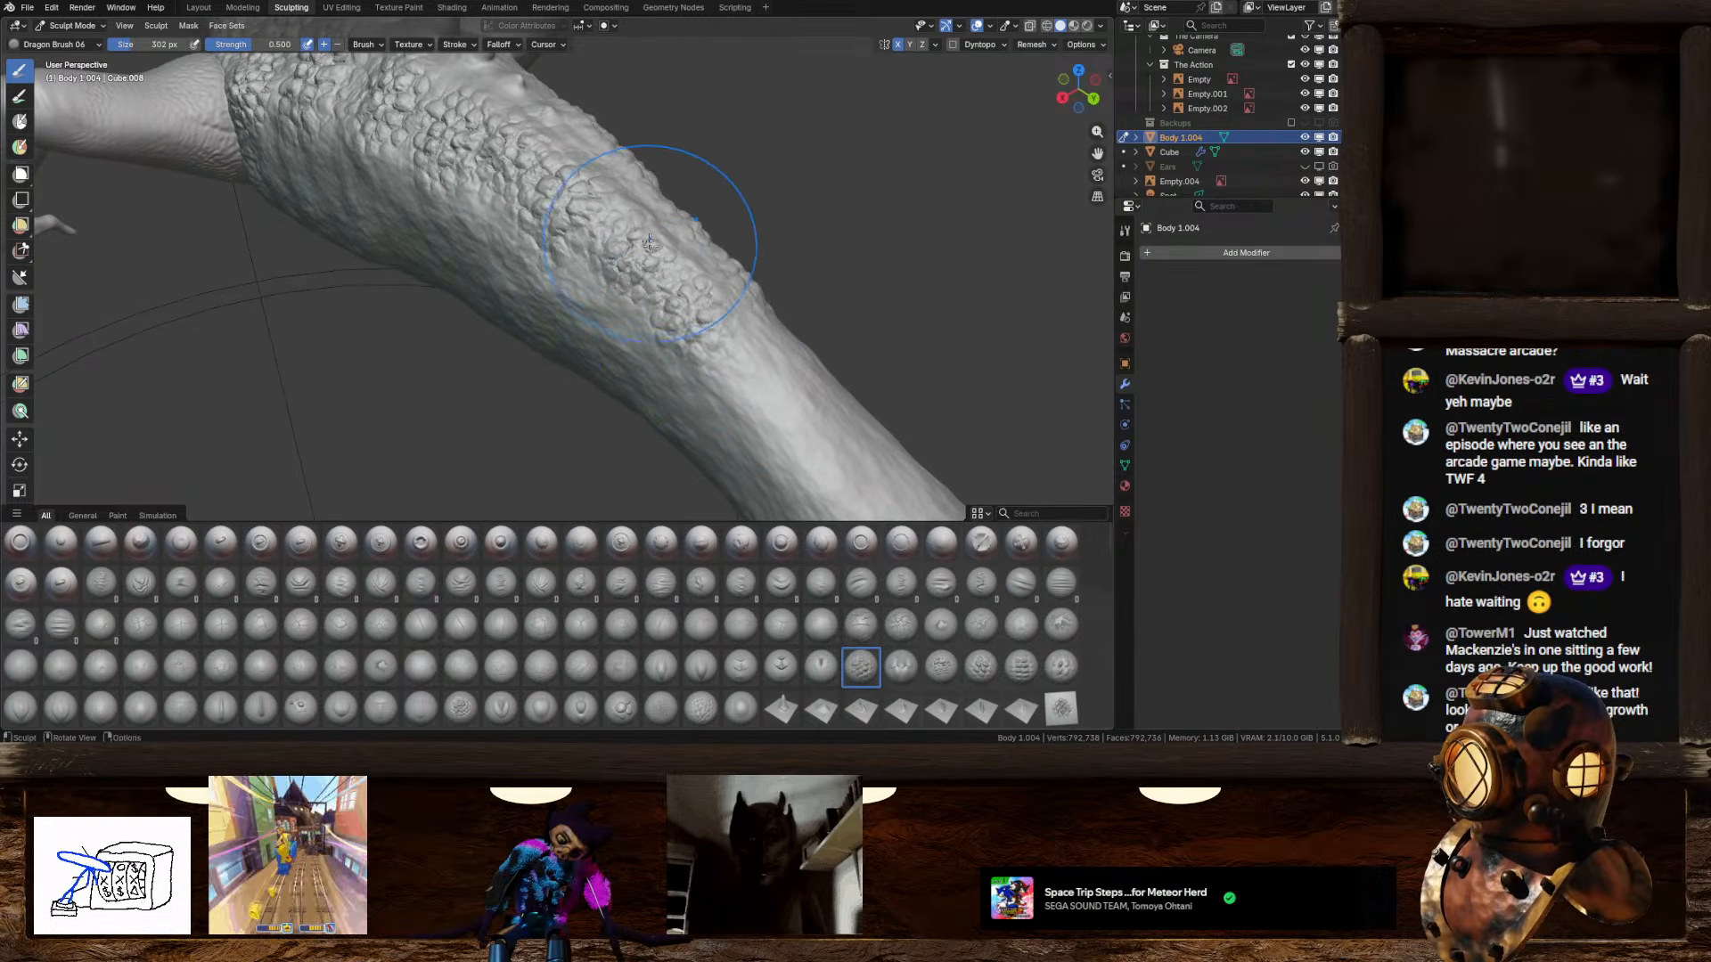
pyautogui.keyDown('shift'); pyautogui.moveTo(649, 243); pyautogui.dragTo(590, 249, button='middle'); pyautogui.keyUp('shift')
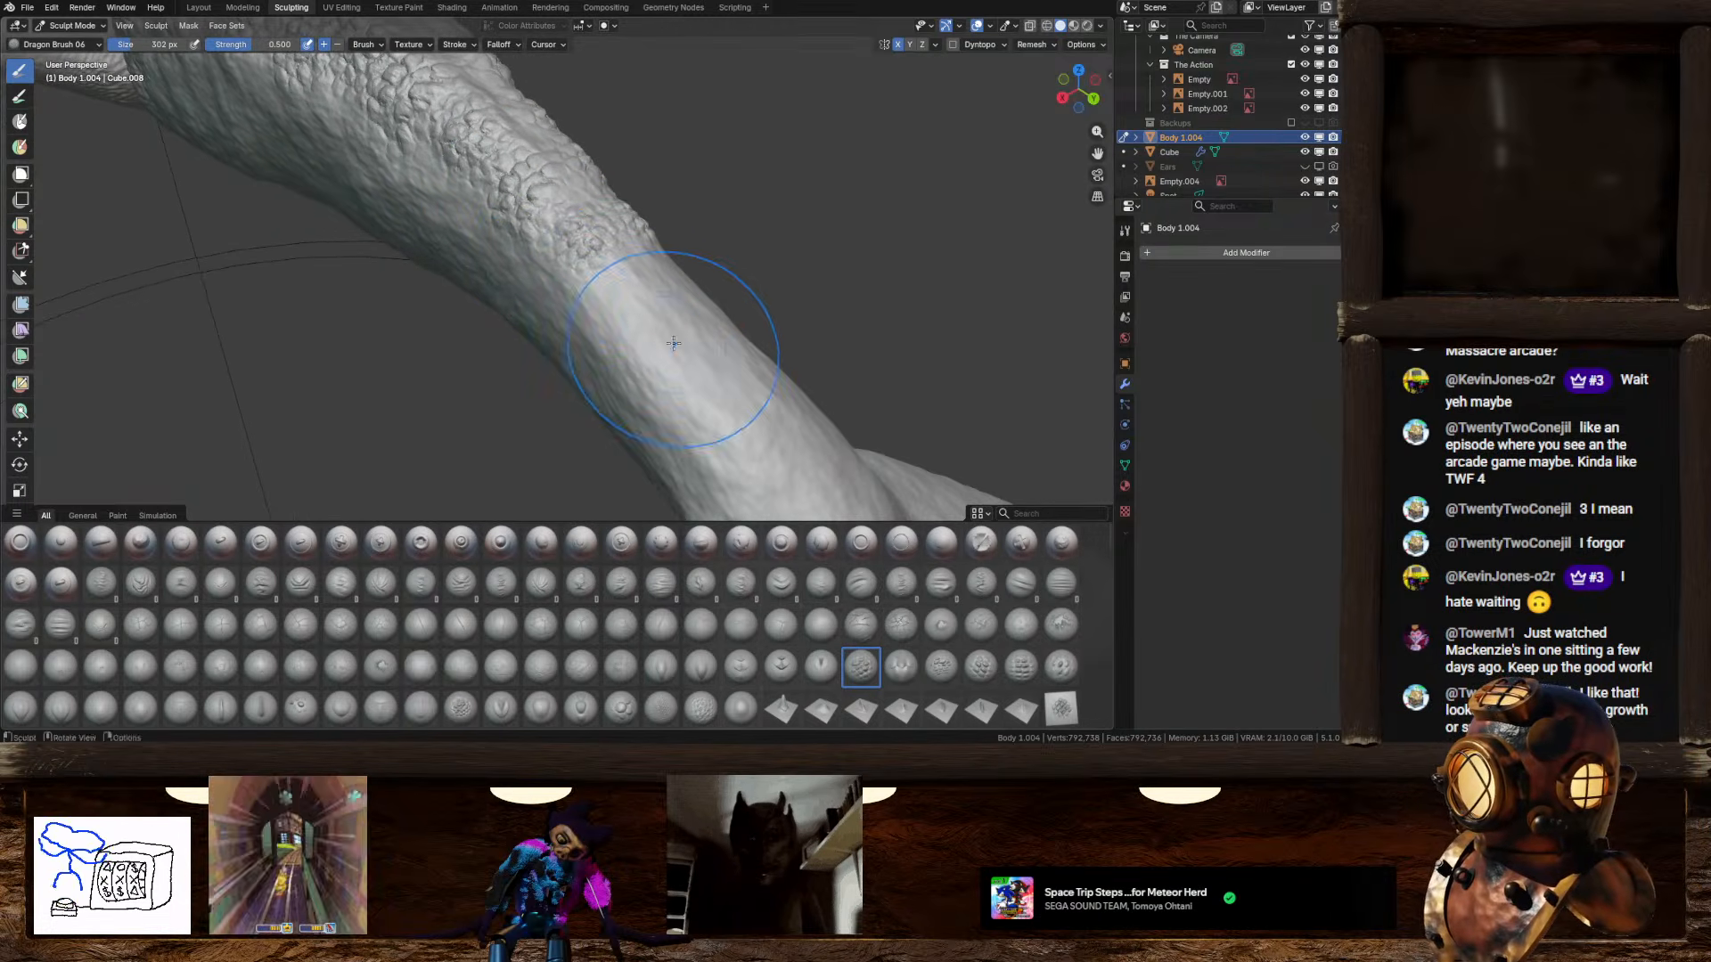
# Step: Cover the narrowing tail section down towards the tail fin with dragon scales, redoing the first stroke
pyautogui.moveTo(674, 343)
pyautogui.mouseDown()
pyautogui.moveTo(655, 291)
pyautogui.moveTo(603, 268)
pyautogui.moveTo(590, 240)
pyautogui.mouseUp()
pyautogui.hotkey('ctrl', 'z')
pyautogui.moveTo(719, 374); pyautogui.dragTo(660, 281)
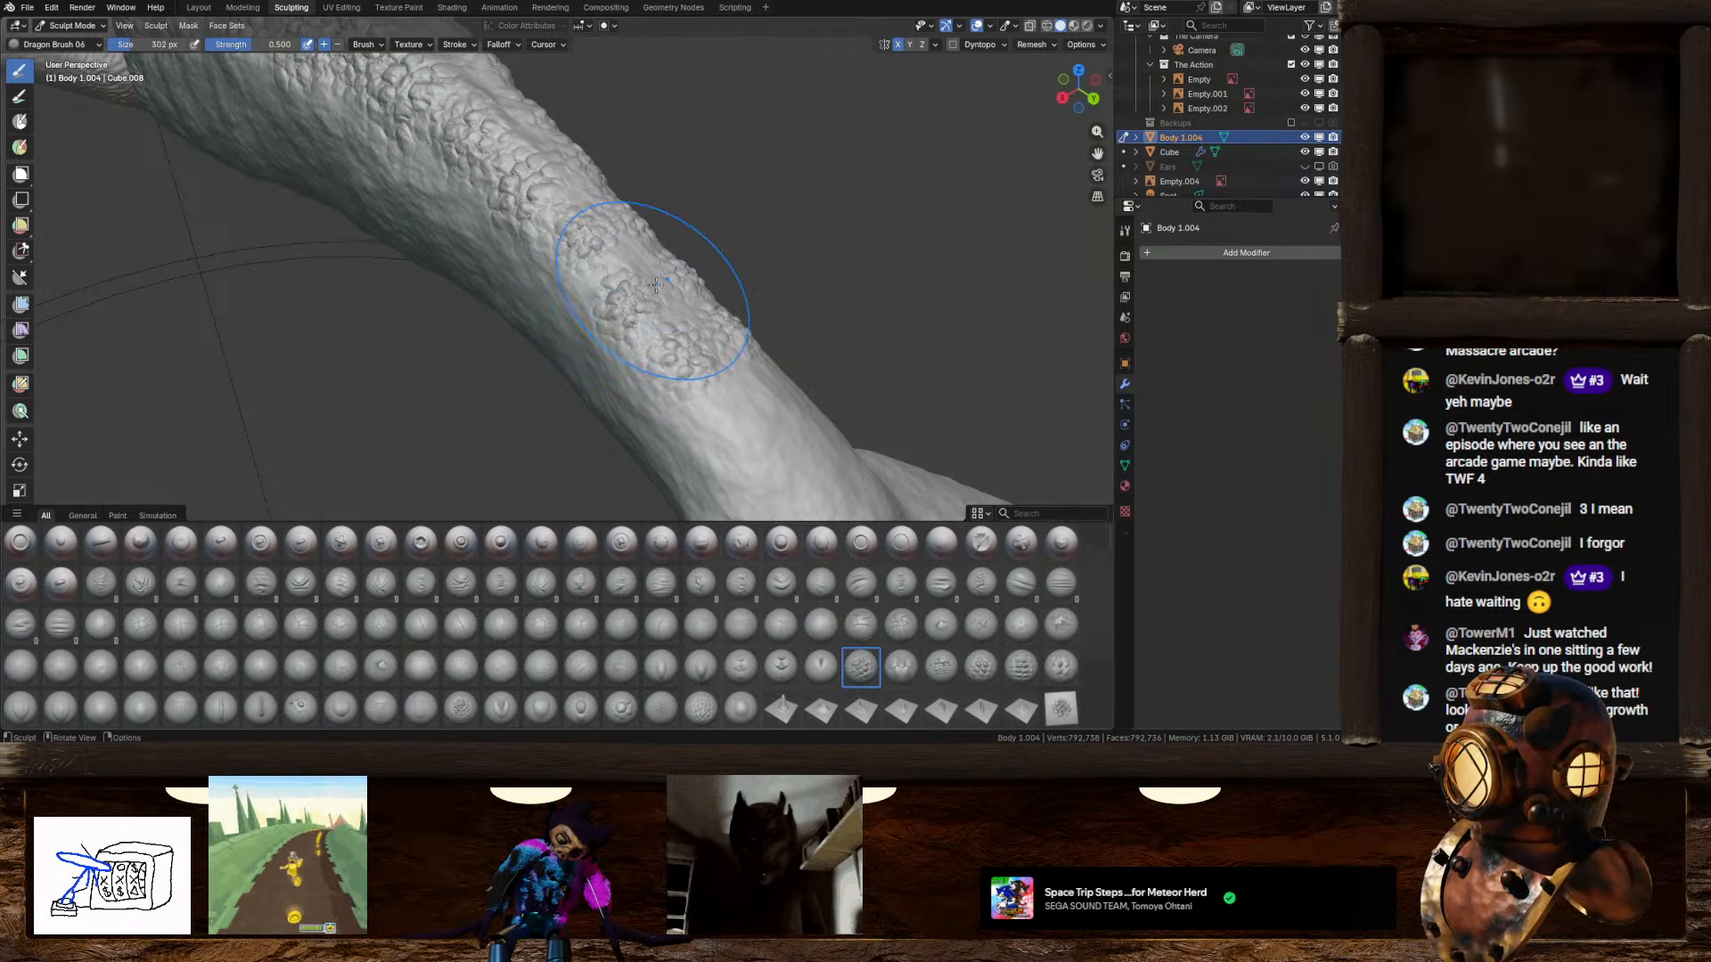
pyautogui.moveTo(747, 402)
pyautogui.mouseDown()
pyautogui.moveTo(776, 472)
pyautogui.moveTo(759, 435)
pyautogui.mouseUp()
pyautogui.scroll(-6, 759, 435)
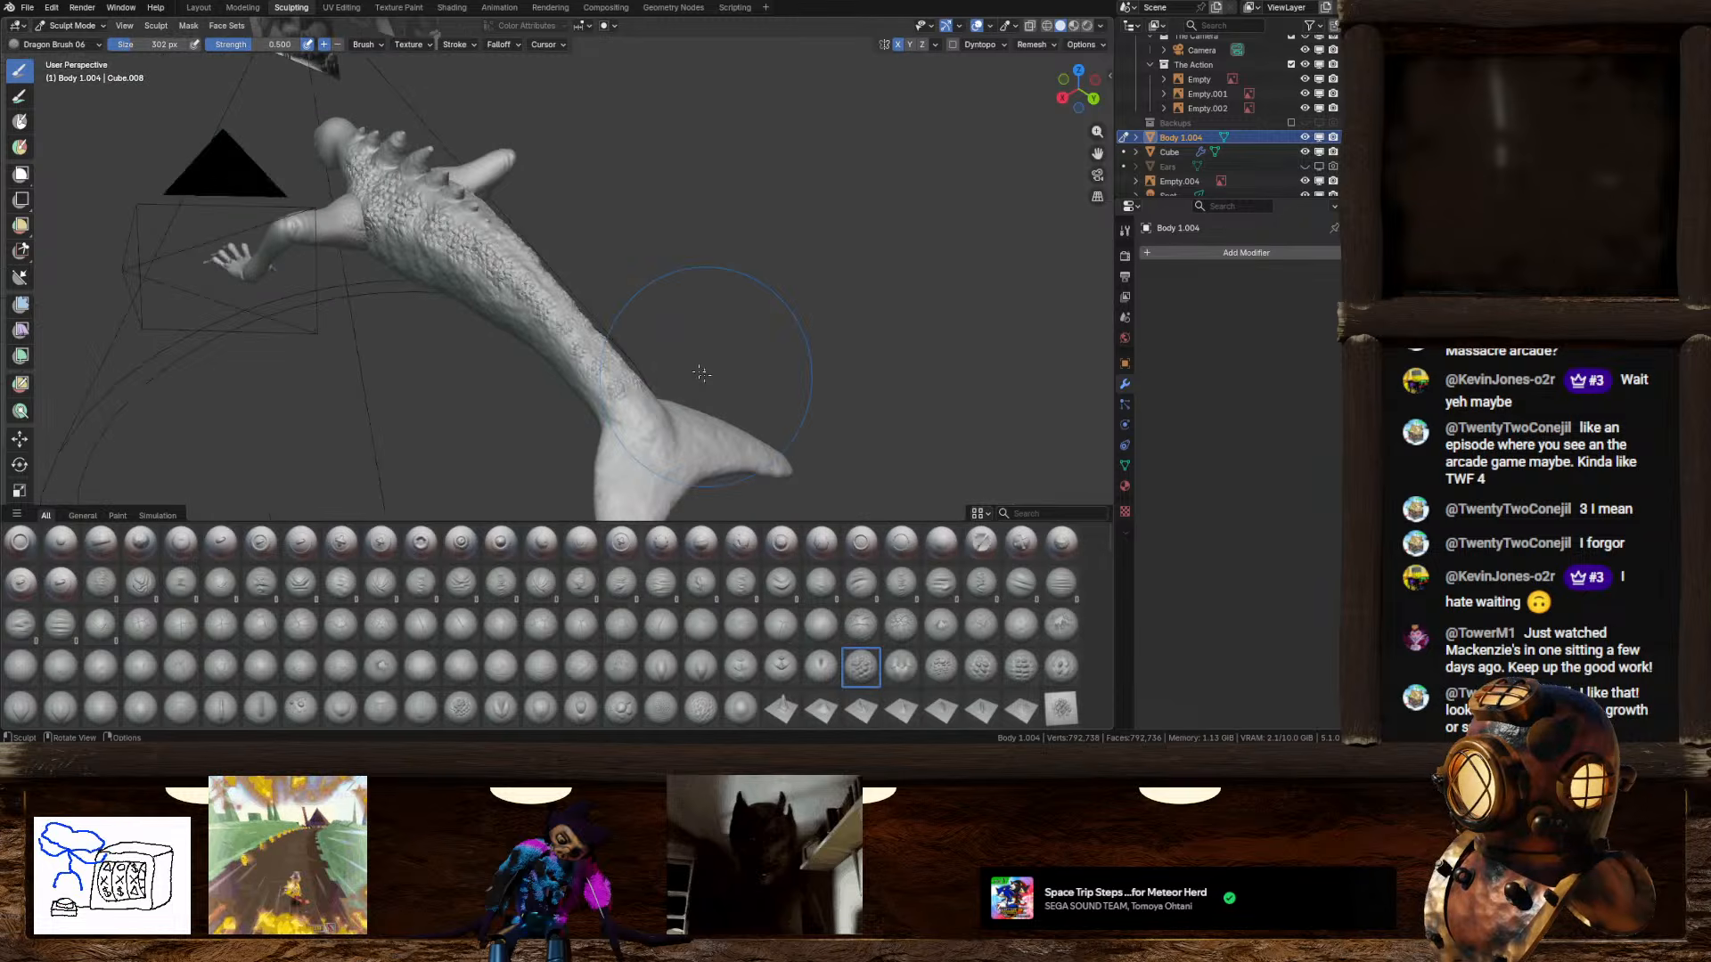
# Step: Add dragon scales to the side of the neck, from the shoulder up towards the back of the head
pyautogui.moveTo(759, 434)
pyautogui.mouseDown(button='middle')
pyautogui.moveTo(662, 305)
pyautogui.moveTo(722, 285)
pyautogui.moveTo(781, 304)
pyautogui.moveTo(724, 270)
pyautogui.mouseUp(button='middle')
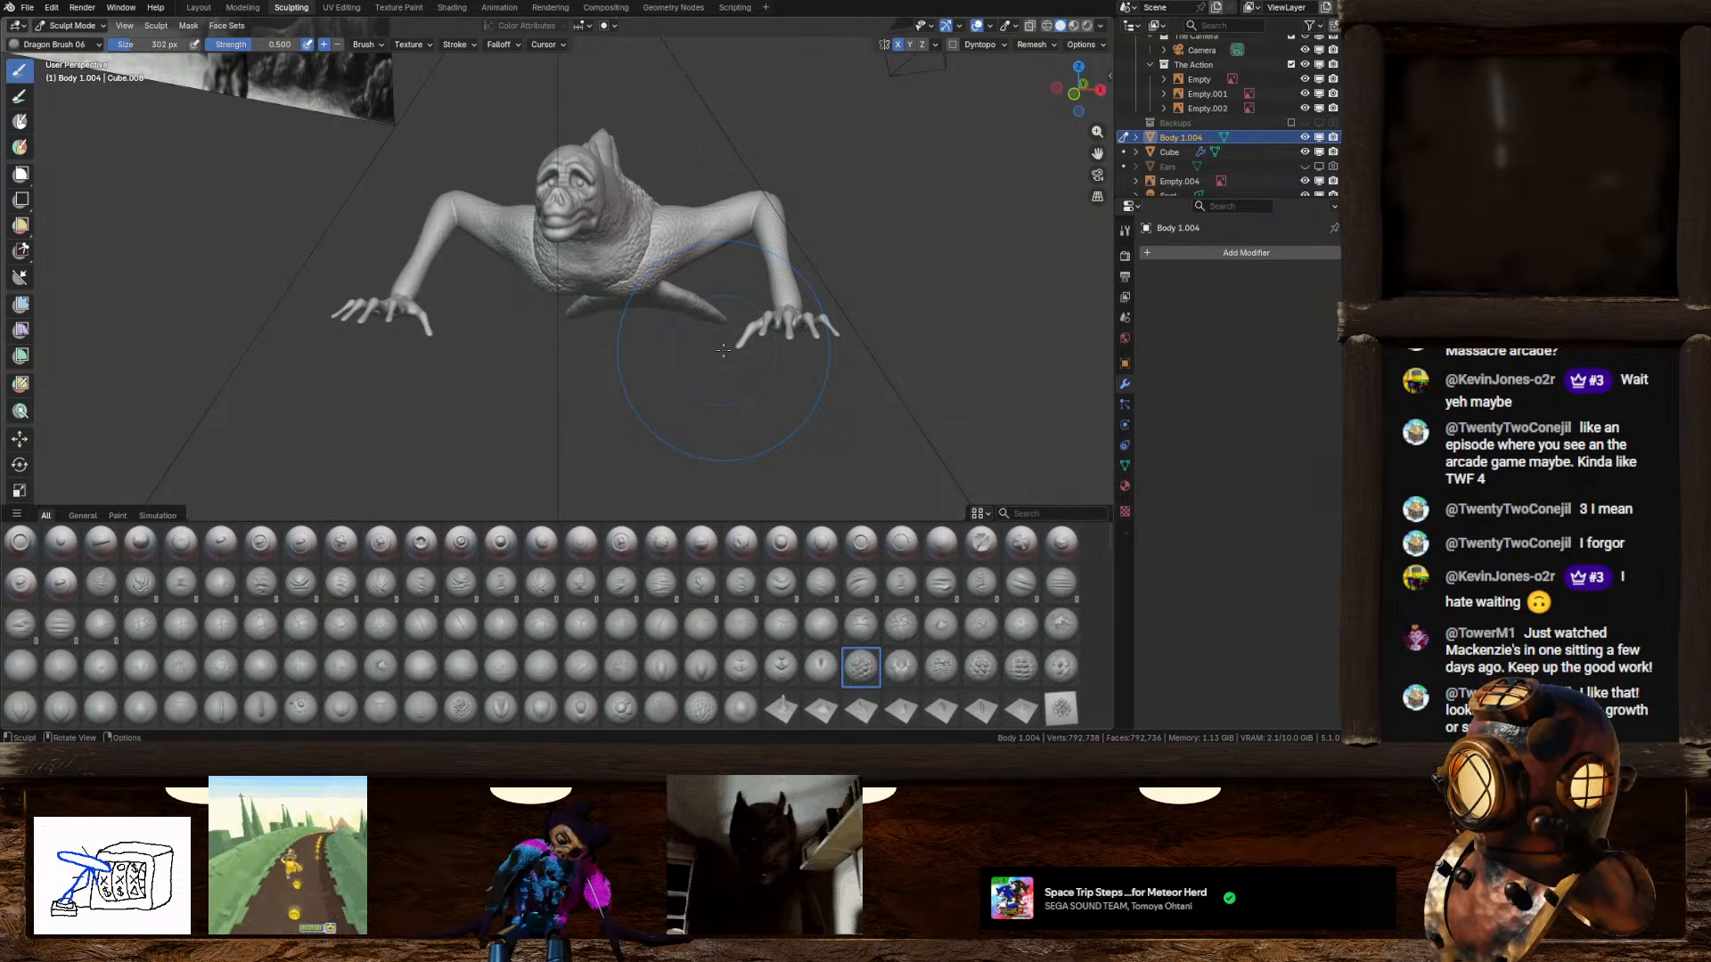
pyautogui.moveTo(718, 263); pyautogui.dragTo(631, 352, button='middle')
pyautogui.scroll(4, 574, 290)
pyautogui.moveTo(405, 376); pyautogui.dragTo(482, 376, button='middle')
pyautogui.scroll(2, 499, 384)
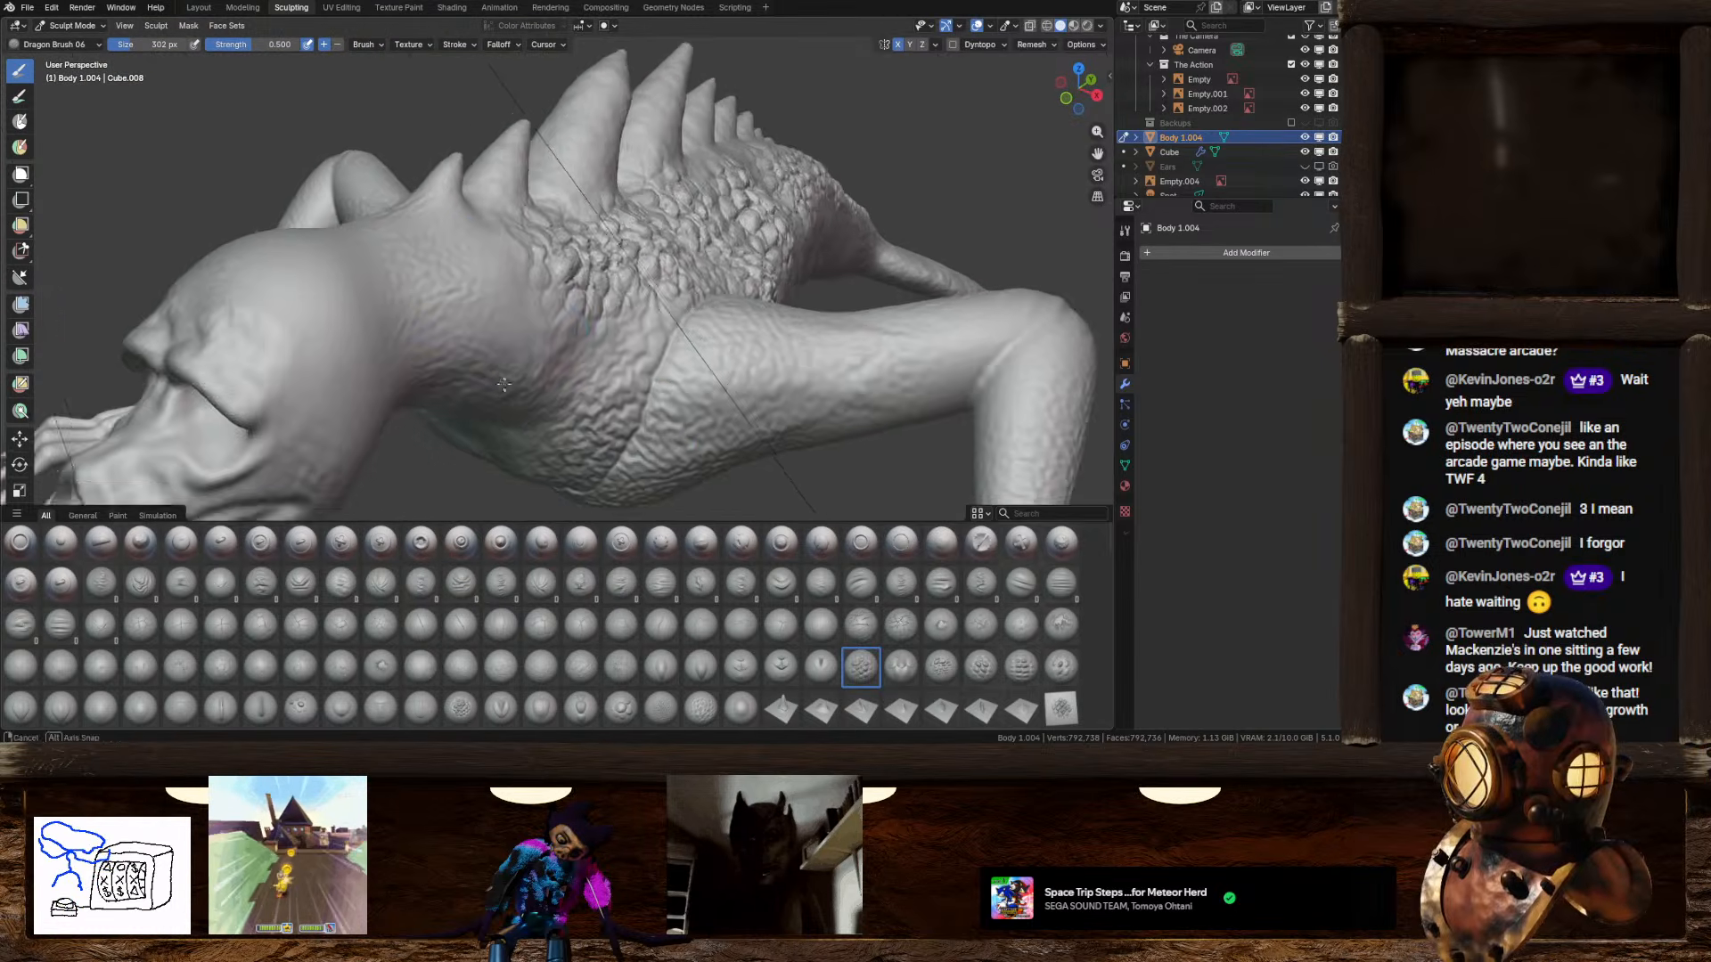
pyautogui.keyDown('shift'); pyautogui.moveTo(597, 419); pyautogui.dragTo(523, 336, button='middle'); pyautogui.keyUp('shift')
pyautogui.moveTo(527, 333); pyautogui.dragTo(493, 426)
pyautogui.scroll(-6, 495, 426)
pyautogui.moveTo(546, 359)
pyautogui.mouseDown(button='middle')
pyautogui.moveTo(595, 345)
pyautogui.moveTo(565, 315)
pyautogui.moveTo(562, 336)
pyautogui.mouseUp(button='middle')
pyautogui.scroll(4, 552, 333)
pyautogui.moveTo(388, 231)
pyautogui.mouseDown()
pyautogui.moveTo(399, 218)
pyautogui.moveTo(407, 234)
pyautogui.mouseUp()
pyautogui.moveTo(409, 292); pyautogui.dragTo(496, 301, button='middle')
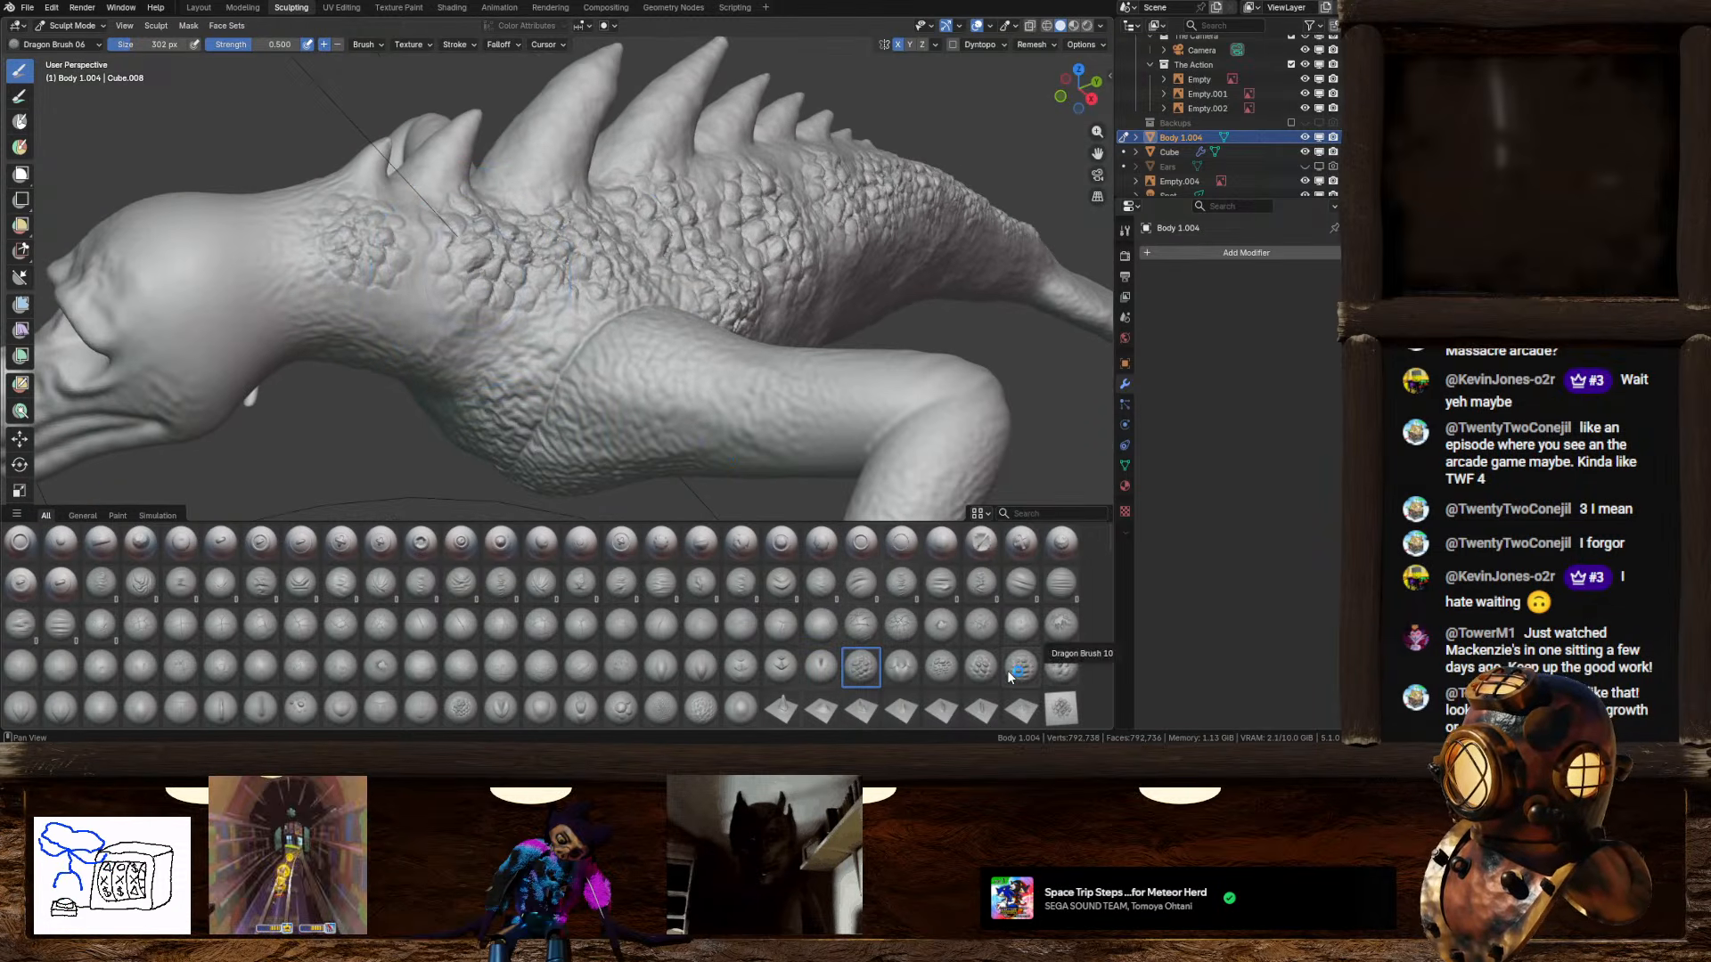
# Step: Roughen the scaled flank behind the arm with the Damaged Surface brush at strength 0.300
pyautogui.click(1072, 624)
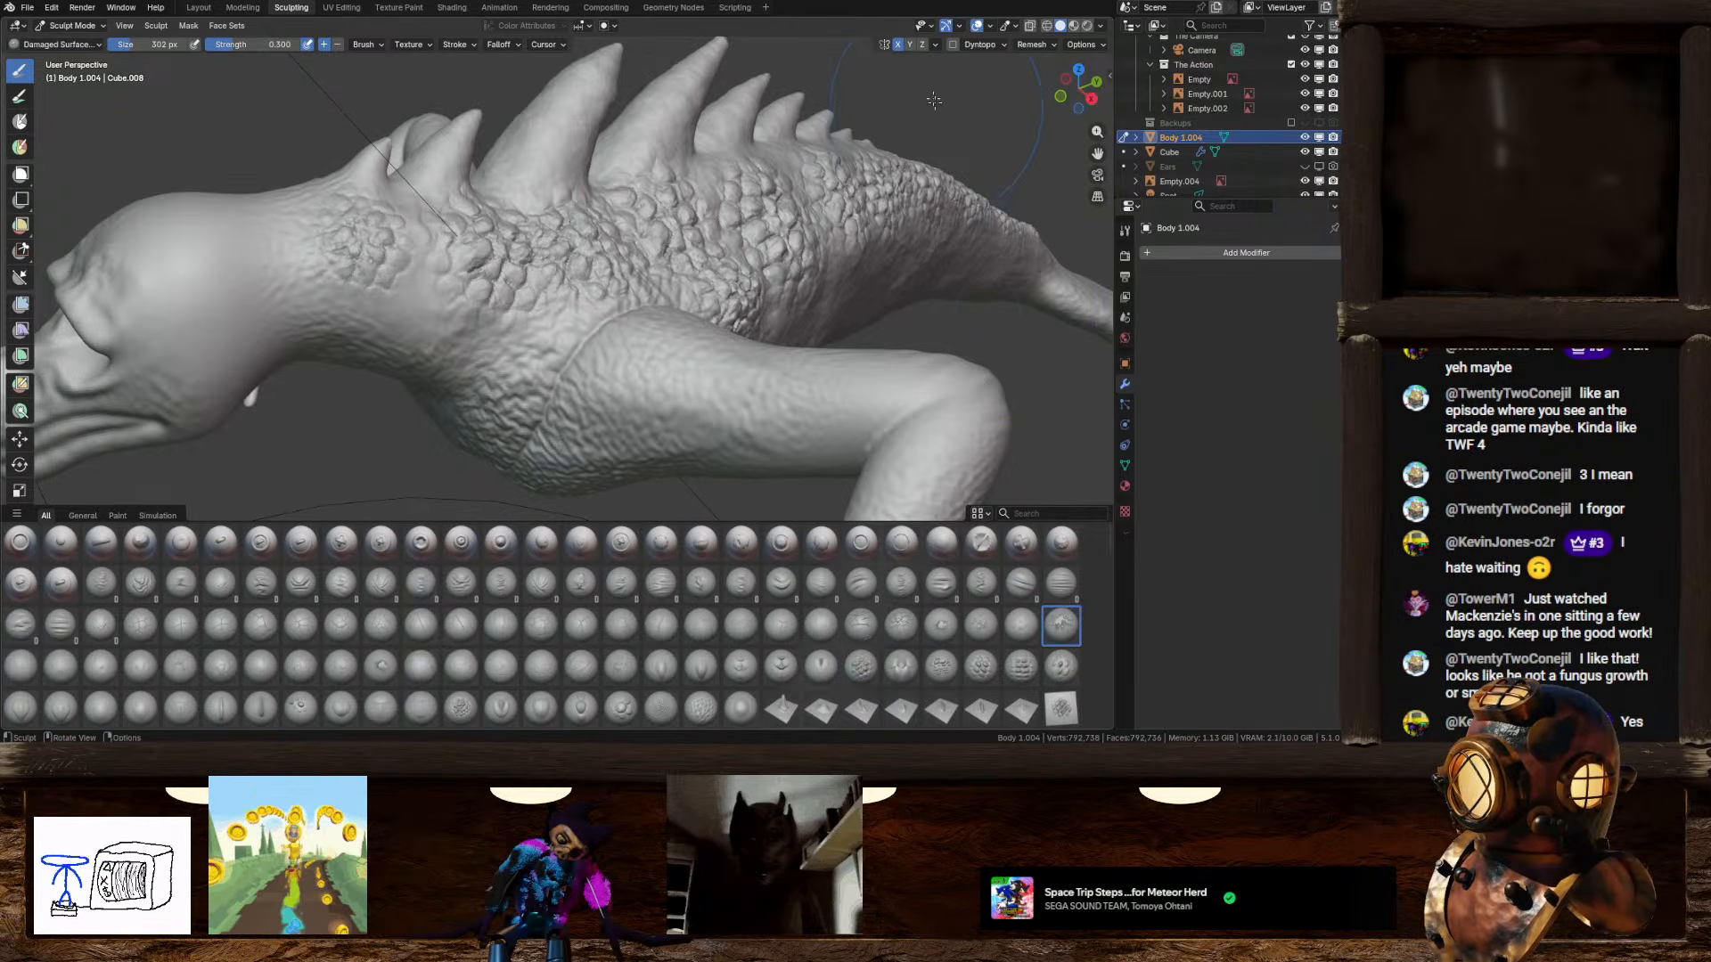
pyautogui.moveTo(735, 301)
pyautogui.mouseDown()
pyautogui.moveTo(682, 359)
pyautogui.moveTo(653, 327)
pyautogui.moveTo(666, 251)
pyautogui.moveTo(547, 367)
pyautogui.moveTo(661, 360)
pyautogui.moveTo(745, 316)
pyautogui.mouseUp()
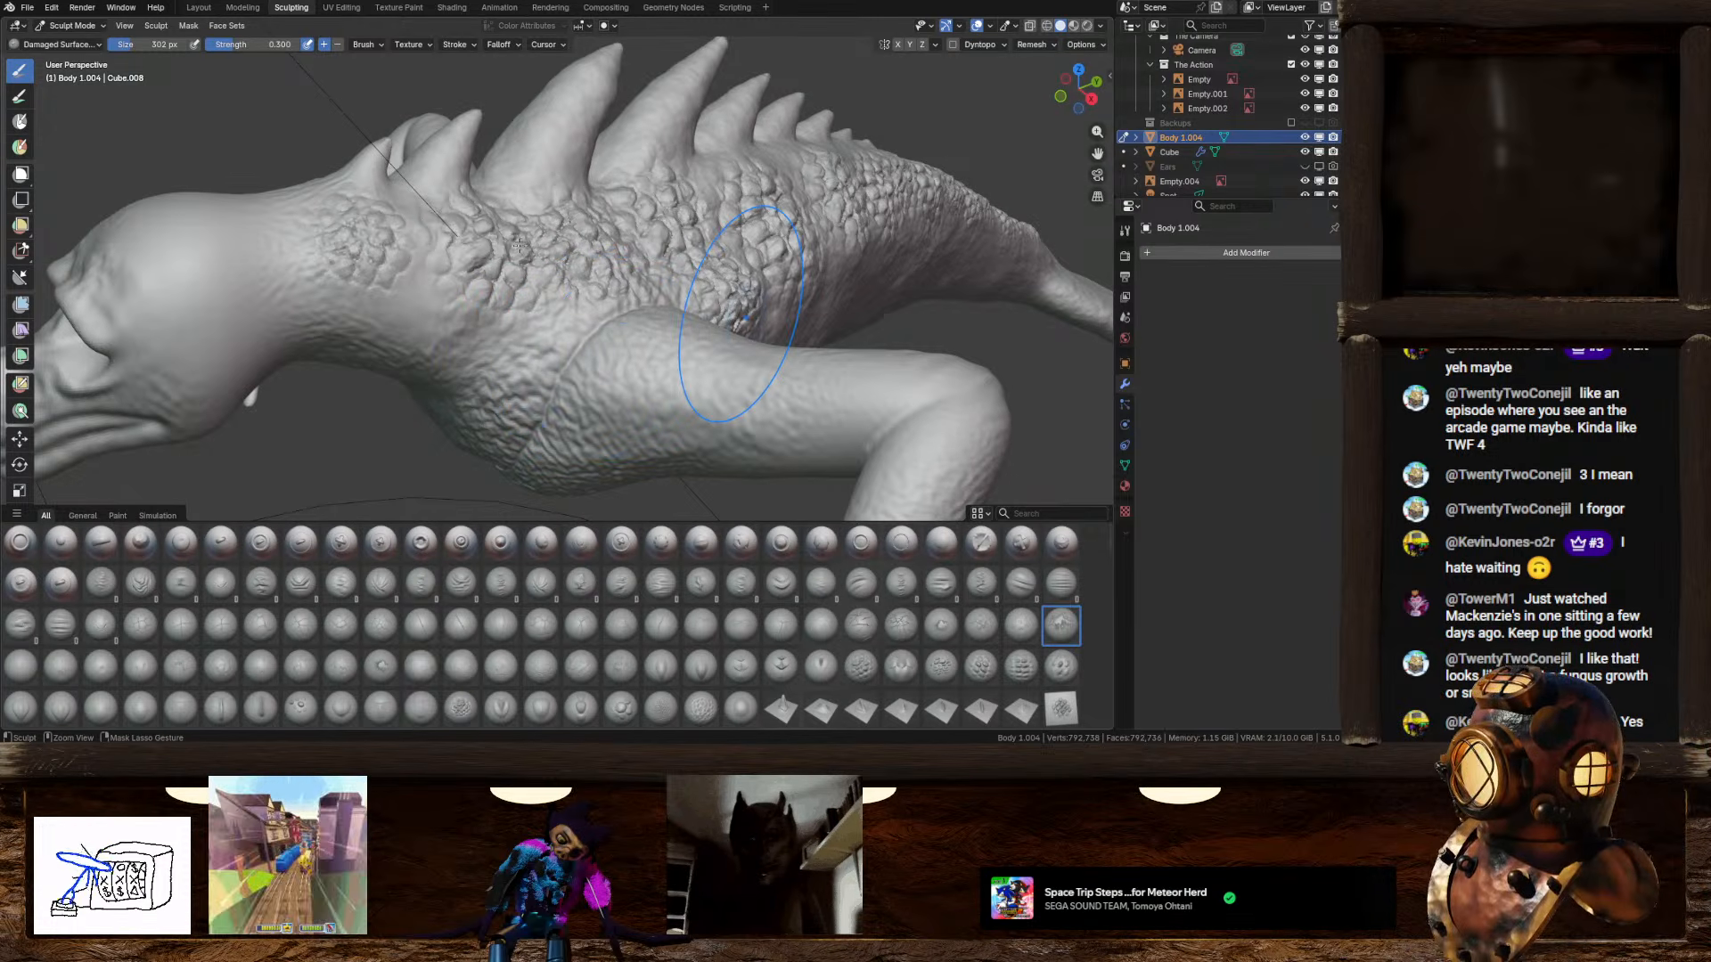
pyautogui.moveTo(650, 324); pyautogui.dragTo(595, 261, button='middle')
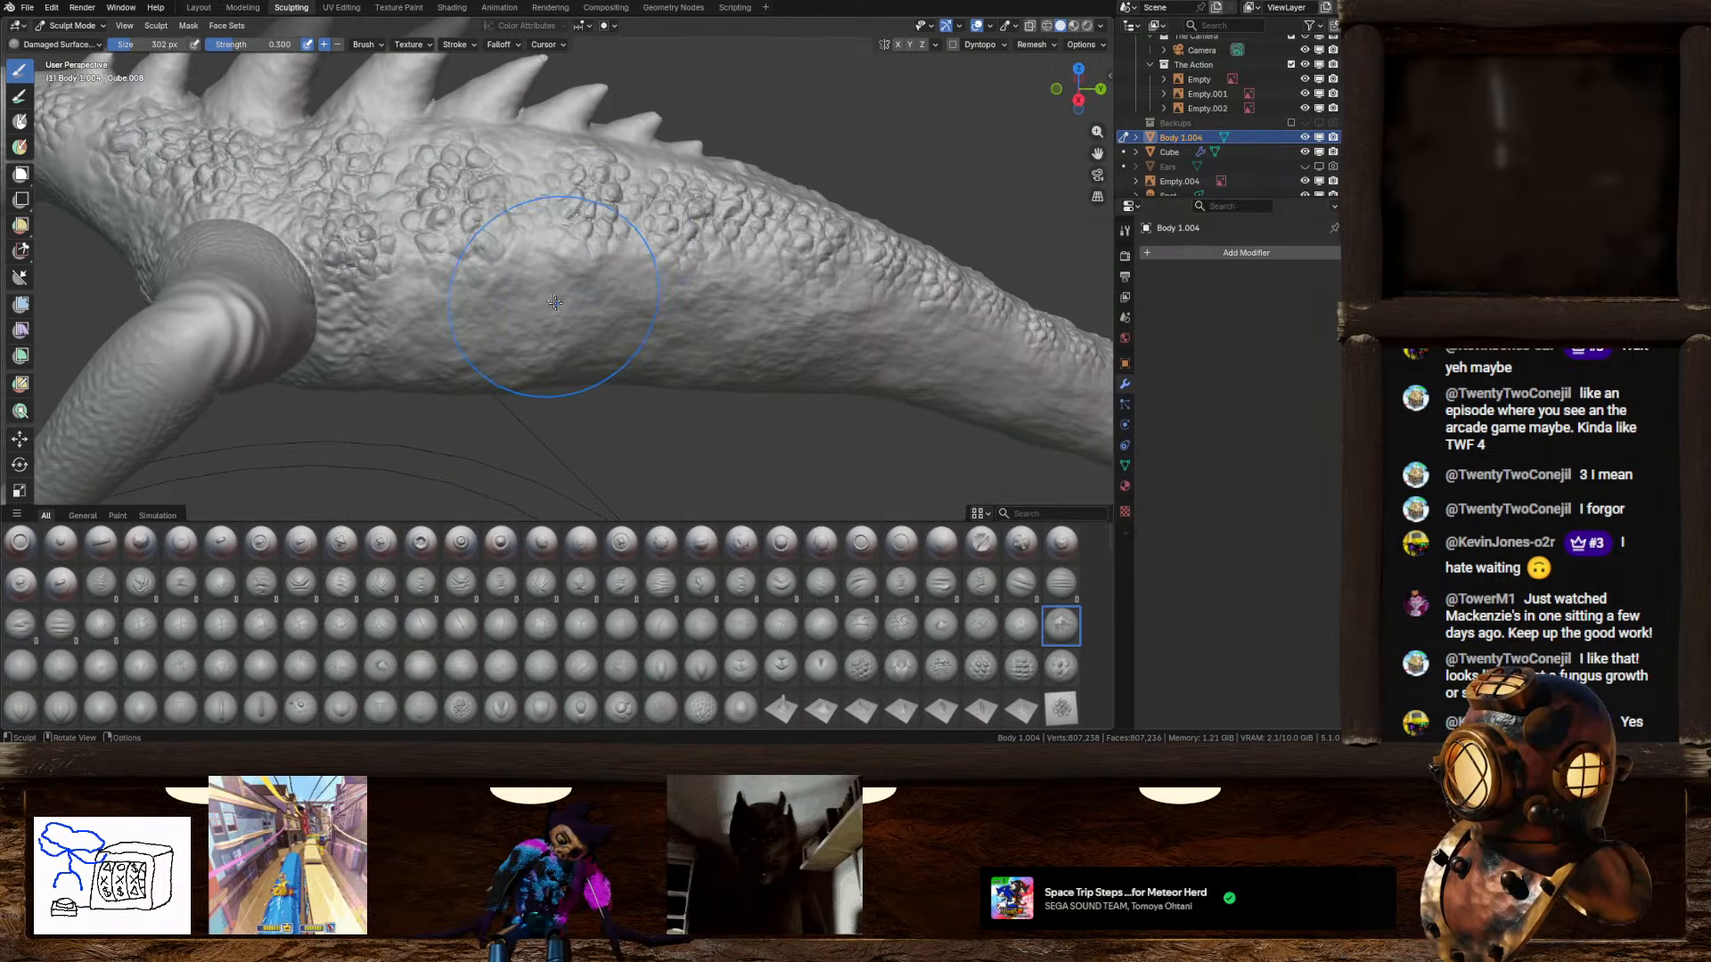
pyautogui.moveTo(555, 303)
pyautogui.mouseDown()
pyautogui.moveTo(624, 405)
pyautogui.moveTo(681, 368)
pyautogui.mouseUp()
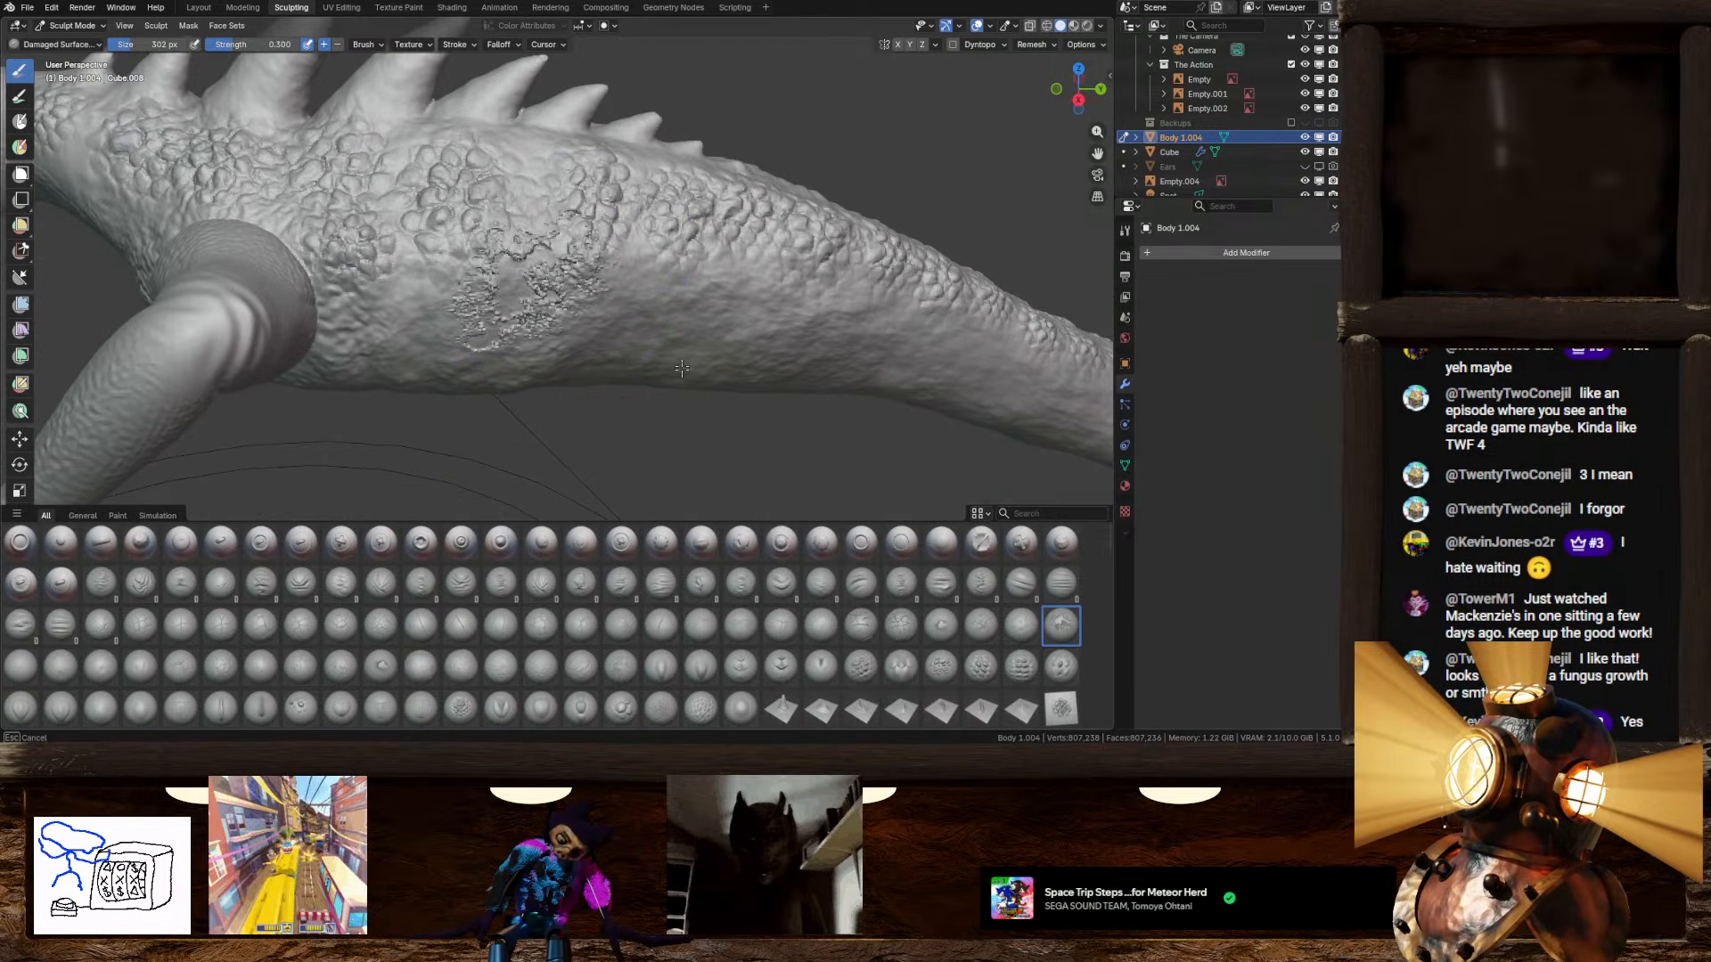
pyautogui.moveTo(682, 368)
pyautogui.mouseDown(button='middle')
pyautogui.moveTo(636, 261)
pyautogui.moveTo(618, 352)
pyautogui.moveTo(627, 276)
pyautogui.moveTo(570, 249)
pyautogui.mouseUp(button='middle')
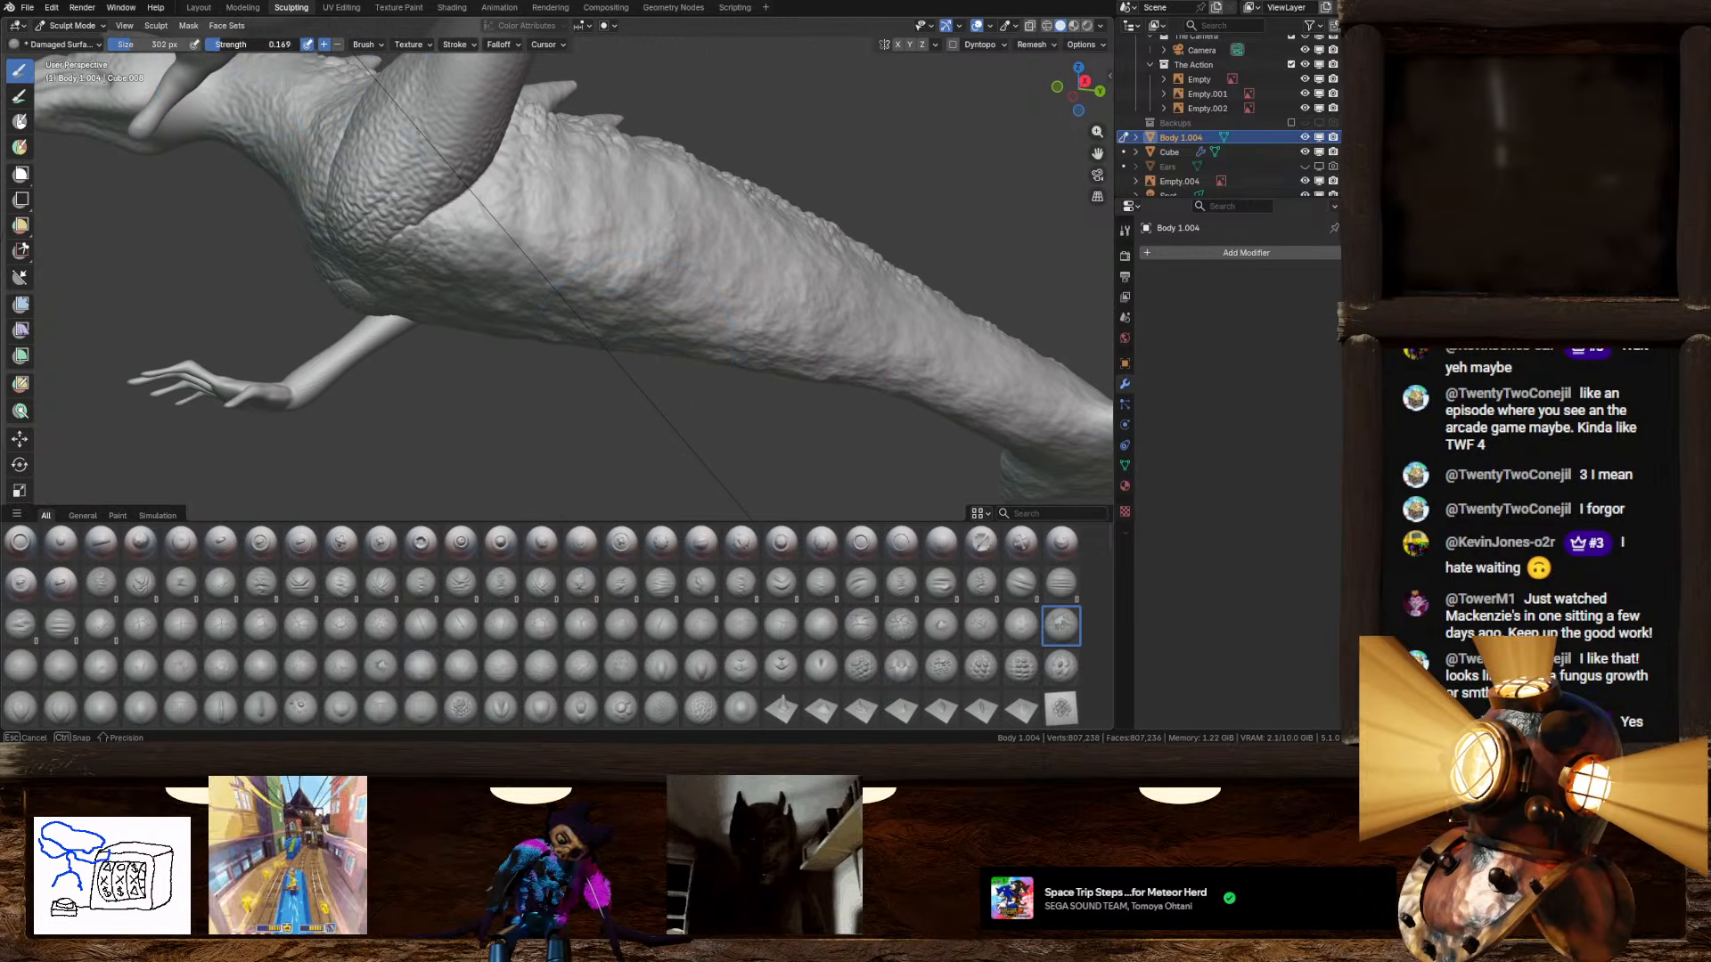
# Step: Lower the Damaged Surface brush strength to 0.118 and roughen the belly and underside of the chest
pyautogui.moveTo(246, 44); pyautogui.dragTo(241, 44)
pyautogui.moveTo(535, 257); pyautogui.dragTo(654, 474)
pyautogui.moveTo(646, 458); pyautogui.dragTo(650, 286, button='middle')
pyautogui.moveTo(630, 163); pyautogui.dragTo(623, 127)
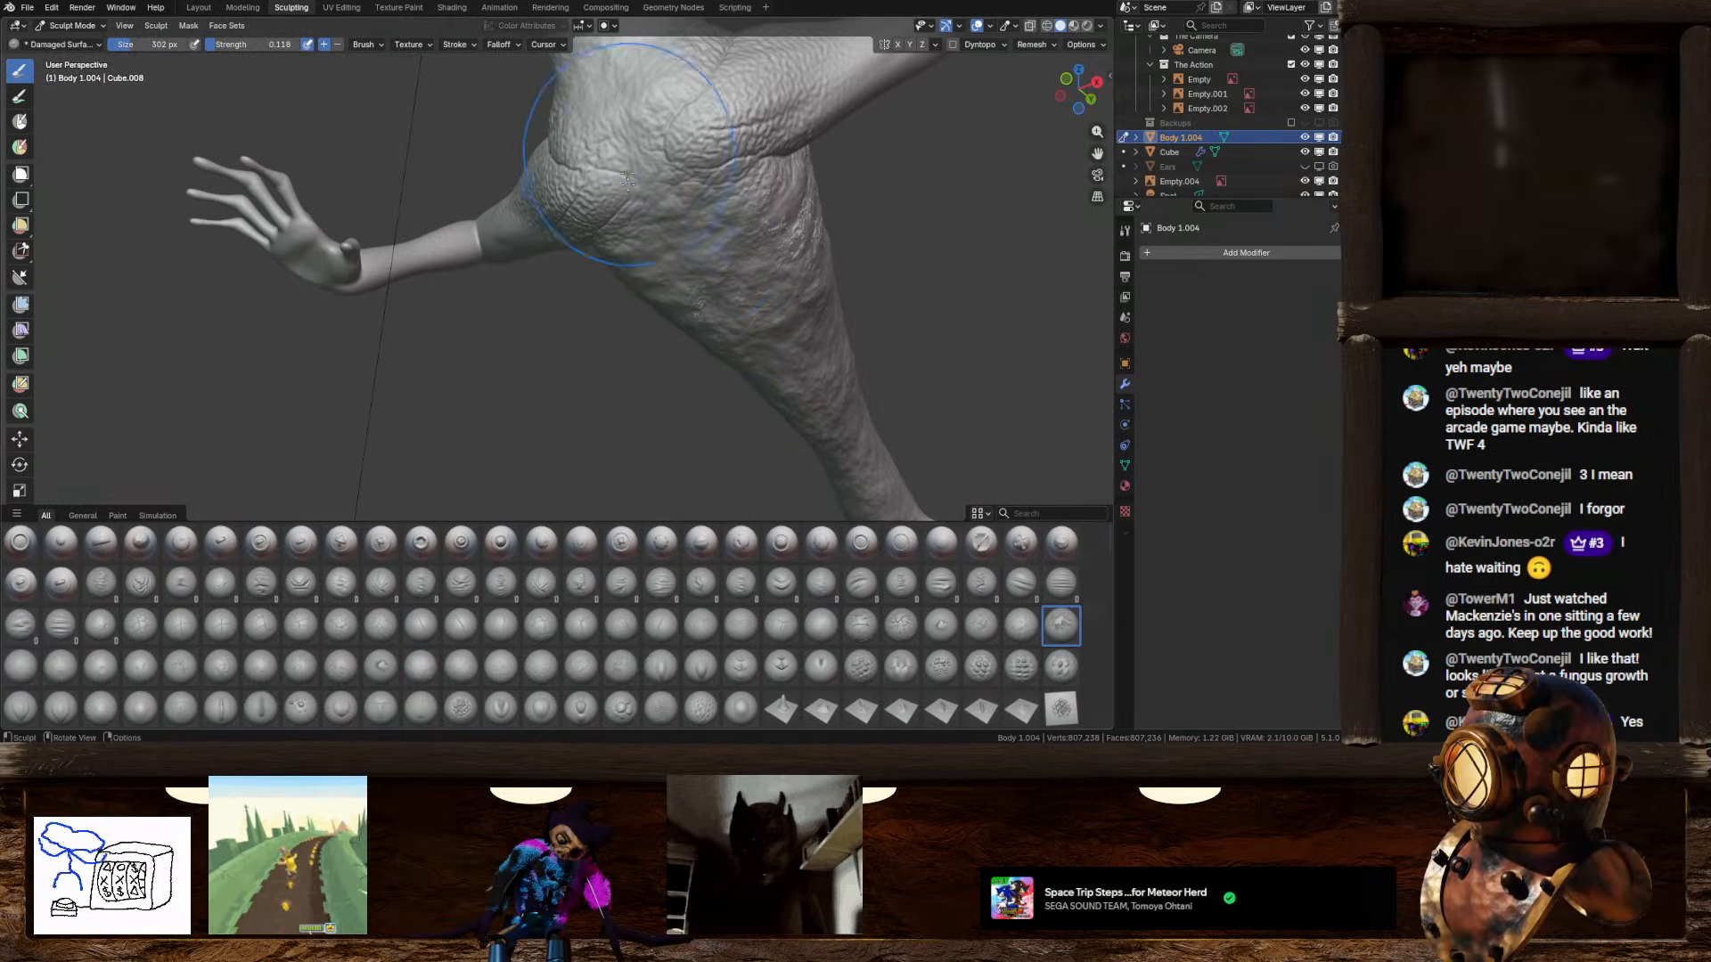
pyautogui.scroll(-5, 628, 151)
# Step: Lightly roughen the flank and lower side of the body behind the arm with the Damaged Surface brush at strength 0.118
pyautogui.moveTo(499, 232)
pyautogui.mouseDown(button='middle')
pyautogui.moveTo(615, 307)
pyautogui.moveTo(642, 363)
pyautogui.mouseUp(button='middle')
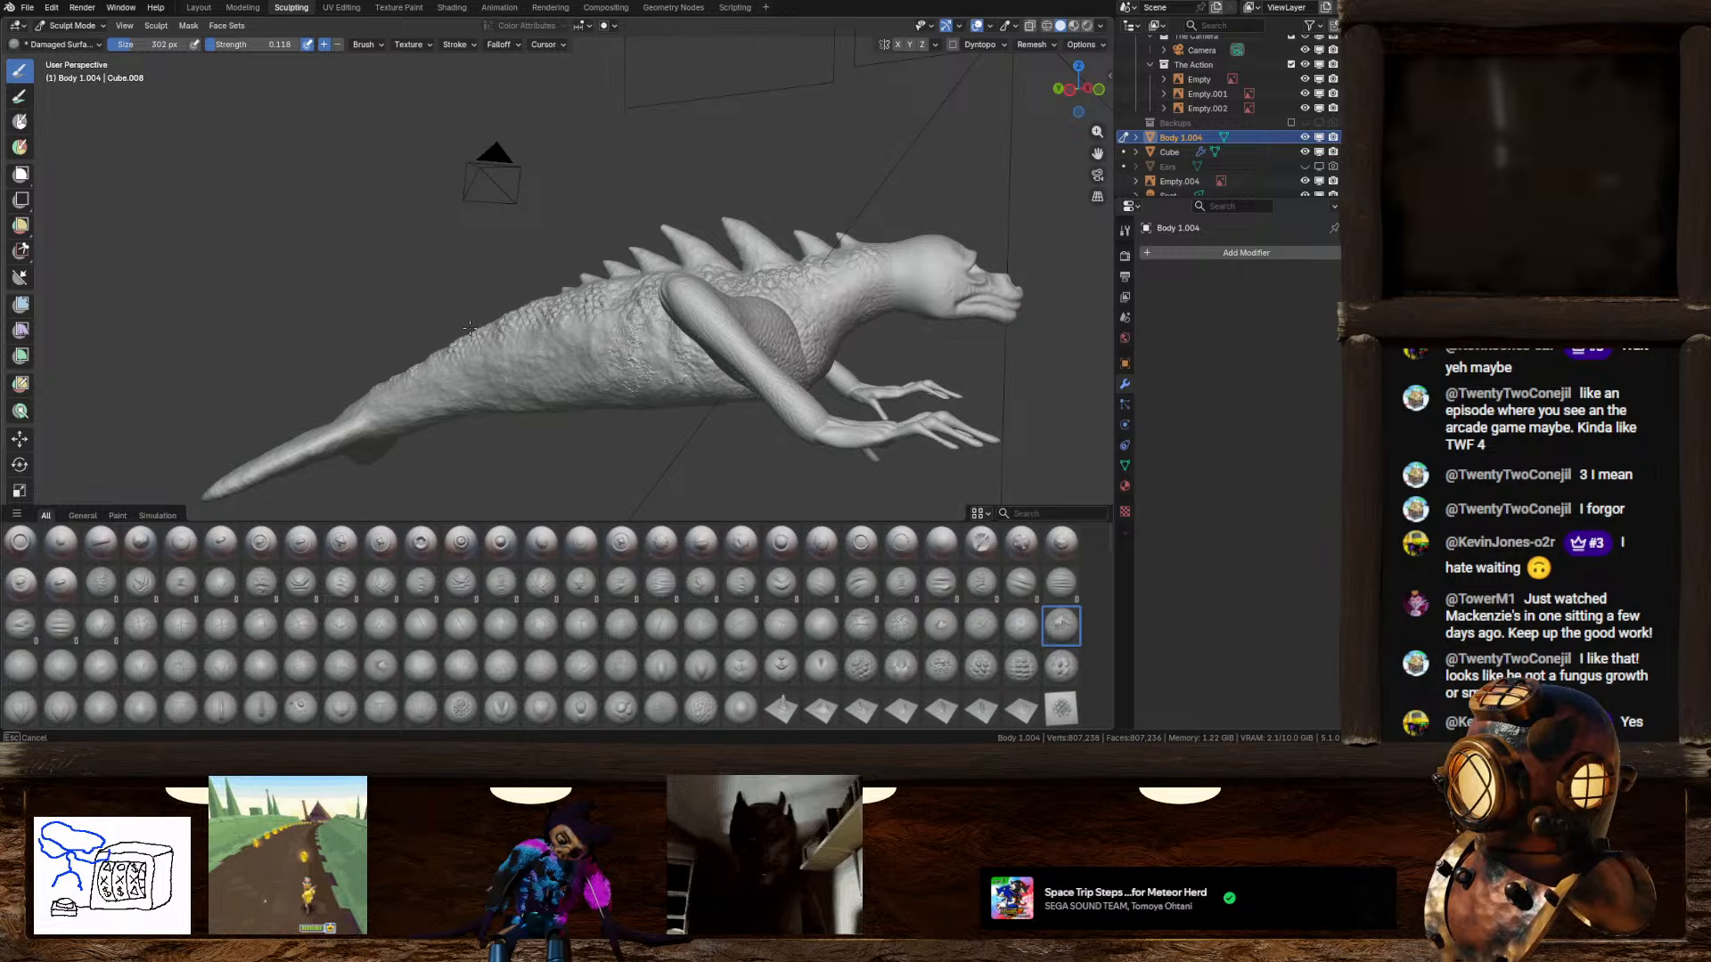
pyautogui.moveTo(469, 329); pyautogui.dragTo(657, 317, button='middle')
pyautogui.scroll(3, 642, 312)
pyautogui.moveTo(493, 276); pyautogui.dragTo(630, 351)
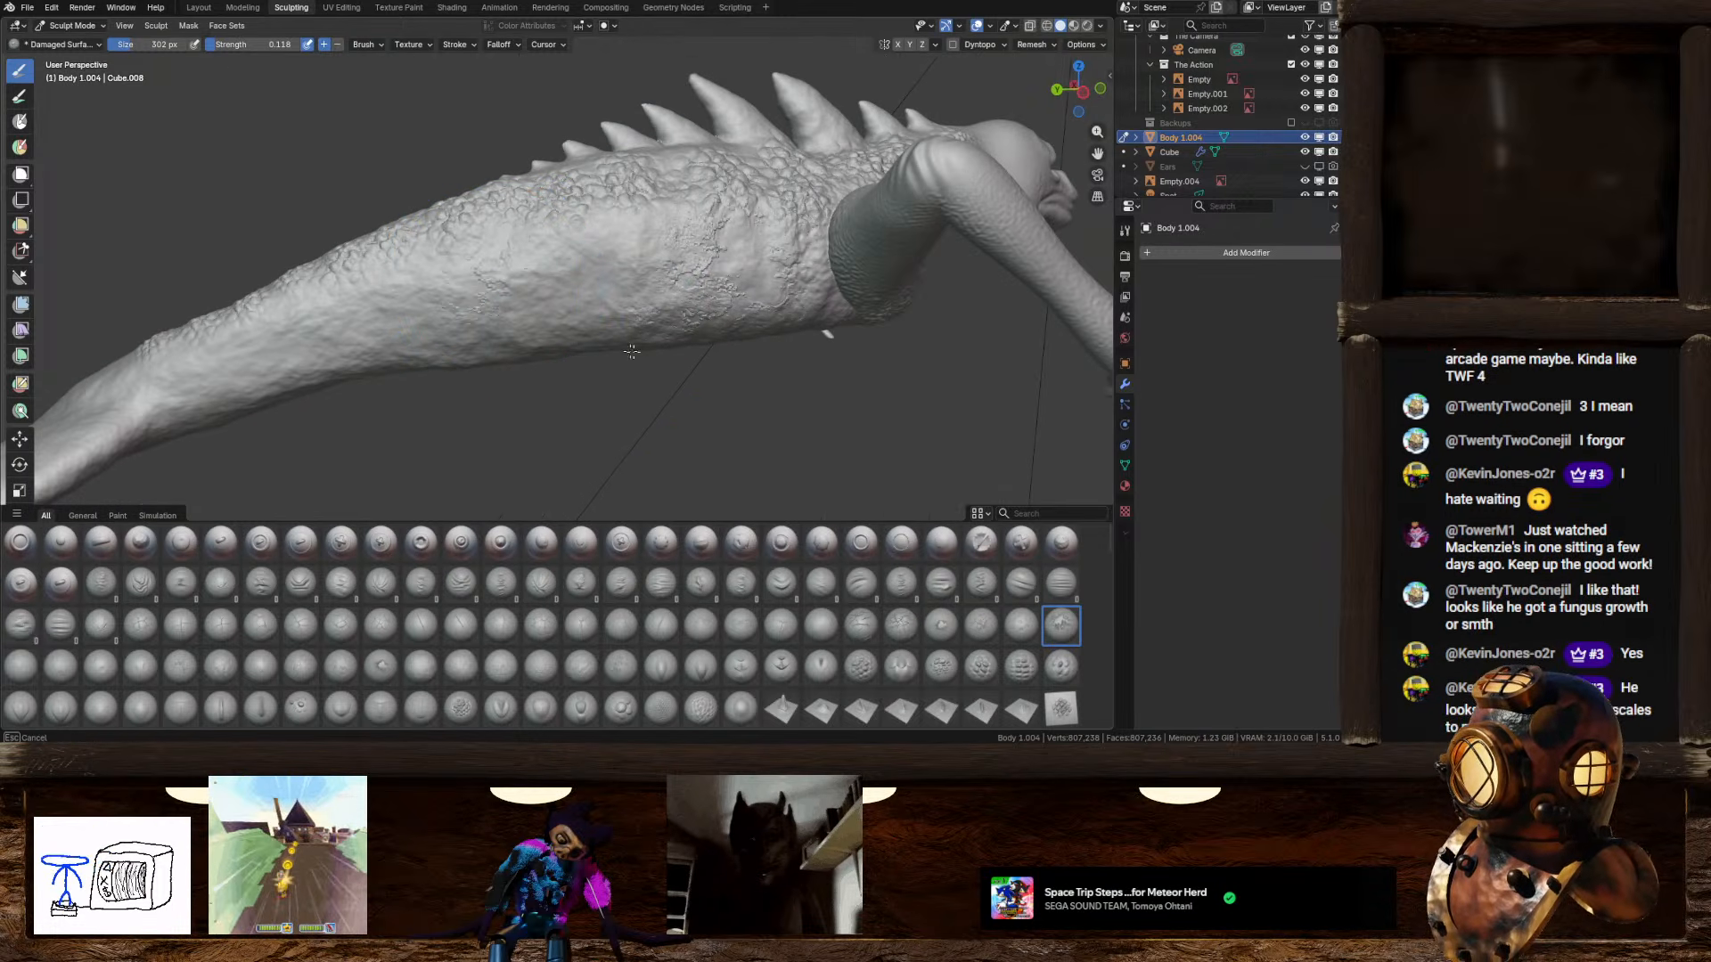
pyautogui.moveTo(678, 268); pyautogui.dragTo(687, 248)
pyautogui.moveTo(687, 249); pyautogui.dragTo(707, 305, button='middle')
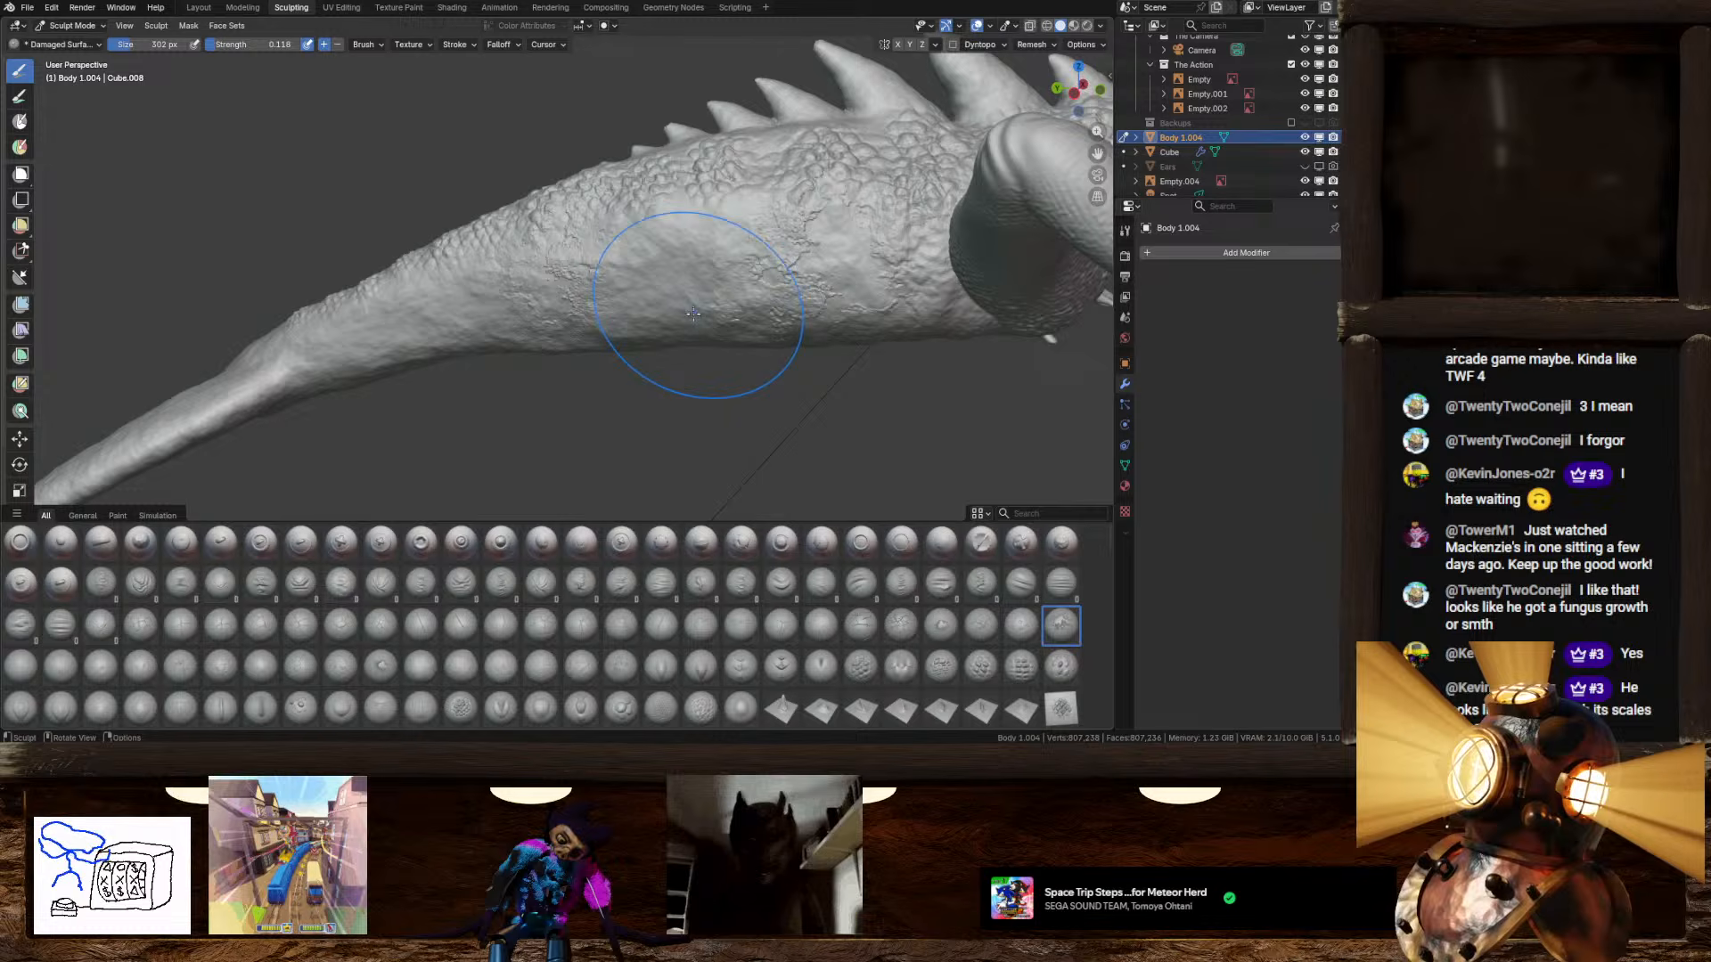
# Step: Switch to another Damaged Surface brush at strength 0.300 and texture the front of the upper arm and the forearm
pyautogui.click(21, 666)
pyautogui.moveTo(535, 356)
pyautogui.mouseDown(button='middle')
pyautogui.moveTo(564, 307)
pyautogui.moveTo(641, 355)
pyautogui.mouseUp(button='middle')
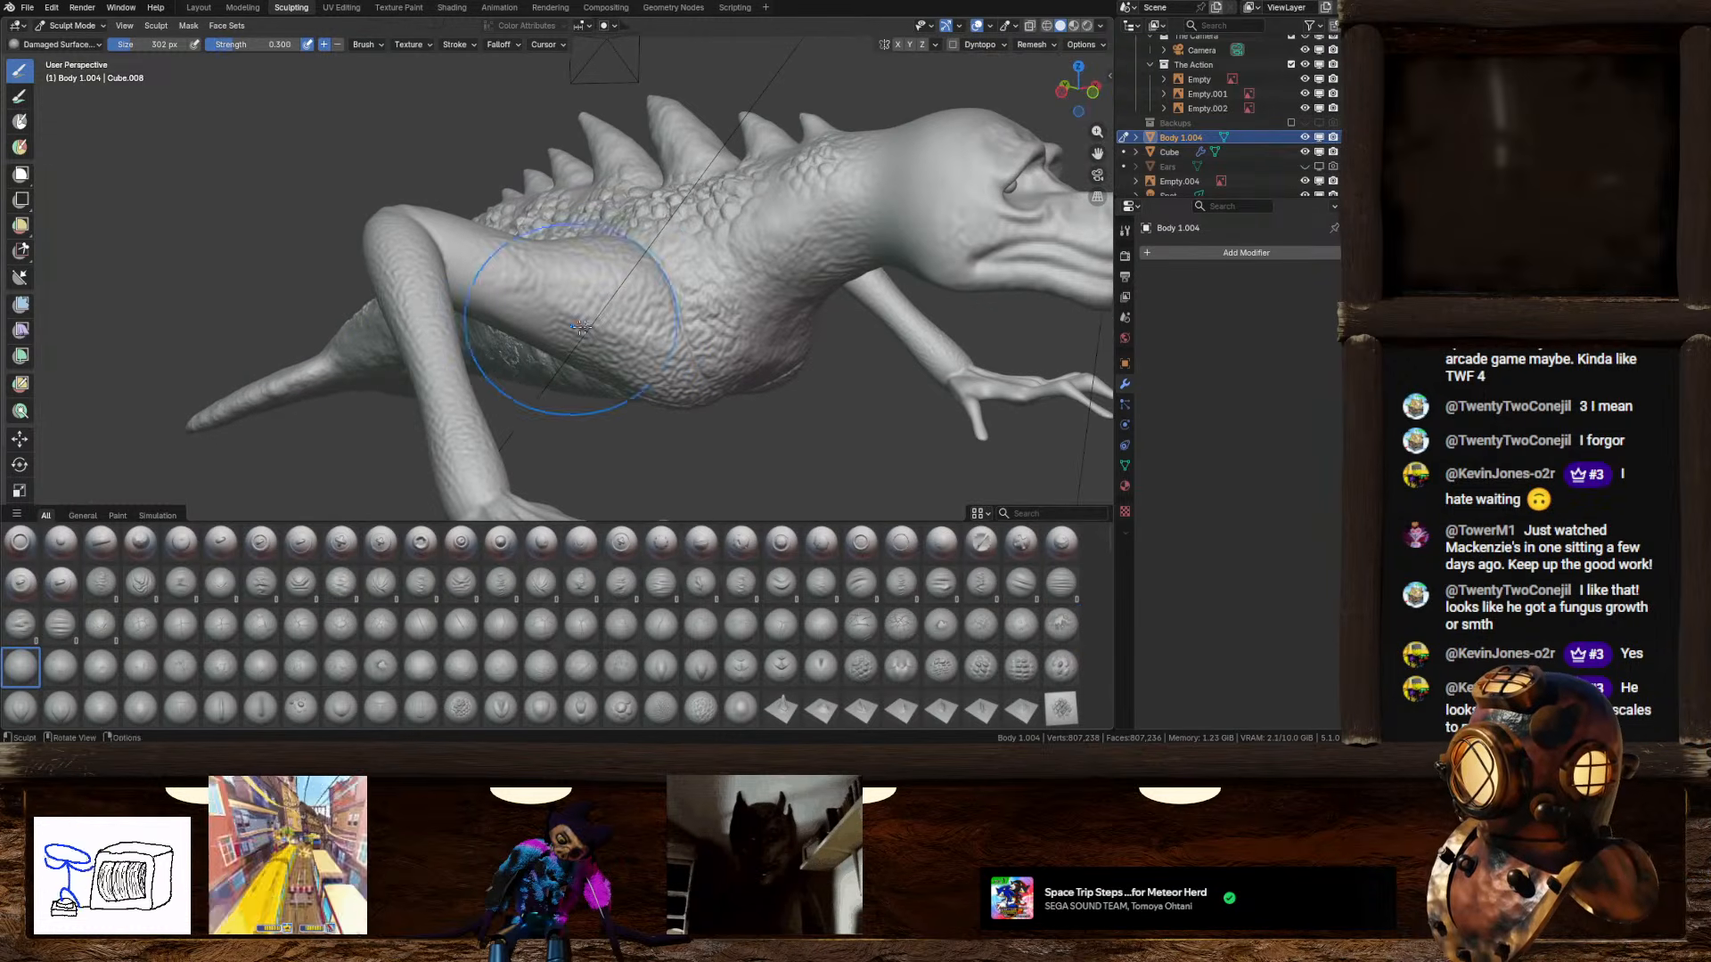
pyautogui.moveTo(642, 355)
pyautogui.mouseDown()
pyautogui.moveTo(662, 366)
pyautogui.moveTo(628, 307)
pyautogui.moveTo(571, 312)
pyautogui.moveTo(664, 357)
pyautogui.mouseUp()
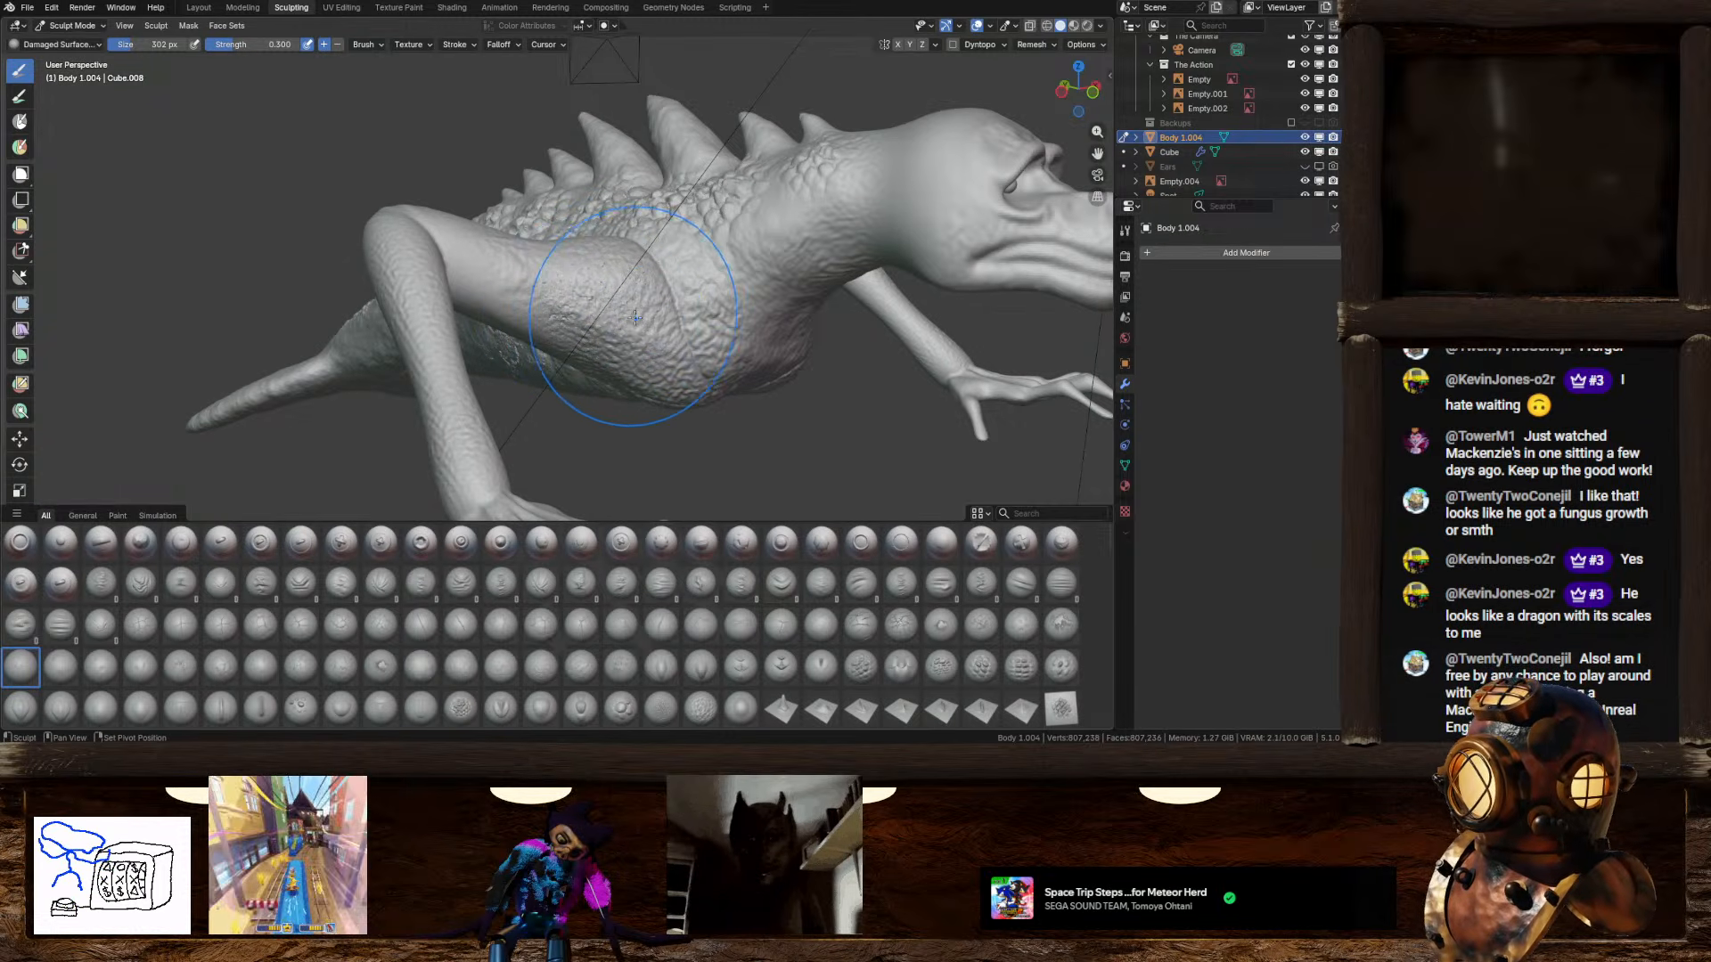
pyautogui.moveTo(620, 347); pyautogui.dragTo(396, 383, button='middle')
pyautogui.moveTo(426, 419)
pyautogui.mouseDown()
pyautogui.moveTo(374, 427)
pyautogui.moveTo(535, 446)
pyautogui.moveTo(308, 439)
pyautogui.moveTo(381, 437)
pyautogui.moveTo(454, 406)
pyautogui.moveTo(526, 432)
pyautogui.moveTo(473, 441)
pyautogui.mouseUp()
pyautogui.moveTo(473, 440)
pyautogui.mouseDown(button='middle')
pyautogui.moveTo(401, 334)
pyautogui.moveTo(467, 307)
pyautogui.moveTo(529, 325)
pyautogui.mouseUp(button='middle')
pyautogui.scroll(2, 401, 334)
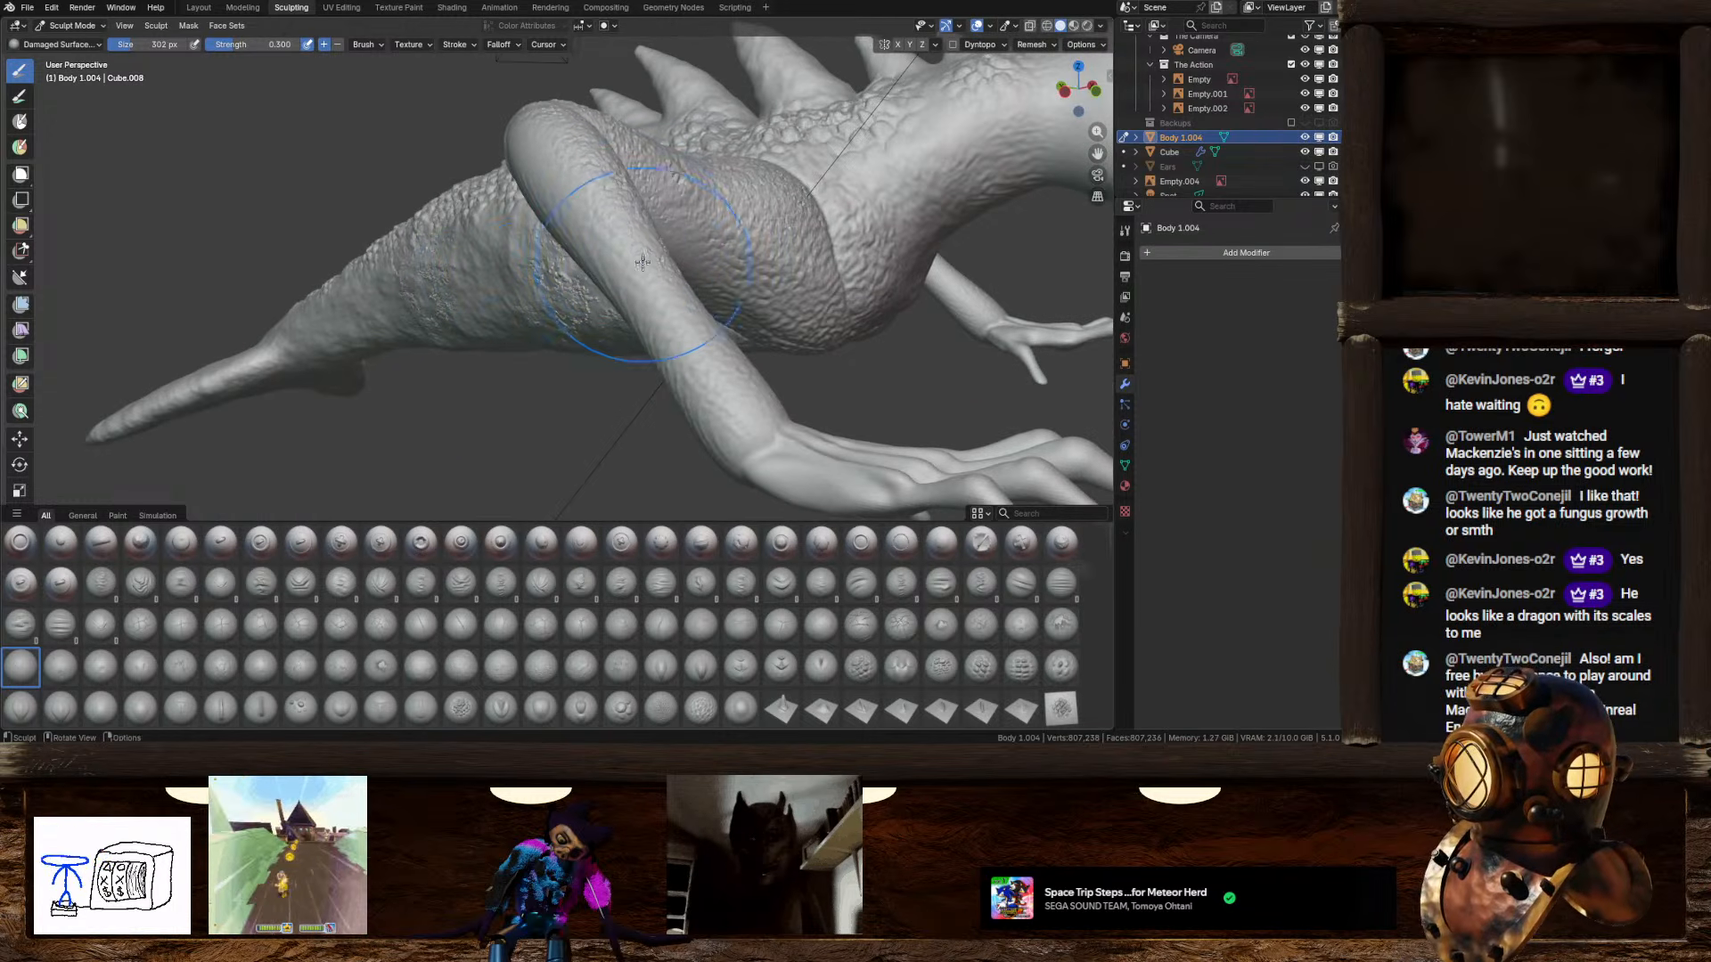
# Step: Roughen the back and underside of the arm from shoulder to wrist and soften the new texture by smoothing it
pyautogui.moveTo(642, 261); pyautogui.dragTo(726, 201, button='middle')
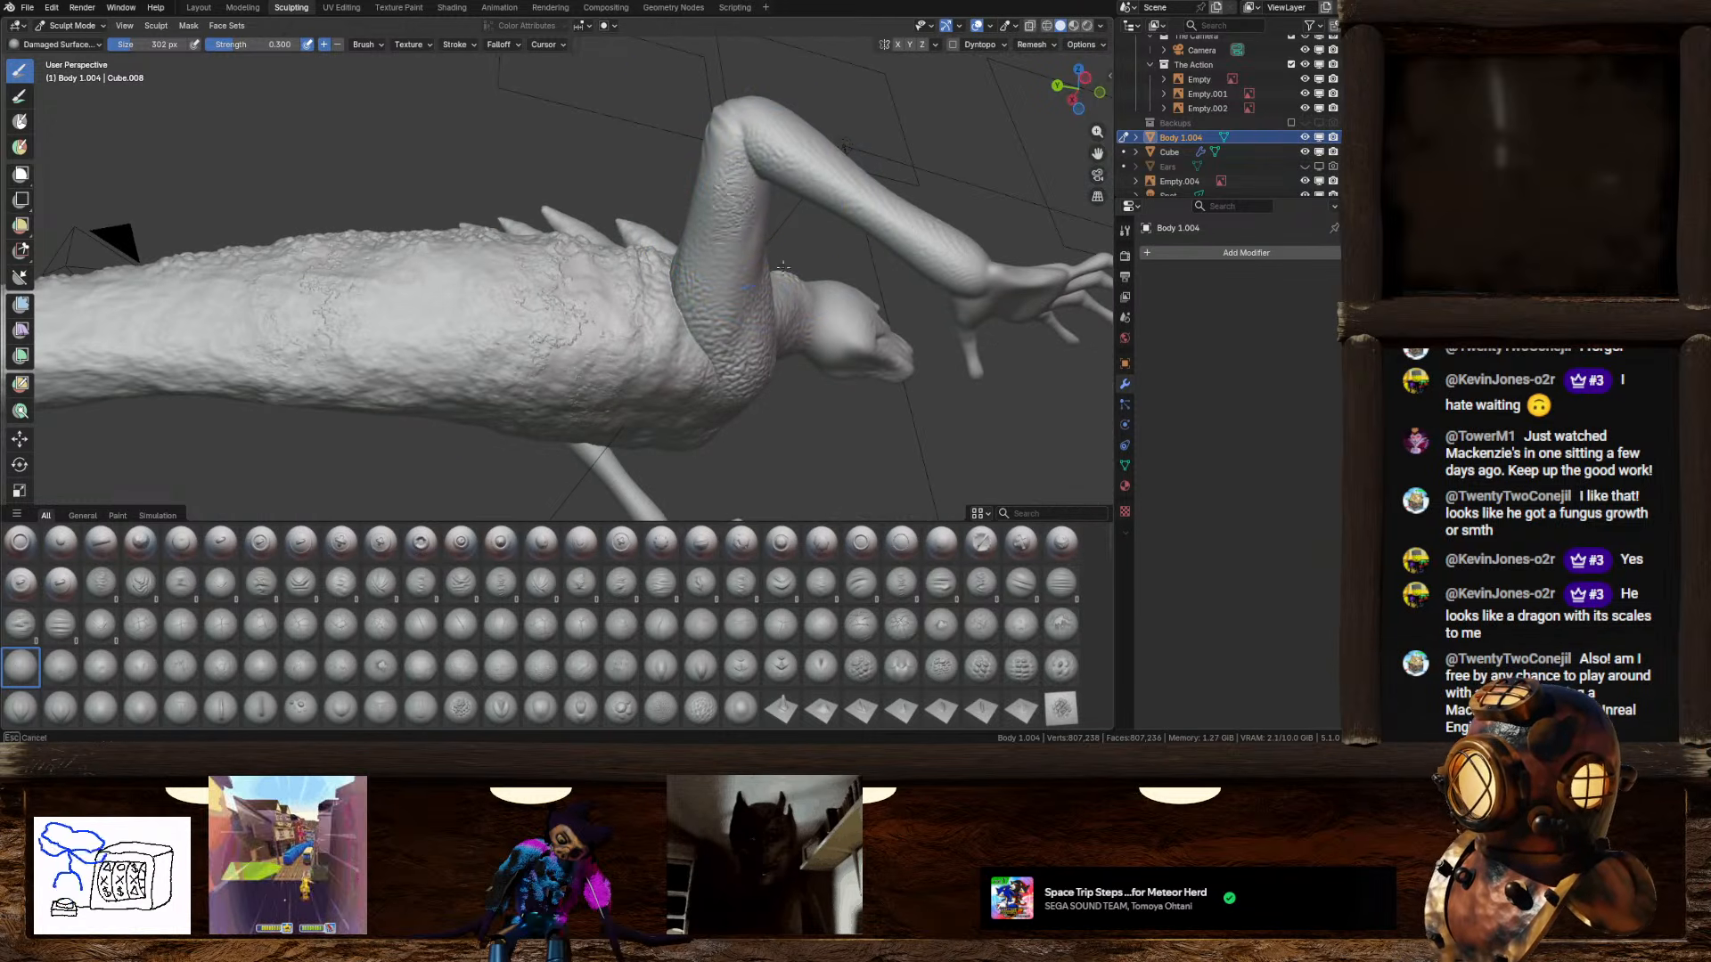
pyautogui.moveTo(782, 265)
pyautogui.mouseDown()
pyautogui.moveTo(739, 160)
pyautogui.moveTo(731, 294)
pyautogui.mouseUp()
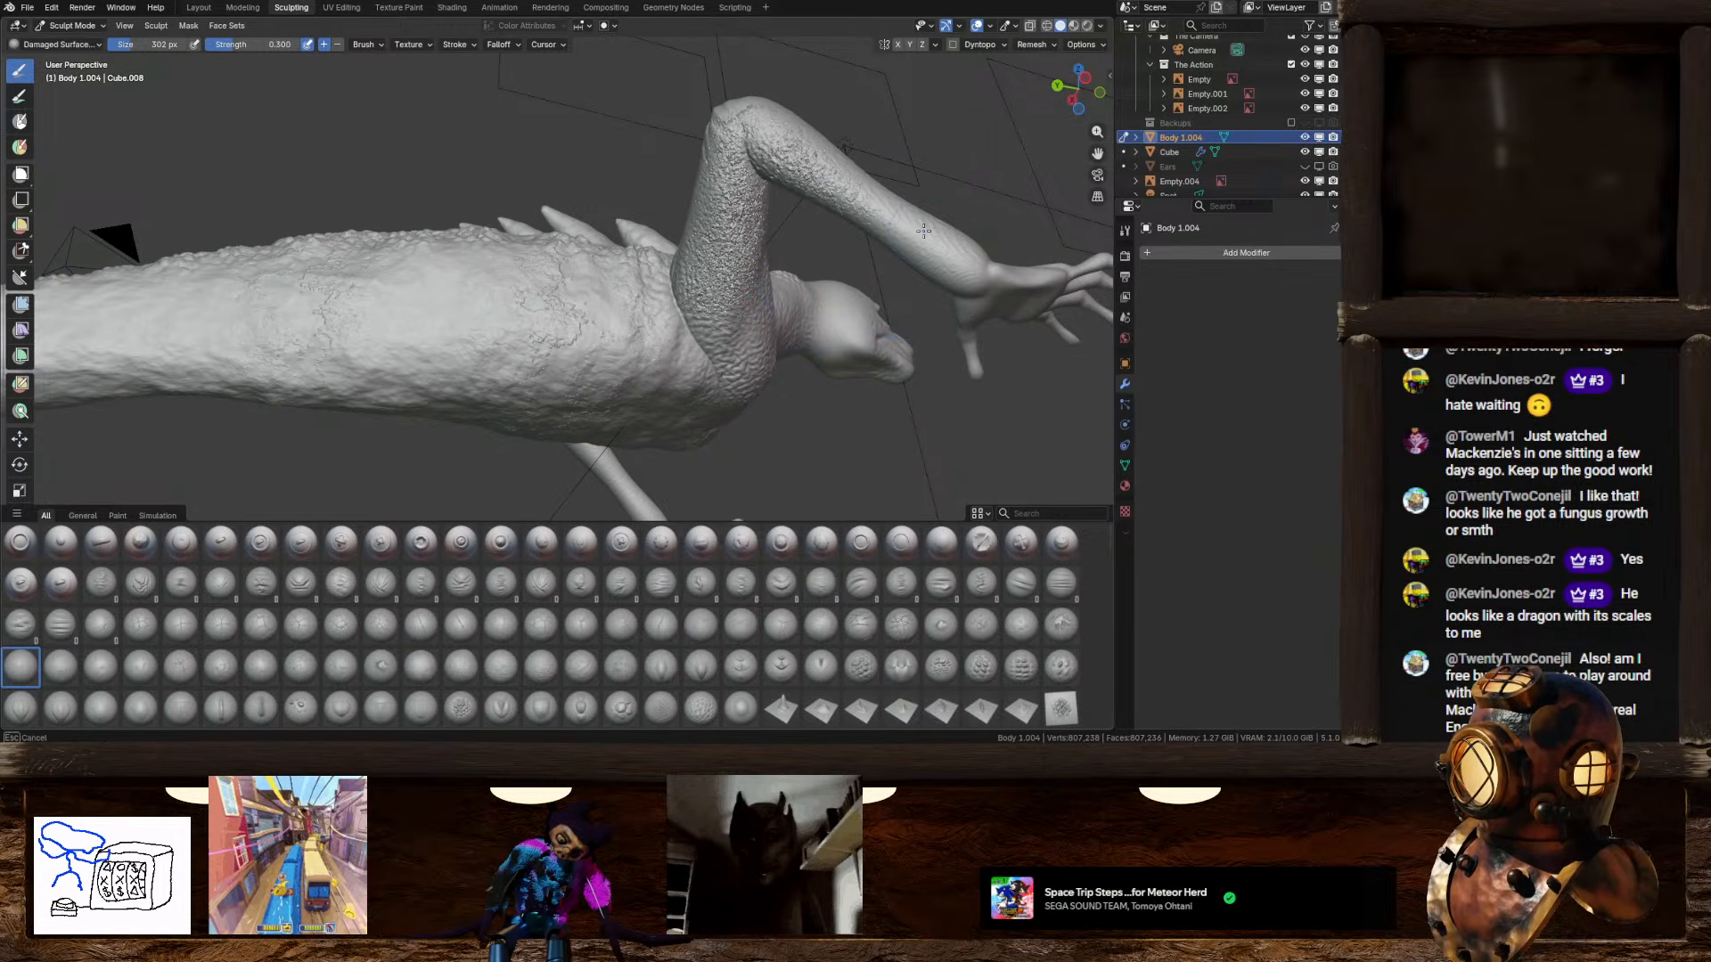
pyautogui.moveTo(924, 231)
pyautogui.mouseDown()
pyautogui.moveTo(989, 267)
pyautogui.moveTo(829, 161)
pyautogui.moveTo(806, 115)
pyautogui.mouseUp()
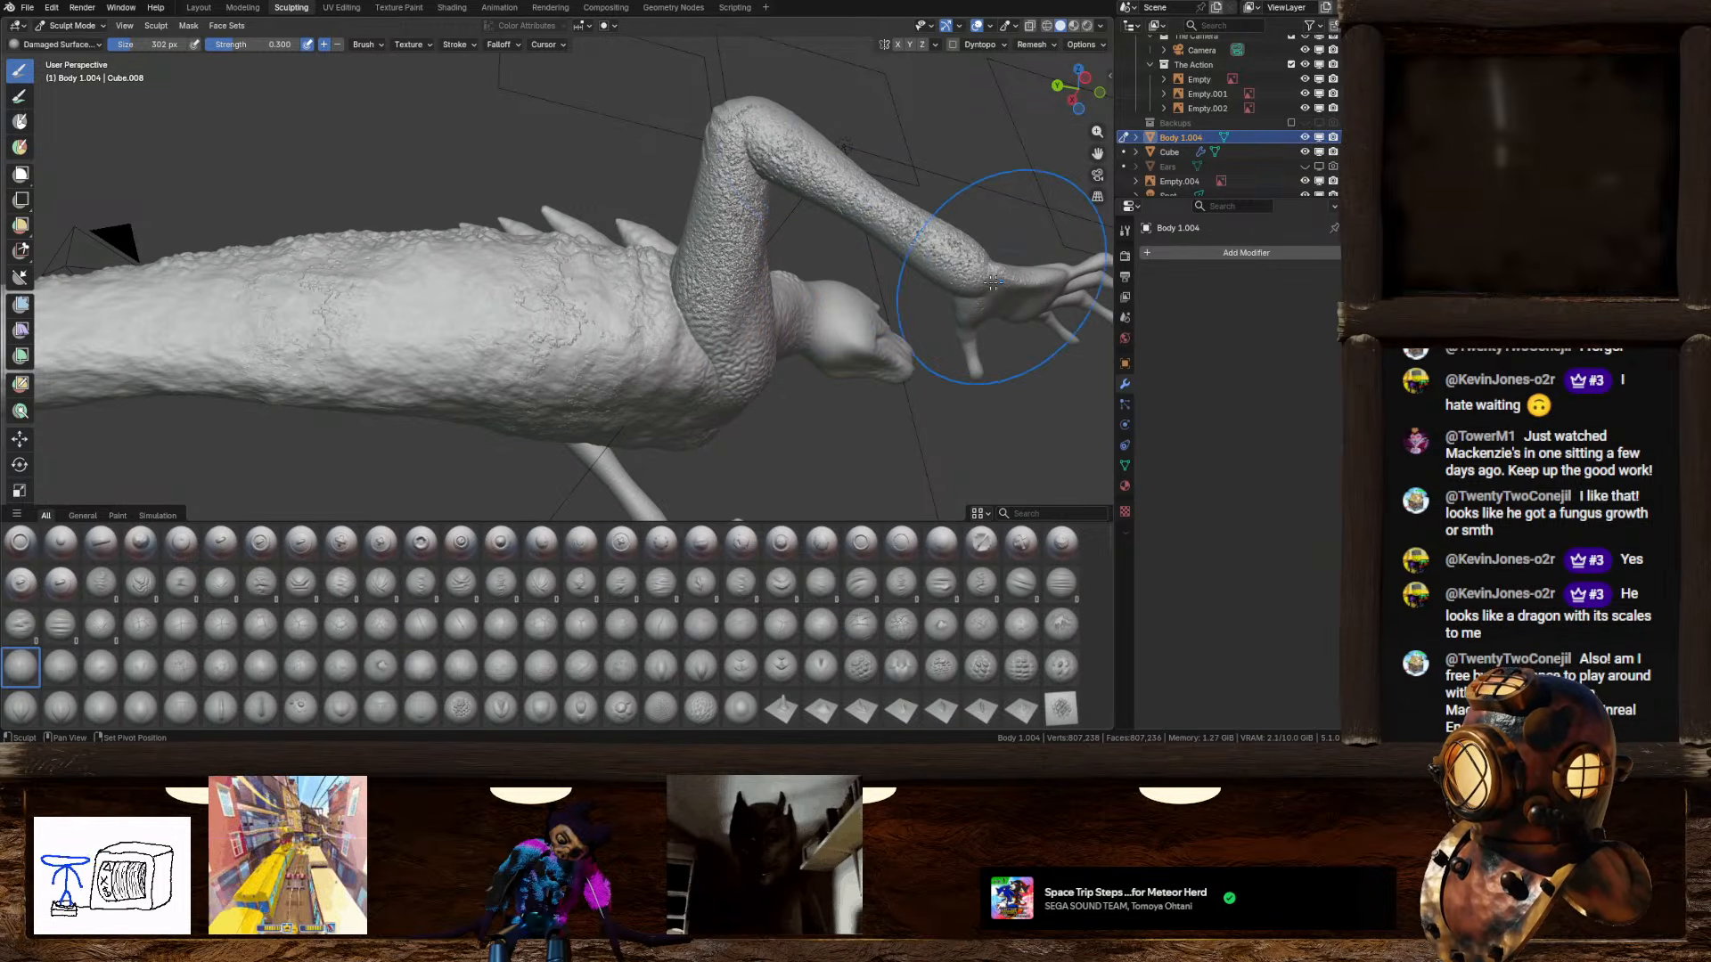
pyautogui.keyDown('shift'); pyautogui.moveTo(951, 253); pyautogui.dragTo(774, 141); pyautogui.keyUp('shift')
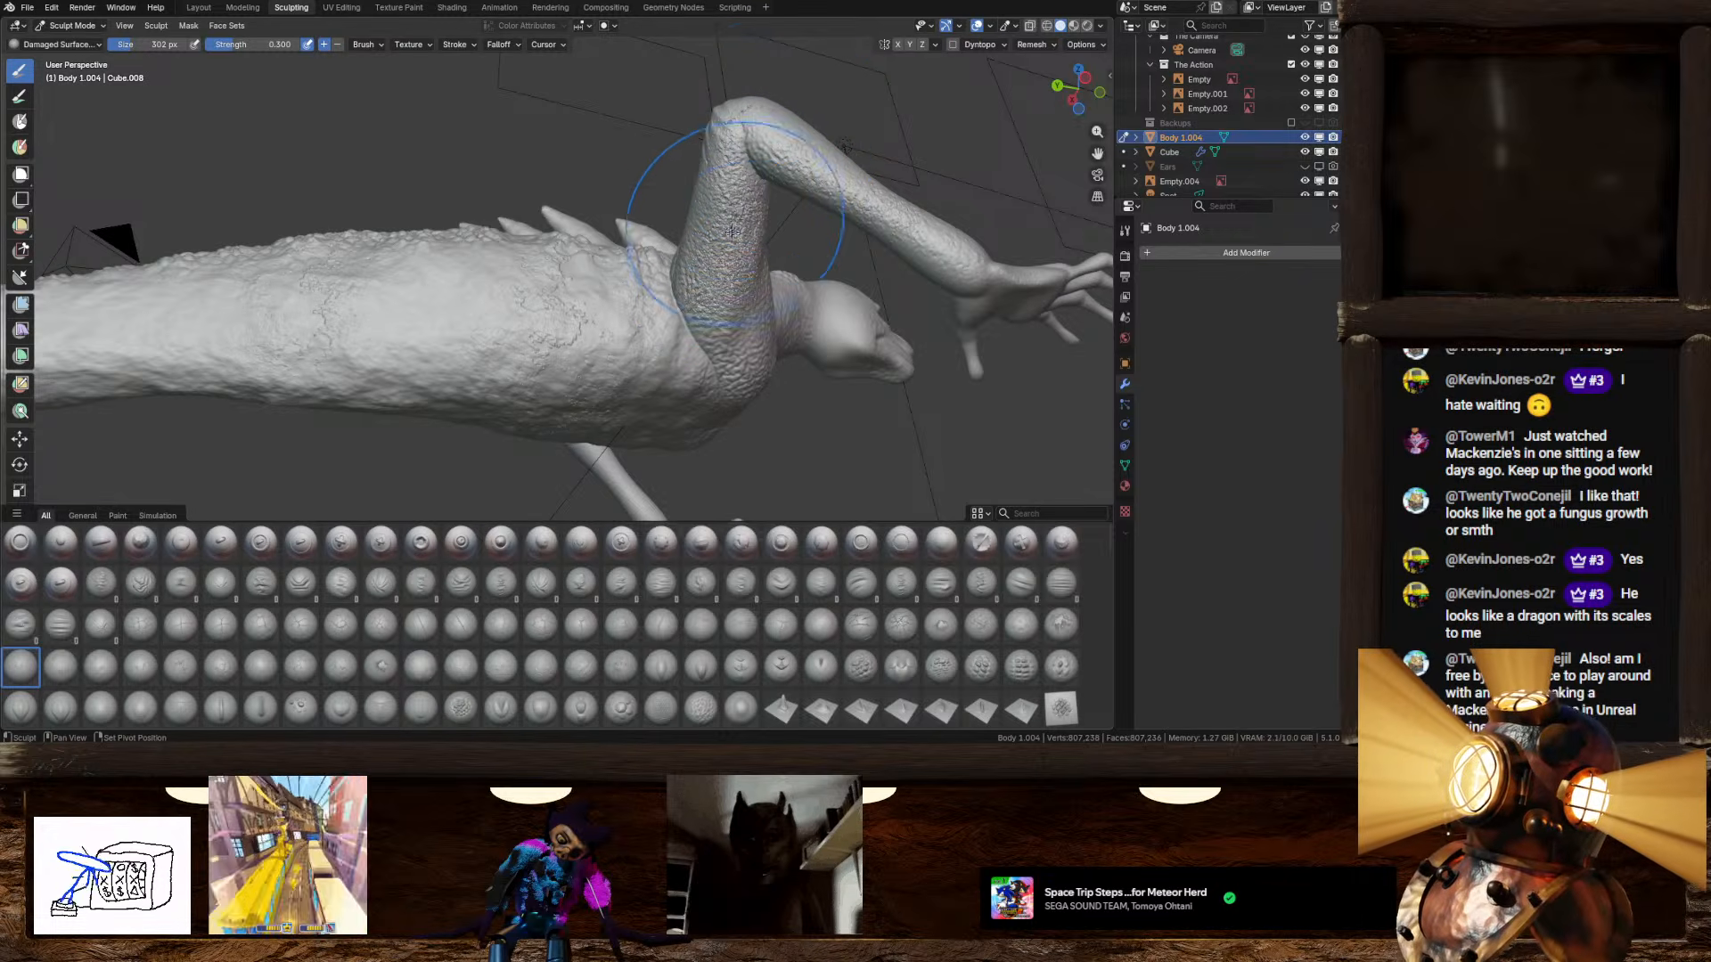
pyautogui.keyDown('shift'); pyautogui.moveTo(732, 232); pyautogui.dragTo(726, 312); pyautogui.keyUp('shift')
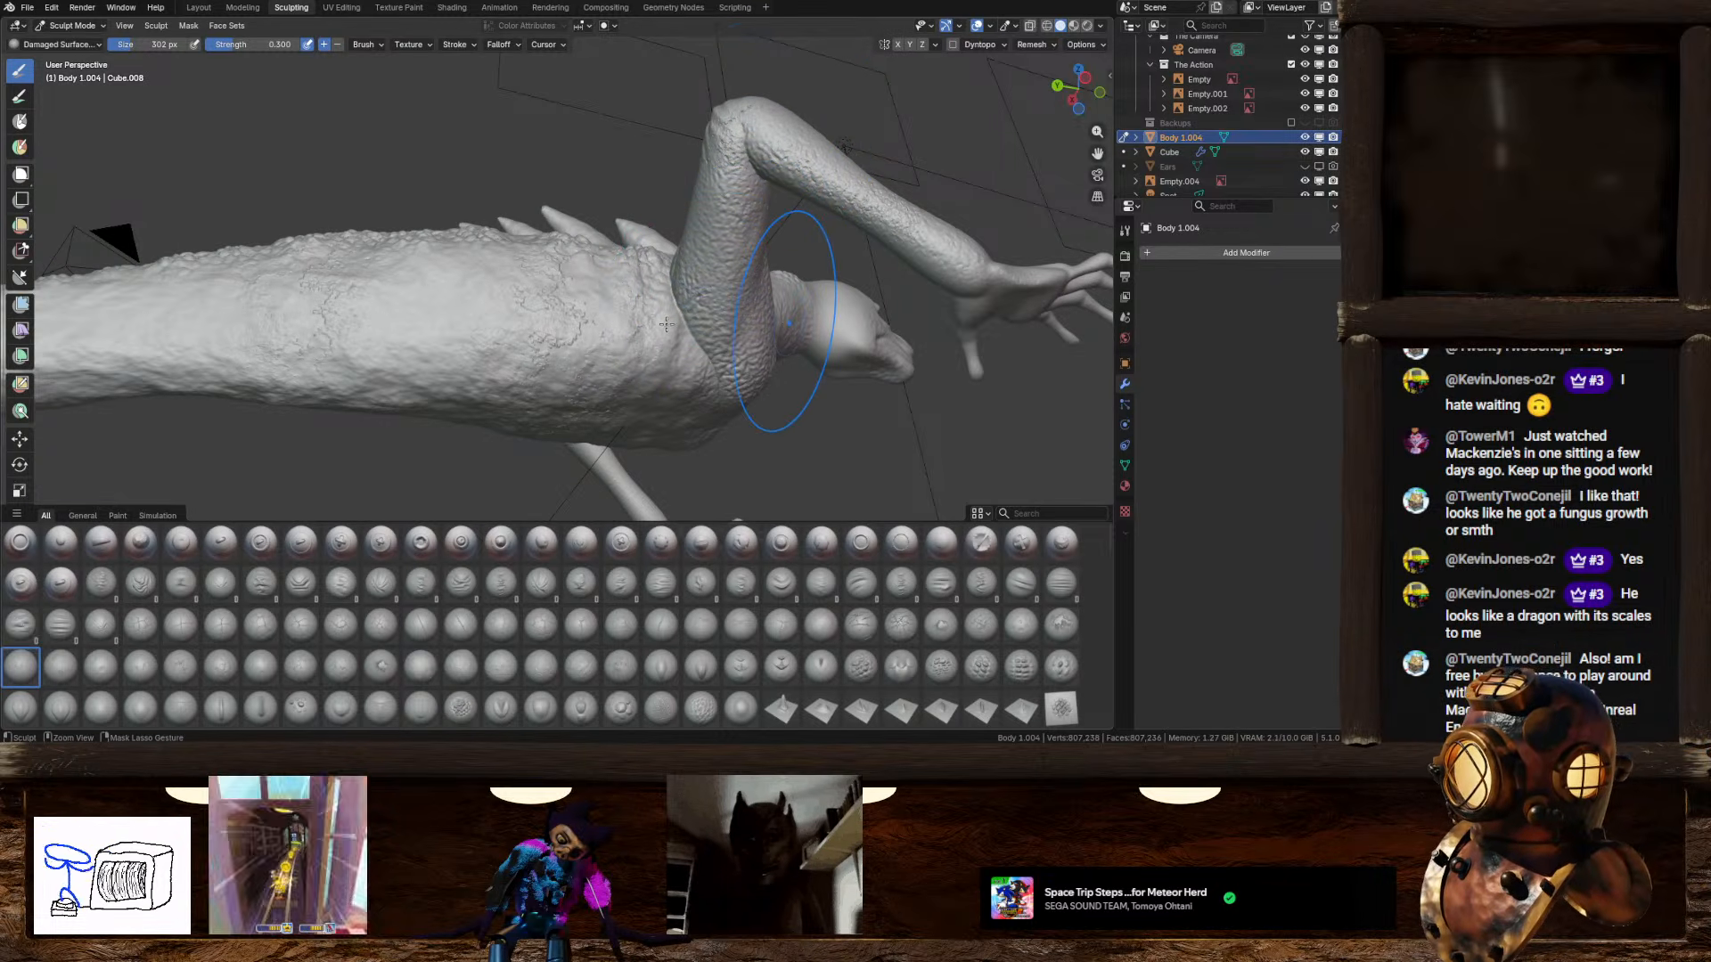
# Step: Examine the textured body, shoulder, arm and neck from behind, the side and the front
pyautogui.scroll(2, 710, 330)
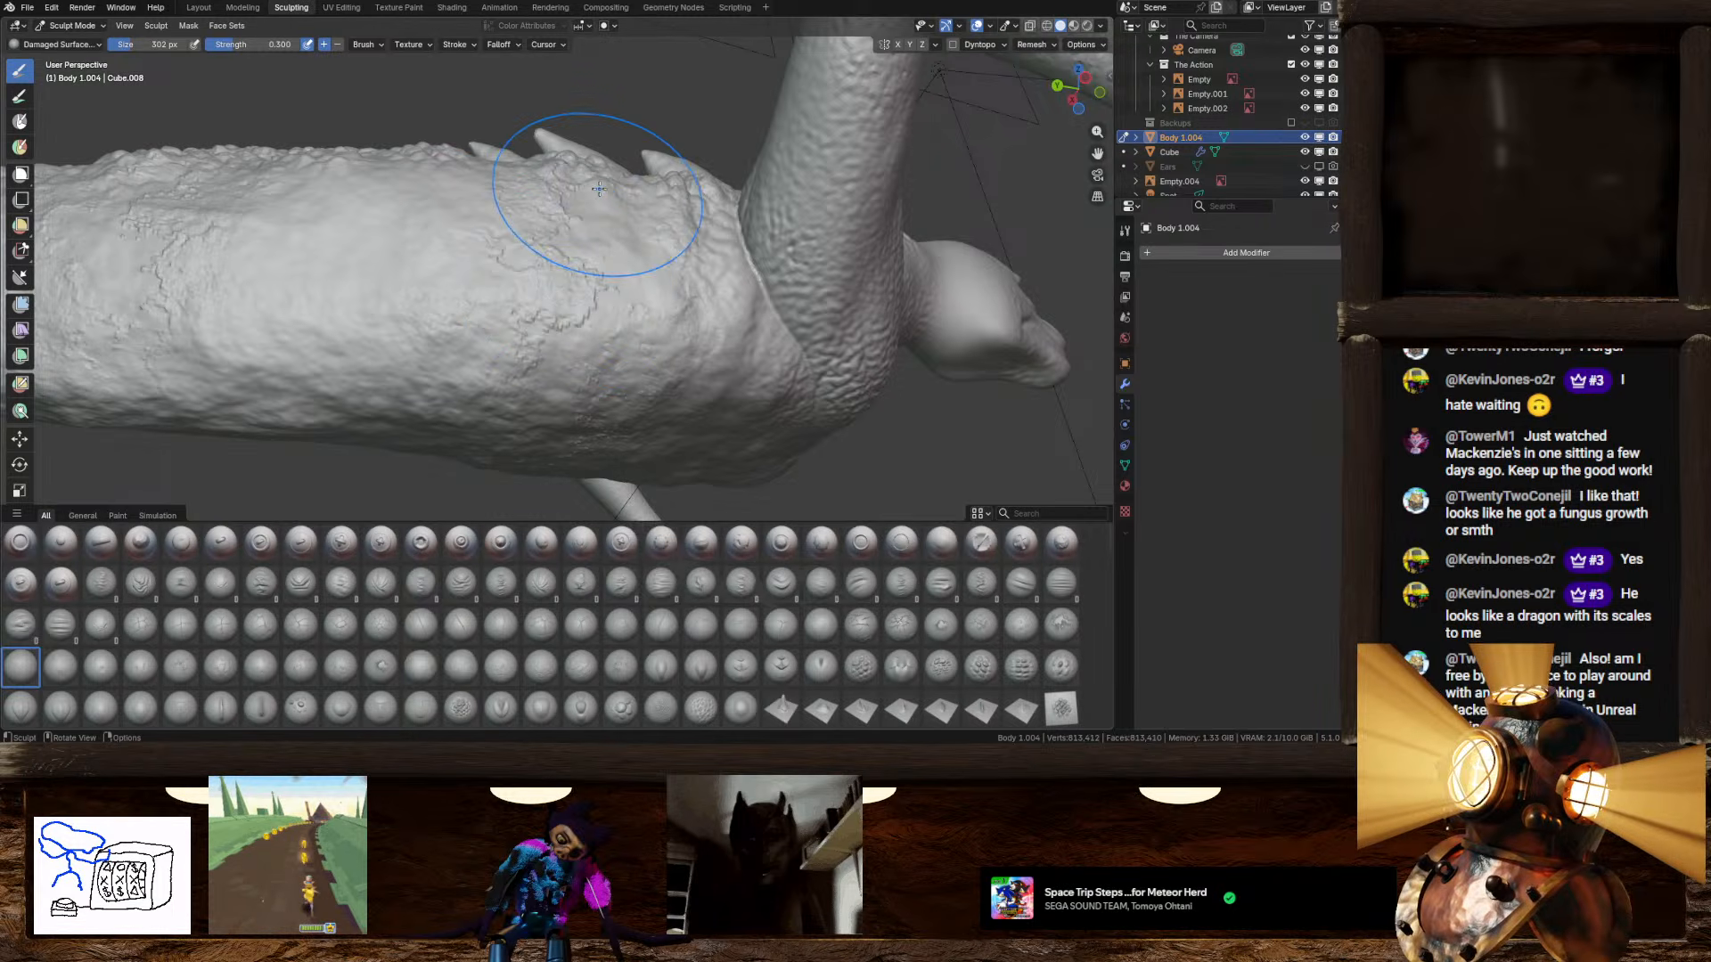
pyautogui.moveTo(592, 210)
pyautogui.mouseDown(button='middle')
pyautogui.moveTo(621, 276)
pyautogui.moveTo(460, 308)
pyautogui.moveTo(582, 275)
pyautogui.mouseUp(button='middle')
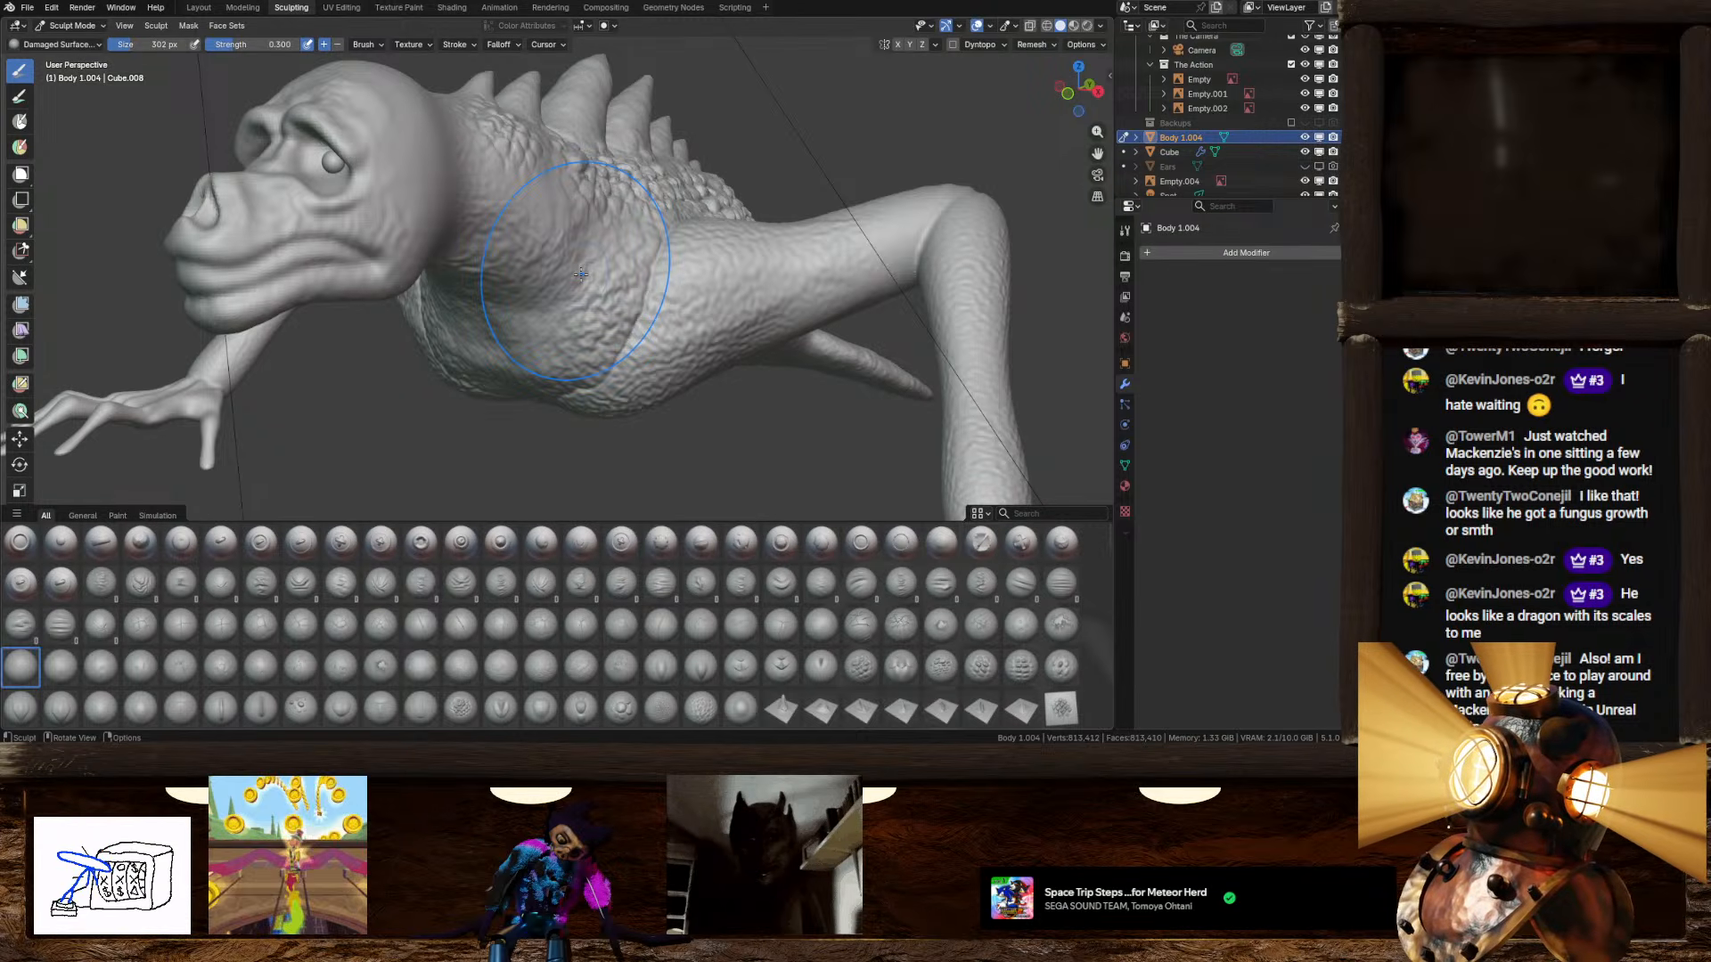
pyautogui.moveTo(542, 247); pyautogui.dragTo(699, 196, button='middle')
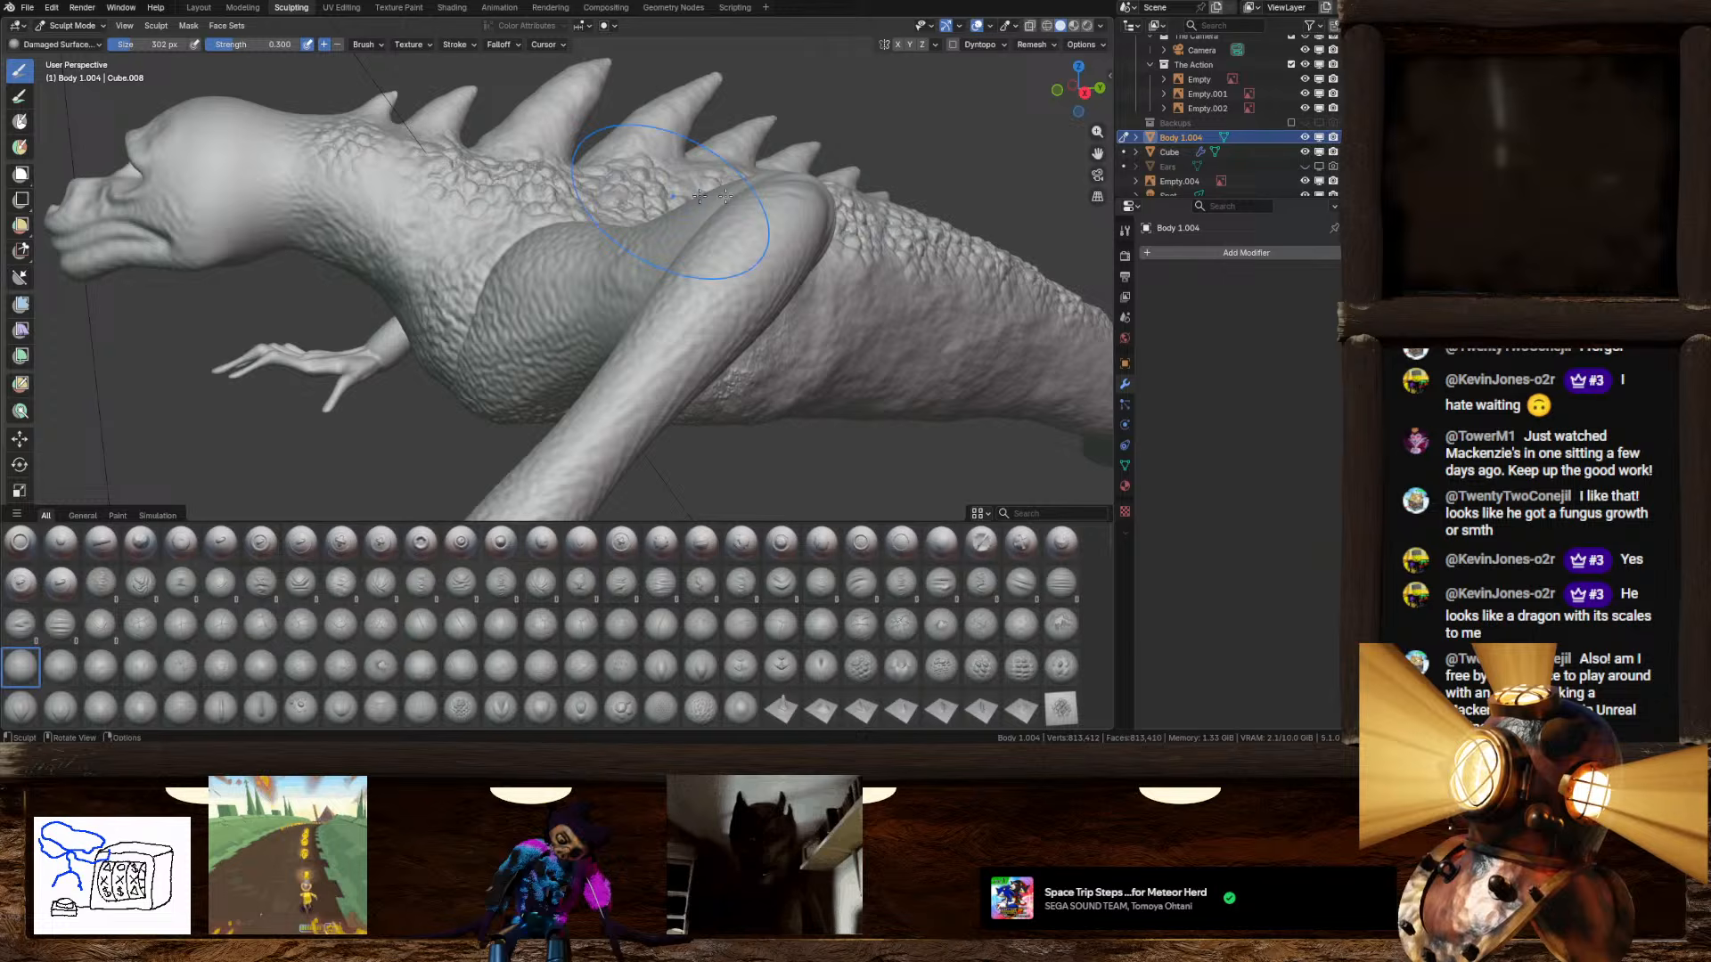
pyautogui.click(1085, 92)
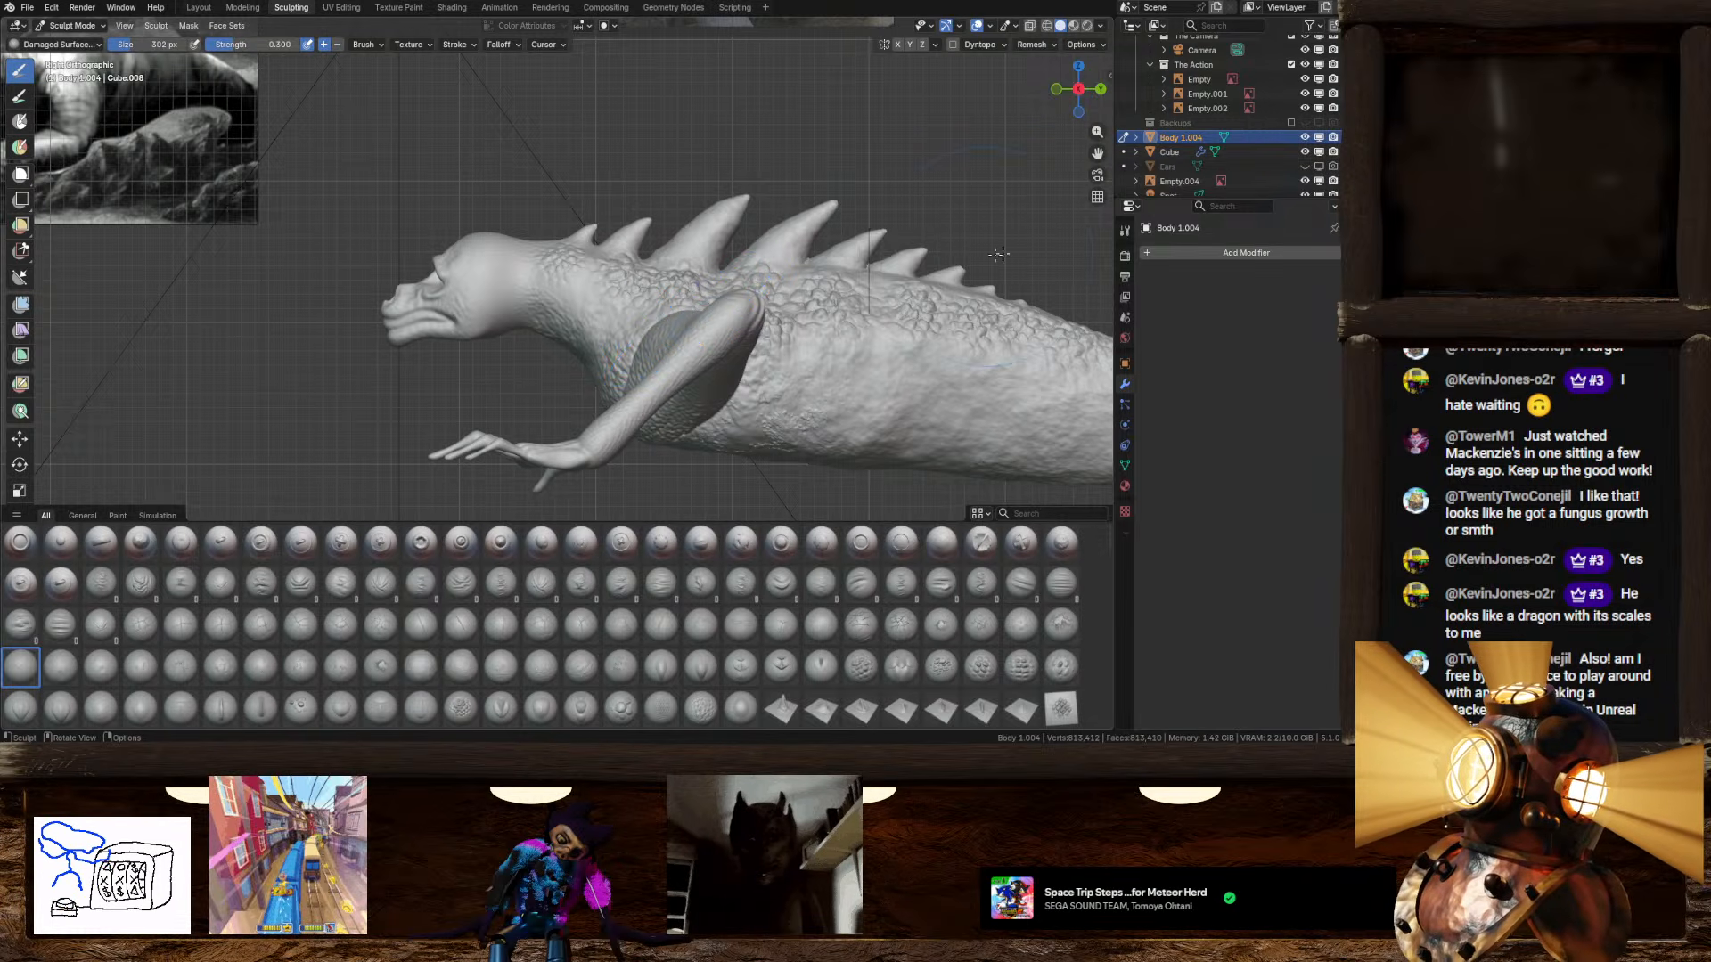
pyautogui.moveTo(910, 183); pyautogui.dragTo(790, 269, button='middle')
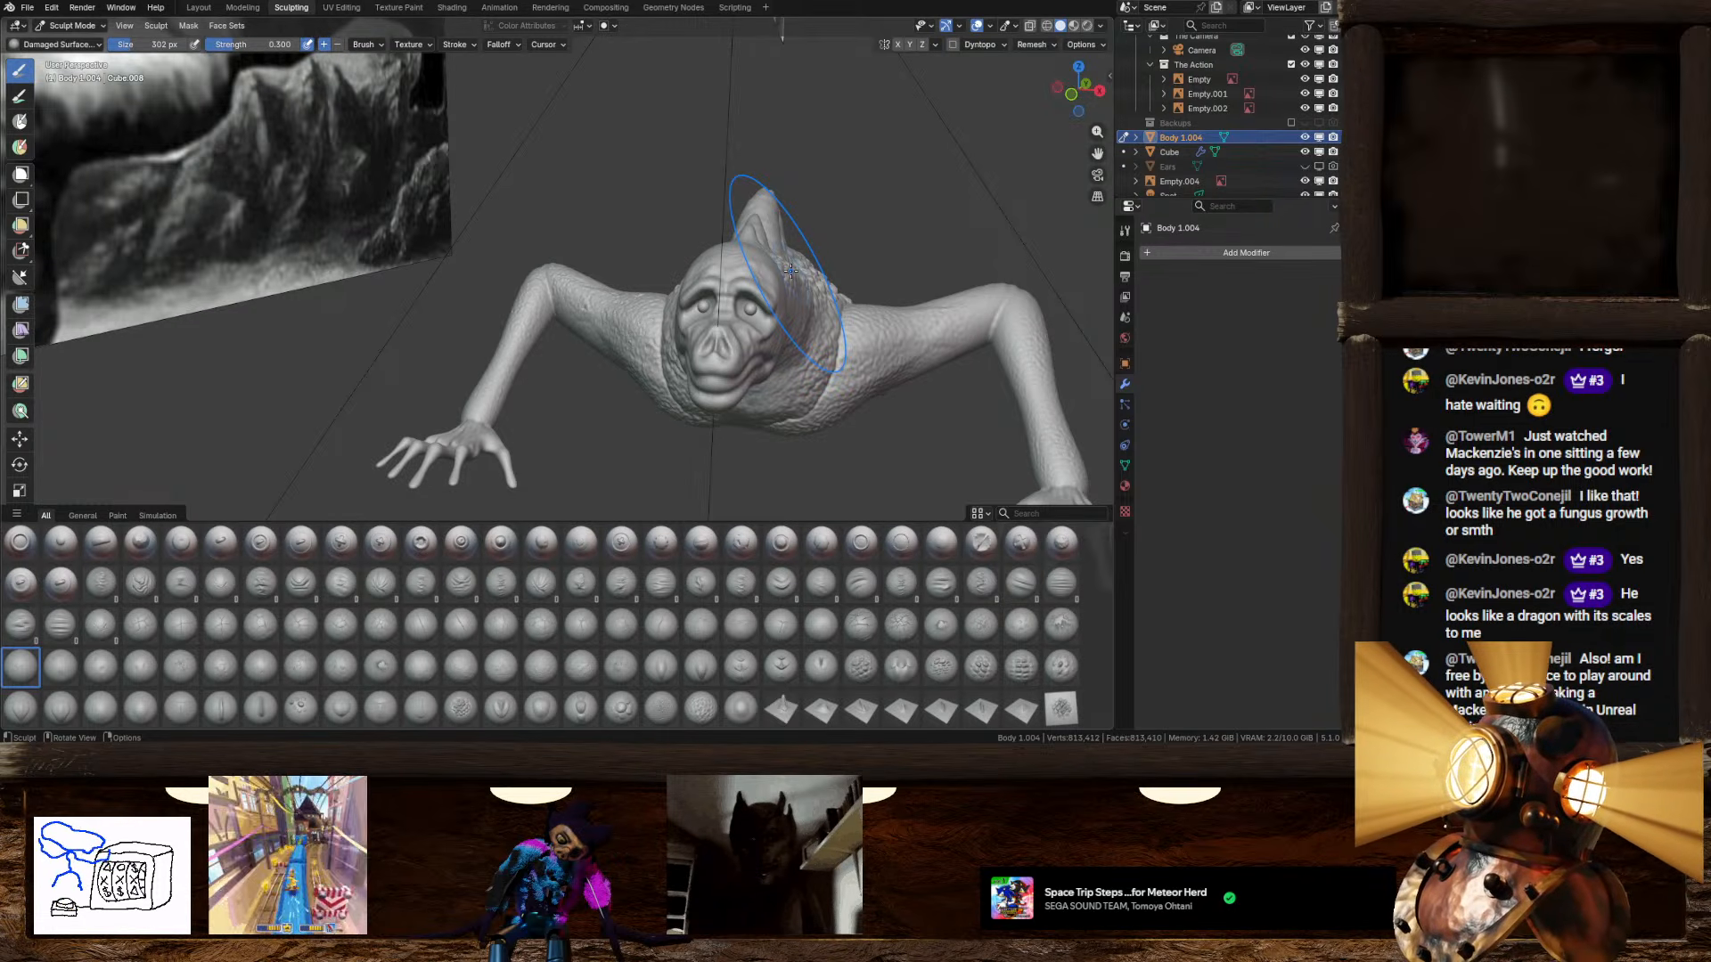
pyautogui.click(1071, 93)
pyautogui.moveTo(918, 227)
pyautogui.keyDown('shift'); pyautogui.mouseDown(button='middle')
pyautogui.moveTo(764, 208)
pyautogui.moveTo(756, 235)
pyautogui.moveTo(597, 282)
pyautogui.moveTo(637, 196)
pyautogui.moveTo(605, 257)
pyautogui.mouseUp(button='middle'); pyautogui.keyUp('shift')
pyautogui.scroll(4, 605, 256)
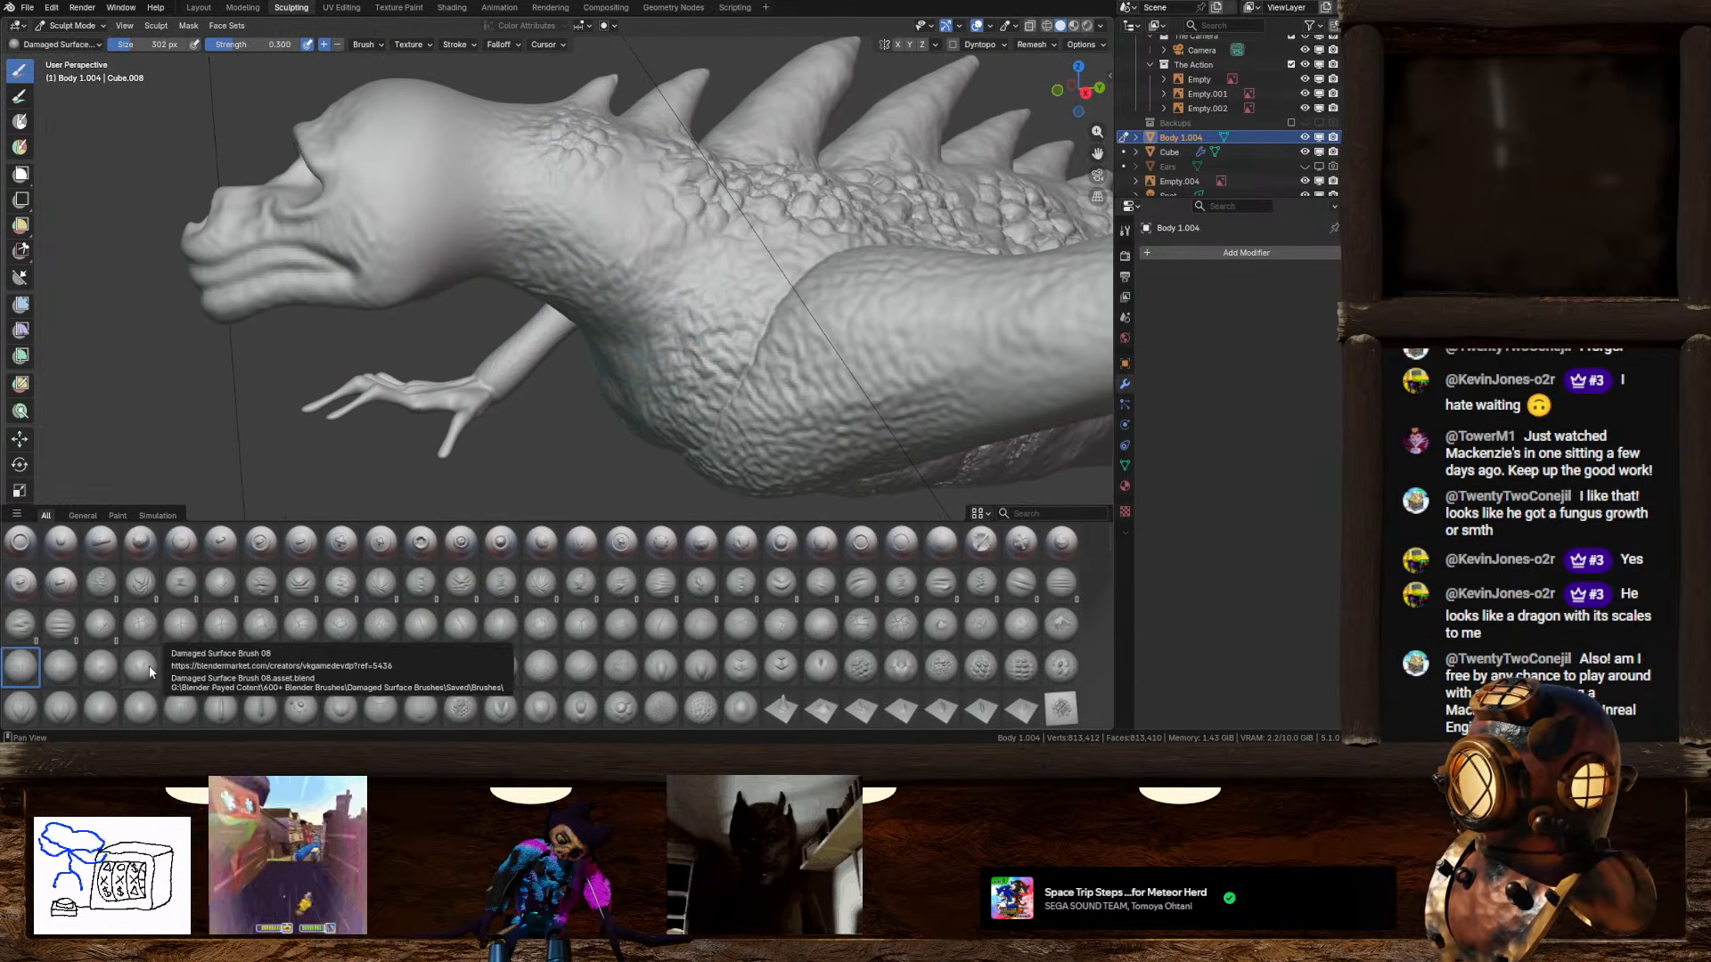
# Step: Add pitted damage to the upper neck and the sides of the head with a different Damaged Surface brush at strength 0.300
pyautogui.click(180, 665)
pyautogui.moveTo(535, 222)
pyautogui.mouseDown()
pyautogui.moveTo(620, 283)
pyautogui.moveTo(521, 218)
pyautogui.moveTo(468, 210)
pyautogui.moveTo(455, 178)
pyautogui.mouseUp()
pyautogui.moveTo(611, 272); pyautogui.dragTo(613, 233, button='middle')
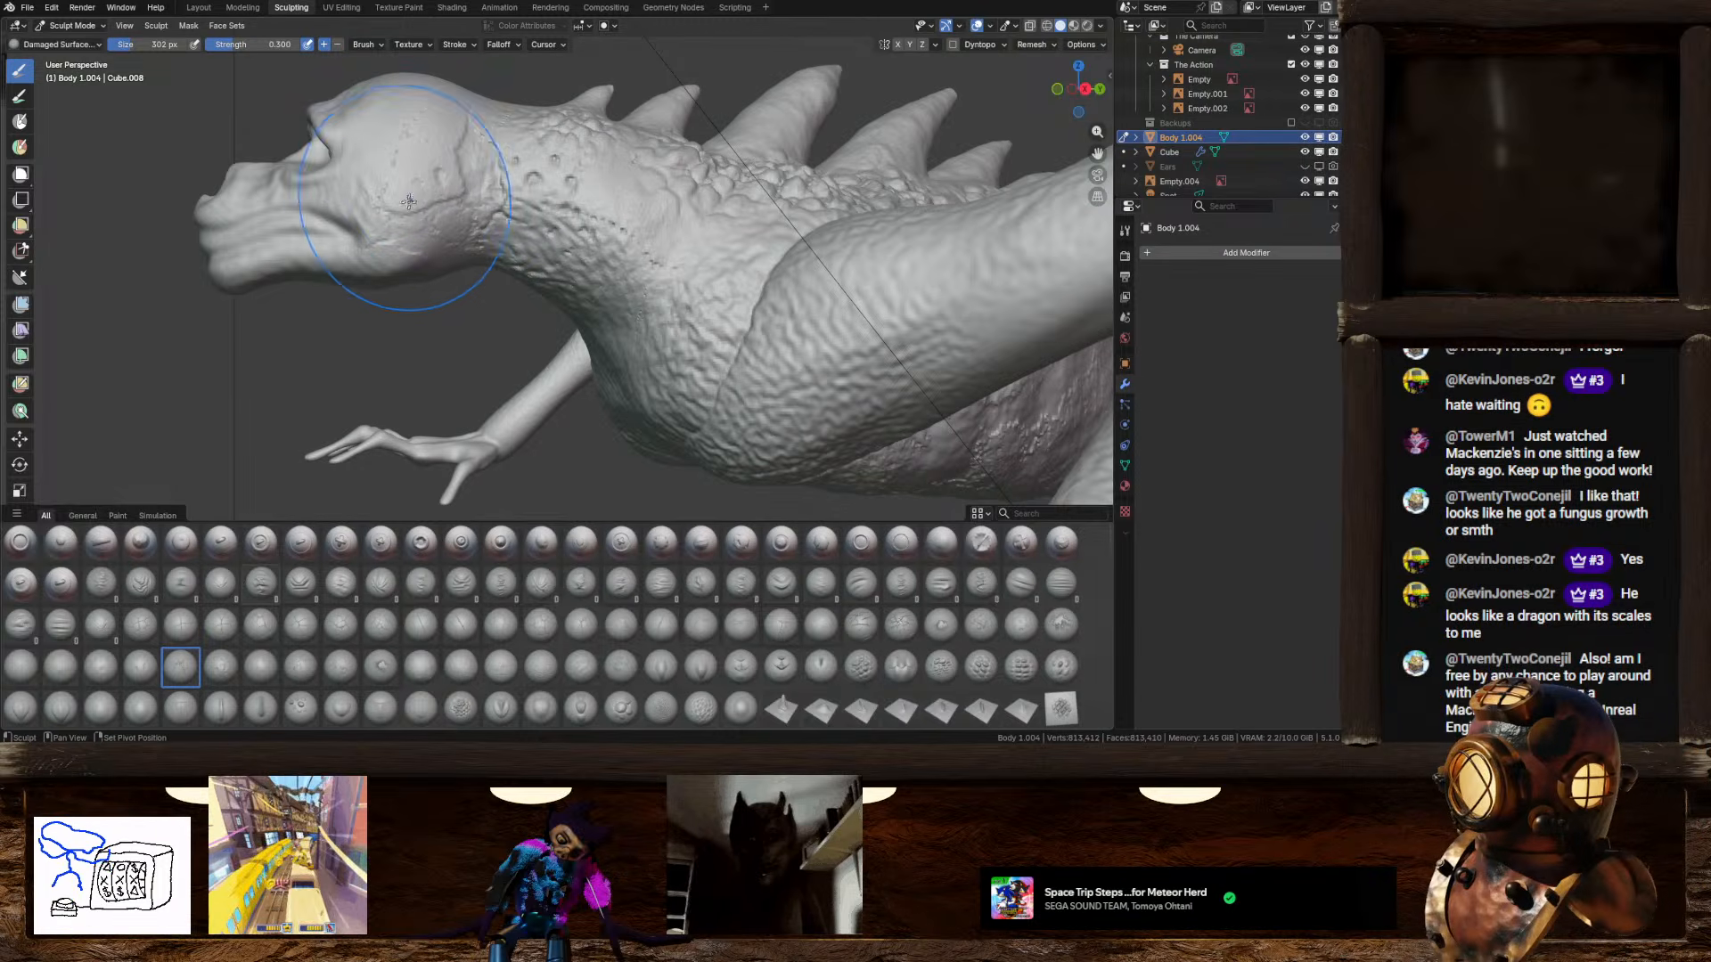
pyautogui.moveTo(490, 223)
pyautogui.mouseDown(button='middle')
pyautogui.moveTo(452, 272)
pyautogui.moveTo(737, 214)
pyautogui.mouseUp(button='middle')
pyautogui.moveTo(714, 219)
pyautogui.mouseDown()
pyautogui.moveTo(723, 232)
pyautogui.moveTo(731, 212)
pyautogui.moveTo(762, 267)
pyautogui.moveTo(780, 234)
pyautogui.moveTo(706, 142)
pyautogui.mouseUp()
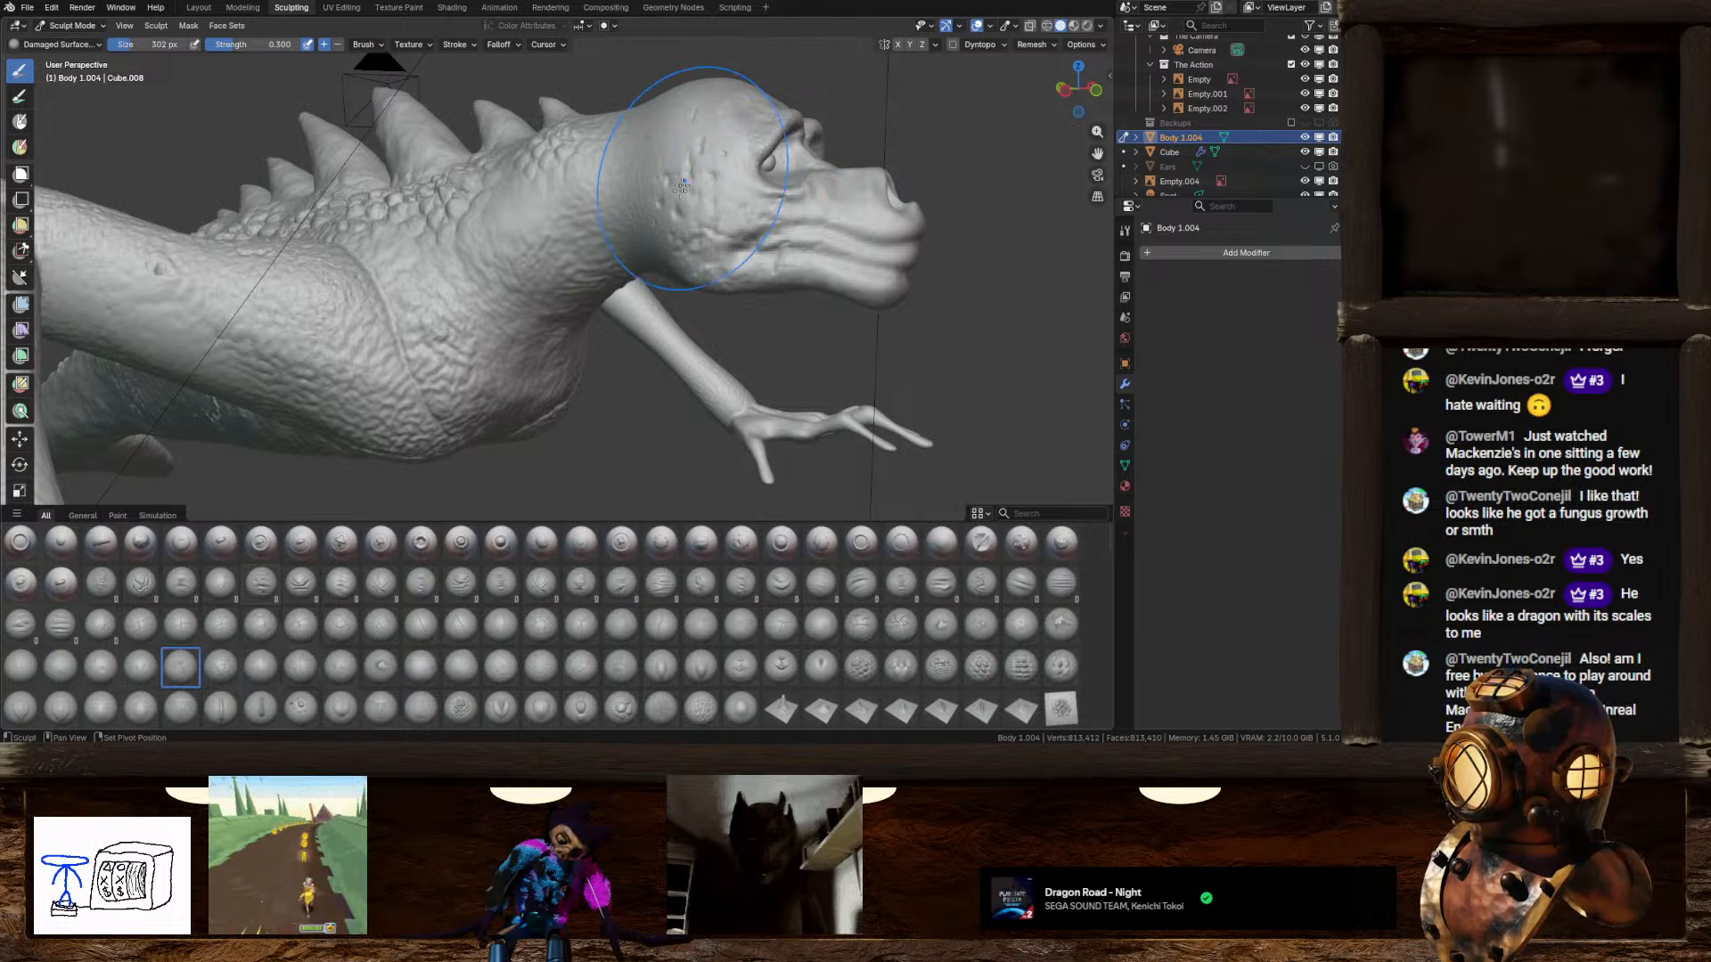
# Step: Sculpt cracked damage across the forehead with another Damaged Surface brush and smooth it down
pyautogui.moveTo(699, 178); pyautogui.dragTo(616, 288, button='middle')
pyautogui.click(350, 666)
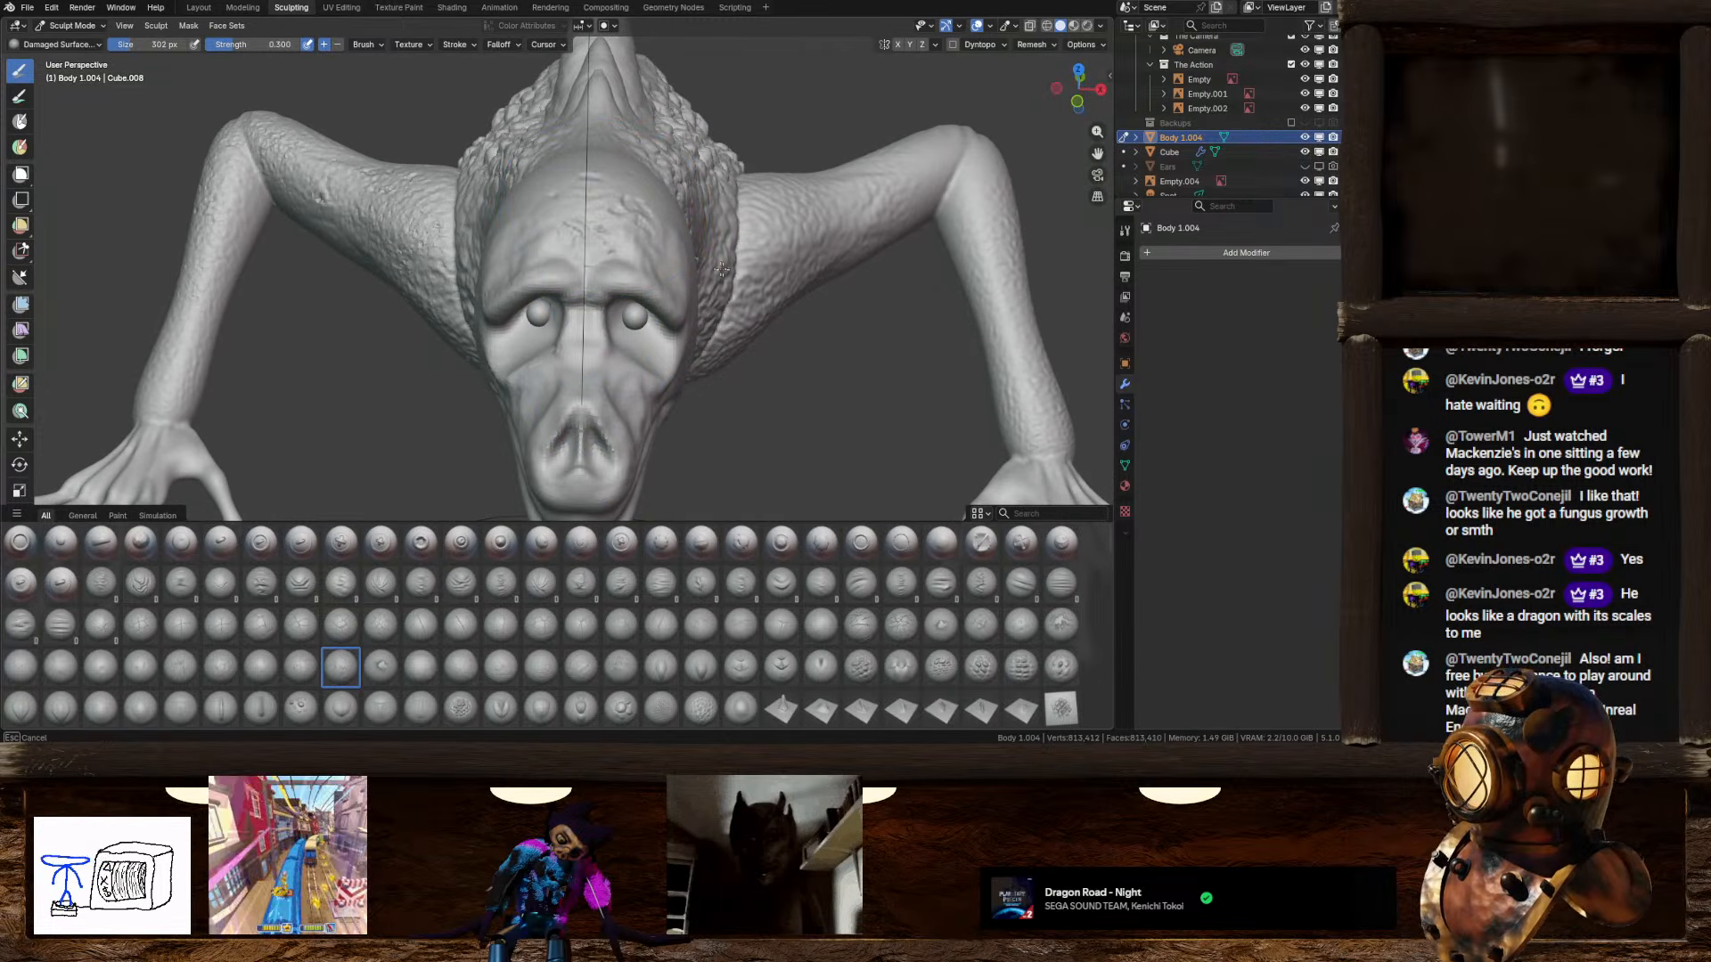
pyautogui.moveTo(721, 269); pyautogui.dragTo(664, 267)
pyautogui.moveTo(588, 261); pyautogui.dragTo(508, 267, button='middle')
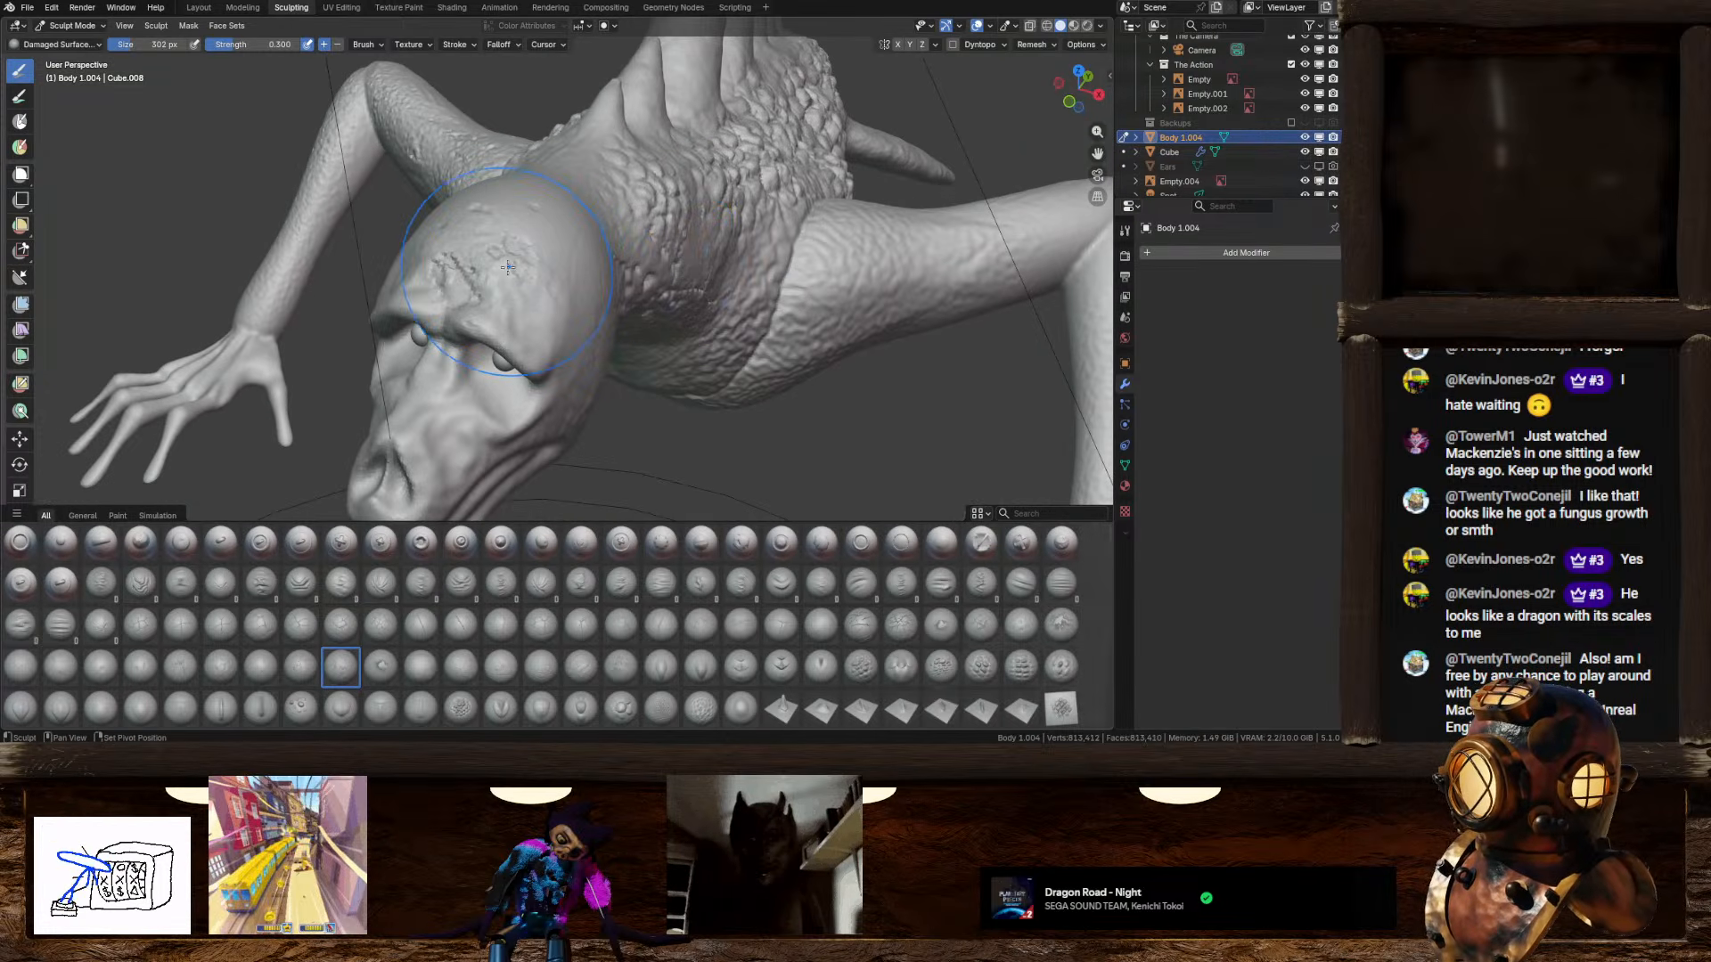
pyautogui.keyDown('shift'); pyautogui.moveTo(446, 284); pyautogui.dragTo(528, 274); pyautogui.keyUp('shift')
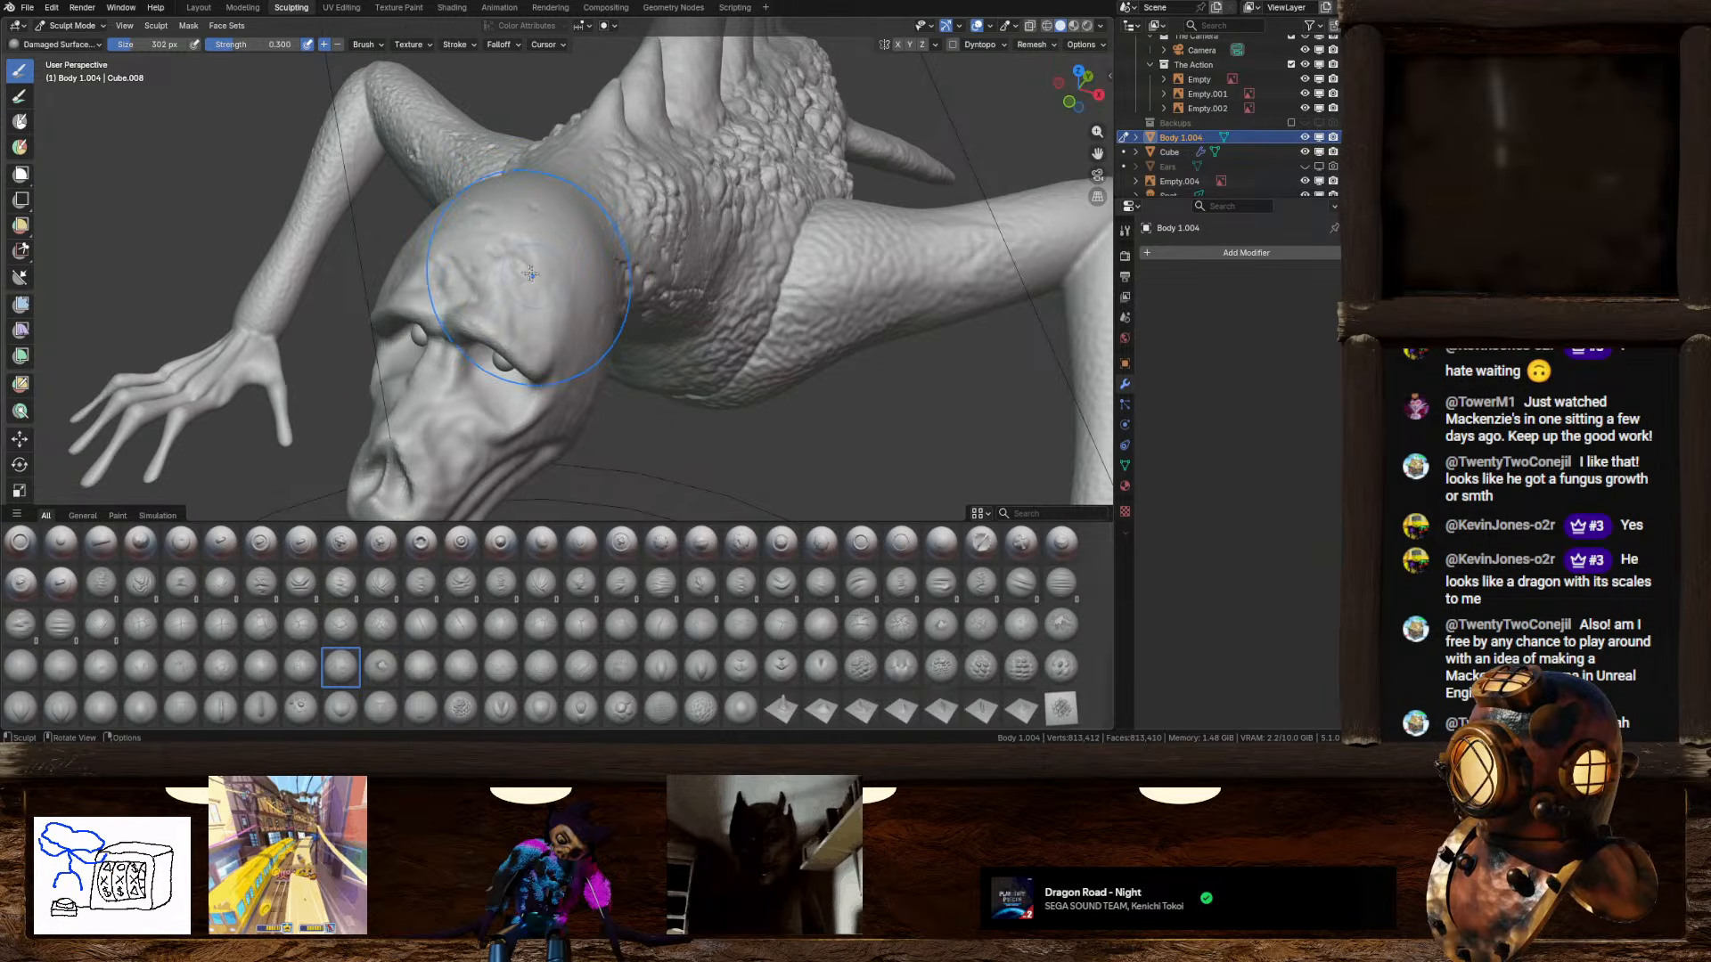
# Step: Add damaged patches to the side of the head and around the eye, smoothing the skin towards the back of the skull
pyautogui.moveTo(530, 273); pyautogui.dragTo(459, 300, button='middle')
pyautogui.moveTo(459, 300); pyautogui.dragTo(365, 218)
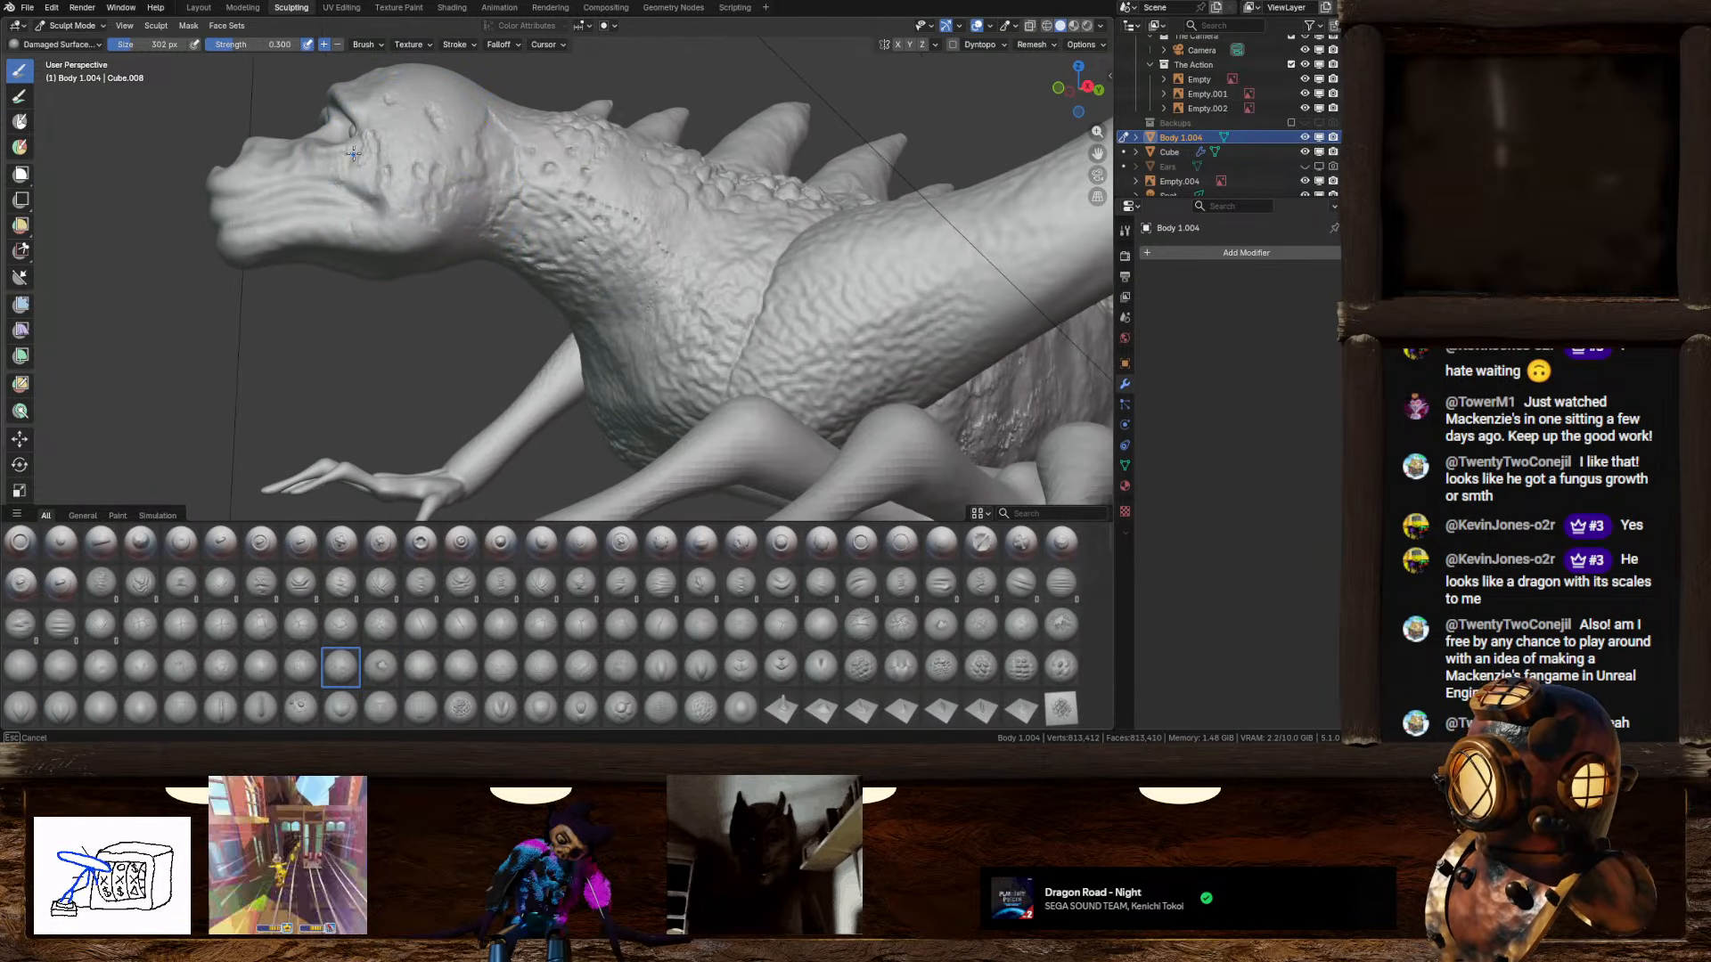
pyautogui.moveTo(354, 153); pyautogui.dragTo(363, 143)
pyautogui.keyDown('shift'); pyautogui.moveTo(392, 76); pyautogui.dragTo(441, 145); pyautogui.keyUp('shift')
pyautogui.moveTo(484, 109); pyautogui.dragTo(479, 133, button='middle')
pyautogui.keyDown('shift'); pyautogui.moveTo(480, 134); pyautogui.dragTo(478, 126); pyautogui.keyUp('shift')
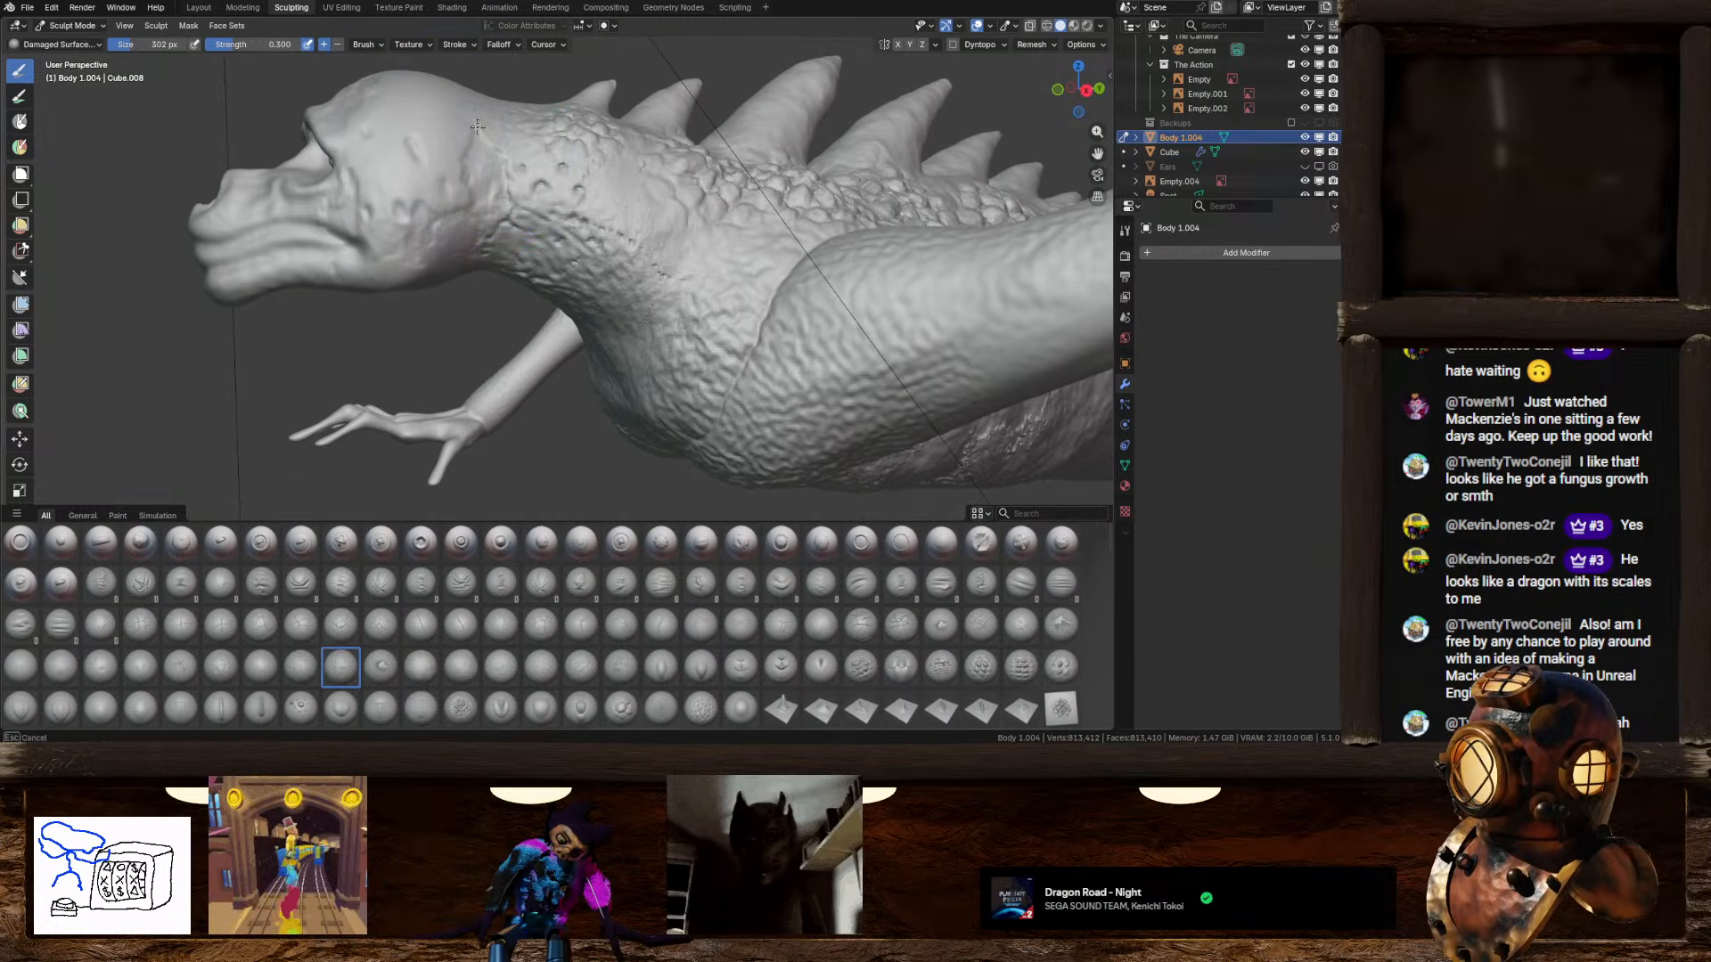
pyautogui.moveTo(477, 127); pyautogui.dragTo(560, 260, button='middle')
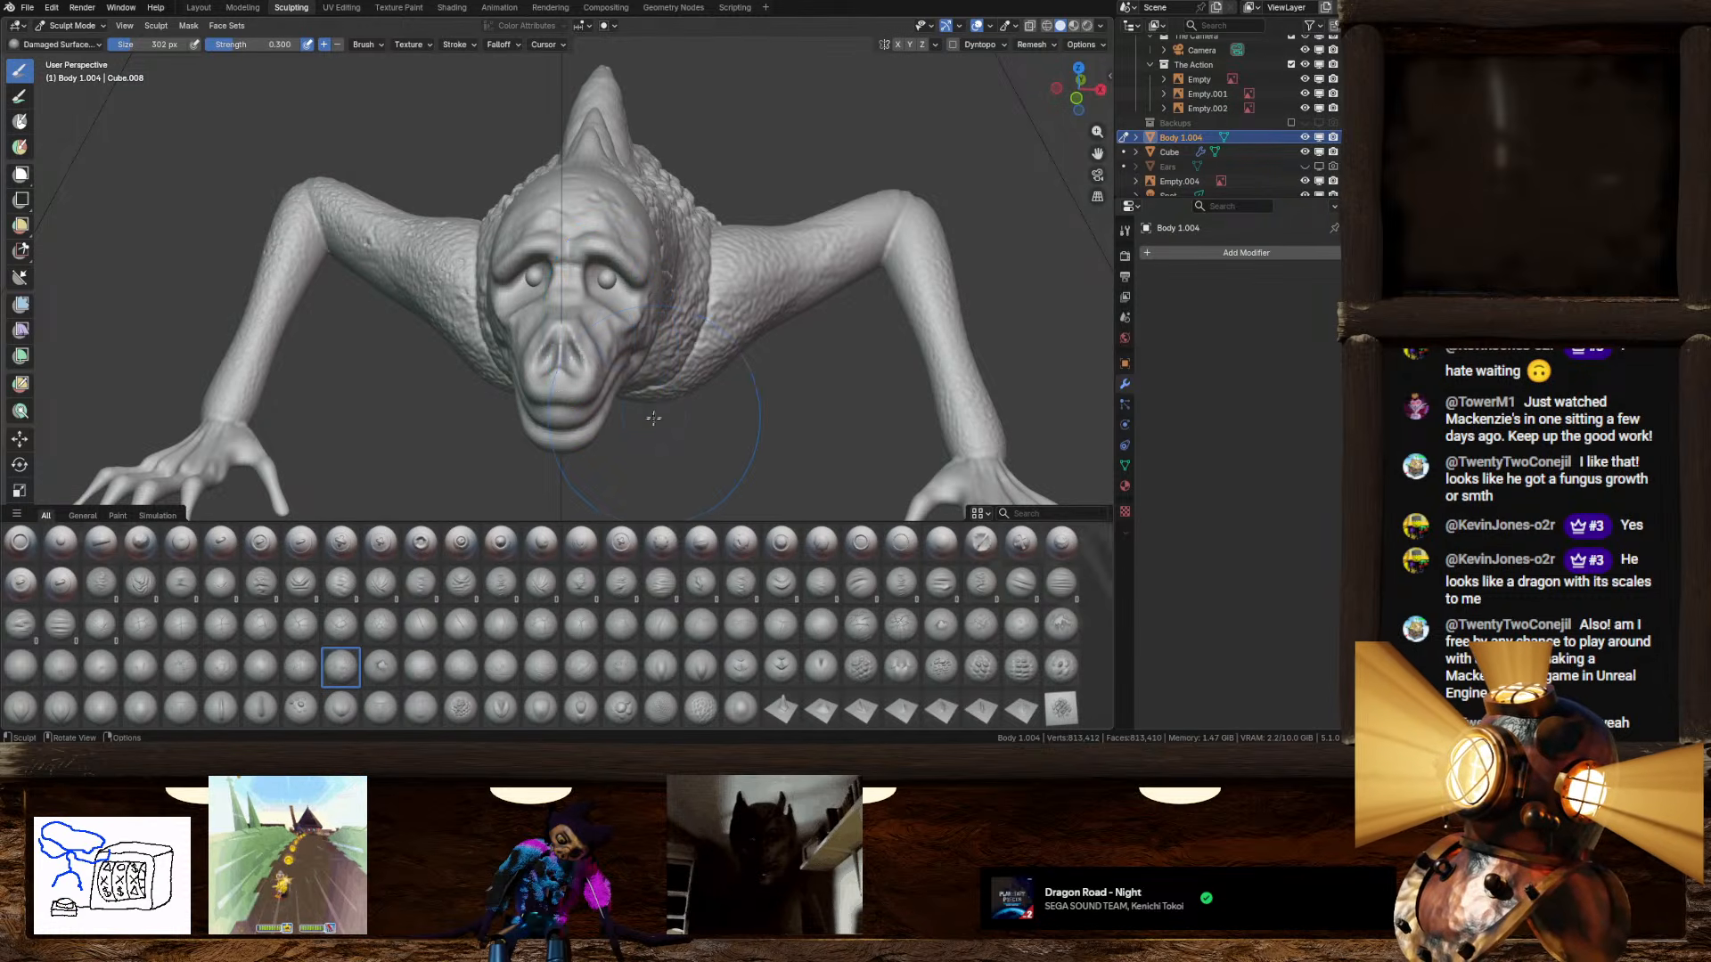
# Step: Return to the Damaged Surface brush at strength 0.118 and lightly roughen the face and the crown of the head
pyautogui.click(619, 670)
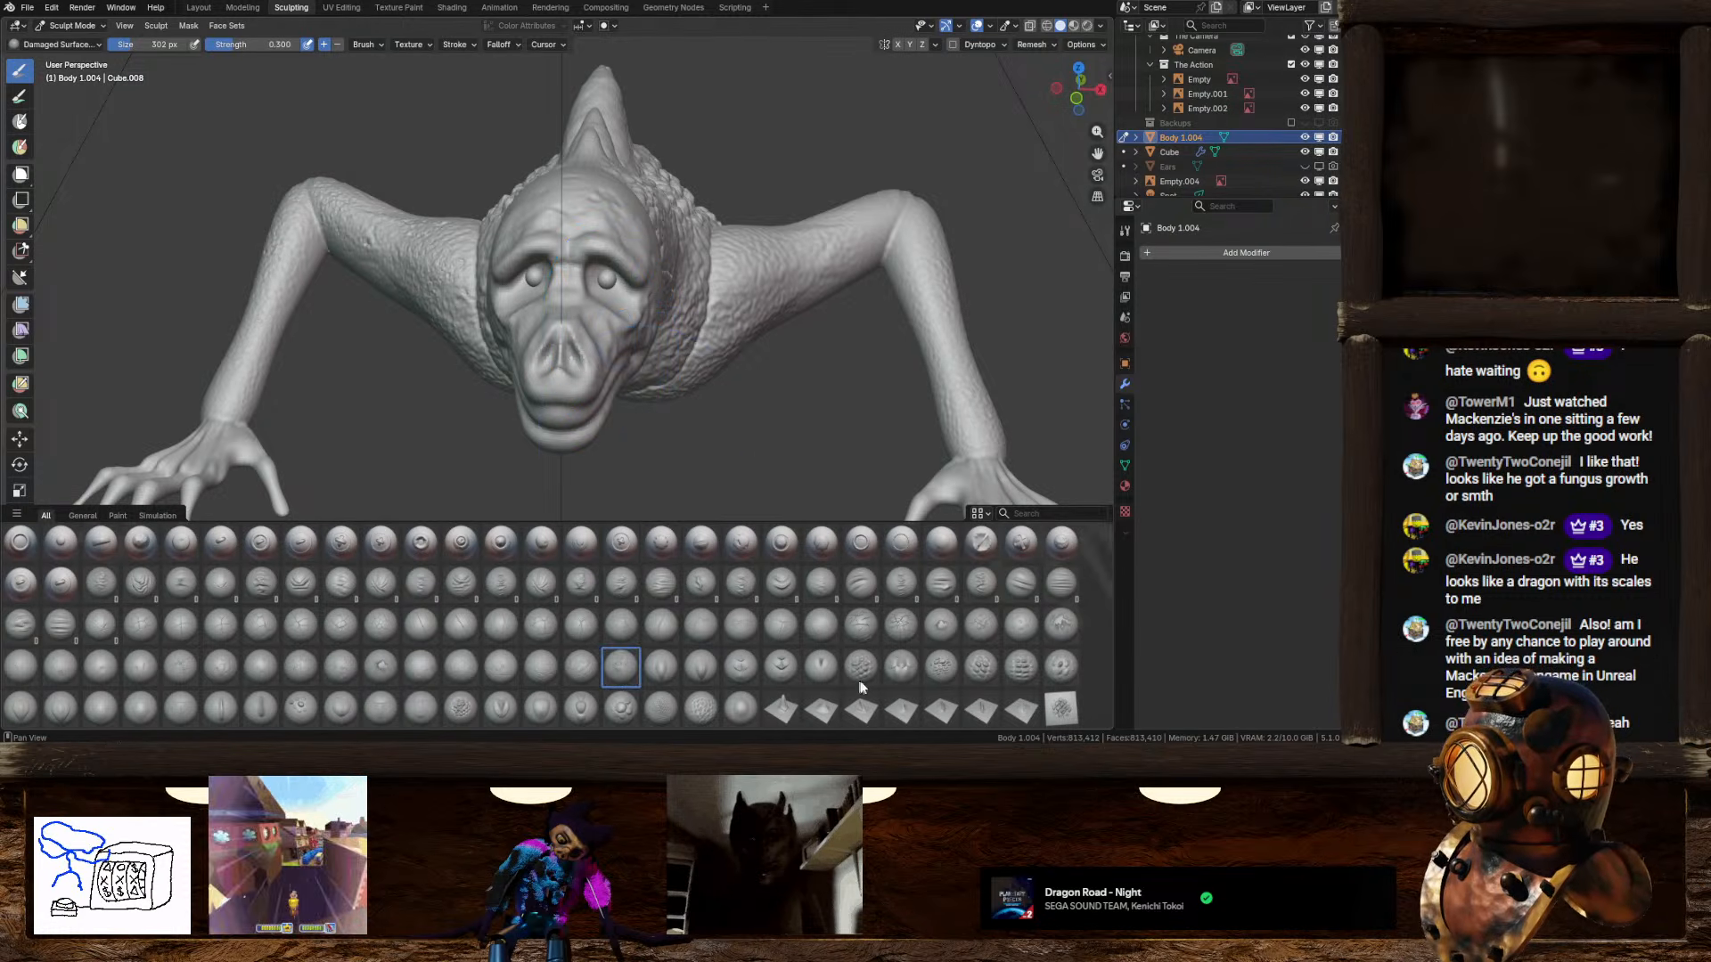
pyautogui.click(1062, 627)
pyautogui.moveTo(589, 309); pyautogui.dragTo(674, 385)
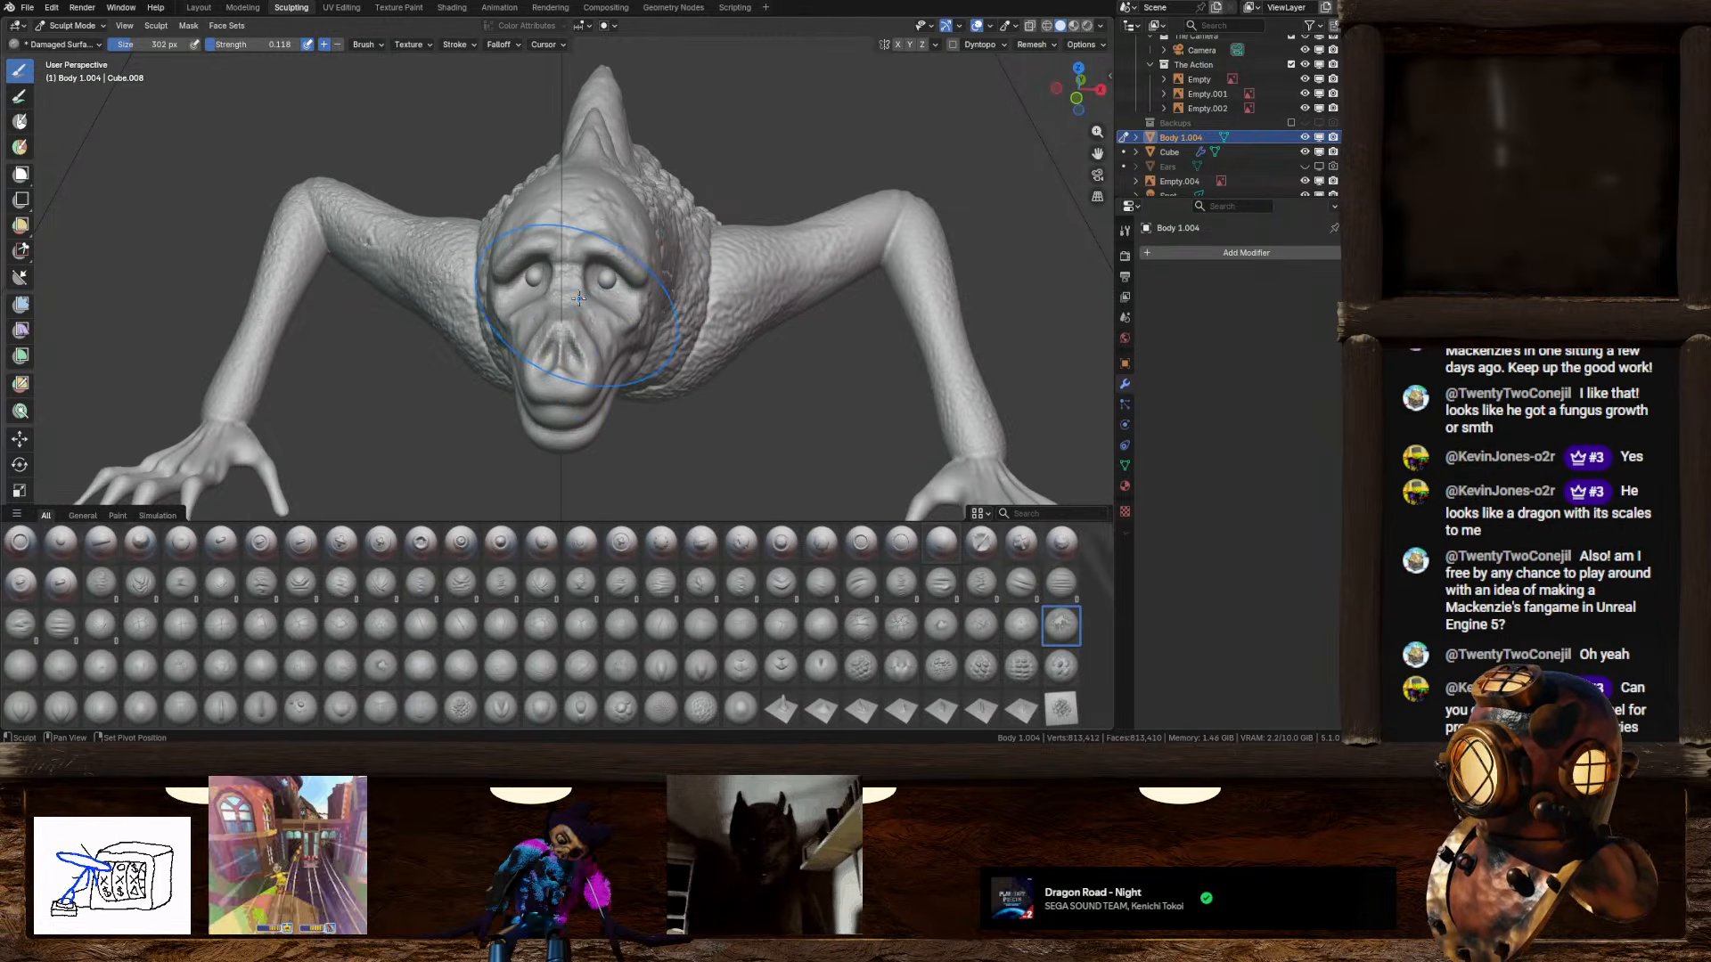
pyautogui.moveTo(589, 329); pyautogui.dragTo(478, 338, button='middle')
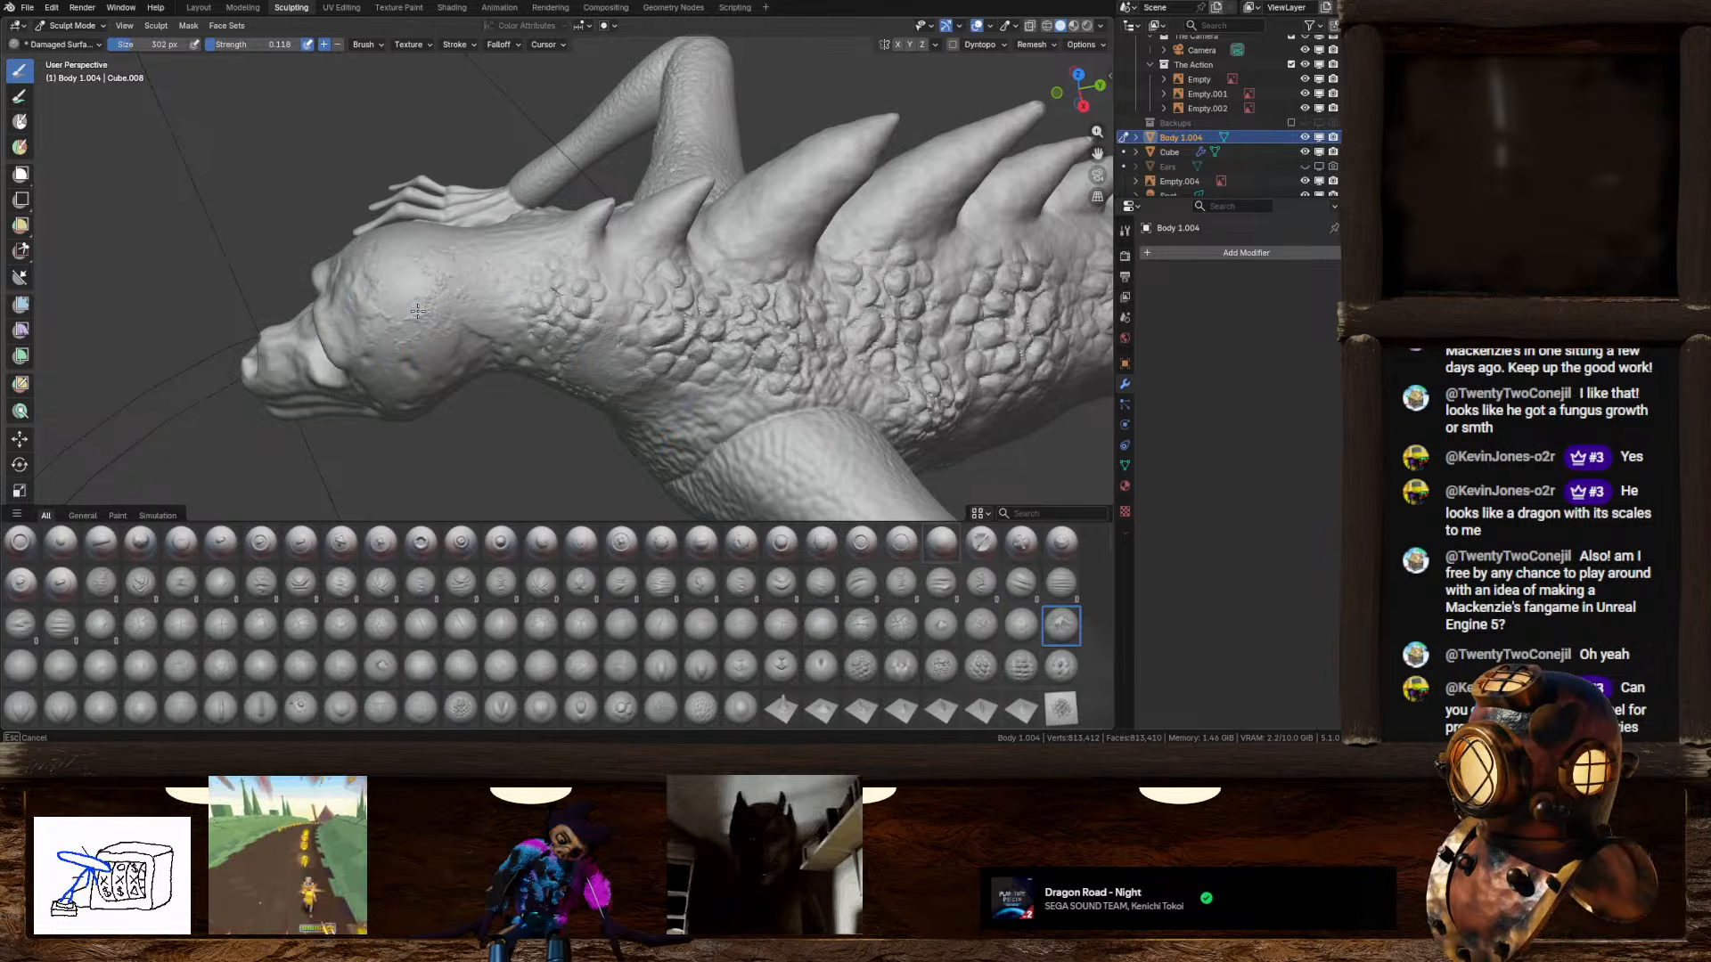
pyautogui.moveTo(453, 290)
pyautogui.mouseDown(button='middle')
pyautogui.moveTo(382, 363)
pyautogui.moveTo(506, 254)
pyautogui.moveTo(571, 241)
pyautogui.mouseUp(button='middle')
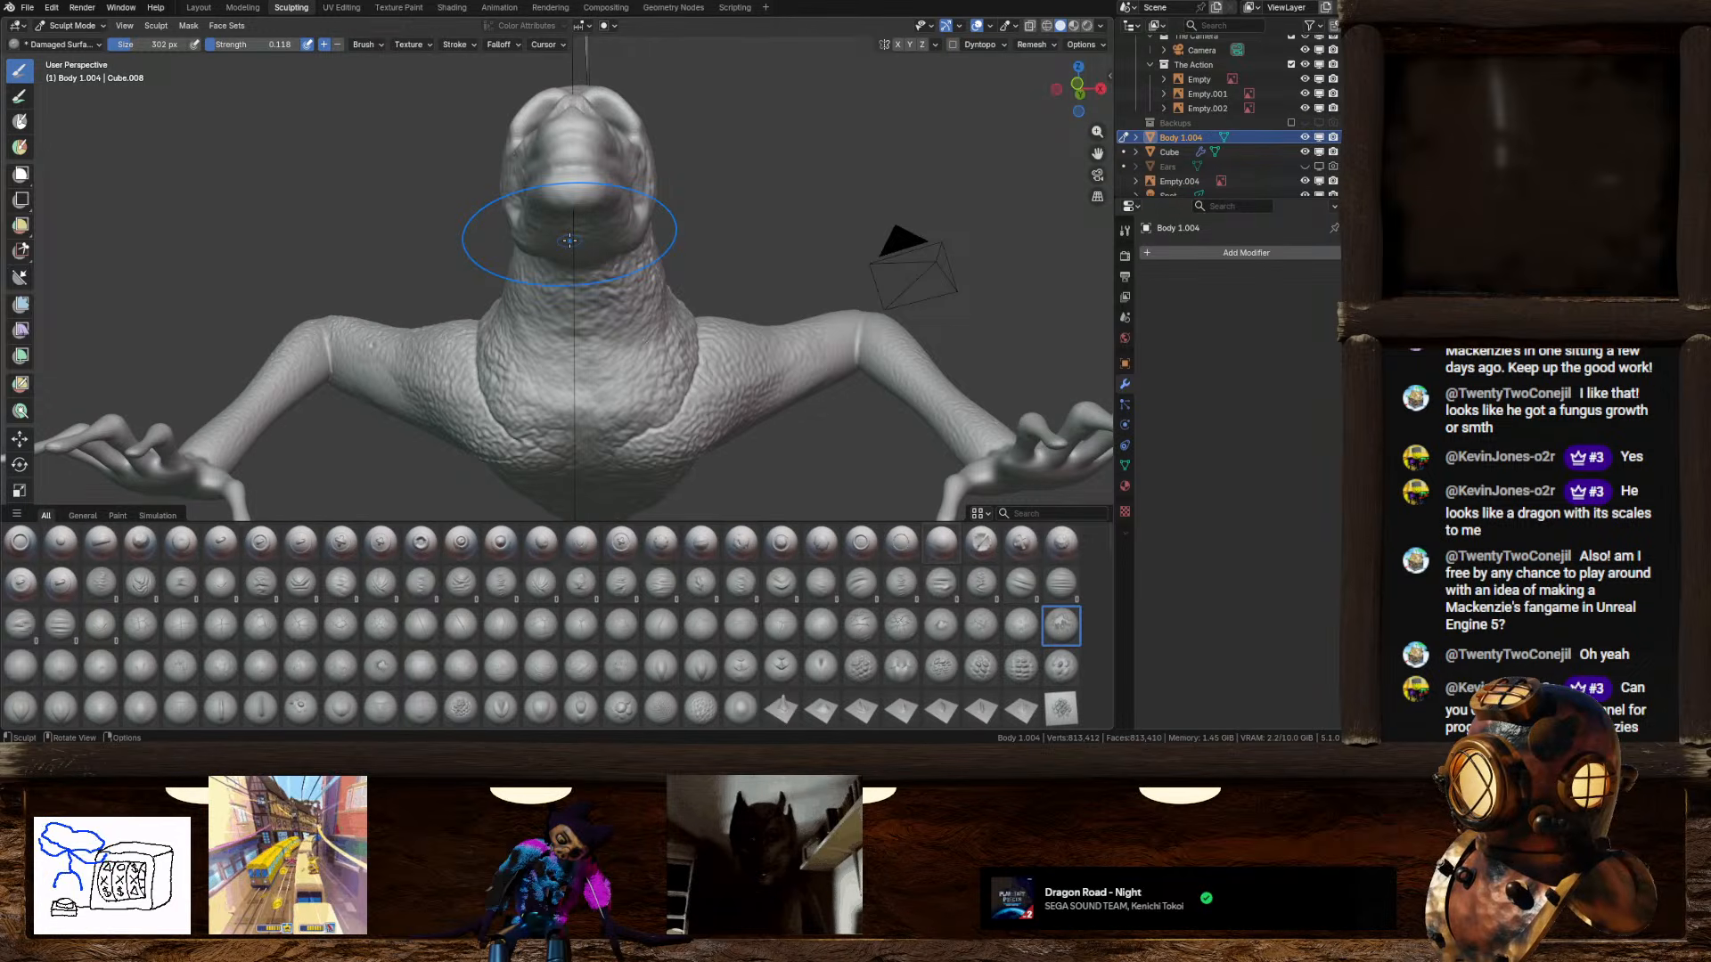
# Step: Inspect the skin detail from the head and neck along the scaled back to the tail fin, including the whole creature
pyautogui.moveTo(570, 240); pyautogui.dragTo(564, 290, button='middle')
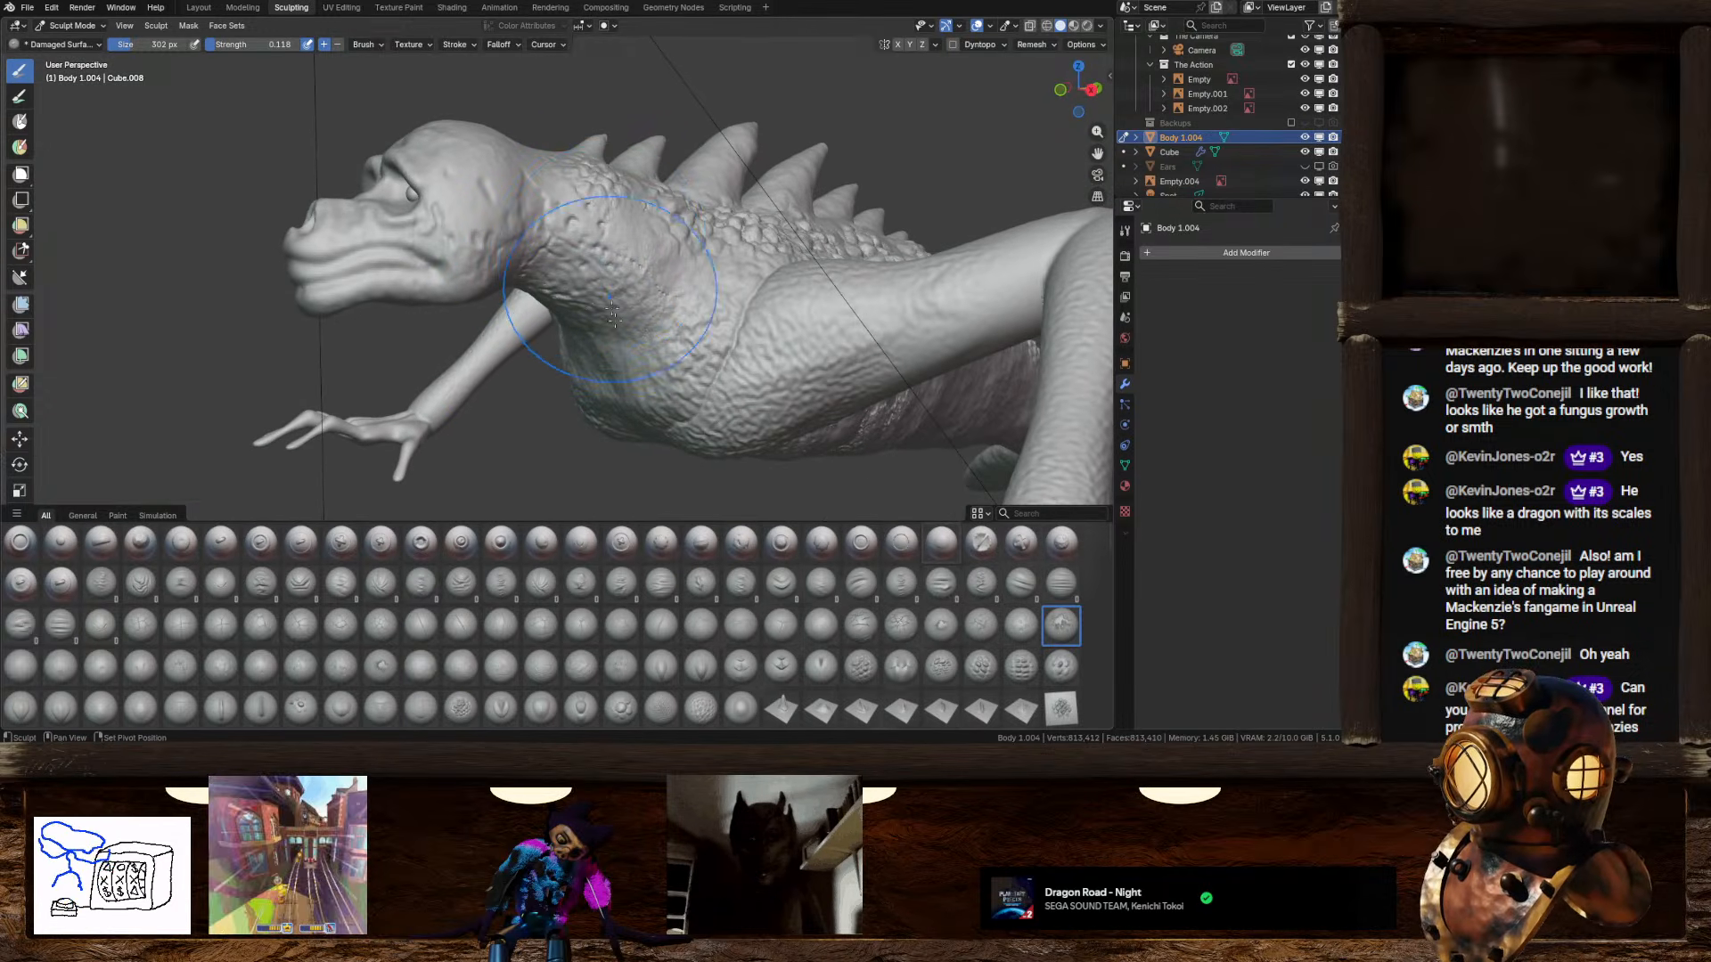
pyautogui.moveTo(789, 304); pyautogui.dragTo(819, 317, button='middle')
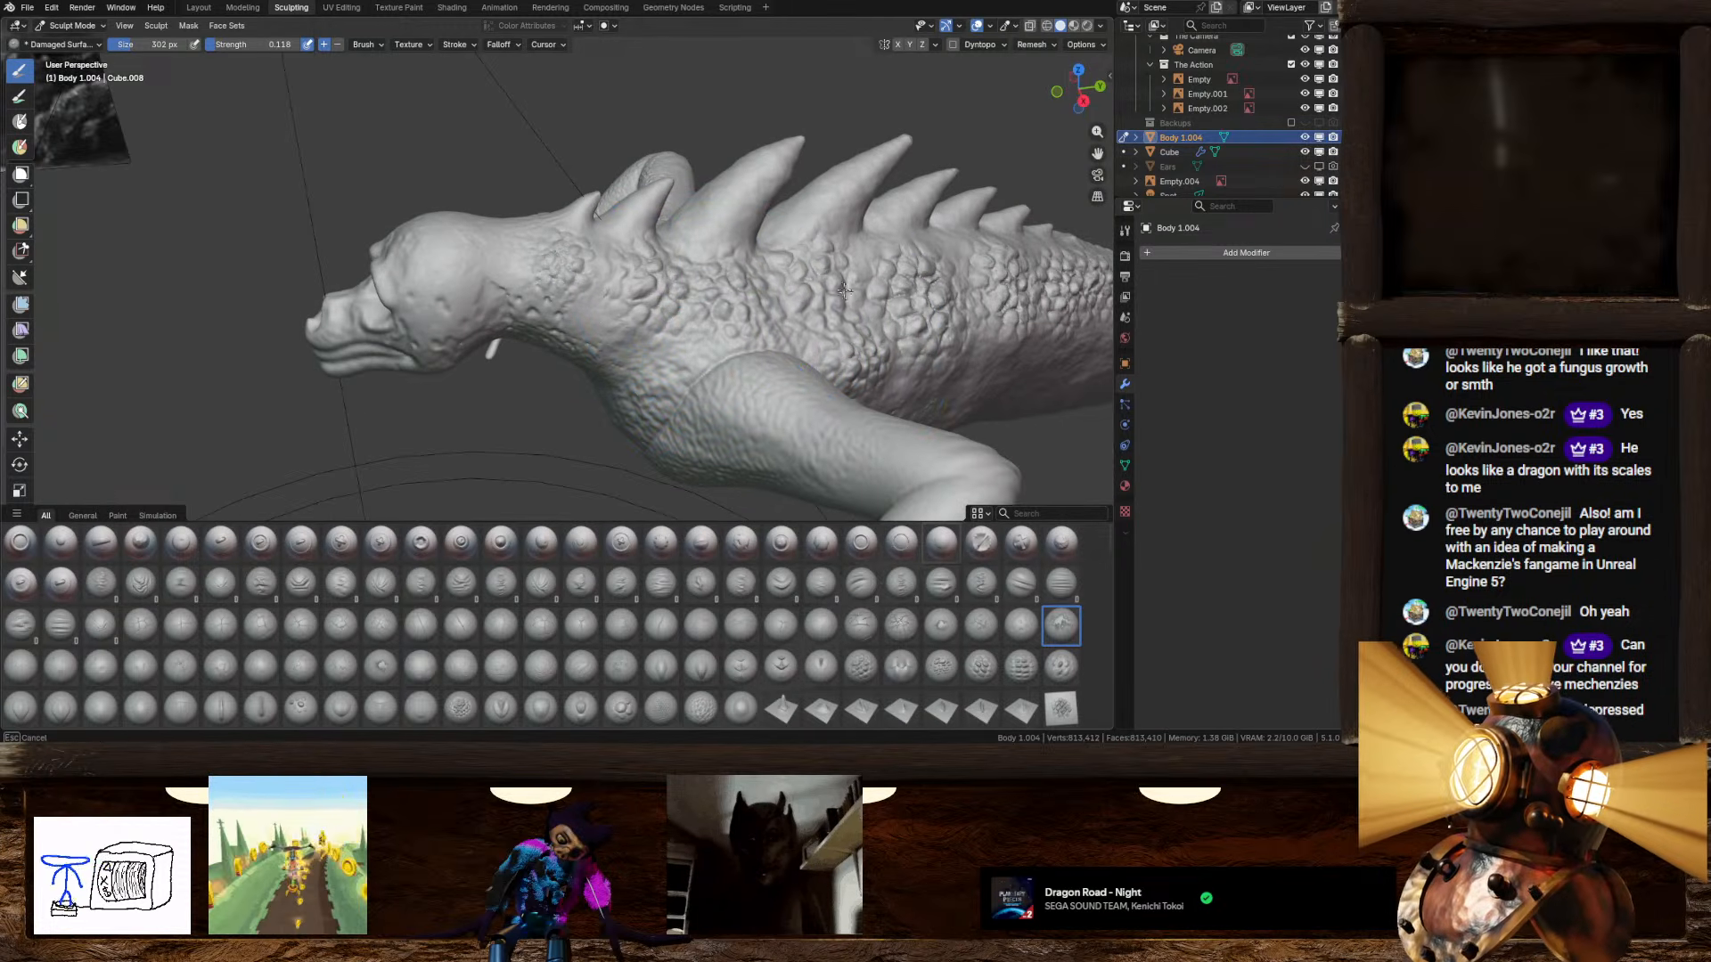
pyautogui.moveTo(824, 319); pyautogui.dragTo(608, 430, button='middle')
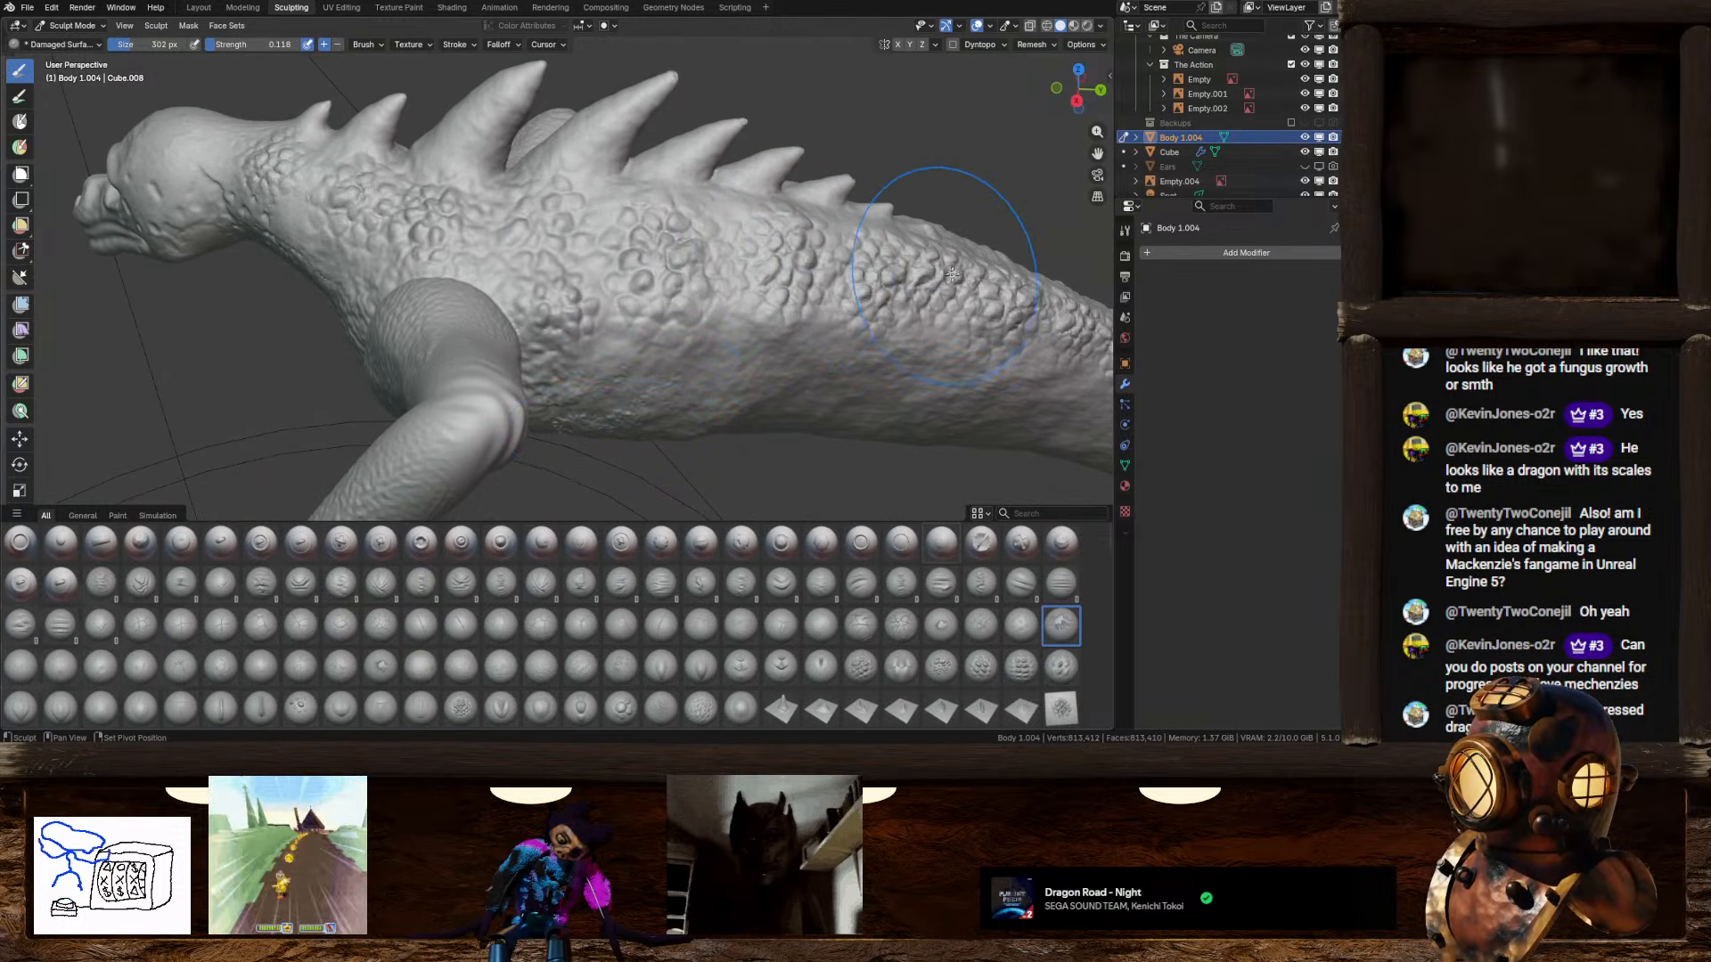
pyautogui.keyDown('shift'); pyautogui.moveTo(923, 273); pyautogui.dragTo(744, 265, button='middle'); pyautogui.keyUp('shift')
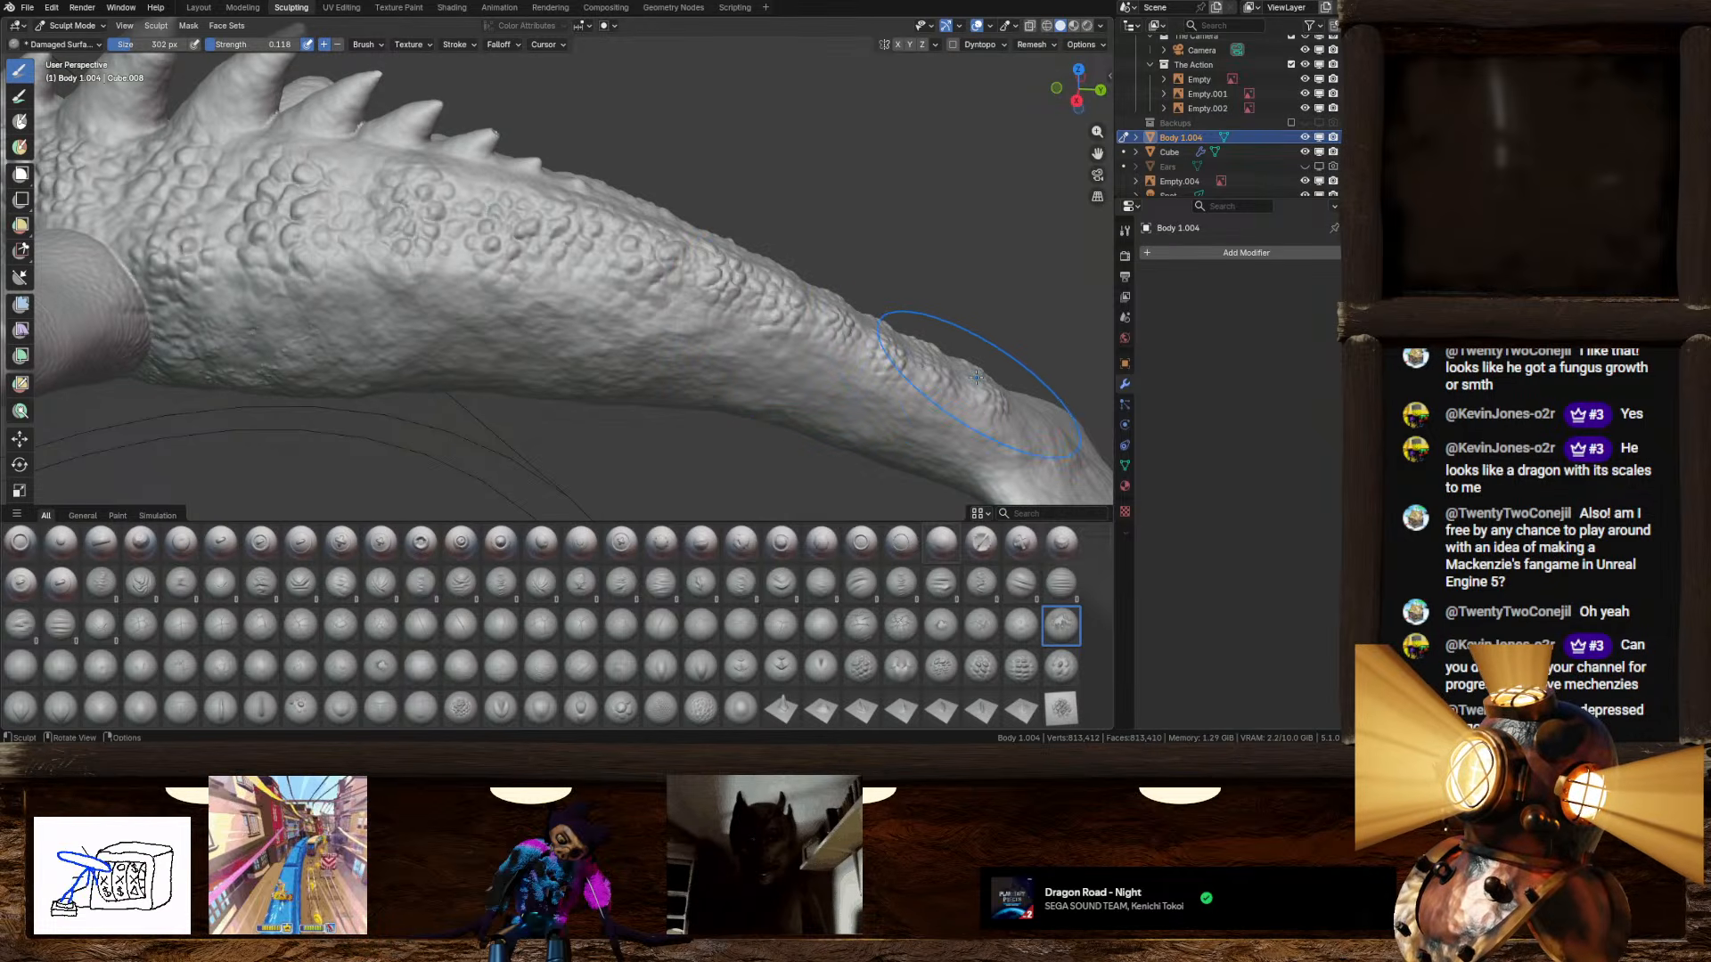
pyautogui.moveTo(977, 377); pyautogui.dragTo(961, 417, button='middle')
pyautogui.keyDown('shift'); pyautogui.moveTo(961, 417); pyautogui.dragTo(802, 374, button='middle'); pyautogui.keyUp('shift')
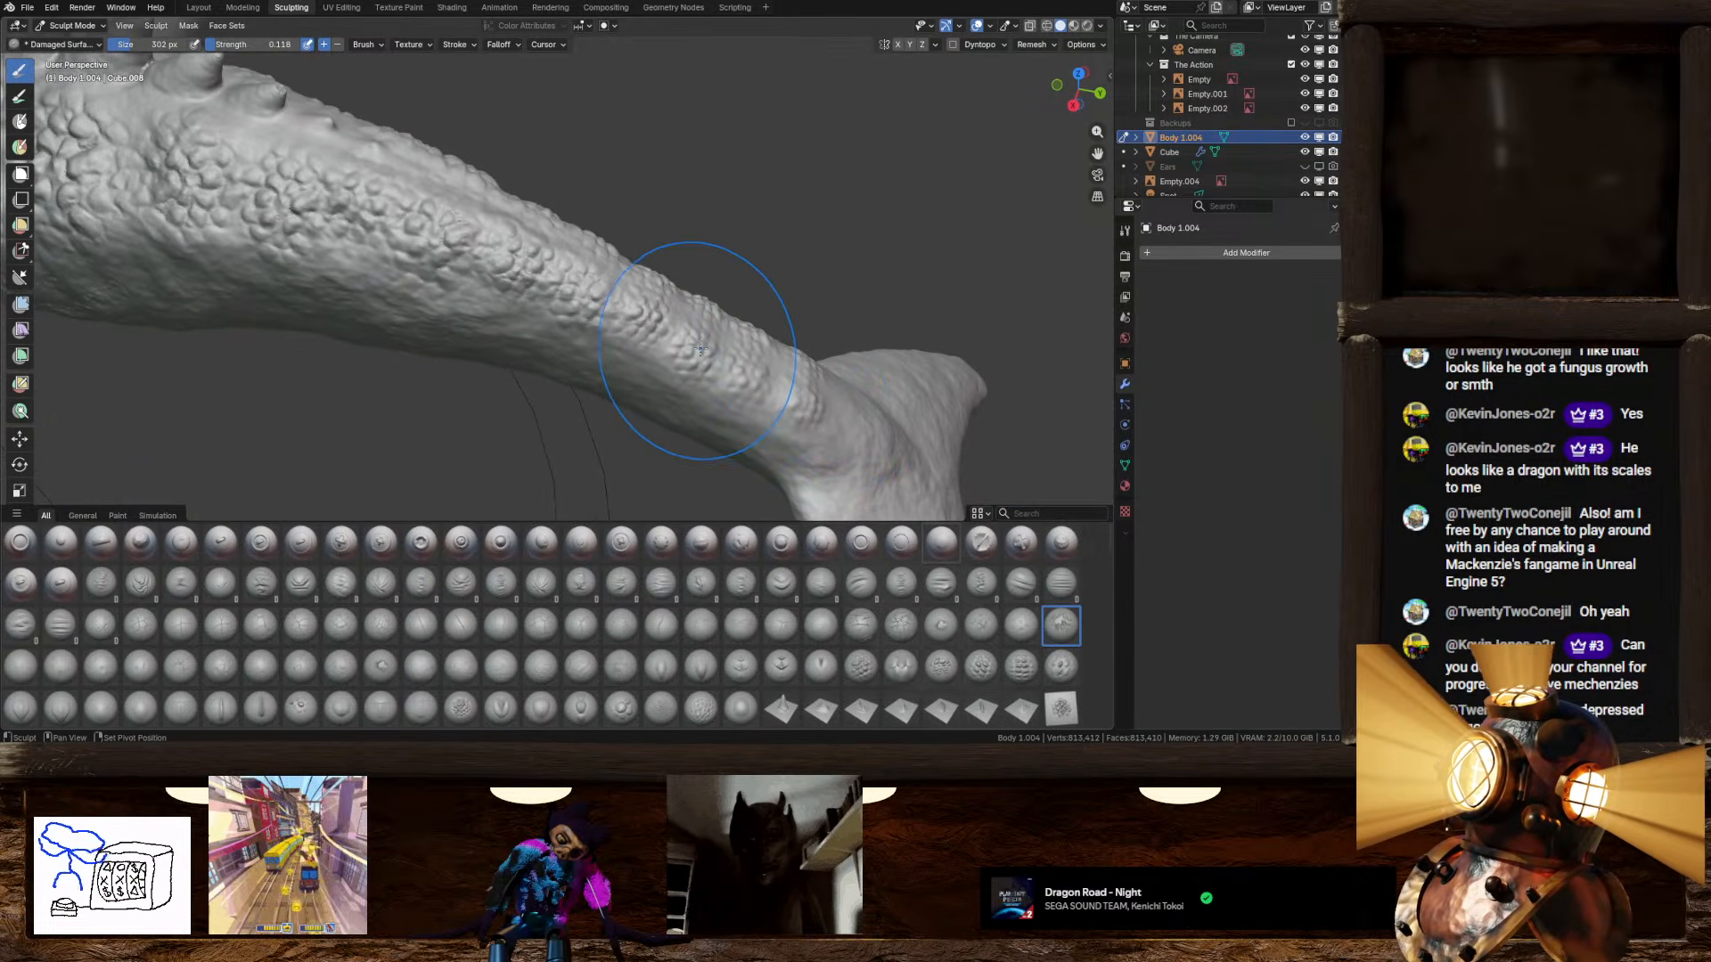
pyautogui.moveTo(757, 425); pyautogui.dragTo(642, 308, button='middle')
pyautogui.moveTo(199, 378)
pyautogui.keyDown('shift'); pyautogui.mouseDown(button='middle')
pyautogui.moveTo(612, 317)
pyautogui.moveTo(695, 322)
pyautogui.moveTo(738, 278)
pyautogui.mouseUp(button='middle'); pyautogui.keyUp('shift')
pyautogui.scroll(-1, 385, 672)
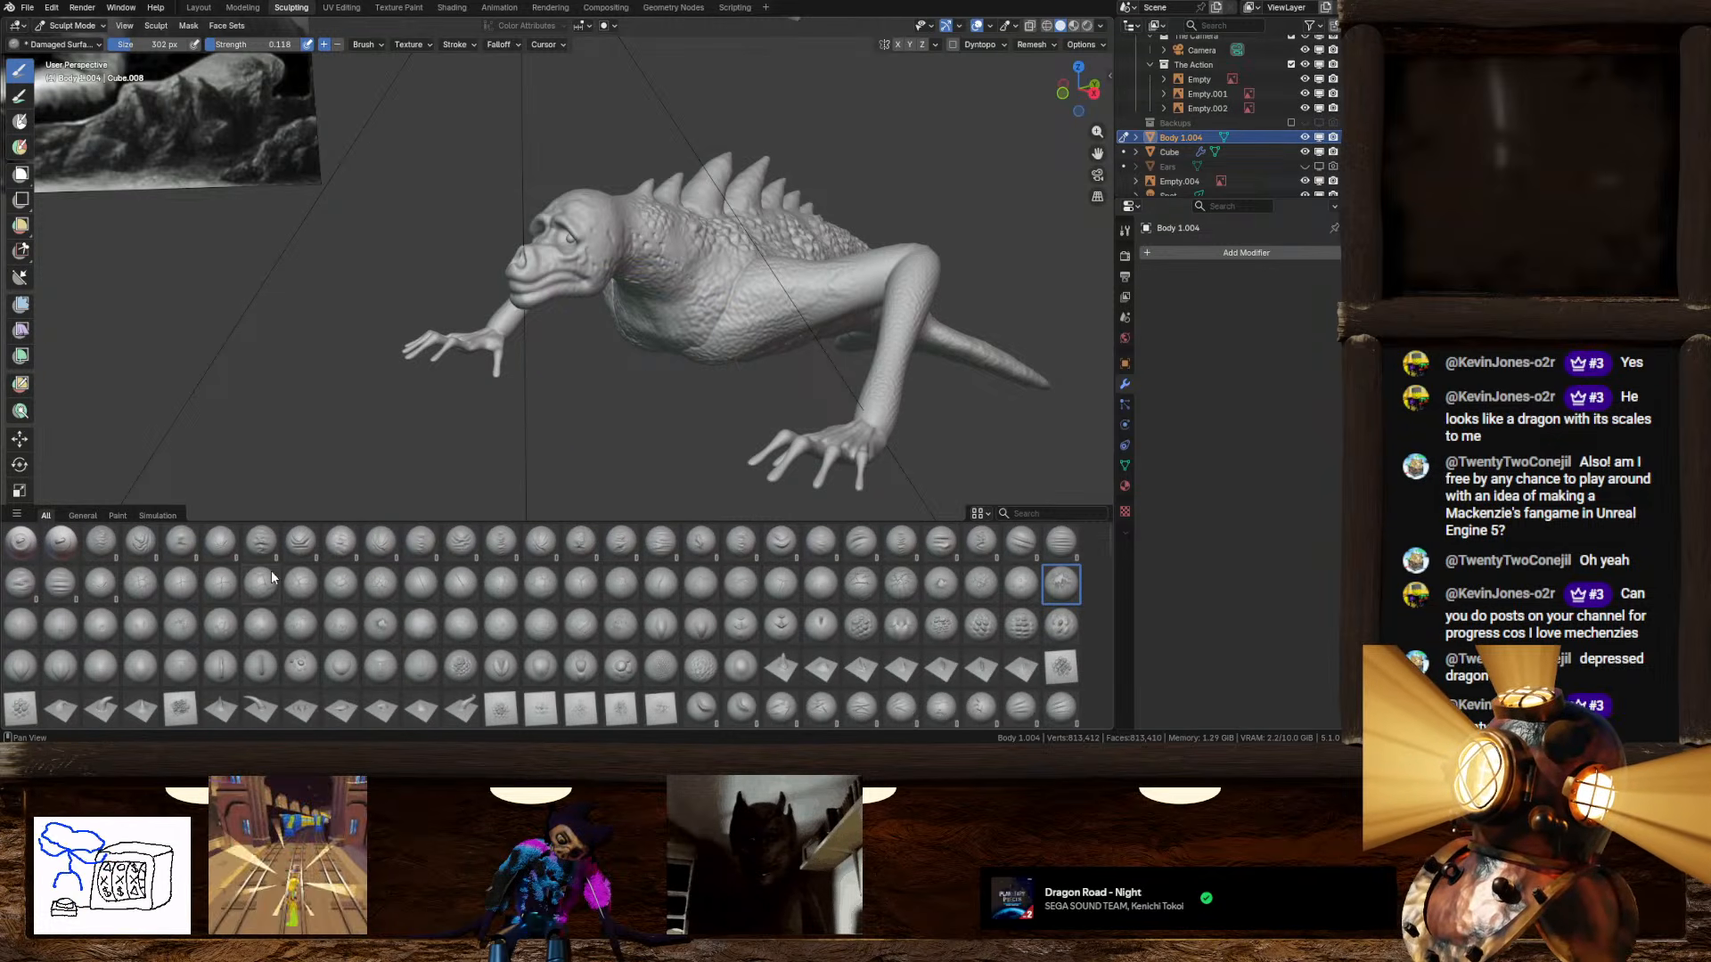
# Step: Switch to Crack Brush 05 at strength 0.300 and sculpt cracks across the side of the head, the neck edge and the snout
pyautogui.click(300, 583)
pyautogui.scroll(3, 686, 317)
pyautogui.moveTo(673, 258)
pyautogui.mouseDown(button='middle')
pyautogui.moveTo(647, 234)
pyautogui.moveTo(629, 272)
pyautogui.mouseUp(button='middle')
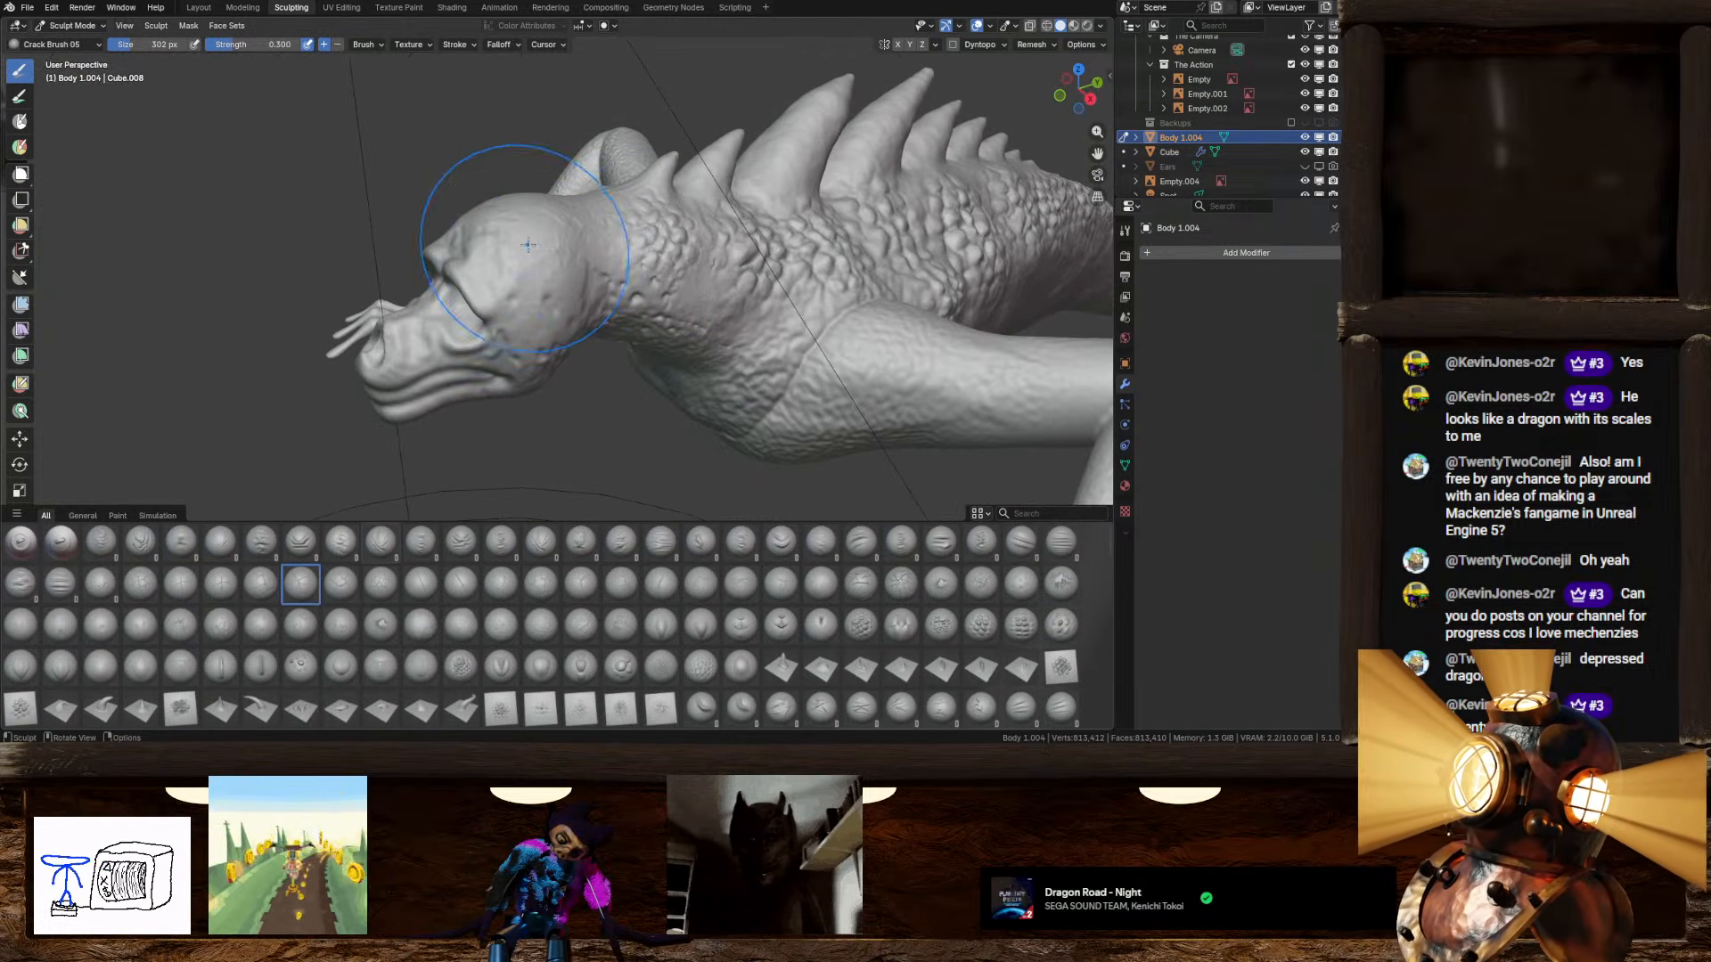
pyautogui.moveTo(526, 250)
pyautogui.mouseDown()
pyautogui.moveTo(574, 308)
pyautogui.moveTo(608, 322)
pyautogui.moveTo(645, 309)
pyautogui.mouseUp()
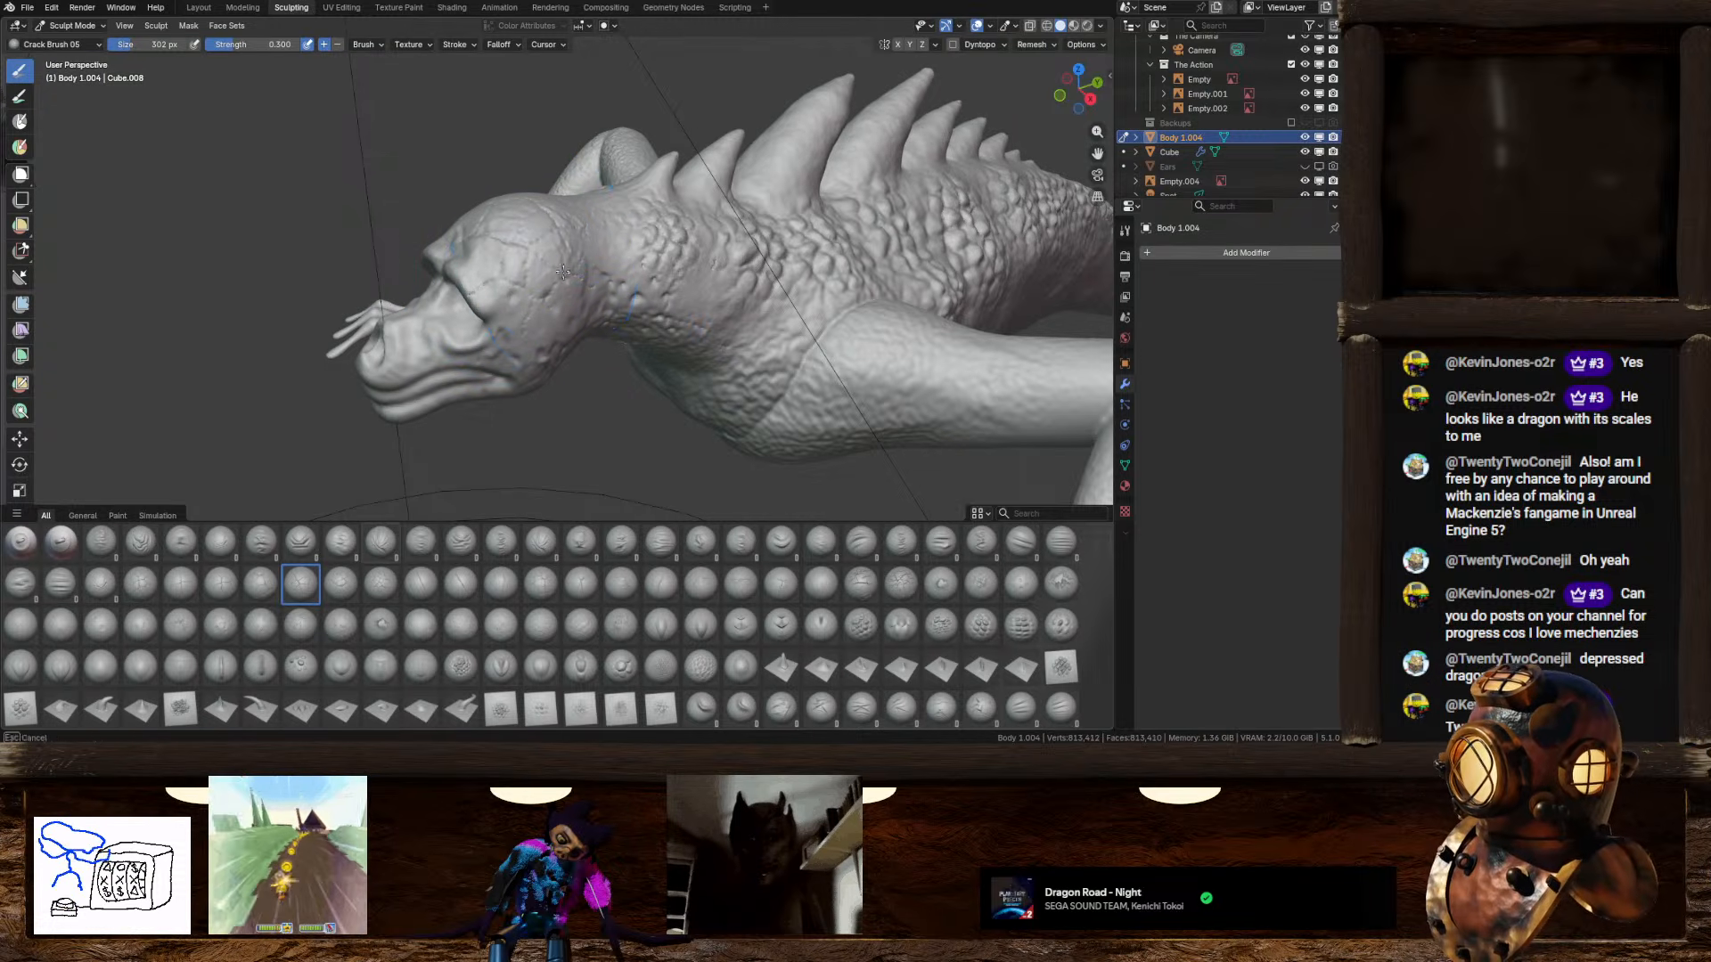
pyautogui.moveTo(559, 273); pyautogui.dragTo(472, 290, button='middle')
pyautogui.moveTo(397, 345)
pyautogui.mouseDown(button='middle')
pyautogui.moveTo(463, 321)
pyautogui.moveTo(537, 234)
pyautogui.moveTo(516, 285)
pyautogui.moveTo(554, 348)
pyautogui.moveTo(527, 237)
pyautogui.mouseUp(button='middle')
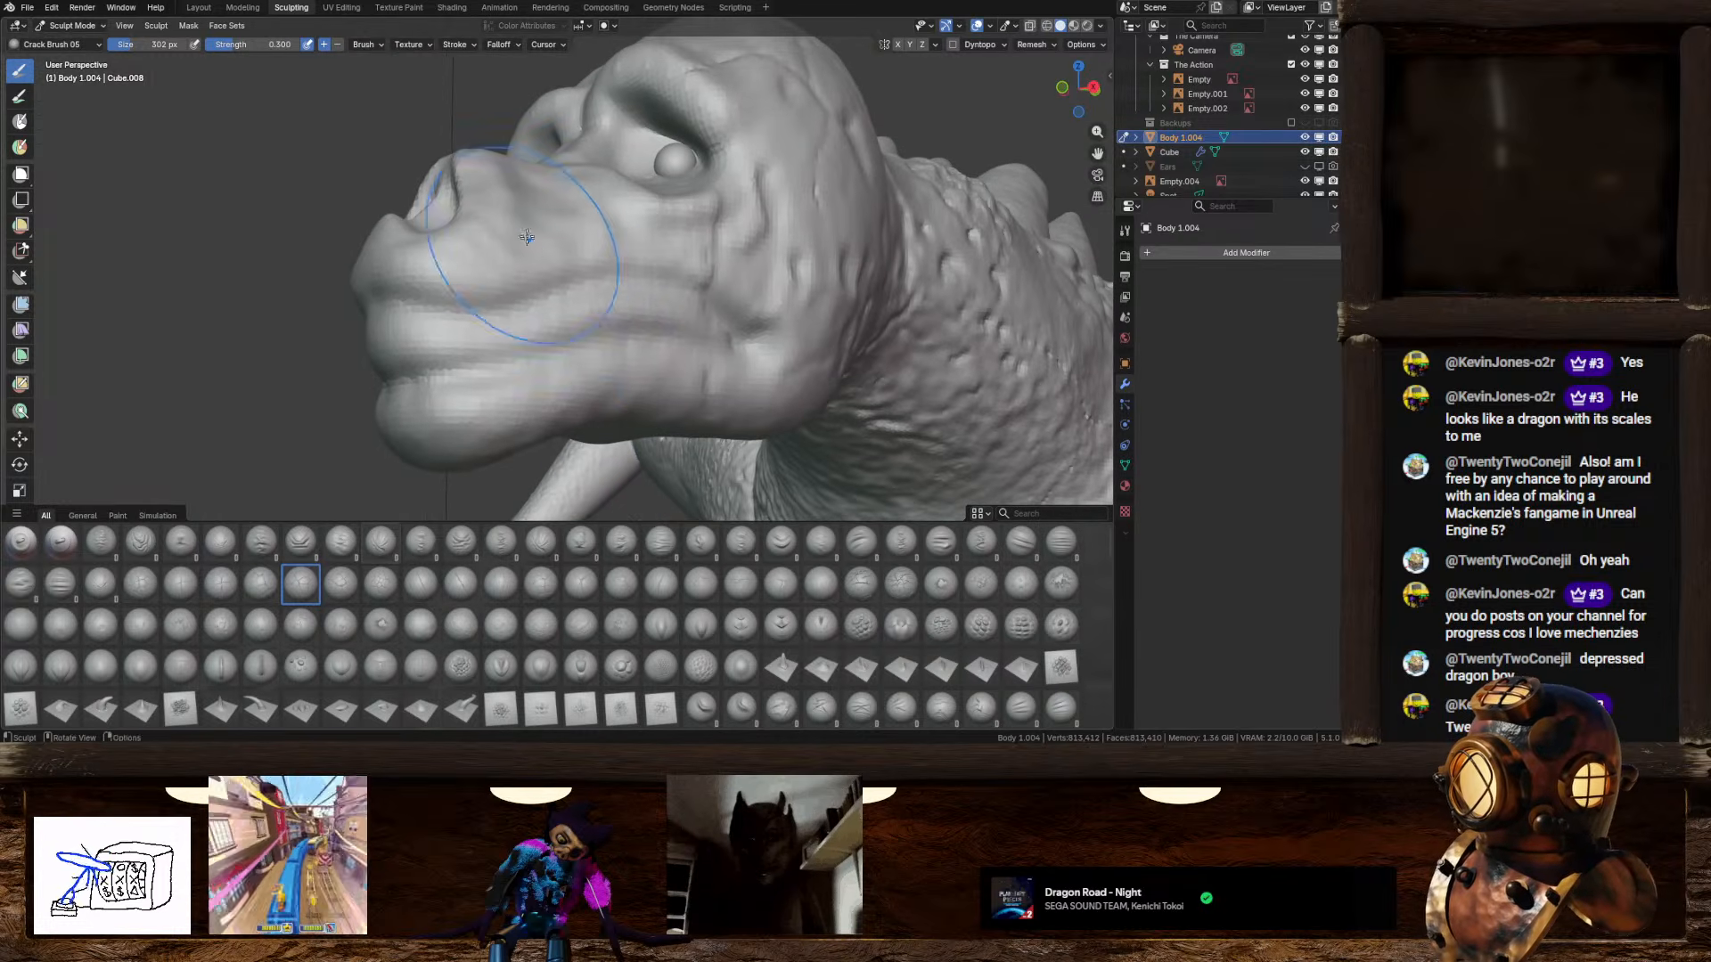
pyautogui.moveTo(526, 237); pyautogui.dragTo(596, 378)
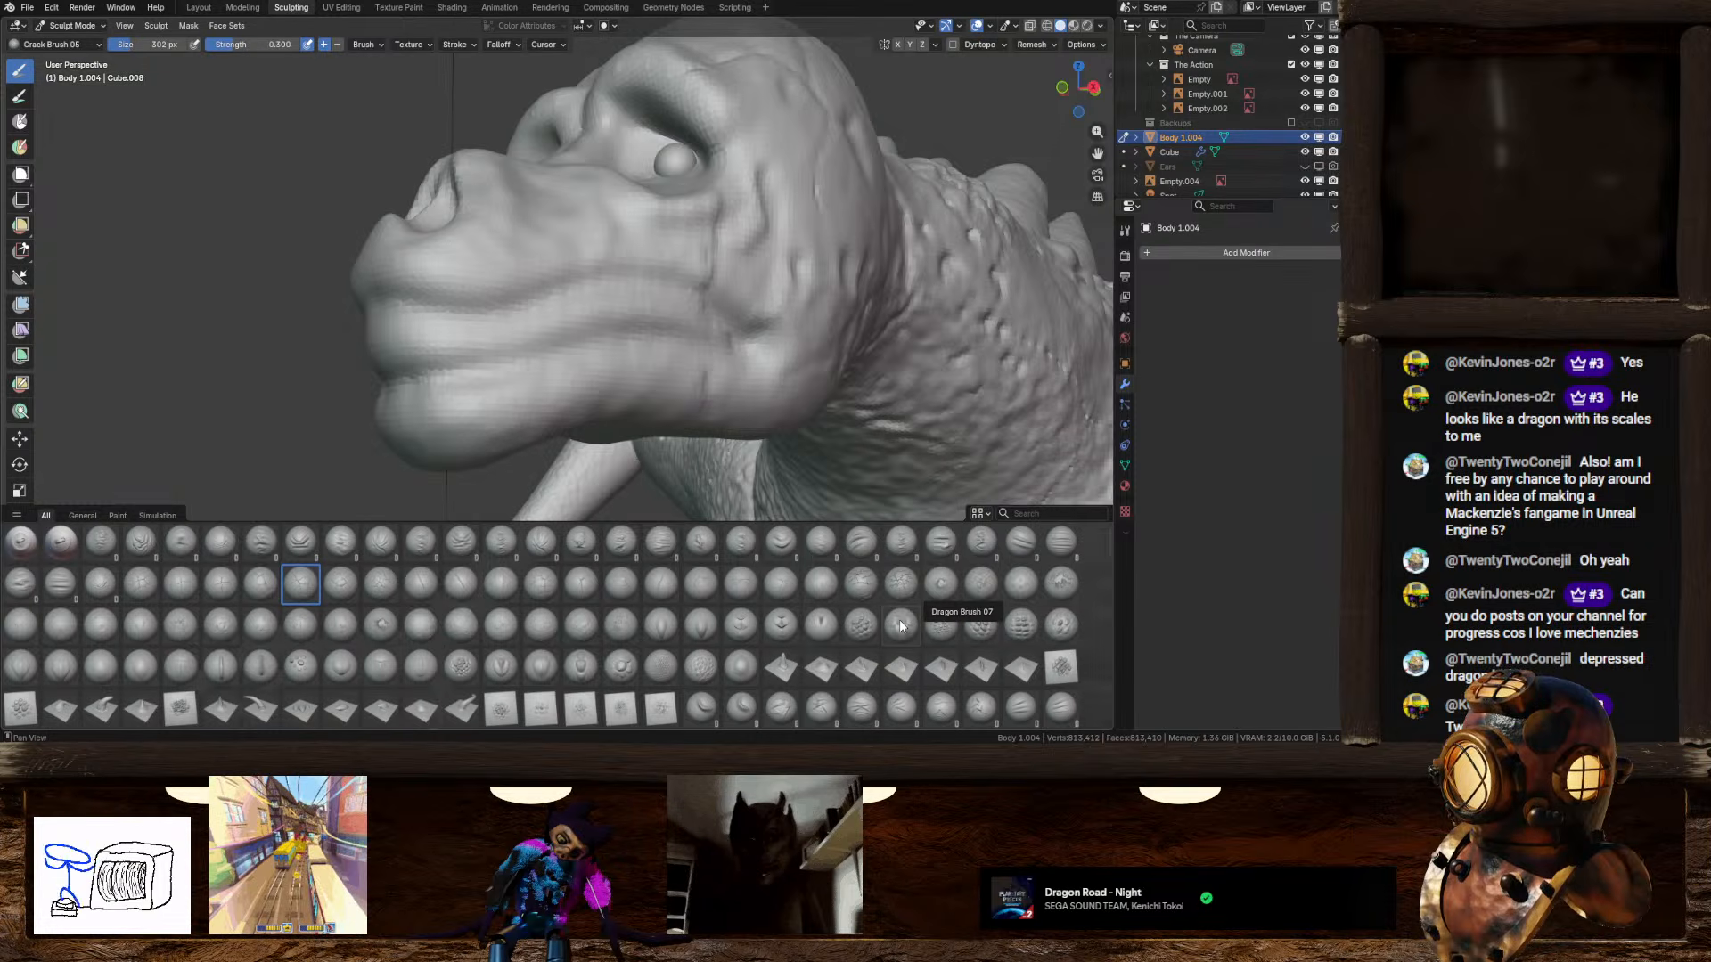
# Step: Try a Human Face VDM nose brush at strength 1.000 on the head, around the eyes and above the snout
pyautogui.scroll(-2, 878, 665)
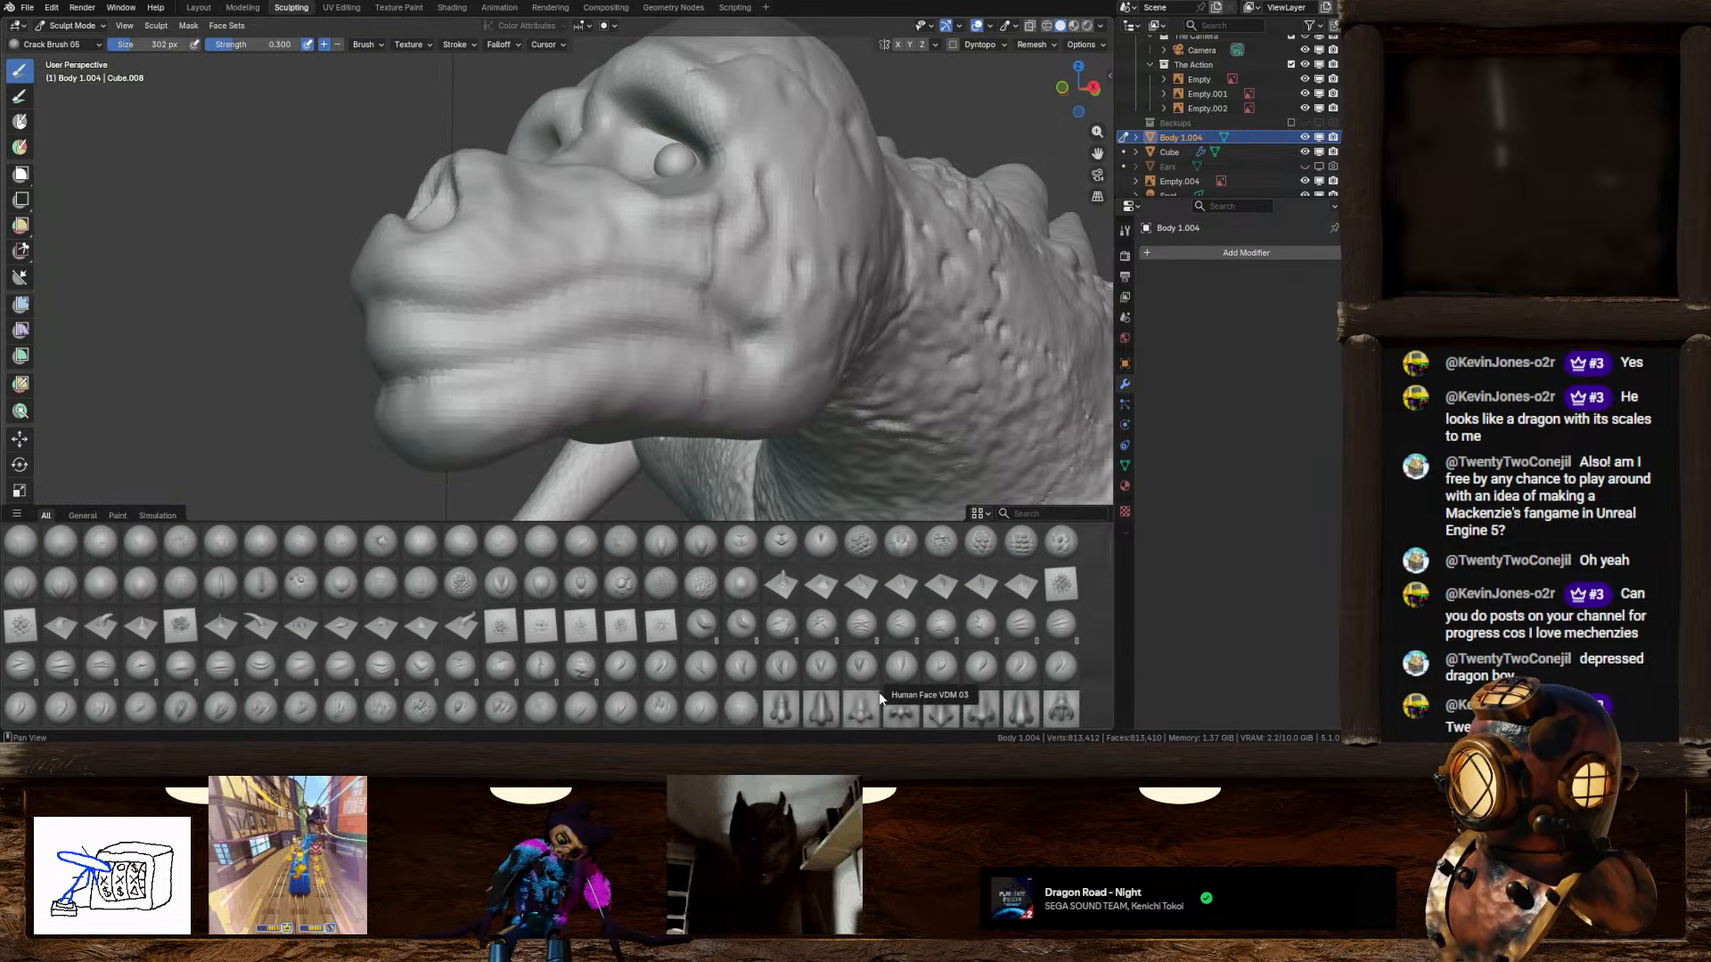
pyautogui.scroll(-1, 878, 695)
pyautogui.click(779, 666)
pyautogui.moveTo(686, 445)
pyautogui.mouseDown(button='middle')
pyautogui.moveTo(638, 423)
pyautogui.moveTo(704, 392)
pyautogui.moveTo(645, 345)
pyautogui.mouseUp(button='middle')
pyautogui.moveTo(703, 221); pyautogui.dragTo(906, 267)
pyautogui.moveTo(906, 266)
pyautogui.mouseDown(button='middle')
pyautogui.moveTo(595, 203)
pyautogui.moveTo(574, 249)
pyautogui.mouseUp(button='middle')
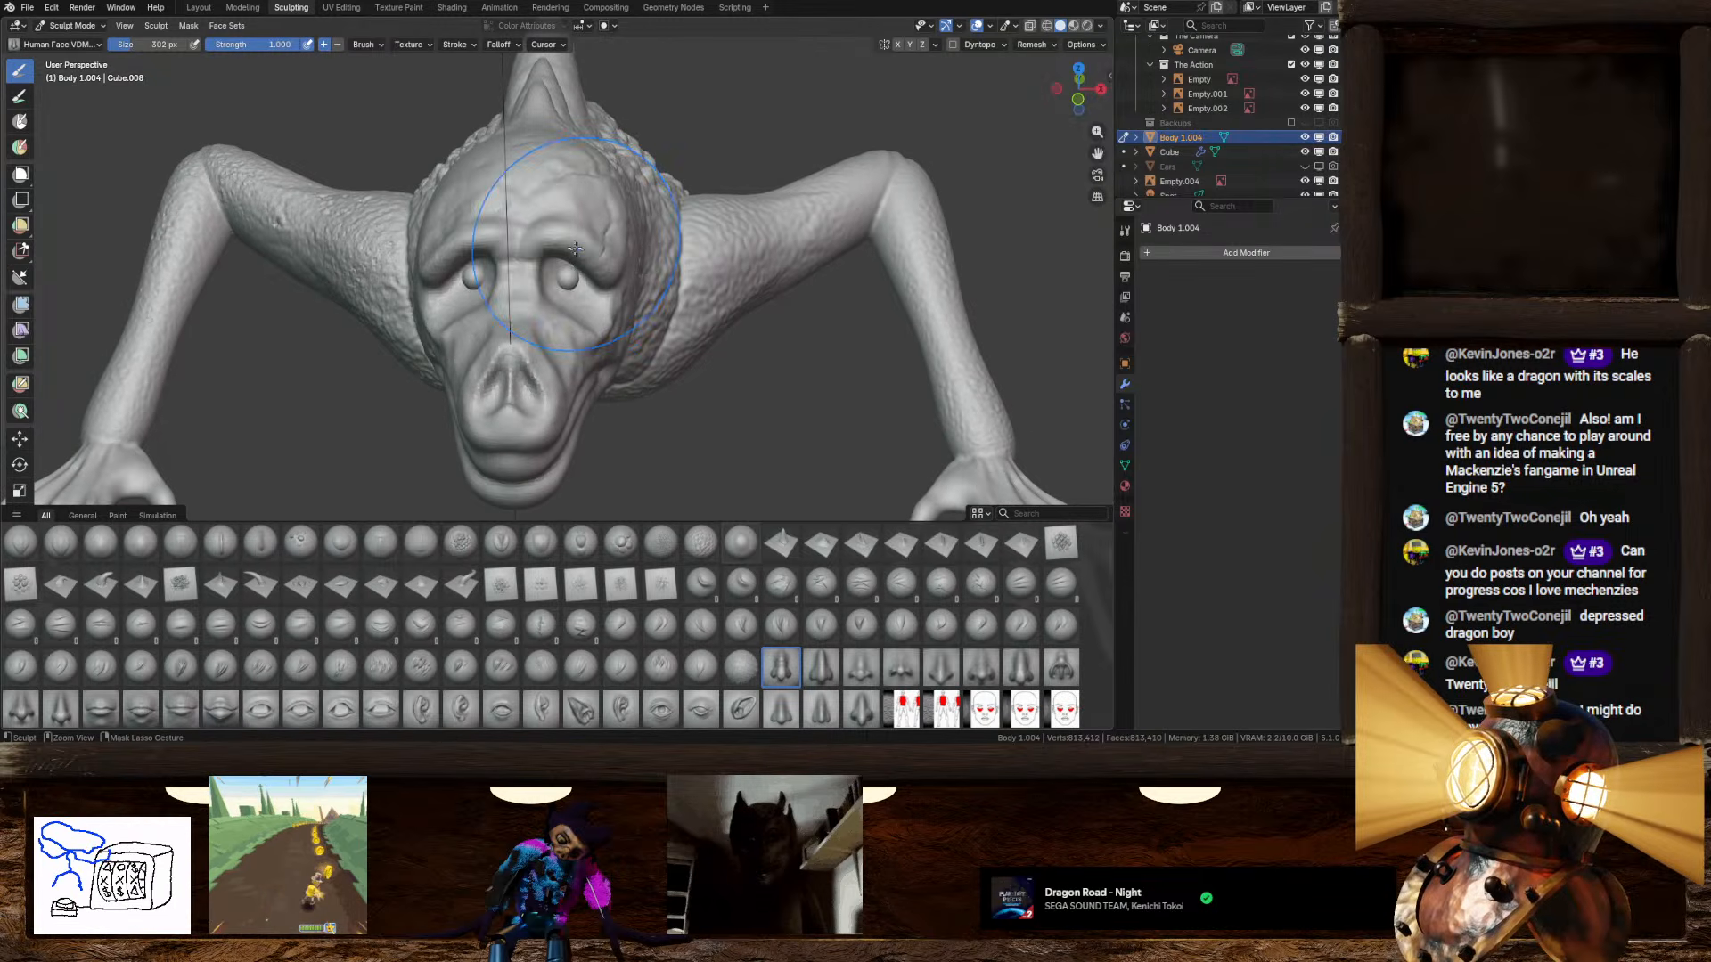
pyautogui.moveTo(528, 195); pyautogui.dragTo(516, 295)
pyautogui.hotkey('ctrl', 'z')
pyautogui.hotkey('ctrl', 'z')
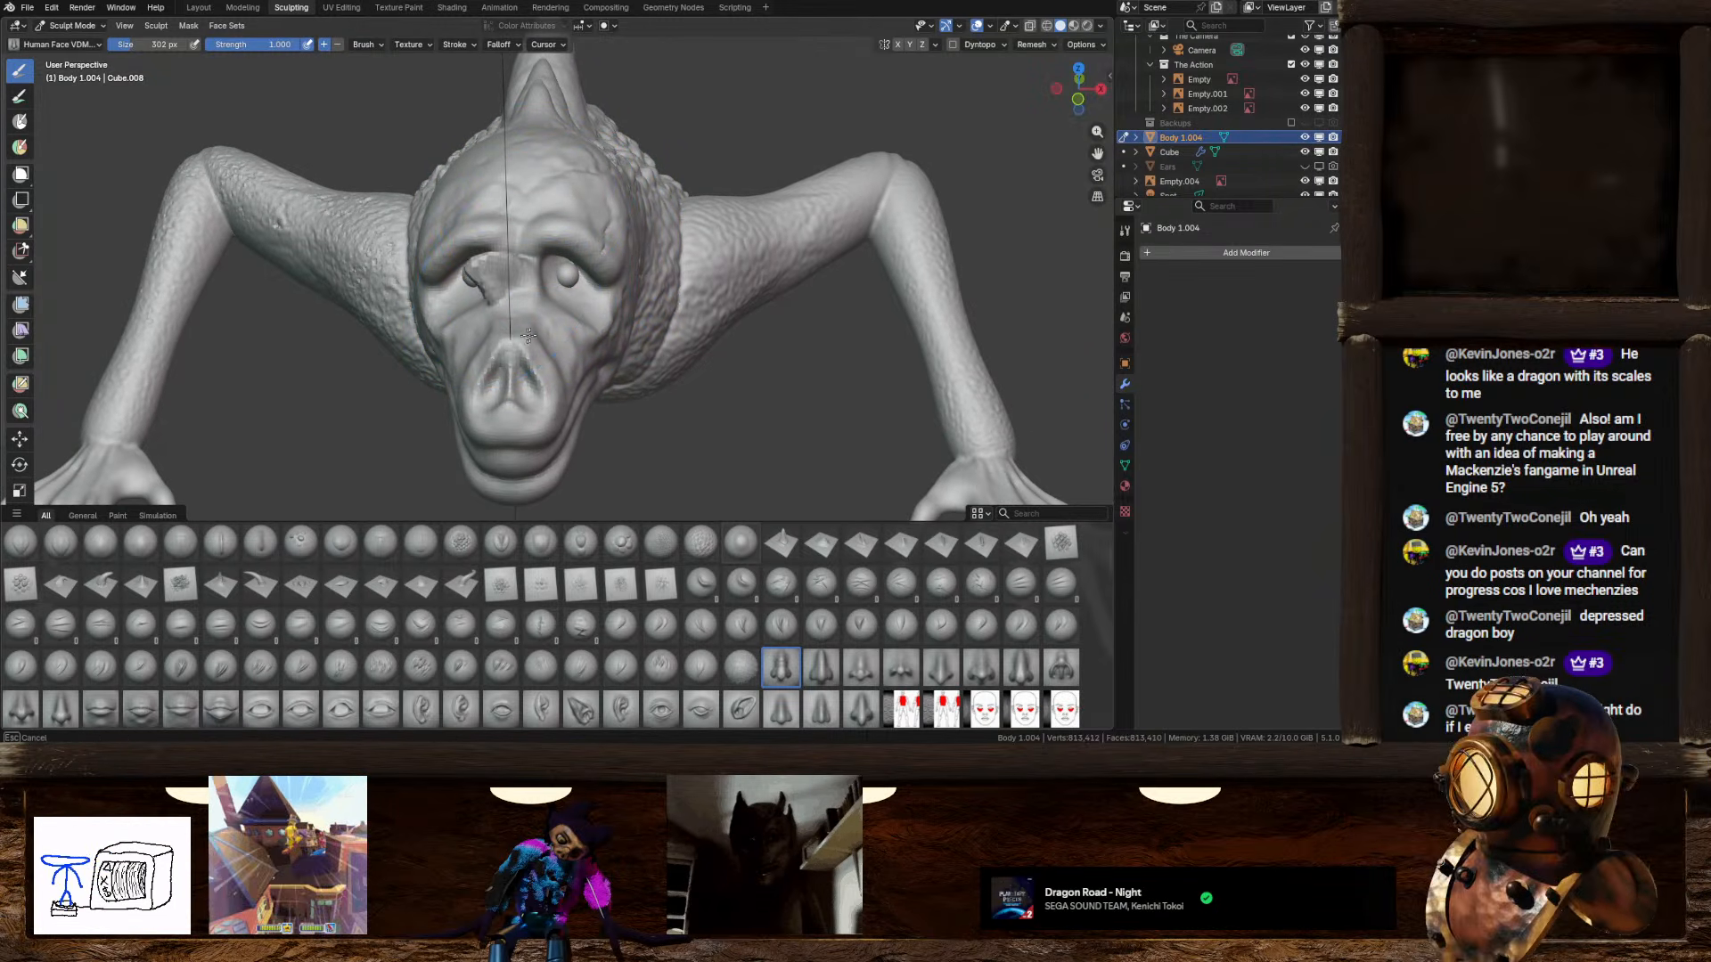
pyautogui.moveTo(561, 327); pyautogui.dragTo(538, 355)
pyautogui.moveTo(539, 356)
pyautogui.mouseDown(button='middle')
pyautogui.moveTo(726, 308)
pyautogui.moveTo(664, 307)
pyautogui.moveTo(567, 360)
pyautogui.mouseUp(button='middle')
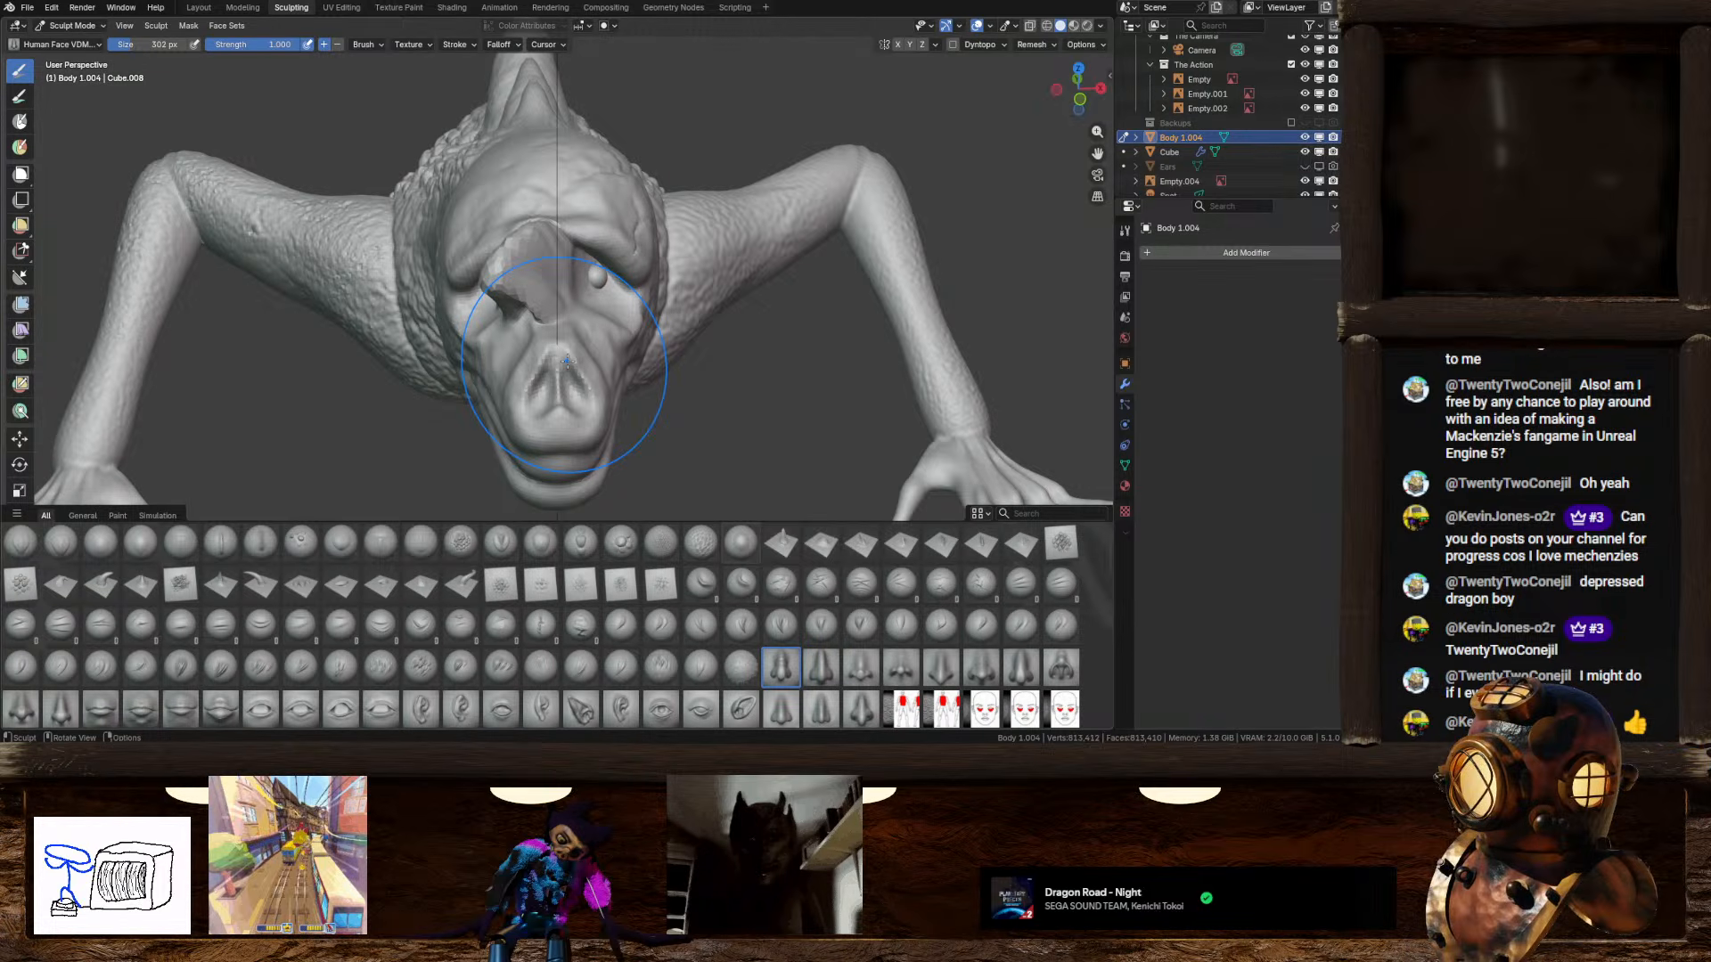
pyautogui.moveTo(503, 345); pyautogui.dragTo(471, 263, button='middle')
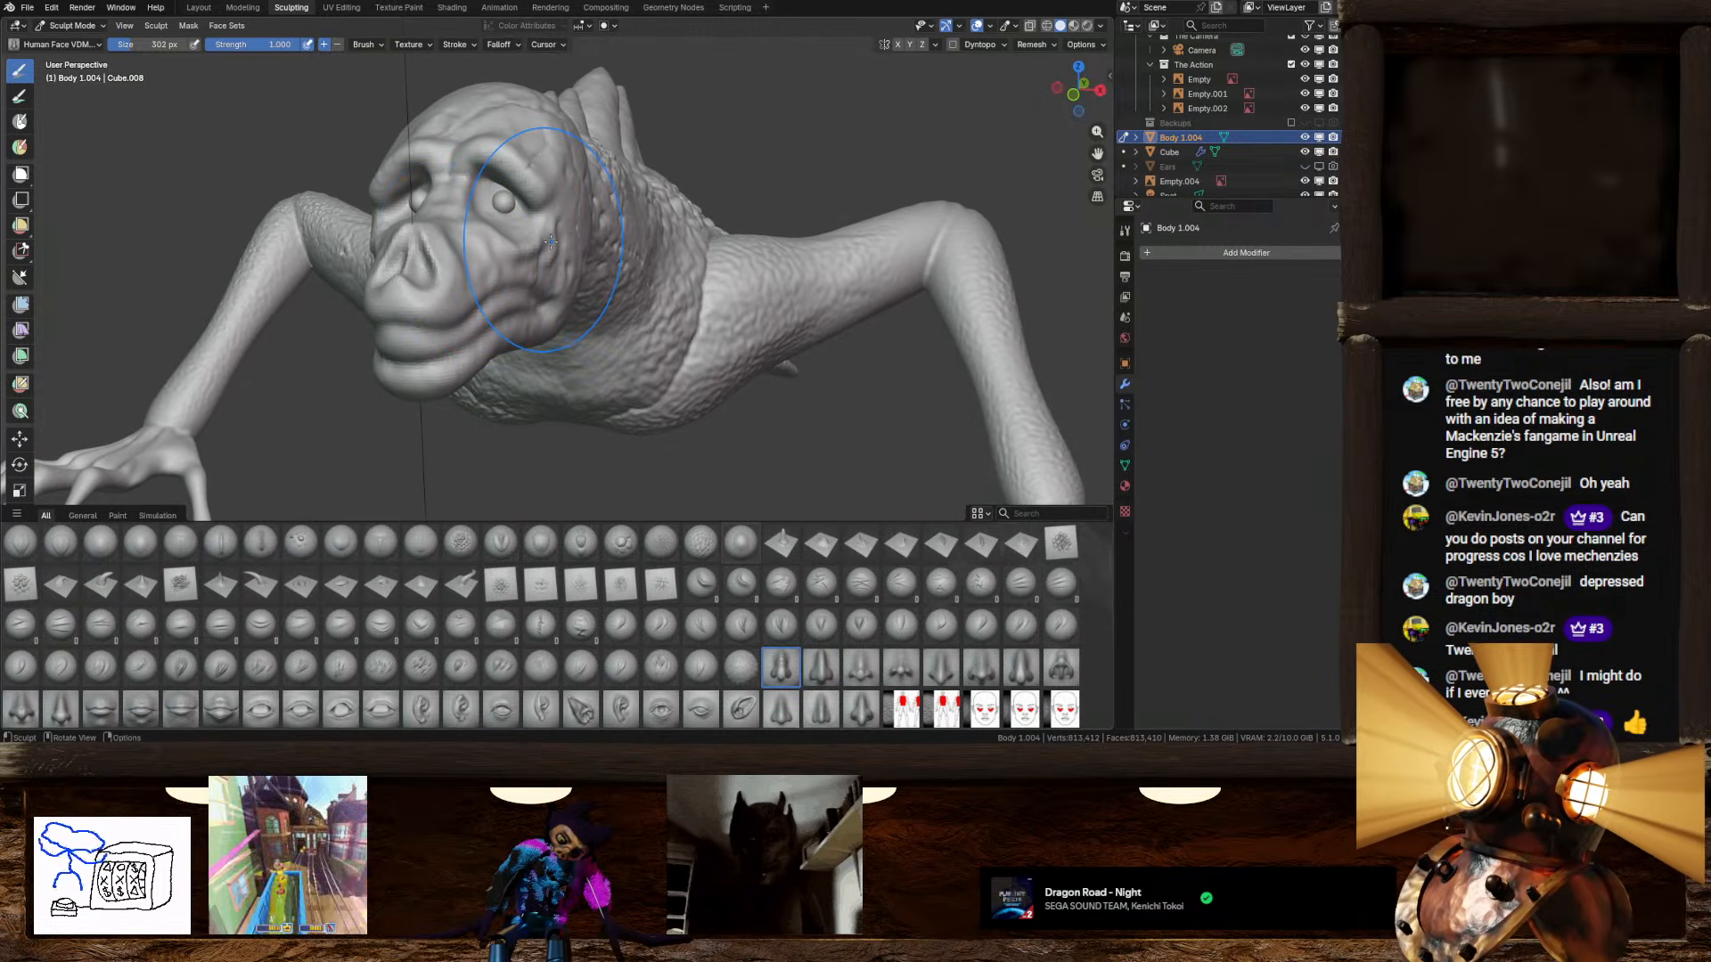
# Step: Pick a Metal Damaged brush and try it at strength 0.400 on the upper arm and shoulder, undoing the strokes
pyautogui.moveTo(550, 242)
pyautogui.mouseDown(button='middle')
pyautogui.moveTo(476, 248)
pyautogui.moveTo(588, 260)
pyautogui.moveTo(725, 237)
pyautogui.moveTo(461, 338)
pyautogui.moveTo(523, 387)
pyautogui.moveTo(431, 392)
pyautogui.moveTo(303, 365)
pyautogui.moveTo(348, 348)
pyautogui.moveTo(209, 341)
pyautogui.mouseUp(button='middle')
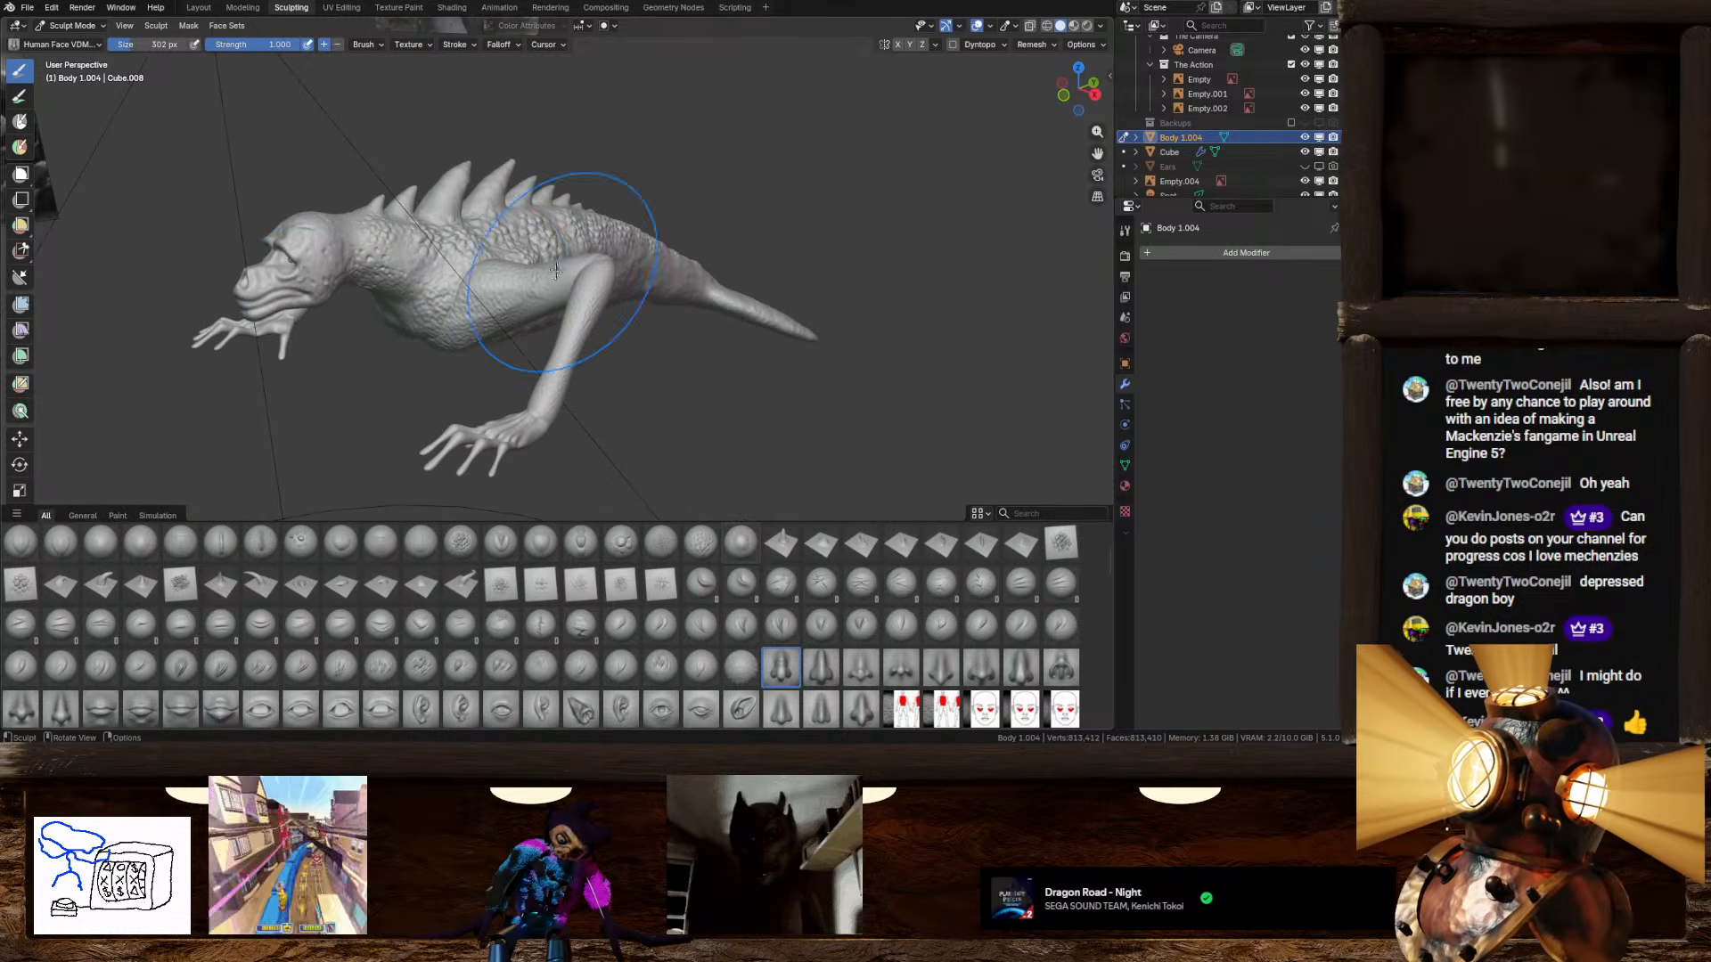
pyautogui.scroll(4, 549, 362)
pyautogui.keyDown('shift'); pyautogui.moveTo(399, 272); pyautogui.dragTo(560, 352, button='middle'); pyautogui.keyUp('shift')
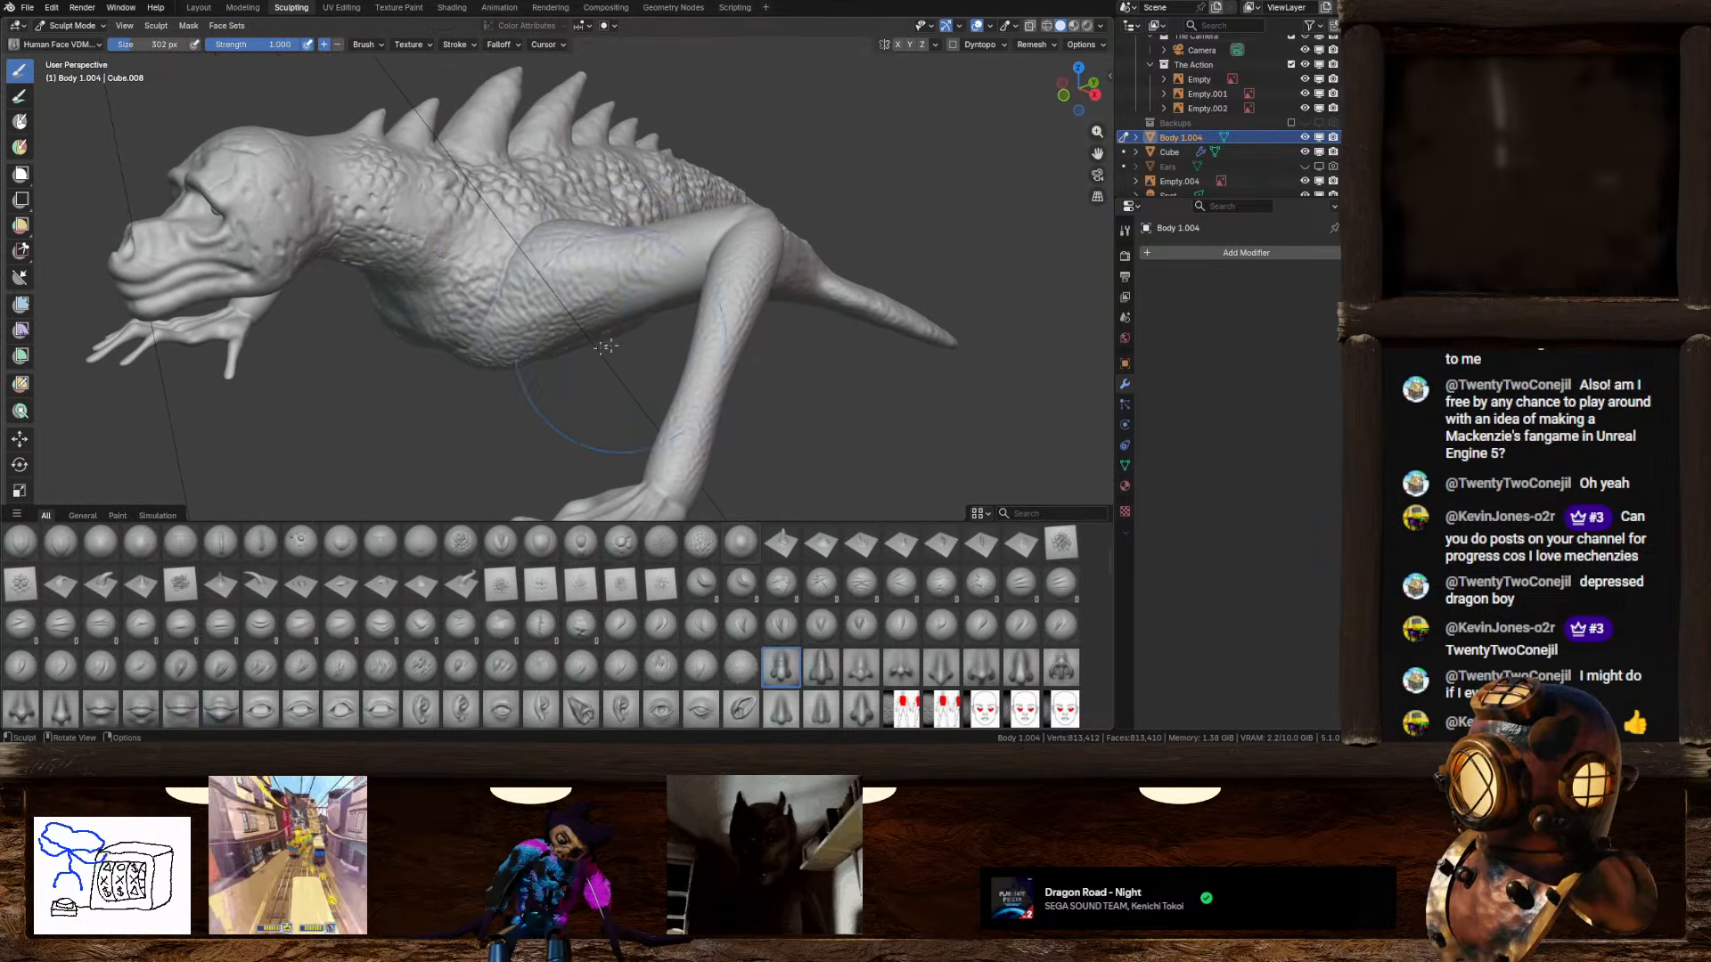
pyautogui.scroll(-2, 748, 617)
pyautogui.scroll(-3, 748, 618)
pyautogui.scroll(-1, 748, 618)
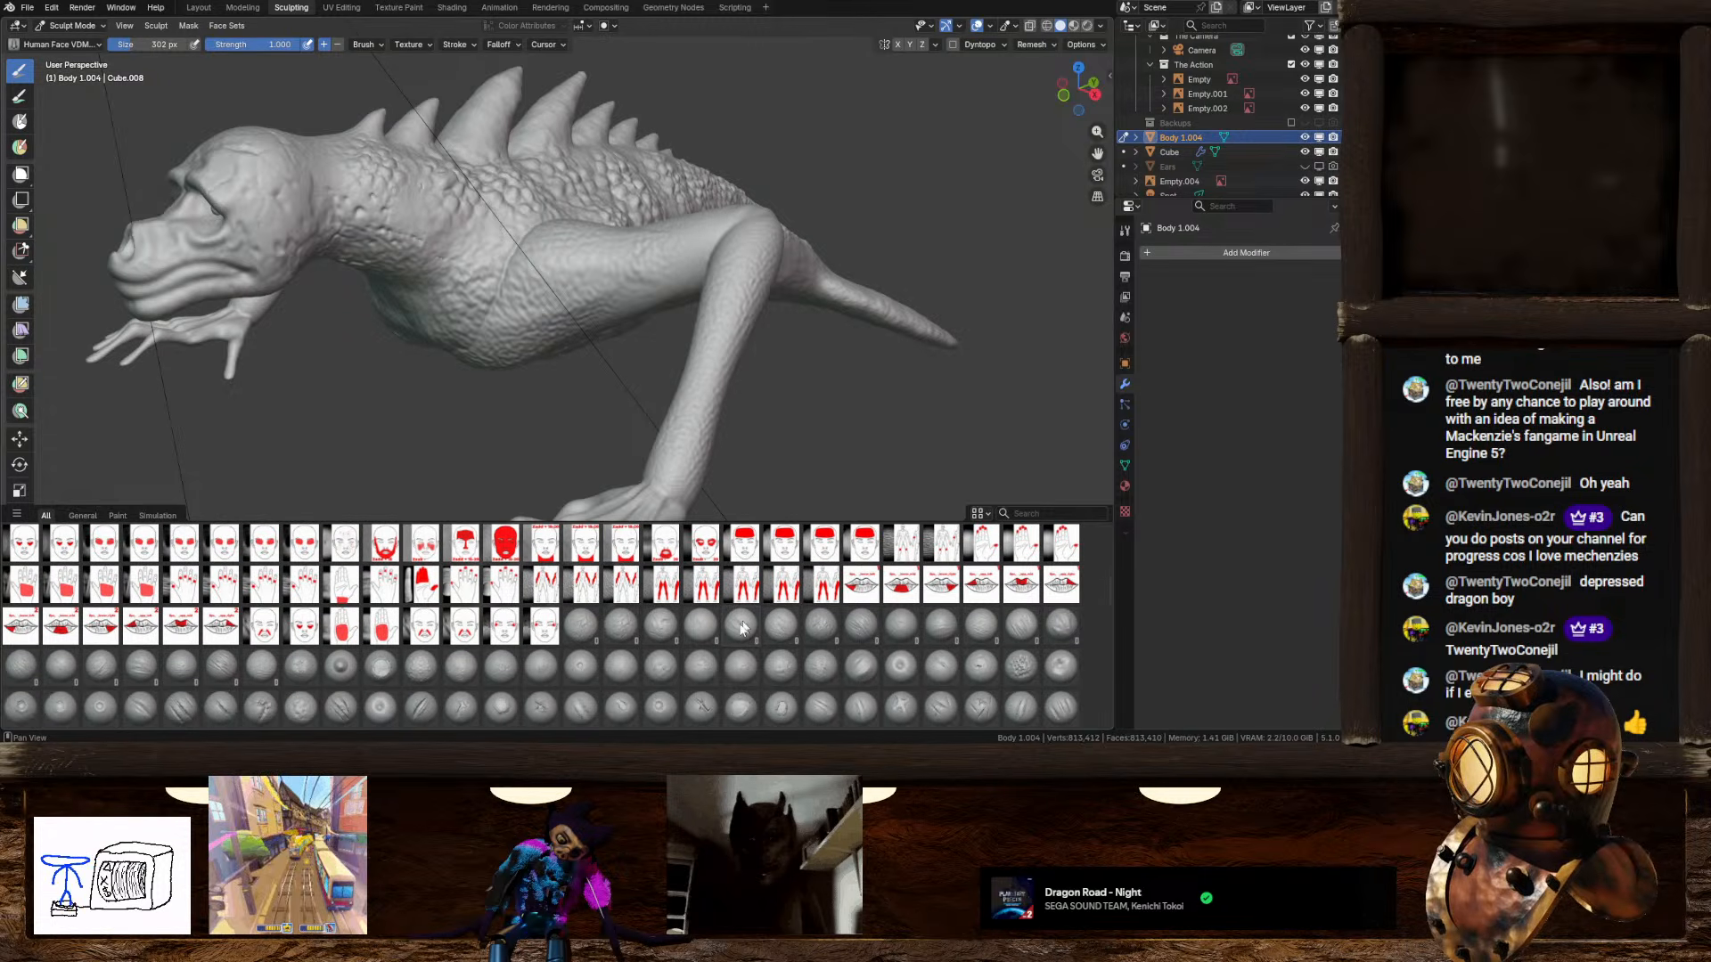
pyautogui.click(661, 667)
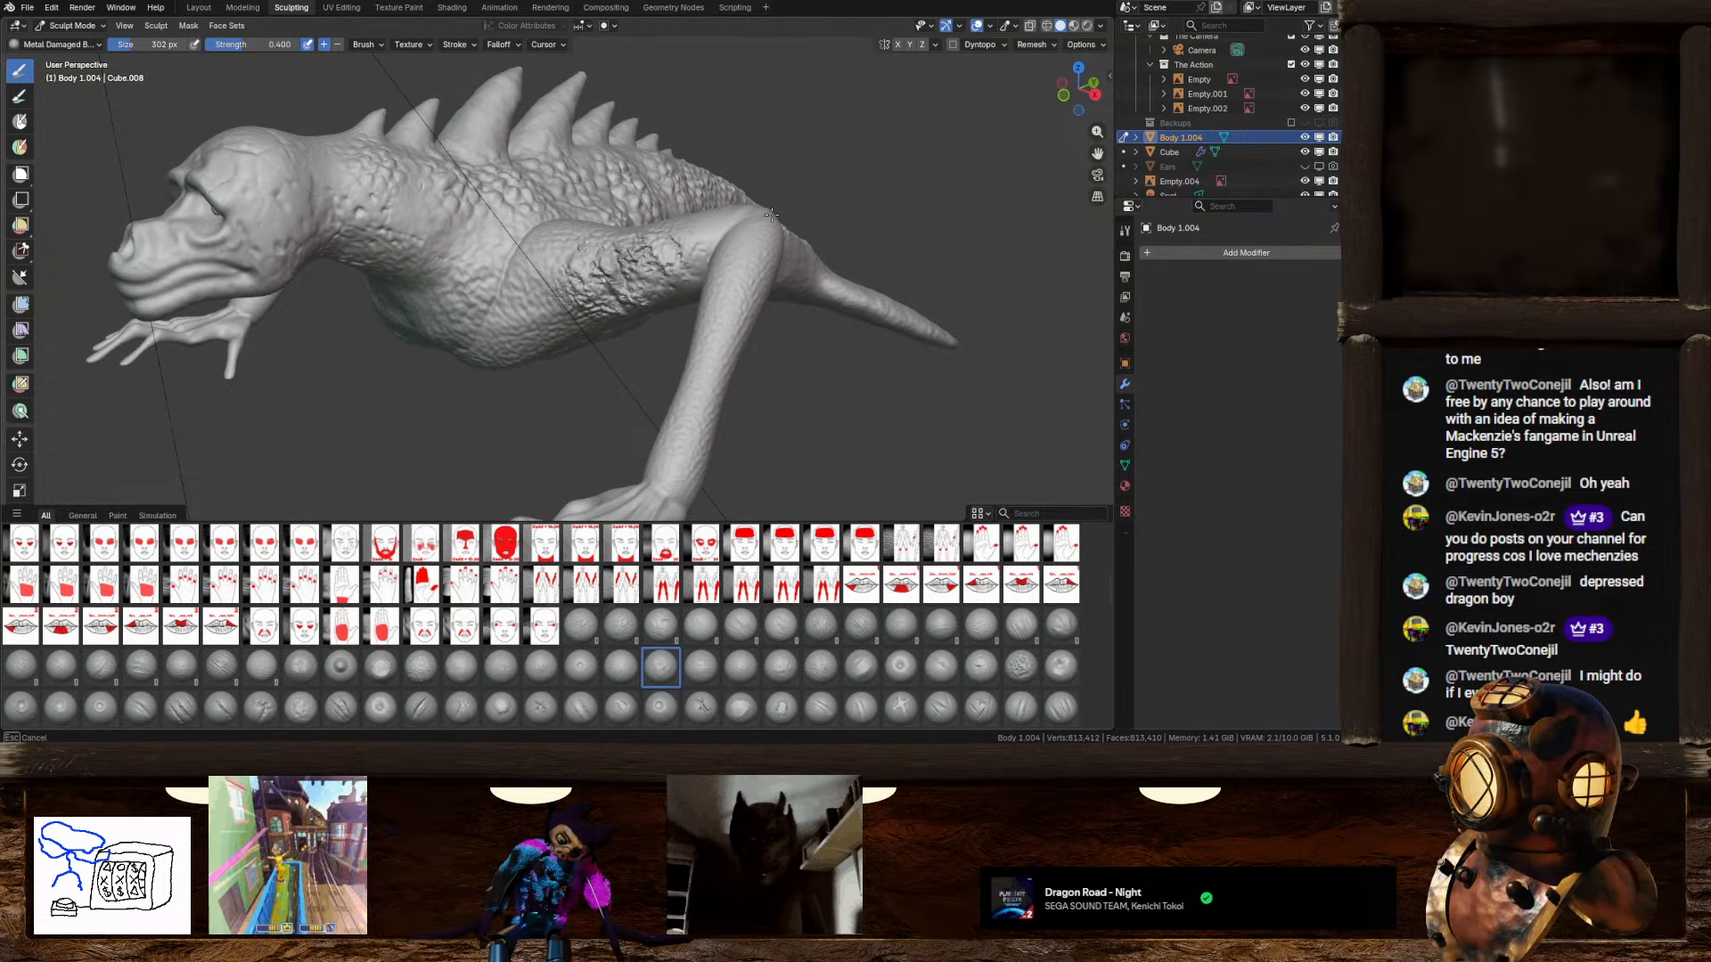
pyautogui.moveTo(772, 215); pyautogui.dragTo(769, 218)
pyautogui.hotkey('ctrl', 'z')
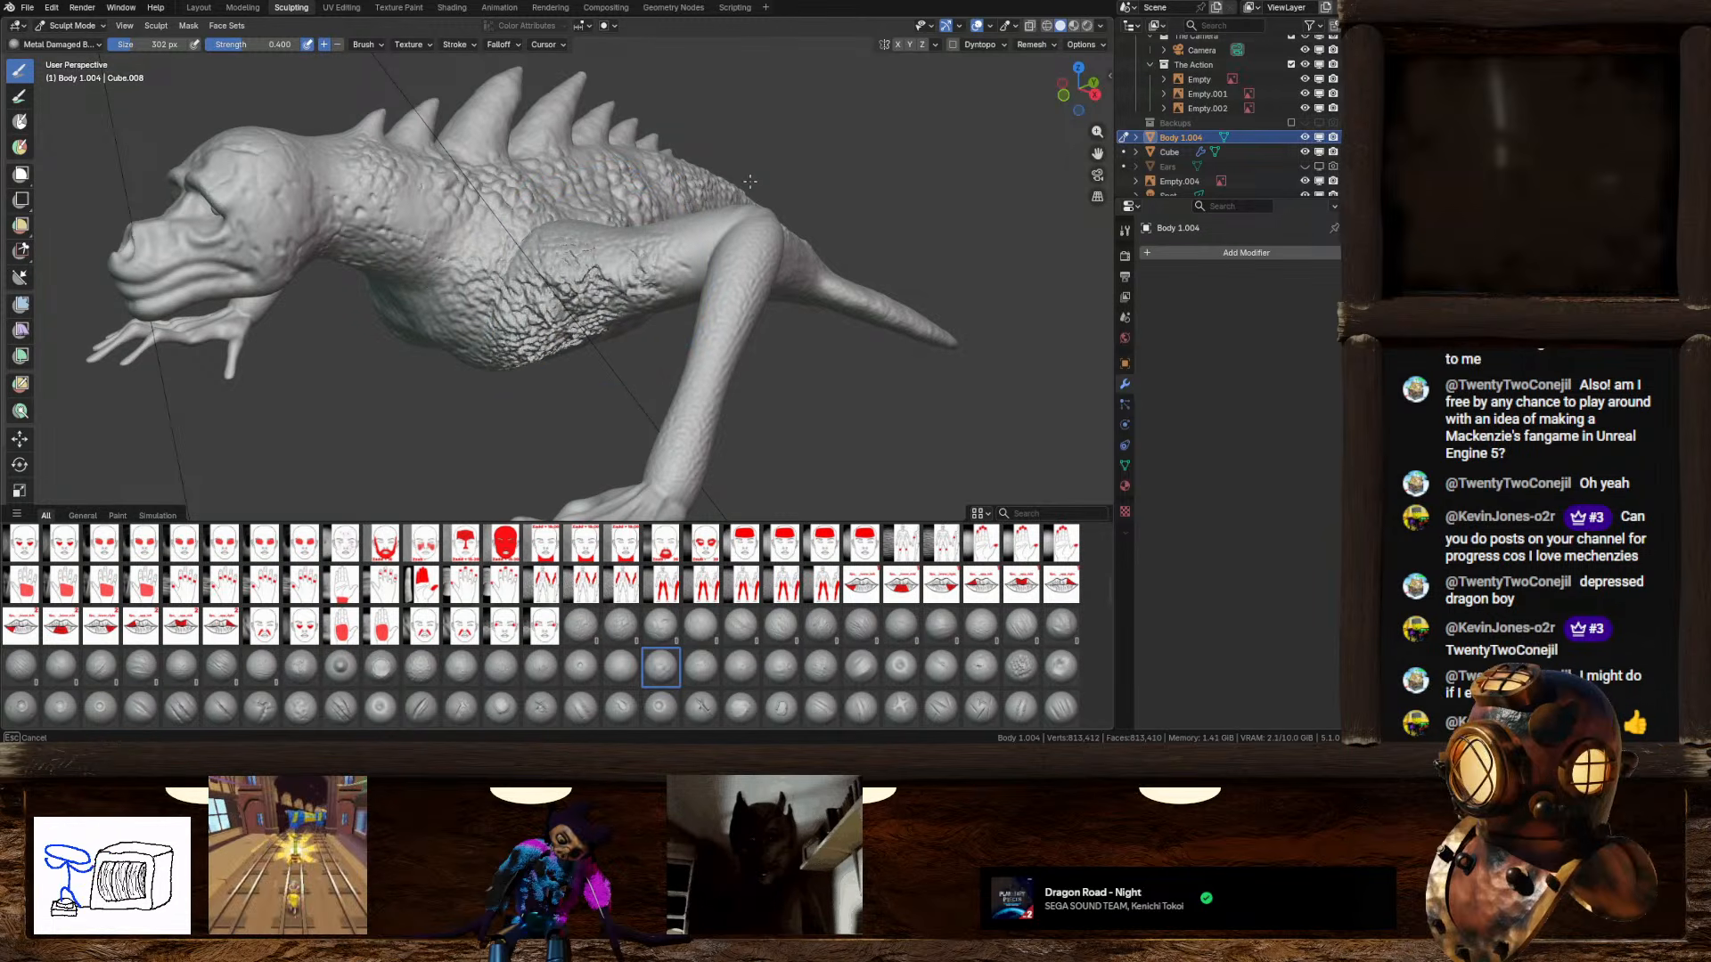
pyautogui.moveTo(586, 332)
pyautogui.mouseDown(button='middle')
pyautogui.moveTo(612, 153)
pyautogui.moveTo(611, 194)
pyautogui.moveTo(687, 211)
pyautogui.moveTo(862, 50)
pyautogui.moveTo(712, 178)
pyautogui.moveTo(697, 242)
pyautogui.mouseUp(button='middle')
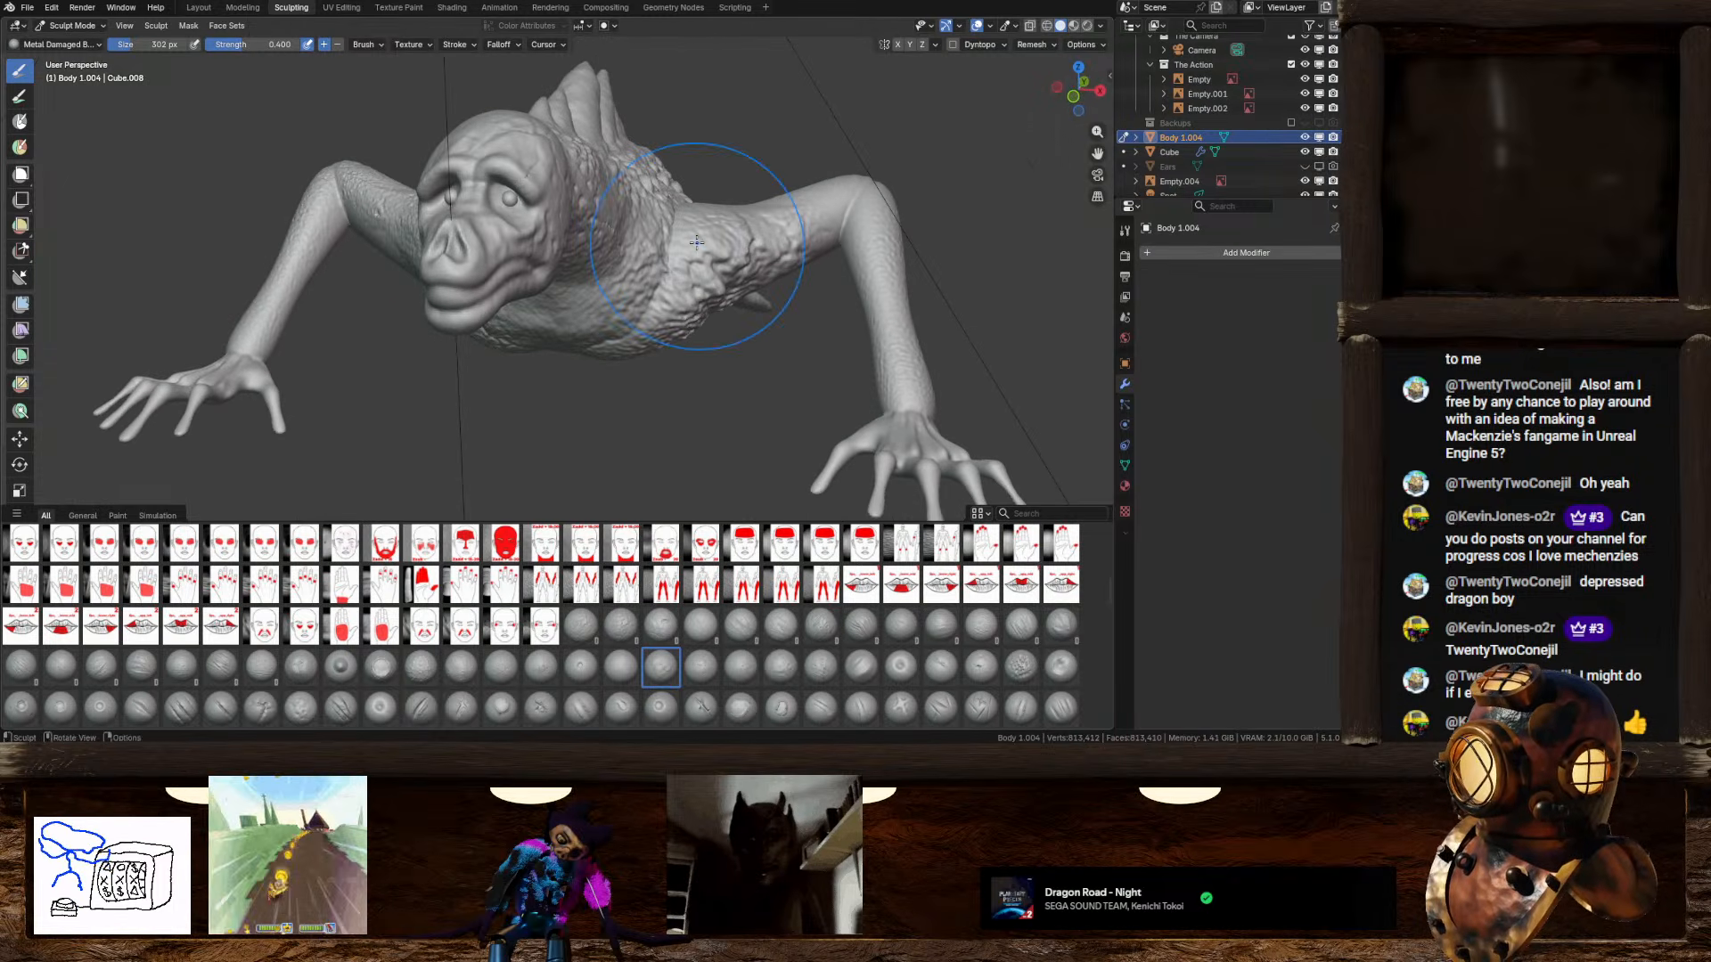
pyautogui.moveTo(697, 241); pyautogui.dragTo(685, 243)
pyautogui.hotkey('ctrl', 'z')
pyautogui.hotkey('ctrl', 'z')
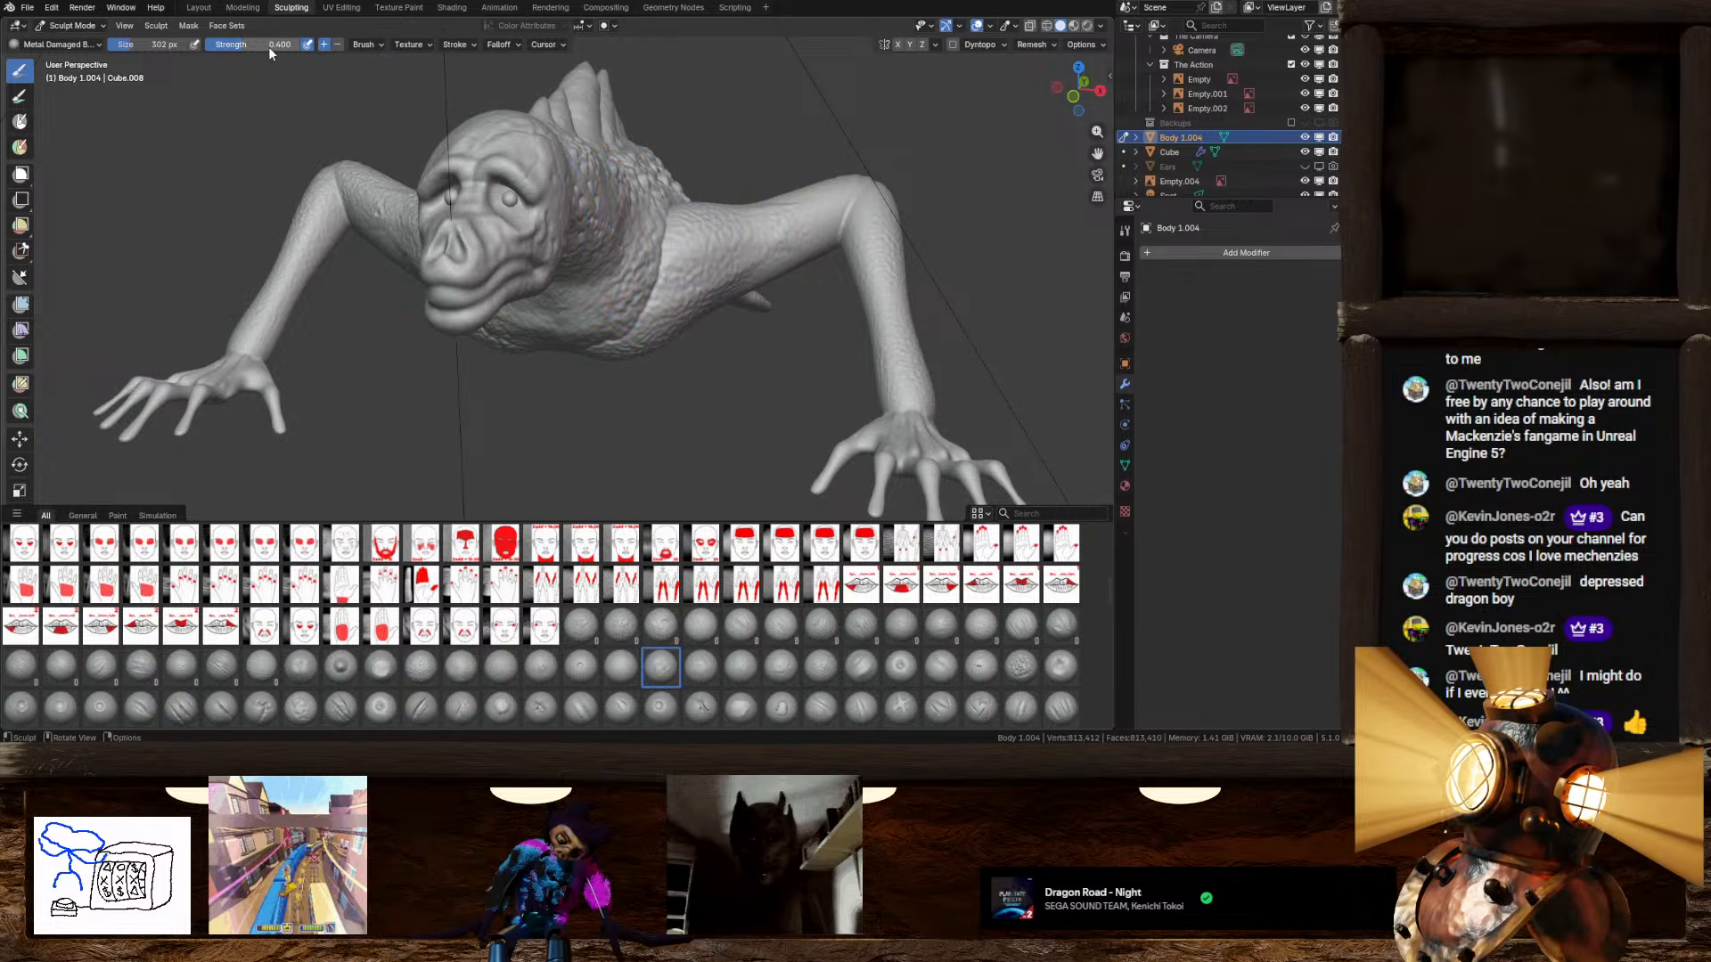
# Step: Lower the Metal Damaged brush strength to 0.130 and lightly roughen the upper arm, elbow and flank
pyautogui.moveTo(275, 45); pyautogui.dragTo(248, 45)
pyautogui.moveTo(861, 198); pyautogui.dragTo(868, 196)
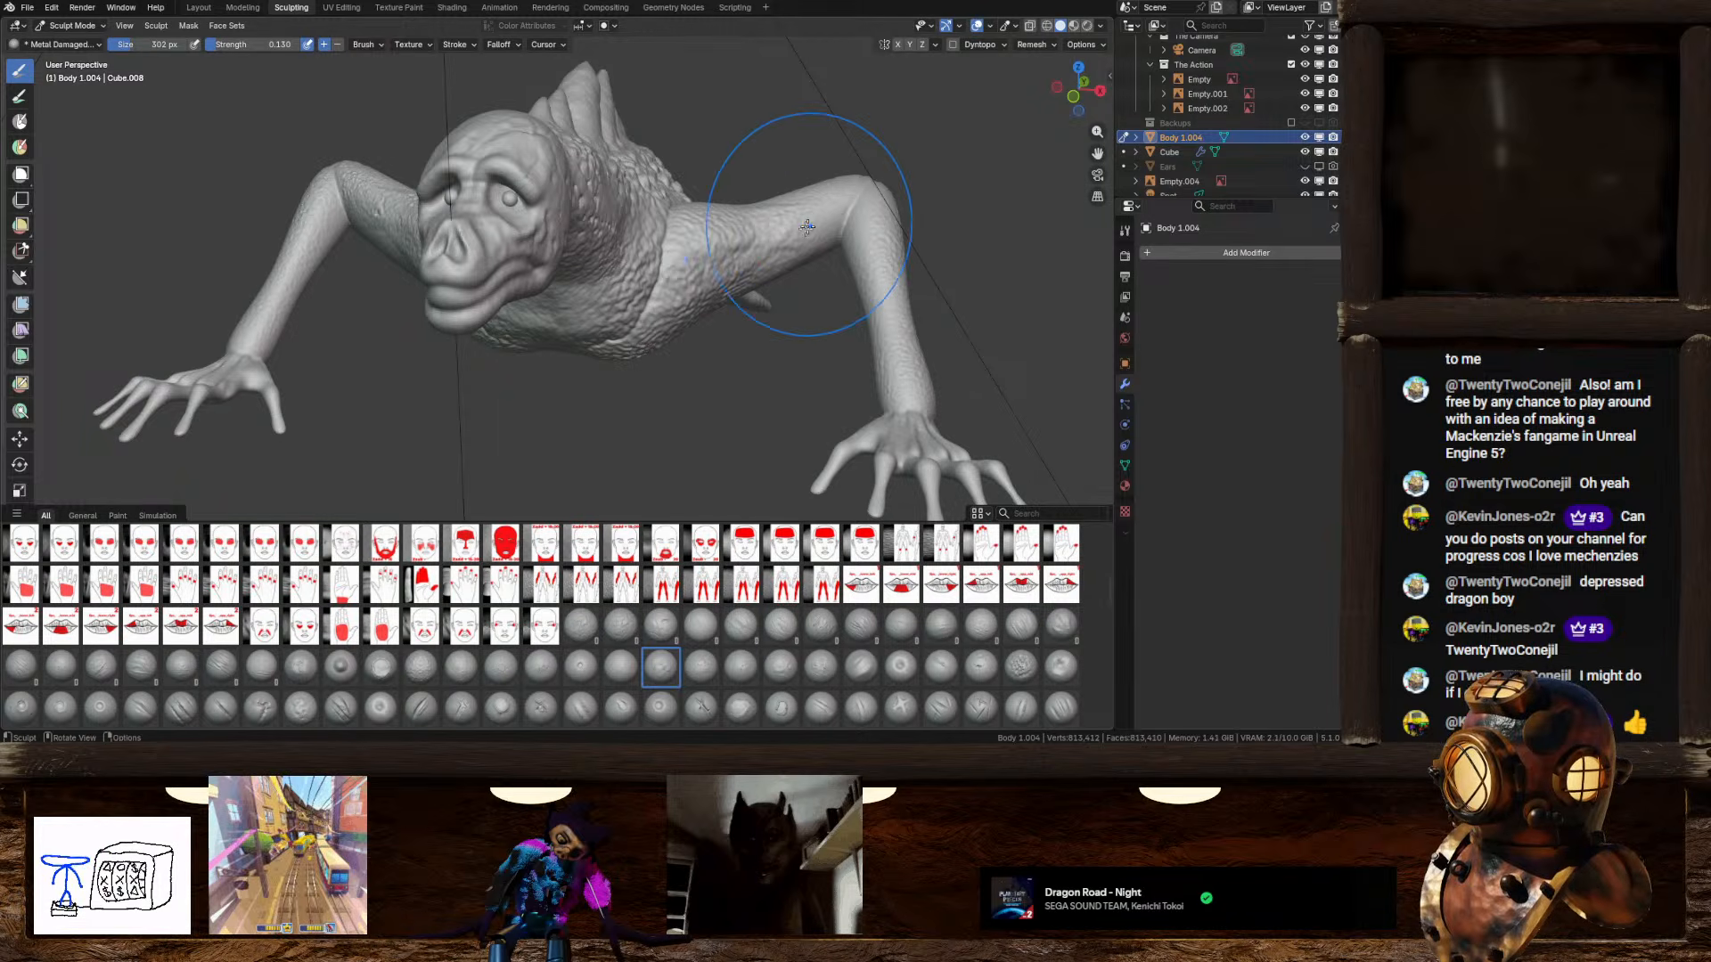
pyautogui.moveTo(802, 187); pyautogui.dragTo(579, 343, button='middle')
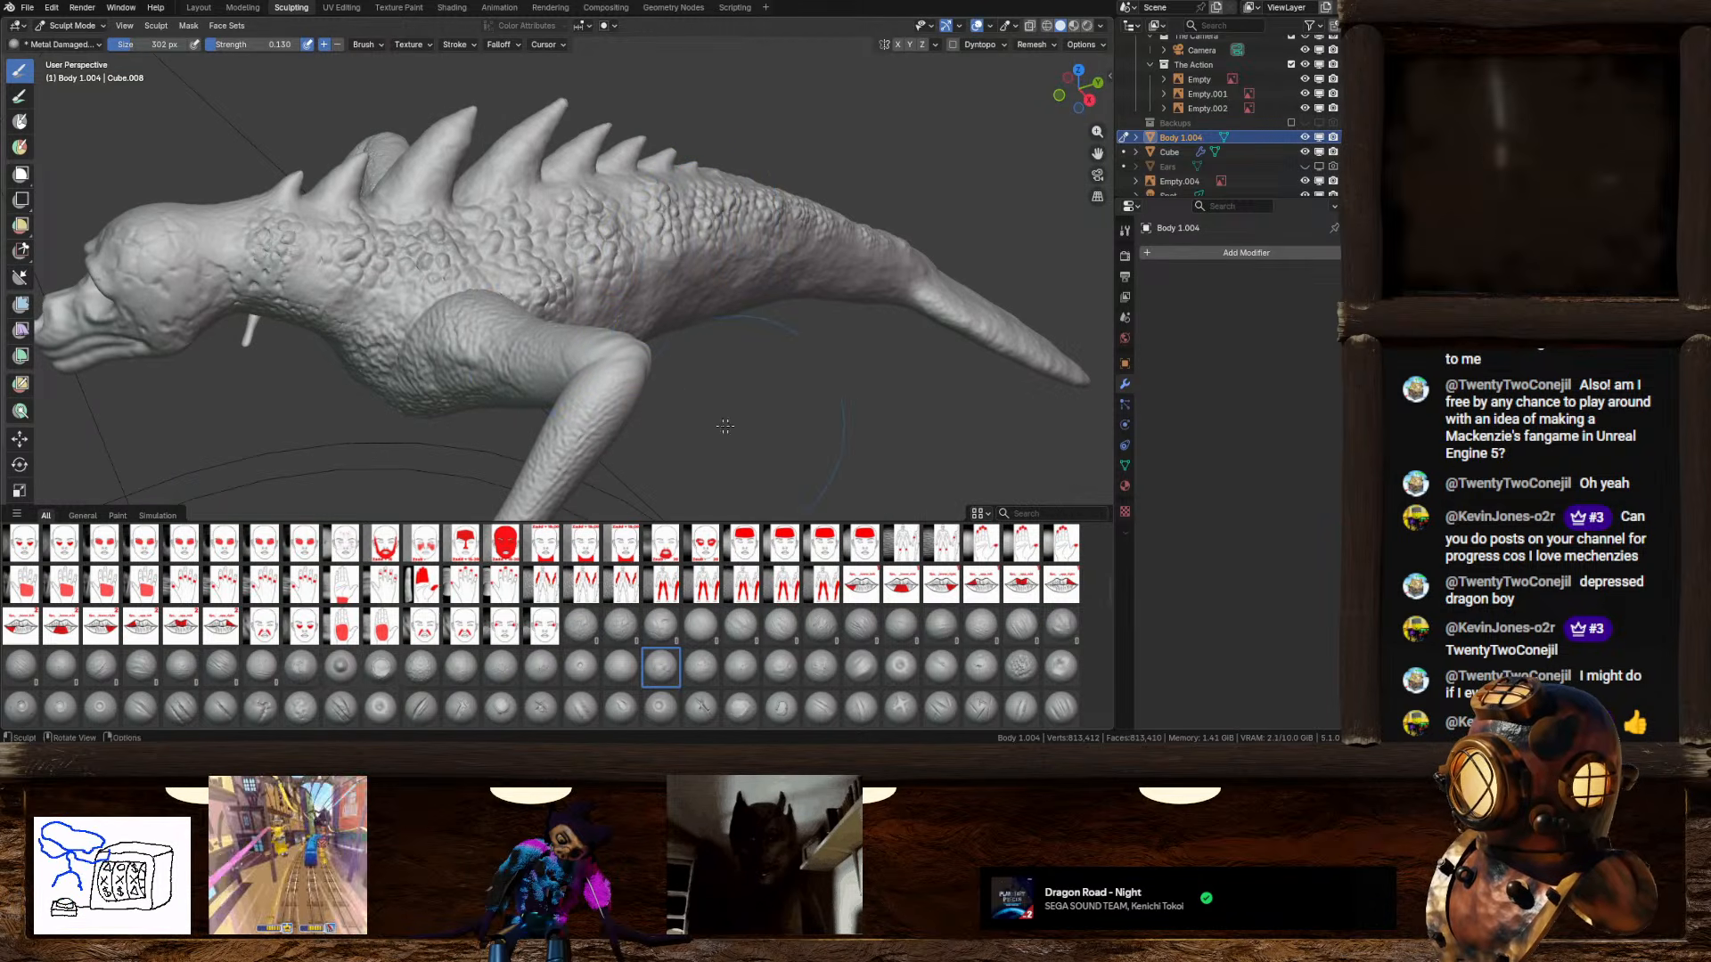
pyautogui.moveTo(683, 274); pyautogui.dragTo(682, 278)
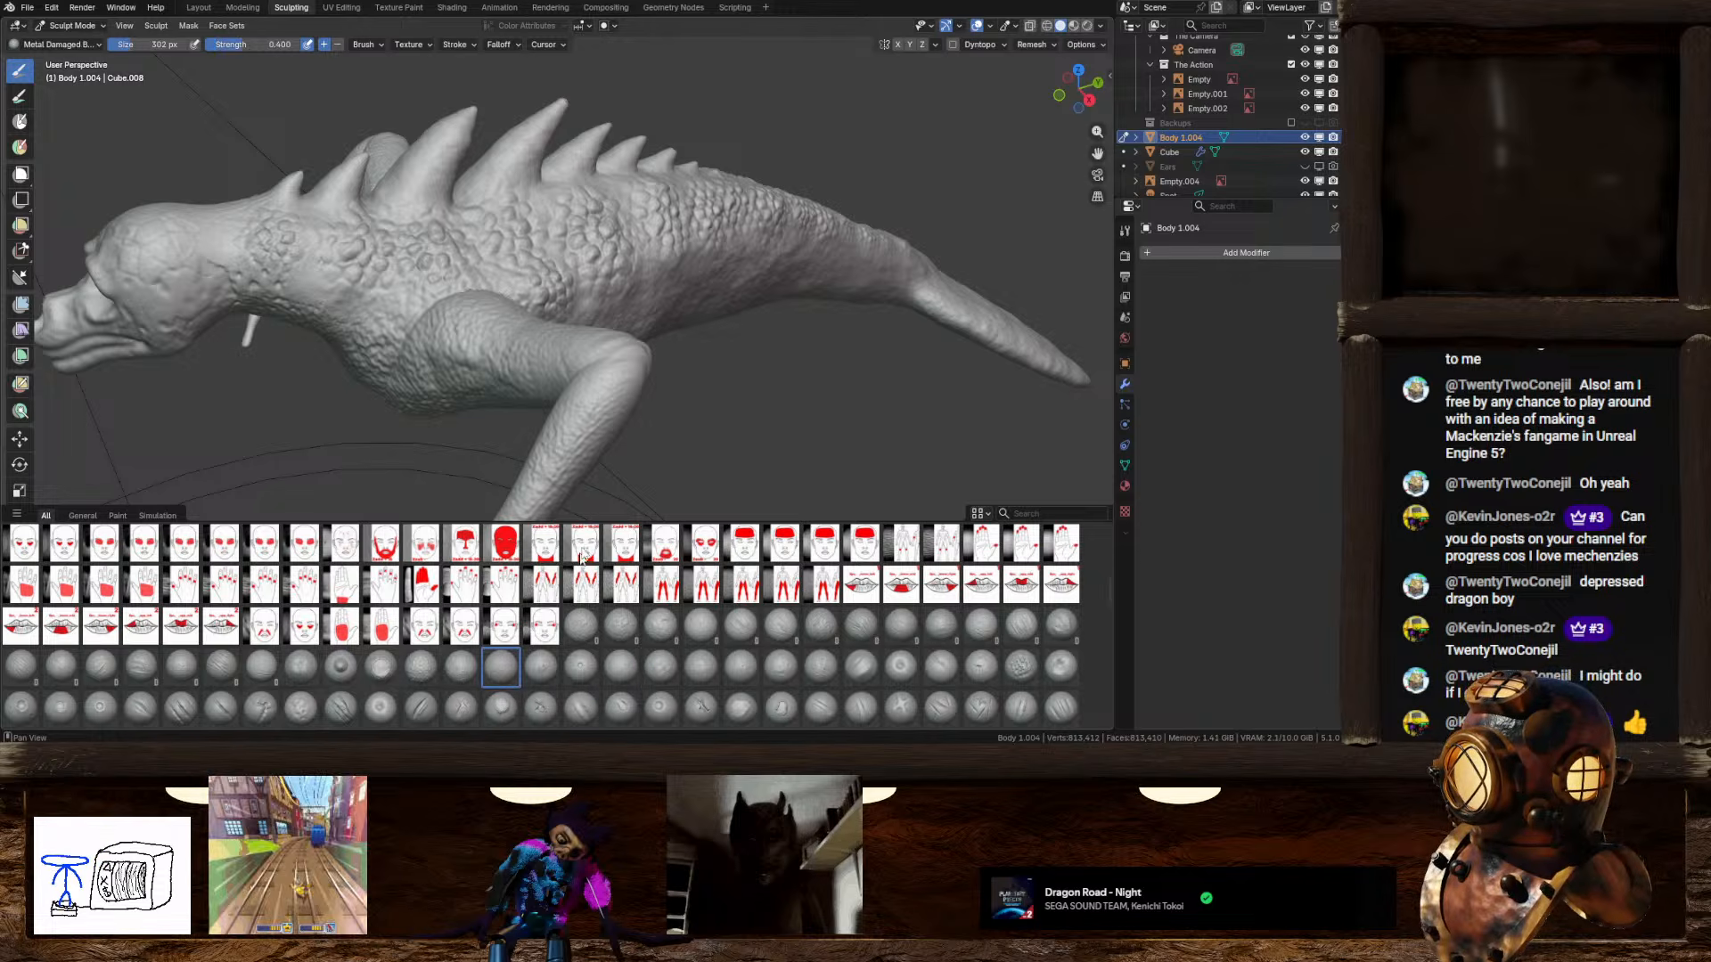
# Step: Use another Metal Damaged brush at strength 0.232 to roughen the skin along the flank, shoulder and arm
pyautogui.moveTo(593, 430); pyautogui.dragTo(743, 304)
pyautogui.hotkey('ctrl', 'z')
pyautogui.moveTo(675, 347); pyautogui.dragTo(630, 312, button='middle')
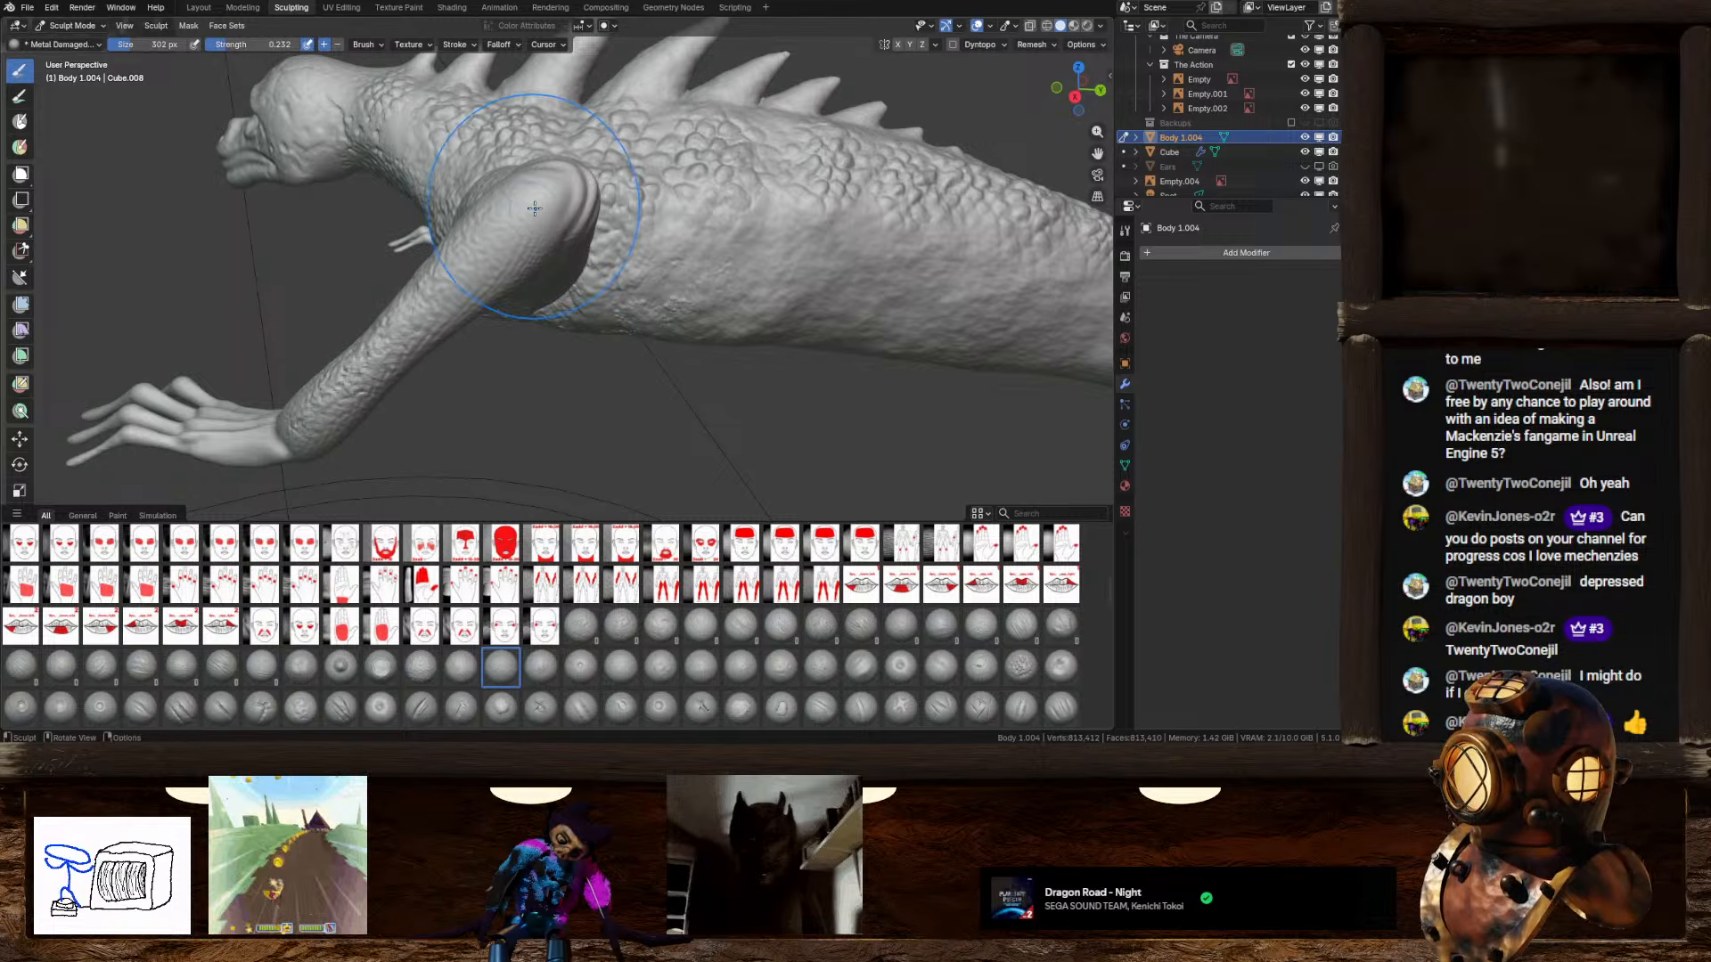
pyautogui.moveTo(450, 367); pyautogui.dragTo(583, 396, button='middle')
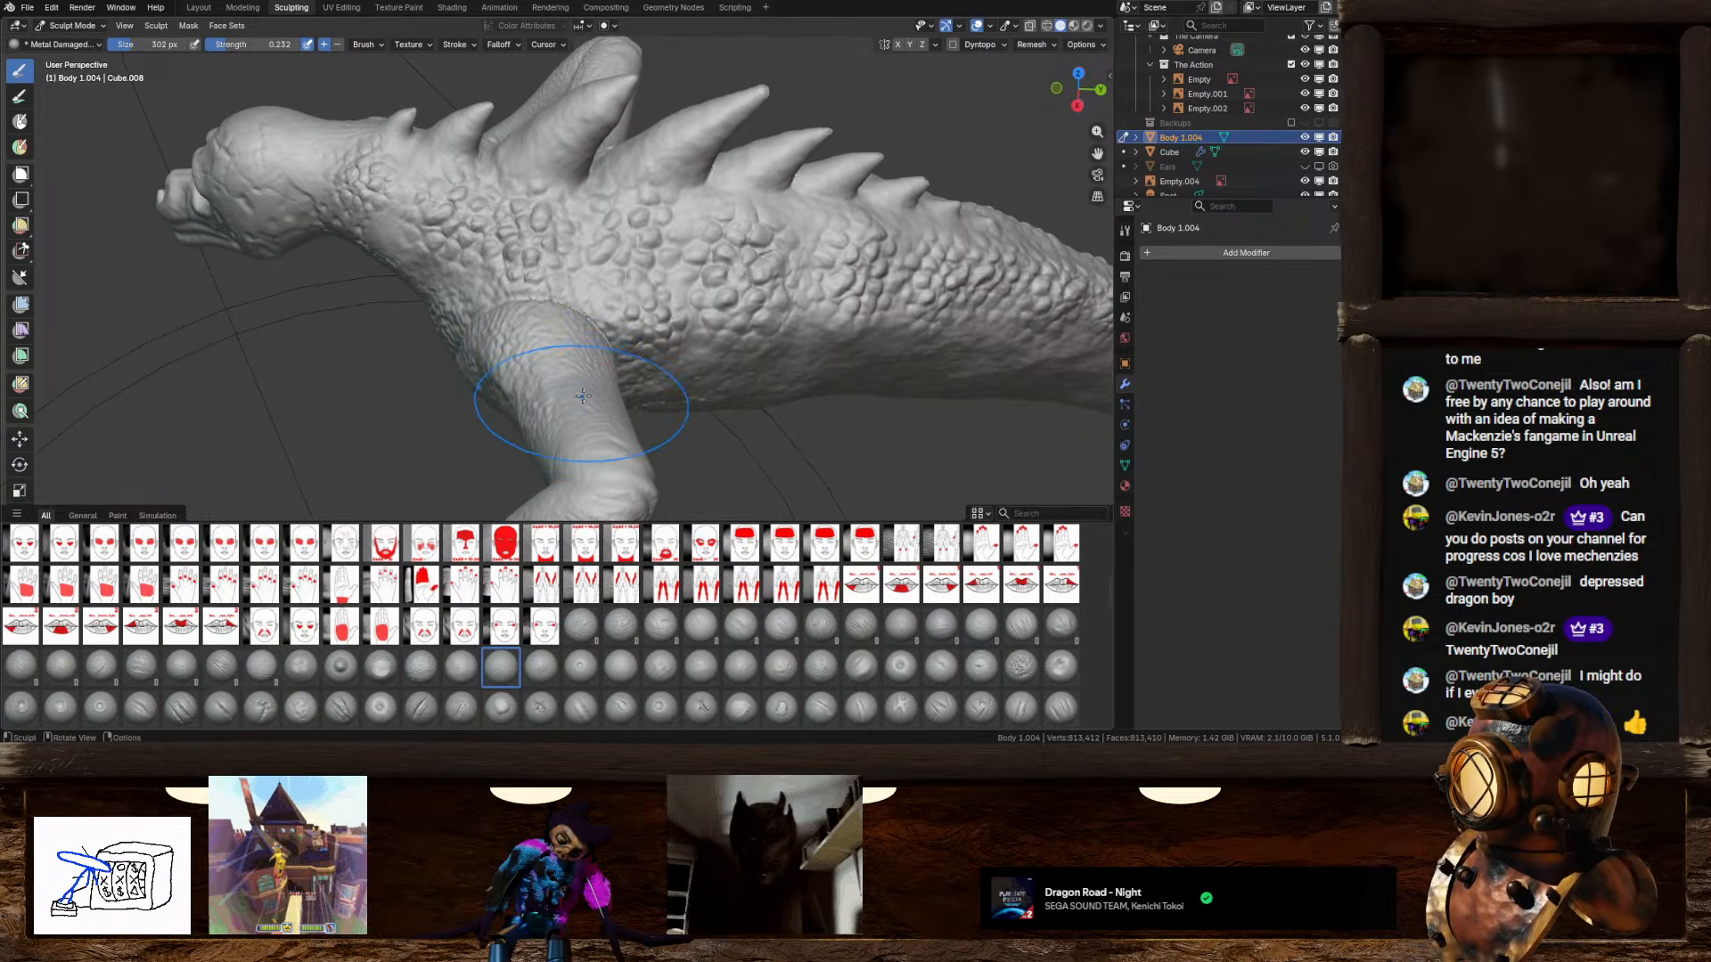
pyautogui.moveTo(569, 237); pyautogui.dragTo(566, 212)
pyautogui.moveTo(642, 372); pyautogui.dragTo(757, 437)
pyautogui.moveTo(548, 258); pyautogui.dragTo(428, 225, button='middle')
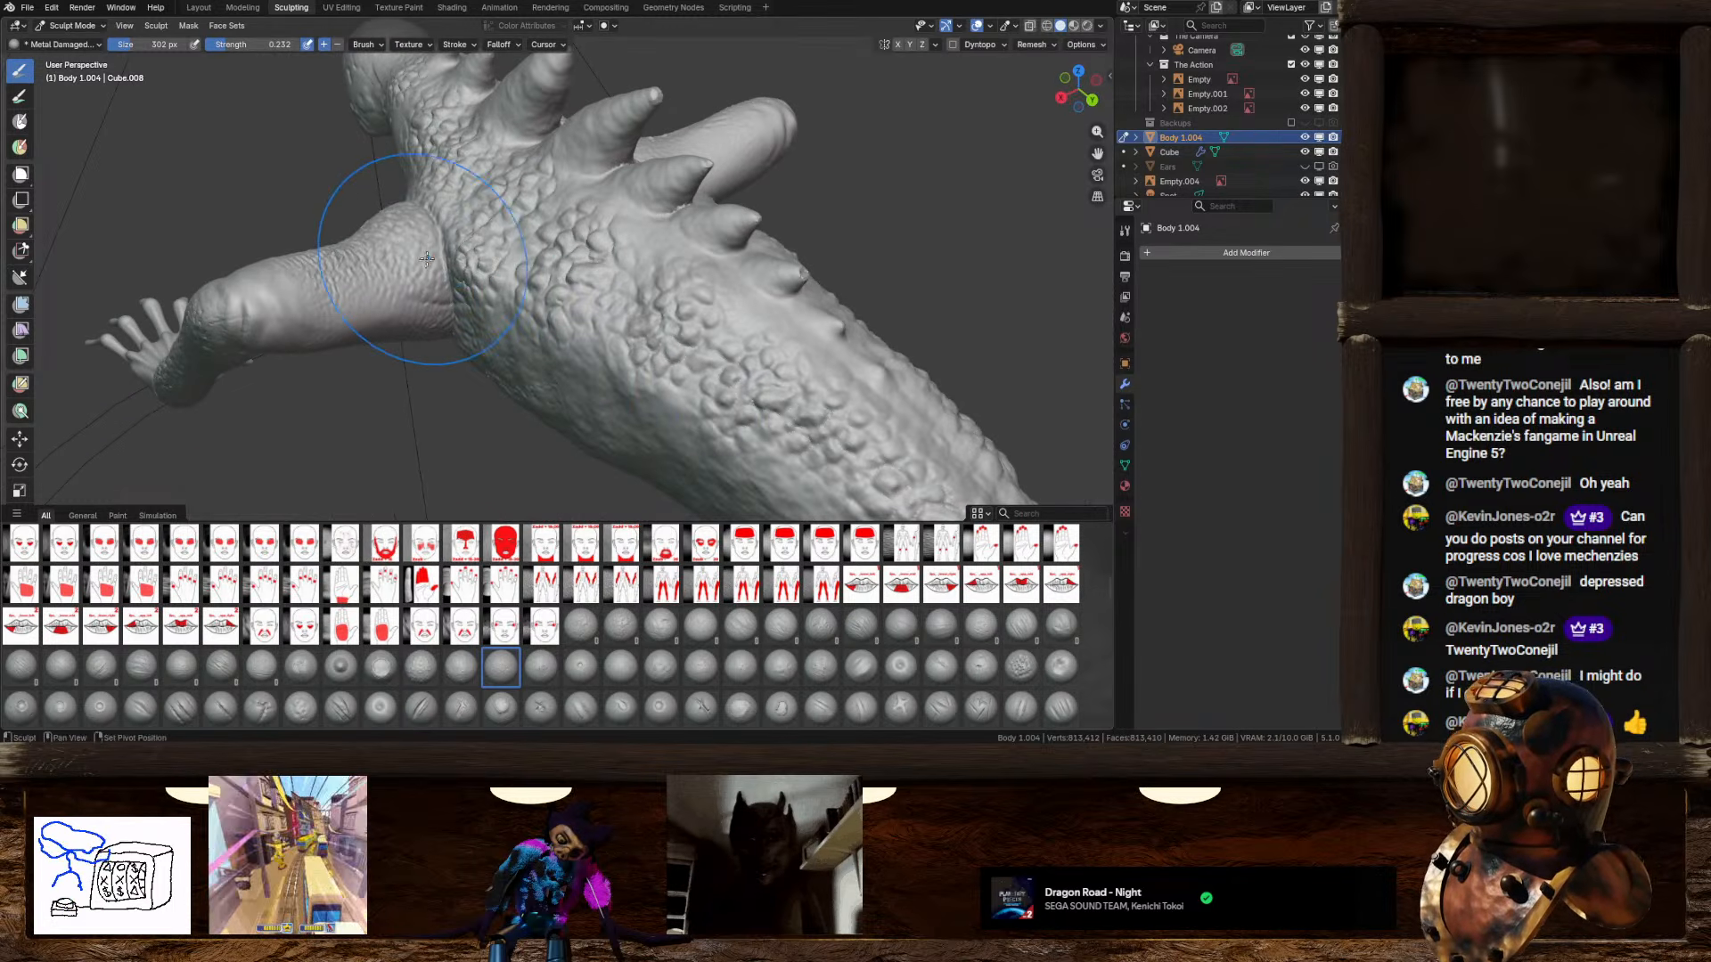
pyautogui.moveTo(303, 312); pyautogui.dragTo(201, 340)
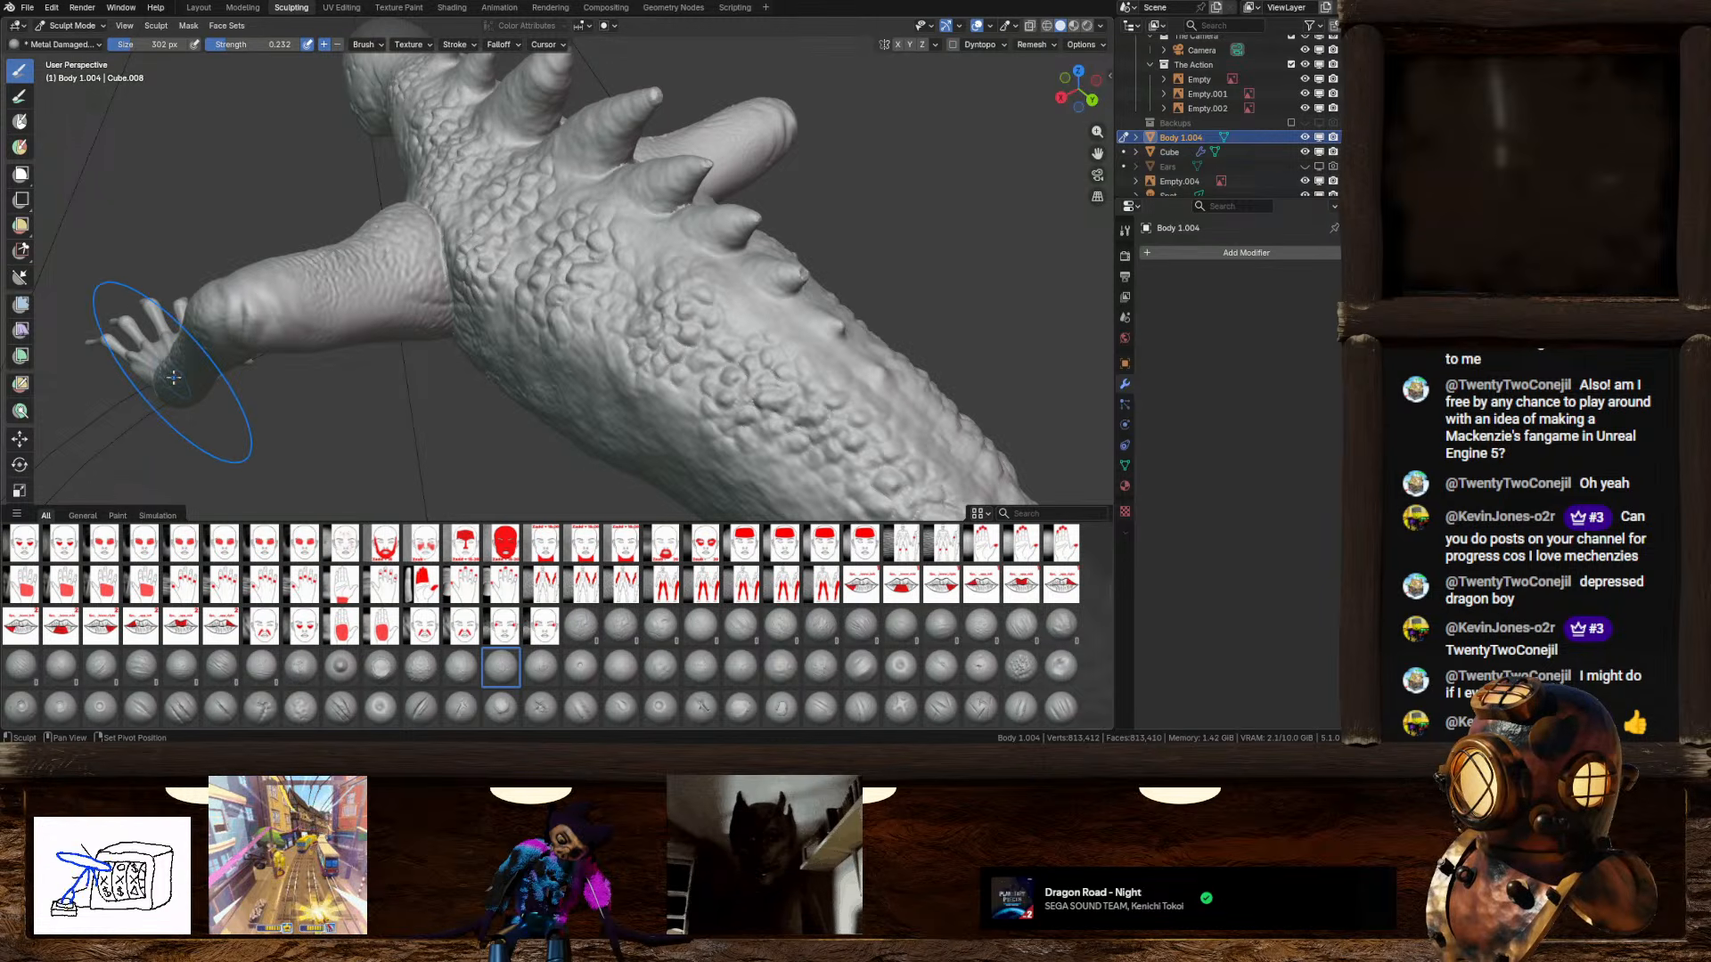
# Step: Review the whole creature in the Layout workspace and save the file
pyautogui.moveTo(173, 377)
pyautogui.mouseDown(button='middle')
pyautogui.moveTo(670, 320)
pyautogui.moveTo(668, 344)
pyautogui.moveTo(710, 352)
pyautogui.mouseUp(button='middle')
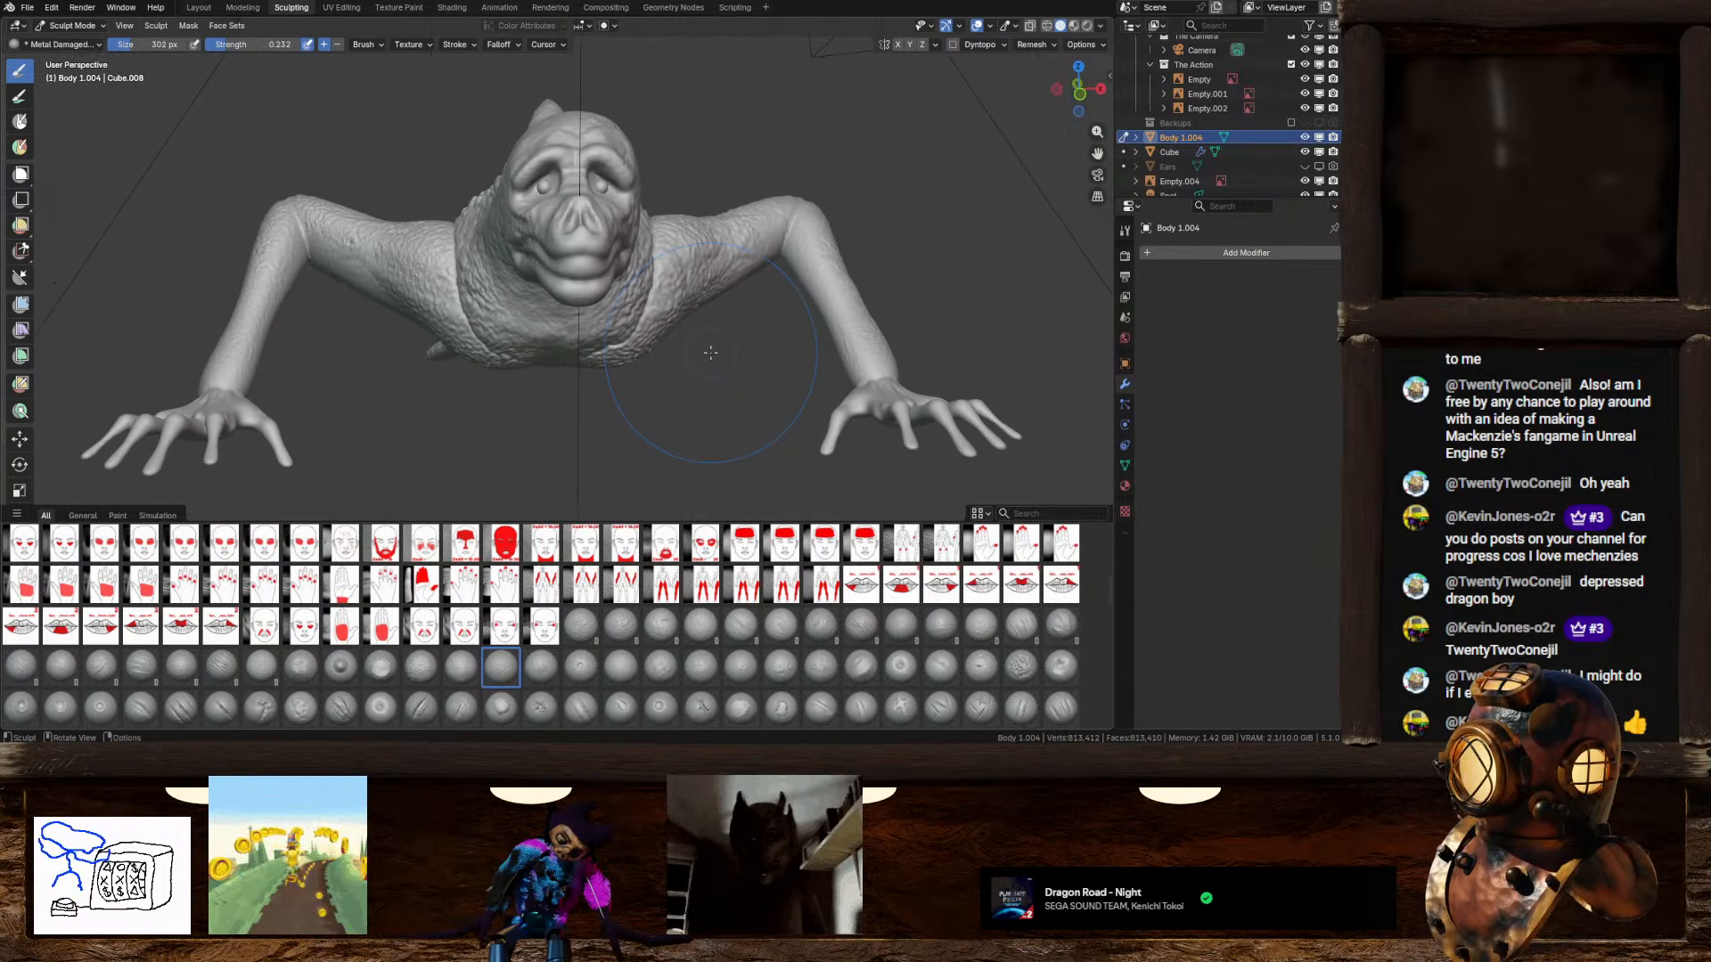
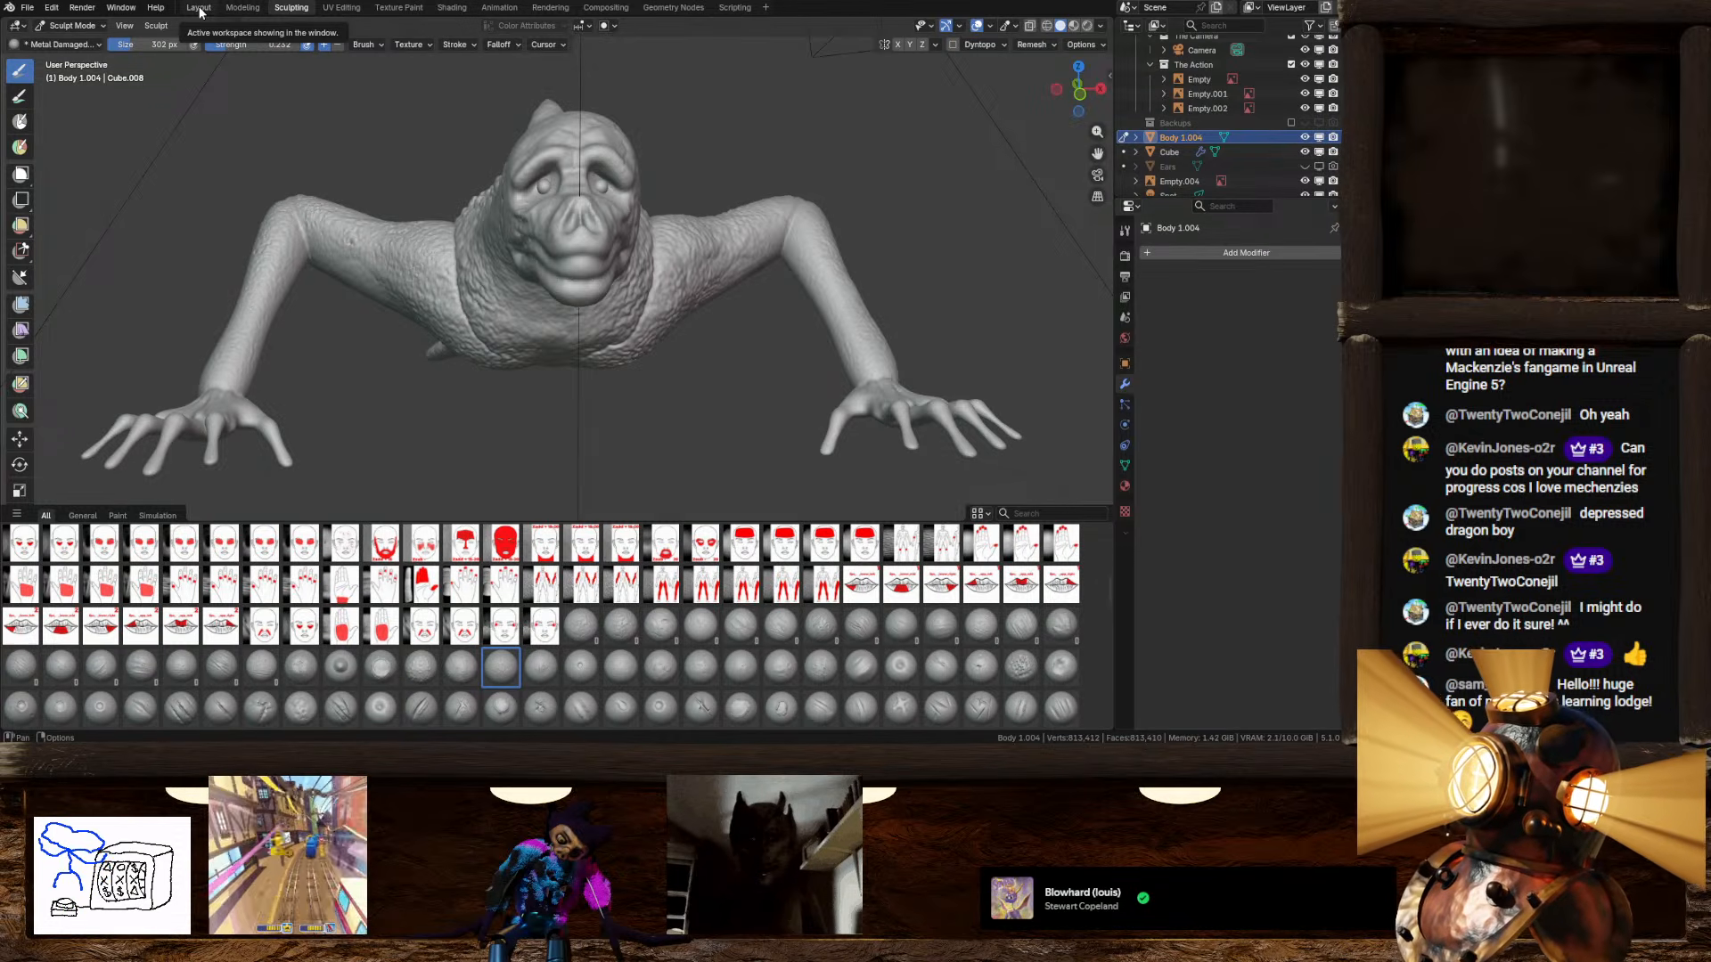
pyautogui.click(199, 8)
pyautogui.moveTo(542, 274); pyautogui.dragTo(467, 436, button='middle')
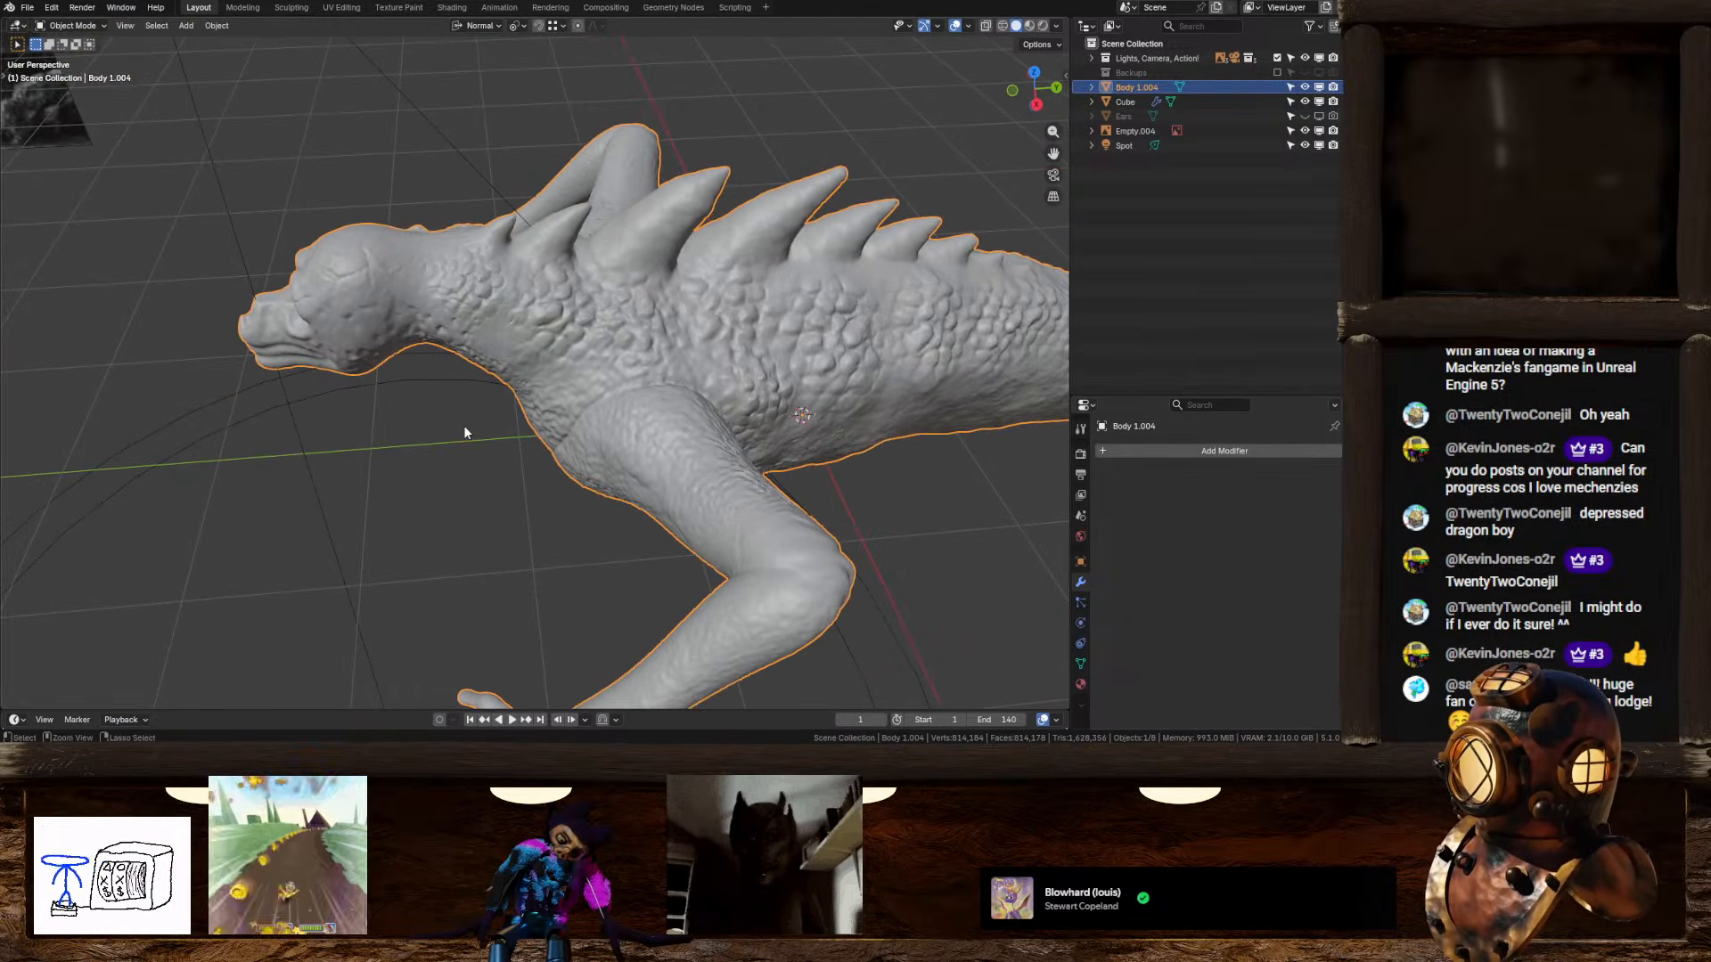
pyautogui.hotkey('ctrl', 's')
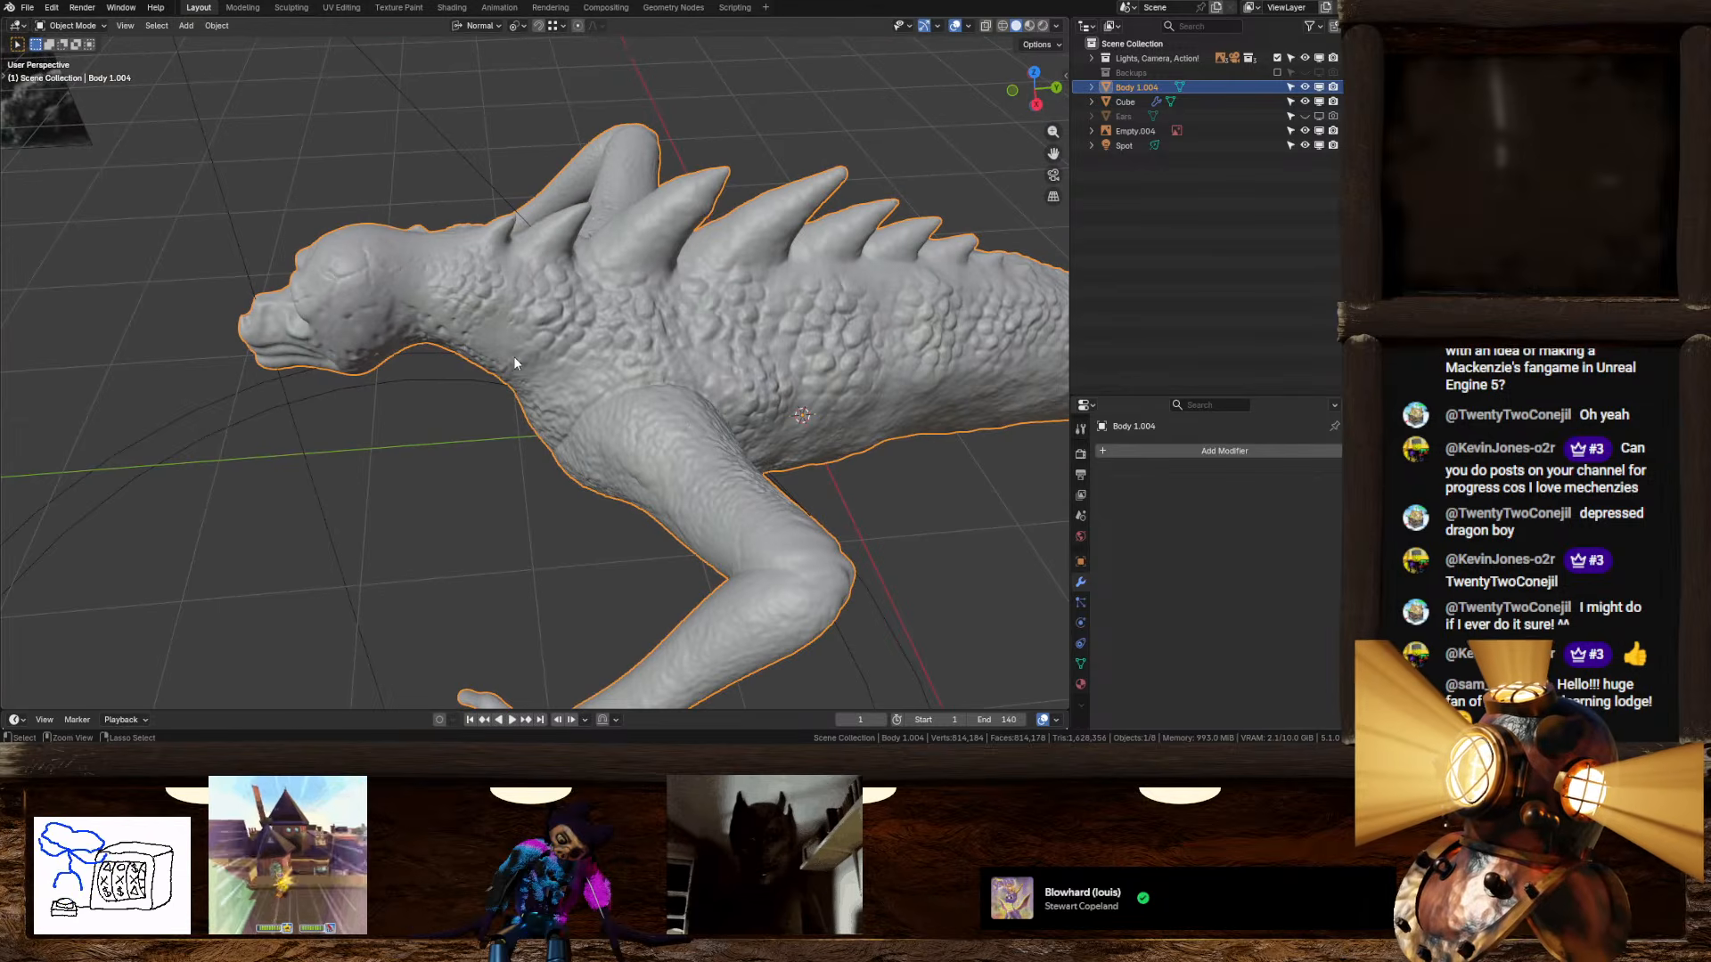
pyautogui.moveTo(513, 355); pyautogui.dragTo(558, 410, button='middle')
pyautogui.moveTo(473, 472); pyautogui.dragTo(345, 113, button='middle')
# Step: Return to the Sculpting workspace and set up the Draw Sharp brush at a size of 163 px, facing the creature's flank
pyautogui.click(289, 8)
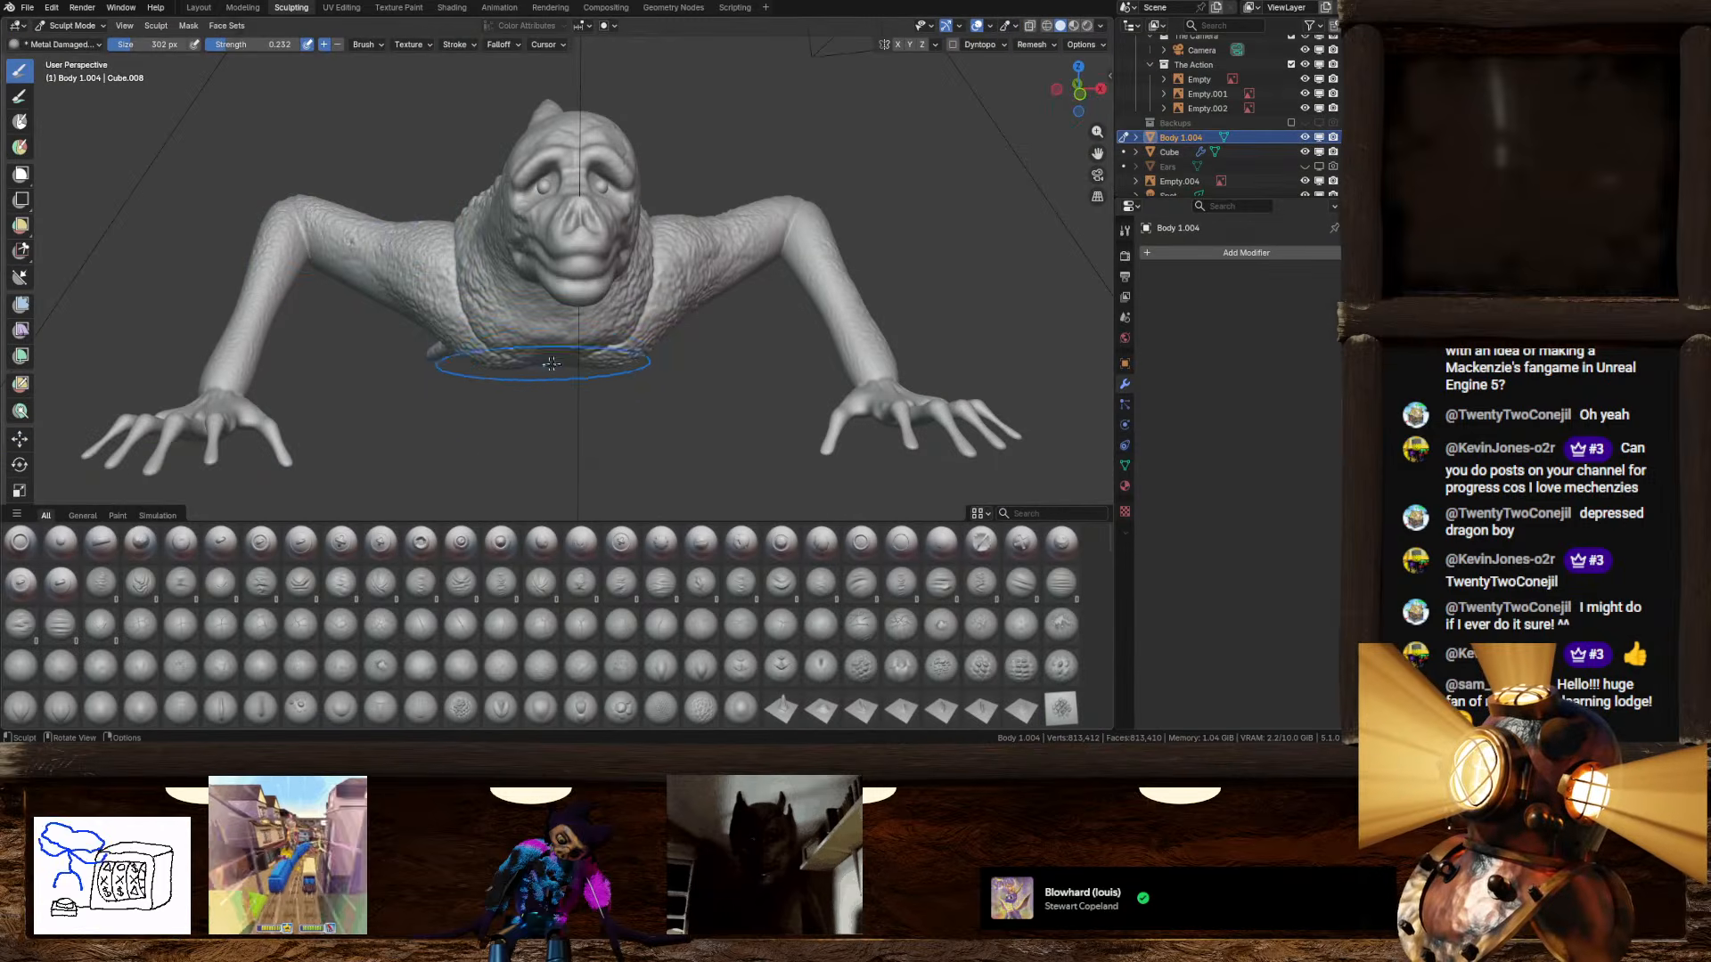
pyautogui.moveTo(570, 356)
pyautogui.mouseDown(button='middle')
pyautogui.moveTo(614, 343)
pyautogui.moveTo(385, 199)
pyautogui.mouseUp(button='middle')
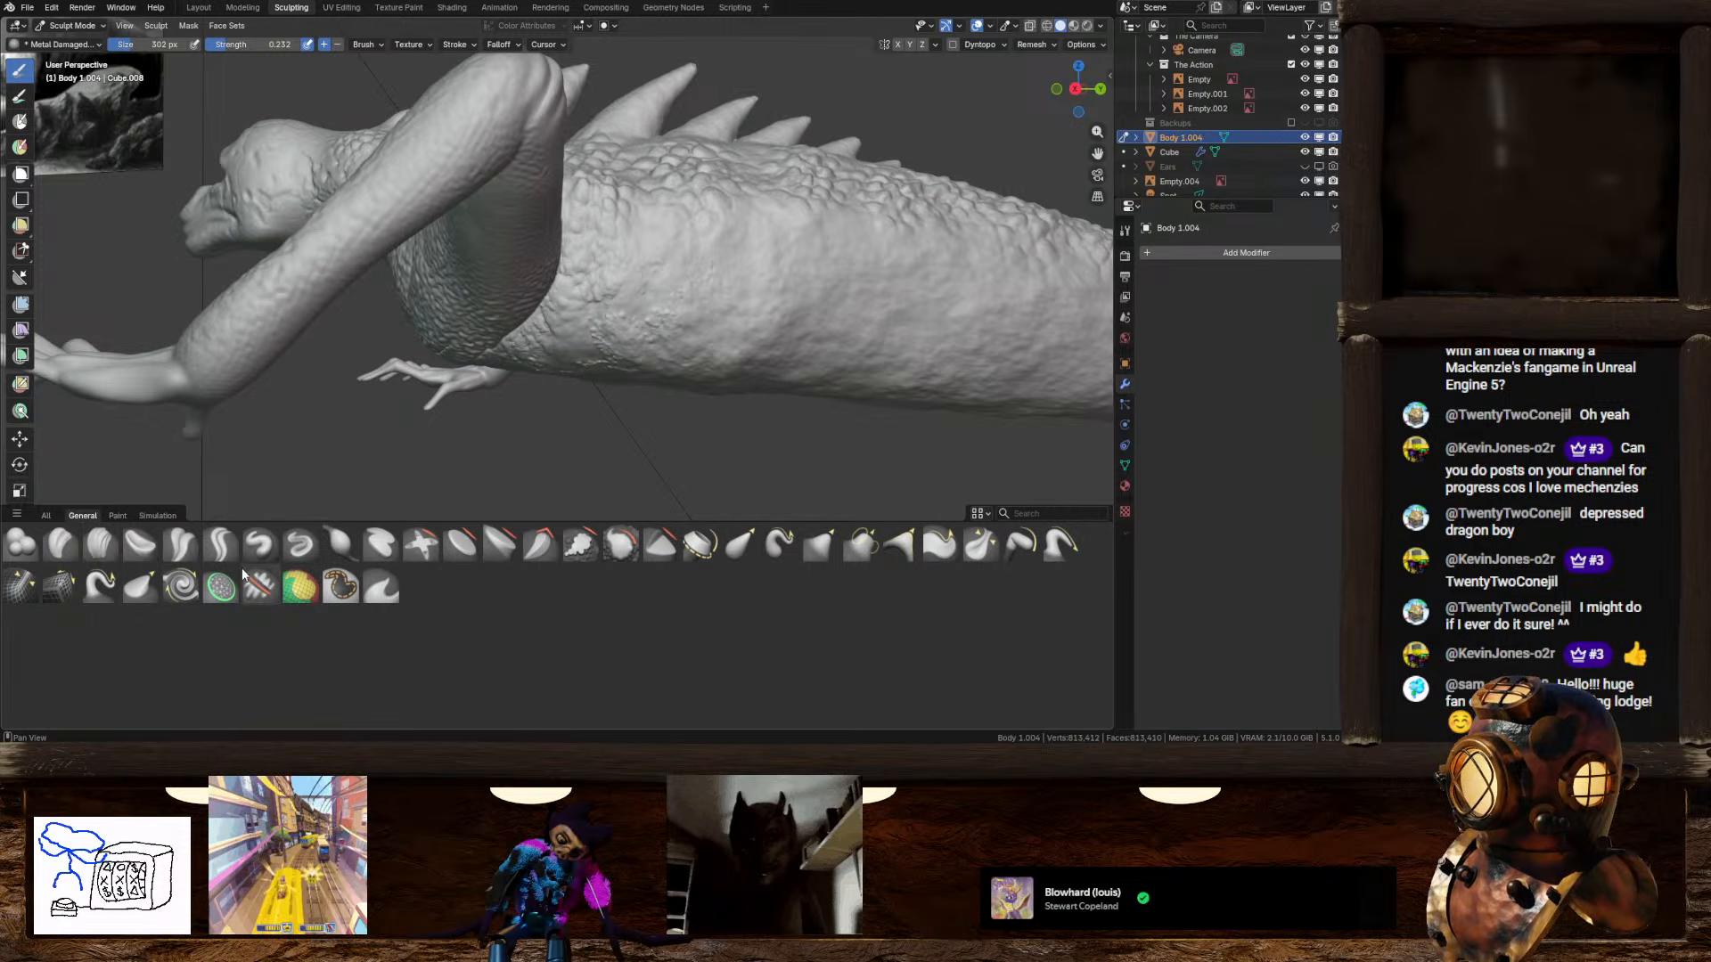
pyautogui.click(300, 543)
pyautogui.moveTo(592, 336); pyautogui.dragTo(499, 178, button='middle')
pyautogui.moveTo(153, 47); pyautogui.dragTo(176, 45)
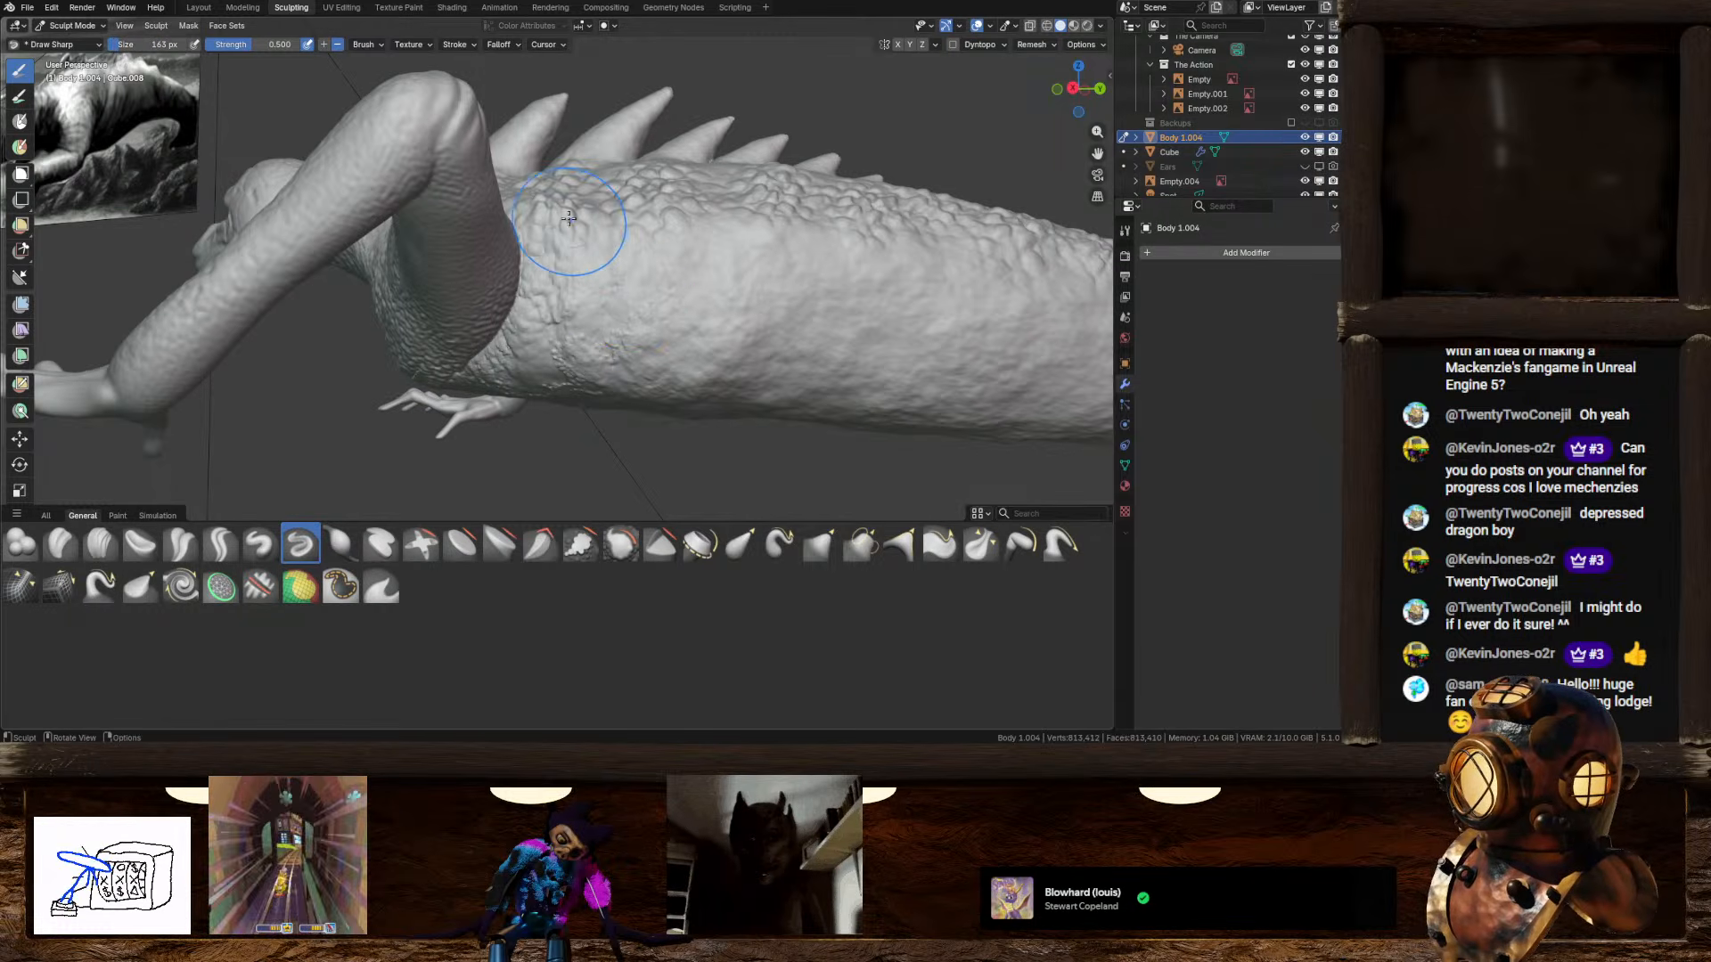
# Step: Try carving a row of vertical rib grooves along the flank from behind the arm towards the tail
pyautogui.moveTo(571, 214); pyautogui.dragTo(573, 379)
pyautogui.moveTo(616, 216); pyautogui.dragTo(620, 379)
pyautogui.moveTo(663, 201); pyautogui.dragTo(671, 392)
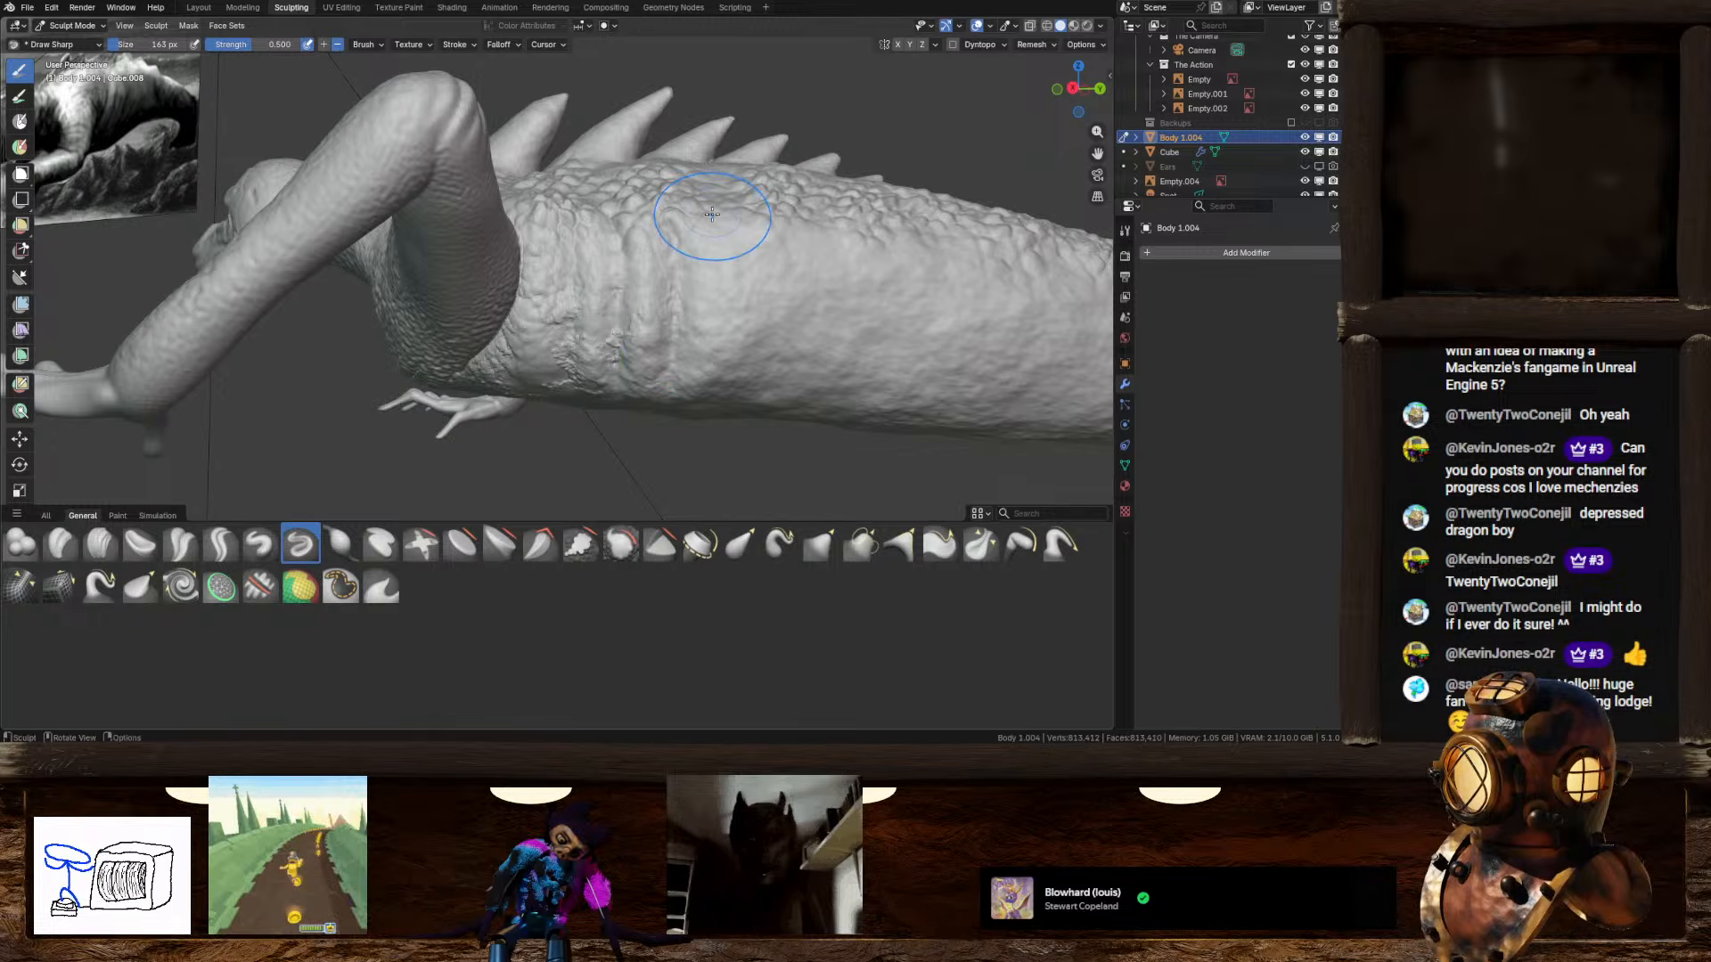
pyautogui.moveTo(717, 209)
pyautogui.mouseDown()
pyautogui.moveTo(715, 397)
pyautogui.moveTo(760, 303)
pyautogui.moveTo(763, 392)
pyautogui.mouseUp()
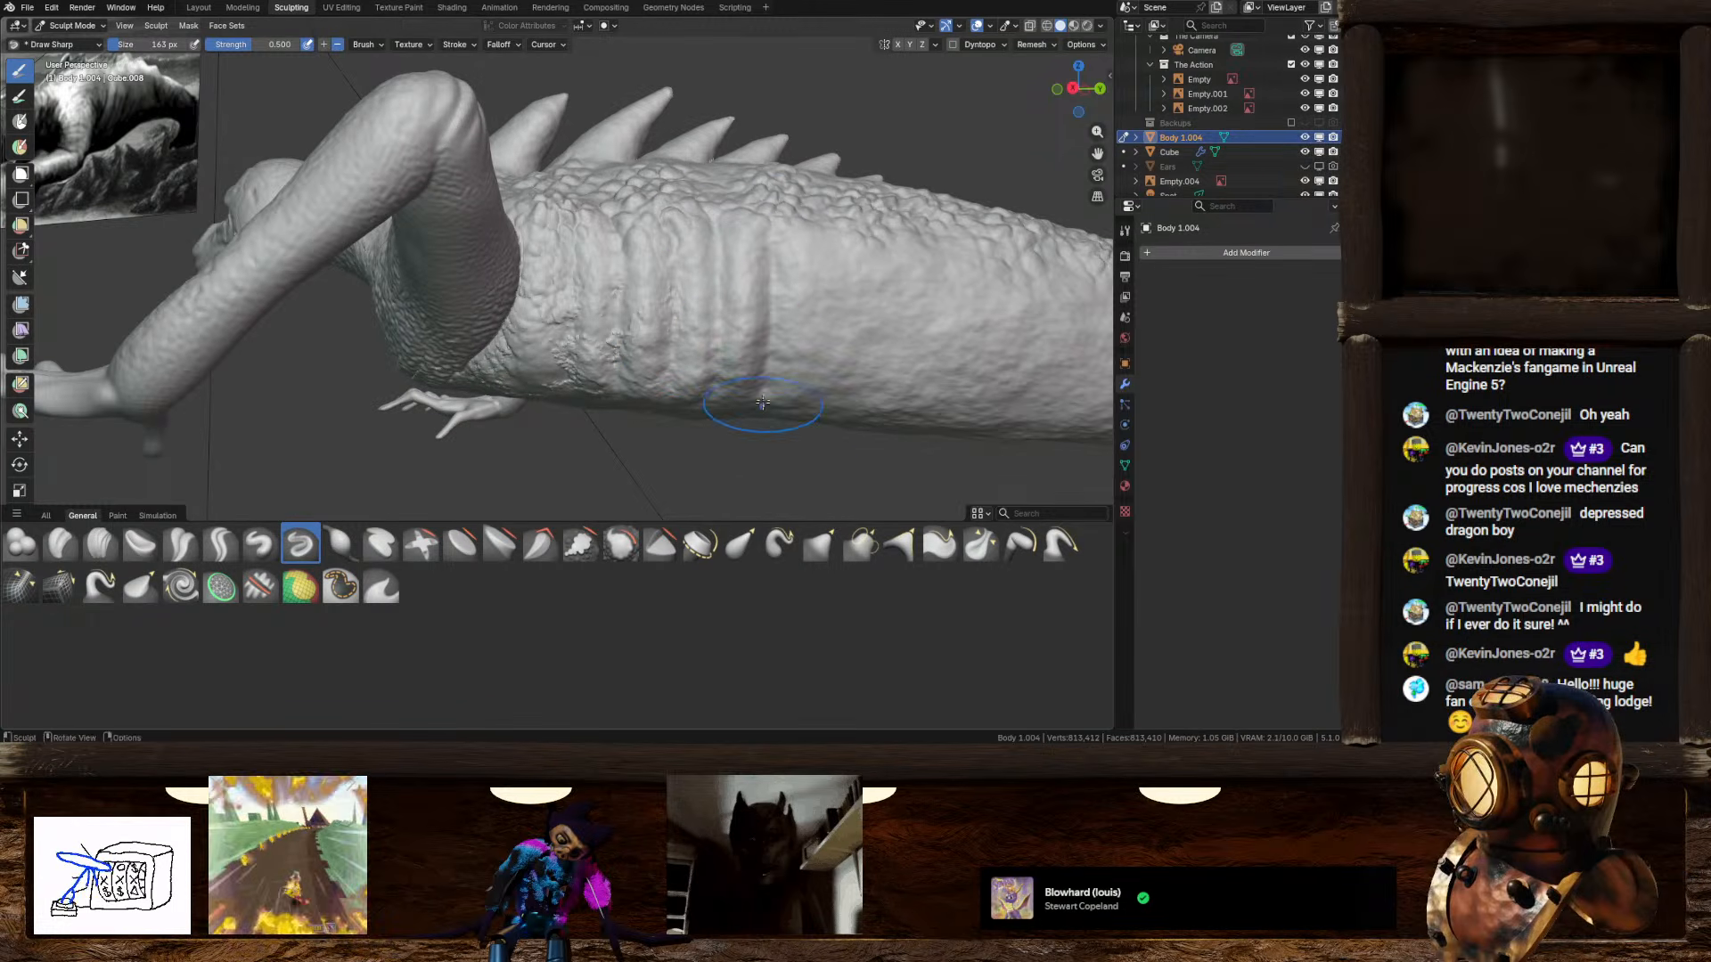
pyautogui.moveTo(805, 226)
pyautogui.mouseDown()
pyautogui.moveTo(805, 398)
pyautogui.moveTo(845, 398)
pyautogui.mouseUp()
pyautogui.moveTo(883, 257); pyautogui.dragTo(886, 398)
pyautogui.moveTo(926, 223)
pyautogui.mouseDown()
pyautogui.moveTo(926, 397)
pyautogui.moveTo(966, 278)
pyautogui.moveTo(967, 397)
pyautogui.mouseUp()
pyautogui.moveTo(967, 401)
pyautogui.mouseDown(button='middle')
pyautogui.moveTo(964, 201)
pyautogui.moveTo(802, 250)
pyautogui.moveTo(604, 345)
pyautogui.moveTo(622, 323)
pyautogui.mouseUp(button='middle')
pyautogui.scroll(3, 612, 318)
pyautogui.moveTo(546, 284); pyautogui.dragTo(469, 297)
pyautogui.moveTo(692, 305)
pyautogui.mouseDown(button='middle')
pyautogui.moveTo(574, 428)
pyautogui.moveTo(680, 426)
pyautogui.moveTo(674, 447)
pyautogui.mouseUp(button='middle')
# Step: Undo the Draw Sharp rib strokes on the flank
pyautogui.hotkey('ctrl', 'z')
pyautogui.hotkey('ctrl', 'z')
pyautogui.hotkey('ctrl', 'z')
pyautogui.hotkey('ctrl', 'z')
pyautogui.hotkey('ctrl', 'z')
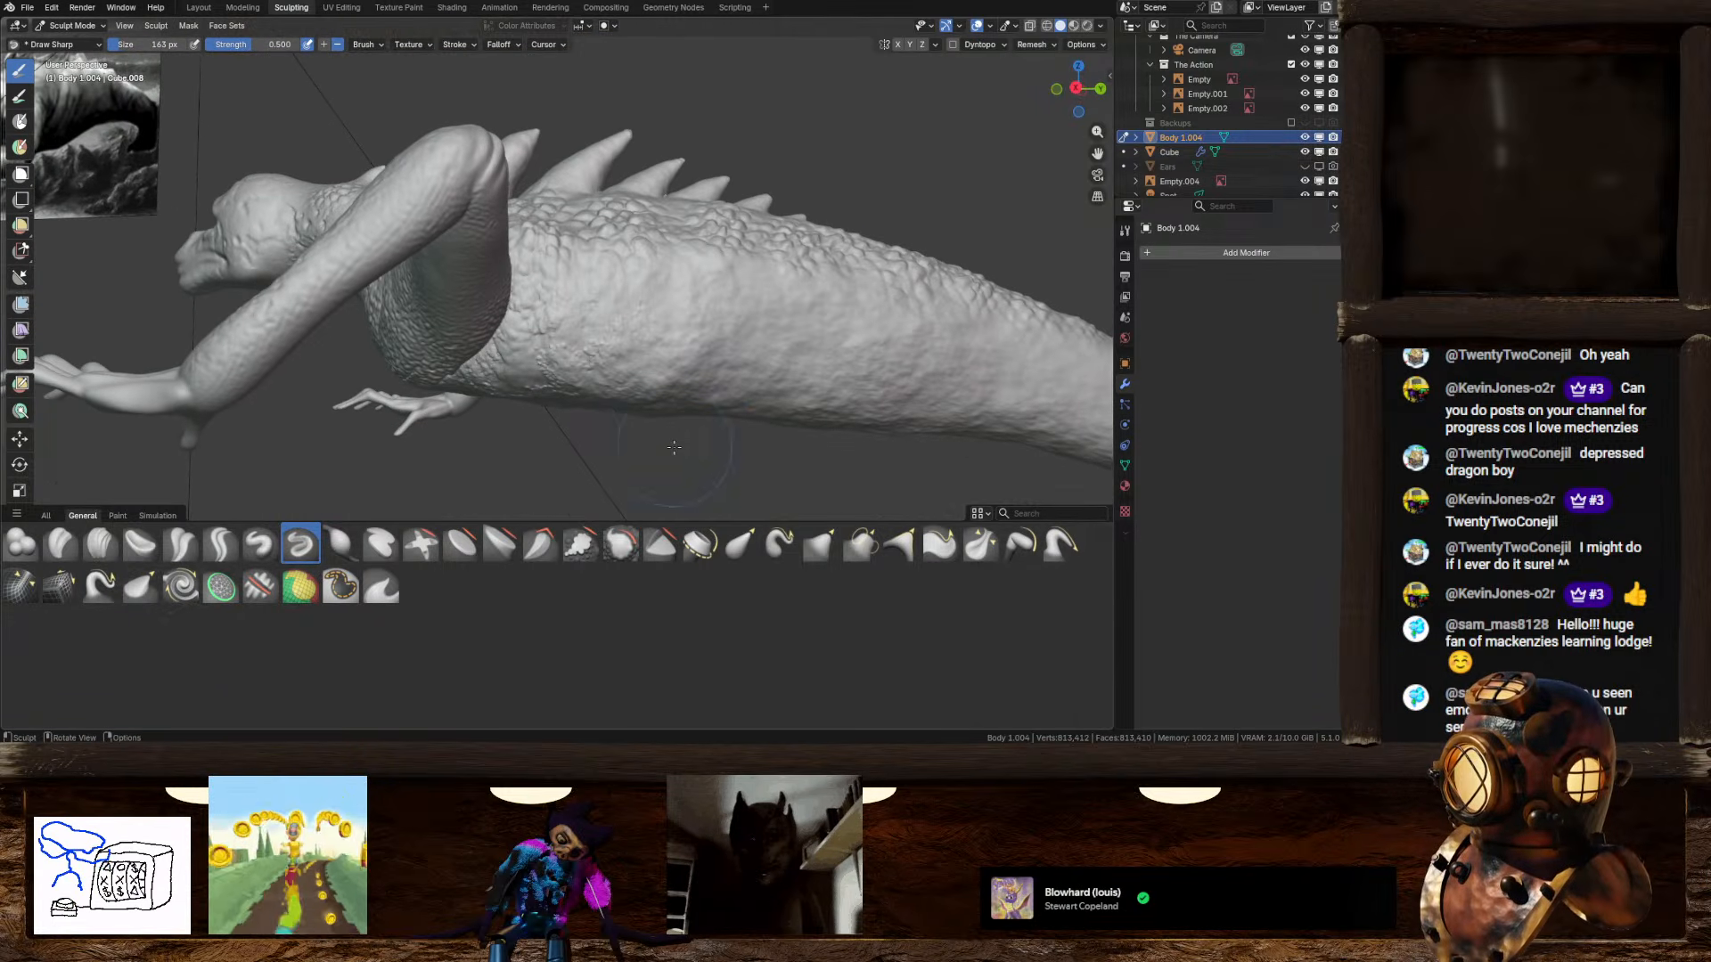
# Step: Enable X mirror symmetry and carve a row of vertical rib grooves along the flank from behind the arm towards the tail
pyautogui.click(899, 45)
pyautogui.scroll(3, 677, 255)
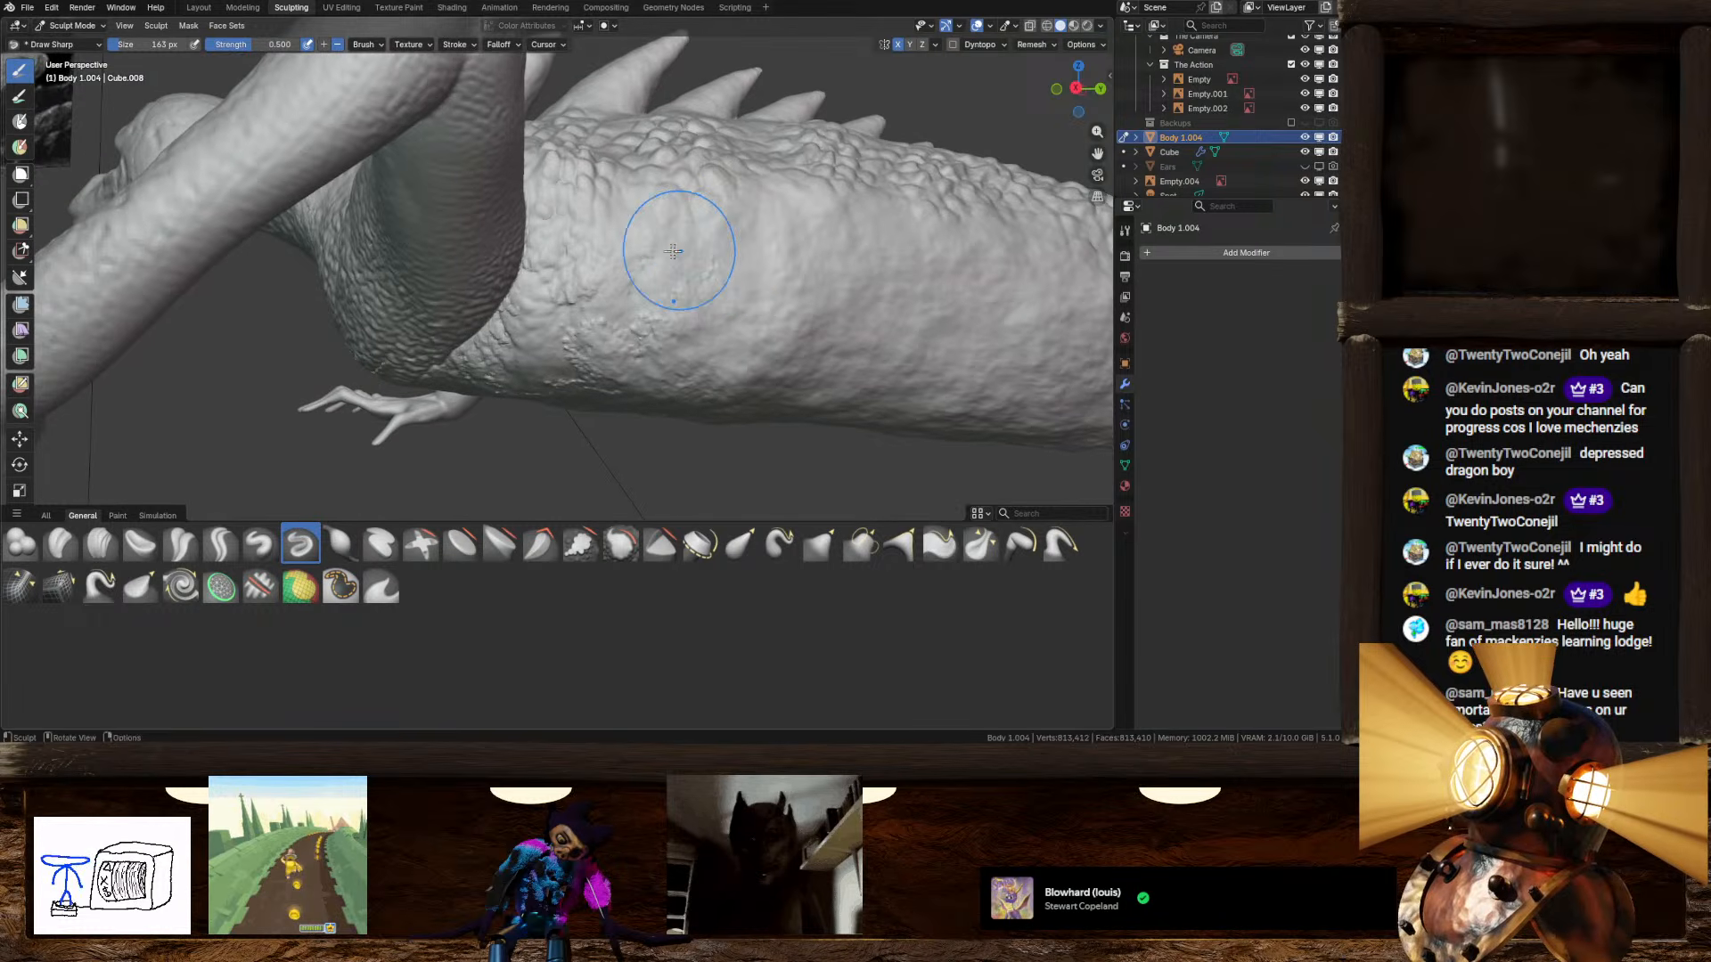
pyautogui.moveTo(553, 175); pyautogui.dragTo(547, 392)
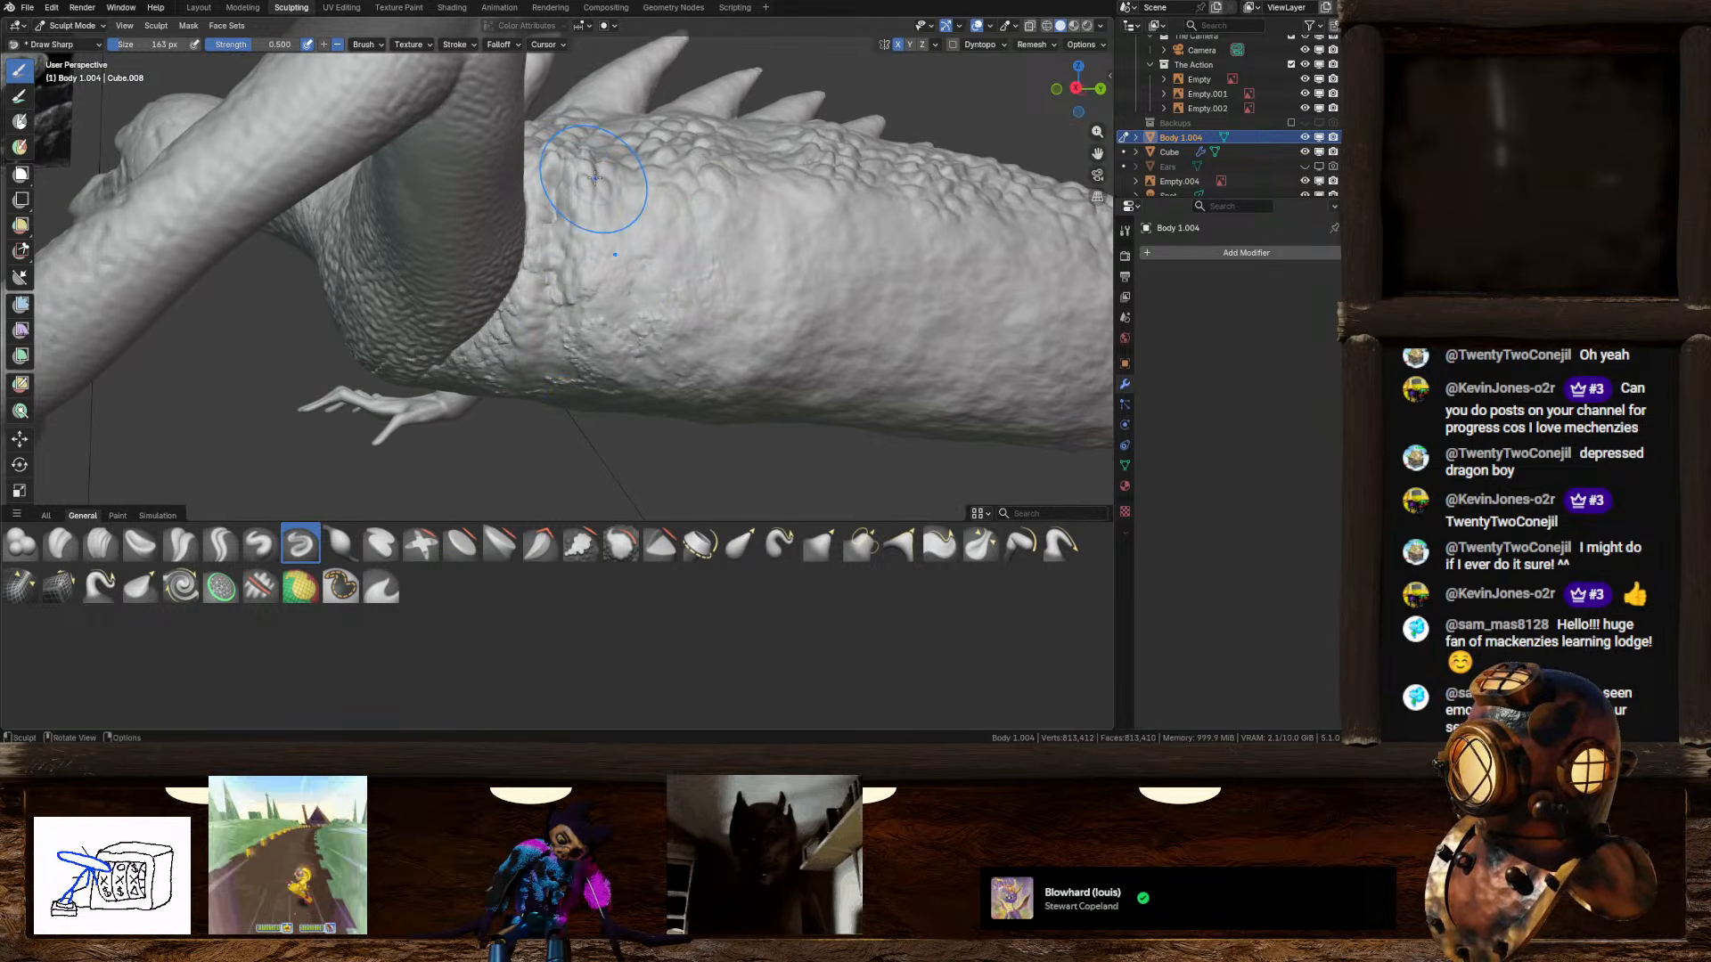
pyautogui.moveTo(591, 169); pyautogui.dragTo(586, 412)
pyautogui.moveTo(631, 192)
pyautogui.mouseDown()
pyautogui.moveTo(636, 370)
pyautogui.moveTo(677, 192)
pyautogui.moveTo(676, 401)
pyautogui.mouseUp()
pyautogui.moveTo(708, 200); pyautogui.dragTo(714, 434)
pyautogui.moveTo(753, 174)
pyautogui.mouseDown()
pyautogui.moveTo(760, 396)
pyautogui.moveTo(802, 295)
pyautogui.moveTo(807, 406)
pyautogui.mouseUp()
pyautogui.moveTo(850, 201); pyautogui.dragTo(844, 392)
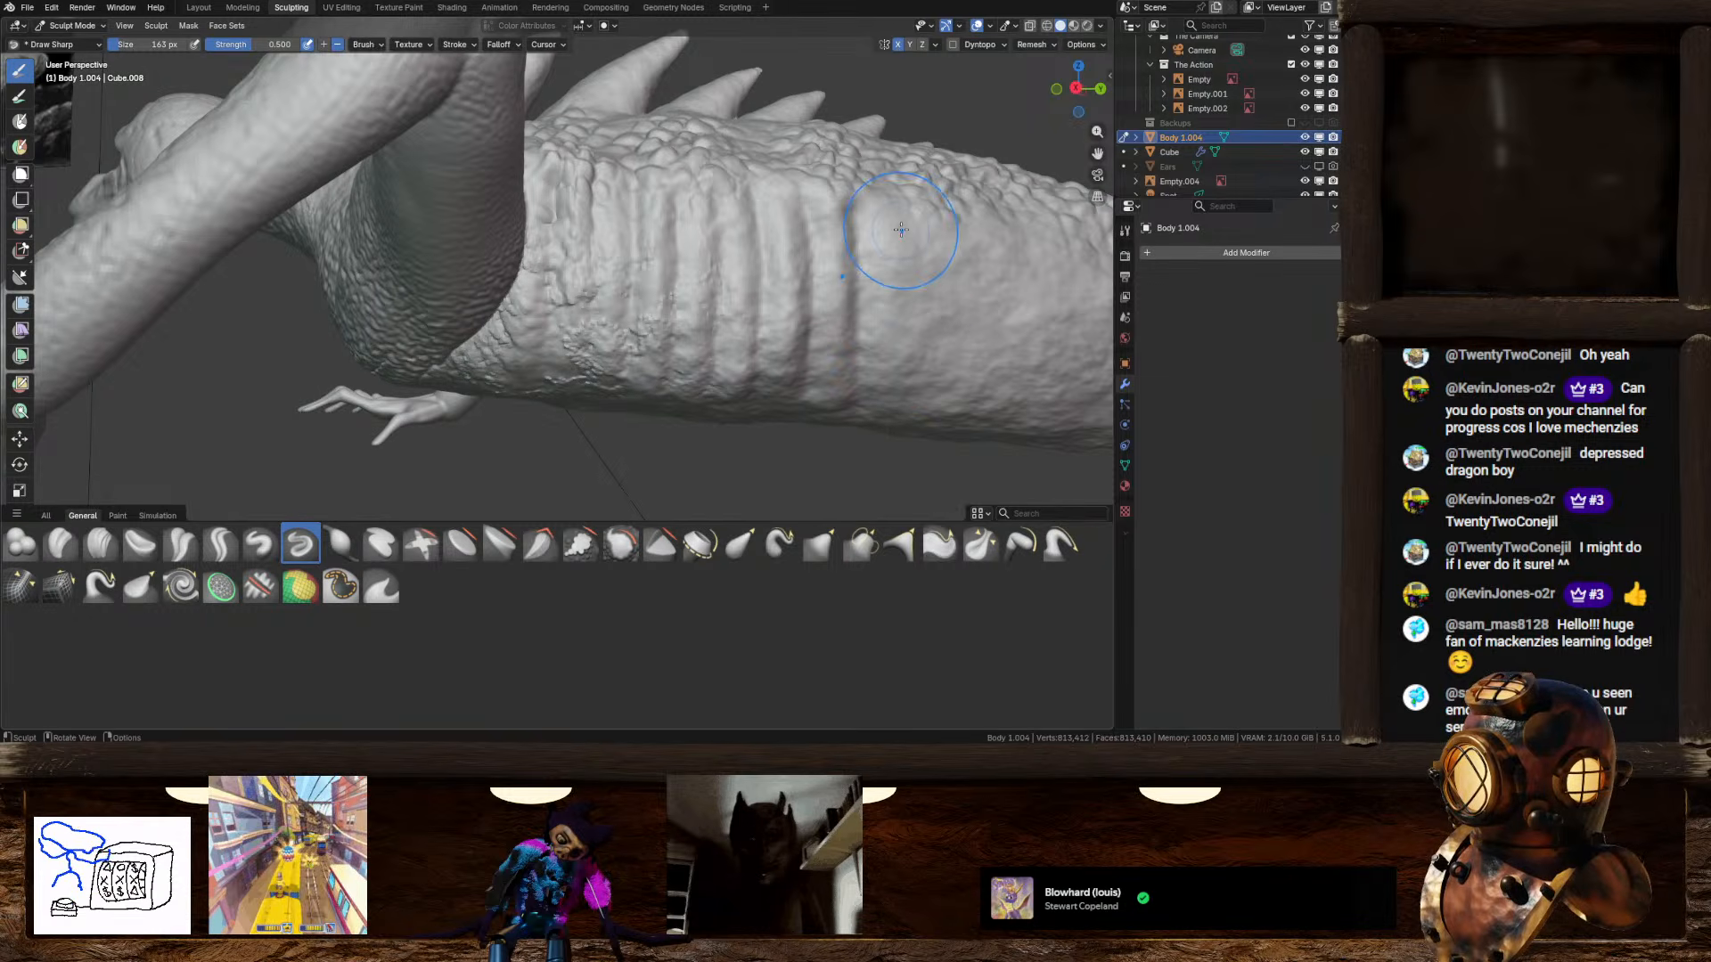
pyautogui.moveTo(900, 222); pyautogui.dragTo(891, 419)
pyautogui.moveTo(931, 218); pyautogui.dragTo(936, 414)
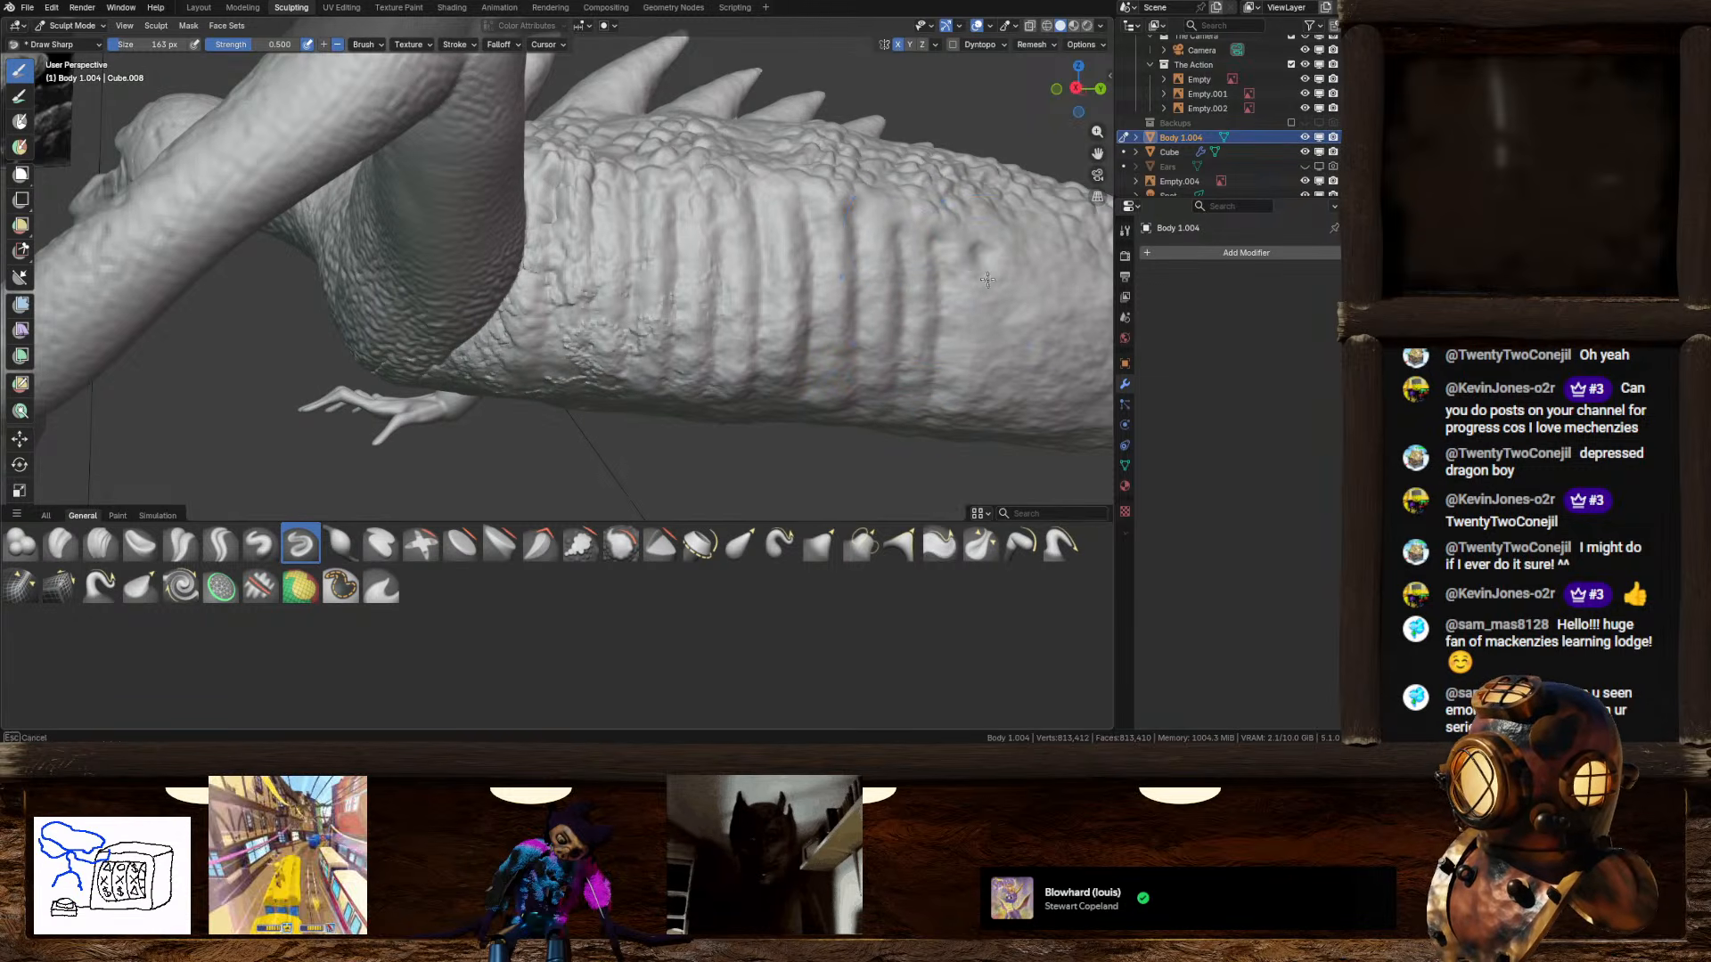
pyautogui.moveTo(976, 236); pyautogui.dragTo(989, 401)
pyautogui.moveTo(1047, 218); pyautogui.dragTo(1029, 451)
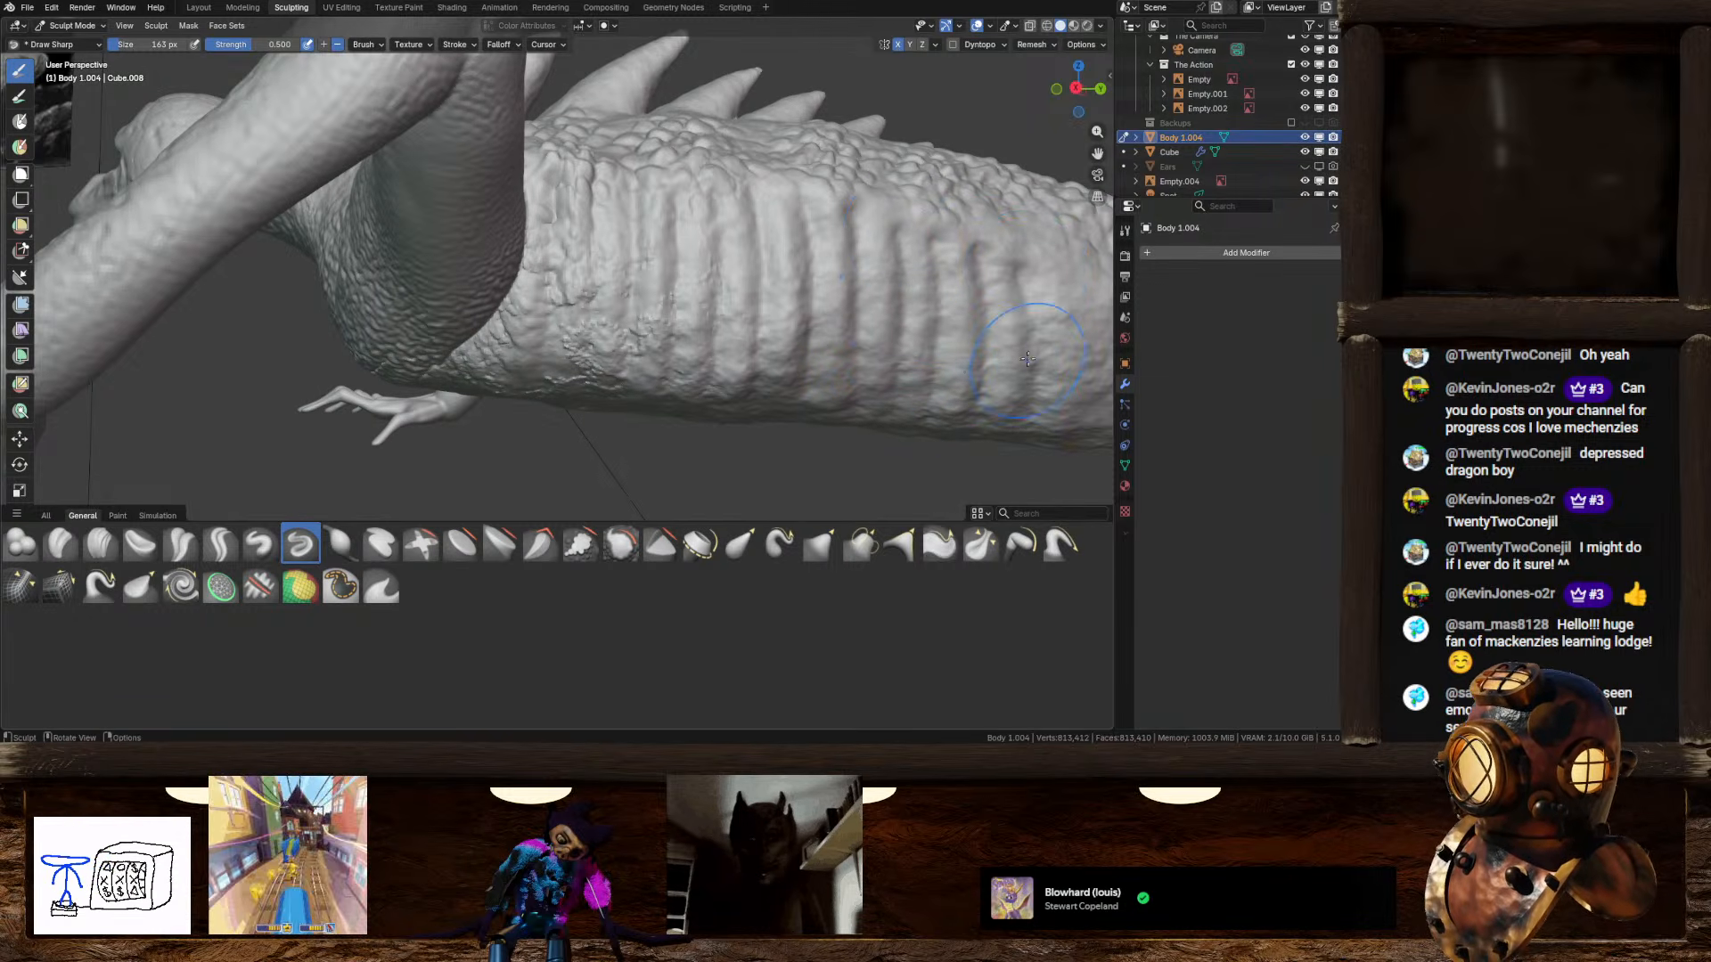
# Step: Try carving a rib groove across the belly from the bottom orthographic view and undo it
pyautogui.moveTo(1027, 359); pyautogui.dragTo(898, 286, button='middle')
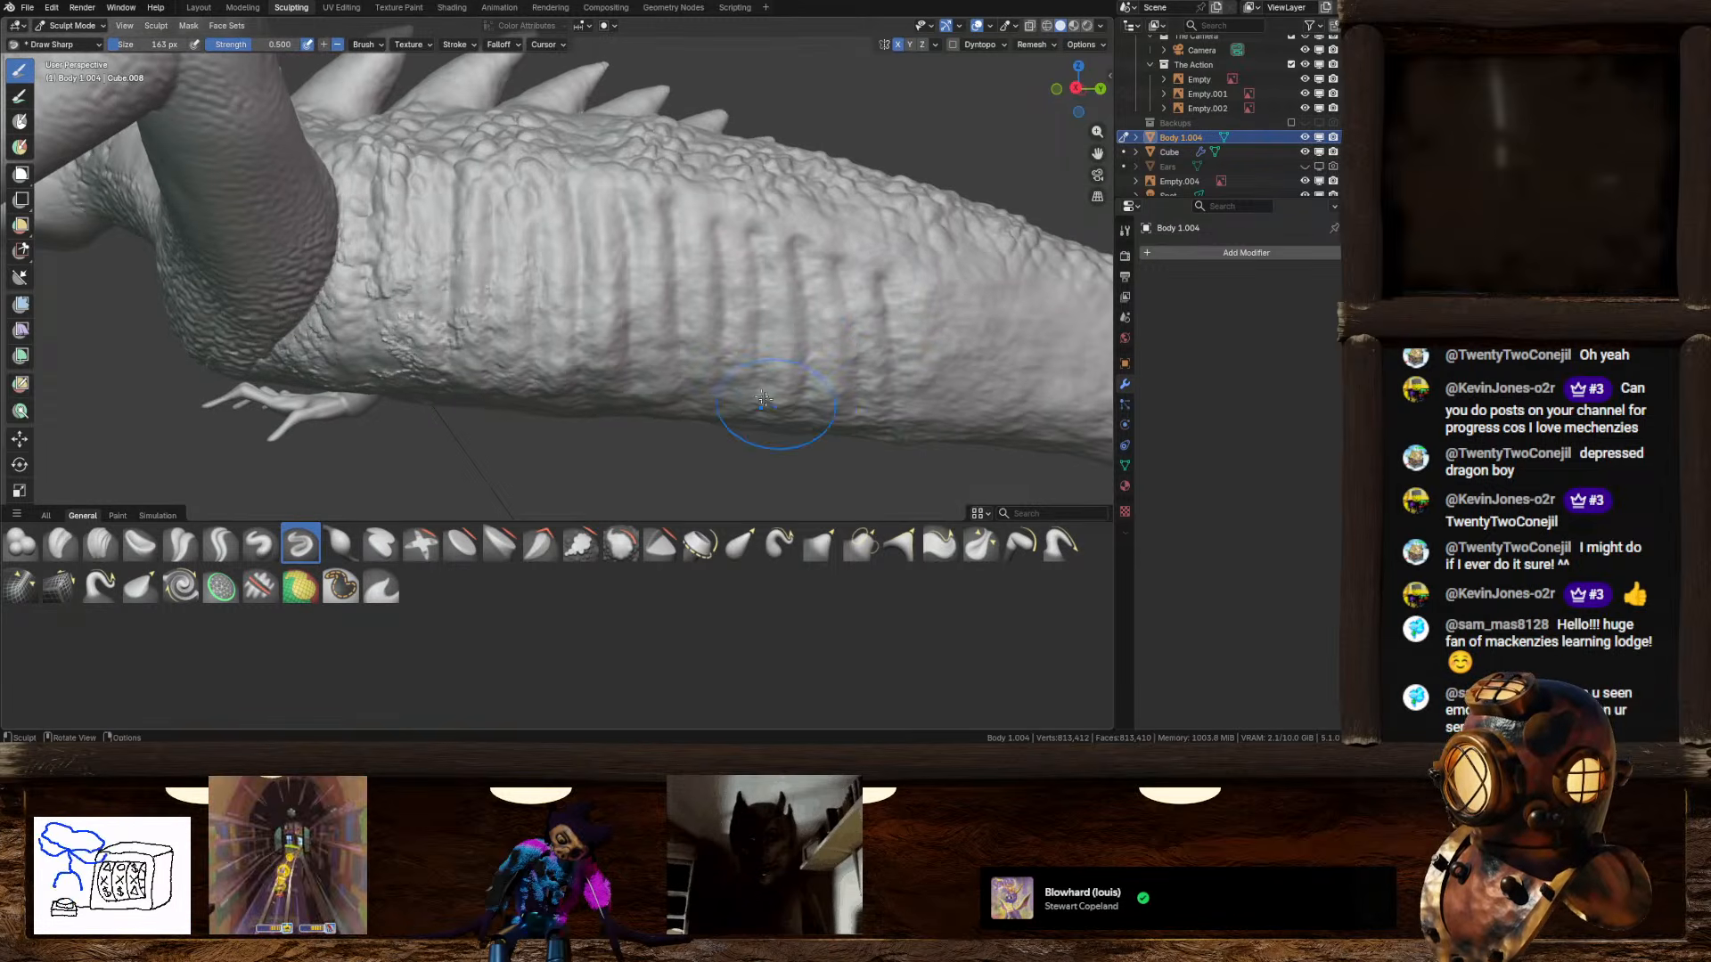
pyautogui.moveTo(764, 398)
pyautogui.mouseDown(button='middle')
pyautogui.moveTo(813, 237)
pyautogui.moveTo(1004, 401)
pyautogui.moveTo(992, 332)
pyautogui.moveTo(678, 225)
pyautogui.moveTo(664, 251)
pyautogui.mouseUp(button='middle')
pyautogui.click(1054, 73)
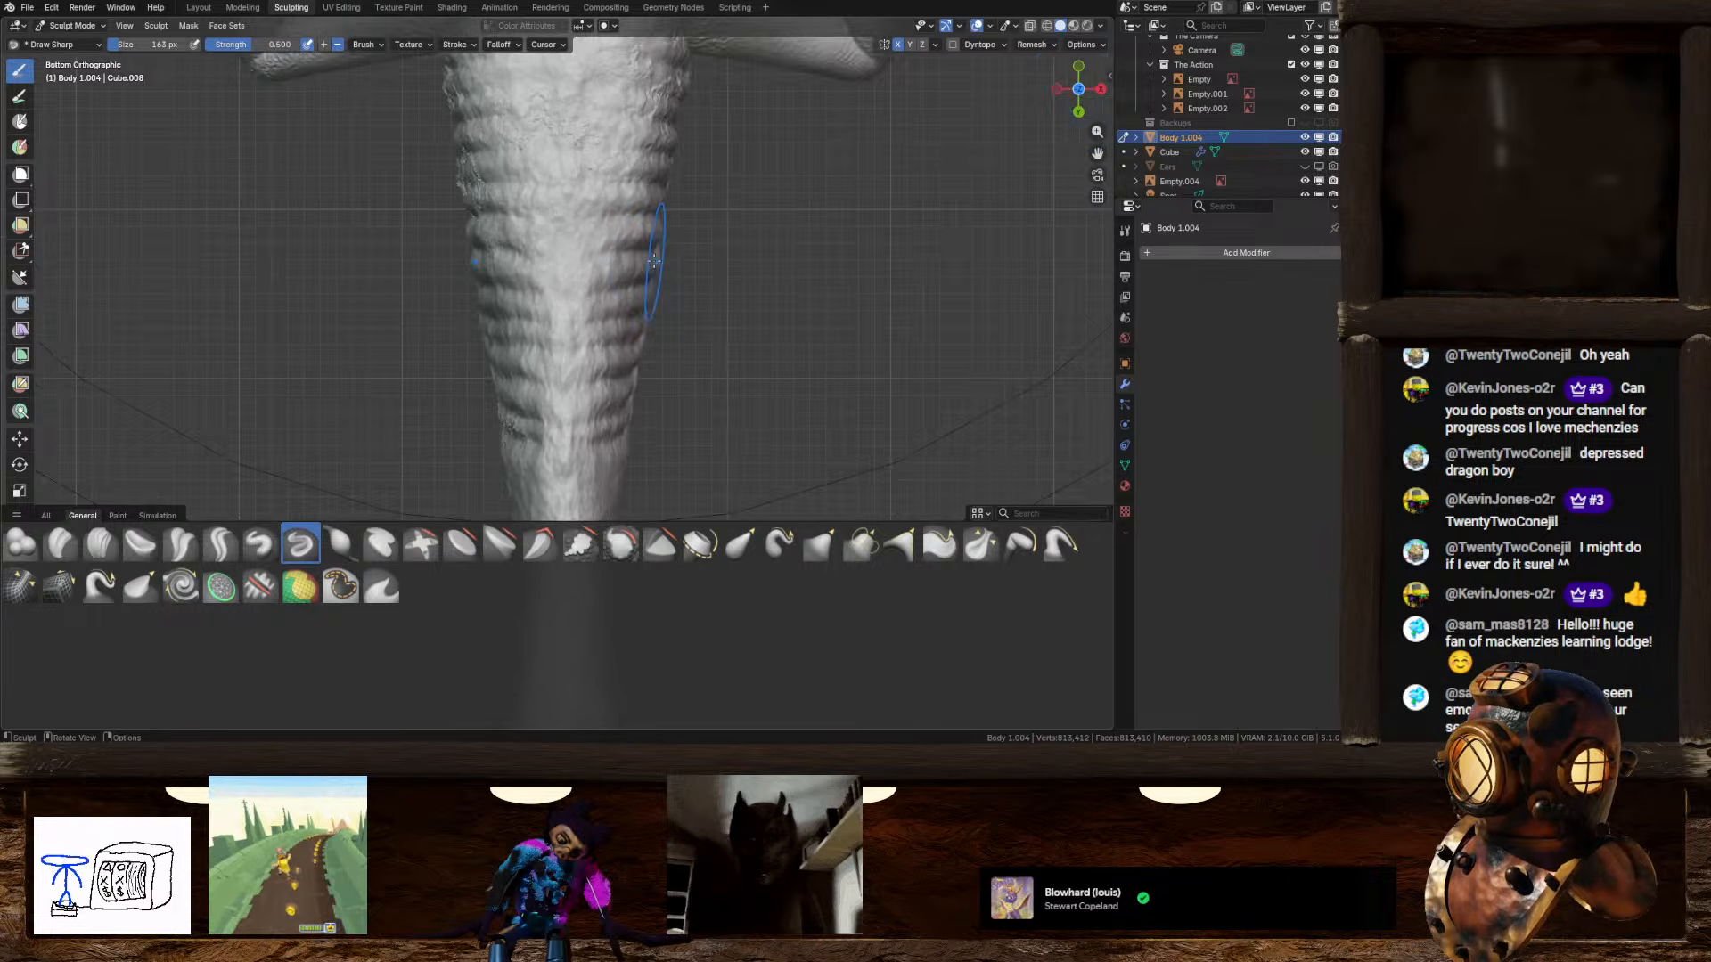
pyautogui.moveTo(440, 202)
pyautogui.mouseDown()
pyautogui.moveTo(443, 180)
pyautogui.moveTo(546, 179)
pyautogui.moveTo(458, 223)
pyautogui.moveTo(472, 268)
pyautogui.moveTo(552, 222)
pyautogui.moveTo(461, 268)
pyautogui.moveTo(545, 256)
pyautogui.mouseUp()
pyautogui.hotkey('ctrl', 'z')
pyautogui.hotkey('ctrl', 'z')
pyautogui.hotkey('ctrl', 'z')
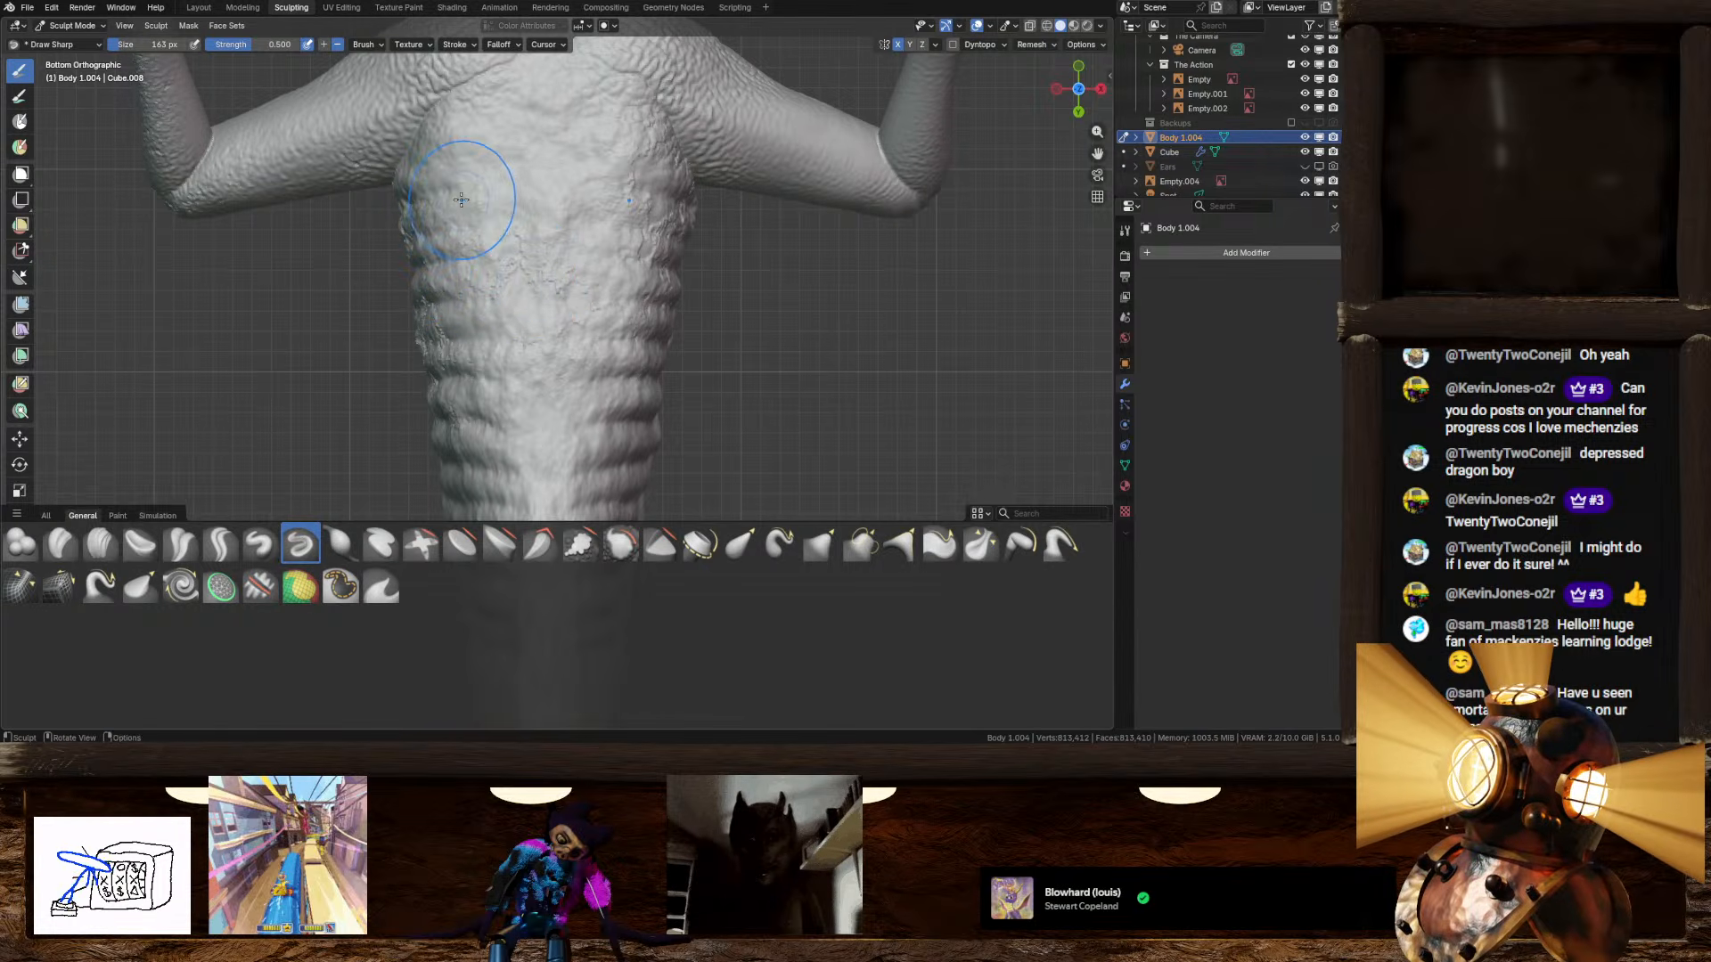
# Step: Carve mirrored rib grooves inward across the belly, from just behind the arms down the underside
pyautogui.moveTo(432, 191); pyautogui.dragTo(506, 172)
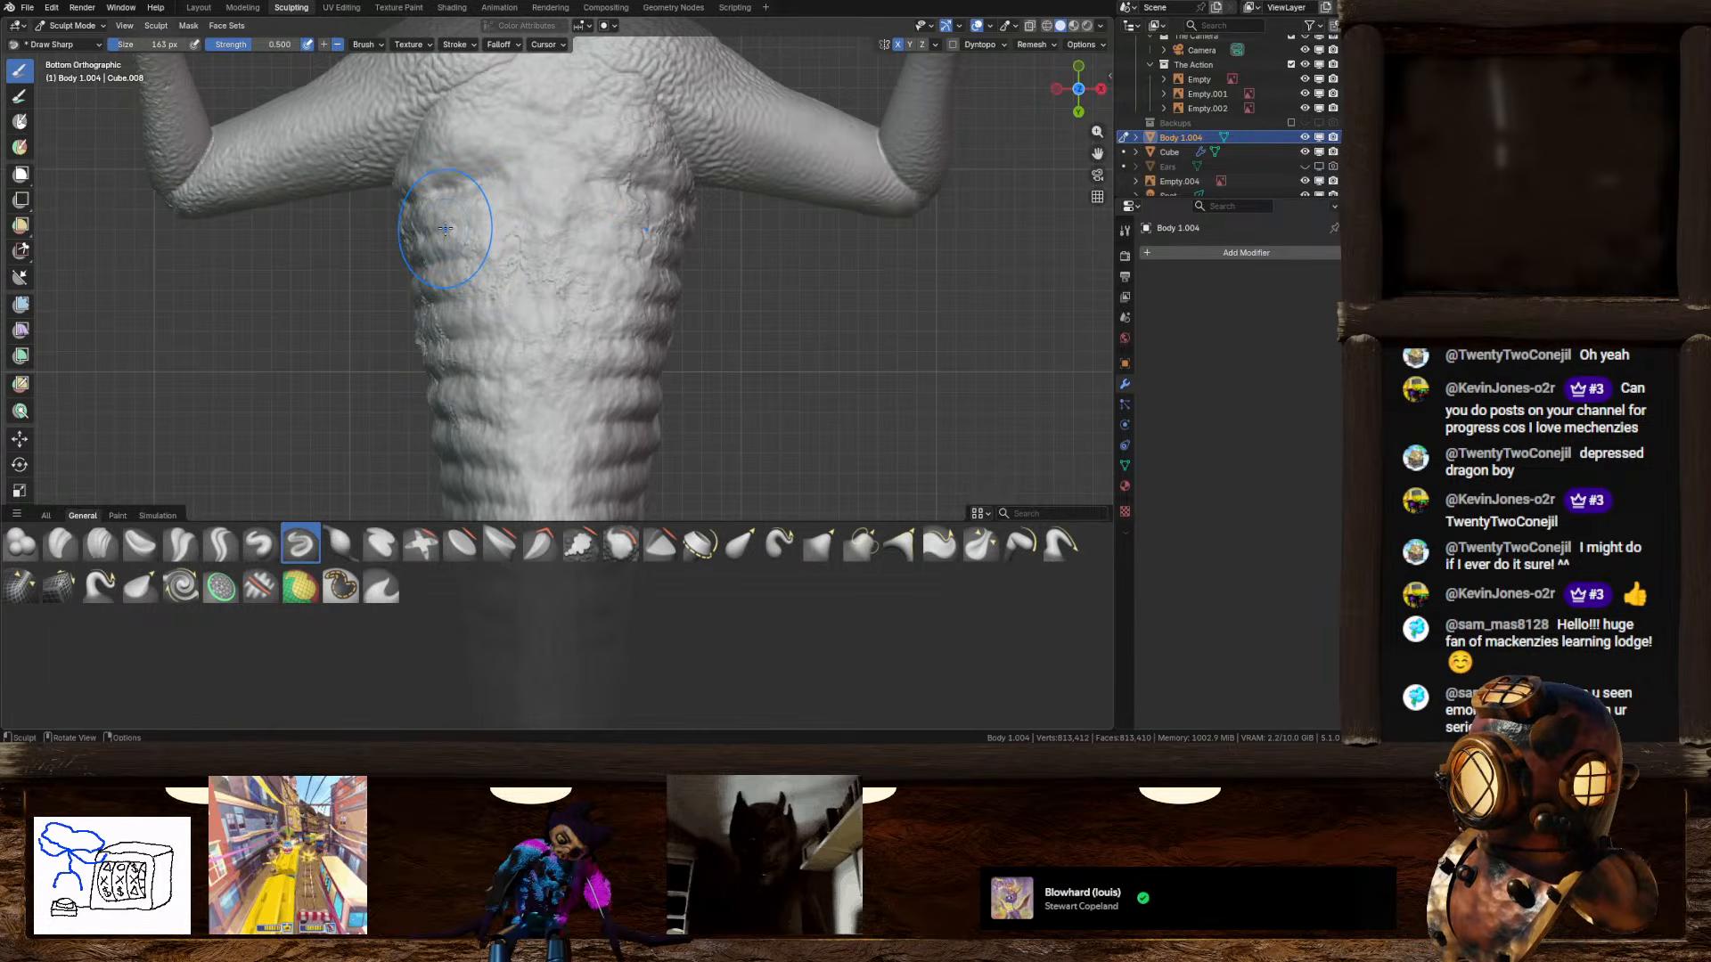
pyautogui.moveTo(445, 229)
pyautogui.mouseDown()
pyautogui.moveTo(500, 220)
pyautogui.moveTo(517, 375)
pyautogui.mouseUp()
pyautogui.keyDown('shift'); pyautogui.moveTo(501, 398); pyautogui.dragTo(498, 319, button='middle'); pyautogui.keyUp('shift')
pyautogui.moveTo(488, 349); pyautogui.dragTo(518, 353)
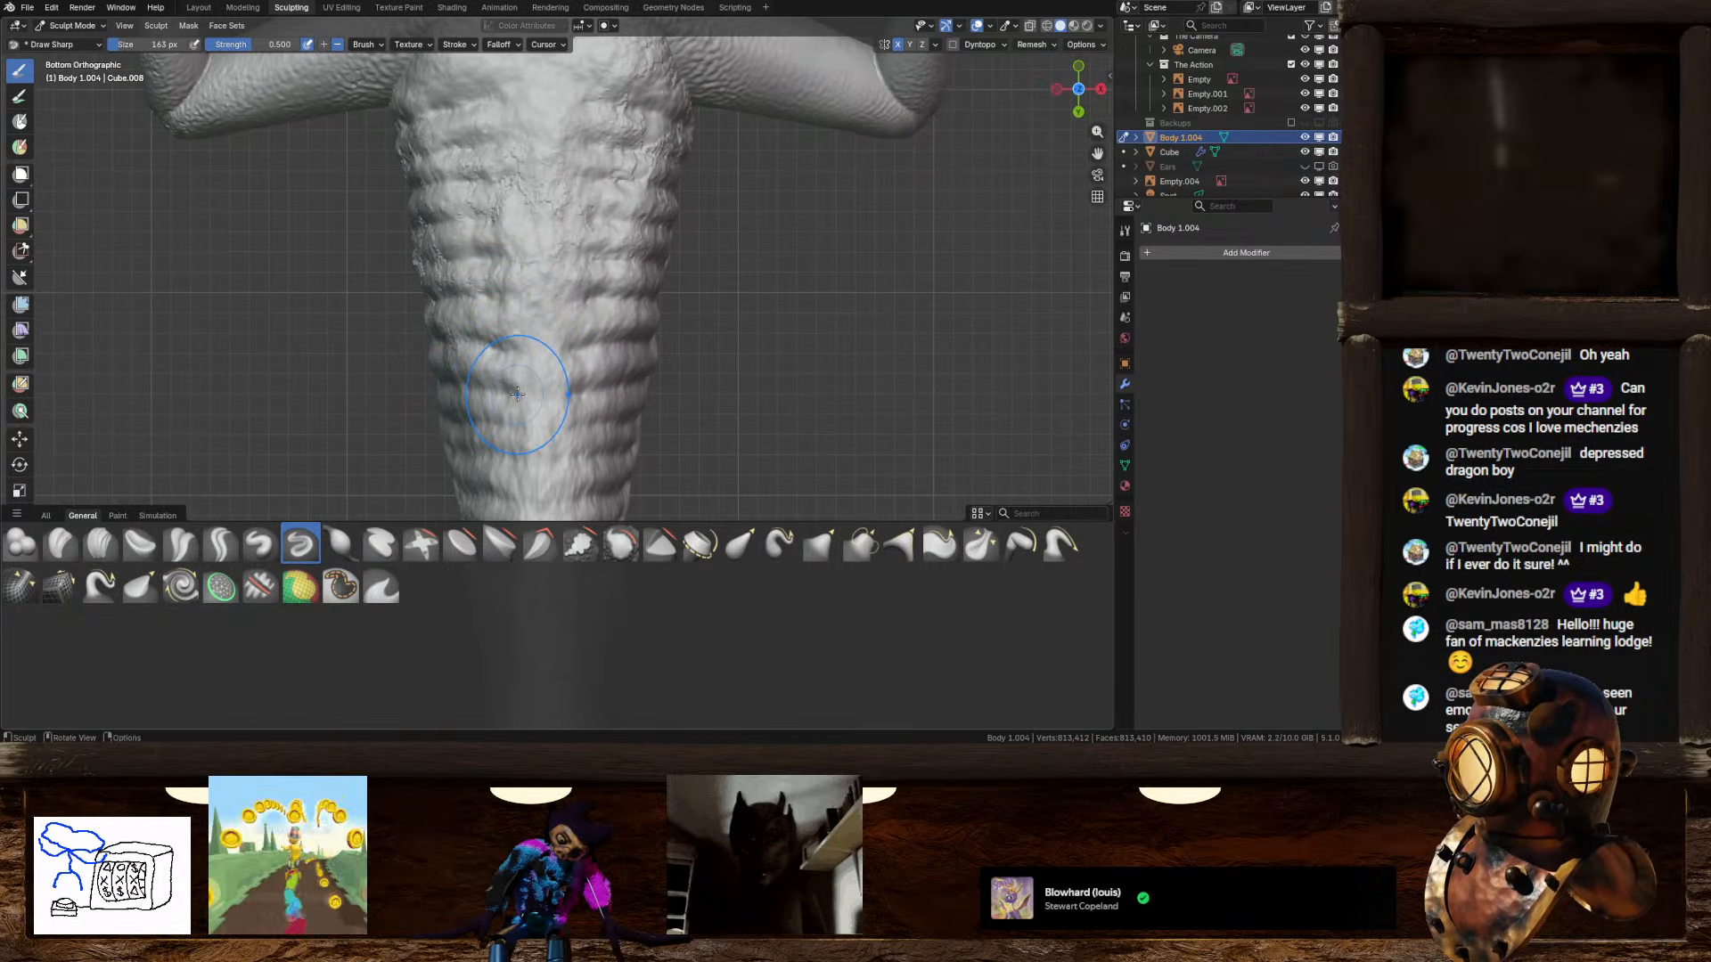
# Step: Add progressively fainter rib grooves towards the tail, lowering the Draw Sharp strength to 0.383, 0.318 and 0.179
pyautogui.moveTo(507, 418)
pyautogui.mouseDown(button='middle')
pyautogui.moveTo(598, 440)
pyautogui.moveTo(570, 410)
pyautogui.moveTo(539, 423)
pyautogui.moveTo(527, 352)
pyautogui.moveTo(526, 378)
pyautogui.moveTo(420, 355)
pyautogui.moveTo(477, 333)
pyautogui.moveTo(513, 360)
pyautogui.moveTo(541, 458)
pyautogui.moveTo(599, 314)
pyautogui.moveTo(655, 276)
pyautogui.moveTo(590, 342)
pyautogui.mouseUp(button='middle')
pyautogui.scroll(-5, 598, 440)
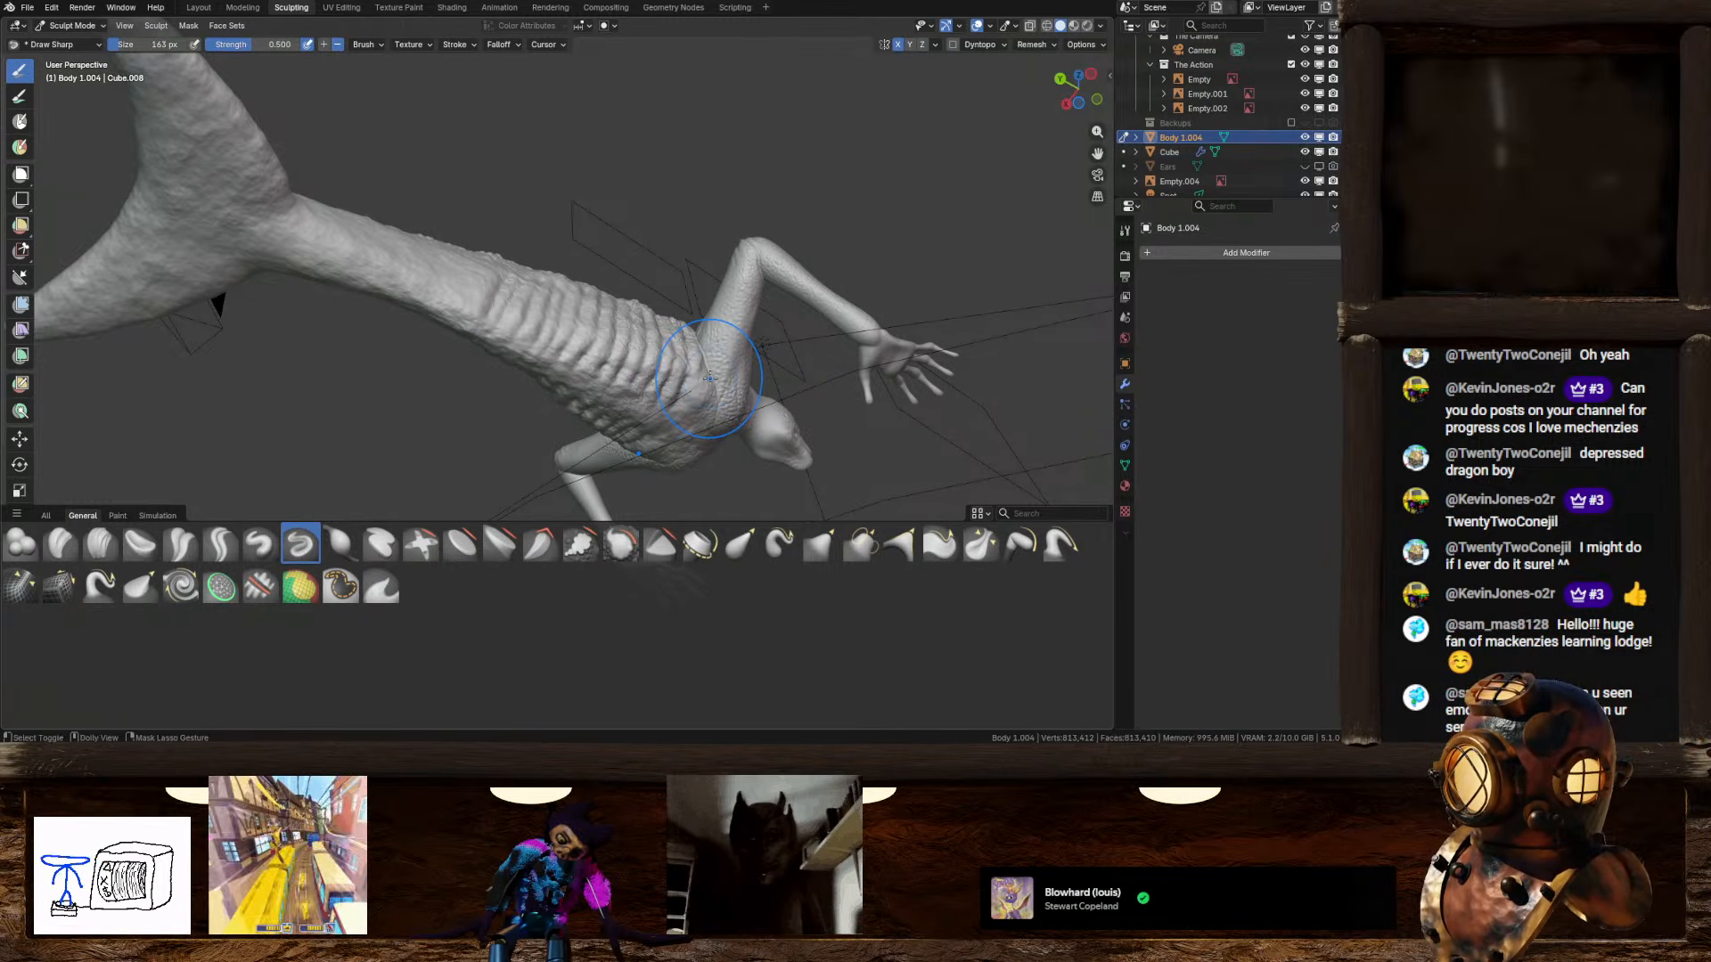
pyautogui.moveTo(561, 356); pyautogui.dragTo(632, 282, button='middle')
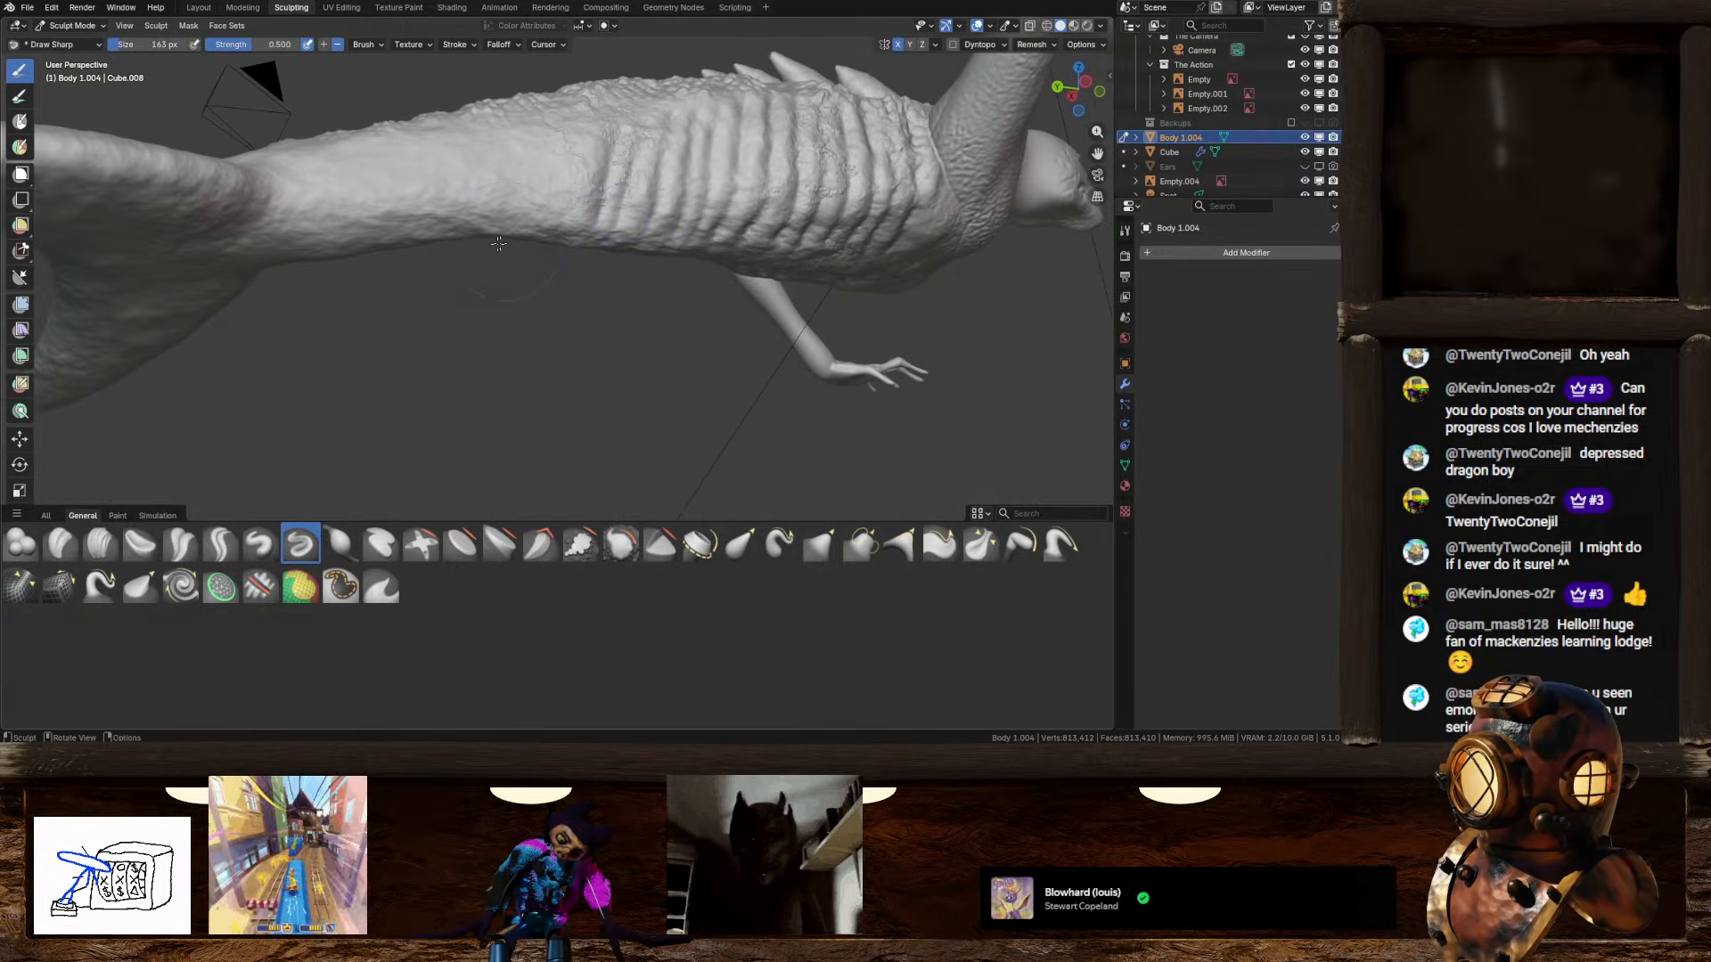
pyautogui.moveTo(251, 50); pyautogui.dragTo(239, 50)
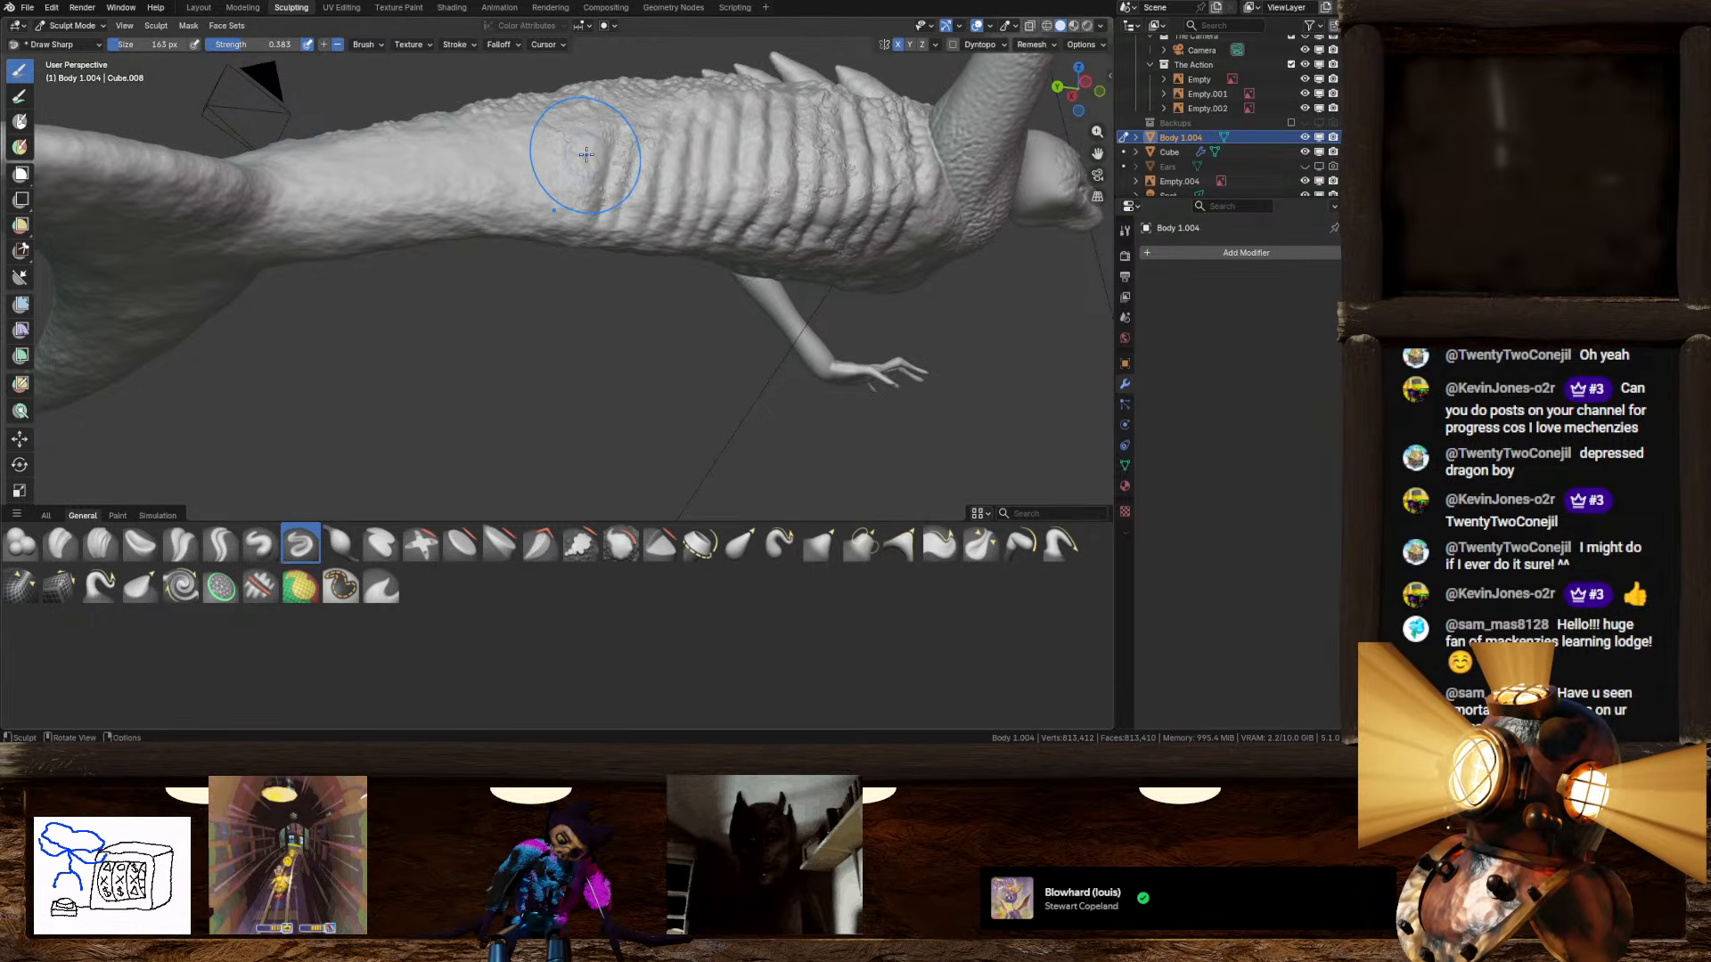
pyautogui.moveTo(565, 133); pyautogui.dragTo(570, 227)
pyautogui.hotkey('shift', 'f')
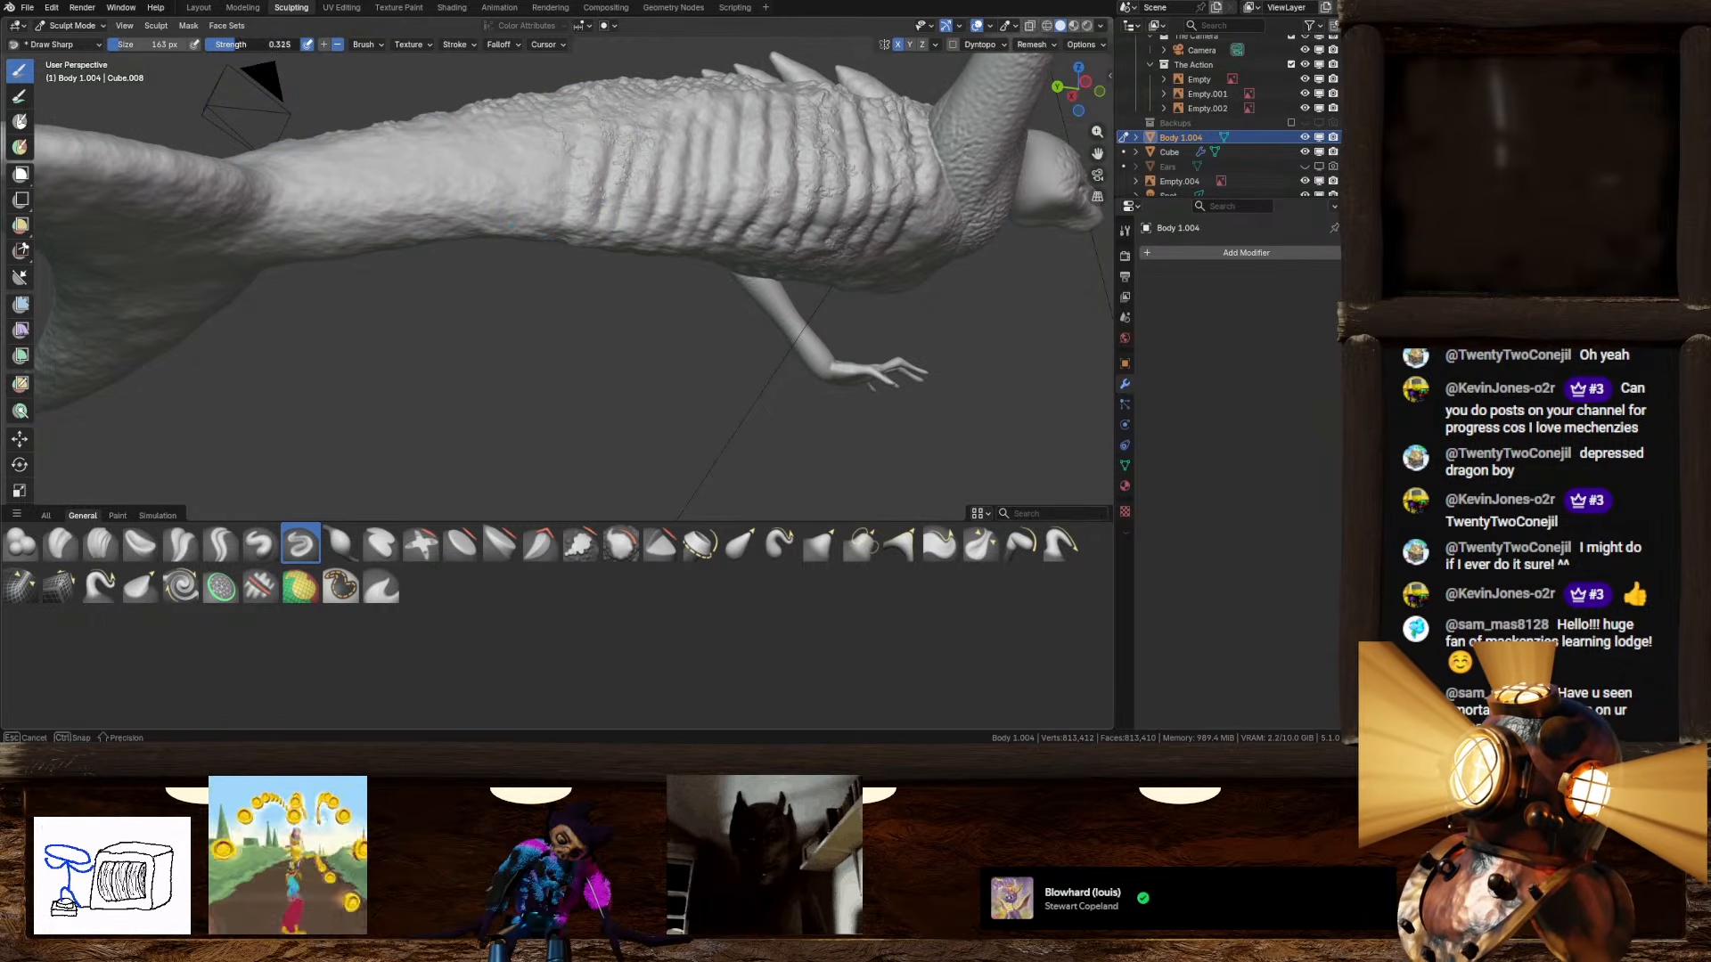
pyautogui.click(547, 145)
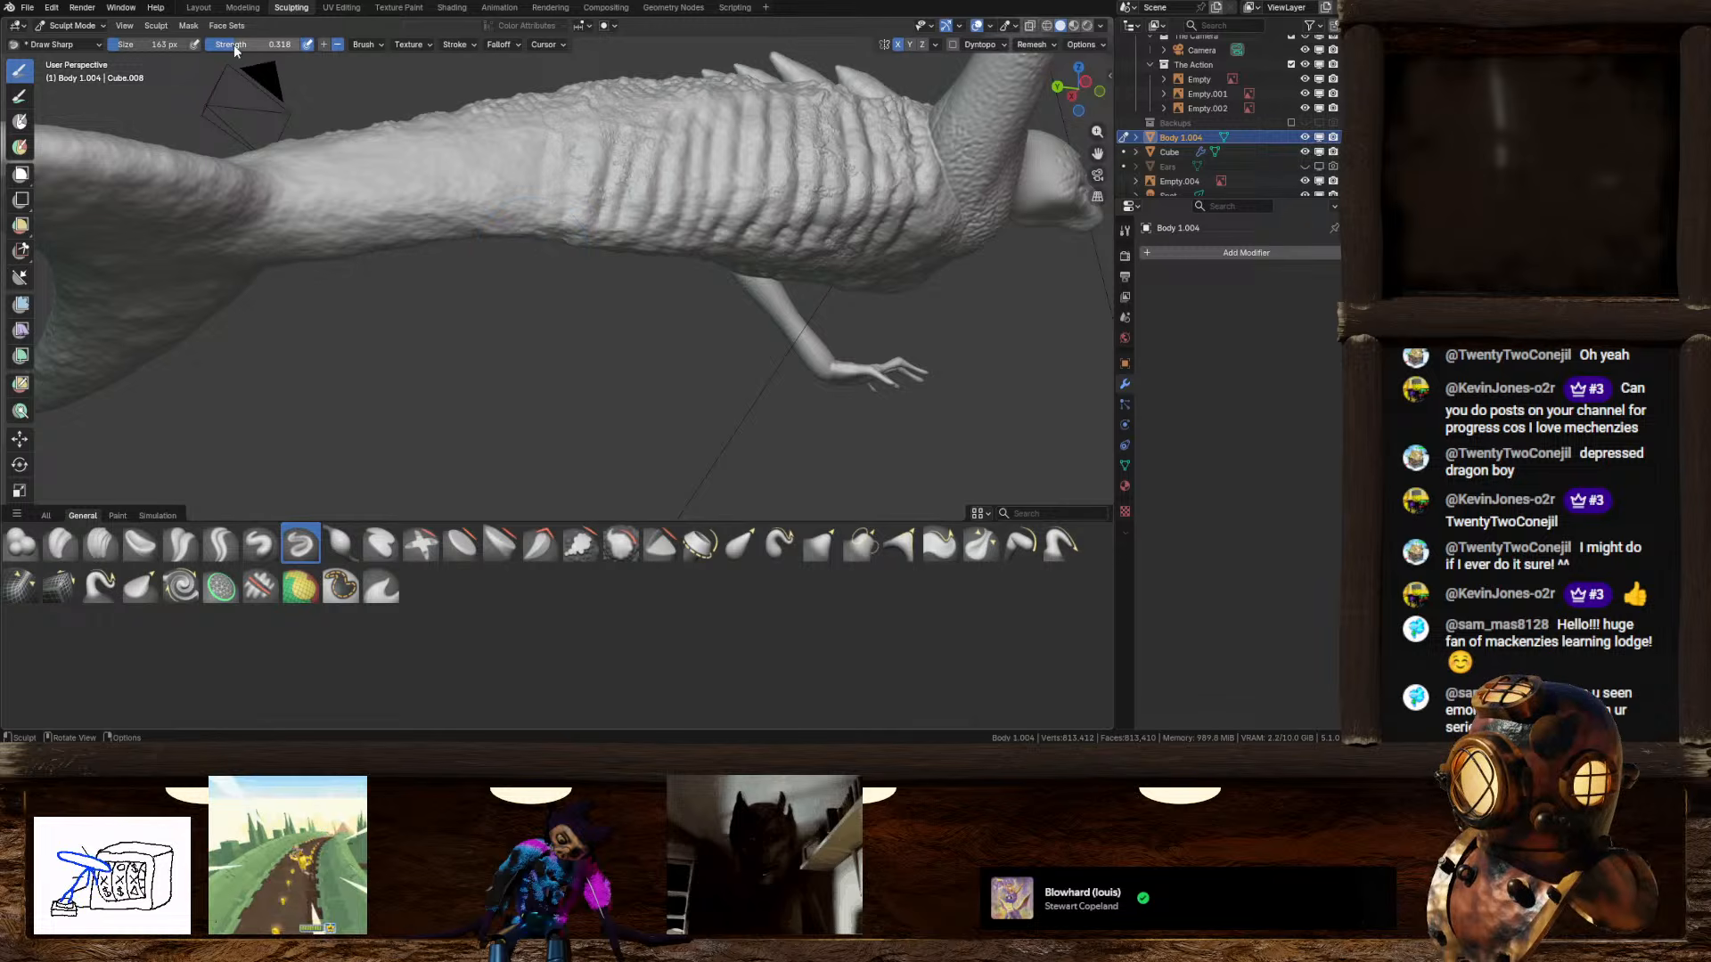
pyautogui.click(511, 168)
pyautogui.moveTo(526, 147); pyautogui.dragTo(511, 261)
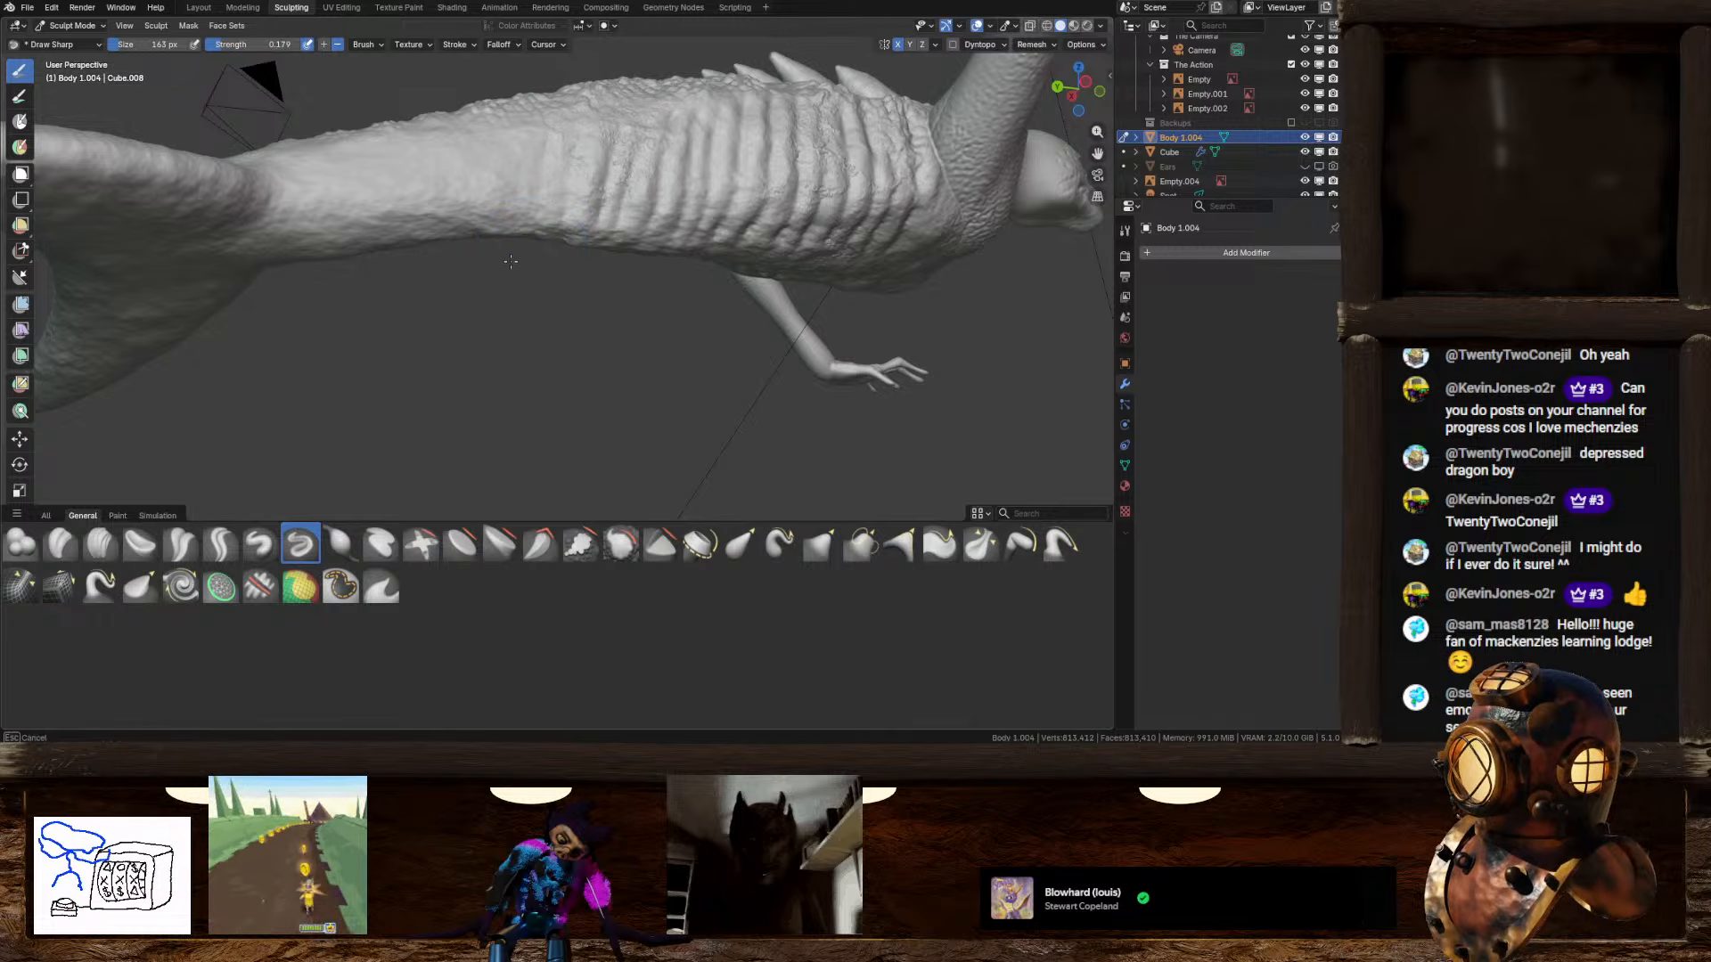
# Step: Inspect the rib grooves and skin detail on the flank, tail, back and head from several angles
pyautogui.moveTo(536, 230)
pyautogui.mouseDown(button='middle')
pyautogui.moveTo(526, 258)
pyautogui.moveTo(600, 260)
pyautogui.moveTo(487, 347)
pyautogui.mouseUp(button='middle')
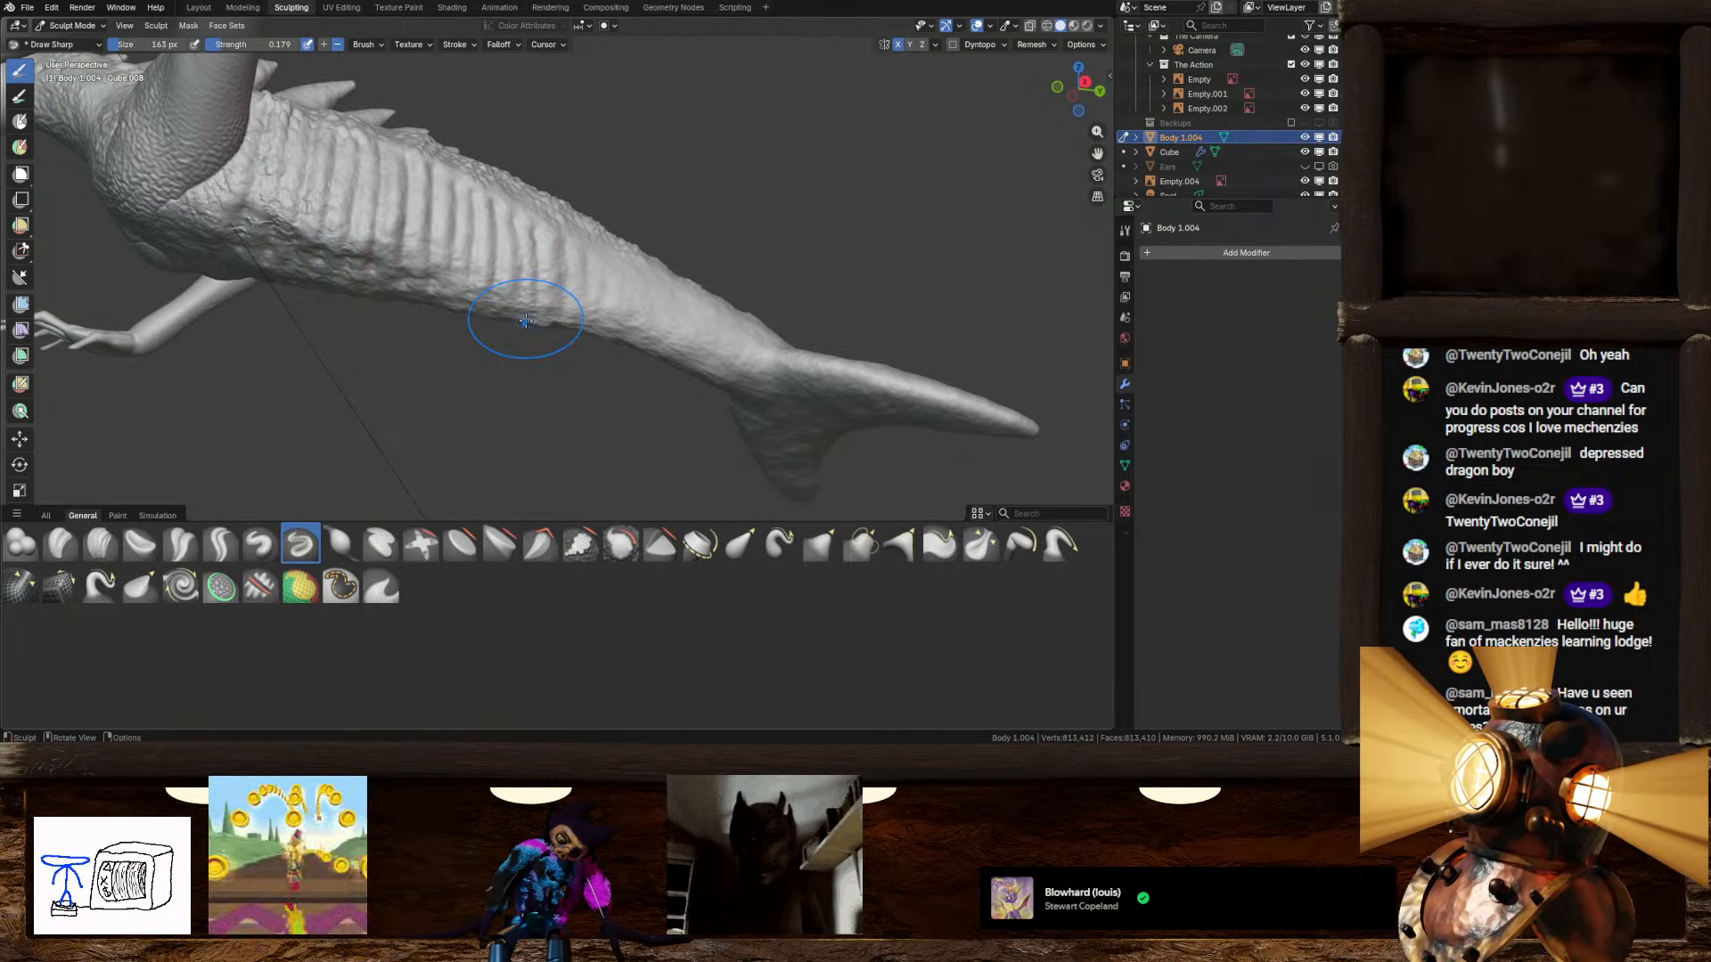
pyautogui.moveTo(525, 321); pyautogui.dragTo(488, 320, button='middle')
pyautogui.scroll(6, 668, 344)
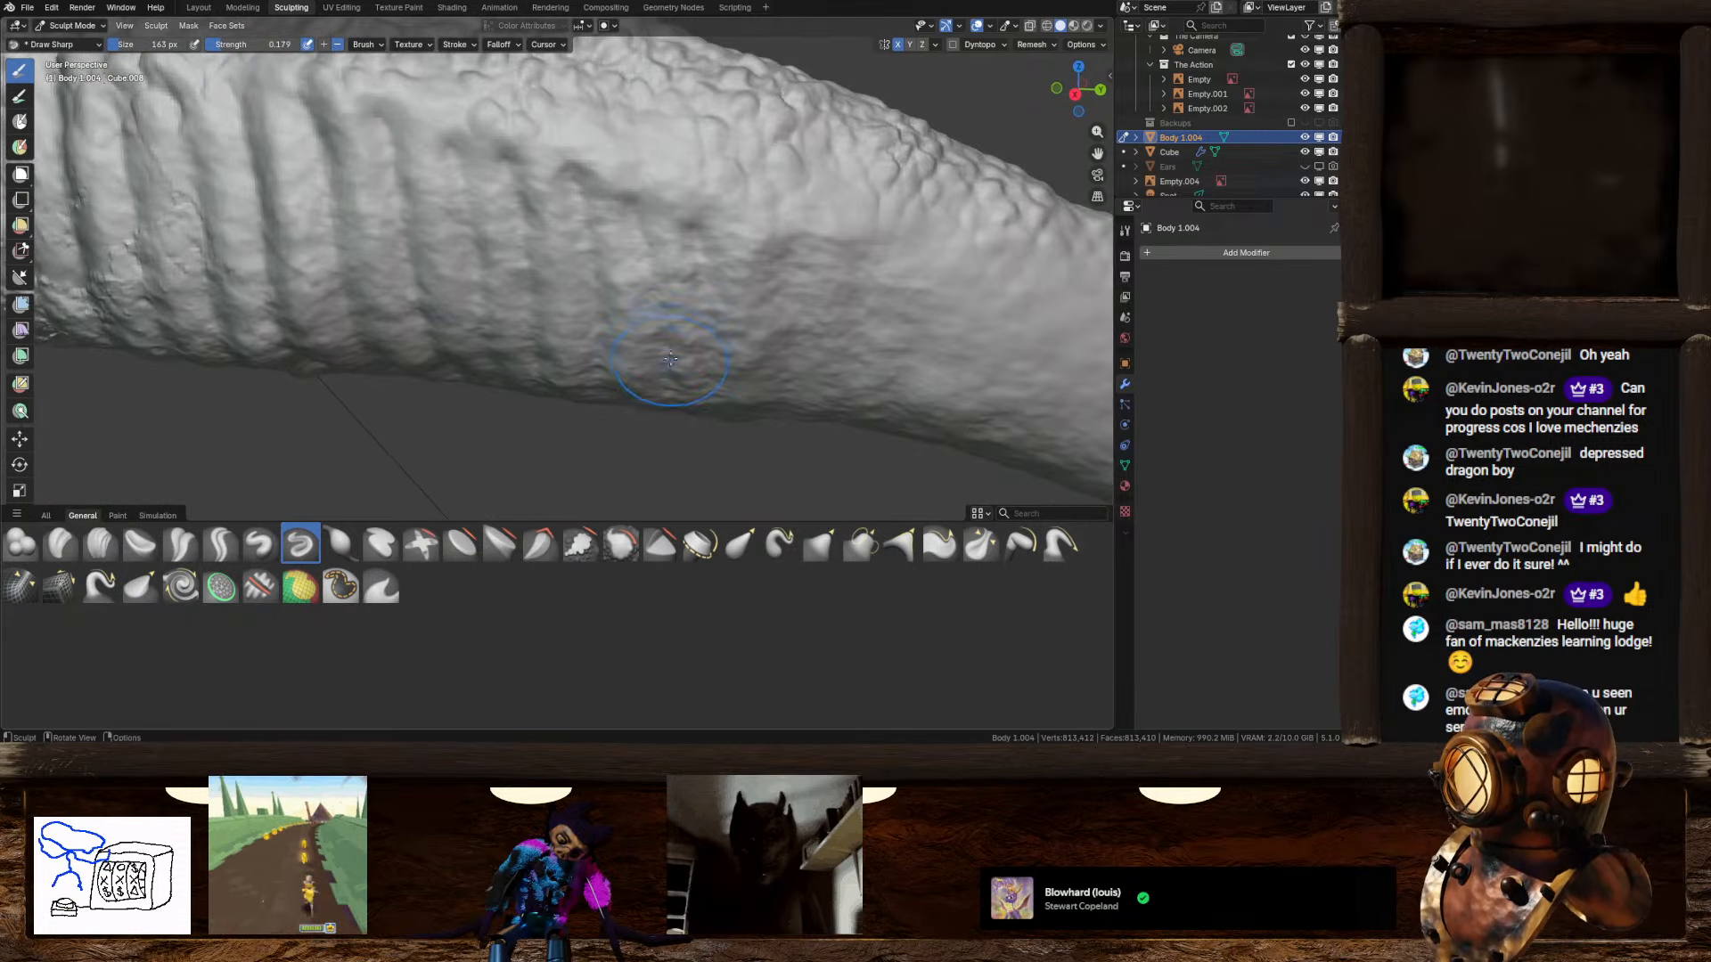
pyautogui.scroll(-8, 576, 339)
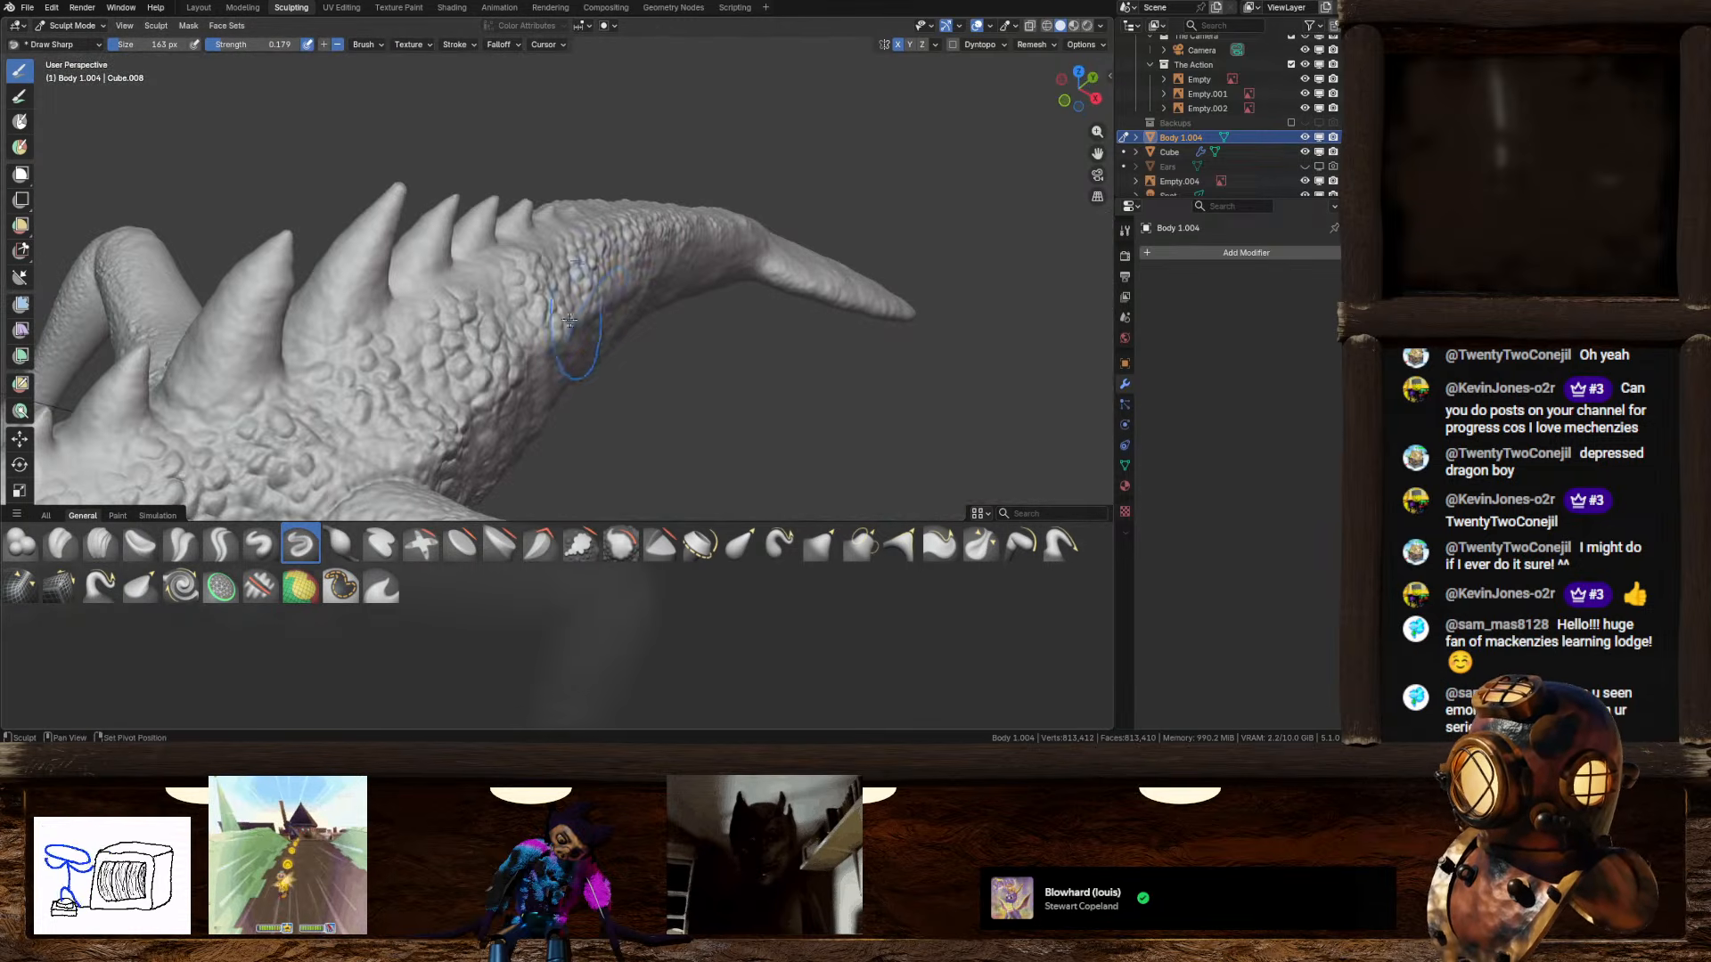
pyautogui.moveTo(579, 343); pyautogui.dragTo(670, 240, button='middle')
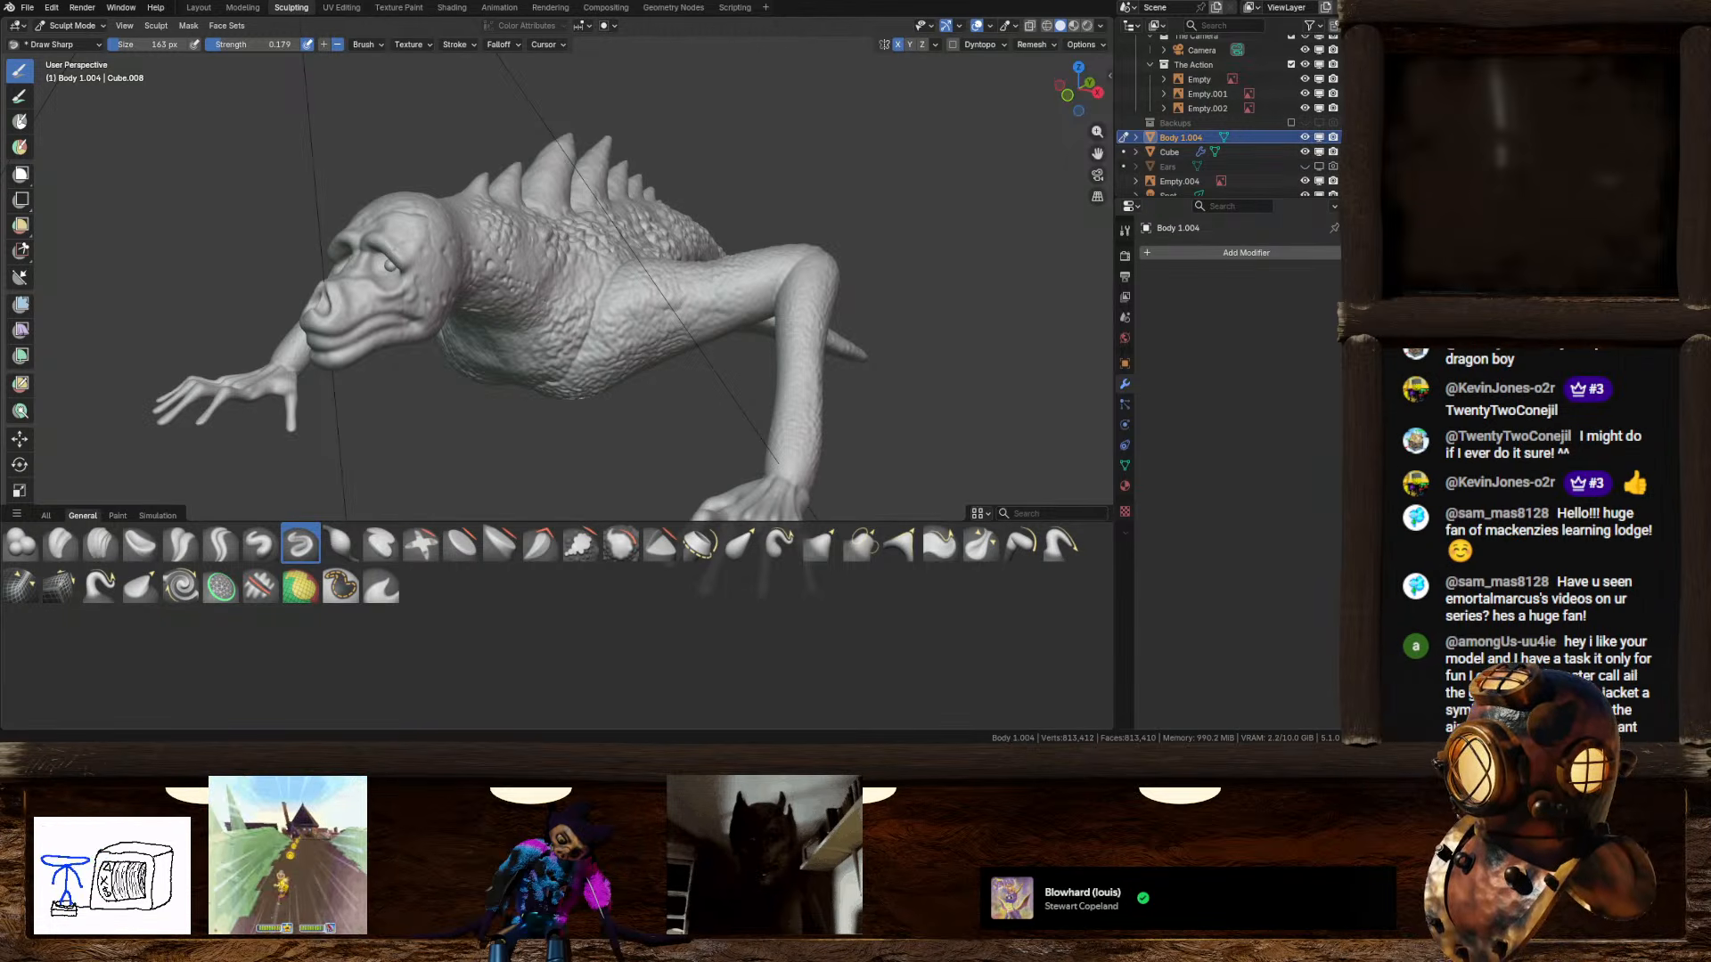
pyautogui.moveTo(858, 348); pyautogui.dragTo(751, 365, button='middle')
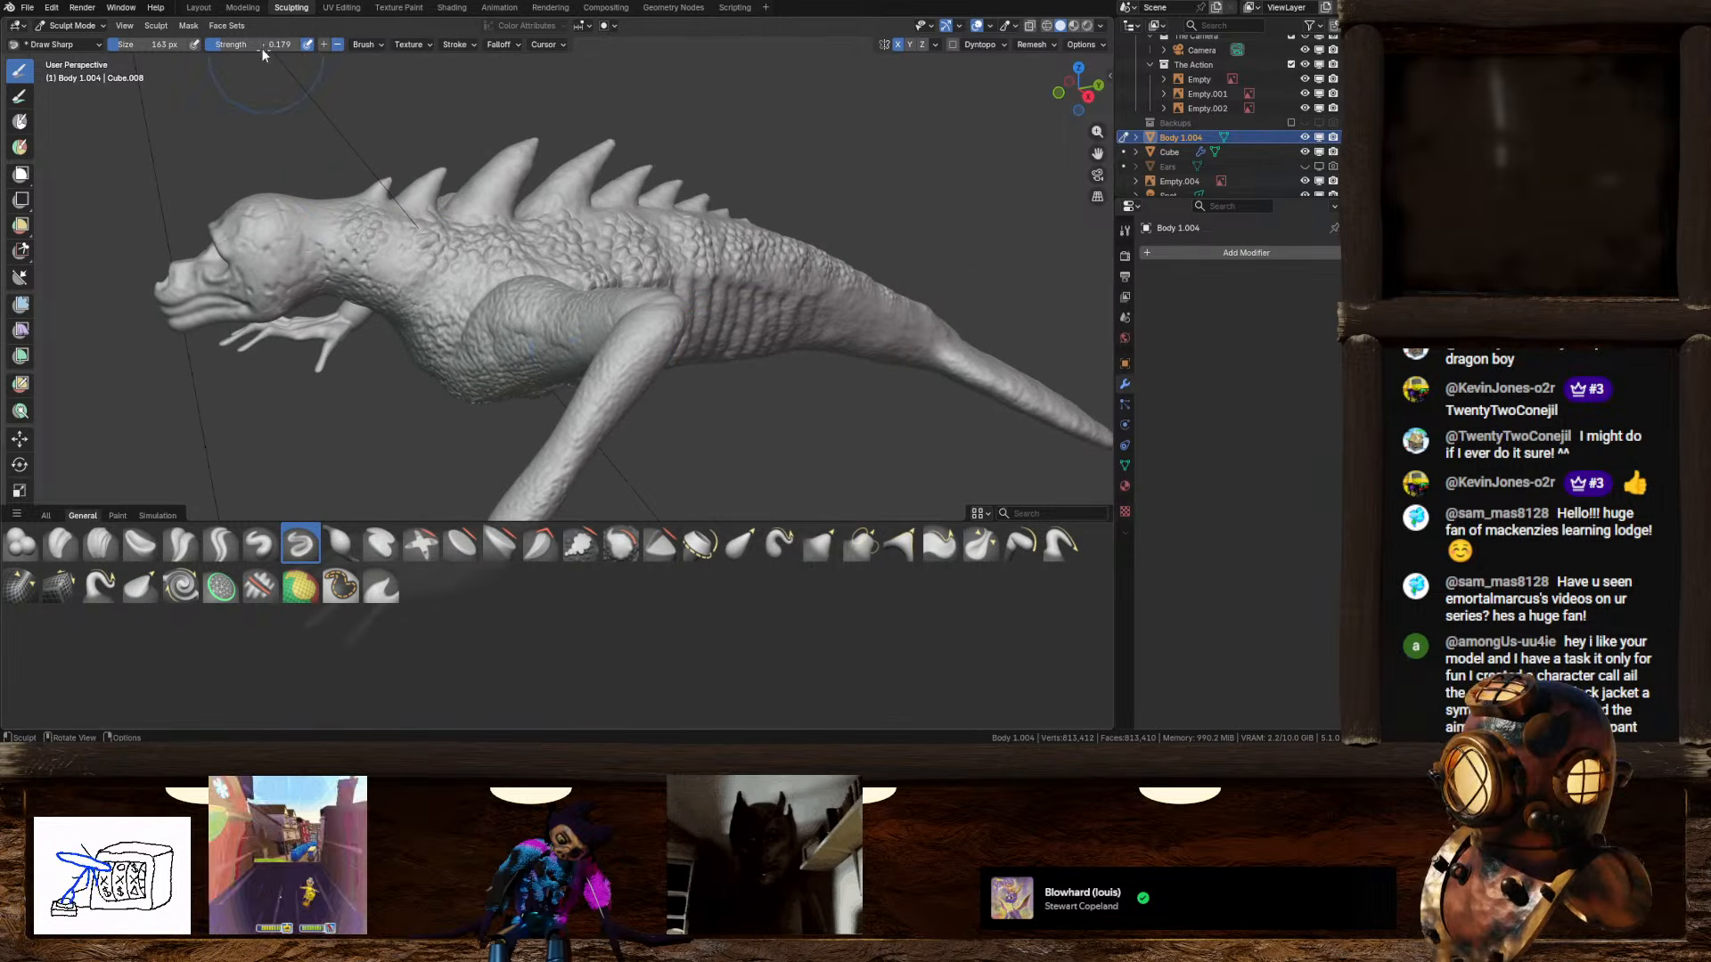
# Step: Review the creature in the Layout workspace with the body's transform properties shown, and save the file
pyautogui.click(198, 8)
pyautogui.moveTo(483, 348)
pyautogui.mouseDown(button='middle')
pyautogui.moveTo(599, 359)
pyautogui.moveTo(559, 430)
pyautogui.moveTo(671, 413)
pyautogui.moveTo(679, 439)
pyautogui.mouseUp(button='middle')
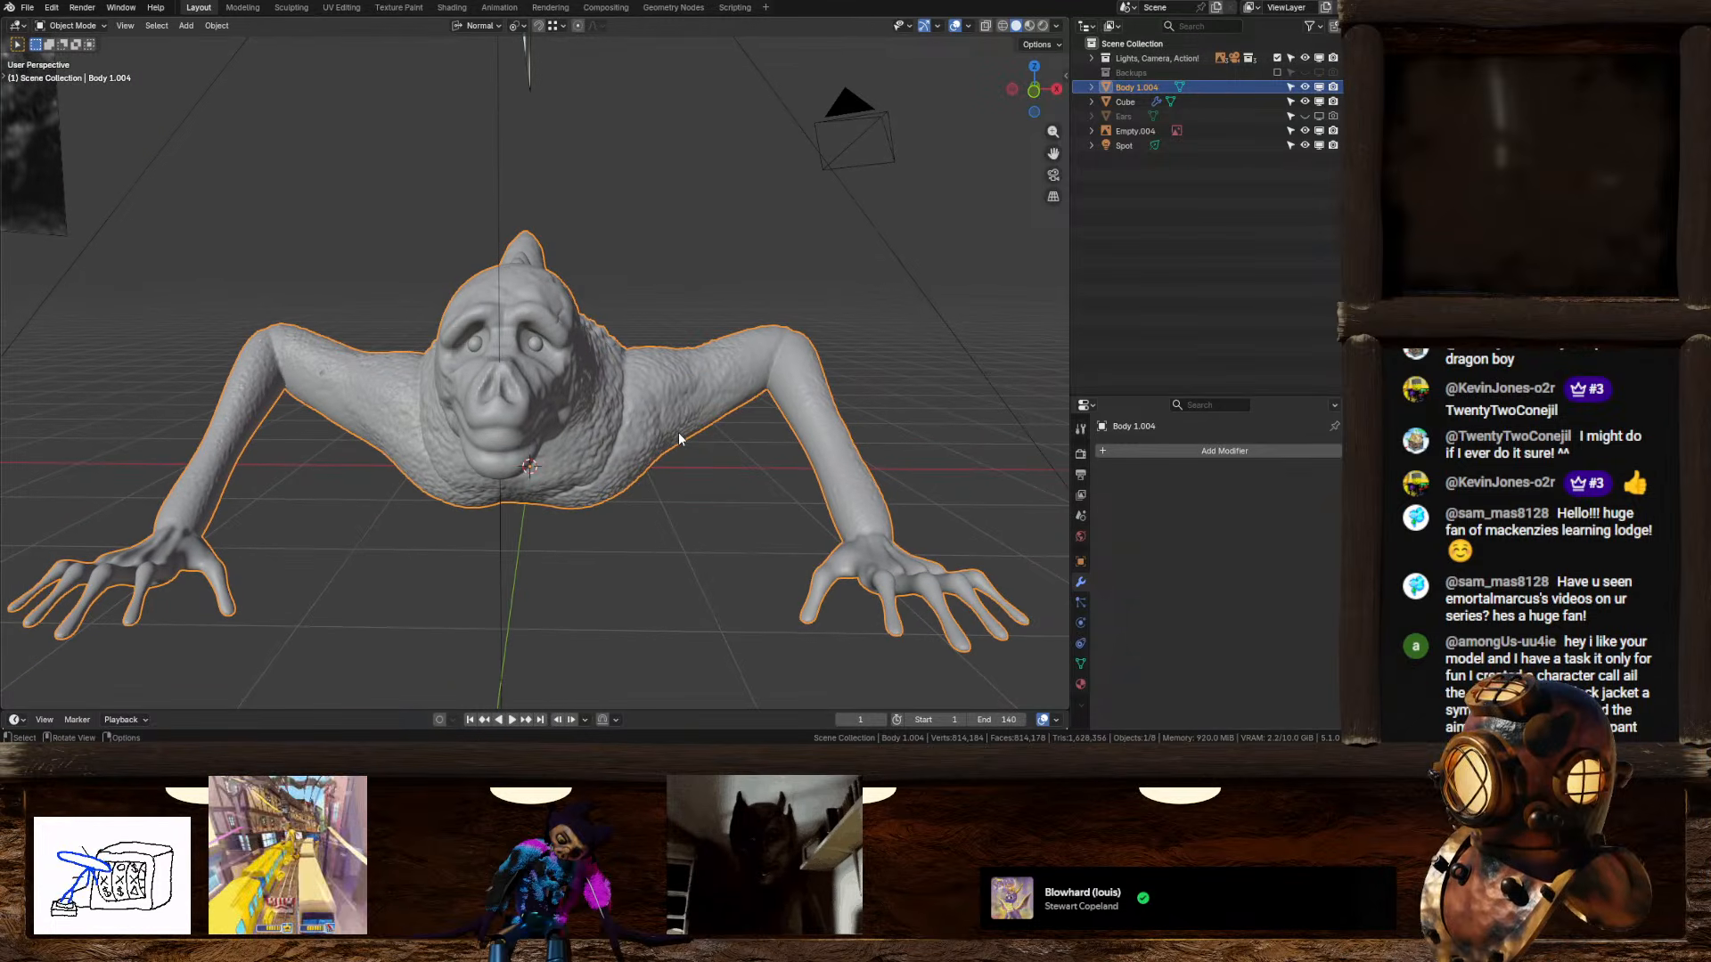
pyautogui.press('n')
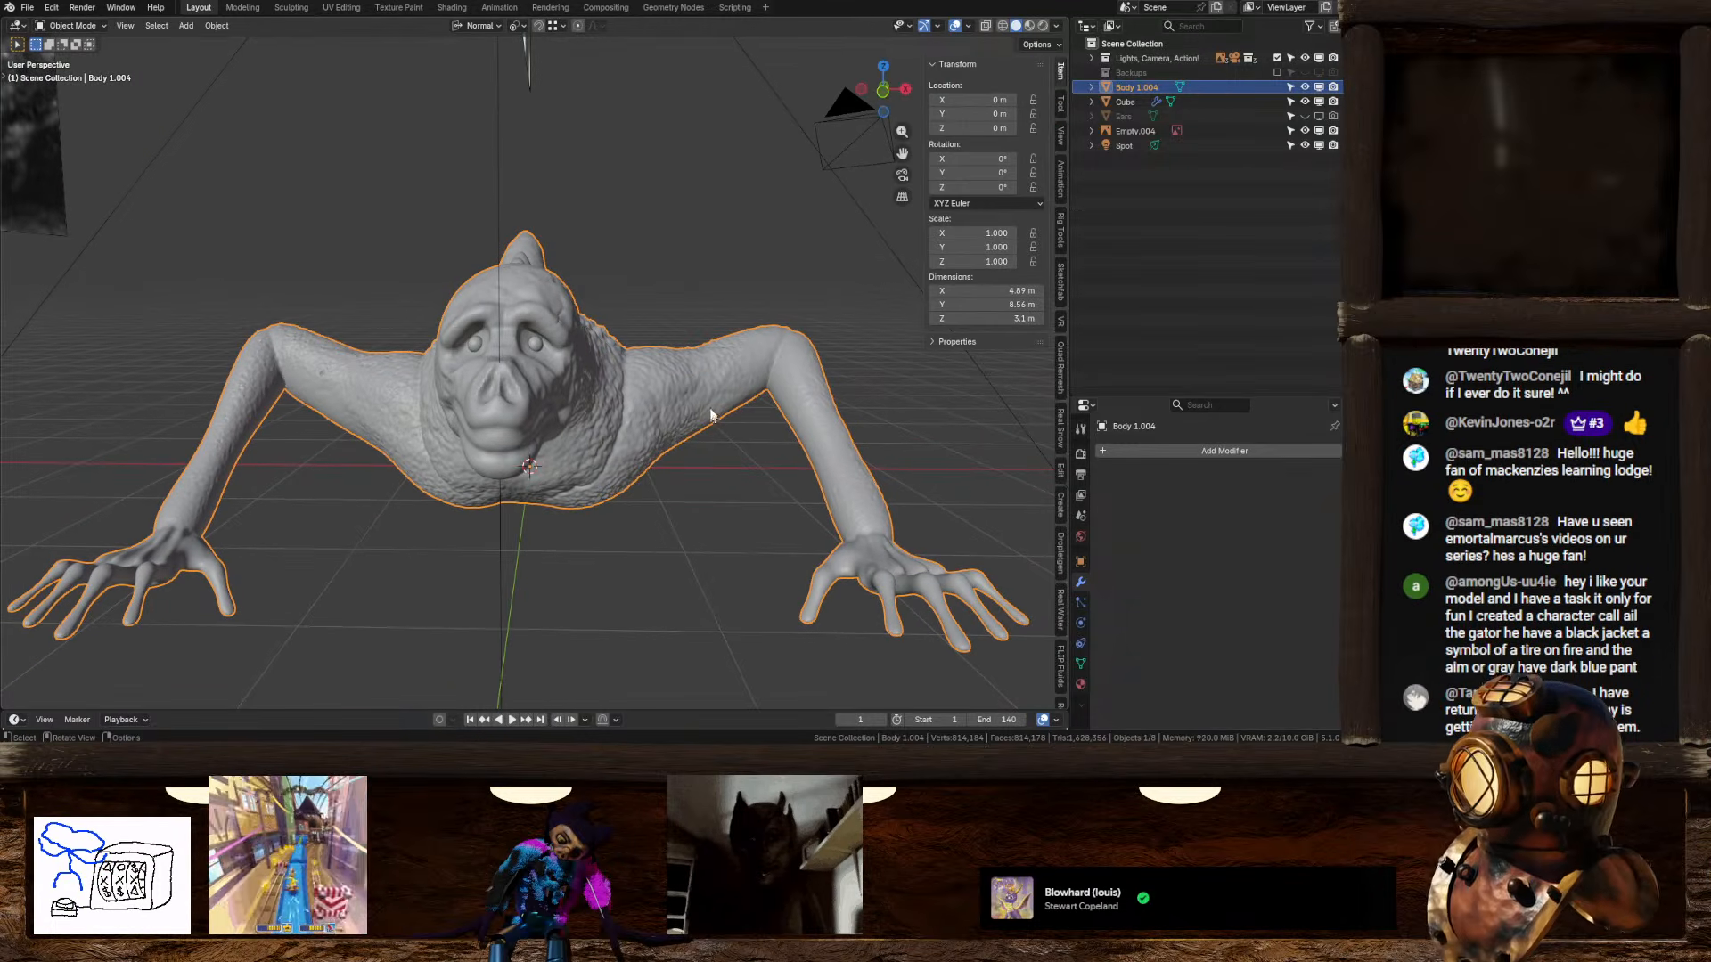
pyautogui.moveTo(679, 439); pyautogui.dragTo(514, 478, button='middle')
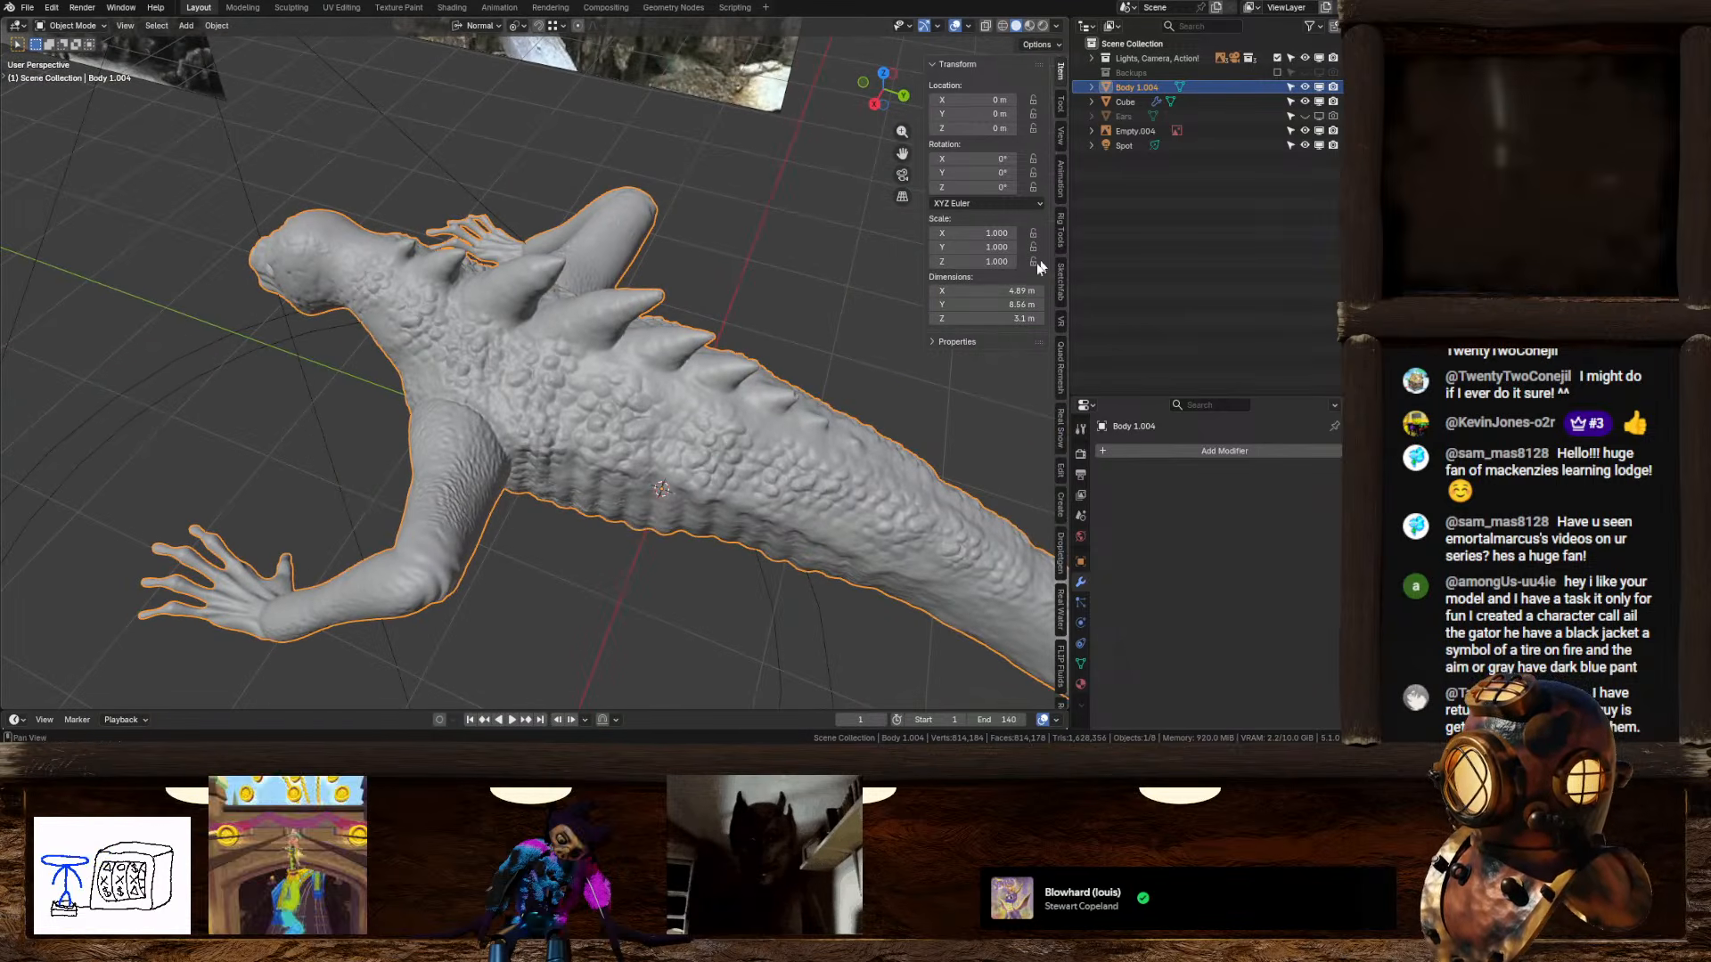
pyautogui.moveTo(1038, 268); pyautogui.dragTo(800, 349, button='middle')
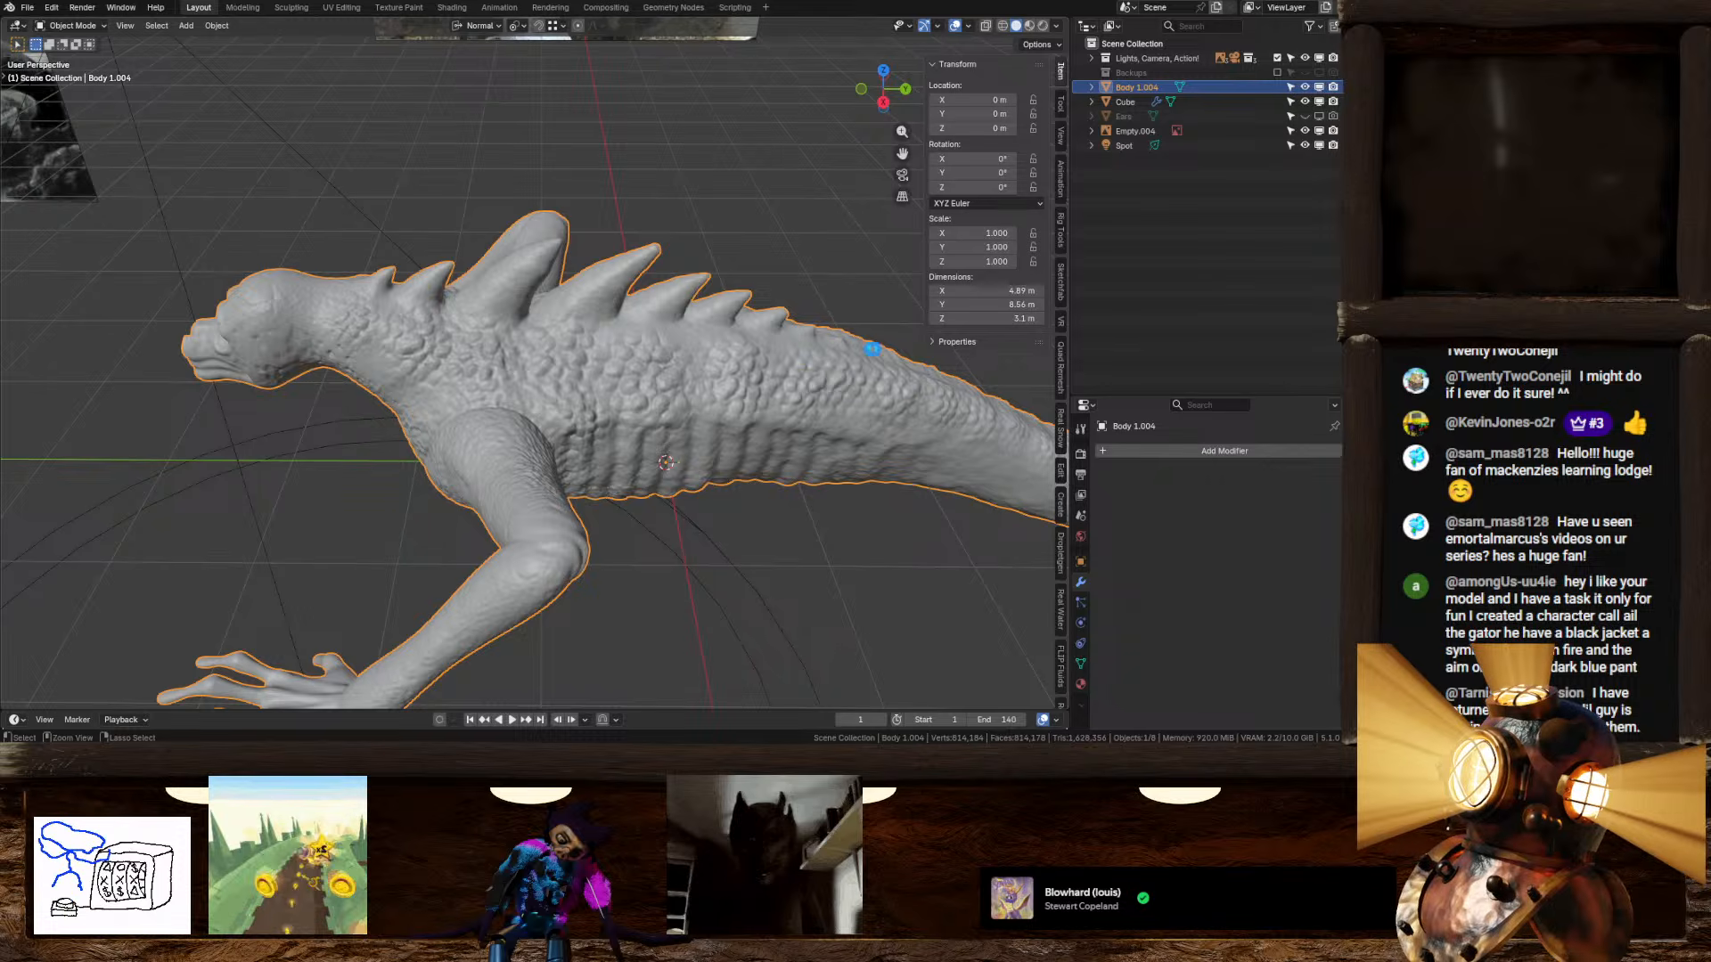
pyautogui.hotkey('ctrl', 's')
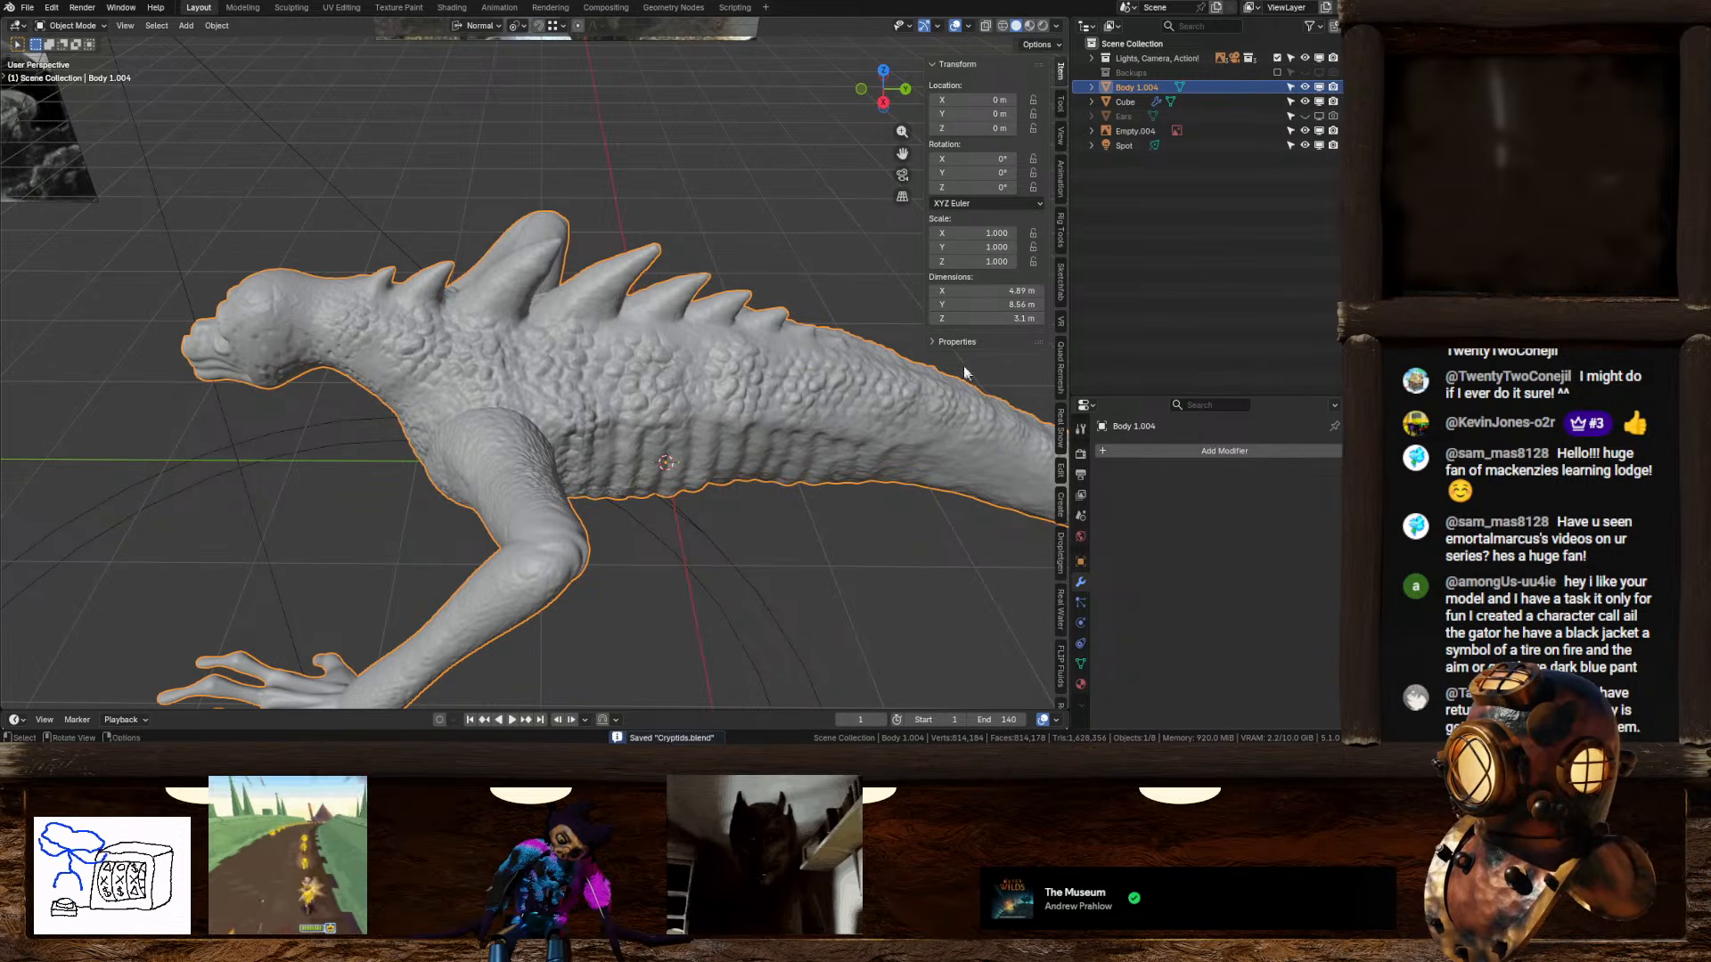
# Step: Remesh the body with Quad Remesher at a quad count of 50000 and an adaptive size of 100%
pyautogui.click(1061, 357)
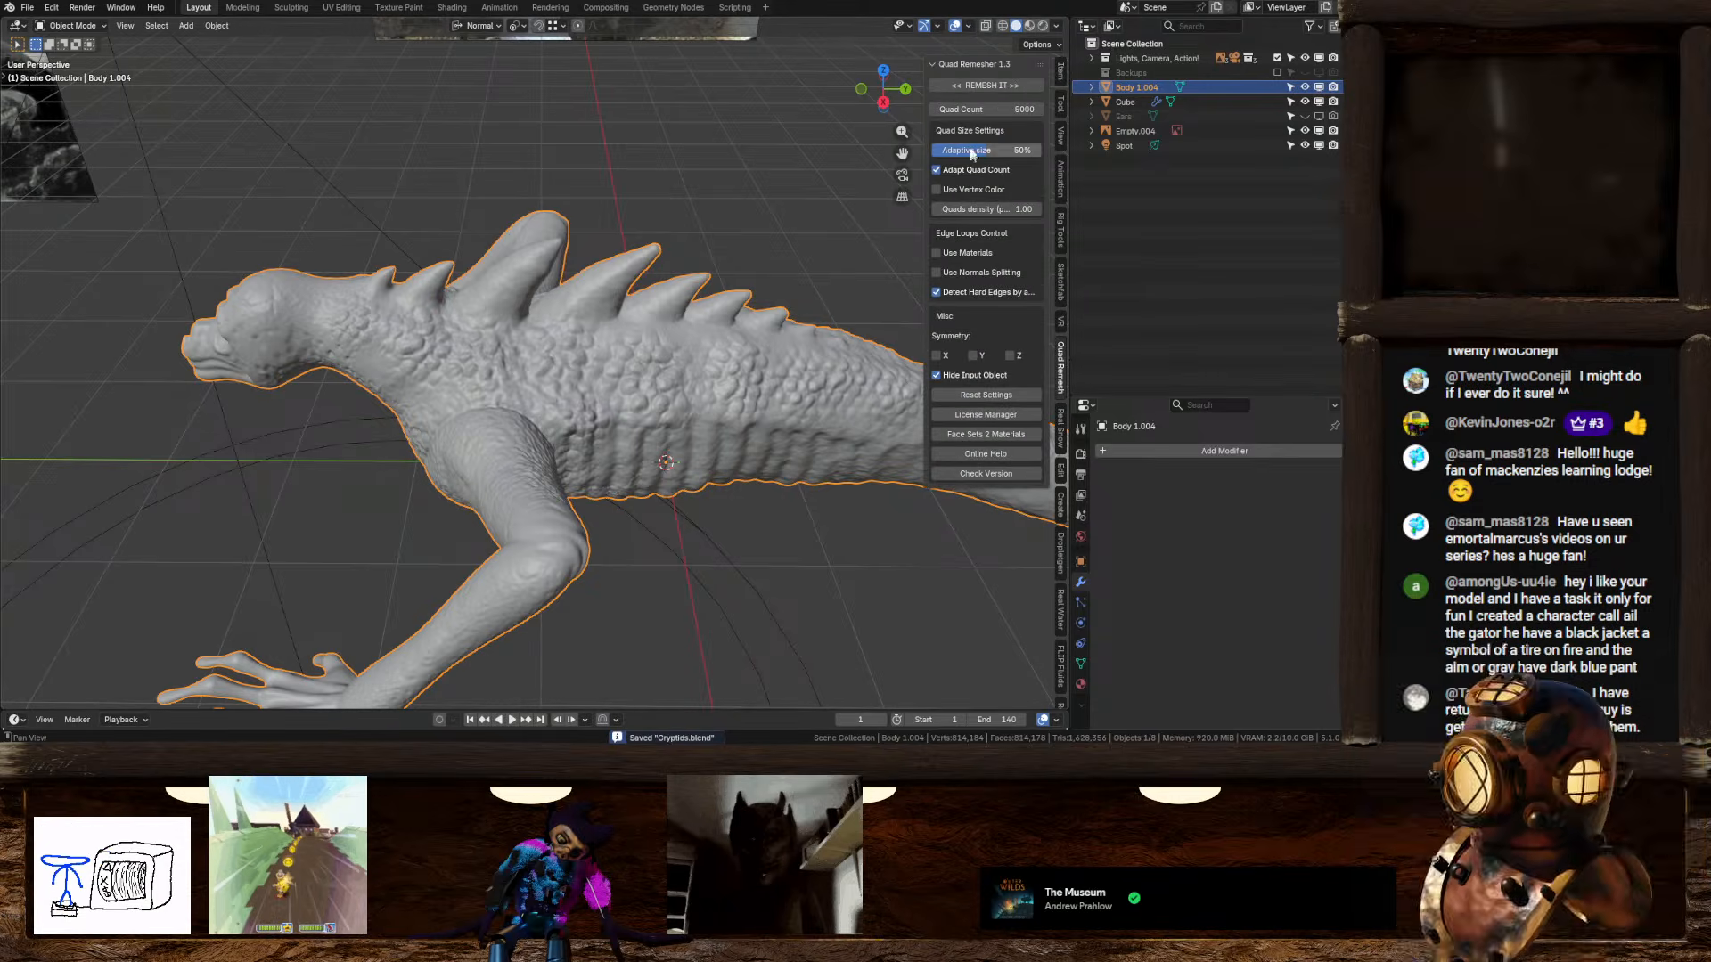
pyautogui.moveTo(986, 109); pyautogui.dragTo(1033, 110)
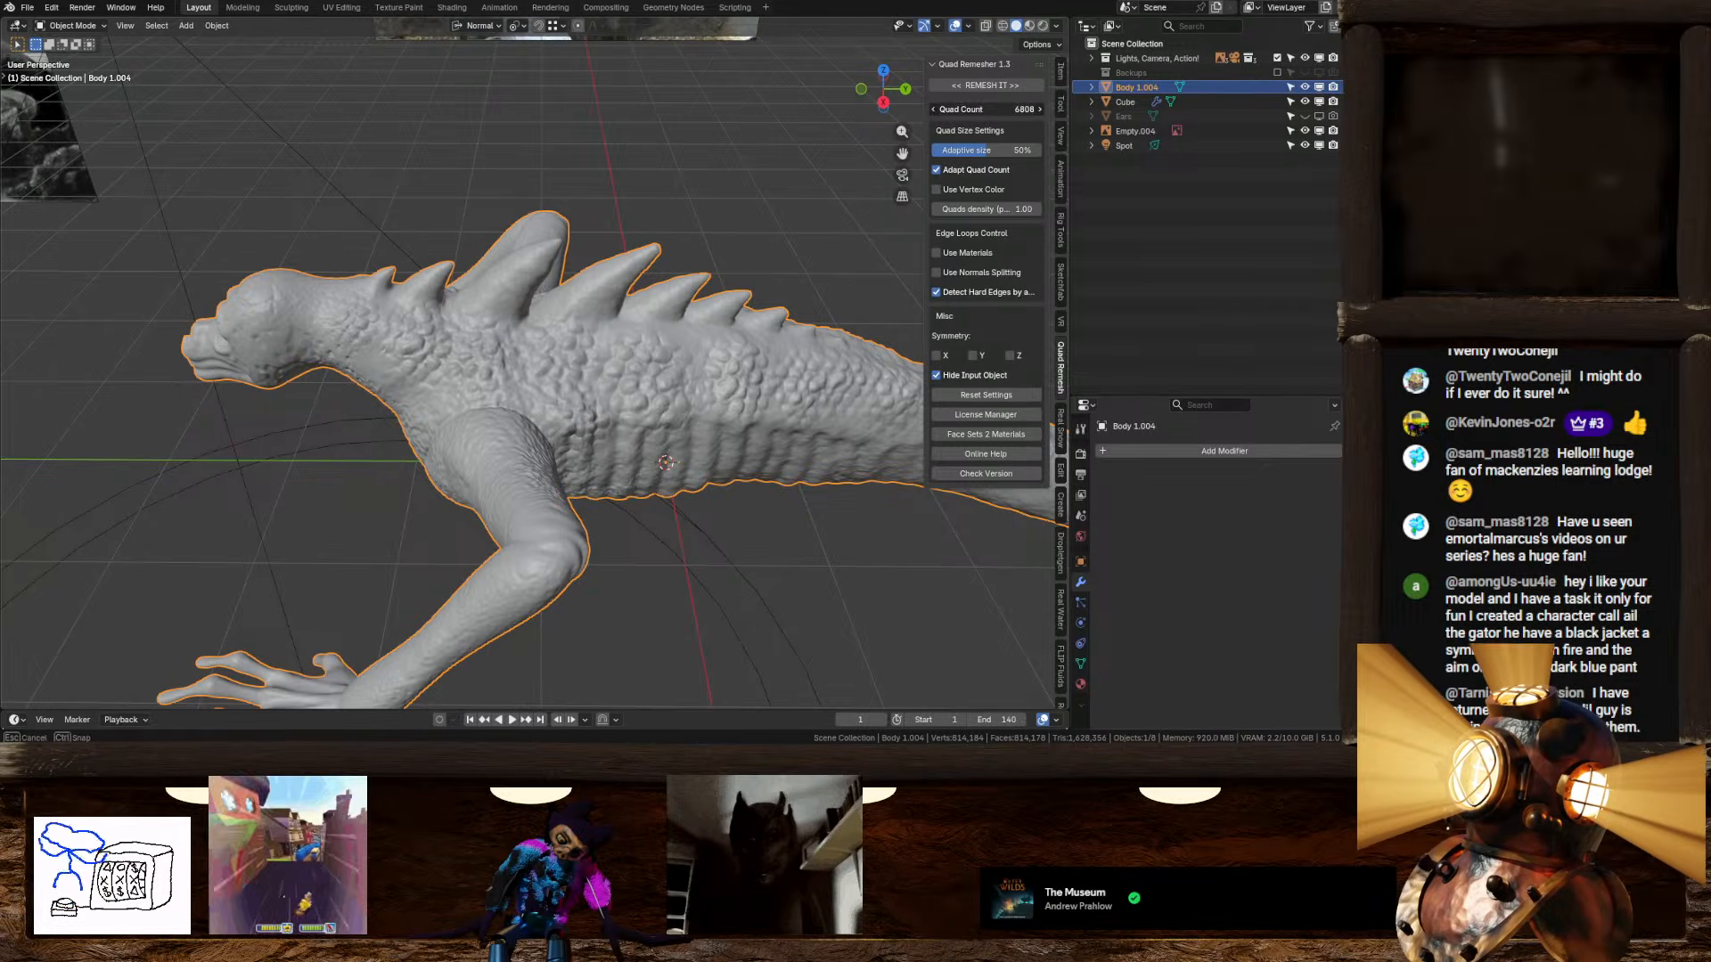
pyautogui.click(992, 110)
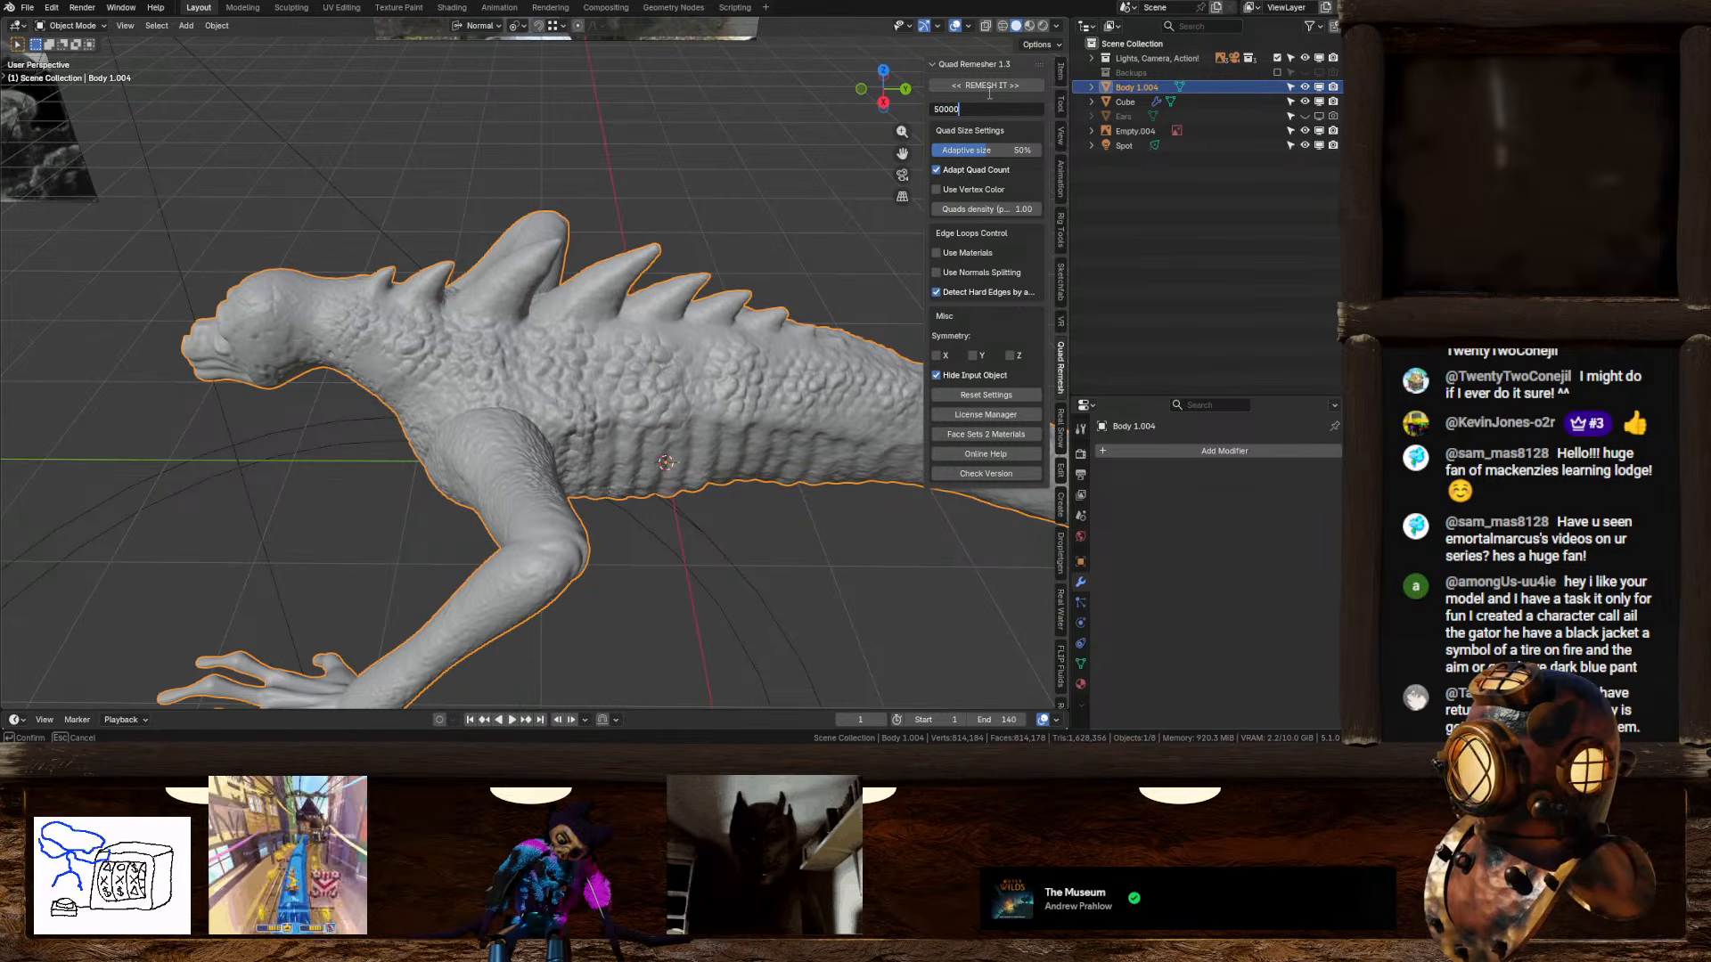
pyautogui.moveTo(984, 154); pyautogui.dragTo(1041, 151)
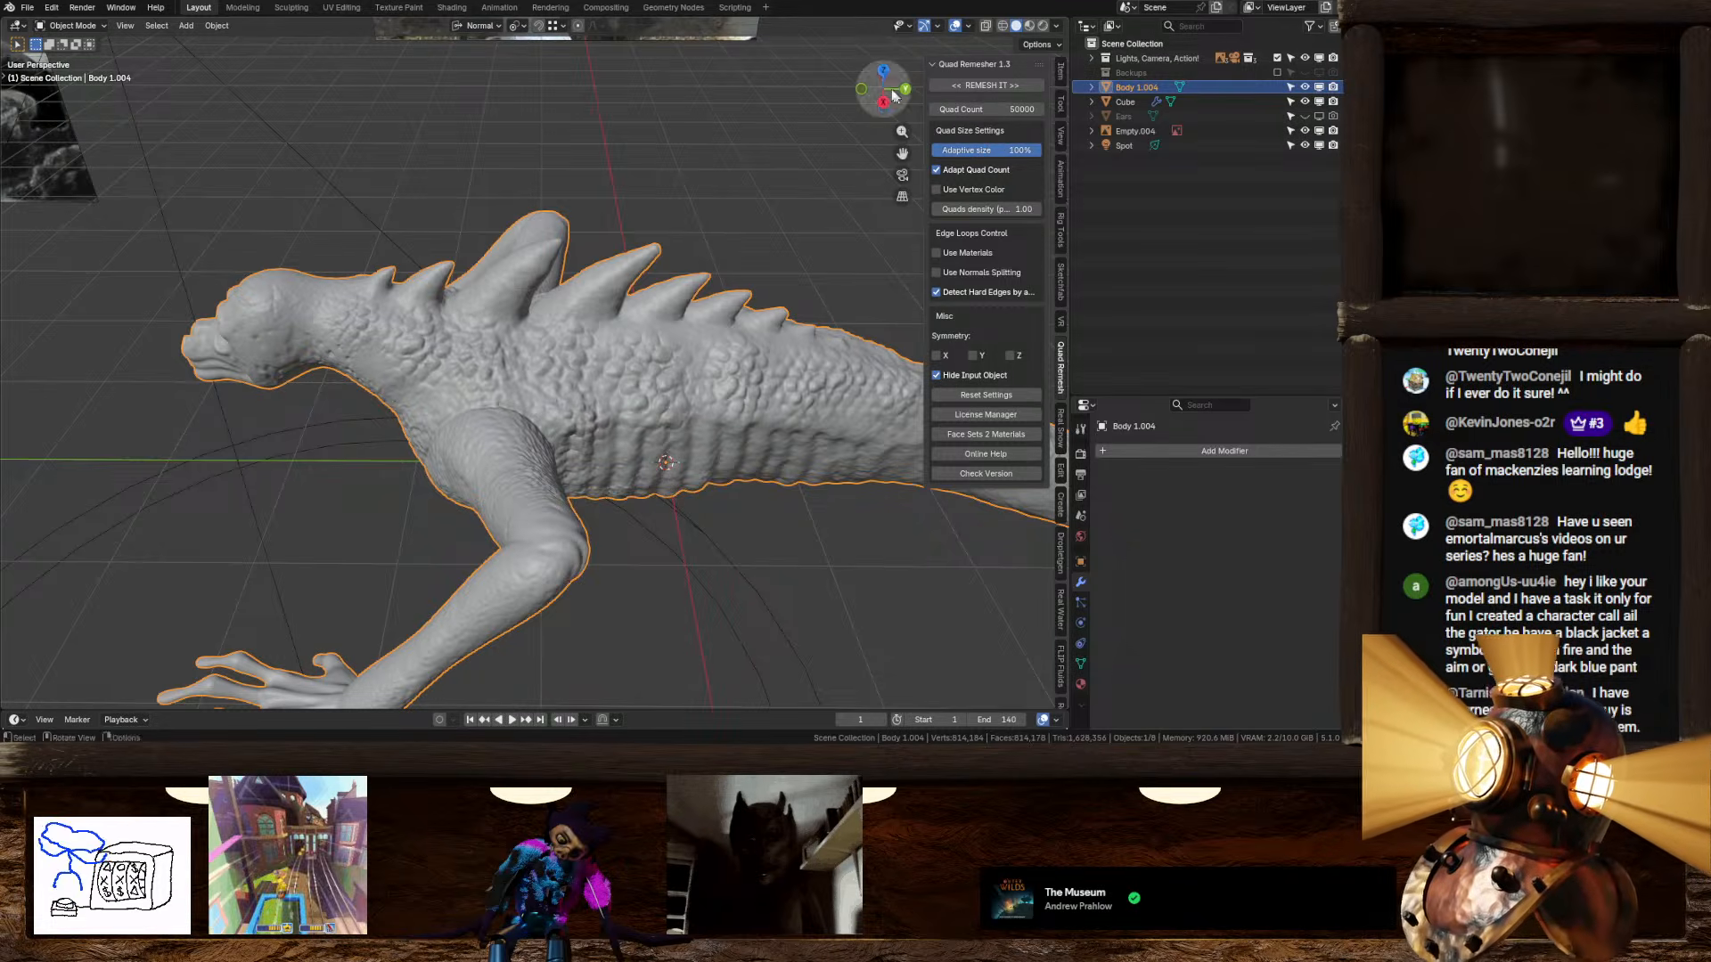
pyautogui.click(992, 84)
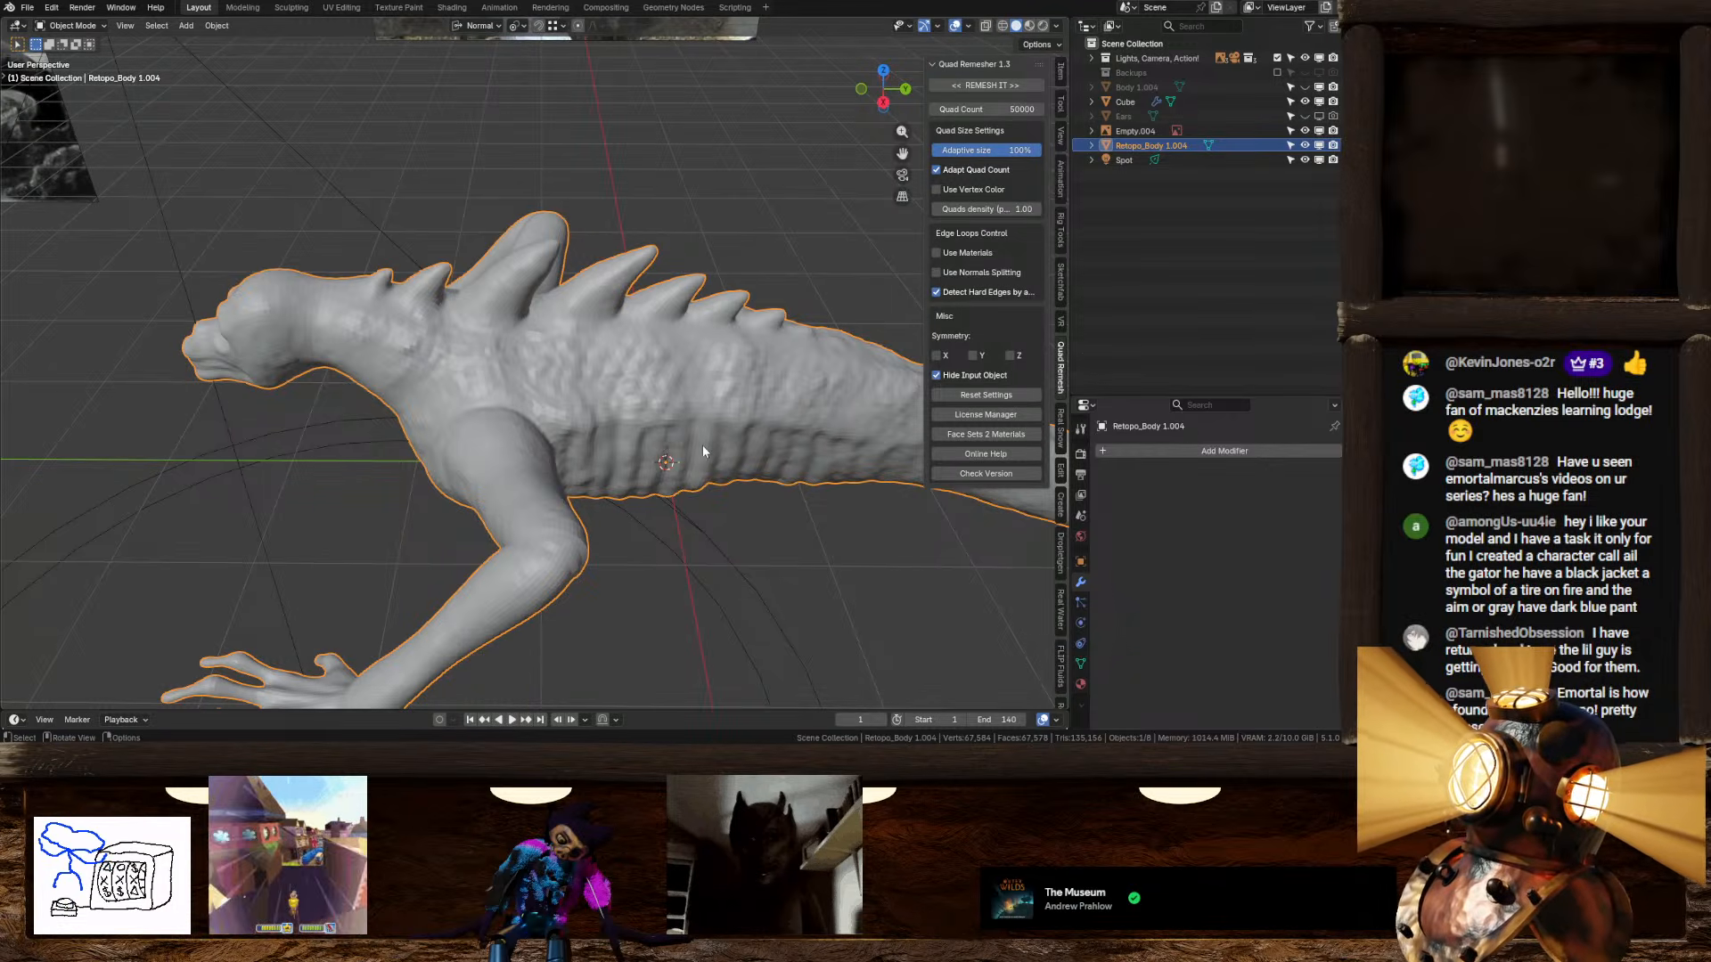
# Step: Examine the remeshed body from several angles and check its face topology in Edit Mode
pyautogui.moveTo(702, 445); pyautogui.dragTo(634, 442, button='middle')
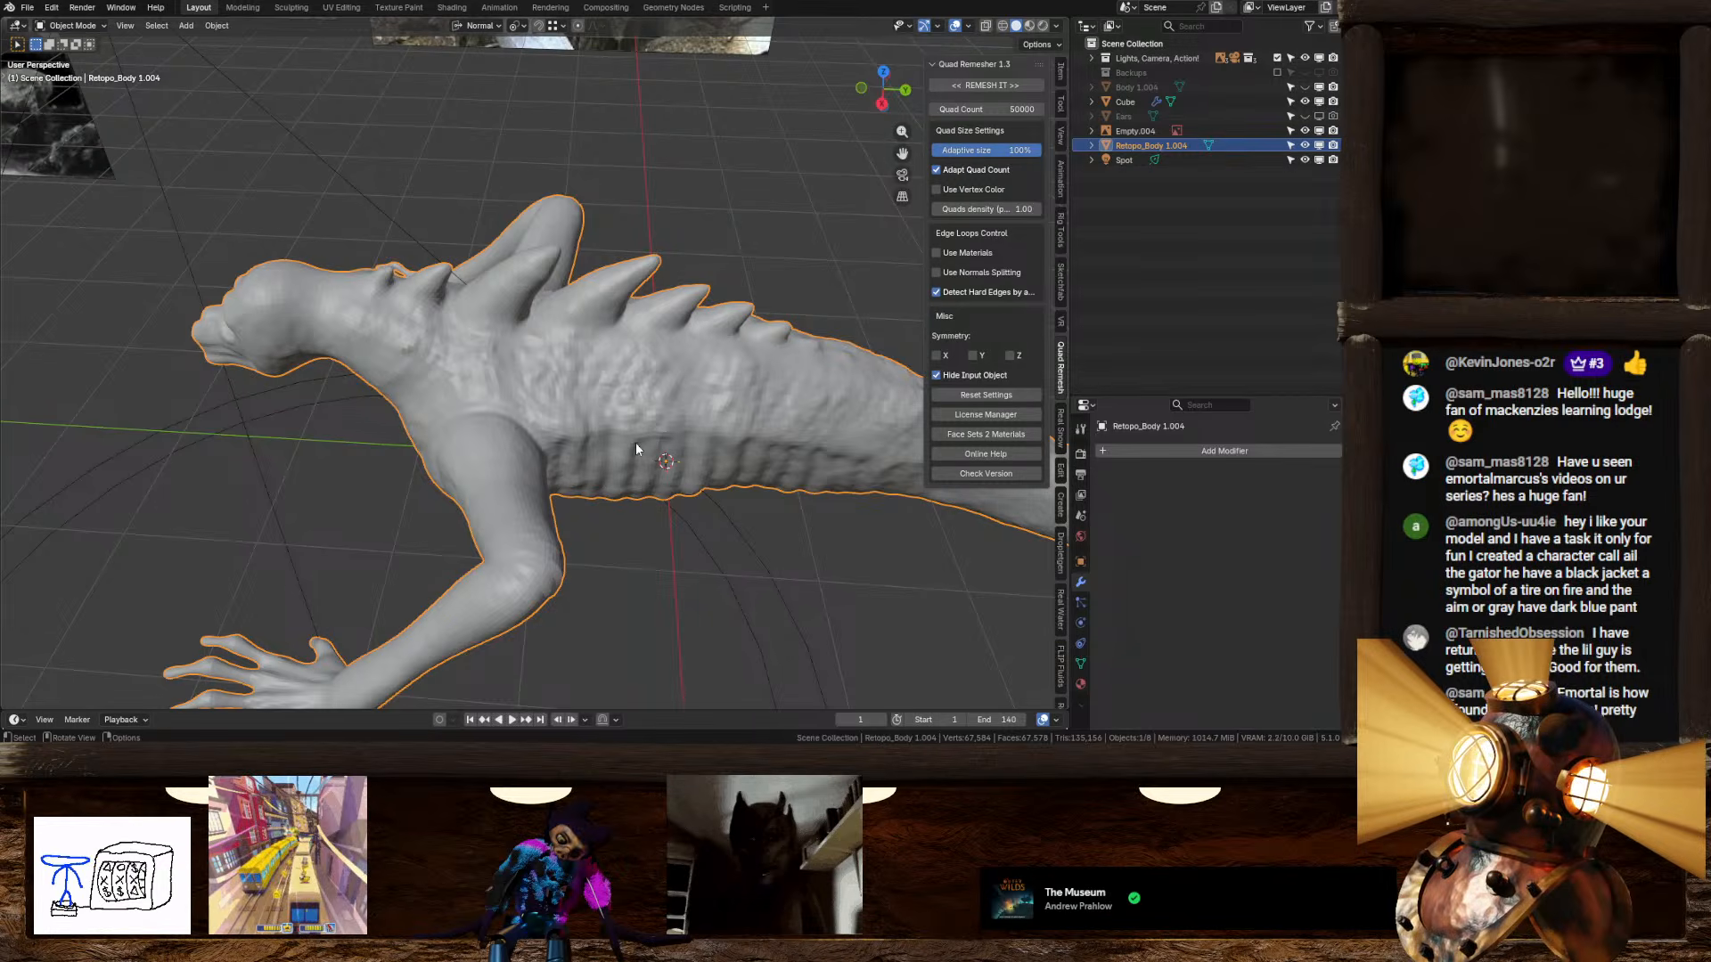
pyautogui.moveTo(590, 412); pyautogui.dragTo(583, 328, button='middle')
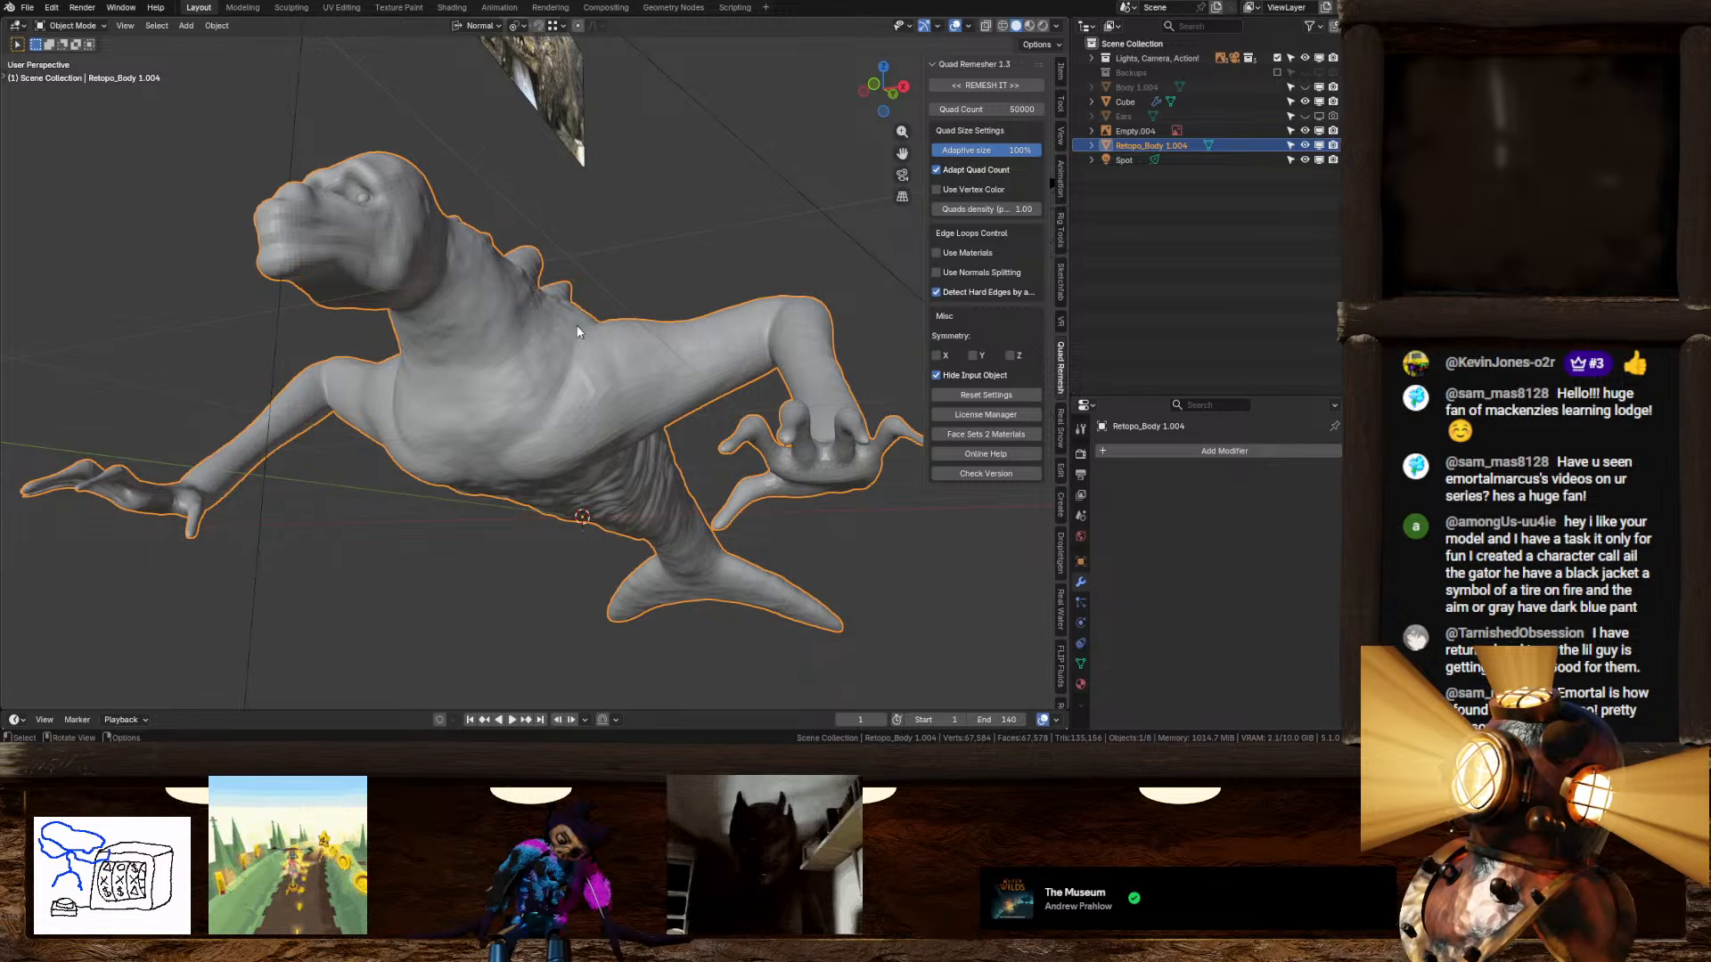
pyautogui.moveTo(579, 336)
pyautogui.mouseDown(button='middle')
pyautogui.moveTo(533, 387)
pyautogui.moveTo(478, 367)
pyautogui.moveTo(549, 330)
pyautogui.mouseUp(button='middle')
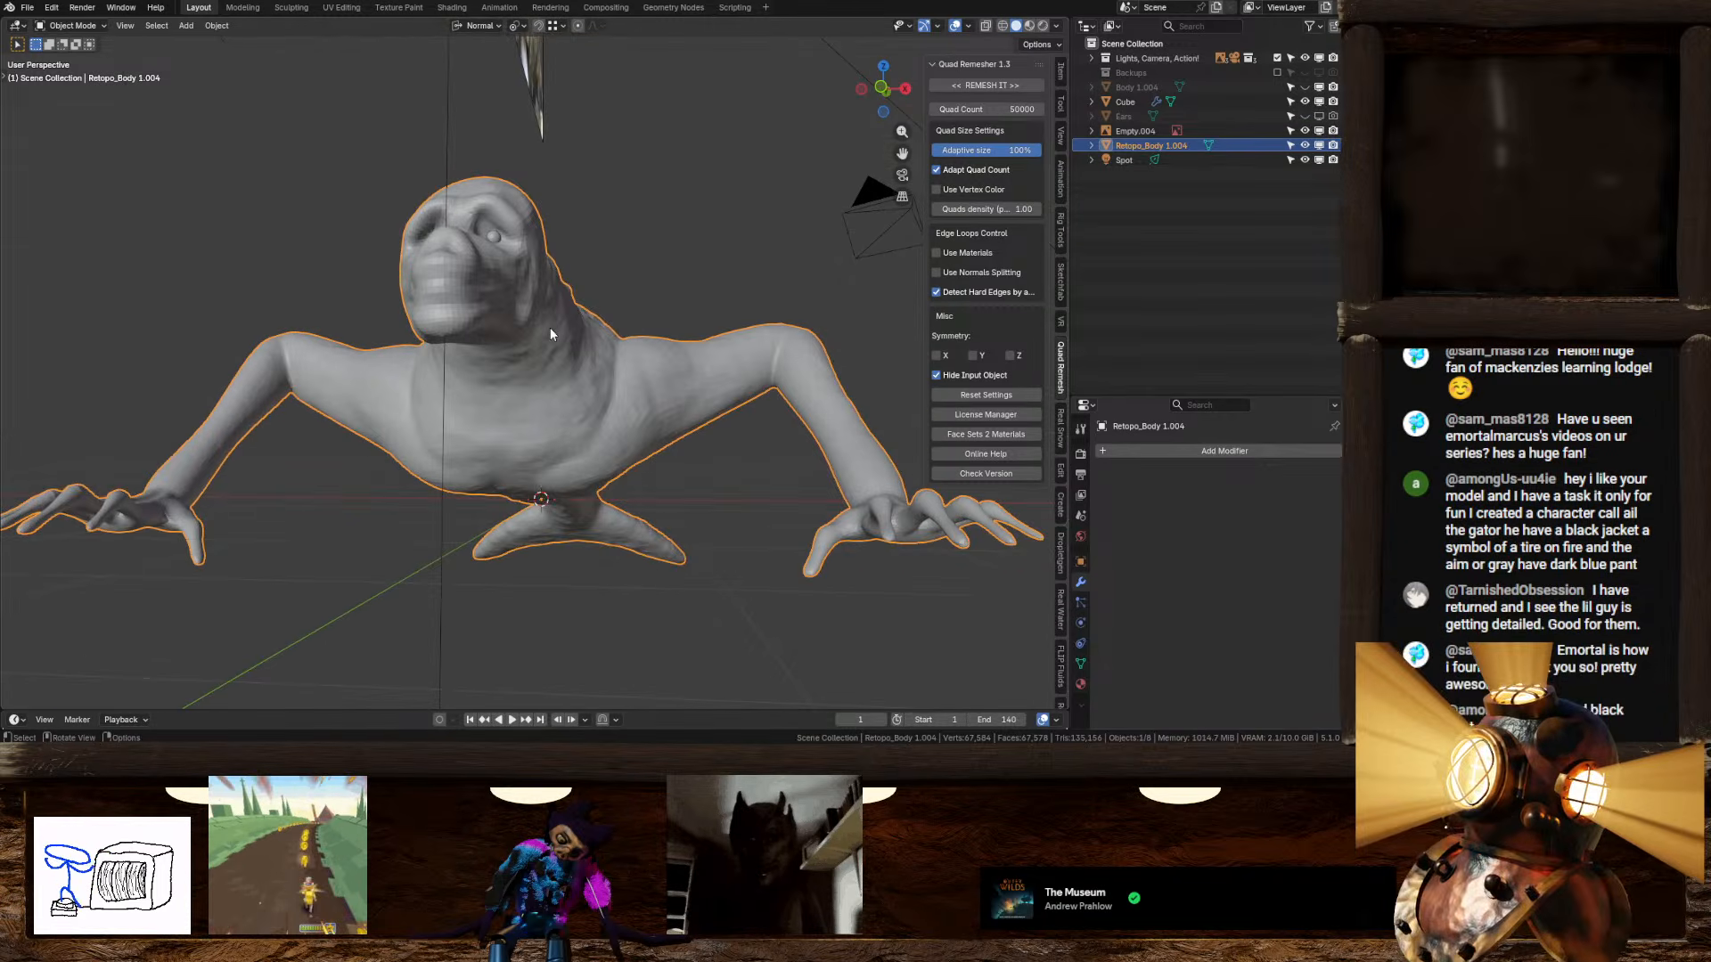
pyautogui.press('Tab')
pyautogui.scroll(2, 568, 362)
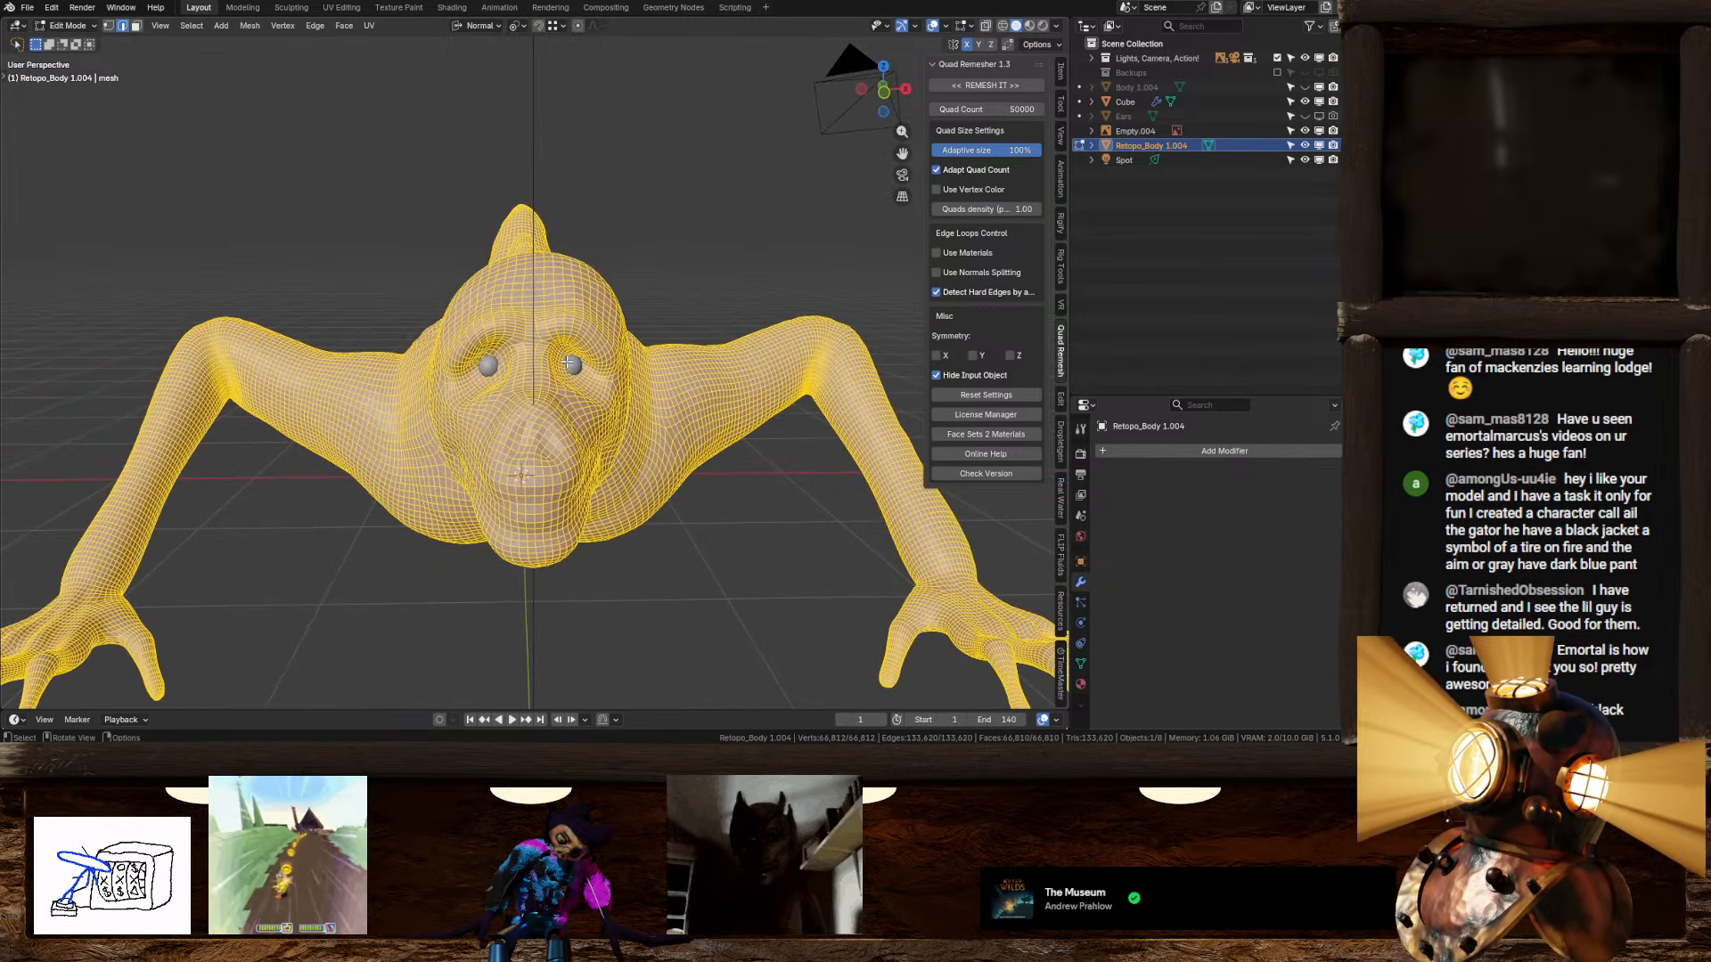
# Step: Leave Edit Mode, undo the Quad Remesher retopology to restore the sculpted body, and clear the selection
pyautogui.press('Tab')
pyautogui.hotkey('ctrl', 'z')
pyautogui.hotkey('ctrl', 'z')
pyautogui.hotkey('ctrl', 'z')
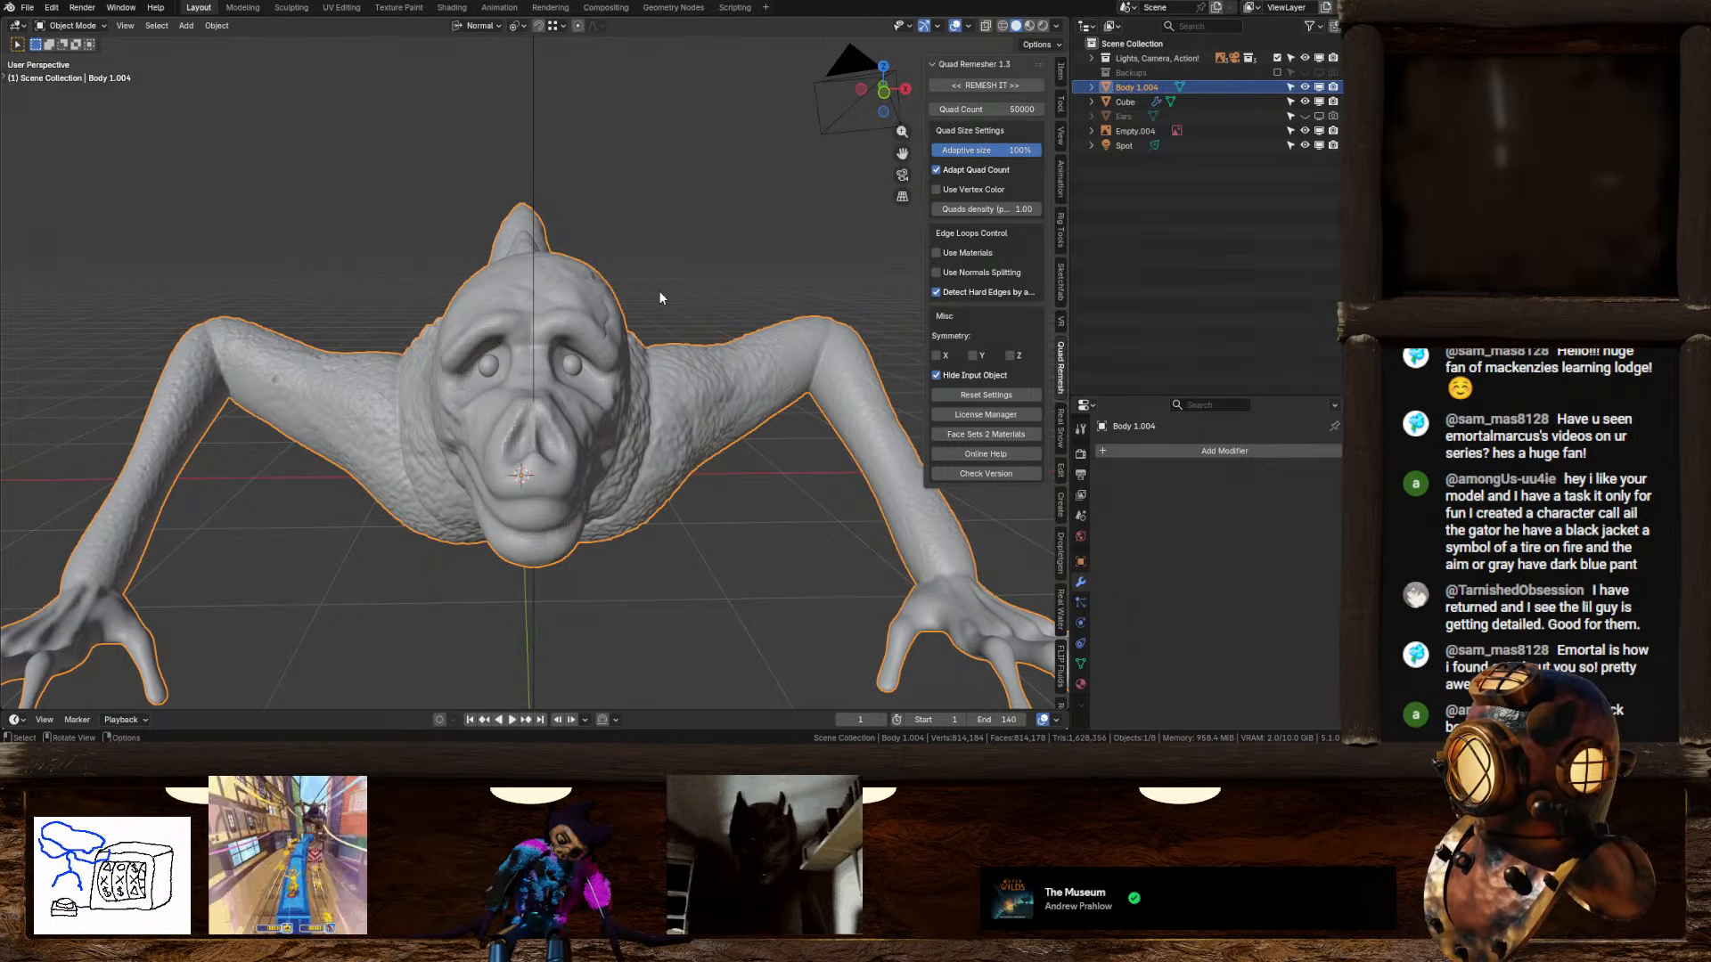
pyautogui.click(678, 202)
# Step: Add a 2 m mesh plane at the world origin to begin a manual retopology
pyautogui.moveTo(676, 222); pyautogui.dragTo(576, 221, button='middle')
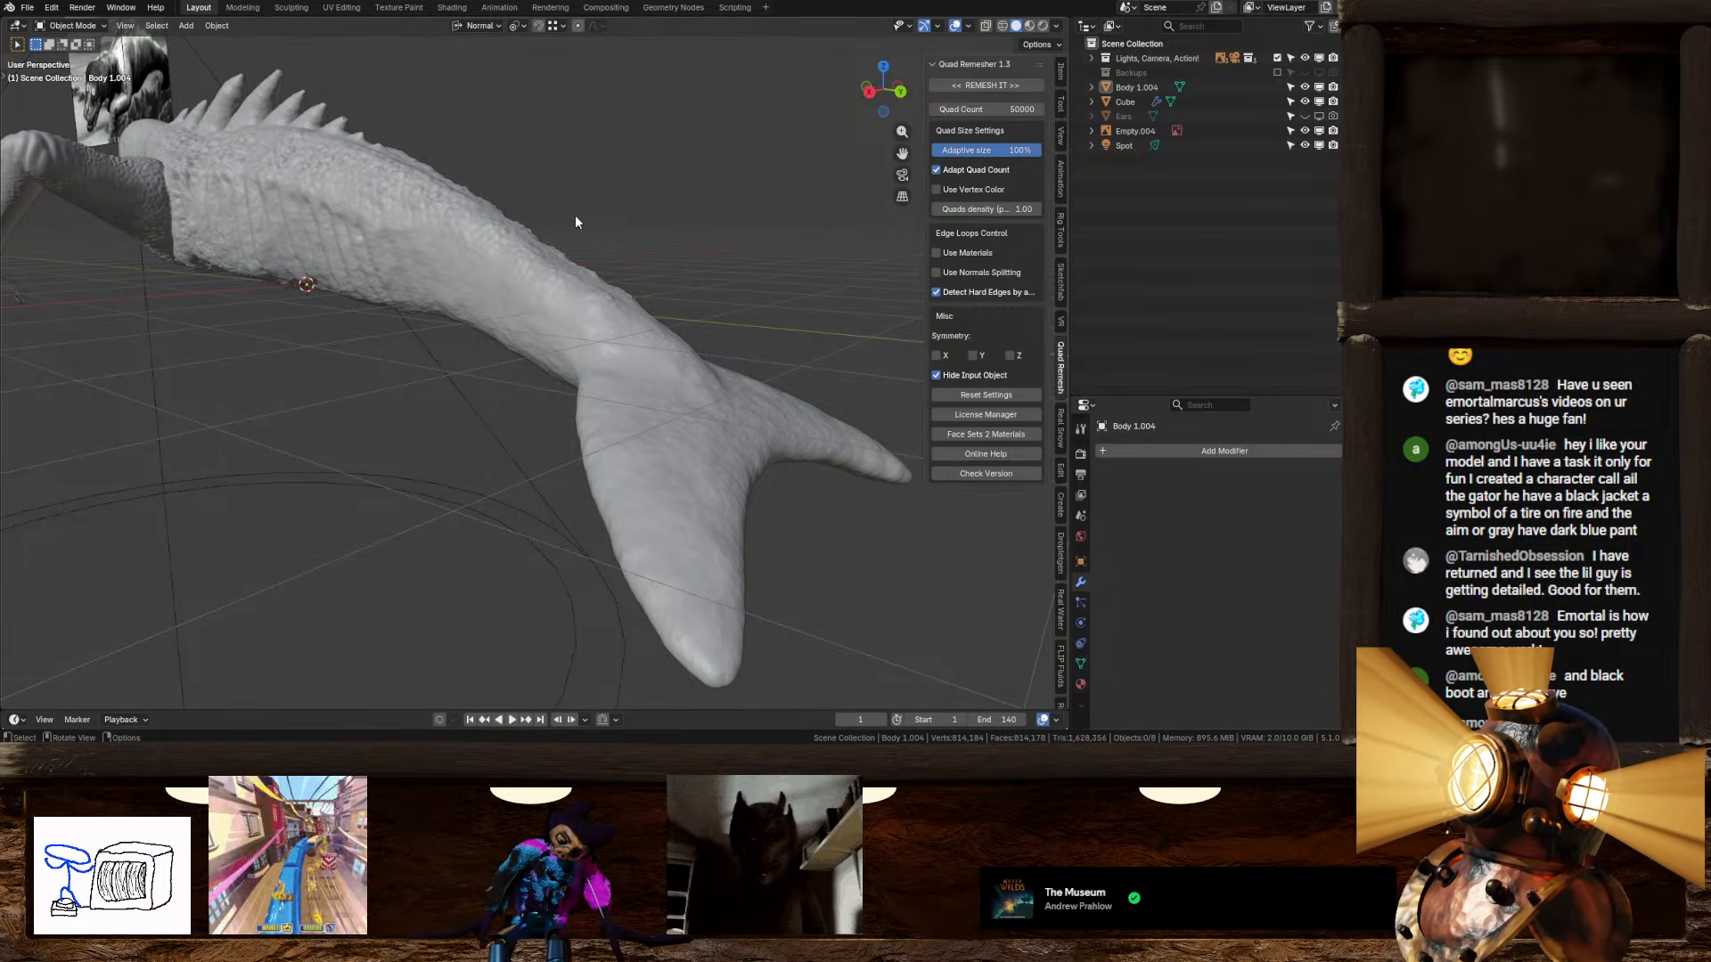
pyautogui.moveTo(575, 229); pyautogui.dragTo(590, 314, button='middle')
pyautogui.hotkey('shift', 'a')
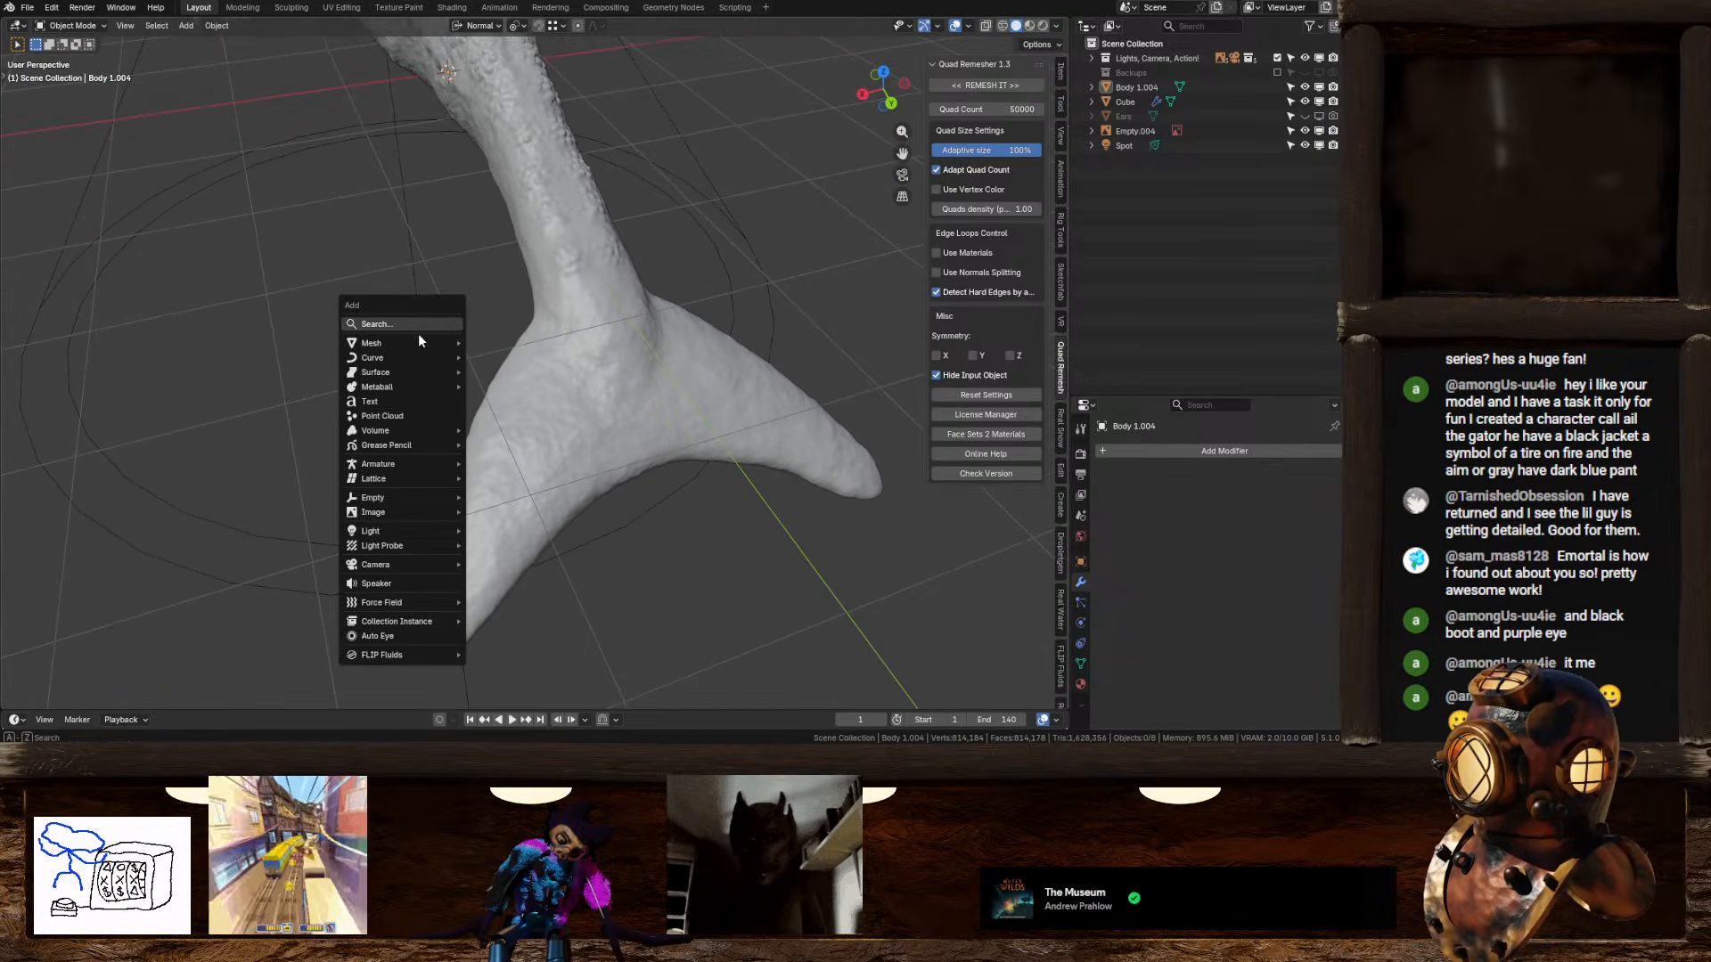
pyautogui.moveTo(417, 339)
pyautogui.click(479, 345)
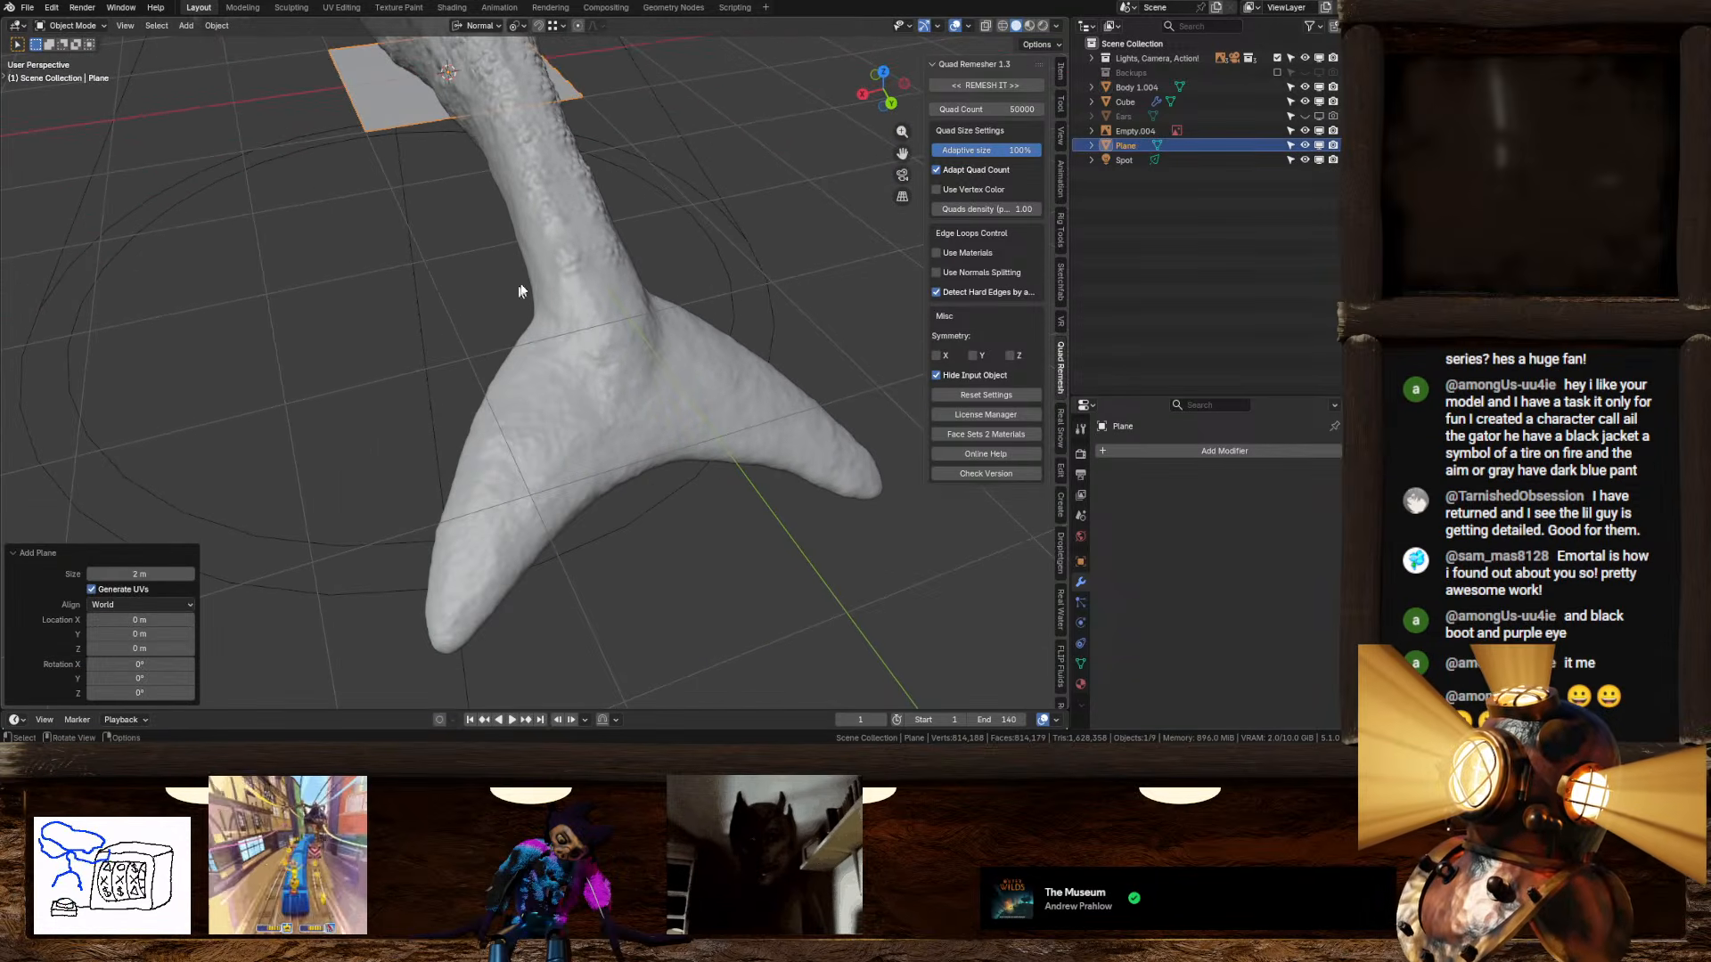
# Step: In Edit Mode from the side view, move the plane's geometry to the tail and scale it to about 0.51
pyautogui.click(862, 94)
pyautogui.press('Tab')
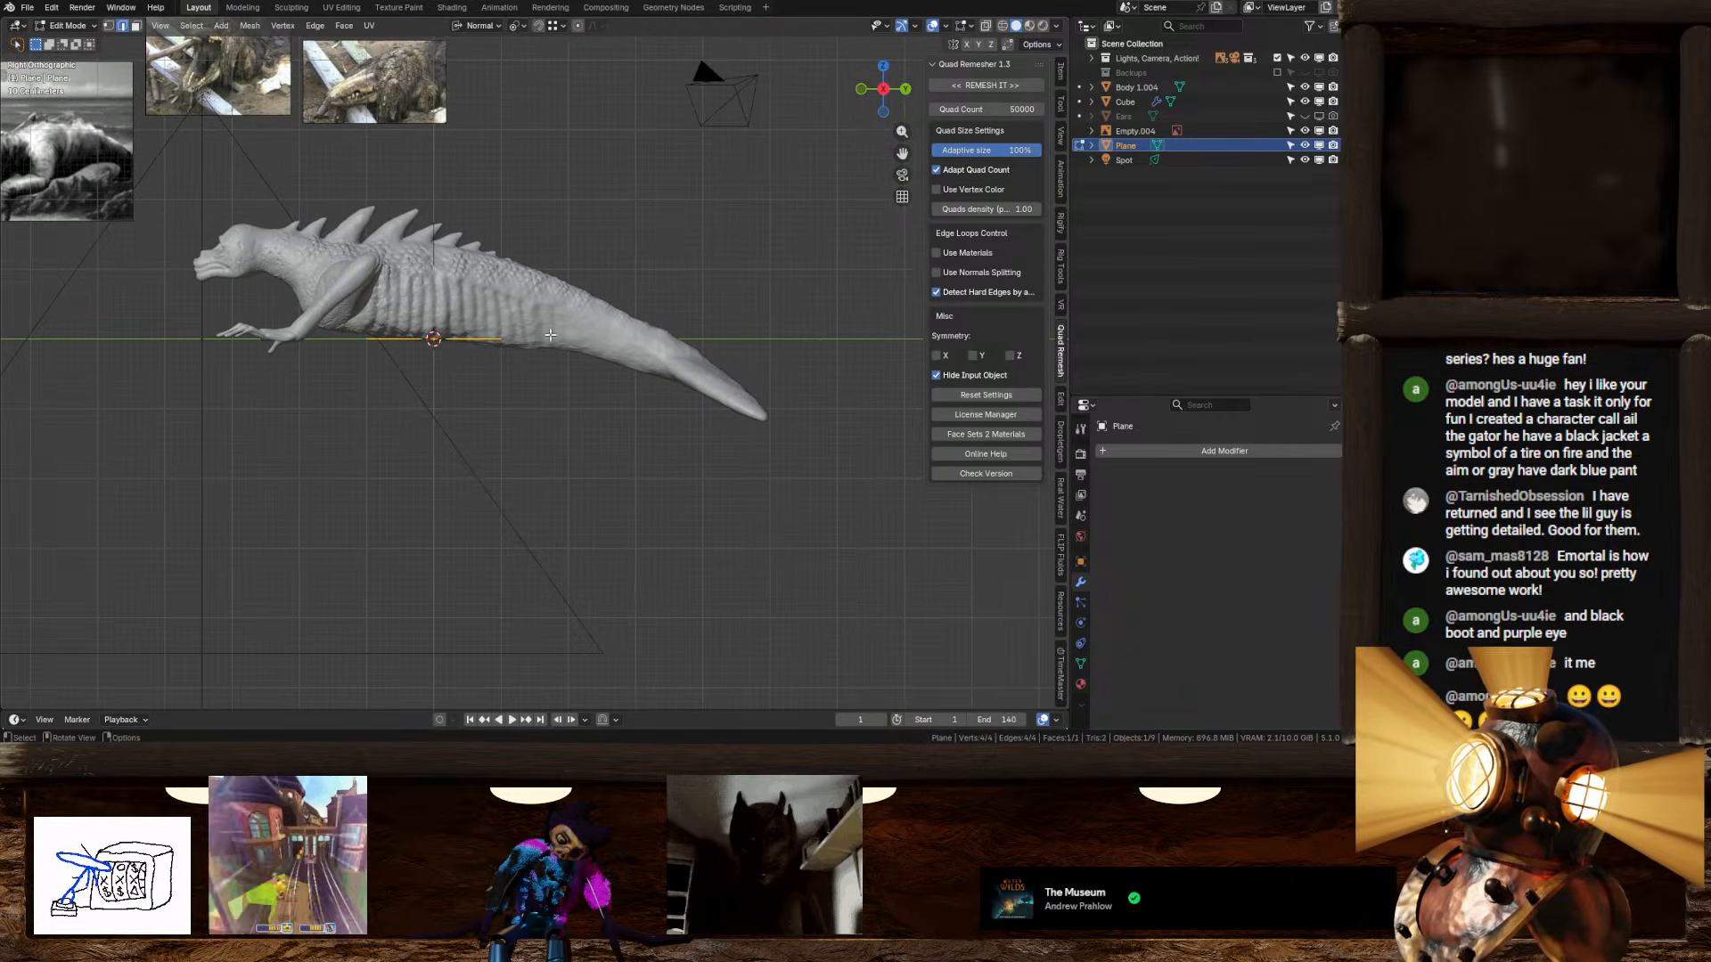
pyautogui.press('g')
pyautogui.click(695, 358)
pyautogui.press('s')
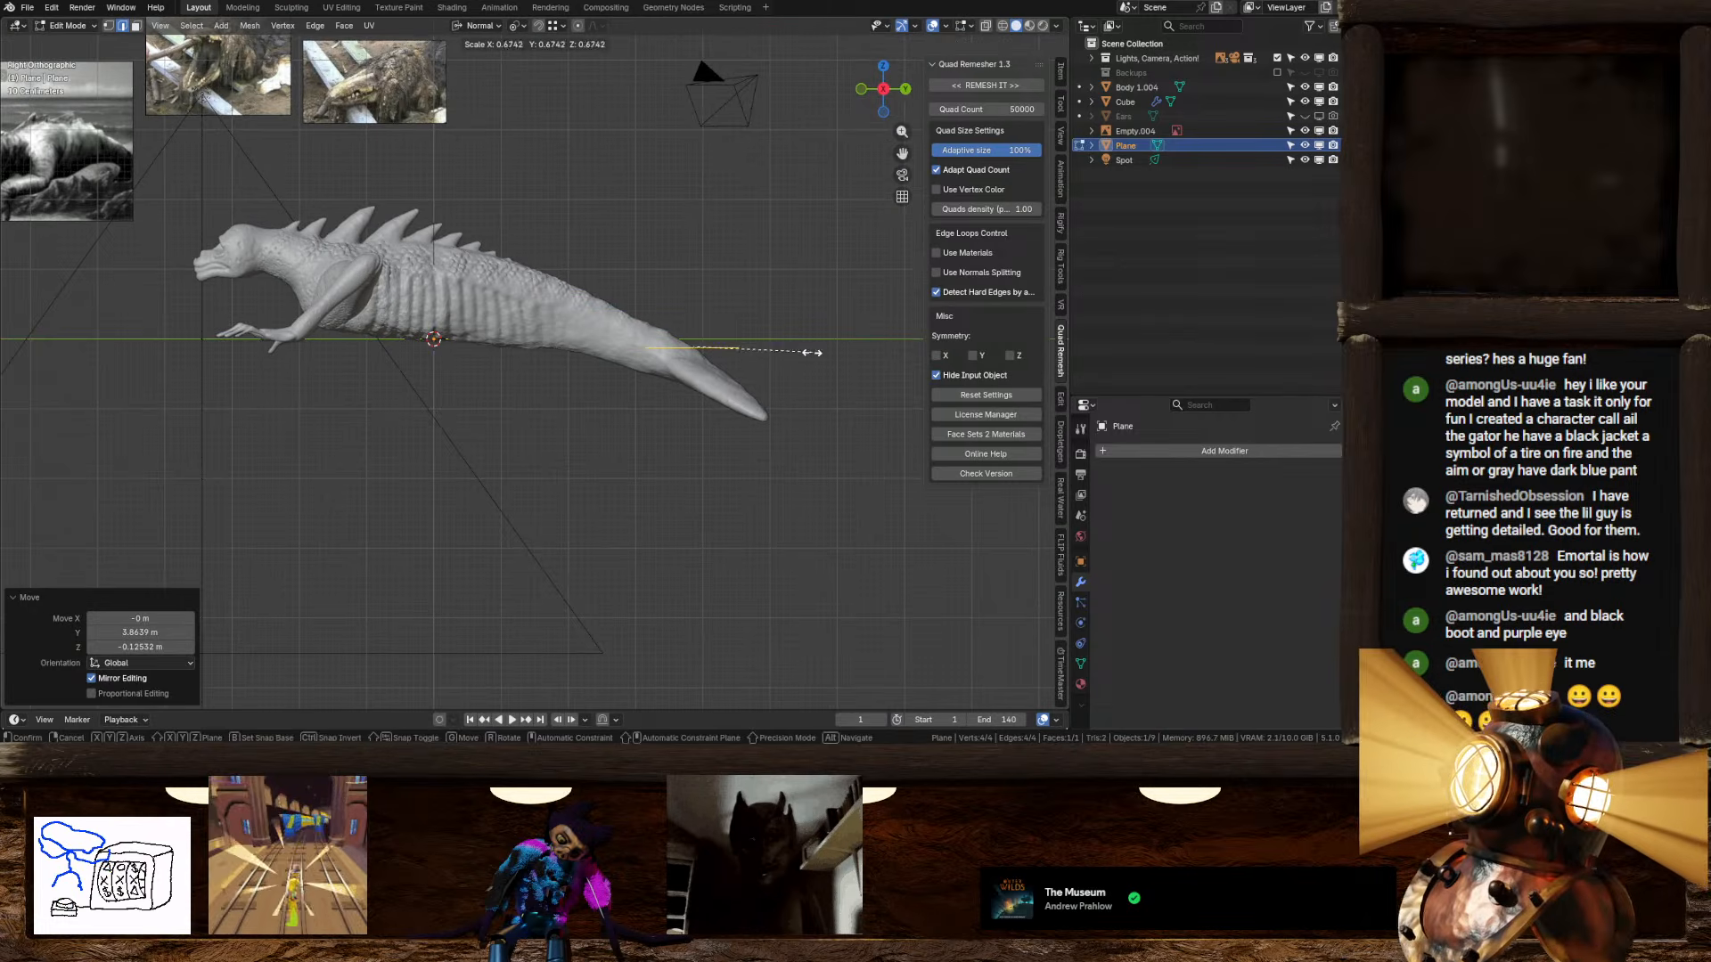
pyautogui.click(806, 450)
# Step: Move the plane's geometry just behind the tail fin, tilt it parallel to the fin's slope, and scale it to about 0.645
pyautogui.press('g')
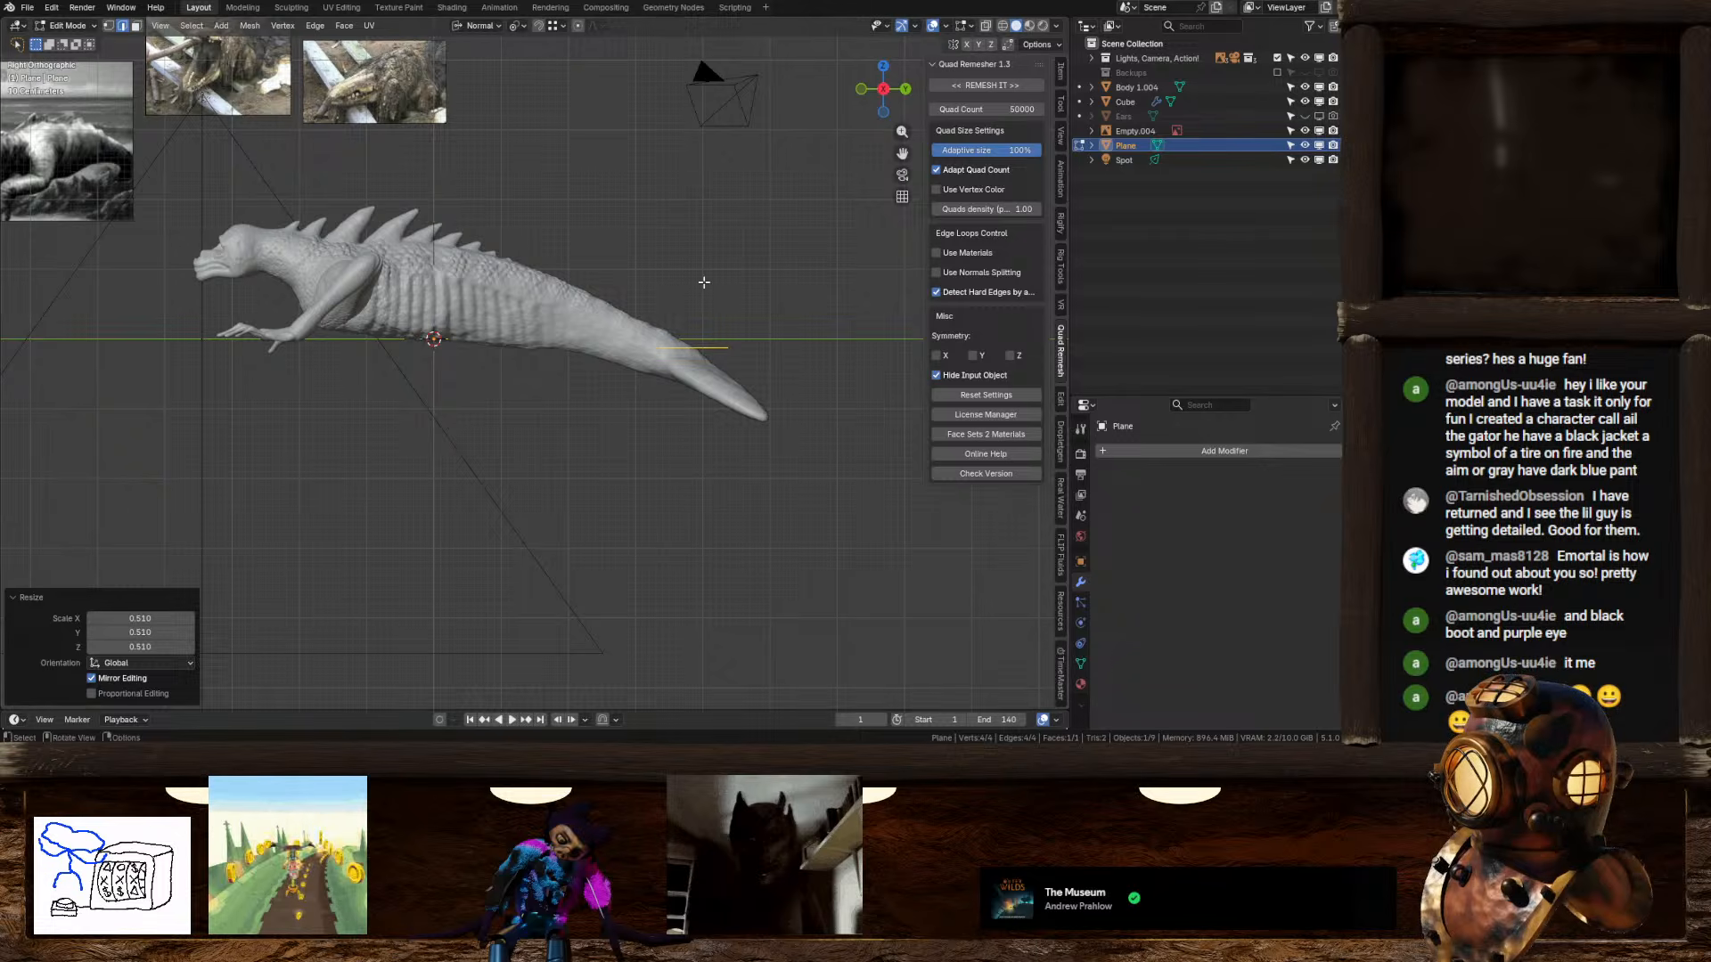
pyautogui.click(863, 450)
pyautogui.press('r')
pyautogui.click(873, 350)
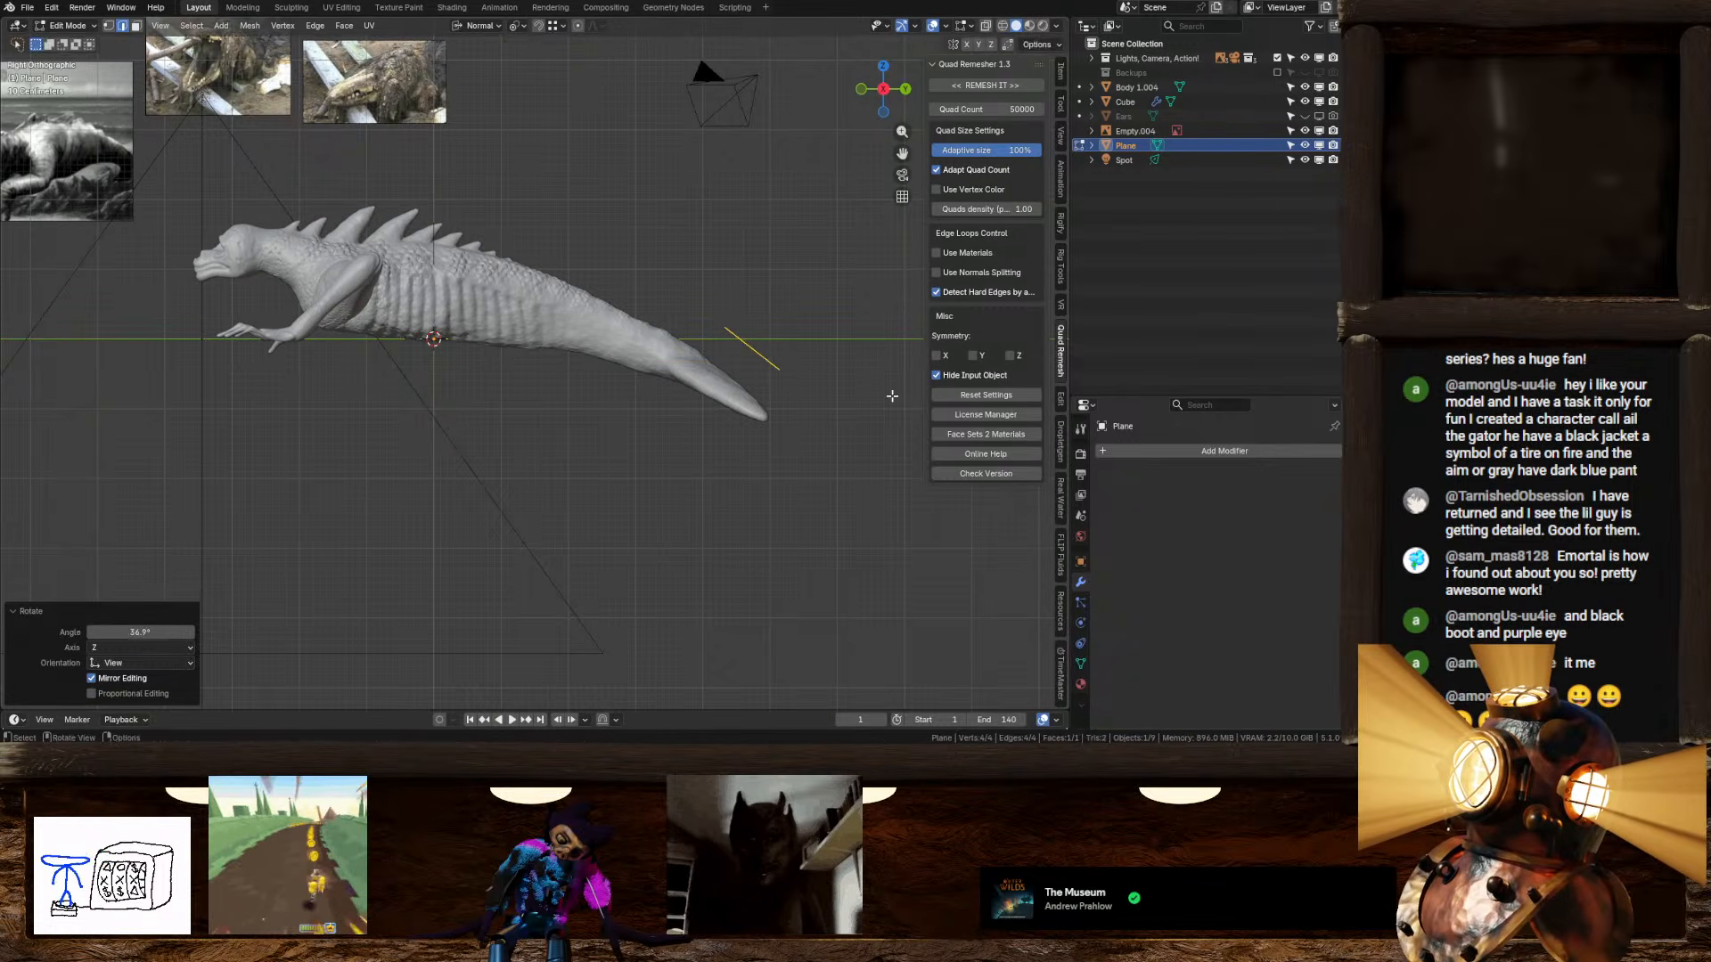
pyautogui.press('s')
pyautogui.click(848, 372)
# Step: Add a Subdivision Surface modifier to the plane and set its type to Simple
pyautogui.click(908, 91)
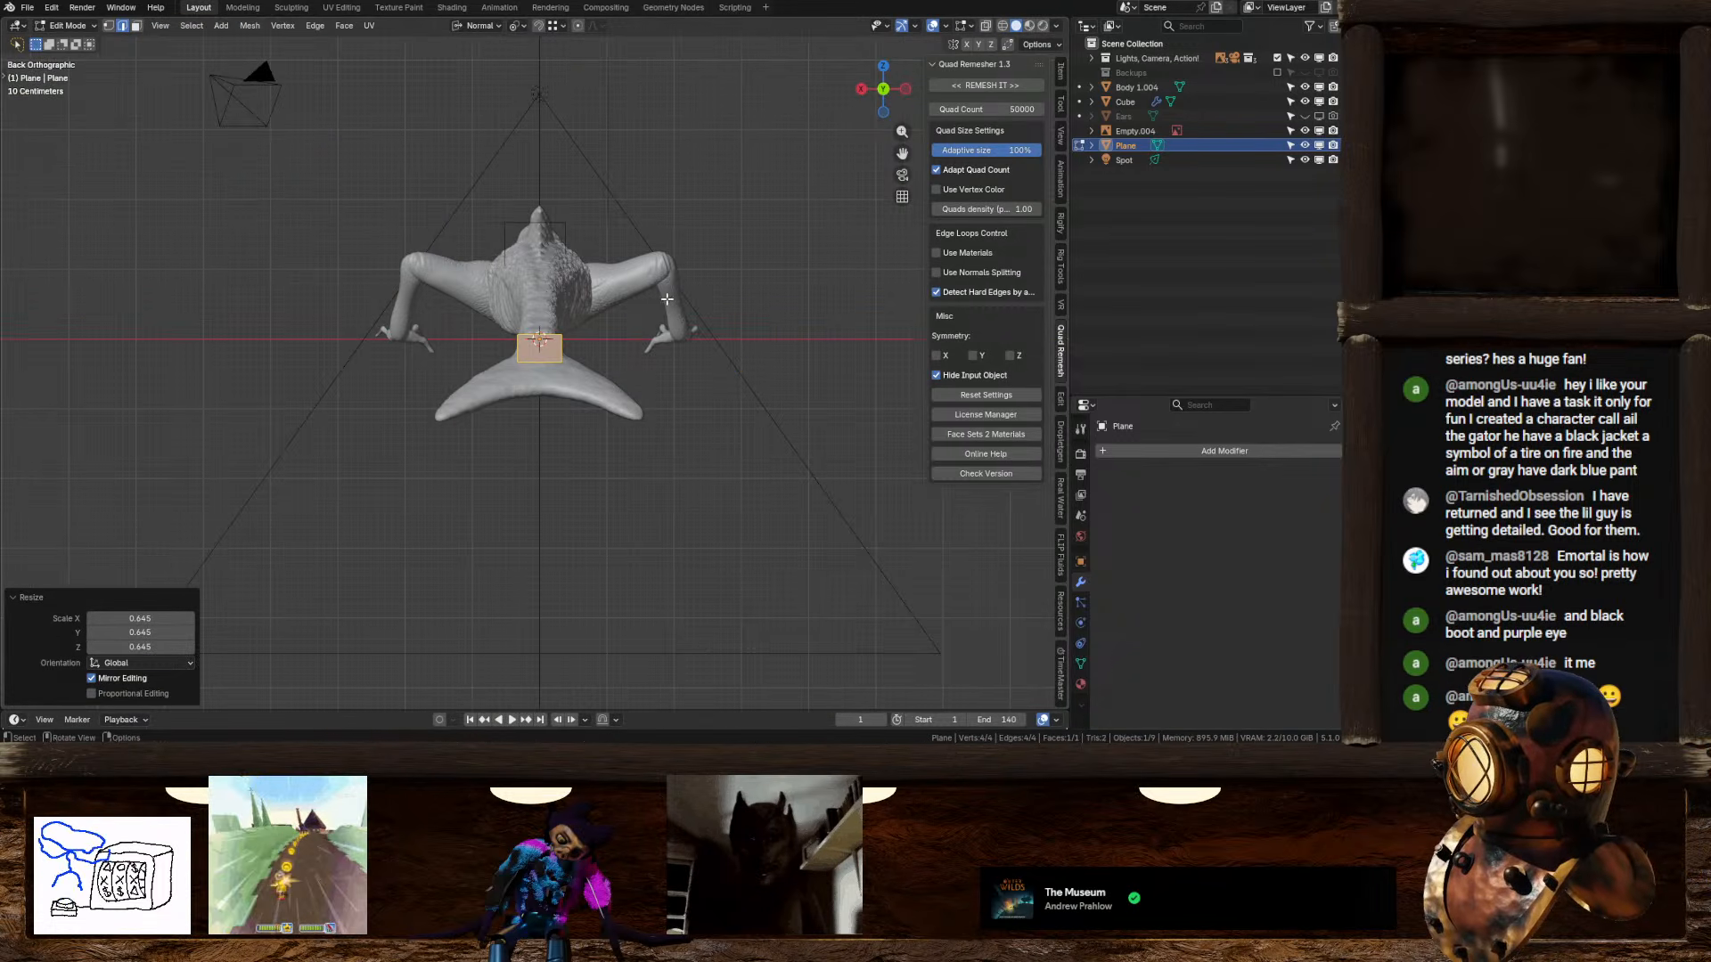
pyautogui.moveTo(664, 296); pyautogui.dragTo(638, 327, button='middle')
pyautogui.scroll(3, 638, 327)
pyautogui.click(1135, 457)
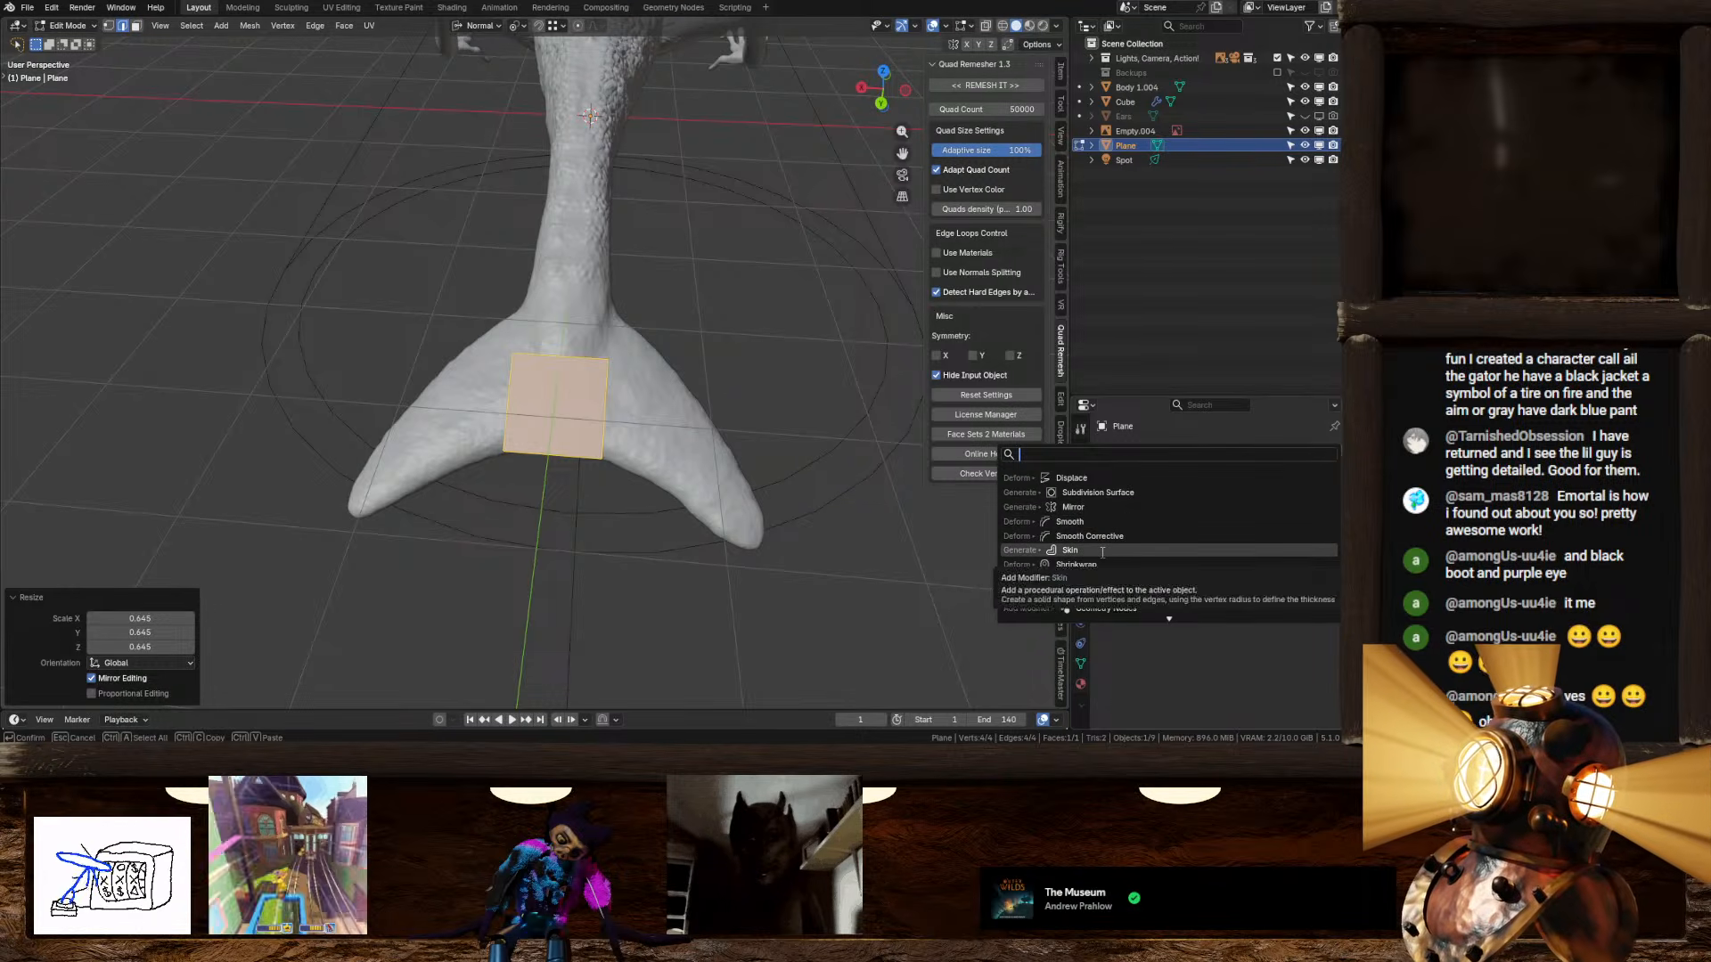
pyautogui.write('su')
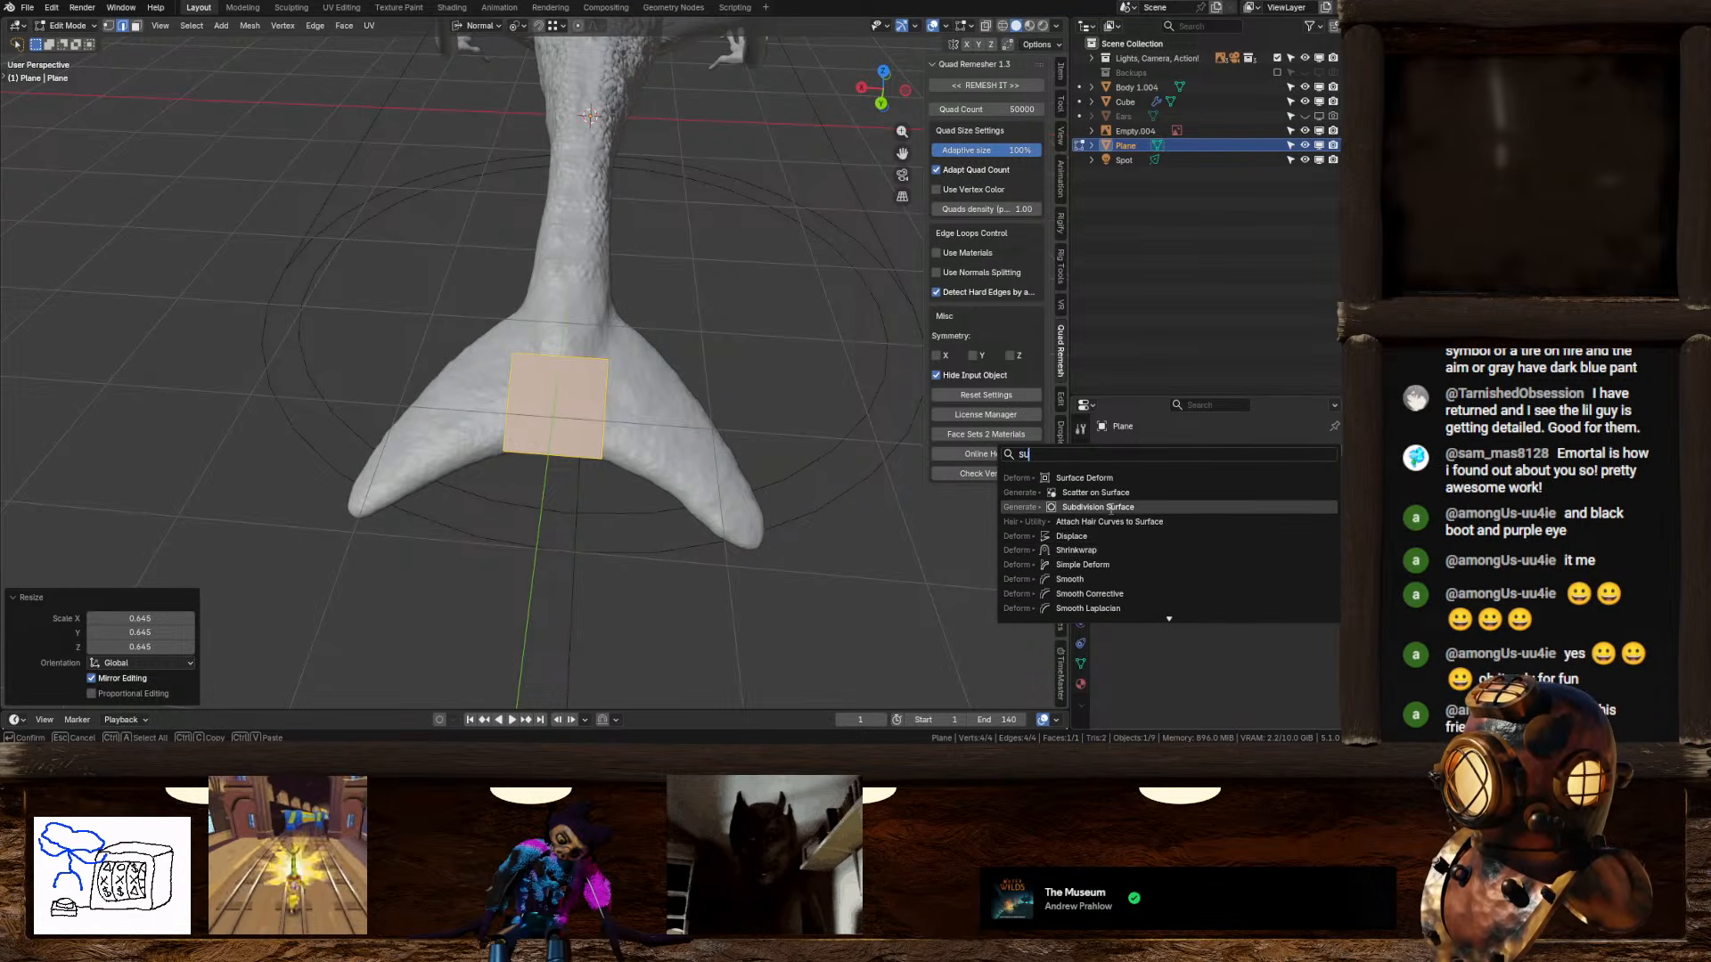
pyautogui.click(1110, 508)
pyautogui.click(1292, 495)
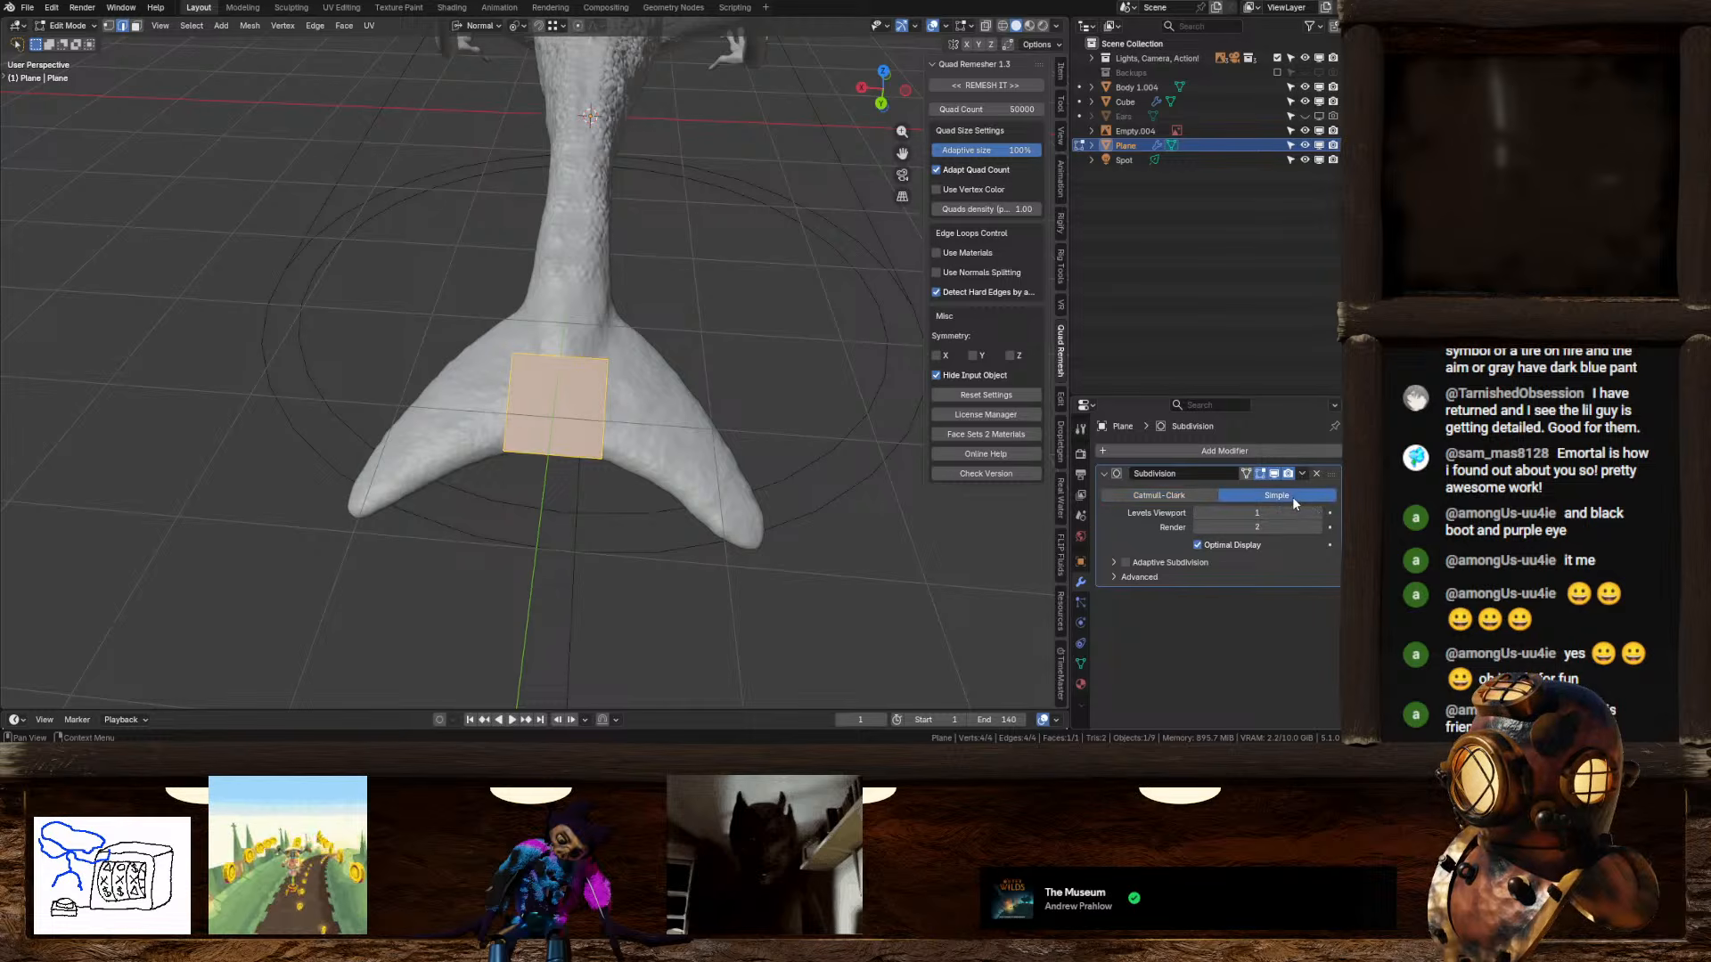
# Step: Add a Mirror modifier on the X axis with clipping and place it above the Subdivision modifier
pyautogui.click(1176, 454)
pyautogui.click(1175, 458)
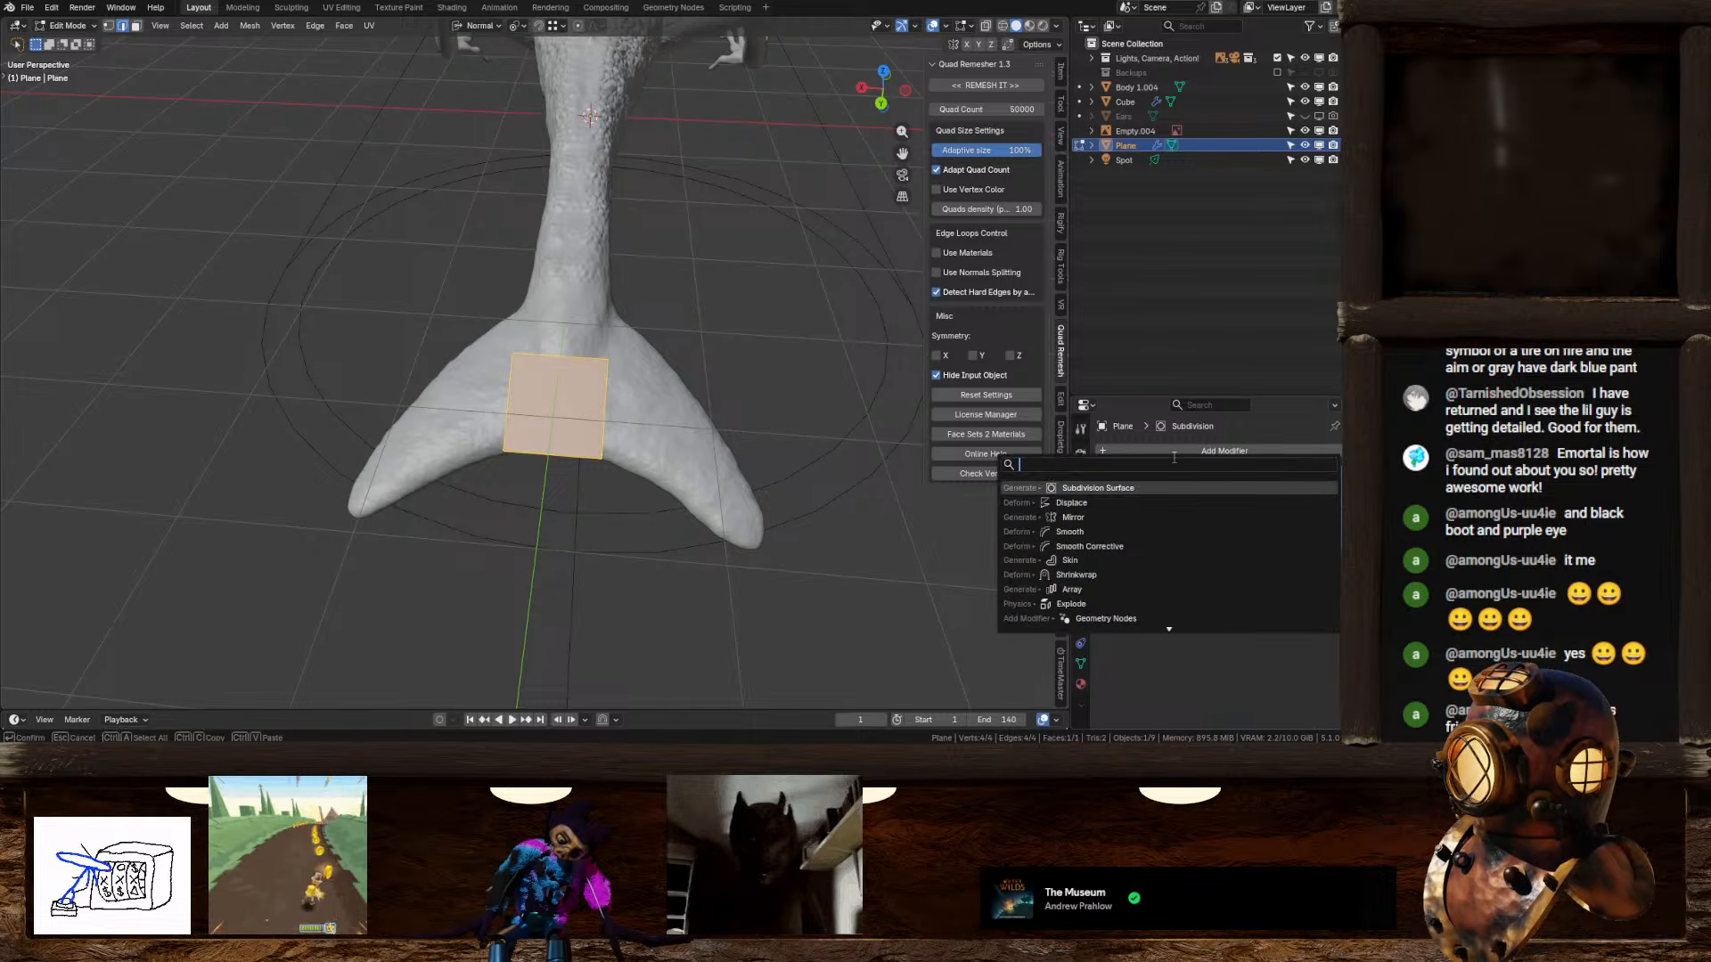
pyautogui.click(1134, 516)
pyautogui.moveTo(1331, 601); pyautogui.dragTo(1331, 477)
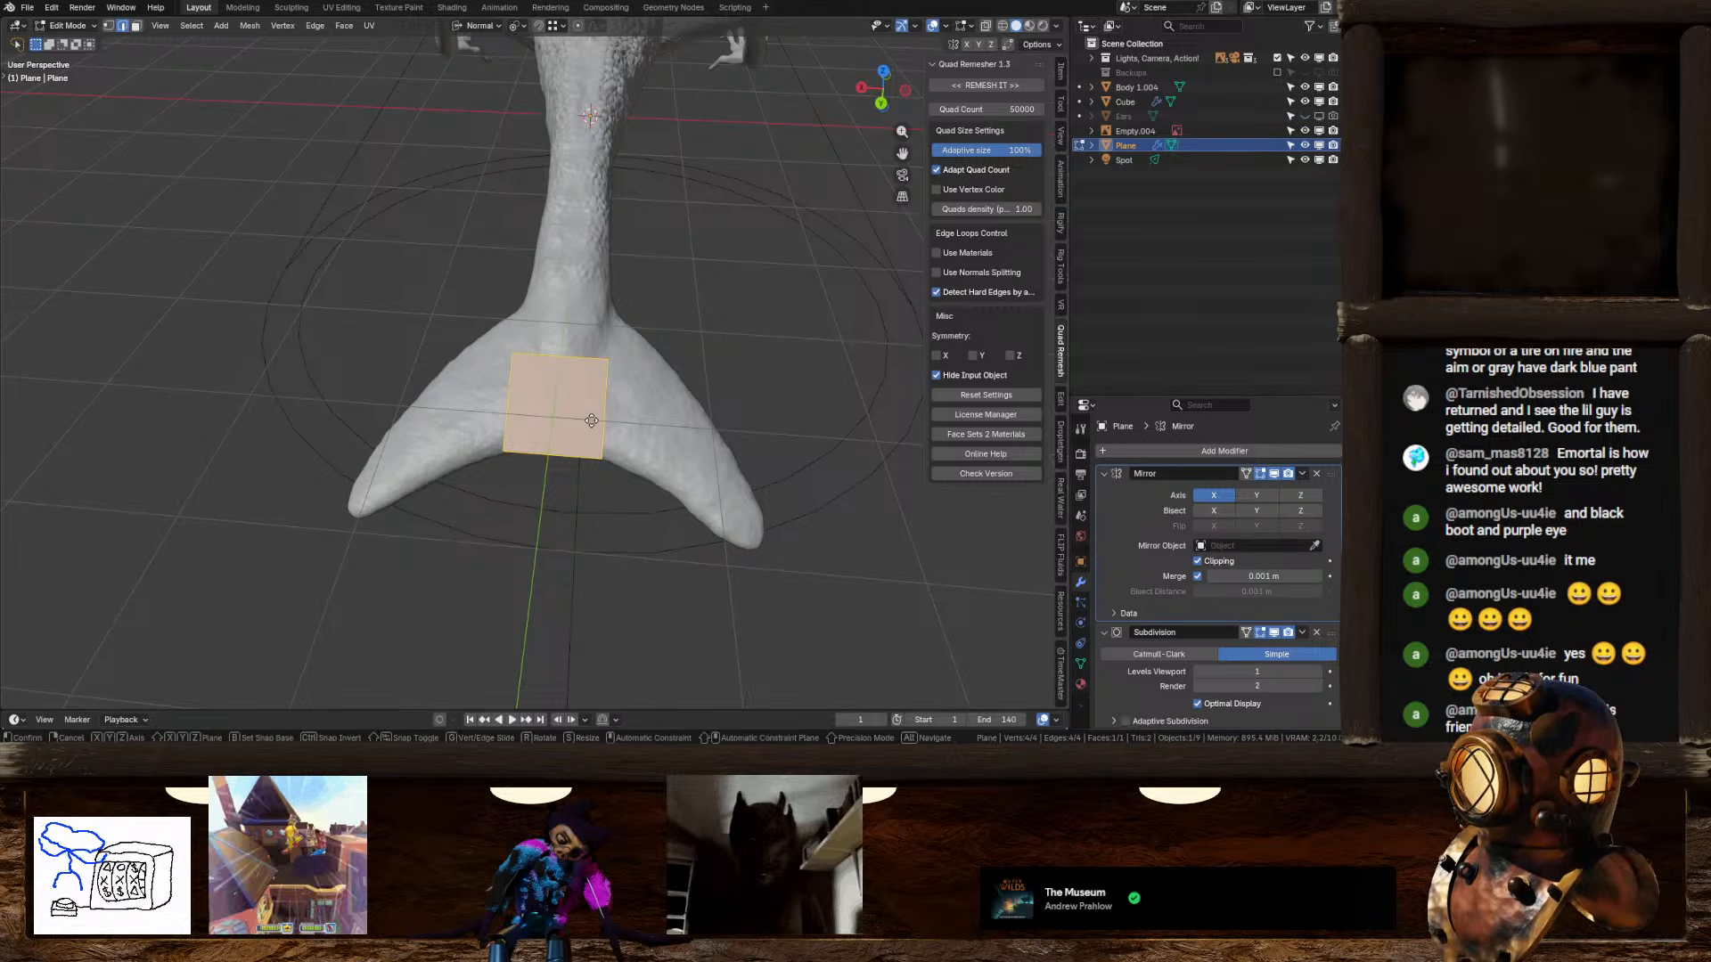
pyautogui.press('g')
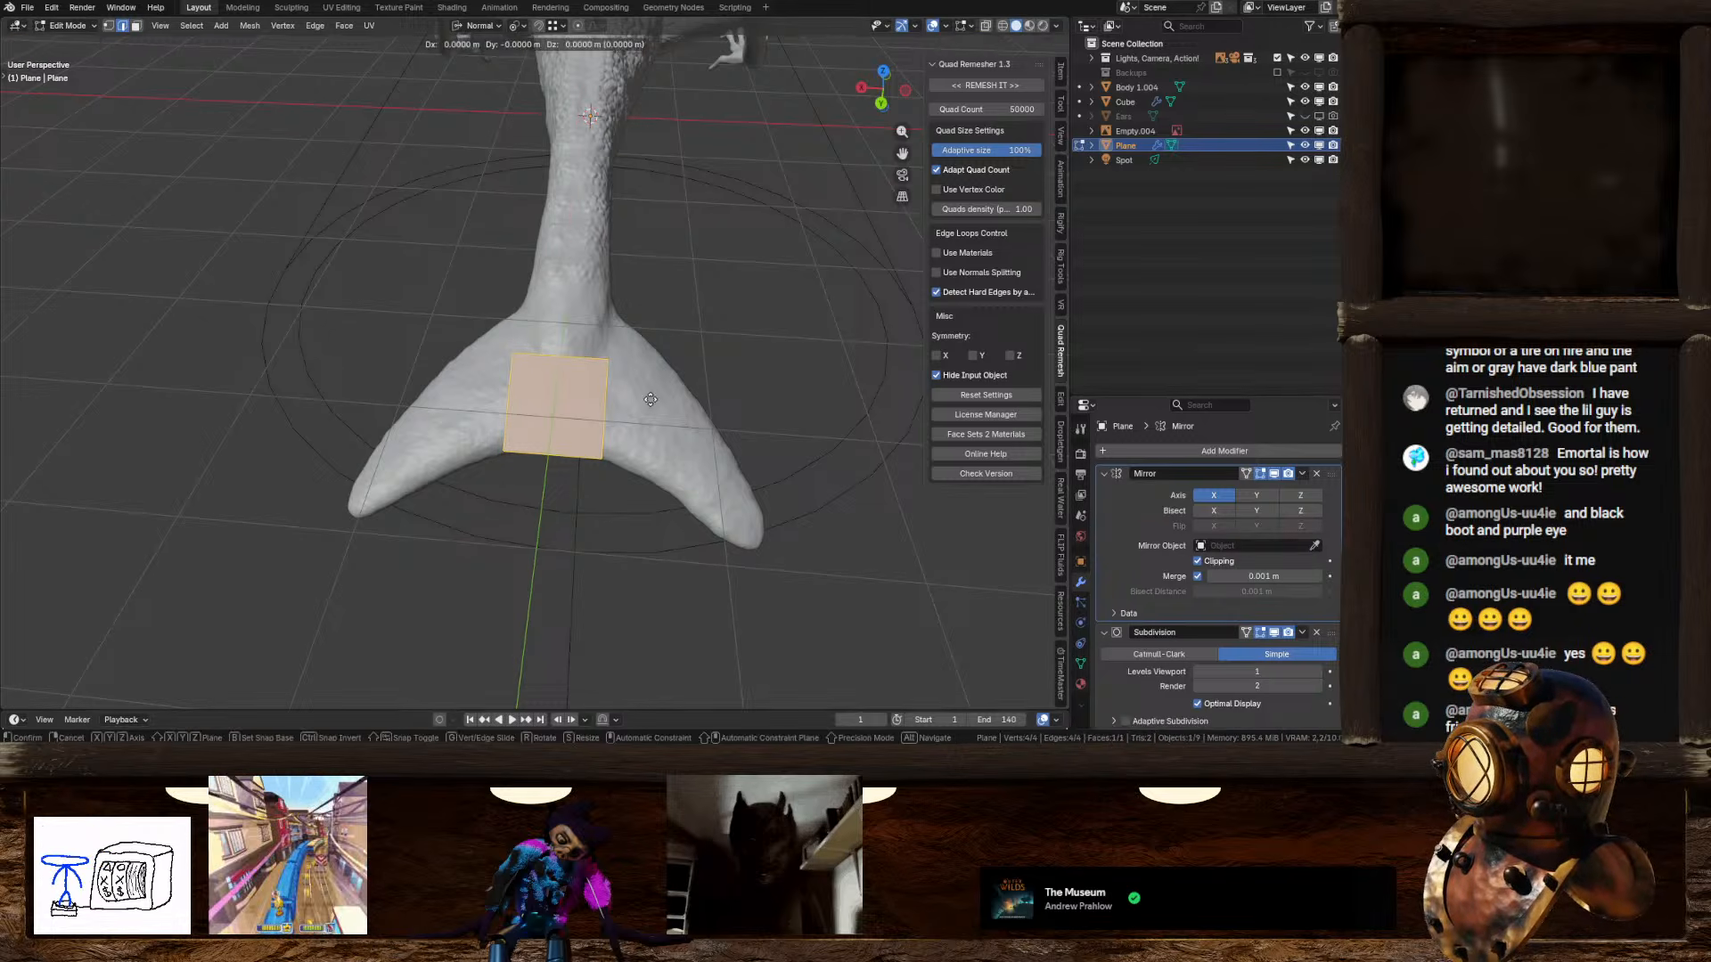
pyautogui.press('x')
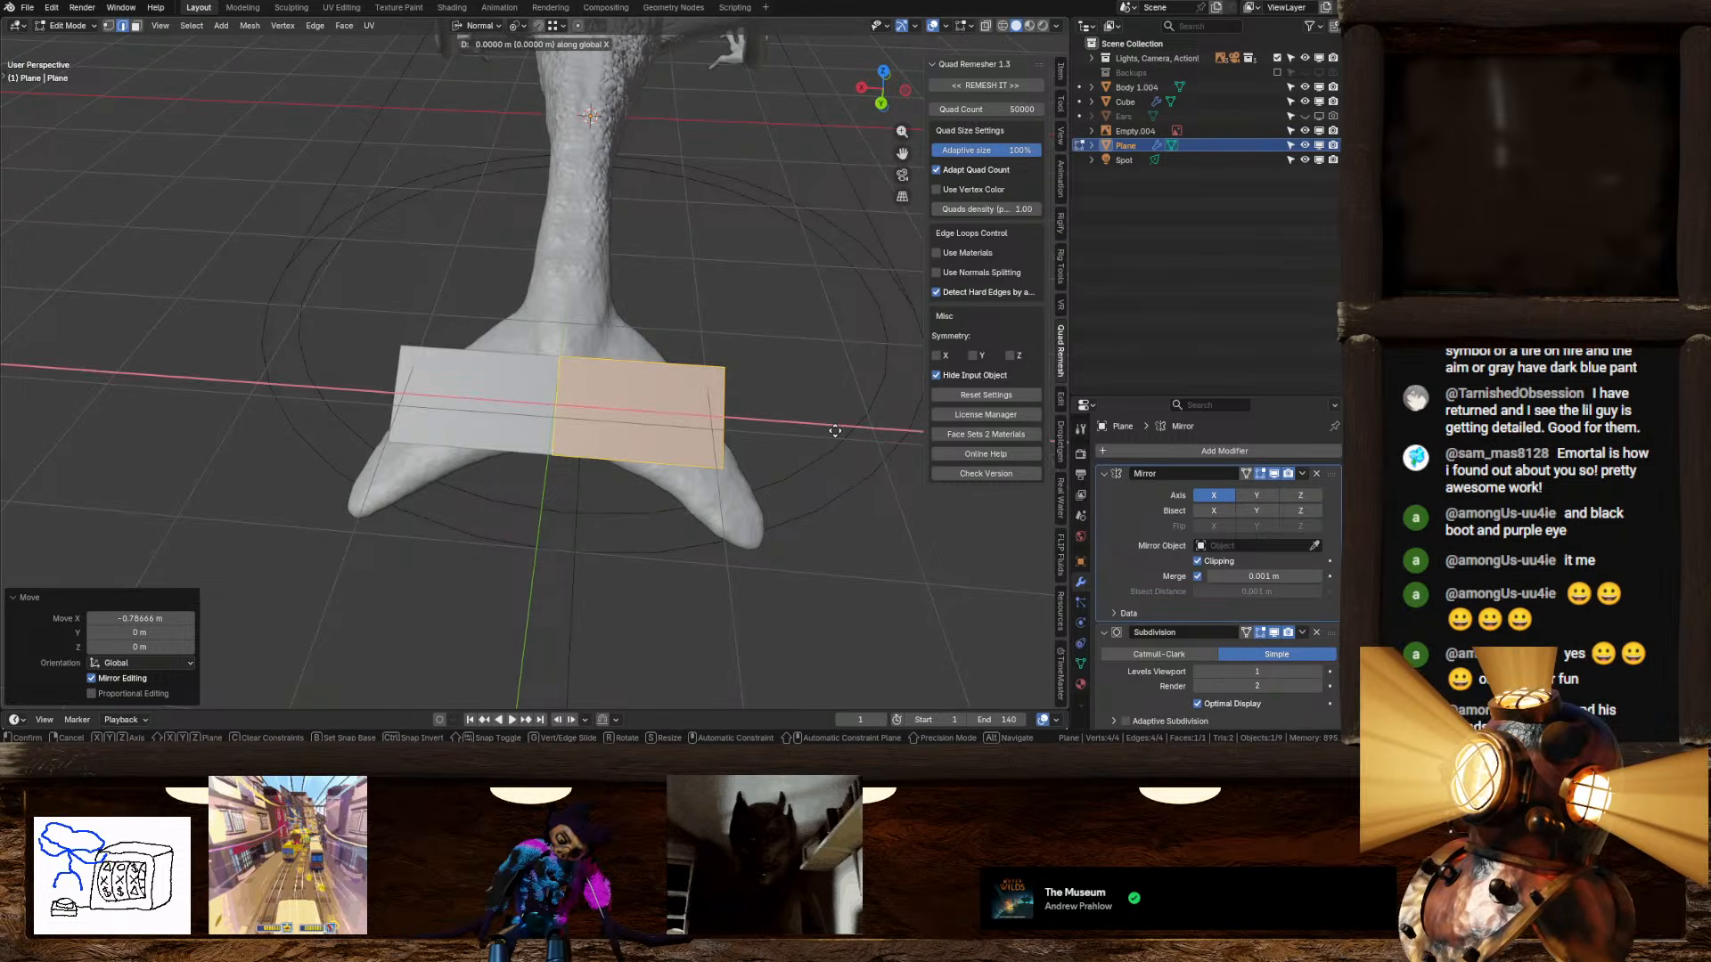
pyautogui.click(752, 427)
pyautogui.hotkey('ctrl', 'z')
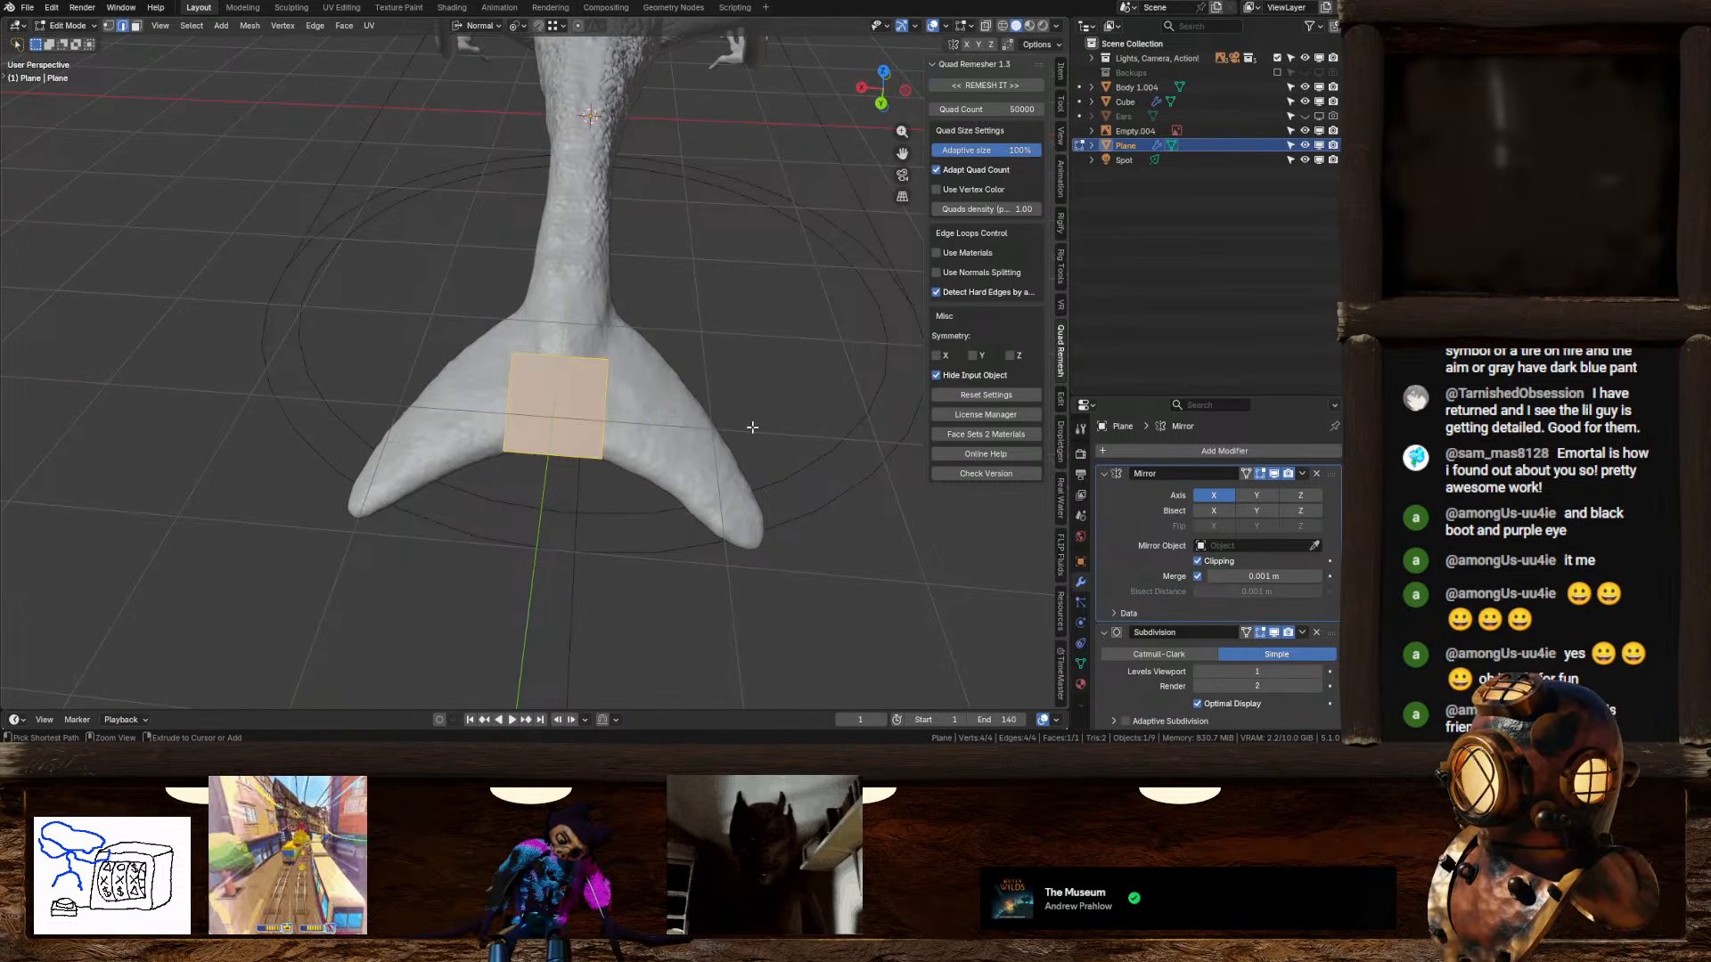
# Step: Move the plane's face about 0.65 m along X so it sits on one side of the mirror line
pyautogui.press('g')
pyautogui.press('x')
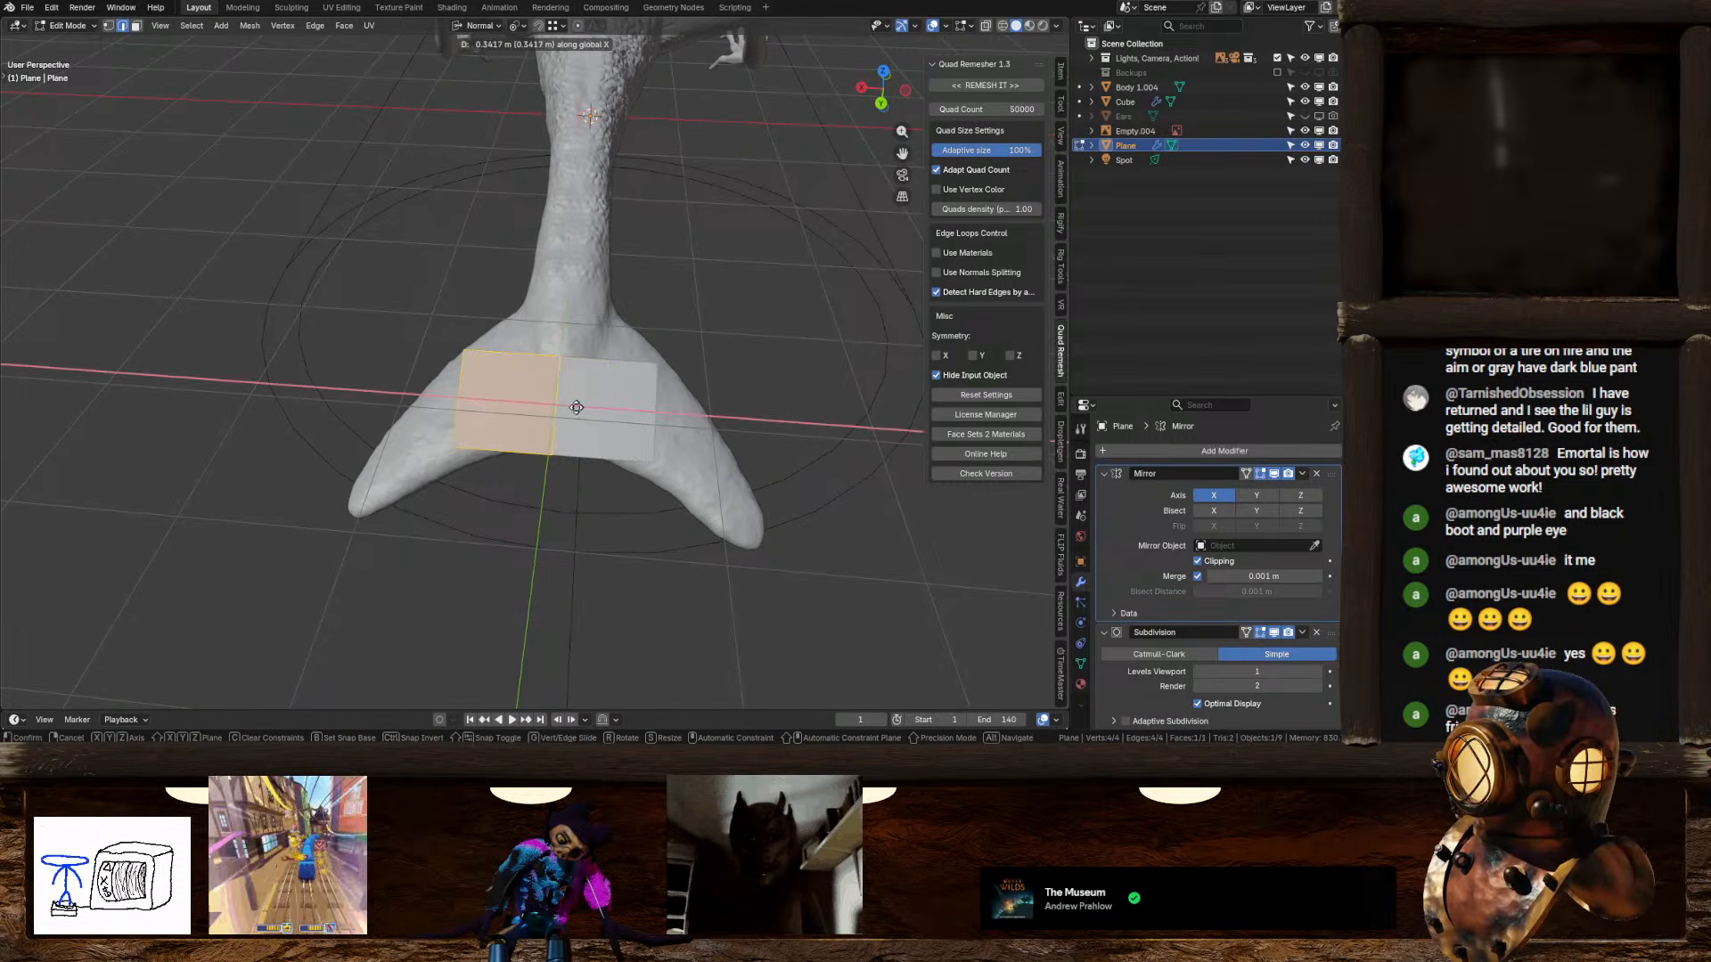
pyautogui.click(539, 409)
# Step: Add a Shrinkwrap modifier to the plane with Body 1.004 as its target
pyautogui.click(1106, 475)
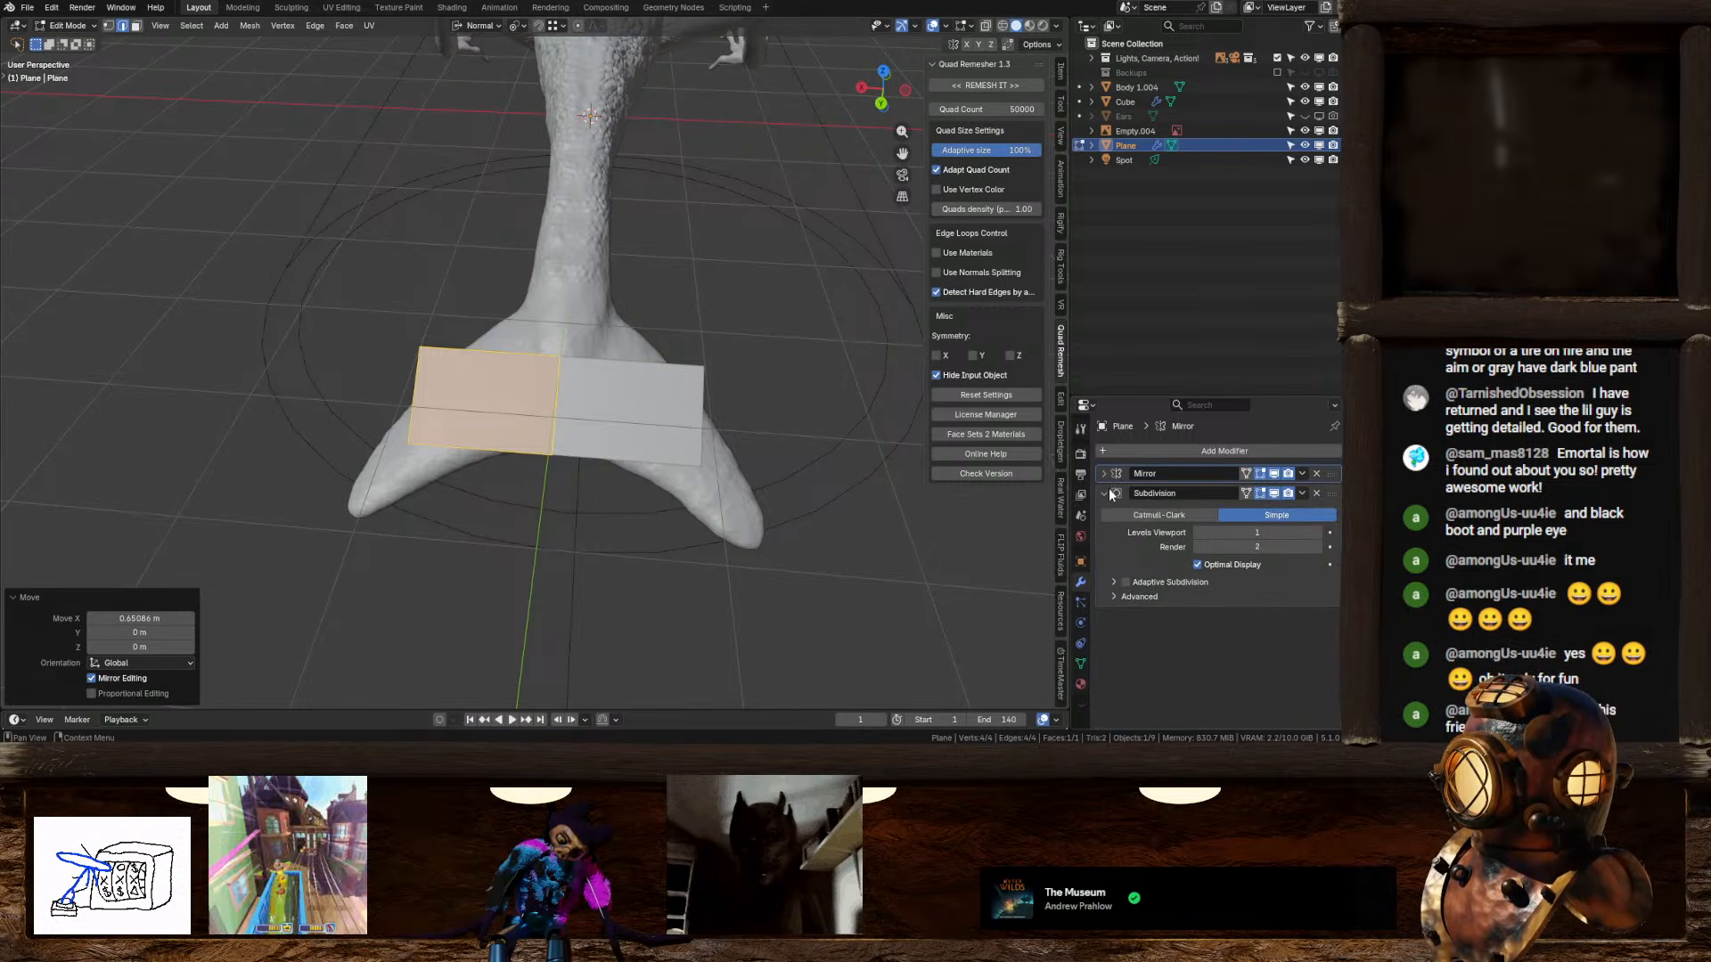
pyautogui.click(1105, 489)
pyautogui.click(1111, 449)
pyautogui.write('s')
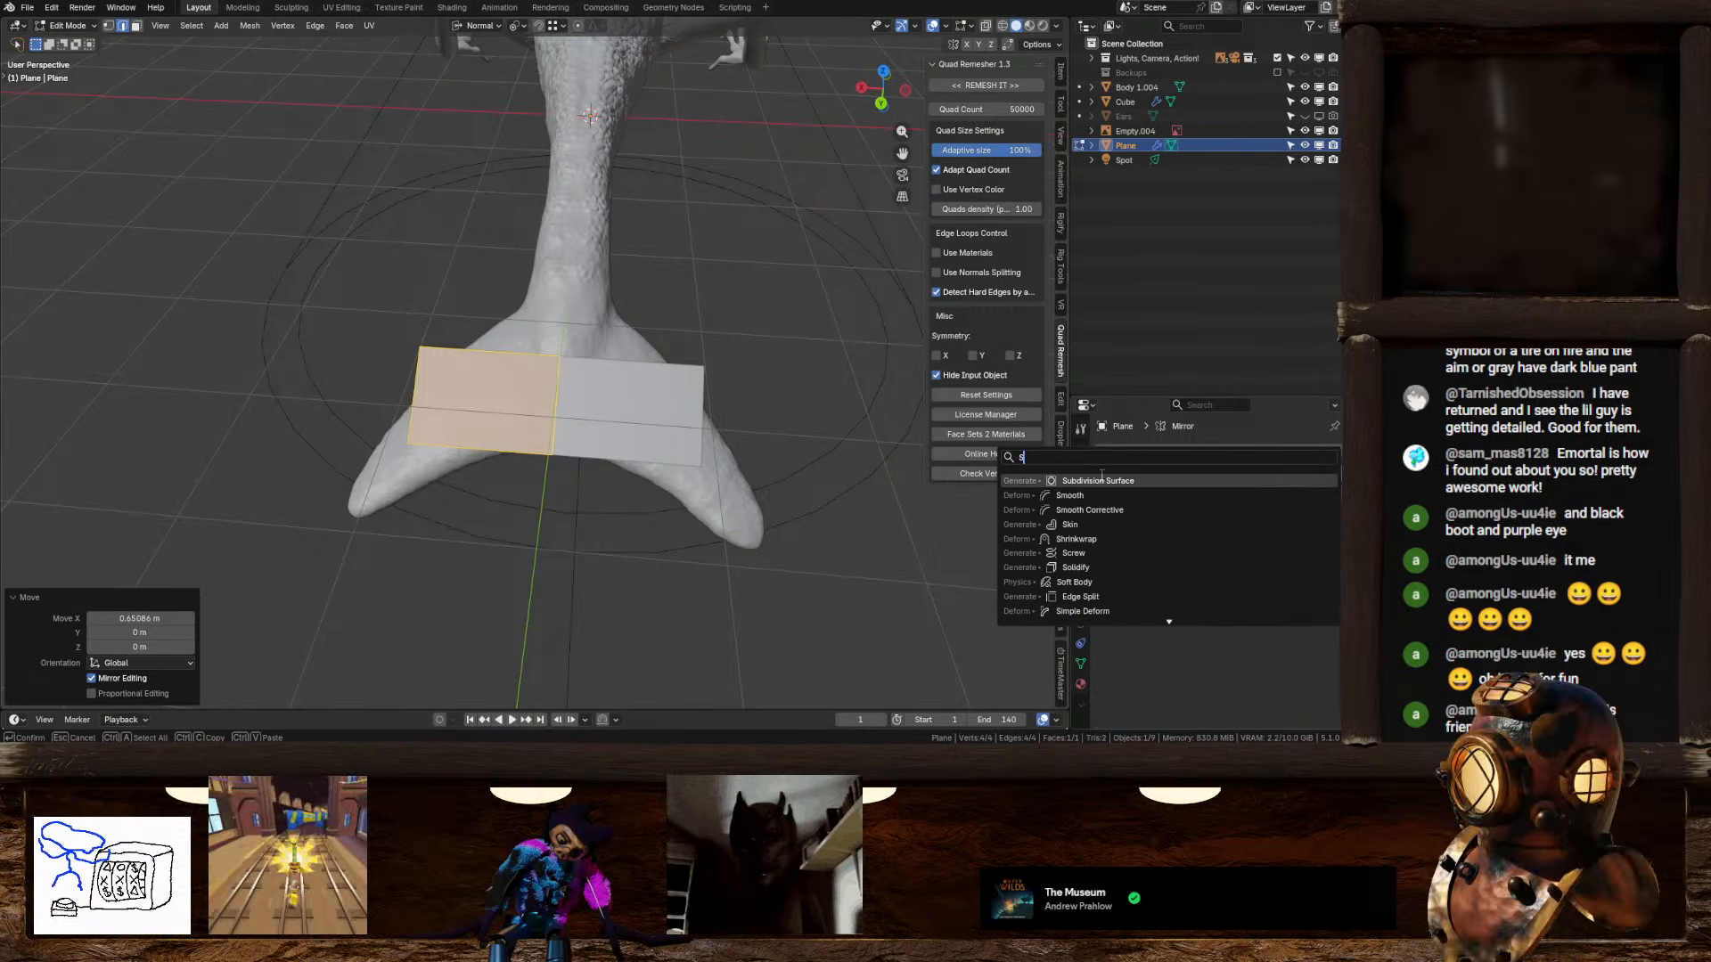
pyautogui.write('hr')
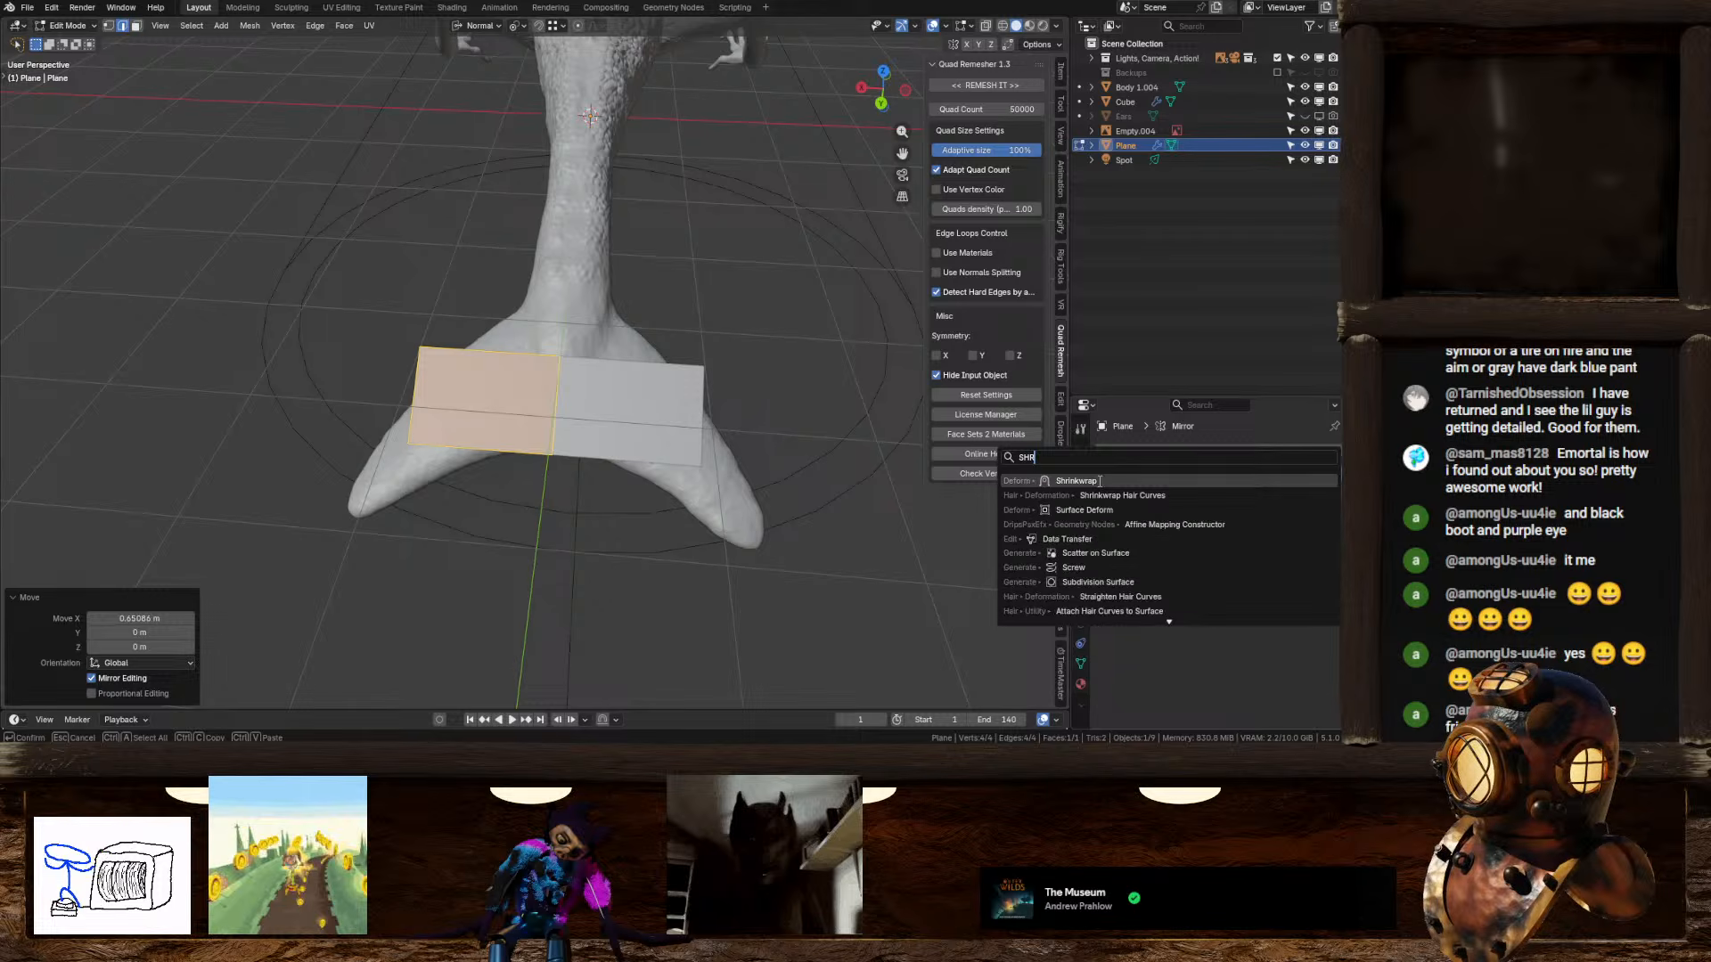
pyautogui.click(1099, 482)
pyautogui.click(1314, 570)
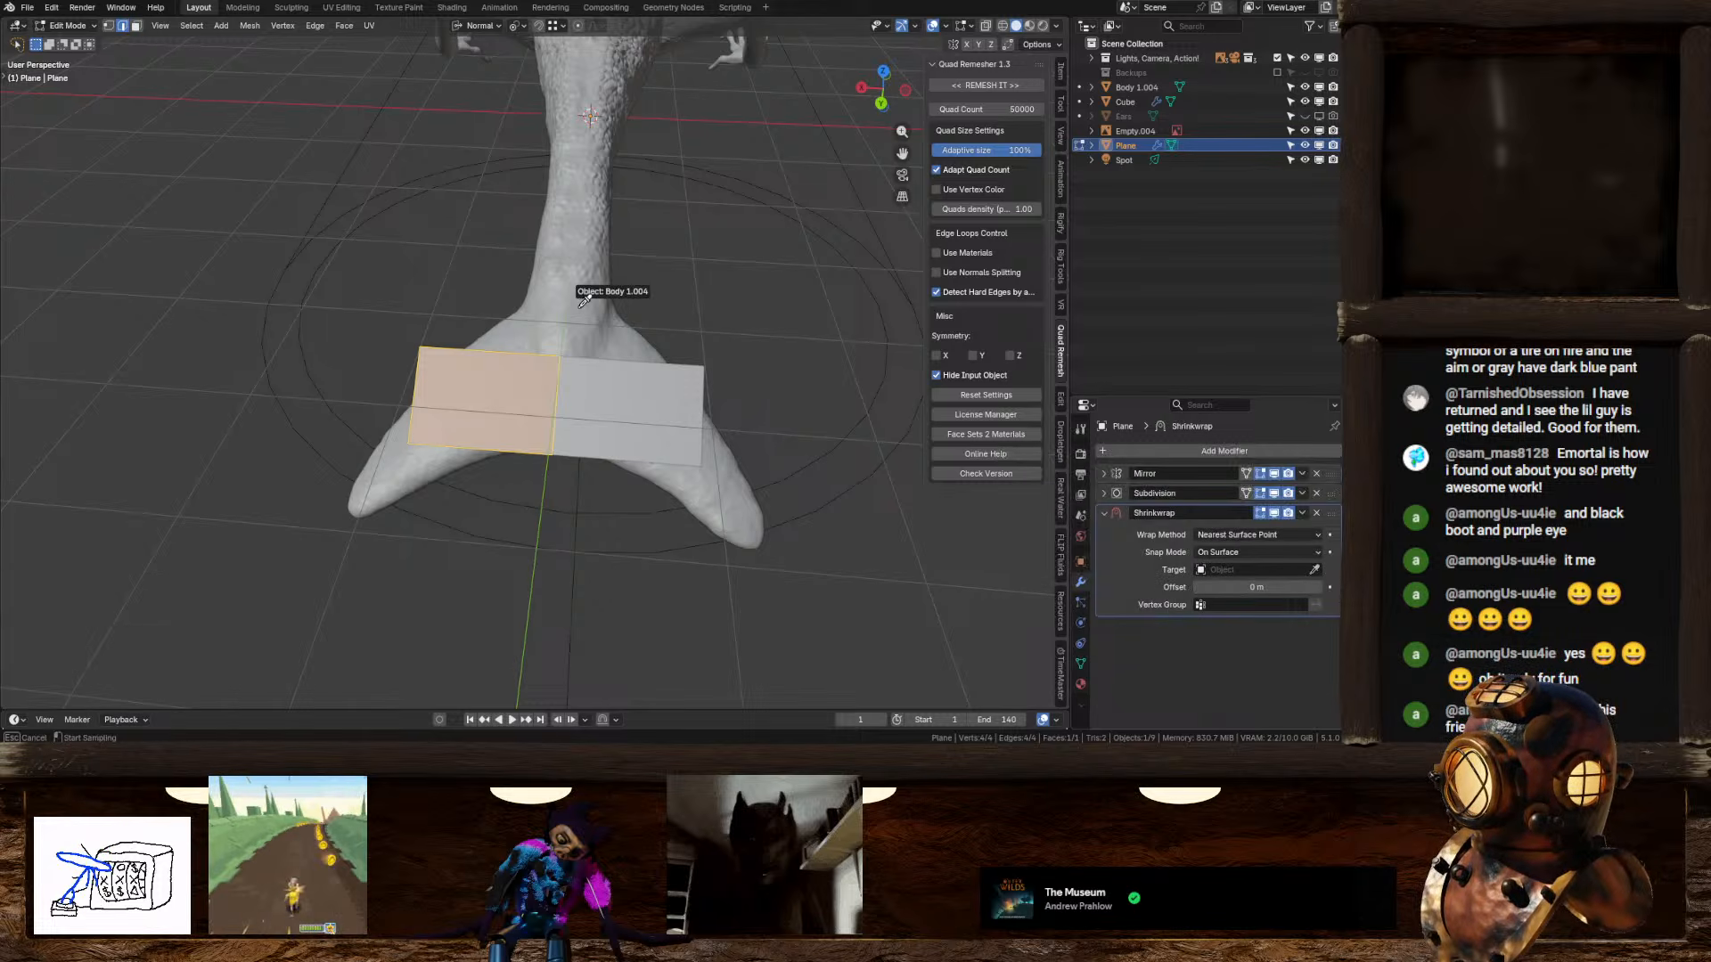
pyautogui.click(991, 547)
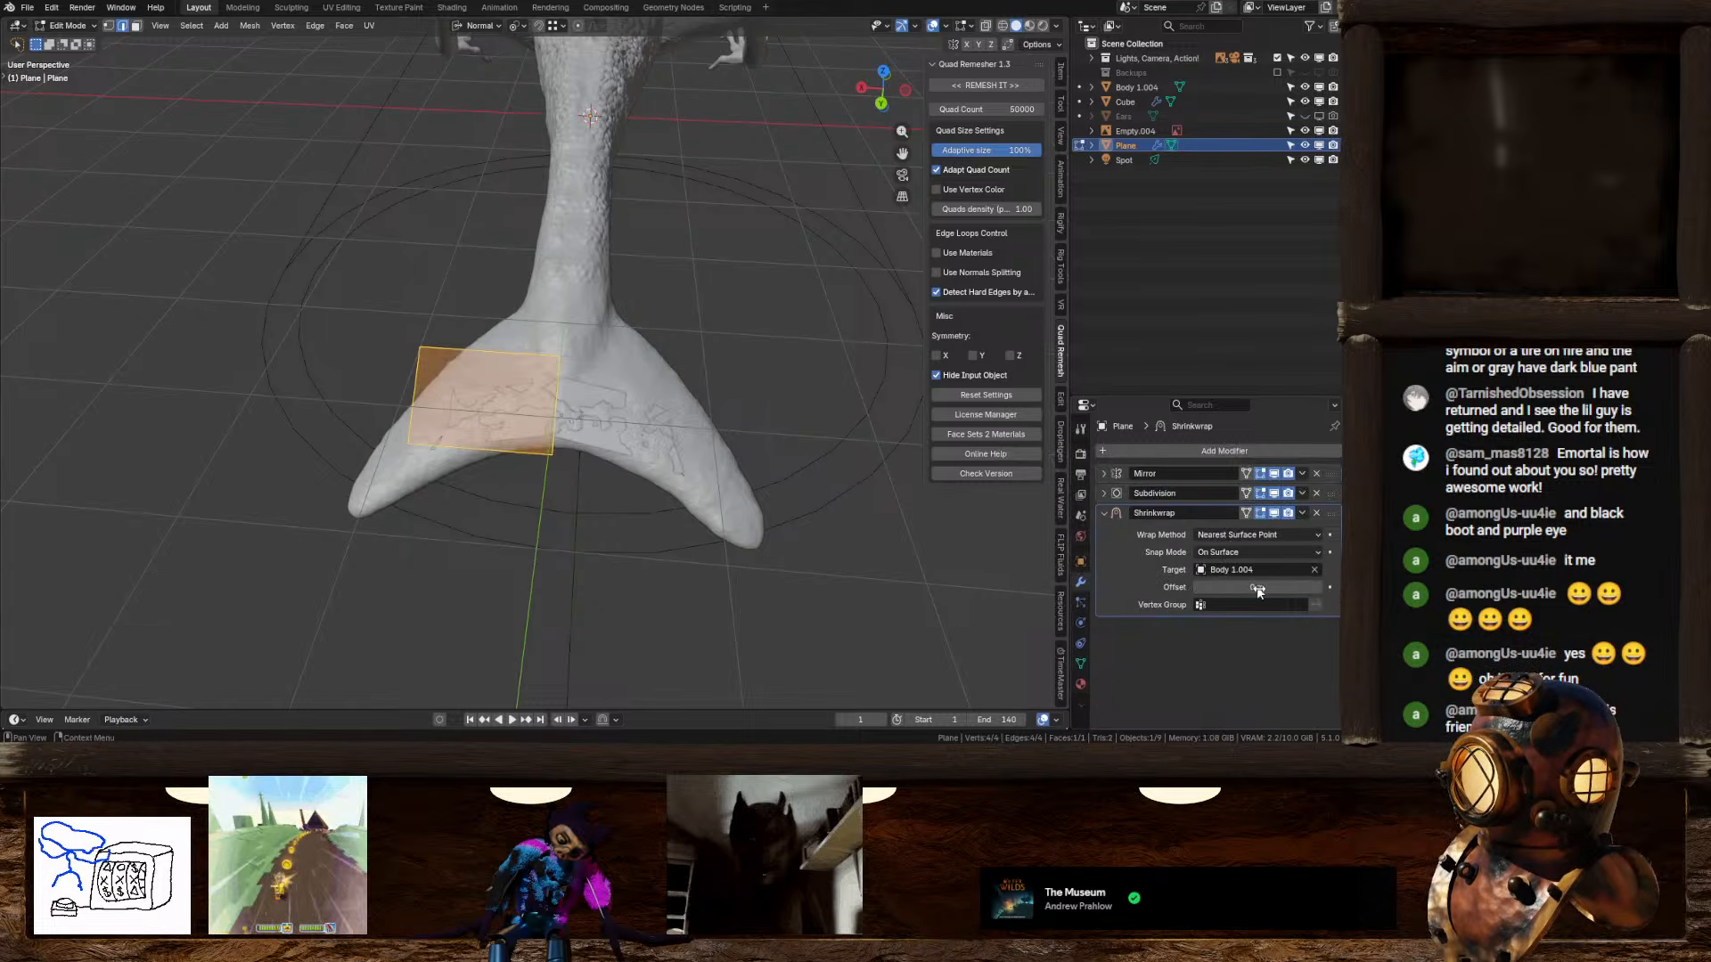
# Step: Set the Shrinkwrap snap mode to Above Surface with an offset of 0.01 m
pyautogui.click(1215, 553)
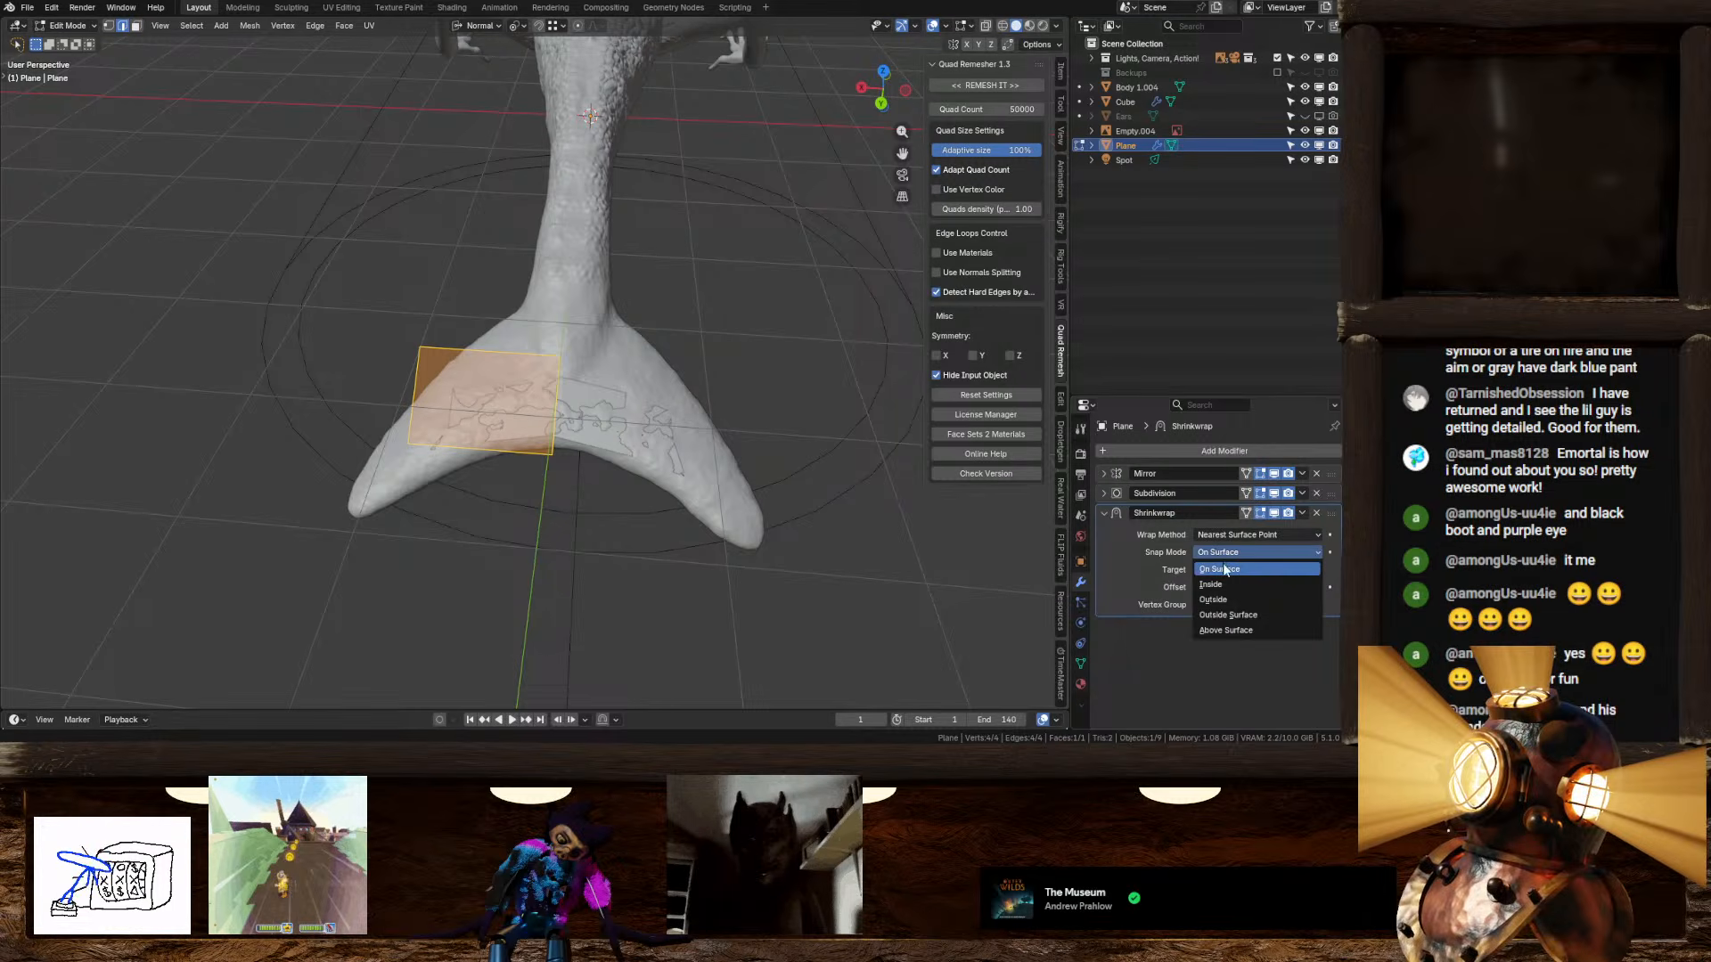
pyautogui.click(1226, 629)
pyautogui.click(1316, 587)
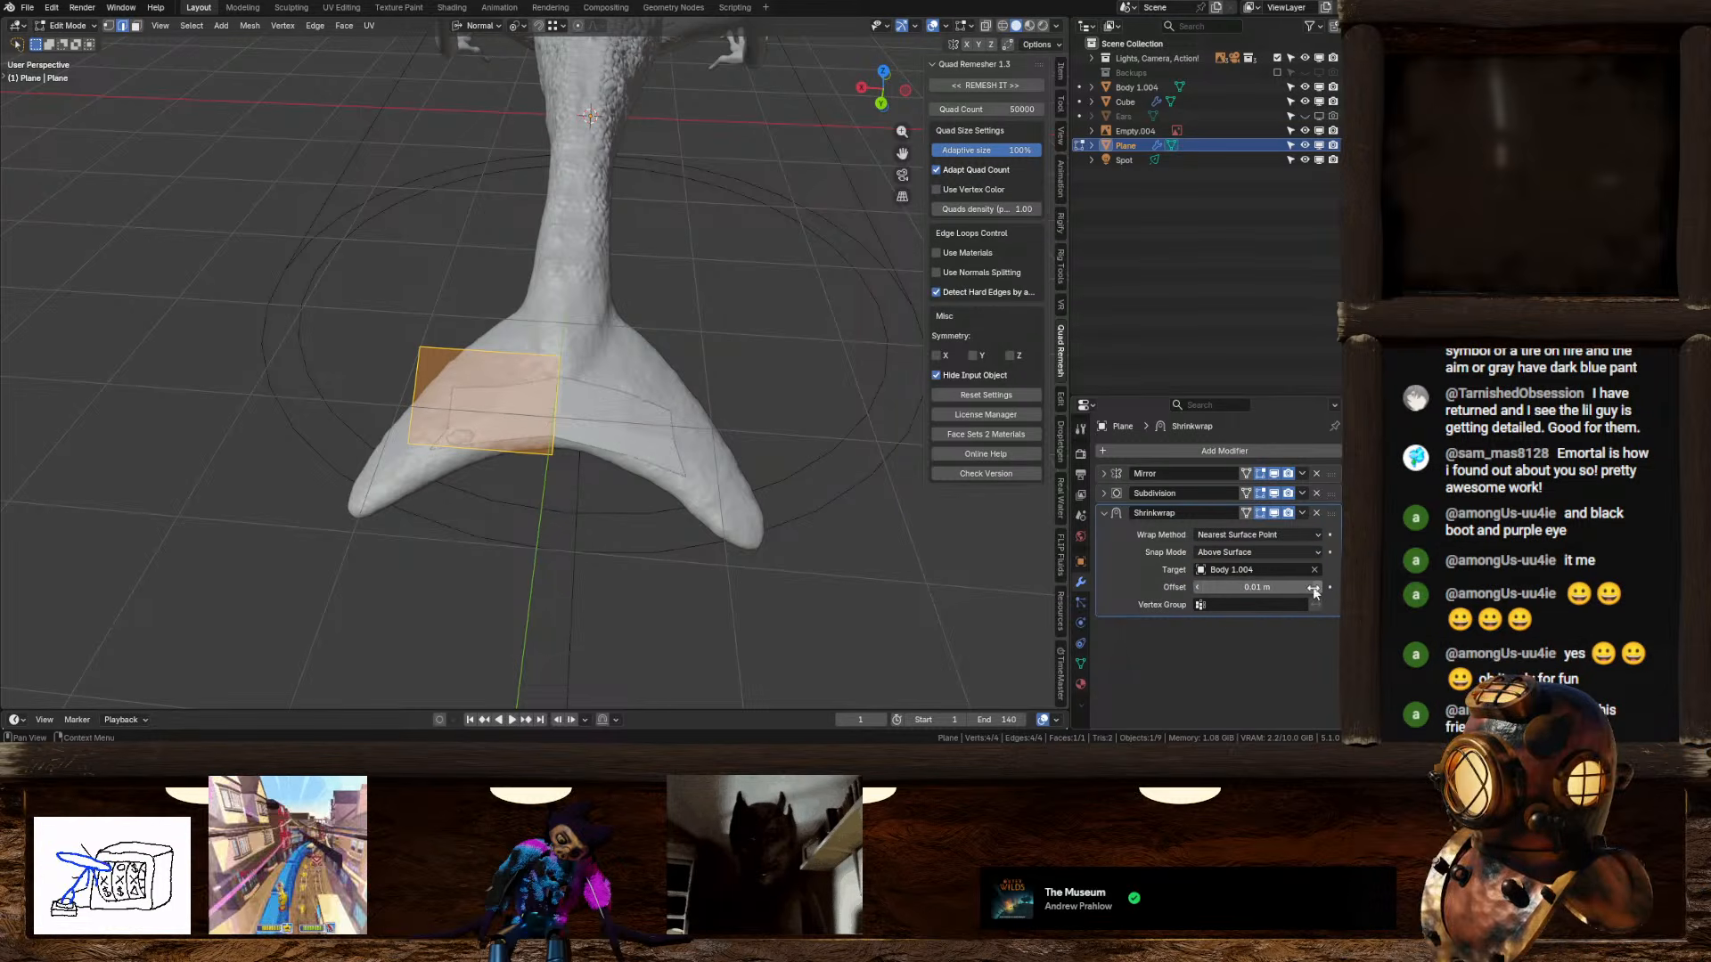
pyautogui.scroll(2, 816, 502)
pyautogui.scroll(2, 816, 503)
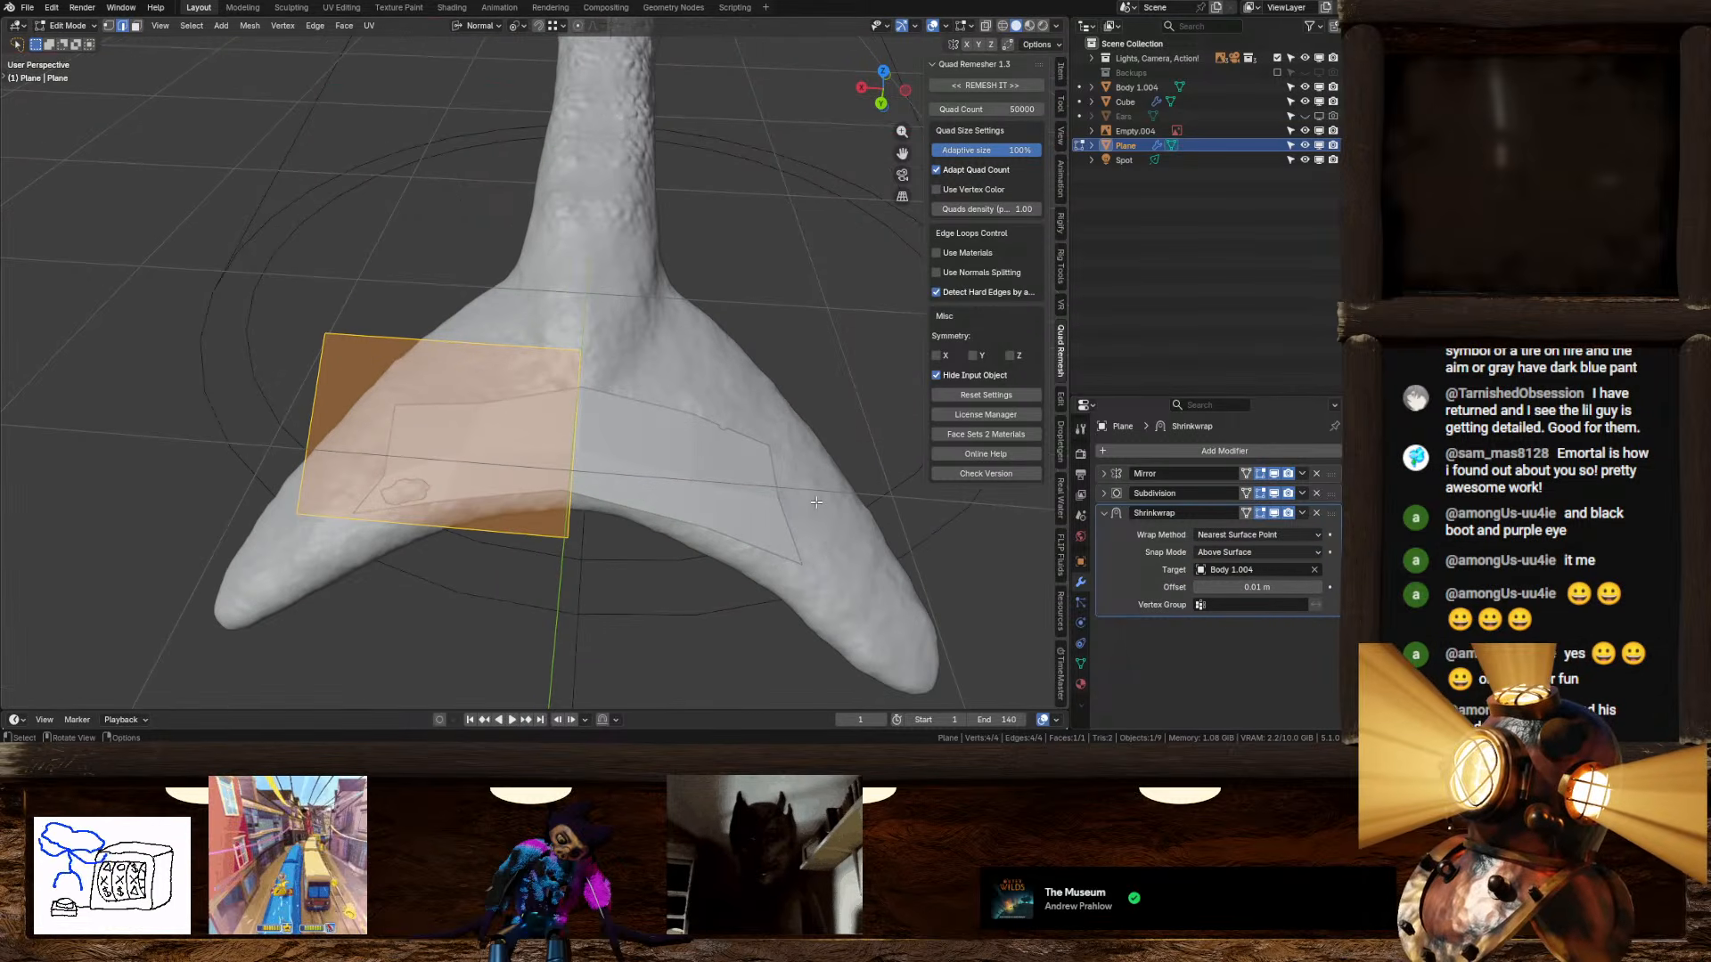
# Step: Raise the Subdivision modifier's viewport level to 3
pyautogui.click(1125, 495)
pyautogui.click(1320, 532)
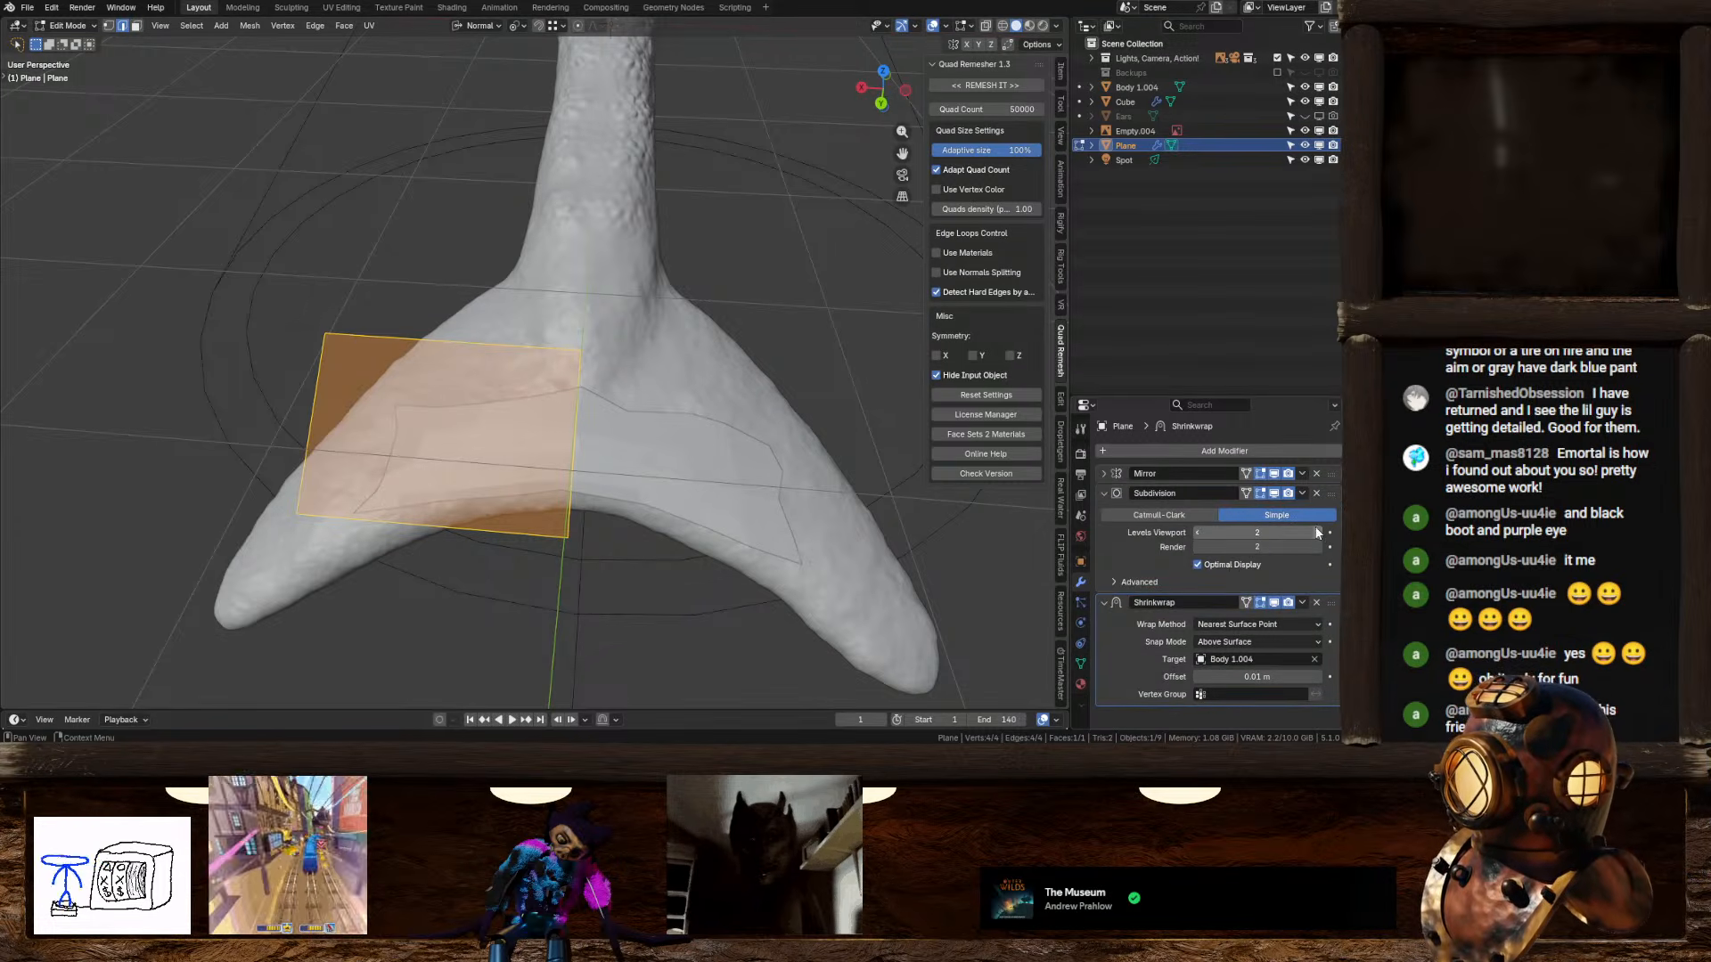
pyautogui.click(1318, 533)
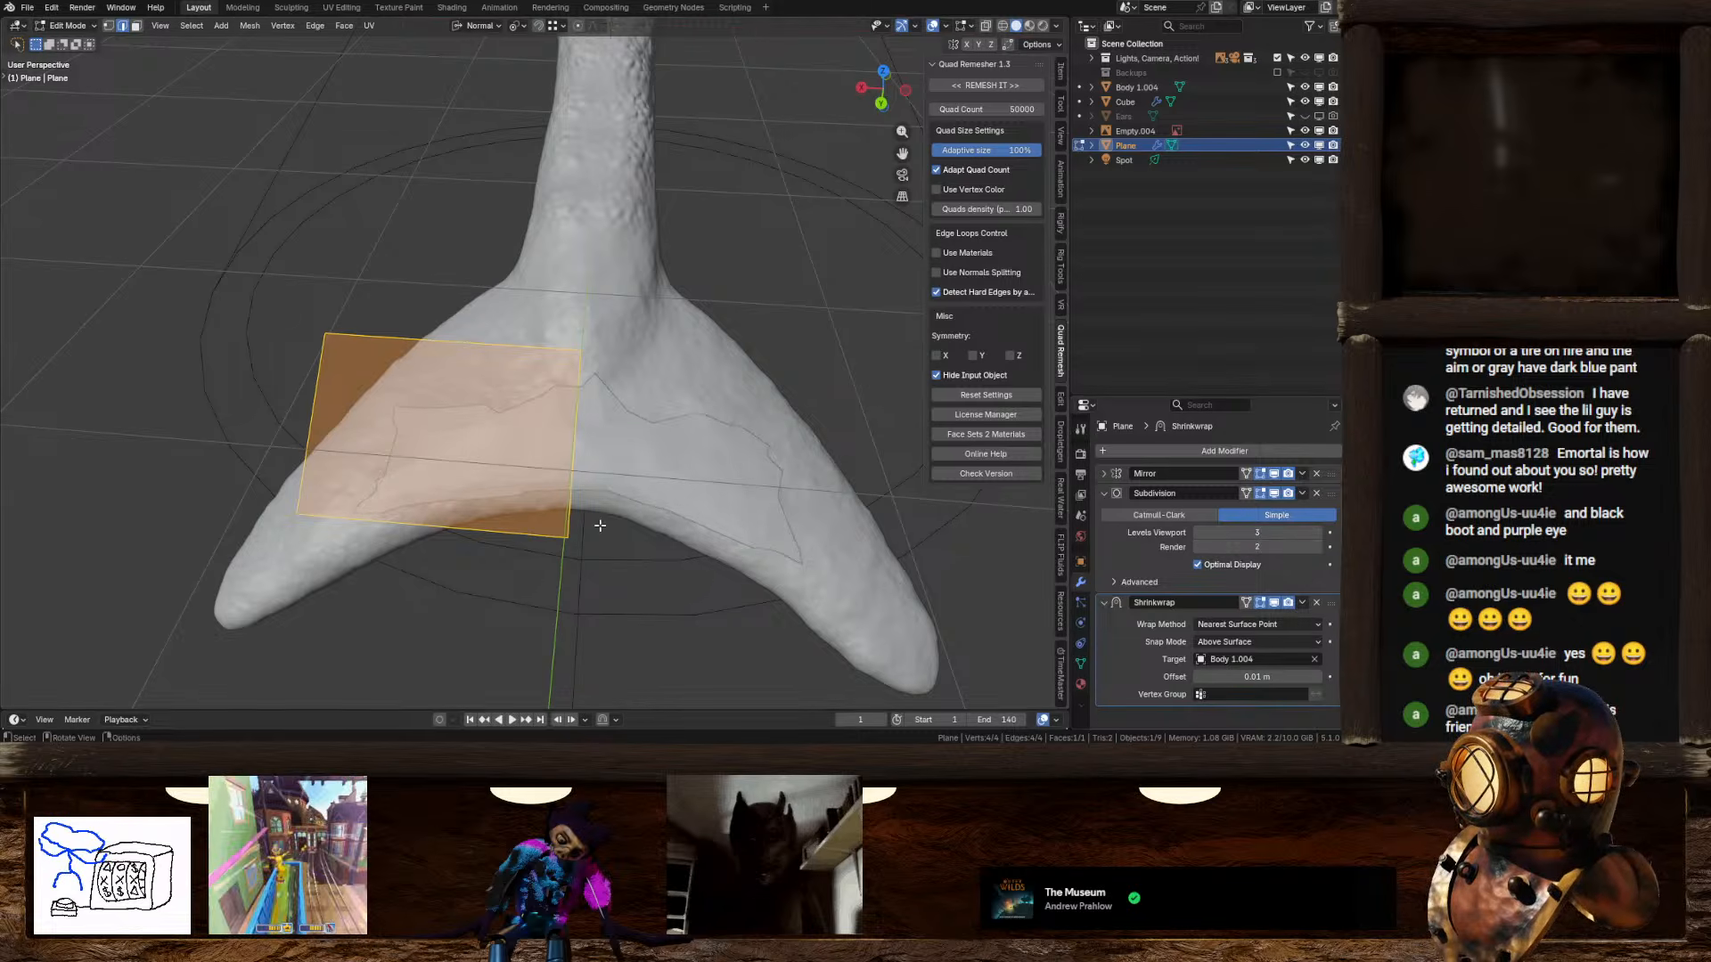
pyautogui.click(1147, 450)
pyautogui.press('space')
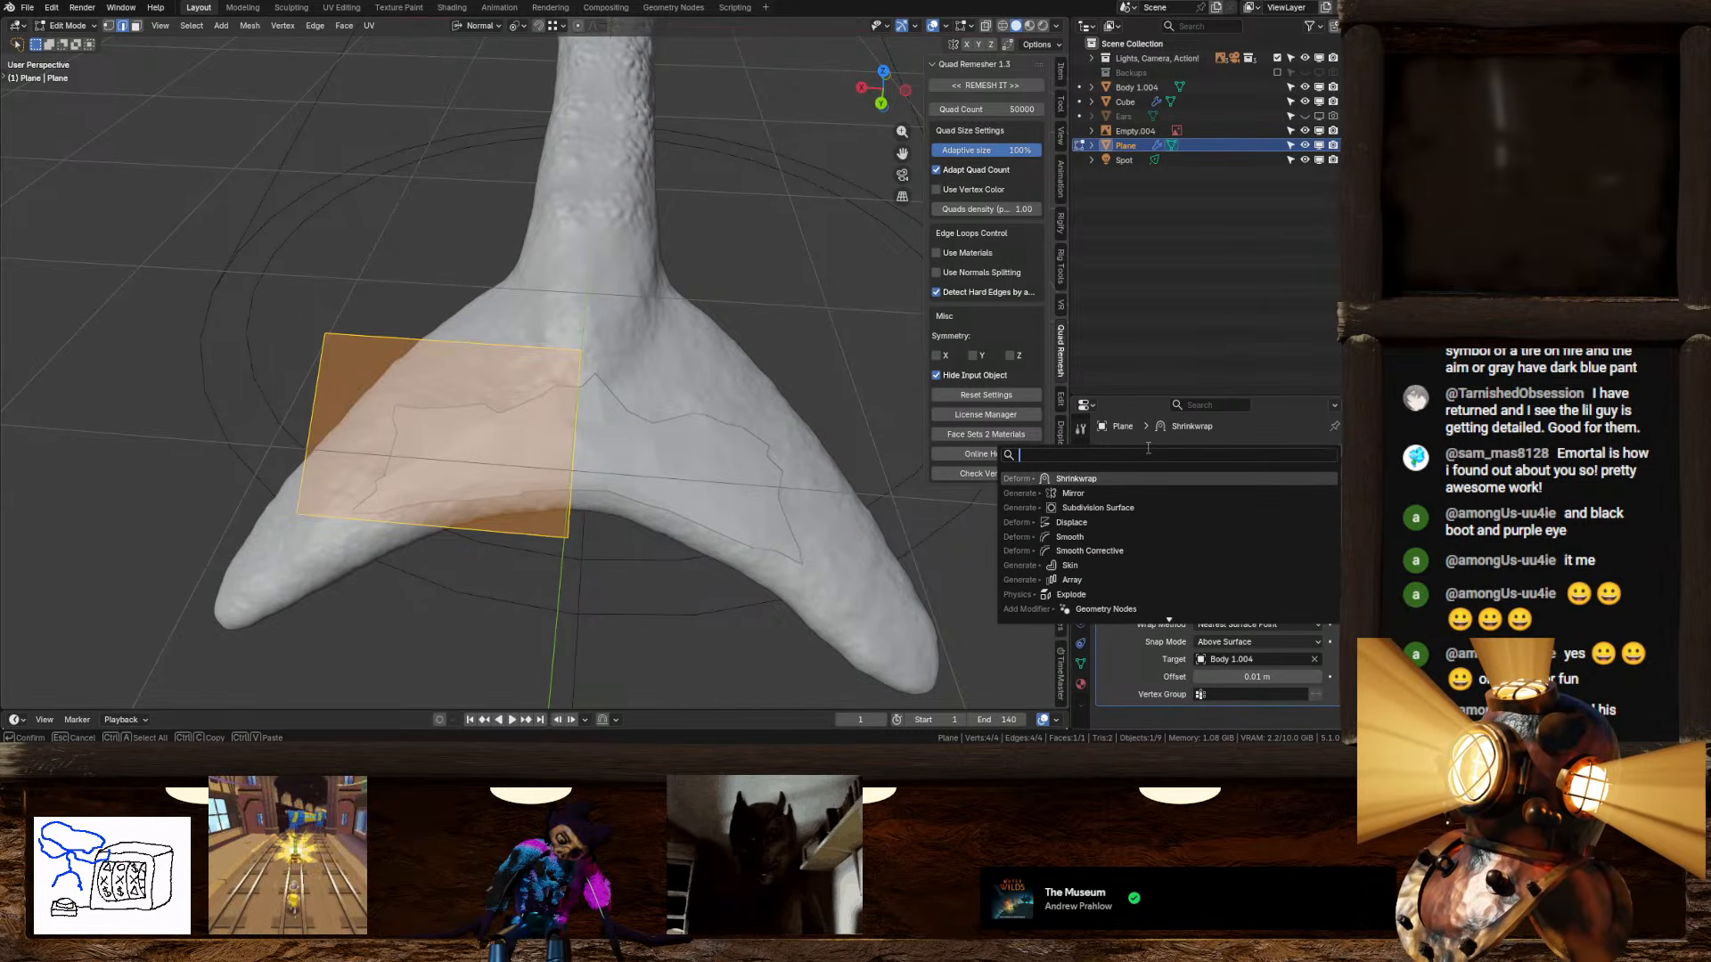
pyautogui.click(1146, 679)
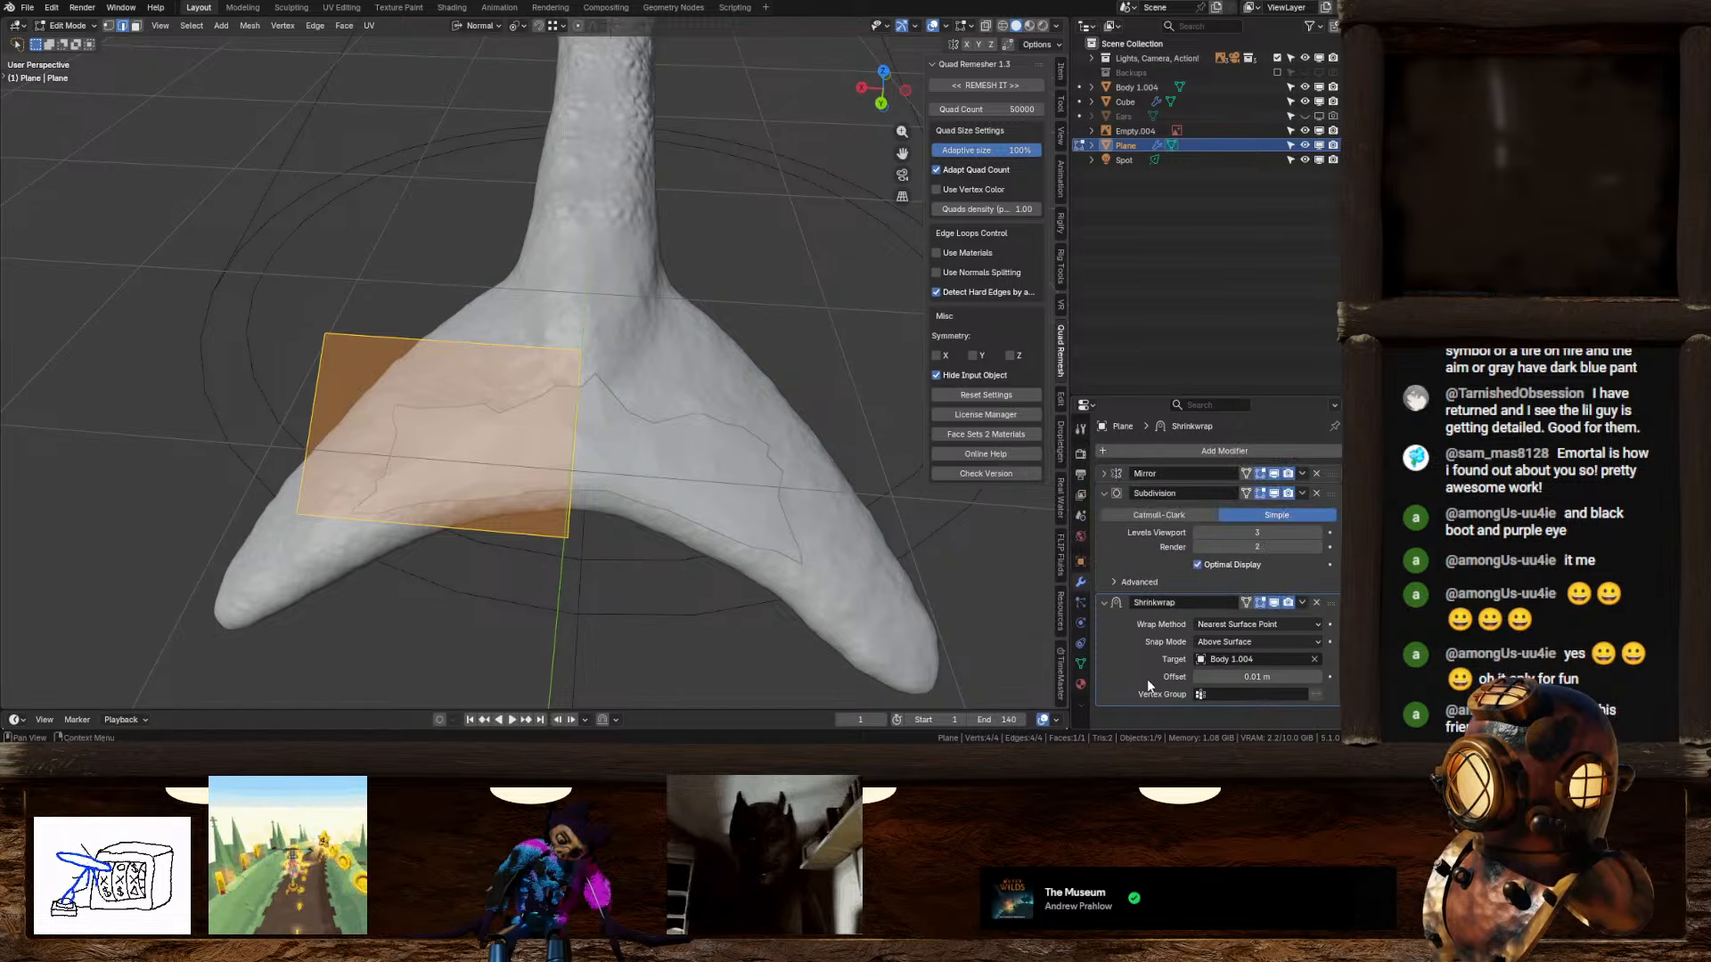
# Step: Turn on snapping with Face as the snap target
pyautogui.click(554, 25)
pyautogui.click(513, 156)
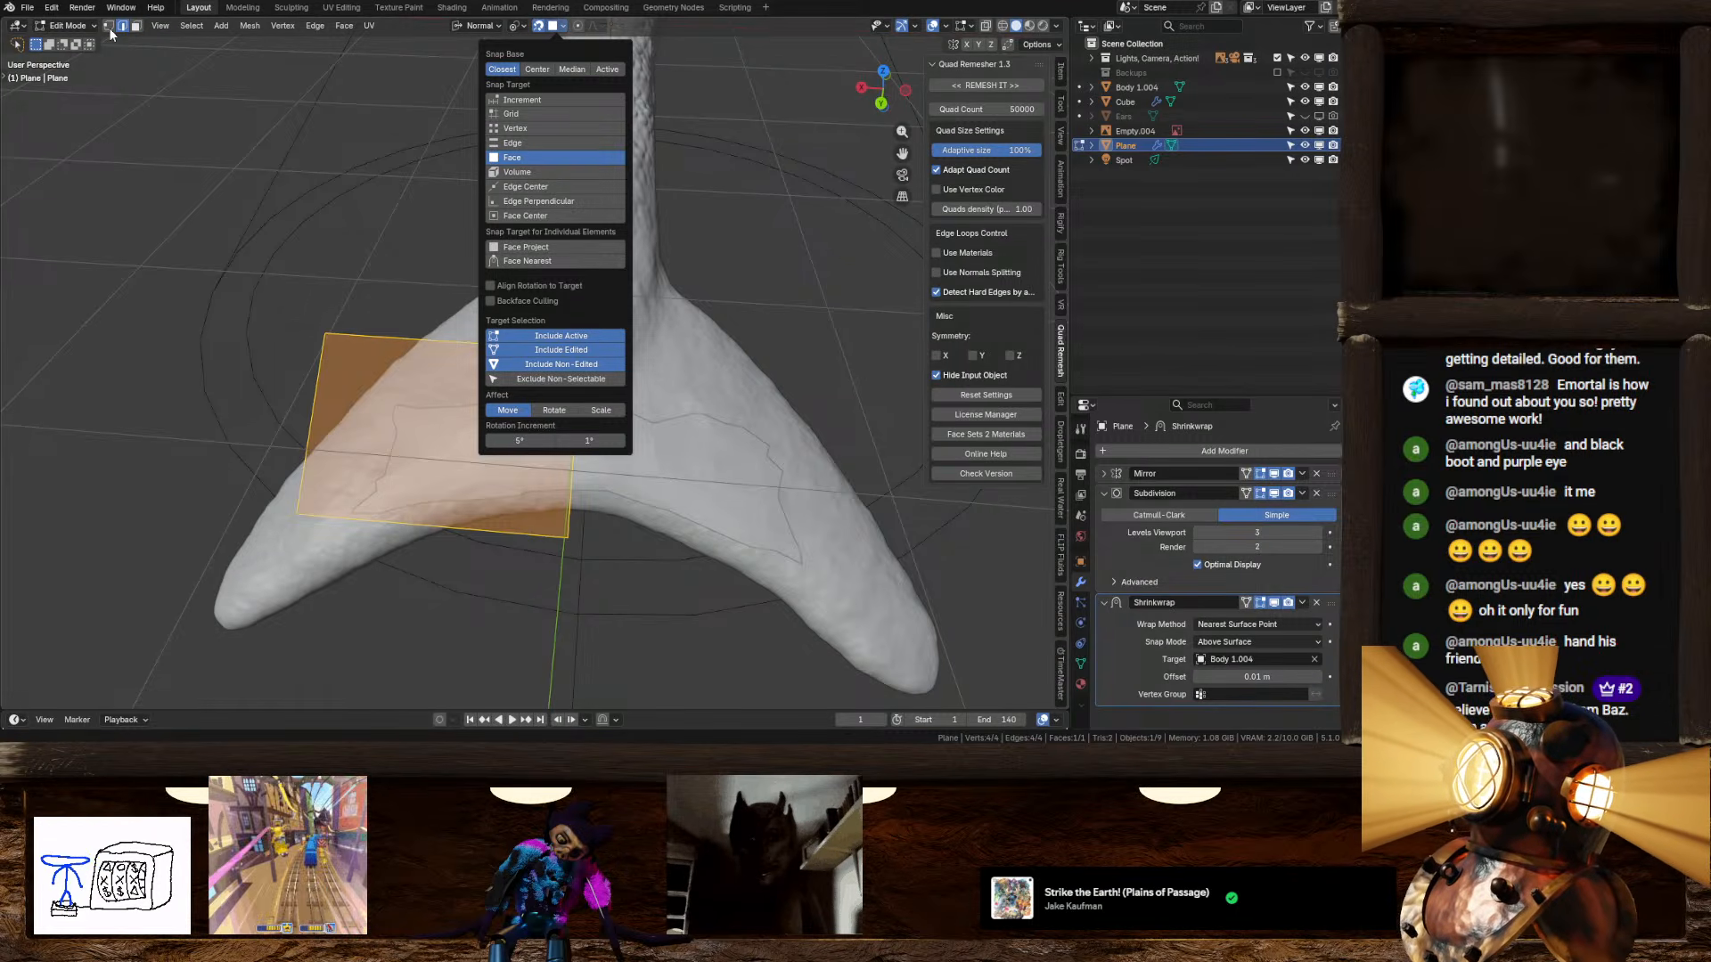
pyautogui.click(153, 27)
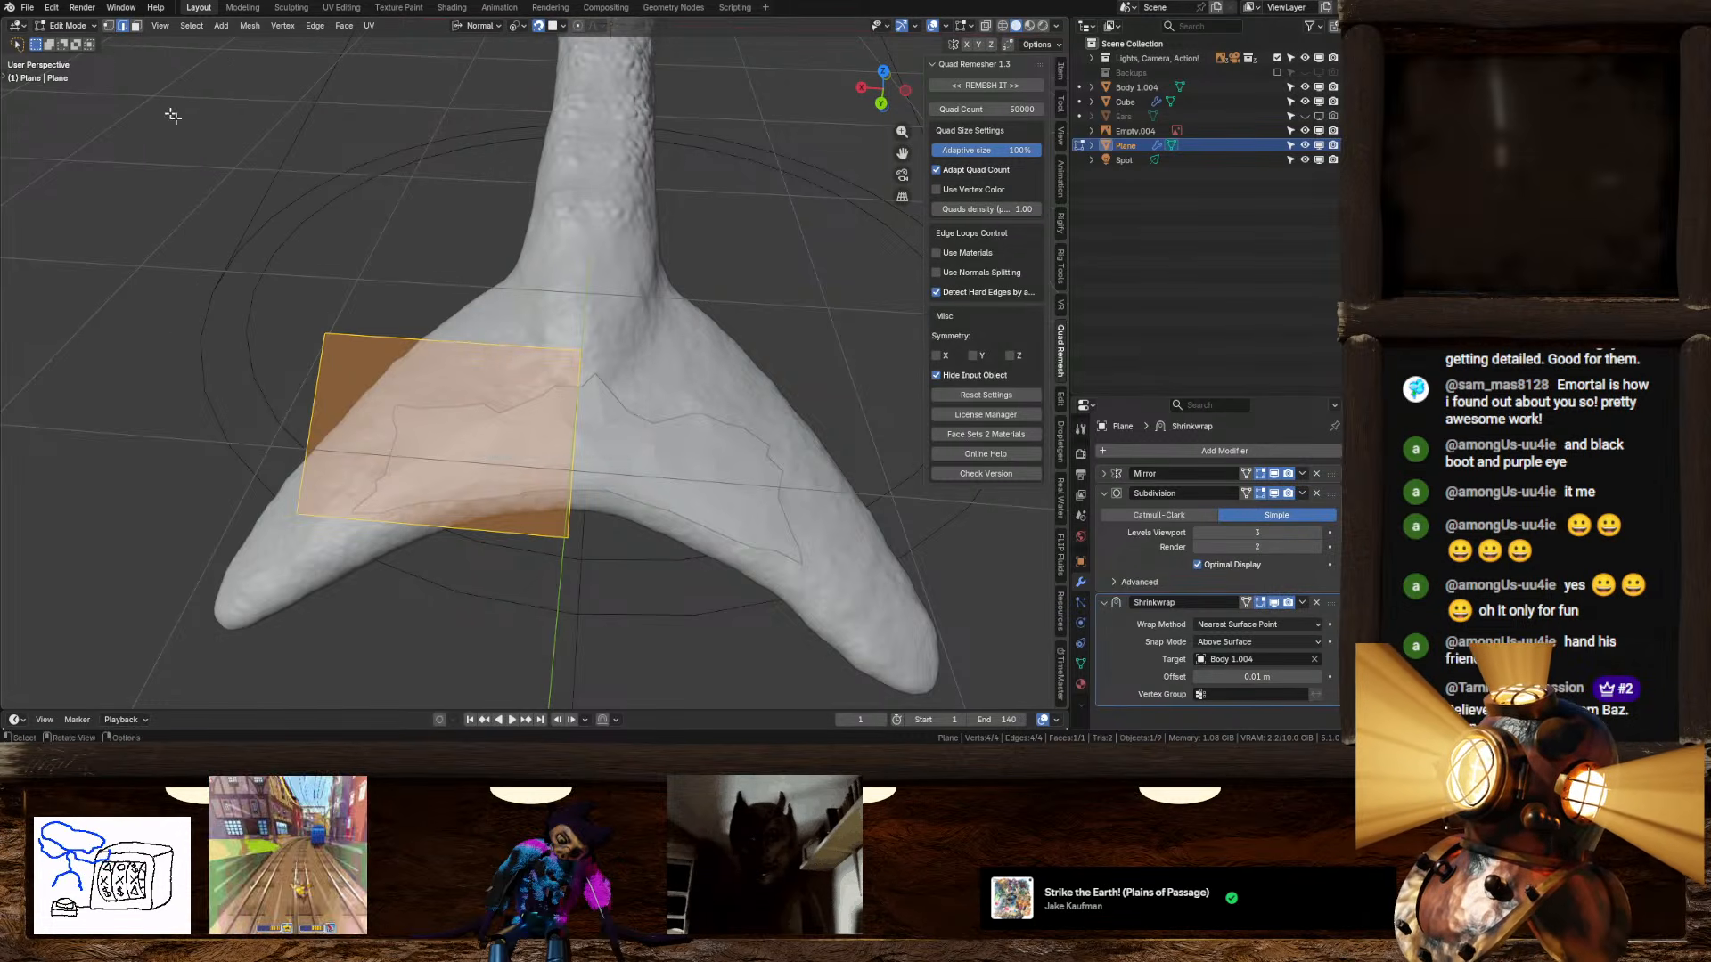
# Step: In vertex selection mode, snap the plane's two centre-line vertices onto the tail surface at the base and rear edge of the fin
pyautogui.click(577, 356)
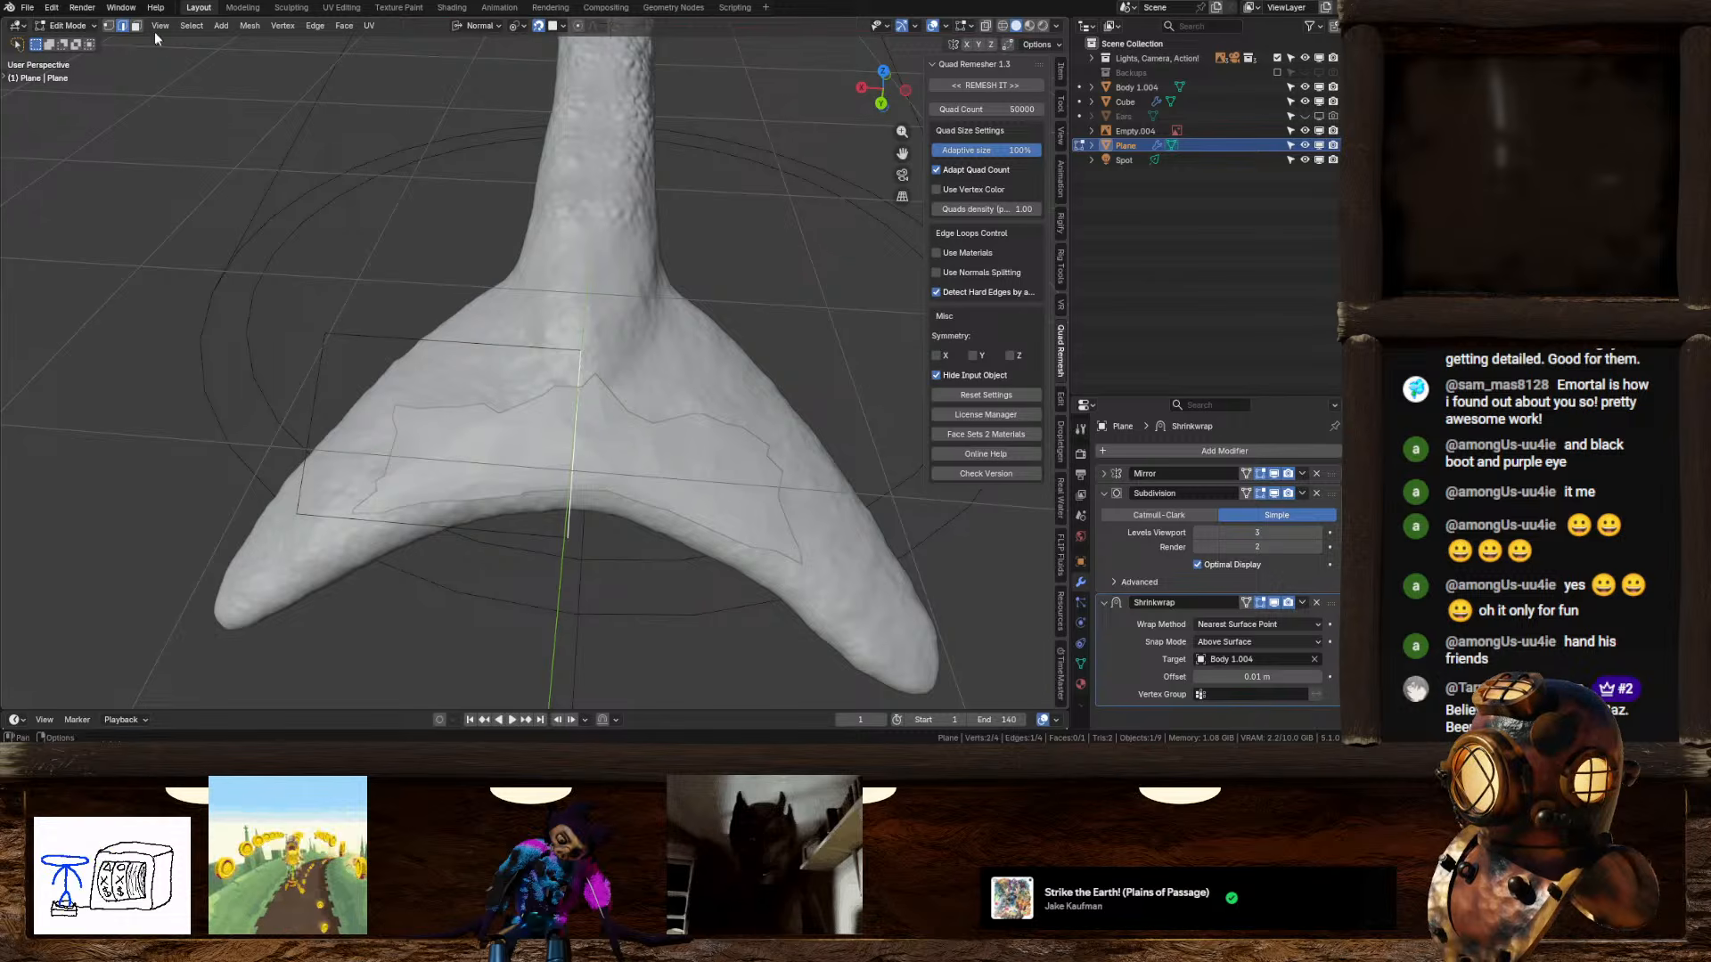
pyautogui.click(109, 25)
pyautogui.press('g')
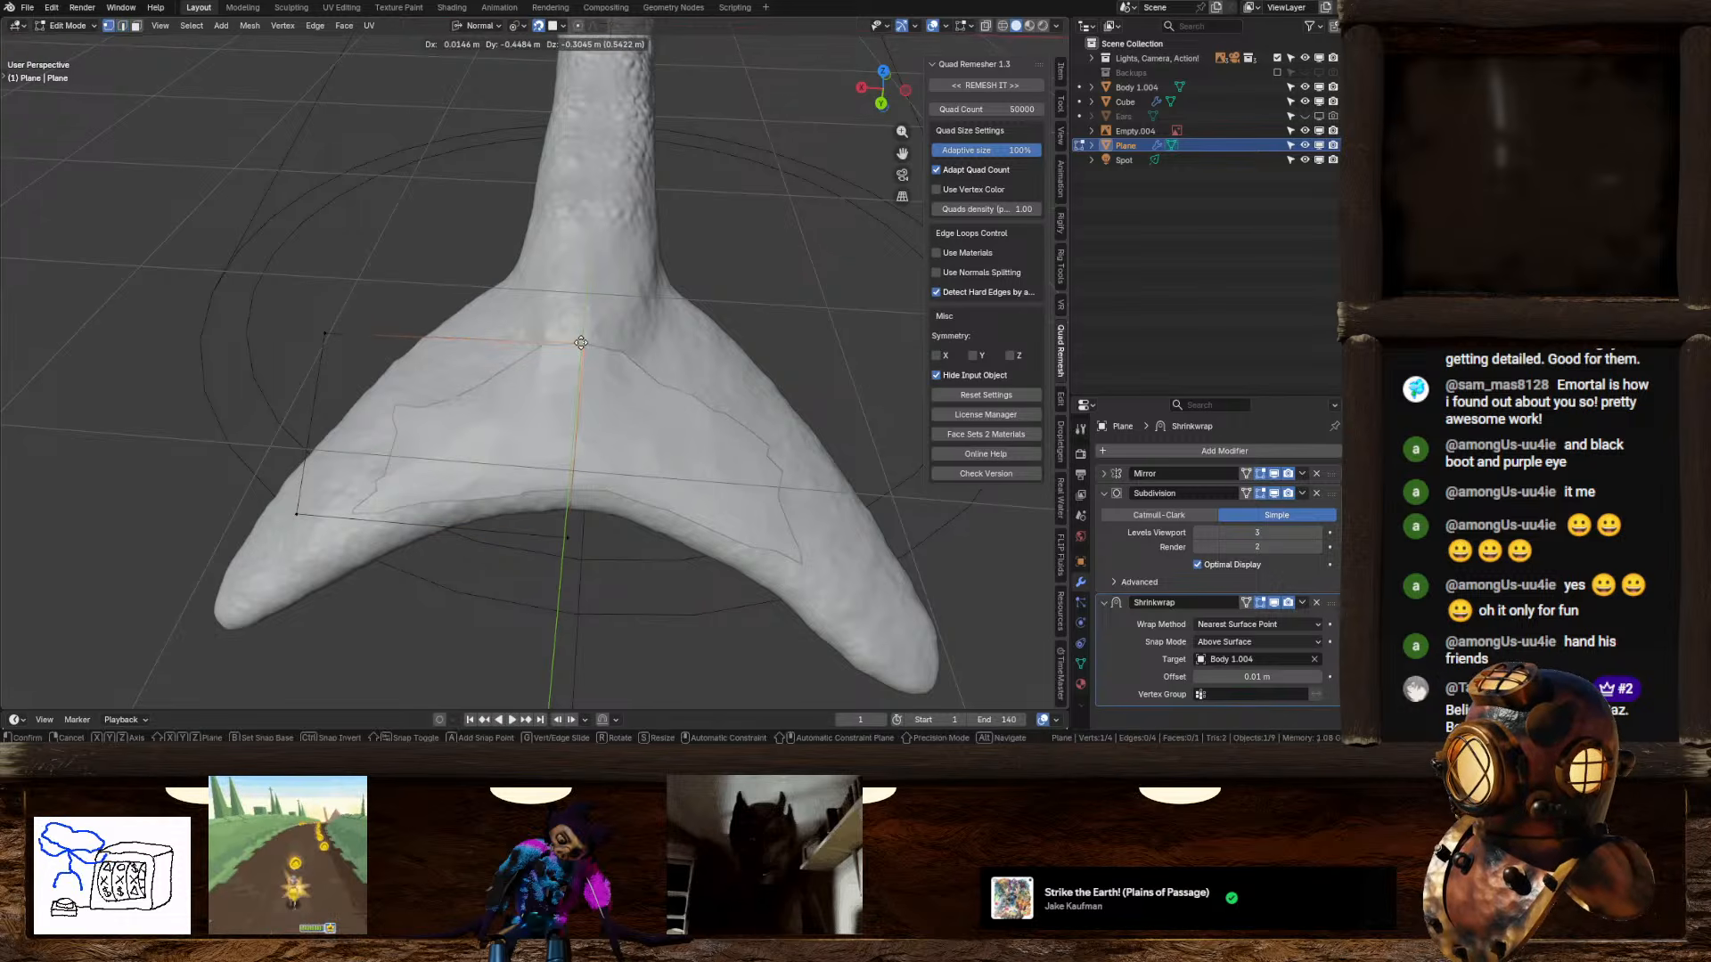
pyautogui.click(582, 343)
pyautogui.click(567, 538)
pyautogui.press('g')
pyautogui.click(573, 471)
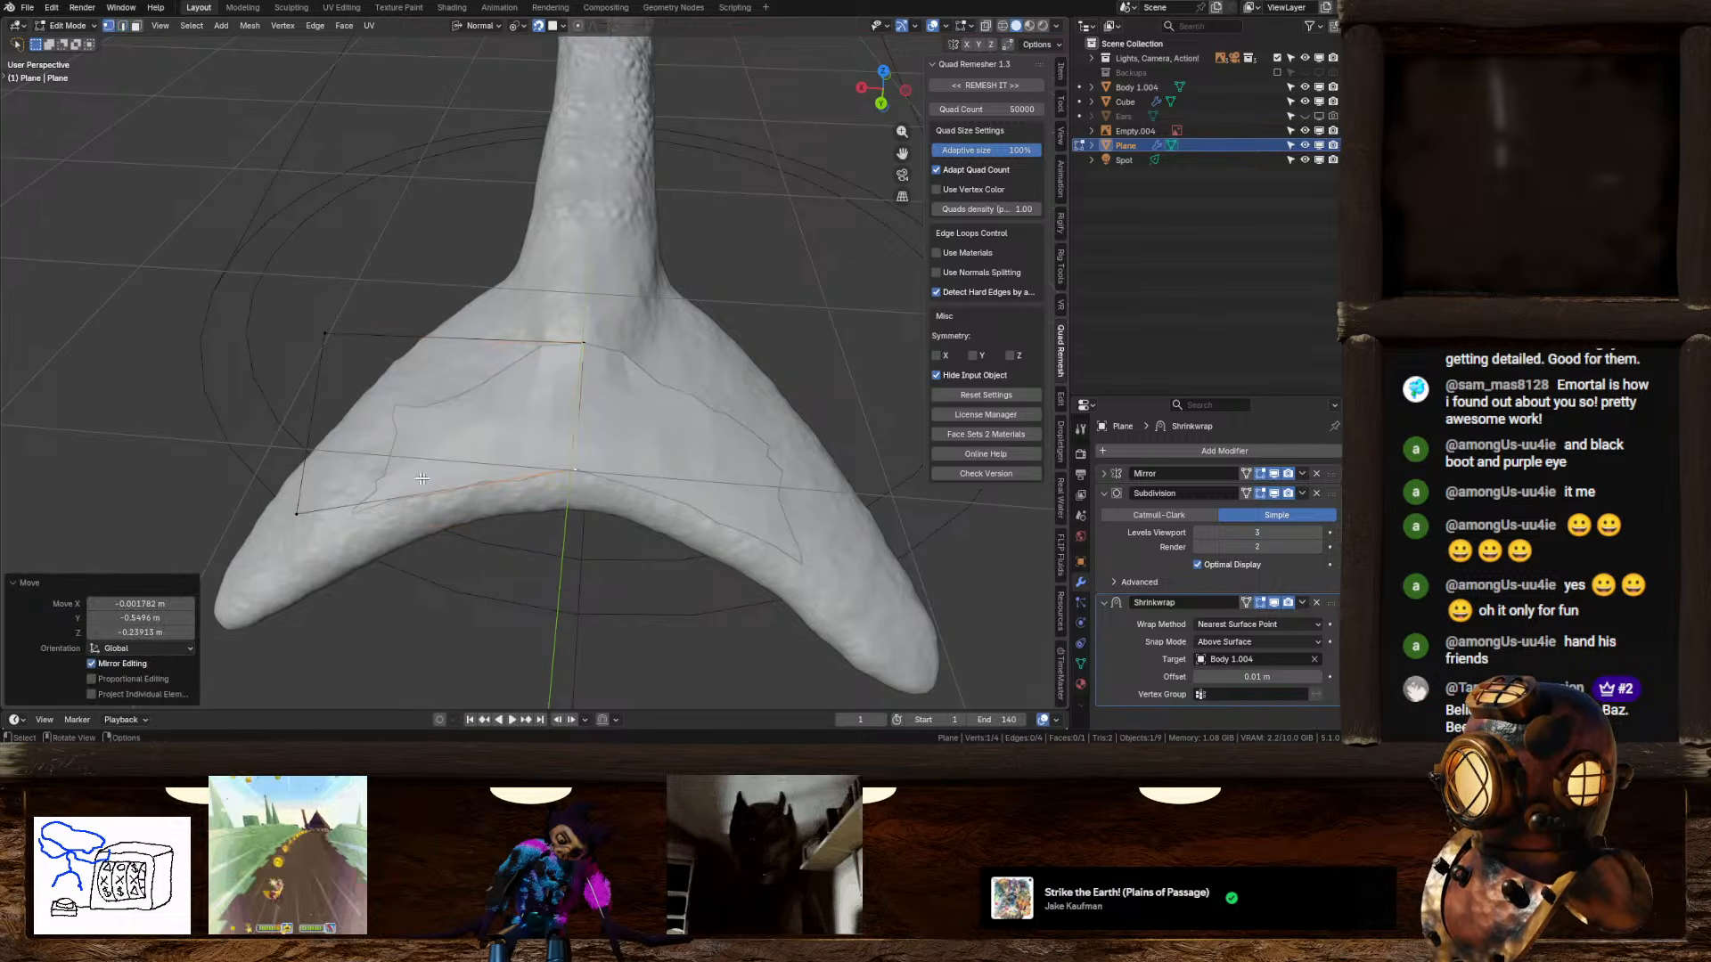
# Step: Snap the plane's two outer vertices onto the tail surface, one at the fin's rear edge and one beside the tail's narrow base
pyautogui.click(292, 518)
pyautogui.press('g')
pyautogui.click(468, 486)
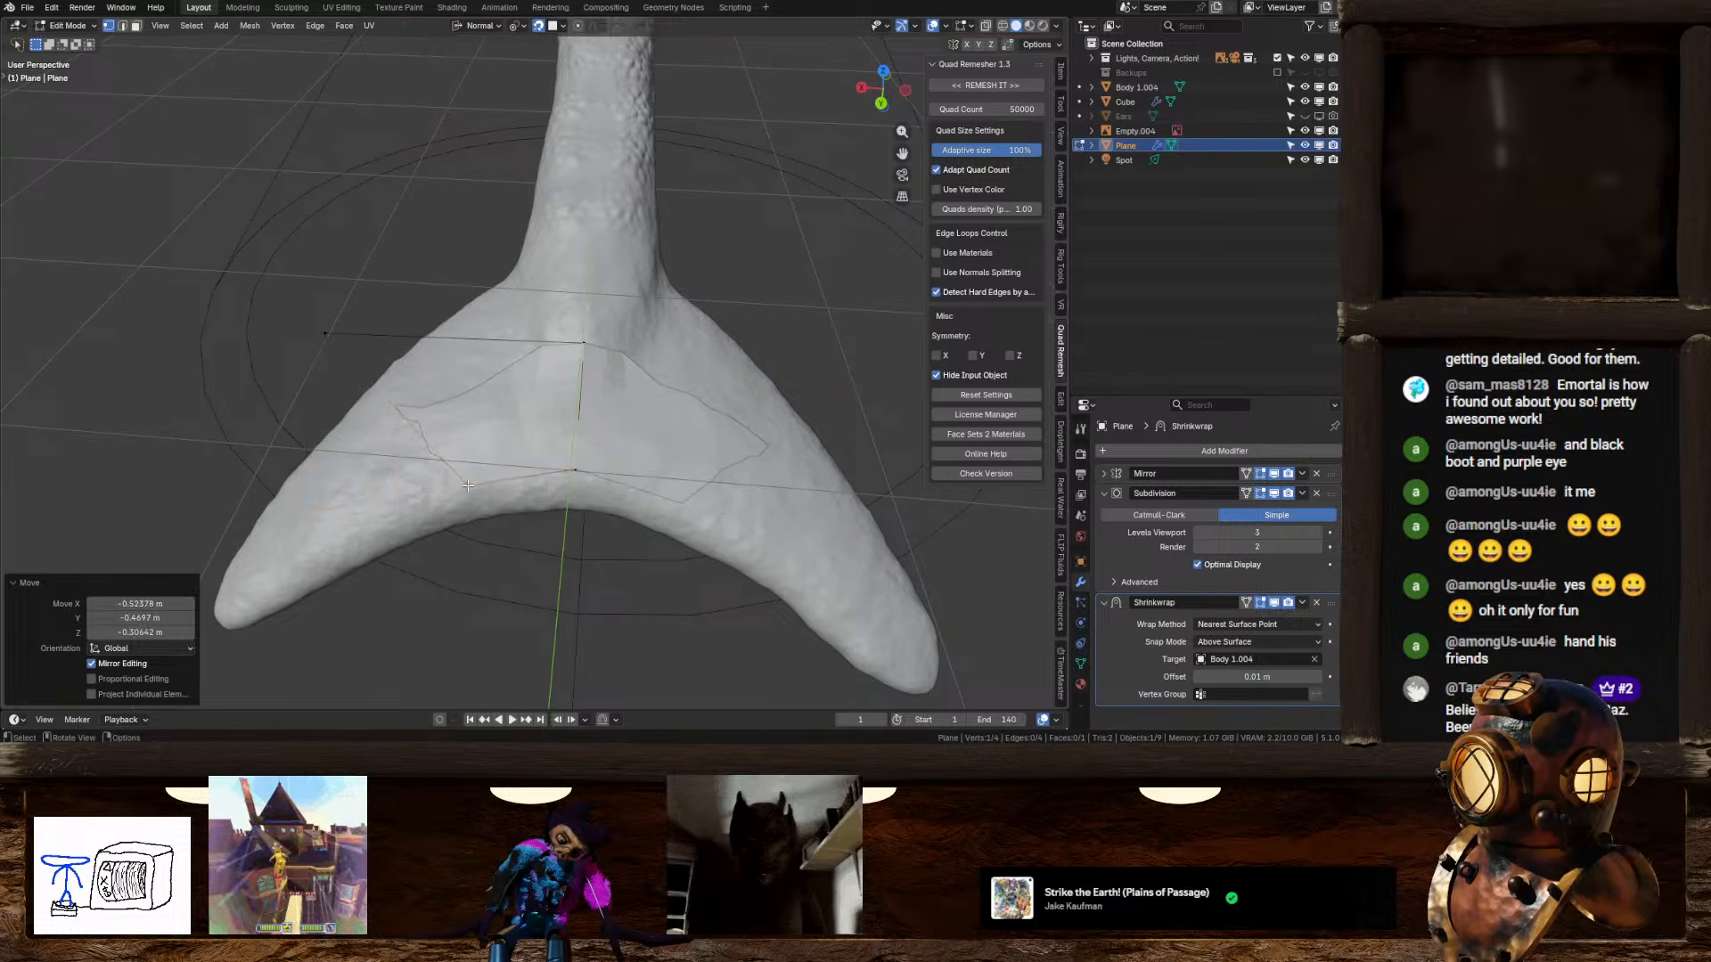
pyautogui.click(326, 333)
pyautogui.press('g')
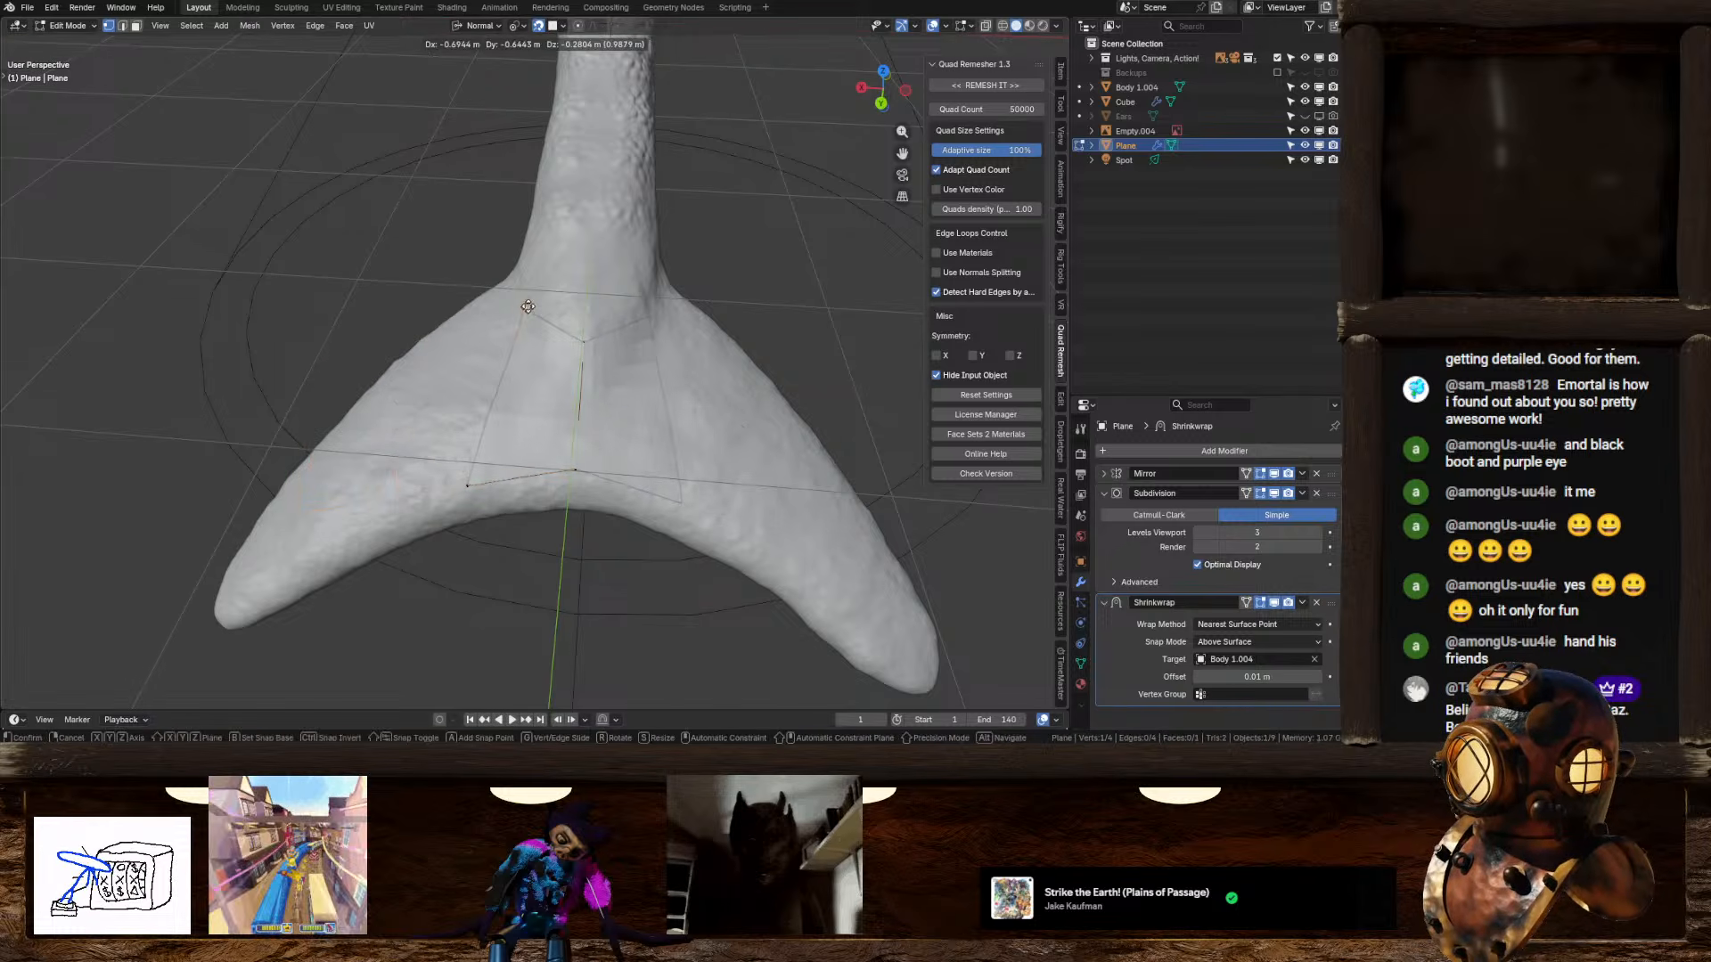
pyautogui.click(527, 265)
# Step: Move the plane's centre-line vertices and outer rear vertex forward so the patch sits where the tail joins the fin
pyautogui.click(601, 341)
pyautogui.press('g')
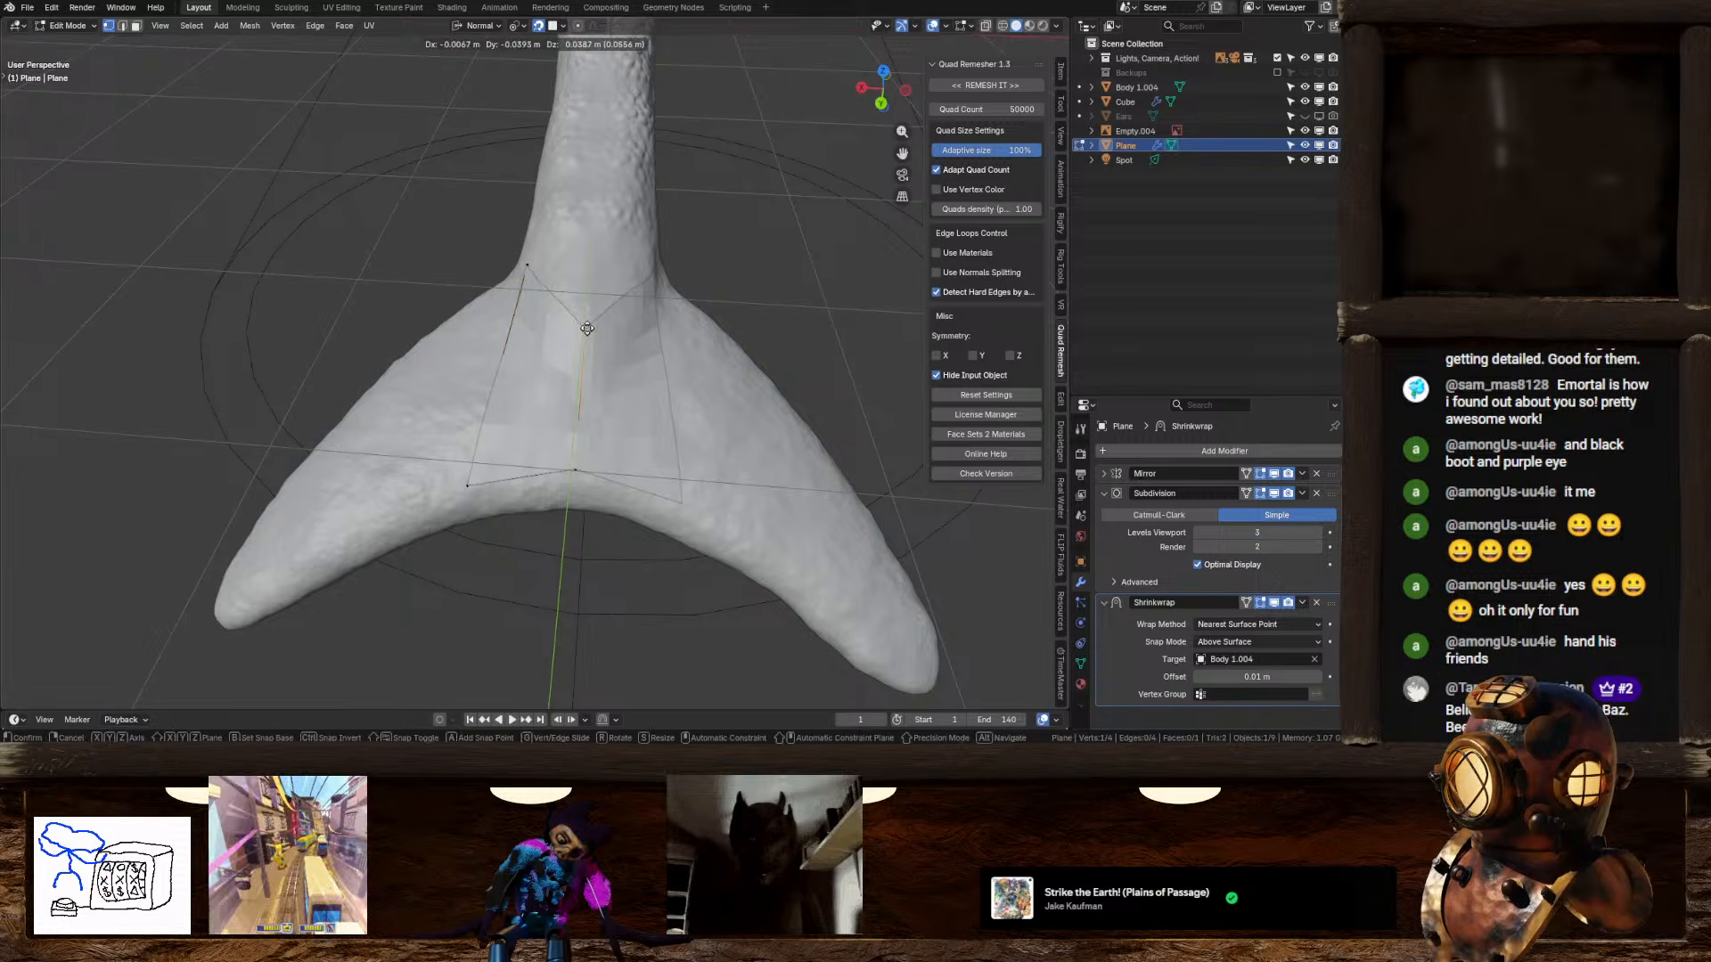
pyautogui.click(605, 275)
pyautogui.click(469, 482)
pyautogui.press('g')
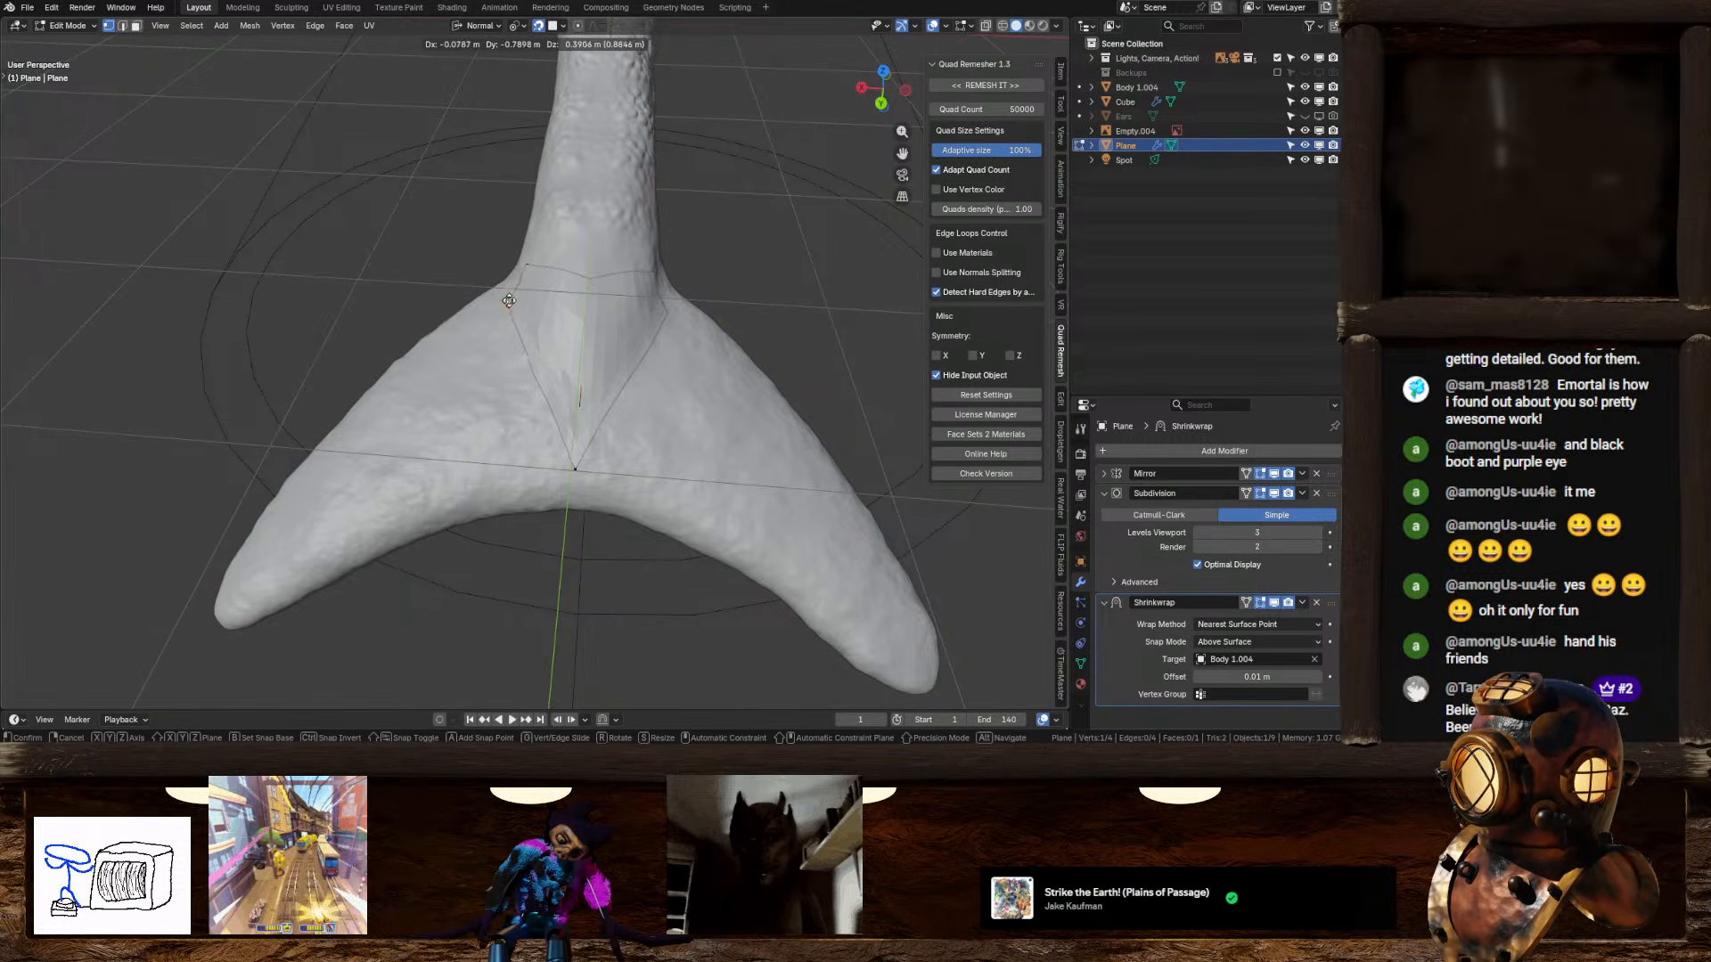
pyautogui.click(509, 297)
pyautogui.click(574, 470)
pyautogui.press('g')
pyautogui.click(577, 338)
# Step: Reposition the patch's vertices on the tail stem, stretching the patch from the fin junction up along the tail
pyautogui.scroll(4, 577, 338)
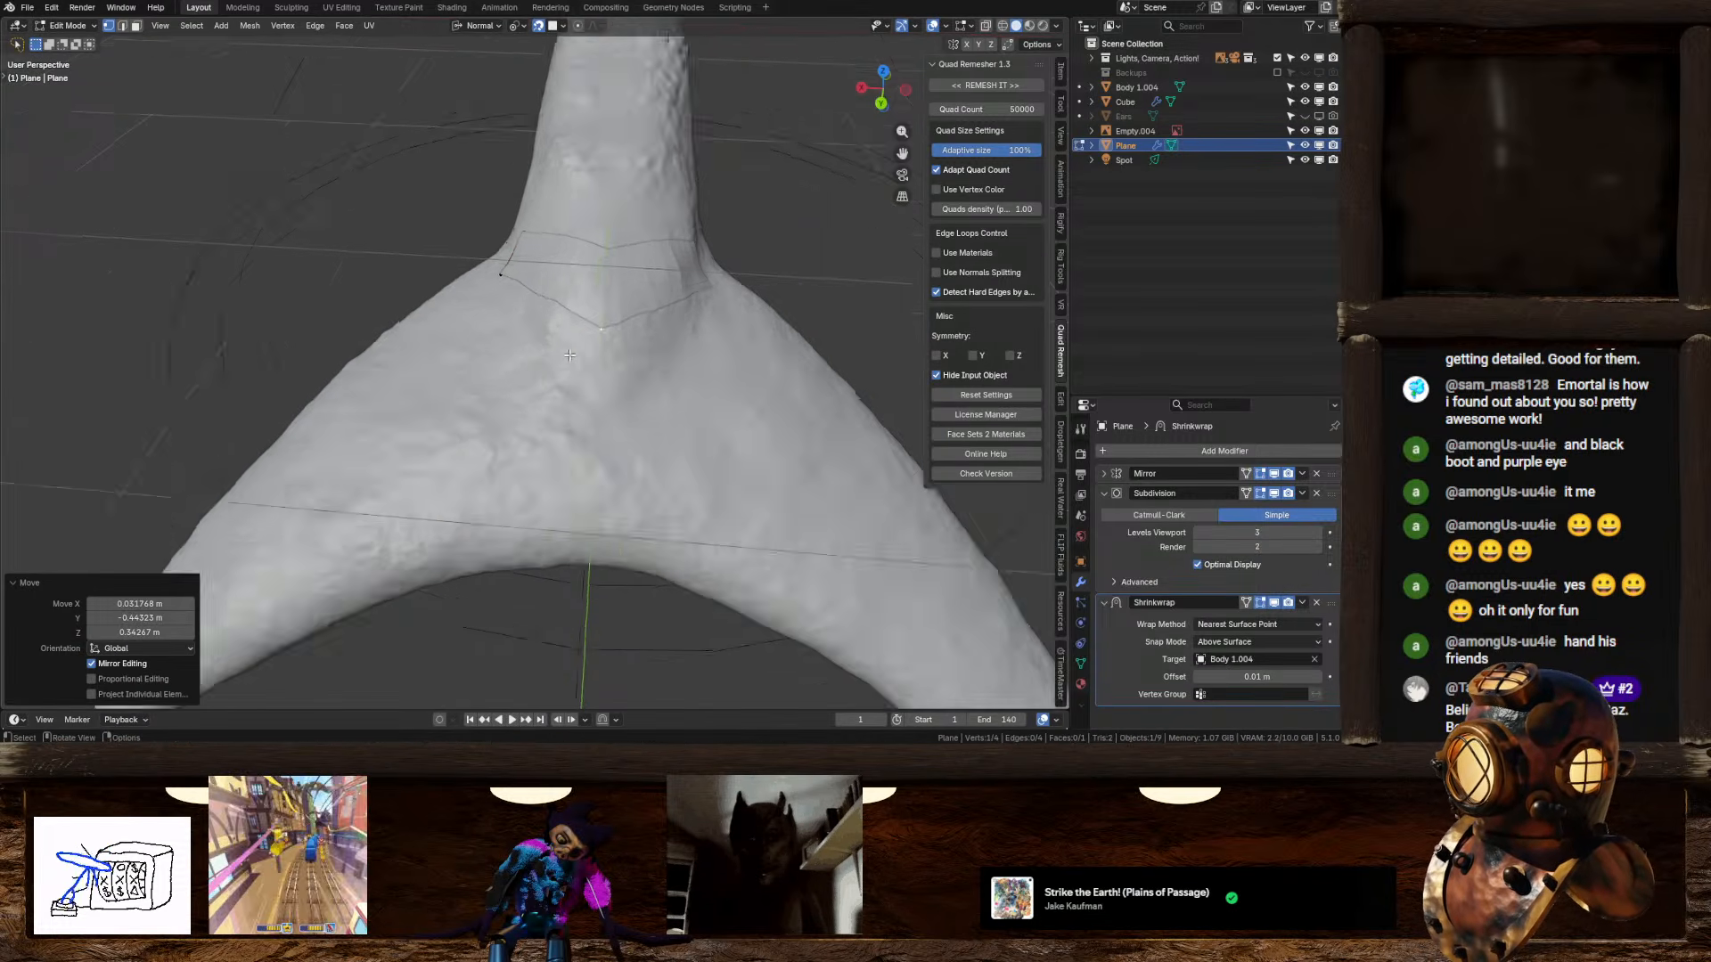
pyautogui.moveTo(577, 338); pyautogui.dragTo(605, 366, button='middle')
pyautogui.press('n')
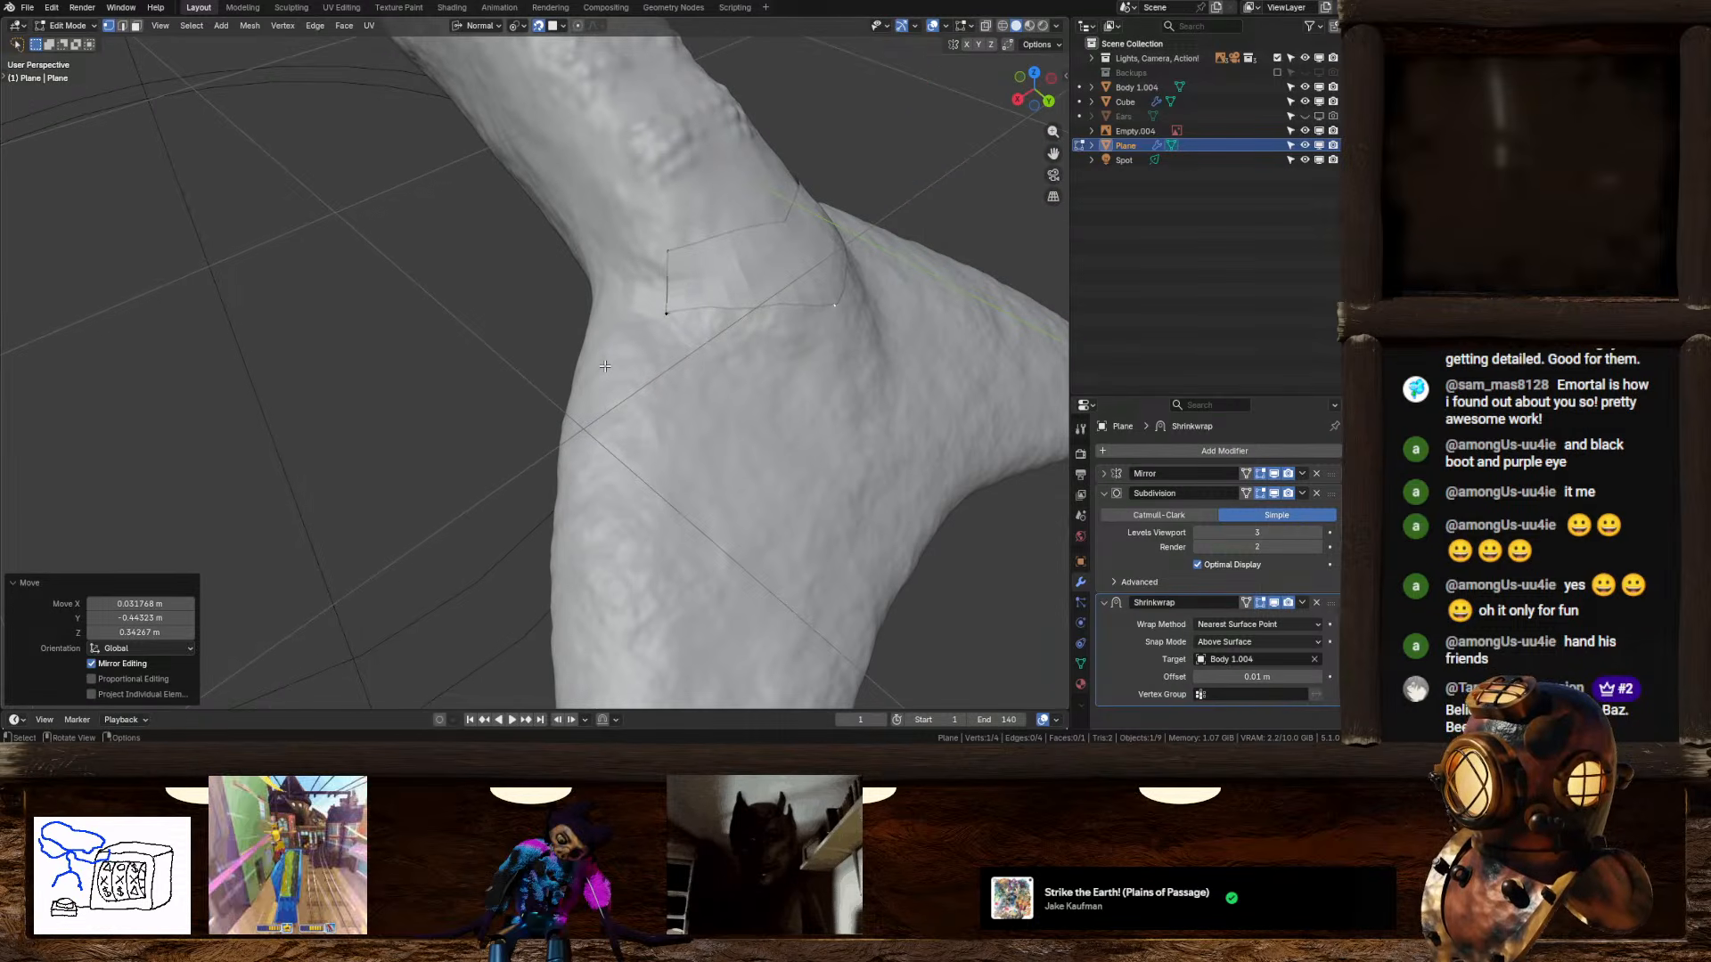
pyautogui.keyDown('shift'); pyautogui.moveTo(735, 290); pyautogui.dragTo(641, 458, button='middle'); pyautogui.keyUp('shift')
pyautogui.click(572, 419)
pyautogui.press('g')
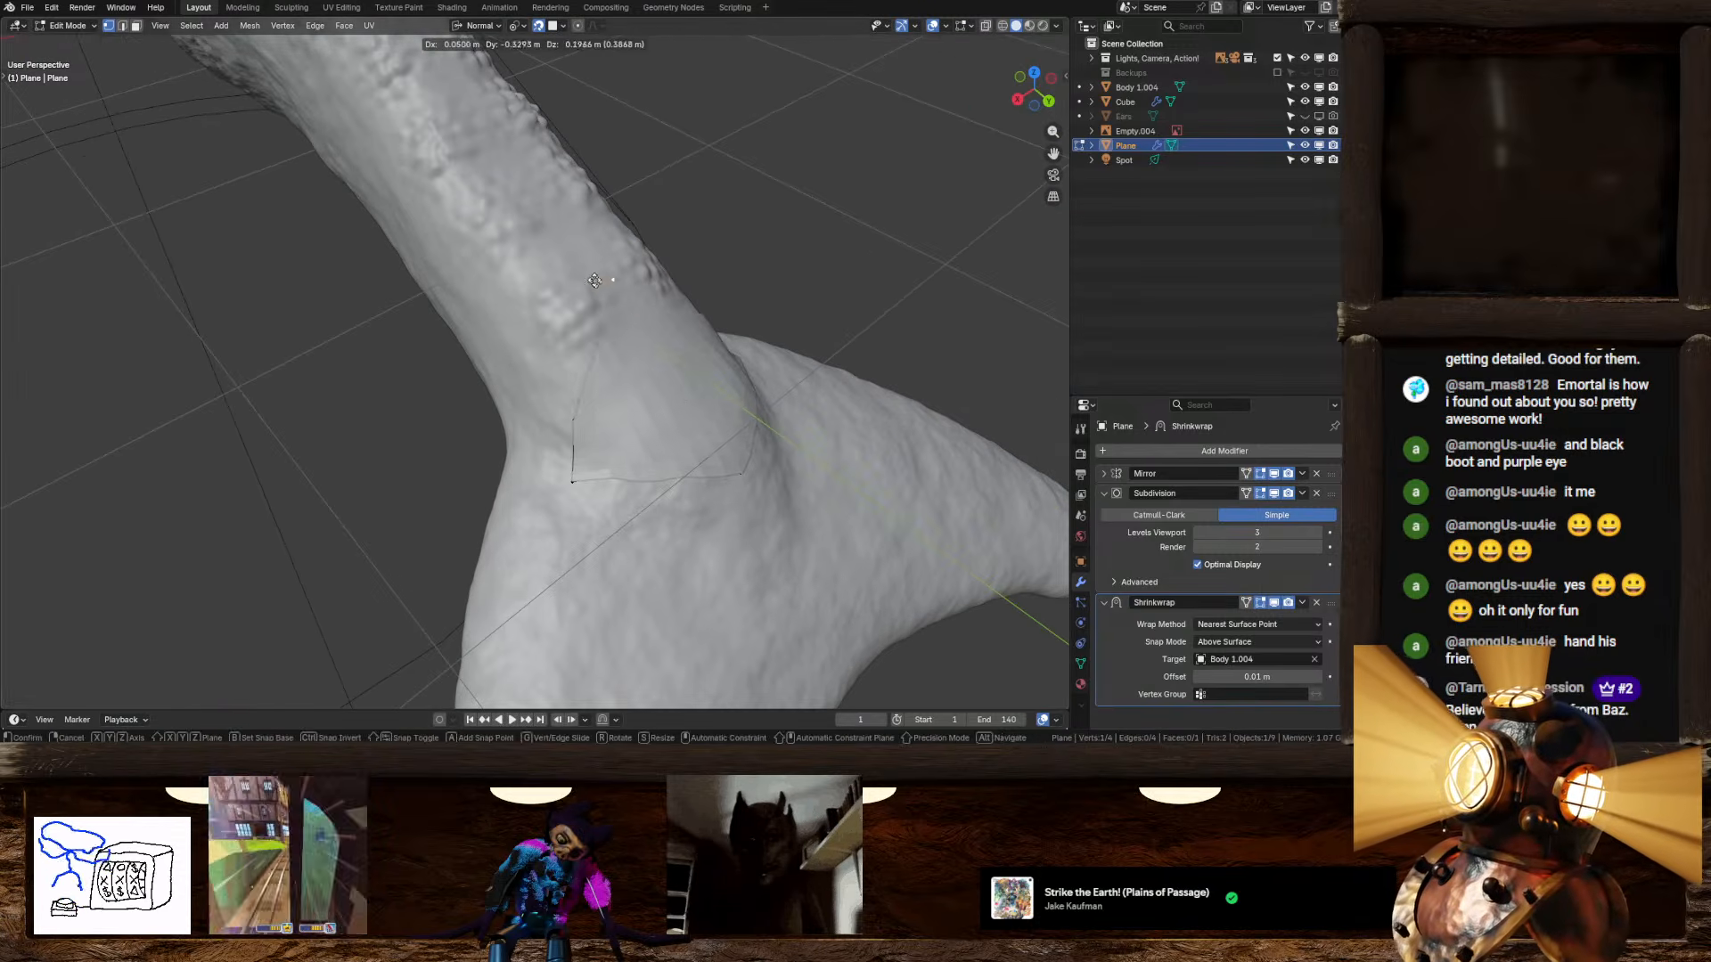
pyautogui.click(551, 217)
pyautogui.click(572, 481)
pyautogui.press('g')
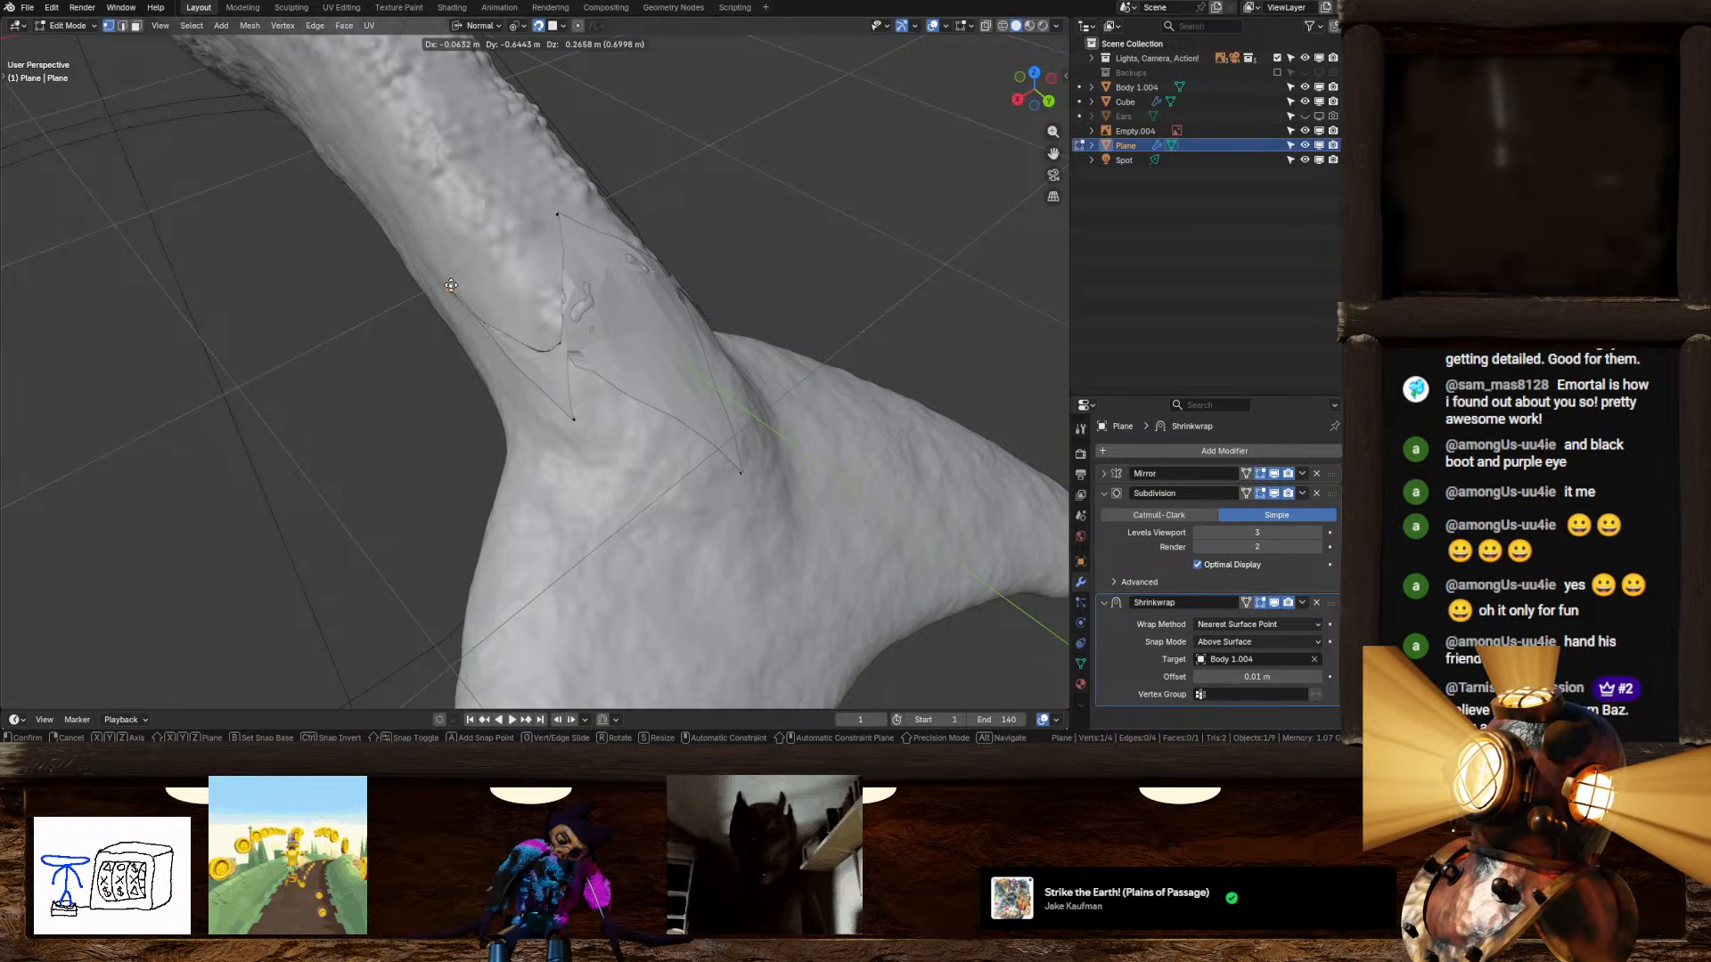
pyautogui.click(608, 460)
pyautogui.click(575, 417)
pyautogui.press('g')
pyautogui.click(470, 271)
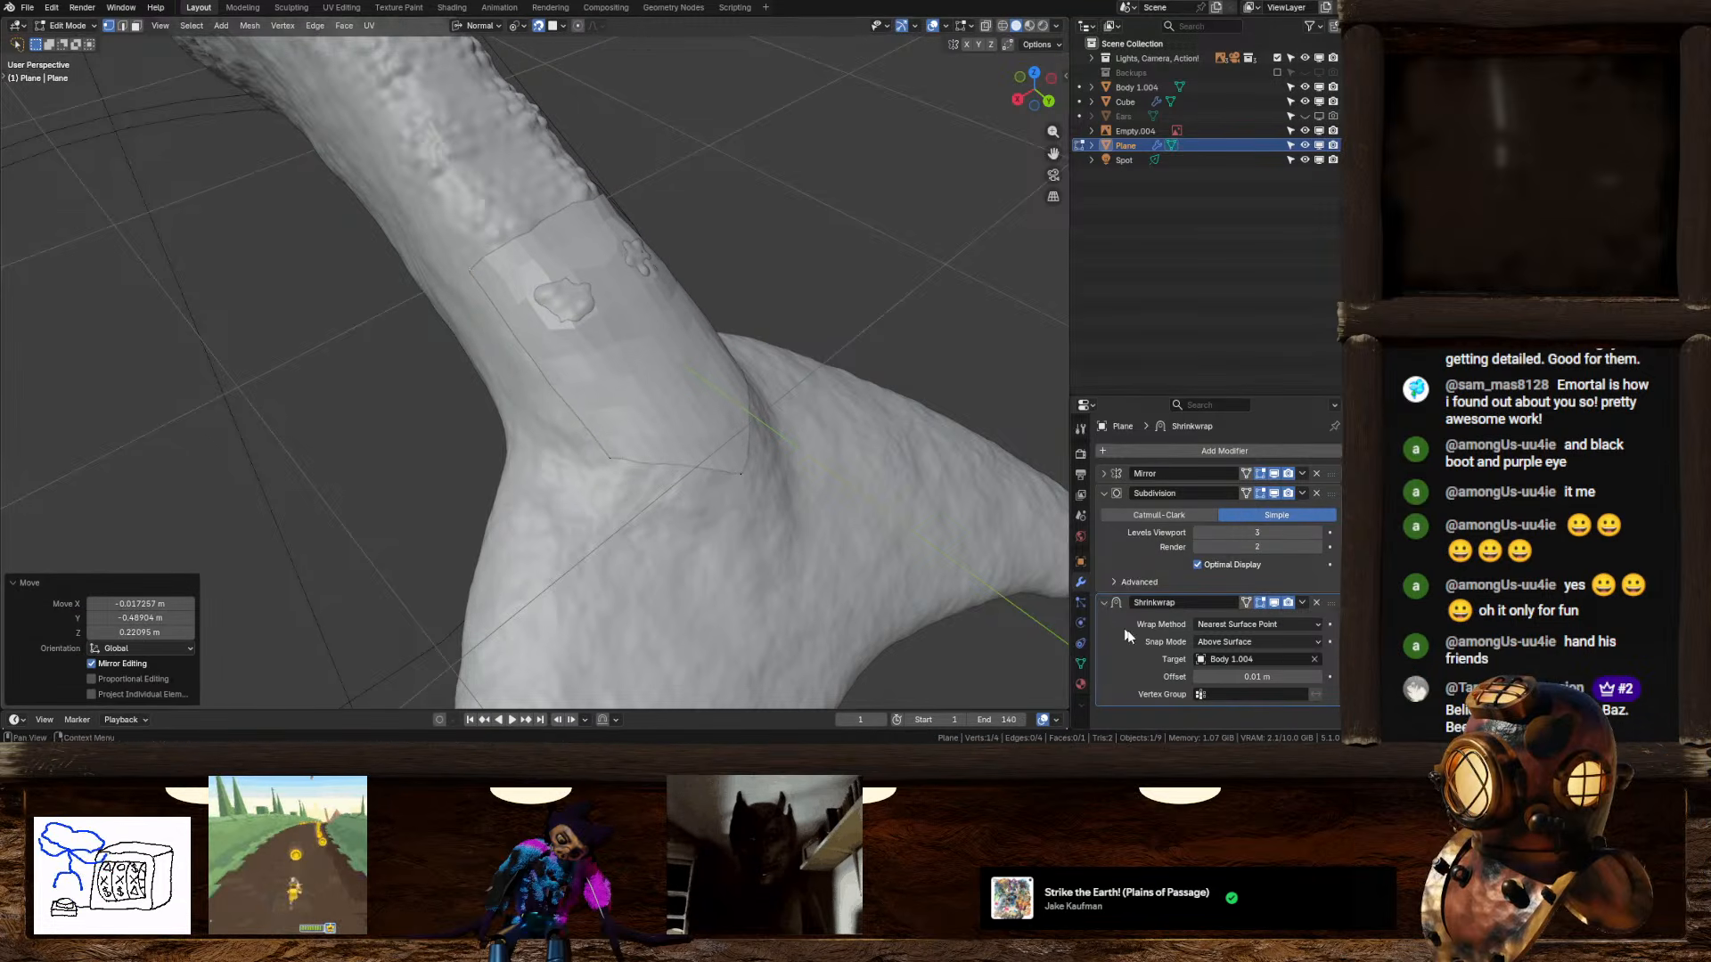
# Step: Display the edit cage on the Shrinkwrap result and collapse the Shrinkwrap and Subdivision settings
pyautogui.click(1247, 604)
pyautogui.click(1105, 601)
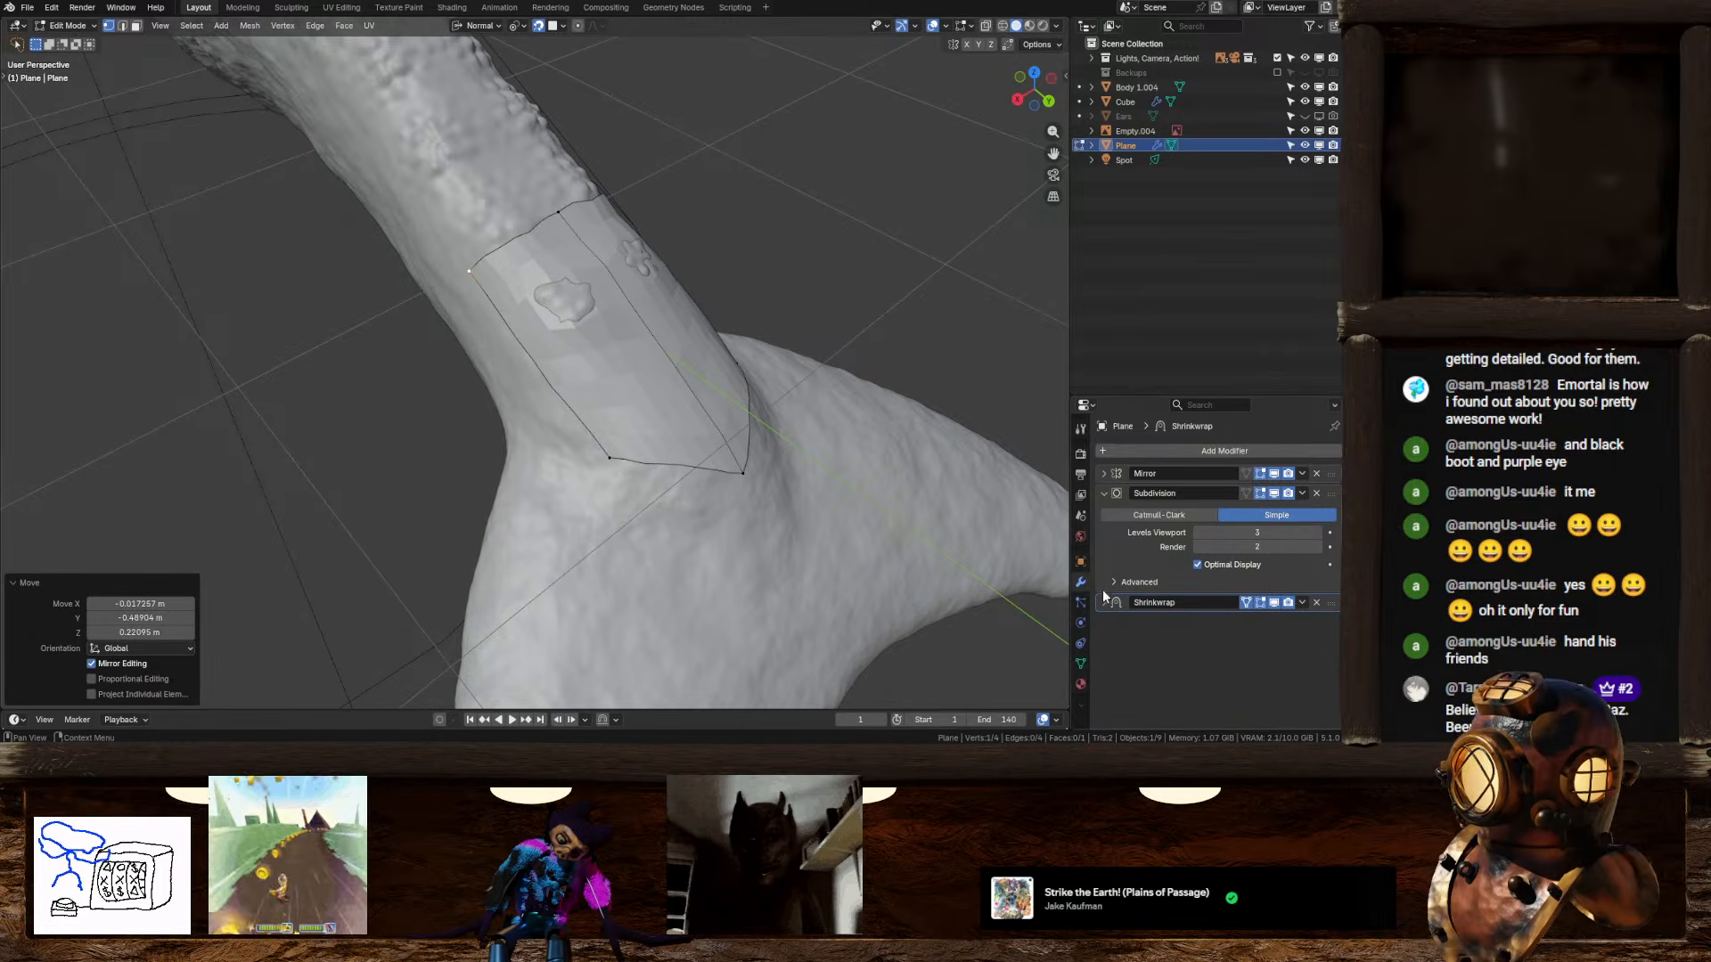
pyautogui.click(1101, 491)
# Step: Shorten the patch by snapping its two fin-side vertices farther up the tail stem
pyautogui.click(609, 458)
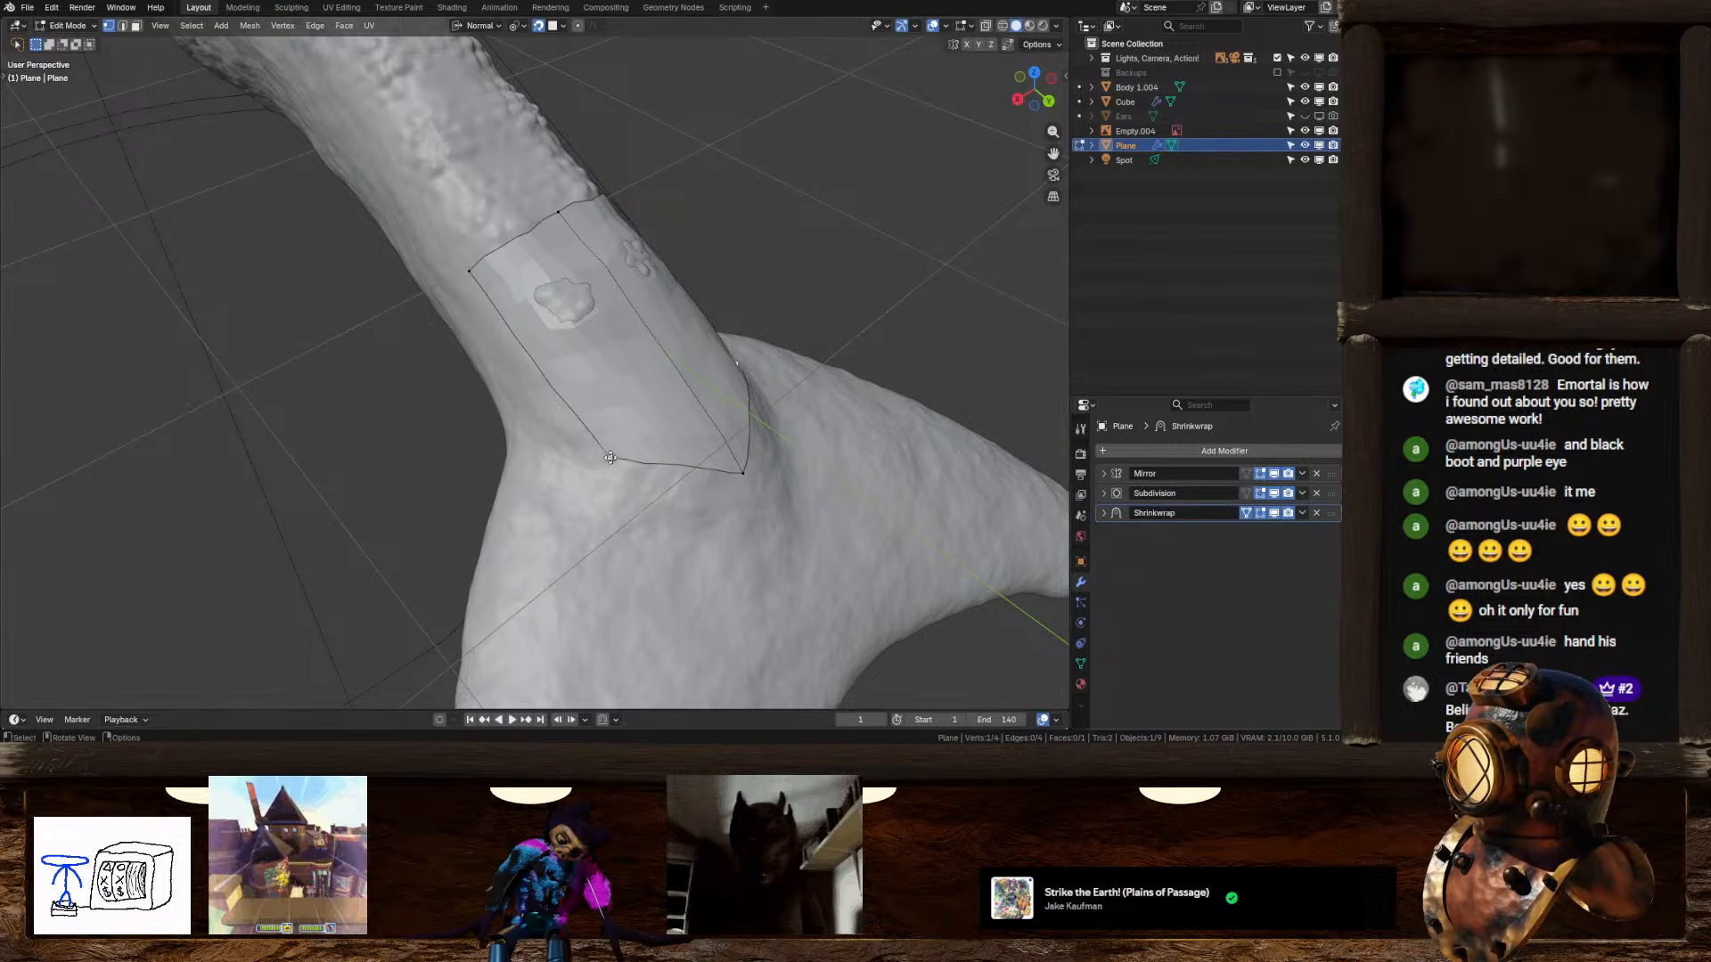
pyautogui.press('g')
pyautogui.click(510, 384)
pyautogui.click(743, 472)
pyautogui.press('g')
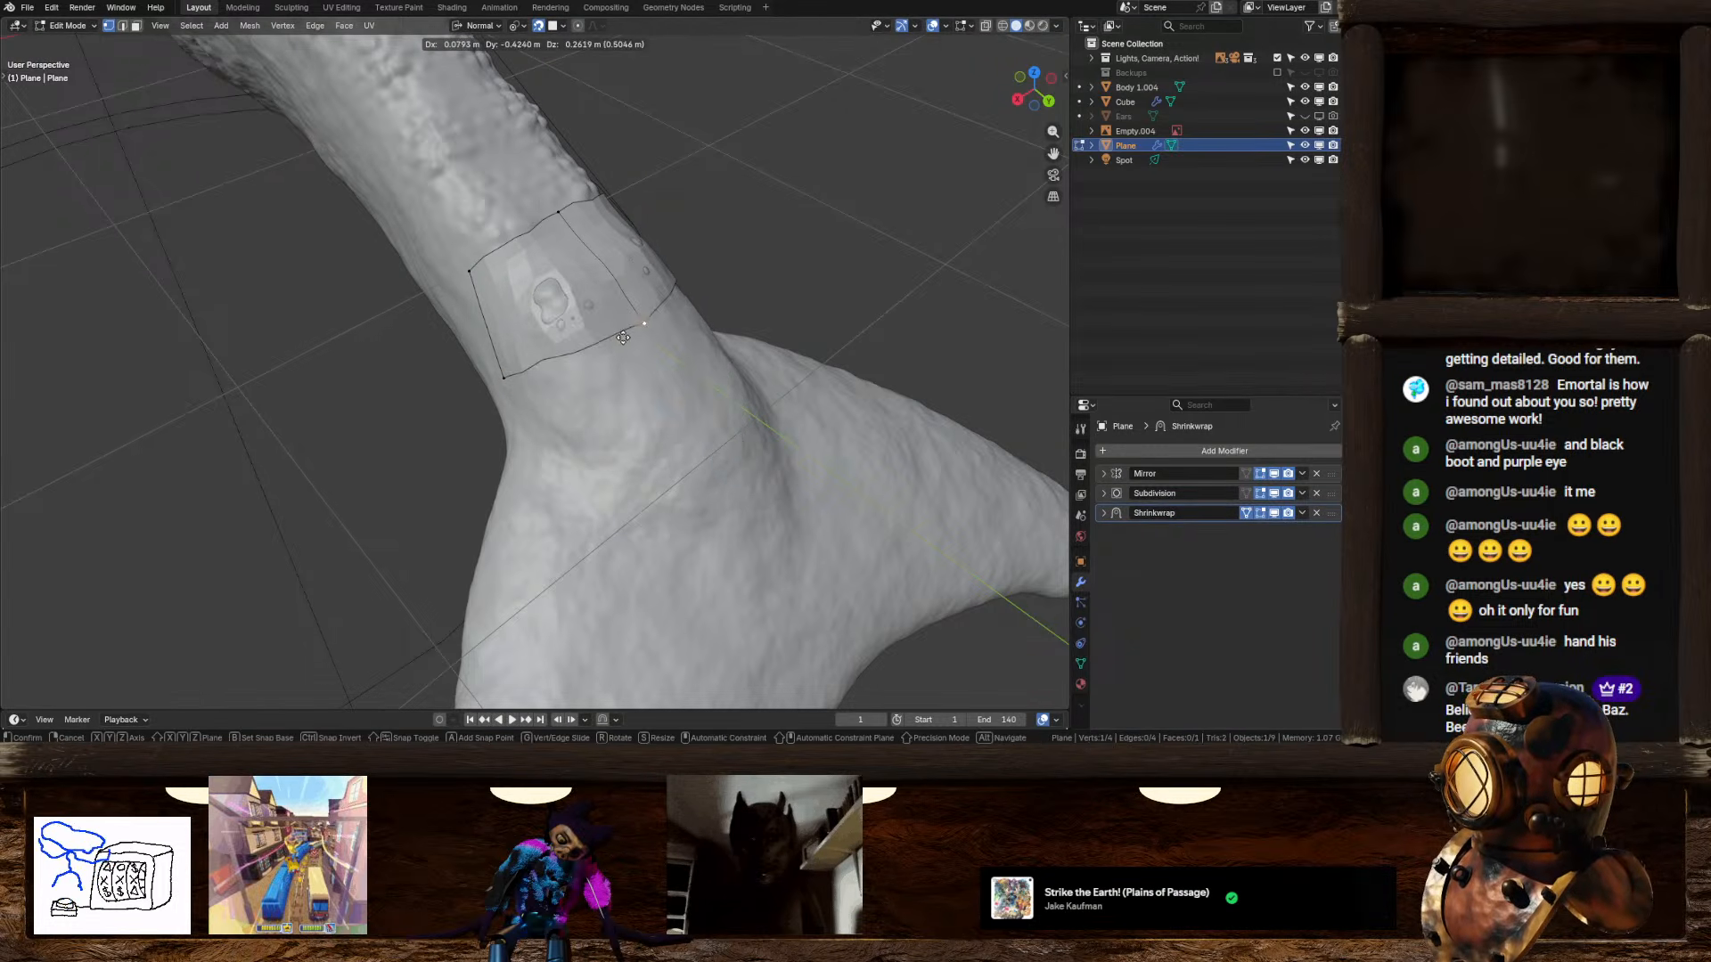
pyautogui.click(619, 320)
# Step: In the right orthographic view, adjust the patch's two side vertices and its upper front vertex on the tail surface
pyautogui.moveTo(618, 320); pyautogui.dragTo(710, 365, button='middle')
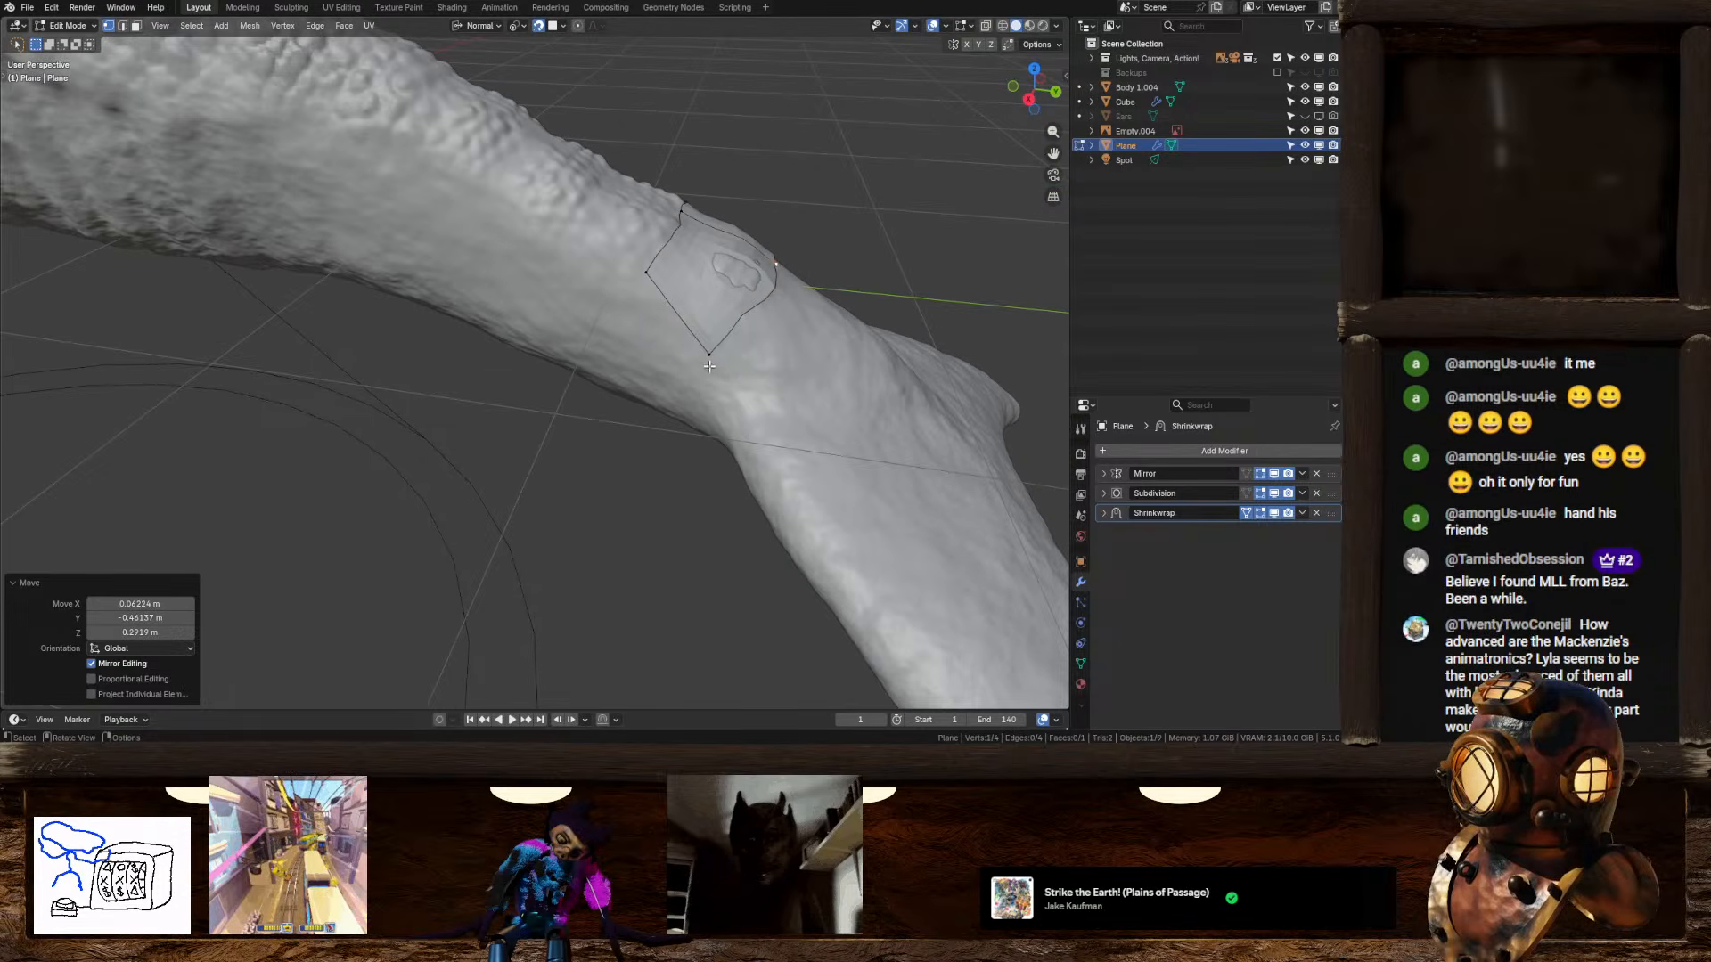
pyautogui.click(649, 274)
pyautogui.click(1028, 99)
pyautogui.keyDown('shift'); pyautogui.moveTo(707, 210); pyautogui.dragTo(707, 295, button='middle'); pyautogui.keyUp('shift')
pyautogui.press('g')
pyautogui.click(655, 293)
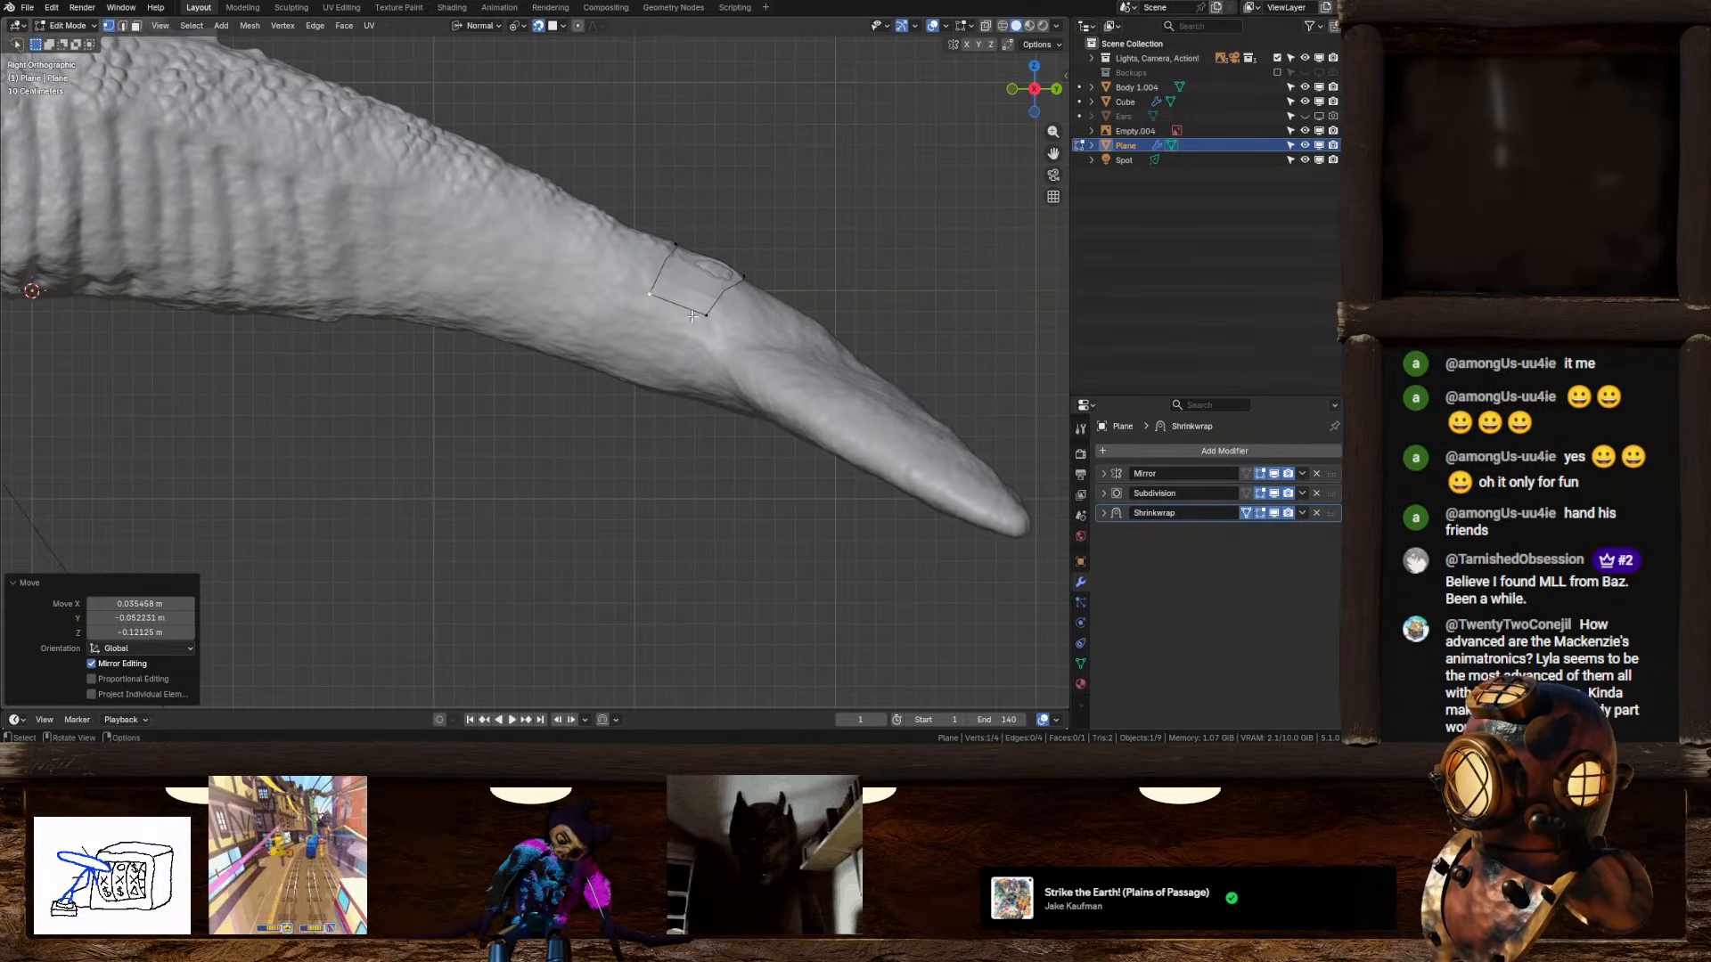
pyautogui.click(711, 316)
pyautogui.press('g')
pyautogui.click(717, 316)
pyautogui.click(676, 247)
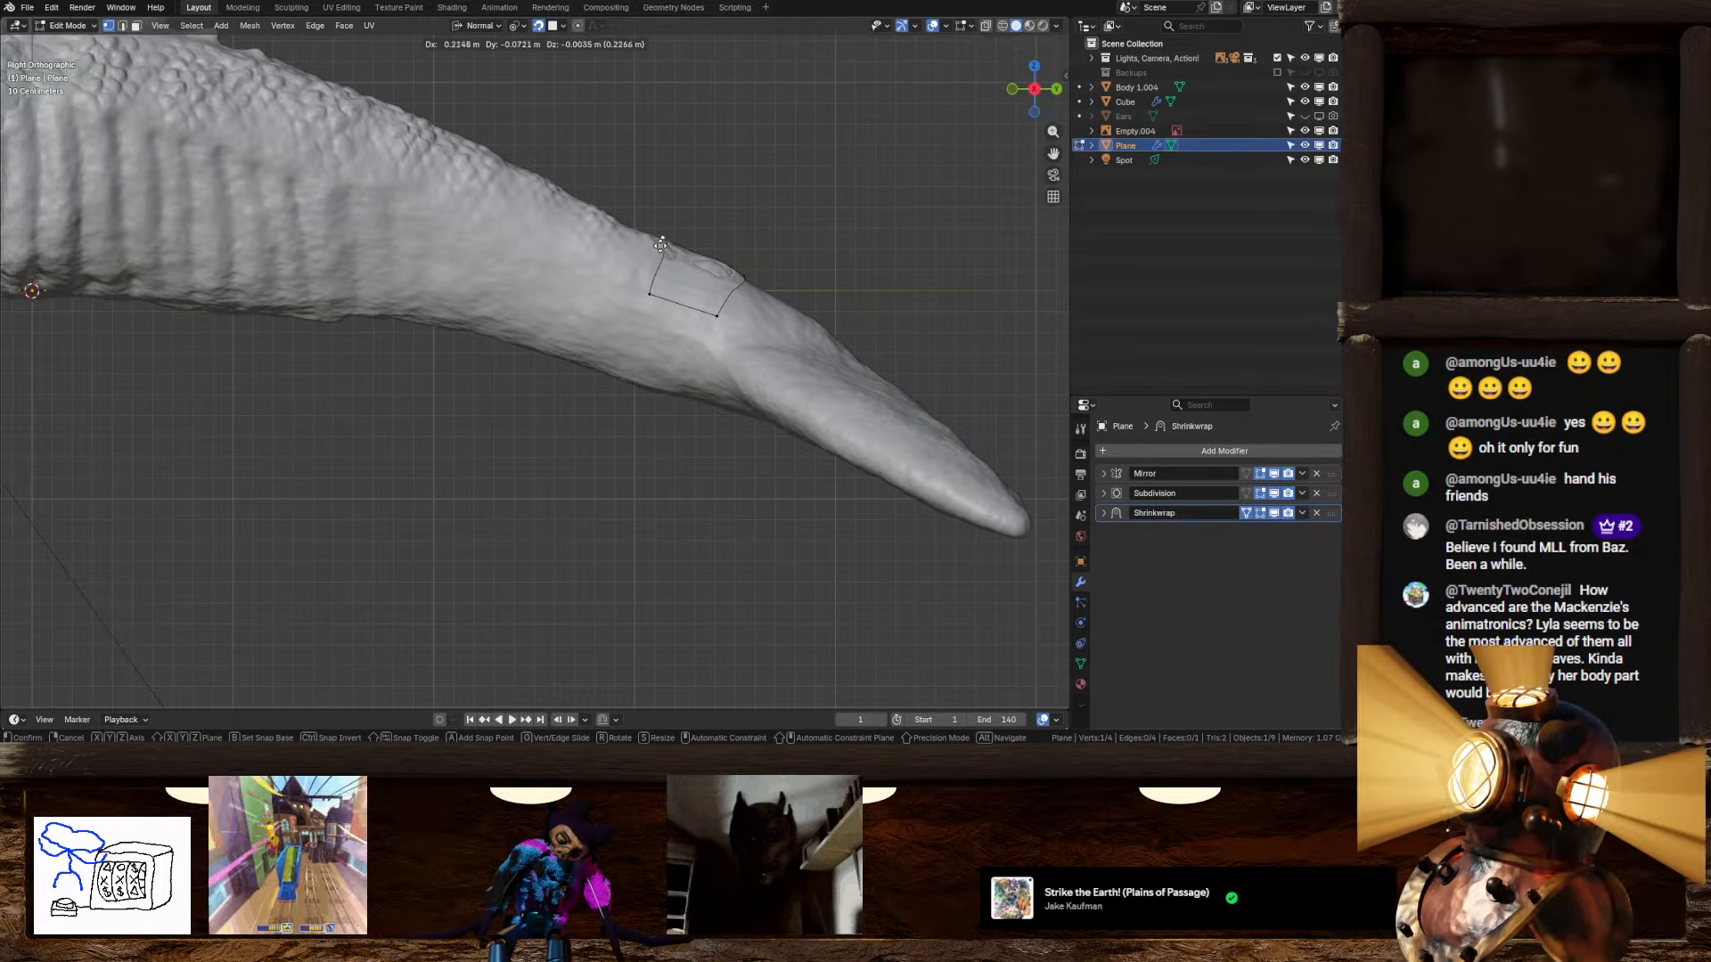
pyautogui.press('g')
pyautogui.click(662, 245)
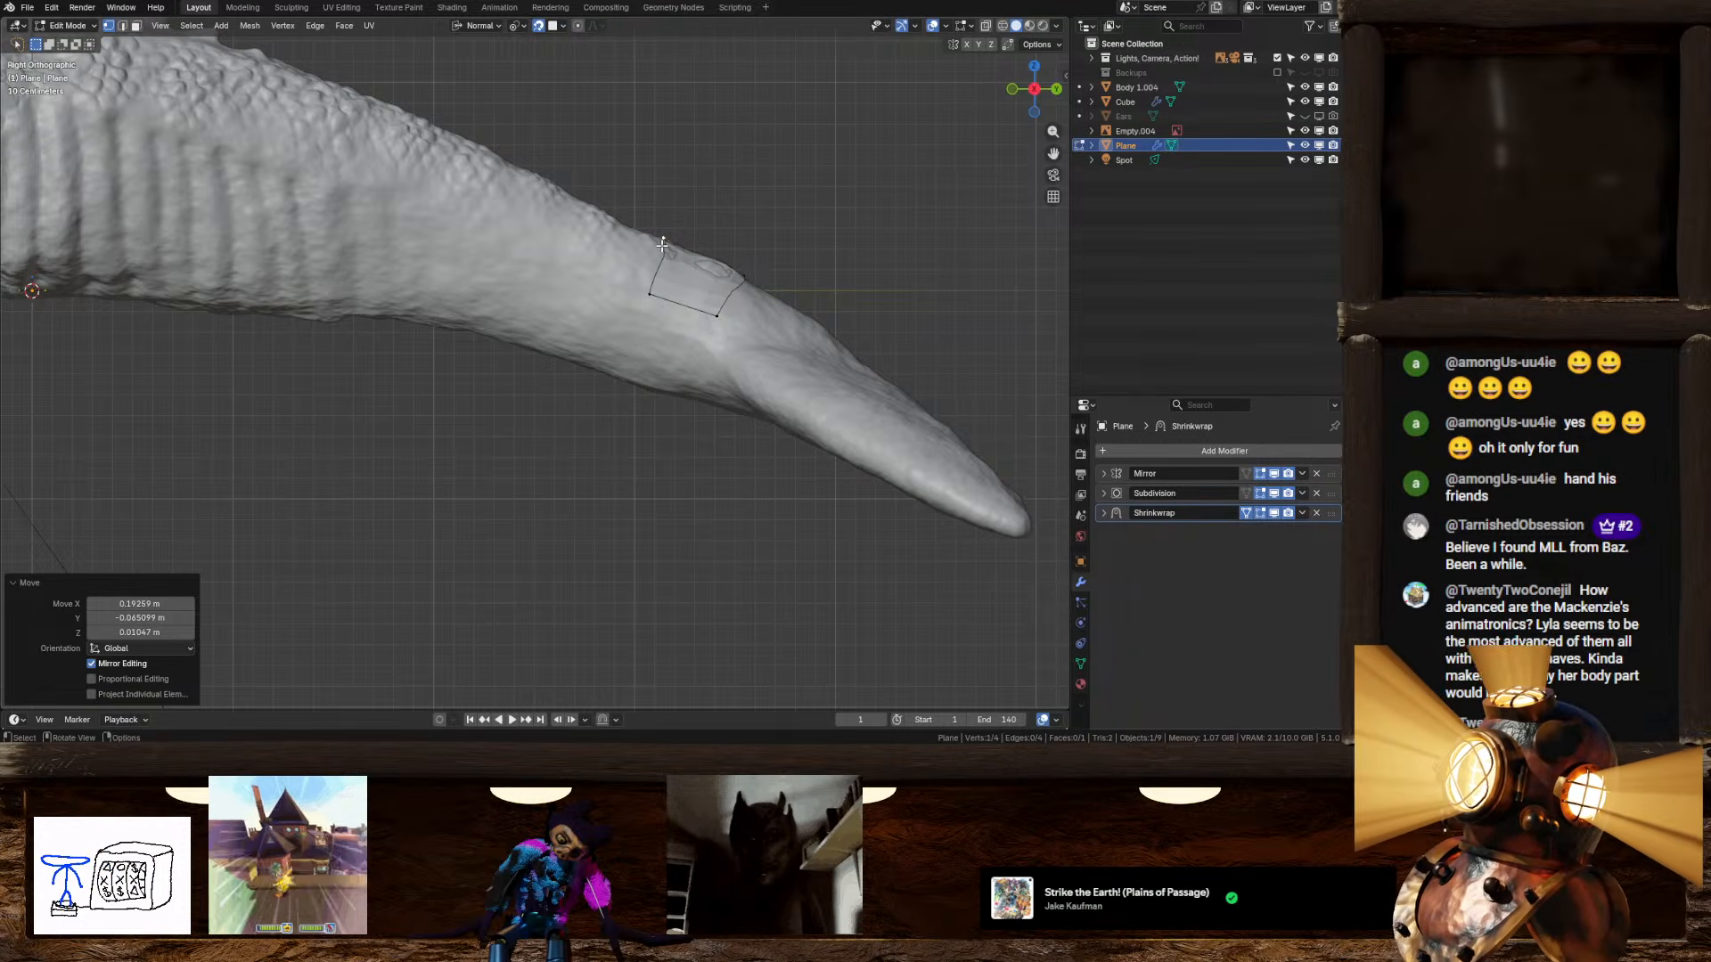
# Step: Return to Object Mode and delete the retopology plane
pyautogui.moveTo(662, 244); pyautogui.dragTo(693, 346, button='middle')
pyautogui.press('Tab')
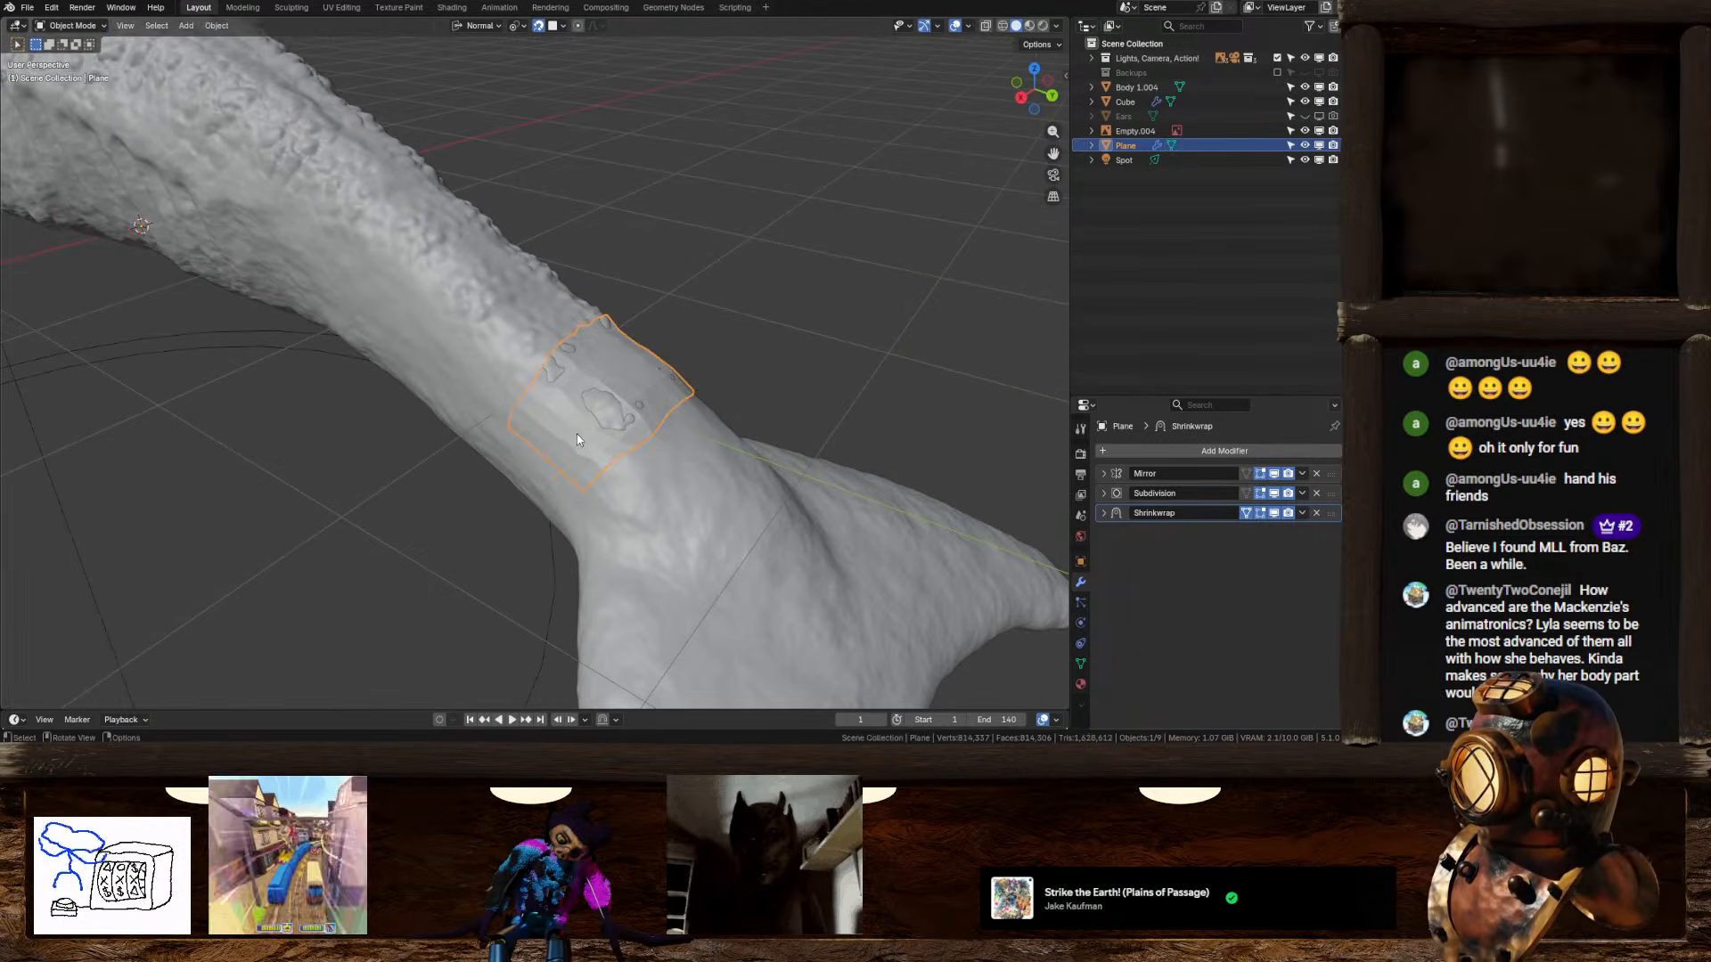
pyautogui.press('x')
pyautogui.press('Return')
# Step: Select the sculpted body and remesh it with Quad Remesher at a quad count of 50000 with X symmetry
pyautogui.moveTo(326, 380); pyautogui.dragTo(672, 325, button='middle')
pyautogui.click(660, 318)
pyautogui.press('n')
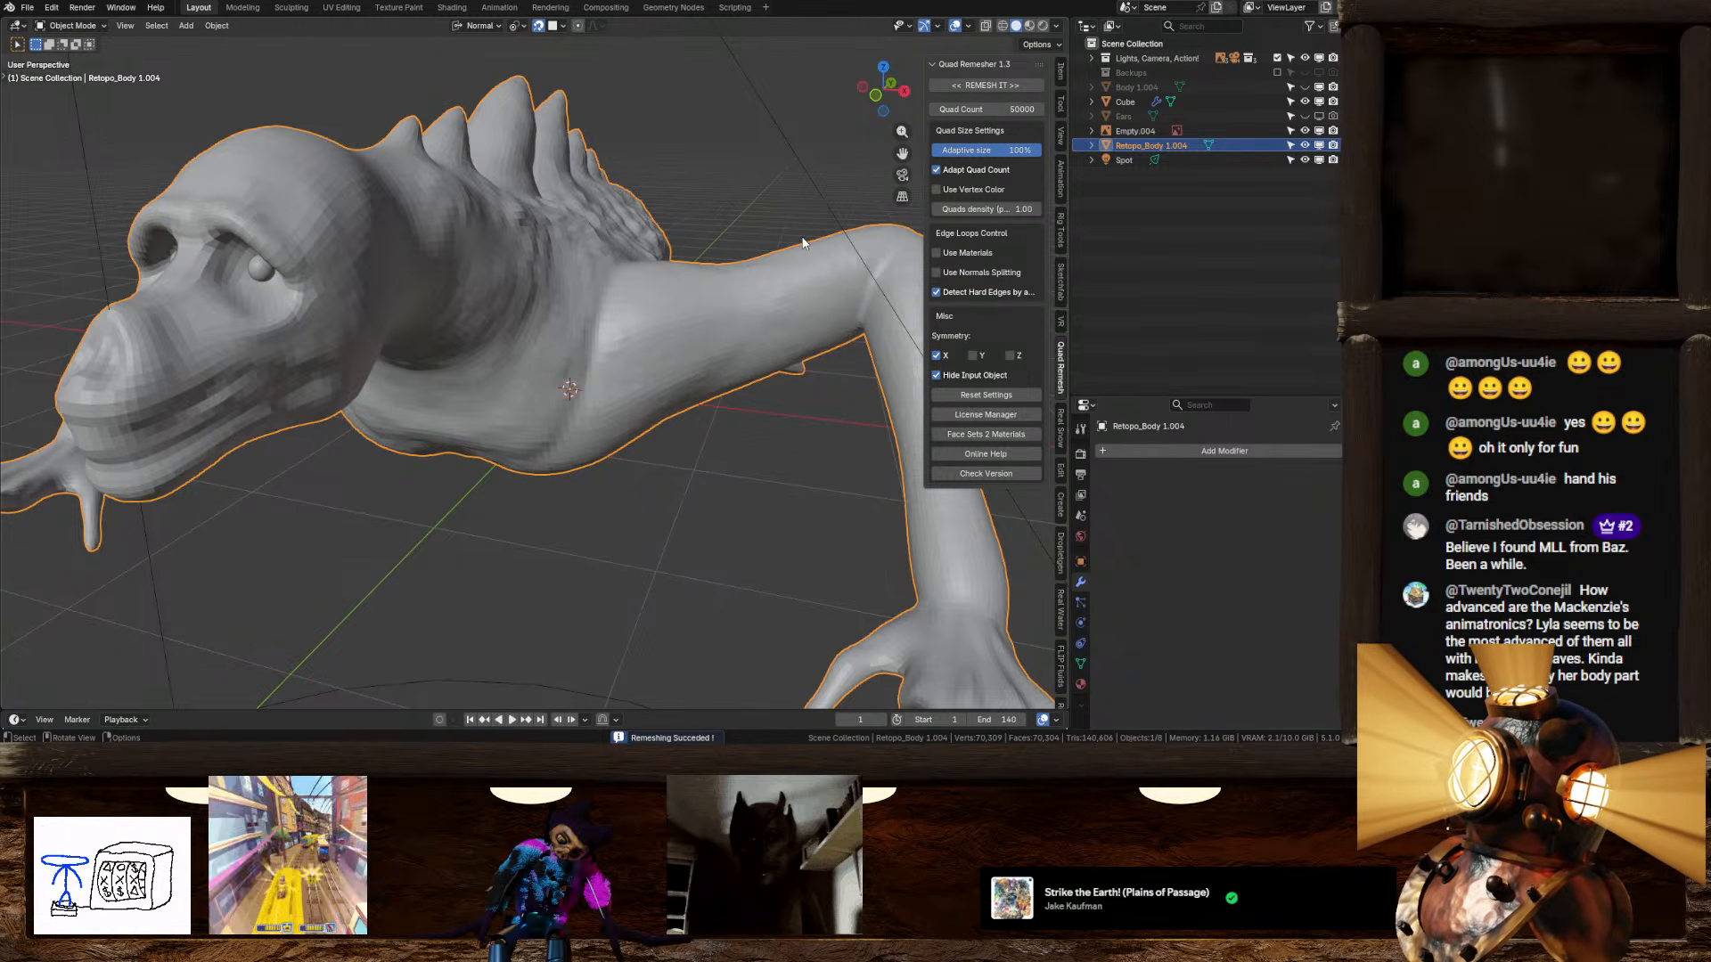
# Step: Examine the remeshed creature's shape and quad flow across the head, arms and torso from several angles
pyautogui.moveTo(739, 196); pyautogui.dragTo(599, 249, button='middle')
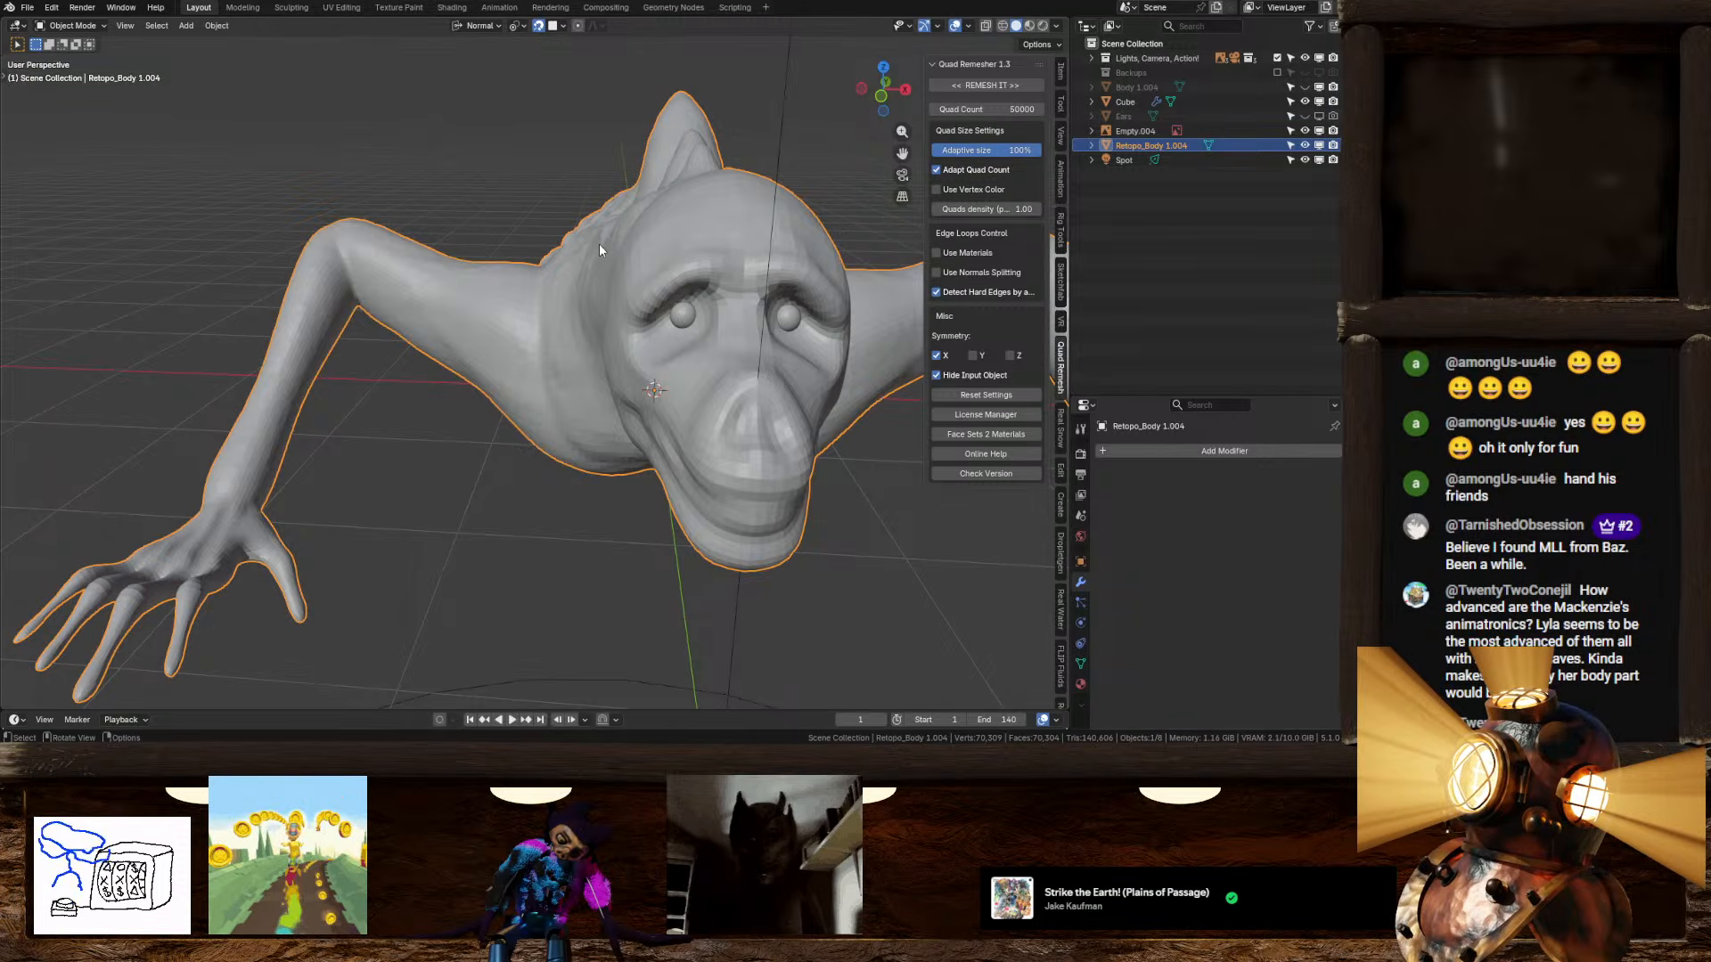
pyautogui.scroll(-8, 599, 250)
pyautogui.scroll(6, 600, 244)
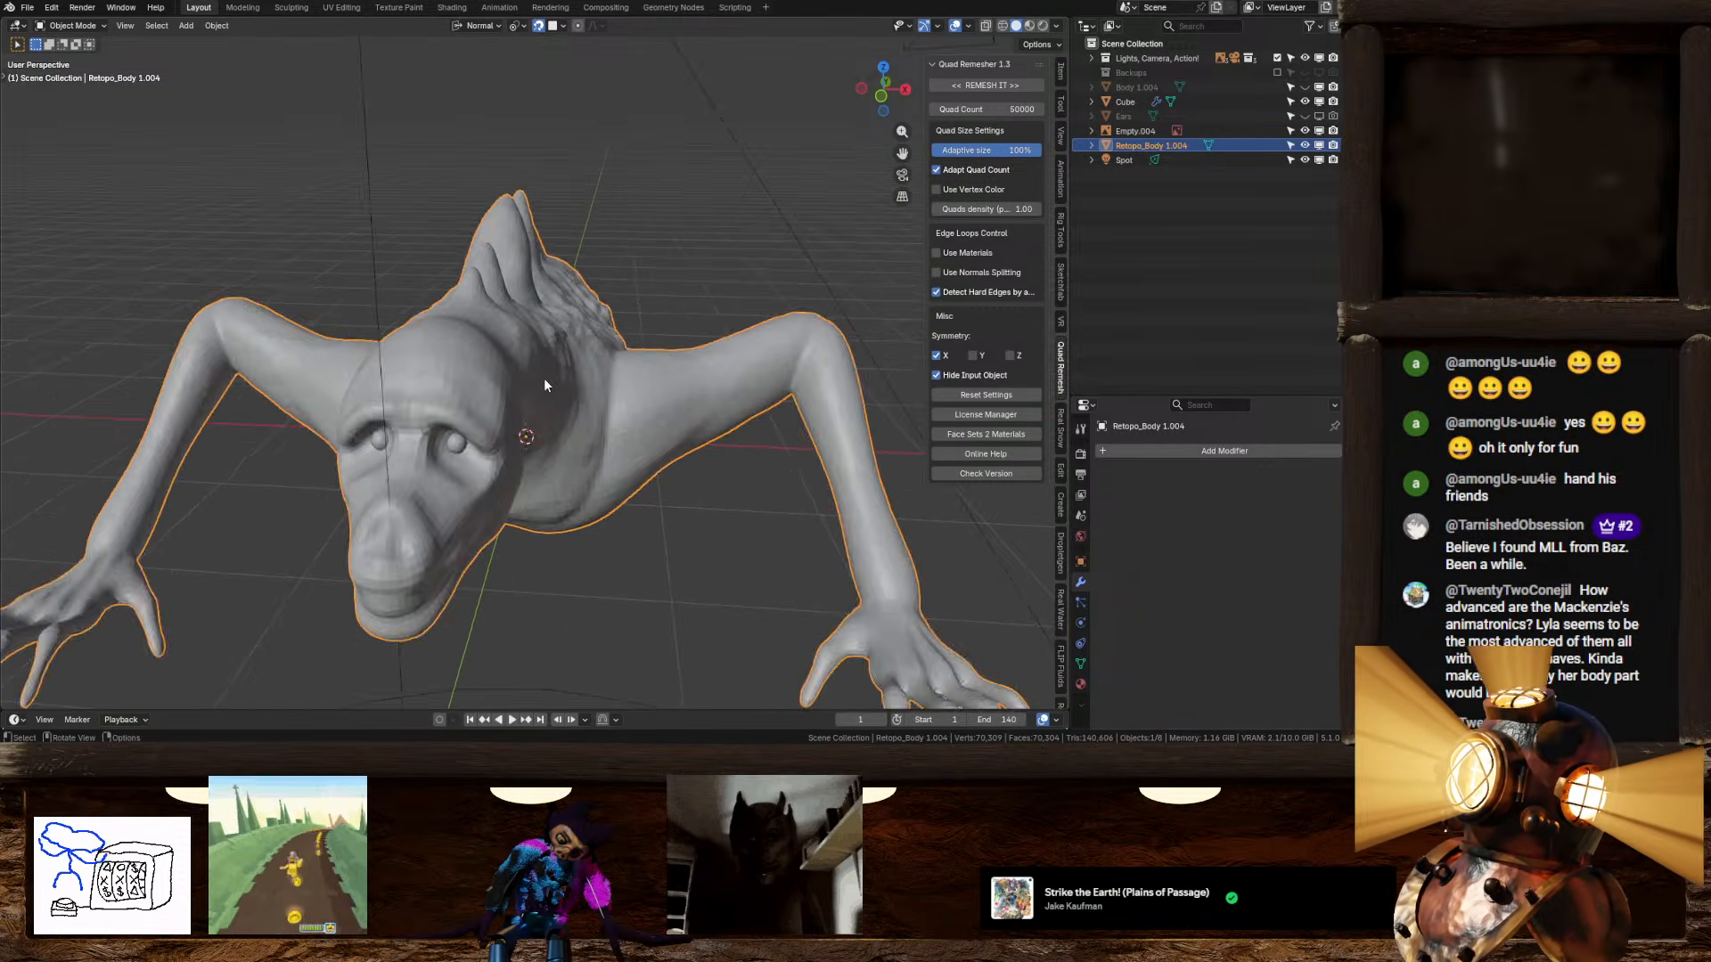
pyautogui.moveTo(544, 377); pyautogui.dragTo(635, 396, button='middle')
pyautogui.scroll(-3, 521, 356)
pyautogui.press('Tab')
pyautogui.scroll(5, 534, 357)
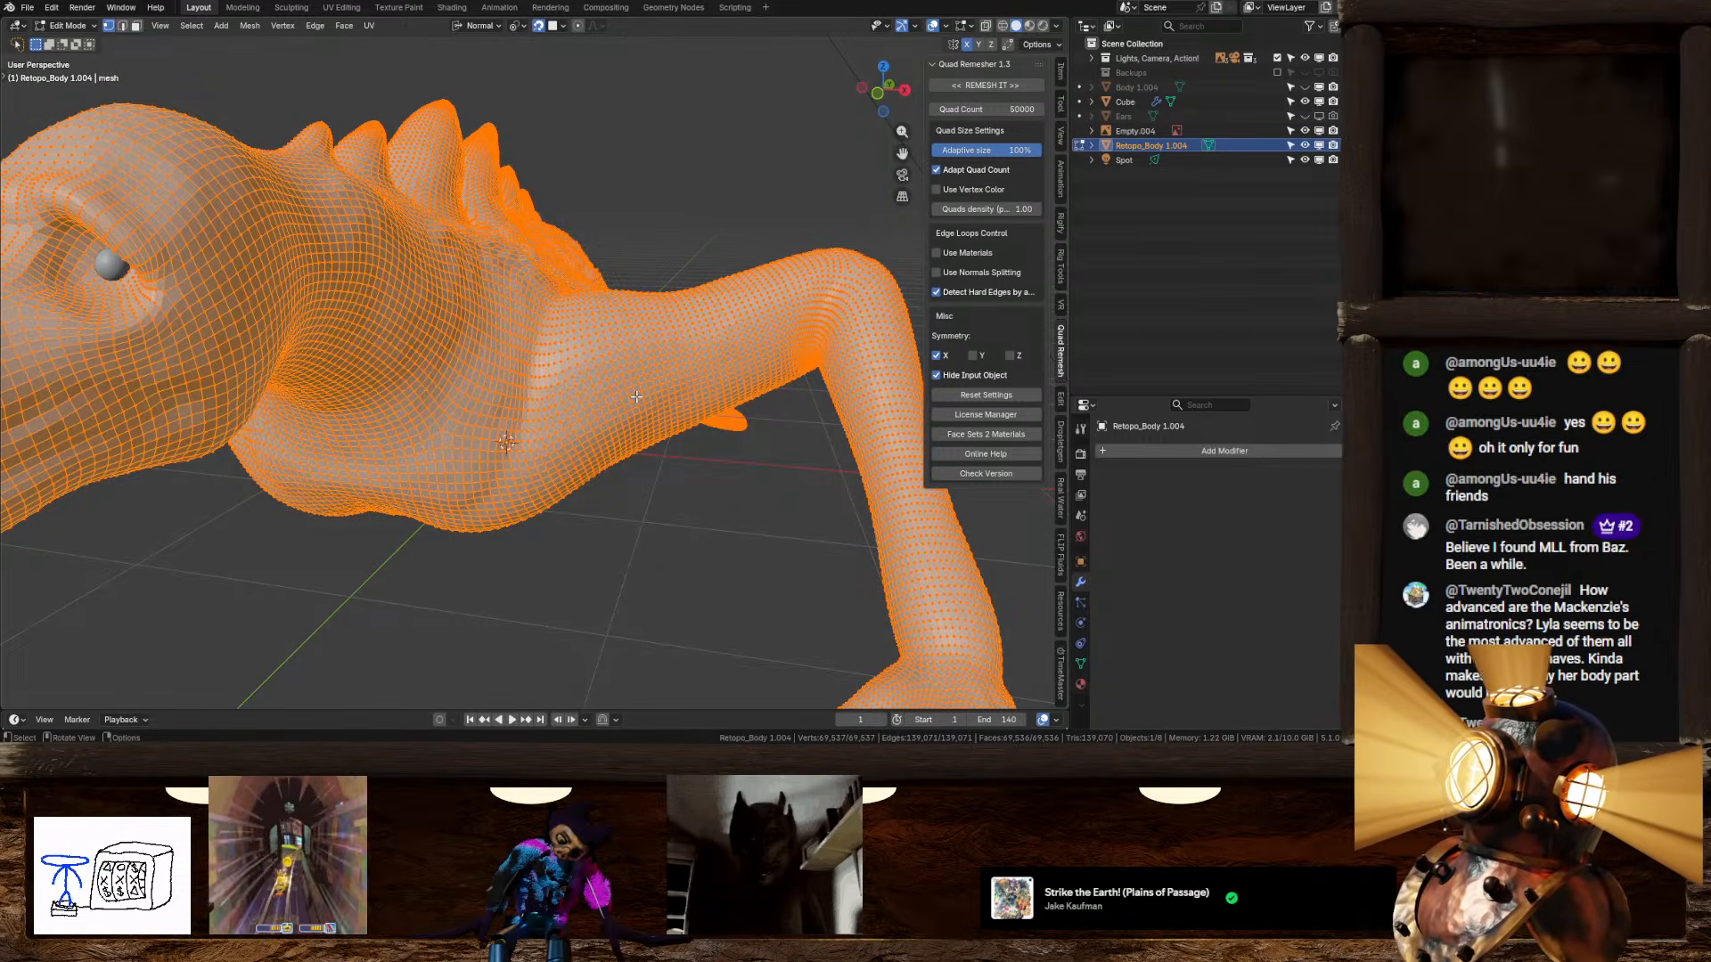
pyautogui.press('Tab')
pyautogui.moveTo(591, 378); pyautogui.dragTo(689, 347, button='middle')
pyautogui.click(883, 93)
pyautogui.scroll(3, 587, 310)
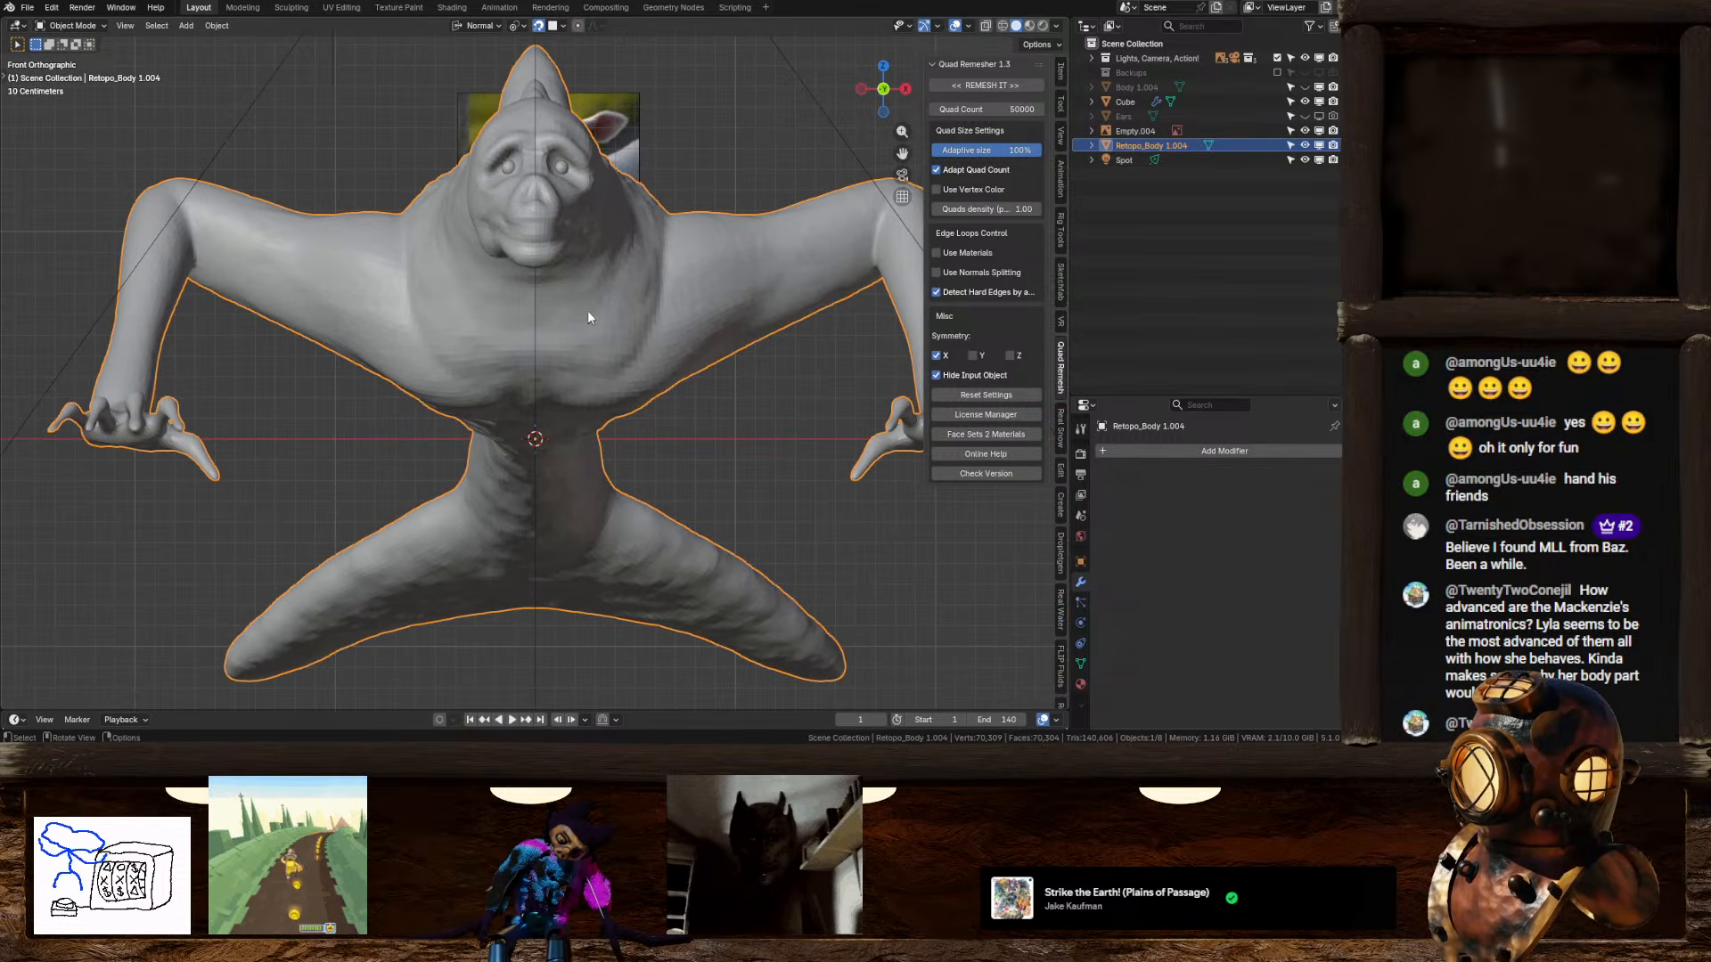
pyautogui.keyDown('shift'); pyautogui.moveTo(587, 310); pyautogui.dragTo(592, 392, button='middle'); pyautogui.keyUp('shift')
pyautogui.press('Tab')
pyautogui.press('Tab')
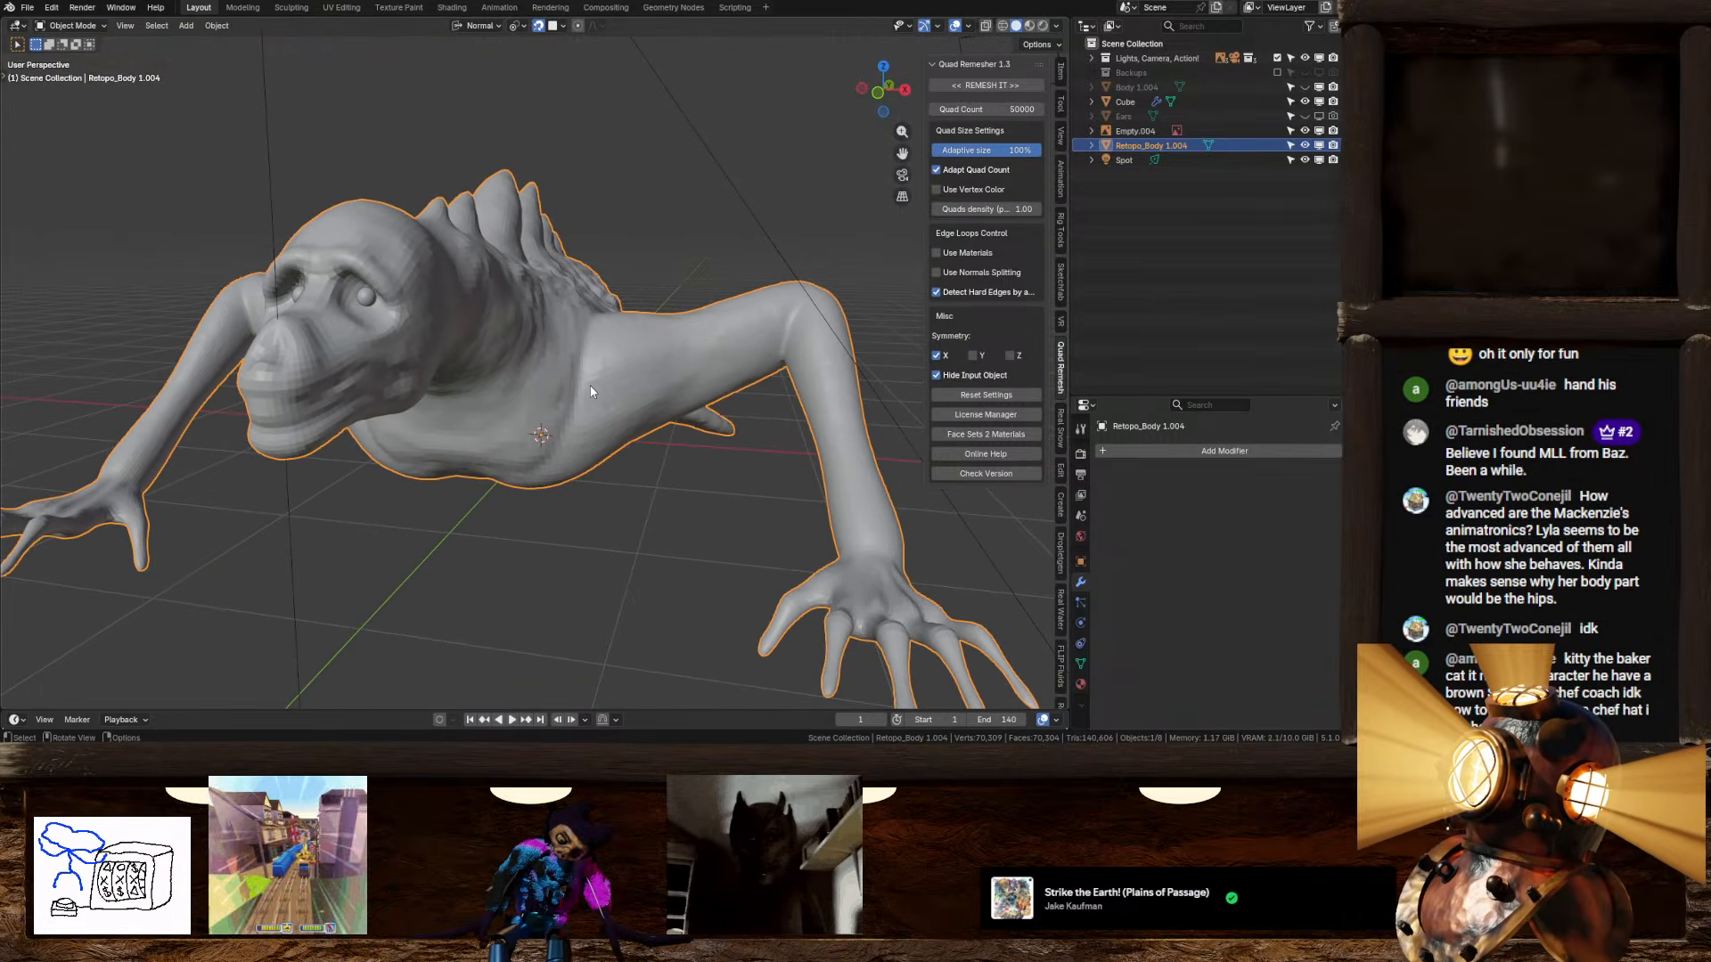
pyautogui.moveTo(639, 383); pyautogui.dragTo(698, 392, button='middle')
# Step: In Edit Mode, select the edge loop running from the front of the muzzle along the mouth line
pyautogui.press('Tab')
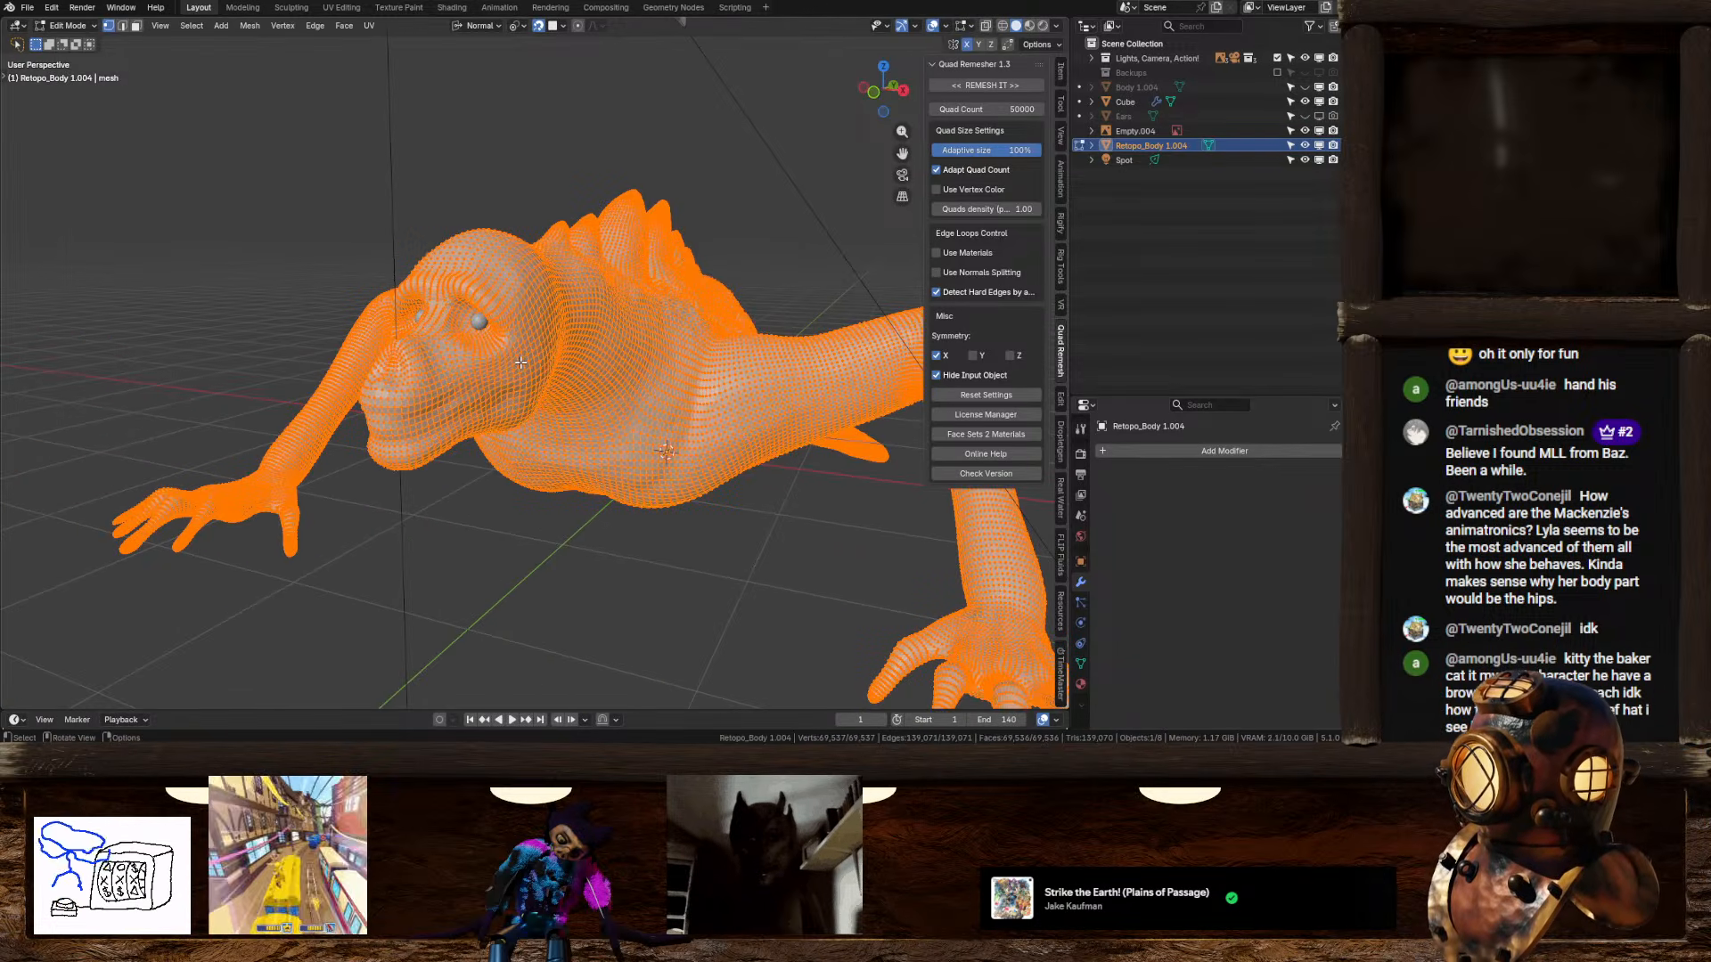
pyautogui.click(385, 429)
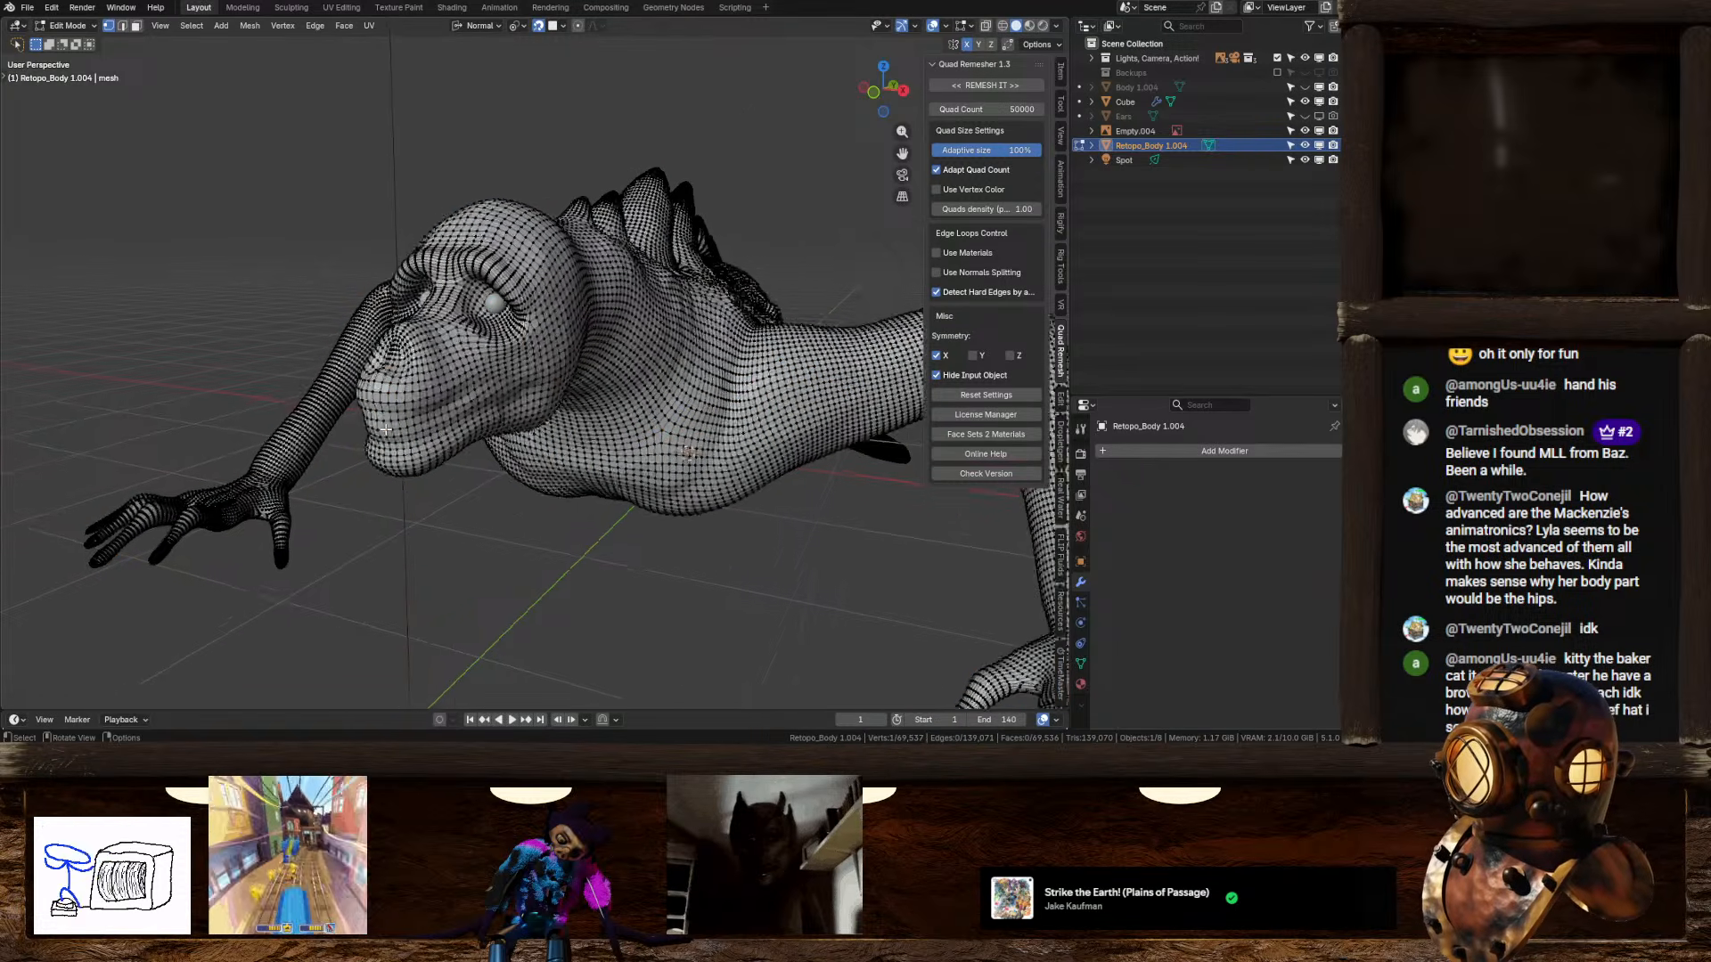
pyautogui.press('KP_Decimal')
pyautogui.scroll(-5, 535, 408)
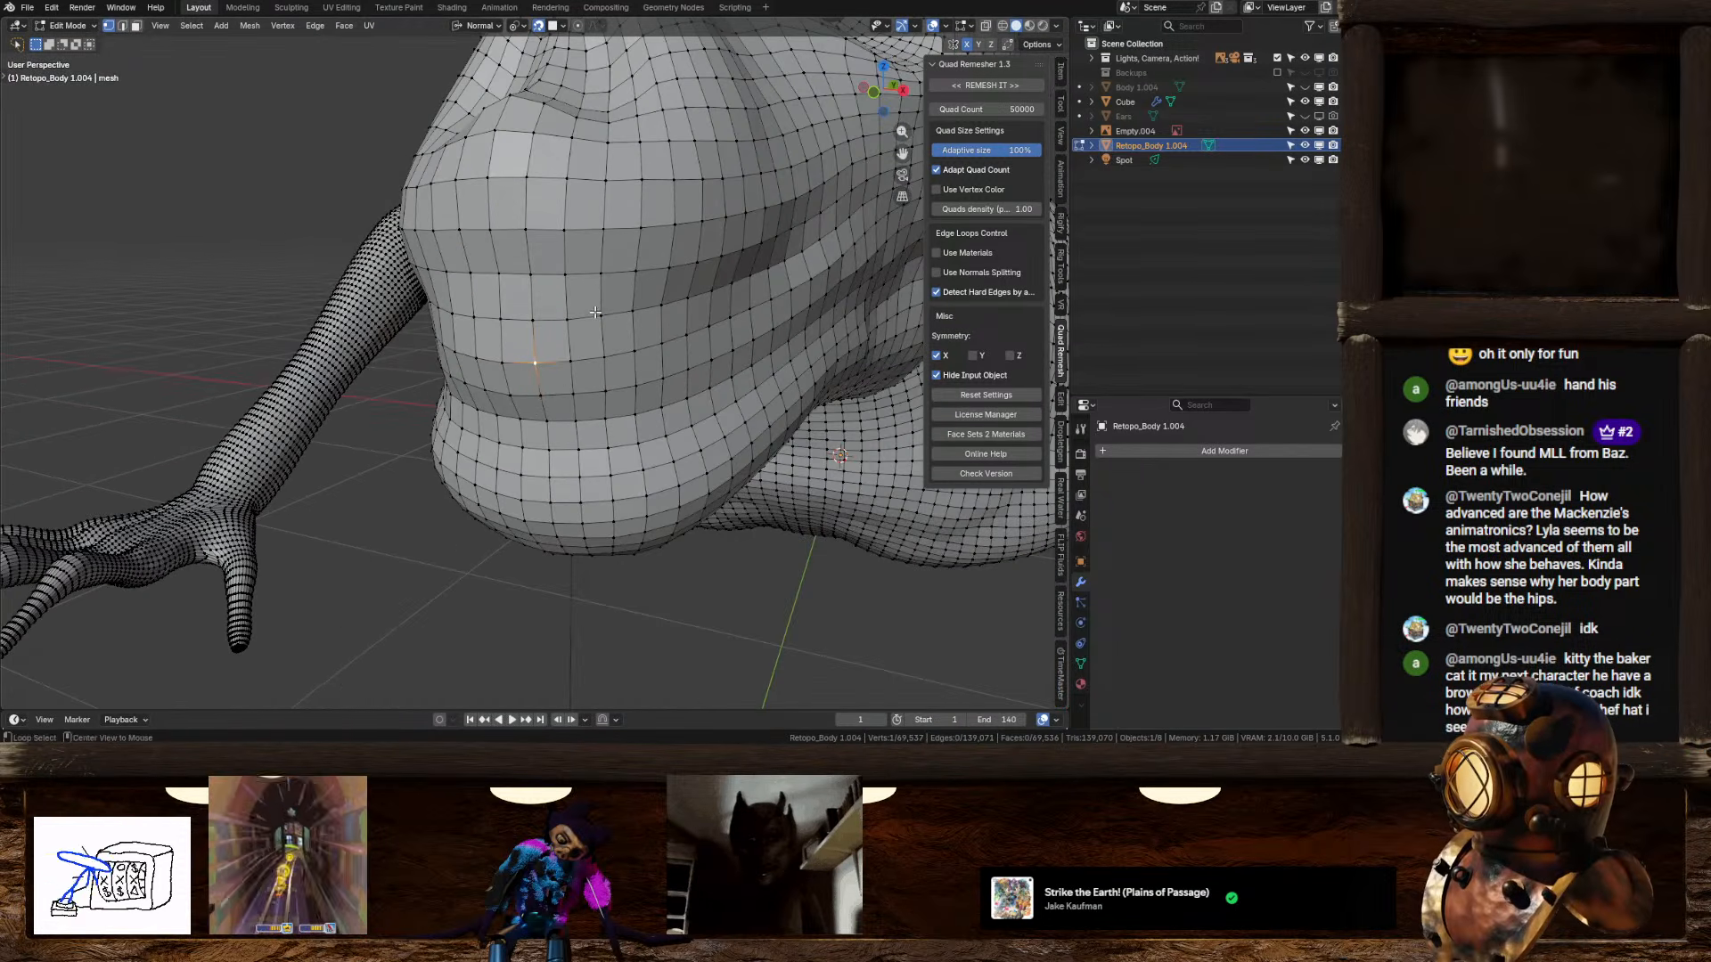
pyautogui.keyDown('alt'); pyautogui.click(534, 385); pyautogui.keyUp('alt')
pyautogui.moveTo(535, 385); pyautogui.dragTo(573, 390, button='middle')
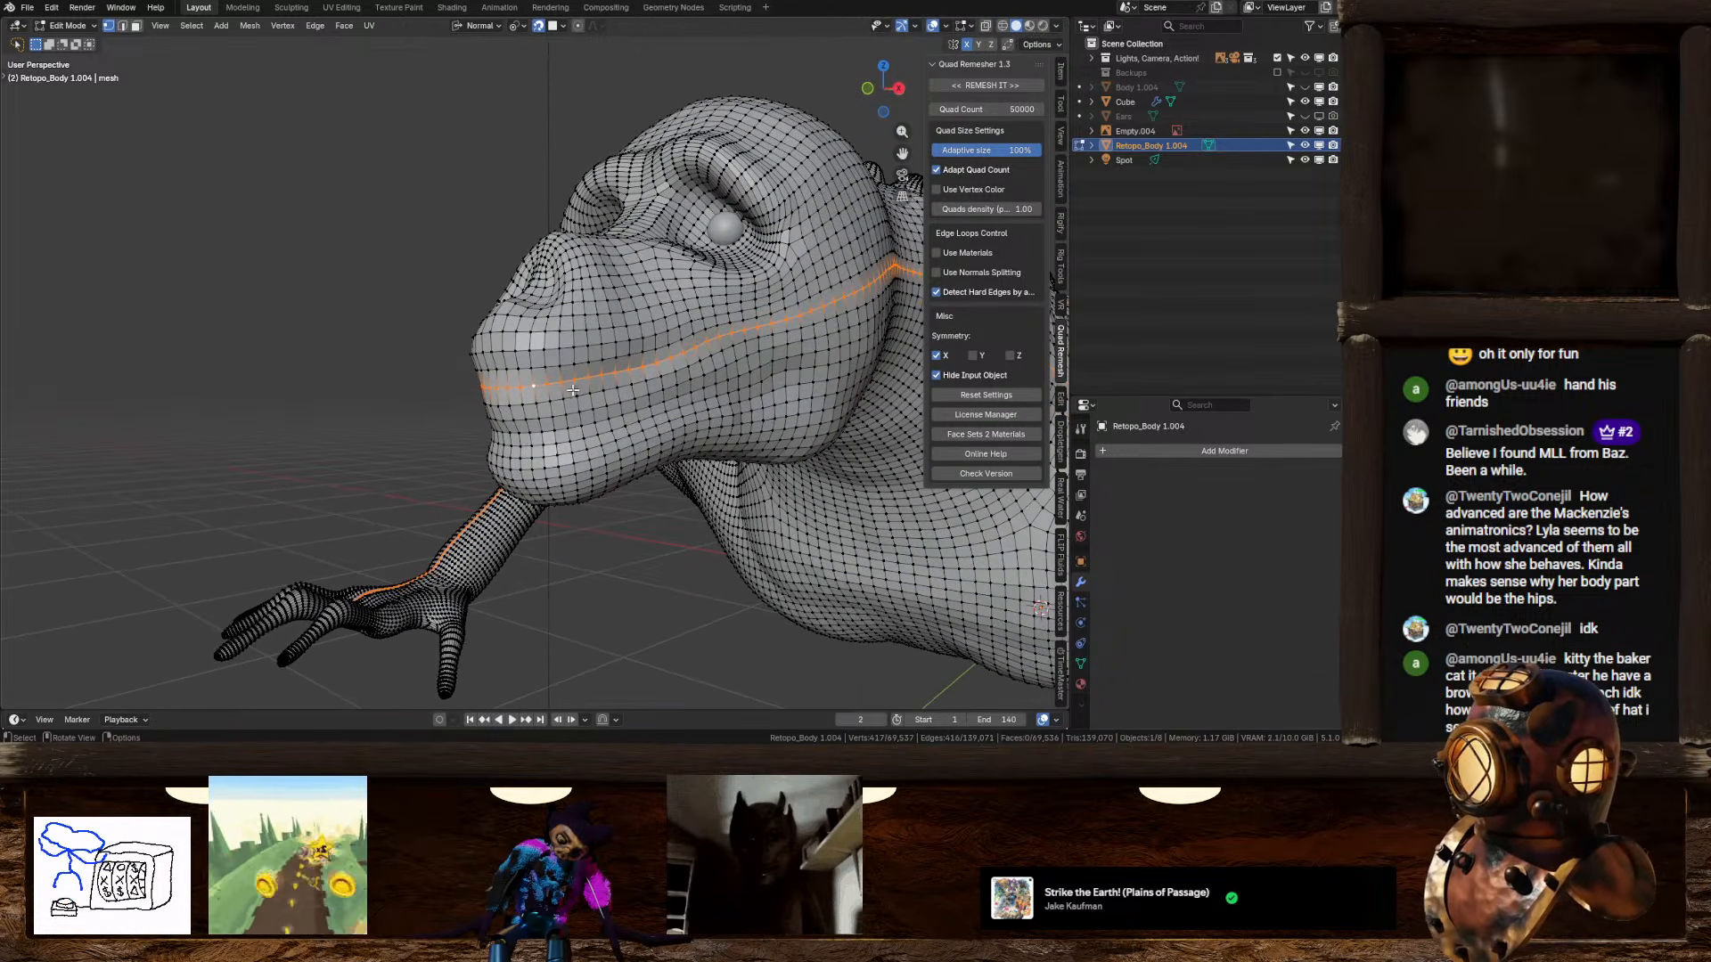
# Step: In the right orthographic view, select a shortest vertex path from the muzzle's front centre along the upper lip to the mouth corner
pyautogui.click(499, 388)
pyautogui.moveTo(680, 371); pyautogui.dragTo(849, 229, button='middle')
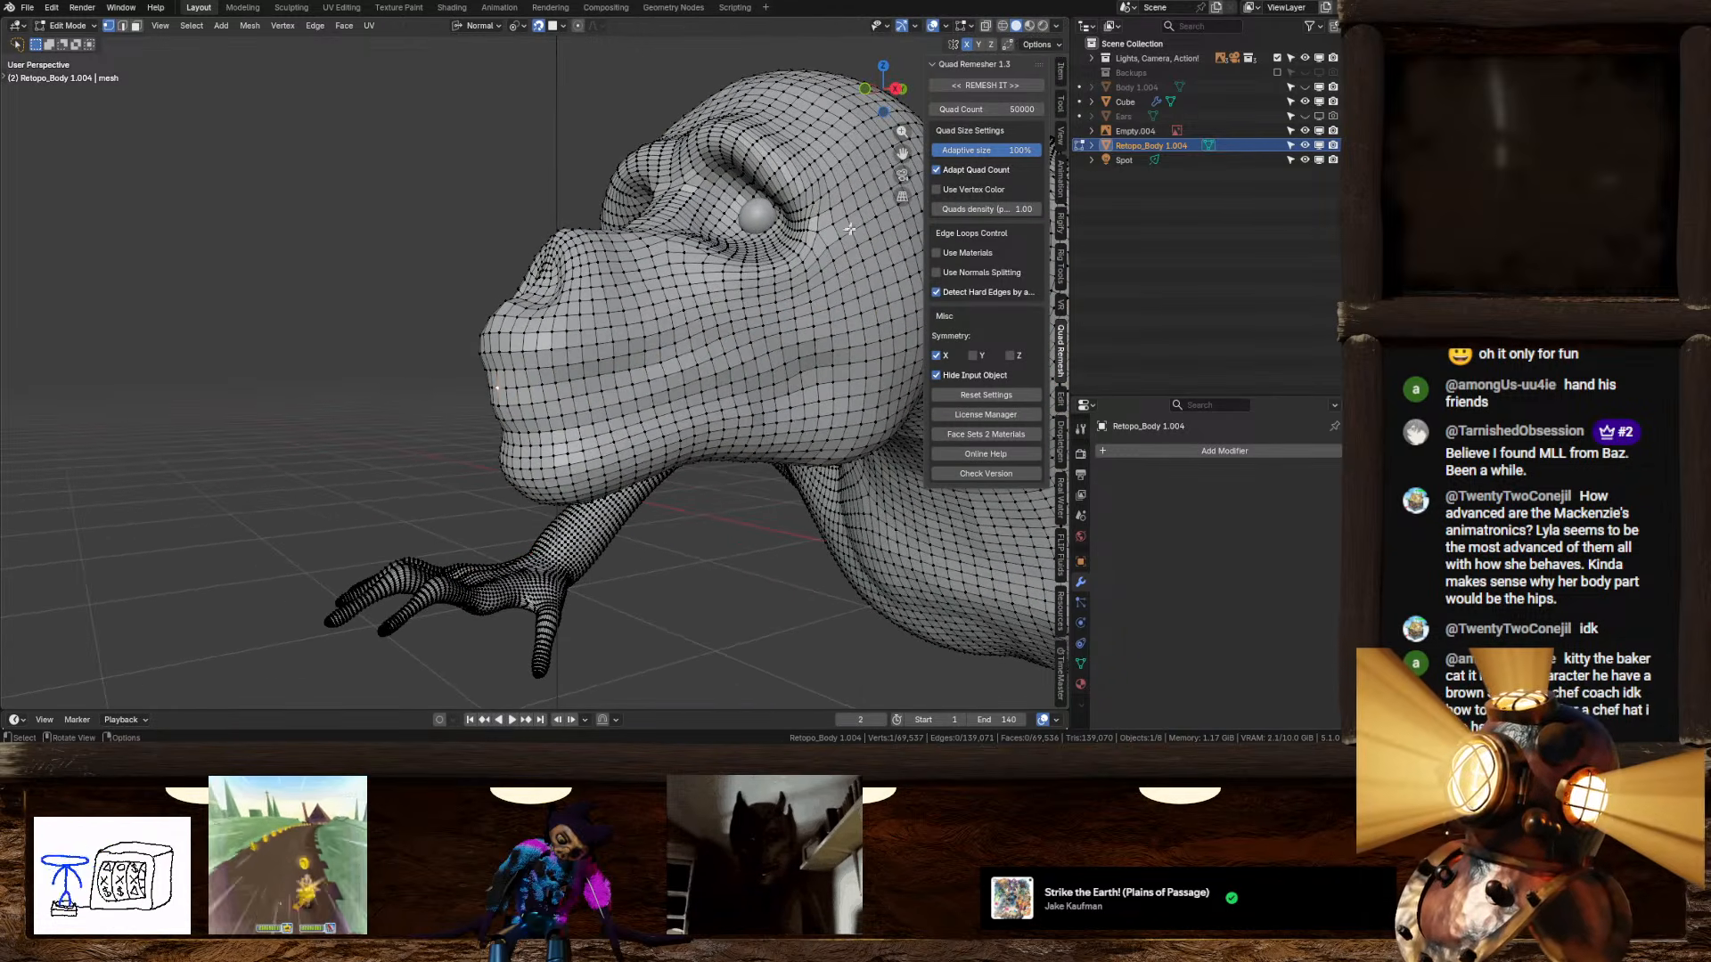
pyautogui.click(896, 90)
pyautogui.keyDown('shift'); pyautogui.moveTo(742, 320); pyautogui.dragTo(696, 329, button='middle'); pyautogui.keyUp('shift')
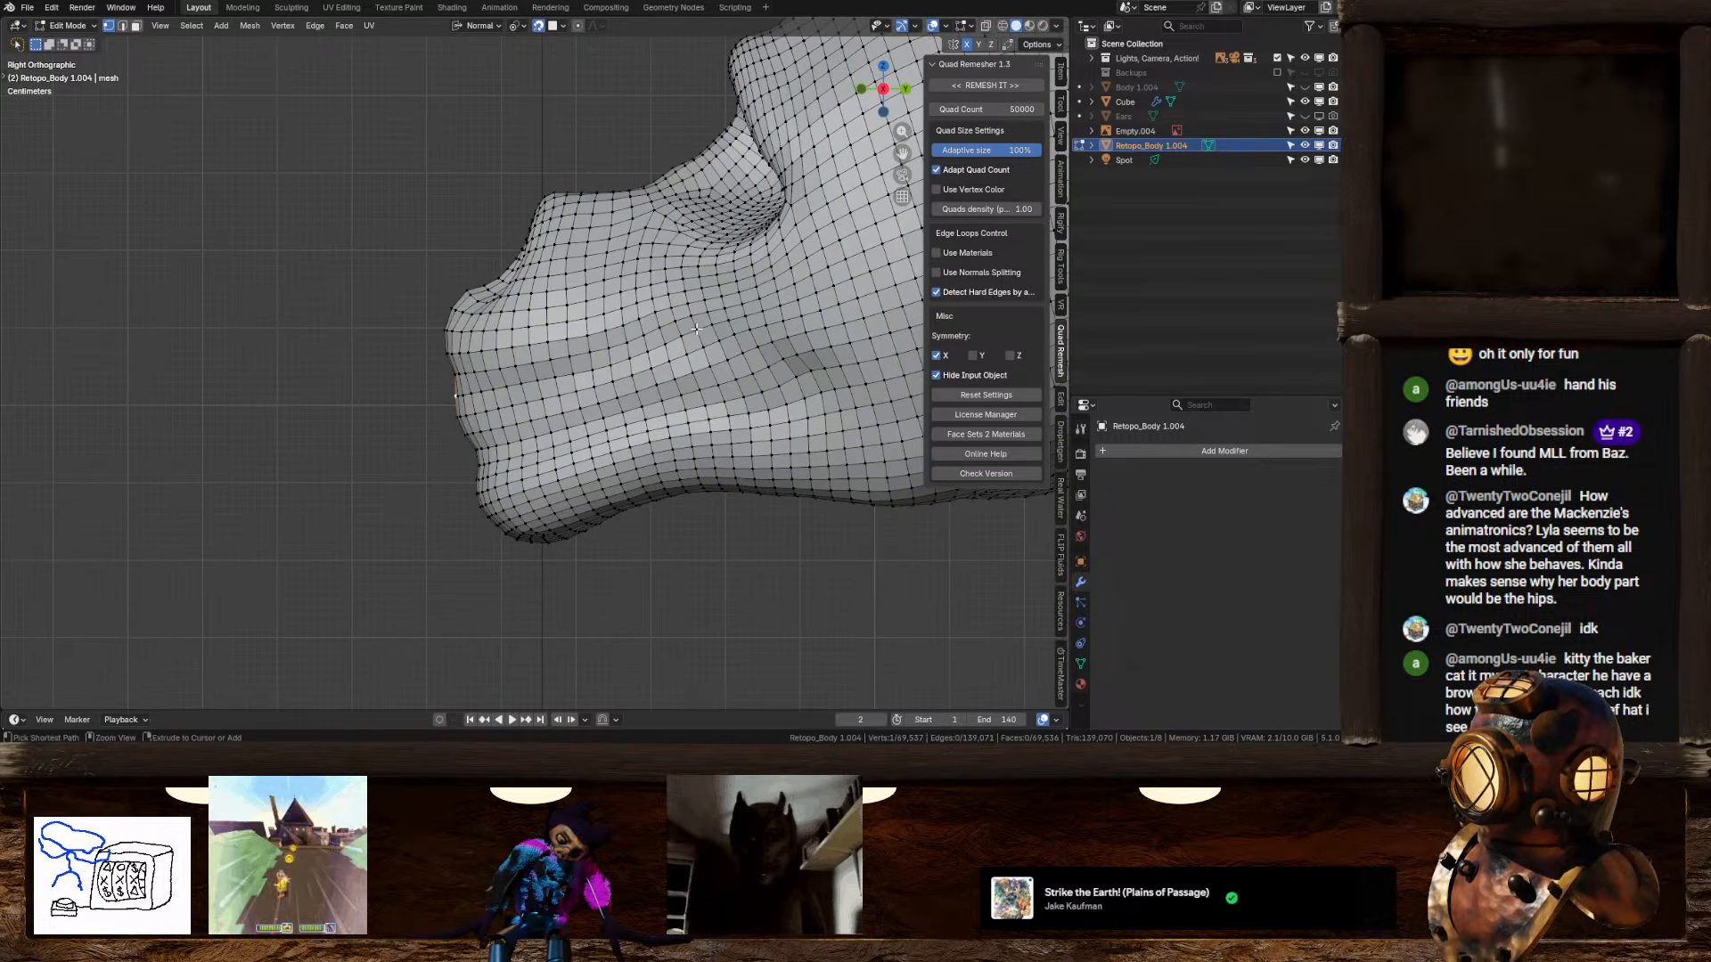
pyautogui.keyDown('ctrl'); pyautogui.click(699, 326); pyautogui.keyUp('ctrl')
pyautogui.keyDown('ctrl'); pyautogui.click(797, 359); pyautogui.keyUp('ctrl')
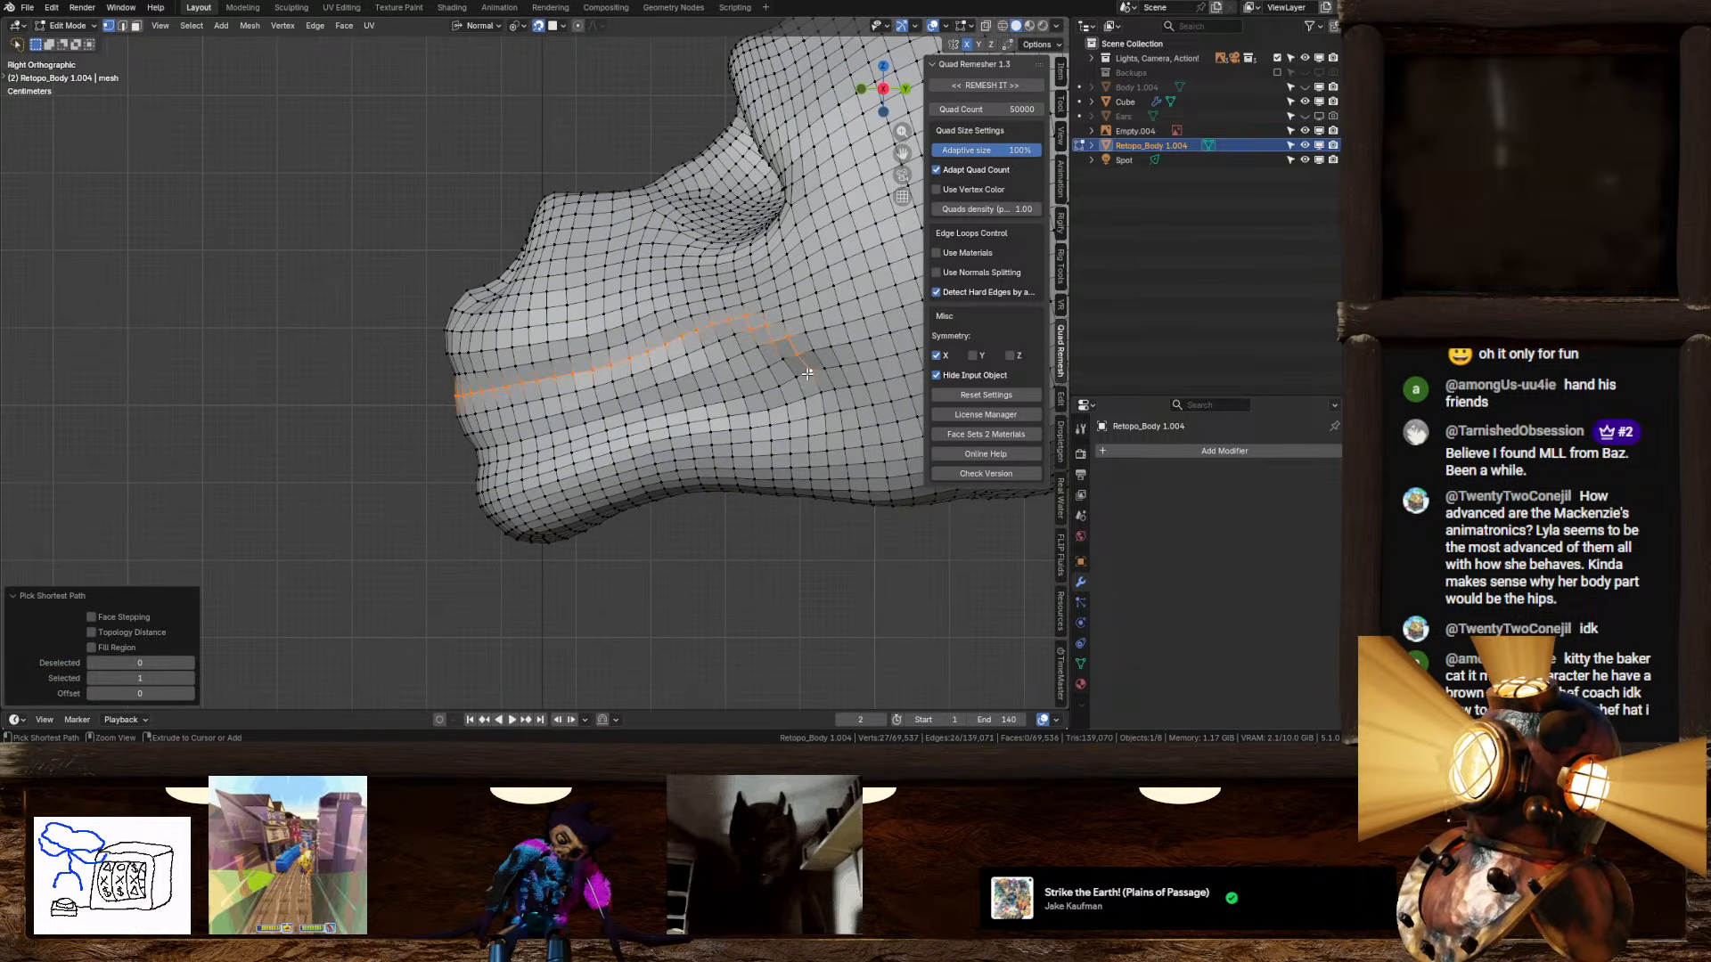
# Step: Redo the mouth-corner selection one vertex farther back and extend the vertex path along the lower lip to the front centre
pyautogui.keyDown('ctrl'); pyautogui.click(483, 464); pyautogui.keyUp('ctrl')
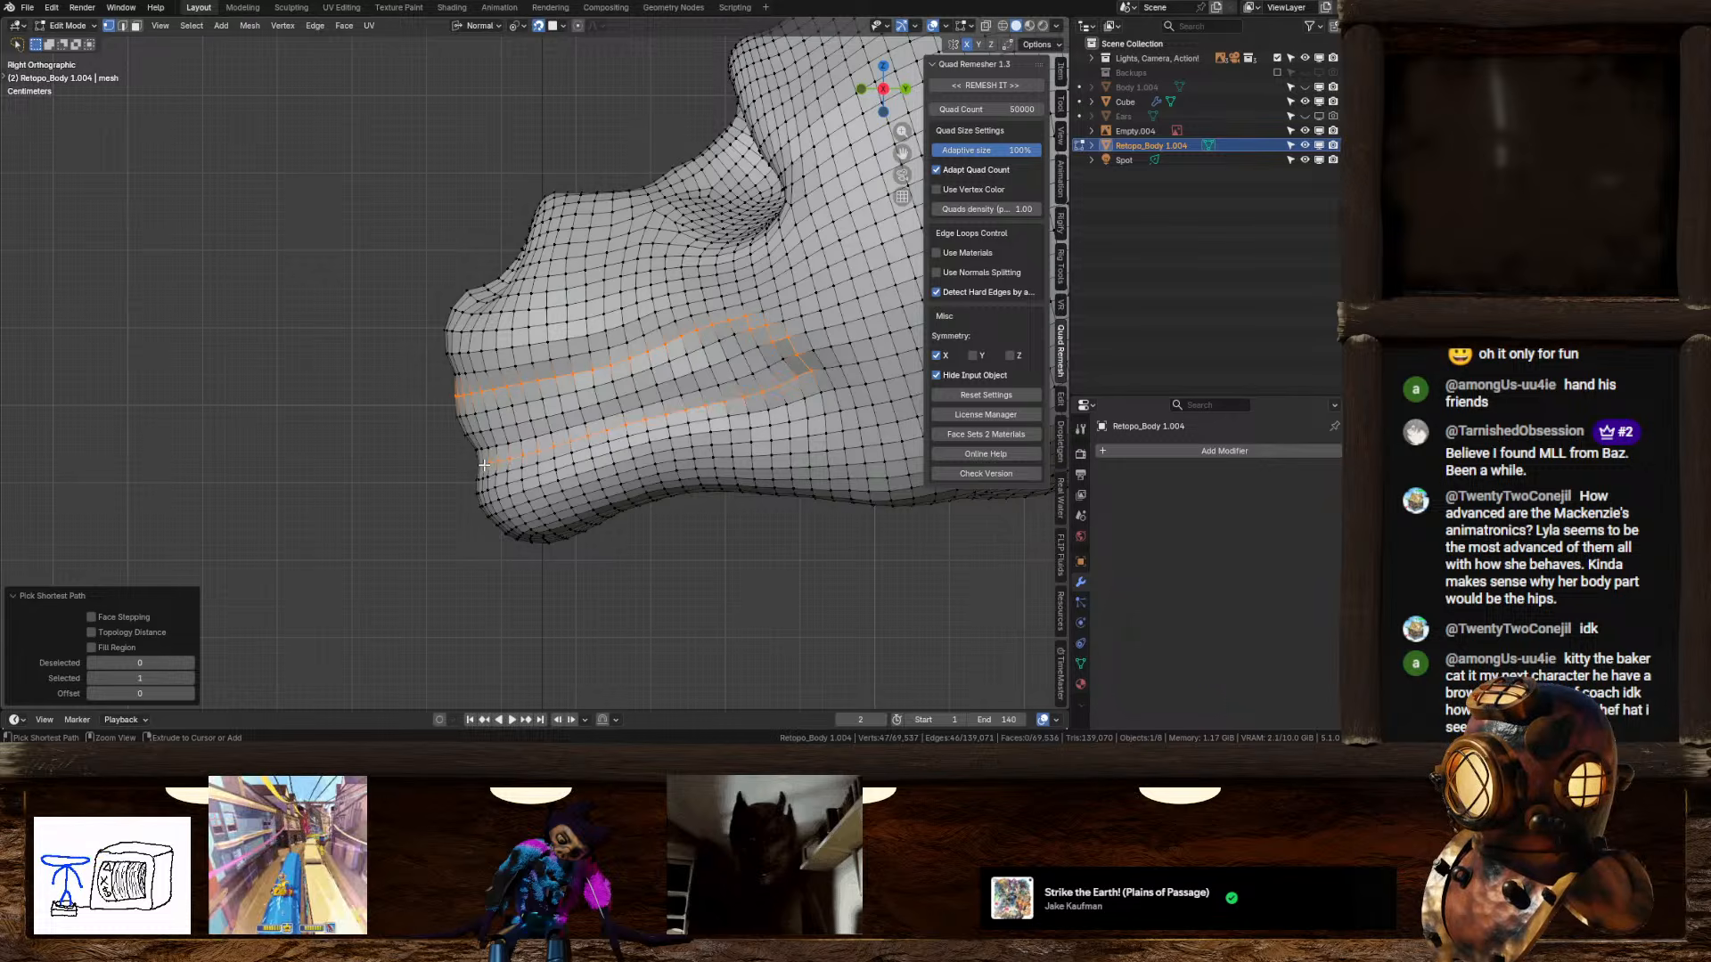
pyautogui.hotkey('ctrl', 'z')
pyautogui.keyDown('ctrl'); pyautogui.click(833, 389); pyautogui.keyUp('ctrl')
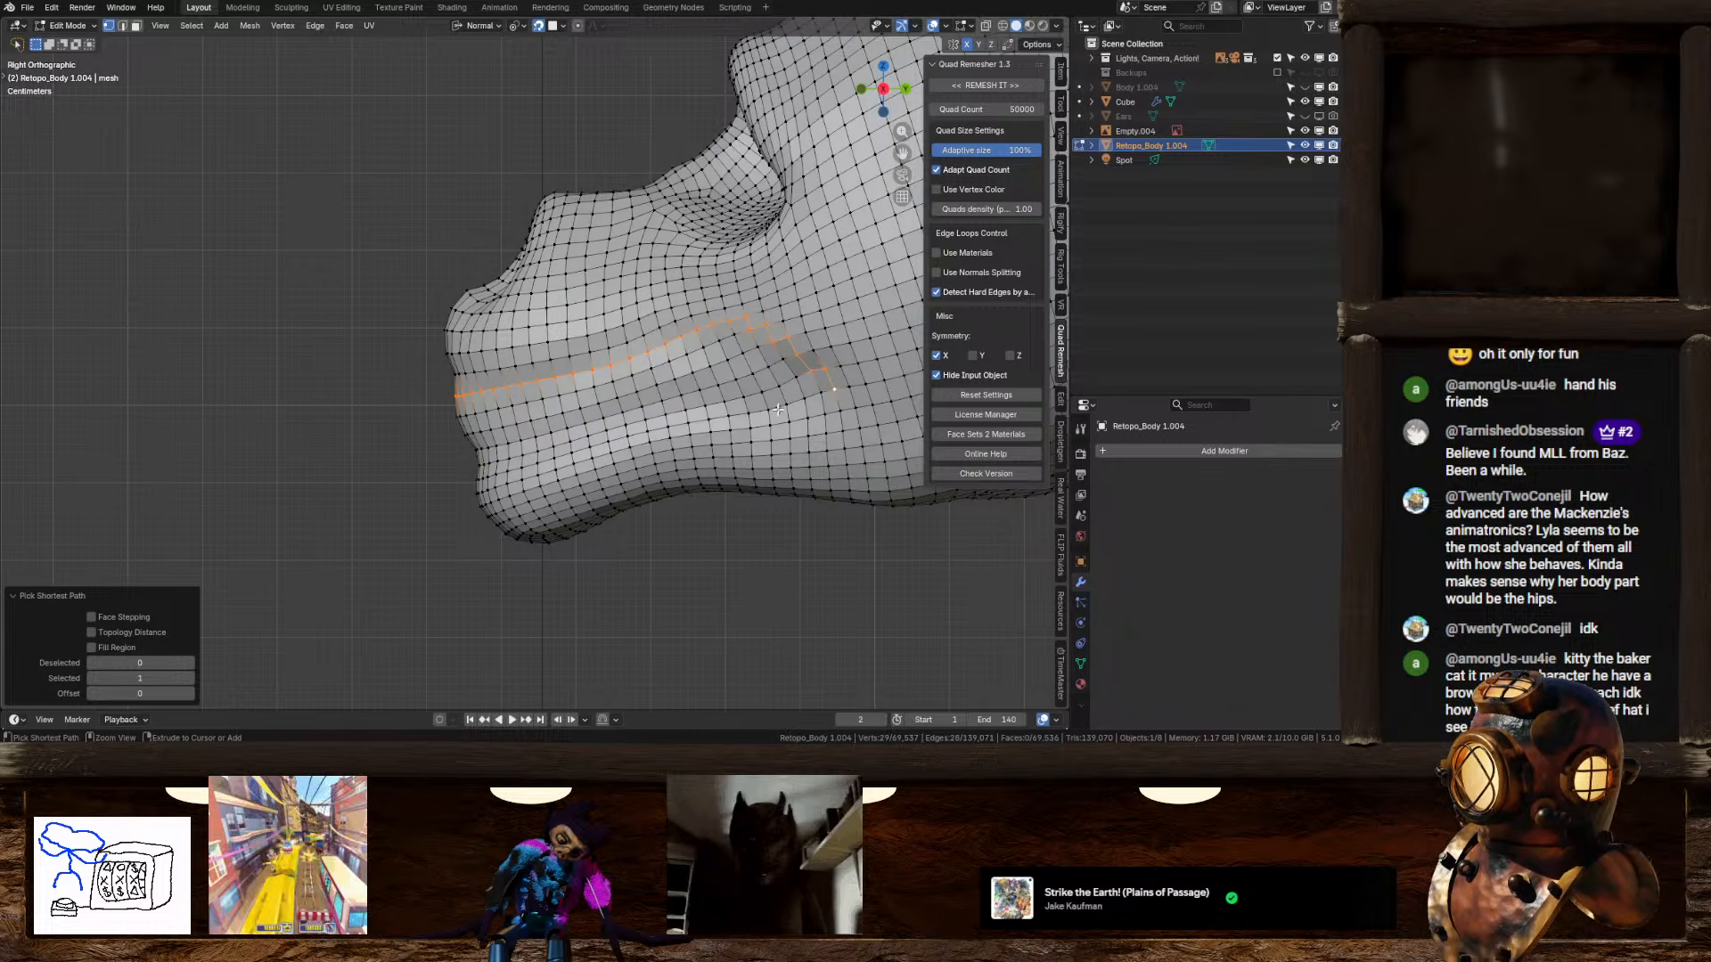
pyautogui.keyDown('ctrl'); pyautogui.click(476, 465); pyautogui.keyUp('ctrl')
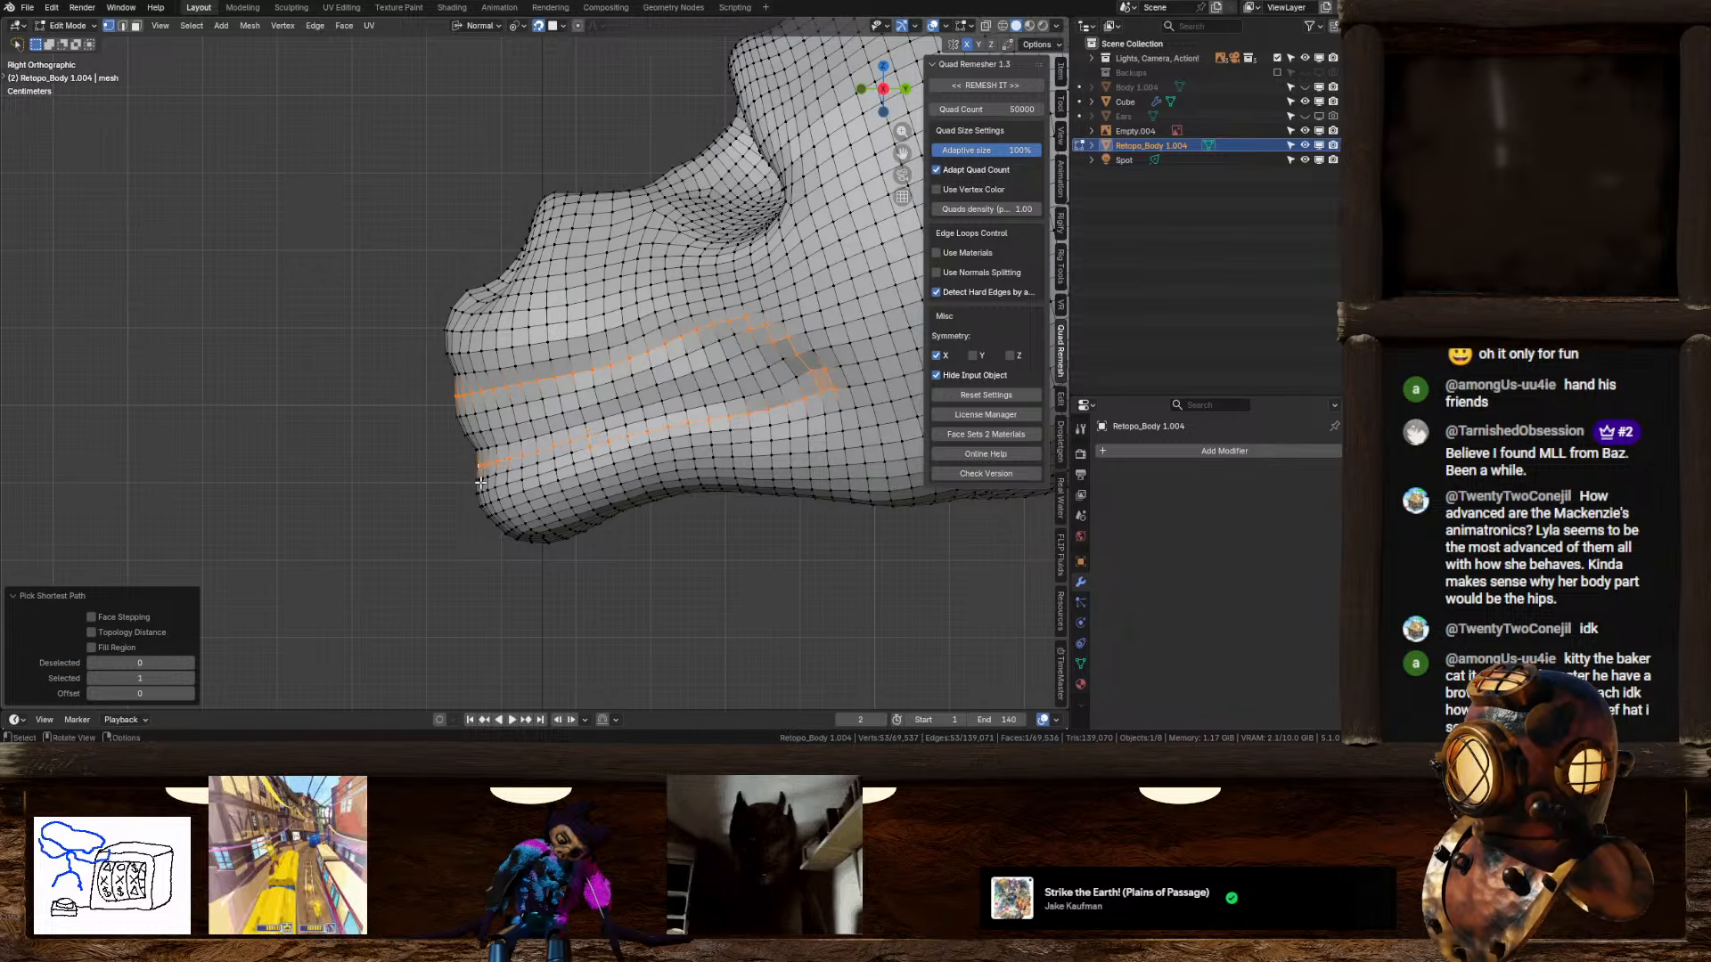
pyautogui.moveTo(481, 482); pyautogui.dragTo(630, 462, button='middle')
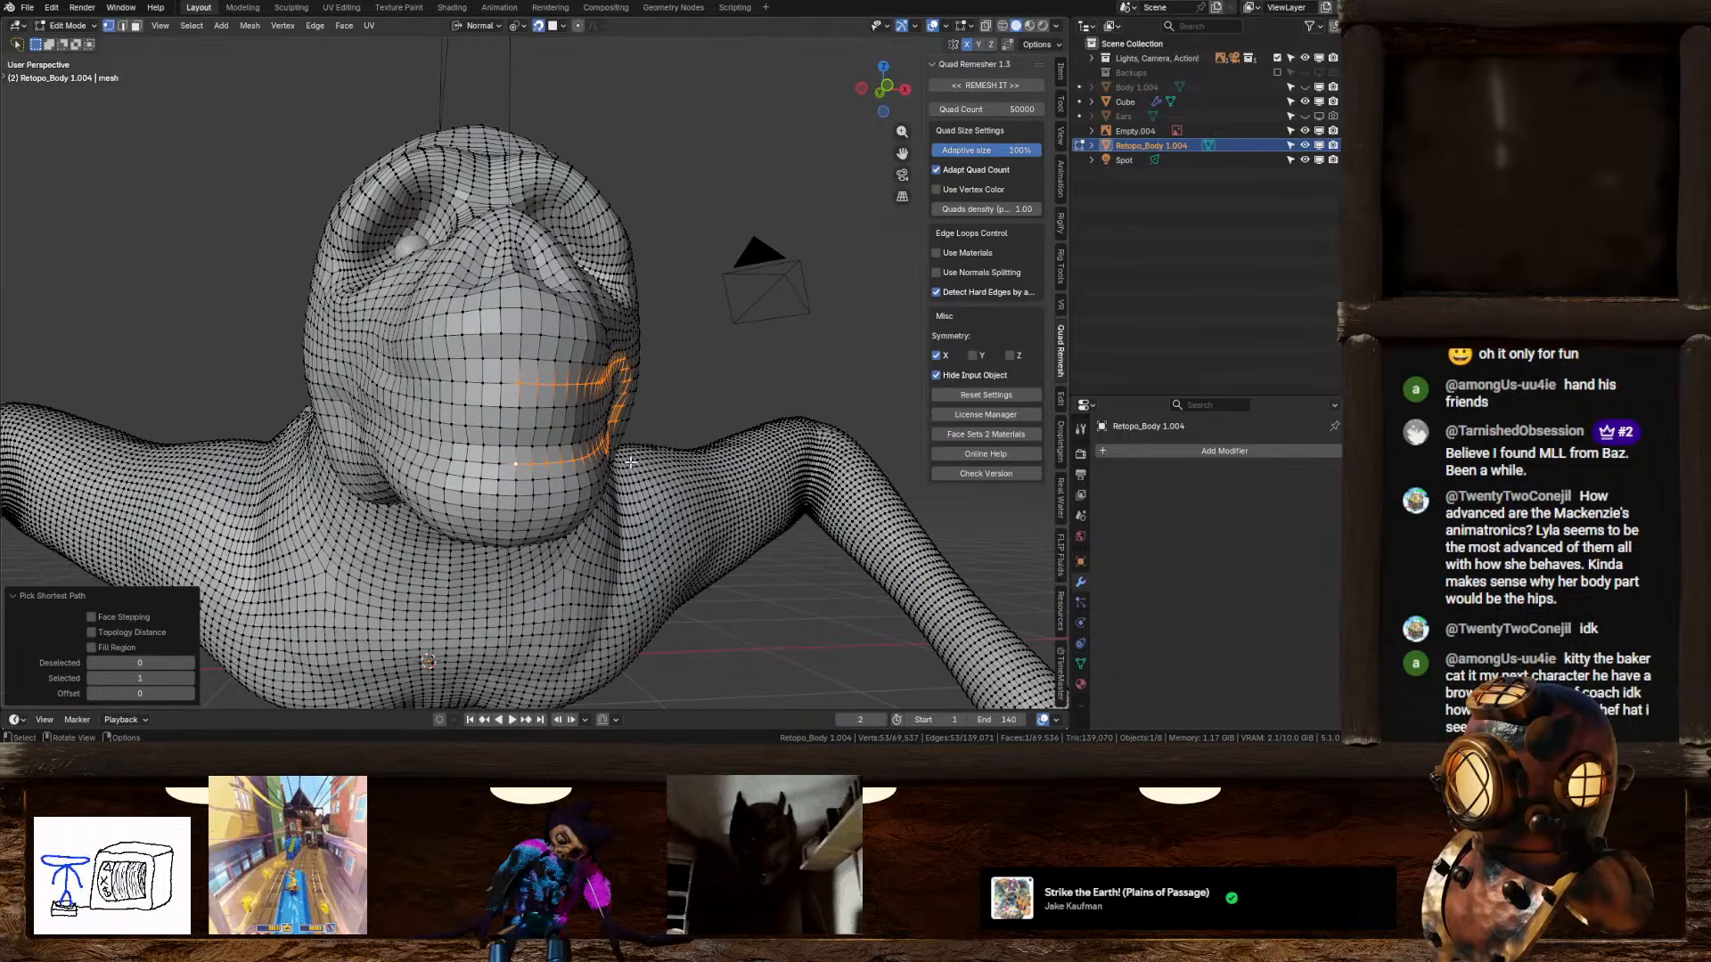
pyautogui.click(904, 90)
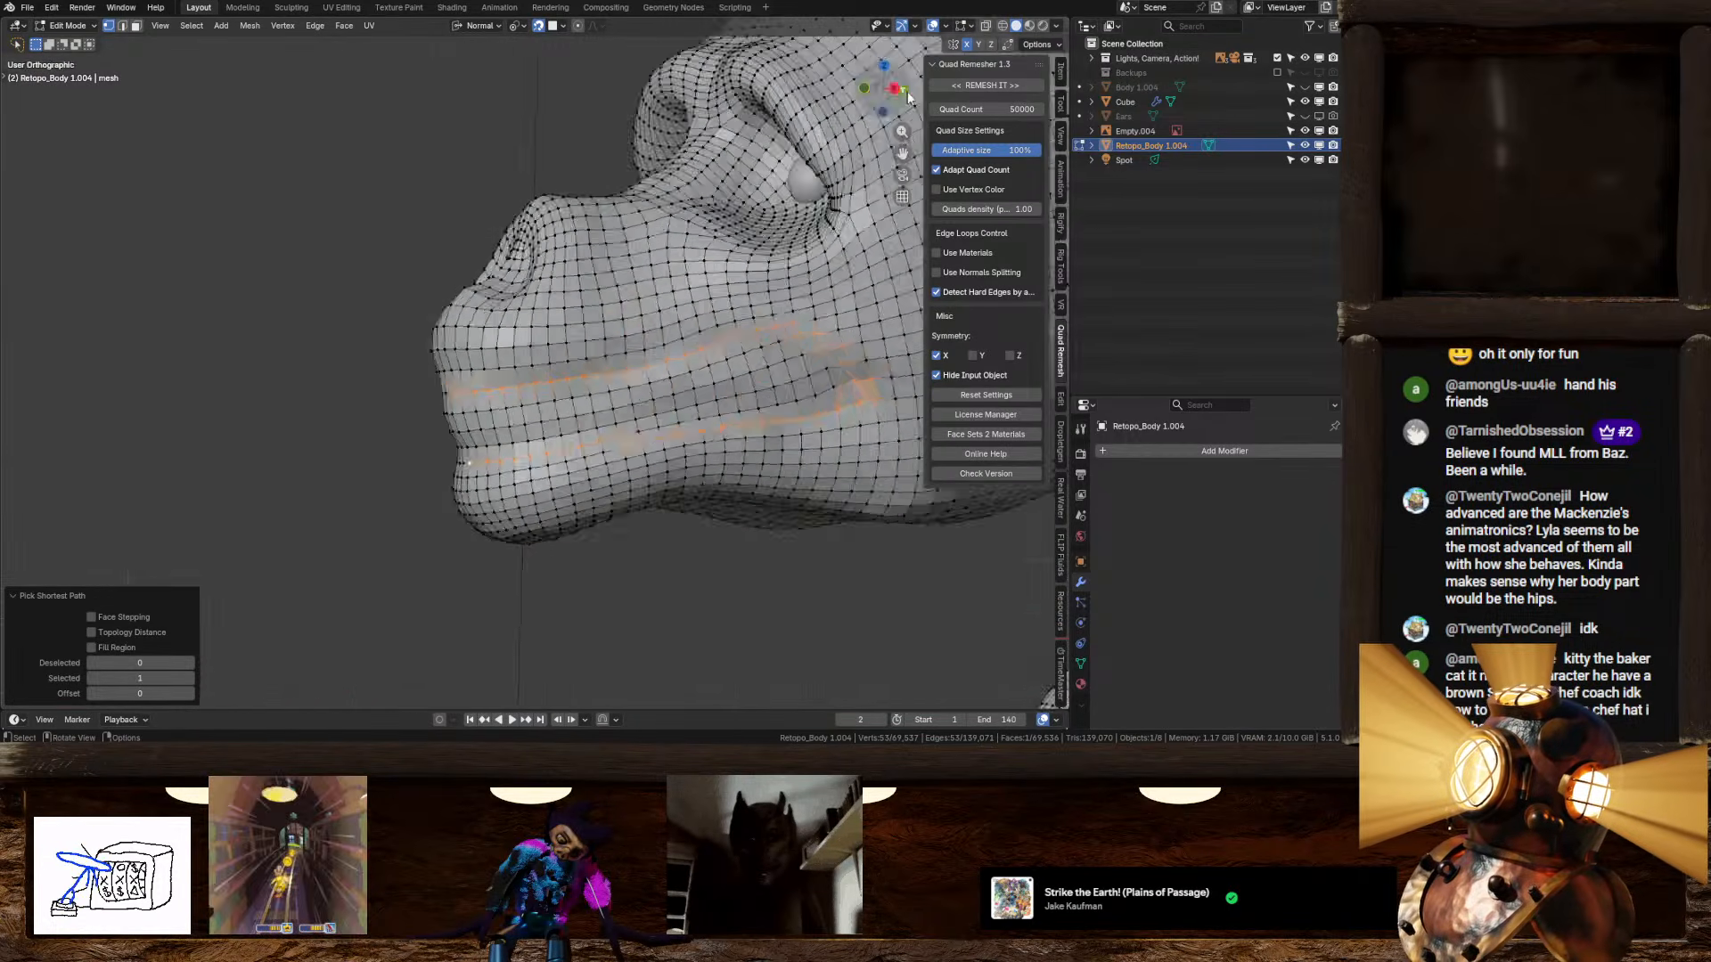
# Step: With X-ray enabled, circle-select the mesh area enclosed by the upper and lower lip paths and delete its vertices
pyautogui.click(986, 26)
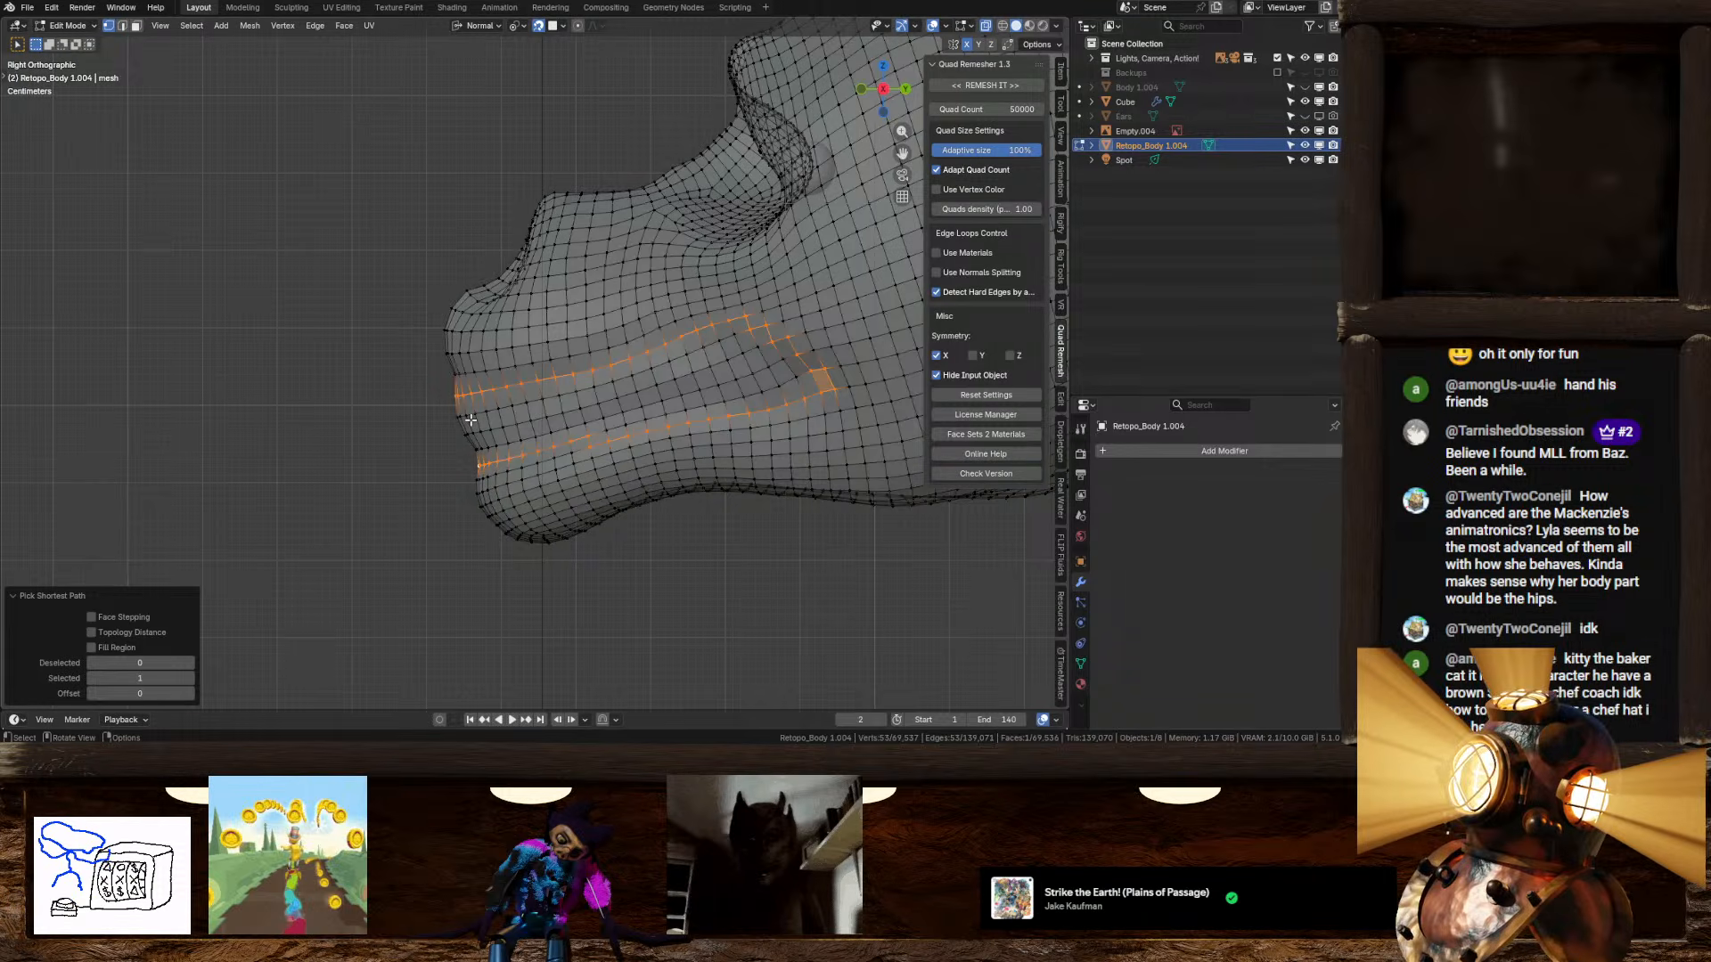
pyautogui.press('c')
pyautogui.moveTo(458, 420)
pyautogui.mouseDown()
pyautogui.moveTo(445, 426)
pyautogui.moveTo(500, 442)
pyautogui.moveTo(558, 419)
pyautogui.moveTo(458, 409)
pyautogui.moveTo(473, 393)
pyautogui.moveTo(739, 333)
pyautogui.moveTo(820, 381)
pyautogui.moveTo(470, 466)
pyautogui.moveTo(591, 404)
pyautogui.moveTo(762, 368)
pyautogui.mouseUp()
pyautogui.rightClick(718, 385)
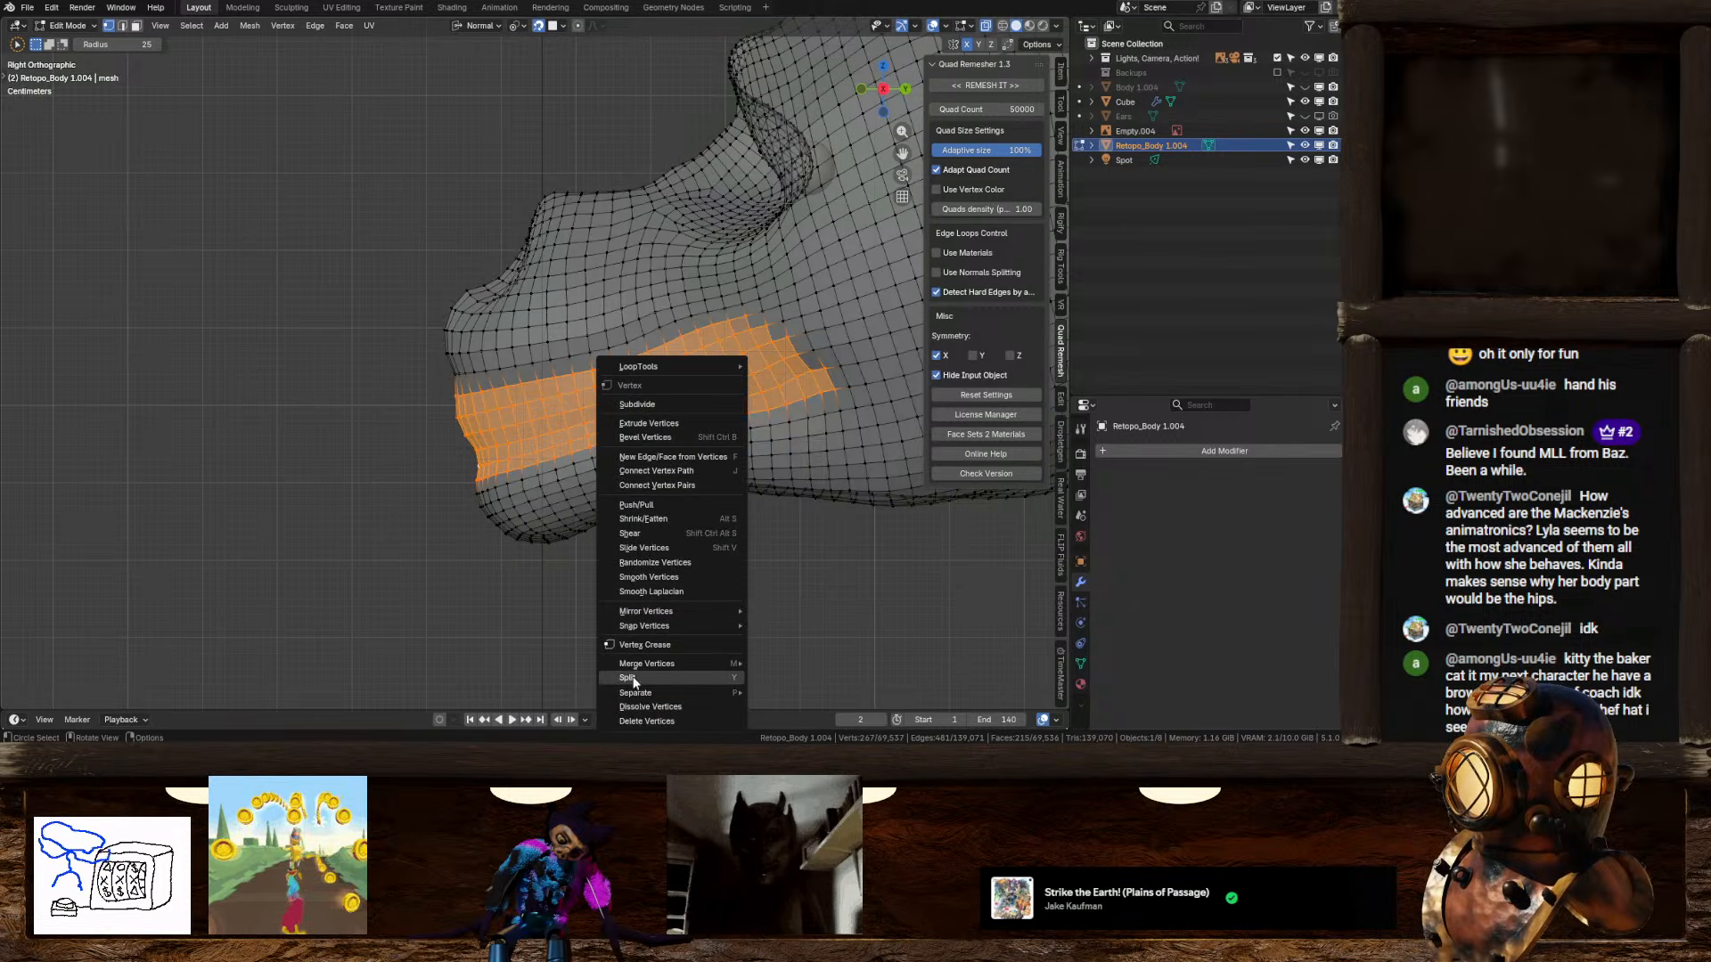
pyautogui.click(650, 720)
# Step: Turn off X-ray, hide the sidebar and inspect the cut mouth opening in Object Mode before returning to Edit Mode
pyautogui.moveTo(592, 541); pyautogui.dragTo(735, 340, button='middle')
pyautogui.press('Tab')
pyautogui.click(986, 26)
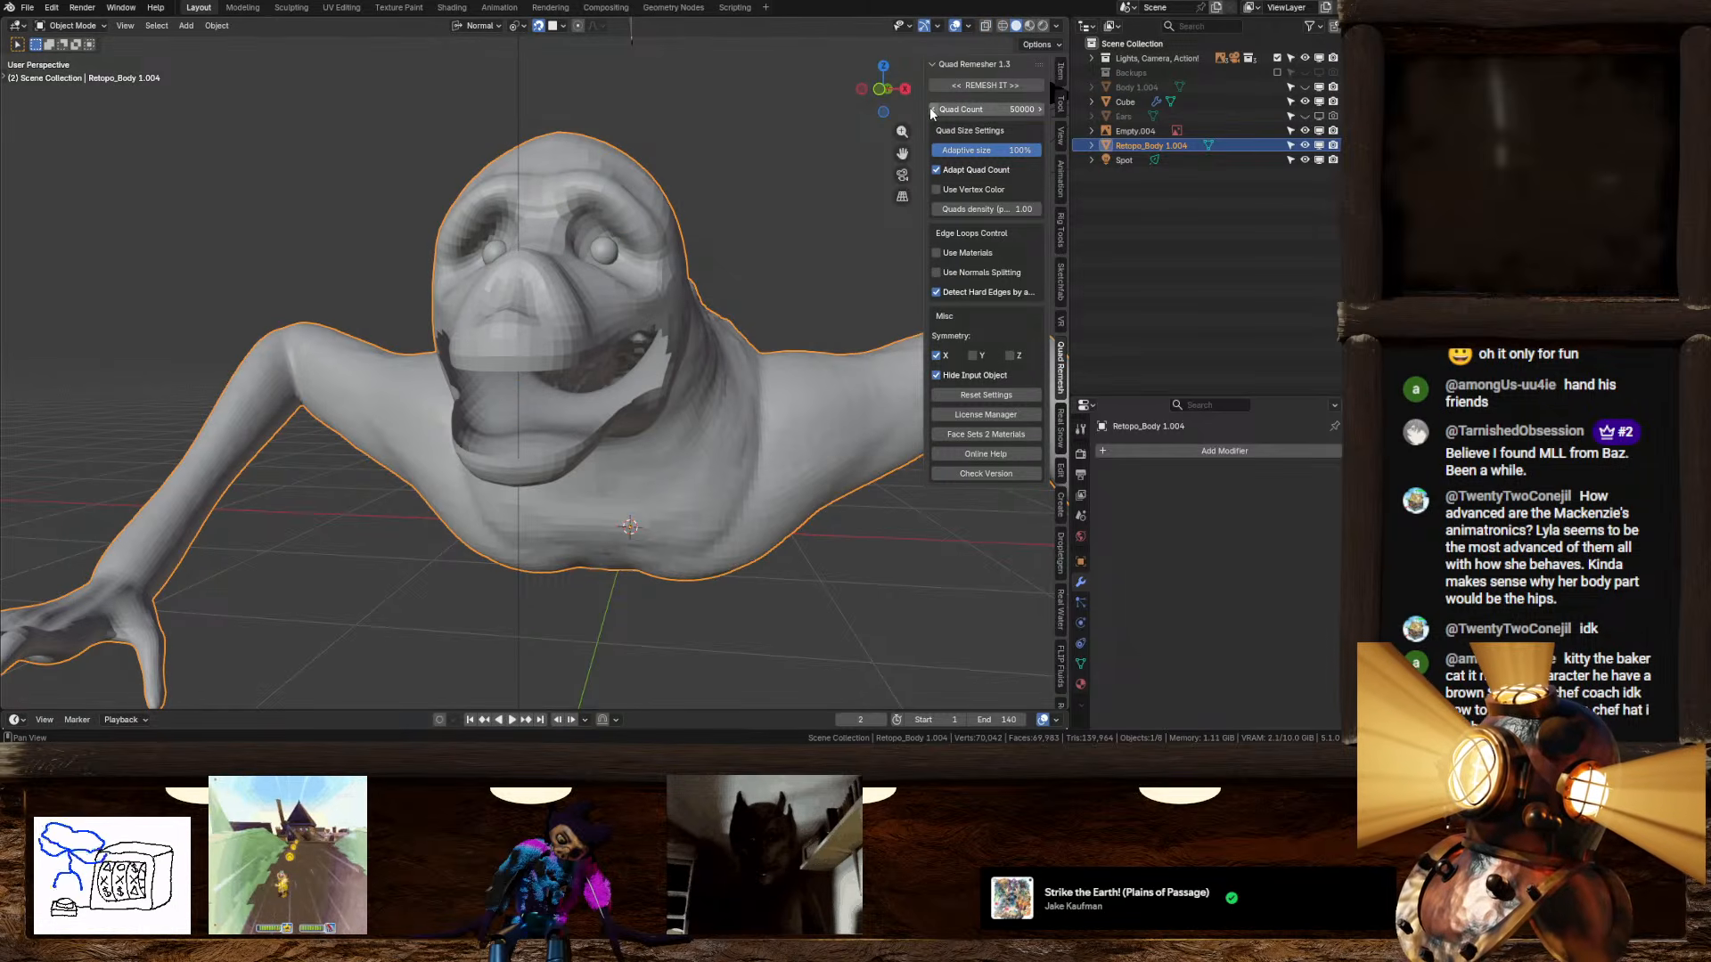
pyautogui.press('n')
pyautogui.moveTo(929, 106); pyautogui.dragTo(686, 270, button='middle')
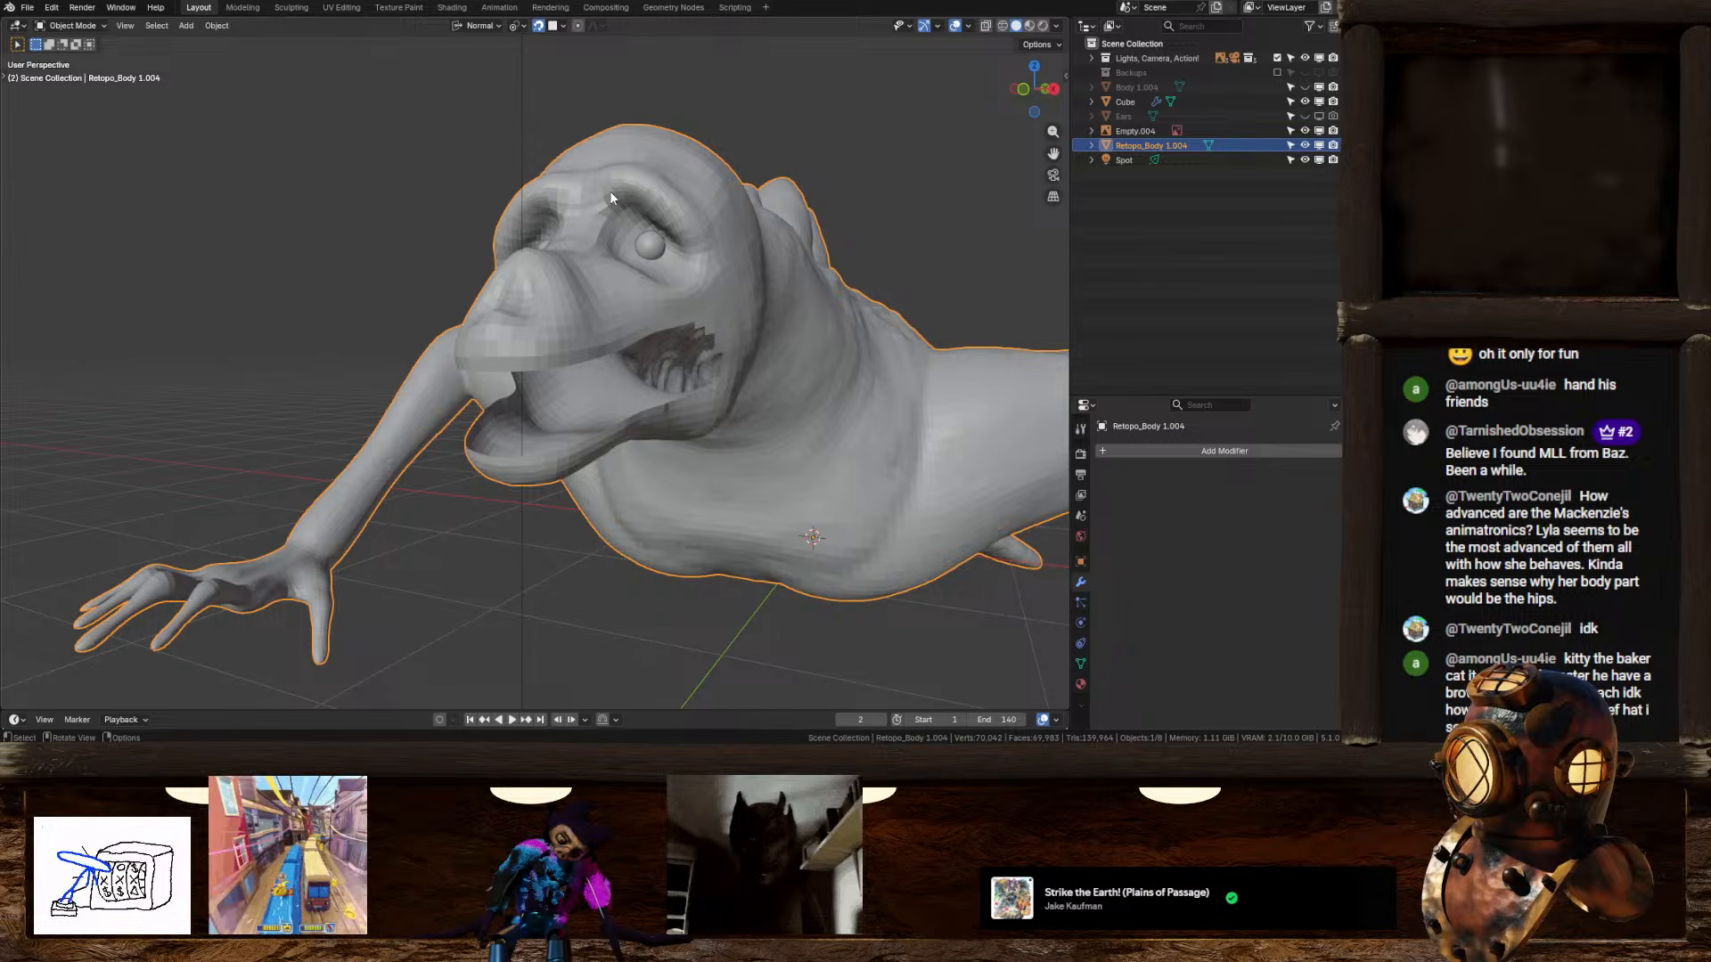
pyautogui.moveTo(576, 243); pyautogui.dragTo(635, 340, button='middle')
pyautogui.press('Tab')
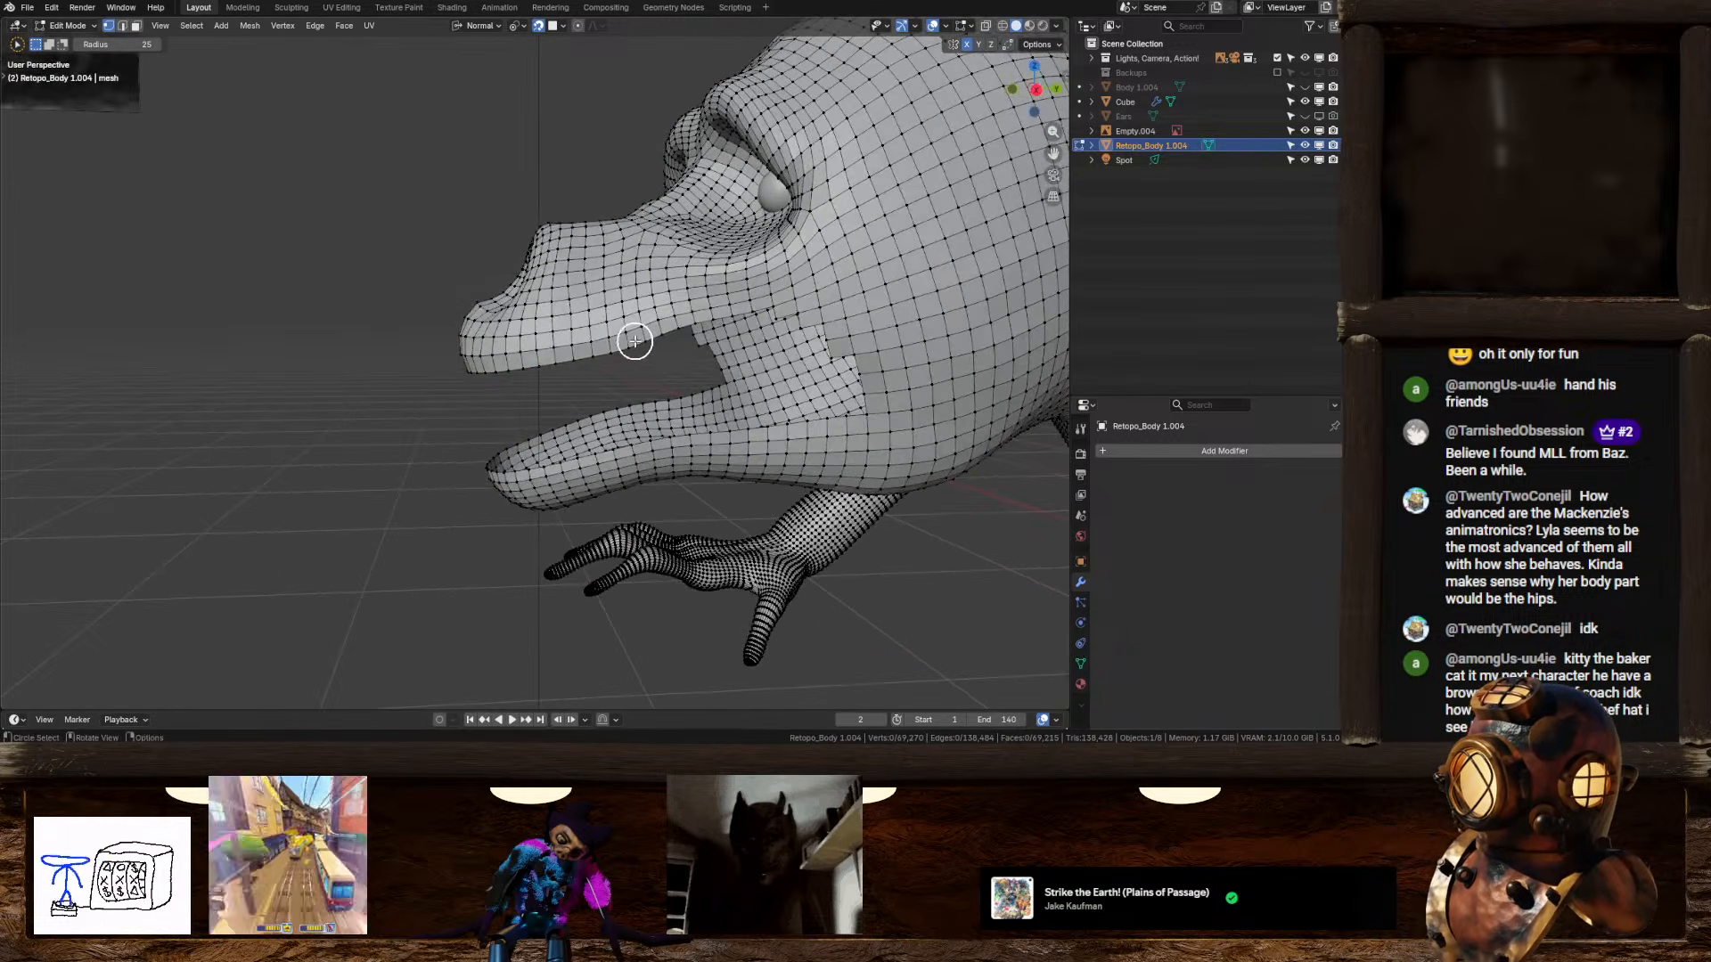
# Step: In edge select mode, select the whole connected body mesh
pyautogui.click(122, 27)
pyautogui.moveTo(711, 253); pyautogui.dragTo(722, 258)
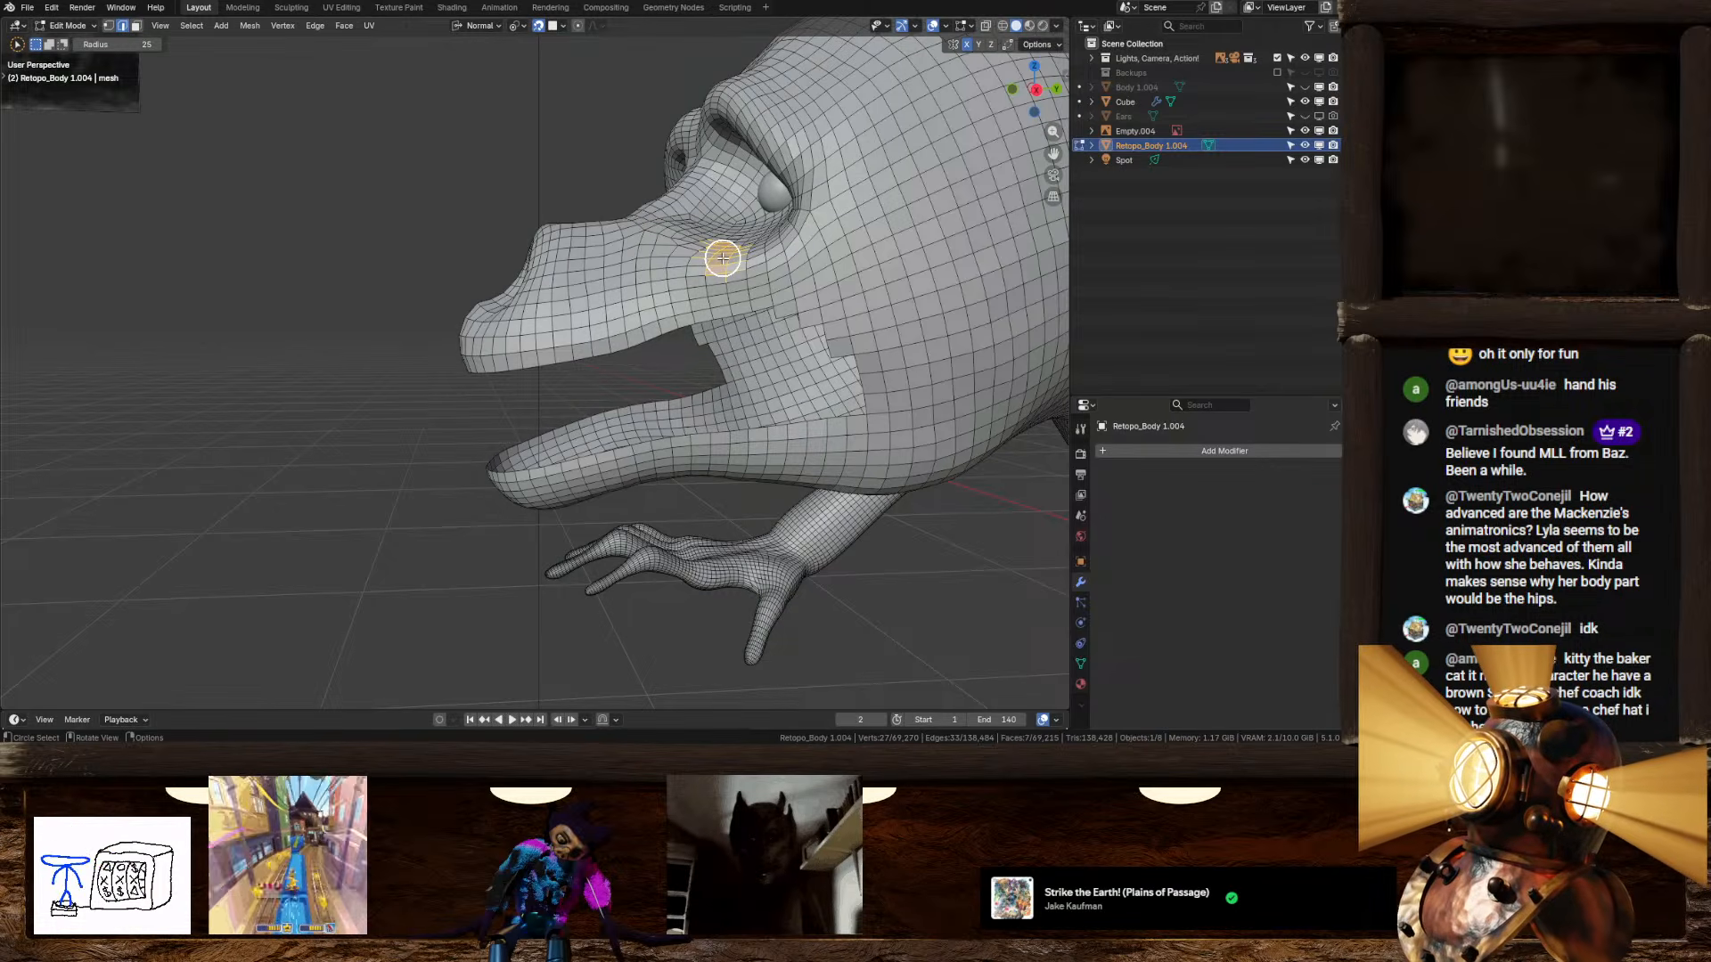
pyautogui.press('KP_Decimal')
pyautogui.scroll(-10, 684, 290)
pyautogui.moveTo(652, 289); pyautogui.dragTo(313, 229, button='middle')
pyautogui.click(314, 229)
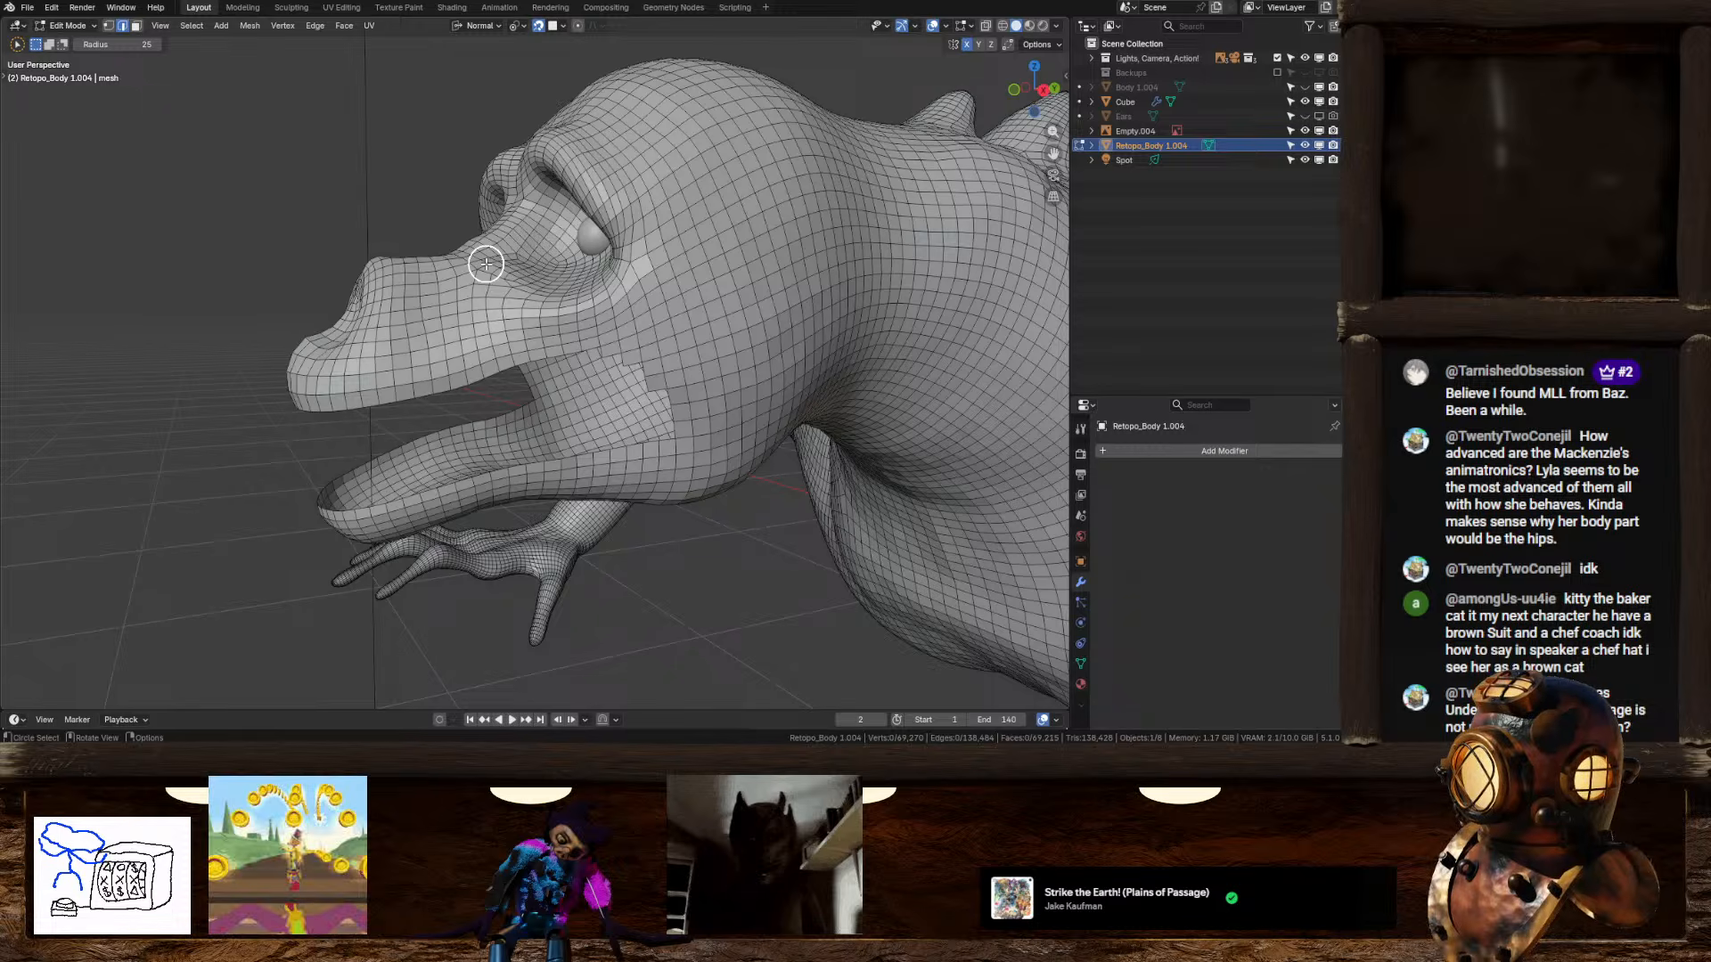
pyautogui.press('l')
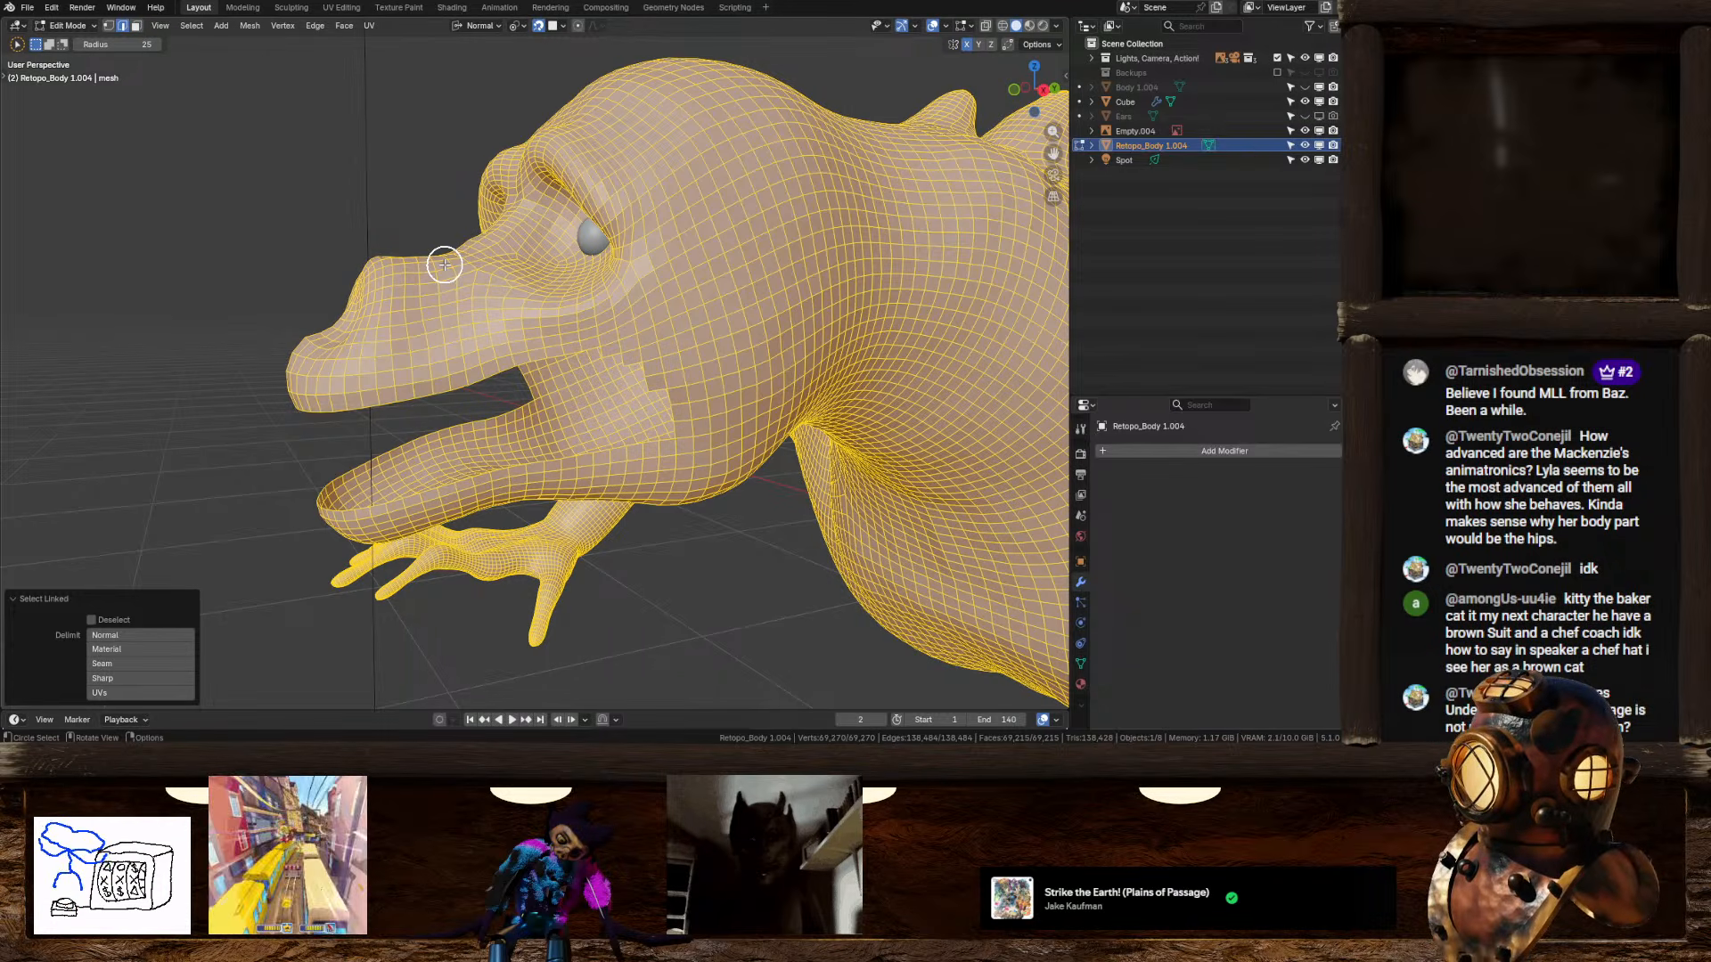
# Step: Reduce the body selection to its boundary loop around the mouth opening and check the rim in right orthographic view
pyautogui.moveTo(783, 329); pyautogui.dragTo(755, 325, button='middle')
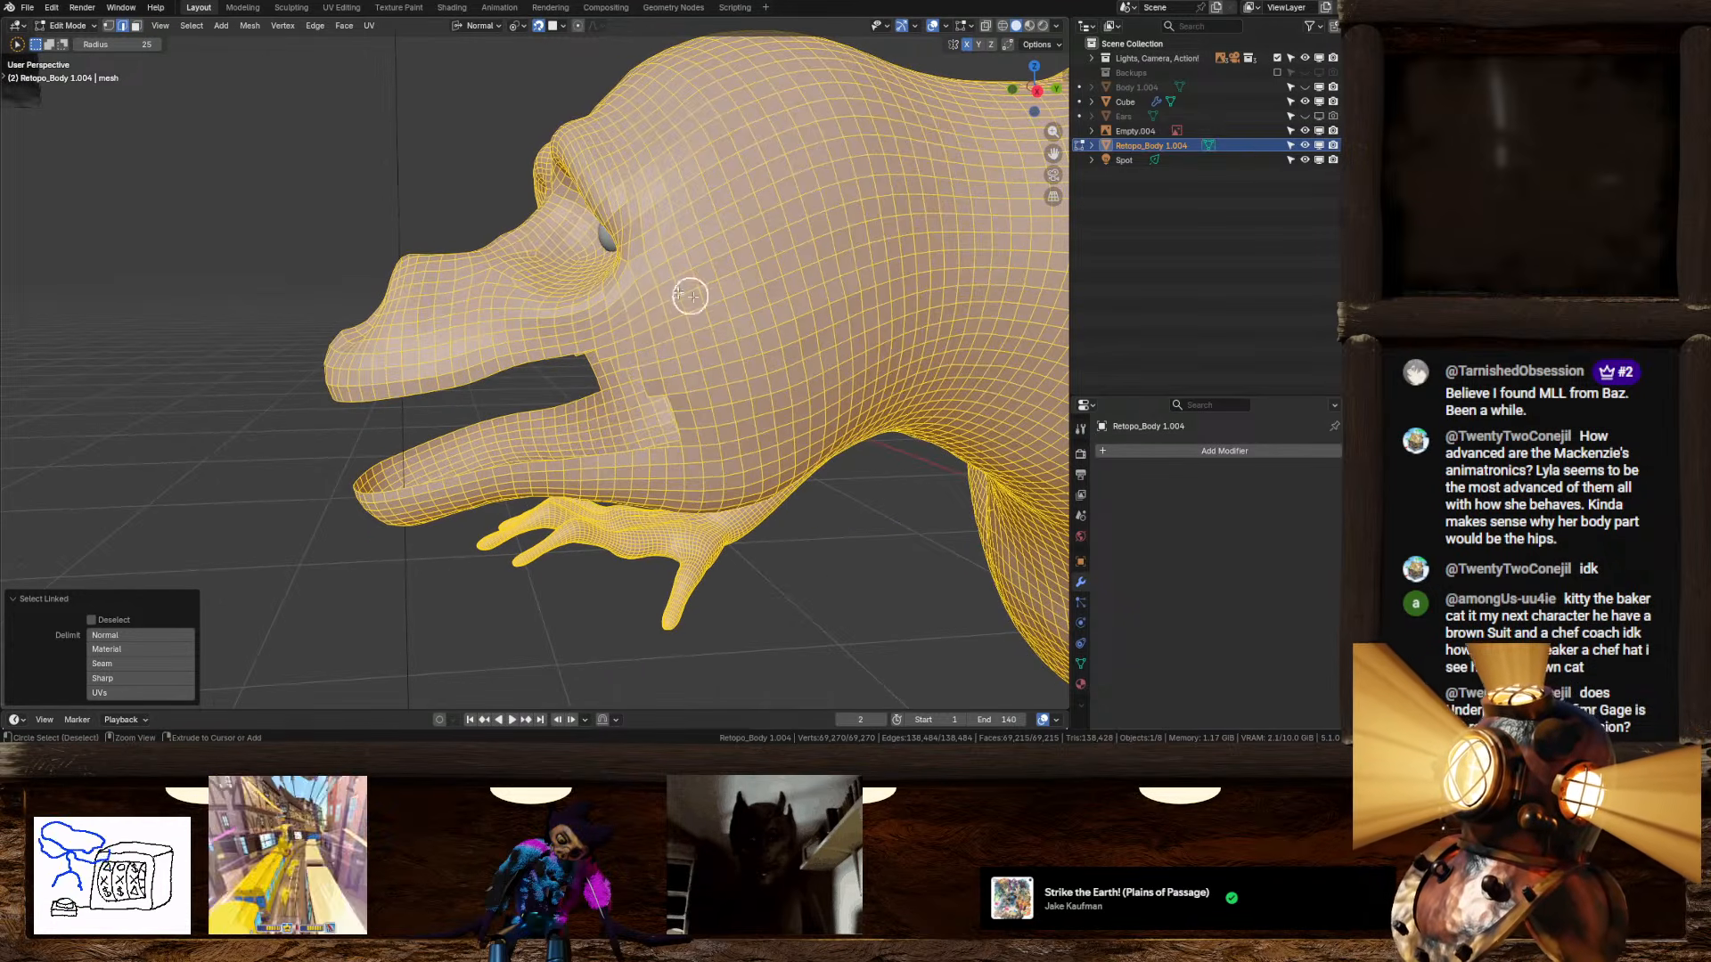
pyautogui.moveTo(356, 254)
pyautogui.mouseDown(button='middle')
pyautogui.moveTo(359, 226)
pyautogui.moveTo(366, 247)
pyautogui.mouseUp(button='middle')
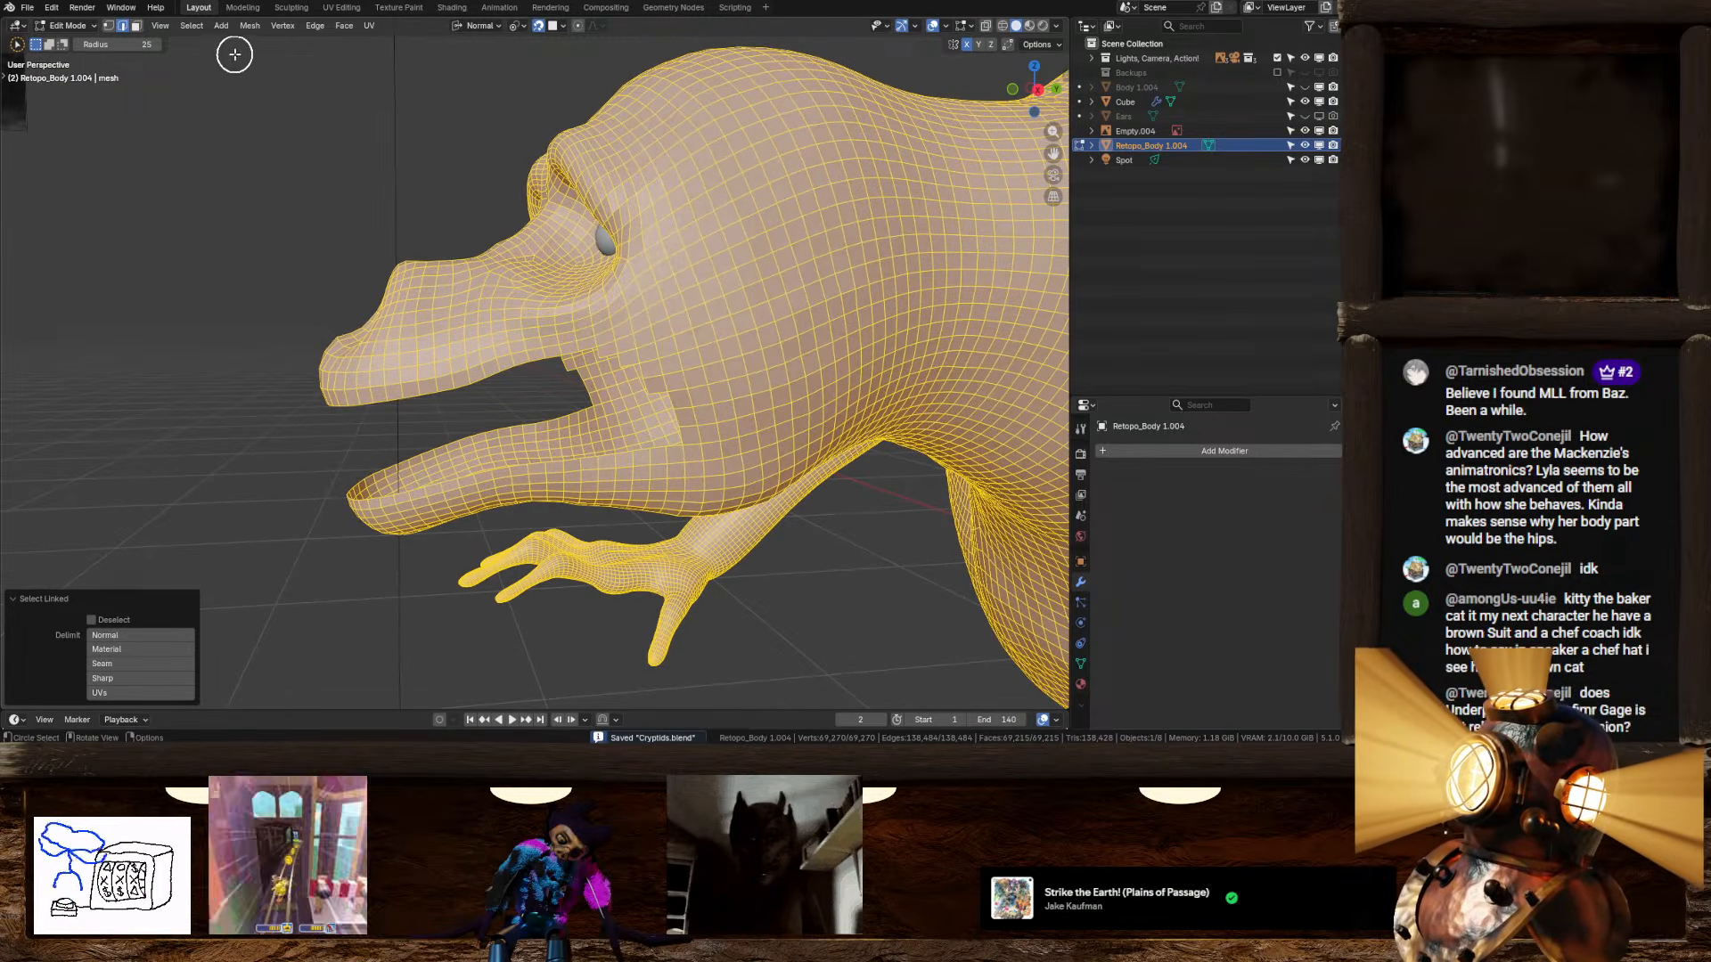
pyautogui.click(247, 26)
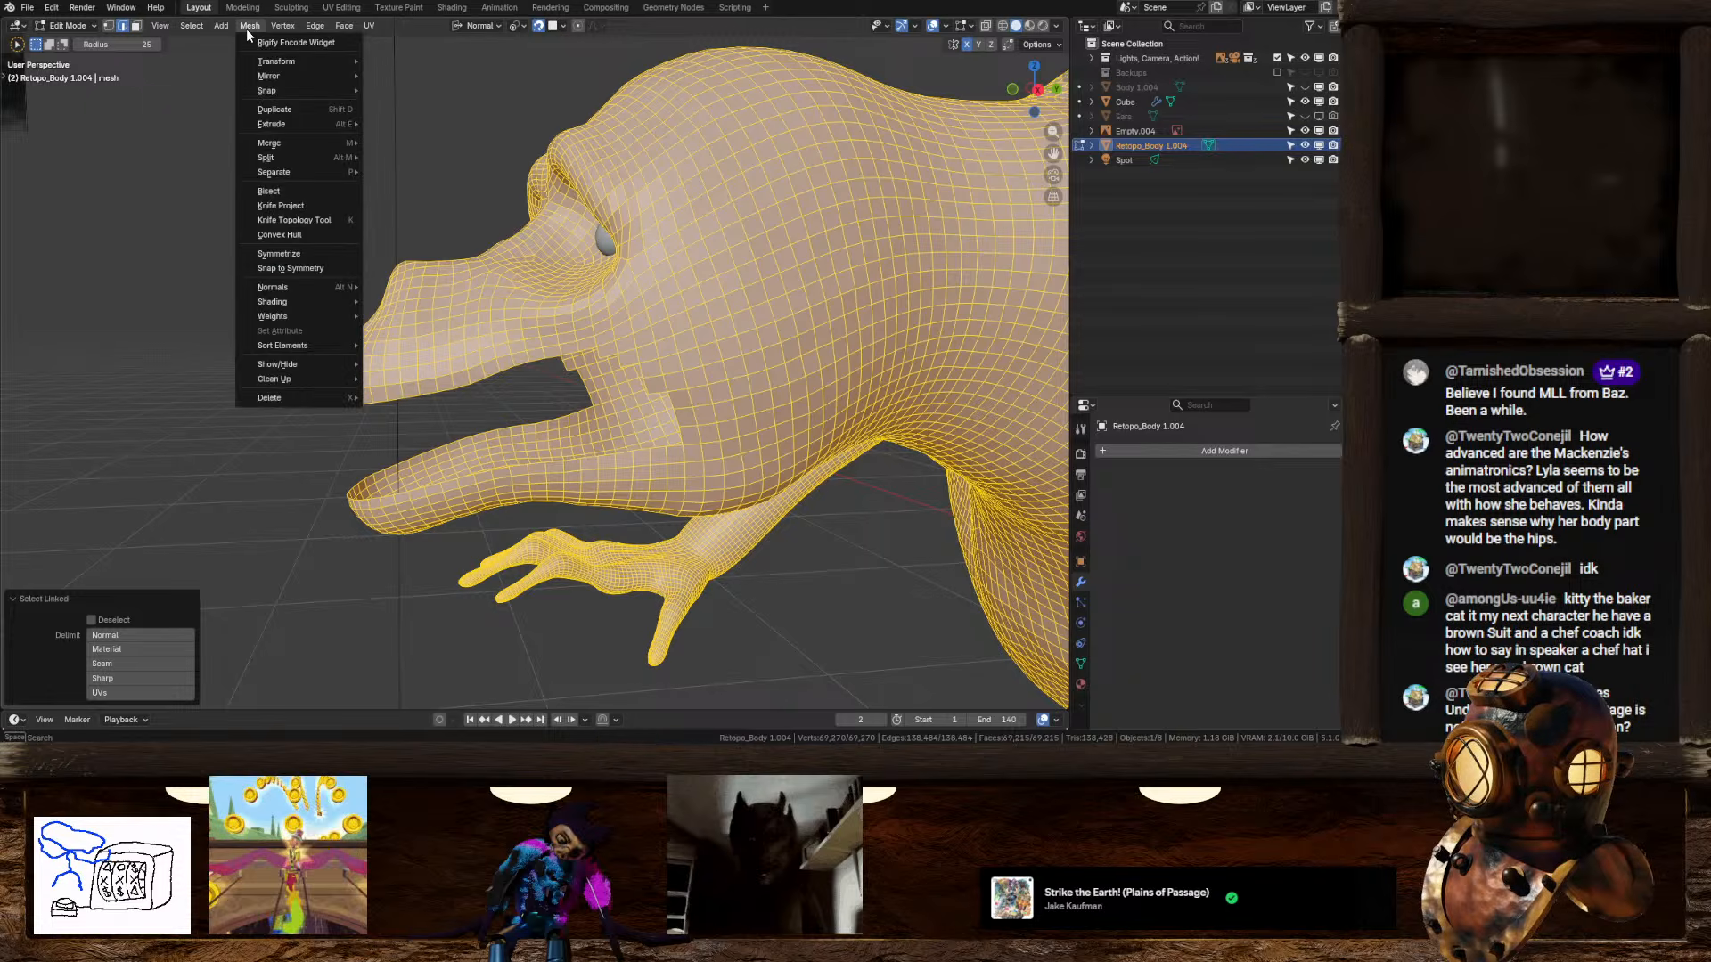
pyautogui.moveTo(311, 300)
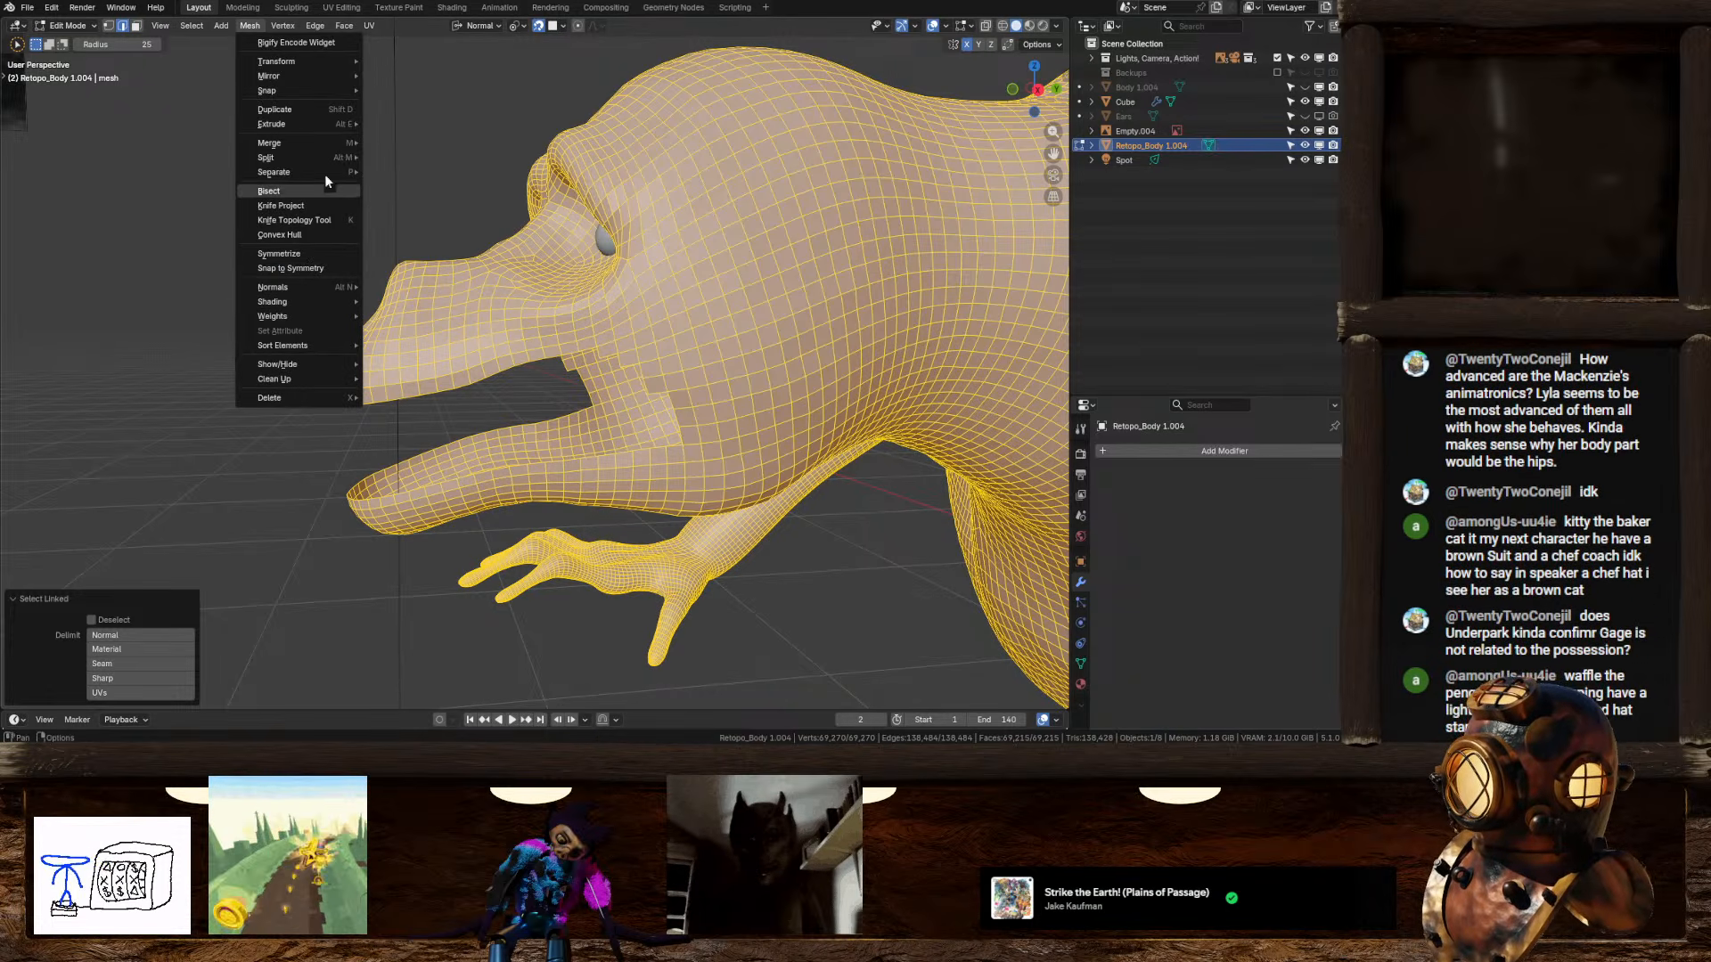
pyautogui.moveTo(230, 27)
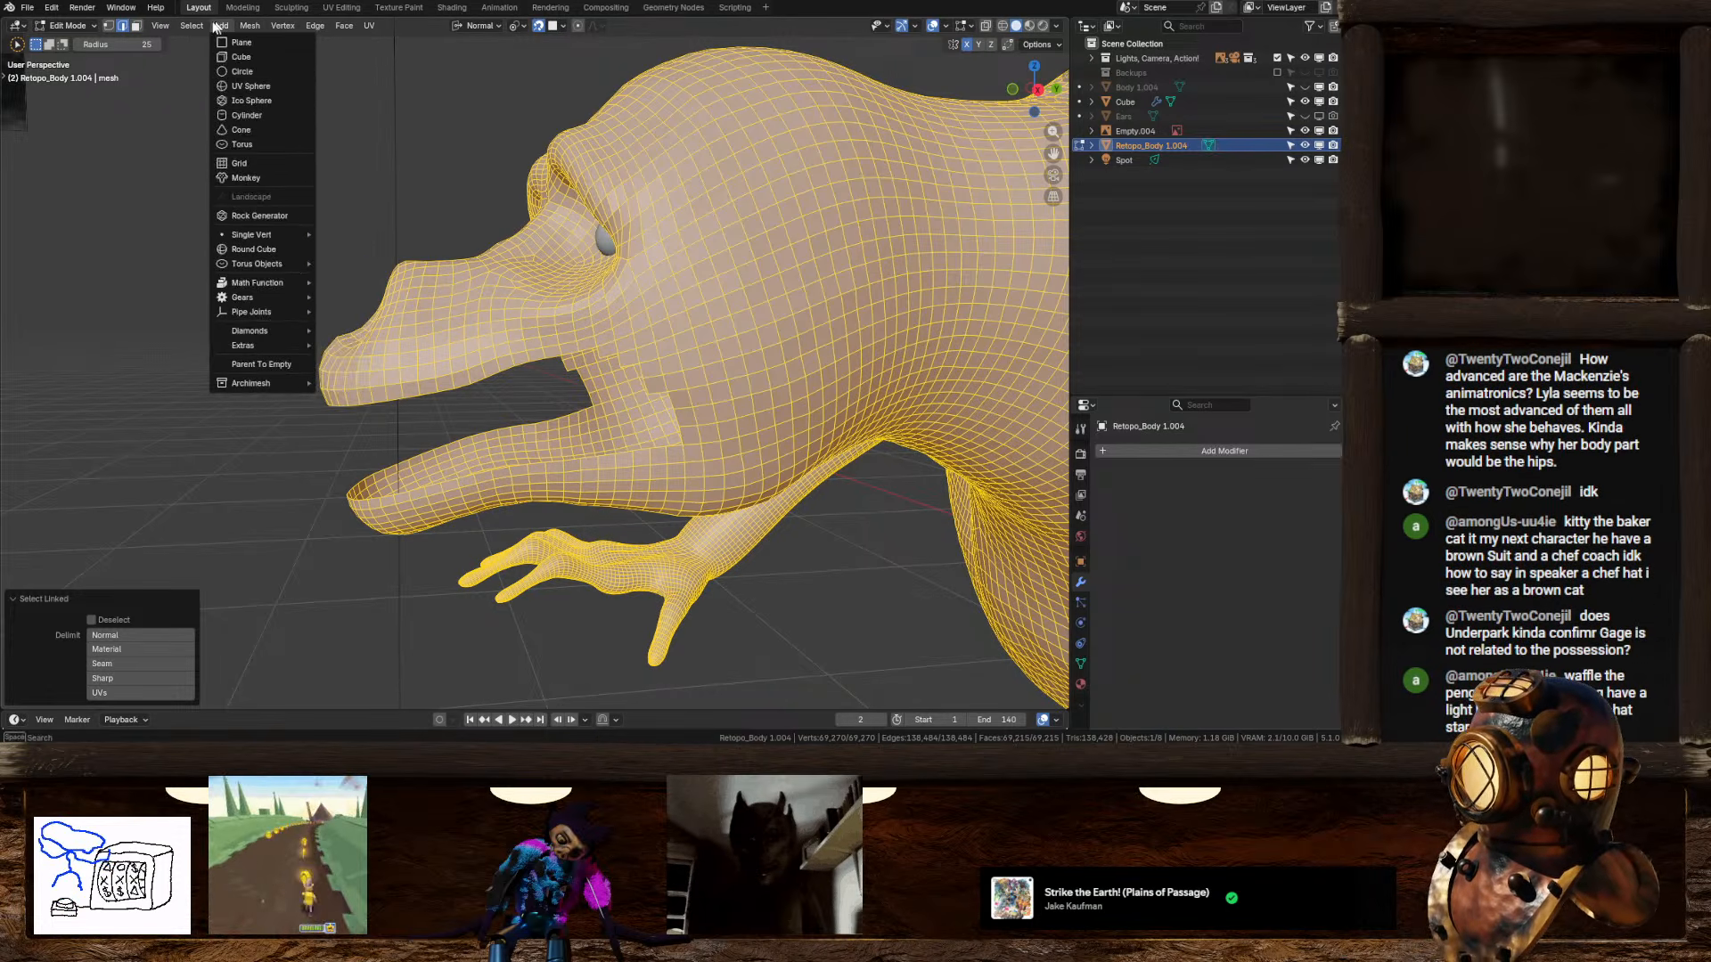
pyautogui.moveTo(259, 256)
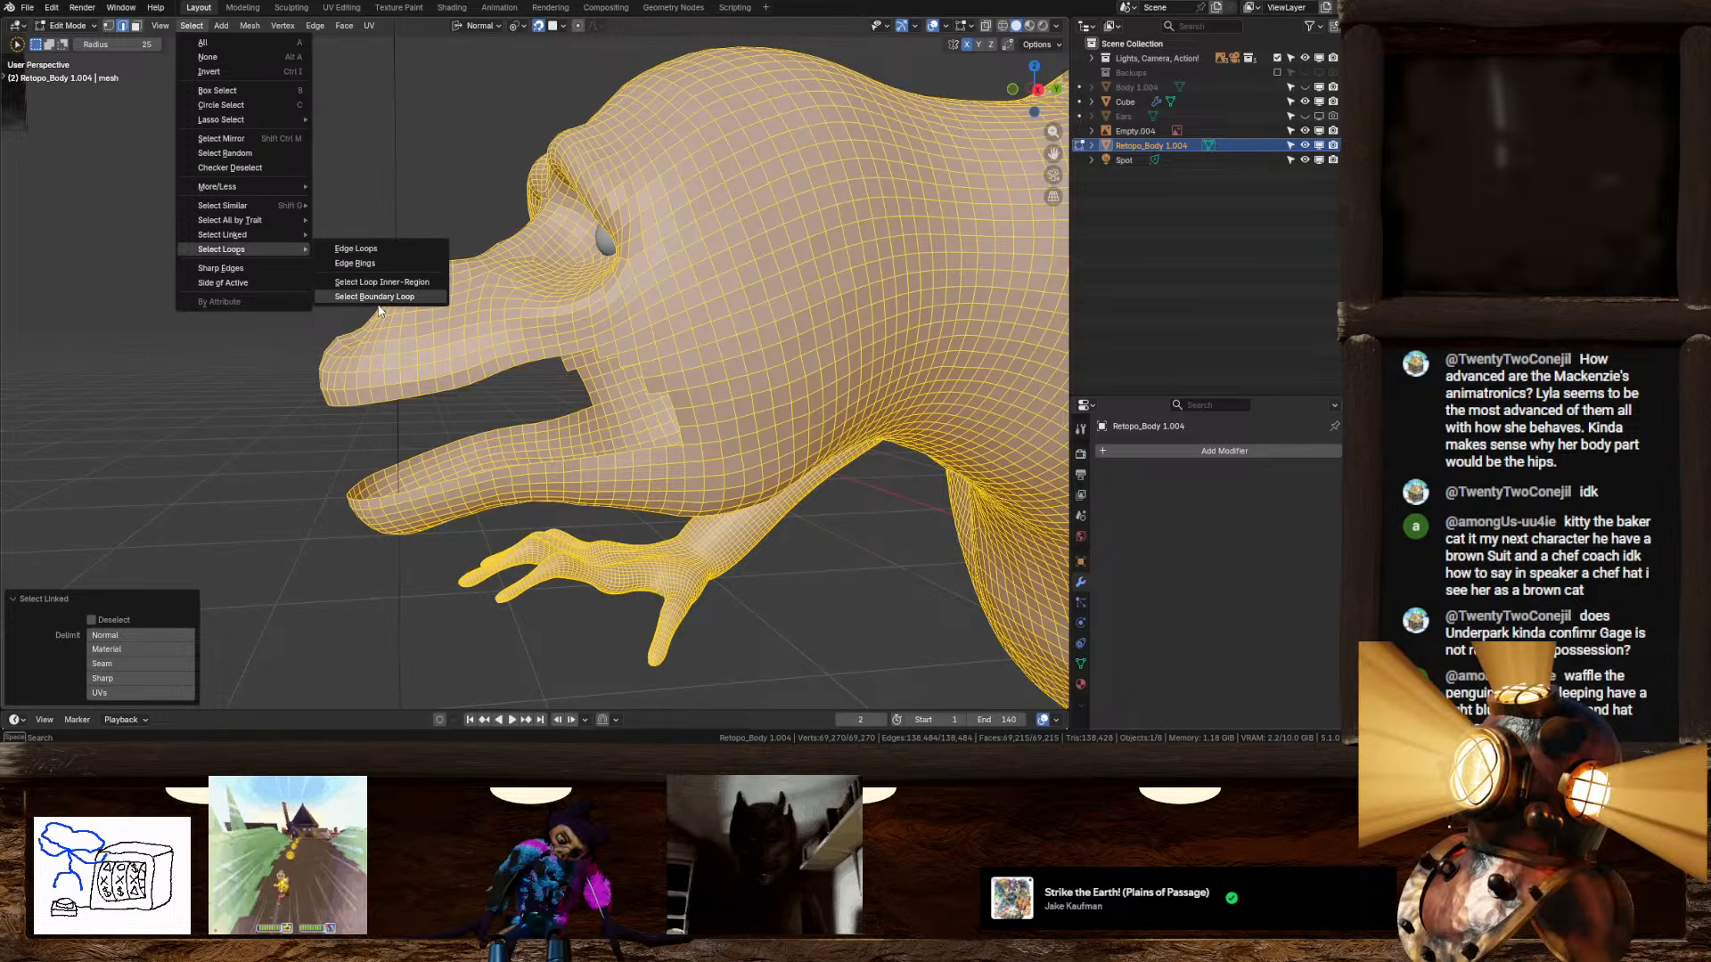
pyautogui.click(383, 300)
pyautogui.moveTo(469, 367); pyautogui.dragTo(546, 362, button='middle')
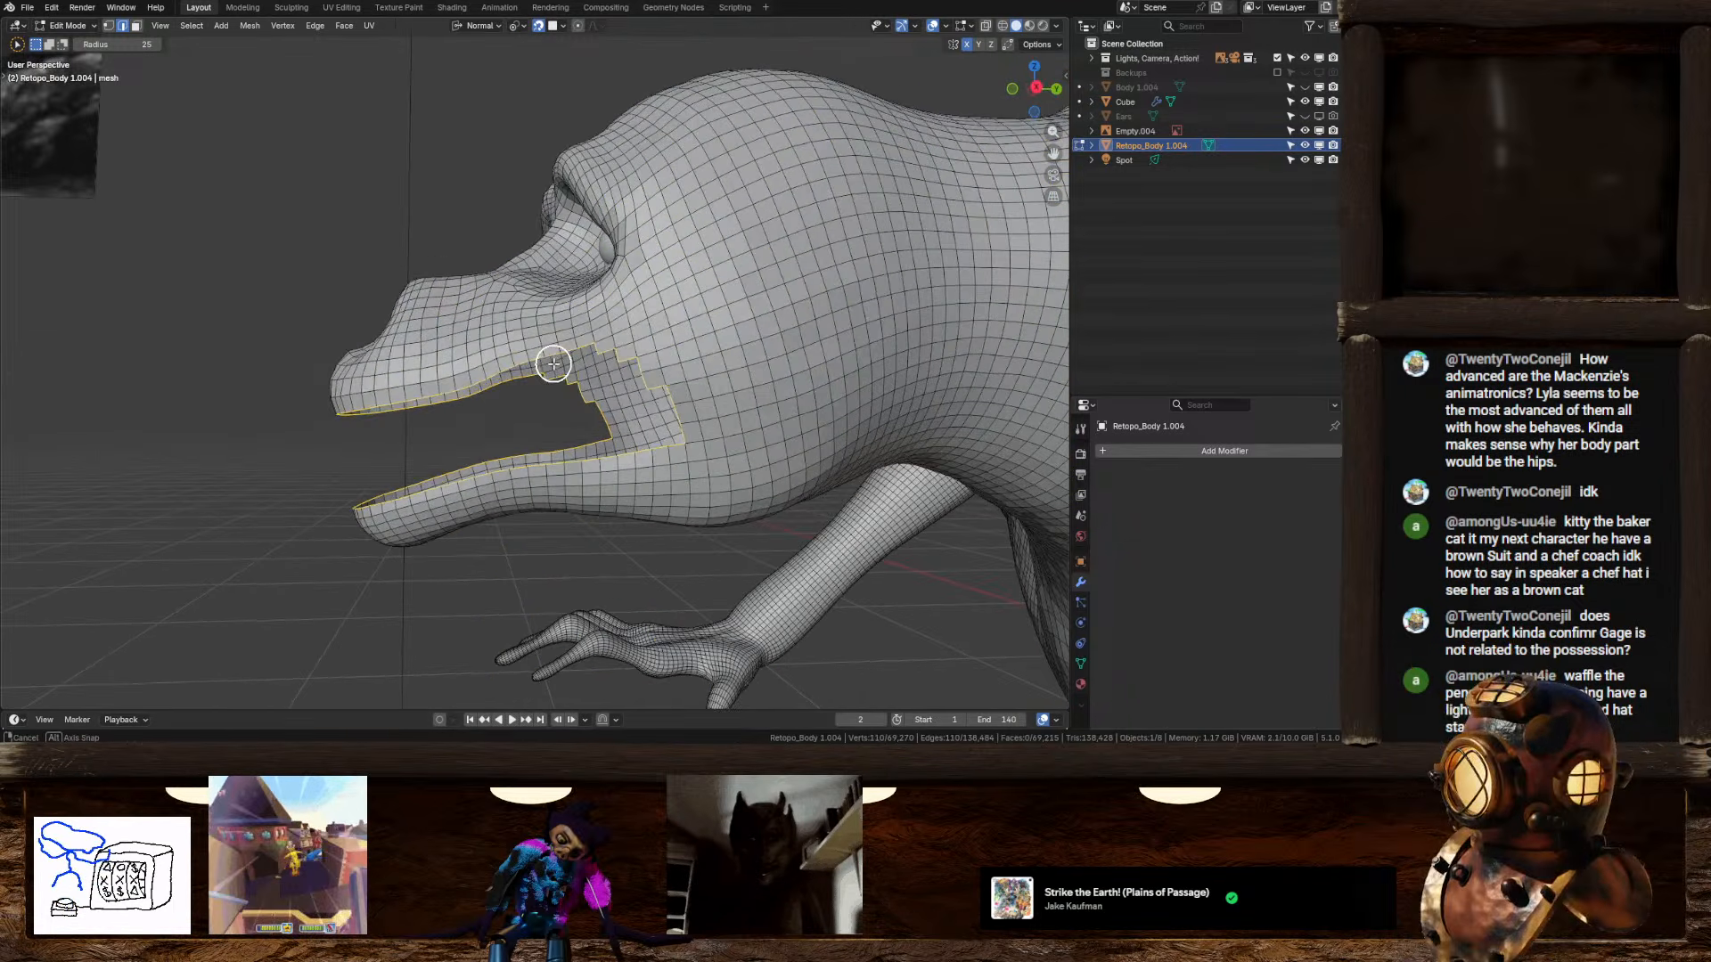
pyautogui.click(1039, 86)
pyautogui.scroll(5, 561, 383)
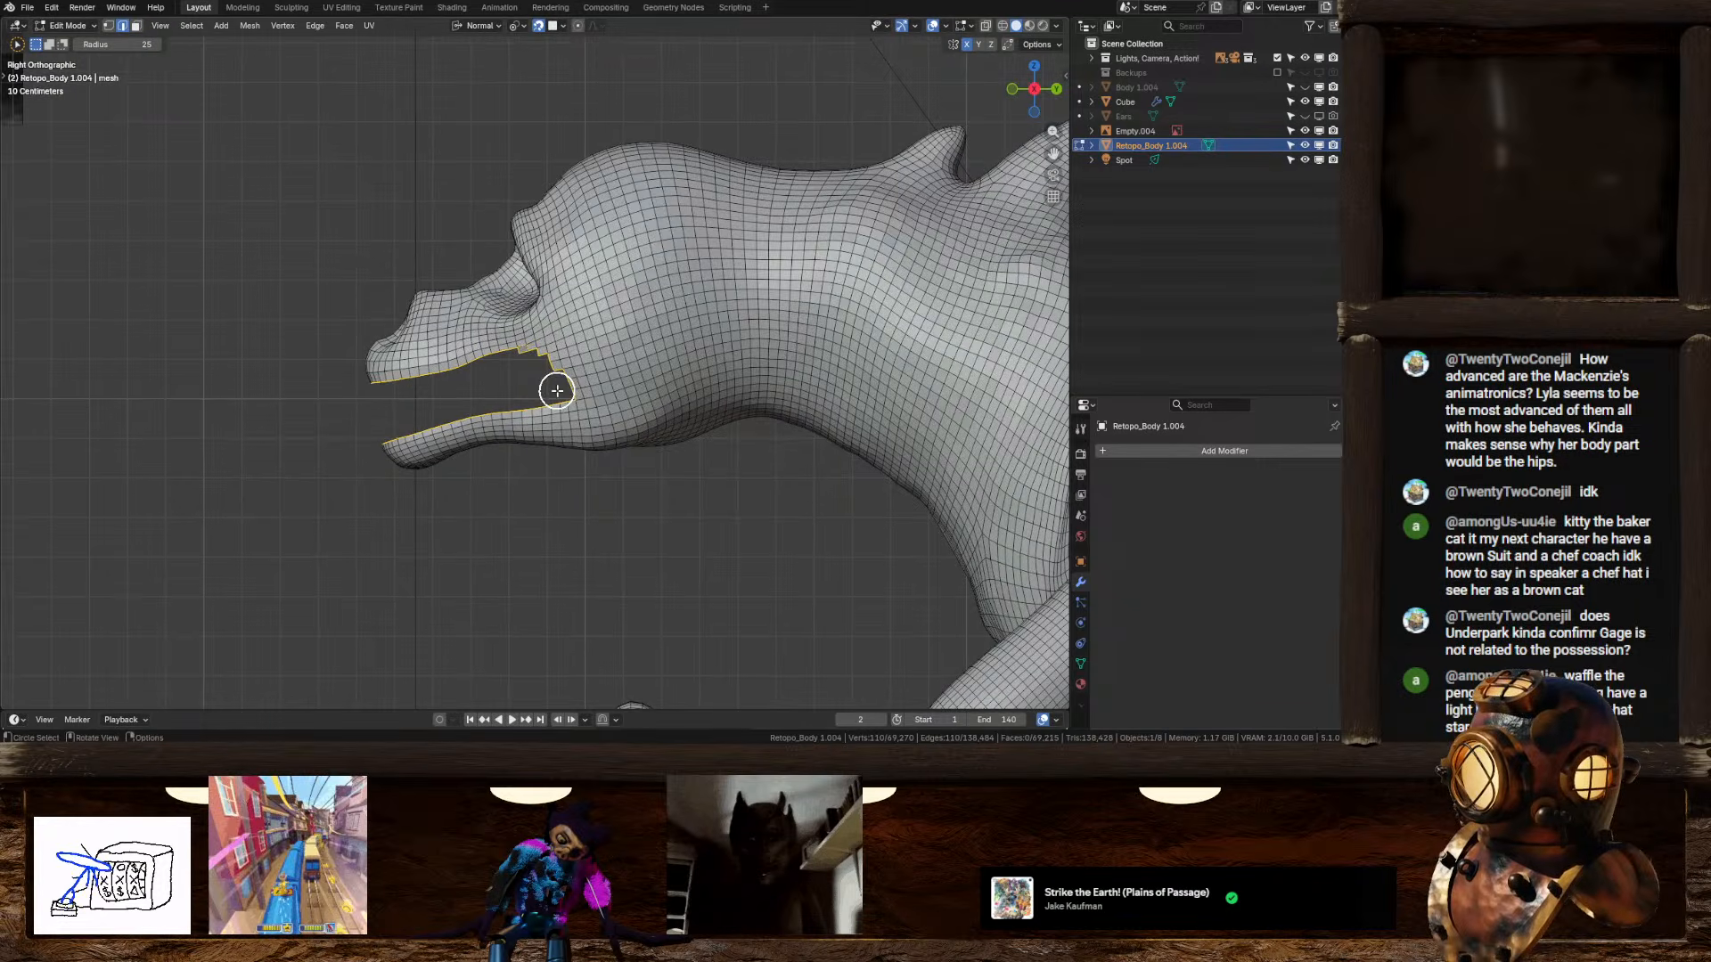
pyautogui.moveTo(562, 390); pyautogui.dragTo(617, 334, button='middle')
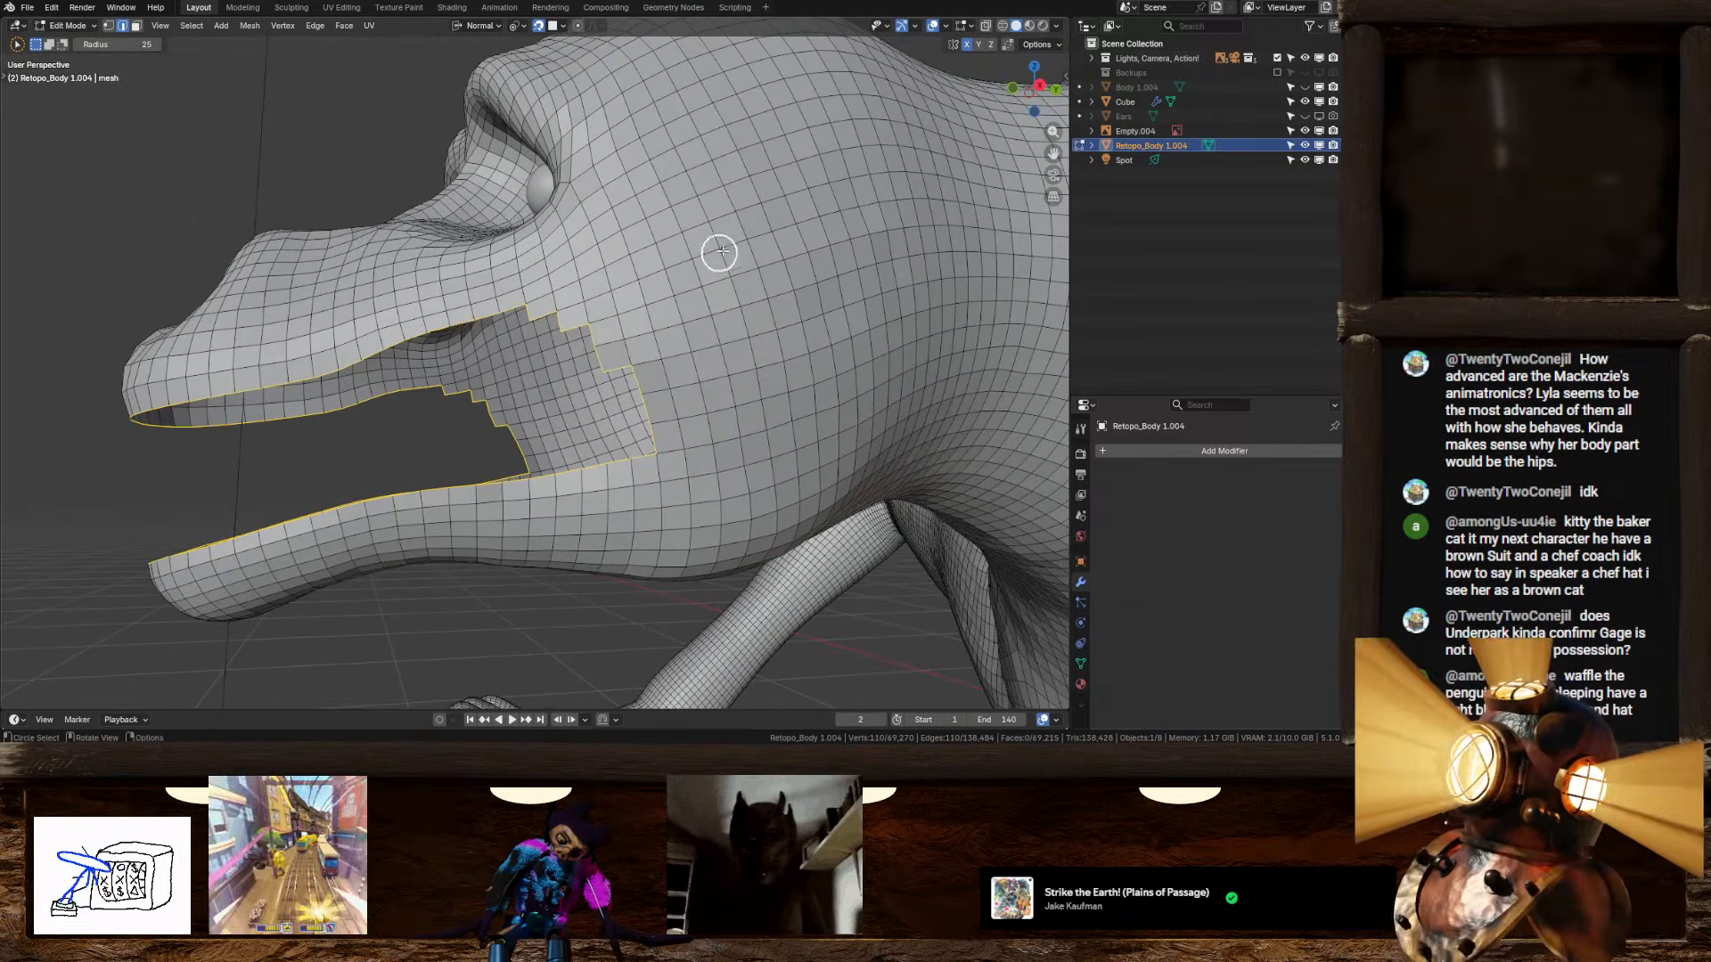
# Step: Delete the single protruding face at the upper, stair-stepped corner of the mouth opening
pyautogui.click(1038, 85)
pyautogui.scroll(4, 615, 310)
pyautogui.keyDown('shift'); pyautogui.moveTo(488, 310); pyautogui.dragTo(525, 349, button='middle'); pyautogui.keyUp('shift')
pyautogui.scroll(3, 543, 361)
pyautogui.moveTo(487, 309); pyautogui.dragTo(444, 318)
pyautogui.scroll(8, 444, 318)
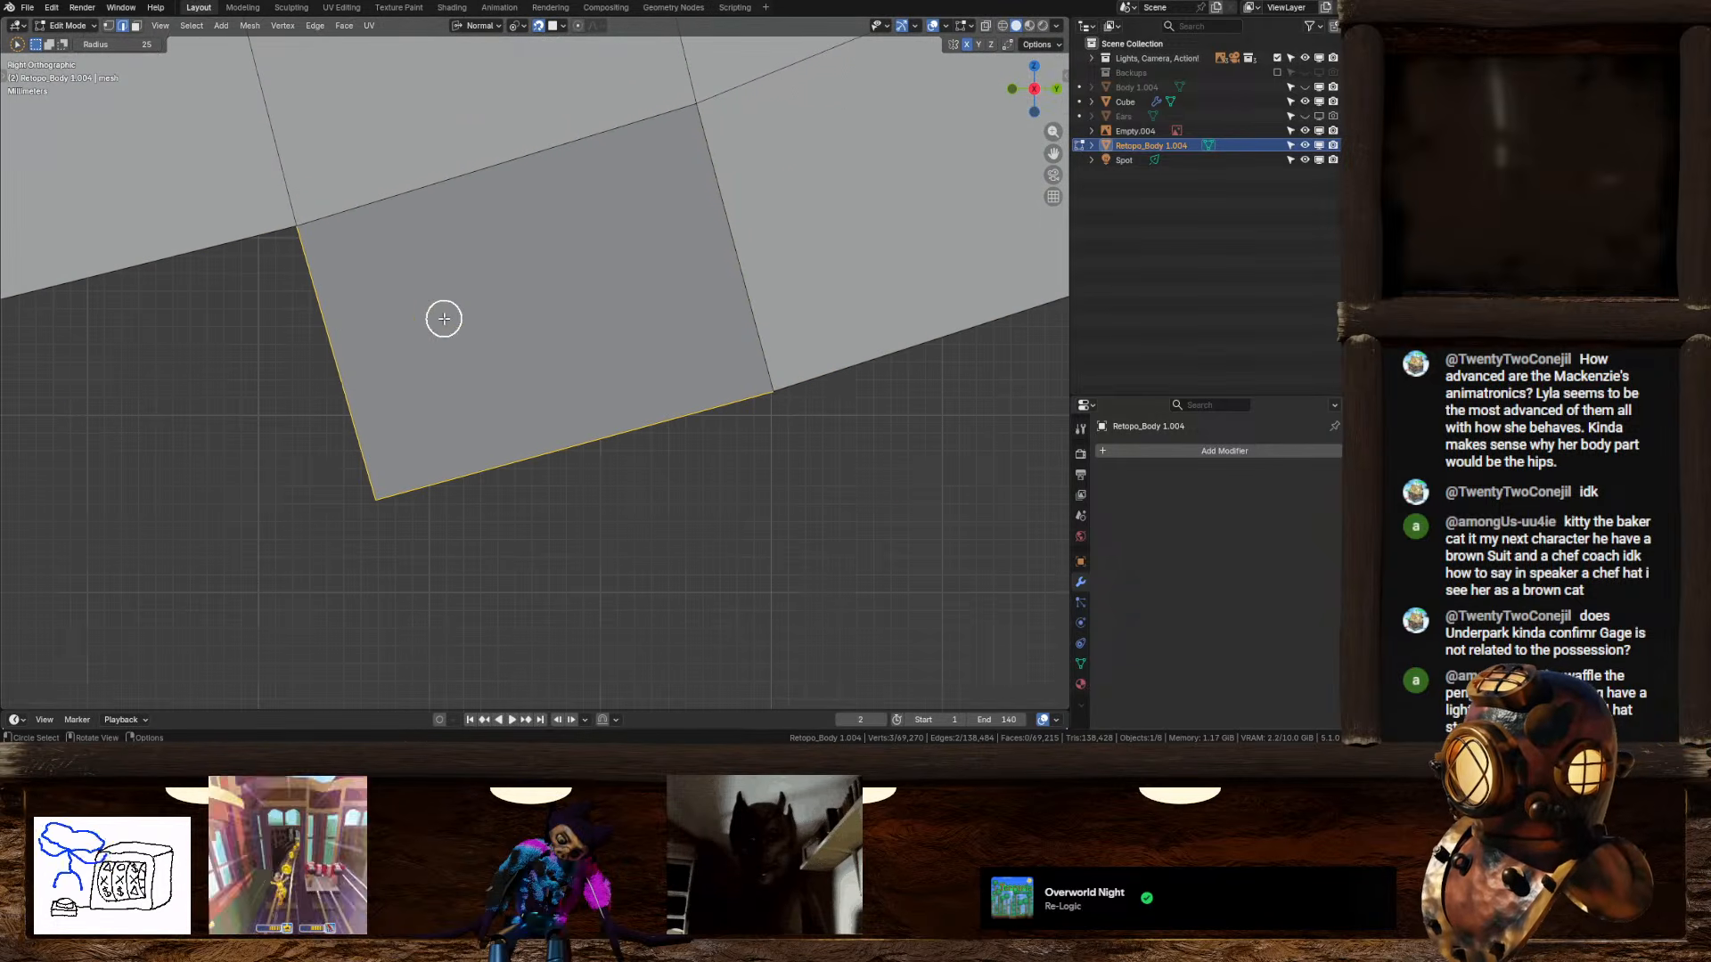
pyautogui.moveTo(389, 383); pyautogui.dragTo(821, 403, button='middle')
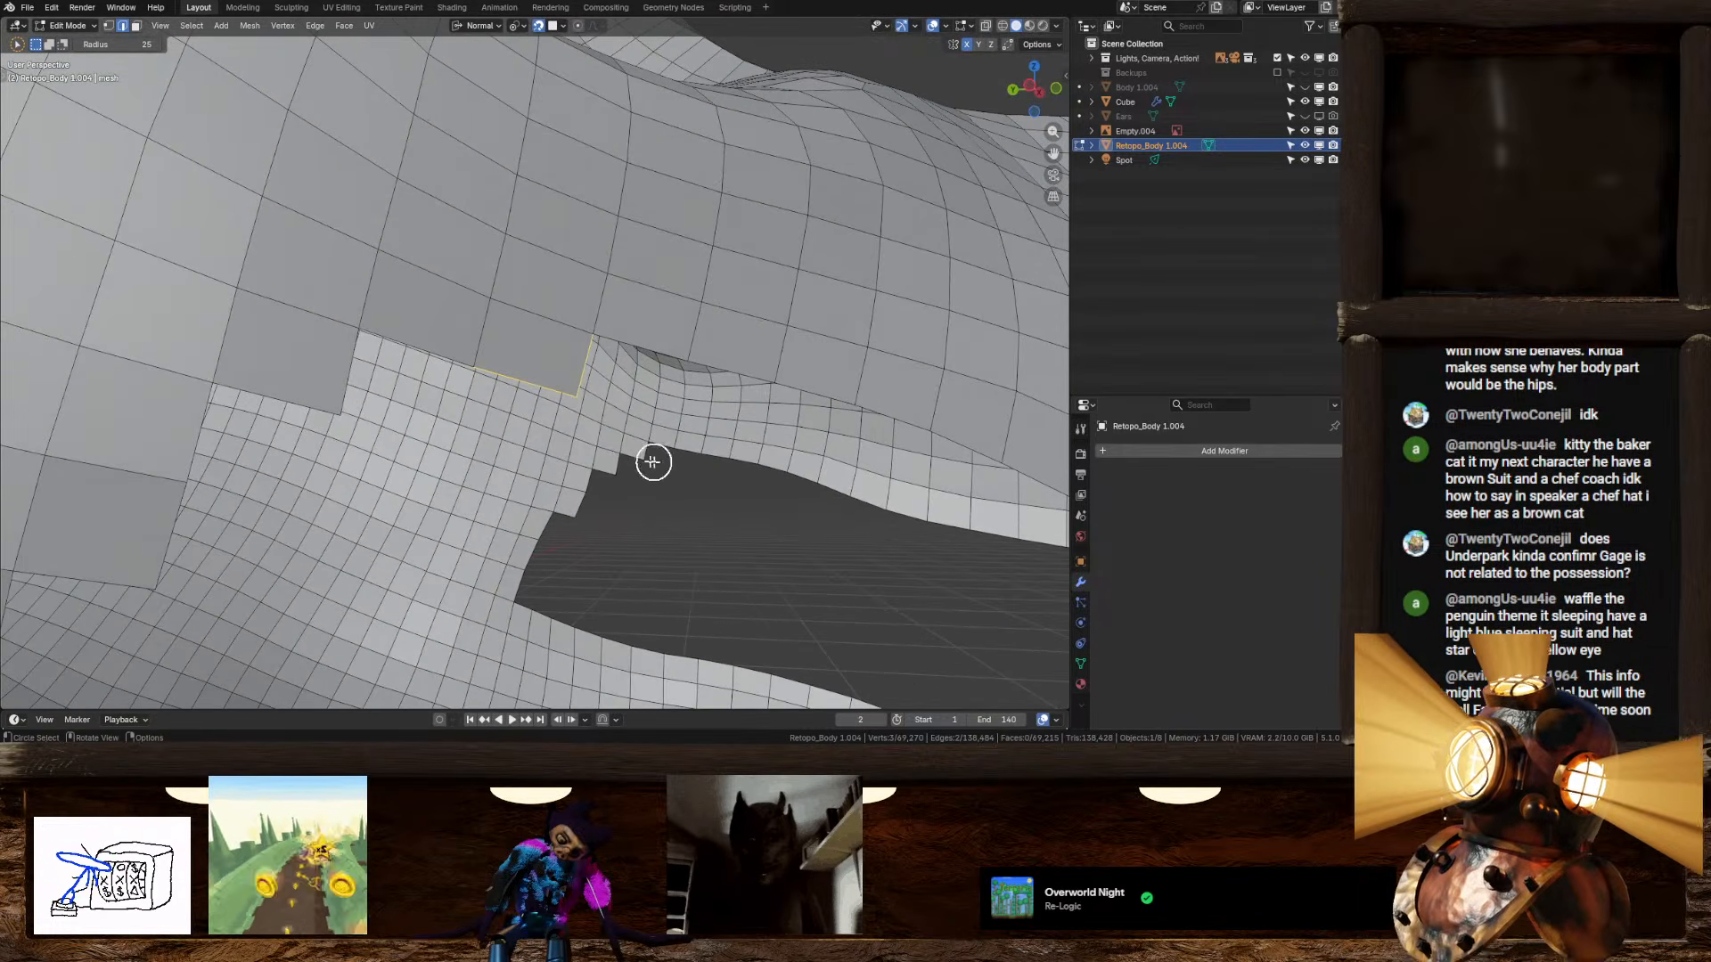
pyautogui.click(136, 26)
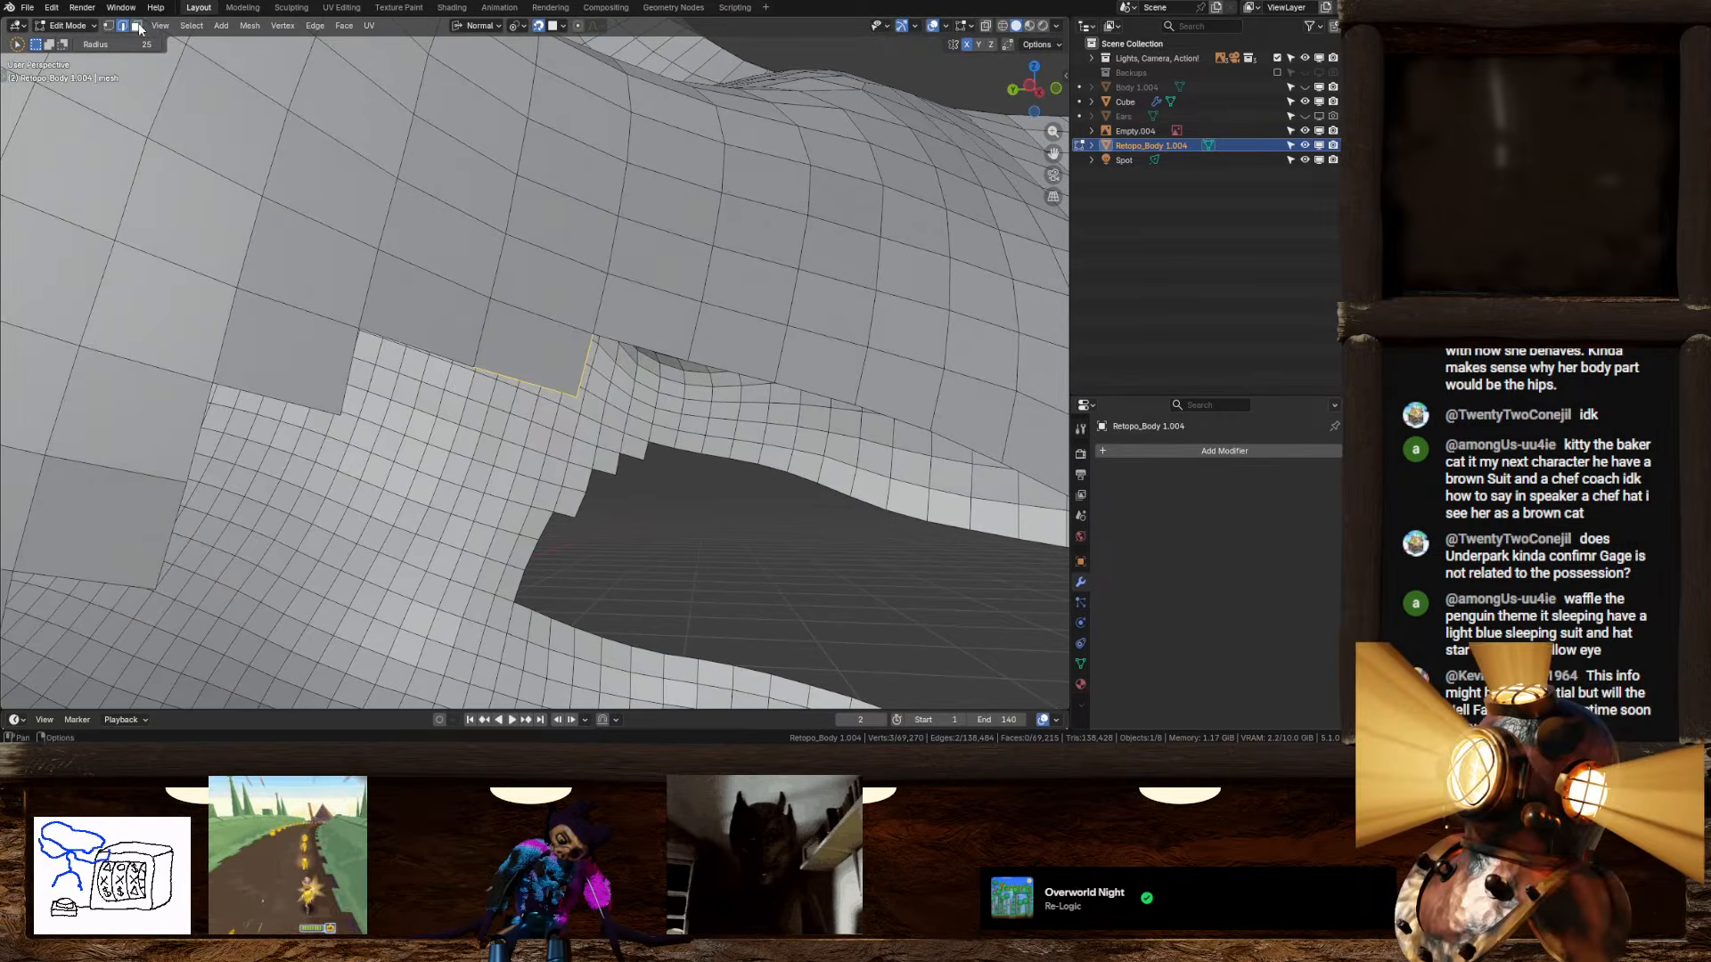
pyautogui.click(503, 348)
pyautogui.rightClick(504, 349)
pyautogui.click(503, 613)
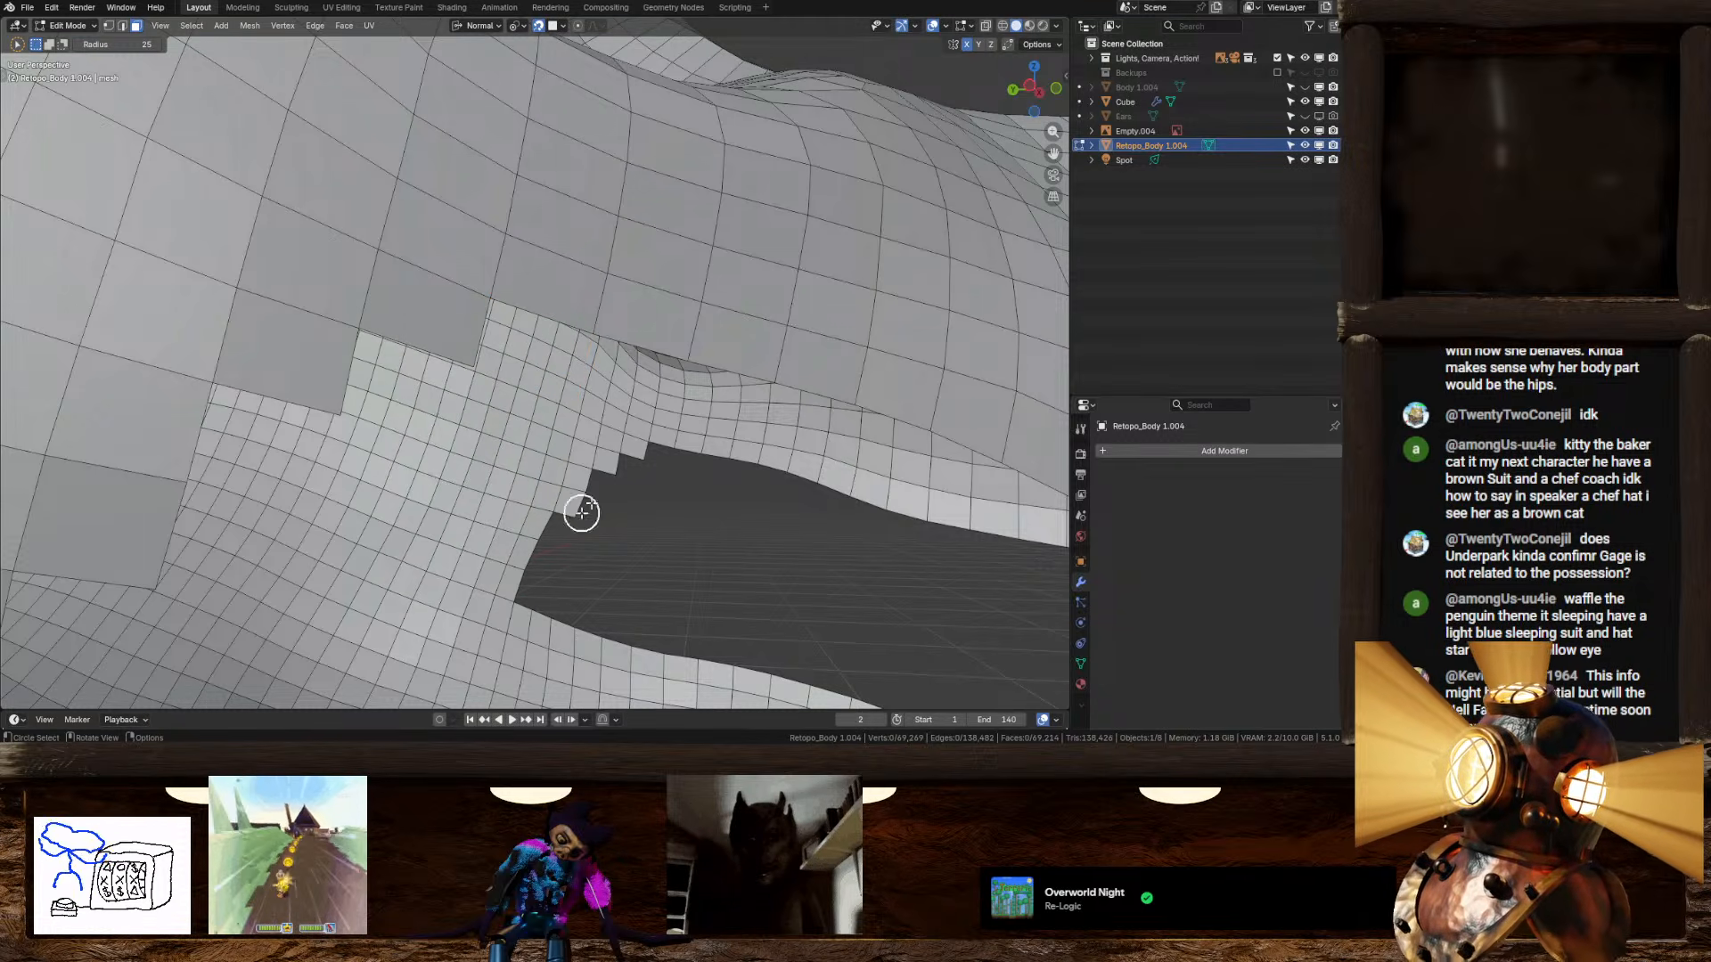
# Step: Select the entire mesh, reduce it to the boundary loop around the mouth opening and show it in right orthographic view
pyautogui.press('a')
pyautogui.press('Escape')
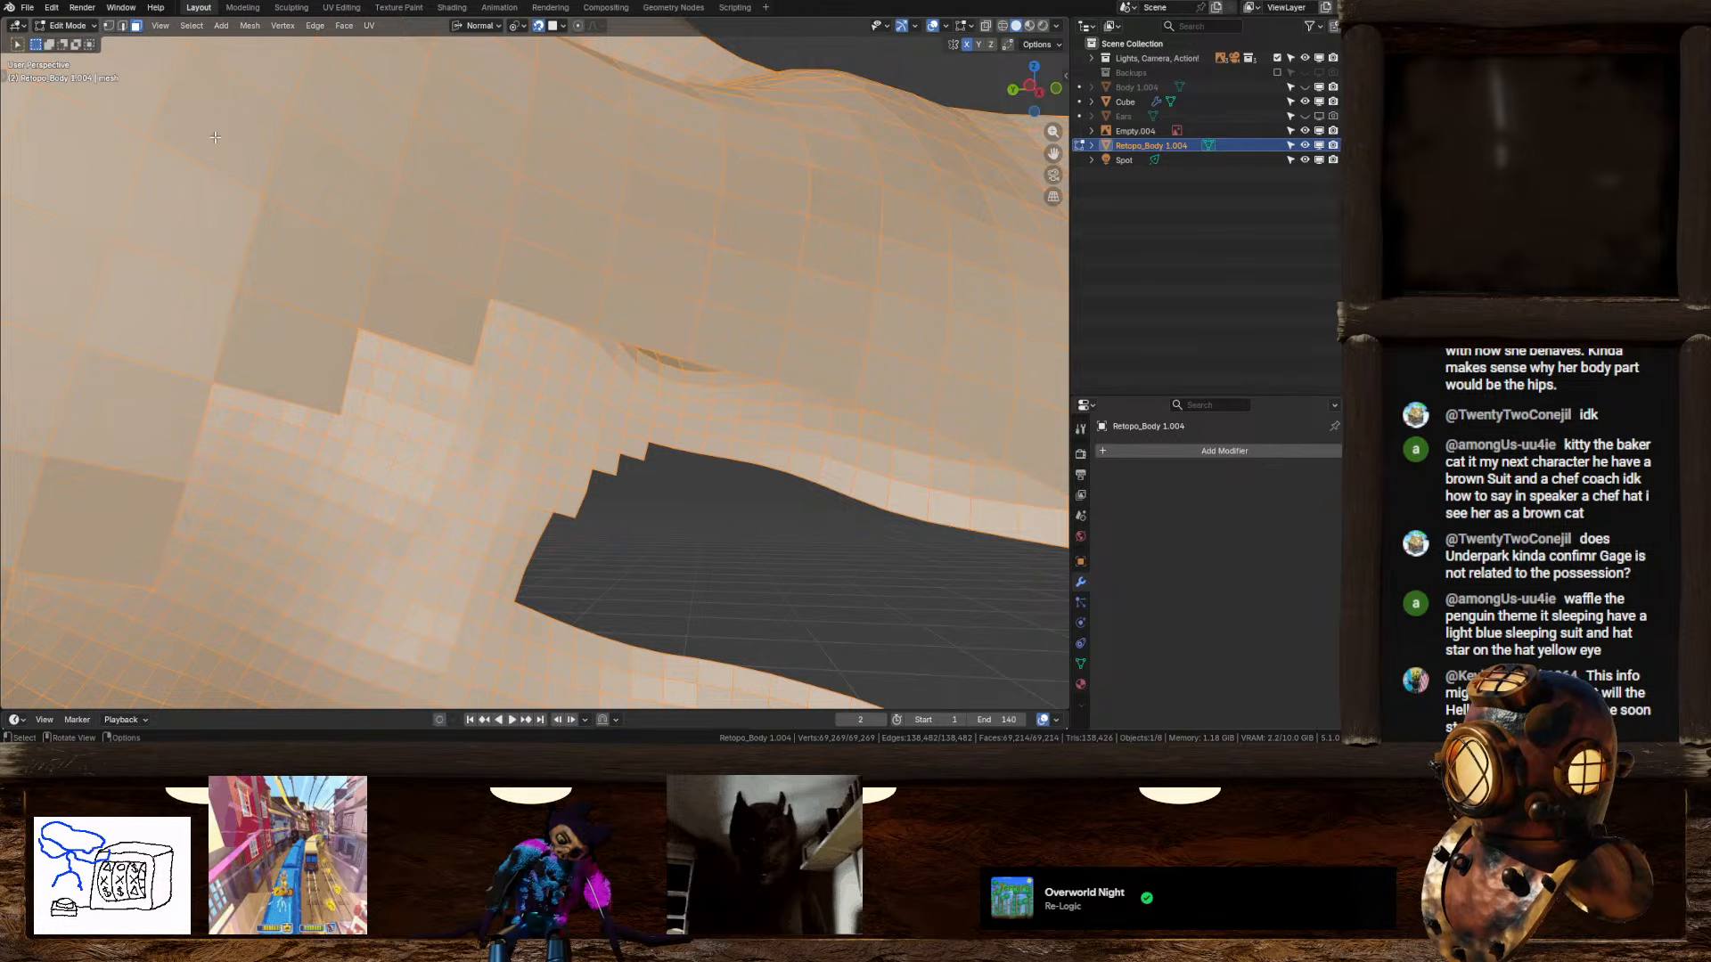
pyautogui.click(192, 25)
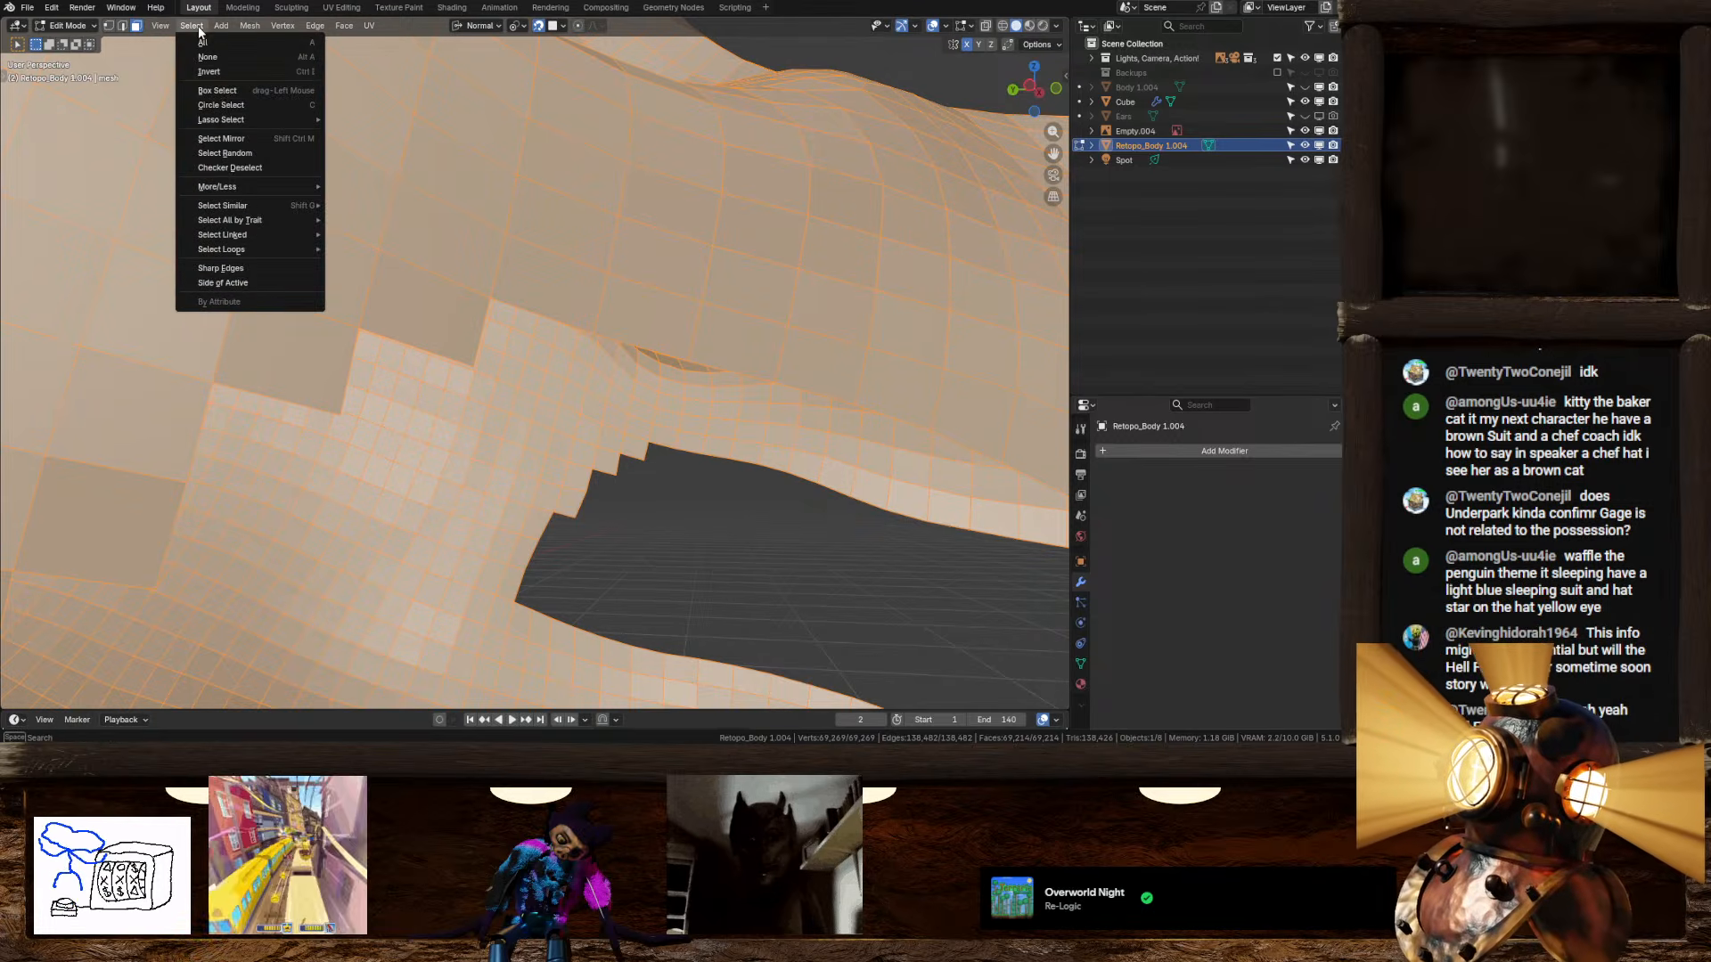
pyautogui.moveTo(265, 250)
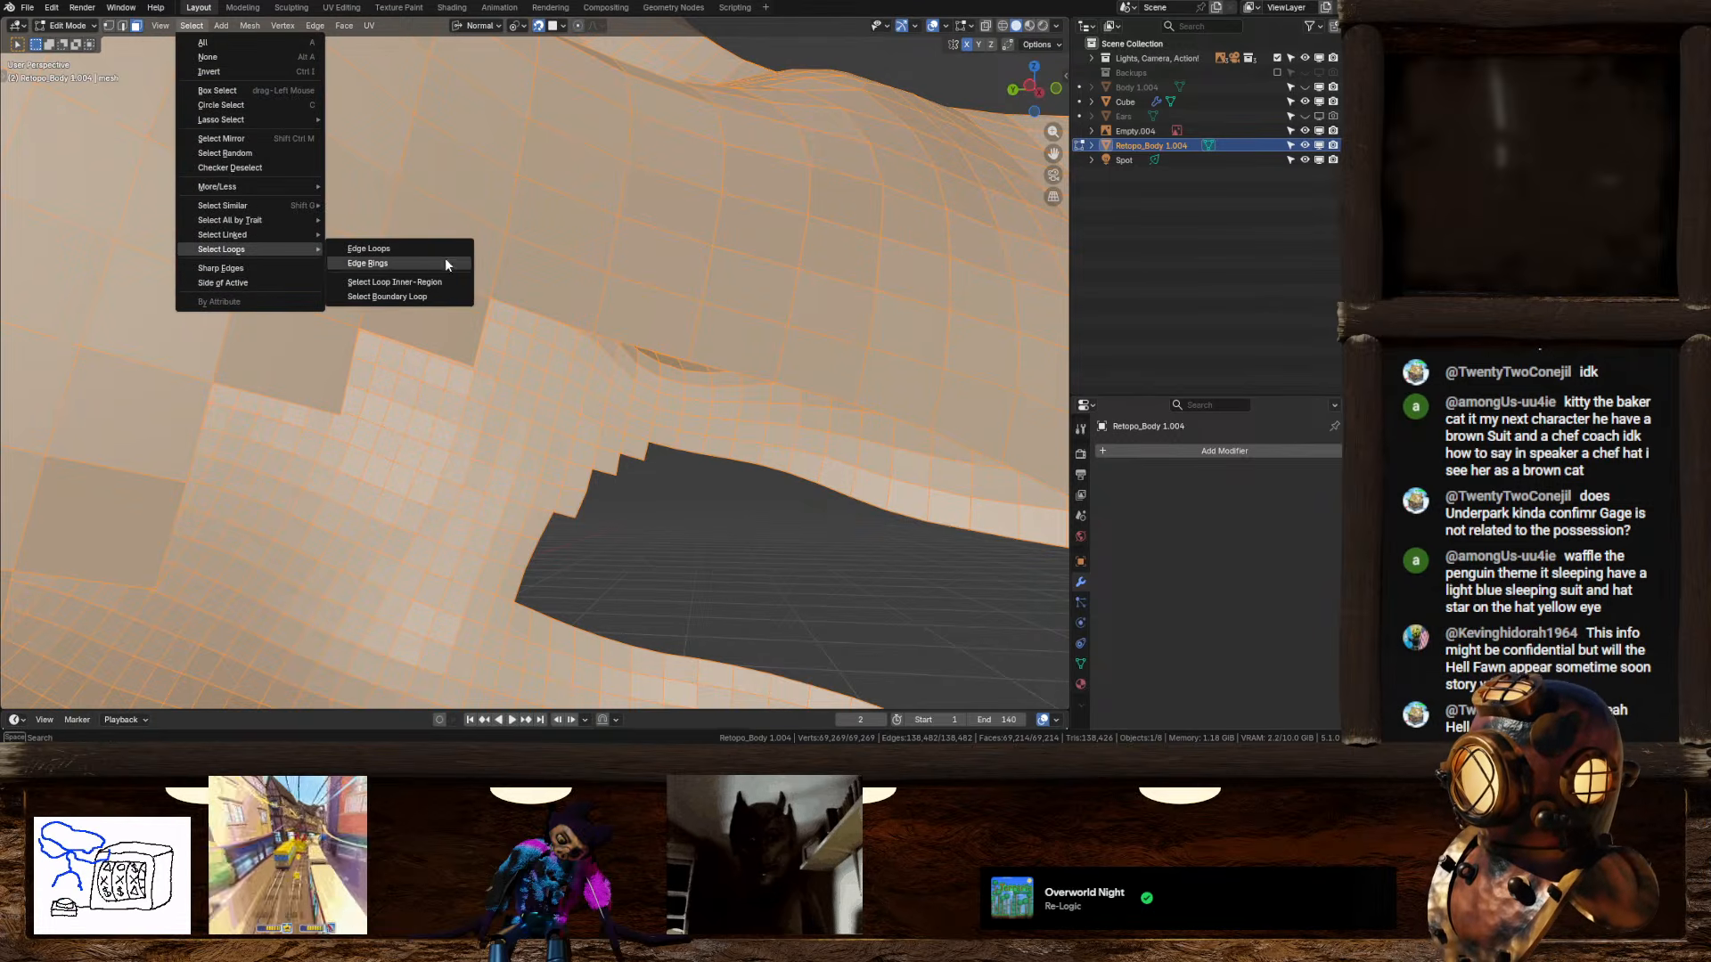
pyautogui.click(408, 297)
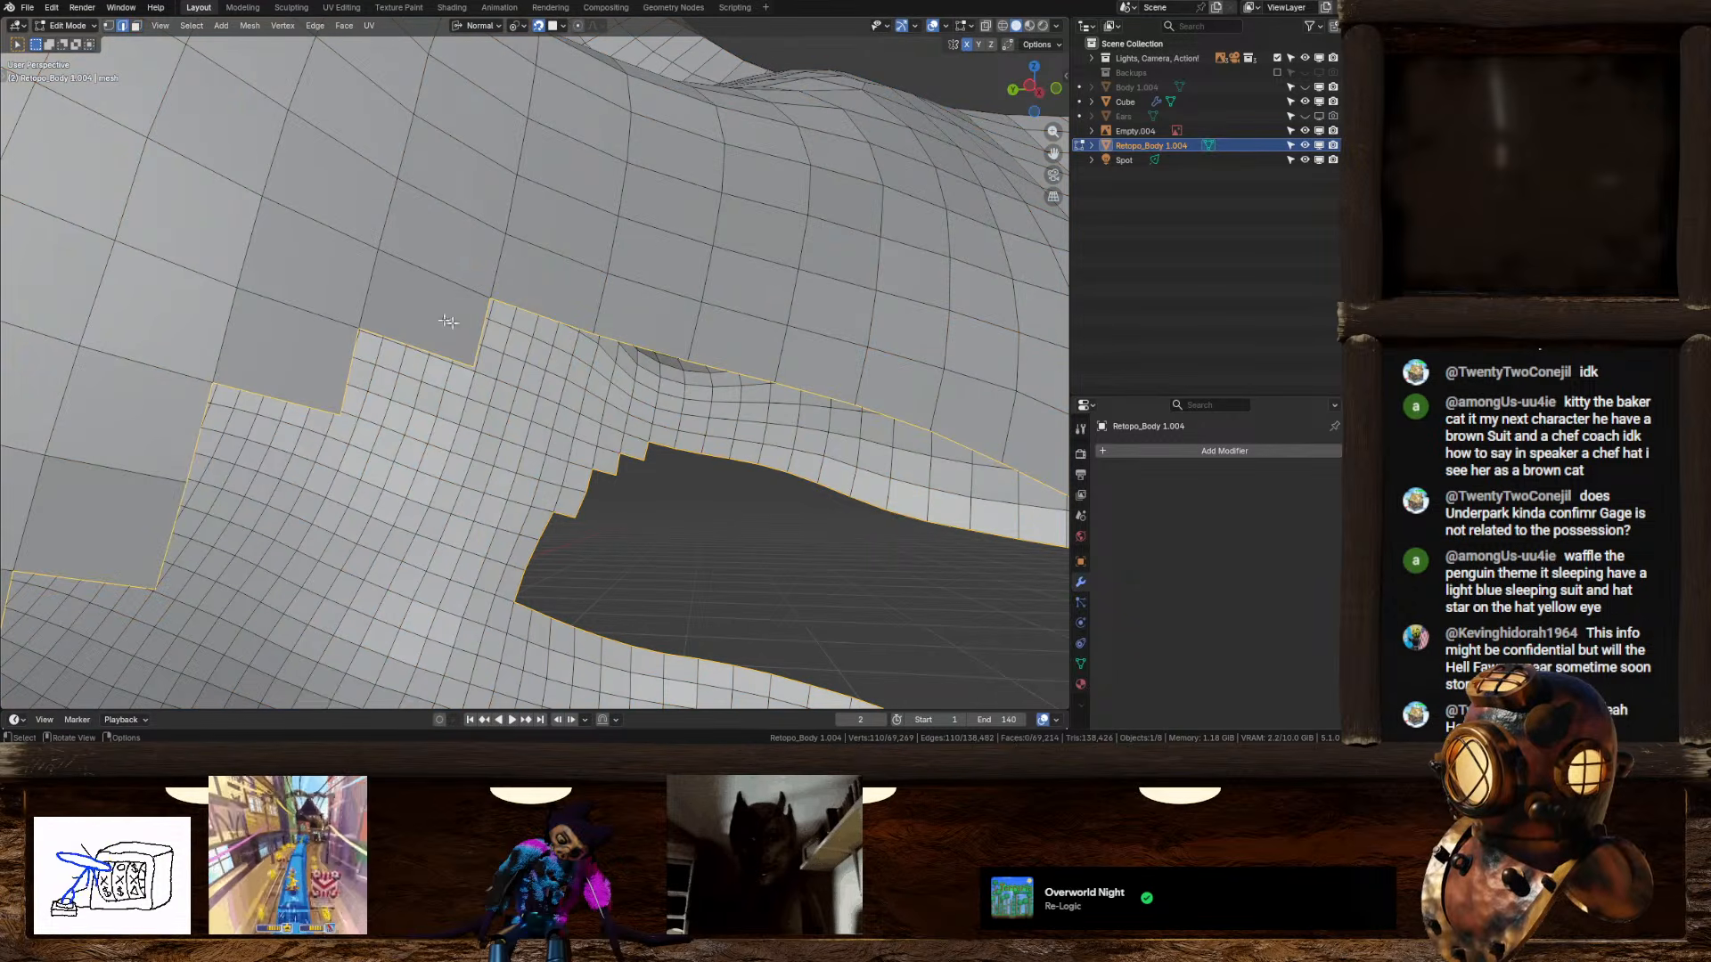
pyautogui.click(1041, 94)
pyautogui.scroll(-9, 615, 397)
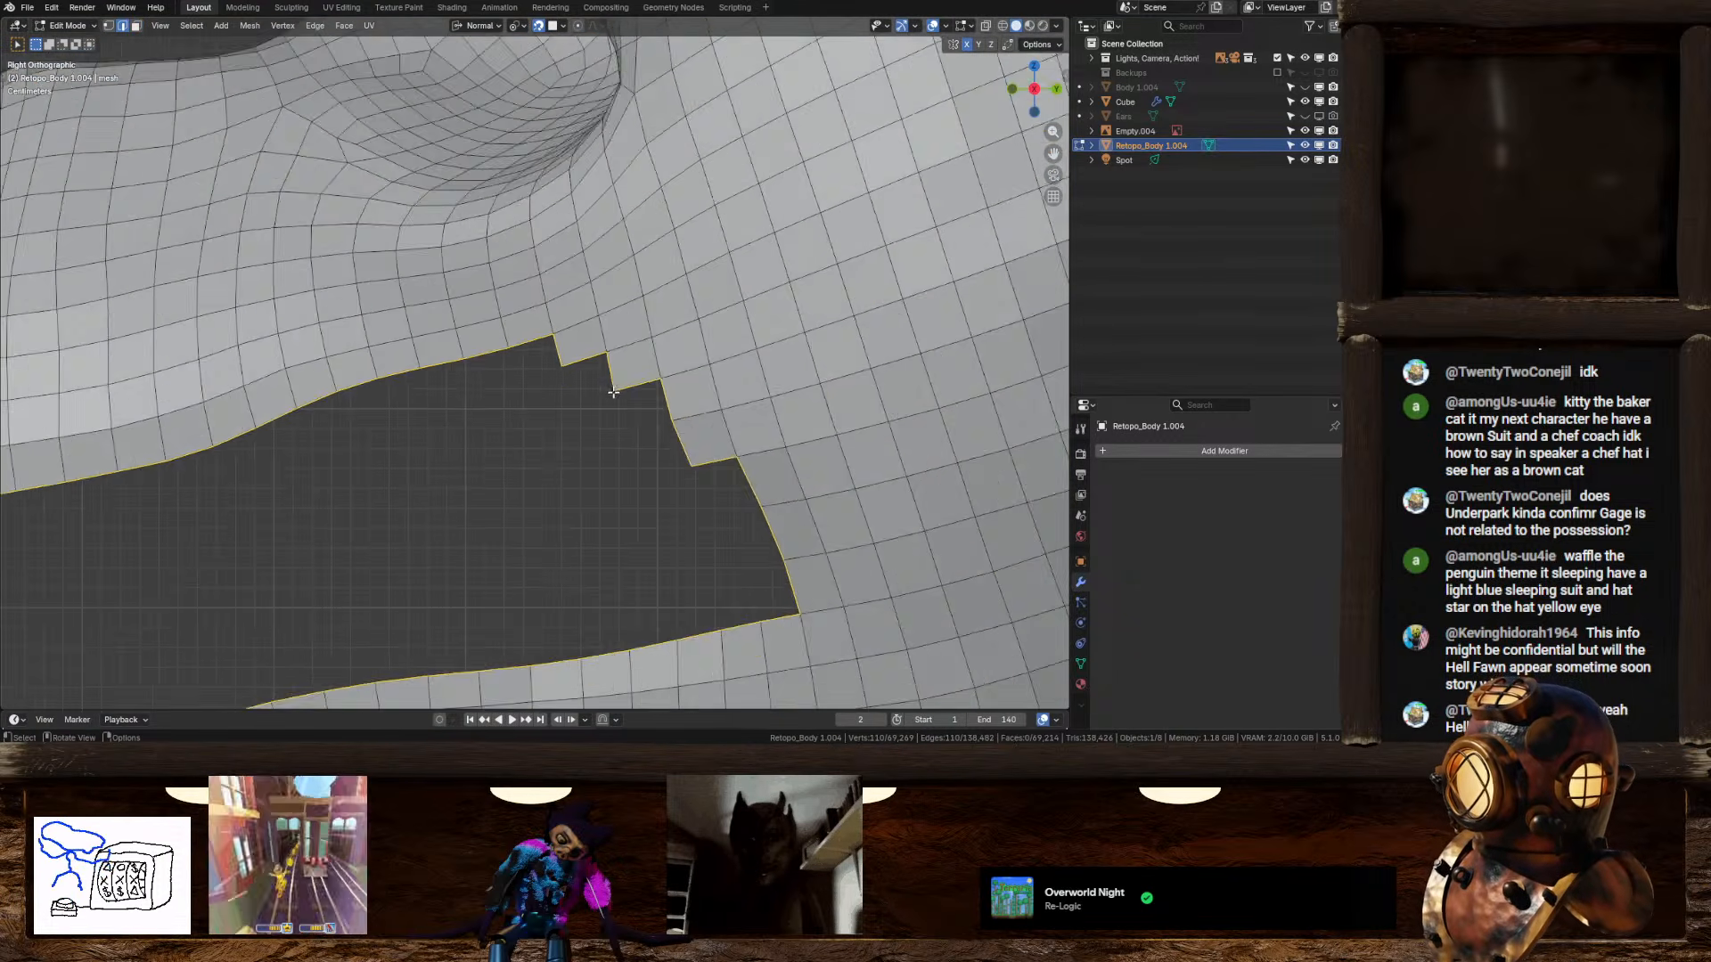
pyautogui.keyDown('shift'); pyautogui.moveTo(614, 404); pyautogui.dragTo(679, 375, button='middle'); pyautogui.keyUp('shift')
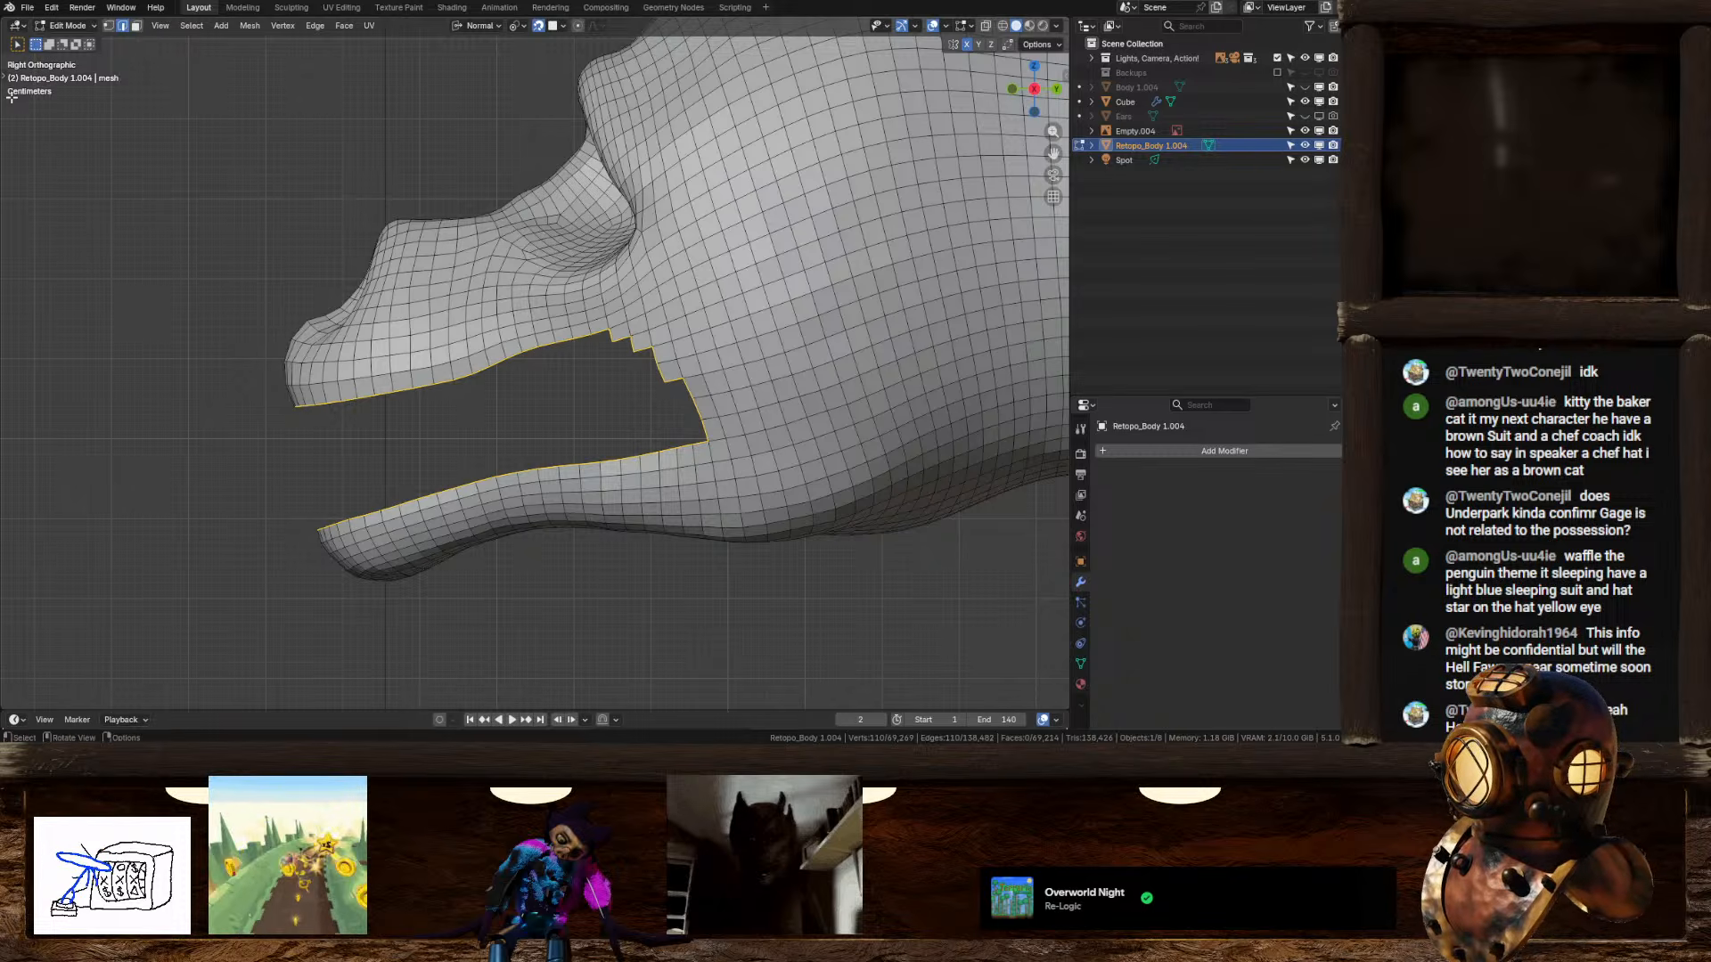
# Step: Smooth the mouth's boundary loop with the Smooth tool, expand the selection by one ring and smooth the rim again
pyautogui.click(5, 75)
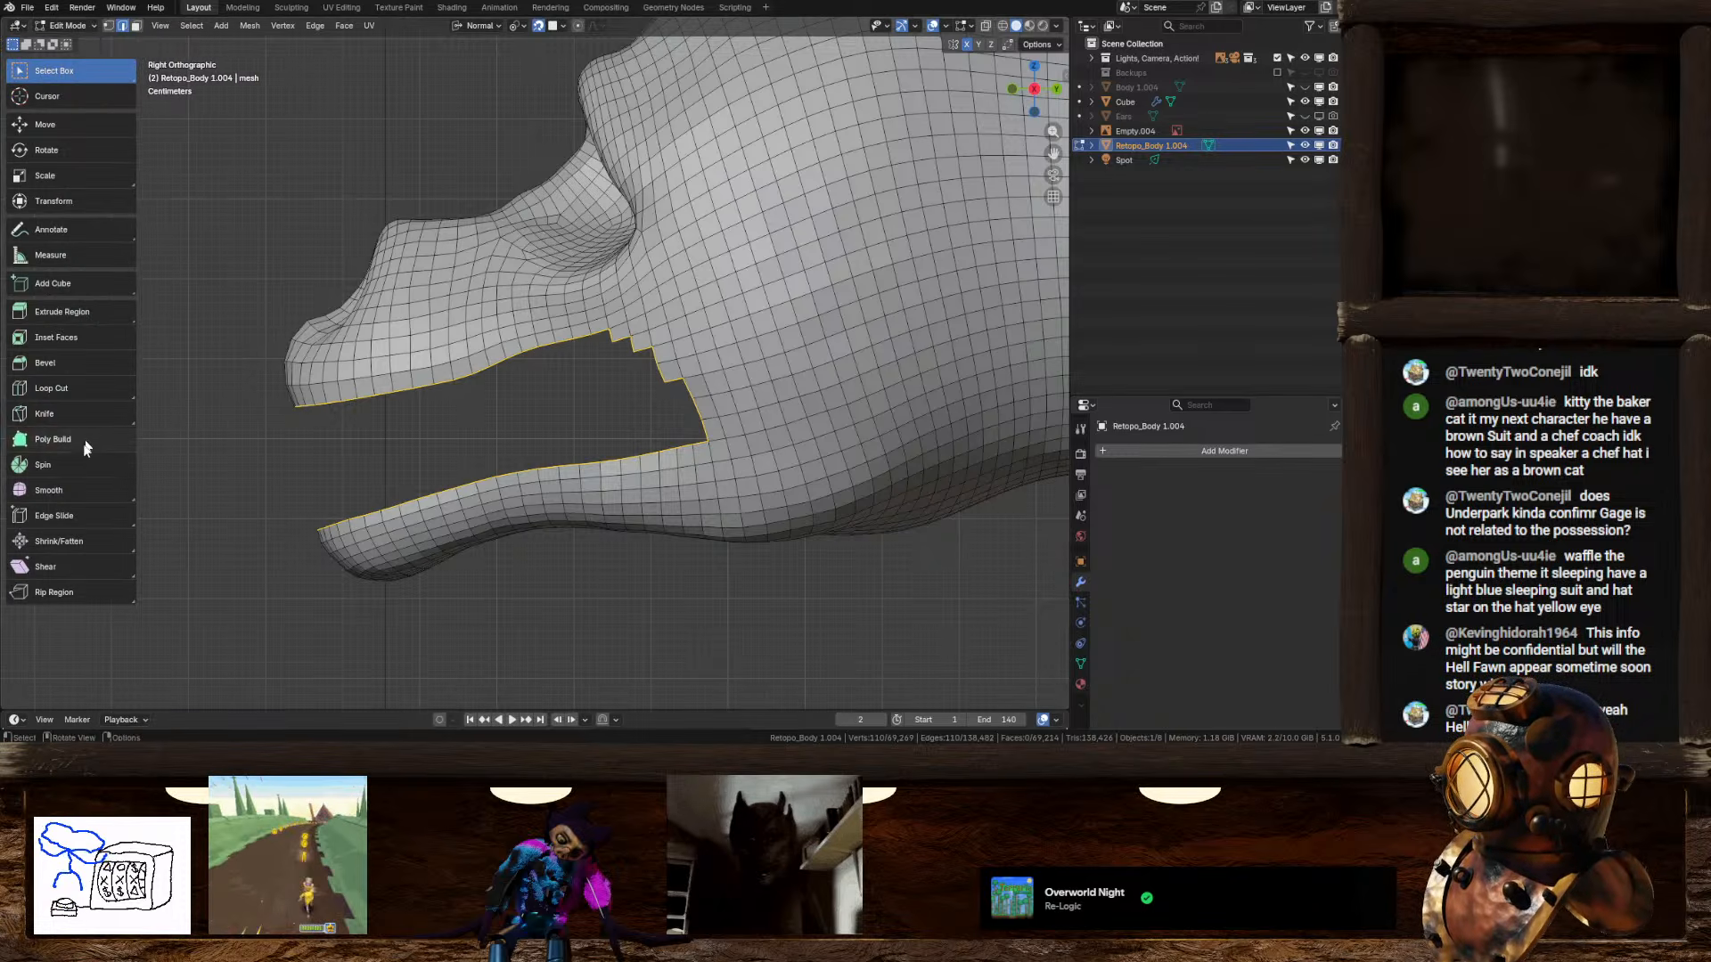
pyautogui.click(55, 492)
pyautogui.moveTo(430, 449); pyautogui.dragTo(577, 420)
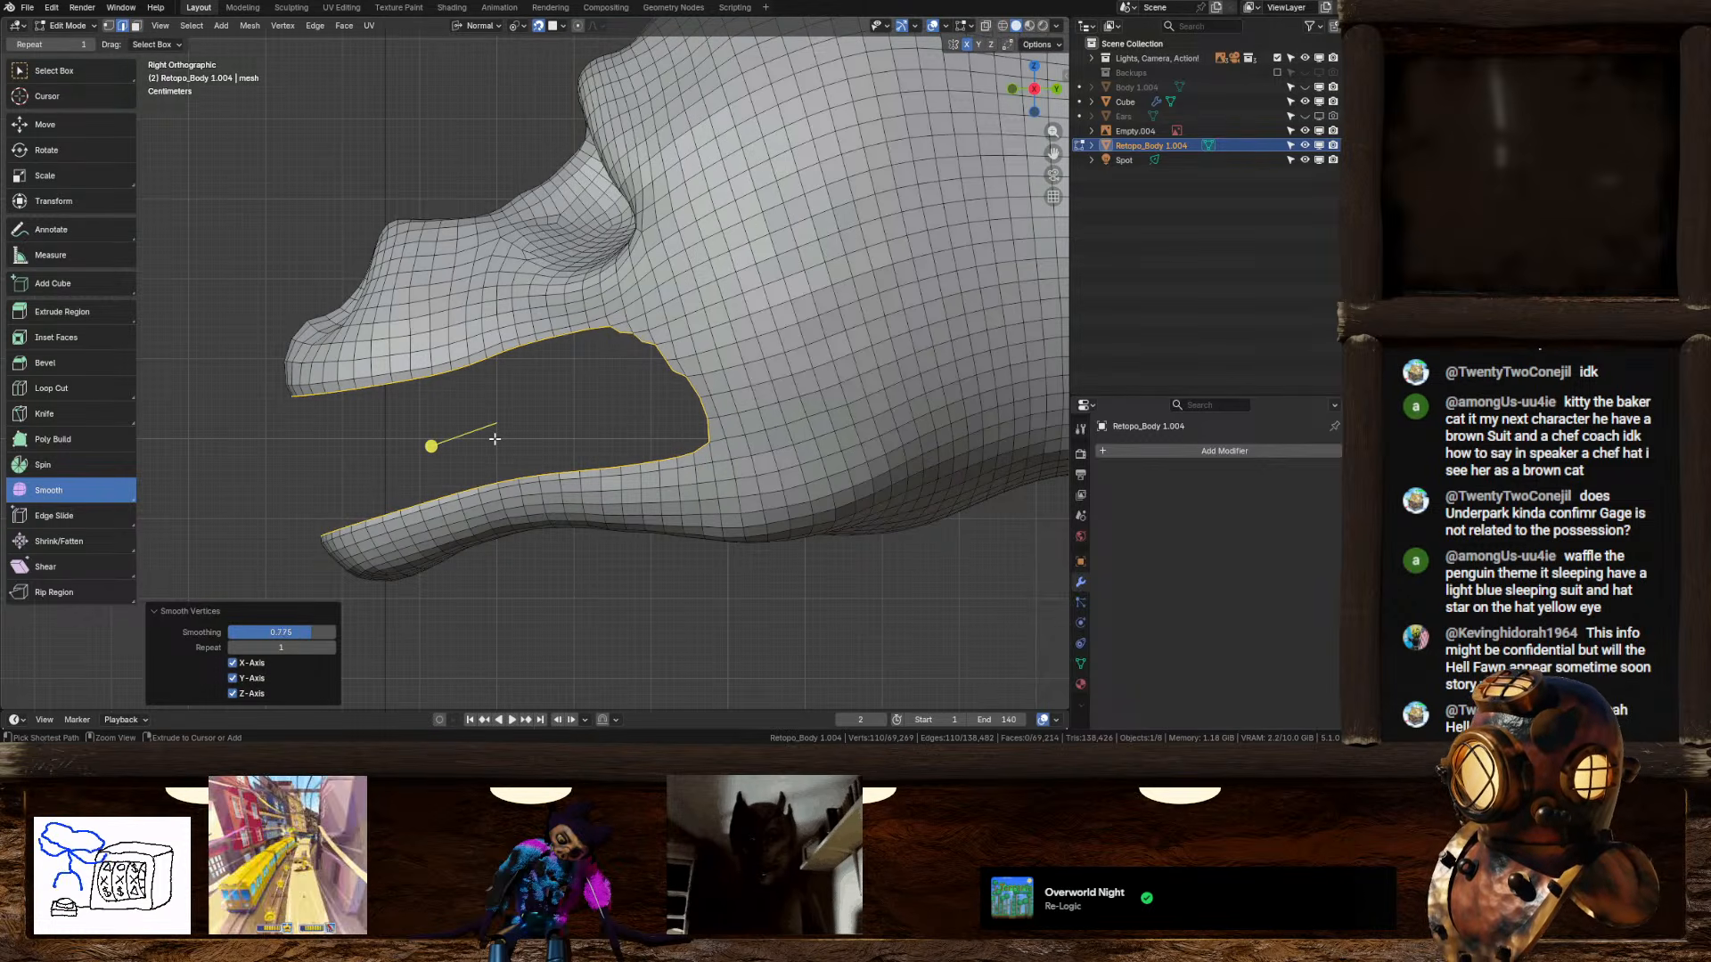
pyautogui.press('ctrl+KP_Add')
pyautogui.moveTo(440, 445); pyautogui.dragTo(514, 416)
pyautogui.moveTo(515, 416); pyautogui.dragTo(558, 425, button='middle')
pyautogui.scroll(-4, 623, 417)
pyautogui.press('Tab')
pyautogui.scroll(4, 574, 419)
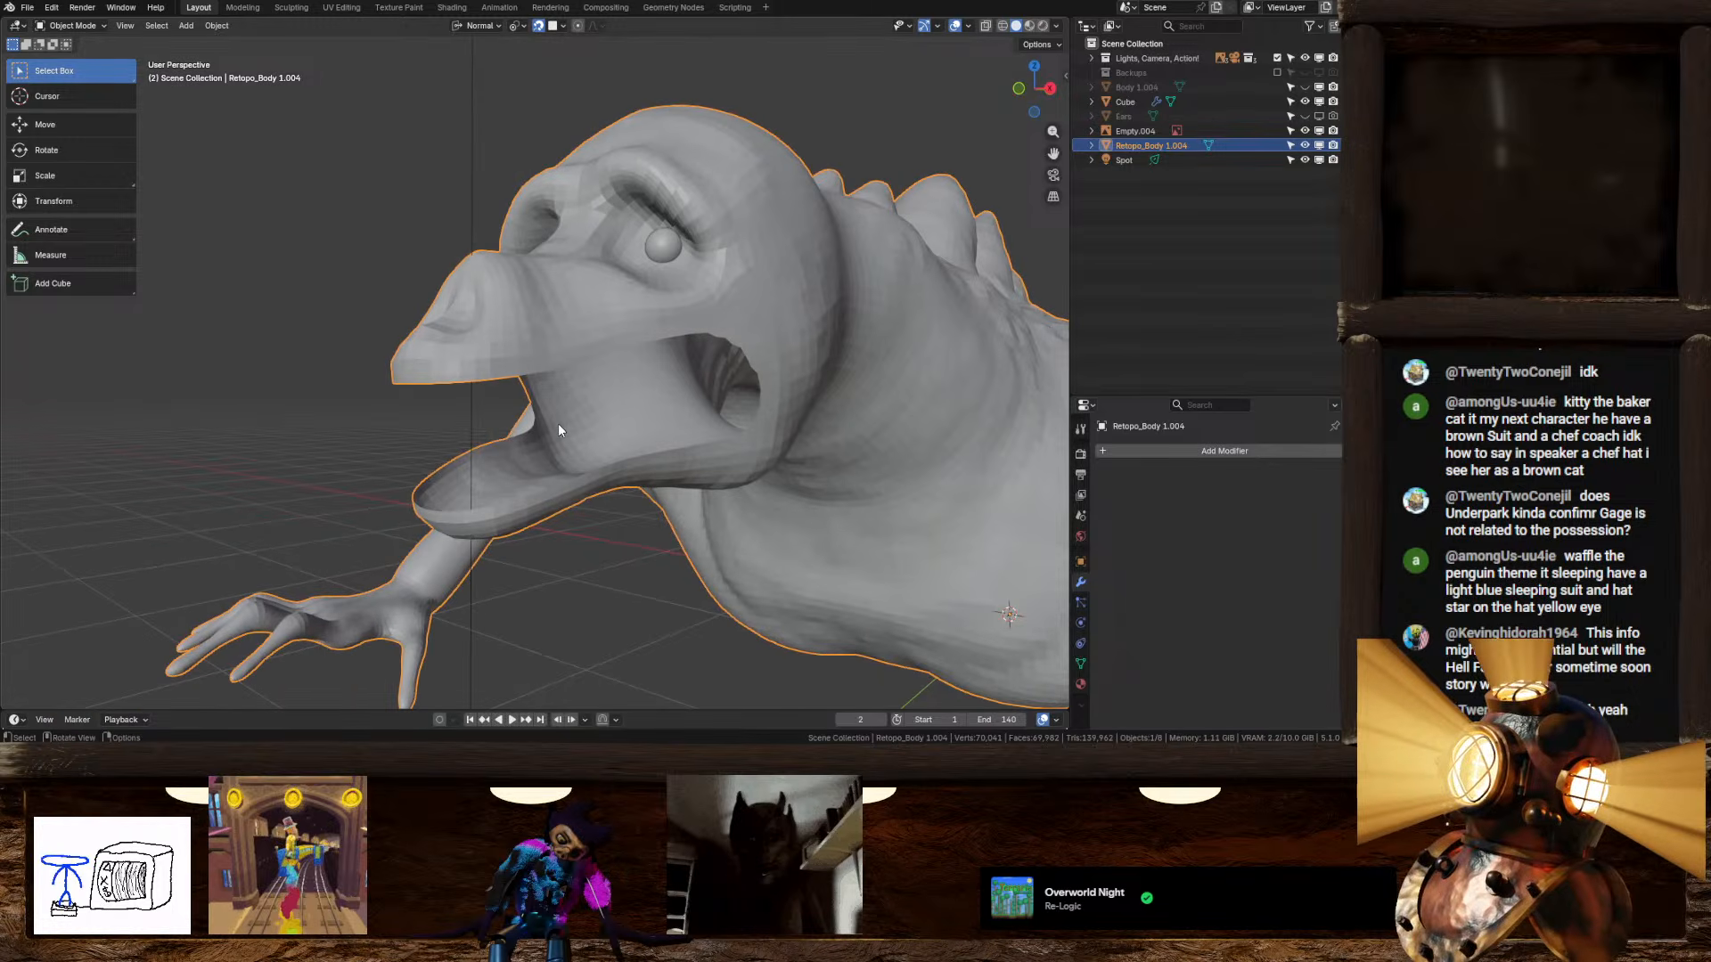
pyautogui.press('Tab')
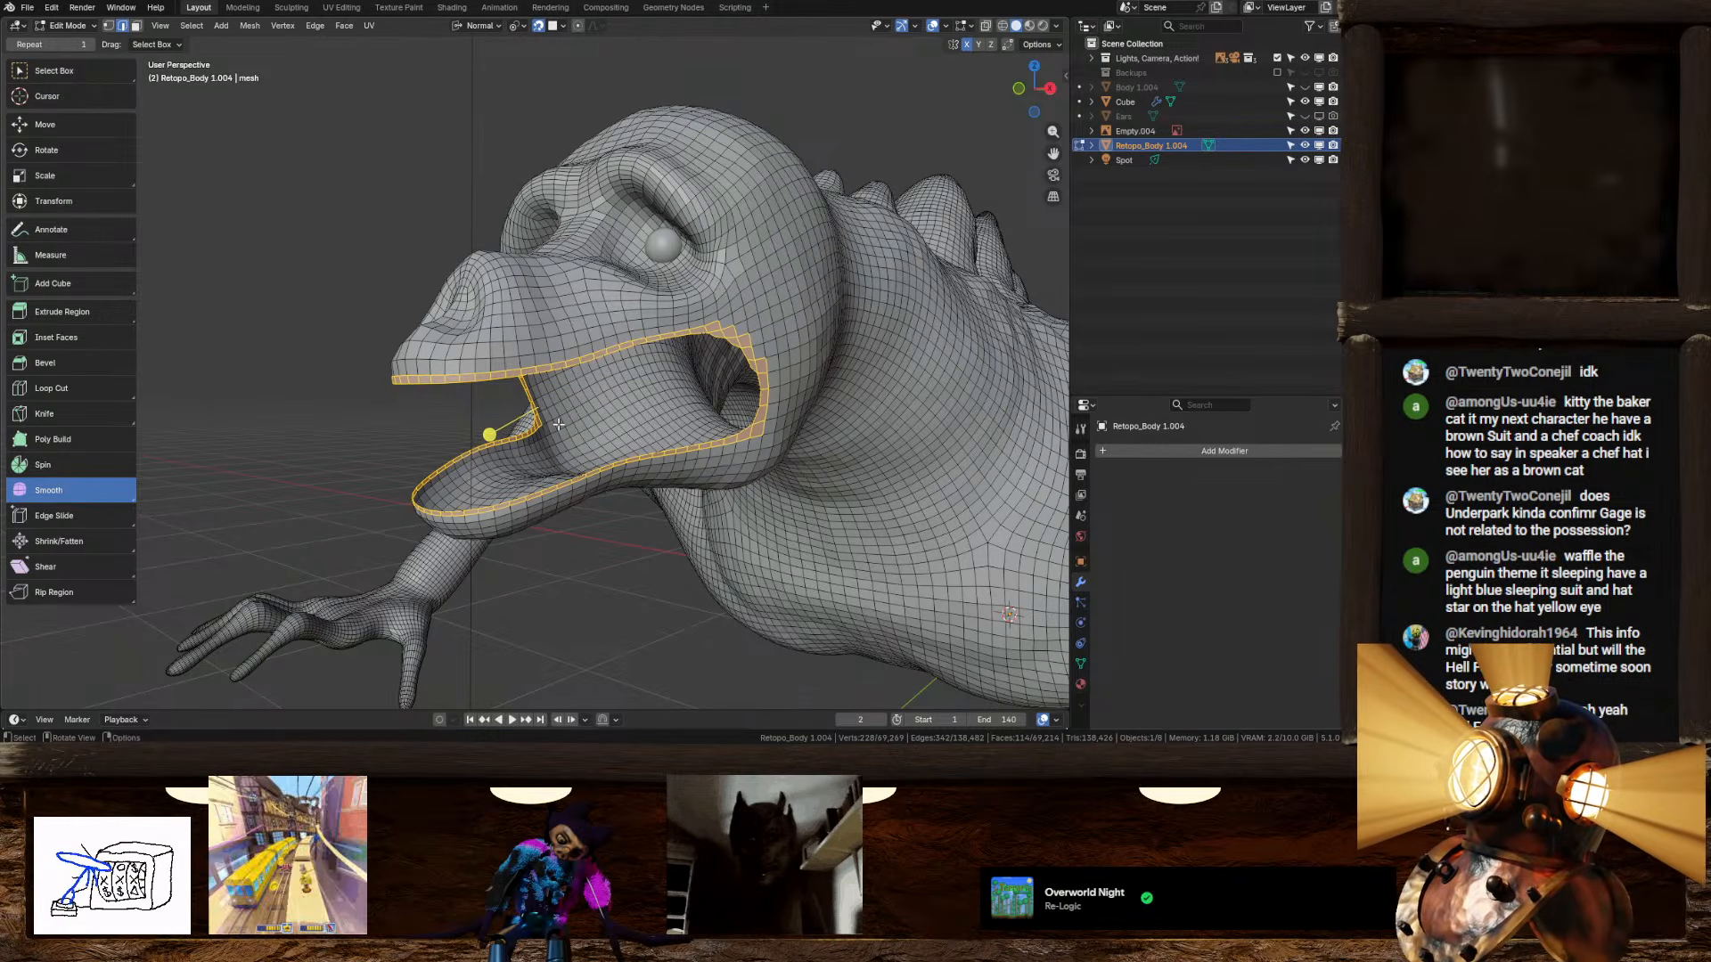
# Step: Select the edge loop along the upper lip and extend it toward the mouth corner in right orthographic view
pyautogui.click(399, 389)
pyautogui.moveTo(526, 411); pyautogui.dragTo(471, 398, button='middle')
pyautogui.scroll(1, 470, 398)
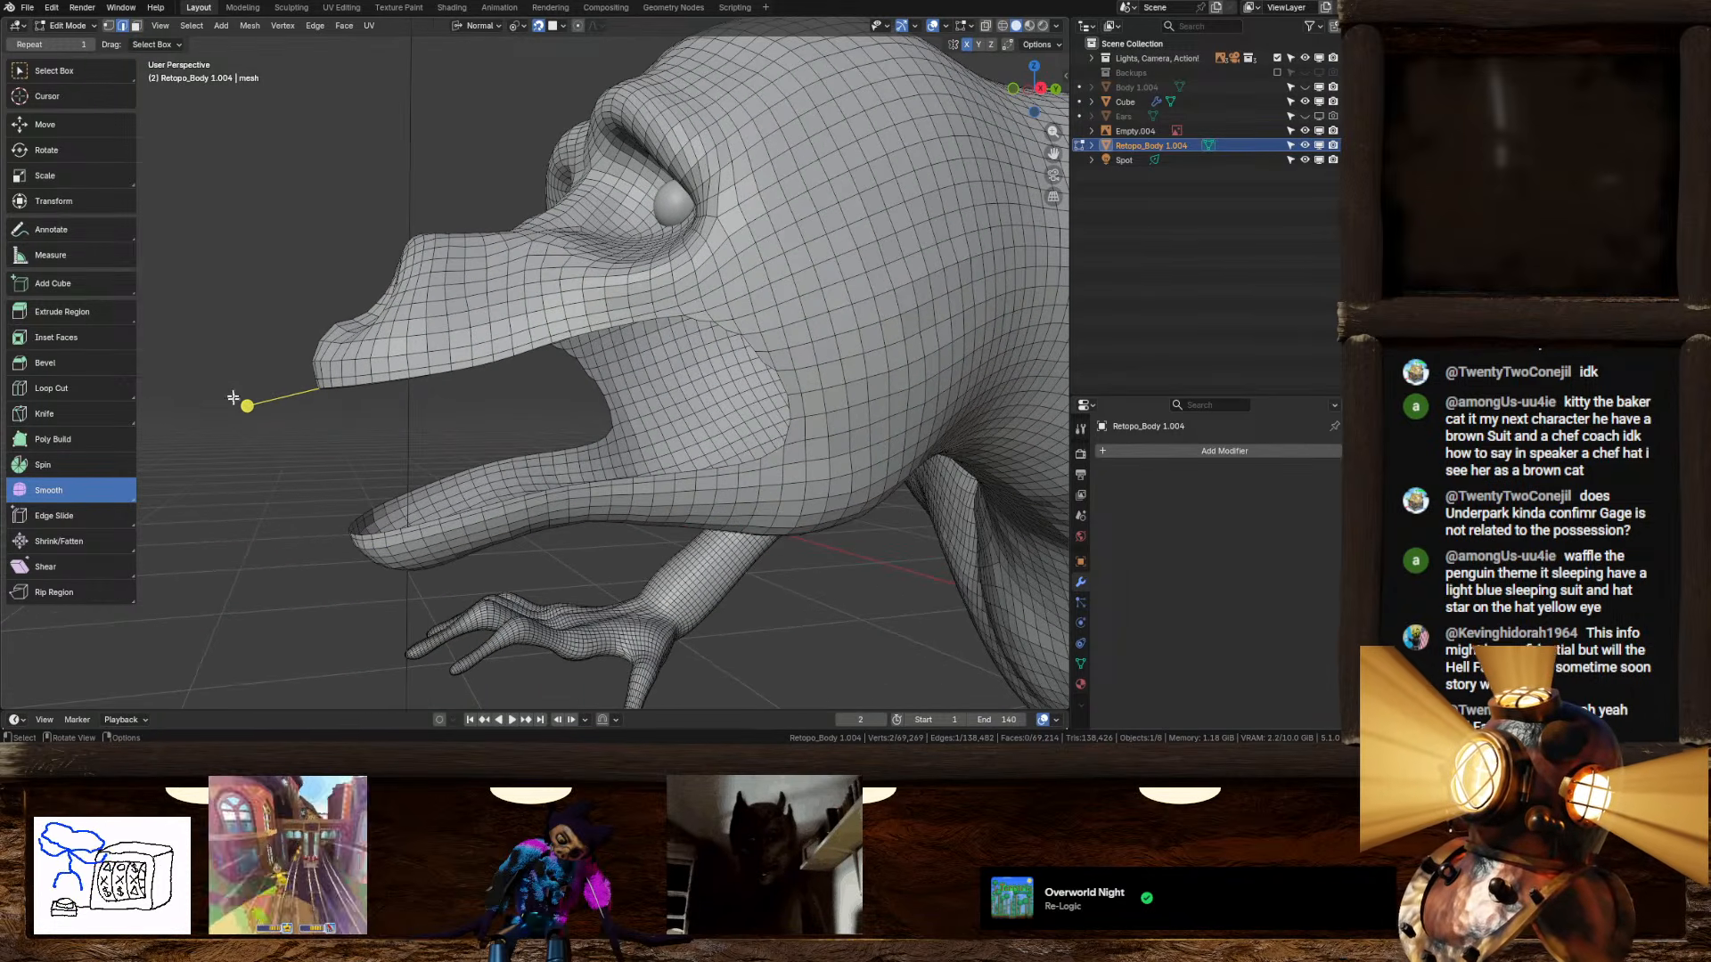
pyautogui.keyDown('alt'); pyautogui.click(353, 385); pyautogui.keyUp('alt')
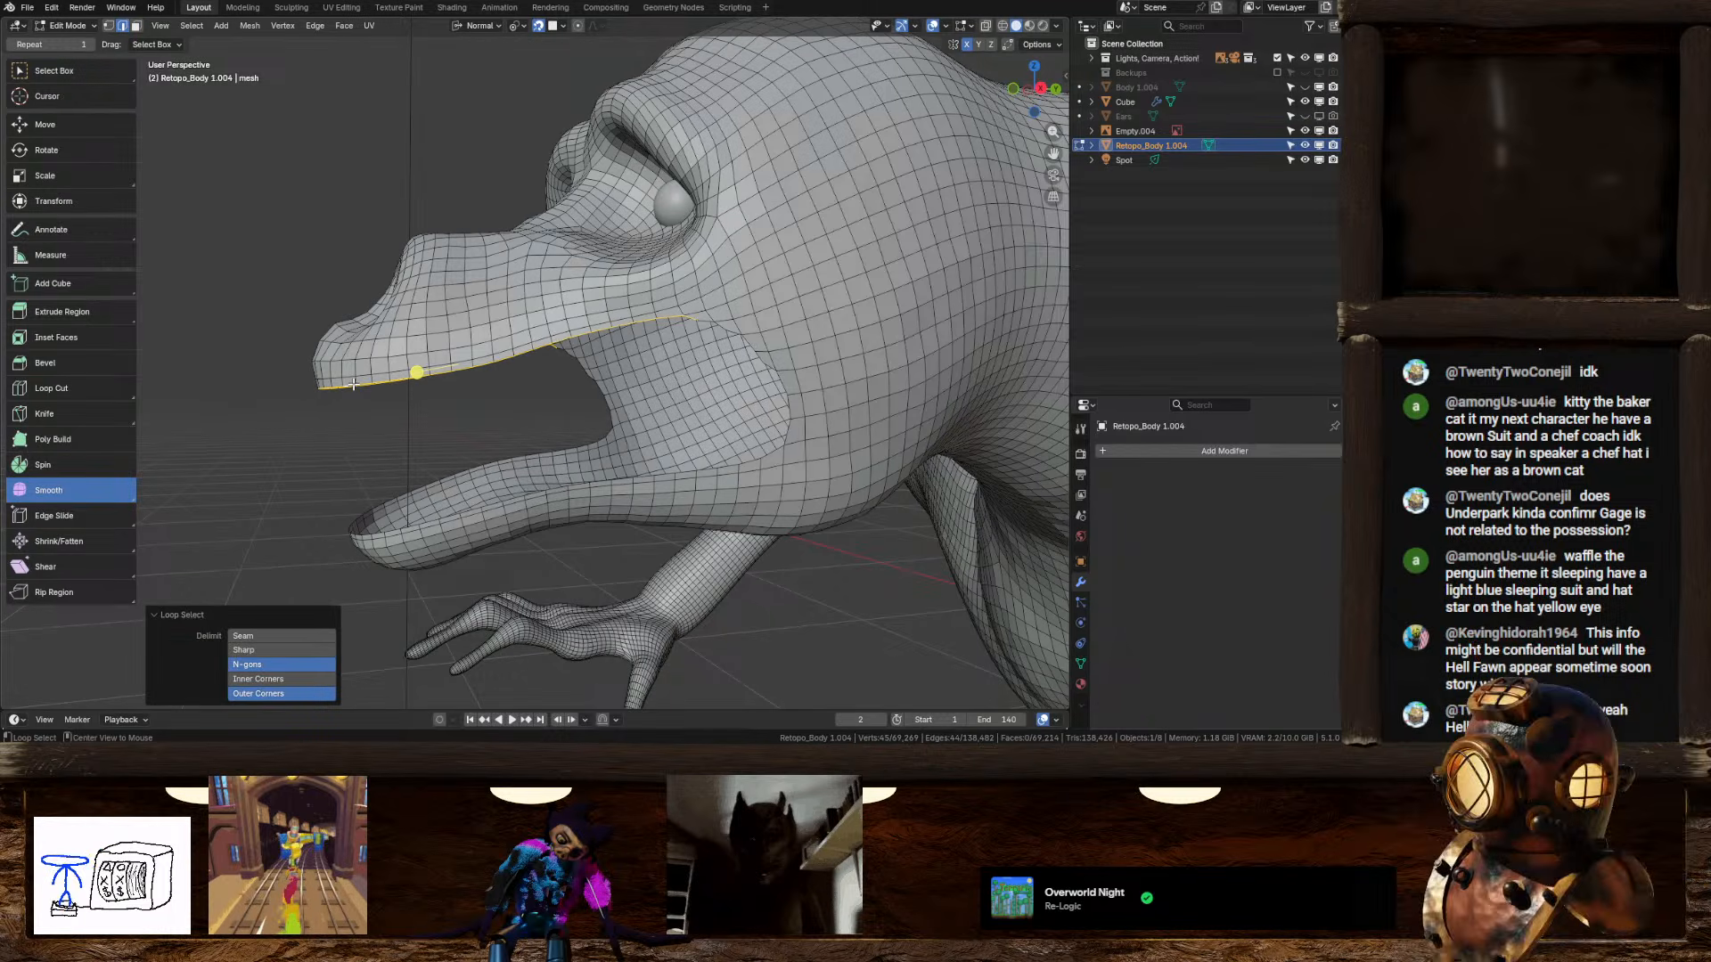
pyautogui.click(1040, 88)
pyautogui.scroll(1, 685, 338)
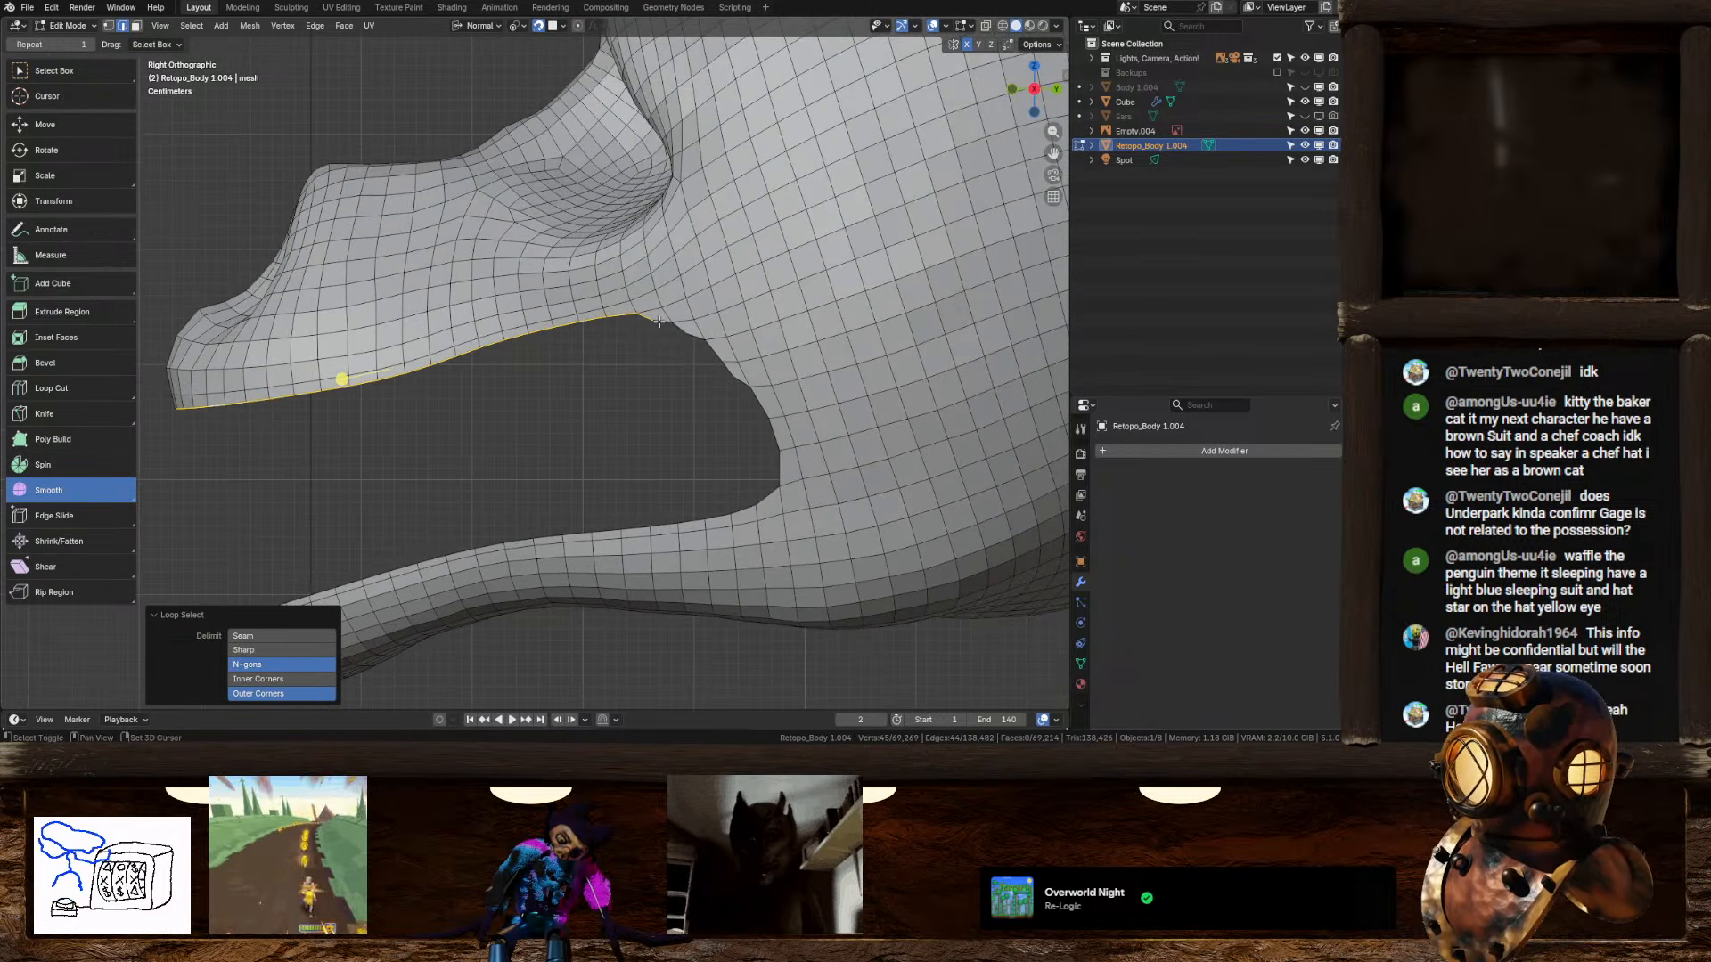
pyautogui.keyDown('shift'); pyautogui.click(659, 322); pyautogui.keyUp('shift')
pyautogui.keyDown('shift'); pyautogui.click(680, 328); pyautogui.keyUp('shift')
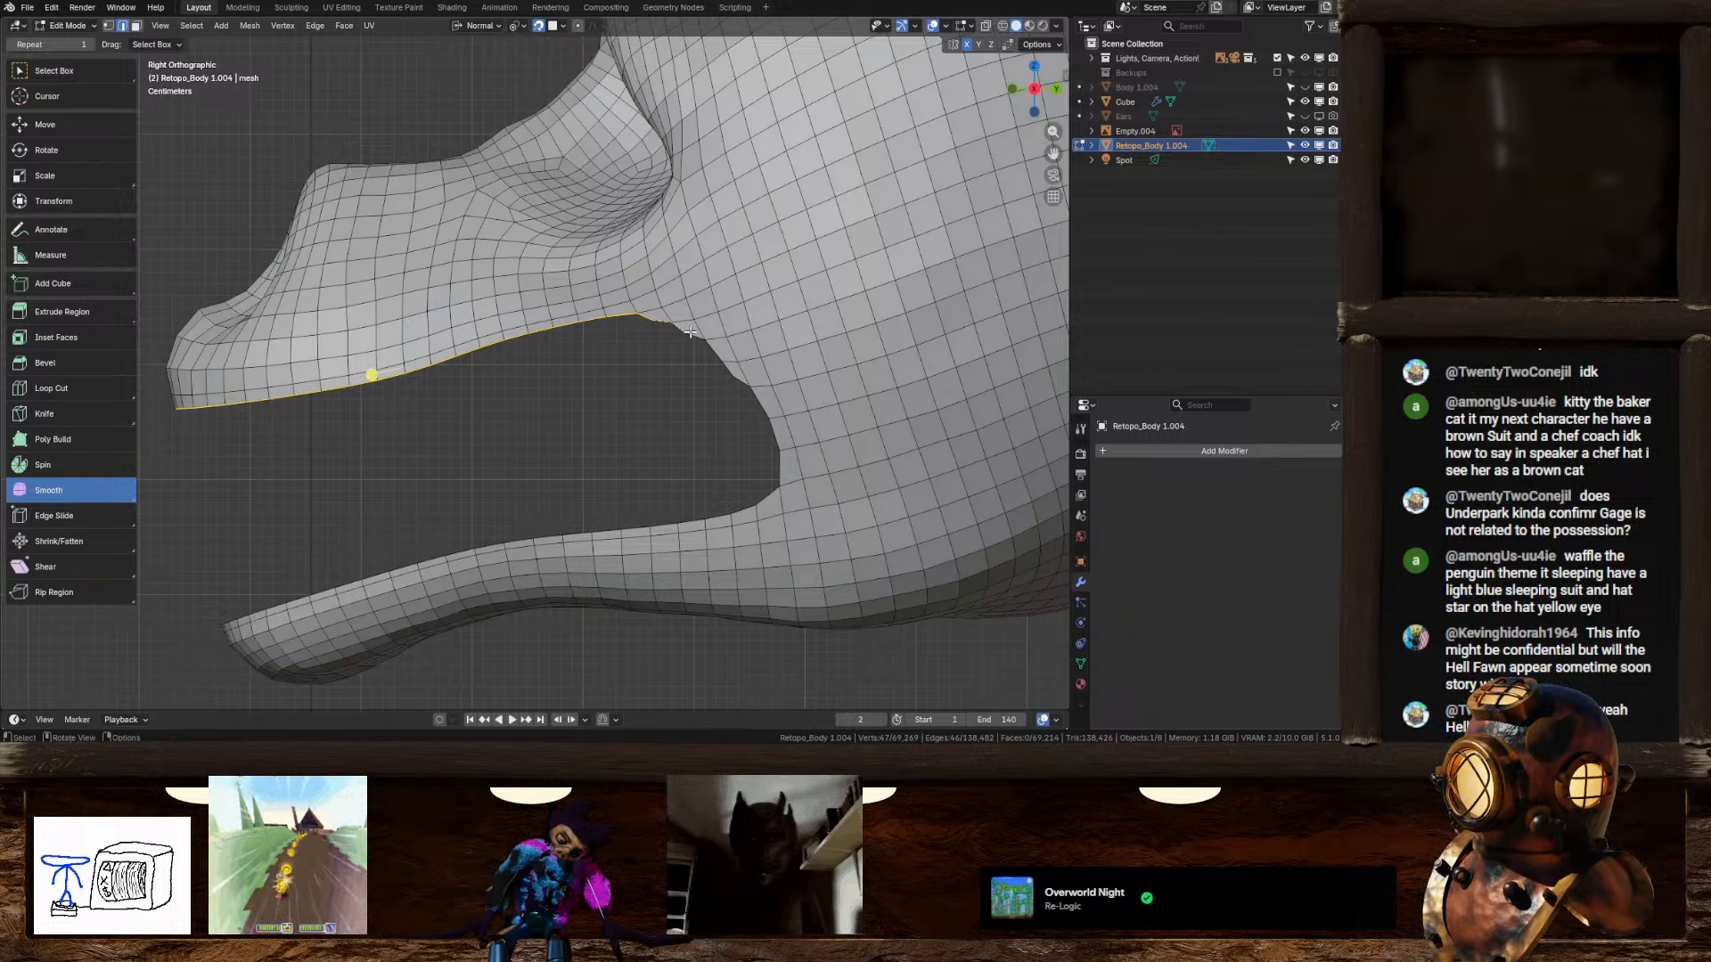
# Step: Turn on X-ray and add the mouth-corner and lower-lip edges to select the complete boundary loop around the mouth opening
pyautogui.scroll(2, 659, 334)
pyautogui.scroll(2, 681, 314)
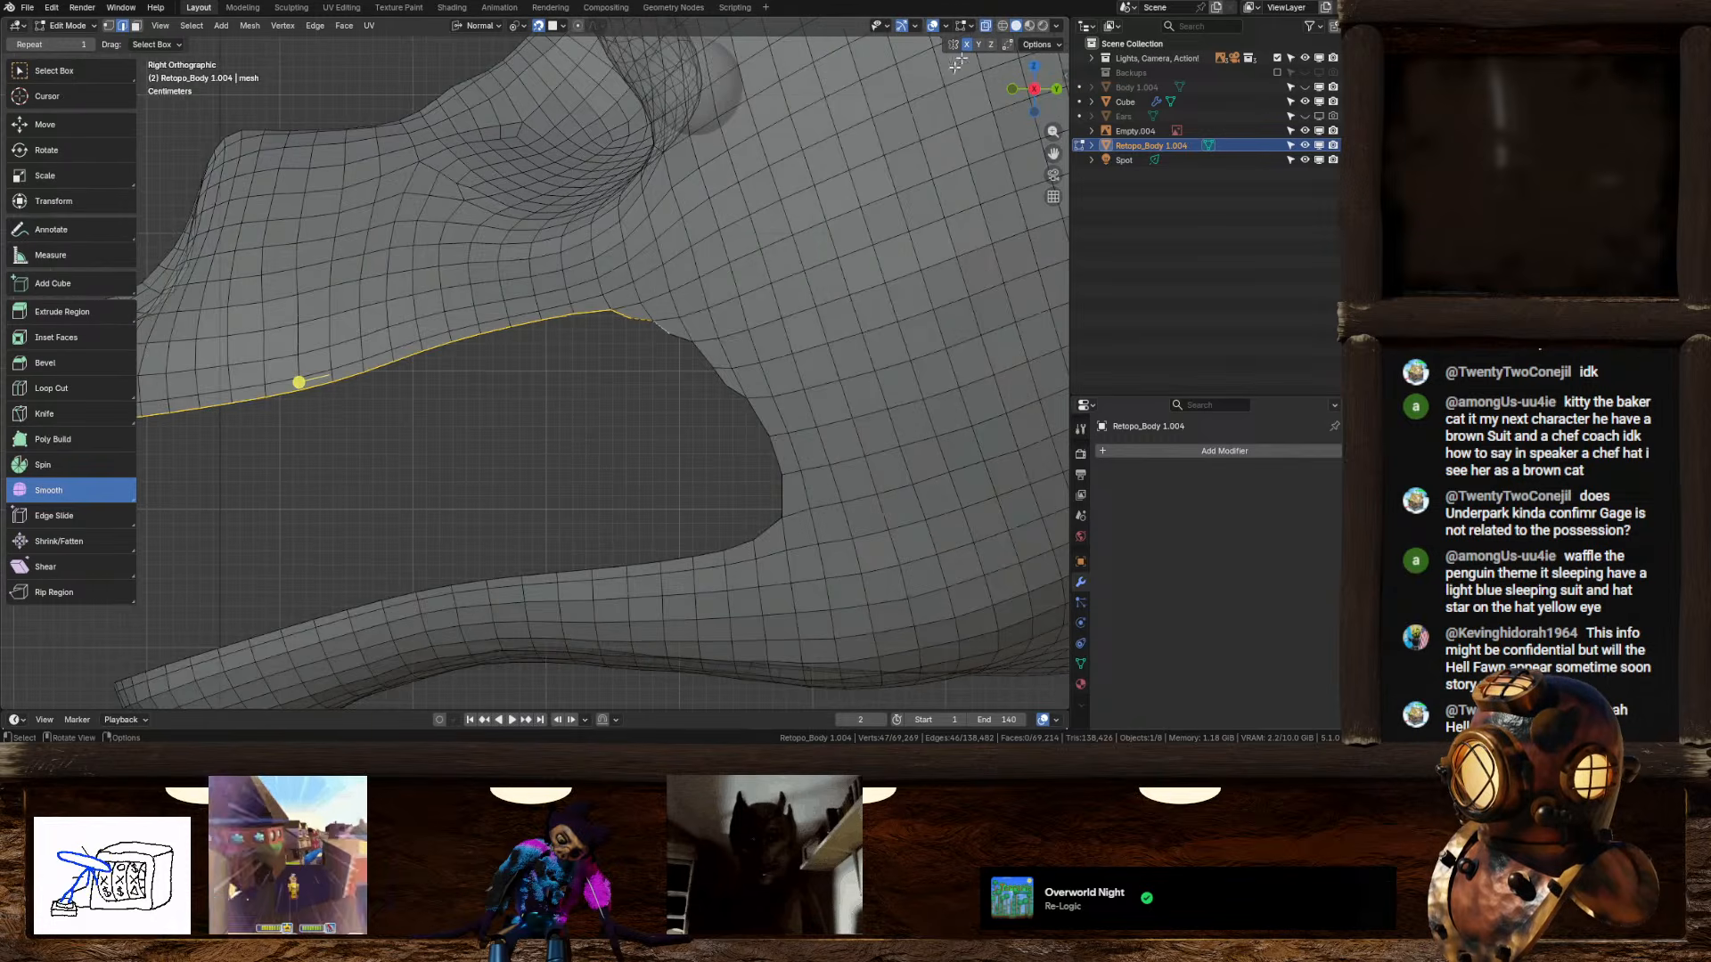
pyautogui.moveTo(684, 296); pyautogui.dragTo(826, 400)
pyautogui.hotkey('ctrl', 'z')
pyautogui.keyDown('shift'); pyautogui.moveTo(841, 427); pyautogui.dragTo(903, 554); pyautogui.keyUp('shift')
pyautogui.keyDown('alt'); pyautogui.keyDown('shift'); pyautogui.click(873, 601); pyautogui.keyUp('shift'); pyautogui.keyUp('alt')
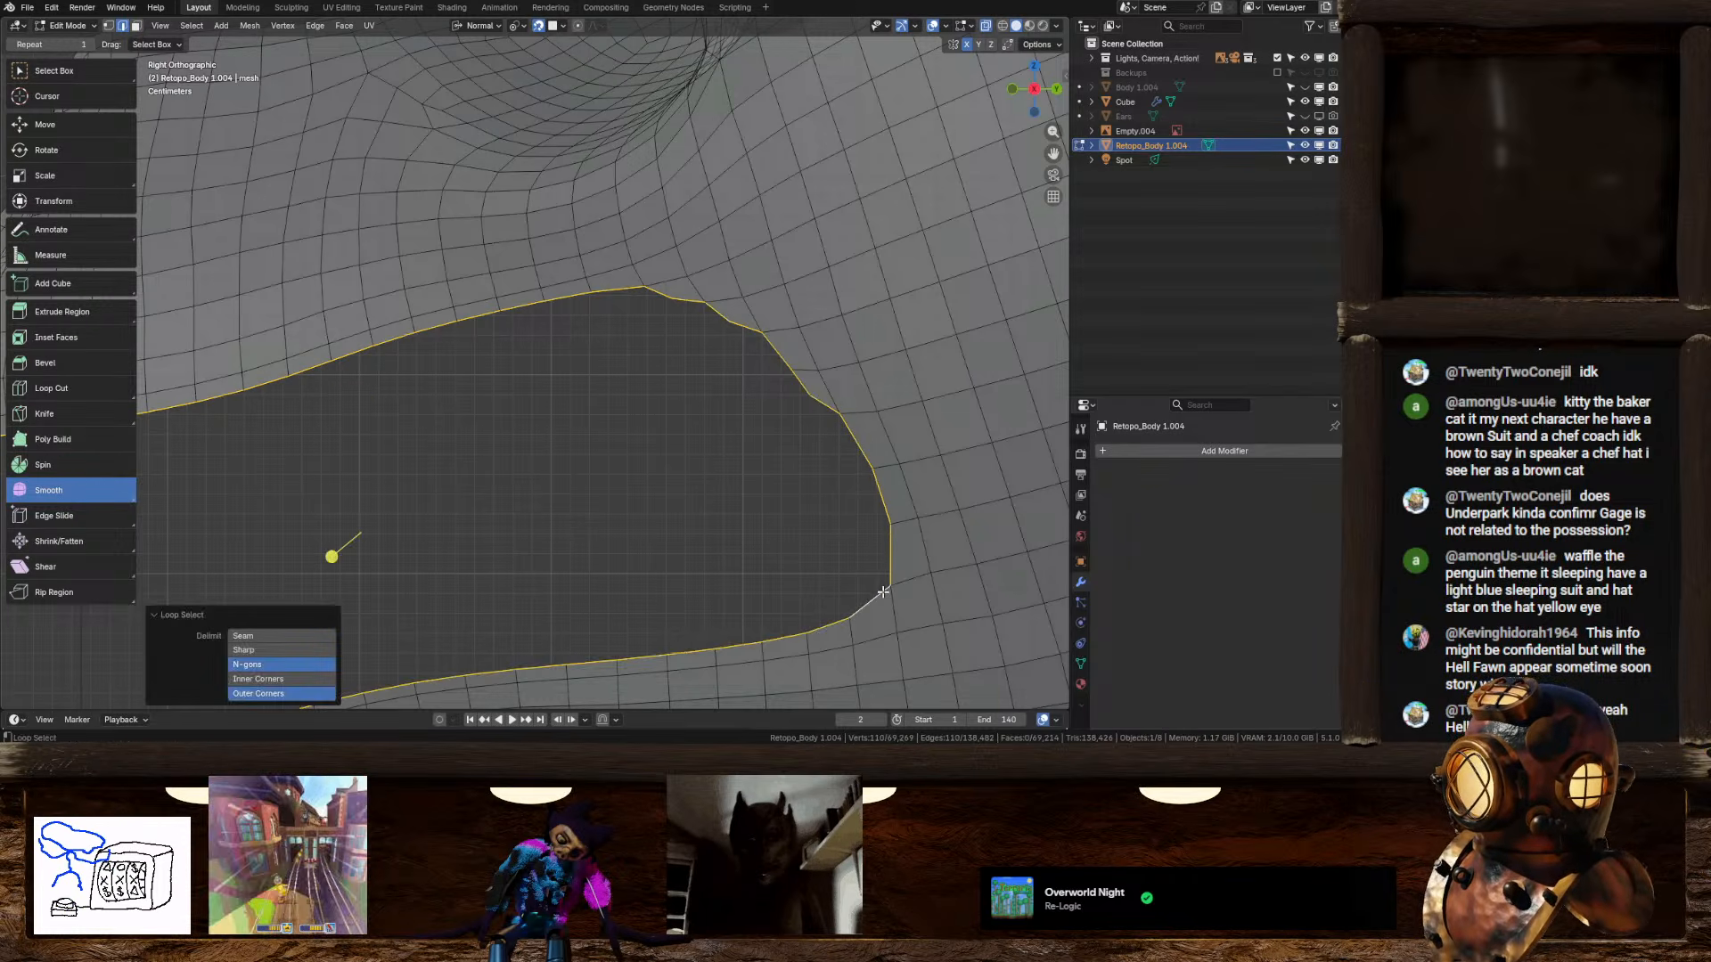
# Step: Turn off X-ray and extrude only the edges of the mouth's boundary loop in place, working in front orthographic view
pyautogui.scroll(-4, 775, 526)
pyautogui.moveTo(617, 506); pyautogui.dragTo(718, 496, button='middle')
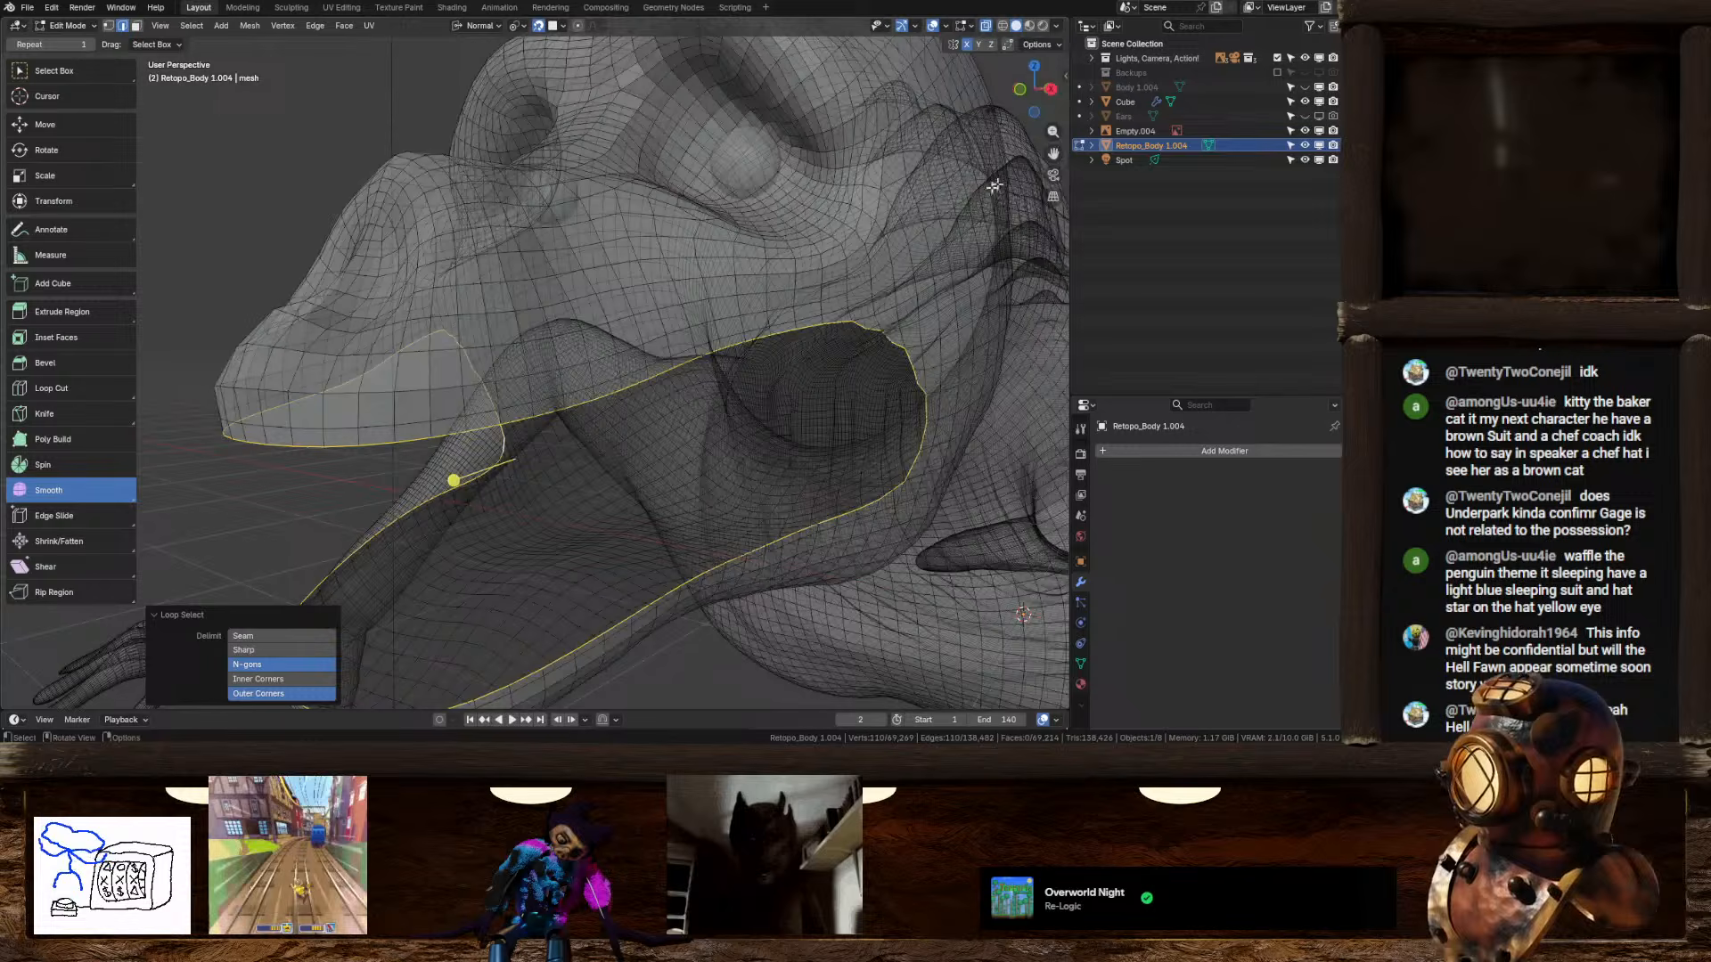
pyautogui.click(1021, 91)
pyautogui.click(985, 27)
pyautogui.scroll(-3, 775, 338)
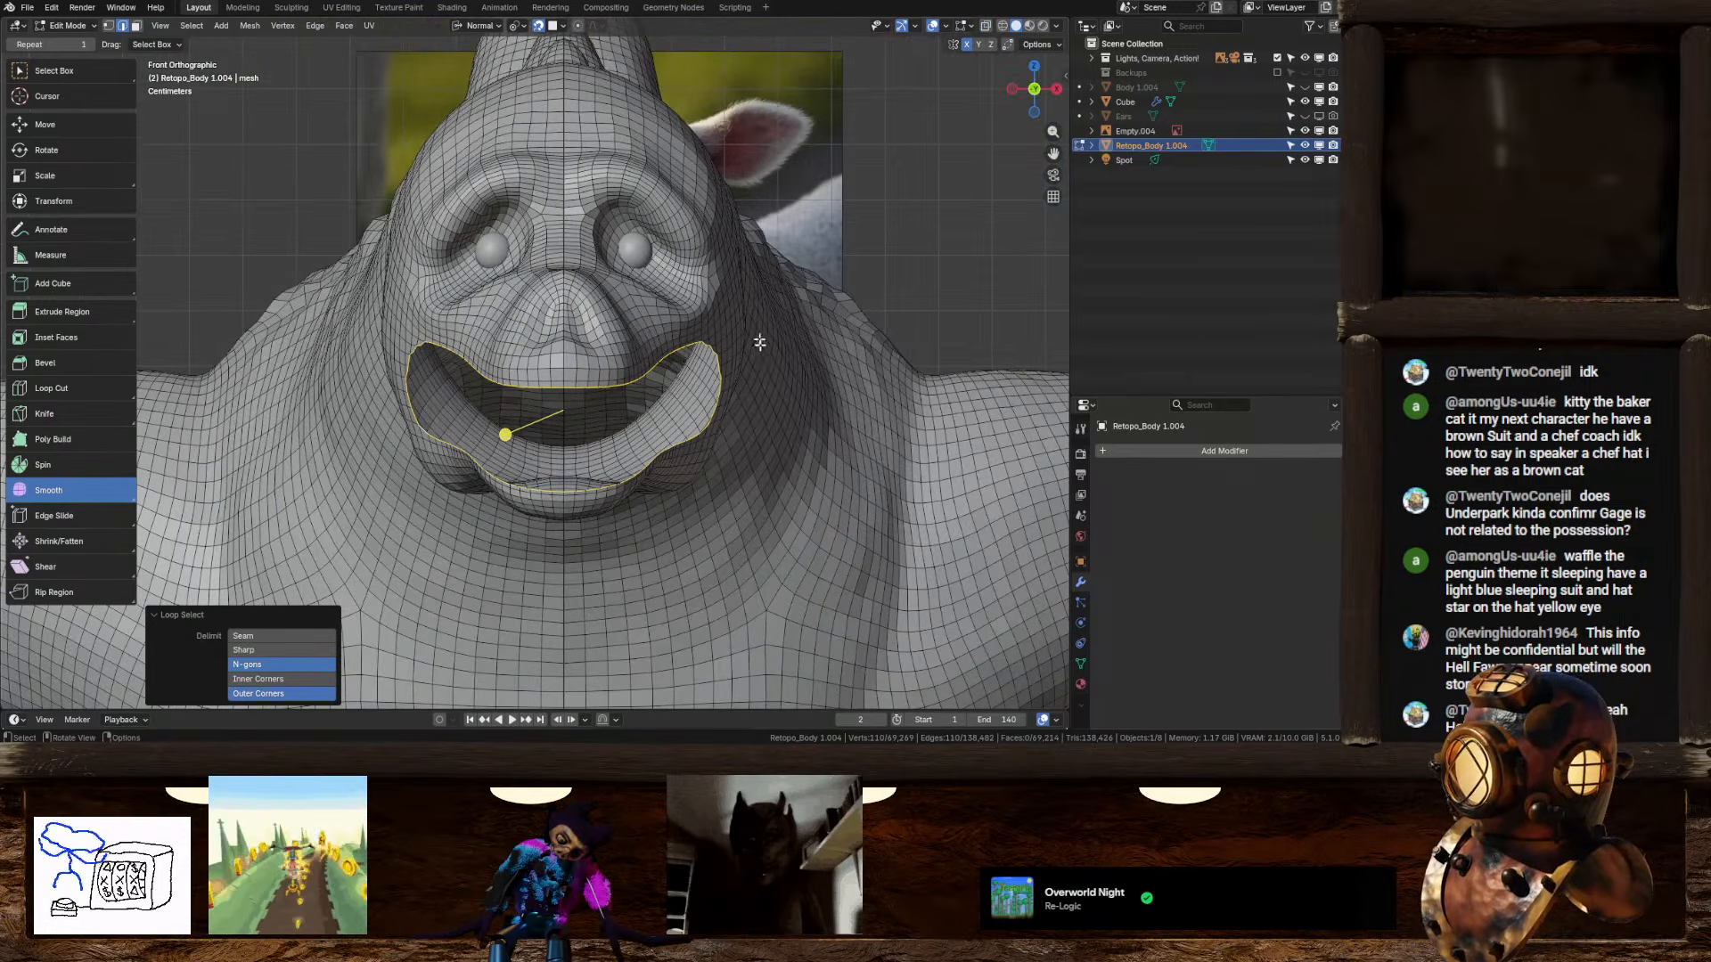
pyautogui.hotkey('alt', 'e')
pyautogui.click(762, 368)
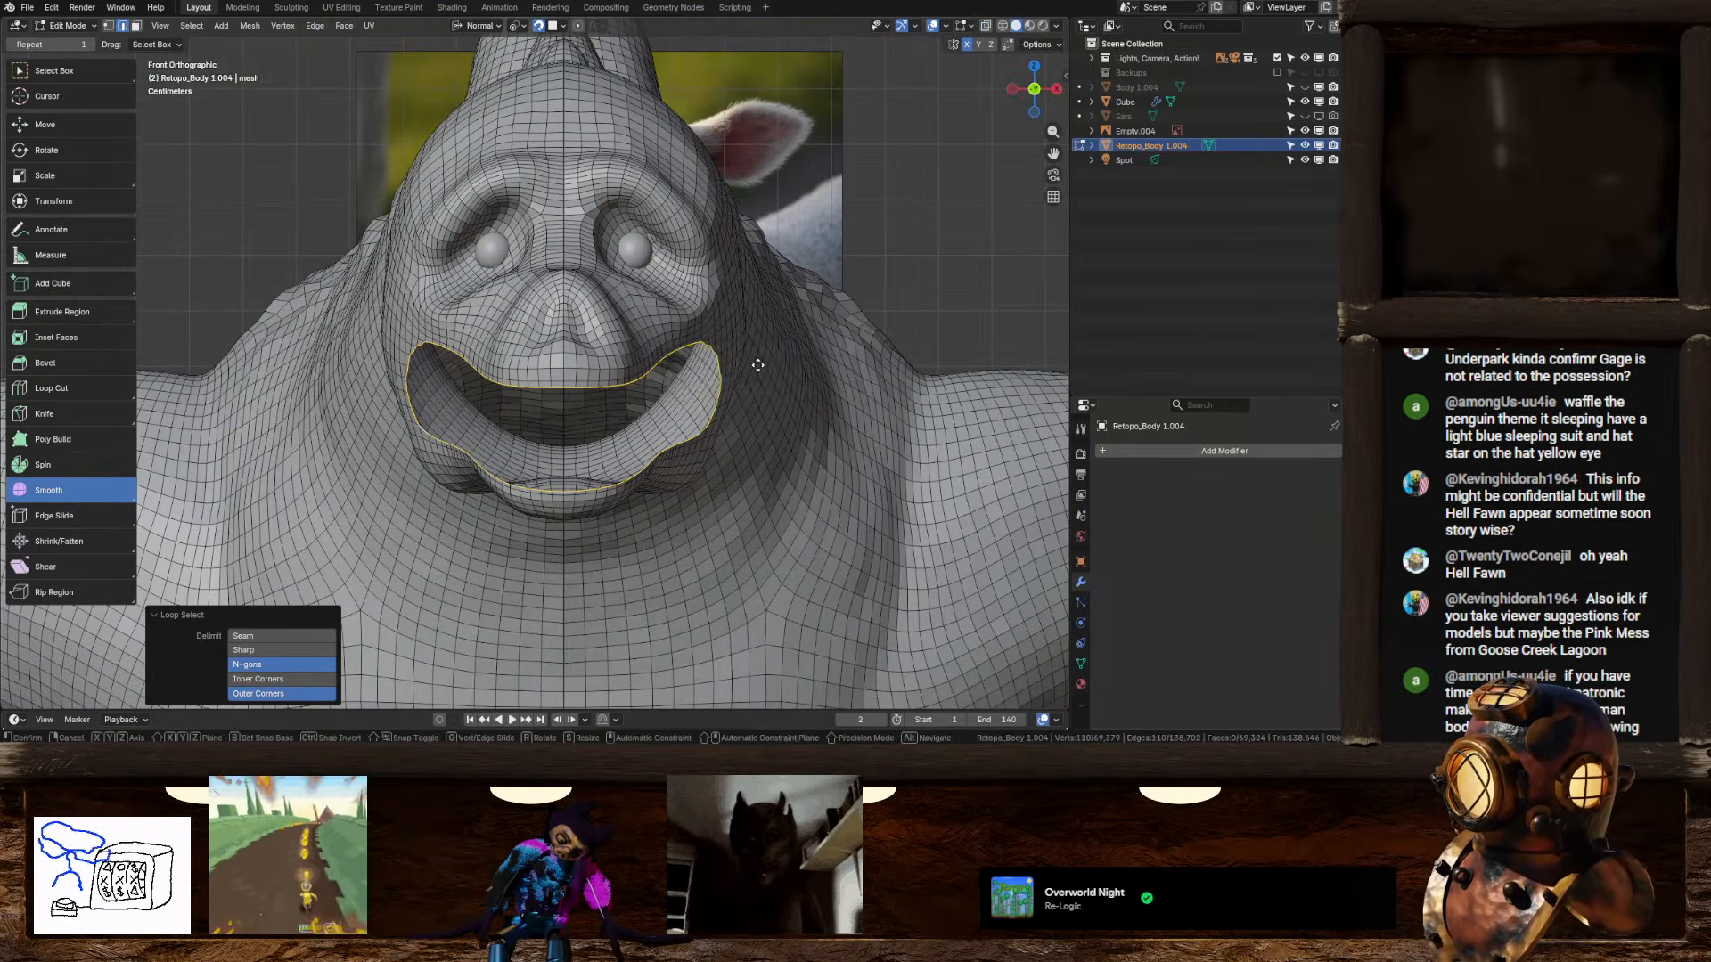
pyautogui.click(733, 412)
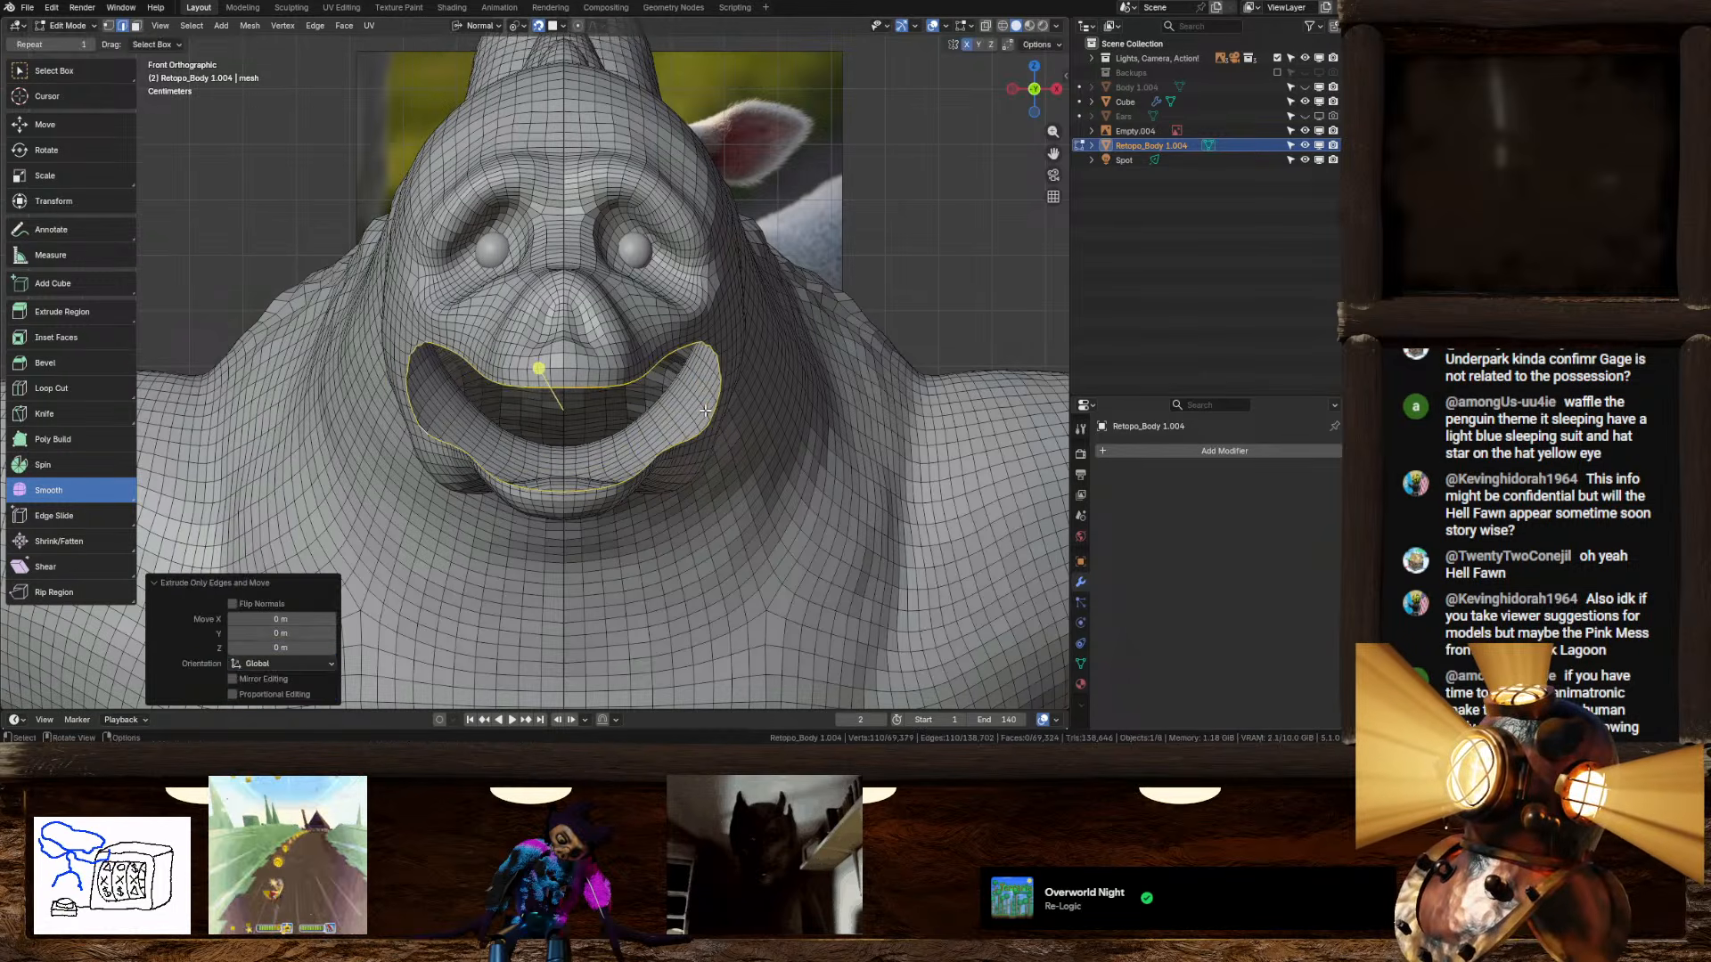
# Step: Turn off snapping and open the transform pivot point choices
pyautogui.press('s')
pyautogui.rightClick(779, 401)
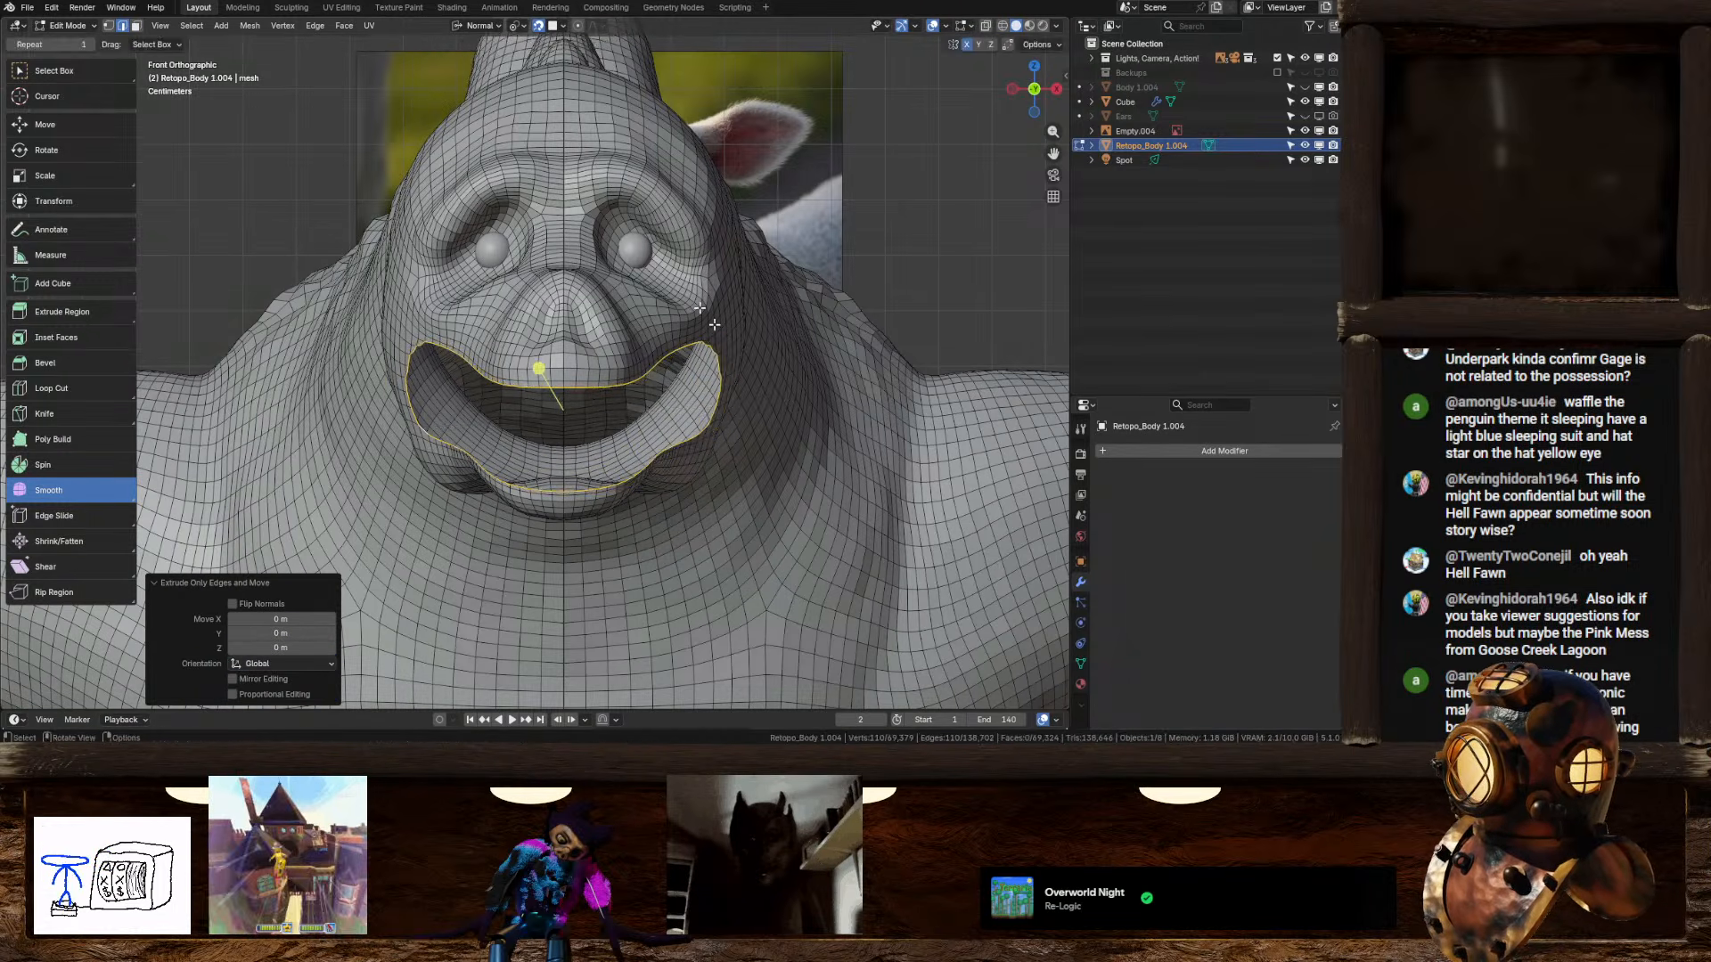
pyautogui.click(538, 25)
pyautogui.click(515, 26)
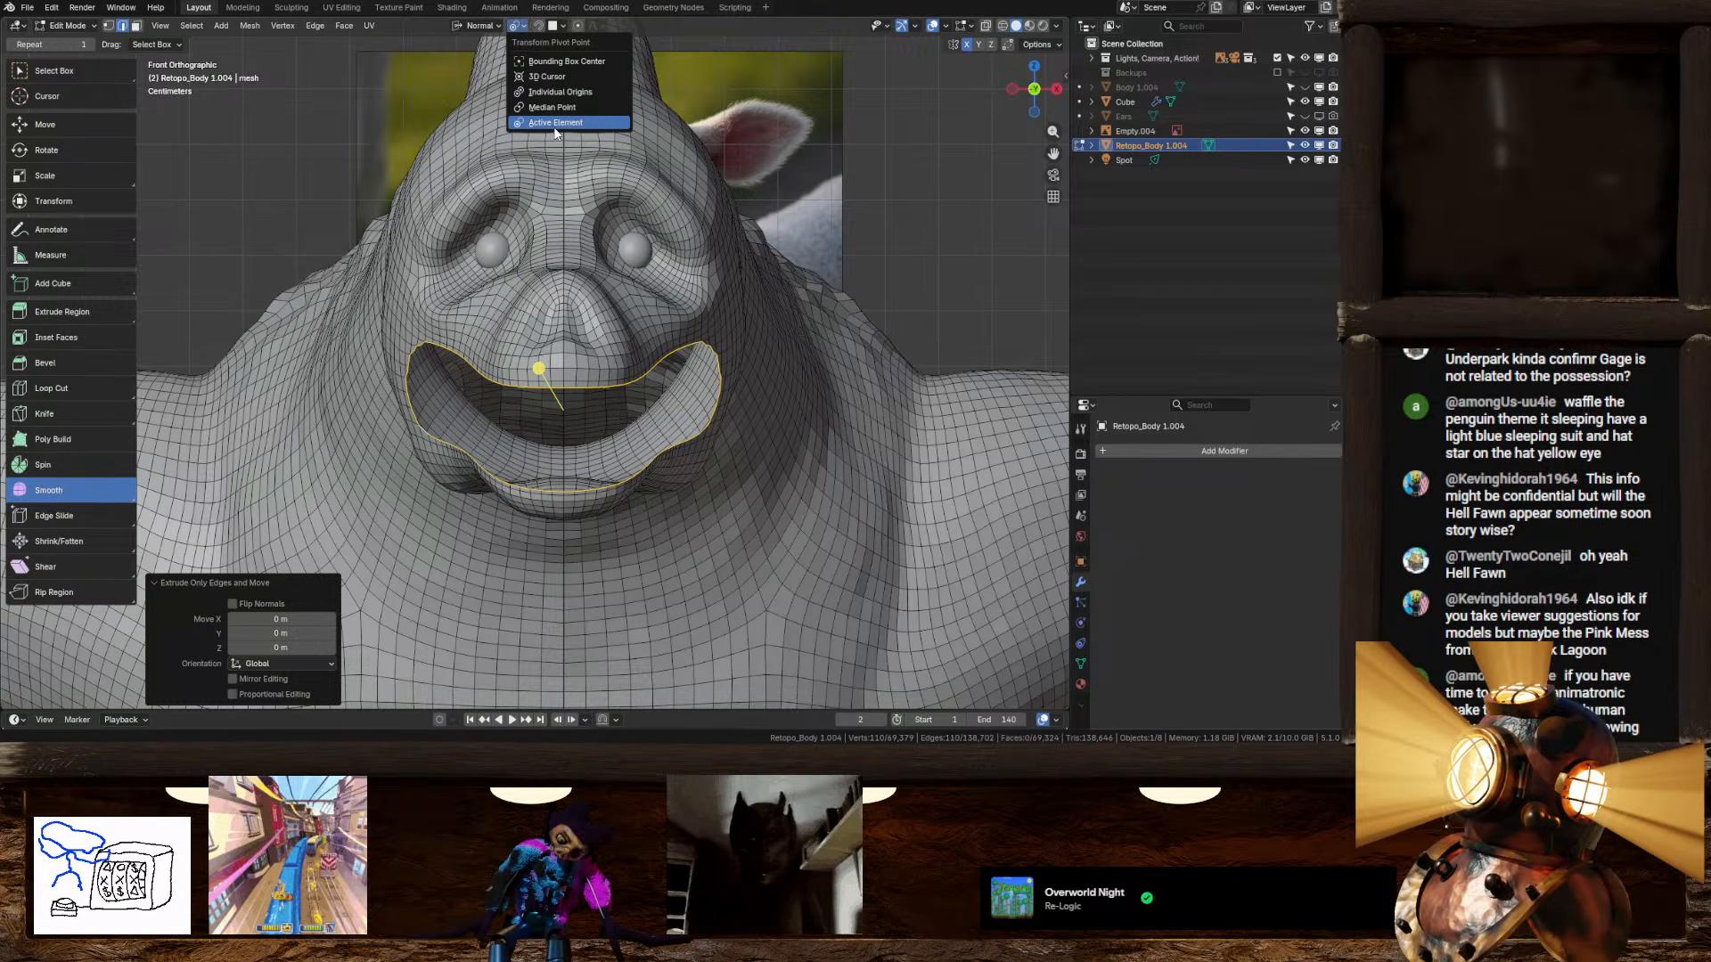
# Step: Try to scale the extruded mouth loop outward by 1.303 and stretch it further along X
pyautogui.press('s')
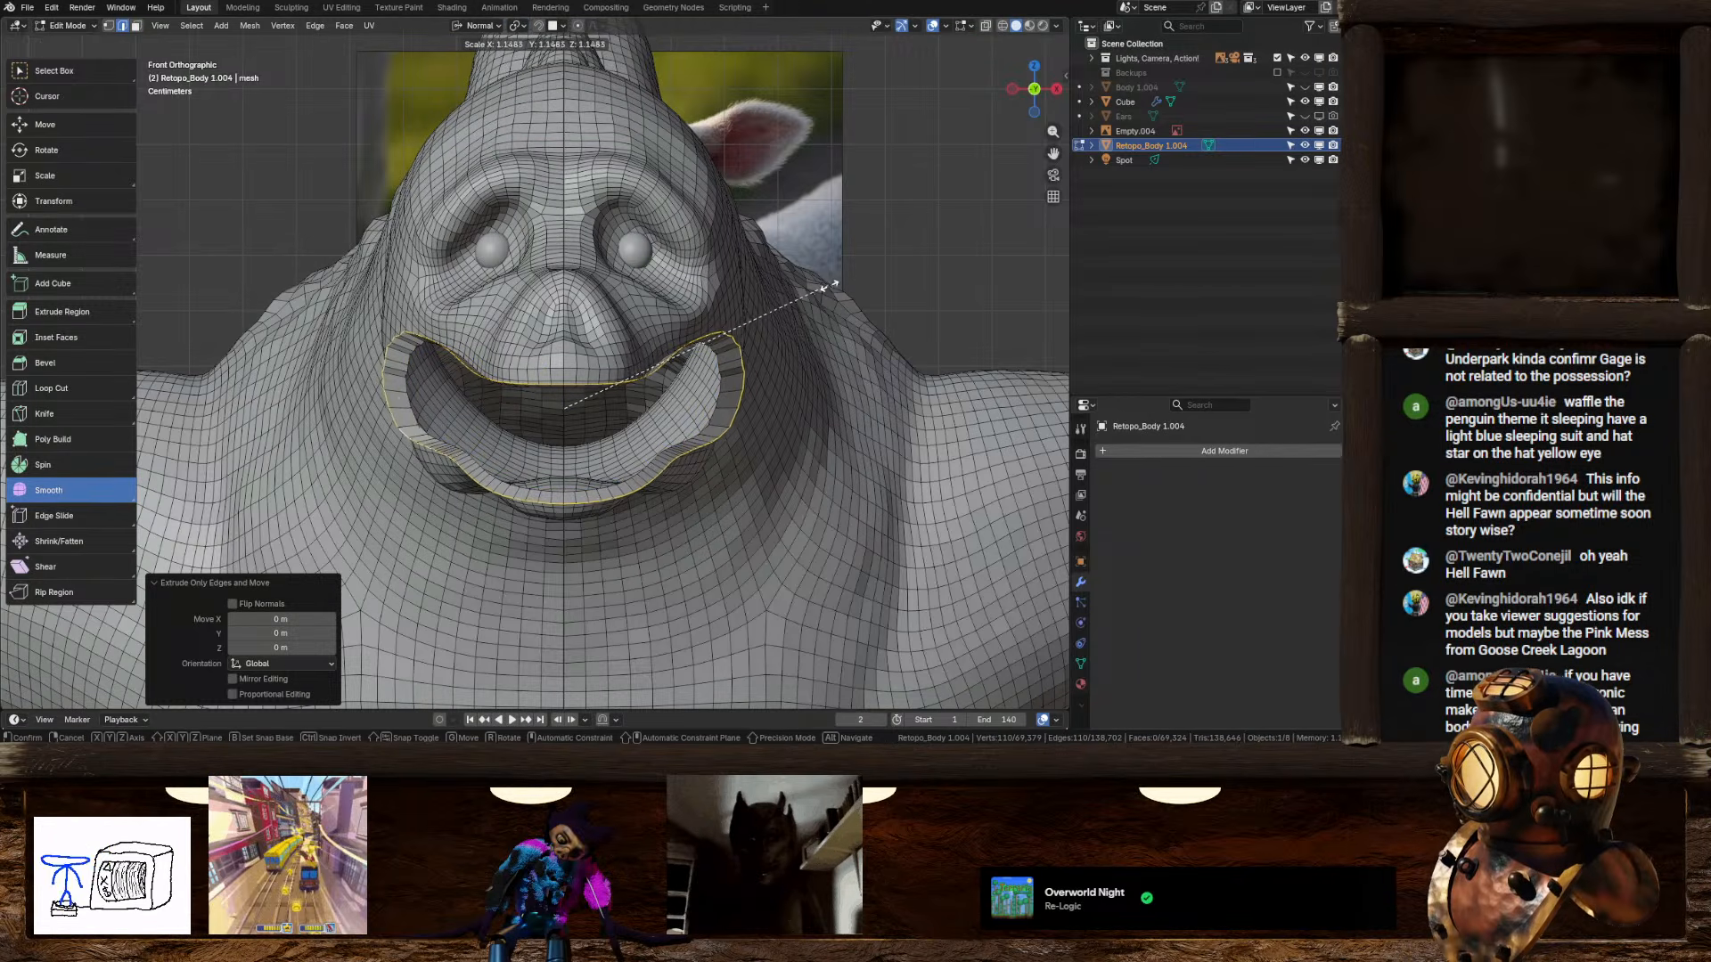
pyautogui.click(872, 274)
pyautogui.moveTo(871, 275); pyautogui.dragTo(750, 330, button='middle')
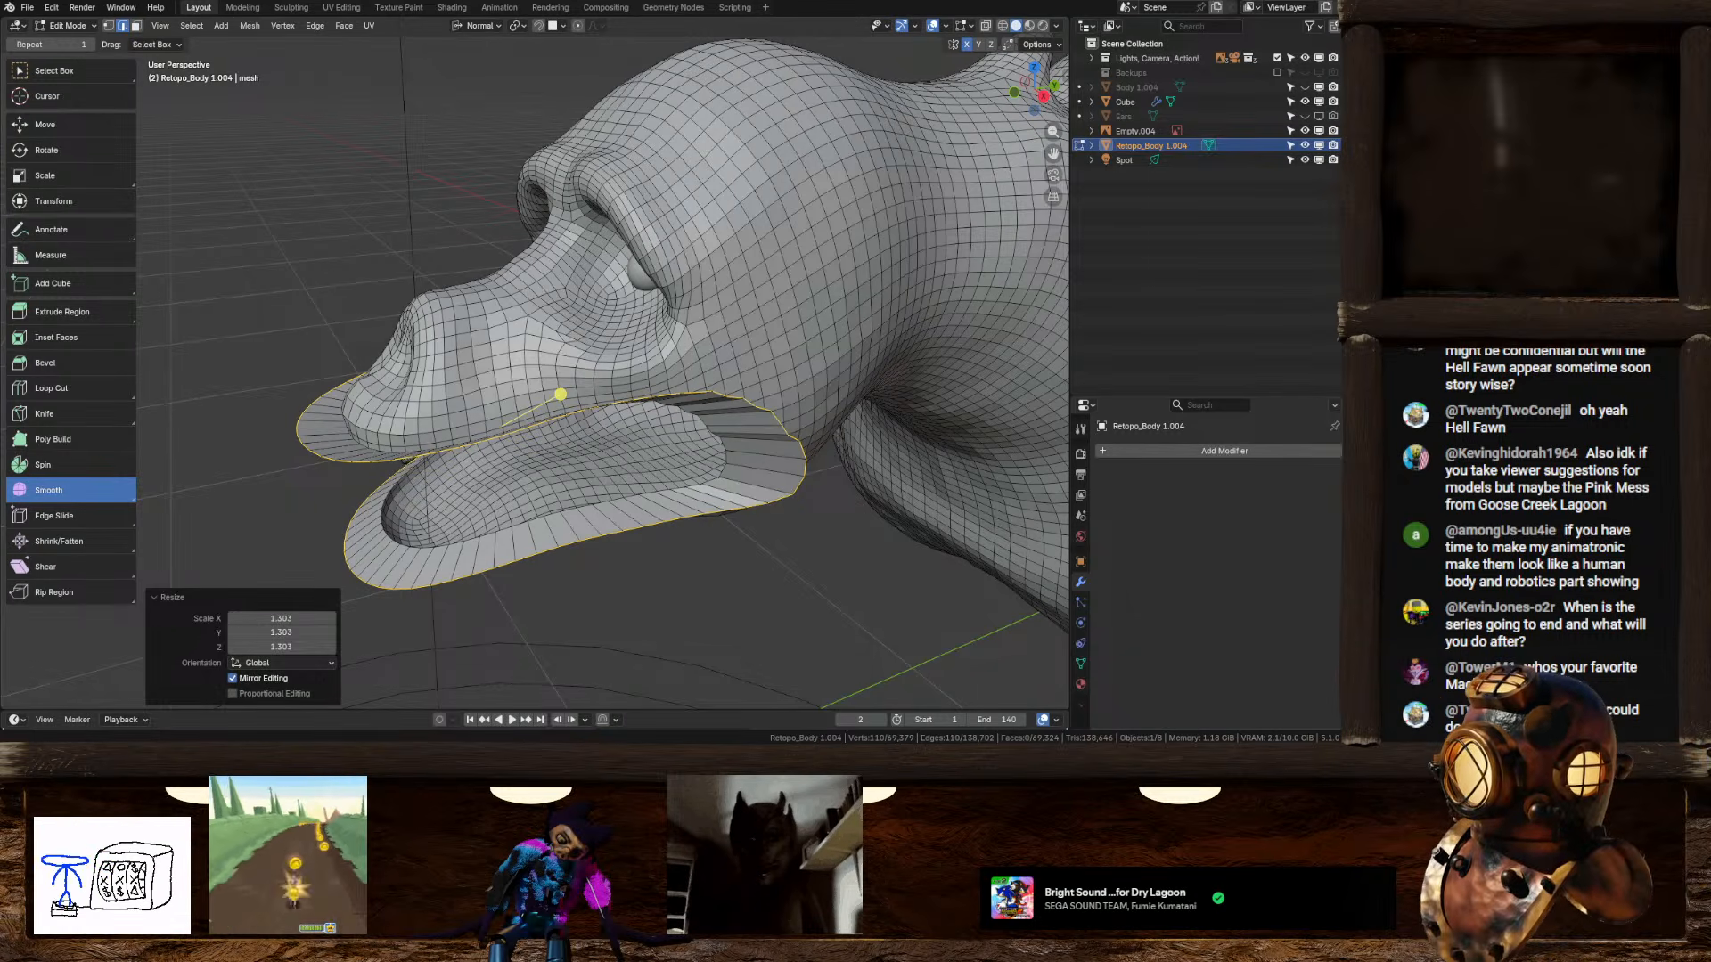
pyautogui.moveTo(535, 472); pyautogui.dragTo(695, 329, button='middle')
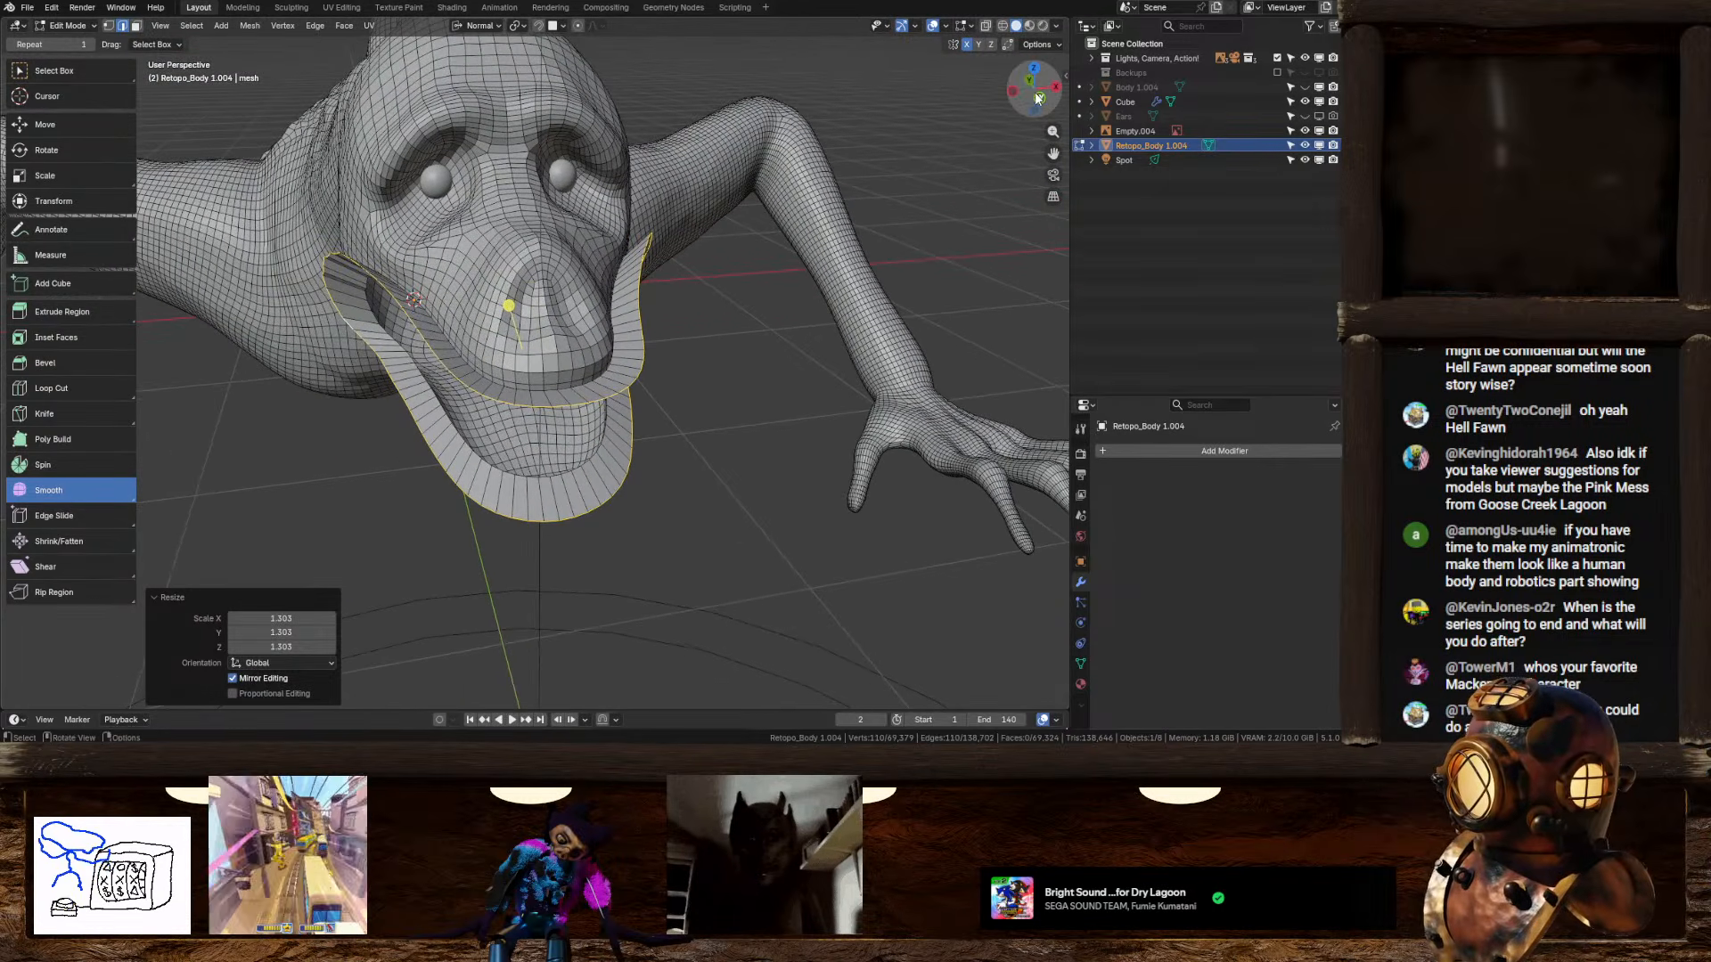
pyautogui.press('KP_1')
pyautogui.press('s')
pyautogui.press('x')
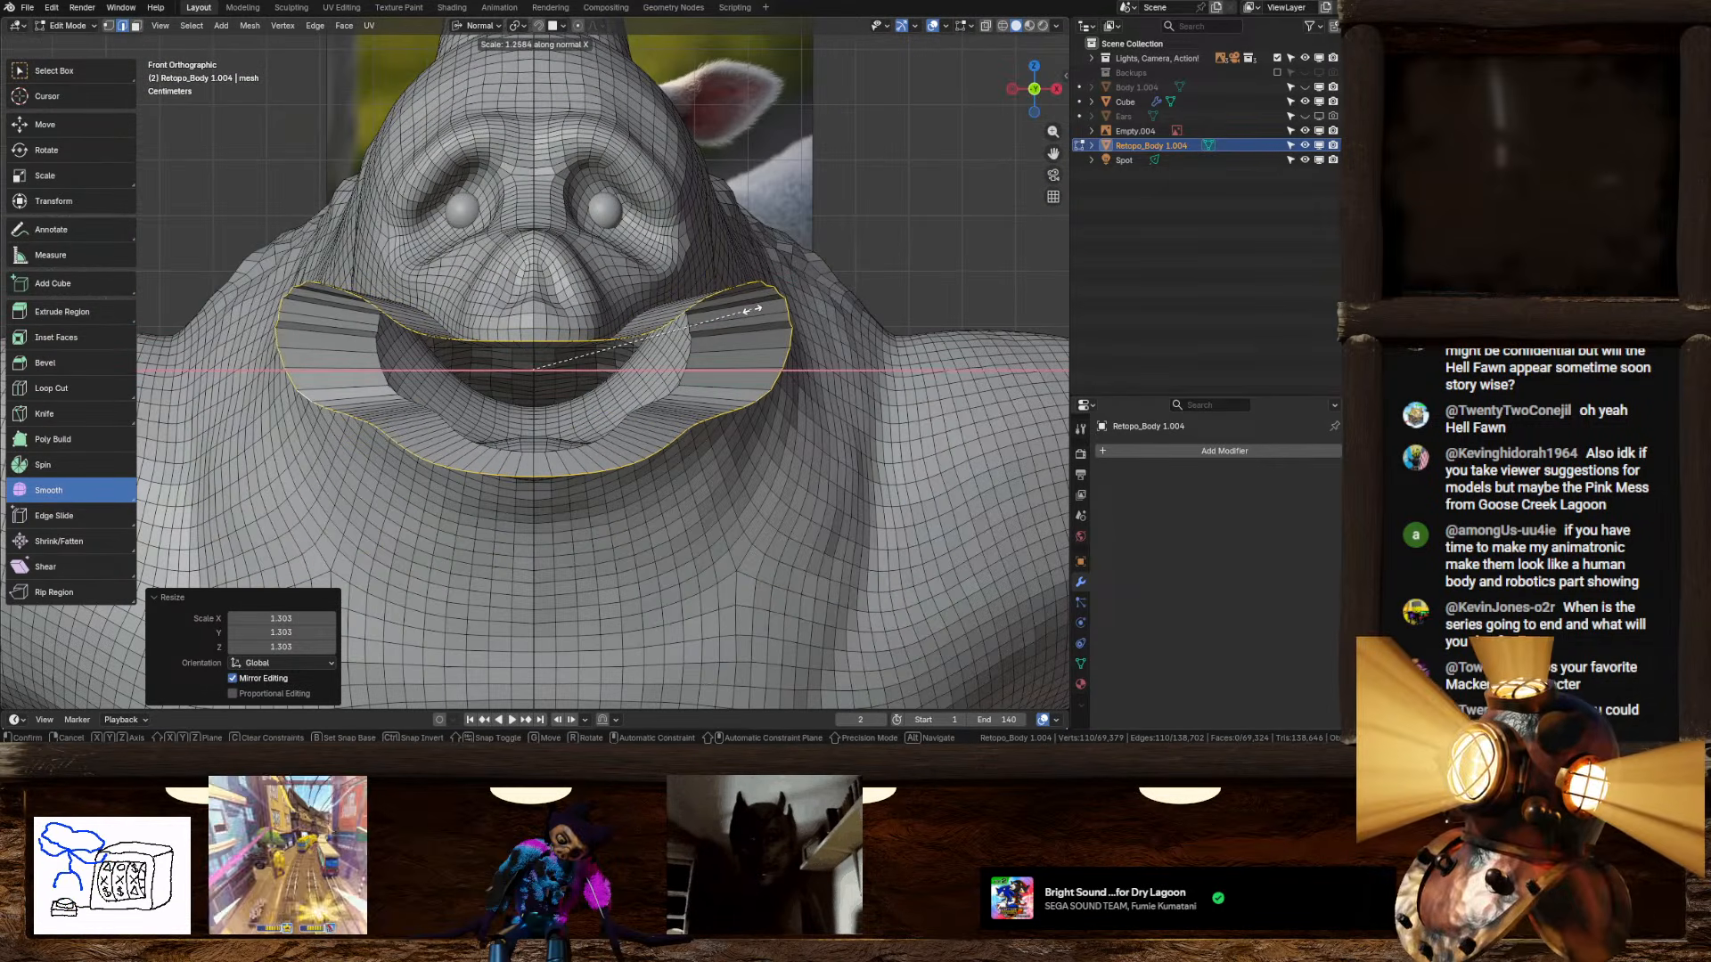
pyautogui.click(753, 309)
pyautogui.moveTo(753, 309); pyautogui.dragTo(845, 379, button='middle')
pyautogui.hotkey('ctrl', 'z')
# Step: Extrude the mouth's rim loop in place, scale it inward to form an inner lip and adjust its height along Z
pyautogui.press('g')
pyautogui.rightClick(846, 380)
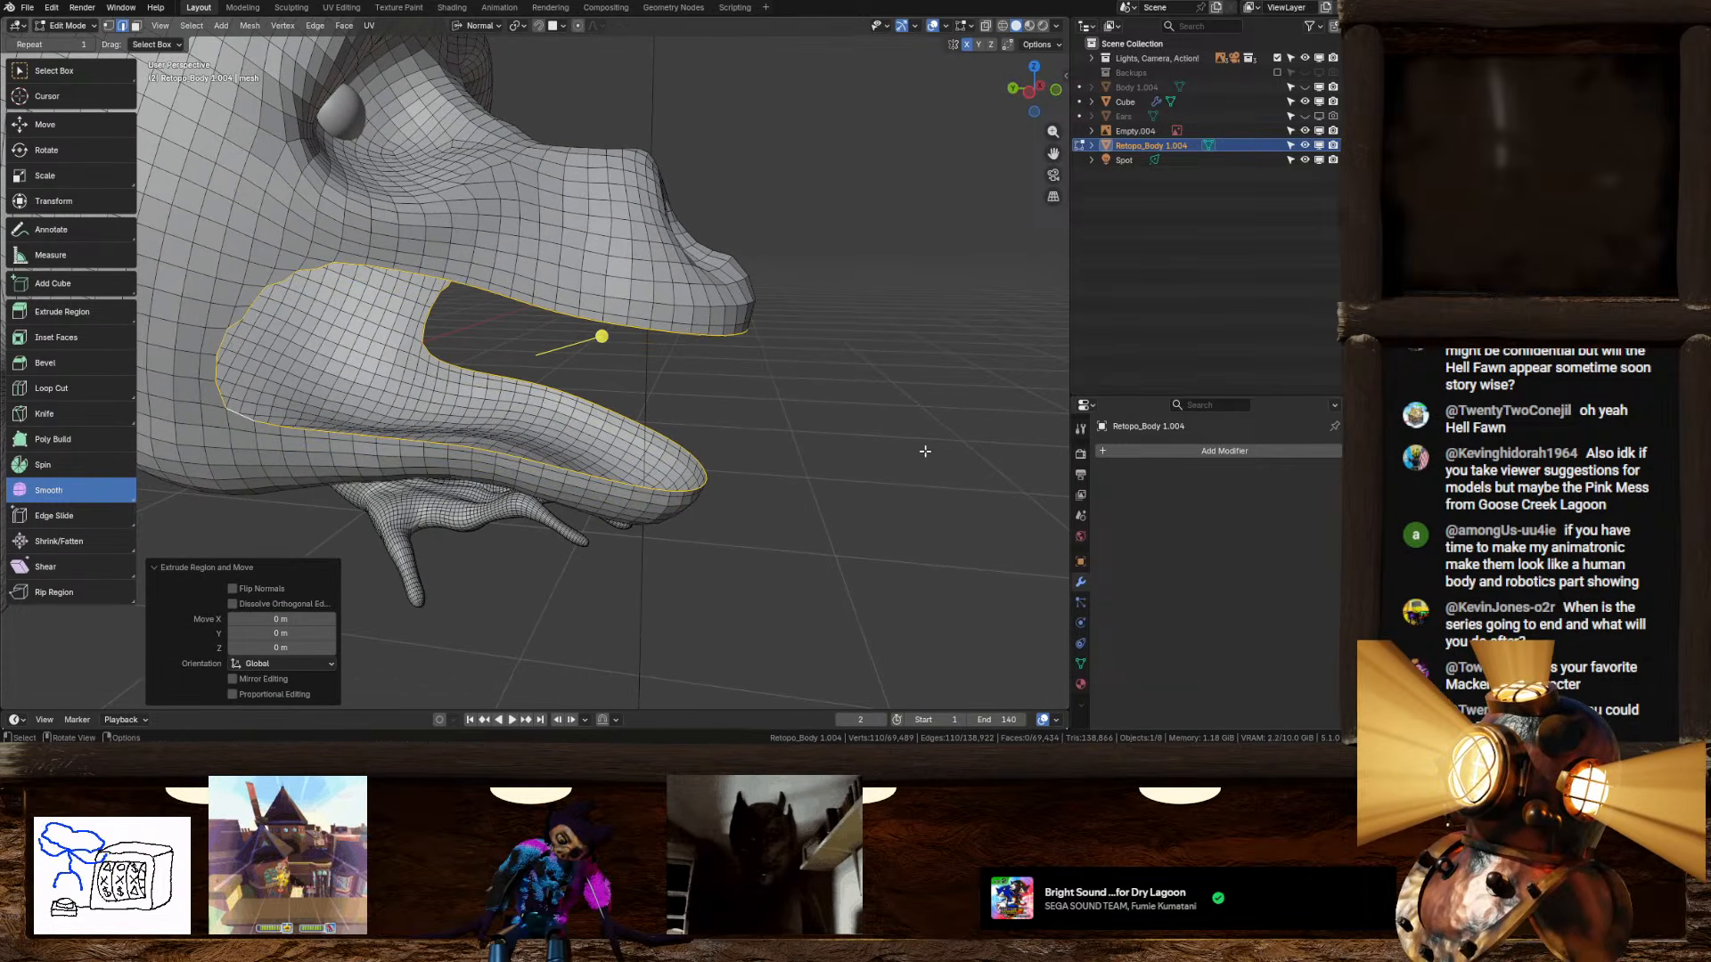
pyautogui.press('s')
pyautogui.click(871, 443)
pyautogui.moveTo(870, 443)
pyautogui.mouseDown(button='middle')
pyautogui.moveTo(576, 424)
pyautogui.moveTo(735, 409)
pyautogui.moveTo(865, 455)
pyautogui.moveTo(865, 433)
pyautogui.mouseUp(button='middle')
pyautogui.press('s')
pyautogui.press('z')
pyautogui.click(721, 406)
# Step: Add two evenly spaced loop cuts around the new inner lip band without sliding them
pyautogui.hotkey('ctrl', 'r')
pyautogui.scroll(1, 822, 330)
pyautogui.click(822, 330)
pyautogui.rightClick(821, 331)
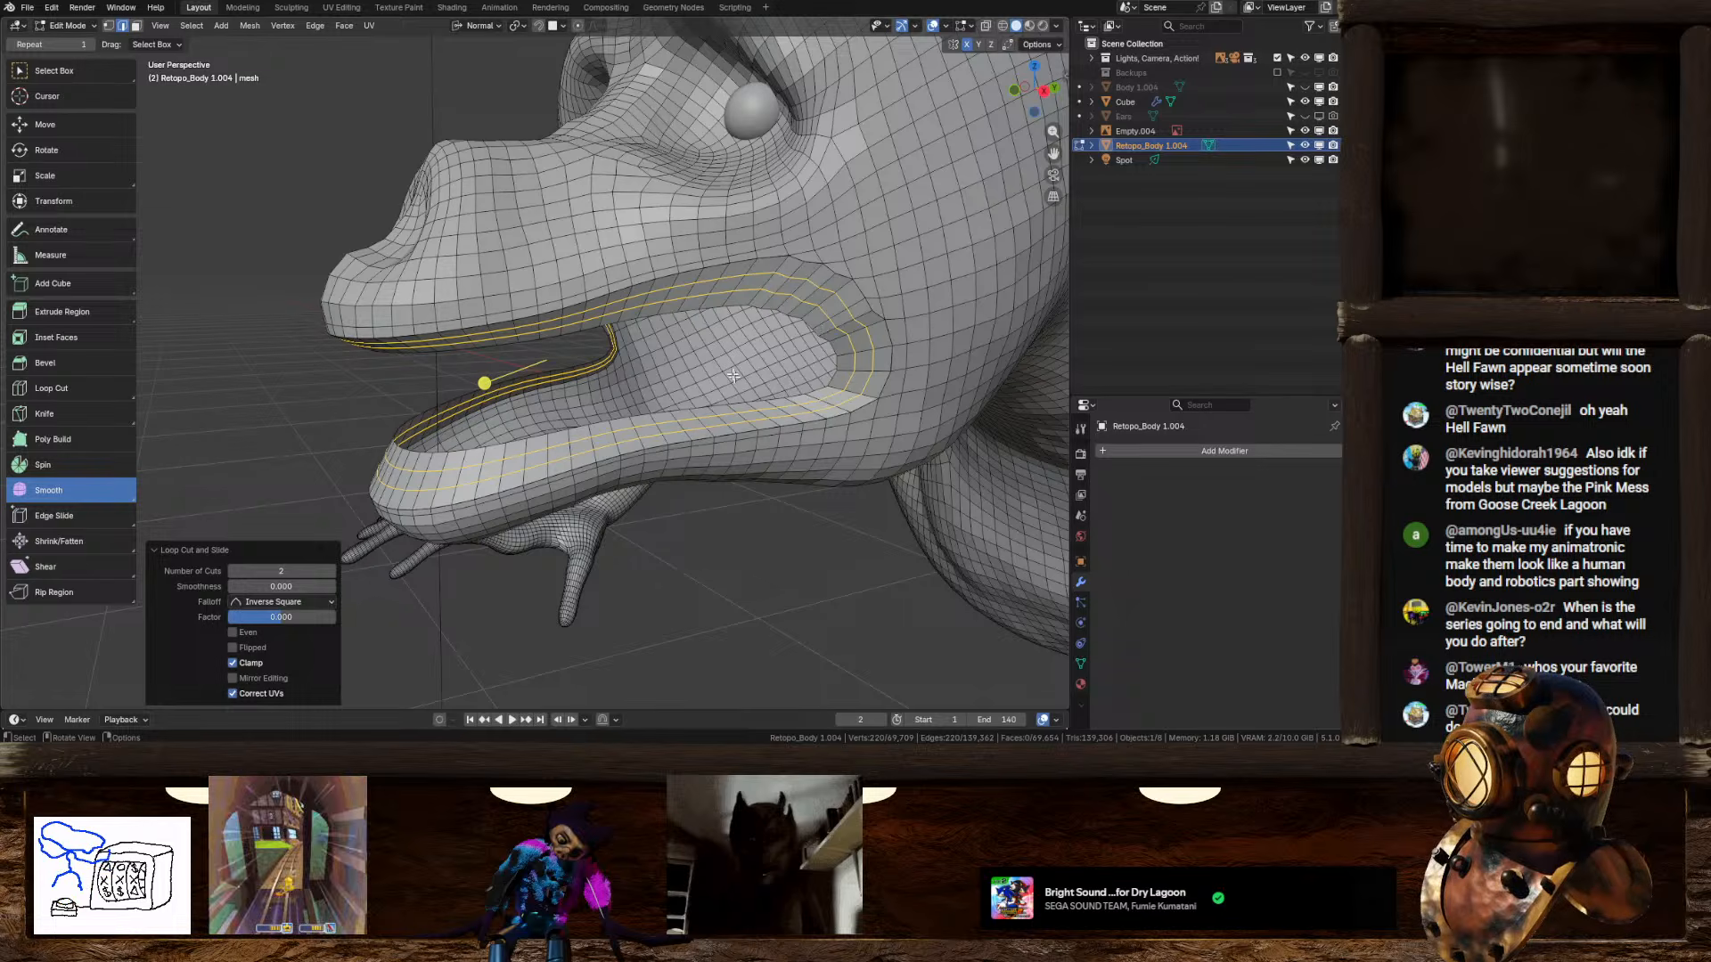
# Step: Smooth the inner lip's edge loop, grow the selection outward and smooth the whole lip band
pyautogui.keyDown('alt'); pyautogui.click(694, 313); pyautogui.keyUp('alt')
pyautogui.moveTo(693, 313); pyautogui.dragTo(793, 363, button='middle')
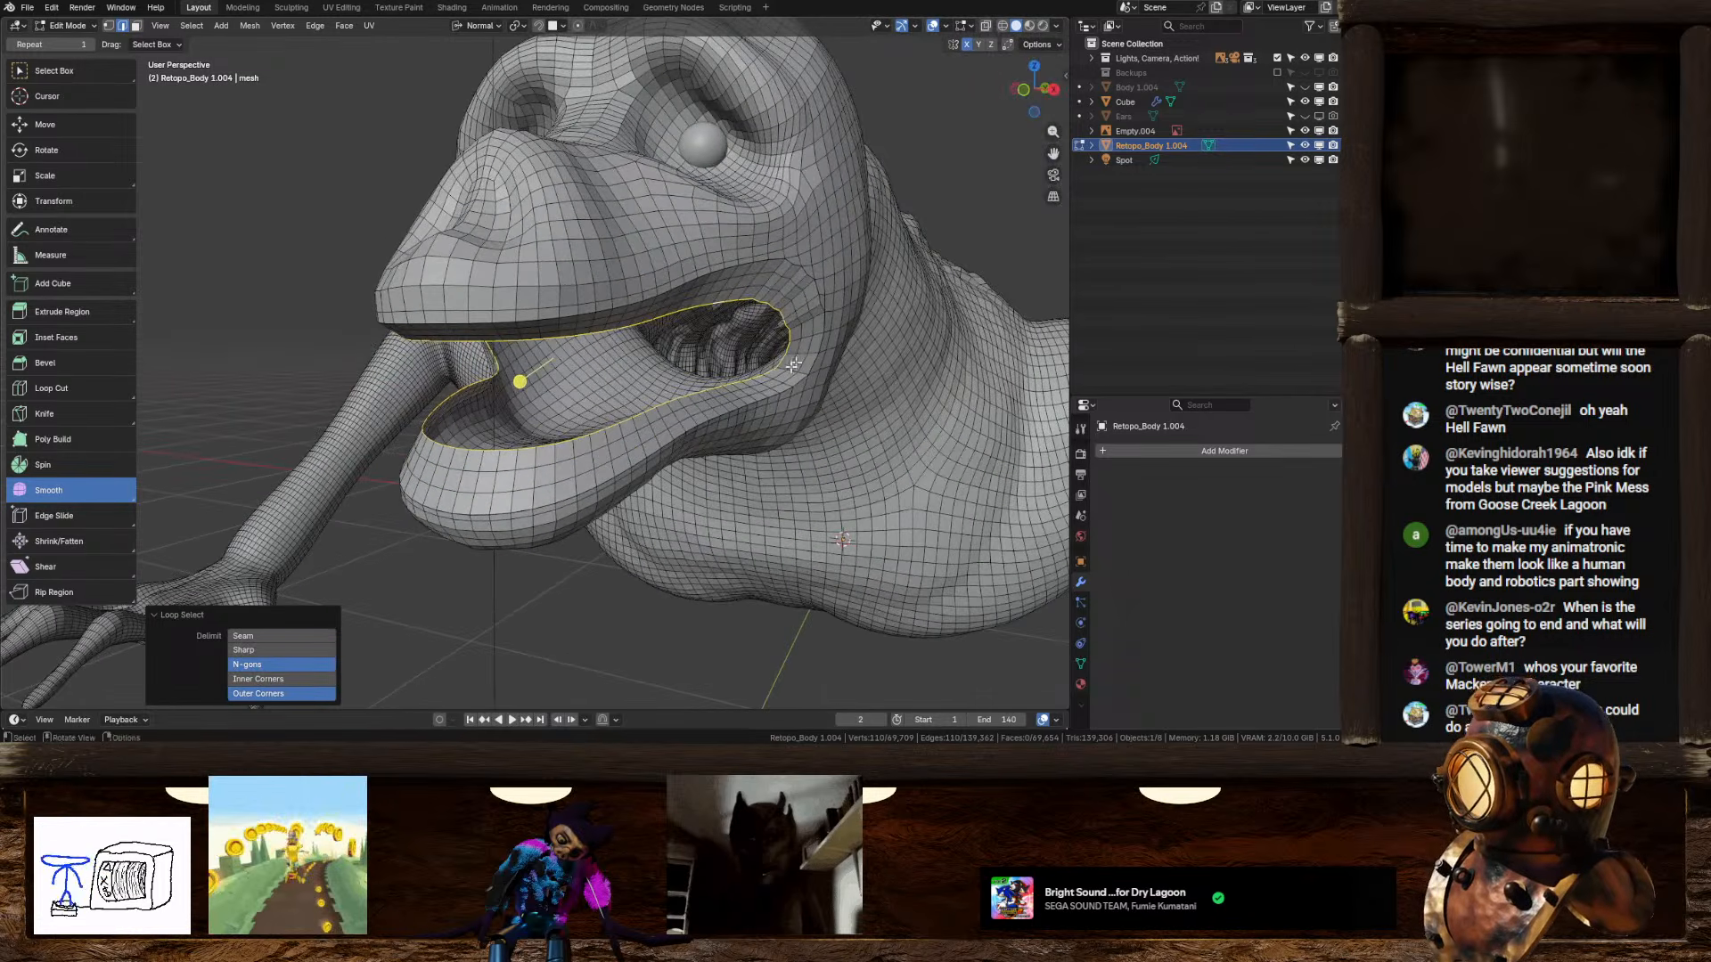
pyautogui.moveTo(519, 382); pyautogui.dragTo(464, 407)
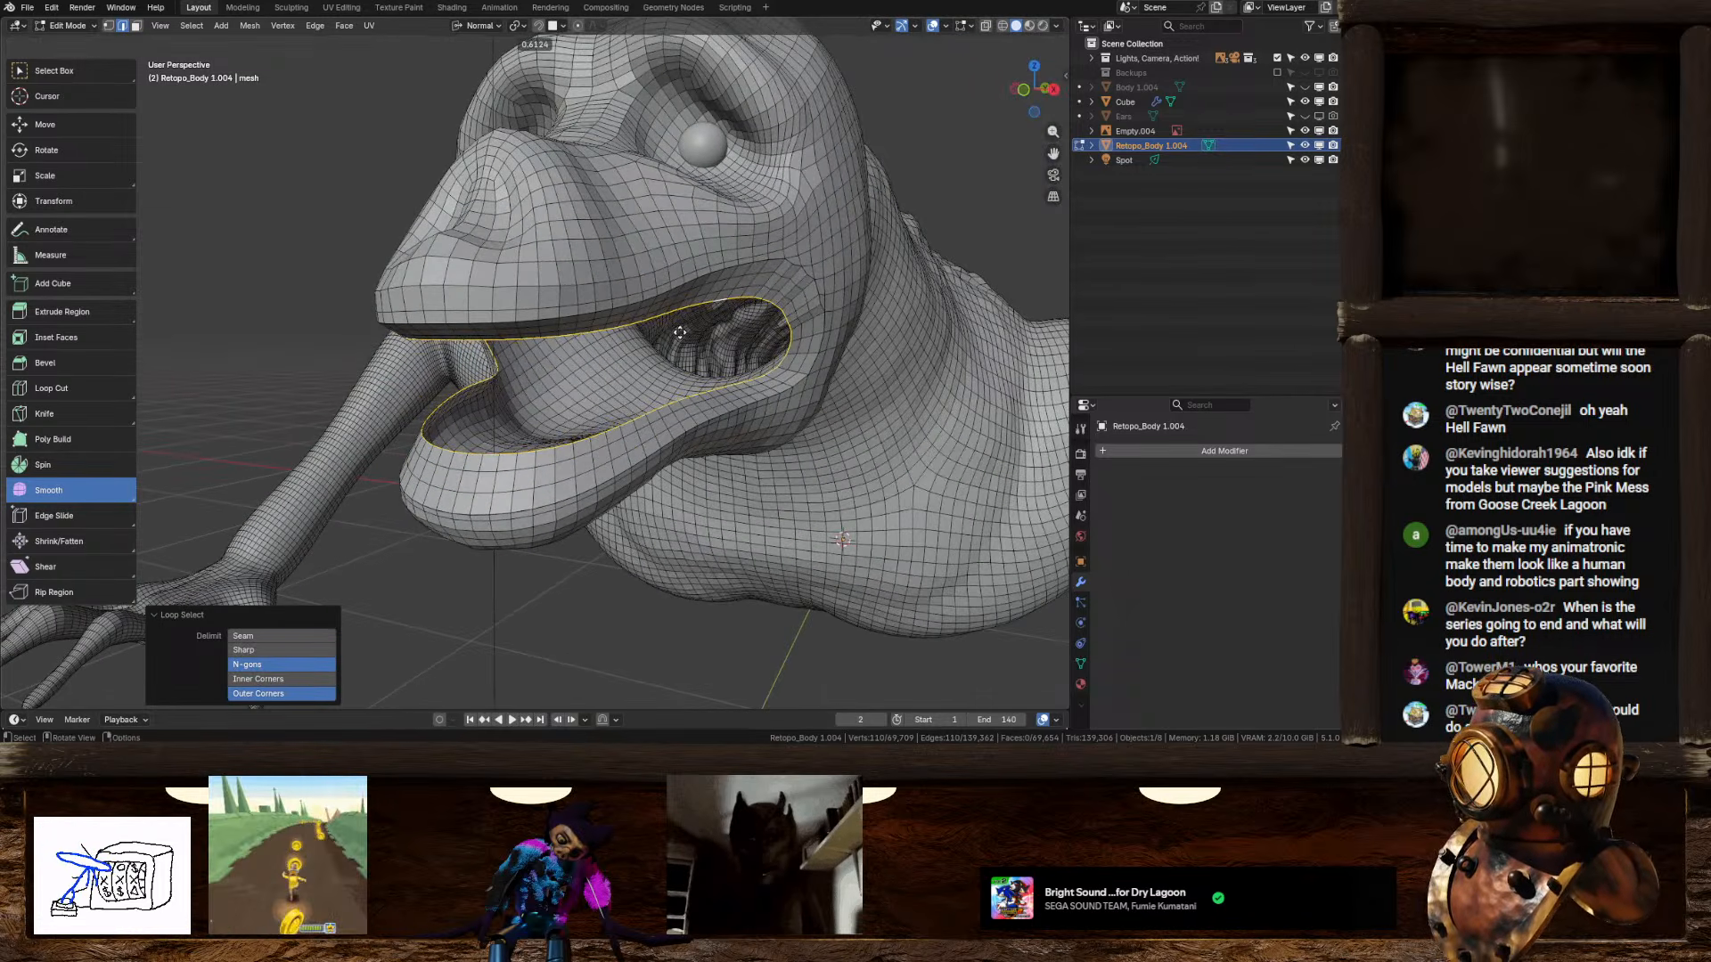
pyautogui.moveTo(680, 333); pyautogui.dragTo(686, 332)
pyautogui.press('ctrl+KP_Add')
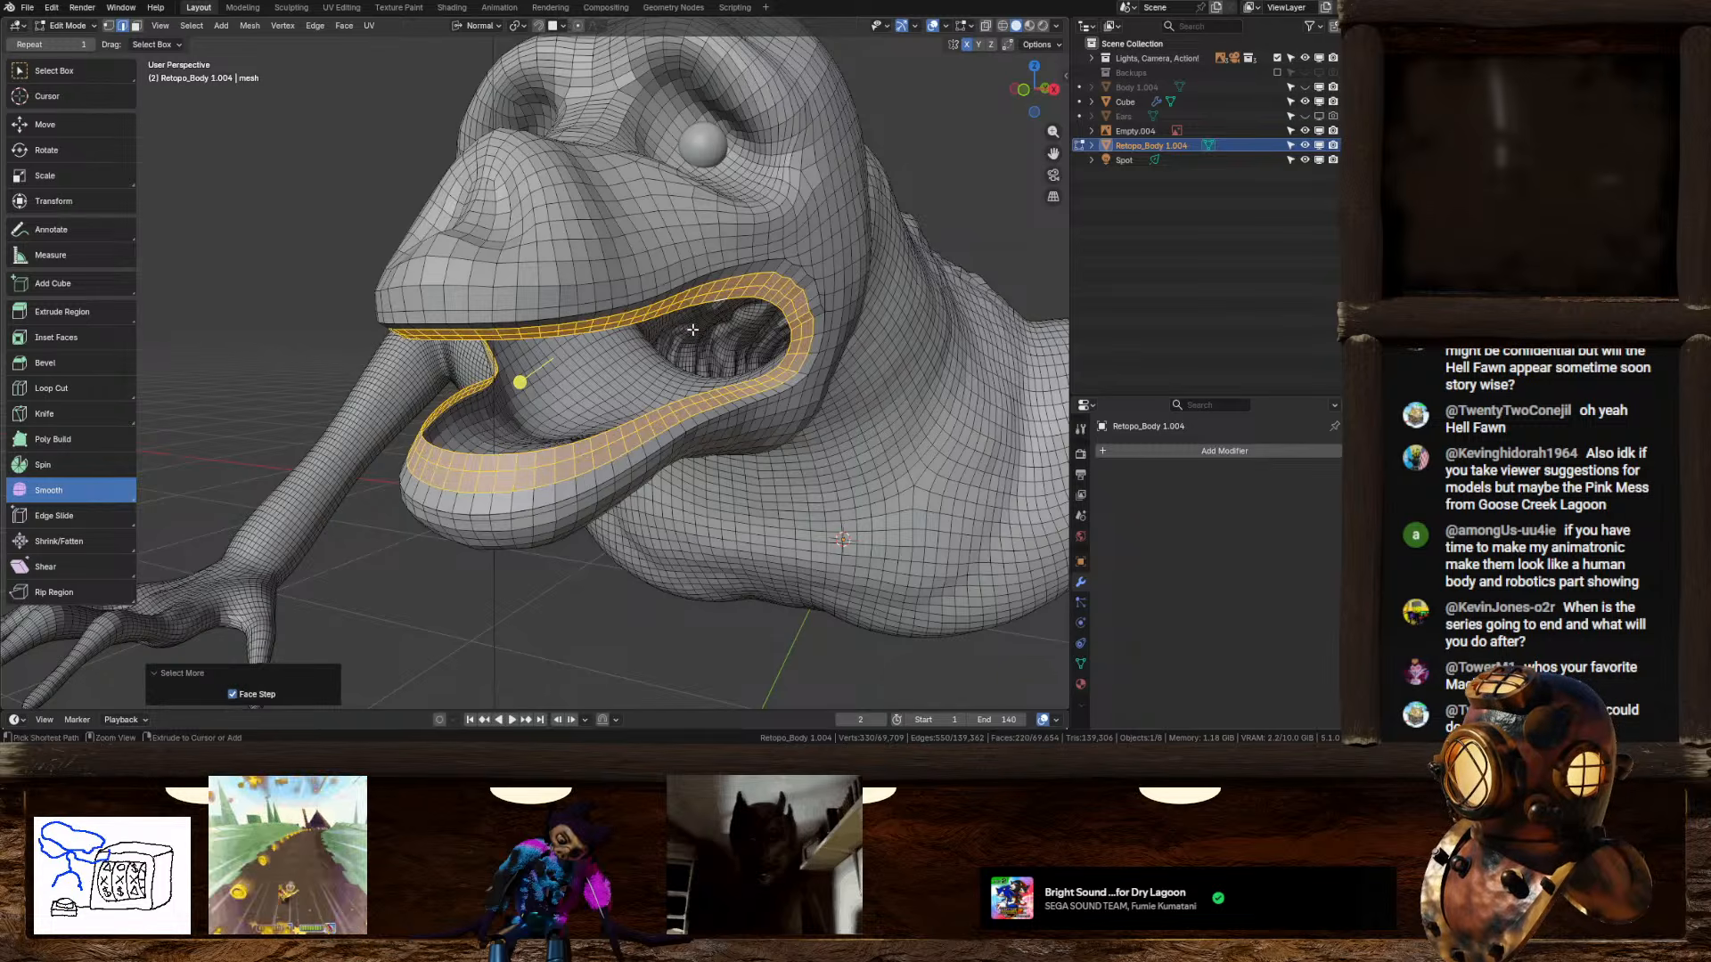
pyautogui.moveTo(521, 381); pyautogui.dragTo(784, 229)
# Step: Select the innermost lip loop and extrude it back into the mouth about 0.319 m along Y in side view
pyautogui.keyDown('alt'); pyautogui.click(658, 319); pyautogui.keyUp('alt')
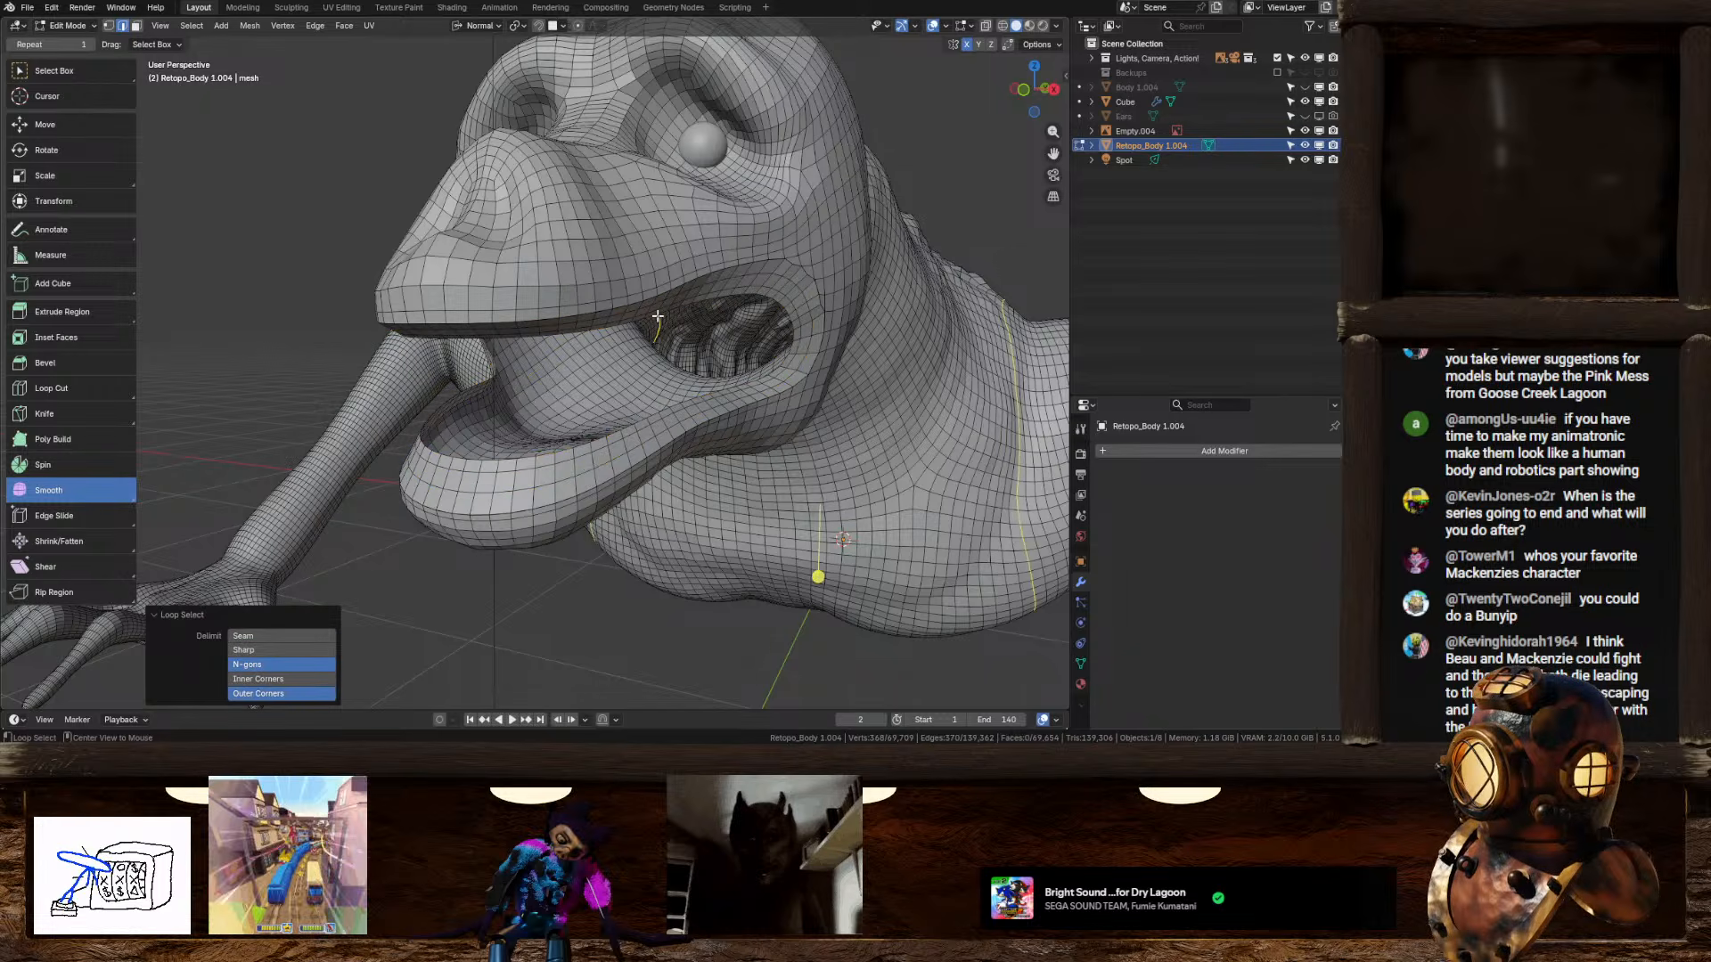
pyautogui.keyDown('alt'); pyautogui.click(662, 316); pyautogui.keyUp('alt')
pyautogui.moveTo(696, 321); pyautogui.dragTo(899, 331, button='middle')
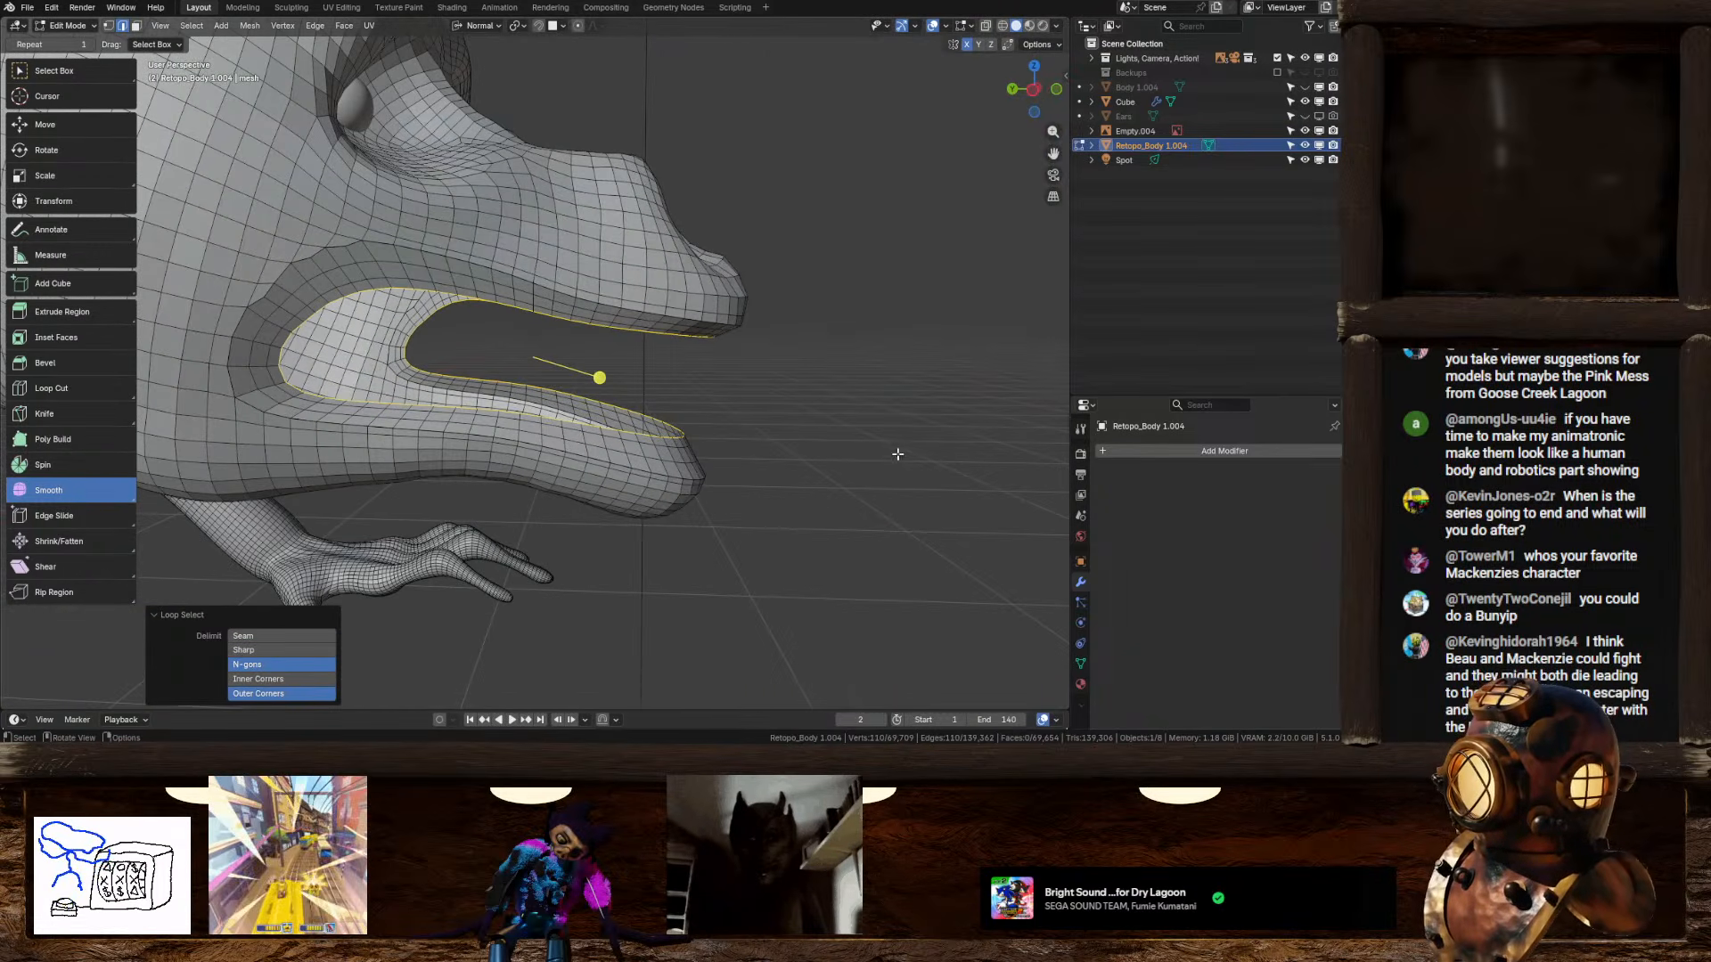
pyautogui.click(1032, 92)
pyautogui.keyDown('shift'); pyautogui.moveTo(700, 424); pyautogui.dragTo(813, 409, button='middle'); pyautogui.keyUp('shift')
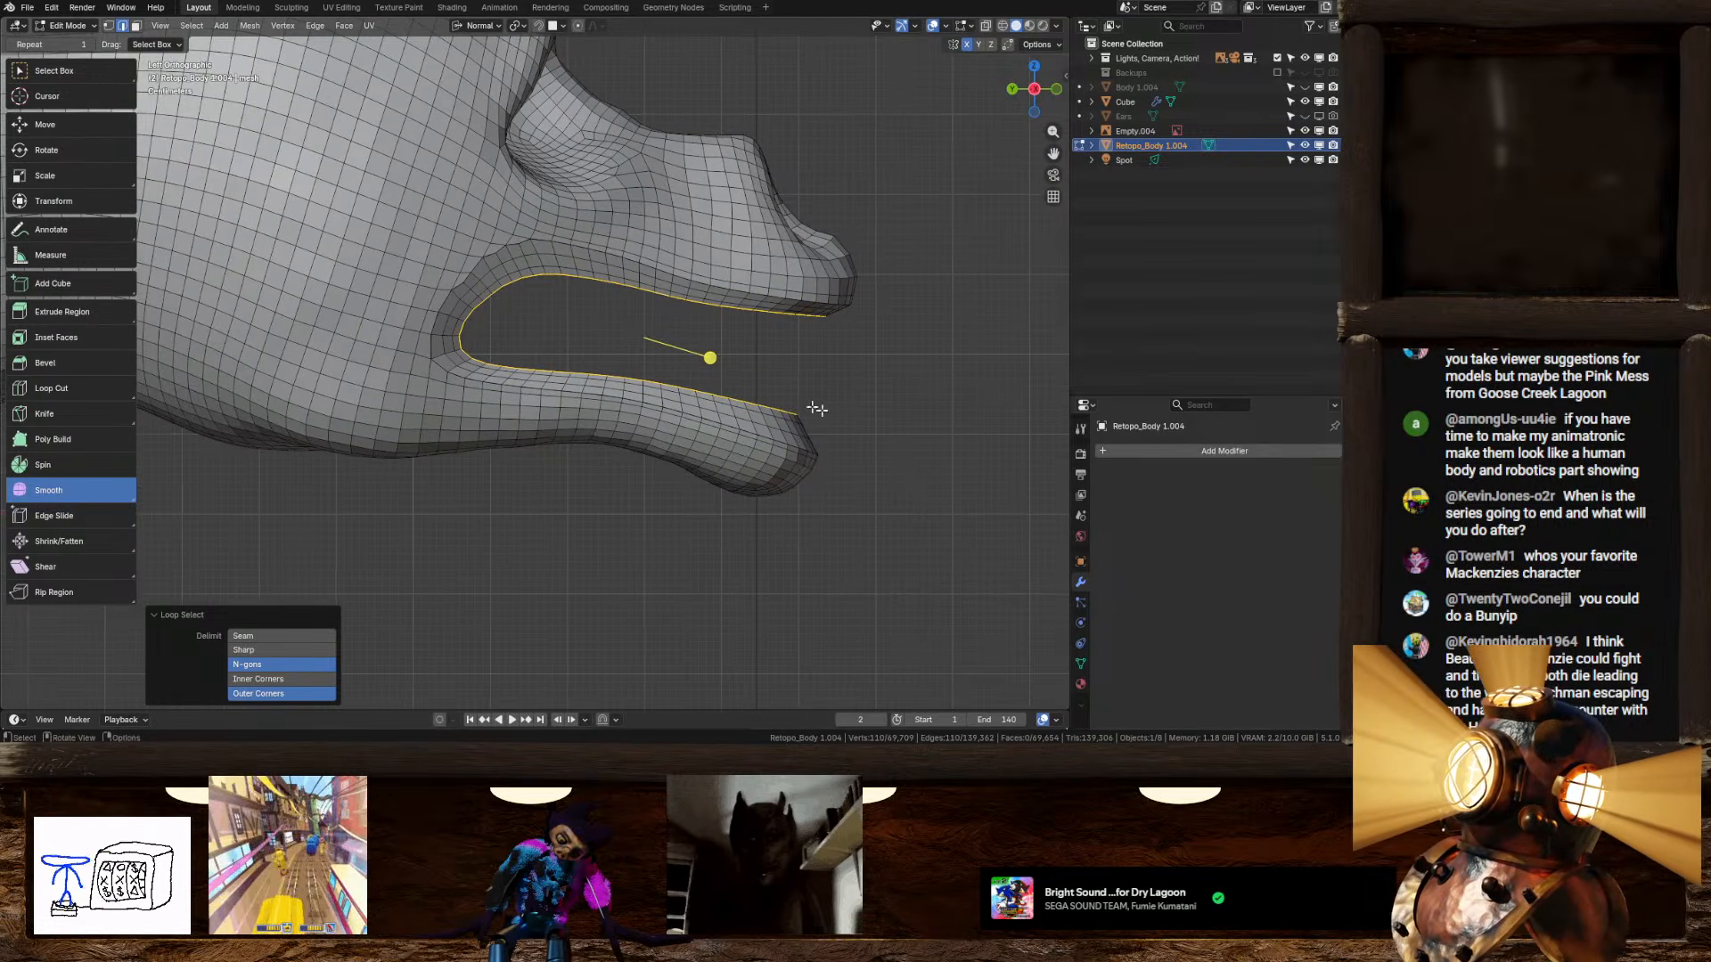
pyautogui.press('e')
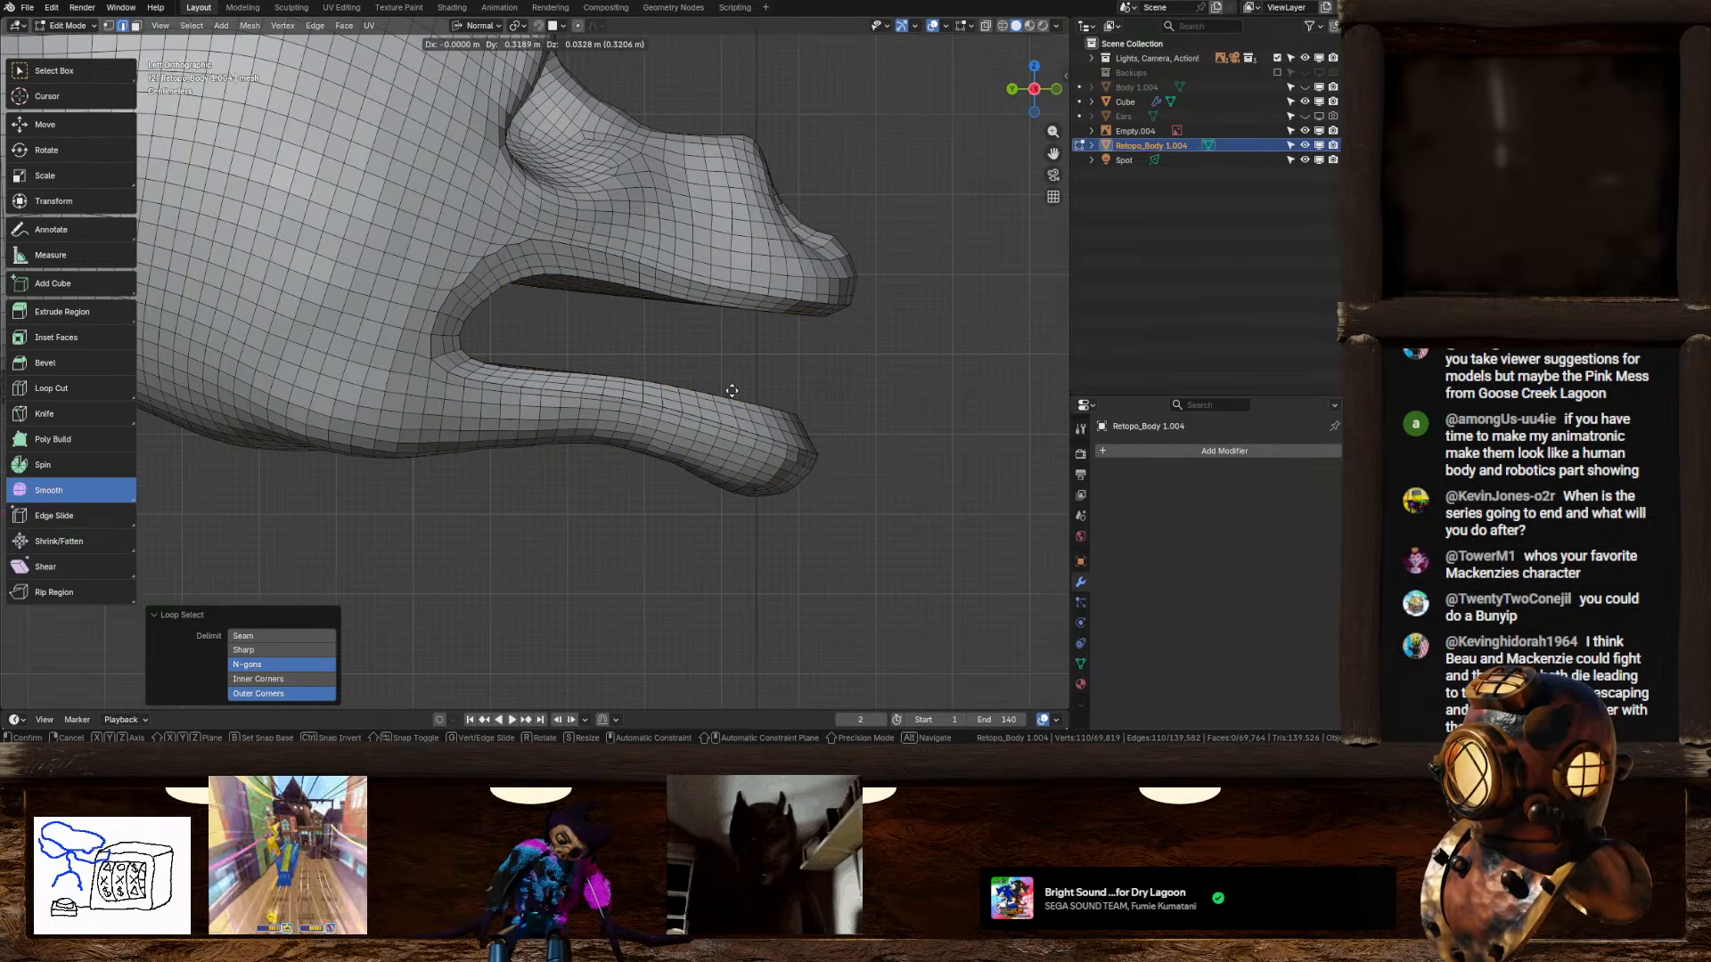
pyautogui.click(695, 387)
# Step: Flatten the extruded mouth loop by scaling it to 0 along the global Y axis
pyautogui.moveTo(660, 388); pyautogui.dragTo(838, 465, button='middle')
pyautogui.press('s')
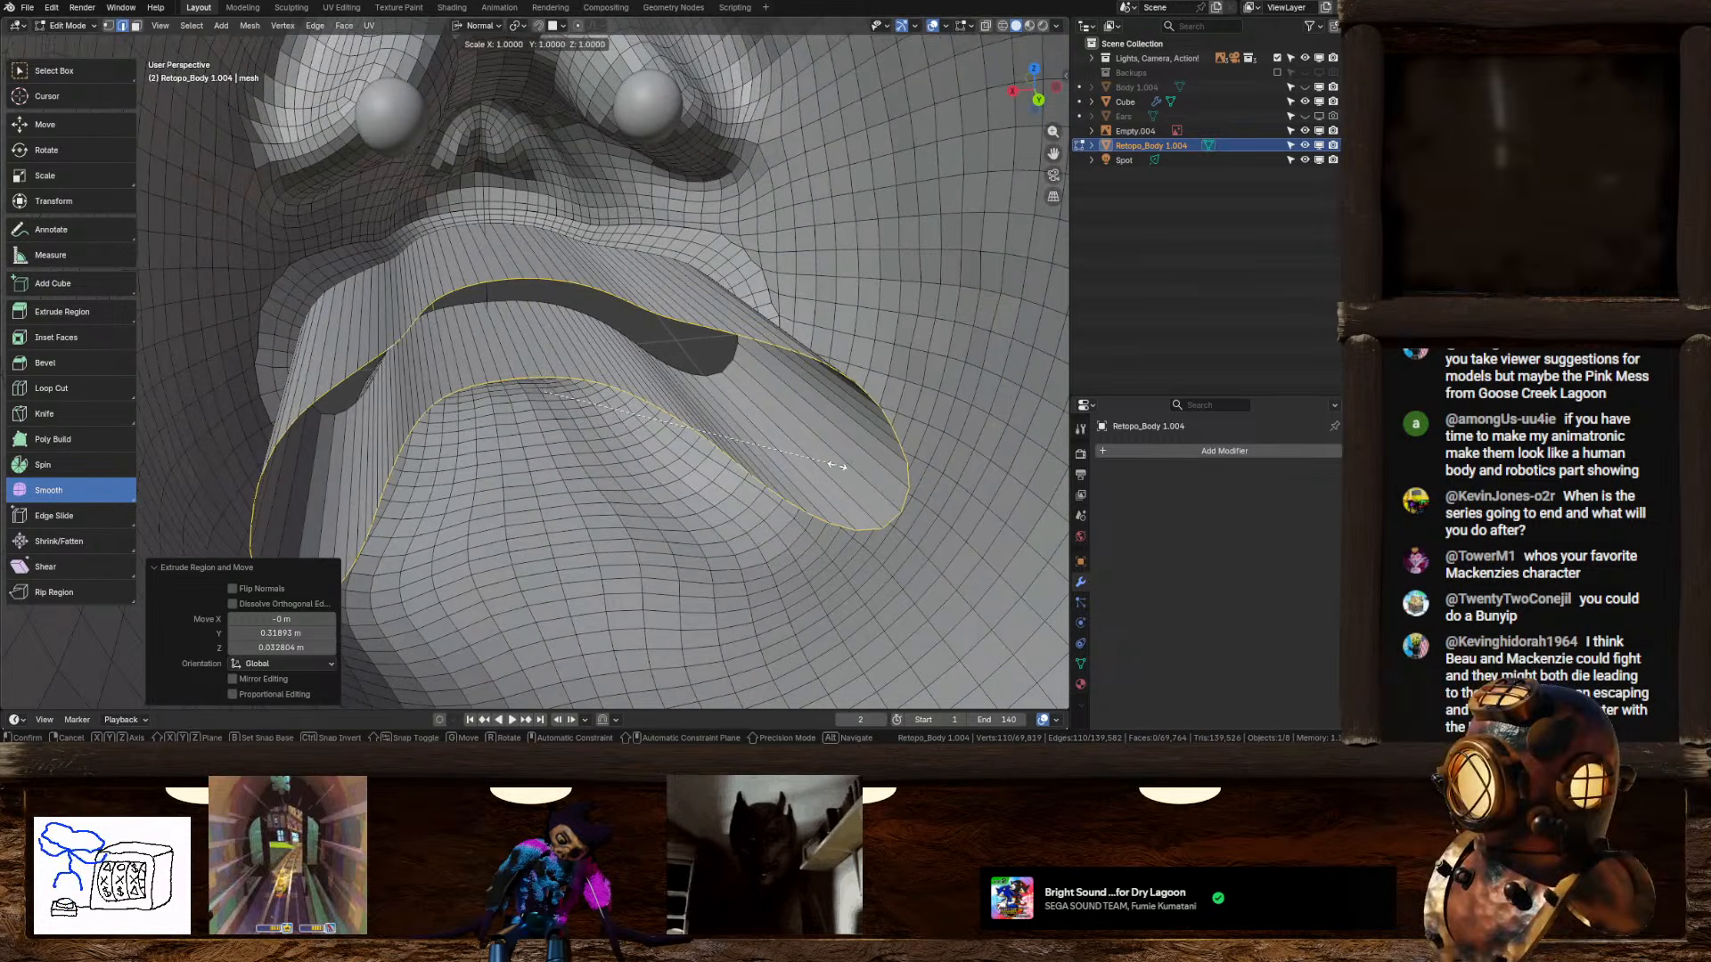
pyautogui.press('x')
pyautogui.press('x')
pyautogui.press('y')
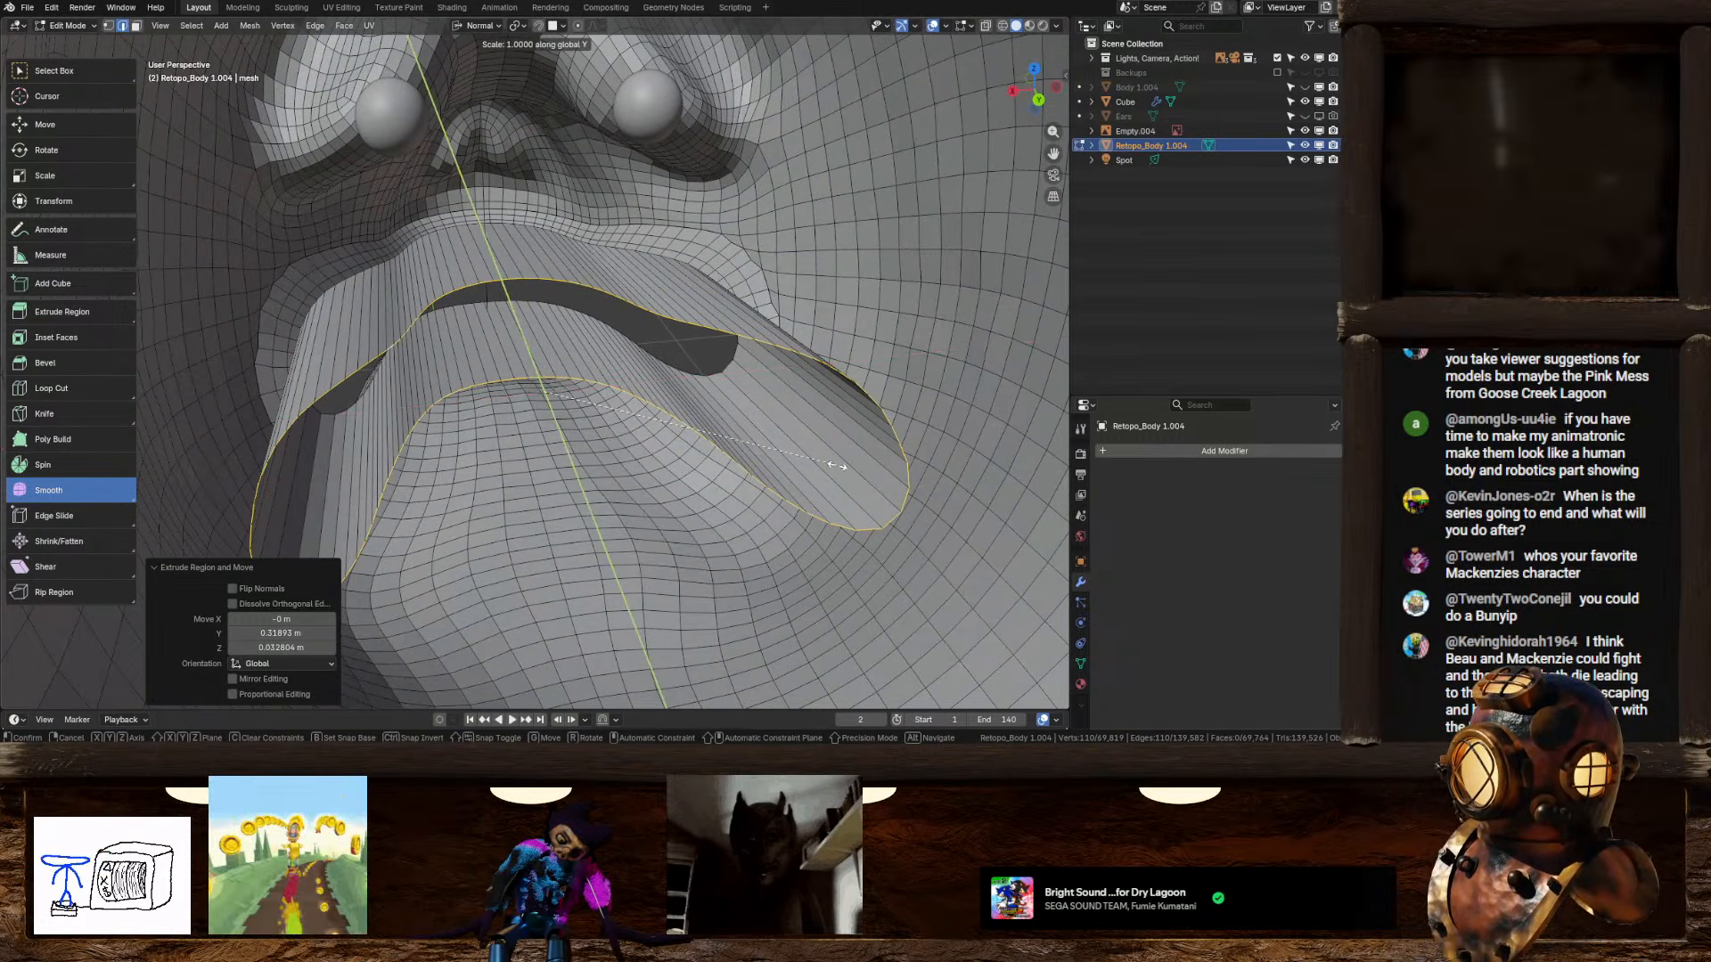
pyautogui.press('0')
pyautogui.click(837, 466)
# Step: Move the flattened loop about 0.149 m deeper into the head along Y
pyautogui.moveTo(807, 444); pyautogui.dragTo(762, 412, button='middle')
pyautogui.press('g')
pyautogui.press('y')
pyautogui.press('y')
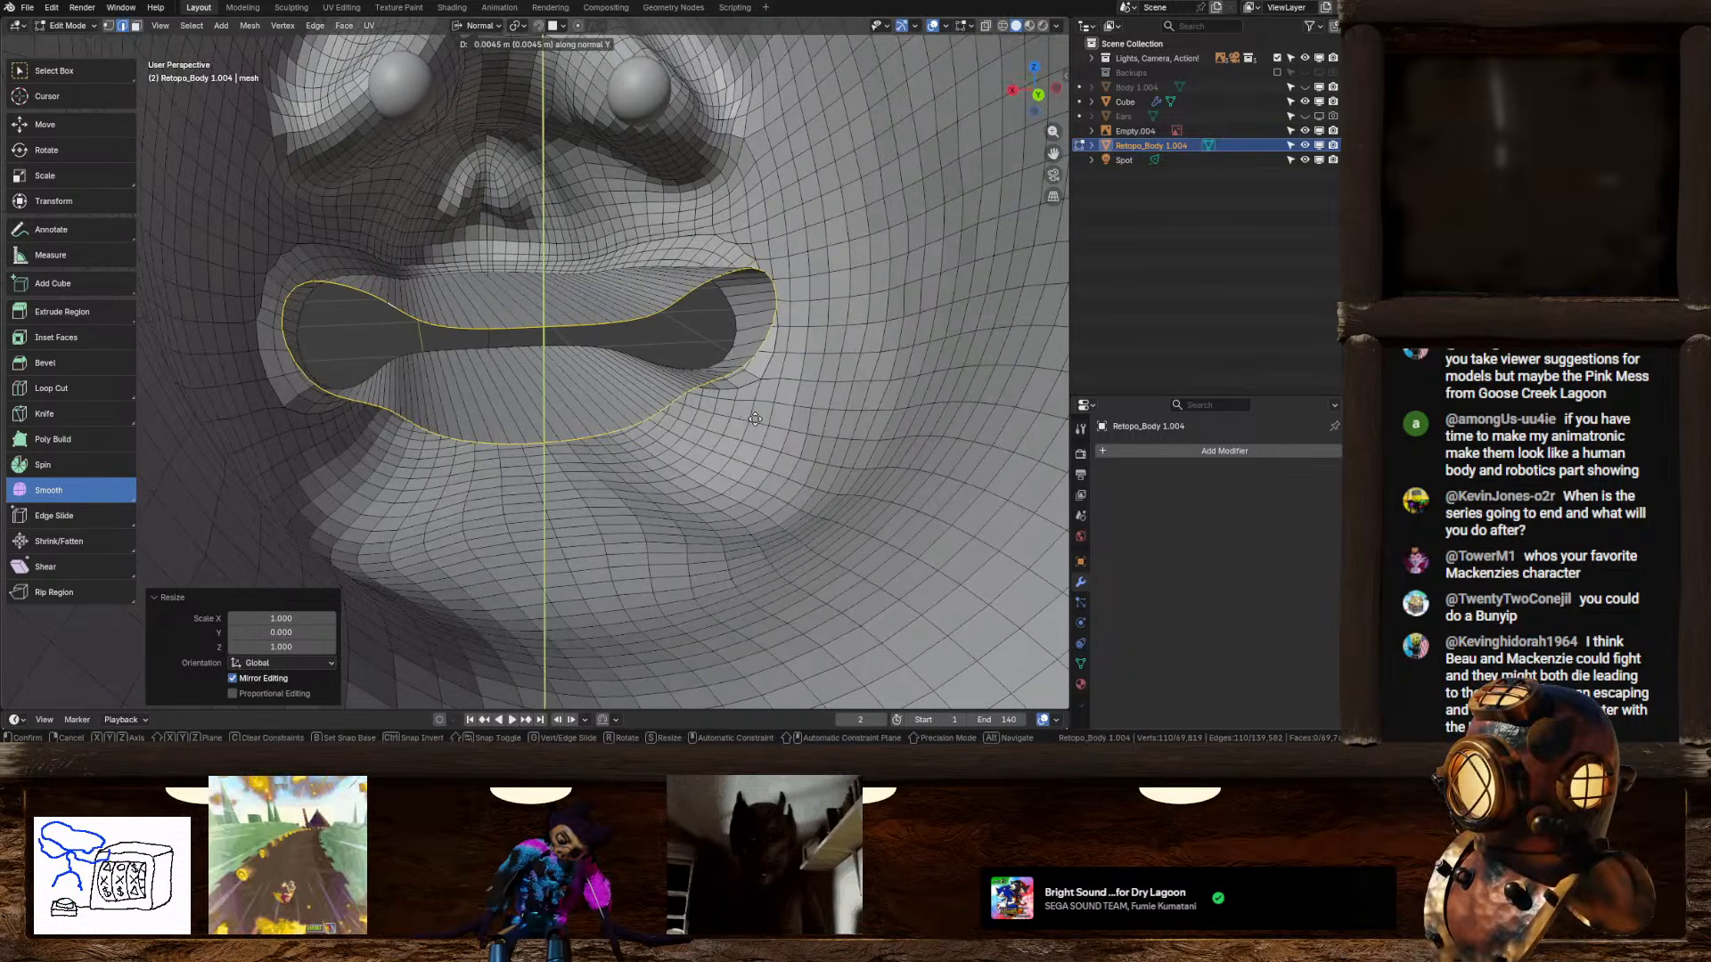
pyautogui.click(812, 448)
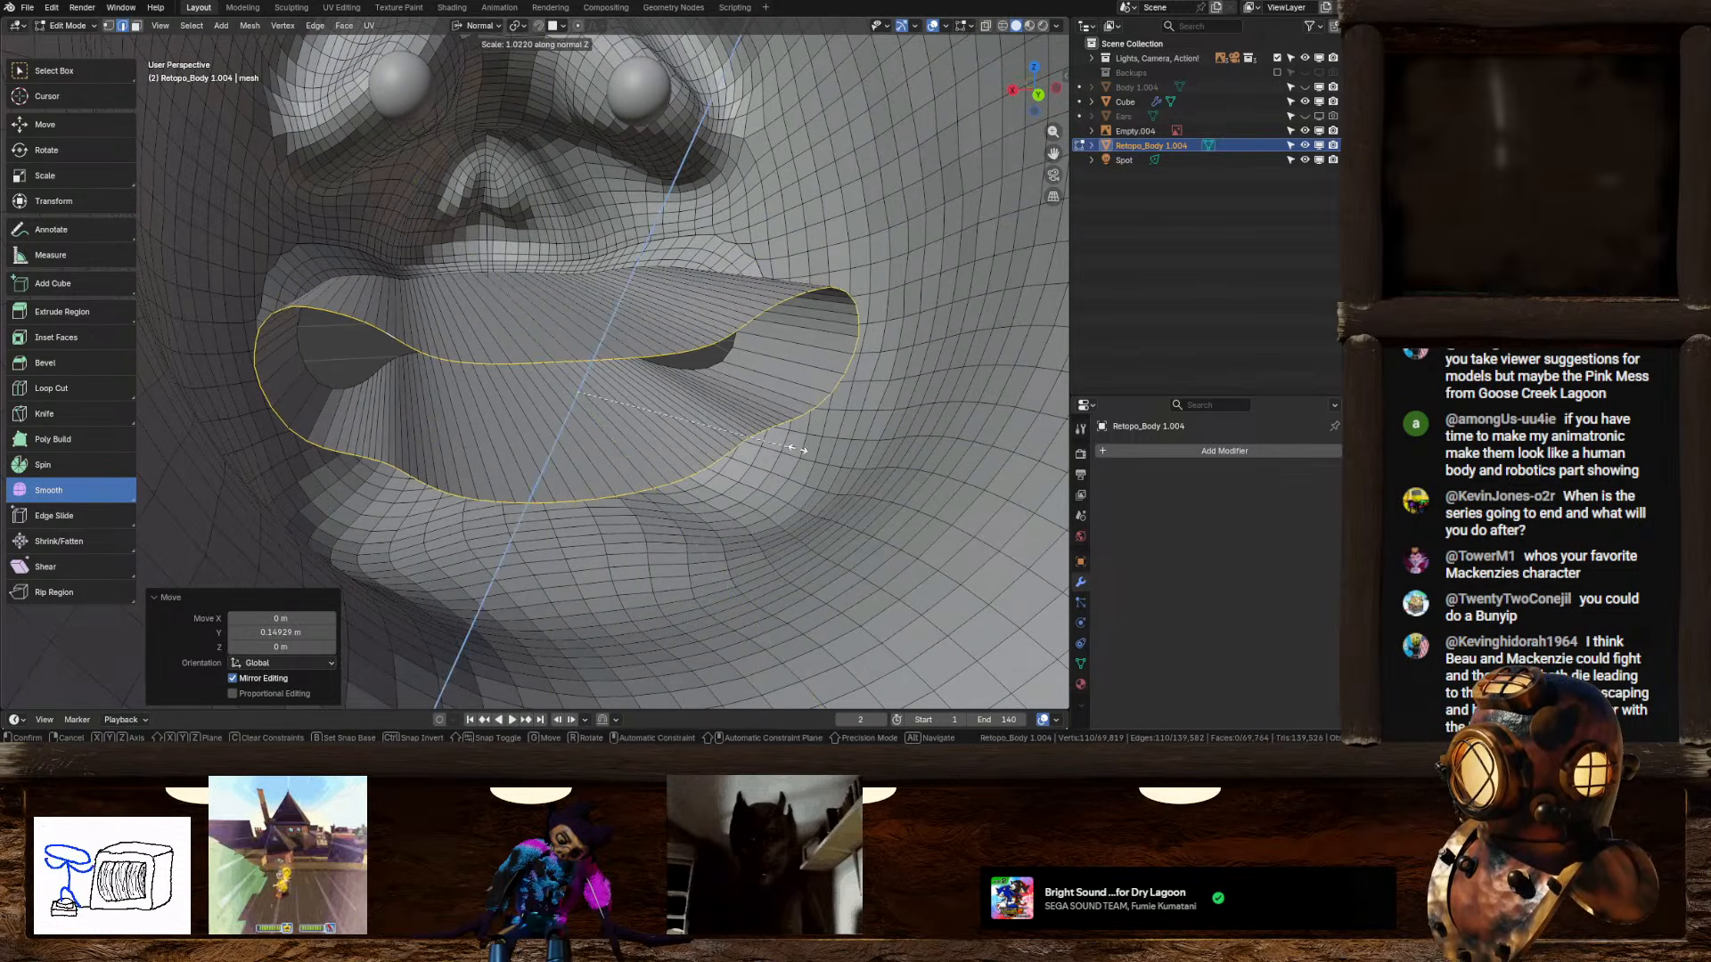
# Step: Reshape the inner mouth loop into a regular circle with LoopTools Circle
pyautogui.hotkey('ctrl', 'e')
pyautogui.moveTo(549, 270)
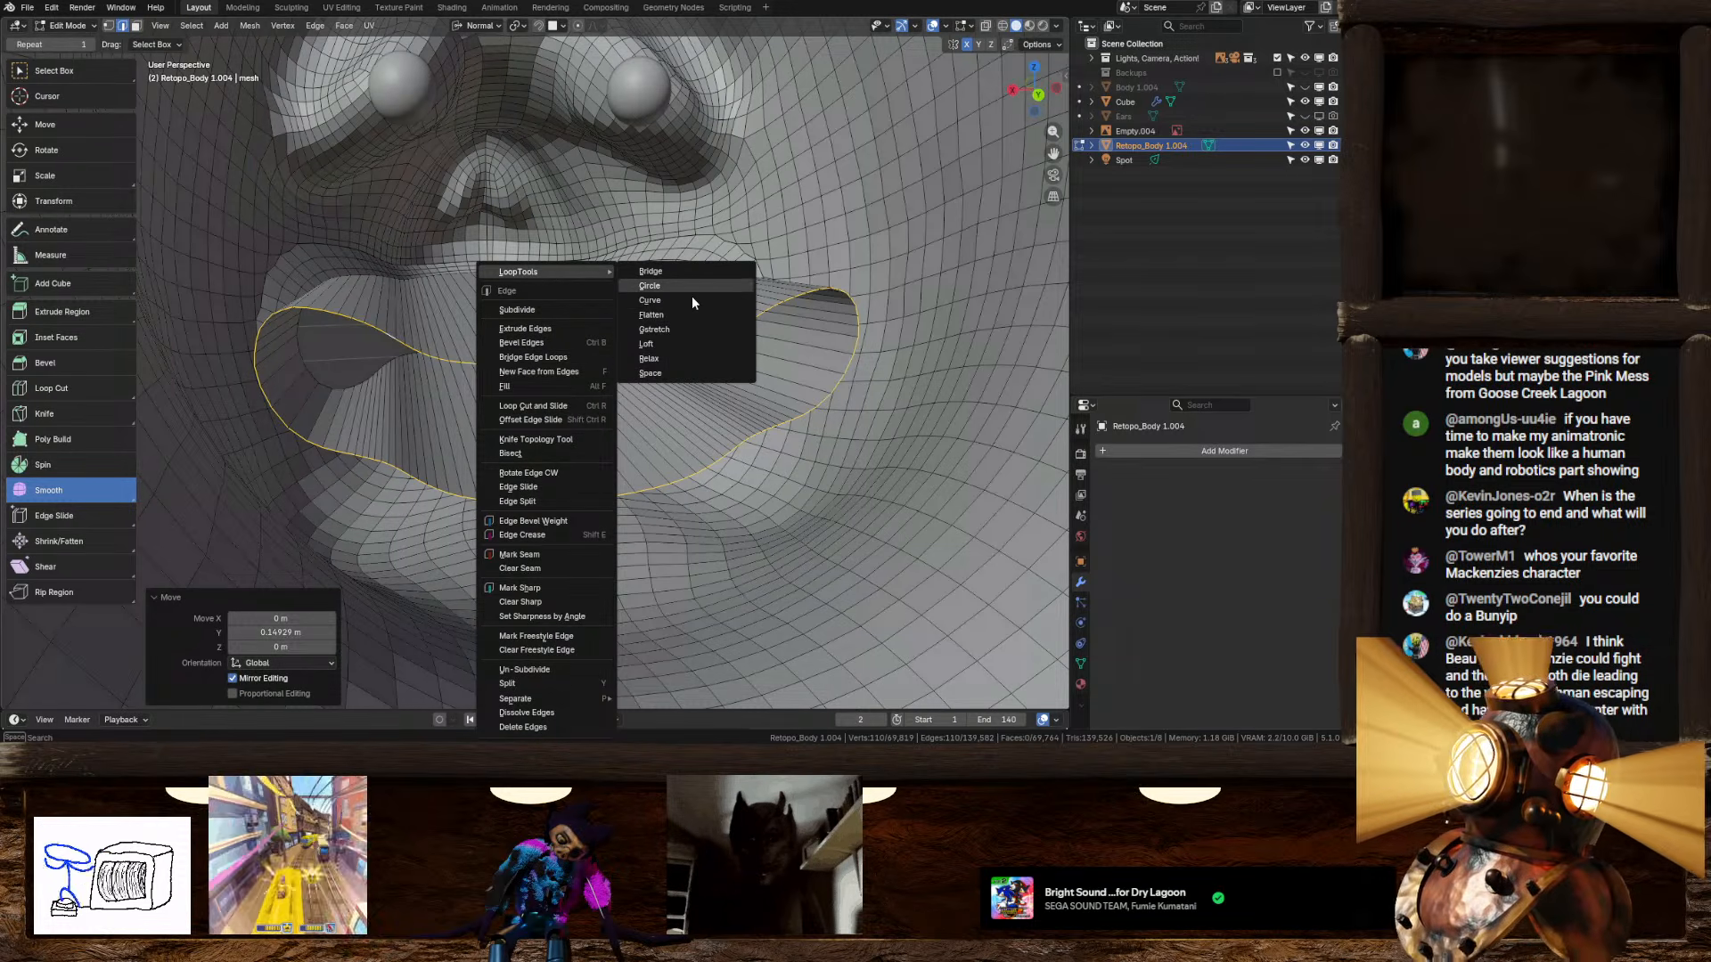
pyautogui.click(642, 286)
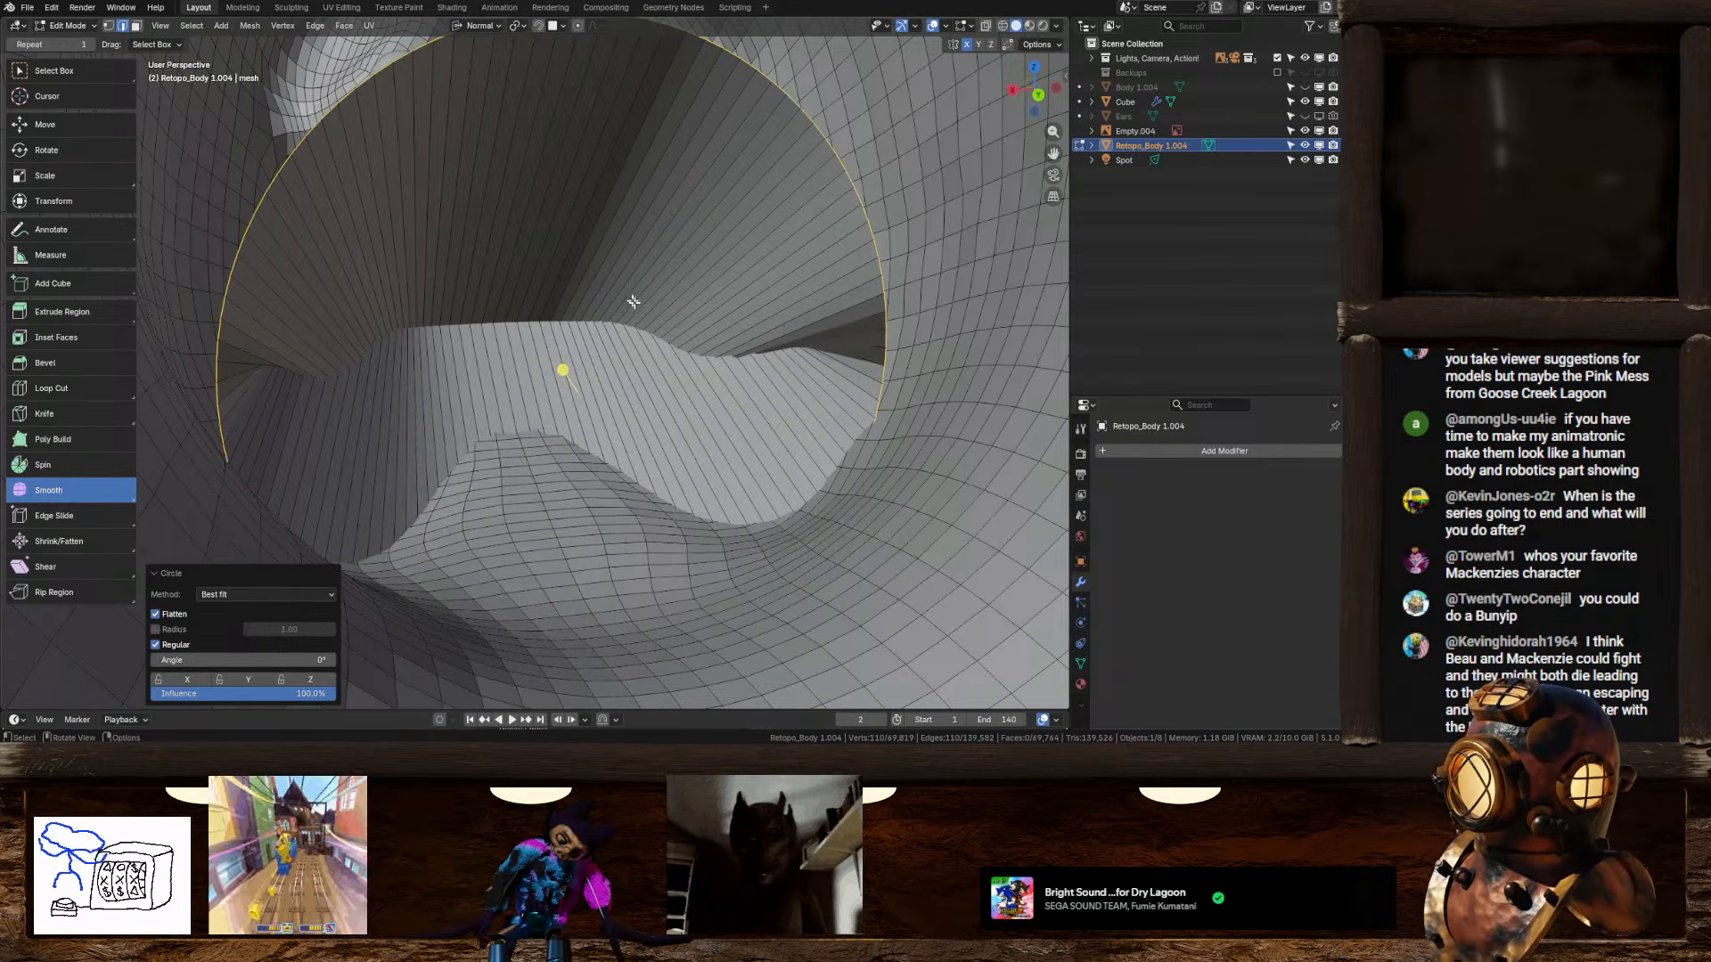
# Step: Flip the circular throat loop vertically by scaling it to -1 along global Z
pyautogui.moveTo(632, 302); pyautogui.dragTo(769, 399, button='middle')
pyautogui.press('s')
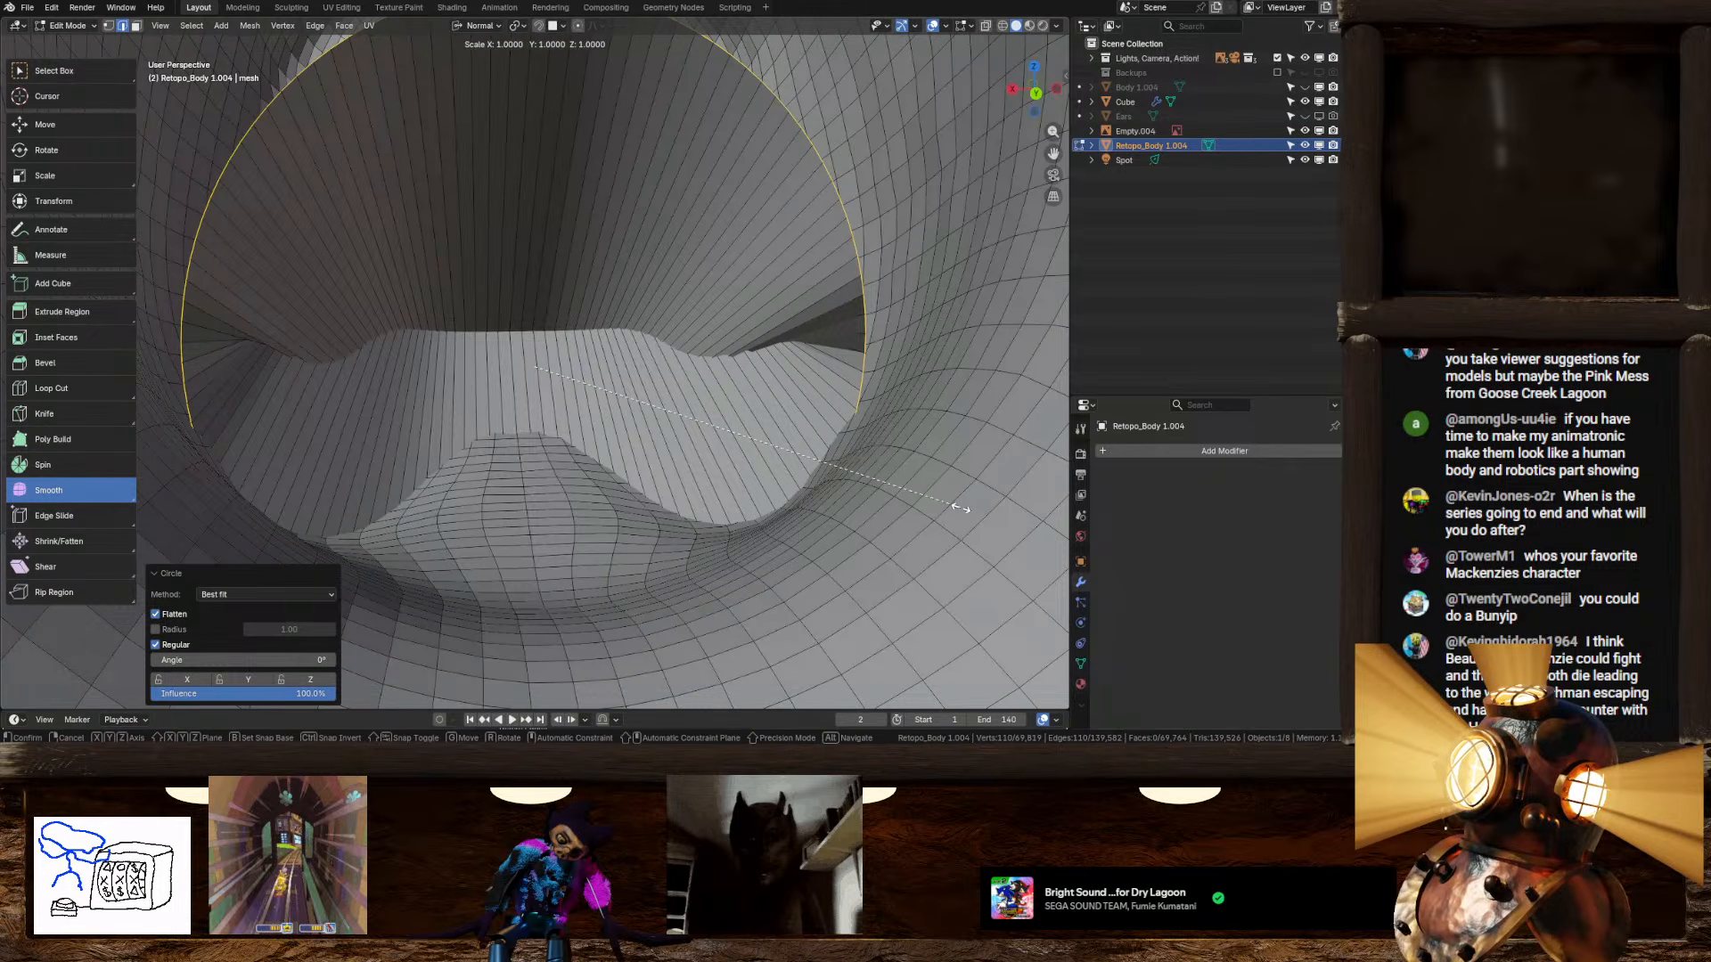
pyautogui.press('z')
pyautogui.press('z')
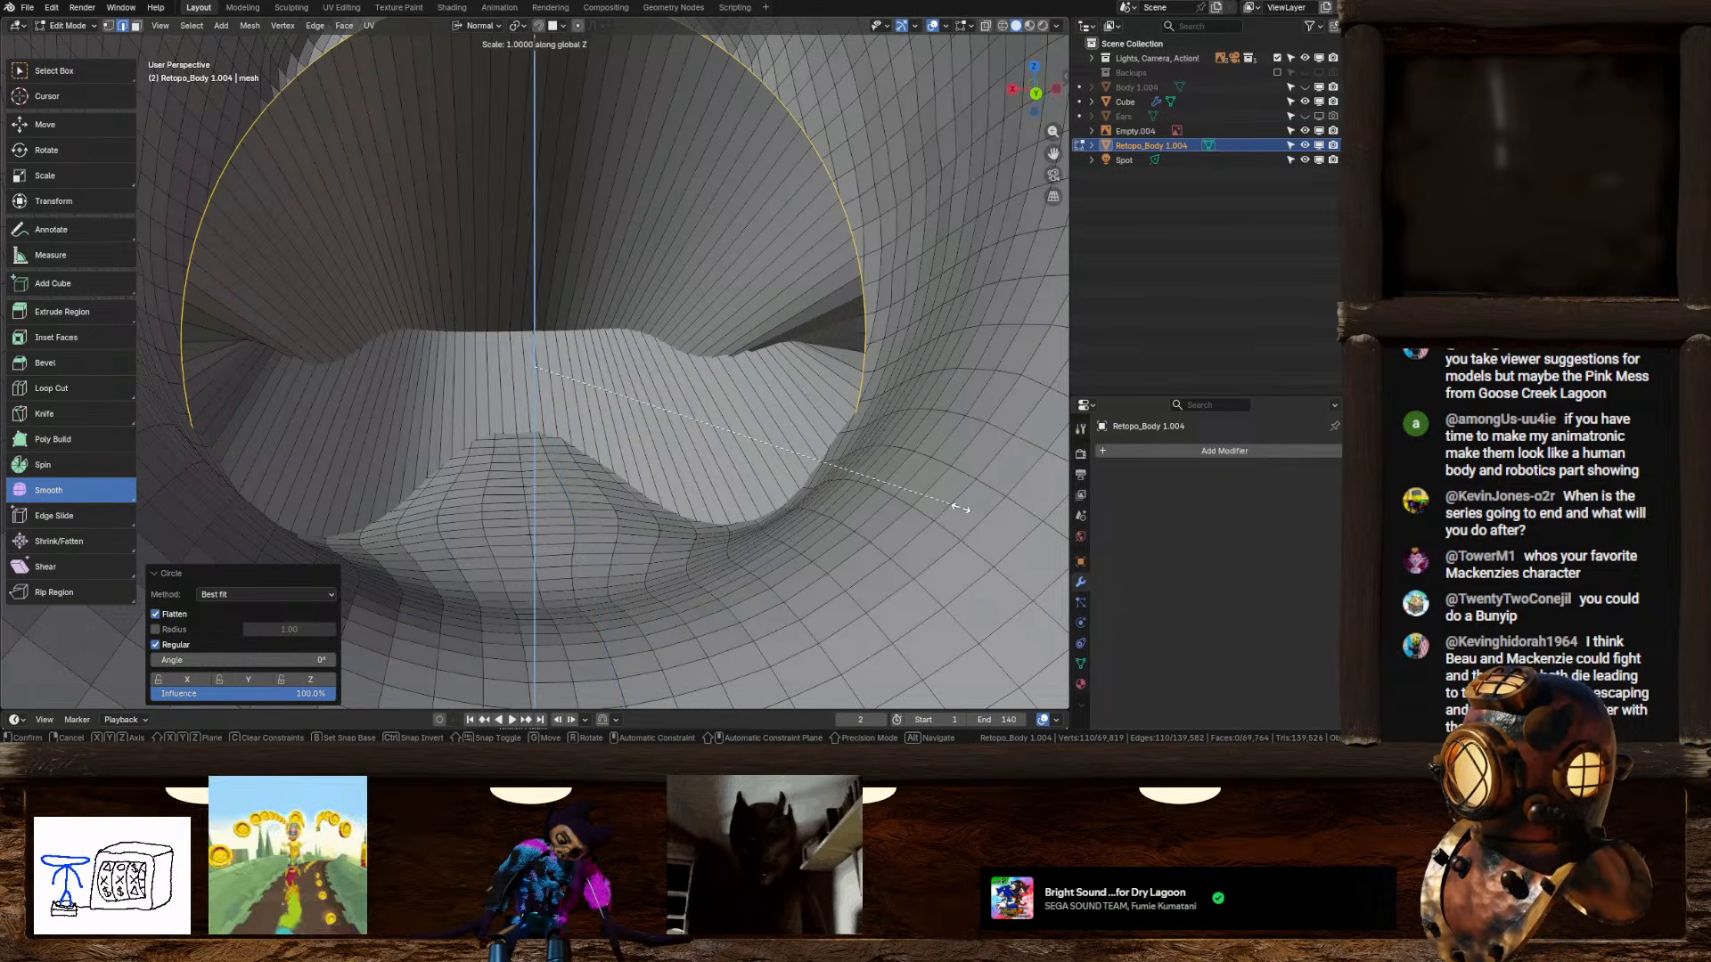
pyautogui.press('-')
pyautogui.press('Return')
# Step: Scale the circular throat loop to about 0.654 and raise it about 0.059 m along global Z
pyautogui.press('s')
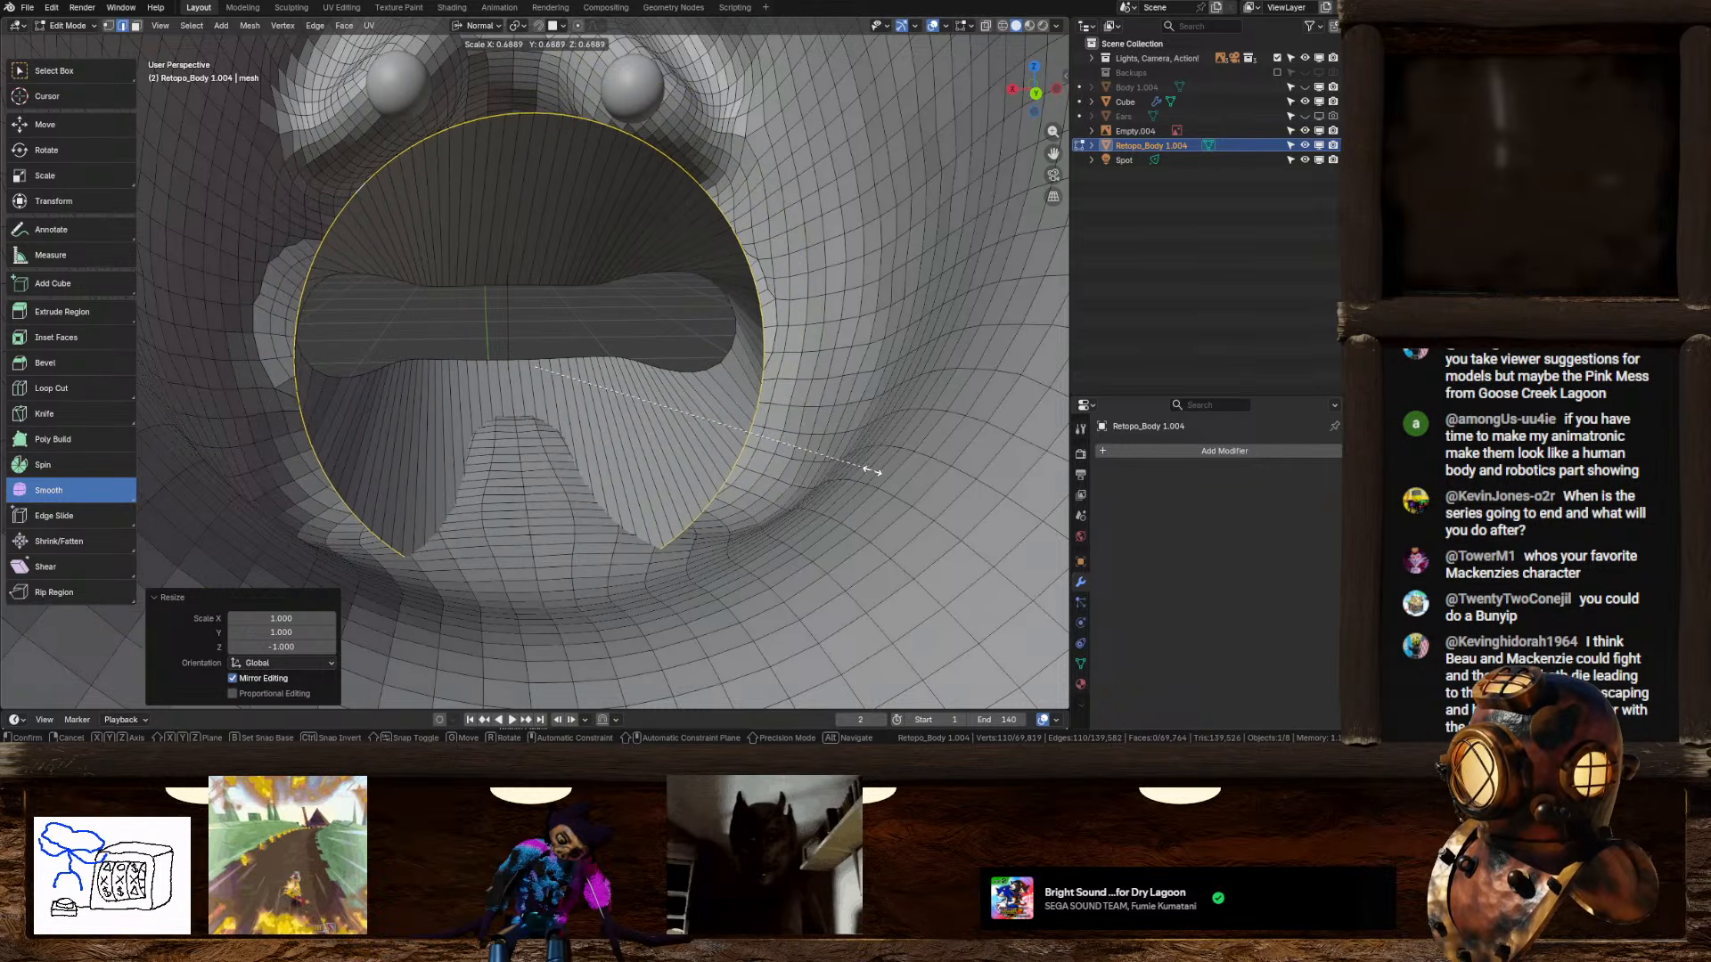
pyautogui.click(722, 456)
pyautogui.press('g')
pyautogui.press('x')
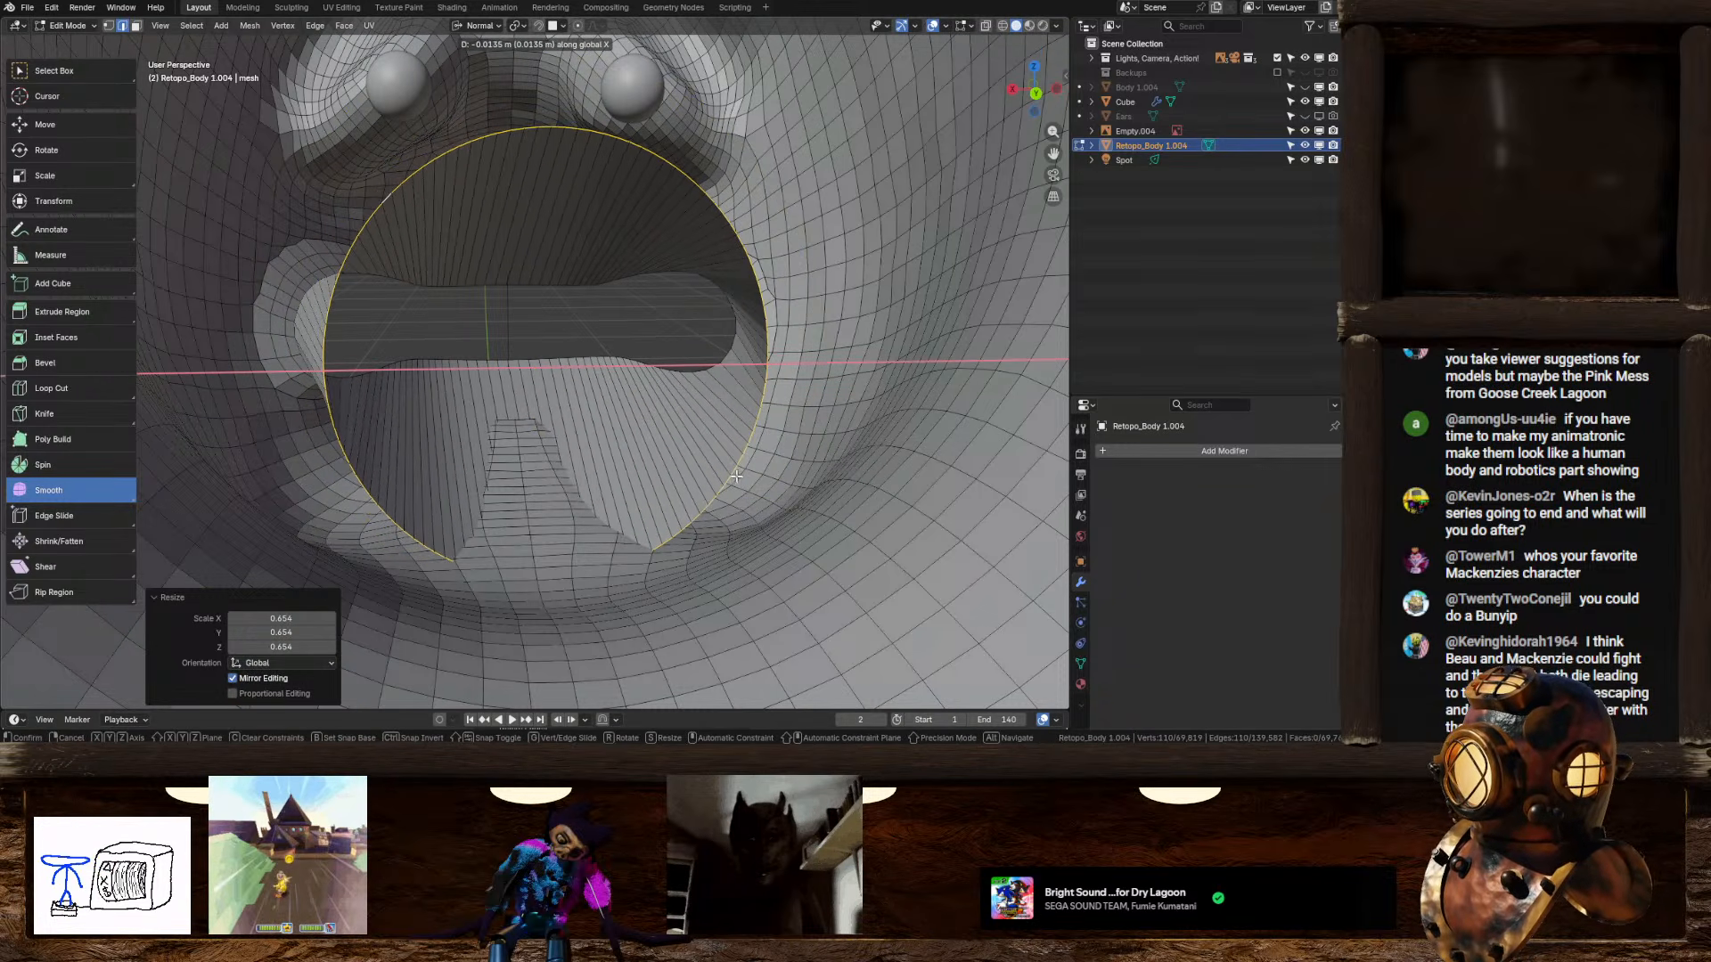
pyautogui.press('z')
pyautogui.press('z')
pyautogui.click(730, 408)
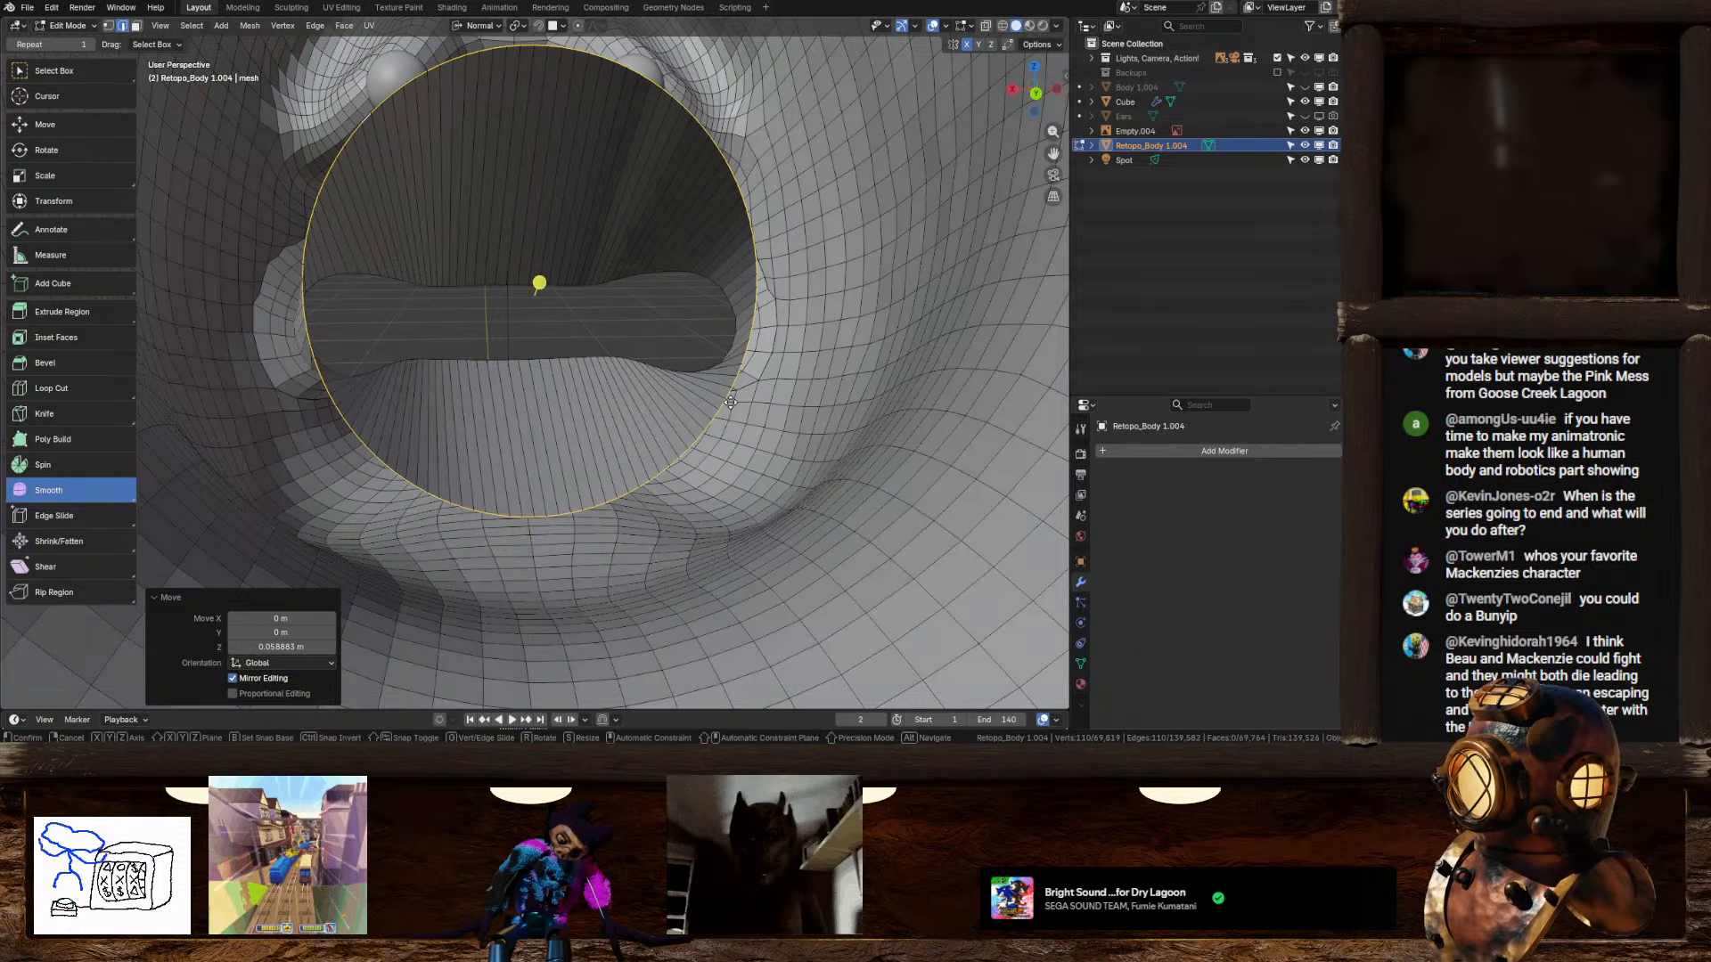
# Step: Move the throat loop about 0.099 m deeper into the head along global Y
pyautogui.press('g')
pyautogui.press('y')
pyautogui.click(708, 420)
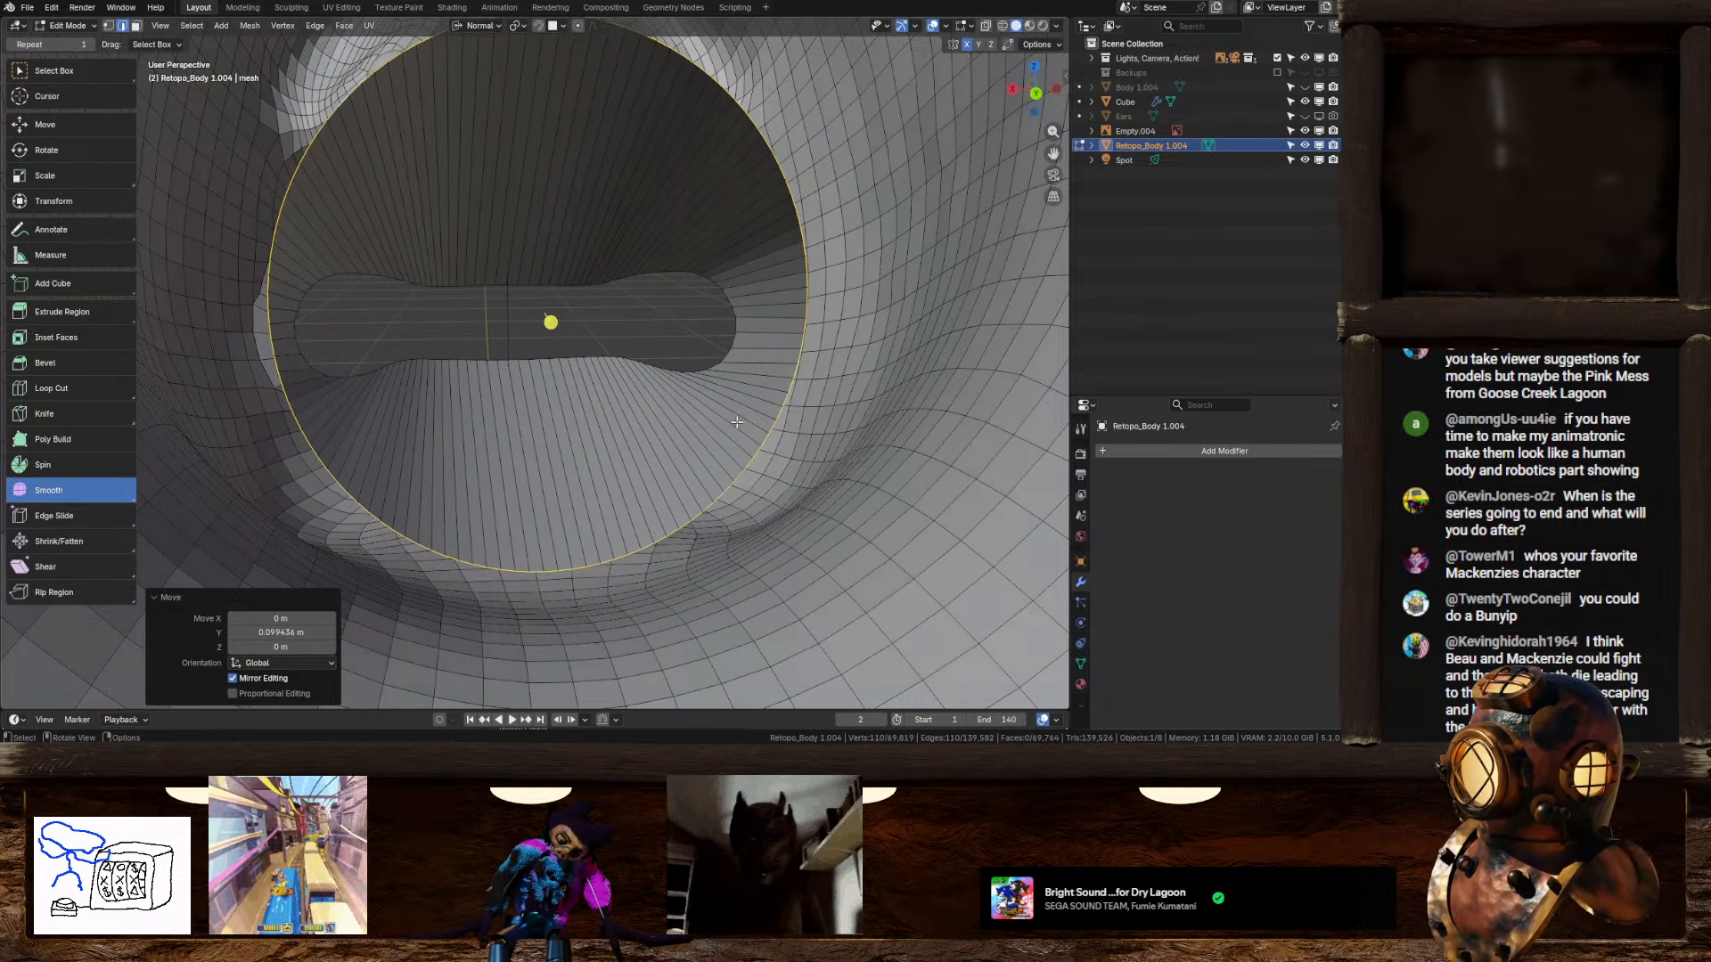
# Step: Extrude the throat loop about 0.253 m further back along global Y
pyautogui.moveTo(709, 421); pyautogui.dragTo(732, 423, button='middle')
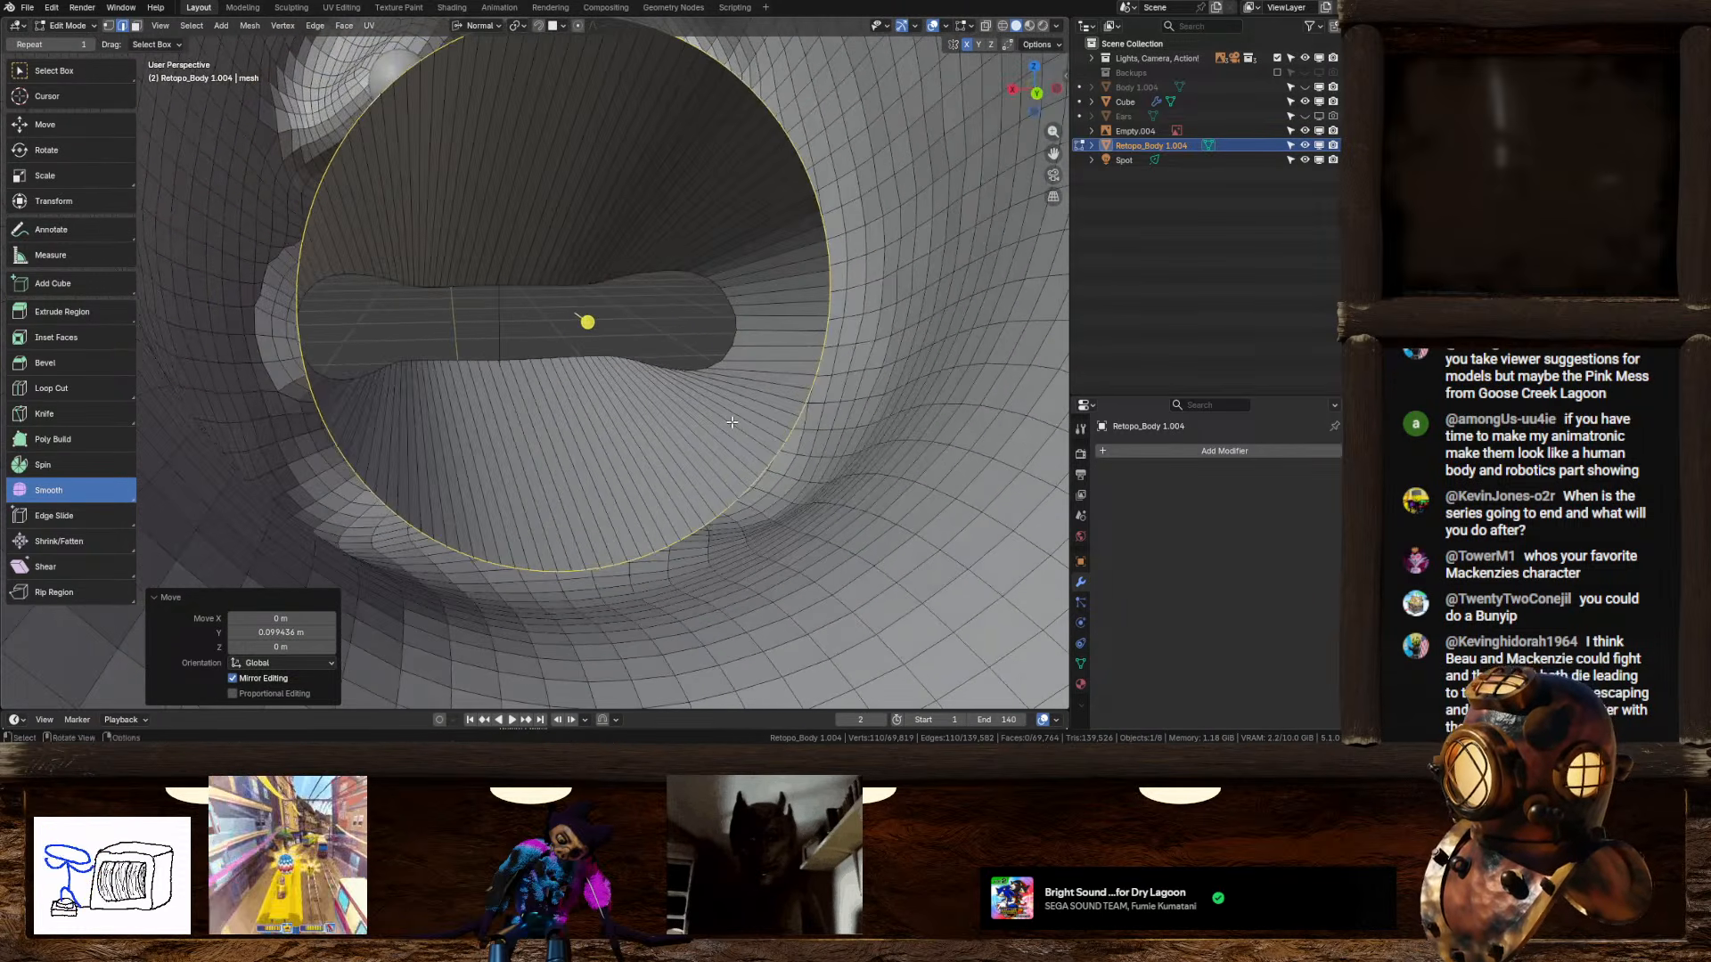
pyautogui.press('g')
pyautogui.press('z')
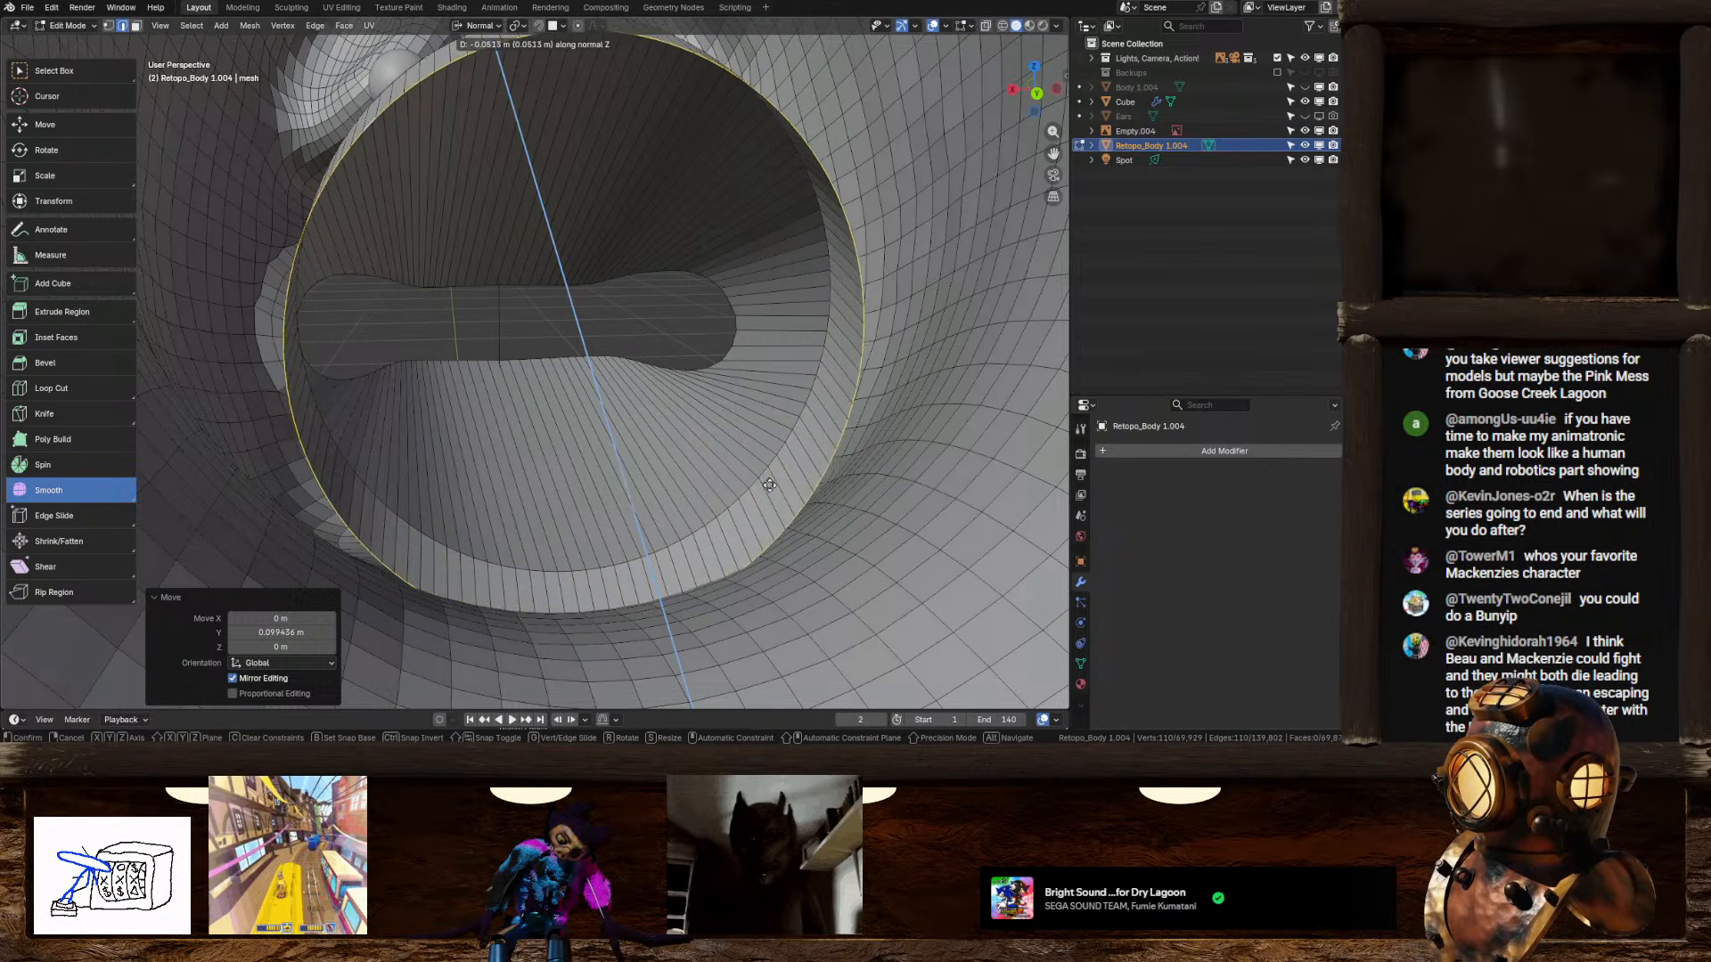
pyautogui.press('z')
pyautogui.press('y')
pyautogui.press('y')
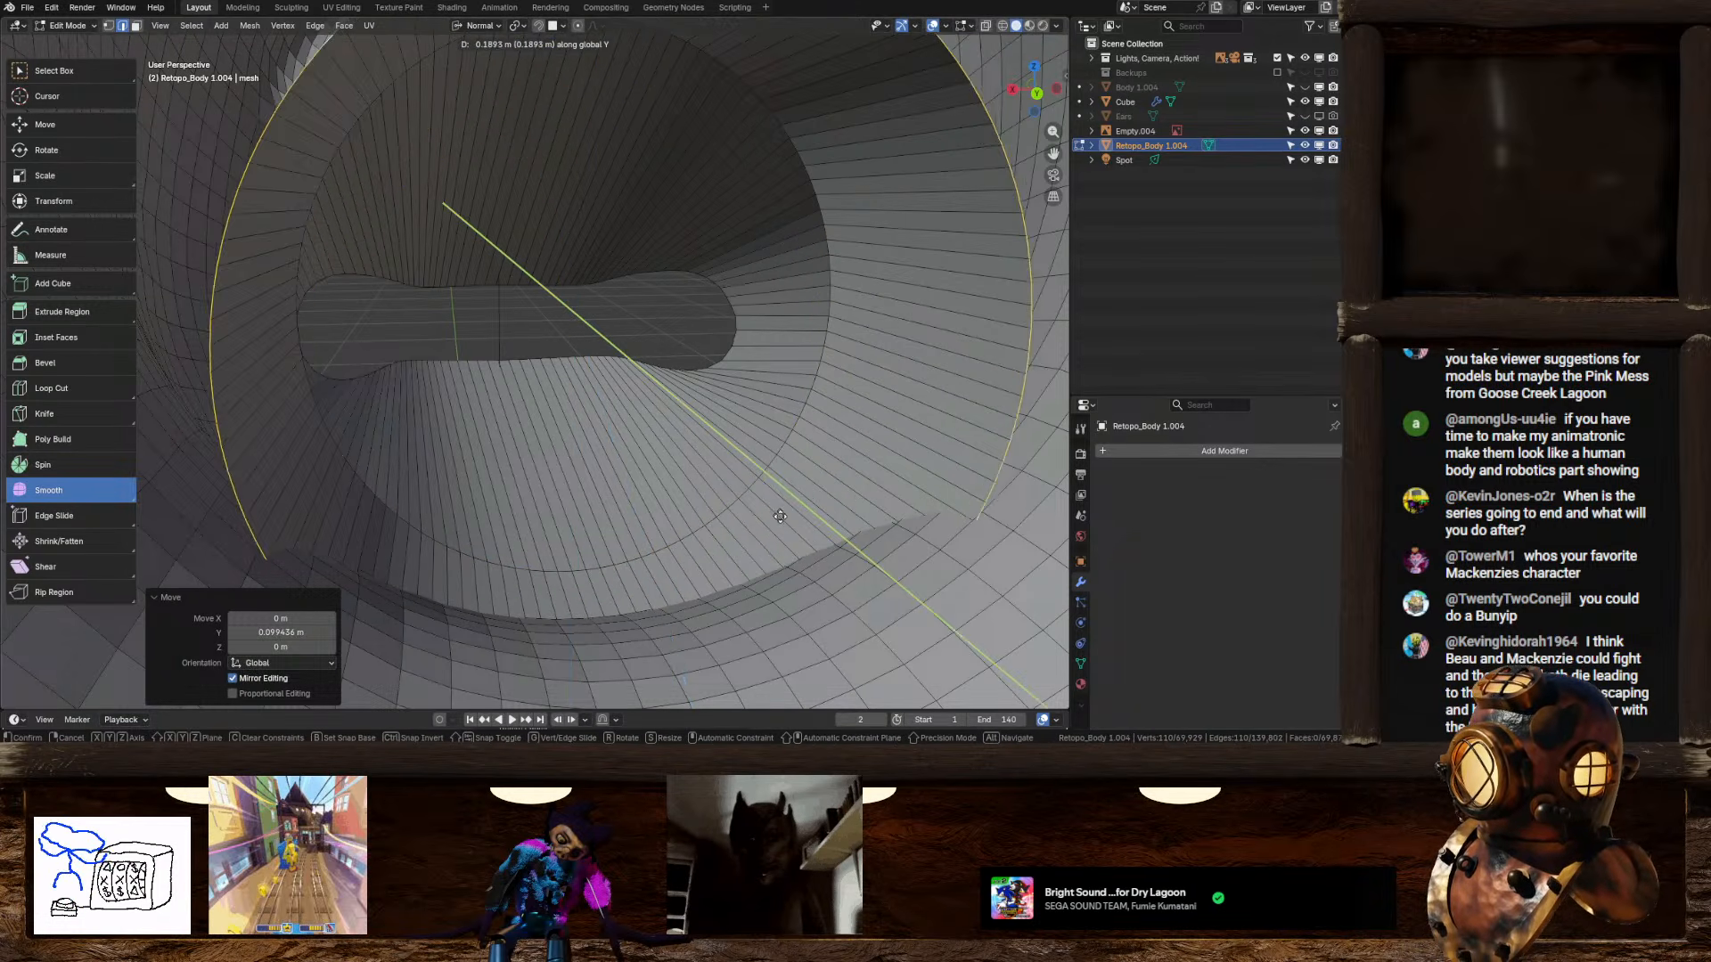
pyautogui.click(795, 532)
# Step: Shrink the extruded throat end loop strongly, then enlarge it by about 1.35 and again by about 1.25
pyautogui.press('s')
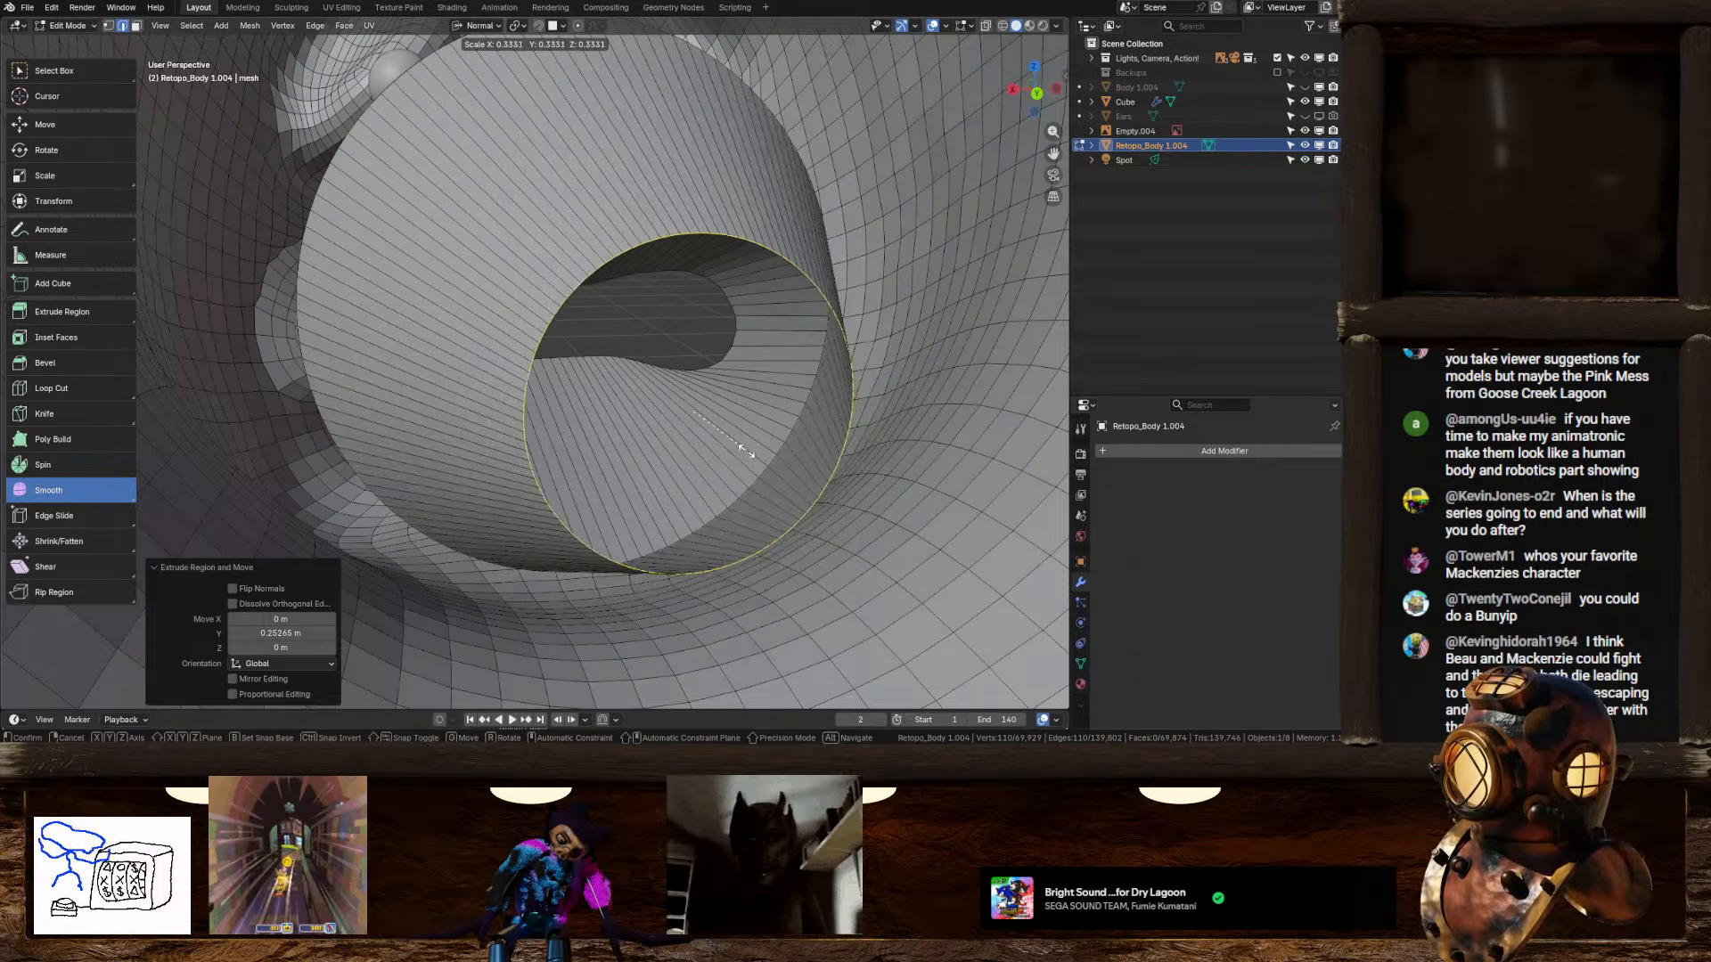
pyautogui.click(733, 450)
pyautogui.press('s')
pyautogui.click(824, 464)
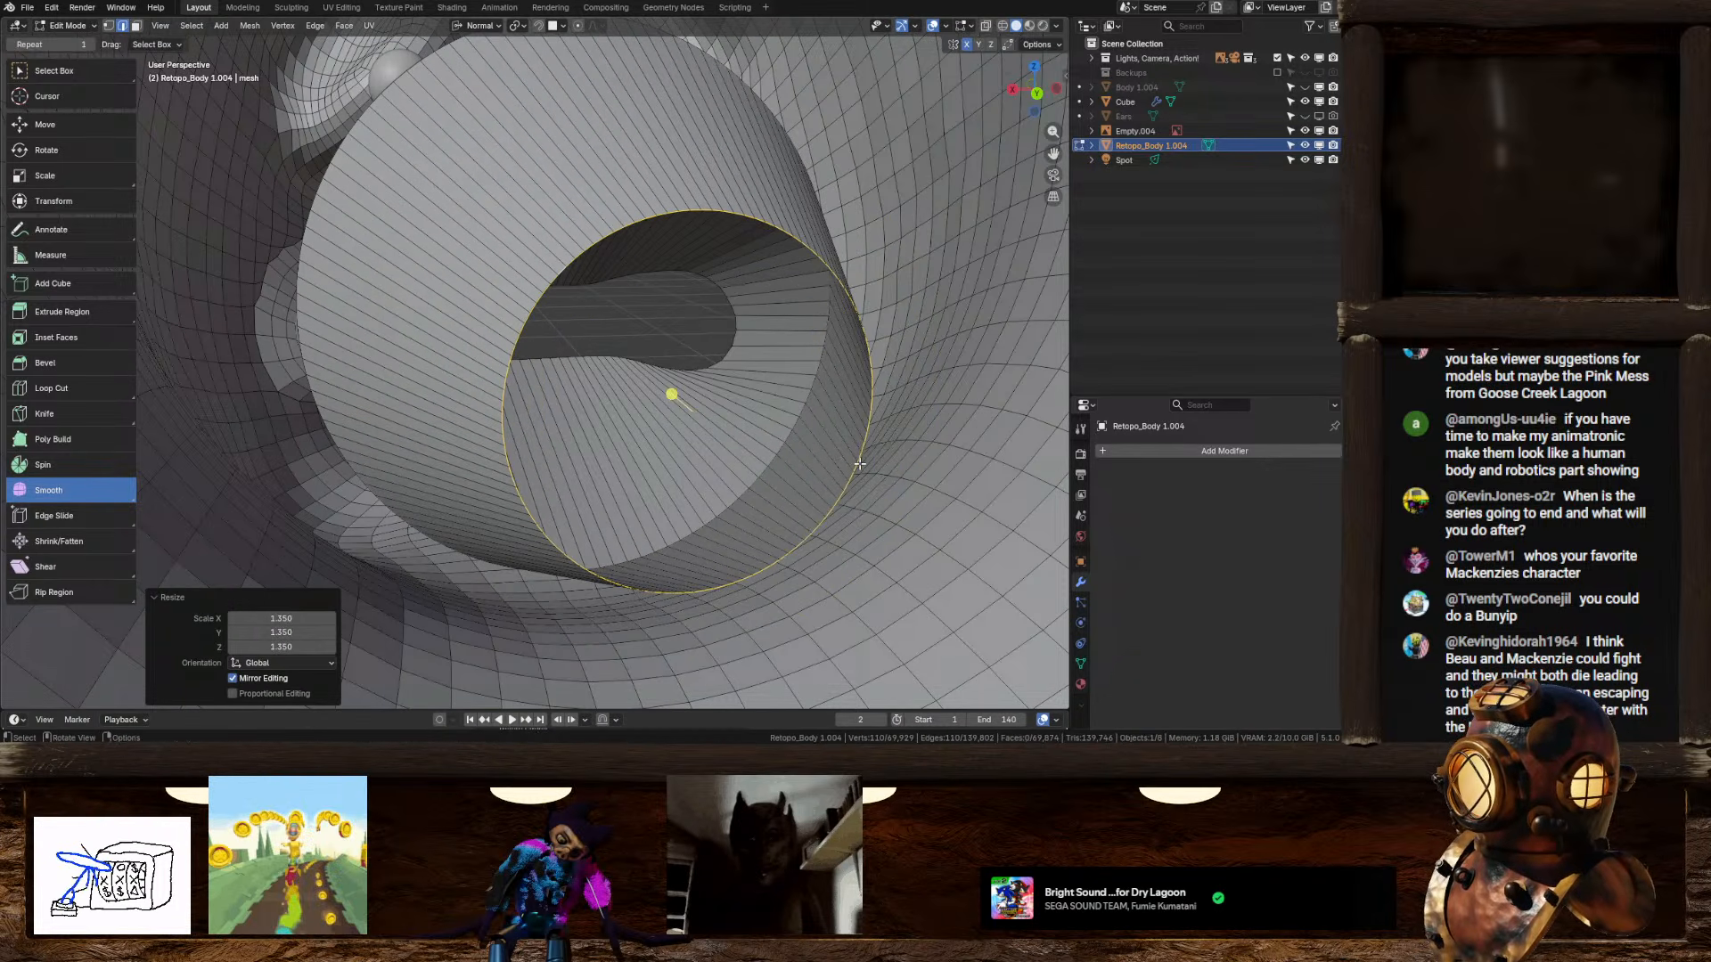
pyautogui.press('s')
pyautogui.click(862, 470)
# Step: Close the open end of the throat with Grid Fill
pyautogui.moveTo(861, 470); pyautogui.dragTo(670, 453, button='middle')
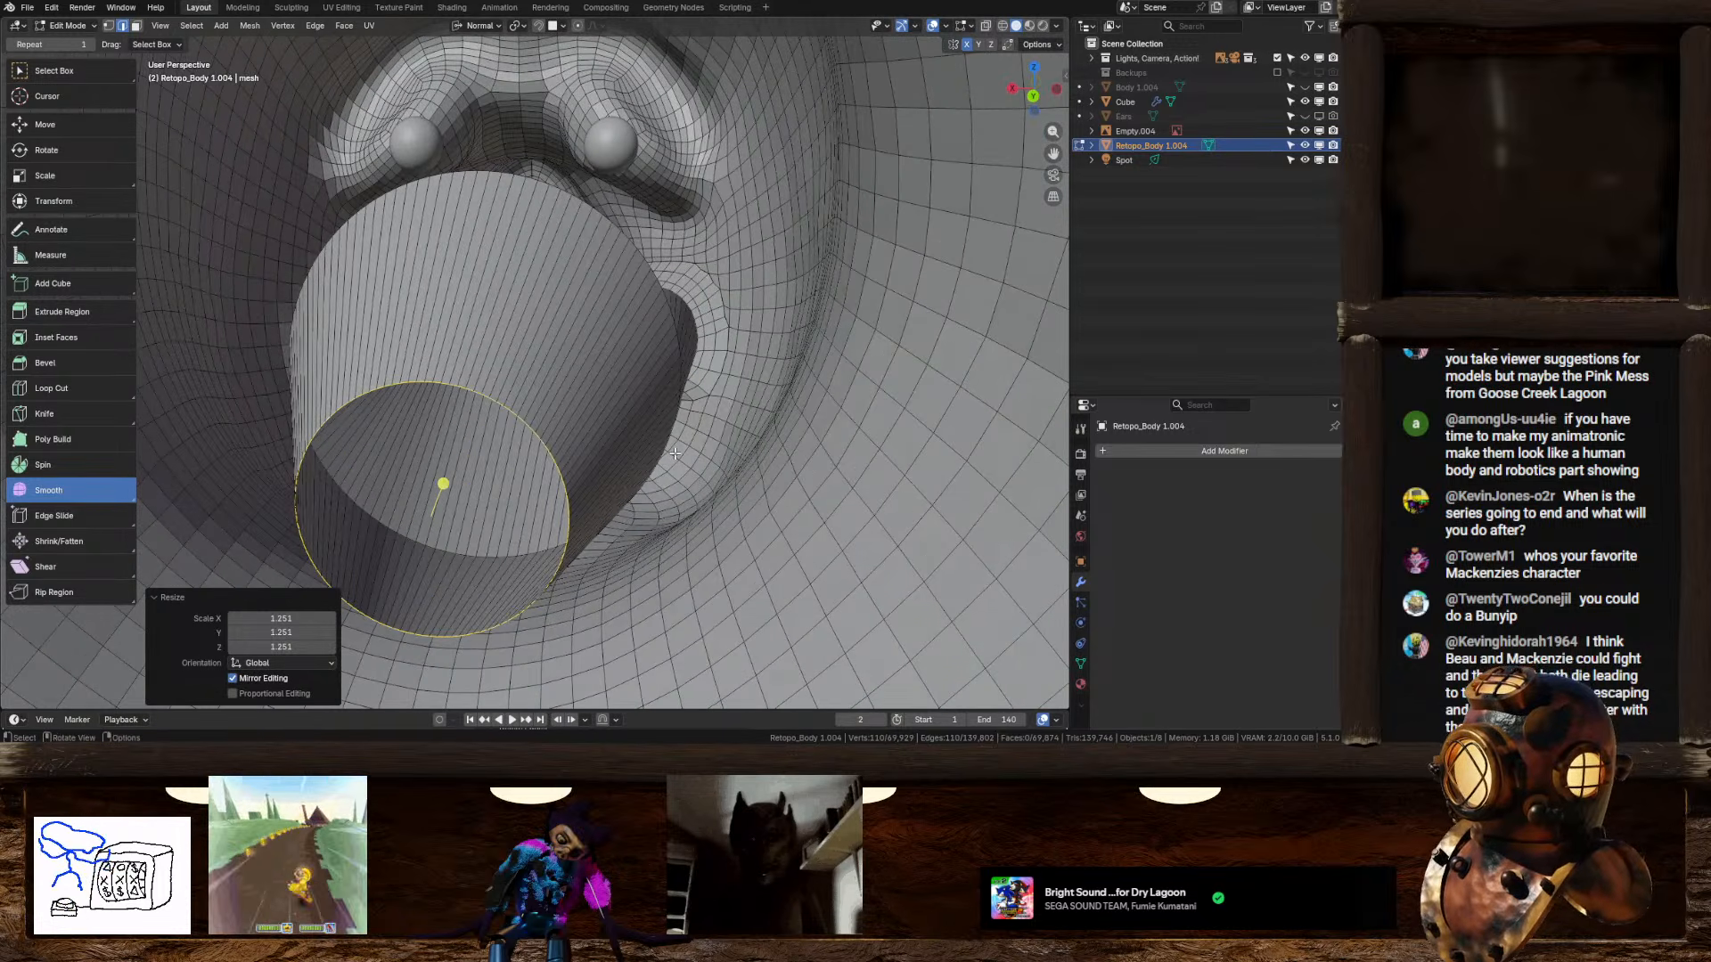
pyautogui.press('F3')
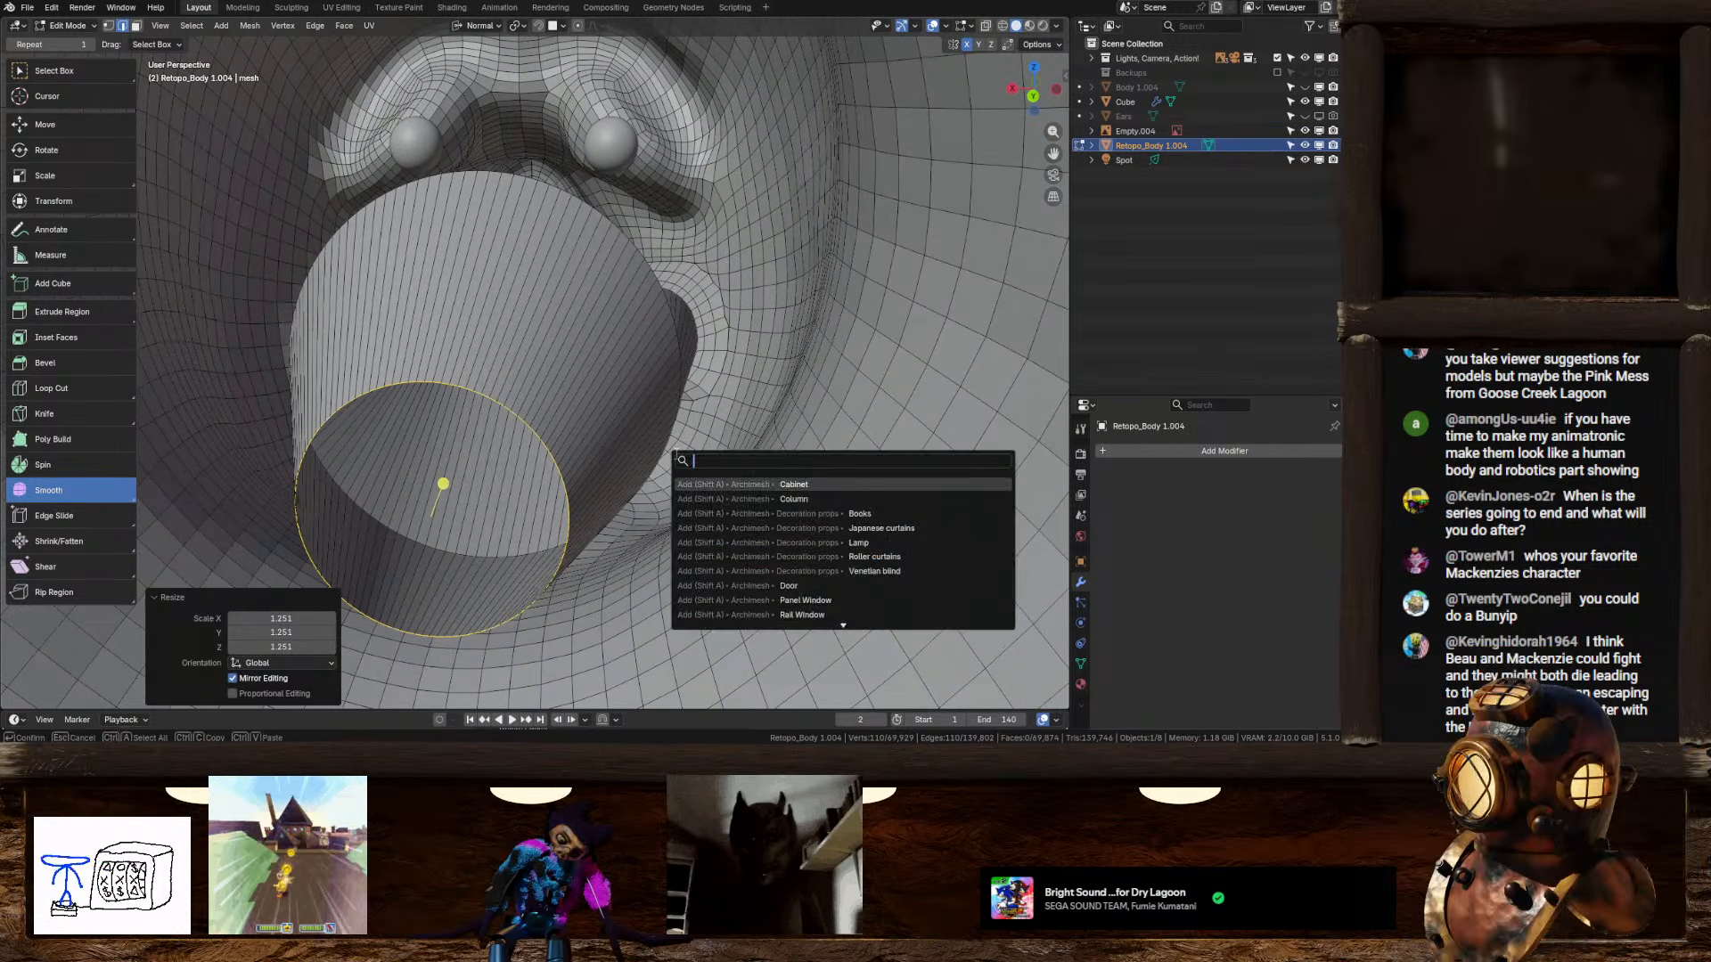
pyautogui.write('gr')
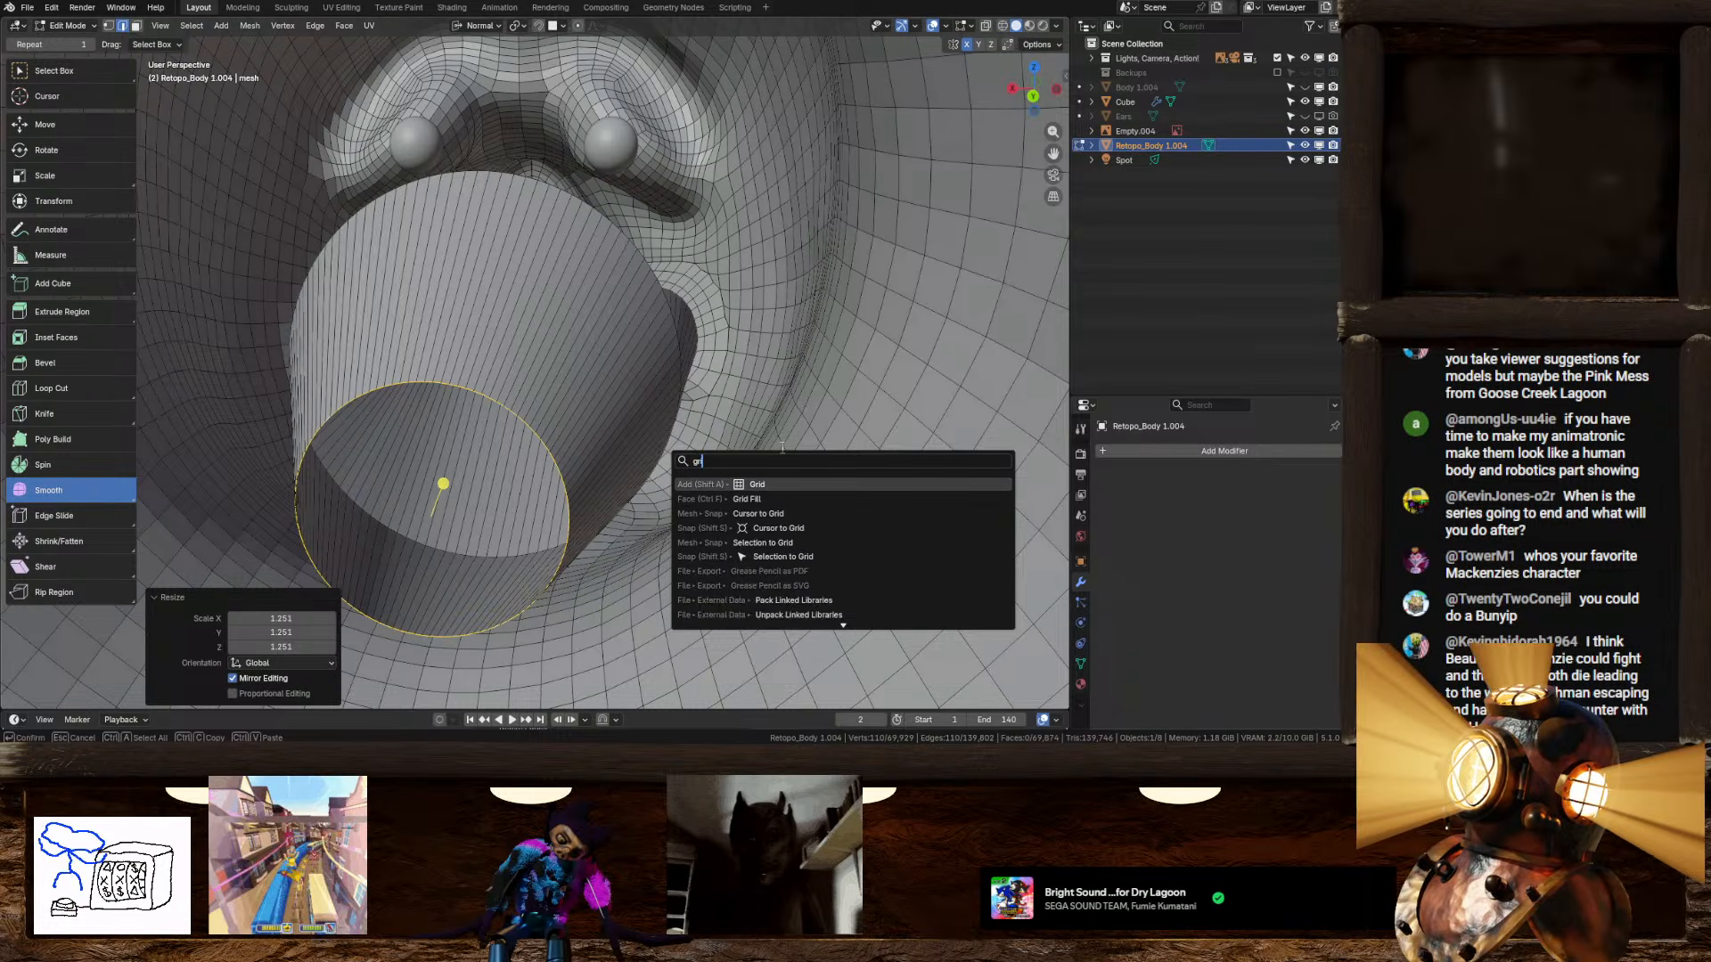
pyautogui.click(766, 499)
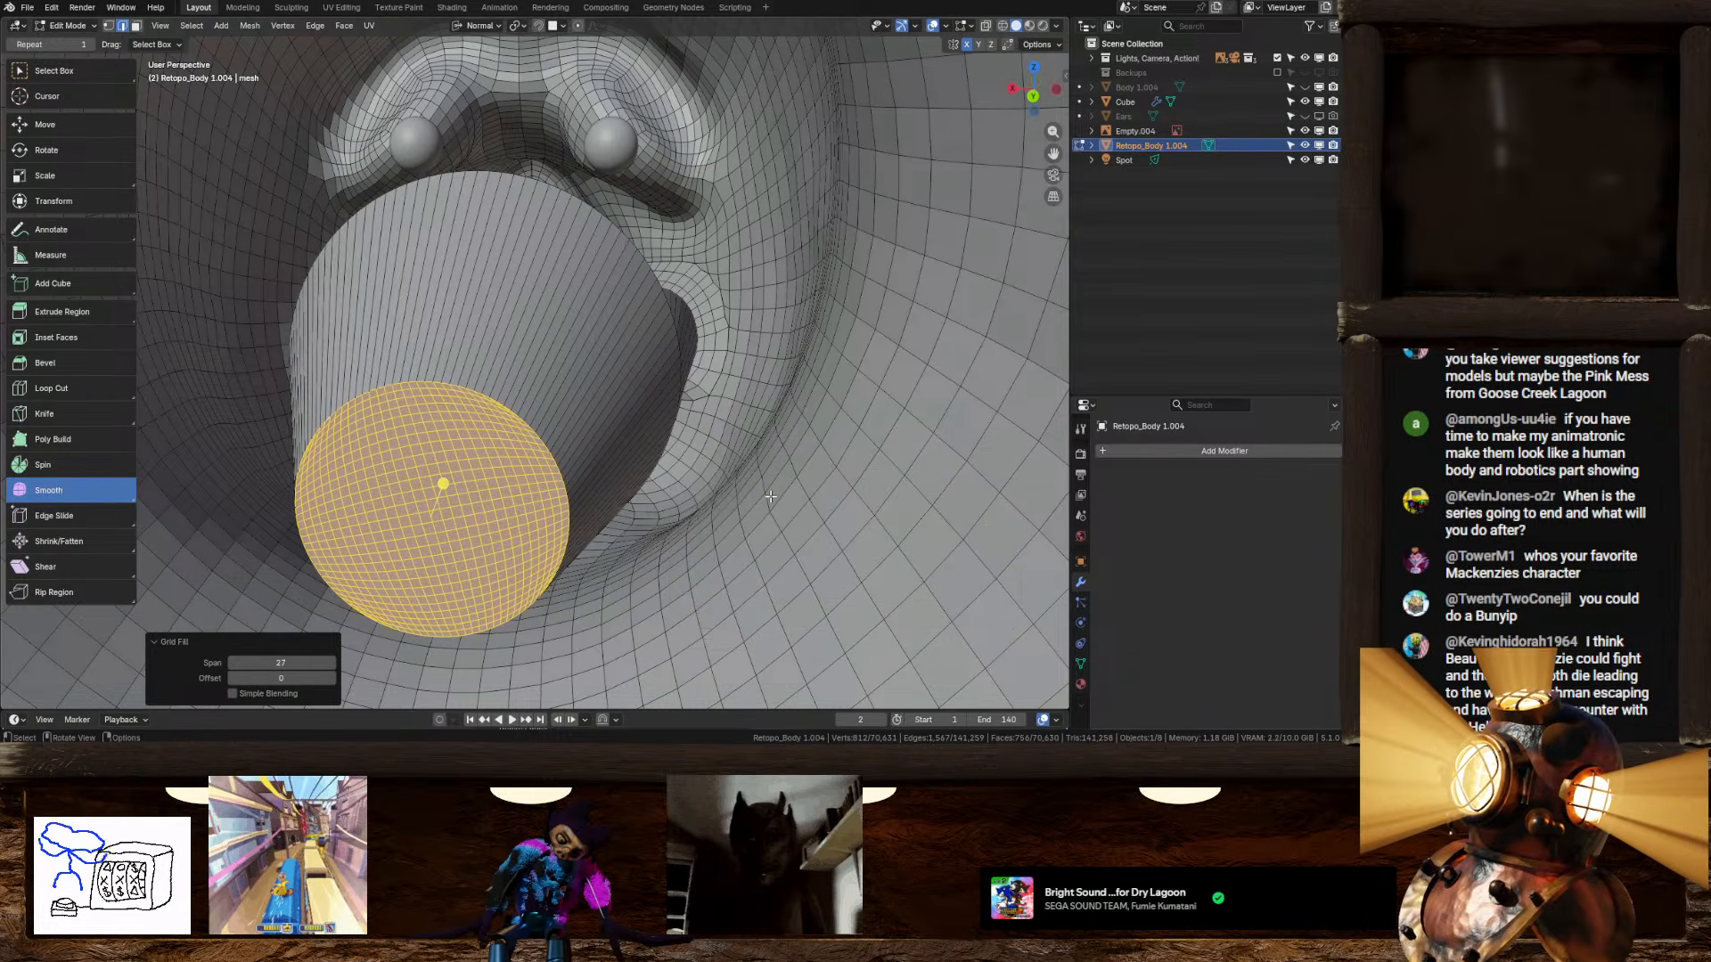
# Step: Set the grid fill's offset to 4 so its grid lines up with the head's vertical centre line
pyautogui.moveTo(650, 474); pyautogui.dragTo(714, 307, button='middle')
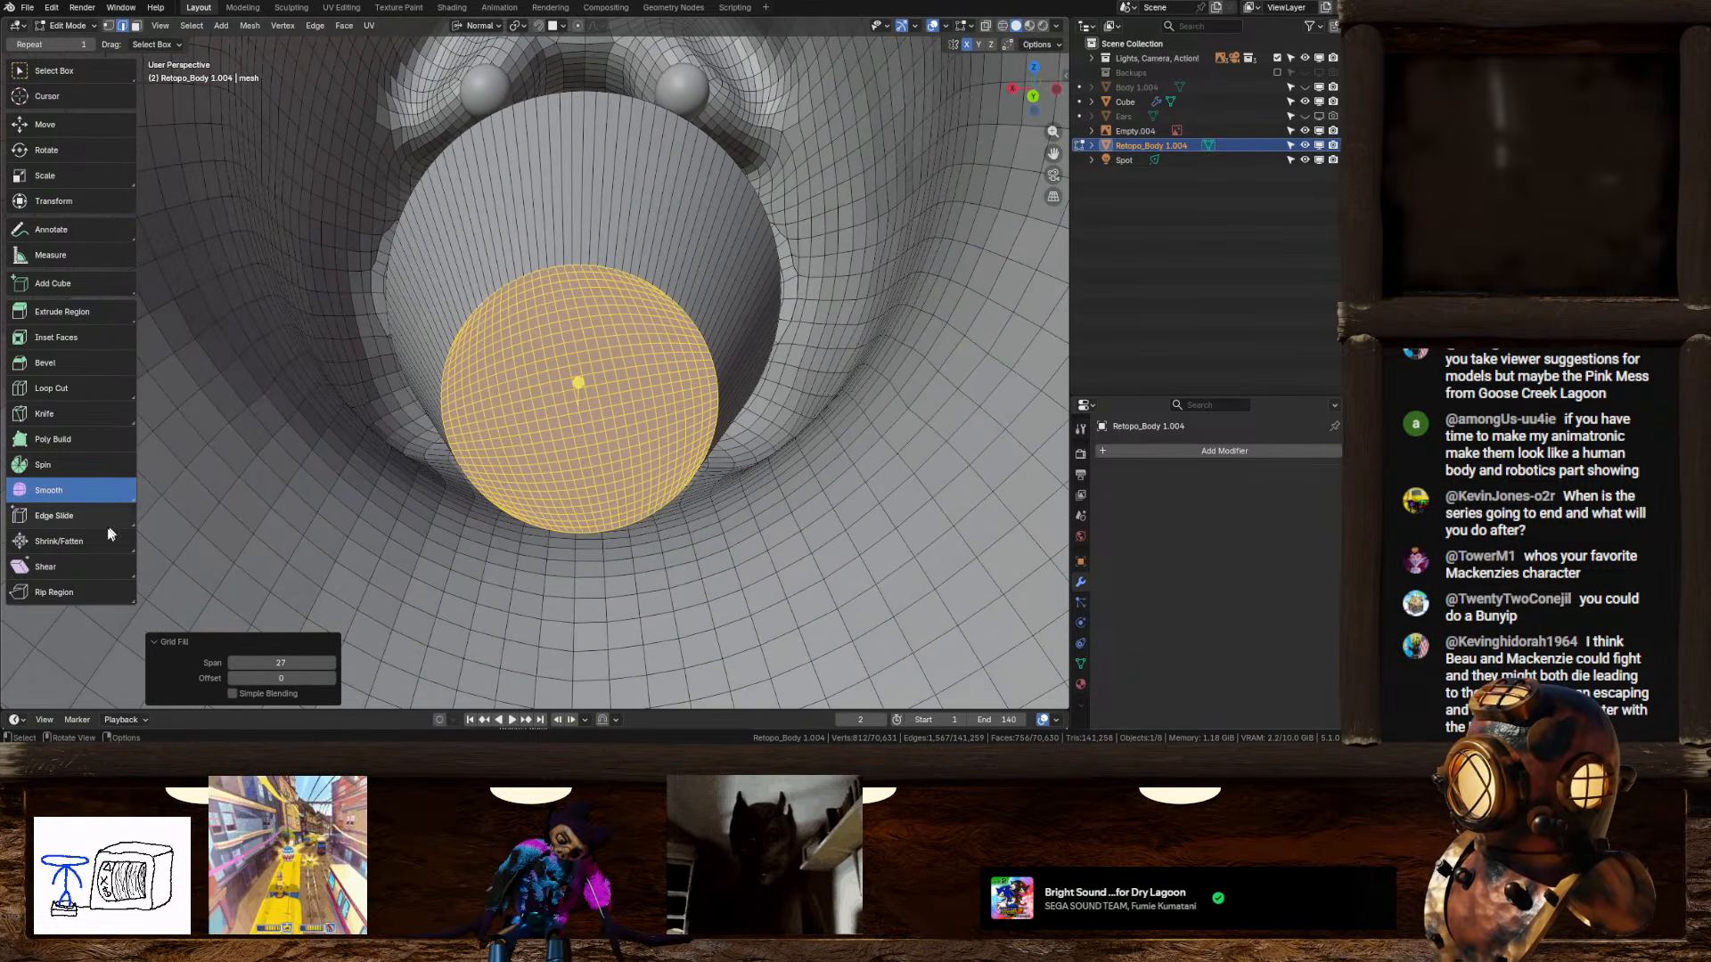
pyautogui.click(1034, 85)
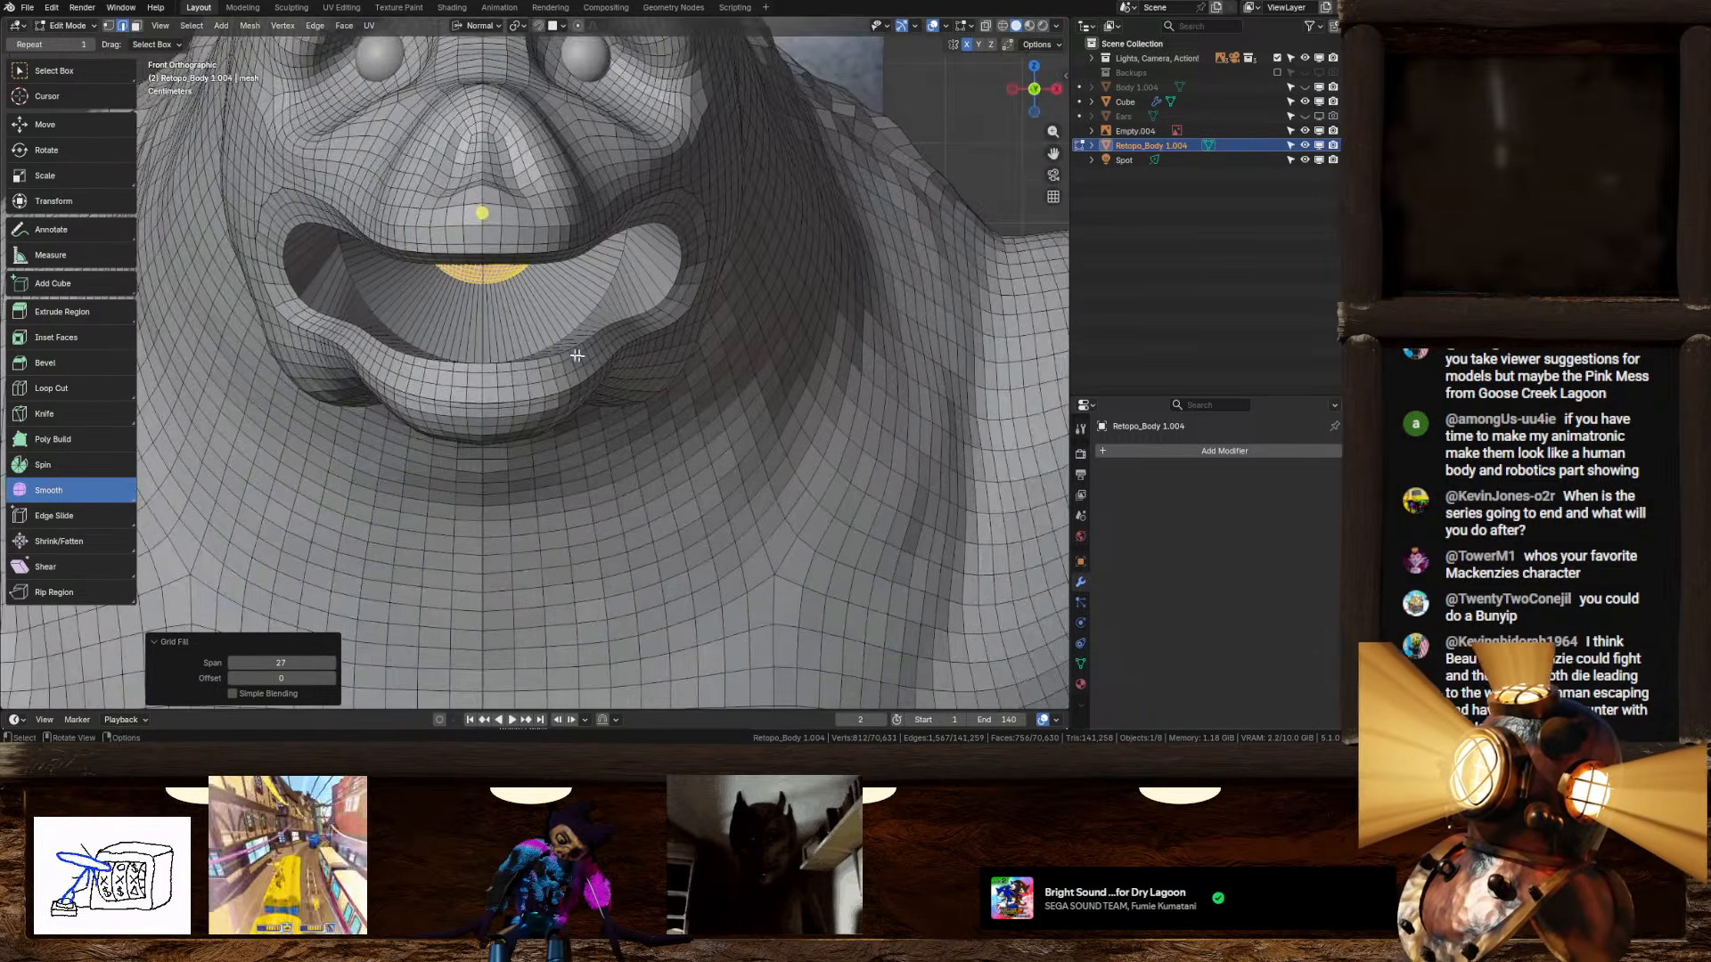
pyautogui.keyDown('shift'); pyautogui.moveTo(495, 308); pyautogui.dragTo(595, 417, button='middle'); pyautogui.keyUp('shift')
pyautogui.scroll(9, 595, 417)
pyautogui.keyDown('shift'); pyautogui.moveTo(709, 515); pyautogui.dragTo(529, 281, button='middle'); pyautogui.keyUp('shift')
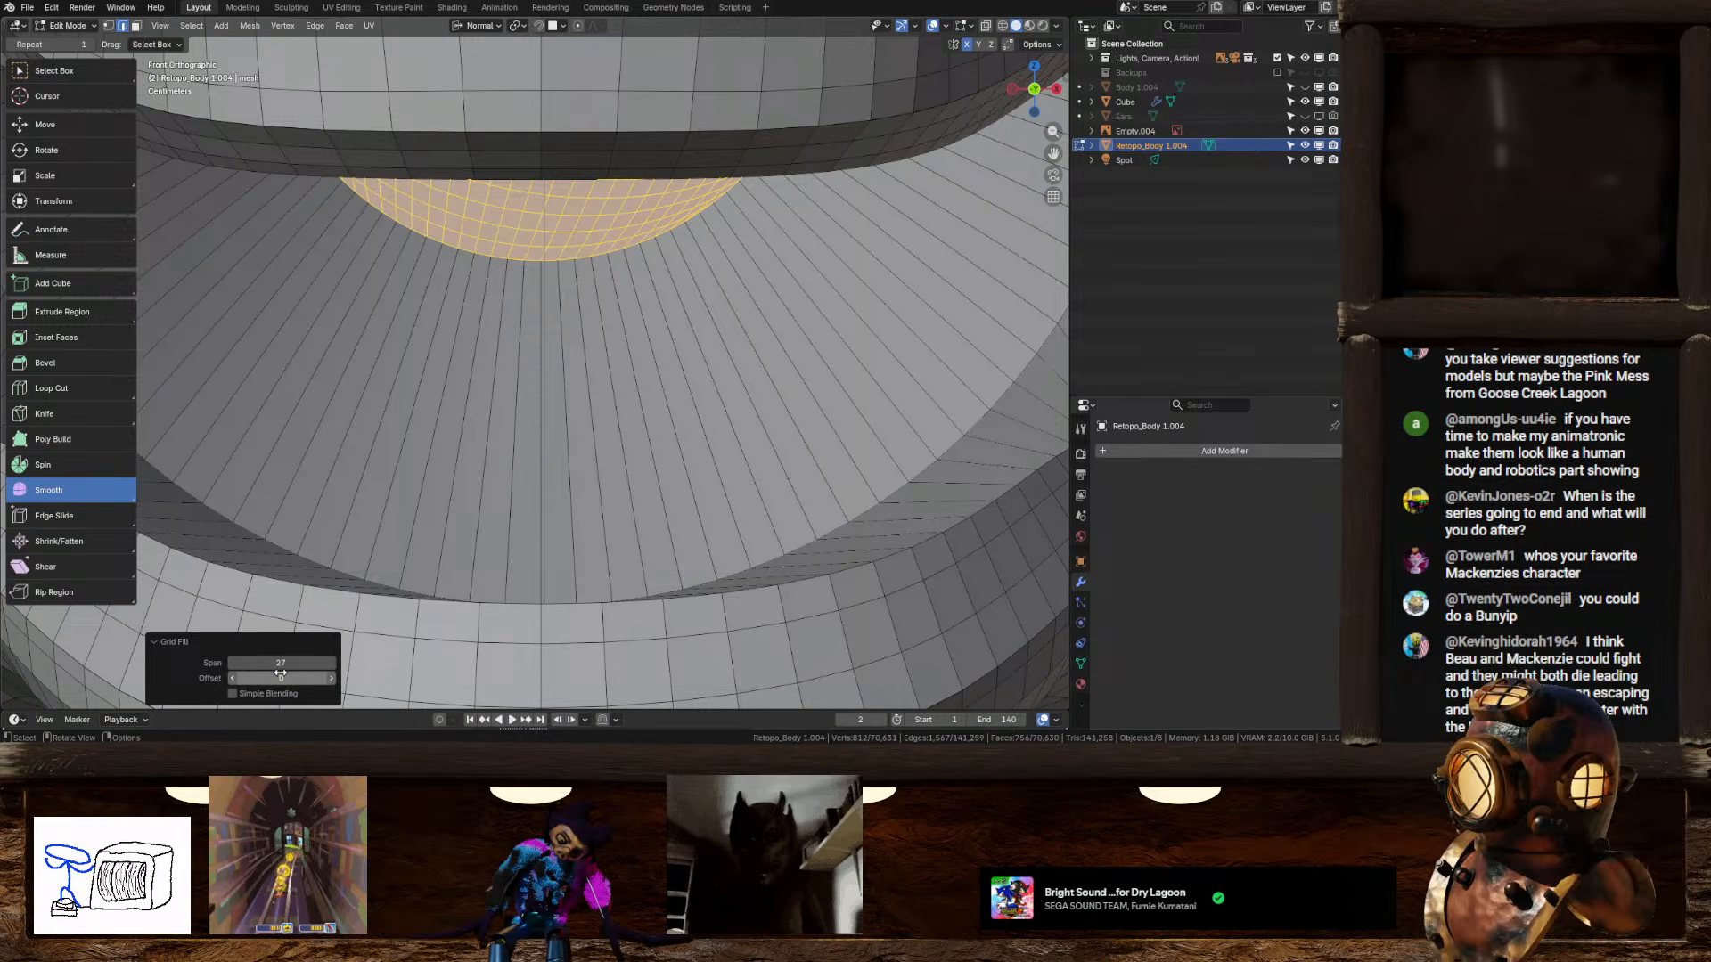
pyautogui.moveTo(280, 678); pyautogui.dragTo(281, 675)
pyautogui.click(233, 677)
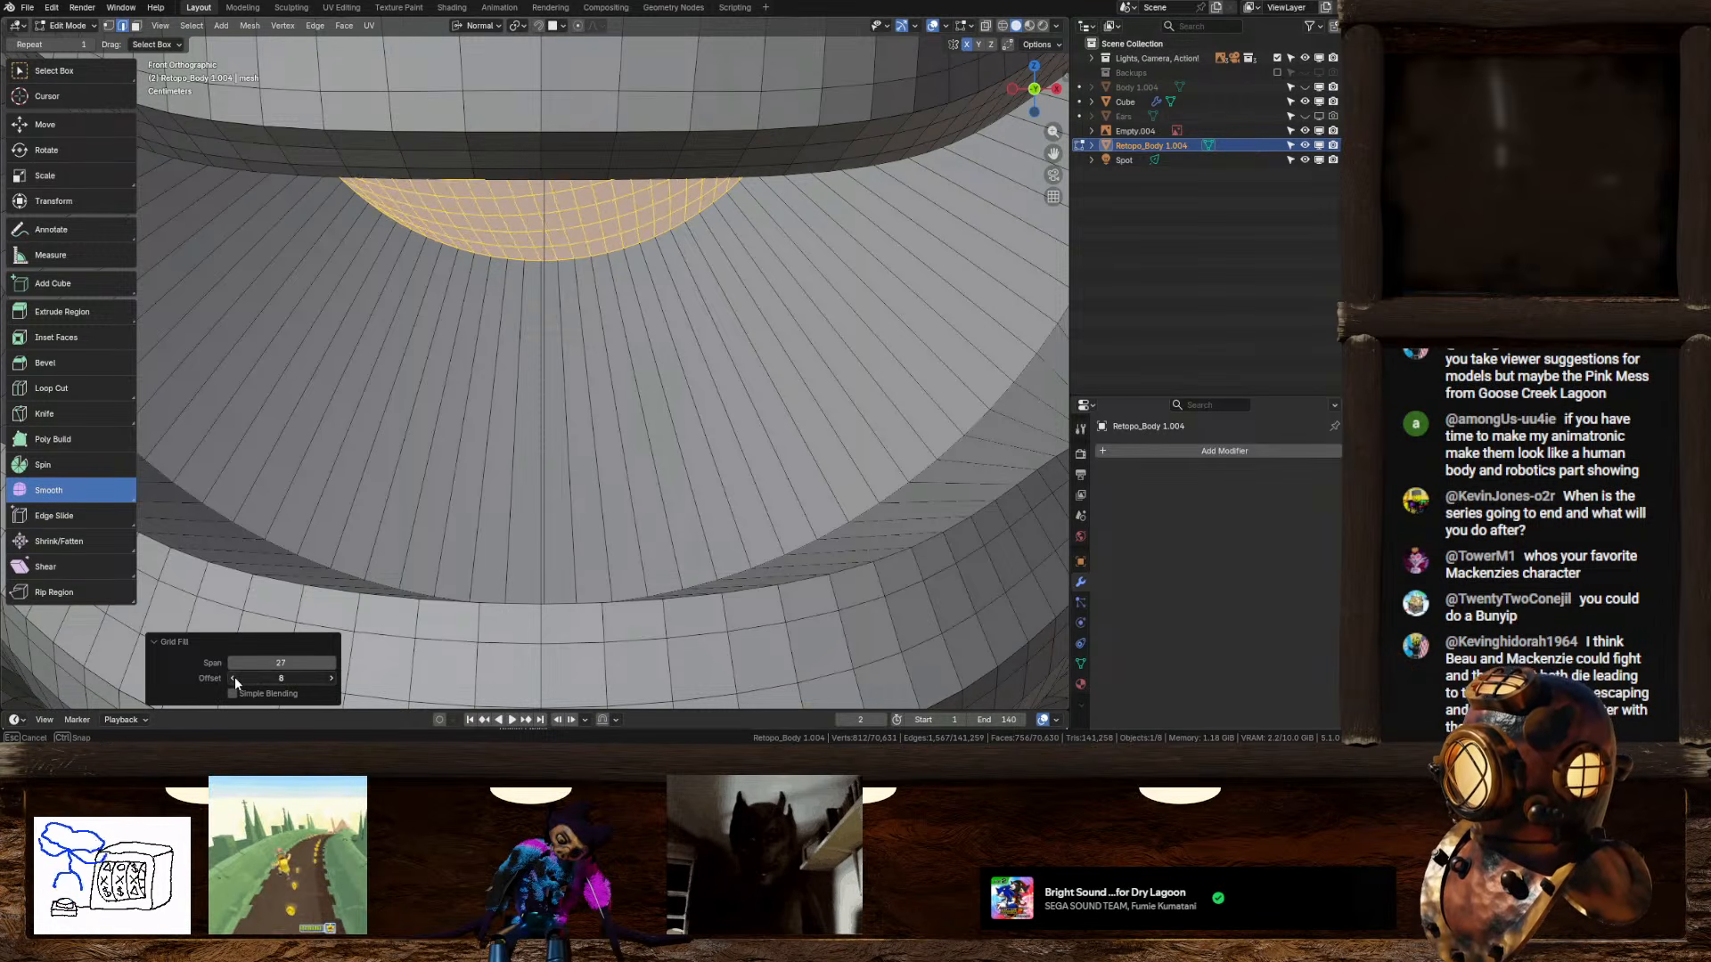
pyautogui.click(233, 678)
pyautogui.click(233, 678)
pyautogui.click(234, 677)
pyautogui.click(233, 677)
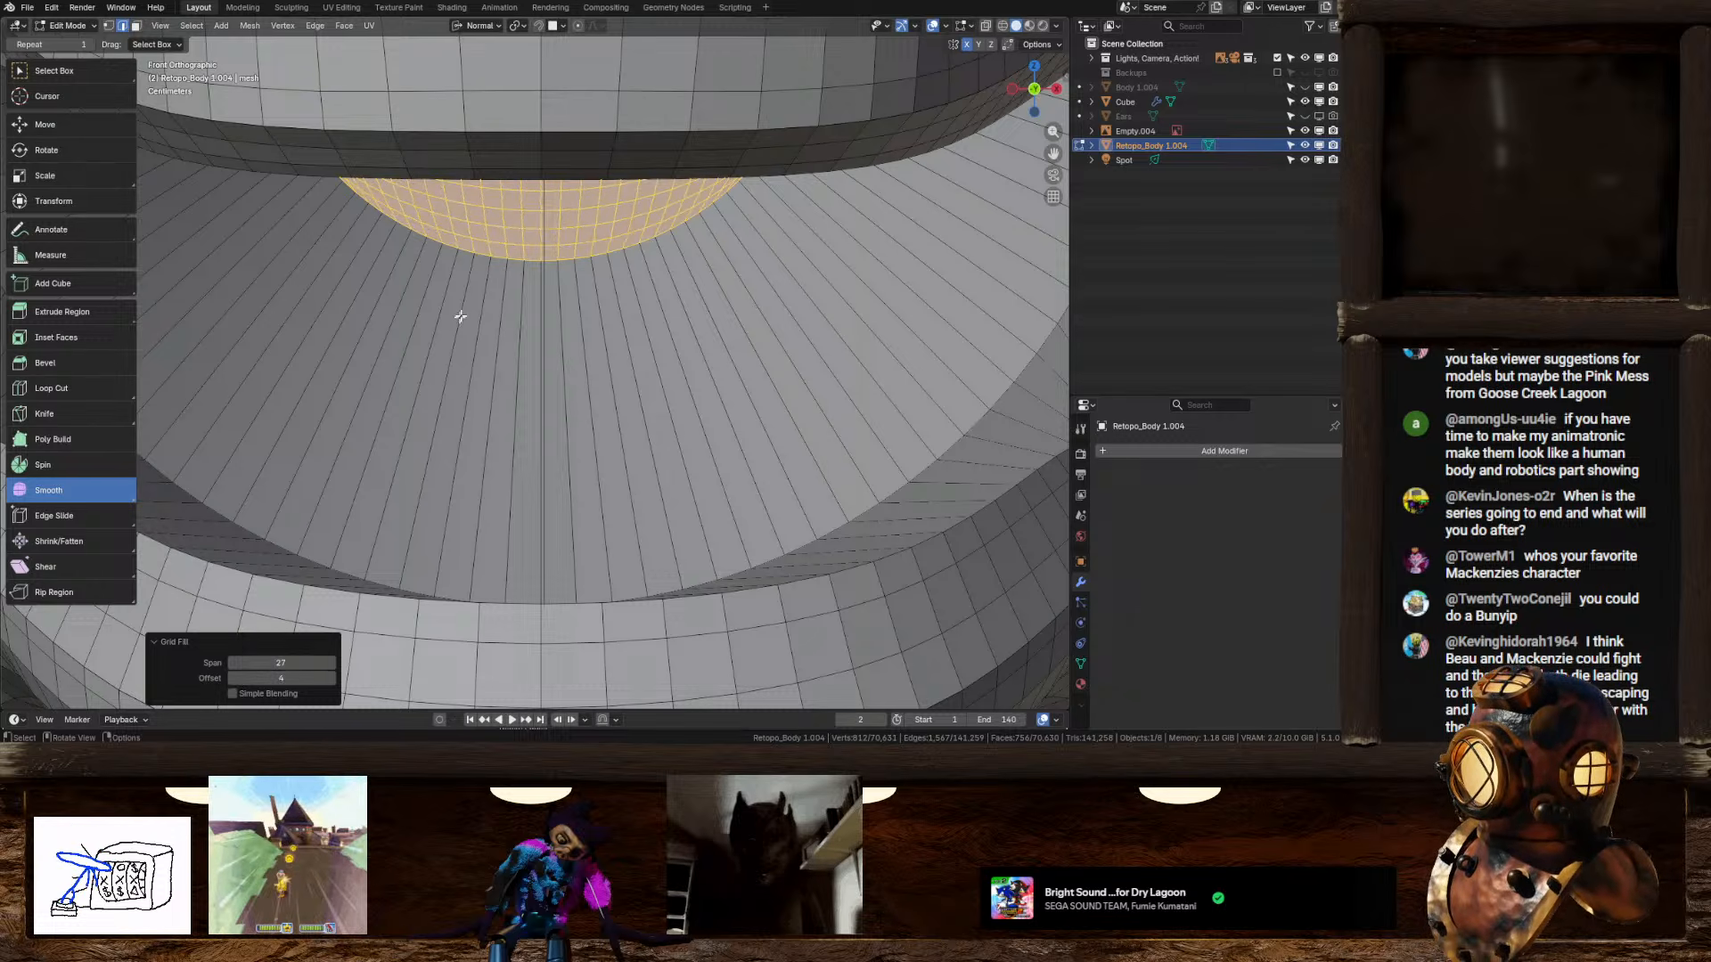
# Step: Select the grid fill's vertical centre edge loop and check that it runs along the head's centre line
pyautogui.moveTo(459, 316); pyautogui.dragTo(675, 298, button='middle')
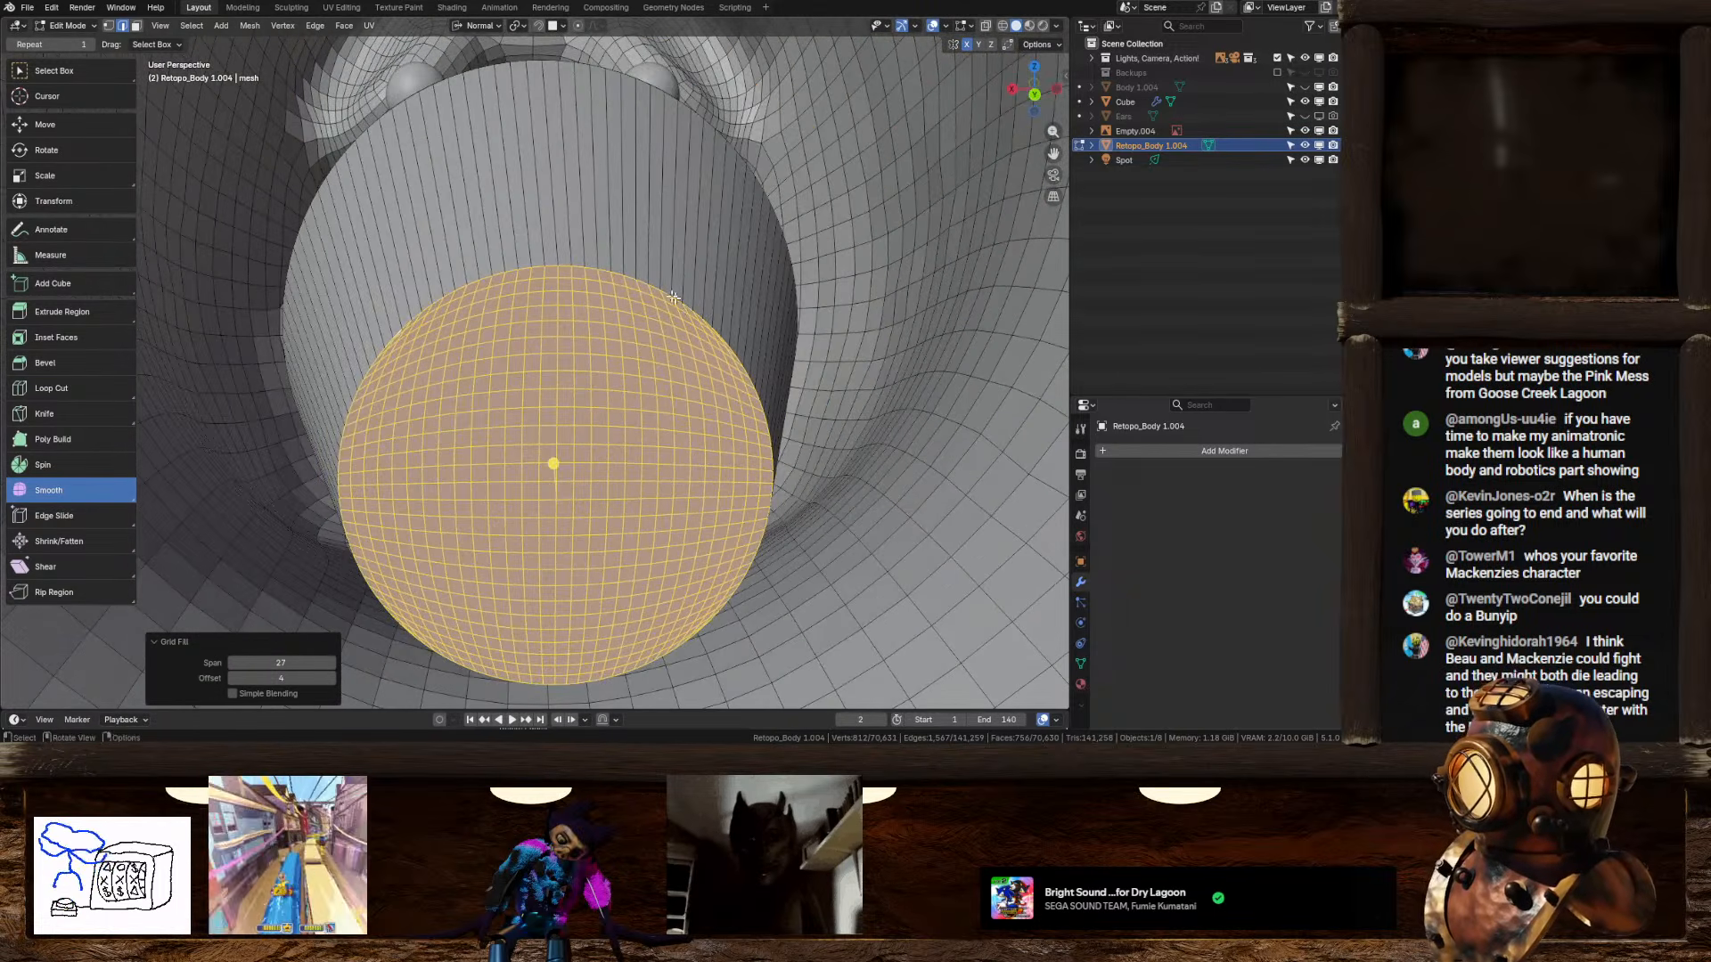
pyautogui.keyDown('alt'); pyautogui.click(559, 287); pyautogui.keyUp('alt')
pyautogui.moveTo(560, 294); pyautogui.dragTo(619, 462, button='middle')
pyautogui.scroll(-4, 710, 330)
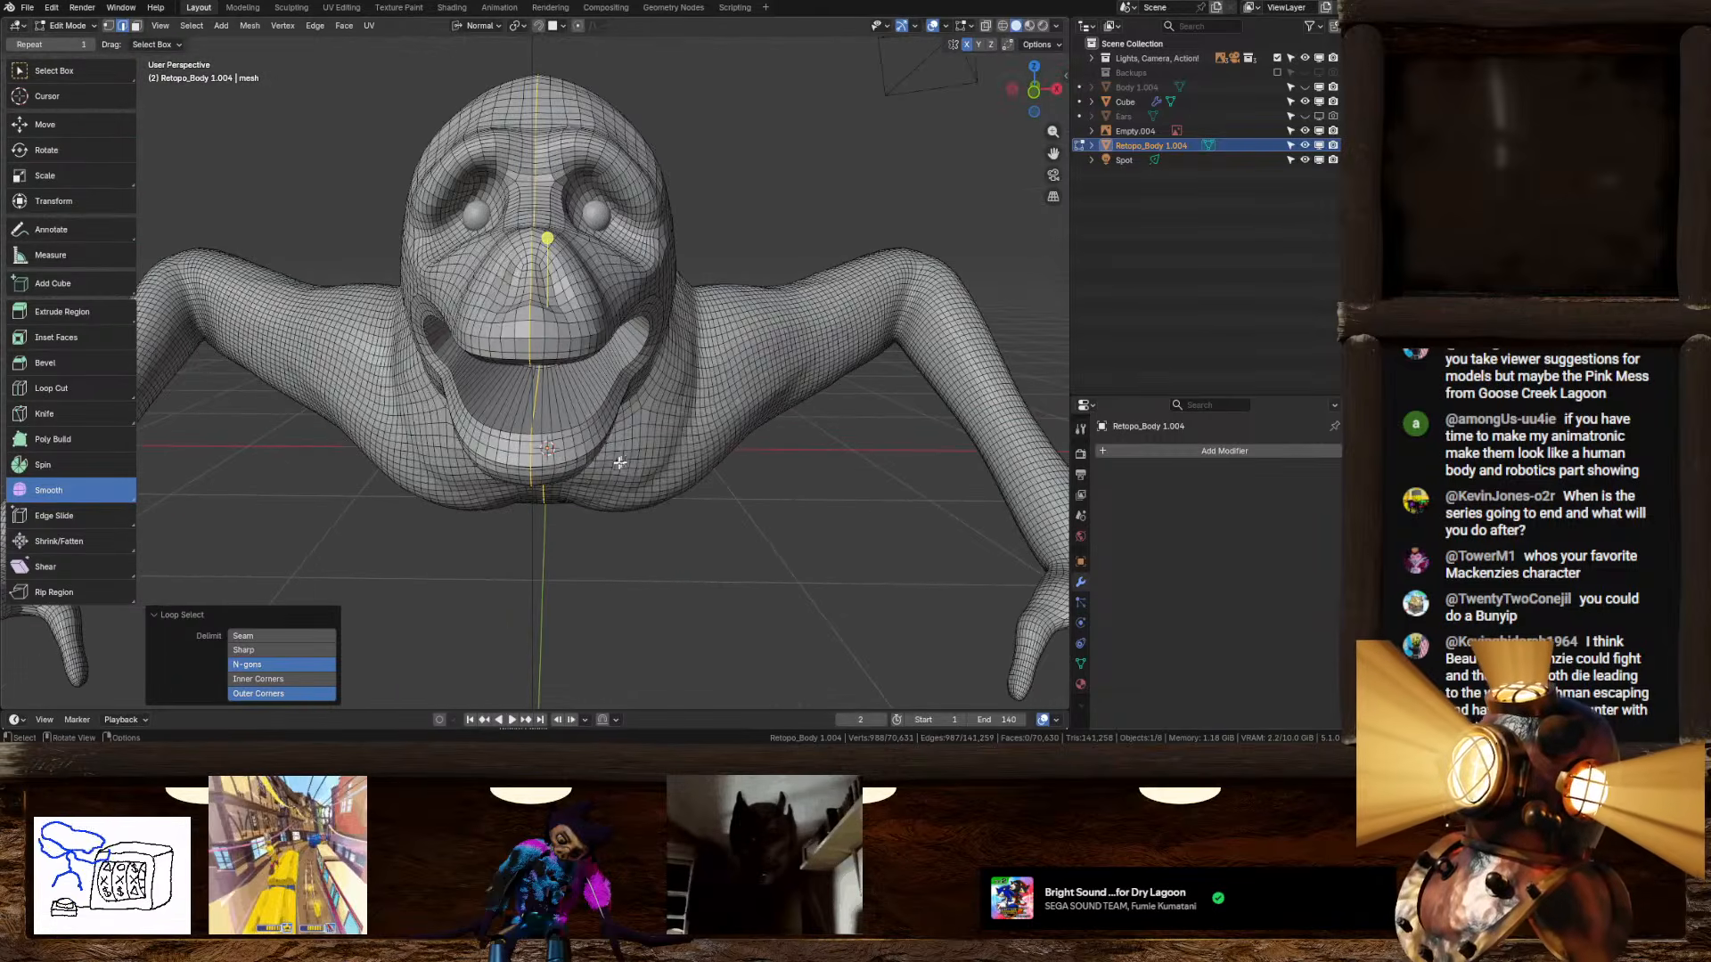
pyautogui.scroll(10, 619, 462)
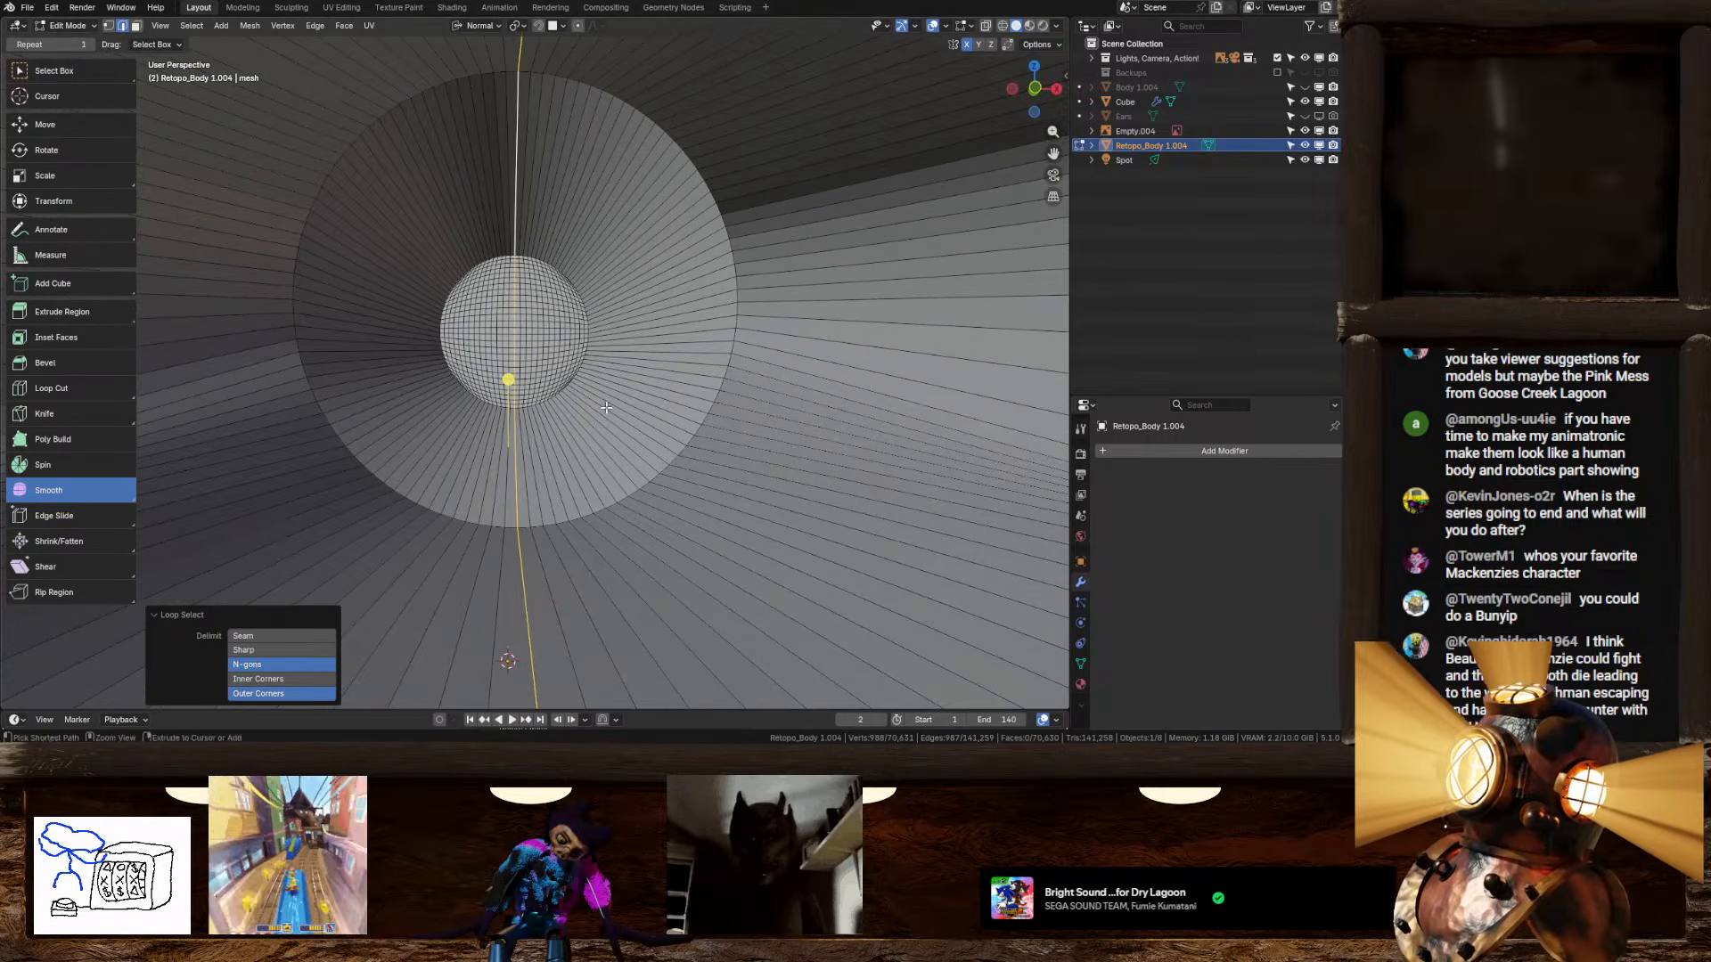
pyautogui.hotkey('ctrl', 'r')
pyautogui.scroll(3, 606, 407)
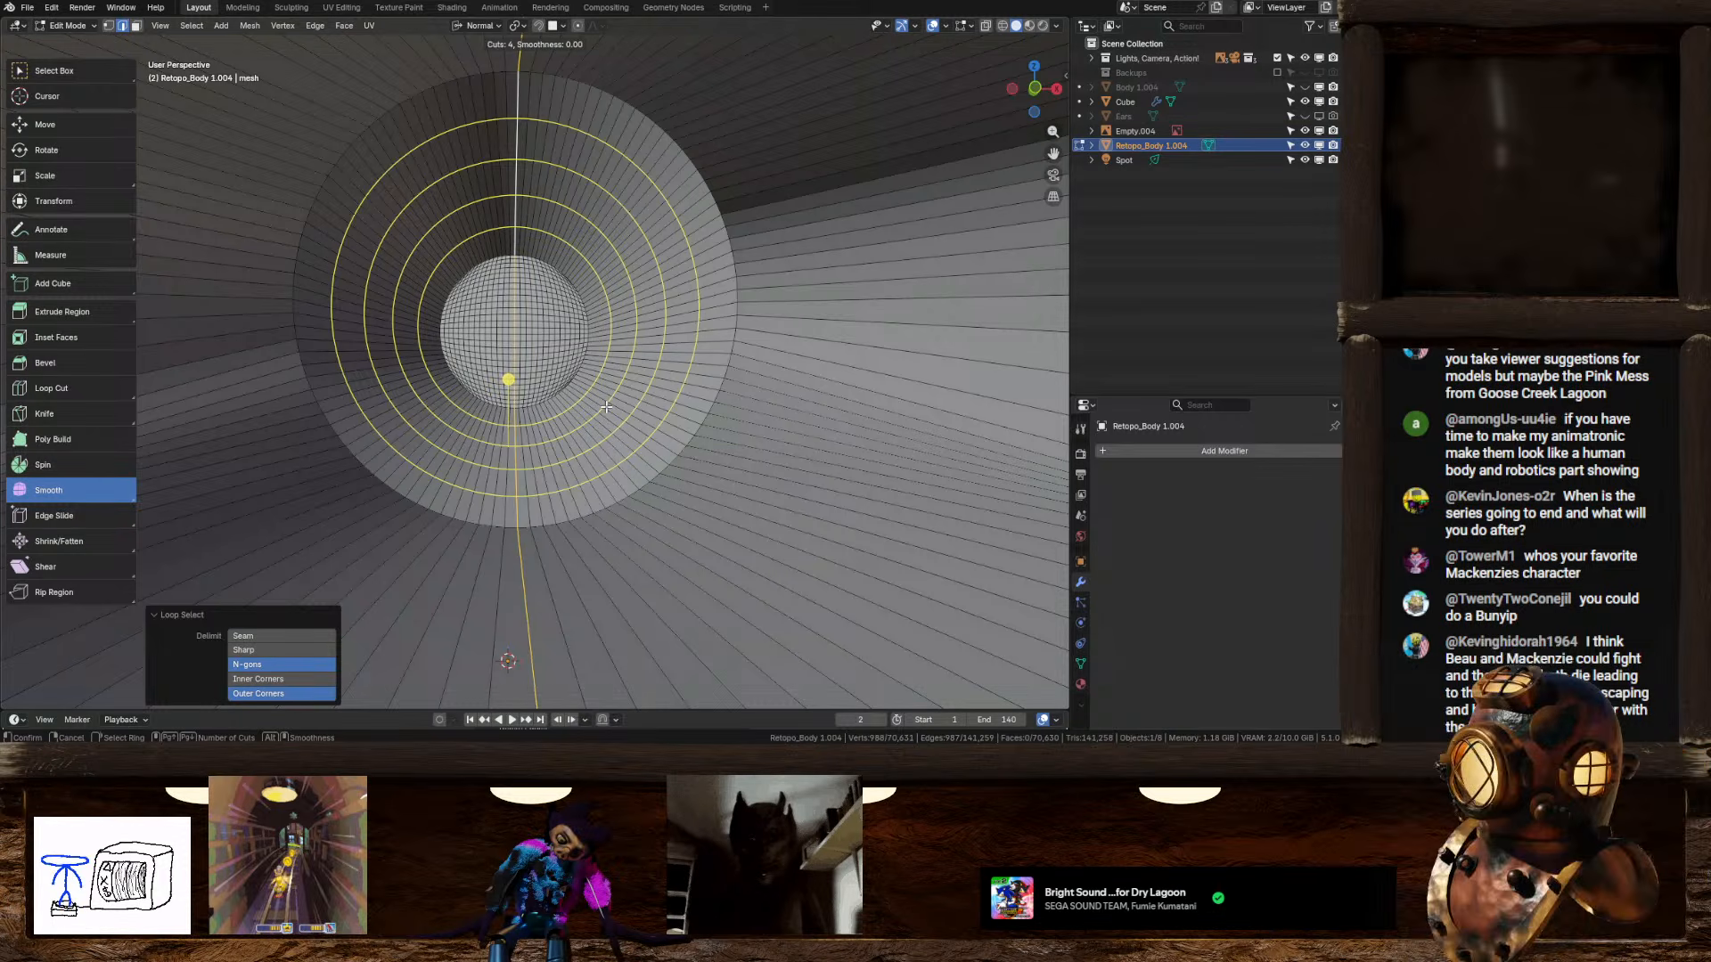
pyautogui.press('Escape')
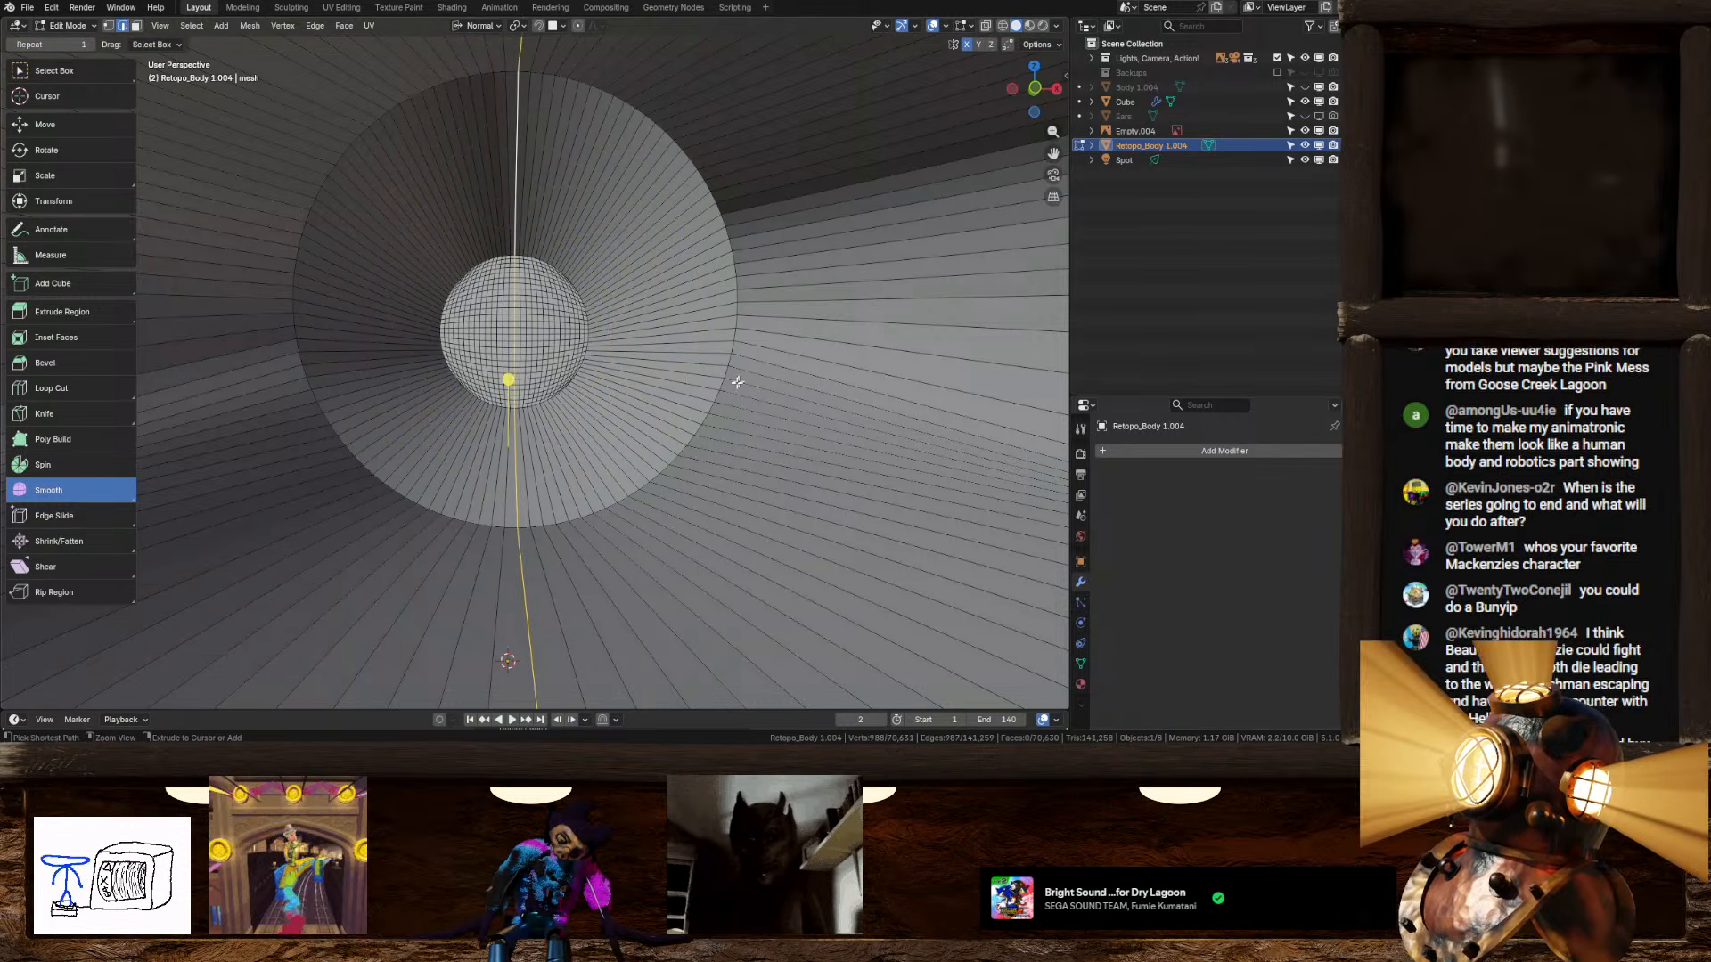
# Step: Bevel the circular edge loop at the throat entrance with 7 segments and a width of about 0.177 m
pyautogui.keyDown('alt'); pyautogui.click(735, 297); pyautogui.keyUp('alt')
pyautogui.hotkey('ctrl', 'b')
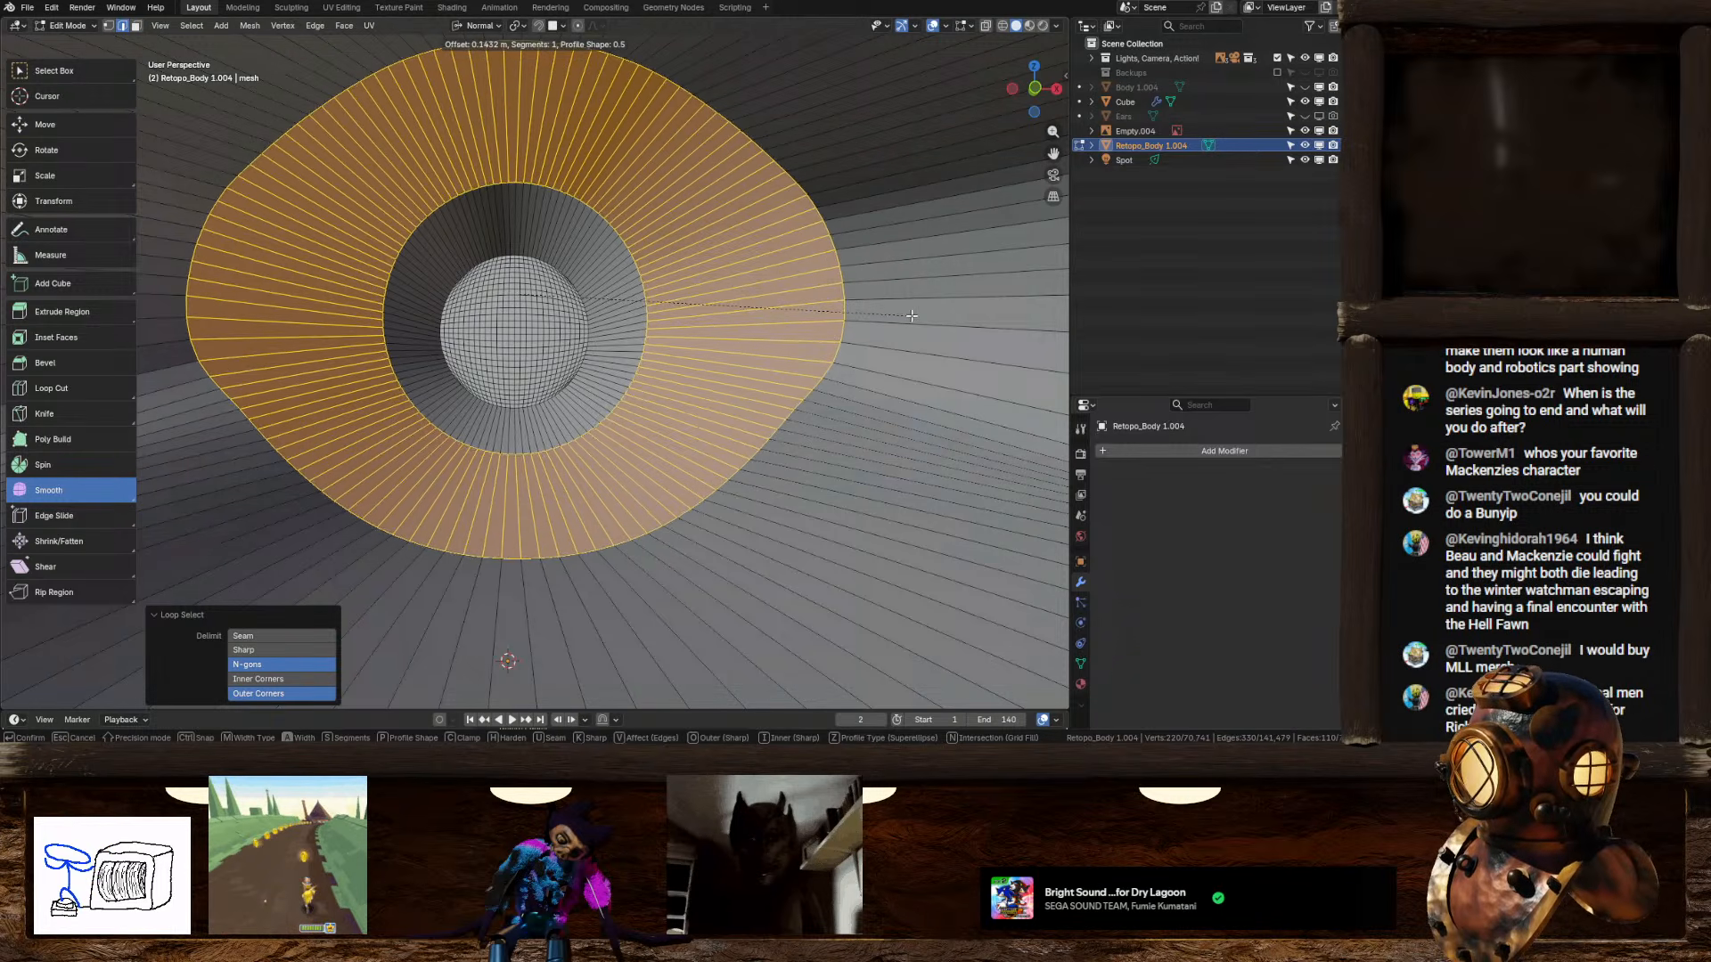
pyautogui.scroll(4, 918, 315)
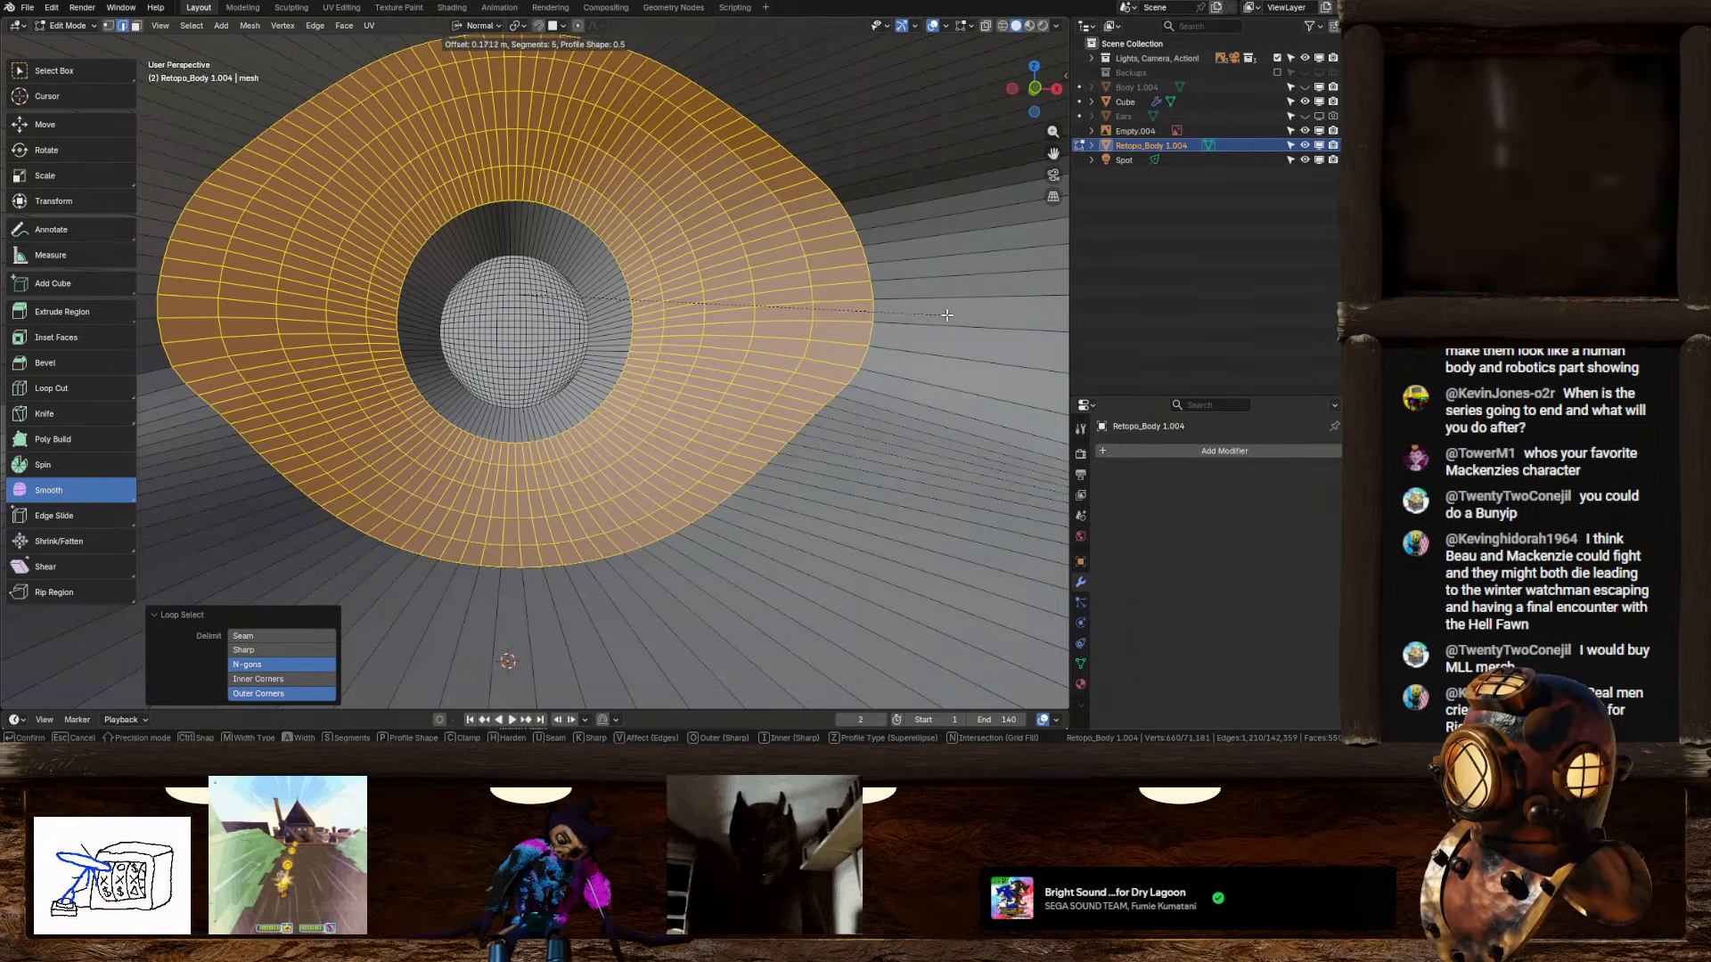
pyautogui.scroll(1, 947, 314)
pyautogui.scroll(1, 947, 314)
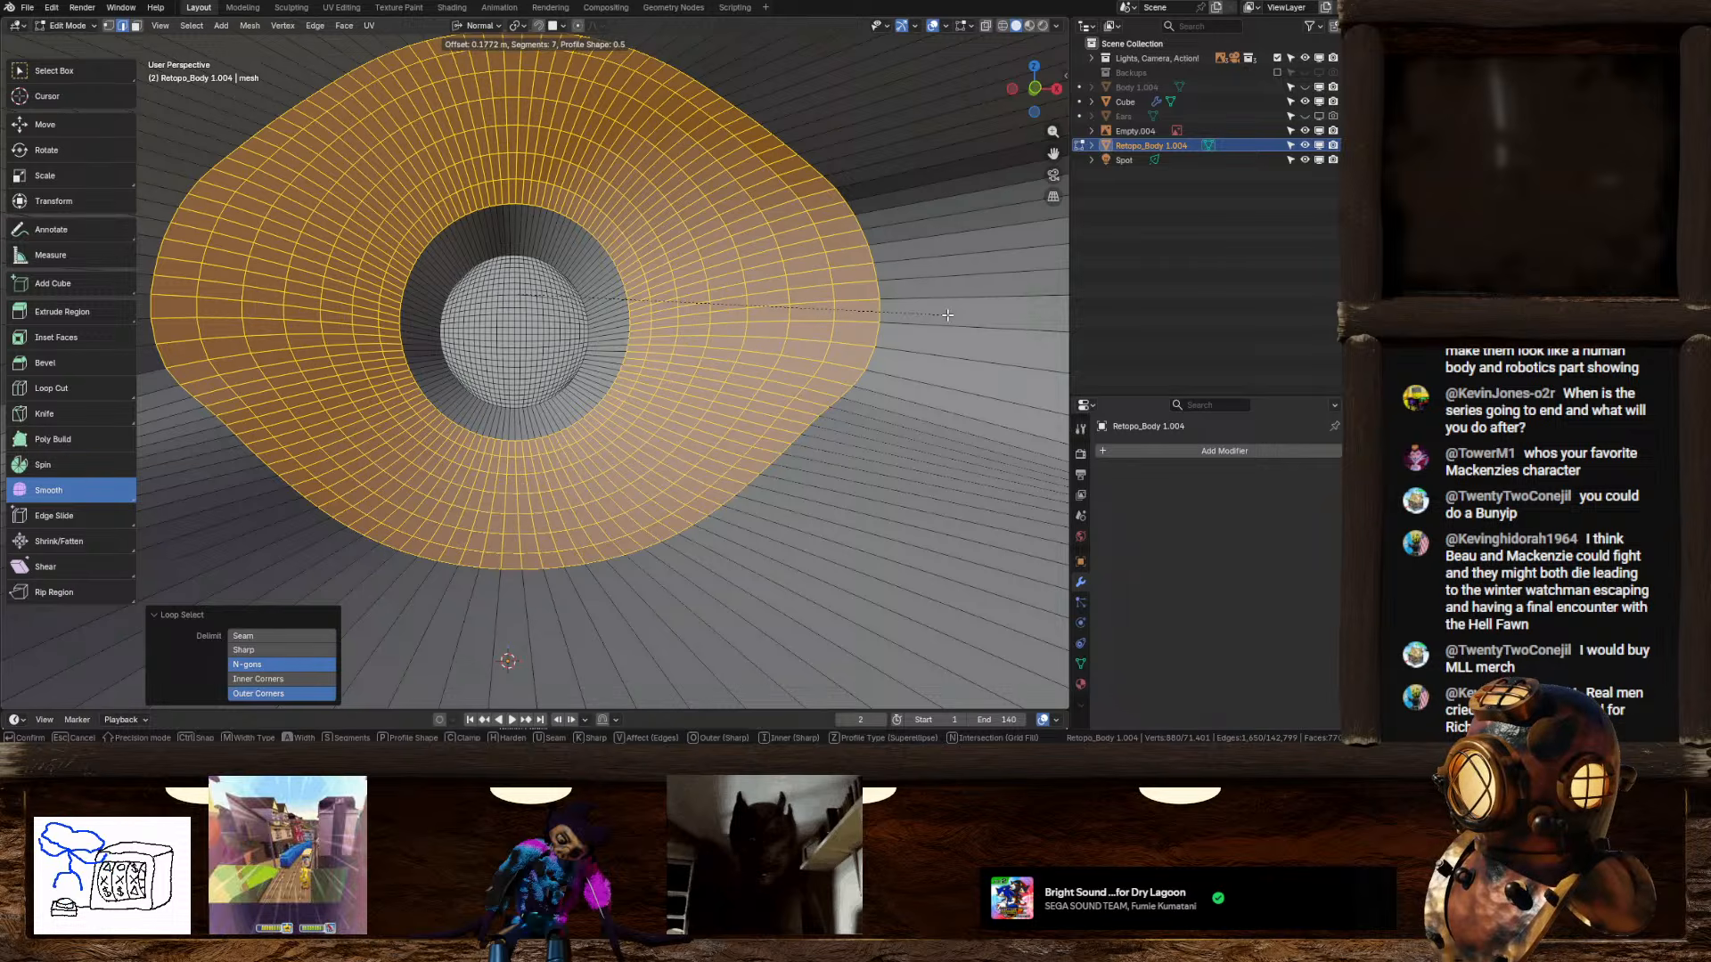
pyautogui.click(947, 315)
pyautogui.rightClick(947, 314)
# Step: Add 7 evenly spaced loop cuts to the mouth cavity between the bevelled throat and the lips, without sliding them
pyautogui.scroll(-2, 713, 363)
pyautogui.moveTo(711, 365); pyautogui.dragTo(755, 349, button='middle')
pyautogui.hotkey('ctrl', 'r')
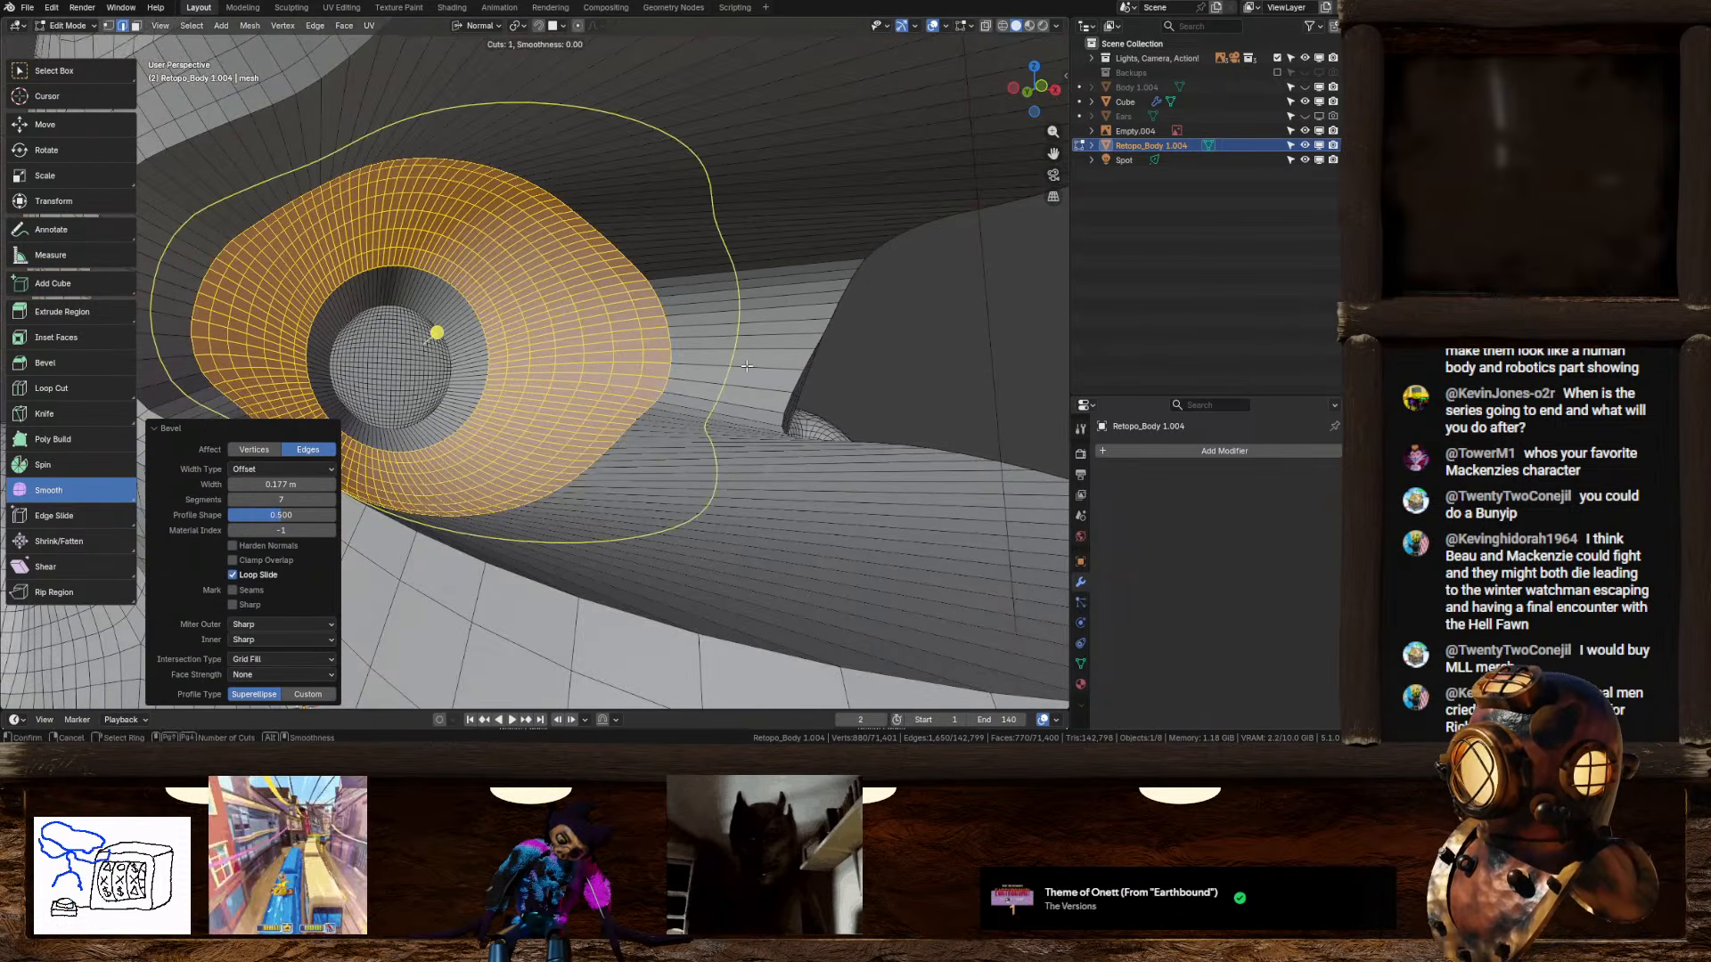
pyautogui.scroll(5, 748, 360)
pyautogui.scroll(1, 746, 366)
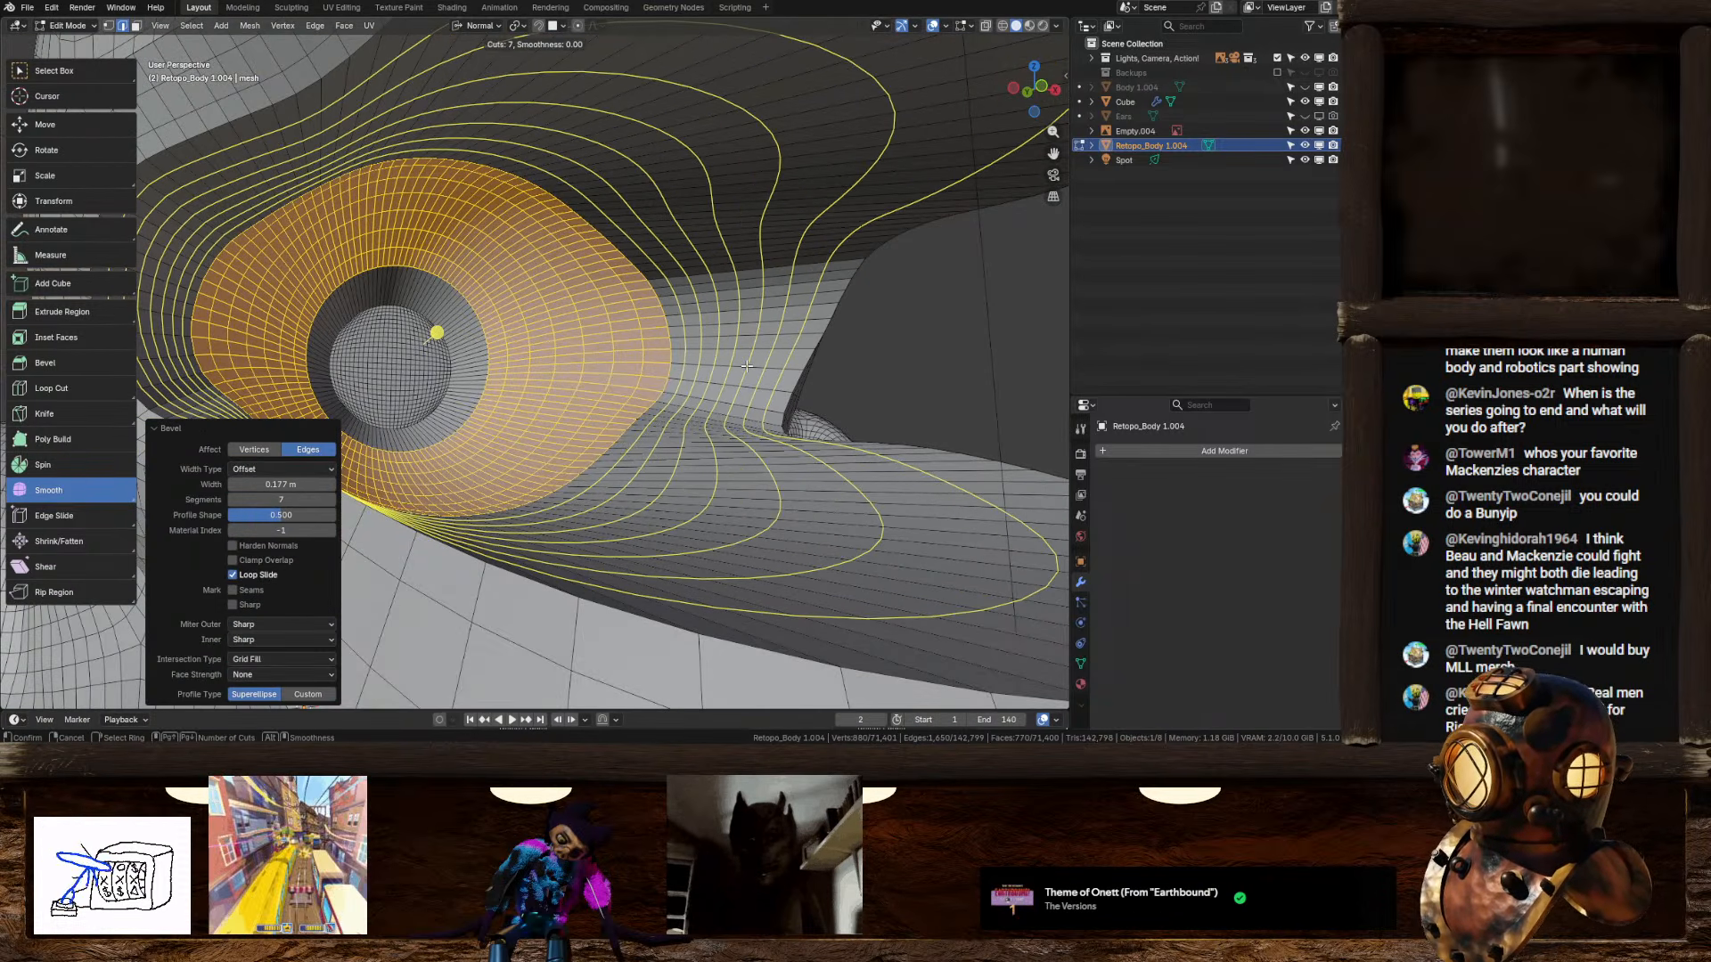
pyautogui.click(747, 366)
pyautogui.rightClick(747, 366)
pyautogui.scroll(-3, 743, 371)
pyautogui.moveTo(736, 381); pyautogui.dragTo(687, 406, button='middle')
pyautogui.scroll(4, 687, 406)
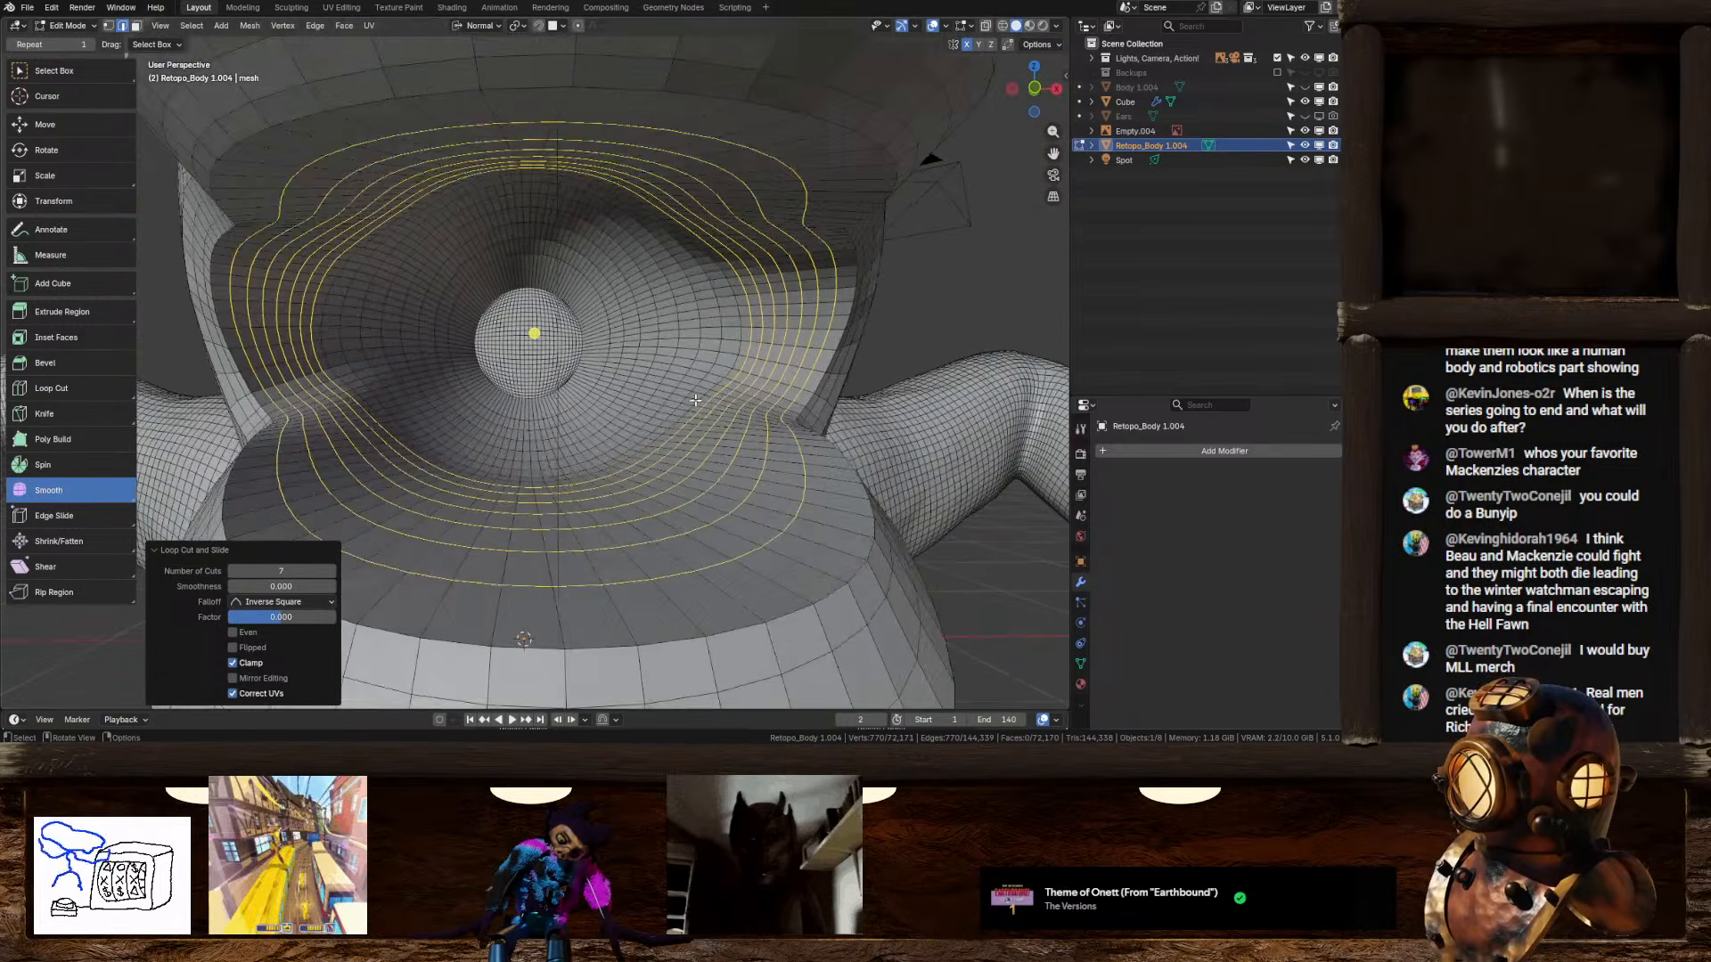
pyautogui.scroll(5, 528, 352)
pyautogui.keyDown('shift'); pyautogui.moveTo(528, 353); pyautogui.dragTo(563, 376, button='middle'); pyautogui.keyUp('shift')
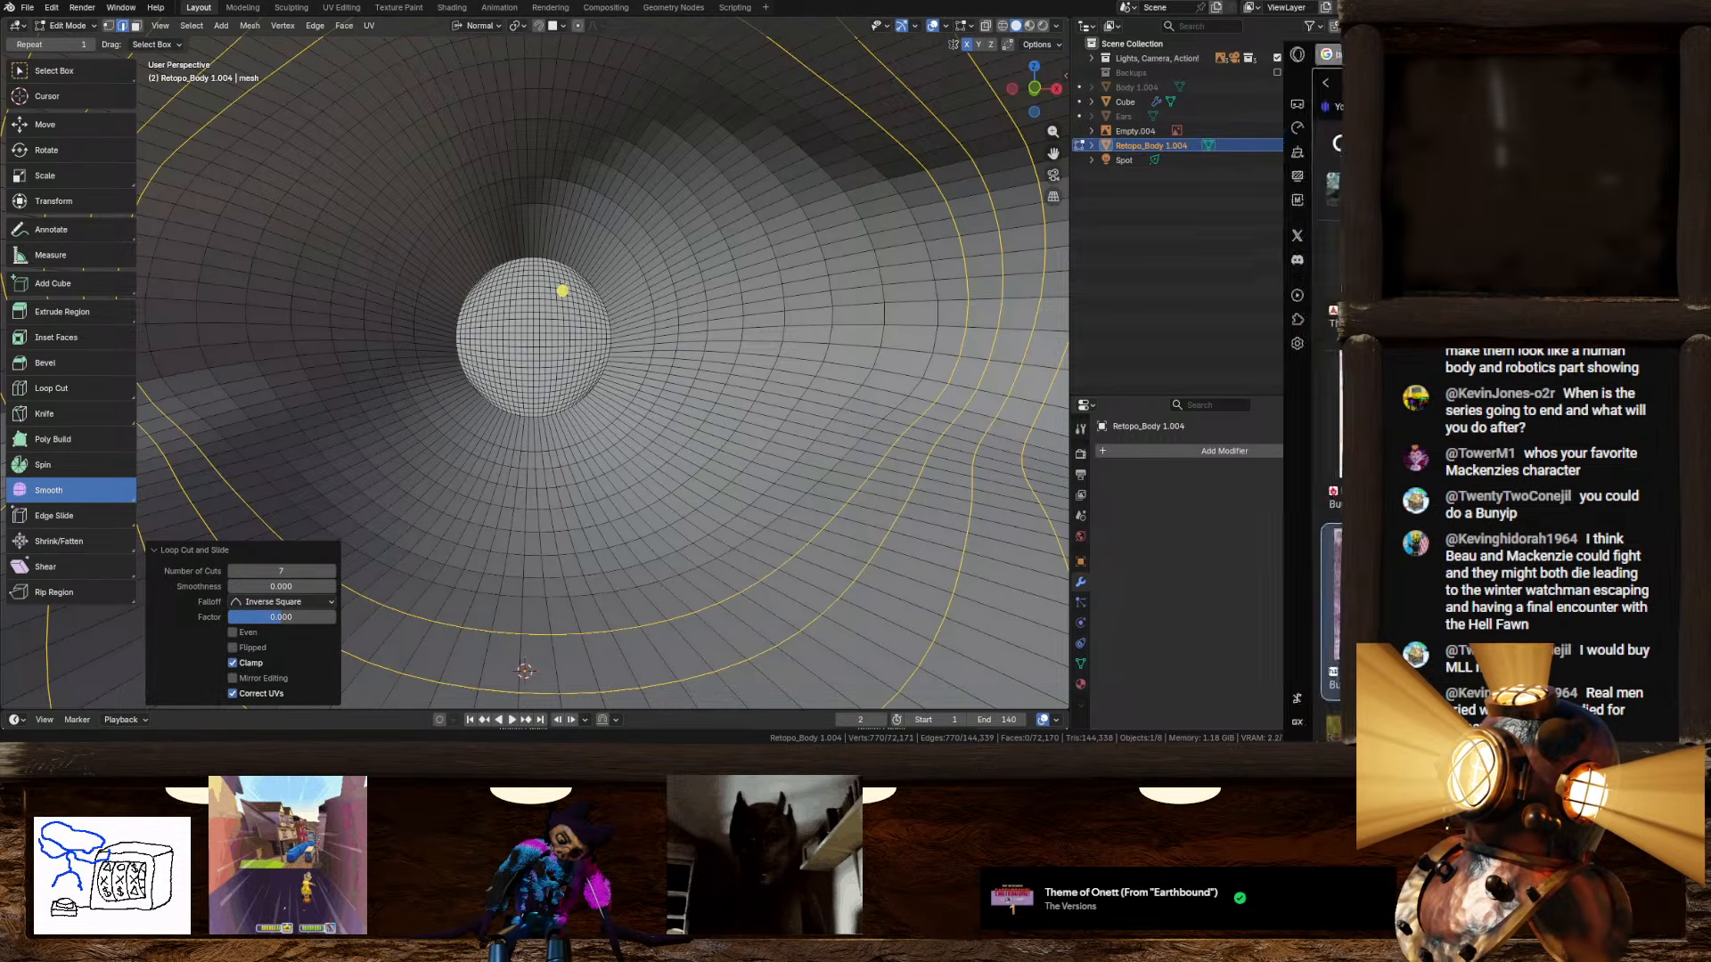
# Step: Switch to the web browser to look over the bunyip image results, then return to Blender
pyautogui.moveTo(1339, 67); pyautogui.dragTo(606, 31)
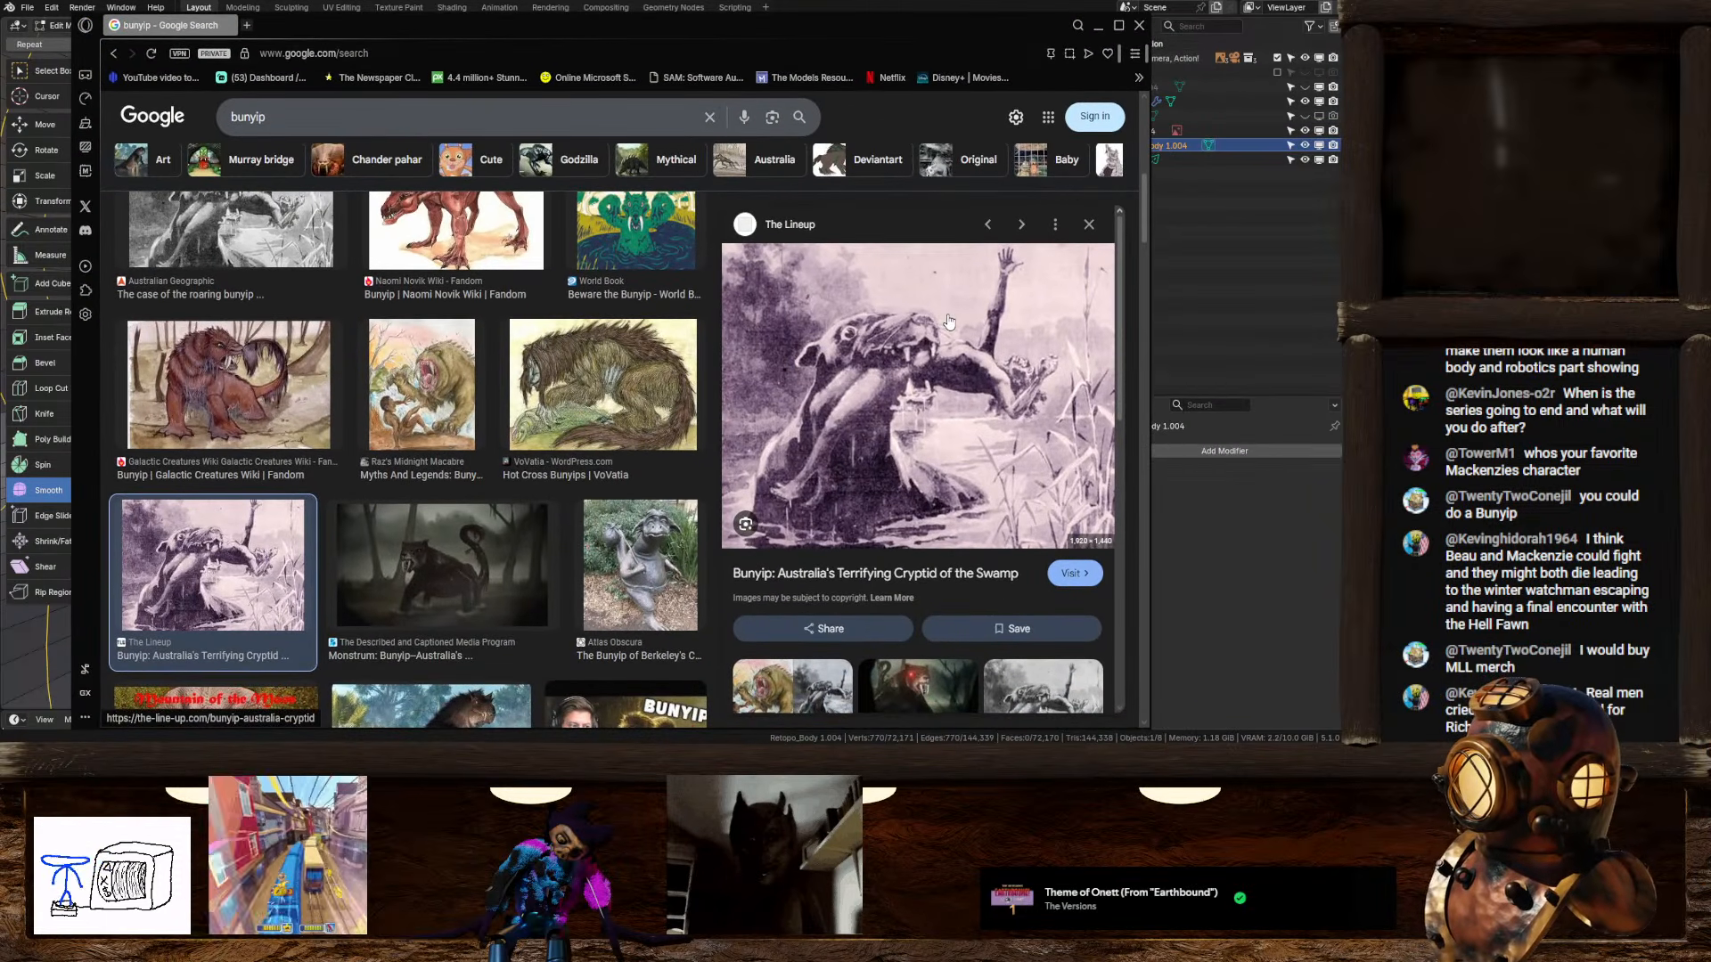
pyautogui.scroll(-1, 917, 534)
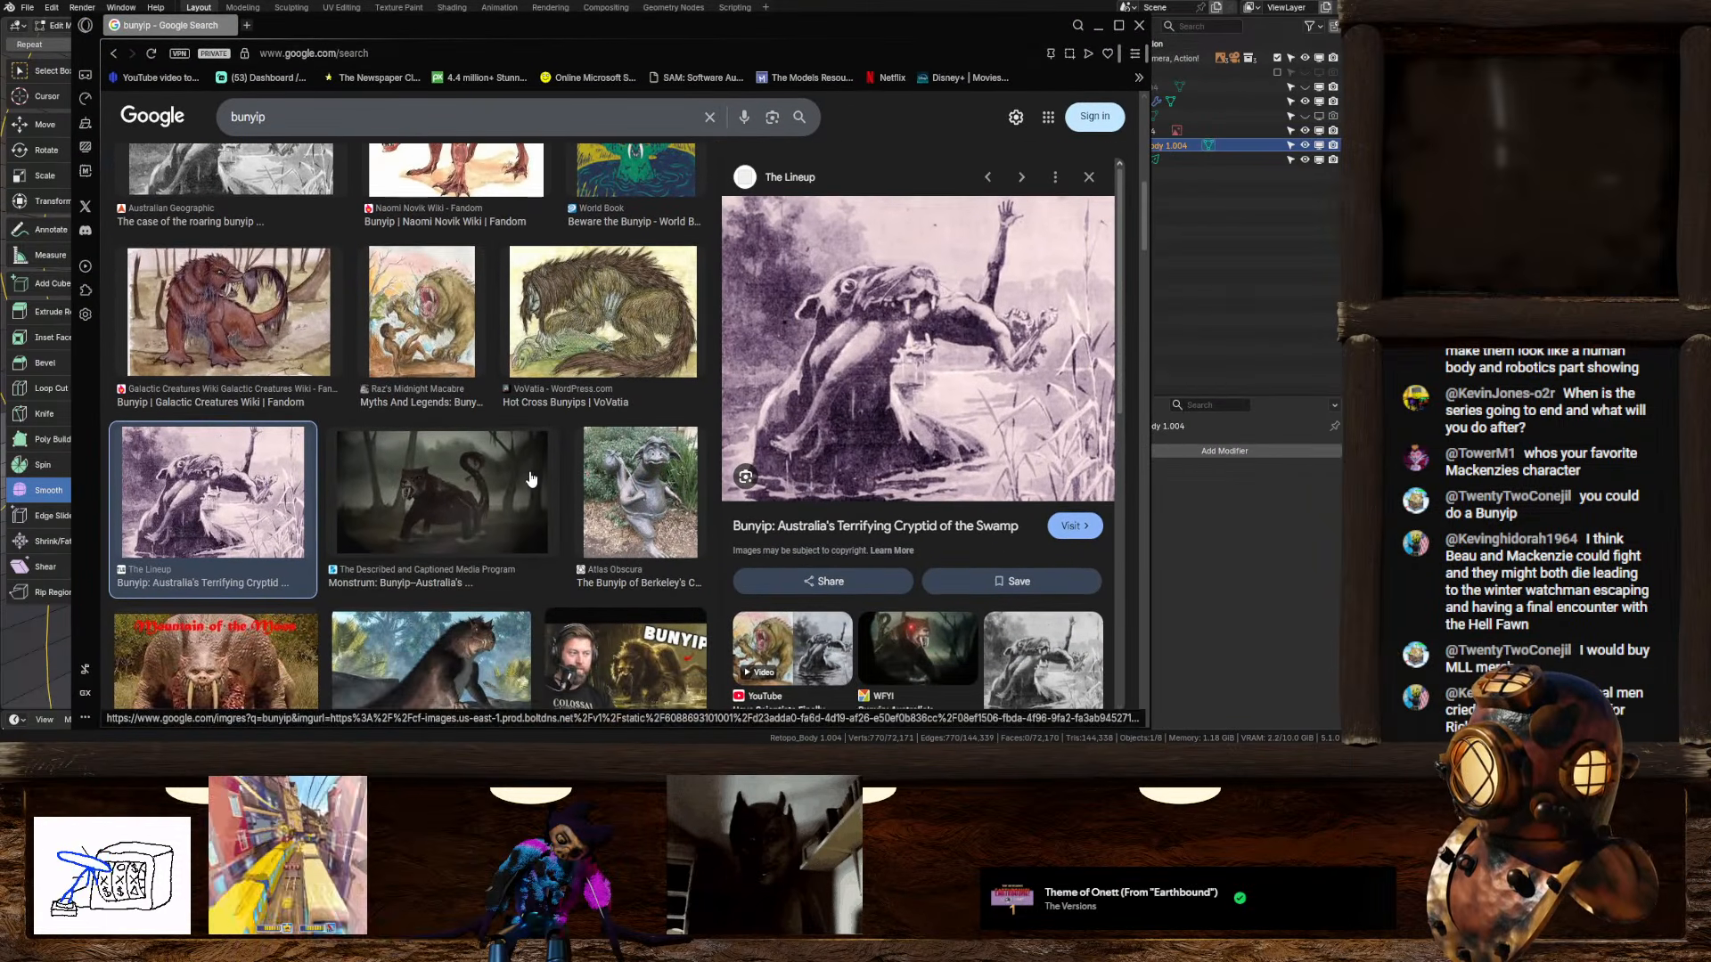
pyautogui.click(230, 31)
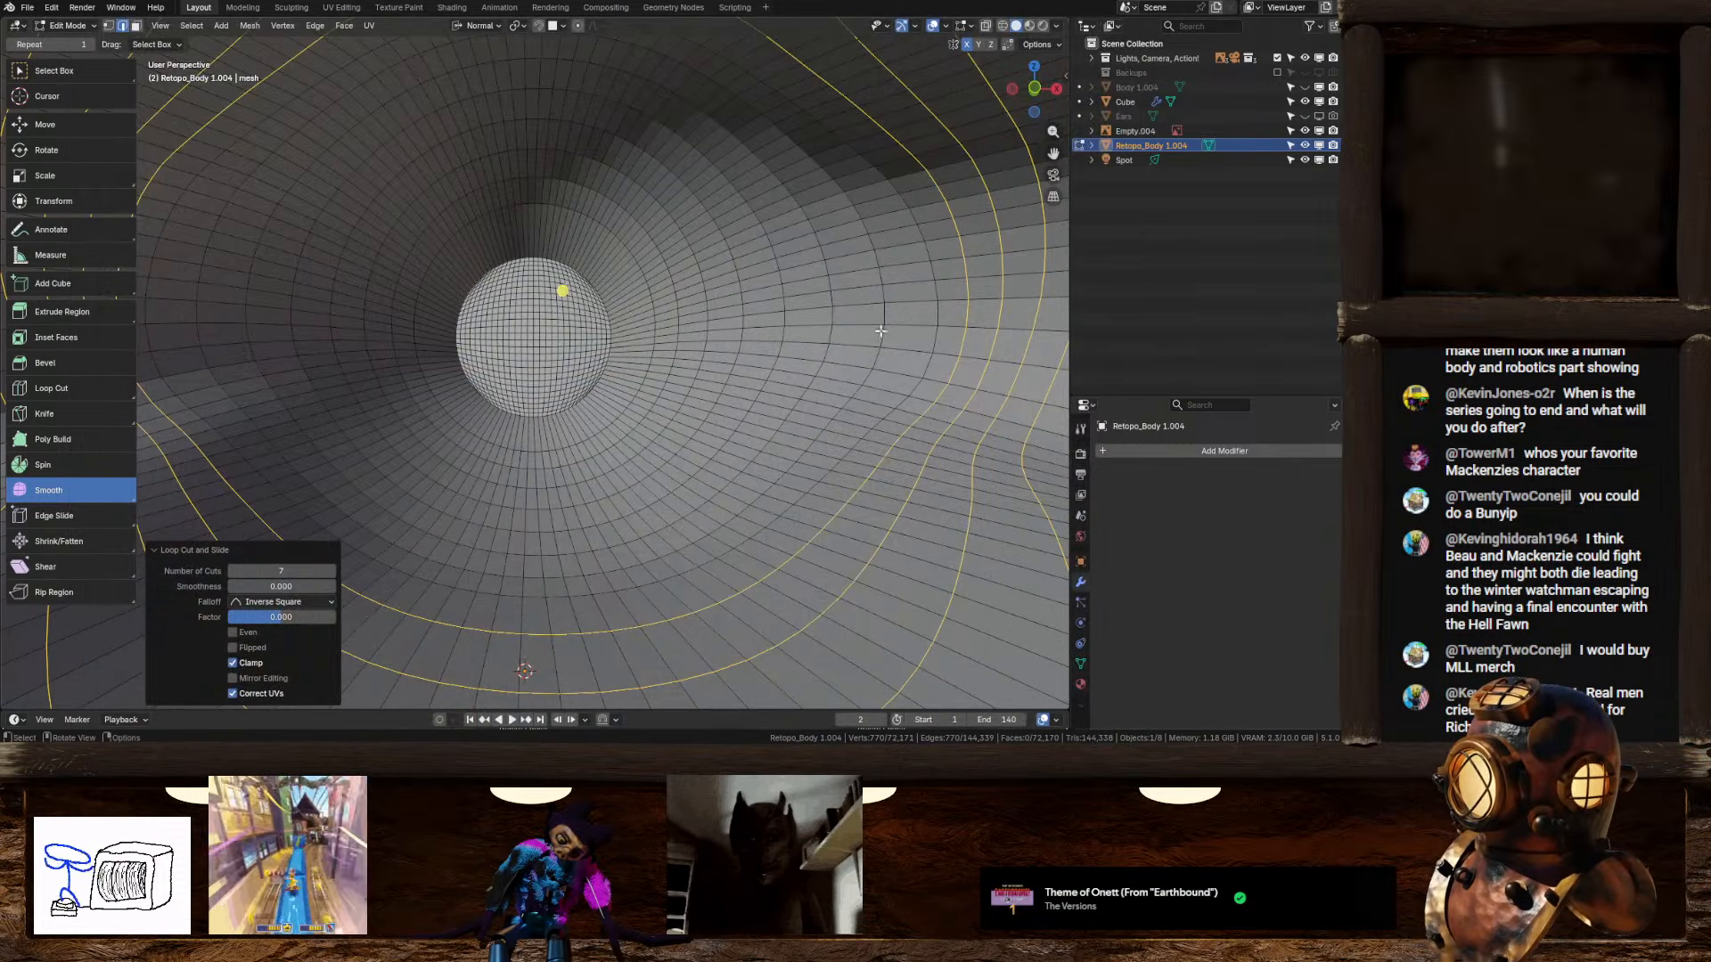
pyautogui.scroll(-3, 814, 323)
pyautogui.moveTo(650, 322); pyautogui.dragTo(679, 322, button='middle')
pyautogui.scroll(-3, 679, 322)
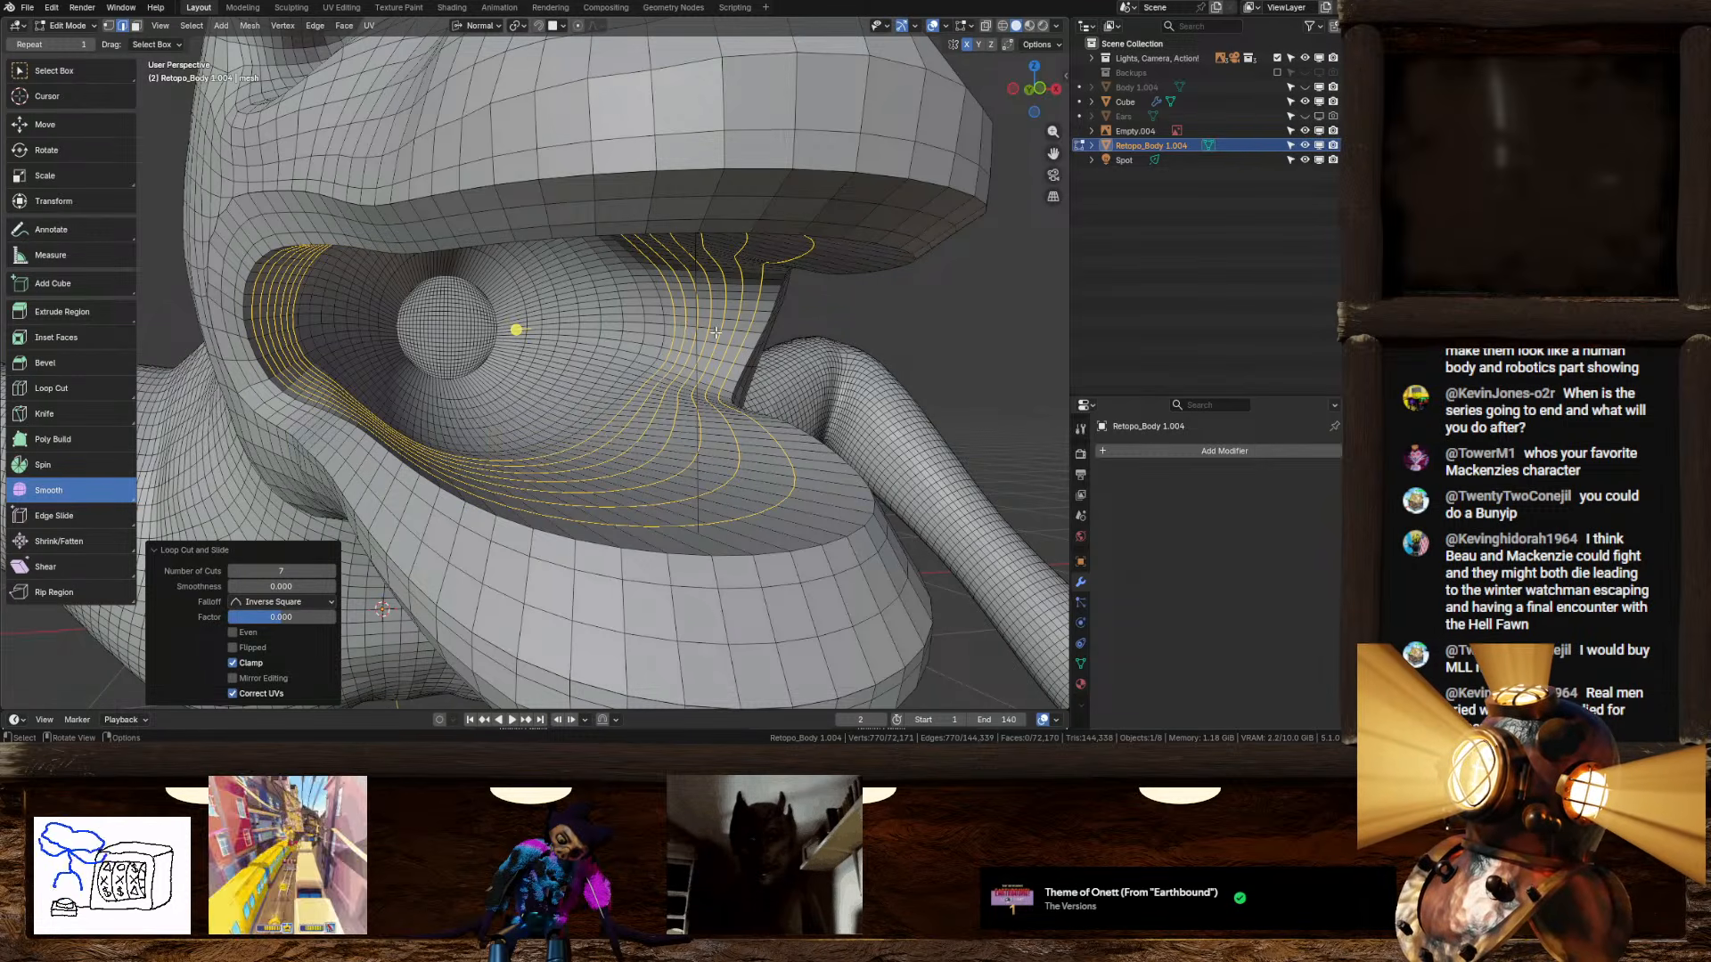
pyautogui.scroll(-6, 715, 332)
pyautogui.scroll(6, 712, 477)
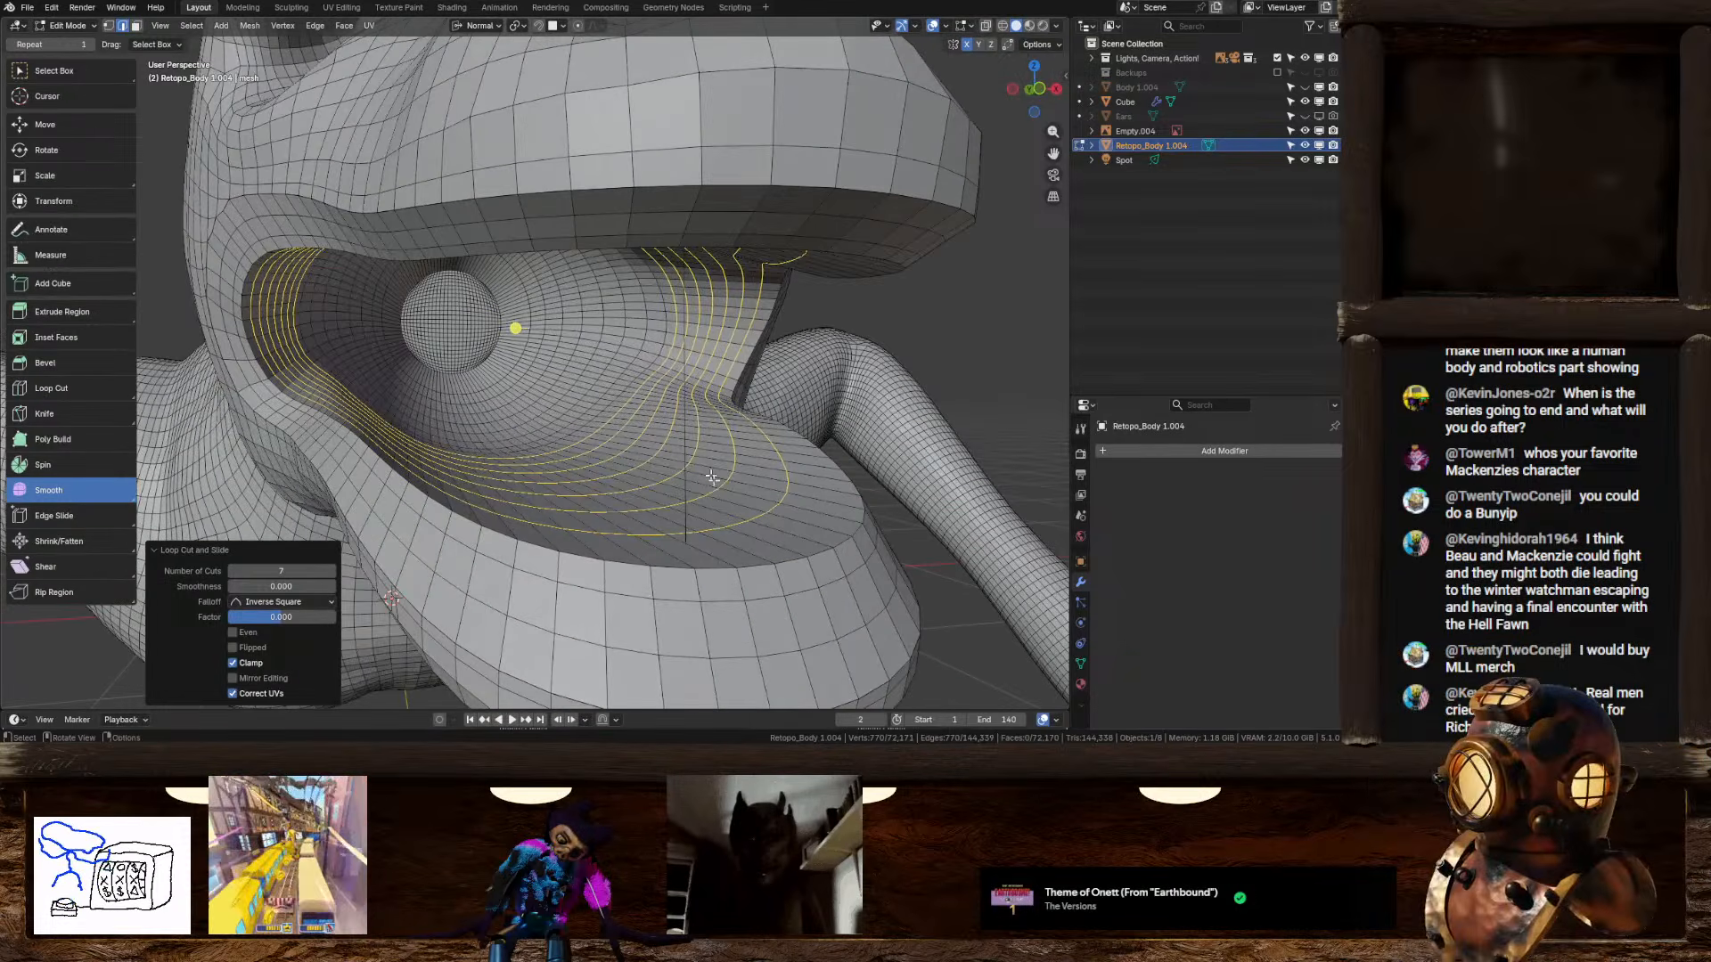
# Step: Select the lip edge loop and smooth it, growing the selection onto the surrounding lip faces between smoothing passes
pyautogui.keyDown('alt'); pyautogui.click(784, 563); pyautogui.keyUp('alt')
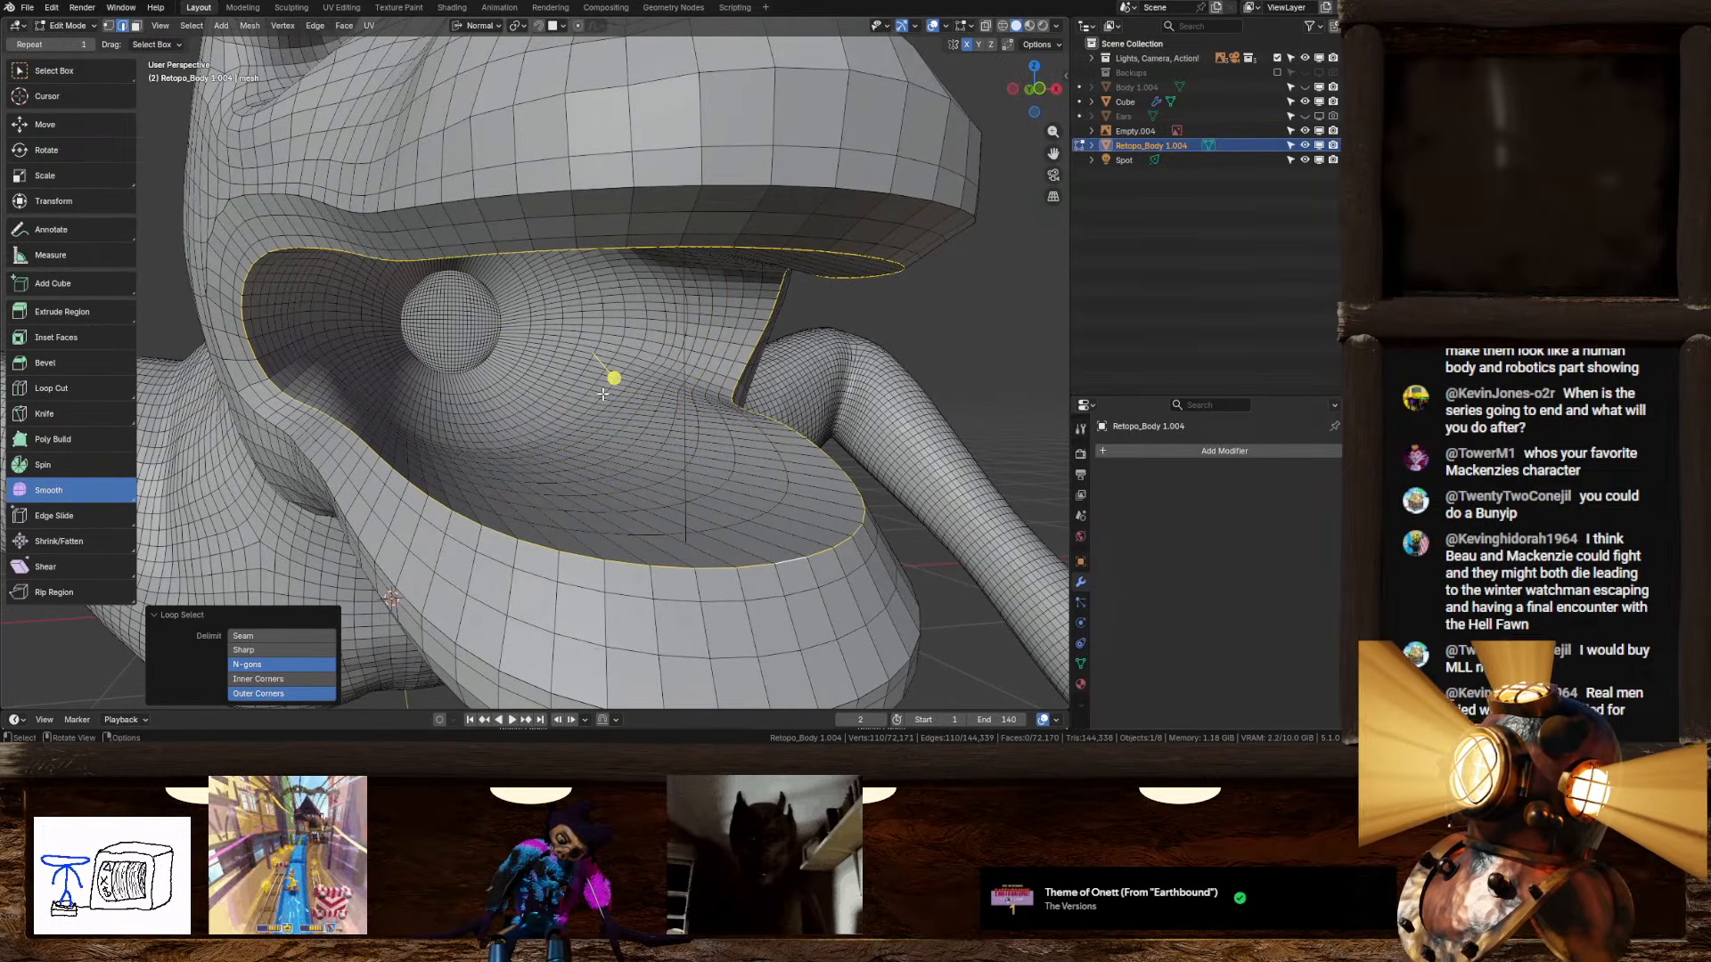
pyautogui.press('s')
pyautogui.moveTo(840, 424)
pyautogui.mouseDown()
pyautogui.moveTo(862, 428)
pyautogui.moveTo(847, 430)
pyautogui.mouseUp()
pyautogui.press('ctrl+KP_Add')
pyautogui.press('ctrl+KP_Add')
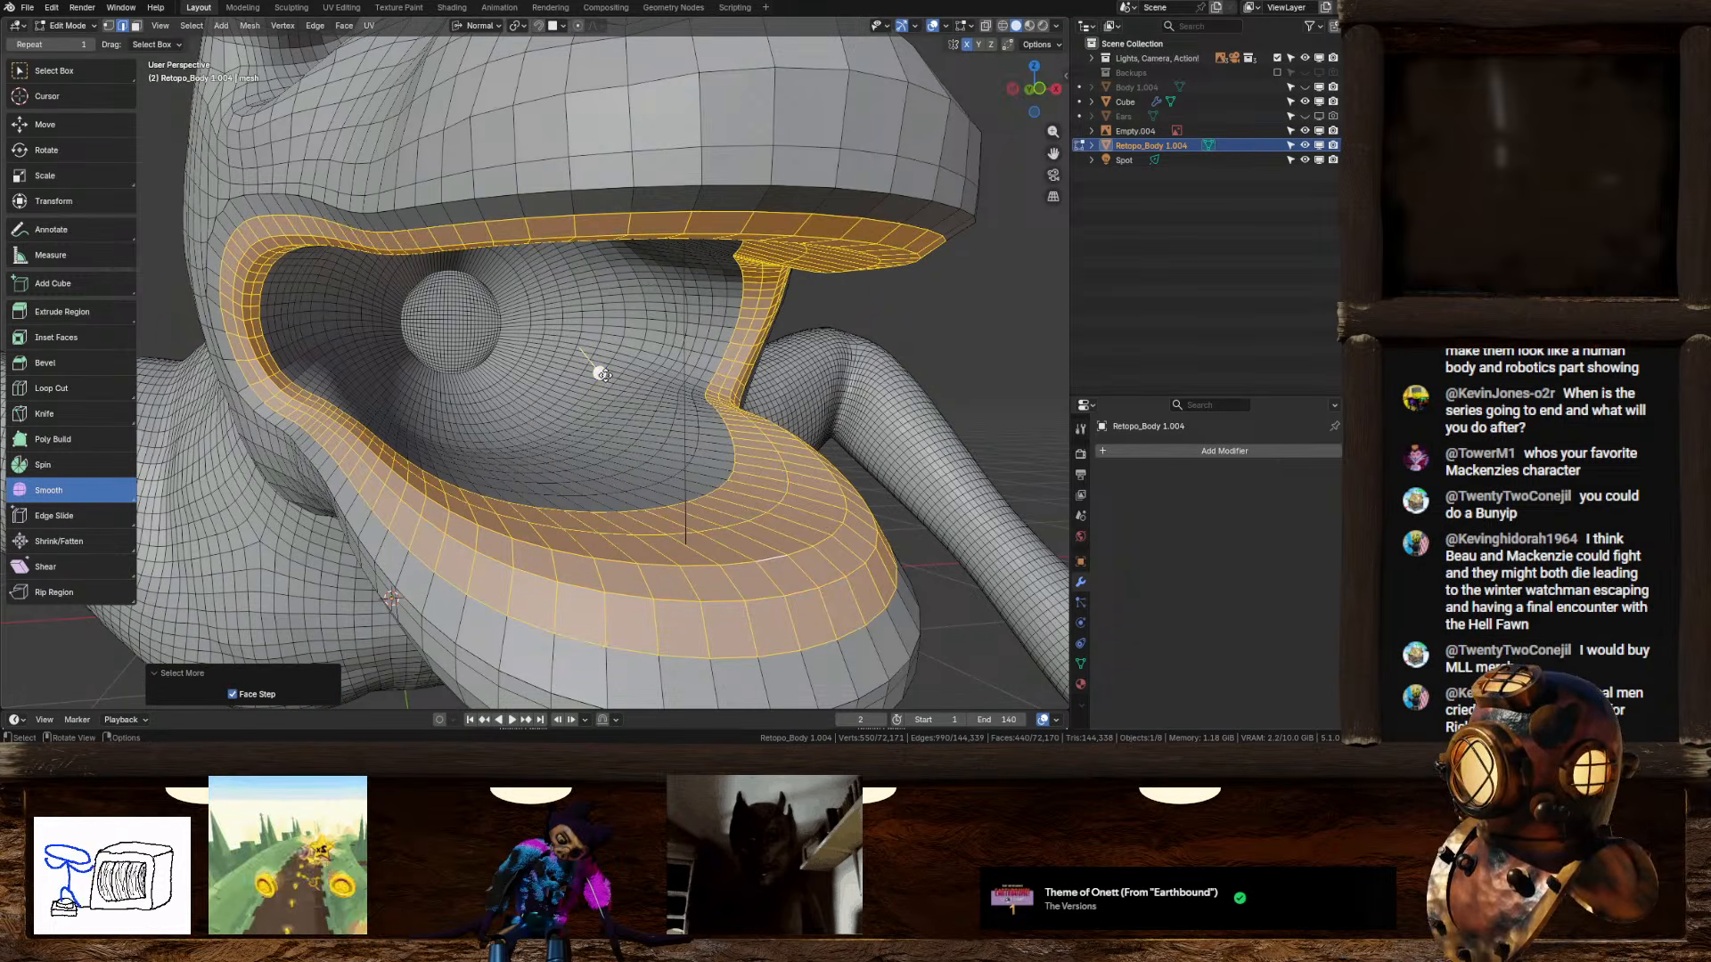
pyautogui.moveTo(605, 376); pyautogui.dragTo(852, 443)
pyautogui.press('ctrl+KP_Add')
pyautogui.press('ctrl+KP_Add')
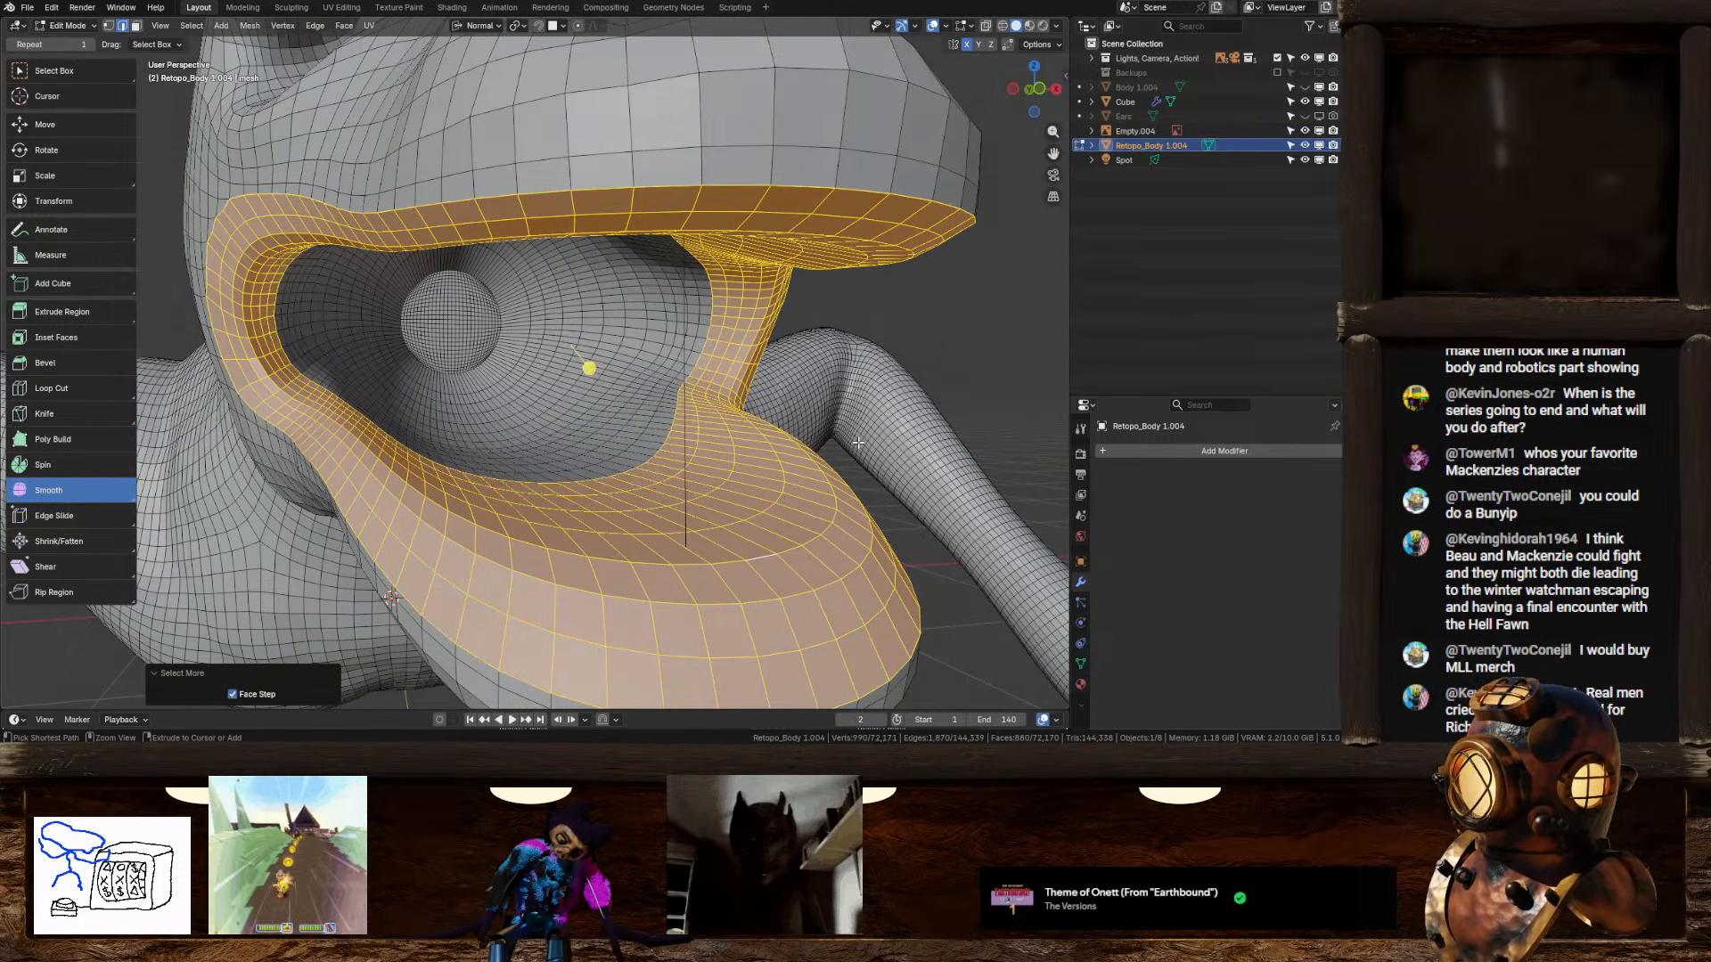
pyautogui.moveTo(705, 328); pyautogui.dragTo(646, 322, button='middle')
pyautogui.scroll(-3, 646, 322)
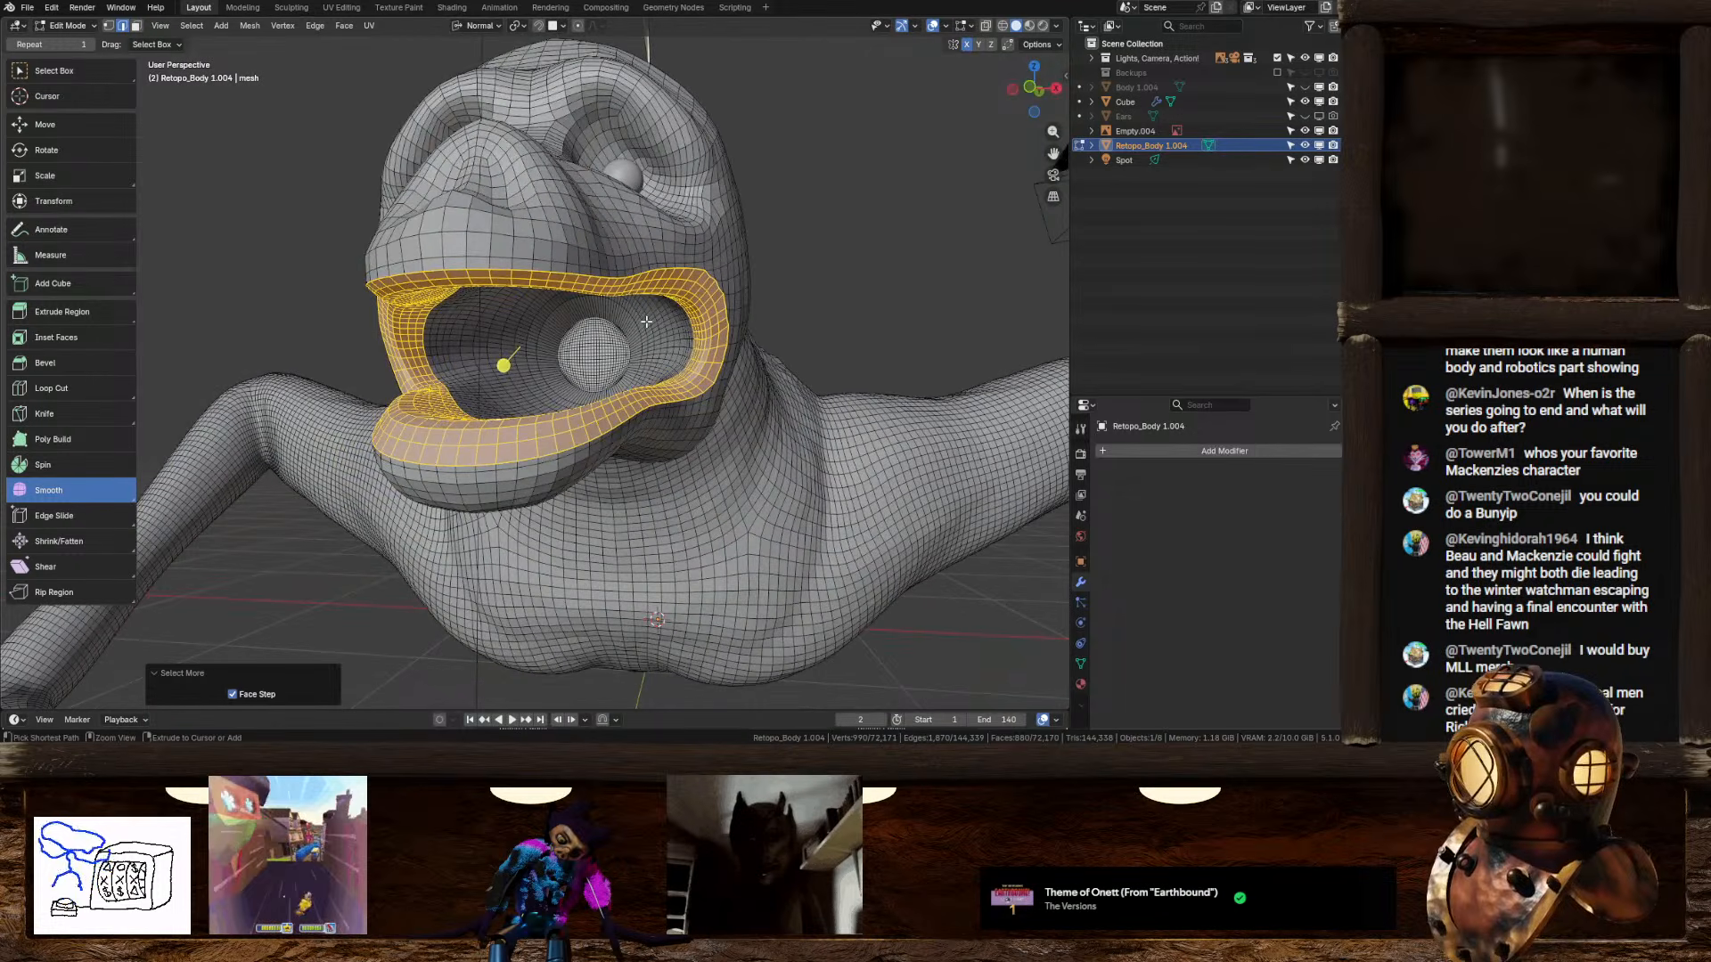
pyautogui.press('ctrl+KP_Add')
pyautogui.hotkey('ctrl', 'z')
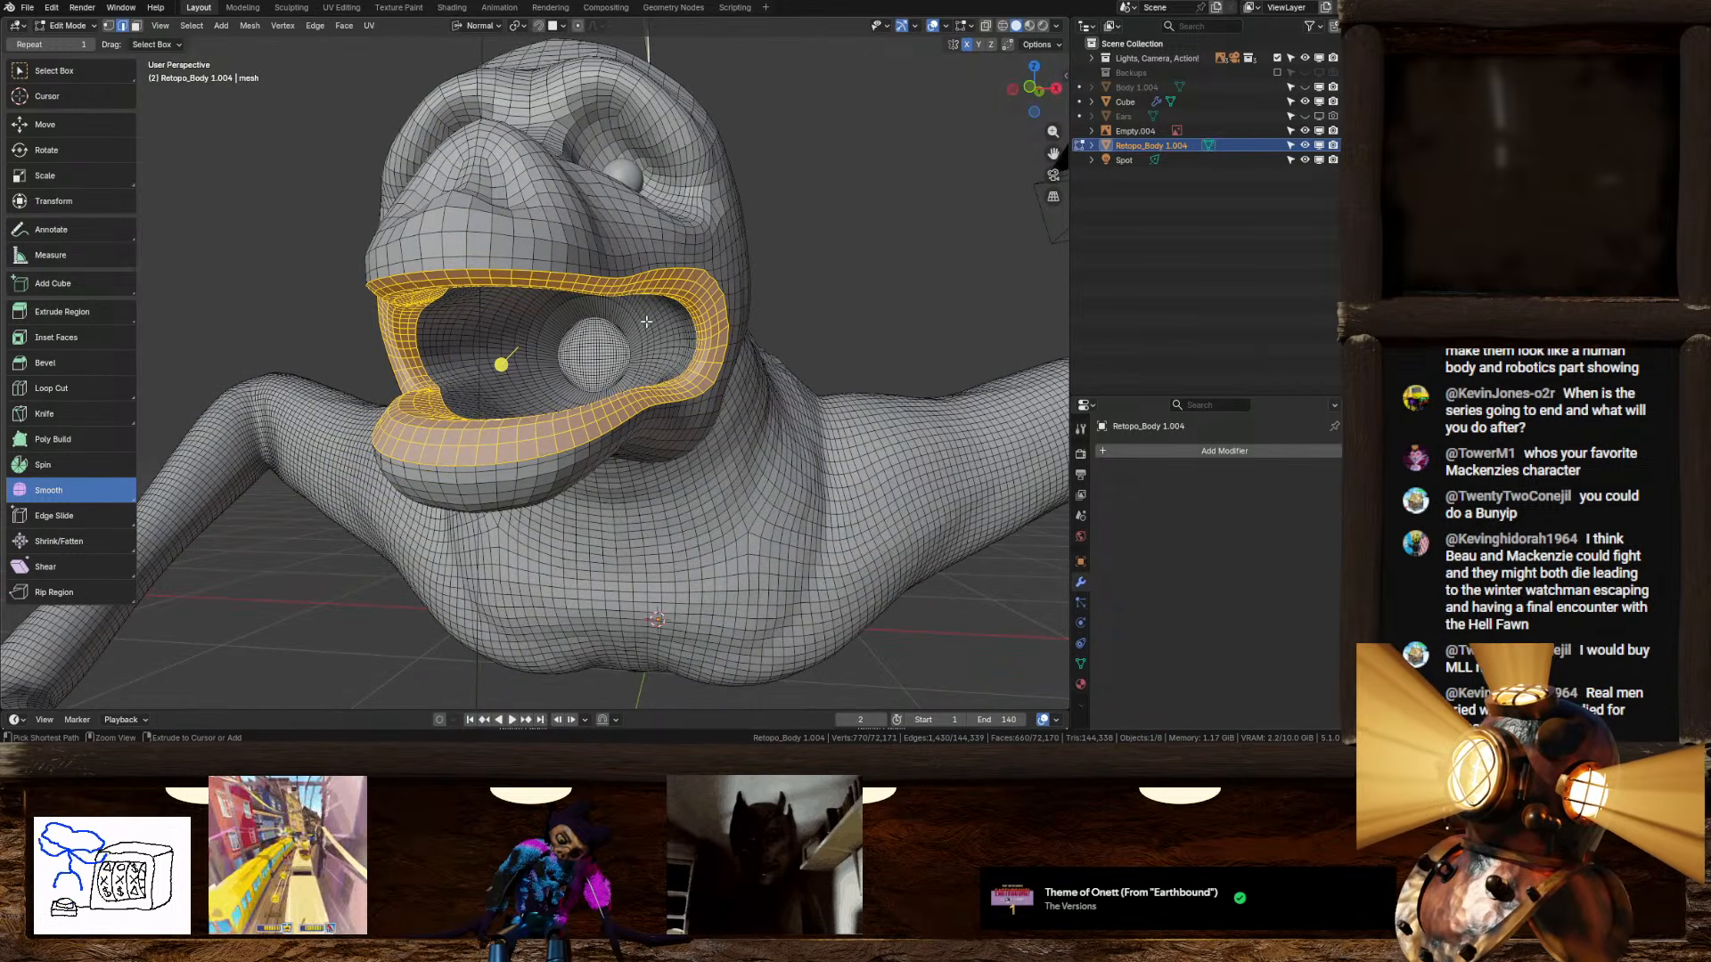
# Step: Switch to vertex selection and merge all the body mesh's vertices by distance, with a merge distance of 0.0001 m
pyautogui.moveTo(415, 236); pyautogui.dragTo(562, 298, button='middle')
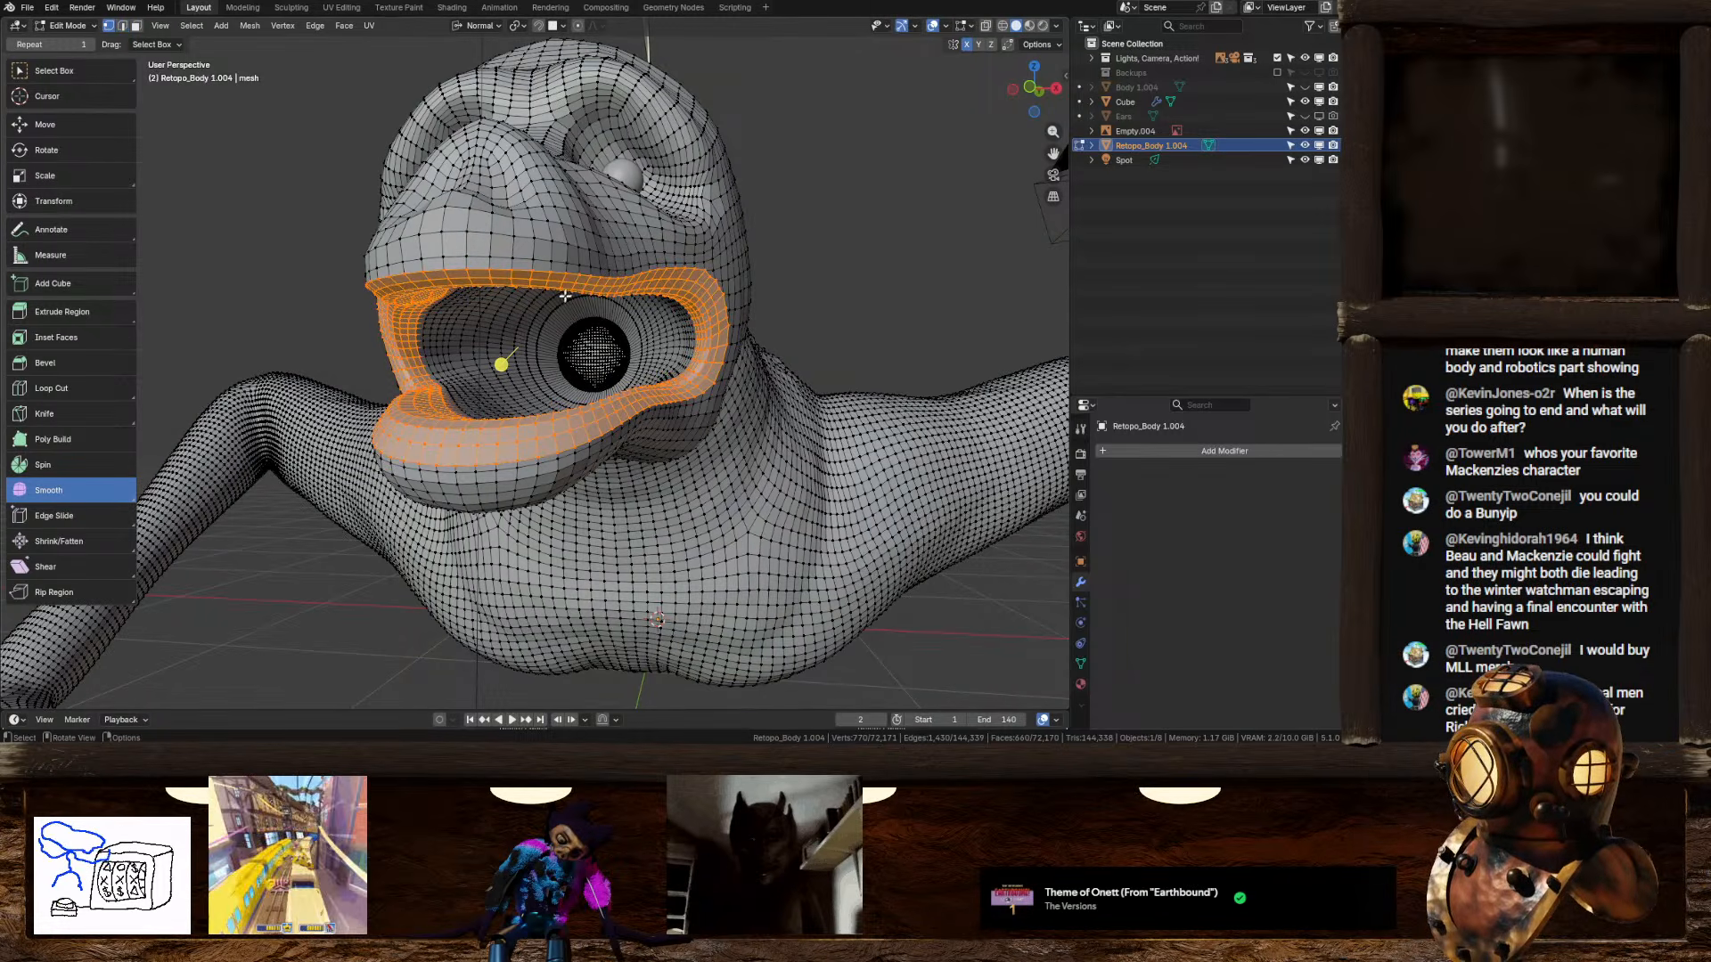
pyautogui.press('a')
pyautogui.rightClick(562, 298)
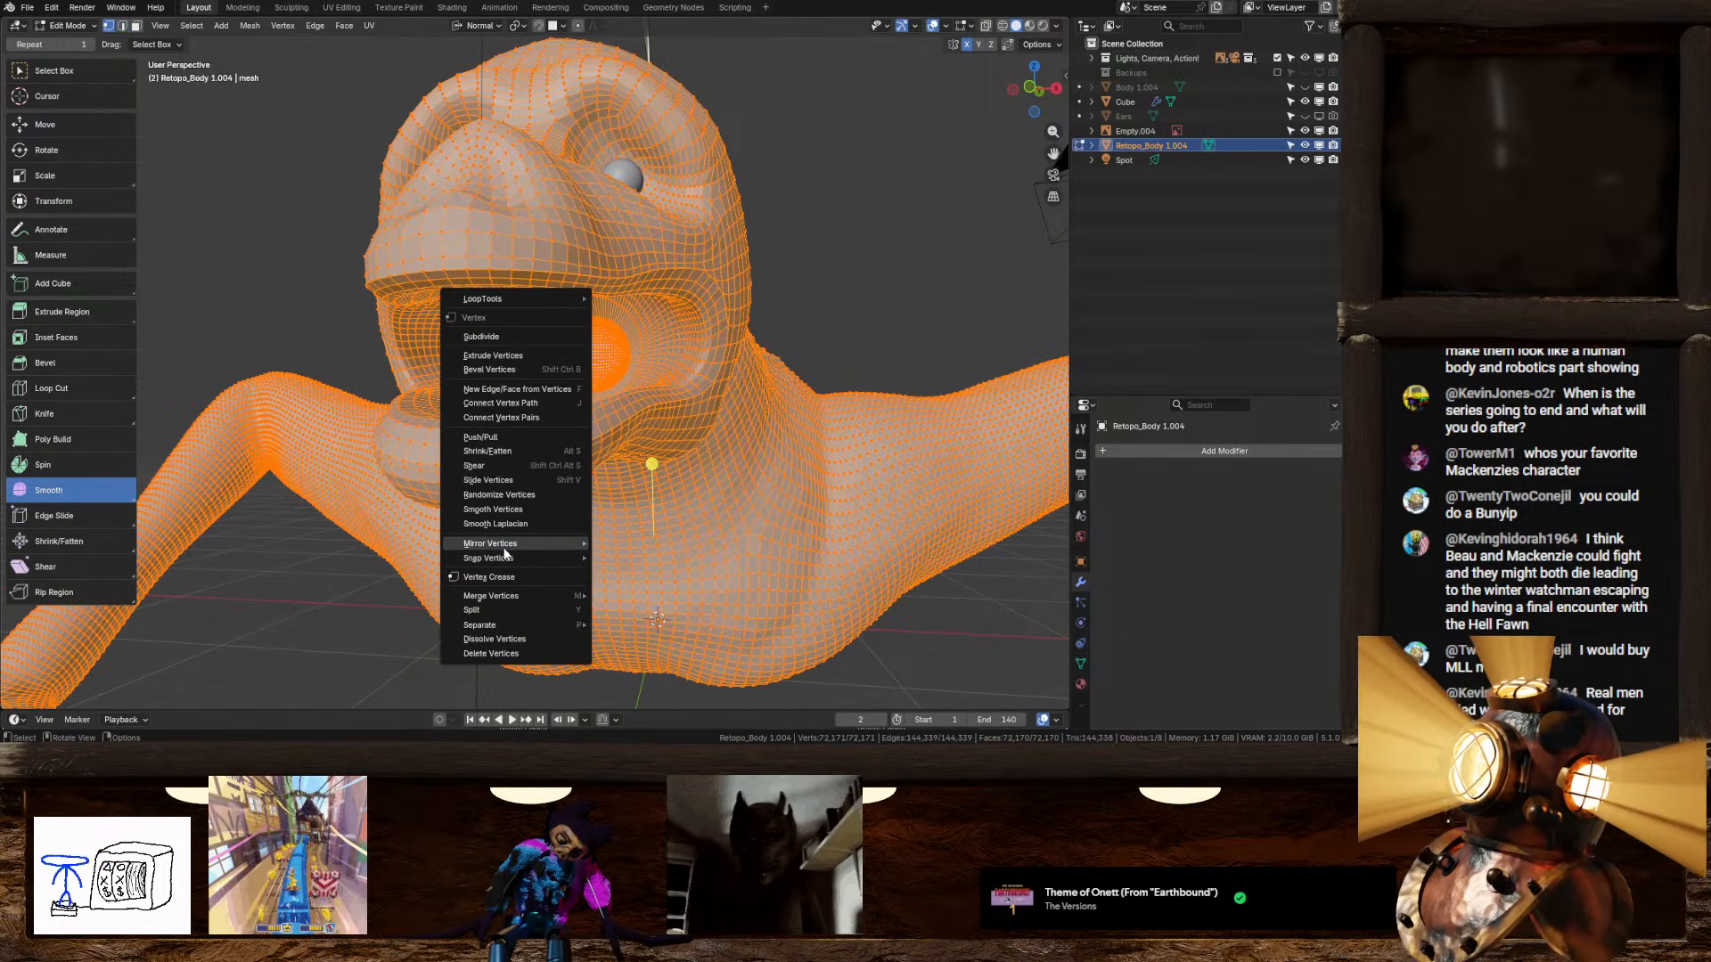
pyautogui.moveTo(504, 542)
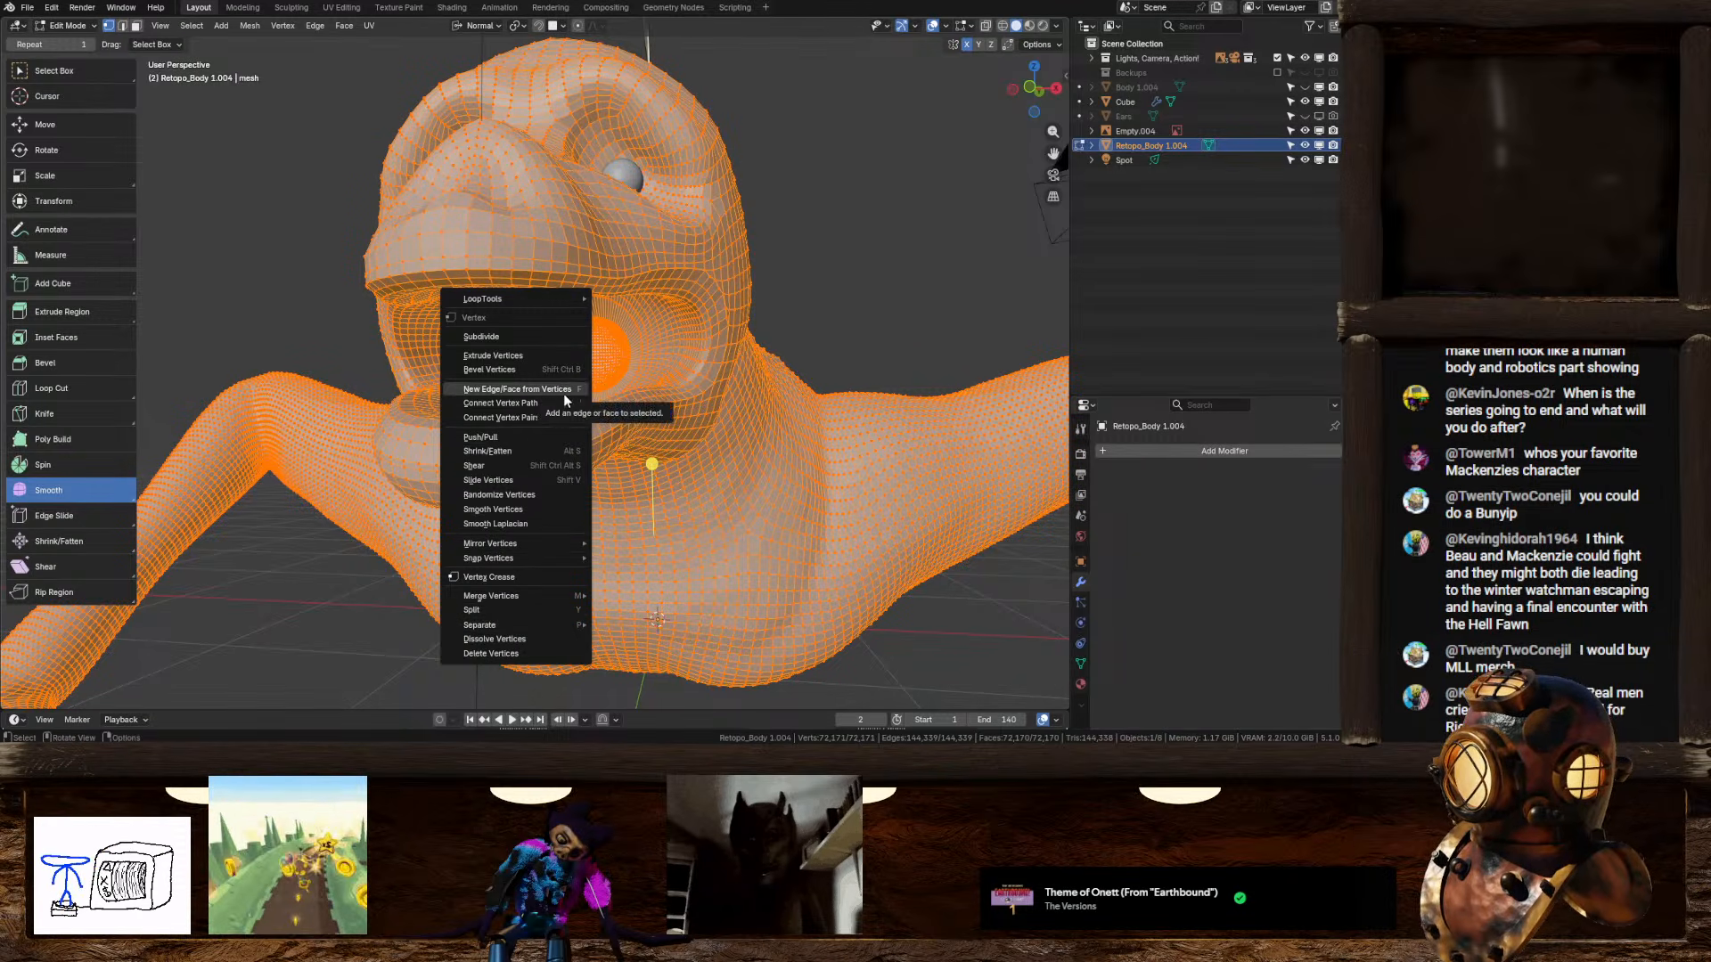
pyautogui.click(250, 26)
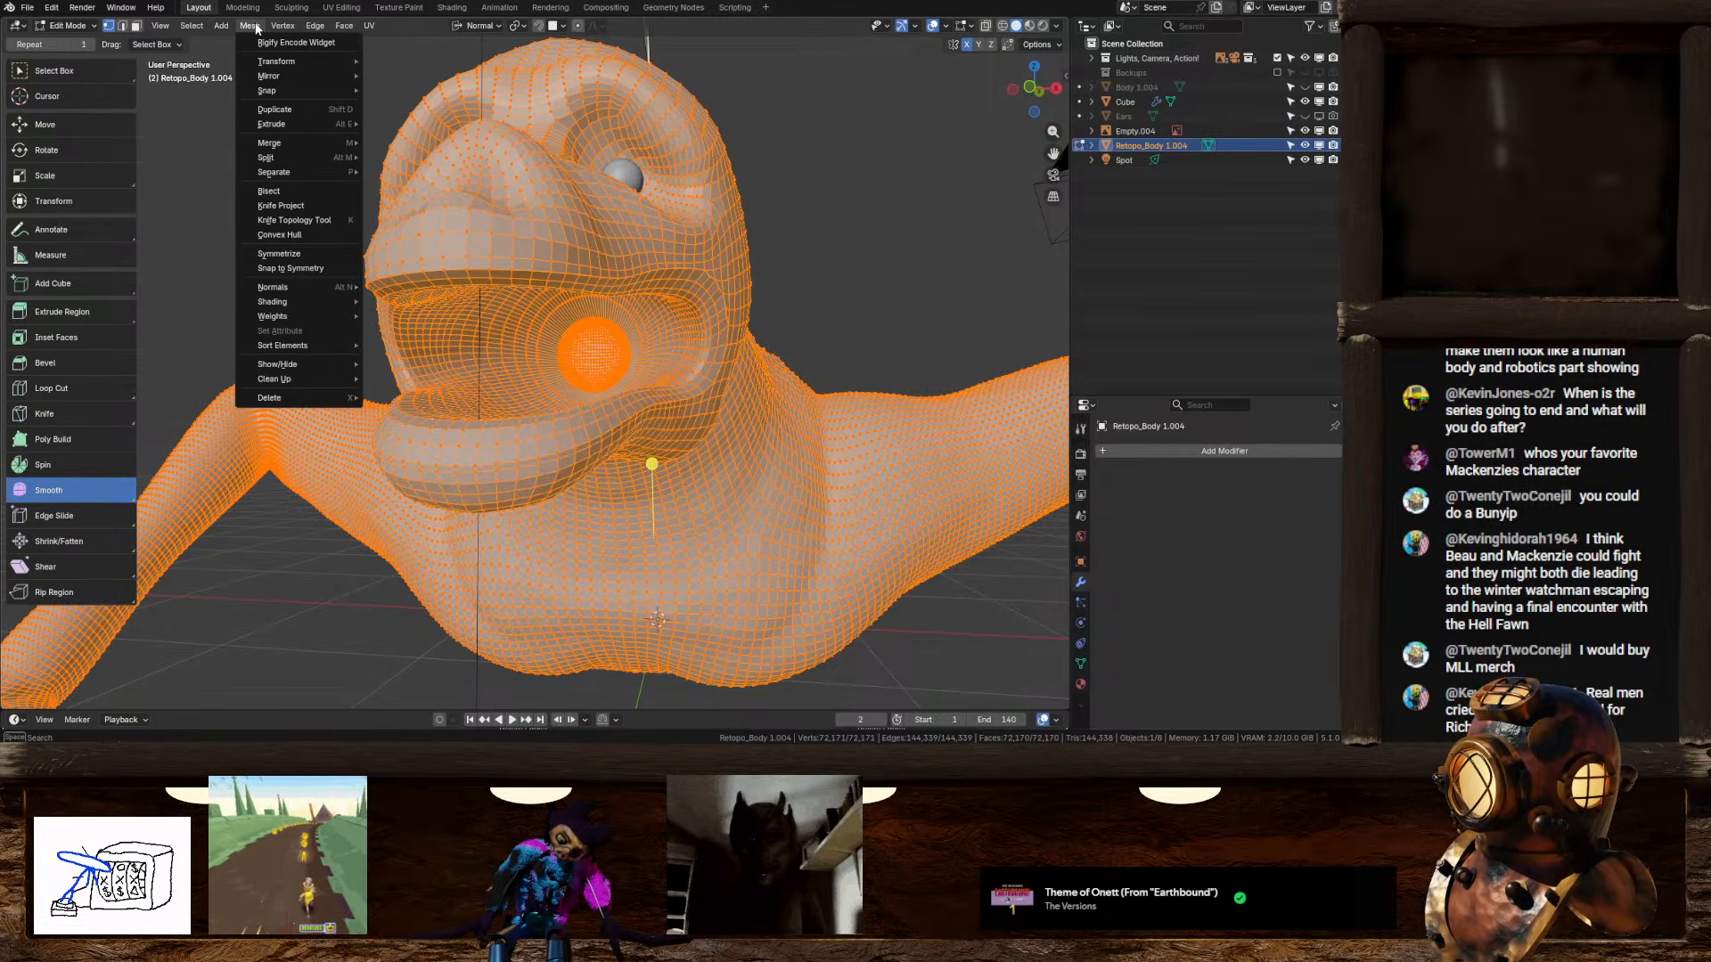
pyautogui.moveTo(283, 26)
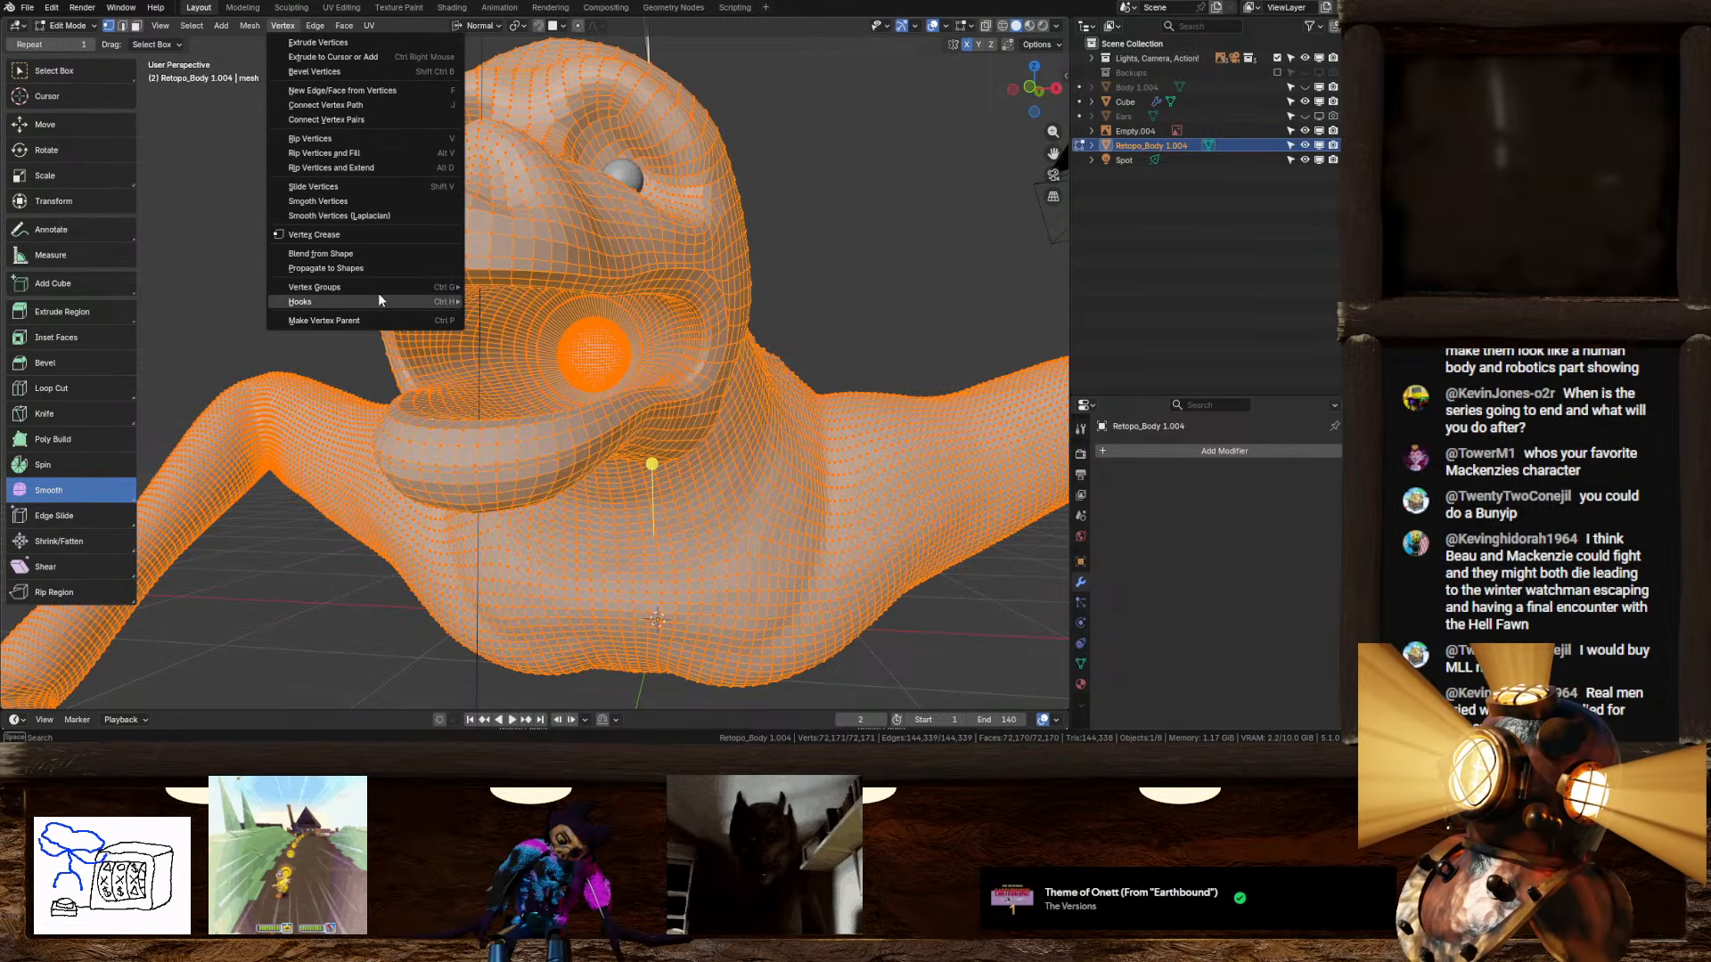
pyautogui.press('m')
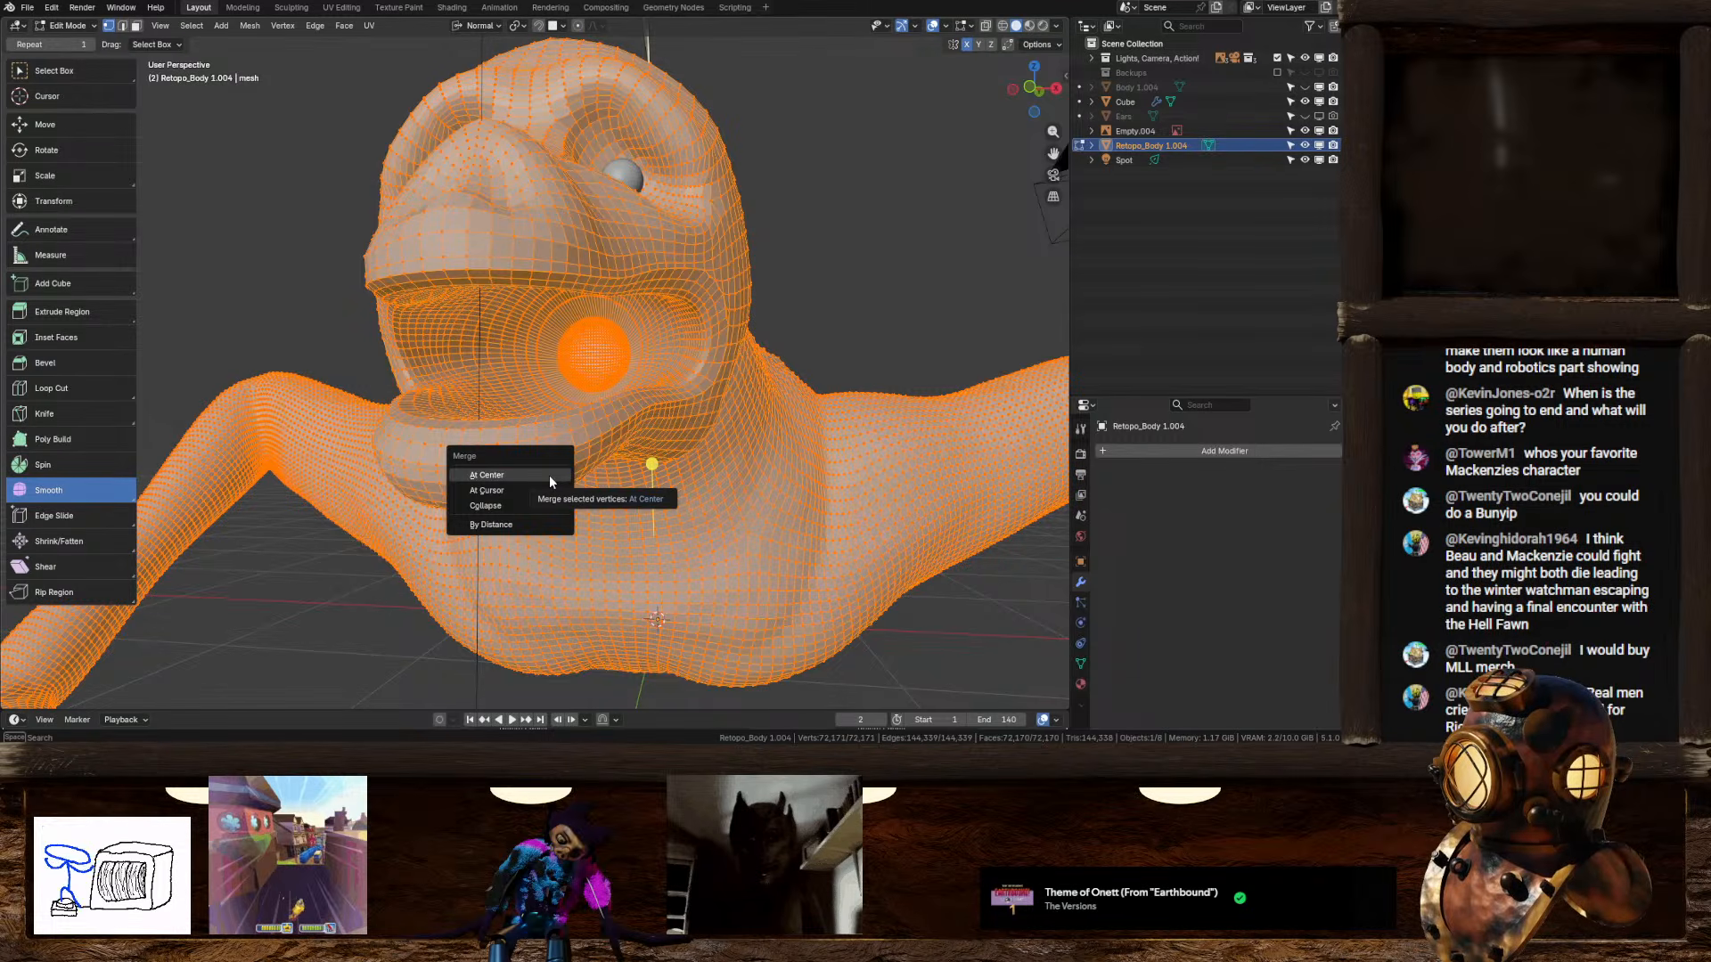
pyautogui.click(538, 525)
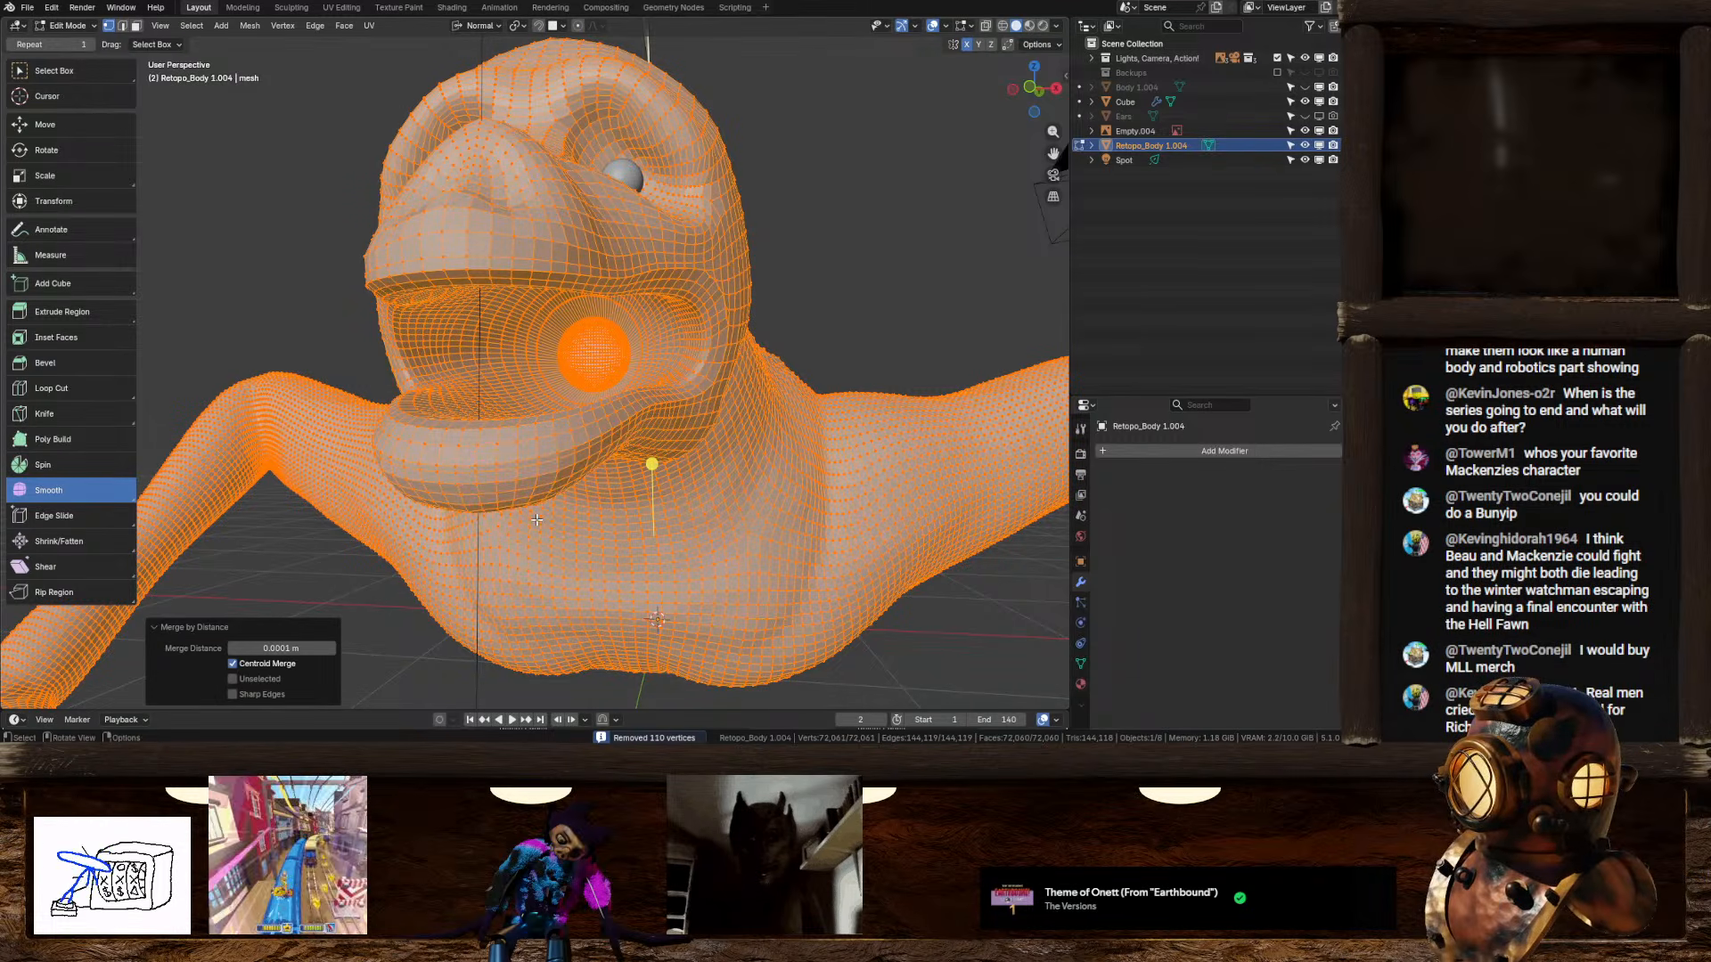
# Step: Select the merged lip edge loop and grow the selection by two rings on both sides
pyautogui.scroll(3, 537, 519)
pyautogui.scroll(-1, 532, 519)
pyautogui.keyDown('alt'); pyautogui.click(523, 473); pyautogui.keyUp('alt')
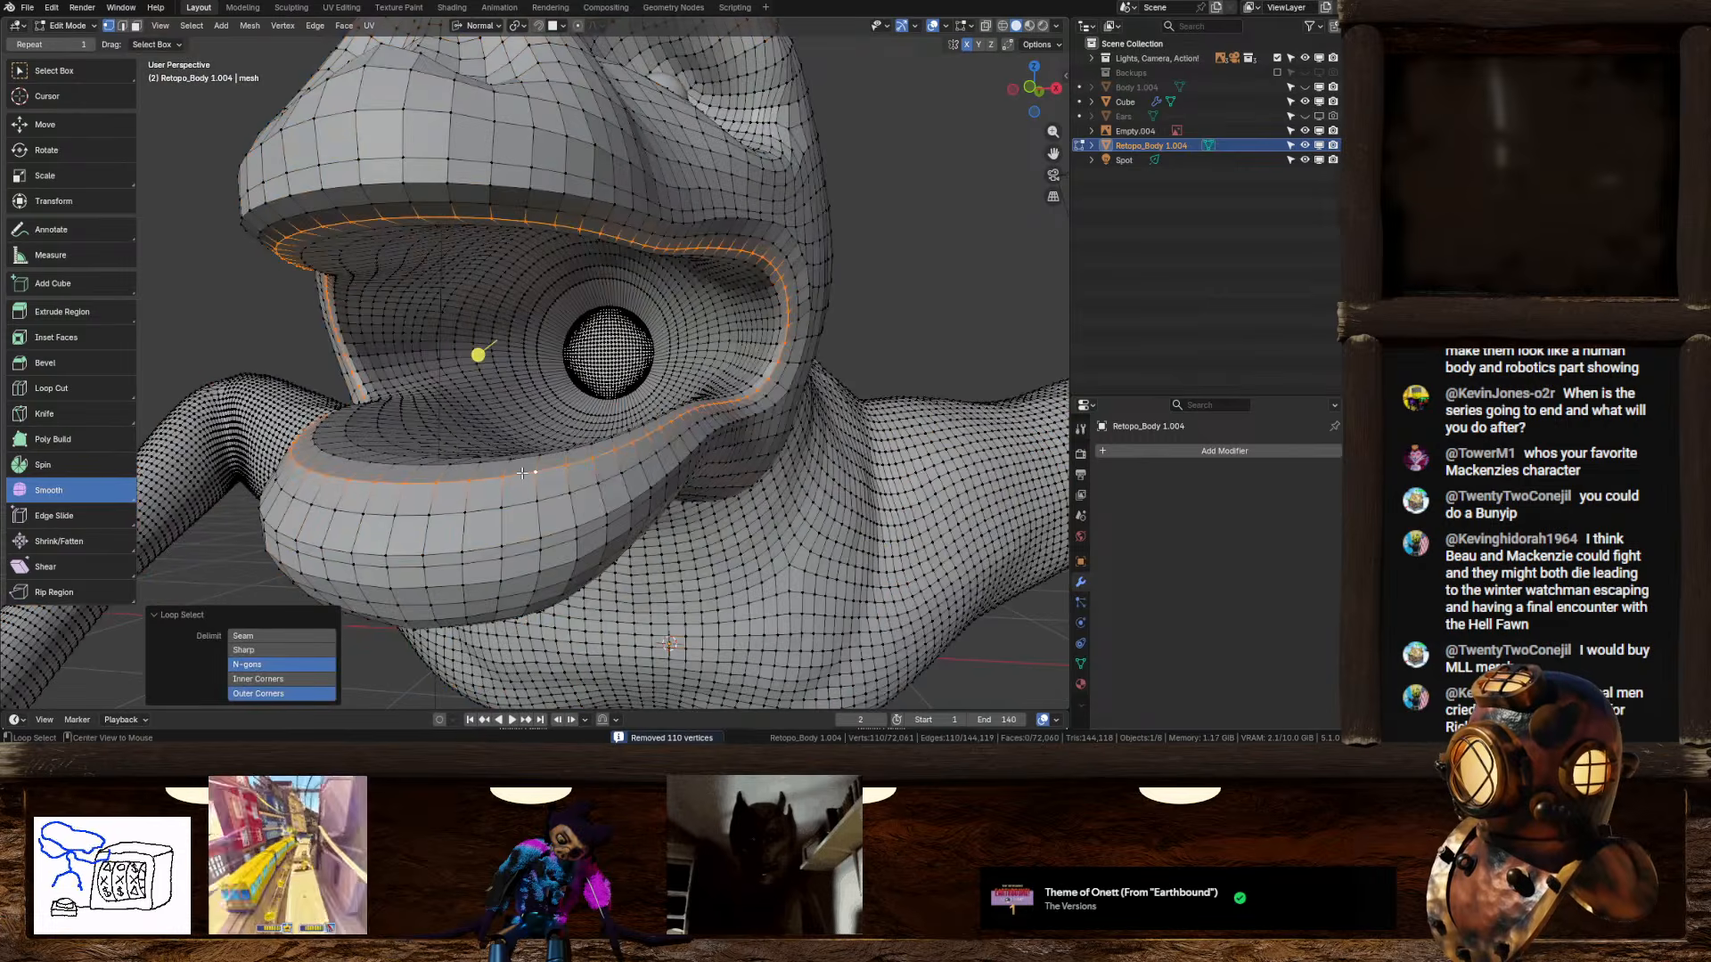
pyautogui.press('ctrl+KP_Add')
pyautogui.press('ctrl+KP_Add')
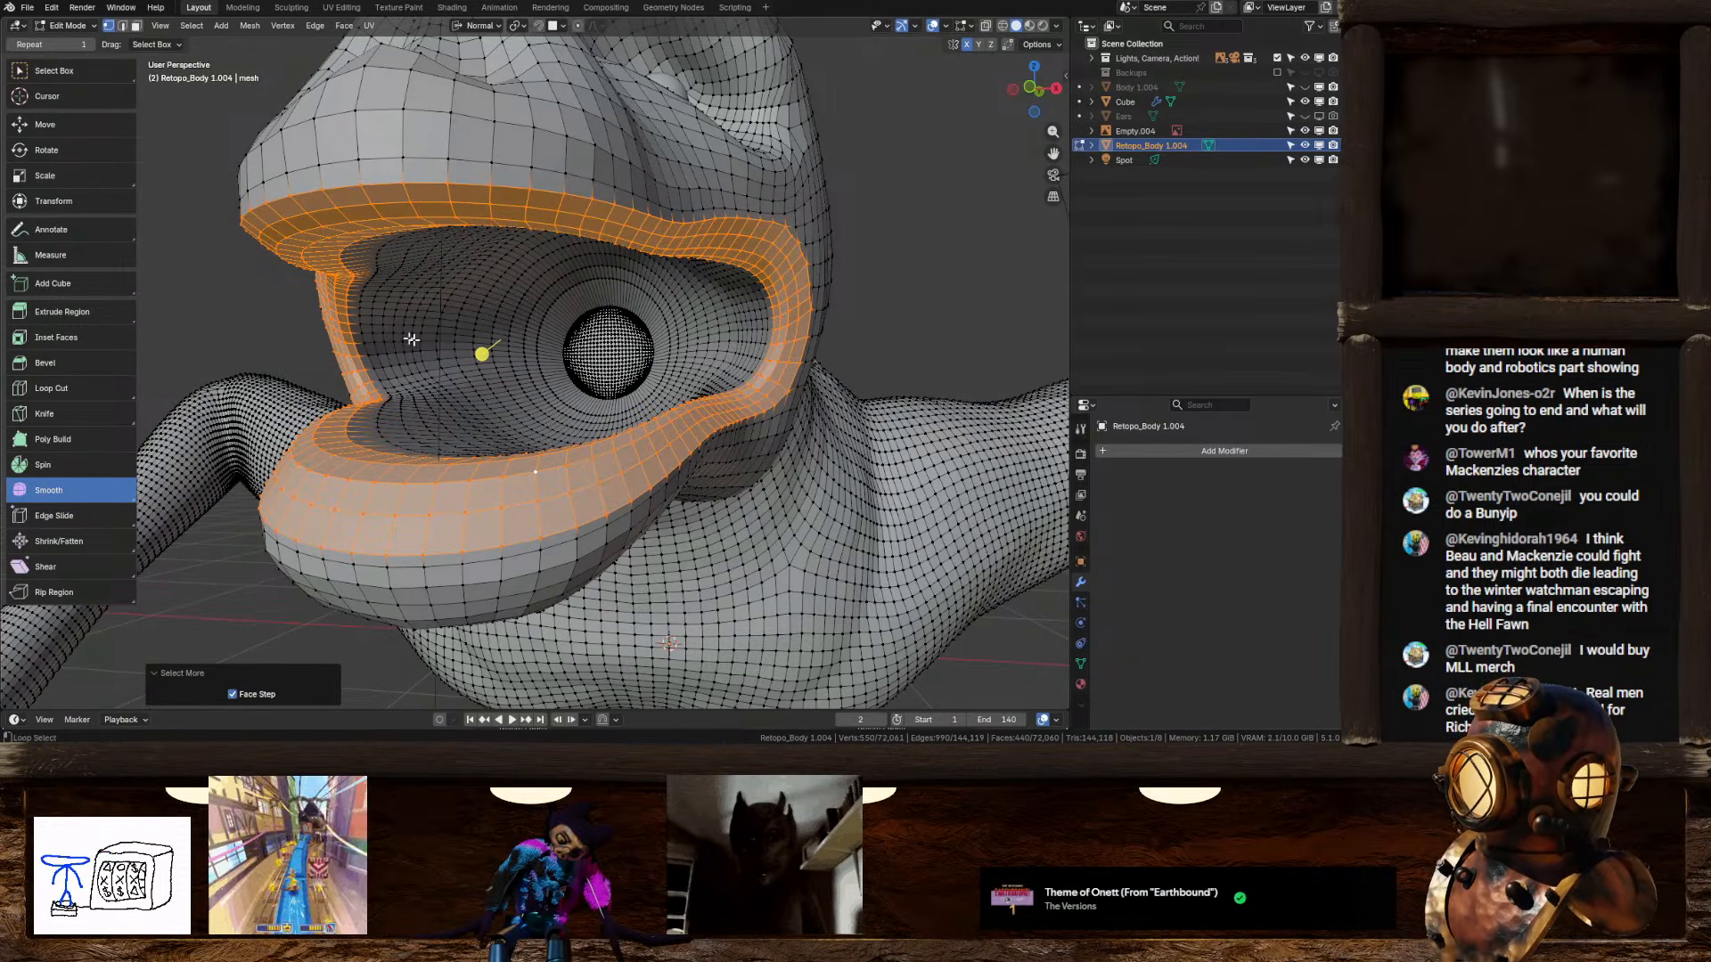
# Step: Select the centre vertex of the throat cap, grow the selection through the throat, and even out its border by adding a full edge loop
pyautogui.scroll(7, 411, 339)
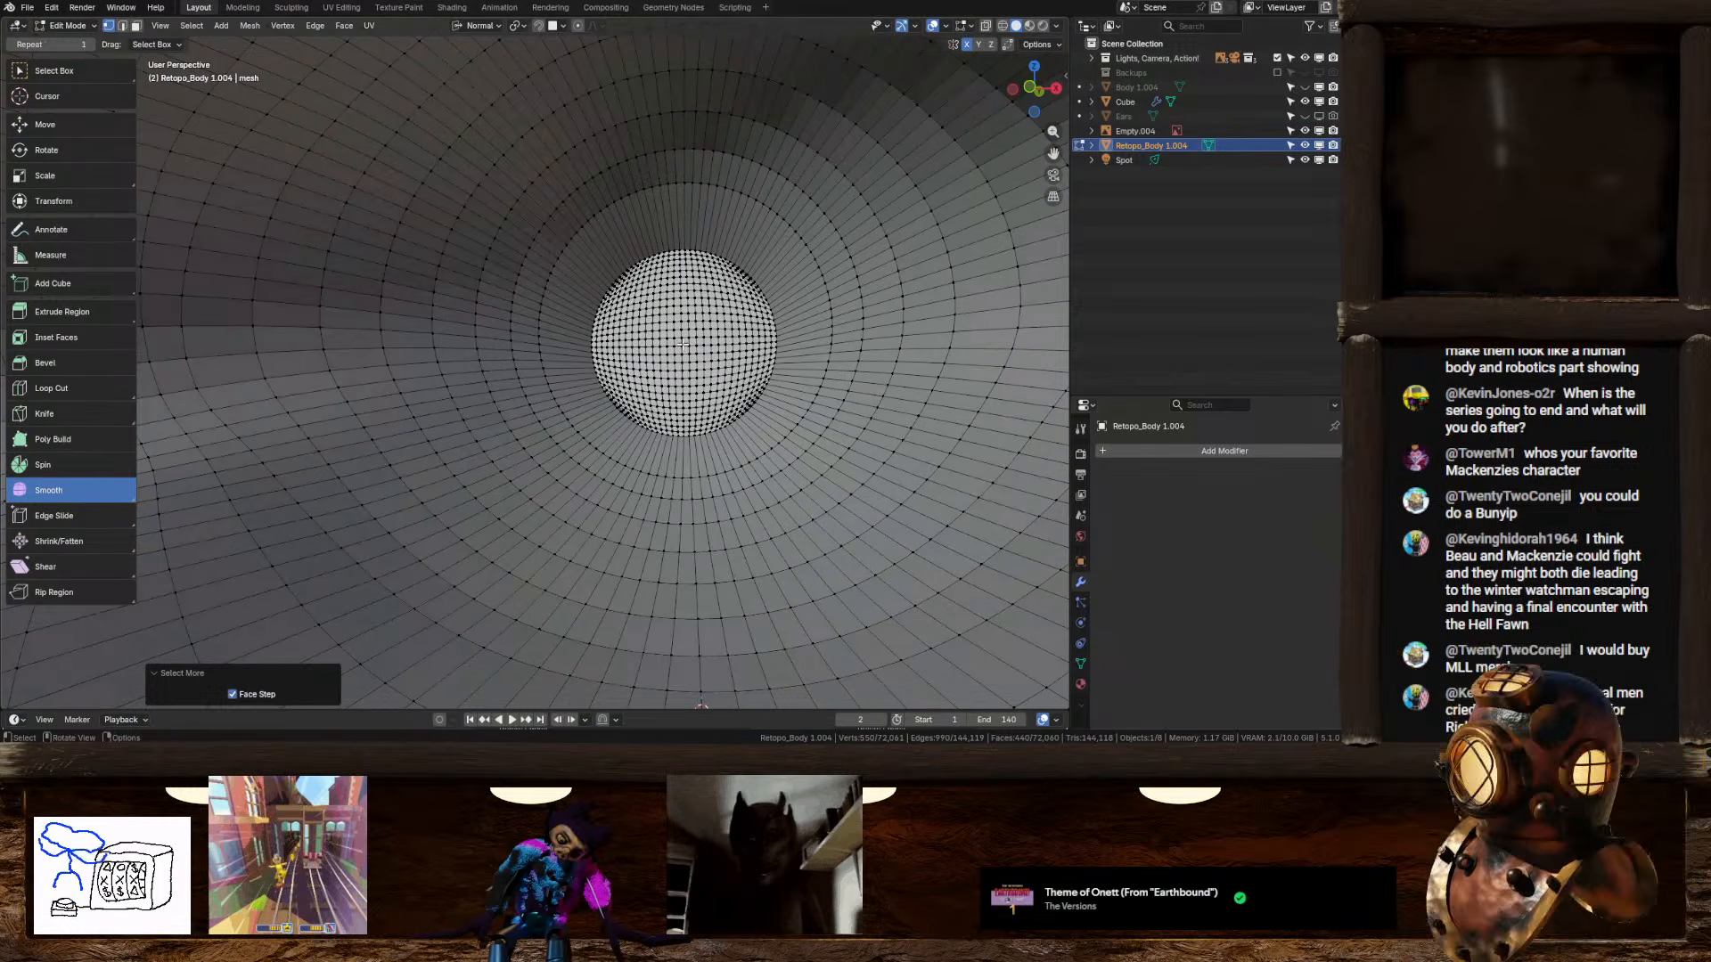
pyautogui.click(680, 332)
pyautogui.scroll(-6, 687, 357)
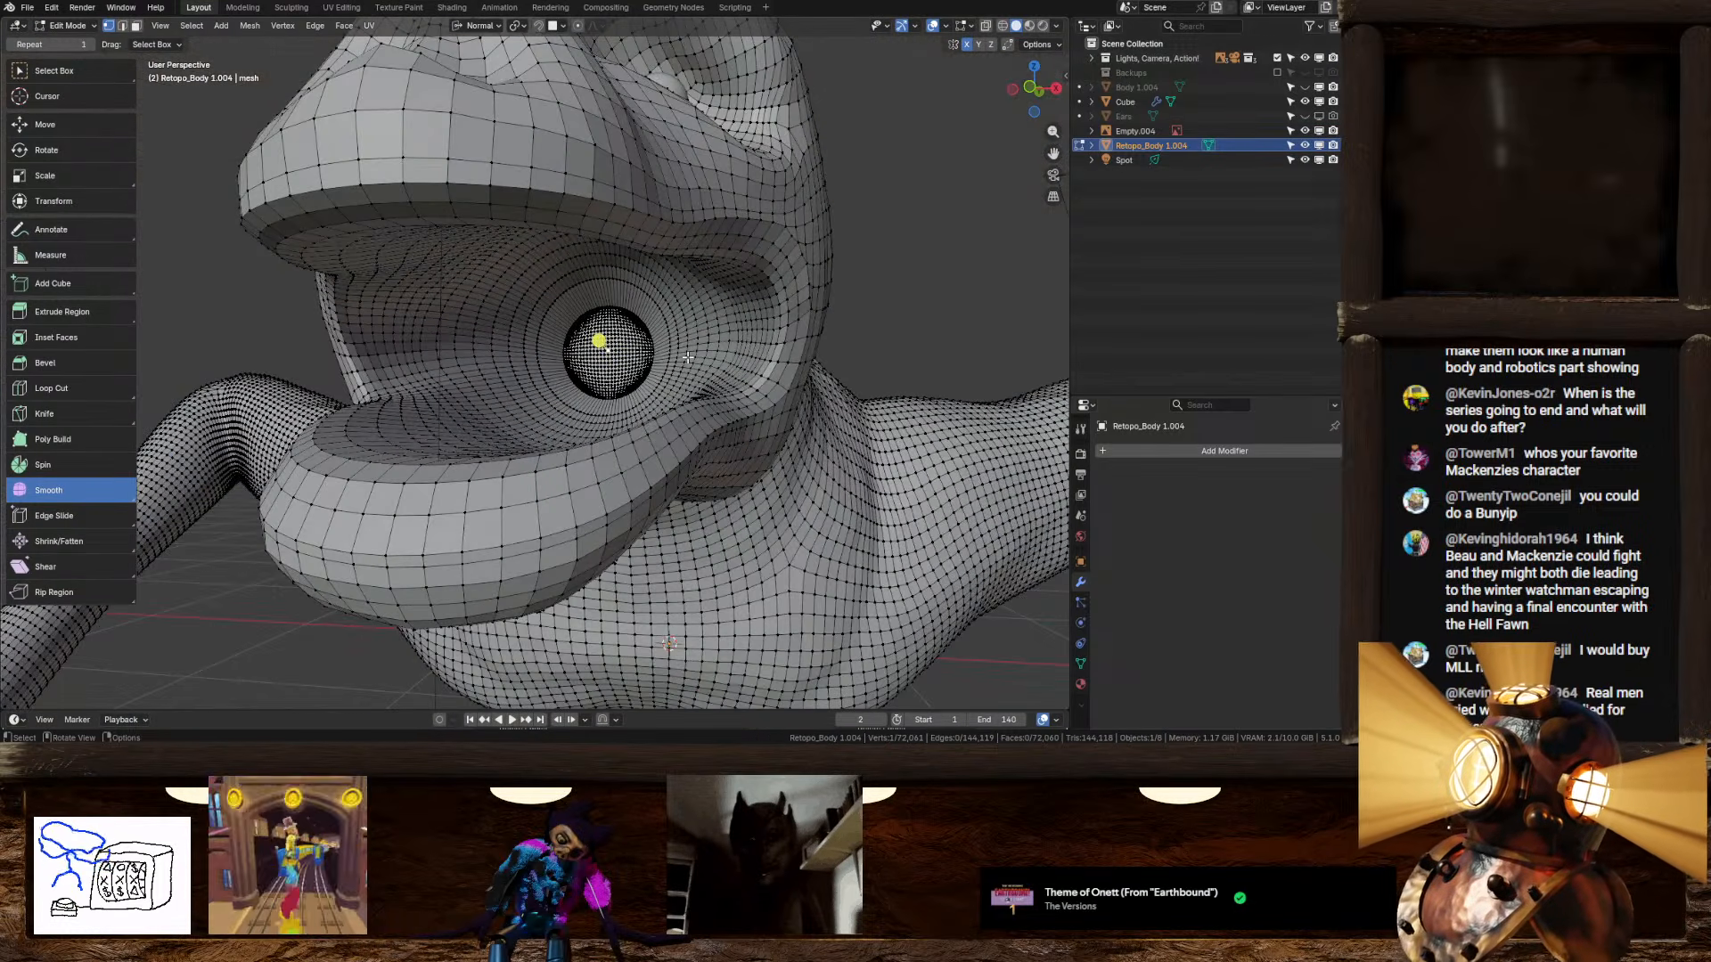
pyautogui.press('ctrl+KP_Add')
pyautogui.press('ctrl+KP_Add')
pyautogui.press('ctrl+KP_Add')
pyautogui.press('ctrl+KP_Add')
pyautogui.press('ctrl+KP_Add')
pyautogui.press('ctrl+KP_Add')
pyautogui.press('ctrl+KP_Add')
pyautogui.press('ctrl+KP_Add')
pyautogui.press('ctrl+KP_Add')
pyautogui.press('ctrl+KP_Add')
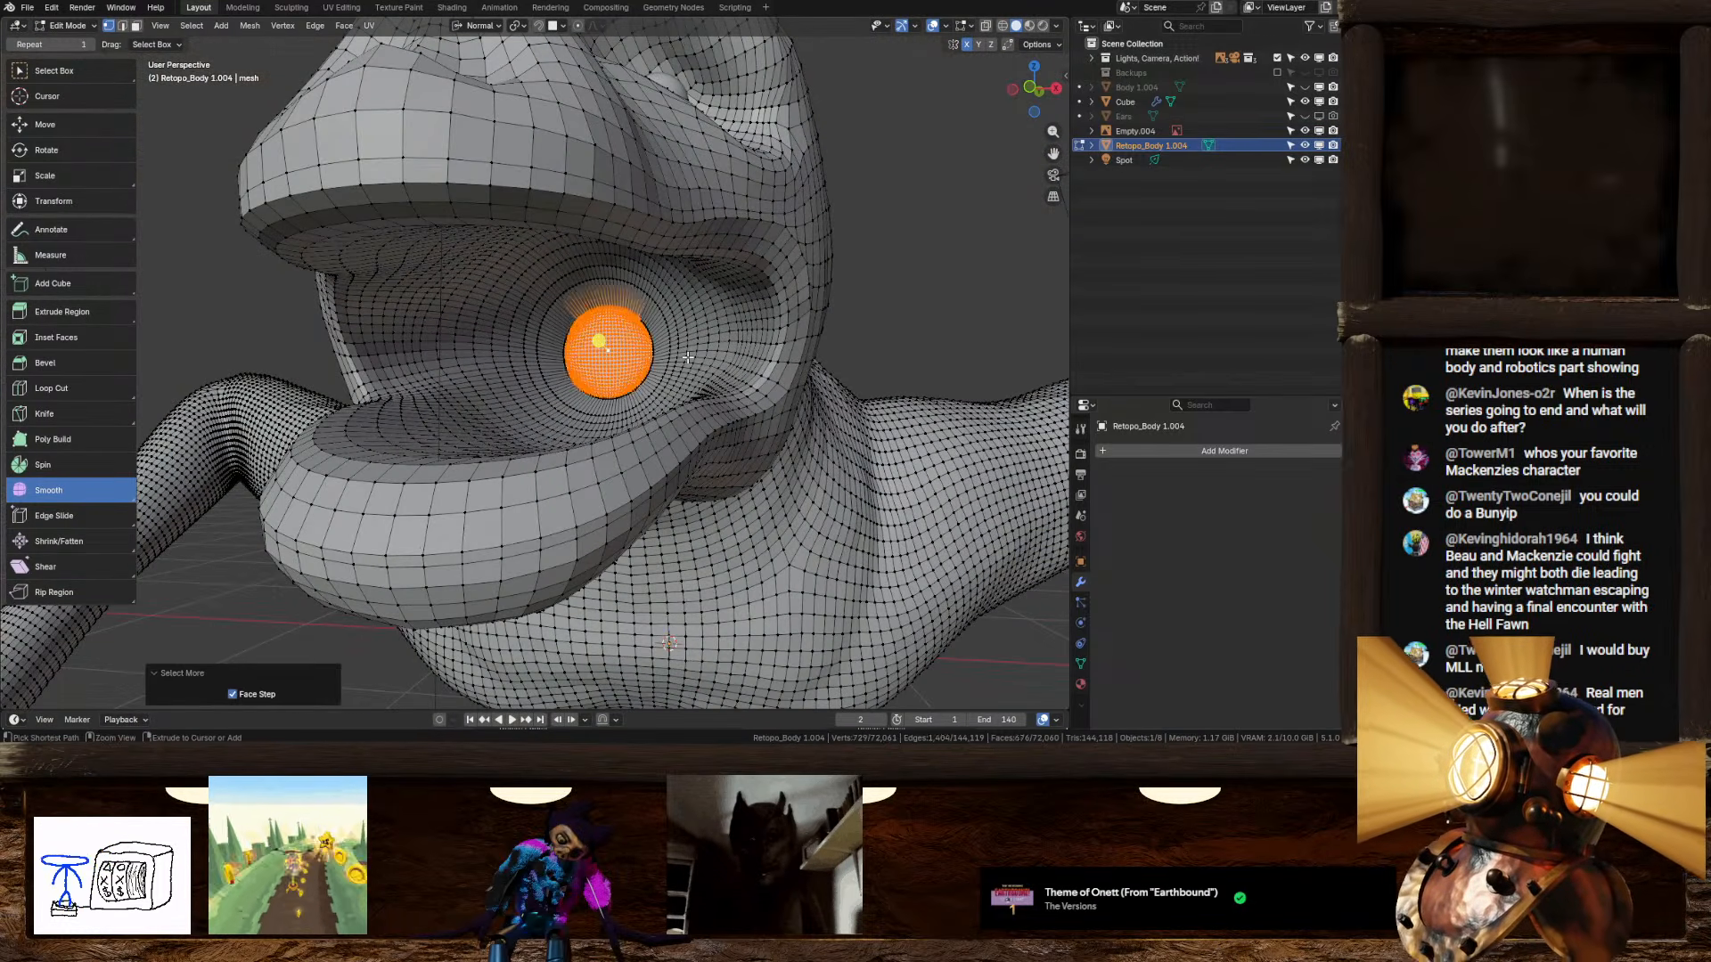
pyautogui.scroll(3, 568, 339)
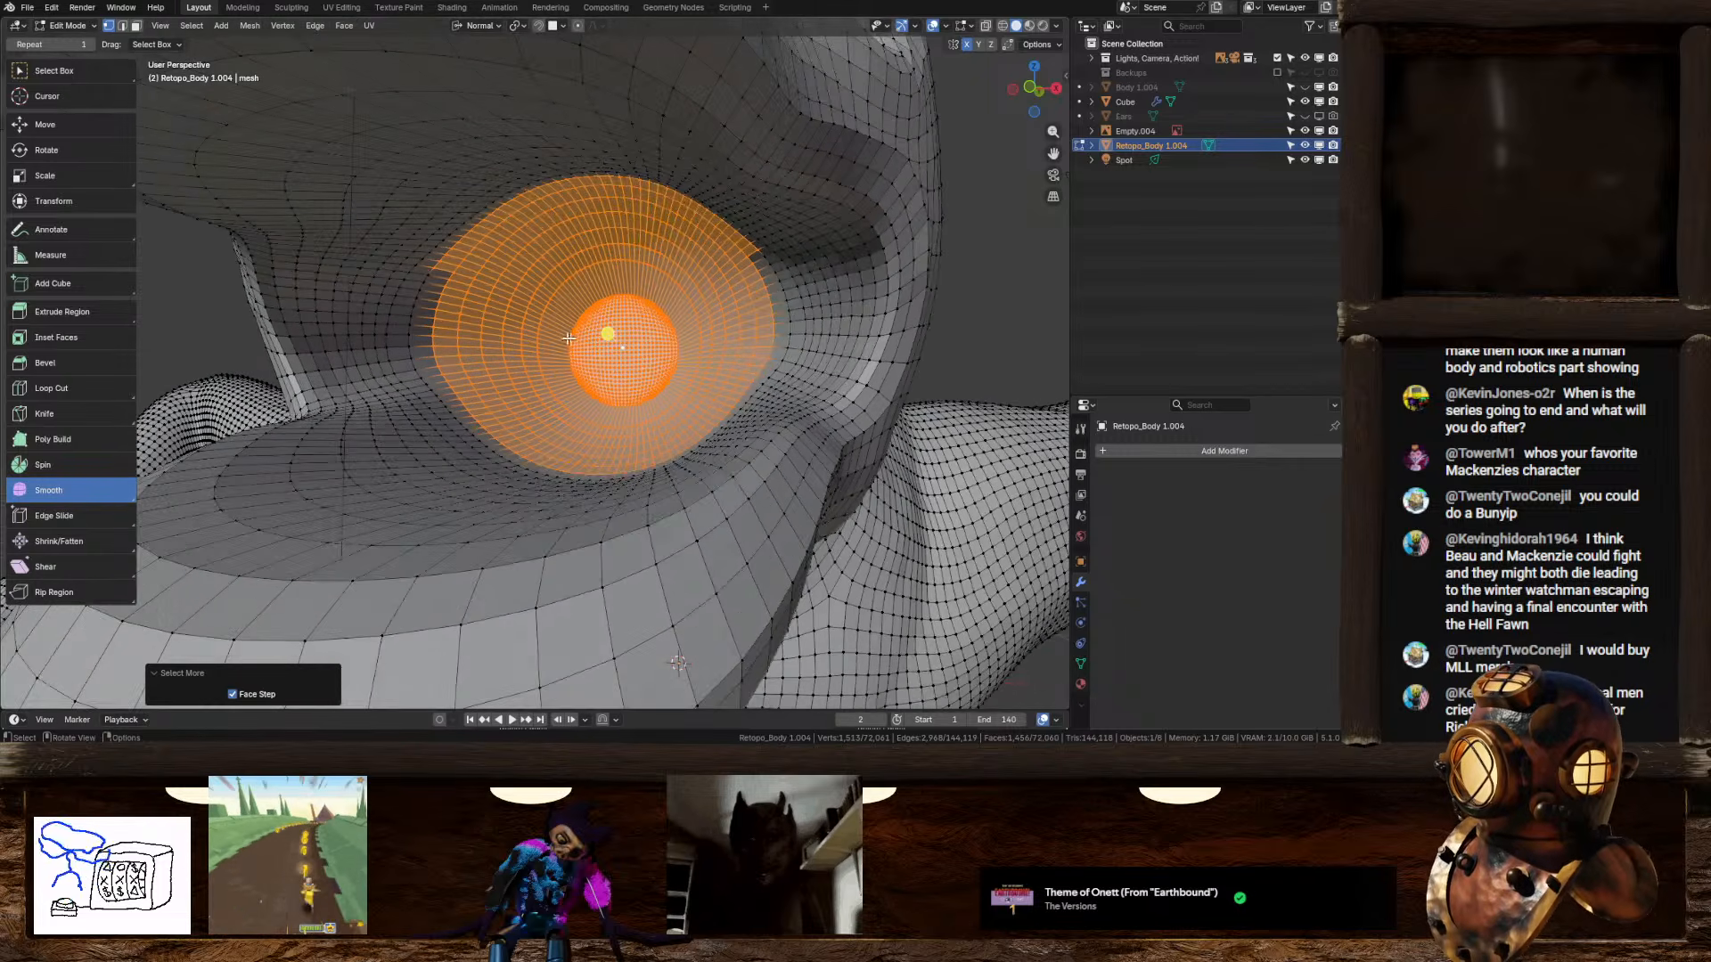
pyautogui.keyDown('alt'); pyautogui.keyDown('shift'); pyautogui.click(417, 303); pyautogui.keyUp('shift'); pyautogui.keyUp('alt')
pyautogui.hotkey('ctrl', 'z')
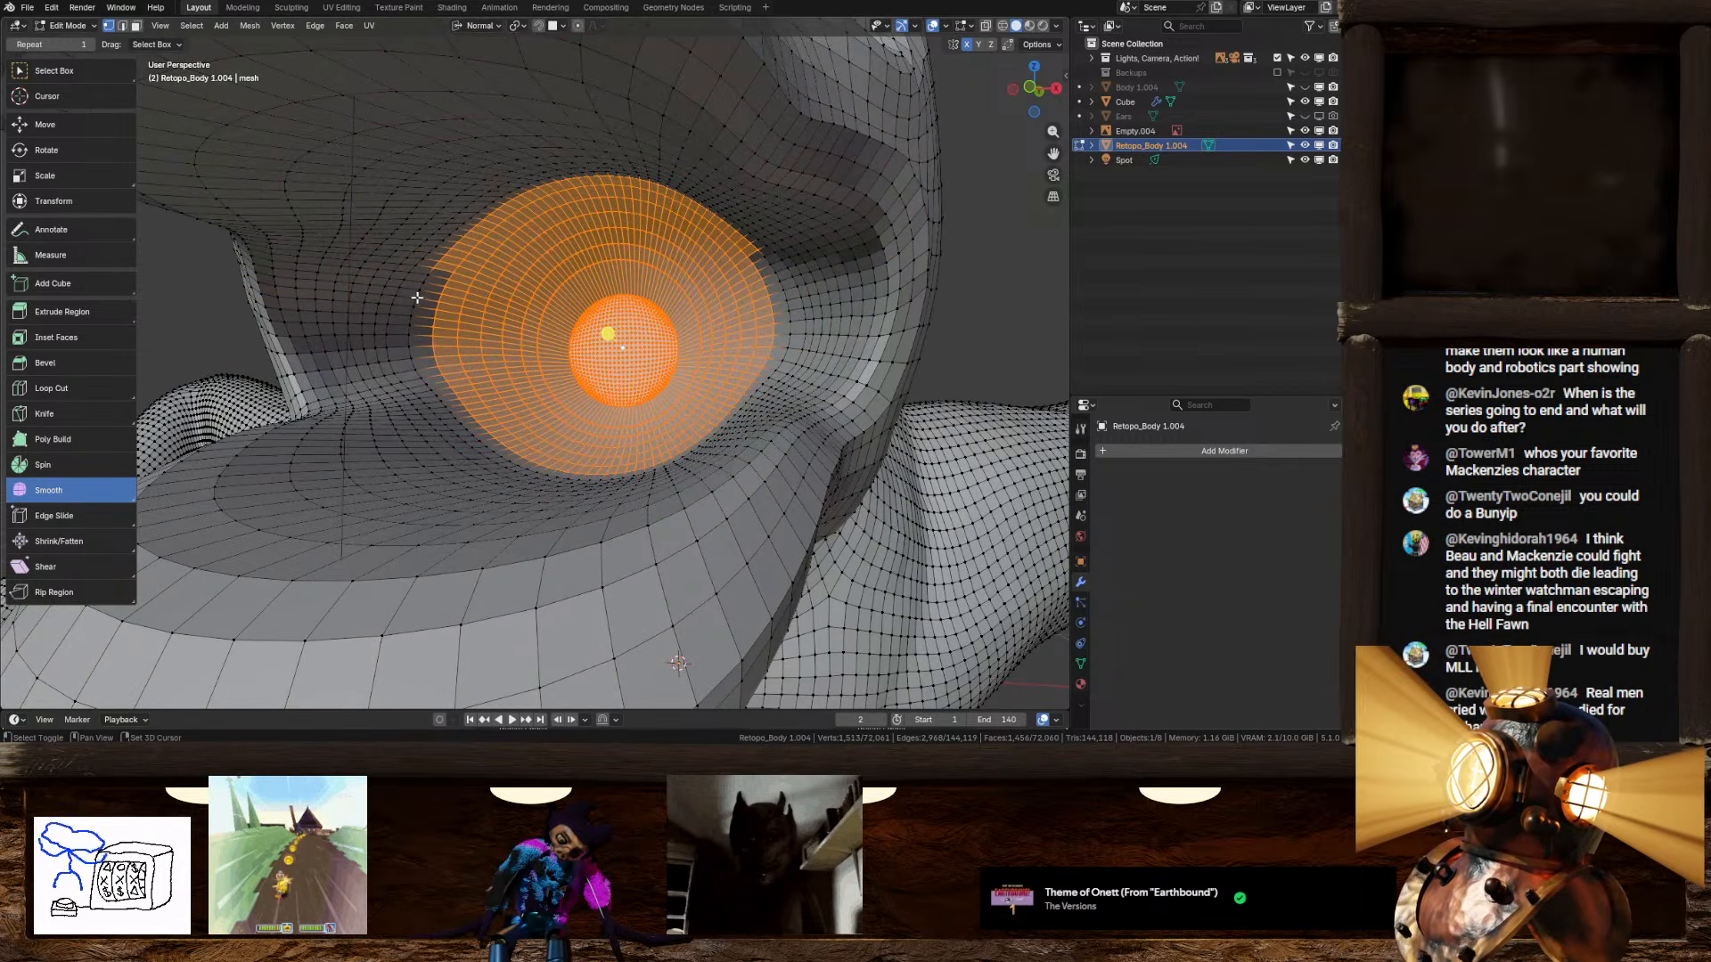
pyautogui.keyDown('alt'); pyautogui.keyDown('shift'); pyautogui.click(417, 294); pyautogui.keyUp('shift'); pyautogui.keyUp('alt')
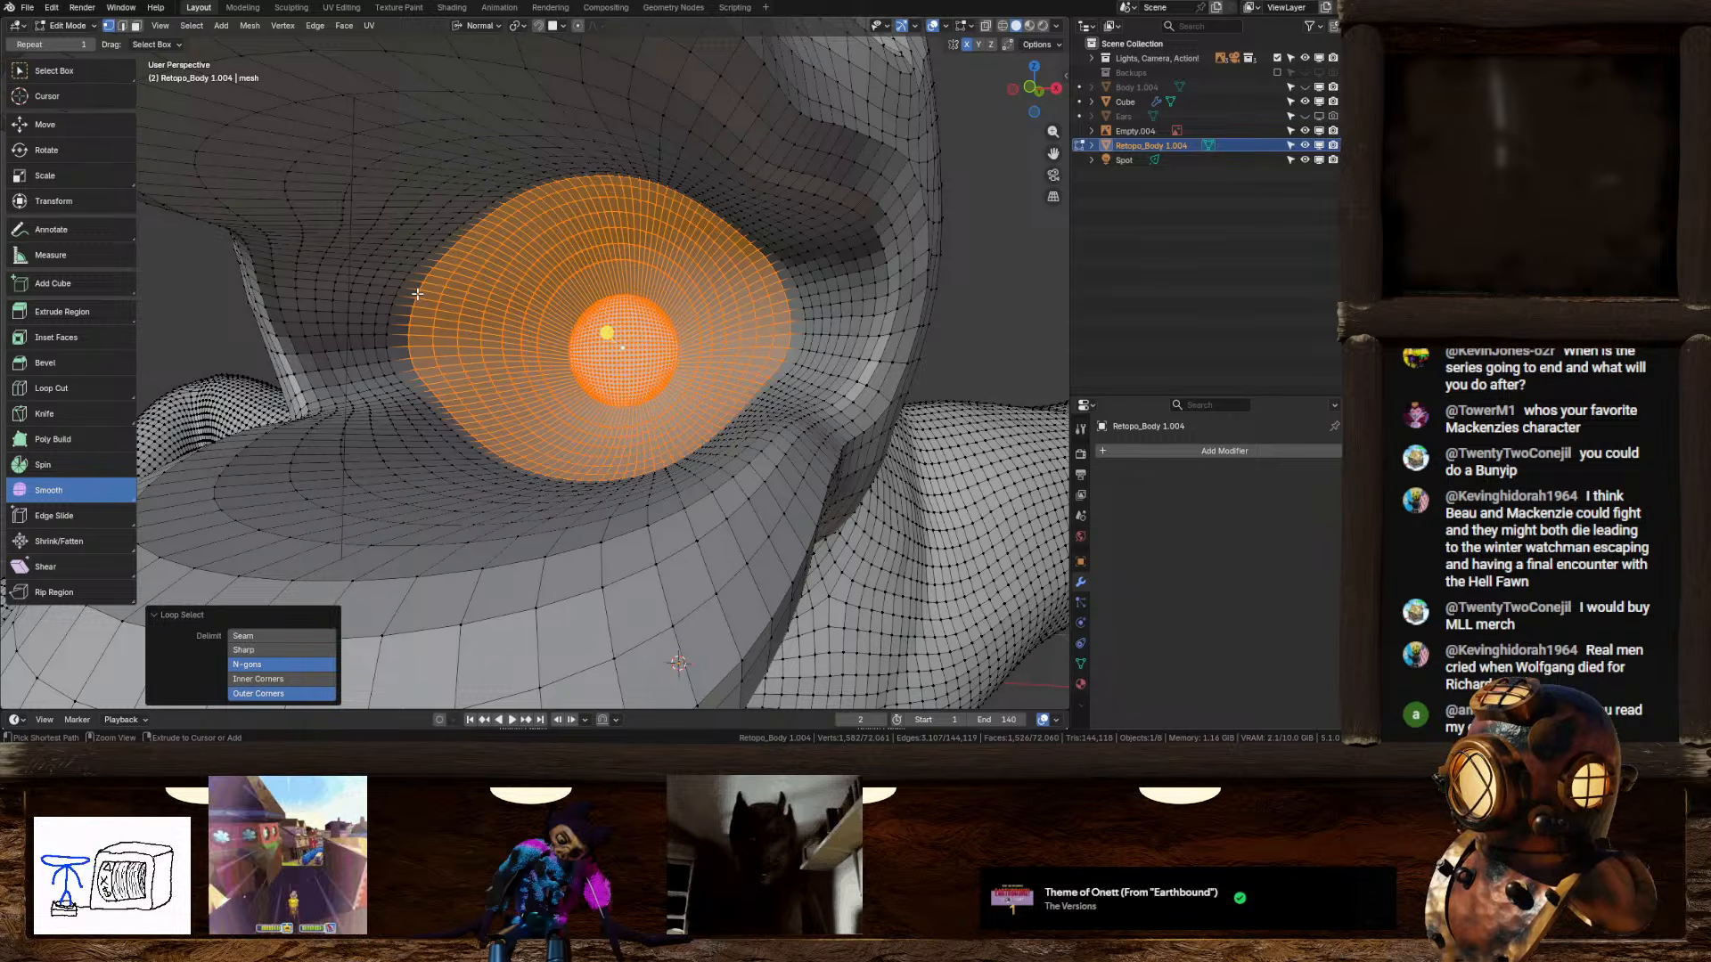
# Step: Grow the throat selection across the mouth cavity and over the lips, smooth it by about 0.54, and check the shape in Object Mode
pyautogui.press('ctrl+KP_Add')
pyautogui.press('ctrl+KP_Add')
pyautogui.press('ctrl+KP_Add')
pyautogui.press('ctrl+KP_Add')
pyautogui.press('ctrl+KP_Add')
pyautogui.press('ctrl+KP_Add')
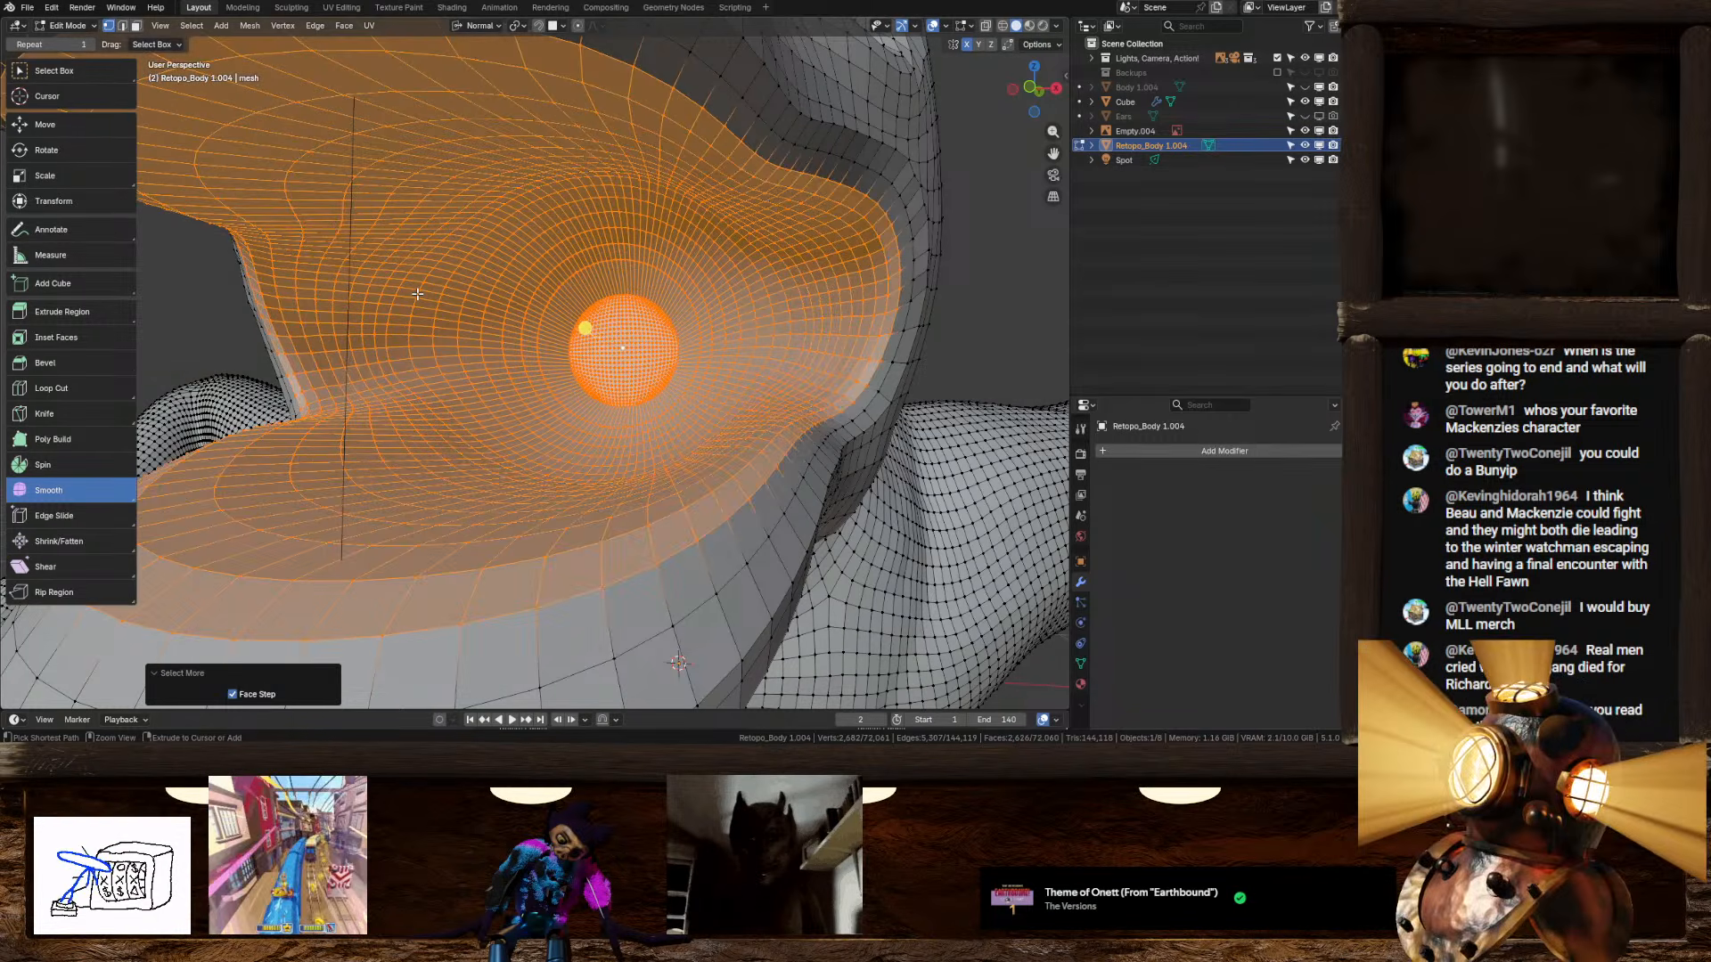
pyautogui.press('ctrl+KP_Add')
pyautogui.scroll(-5, 551, 370)
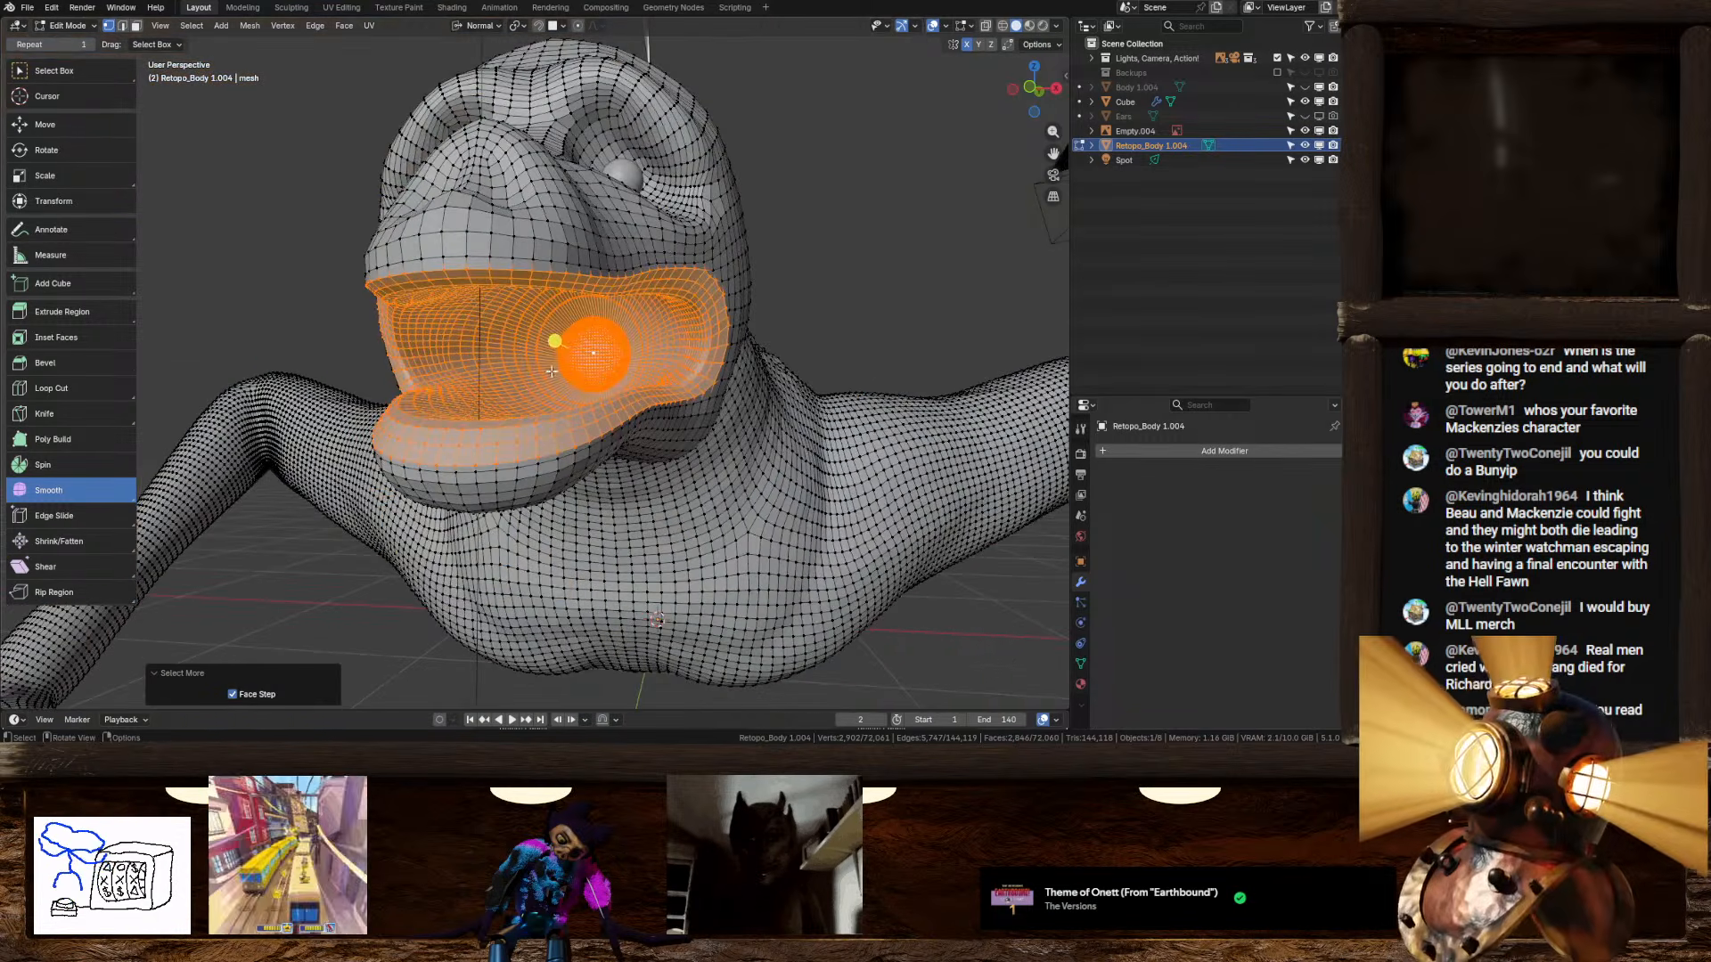
pyautogui.moveTo(552, 371)
pyautogui.mouseDown()
pyautogui.moveTo(641, 368)
pyautogui.moveTo(557, 337)
pyautogui.moveTo(579, 378)
pyautogui.mouseUp()
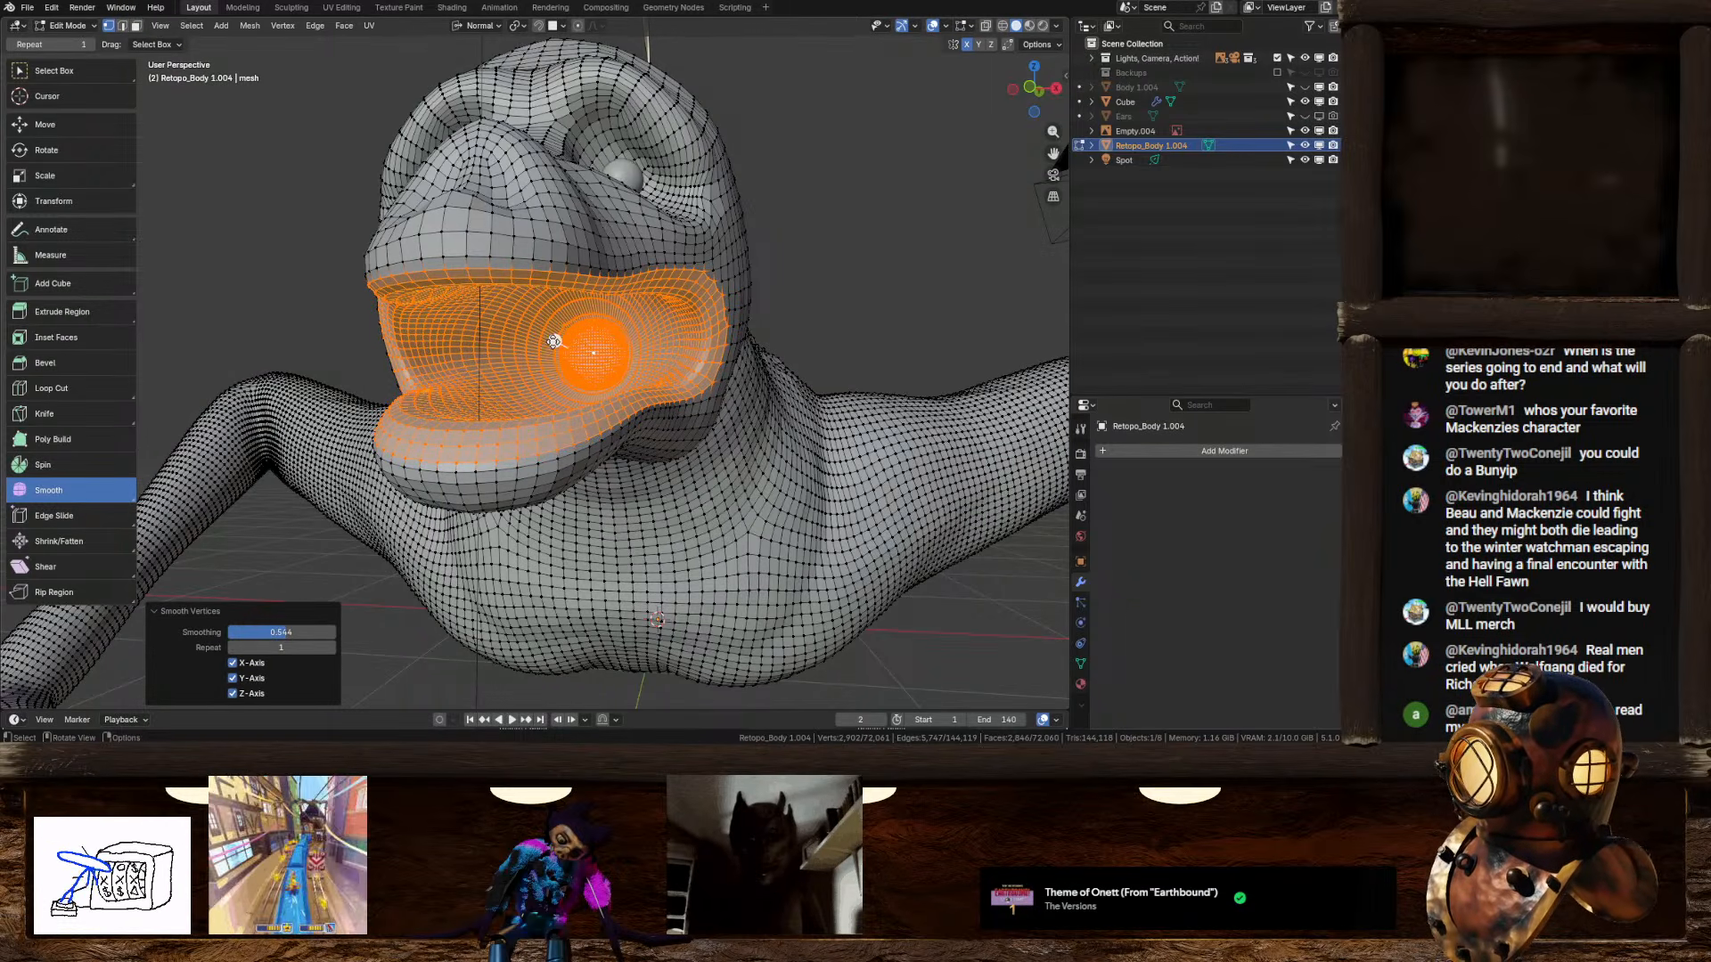
pyautogui.scroll(-3, 553, 342)
pyautogui.press('Tab')
pyautogui.moveTo(553, 342); pyautogui.dragTo(591, 415, button='middle')
pyautogui.scroll(5, 581, 432)
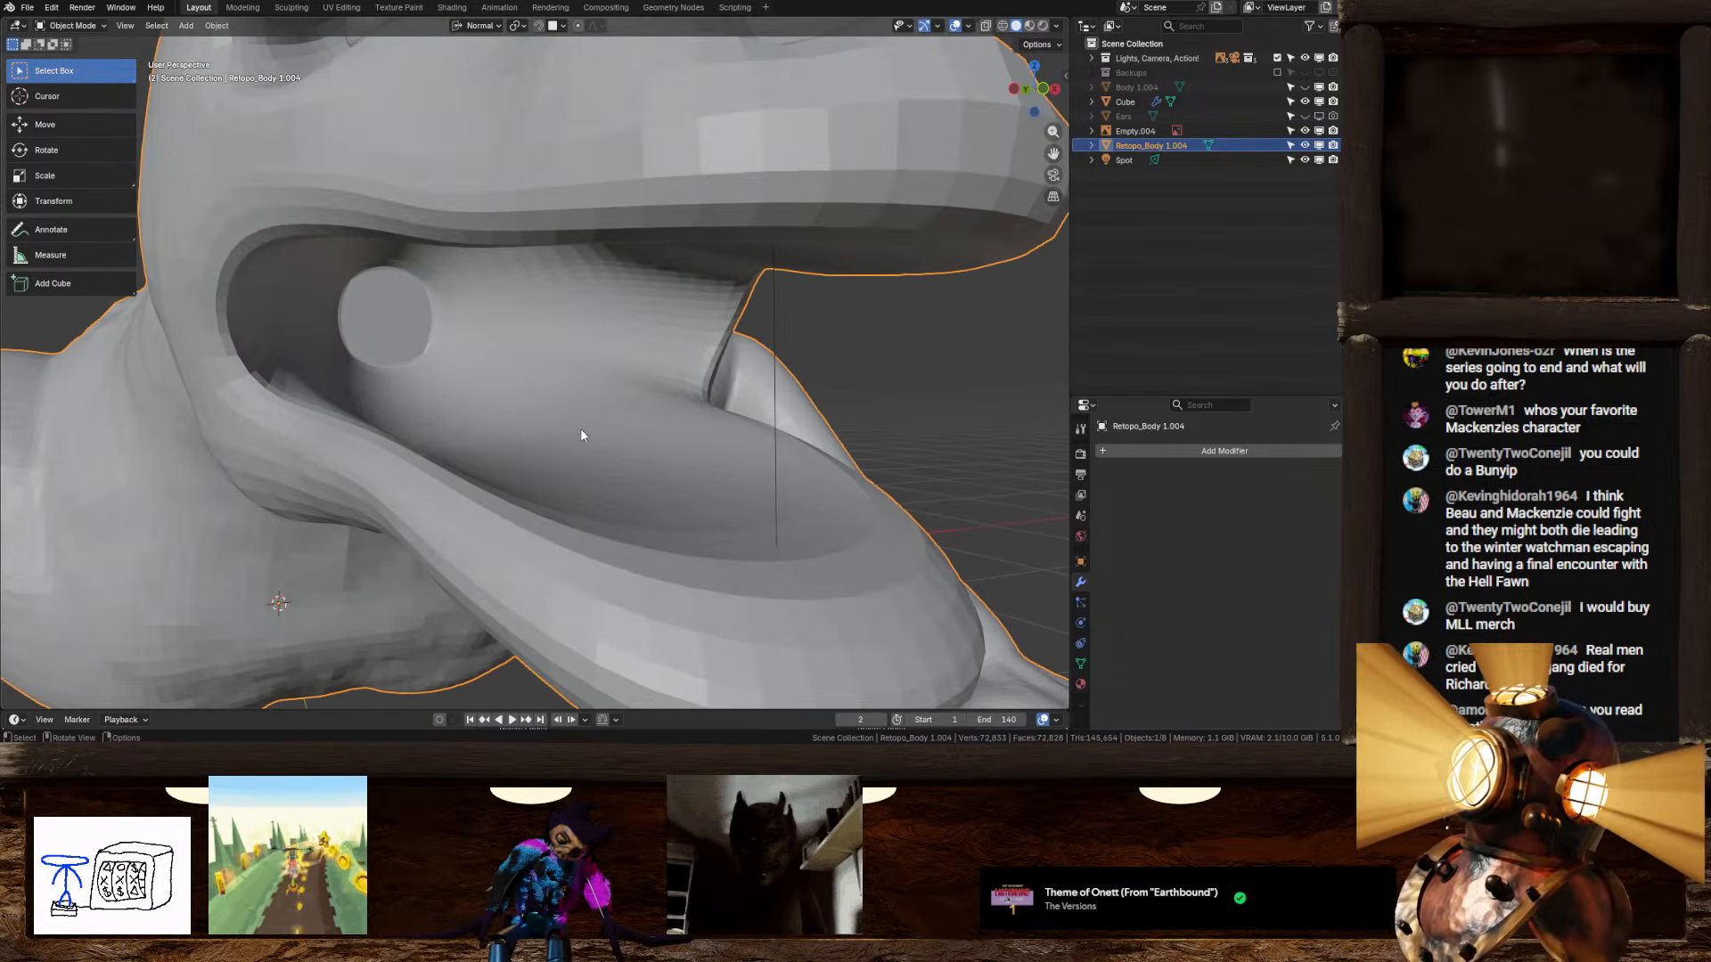
pyautogui.scroll(2, 552, 419)
# Step: In Edit Mode, select the throat cap from its centre vertex outwards and add the surrounding edge loop to complete the circular selection
pyautogui.press('Tab')
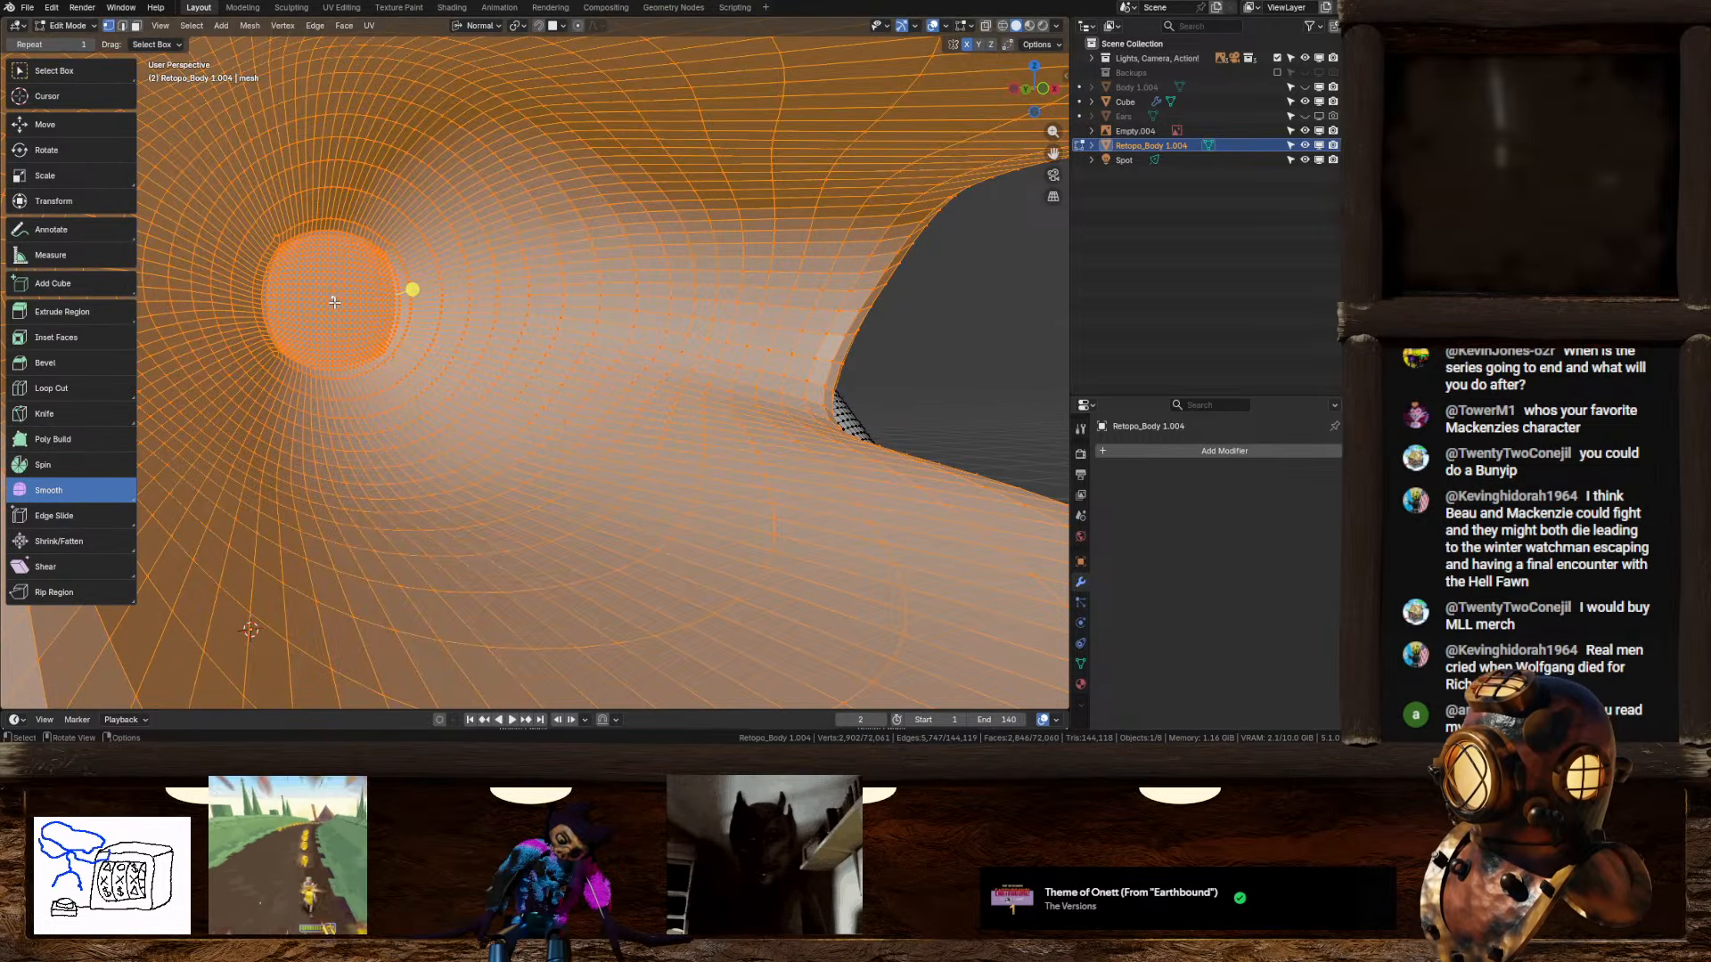
pyautogui.click(335, 302)
pyautogui.press('ctrl+KP_Add')
pyautogui.press('ctrl+KP_Add')
pyautogui.press('ctrl+KP_Add')
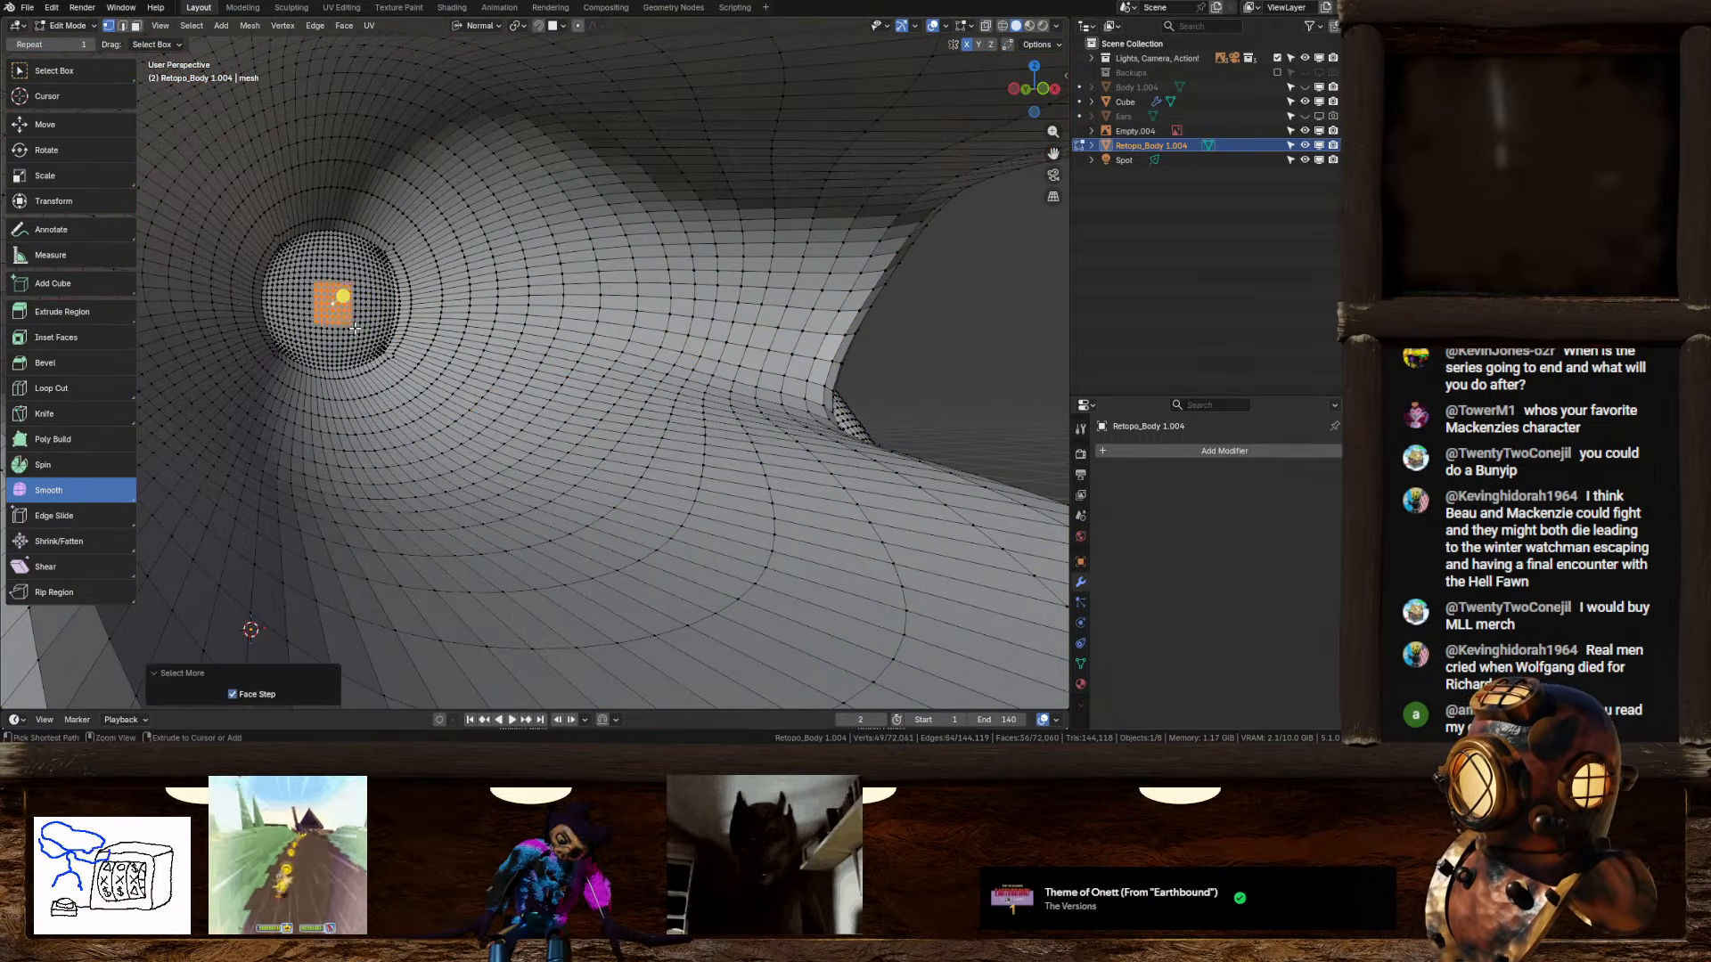
pyautogui.press('ctrl+KP_Add')
pyautogui.press('ctrl+KP_Add')
pyautogui.press('ctrl+KP_Add')
pyautogui.press('ctrl+KP_Add')
pyautogui.press('ctrl+KP_Add')
pyautogui.press('ctrl+KP_Add')
pyautogui.press('ctrl+KP_Add')
pyautogui.press('ctrl+KP_Add')
pyautogui.press('ctrl+KP_Add')
pyautogui.press('ctrl+KP_Add')
pyautogui.press('ctrl+KP_Add')
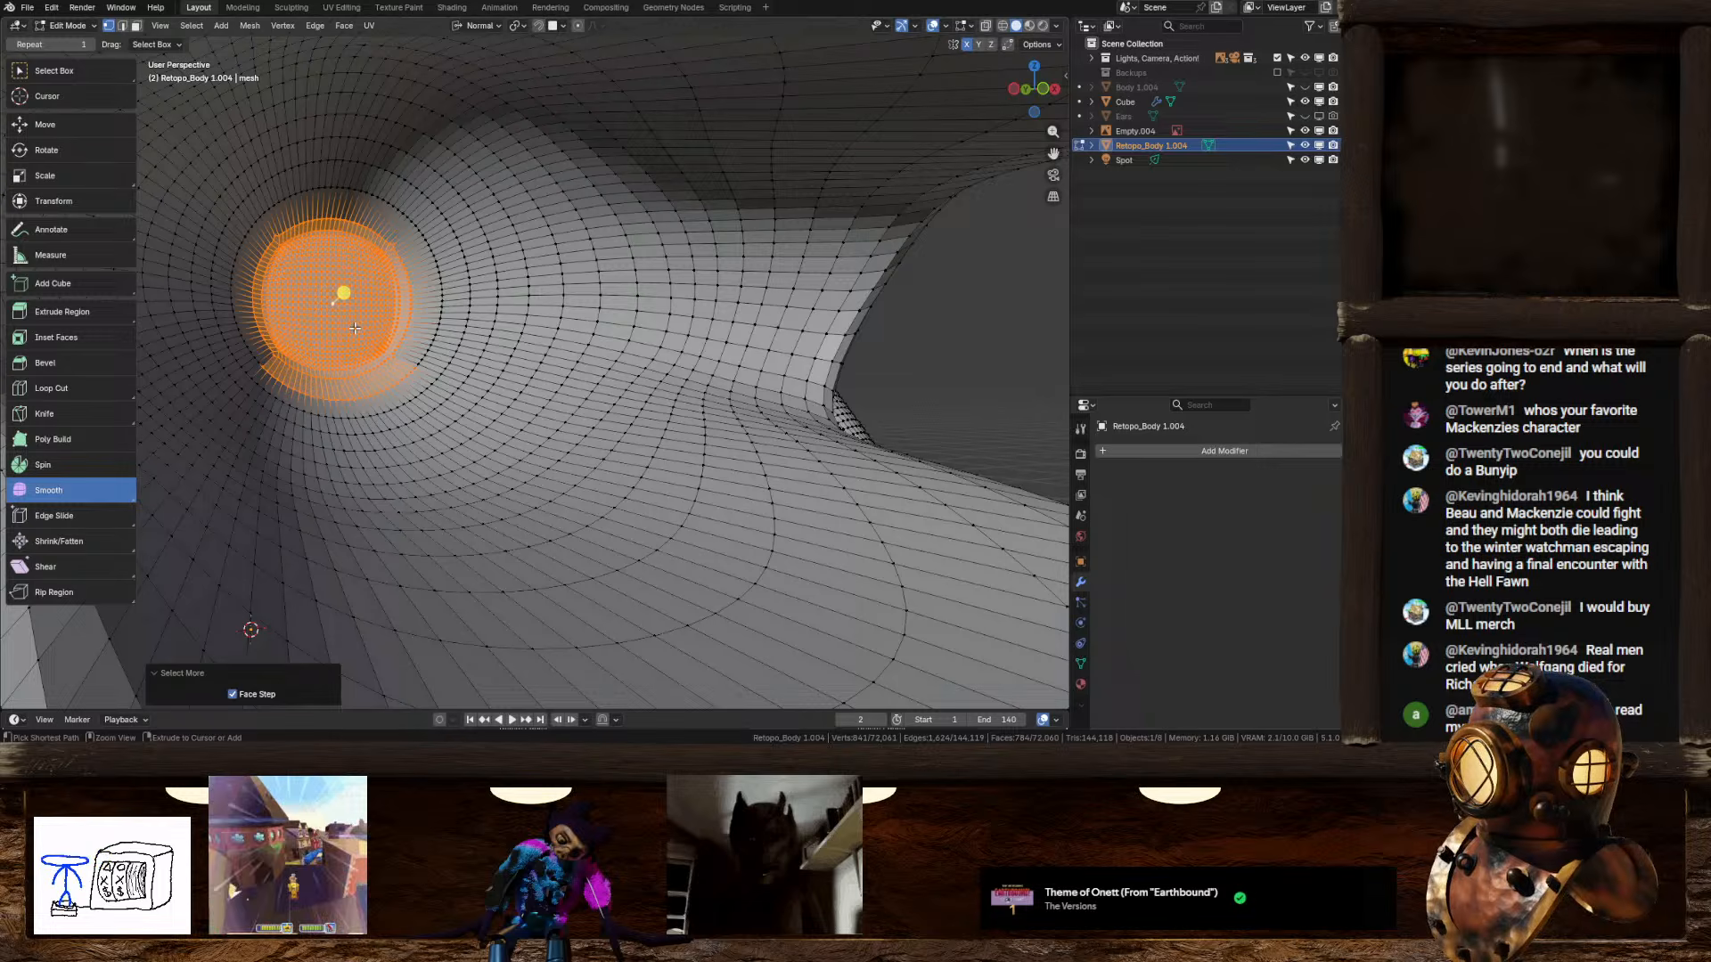
pyautogui.keyDown('alt'); pyautogui.keyDown('shift'); pyautogui.click(438, 276); pyautogui.keyUp('shift'); pyautogui.keyUp('alt')
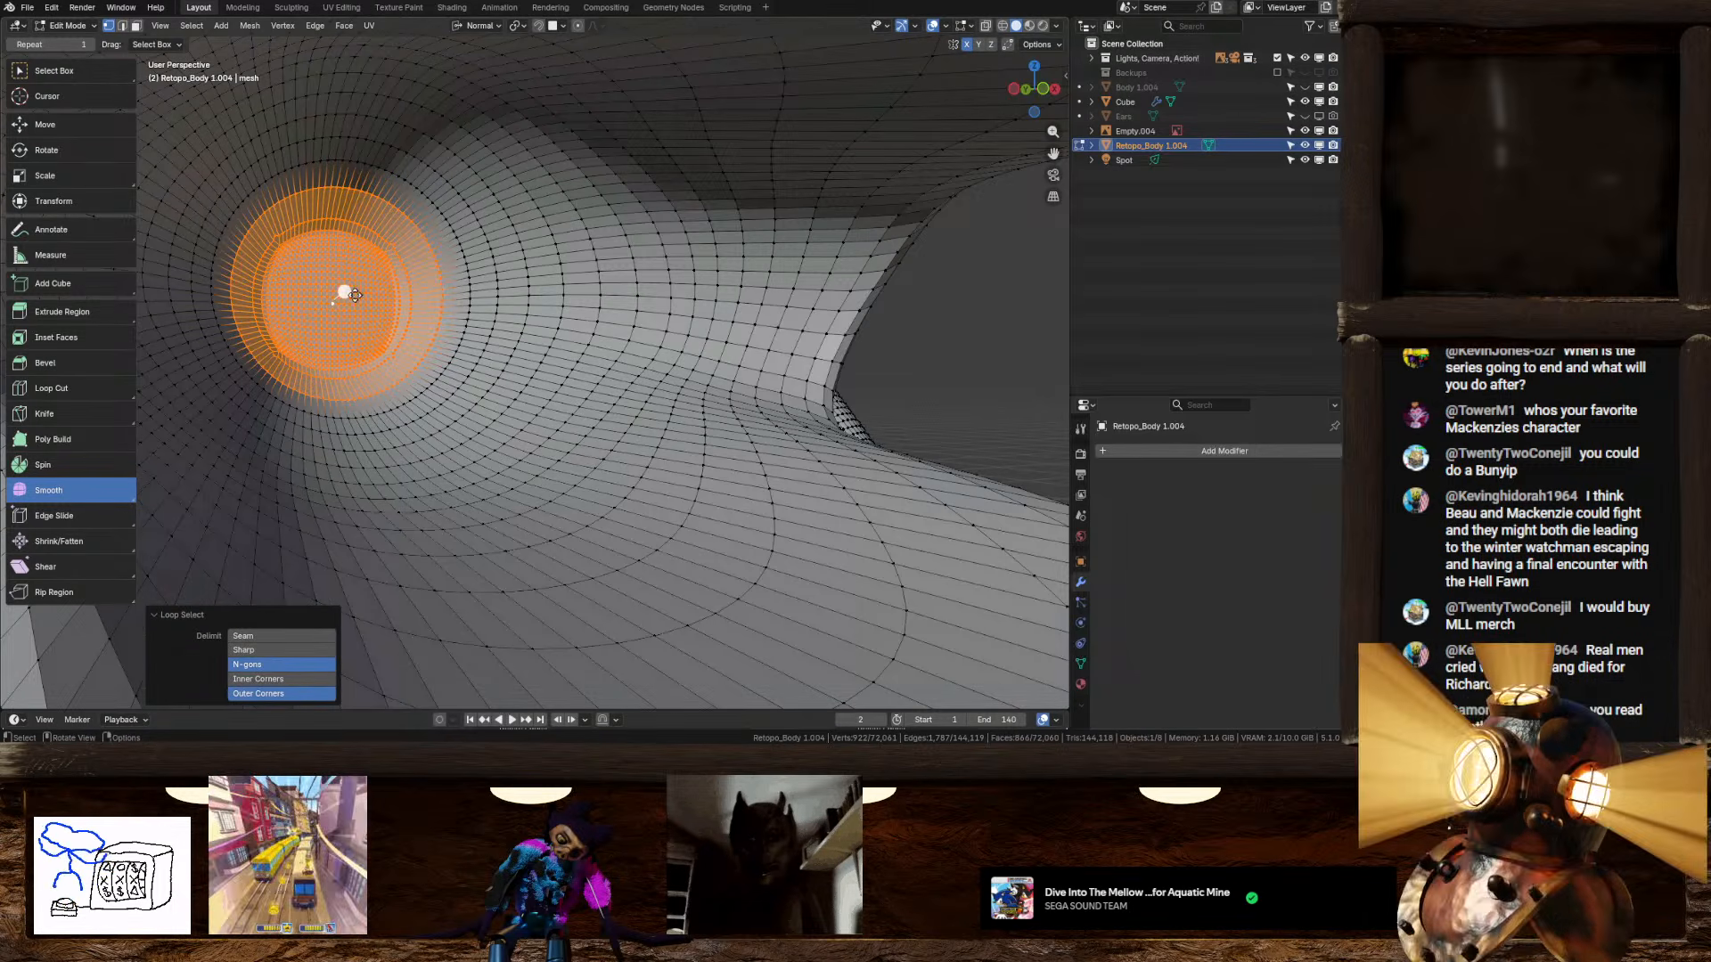
# Step: Smooth the selected throat cap in three passes, with about 1.325 for the first and 0.968 for the last
pyautogui.moveTo(344, 298); pyautogui.dragTo(936, 214)
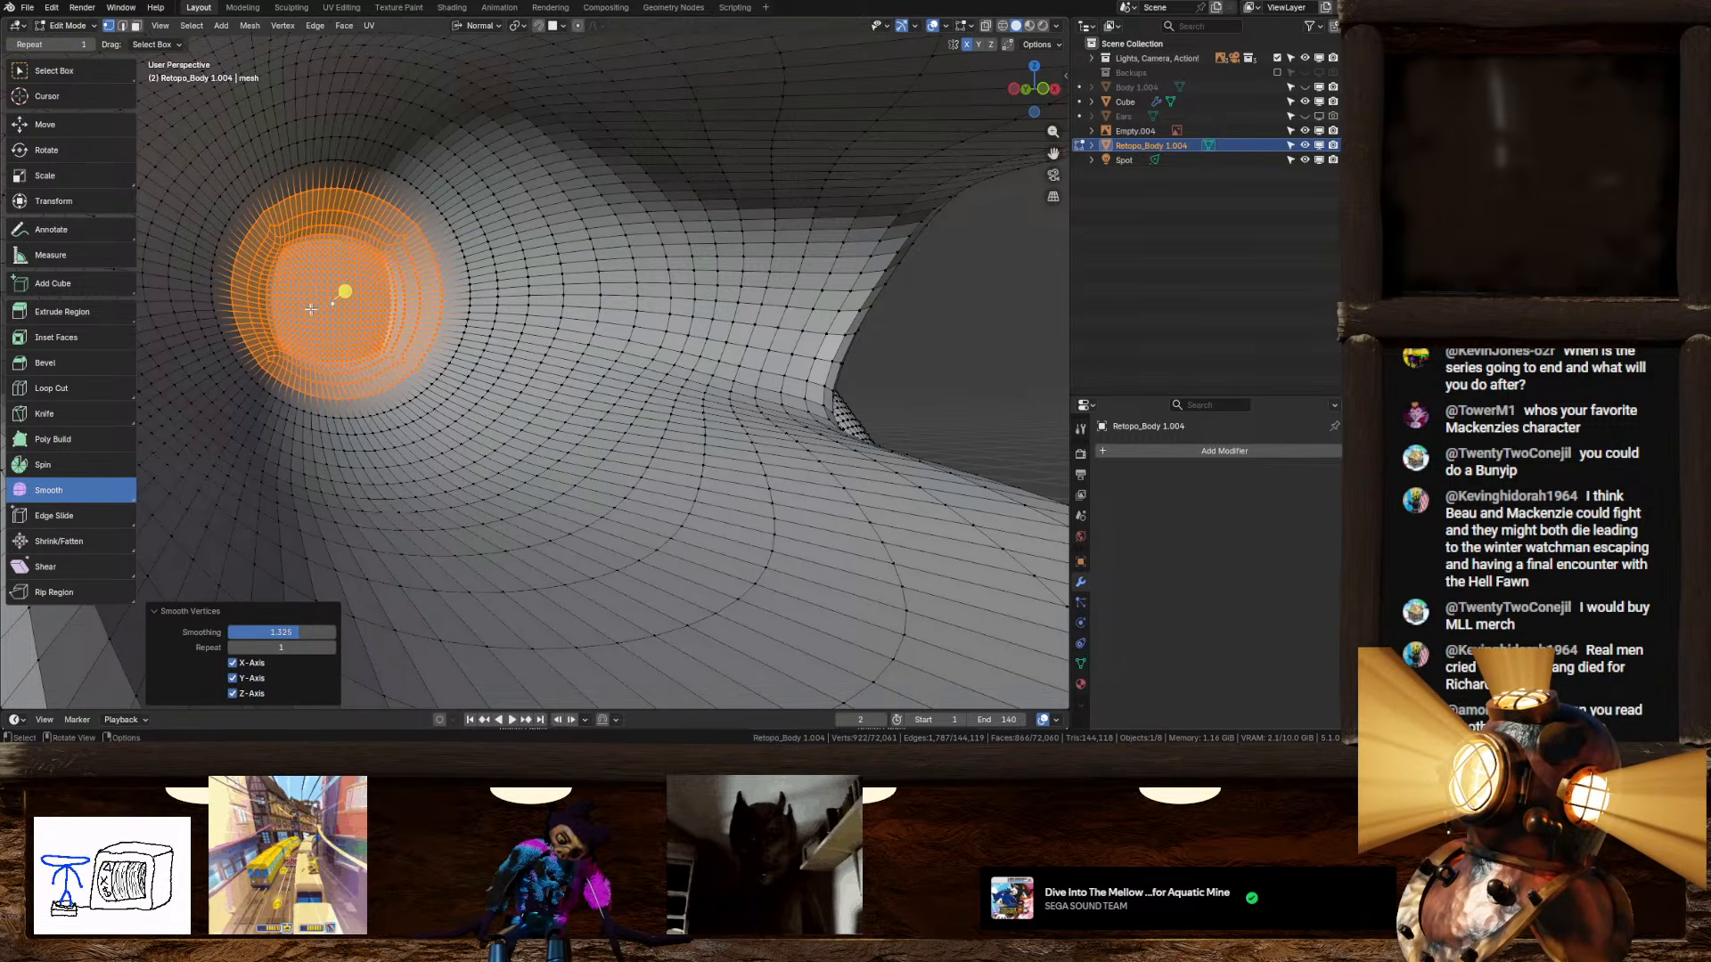
pyautogui.moveTo(342, 292); pyautogui.dragTo(731, 214)
pyautogui.moveTo(347, 291); pyautogui.dragTo(686, 223)
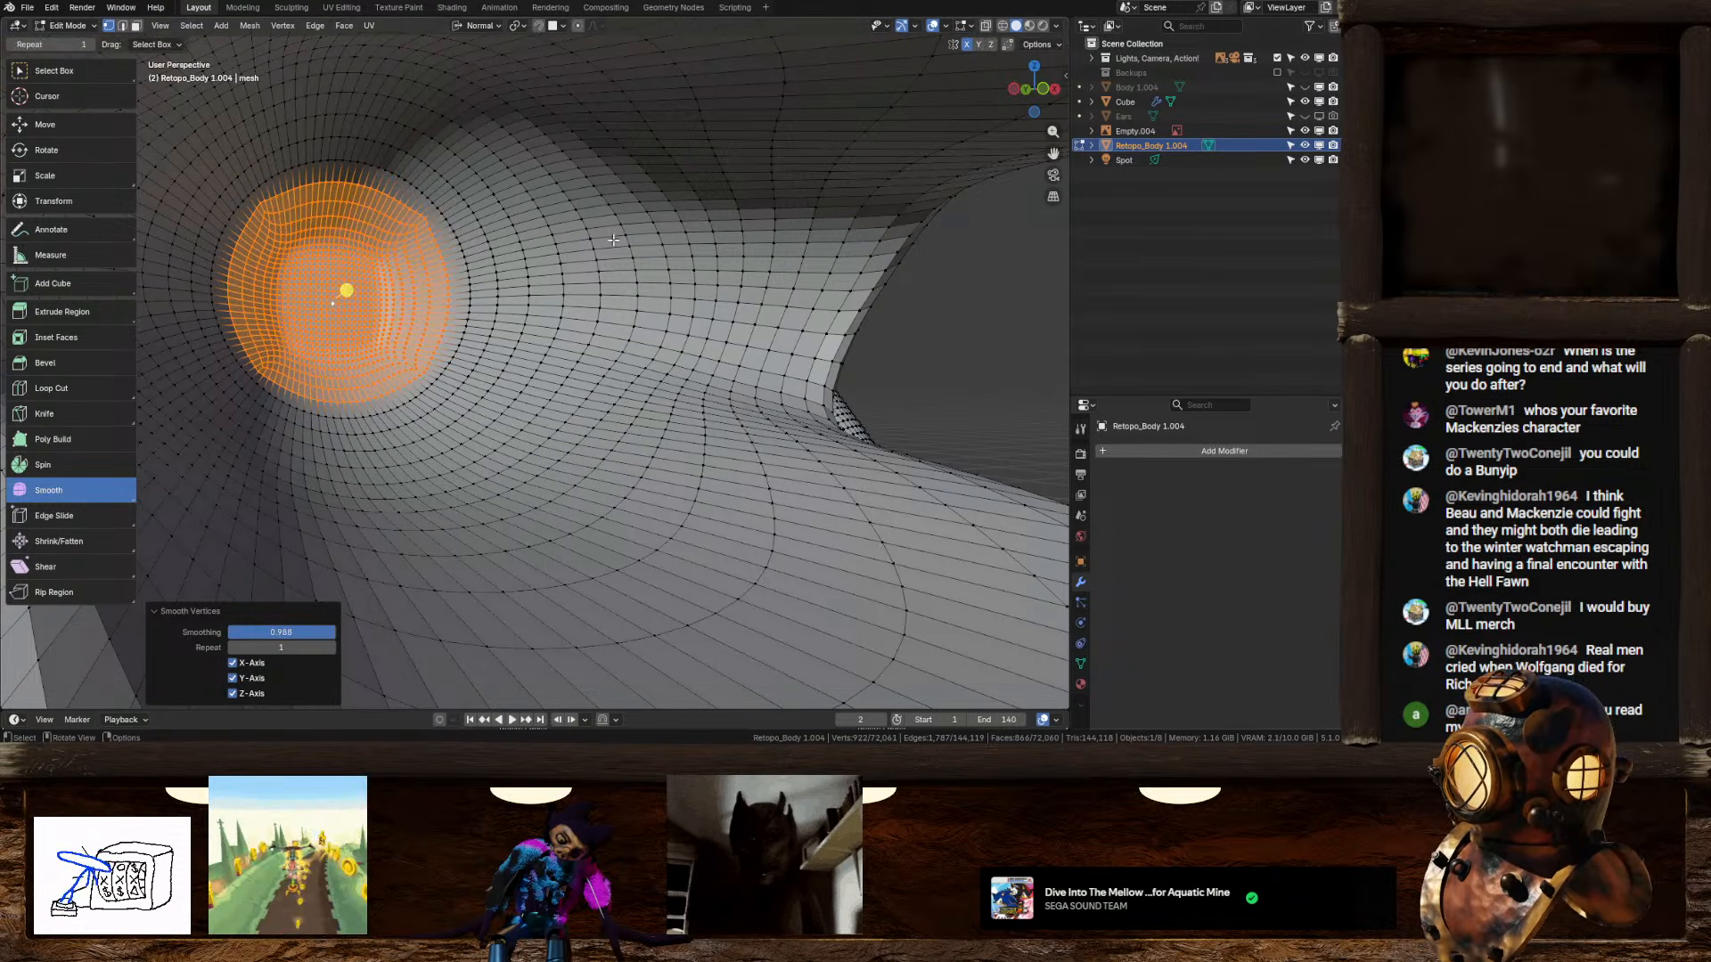
# Step: Grow the throat cap selection by a few rings into the mouth cavity and smooth it by about 1.619
pyautogui.press('ctrl+KP_Add')
pyautogui.press('ctrl+KP_Add')
pyautogui.press('ctrl+KP_Add')
pyautogui.press('ctrl+KP_Add')
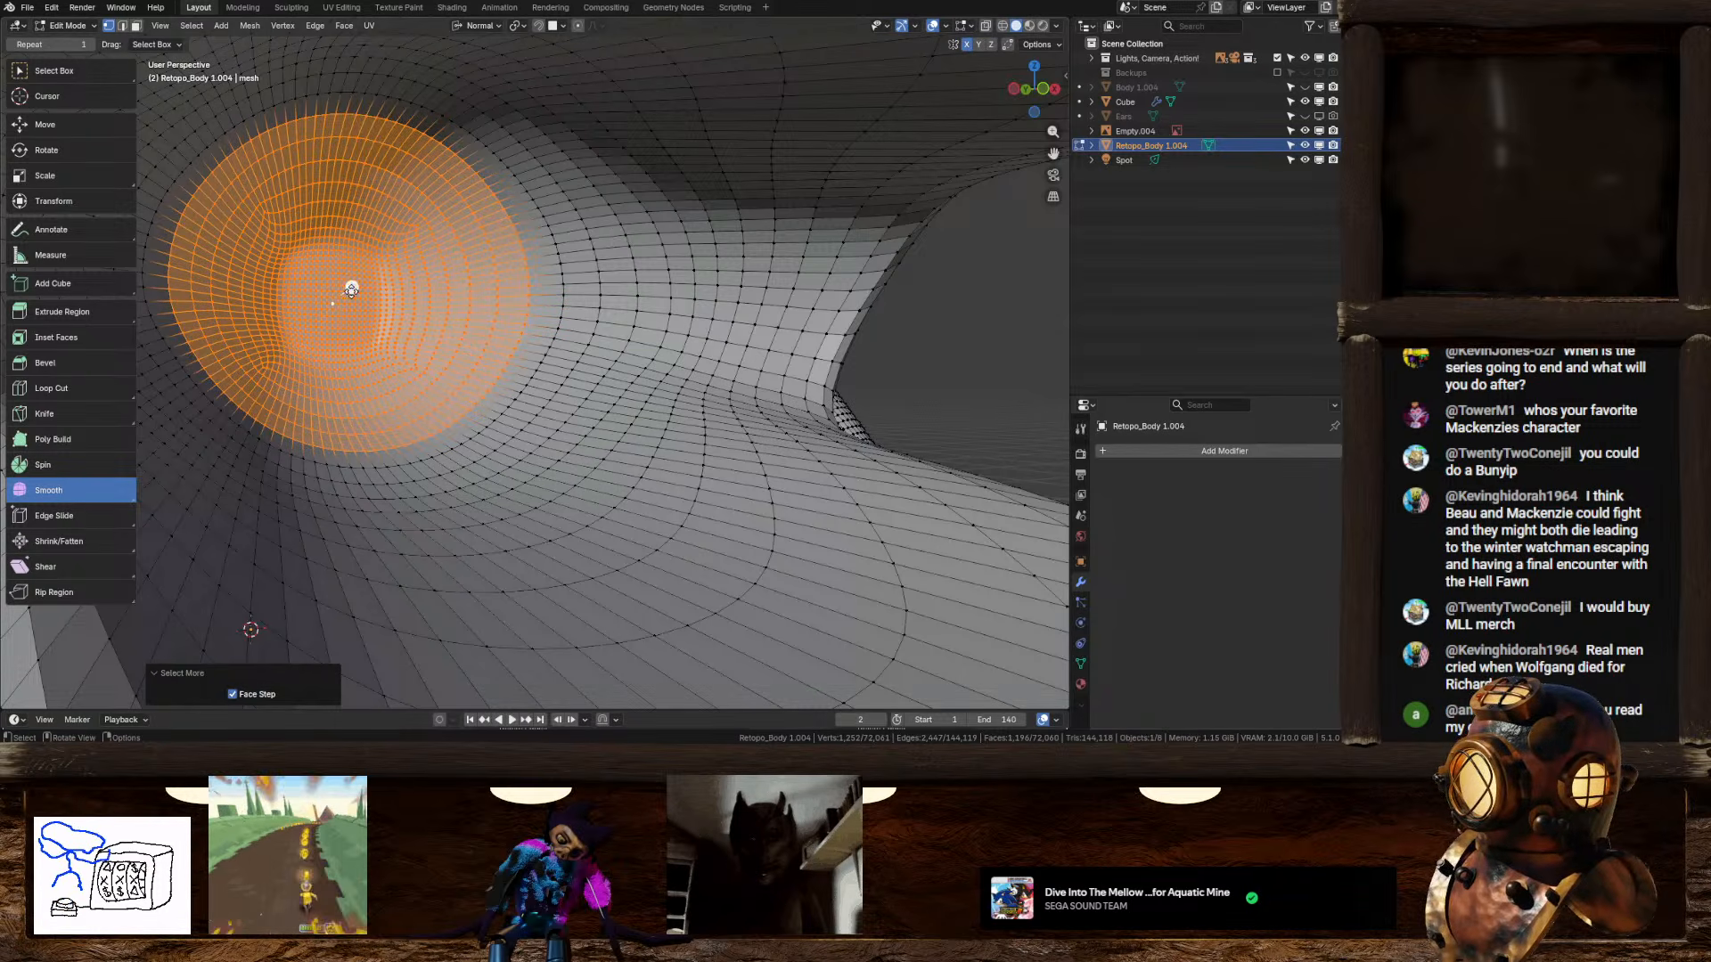
pyautogui.moveTo(349, 289); pyautogui.dragTo(708, 221)
# Step: Examine the smoothed mouth, throat and lips in Object Mode from the front and both sides of the head
pyautogui.scroll(-8, 445, 320)
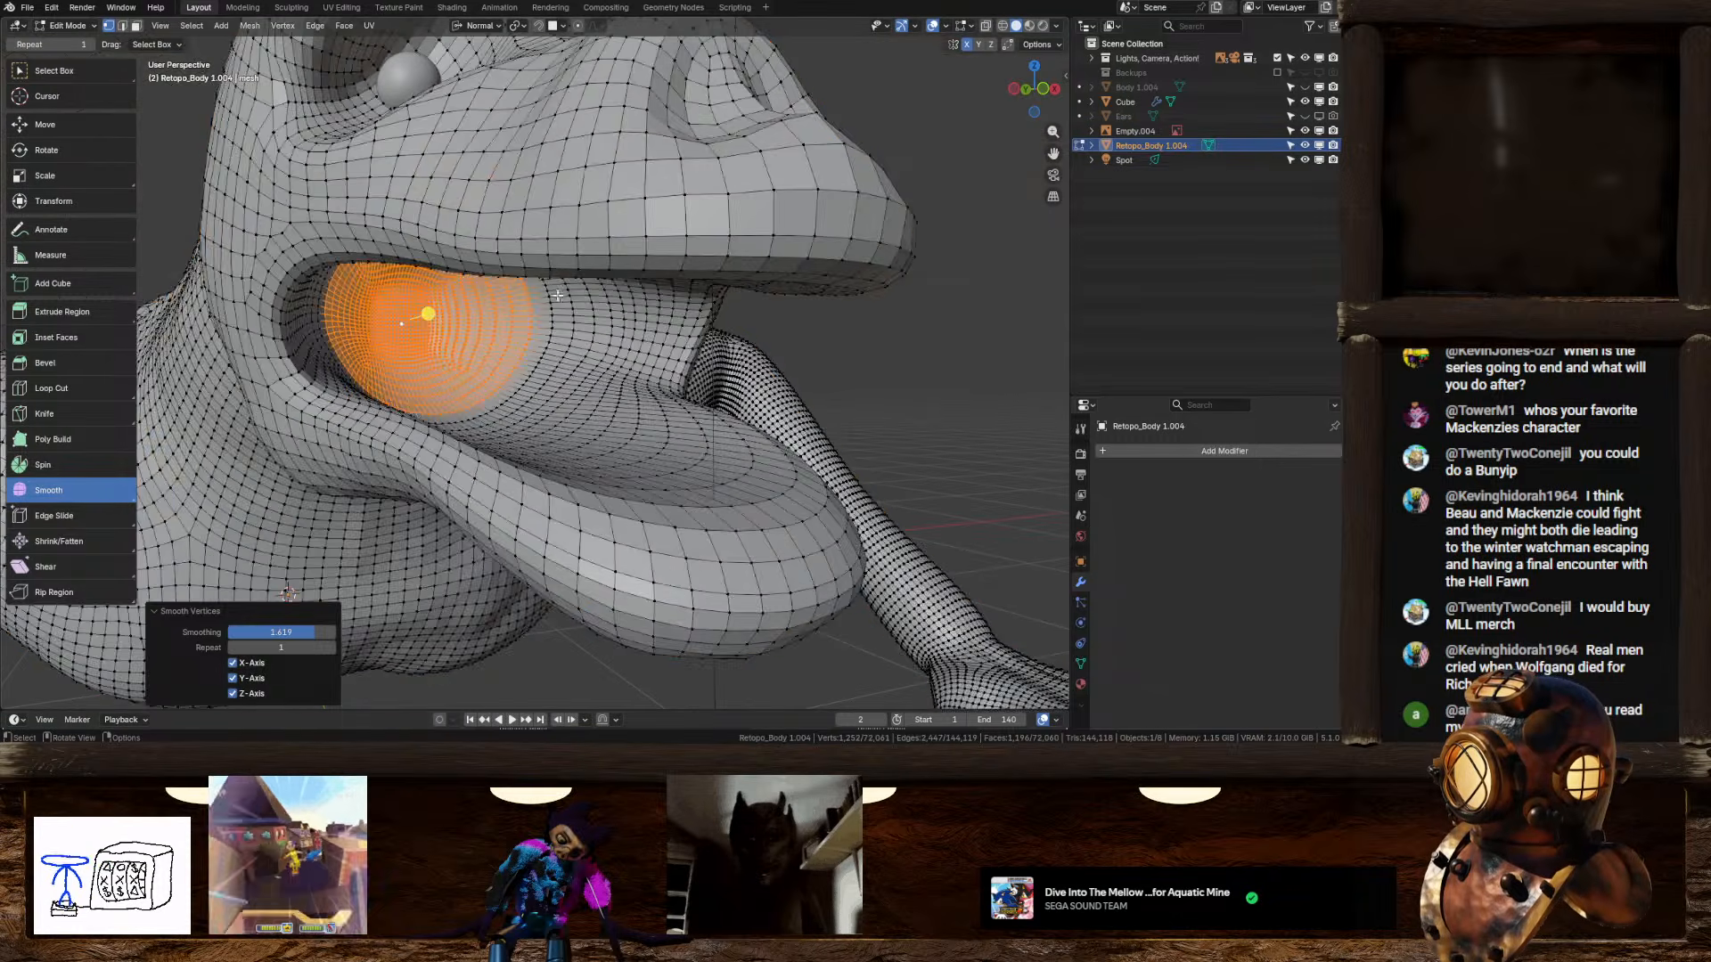
pyautogui.press('Tab')
pyautogui.scroll(-2, 467, 339)
pyautogui.moveTo(467, 339); pyautogui.dragTo(538, 331, button='middle')
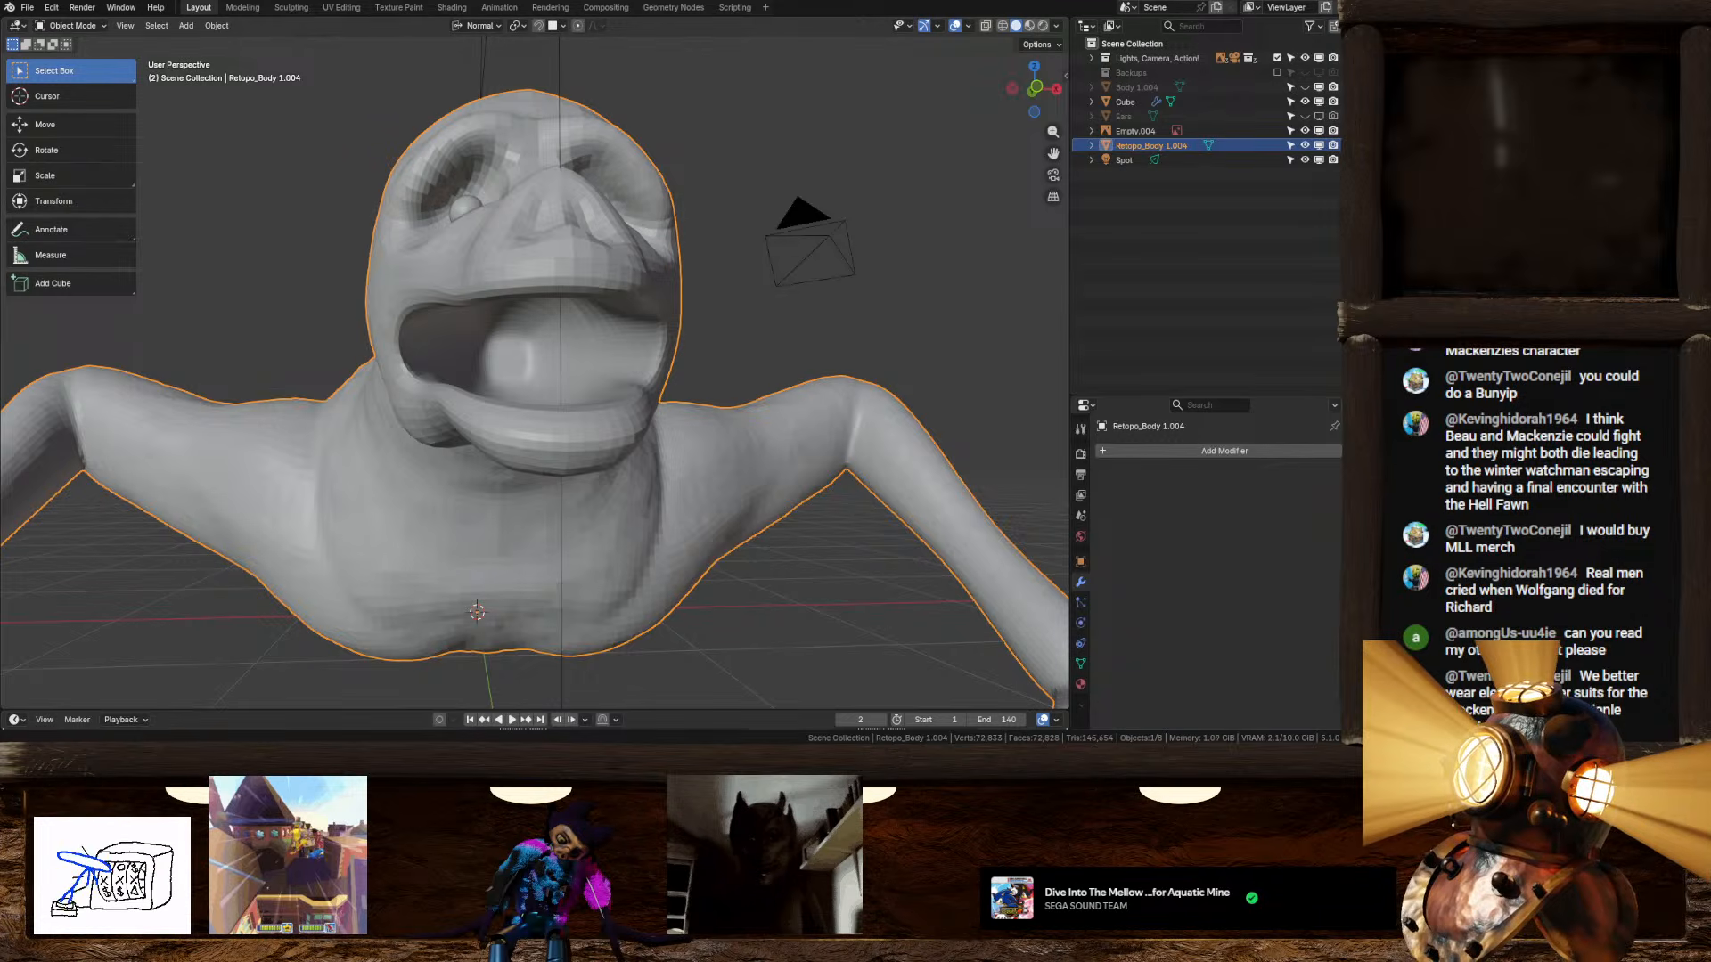
pyautogui.scroll(4, 554, 392)
pyautogui.moveTo(554, 392)
pyautogui.mouseDown(button='middle')
pyautogui.moveTo(493, 410)
pyautogui.moveTo(442, 397)
pyautogui.moveTo(607, 398)
pyautogui.moveTo(533, 436)
pyautogui.moveTo(528, 392)
pyautogui.mouseUp(button='middle')
pyautogui.scroll(-5, 550, 393)
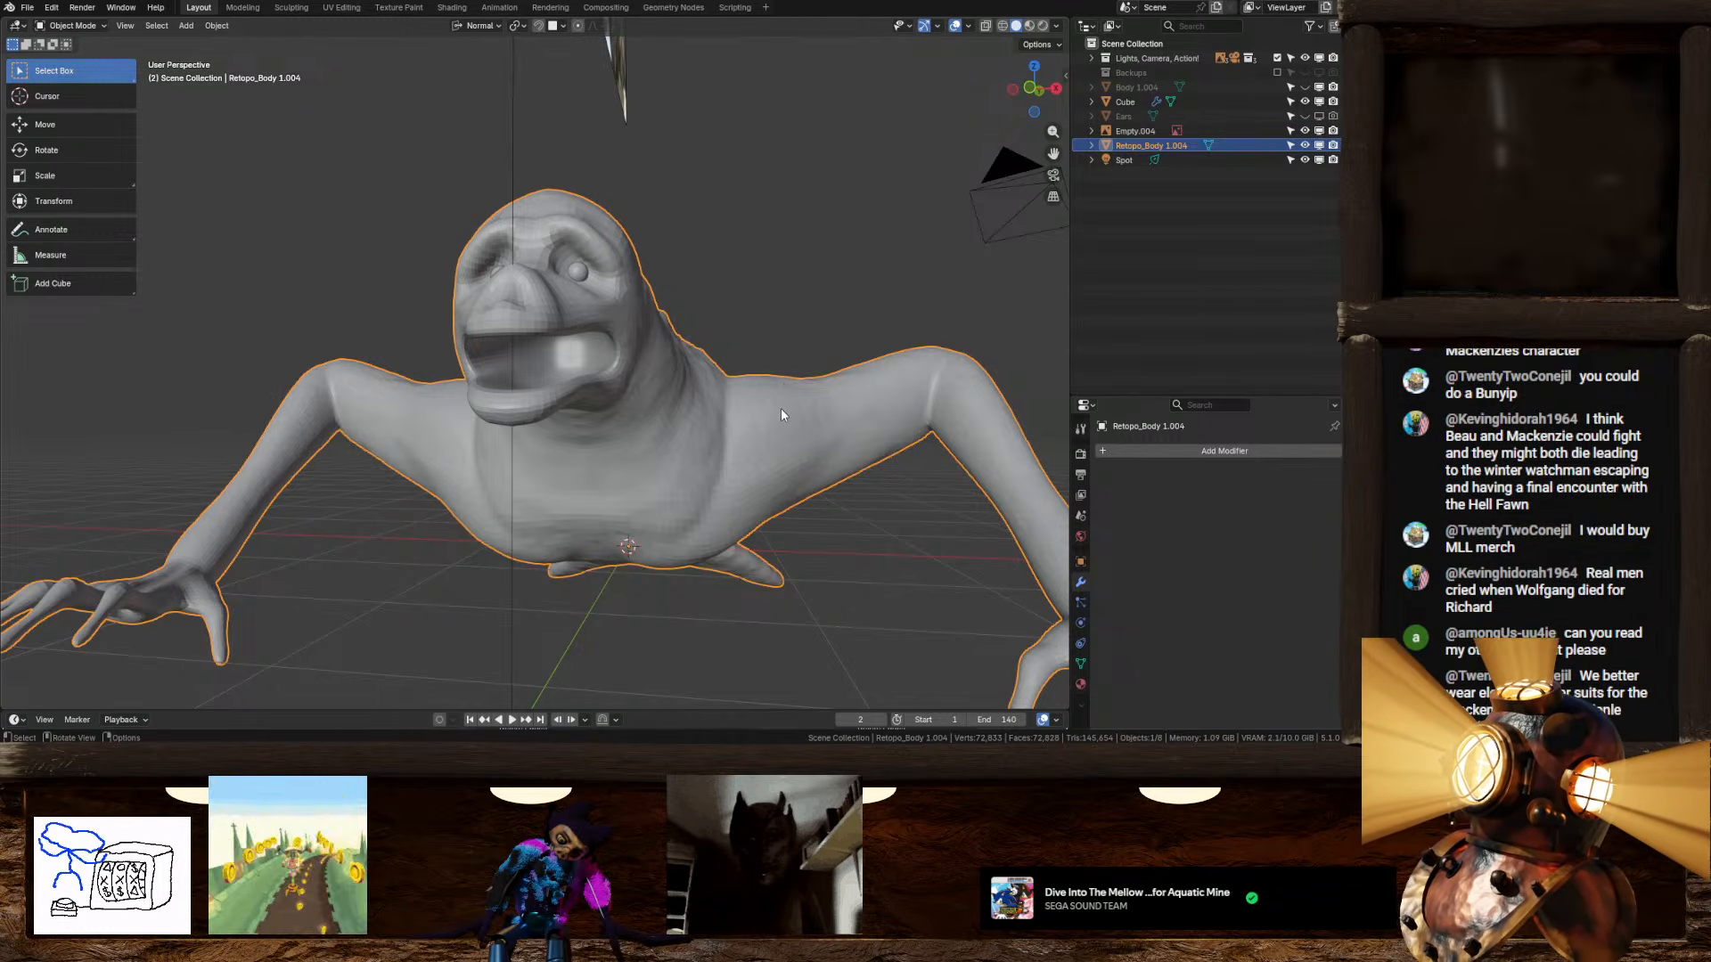
pyautogui.scroll(4, 782, 409)
pyautogui.moveTo(781, 409); pyautogui.dragTo(681, 432, button='middle')
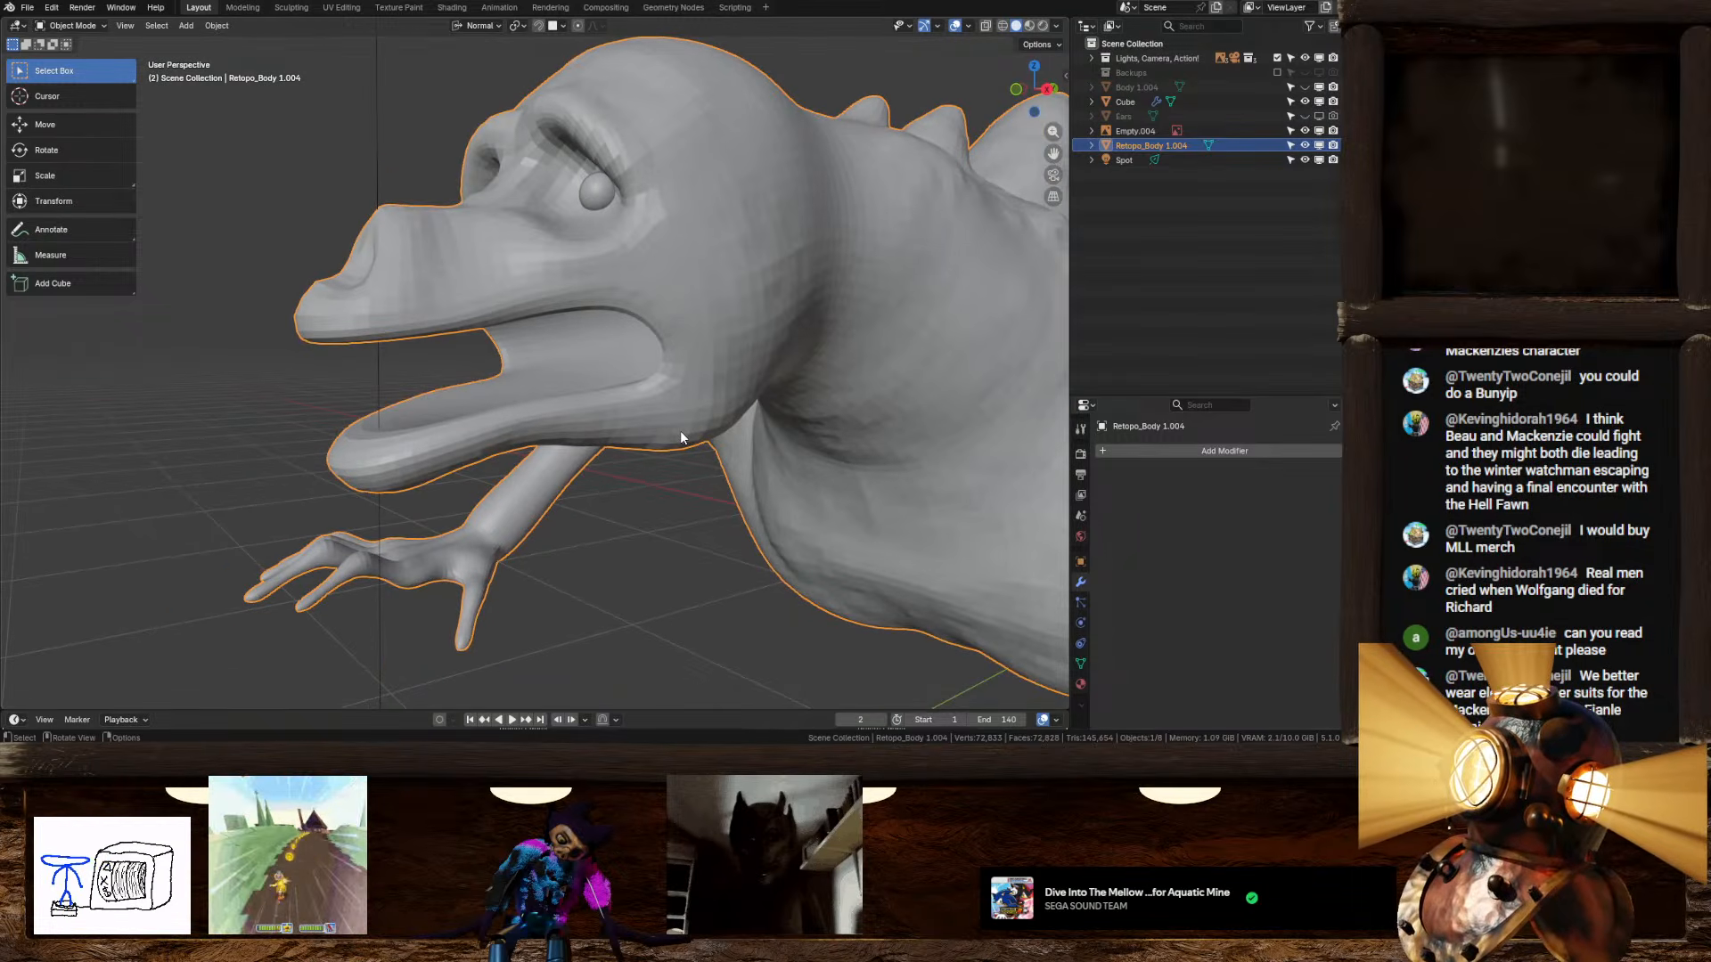
# Step: Check the smoothed mouth from both sides of the head and save the file with the whole creature in view
pyautogui.scroll(4, 499, 351)
pyautogui.moveTo(500, 351); pyautogui.dragTo(580, 357, button='middle')
pyautogui.scroll(-4, 545, 349)
pyautogui.scroll(-3, 548, 355)
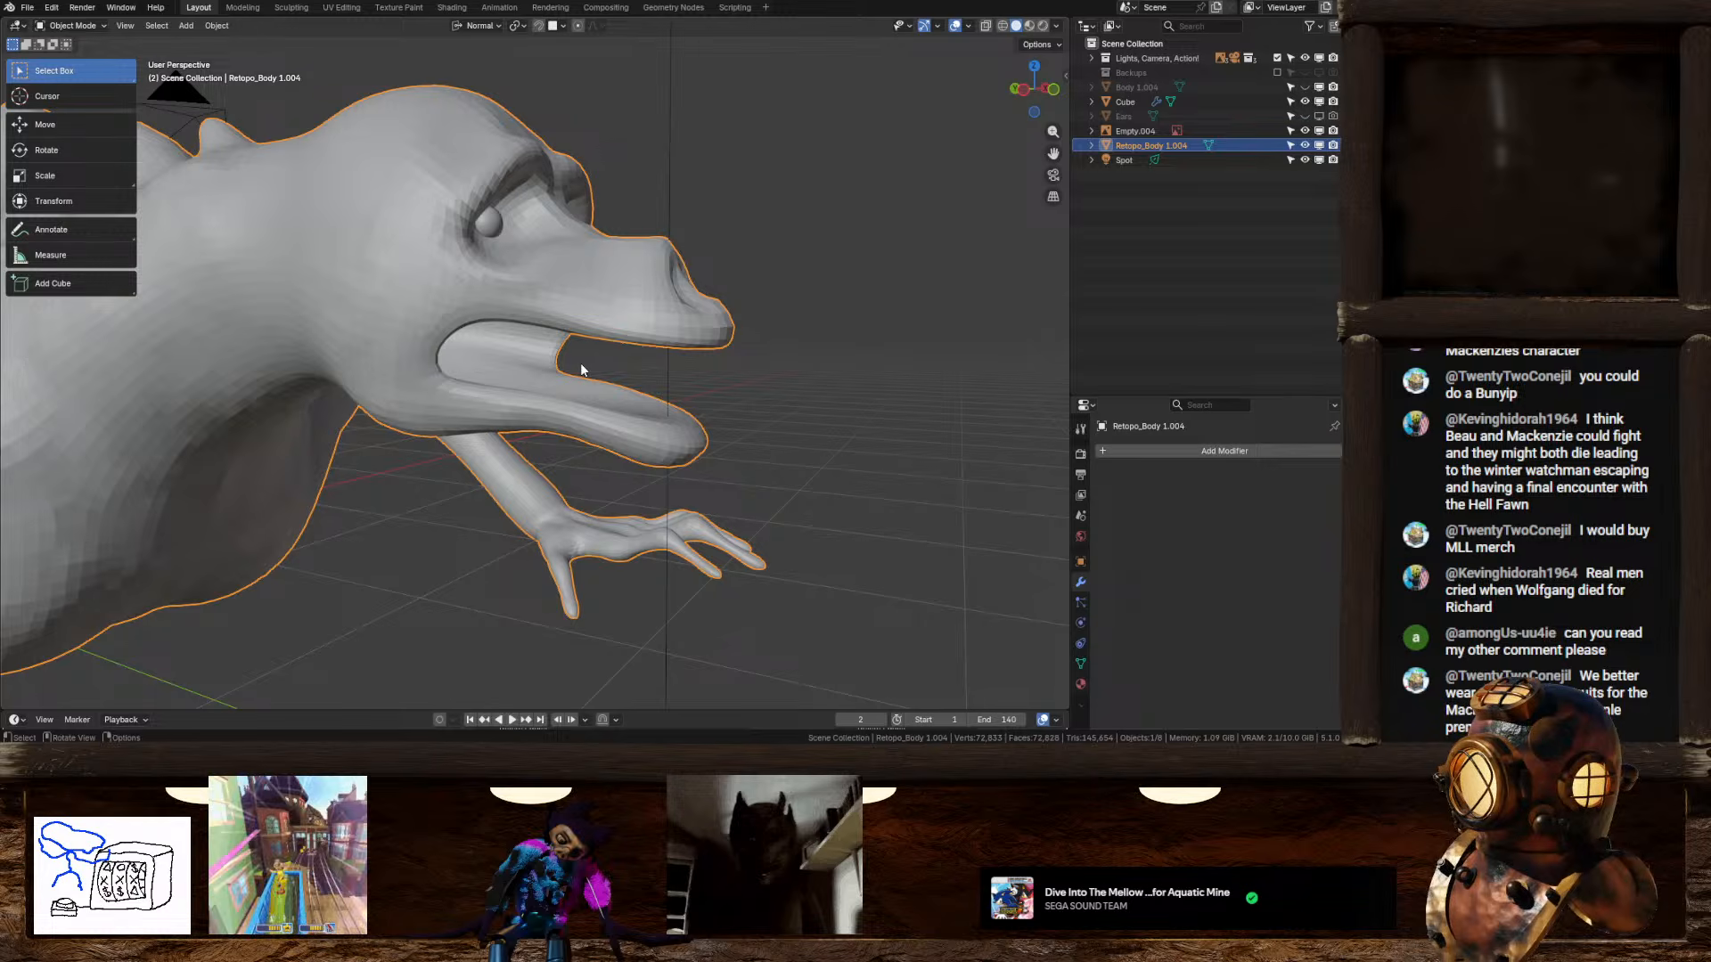
pyautogui.moveTo(580, 362); pyautogui.dragTo(613, 392, button='middle')
pyautogui.hotkey('shift', 'a')
pyautogui.moveTo(602, 397)
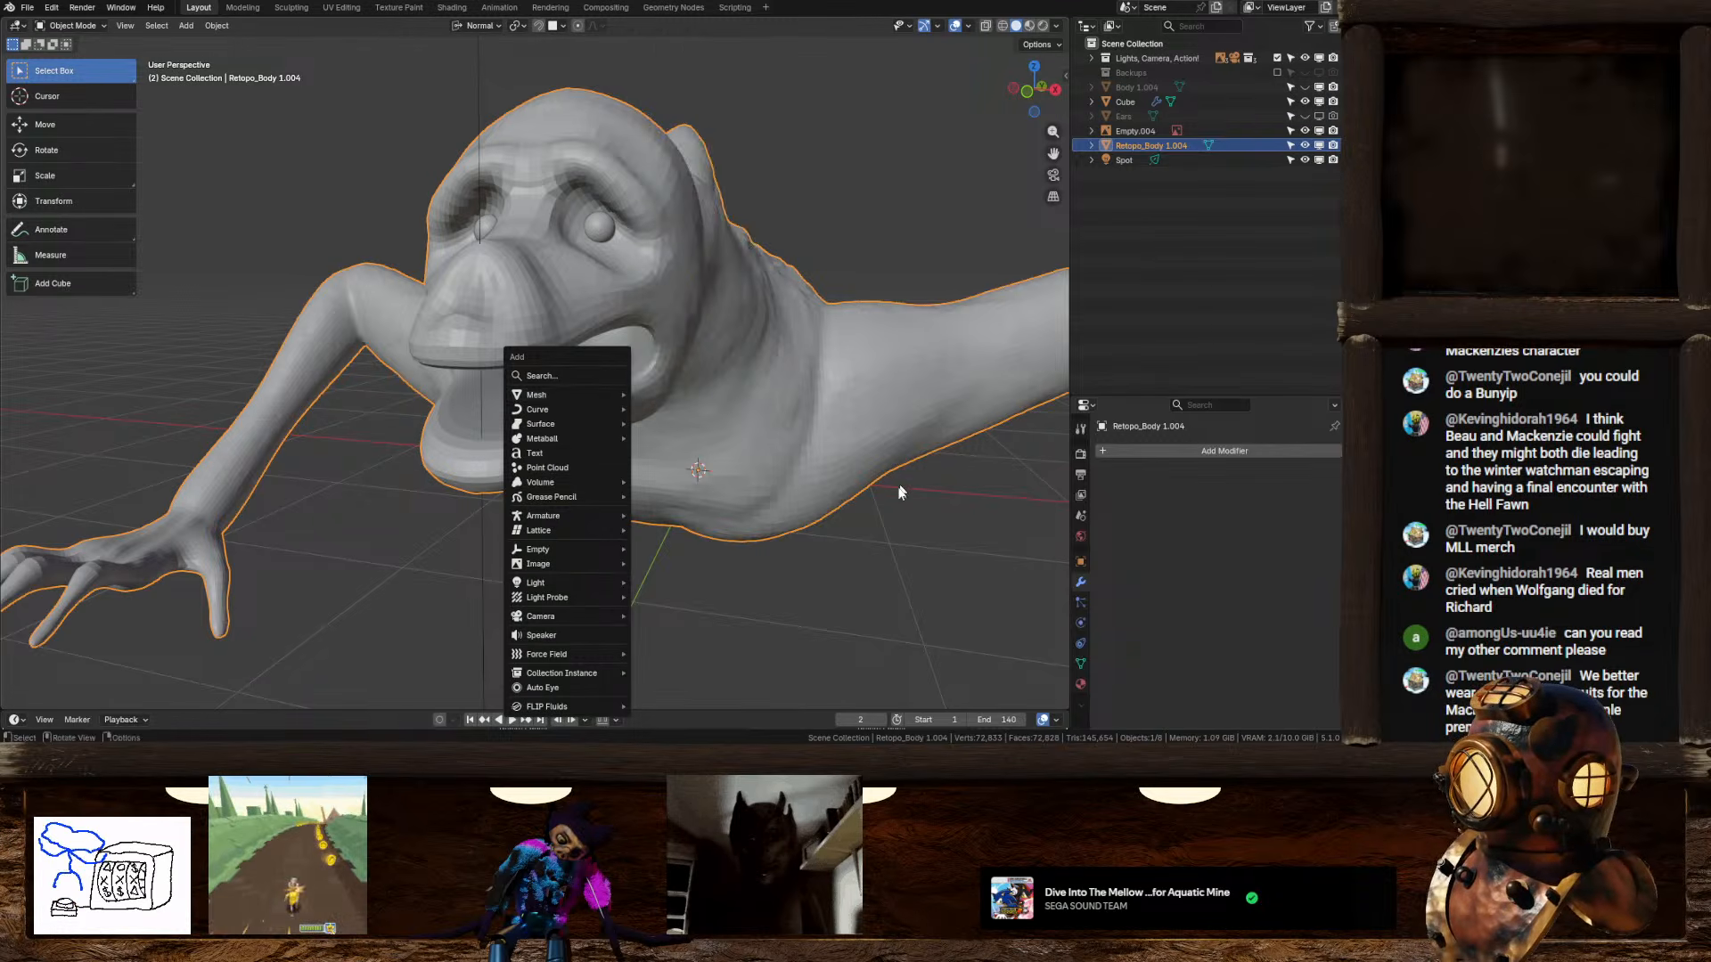
pyautogui.moveTo(856, 519); pyautogui.dragTo(644, 412, button='middle')
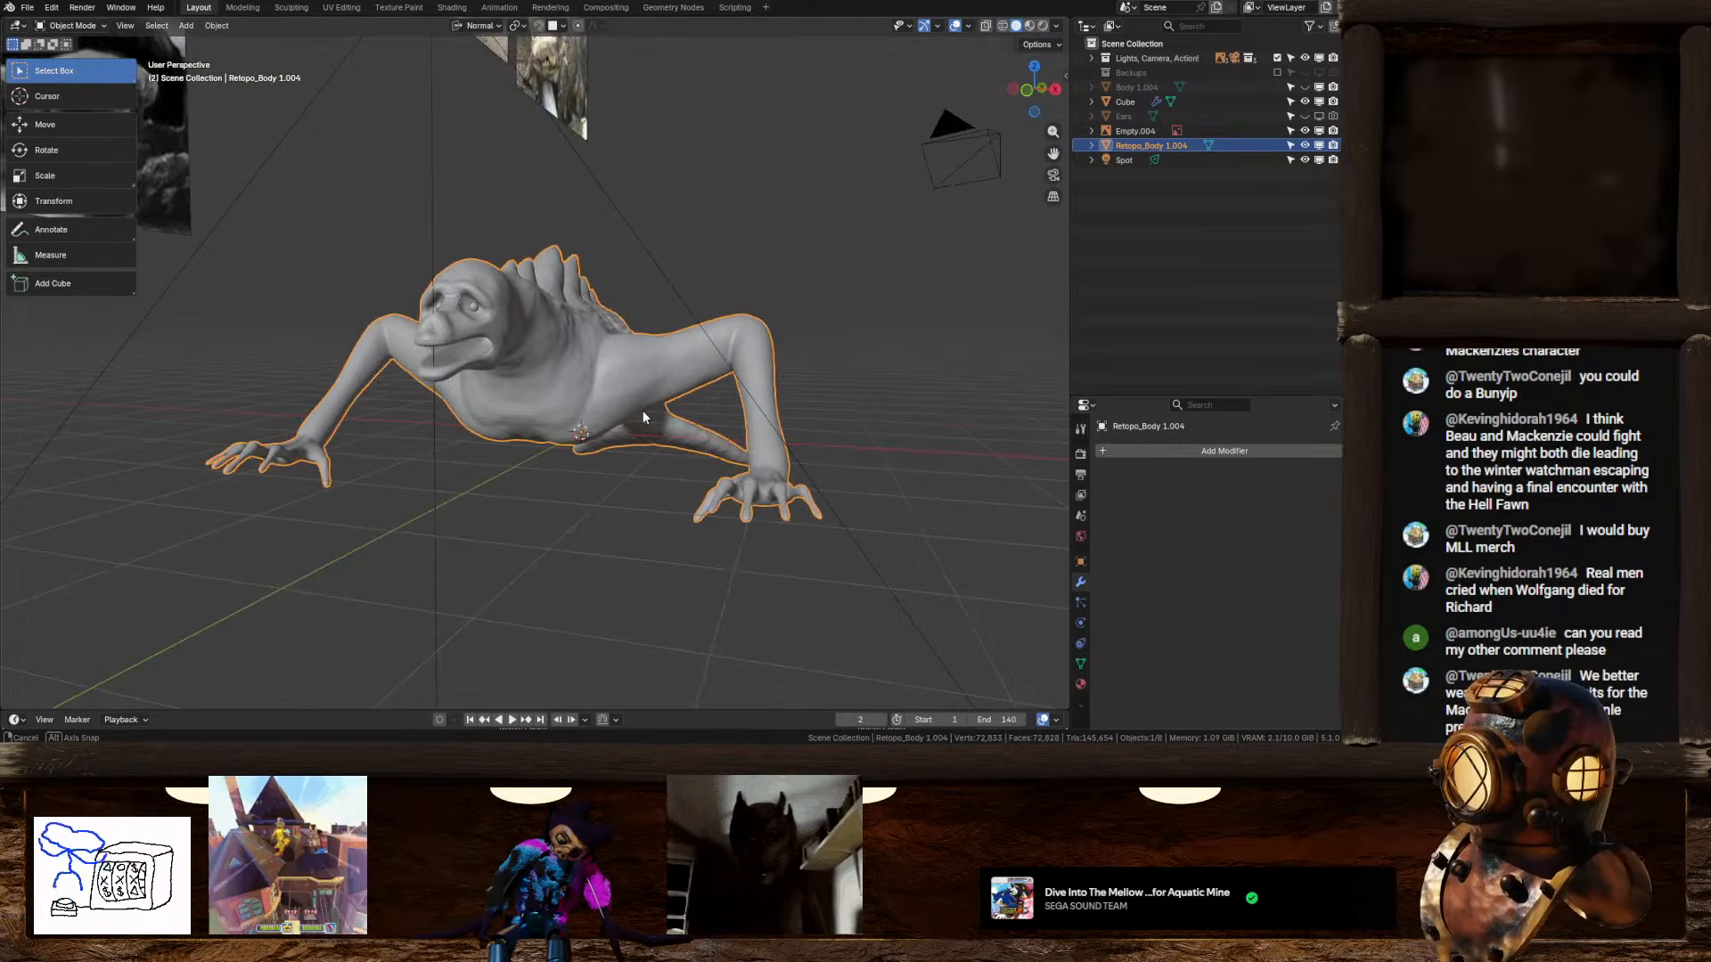
pyautogui.hotkey('ctrl', 's')
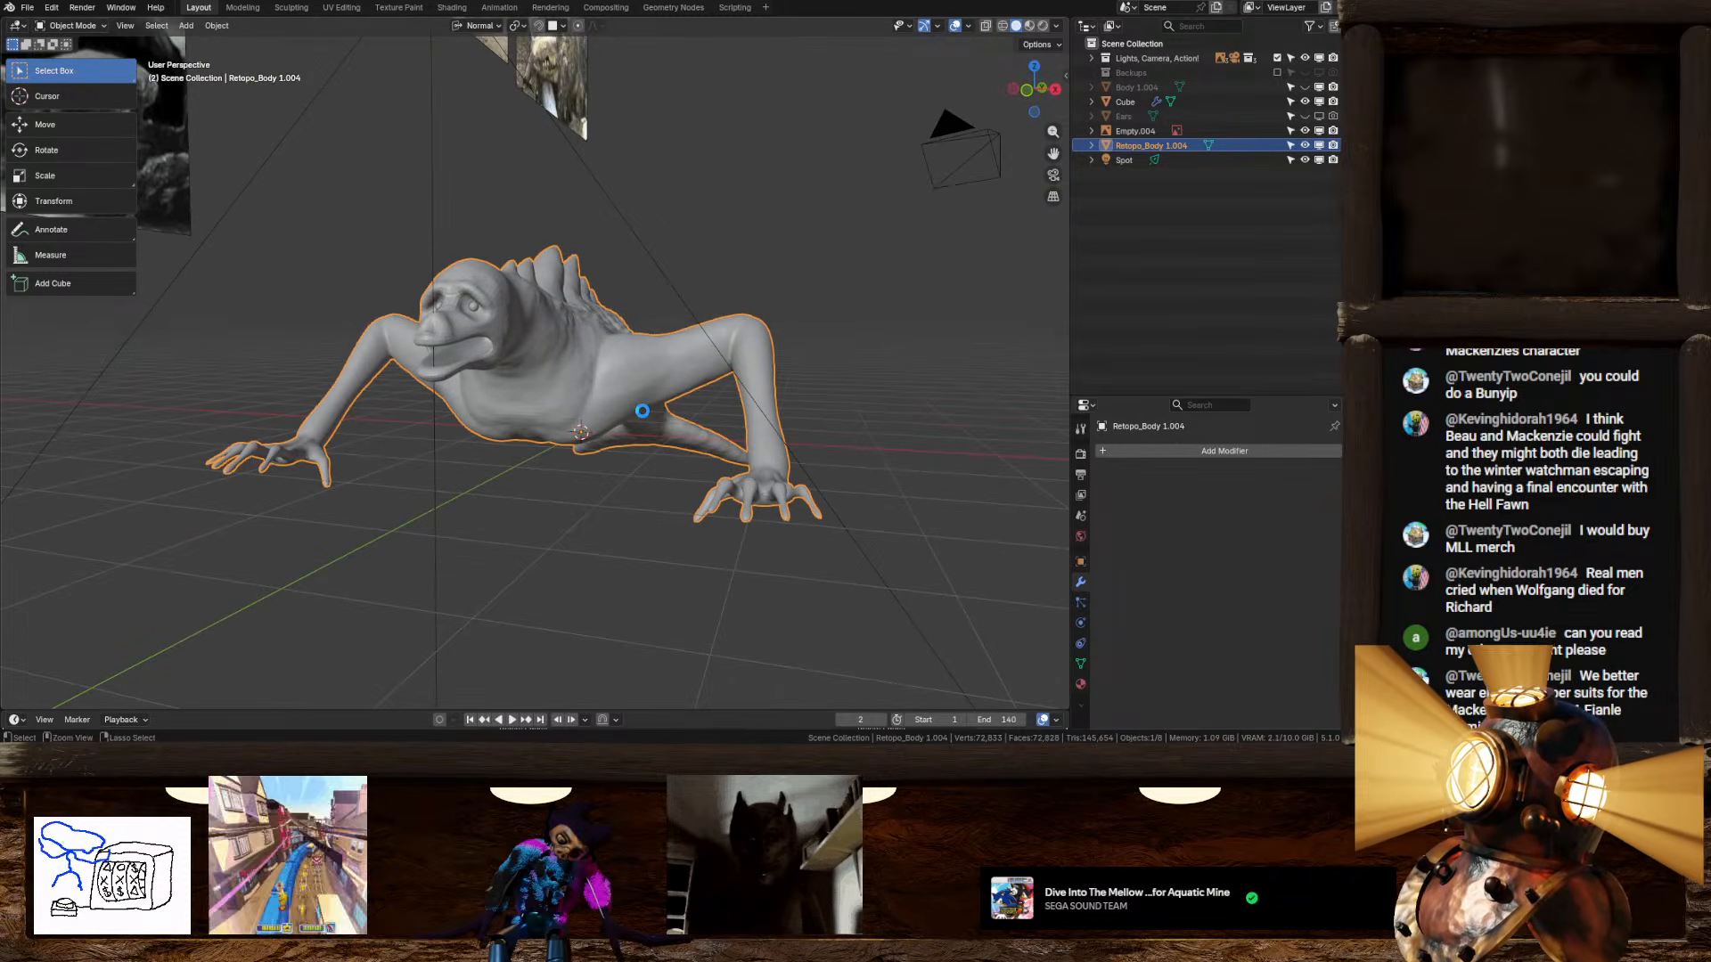
# Step: Examine the whole retopologized body from above, in front orthographic view and from the side
pyautogui.moveTo(770, 406); pyautogui.dragTo(935, 229, button='middle')
pyautogui.scroll(5, 698, 387)
pyautogui.scroll(-3, 570, 380)
pyautogui.click(1033, 103)
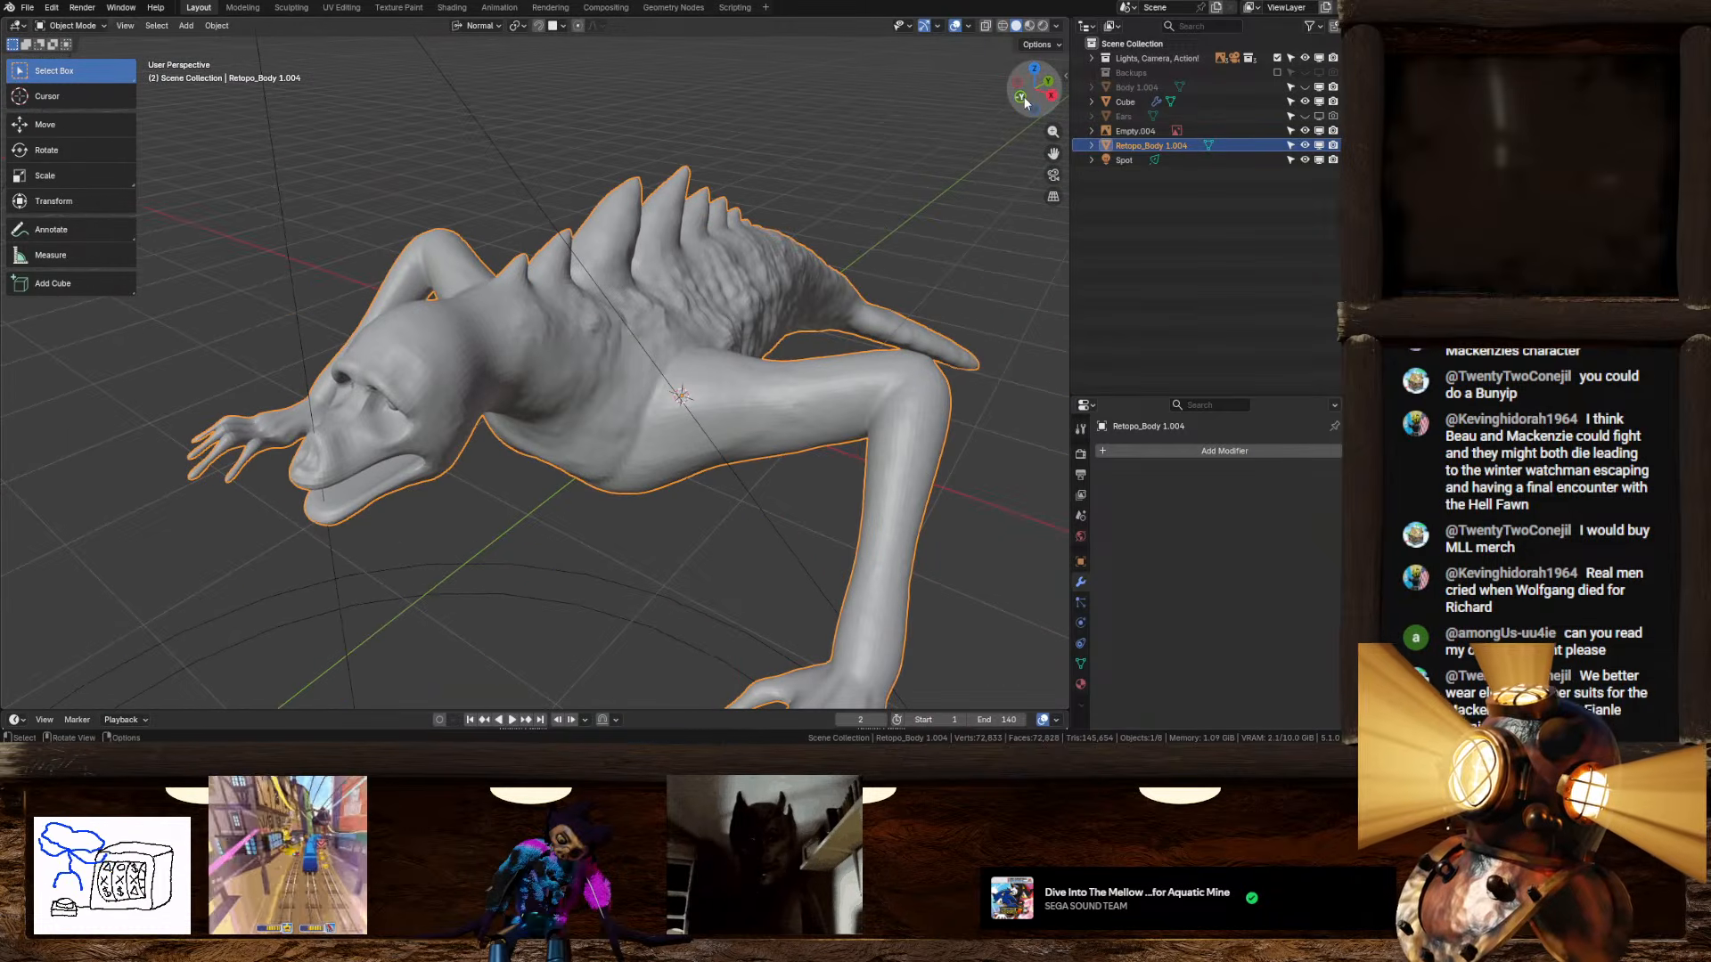
pyautogui.scroll(2, 779, 281)
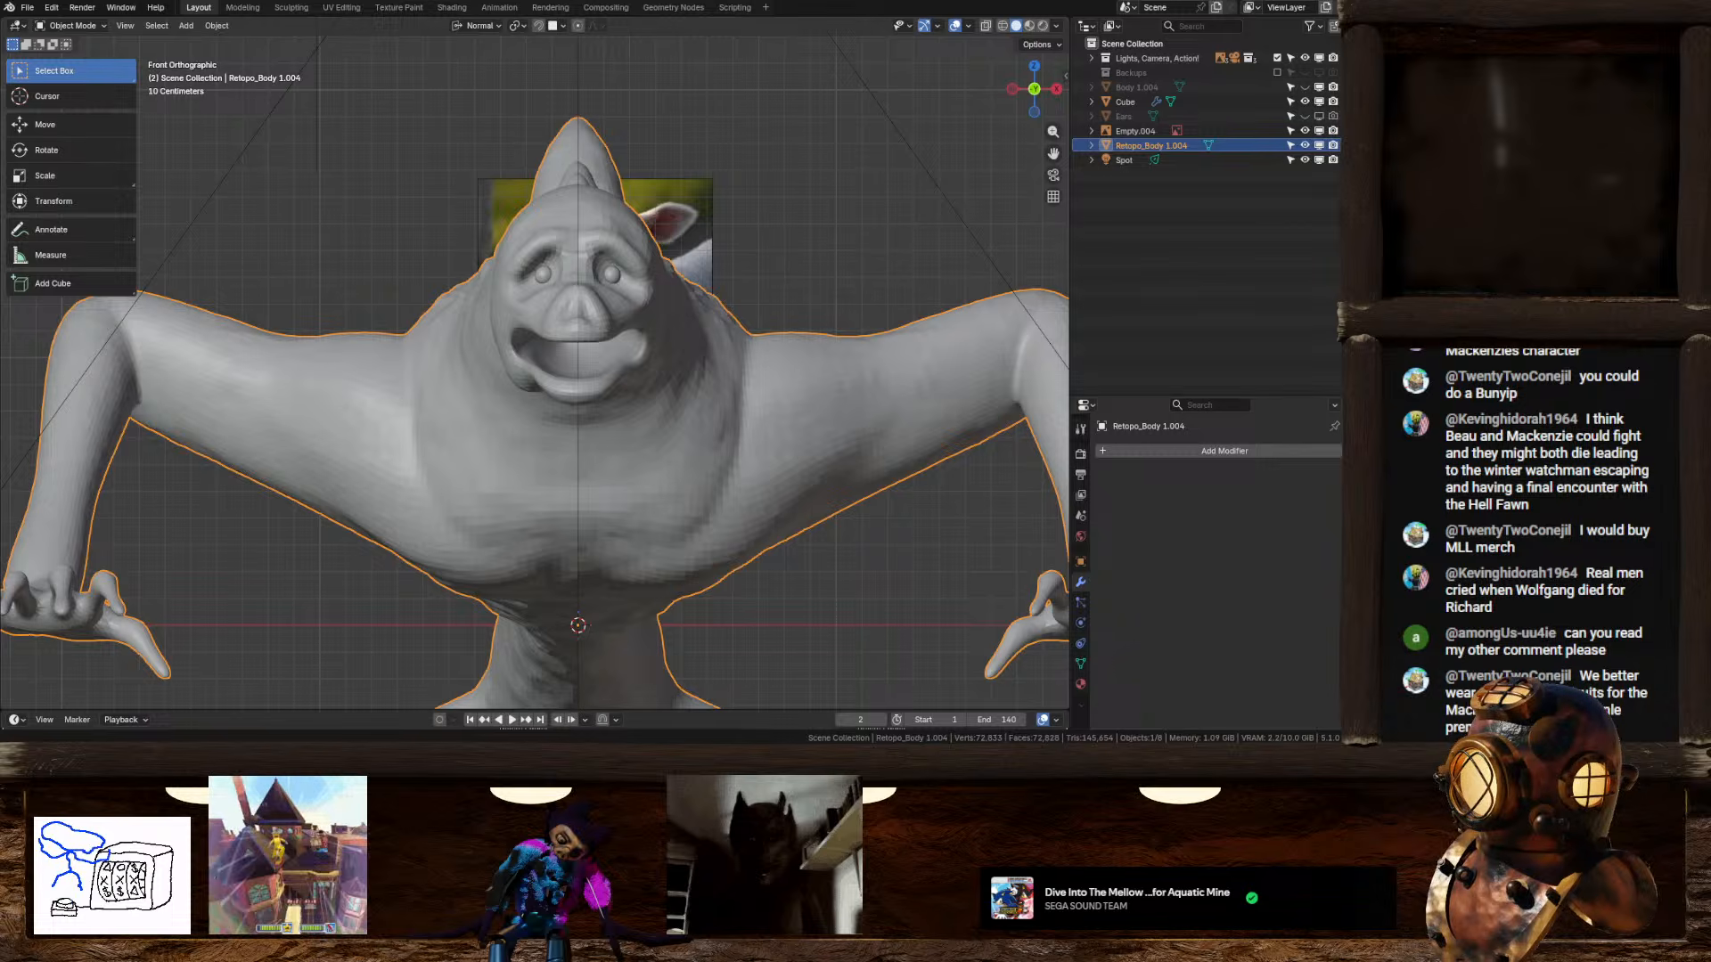
pyautogui.moveTo(638, 329); pyautogui.dragTo(592, 335, button='middle')
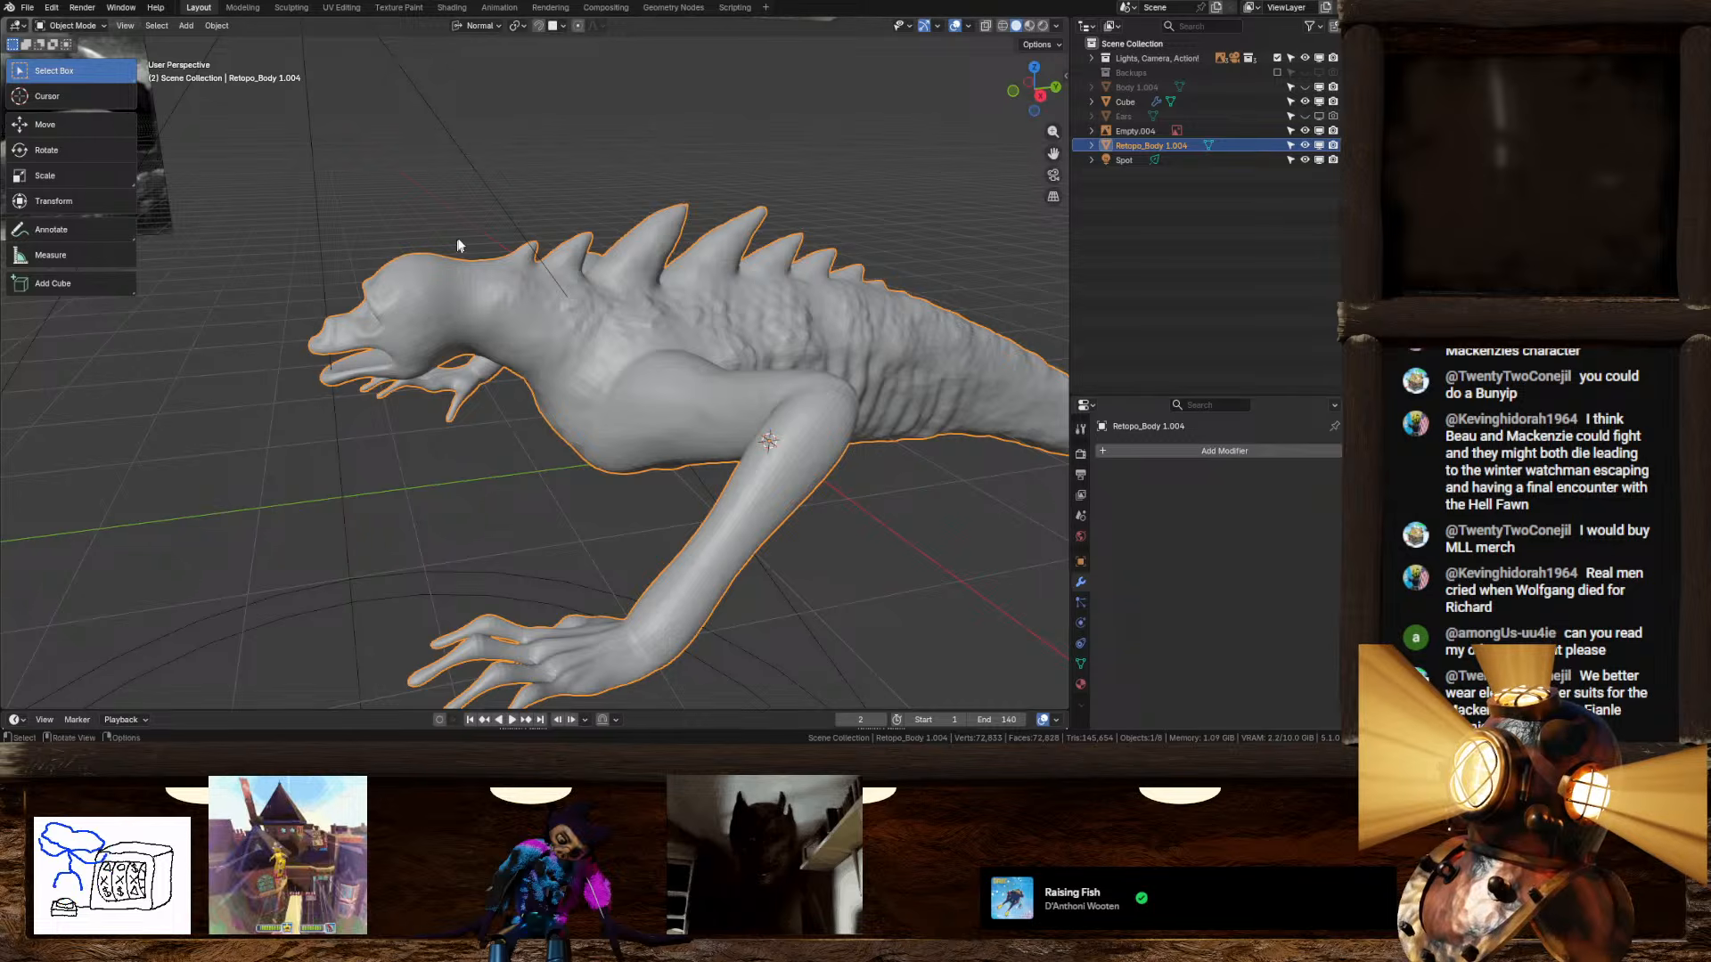
# Step: Deselect the creature, narrow the viewport tools to a single icon column and save Cryptids.blend
pyautogui.click(422, 194)
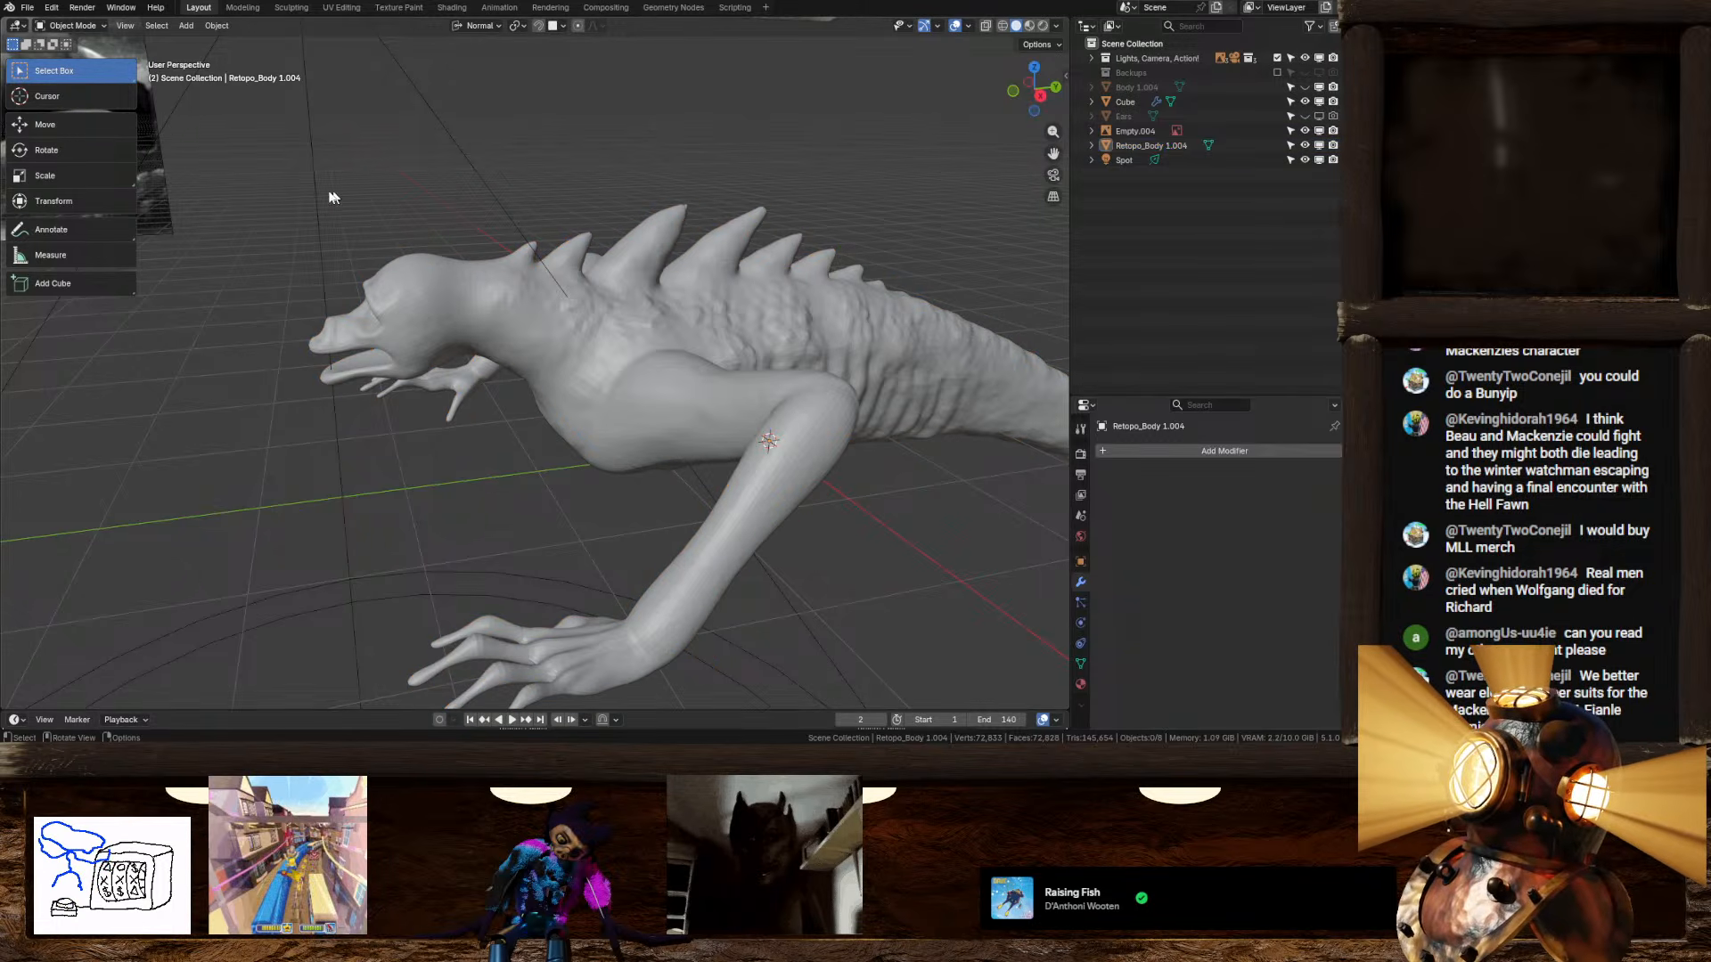
pyautogui.moveTo(139, 207); pyautogui.dragTo(41, 223)
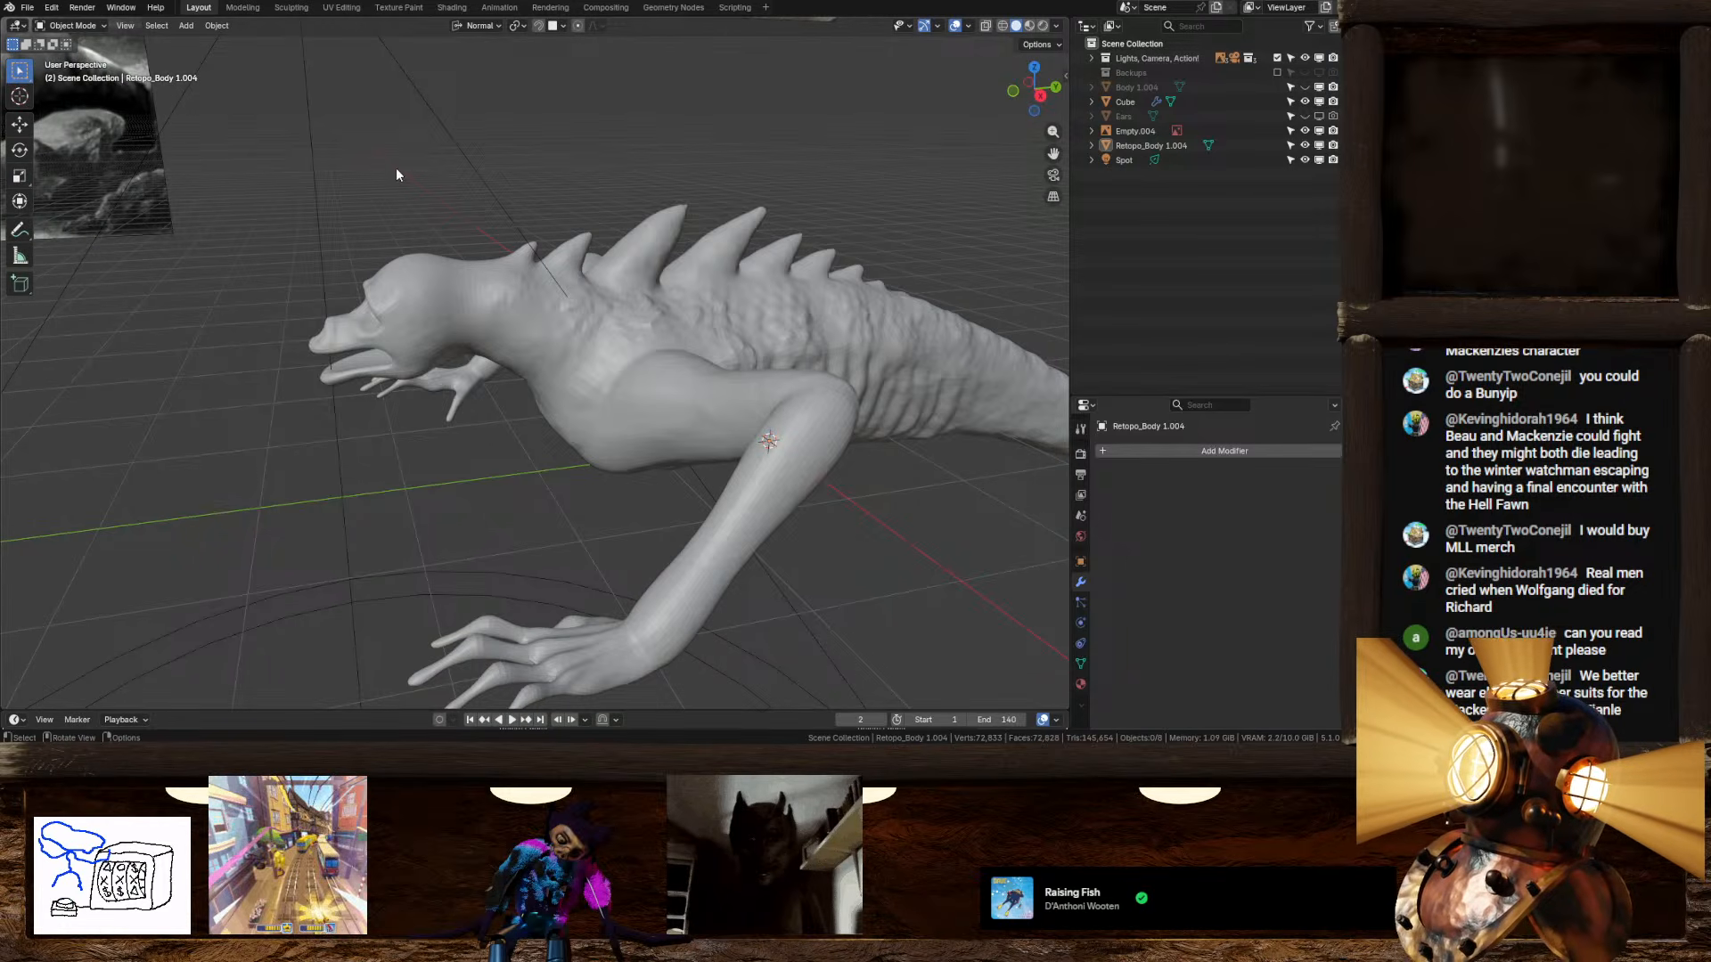
pyautogui.moveTo(396, 168); pyautogui.dragTo(419, 153, button='middle')
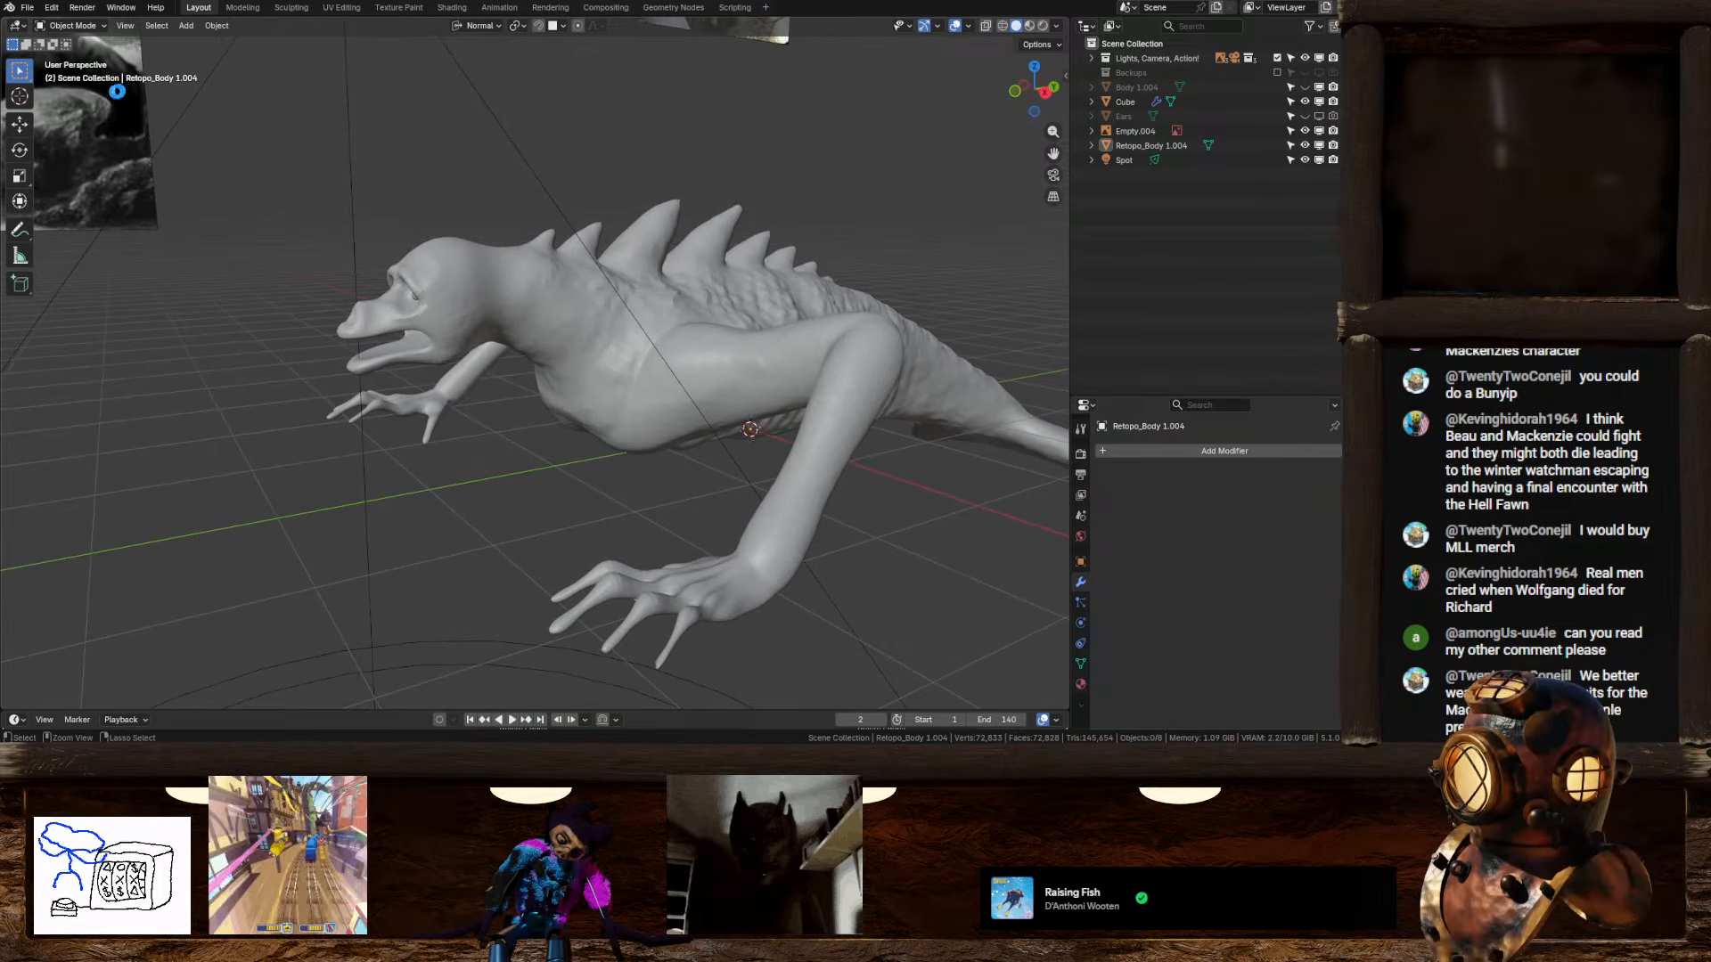
pyautogui.hotkey('ctrl', 's')
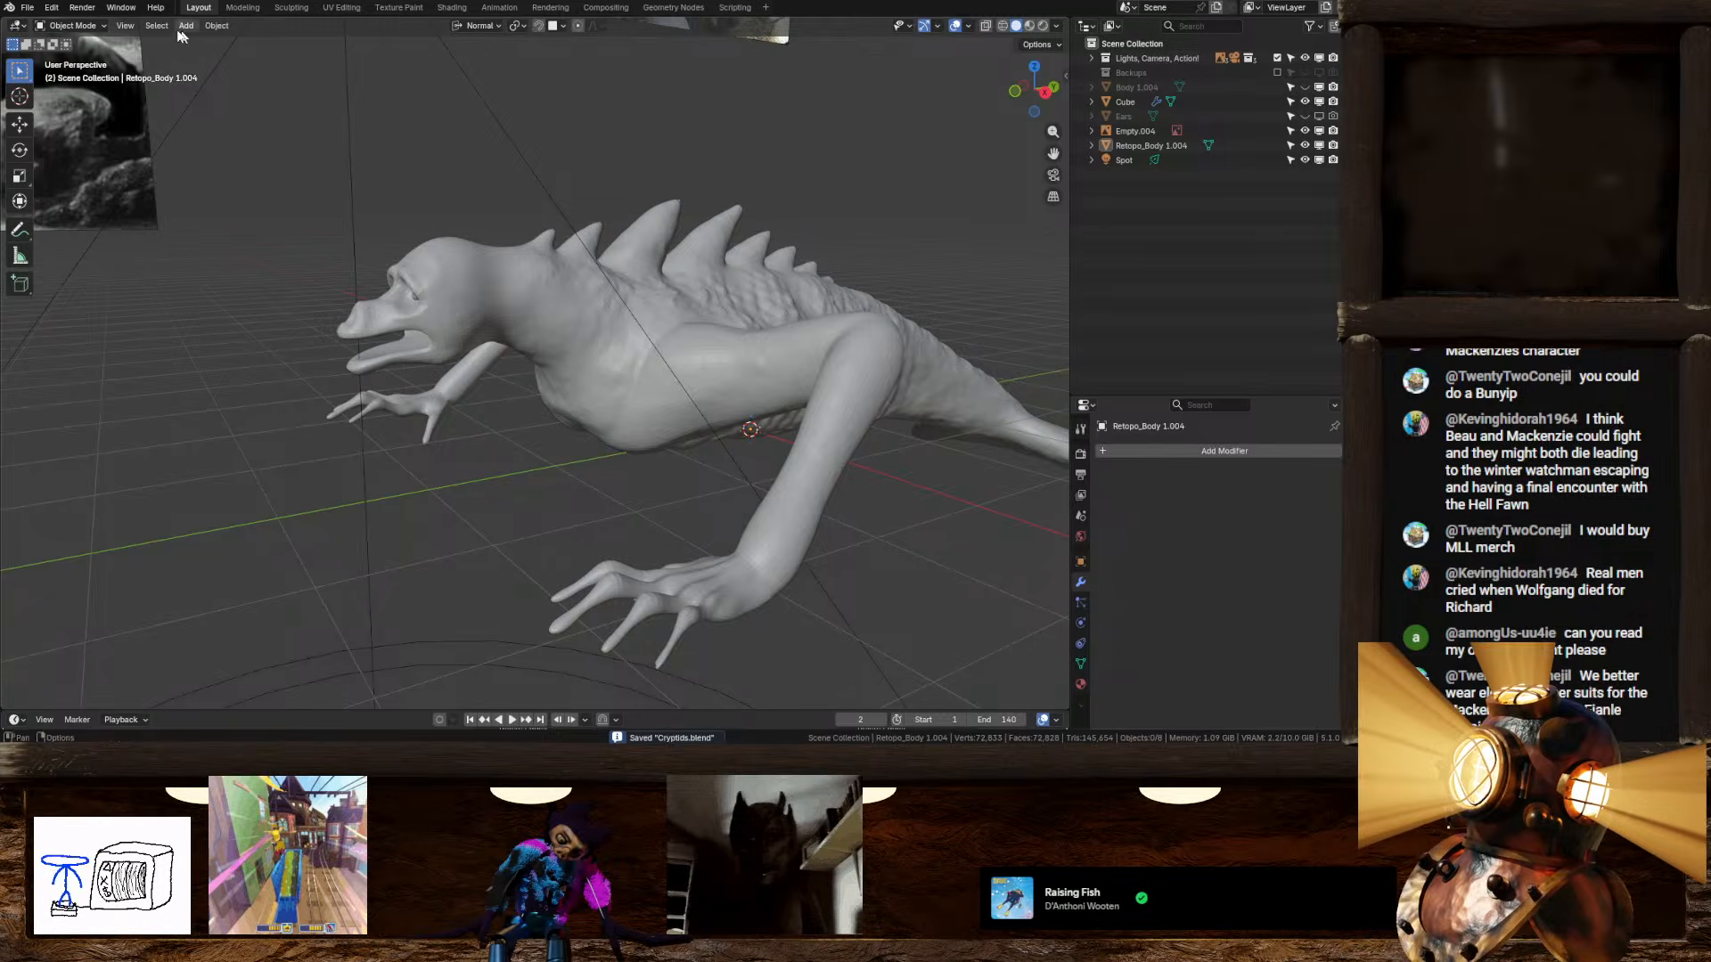
# Step: Switch to the Mack Skull.blend scene, examine the rendered skull from the front and side, and save the file
pyautogui.moveTo(183, 2); pyautogui.dragTo(1339, 267)
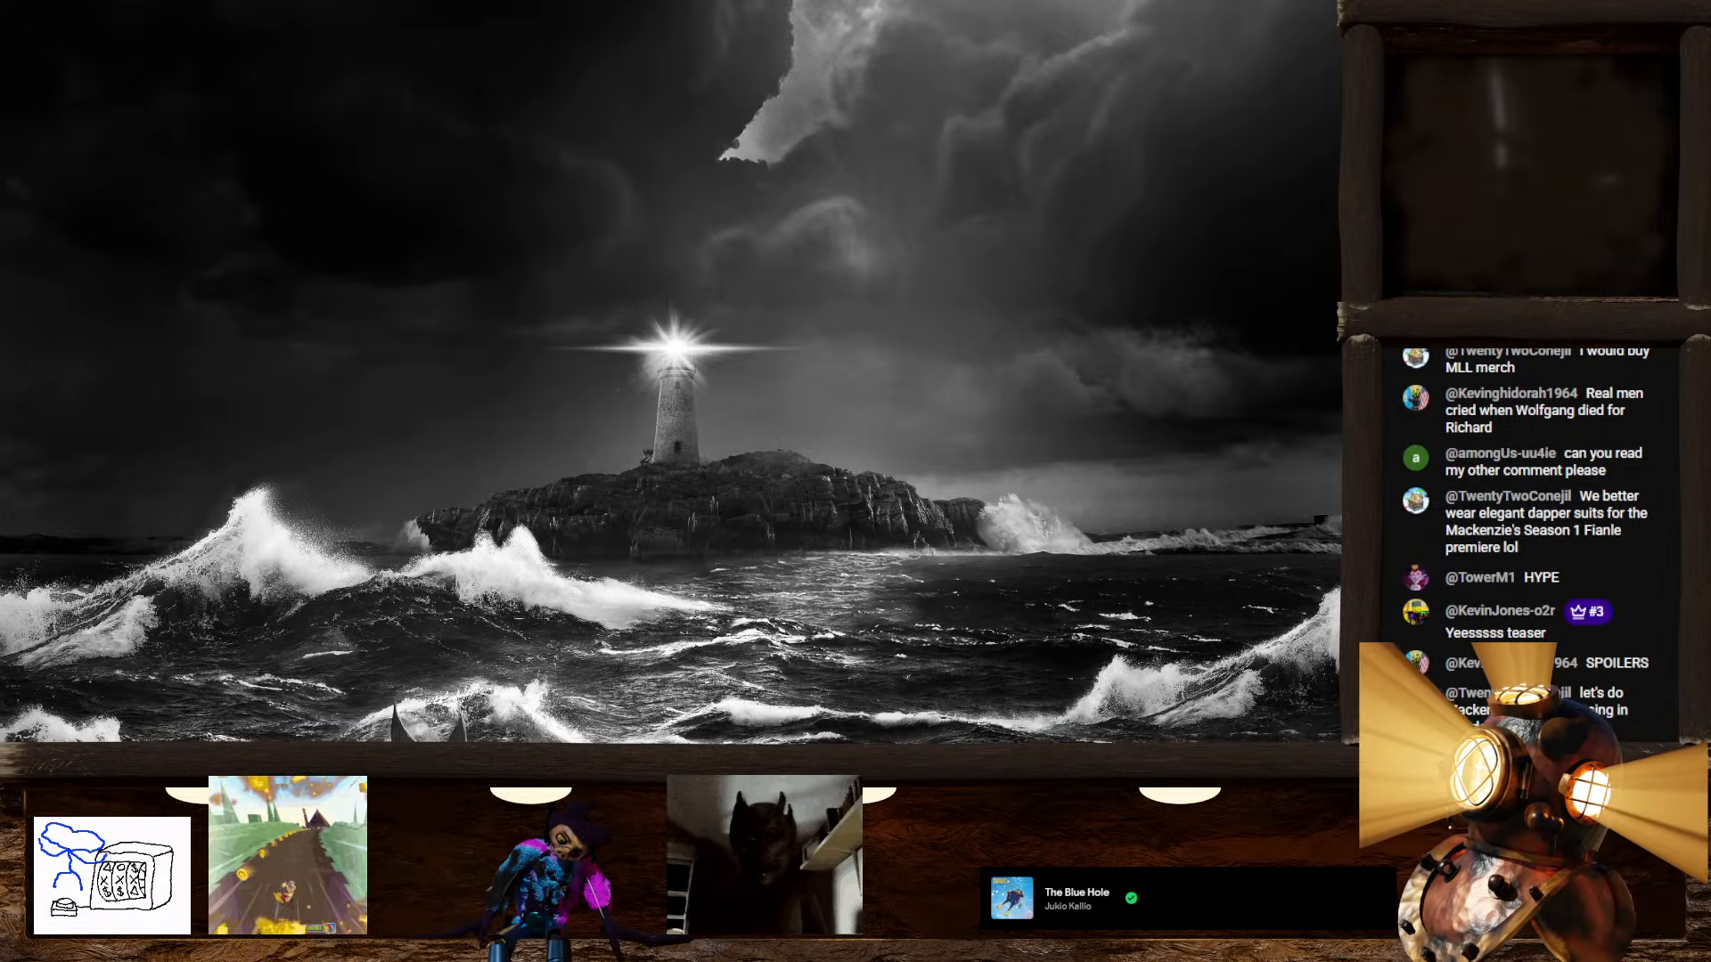
pyautogui.moveTo(1159, 740); pyautogui.dragTo(661, 251)
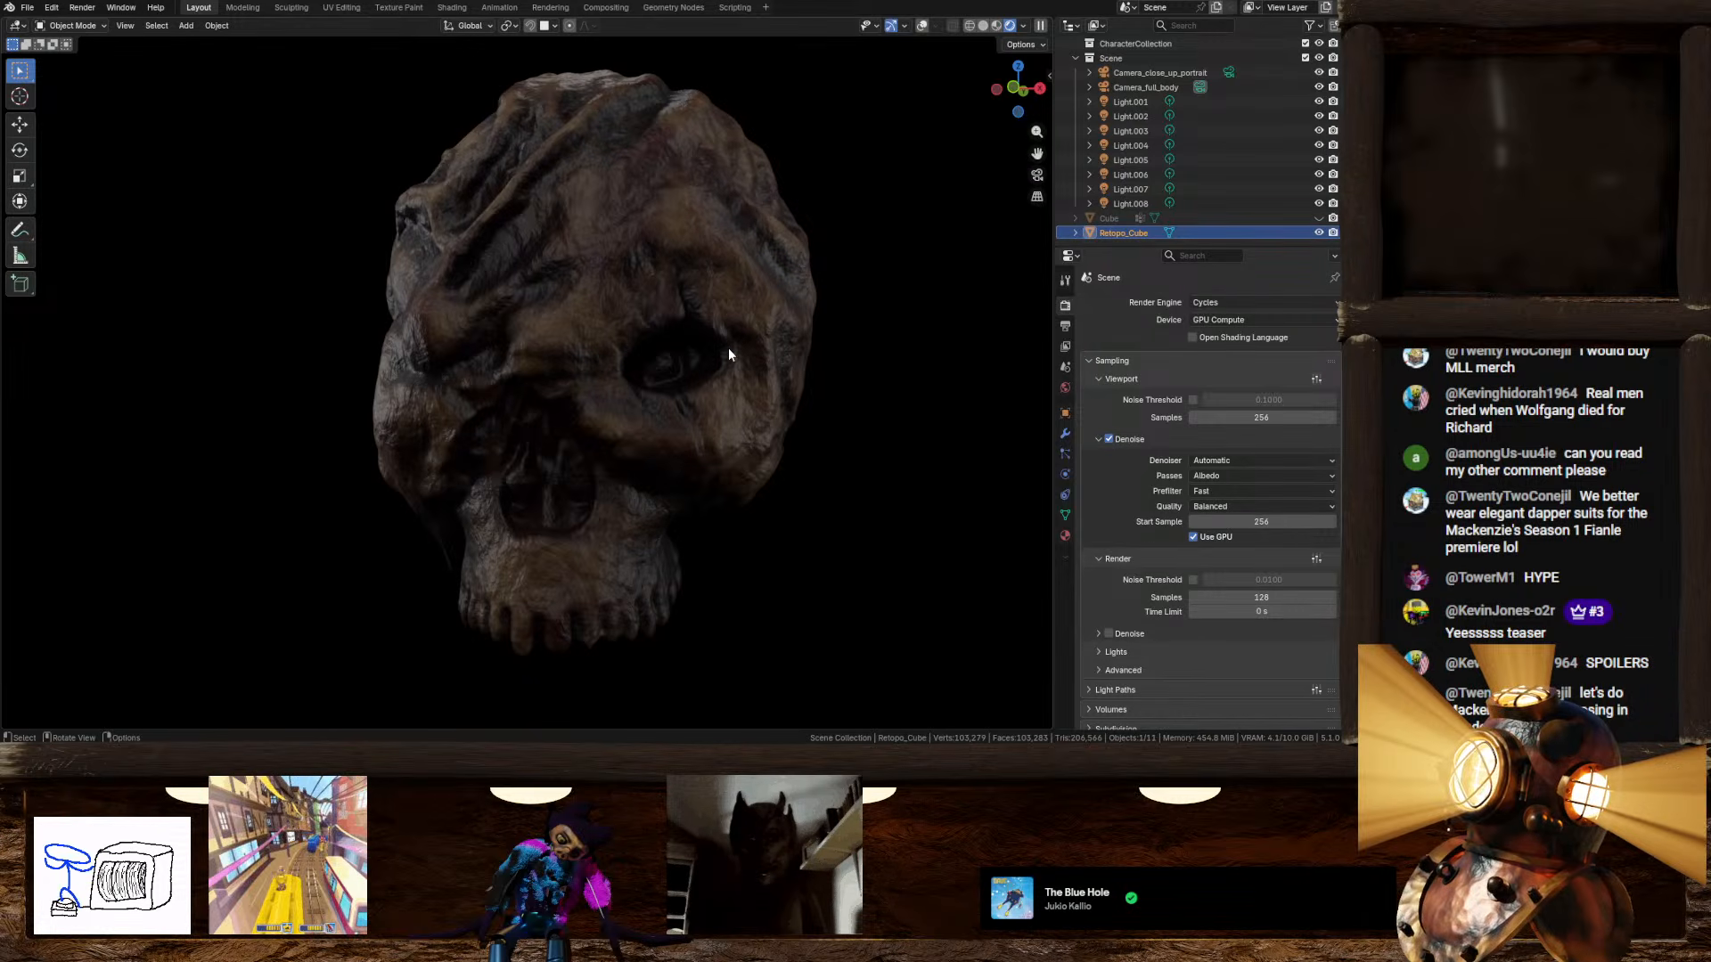
pyautogui.moveTo(626, 344); pyautogui.dragTo(729, 378, button='middle')
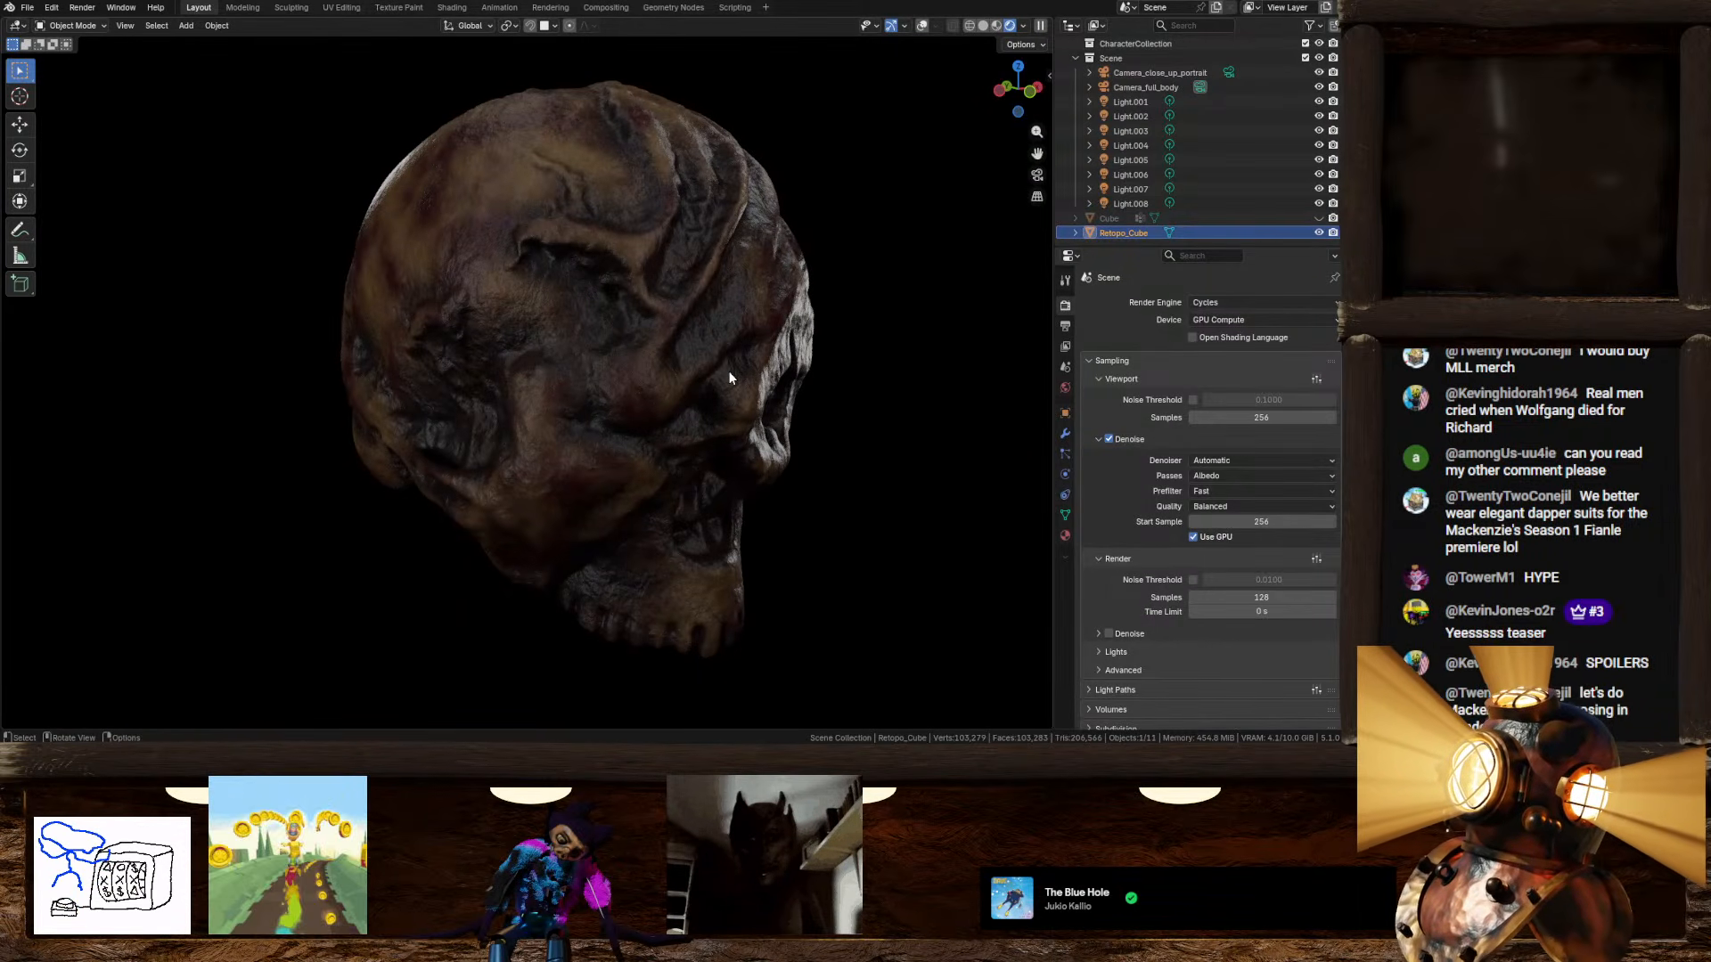
pyautogui.moveTo(729, 374)
pyautogui.mouseDown(button='middle')
pyautogui.moveTo(633, 333)
pyautogui.moveTo(650, 331)
pyautogui.moveTo(639, 318)
pyautogui.moveTo(712, 344)
pyautogui.mouseUp(button='middle')
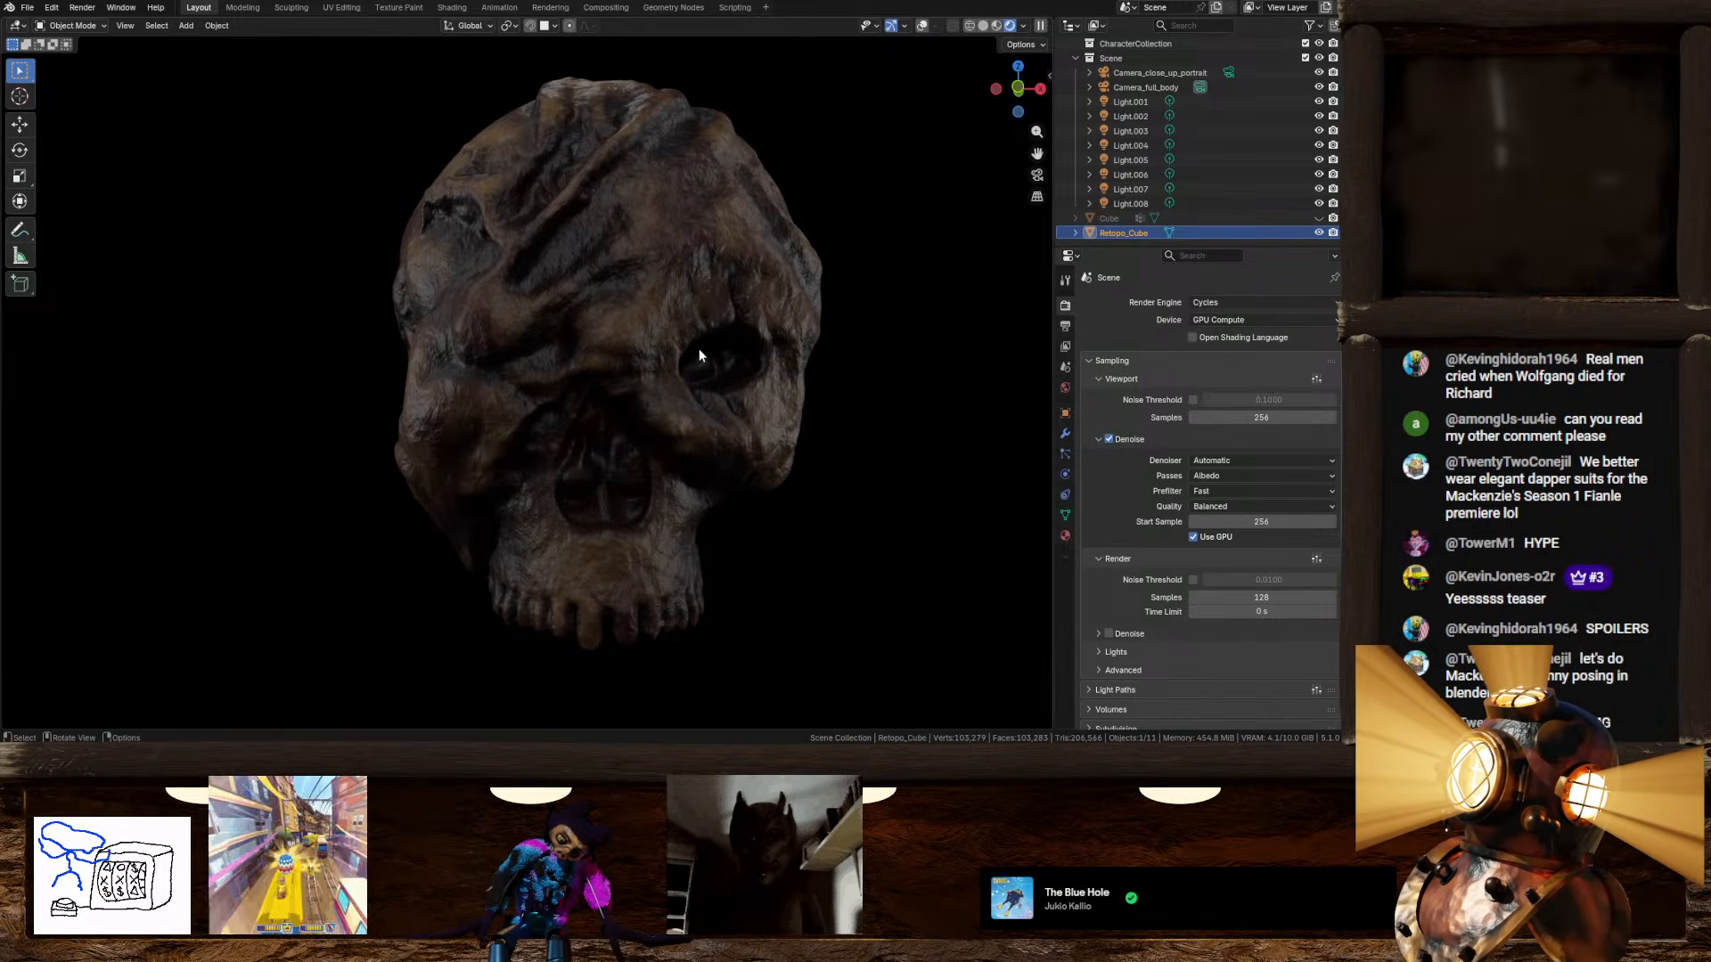
pyautogui.moveTo(687, 371); pyautogui.dragTo(674, 376, button='middle')
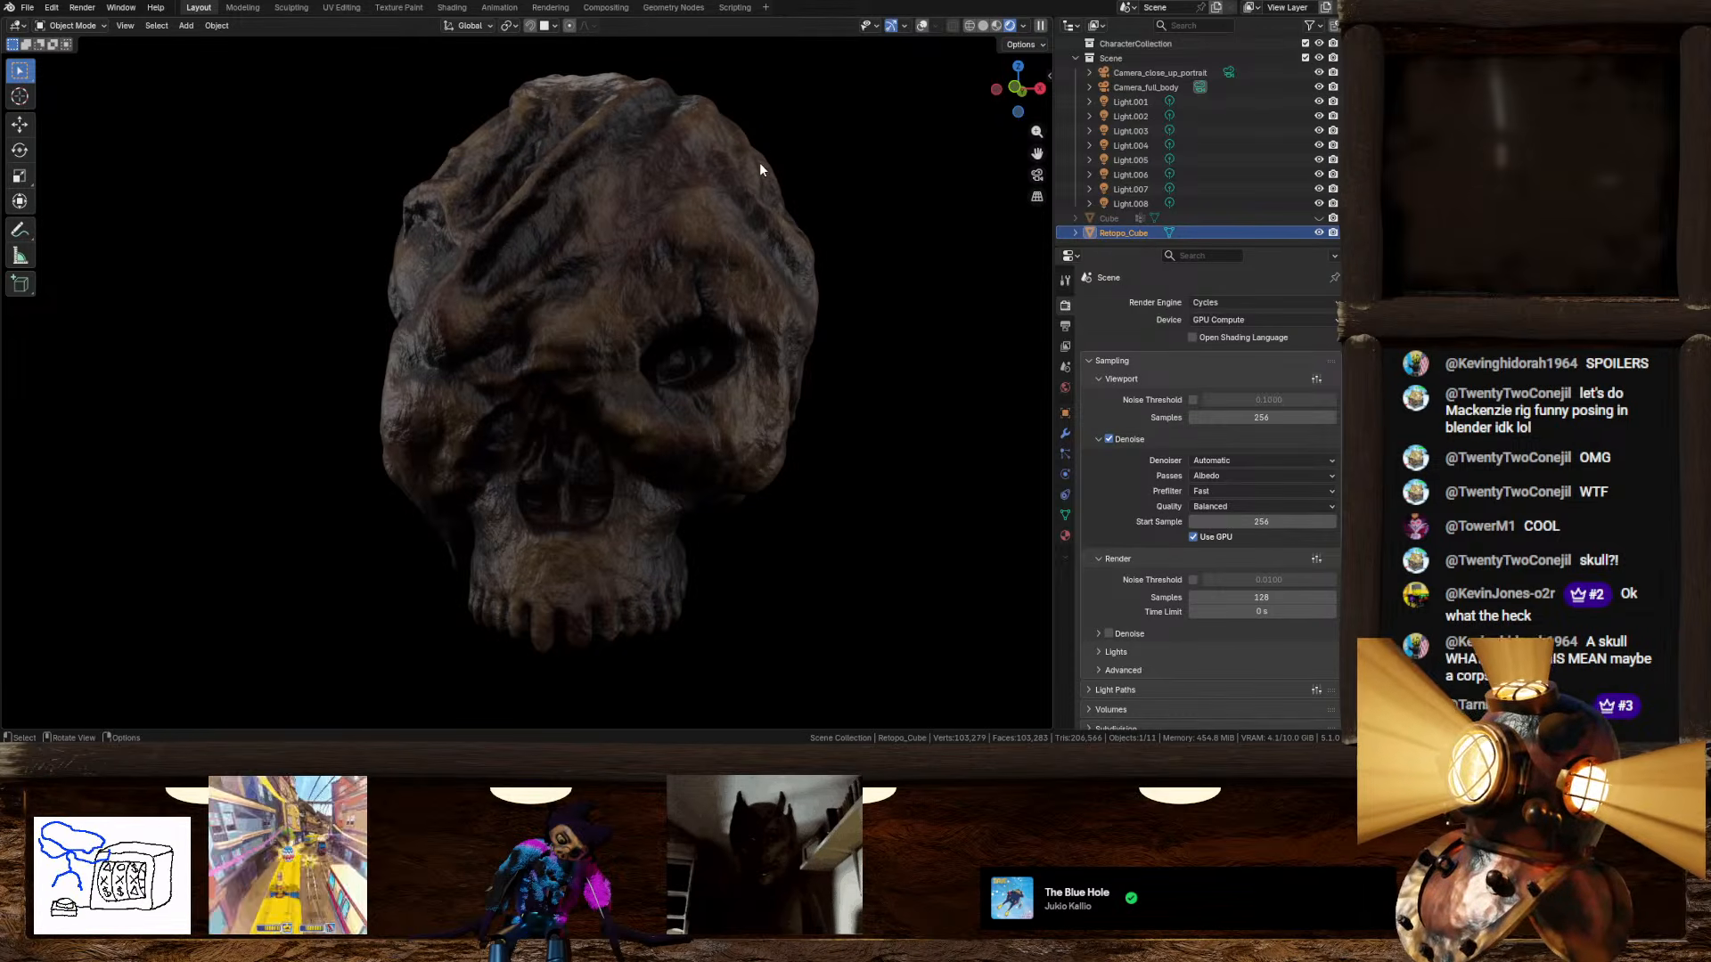
pyautogui.moveTo(760, 163); pyautogui.dragTo(747, 322, button='middle')
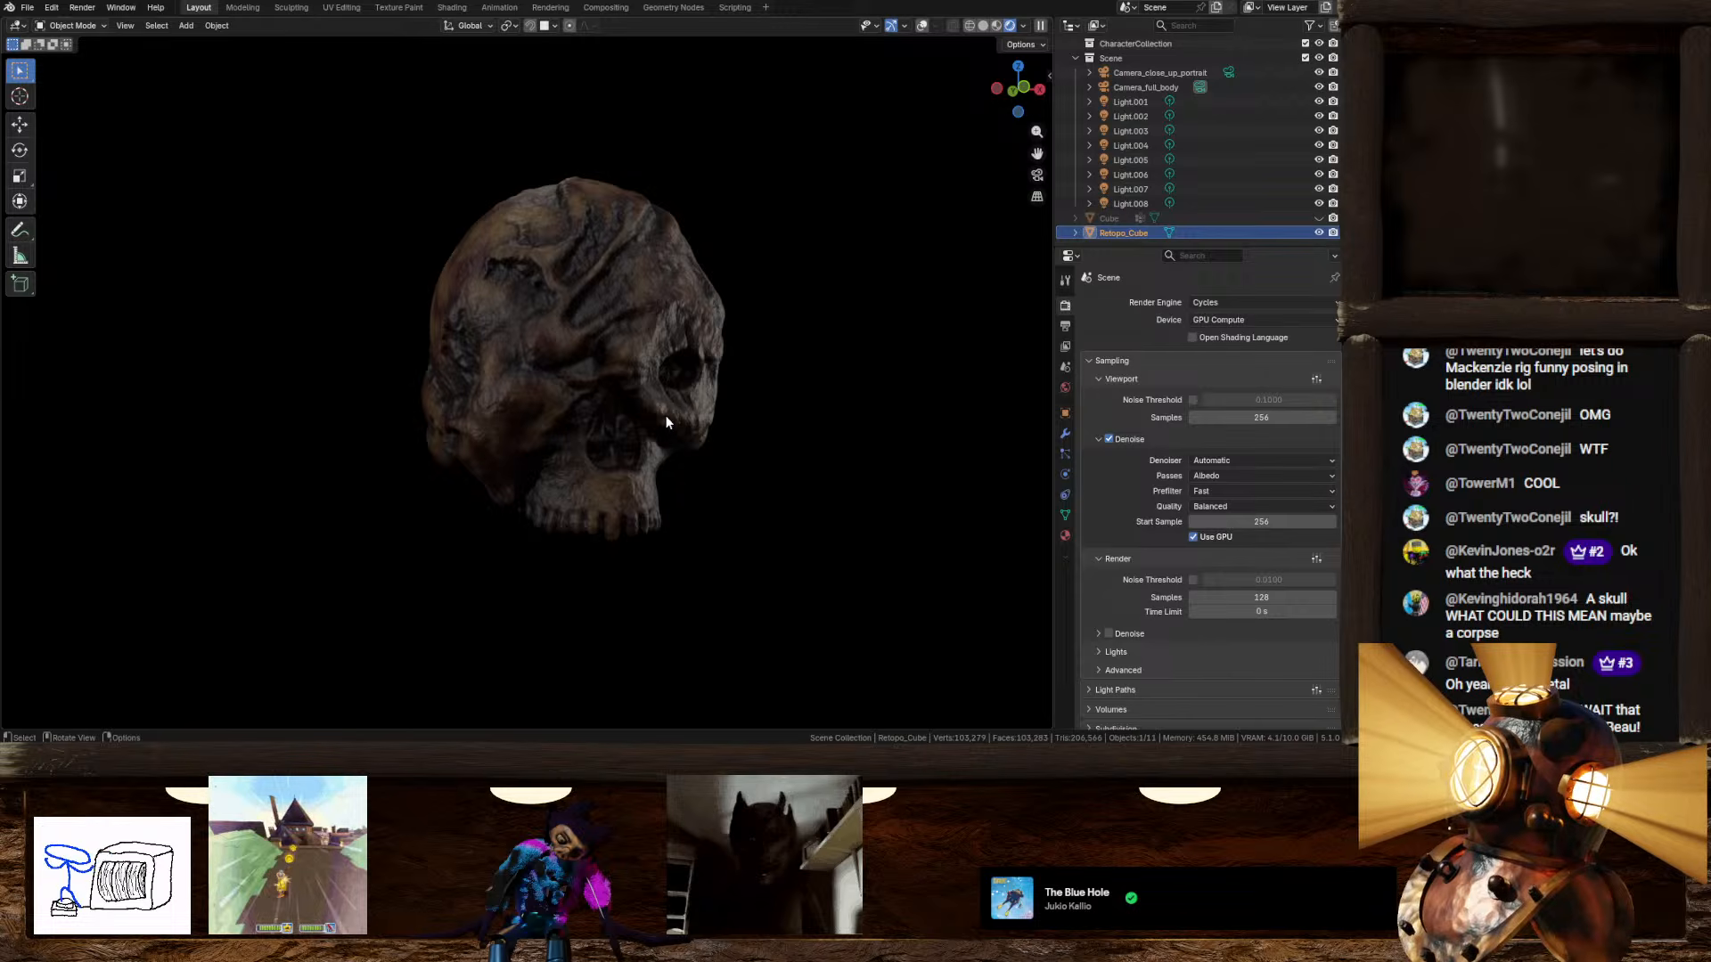
pyautogui.hotkey('ctrl', 's')
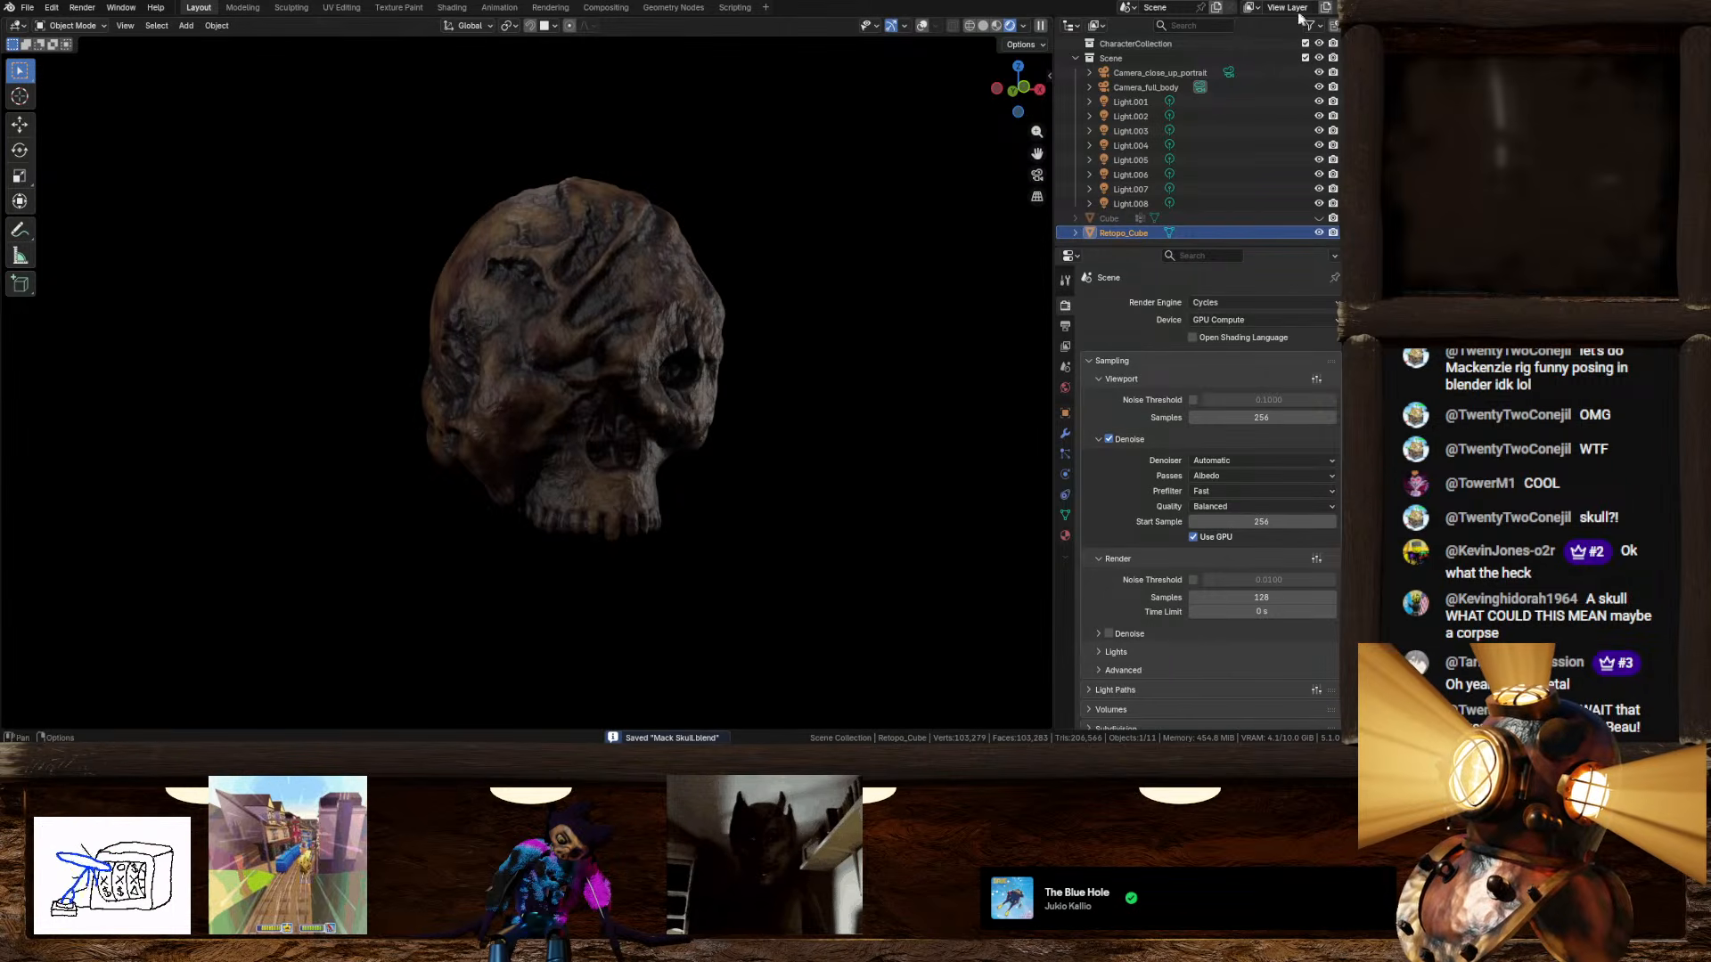